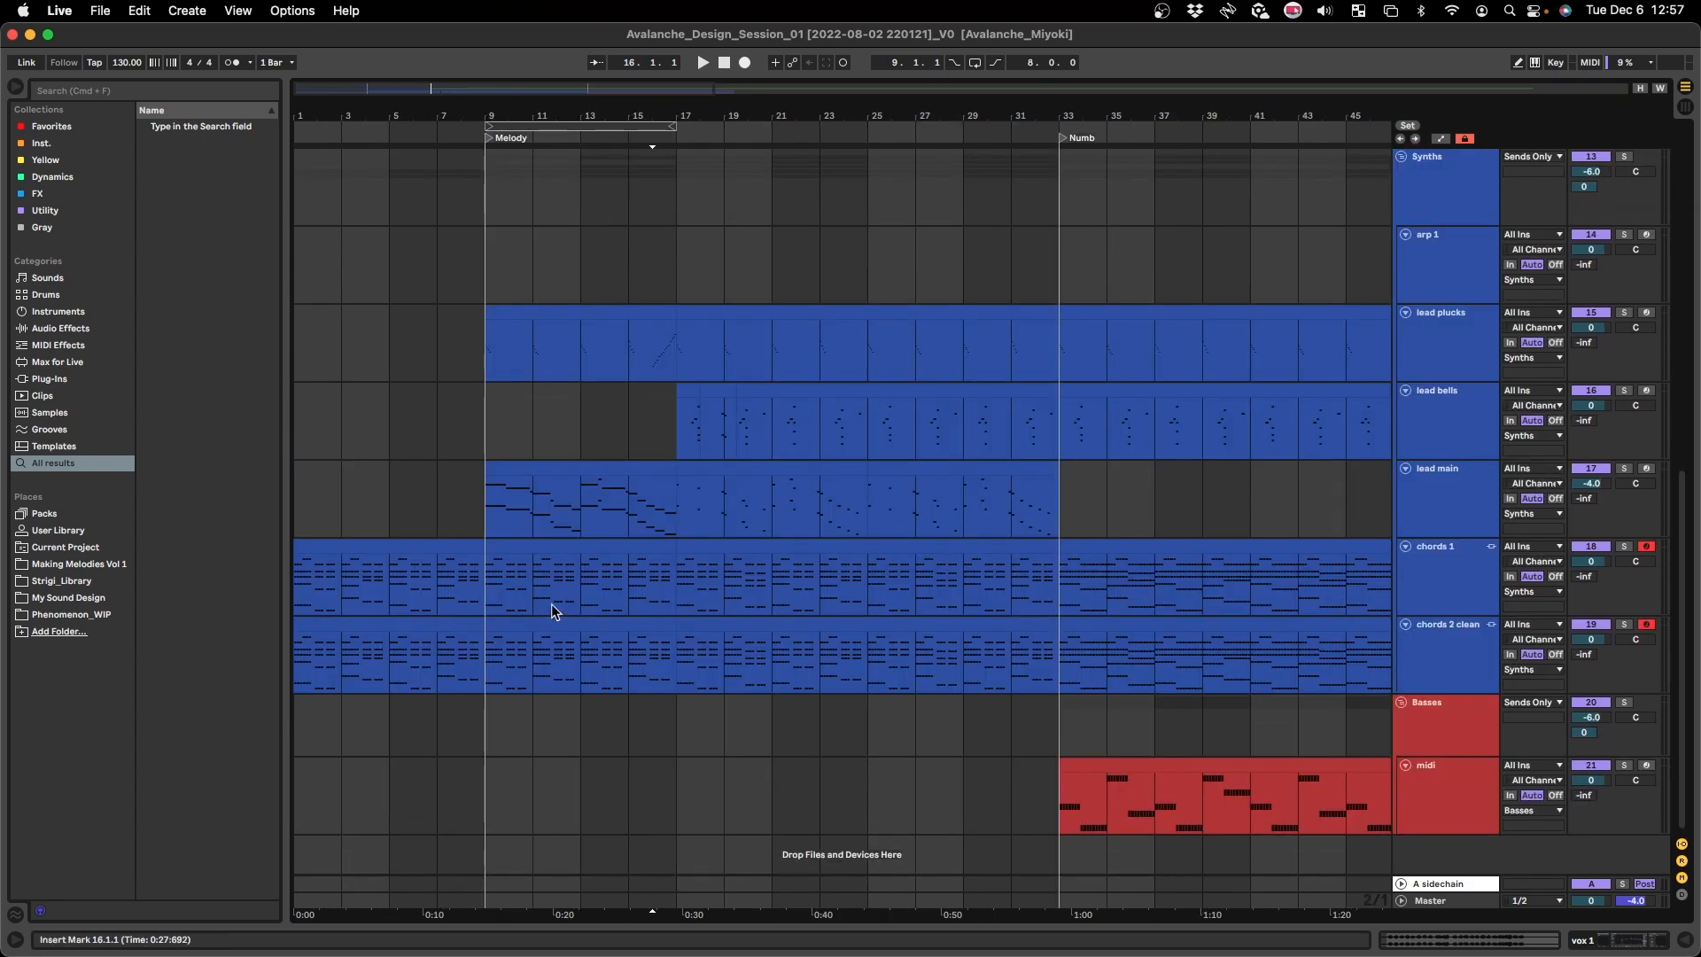
- Zoom in on the start of the arrangement and play it from bar 1
{"action": "left_click", "coordinate": [331, 554]}
{"action": "key", "text": "plus"}
{"action": "key", "text": "plus"}
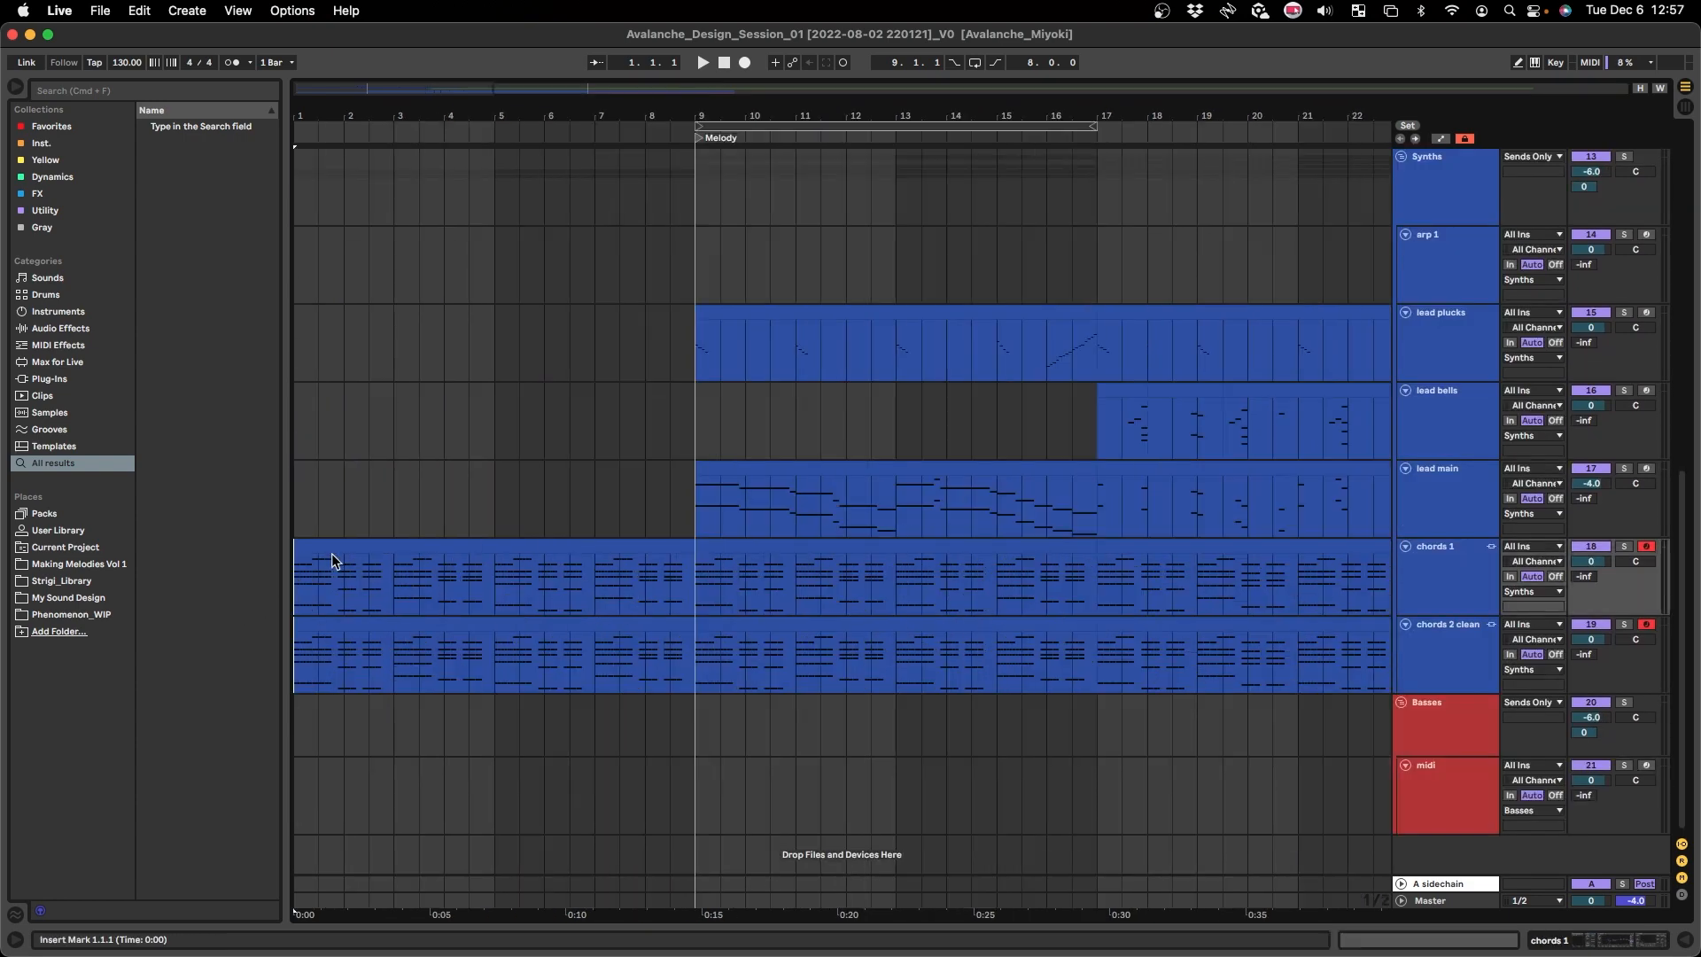
{"action": "scroll", "coordinate": [331, 552], "scroll_direction": "up", "scroll_amount": 2}
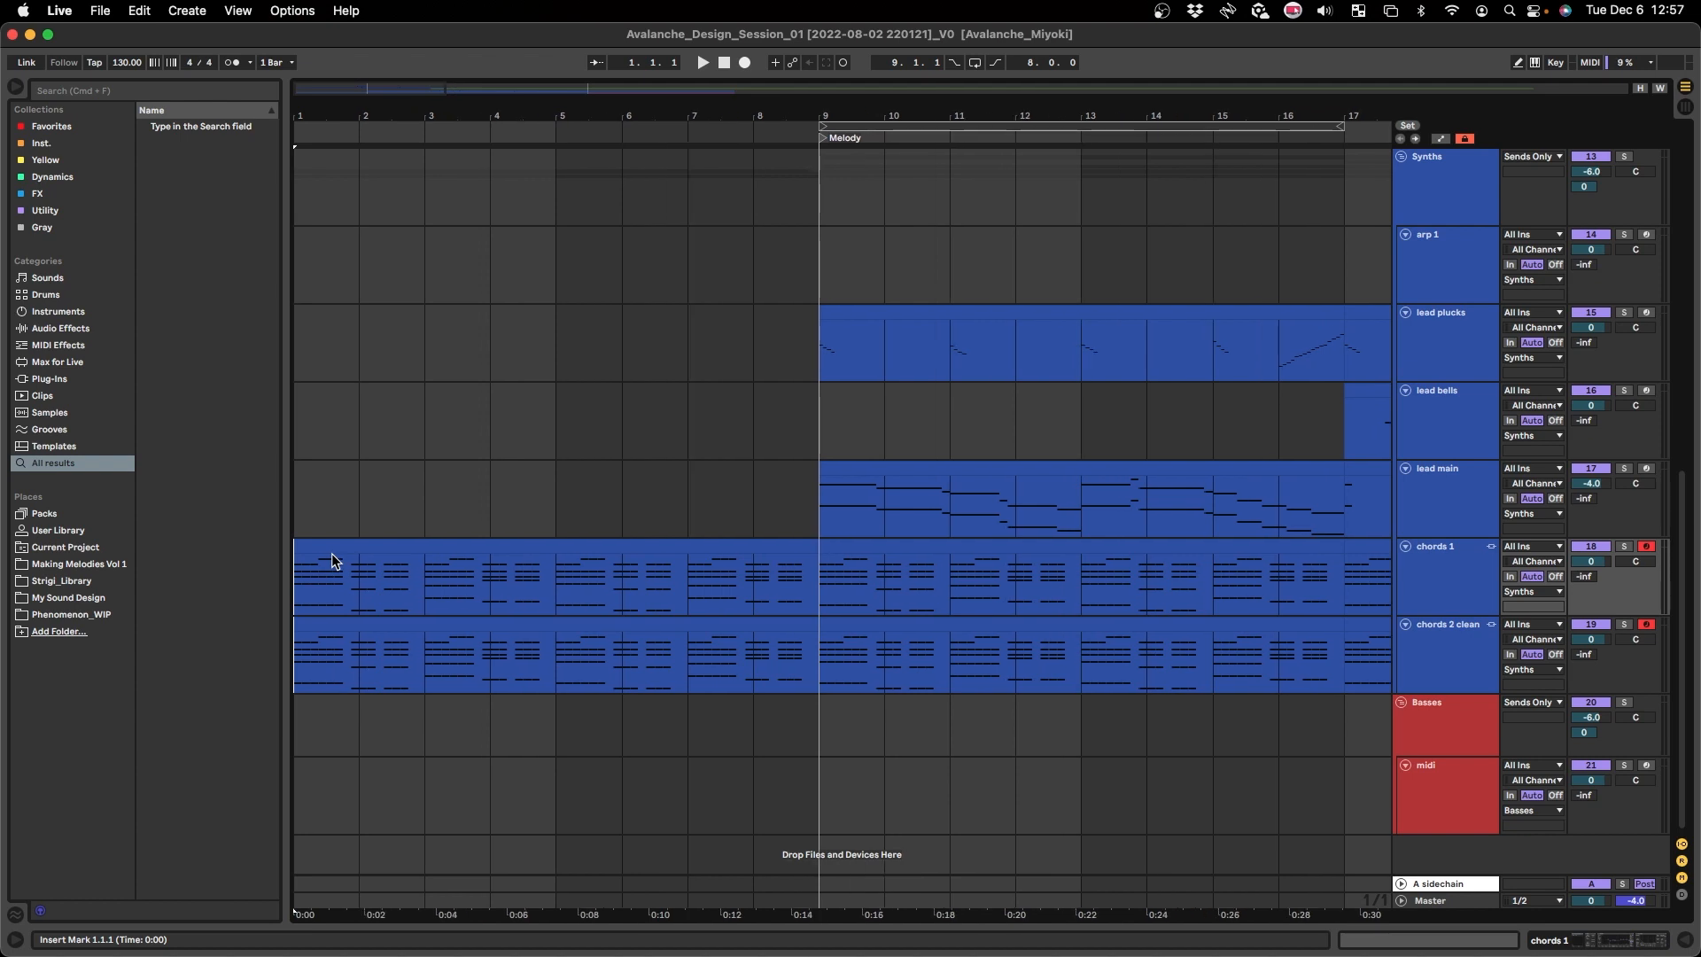
{"action": "left_click", "coordinate": [300, 488]}
{"action": "key", "text": "space"}
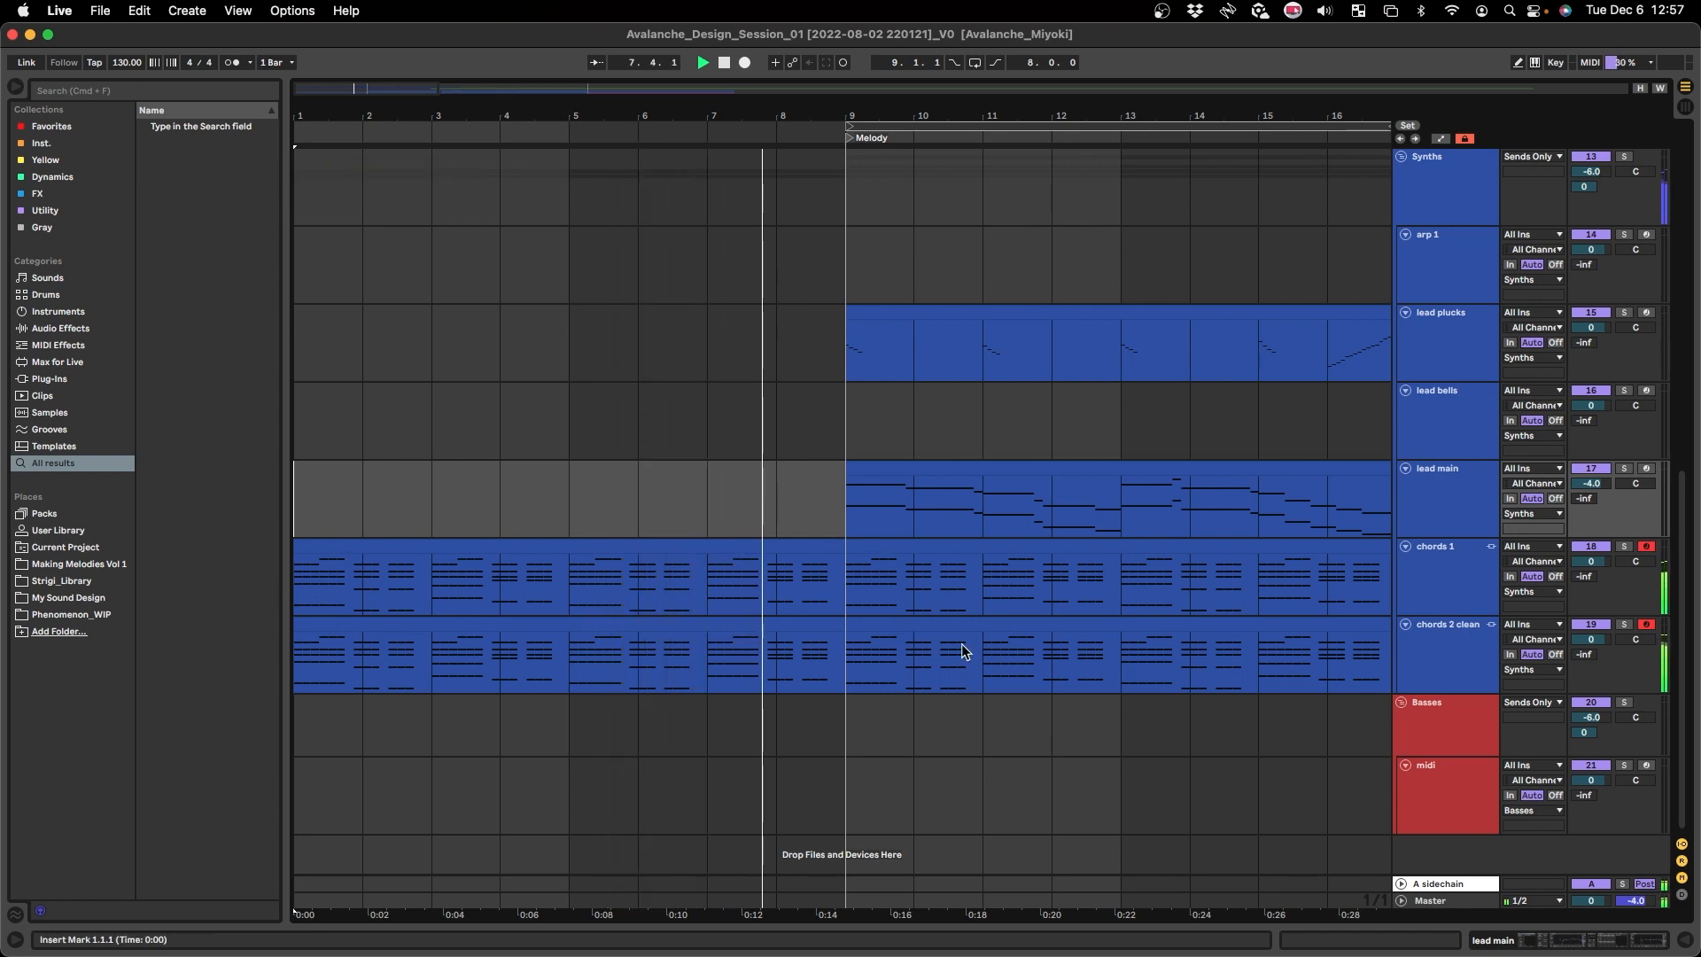
- Follow the playback through the Melody section, examining the FX, vocal, lead and chord tracks
{"action": "scroll", "coordinate": [960, 643], "scroll_direction": "up", "scroll_amount": 5}
{"action": "scroll", "coordinate": [962, 645], "scroll_direction": "up", "scroll_amount": 1}
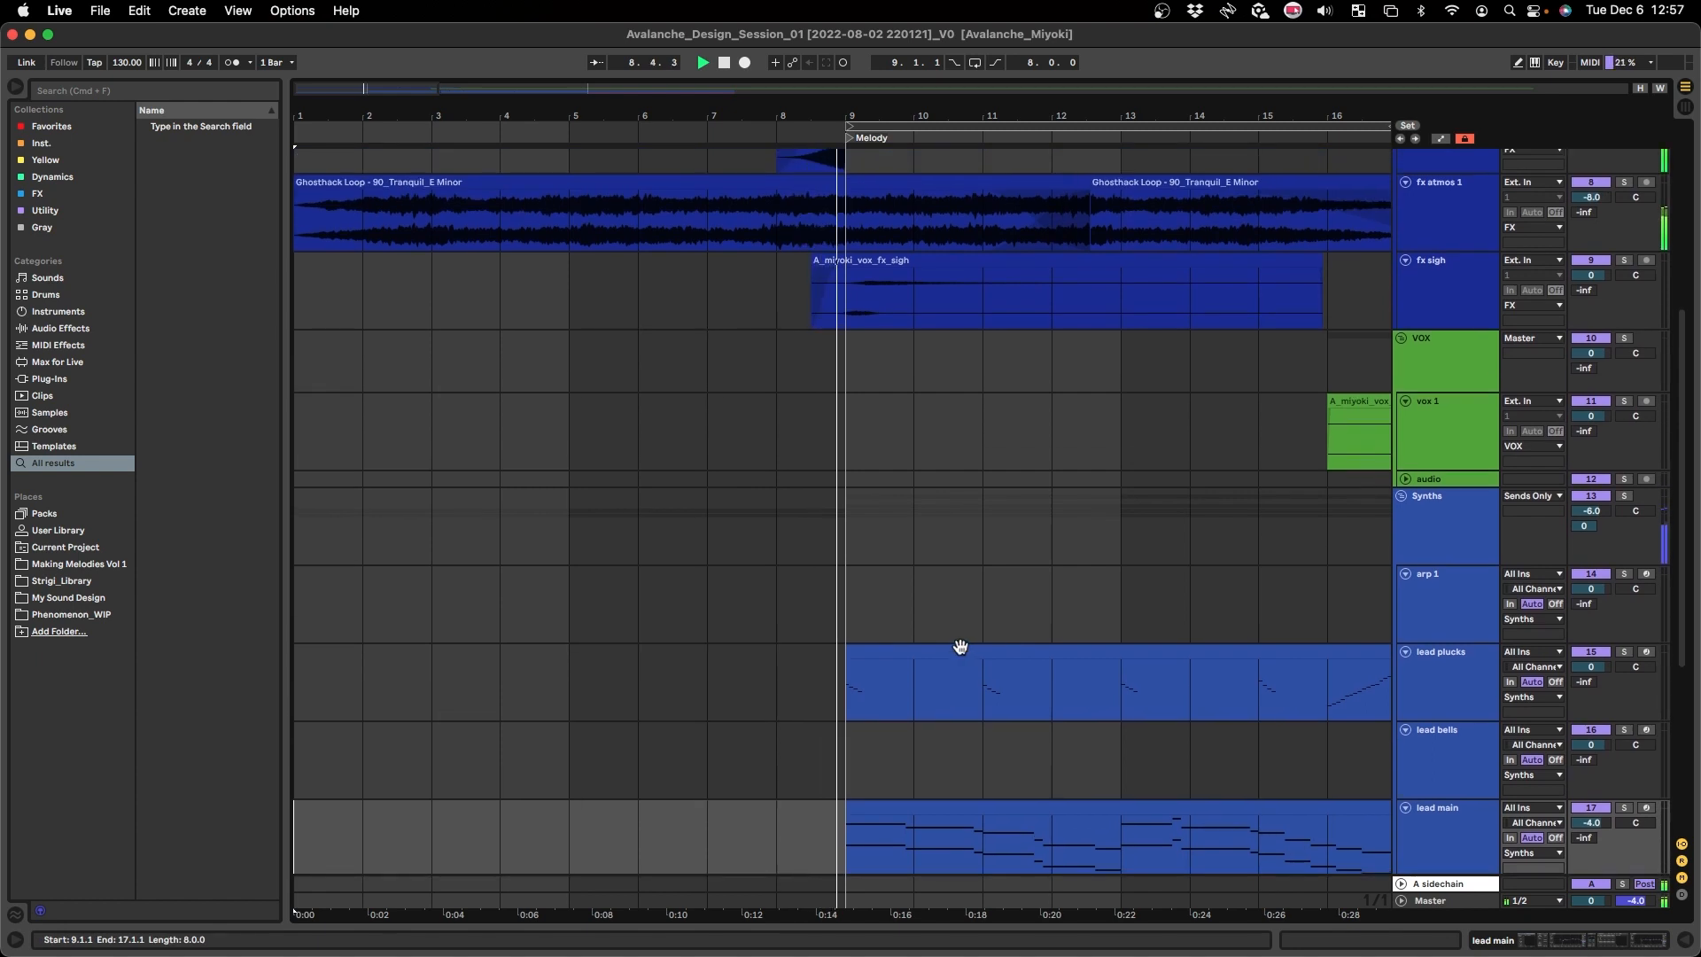
{"action": "scroll", "coordinate": [959, 645], "scroll_direction": "right", "scroll_amount": 2}
{"action": "scroll", "coordinate": [958, 646], "scroll_direction": "right", "scroll_amount": 10}
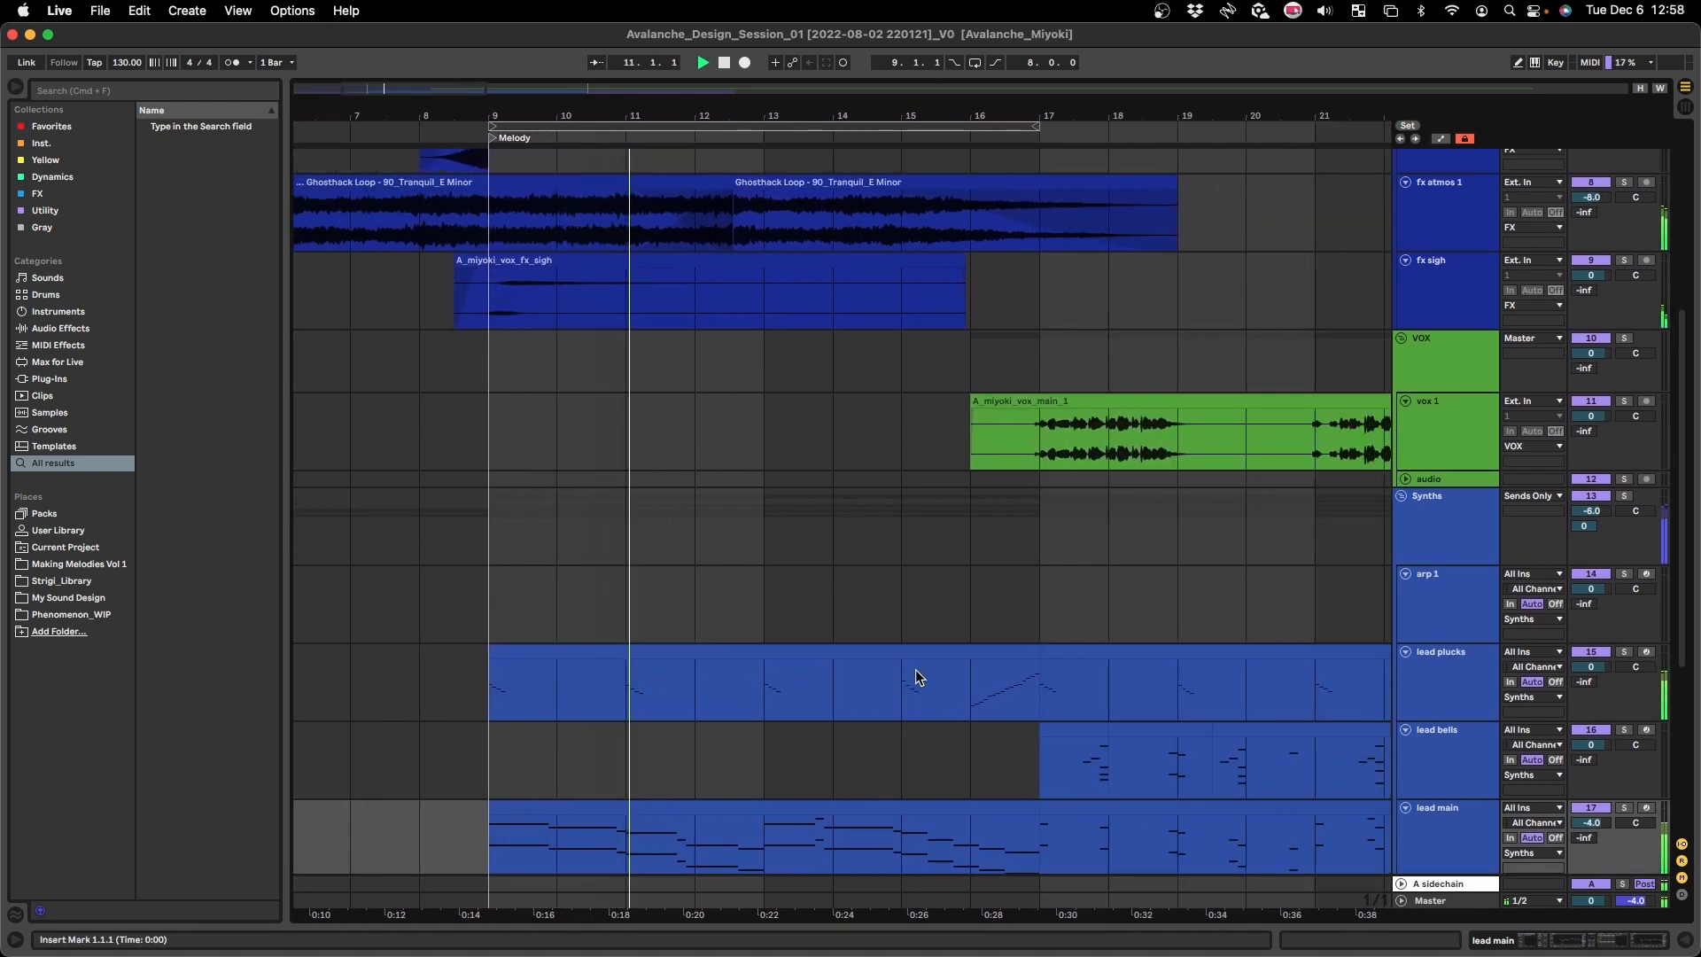
{"action": "scroll", "coordinate": [918, 678], "scroll_direction": "down", "scroll_amount": 1}
{"action": "scroll", "coordinate": [918, 677], "scroll_direction": "down", "scroll_amount": 5}
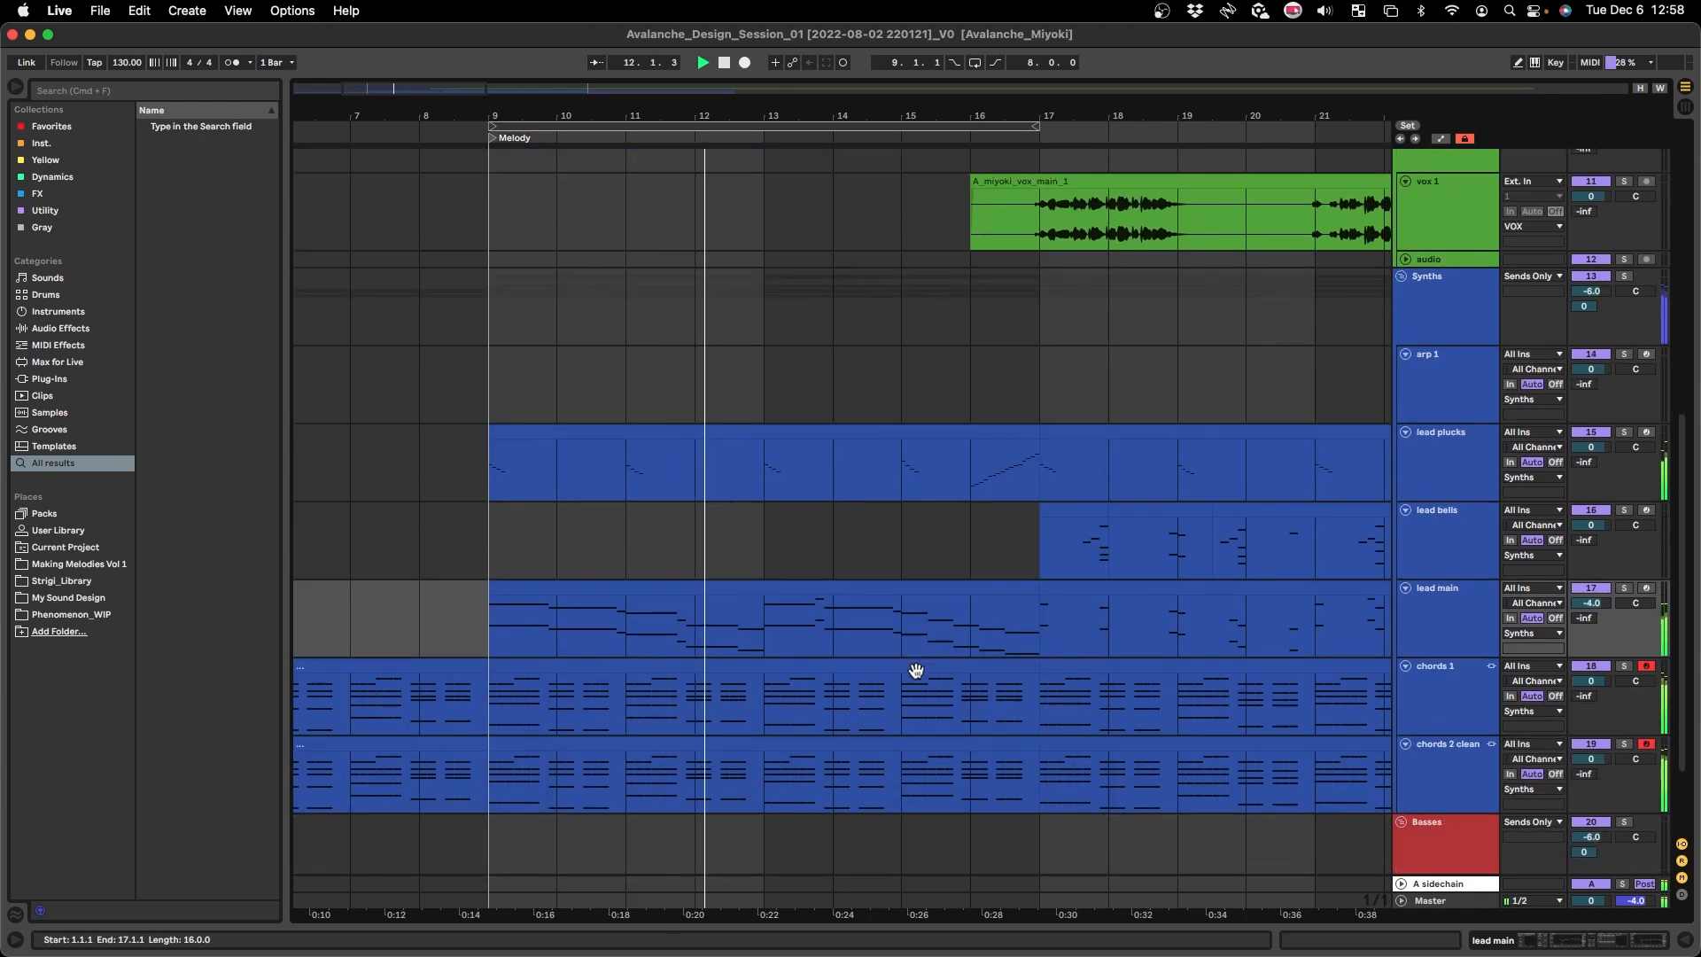
{"action": "scroll", "coordinate": [916, 671], "scroll_direction": "right", "scroll_amount": 2}
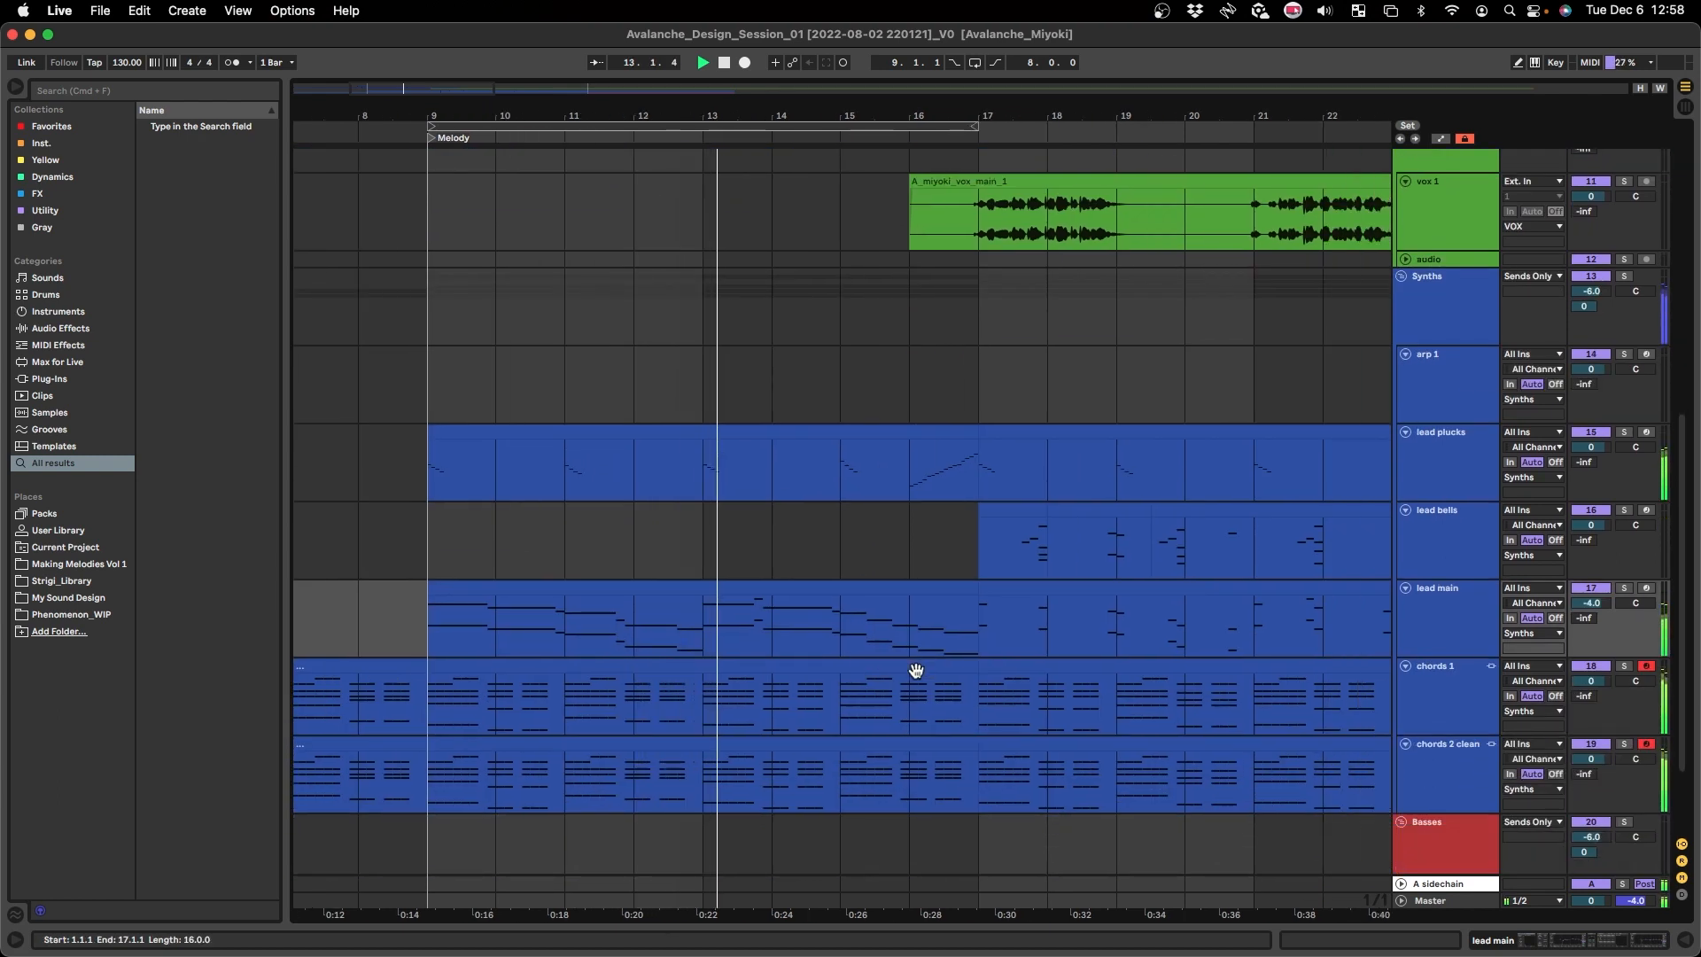
{"action": "scroll", "coordinate": [917, 671], "scroll_direction": "right", "scroll_amount": 7}
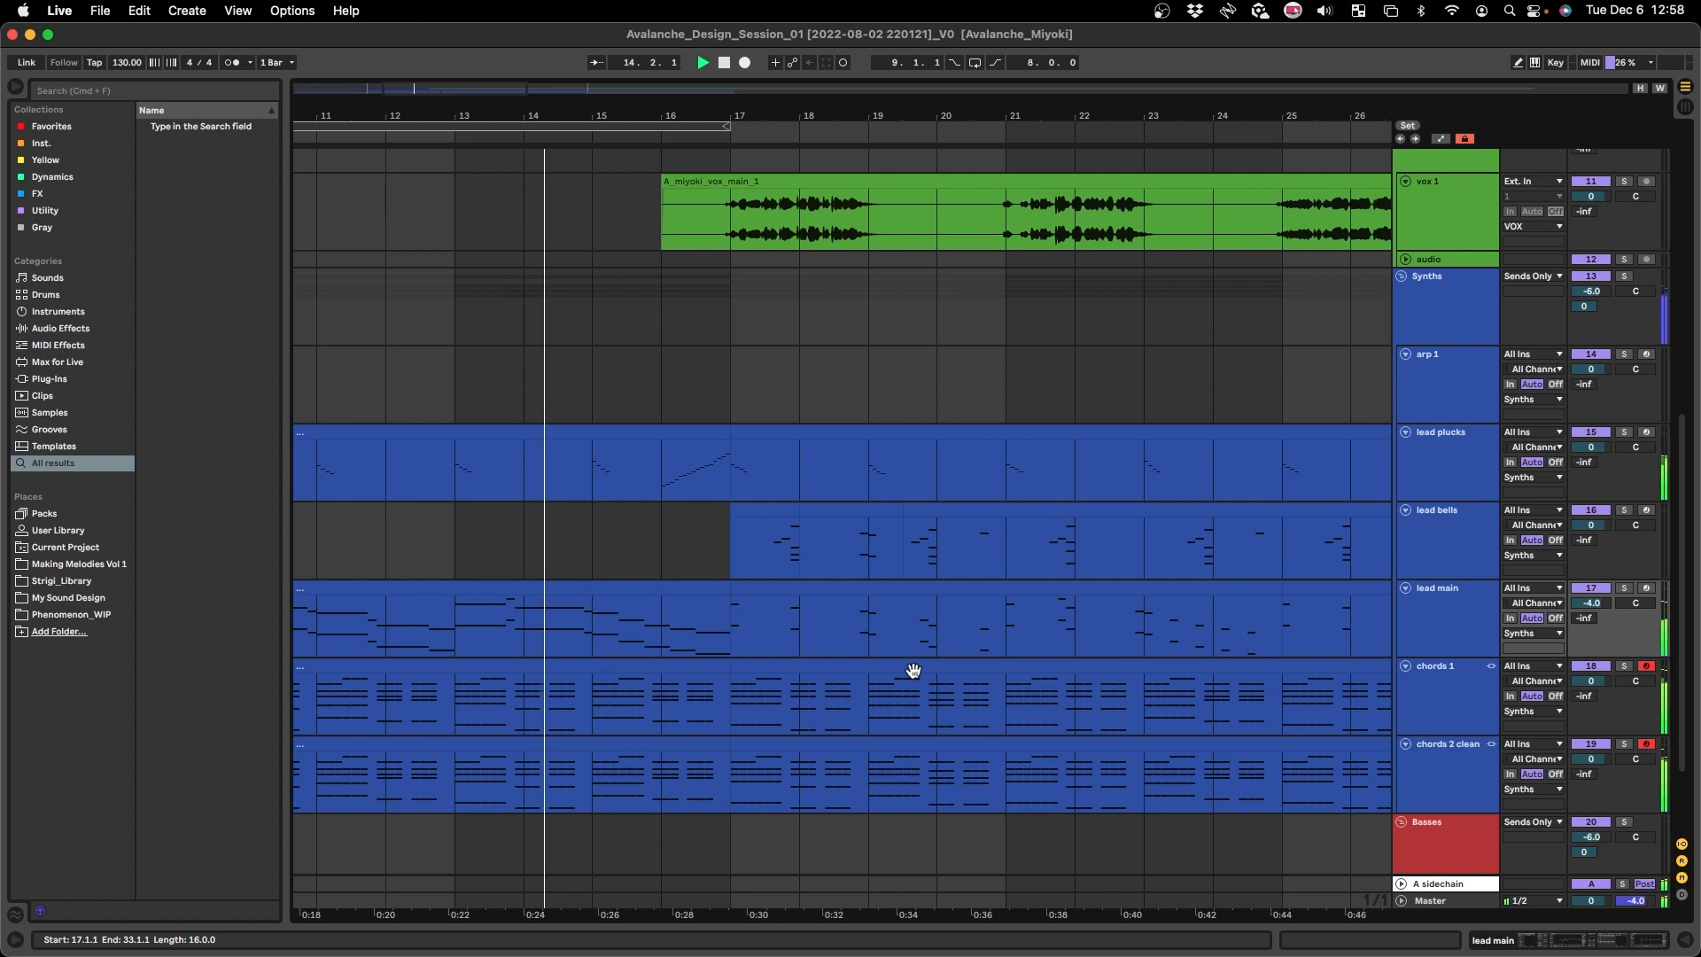
{"action": "scroll", "coordinate": [913, 671], "scroll_direction": "right", "scroll_amount": 2}
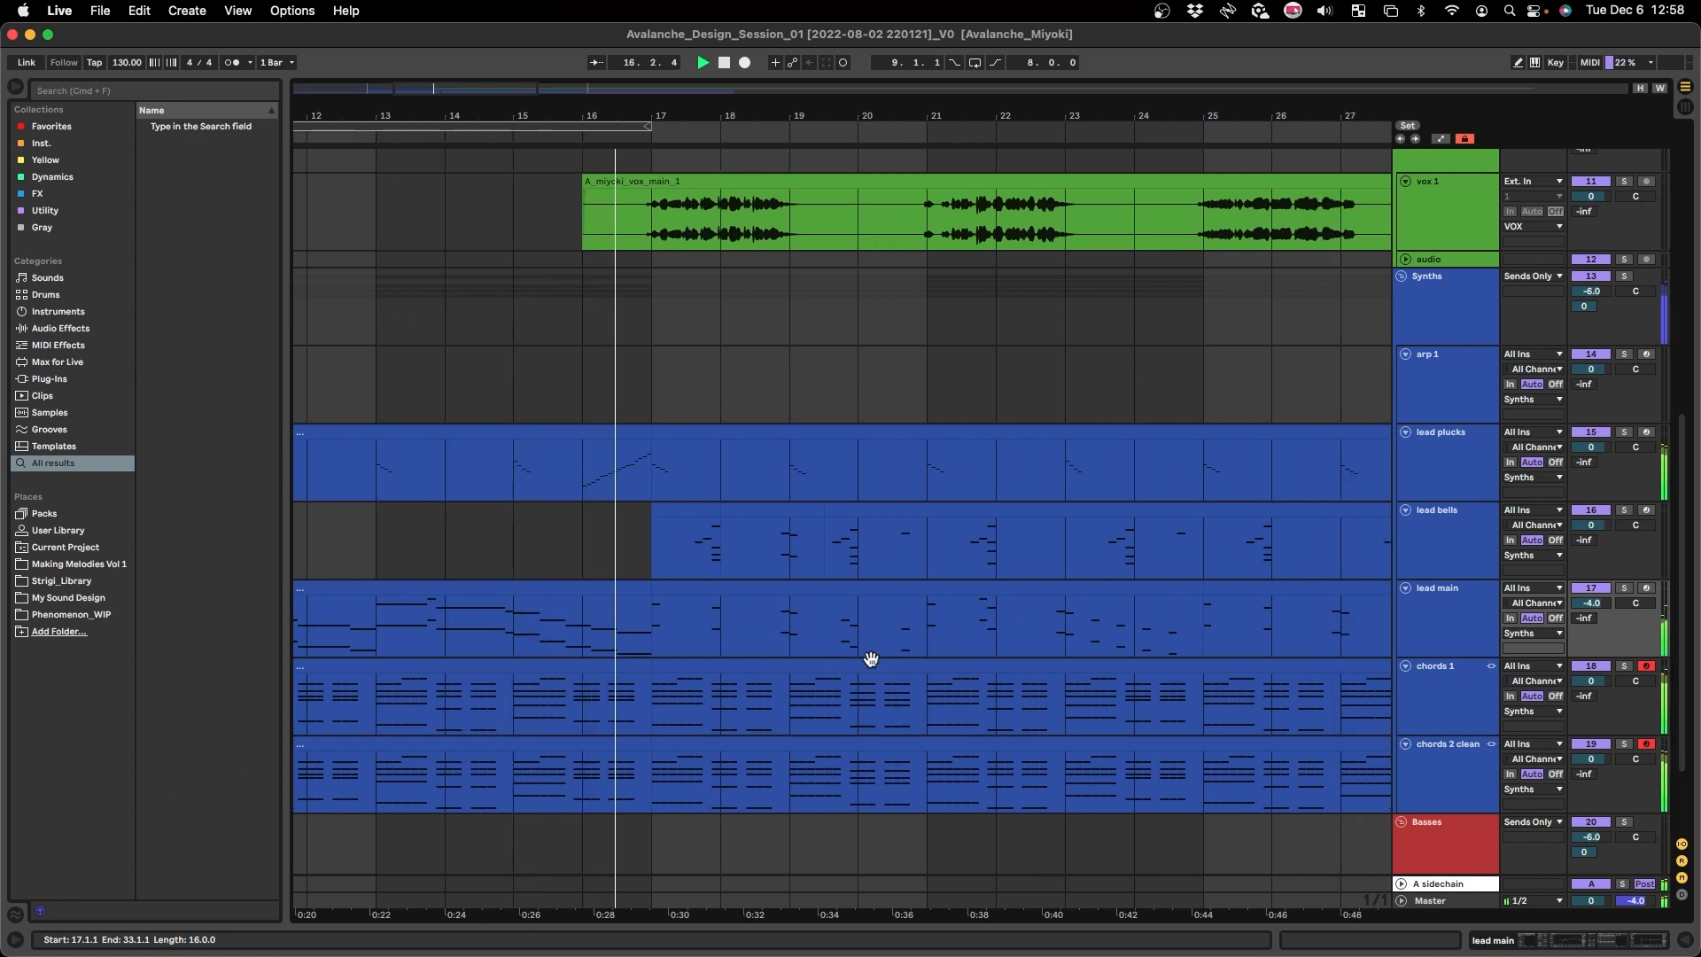
{"action": "scroll", "coordinate": [852, 660], "scroll_direction": "right", "scroll_amount": 2}
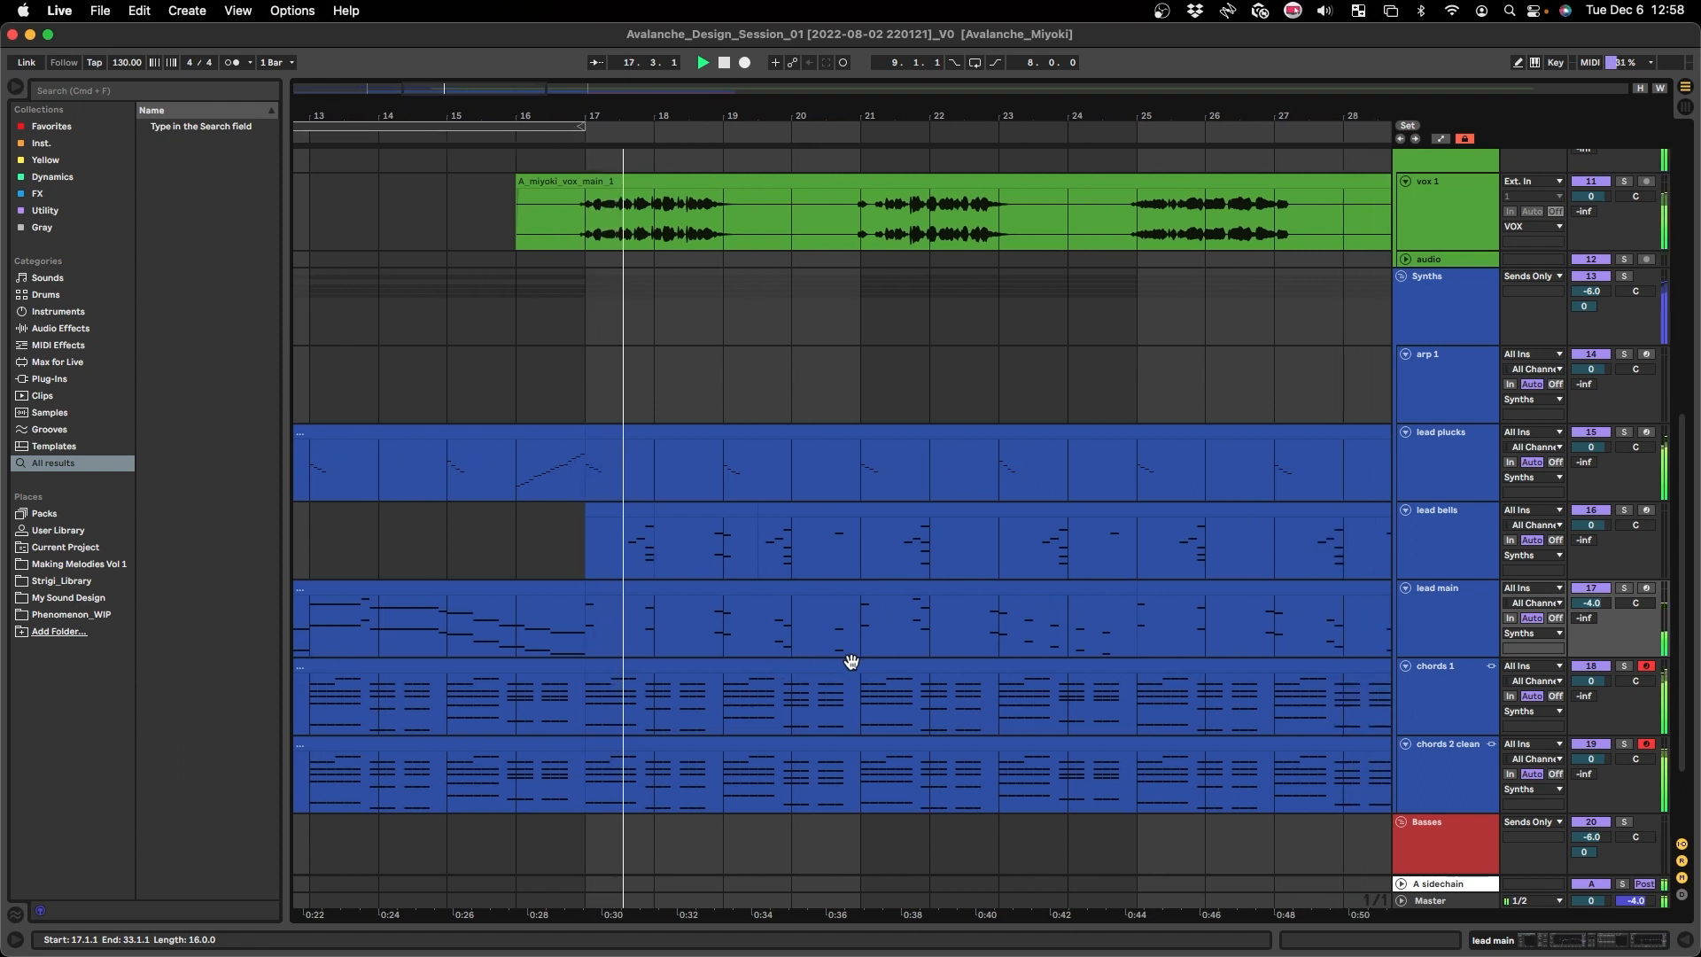
- Examine how the vocals, lead plucks, lead bells and chords are layered from bar 17 up to the Numb marker
{"action": "scroll", "coordinate": [850, 661], "scroll_direction": "up", "scroll_amount": 5}
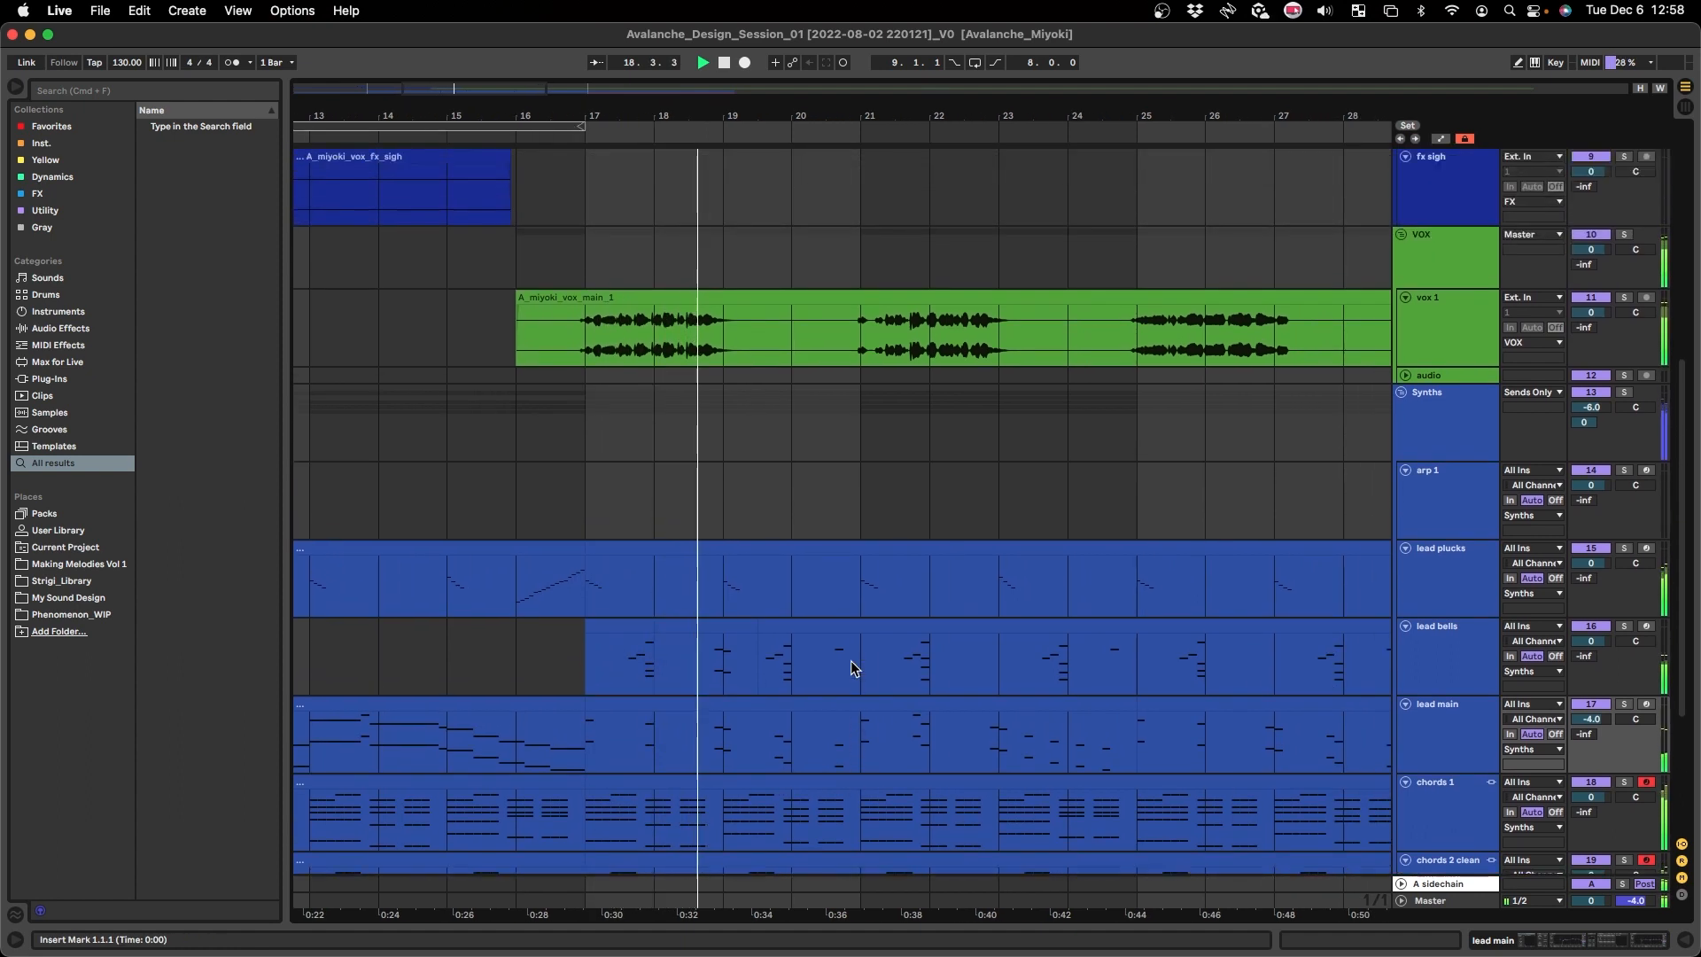
{"action": "scroll", "coordinate": [851, 661], "scroll_direction": "up", "scroll_amount": 2}
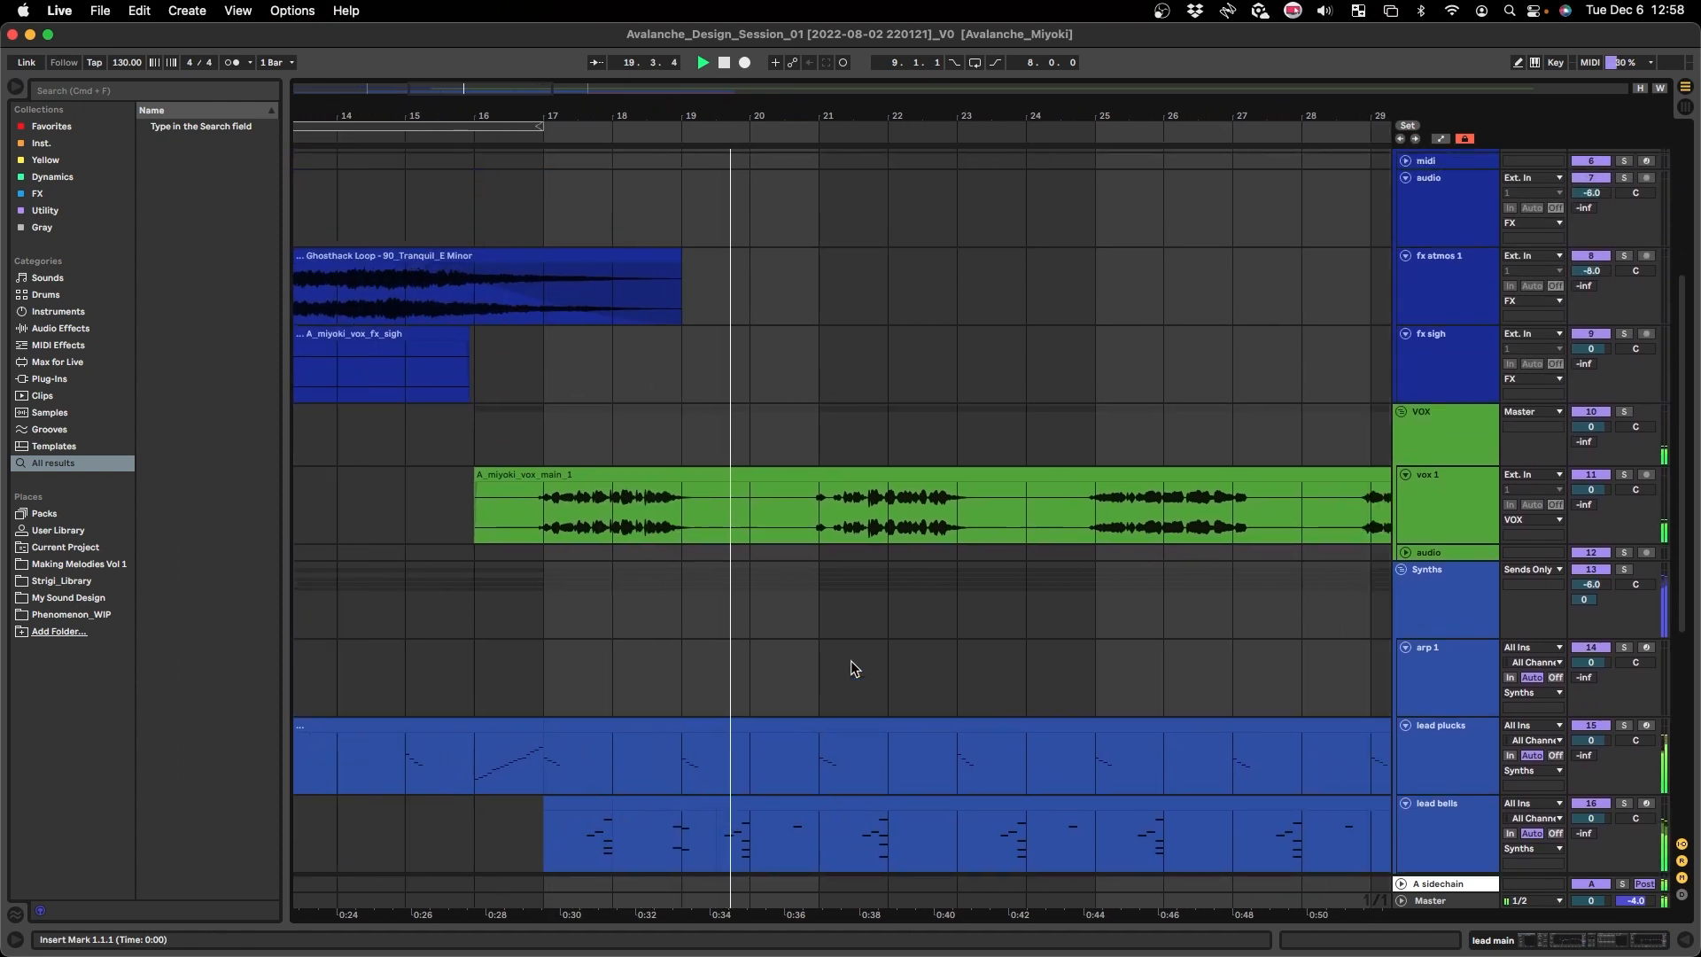
{"action": "scroll", "coordinate": [850, 661], "scroll_direction": "down", "scroll_amount": 6}
{"action": "scroll", "coordinate": [851, 661], "scroll_direction": "right", "scroll_amount": 4}
{"action": "scroll", "coordinate": [851, 661], "scroll_direction": "right", "scroll_amount": 10}
{"action": "scroll", "coordinate": [850, 661], "scroll_direction": "down", "scroll_amount": 1}
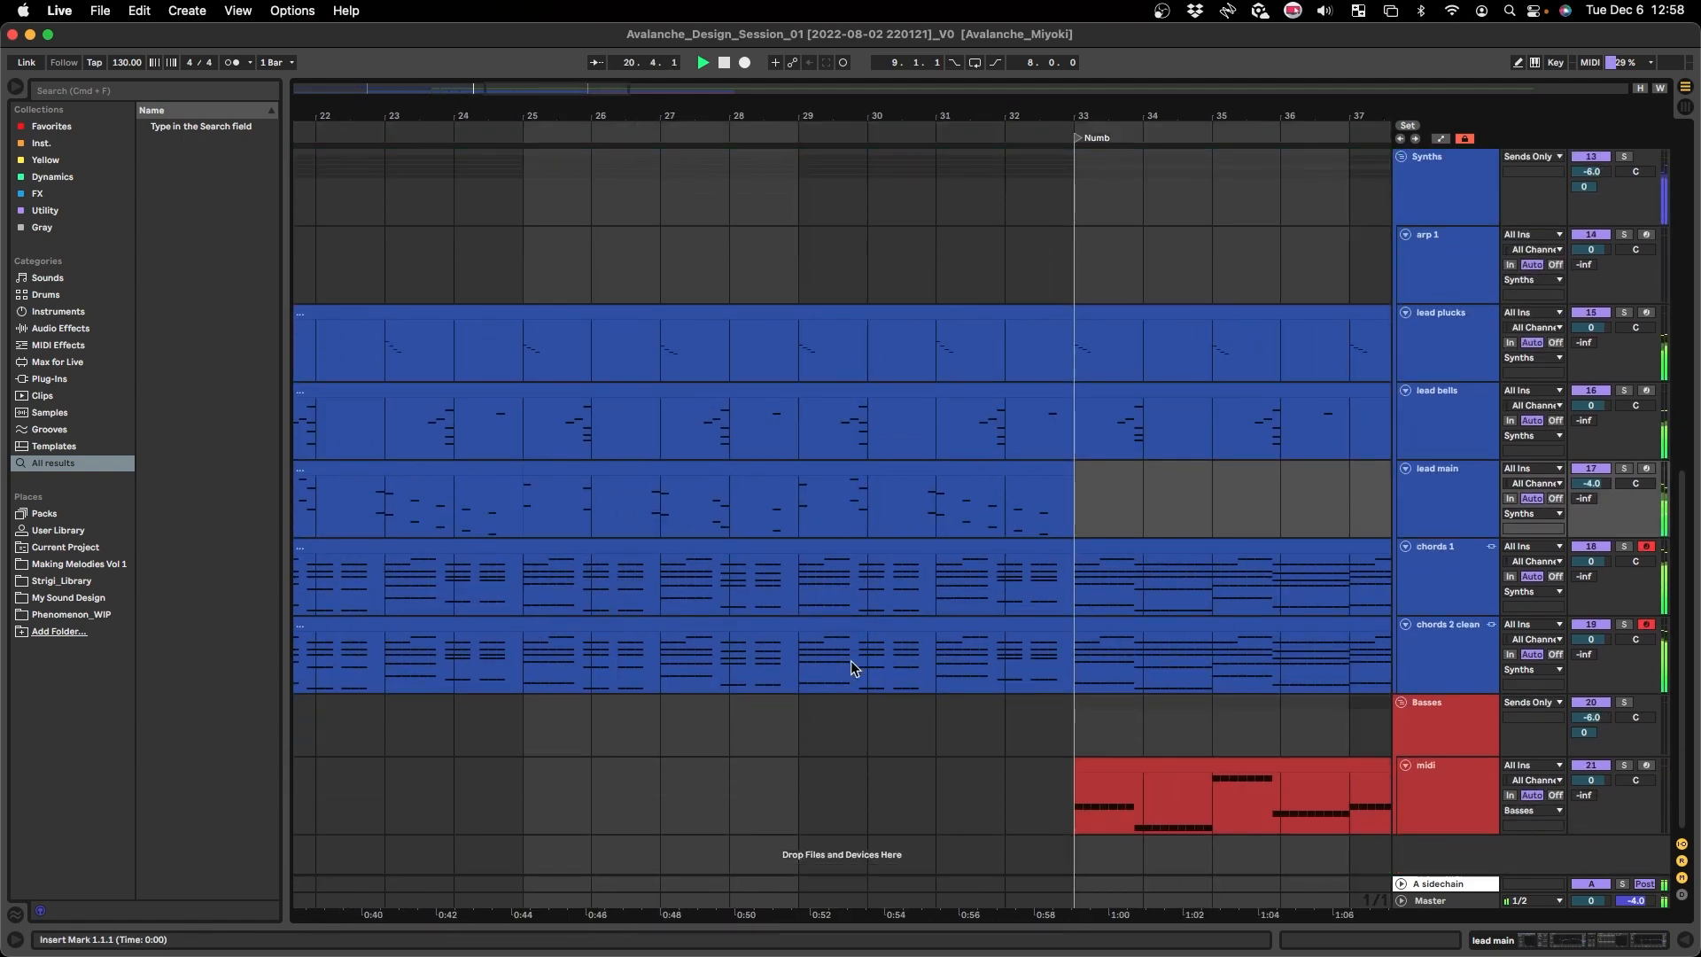
{"action": "scroll", "coordinate": [850, 661], "scroll_direction": "left", "scroll_amount": 7}
{"action": "scroll", "coordinate": [851, 661], "scroll_direction": "up", "scroll_amount": 2}
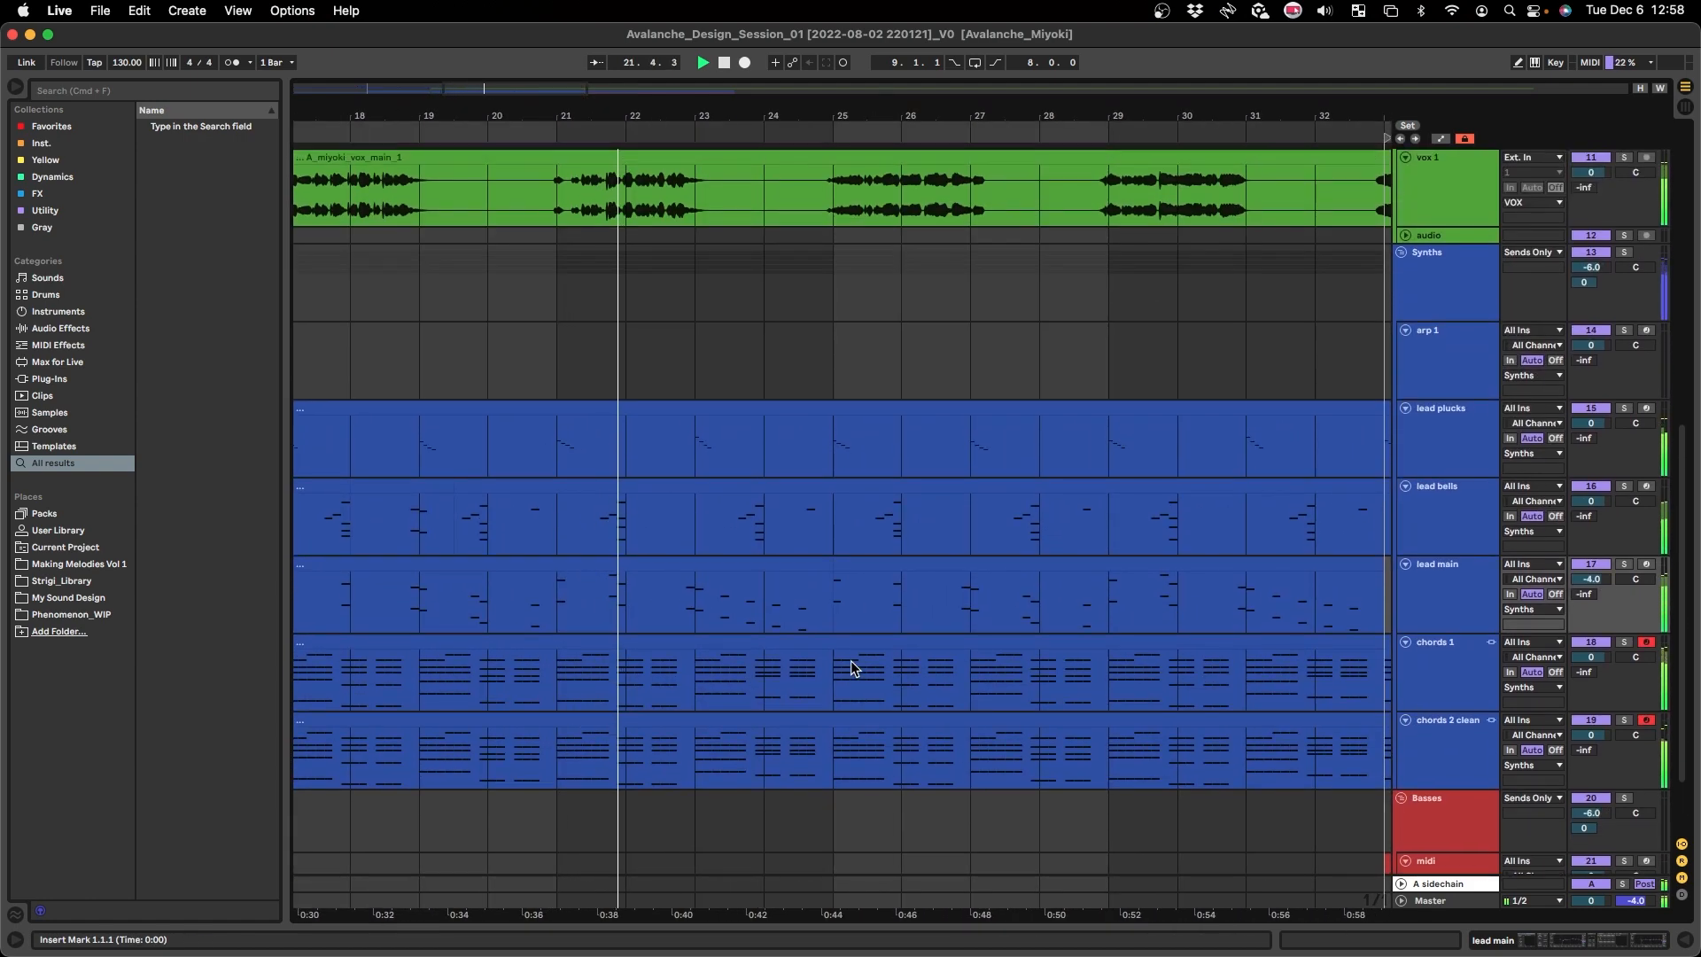
{"action": "scroll", "coordinate": [851, 661], "scroll_direction": "up", "scroll_amount": 1}
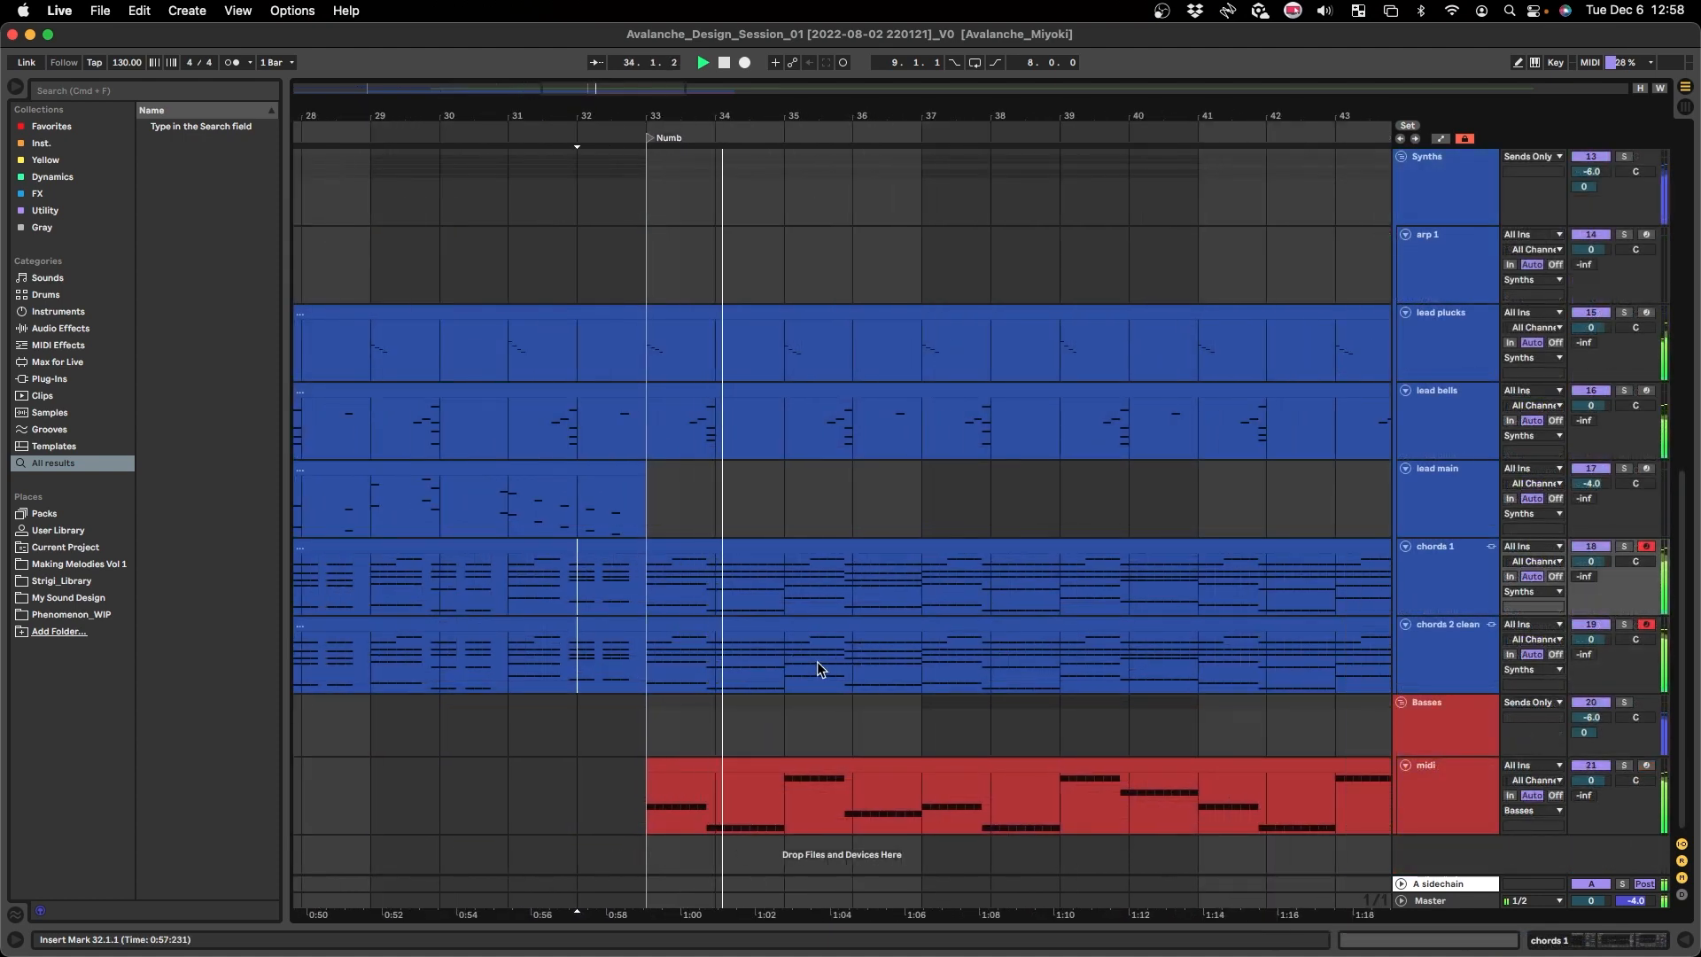
- Listen to the start of the Numb section, examining its chords and bass MIDI clip, and stop playback
{"action": "scroll", "coordinate": [786, 684], "scroll_direction": "right", "scroll_amount": 3}
{"action": "scroll", "coordinate": [776, 680], "scroll_direction": "left", "scroll_amount": 2}
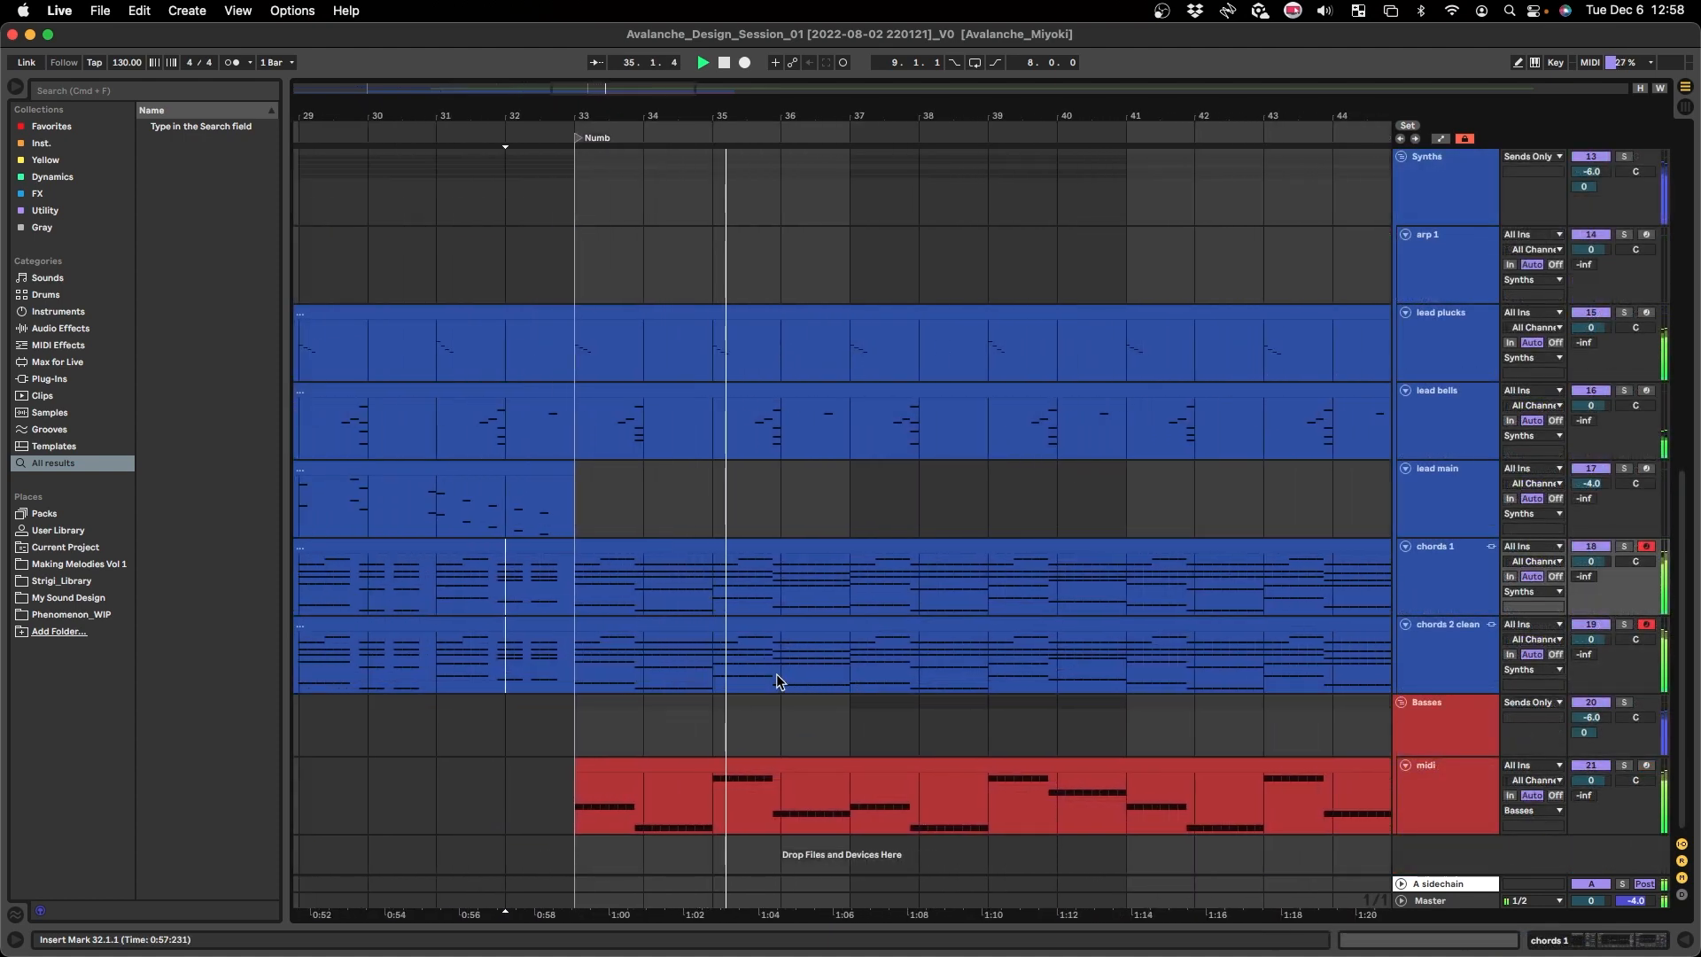
{"action": "scroll", "coordinate": [776, 680], "scroll_direction": "down", "scroll_amount": 2}
{"action": "scroll", "coordinate": [778, 680], "scroll_direction": "down", "scroll_amount": 2}
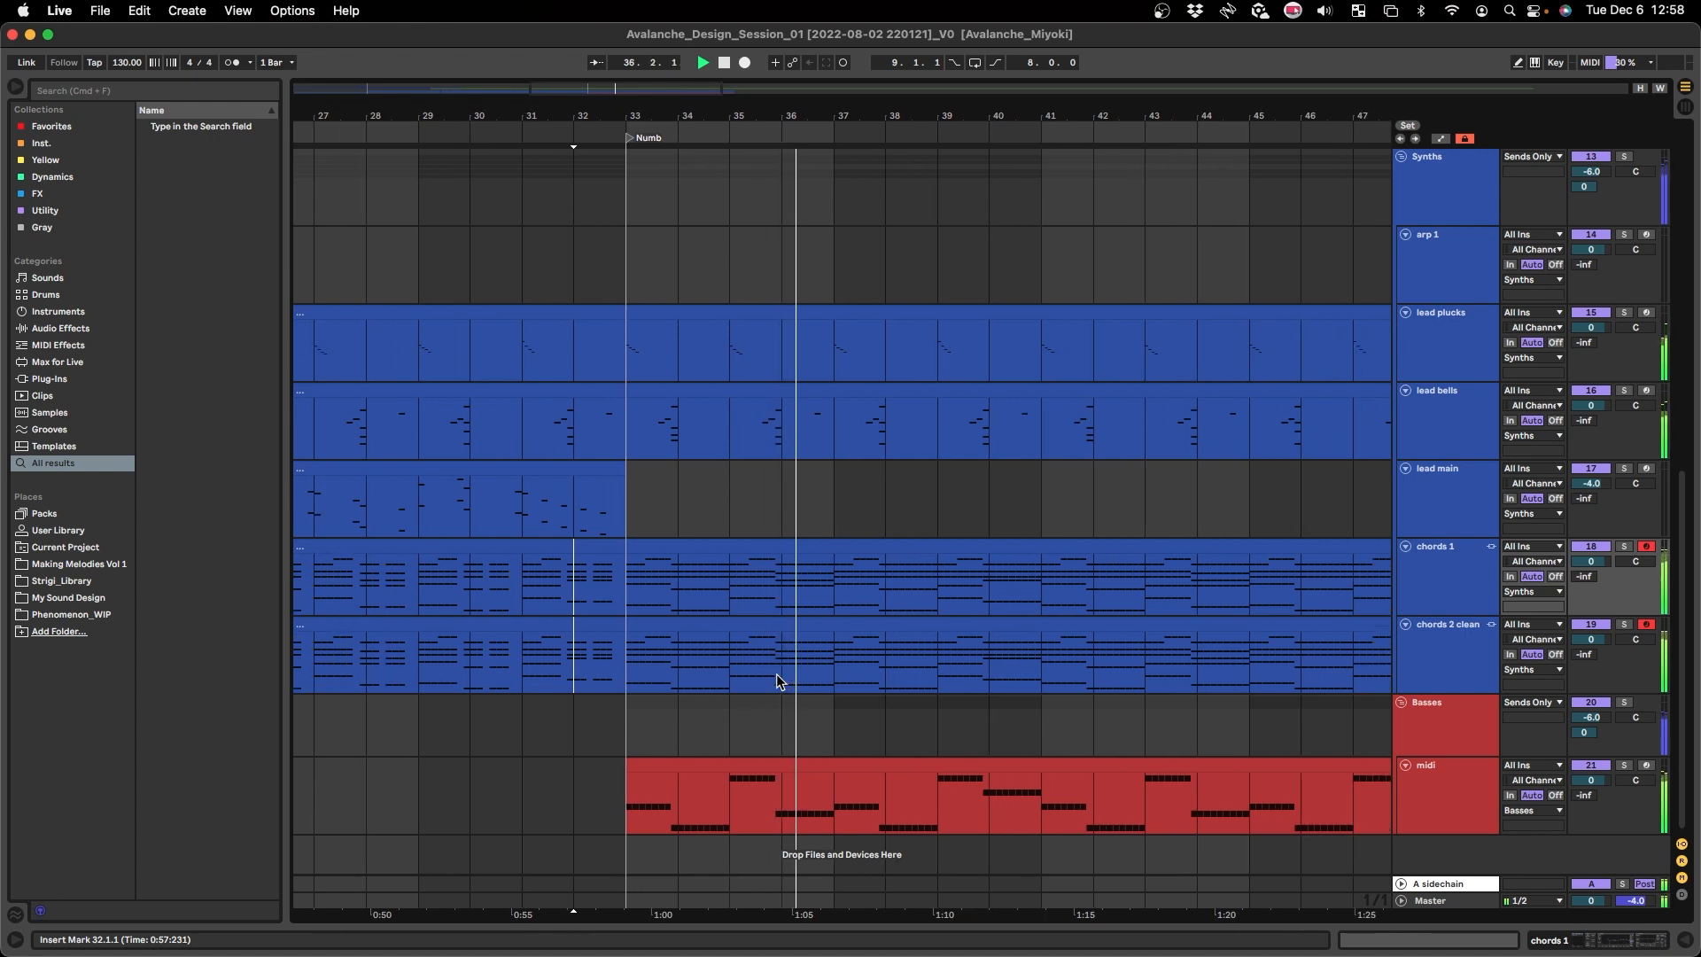
{"action": "scroll", "coordinate": [778, 681], "scroll_direction": "left", "scroll_amount": 3}
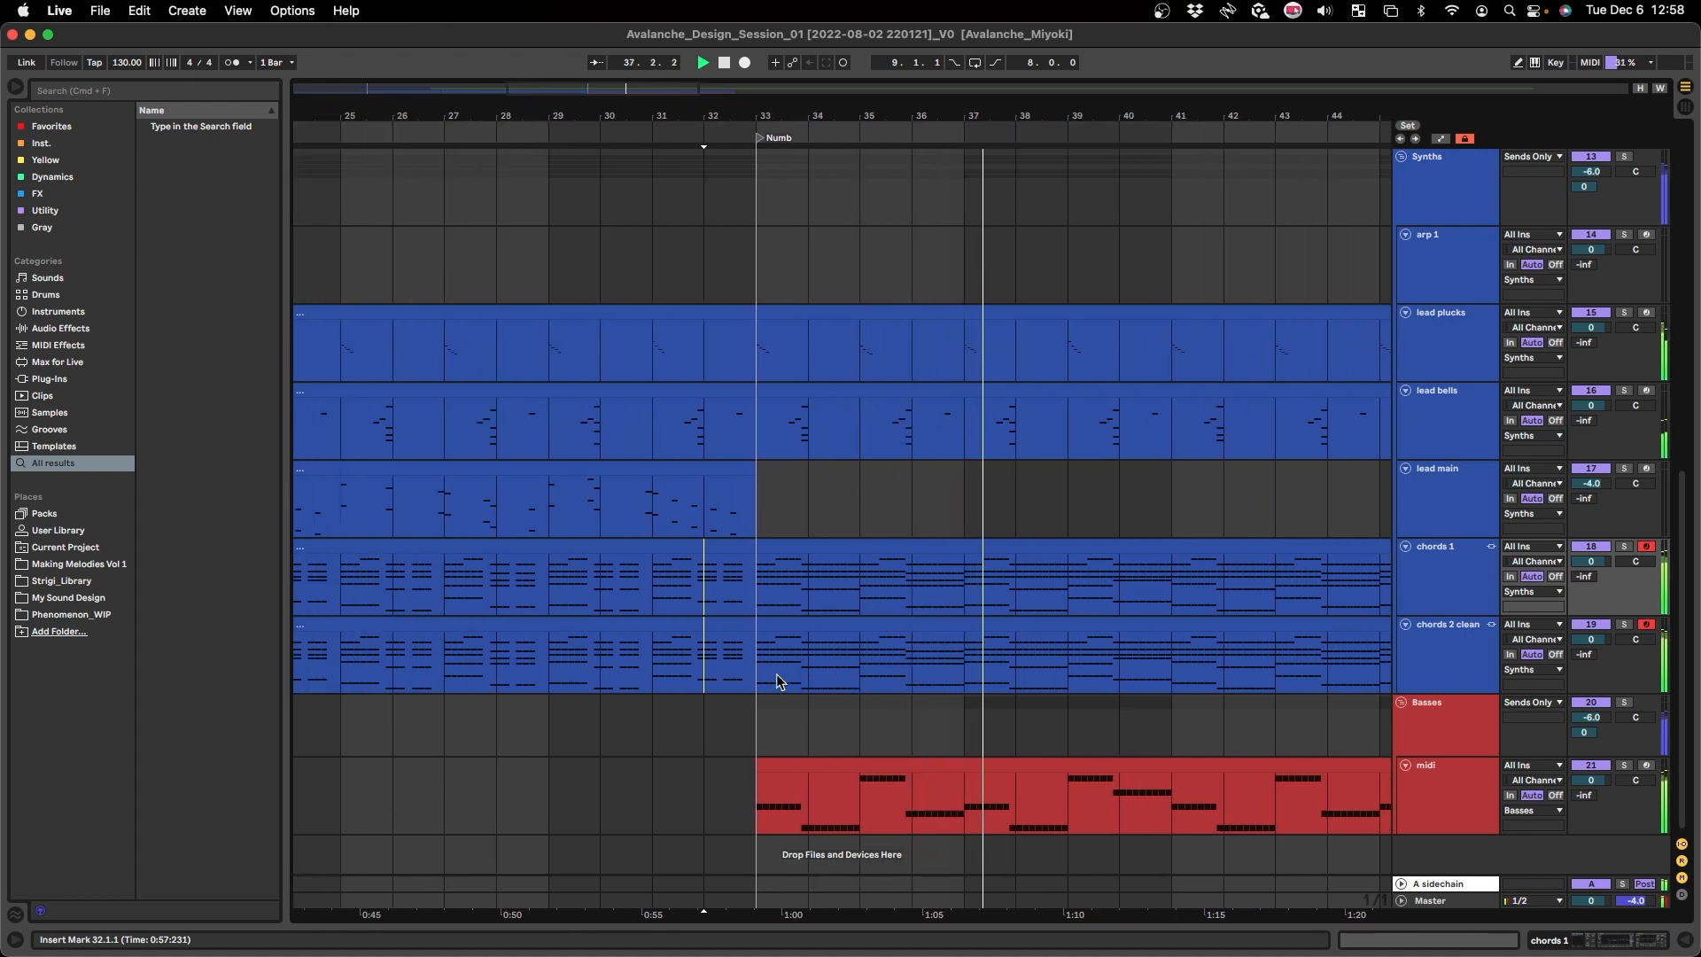
{"action": "scroll", "coordinate": [836, 657], "scroll_direction": "down", "scroll_amount": 1}
{"action": "key", "text": "space"}
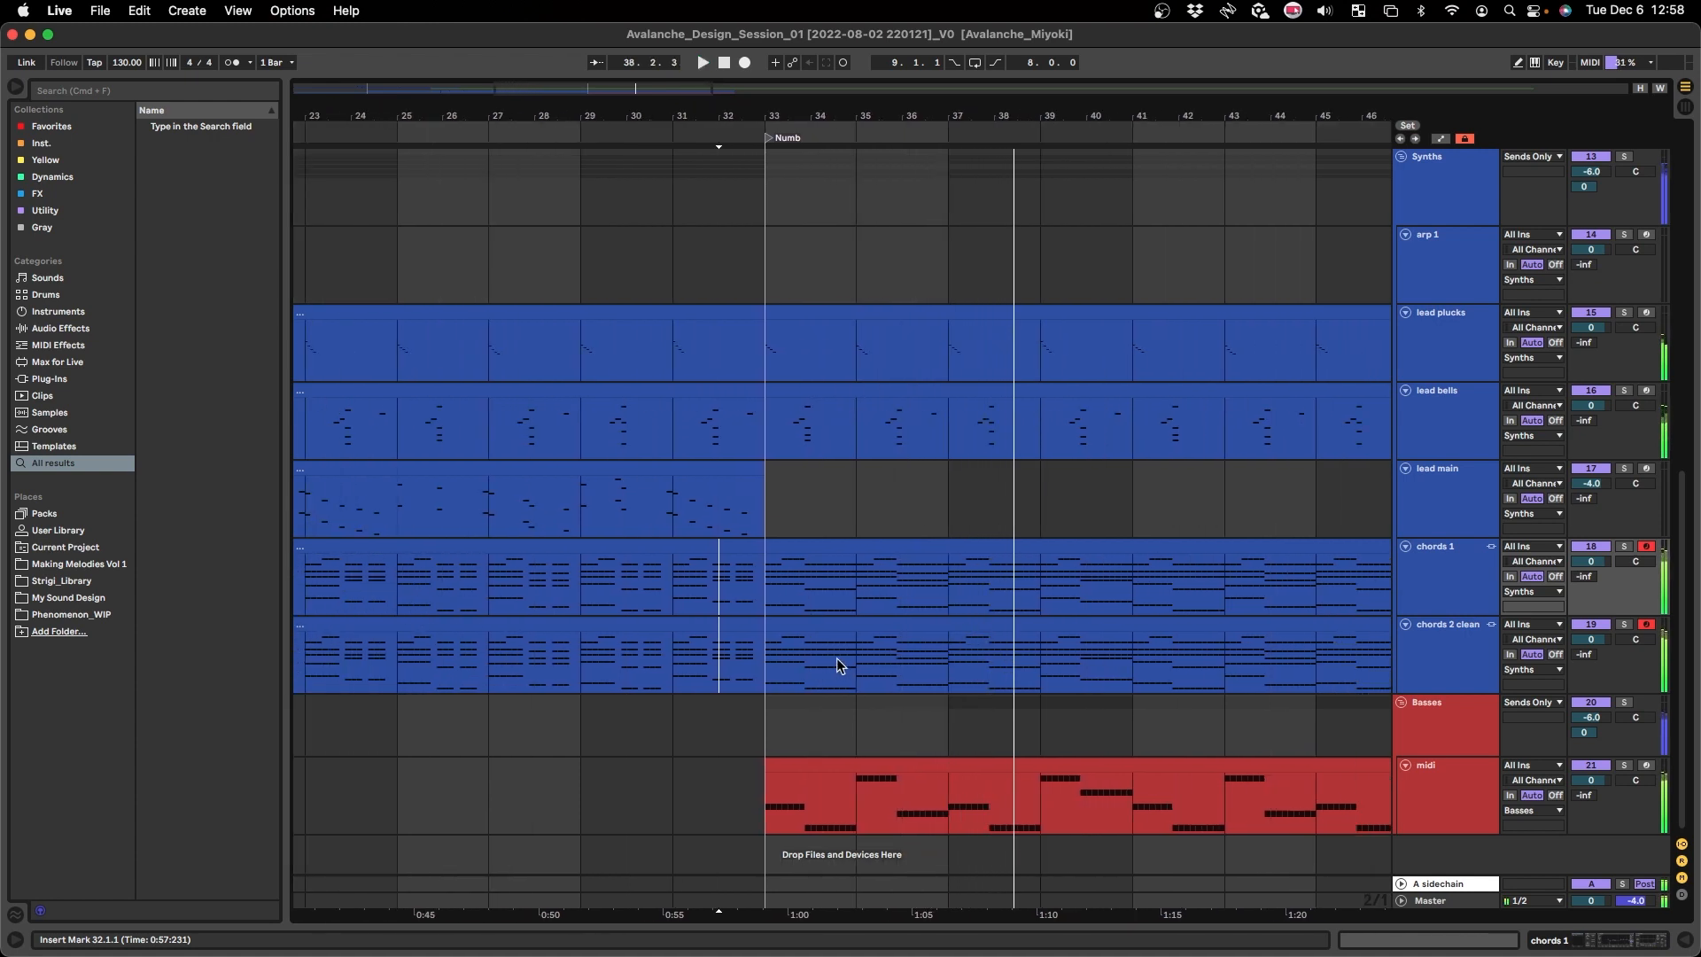
- Return to the Melody section, place the insert marker at bar 9 and review the FX and vocal tracks above the synths
{"action": "left_click", "coordinate": [744, 627]}
{"action": "scroll", "coordinate": [651, 654], "scroll_direction": "left", "scroll_amount": 10}
{"action": "scroll", "coordinate": [649, 652], "scroll_direction": "left", "scroll_amount": 5}
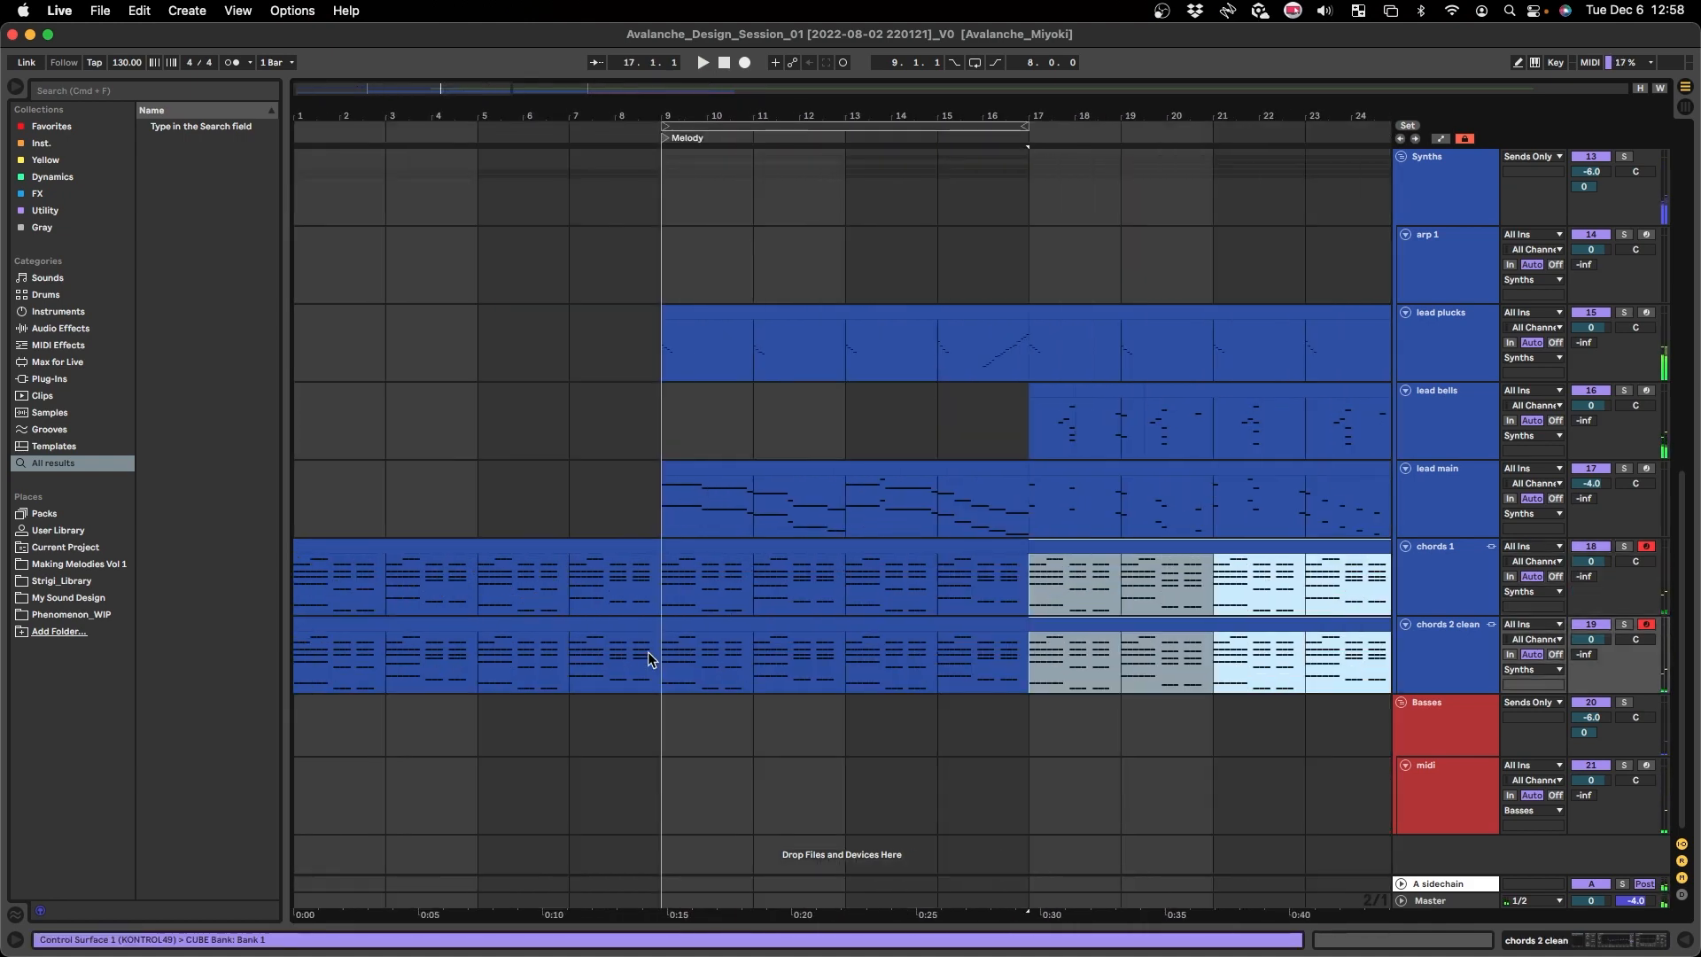
{"action": "scroll", "coordinate": [531, 602], "scroll_direction": "down", "scroll_amount": 2}
{"action": "left_click", "coordinate": [489, 562]}
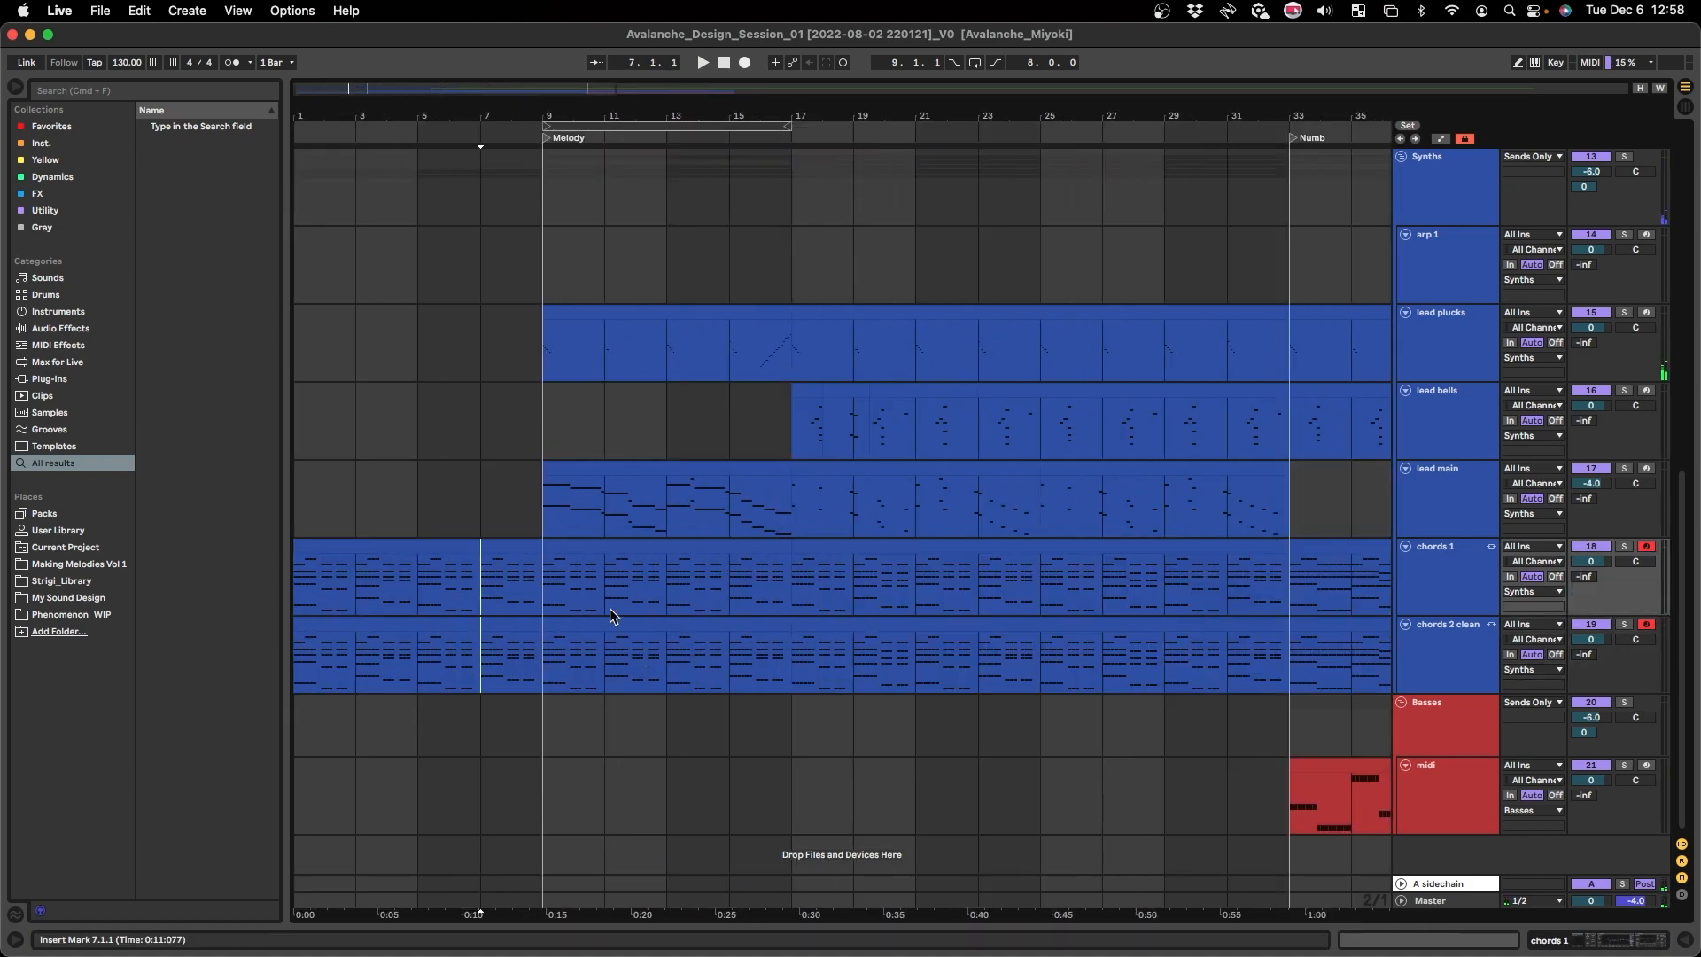
{"action": "left_click", "coordinate": [544, 593]}
{"action": "scroll", "coordinate": [797, 621], "scroll_direction": "up", "scroll_amount": 10}
{"action": "scroll", "coordinate": [735, 628], "scroll_direction": "up", "scroll_amount": 3}
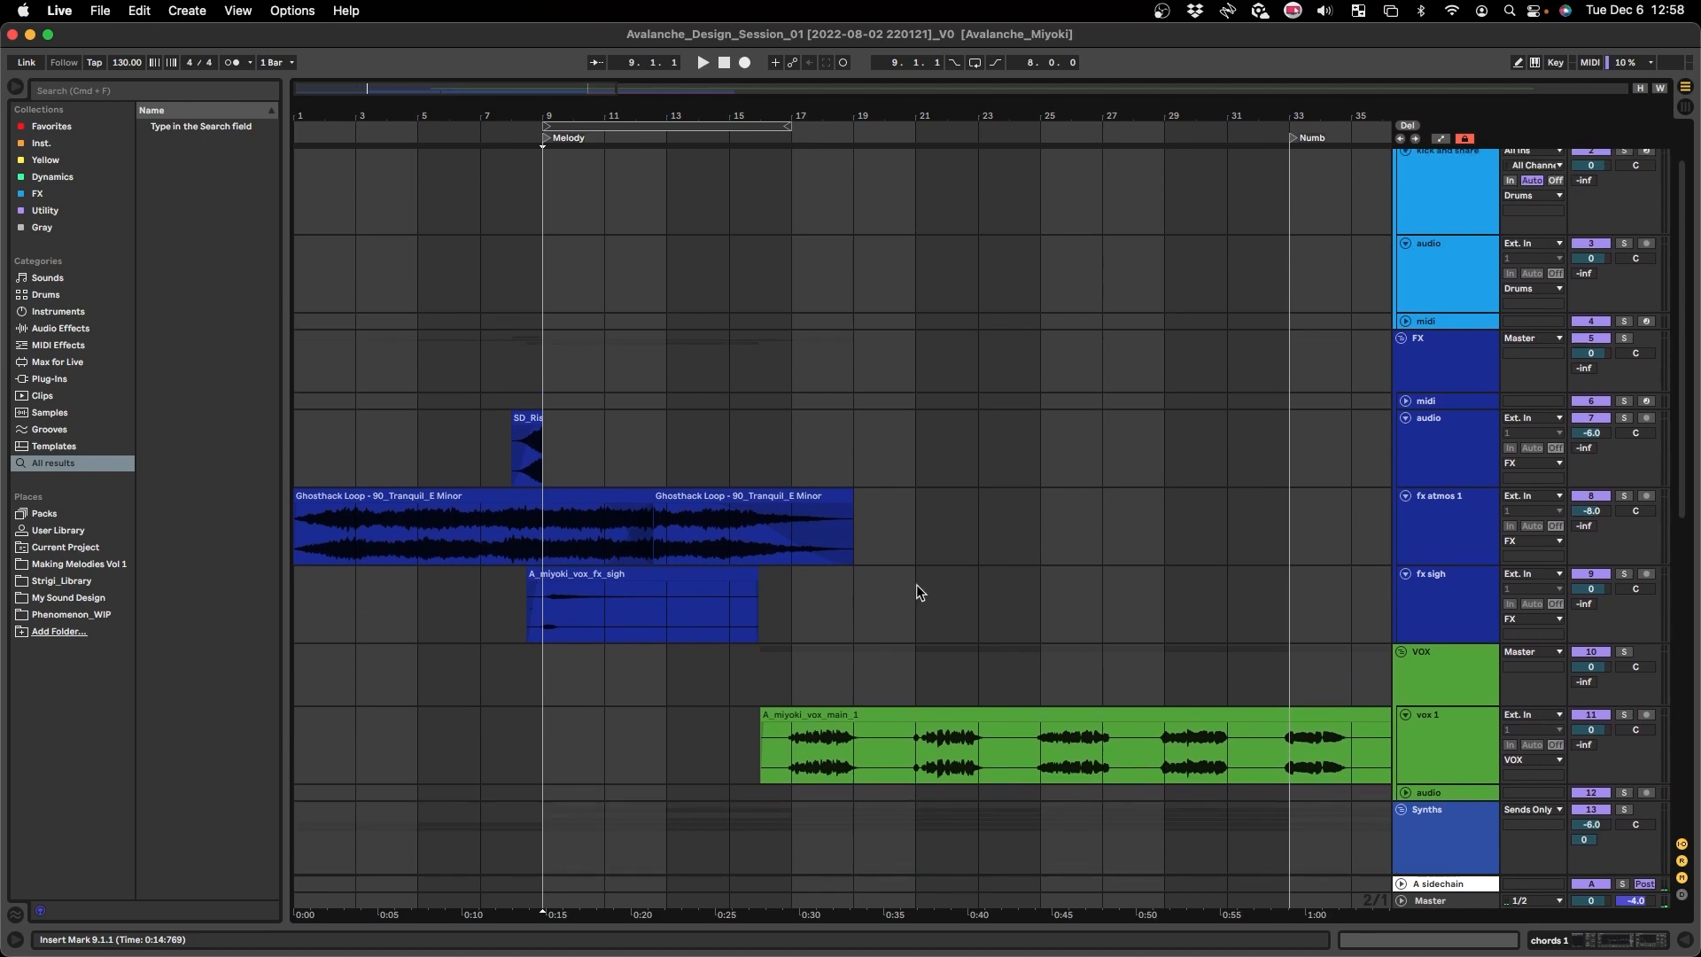
{"action": "scroll", "coordinate": [975, 616], "scroll_direction": "down", "scroll_amount": 3}
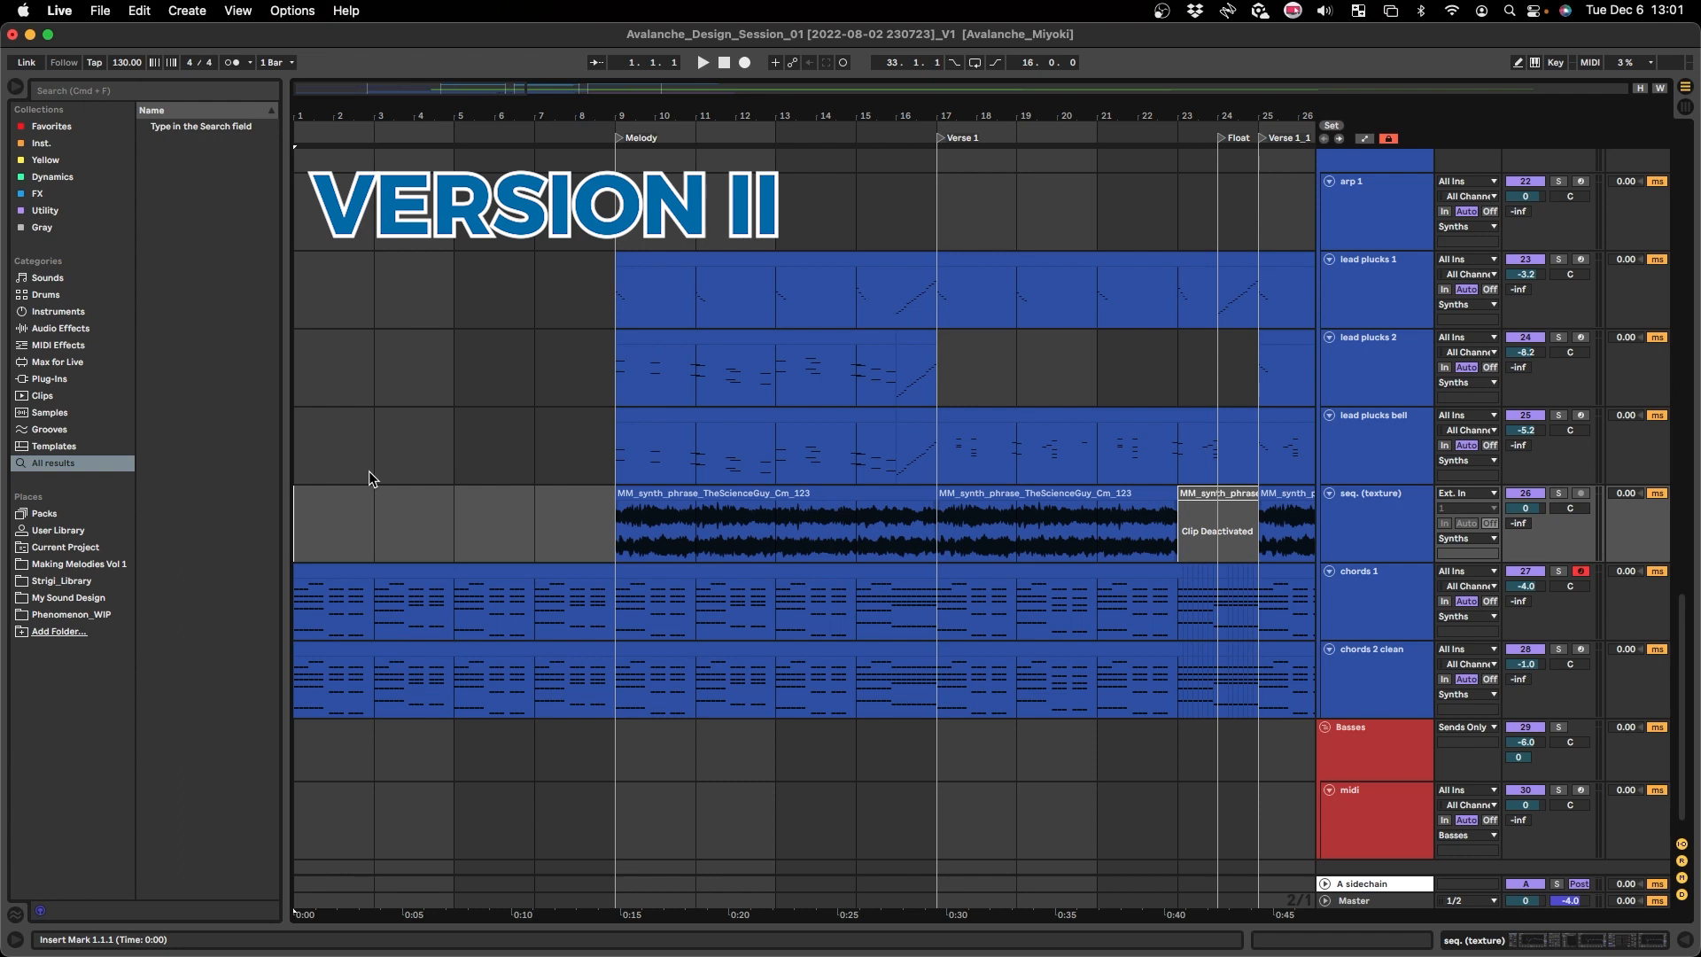
- Play the V1 version of the session from bar 1
{"action": "scroll", "coordinate": [411, 578], "scroll_direction": "down", "scroll_amount": 1}
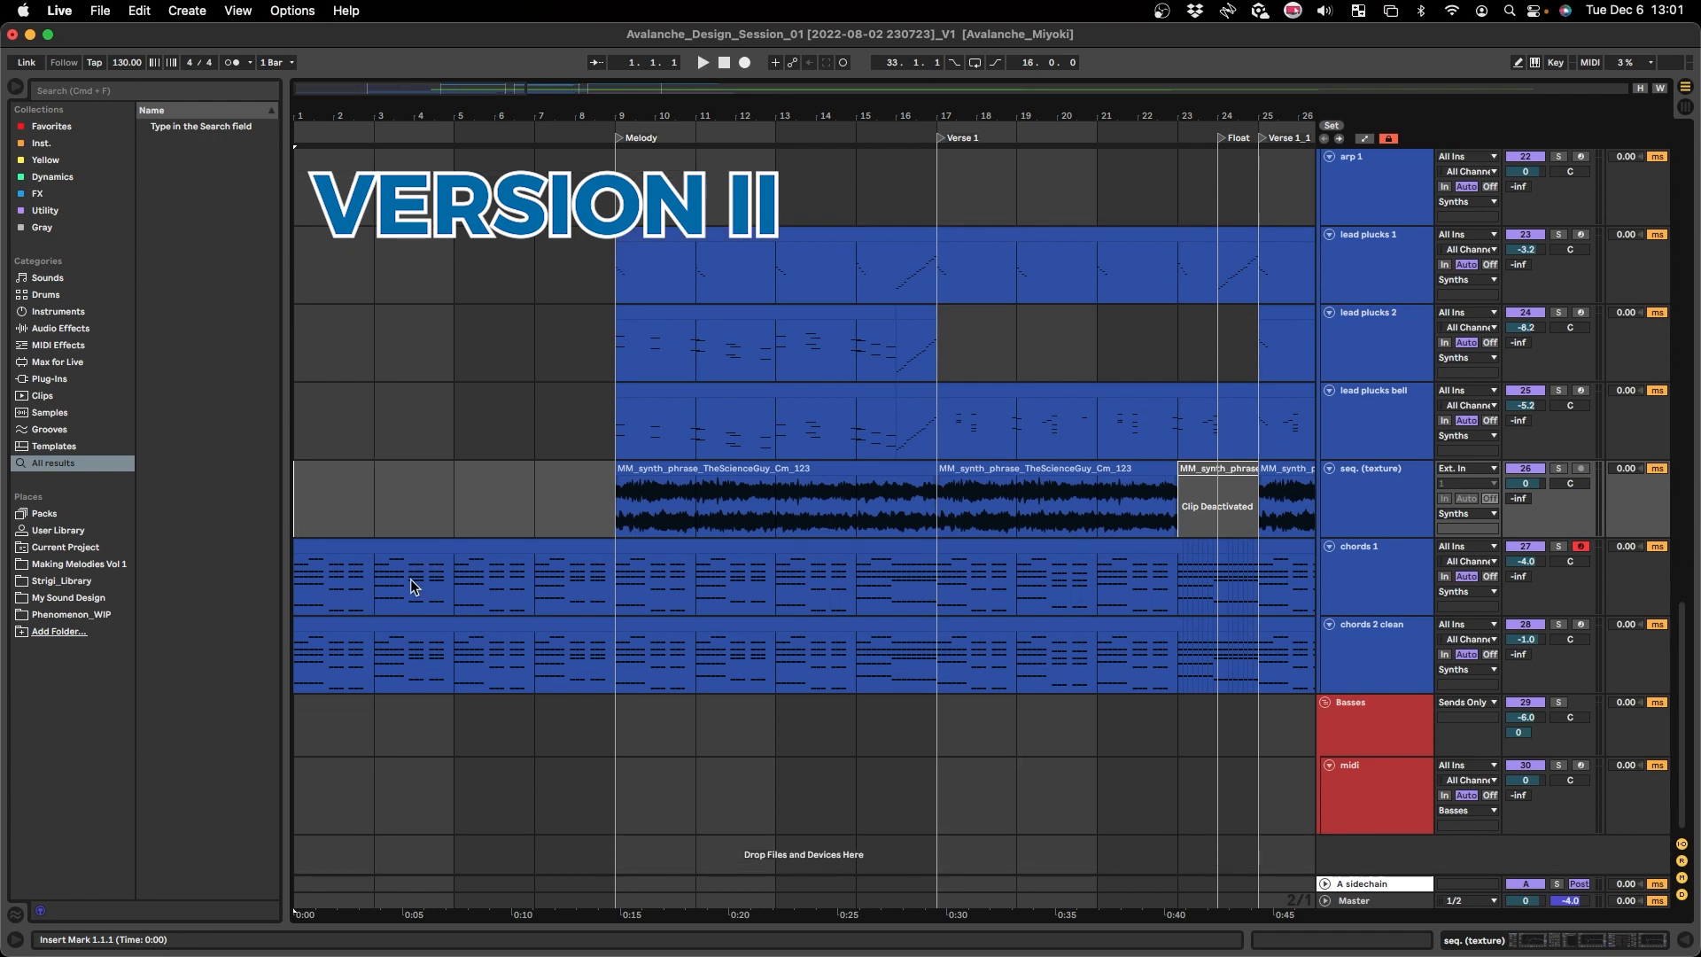
{"action": "left_click", "coordinate": [306, 591]}
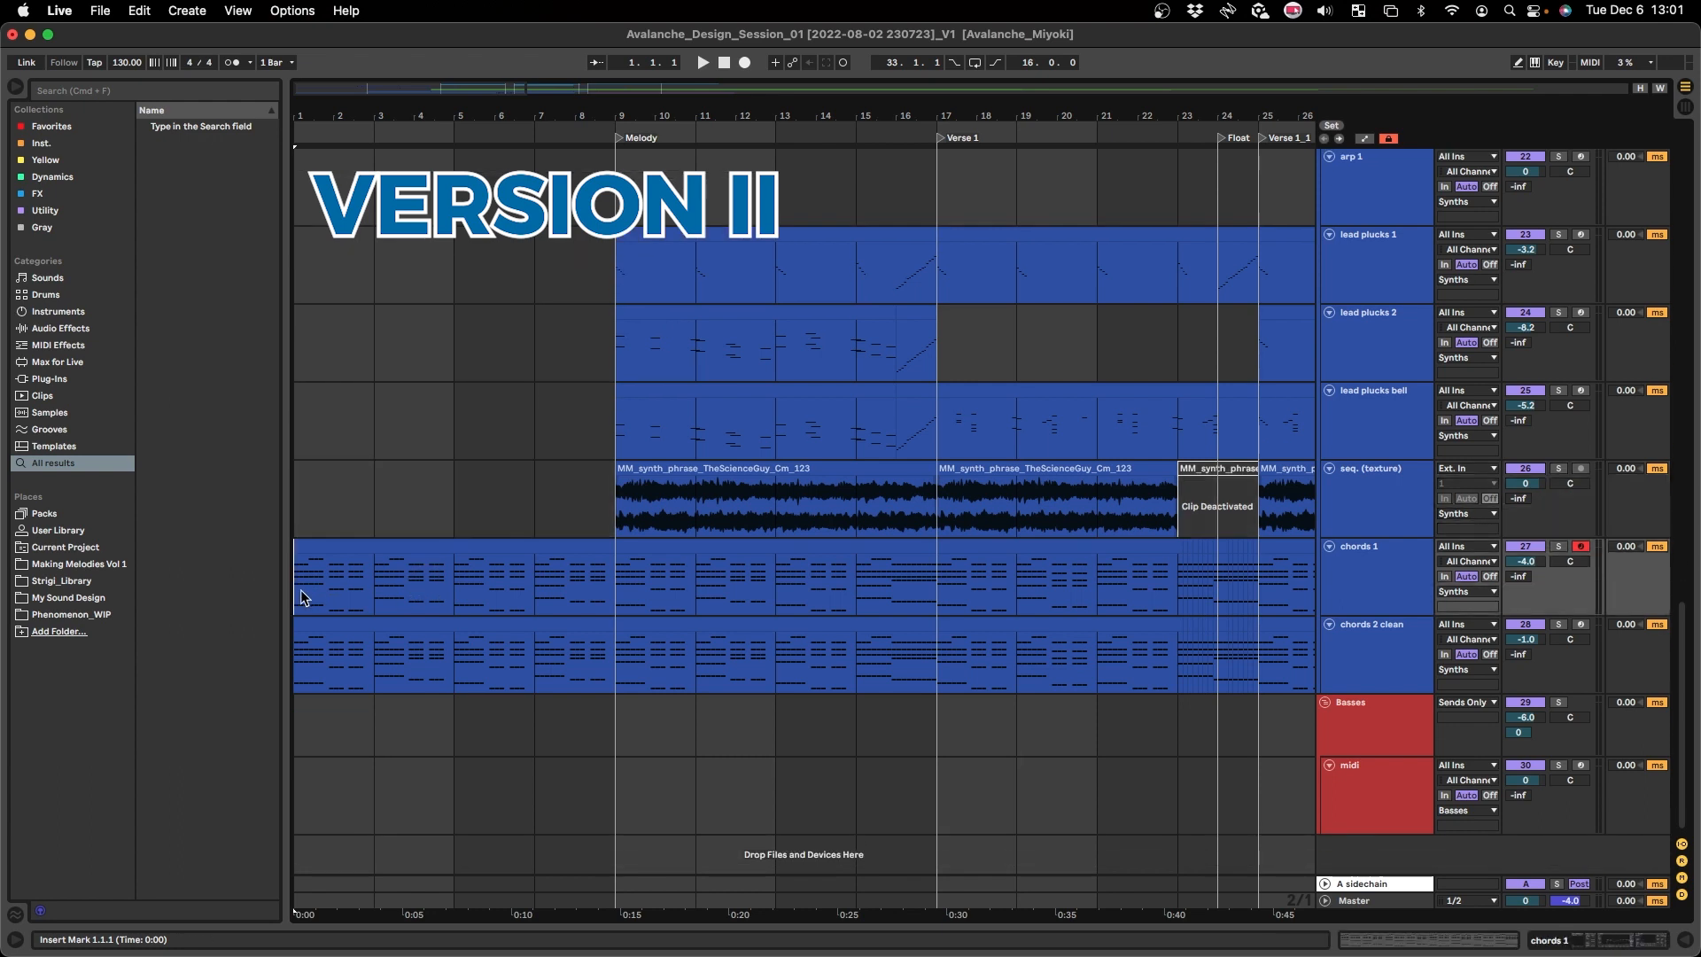
{"action": "scroll", "coordinate": [597, 686], "scroll_direction": "up", "scroll_amount": 15}
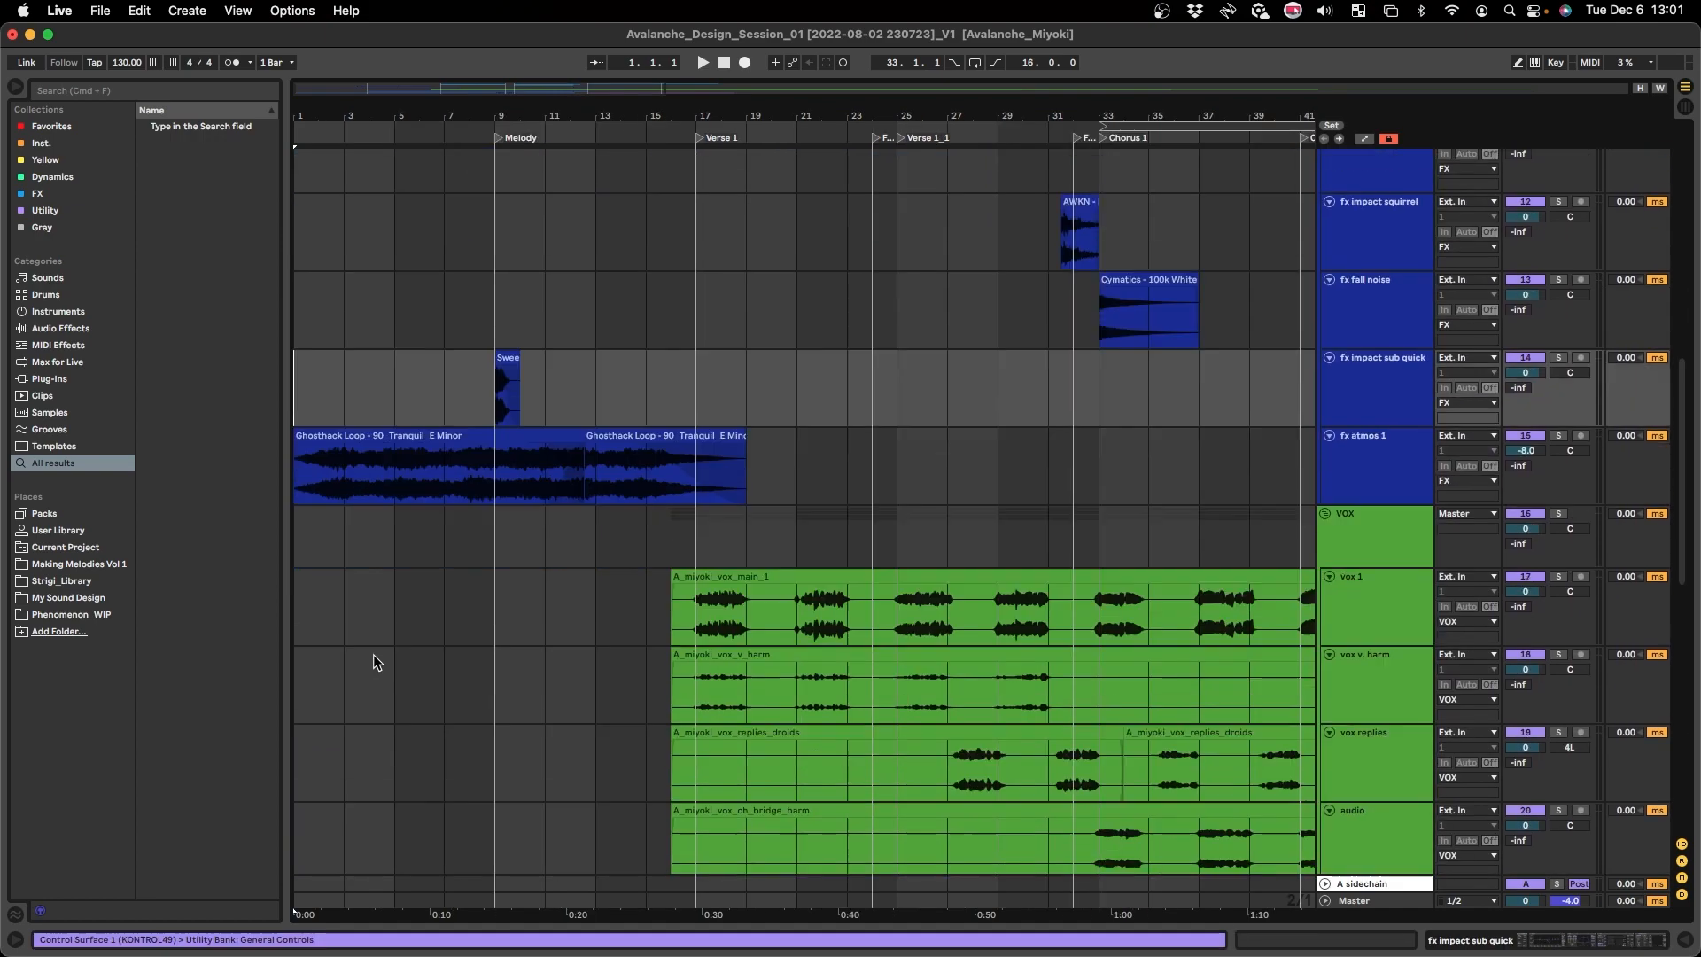
{"action": "key", "text": "space"}
- Survey the second version's FX, vocal, synth and bass tracks while its intro plays
{"action": "scroll", "coordinate": [480, 593], "scroll_direction": "down", "scroll_amount": 12}
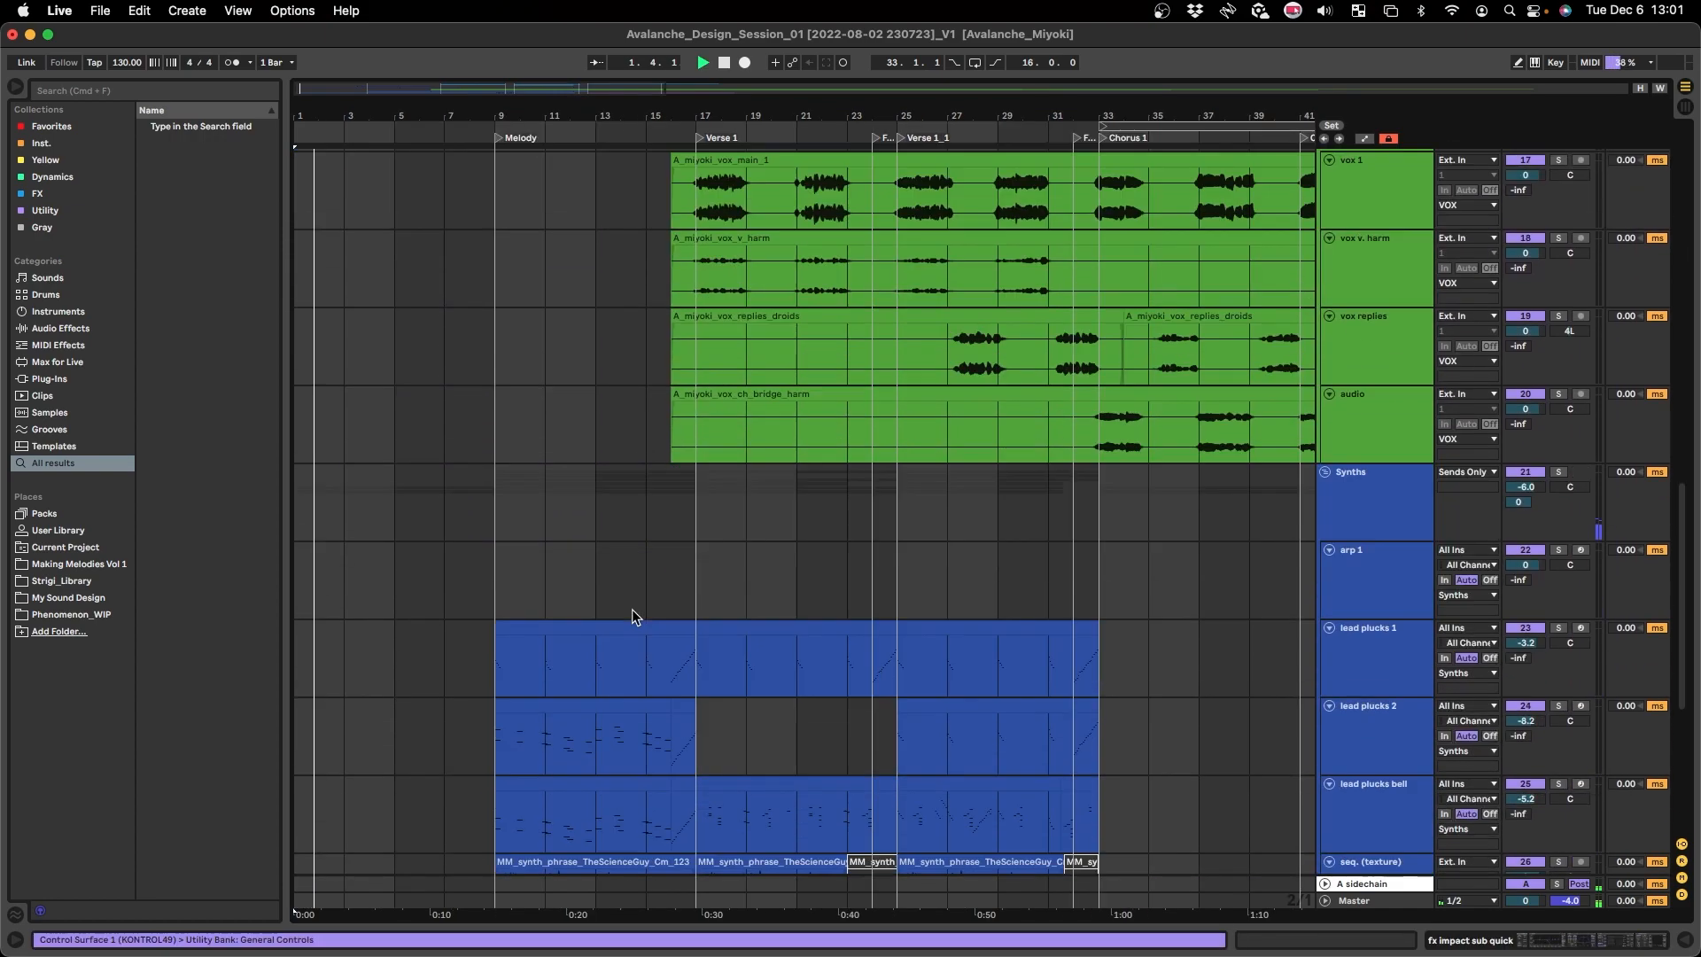
{"action": "scroll", "coordinate": [631, 609], "scroll_direction": "down", "scroll_amount": 8}
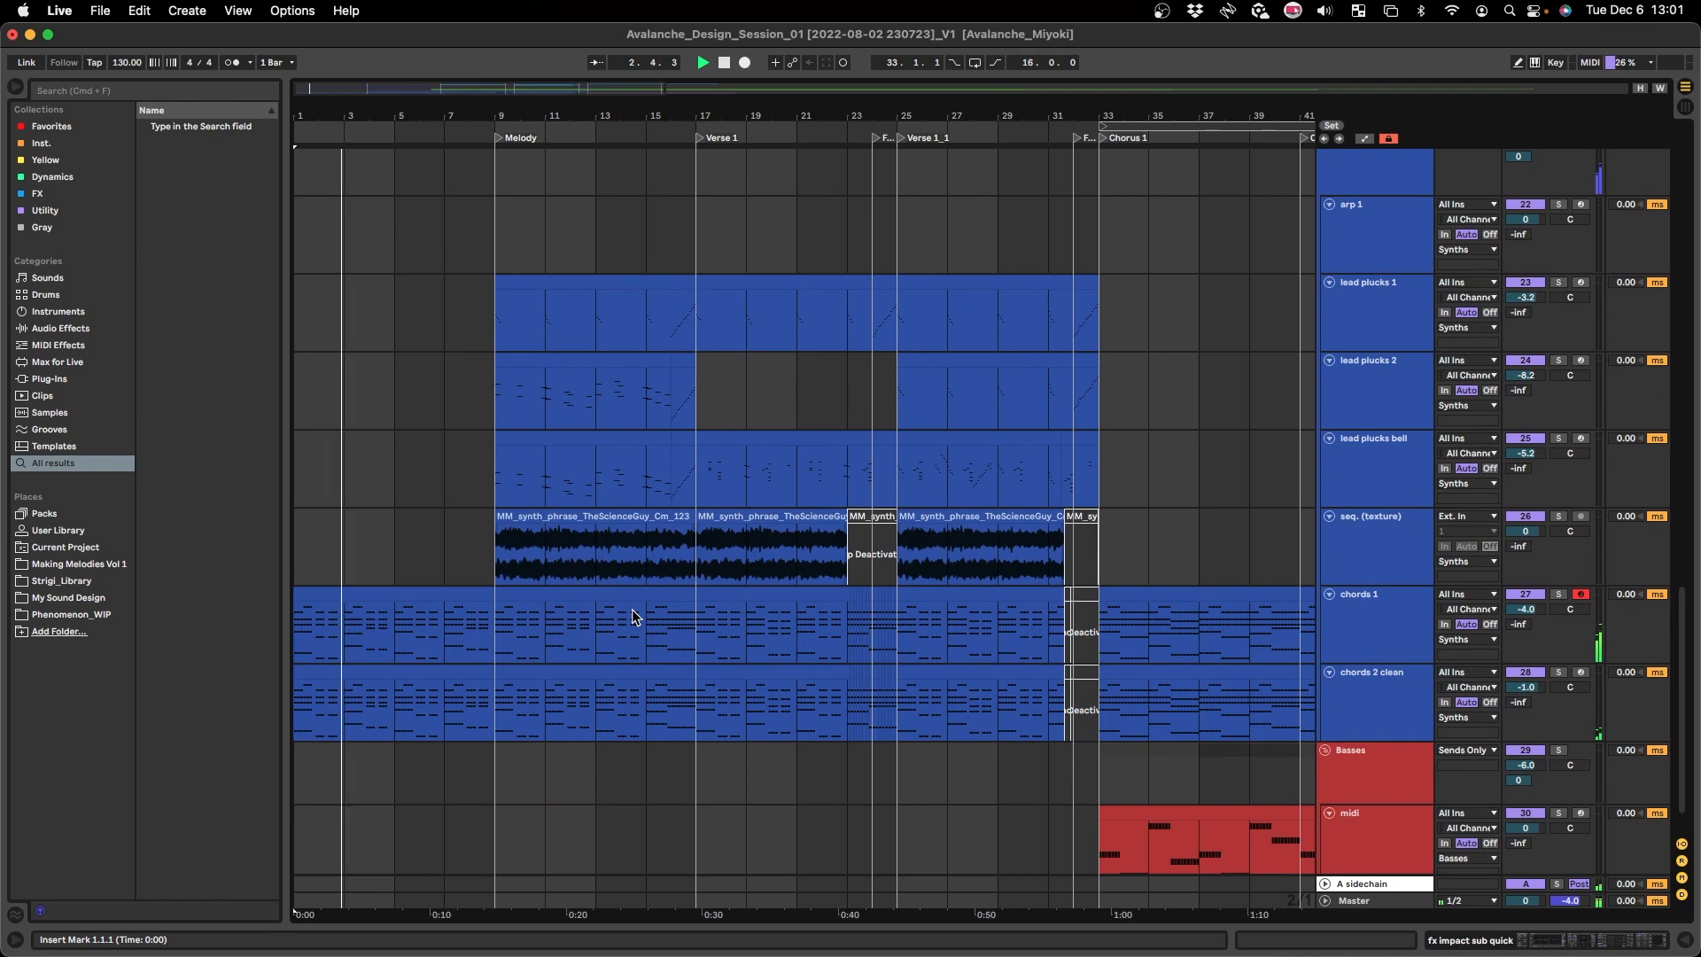
{"action": "scroll", "coordinate": [633, 611], "scroll_direction": "down", "scroll_amount": 2}
{"action": "scroll", "coordinate": [633, 611], "scroll_direction": "up", "scroll_amount": 5}
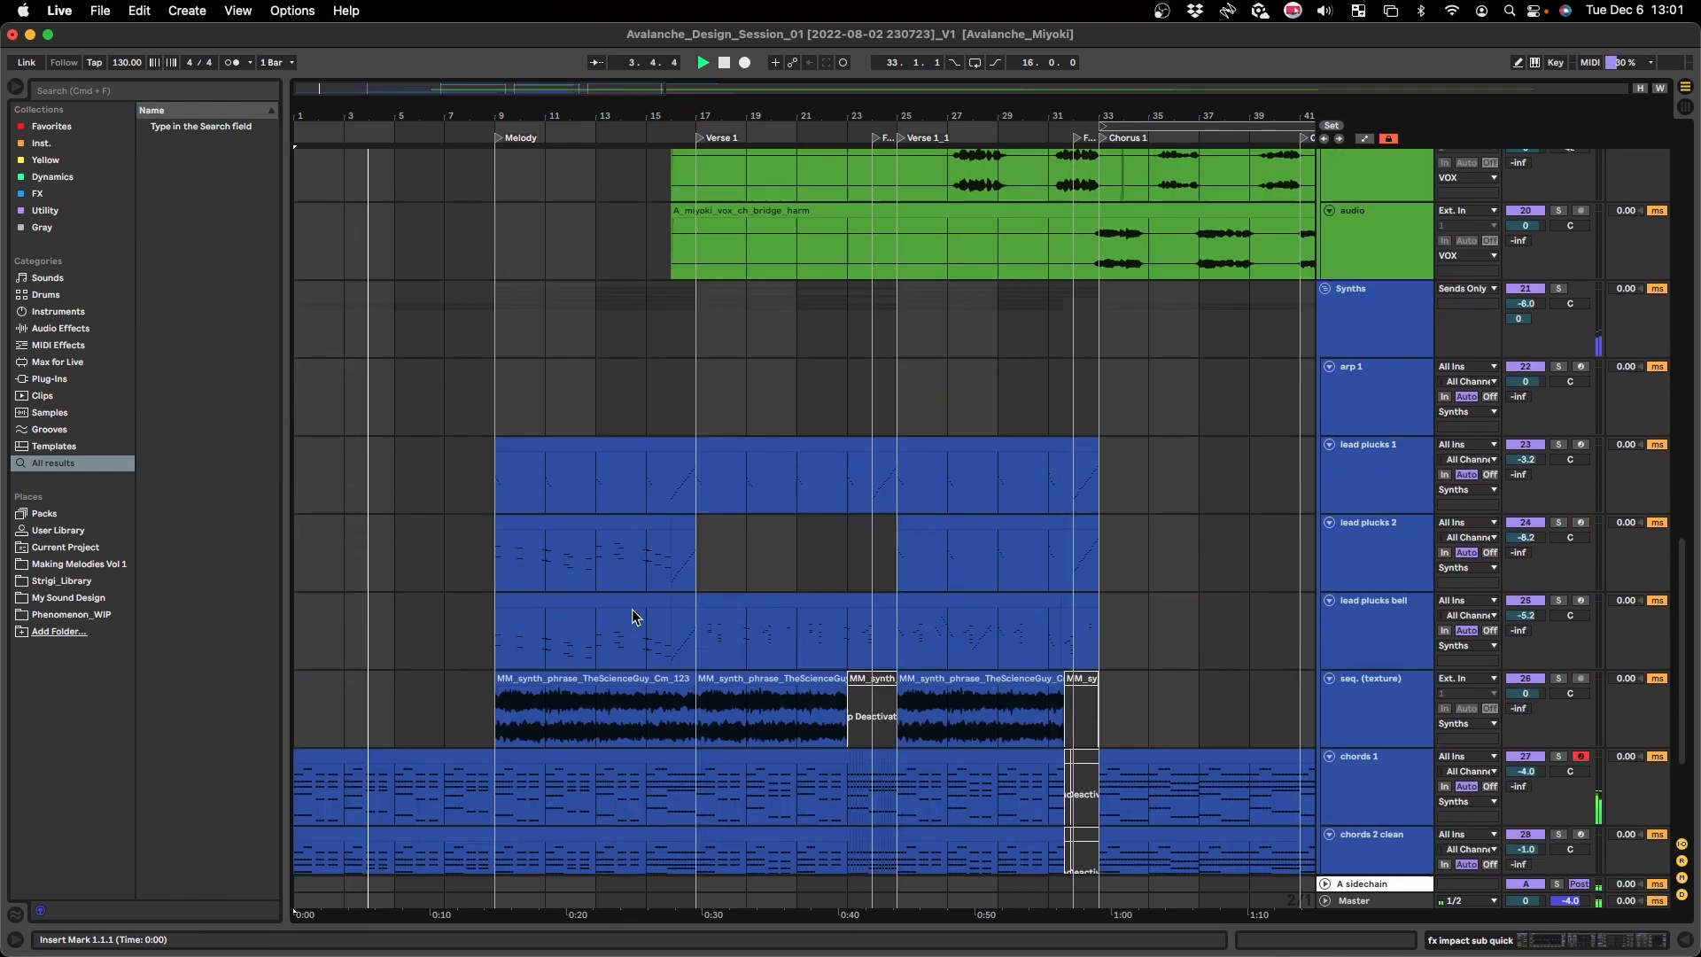
{"action": "scroll", "coordinate": [634, 616], "scroll_direction": "up", "scroll_amount": 14}
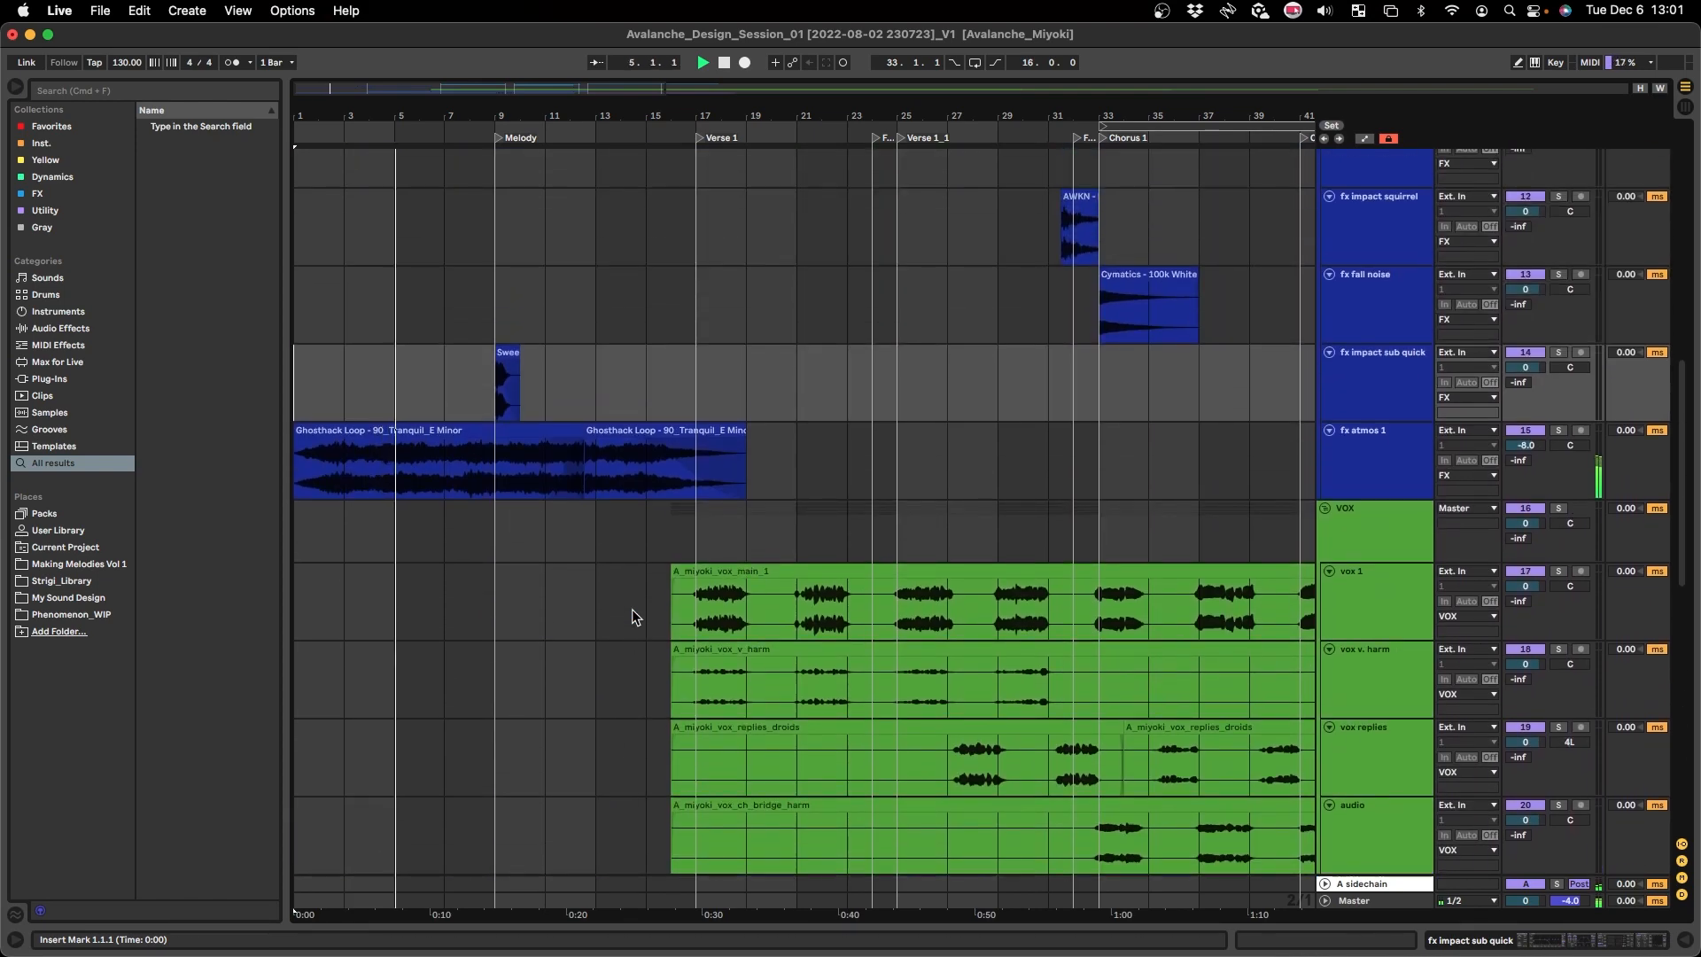
{"action": "scroll", "coordinate": [631, 608], "scroll_direction": "down", "scroll_amount": 9}
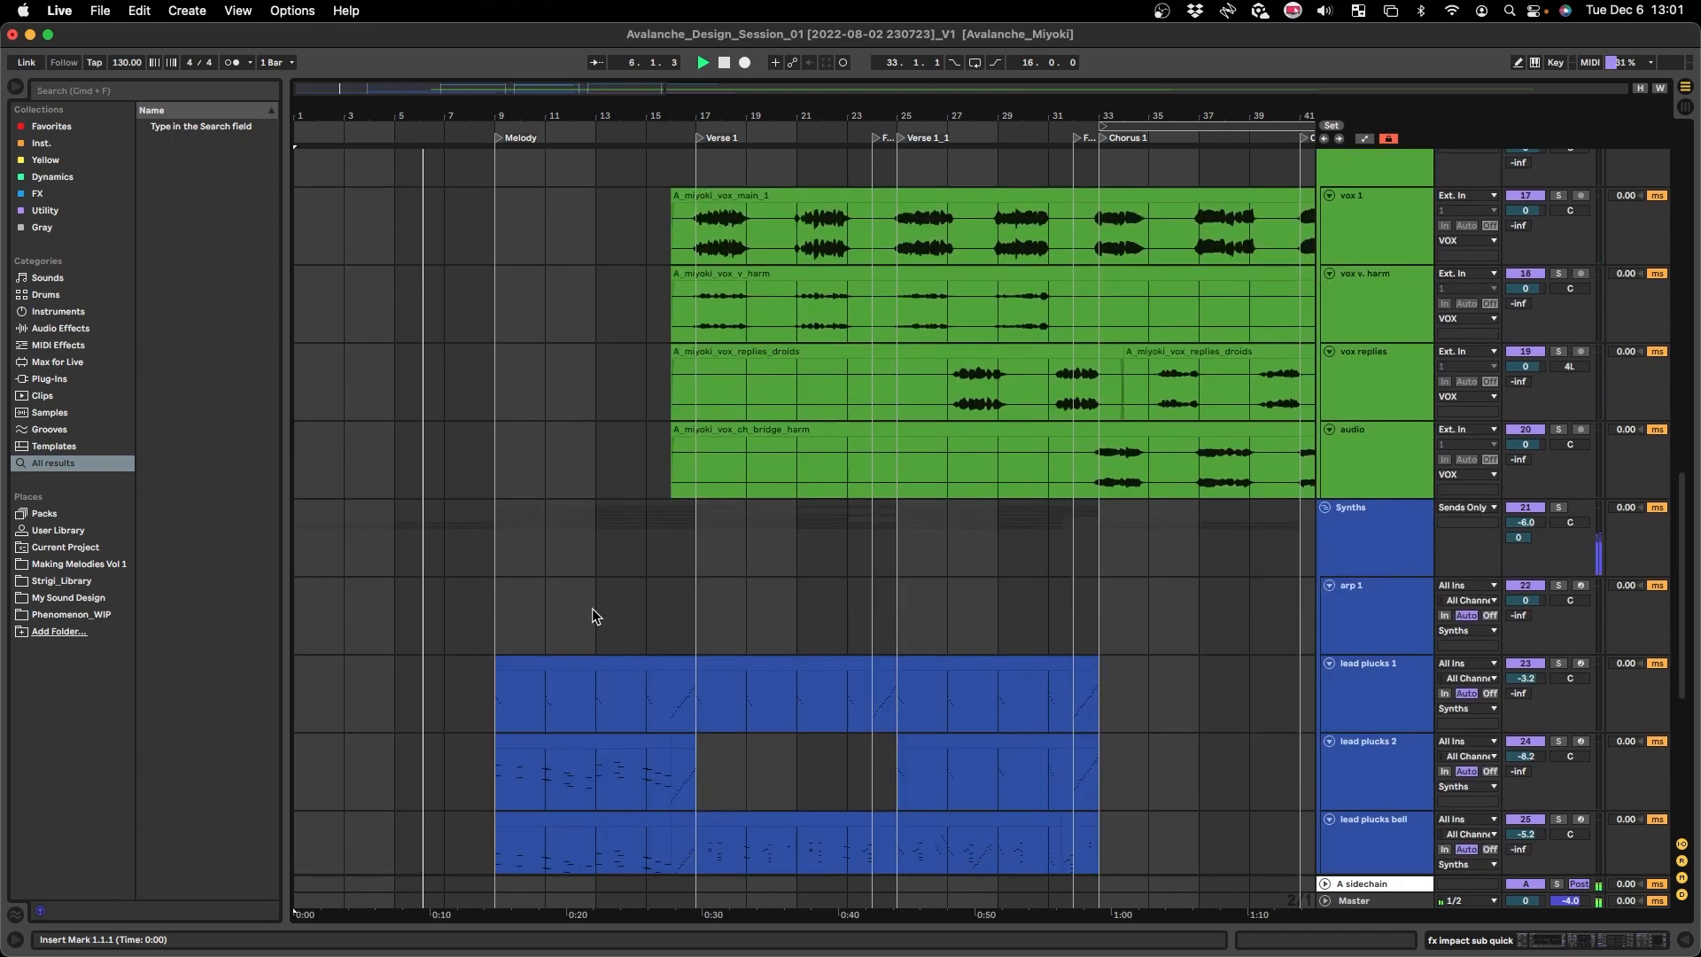
{"action": "scroll", "coordinate": [592, 608], "scroll_direction": "up", "scroll_amount": 1}
{"action": "scroll", "coordinate": [592, 607], "scroll_direction": "down", "scroll_amount": 5}
{"action": "scroll", "coordinate": [576, 620], "scroll_direction": "up", "scroll_amount": 10}
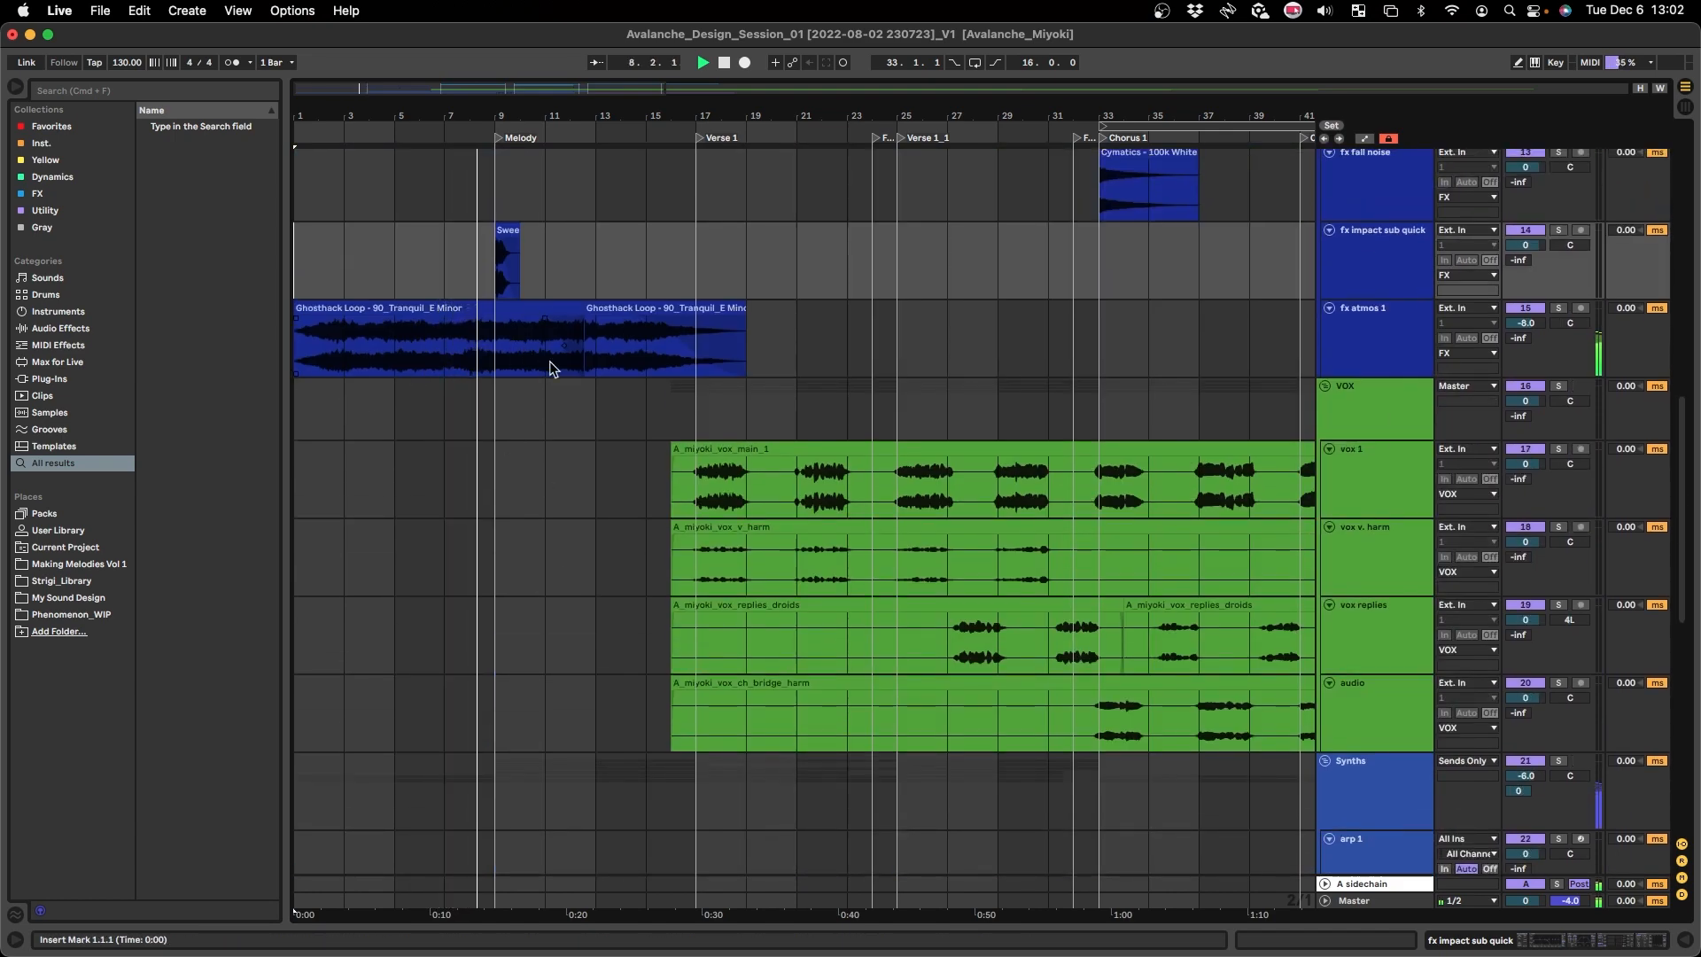
- Examine the layered lead plucks and the sequenced texture clips as the second version's Melody section plays
{"action": "scroll", "coordinate": [560, 532], "scroll_direction": "down", "scroll_amount": 3}
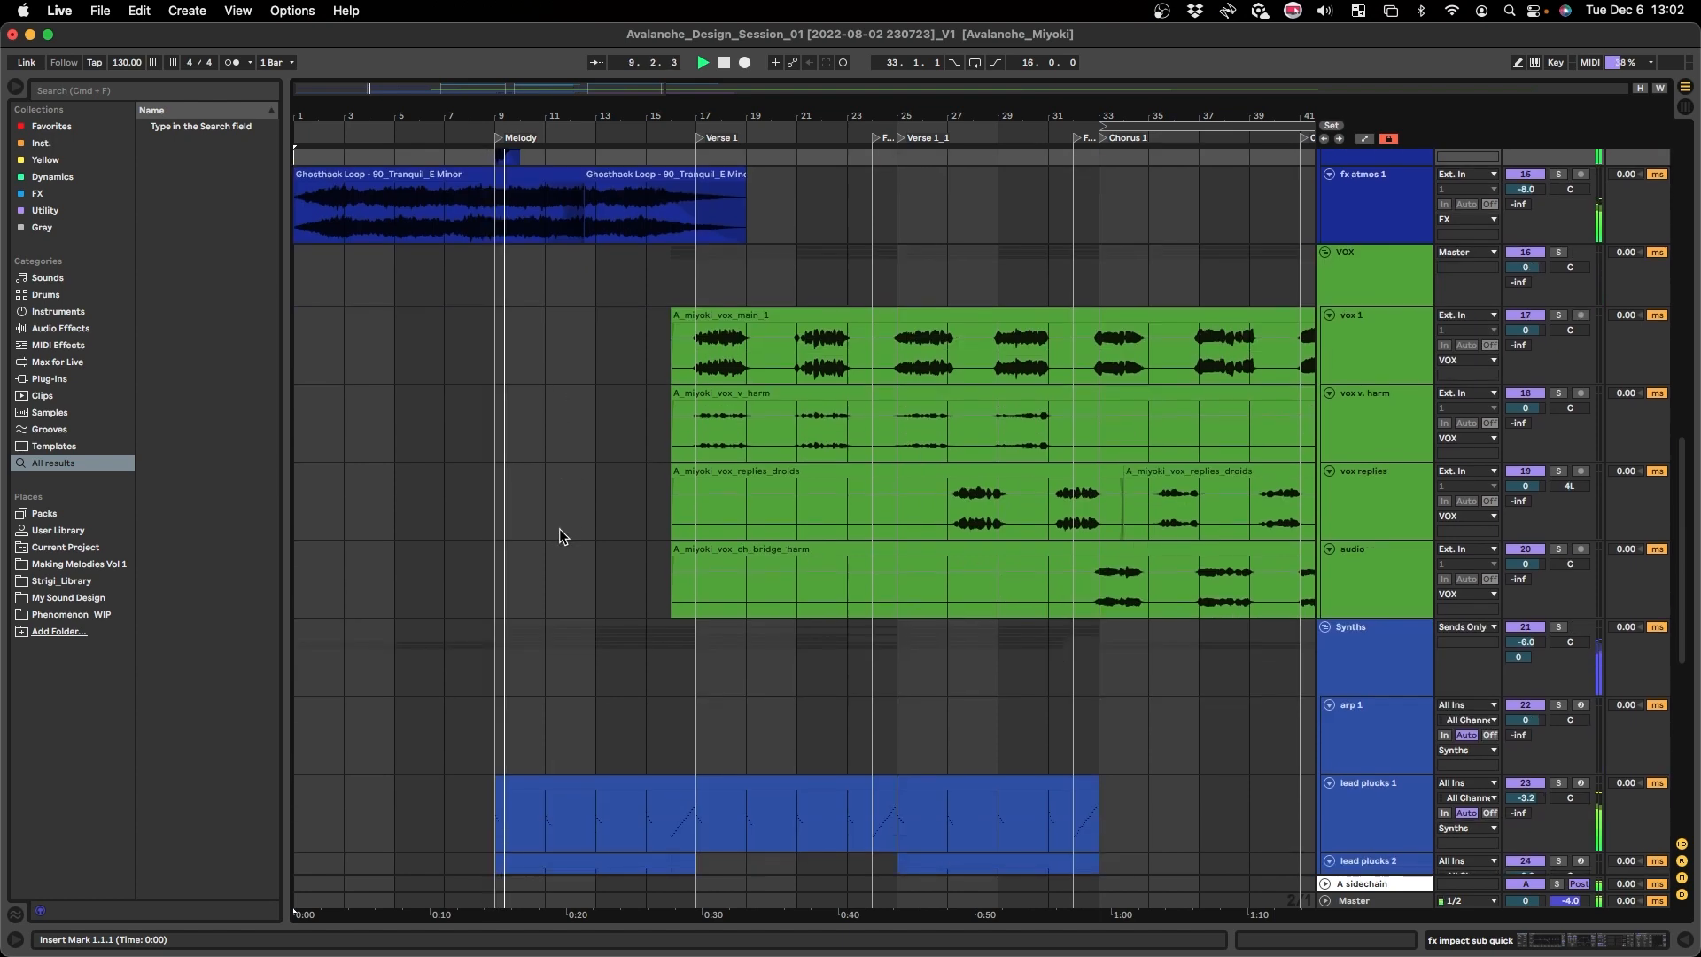
{"action": "scroll", "coordinate": [559, 528], "scroll_direction": "down", "scroll_amount": 4}
{"action": "scroll", "coordinate": [614, 737], "scroll_direction": "up", "scroll_amount": 2}
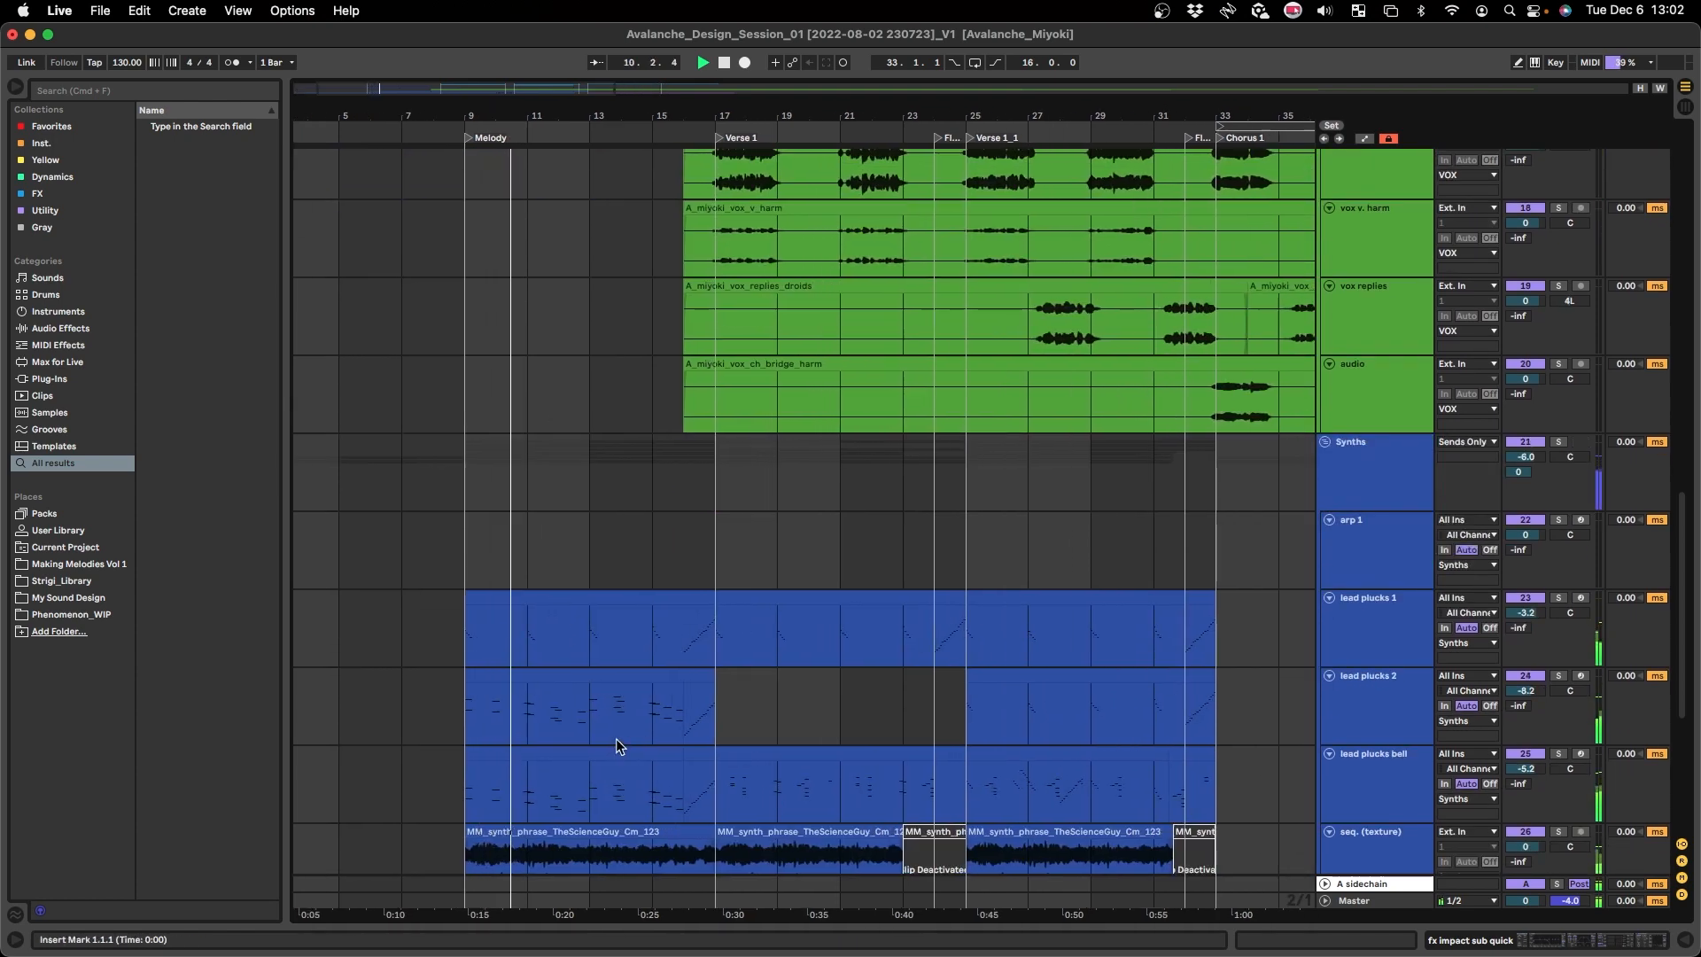
{"action": "scroll", "coordinate": [615, 735], "scroll_direction": "down", "scroll_amount": 3}
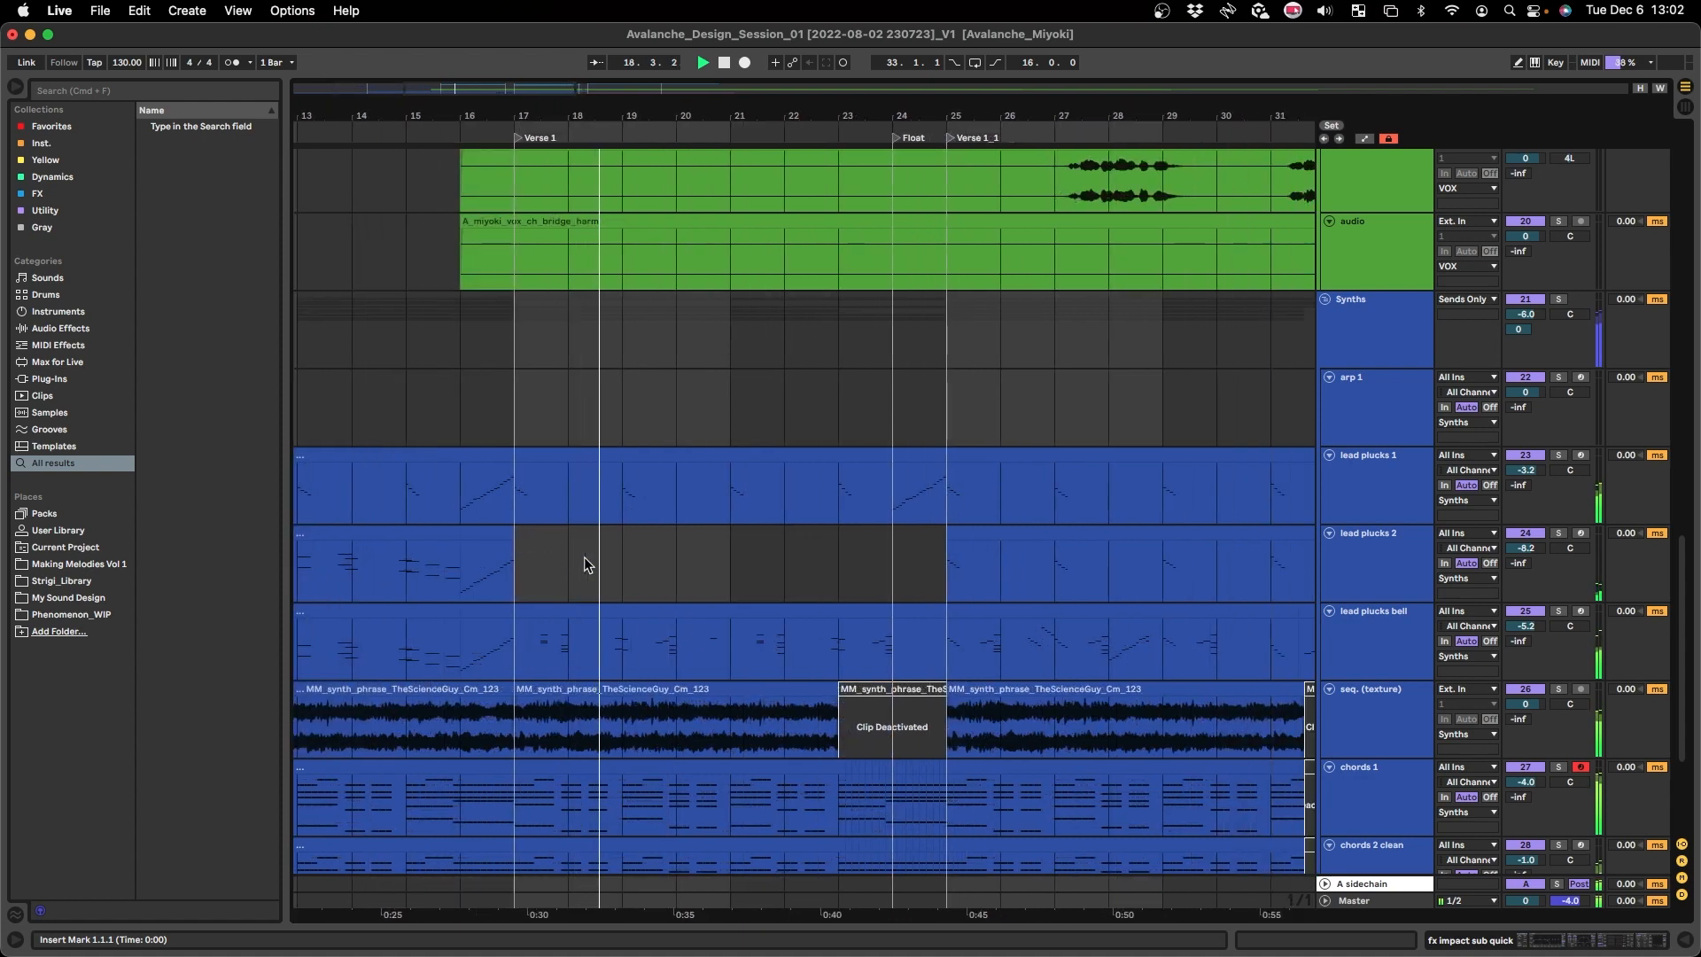
- Survey the second version's drum, vocal, synth and bass tracks as playback runs through Verse 1 and Verse 1_1
{"action": "scroll", "coordinate": [584, 563], "scroll_direction": "down", "scroll_amount": 5}
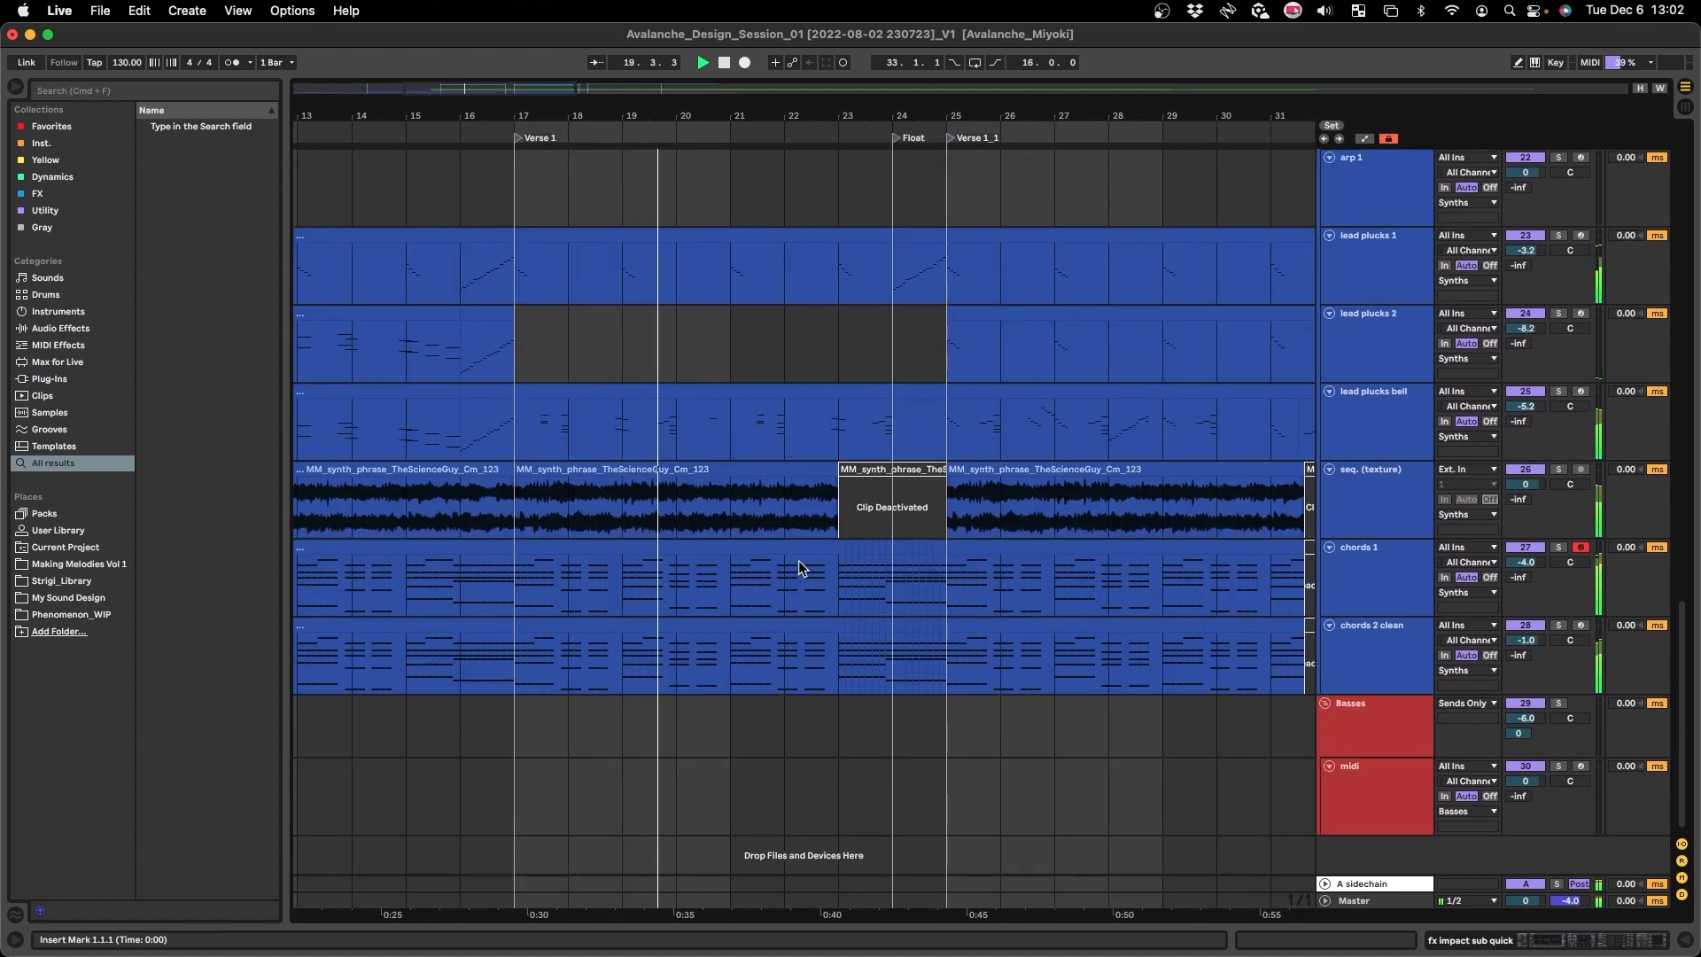
{"action": "scroll", "coordinate": [799, 560], "scroll_direction": "up", "scroll_amount": 10}
{"action": "scroll", "coordinate": [793, 574], "scroll_direction": "up", "scroll_amount": 3}
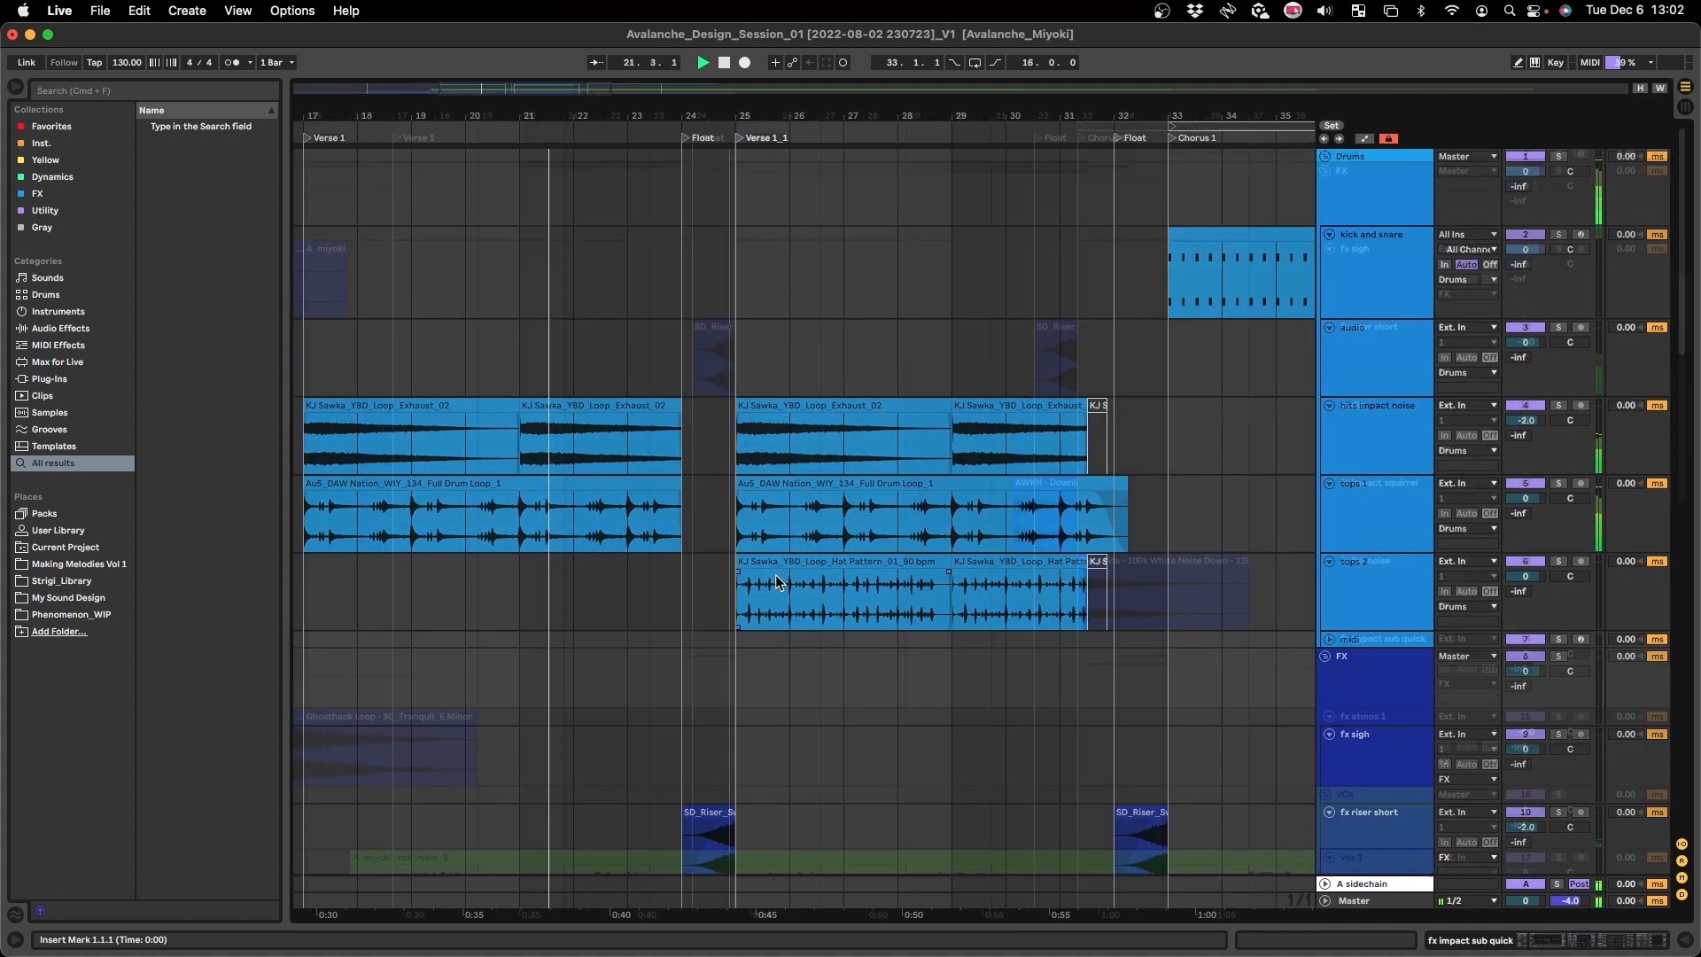
{"action": "scroll", "coordinate": [774, 574], "scroll_direction": "down", "scroll_amount": 15}
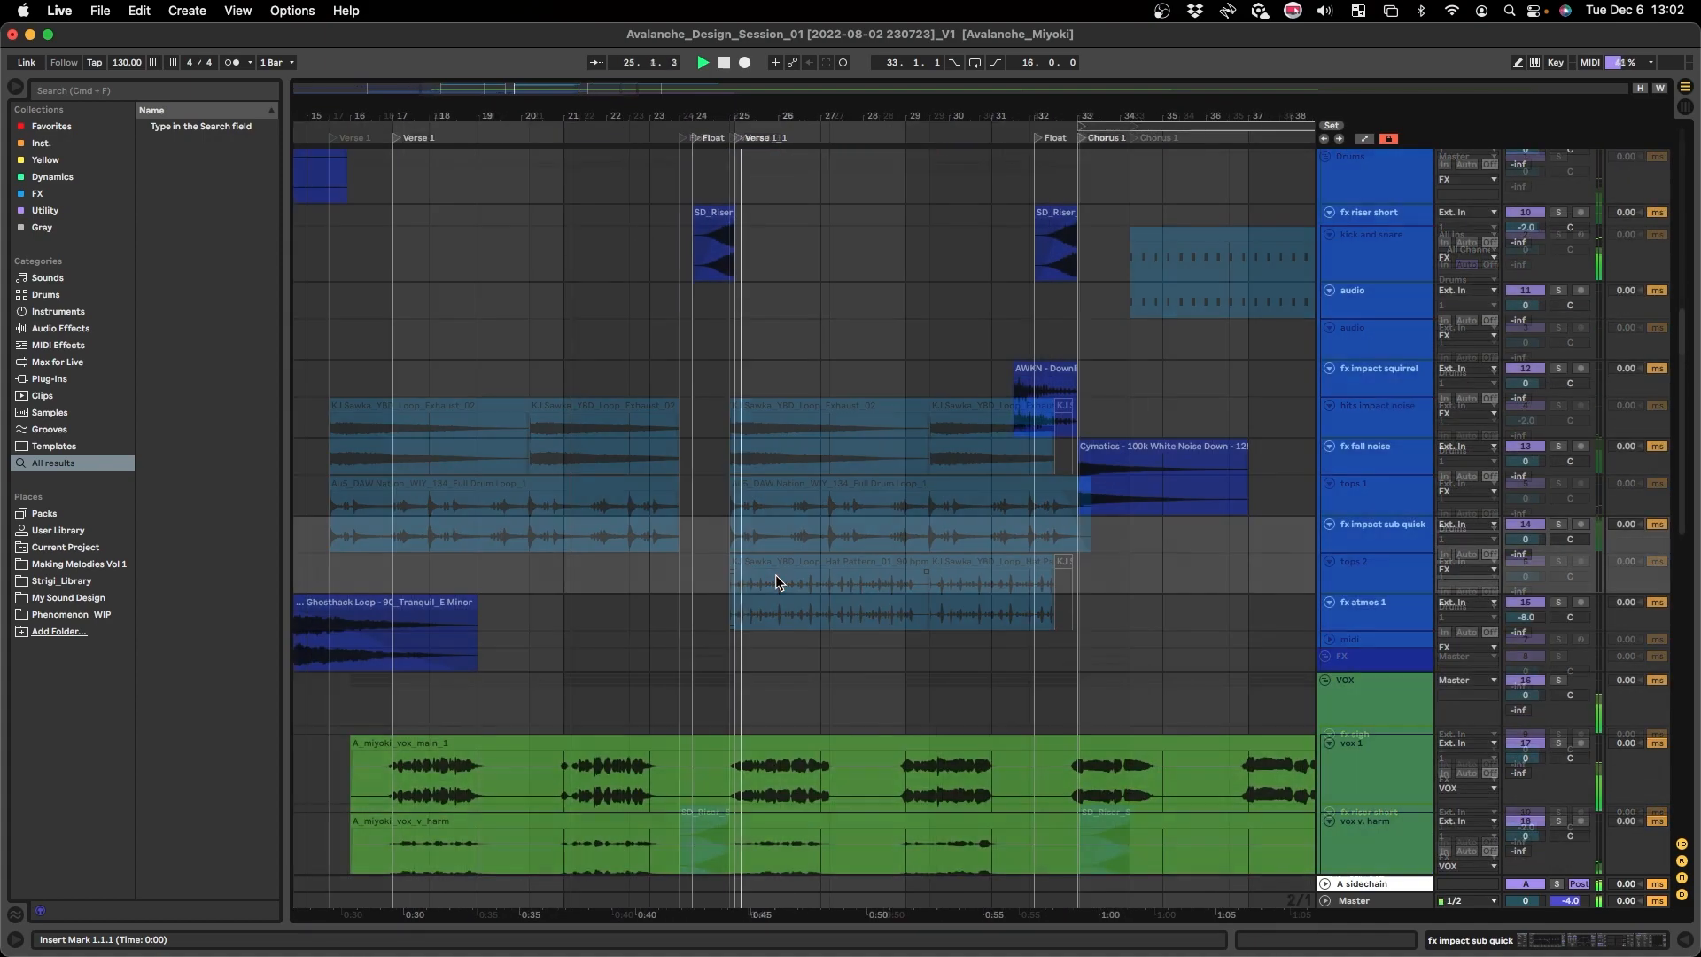
{"action": "scroll", "coordinate": [776, 576], "scroll_direction": "down", "scroll_amount": 2}
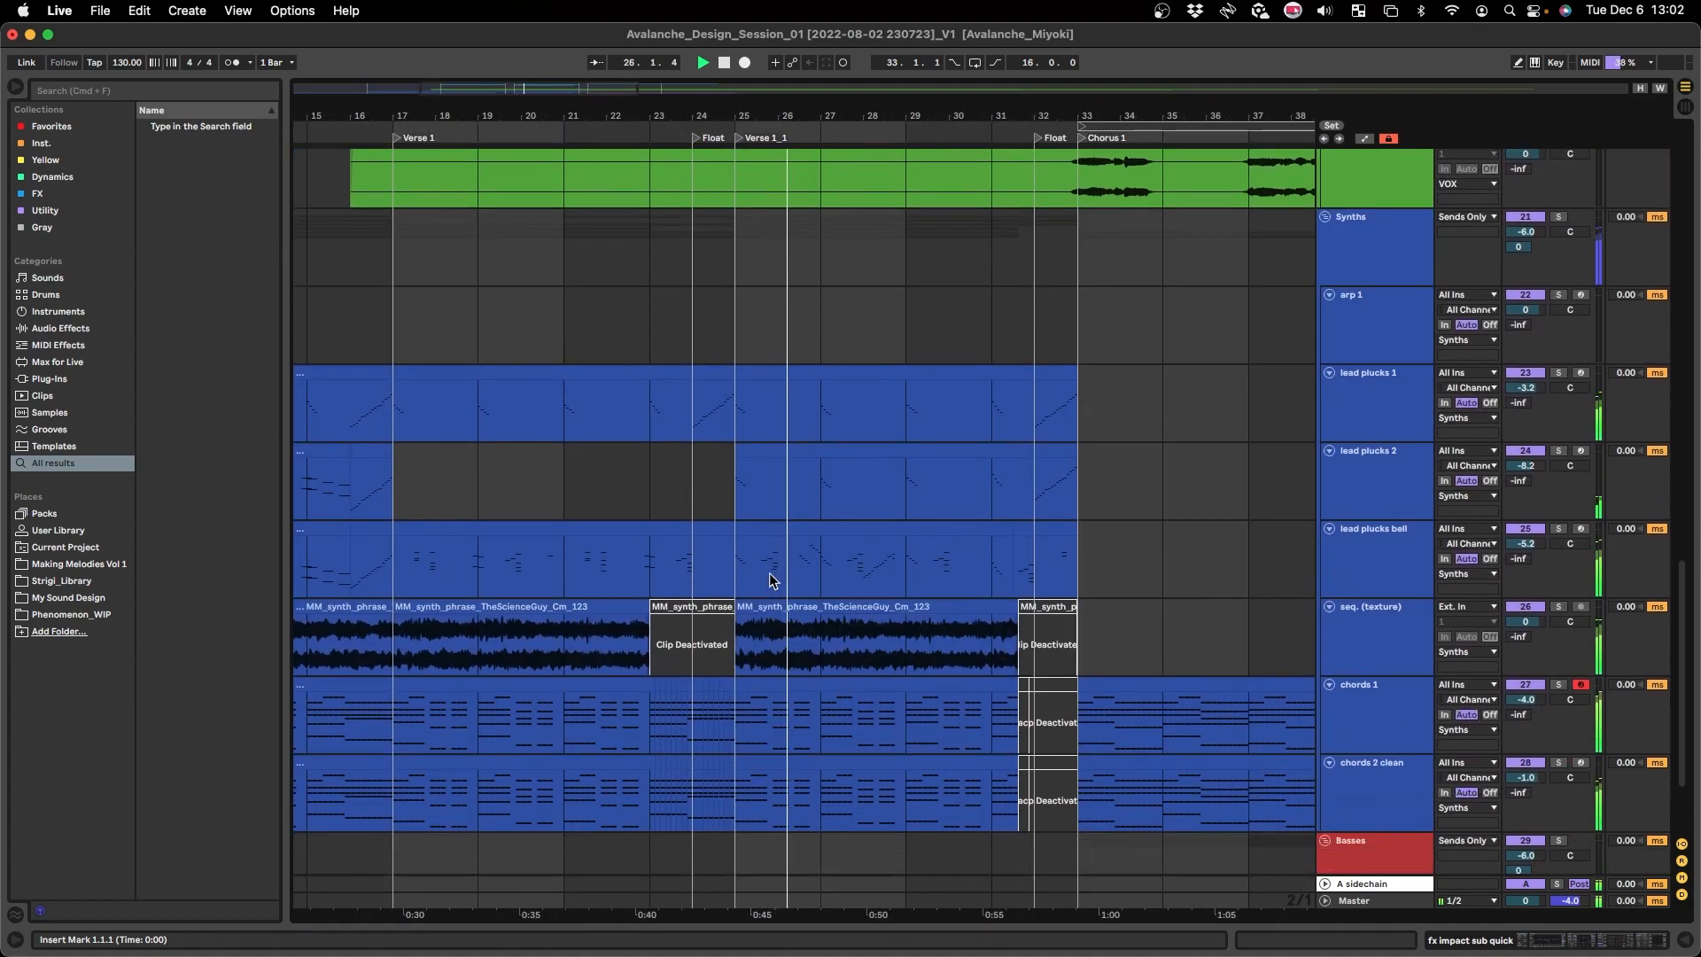
{"action": "scroll", "coordinate": [771, 574], "scroll_direction": "right", "scroll_amount": 10}
{"action": "scroll", "coordinate": [768, 572], "scroll_direction": "down", "scroll_amount": 2}
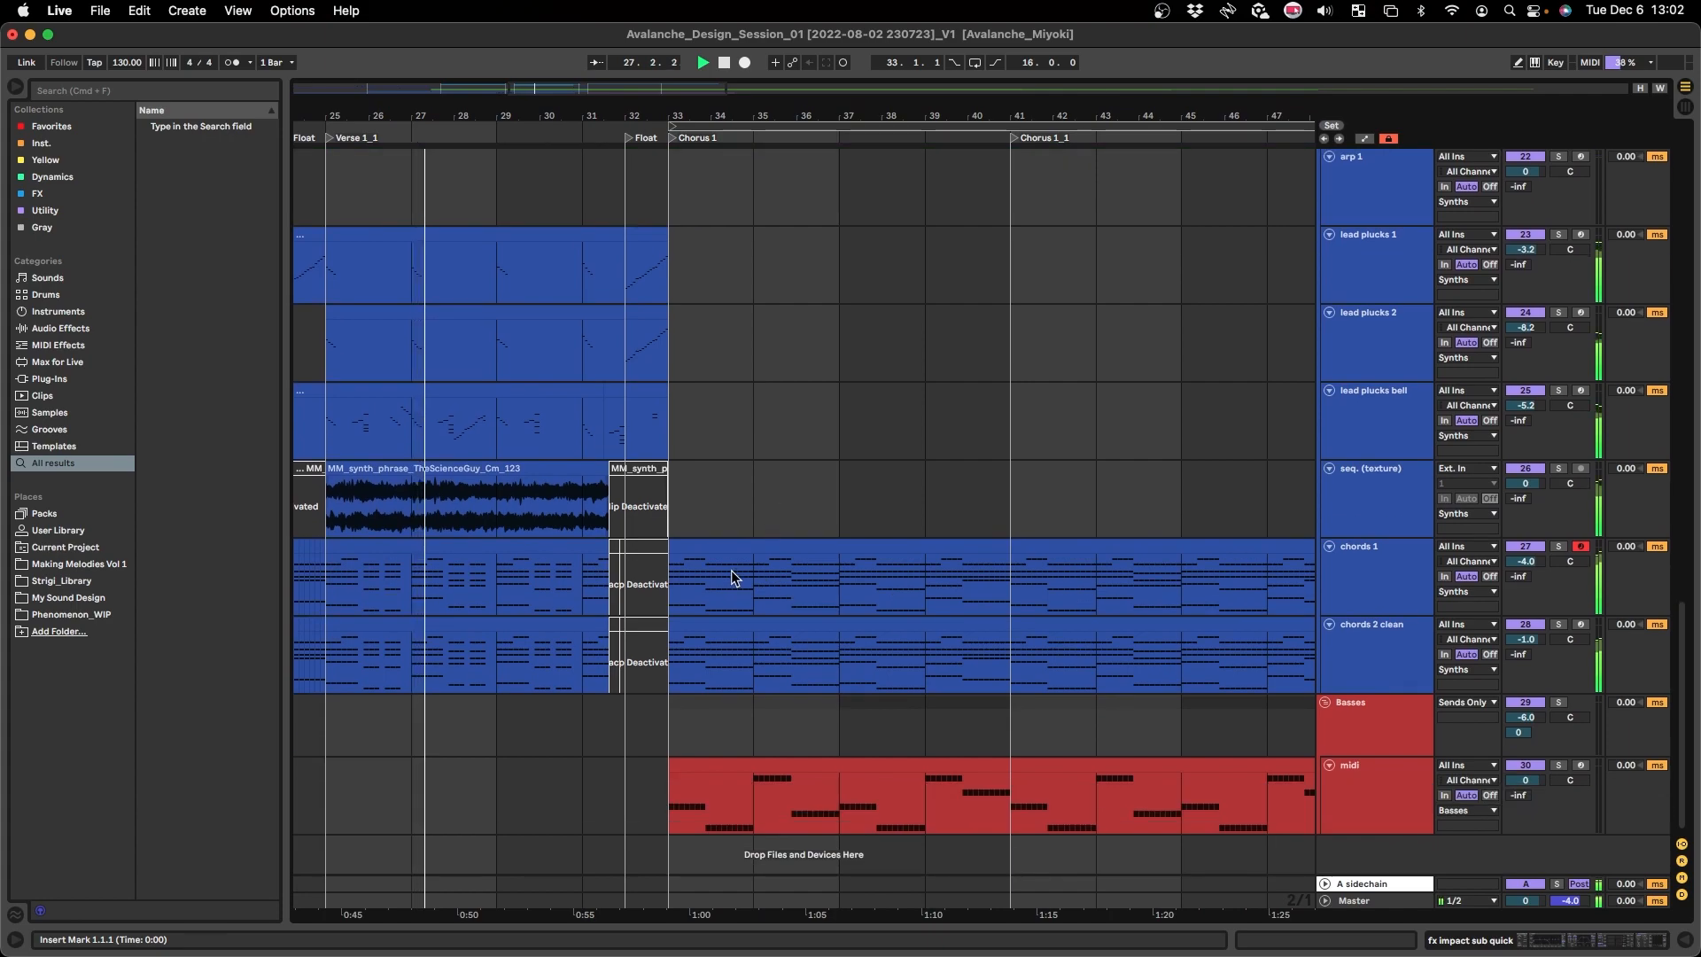
{"action": "scroll", "coordinate": [730, 570], "scroll_direction": "right", "scroll_amount": 2}
{"action": "scroll", "coordinate": [613, 563], "scroll_direction": "down", "scroll_amount": 2}
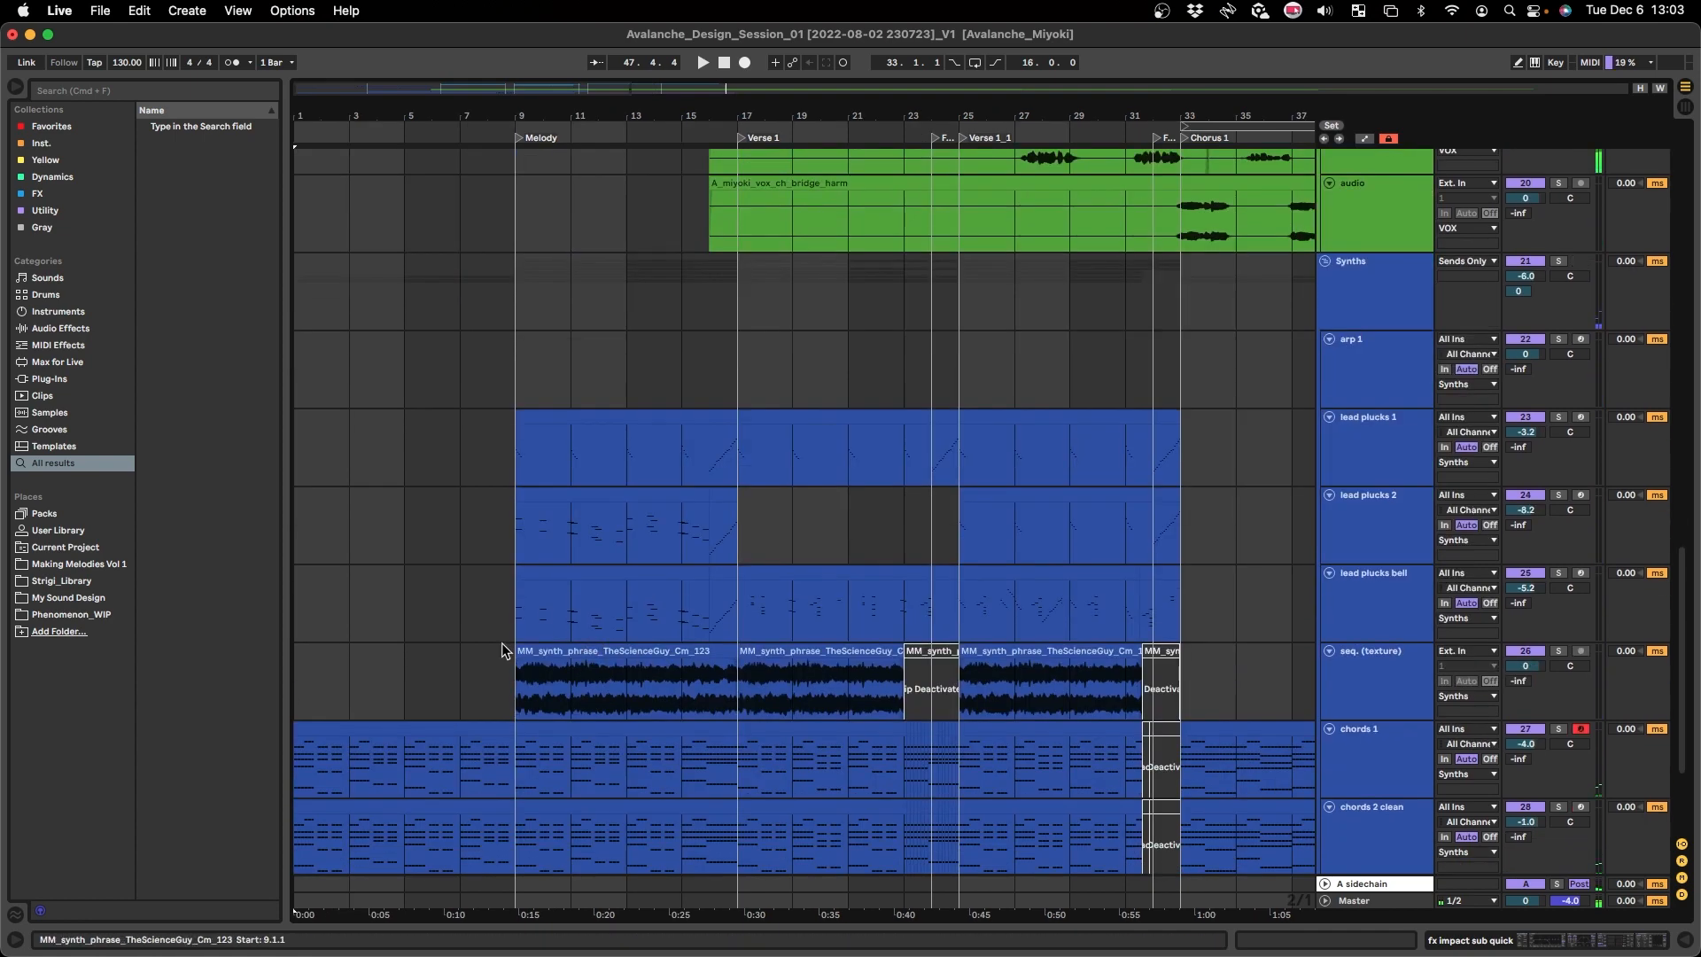
- Compare the lead pluck, texture and chord layers from the second version's intro through Verse 1_1
{"action": "scroll", "coordinate": [502, 642], "scroll_direction": "down", "scroll_amount": 5}
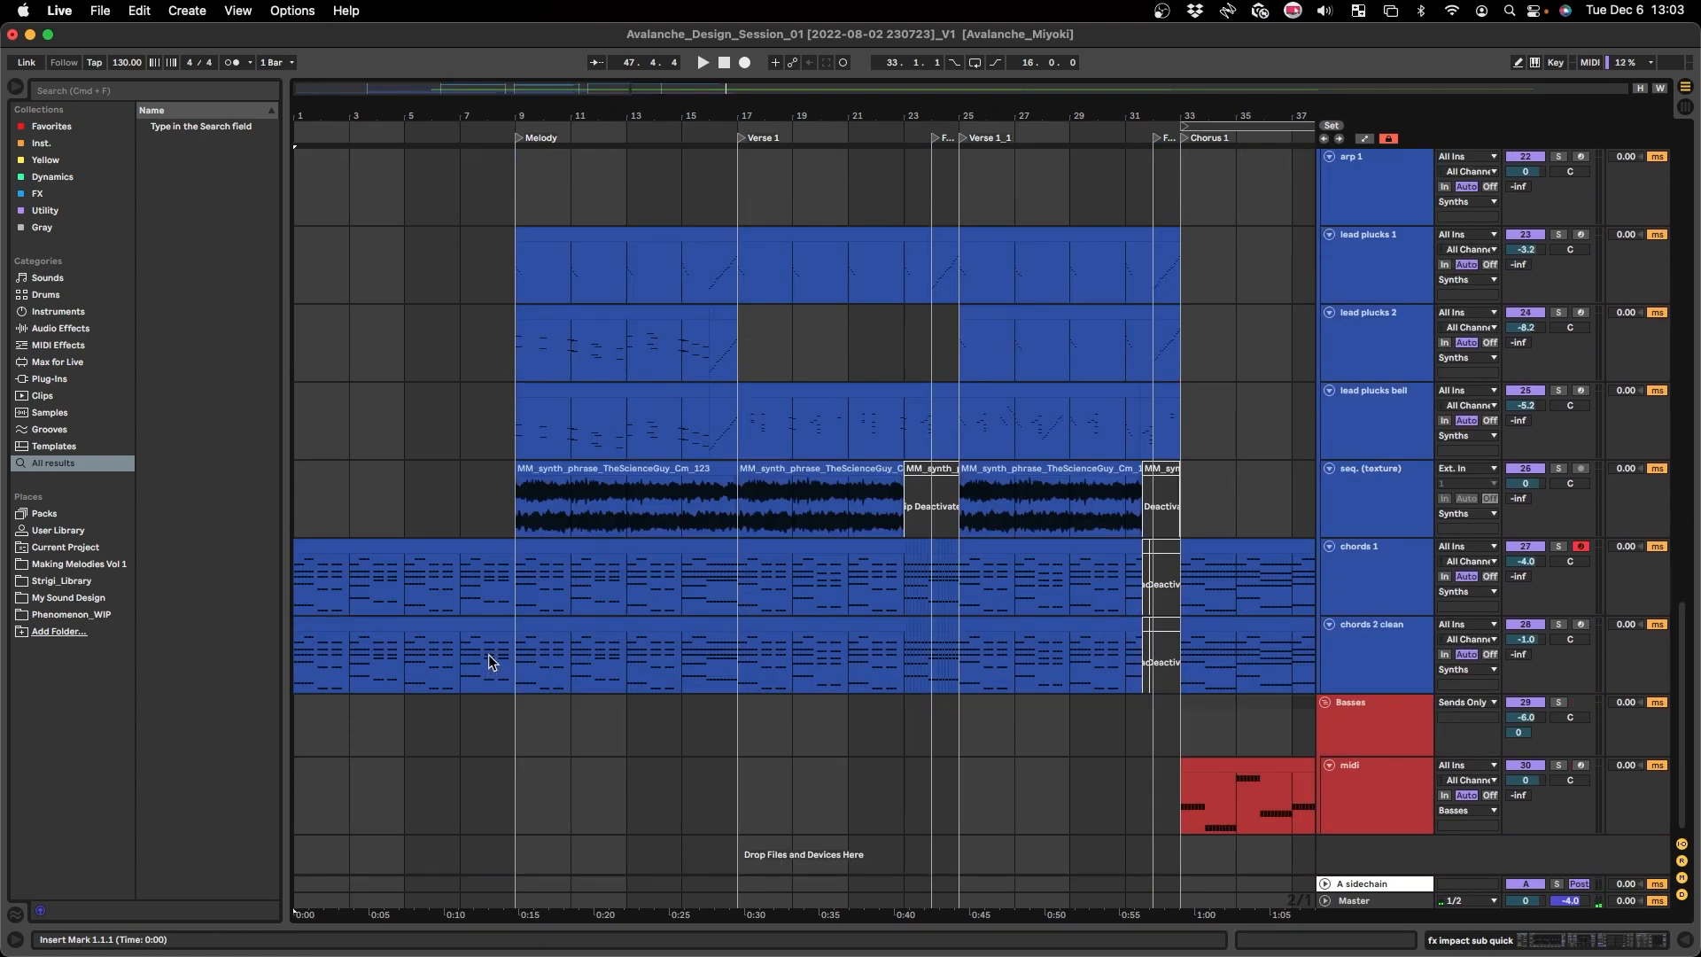
{"action": "scroll", "coordinate": [705, 650], "scroll_direction": "down", "scroll_amount": 1}
{"action": "scroll", "coordinate": [748, 688], "scroll_direction": "up", "scroll_amount": 5}
{"action": "scroll", "coordinate": [752, 700], "scroll_direction": "left", "scroll_amount": 5}
{"action": "scroll", "coordinate": [751, 700], "scroll_direction": "down", "scroll_amount": 8}
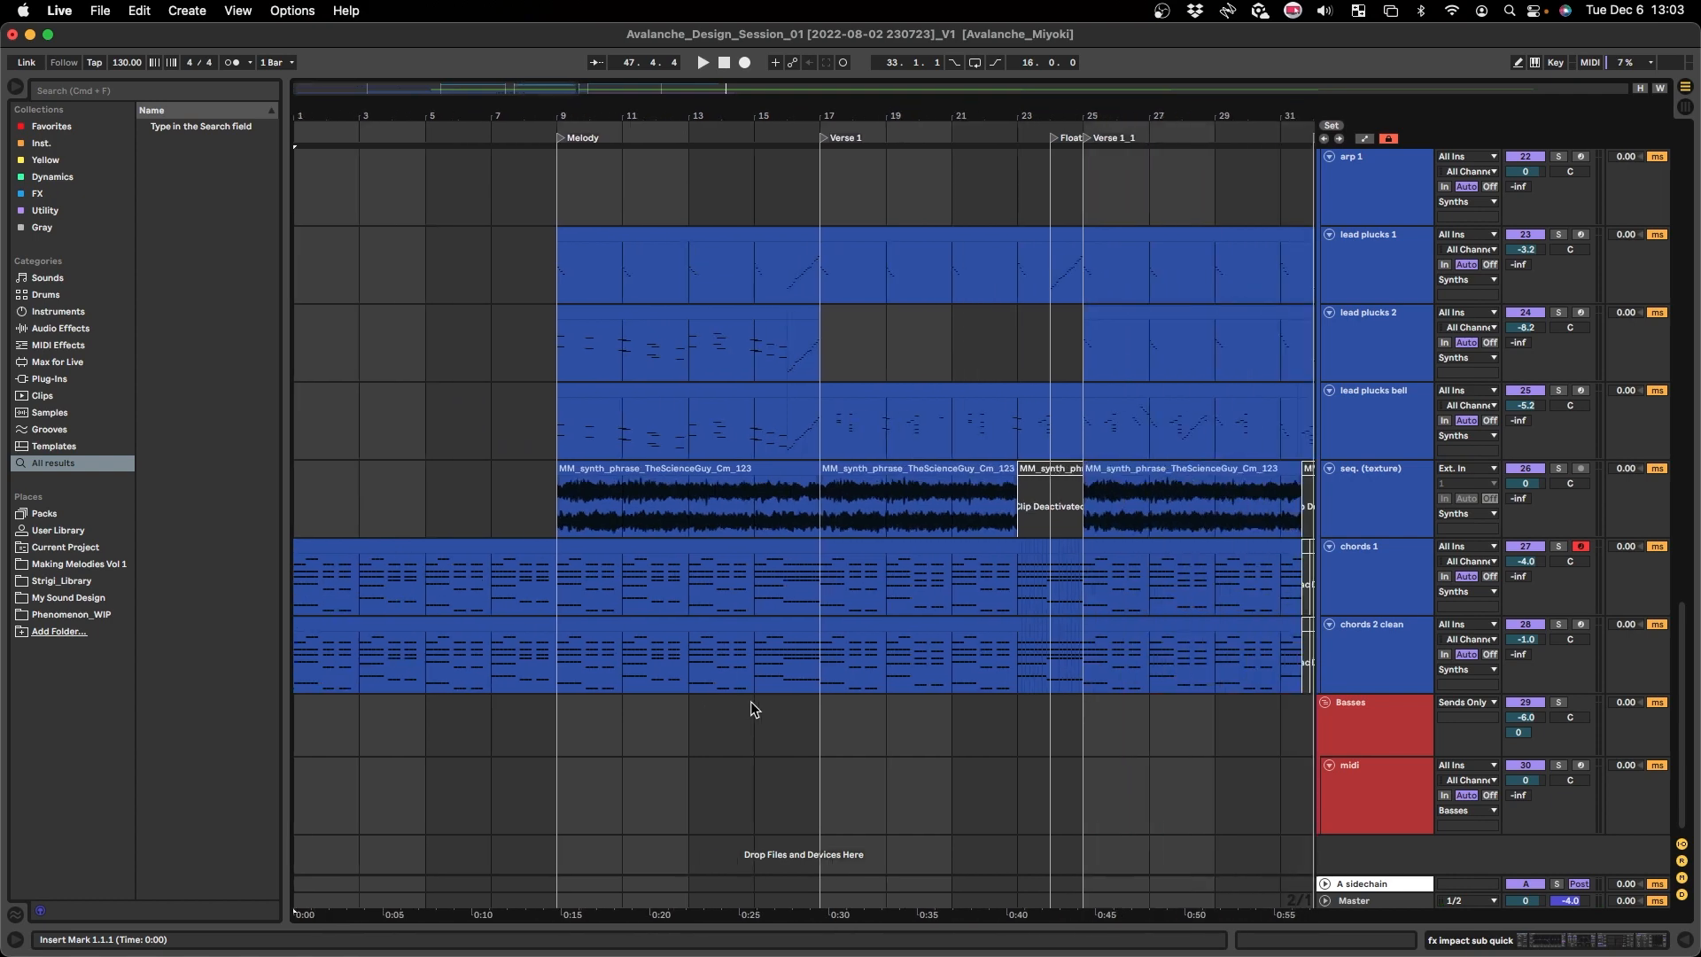
{"action": "scroll", "coordinate": [642, 675], "scroll_direction": "up", "scroll_amount": 7}
- Place the insert marker at Chorus 1 and at Verse 1 on bar 17, and review the drum, vocal and synth tracks there
{"action": "left_click", "coordinate": [483, 594]}
{"action": "scroll", "coordinate": [510, 631], "scroll_direction": "up", "scroll_amount": 20}
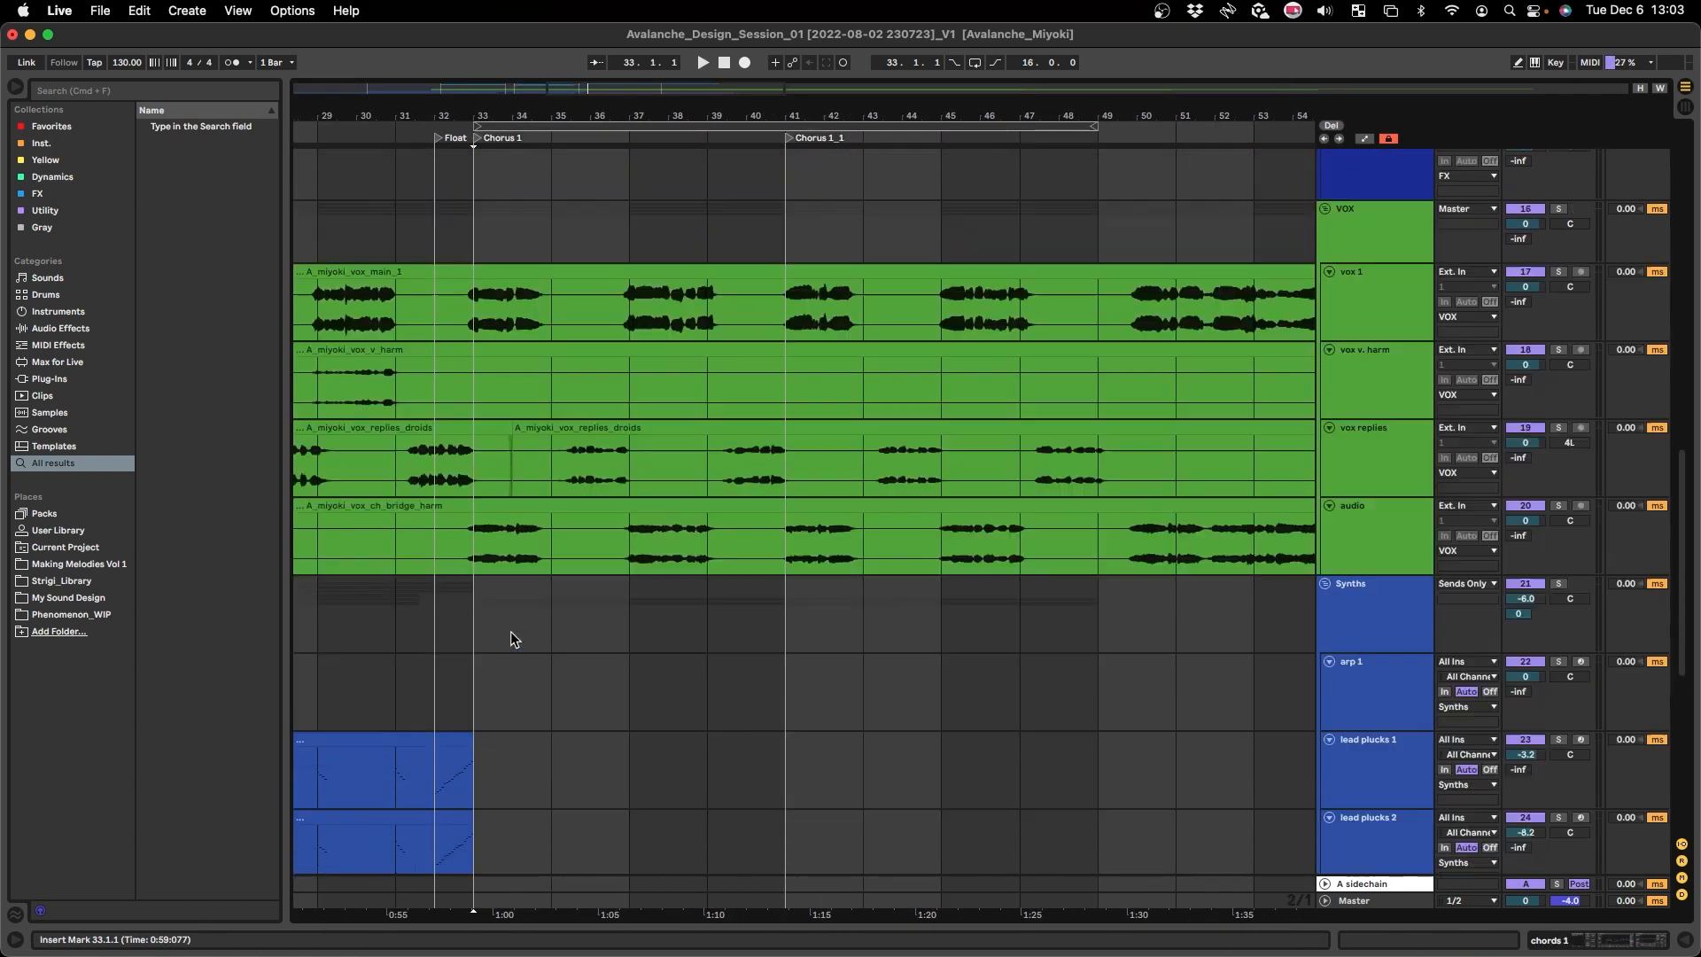
{"action": "scroll", "coordinate": [969, 643], "scroll_direction": "left", "scroll_amount": 10}
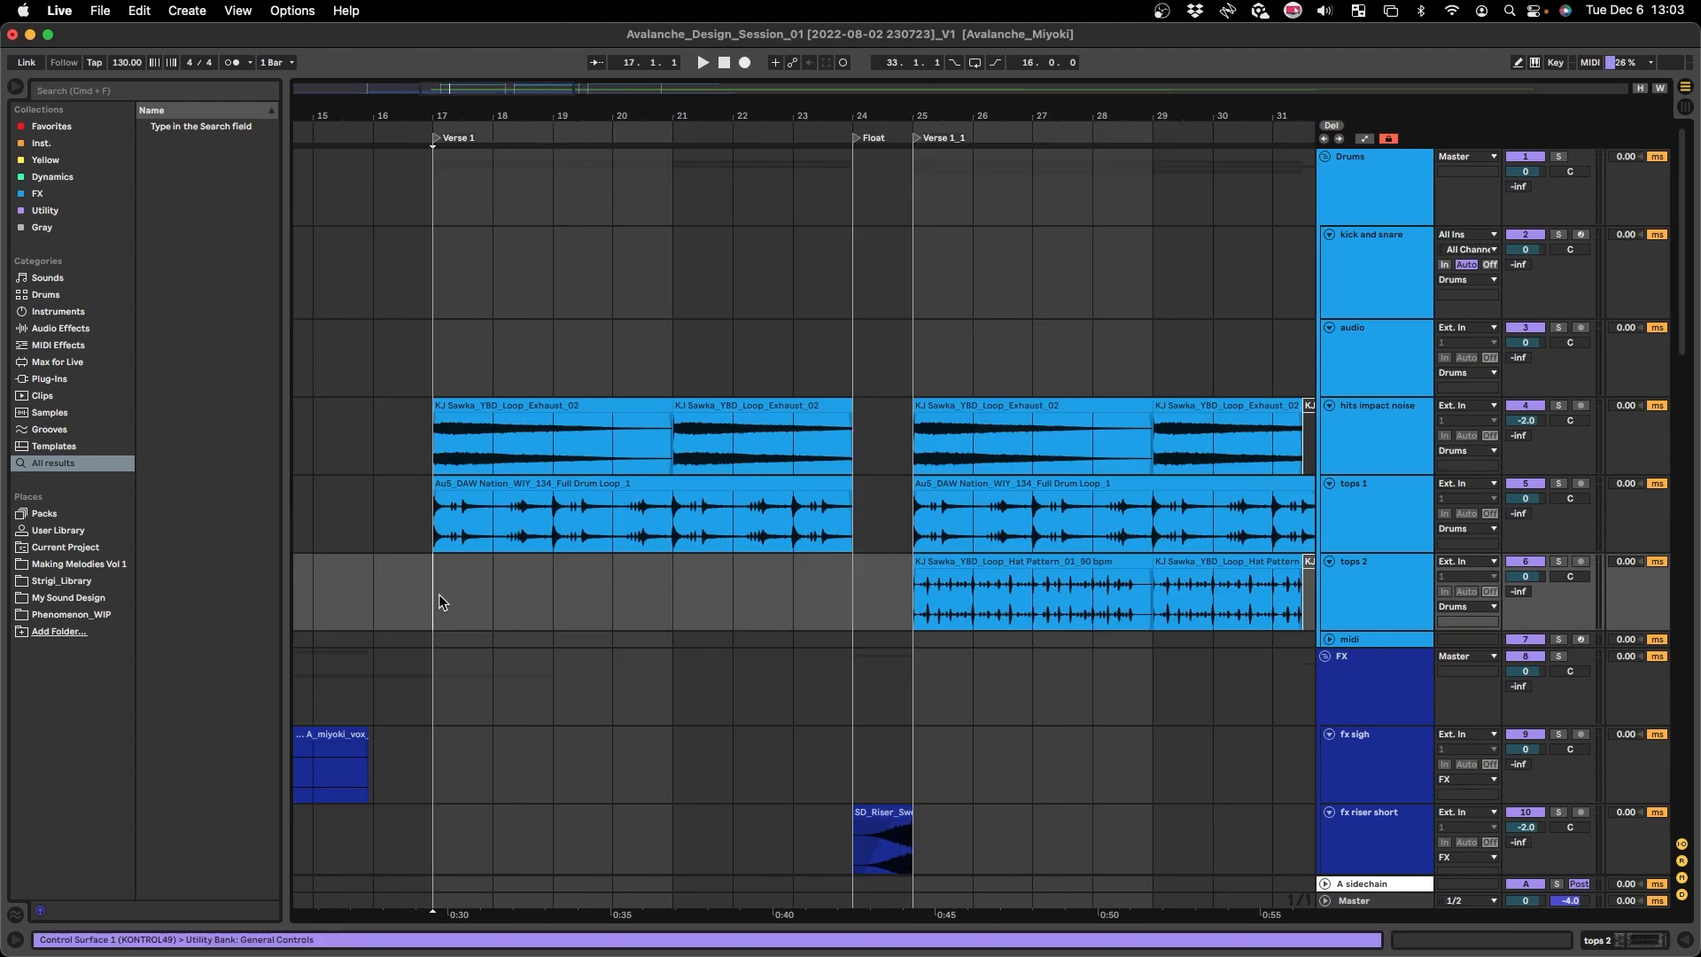
{"action": "scroll", "coordinate": [439, 593], "scroll_direction": "down", "scroll_amount": 15}
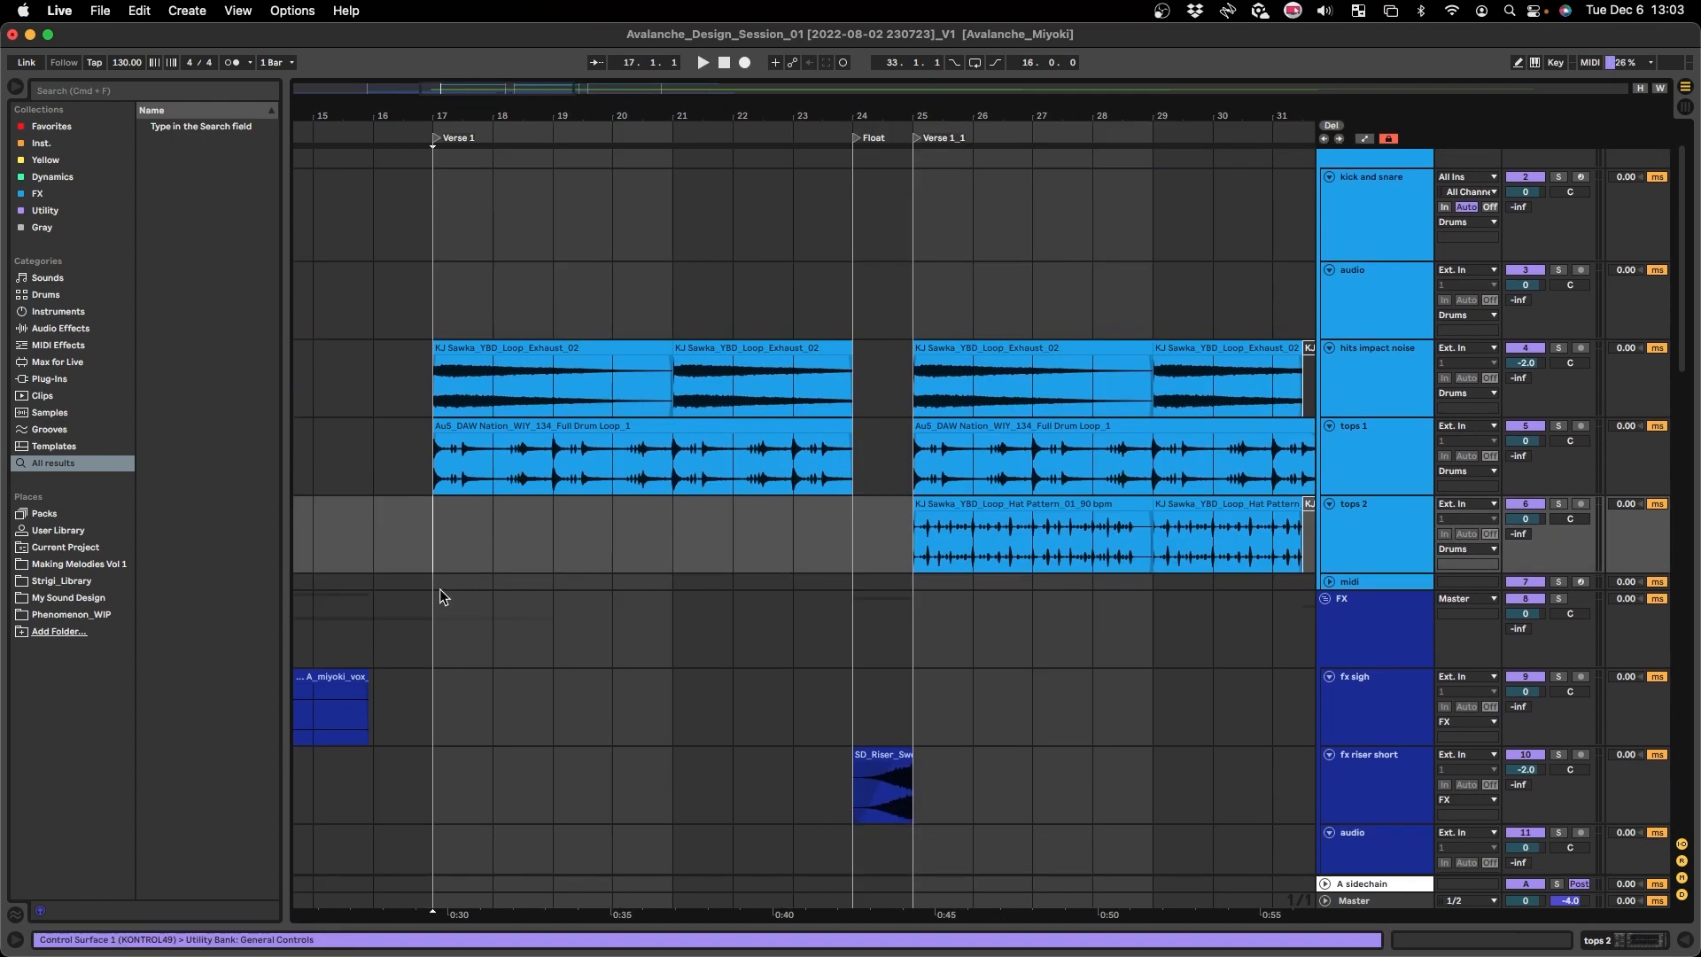
{"action": "scroll", "coordinate": [434, 613], "scroll_direction": "down", "scroll_amount": 2}
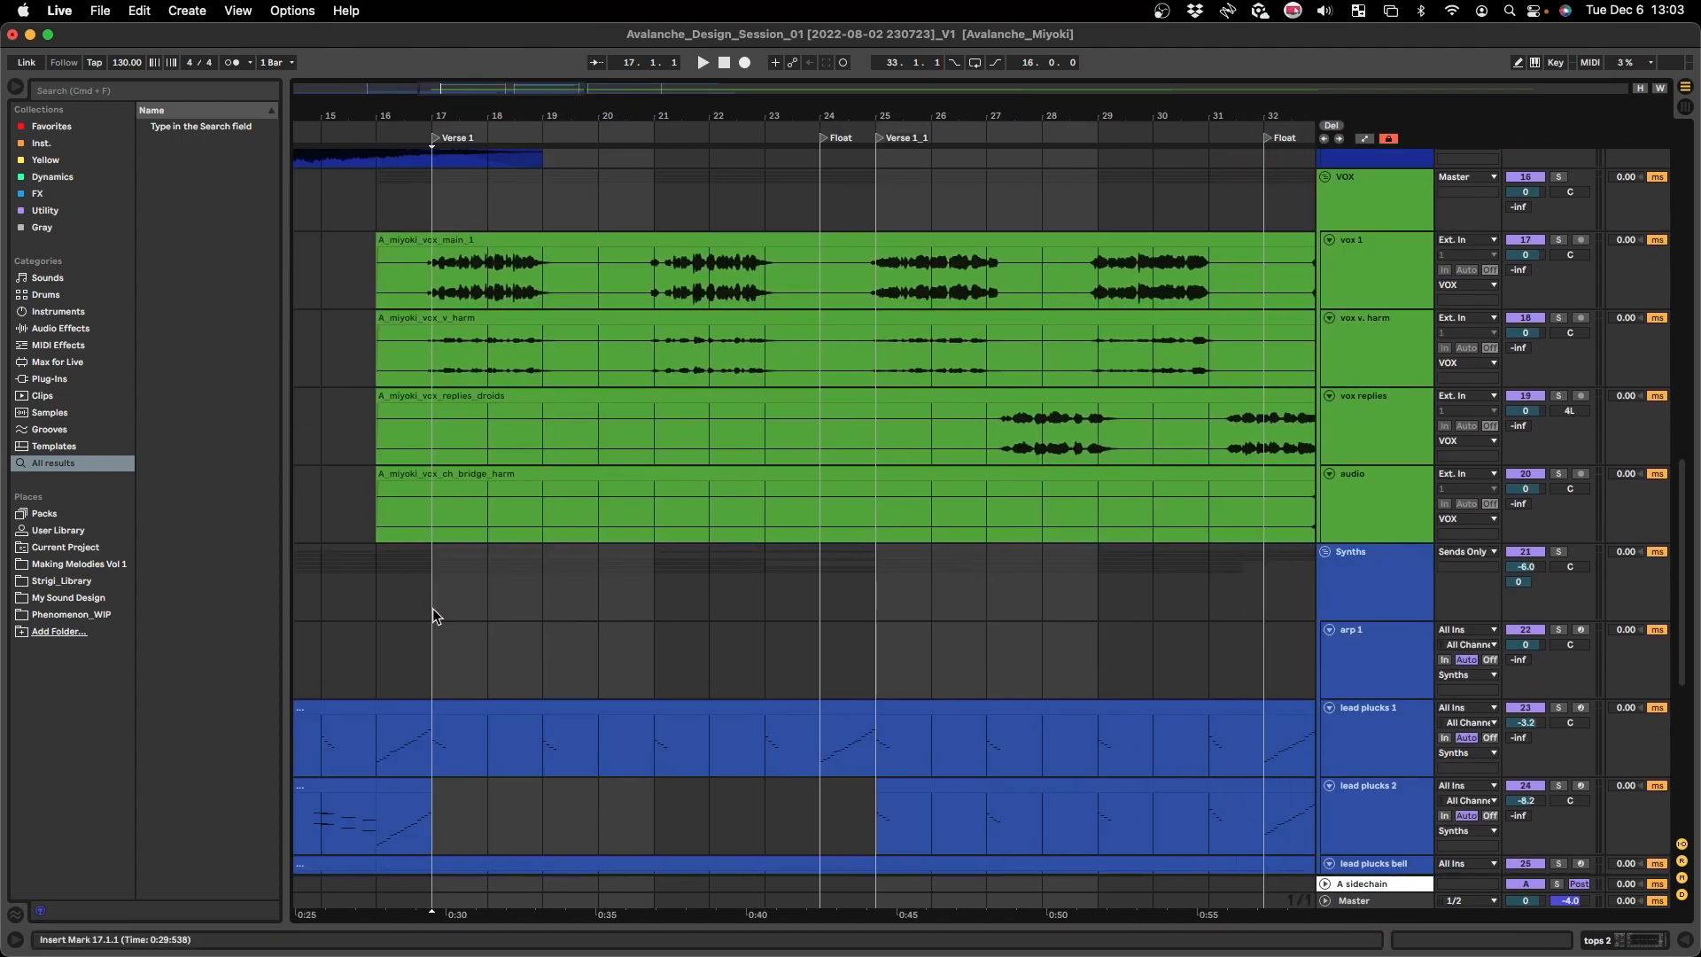
{"action": "scroll", "coordinate": [434, 611], "scroll_direction": "up", "scroll_amount": 5}
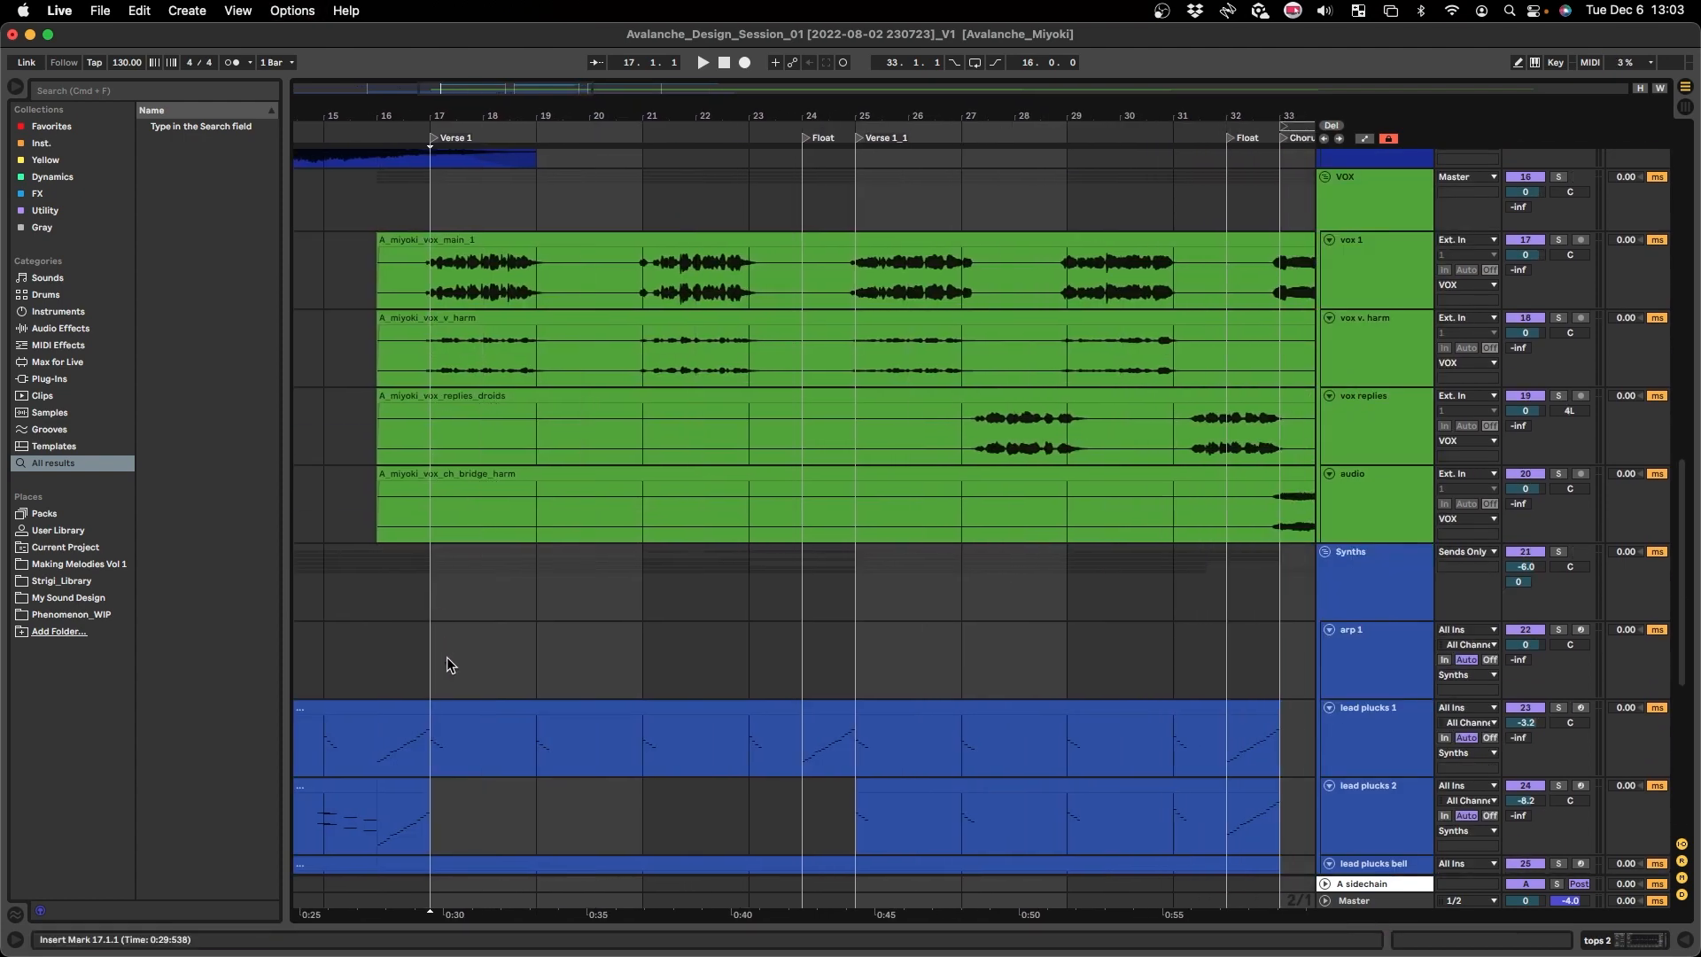
{"action": "scroll", "coordinate": [445, 656], "scroll_direction": "down", "scroll_amount": 10}
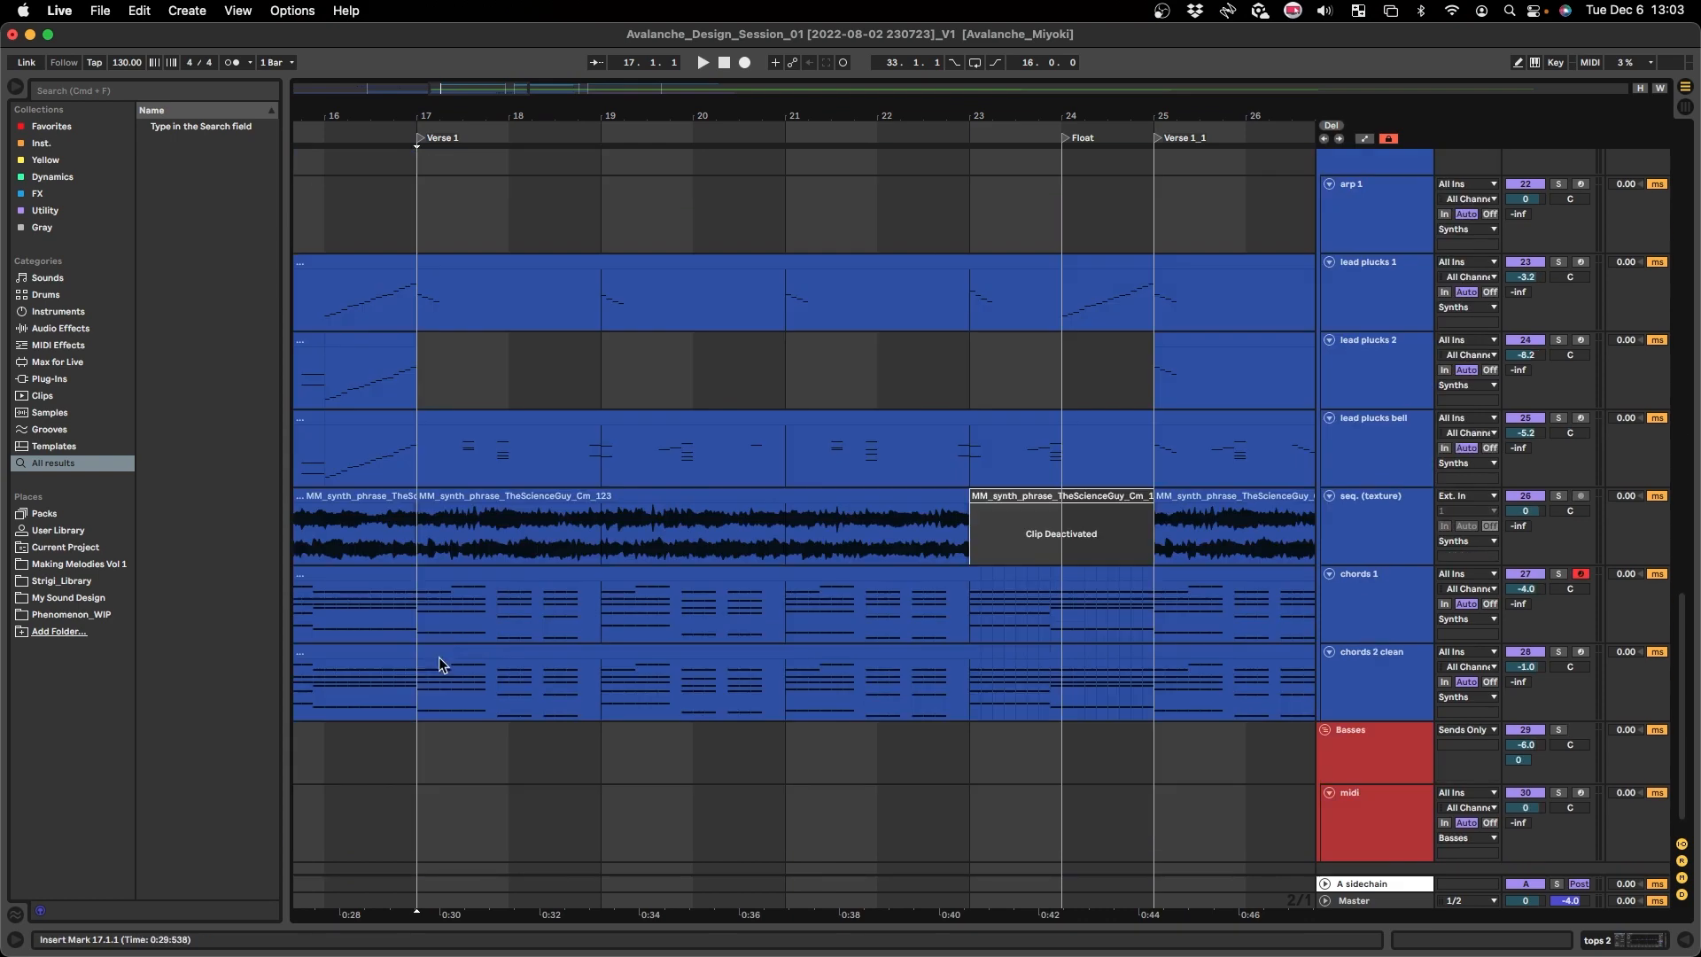
- Mark the start of Verse 1 on the lead plucks bell and chords 1 tracks while comparing the Melody and verse synth layers
{"action": "scroll", "coordinate": [780, 606], "scroll_direction": "down", "scroll_amount": 5}
{"action": "left_click", "coordinate": [838, 466]}
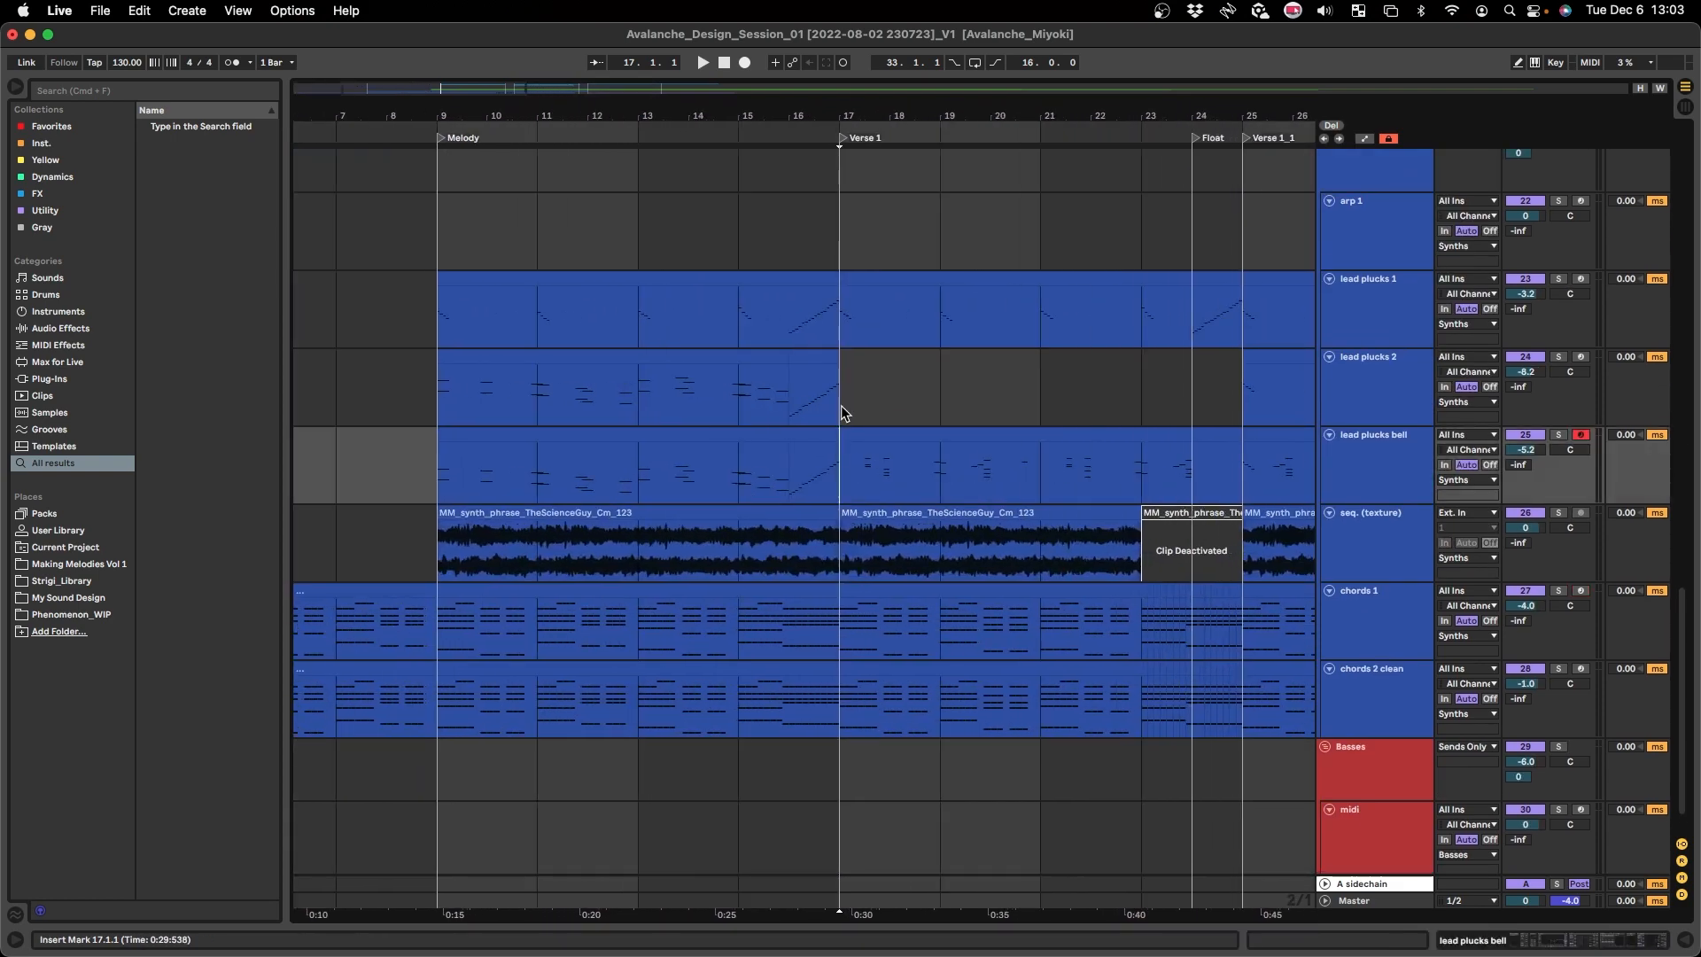
{"action": "scroll", "coordinate": [829, 458], "scroll_direction": "up", "scroll_amount": 2}
{"action": "scroll", "coordinate": [810, 456], "scroll_direction": "down", "scroll_amount": 3}
{"action": "scroll", "coordinate": [833, 514], "scroll_direction": "down", "scroll_amount": 3}
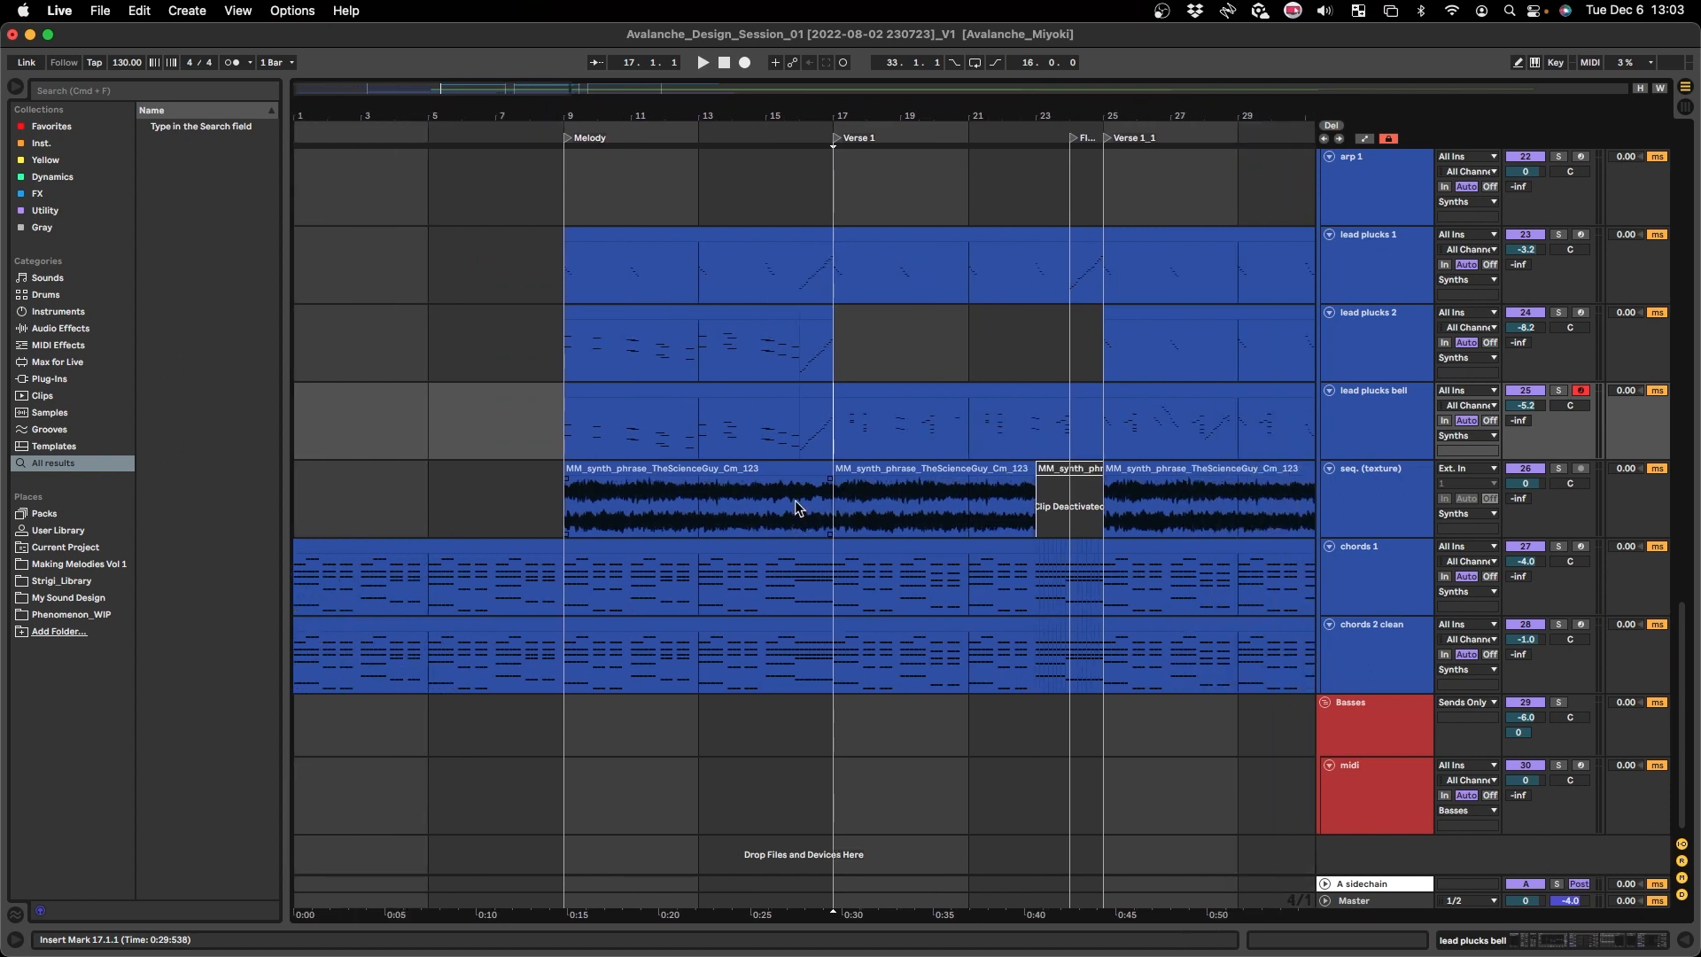
{"action": "scroll", "coordinate": [707, 577], "scroll_direction": "down", "scroll_amount": 2}
{"action": "left_click", "coordinate": [762, 592]}
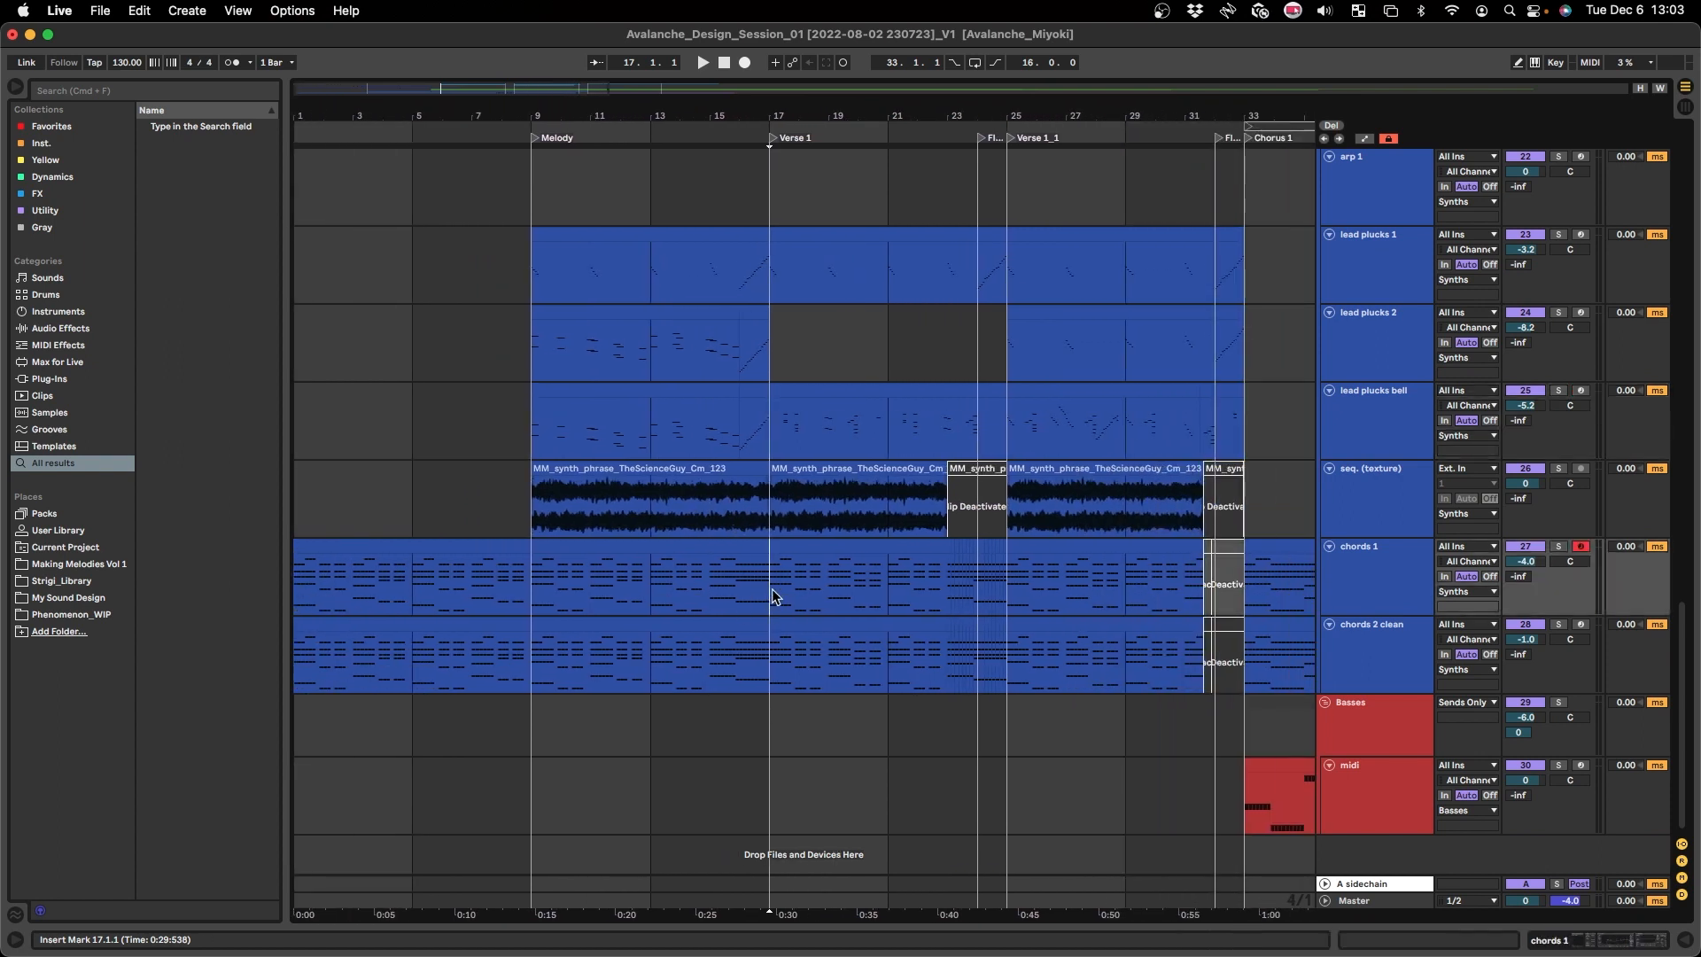
- Highlight bars 9 to 21 on chords 1 and chords 2 clean, clear the selection, and review the chord parts across the sections
{"action": "left_click_drag", "start_coordinate": [556, 583], "coordinate": [753, 658]}
{"action": "left_click", "coordinate": [892, 662], "text": "shift"}
{"action": "scroll", "coordinate": [892, 662], "scroll_direction": "up", "scroll_amount": 3}
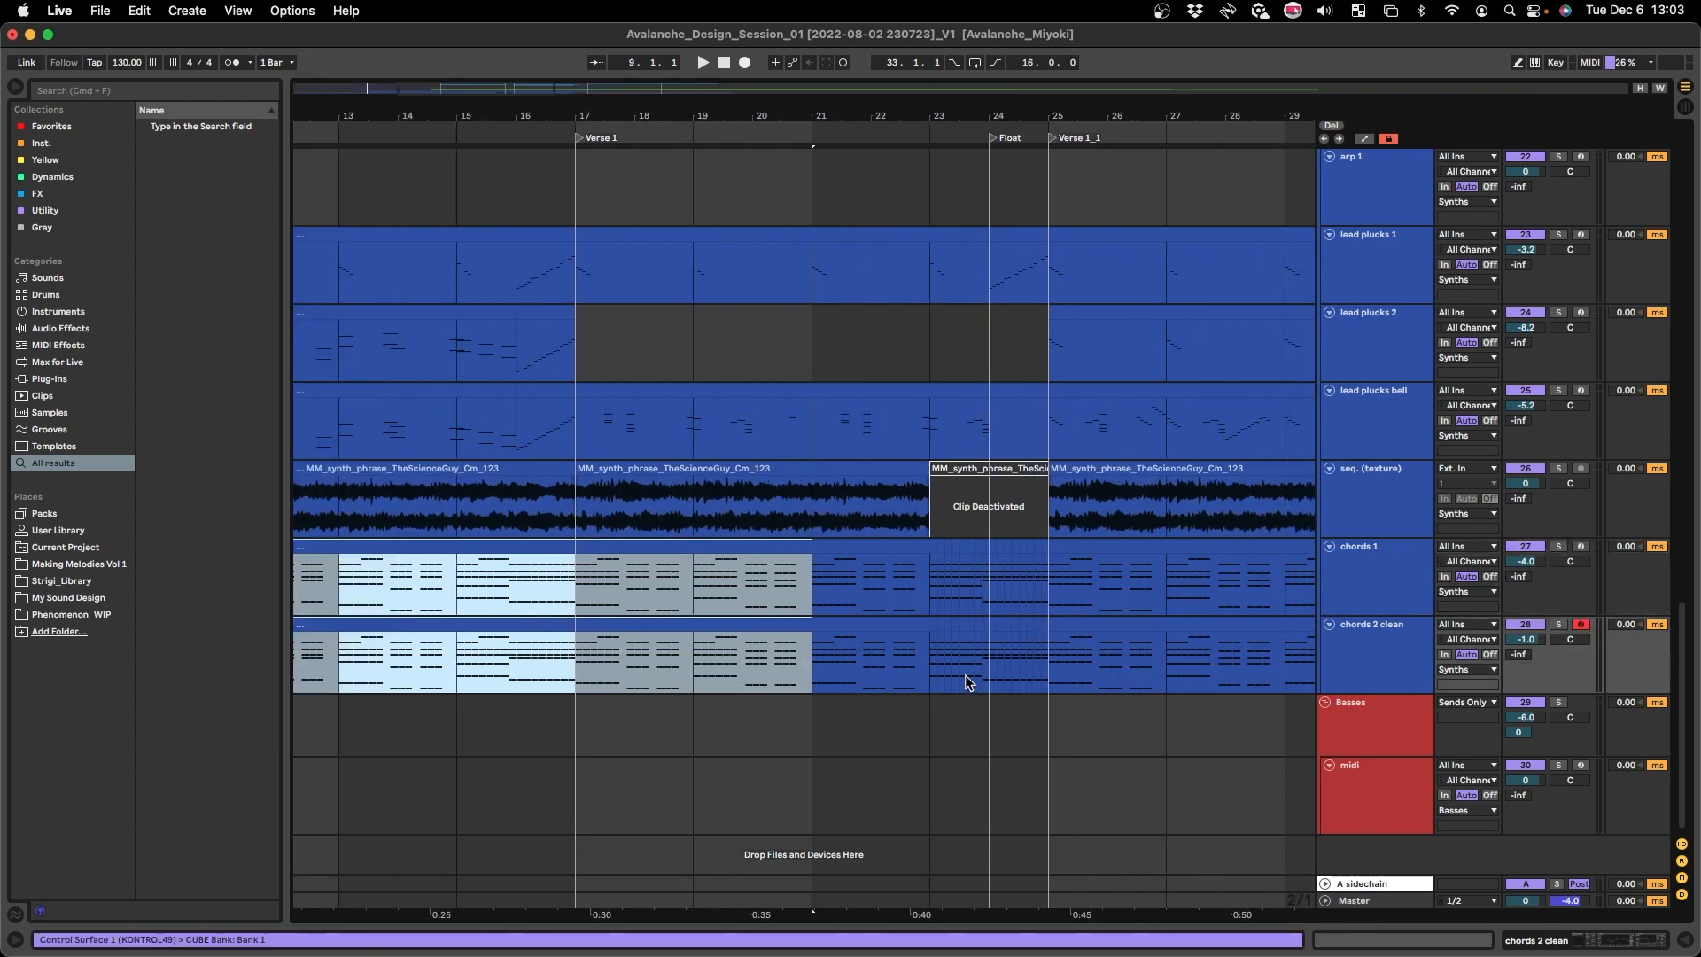
{"action": "scroll", "coordinate": [896, 656], "scroll_direction": "down", "scroll_amount": 2}
{"action": "left_click", "coordinate": [408, 585]}
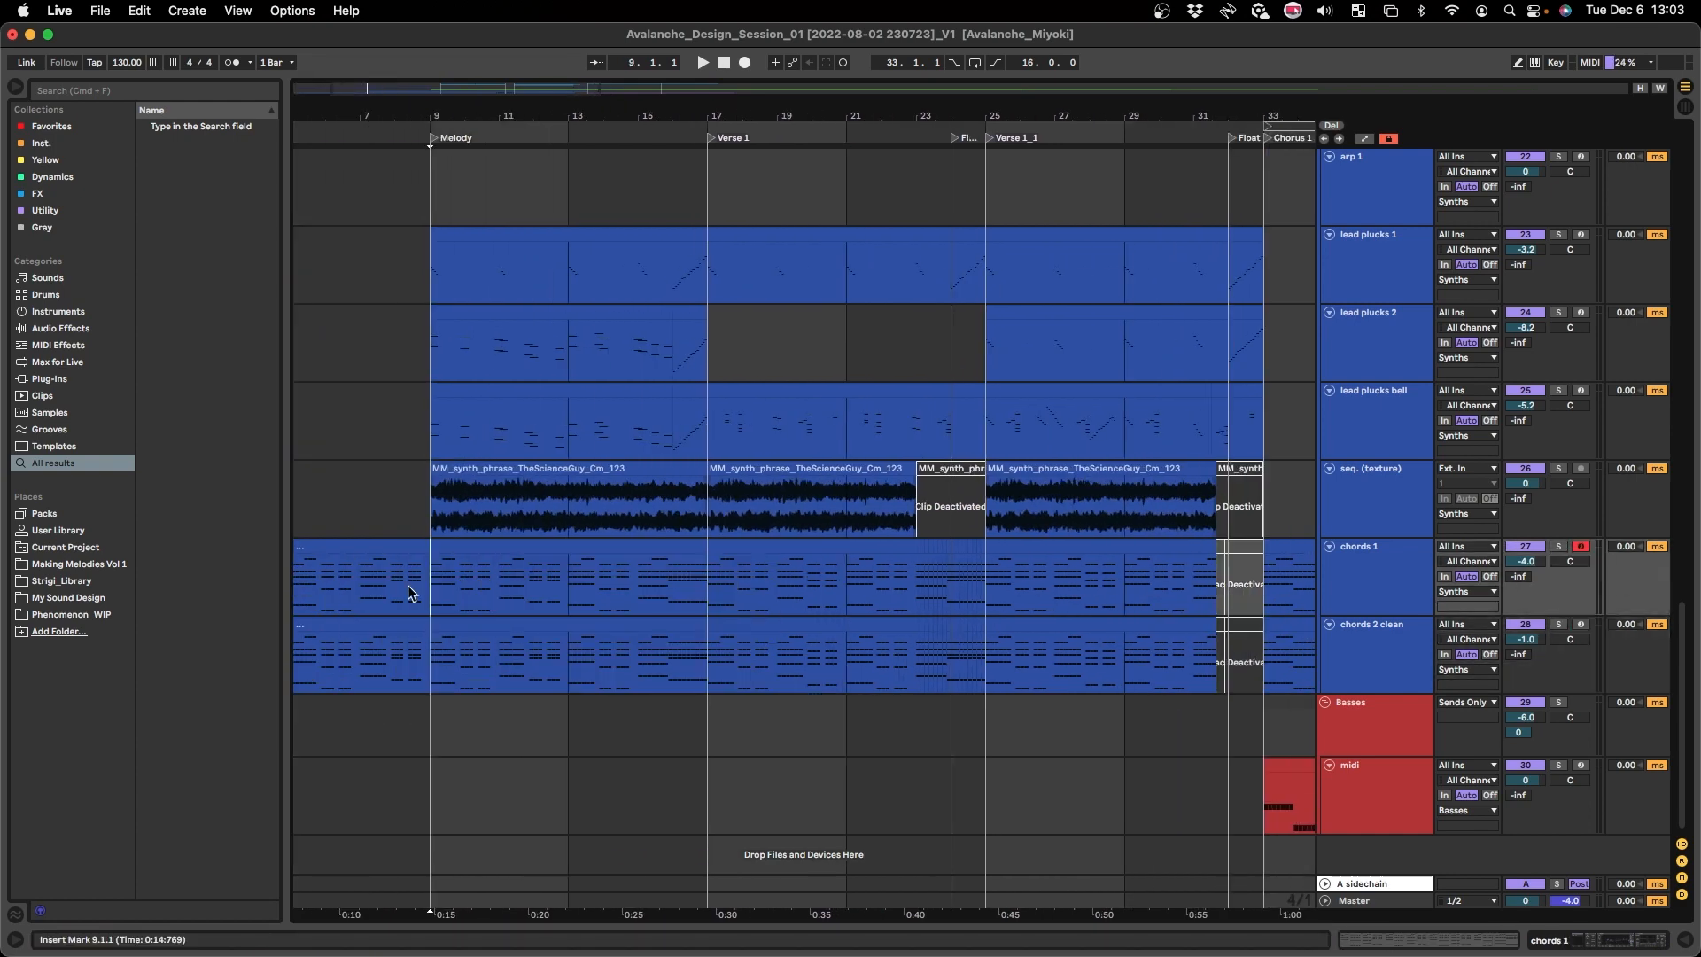
{"action": "scroll", "coordinate": [408, 584], "scroll_direction": "down", "scroll_amount": 3}
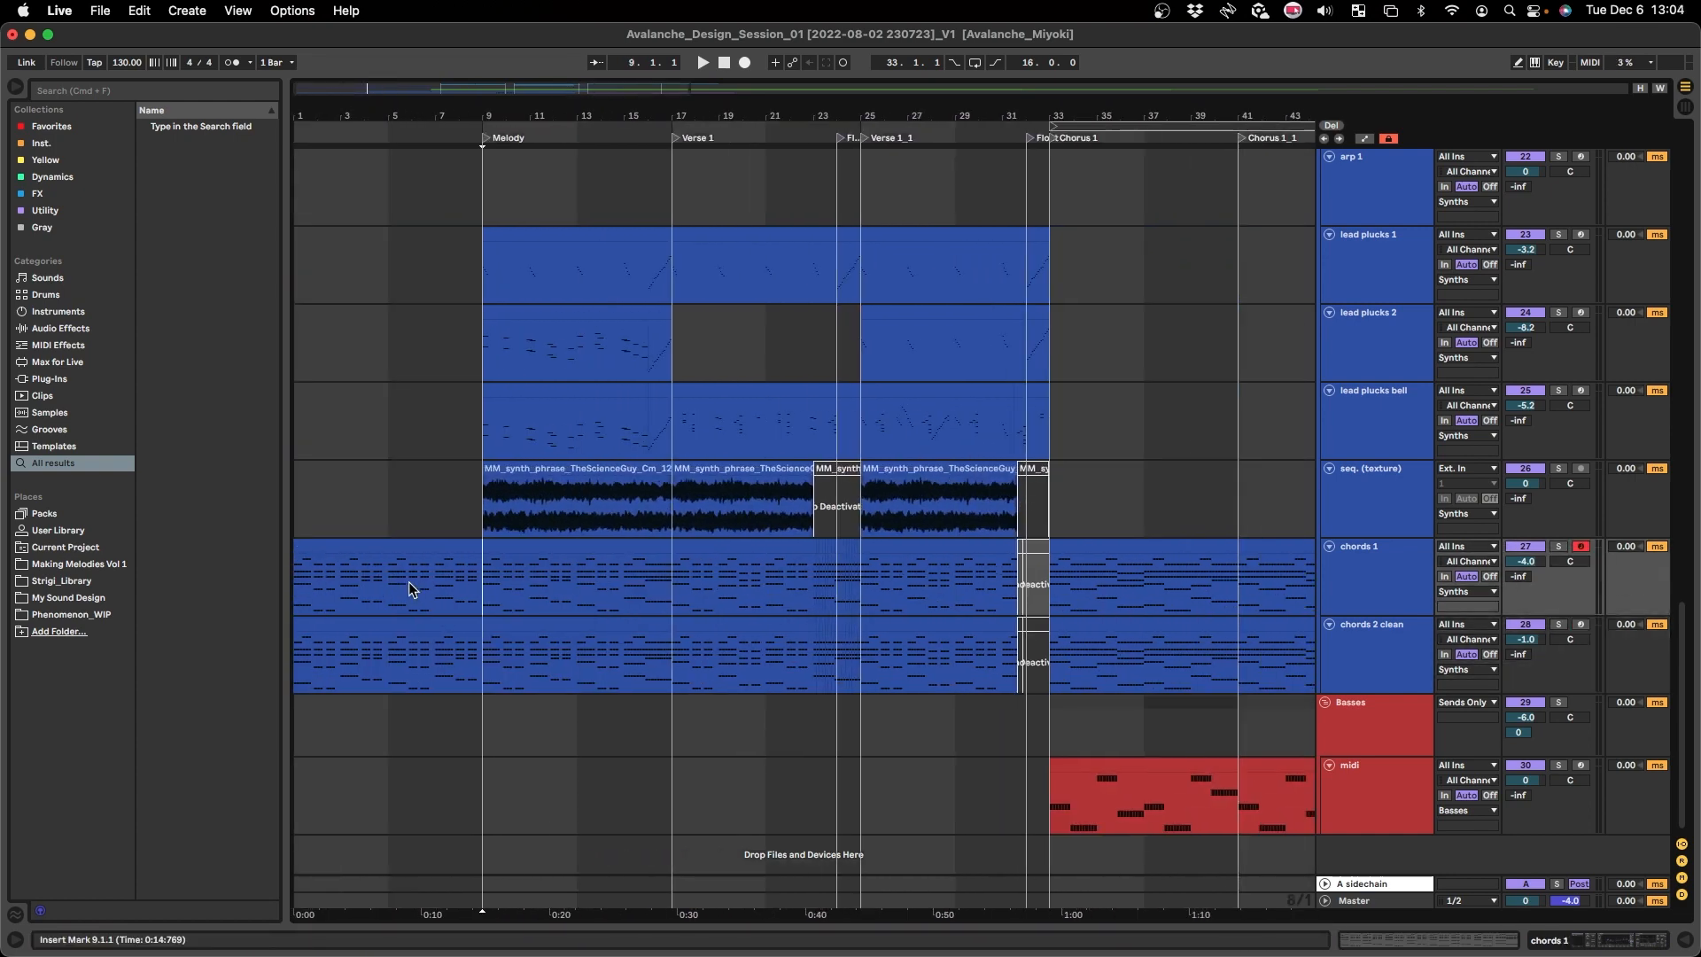
{"action": "scroll", "coordinate": [460, 619], "scroll_direction": "up", "scroll_amount": 2}
{"action": "scroll", "coordinate": [463, 629], "scroll_direction": "up", "scroll_amount": 1}
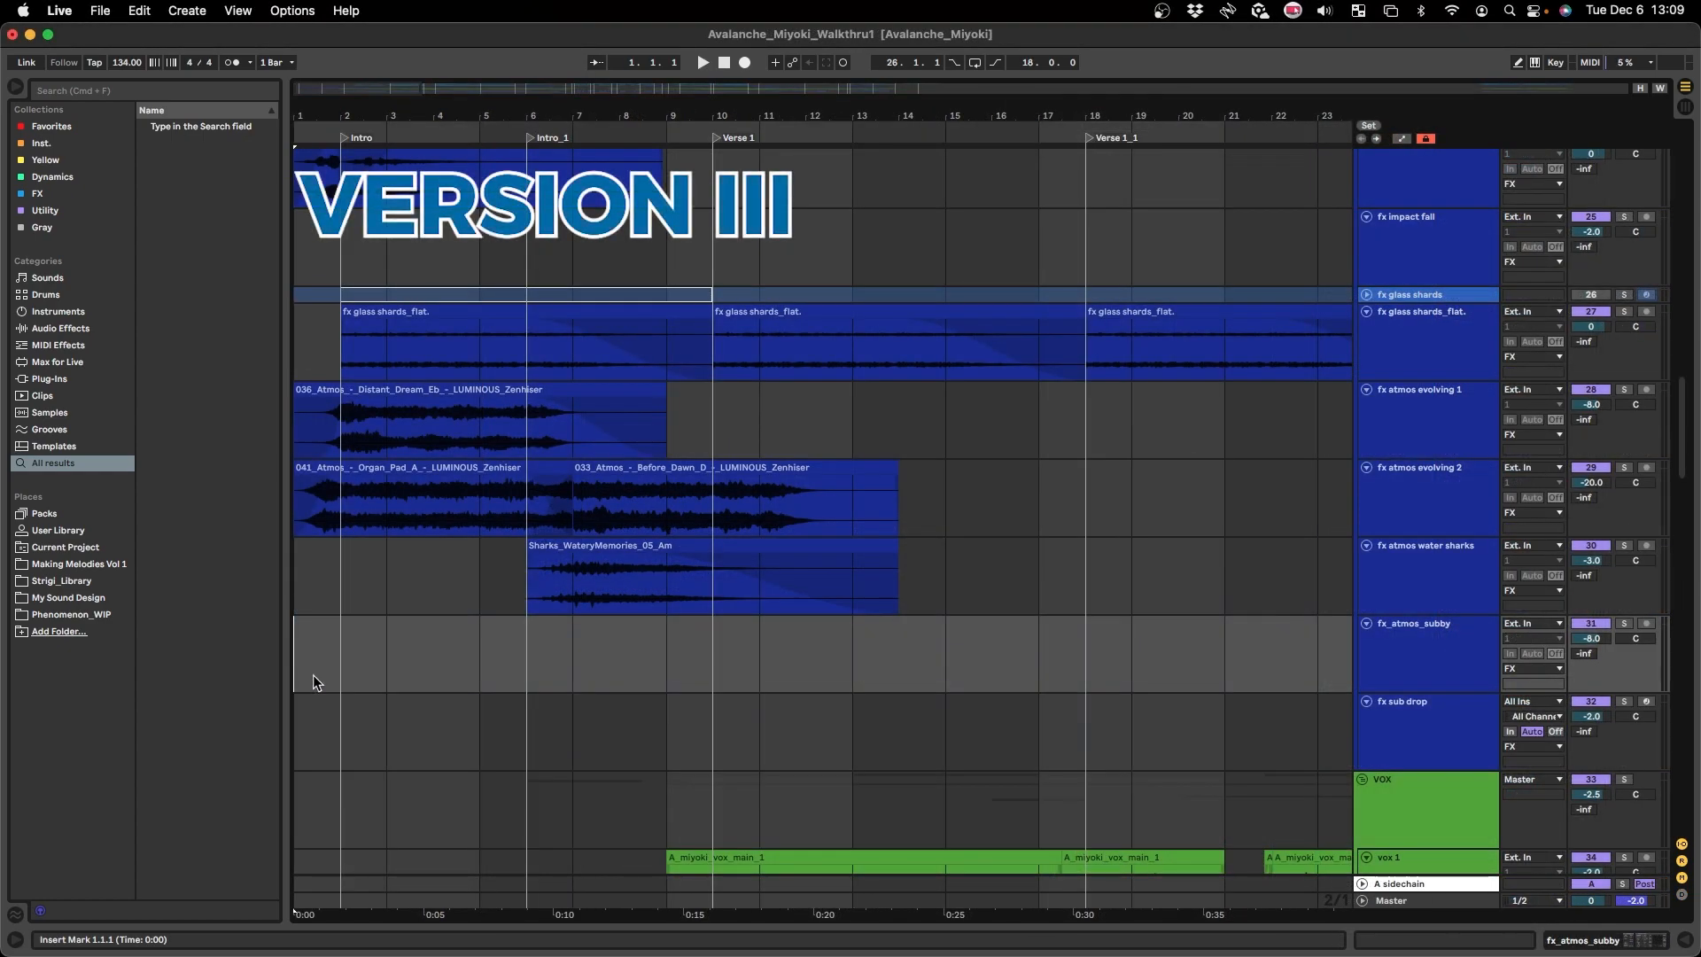
- Survey the third version's FX, vocal, drum and synth tracks across the arrangement
{"action": "scroll", "coordinate": [319, 672], "scroll_direction": "down", "scroll_amount": 6}
{"action": "scroll", "coordinate": [335, 660], "scroll_direction": "down", "scroll_amount": 3}
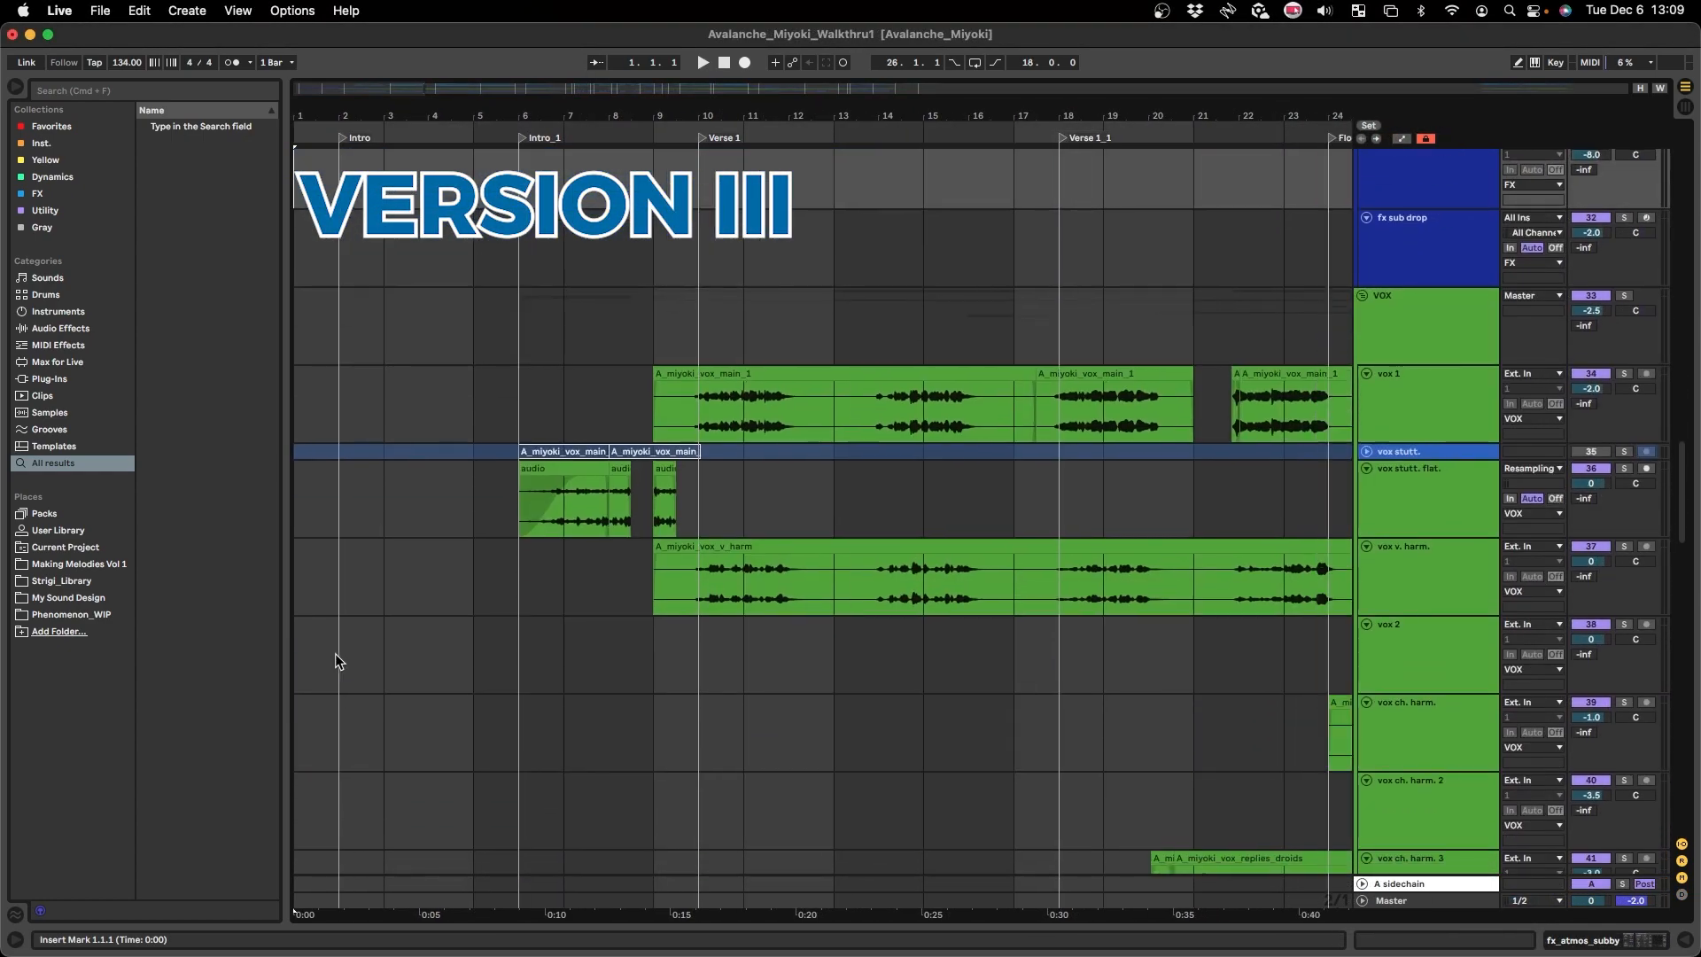
{"action": "scroll", "coordinate": [319, 656], "scroll_direction": "up", "scroll_amount": 12}
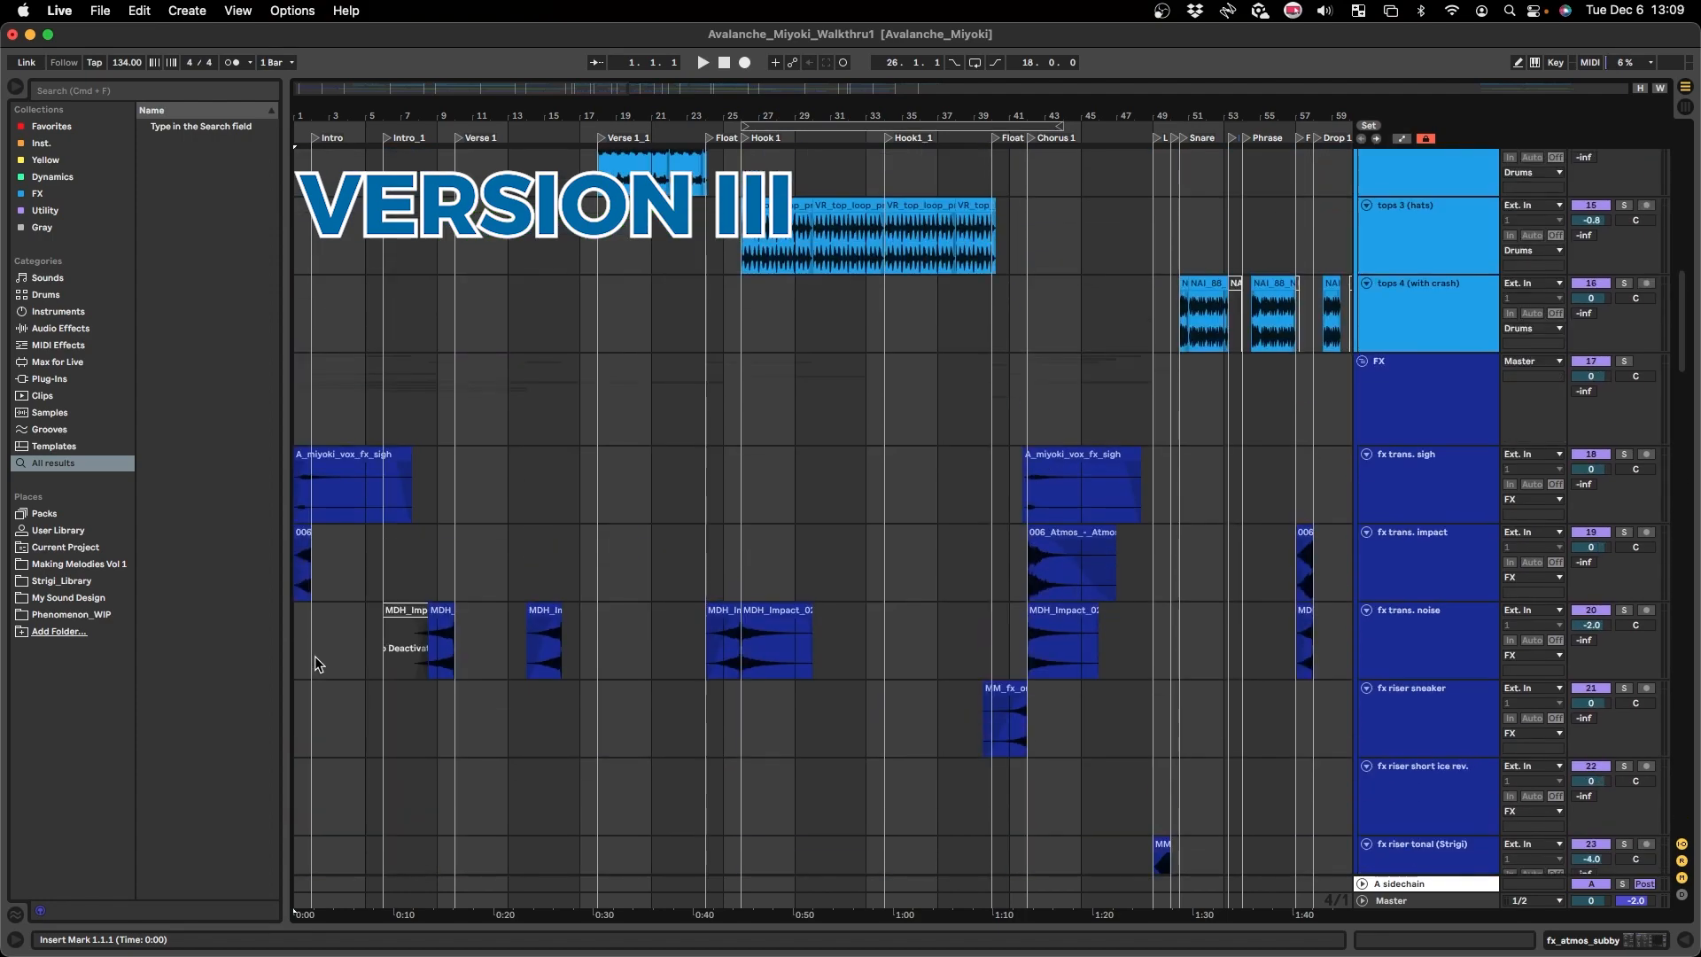
{"action": "scroll", "coordinate": [316, 655], "scroll_direction": "up", "scroll_amount": 4}
{"action": "scroll", "coordinate": [312, 658], "scroll_direction": "down", "scroll_amount": 10}
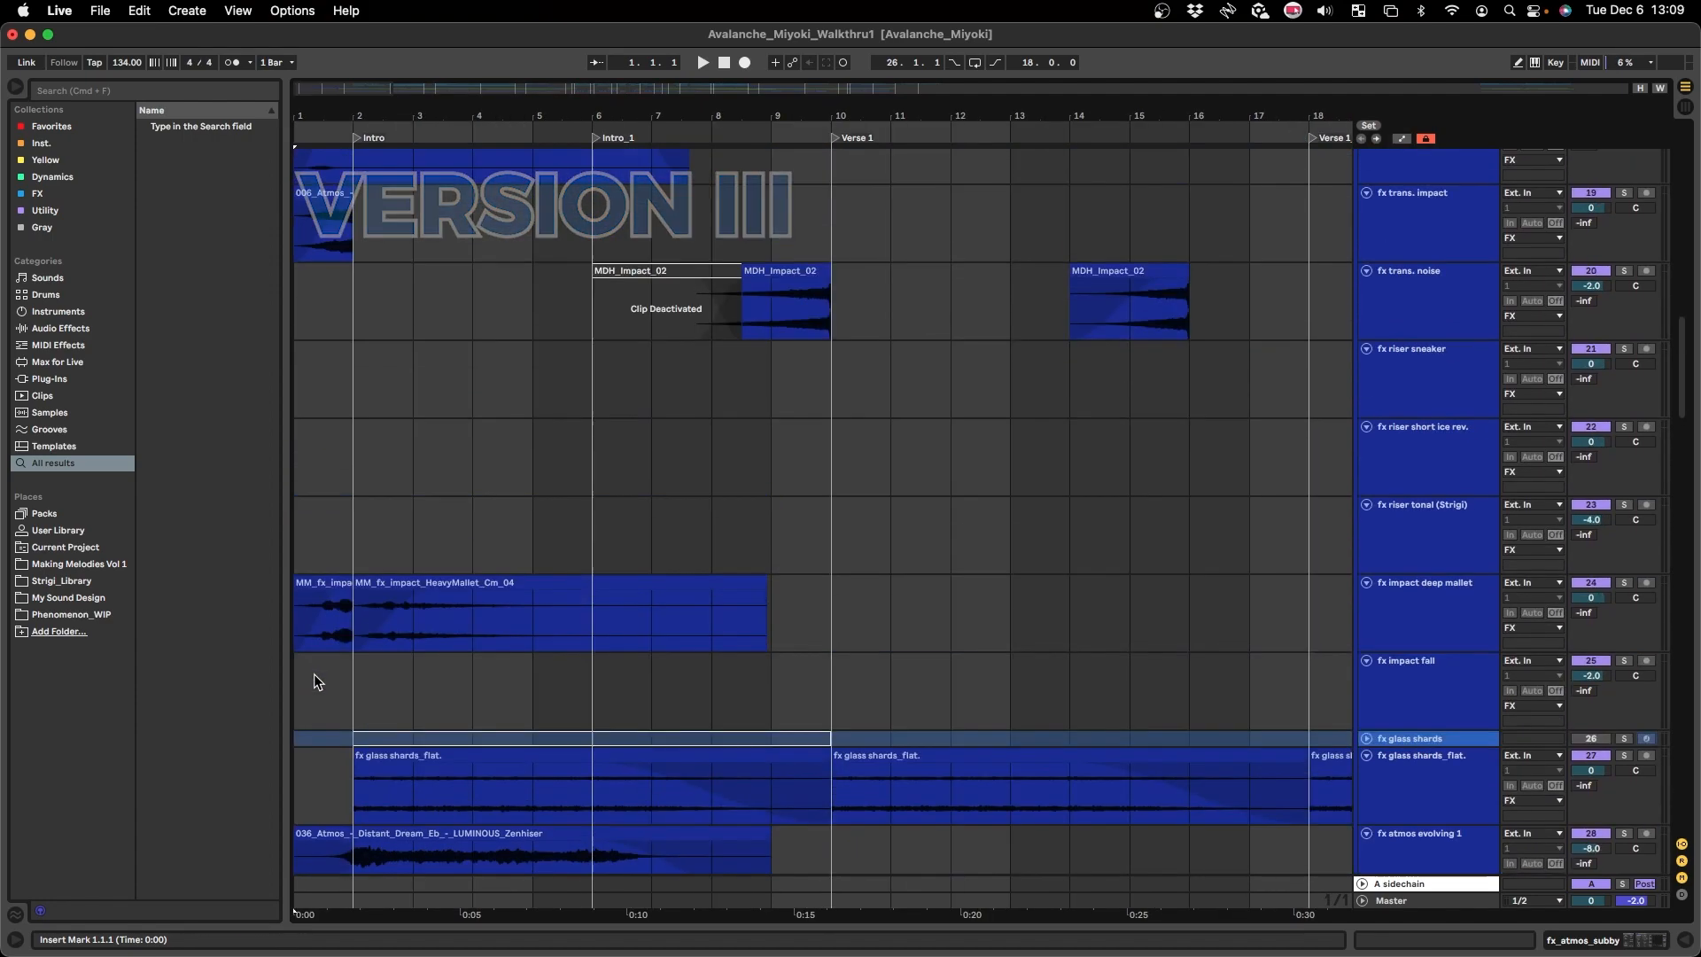
{"action": "scroll", "coordinate": [317, 675], "scroll_direction": "down", "scroll_amount": 10}
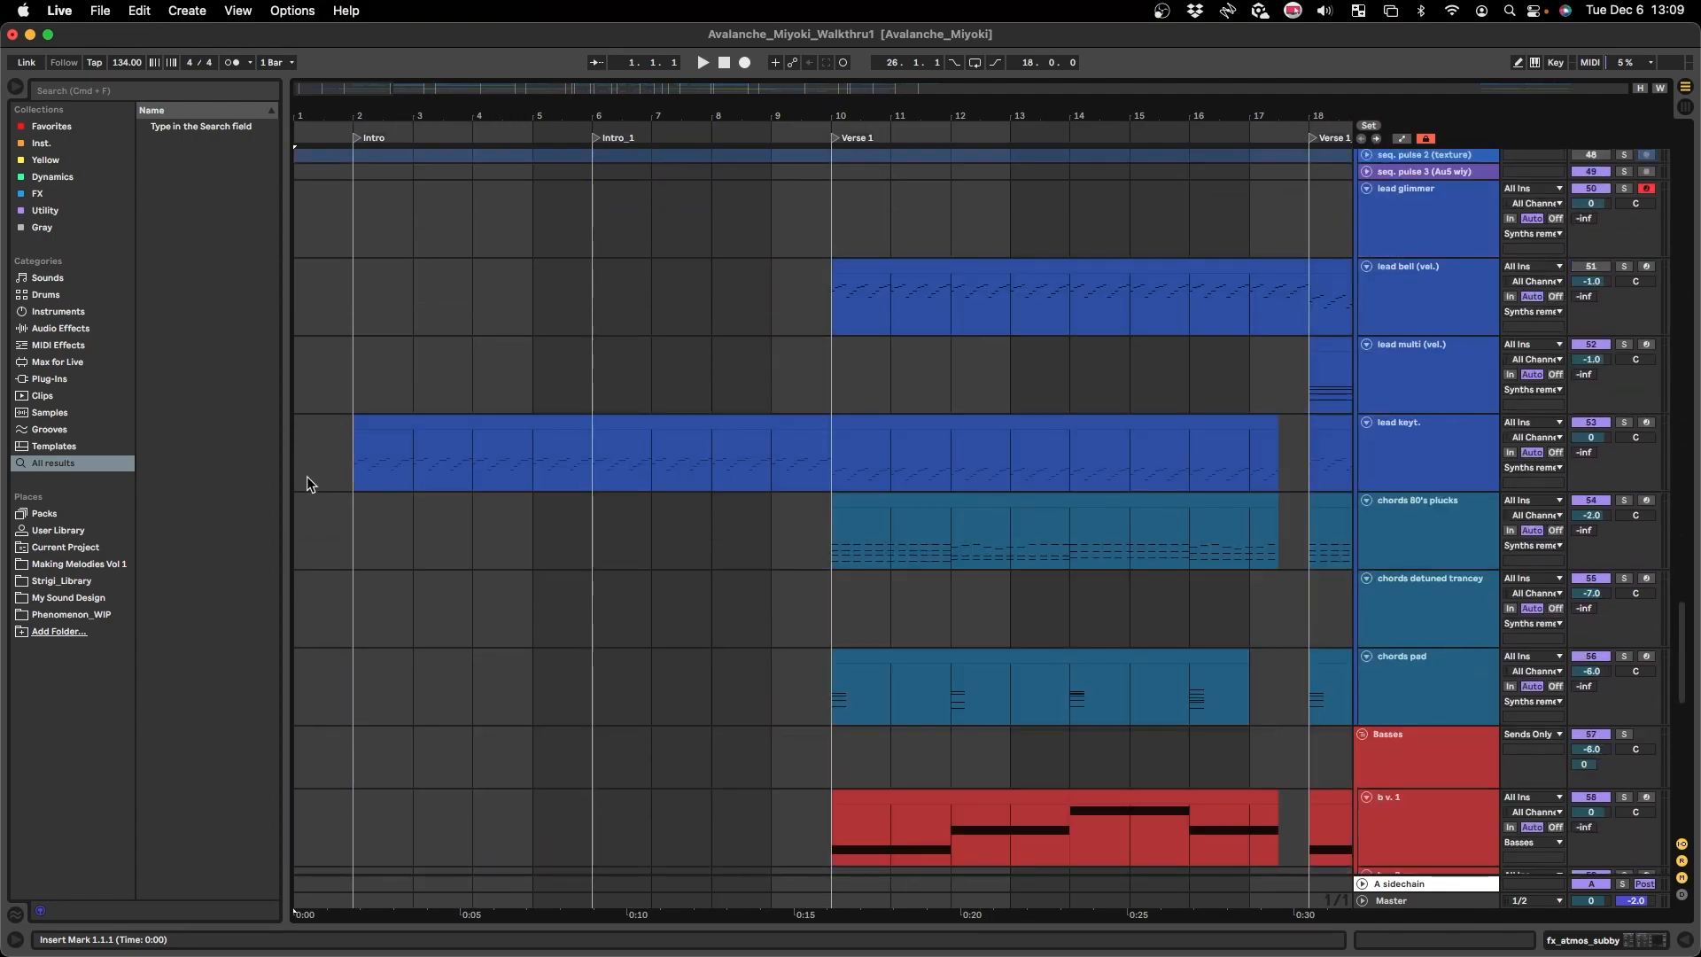
- Place the insert marker at bar 1 on the chords 80's plucks track and play the third version
{"action": "scroll", "coordinate": [320, 523], "scroll_direction": "down", "scroll_amount": 2}
{"action": "left_click", "coordinate": [299, 545]}
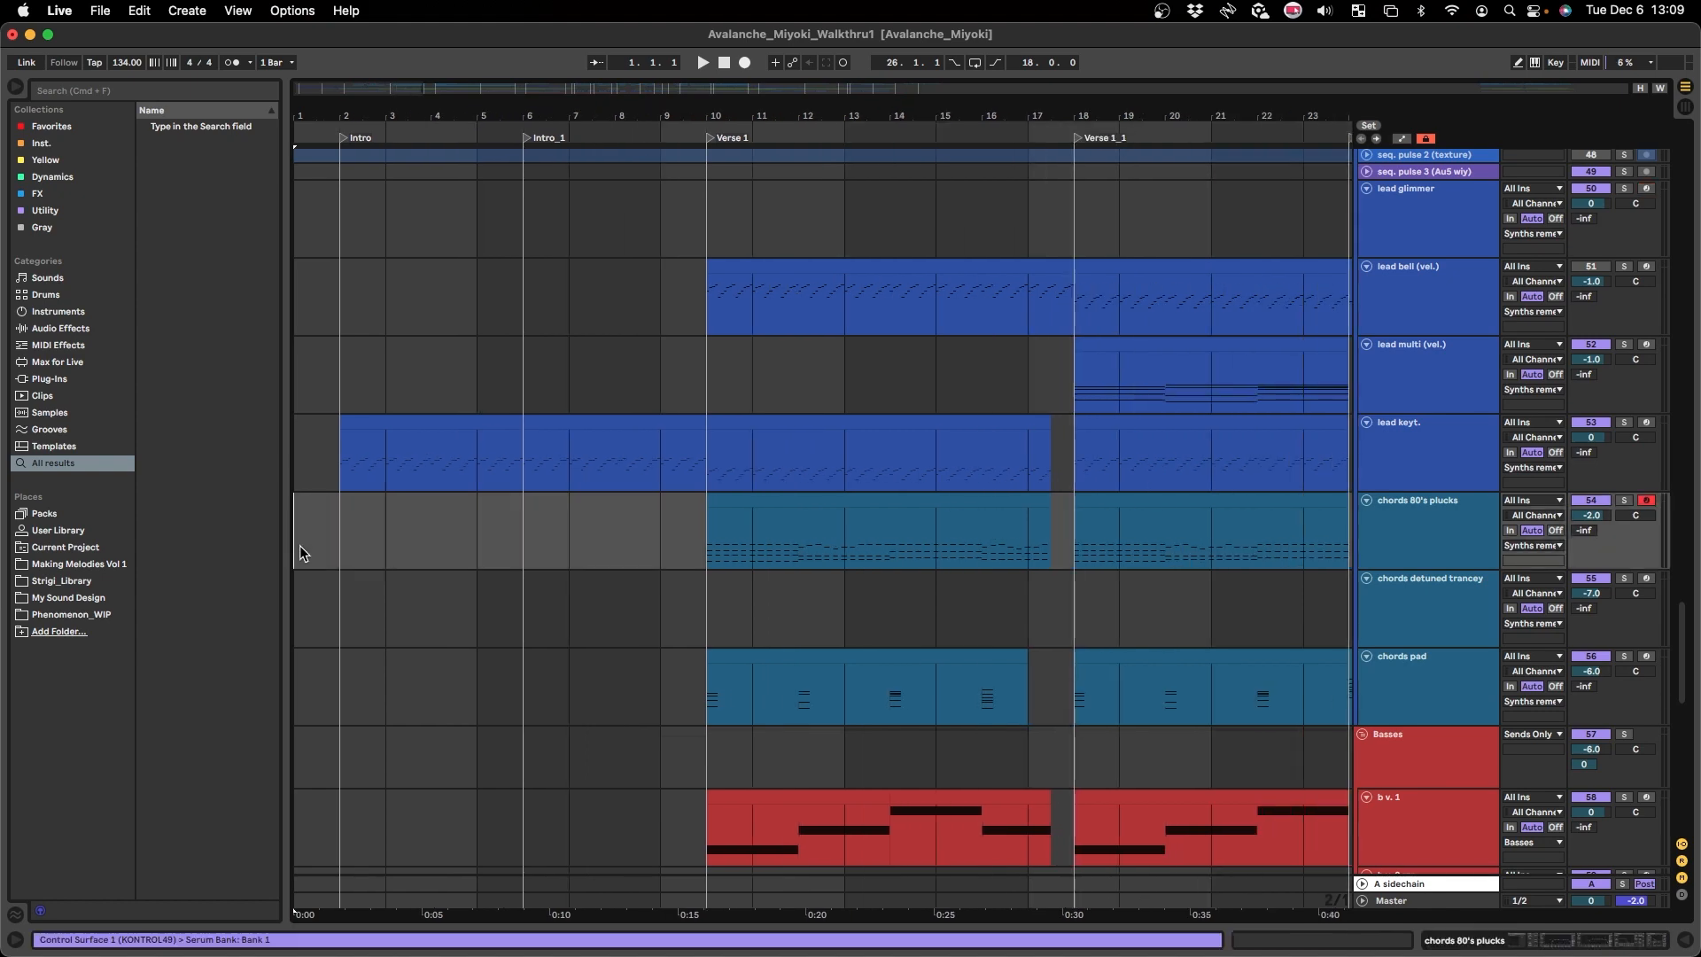
{"action": "scroll", "coordinate": [310, 572], "scroll_direction": "up", "scroll_amount": 3}
{"action": "scroll", "coordinate": [322, 532], "scroll_direction": "down", "scroll_amount": 5}
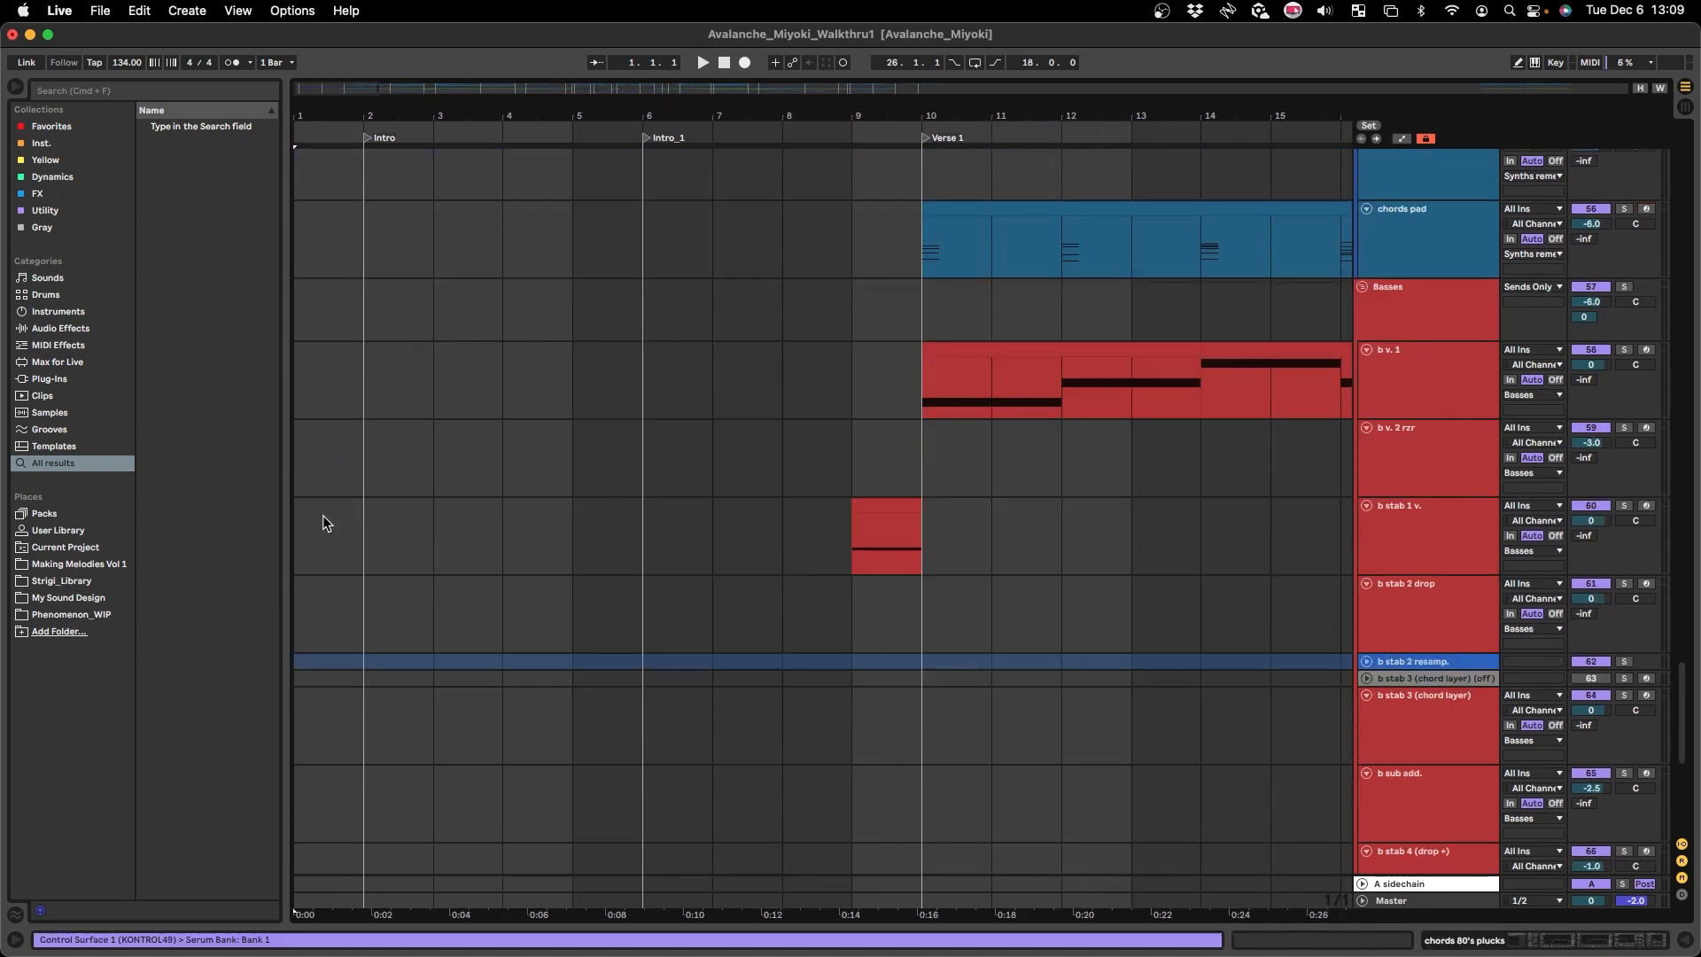
{"action": "scroll", "coordinate": [323, 513], "scroll_direction": "up", "scroll_amount": 5}
{"action": "key", "text": "space"}
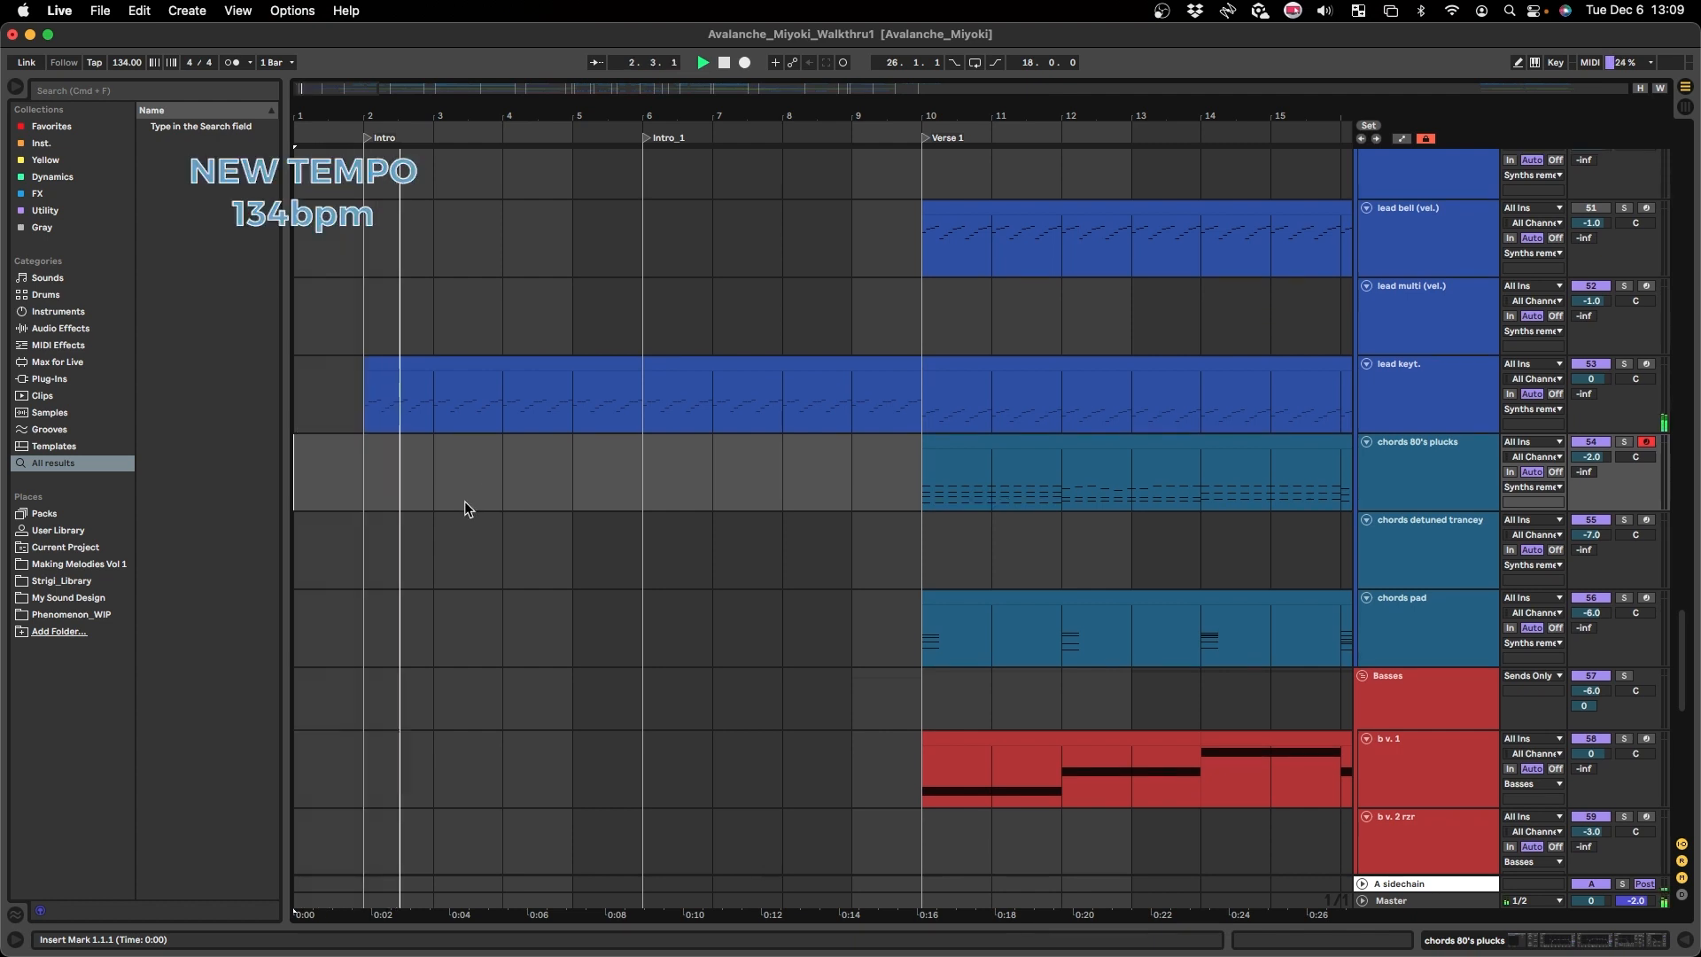
- Examine the lead keyt. part and the stuttered vocal clips while the third version's intro plays
{"action": "scroll", "coordinate": [464, 502], "scroll_direction": "up", "scroll_amount": 2}
{"action": "scroll", "coordinate": [464, 502], "scroll_direction": "up", "scroll_amount": 5}
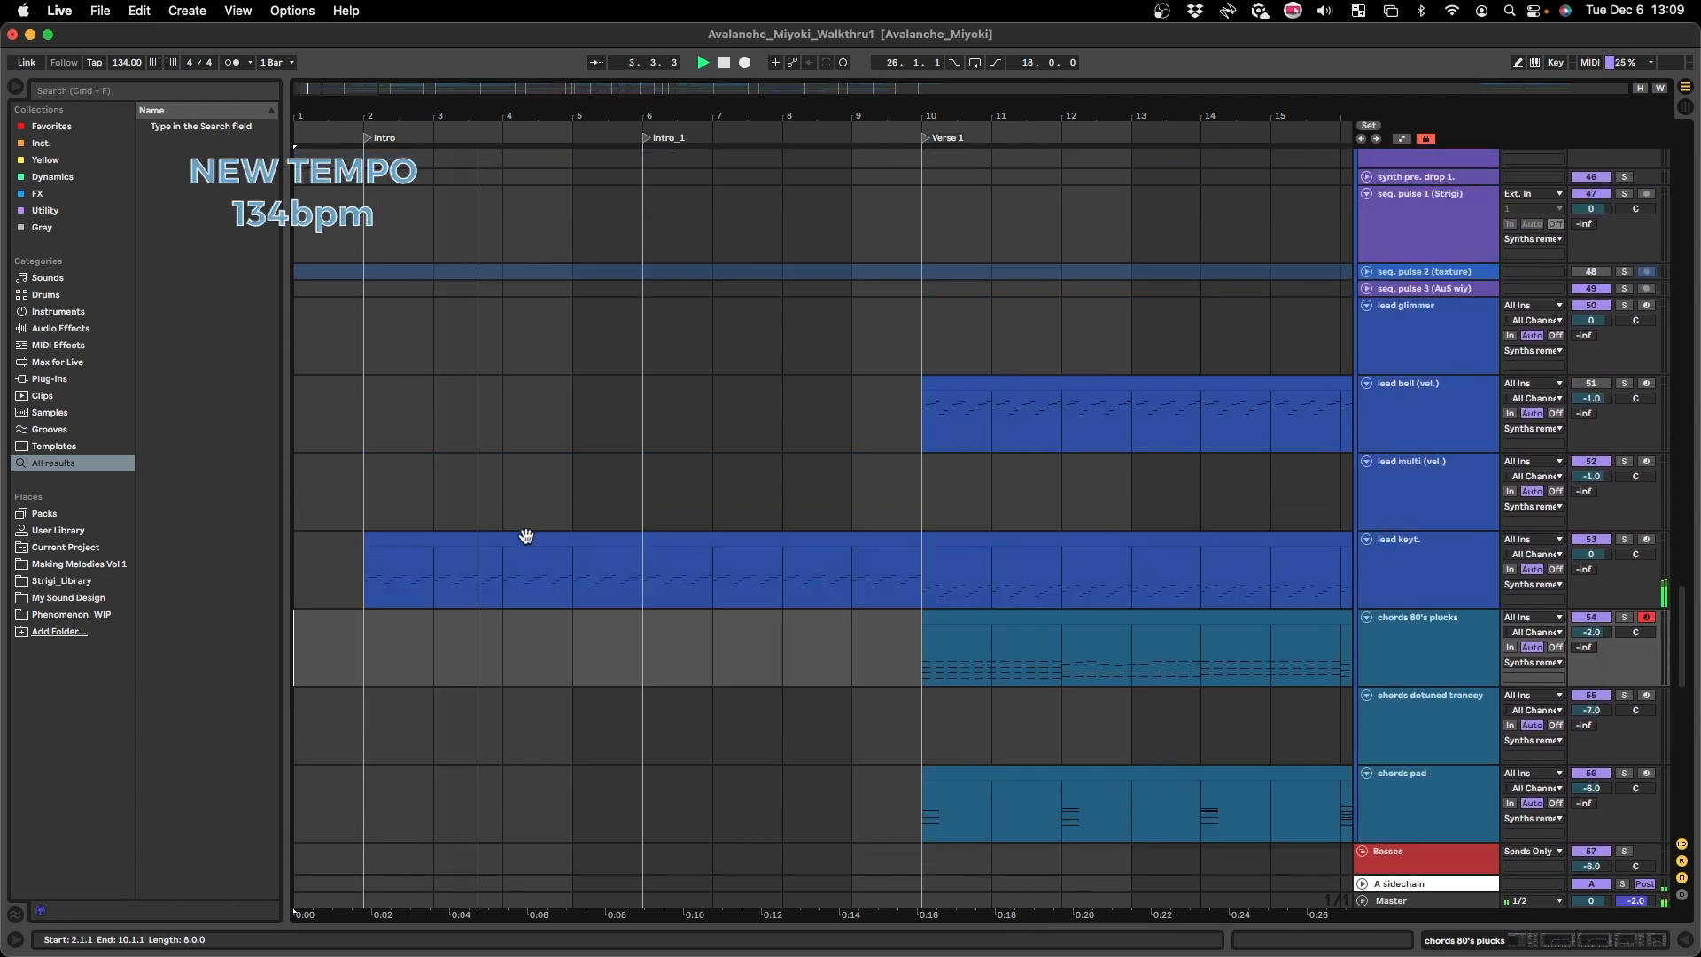
{"action": "scroll", "coordinate": [568, 546], "scroll_direction": "up", "scroll_amount": 20}
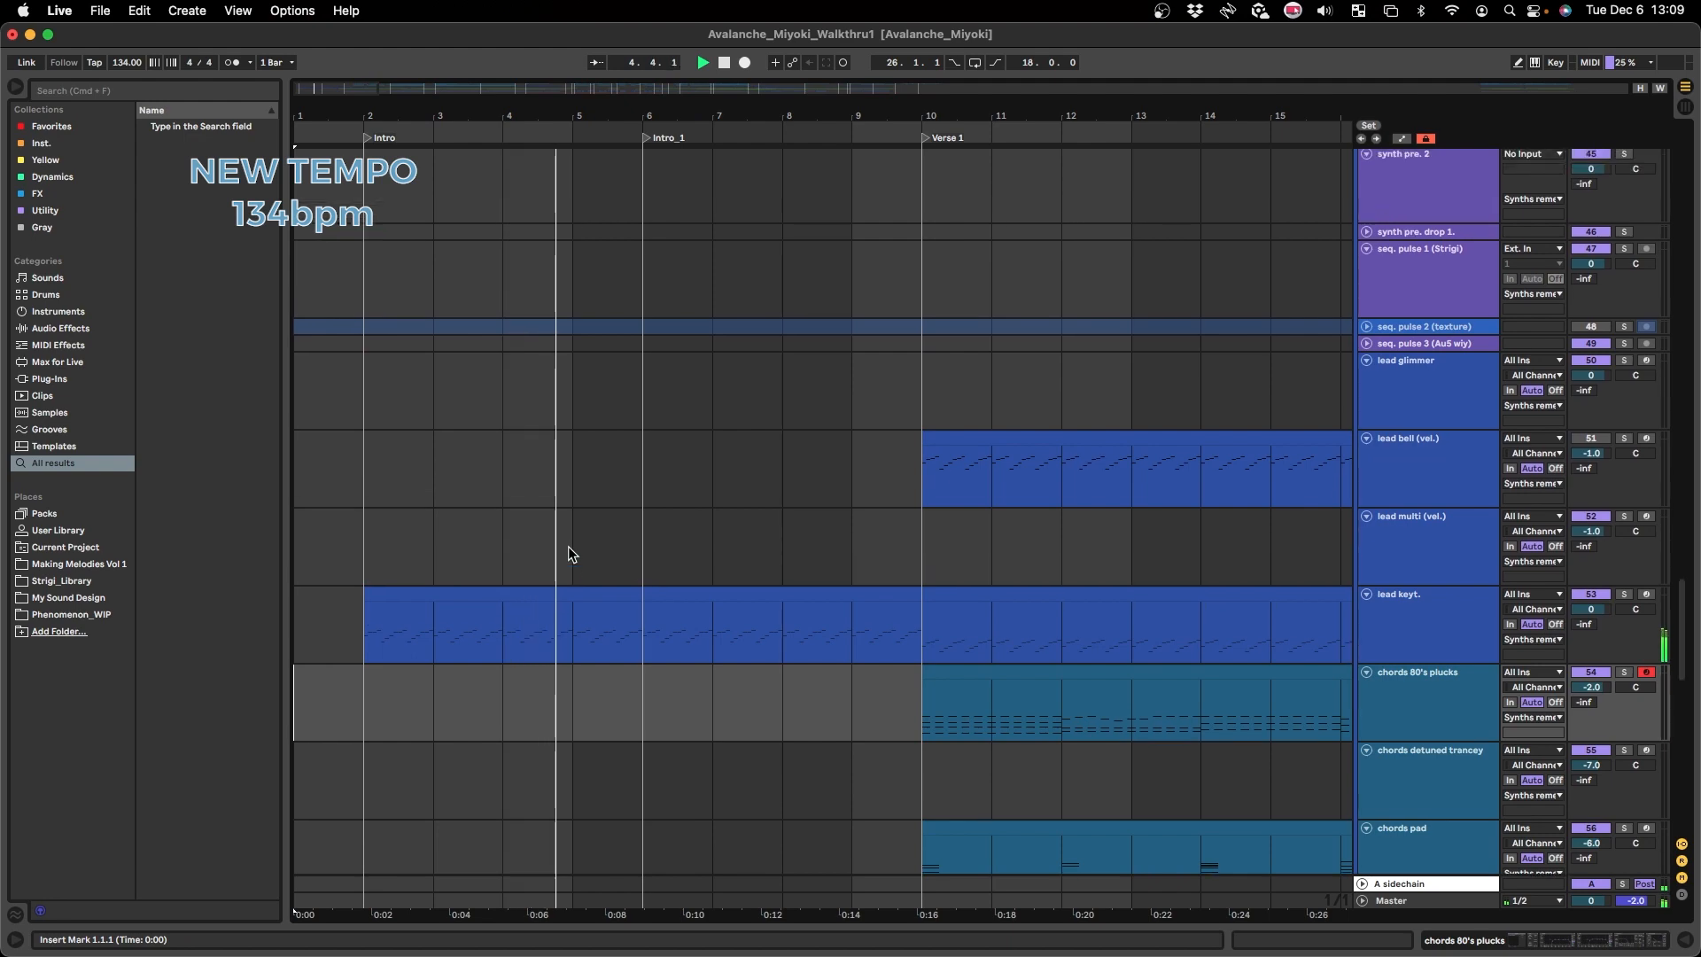
{"action": "scroll", "coordinate": [569, 553], "scroll_direction": "up", "scroll_amount": 5}
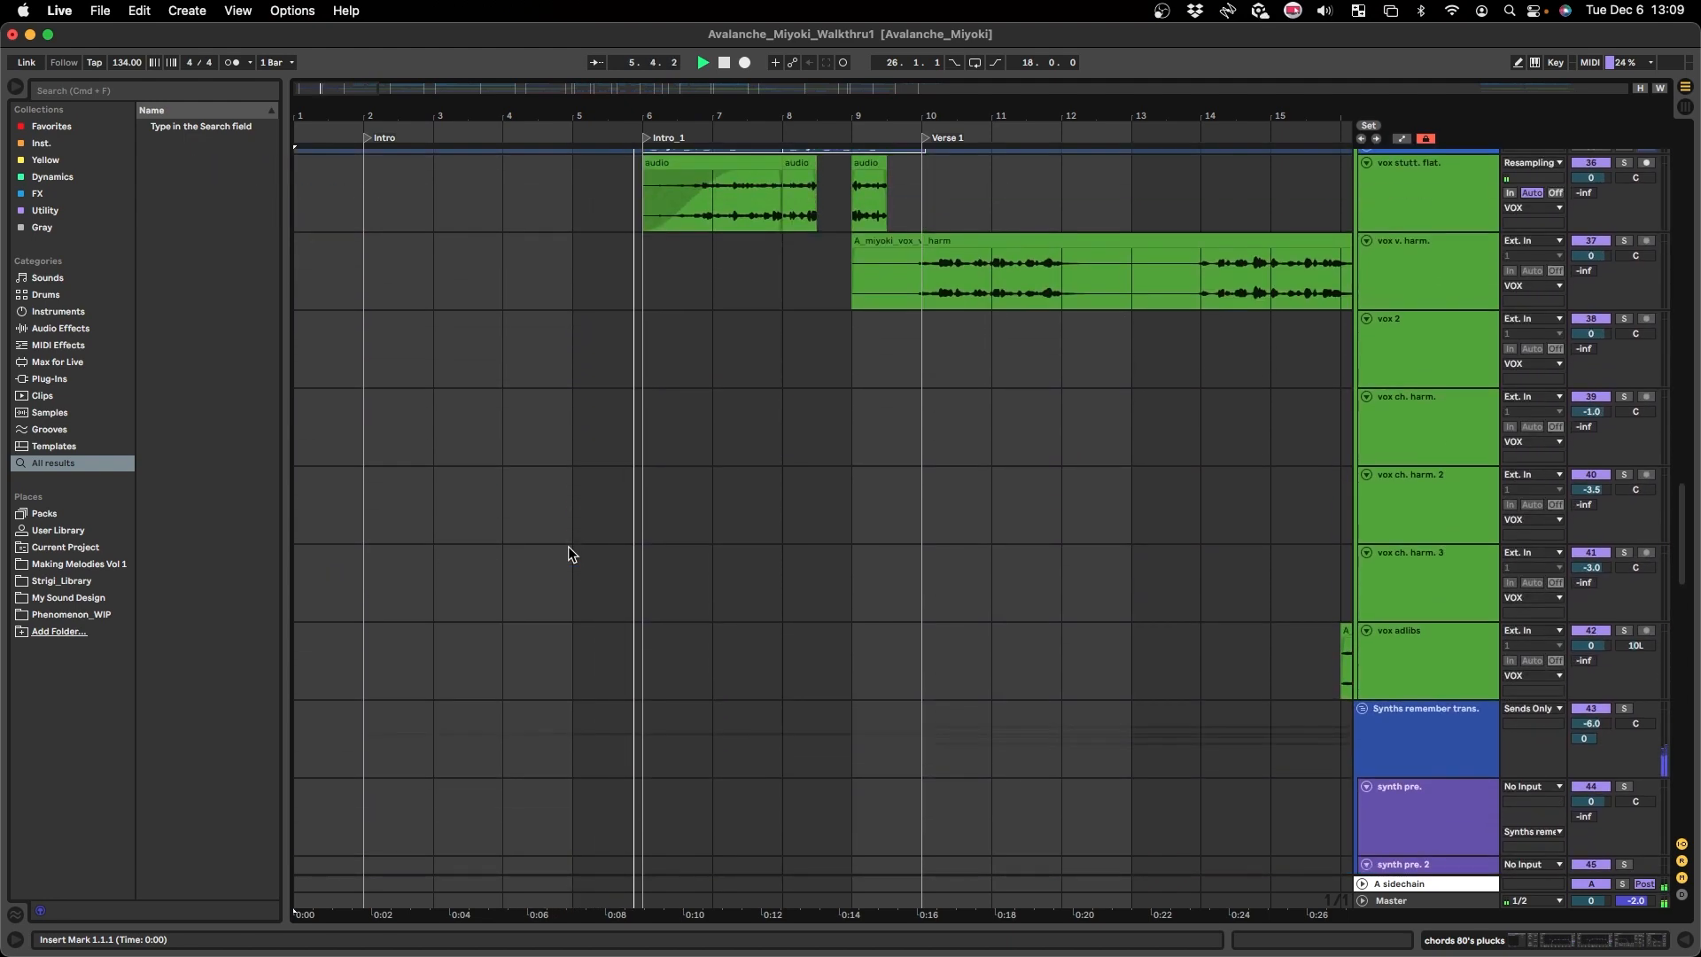
{"action": "scroll", "coordinate": [569, 554], "scroll_direction": "down", "scroll_amount": 14}
{"action": "scroll", "coordinate": [569, 554], "scroll_direction": "down", "scroll_amount": 12}
{"action": "left_click", "coordinate": [570, 555]}
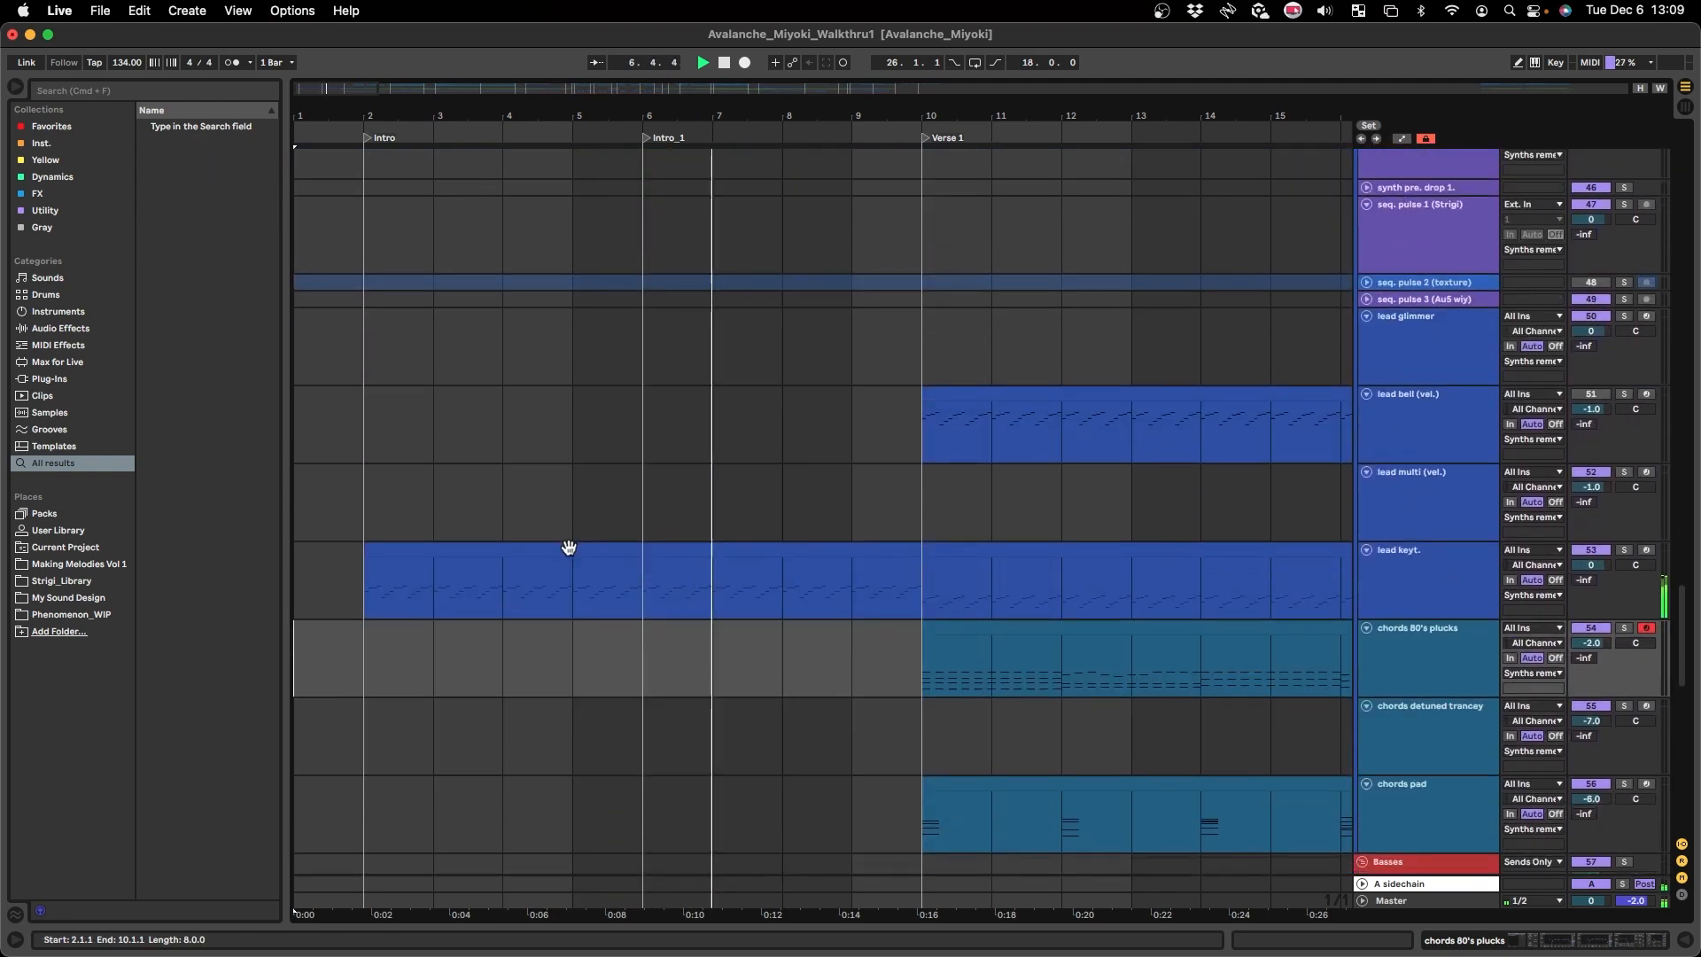
- Follow playback into Verse 1 and examine how the lead bell, 80's plucks and chord pad layers enter across the arrangement
{"action": "scroll", "coordinate": [556, 553], "scroll_direction": "right", "scroll_amount": 3}
{"action": "scroll", "coordinate": [539, 556], "scroll_direction": "down", "scroll_amount": 3}
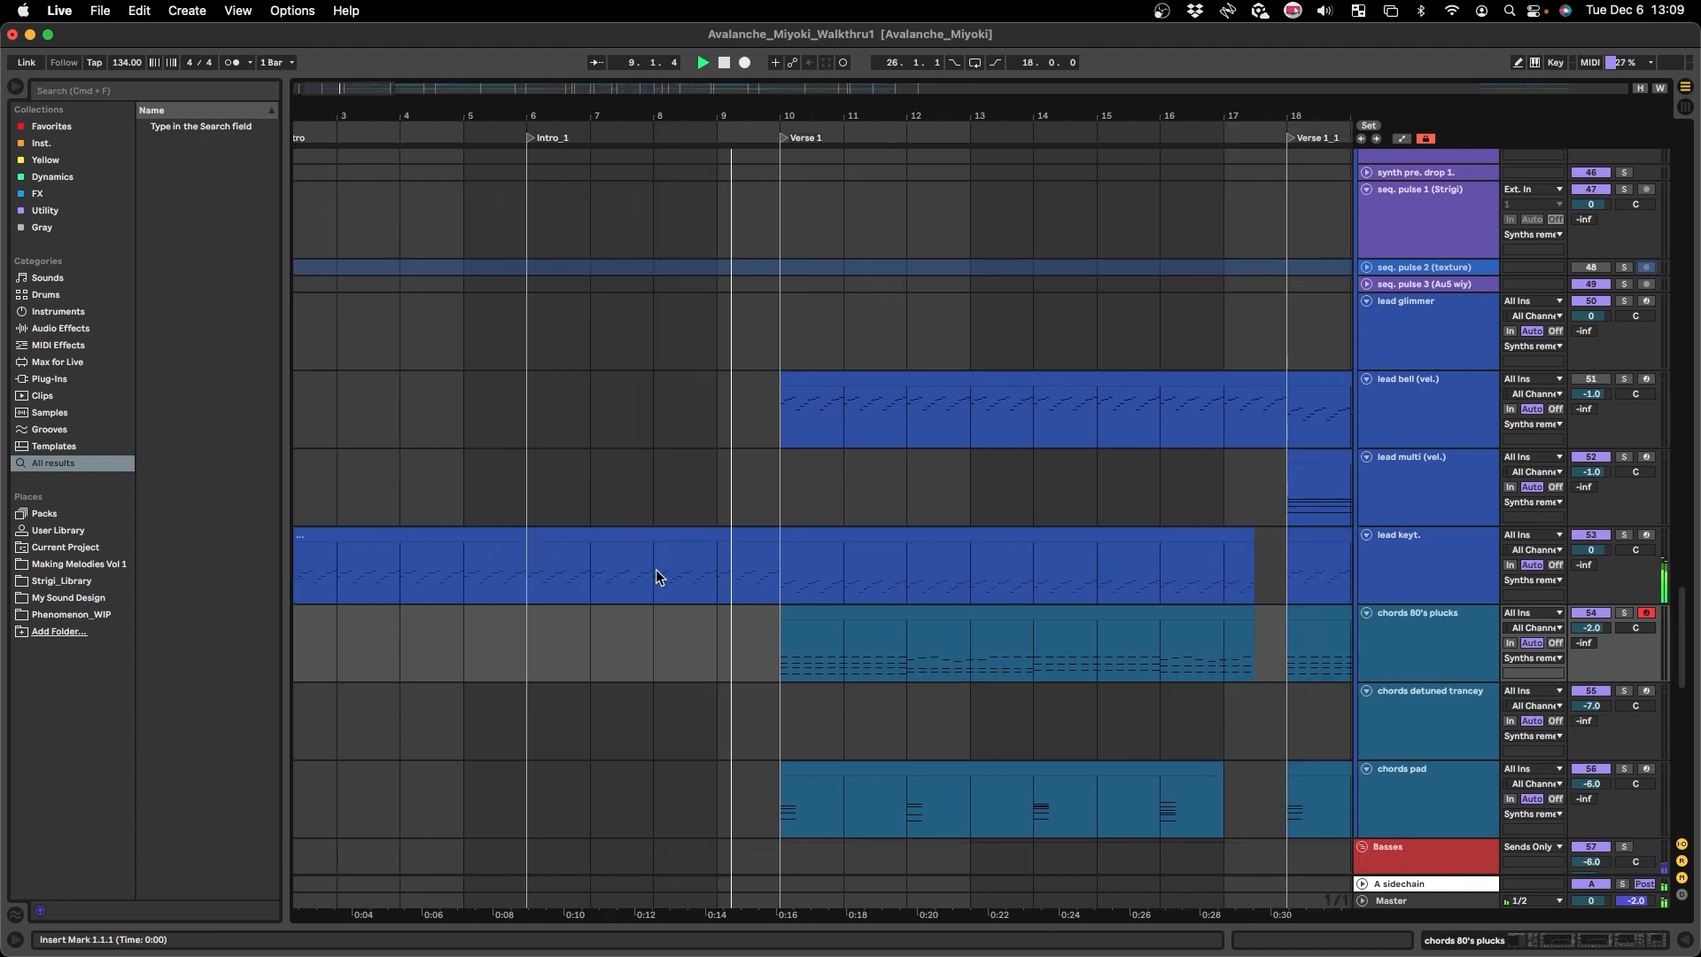
{"action": "scroll", "coordinate": [653, 574], "scroll_direction": "right", "scroll_amount": 3}
{"action": "scroll", "coordinate": [654, 576], "scroll_direction": "down", "scroll_amount": 2}
{"action": "scroll", "coordinate": [652, 569], "scroll_direction": "down", "scroll_amount": 1}
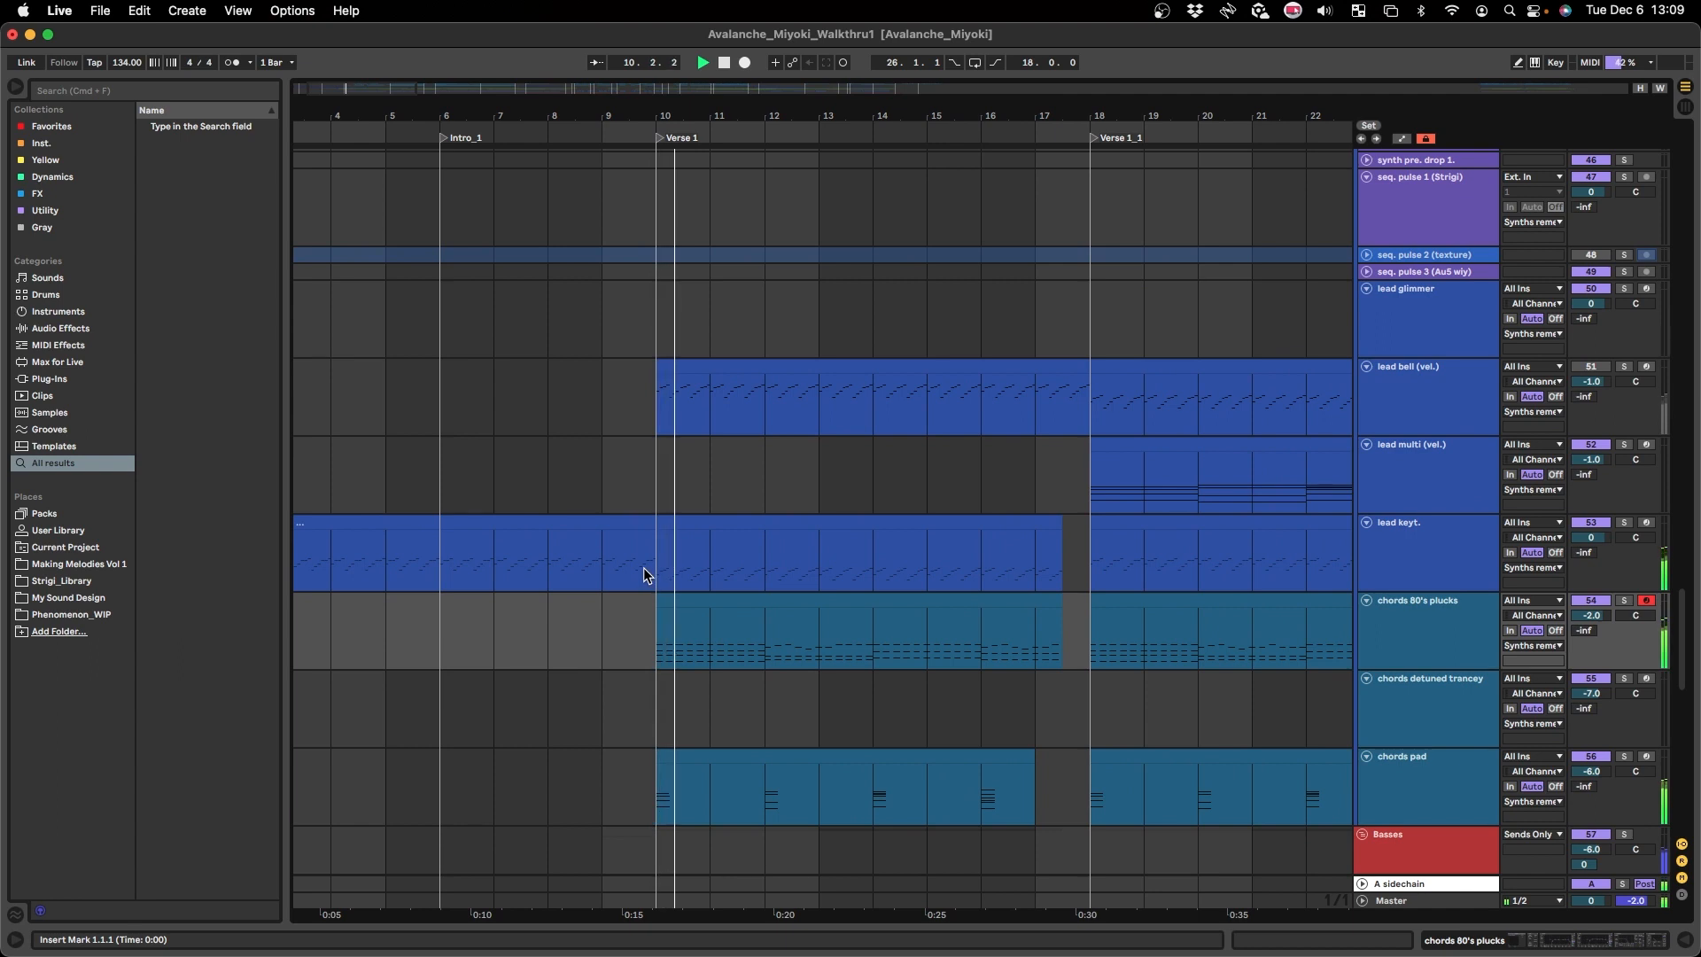
{"action": "scroll", "coordinate": [643, 567], "scroll_direction": "down", "scroll_amount": 2}
{"action": "scroll", "coordinate": [643, 567], "scroll_direction": "down", "scroll_amount": 5}
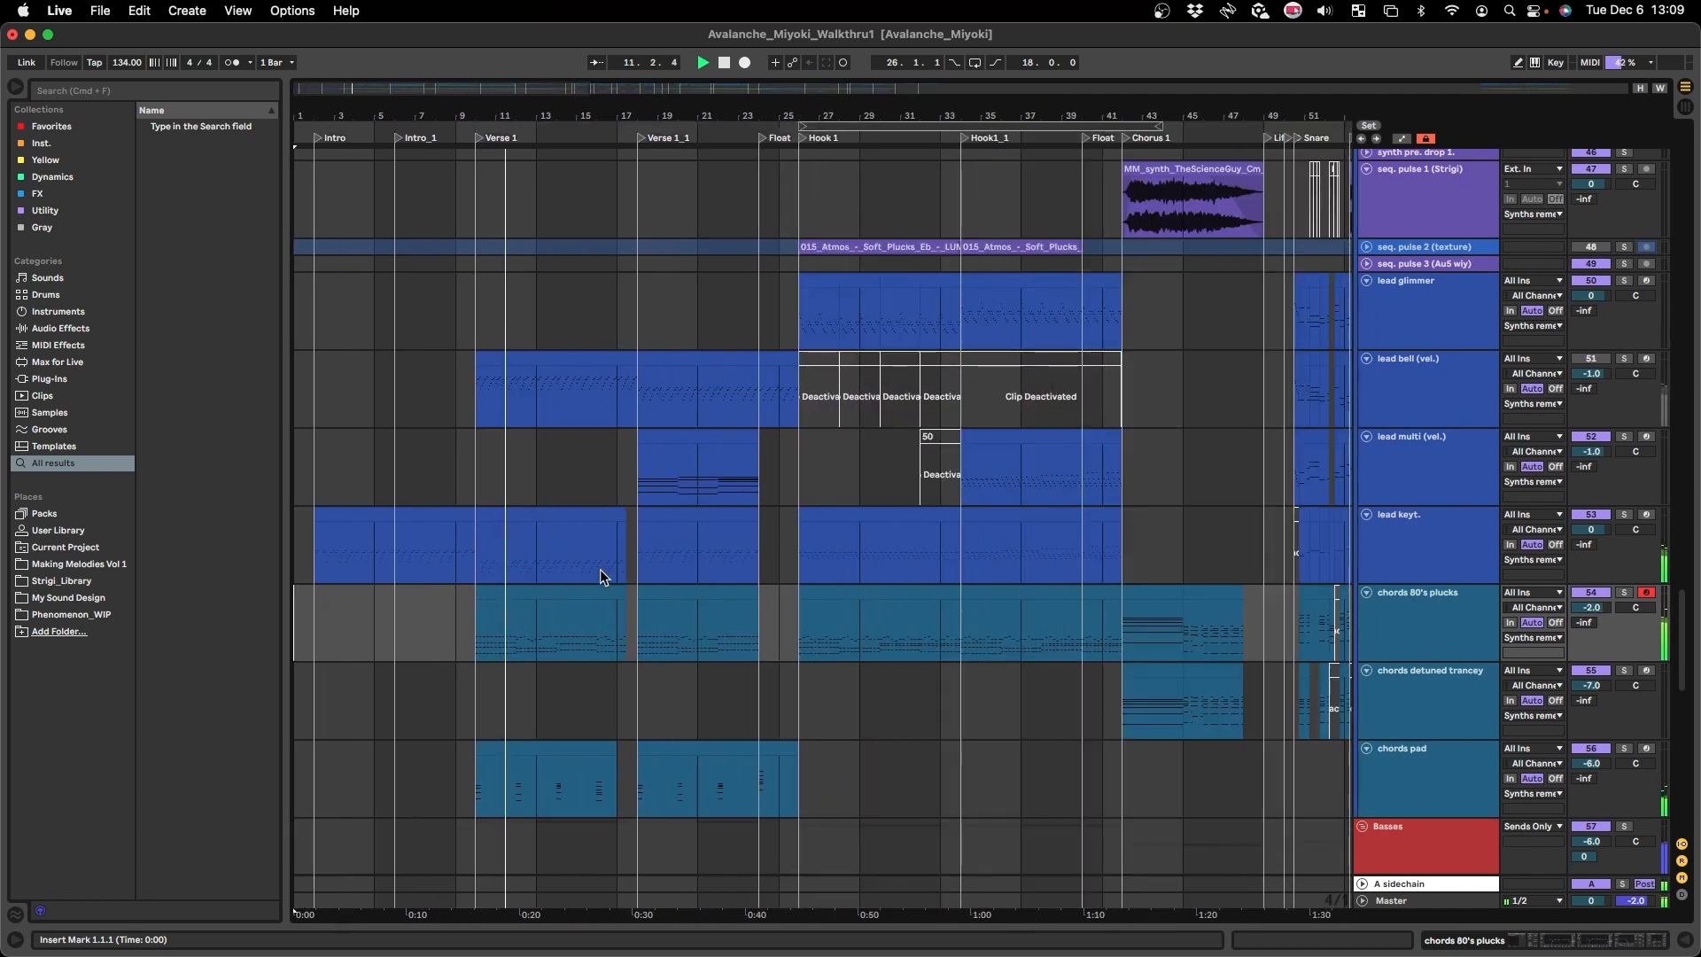
- Follow playback through Verse 1_1 and examine the bass, glass shards, atmosphere, riser and impact FX layers up to the drums
{"action": "scroll", "coordinate": [493, 651], "scroll_direction": "up", "scroll_amount": 2}
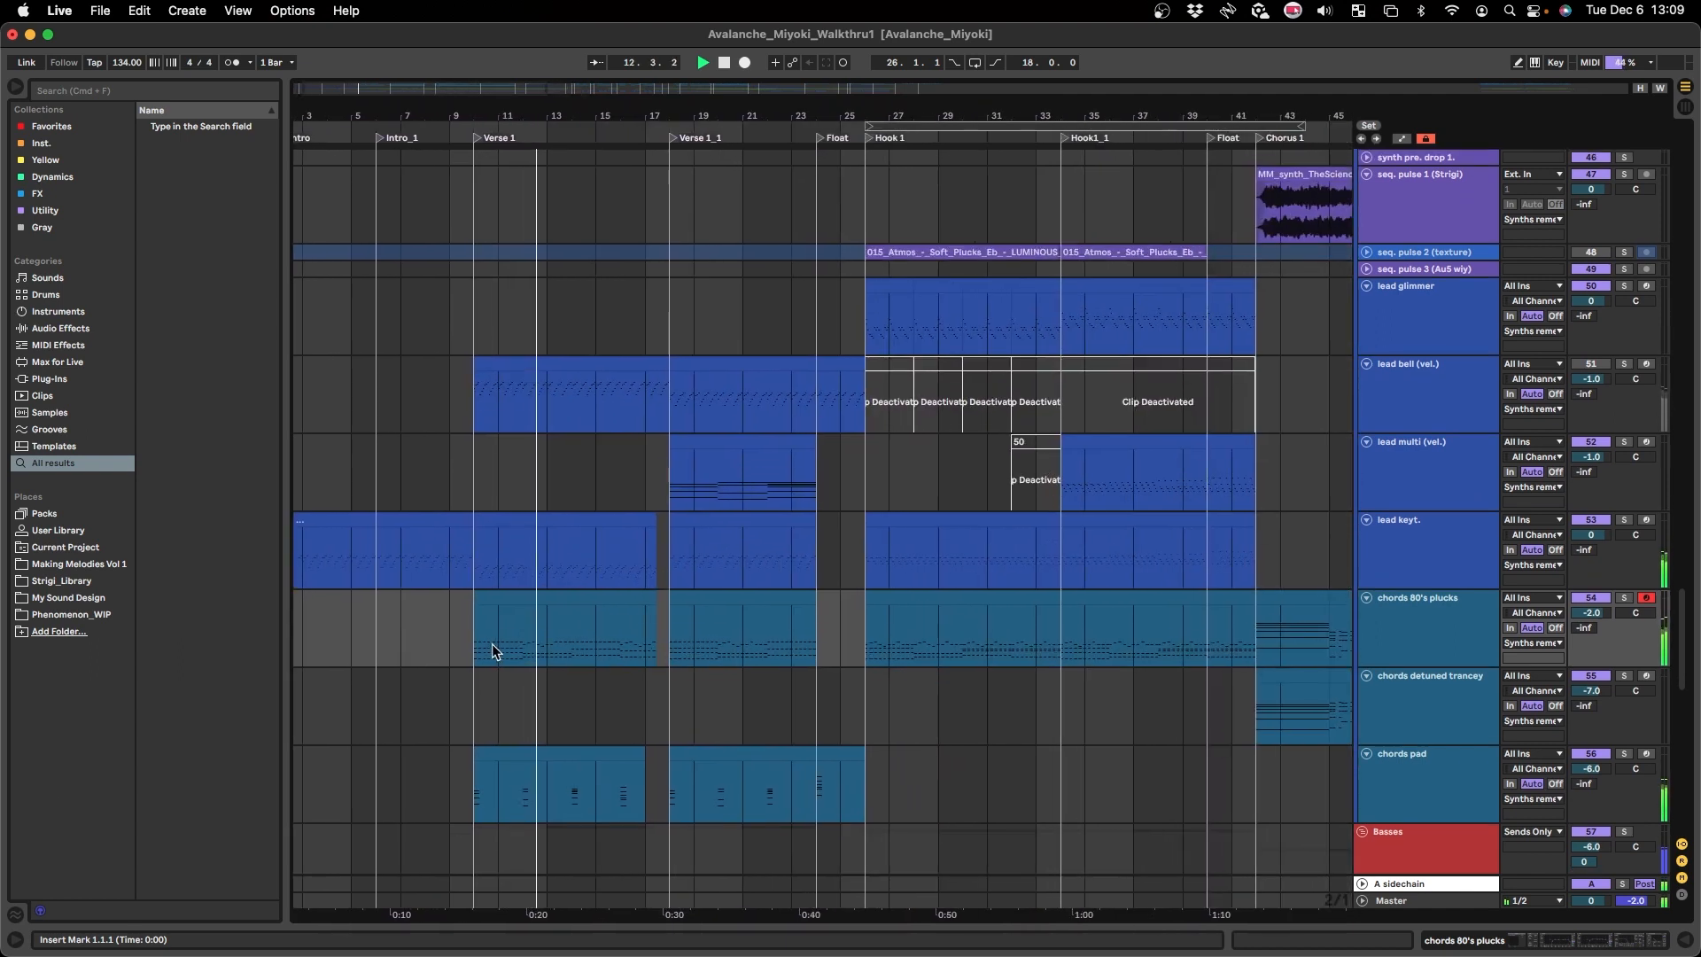
{"action": "scroll", "coordinate": [494, 652], "scroll_direction": "up", "scroll_amount": 1}
{"action": "scroll", "coordinate": [493, 651], "scroll_direction": "up", "scroll_amount": 15}
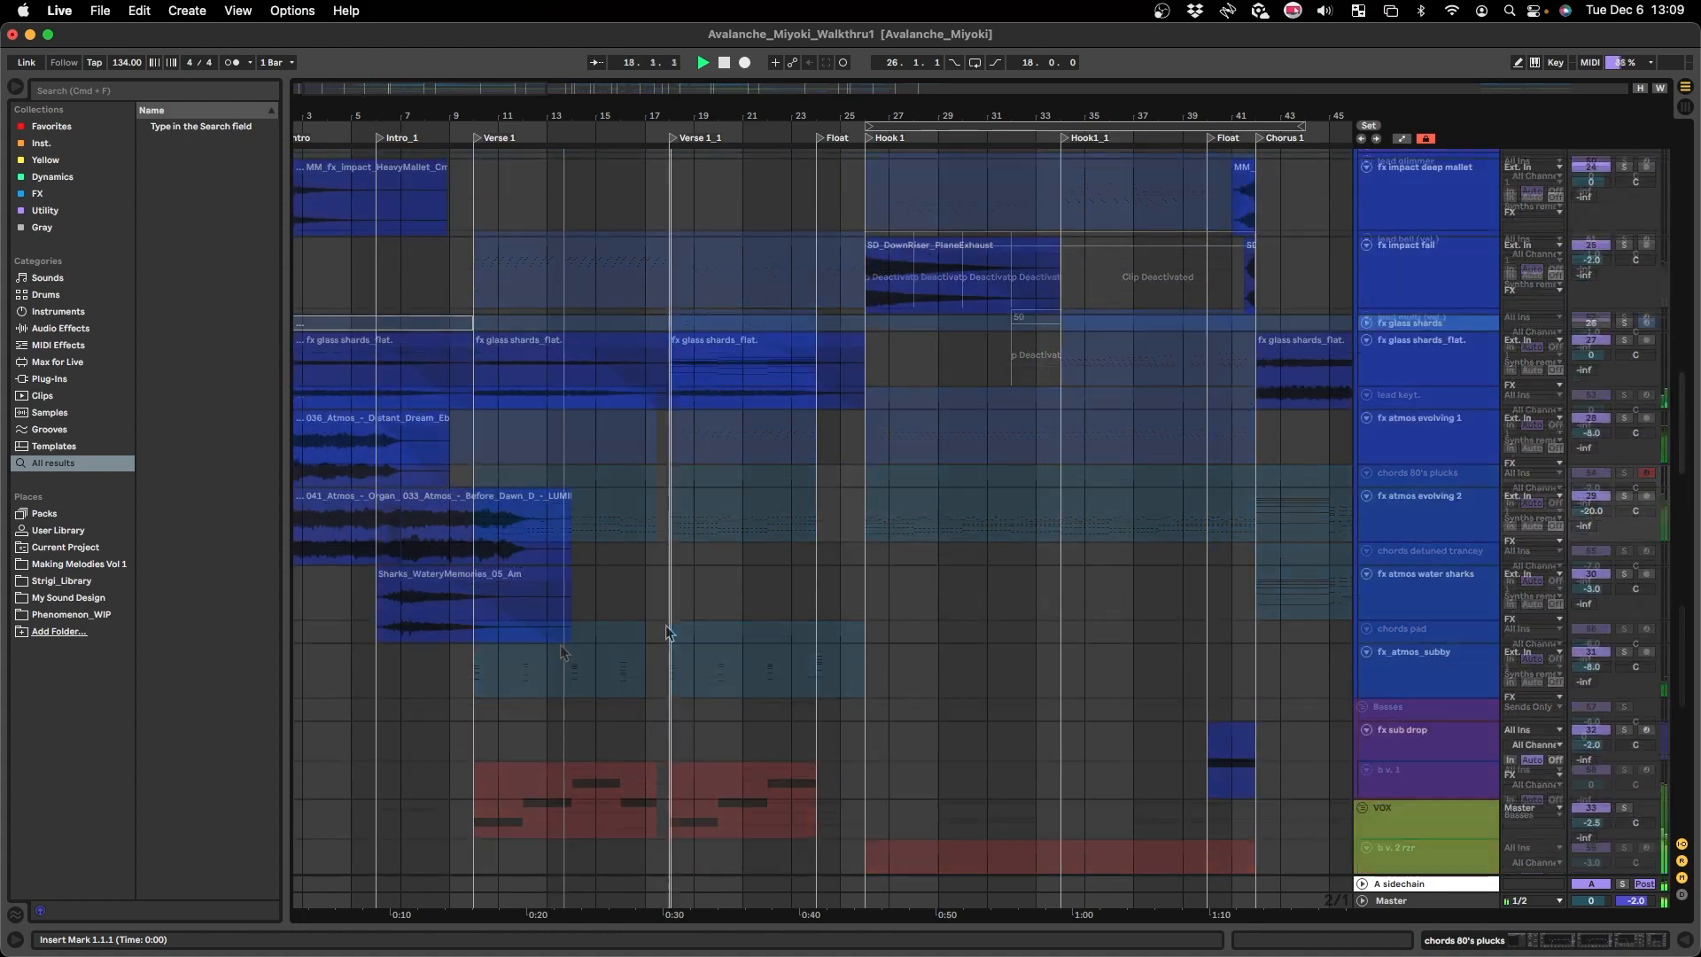
{"action": "scroll", "coordinate": [662, 626], "scroll_direction": "up", "scroll_amount": 1}
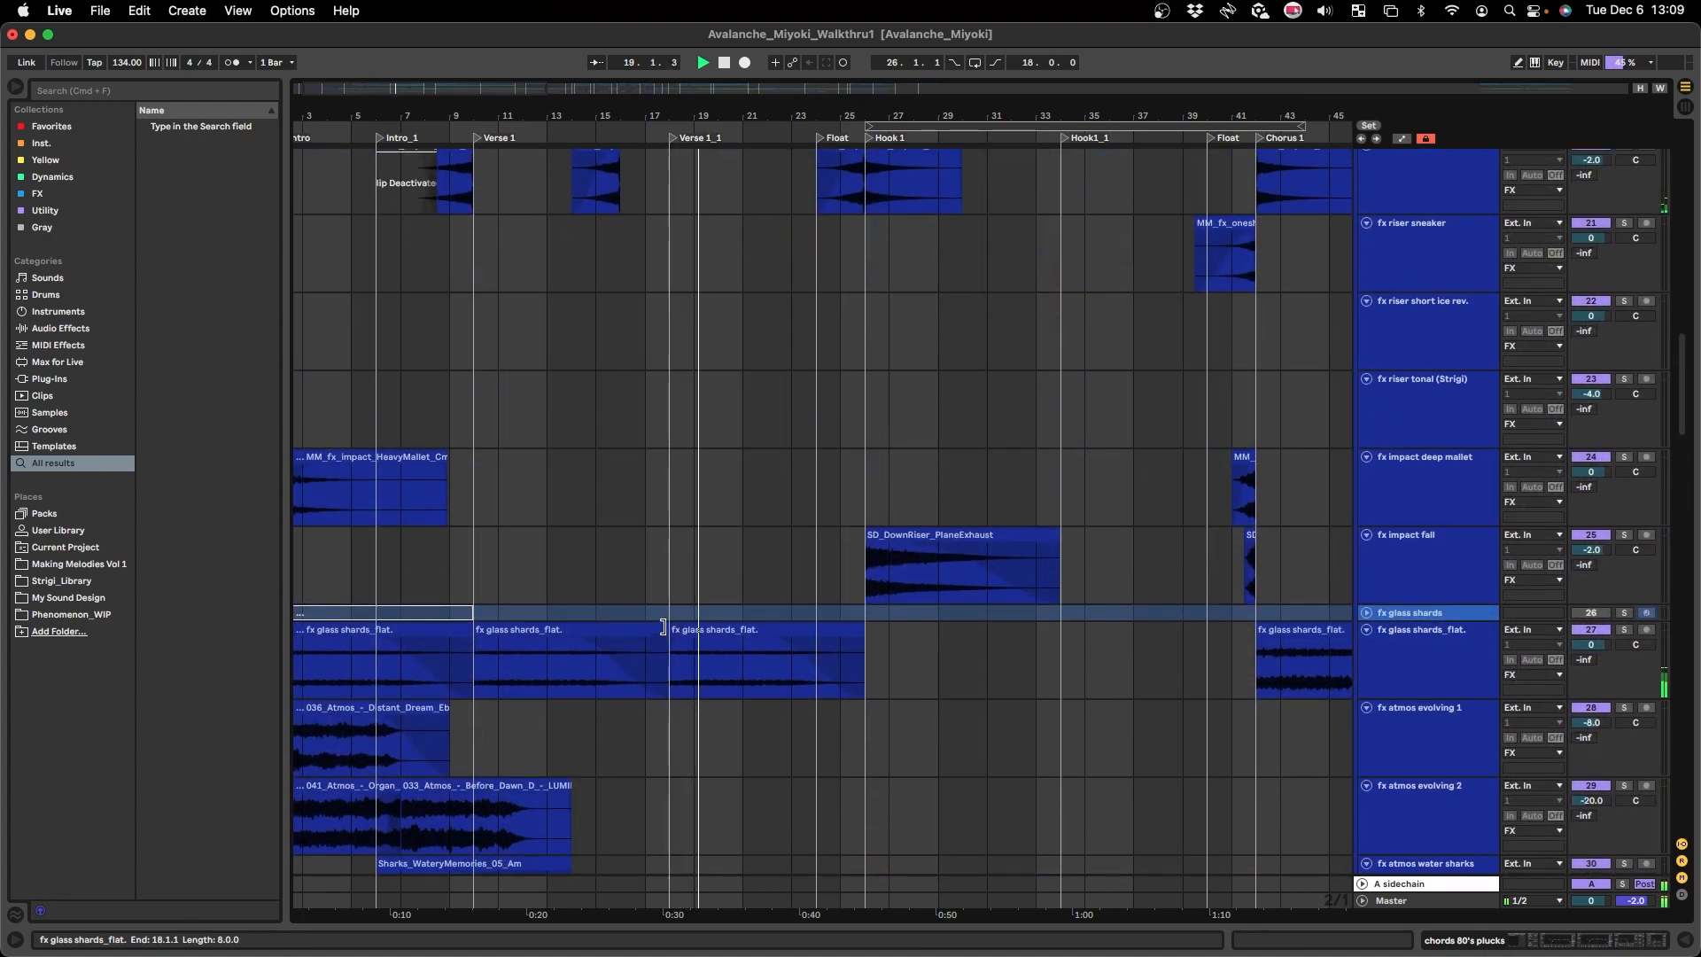
{"action": "scroll", "coordinate": [663, 606], "scroll_direction": "up", "scroll_amount": 2}
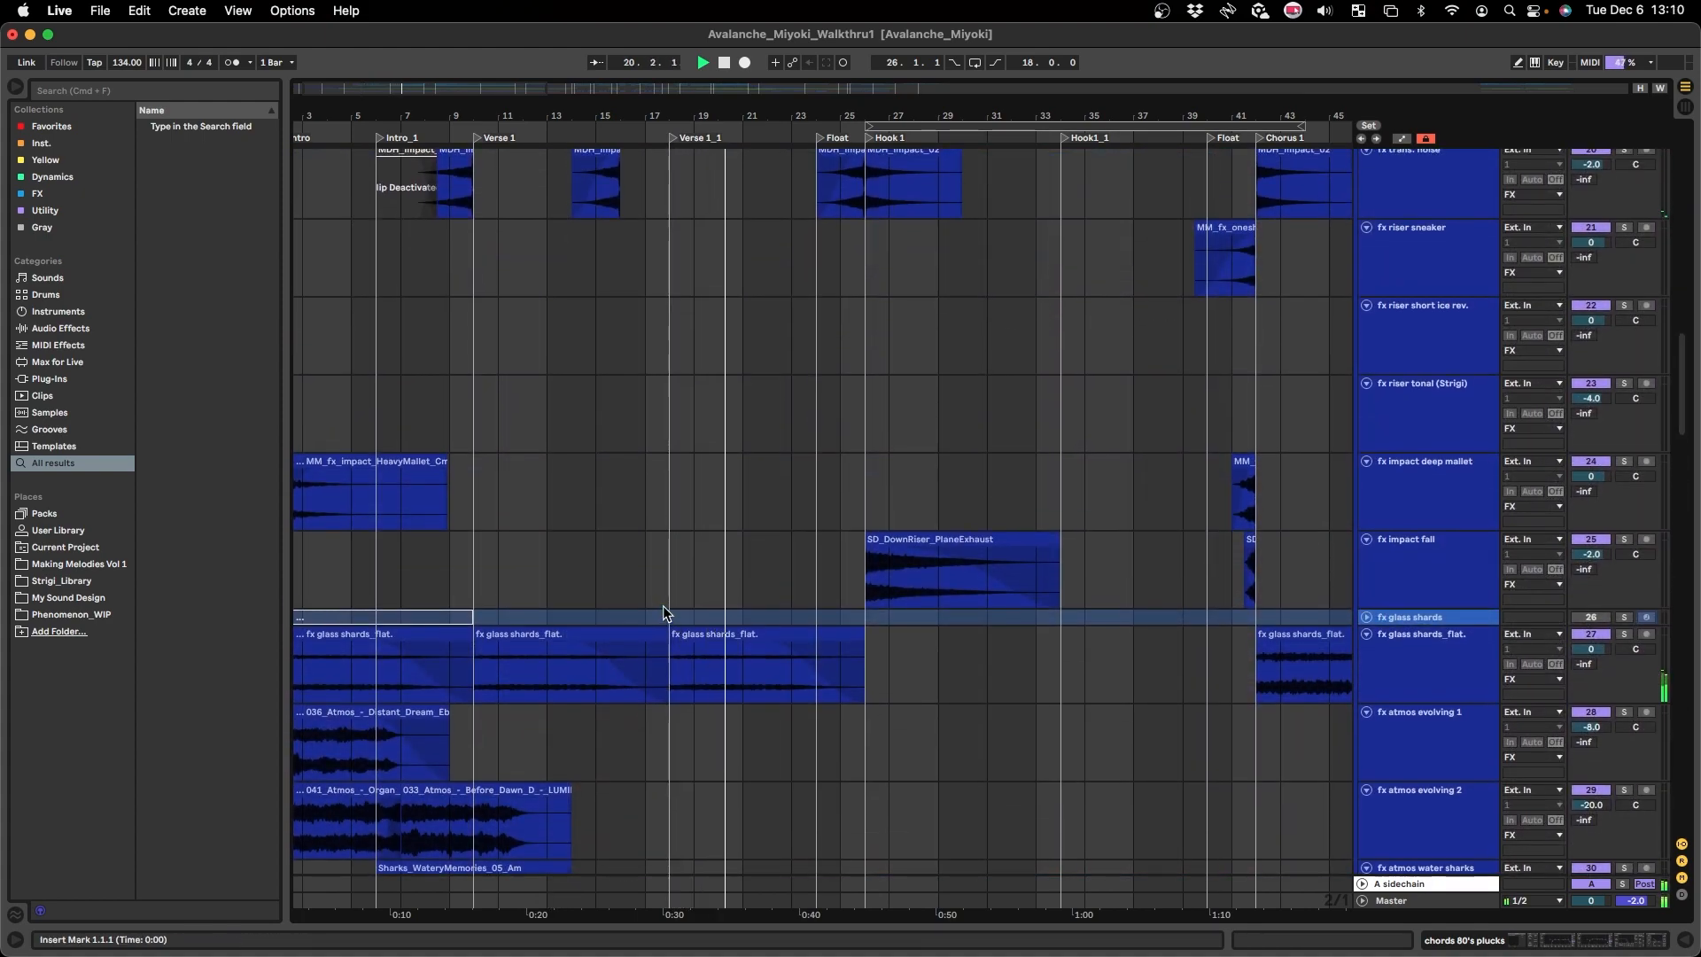
{"action": "scroll", "coordinate": [663, 606], "scroll_direction": "up", "scroll_amount": 10}
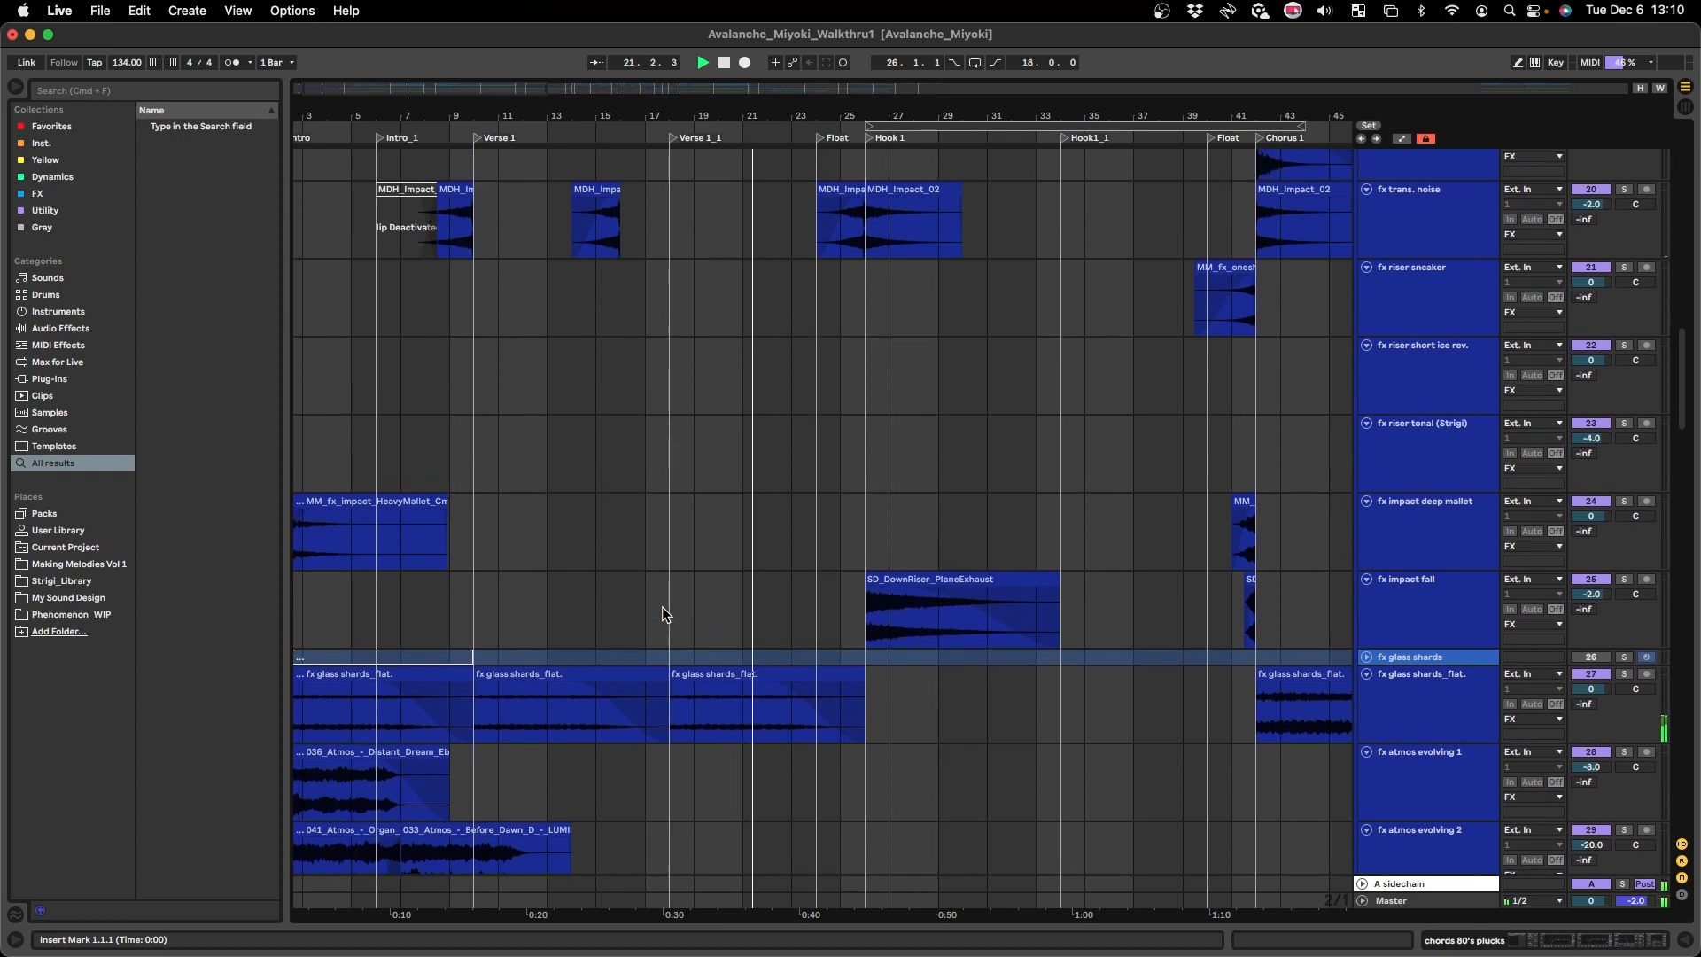
{"action": "scroll", "coordinate": [662, 611], "scroll_direction": "up", "scroll_amount": 15}
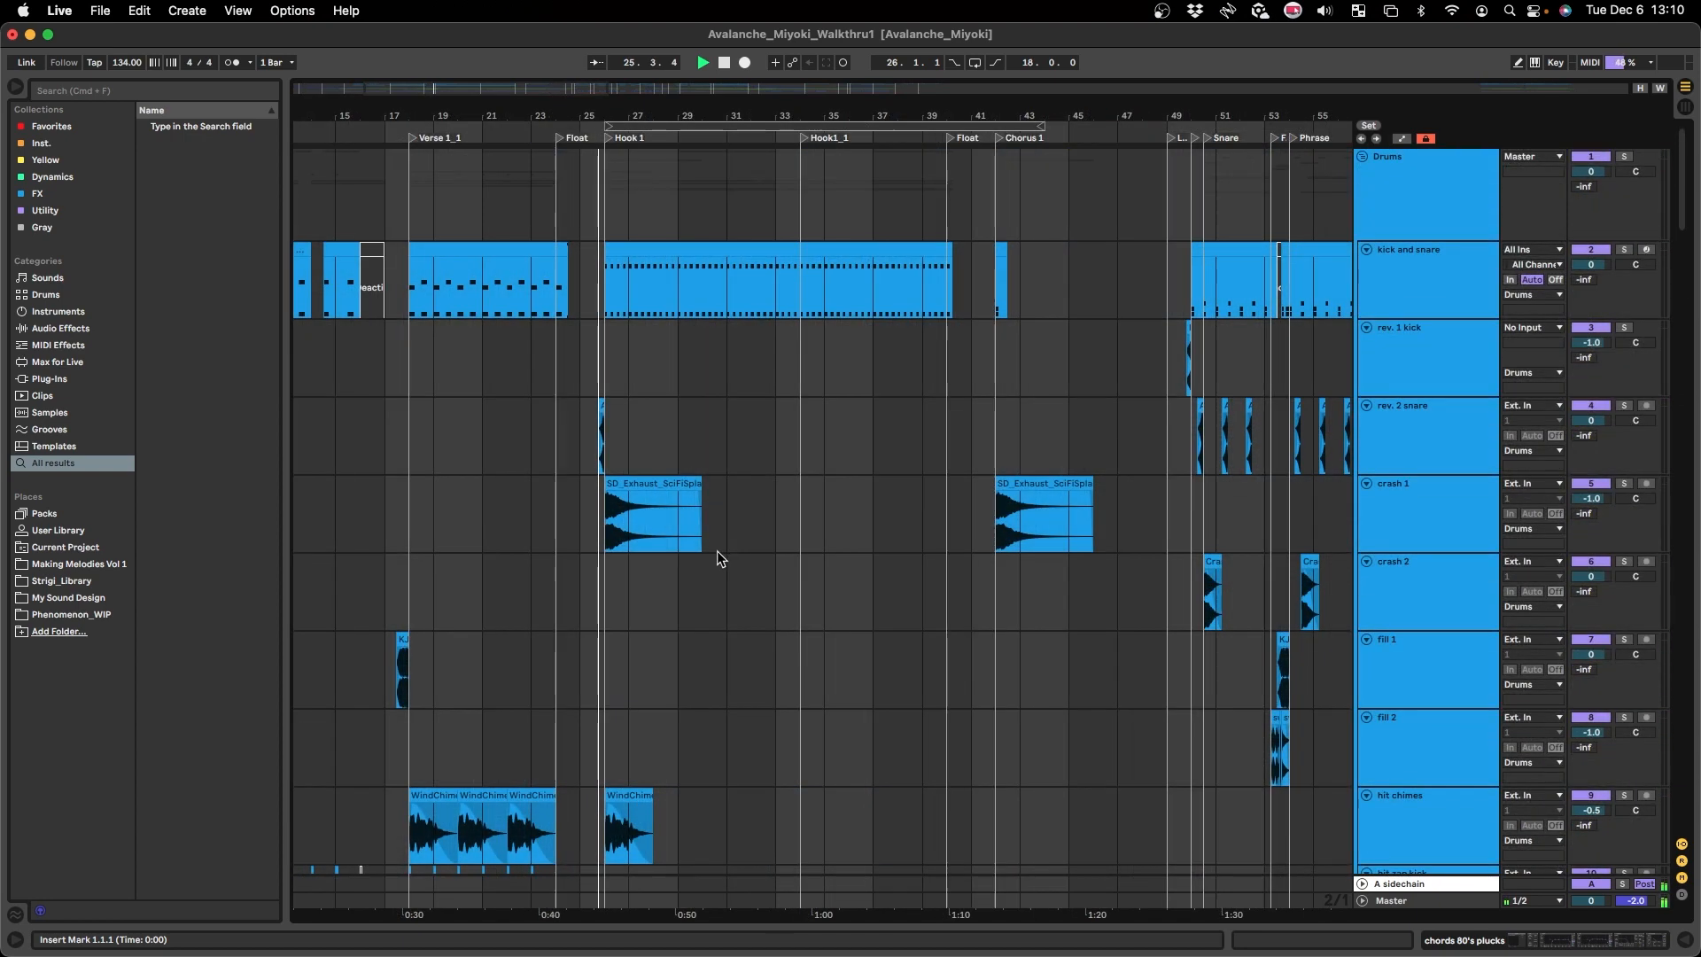
- Examine the drum, ice top loop, vocal, lead and chord layers while Hook 1 plays
{"action": "scroll", "coordinate": [716, 551], "scroll_direction": "right", "scroll_amount": 1}
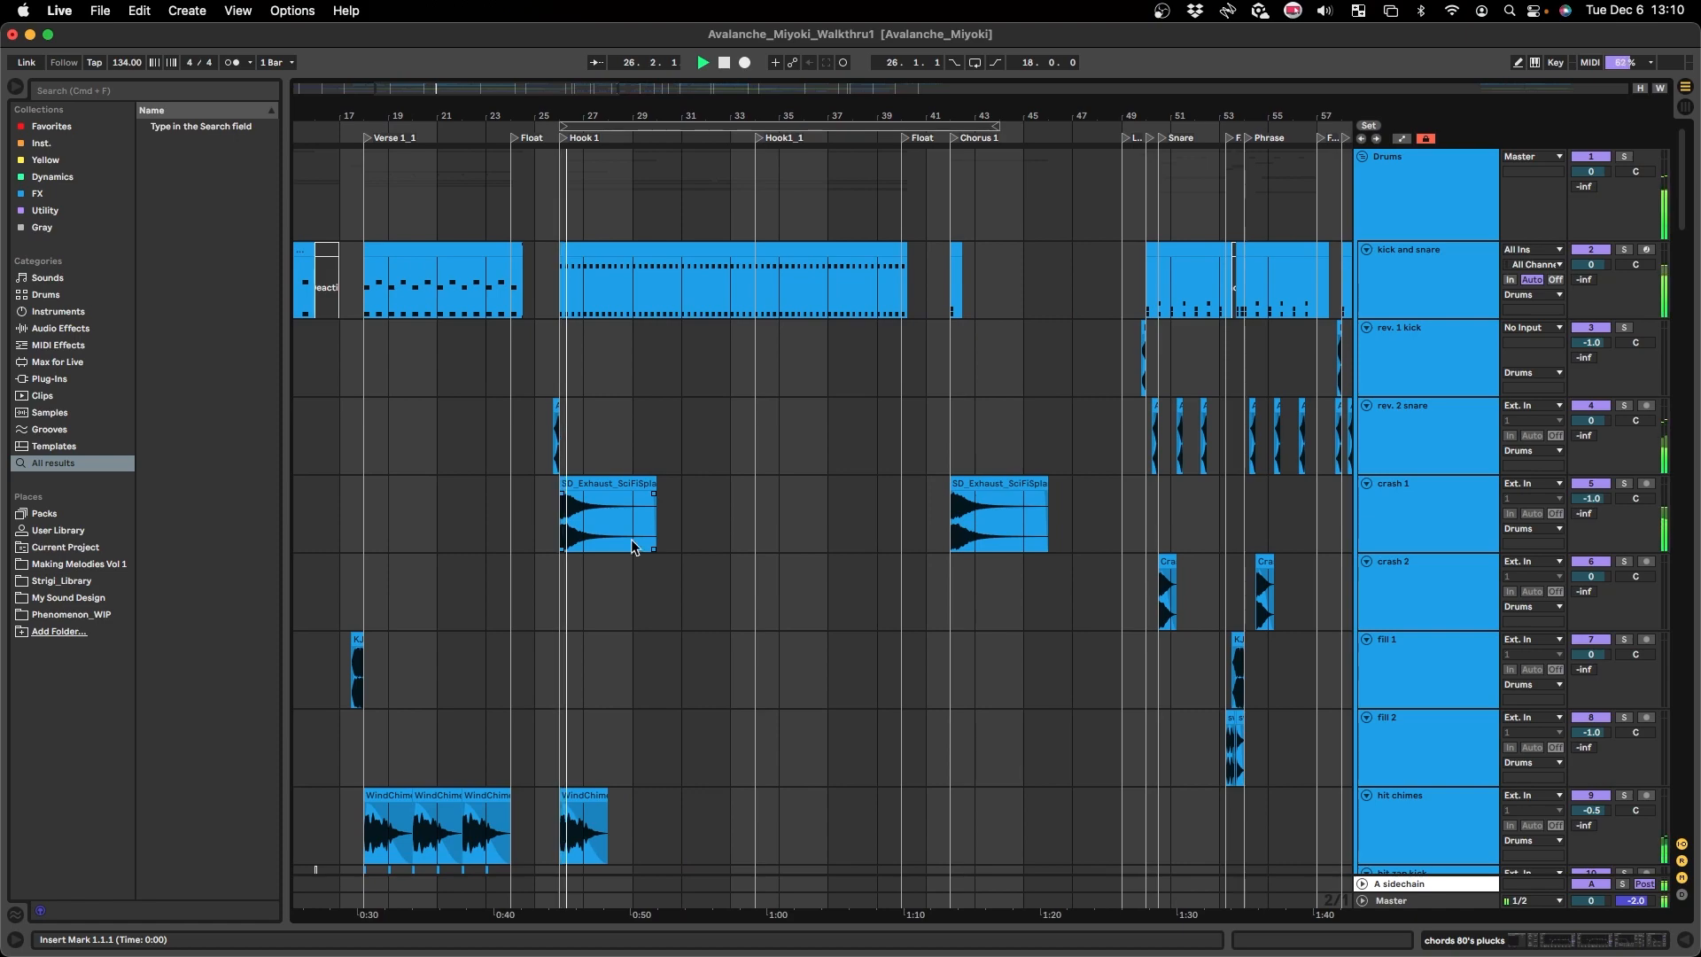
{"action": "scroll", "coordinate": [731, 550], "scroll_direction": "down", "scroll_amount": 10}
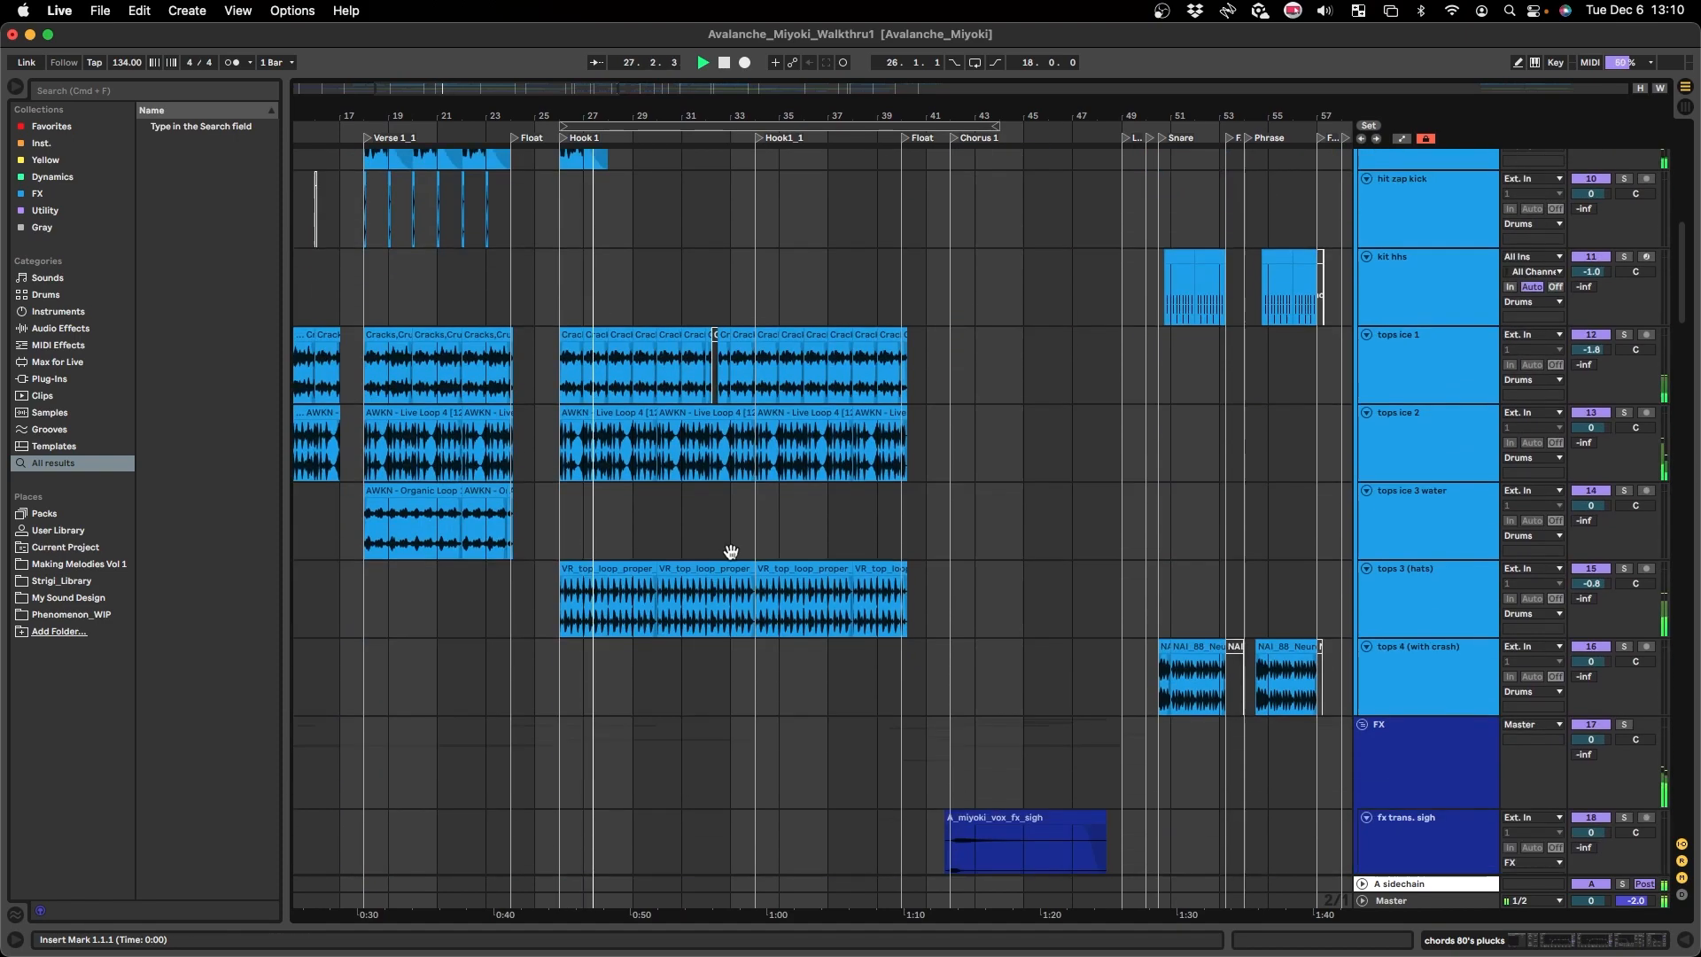
{"action": "scroll", "coordinate": [730, 550], "scroll_direction": "down", "scroll_amount": 20}
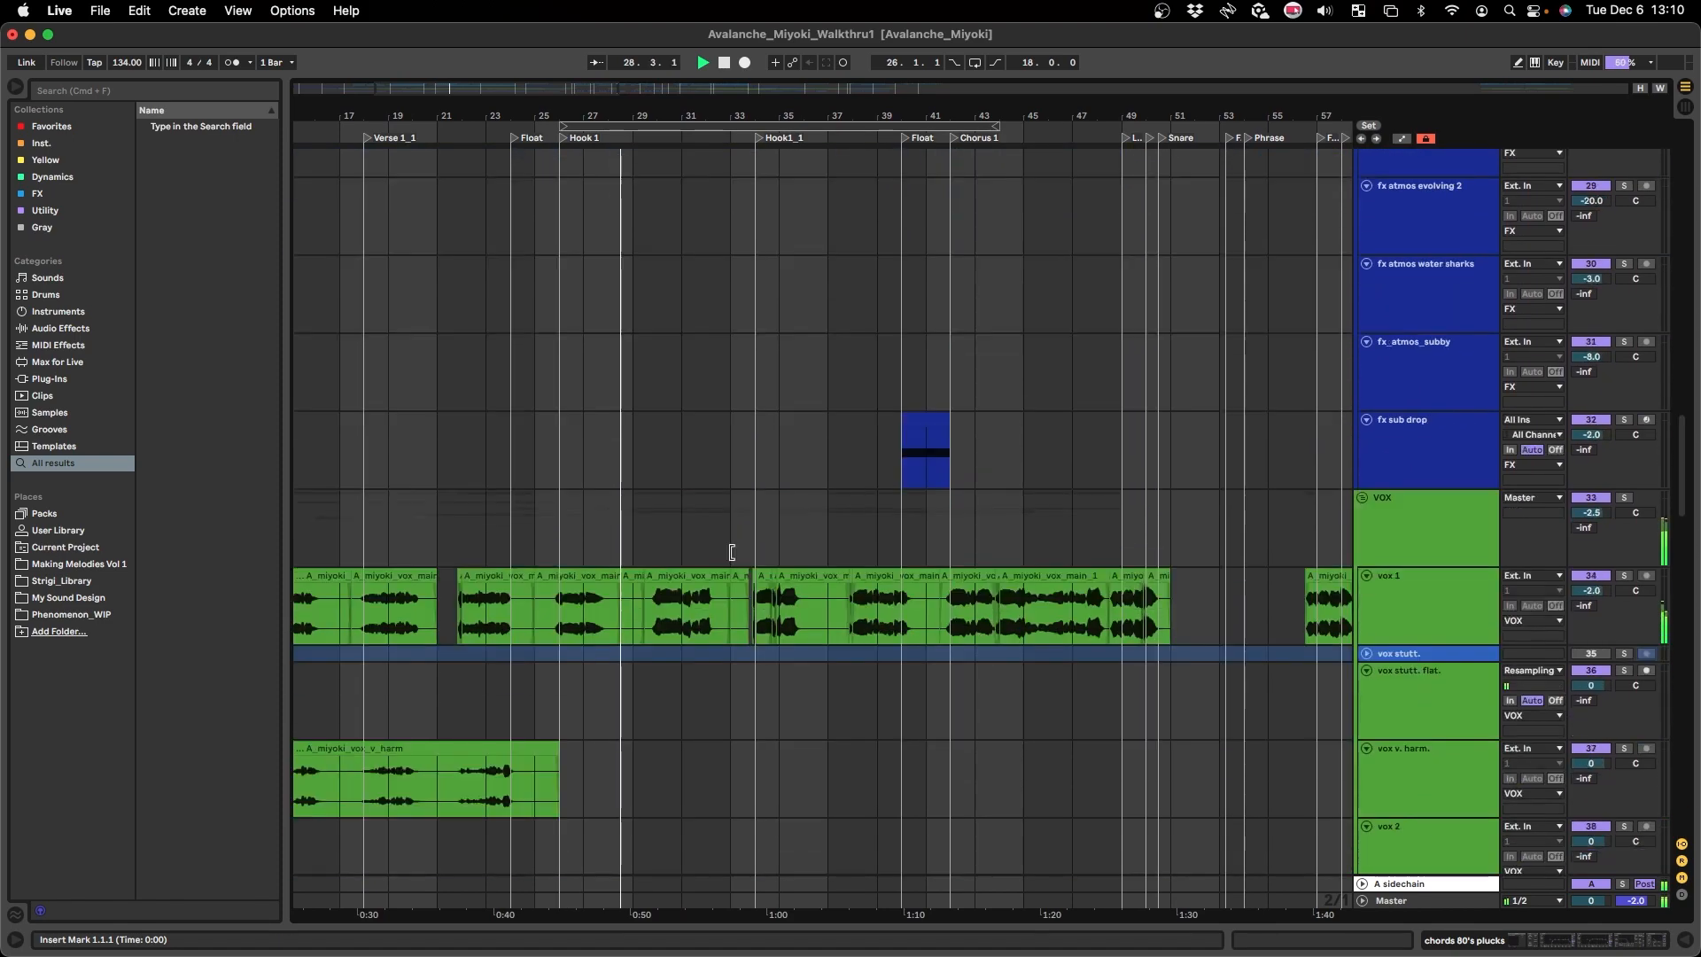
{"action": "scroll", "coordinate": [730, 550], "scroll_direction": "down", "scroll_amount": 20}
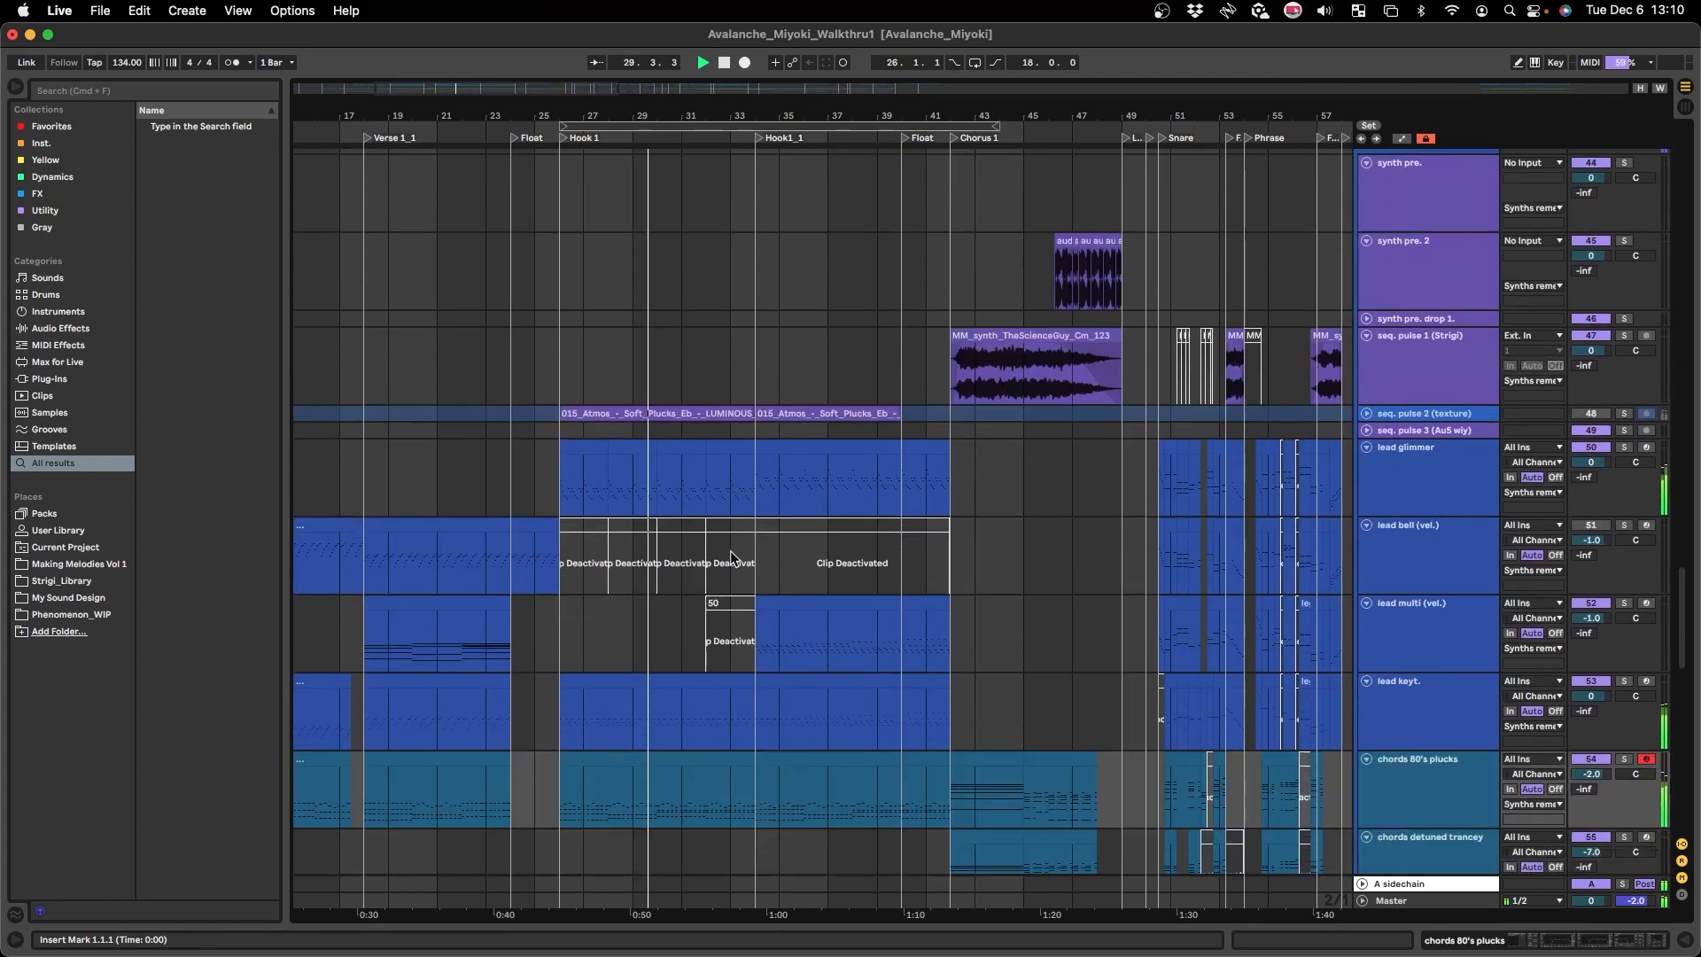
{"action": "scroll", "coordinate": [730, 550], "scroll_direction": "down", "scroll_amount": 20}
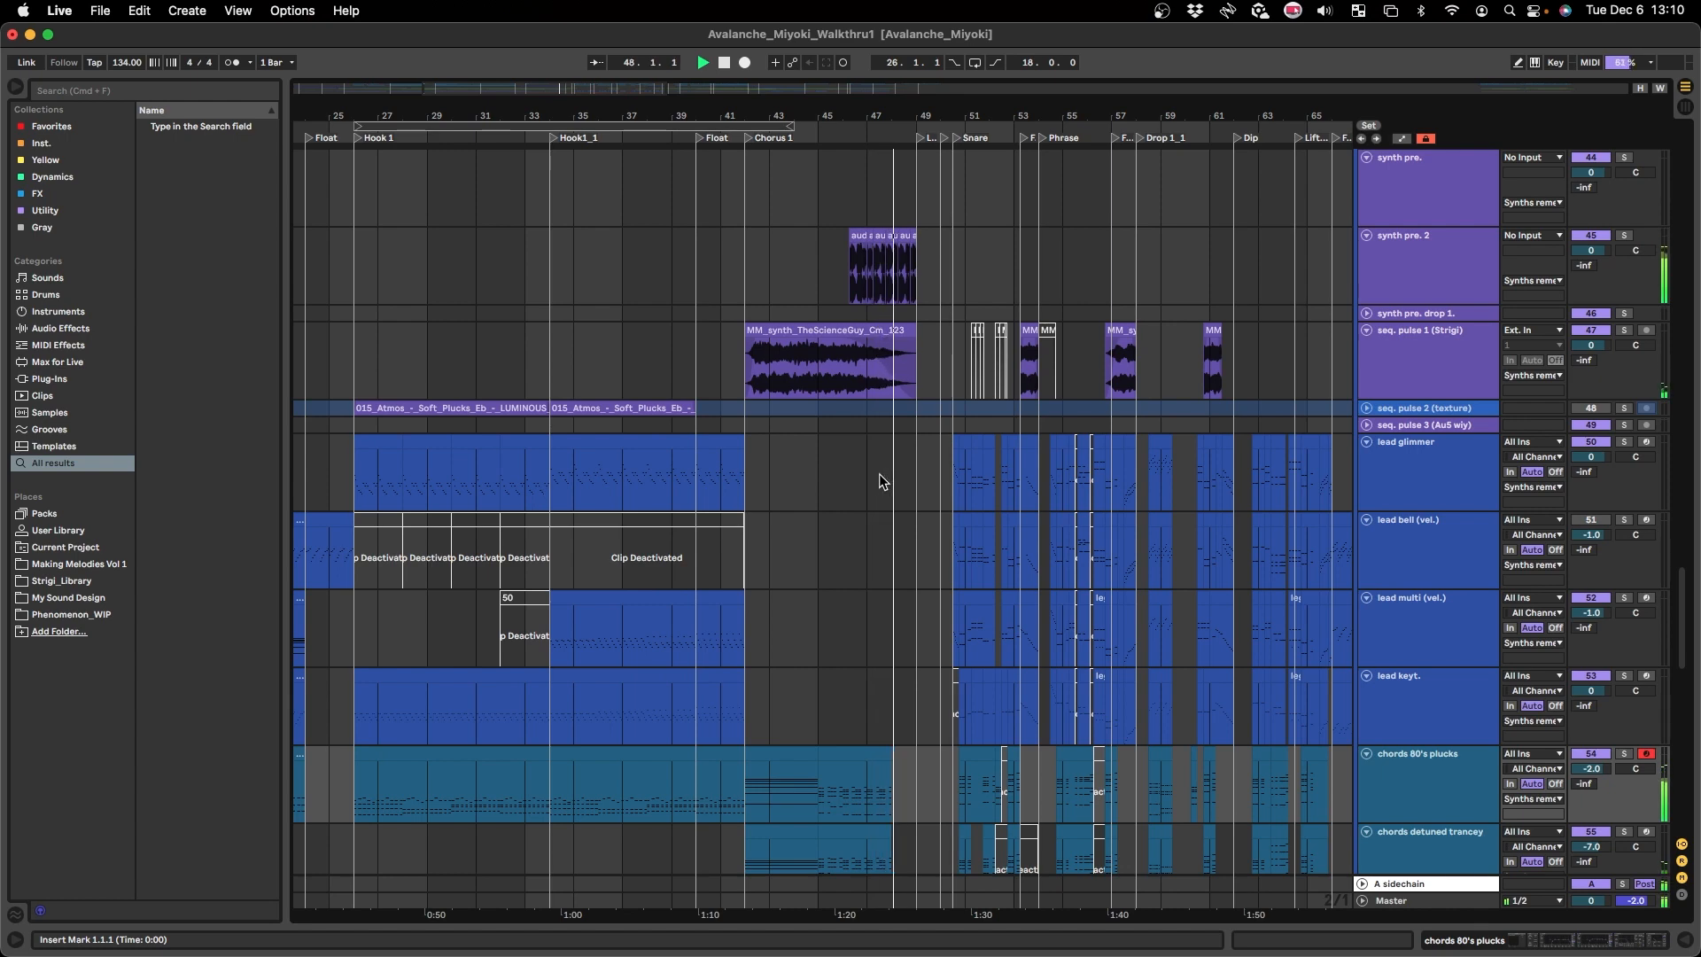
- Follow playback from Chorus 1 into the first drop and examine its lead, chord and bass stab clips
{"action": "scroll", "coordinate": [881, 482], "scroll_direction": "right", "scroll_amount": 3}
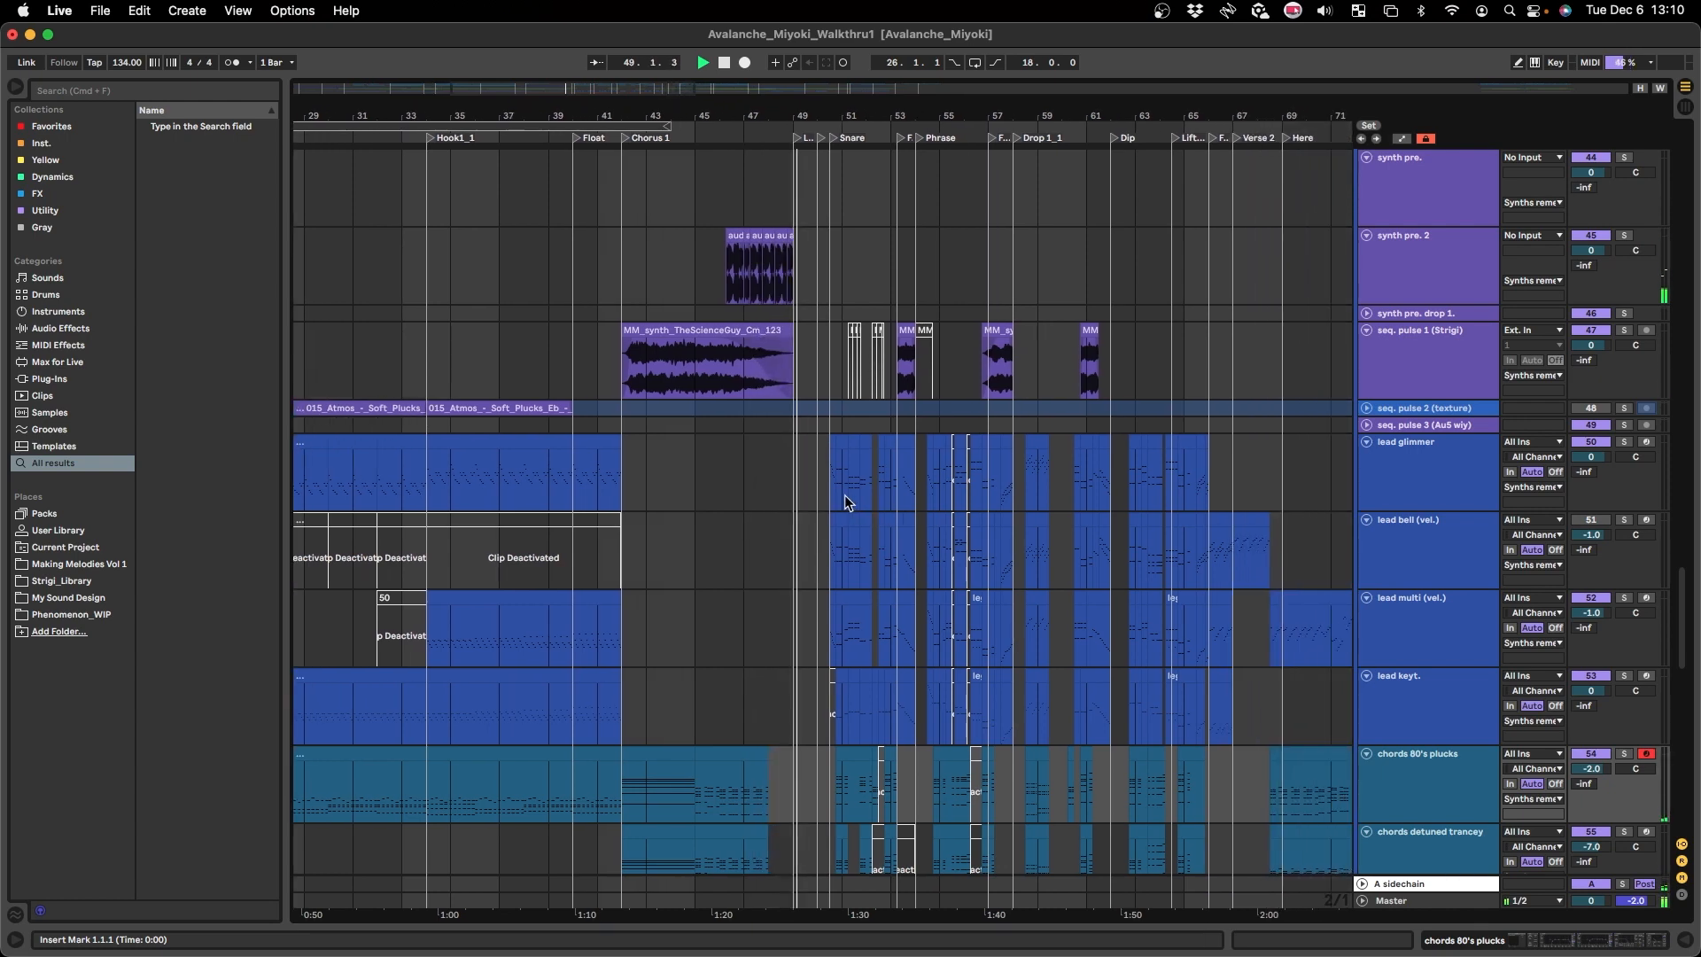
{"action": "scroll", "coordinate": [829, 540], "scroll_direction": "up", "scroll_amount": 5}
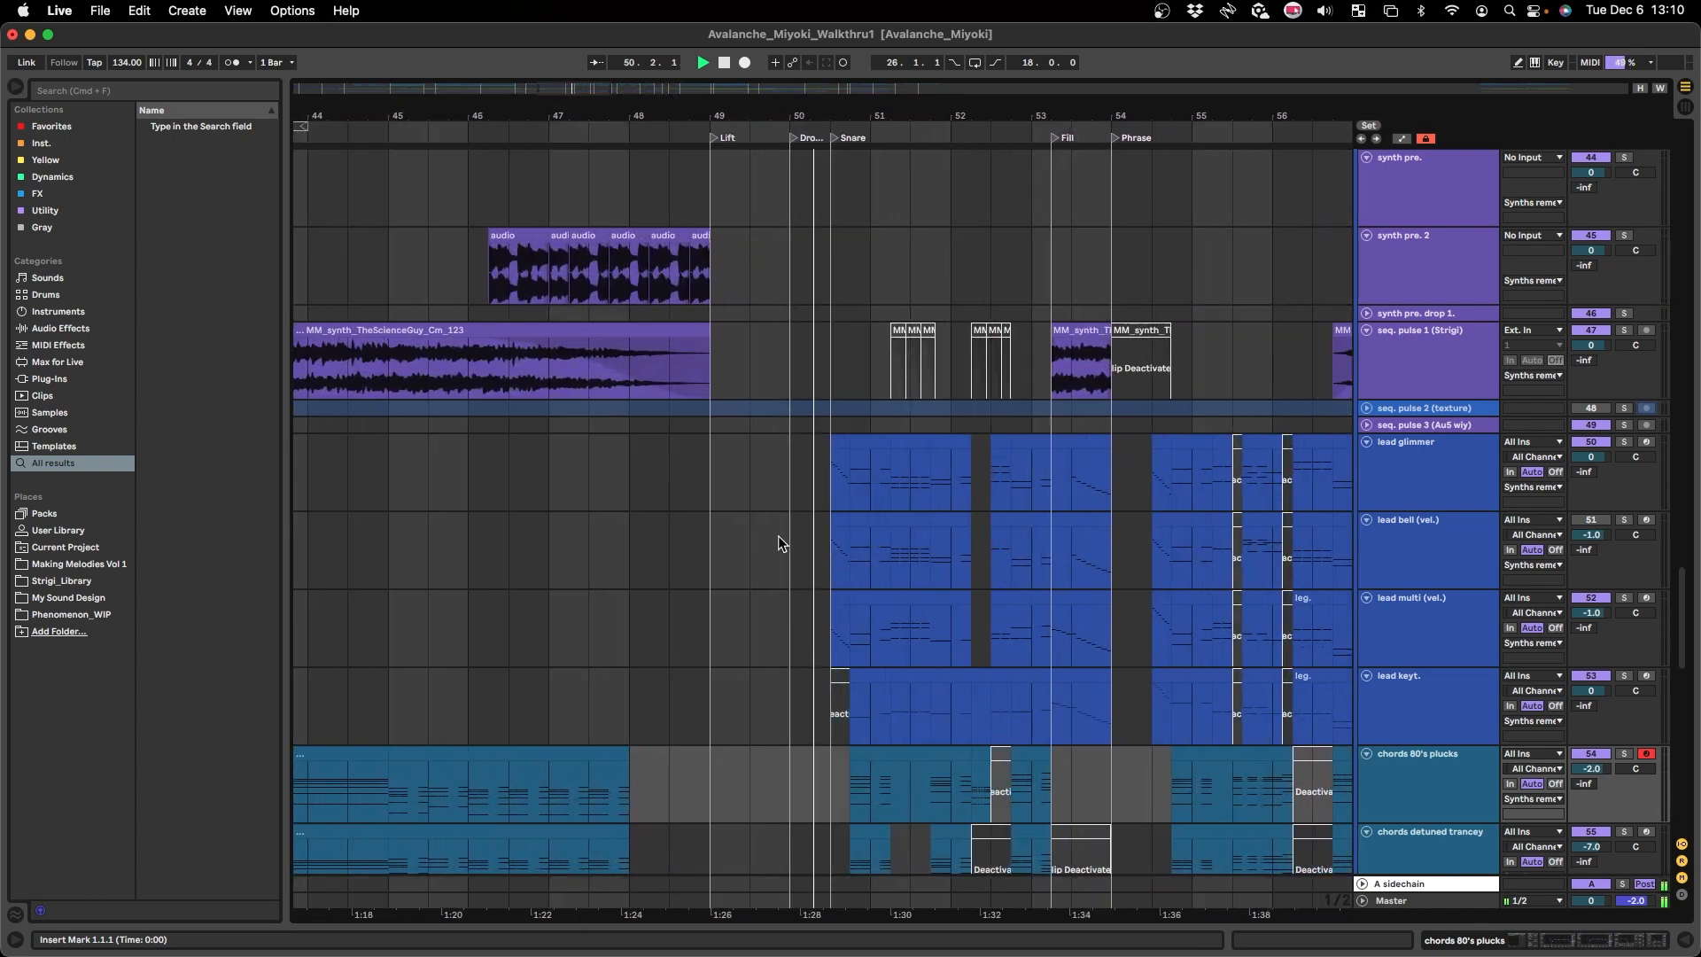
{"action": "scroll", "coordinate": [778, 535], "scroll_direction": "right", "scroll_amount": 2}
{"action": "scroll", "coordinate": [847, 541], "scroll_direction": "down", "scroll_amount": 5}
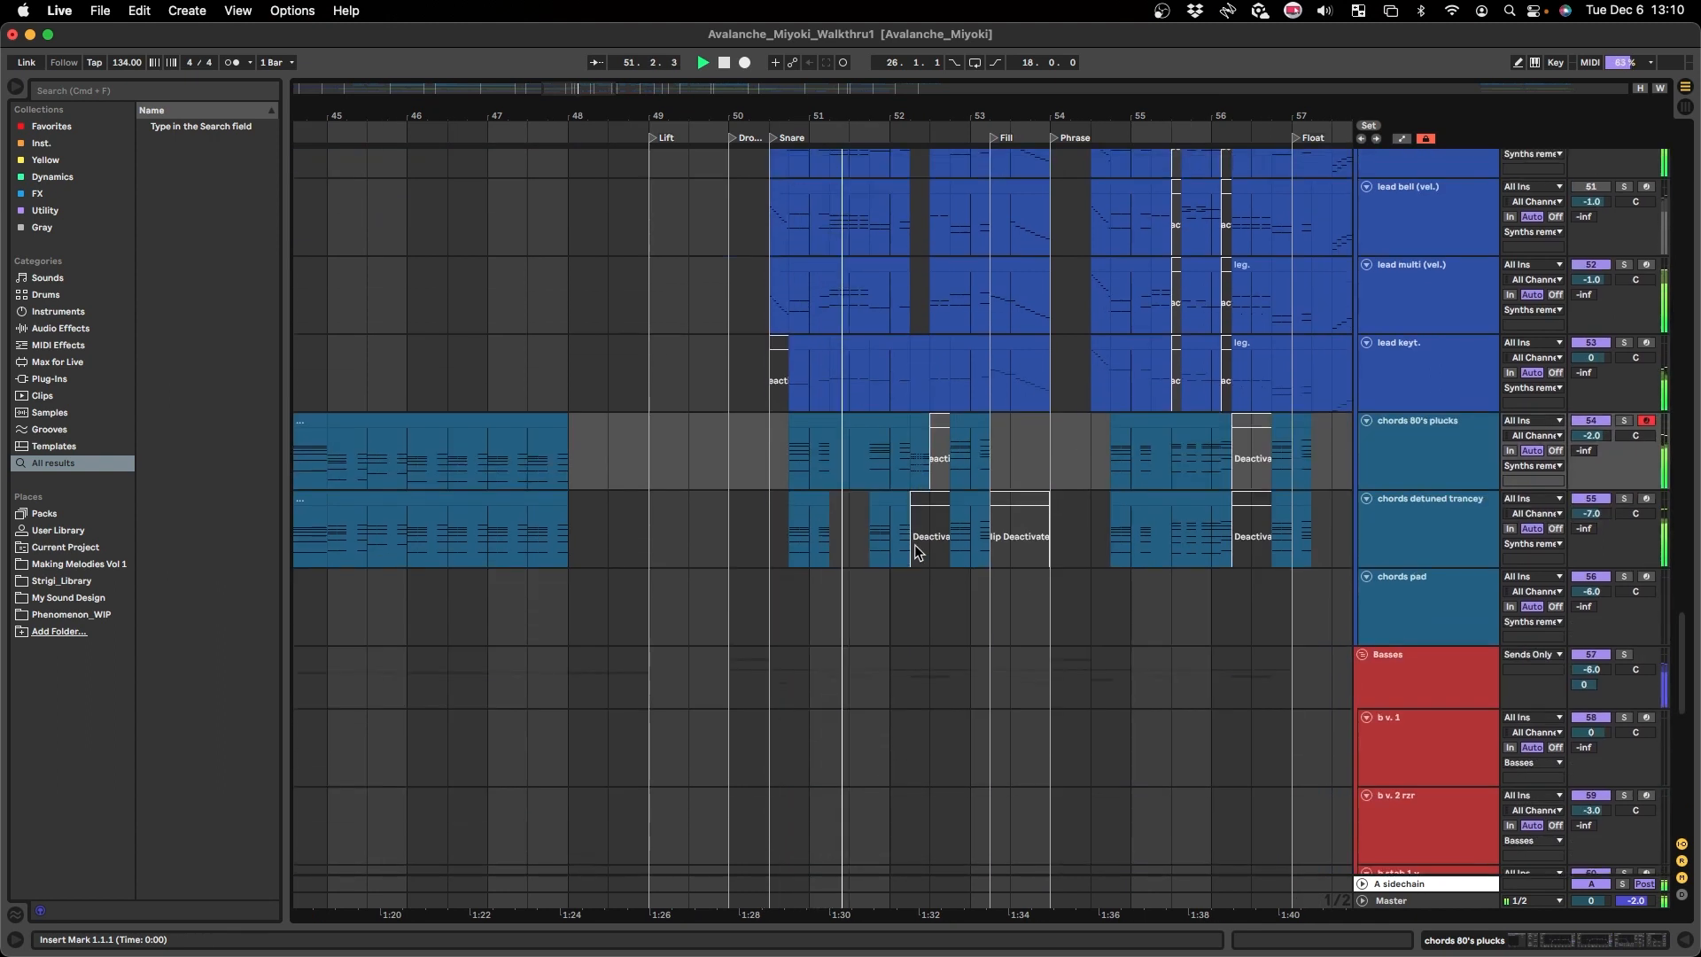
{"action": "scroll", "coordinate": [886, 550], "scroll_direction": "right", "scroll_amount": 4}
{"action": "scroll", "coordinate": [832, 536], "scroll_direction": "down", "scroll_amount": 8}
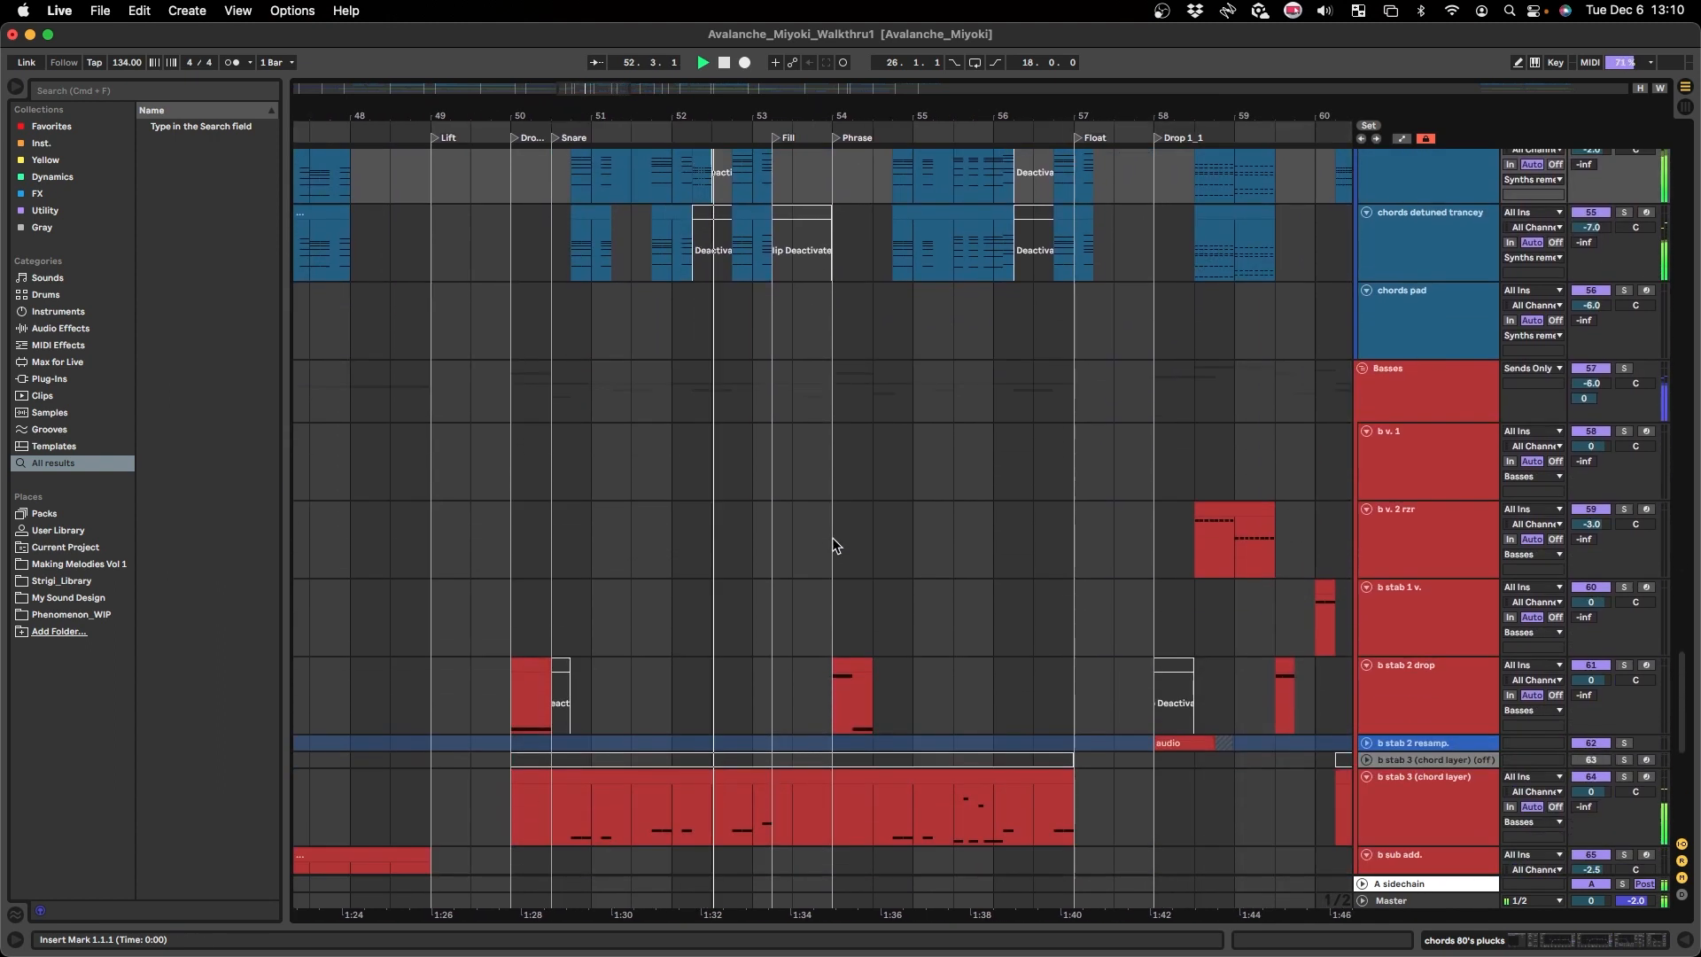
{"action": "scroll", "coordinate": [829, 543], "scroll_direction": "right", "scroll_amount": 3}
{"action": "scroll", "coordinate": [788, 527], "scroll_direction": "down", "scroll_amount": 5}
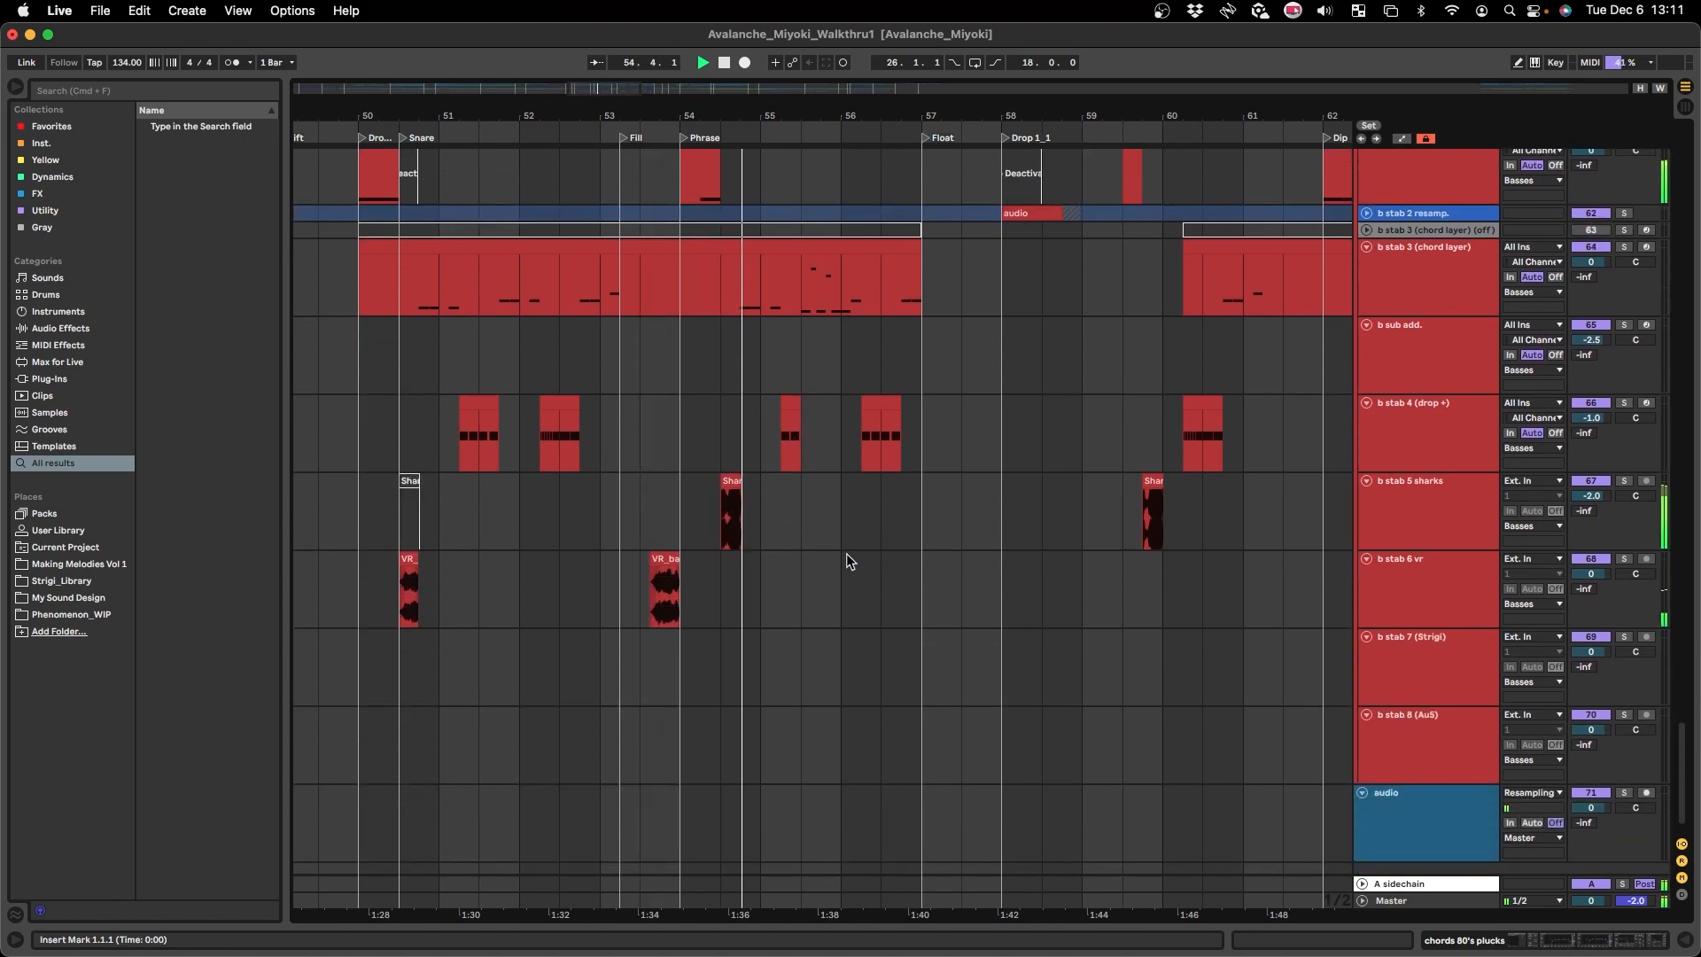
- Examine the lead and seq. pulse 1 clips and the vocal harmony around the Float leading into Drop 1_1
{"action": "scroll", "coordinate": [930, 572], "scroll_direction": "up", "scroll_amount": 3}
{"action": "scroll", "coordinate": [939, 573], "scroll_direction": "up", "scroll_amount": 10}
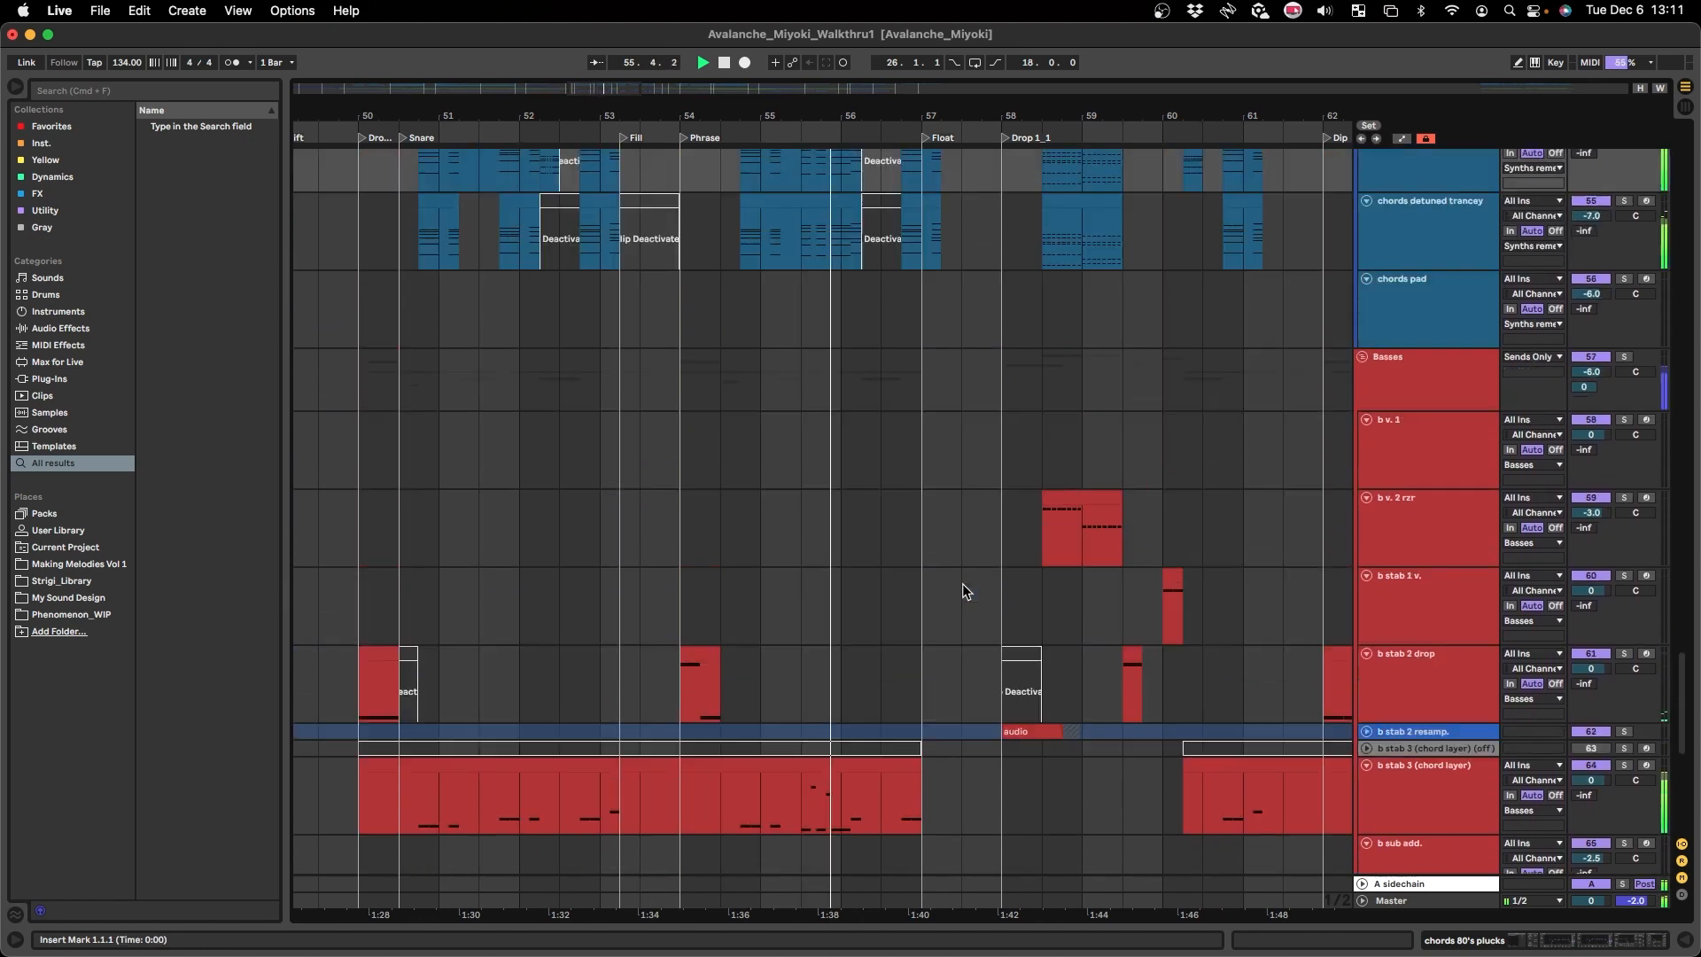
{"action": "scroll", "coordinate": [1051, 625], "scroll_direction": "up", "scroll_amount": 5}
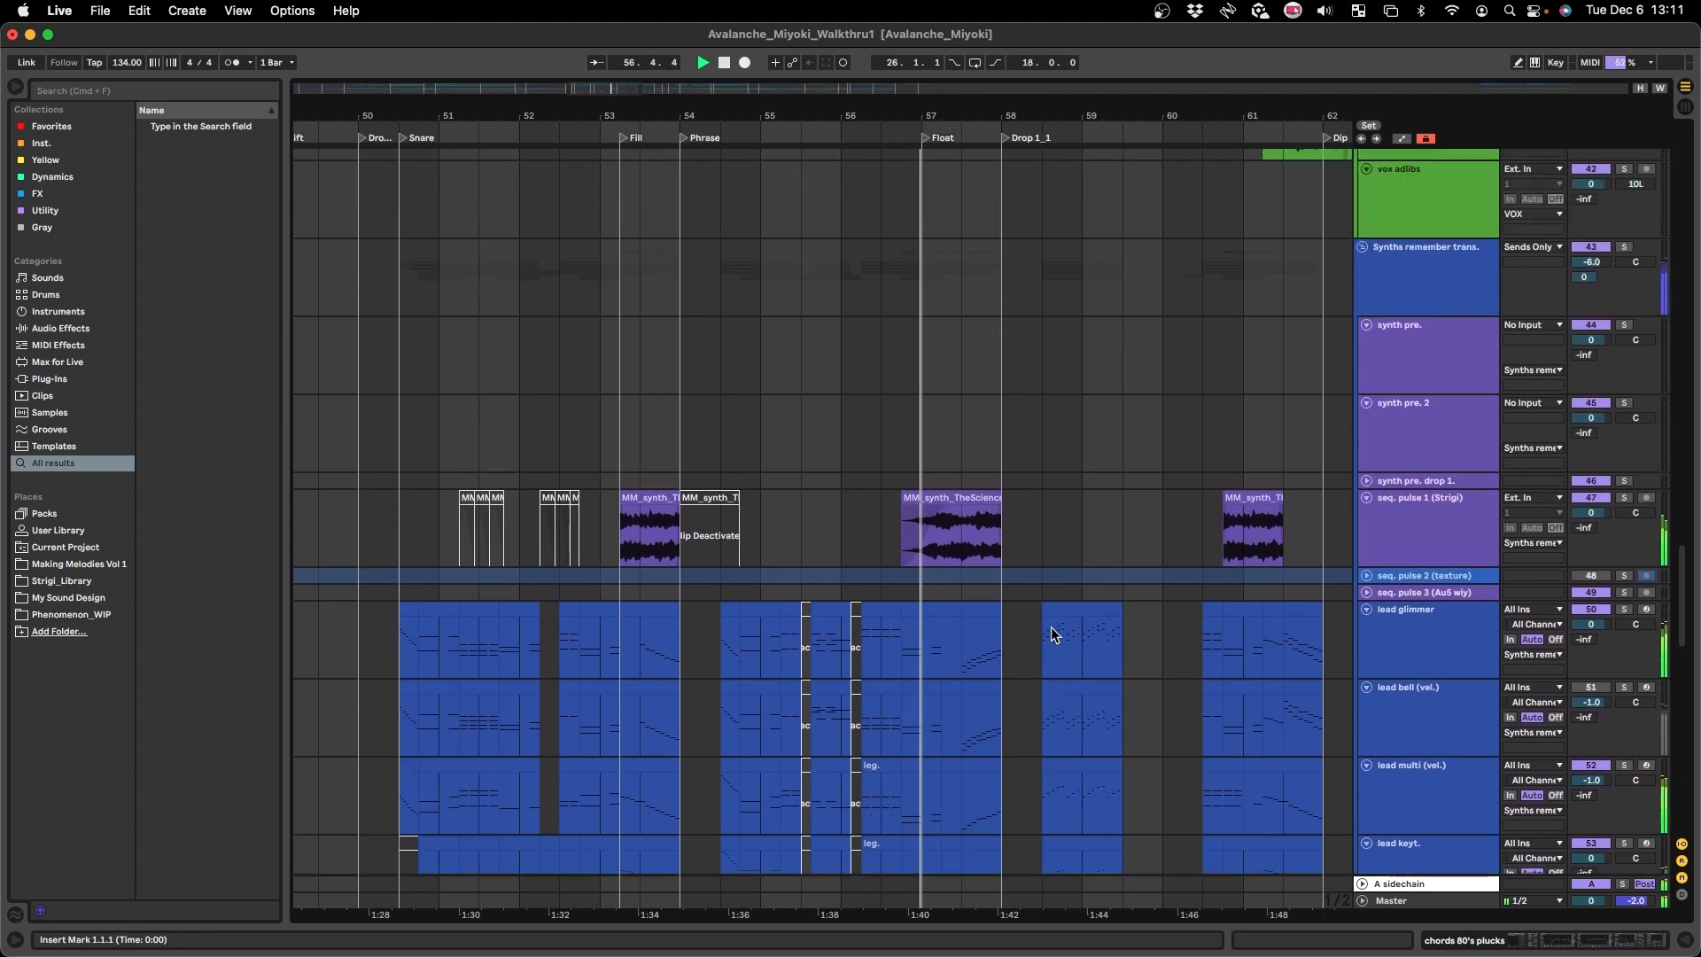
{"action": "scroll", "coordinate": [1030, 625], "scroll_direction": "right", "scroll_amount": 2}
{"action": "scroll", "coordinate": [931, 618], "scroll_direction": "right", "scroll_amount": 3}
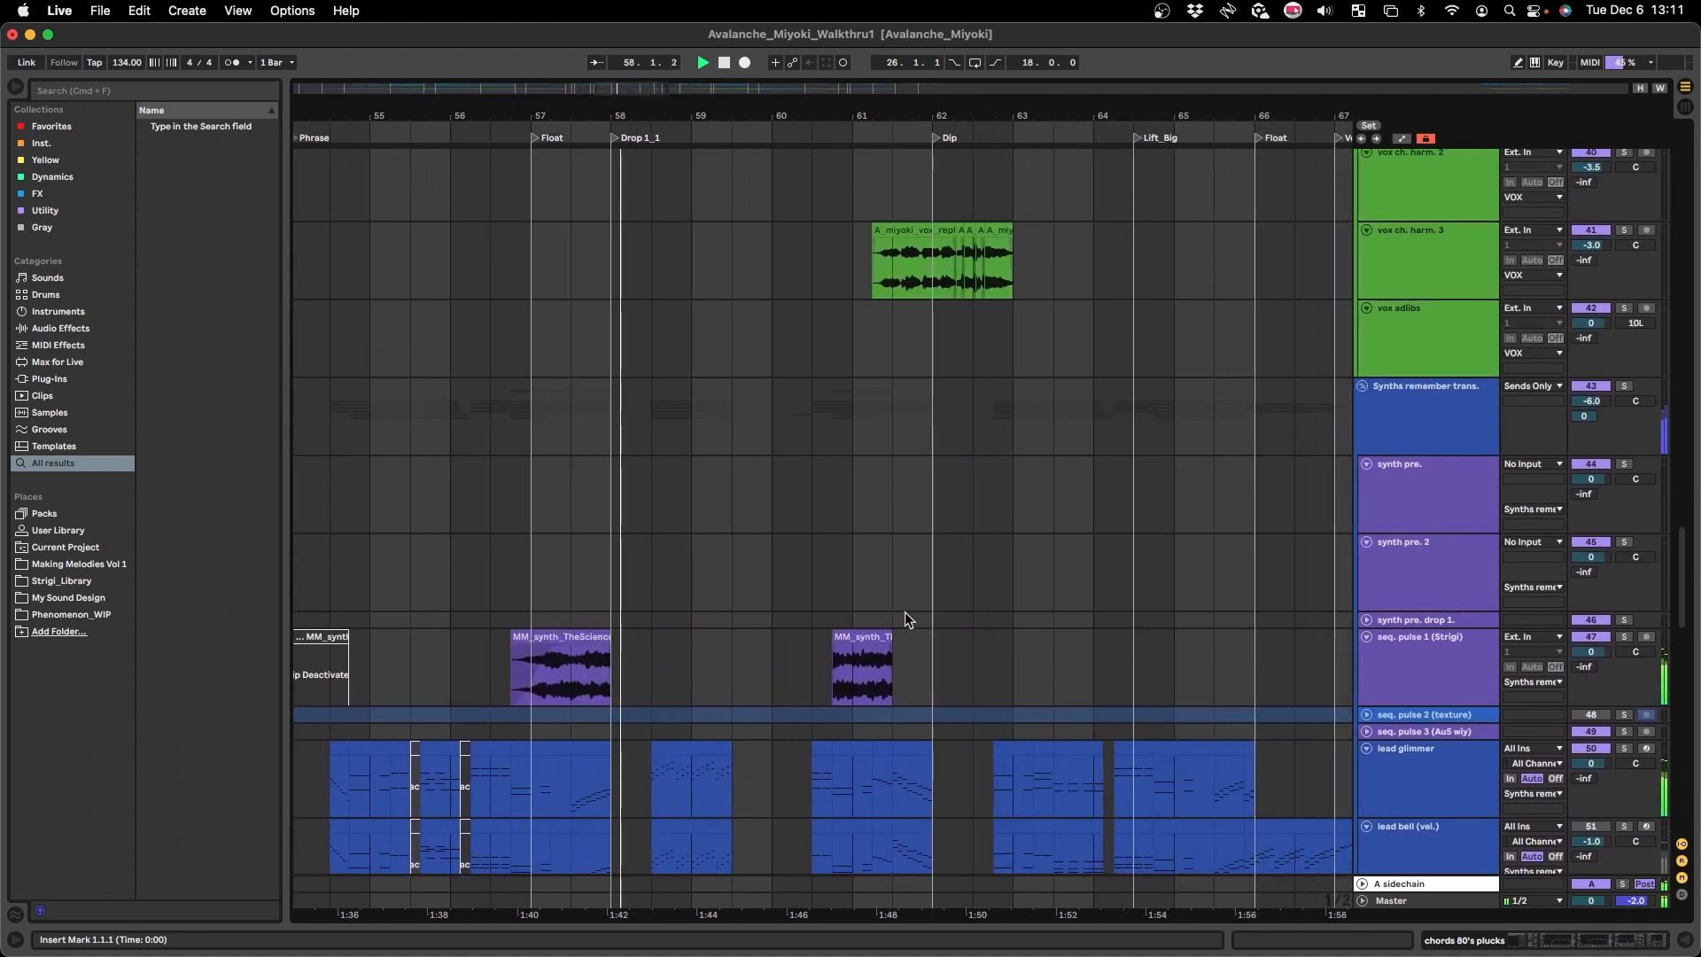
{"action": "scroll", "coordinate": [680, 576], "scroll_direction": "right", "scroll_amount": 1}
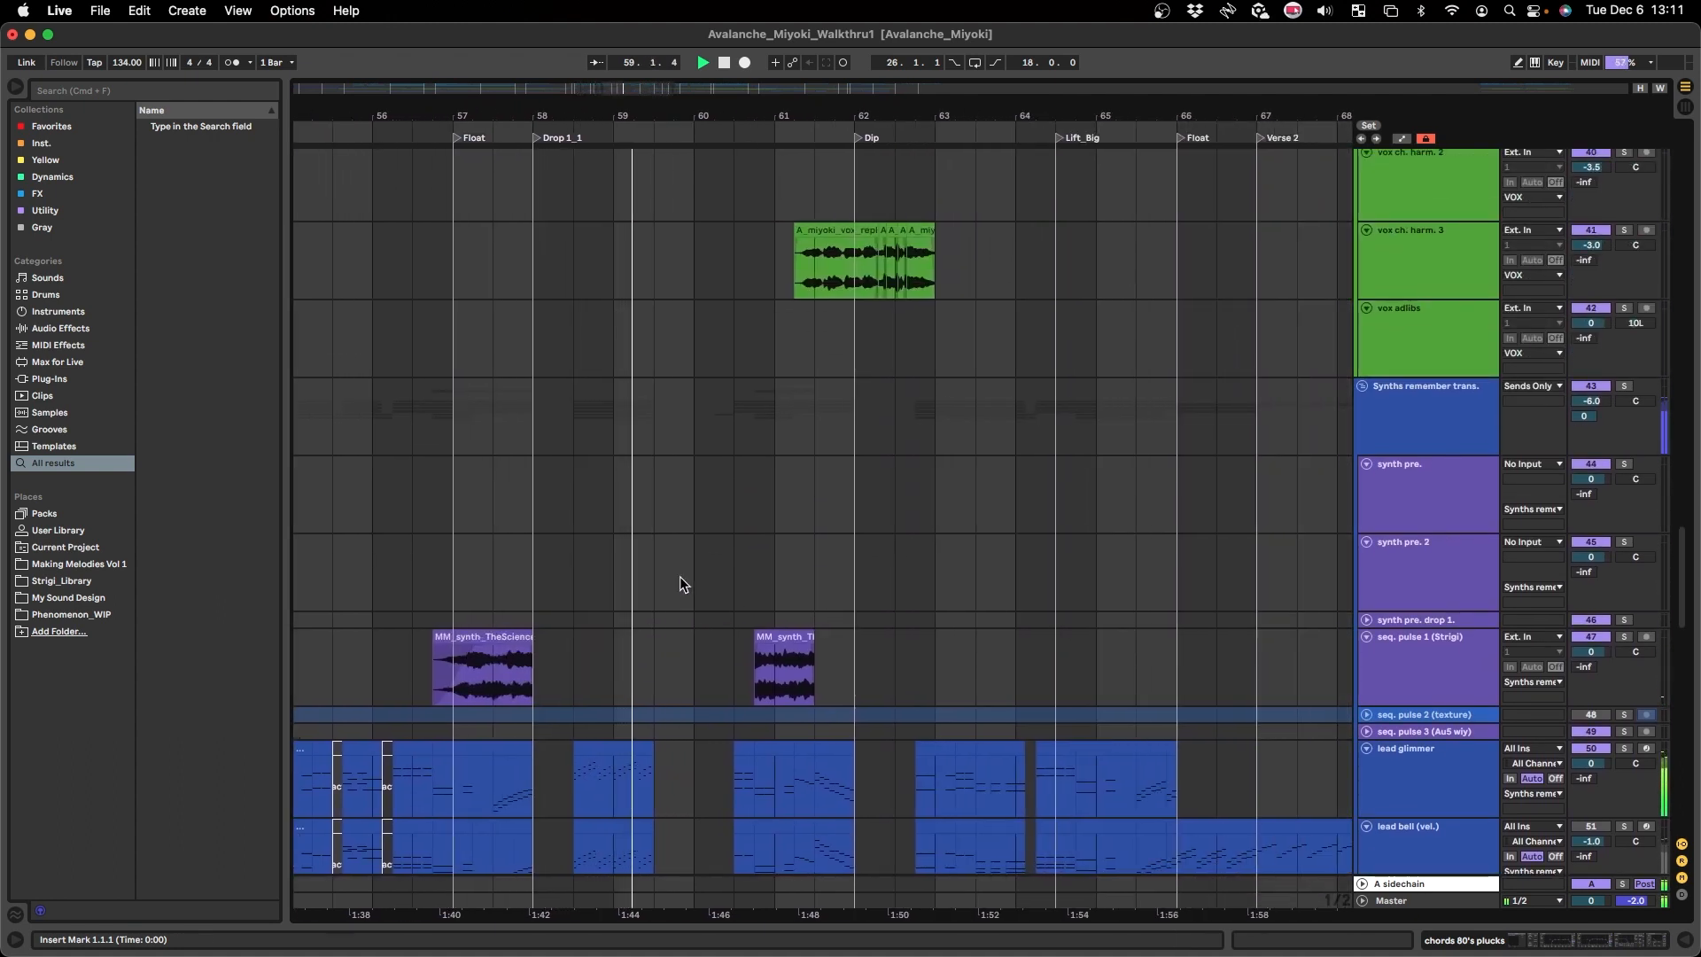
- Follow Drop 1_1 through the Dip to Lift_Big, examining how the chords, bass stabs and leads alternate
{"action": "scroll", "coordinate": [679, 576], "scroll_direction": "down", "scroll_amount": 6}
{"action": "scroll", "coordinate": [679, 576], "scroll_direction": "down", "scroll_amount": 6}
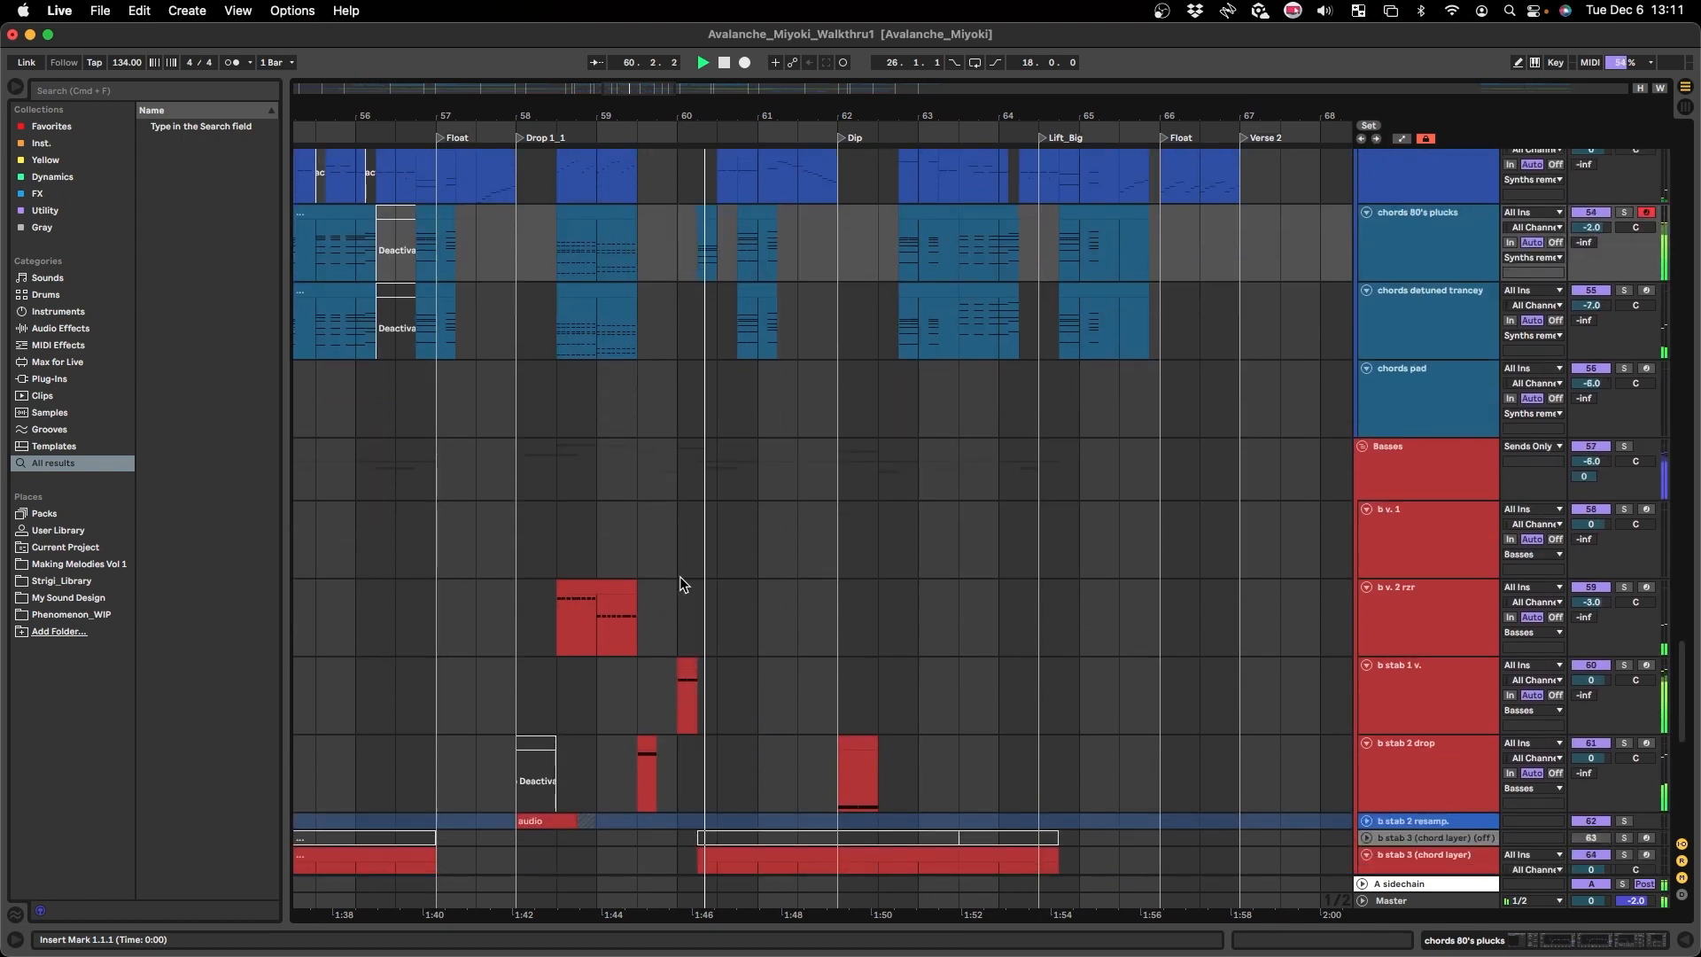
{"action": "scroll", "coordinate": [803, 570], "scroll_direction": "right", "scroll_amount": 2}
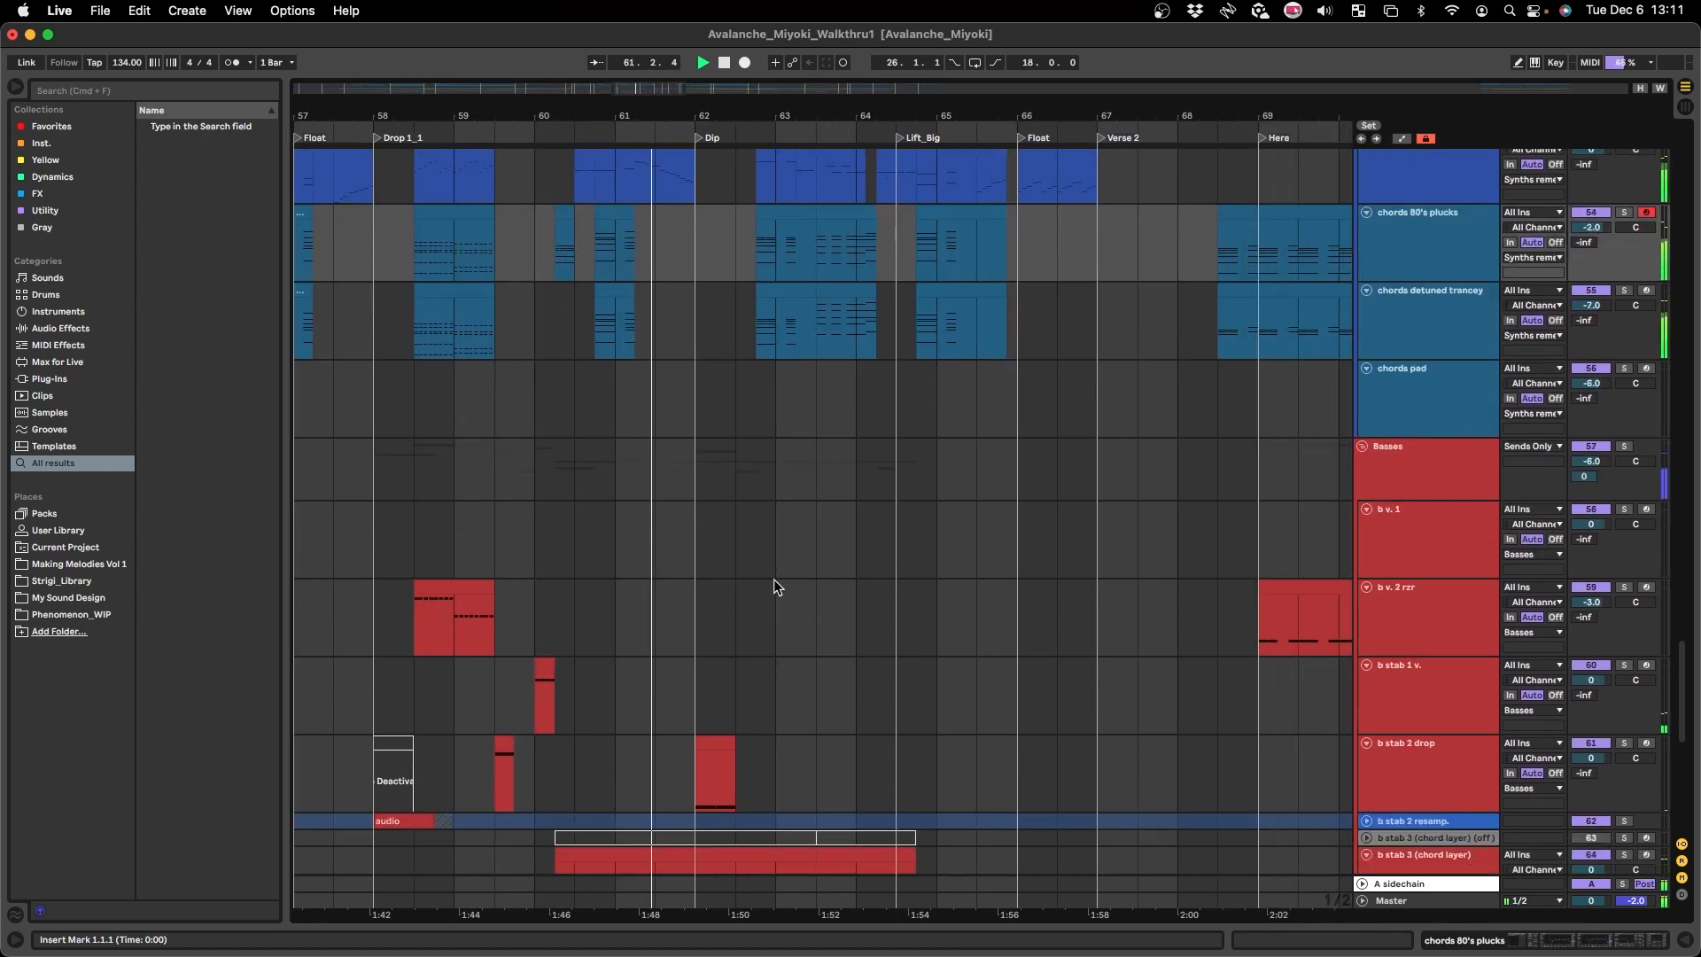
{"action": "scroll", "coordinate": [748, 572], "scroll_direction": "down", "scroll_amount": 1}
{"action": "scroll", "coordinate": [748, 572], "scroll_direction": "down", "scroll_amount": 1}
{"action": "scroll", "coordinate": [734, 570], "scroll_direction": "right", "scroll_amount": 3}
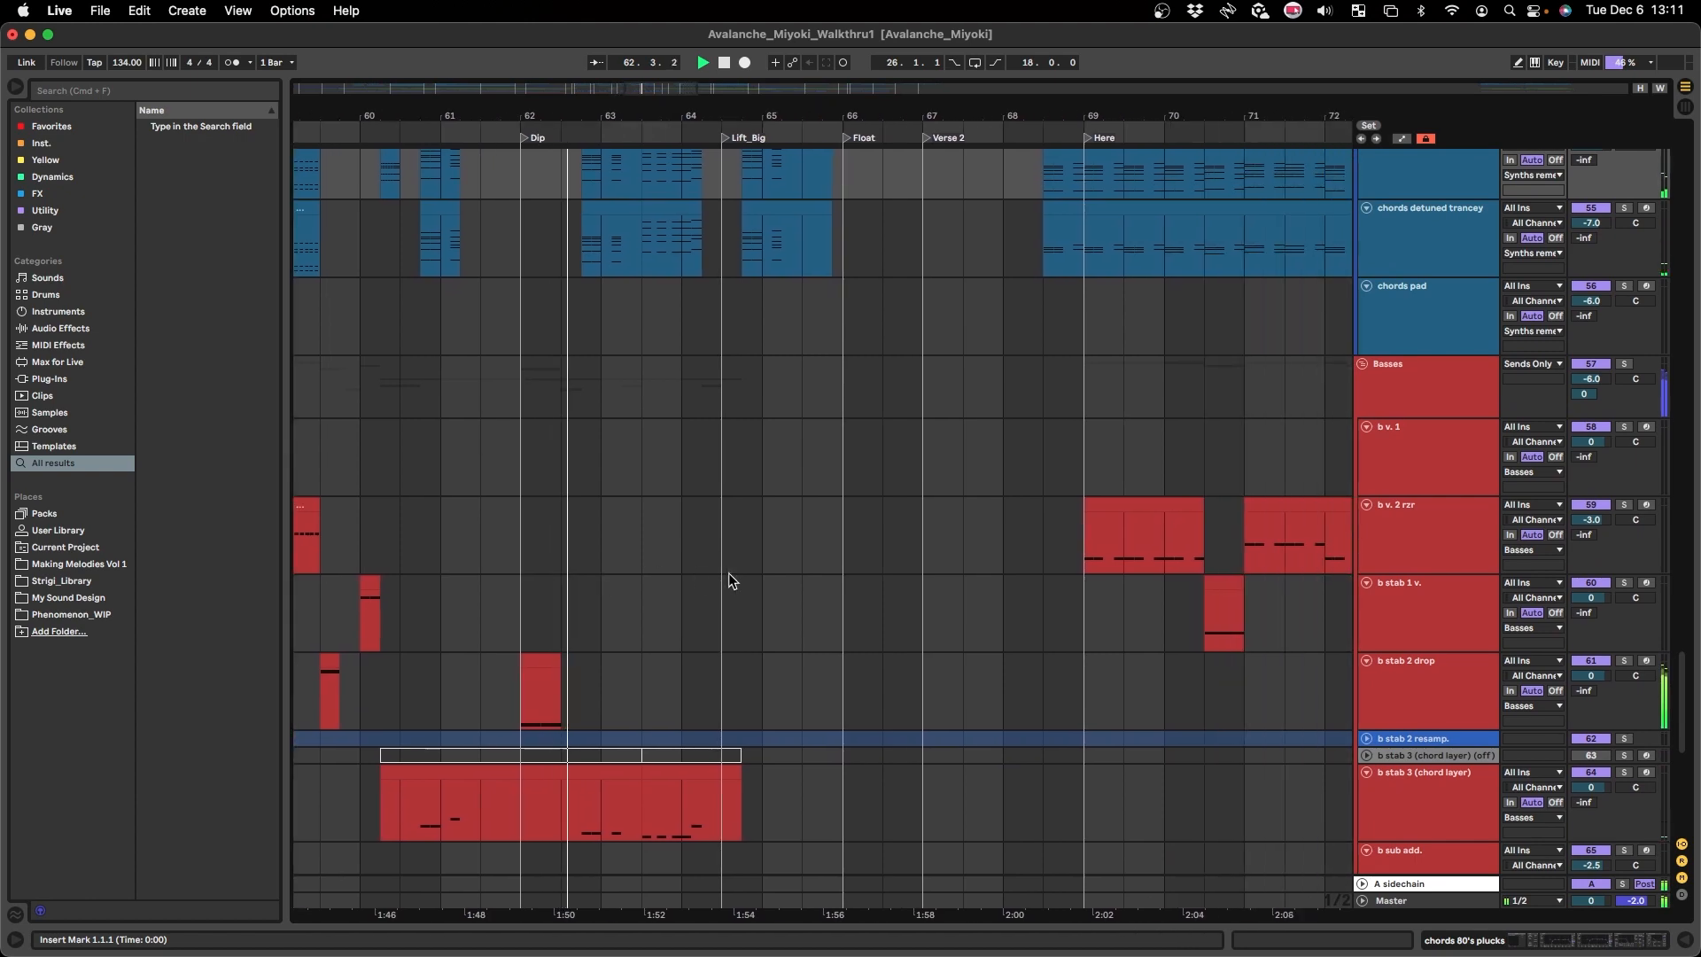
{"action": "scroll", "coordinate": [726, 573], "scroll_direction": "down", "scroll_amount": 4}
{"action": "scroll", "coordinate": [727, 573], "scroll_direction": "down", "scroll_amount": 1}
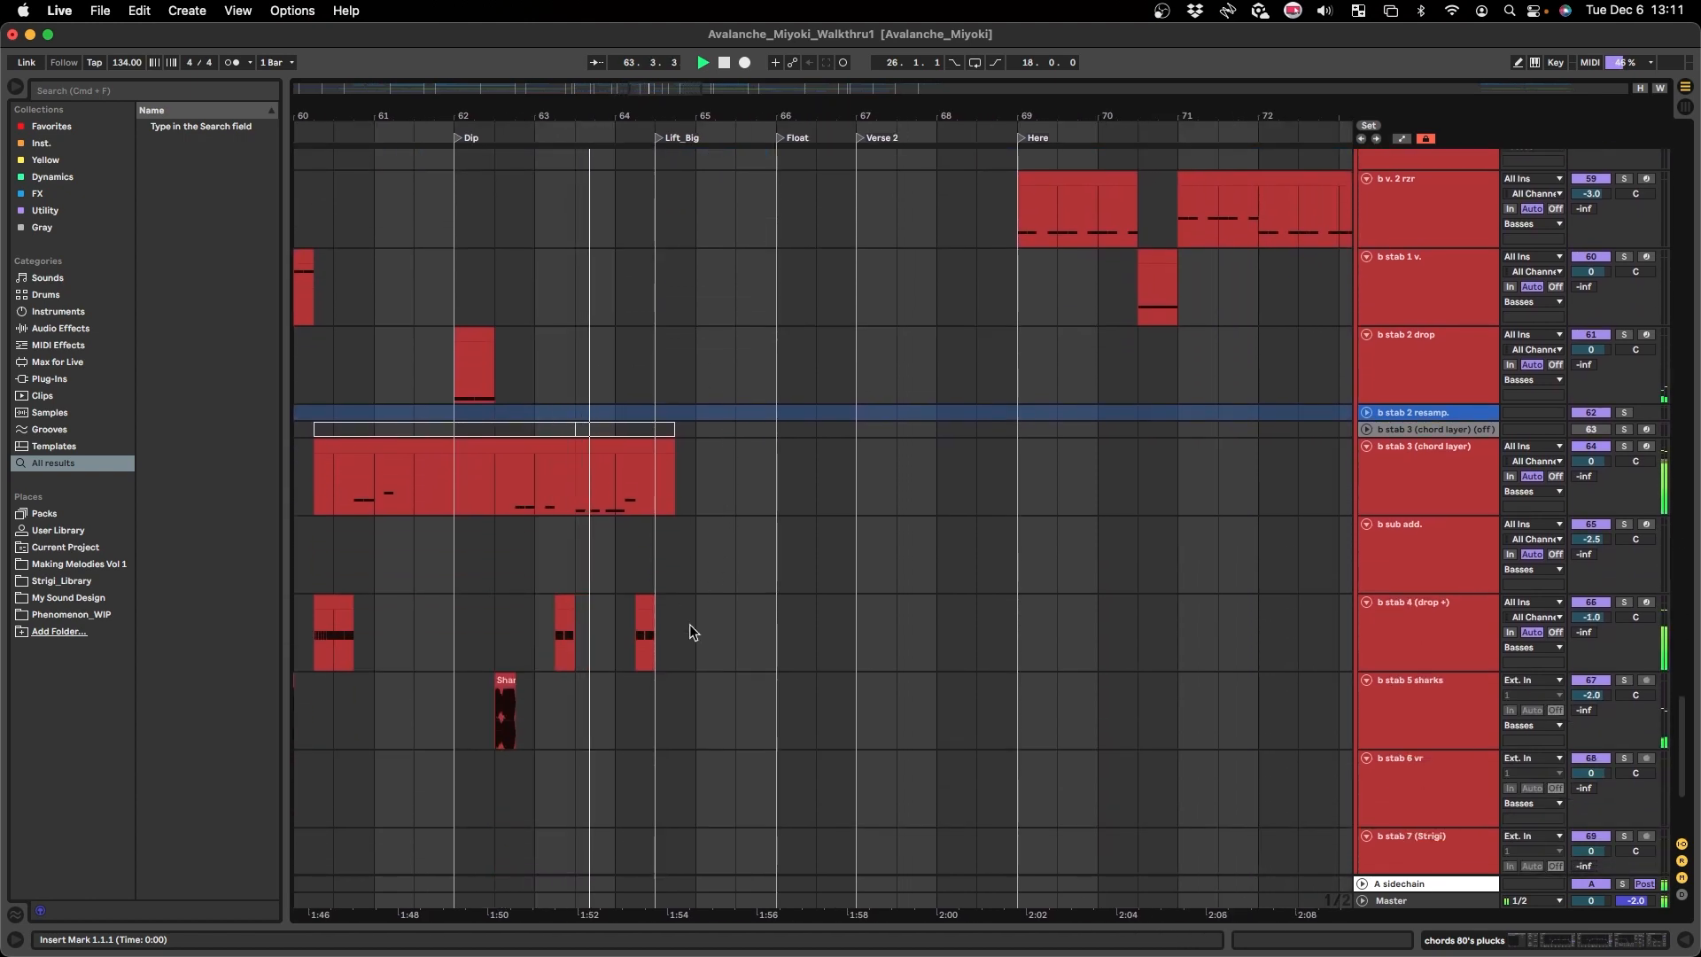
{"action": "scroll", "coordinate": [690, 624], "scroll_direction": "up", "scroll_amount": 5}
{"action": "scroll", "coordinate": [689, 629], "scroll_direction": "up", "scroll_amount": 6}
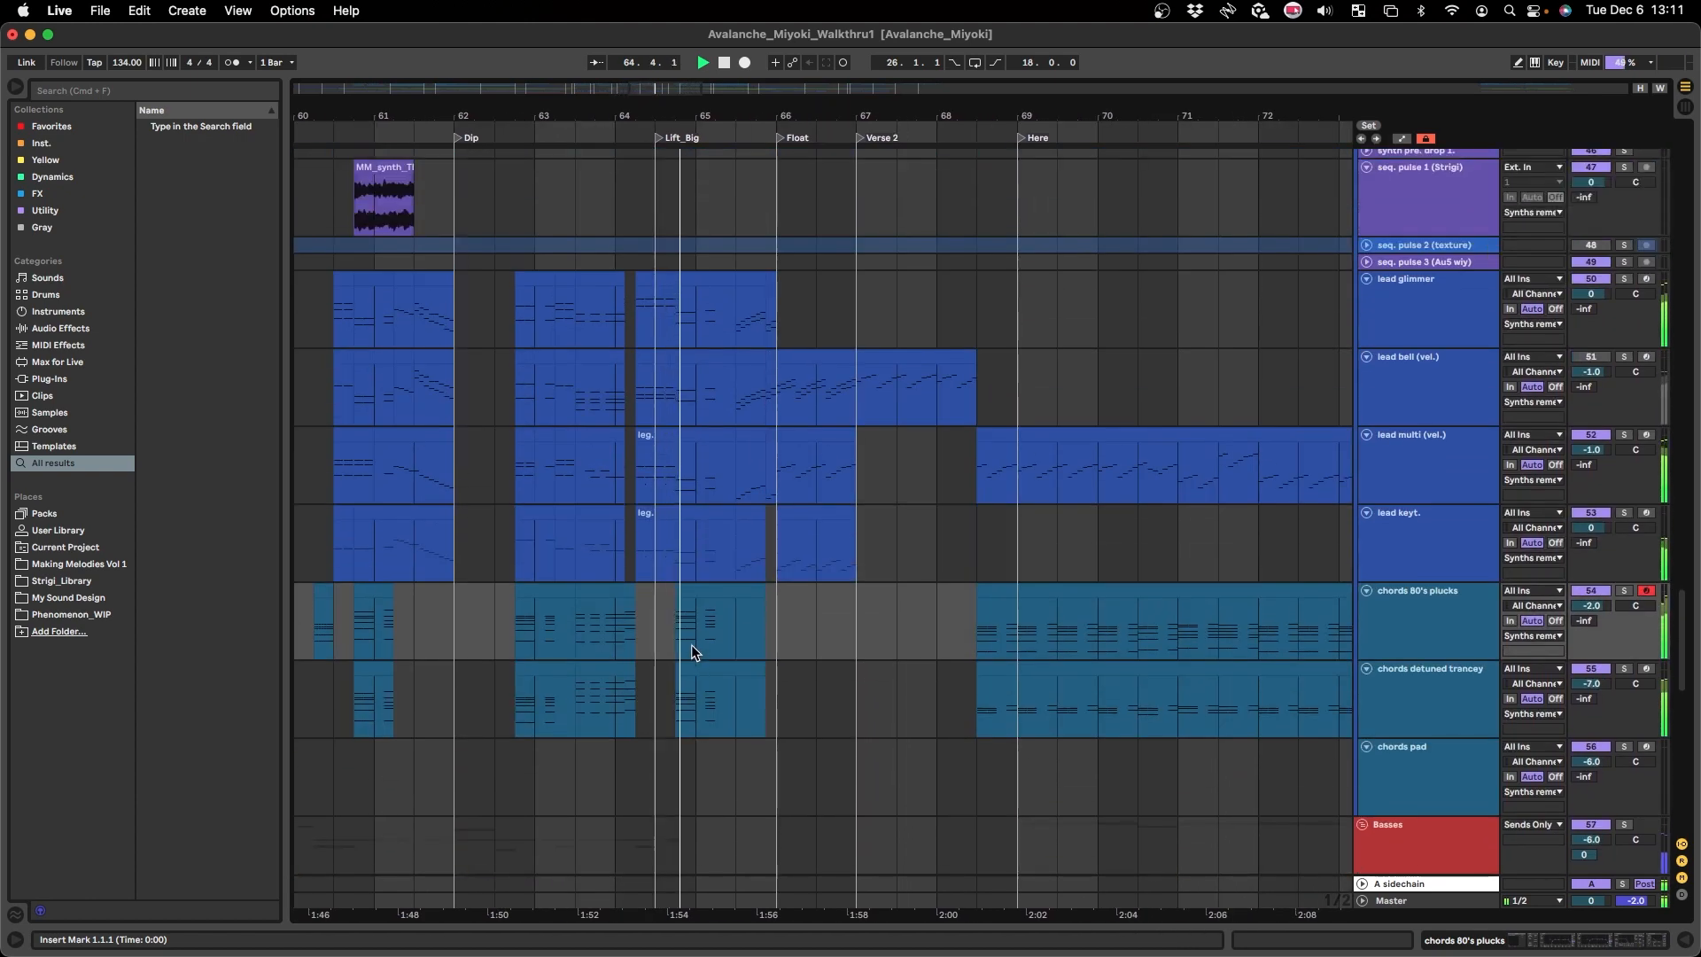
- Examine the transition FX, hi-hat and ice top loops as Verse 2_1 plays toward the Float before Hook 2
{"action": "scroll", "coordinate": [865, 643], "scroll_direction": "right", "scroll_amount": 5}
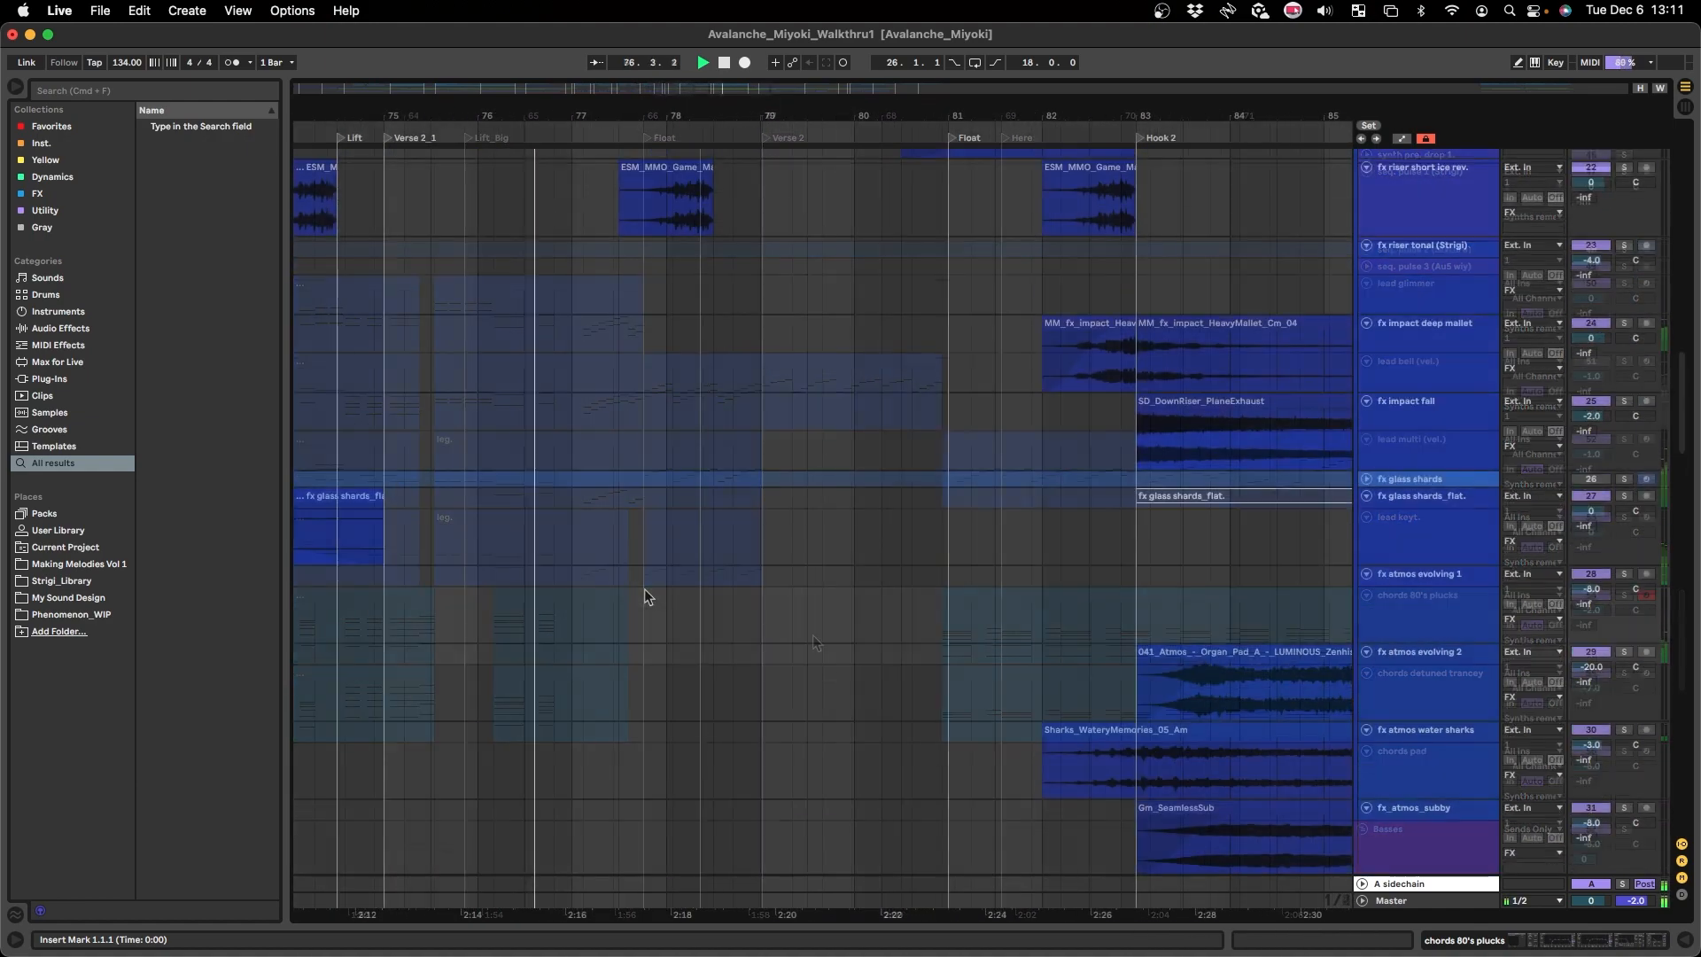
{"action": "scroll", "coordinate": [645, 595], "scroll_direction": "up", "scroll_amount": 8}
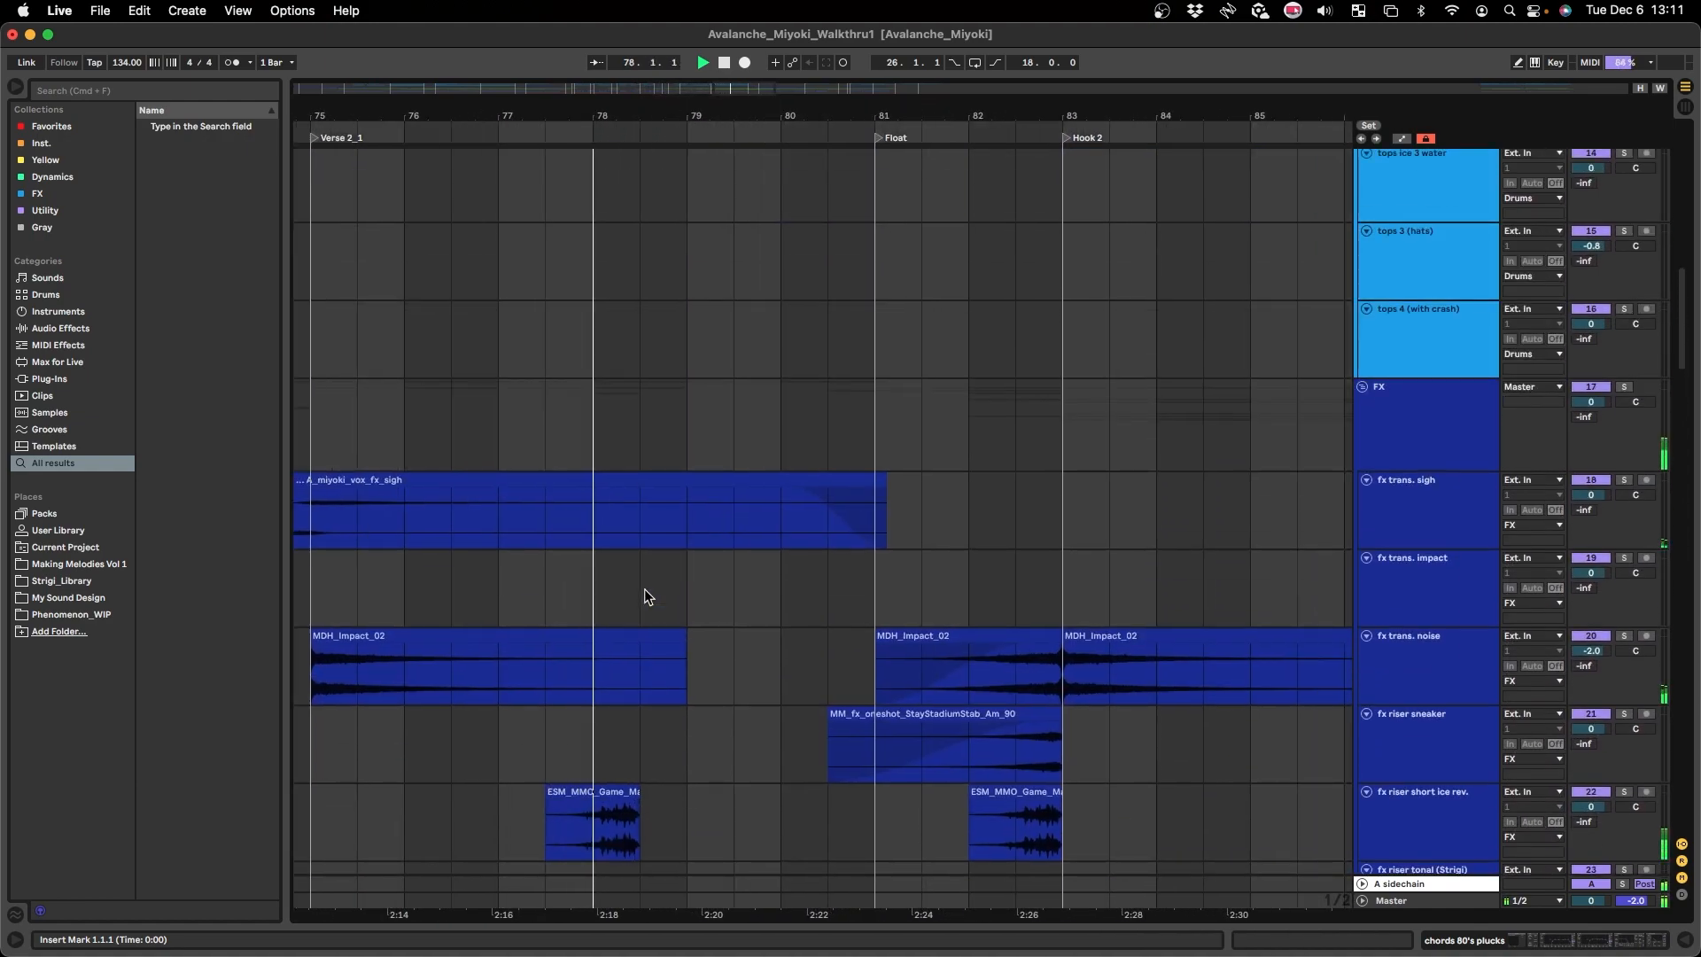
{"action": "scroll", "coordinate": [645, 595], "scroll_direction": "up", "scroll_amount": 6}
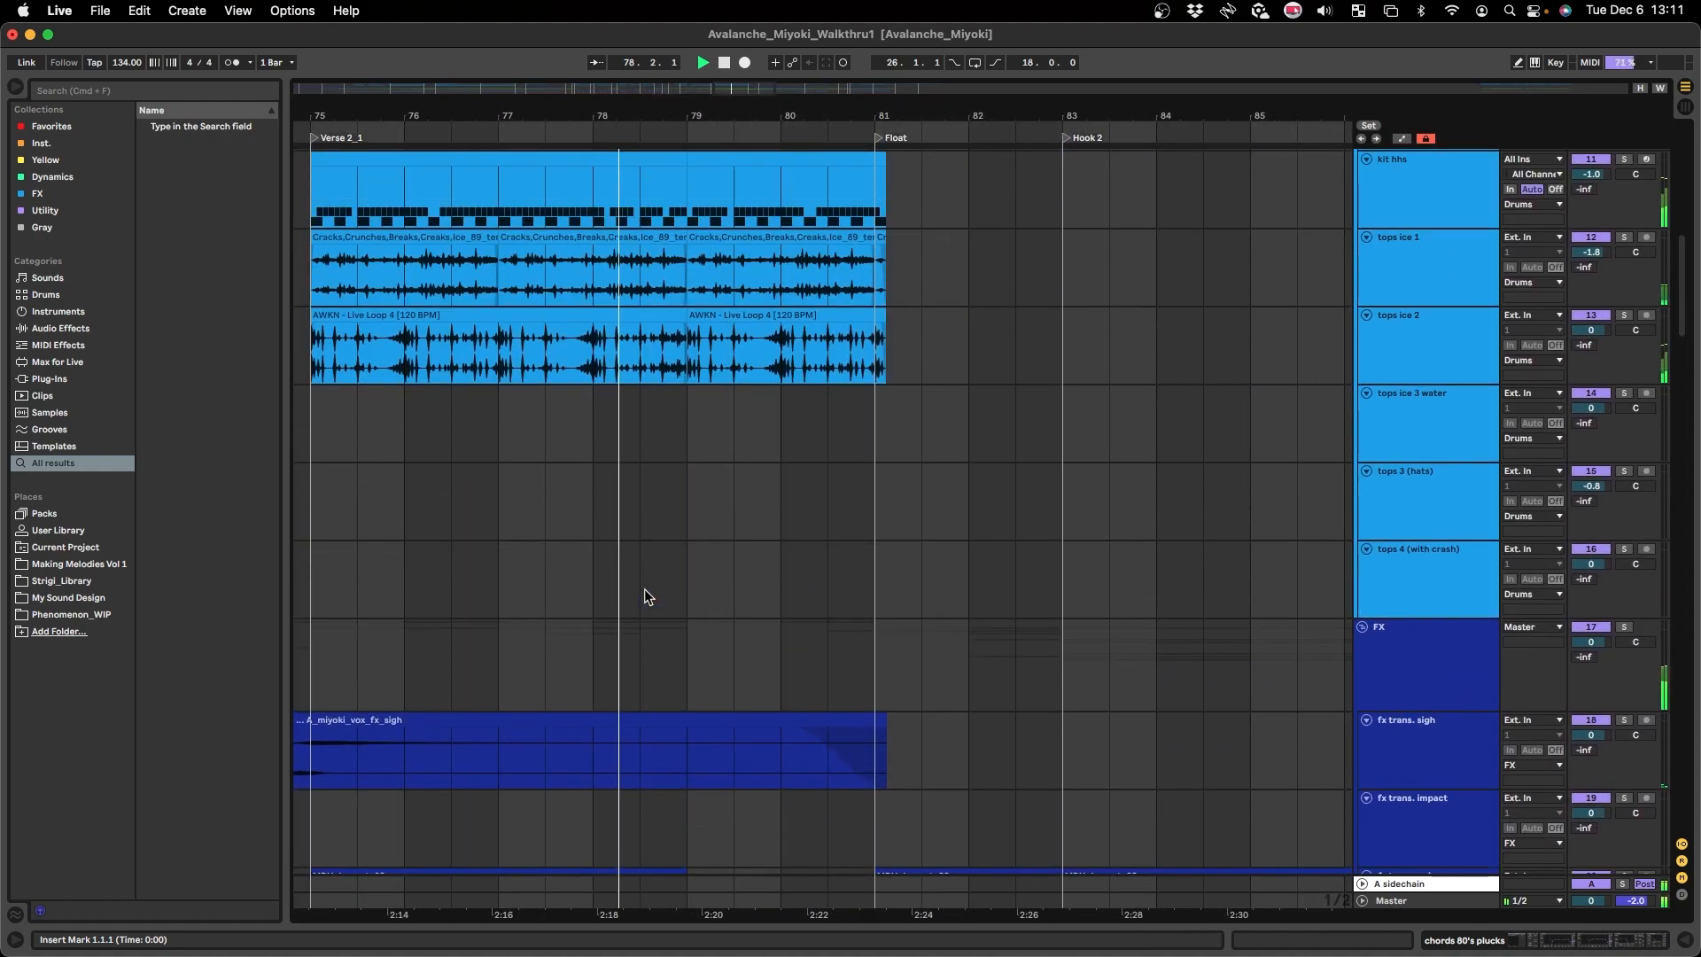
{"action": "scroll", "coordinate": [645, 595], "scroll_direction": "right", "scroll_amount": 3}
{"action": "scroll", "coordinate": [644, 596], "scroll_direction": "right", "scroll_amount": 3}
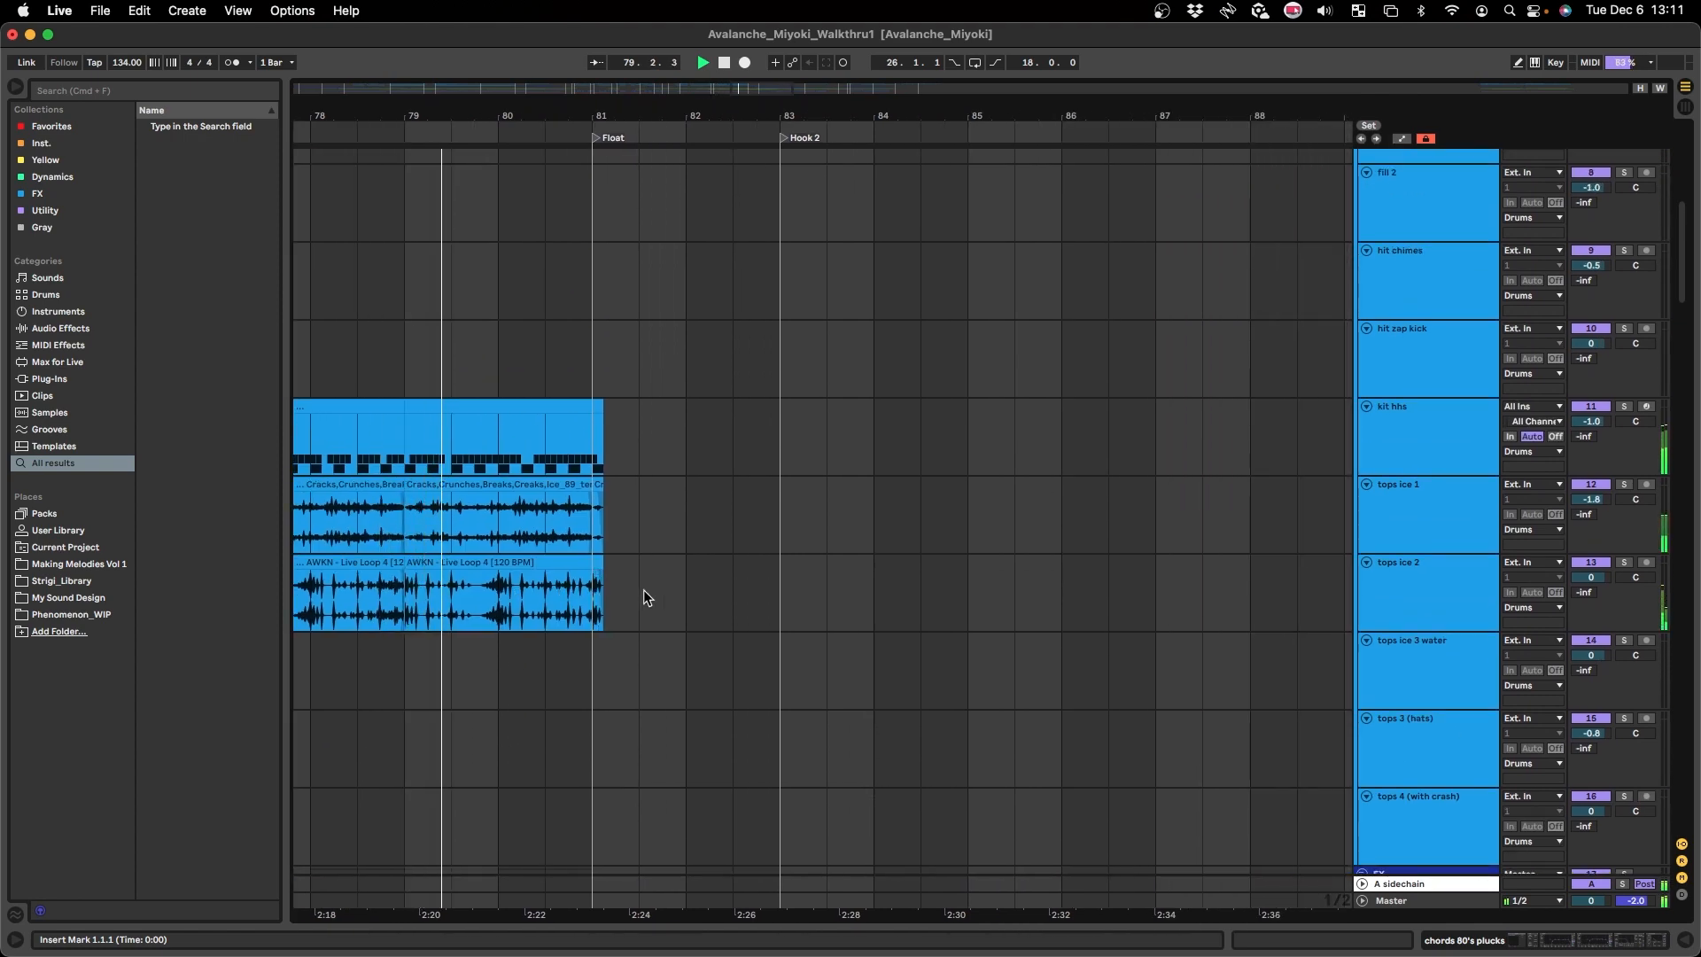
{"action": "scroll", "coordinate": [644, 596], "scroll_direction": "up", "scroll_amount": 4}
{"action": "scroll", "coordinate": [644, 596], "scroll_direction": "up", "scroll_amount": 3}
{"action": "scroll", "coordinate": [644, 596], "scroll_direction": "right", "scroll_amount": 5}
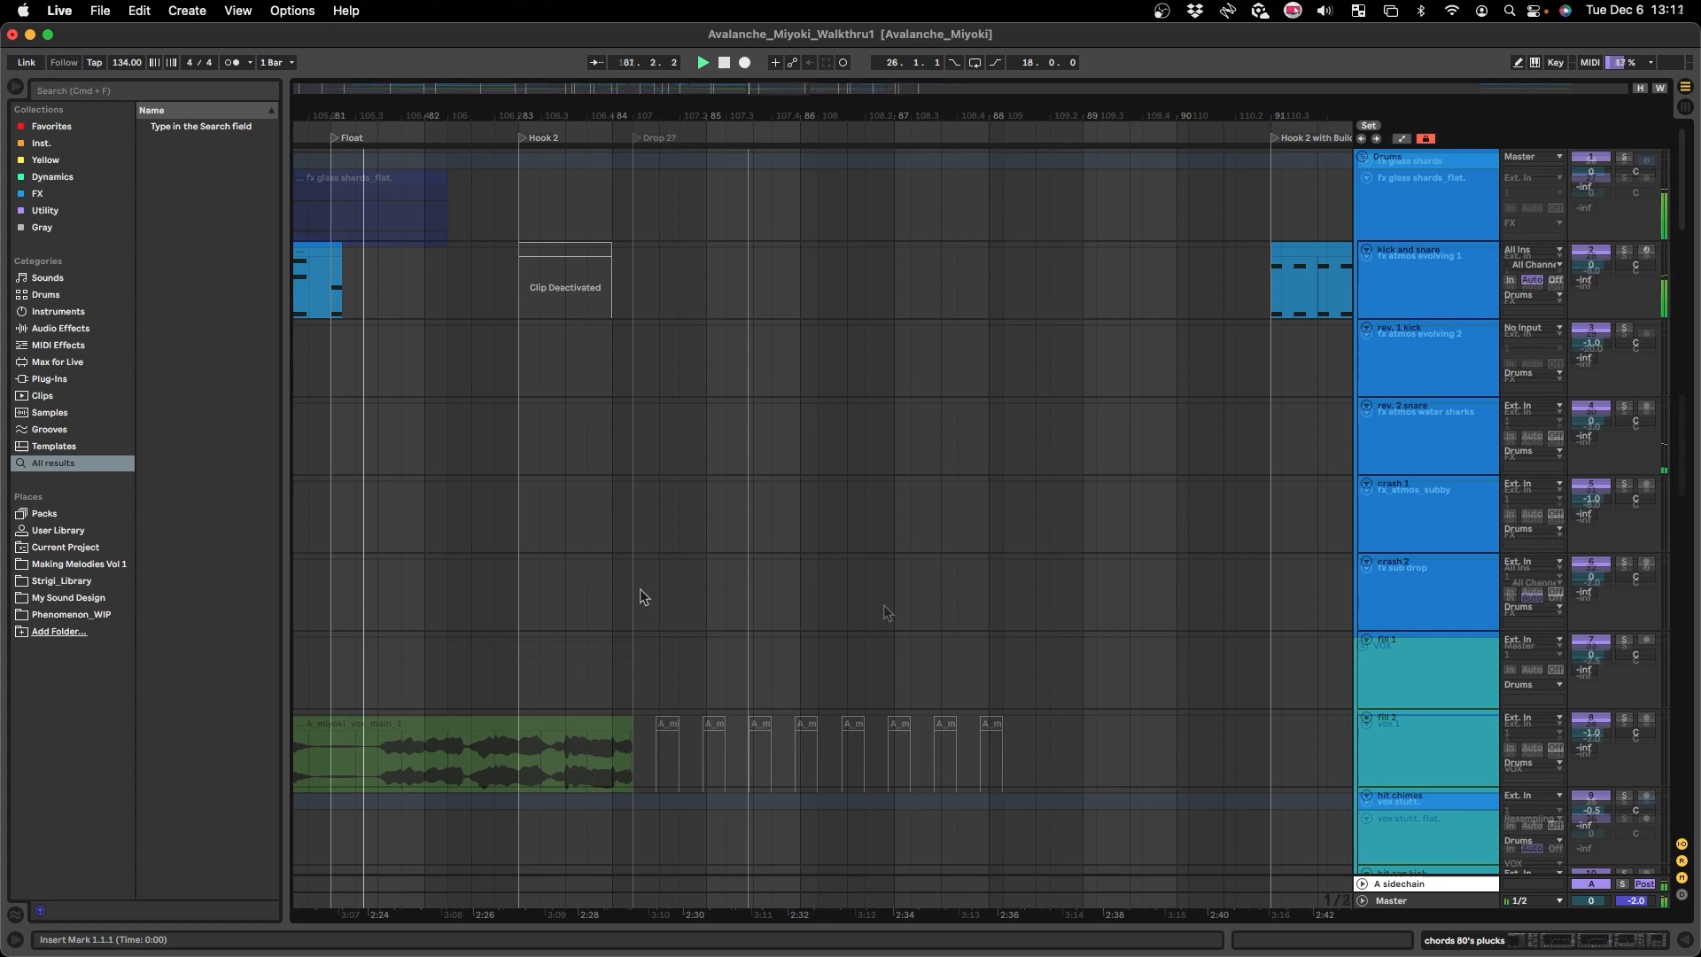
- Place the insert marker at bar 107 on the fx sub drop track, at the start of the second drop
{"action": "scroll", "coordinate": [864, 598], "scroll_direction": "left", "scroll_amount": 1}
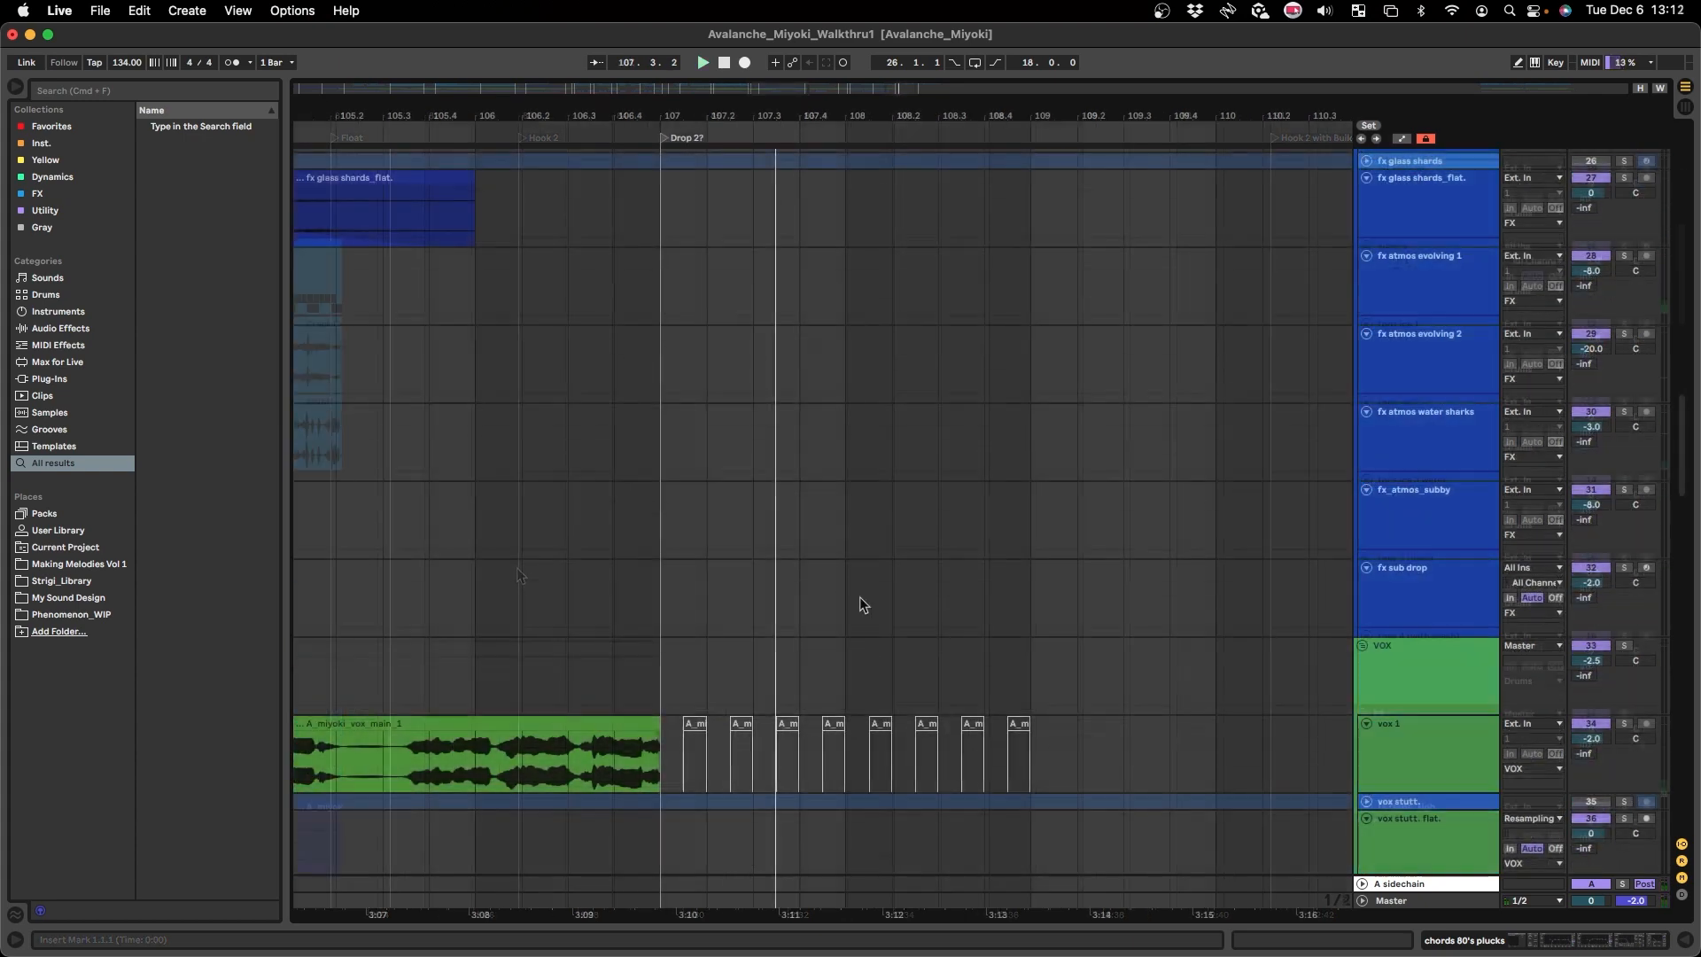
{"action": "scroll", "coordinate": [858, 598], "scroll_direction": "down", "scroll_amount": 4}
{"action": "scroll", "coordinate": [857, 597], "scroll_direction": "left", "scroll_amount": 2}
{"action": "left_click", "coordinate": [886, 617]}
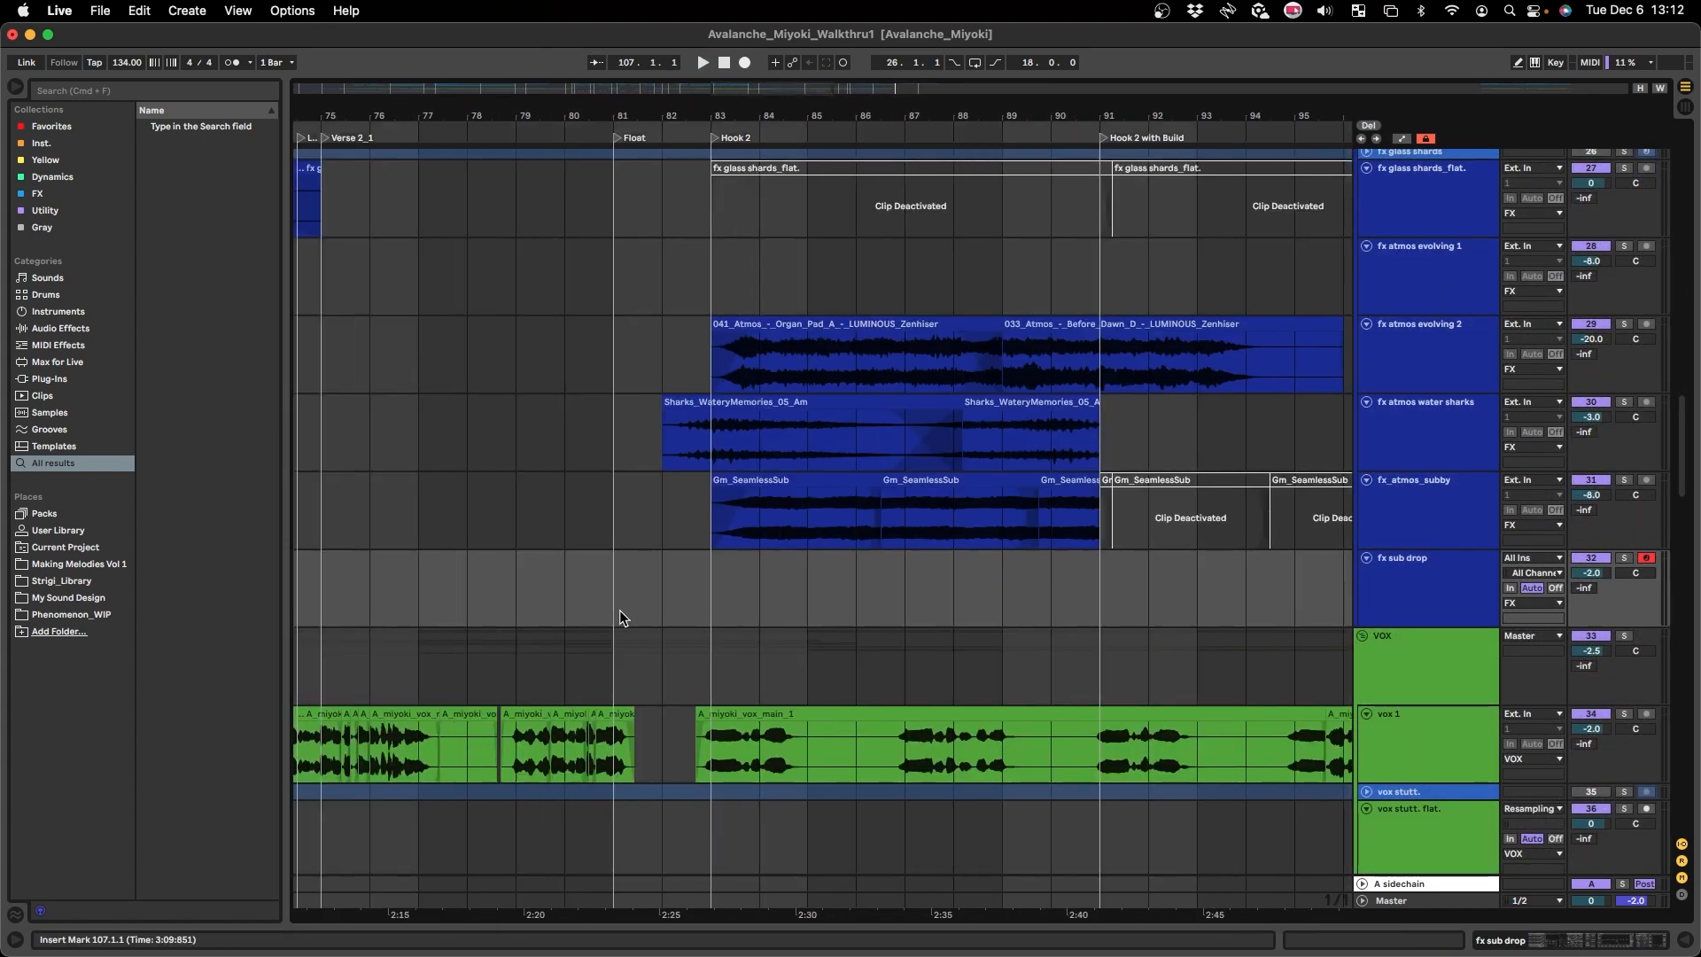
- Survey the vocal harmony and adlib clips around Hook 2, and the synth, lead and chord clips back to the first drop
{"action": "scroll", "coordinate": [620, 610], "scroll_direction": "down", "scroll_amount": 9}
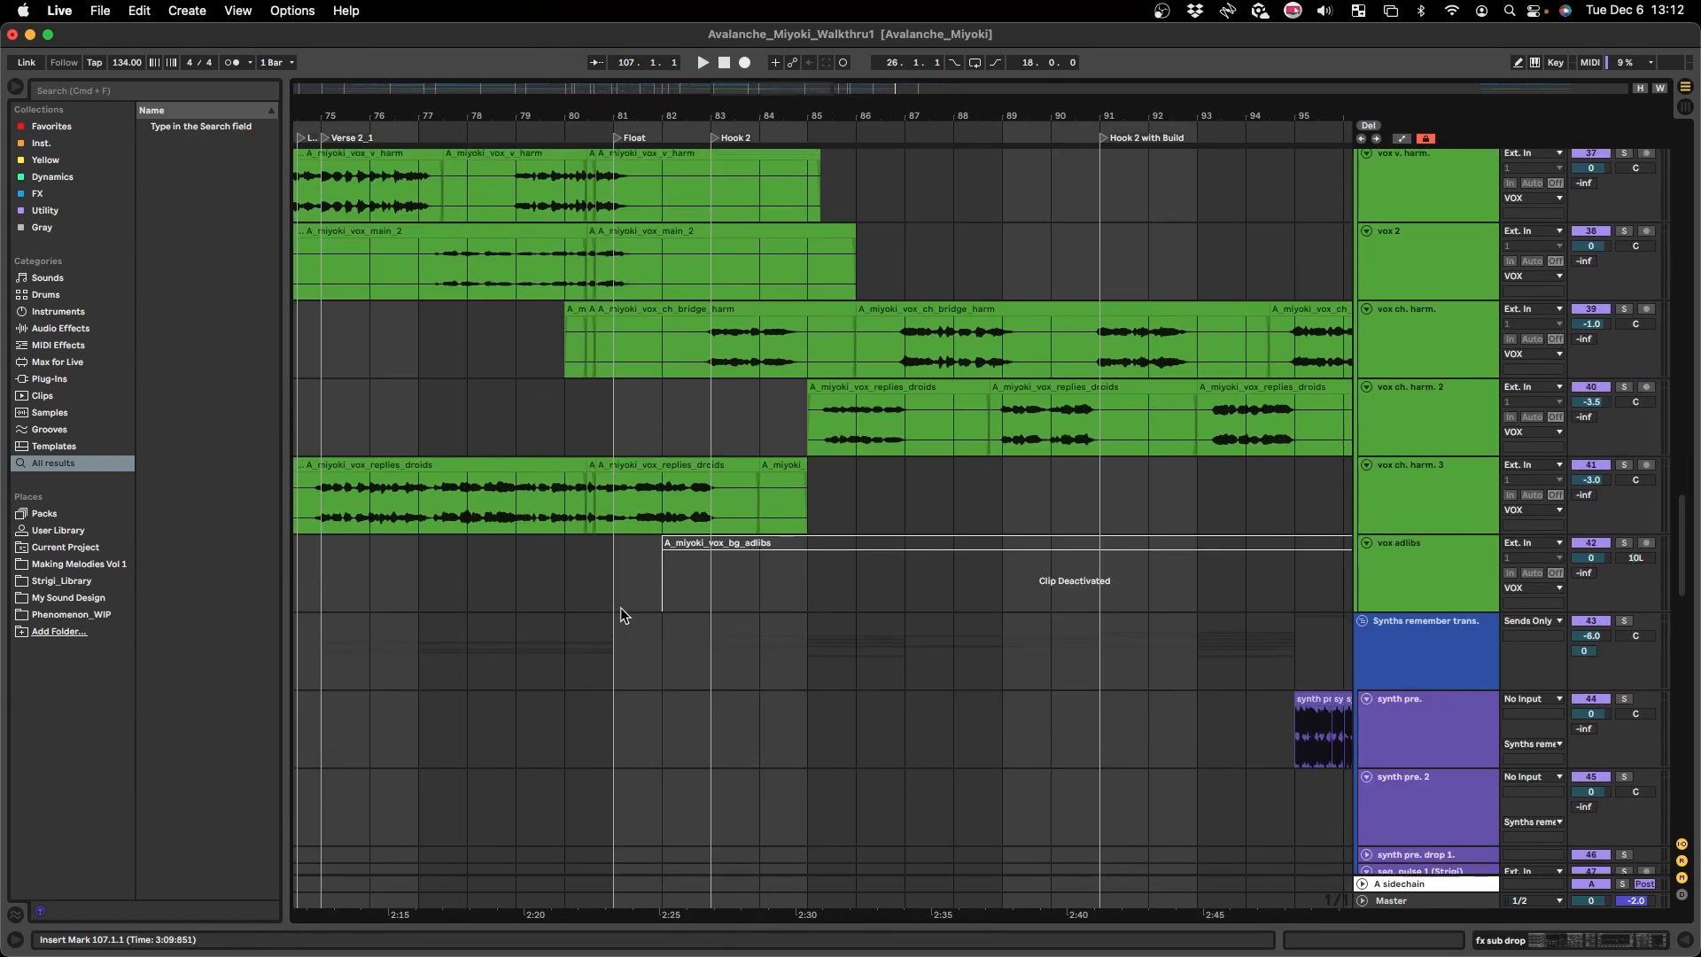
{"action": "scroll", "coordinate": [620, 609], "scroll_direction": "left", "scroll_amount": 4}
{"action": "scroll", "coordinate": [619, 619], "scroll_direction": "left", "scroll_amount": 8}
{"action": "scroll", "coordinate": [443, 608], "scroll_direction": "down", "scroll_amount": 5}
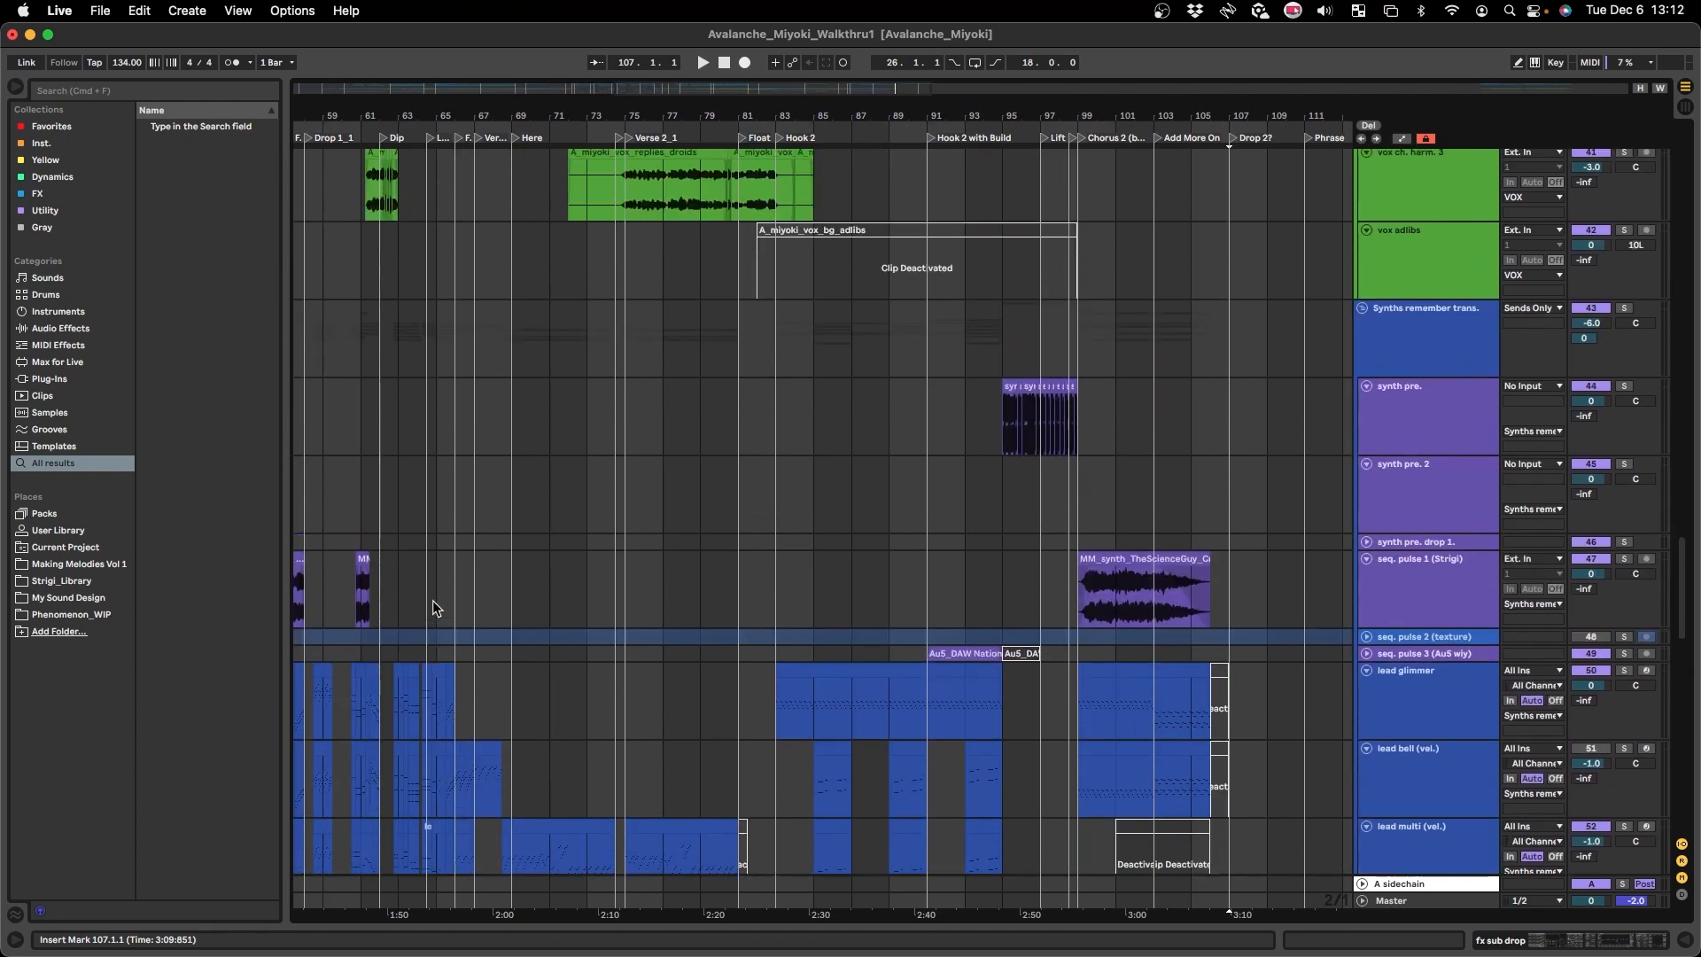
{"action": "scroll", "coordinate": [448, 602], "scroll_direction": "left", "scroll_amount": 4}
{"action": "scroll", "coordinate": [447, 602], "scroll_direction": "left", "scroll_amount": 6}
{"action": "scroll", "coordinate": [808, 497], "scroll_direction": "down", "scroll_amount": 5}
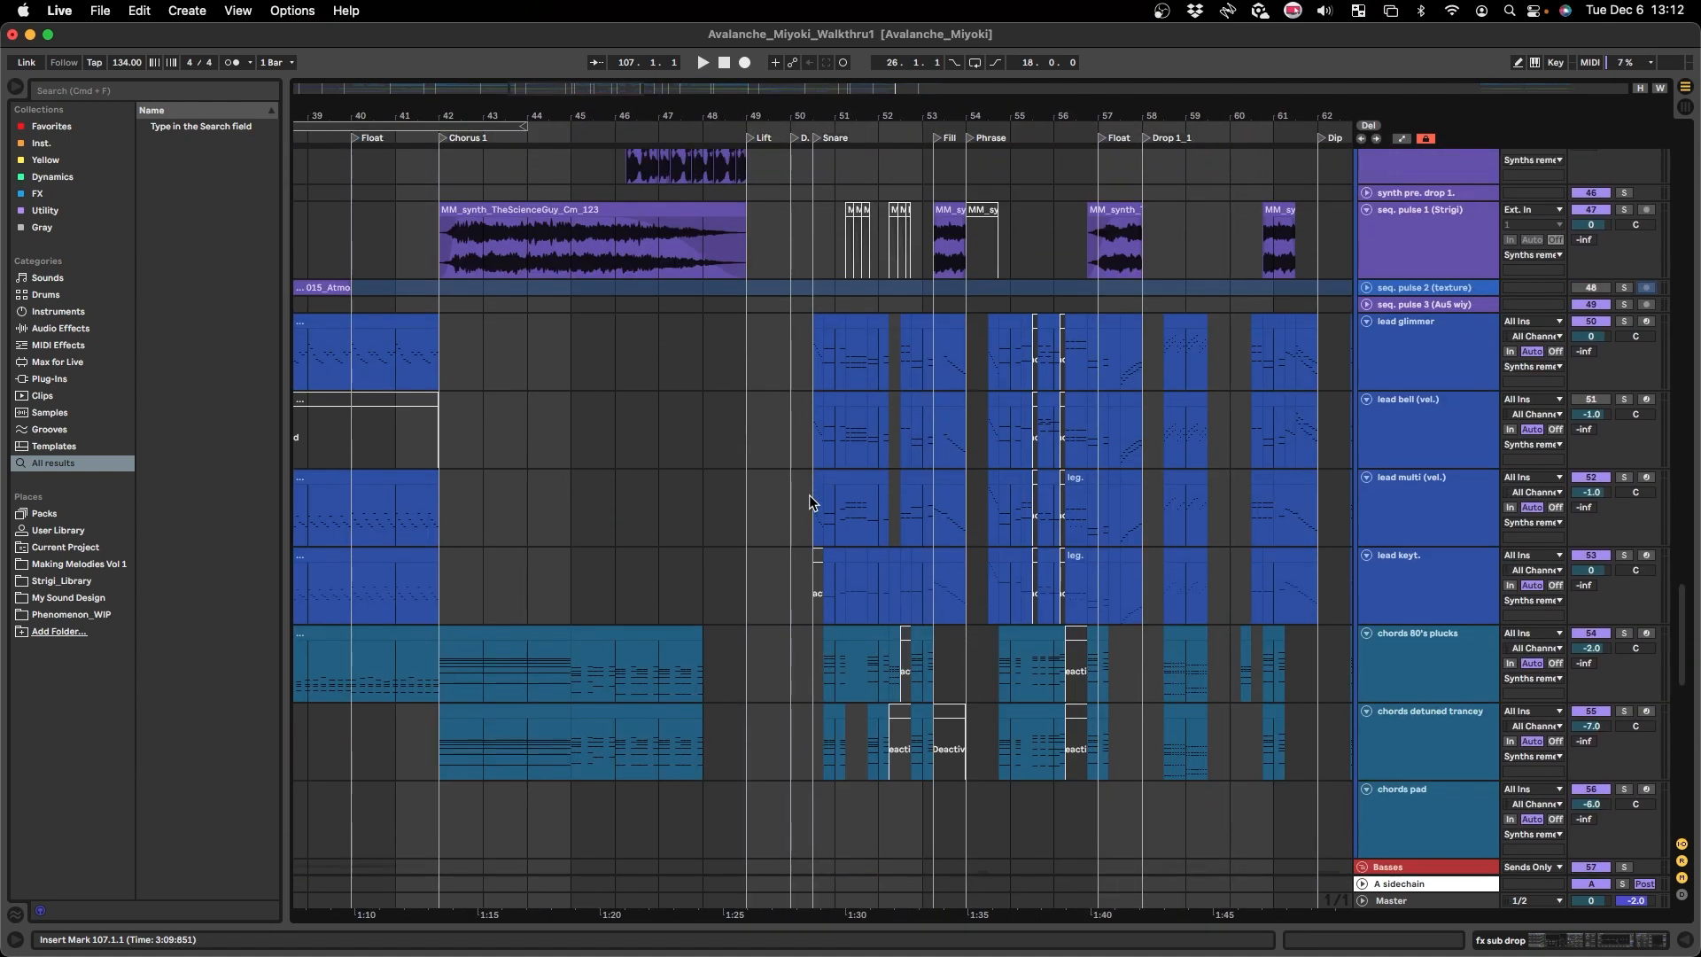
- Examine the lead, chord and seq. pulse clips from the first drop back through Chorus 1
{"action": "scroll", "coordinate": [808, 532], "scroll_direction": "up", "scroll_amount": 5}
{"action": "left_click", "coordinate": [808, 532]}
{"action": "key", "text": "minus"}
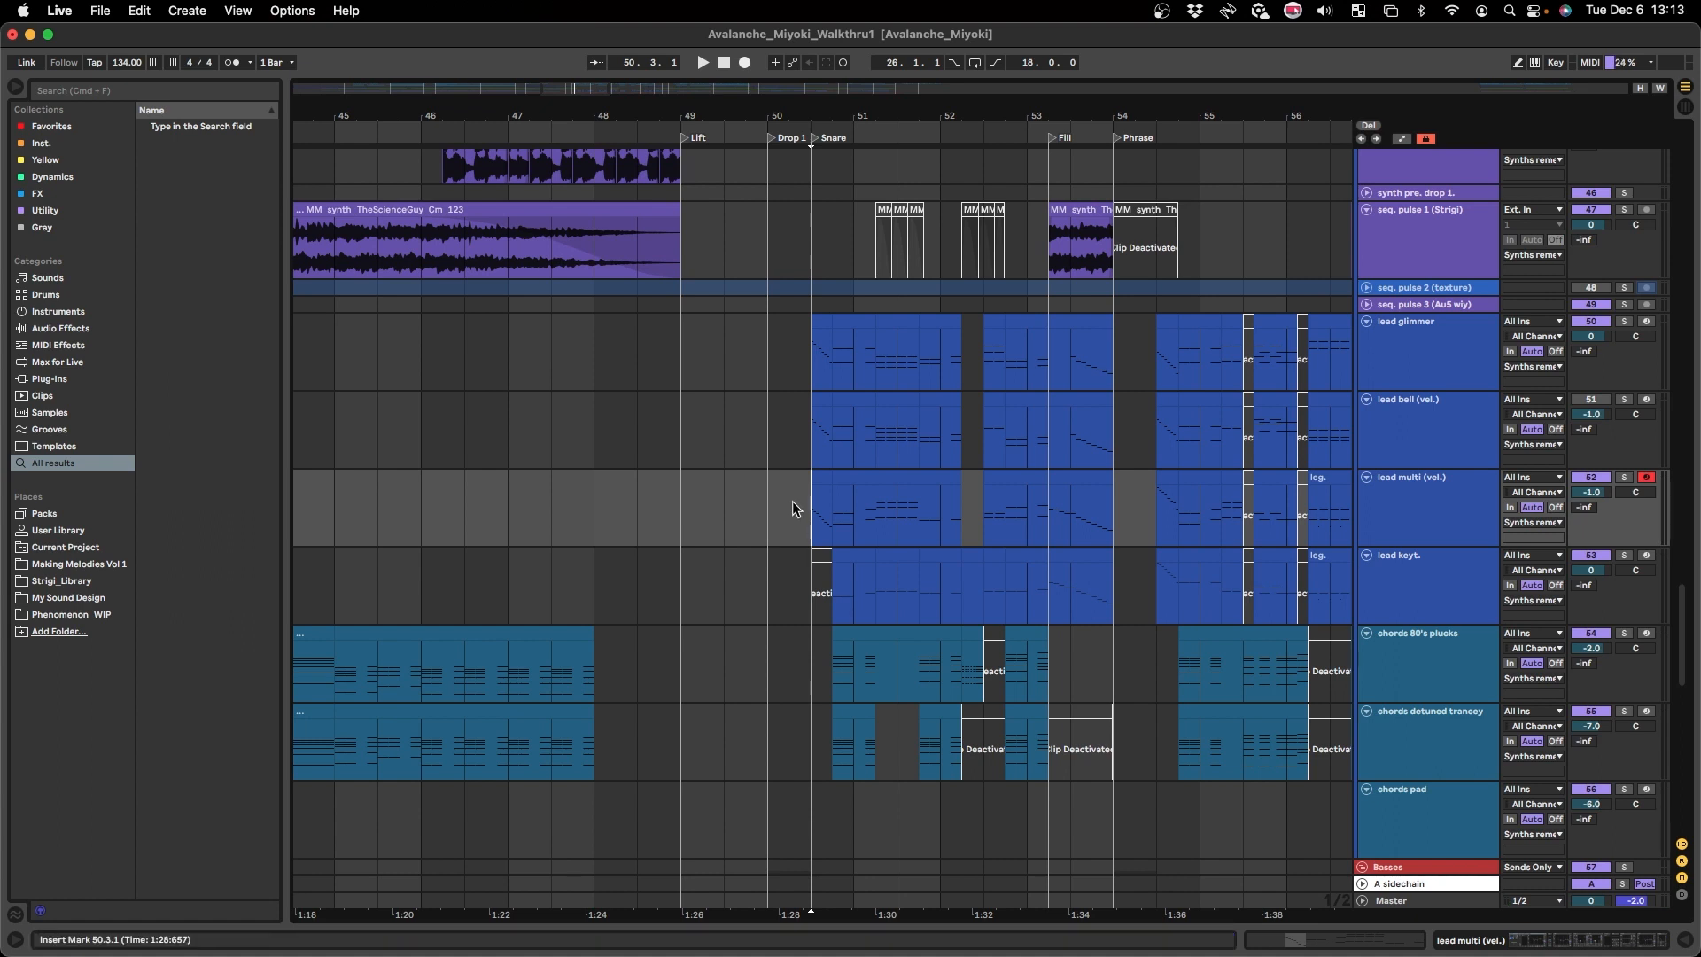
{"action": "key", "text": "plus"}
{"action": "scroll", "coordinate": [849, 515], "scroll_direction": "down", "scroll_amount": 5}
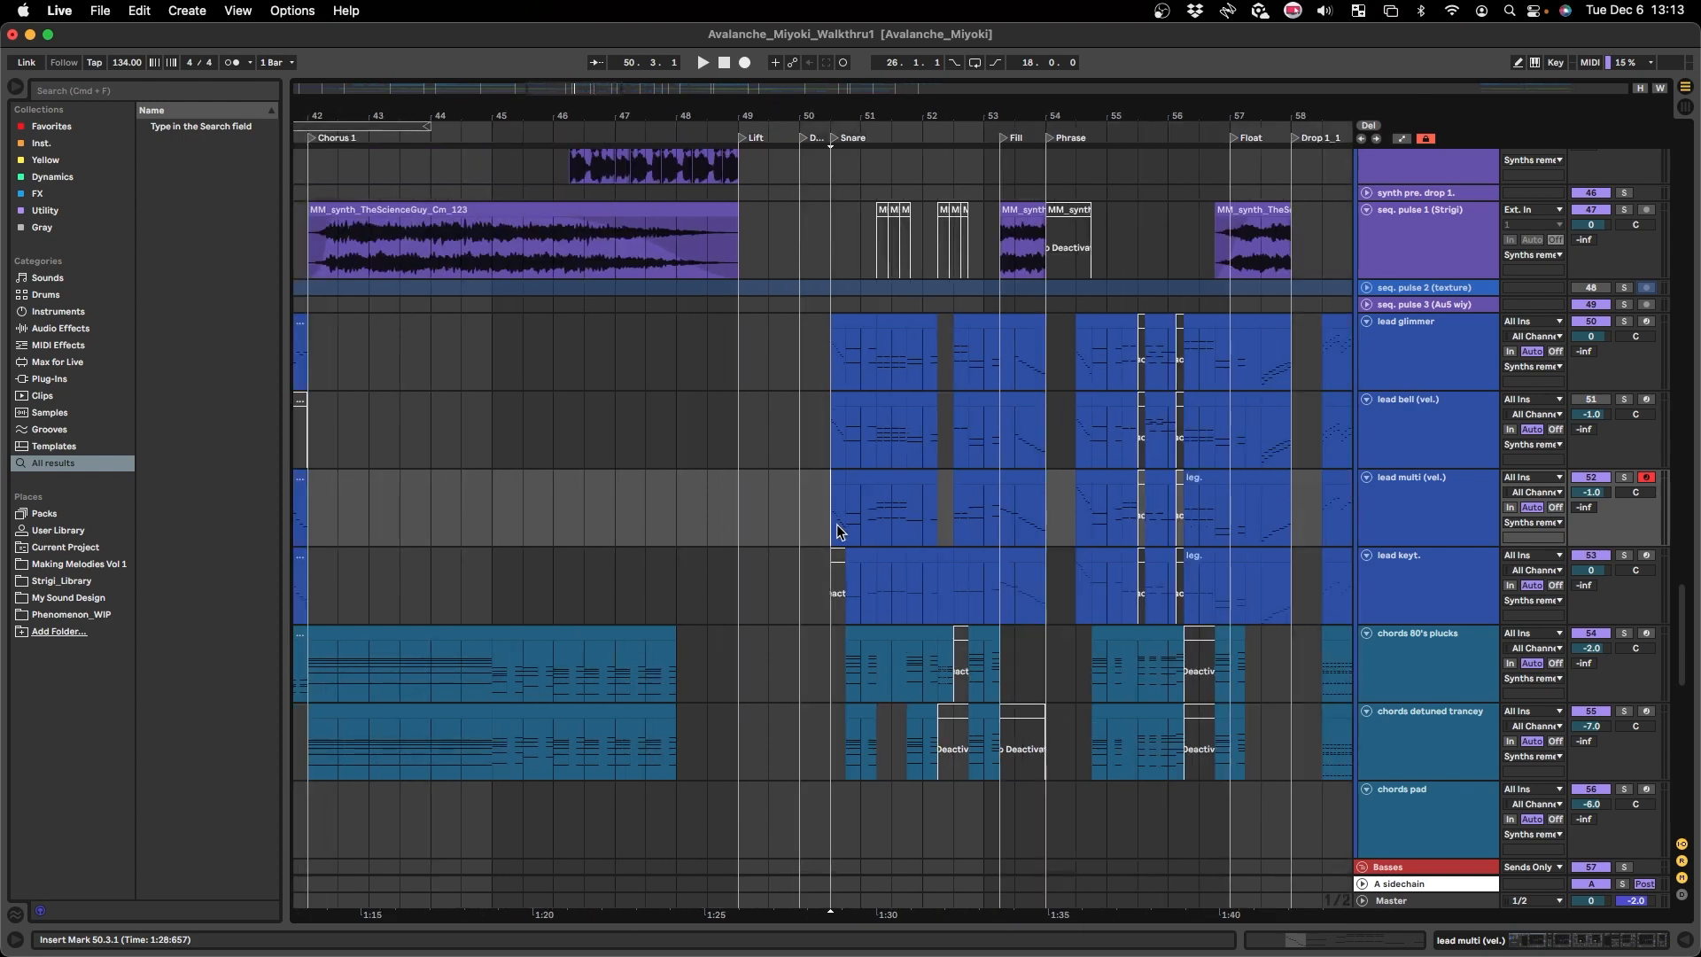
{"action": "scroll", "coordinate": [717, 541], "scroll_direction": "left", "scroll_amount": 5}
{"action": "scroll", "coordinate": [717, 541], "scroll_direction": "up", "scroll_amount": 2}
{"action": "scroll", "coordinate": [717, 541], "scroll_direction": "up", "scroll_amount": 1}
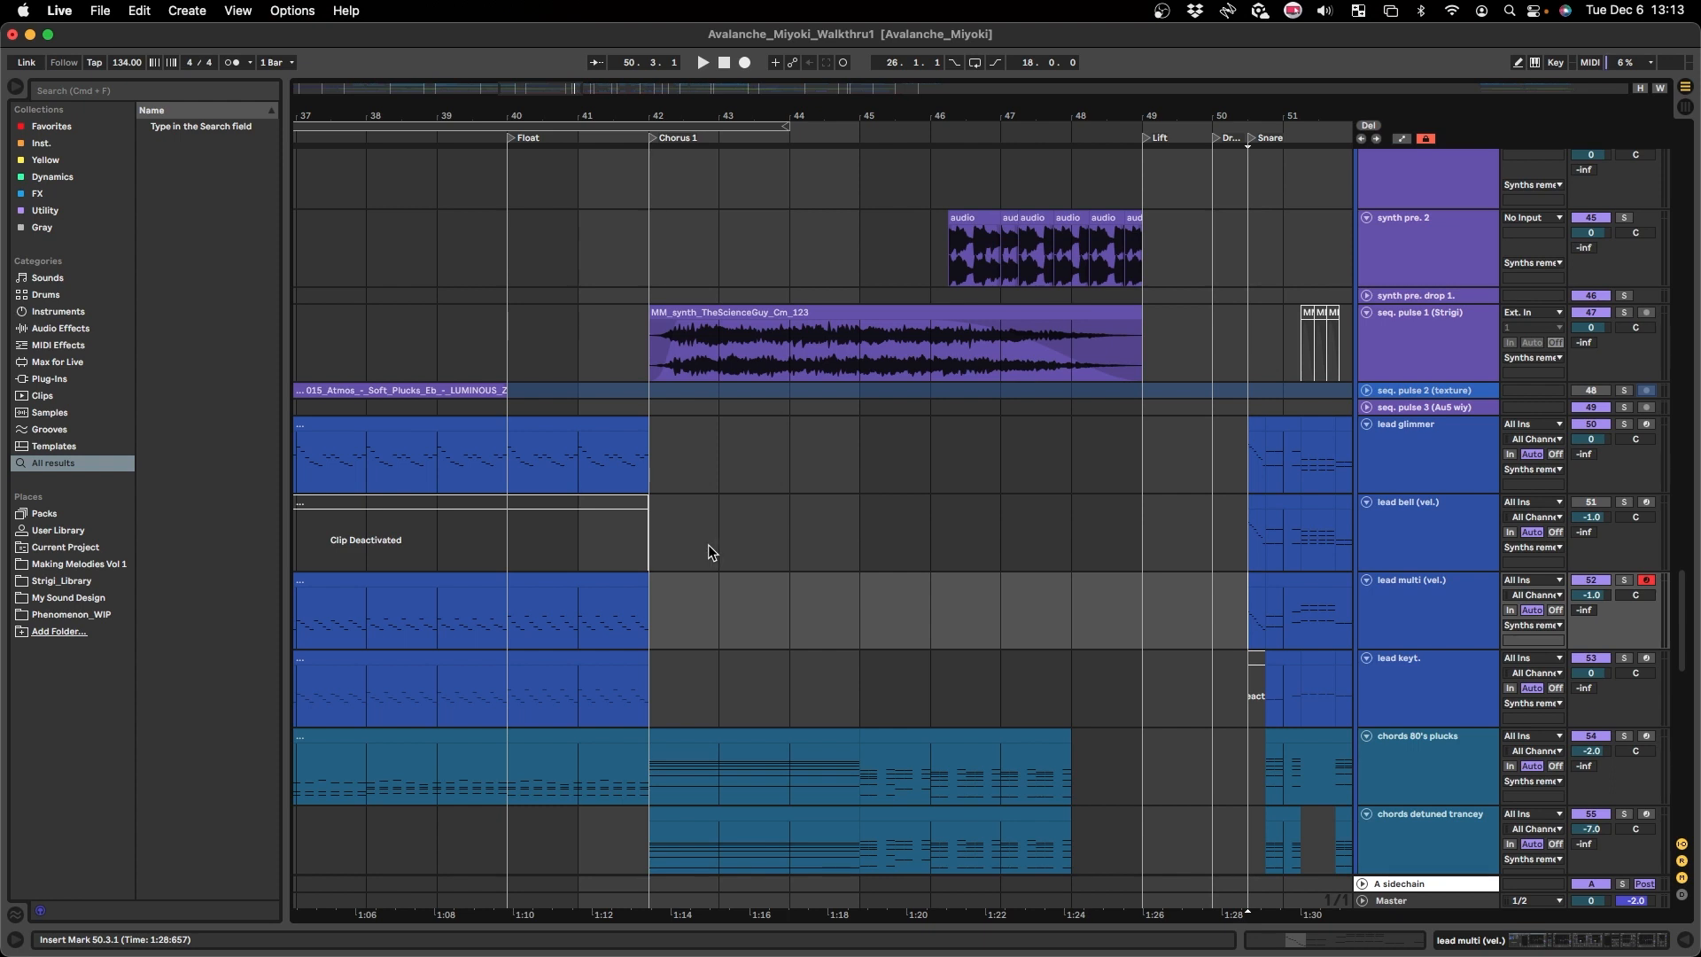
{"action": "scroll", "coordinate": [646, 533], "scroll_direction": "up", "scroll_amount": 3}
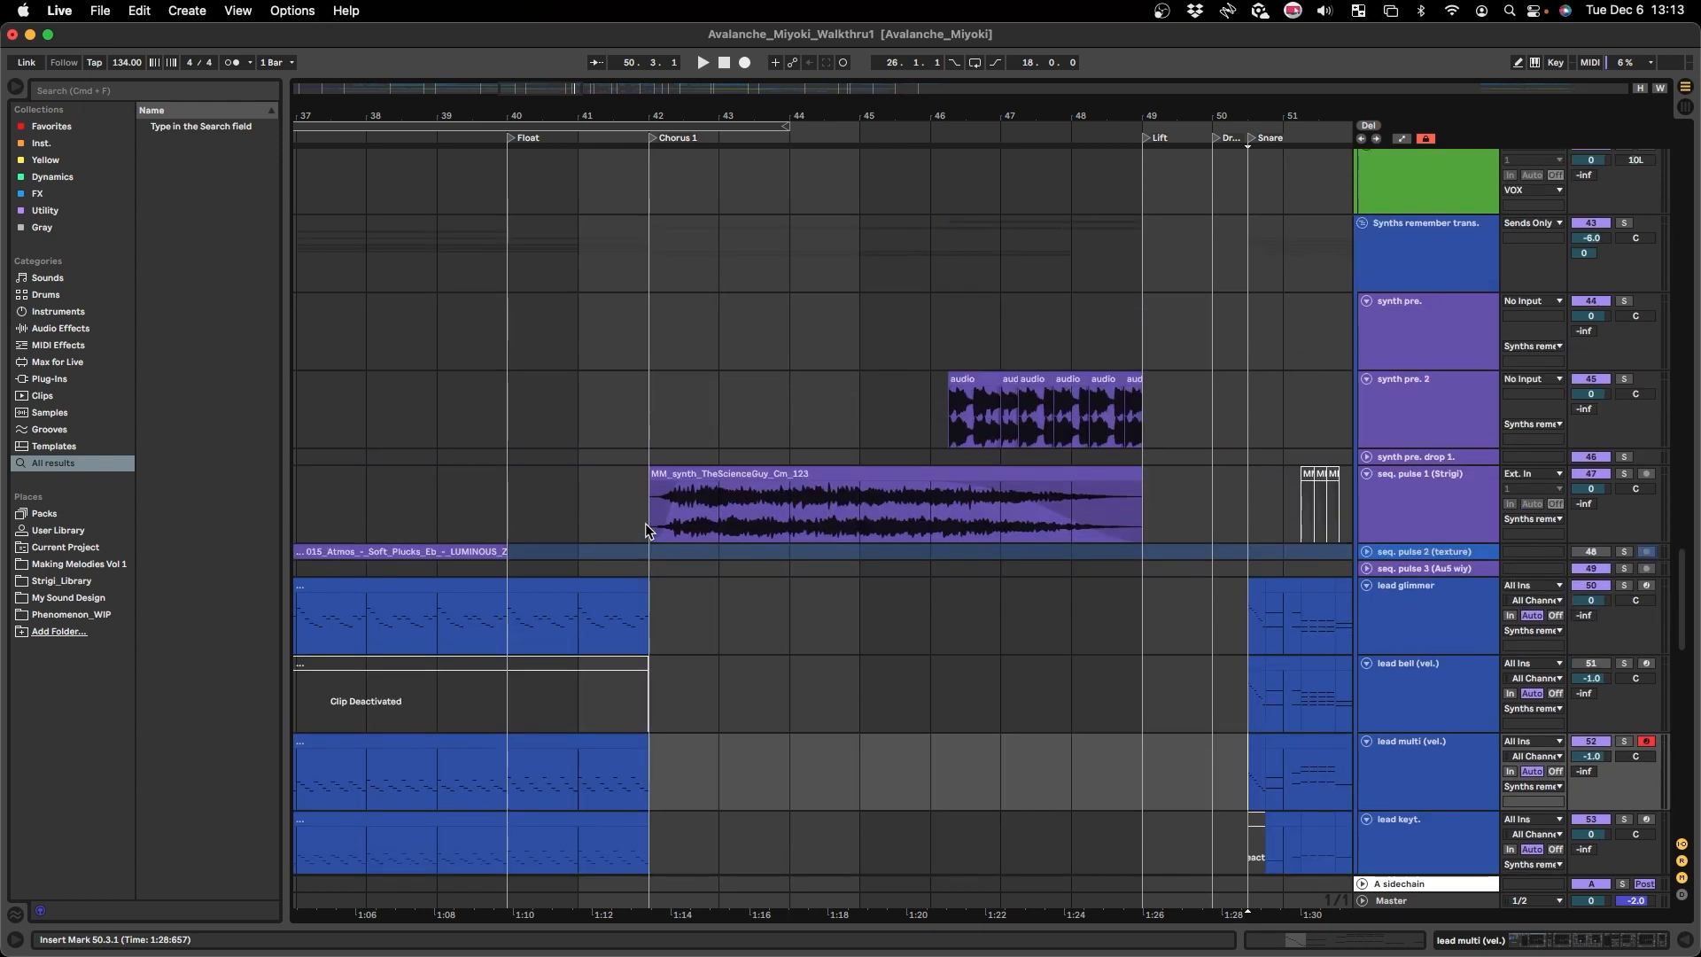
- Play from the Float at bar 40 into Chorus 1, following the synth tracks, and place the insert marker at bar 42
{"action": "left_click", "coordinate": [645, 523]}
{"action": "scroll", "coordinate": [645, 523], "scroll_direction": "down", "scroll_amount": 3}
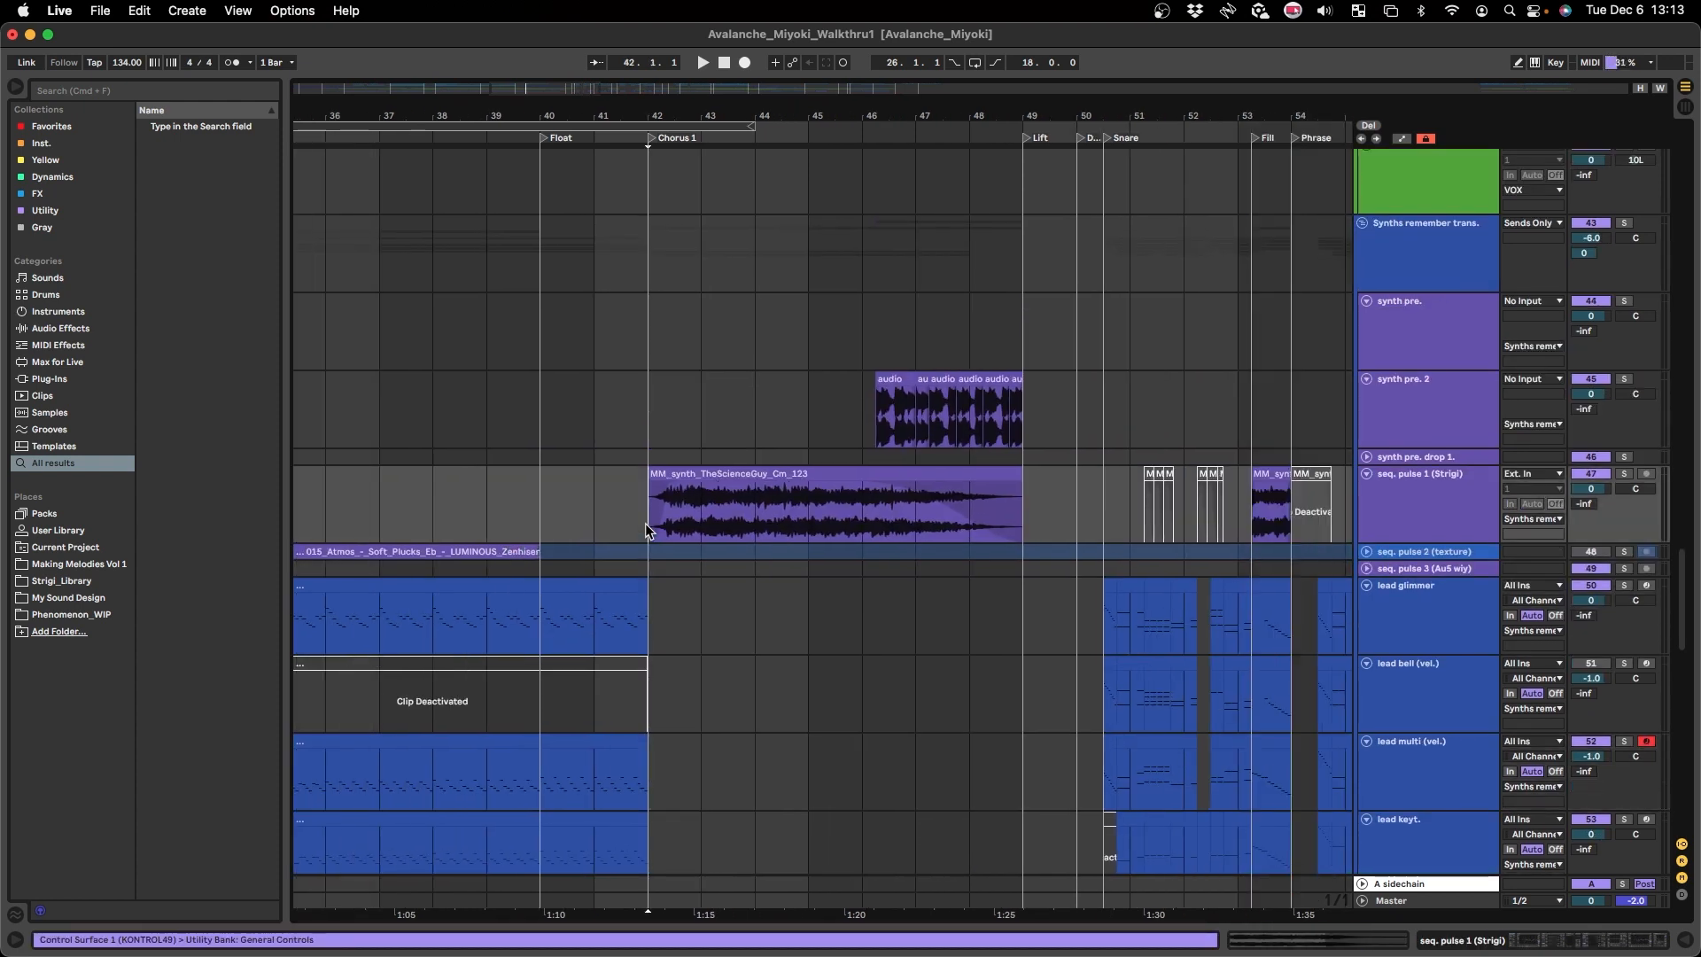
{"action": "left_click", "coordinate": [556, 514]}
{"action": "left_click", "coordinate": [544, 262]}
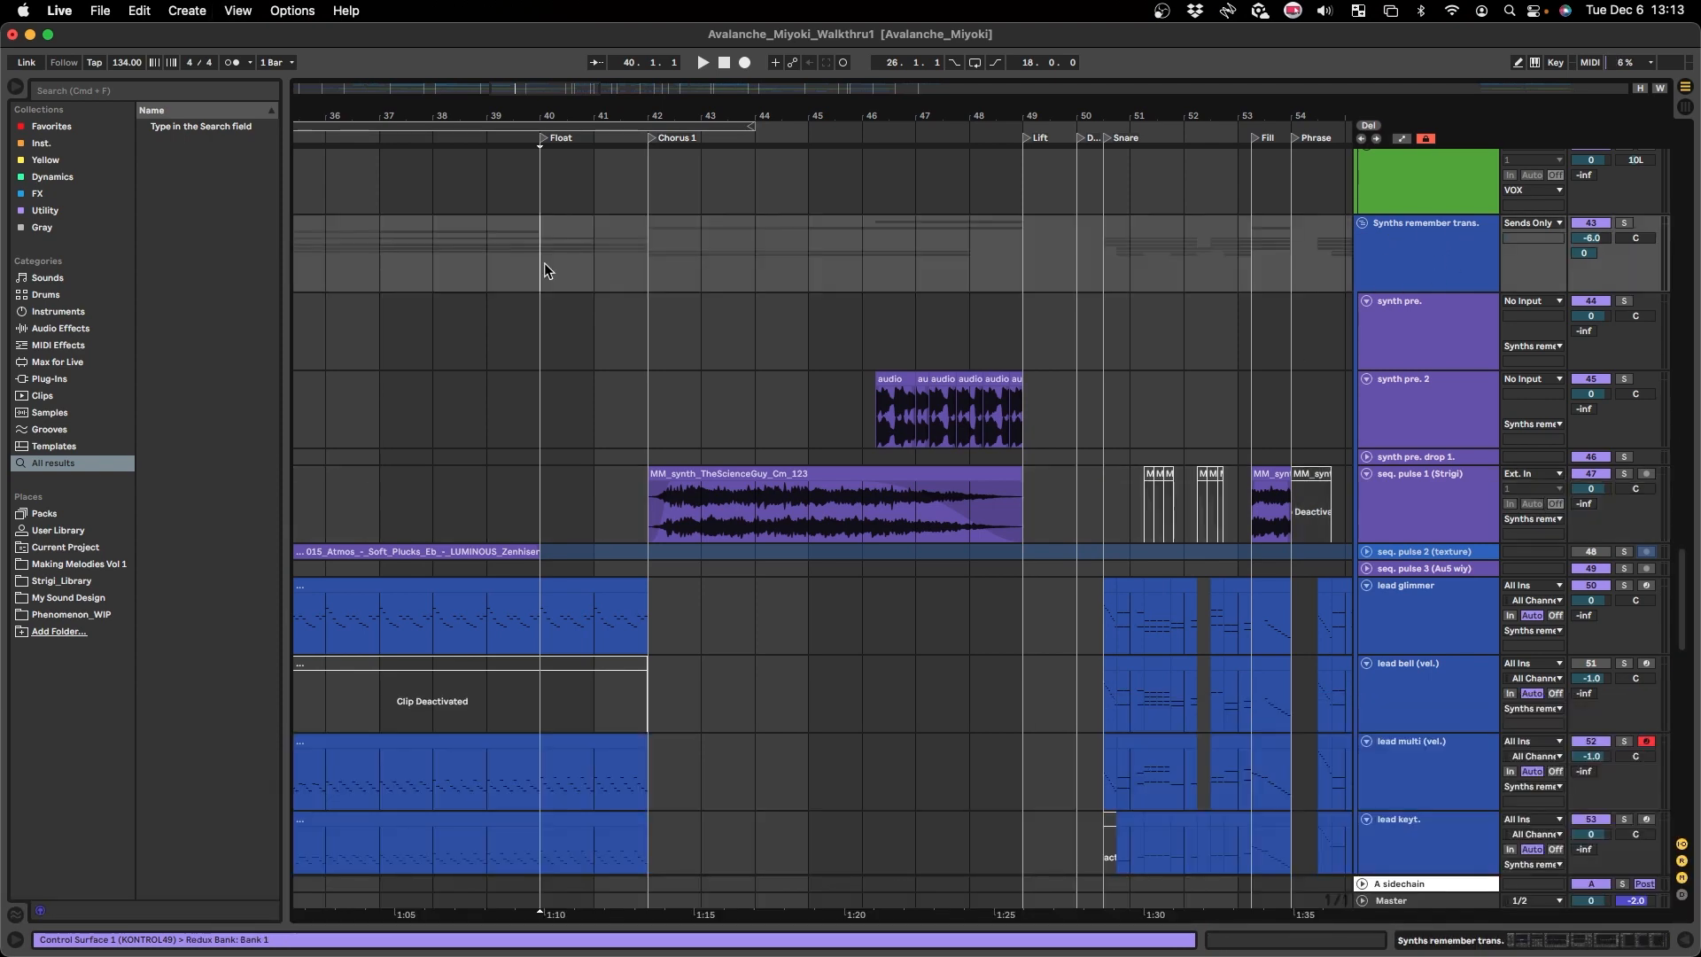
{"action": "key", "text": "space"}
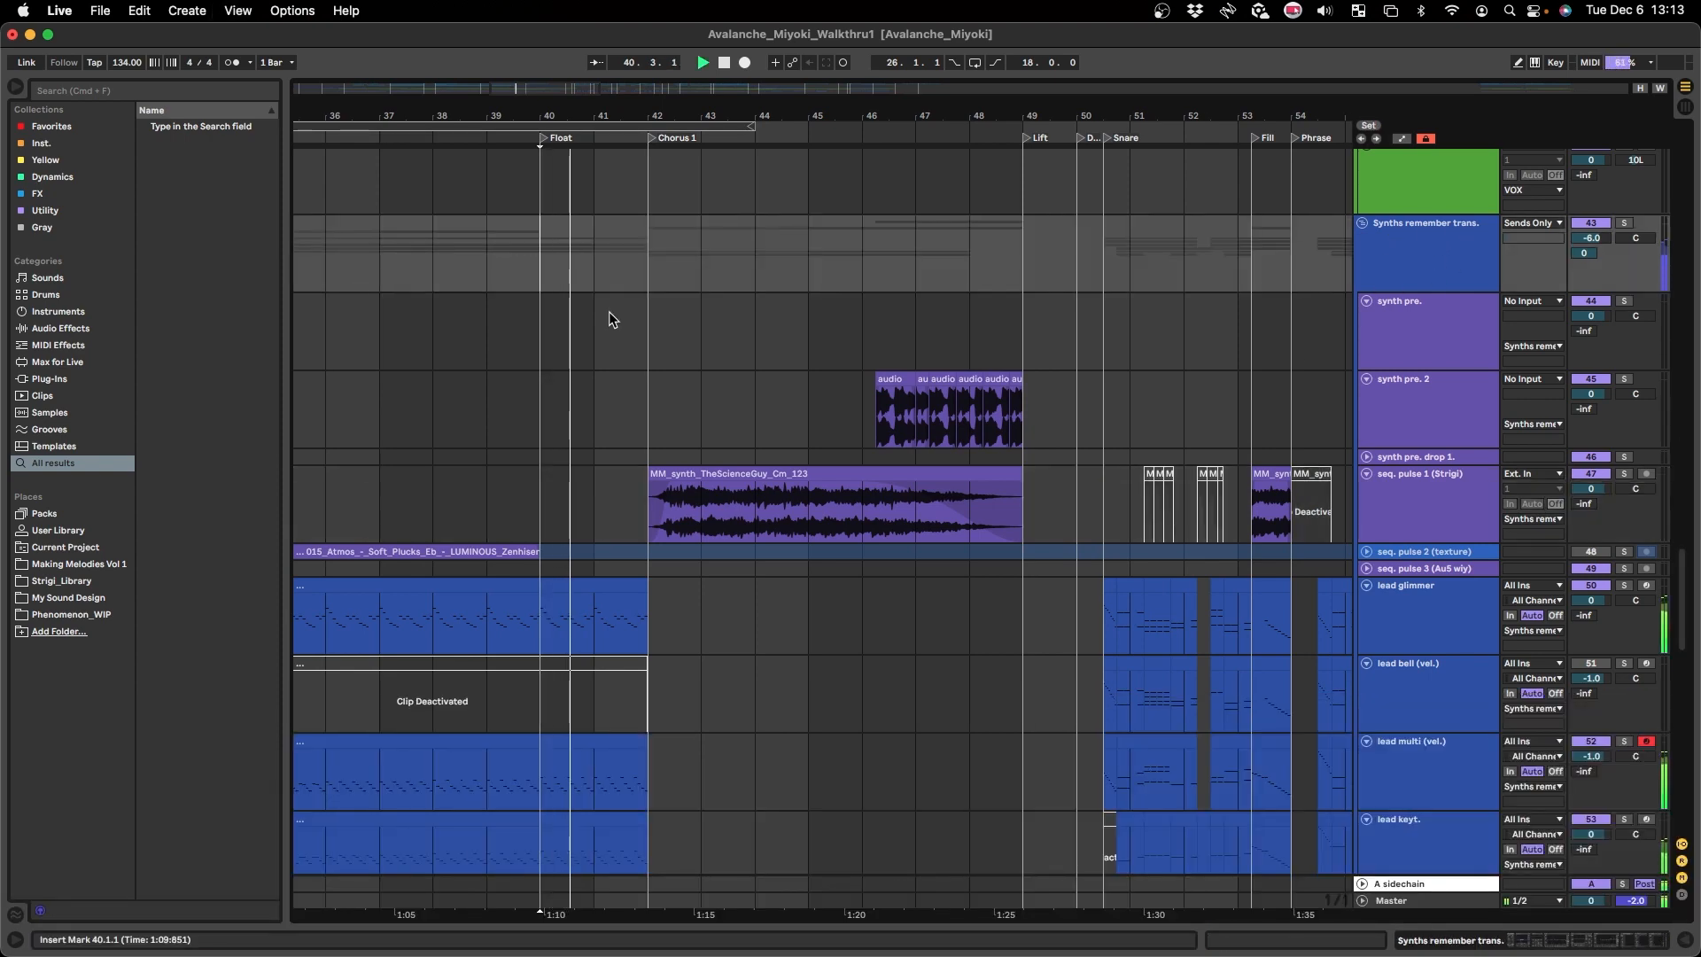
{"action": "key", "text": "plus"}
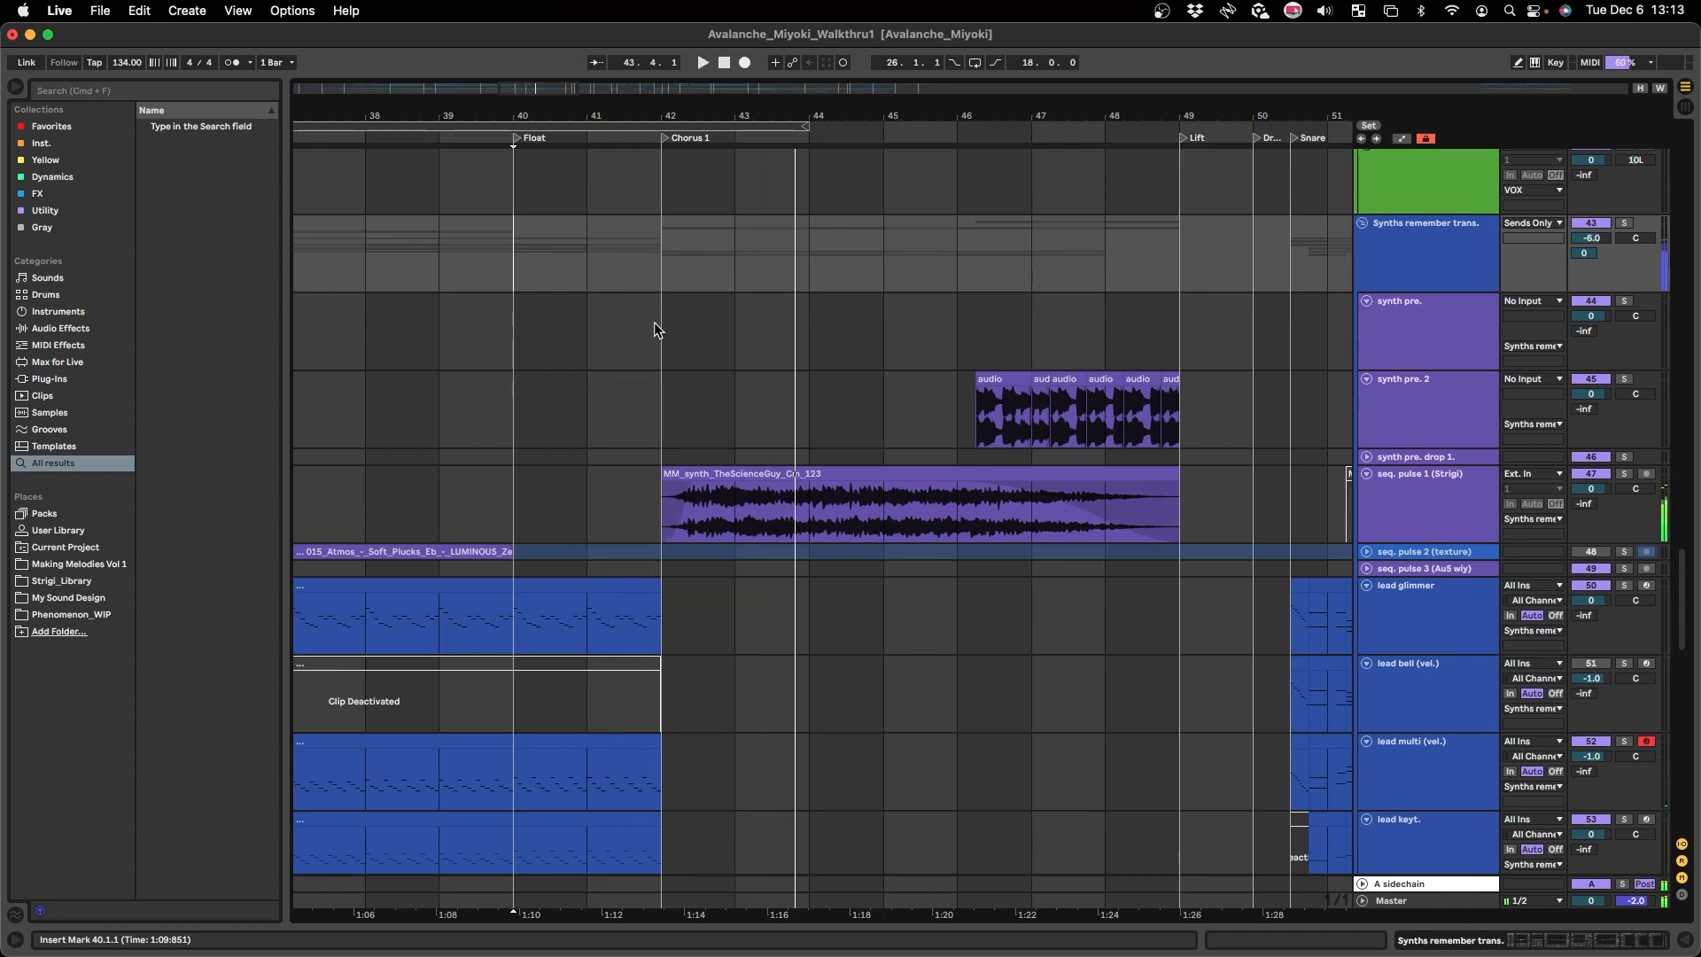
{"action": "left_click", "coordinate": [653, 321]}
{"action": "key", "text": "space"}
- Solo the FX group and play it from bar 41 into Chorus 1, following its sigh, impact and noise transitions
{"action": "scroll", "coordinate": [672, 674], "scroll_direction": "down", "scroll_amount": 10}
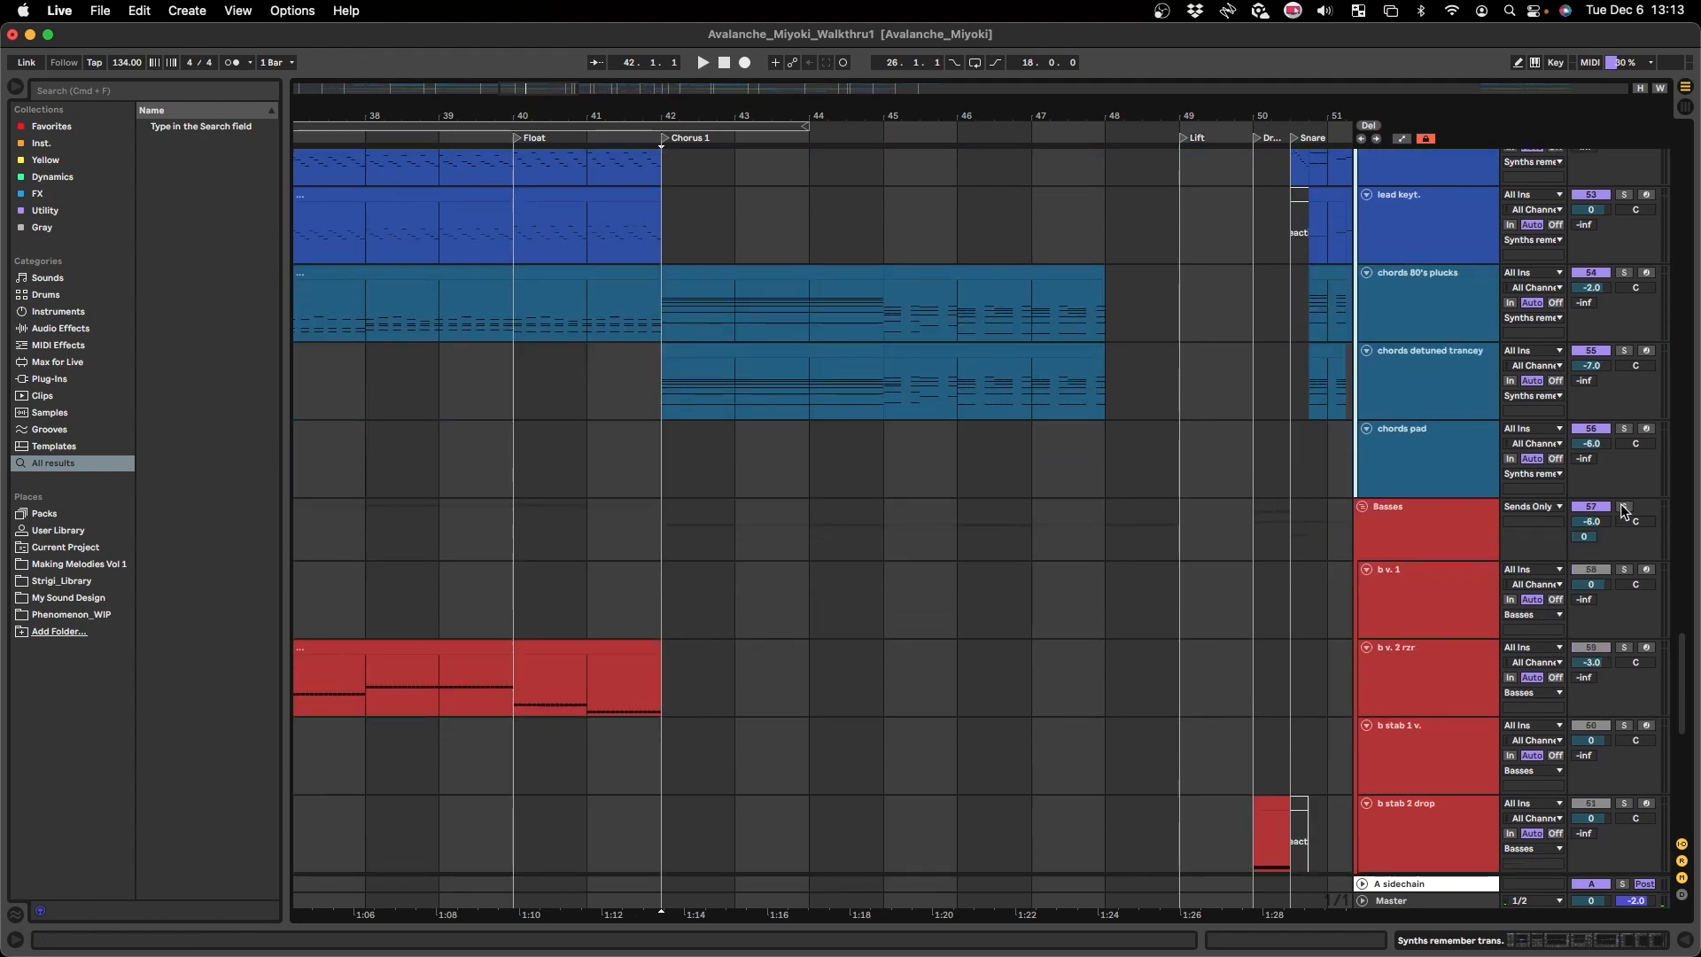
{"action": "scroll", "coordinate": [1606, 414], "scroll_direction": "up", "scroll_amount": 20}
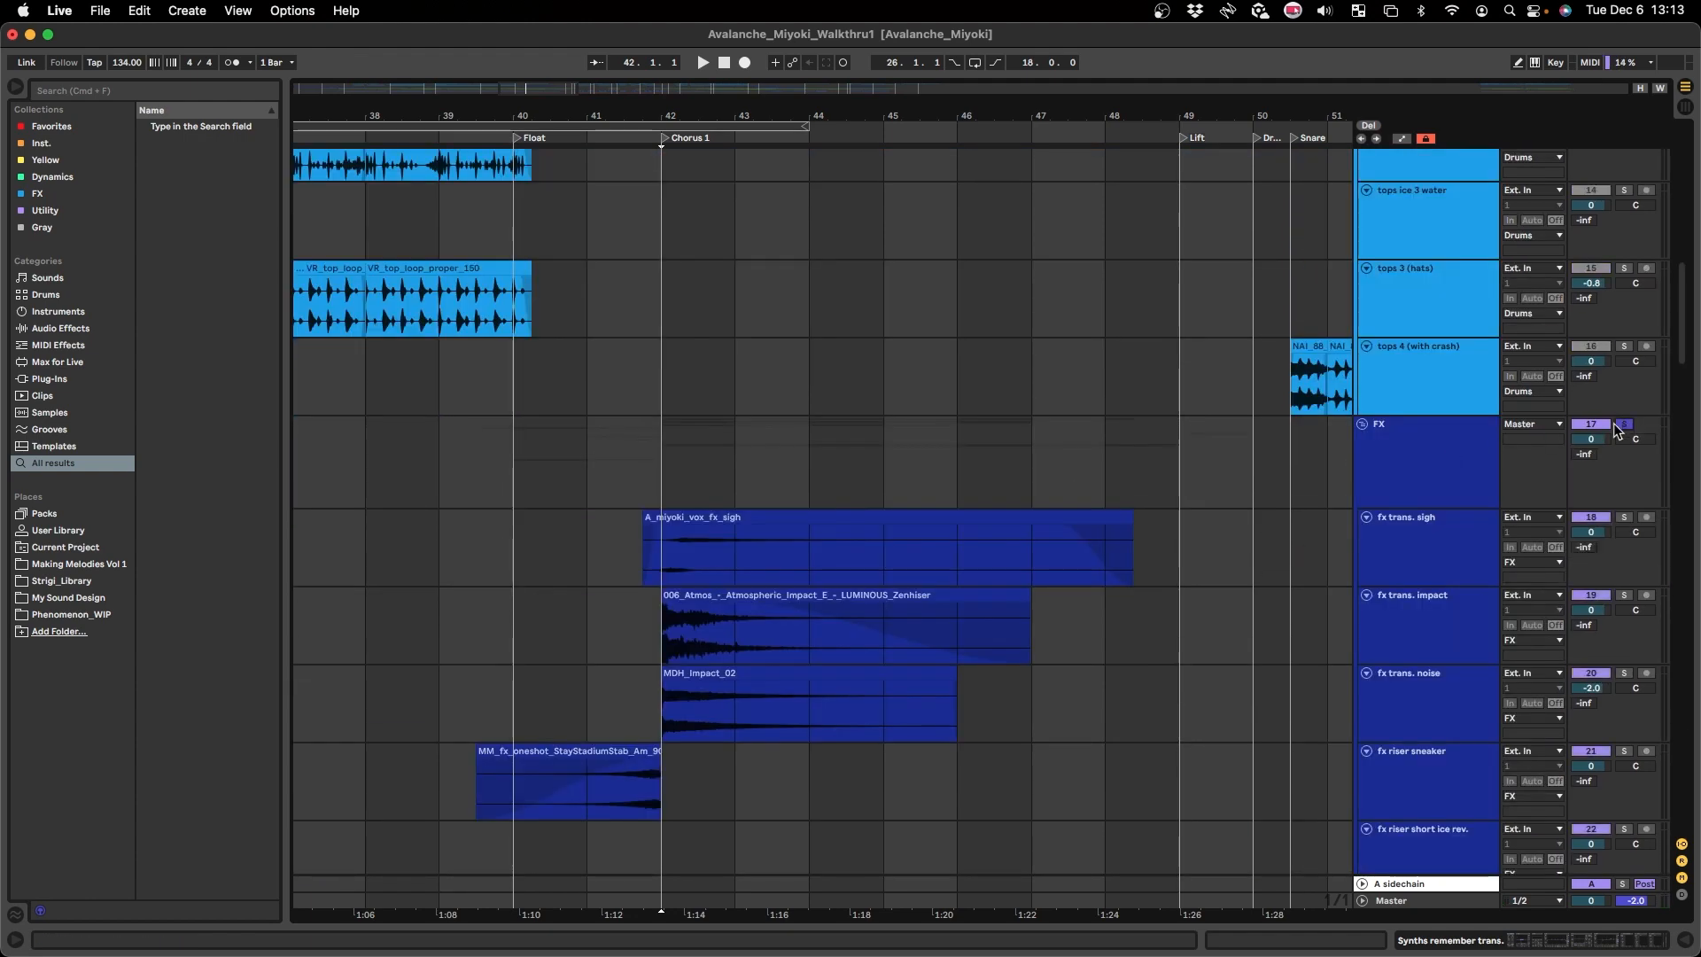
{"action": "left_click", "coordinate": [615, 474]}
{"action": "key", "text": "space"}
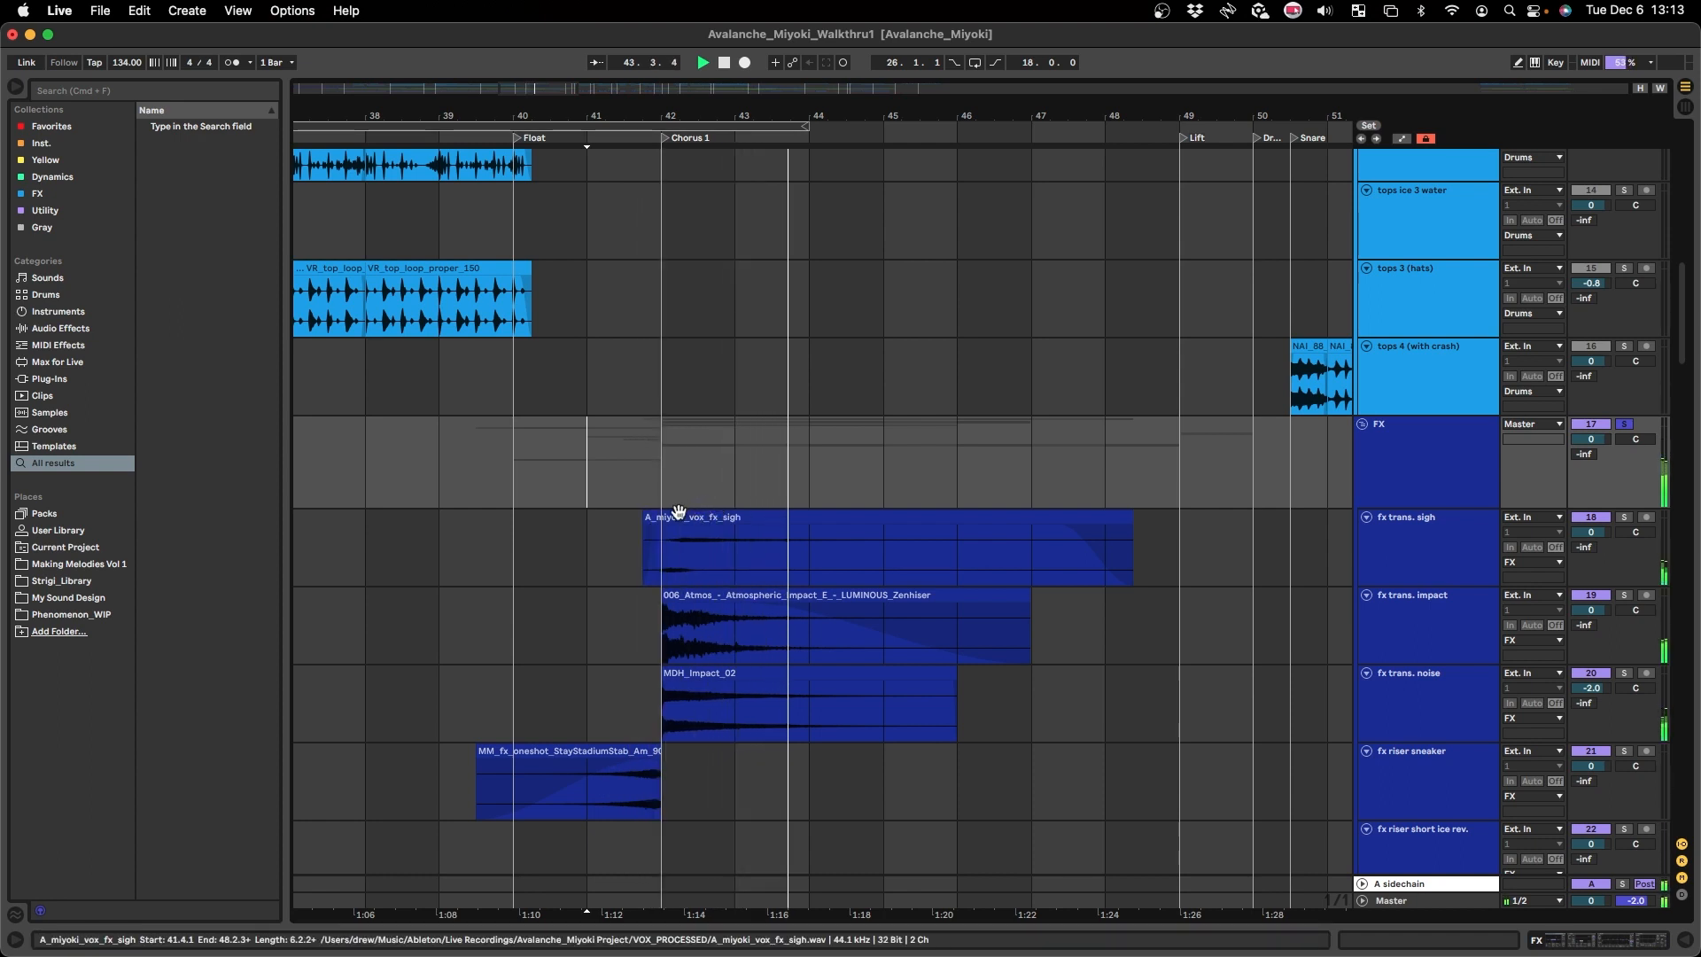
{"action": "scroll", "coordinate": [670, 512], "scroll_direction": "up", "scroll_amount": 1}
{"action": "scroll", "coordinate": [670, 512], "scroll_direction": "up", "scroll_amount": 3}
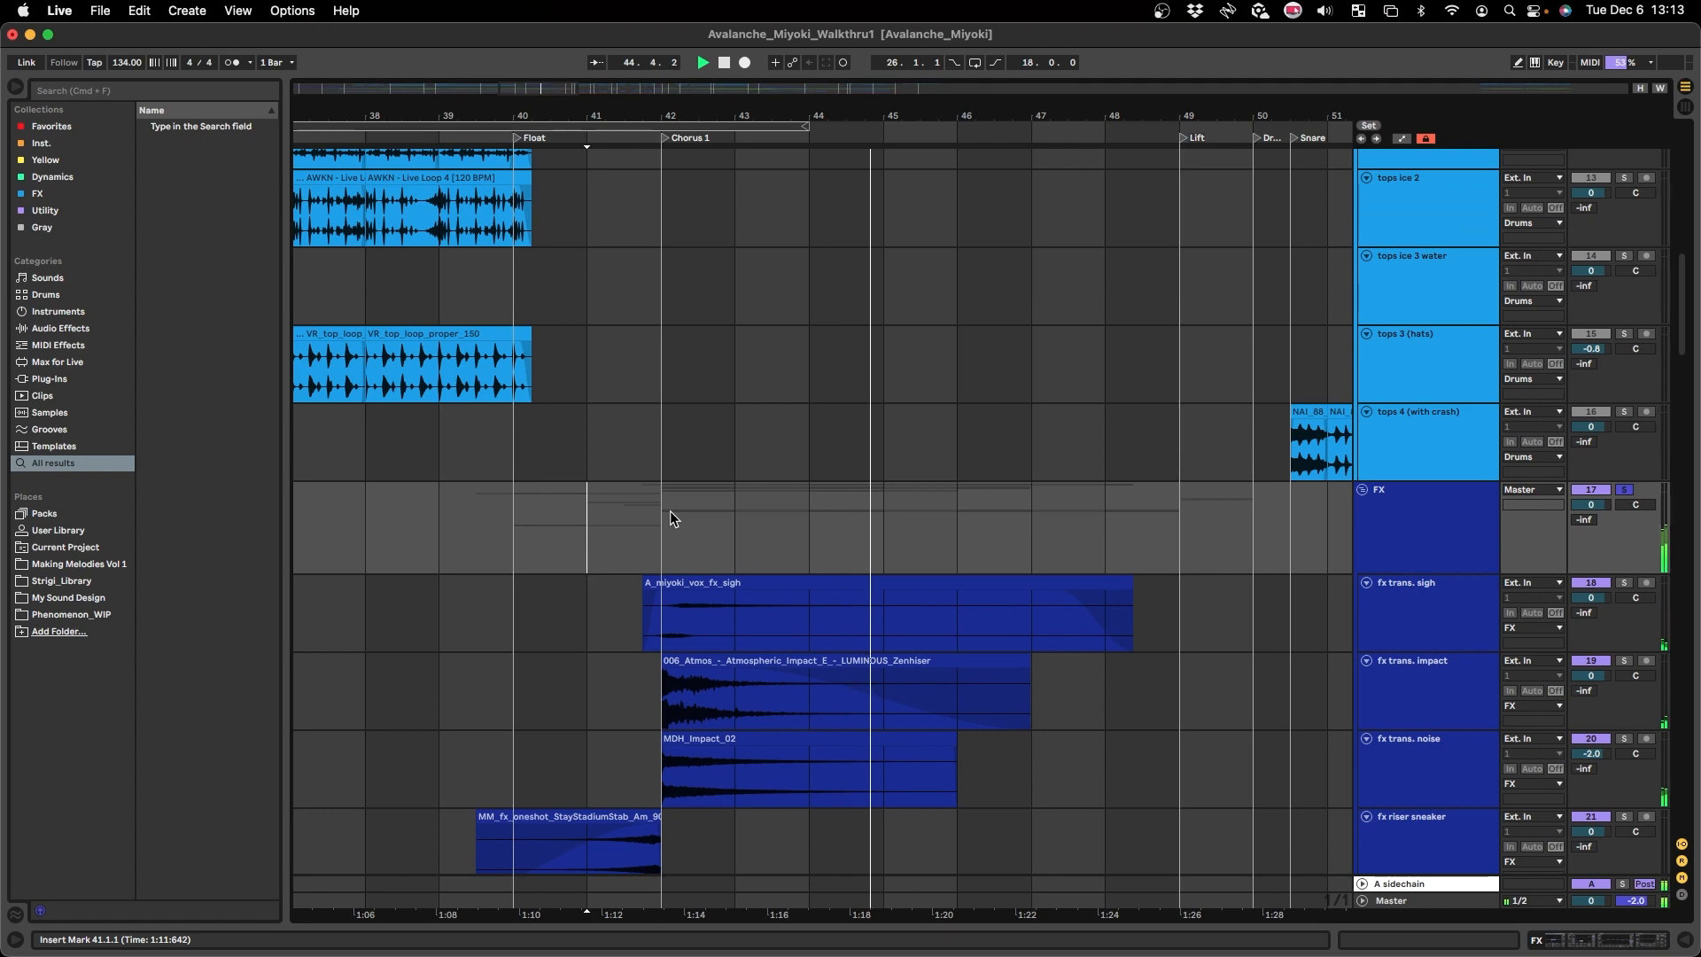
{"action": "scroll", "coordinate": [670, 510], "scroll_direction": "down", "scroll_amount": 10}
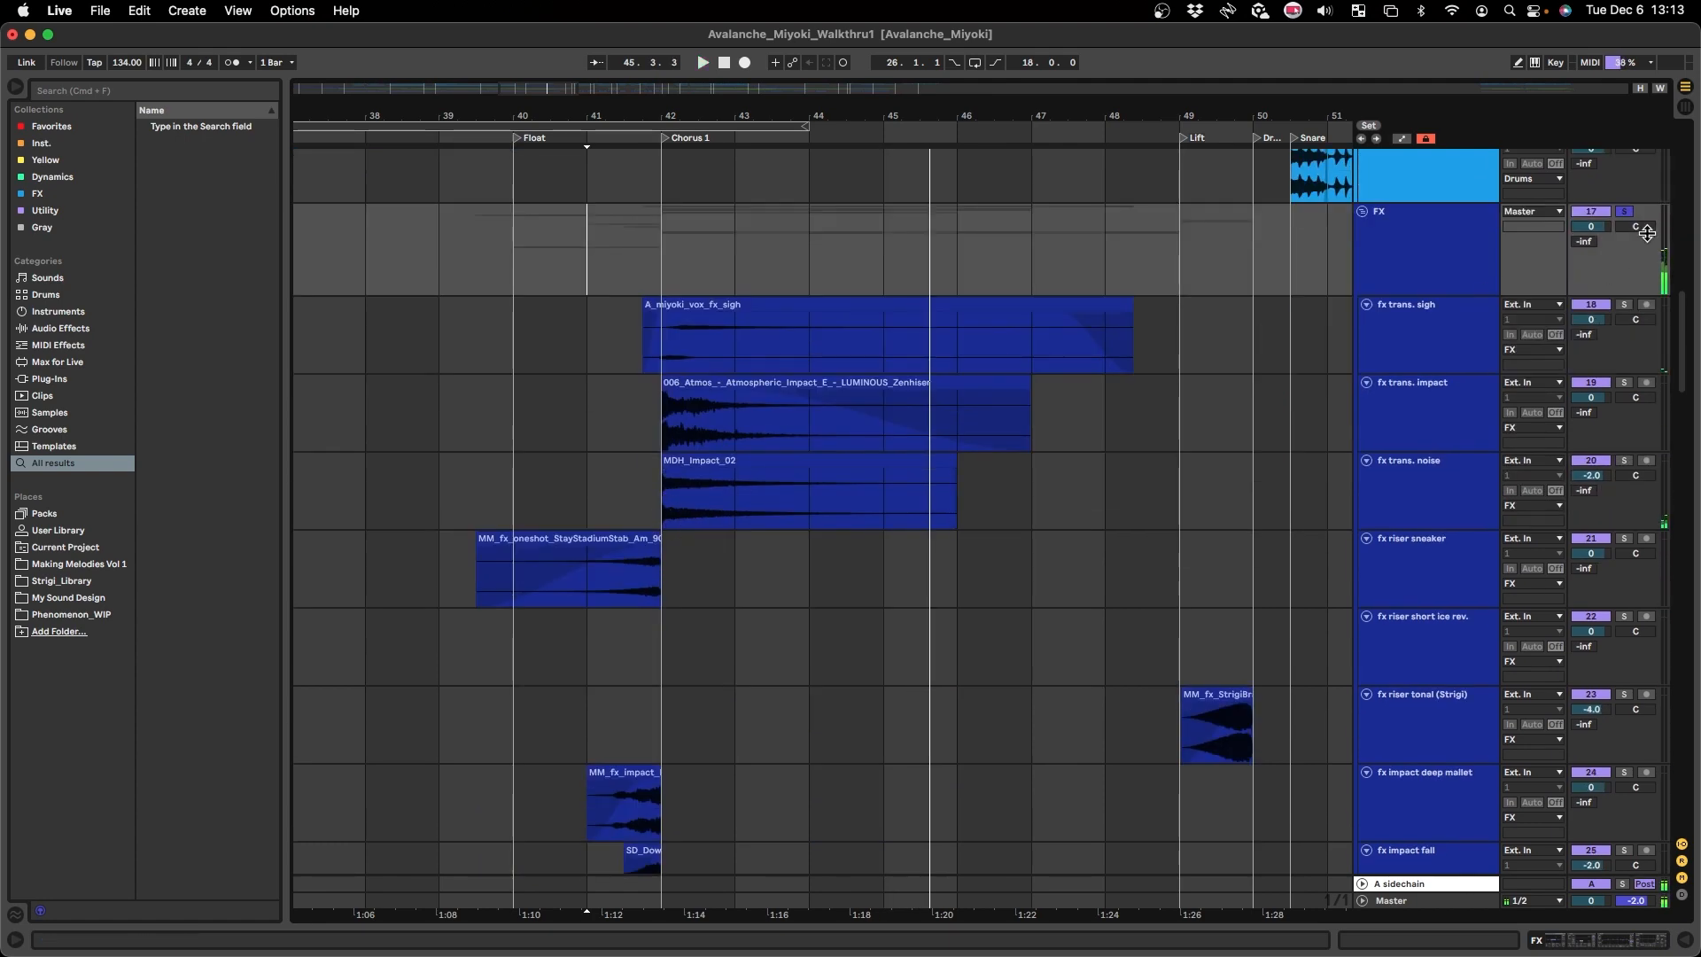
- Unsolo the FX group and solo the Synths remember trans. and Basses groups
{"action": "left_click", "coordinate": [1430, 283]}
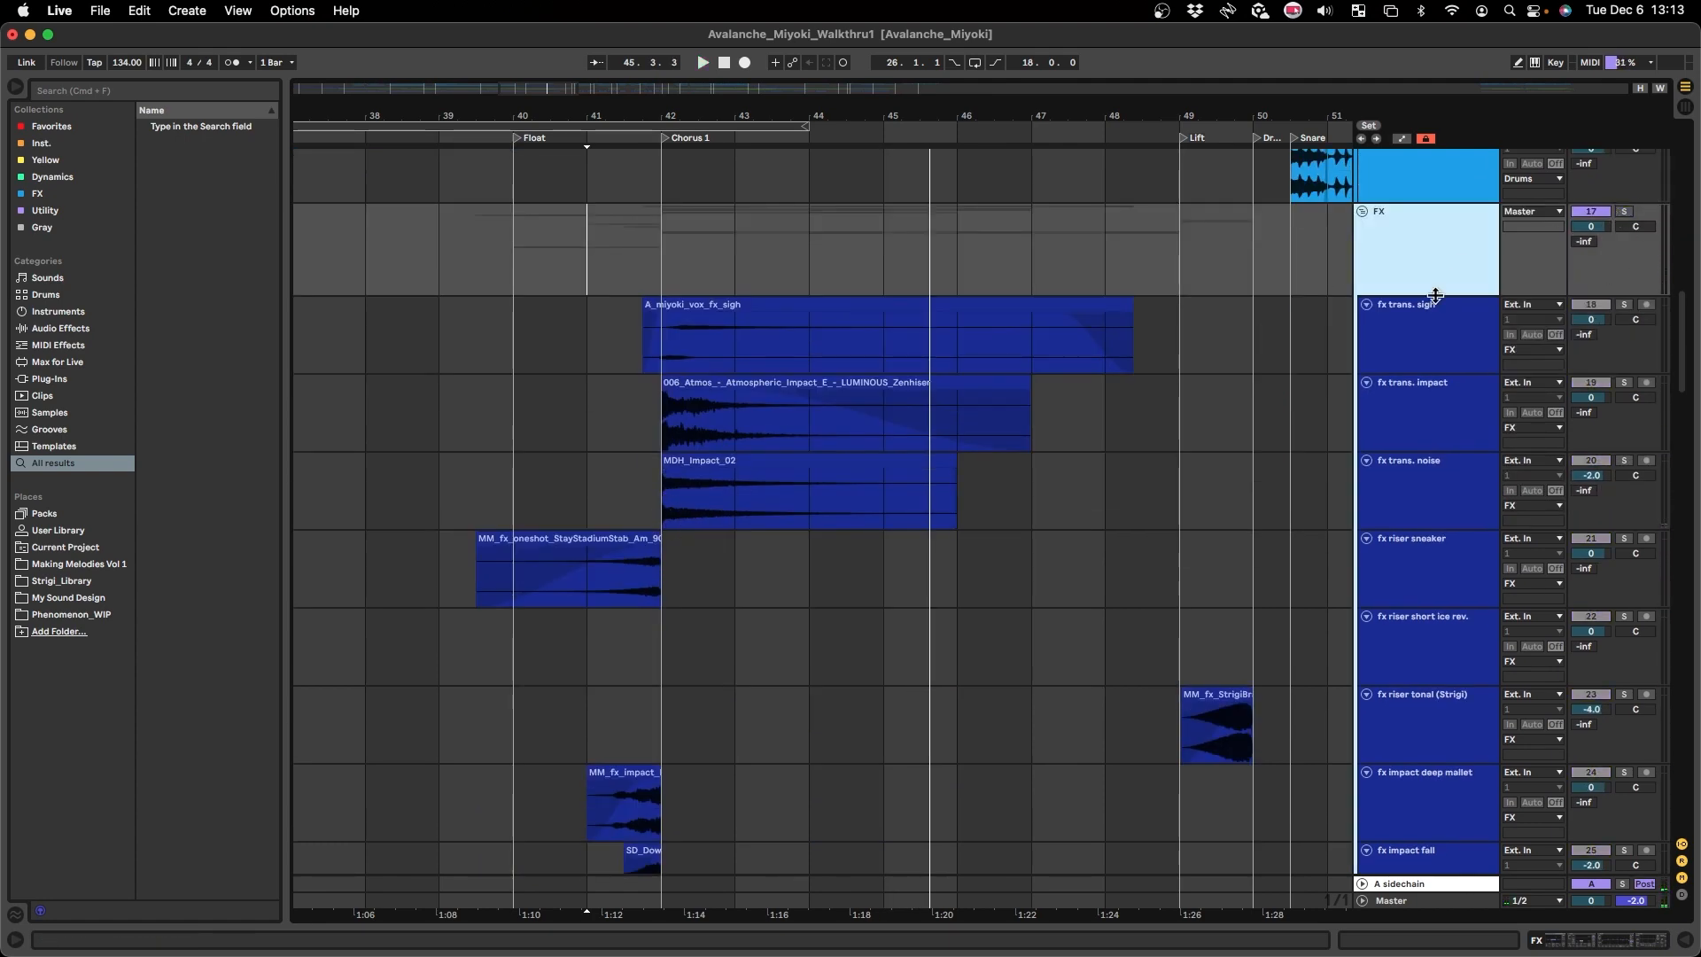
{"action": "scroll", "coordinate": [933, 586], "scroll_direction": "down", "scroll_amount": 20}
{"action": "scroll", "coordinate": [917, 645], "scroll_direction": "down", "scroll_amount": 20}
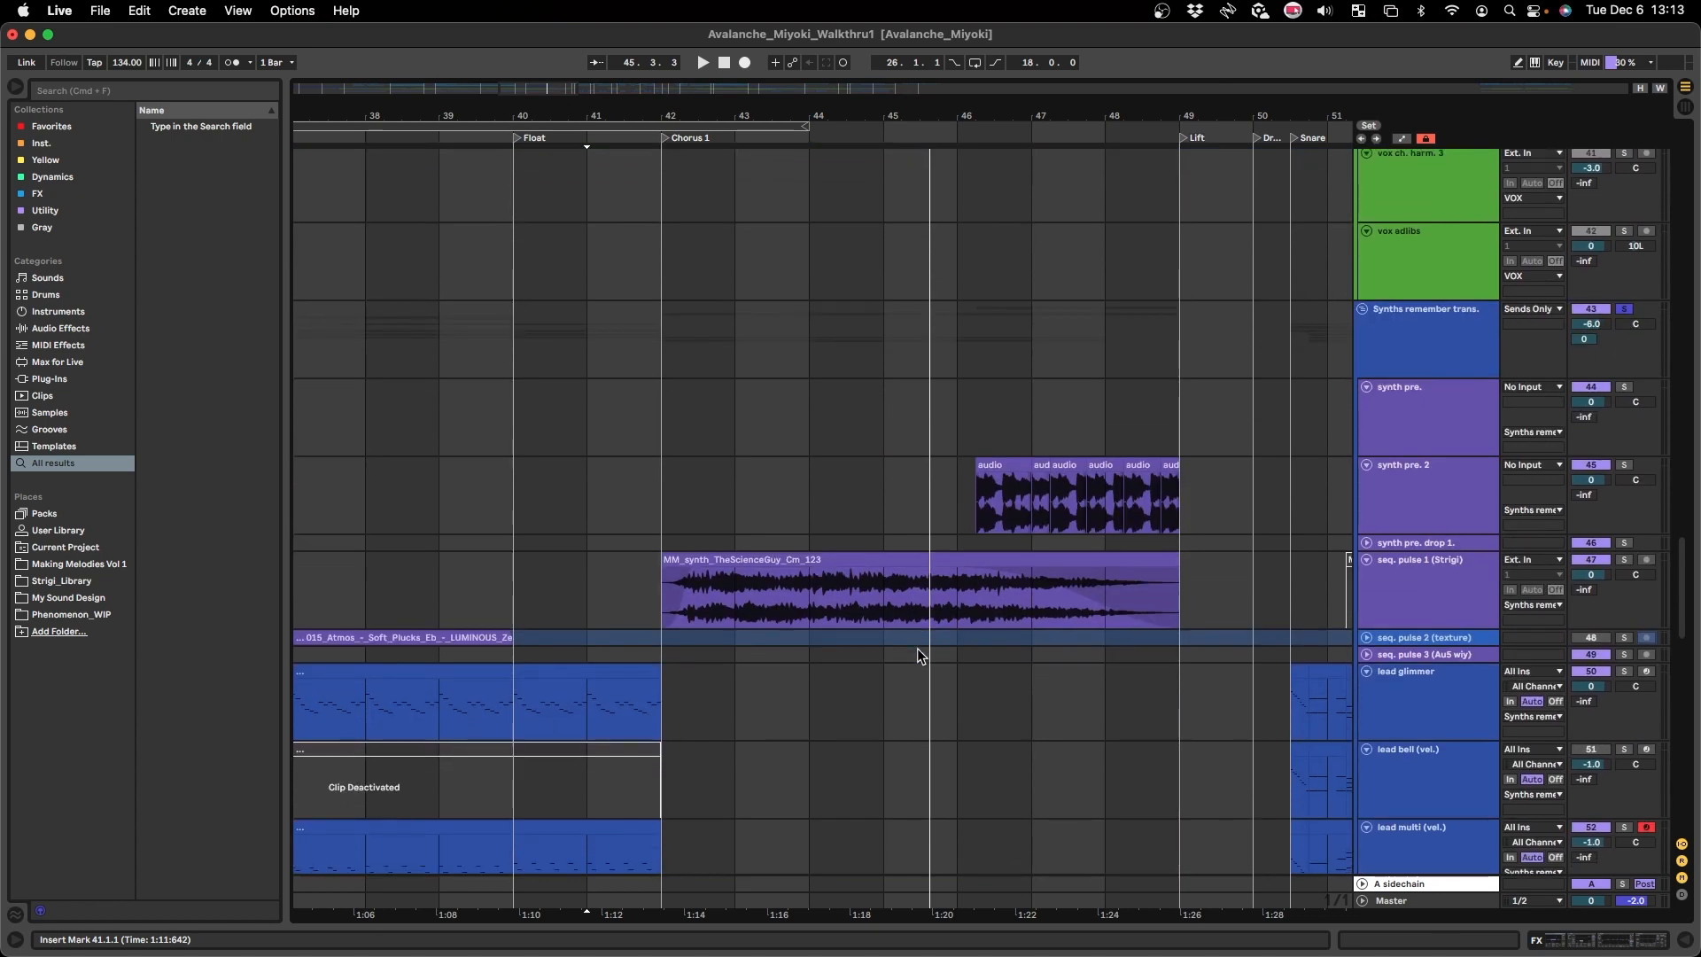
{"action": "scroll", "coordinate": [877, 648], "scroll_direction": "left", "scroll_amount": 20}
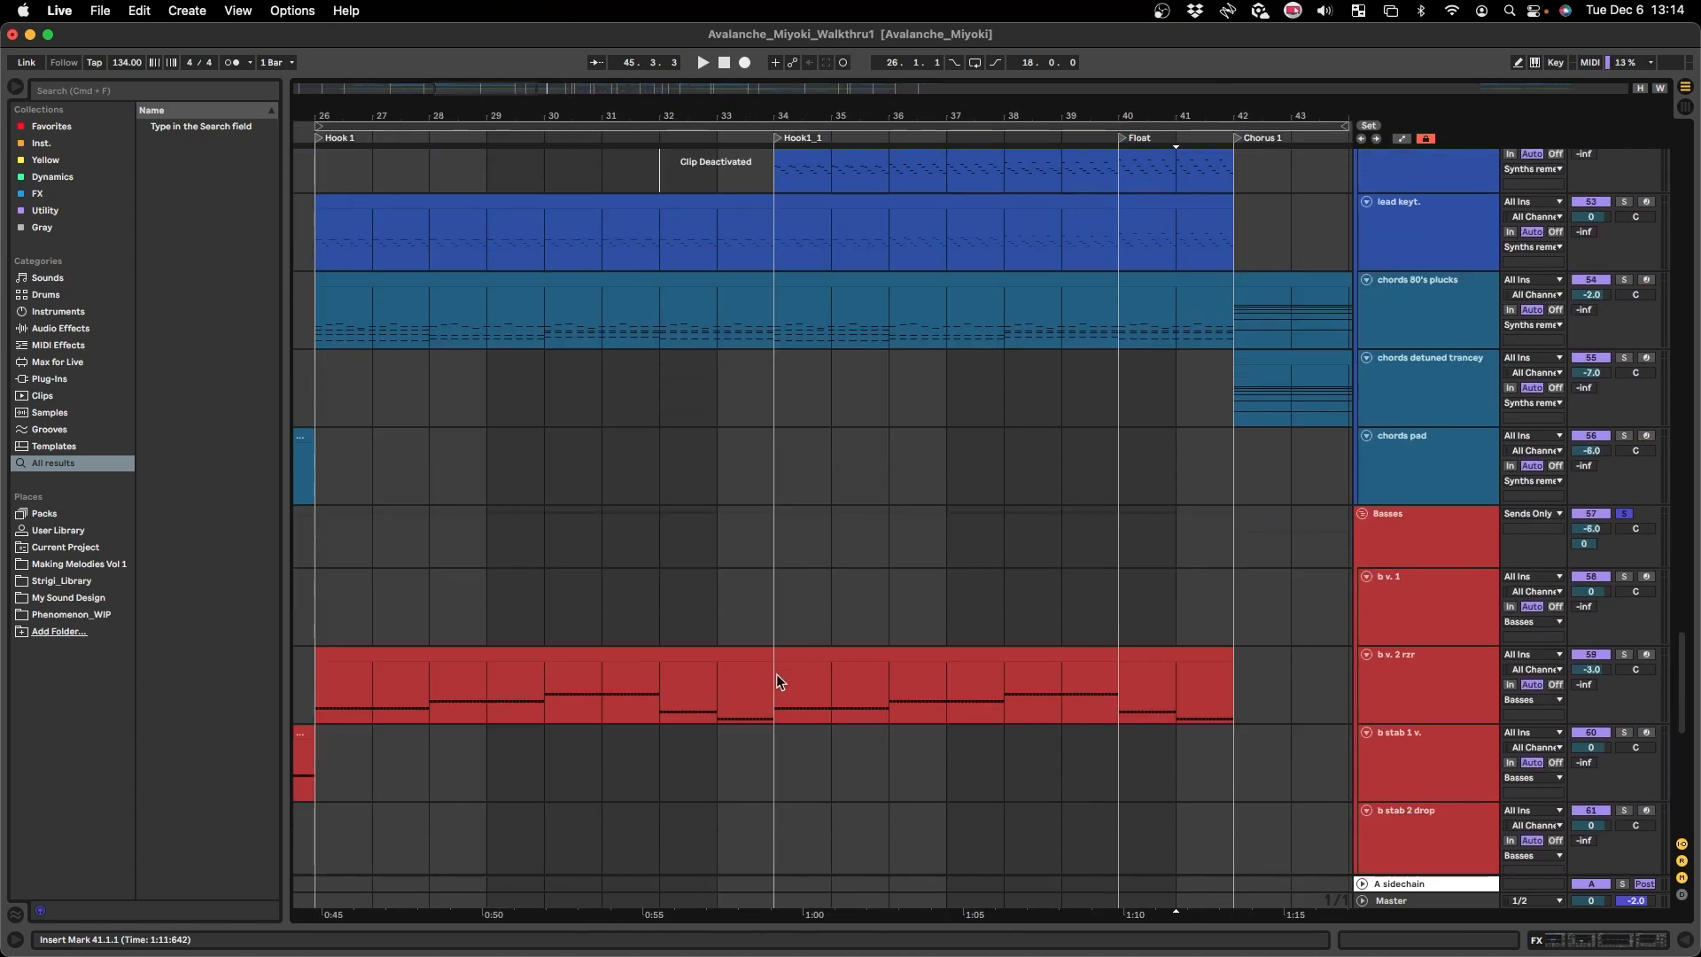
- Survey the lead, chord and bass clips between Verse 1_1 and Verse 2_1, returning to Hook 1
{"action": "scroll", "coordinate": [777, 673], "scroll_direction": "up", "scroll_amount": 5}
{"action": "scroll", "coordinate": [750, 667], "scroll_direction": "down", "scroll_amount": 8}
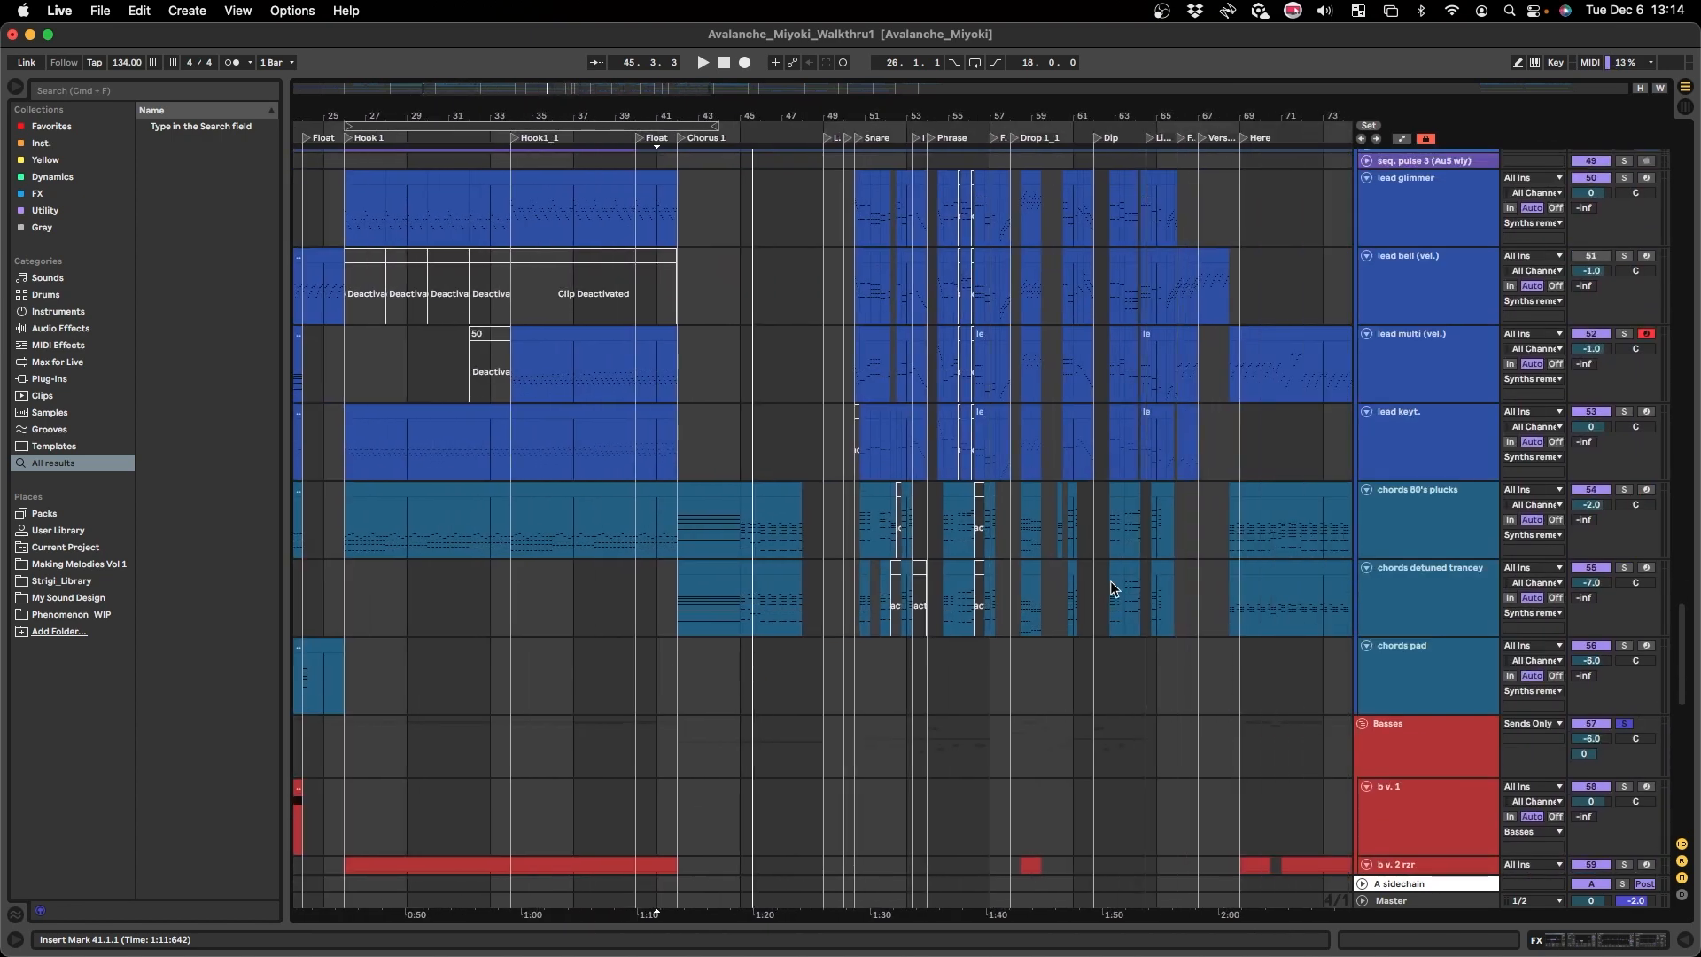
{"action": "scroll", "coordinate": [1045, 567], "scroll_direction": "right", "scroll_amount": 7}
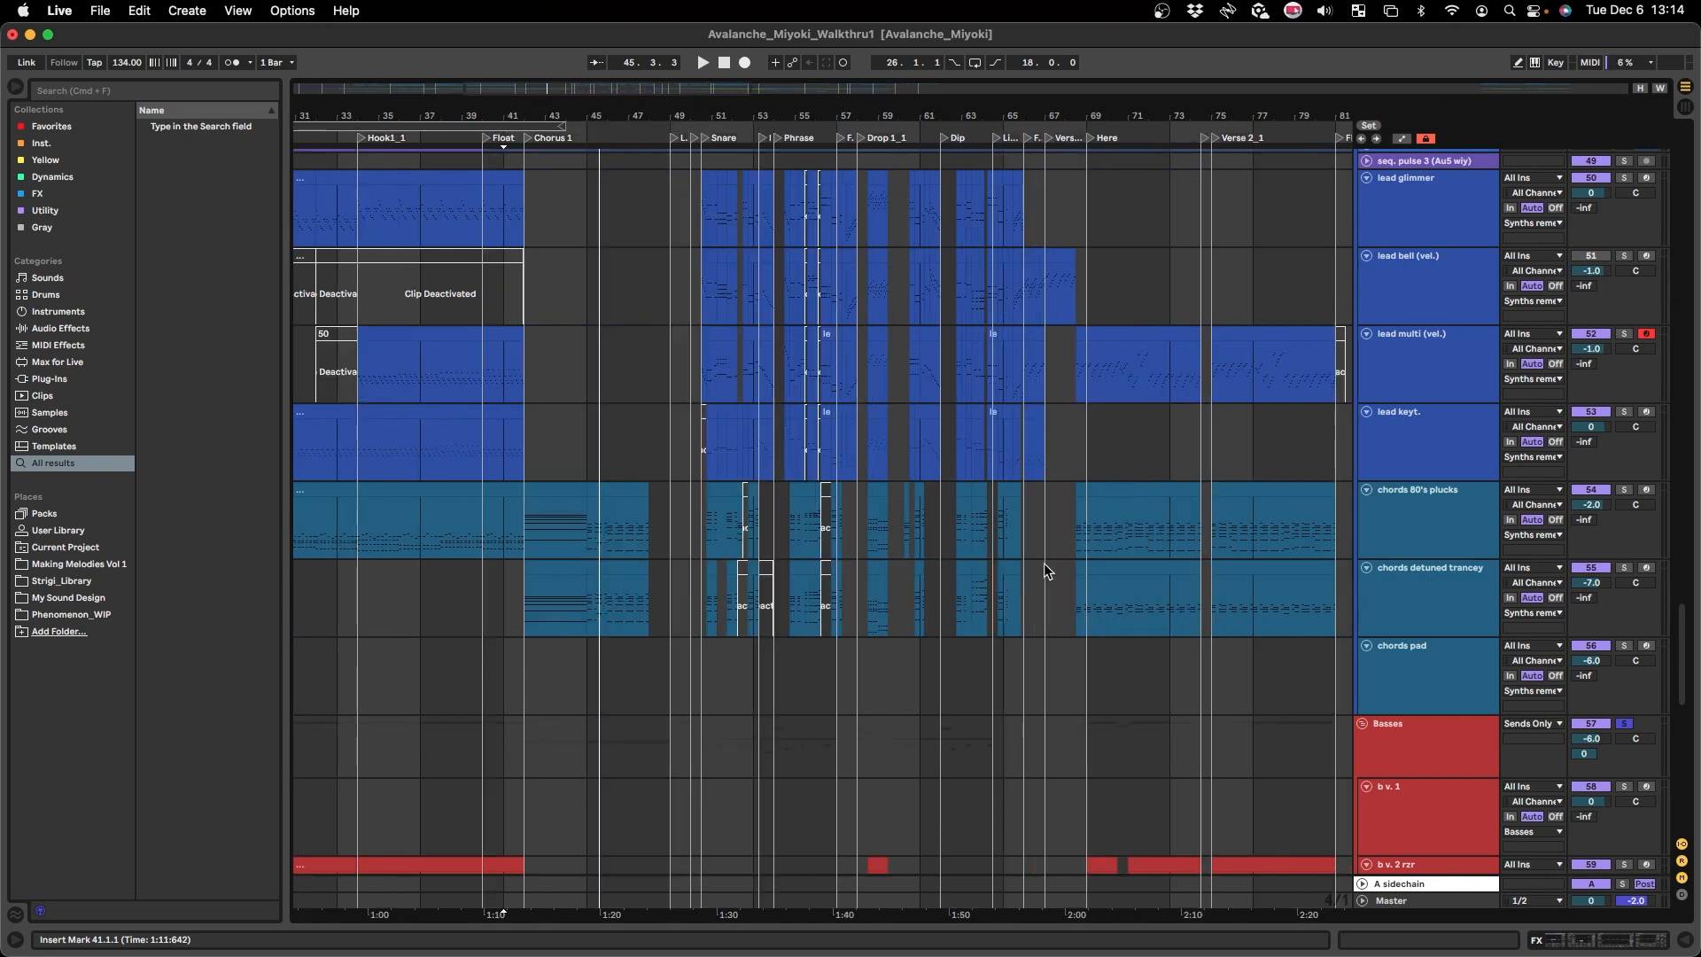
{"action": "scroll", "coordinate": [851, 546], "scroll_direction": "left", "scroll_amount": 20}
{"action": "scroll", "coordinate": [694, 523], "scroll_direction": "up", "scroll_amount": 8}
{"action": "scroll", "coordinate": [782, 495], "scroll_direction": "right", "scroll_amount": 10}
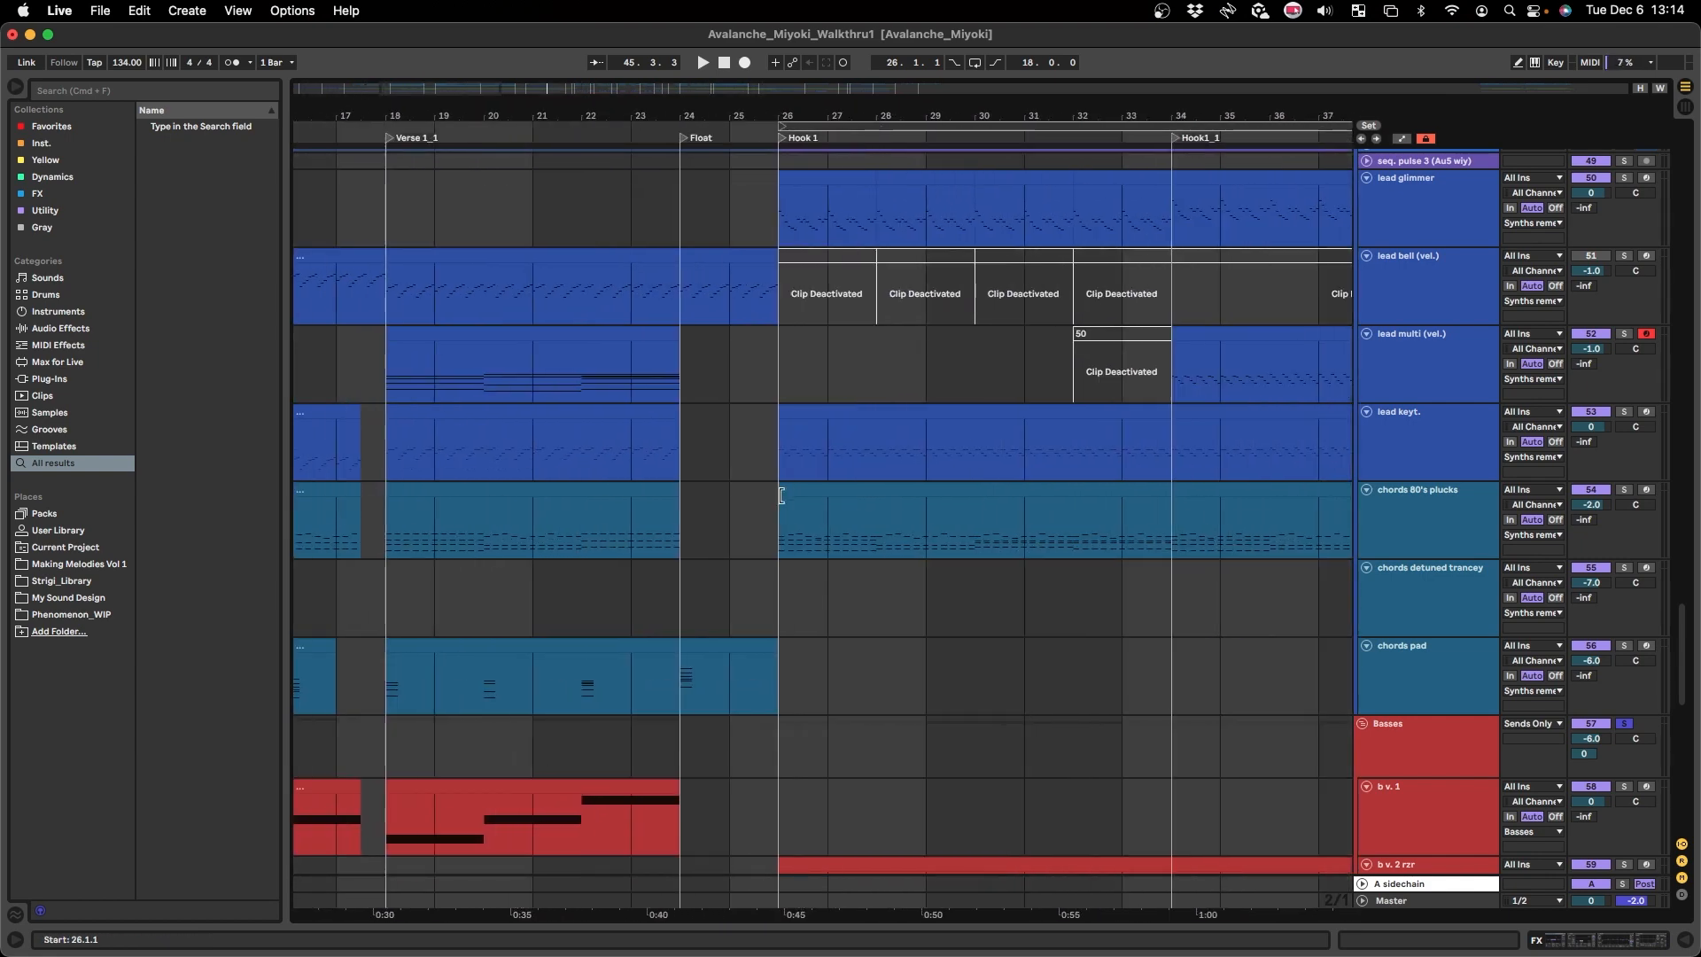
{"action": "scroll", "coordinate": [799, 503], "scroll_direction": "down", "scroll_amount": 14}
{"action": "left_click", "coordinate": [989, 762]}
{"action": "scroll", "coordinate": [892, 753], "scroll_direction": "up", "scroll_amount": 15}
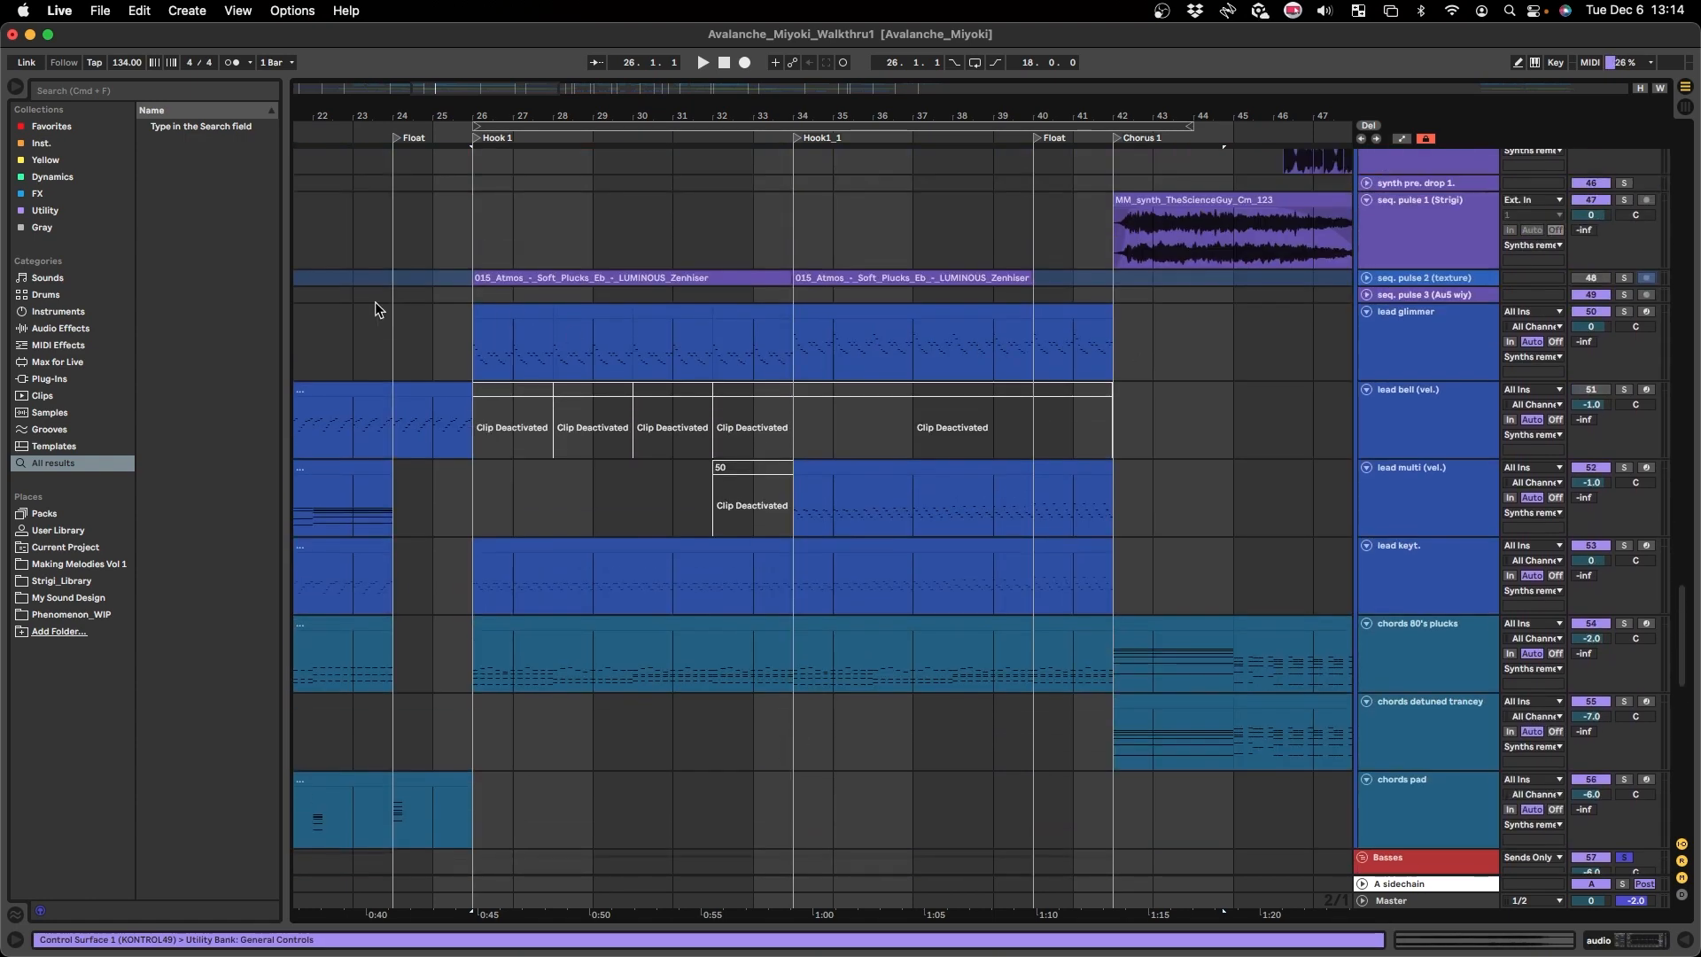
- Play the soloed synths and basses from Hook 1 at bar 26 to the end of the Float, comparing their layers
{"action": "left_click", "coordinate": [483, 342]}
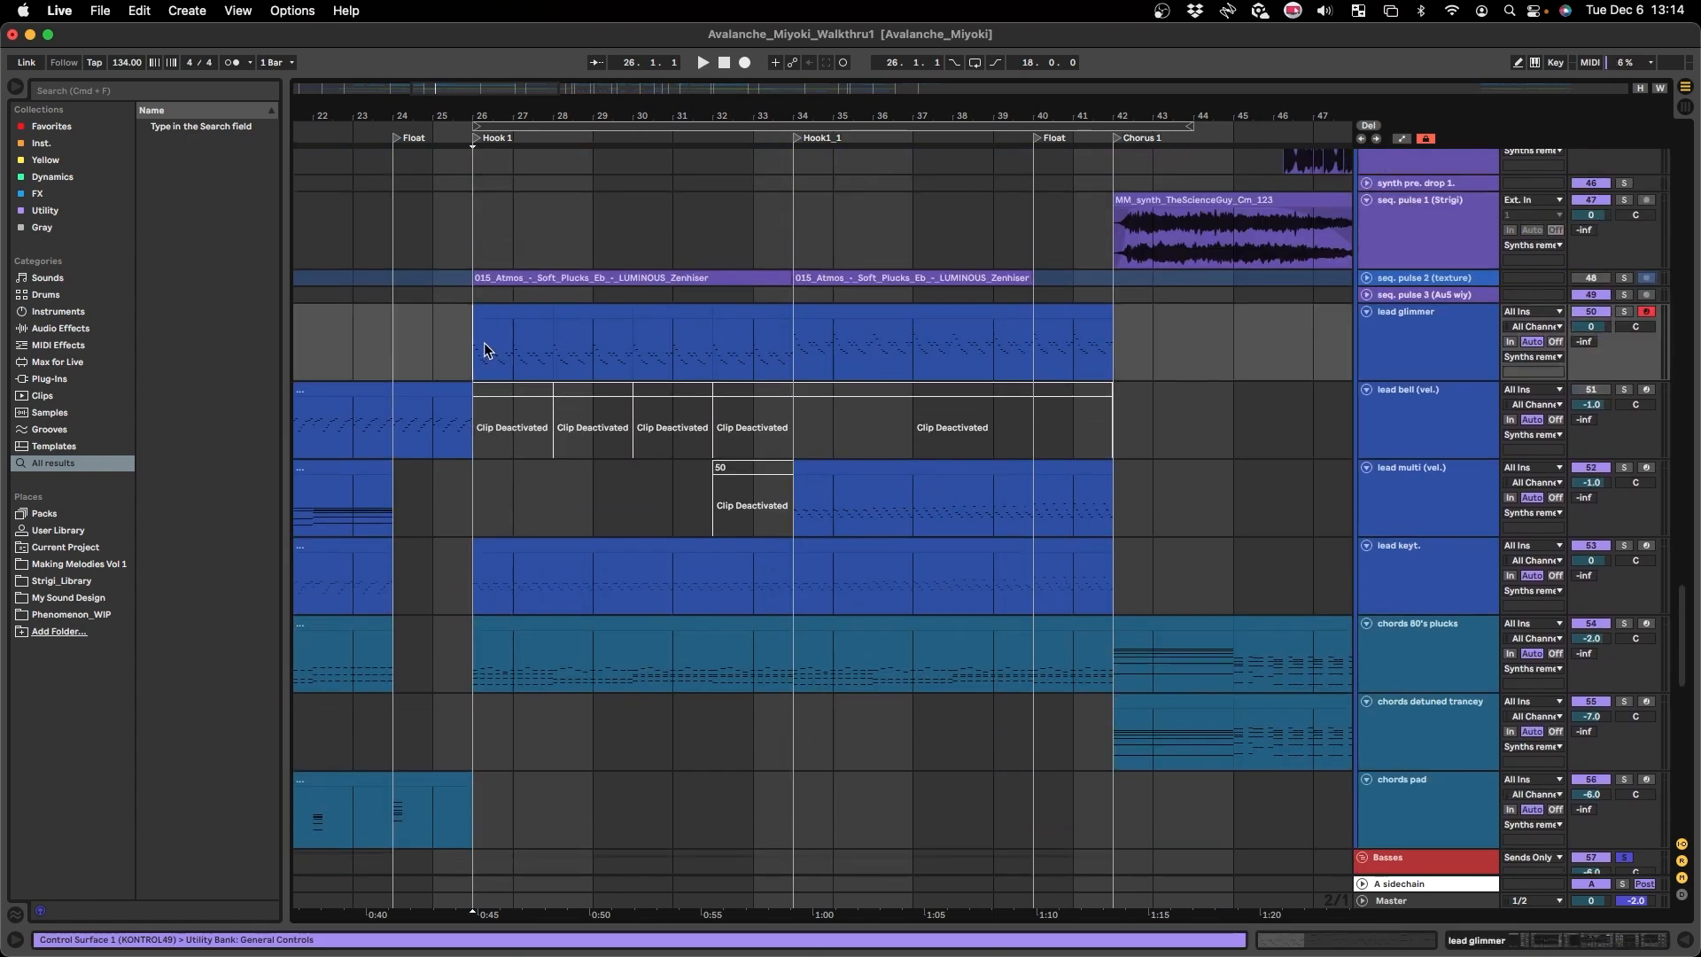
{"action": "key", "text": "space"}
{"action": "scroll", "coordinate": [768, 450], "scroll_direction": "up", "scroll_amount": 4}
{"action": "scroll", "coordinate": [767, 444], "scroll_direction": "up", "scroll_amount": 1}
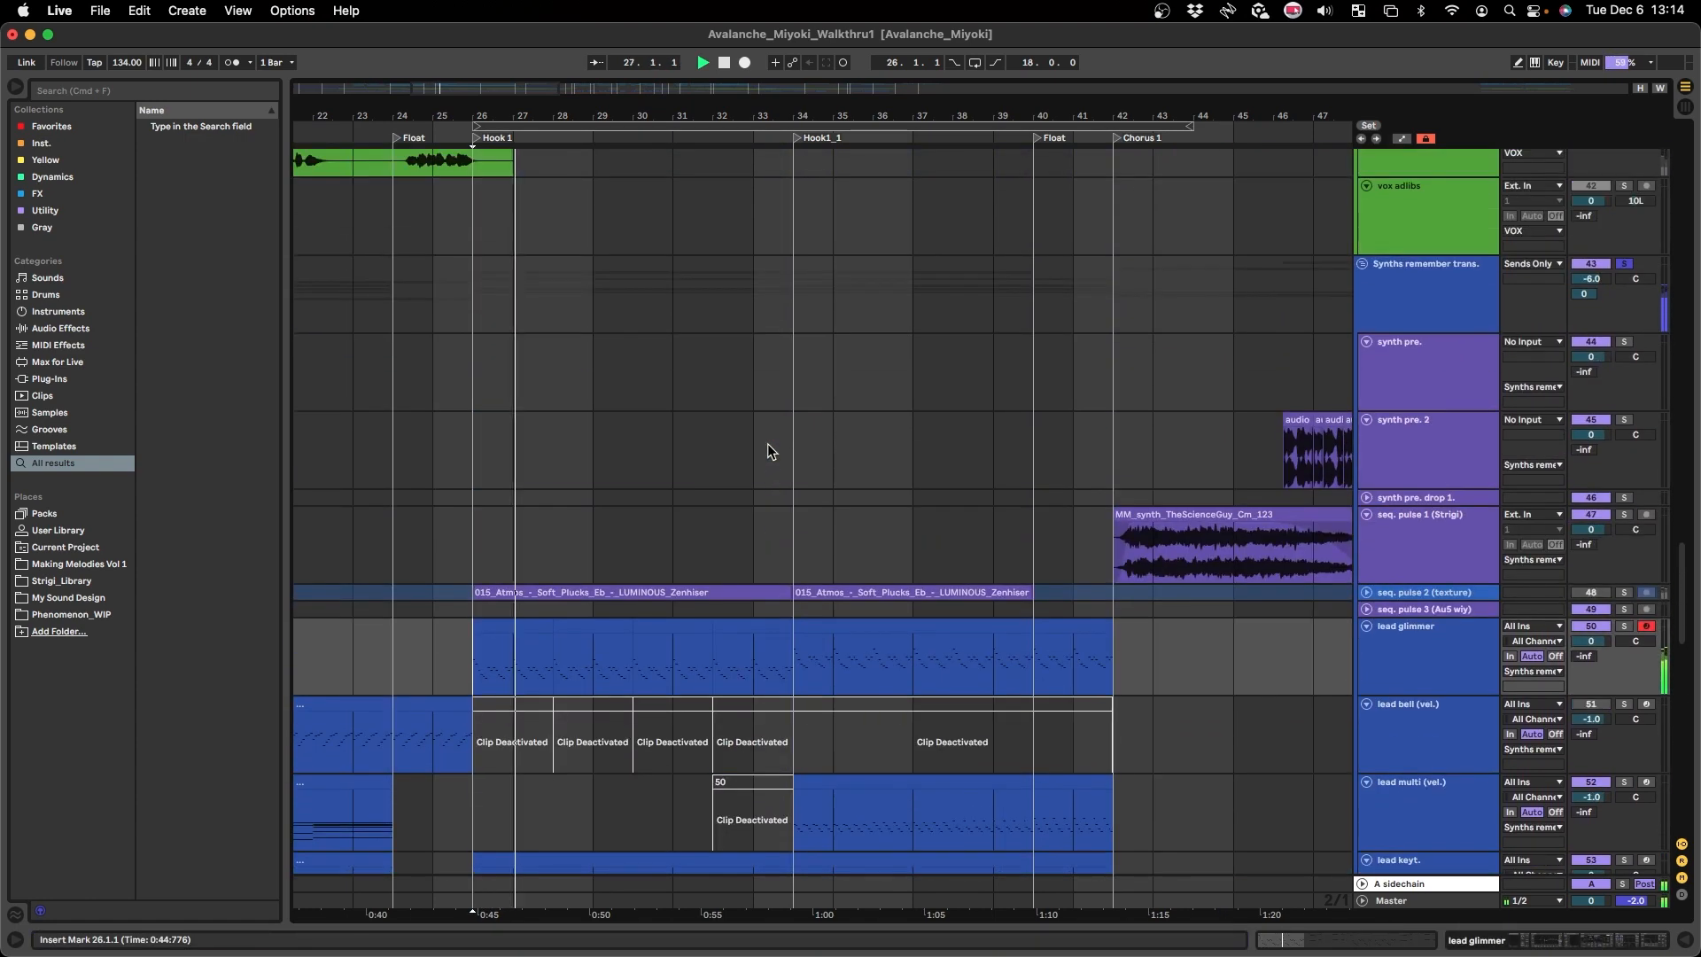
{"action": "scroll", "coordinate": [768, 444], "scroll_direction": "down", "scroll_amount": 5}
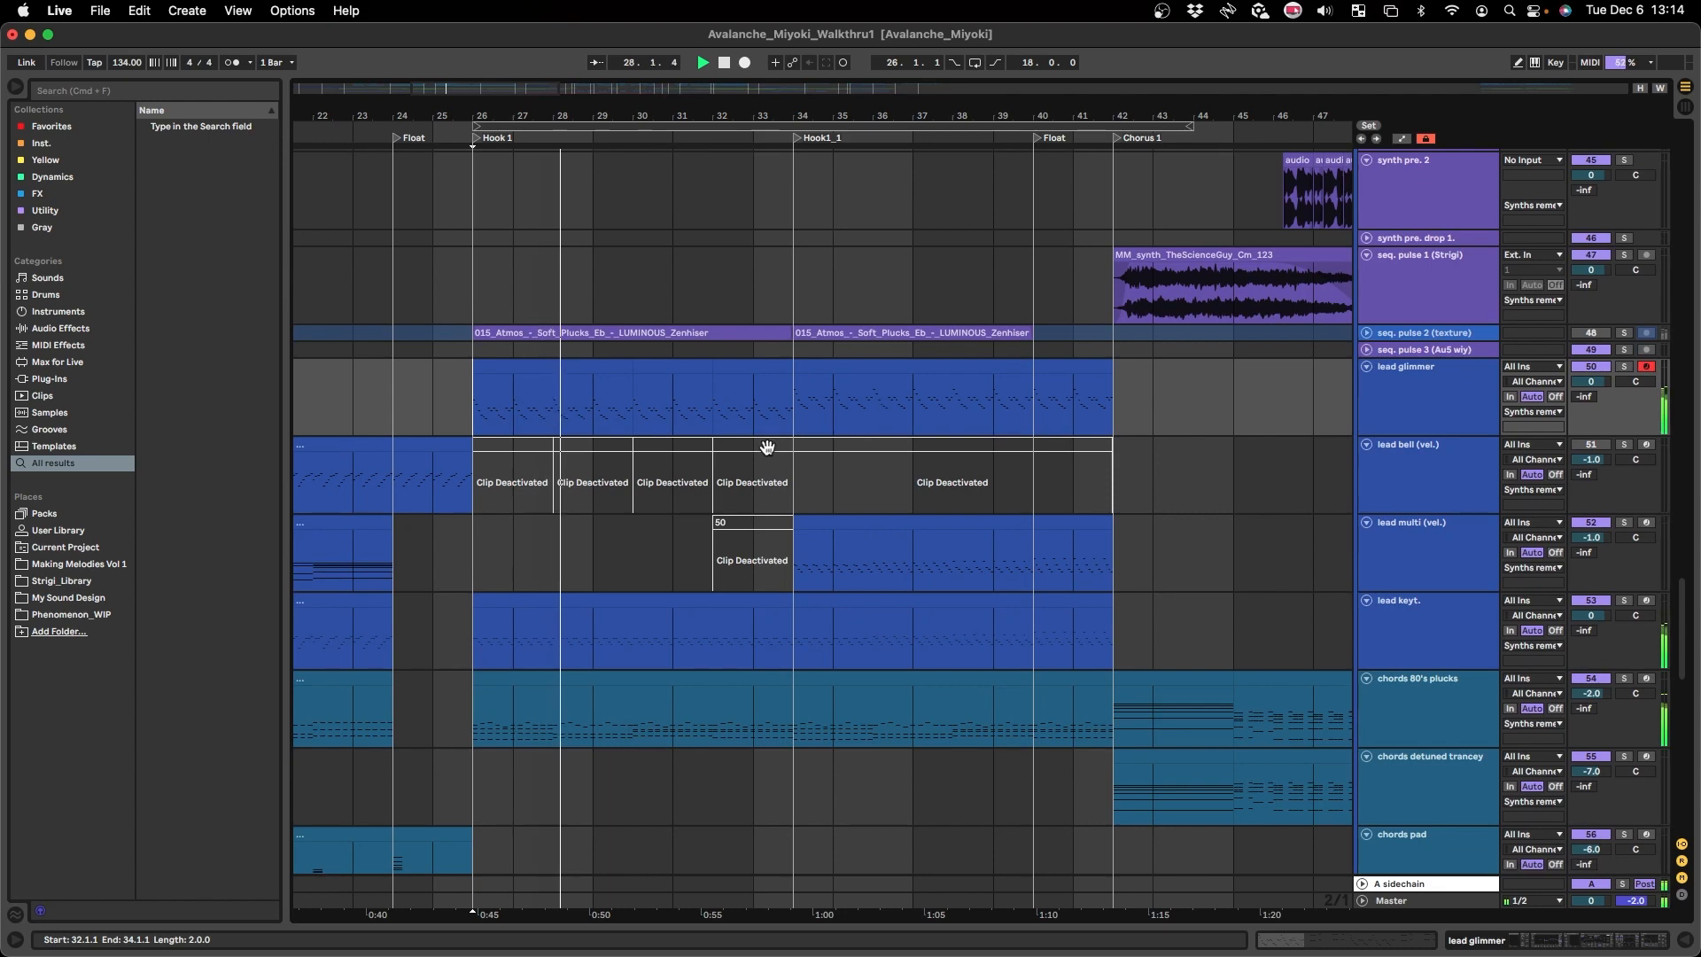
{"action": "scroll", "coordinate": [767, 444], "scroll_direction": "down", "scroll_amount": 8}
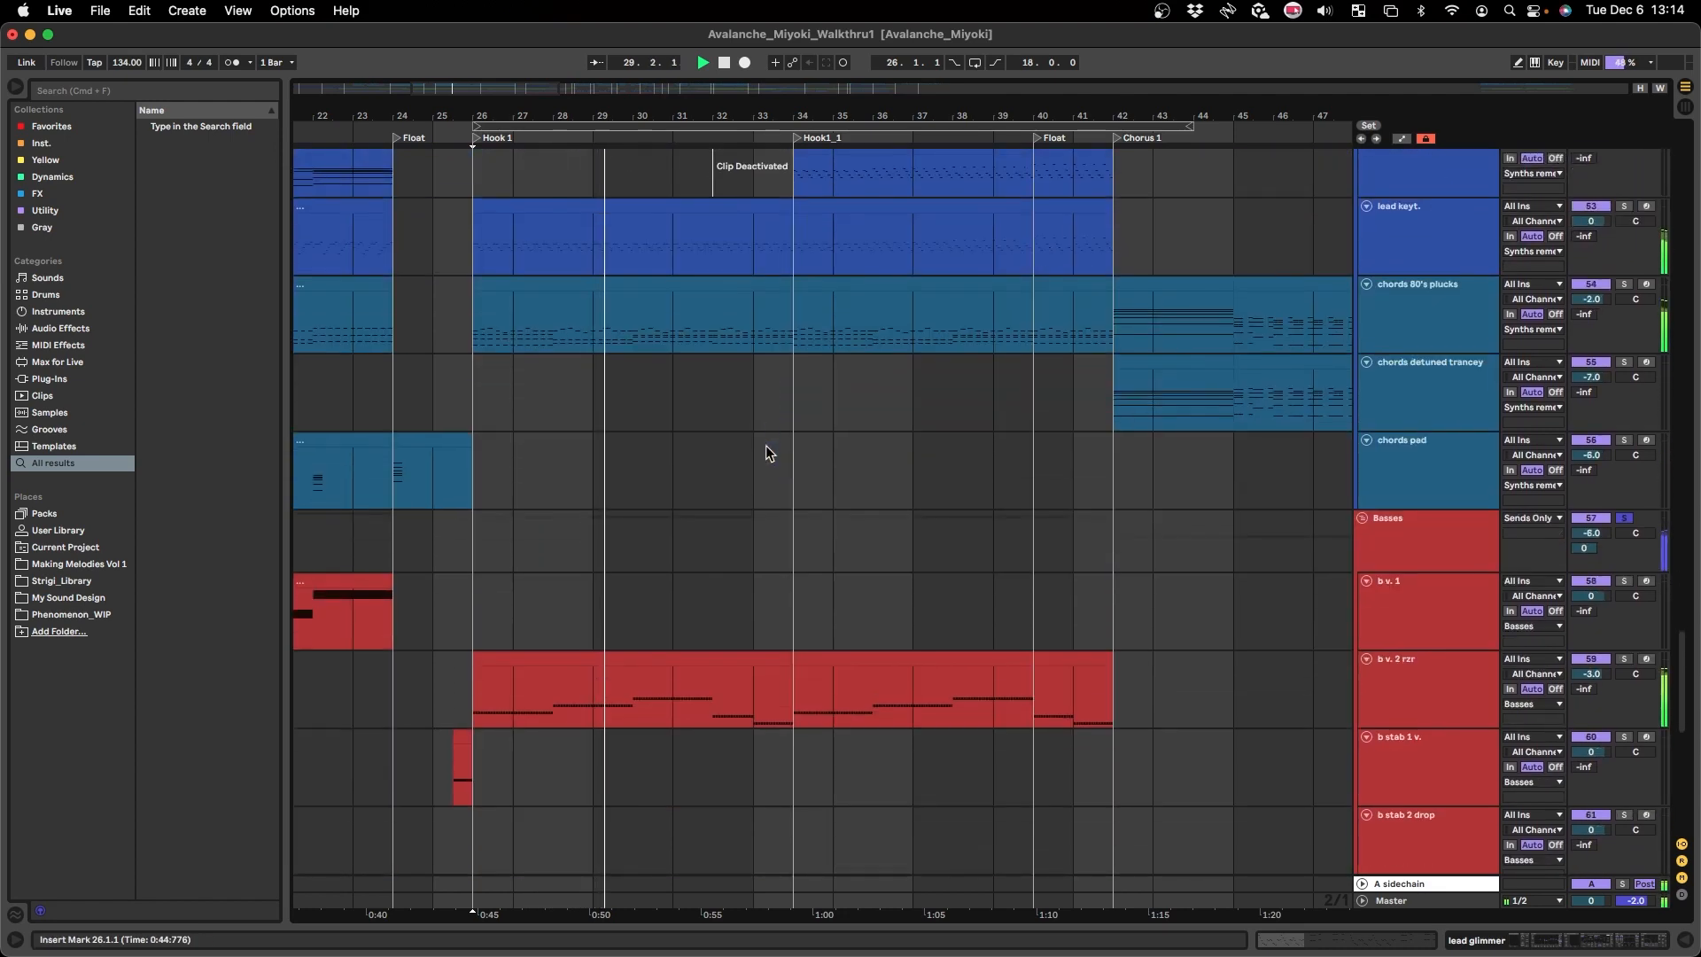
{"action": "scroll", "coordinate": [766, 446], "scroll_direction": "down", "scroll_amount": 3}
{"action": "scroll", "coordinate": [766, 445], "scroll_direction": "down", "scroll_amount": 5}
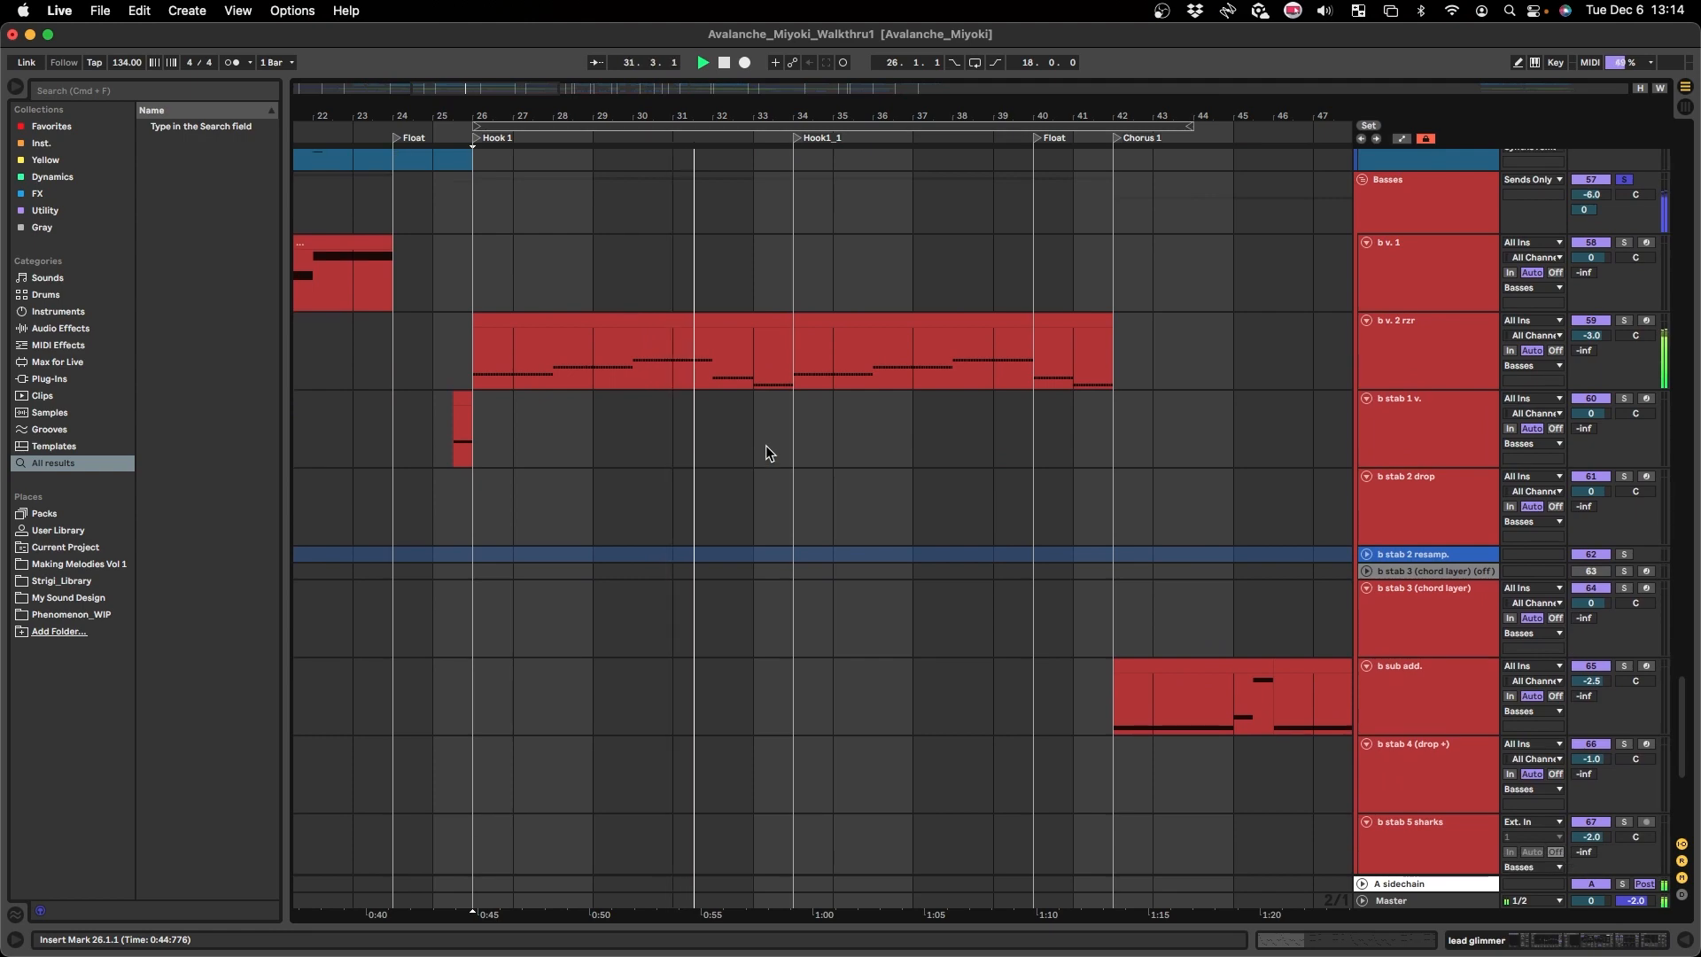
{"action": "scroll", "coordinate": [765, 444], "scroll_direction": "up", "scroll_amount": 8}
{"action": "scroll", "coordinate": [765, 445], "scroll_direction": "up", "scroll_amount": 6}
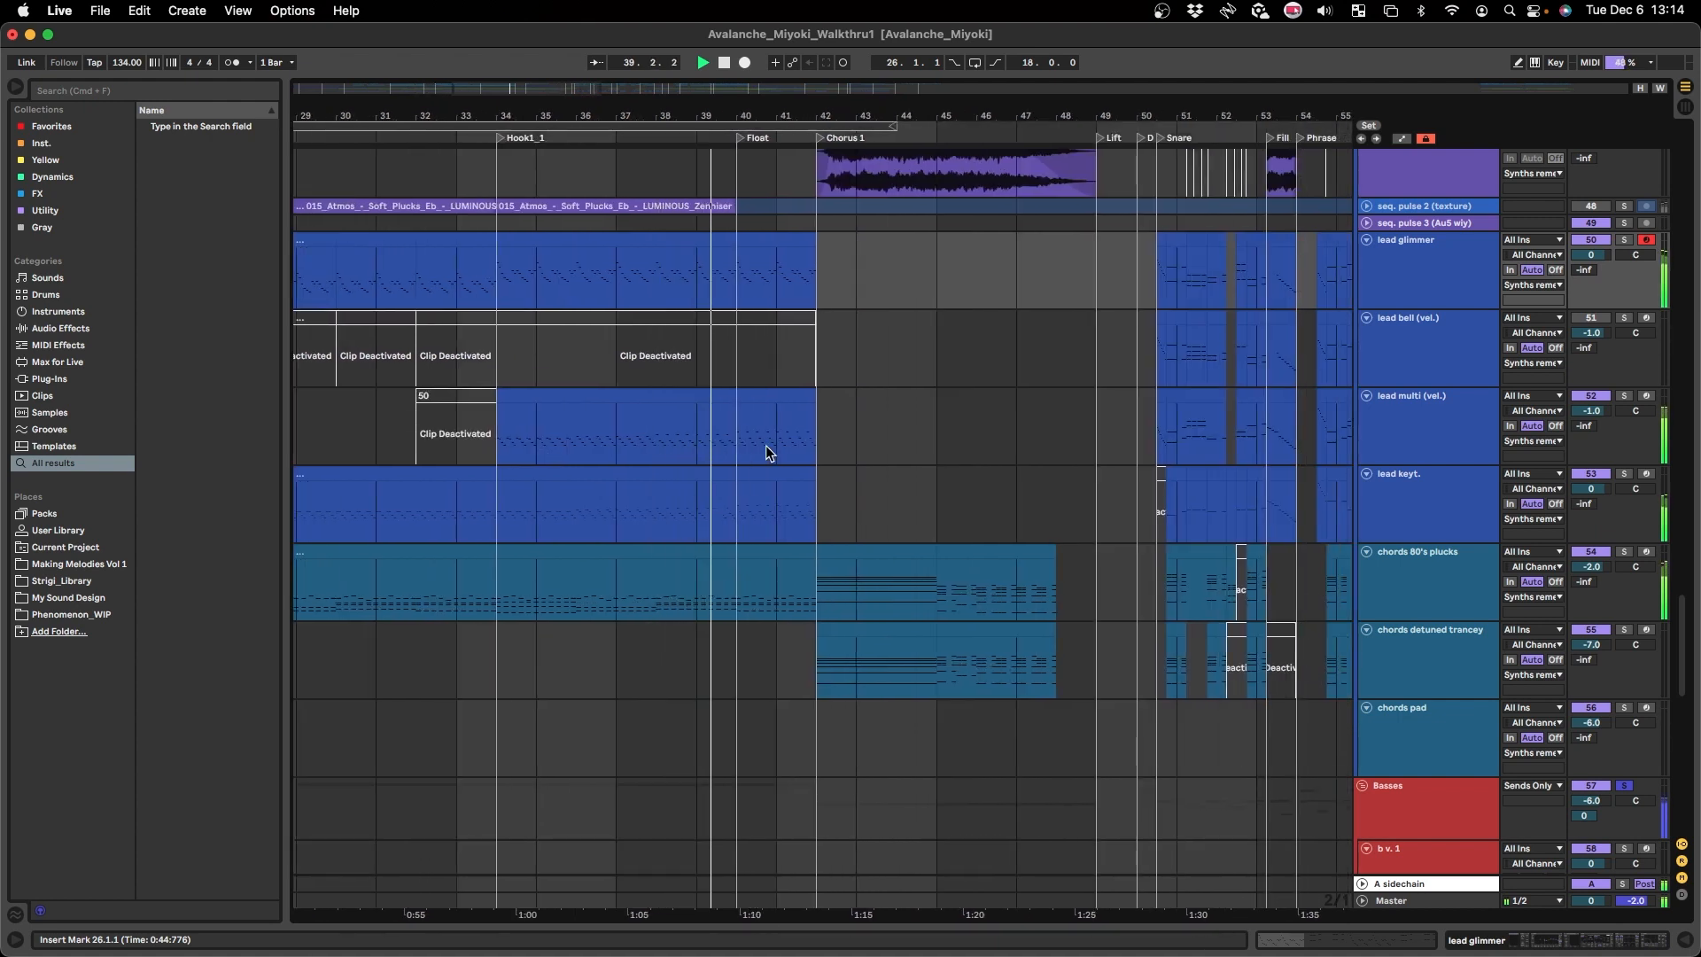
{"action": "scroll", "coordinate": [766, 445], "scroll_direction": "left", "scroll_amount": 5}
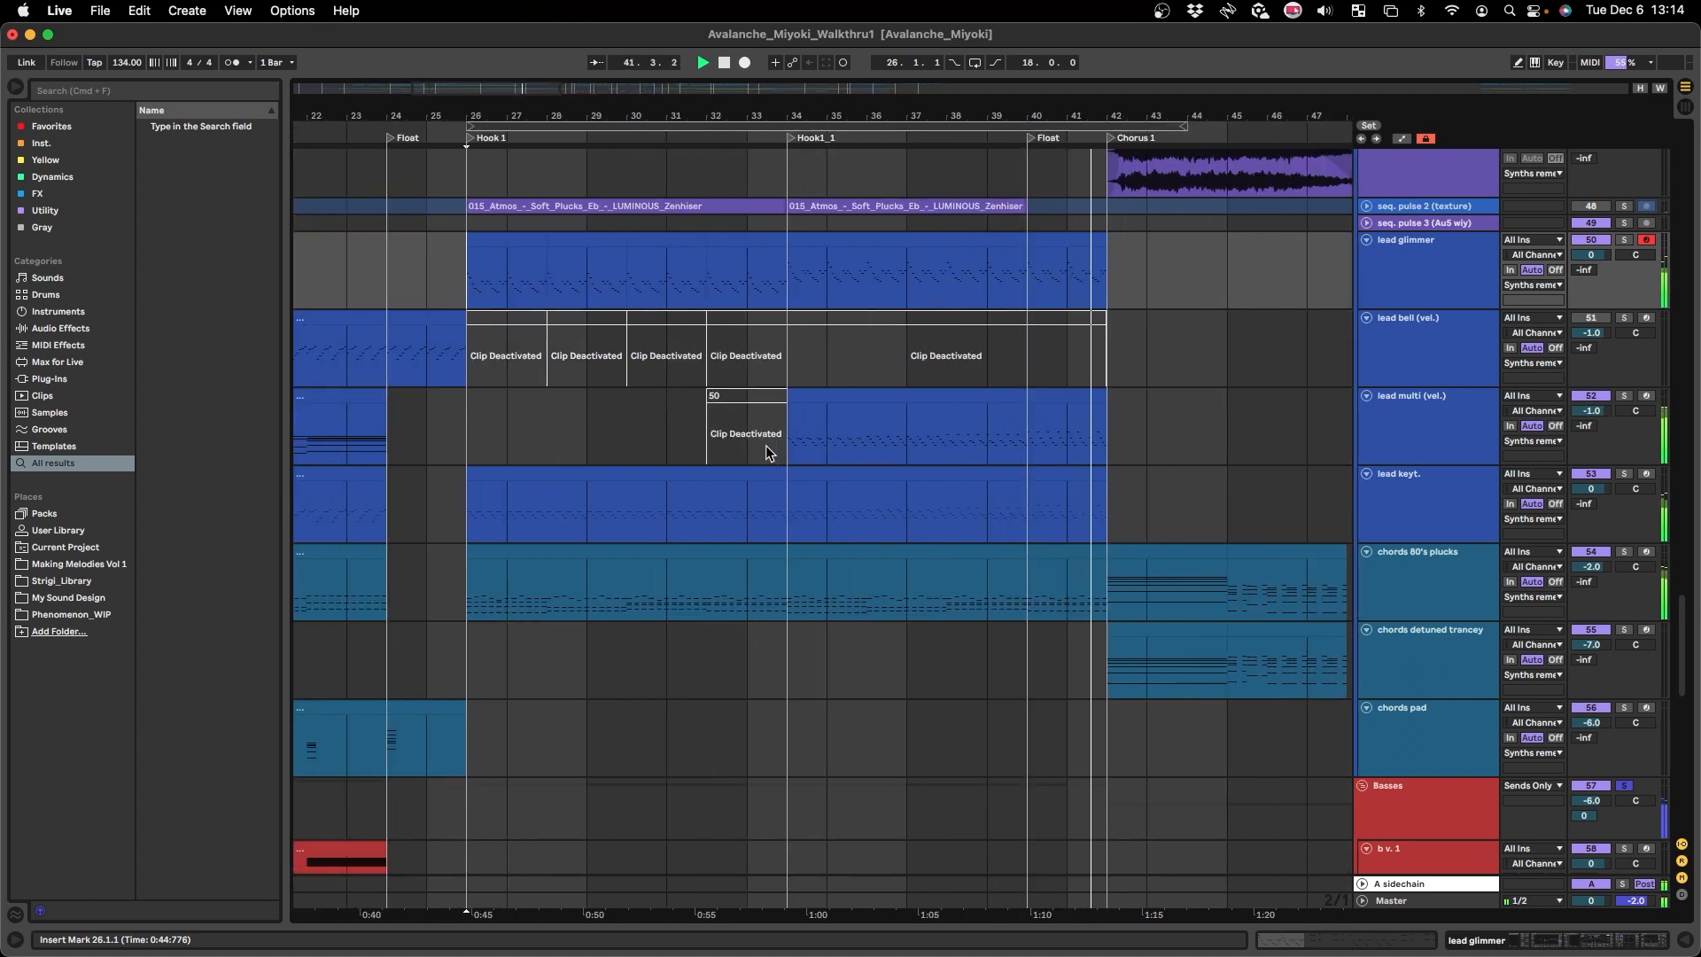
{"action": "key", "text": "space"}
- Solo the b v. 2 rzr bass track with the insert marker at bar 26, the start of Hook 1
{"action": "scroll", "coordinate": [766, 445], "scroll_direction": "left", "scroll_amount": 2}
{"action": "scroll", "coordinate": [546, 454], "scroll_direction": "down", "scroll_amount": 3}
{"action": "left_click", "coordinate": [545, 454]}
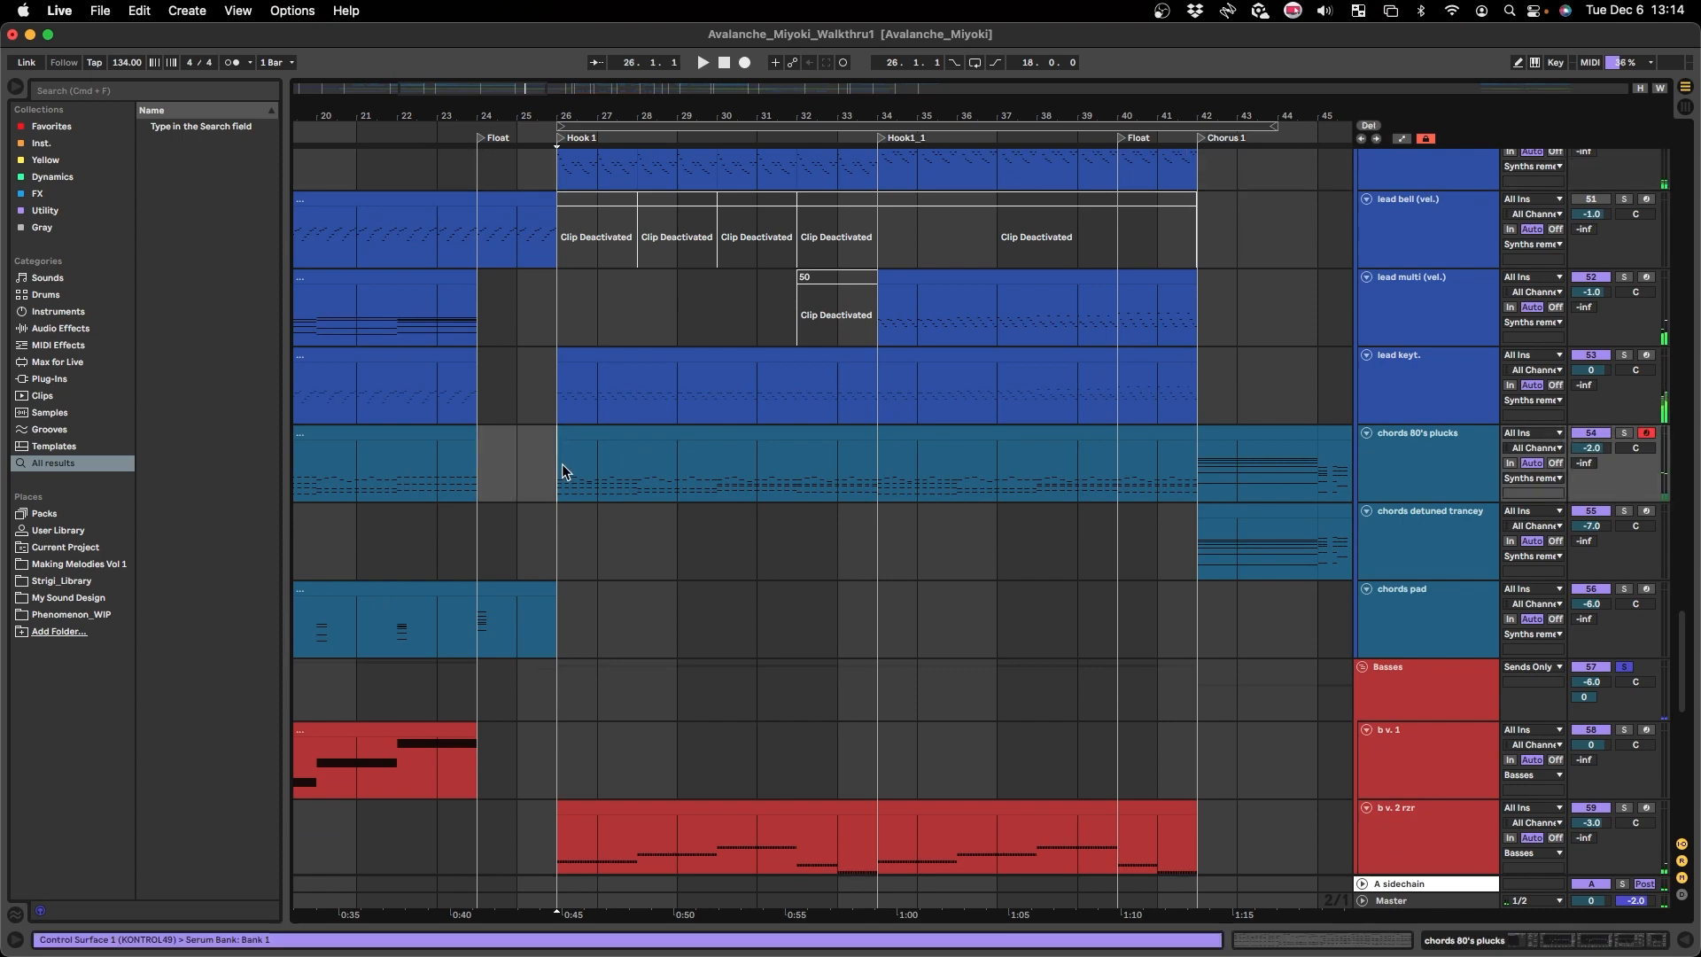
{"action": "scroll", "coordinate": [562, 465], "scroll_direction": "down", "scroll_amount": 10}
{"action": "left_click", "coordinate": [554, 501]}
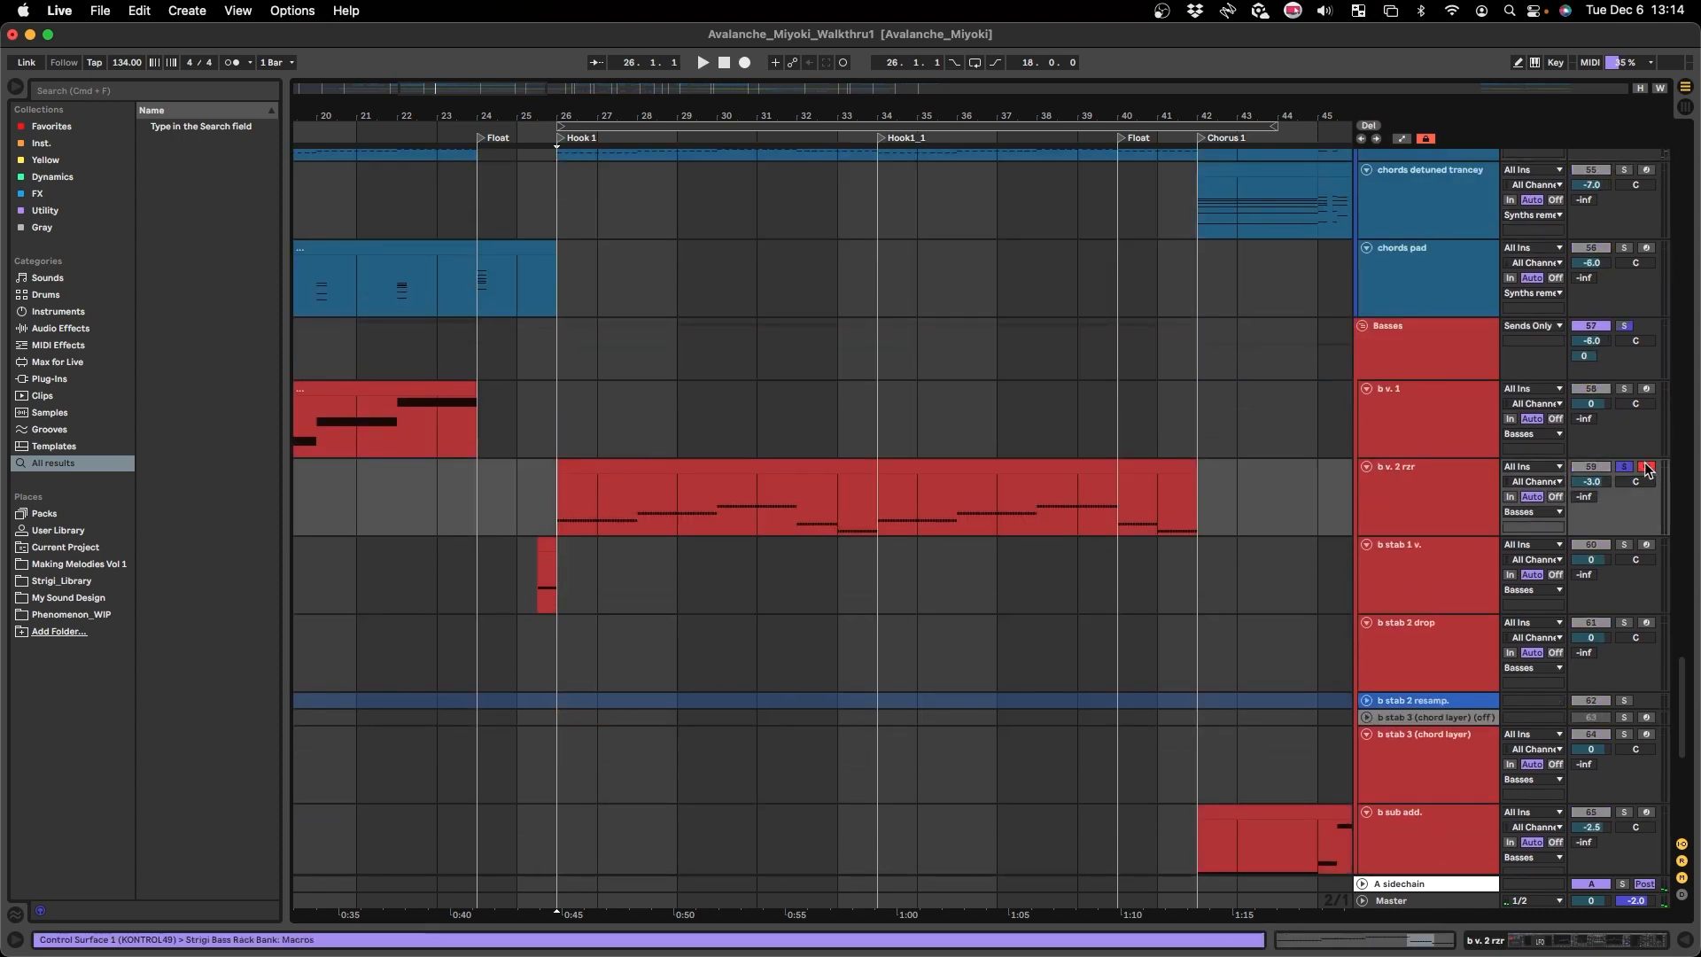
- Show the b v. 2 rzr track's devices and audition the soloed Sub Rack chain of the Strigi Bass Rack from bar 26
{"action": "left_click", "coordinate": [1462, 506]}
{"action": "key", "text": "s"}
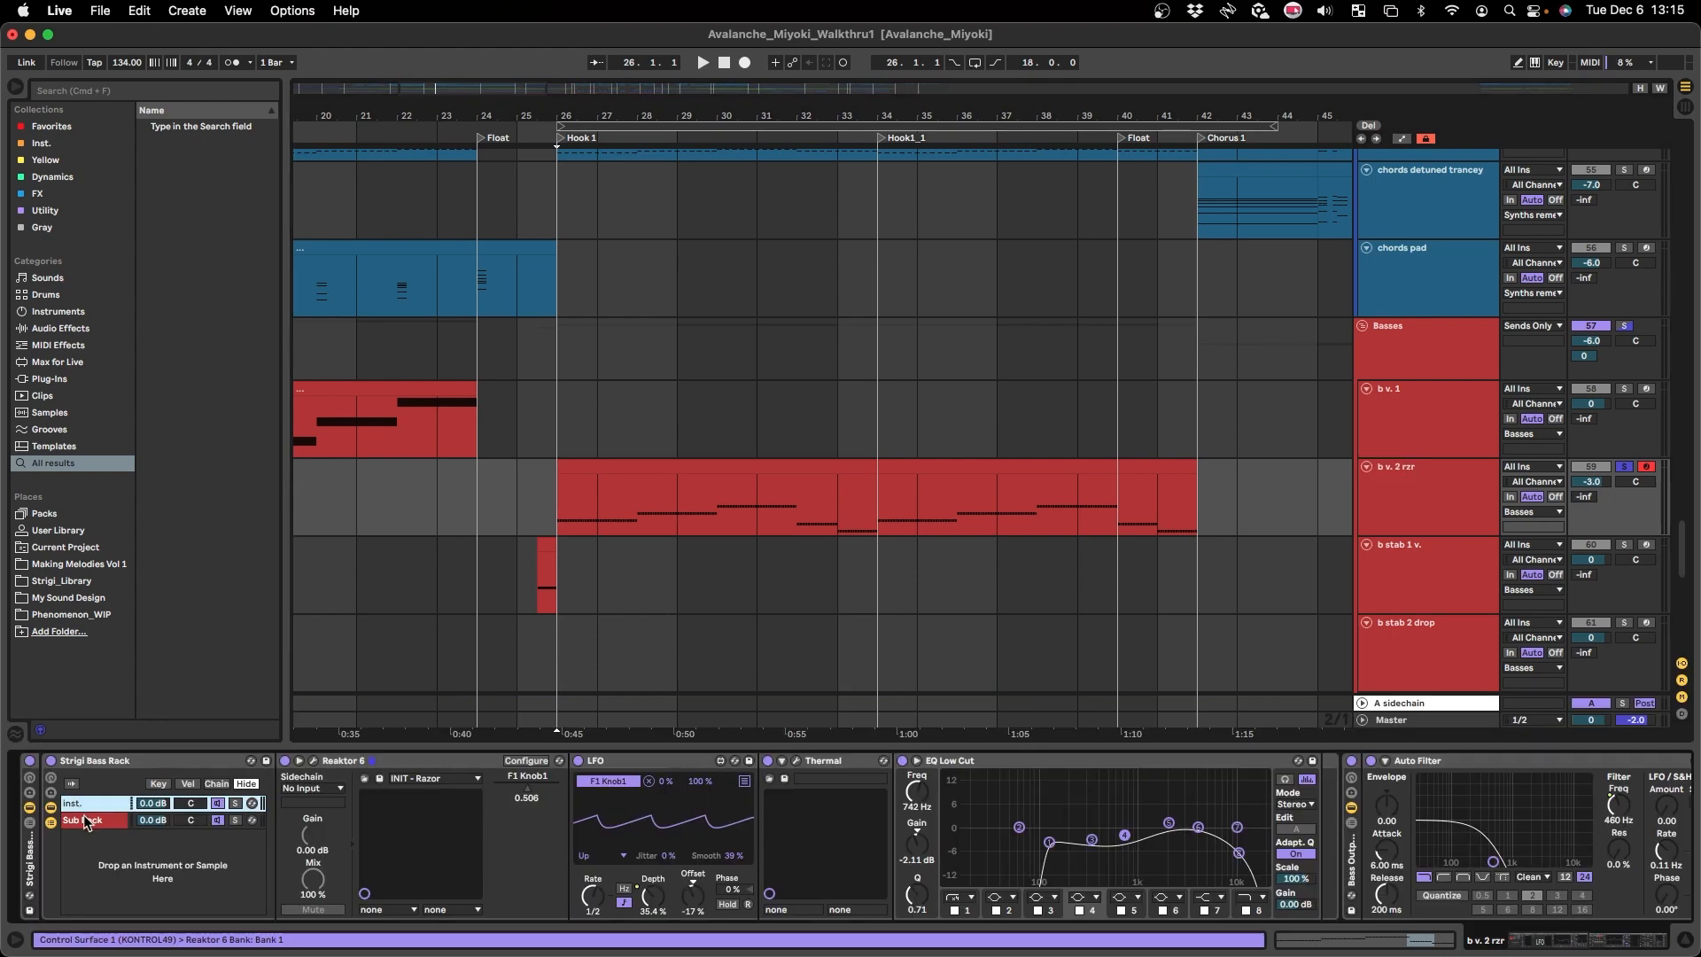
{"action": "left_click", "coordinate": [86, 822]}
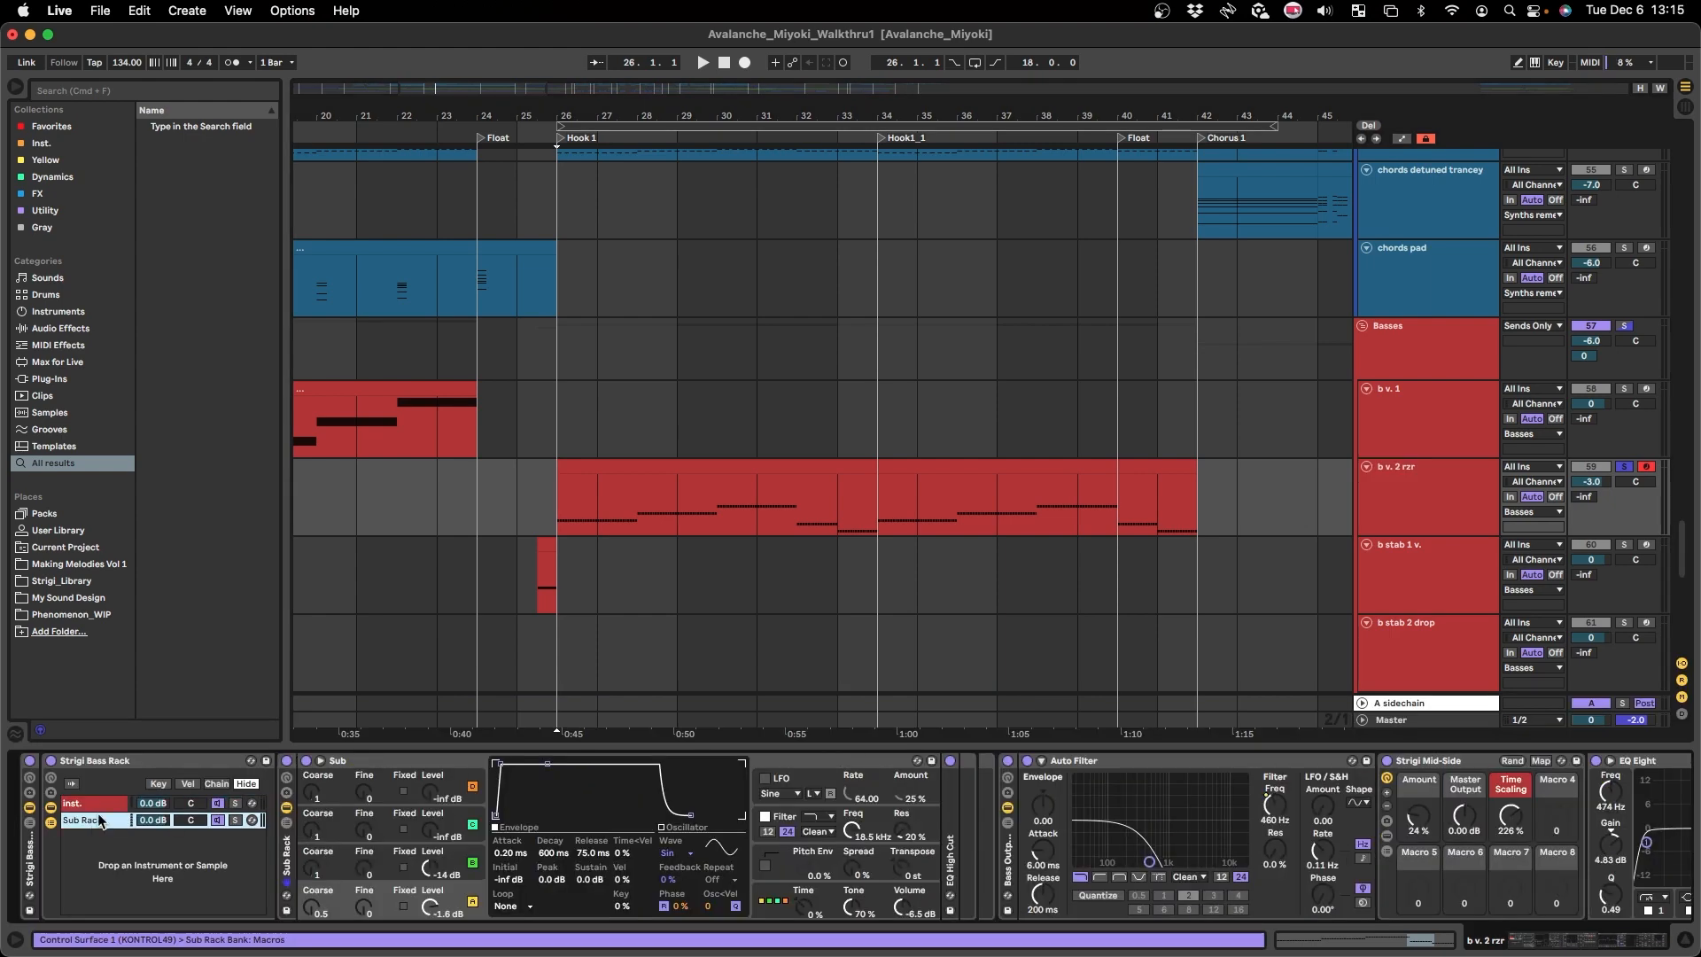
{"action": "key", "text": "space"}
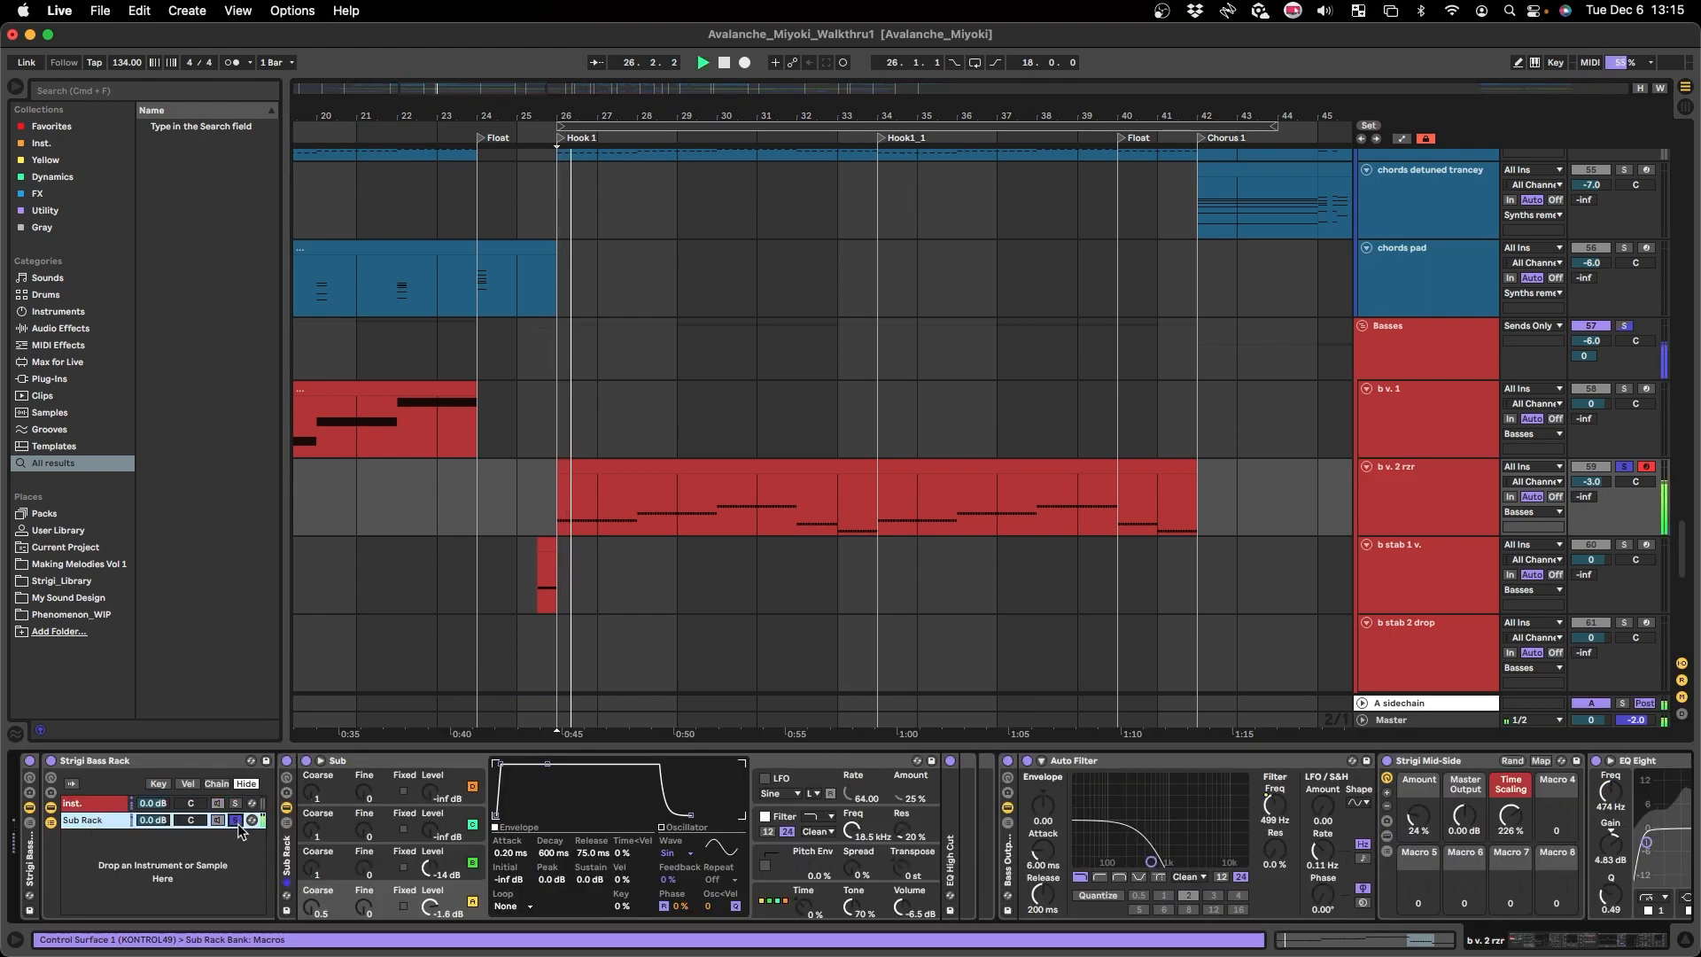
- Solo the rack's Inst. chain, open its Reaktor 6 Razor instrument and play it from bar 26 to examine the sound
{"action": "left_click", "coordinate": [312, 762]}
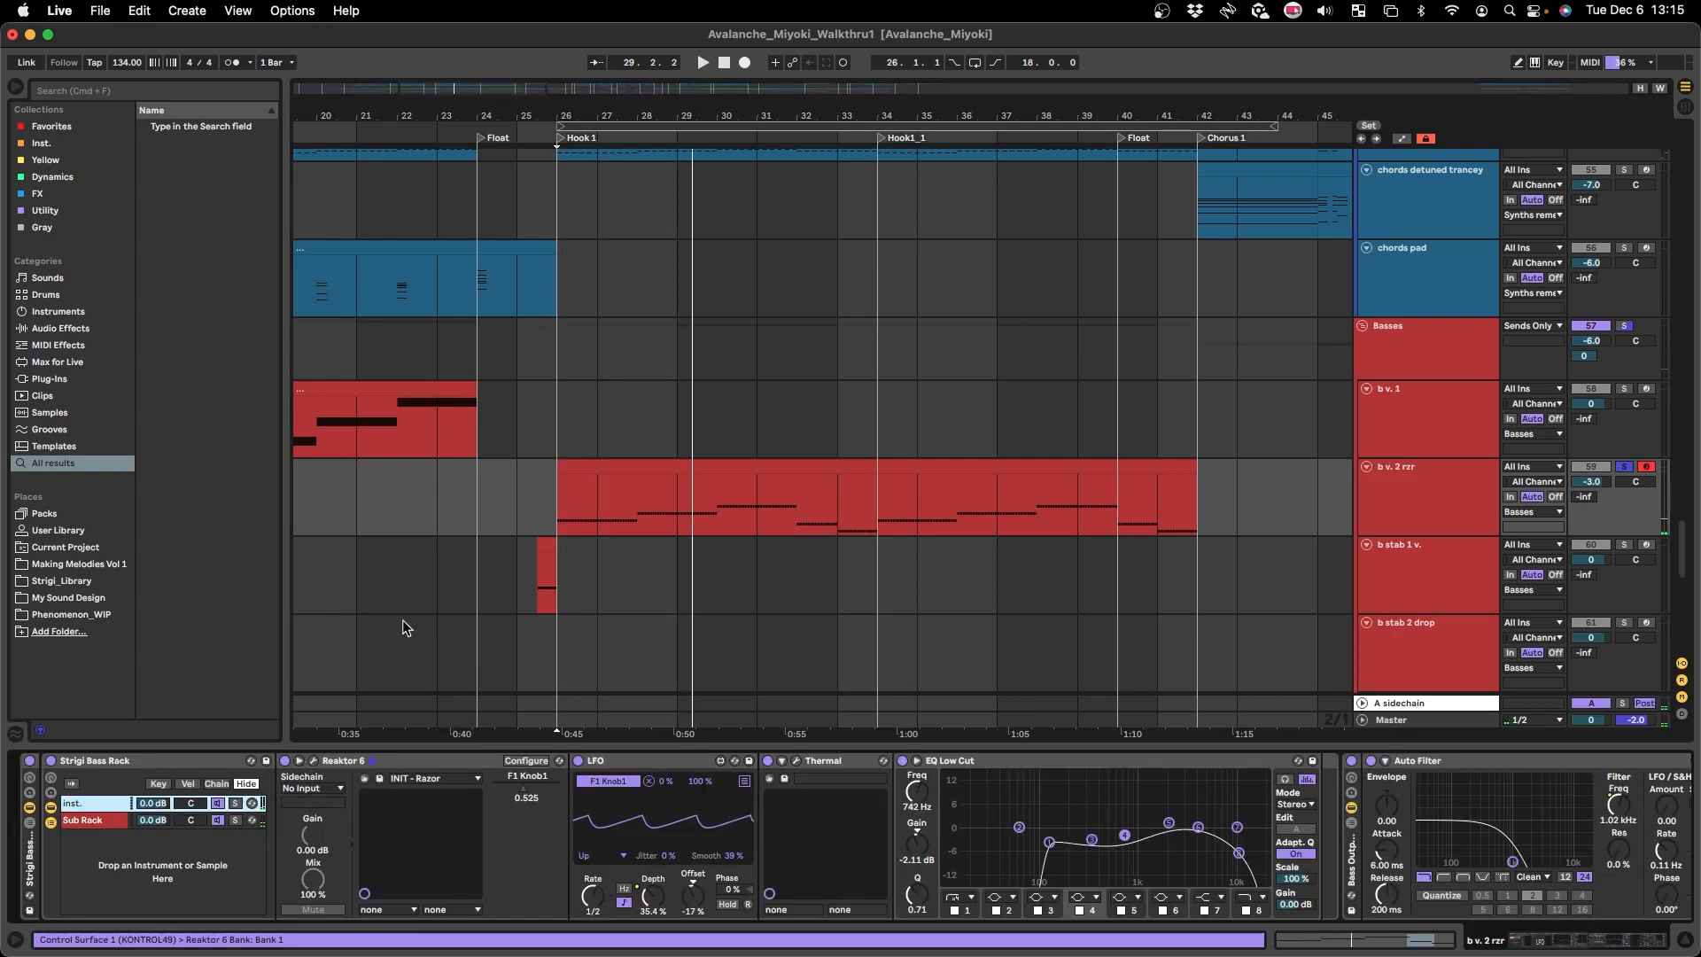
{"action": "left_click_drag", "start_coordinate": [951, 262], "coordinate": [757, 205]}
{"action": "key", "text": "space"}
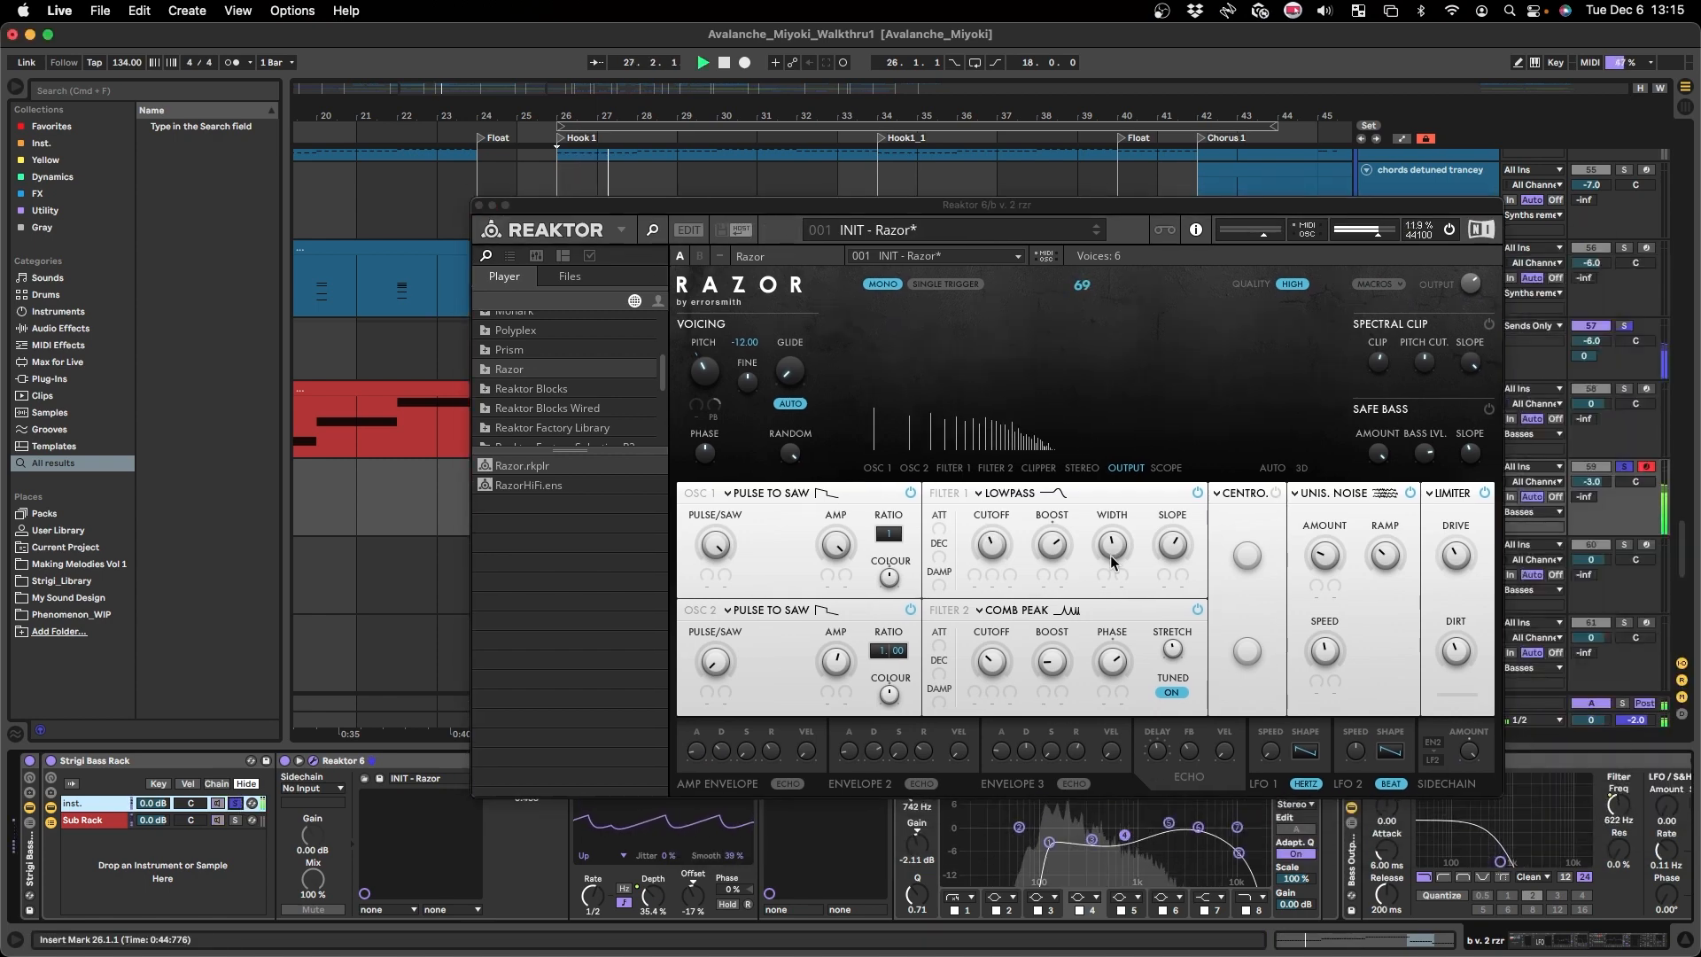
{"action": "left_click_drag", "start_coordinate": [914, 210], "coordinate": [826, 118]}
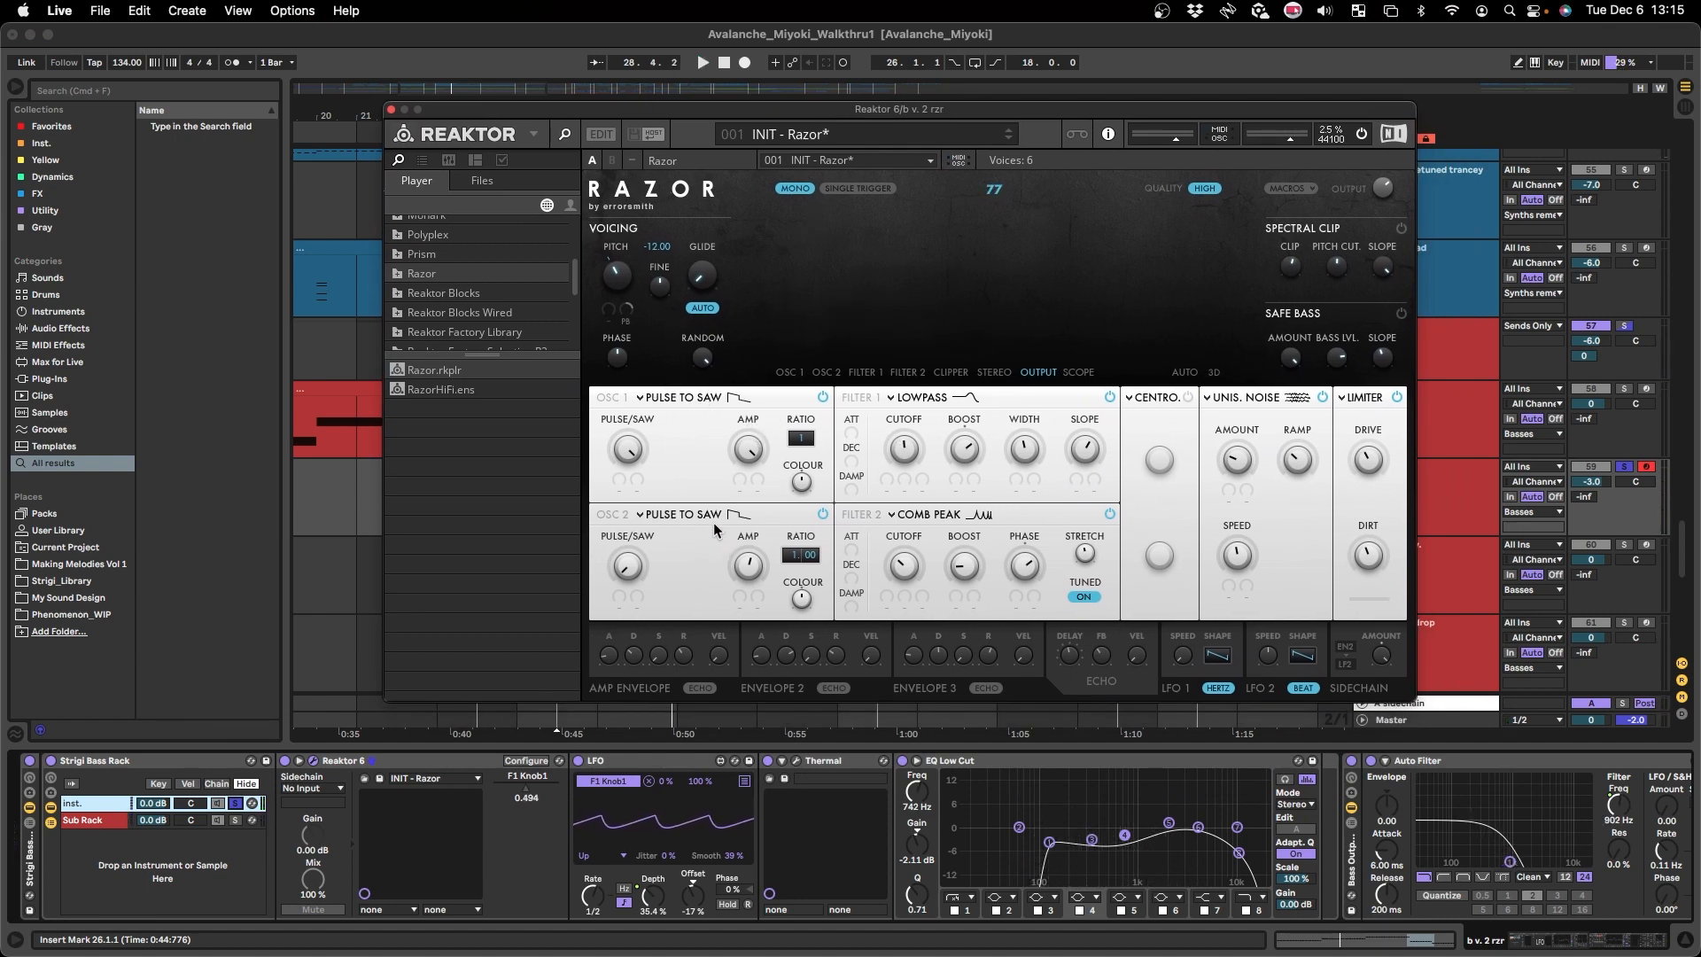
- Select the LFO device modulating Razor's F1 Knob1 and play the soloed Inst. chain from bar 26 to examine the modulation
{"action": "left_click", "coordinate": [634, 761]}
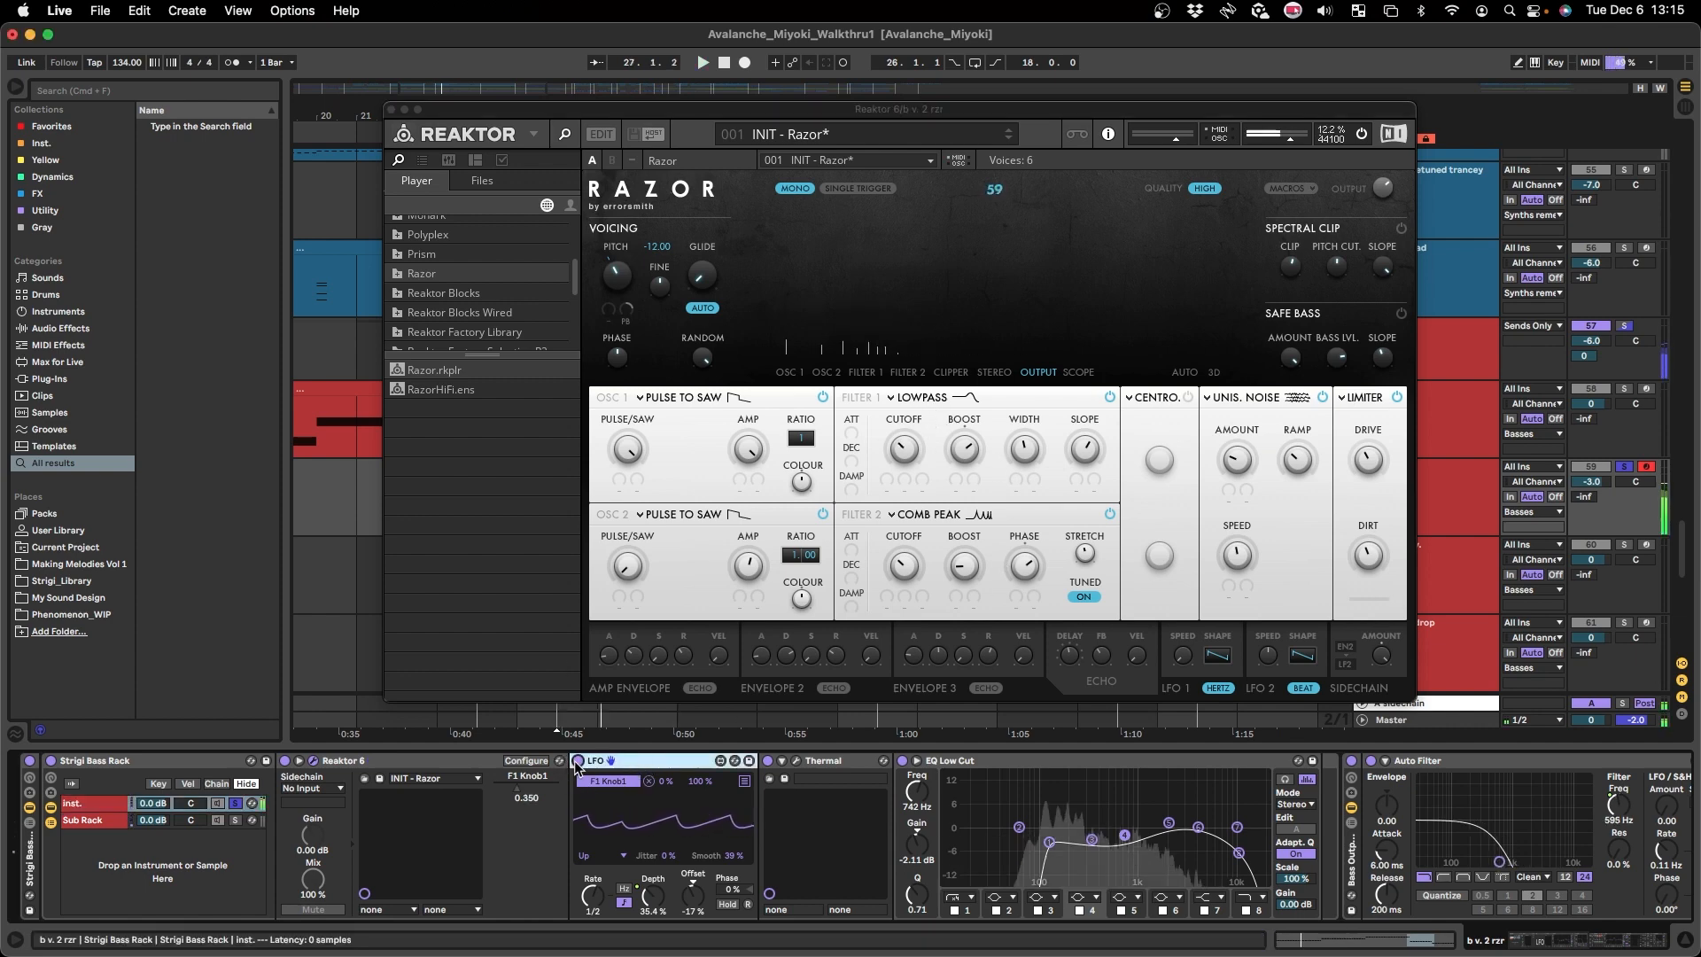
{"action": "key", "text": "space"}
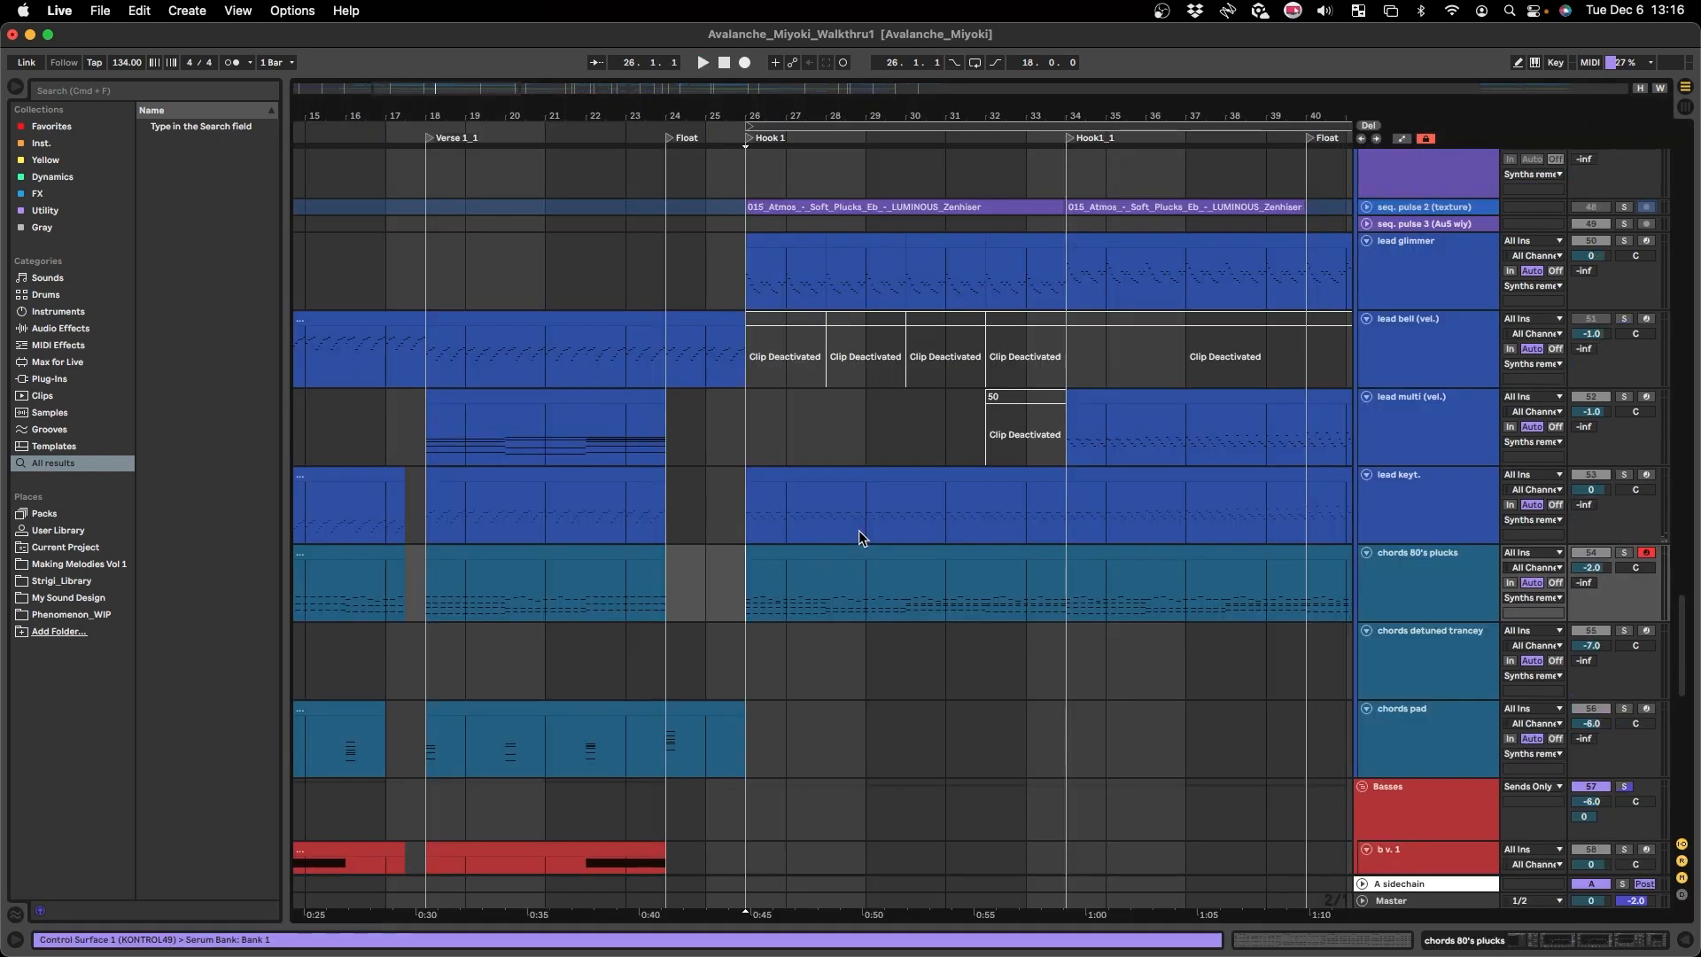
- Solo the chords 80's plucks track, play it from Hook 1 at bar 26 and inspect the oscillators of its Serum instrument
{"action": "scroll", "coordinate": [855, 540], "scroll_direction": "up", "scroll_amount": 3}
{"action": "scroll", "coordinate": [1198, 592], "scroll_direction": "left", "scroll_amount": 2}
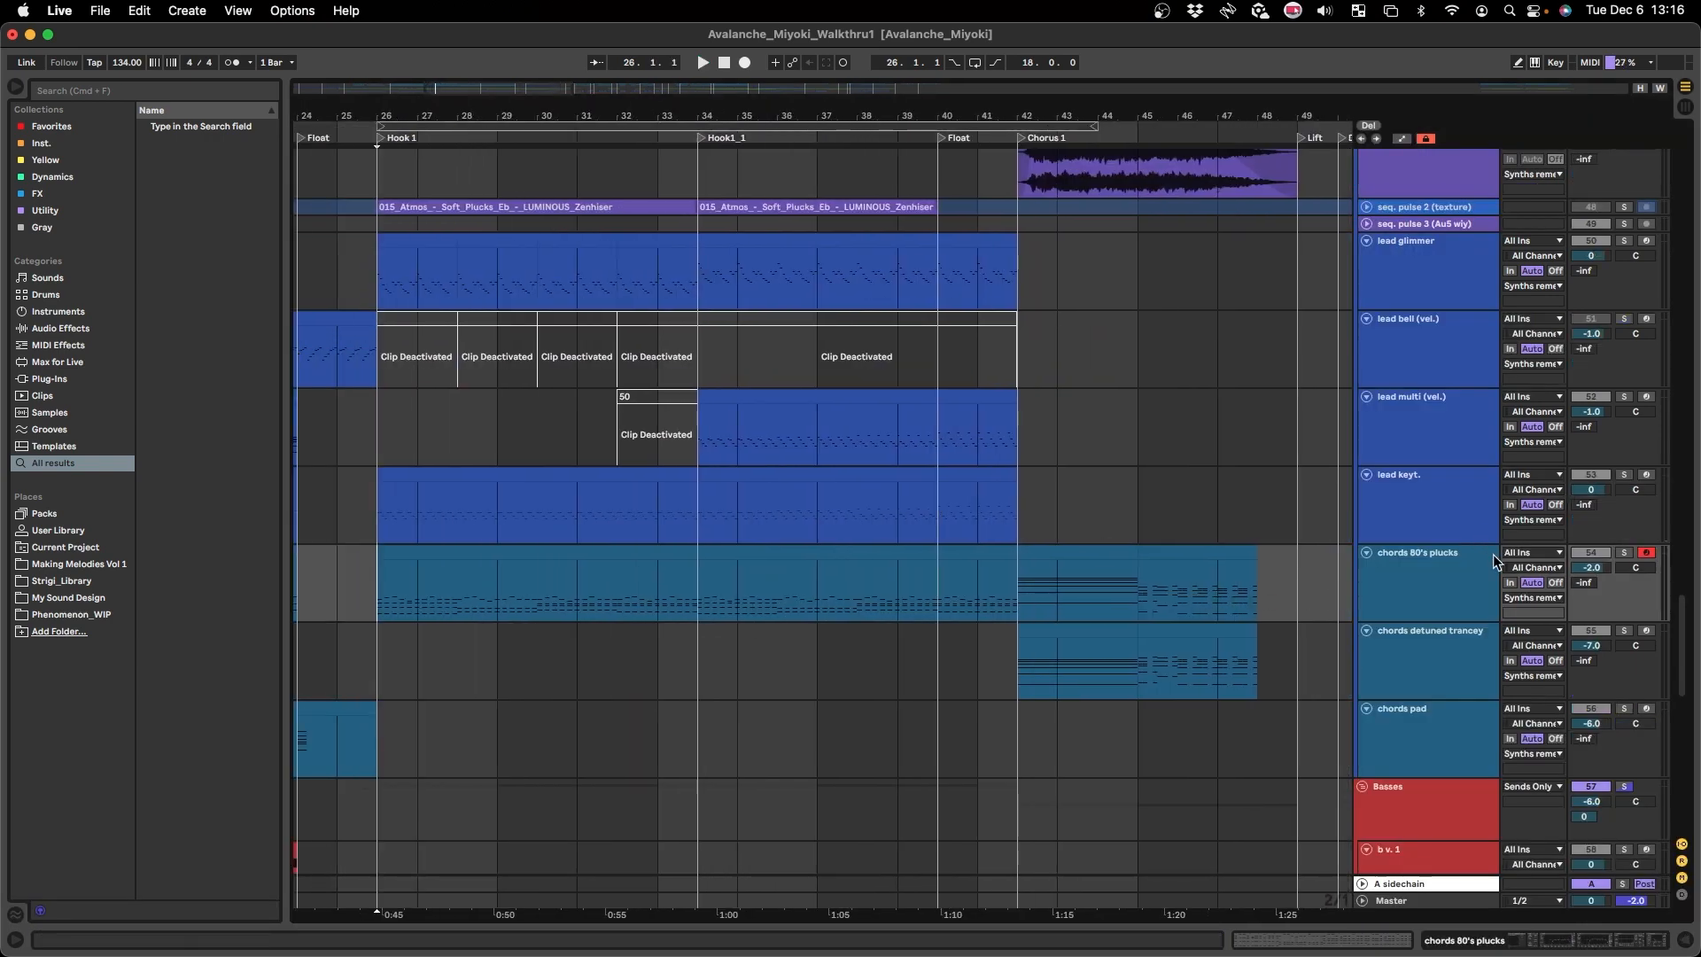
{"action": "scroll", "coordinate": [969, 592], "scroll_direction": "left", "scroll_amount": 4}
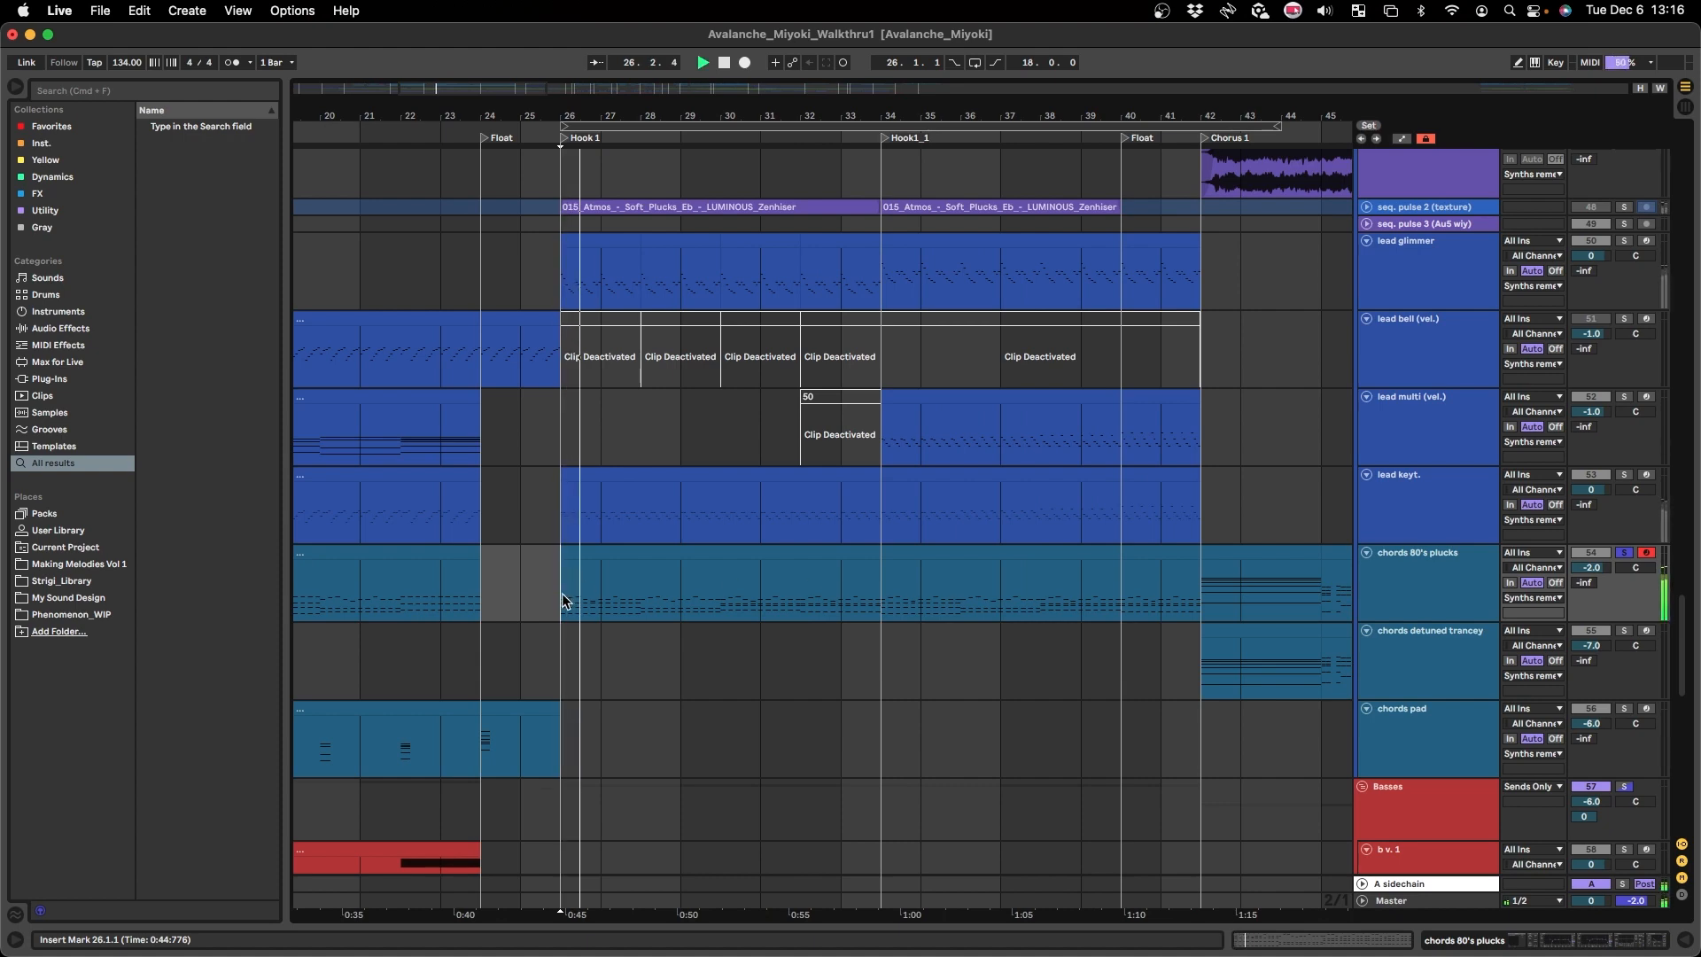
{"action": "left_click", "coordinate": [1426, 571]}
{"action": "left_click", "coordinate": [1426, 572]}
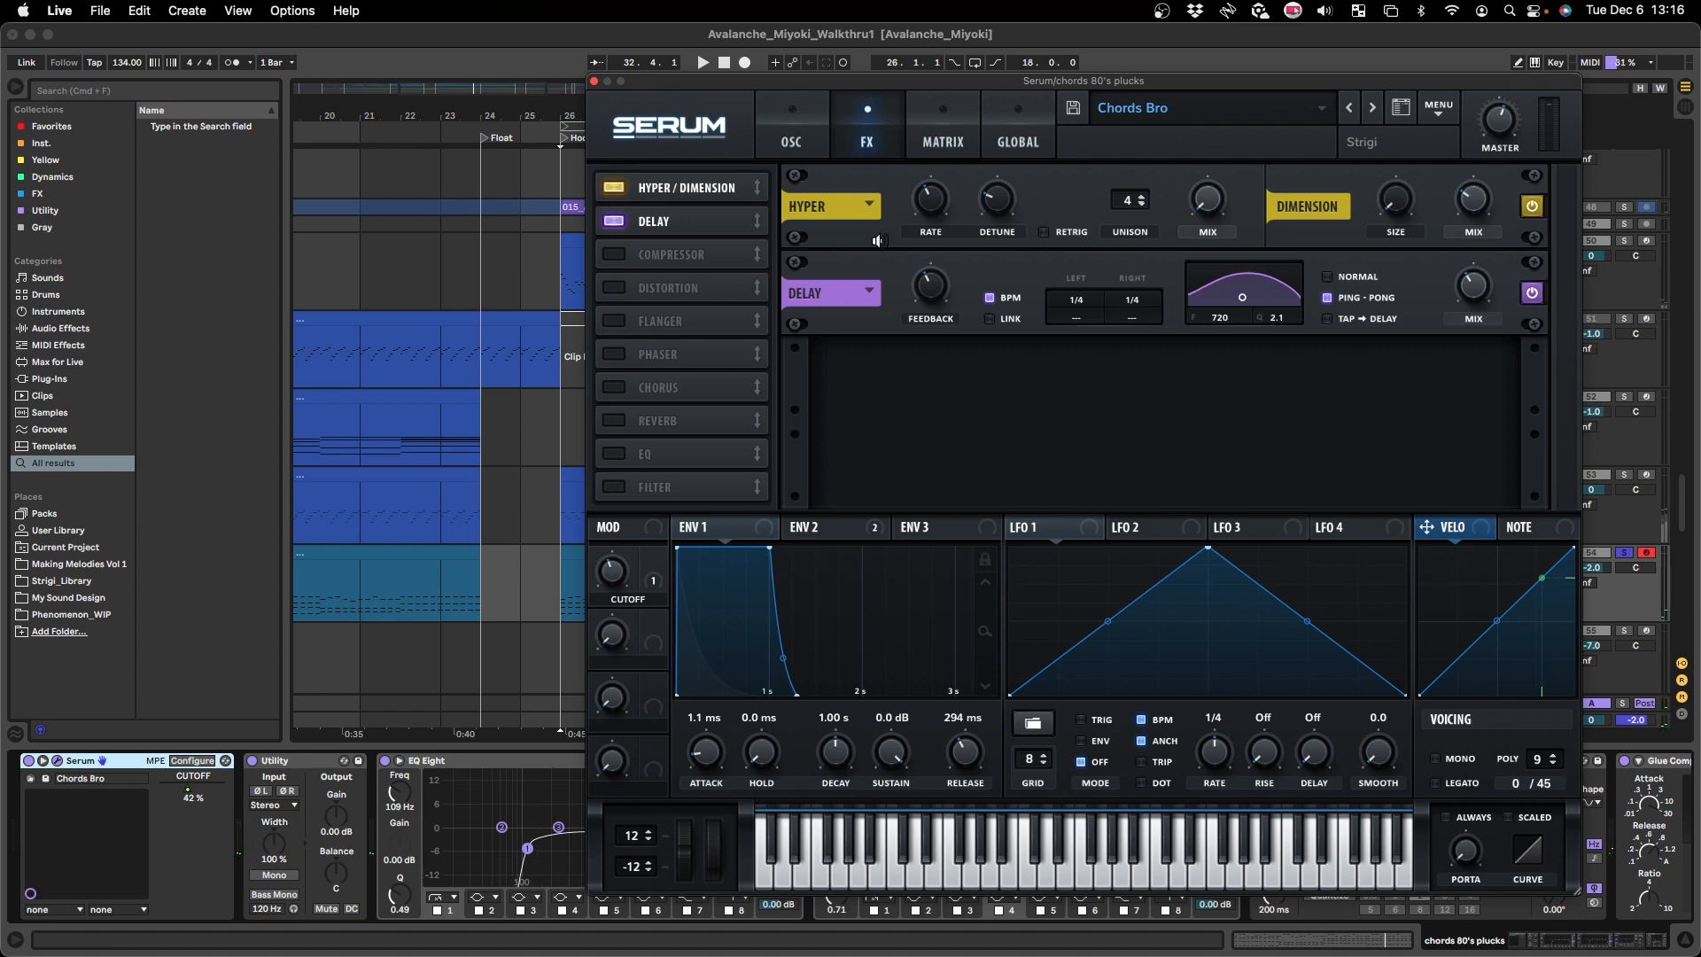
{"action": "left_click", "coordinate": [799, 128]}
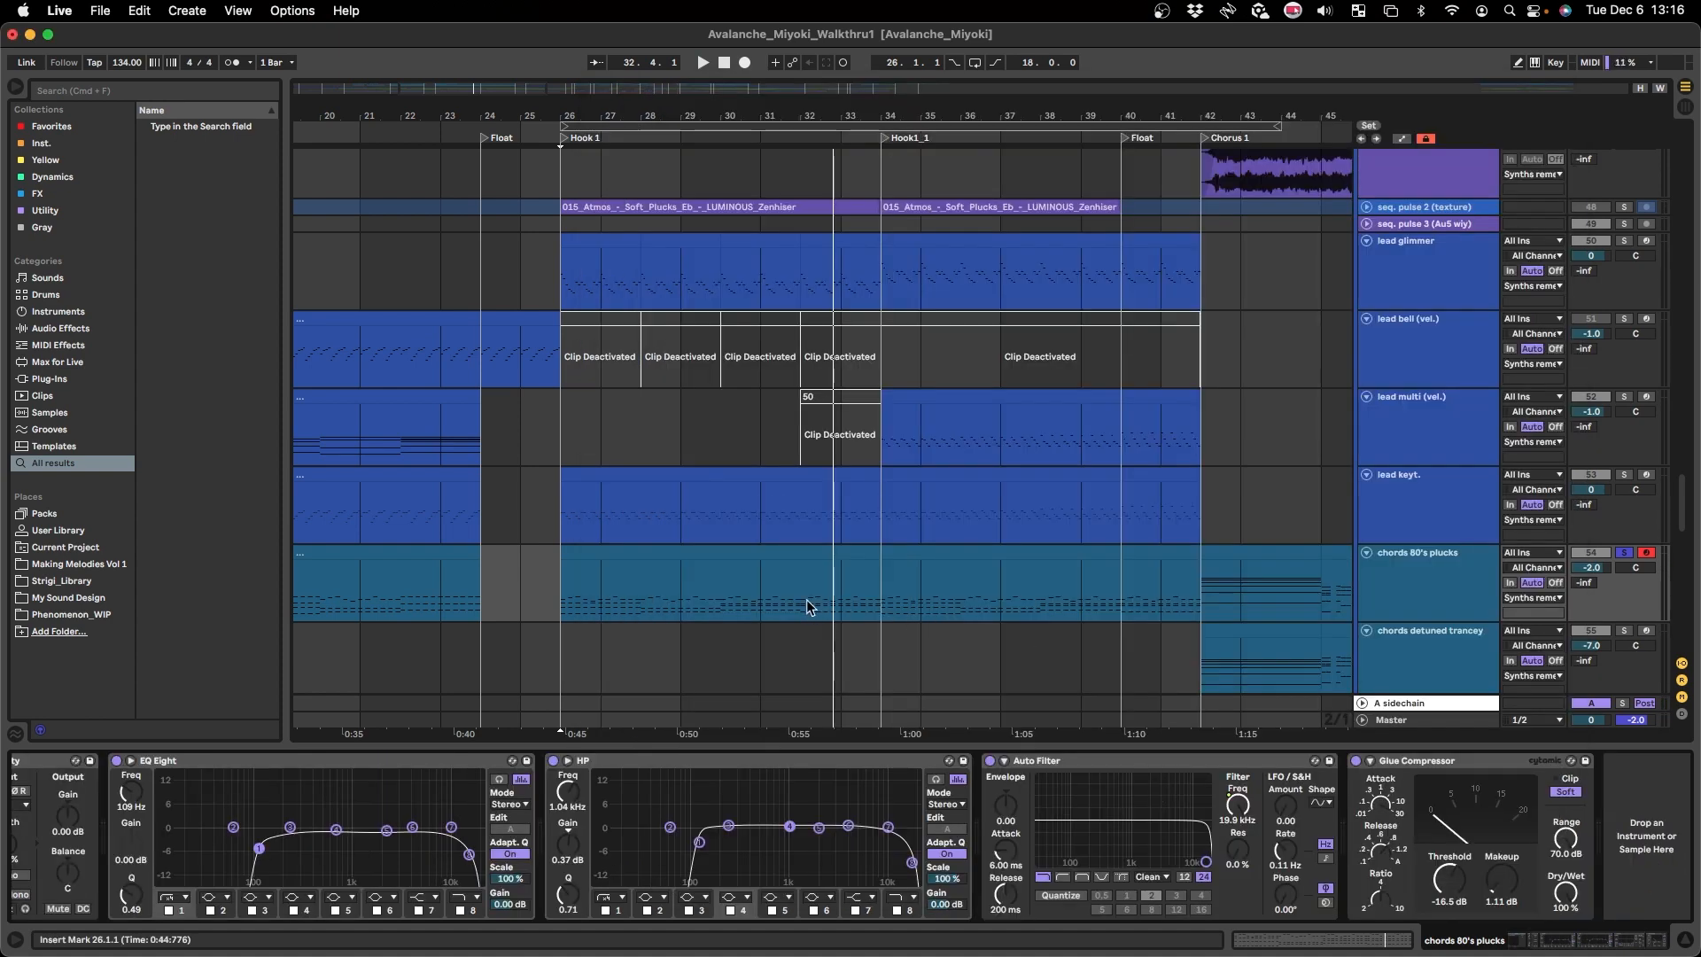
- Solo the lead keyt. track, open its Pigments instrument and play it from bar 26 while inspecting the wavetable engines
{"action": "left_click", "coordinate": [564, 523]}
{"action": "key", "text": "space"}
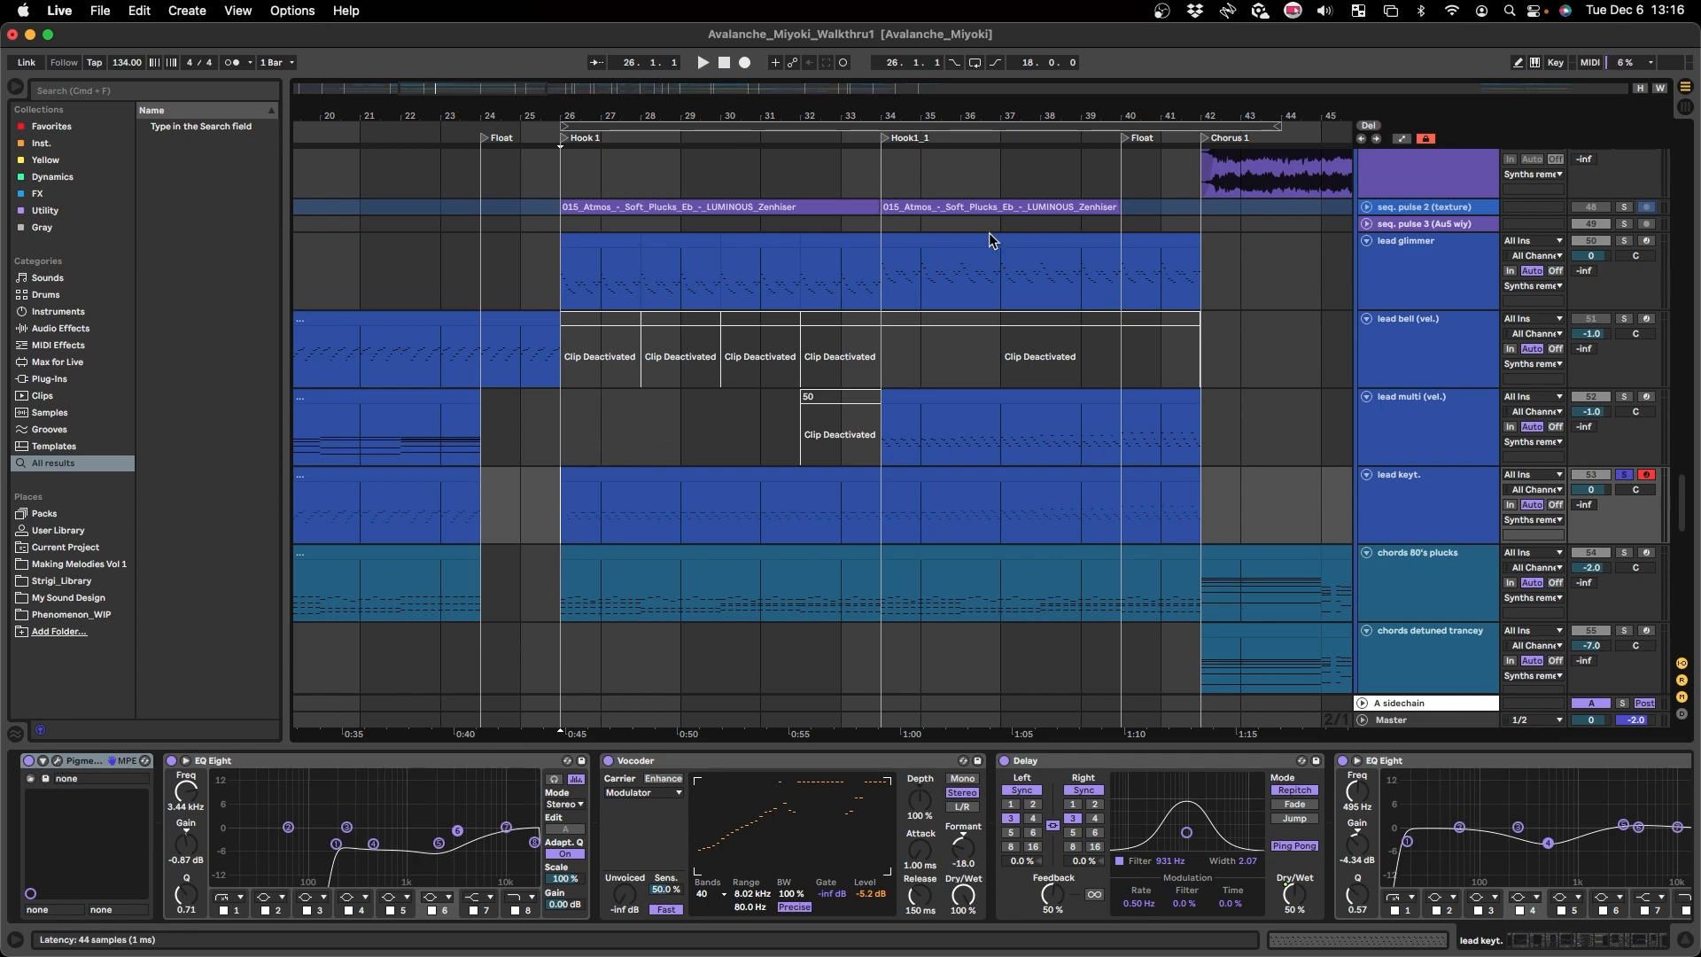
{"action": "key", "text": "super+alt+p"}
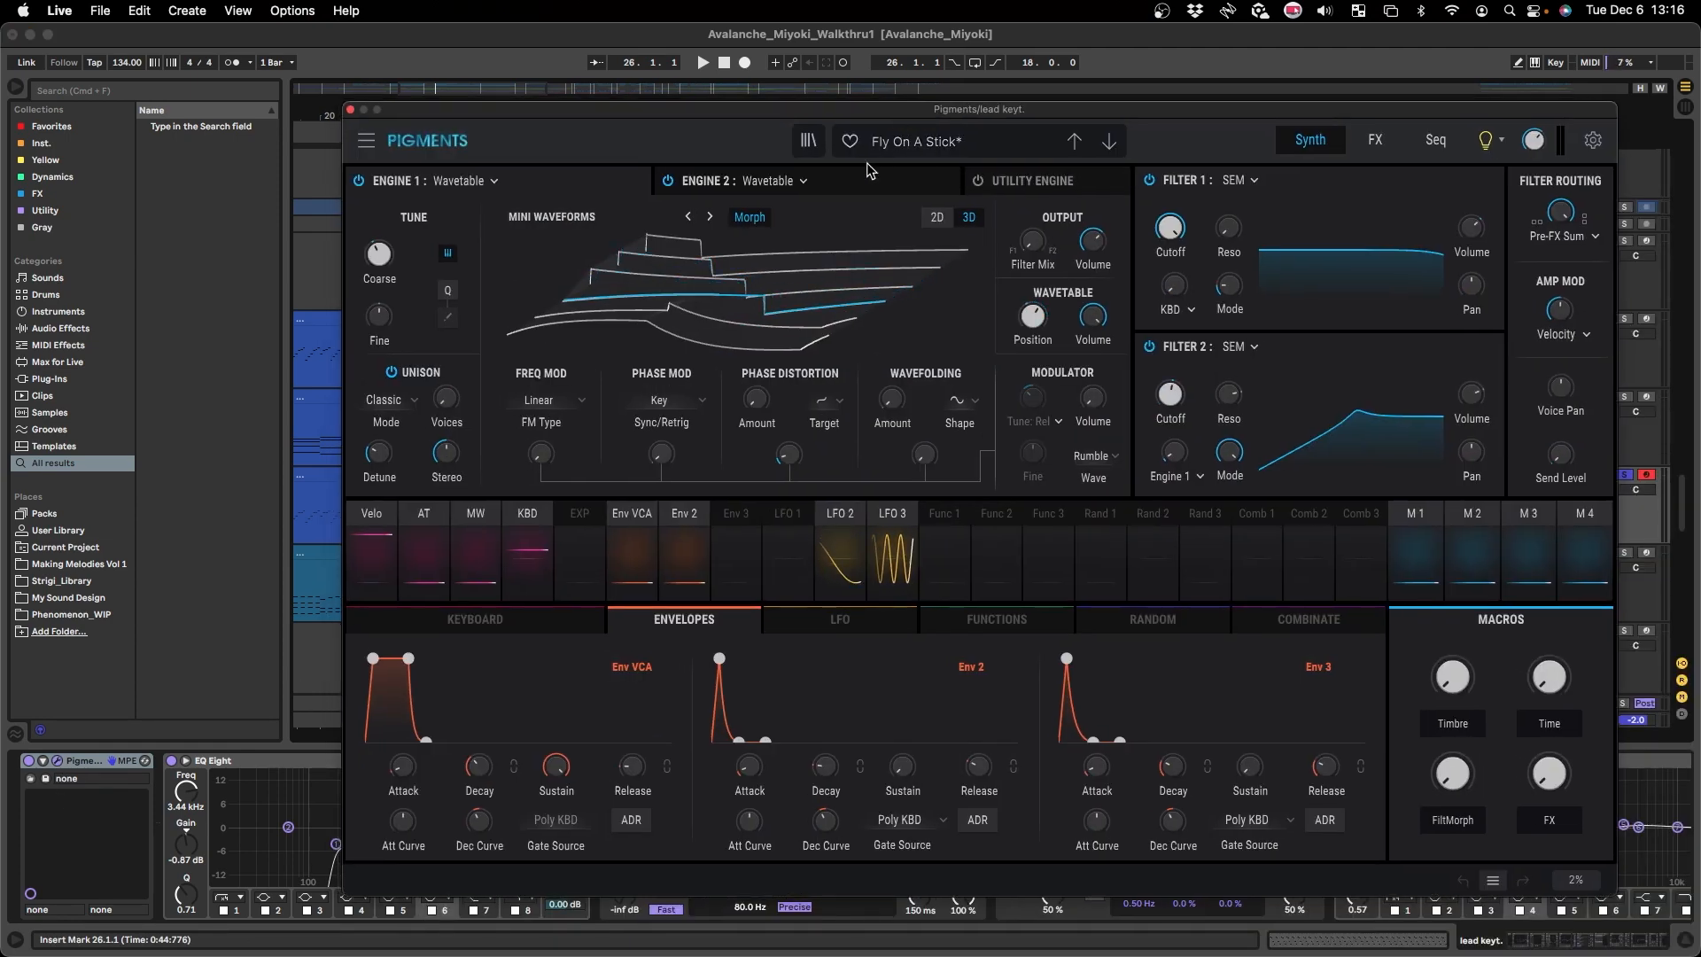
{"action": "key", "text": "space"}
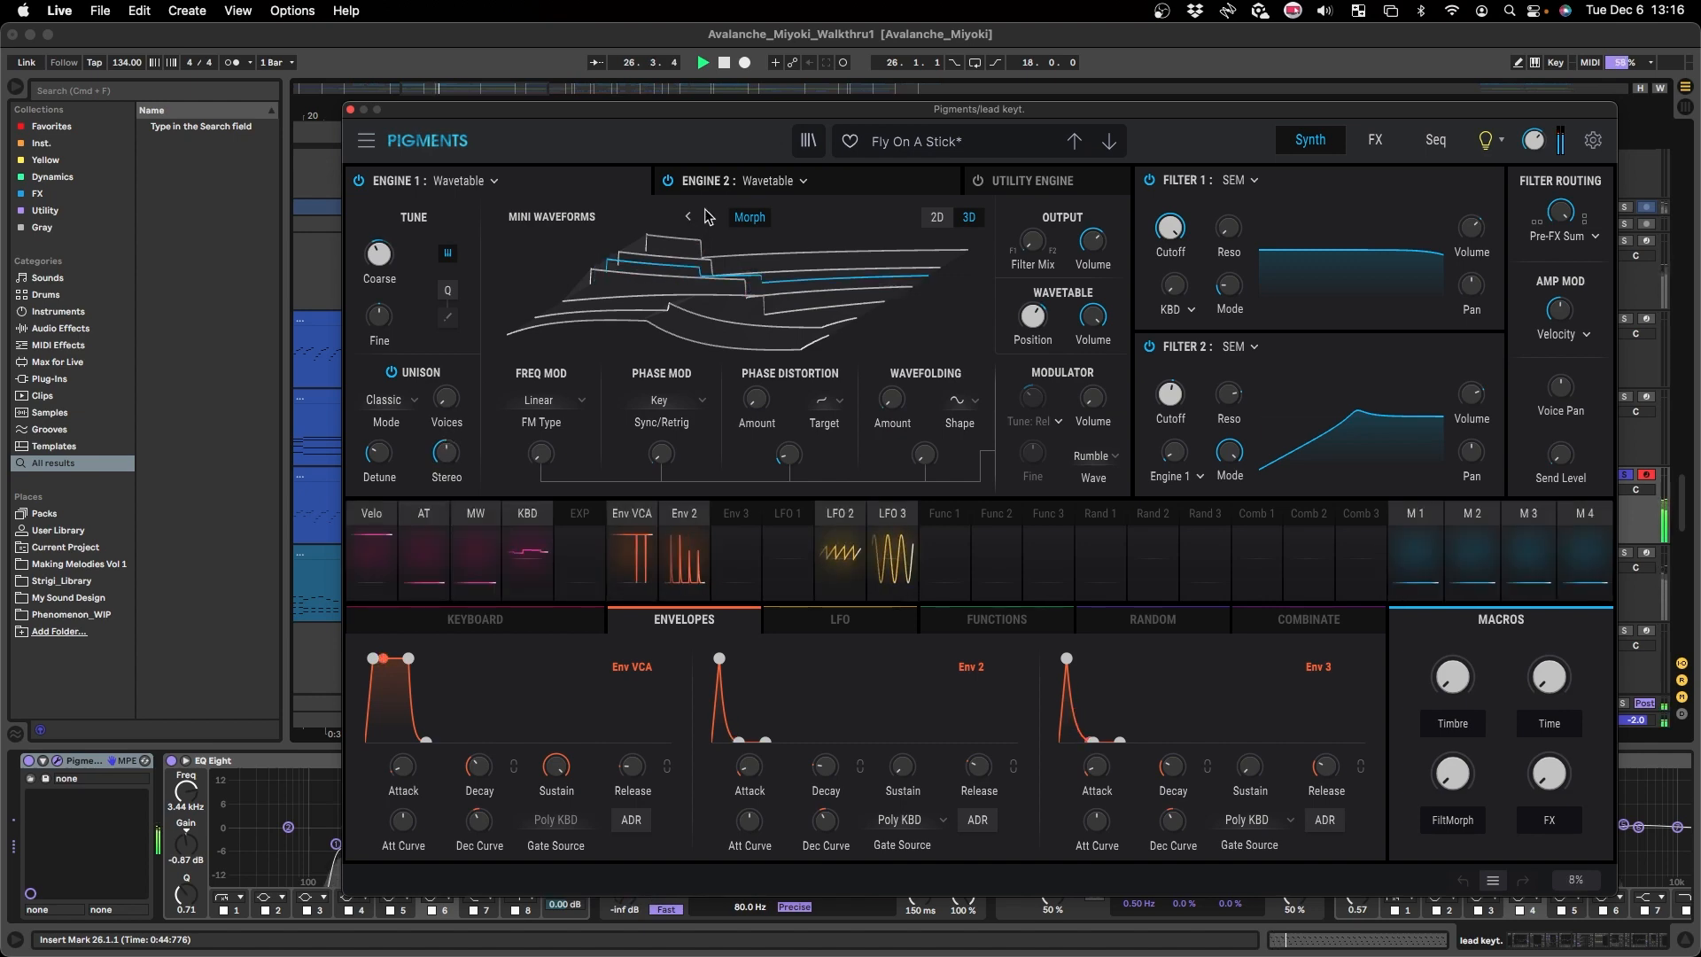
{"action": "left_click", "coordinate": [845, 180]}
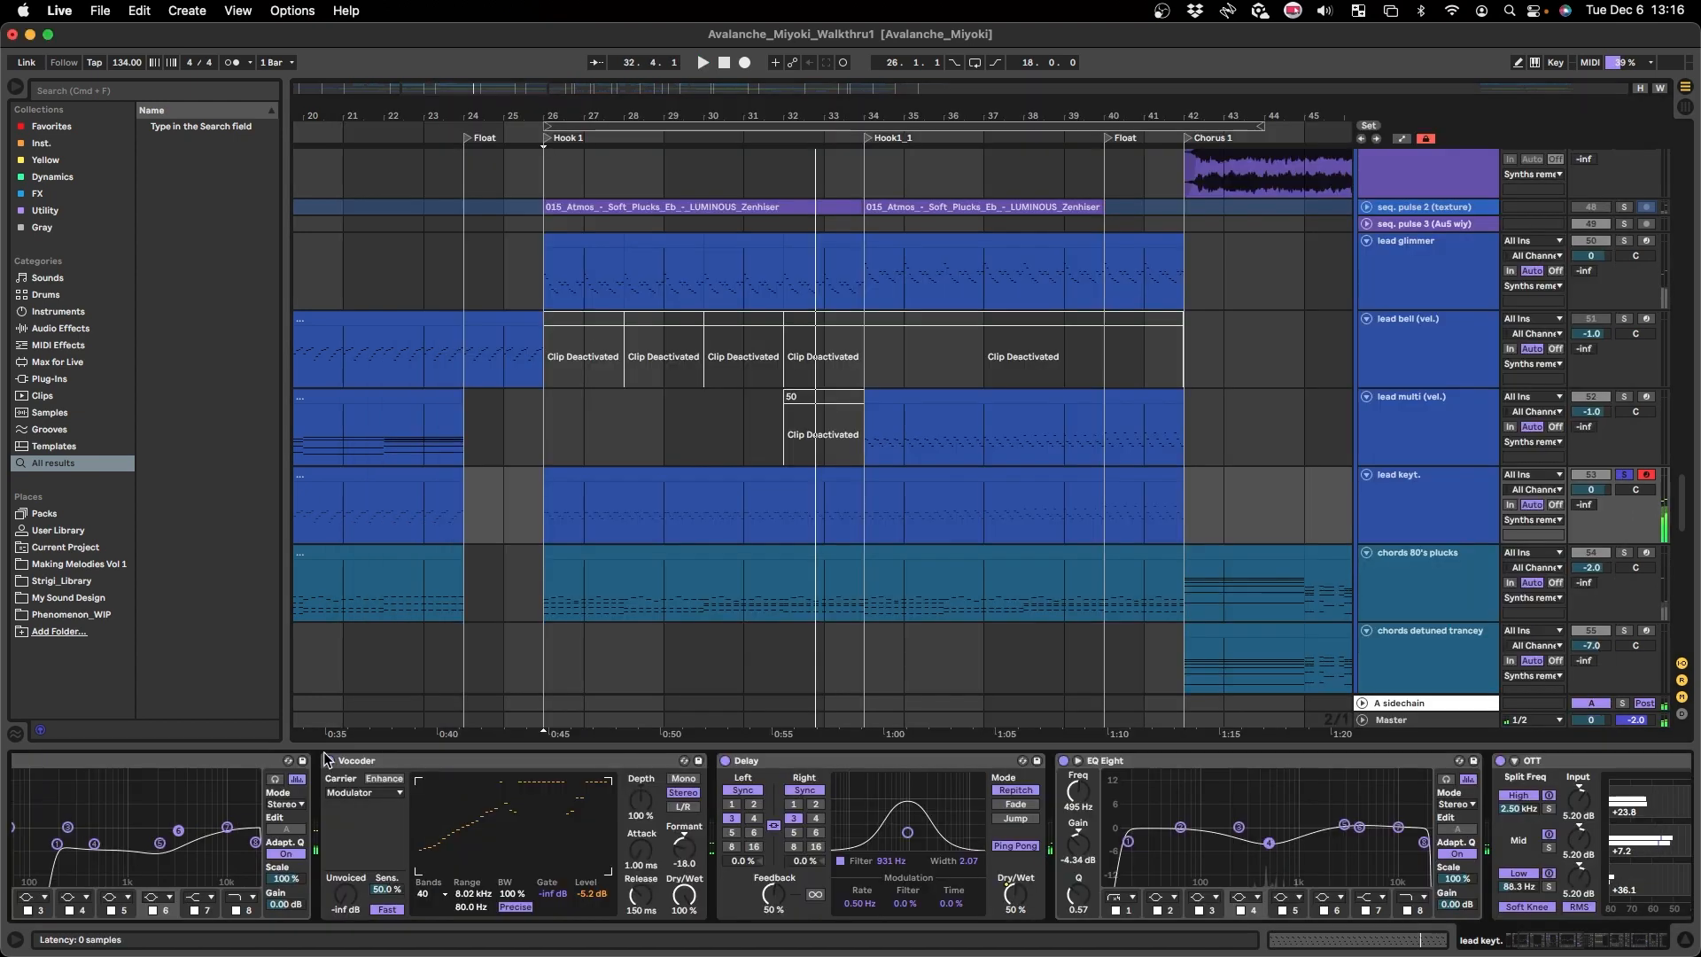
- Bypass the Vocoder on lead keyt. and look through the Delay, EQ Eight, OTT and remaining effects in its chain
{"action": "left_click", "coordinate": [329, 761]}
{"action": "scroll", "coordinate": [688, 804], "scroll_direction": "right", "scroll_amount": 2}
{"action": "left_click", "coordinate": [739, 760]}
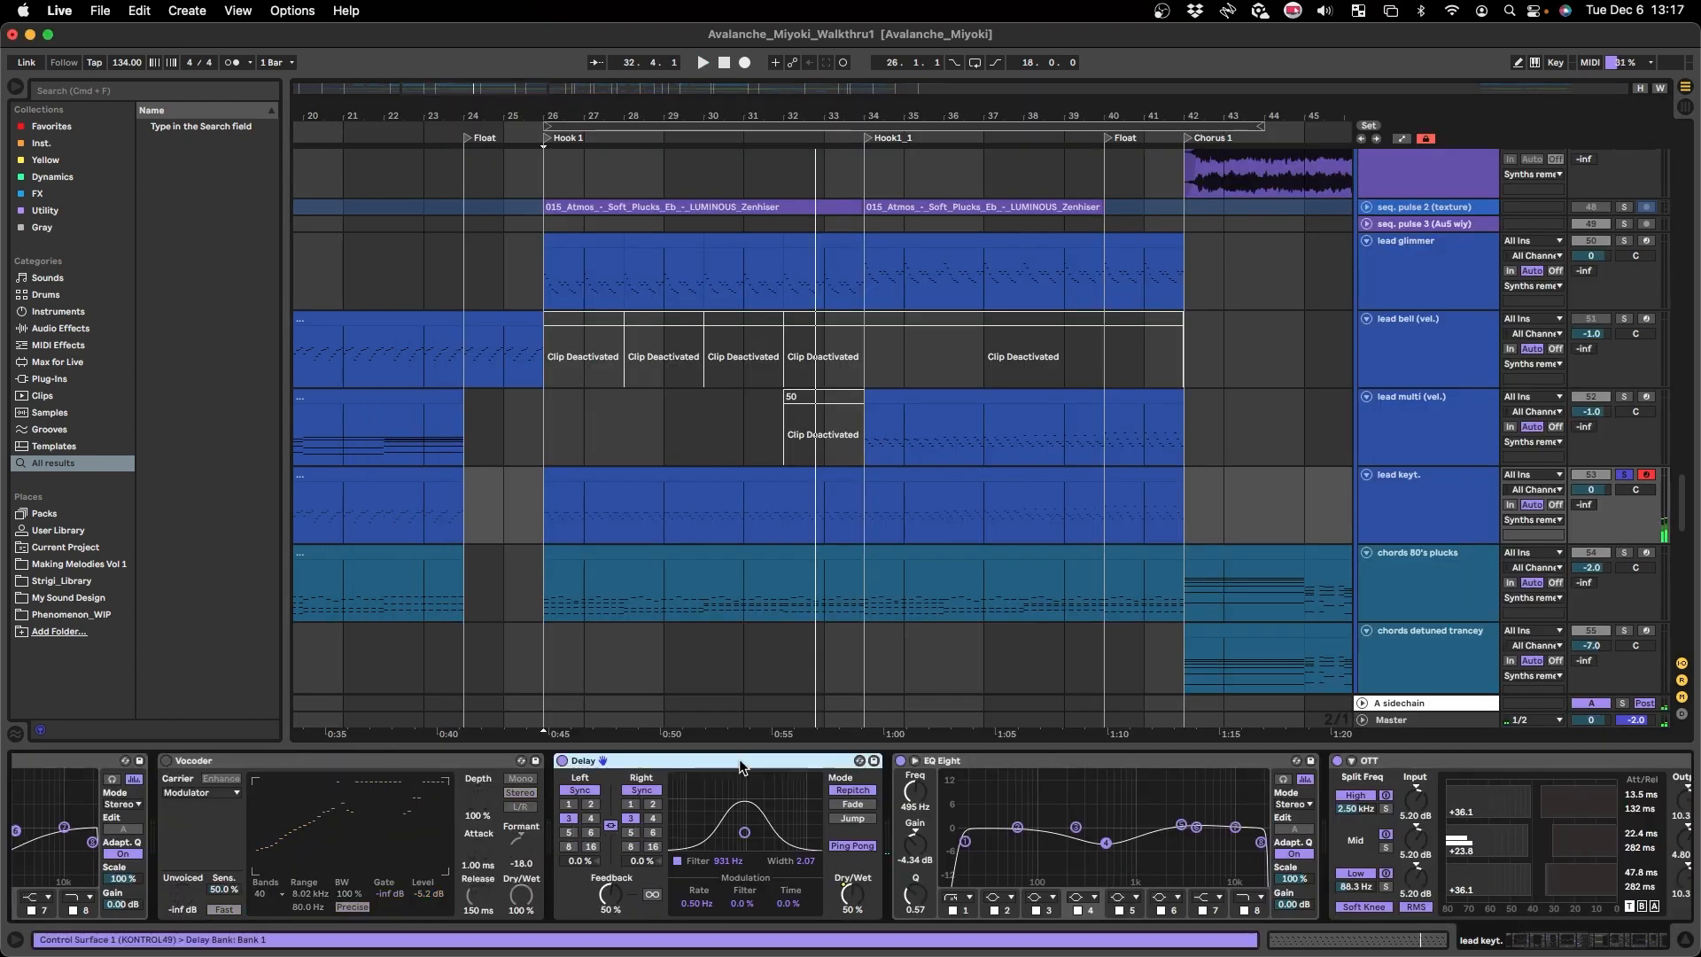
{"action": "scroll", "coordinate": [926, 829], "scroll_direction": "right", "scroll_amount": 8}
{"action": "scroll", "coordinate": [1231, 800], "scroll_direction": "right", "scroll_amount": 1}
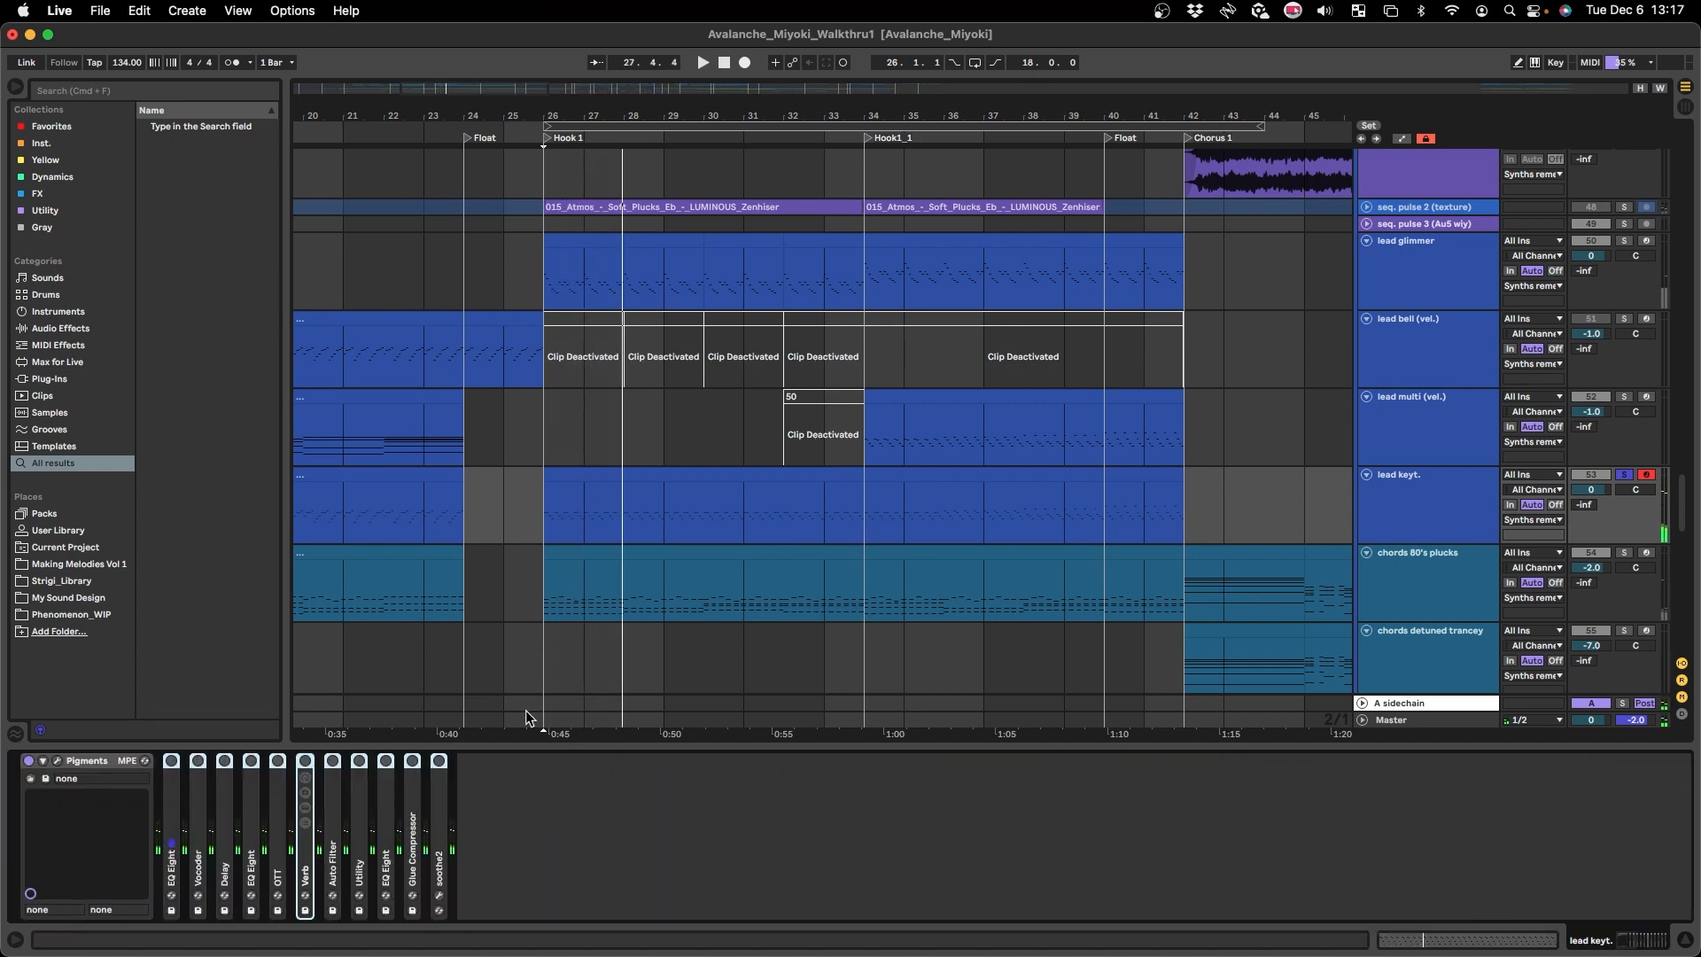
- Bypass all effects on lead keyt. and re-enable them one by one, from EQ Eight to soothe2, while playing from bar 26
{"action": "left_click", "coordinate": [171, 761]}
{"action": "key", "text": "space"}
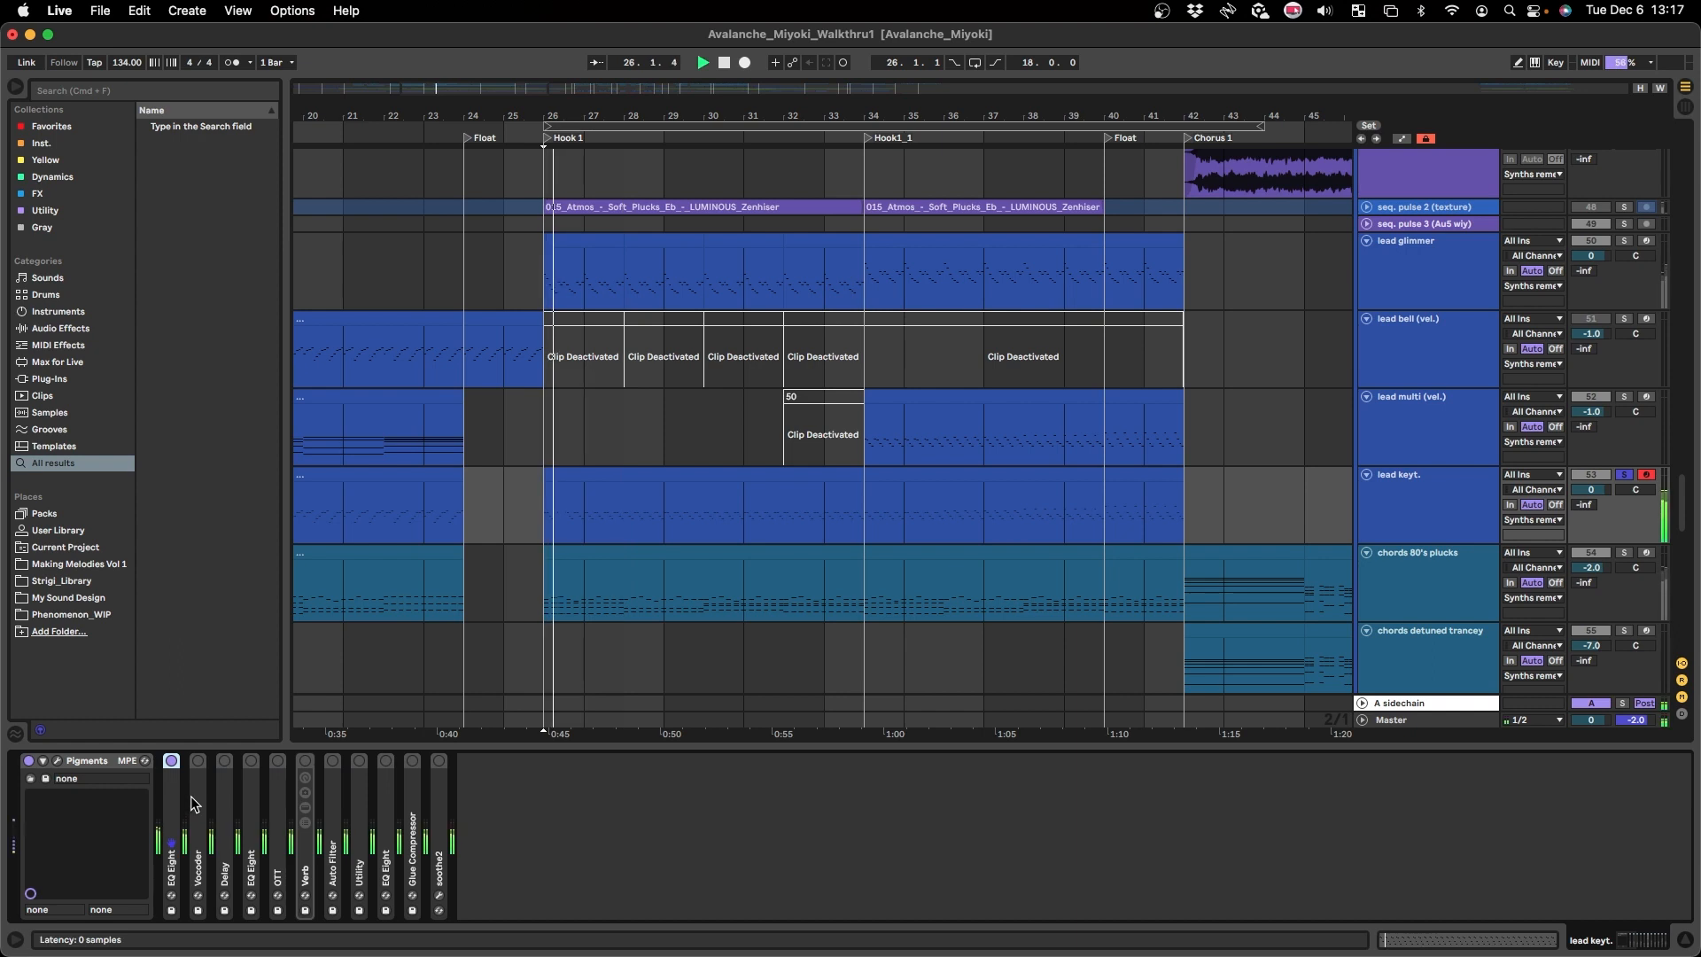
{"action": "left_click", "coordinate": [191, 796]}
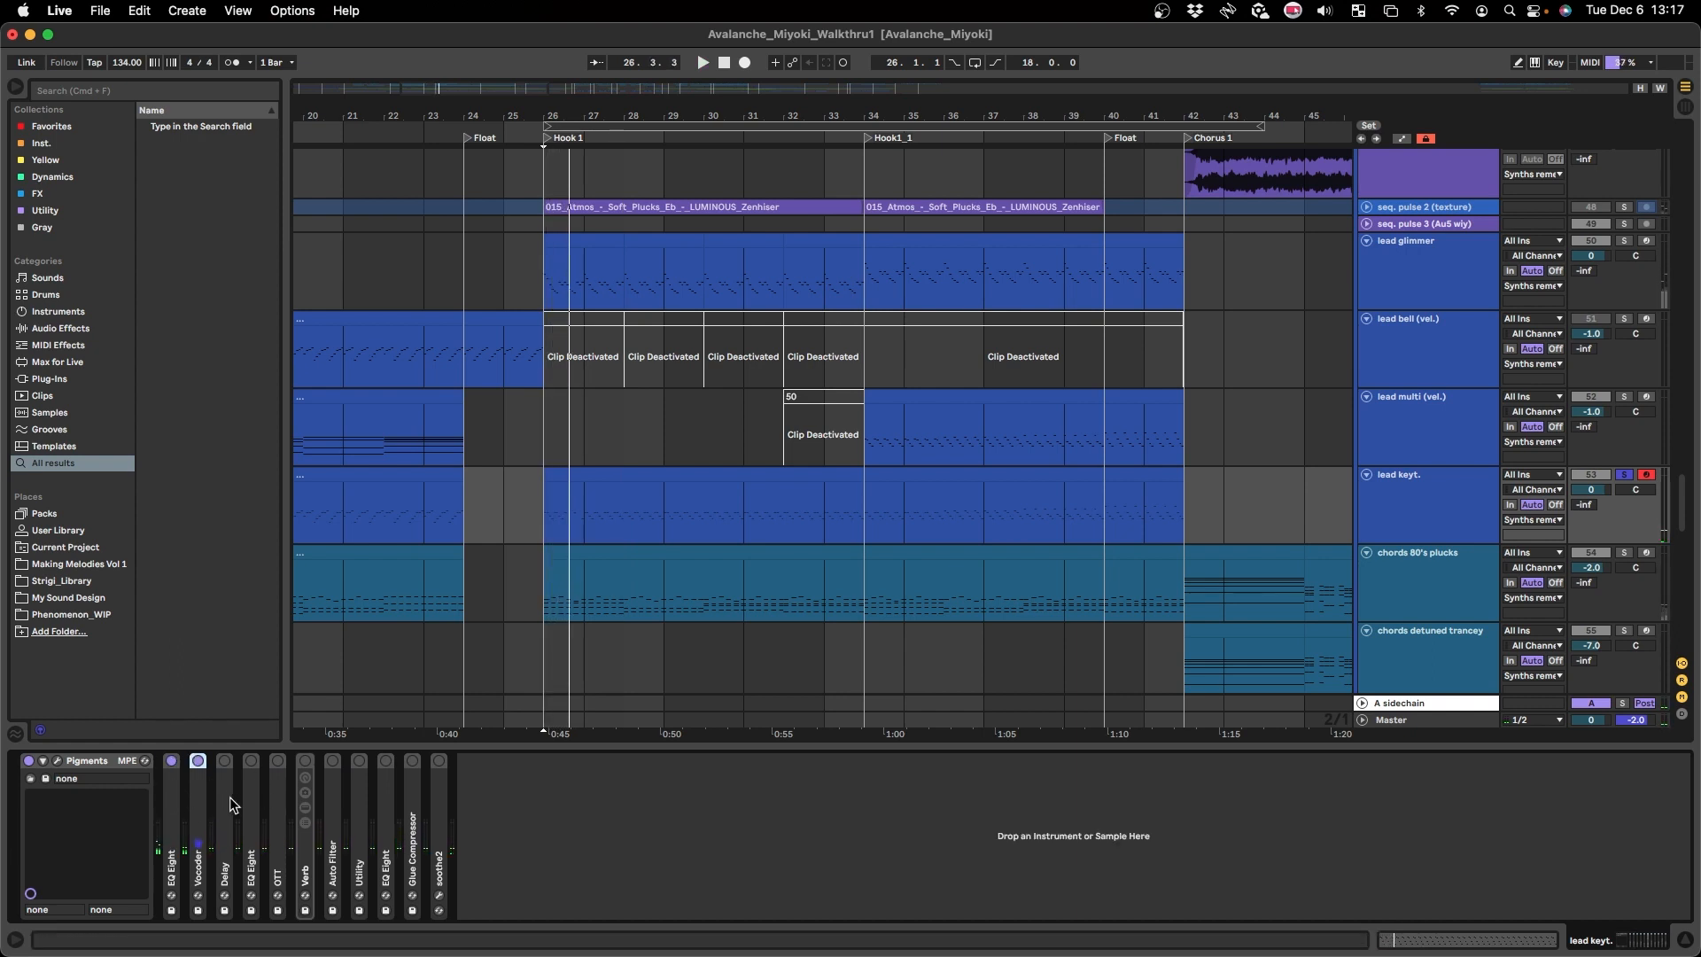
{"action": "left_click", "coordinate": [224, 798]}
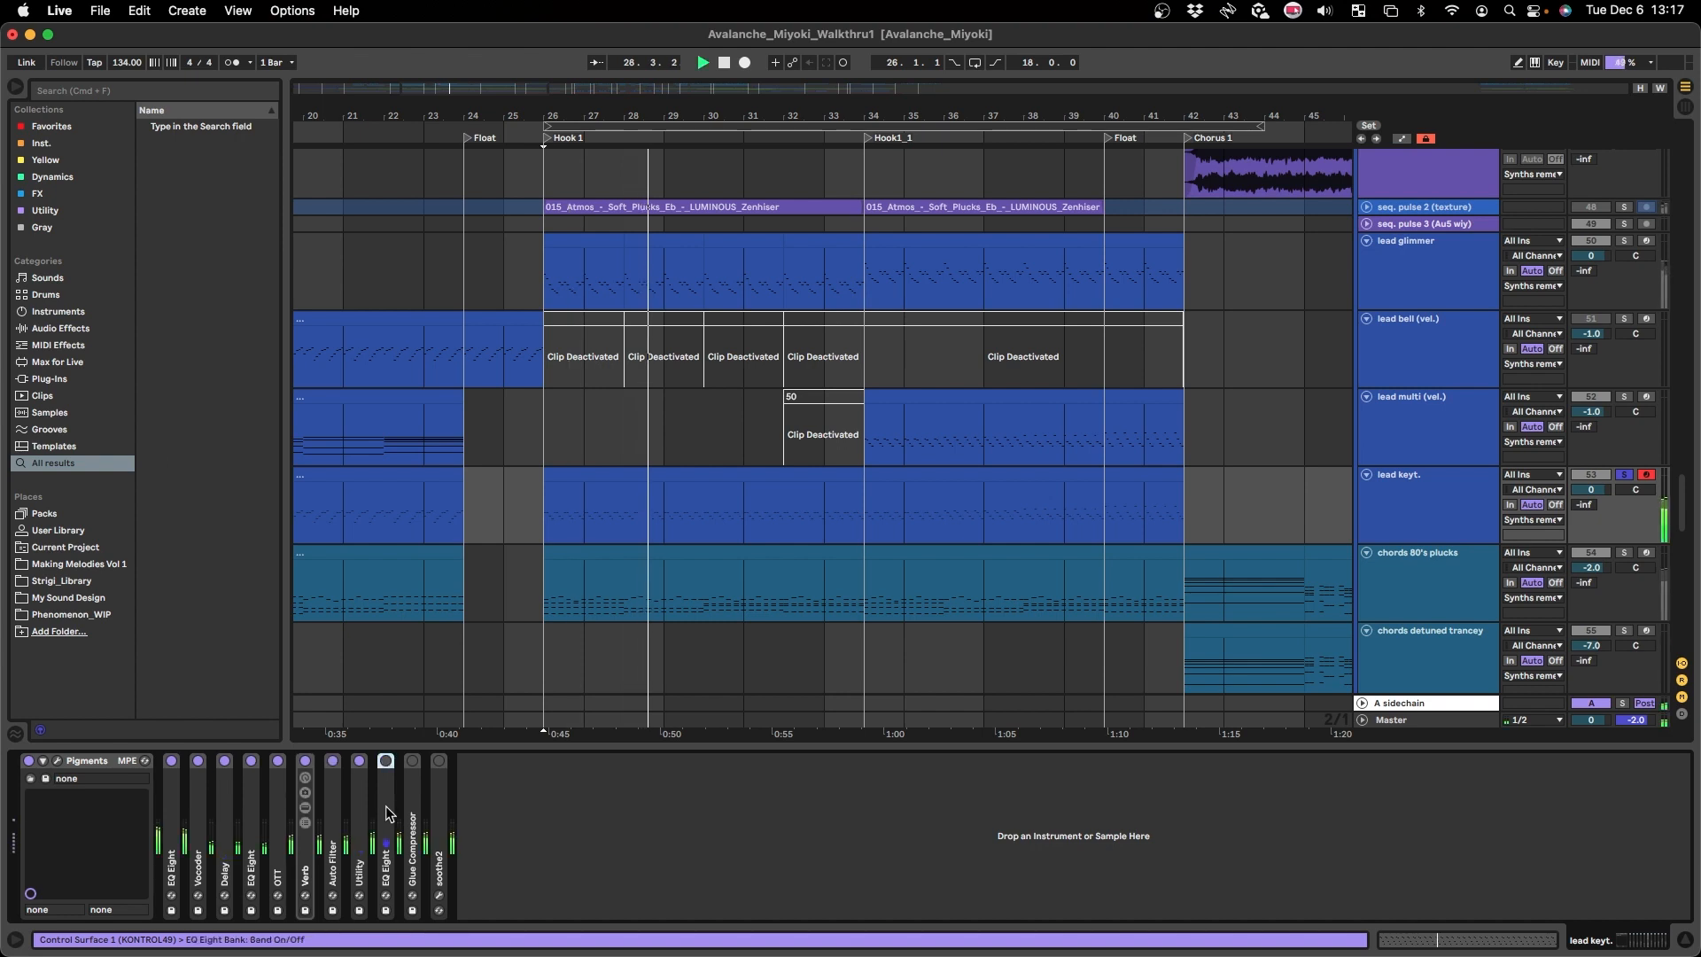
{"action": "left_click", "coordinate": [412, 802]}
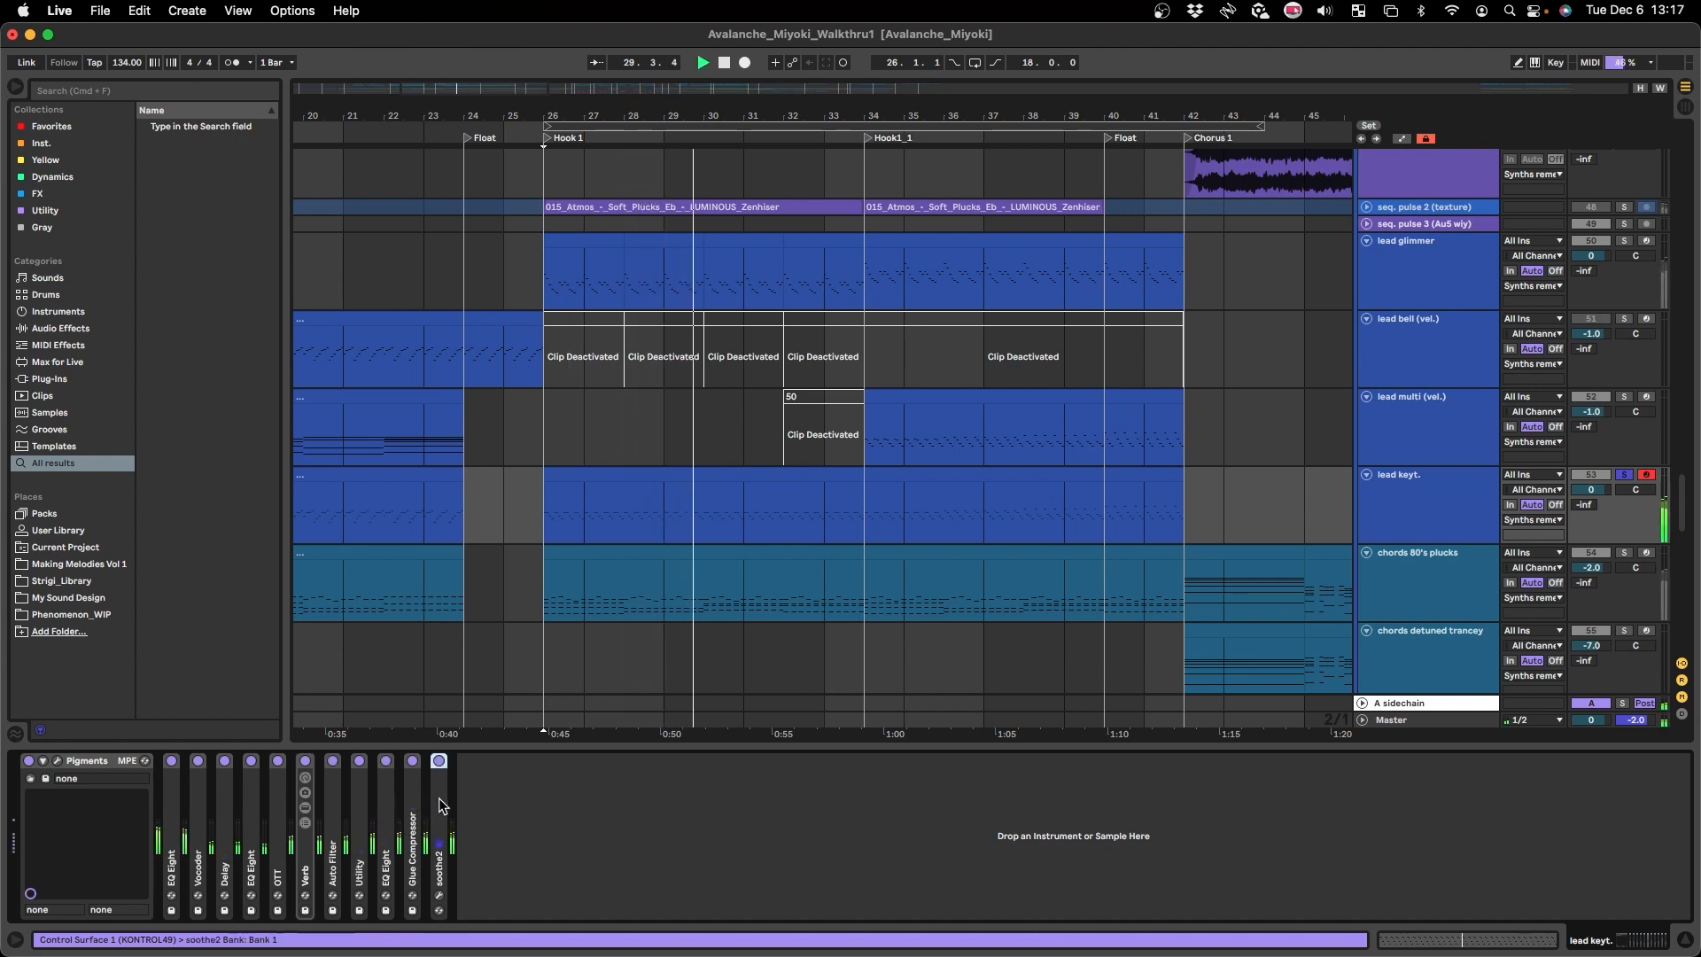
- Play the soloed lead multi (vel.) track from Hook1_1 at bar 34 while reviewing its EQ, Overdrive and Shifter effects
{"action": "left_click", "coordinate": [912, 434]}
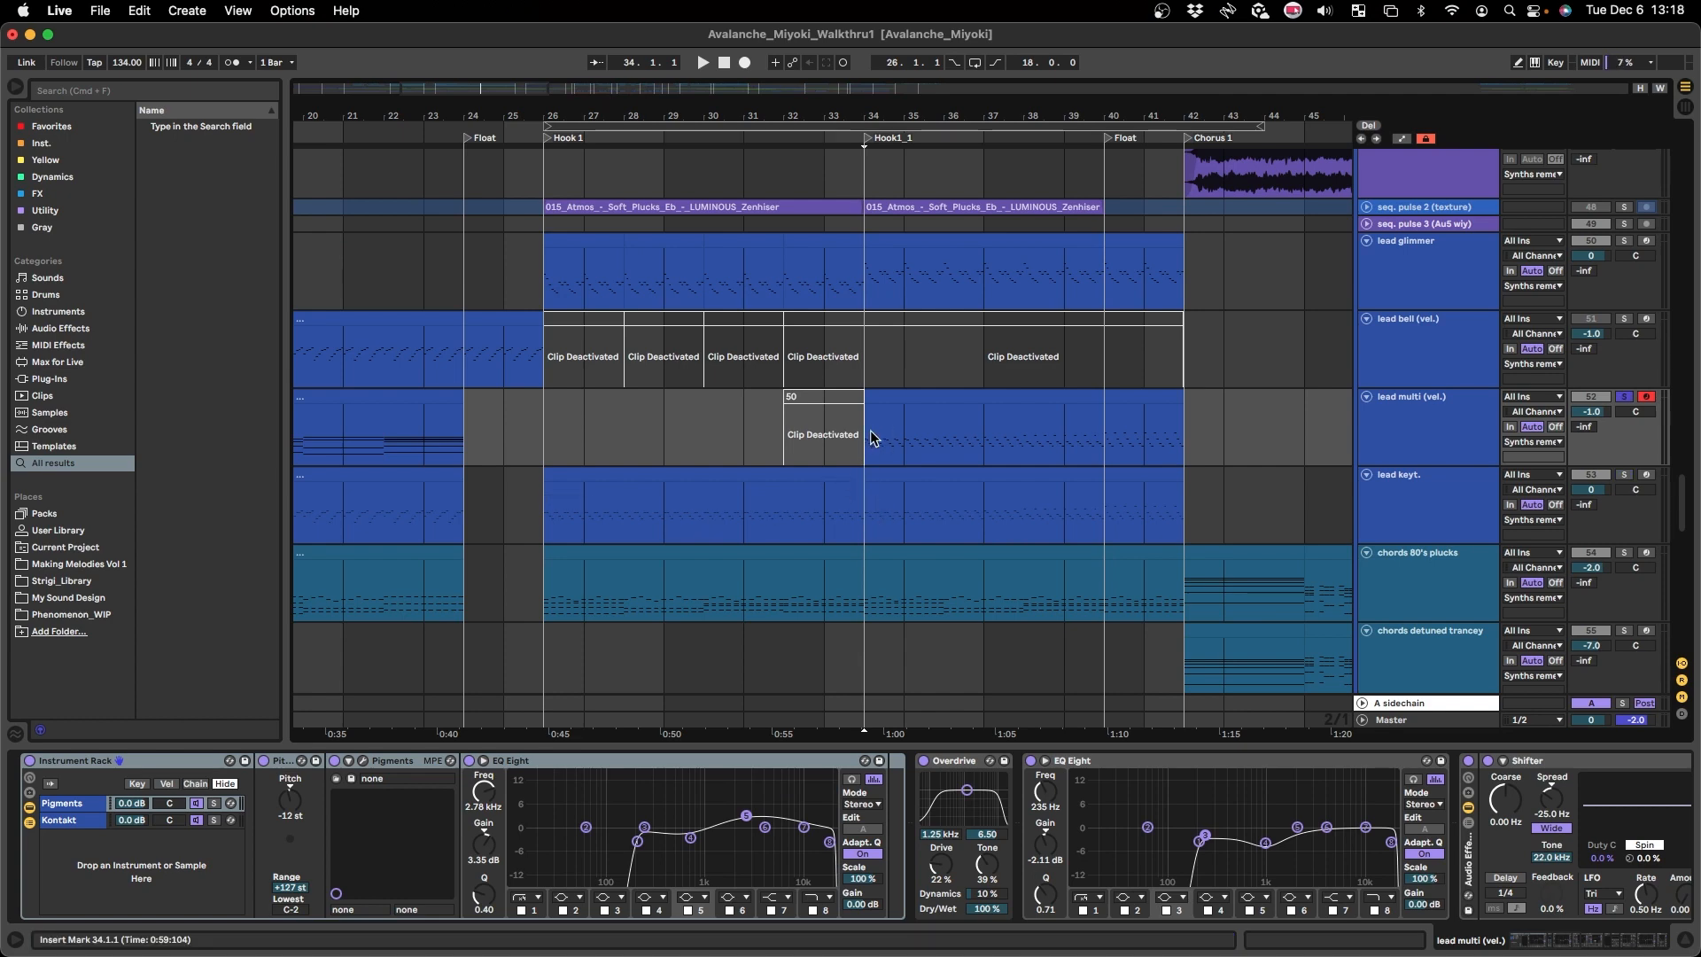
{"action": "key", "text": "space"}
{"action": "scroll", "coordinate": [640, 840], "scroll_direction": "right", "scroll_amount": 5}
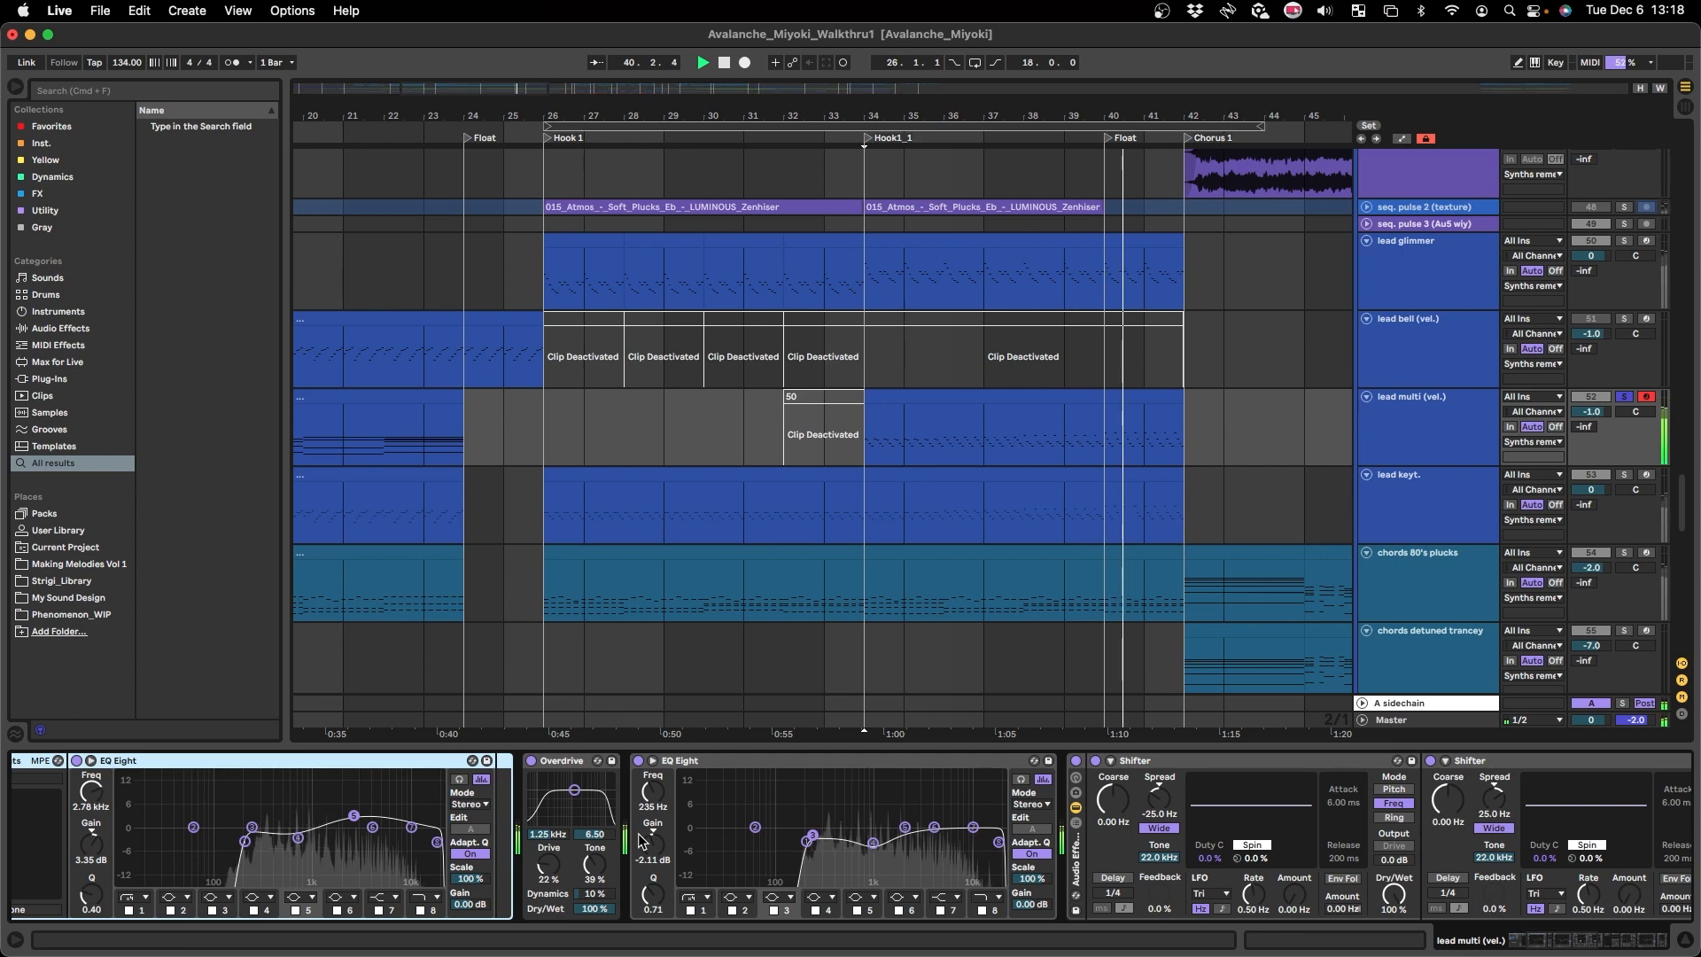
{"action": "key", "text": "space"}
- Open the Pigments and Kontakt instruments in the lead multi (vel.) rack and audition the Kontakt chain's Signal sound from bar 34
{"action": "scroll", "coordinate": [496, 815], "scroll_direction": "left", "scroll_amount": 5}
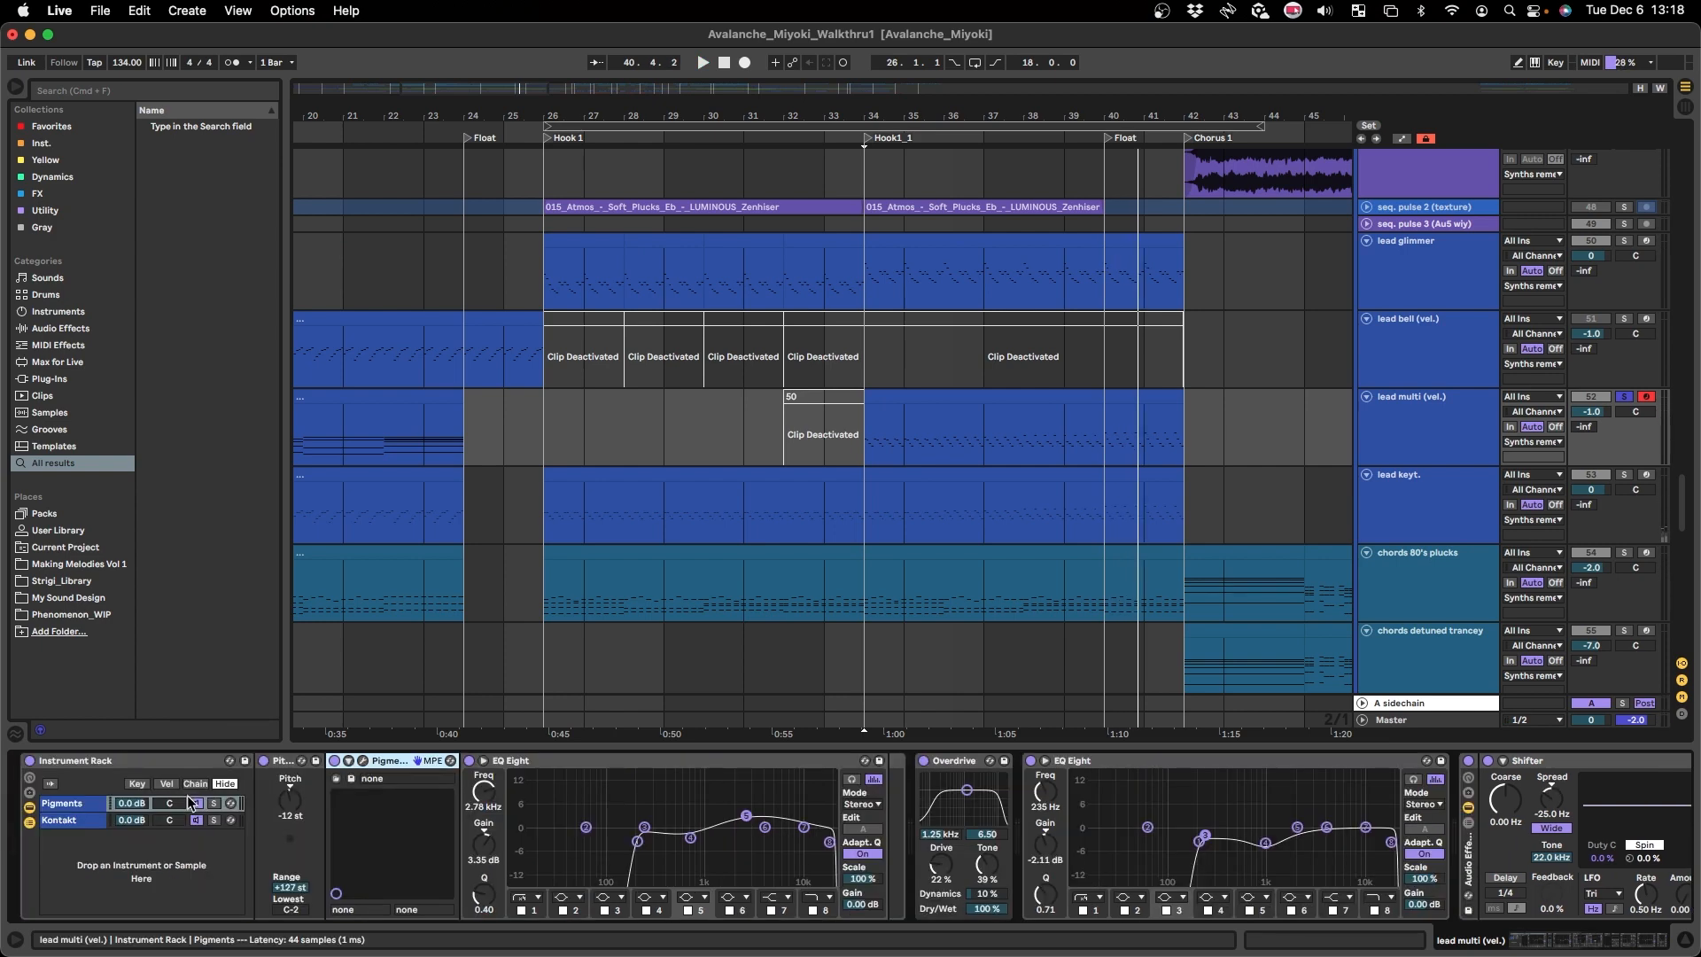
{"action": "left_click", "coordinate": [362, 761]}
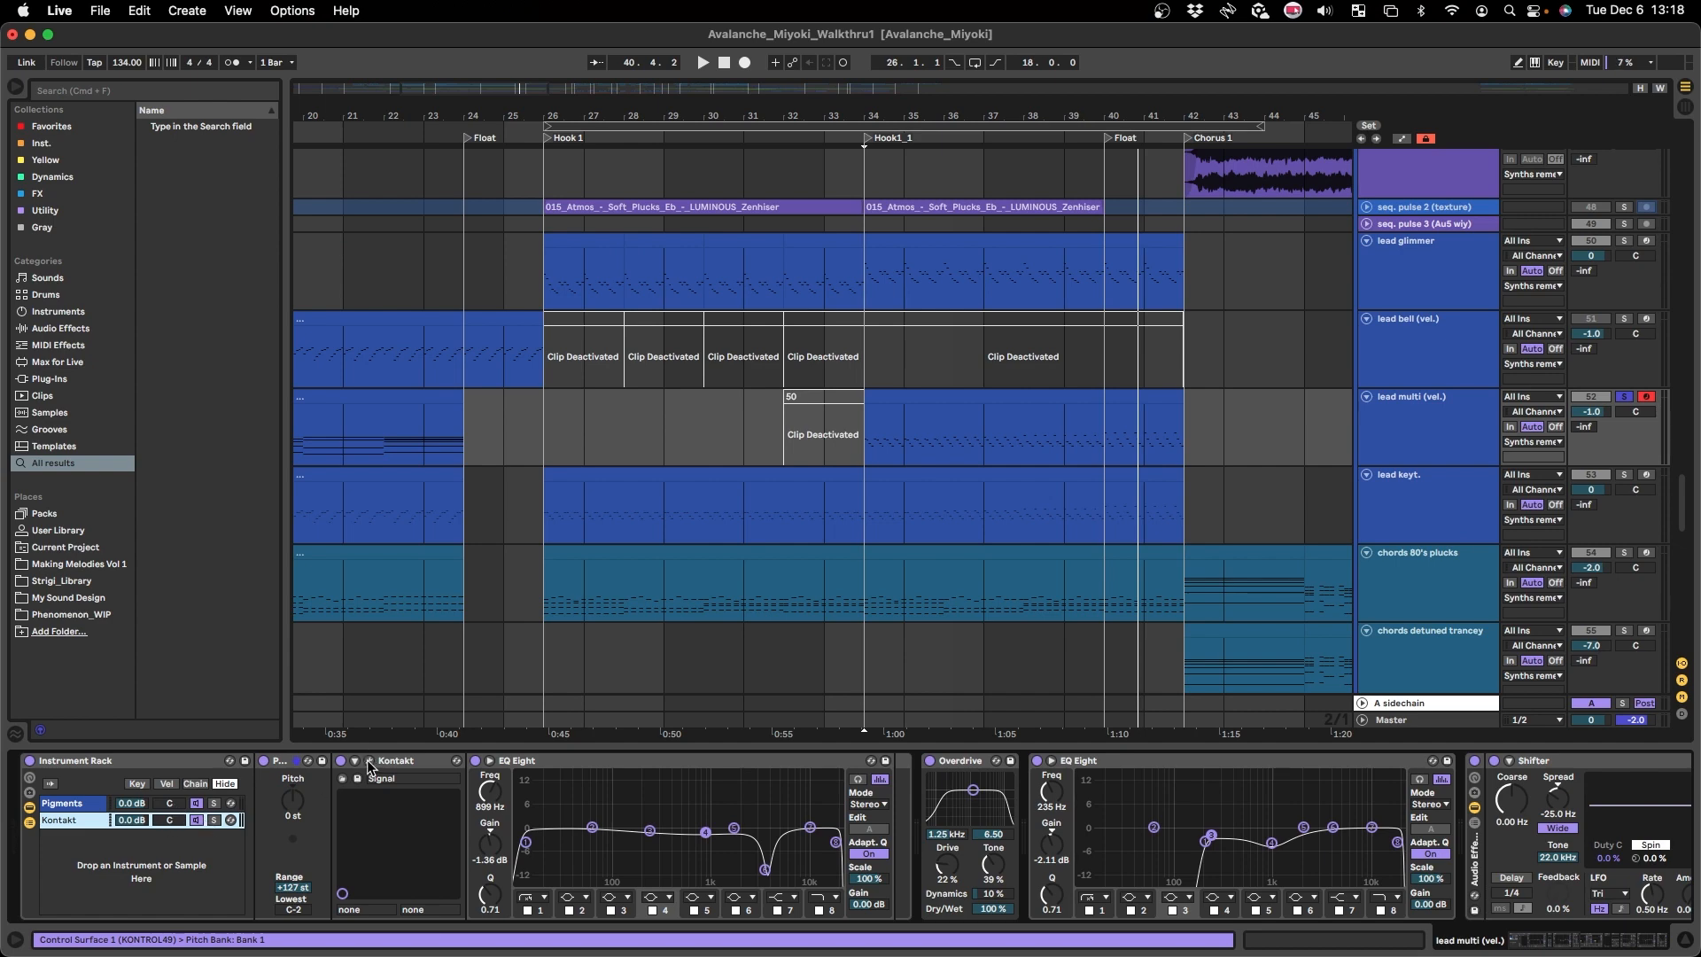
{"action": "left_click", "coordinate": [369, 761]}
{"action": "left_click_drag", "start_coordinate": [1217, 96], "coordinate": [1096, 78]}
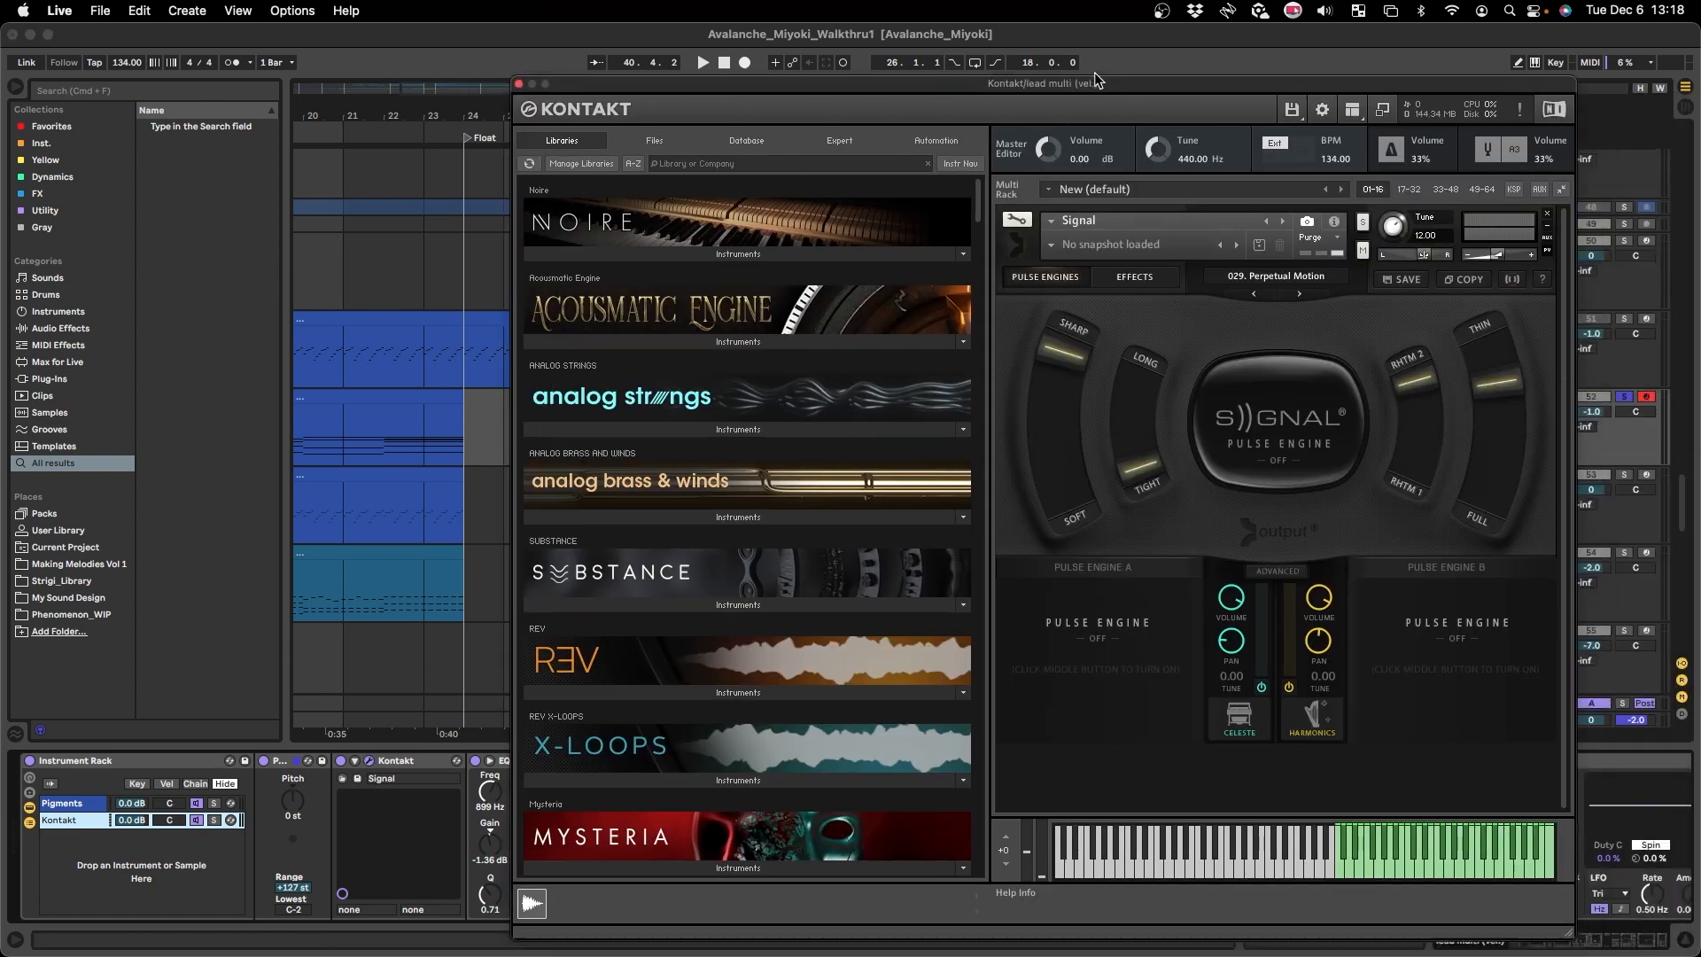
{"action": "left_click_drag", "start_coordinate": [1096, 78], "coordinate": [1090, 43]}
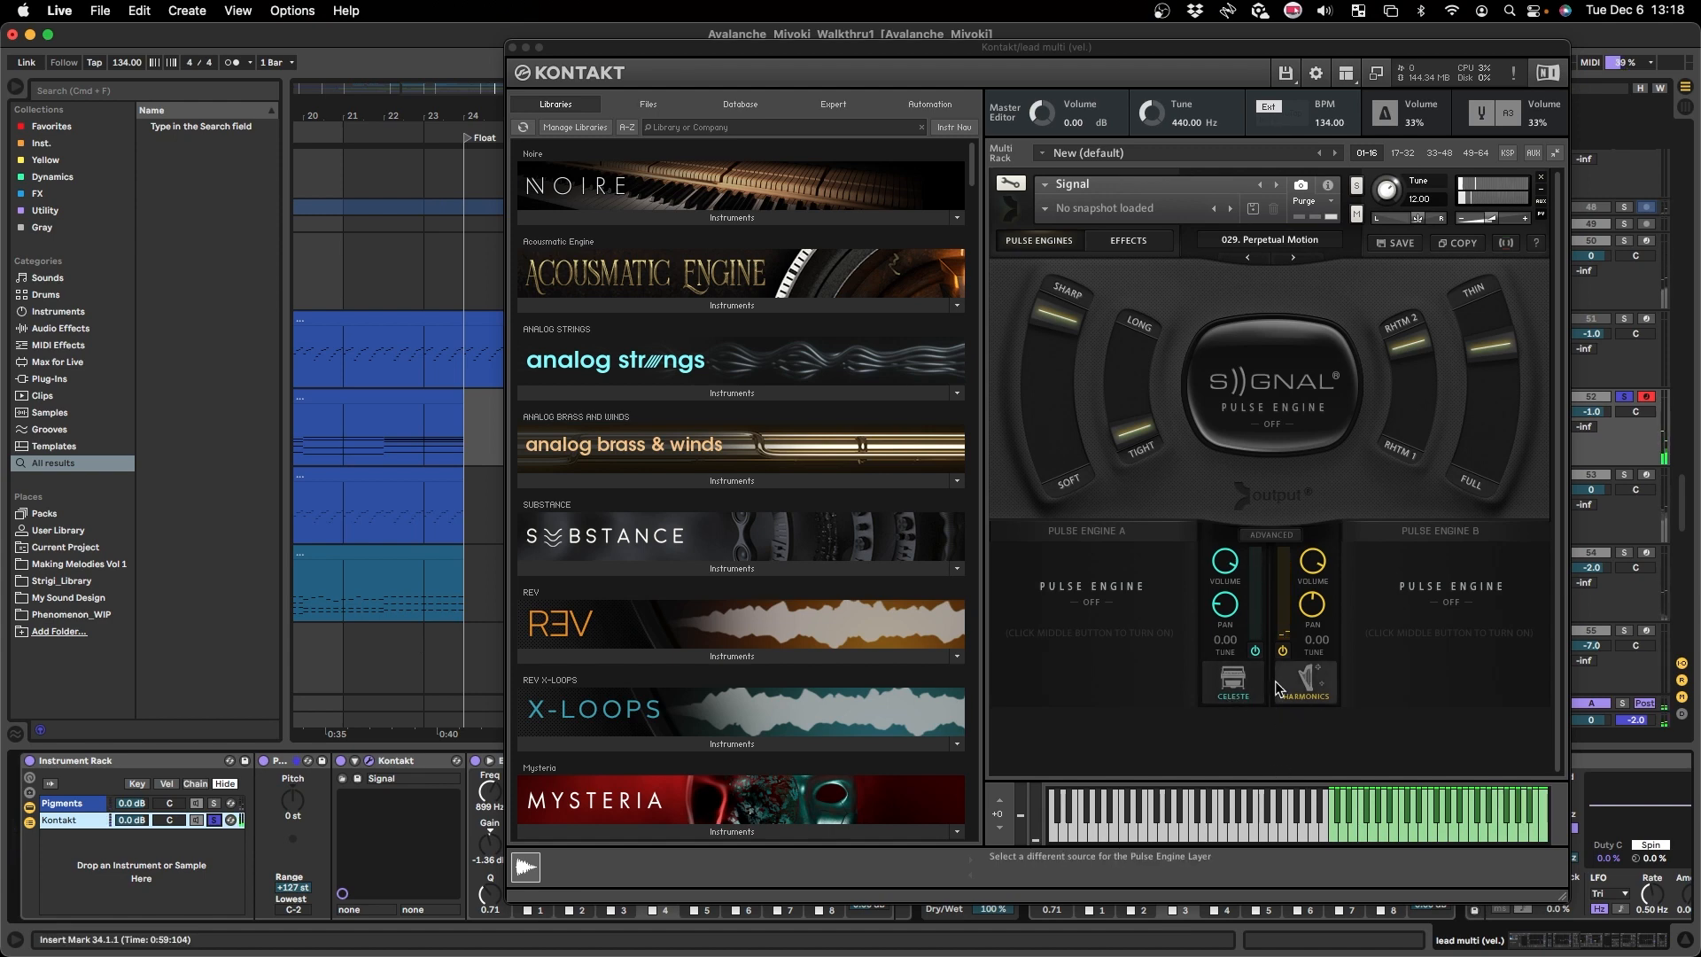
- Solo the lead glimmer track, play it from bar 26 and show its devices
{"action": "left_click", "coordinate": [448, 294]}
{"action": "scroll", "coordinate": [444, 315], "scroll_direction": "up", "scroll_amount": 5}
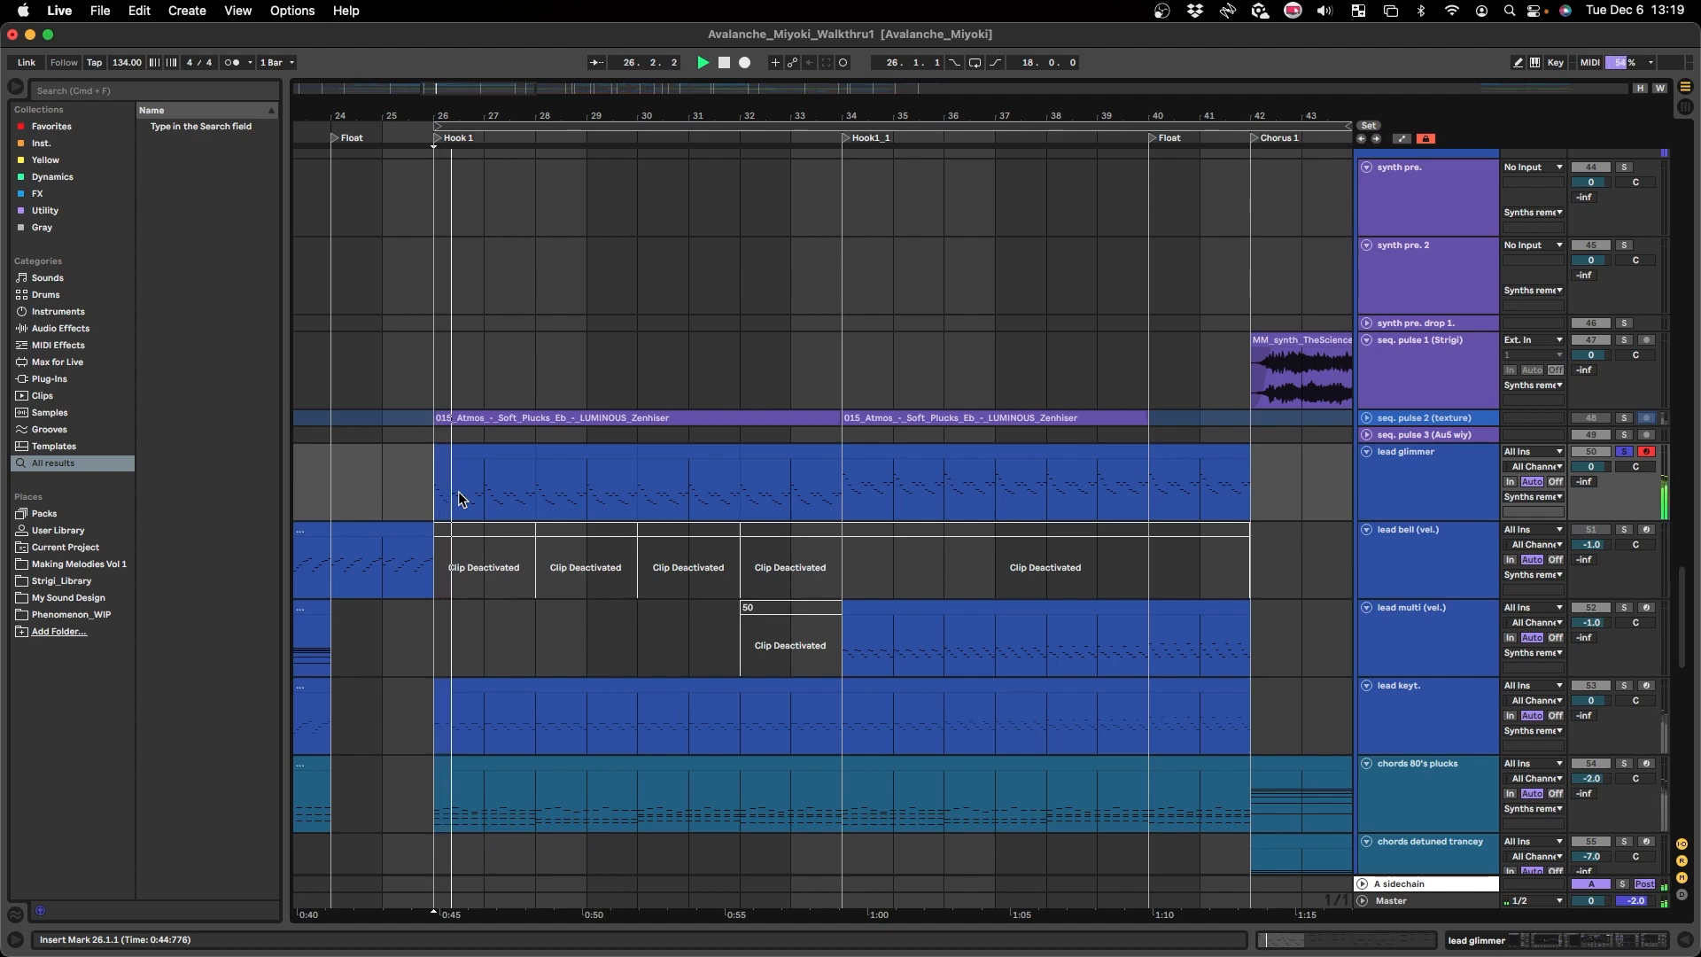
{"action": "left_click", "coordinate": [1444, 494]}
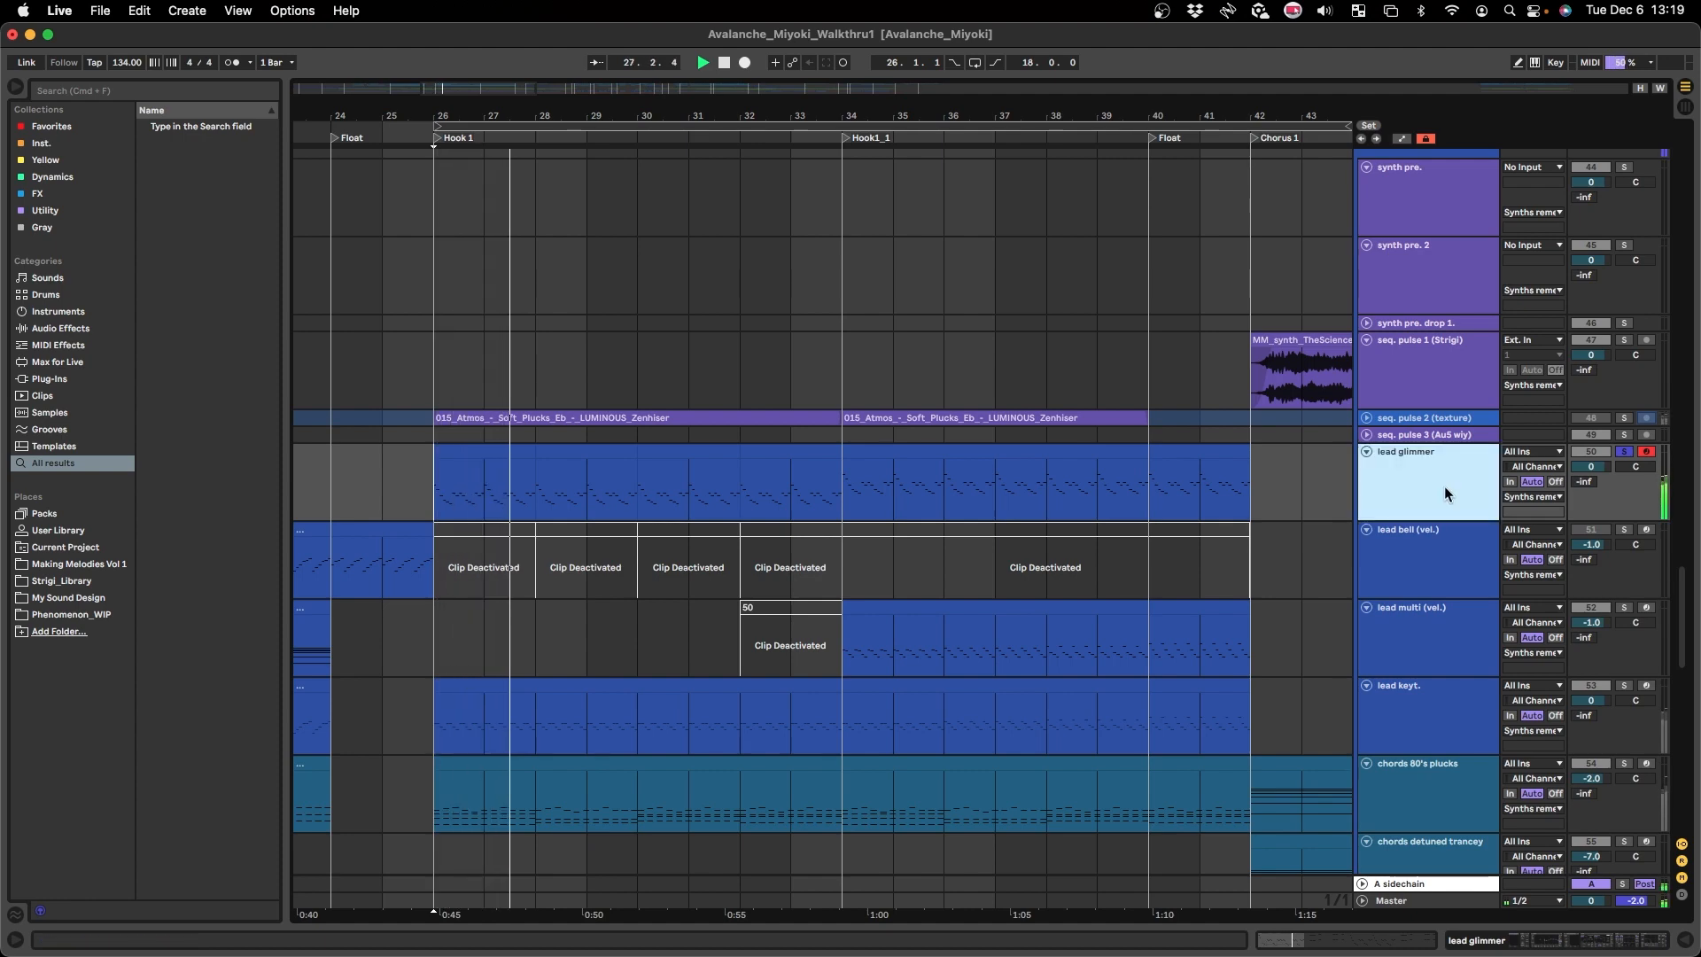
{"action": "double_click", "coordinate": [1444, 486]}
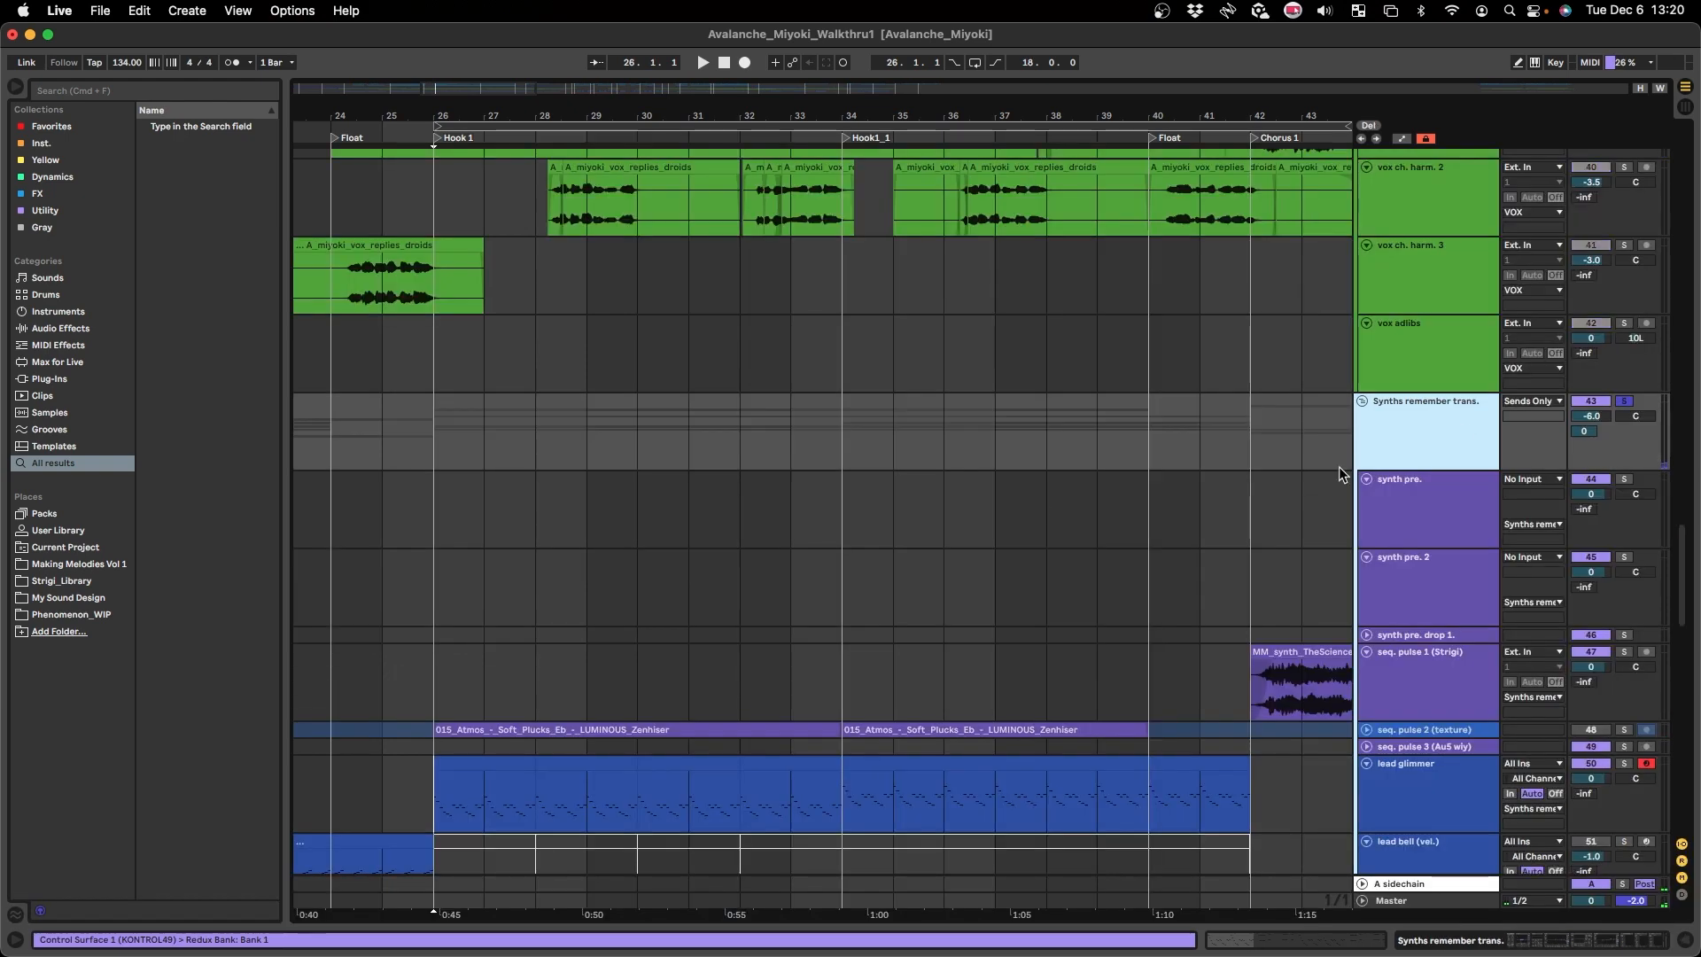
- Play the soloed Synths remember trans. and Basses groups from bar 26 to Chorus 1, following how the lead and chord layers combine
{"action": "scroll", "coordinate": [437, 429], "scroll_direction": "down", "scroll_amount": 5}
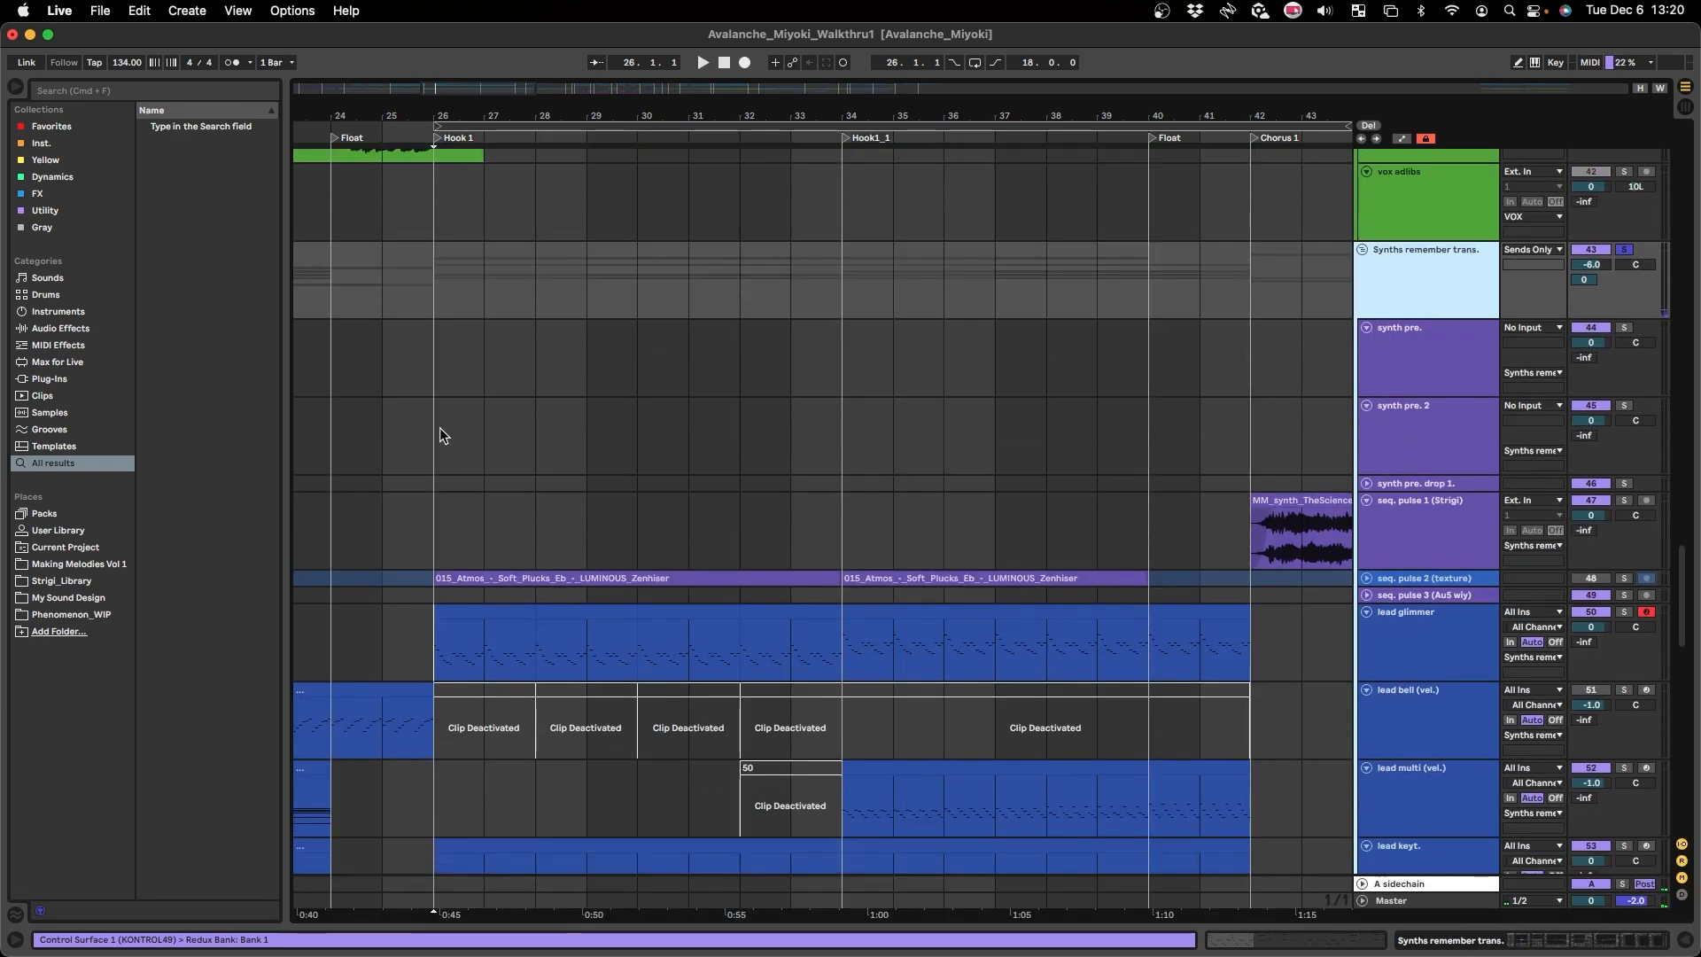
{"action": "key", "text": "space"}
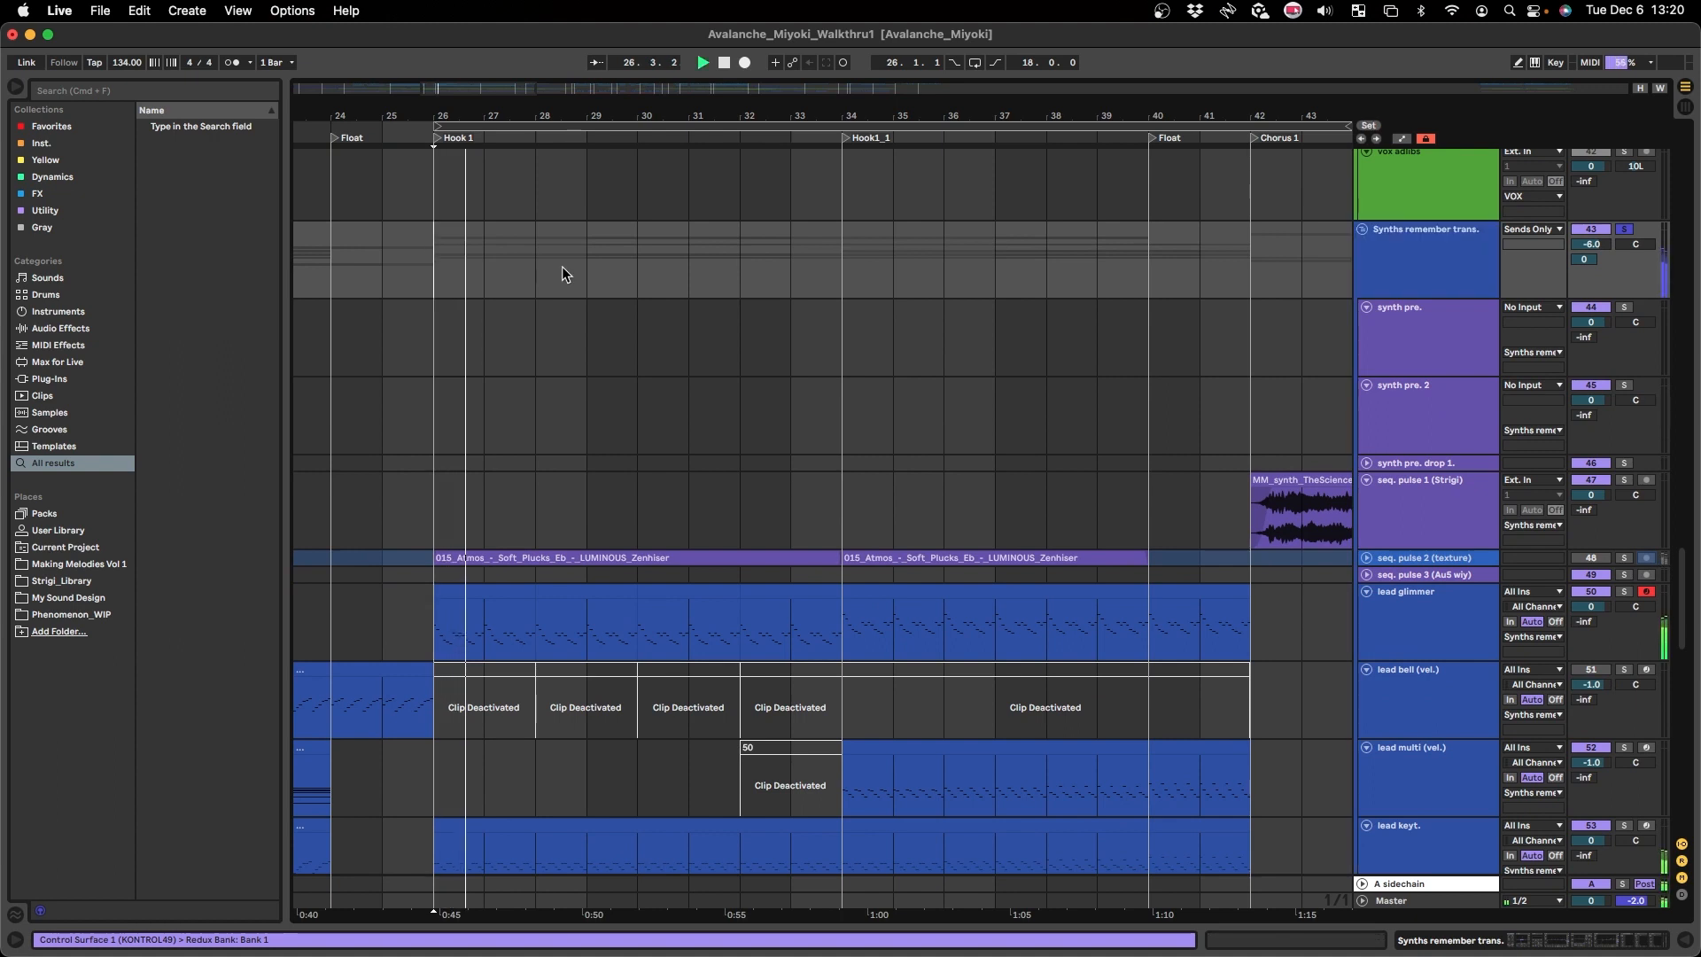
{"action": "scroll", "coordinate": [678, 329], "scroll_direction": "down", "scroll_amount": 4}
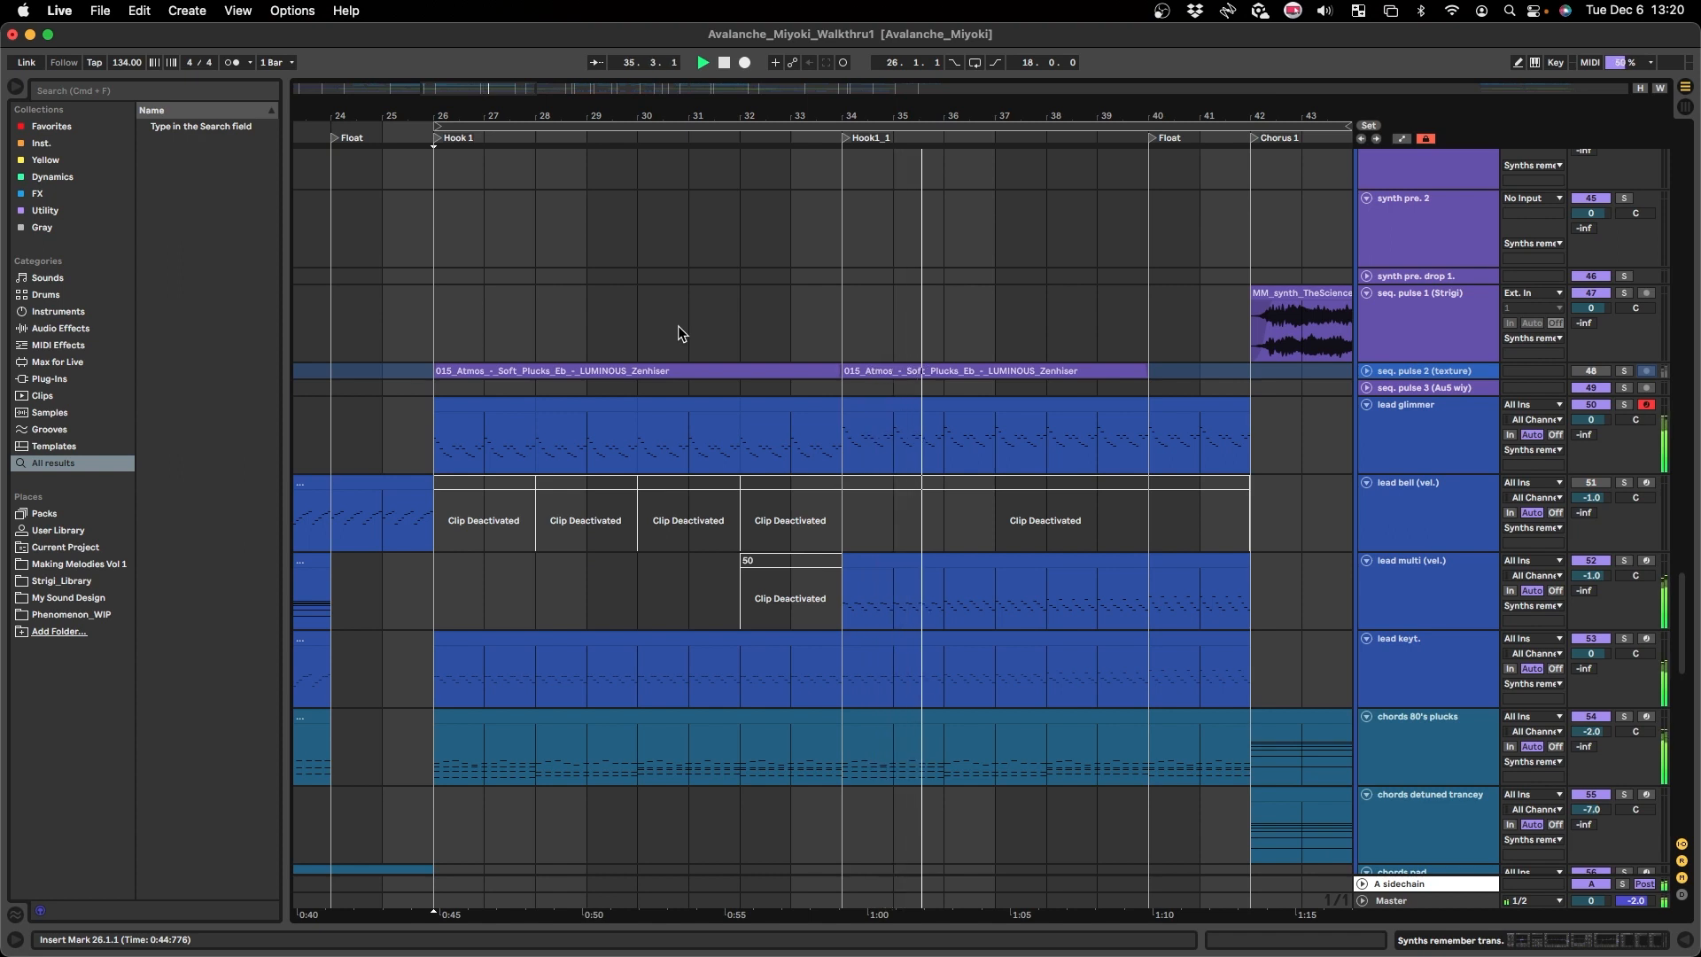
{"action": "scroll", "coordinate": [684, 479], "scroll_direction": "right", "scroll_amount": 3}
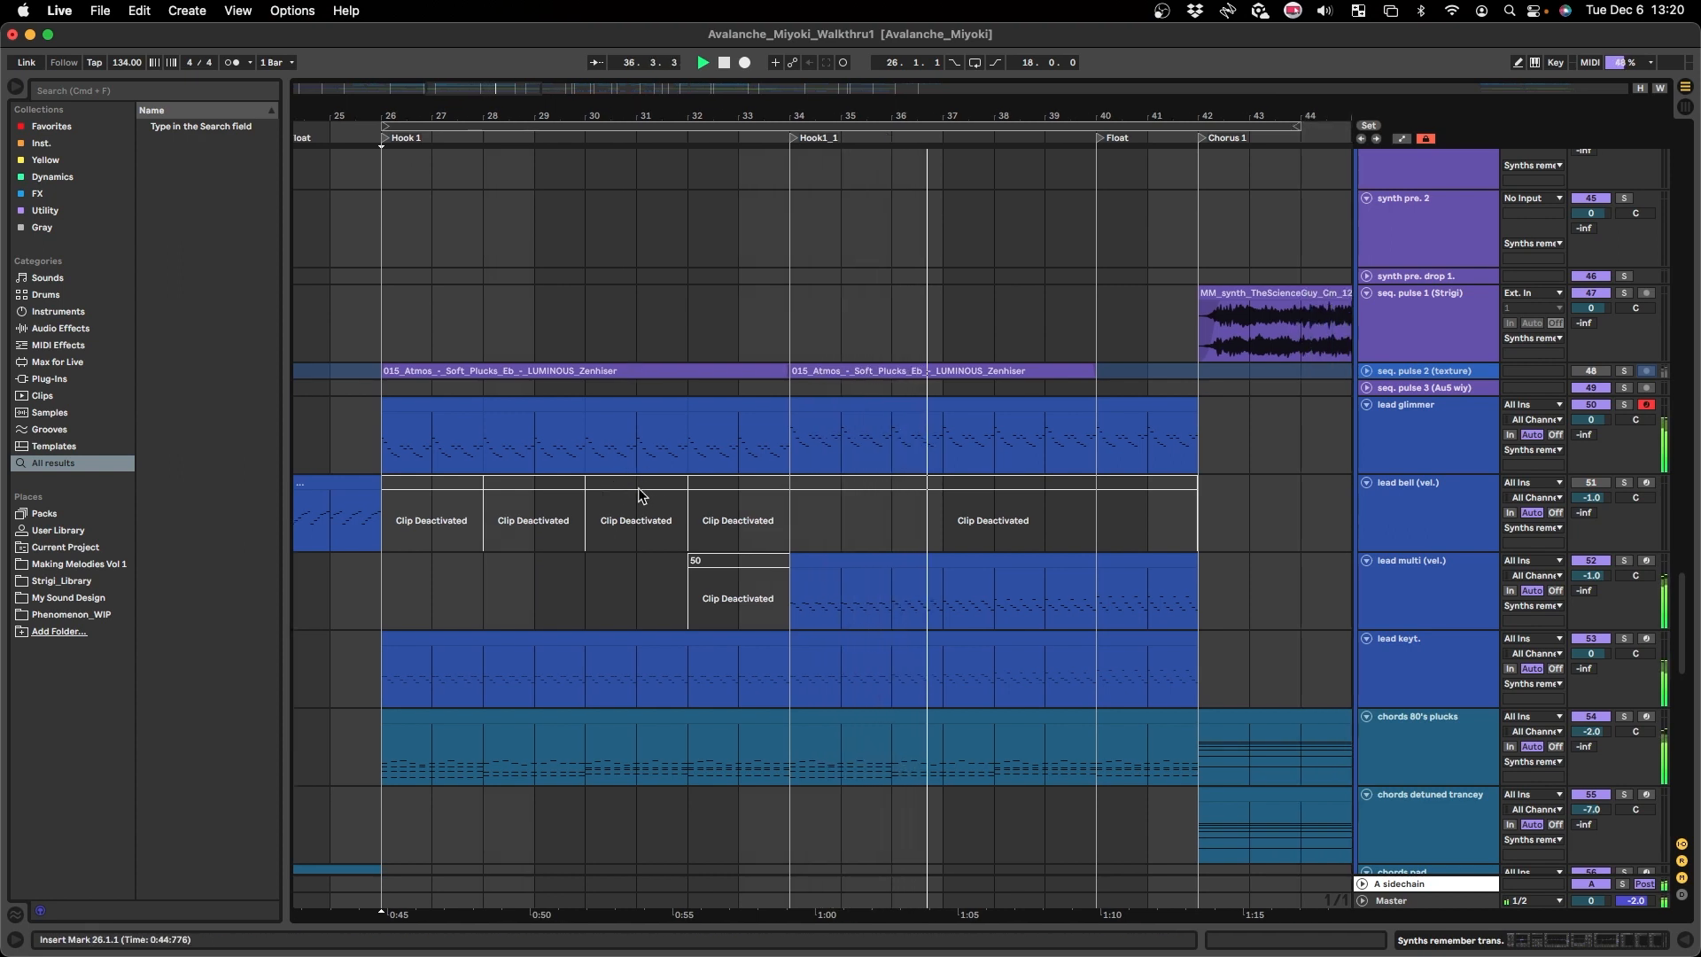
{"action": "scroll", "coordinate": [640, 492], "scroll_direction": "up", "scroll_amount": 1}
{"action": "scroll", "coordinate": [640, 492], "scroll_direction": "right", "scroll_amount": 1}
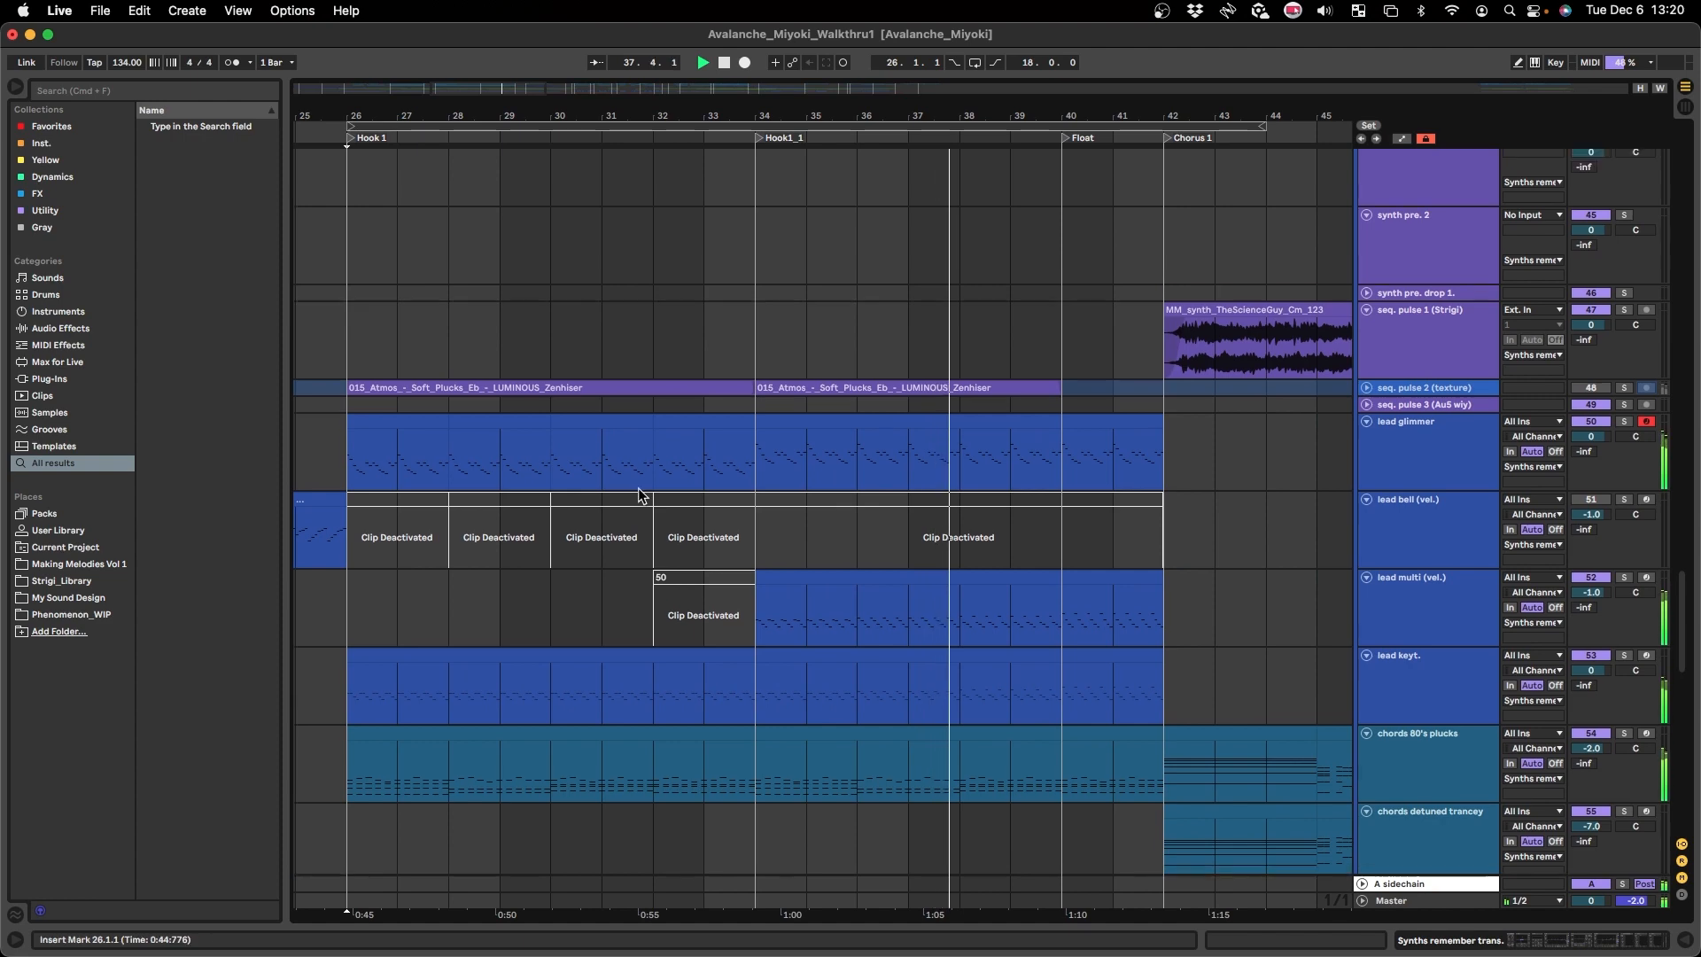
{"action": "scroll", "coordinate": [638, 489], "scroll_direction": "right", "scroll_amount": 2}
{"action": "scroll", "coordinate": [638, 491], "scroll_direction": "down", "scroll_amount": 4}
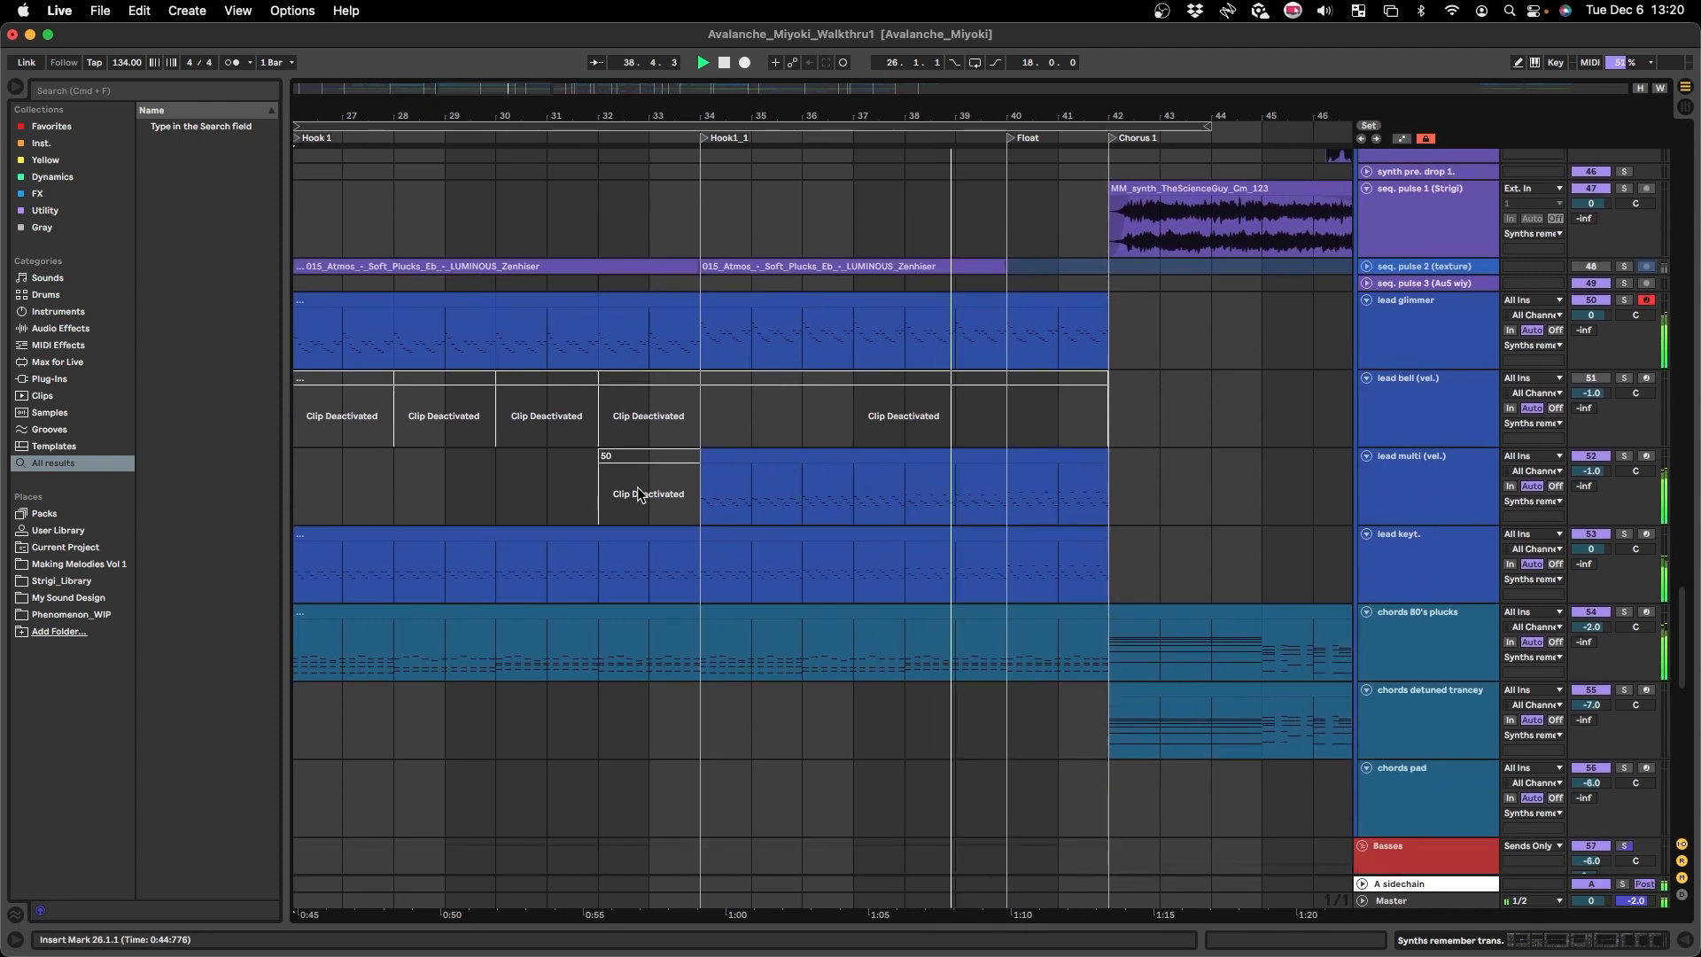
{"action": "scroll", "coordinate": [633, 492], "scroll_direction": "right", "scroll_amount": 3}
{"action": "scroll", "coordinate": [630, 493], "scroll_direction": "down", "scroll_amount": 5}
{"action": "scroll", "coordinate": [631, 492], "scroll_direction": "left", "scroll_amount": 5}
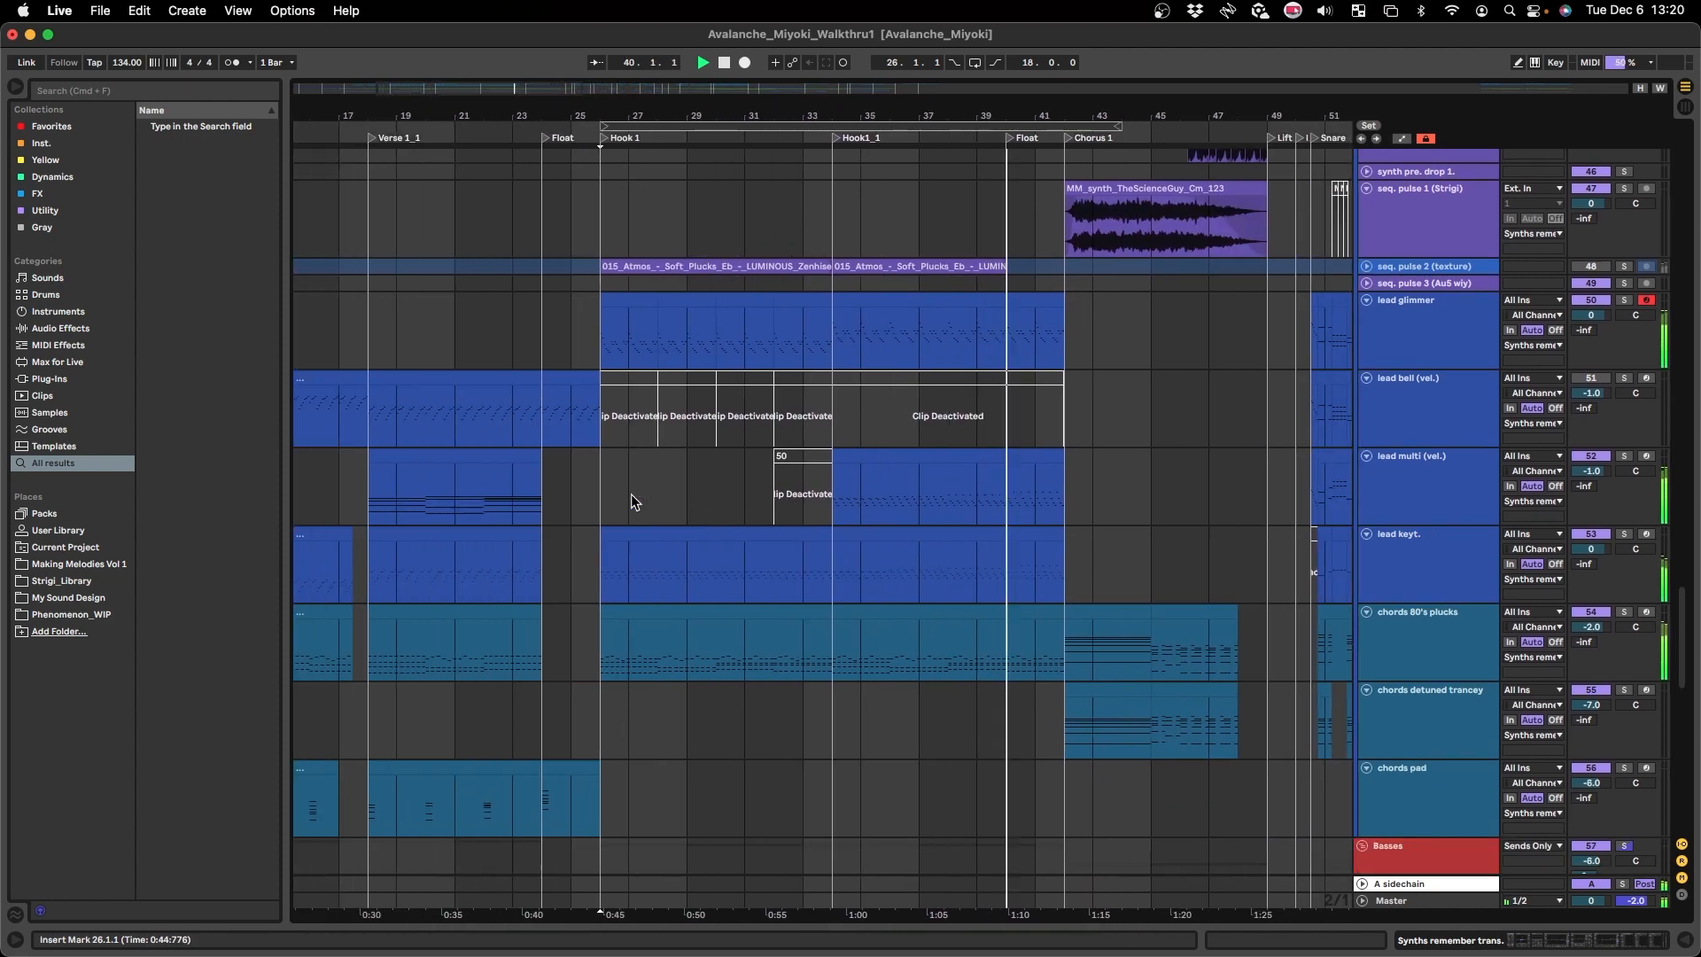
{"action": "scroll", "coordinate": [774, 451], "scroll_direction": "left", "scroll_amount": 2}
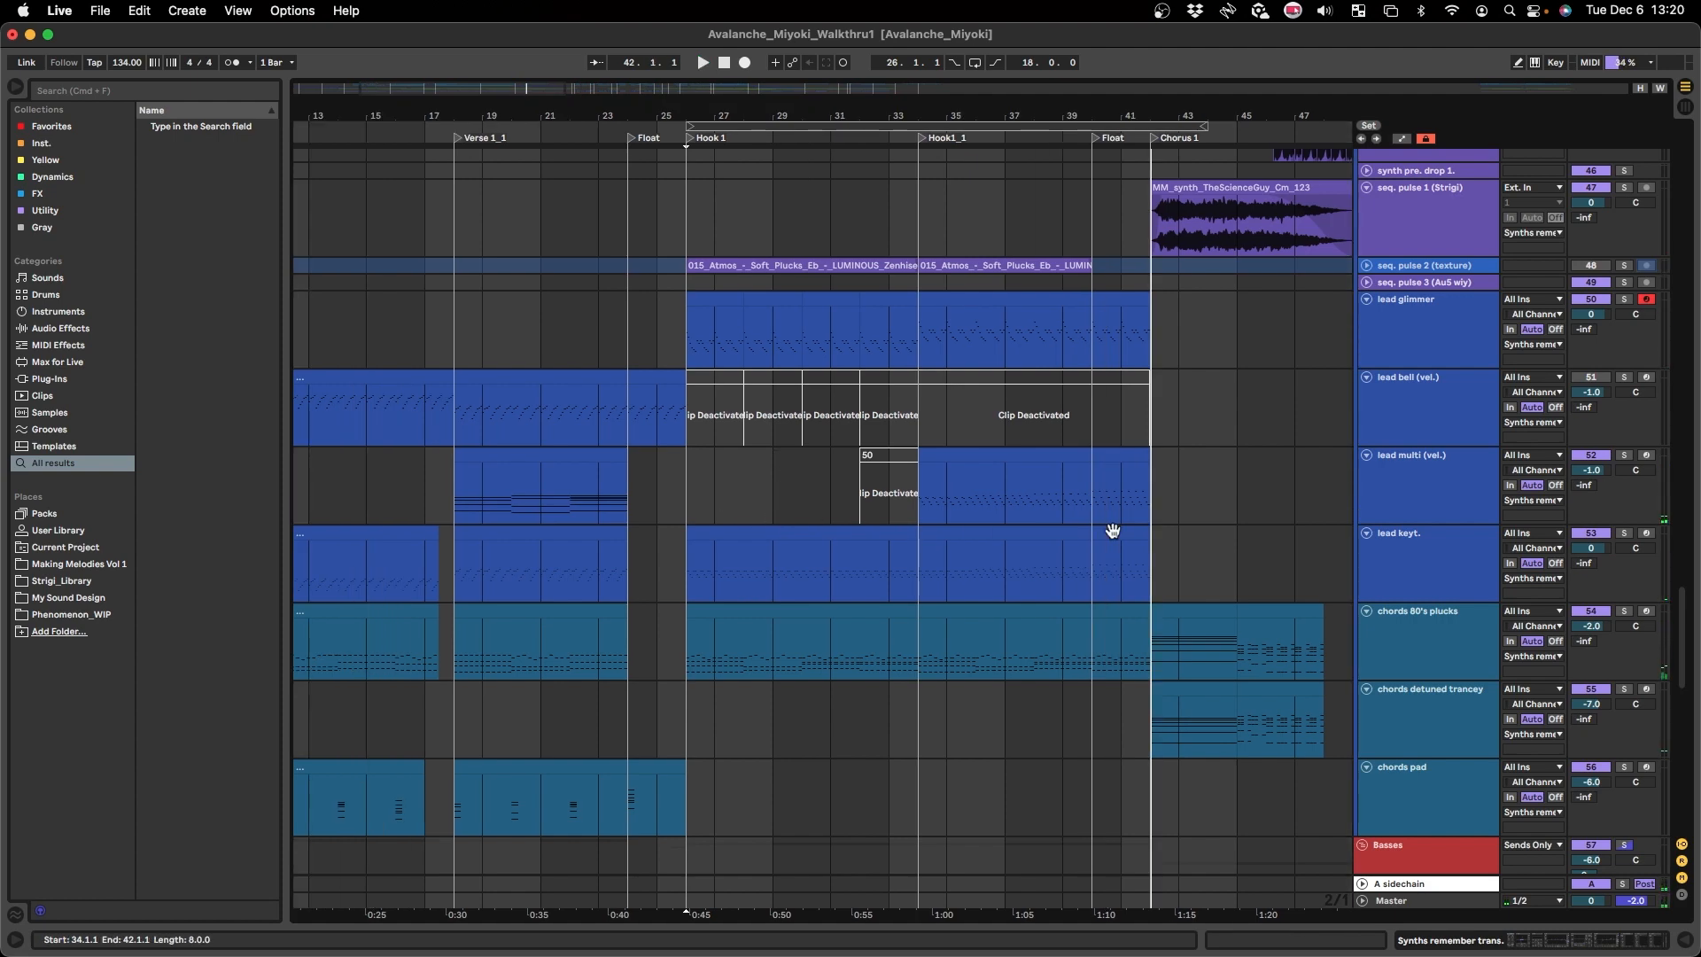
- Return to the Synths remember trans. group above the synth tracks and select it
{"action": "scroll", "coordinate": [1112, 530], "scroll_direction": "up", "scroll_amount": 10}
{"action": "left_click", "coordinate": [1407, 317]}
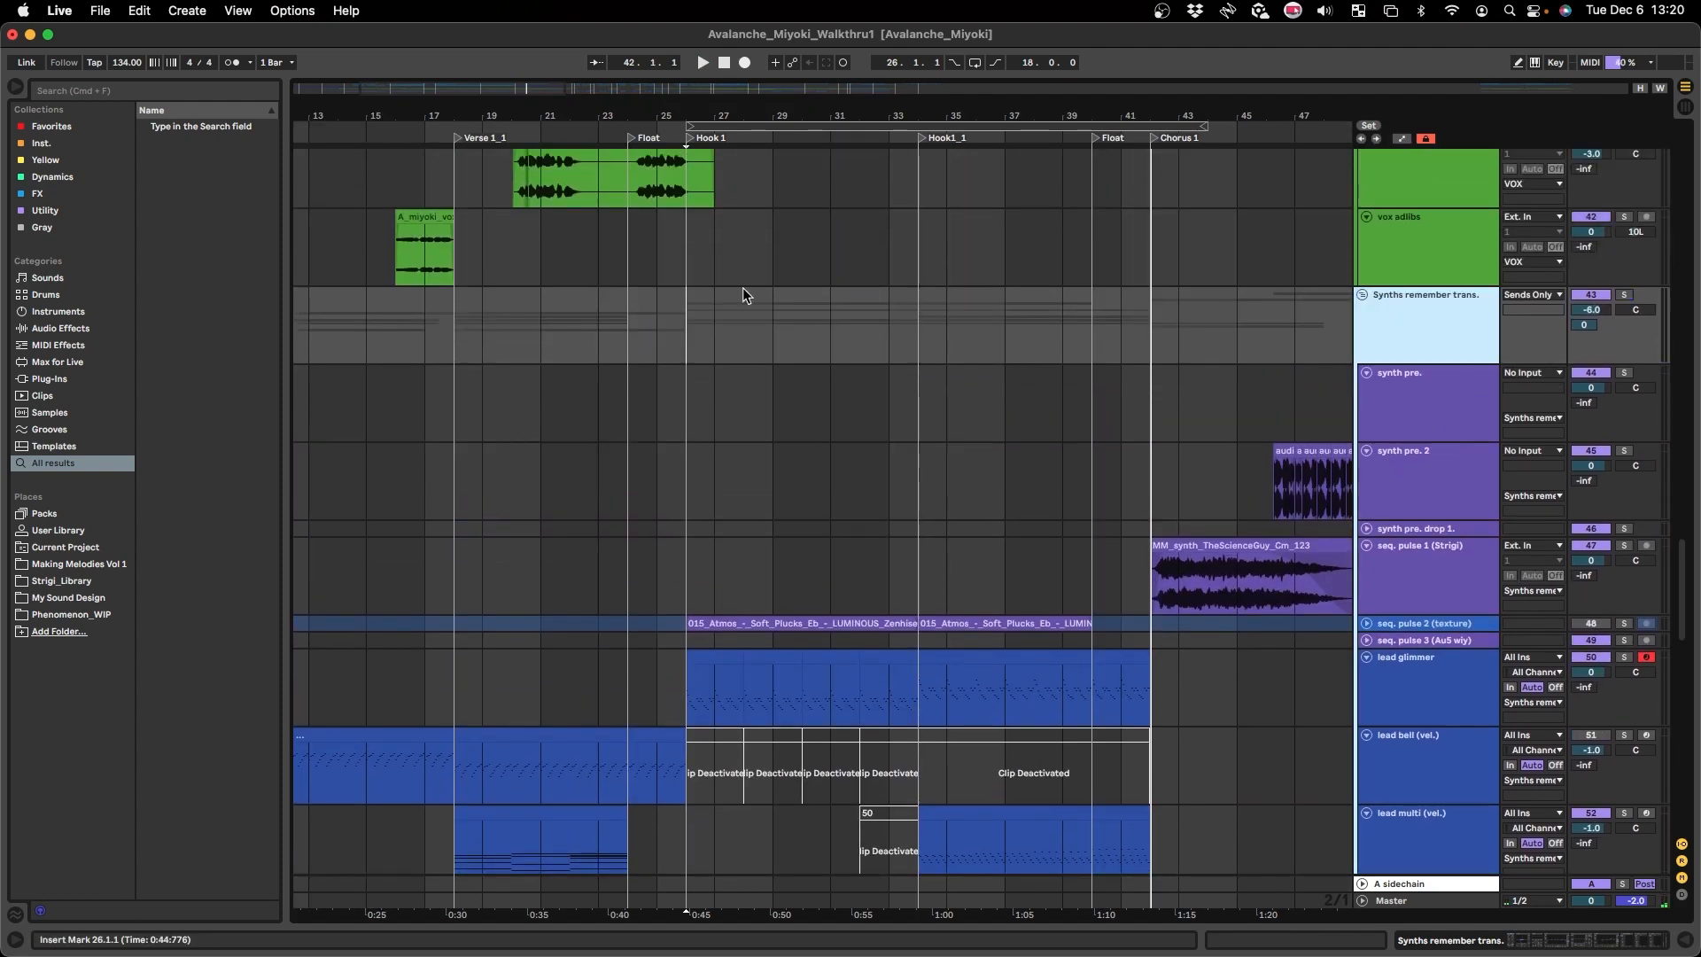
{"action": "left_click", "coordinate": [672, 329]}
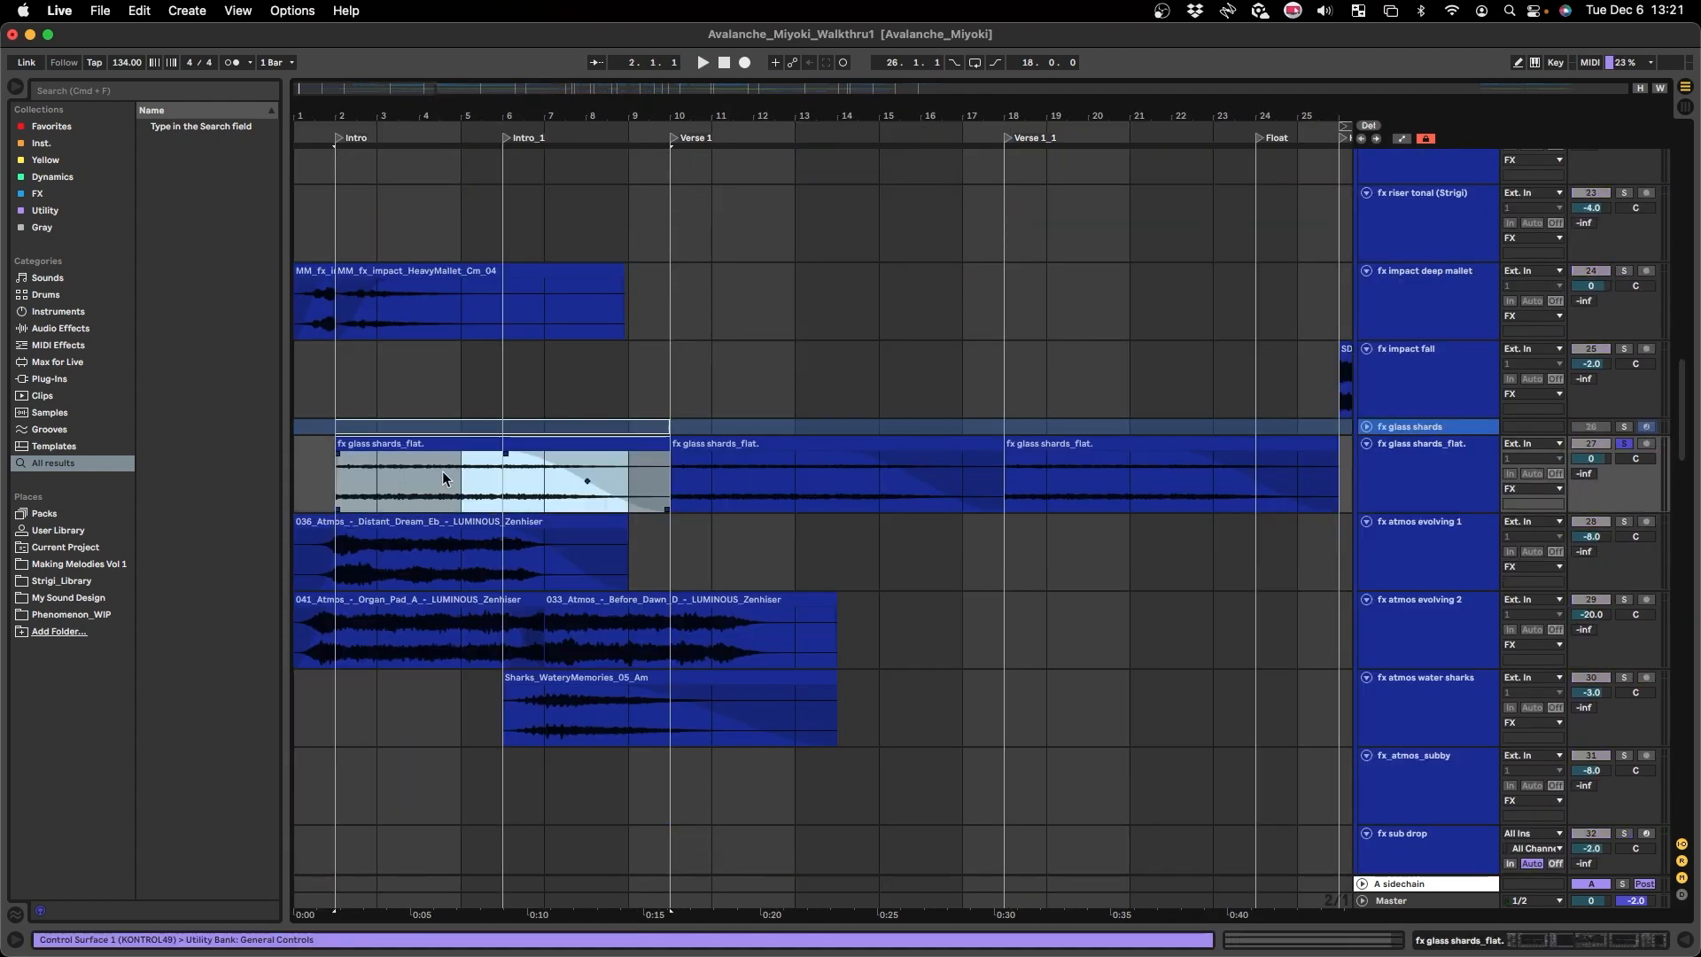
- Audition the soloed intro effects individually: fx glass shards_flat. and fx impact deep mallet from bar 2, fx atmos water sharks from bar 6
{"action": "key", "text": "space"}
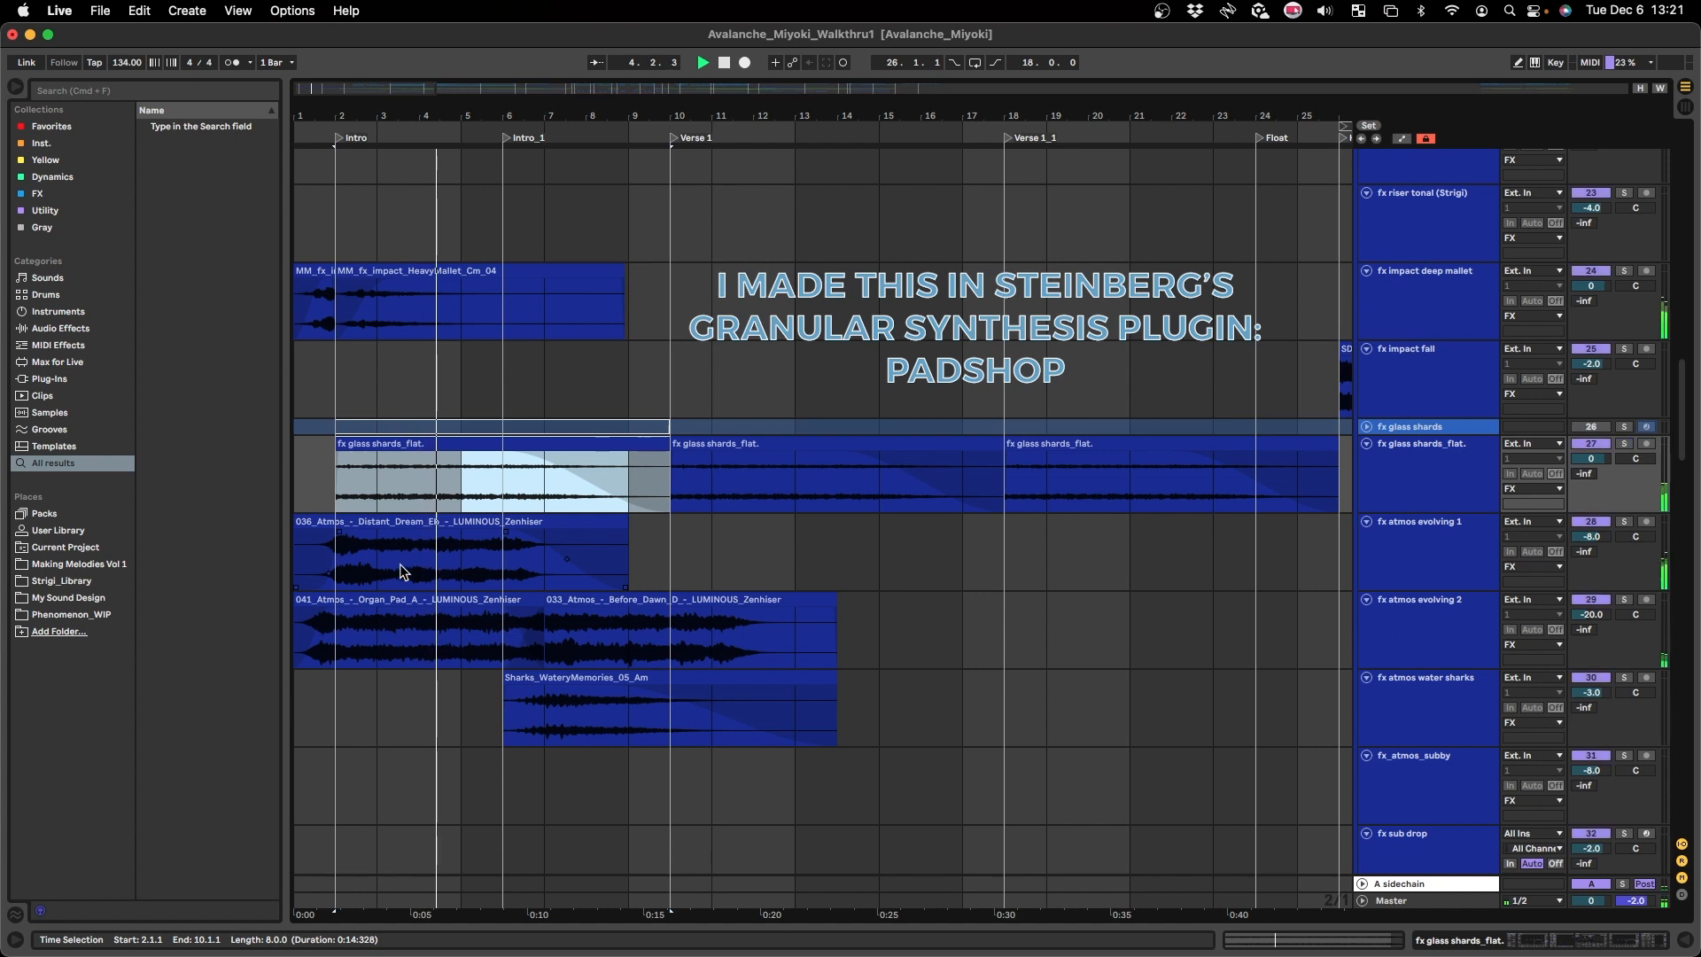
{"action": "key", "text": "space"}
{"action": "left_click", "coordinate": [558, 726]}
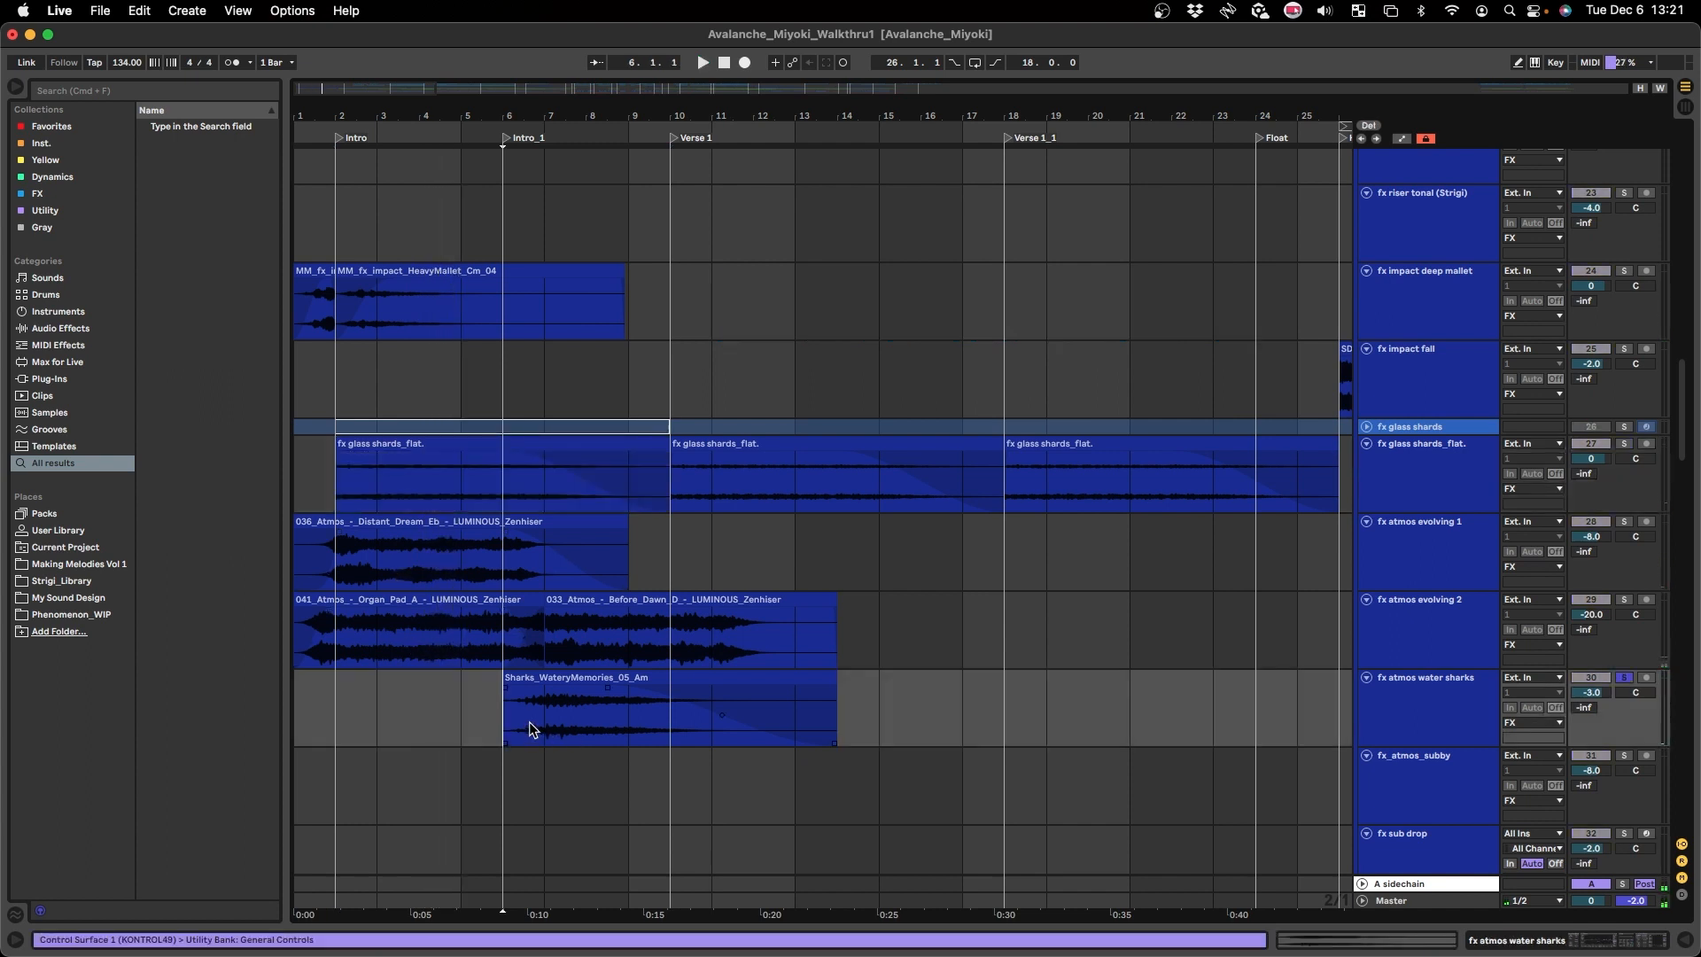
{"action": "key", "text": "space"}
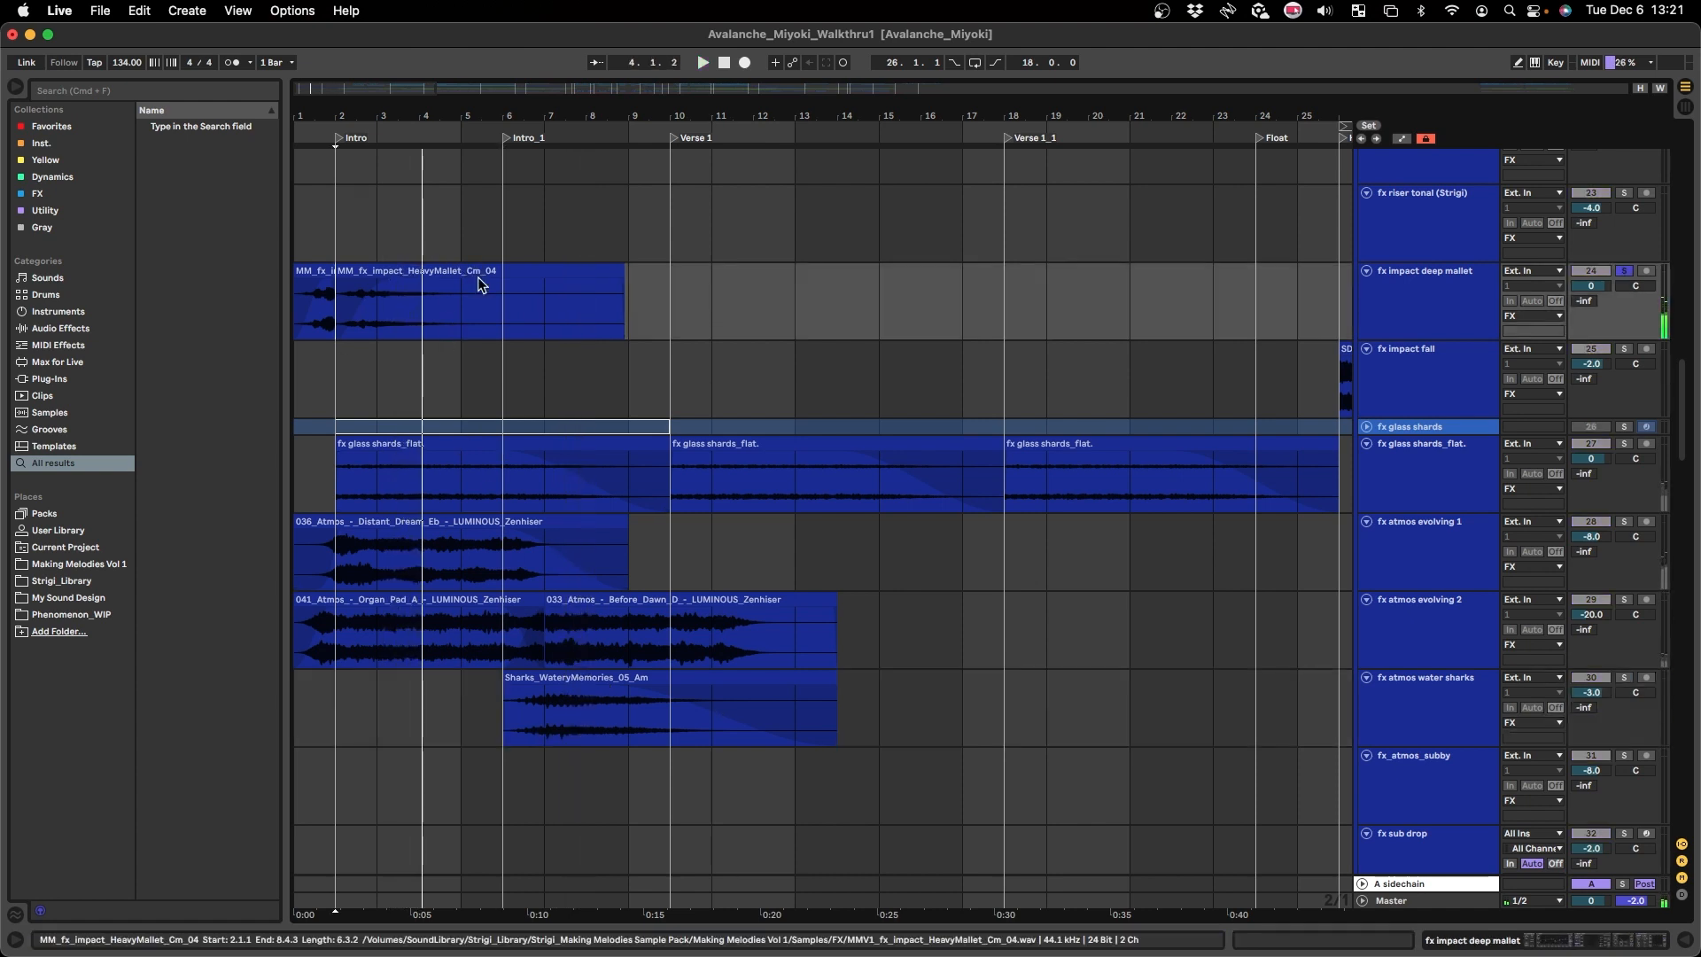
{"action": "key", "text": "space"}
{"action": "left_click", "coordinate": [412, 301]}
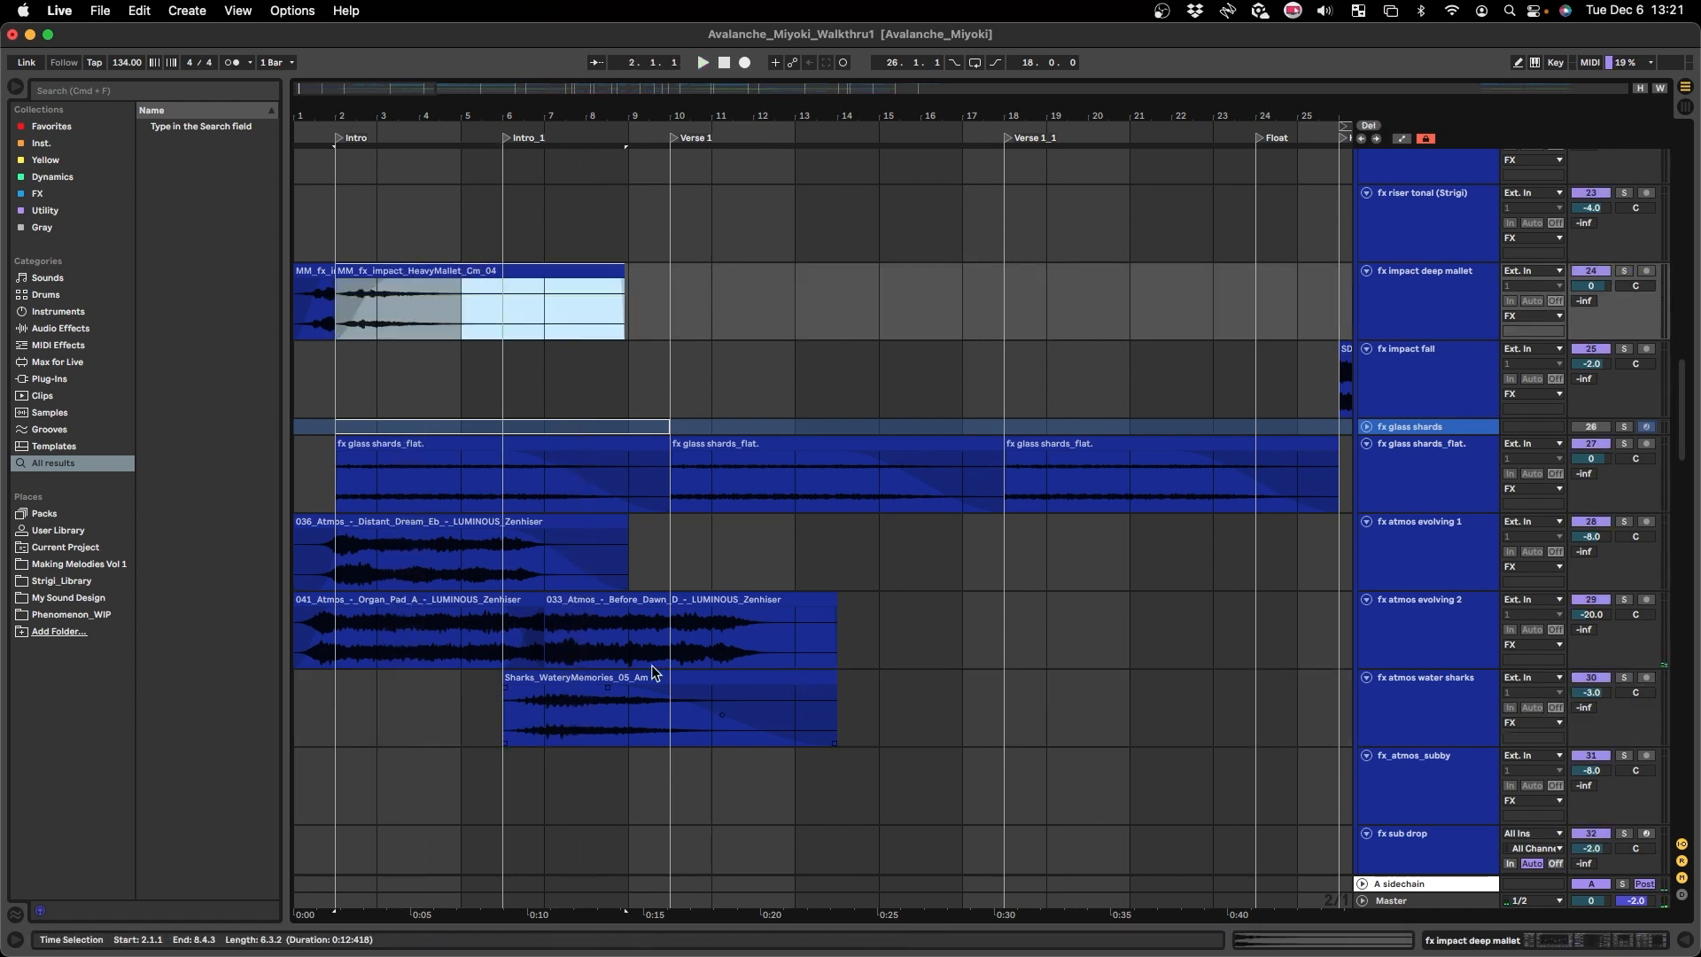
- Select the Sharks_WateryMemories_05_Am clip and show the fx atmos water sharks track's effect devices, closing the device view when done
{"action": "left_click", "coordinate": [641, 680]}
{"action": "scroll", "coordinate": [545, 709], "scroll_direction": "up", "scroll_amount": 1}
{"action": "left_click", "coordinate": [502, 709]}
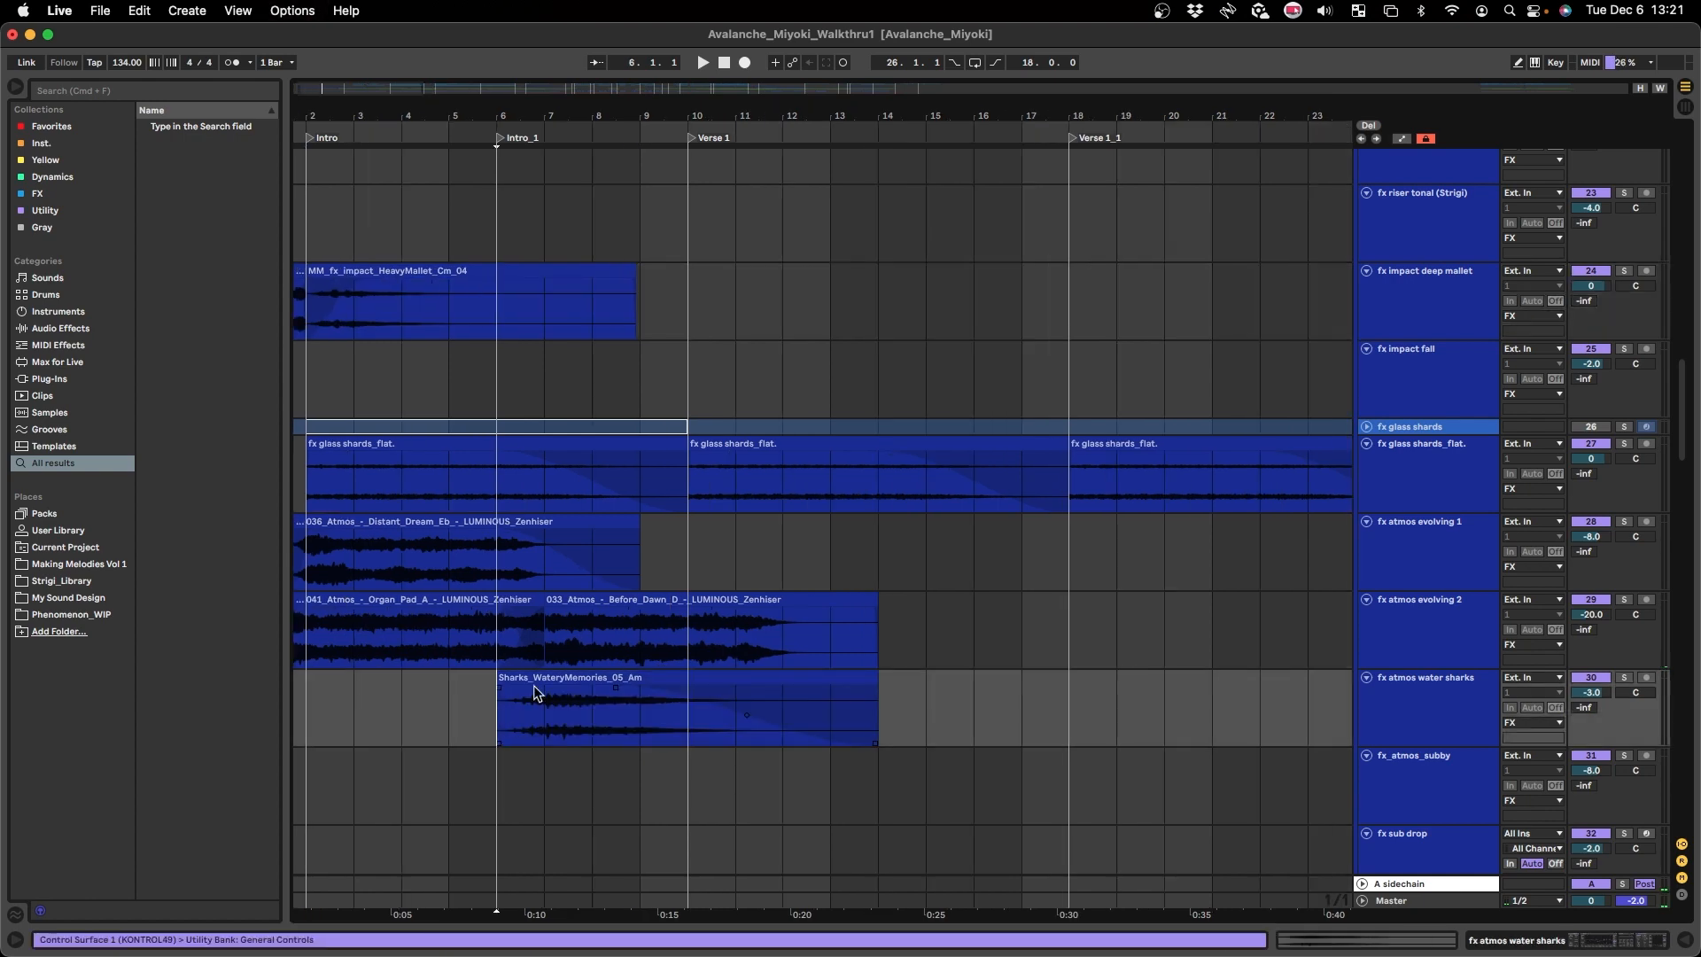
{"action": "left_click", "coordinate": [534, 682]}
{"action": "key", "text": "shift+Tab"}
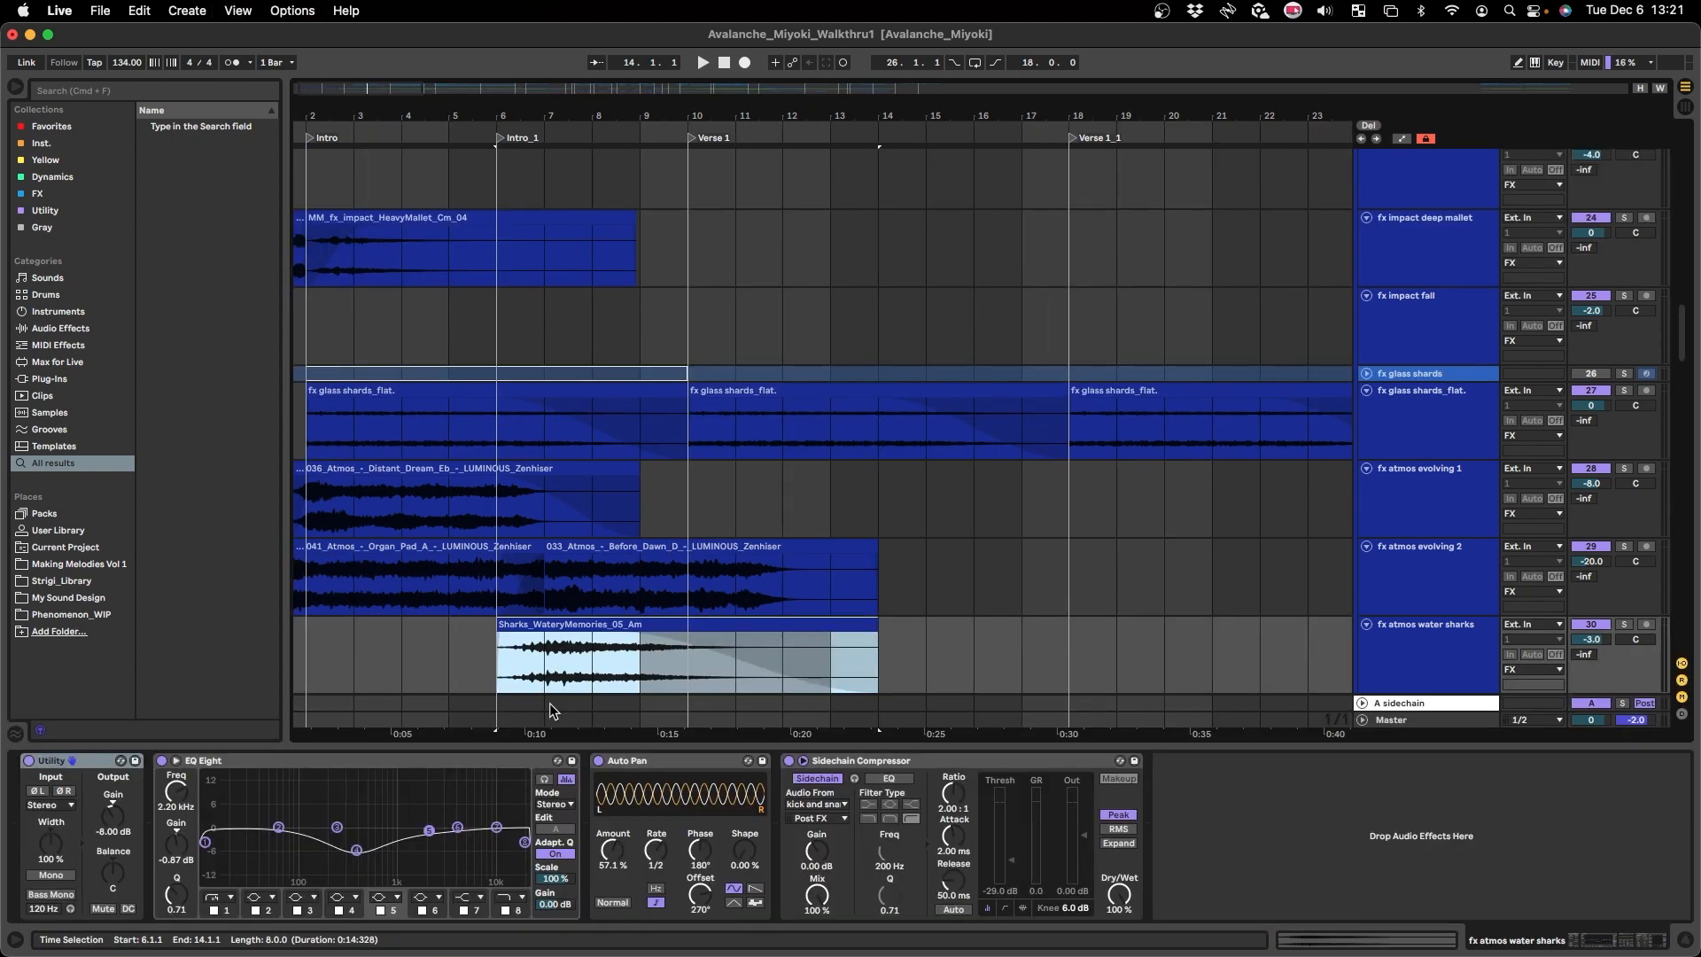
{"action": "key", "text": "shift+Tab"}
{"action": "left_click", "coordinate": [499, 674]}
- Examine how the lead, chord and bass tracks are arranged from Verse 1 through Float into Hook 1
{"action": "scroll", "coordinate": [780, 498], "scroll_direction": "down", "scroll_amount": 1}
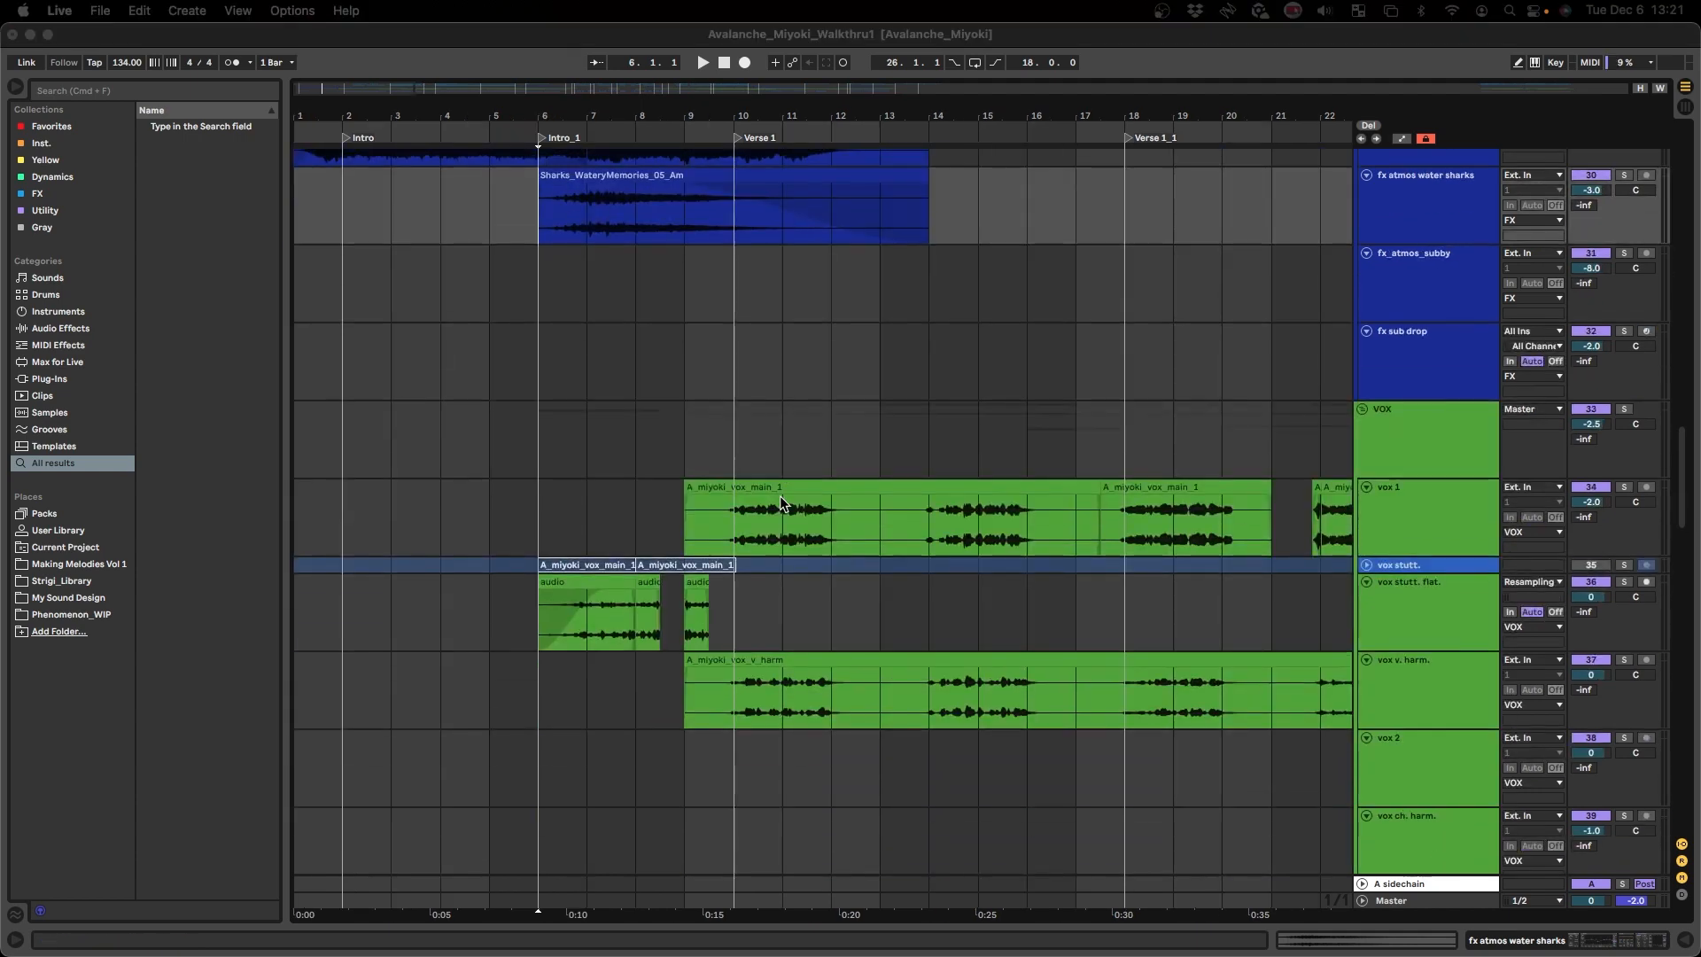
{"action": "scroll", "coordinate": [776, 513], "scroll_direction": "down", "scroll_amount": 15}
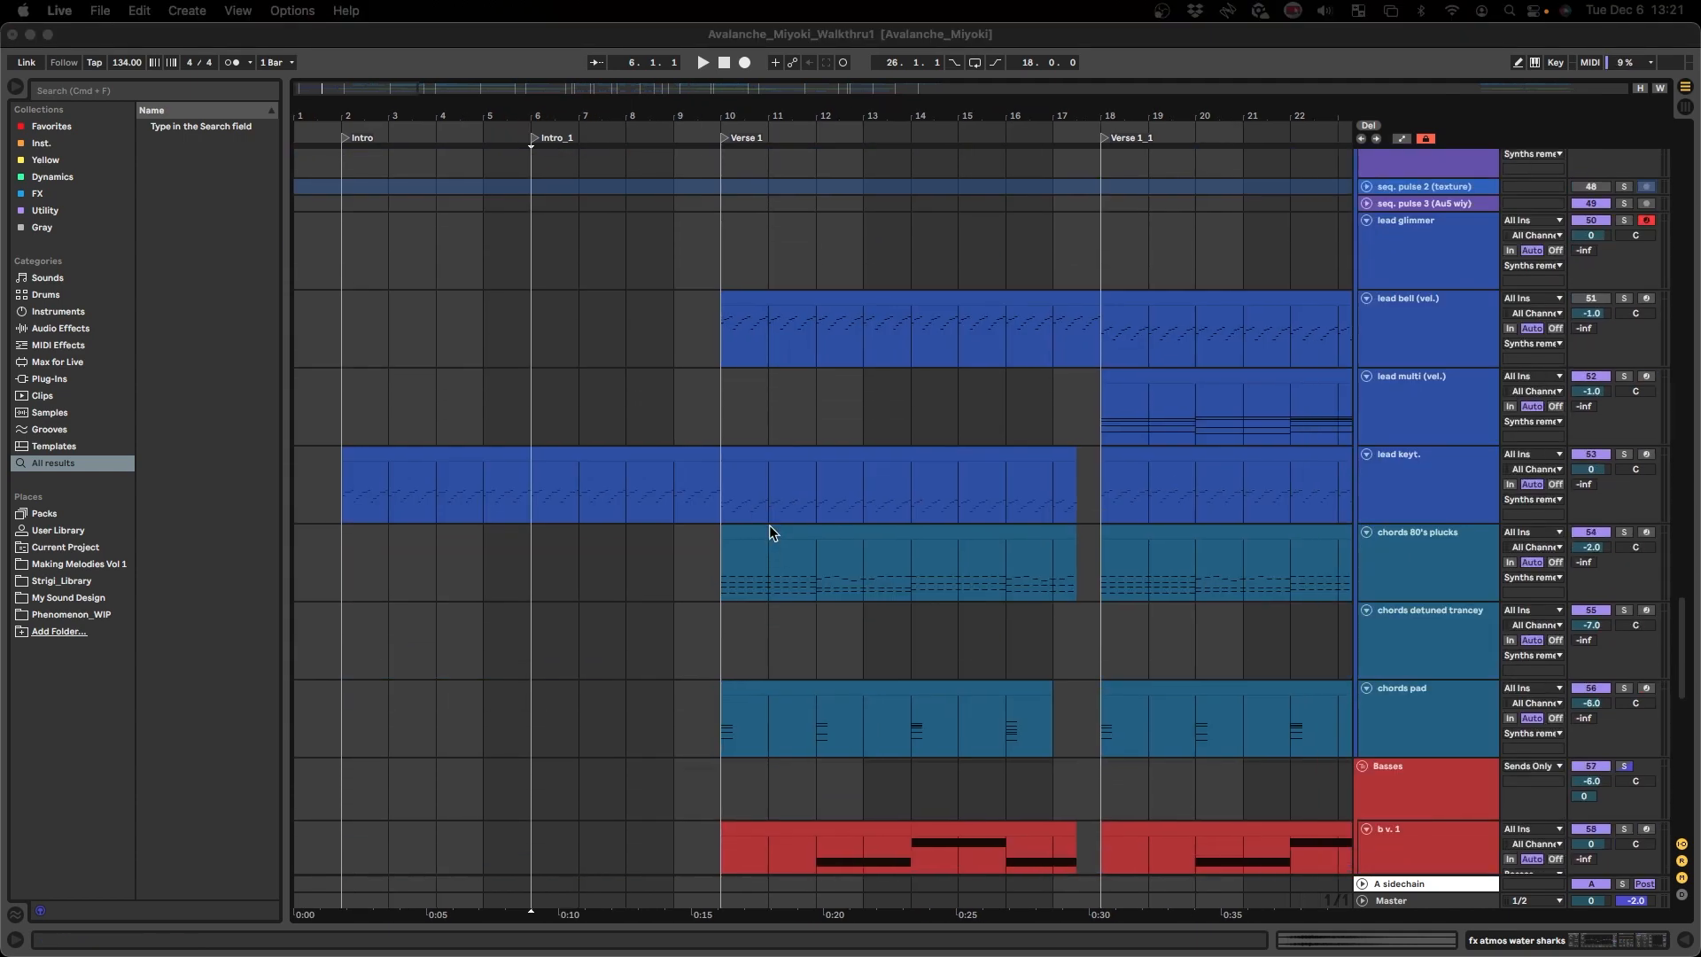
{"action": "scroll", "coordinate": [768, 526], "scroll_direction": "down", "scroll_amount": 5}
{"action": "scroll", "coordinate": [503, 730], "scroll_direction": "up", "scroll_amount": 4}
{"action": "scroll", "coordinate": [503, 730], "scroll_direction": "left", "scroll_amount": 4}
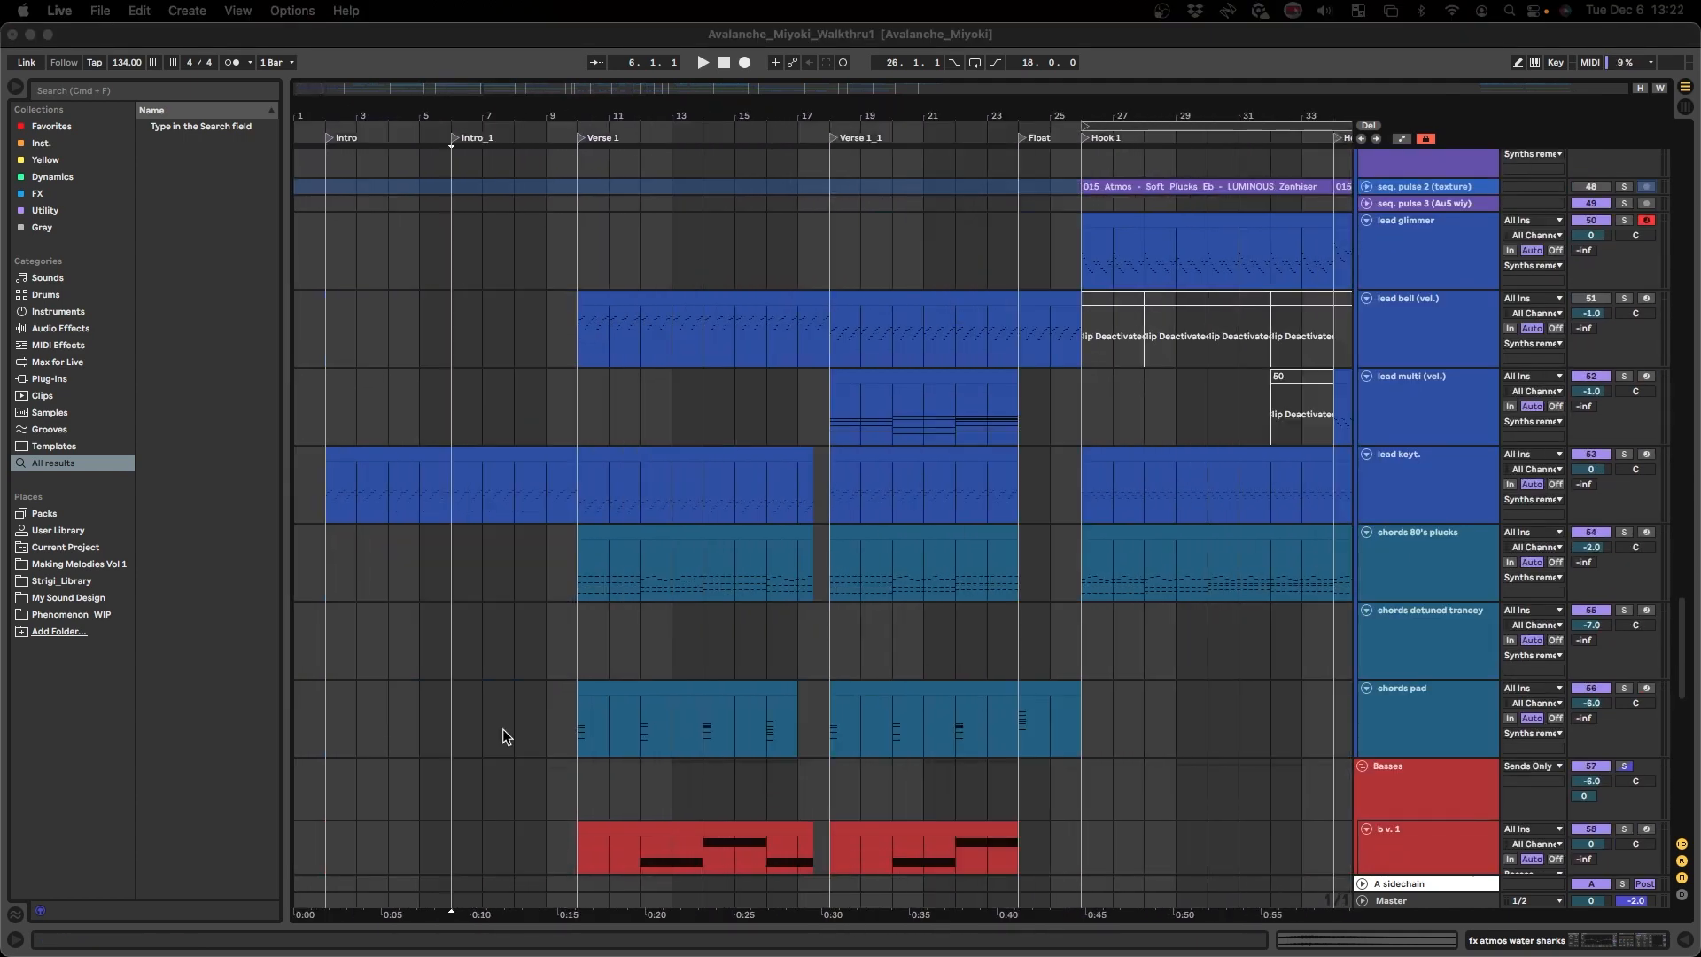
{"action": "scroll", "coordinate": [500, 727], "scroll_direction": "down", "scroll_amount": 4}
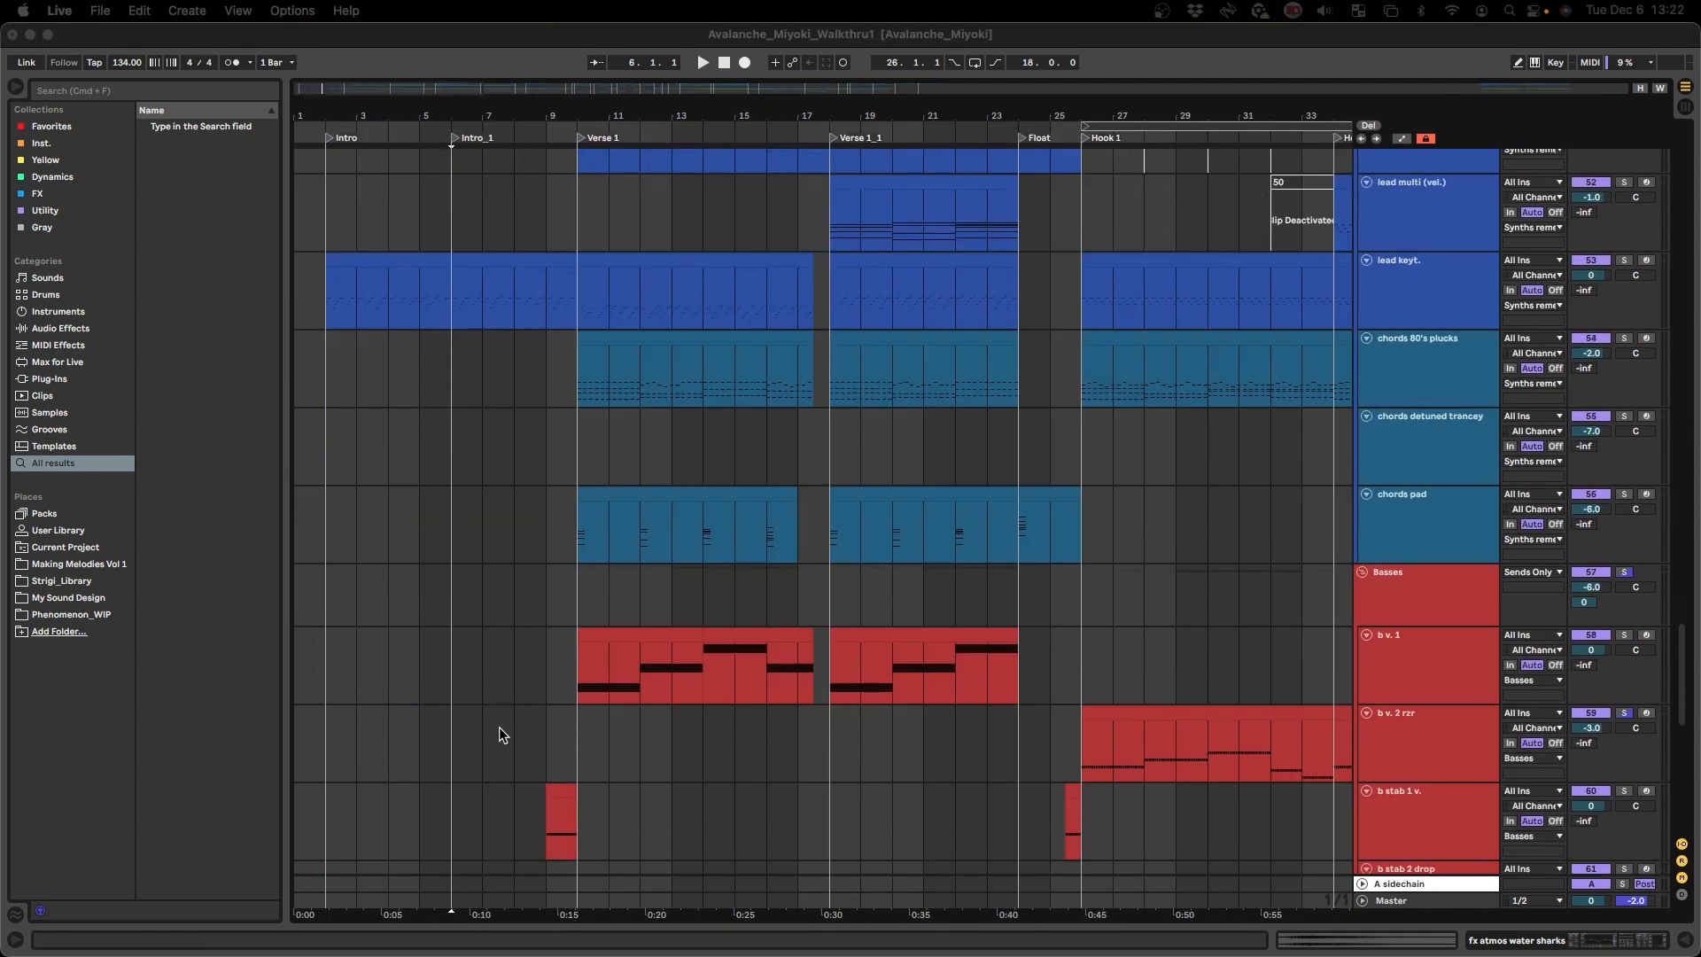
{"action": "left_click", "coordinate": [567, 537]}
{"action": "key", "text": "super+2"}
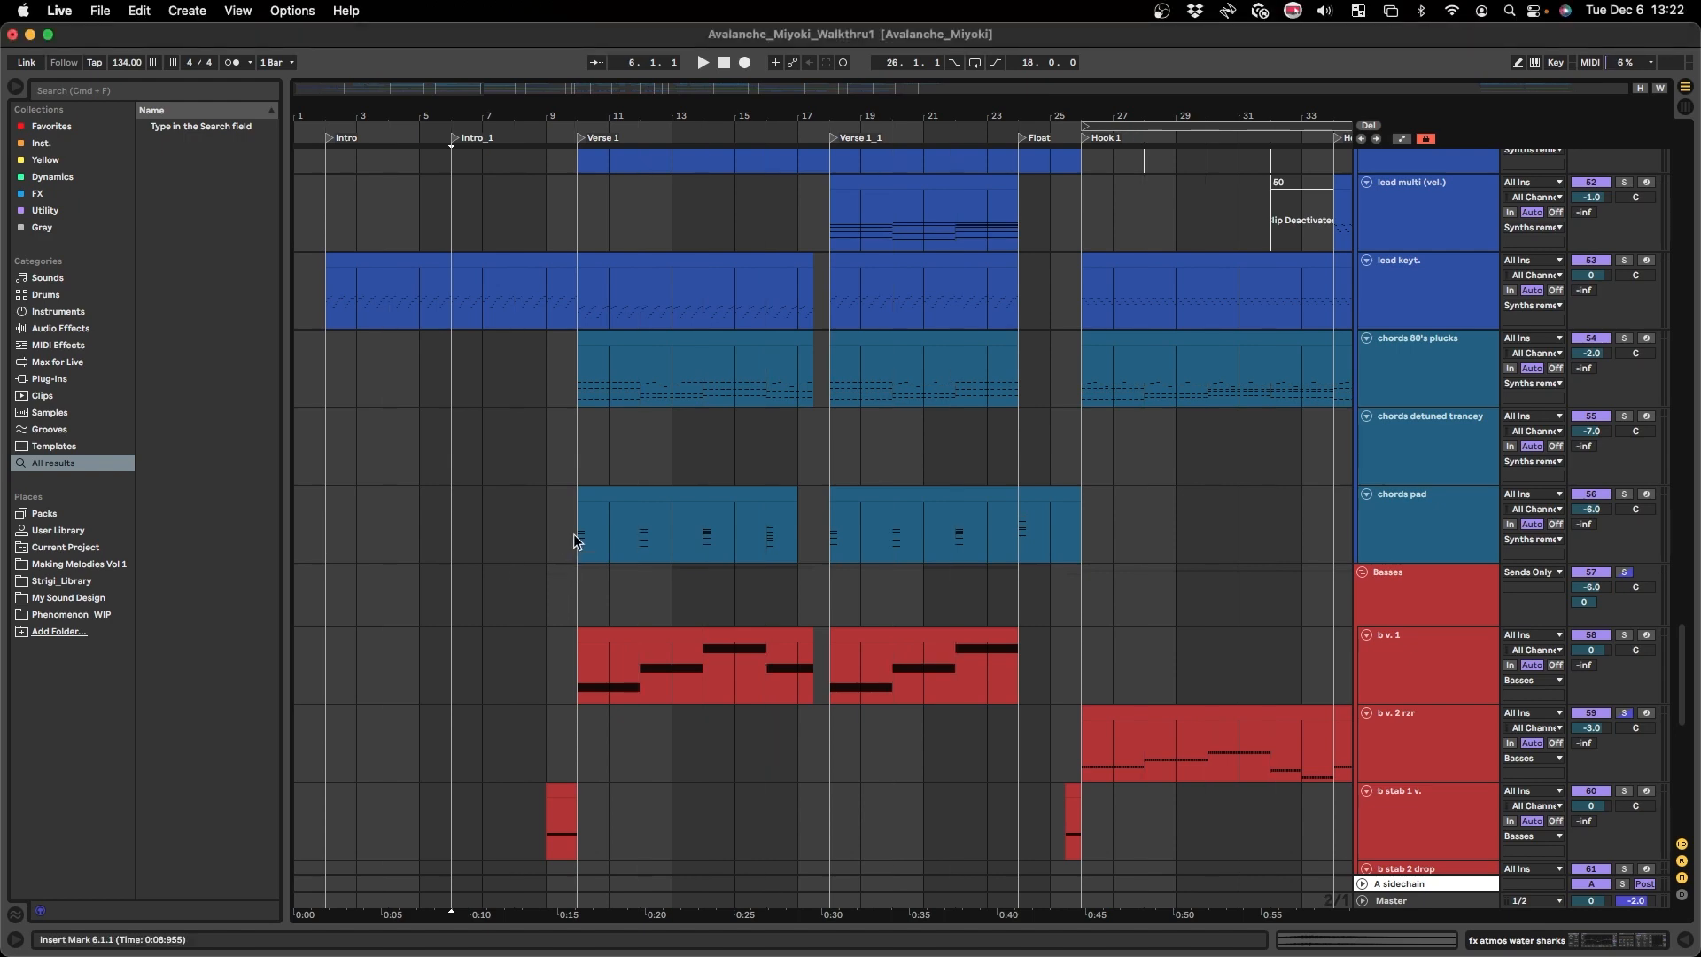
{"action": "key", "text": "plus"}
{"action": "key", "text": "plus"}
{"action": "key", "text": "minus"}
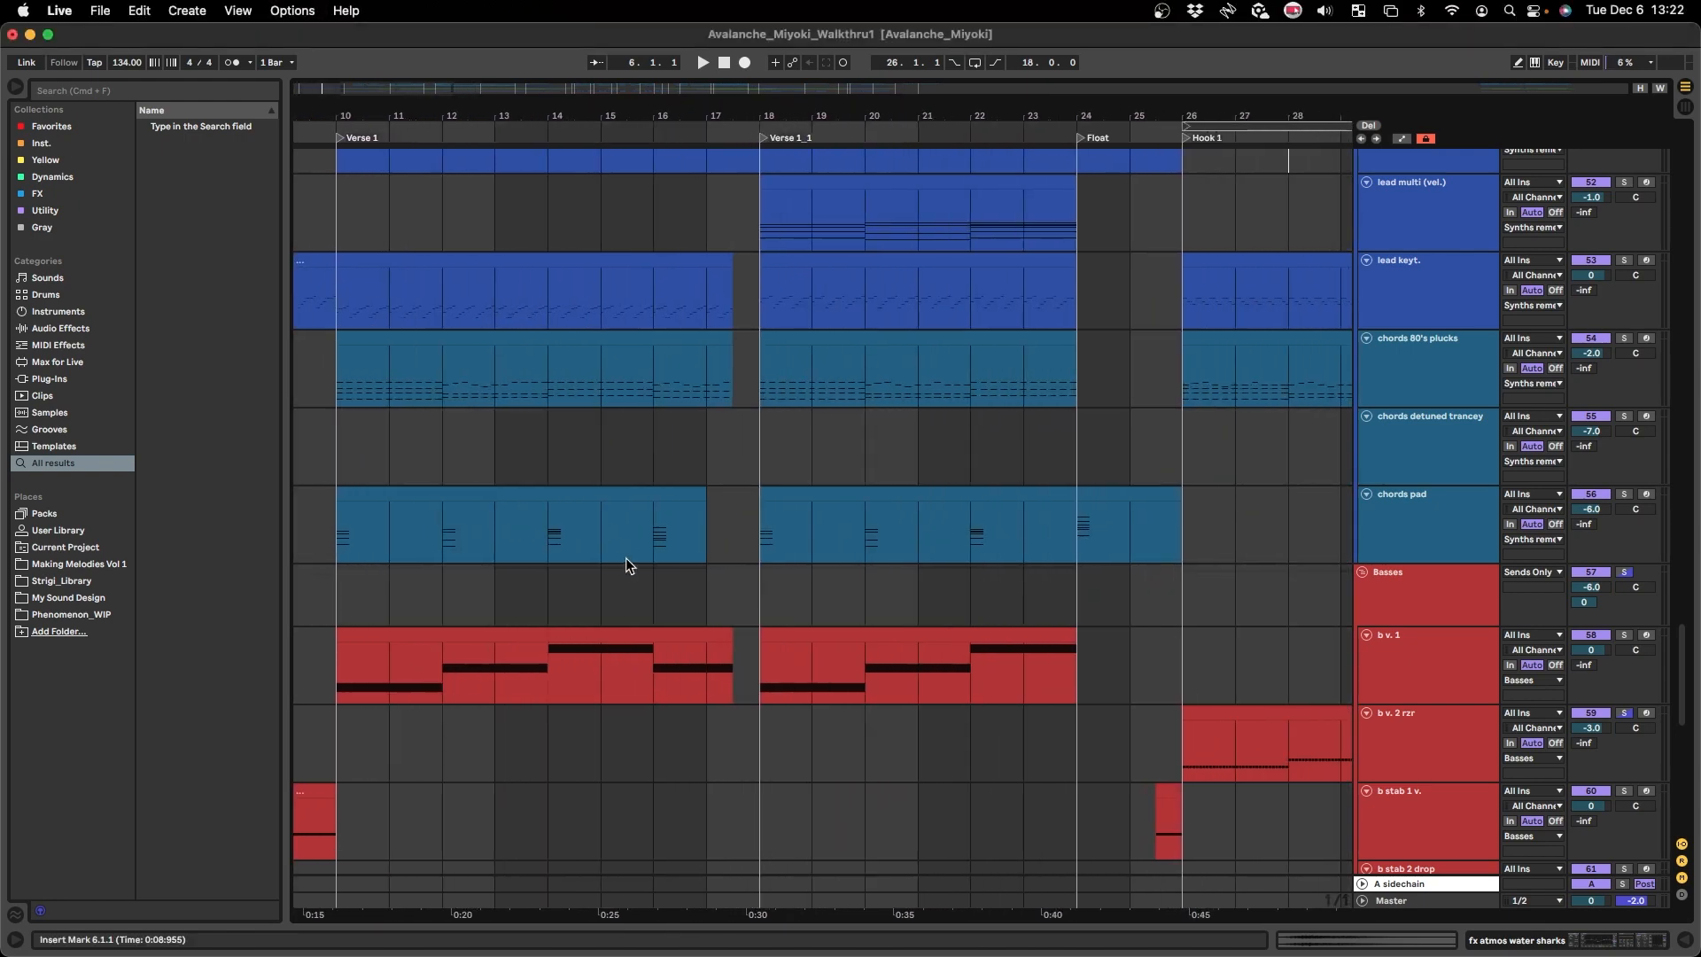
{"action": "scroll", "coordinate": [626, 560], "scroll_direction": "down", "scroll_amount": 1}
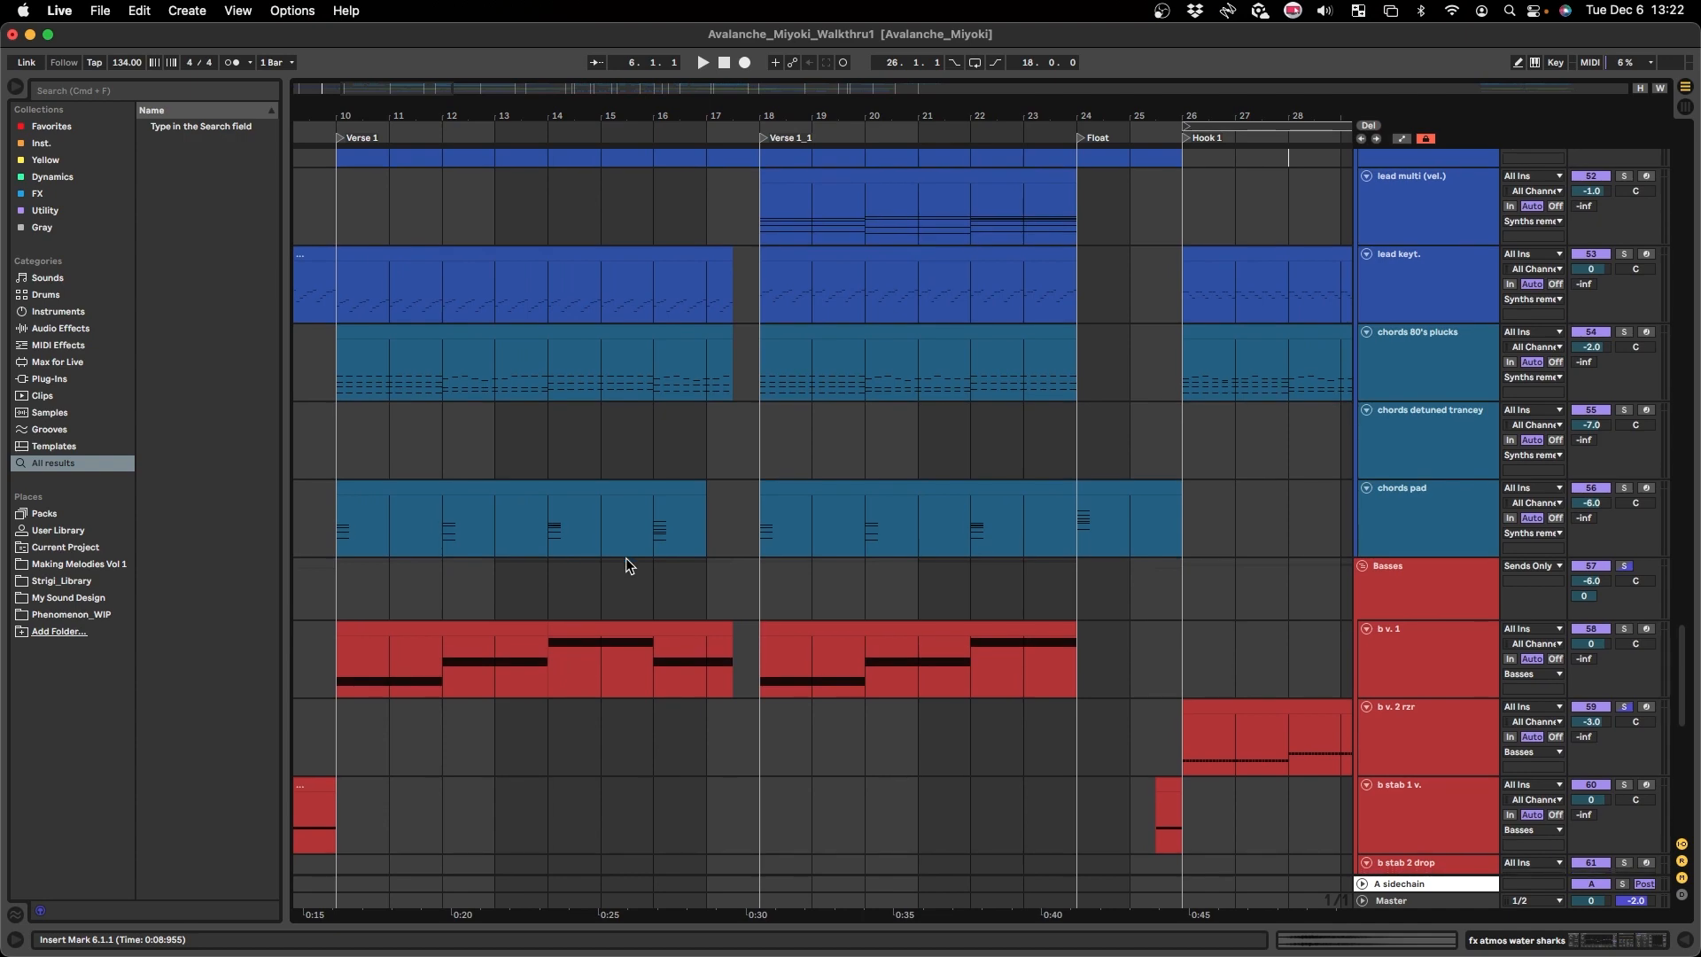
{"action": "scroll", "coordinate": [635, 563], "scroll_direction": "left", "scroll_amount": 5}
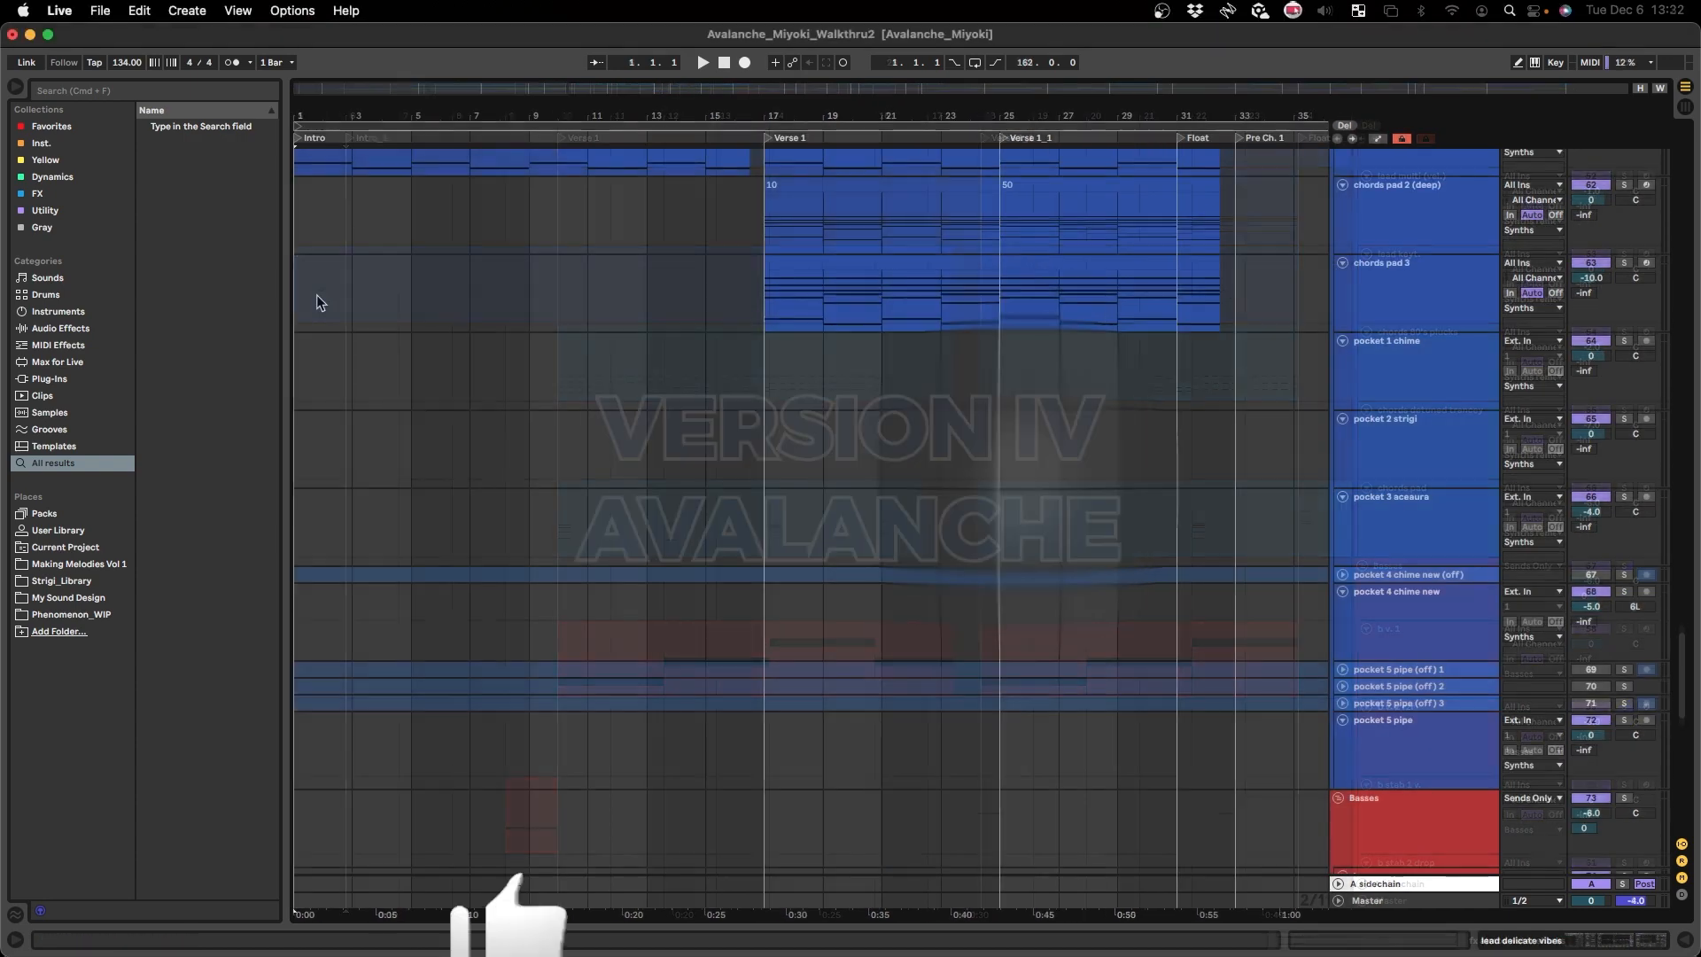
- Play the Walkthru2 version of the song from bar 1 while surveying its pocket, bass and synth tracks
{"action": "scroll", "coordinate": [349, 448], "scroll_direction": "up", "scroll_amount": 12}
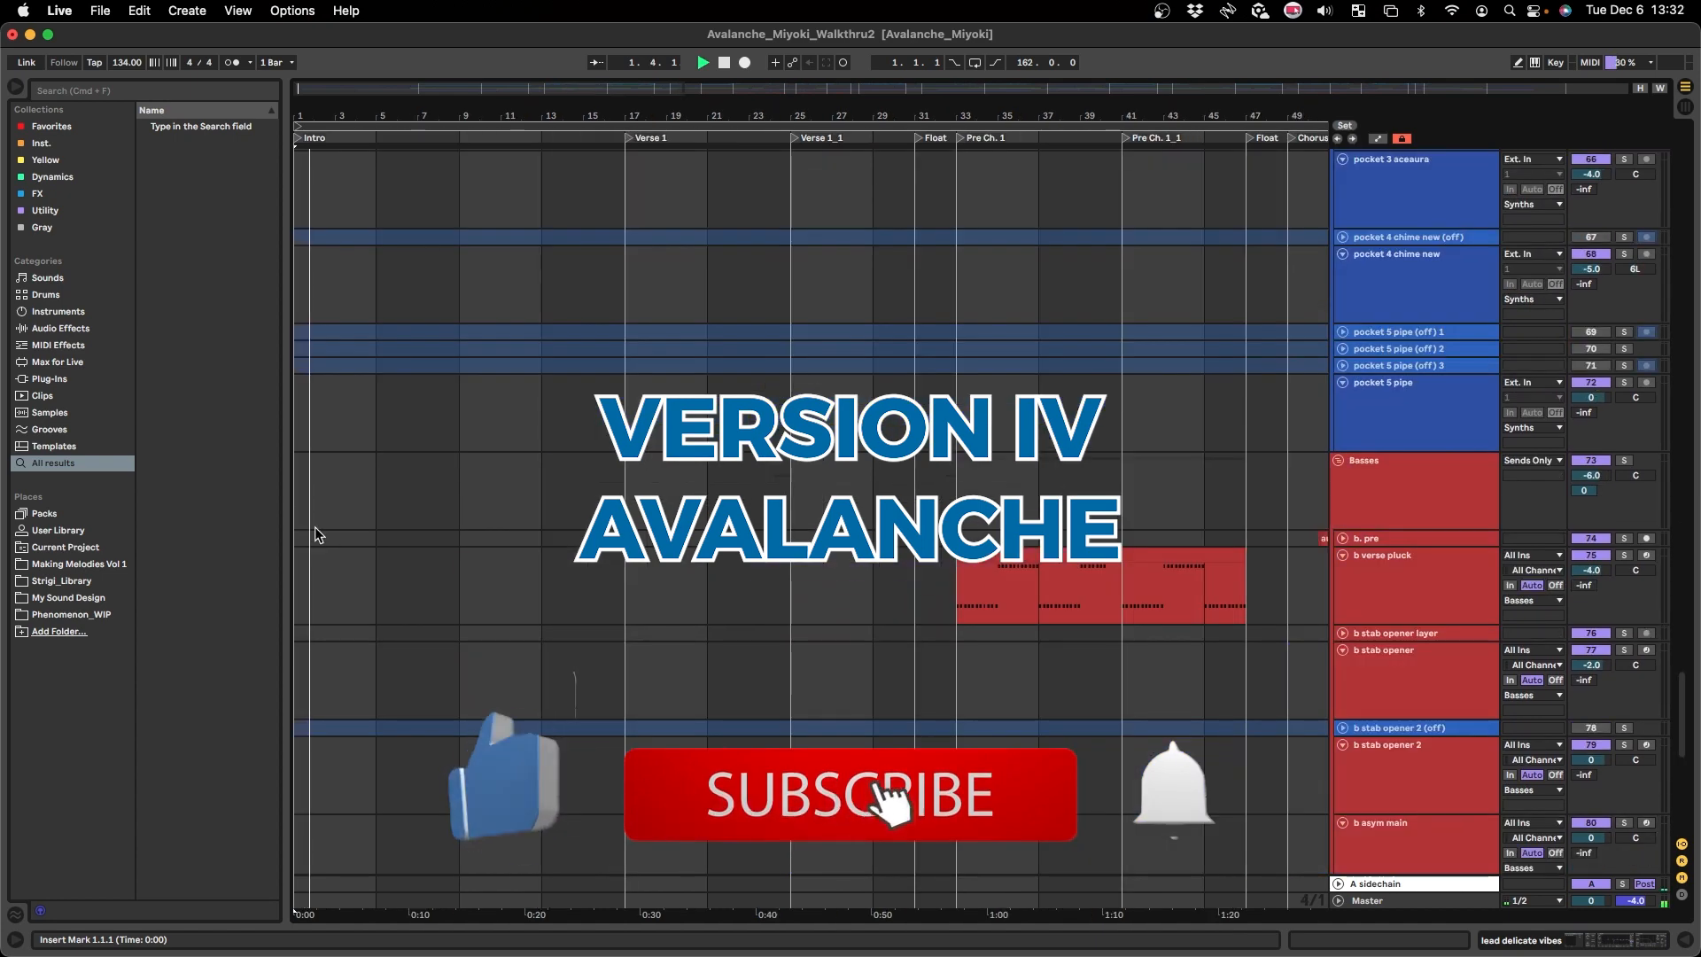
{"action": "scroll", "coordinate": [316, 528], "scroll_direction": "down", "scroll_amount": 6}
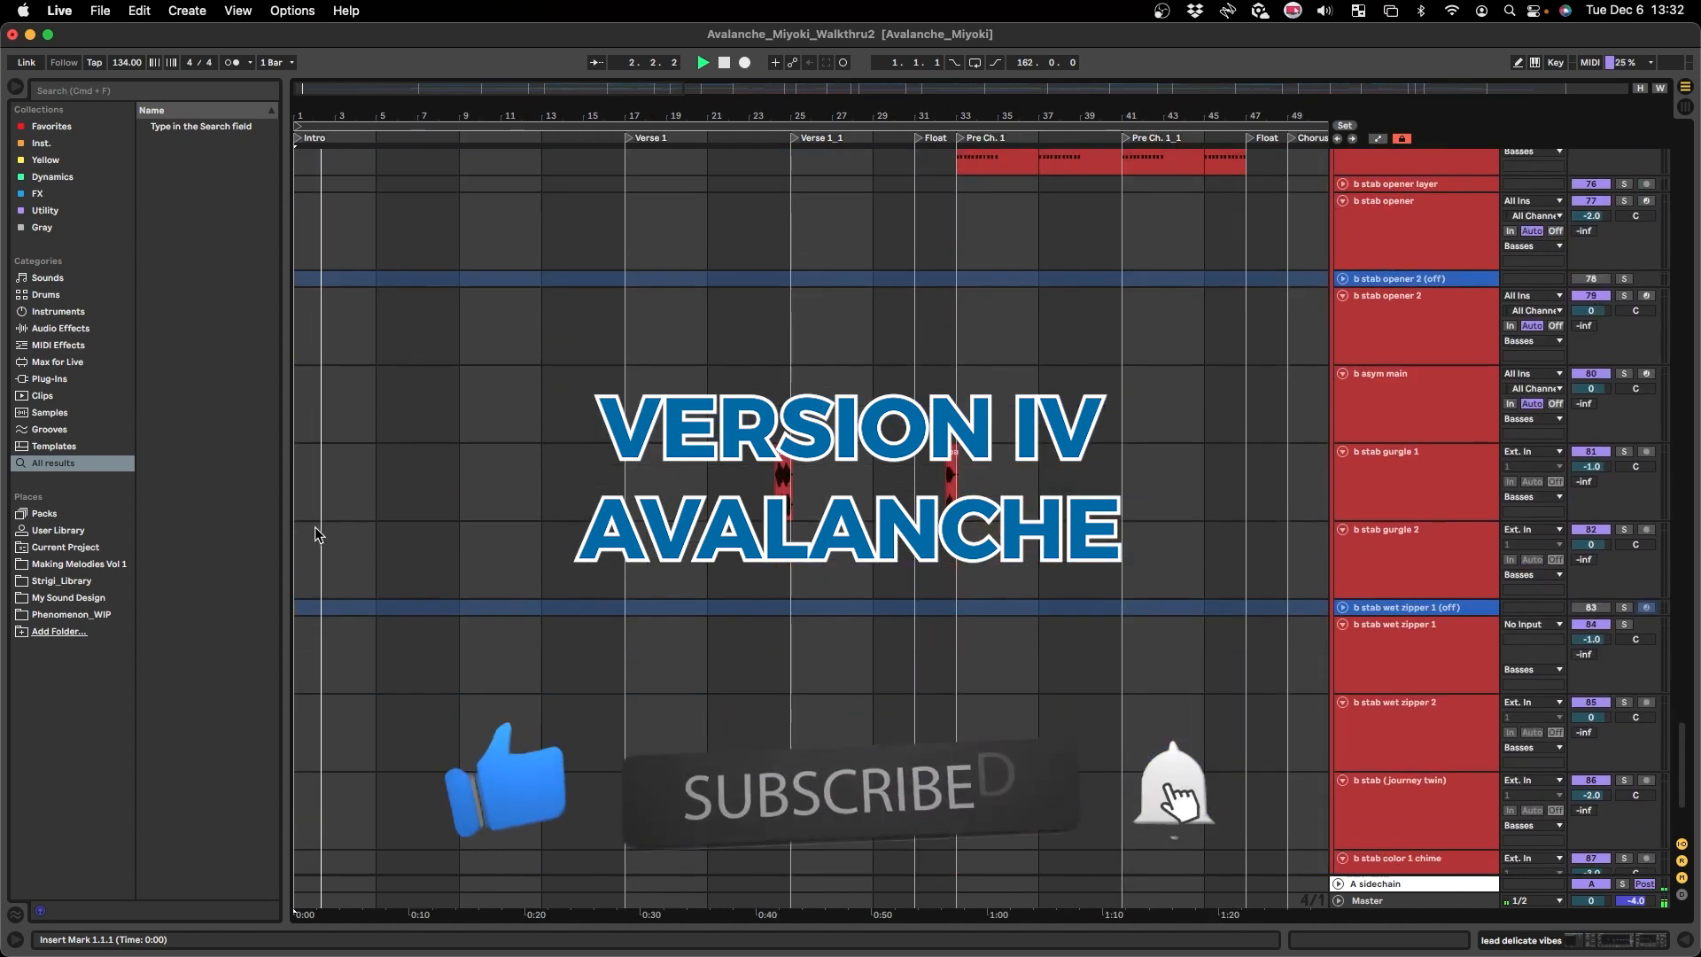
{"action": "scroll", "coordinate": [316, 529], "scroll_direction": "up", "scroll_amount": 20}
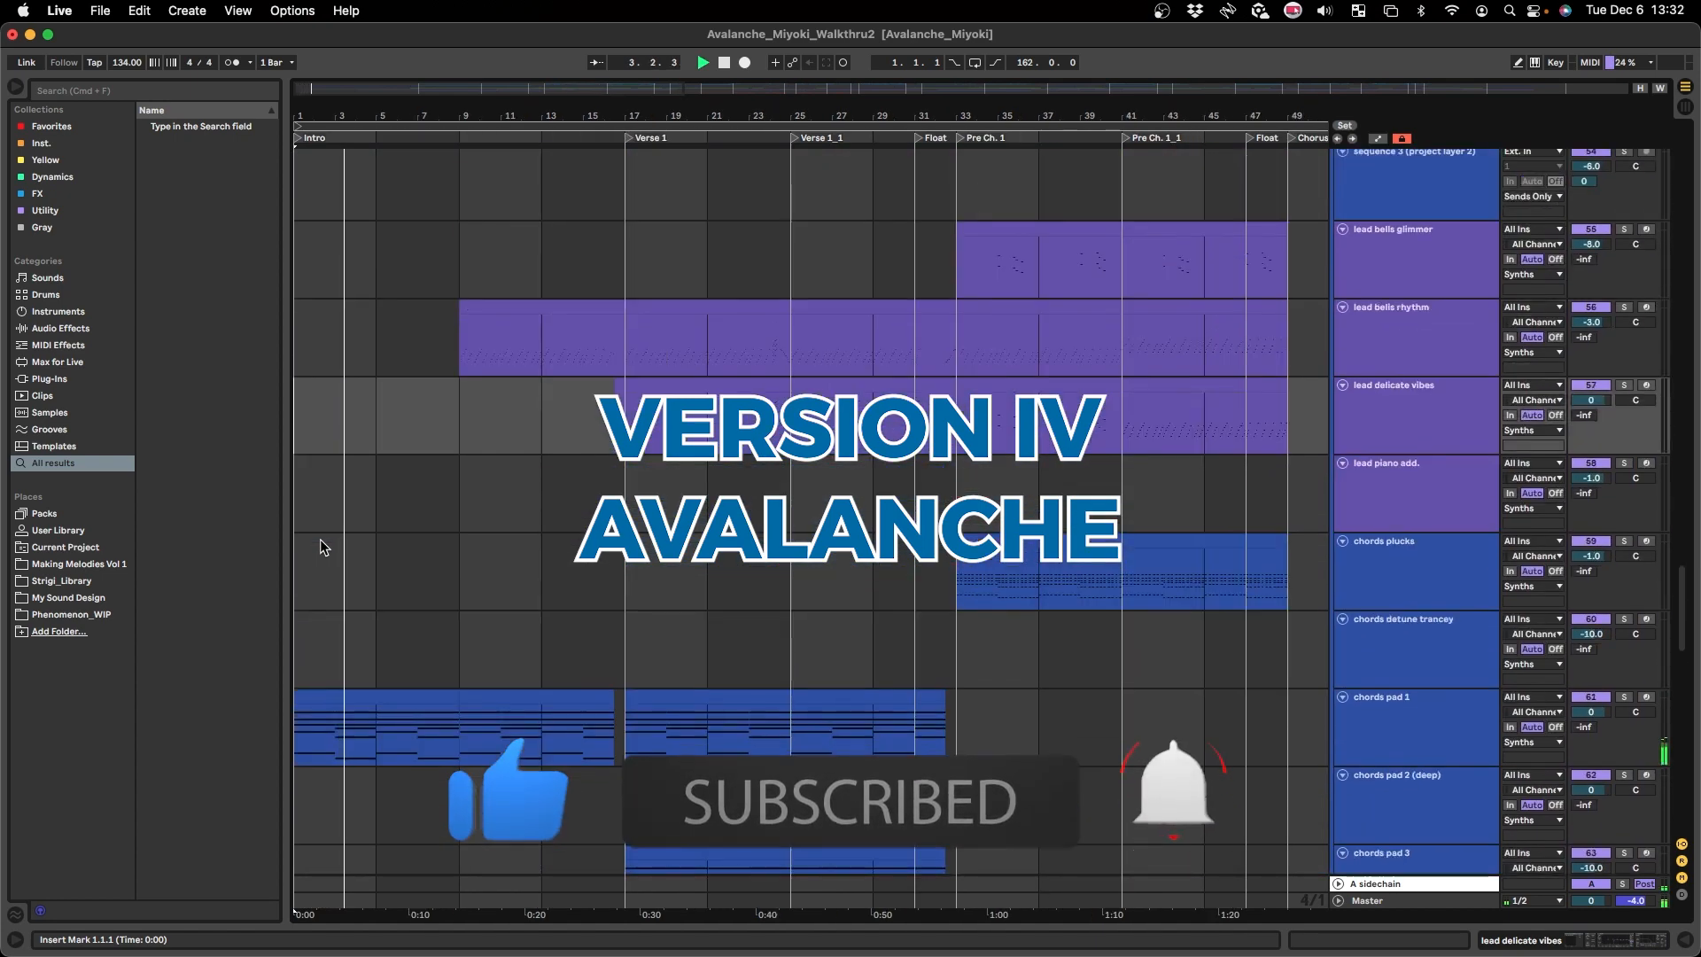
- Follow the intro playback up to Verse 1 across chords pad 1, the lead bells tracks and sequence 1 vr opener, and stop it
{"action": "scroll", "coordinate": [358, 623], "scroll_direction": "up", "scroll_amount": 5}
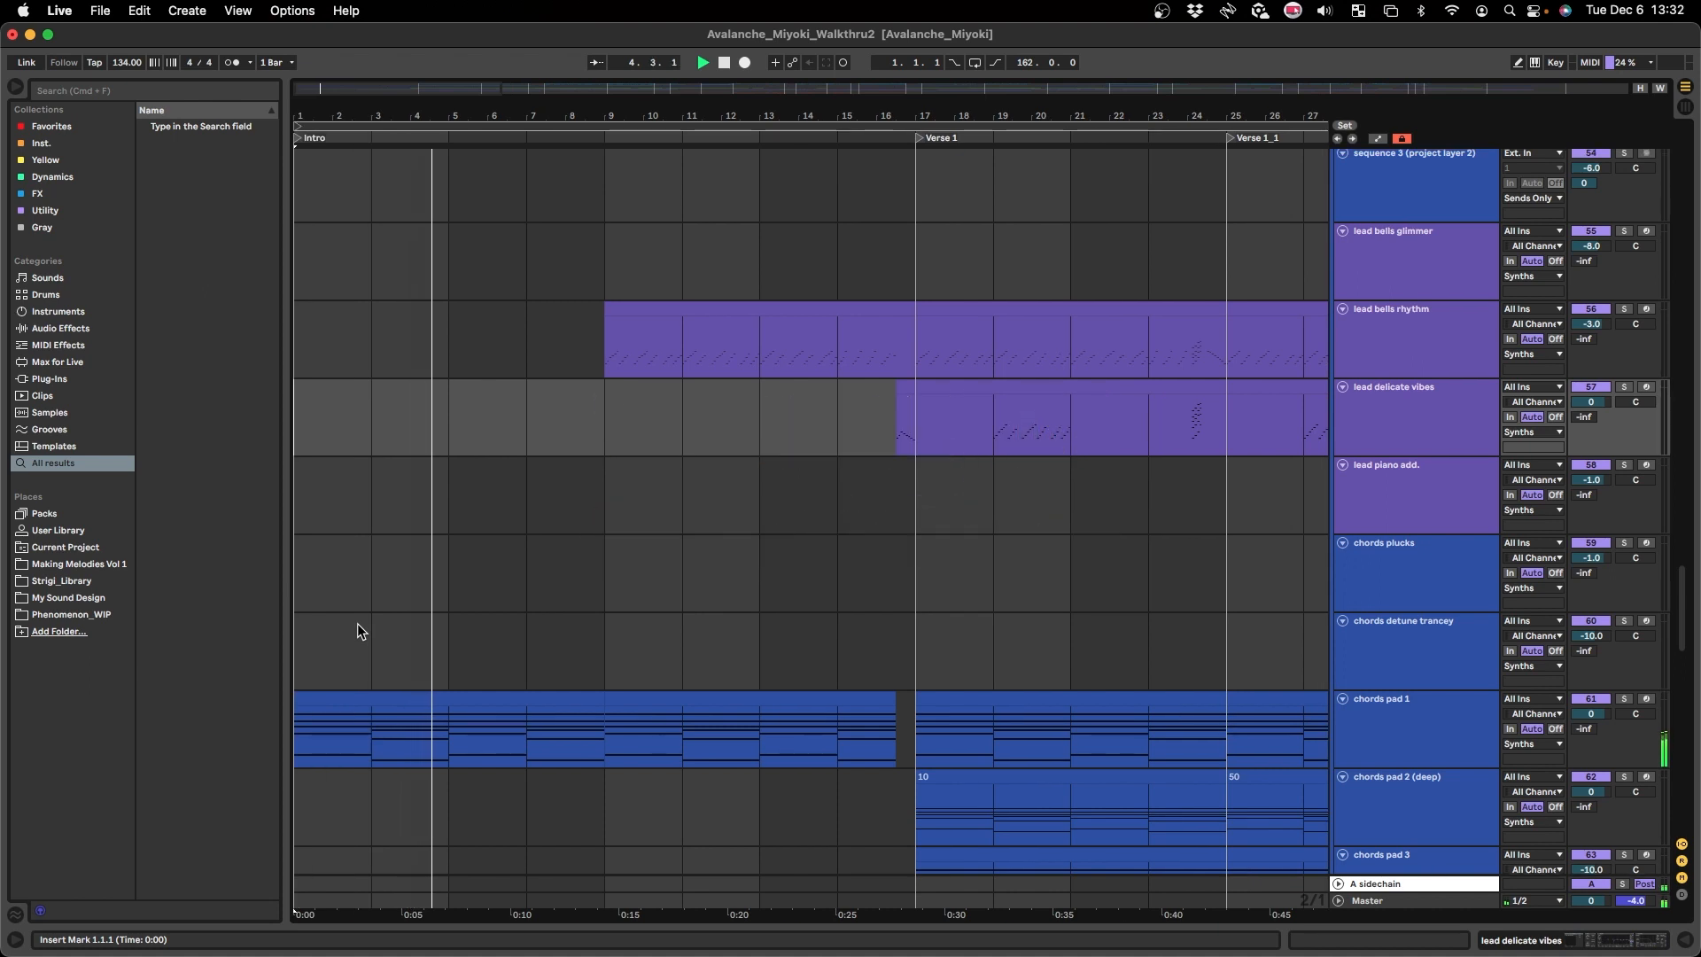
{"action": "scroll", "coordinate": [358, 623], "scroll_direction": "up", "scroll_amount": 1}
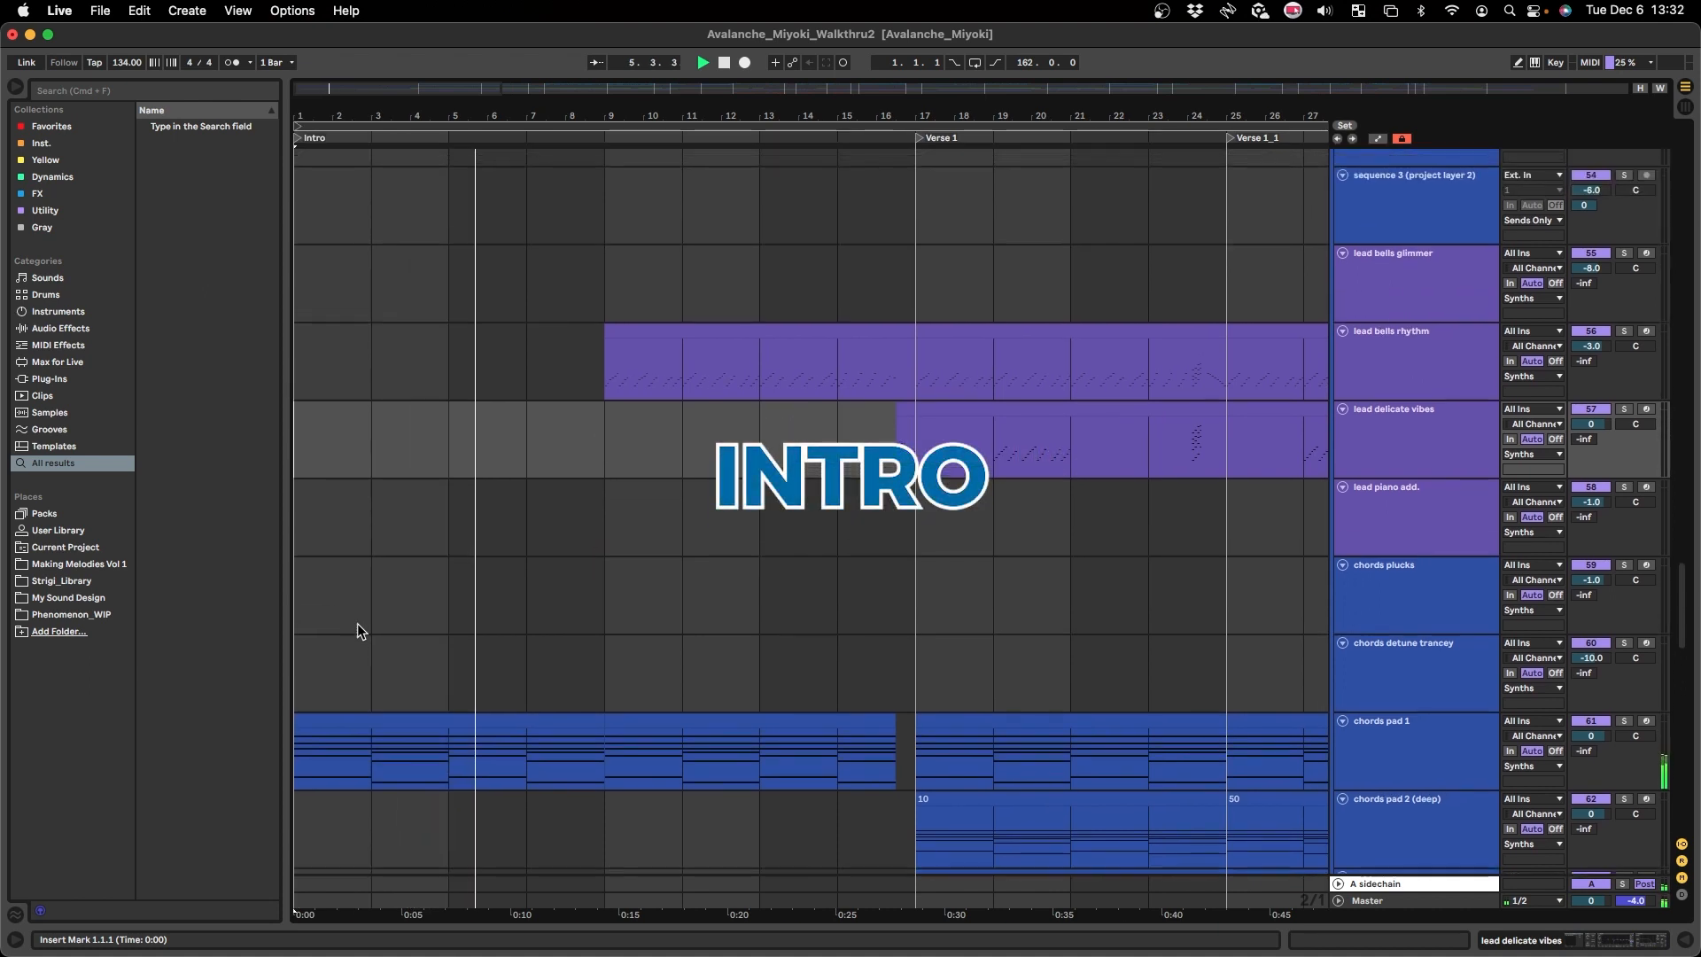
{"action": "scroll", "coordinate": [358, 624], "scroll_direction": "up", "scroll_amount": 1}
{"action": "scroll", "coordinate": [358, 624], "scroll_direction": "up", "scroll_amount": 1}
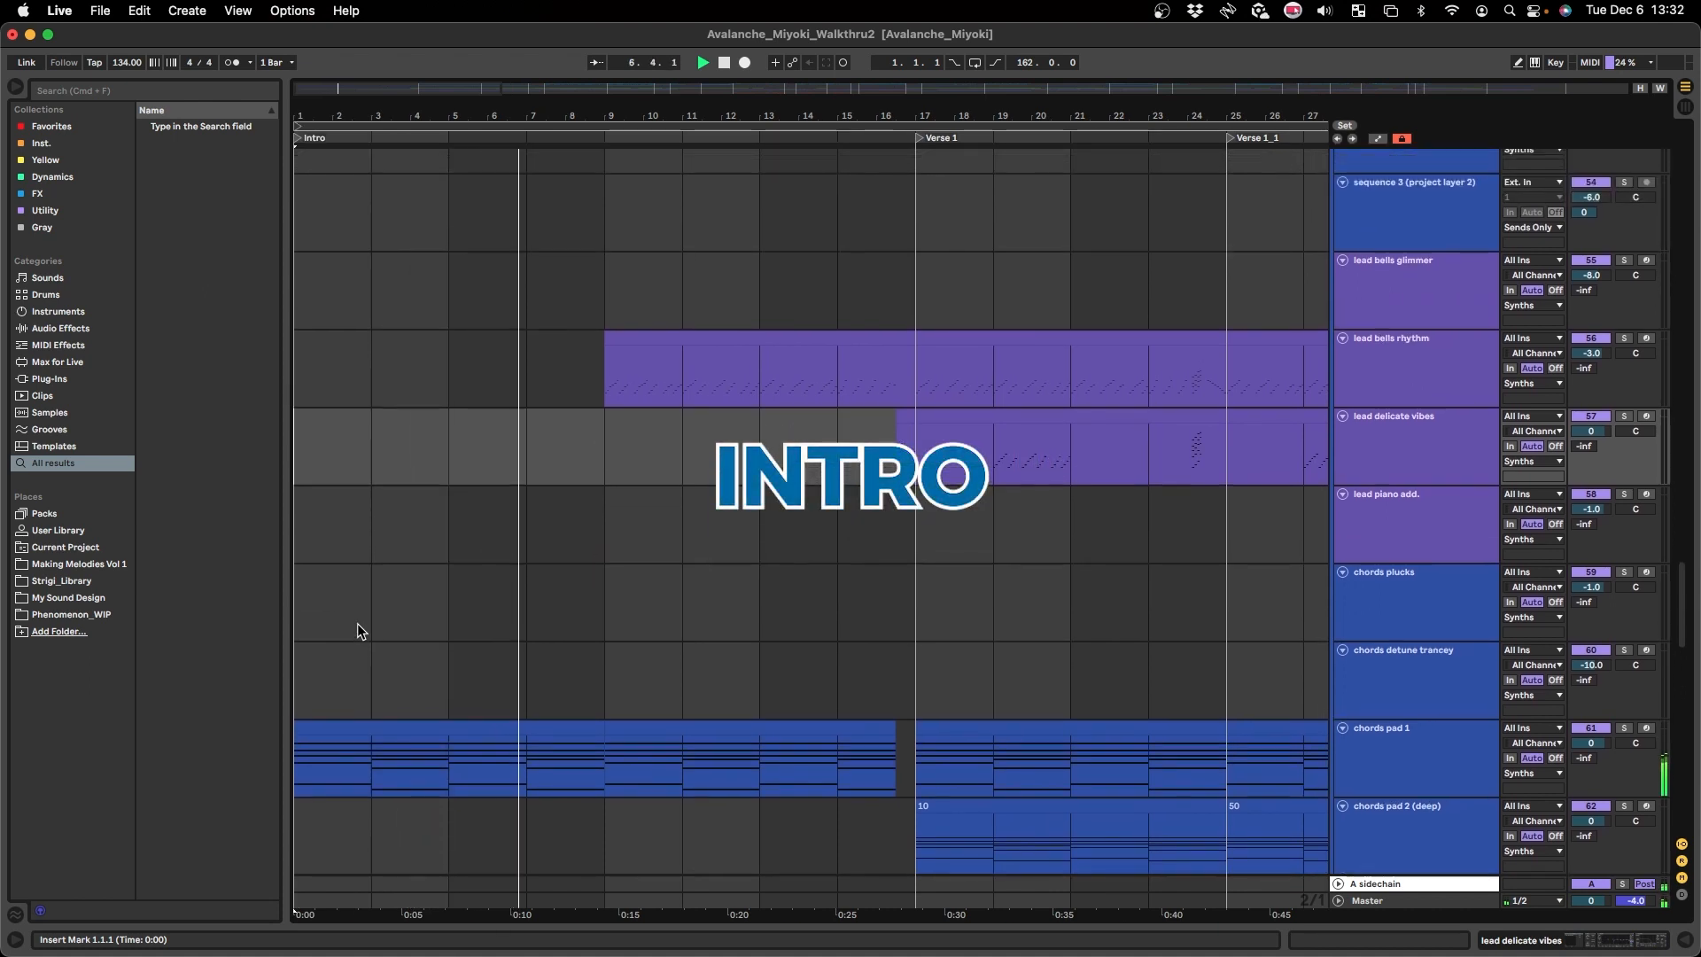
{"action": "scroll", "coordinate": [358, 624], "scroll_direction": "up", "scroll_amount": 1}
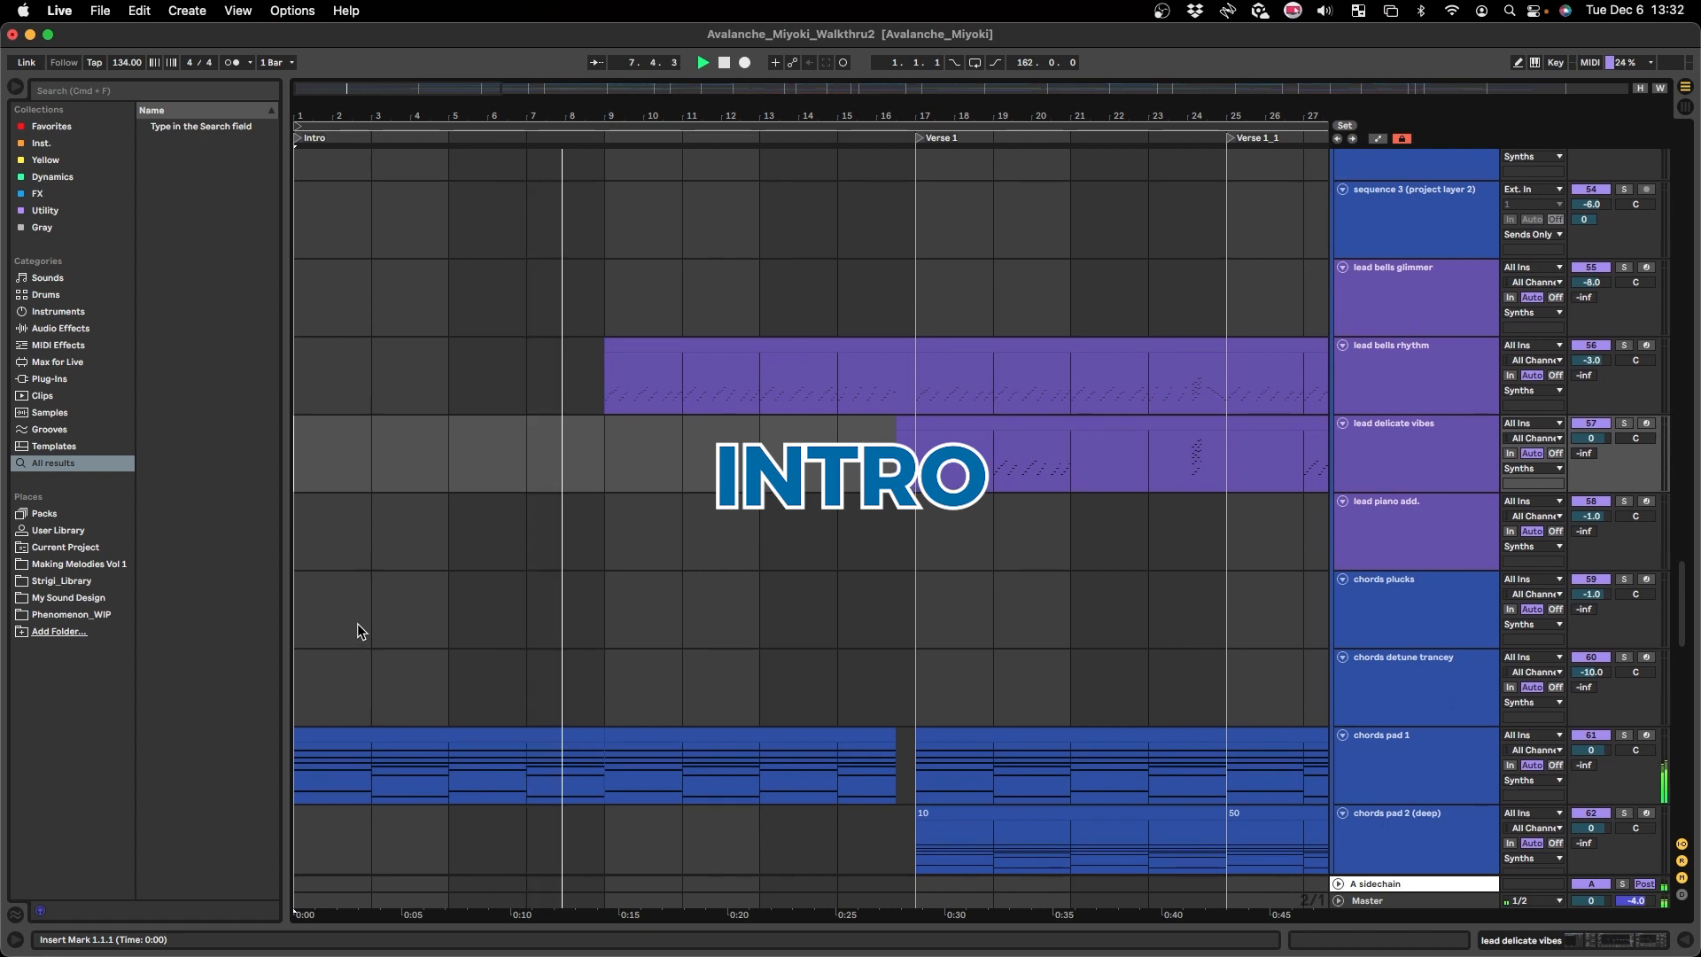
{"action": "scroll", "coordinate": [358, 624], "scroll_direction": "up", "scroll_amount": 3}
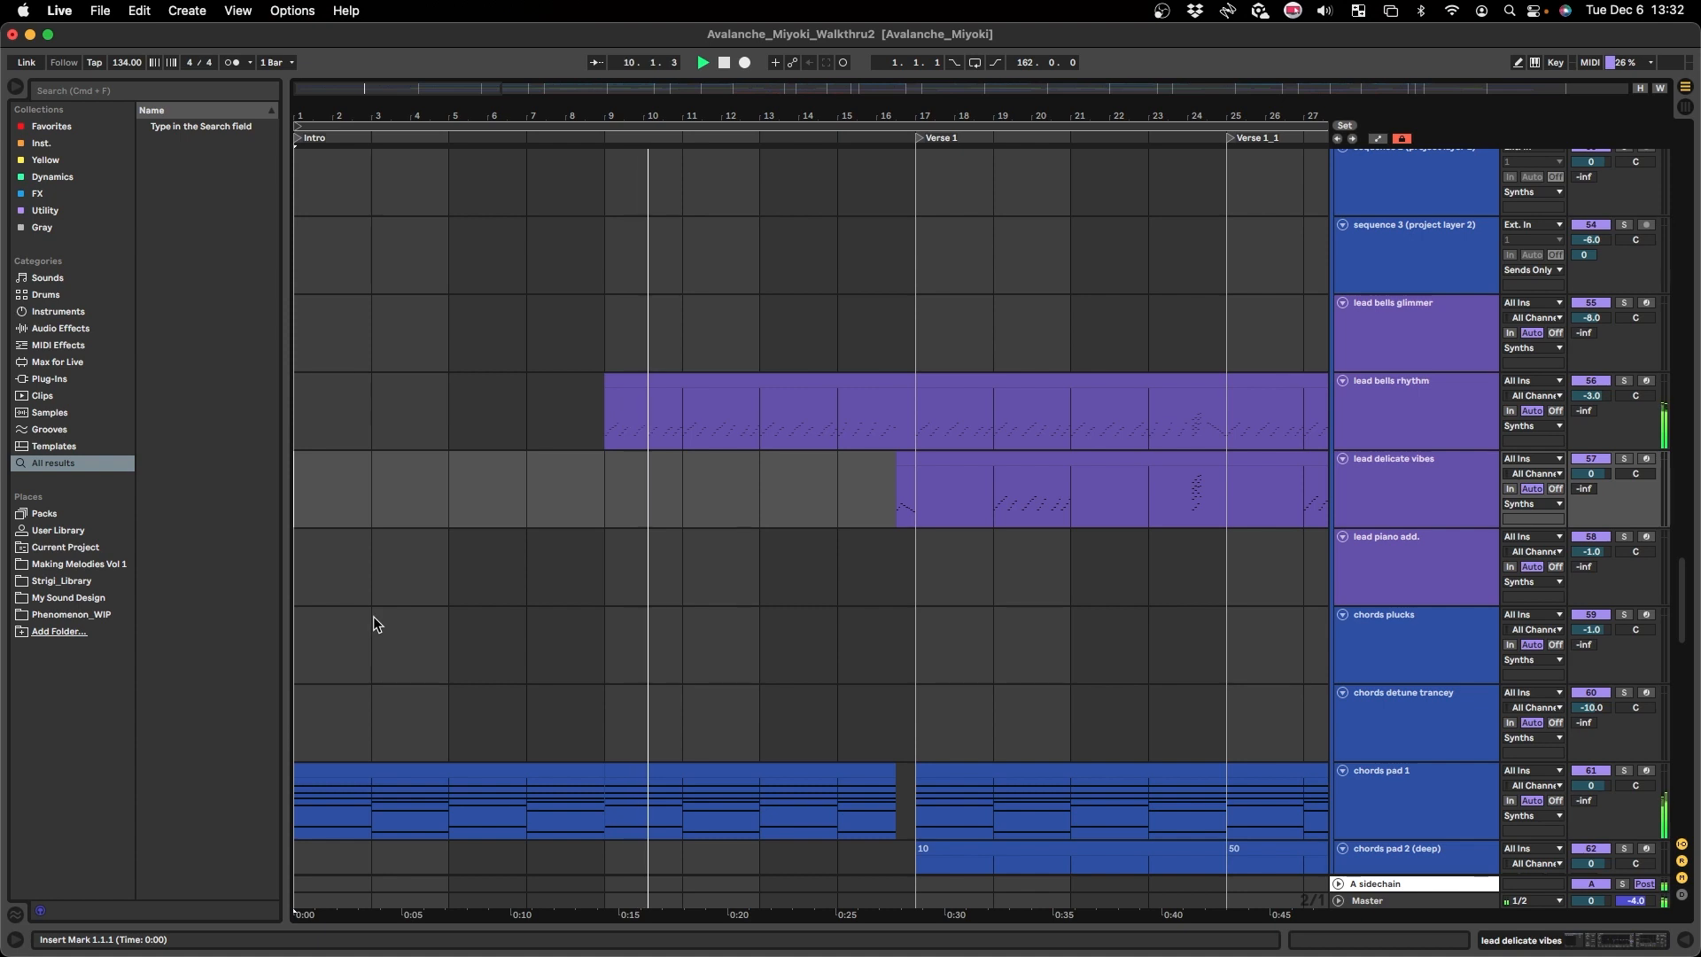
{"action": "scroll", "coordinate": [374, 619], "scroll_direction": "up", "scroll_amount": 2}
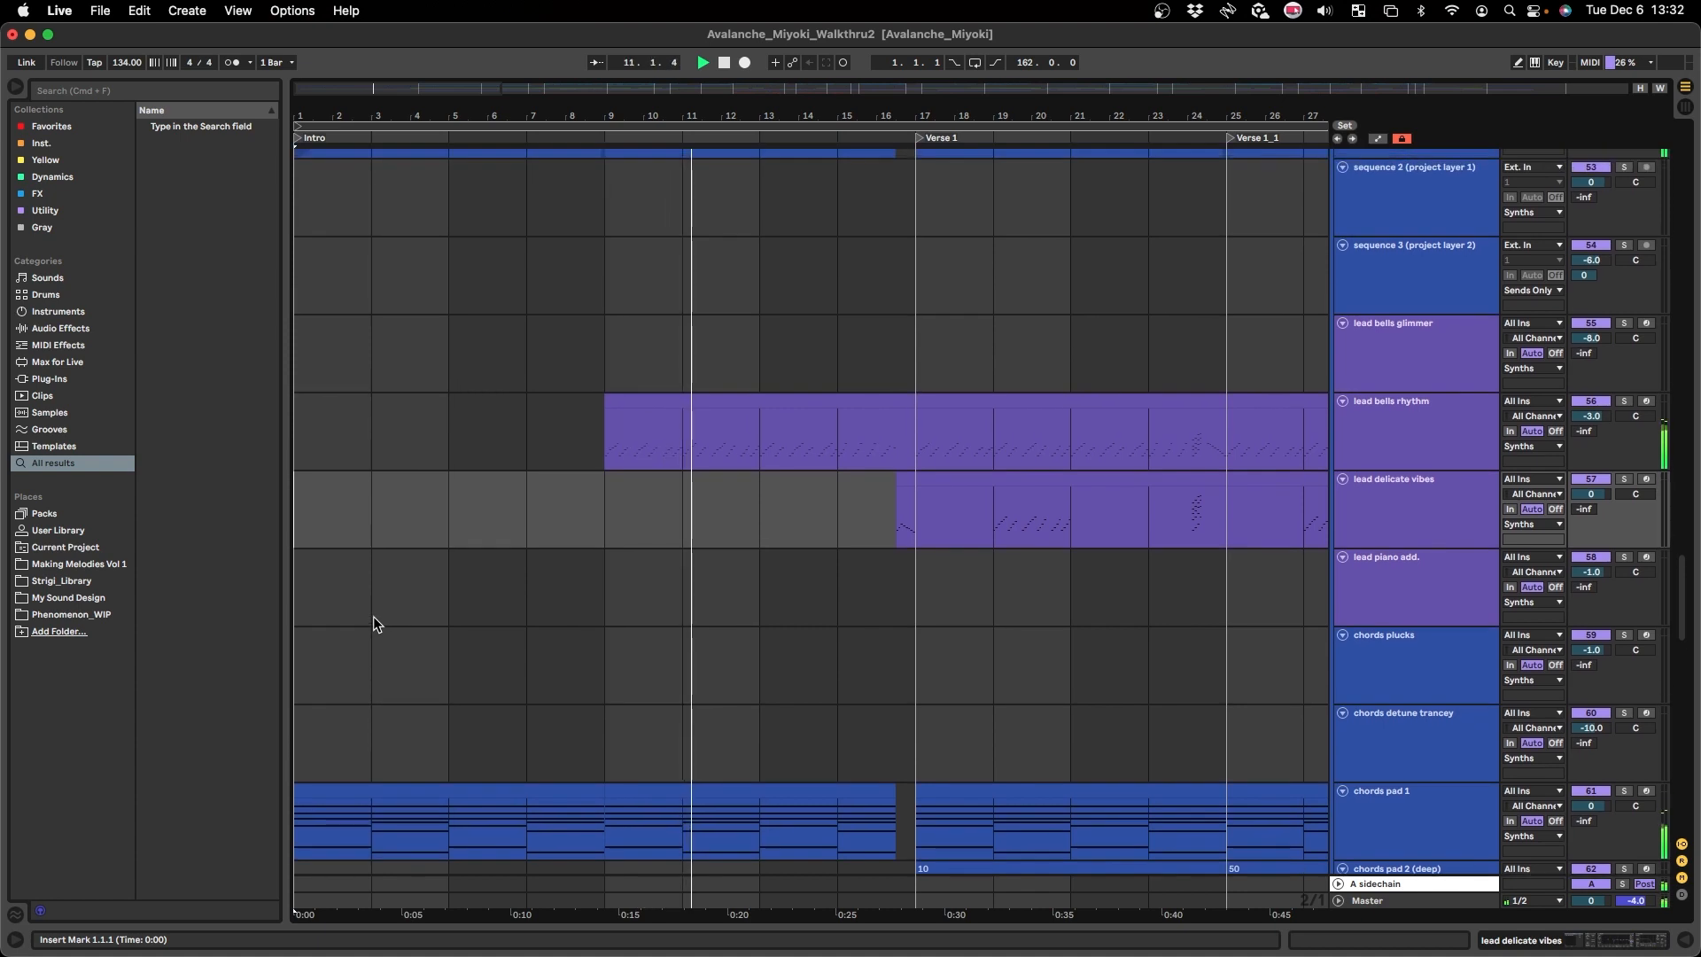
{"action": "scroll", "coordinate": [373, 617], "scroll_direction": "up", "scroll_amount": 1}
{"action": "scroll", "coordinate": [373, 624], "scroll_direction": "up", "scroll_amount": 2}
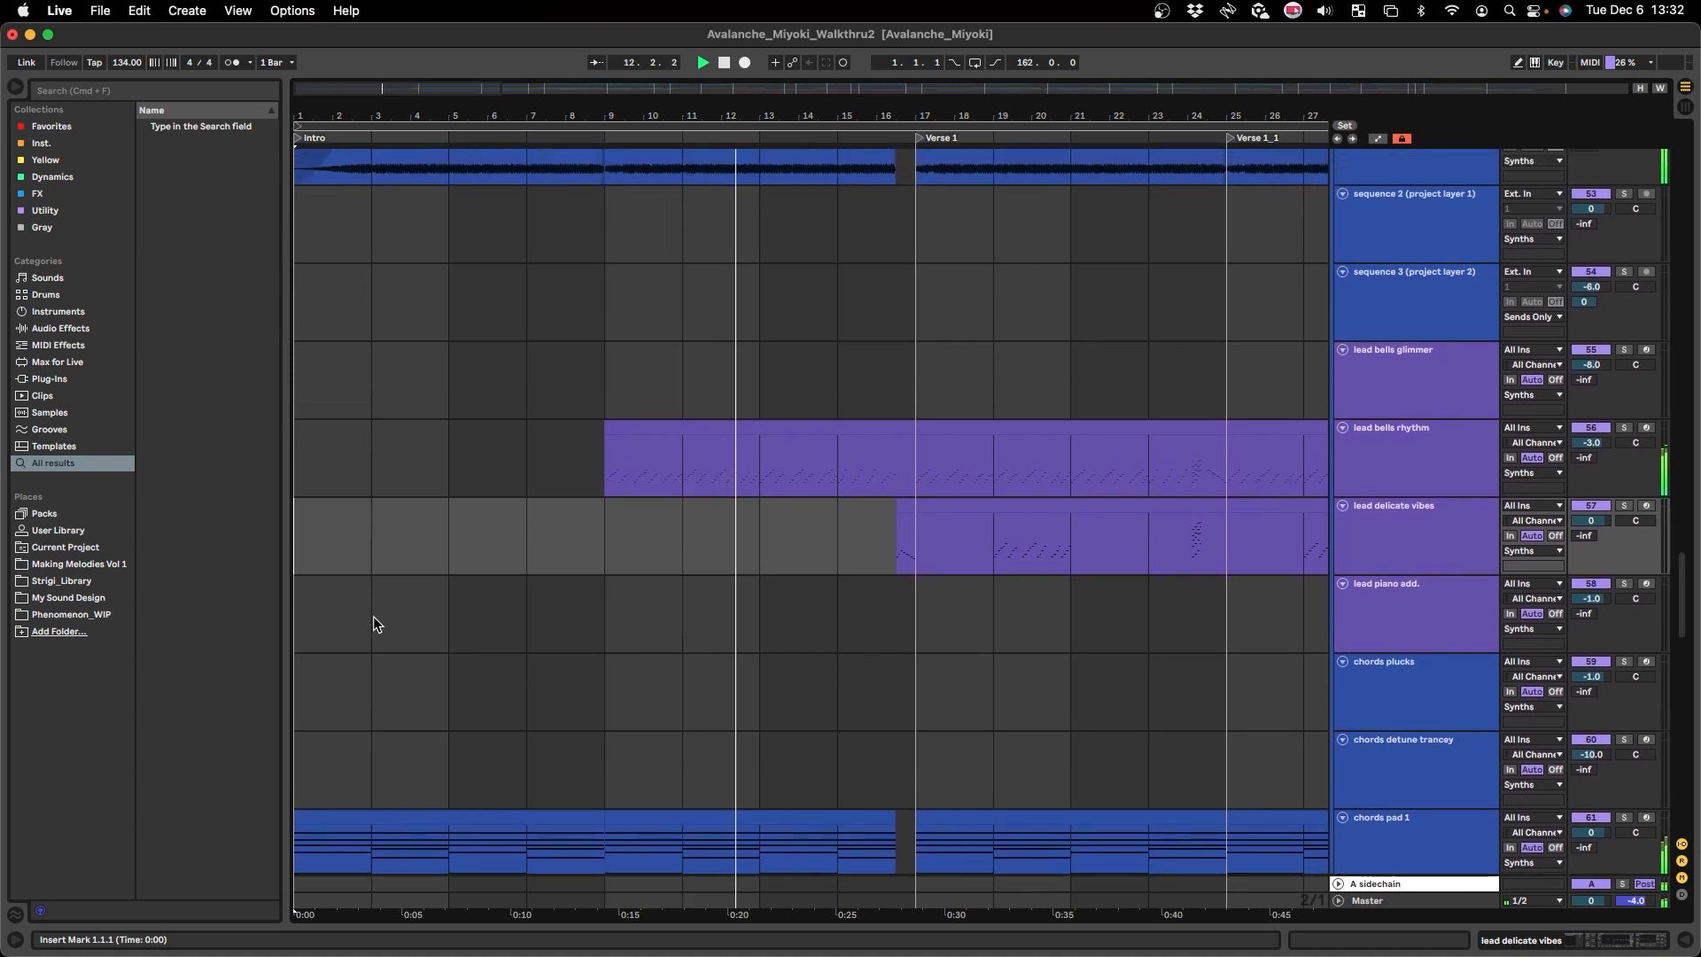
{"action": "scroll", "coordinate": [374, 617], "scroll_direction": "up", "scroll_amount": 5}
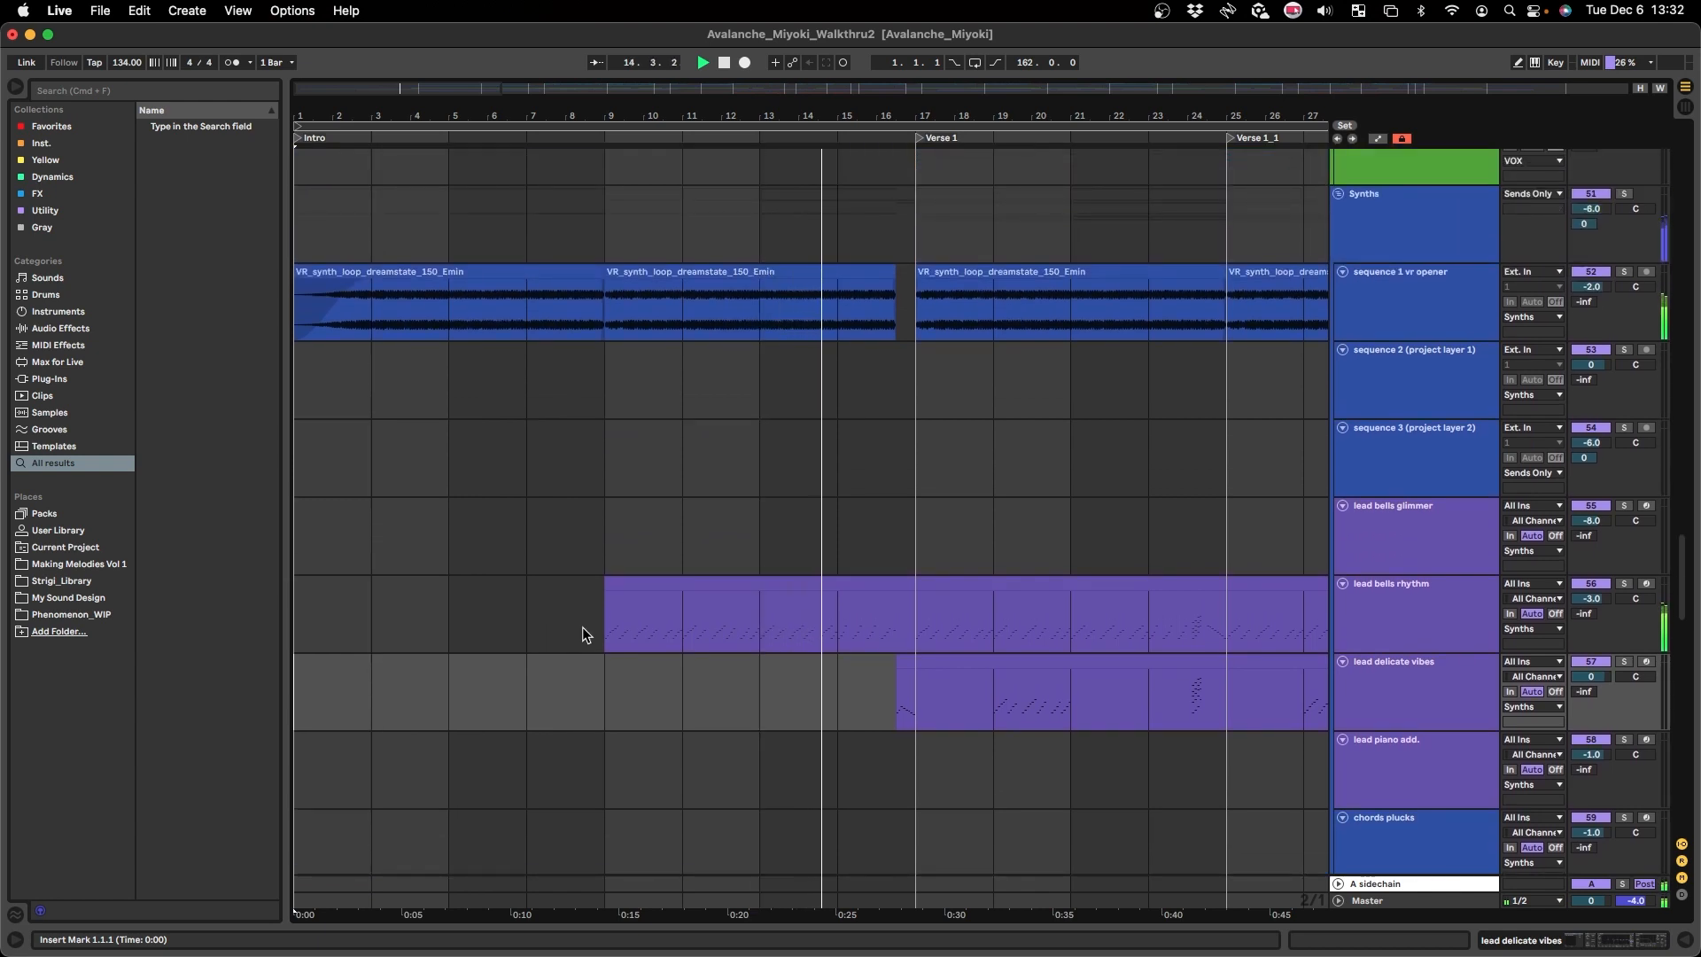
{"action": "scroll", "coordinate": [582, 626], "scroll_direction": "up", "scroll_amount": 2}
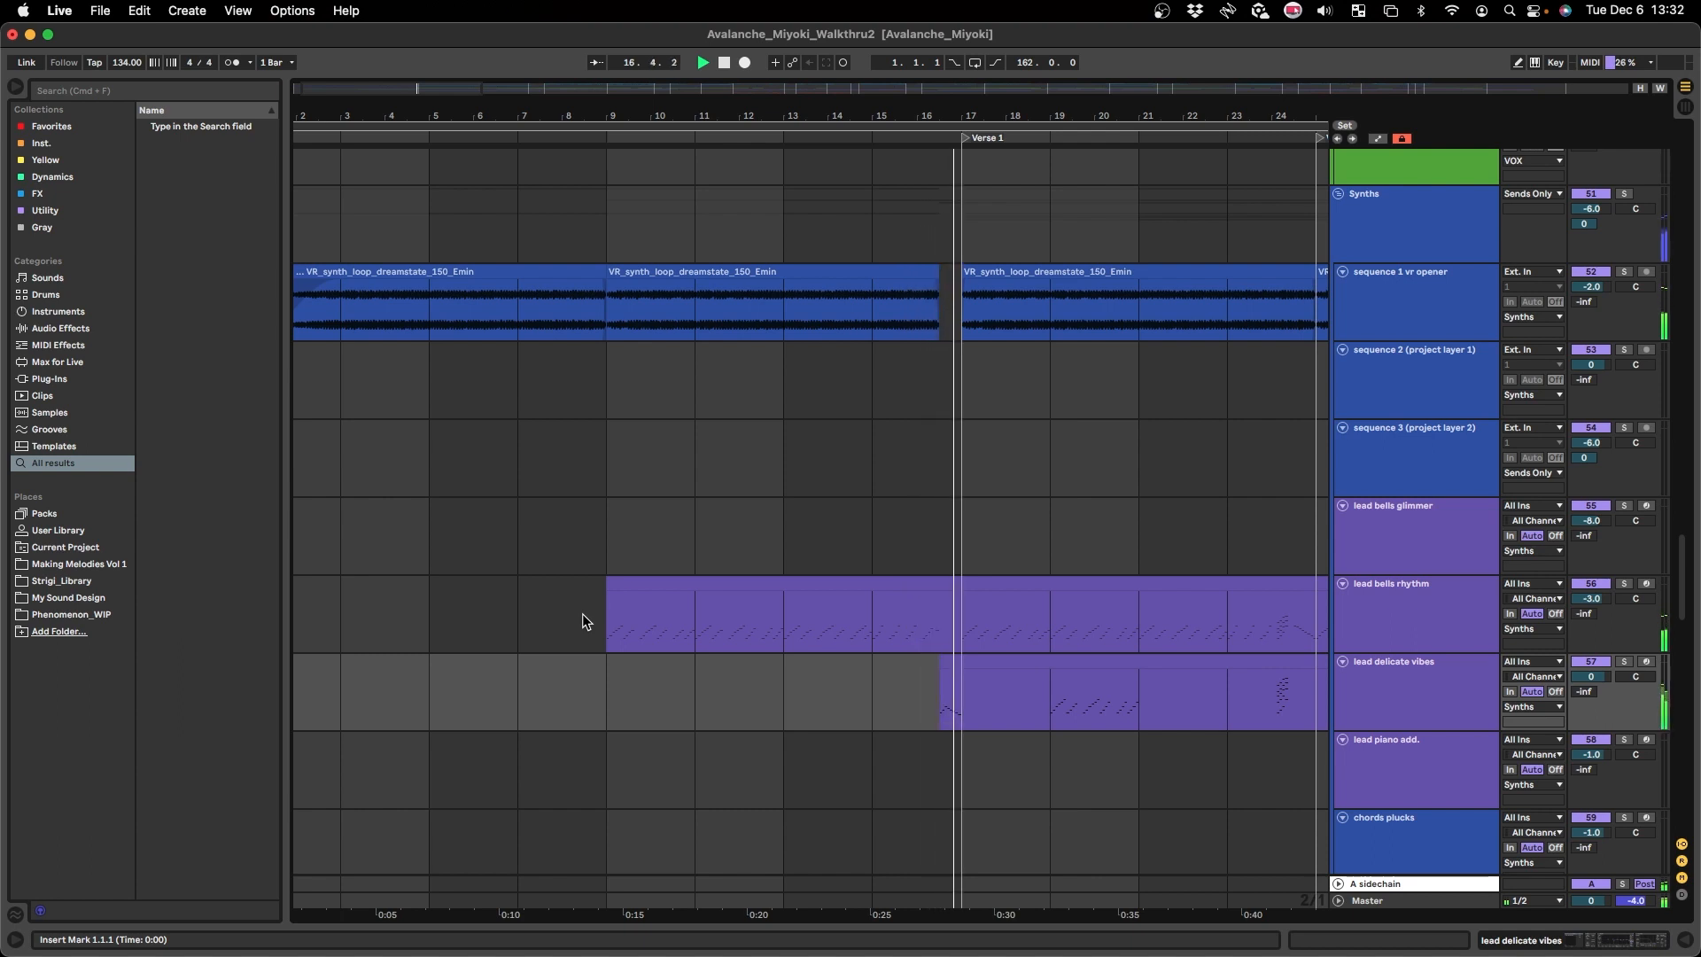
{"action": "key", "text": "space"}
- Return to bar 1 on the lead bells rhythm track and examine the intro's atmosphere, lead and chord pad layers
{"action": "left_click", "coordinate": [331, 604]}
{"action": "key", "text": "super+1"}
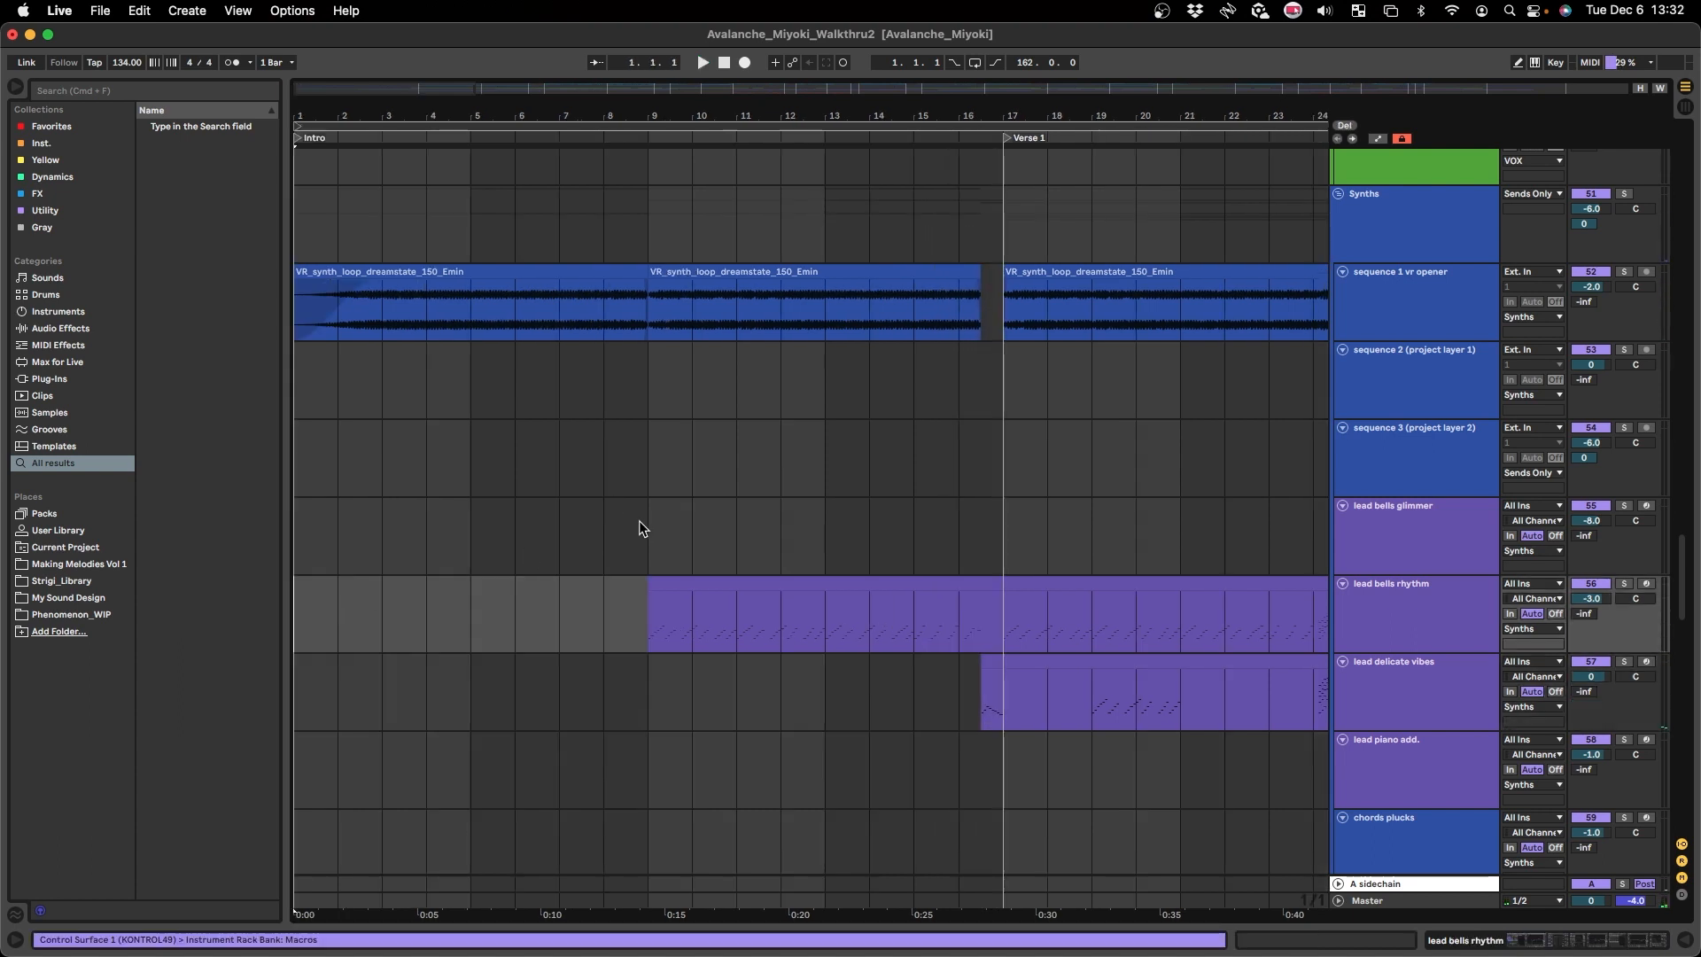
{"action": "scroll", "coordinate": [629, 576], "scroll_direction": "up", "scroll_amount": 10}
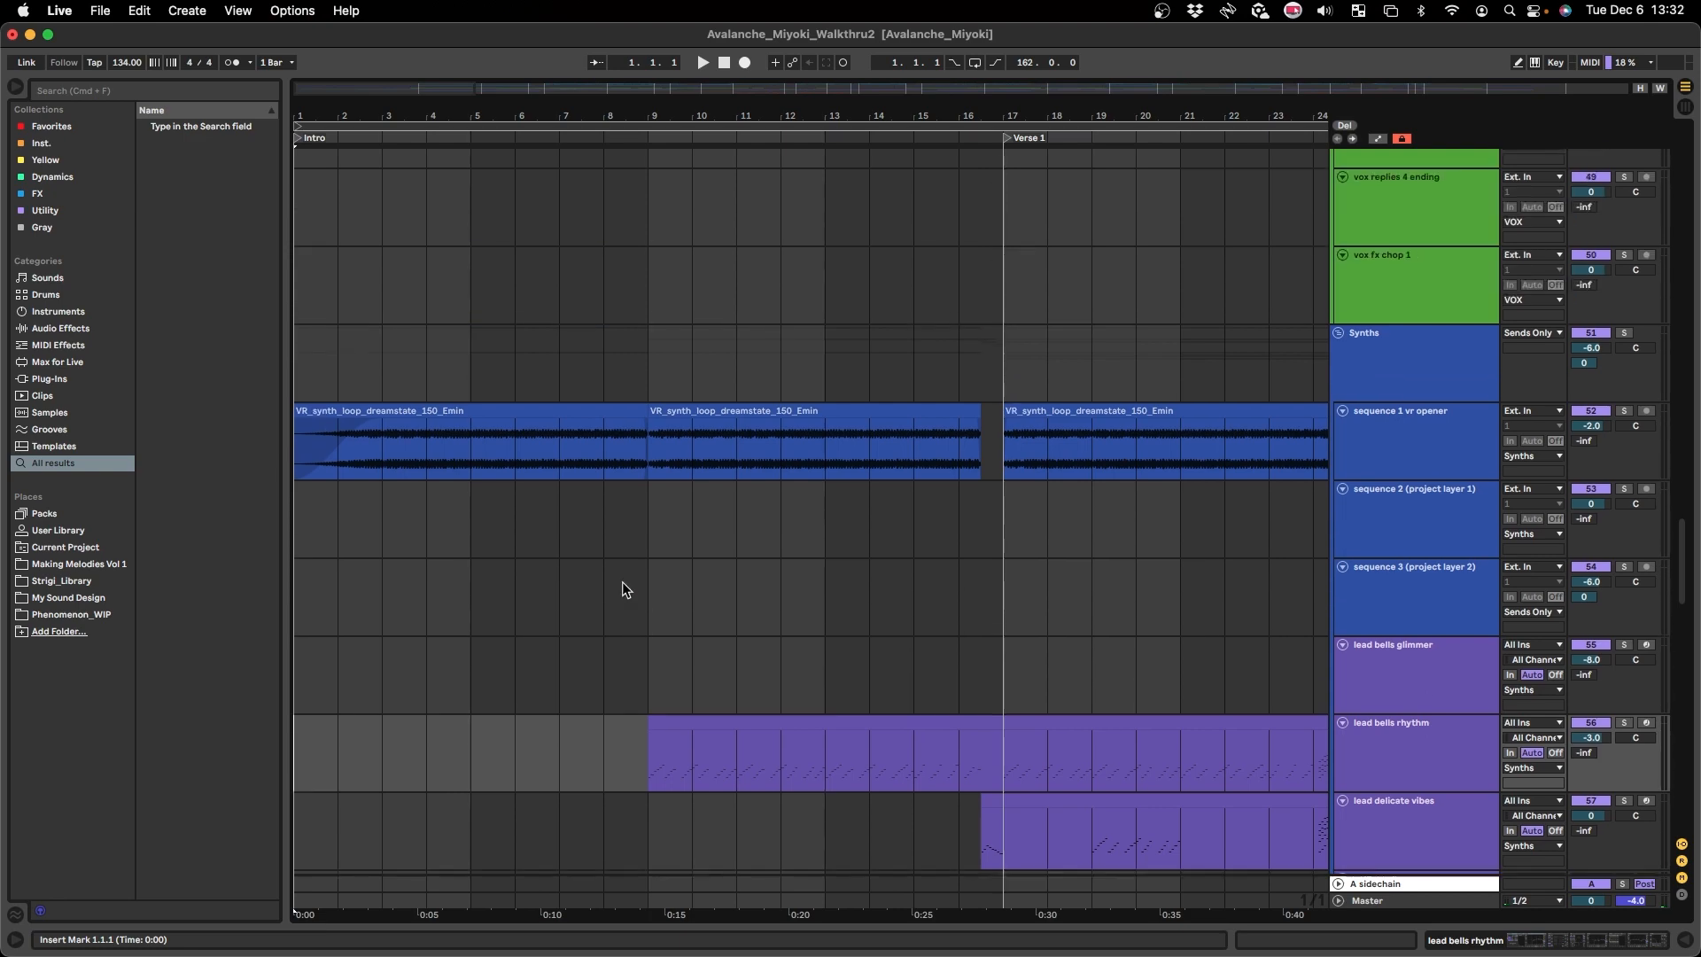
{"action": "scroll", "coordinate": [461, 601], "scroll_direction": "down", "scroll_amount": 10}
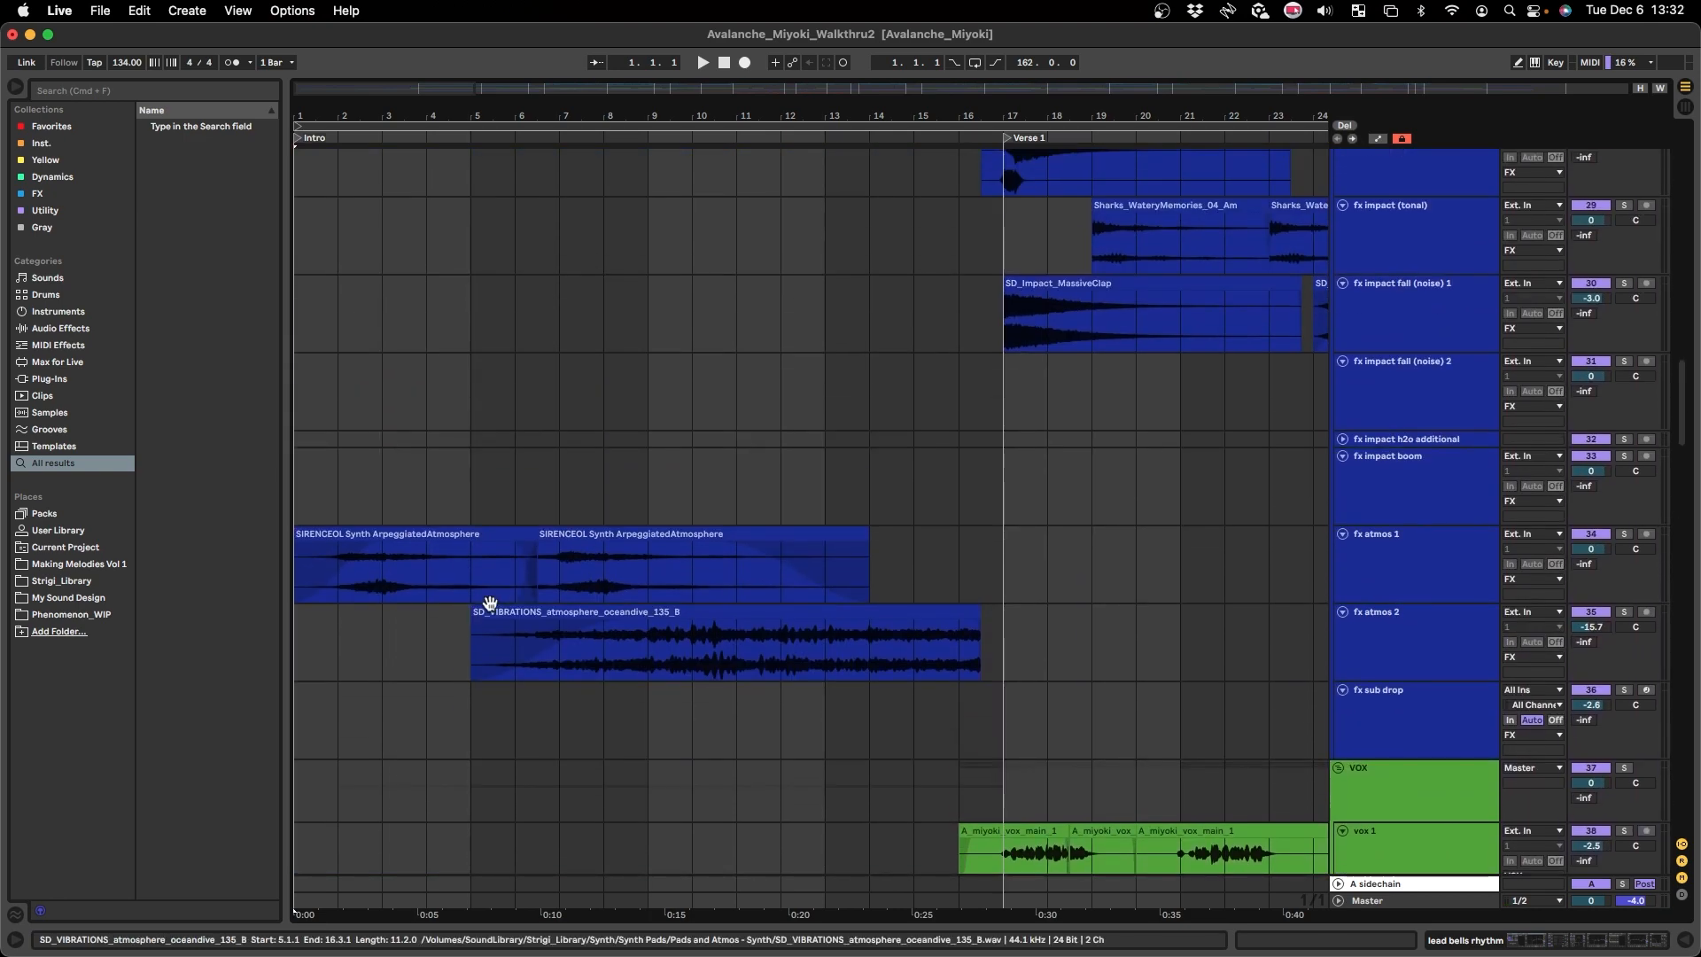
{"action": "scroll", "coordinate": [491, 603], "scroll_direction": "down", "scroll_amount": 8}
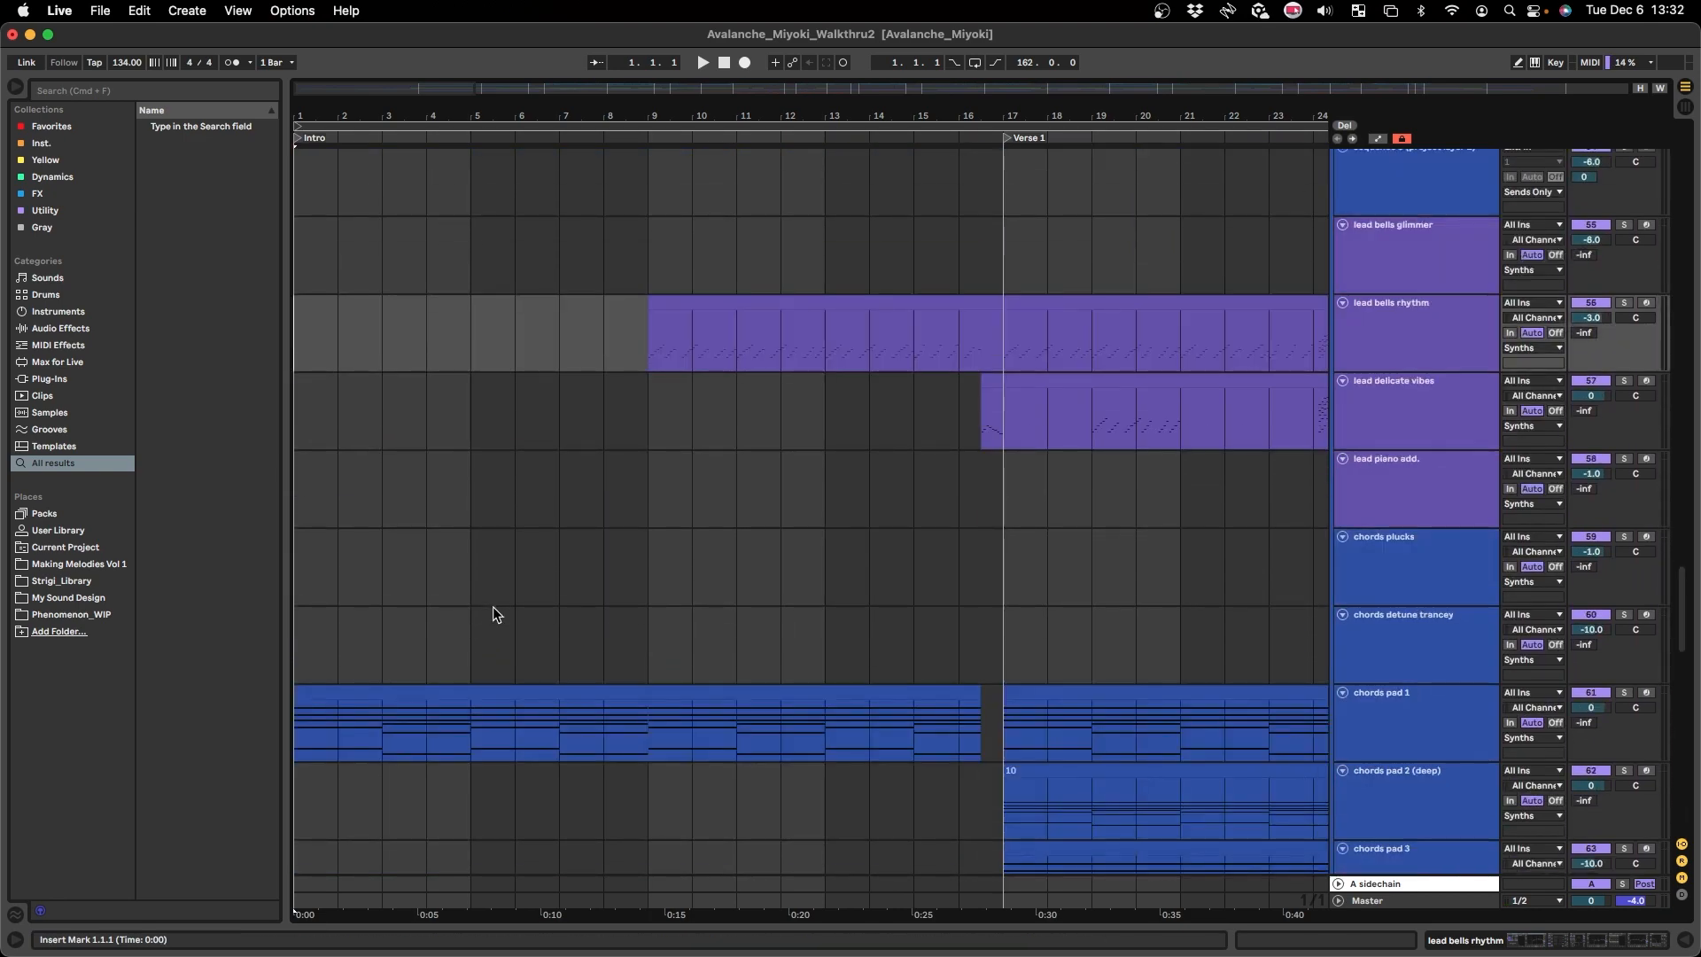
{"action": "scroll", "coordinate": [493, 605], "scroll_direction": "up", "scroll_amount": 3}
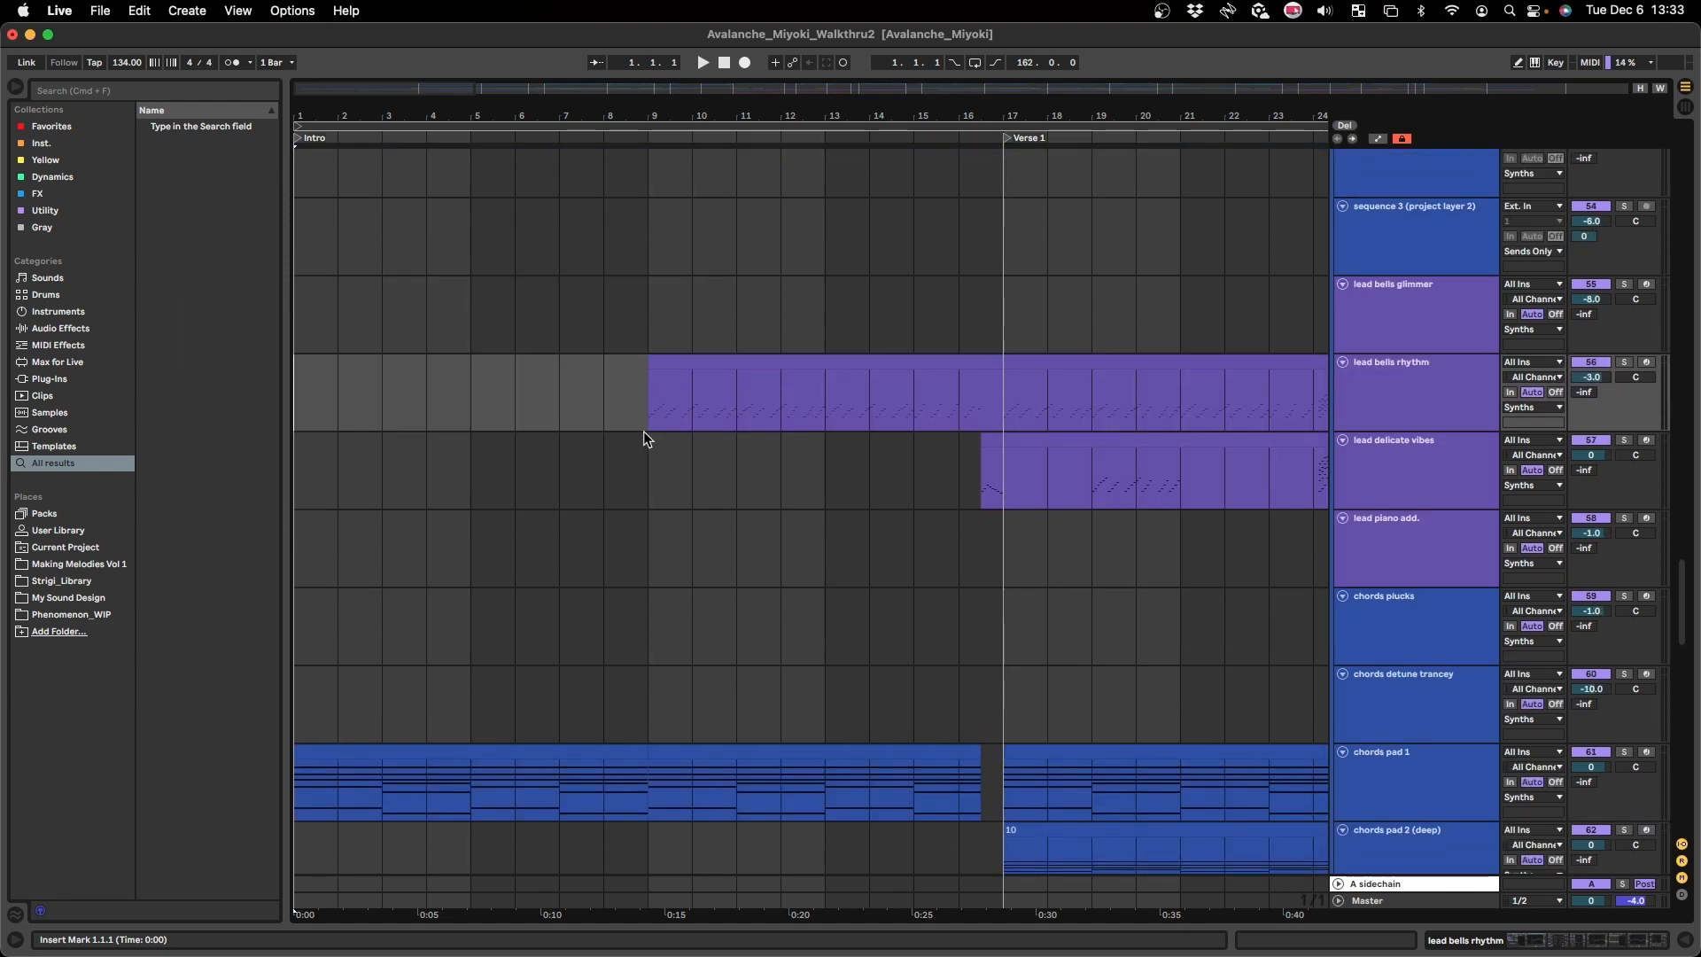
{"action": "scroll", "coordinate": [651, 417], "scroll_direction": "up", "scroll_amount": 4}
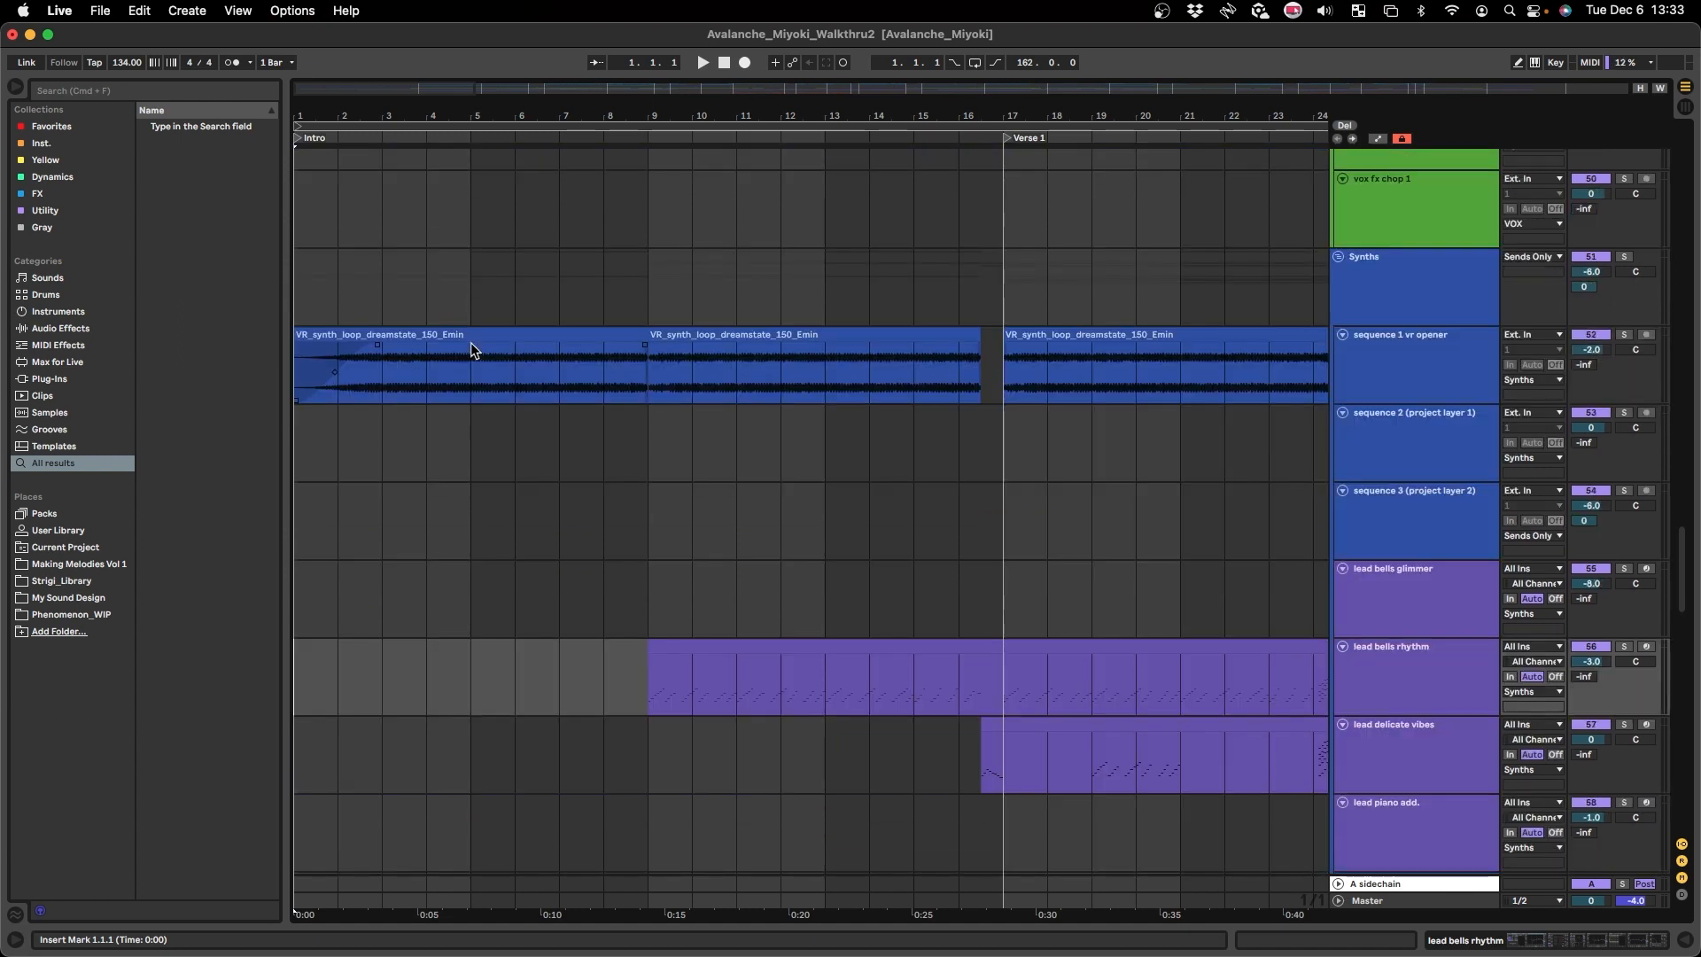
- Select the first VR_synth_loop_dreamstate_150_Emin clip and play the soloed sequence 1 vr opener track from bar 9
{"action": "left_click", "coordinate": [497, 334]}
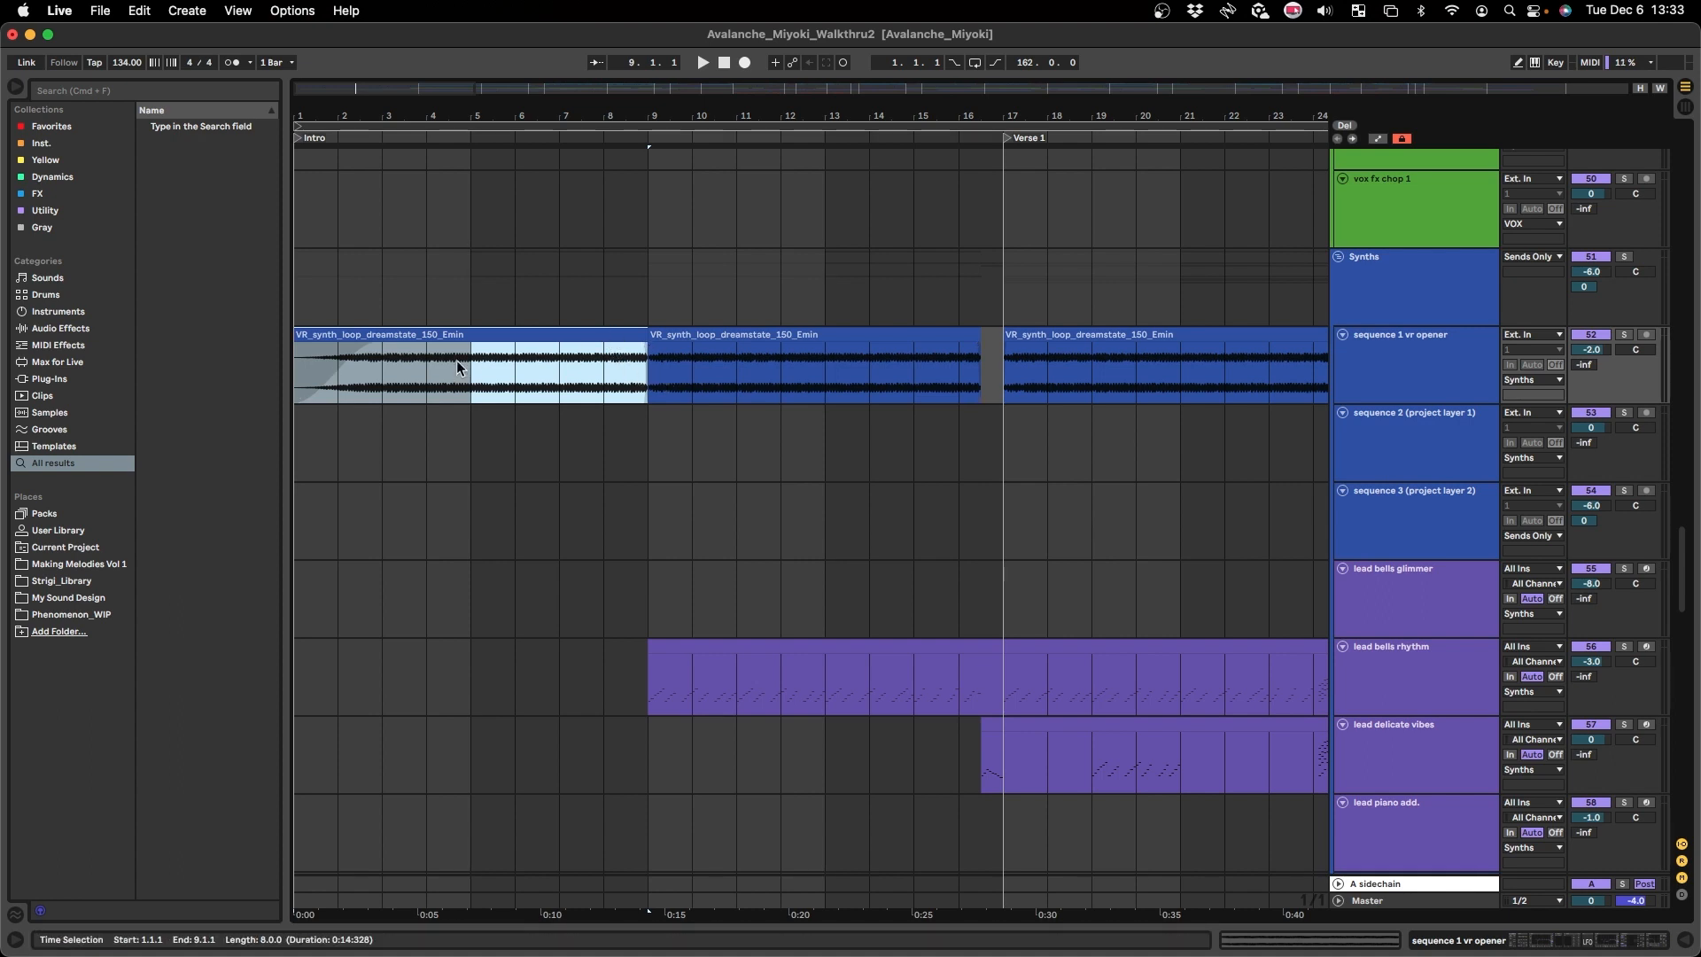
{"action": "scroll", "coordinate": [445, 363], "scroll_direction": "up", "scroll_amount": 2}
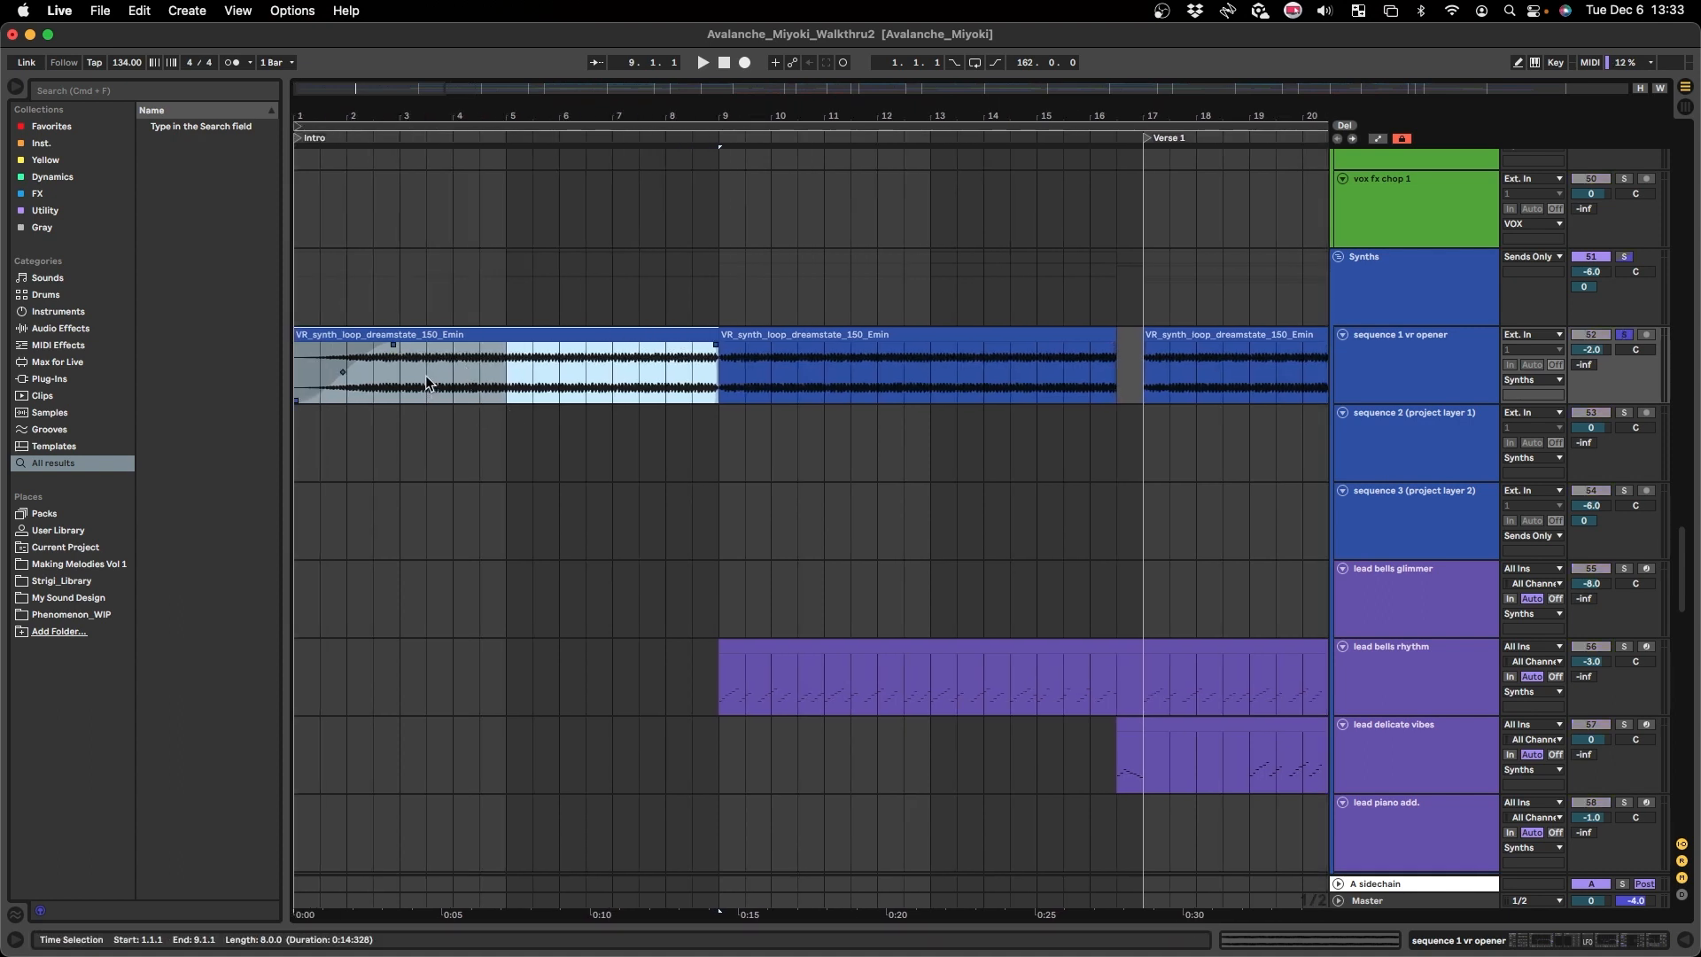
{"action": "key", "text": "space"}
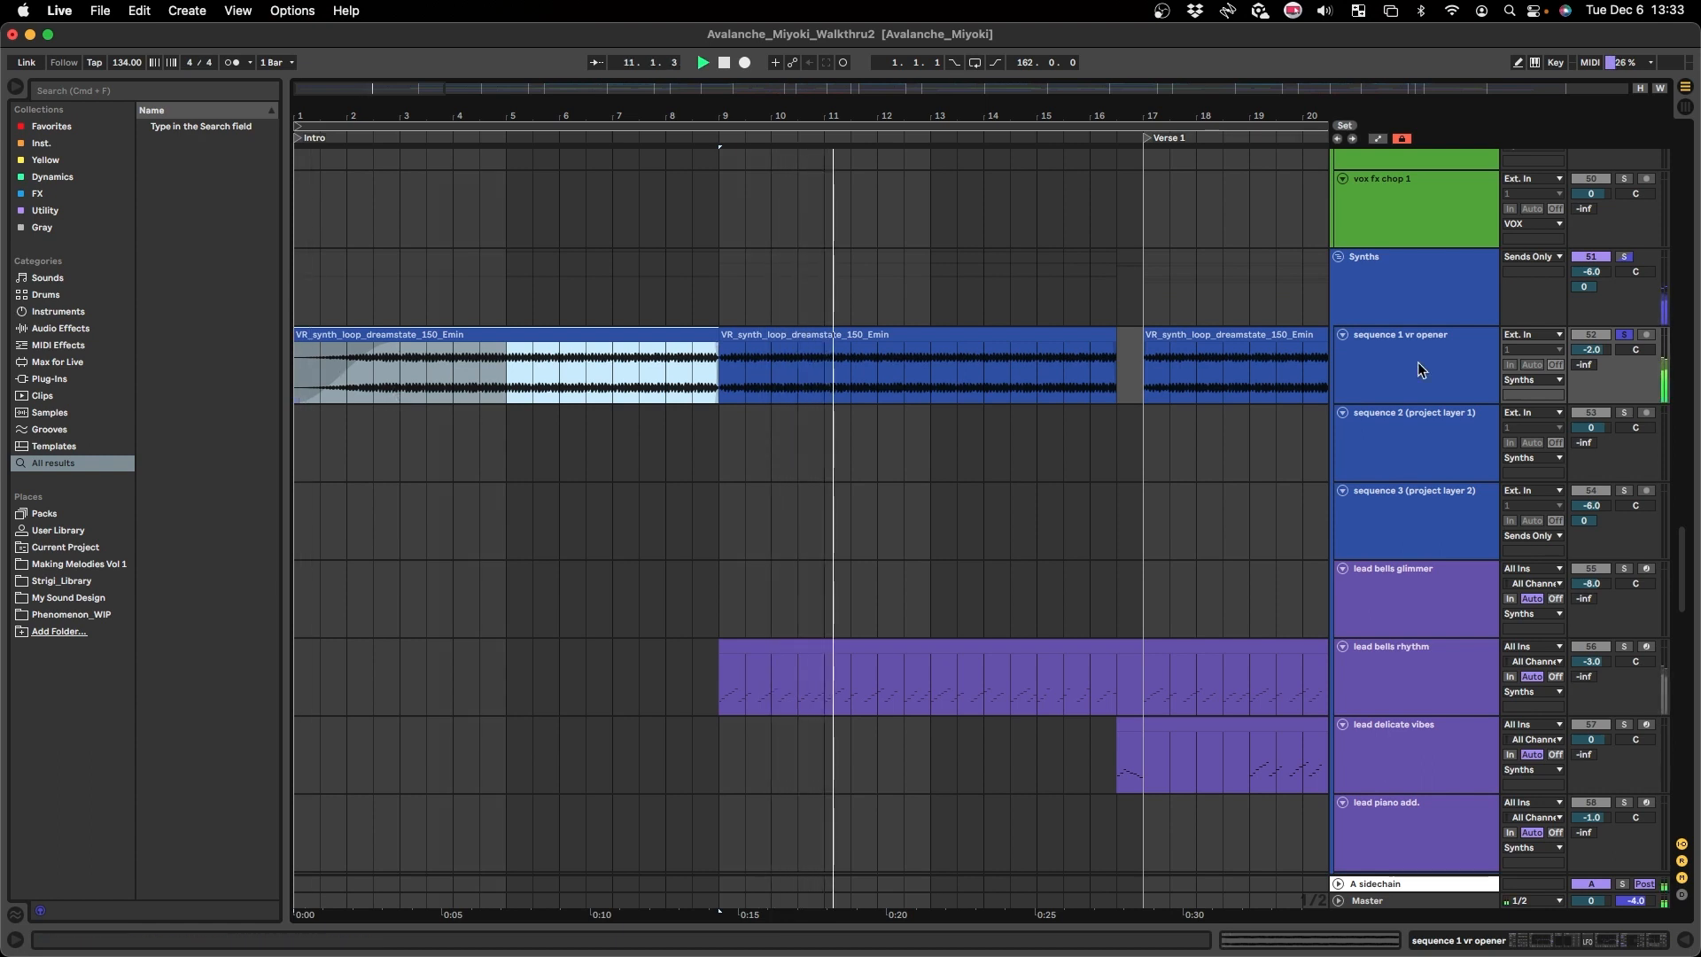
- Stop playback and examine the device chain of the sequence 1 vr opener track, from Utility and Auto Pan through LFO
{"action": "key", "text": "space"}
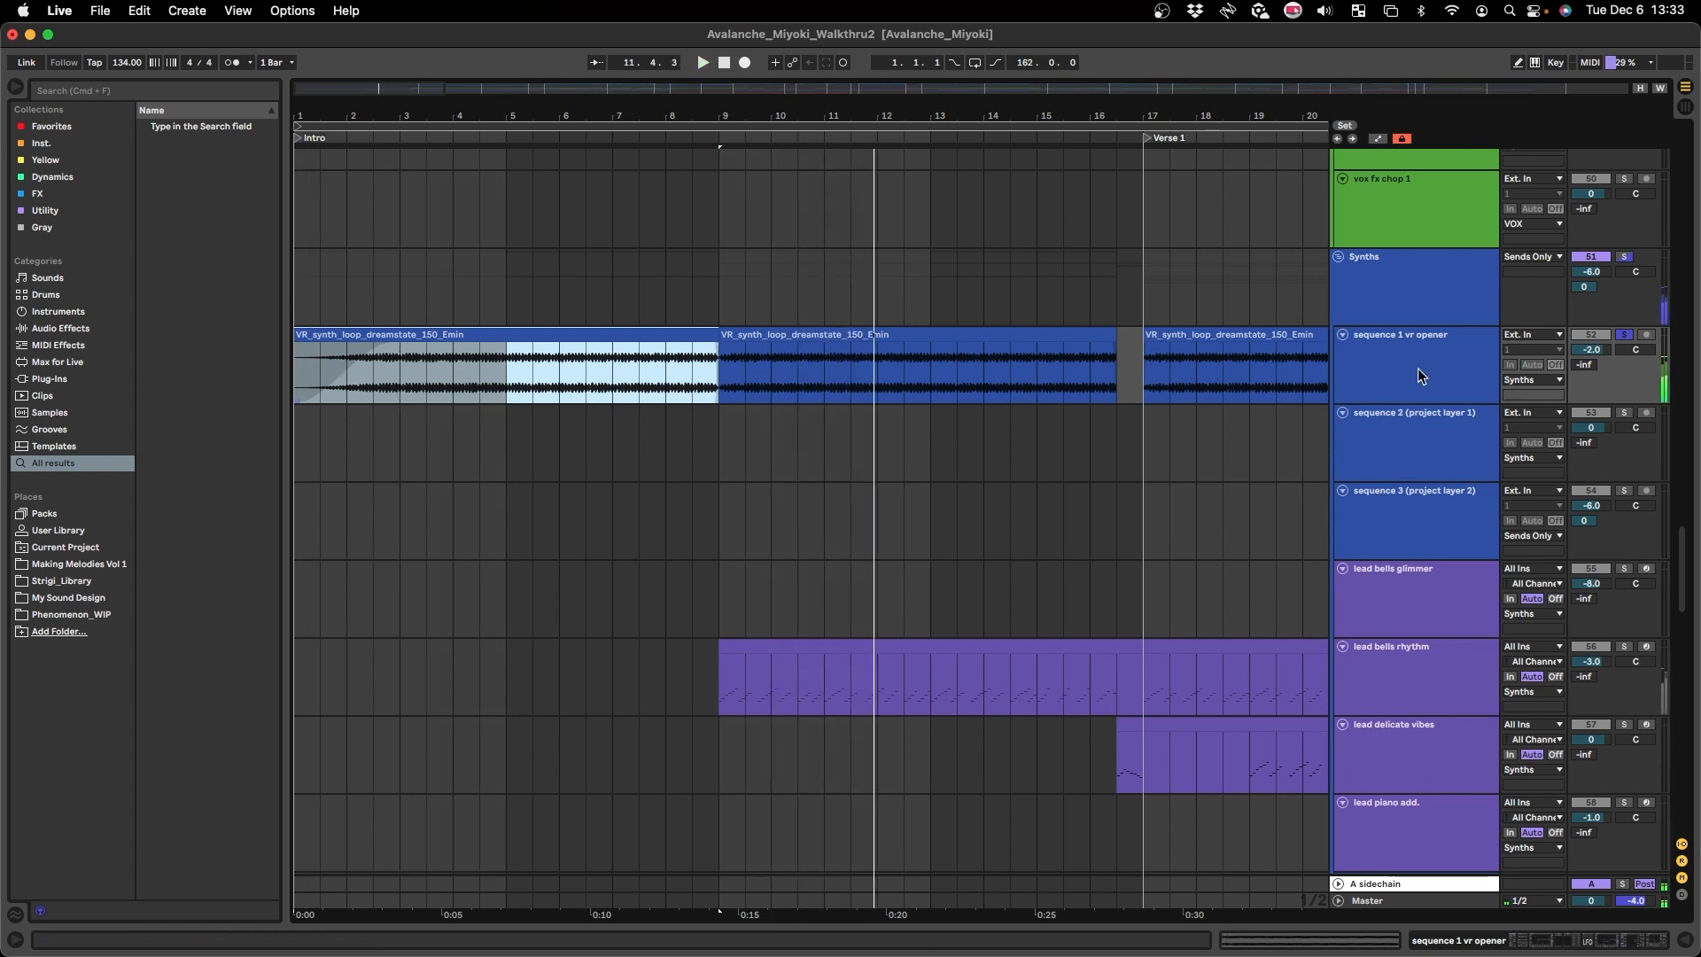
{"action": "double_click", "coordinate": [1417, 369]}
{"action": "left_click", "coordinate": [1369, 374]}
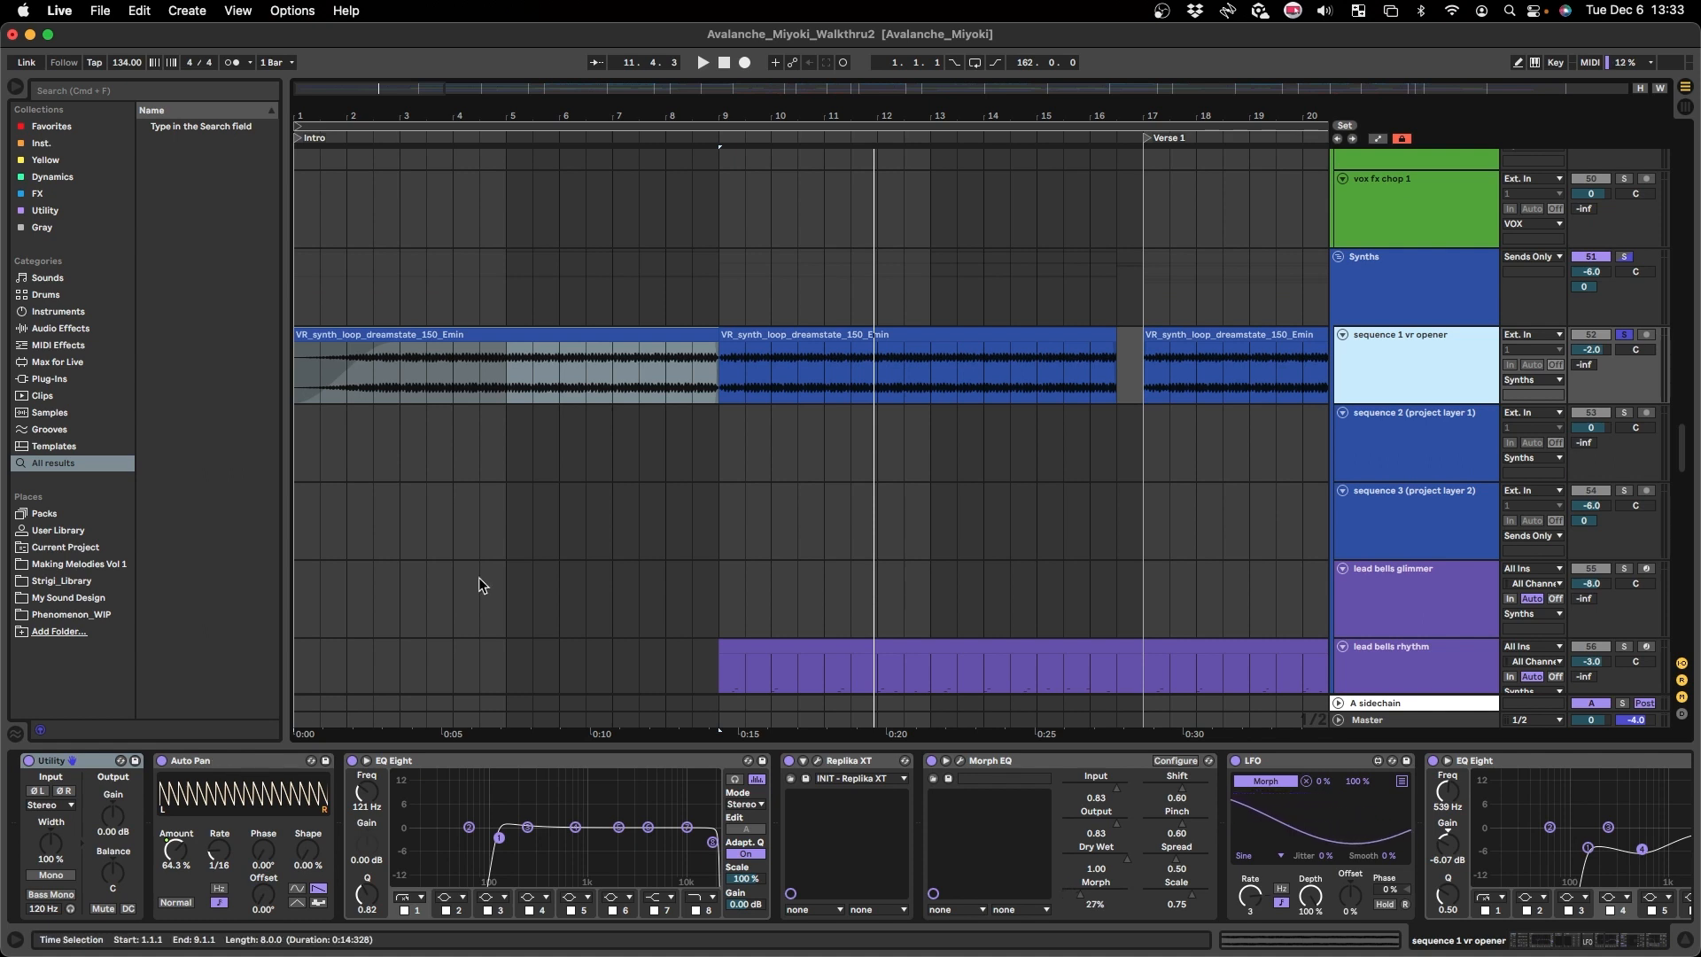
{"action": "left_click", "coordinate": [723, 376]}
{"action": "scroll", "coordinate": [723, 392], "scroll_direction": "right", "scroll_amount": 3}
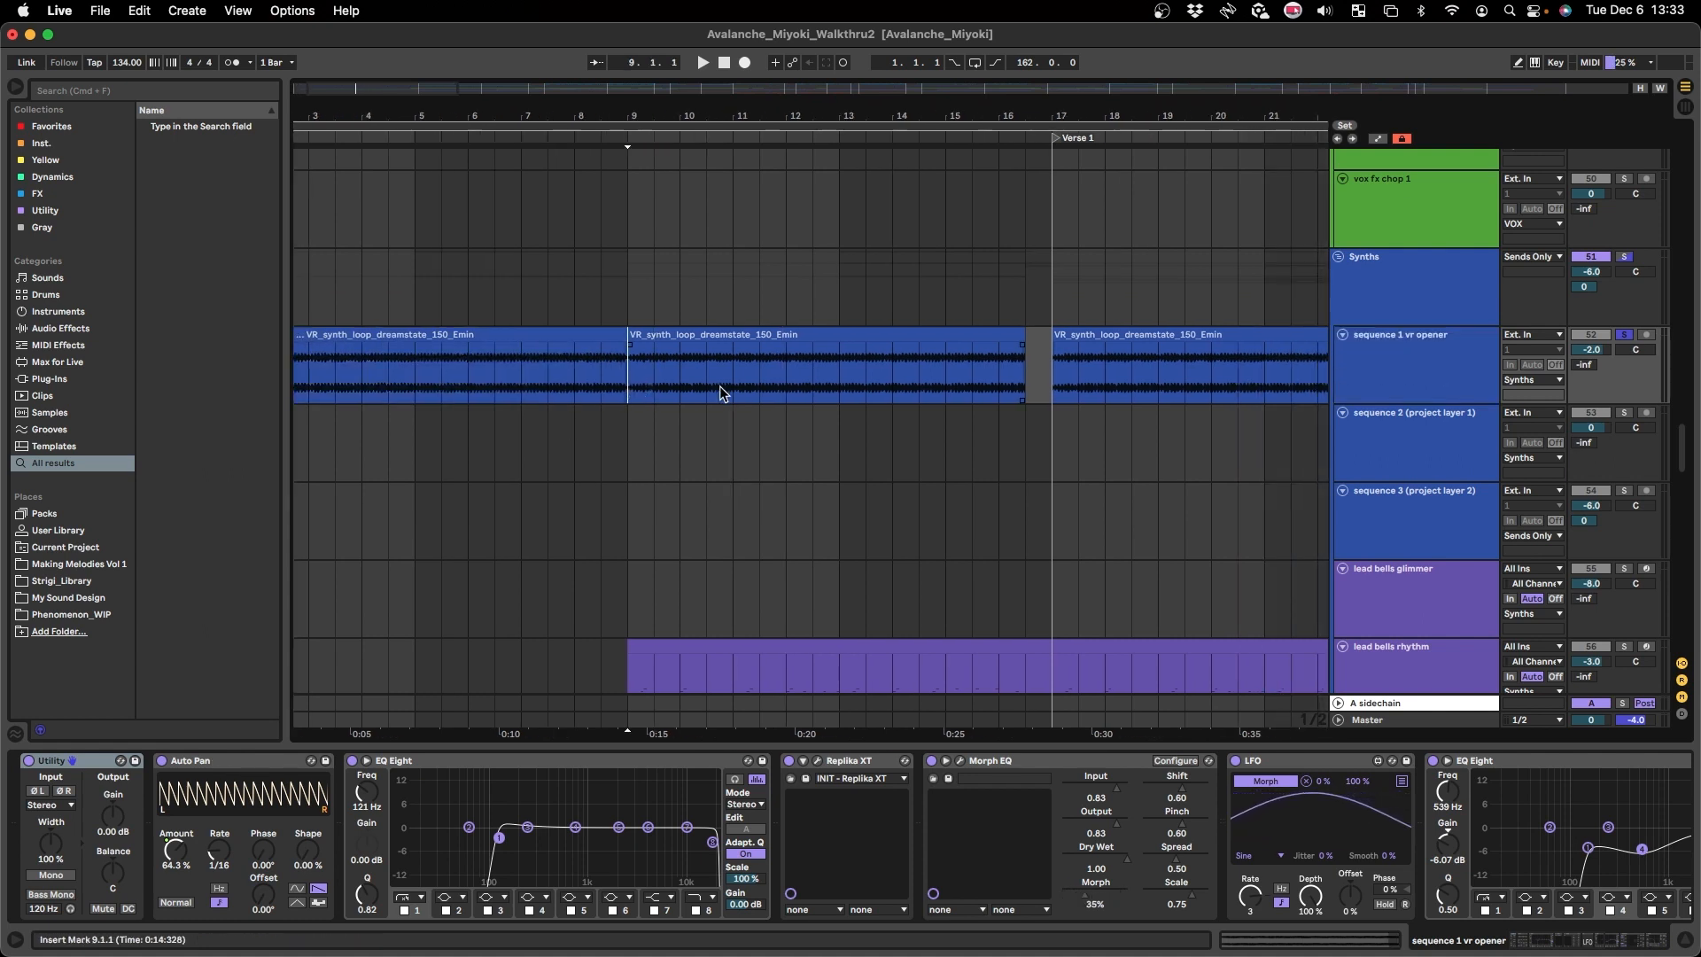
{"action": "scroll", "coordinate": [764, 791], "scroll_direction": "right", "scroll_amount": 3}
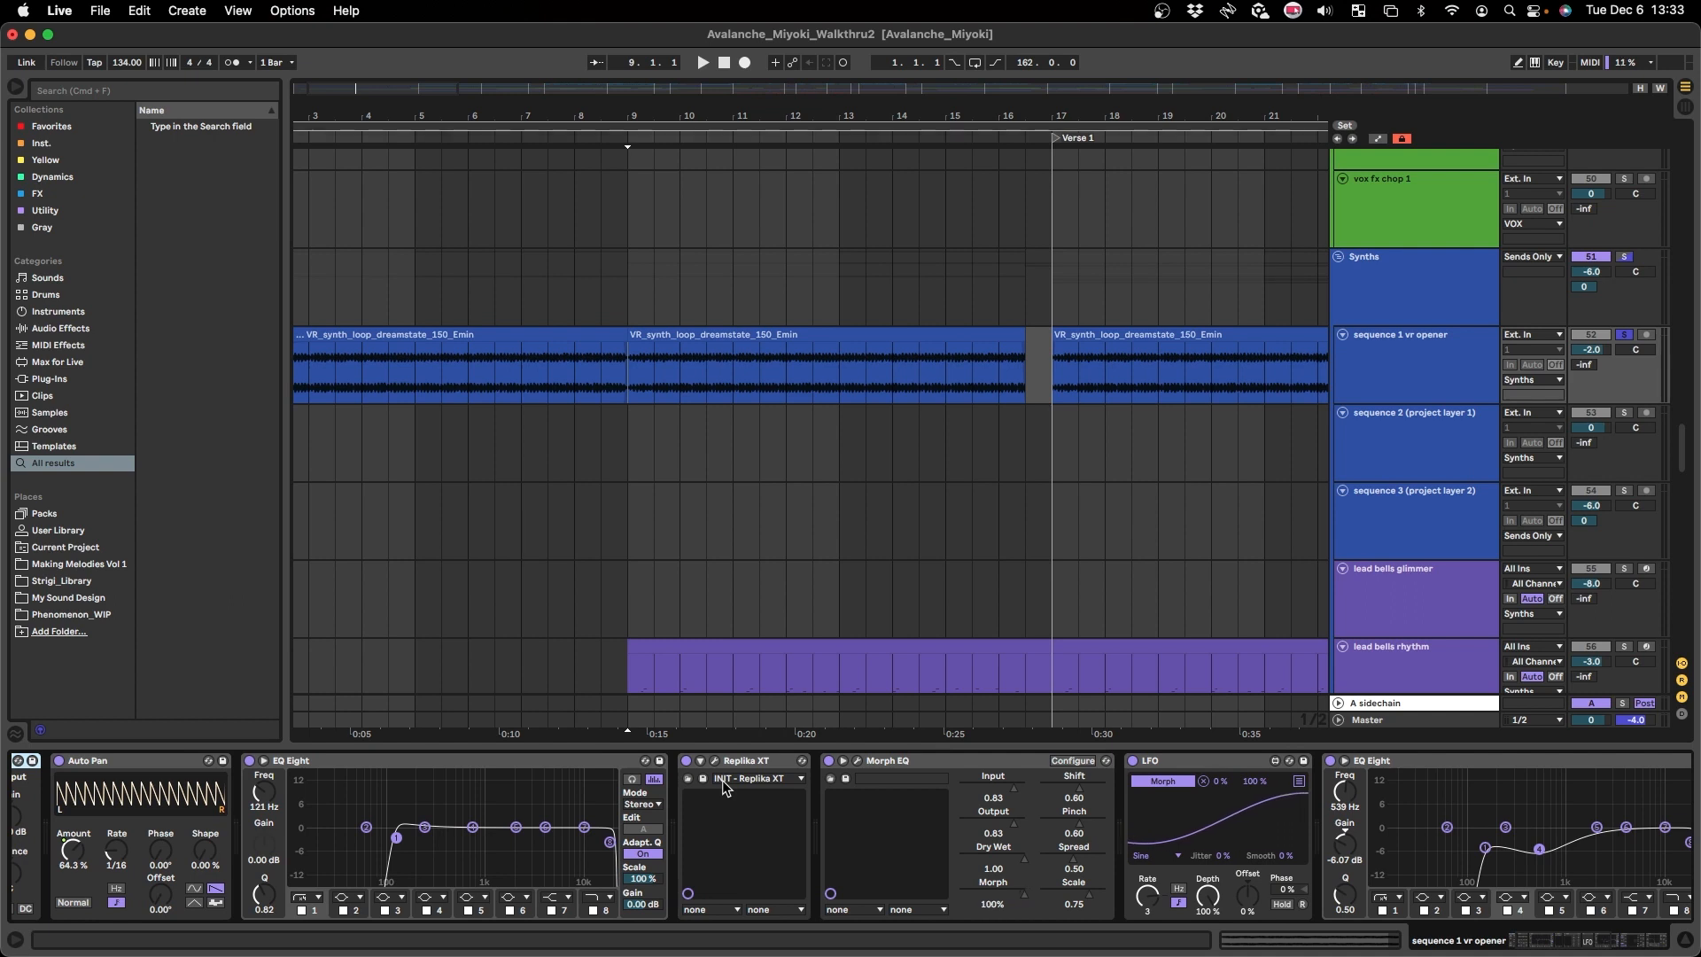
{"action": "scroll", "coordinate": [723, 786], "scroll_direction": "left", "scroll_amount": 3}
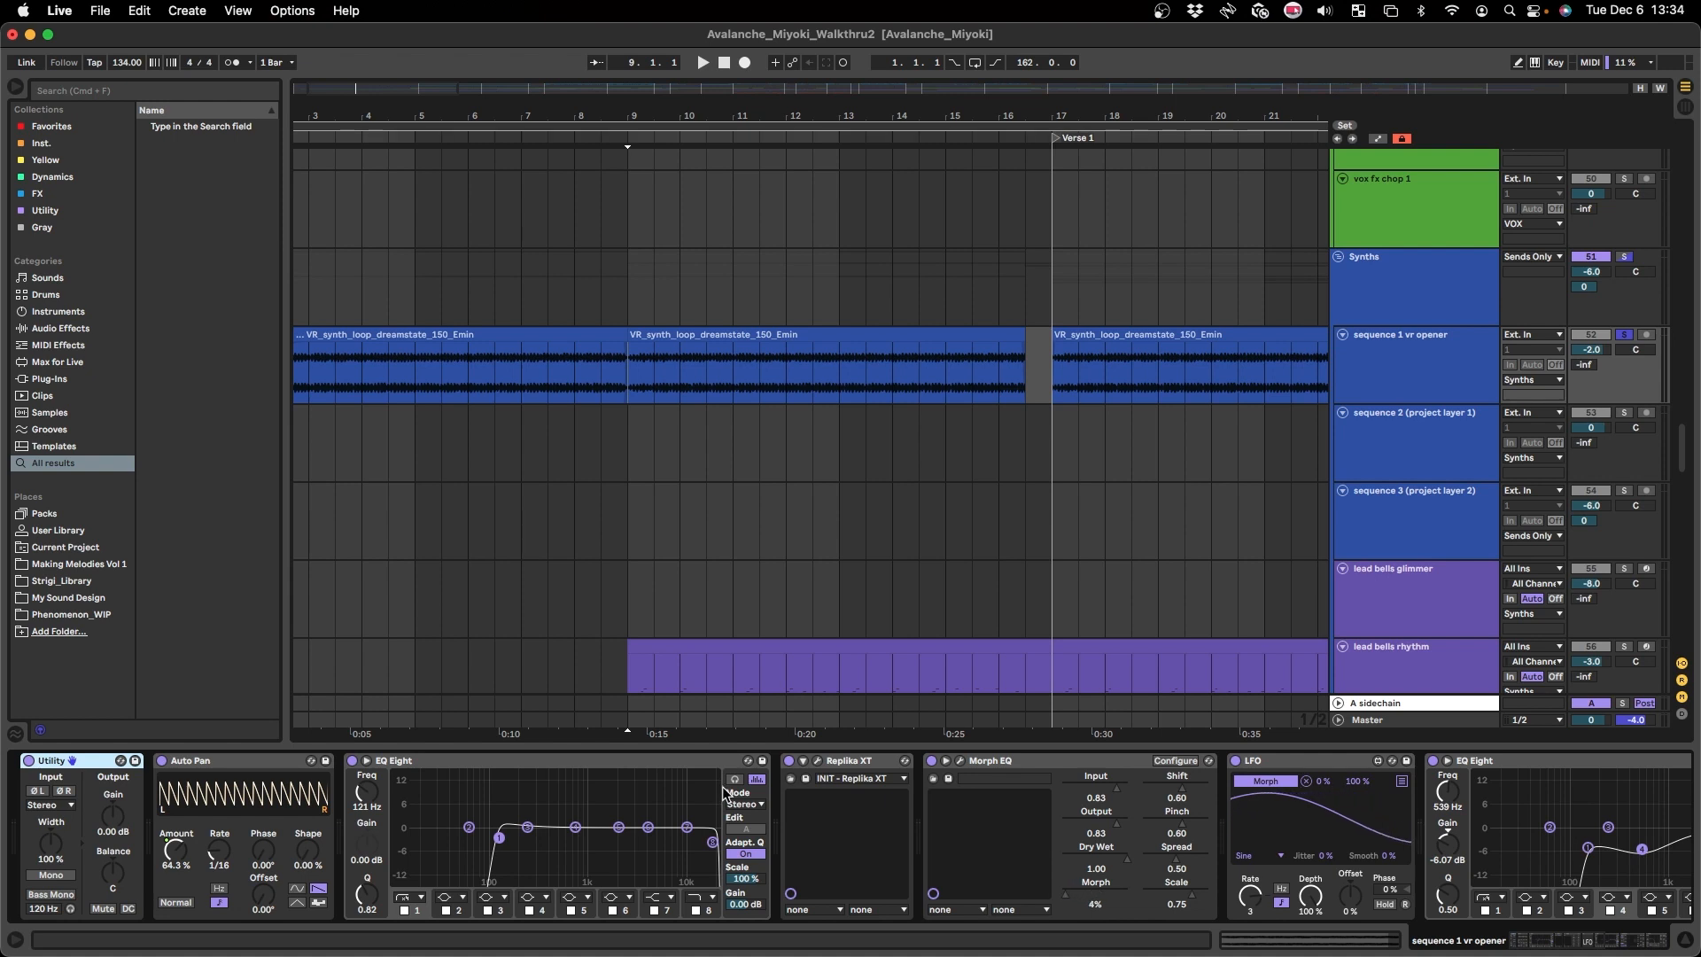
{"action": "scroll", "coordinate": [992, 762], "scroll_direction": "right", "scroll_amount": 1}
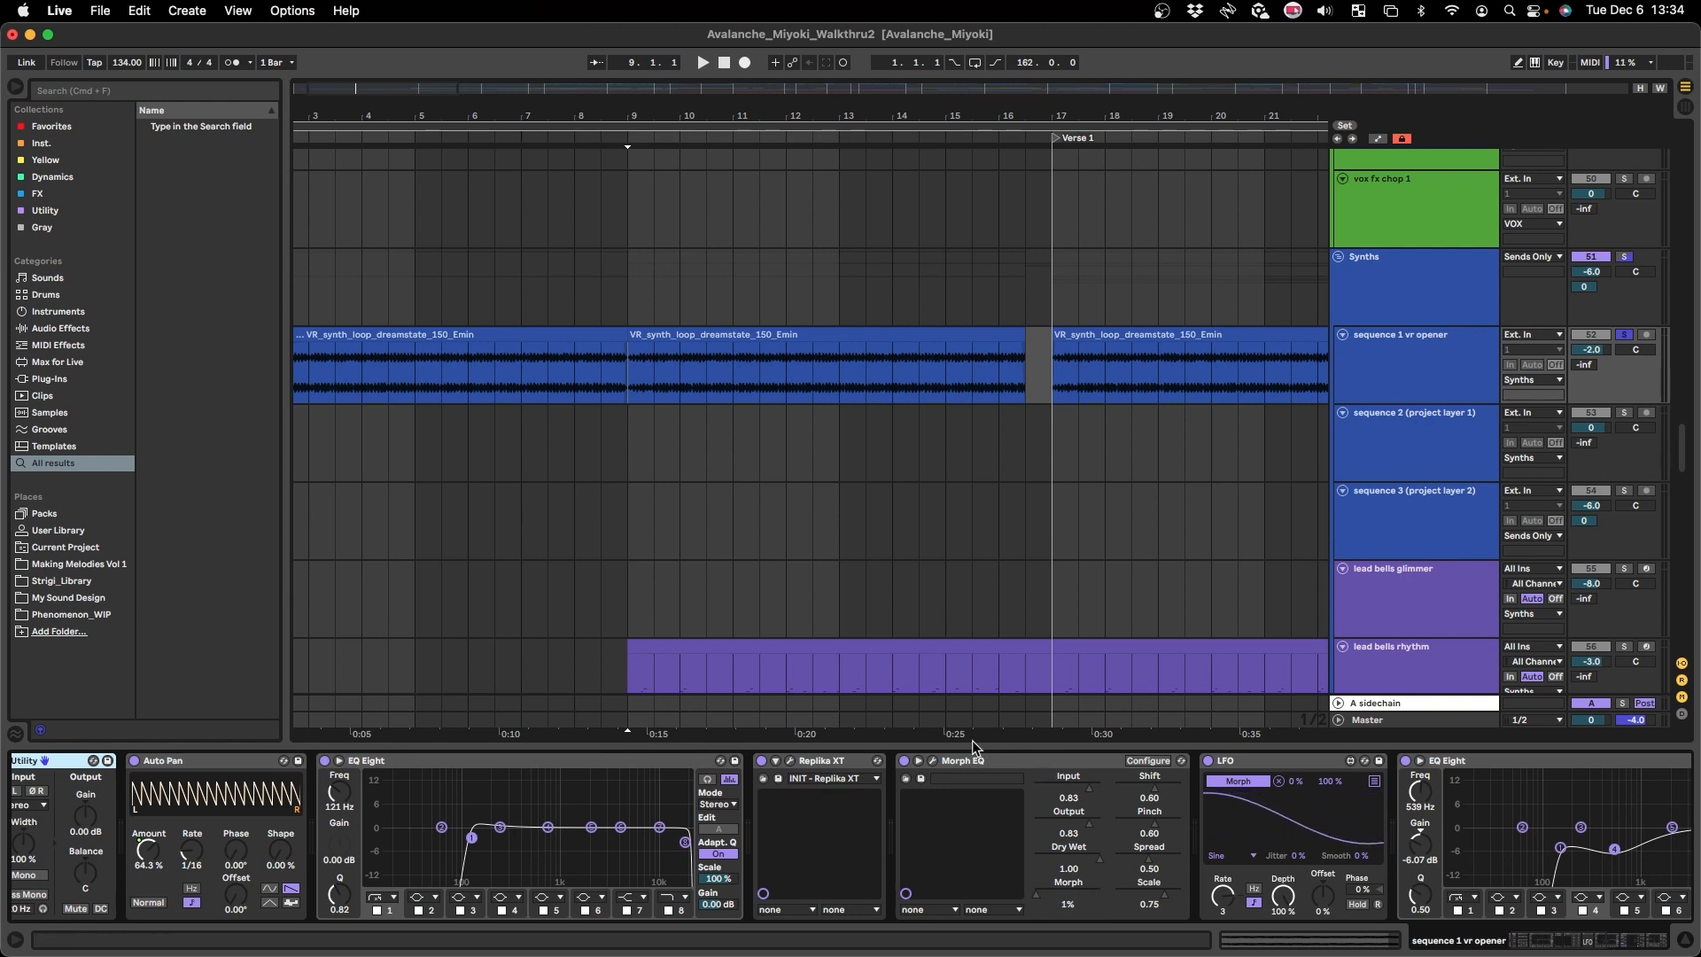
- Open the Morph EQ window, inspect the LFO modulating its Morph parameter, and play the soloed track from Verse 1
{"action": "left_click", "coordinate": [977, 764]}
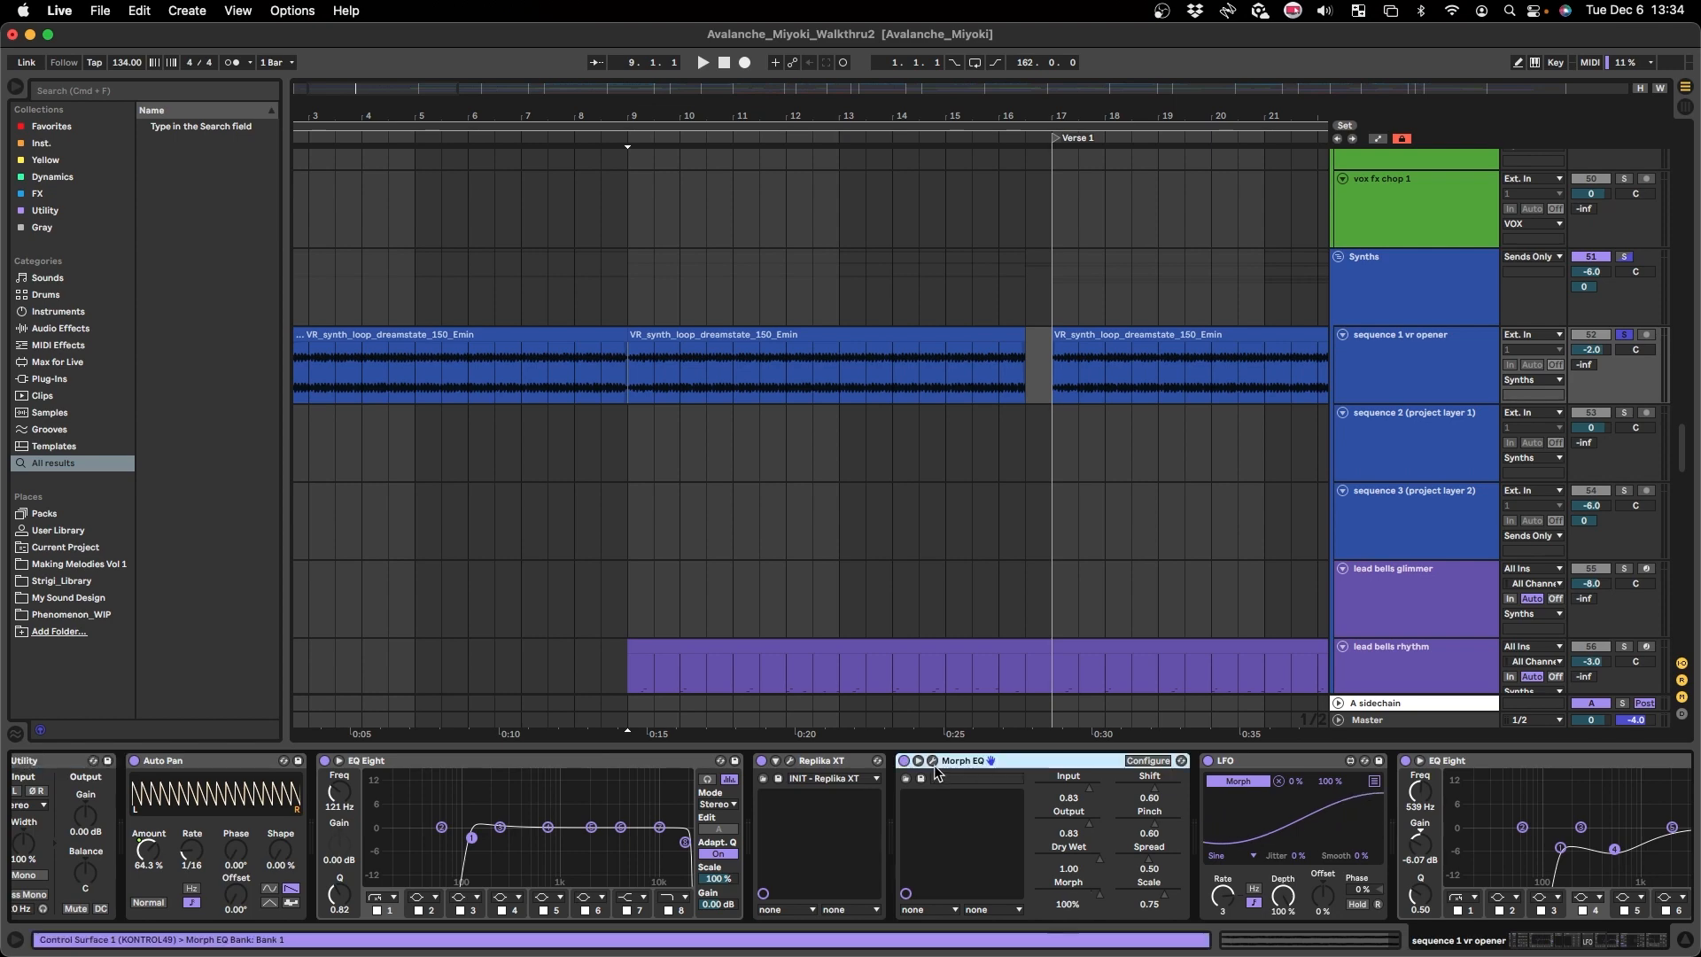
{"action": "left_click_drag", "start_coordinate": [1115, 320], "coordinate": [670, 269]}
{"action": "left_click_drag", "start_coordinate": [871, 274], "coordinate": [674, 115]}
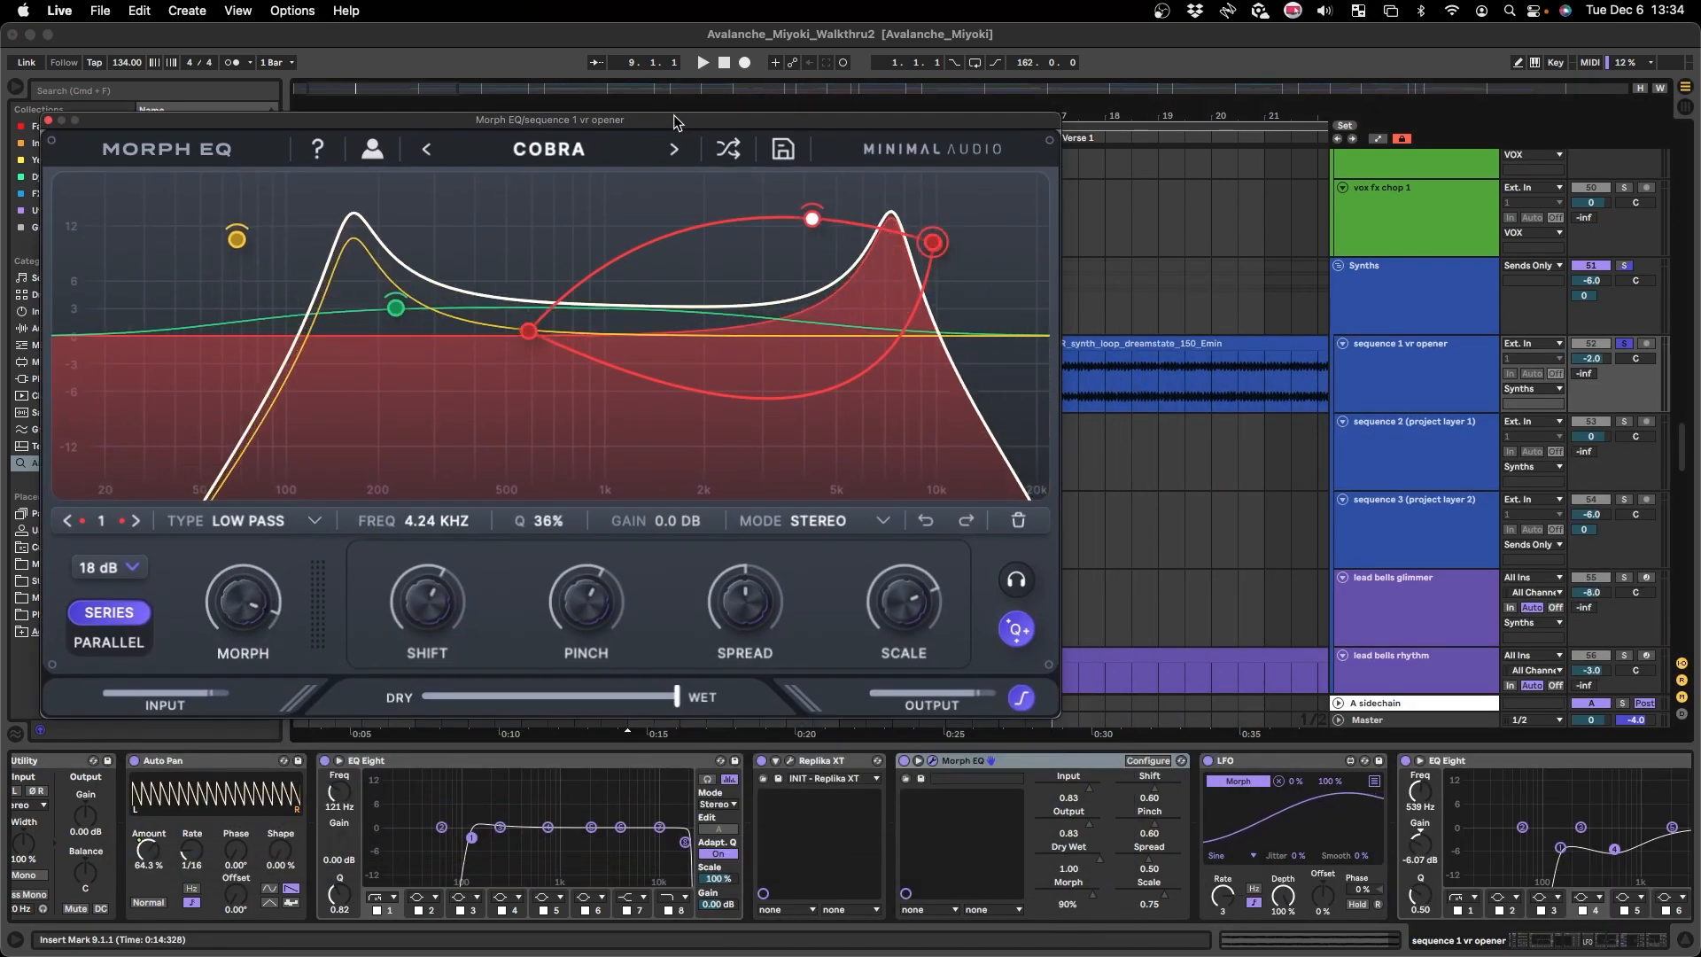
{"action": "left_click", "coordinate": [1285, 760]}
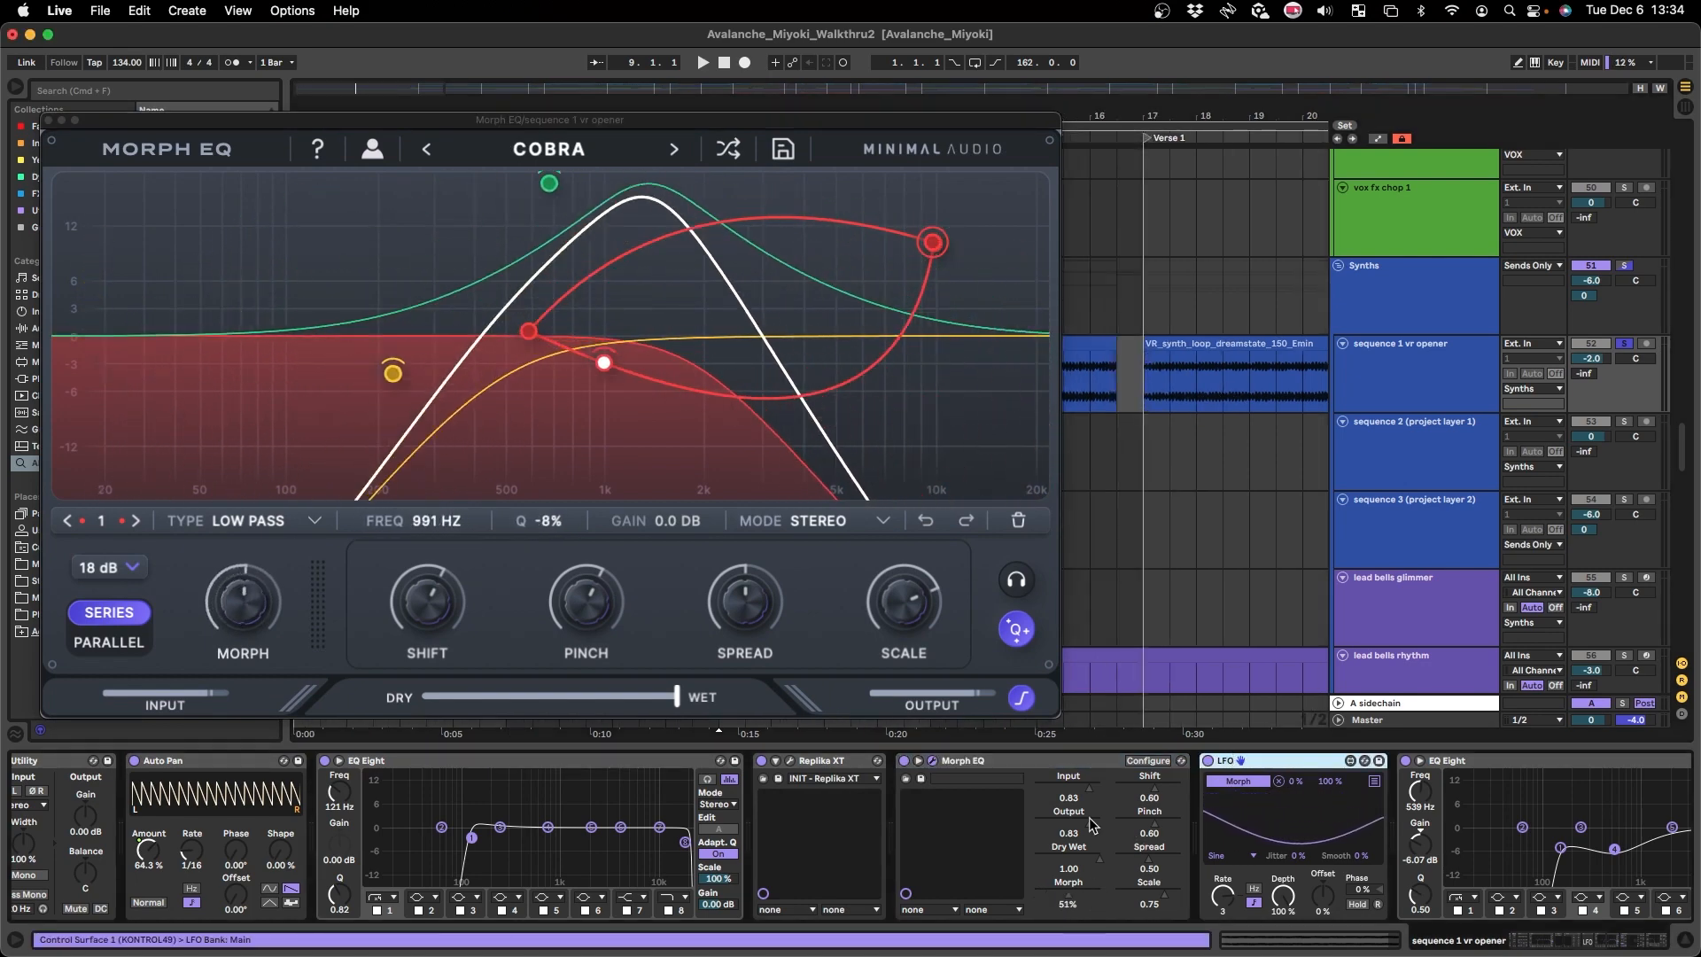
{"action": "left_click", "coordinate": [1146, 391]}
{"action": "key", "text": "space"}
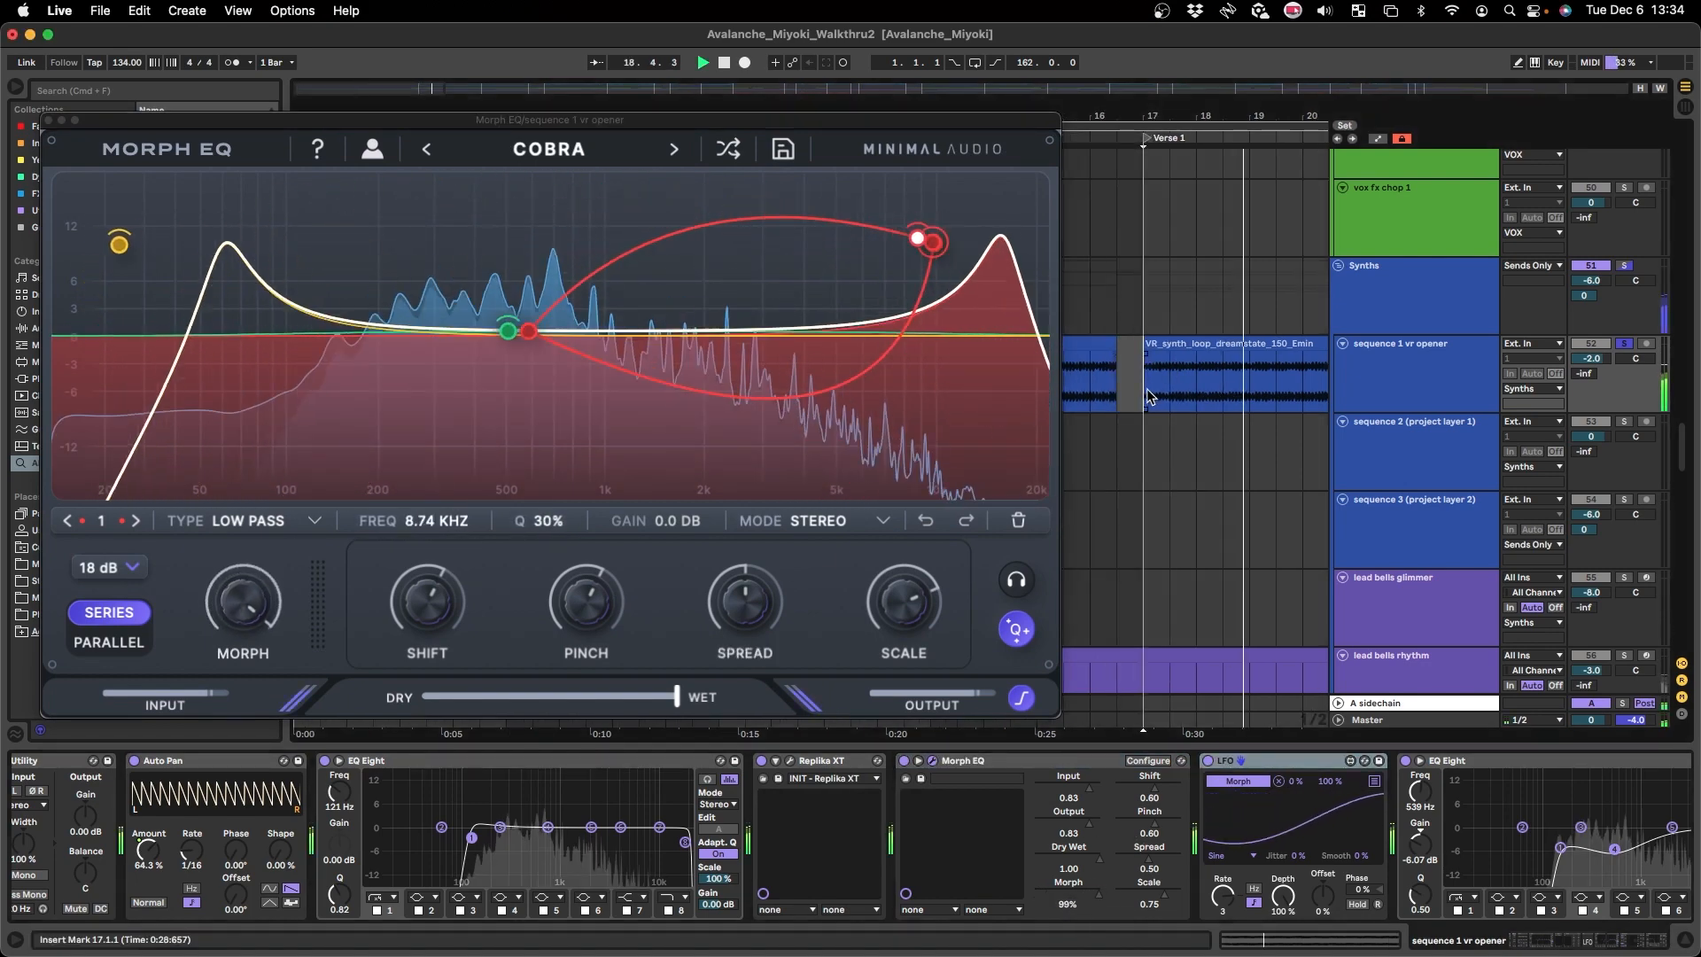
- Review the Replika XT delay settings, close its window, and examine the rest of the effect chain through Auto Filter
{"action": "scroll", "coordinate": [1148, 390], "scroll_direction": "down", "scroll_amount": 2}
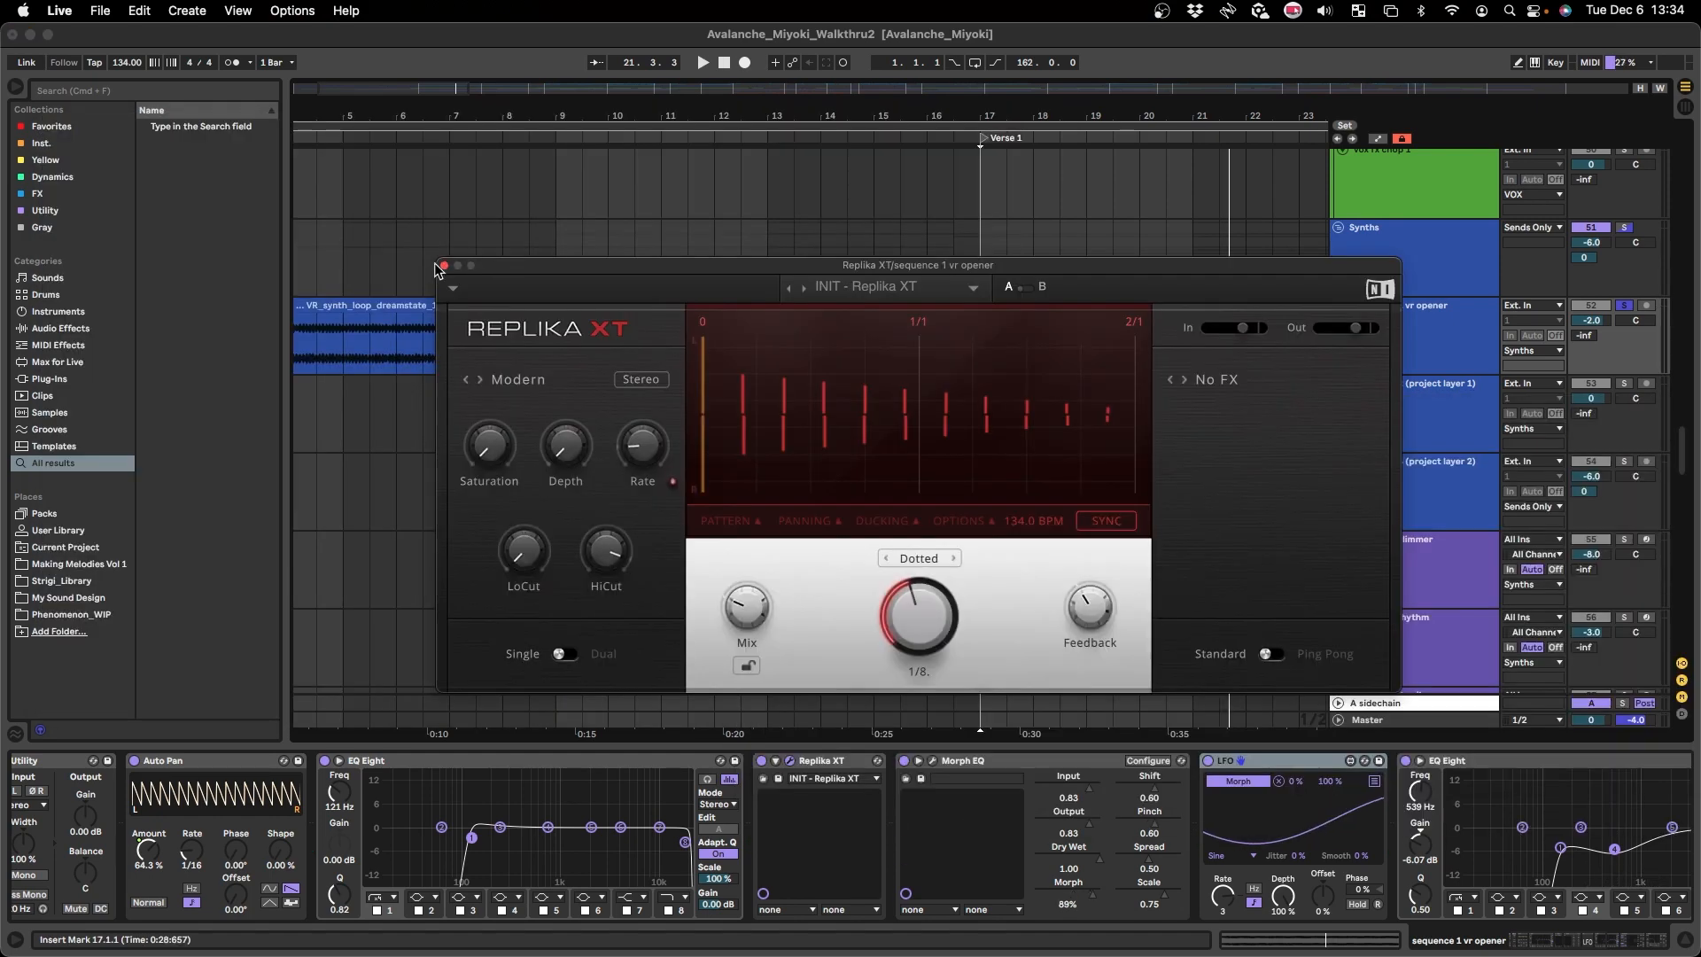
{"action": "left_click", "coordinate": [441, 268]}
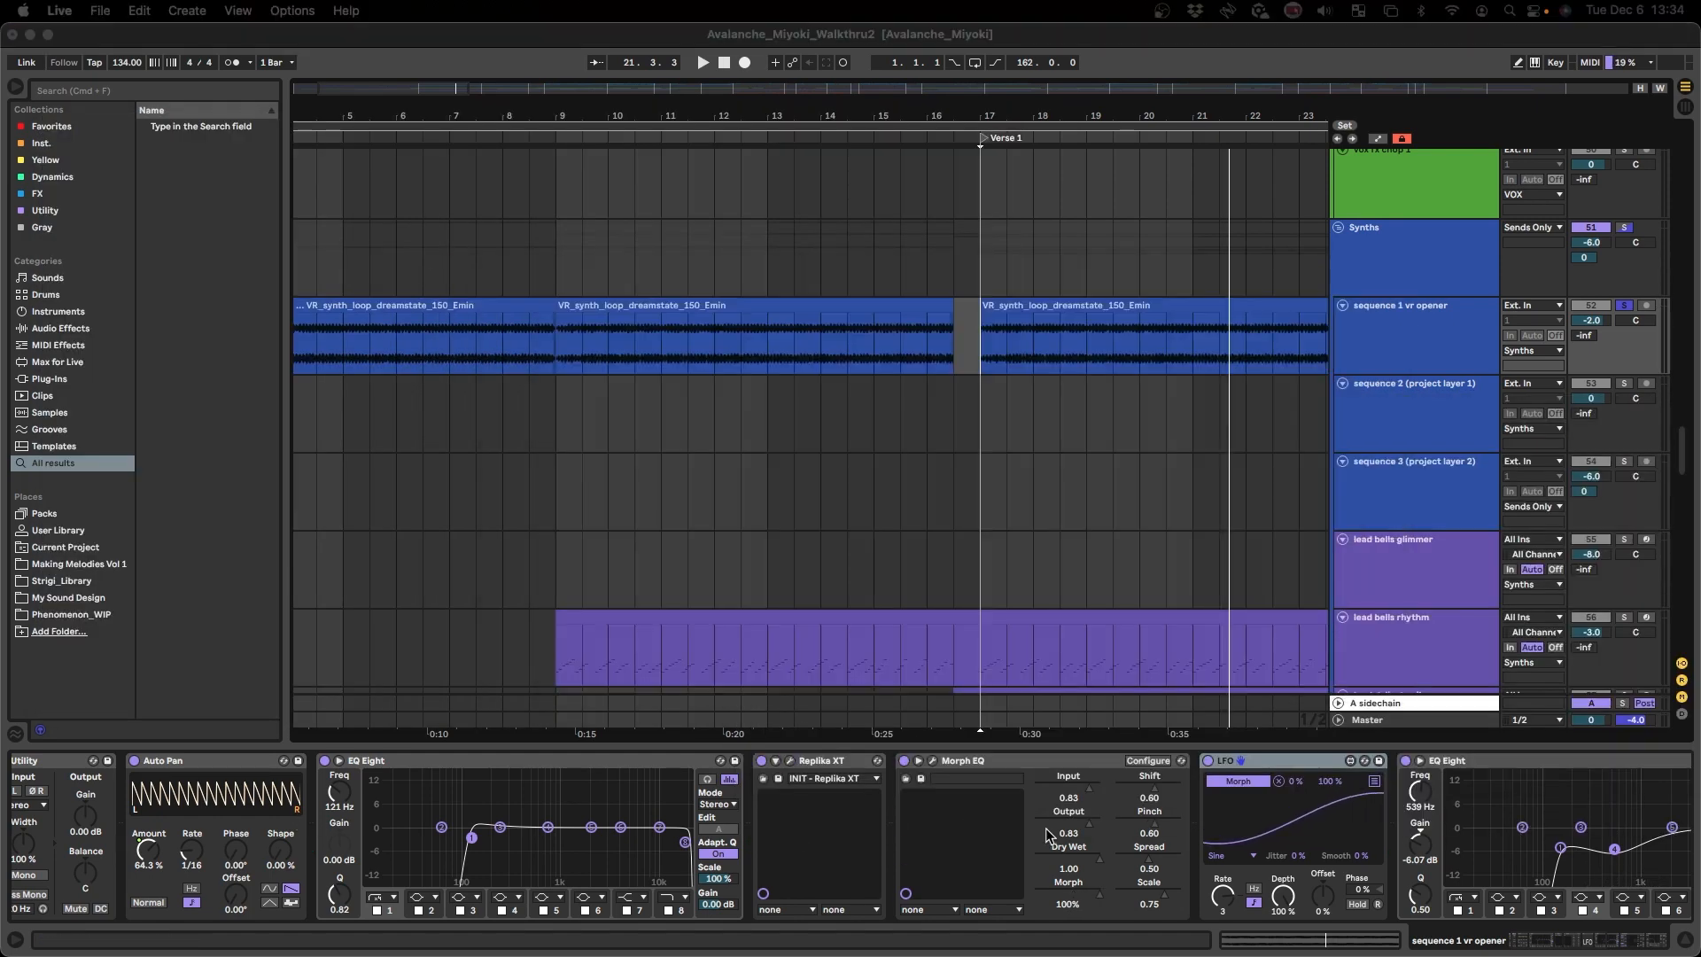
{"action": "scroll", "coordinate": [1048, 835], "scroll_direction": "right", "scroll_amount": 8}
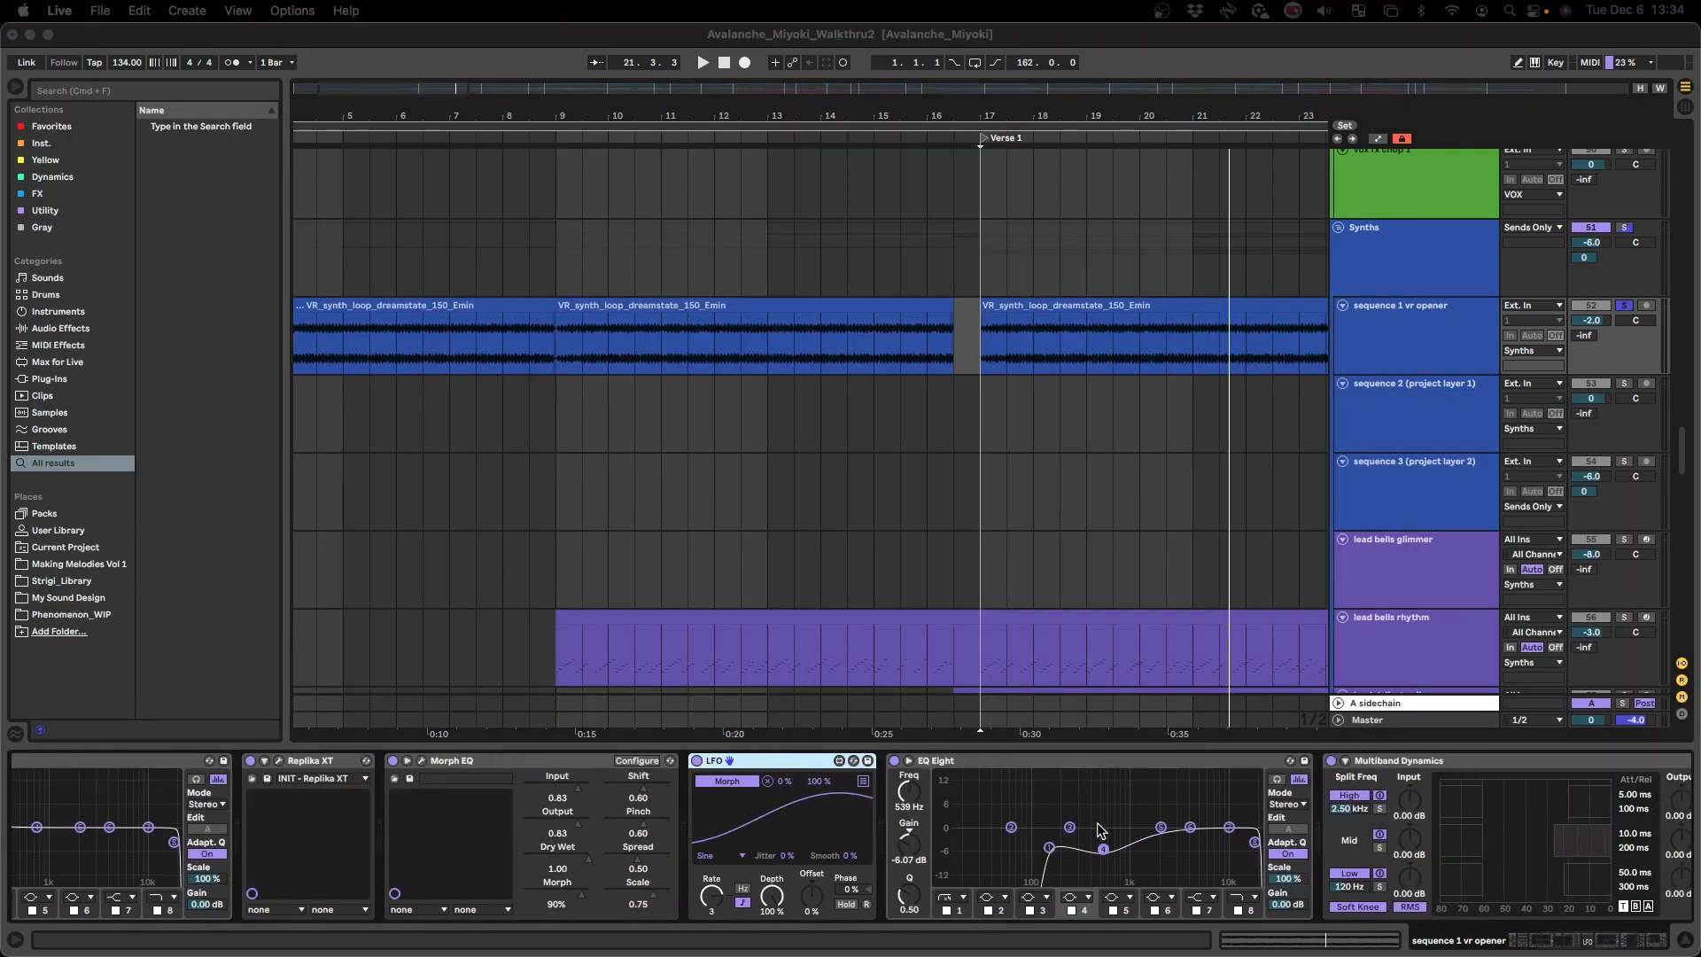
{"action": "scroll", "coordinate": [1042, 814], "scroll_direction": "left", "scroll_amount": 4}
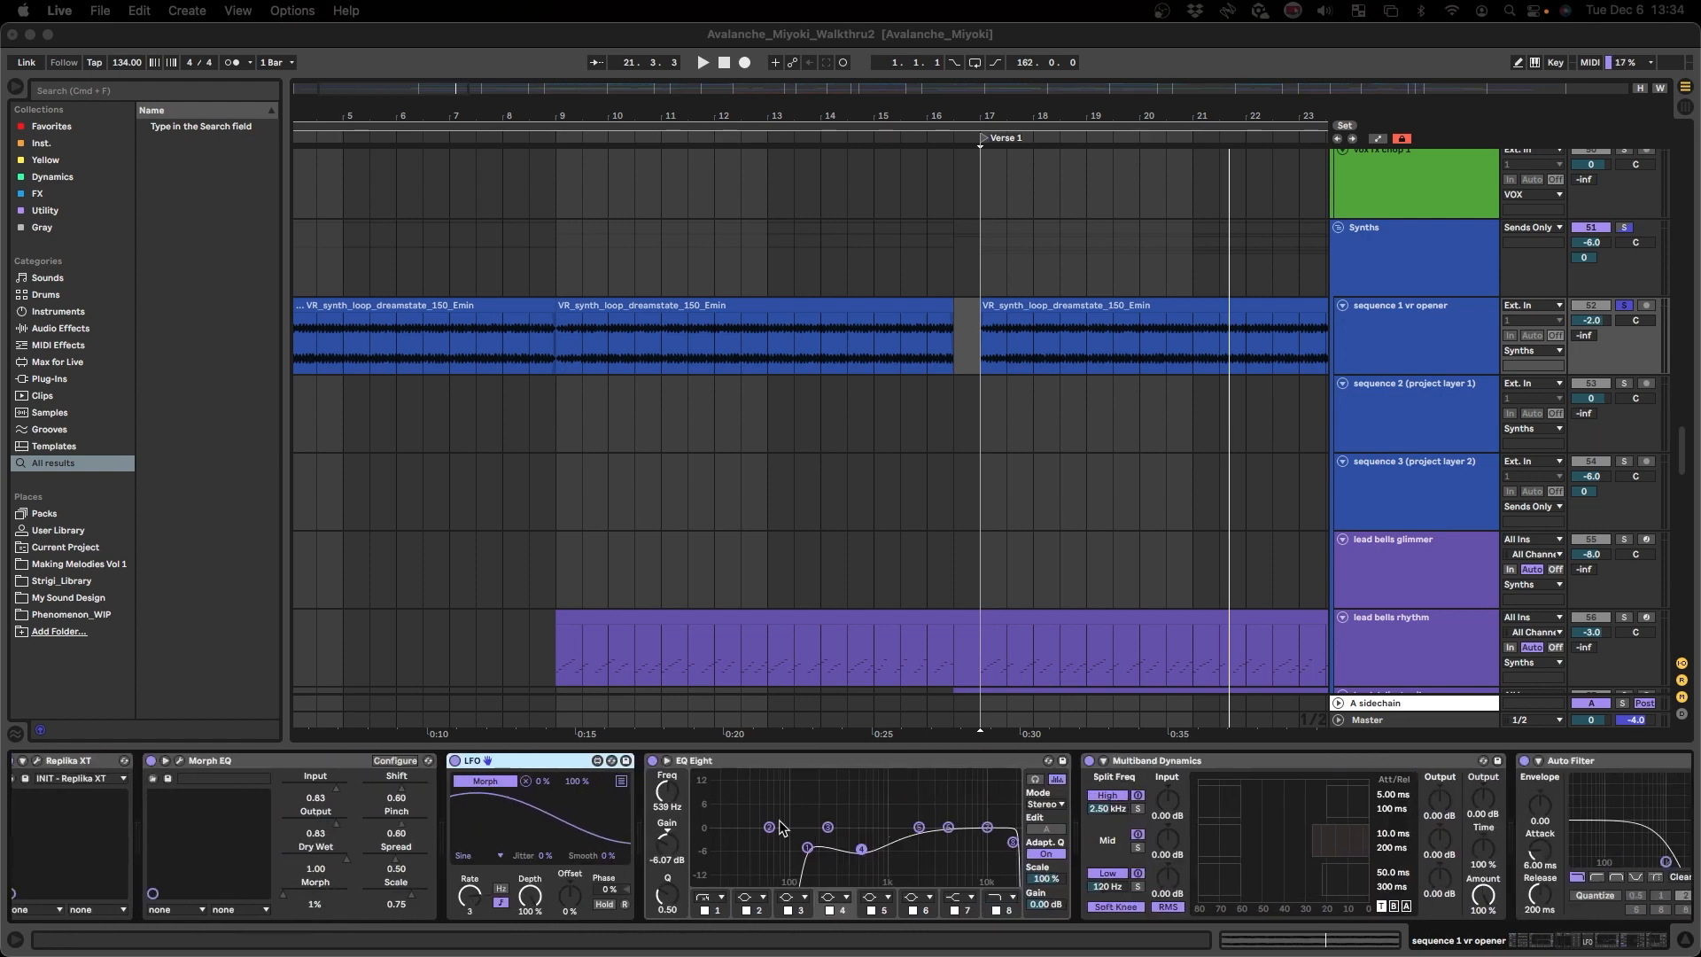
{"action": "scroll", "coordinate": [1045, 822], "scroll_direction": "right", "scroll_amount": 4}
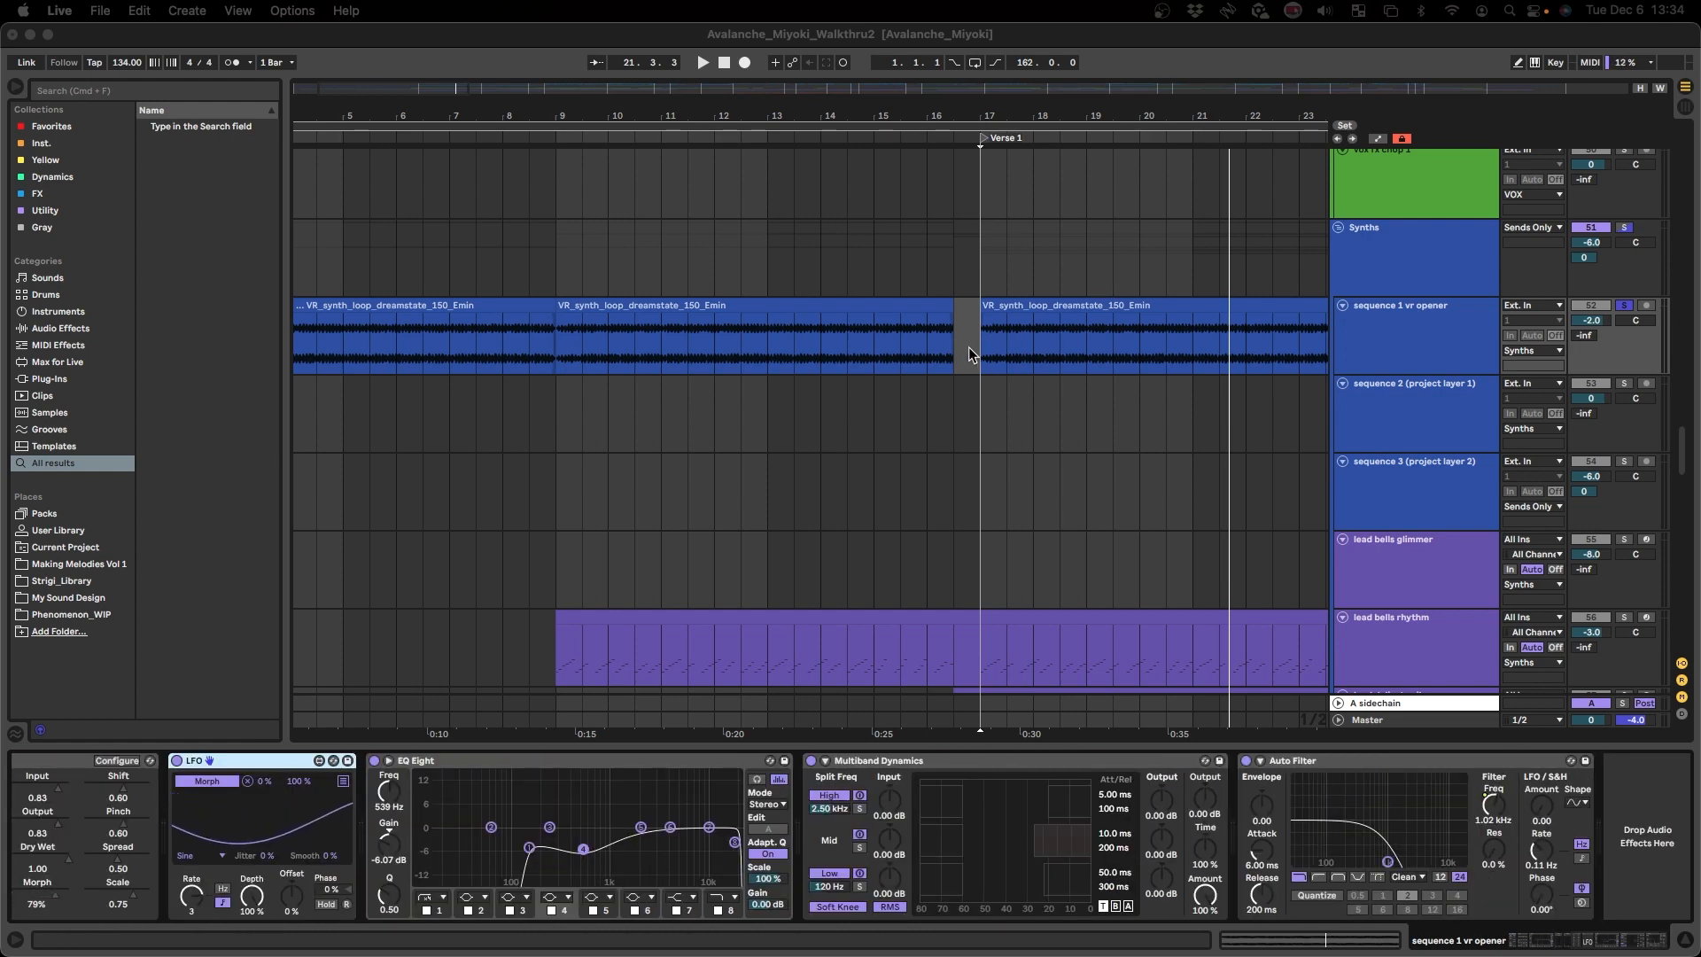
- Show automation in the arrangement and display the Auto Filter Frequency envelope on the sequence 1 vr opener track
{"action": "key", "text": "a"}
{"action": "scroll", "coordinate": [969, 348], "scroll_direction": "down", "scroll_amount": 5}
{"action": "left_click", "coordinate": [1431, 319]}
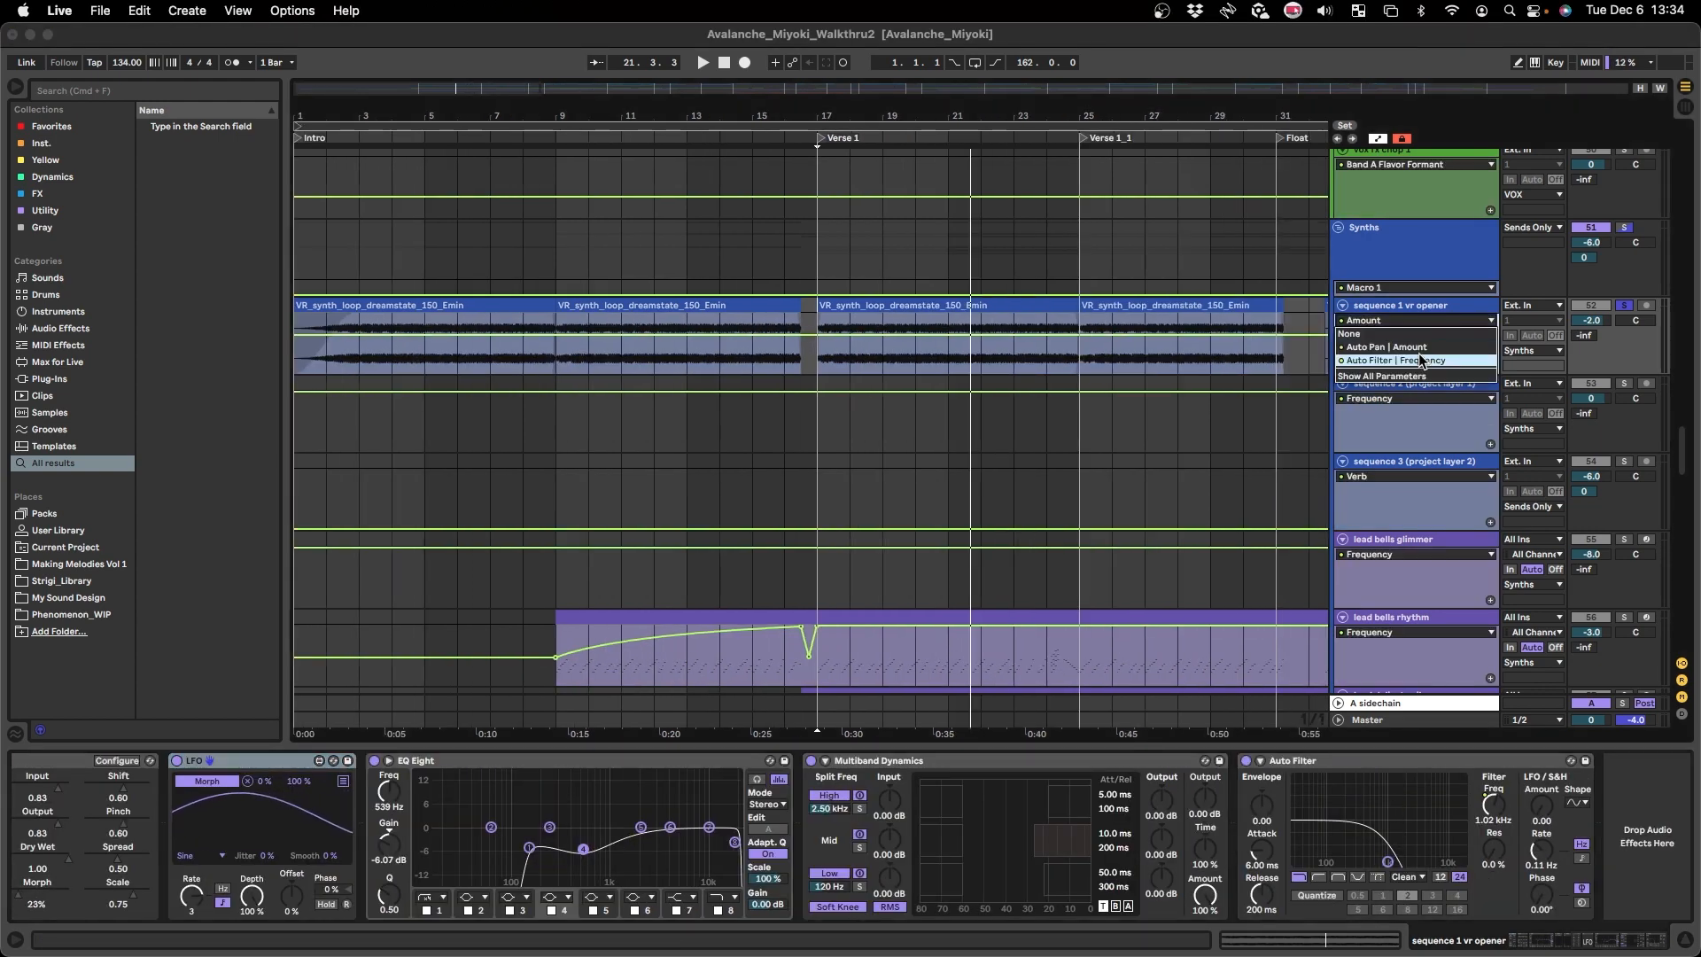
{"action": "left_click", "coordinate": [1421, 359]}
{"action": "key", "text": "minus"}
{"action": "scroll", "coordinate": [443, 408], "scroll_direction": "up", "scroll_amount": 2}
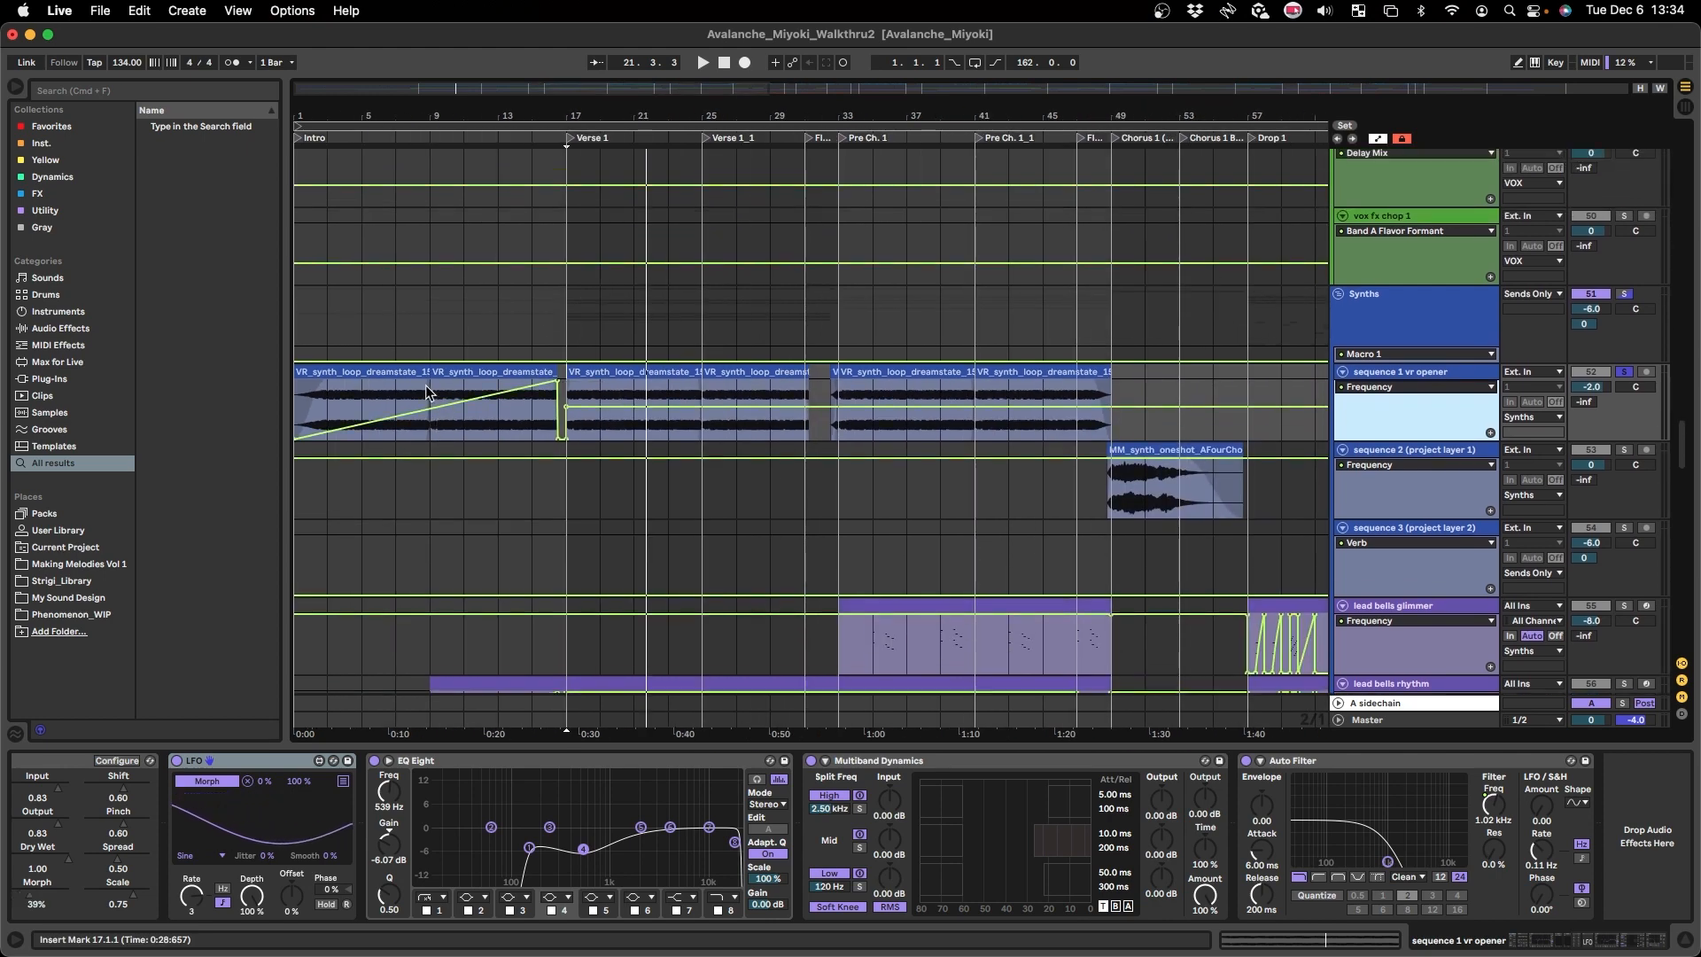
- Audition sequence 1 vr opener from Verse 1 against its filter automation, and clear the track's solo and the automation view
{"action": "key", "text": "space"}
{"action": "key", "text": "plus"}
{"action": "key", "text": "plus"}
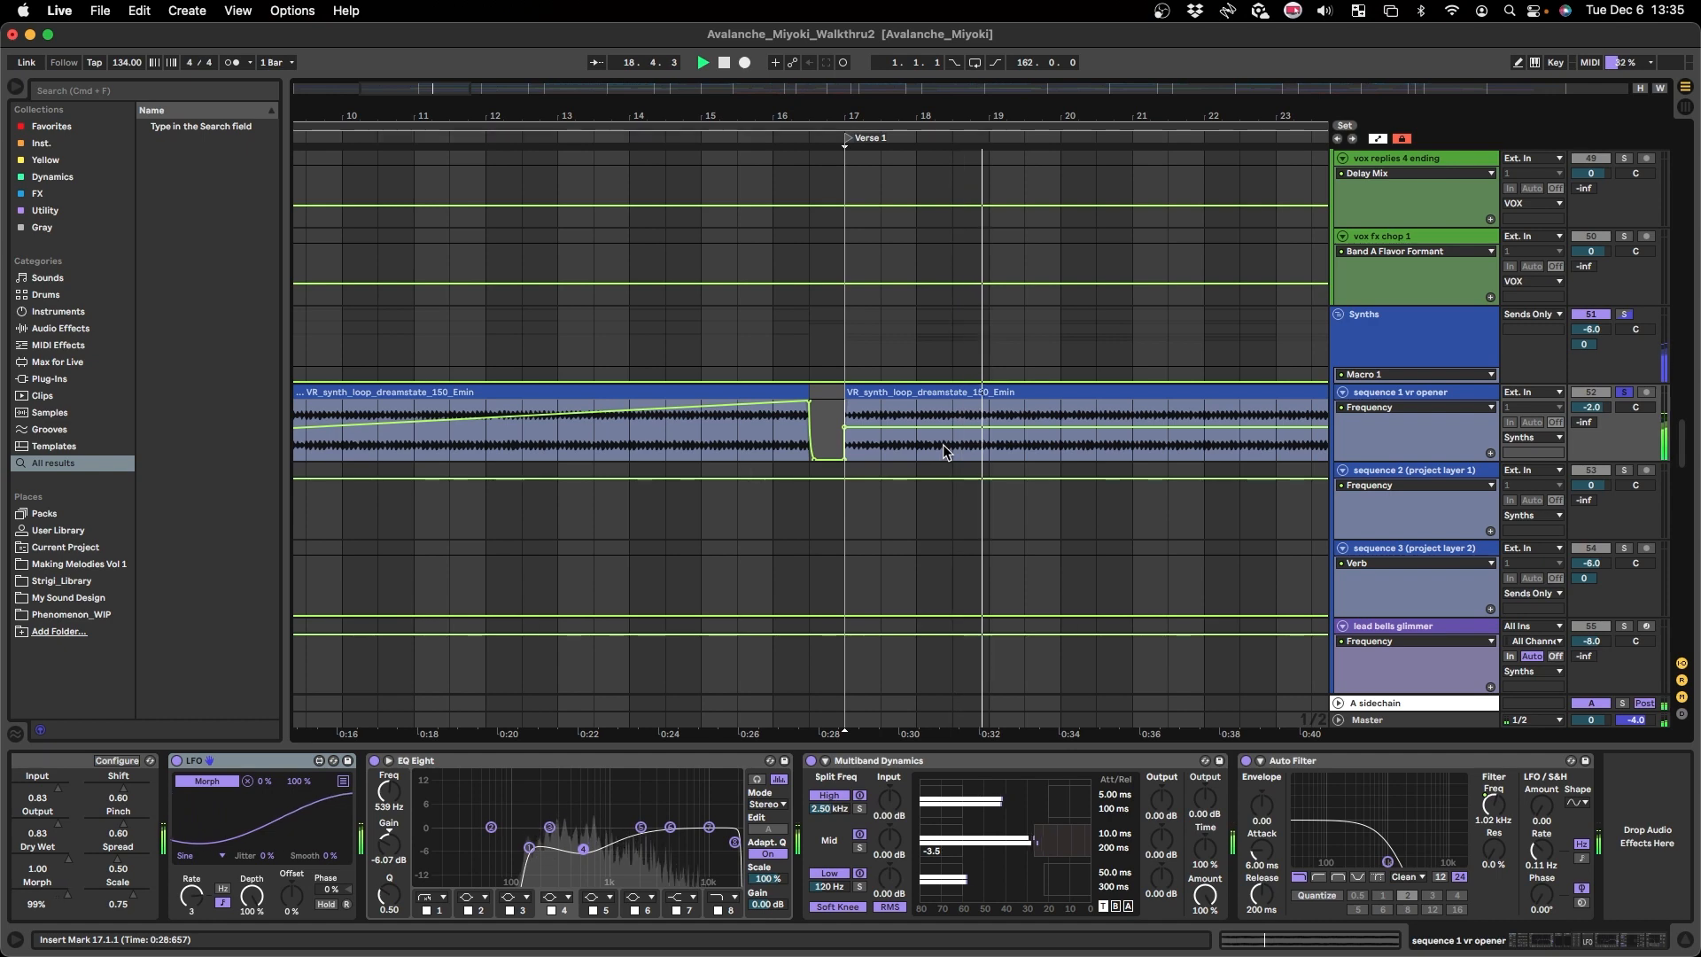
{"action": "scroll", "coordinate": [540, 507], "scroll_direction": "down", "scroll_amount": 3}
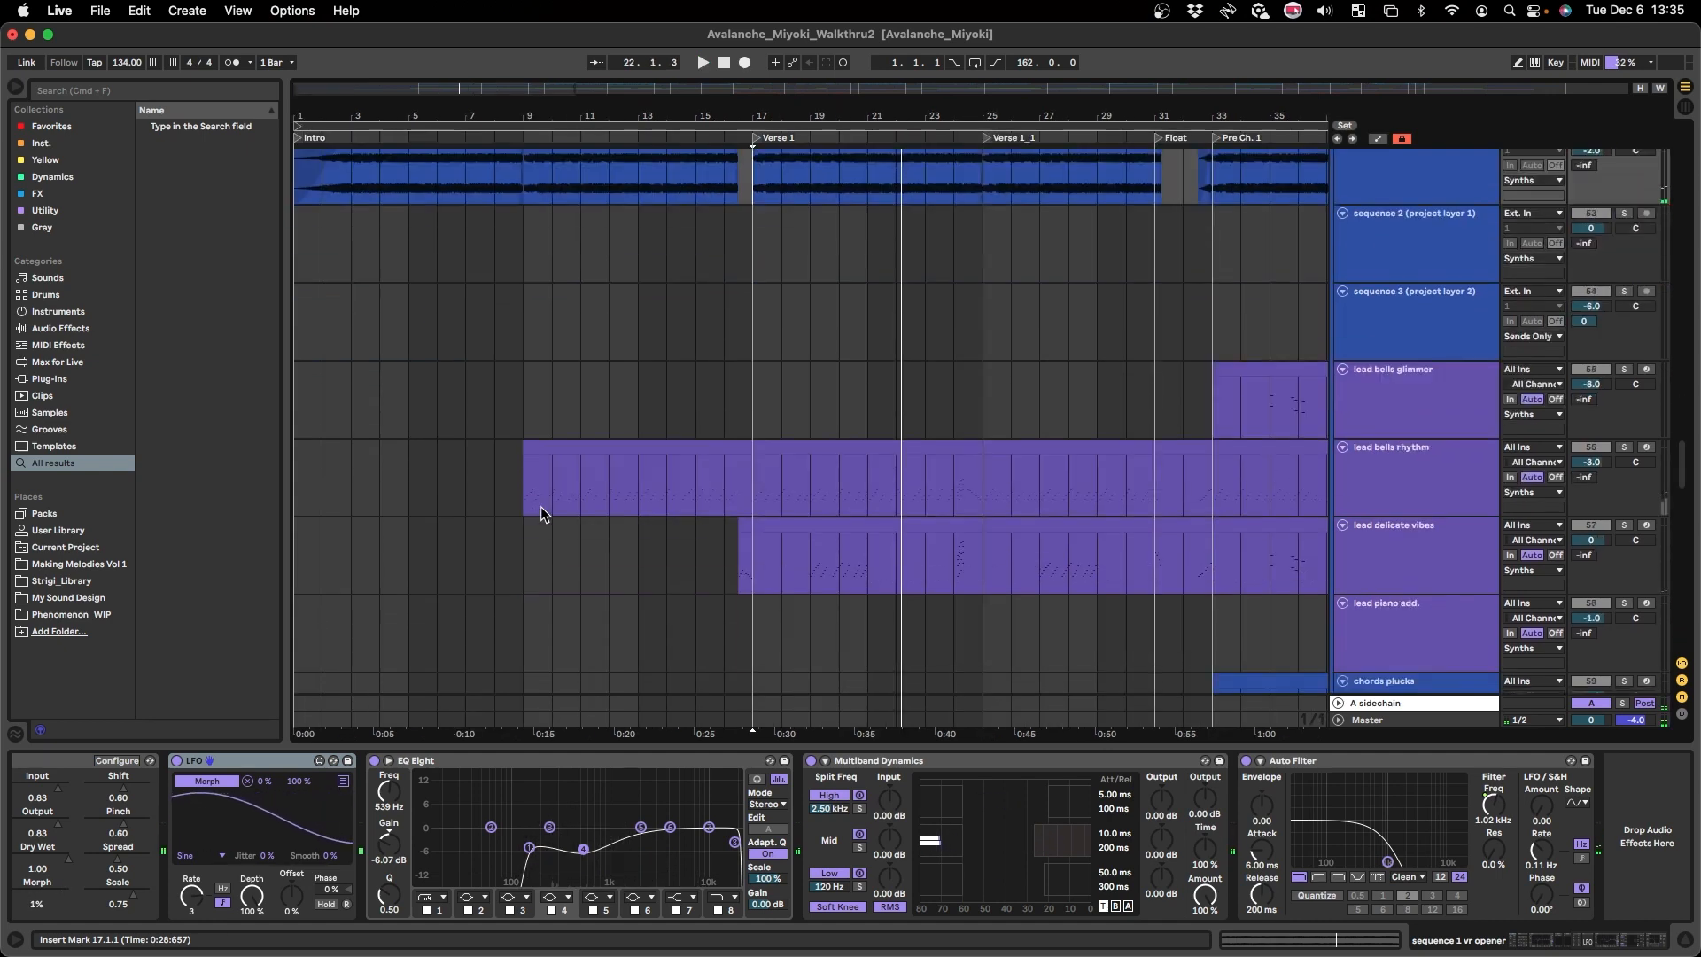
{"action": "scroll", "coordinate": [539, 504], "scroll_direction": "up", "scroll_amount": 5}
{"action": "key", "text": "minus"}
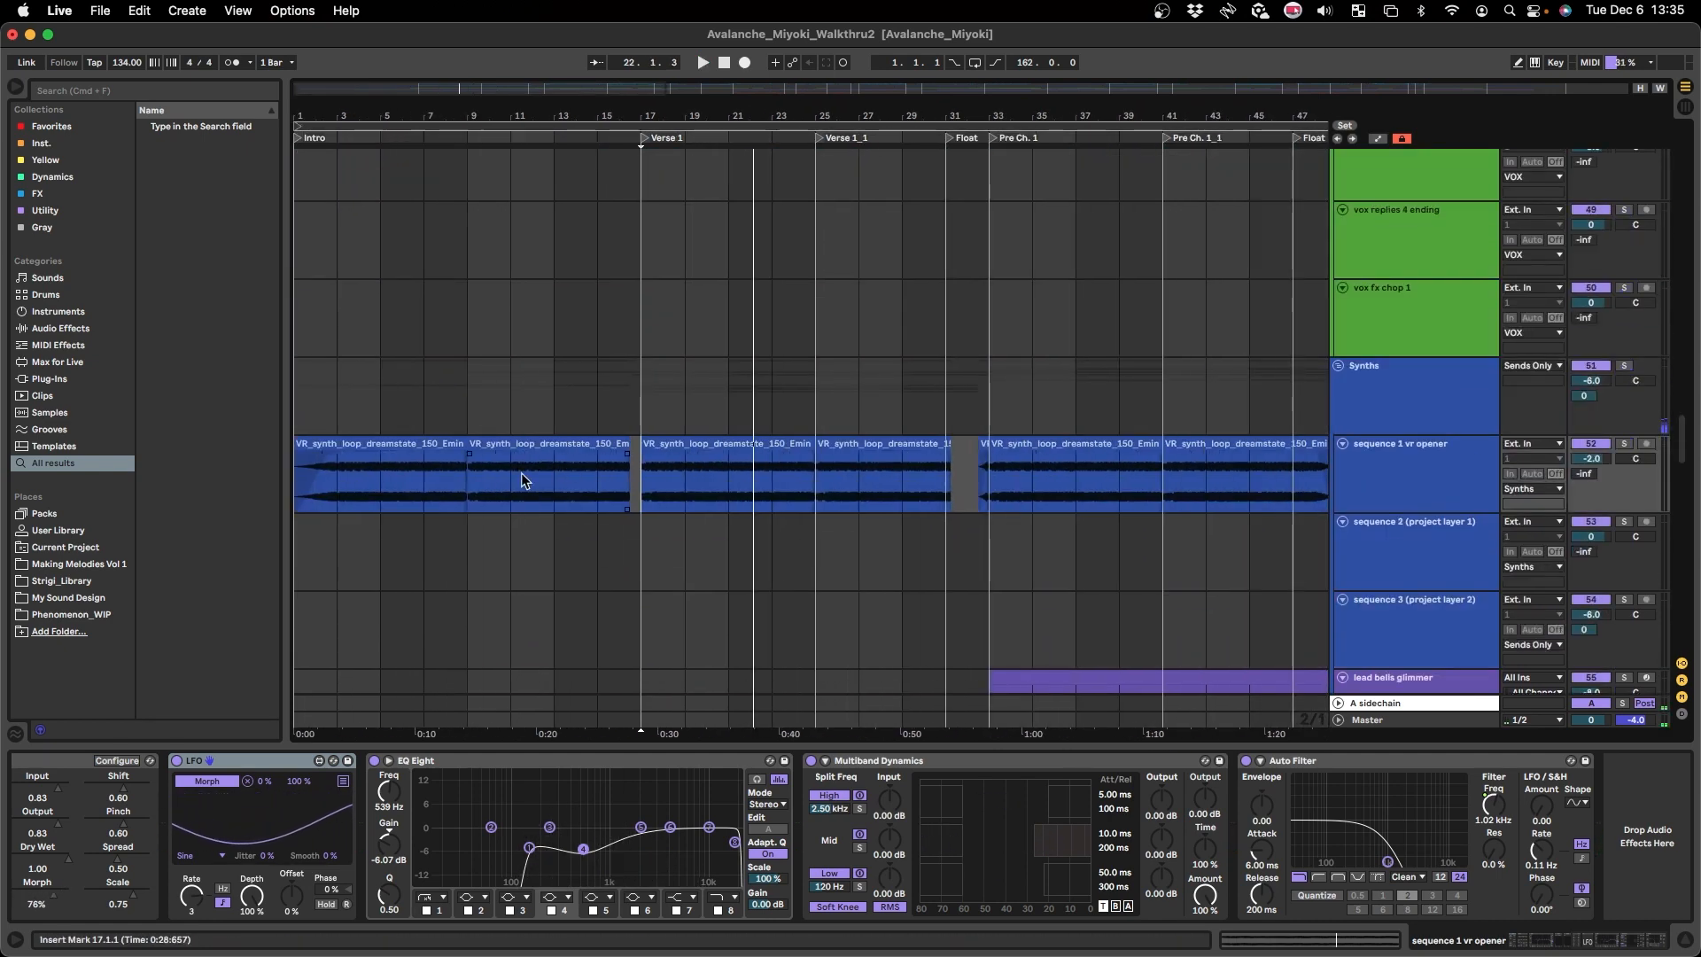
{"action": "key", "text": "plus"}
{"action": "key", "text": "plus"}
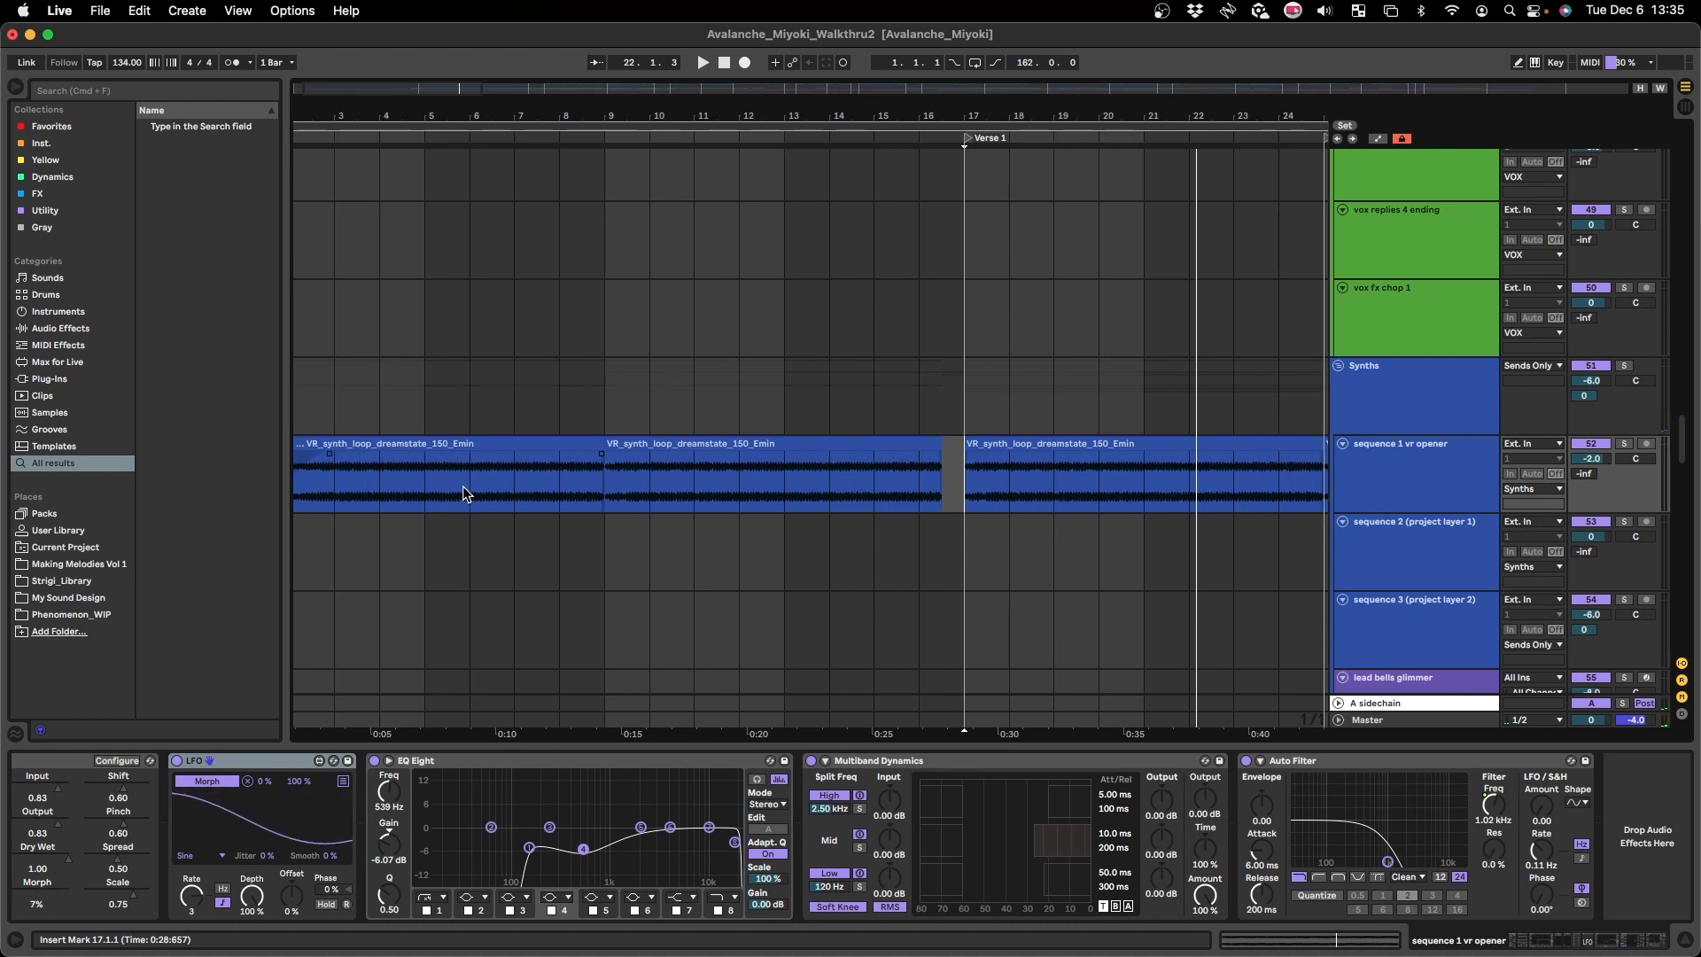
- Select the first chords pad 1 clip in the intro, solo its track, and play it from bar 1 to about bar 9
{"action": "scroll", "coordinate": [456, 481], "scroll_direction": "down", "scroll_amount": 5}
{"action": "key", "text": "minus"}
{"action": "scroll", "coordinate": [549, 461], "scroll_direction": "down", "scroll_amount": 3}
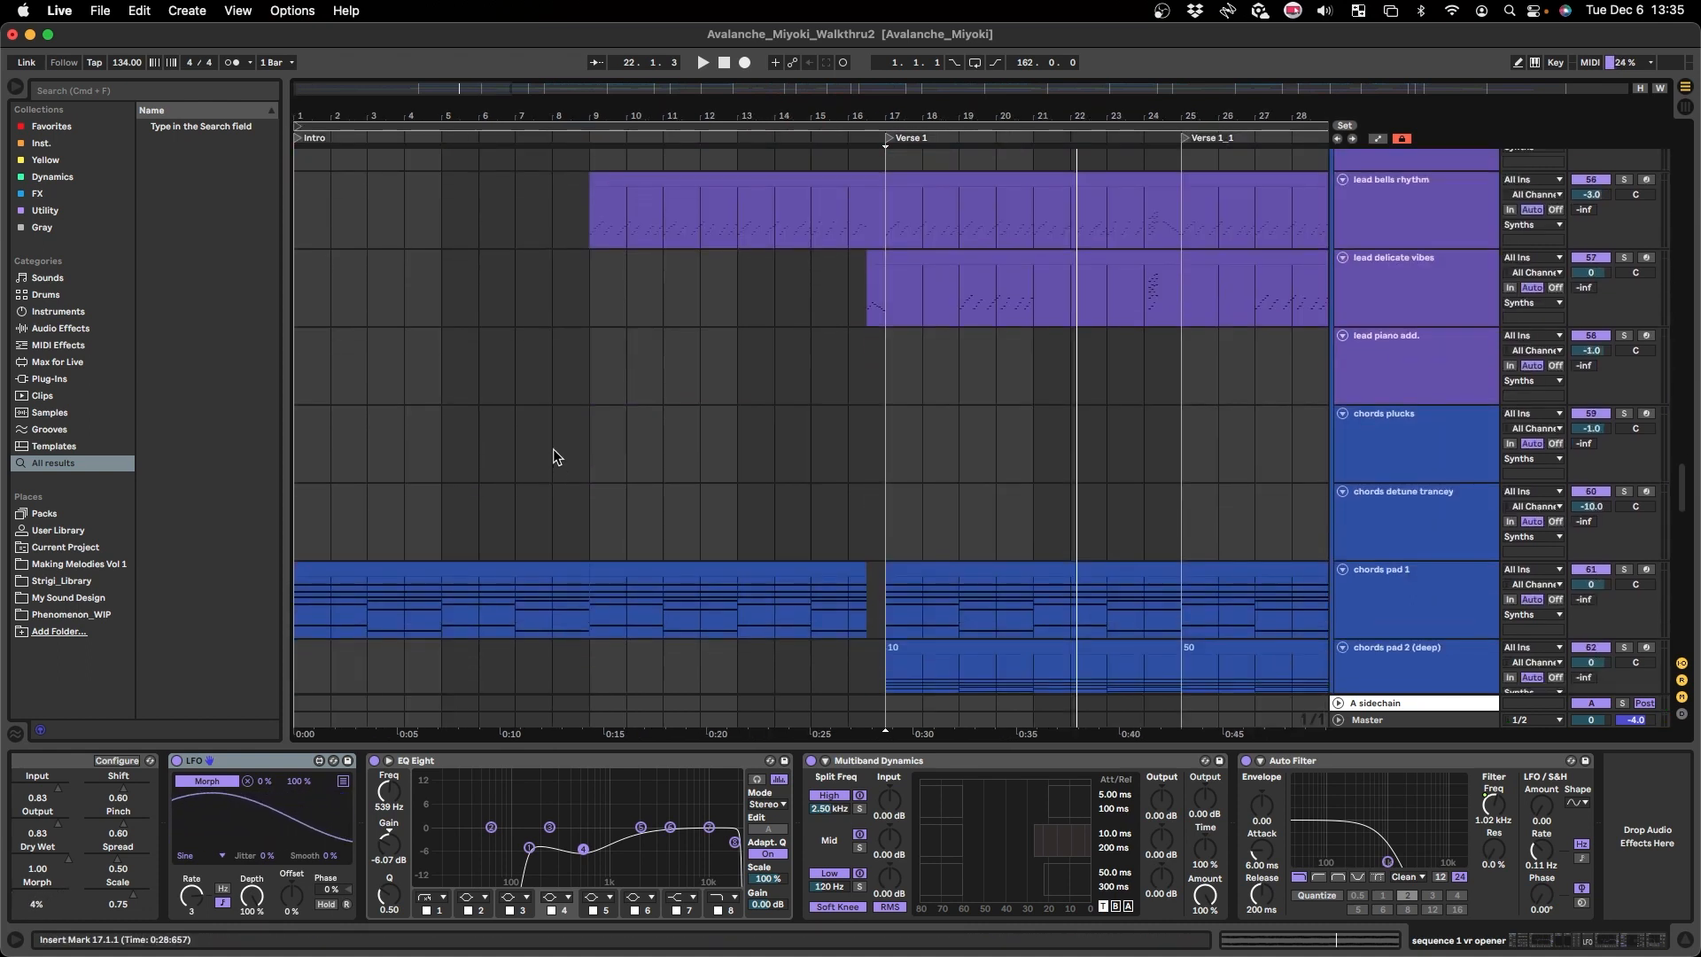
{"action": "scroll", "coordinate": [561, 454], "scroll_direction": "up", "scroll_amount": 2}
{"action": "scroll", "coordinate": [581, 364], "scroll_direction": "down", "scroll_amount": 5}
{"action": "left_click", "coordinate": [441, 413]}
{"action": "key", "text": "s"}
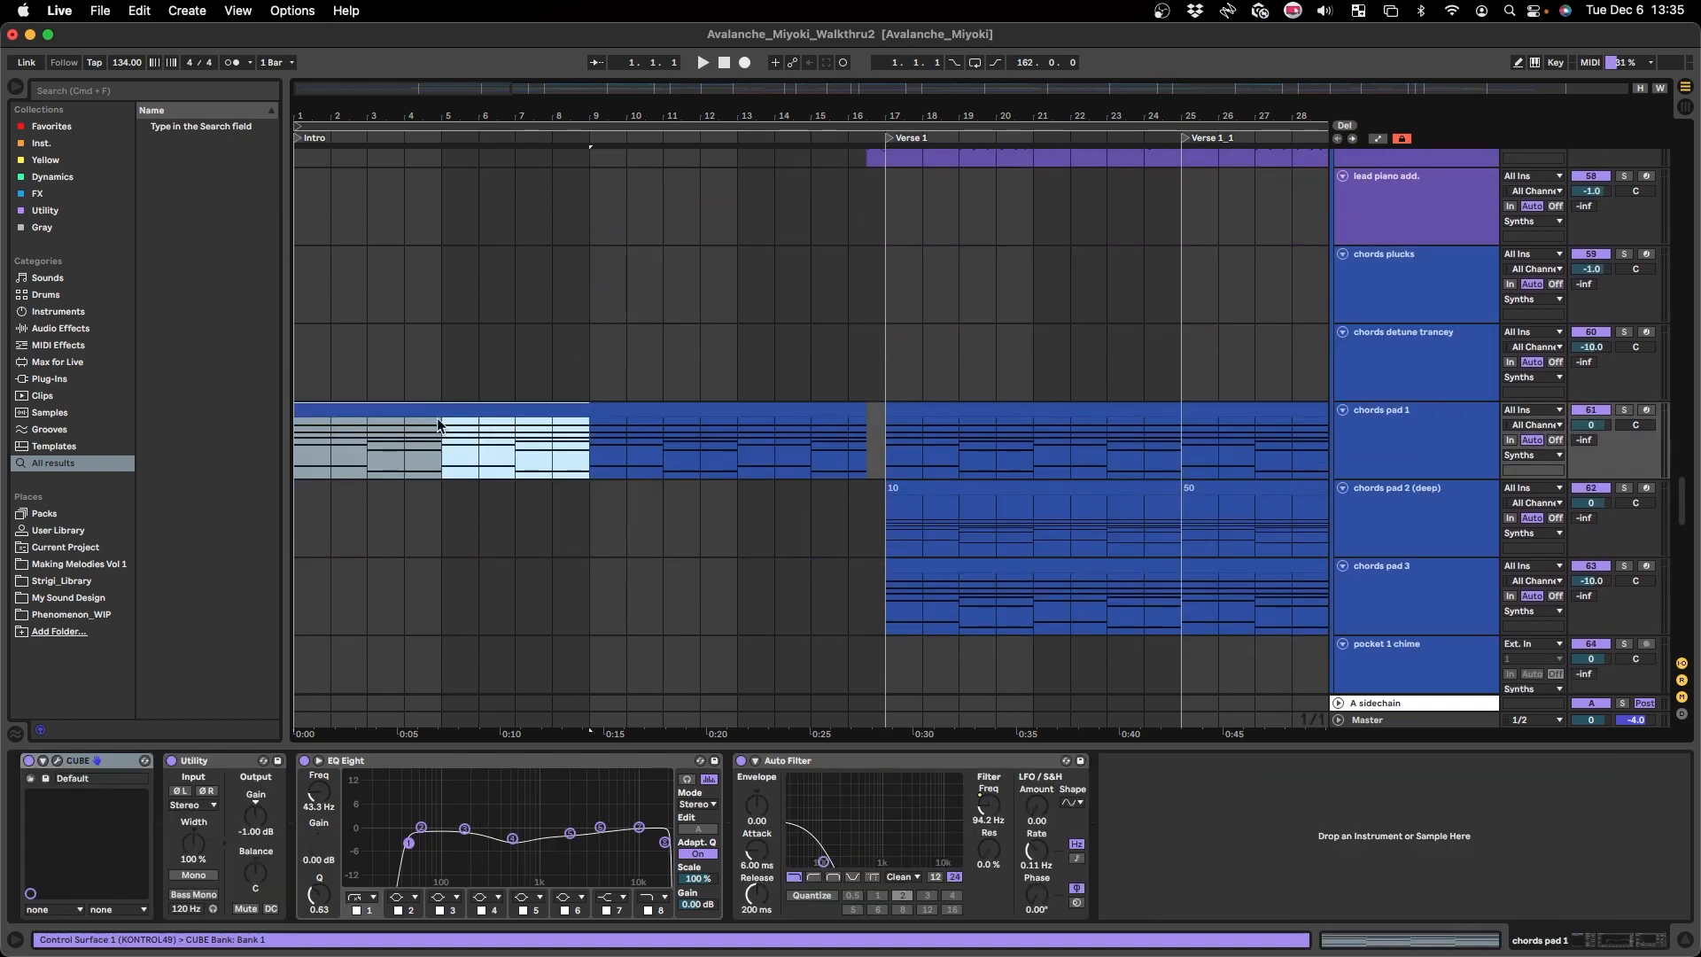
{"action": "key", "text": "space"}
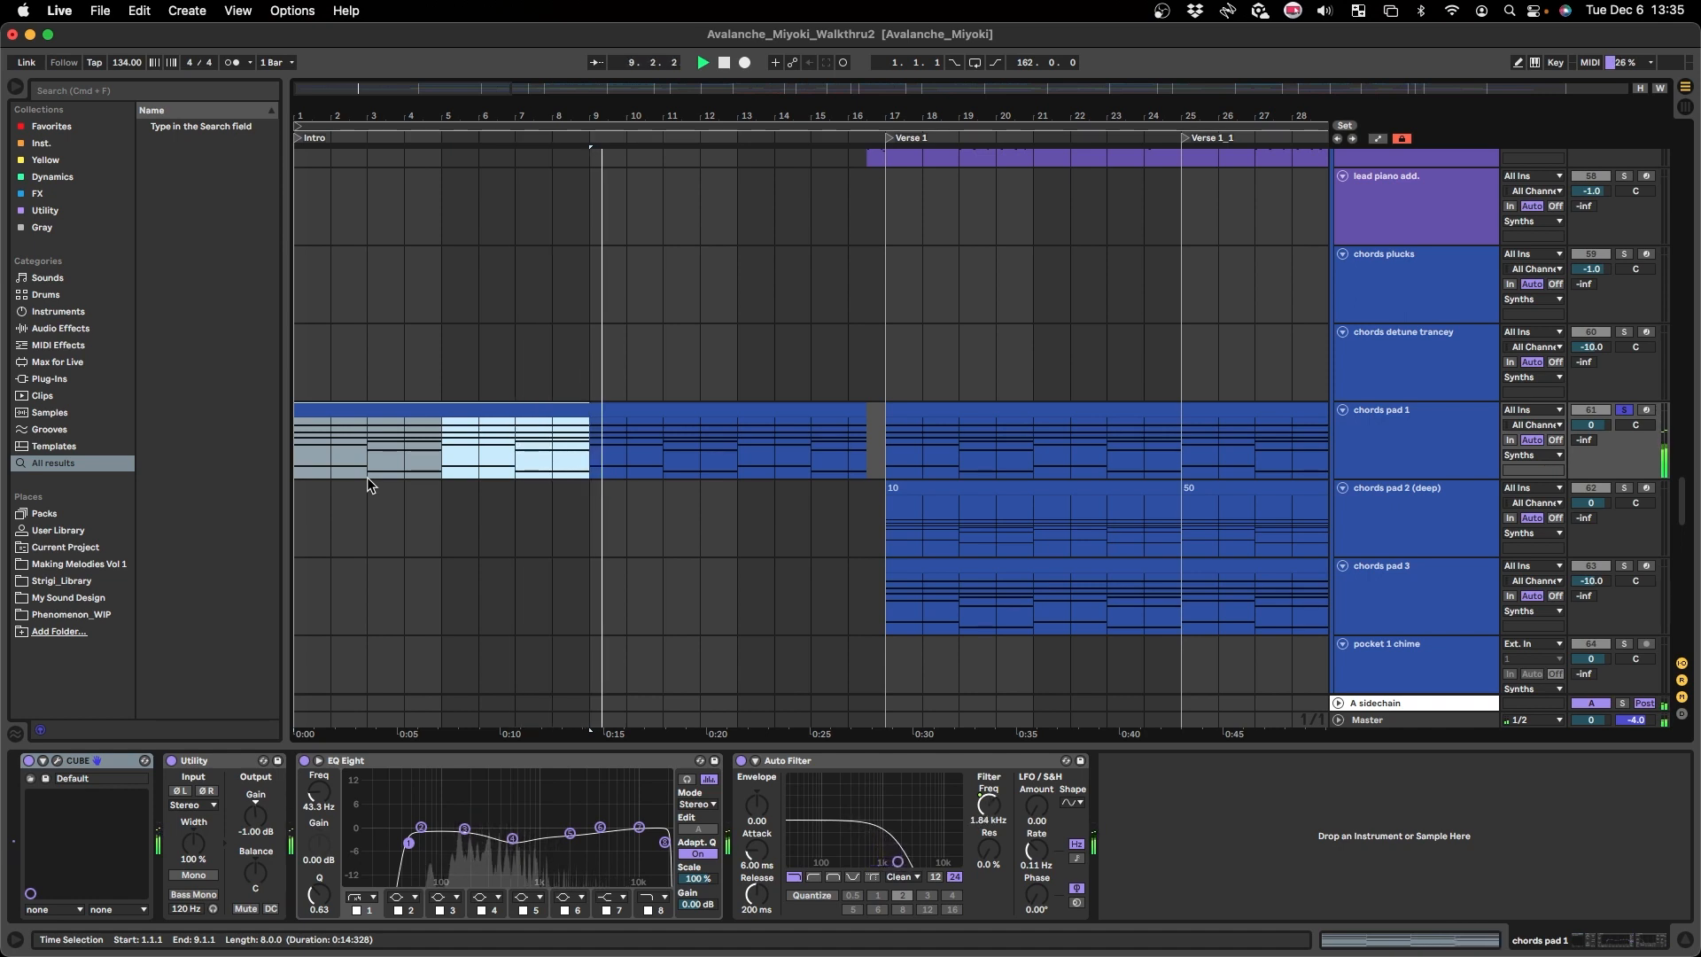
{"action": "key", "text": "space"}
- Select the chords pad 1 clip at bar 9 and open the track's CUBE instrument, dismissing its credits page
{"action": "scroll", "coordinate": [470, 452], "scroll_direction": "up", "scroll_amount": 2}
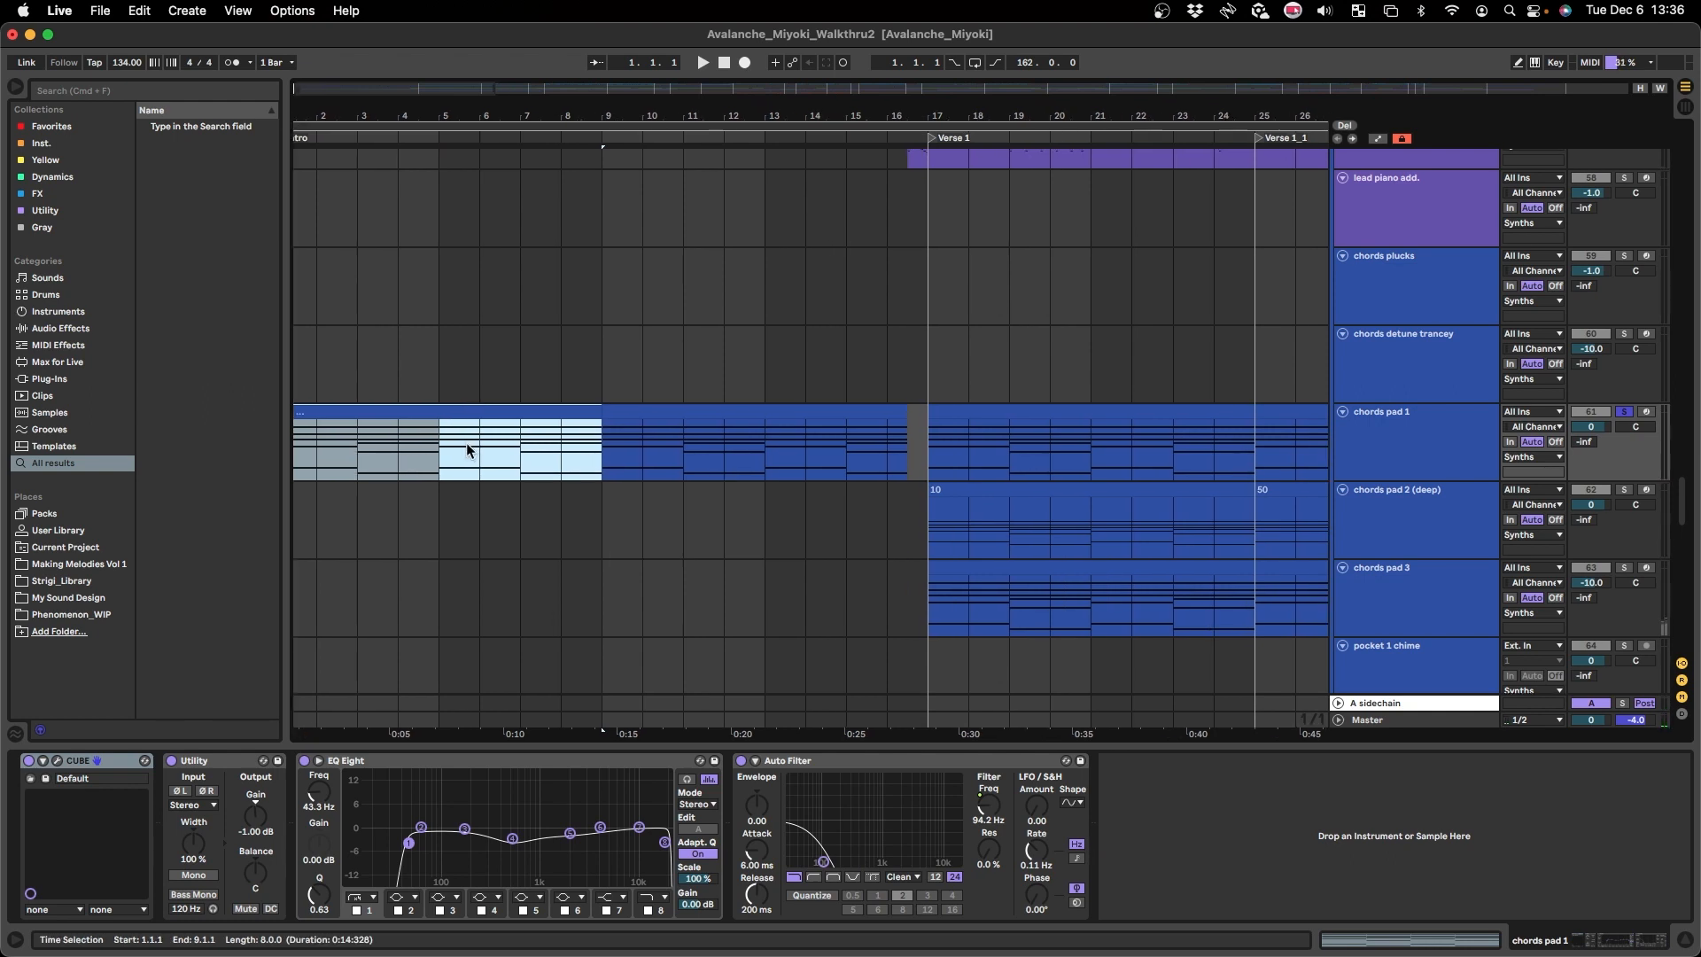
{"action": "scroll", "coordinate": [477, 465], "scroll_direction": "left", "scroll_amount": 1}
{"action": "scroll", "coordinate": [477, 467], "scroll_direction": "up", "scroll_amount": 1}
{"action": "scroll", "coordinate": [474, 467], "scroll_direction": "left", "scroll_amount": 1}
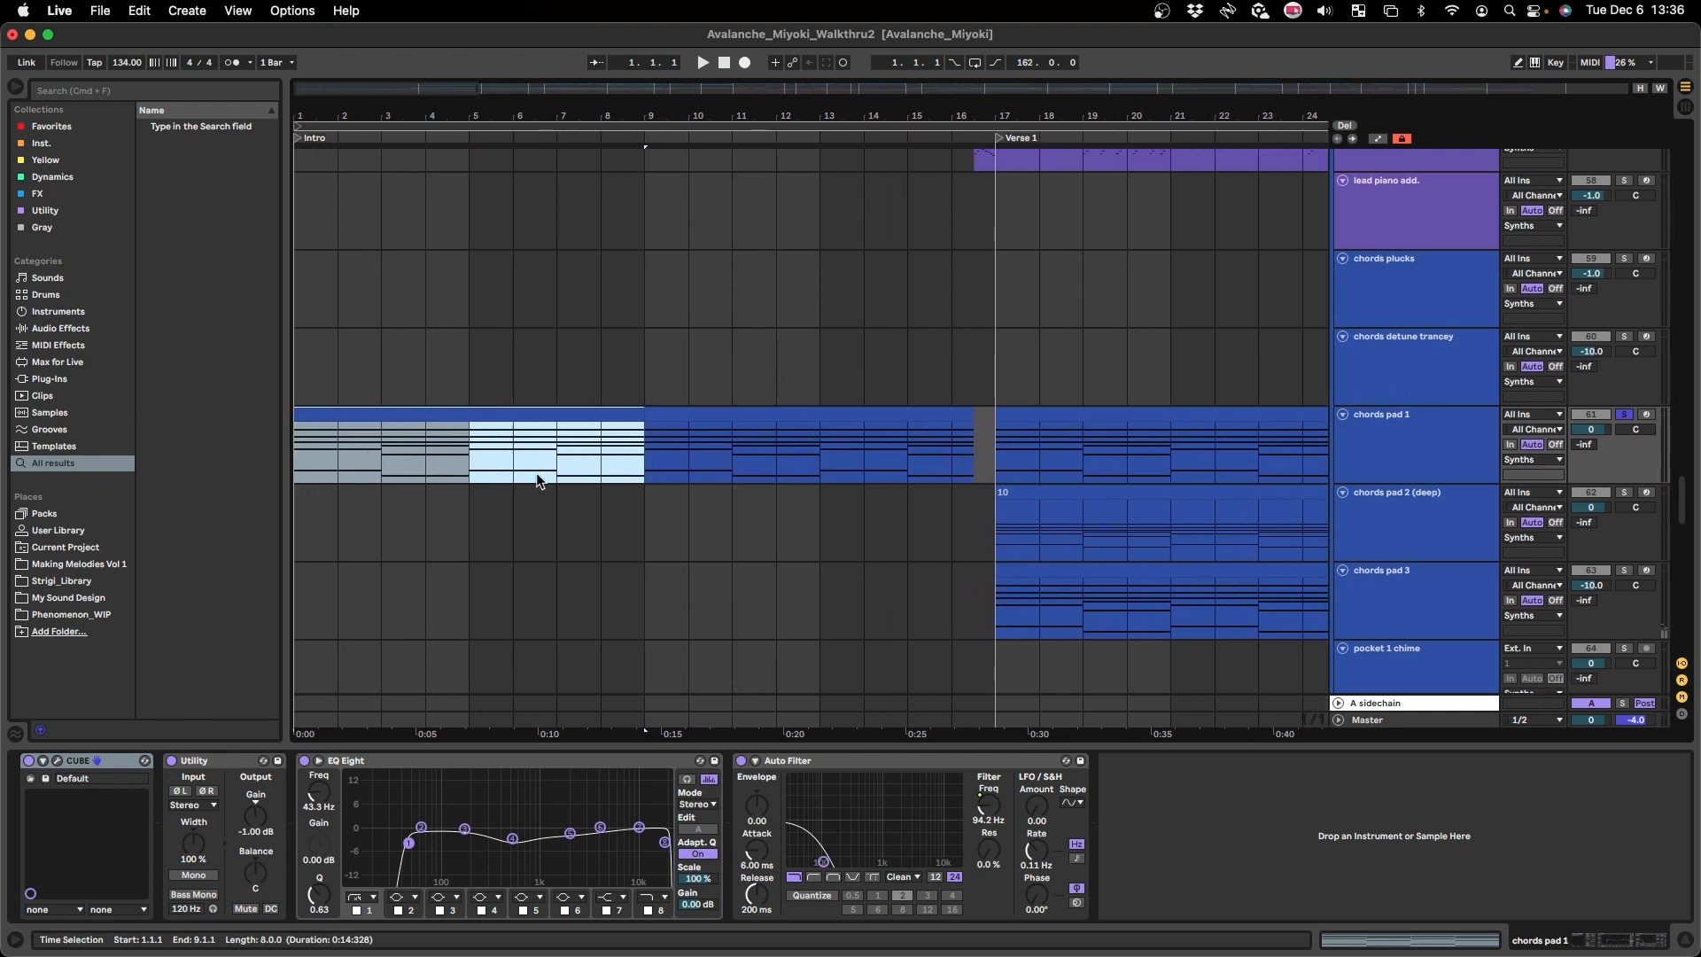
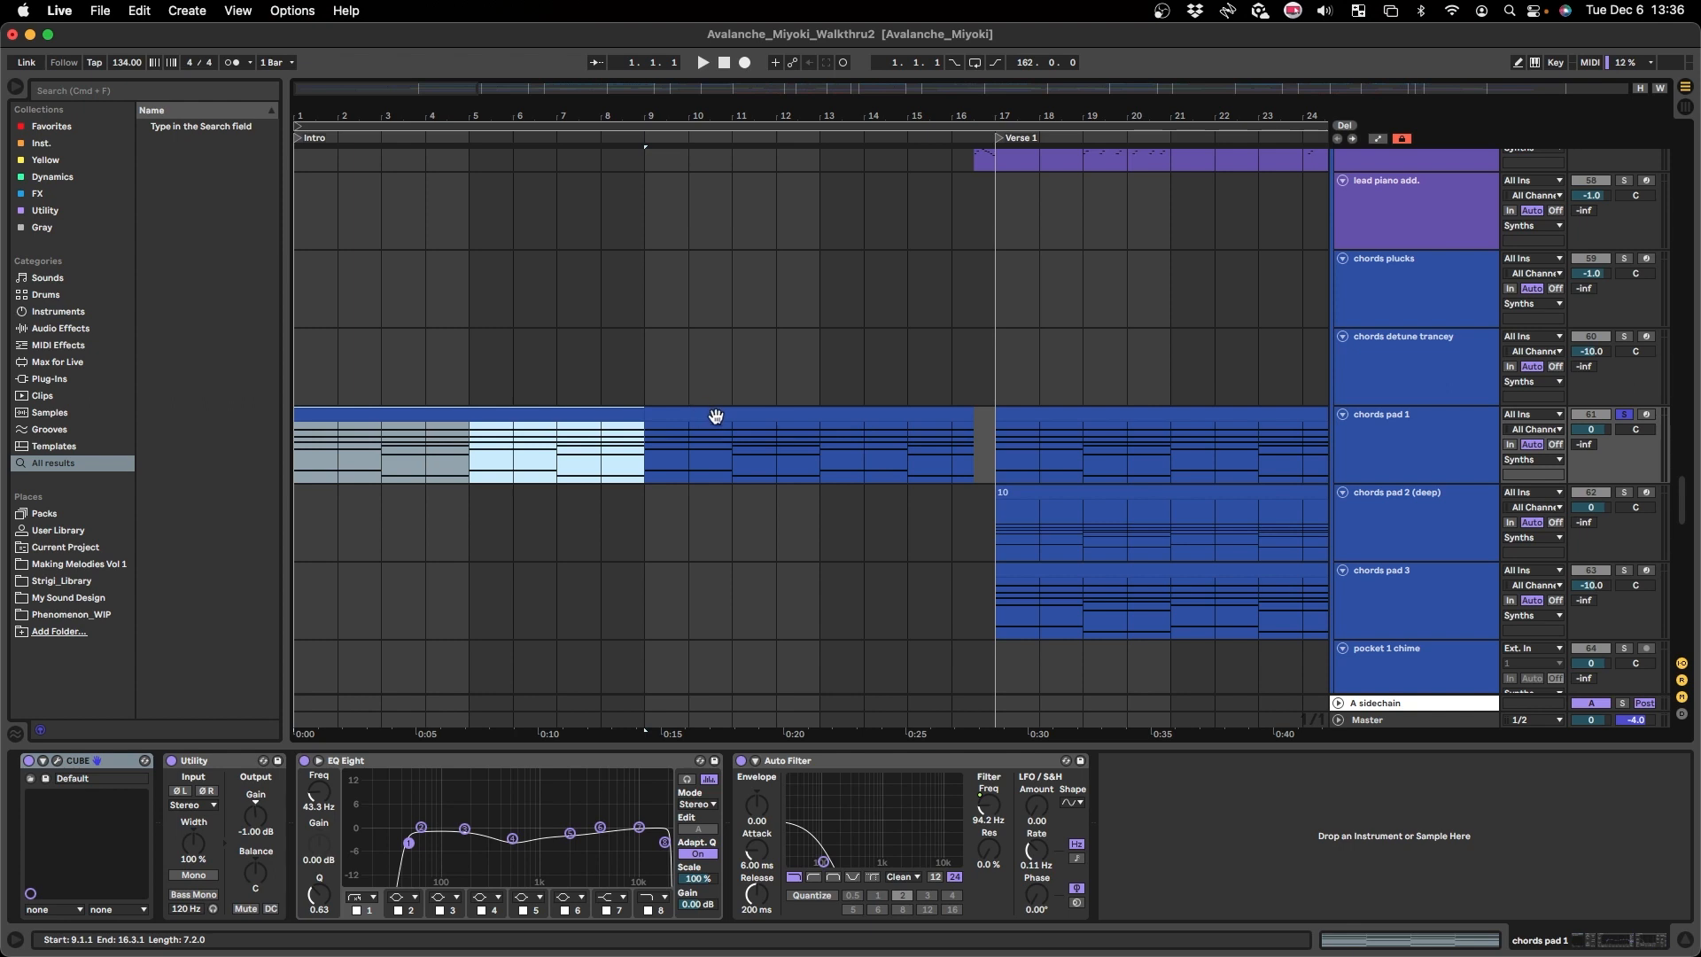
{"action": "left_click", "coordinate": [765, 414]}
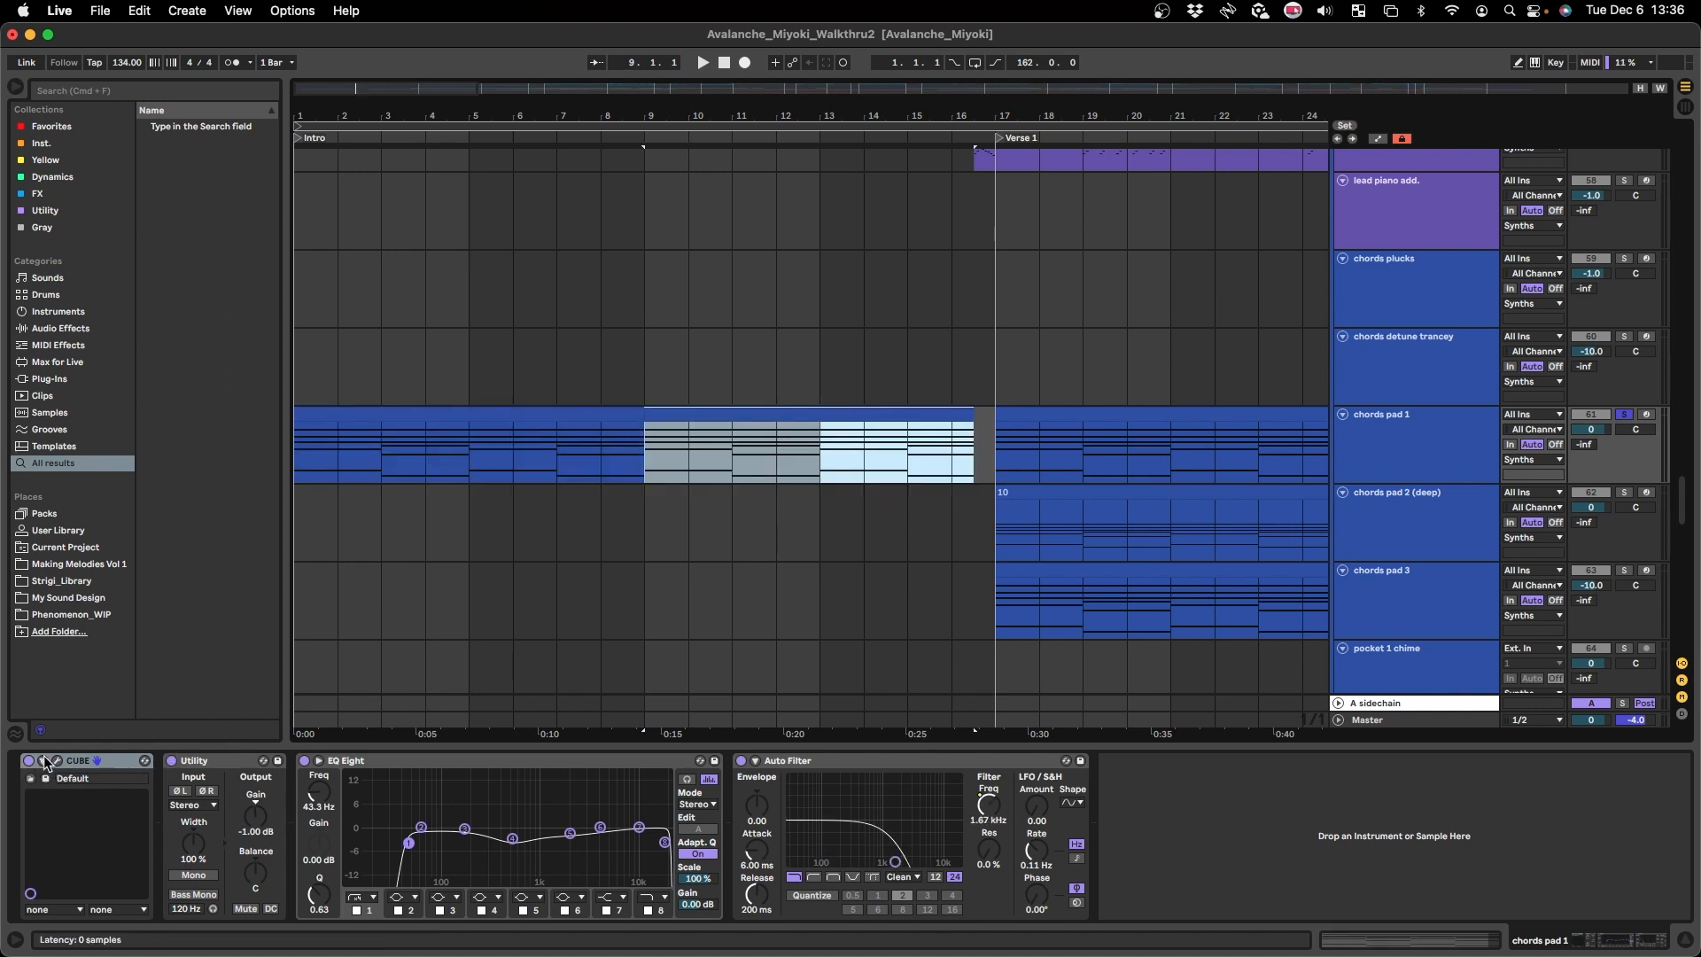
{"action": "key", "text": "super+alt+p"}
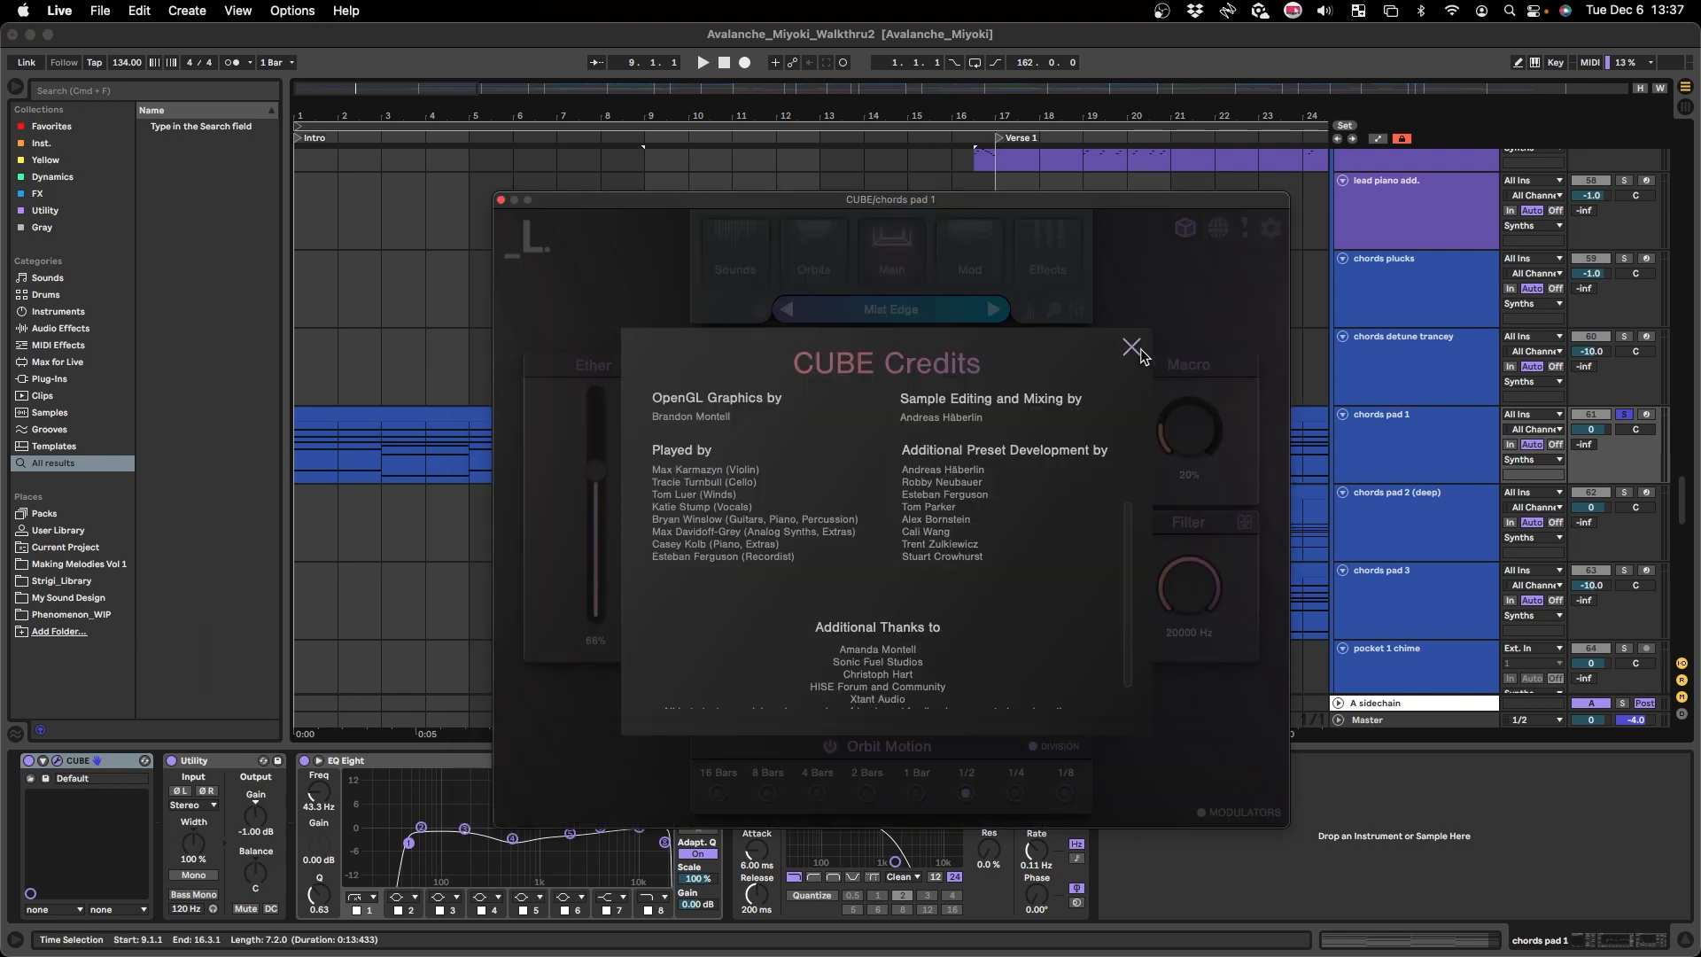
{"action": "left_click", "coordinate": [1132, 348]}
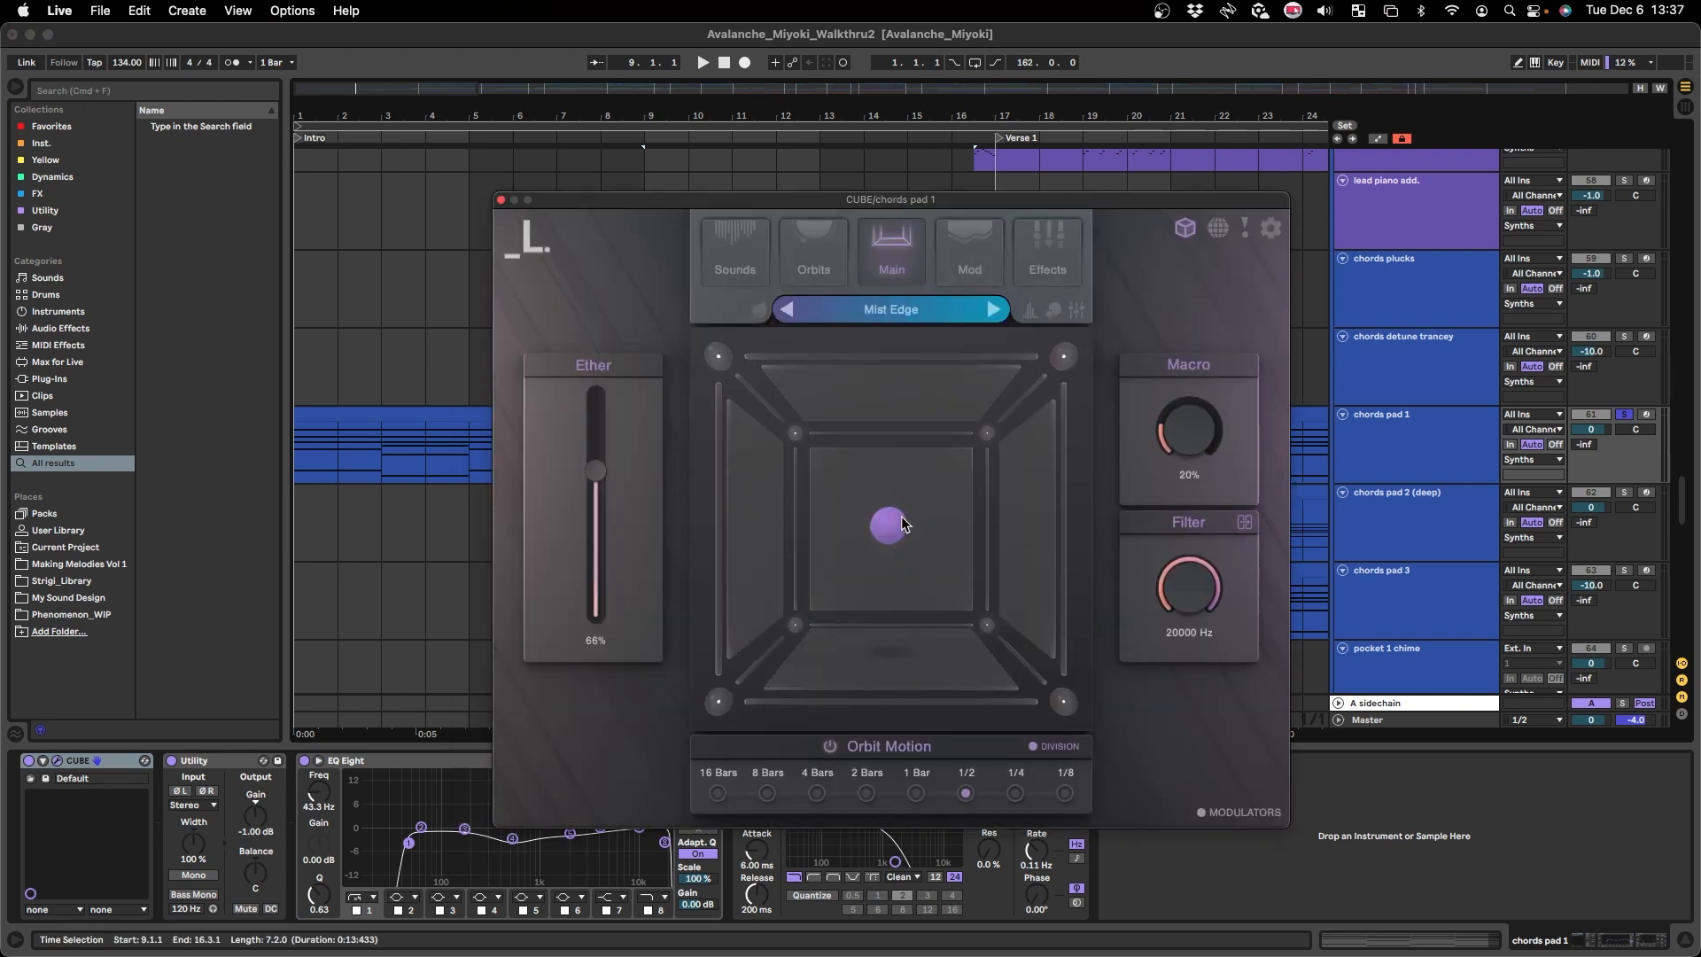
- Select the first chords pad 1 clip, inspect CUBE's Orbits and Sounds pages for the Mist Edge preset, and close the instrument
{"action": "left_click", "coordinate": [397, 414]}
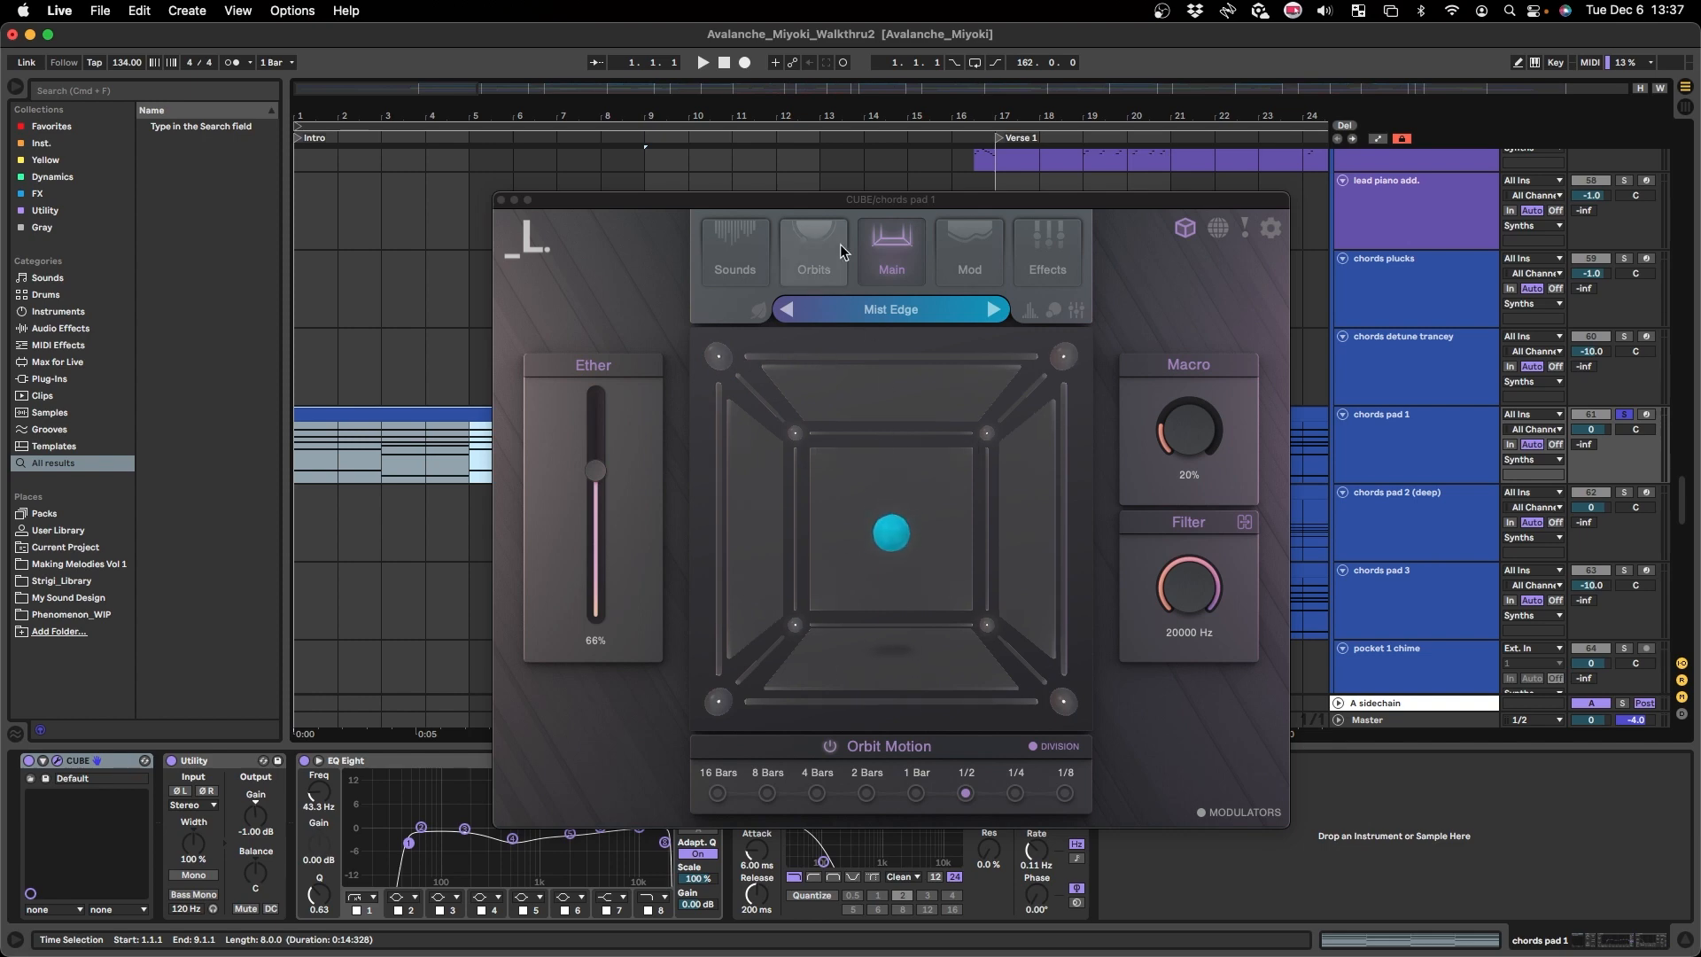
{"action": "left_click", "coordinate": [813, 252]}
{"action": "left_click", "coordinate": [733, 257]}
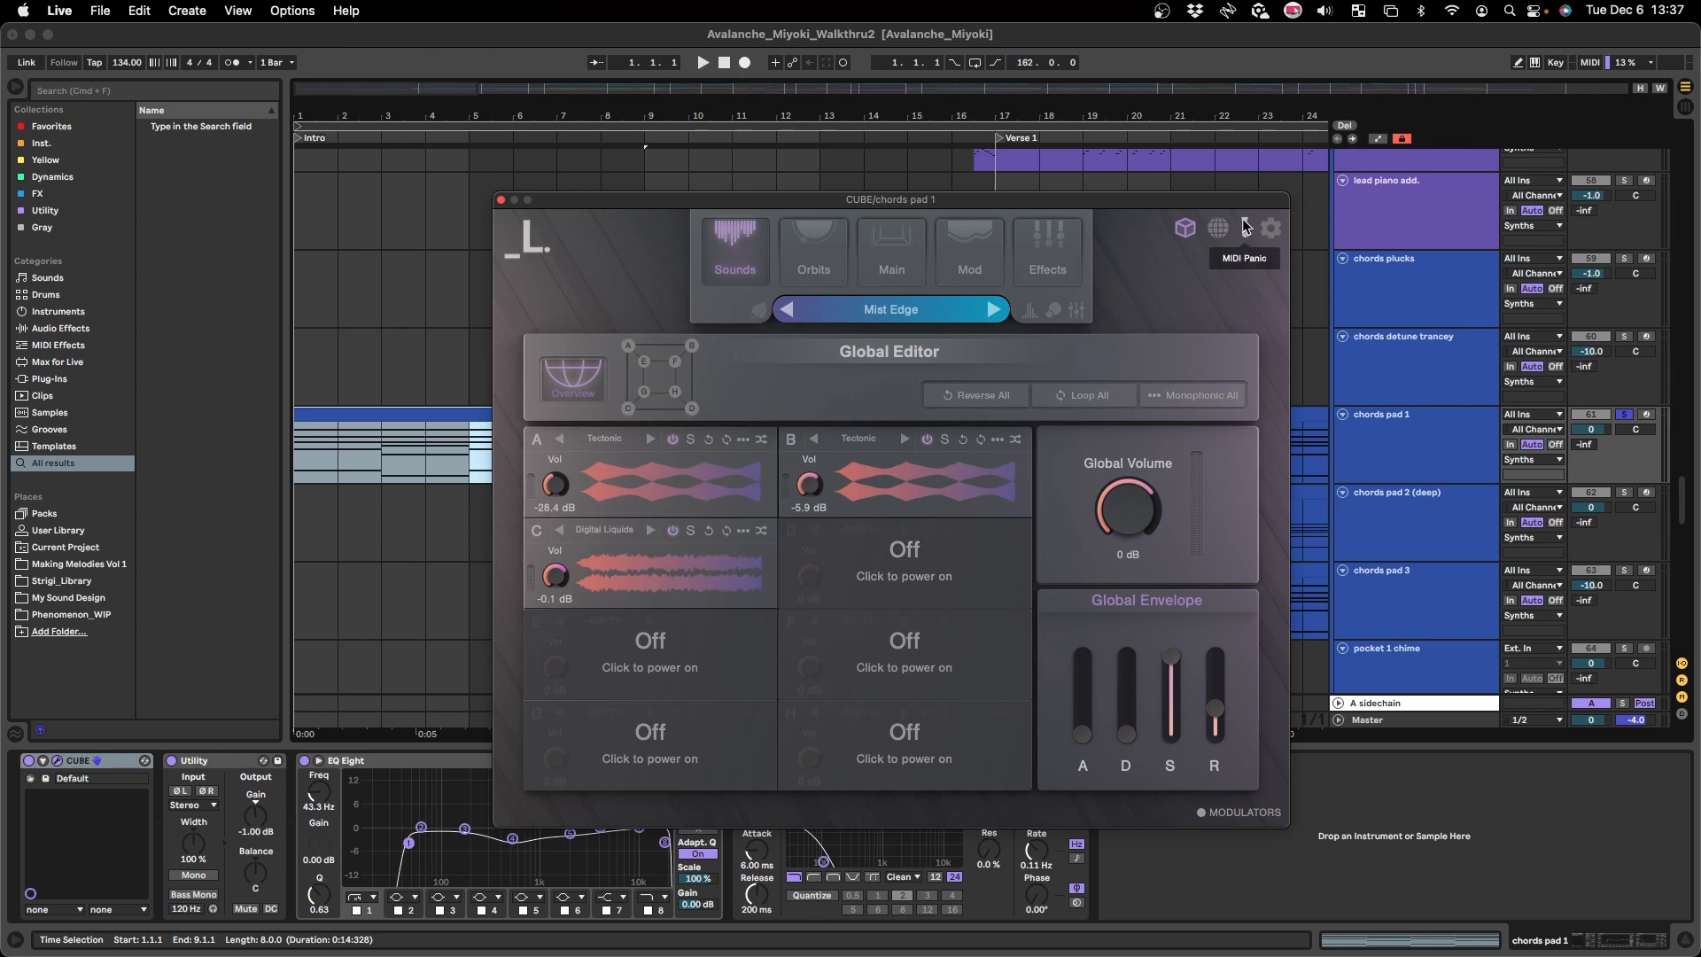
{"action": "left_click", "coordinate": [501, 201]}
- Solo the fx atmos 1 track holding the SIRENCEOL Synth ArpeggiatedAtmosphere clips in the intro
{"action": "scroll", "coordinate": [452, 498], "scroll_direction": "up", "scroll_amount": 15}
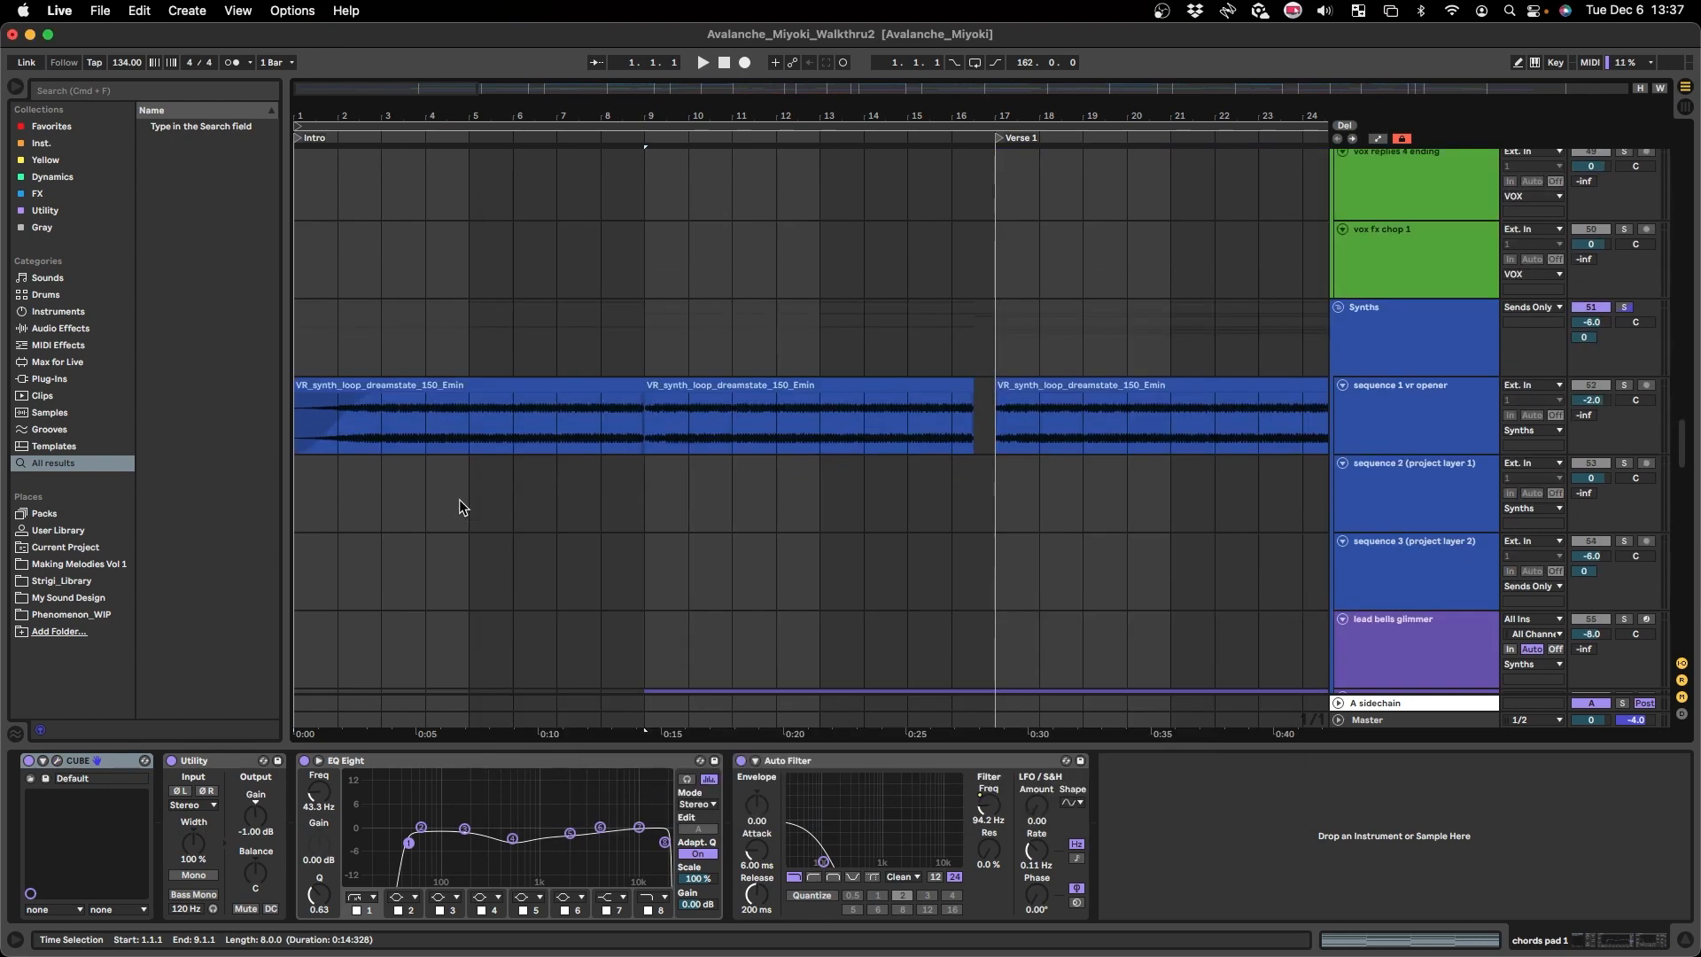
{"action": "scroll", "coordinate": [416, 533], "scroll_direction": "up", "scroll_amount": 5}
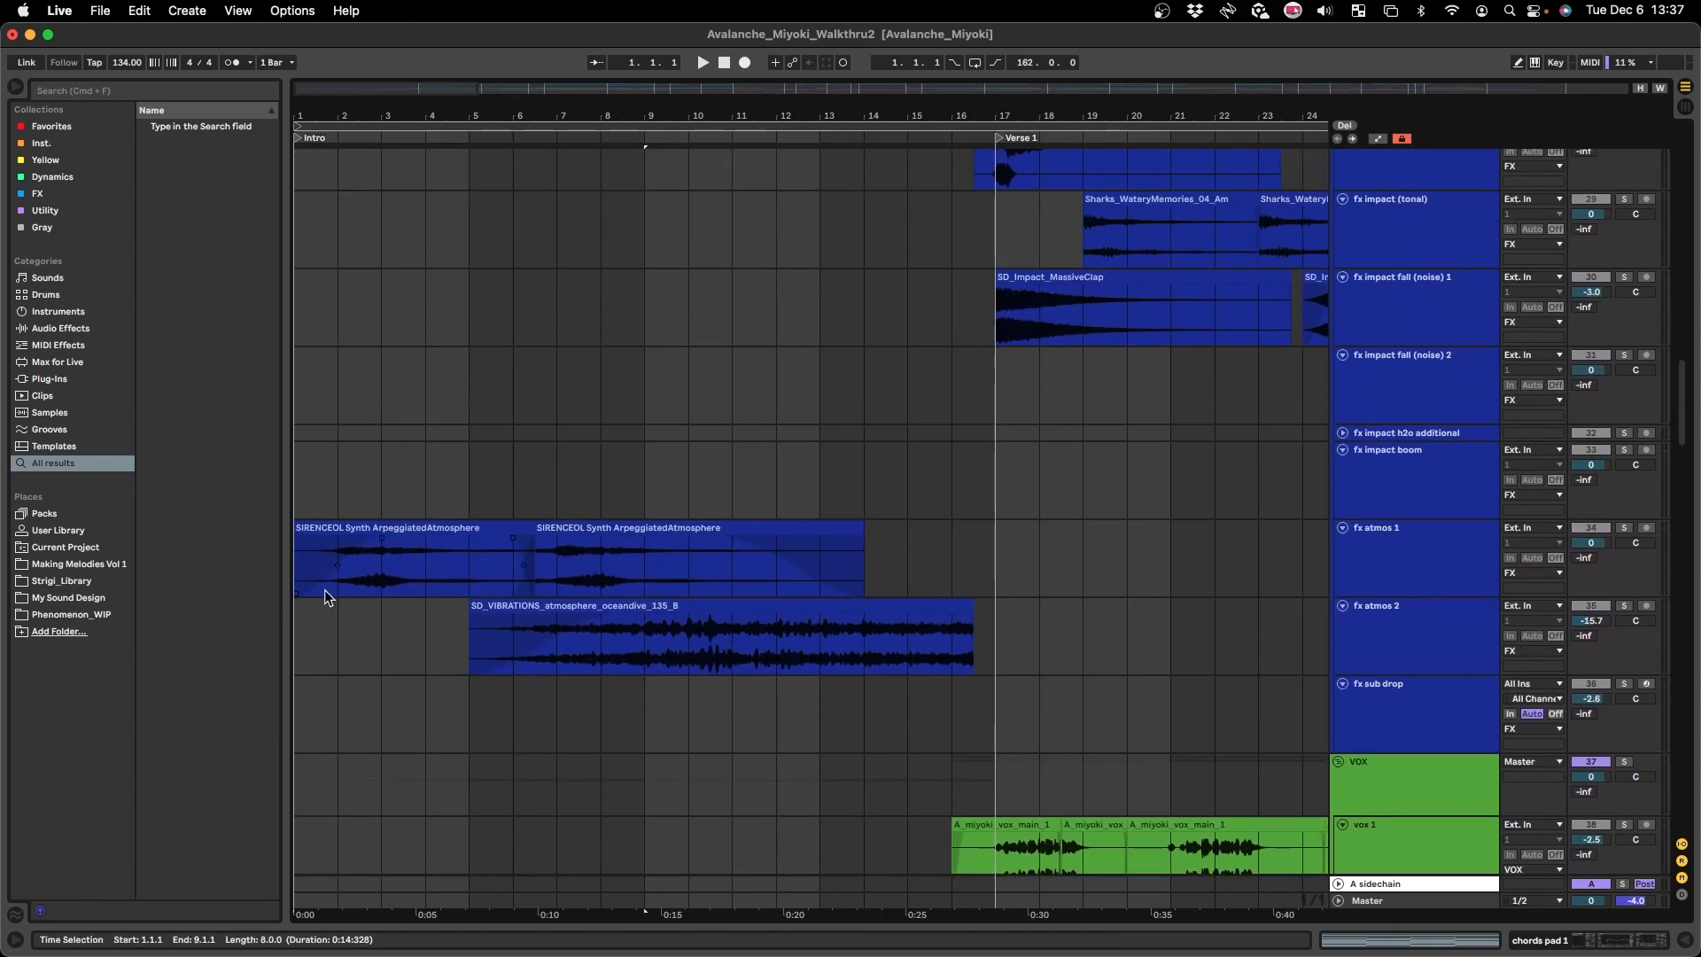
{"action": "left_click", "coordinate": [312, 567]}
{"action": "key", "text": "s"}
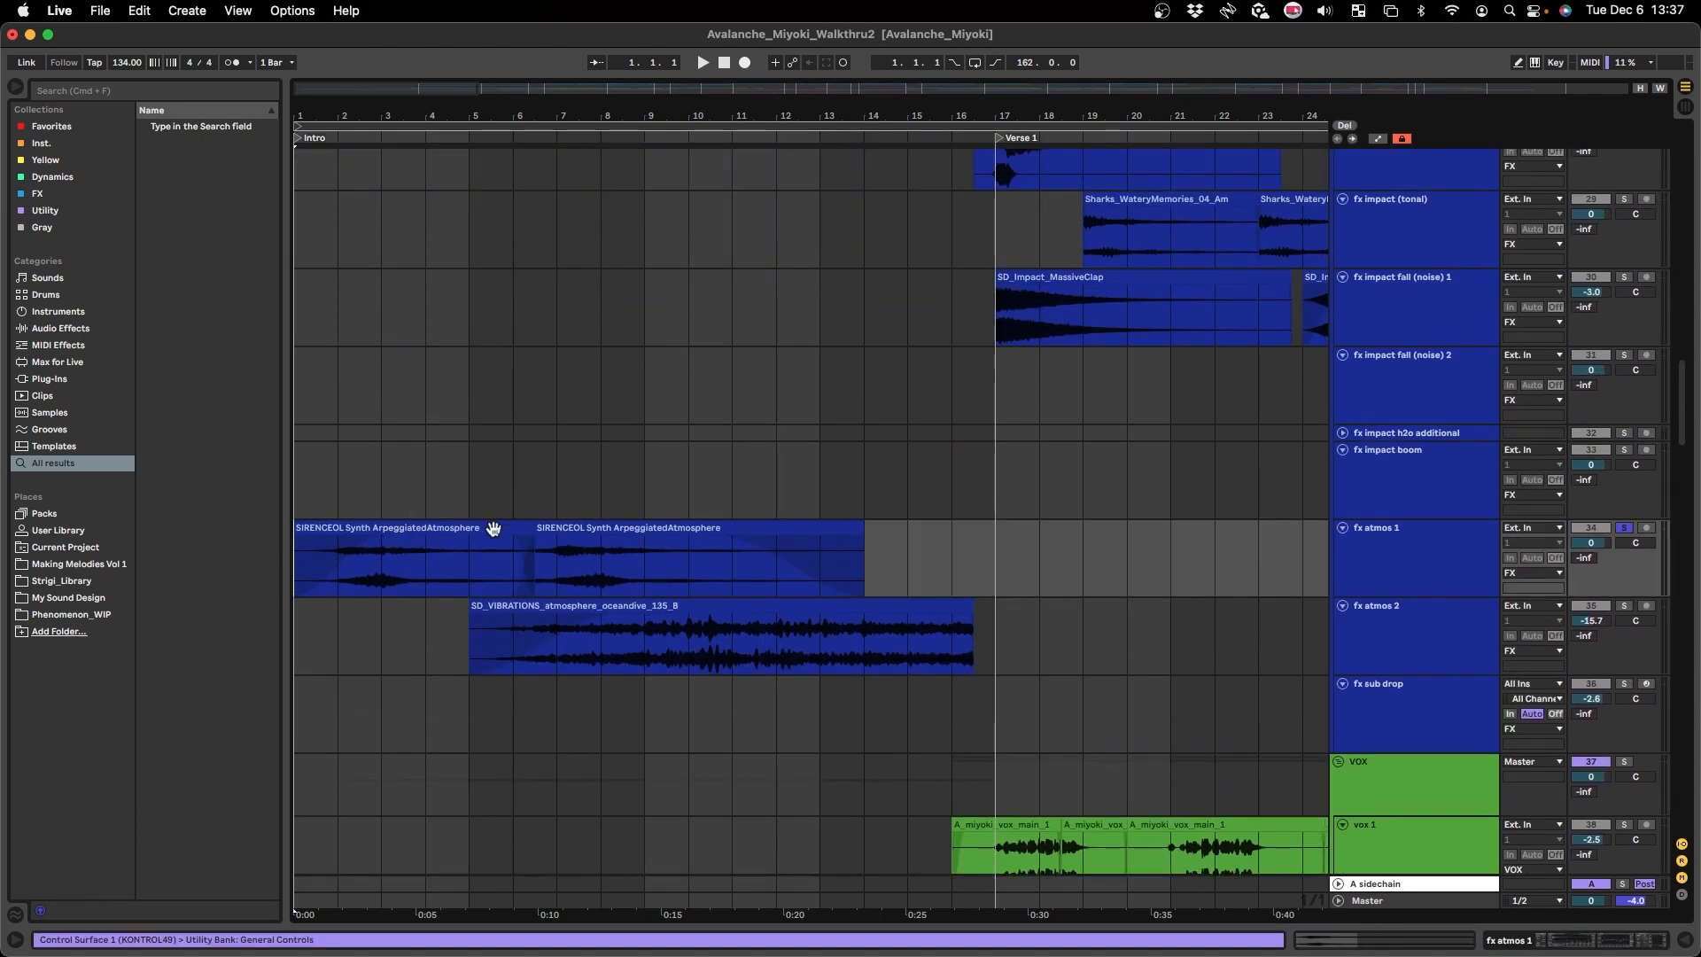
- Play the soloed fx atmos 1 track from bar 1 and select its first SIRENCEOL Synth ArpeggiatedAtmosphere clip
{"action": "scroll", "coordinate": [381, 587], "scroll_direction": "up", "scroll_amount": 3}
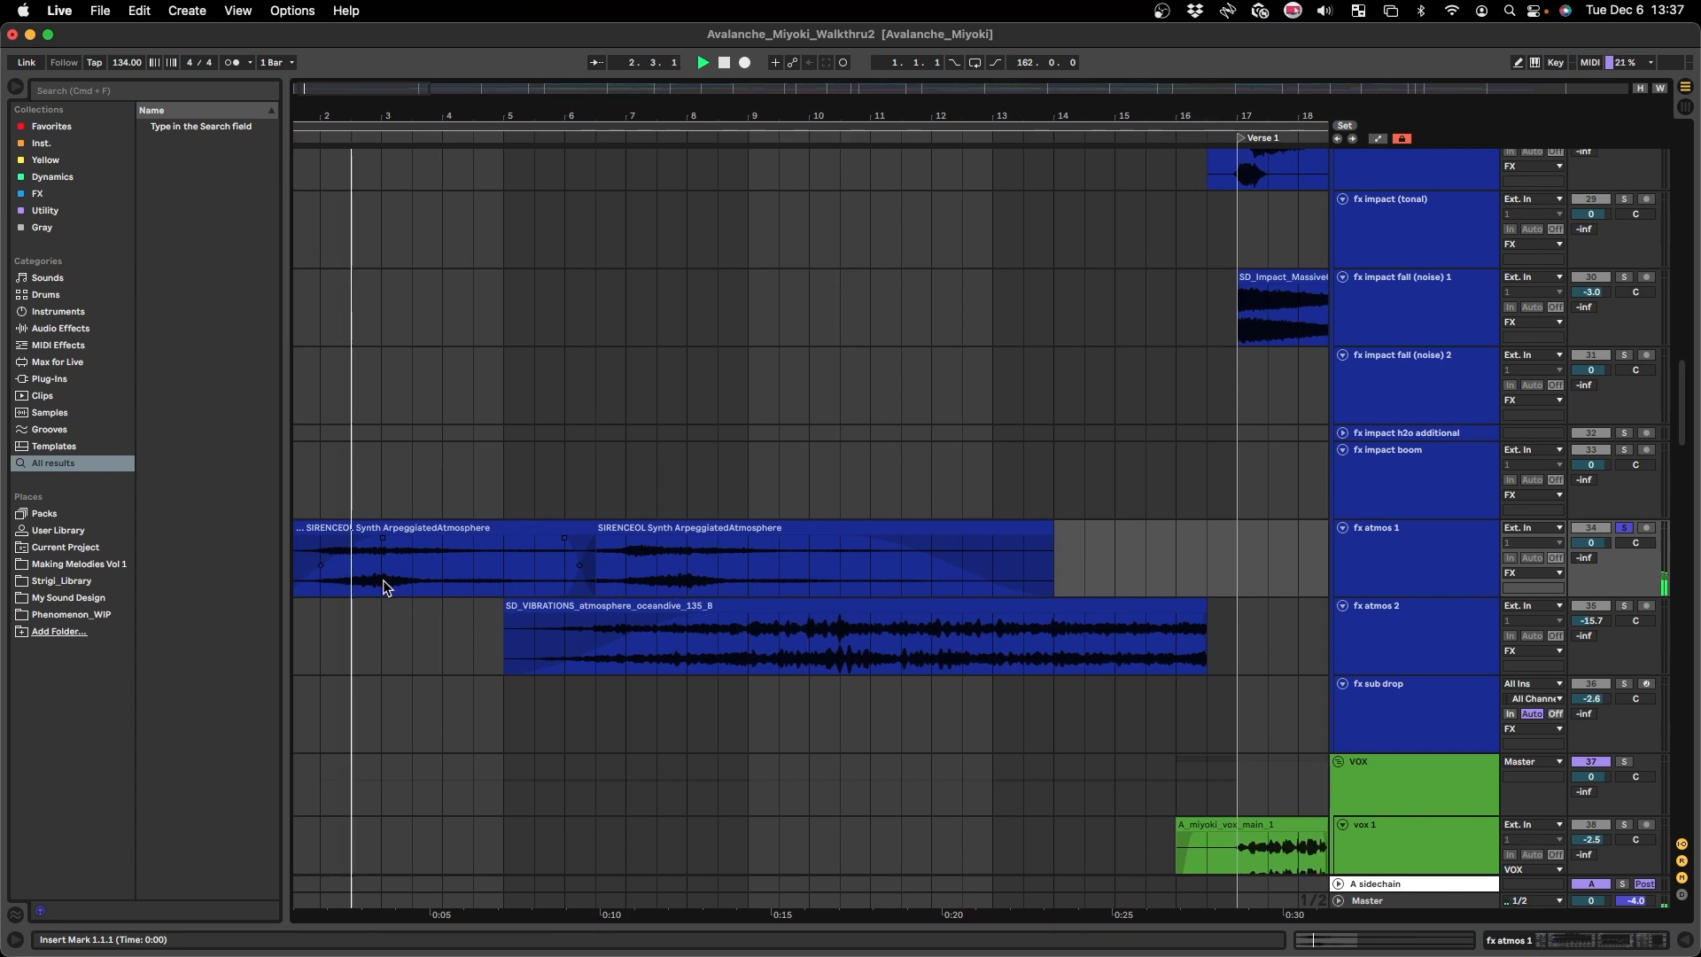
{"action": "scroll", "coordinate": [382, 587], "scroll_direction": "left", "scroll_amount": 2}
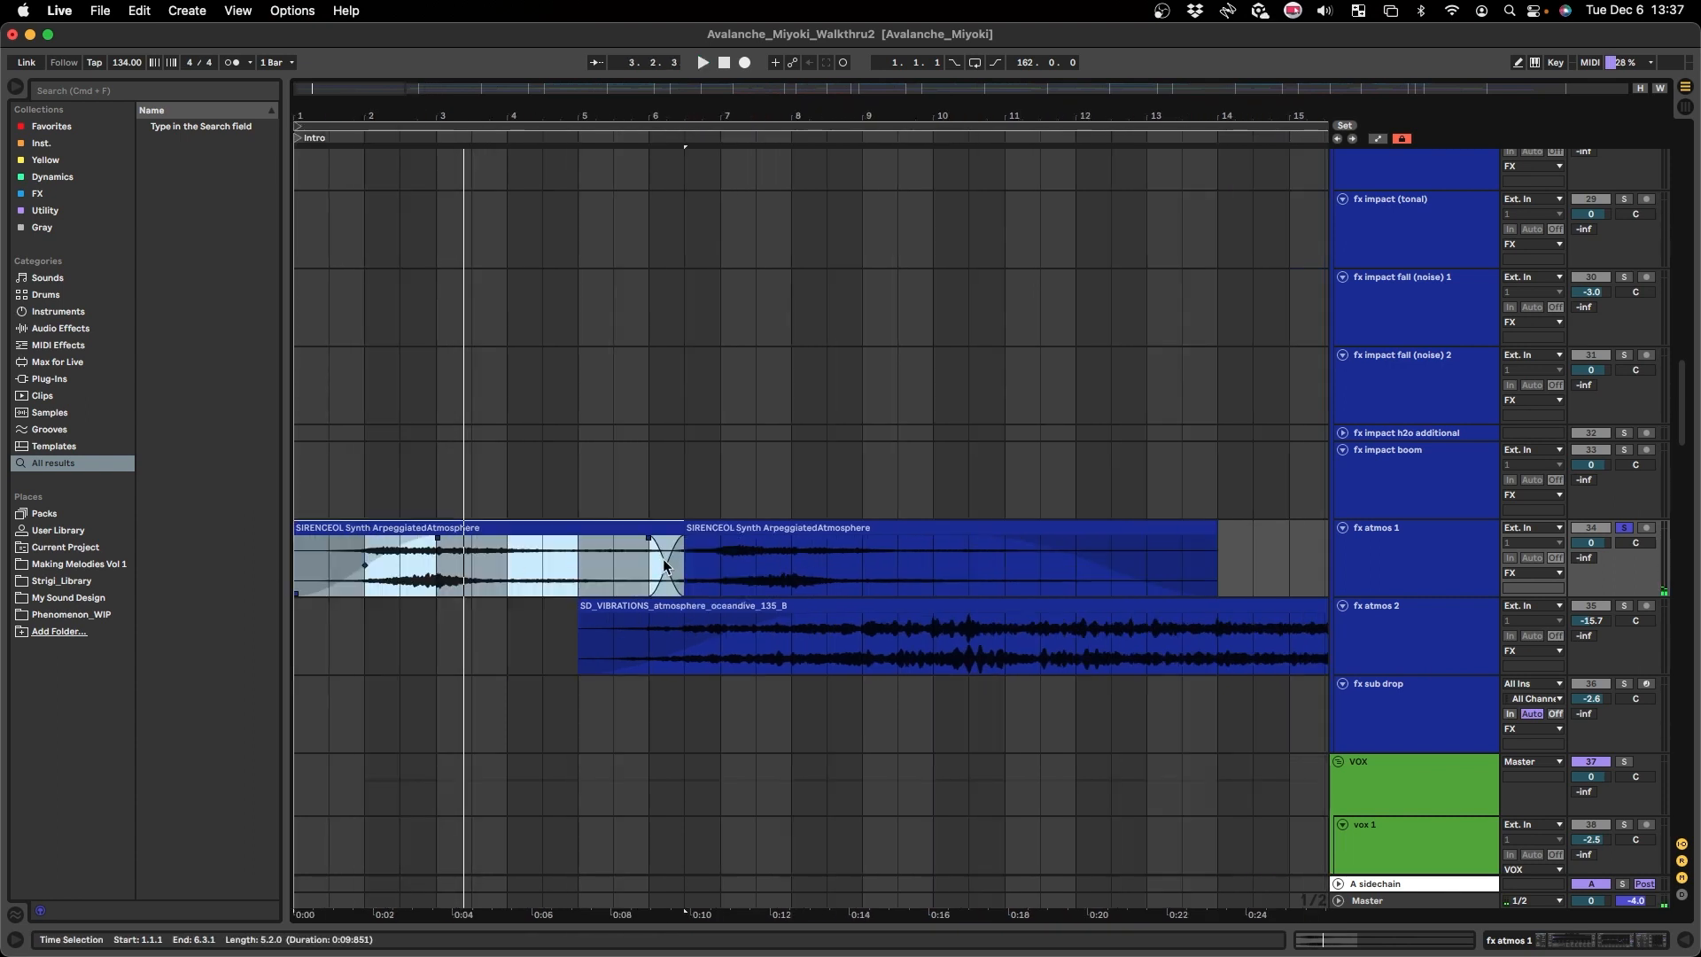
{"action": "left_click", "coordinate": [666, 565]}
- Browse Strigi_Library with a wider browser, open the Presave Bonus Colour Bass Vol. 3 folder, and locate the SIRENCEOL samples
{"action": "left_click", "coordinate": [71, 581]}
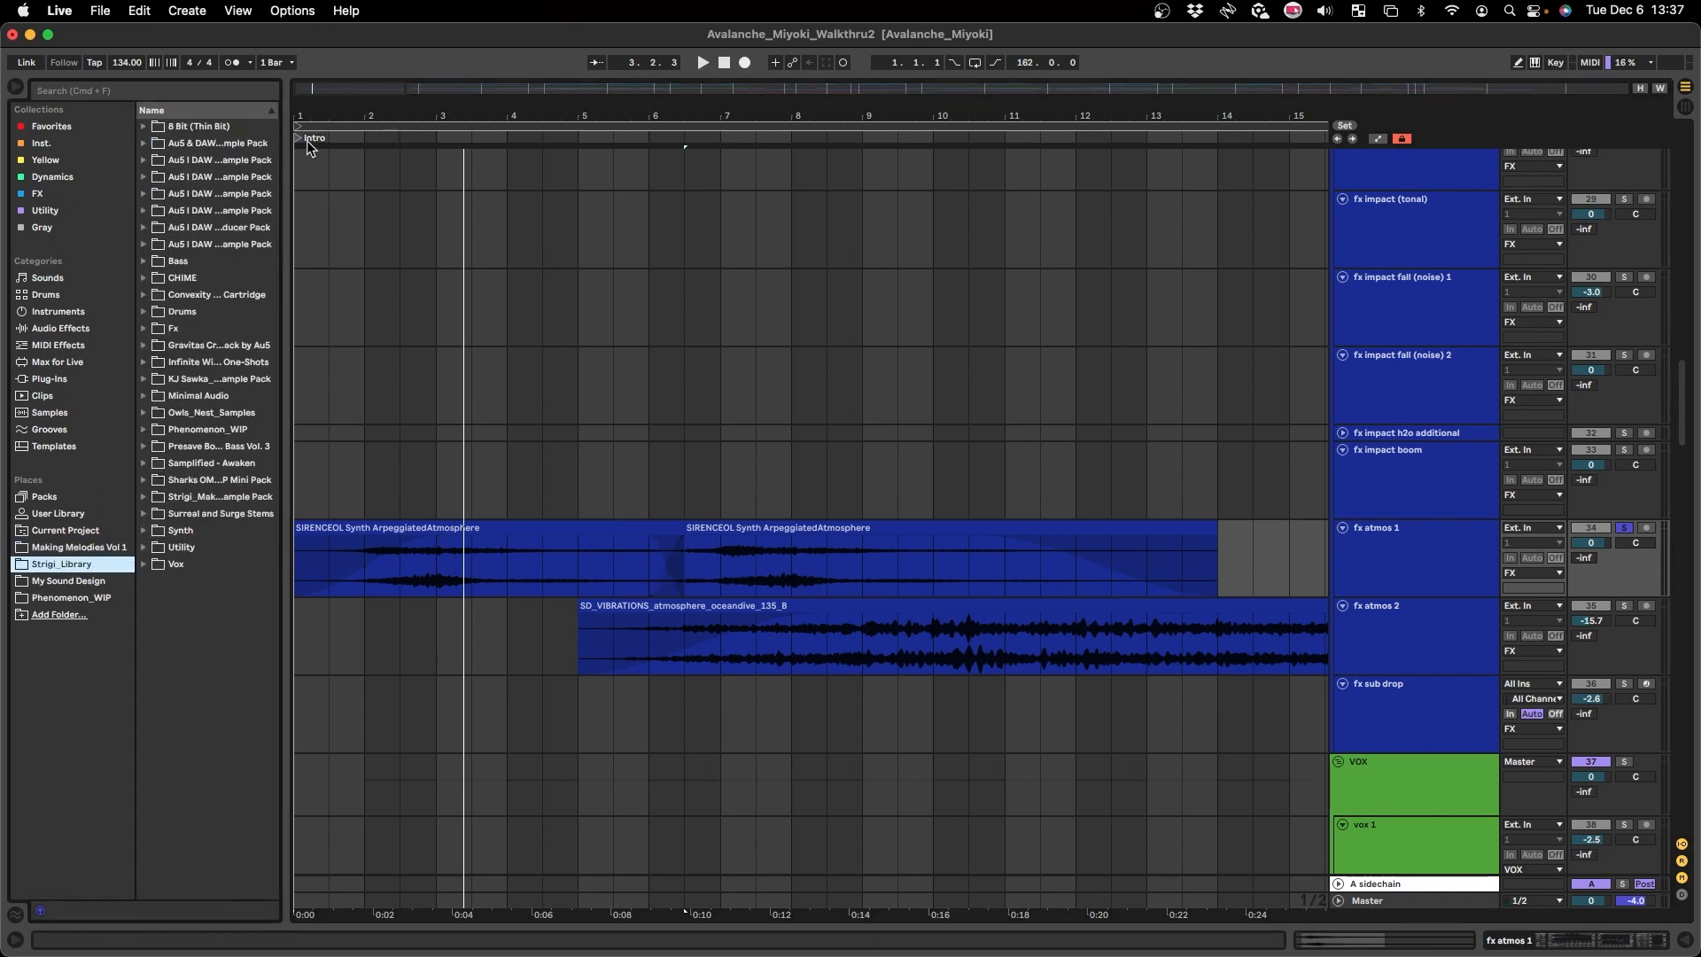
{"action": "left_click_drag", "start_coordinate": [284, 228], "coordinate": [348, 232]}
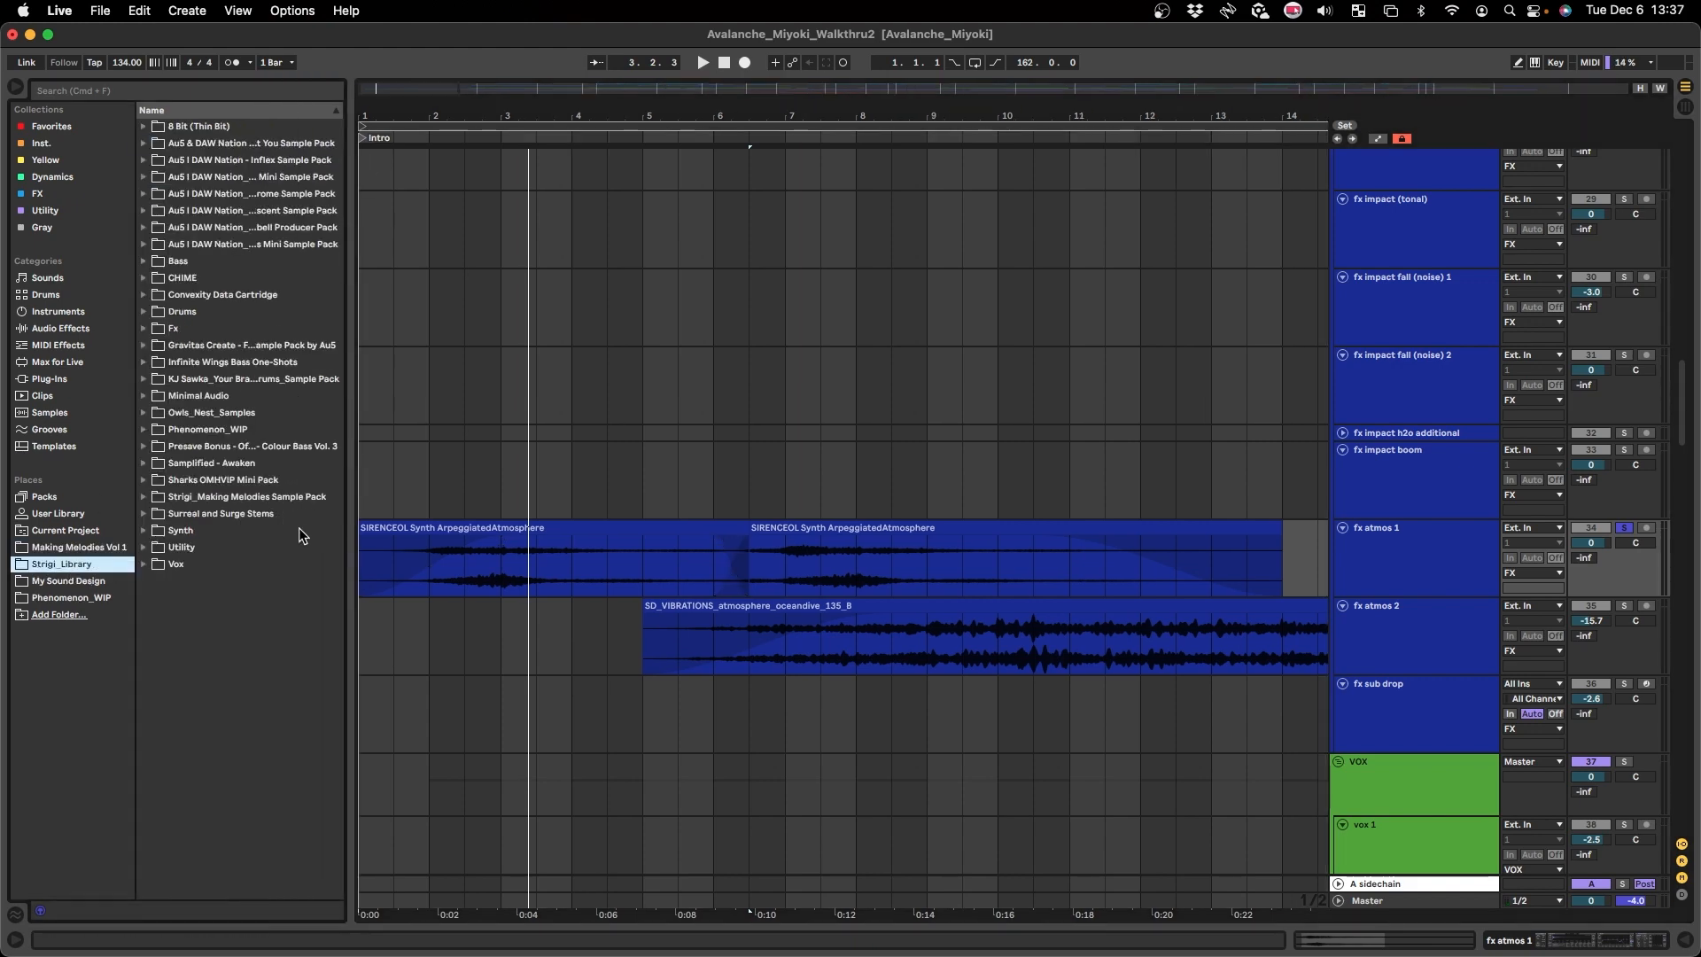
{"action": "double_click", "coordinate": [241, 449]}
{"action": "scroll", "coordinate": [255, 535], "scroll_direction": "down", "scroll_amount": 15}
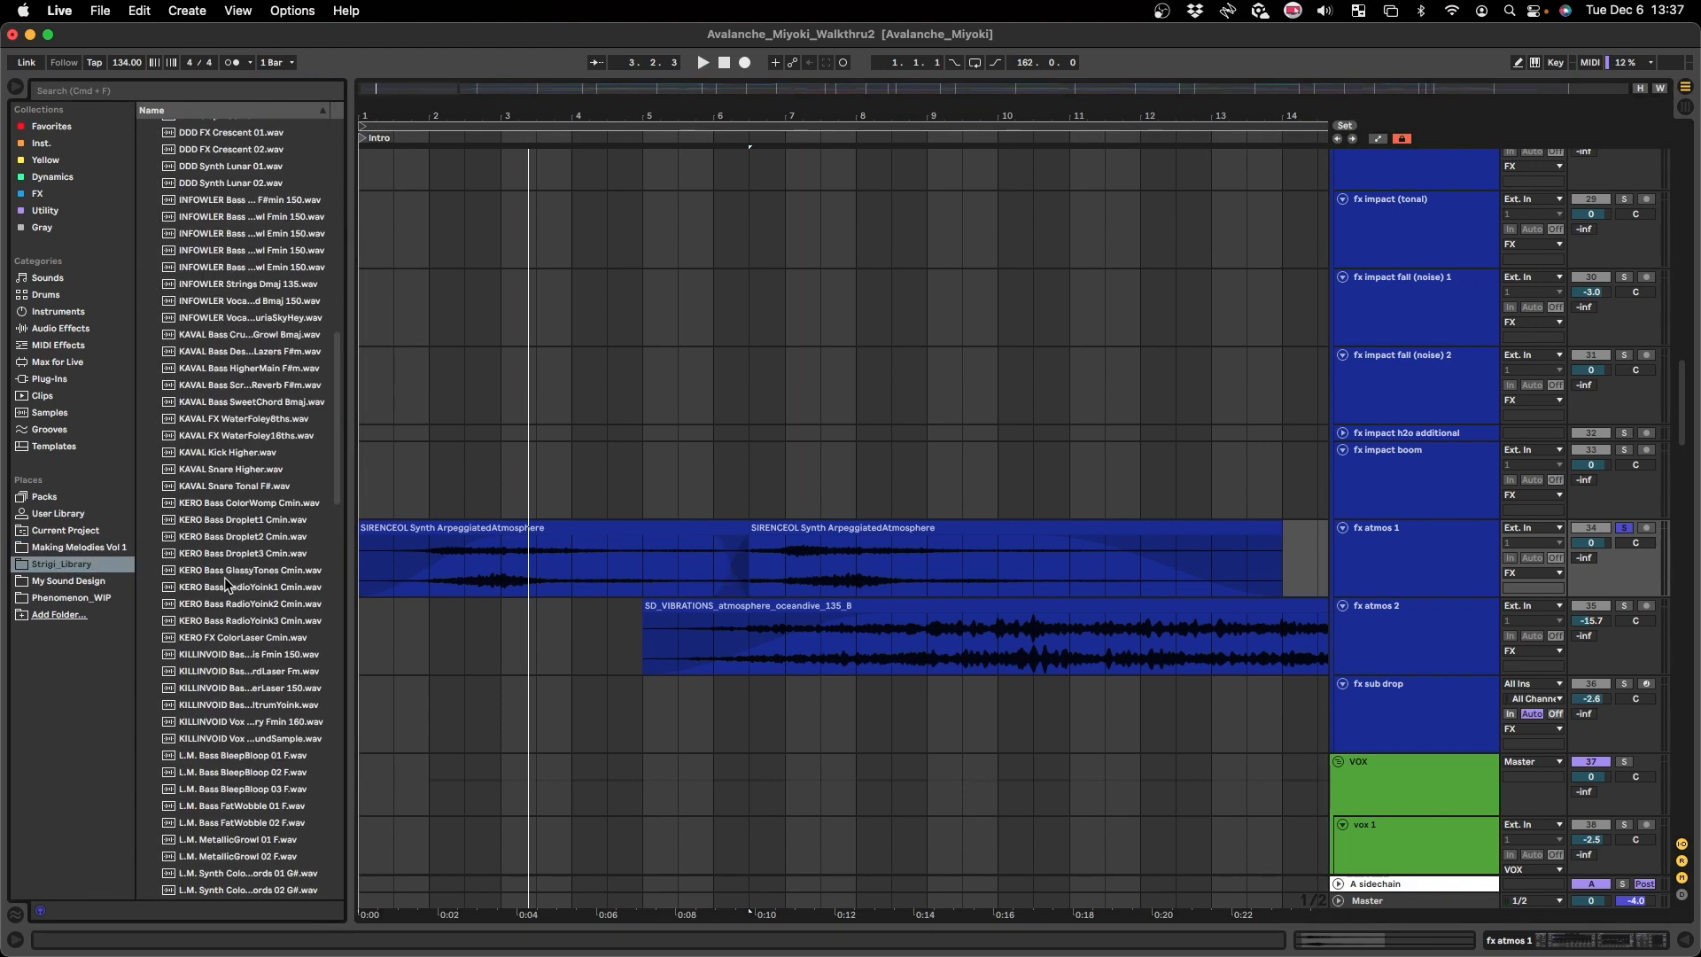
{"action": "scroll", "coordinate": [225, 577], "scroll_direction": "down", "scroll_amount": 15}
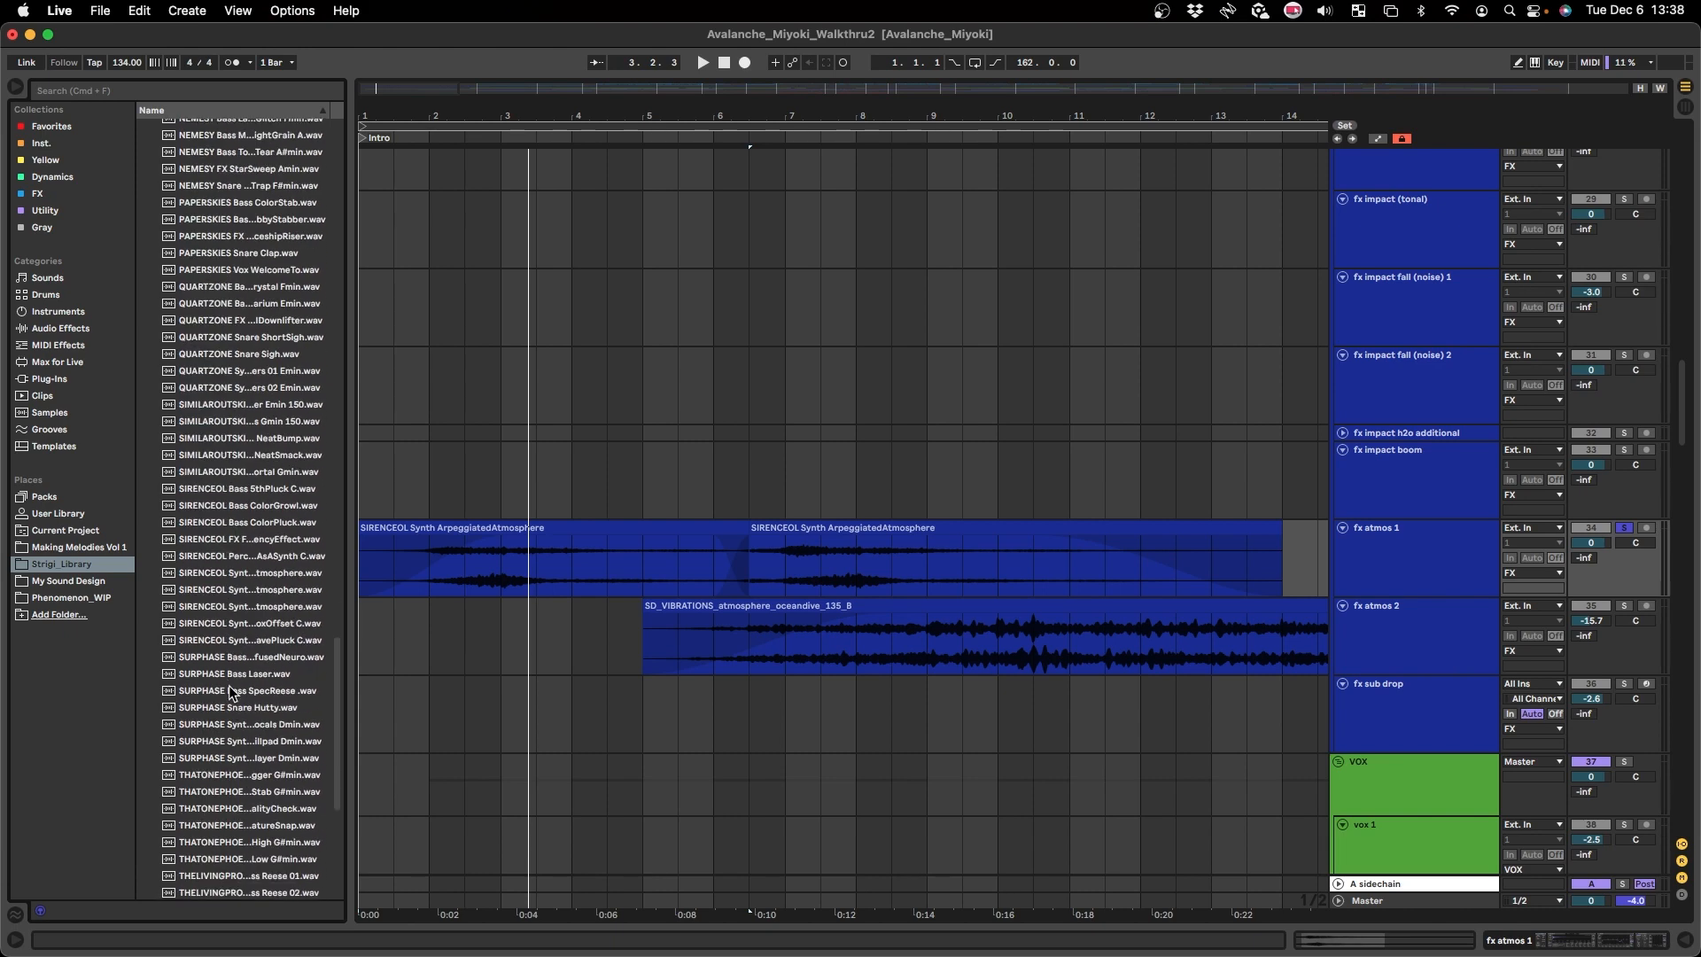
- Inspect the fx atmos 1 effect chain with Utility, Hybrid Reverb, EQ Eight and Sidechain Compressor, then hide the device view
{"action": "left_click", "coordinate": [742, 571]}
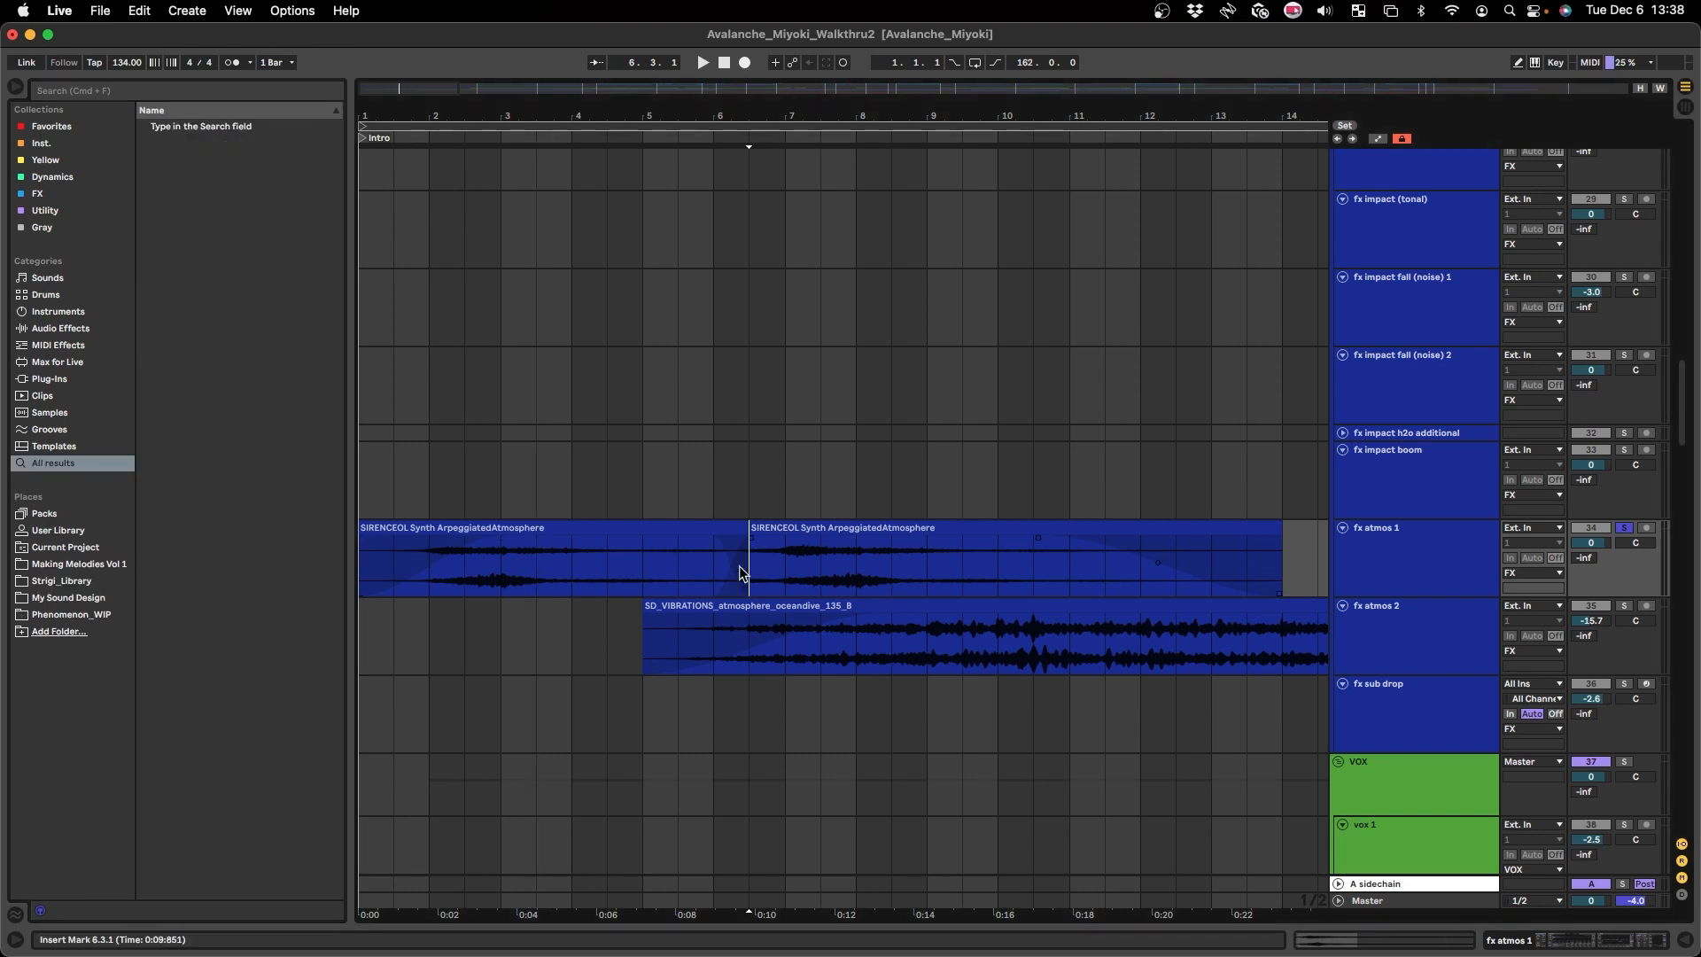
{"action": "double_click", "coordinate": [1418, 562]}
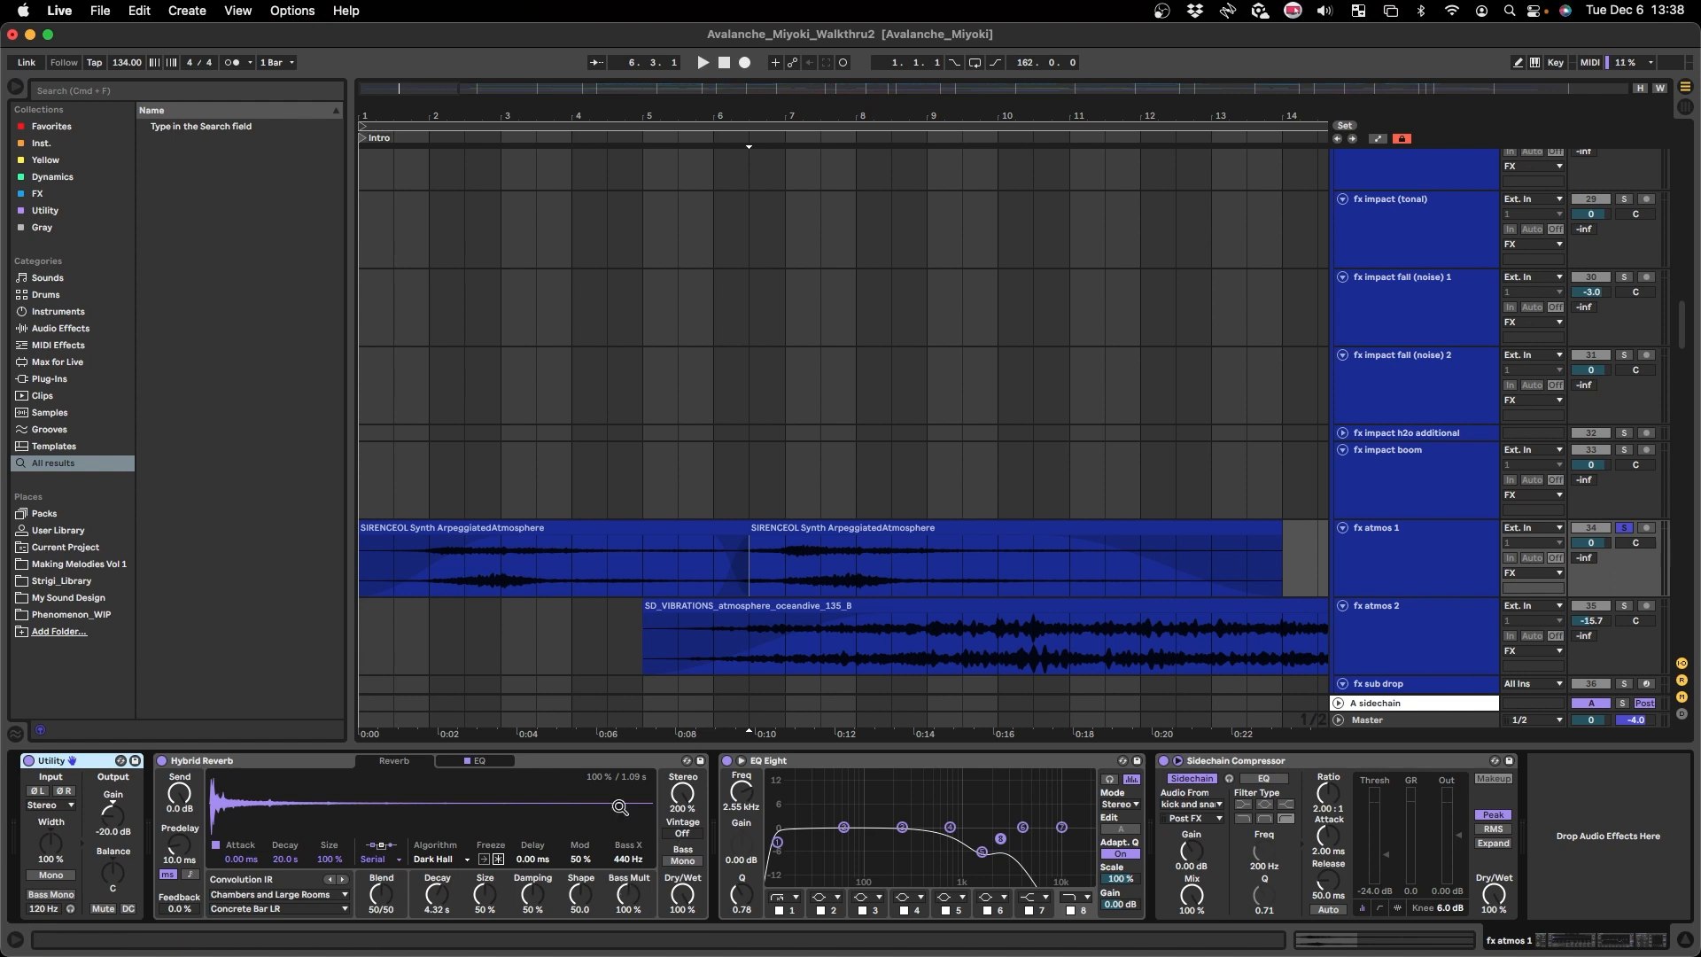
{"action": "key", "text": "super+alt+l"}
- Solo the fx atmos 2 track and play its SD_VIBRATIONS oceandive clip from bar 5
{"action": "left_click", "coordinate": [645, 649]}
{"action": "key", "text": "s"}
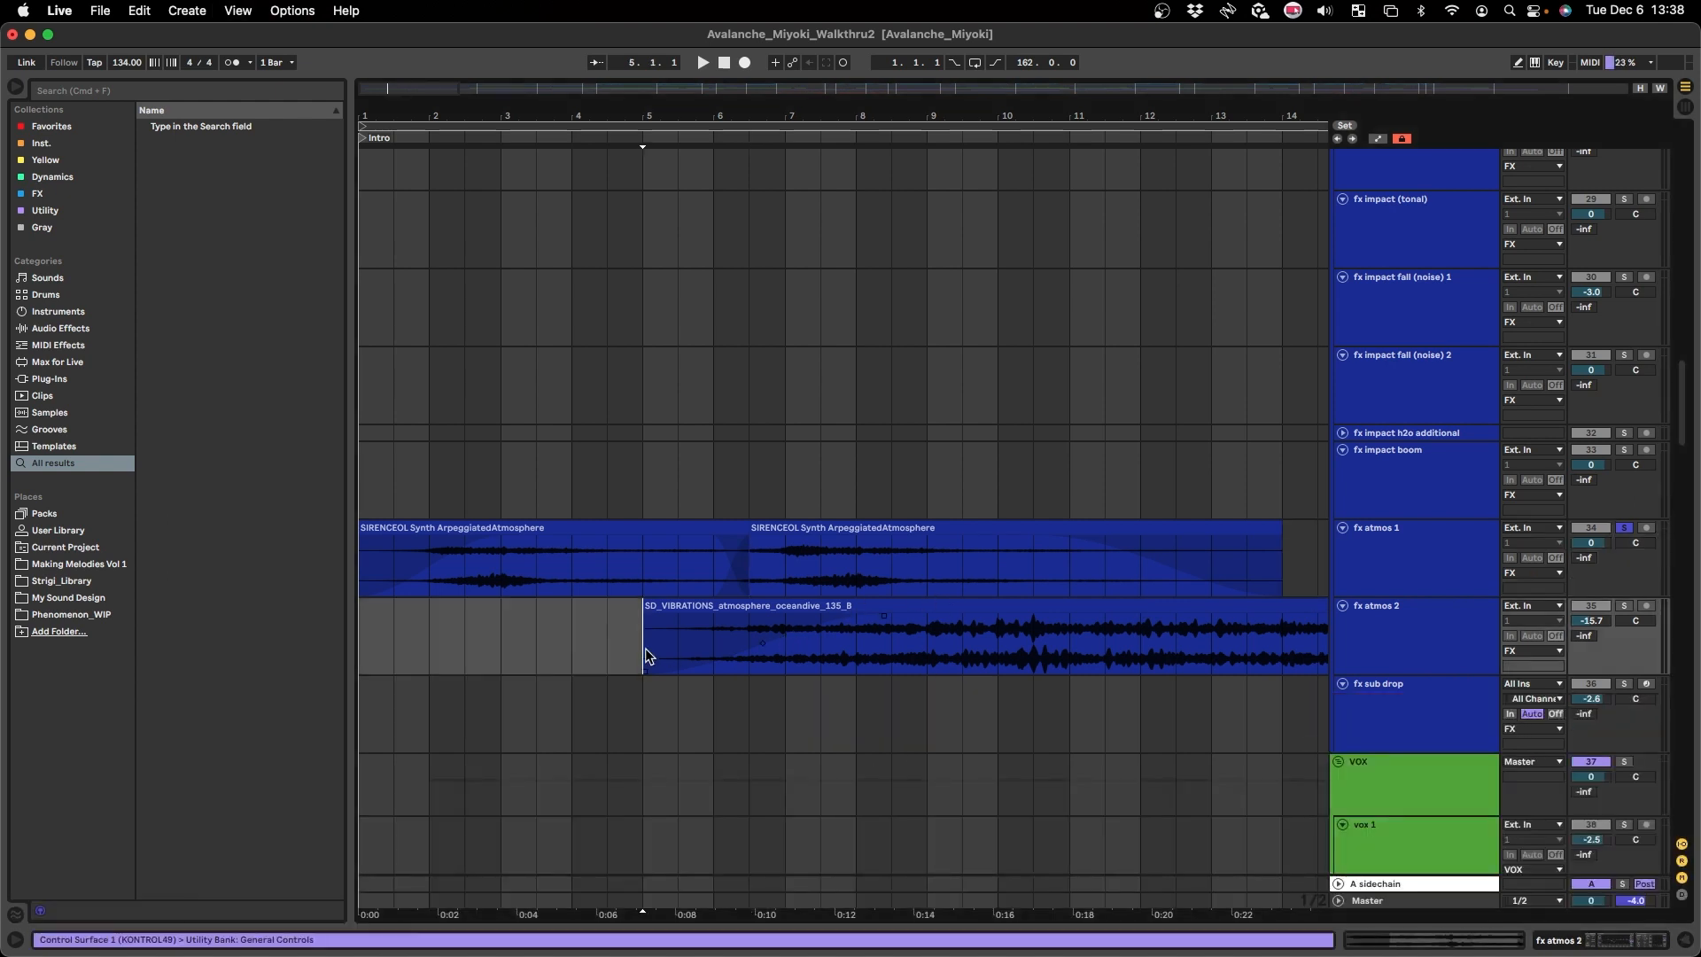
{"action": "scroll", "coordinate": [641, 641], "scroll_direction": "right", "scroll_amount": 1}
{"action": "scroll", "coordinate": [687, 641], "scroll_direction": "right", "scroll_amount": 2}
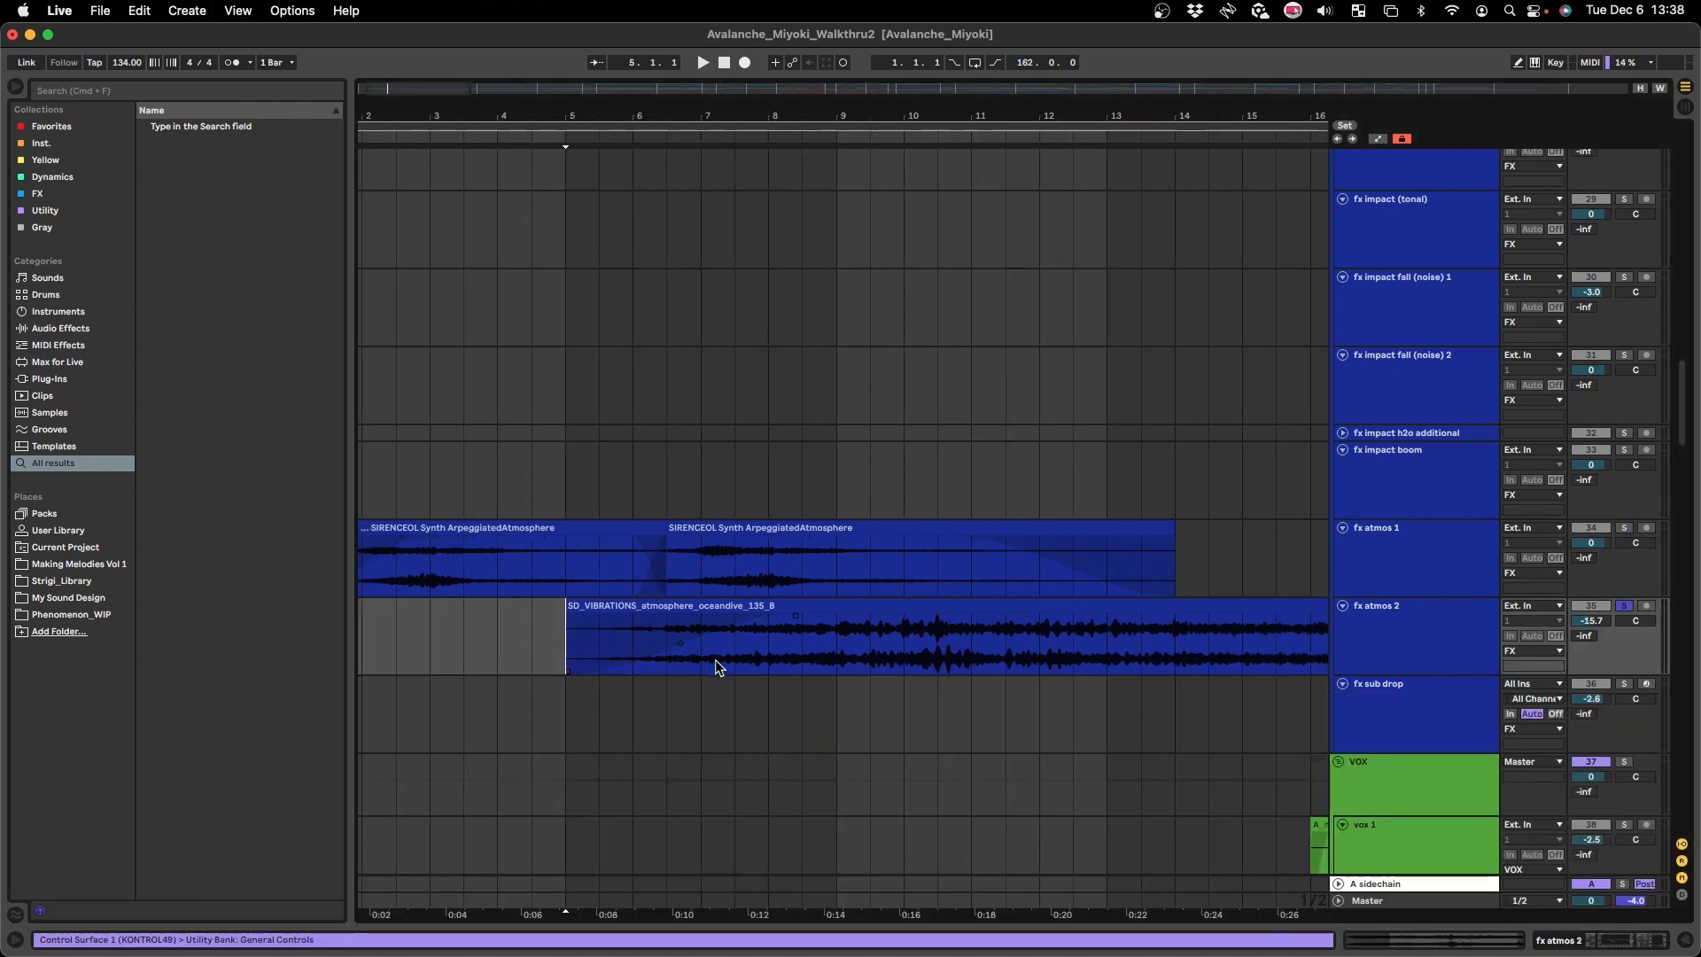
{"action": "key", "text": "space"}
{"action": "scroll", "coordinate": [715, 657], "scroll_direction": "down", "scroll_amount": 1}
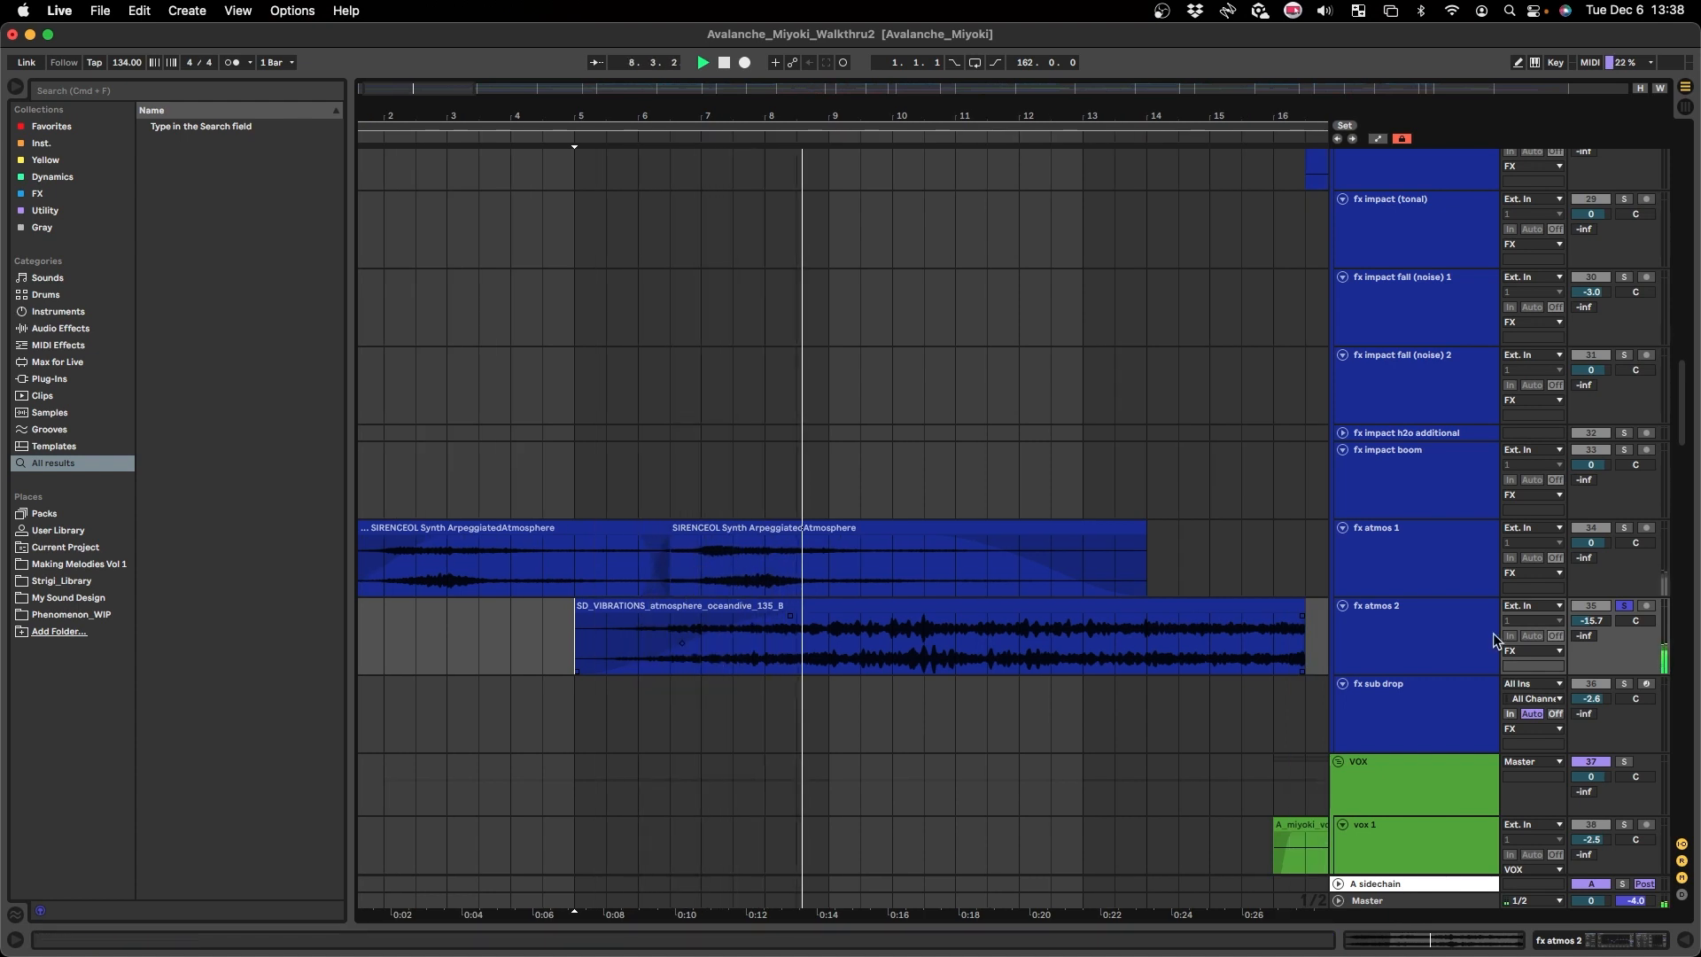
- Inspect the fx atmos 2 effect chain with Utility, EQ Eight and Sidechain Compressor, then hide the device view
{"action": "double_click", "coordinate": [1430, 634]}
{"action": "scroll", "coordinate": [884, 640], "scroll_direction": "down", "scroll_amount": 2}
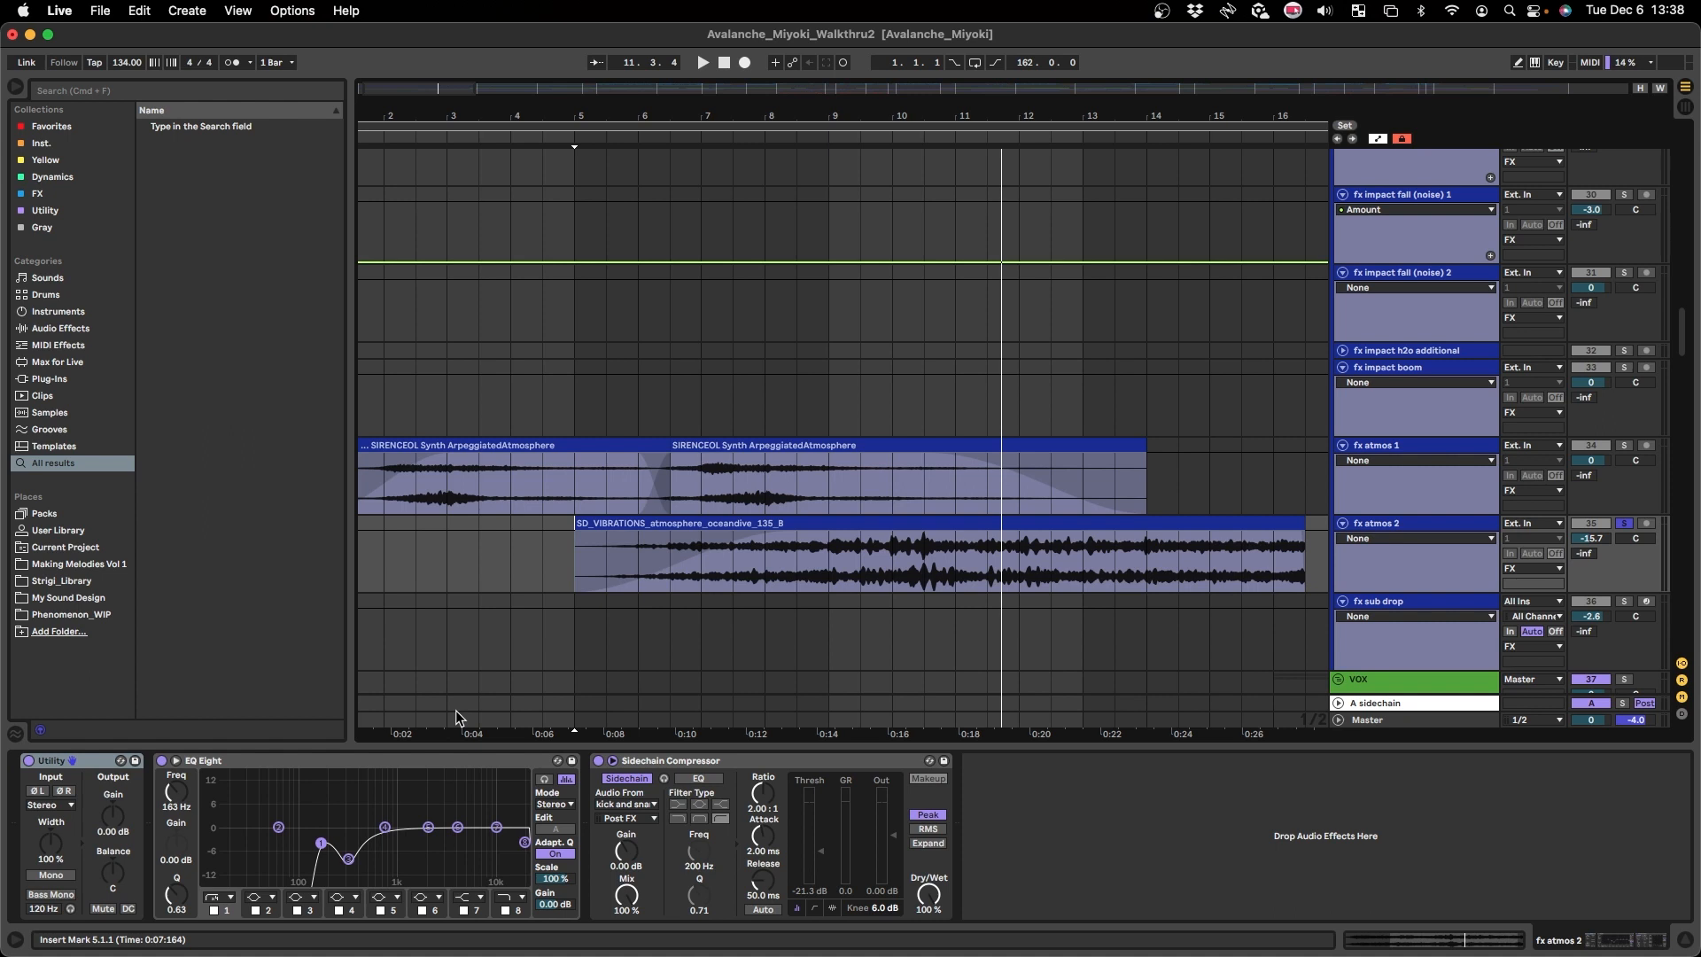
{"action": "key", "text": "super+alt+l"}
- Solo fx atmos 1 and fx atmos 2 together and play both layers from position 6.3.1
{"action": "left_click", "coordinate": [1441, 480], "text": "shift"}
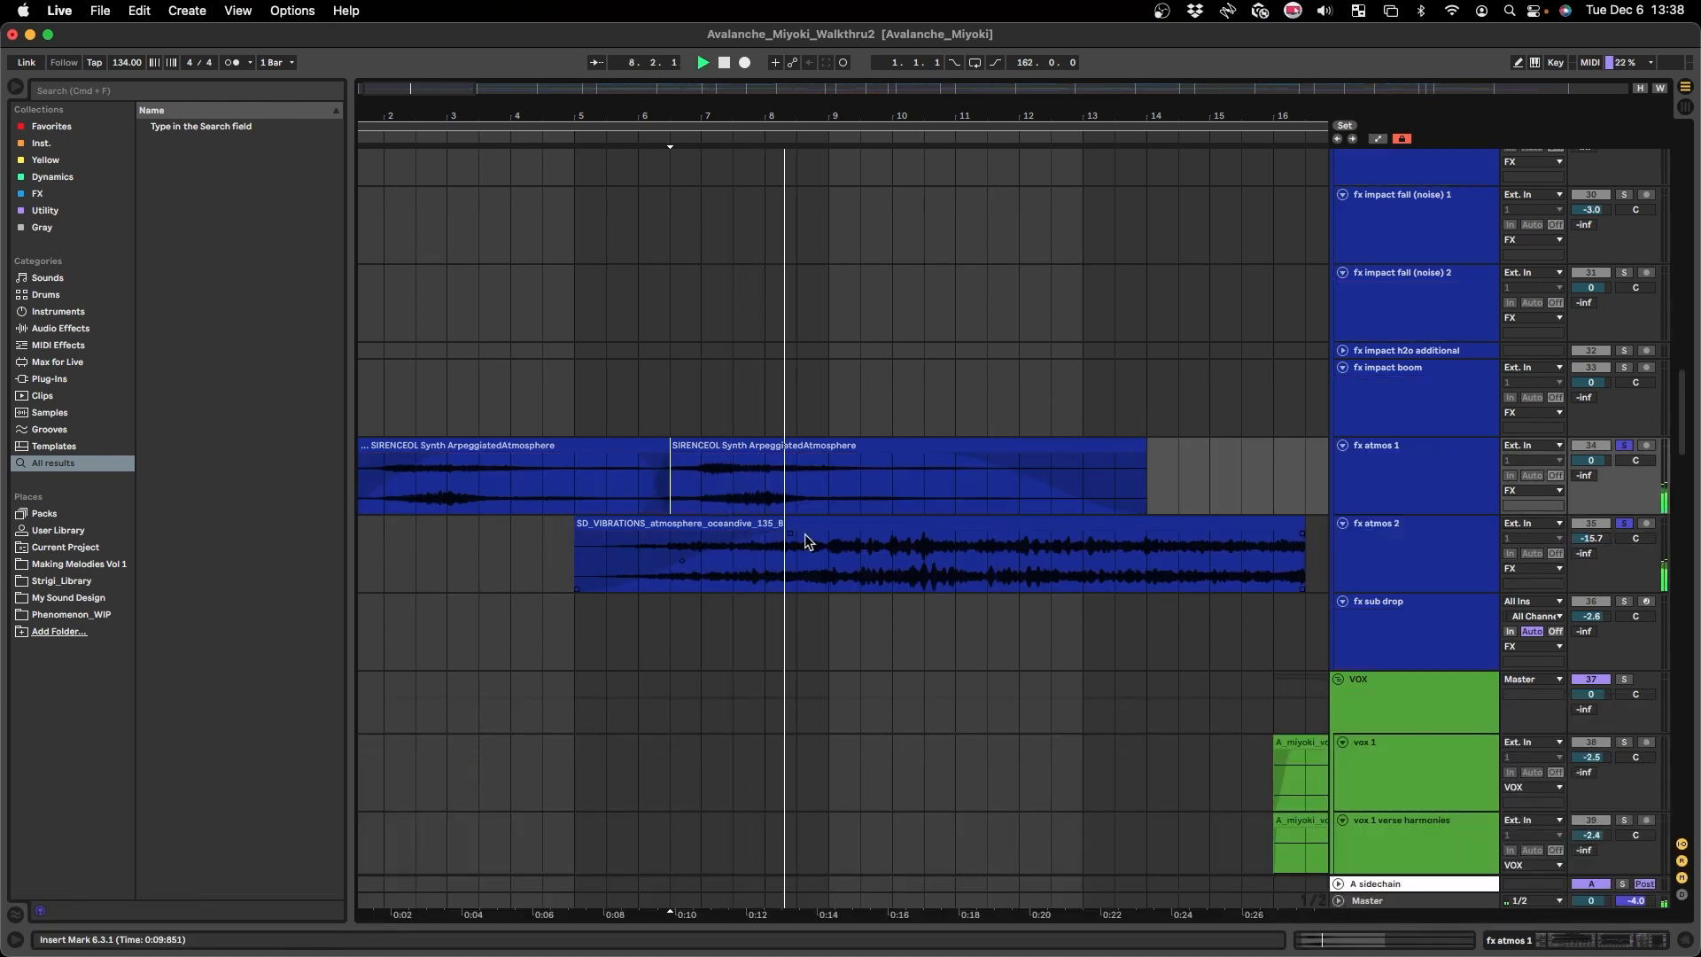
{"action": "scroll", "coordinate": [801, 538], "scroll_direction": "right", "scroll_amount": 1}
{"action": "scroll", "coordinate": [801, 539], "scroll_direction": "down", "scroll_amount": 5}
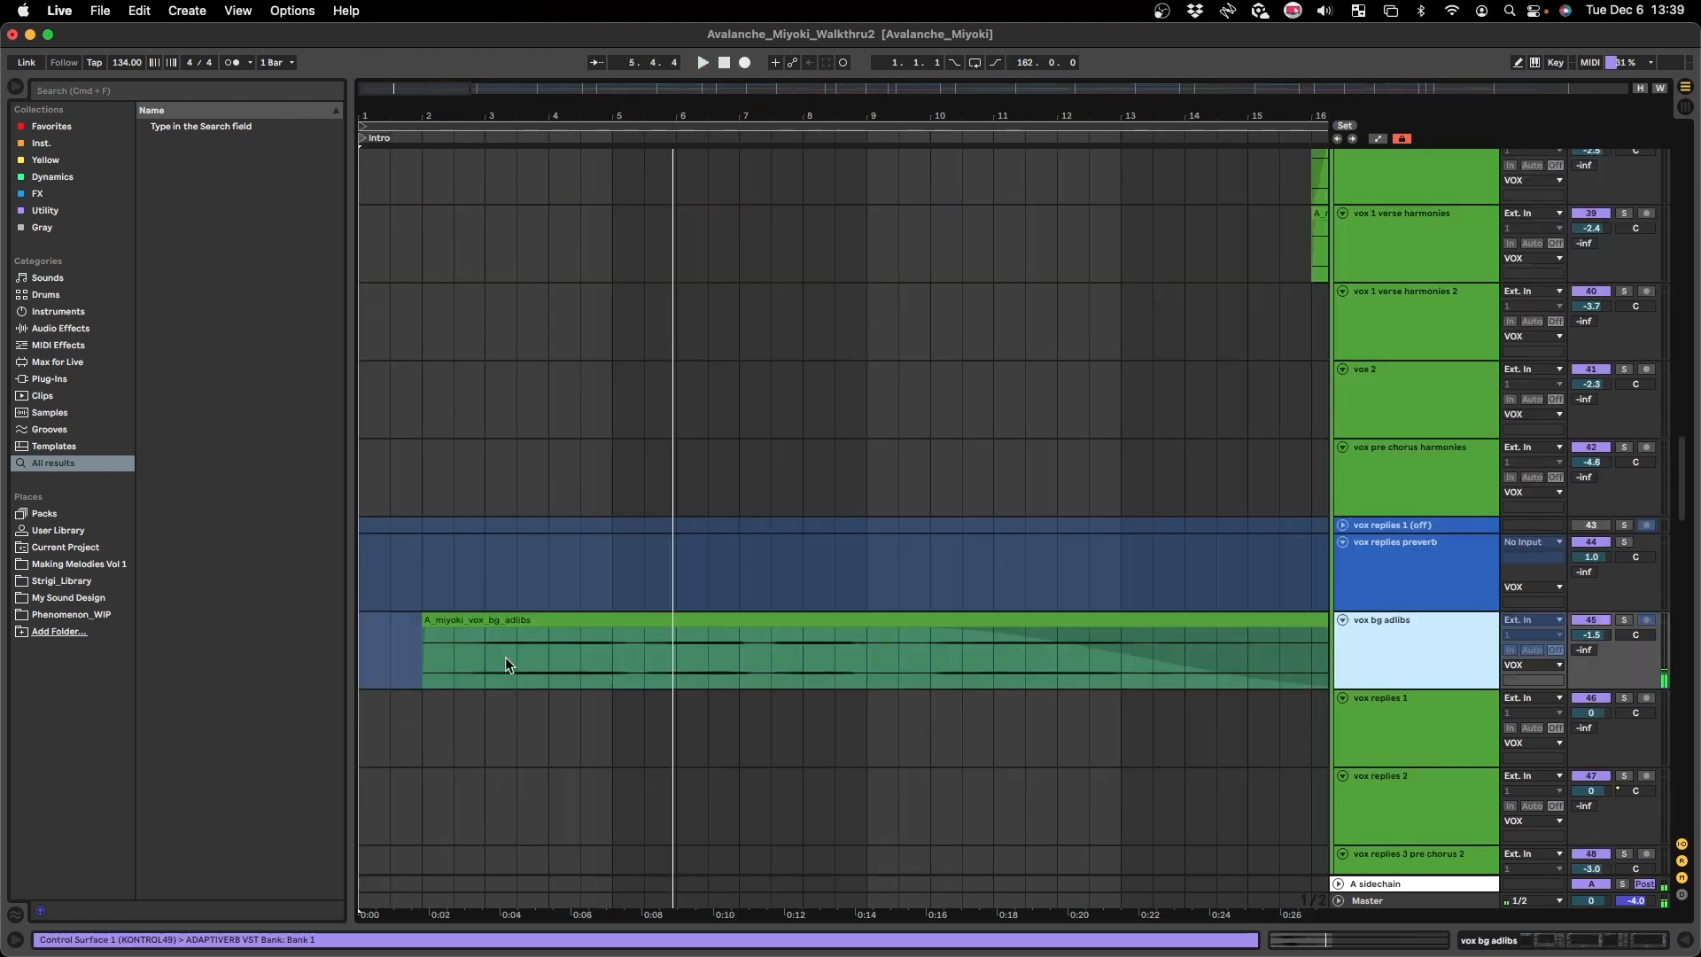
- Solo the vox bg adlibs track and set the playback start to its clip's beginning at bar 2
{"action": "key", "text": "space"}
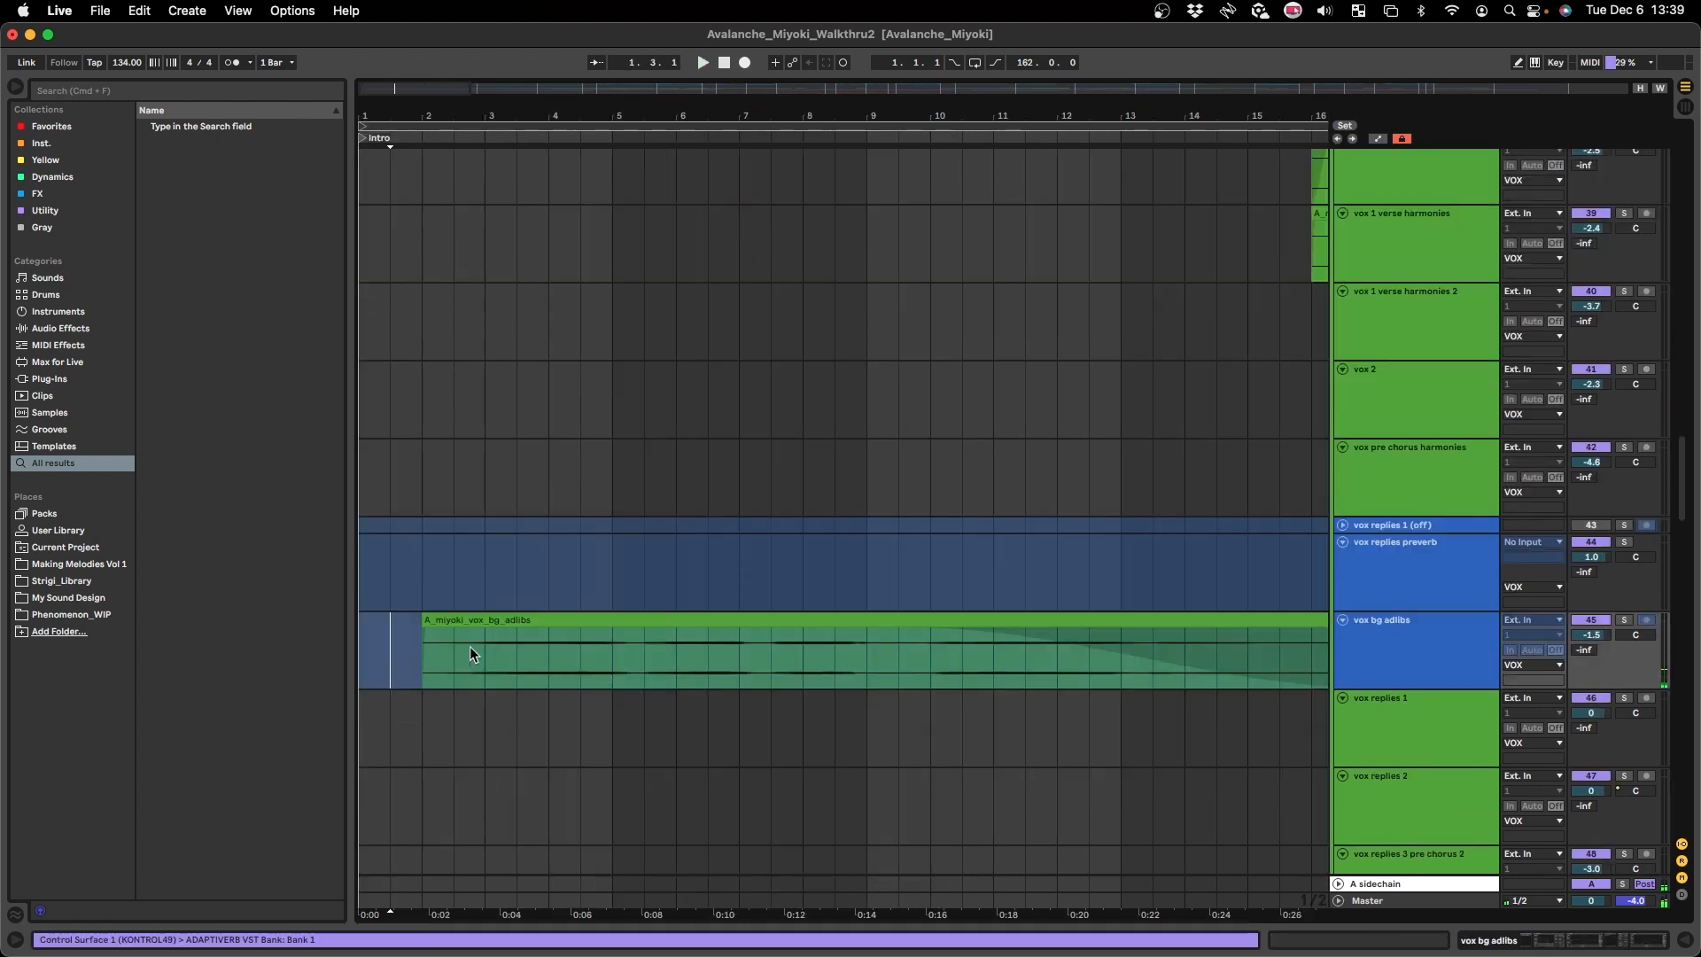
{"action": "left_click", "coordinate": [423, 651]}
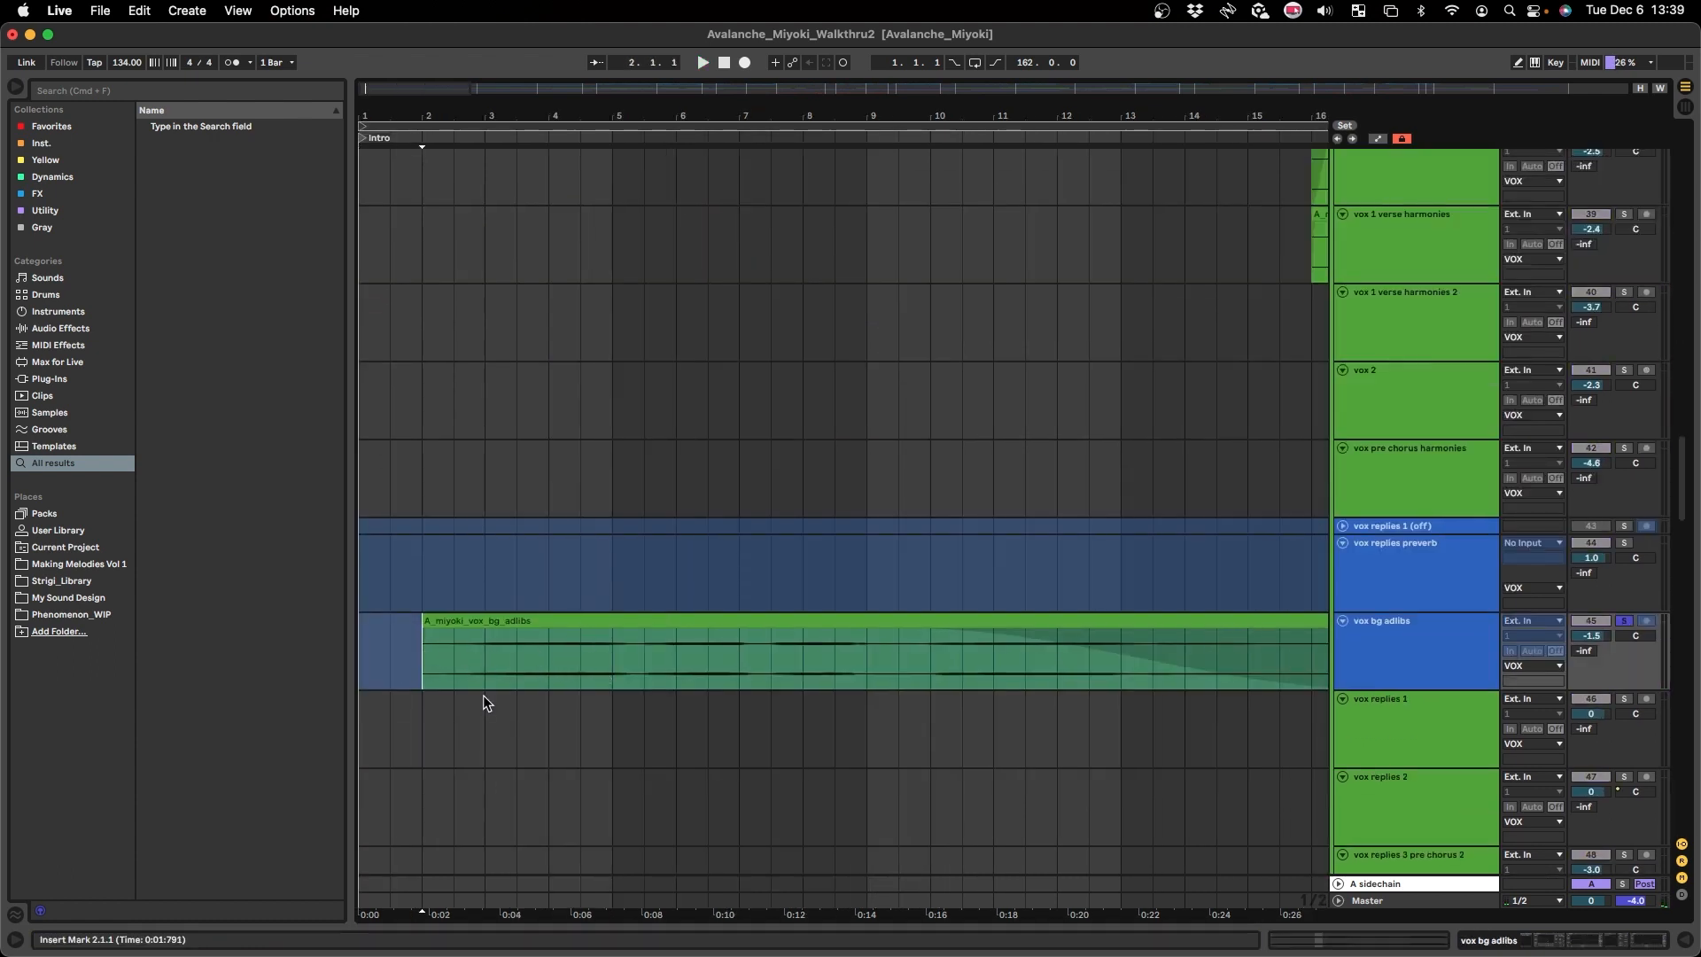
{"action": "scroll", "coordinate": [483, 696], "scroll_direction": "up", "scroll_amount": 1}
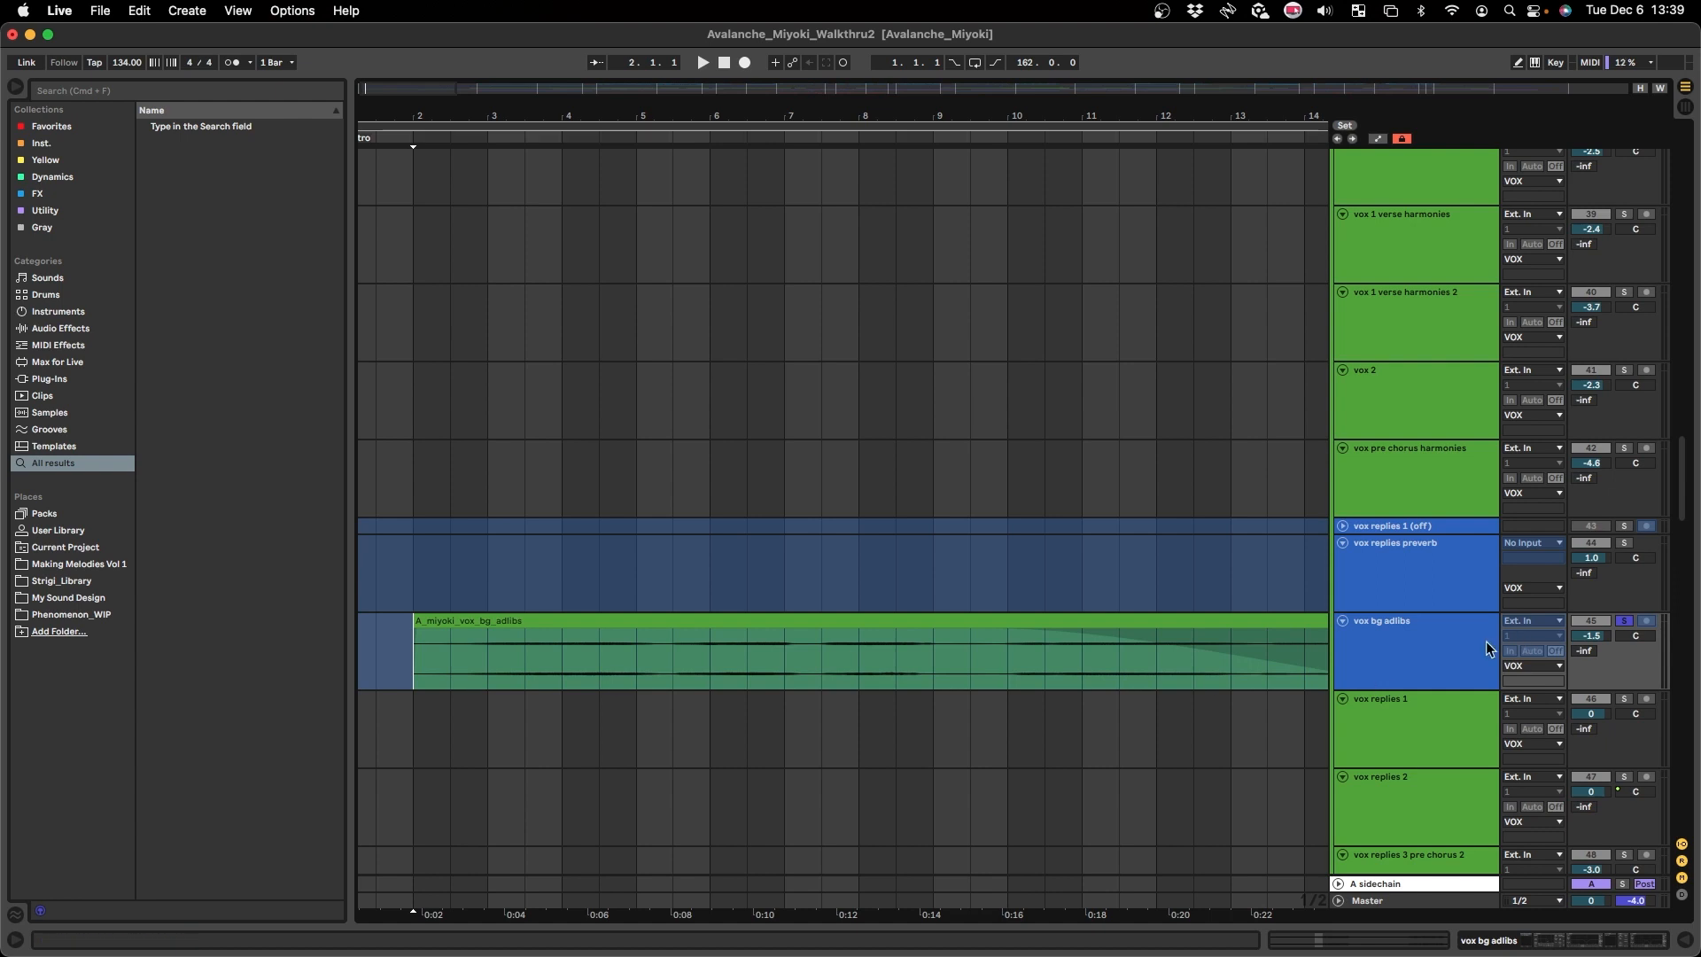
- Open the vox bg adlibs effect chain and play the soloed clip from bar 2 while viewing its devices
{"action": "double_click", "coordinate": [1435, 654]}
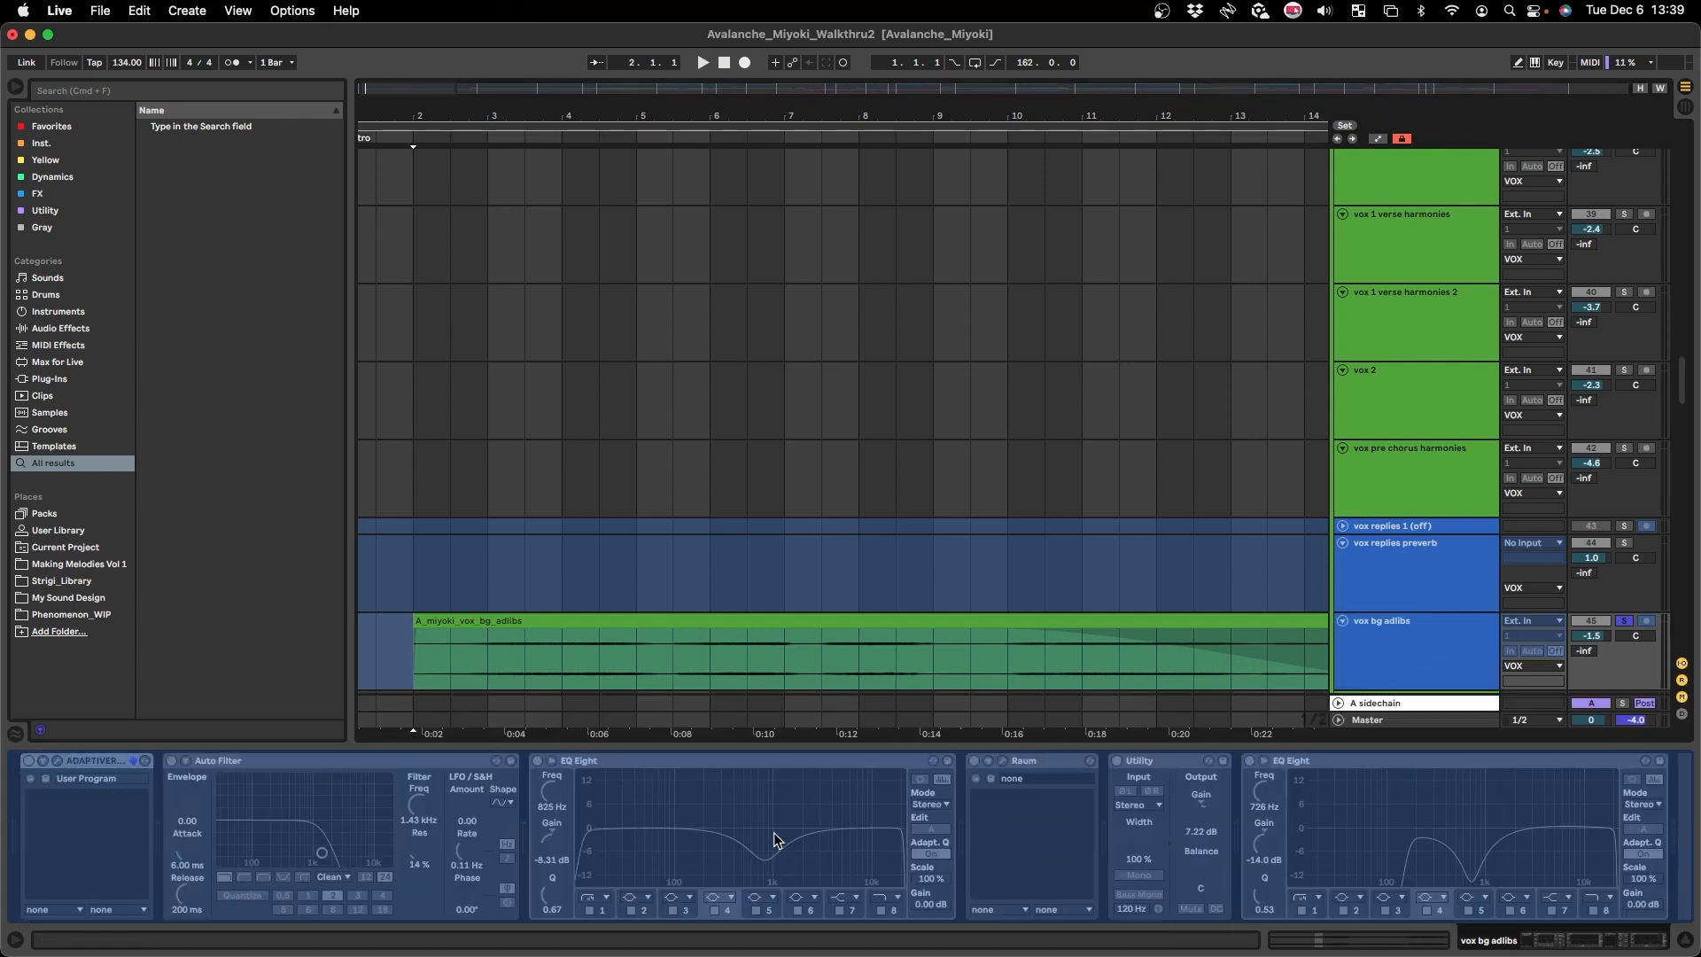
{"action": "key", "text": "space"}
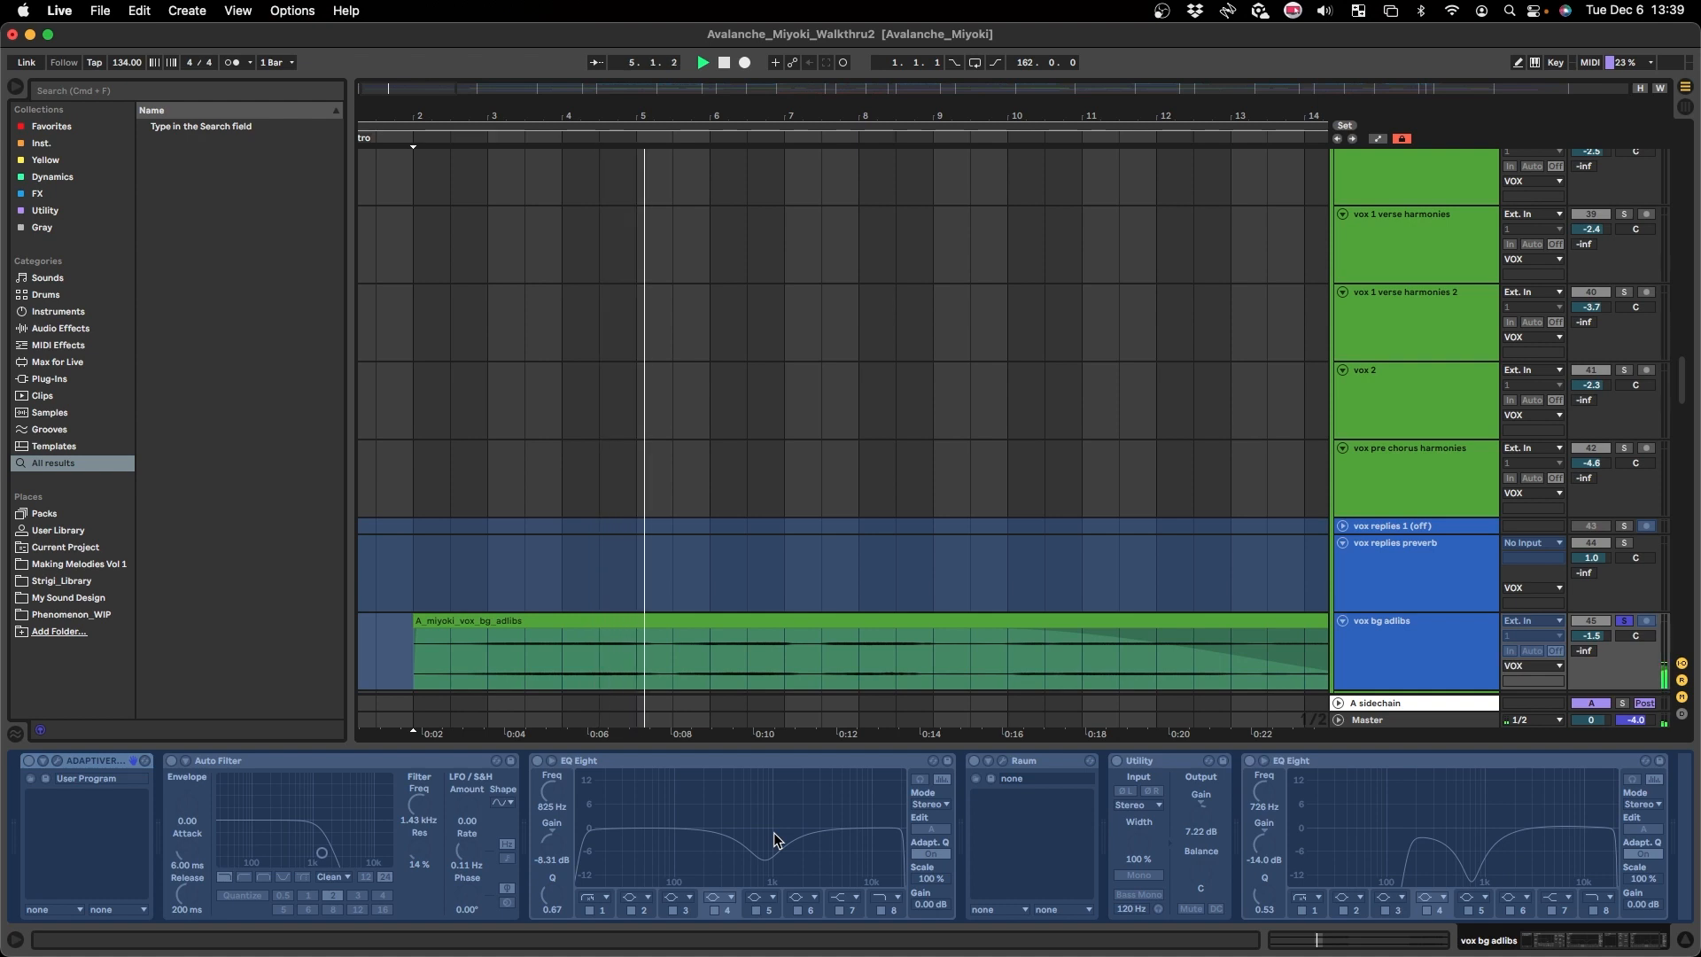
{"action": "scroll", "coordinate": [773, 840], "scroll_direction": "right", "scroll_amount": 2}
{"action": "scroll", "coordinate": [774, 840], "scroll_direction": "left", "scroll_amount": 2}
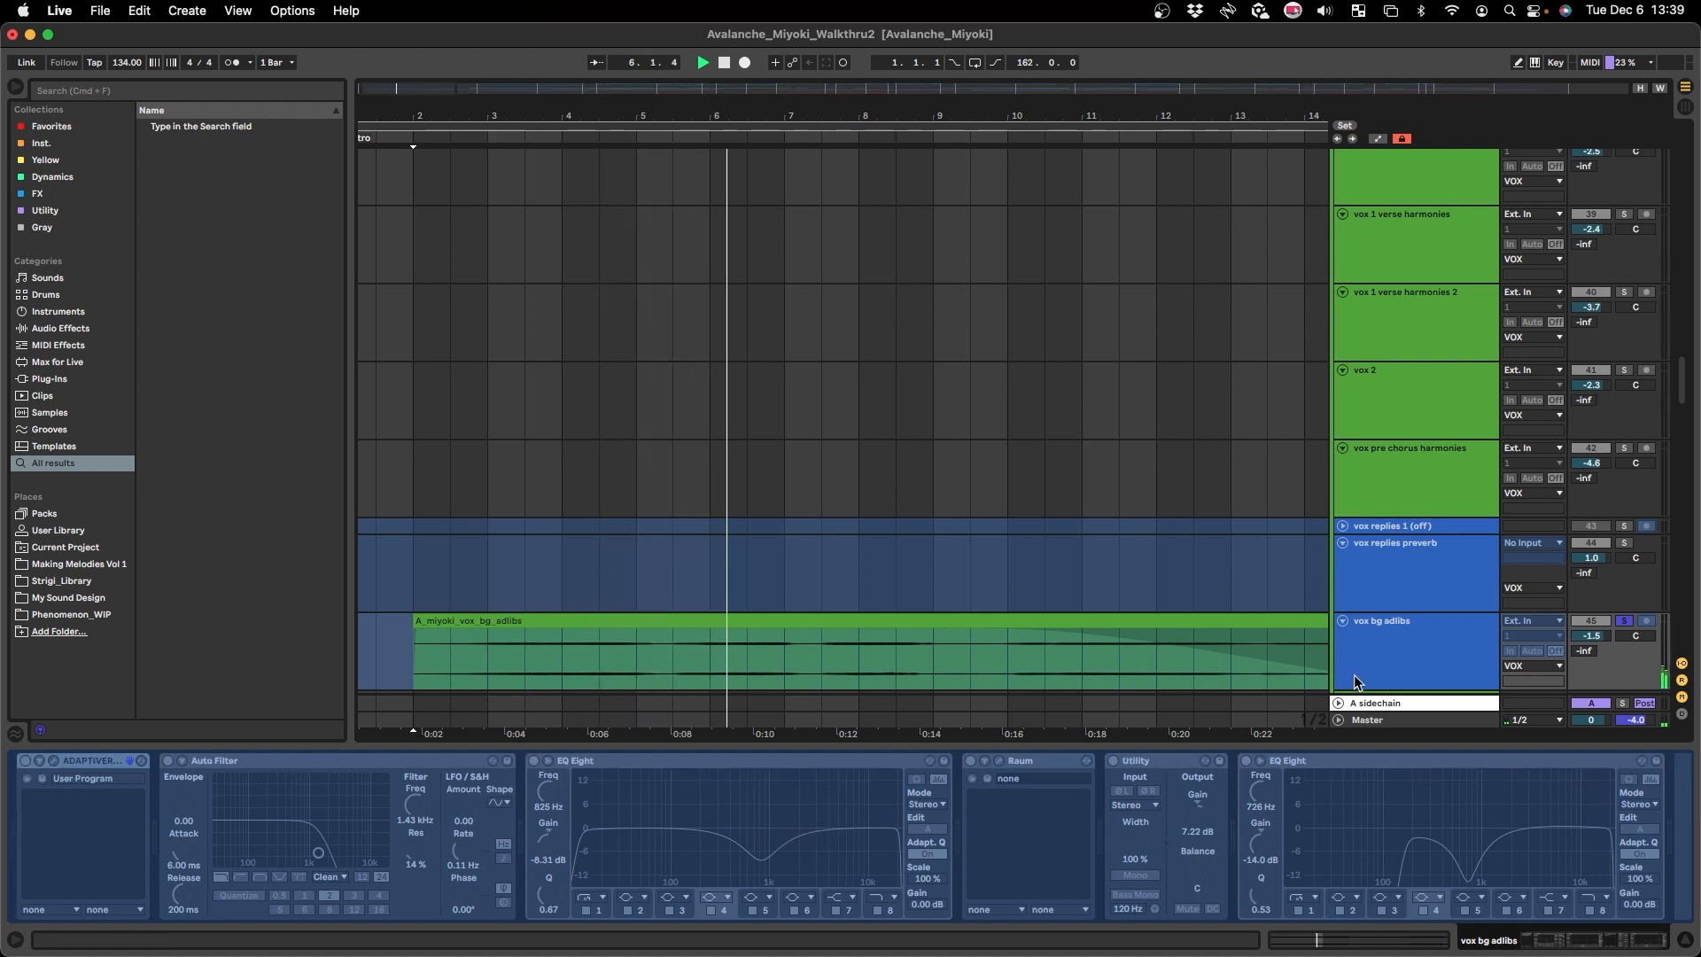
{"action": "key", "text": "space"}
- Unfreeze the vox bg adlibs track, inspect the ADAPTIVERB settings for the 039 Synthetic Silver HCF Verb preset, and close the plug-in window
{"action": "right_click", "coordinate": [1396, 647]}
{"action": "left_click", "coordinate": [1462, 345]}
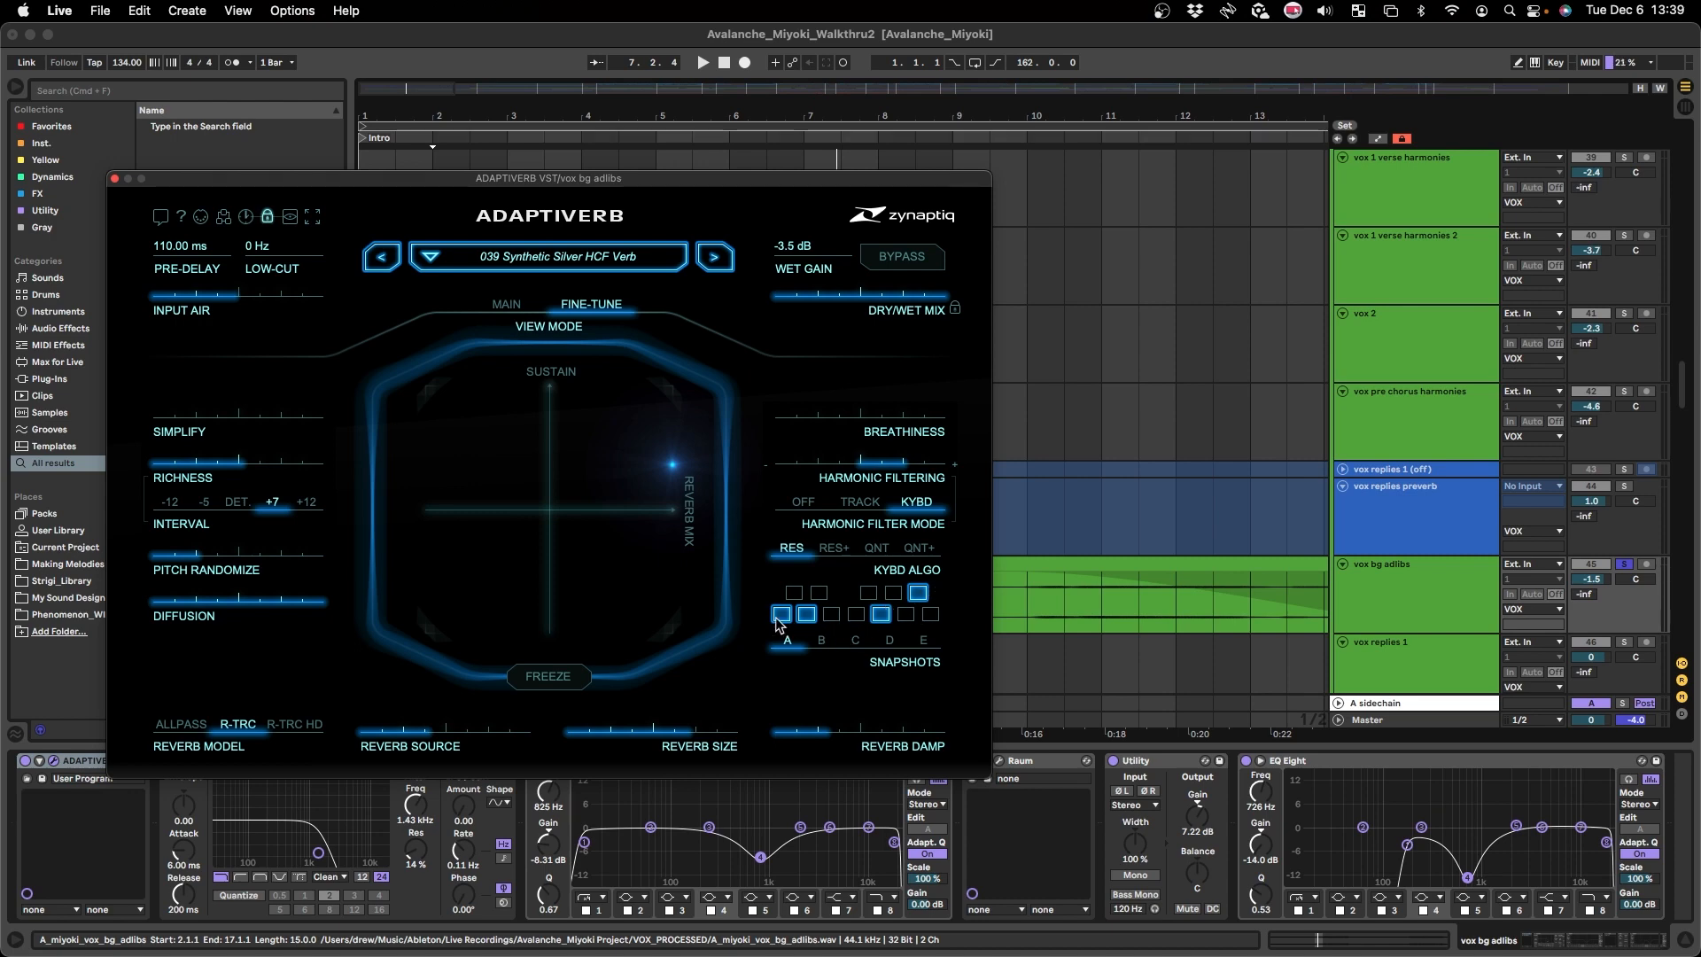
{"action": "left_click", "coordinate": [117, 180]}
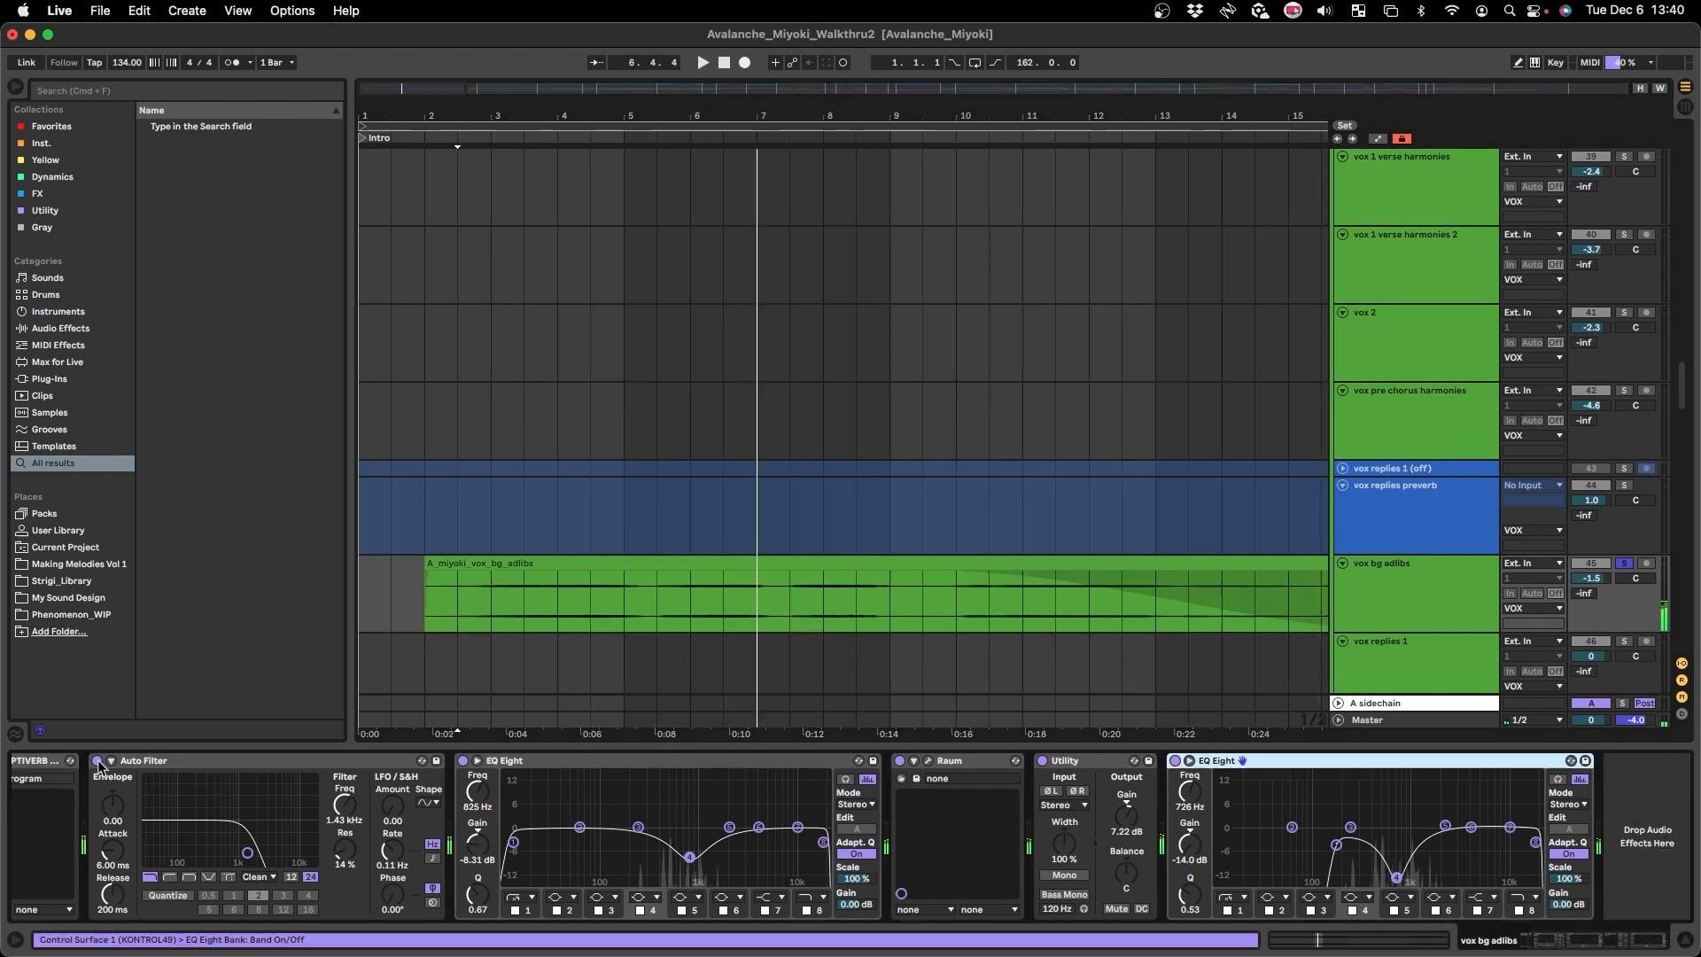
- Deactivate all devices from ADAPTIVERB to the last EQ Eight on vox bg adlibs and play the dry vocal
{"action": "scroll", "coordinate": [1250, 761], "scroll_direction": "left", "scroll_amount": 3}
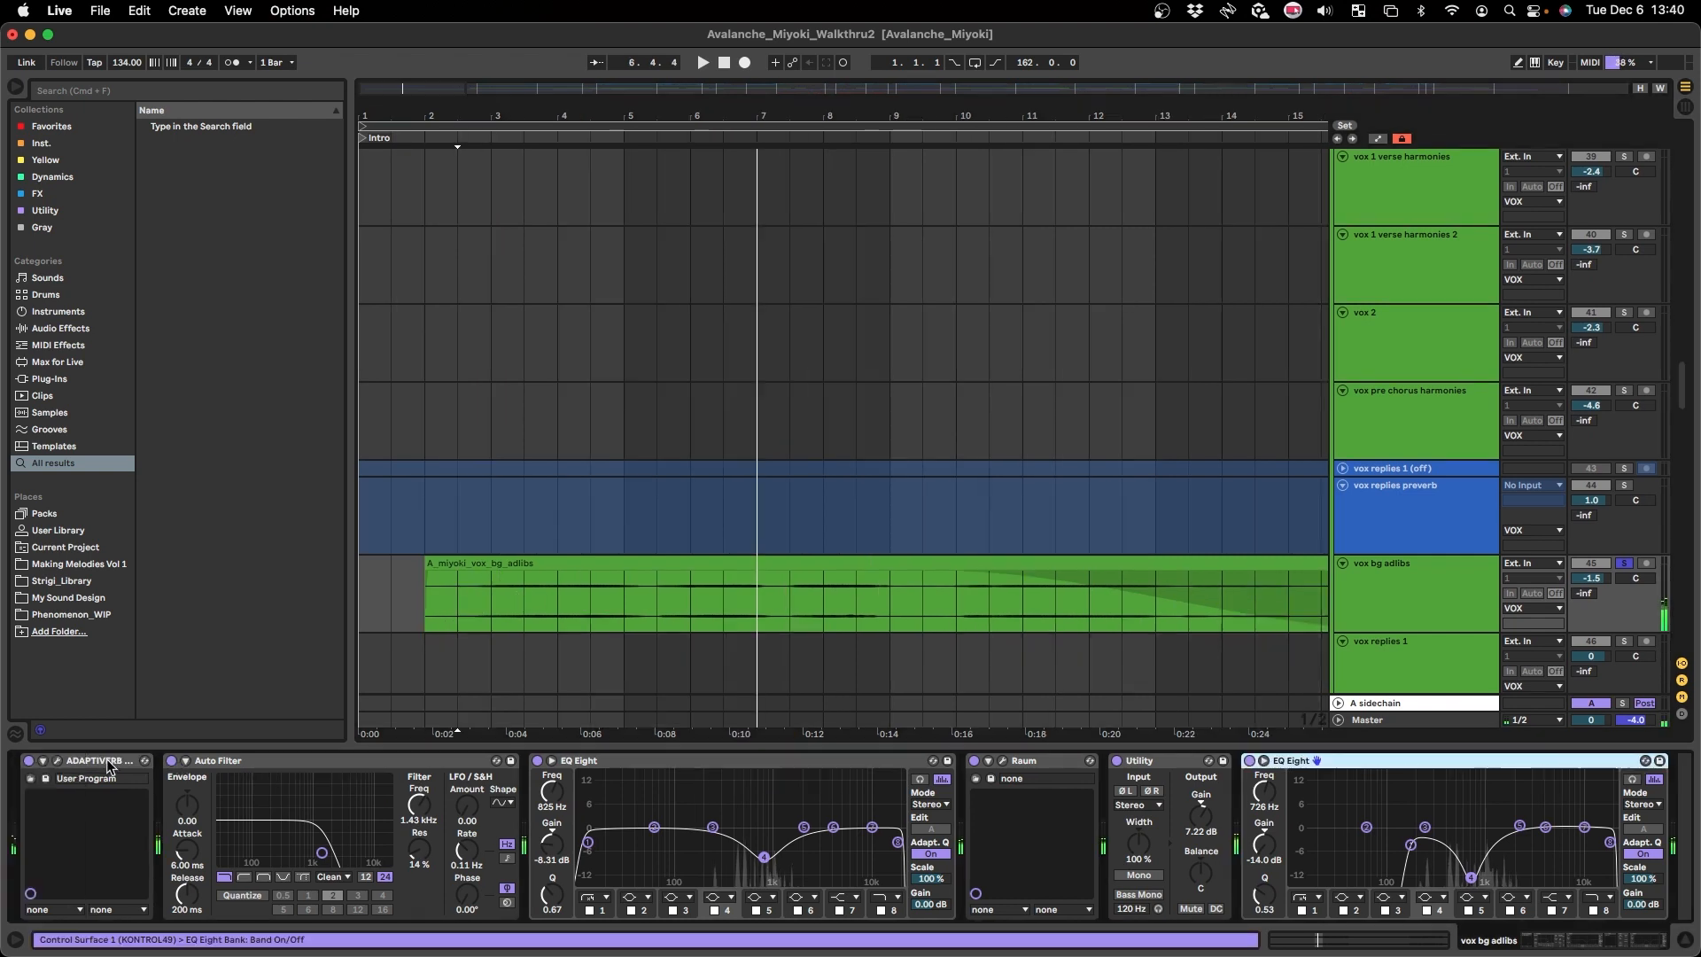
{"action": "left_click", "coordinate": [100, 760], "text": "shift"}
{"action": "key", "text": "0"}
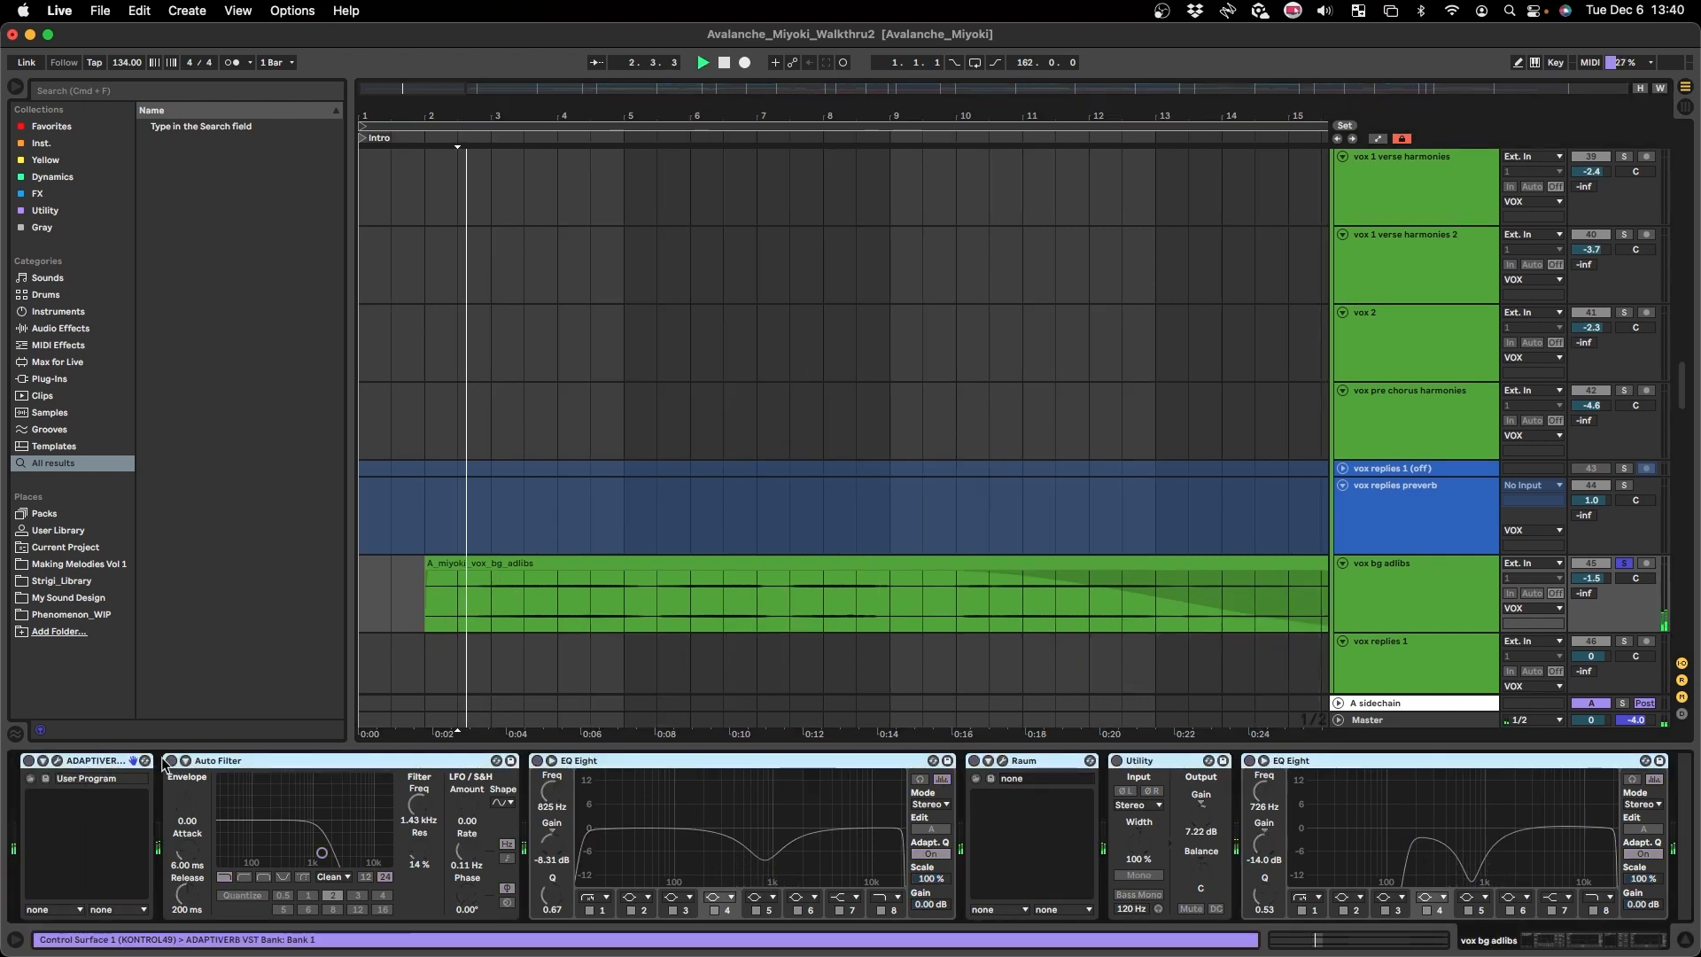
{"action": "left_click", "coordinate": [634, 563]}
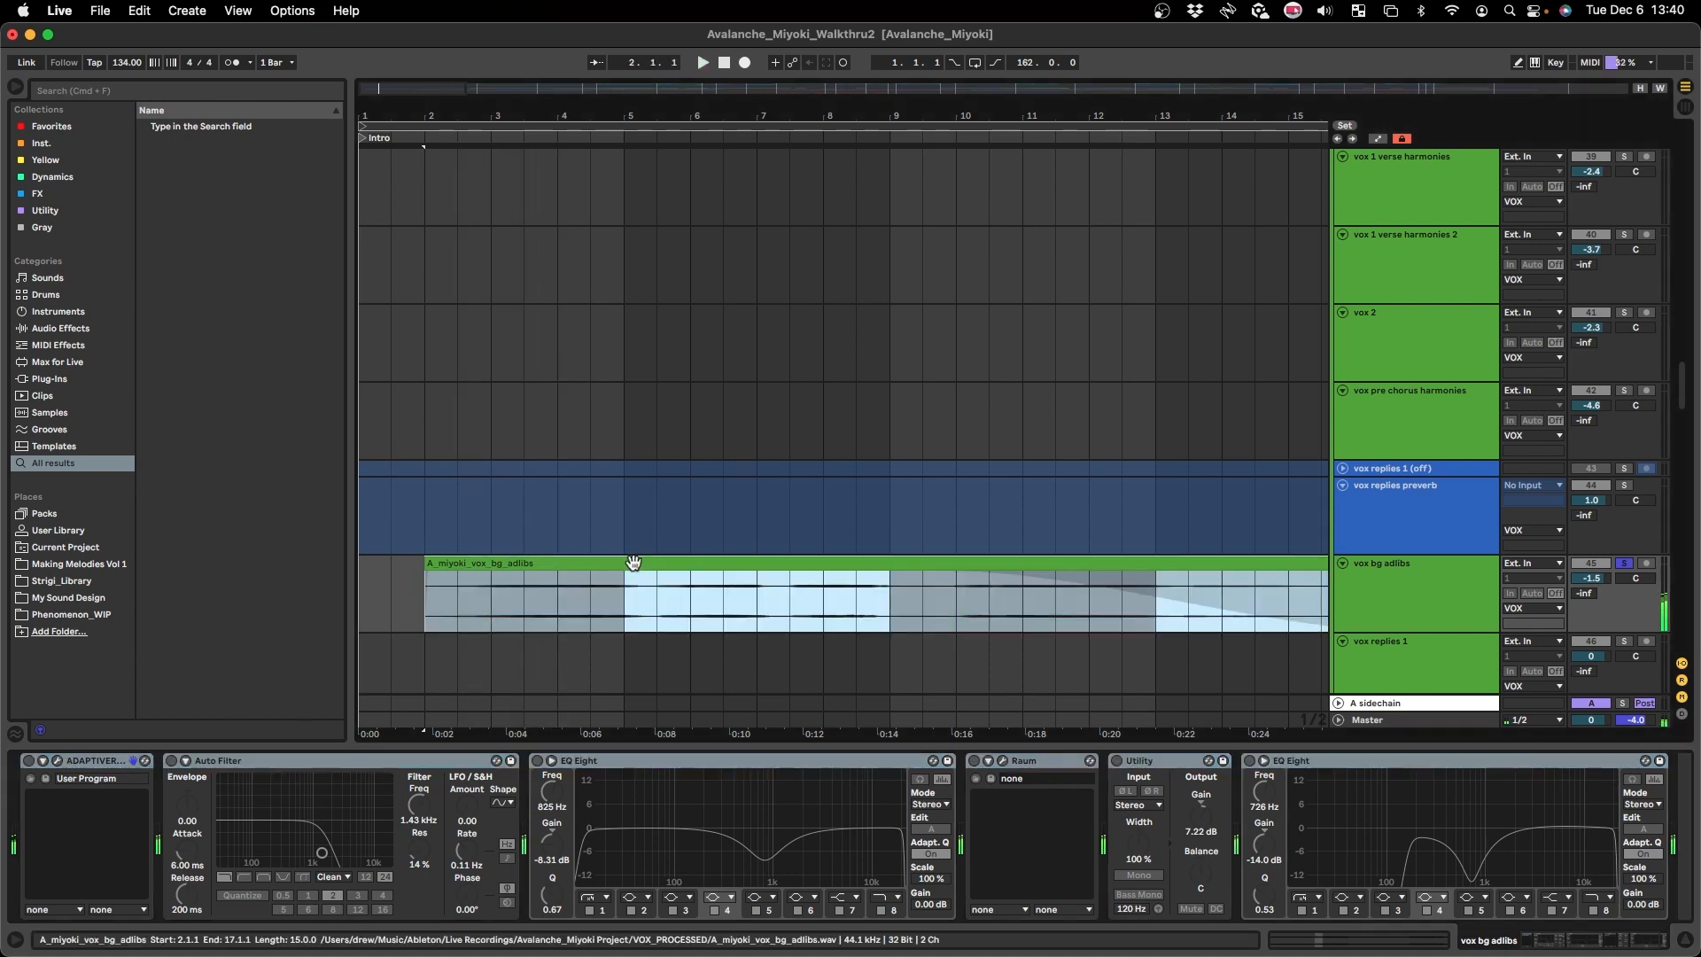
{"action": "double_click", "coordinate": [634, 564]}
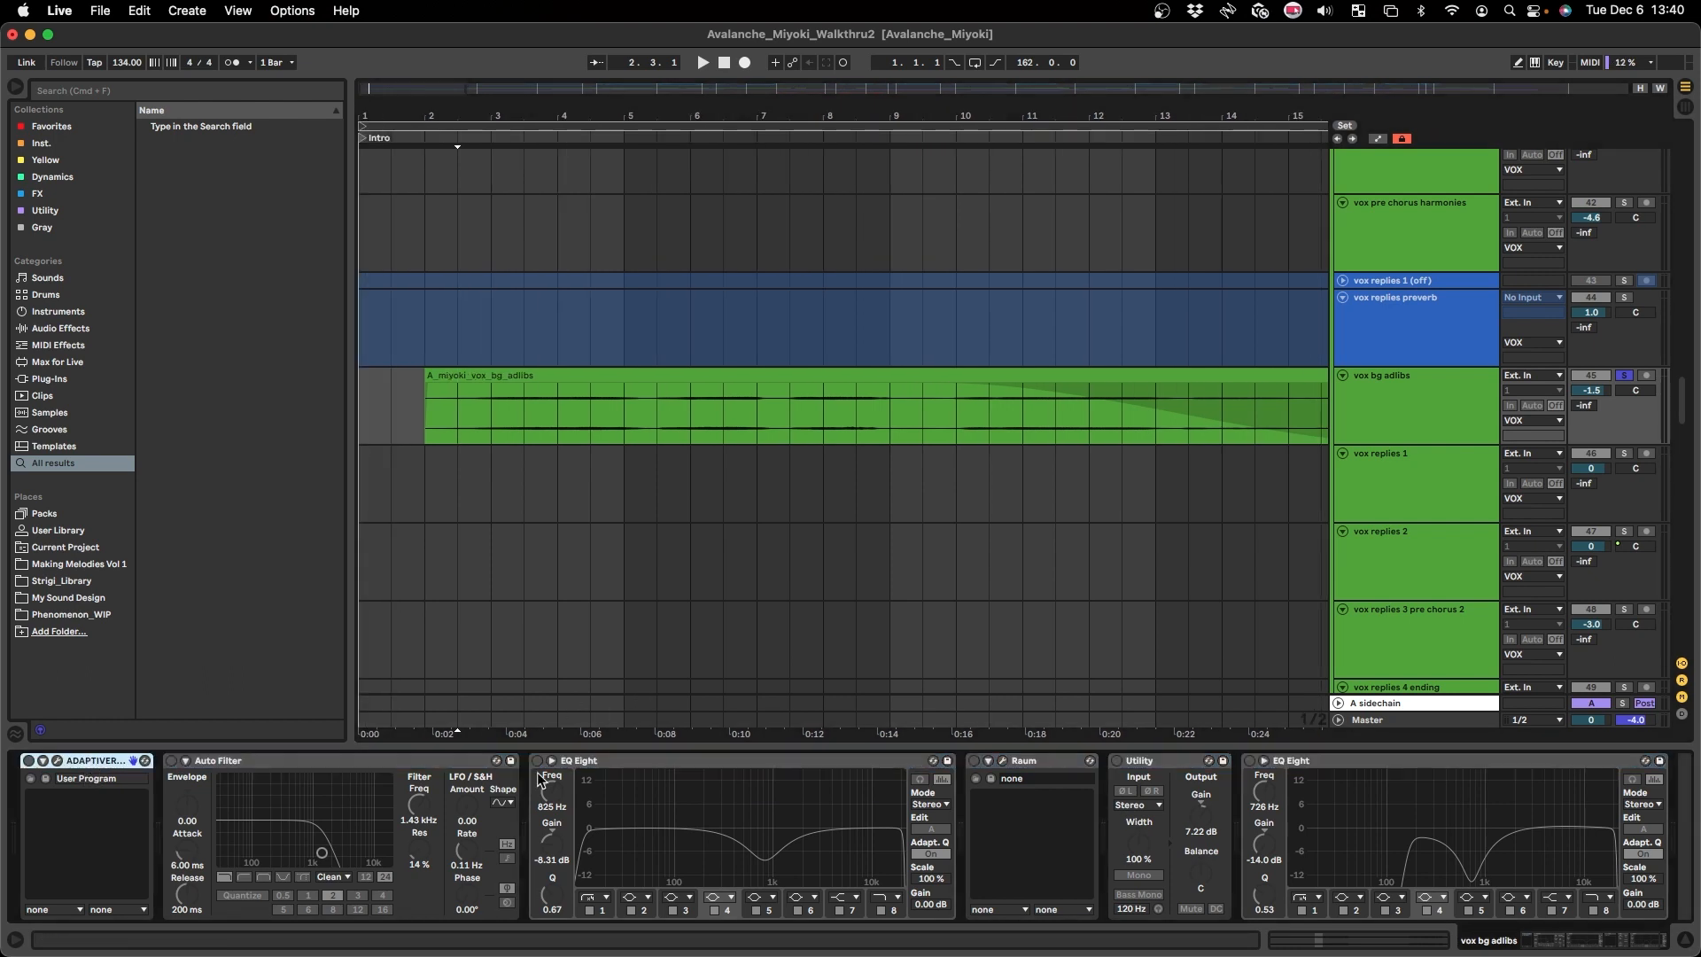
- Reactivate all effects on vox bg adlibs, hide the device view, and select the track
{"action": "left_click", "coordinate": [1535, 767]}
{"action": "left_click", "coordinate": [91, 759]}
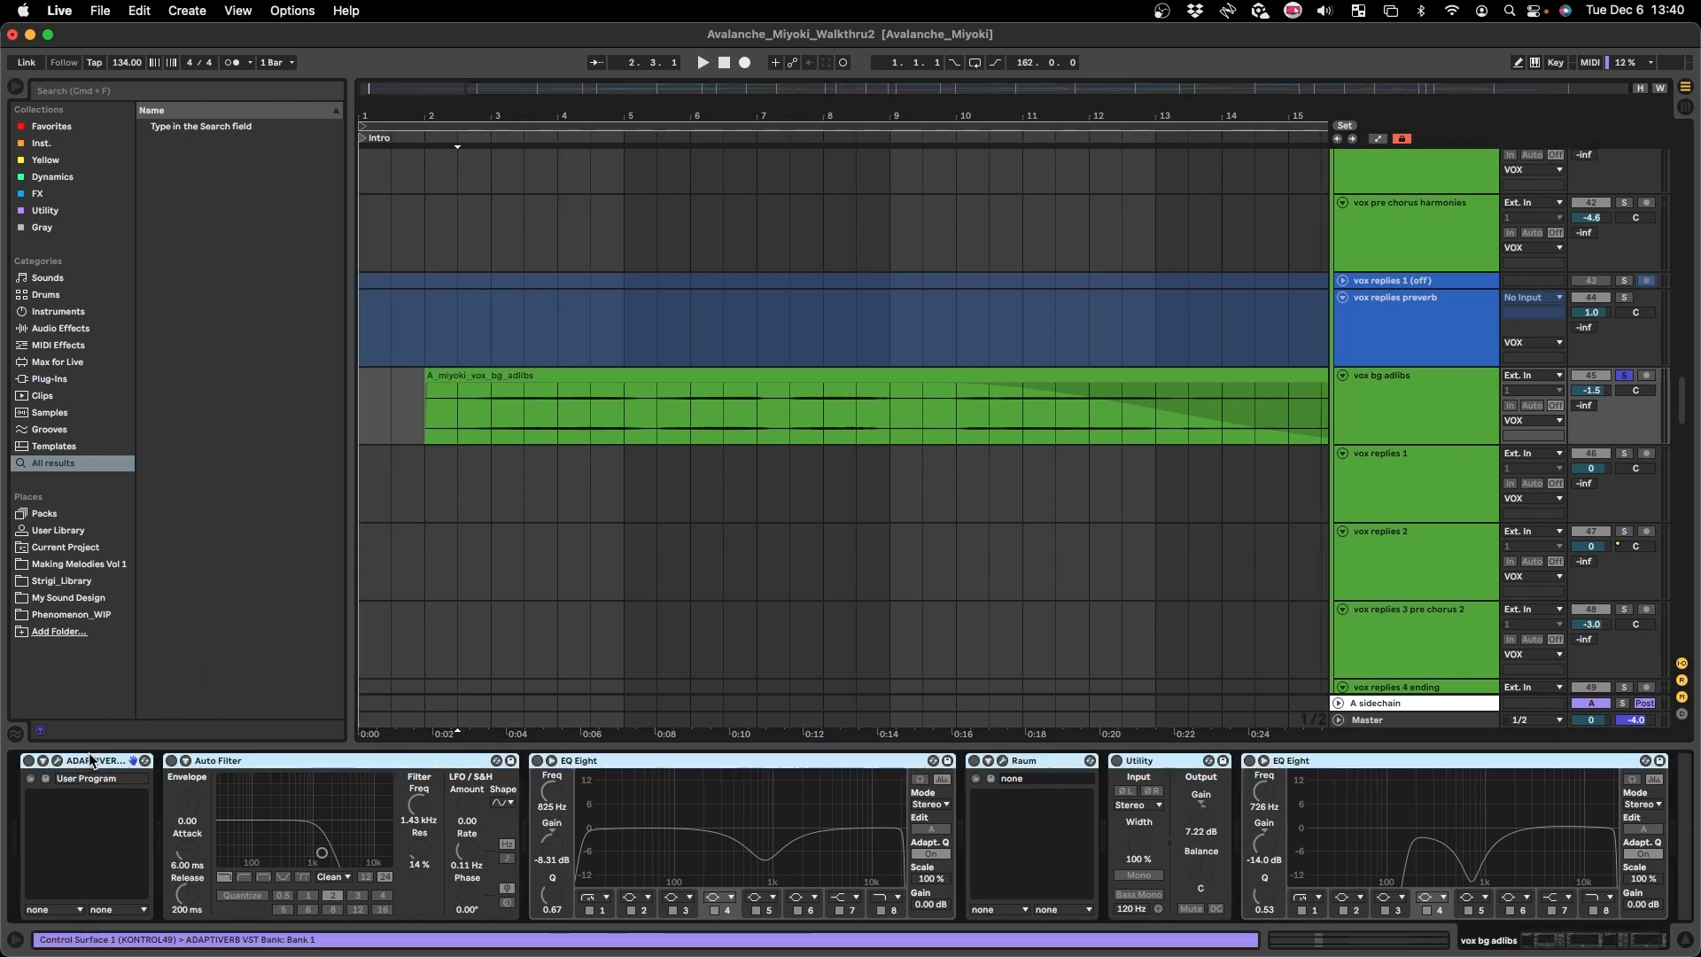
{"action": "key", "text": "0"}
{"action": "key", "text": "super+alt+l"}
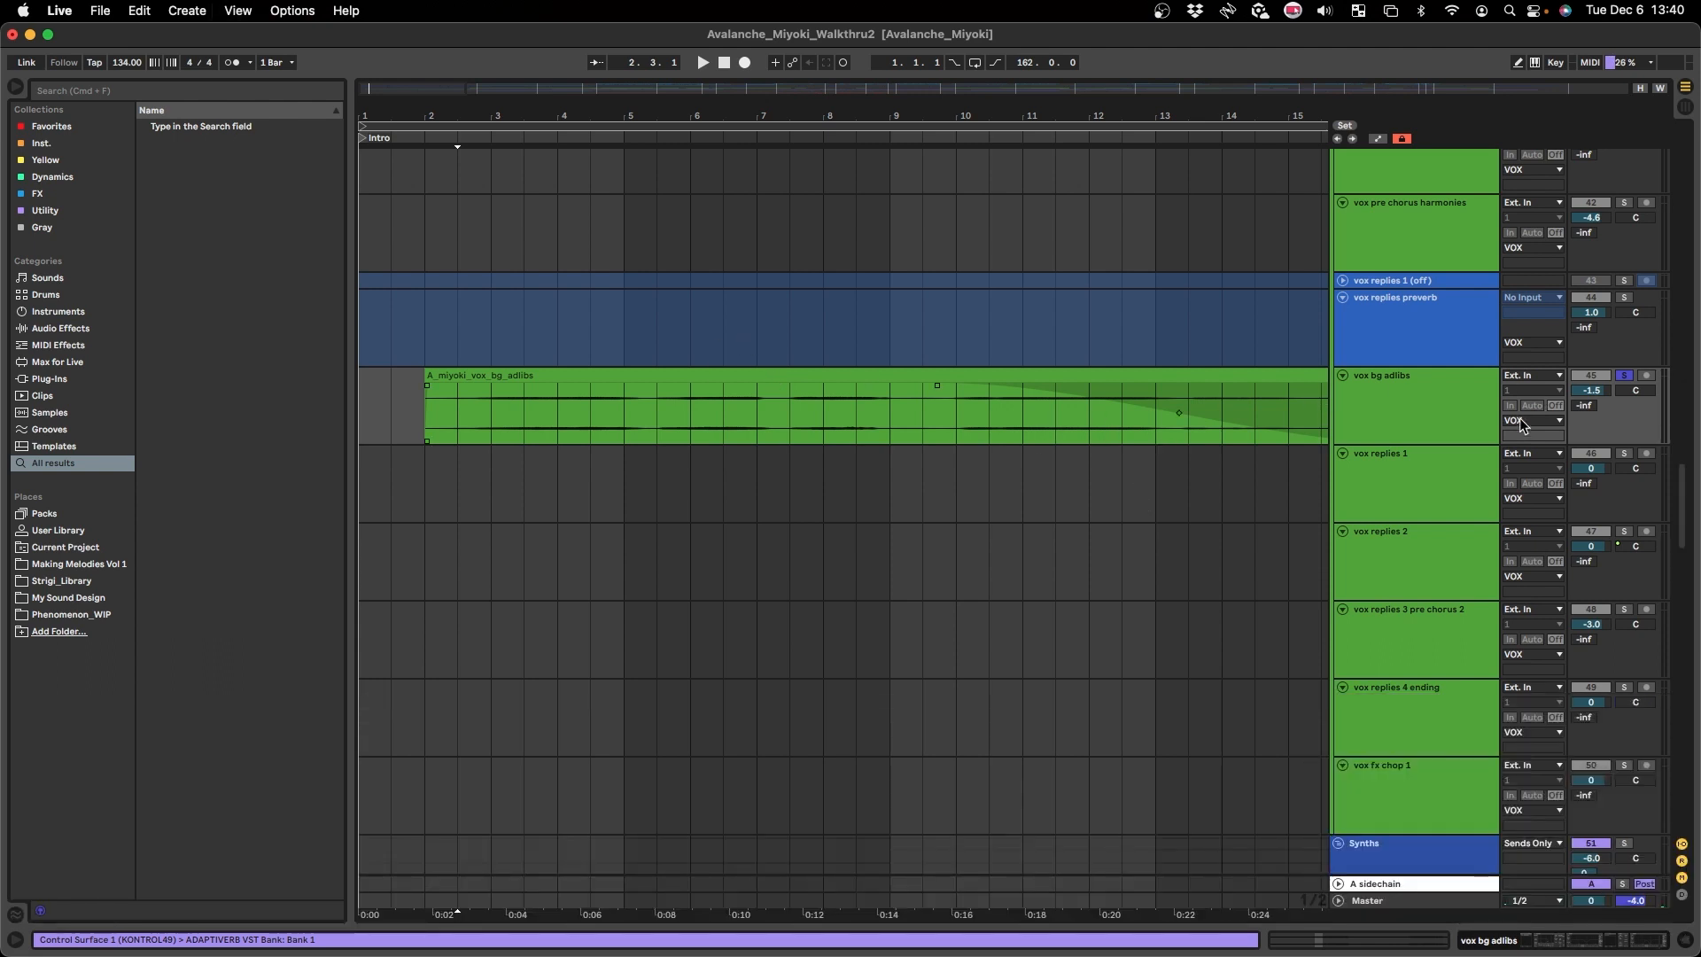
{"action": "left_click", "coordinate": [1378, 416]}
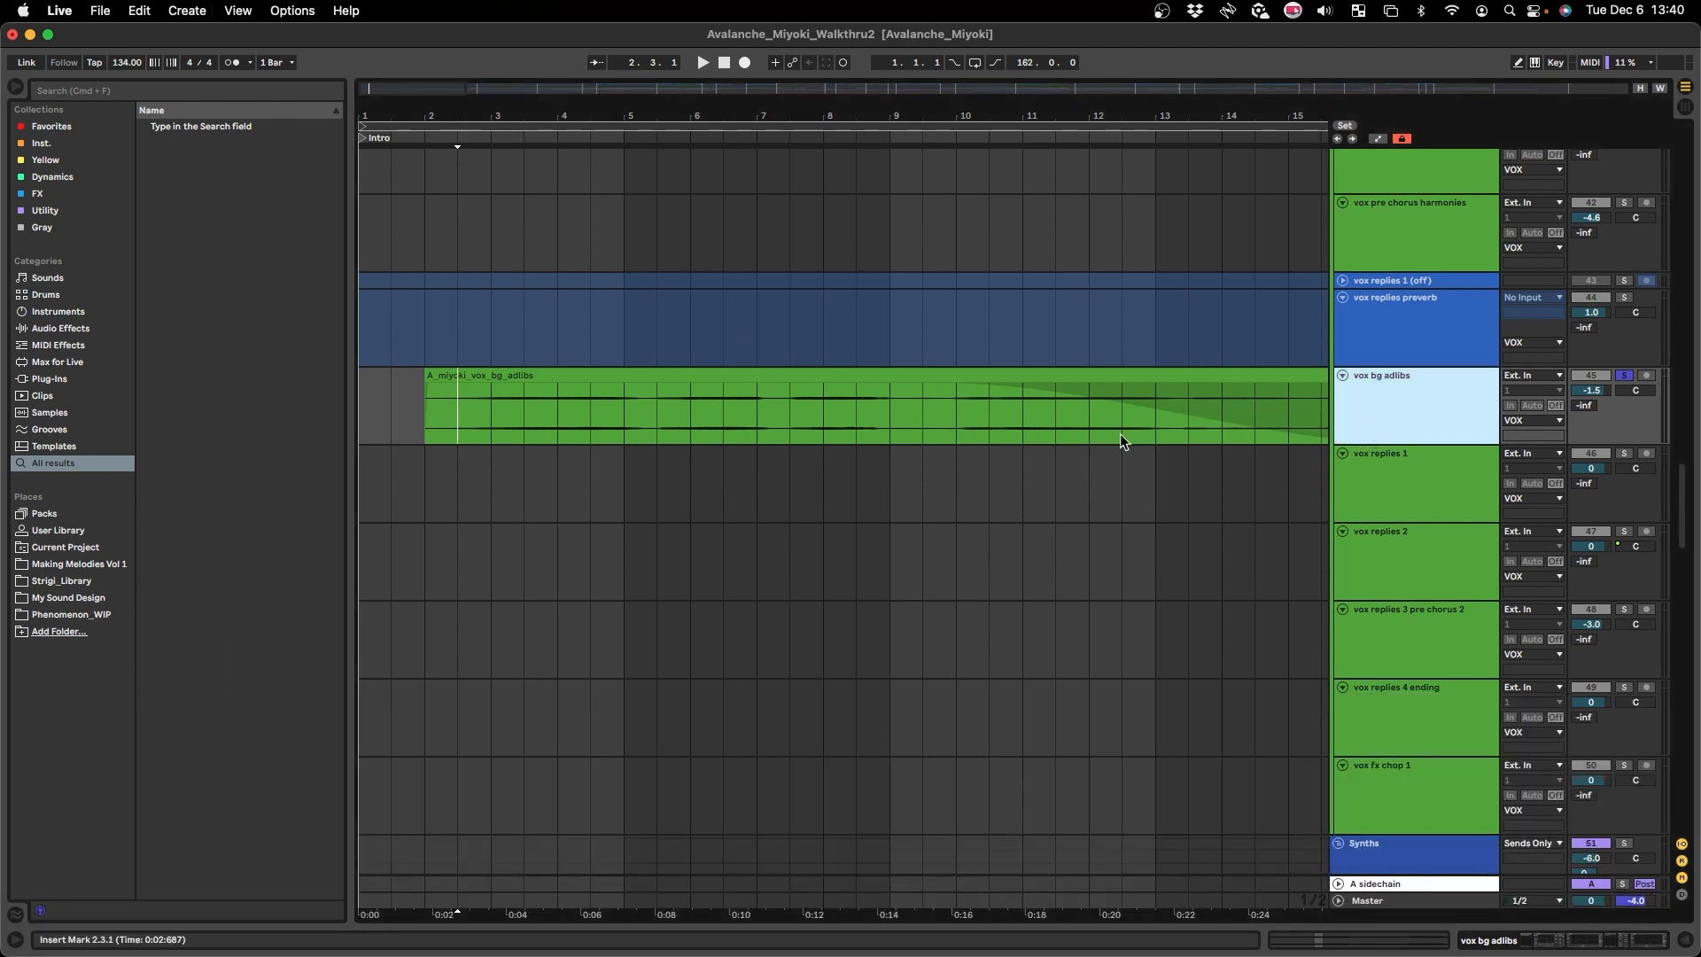
- Solo the lead bells rhythm track and play its MIDI clip from bar 9
{"action": "scroll", "coordinate": [622, 405], "scroll_direction": "down", "scroll_amount": 3}
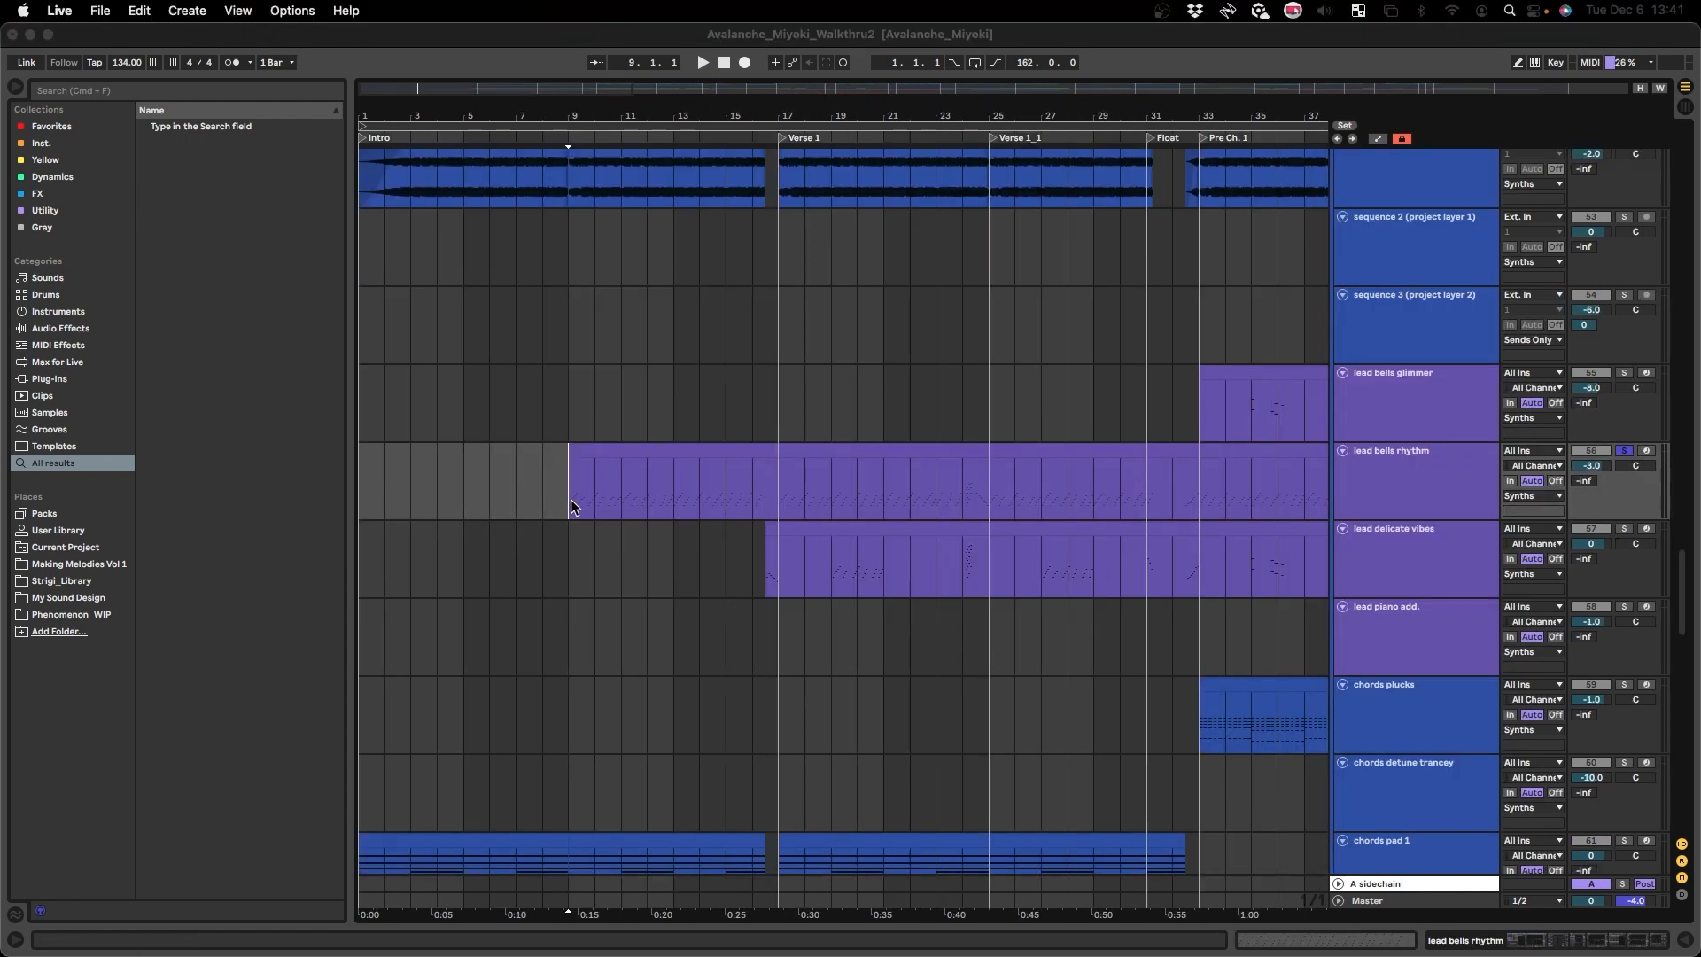
{"action": "scroll", "coordinate": [574, 506], "scroll_direction": "down", "scroll_amount": 3}
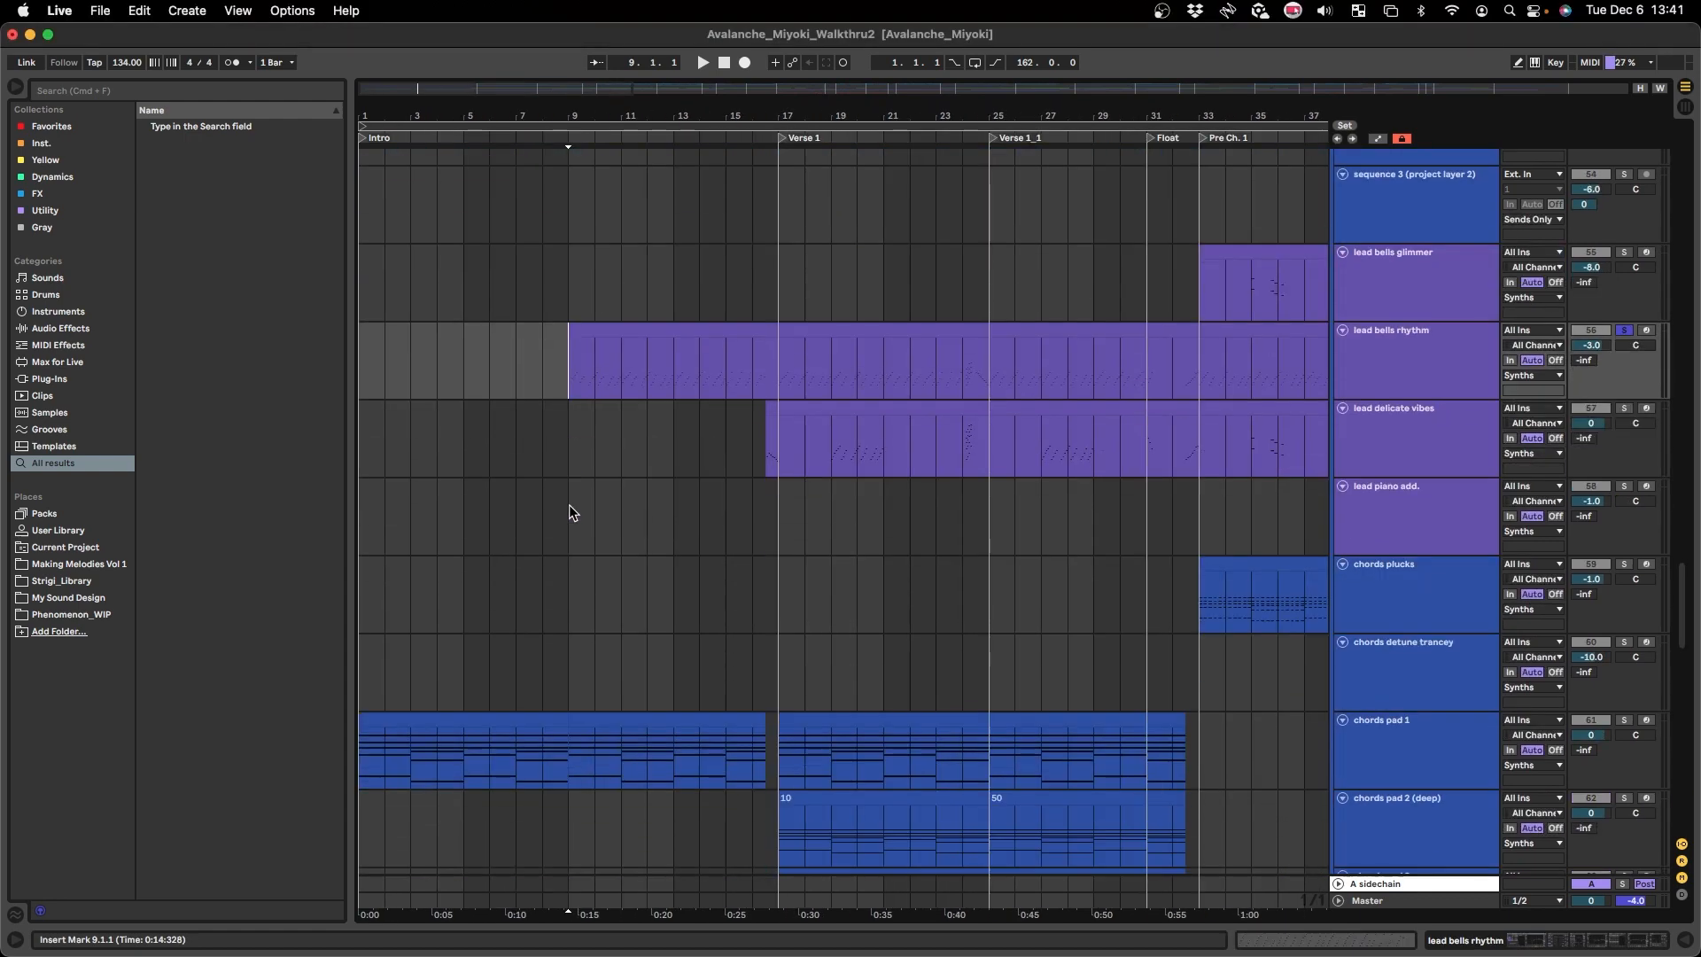
{"action": "scroll", "coordinate": [572, 506], "scroll_direction": "up", "scroll_amount": 1}
{"action": "scroll", "coordinate": [570, 506], "scroll_direction": "up", "scroll_amount": 1}
{"action": "scroll", "coordinate": [620, 407], "scroll_direction": "up", "scroll_amount": 3}
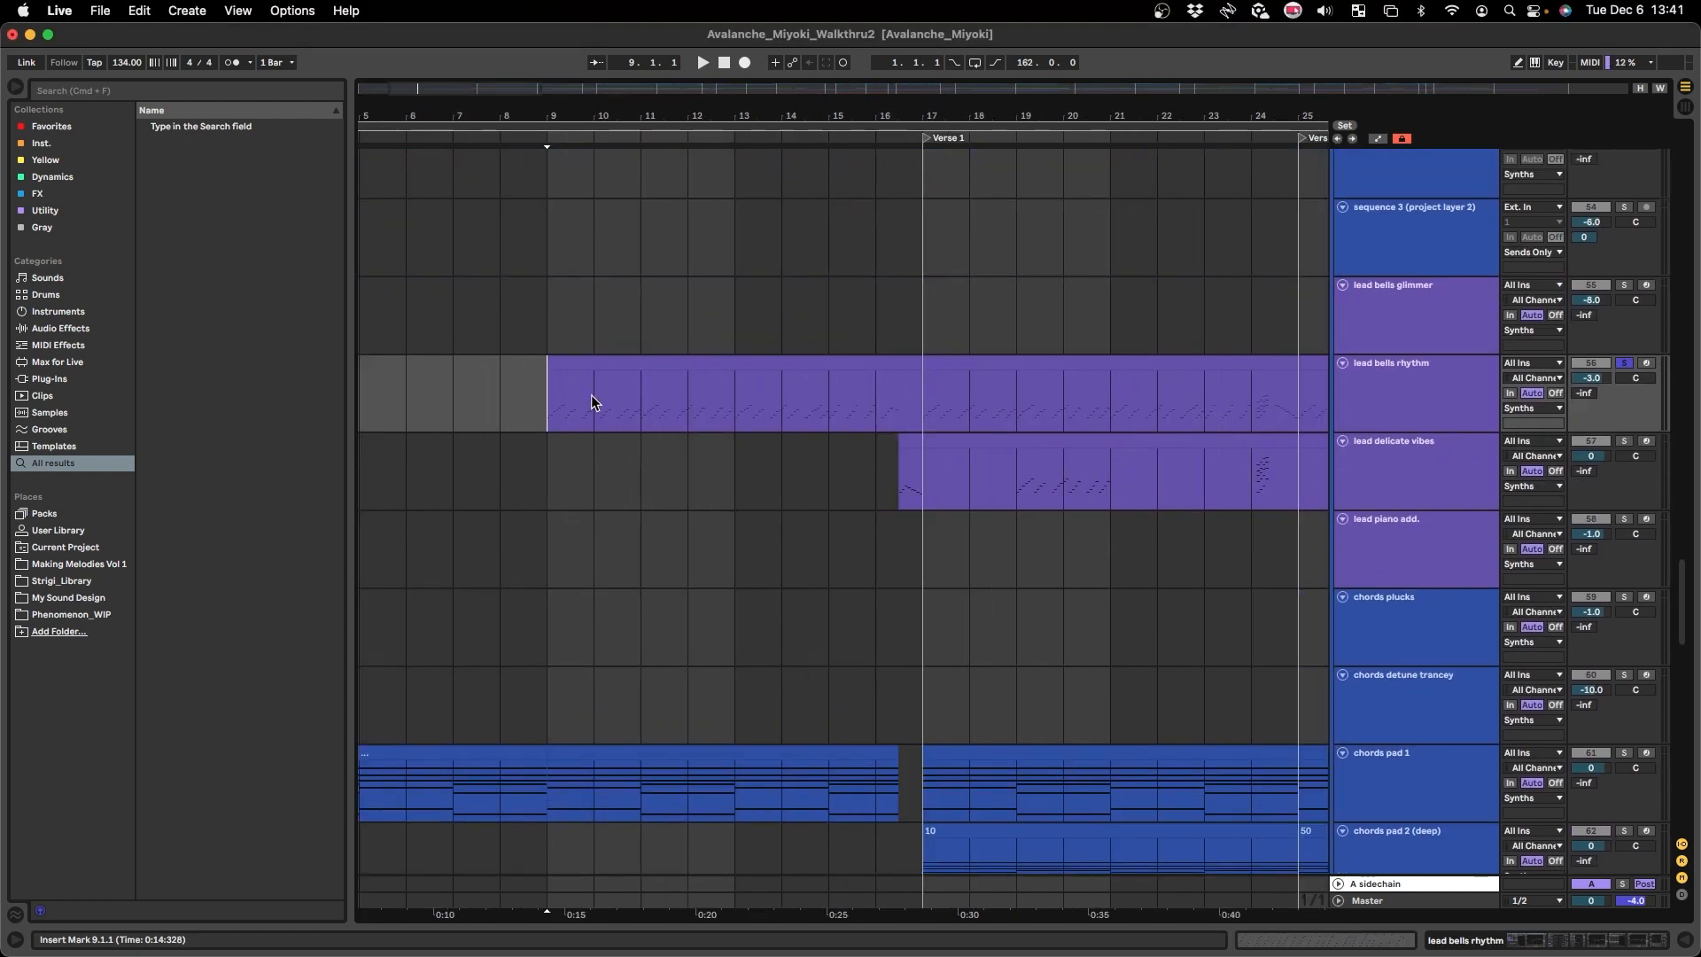
{"action": "scroll", "coordinate": [549, 399], "scroll_direction": "down", "scroll_amount": 5}
{"action": "scroll", "coordinate": [544, 412], "scroll_direction": "up", "scroll_amount": 5}
{"action": "key", "text": "space"}
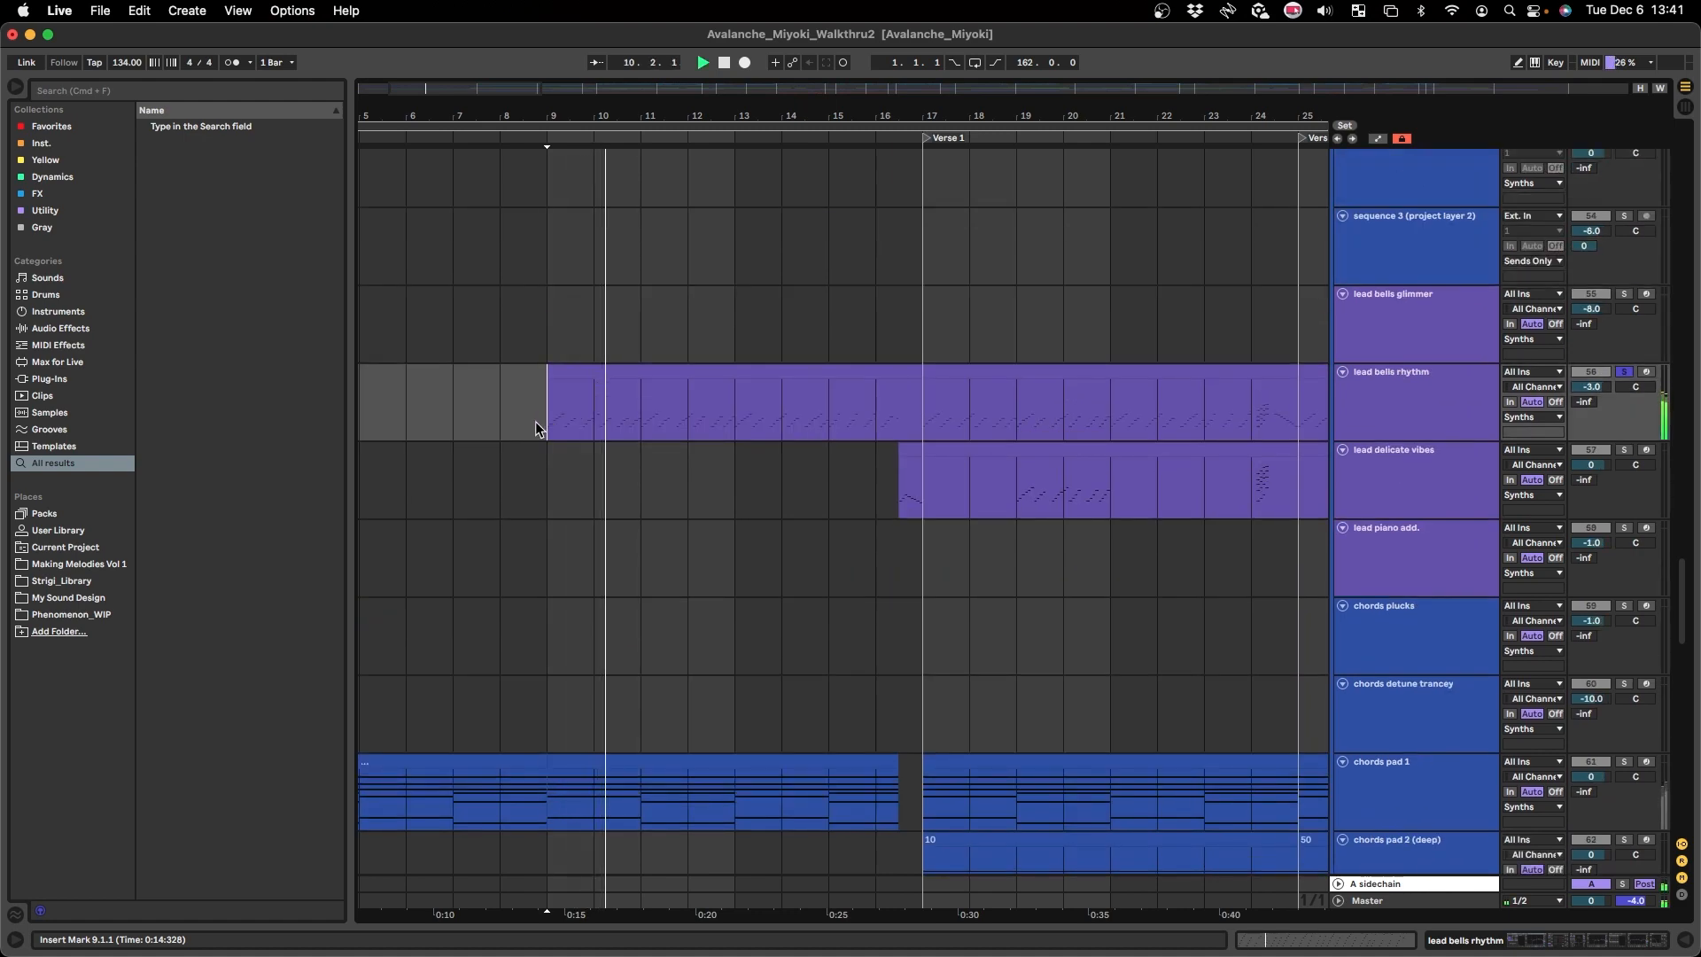
- Solo sequence 1 vr opener alongside lead bells rhythm and play both tracks together from bar 9
{"action": "scroll", "coordinate": [560, 549], "scroll_direction": "up", "scroll_amount": 5}
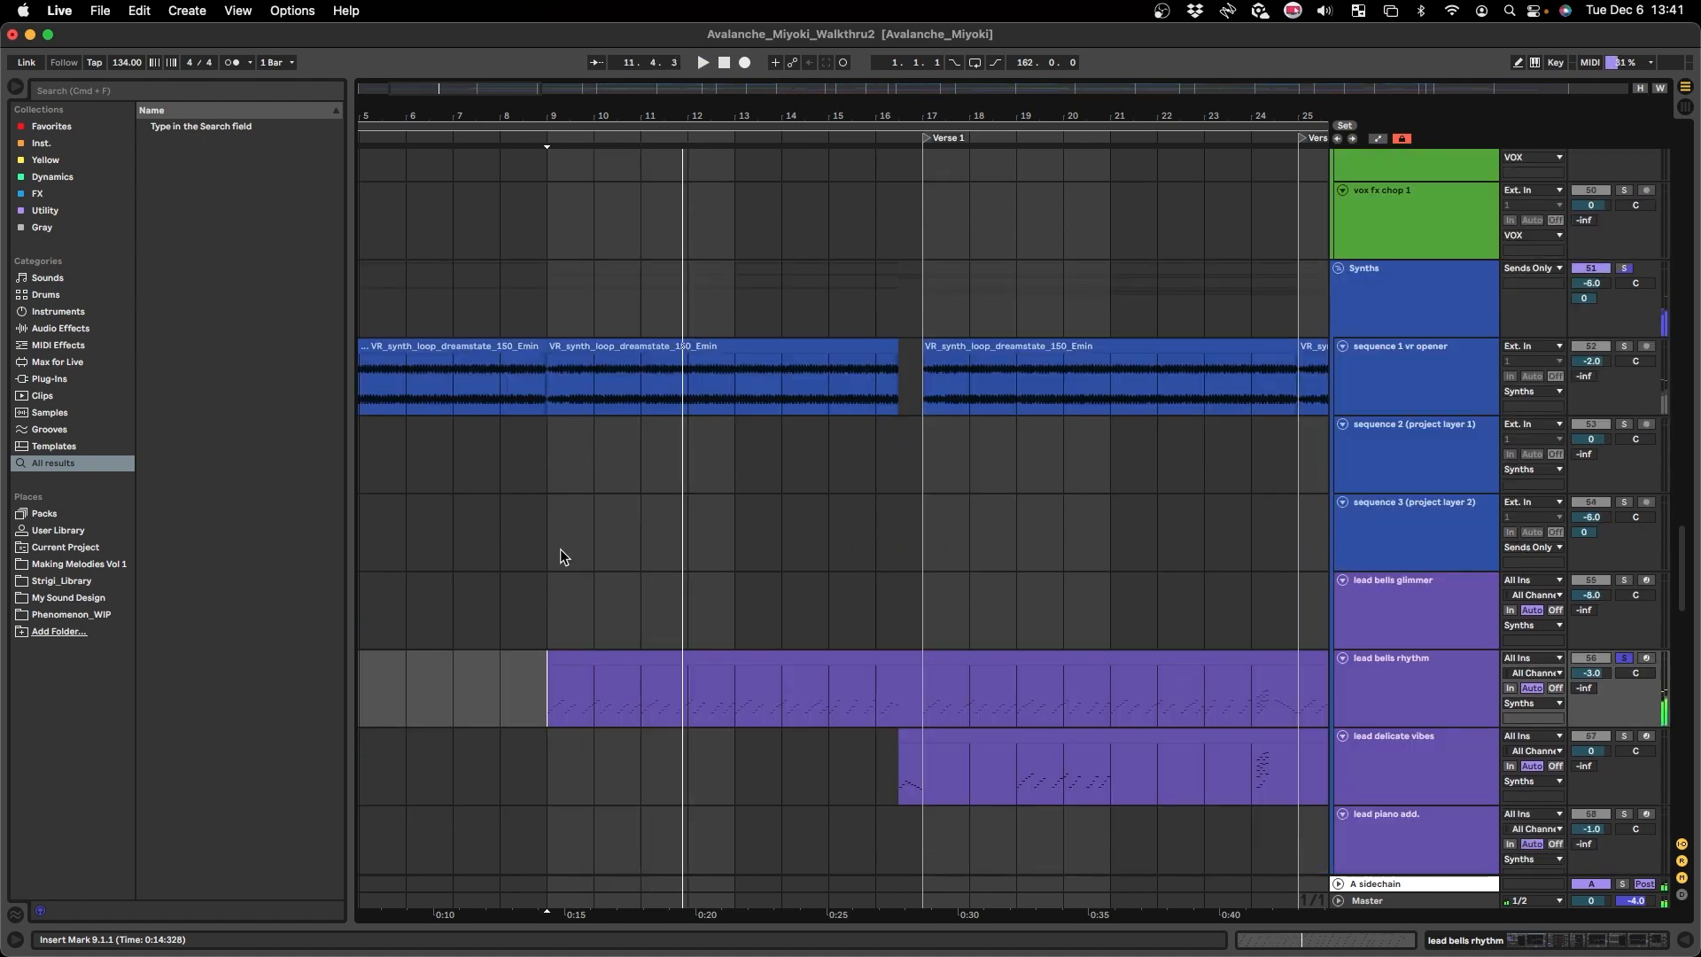
{"action": "scroll", "coordinate": [561, 578], "scroll_direction": "up", "scroll_amount": 5}
{"action": "scroll", "coordinate": [588, 619], "scroll_direction": "down", "scroll_amount": 4}
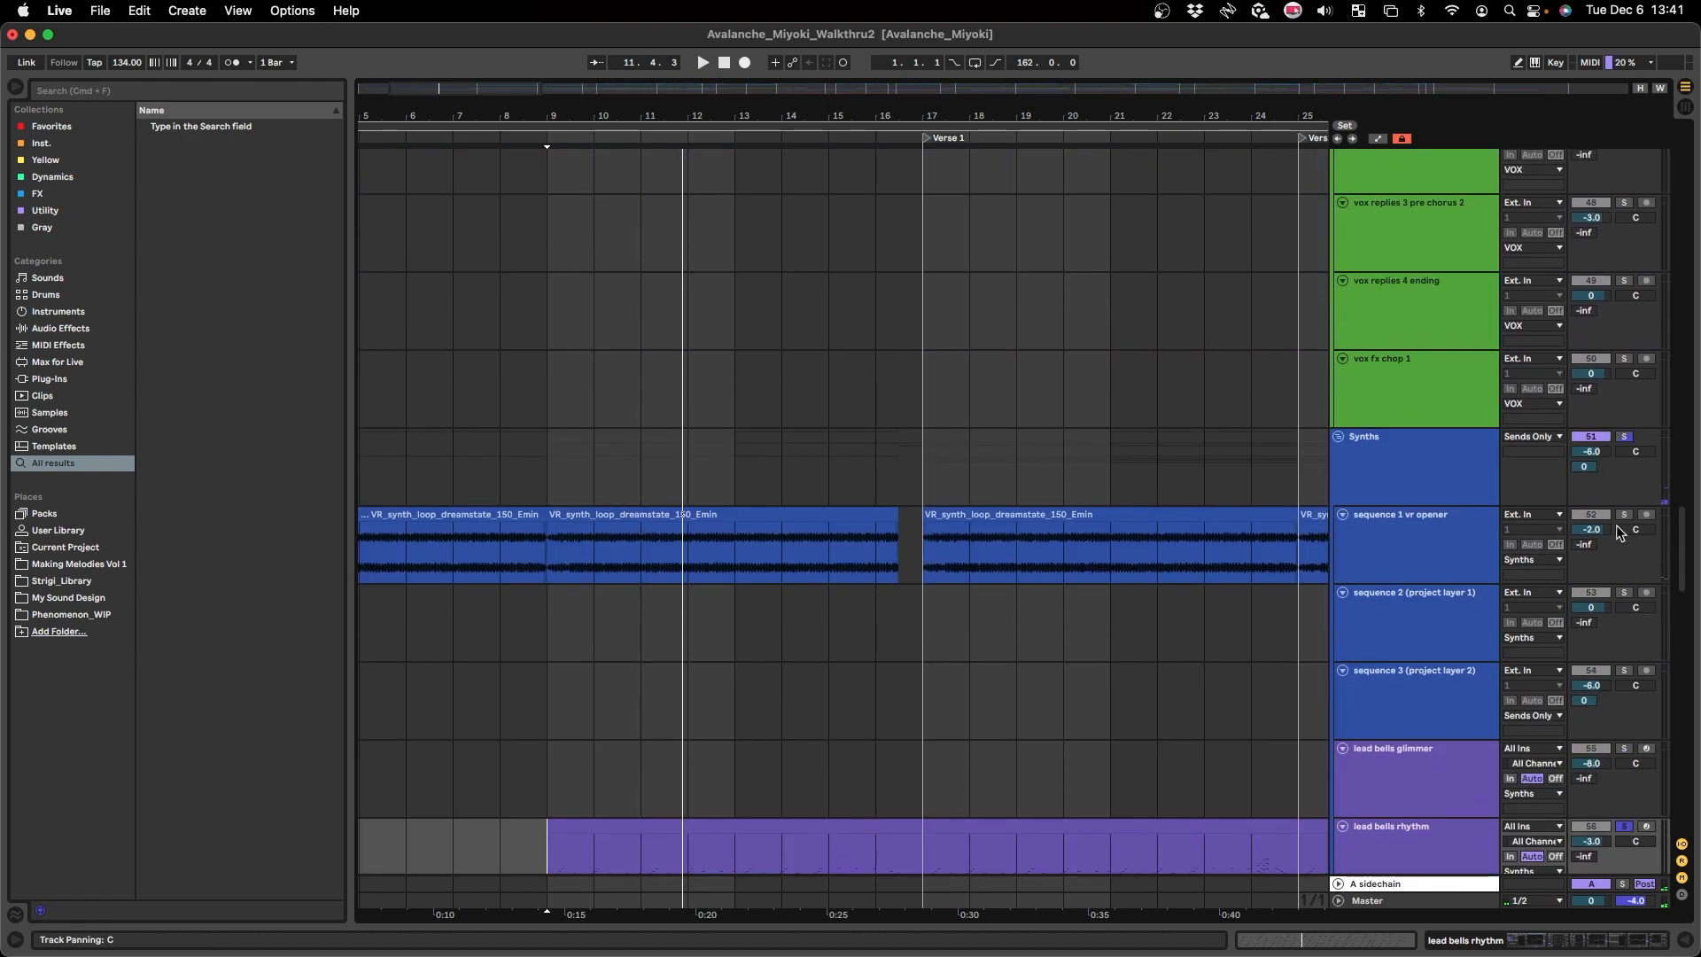
{"action": "scroll", "coordinate": [610, 354], "scroll_direction": "down", "scroll_amount": 3}
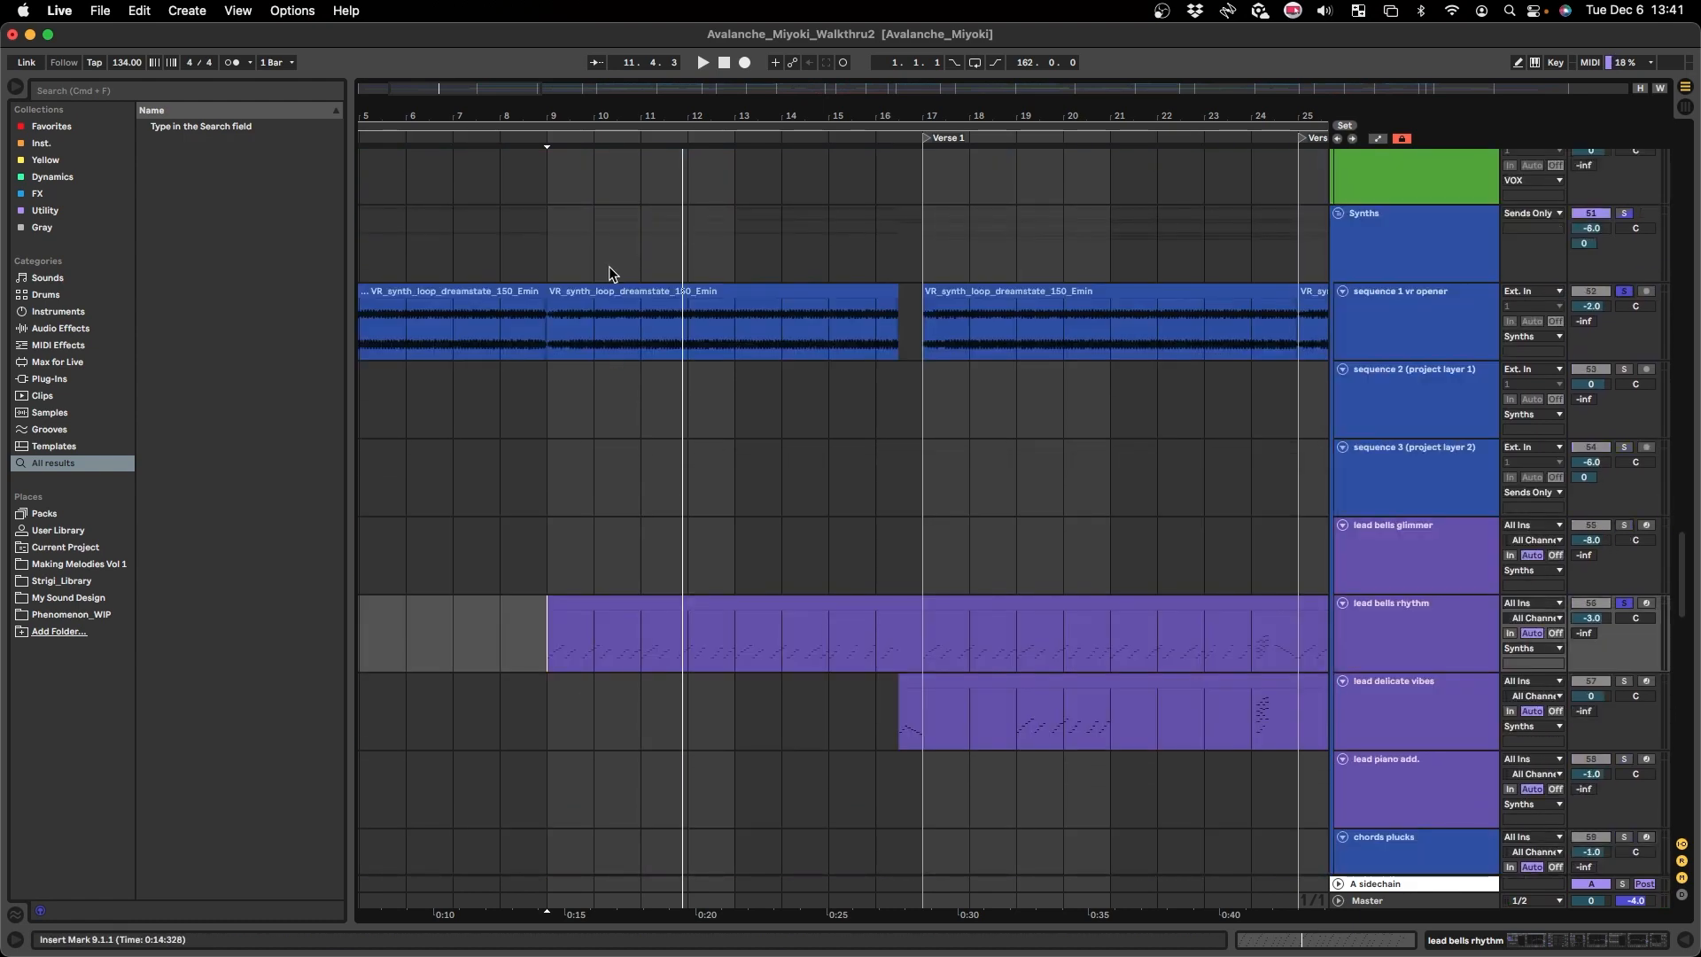
{"action": "left_click", "coordinate": [558, 326]}
{"action": "key", "text": "space"}
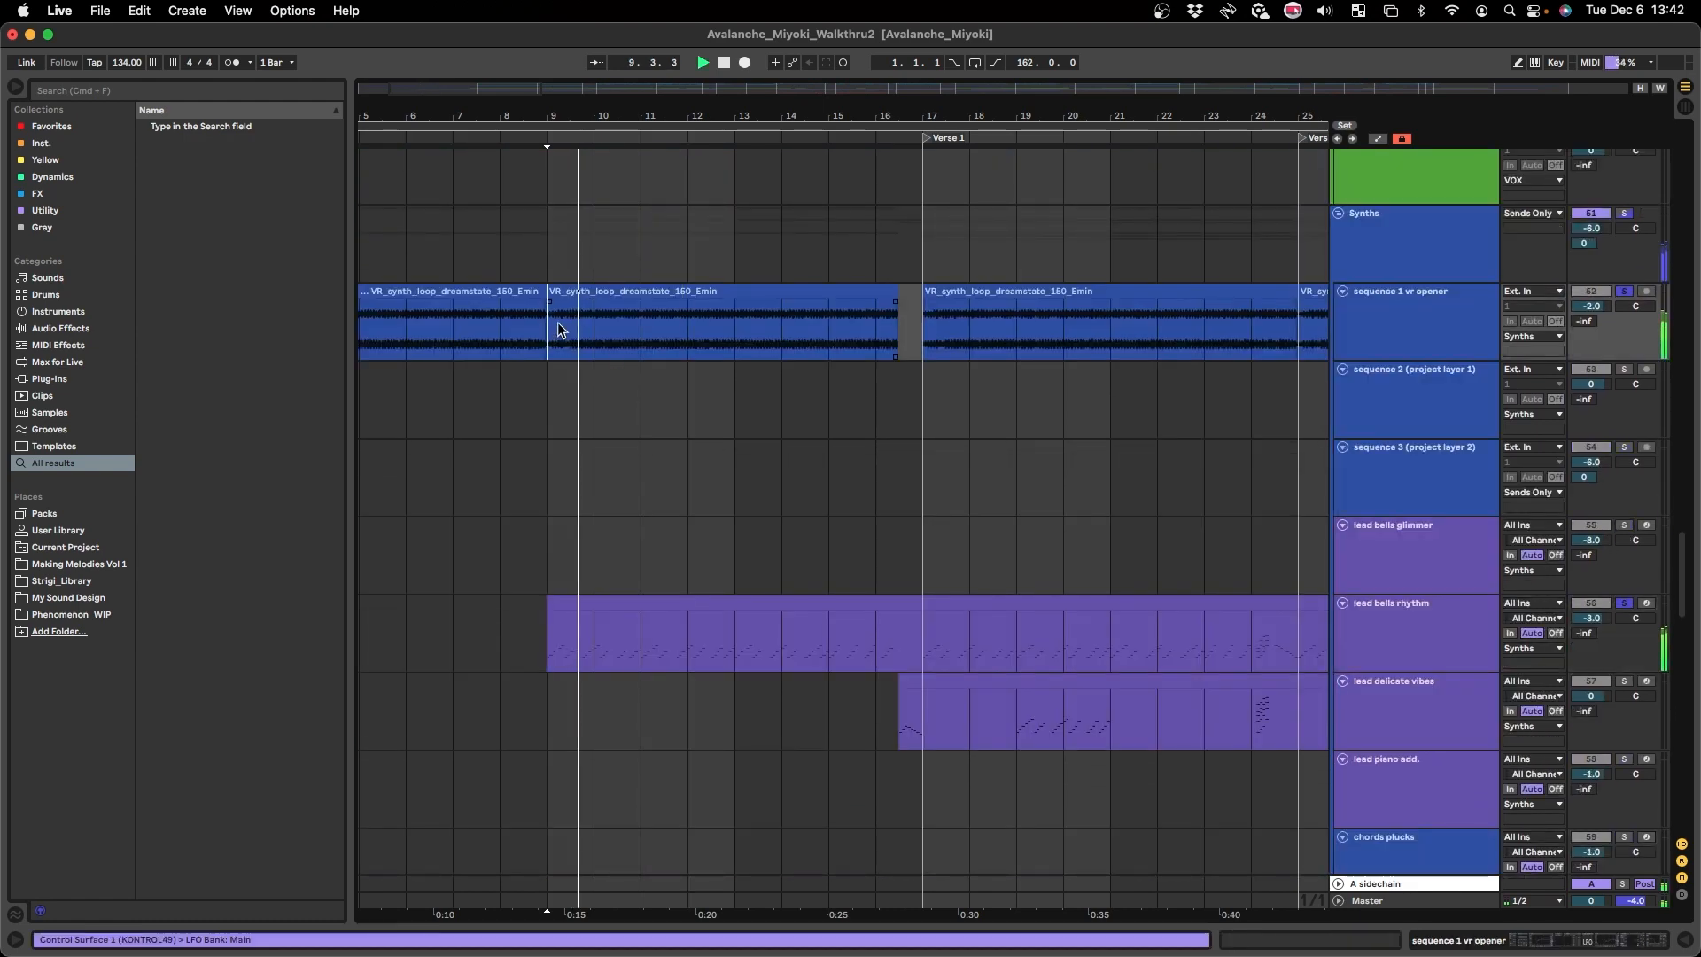
- Inspect the Pigments instrument in the 1 (pretty) chain of the lead bells rhythm rack and close its window
{"action": "scroll", "coordinate": [790, 507], "scroll_direction": "up", "scroll_amount": 5}
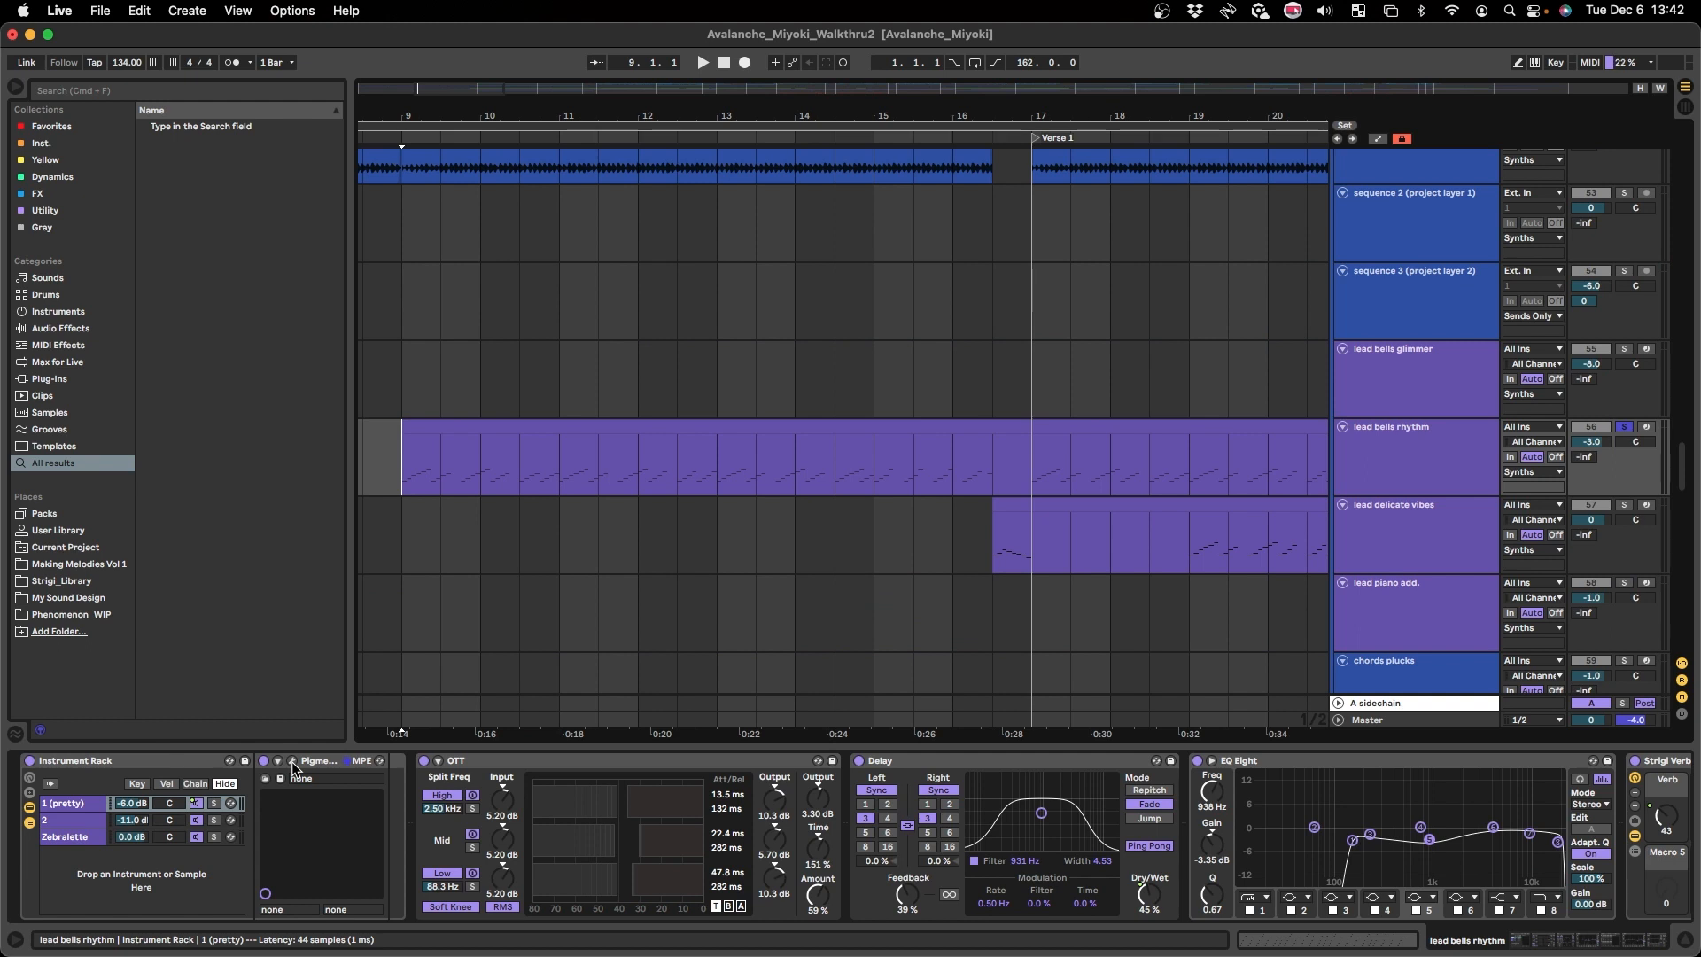
{"action": "key", "text": "alt+super+p"}
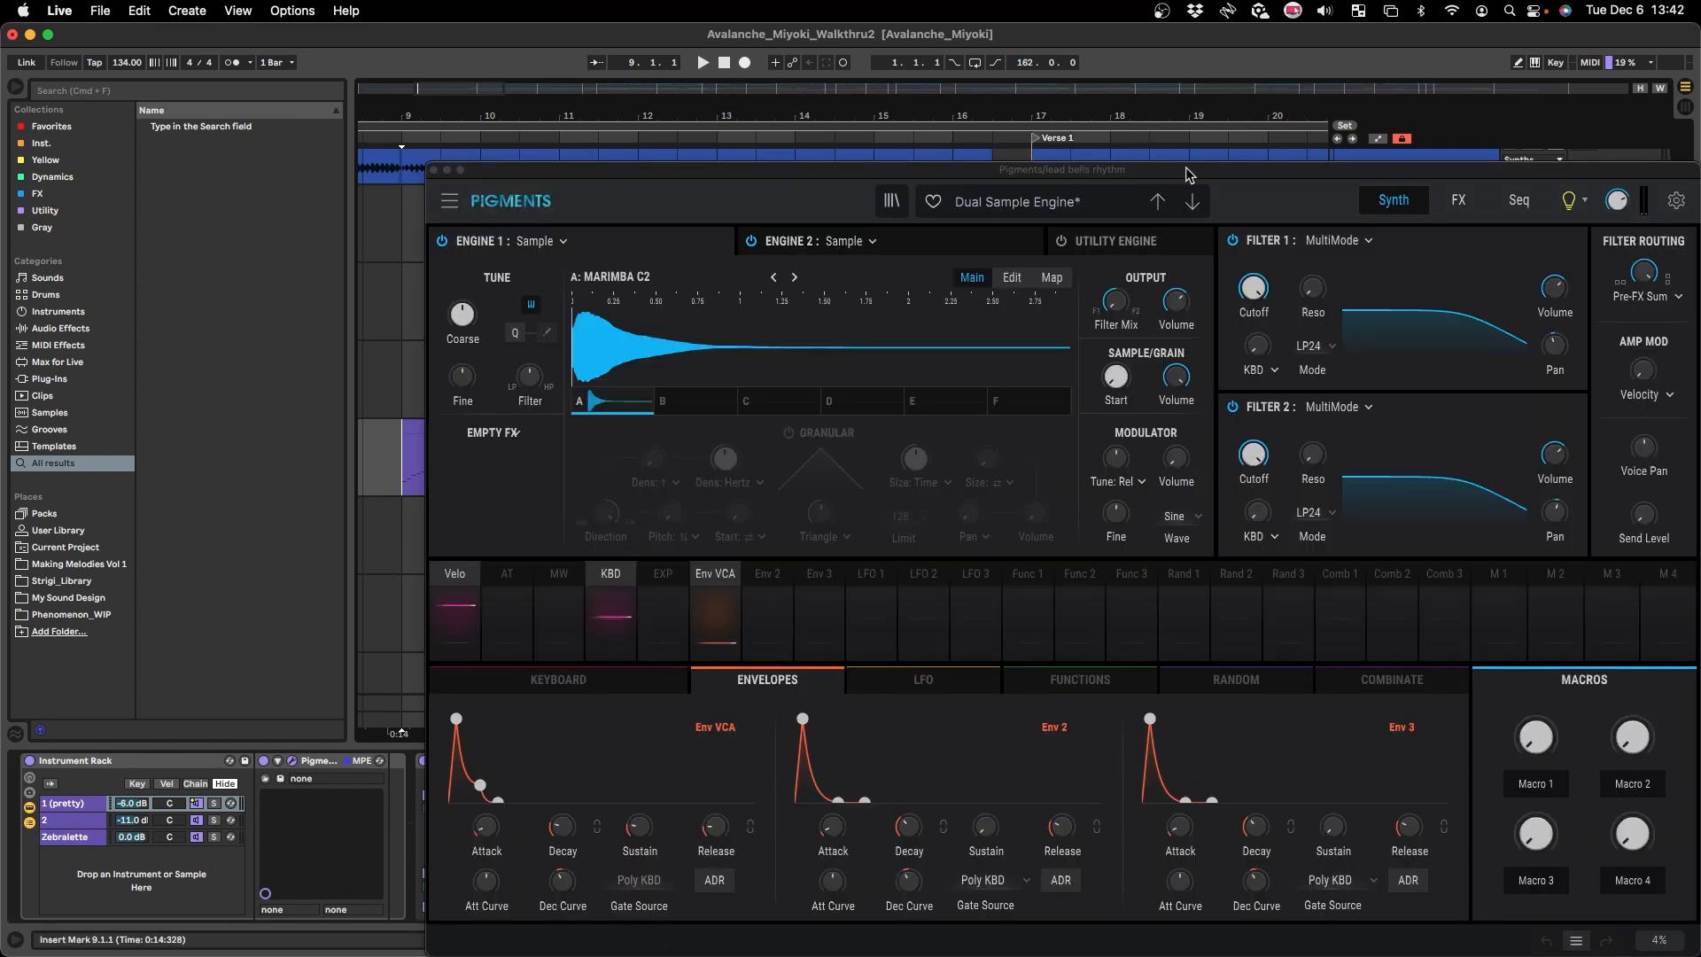
{"action": "left_click_drag", "start_coordinate": [1189, 174], "coordinate": [1101, 93]}
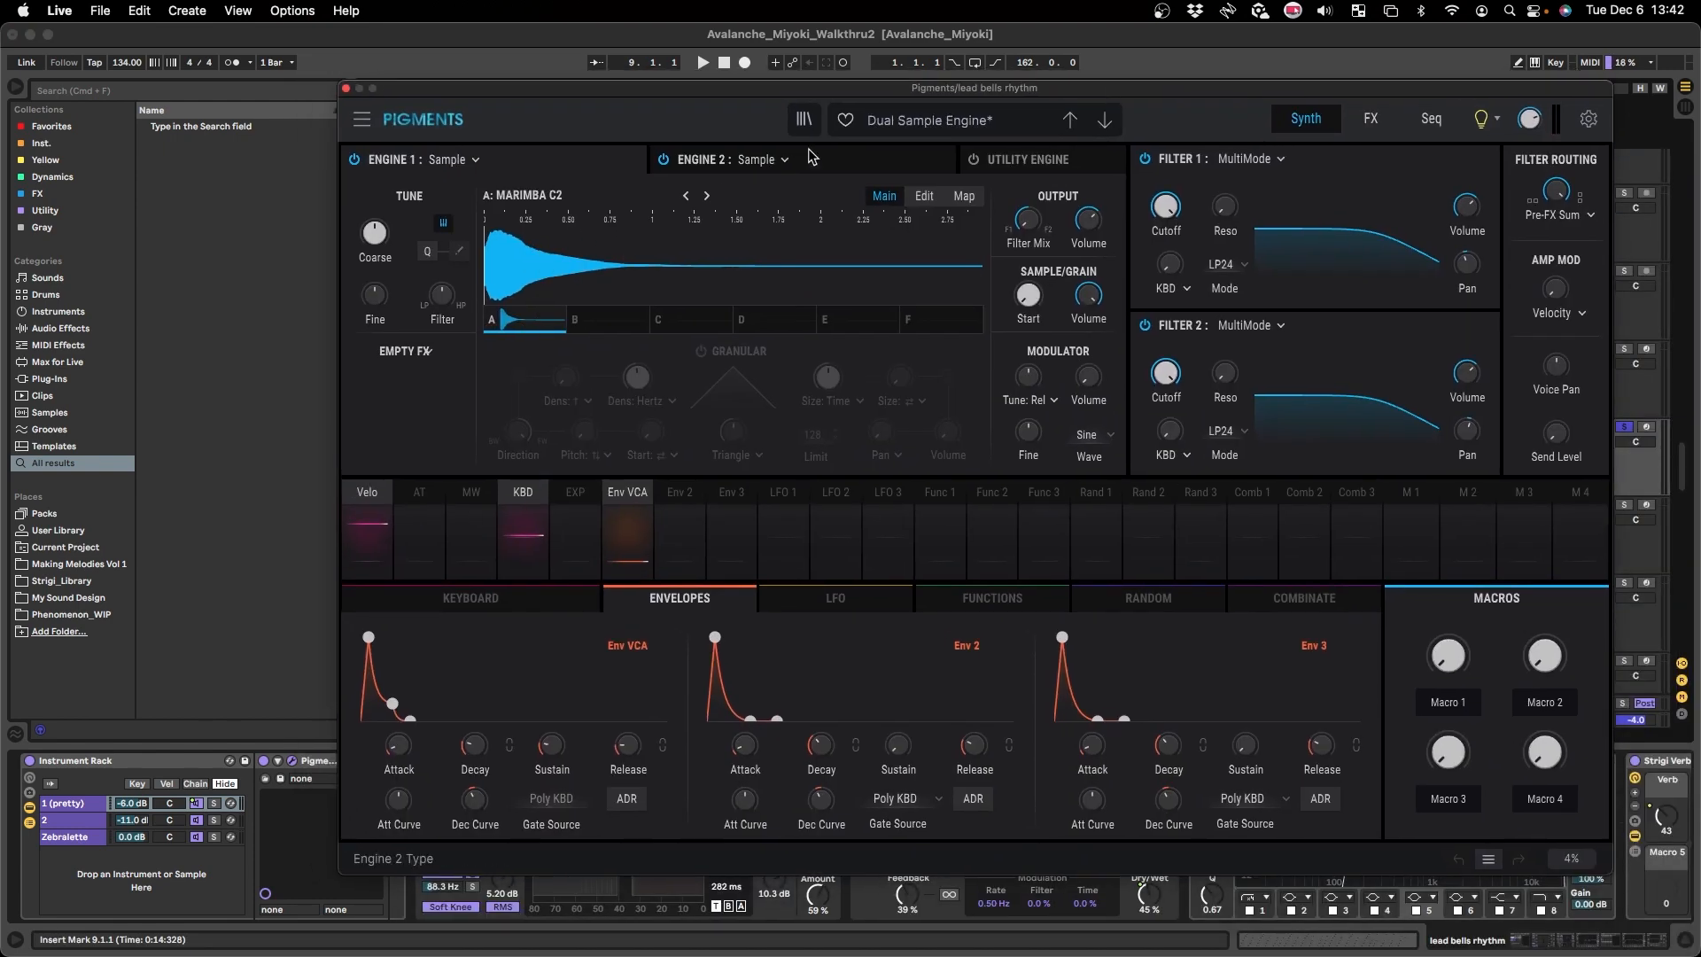
{"action": "left_click", "coordinate": [346, 88]}
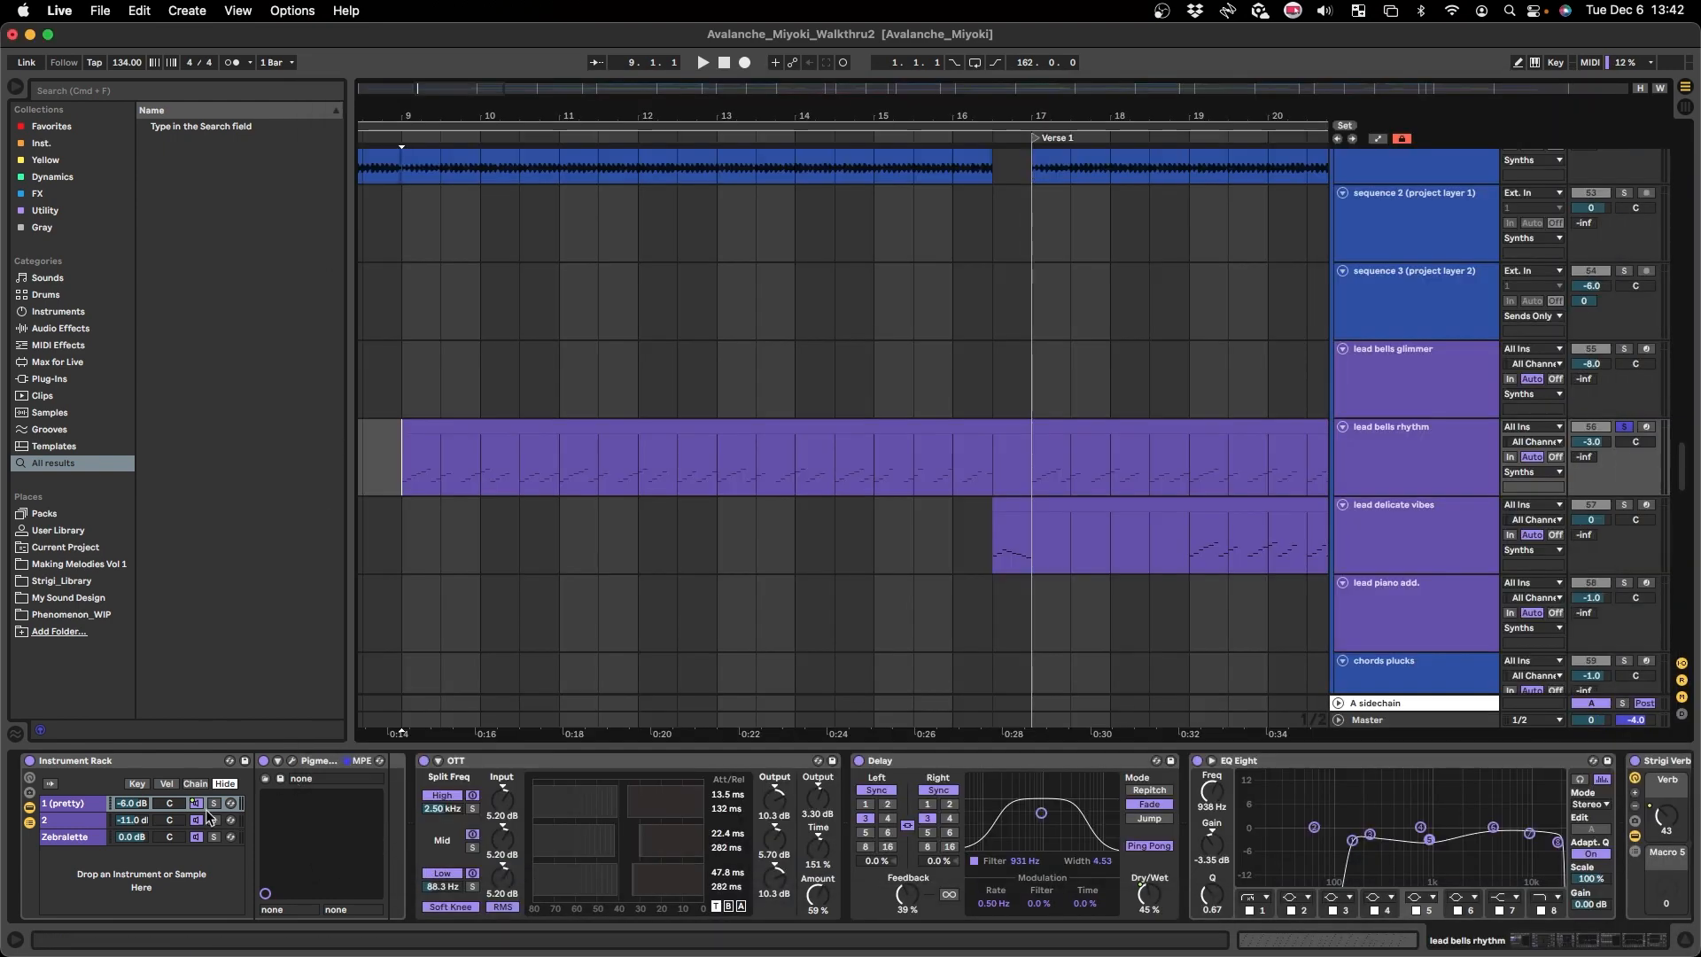
- Inspect the Pigments Emotional Piano preset in chain 2 of the lead bells rhythm rack and close its window
{"action": "left_click", "coordinate": [86, 821]}
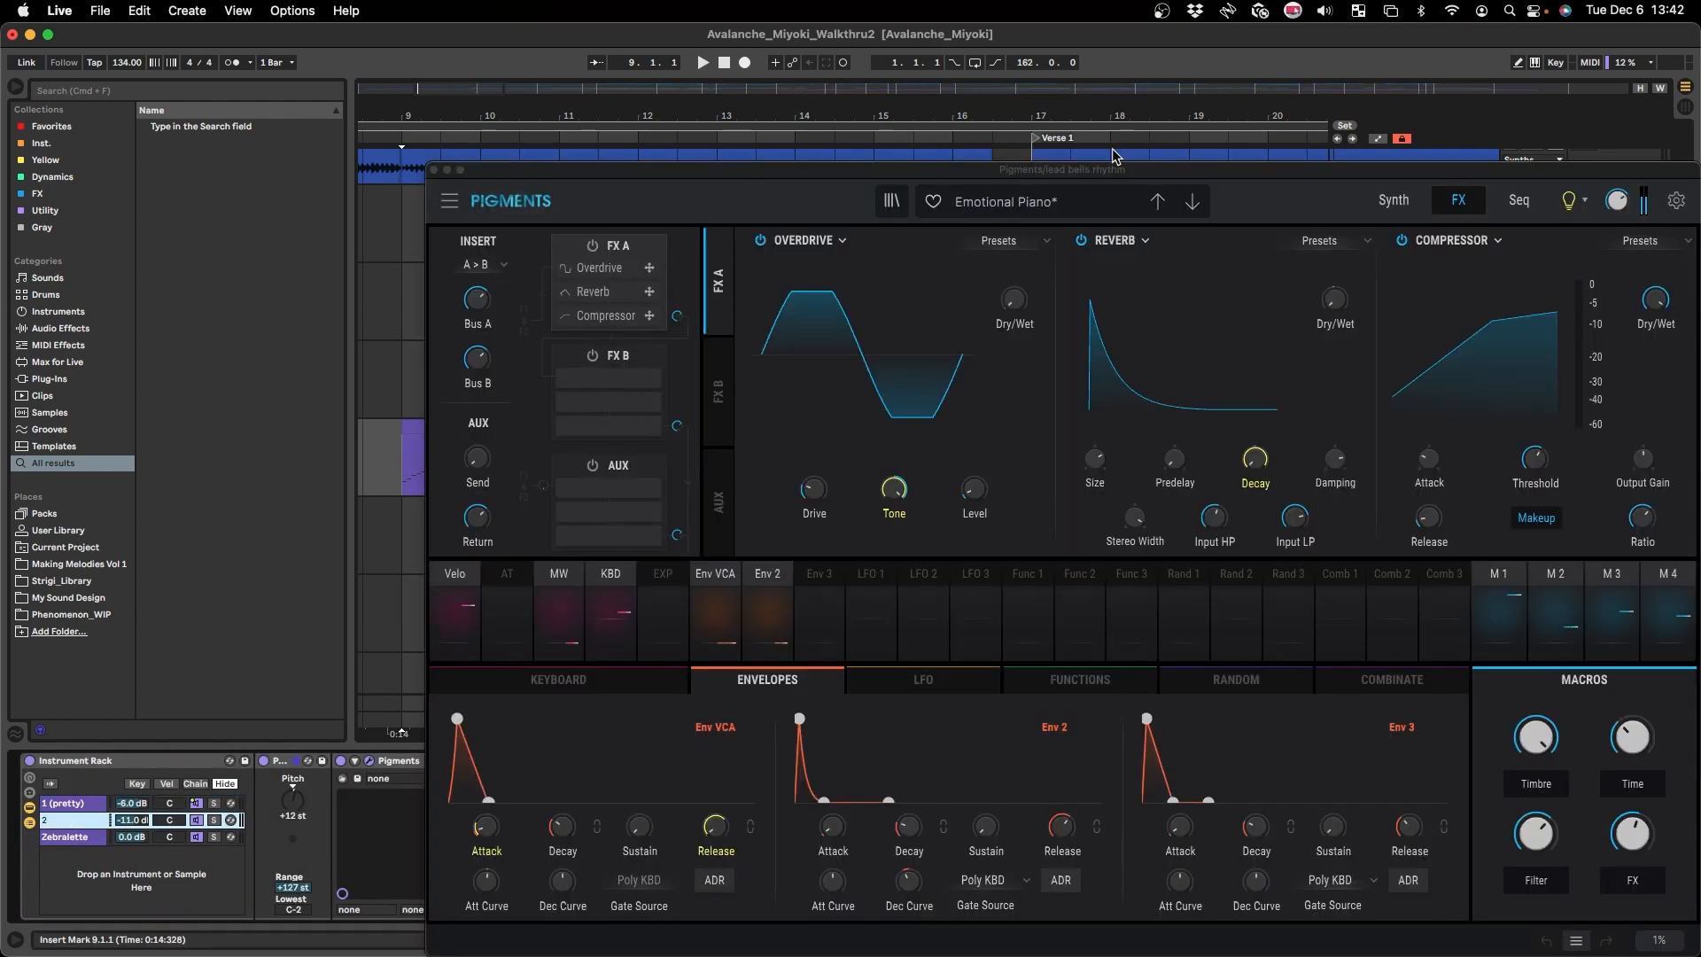
{"action": "left_click_drag", "start_coordinate": [1110, 153], "coordinate": [1022, 123]}
{"action": "left_click", "coordinate": [341, 126]}
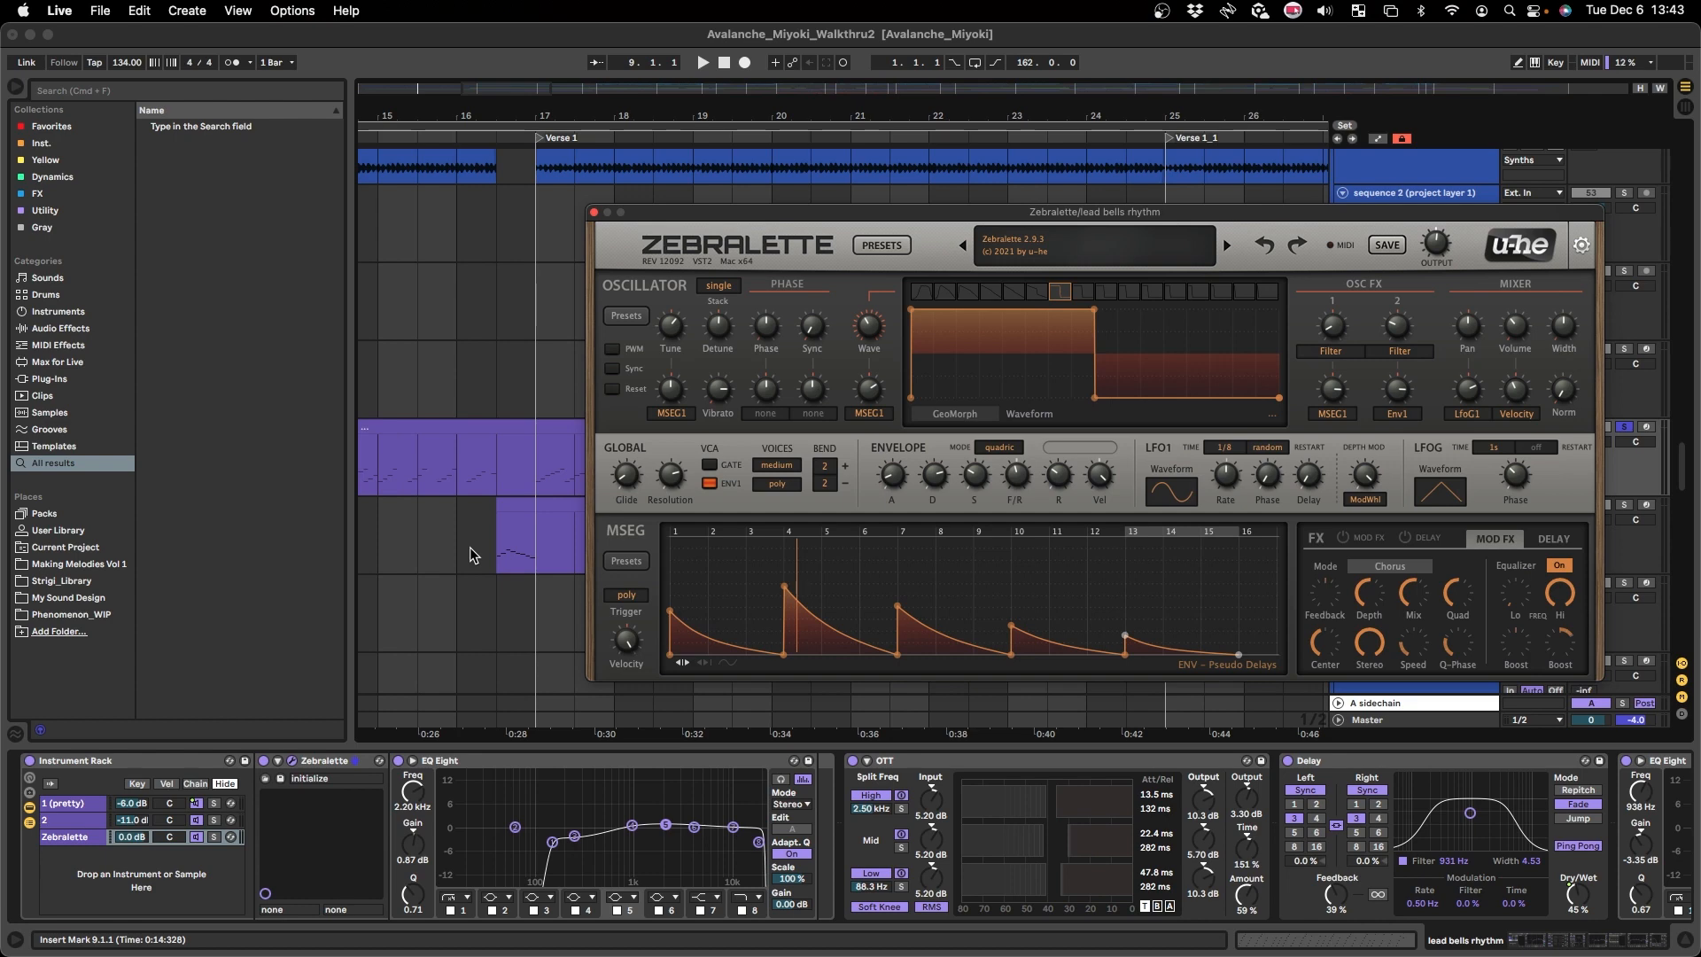
- Inspect the Zebralette synth on lead bells rhythm, play its soloed chain from bar 9, and close its window
{"action": "left_click_drag", "start_coordinate": [831, 211], "coordinate": [743, 195]}
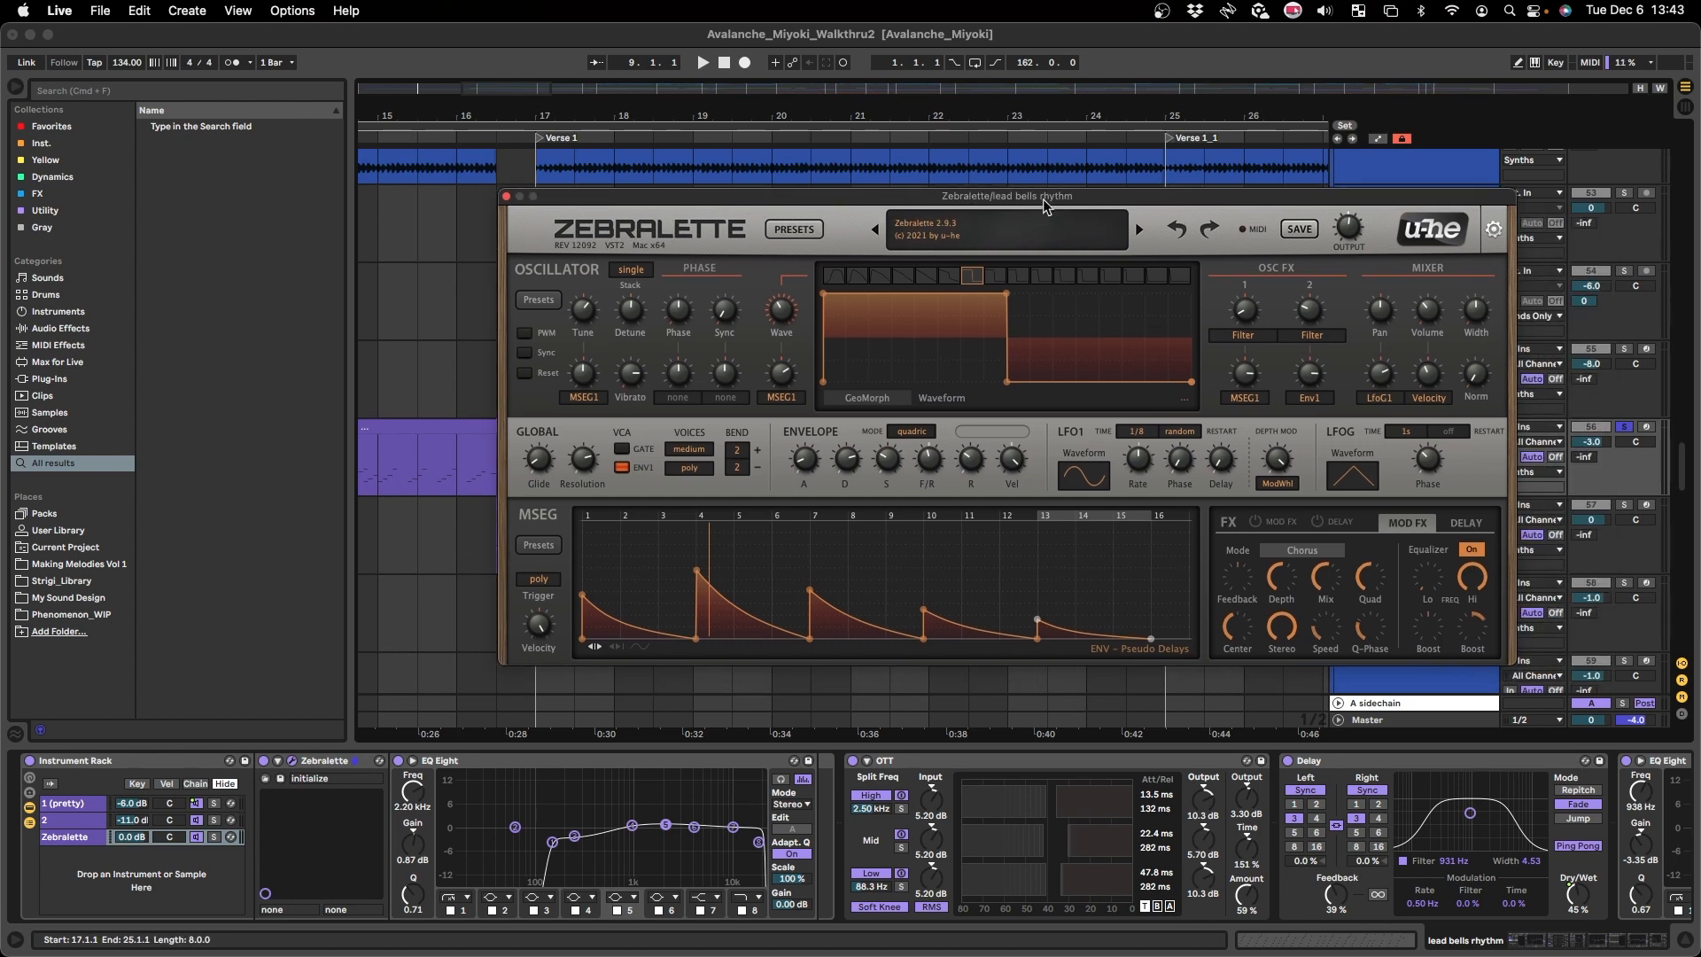
{"action": "left_click_drag", "start_coordinate": [499, 186], "coordinate": [551, 250]}
{"action": "key", "text": "space"}
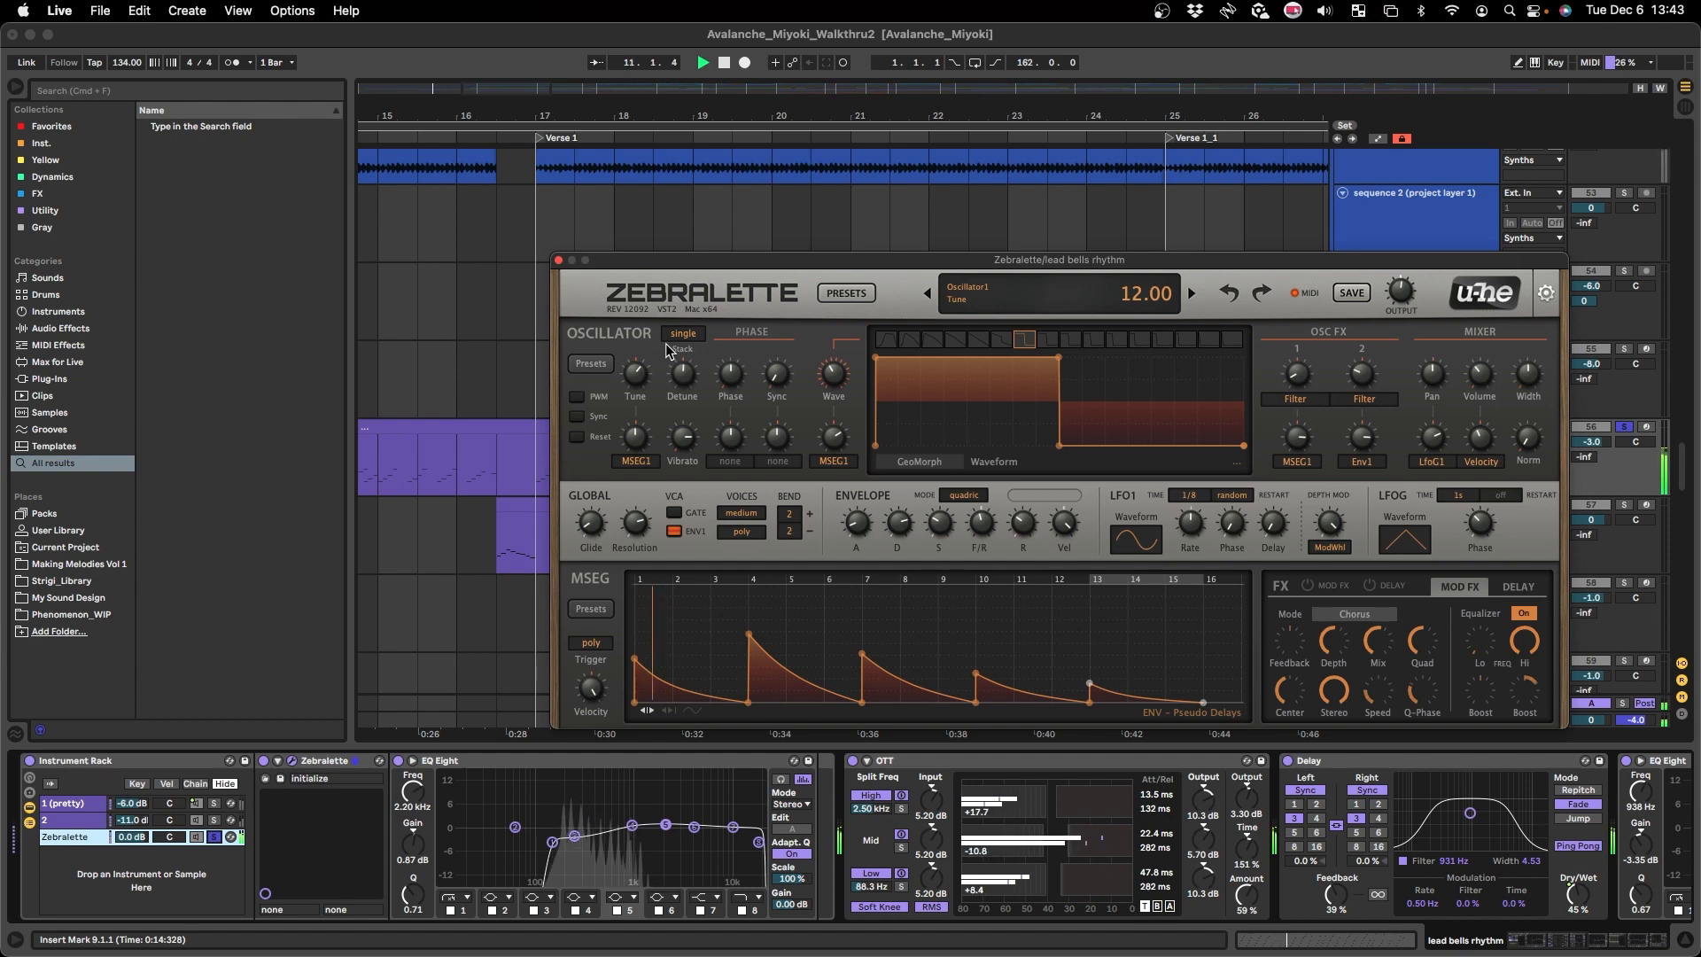
{"action": "left_click_drag", "start_coordinate": [731, 268], "coordinate": [671, 241]}
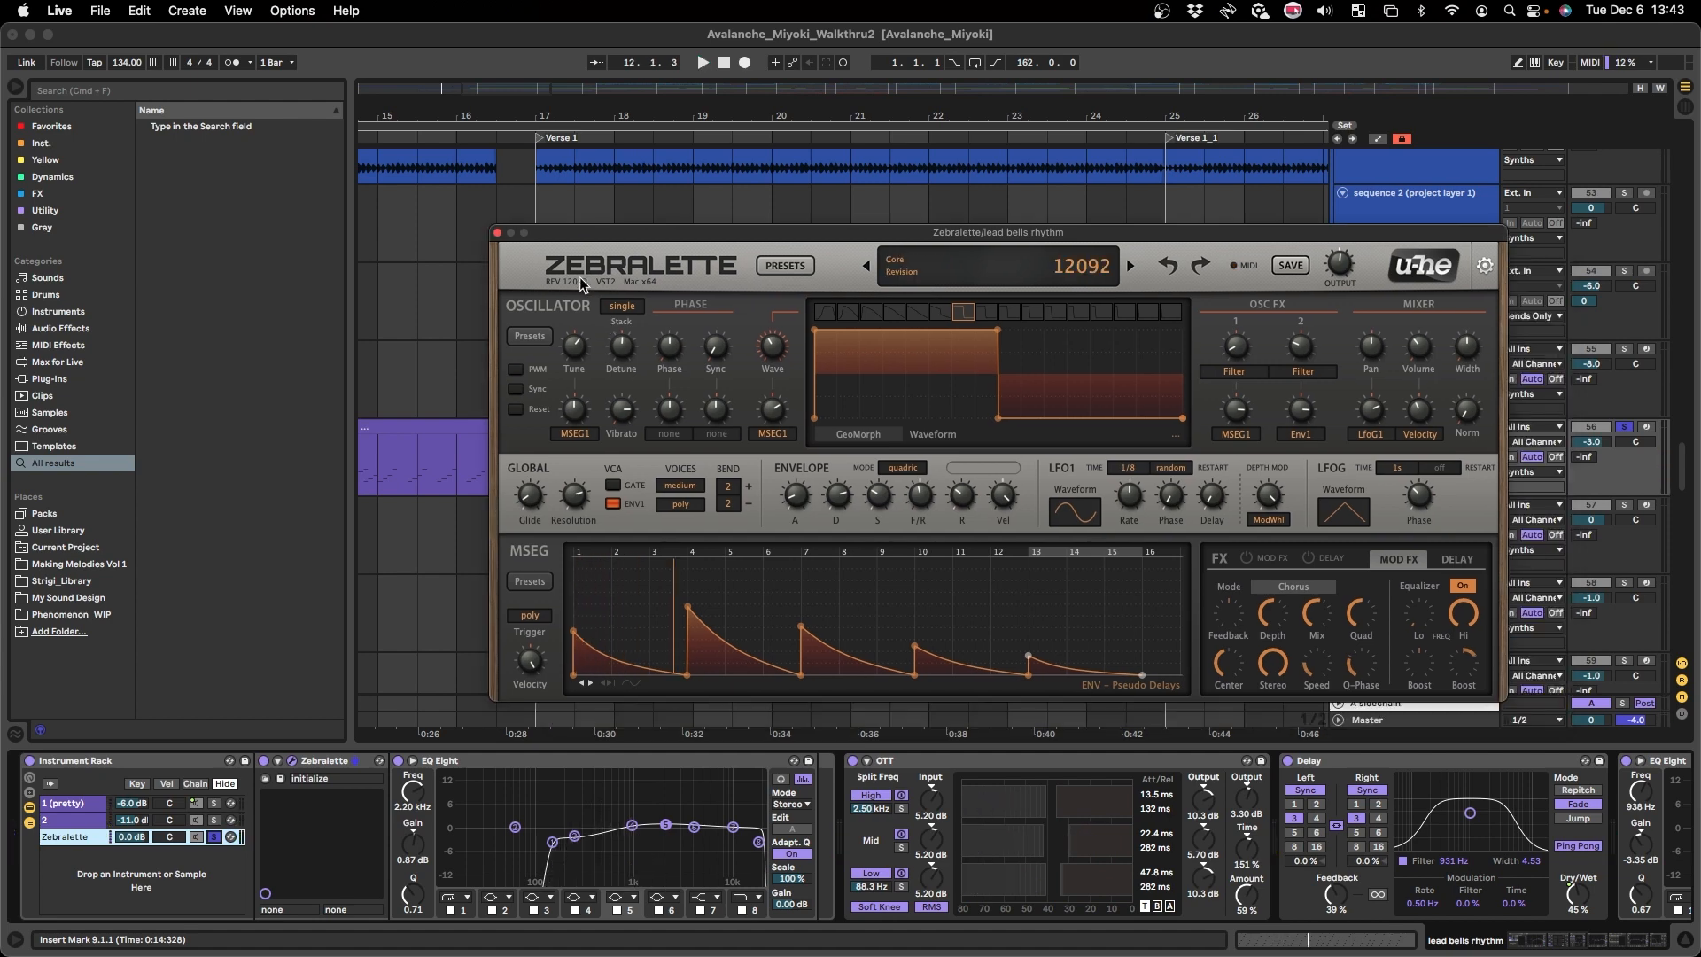
{"action": "left_click", "coordinate": [497, 233]}
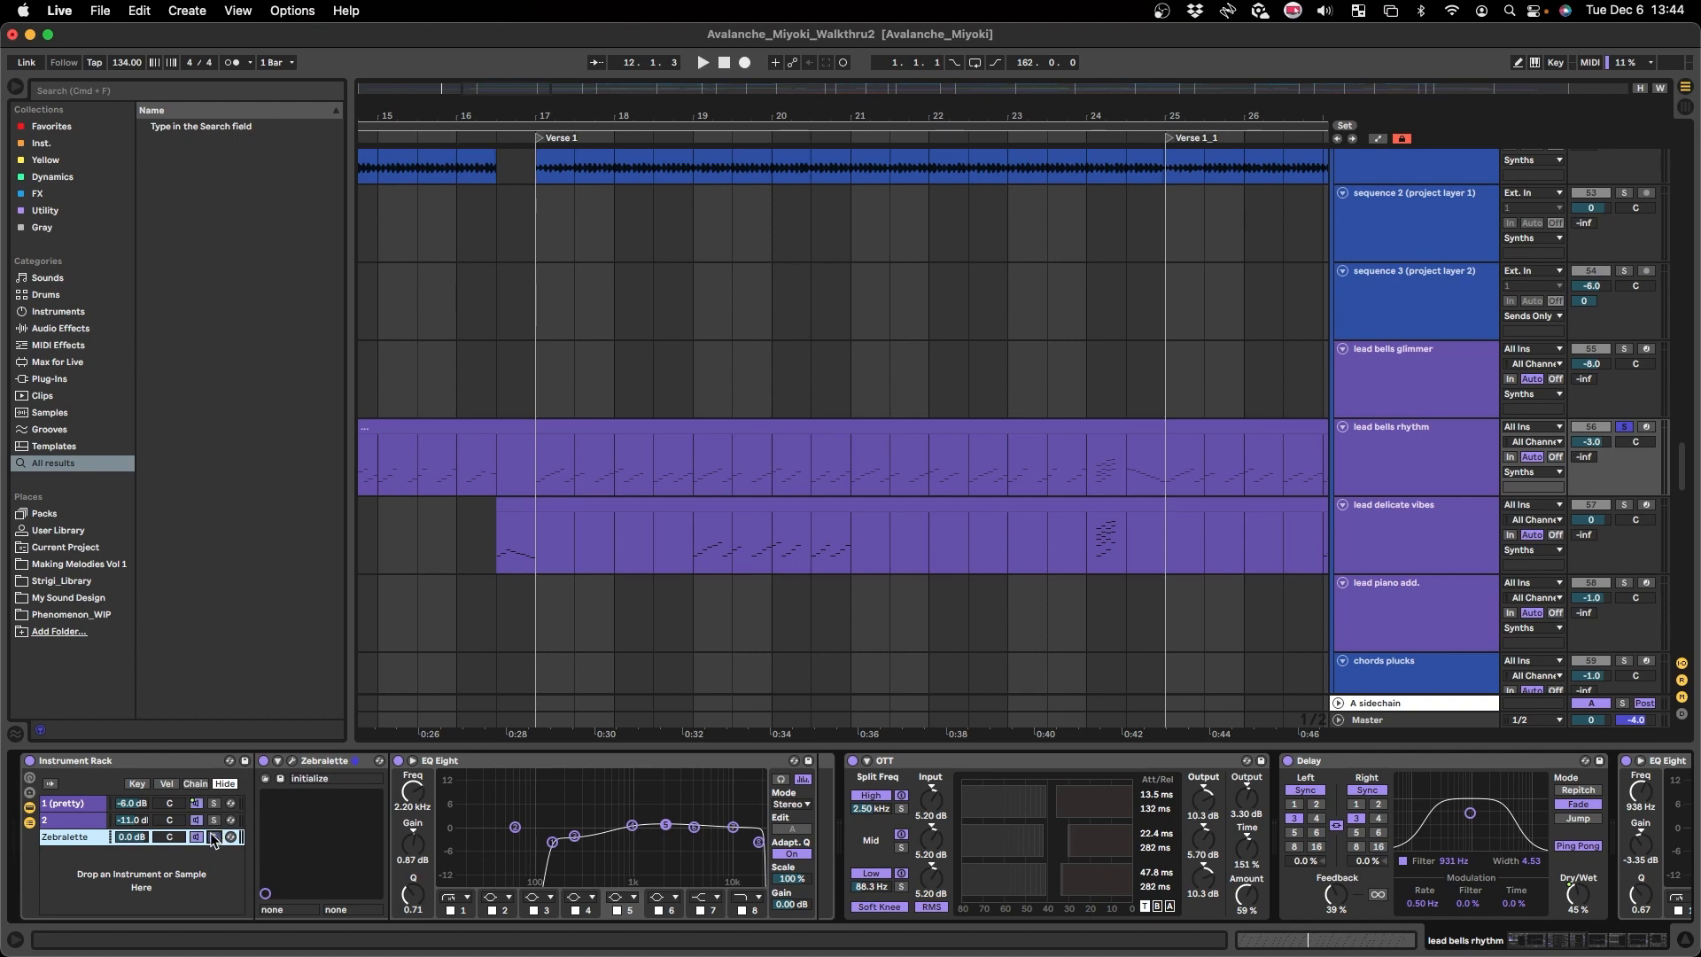
- Open the Raum reverb on lead bells rhythm, play the track from bar 13 to hear its Mix automation, and close the window
{"action": "scroll", "coordinate": [1172, 822], "scroll_direction": "right", "scroll_amount": 13}
{"action": "left_click", "coordinate": [1137, 760]}
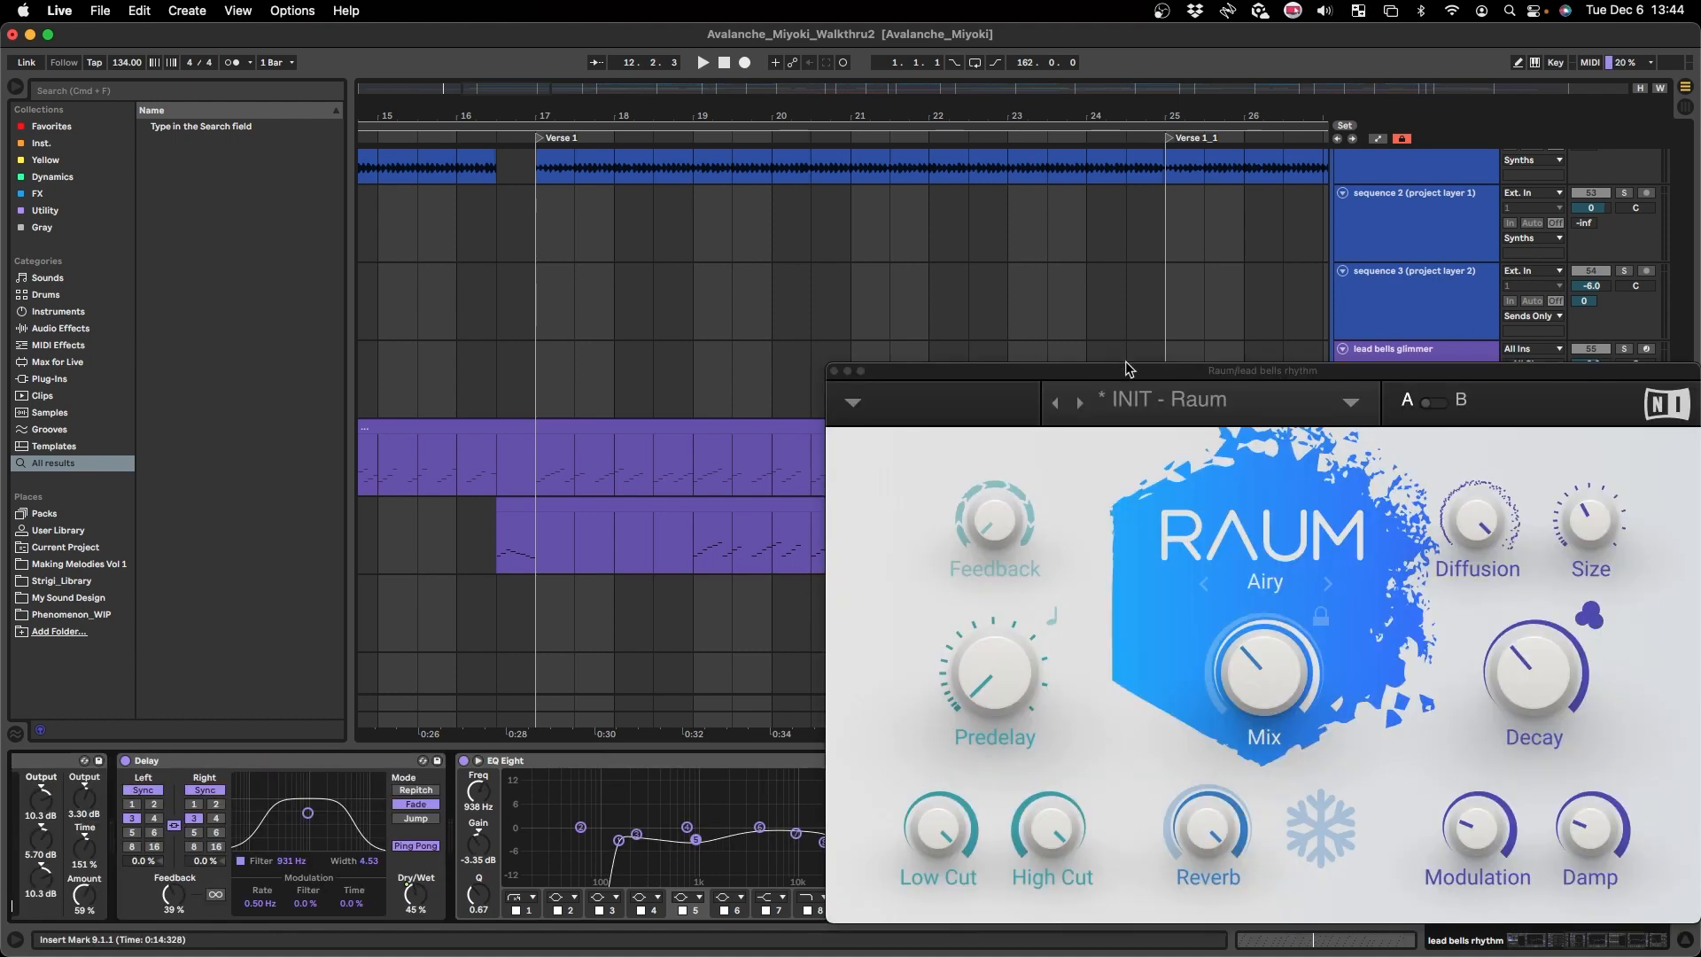
{"action": "left_click_drag", "start_coordinate": [1125, 363], "coordinate": [1017, 280]}
{"action": "key", "text": "space"}
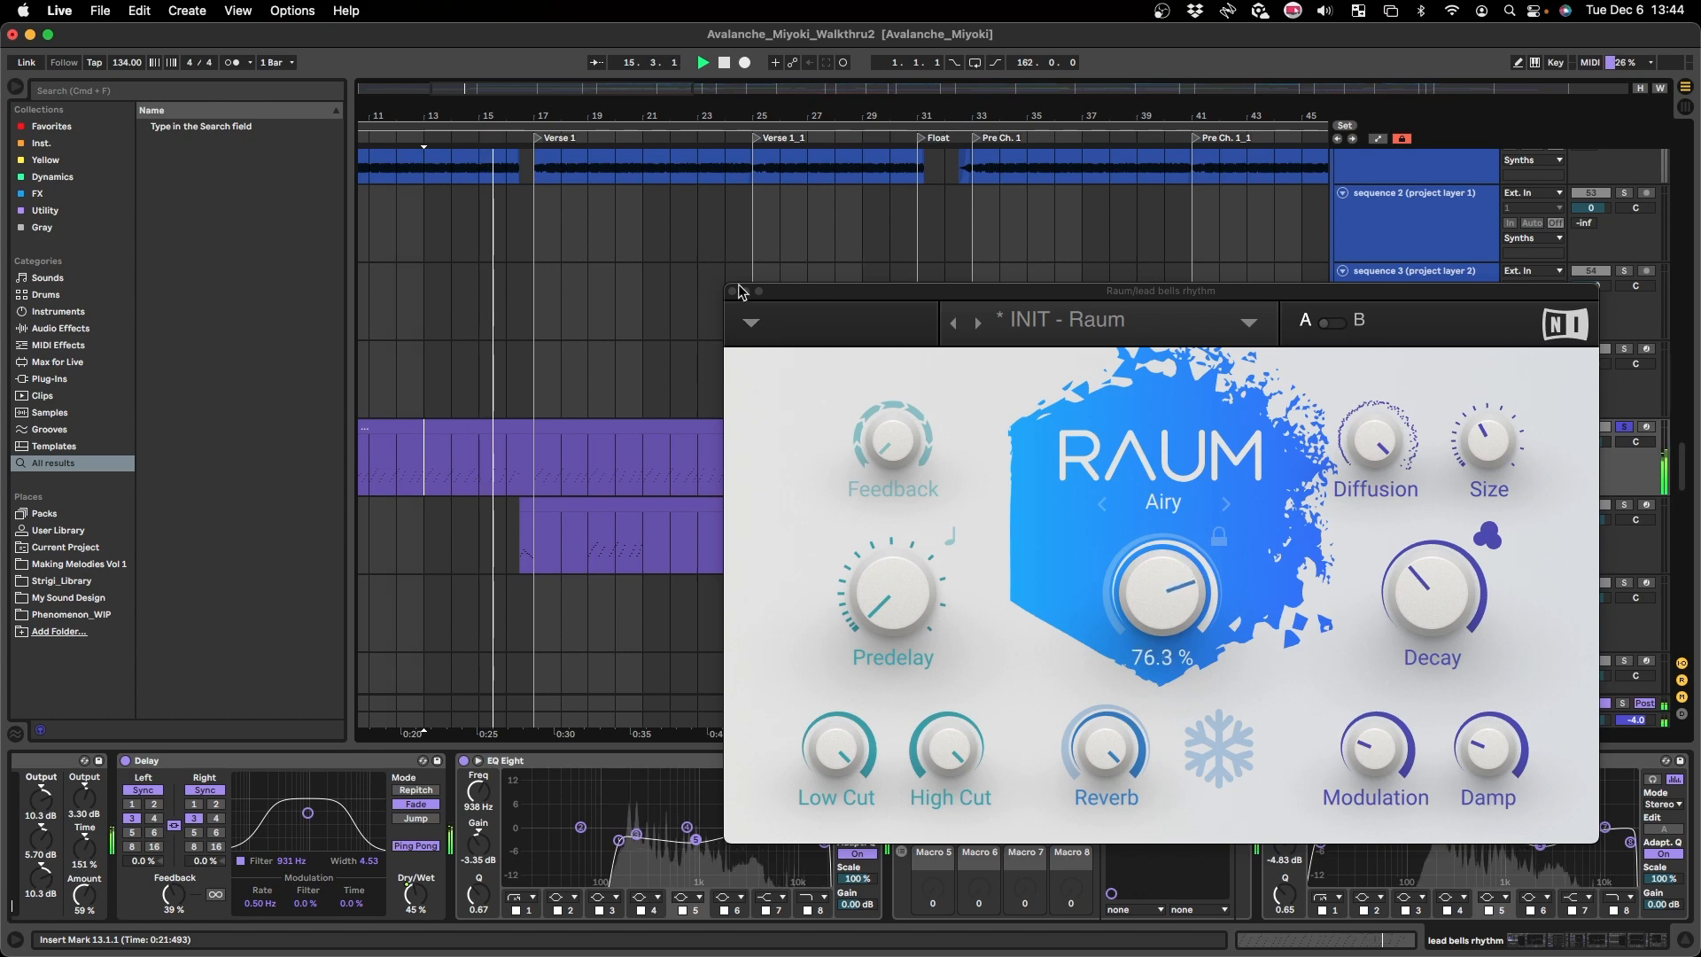
{"action": "left_click", "coordinate": [733, 291]}
{"action": "key", "text": "space"}
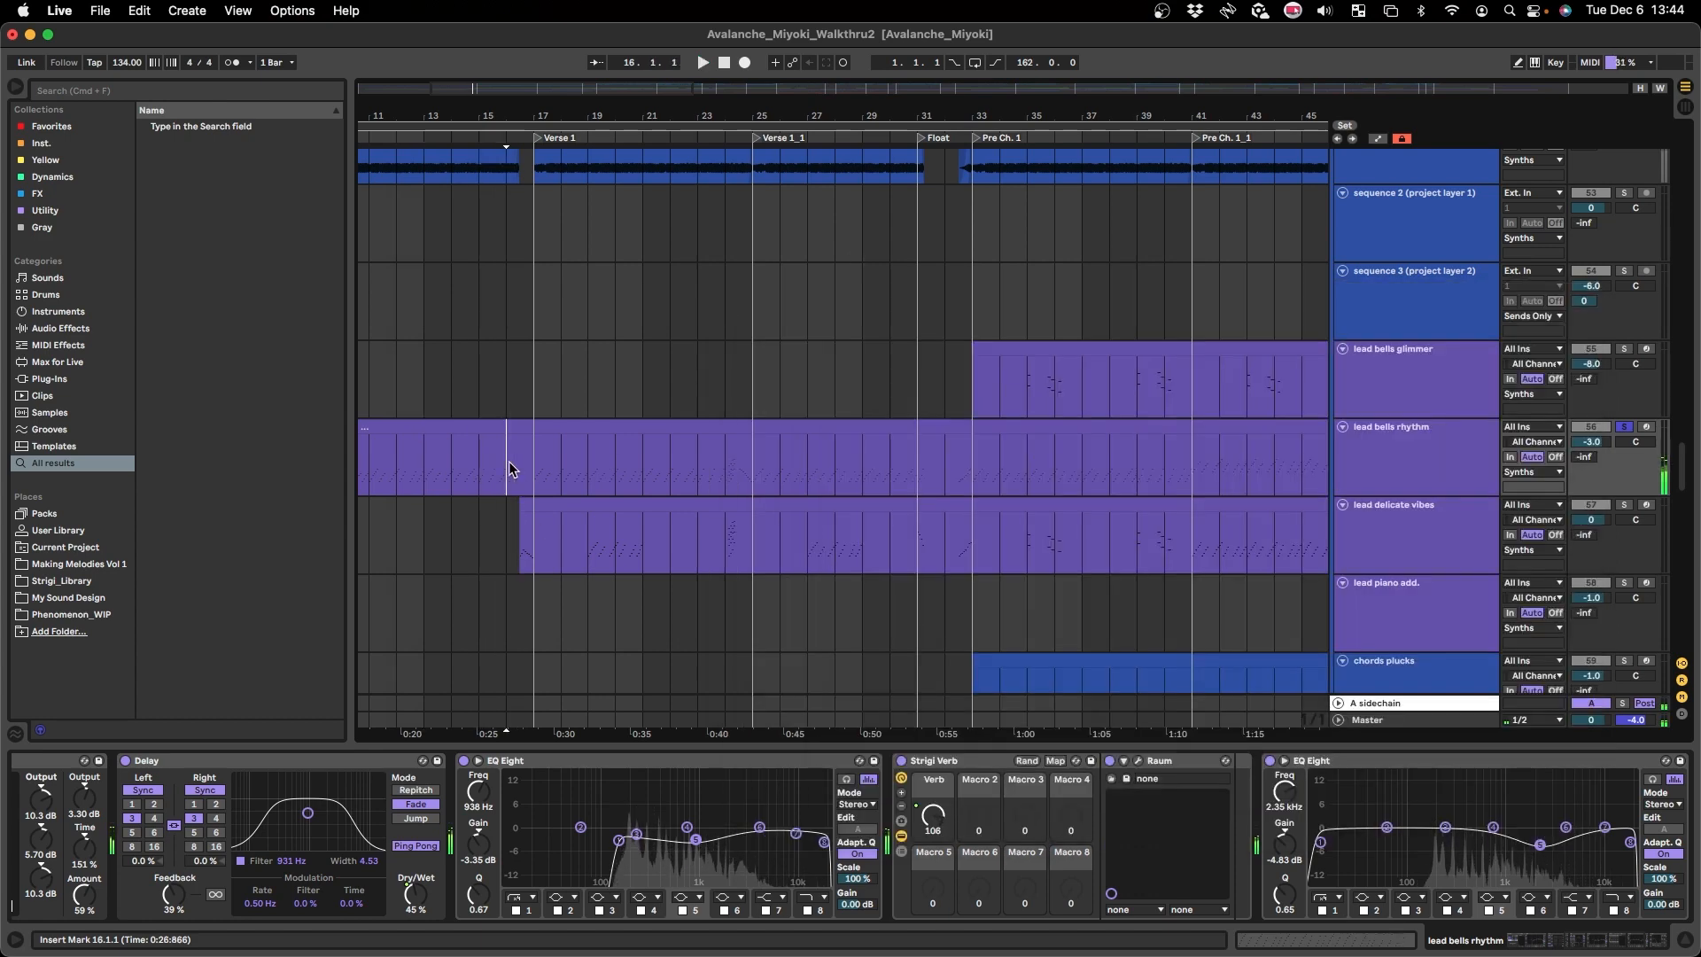
- Toggle the automation display and look over the lead bells rhythm clips as far as Drop 1
{"action": "key", "text": "a"}
{"action": "key", "text": "a"}
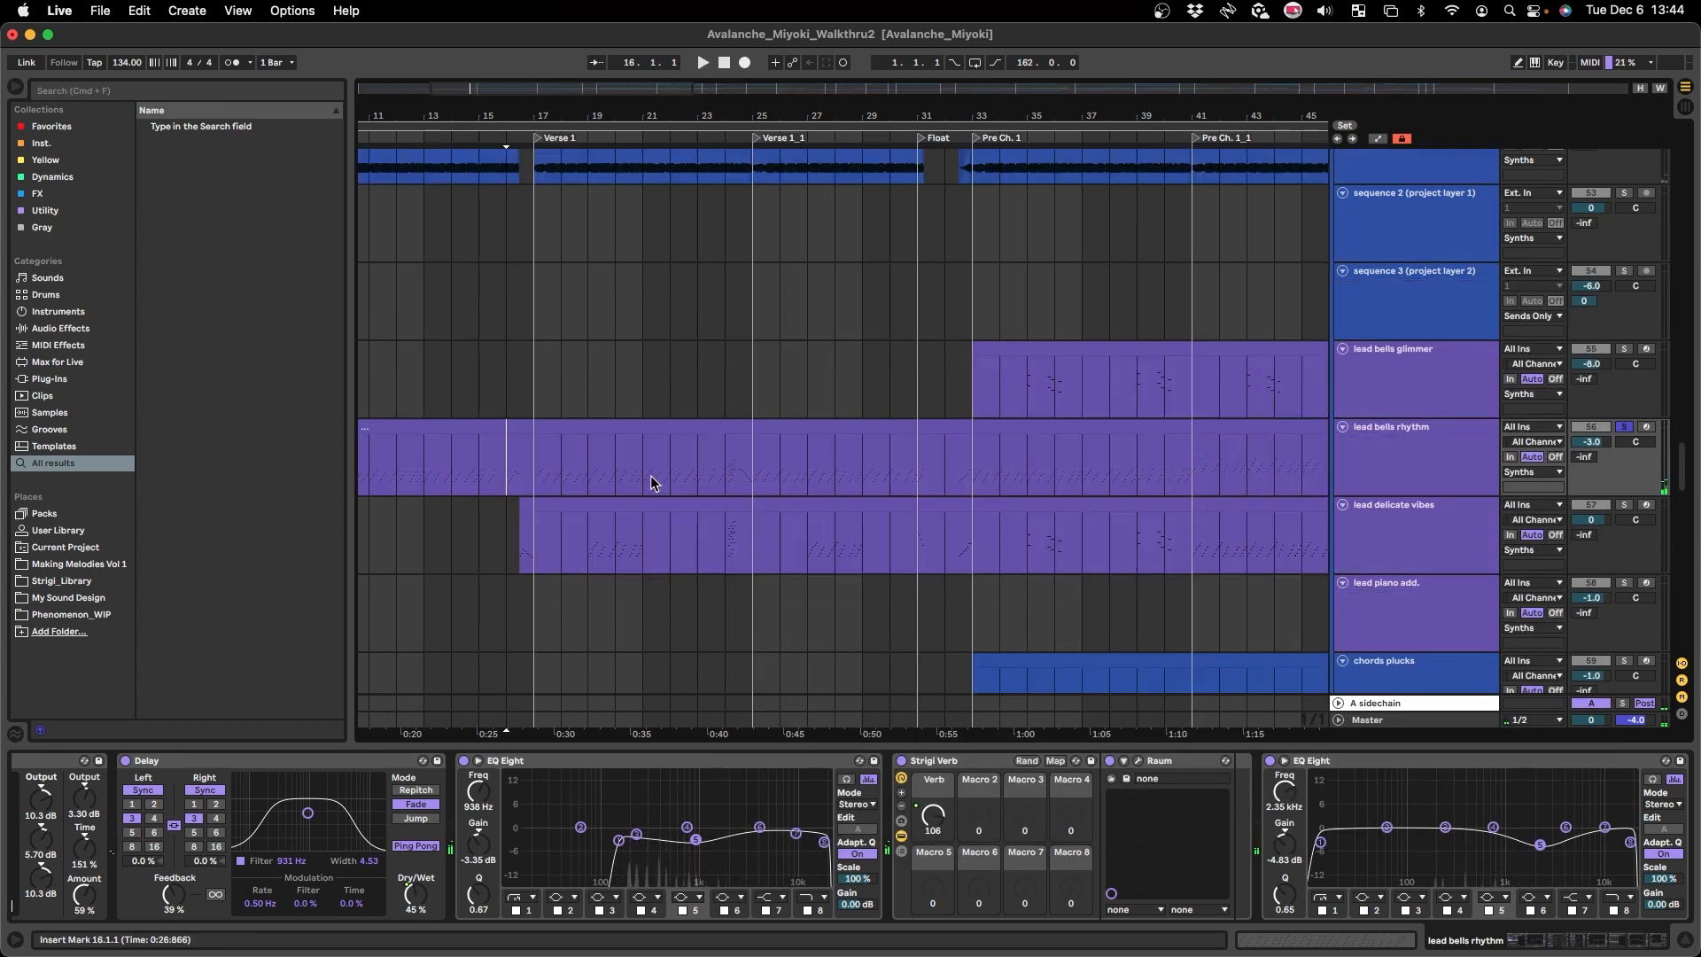
{"action": "scroll", "coordinate": [651, 483], "scroll_direction": "down", "scroll_amount": 3}
{"action": "scroll", "coordinate": [1111, 458], "scroll_direction": "right", "scroll_amount": 2}
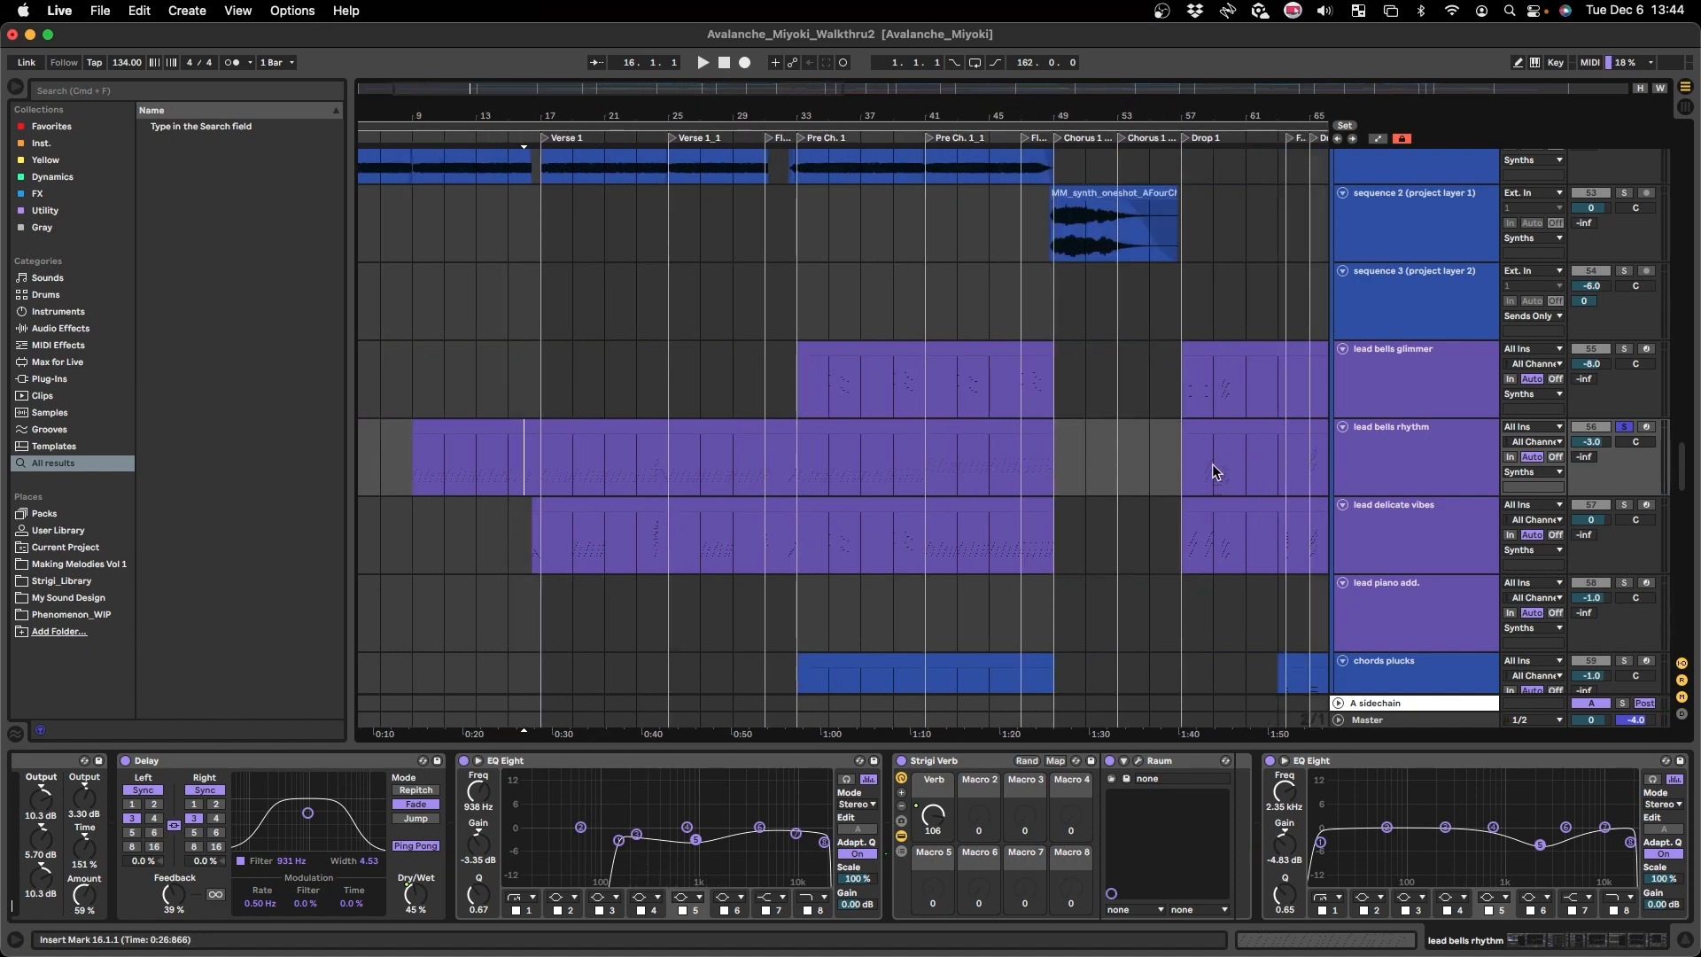
- Review the FX and drum tracks around Verse 1 and play the unsoloed arrangement from bar 13
{"action": "scroll", "coordinate": [521, 425], "scroll_direction": "left", "scroll_amount": 3}
{"action": "scroll", "coordinate": [536, 631], "scroll_direction": "up", "scroll_amount": 10}
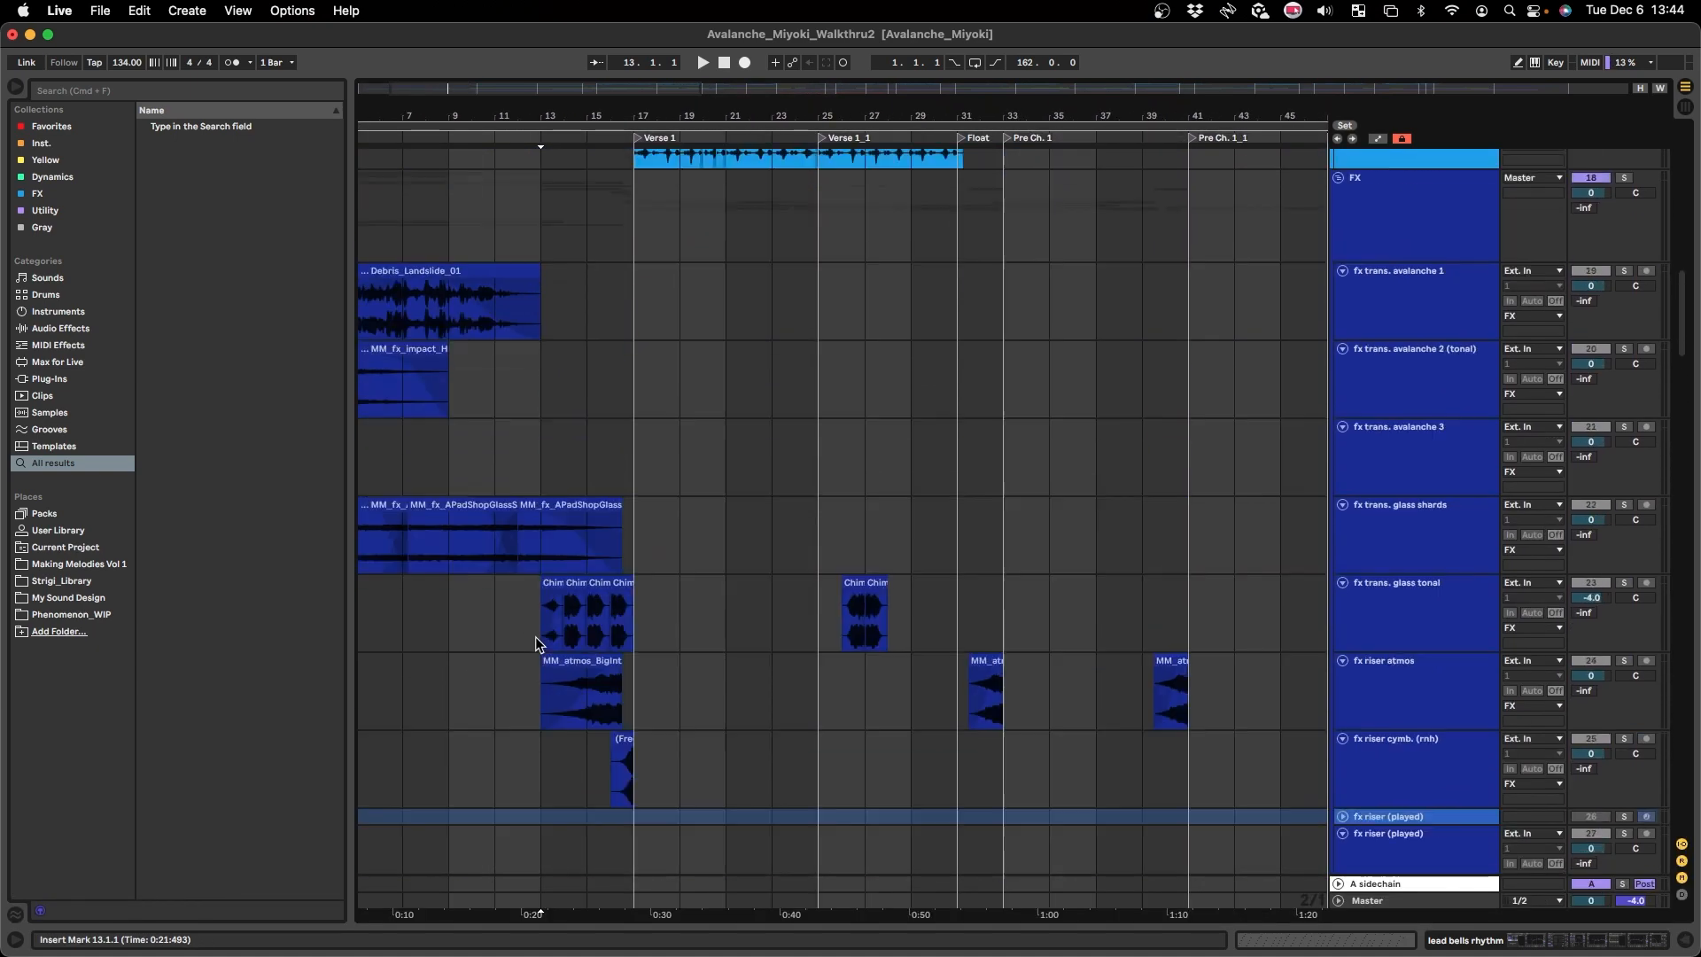
{"action": "scroll", "coordinate": [558, 631], "scroll_direction": "up", "scroll_amount": 8}
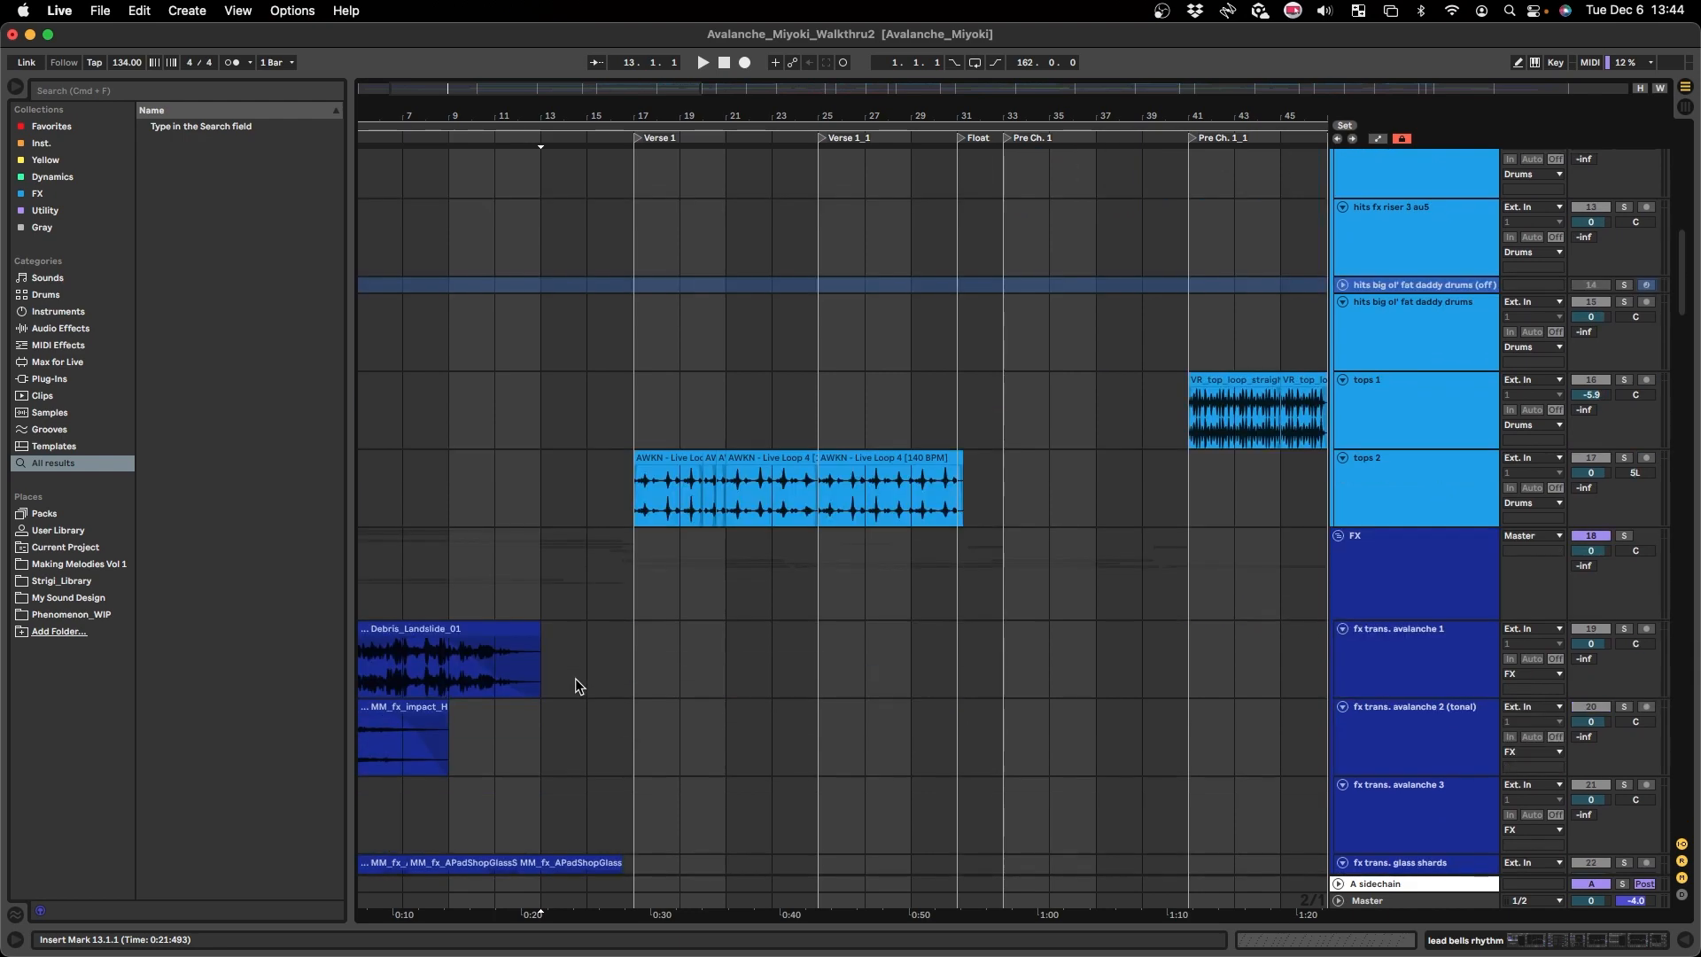
{"action": "scroll", "coordinate": [576, 678], "scroll_direction": "down", "scroll_amount": 10}
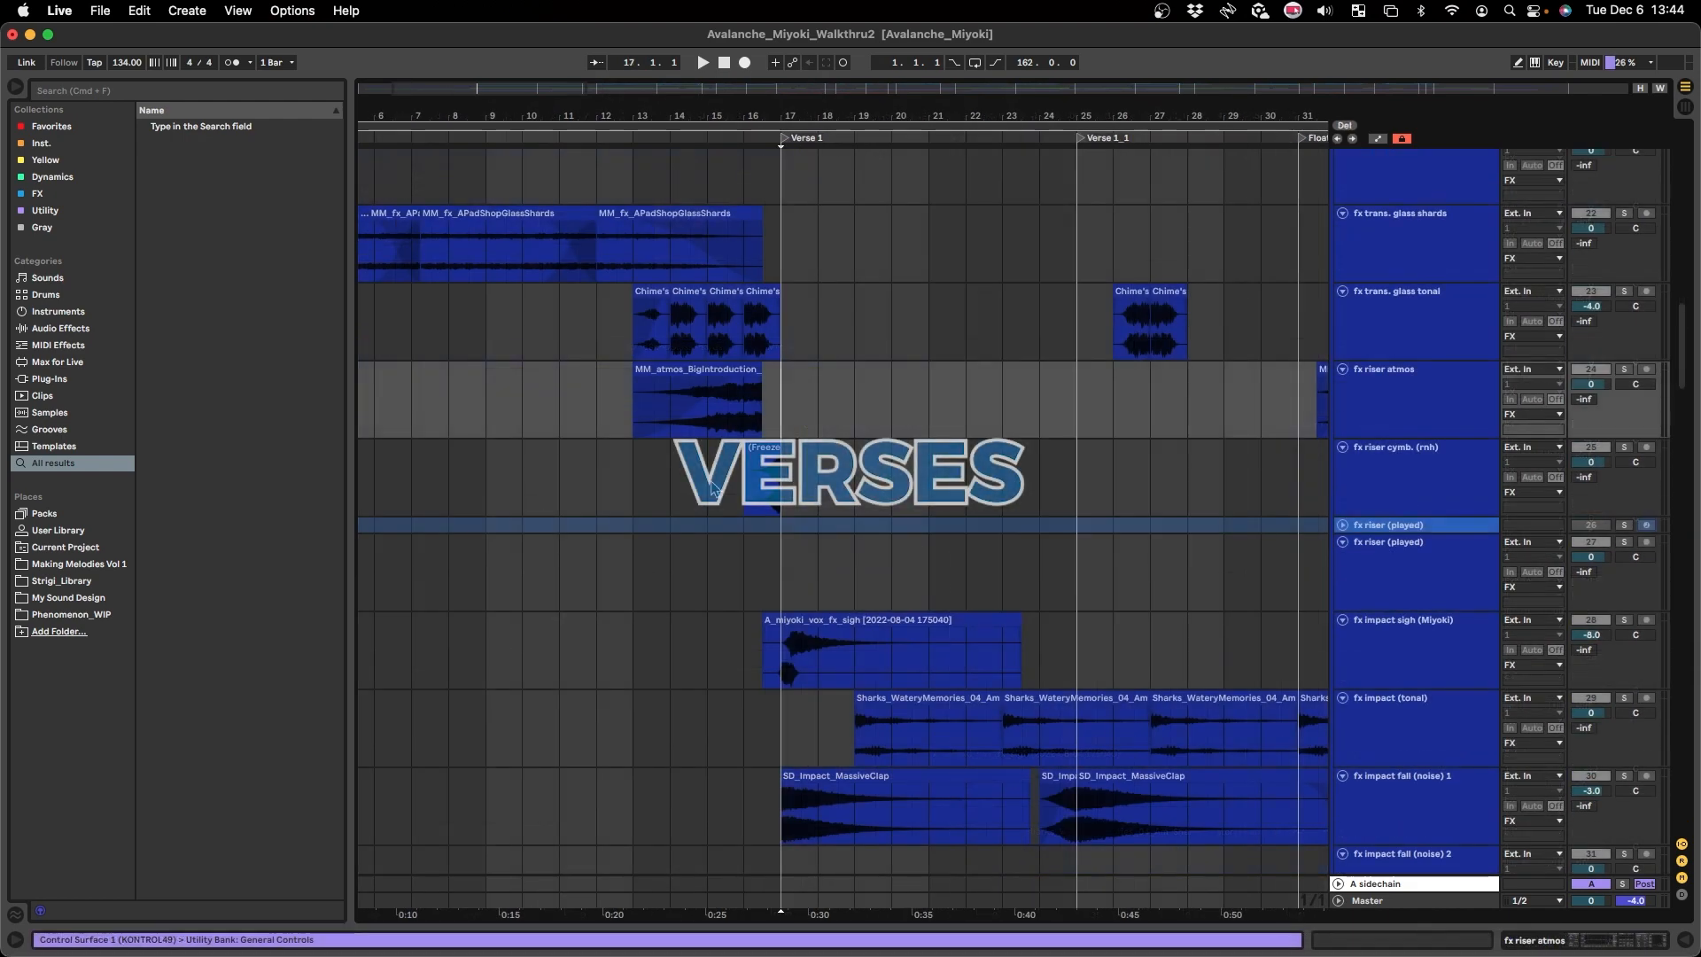
{"action": "left_click", "coordinate": [652, 472]}
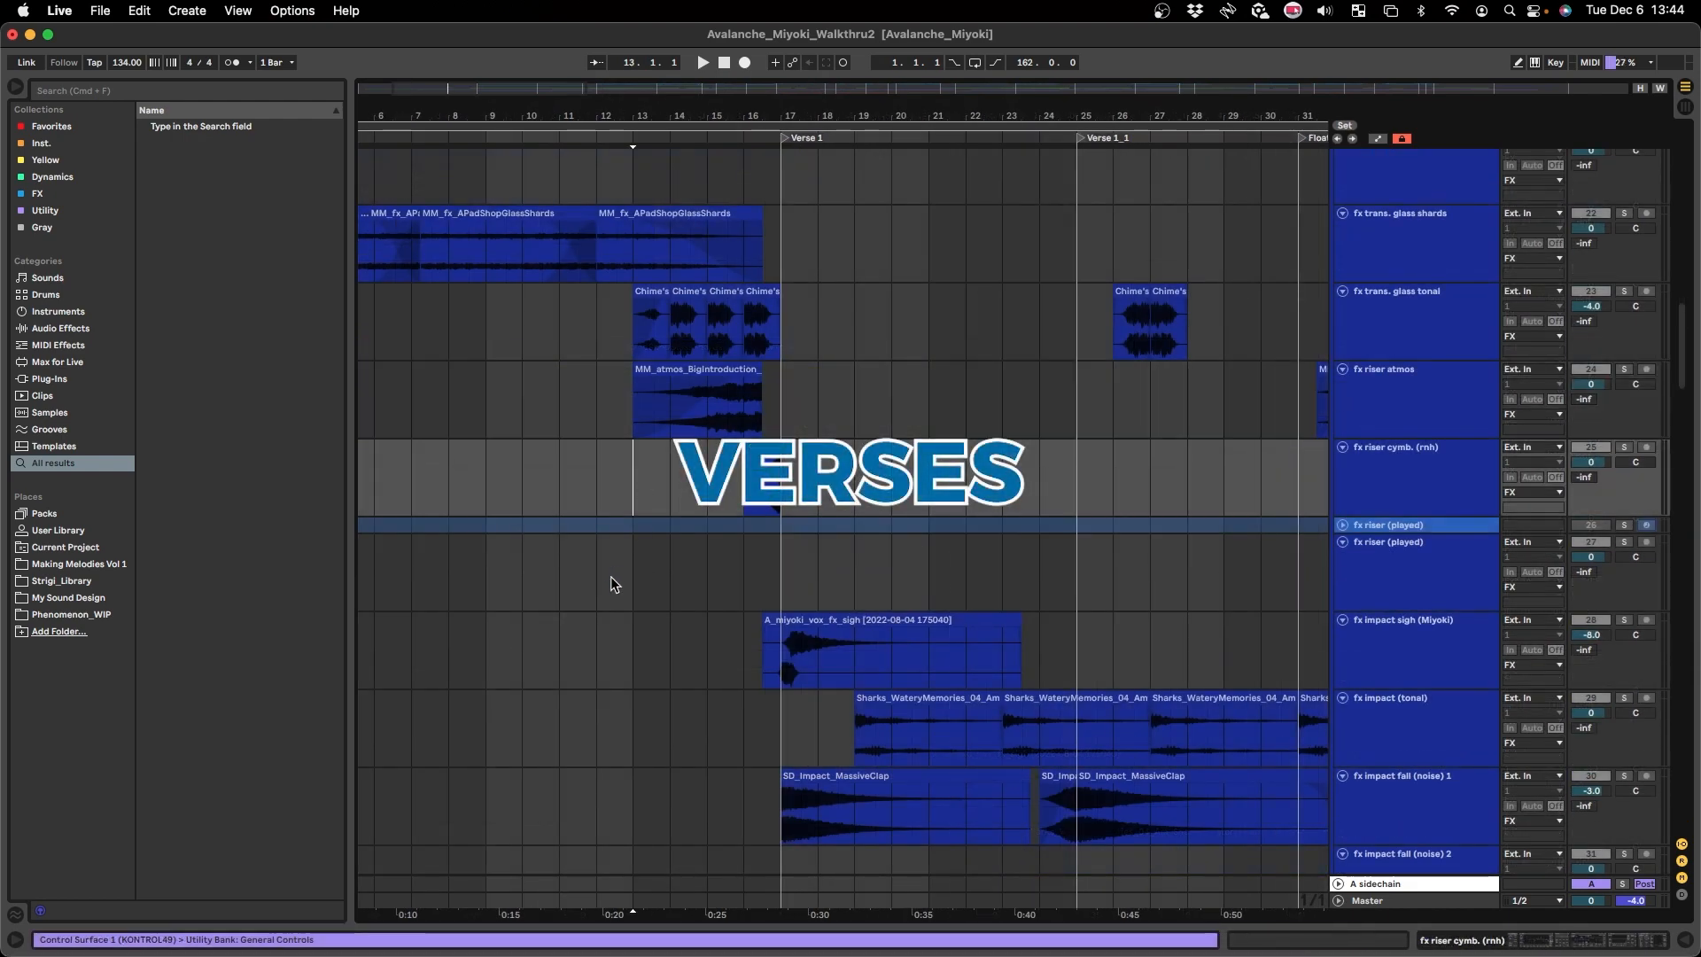
{"action": "key", "text": "space"}
{"action": "key", "text": "space"}
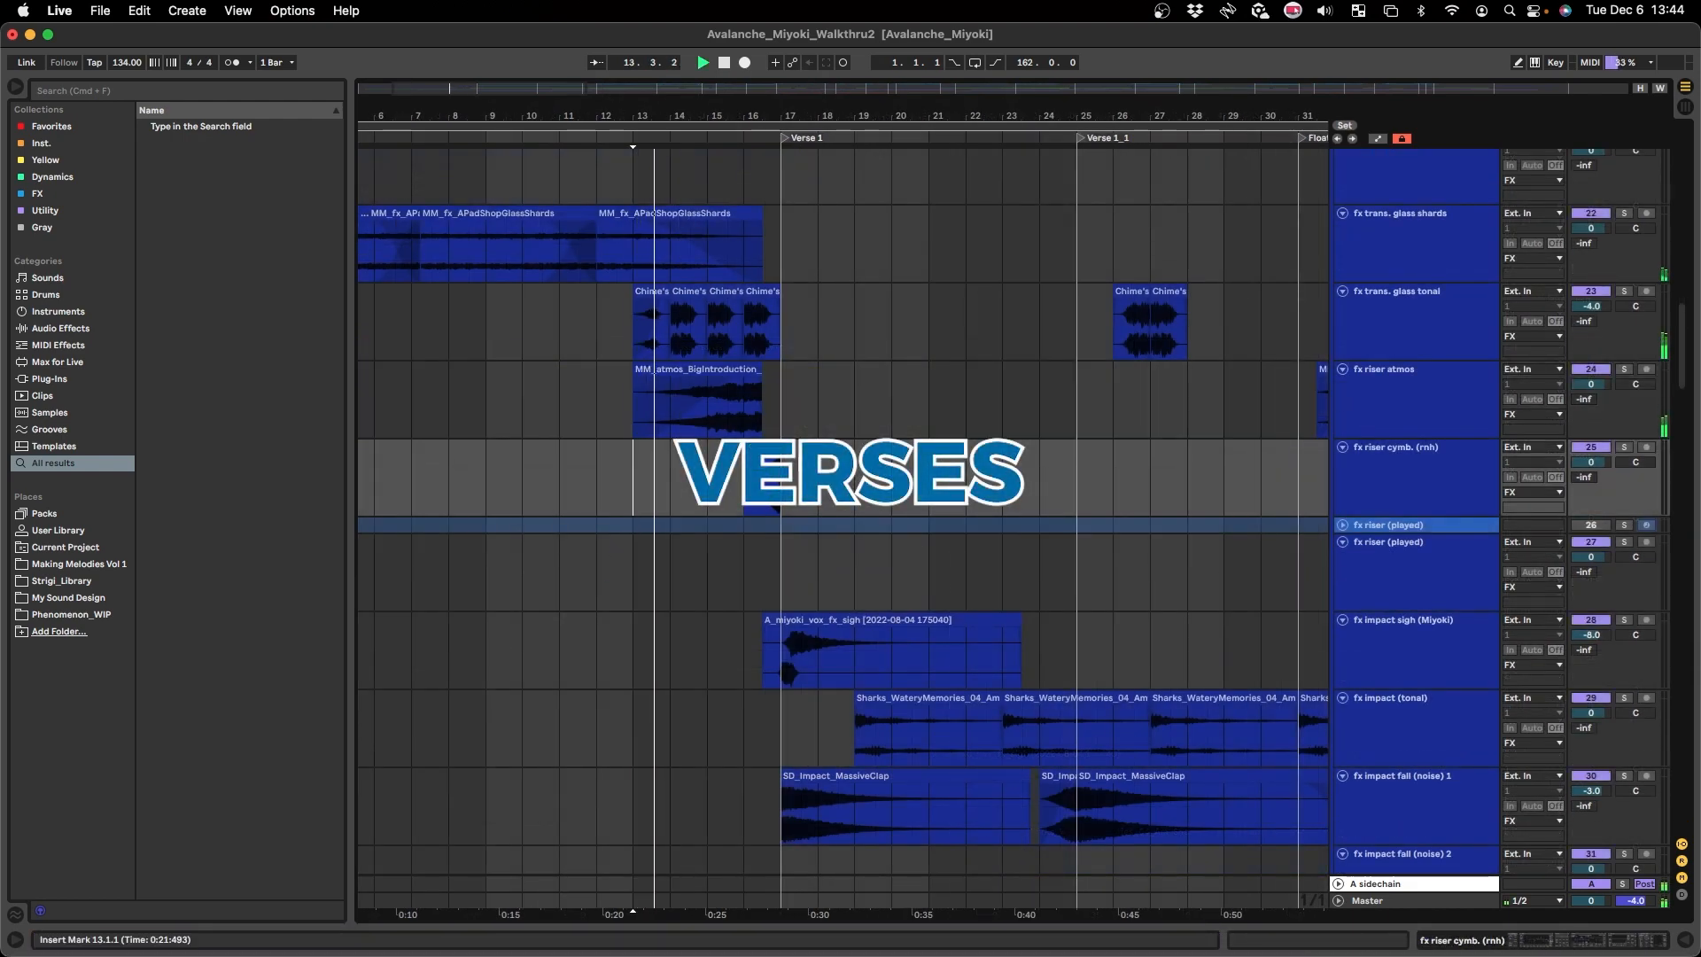
- Follow playback into Verse 1 and examine the vox 1 and vox 1 verse harmonies clips
{"action": "scroll", "coordinate": [789, 482], "scroll_direction": "down", "scroll_amount": 10}
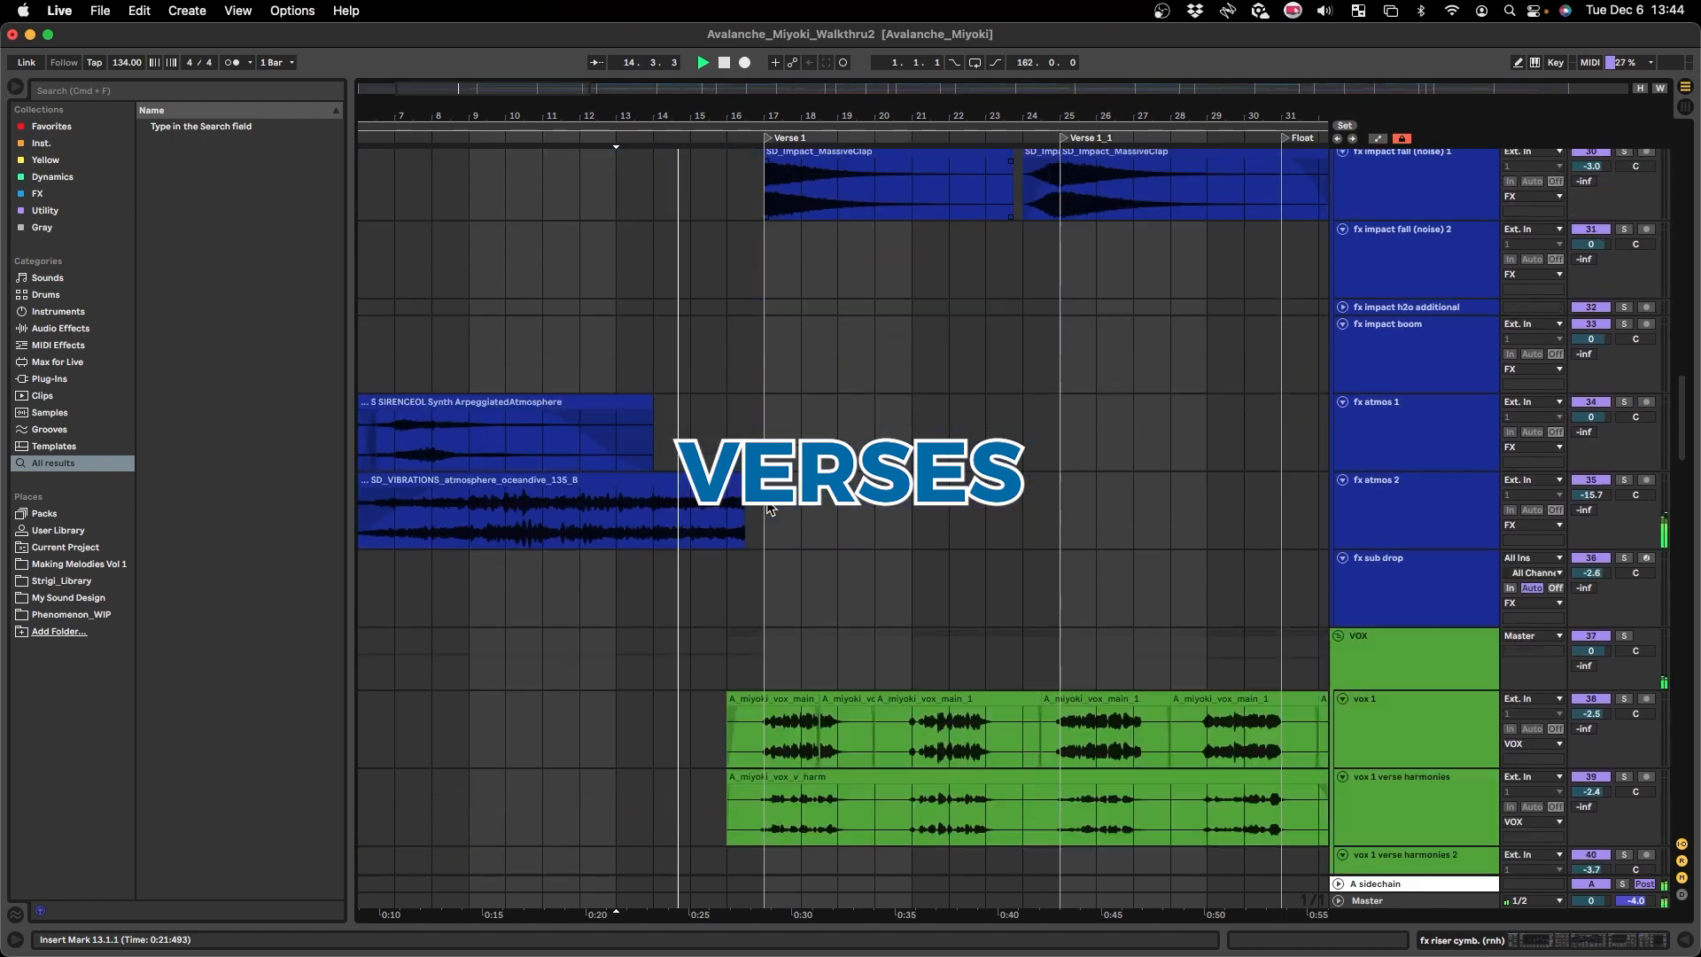
{"action": "scroll", "coordinate": [771, 508], "scroll_direction": "down", "scroll_amount": 5}
{"action": "scroll", "coordinate": [791, 585], "scroll_direction": "up", "scroll_amount": 4}
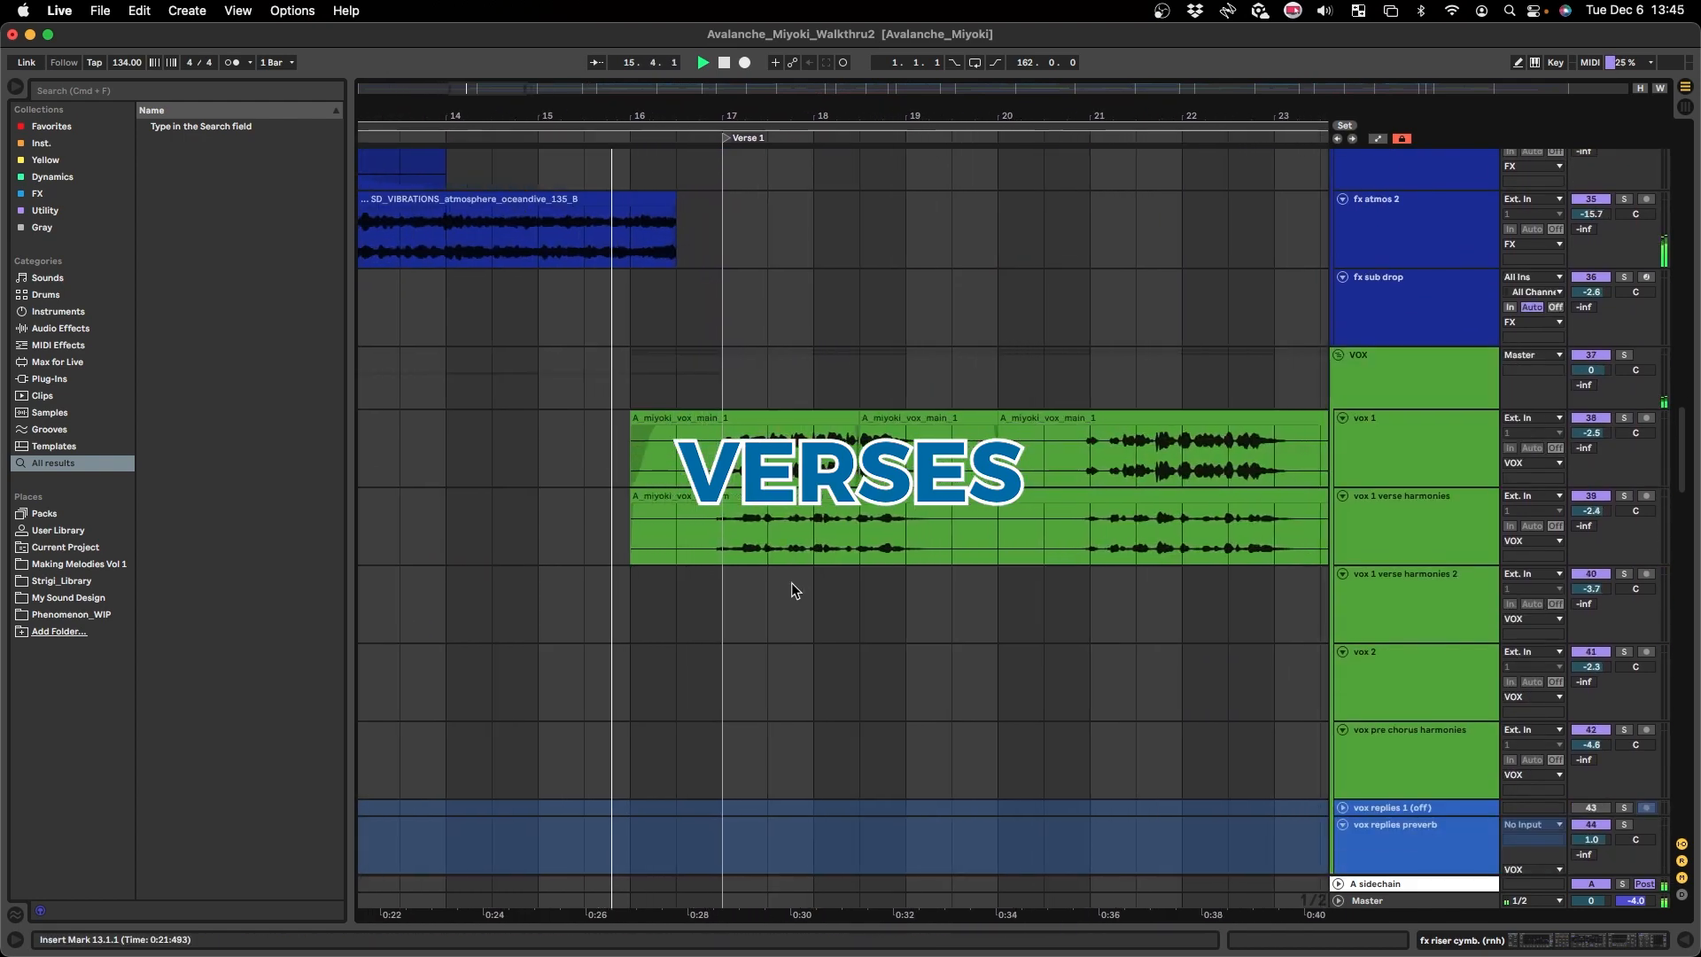
{"action": "scroll", "coordinate": [694, 581], "scroll_direction": "up", "scroll_amount": 5}
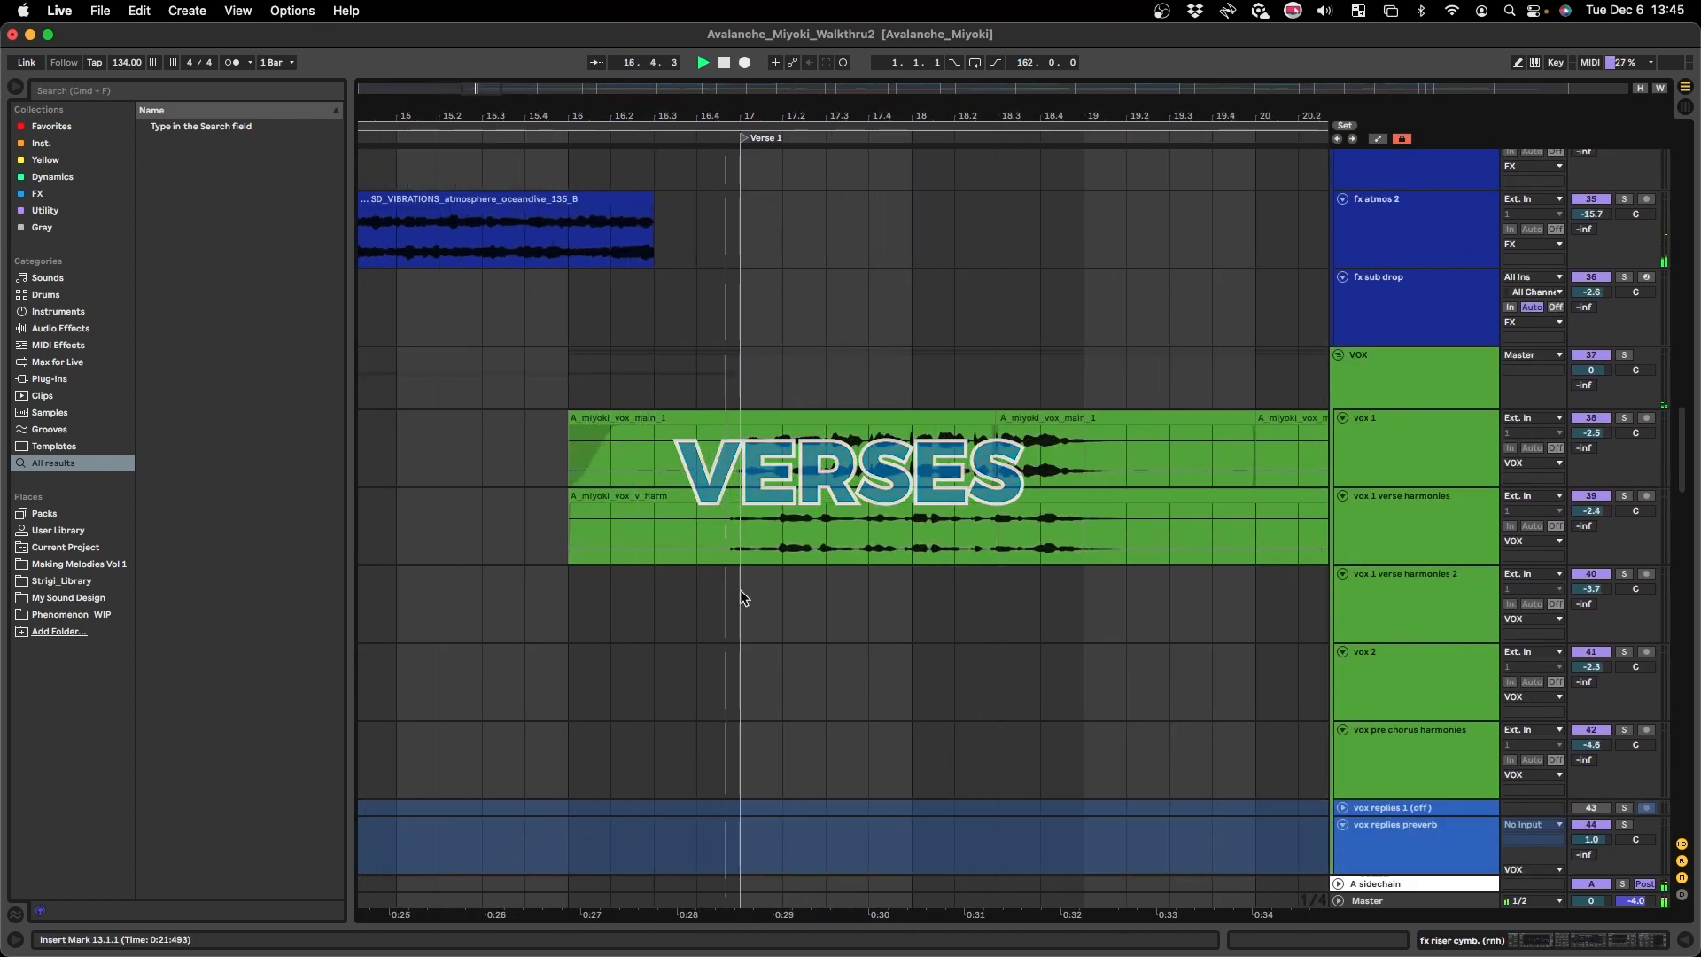
{"action": "scroll", "coordinate": [699, 585], "scroll_direction": "down", "scroll_amount": 6}
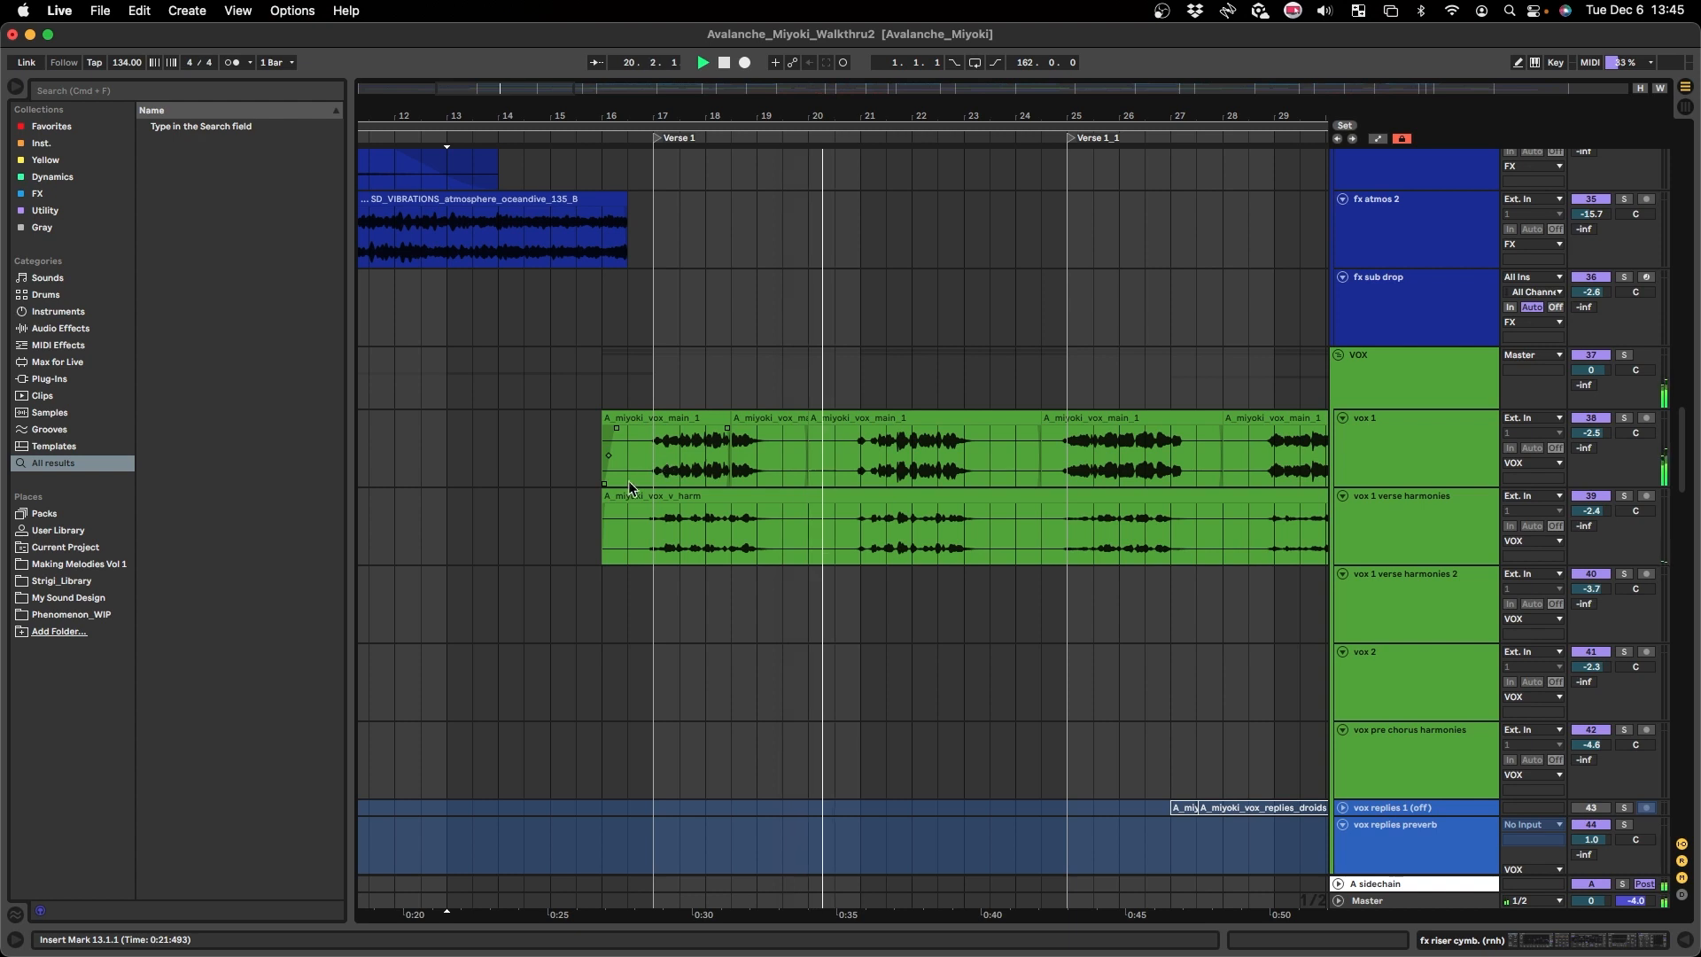
{"action": "scroll", "coordinate": [622, 483], "scroll_direction": "right", "scroll_amount": 2}
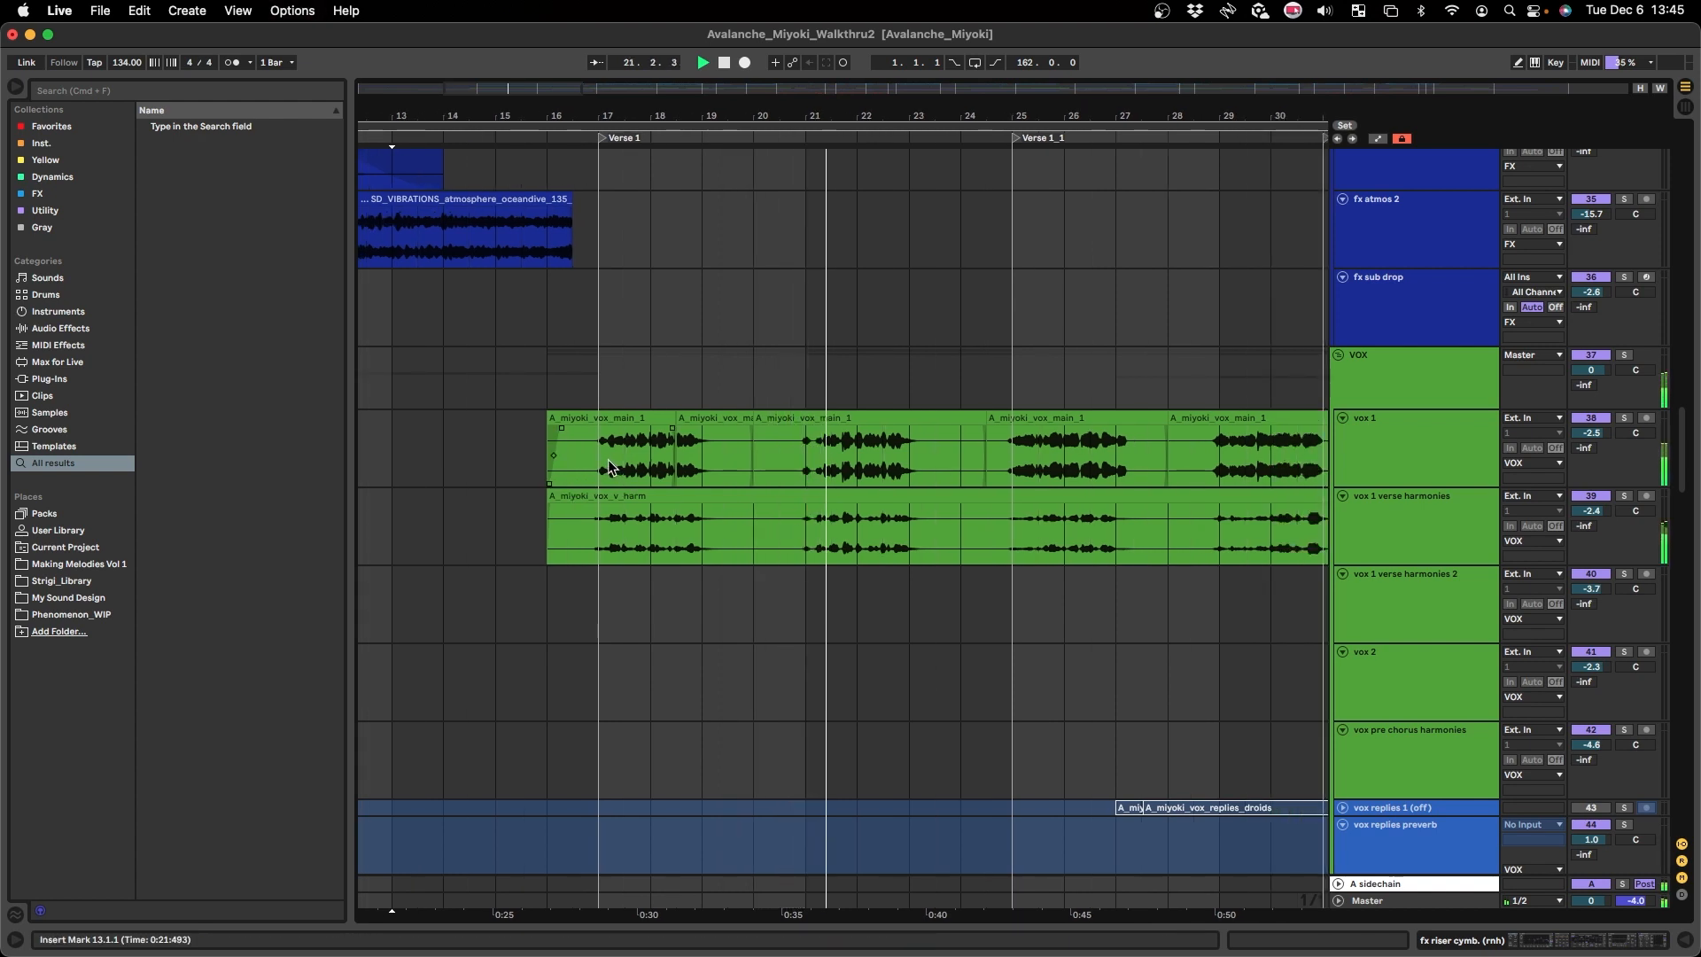
{"action": "scroll", "coordinate": [571, 486], "scroll_direction": "right", "scroll_amount": 3}
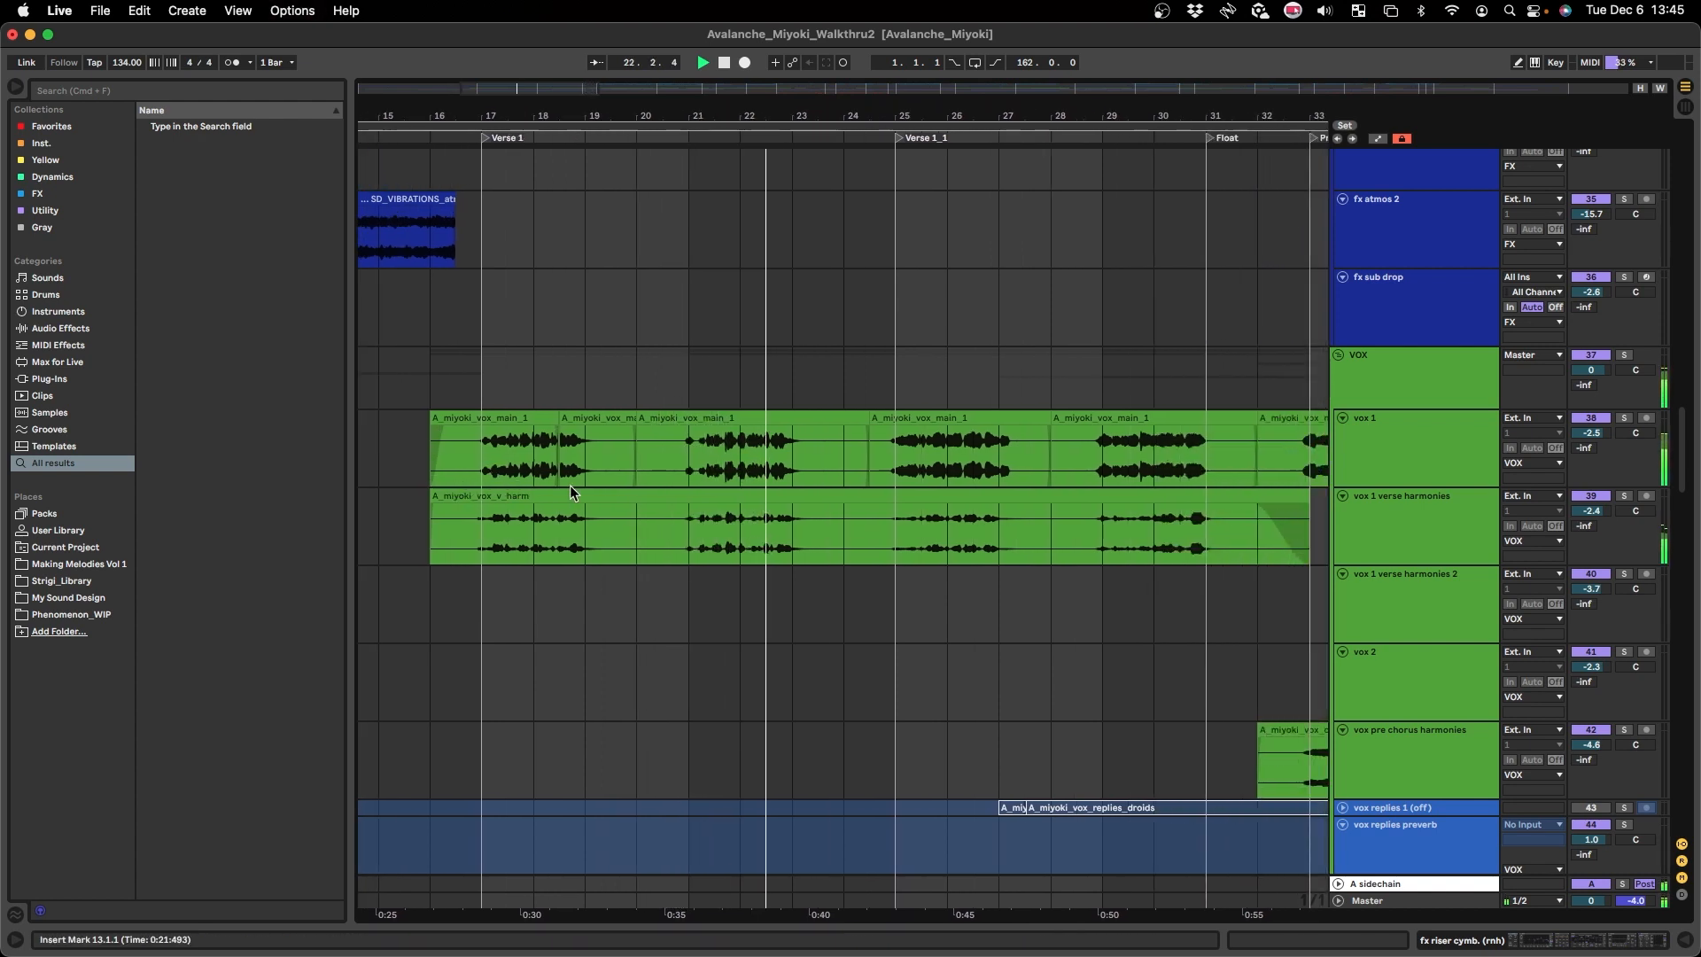
- Examine the vocal replies, synth sequence, lead bells, and chord pad layers as the verse continues playing
{"action": "scroll", "coordinate": [570, 486], "scroll_direction": "down", "scroll_amount": 5}
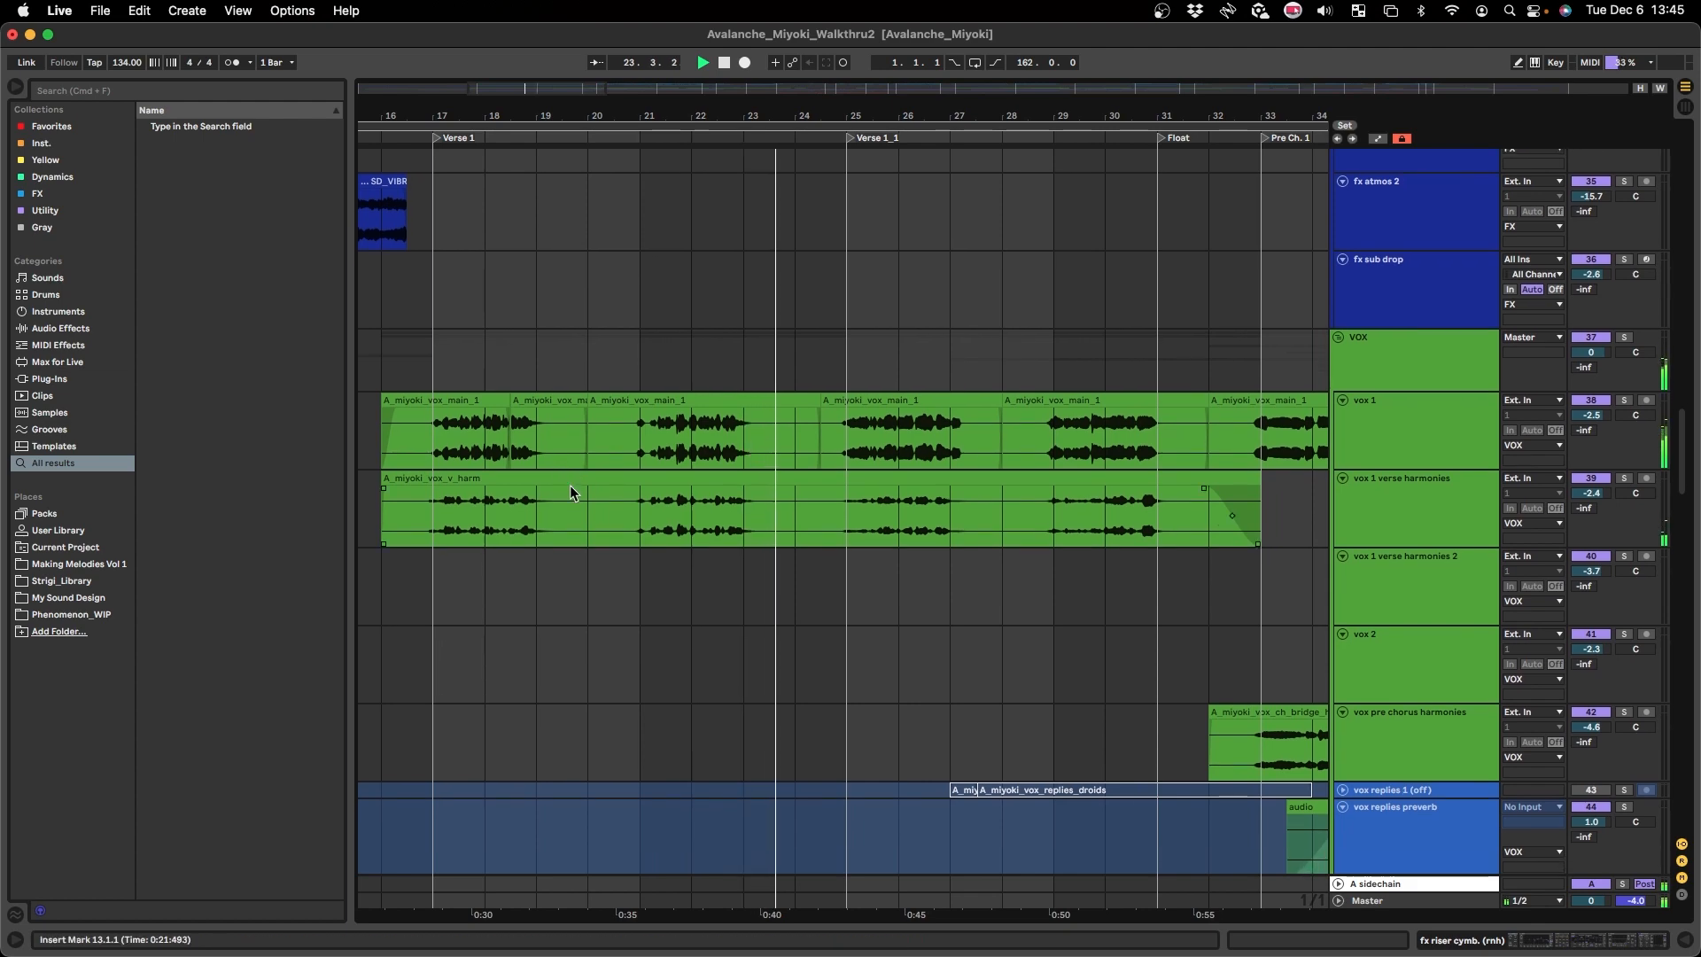
{"action": "scroll", "coordinate": [571, 486], "scroll_direction": "down", "scroll_amount": 12}
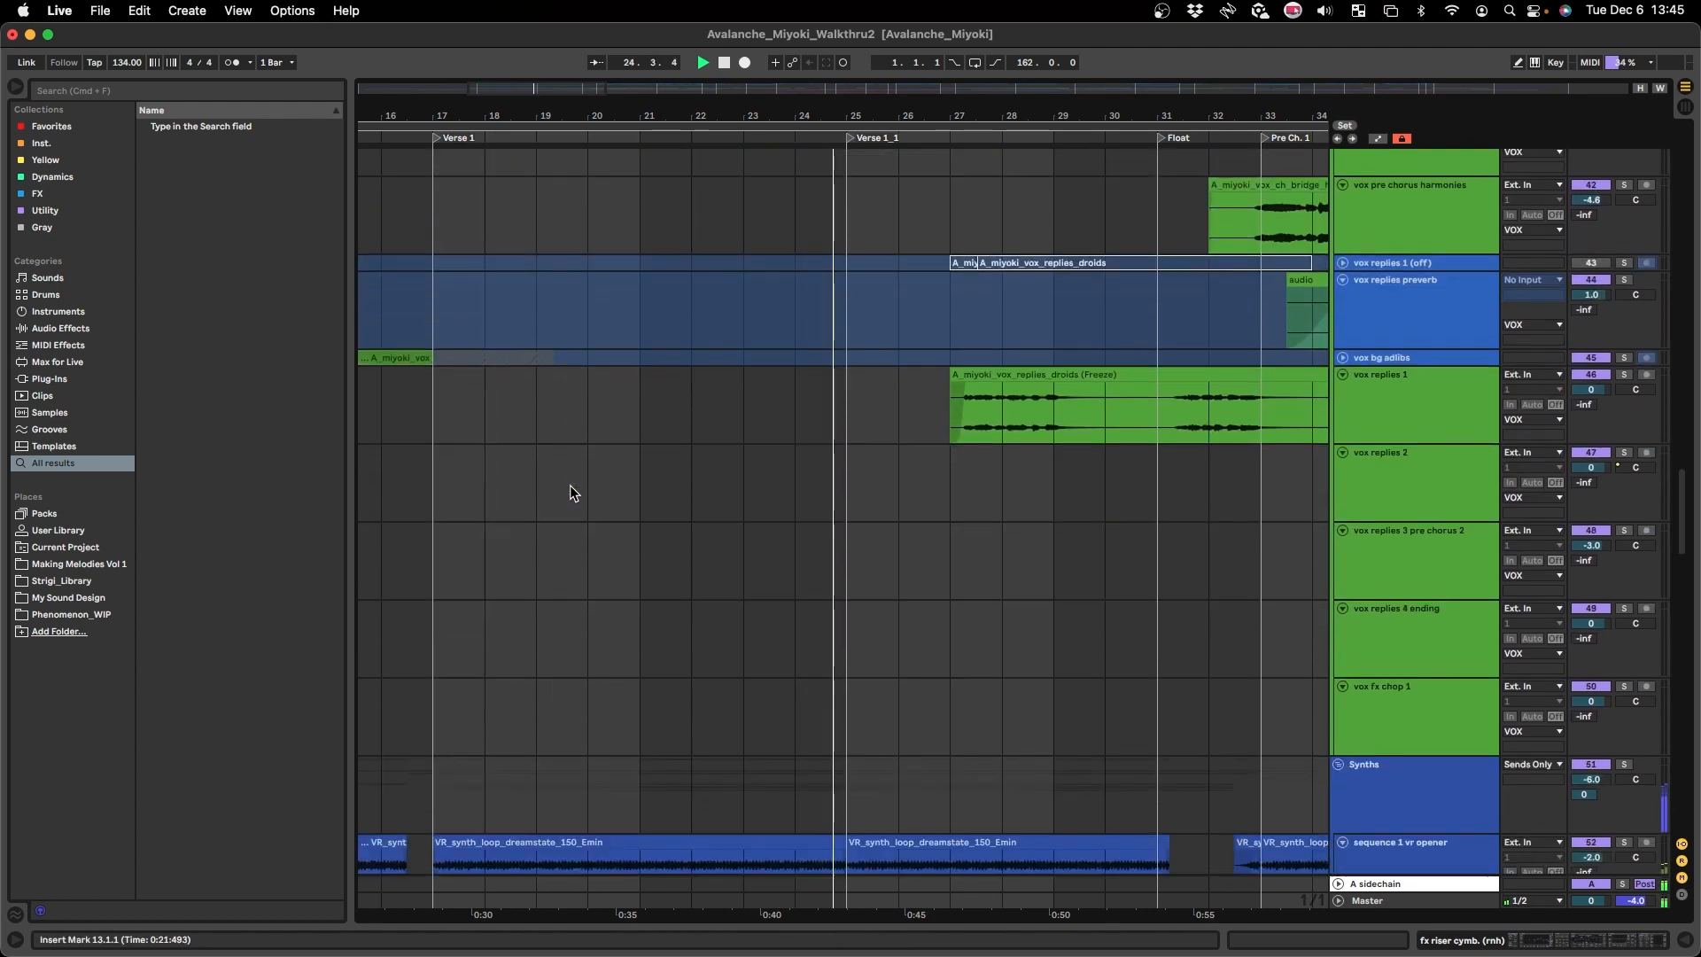
{"action": "scroll", "coordinate": [446, 530], "scroll_direction": "down", "scroll_amount": 12}
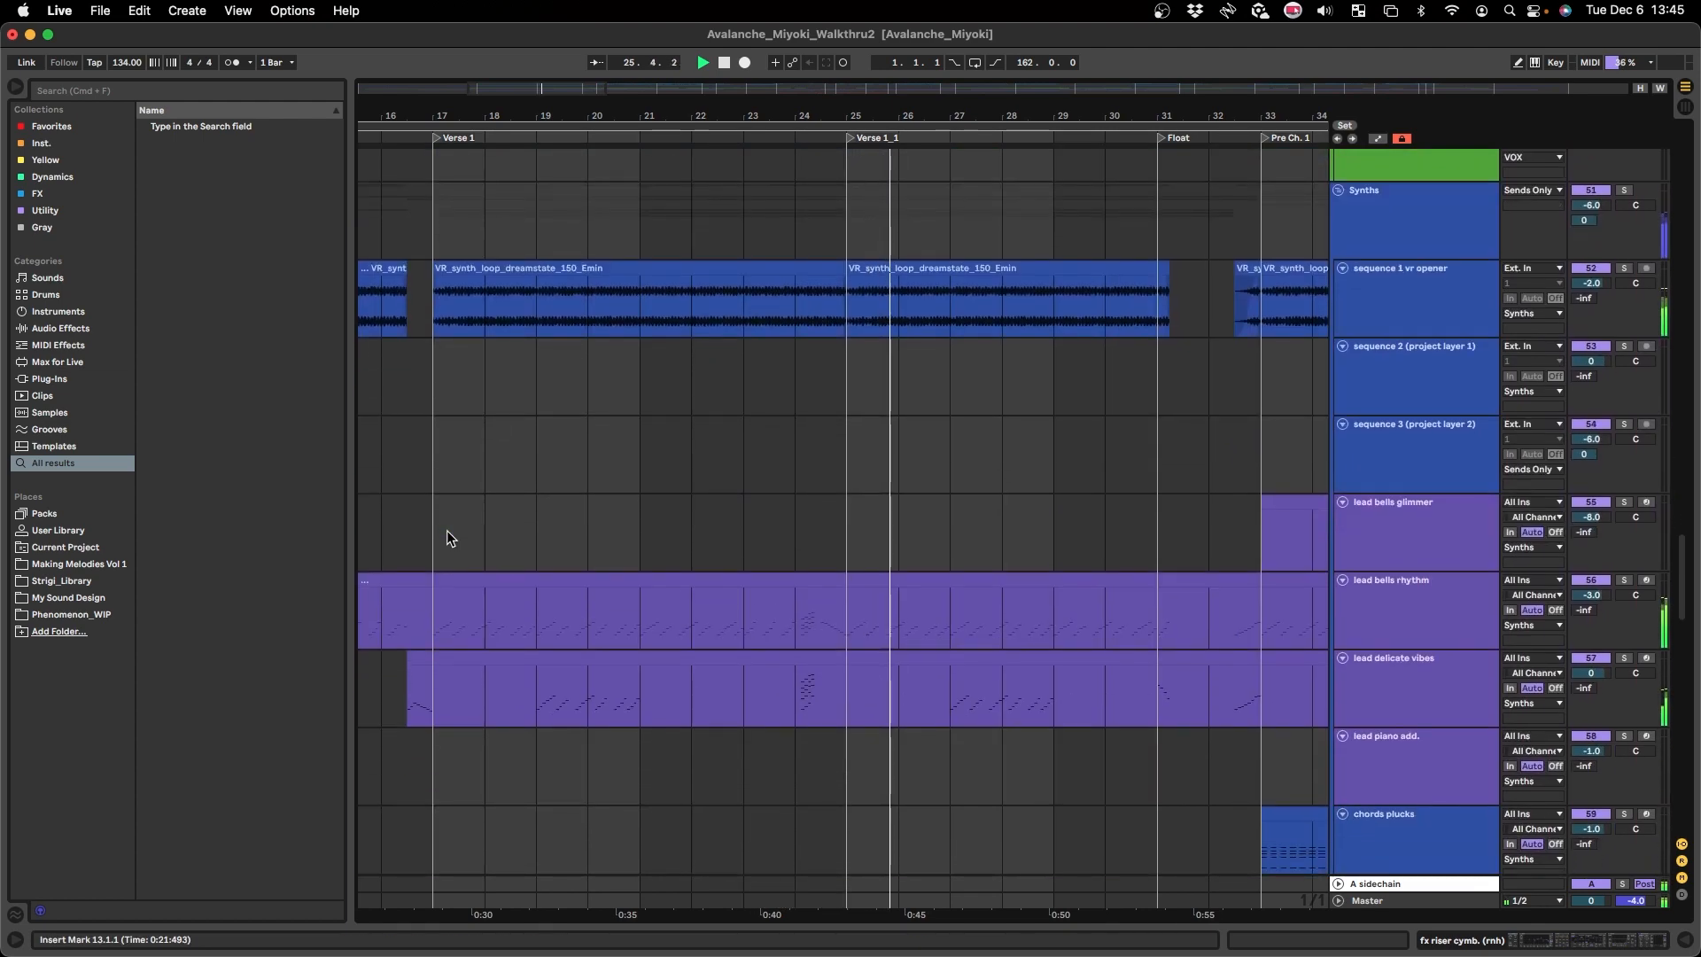
{"action": "scroll", "coordinate": [447, 530], "scroll_direction": "down", "scroll_amount": 2}
{"action": "scroll", "coordinate": [447, 530], "scroll_direction": "down", "scroll_amount": 2}
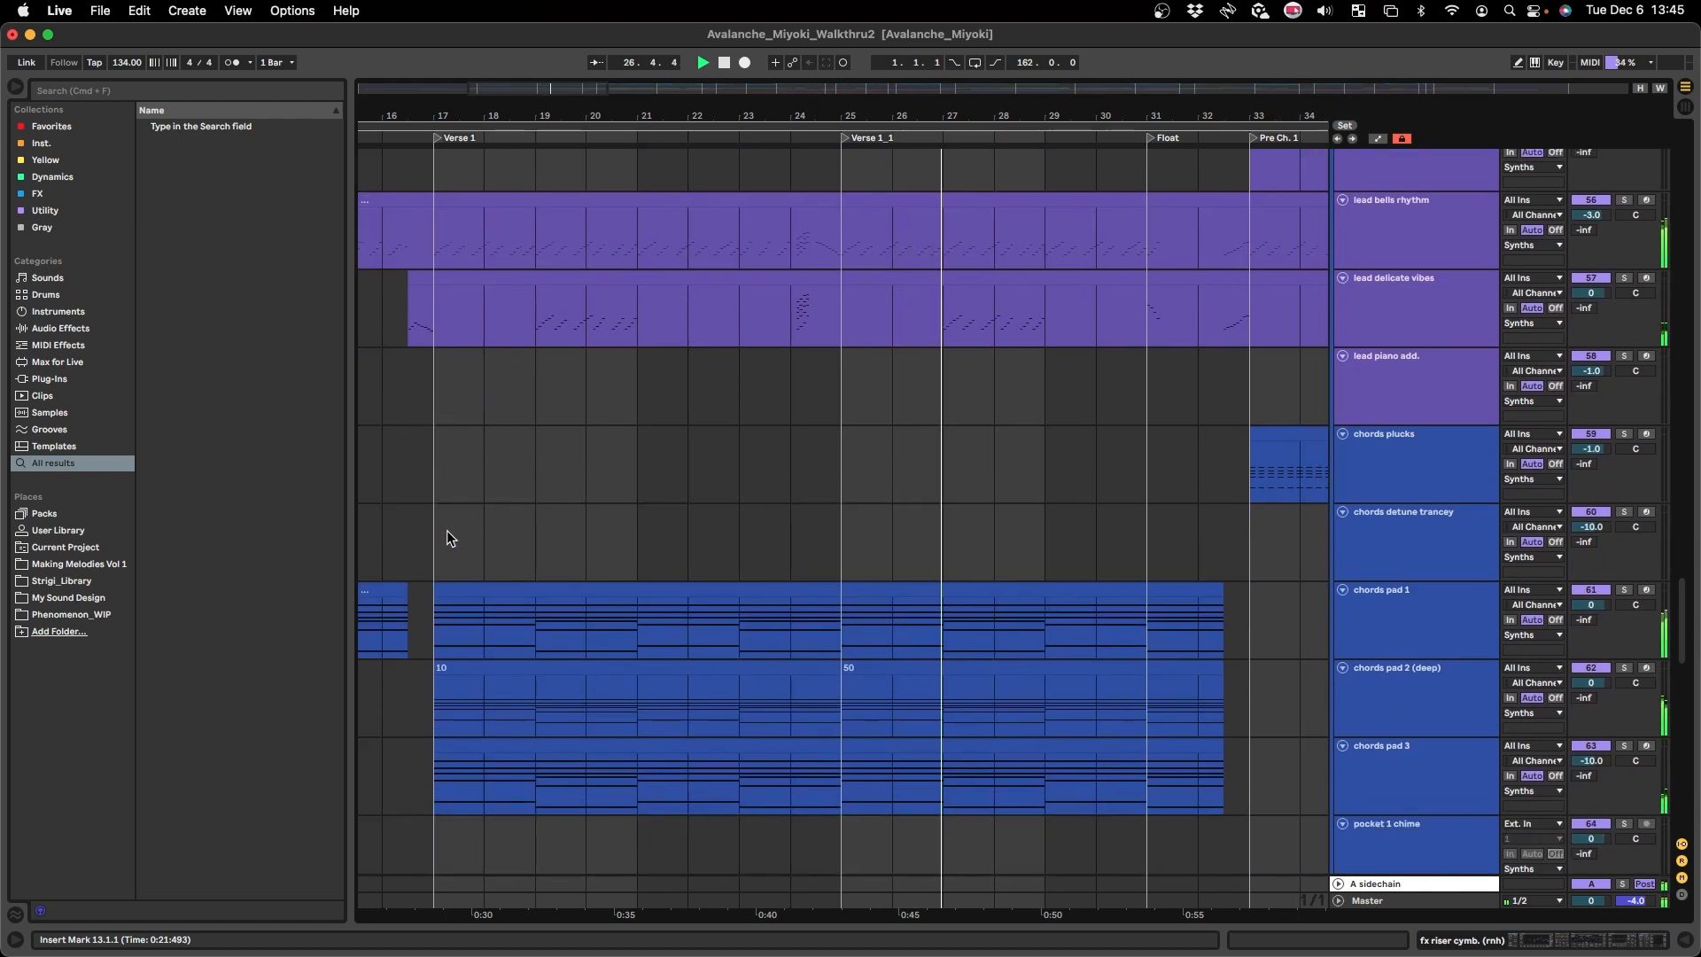
{"action": "scroll", "coordinate": [446, 530], "scroll_direction": "down", "scroll_amount": 2}
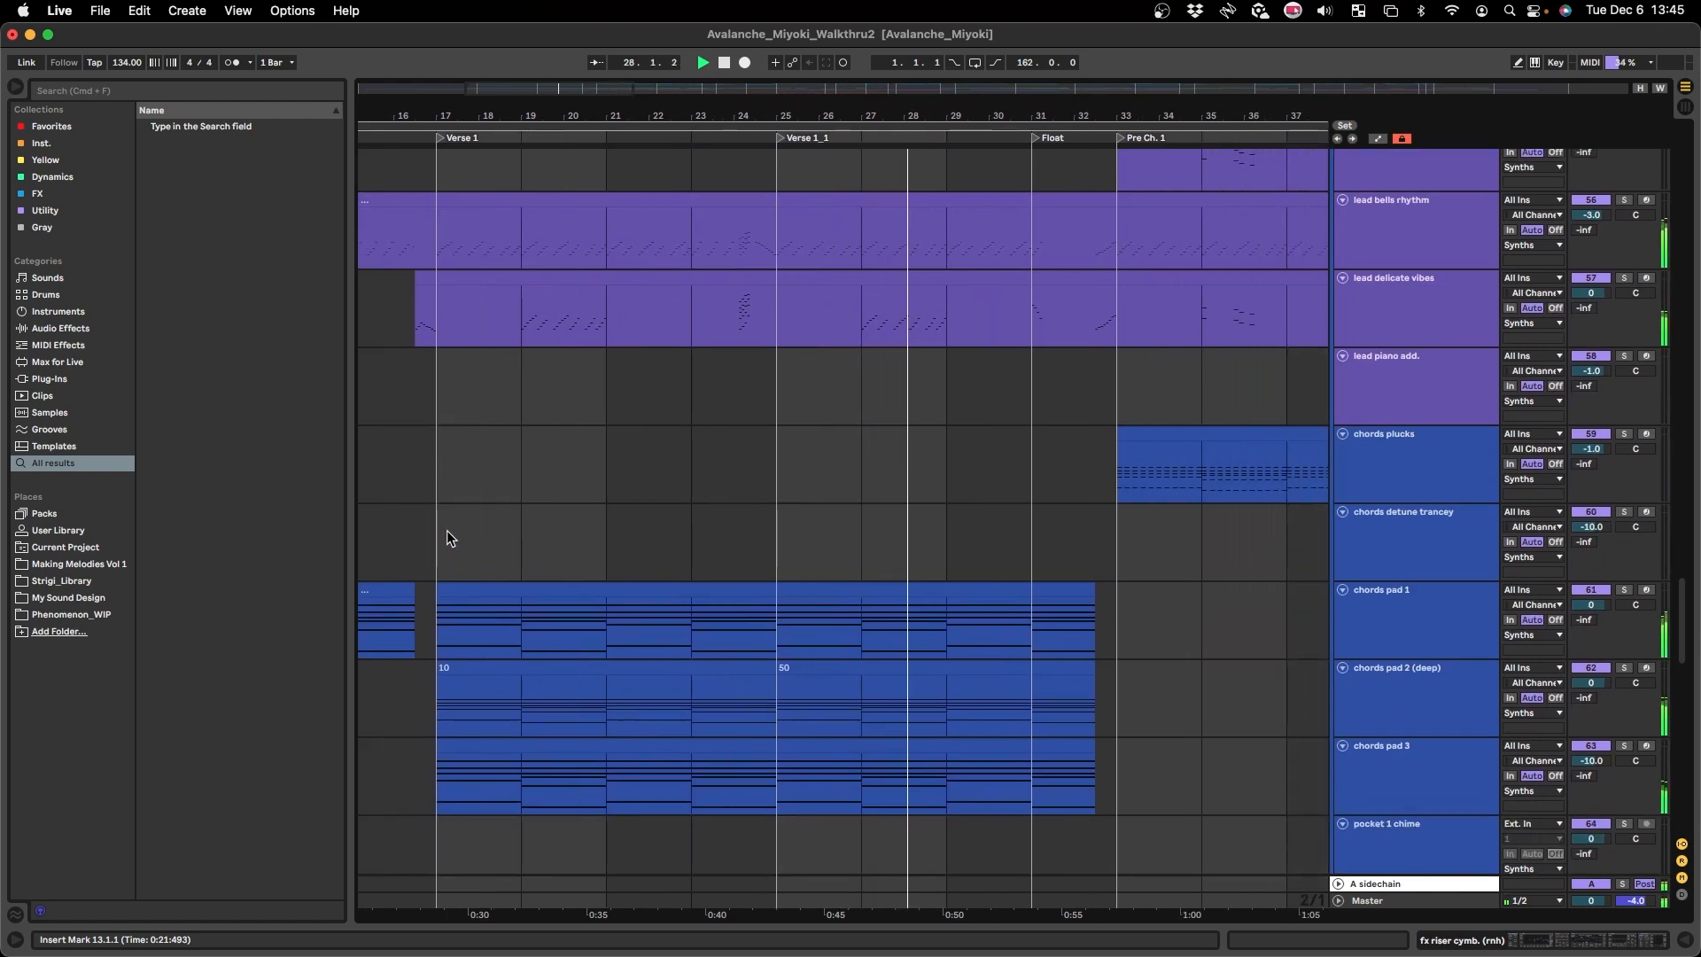
- Solo the fx impact (tonal) track and play its Sharks_WateryMemories clips from bar 19
{"action": "scroll", "coordinate": [519, 530], "scroll_direction": "up", "scroll_amount": 20}
{"action": "scroll", "coordinate": [517, 532], "scroll_direction": "up", "scroll_amount": 7}
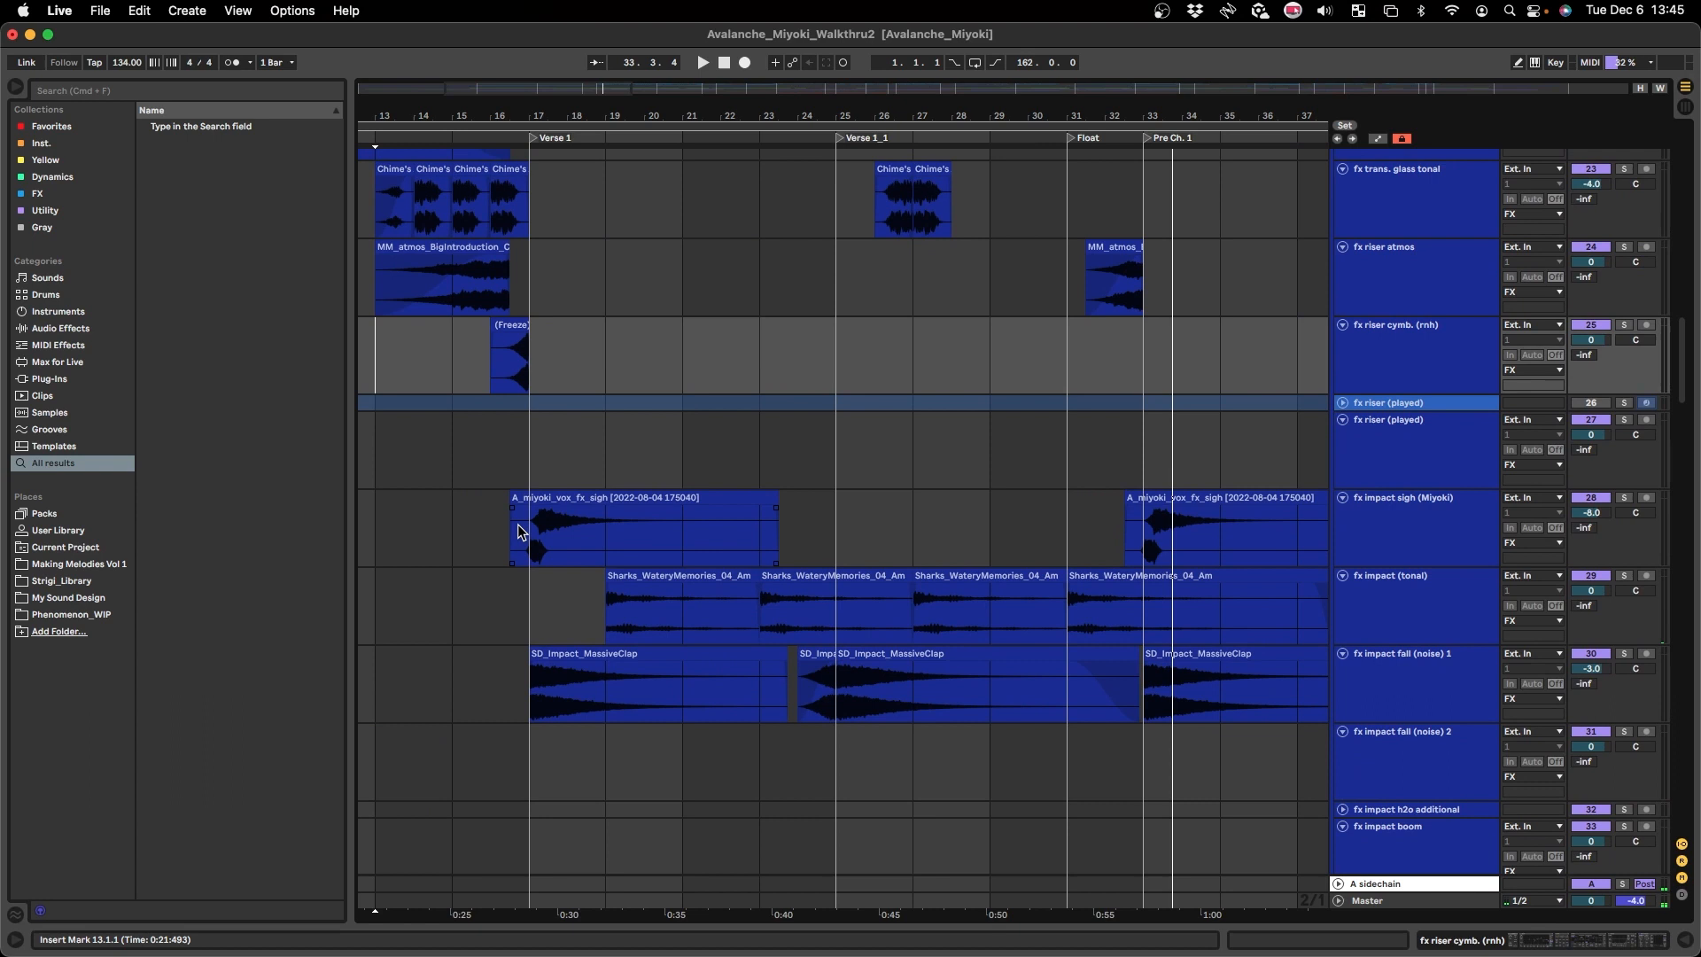
{"action": "left_click", "coordinate": [525, 716]}
{"action": "left_click", "coordinate": [608, 619]}
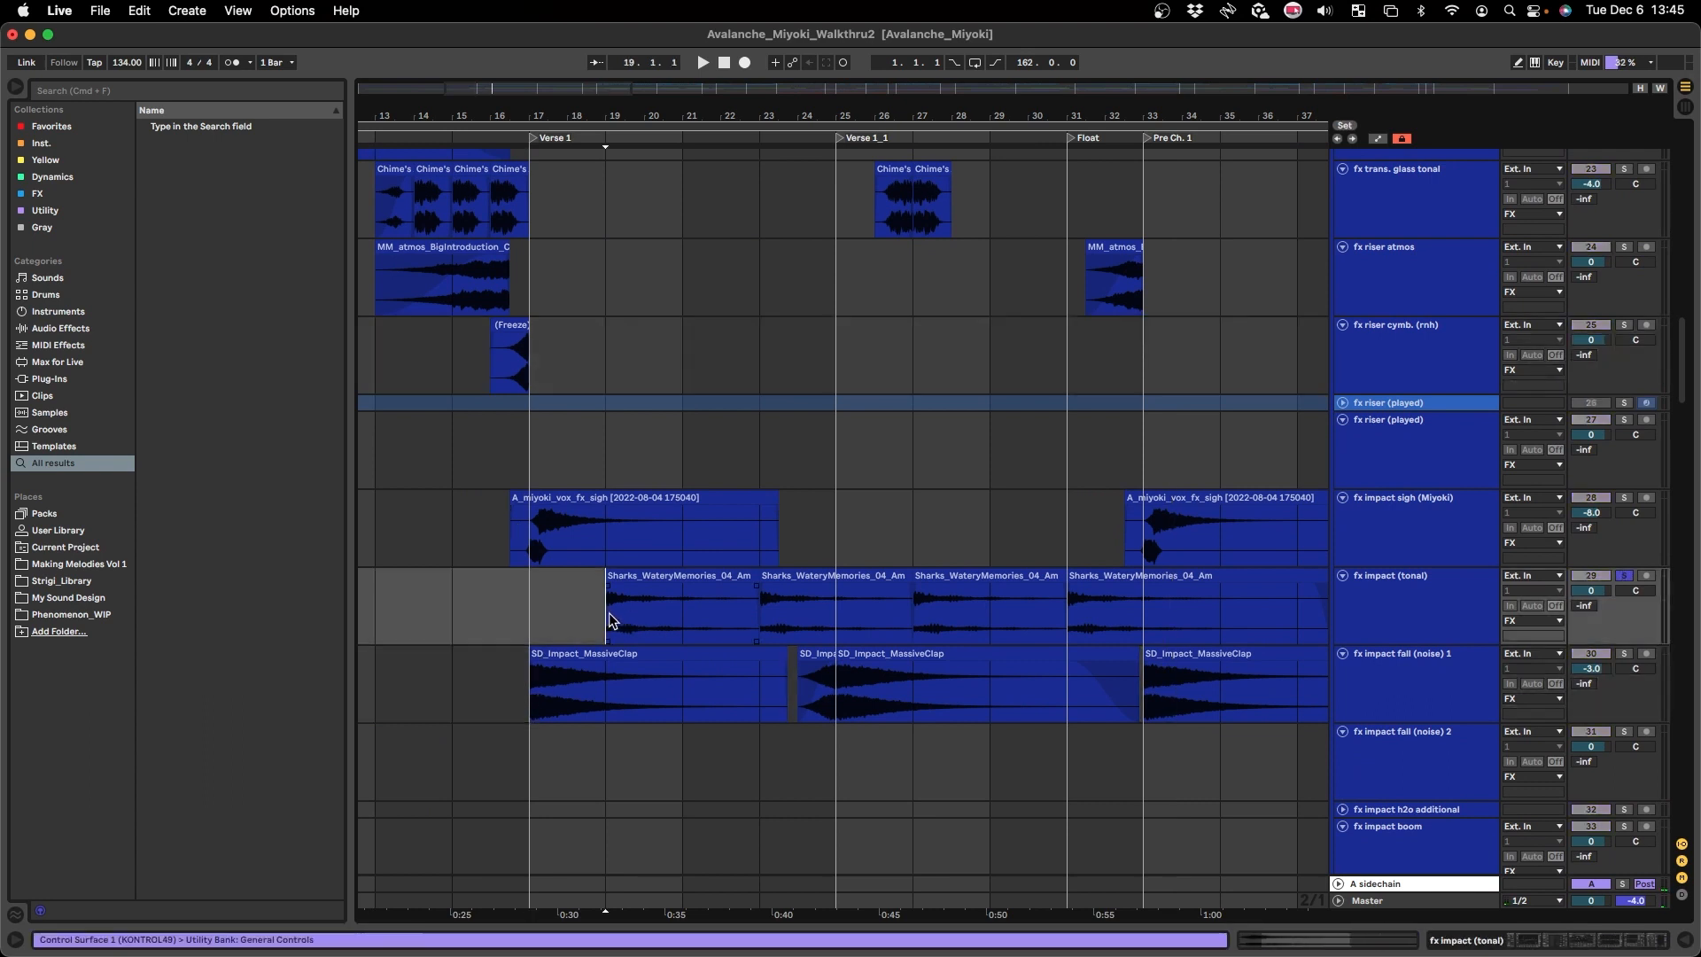
{"action": "key", "text": "space"}
{"action": "scroll", "coordinate": [741, 651], "scroll_direction": "up", "scroll_amount": 2}
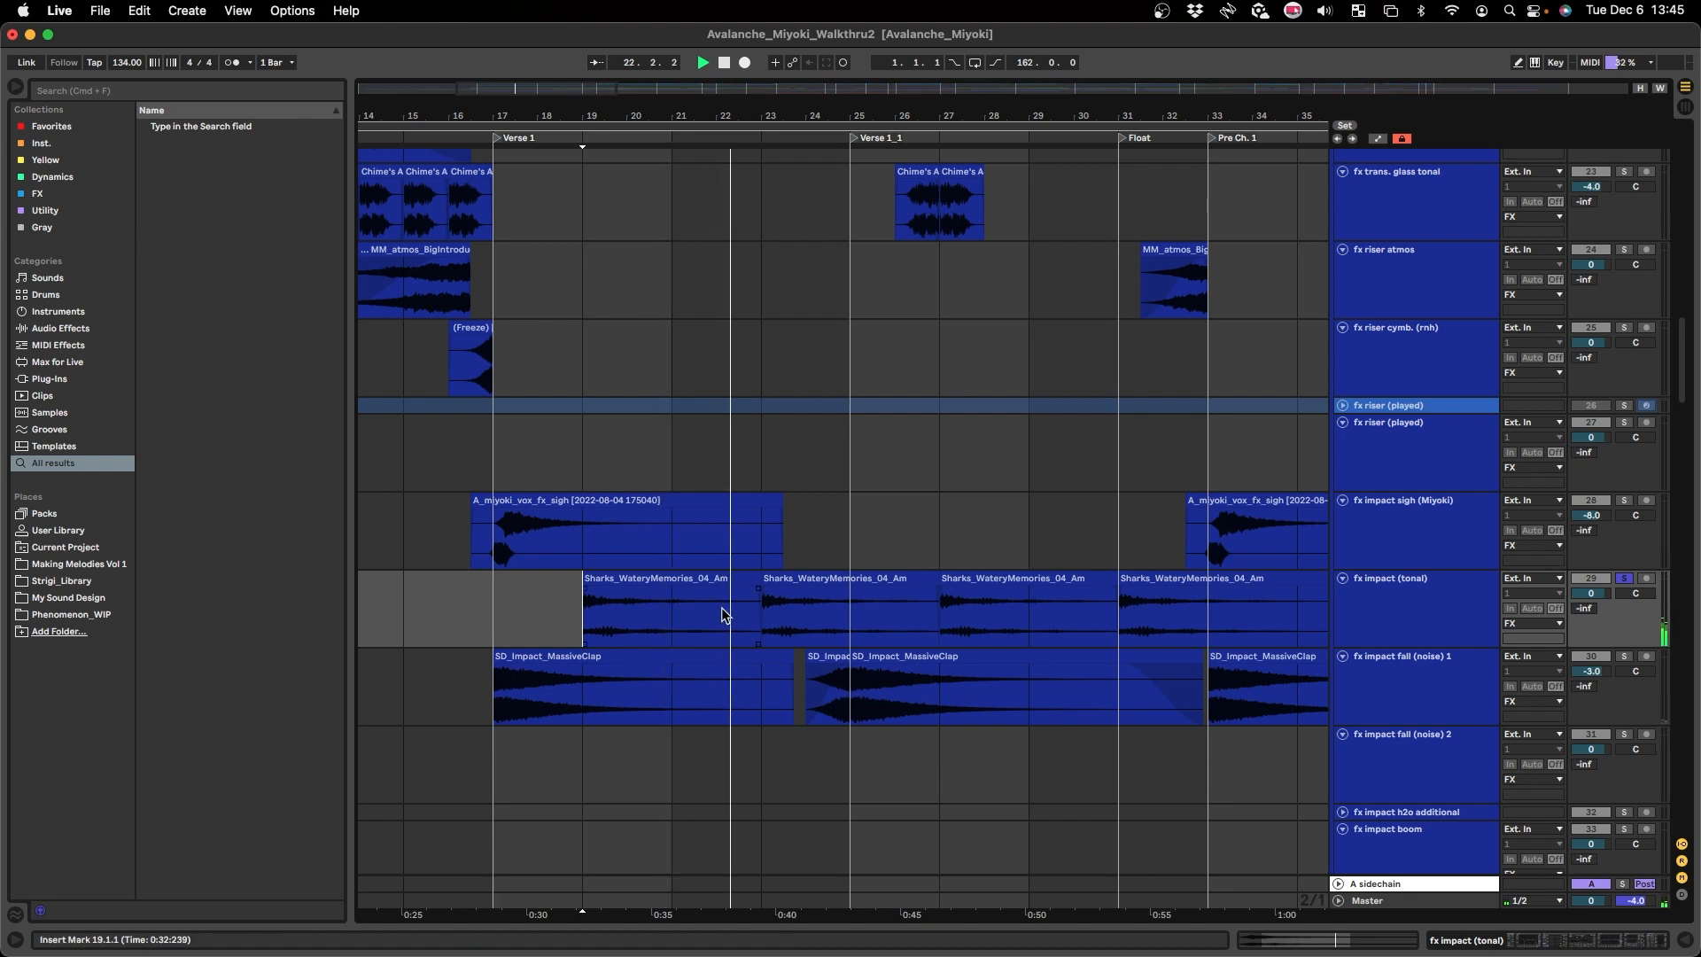
- Audition the fx impact fall (noise) 1 and fx impact sigh tracks, each soloed, from the start of Verse 1
{"action": "left_click", "coordinate": [585, 678]}
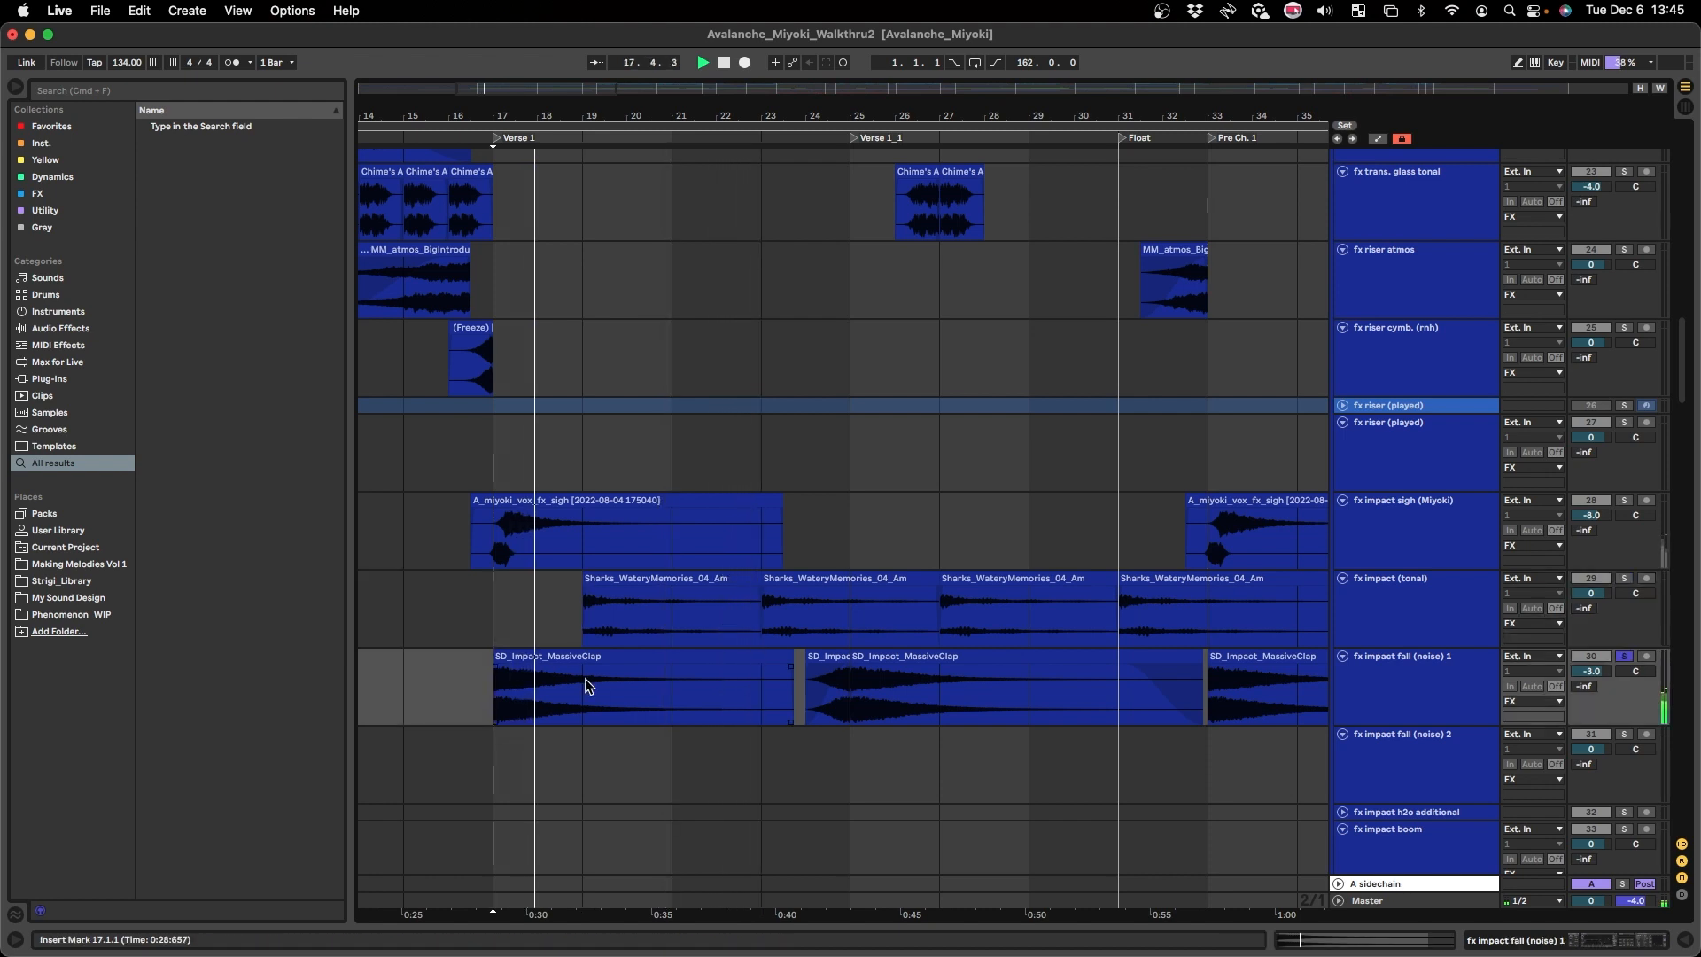
{"action": "key", "text": "space"}
{"action": "left_click", "coordinate": [494, 550]}
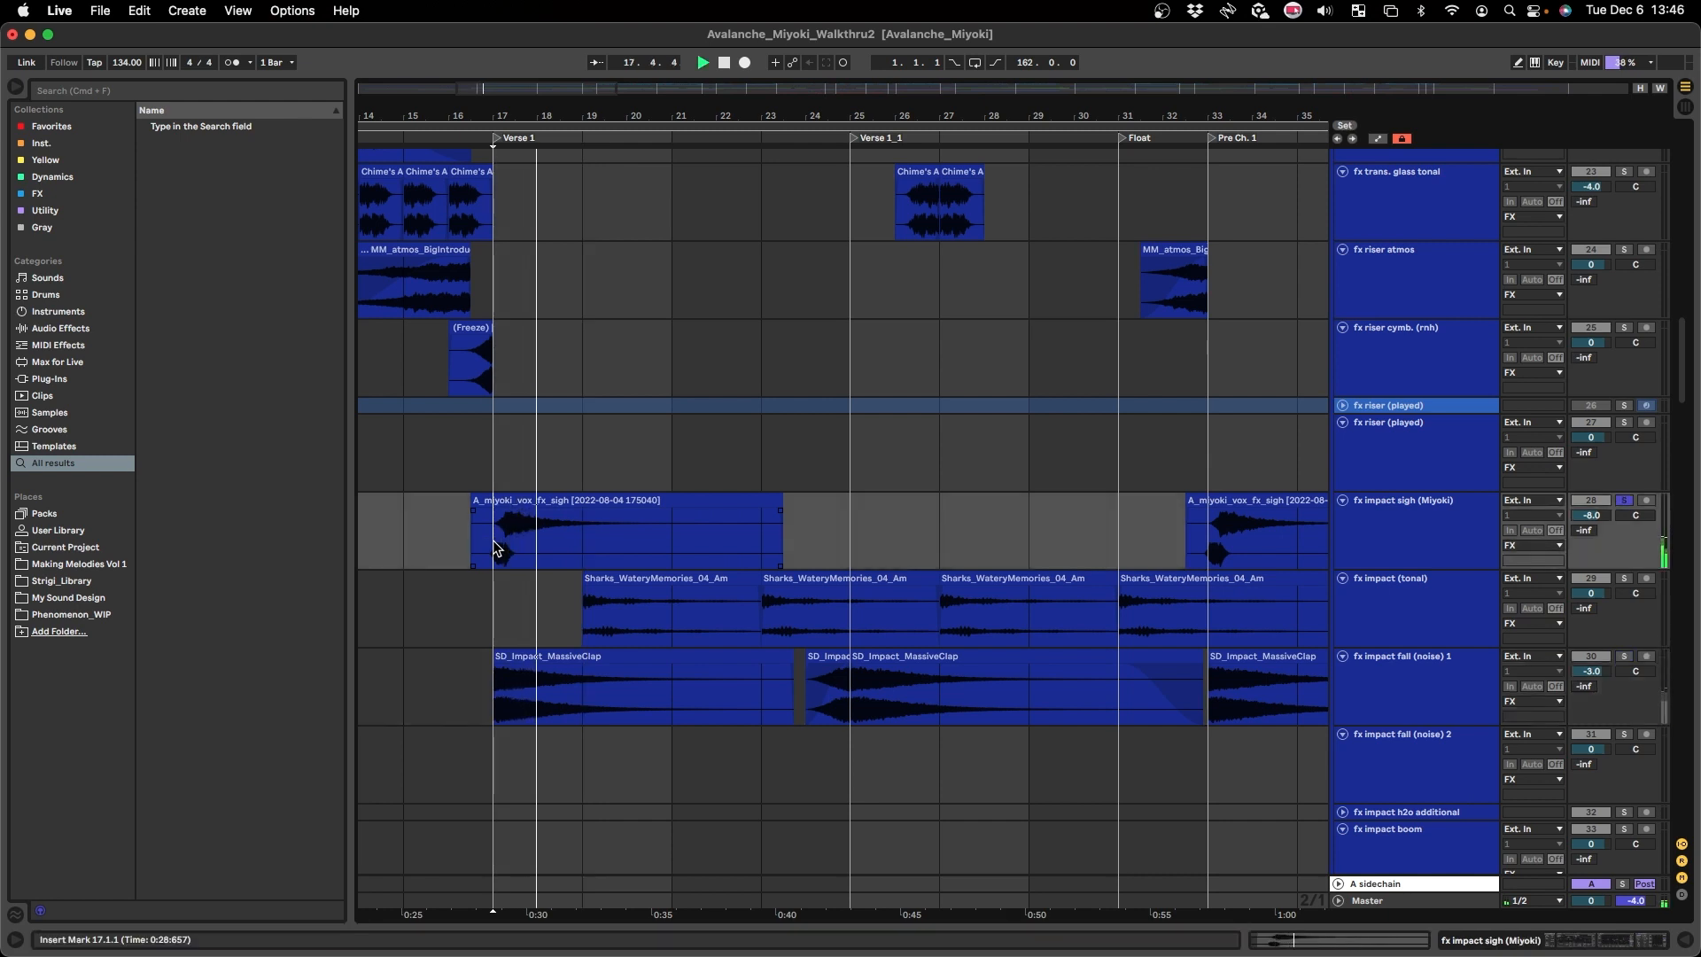
{"action": "scroll", "coordinate": [500, 587], "scroll_direction": "up", "scroll_amount": 1}
{"action": "scroll", "coordinate": [508, 563], "scroll_direction": "up", "scroll_amount": 4}
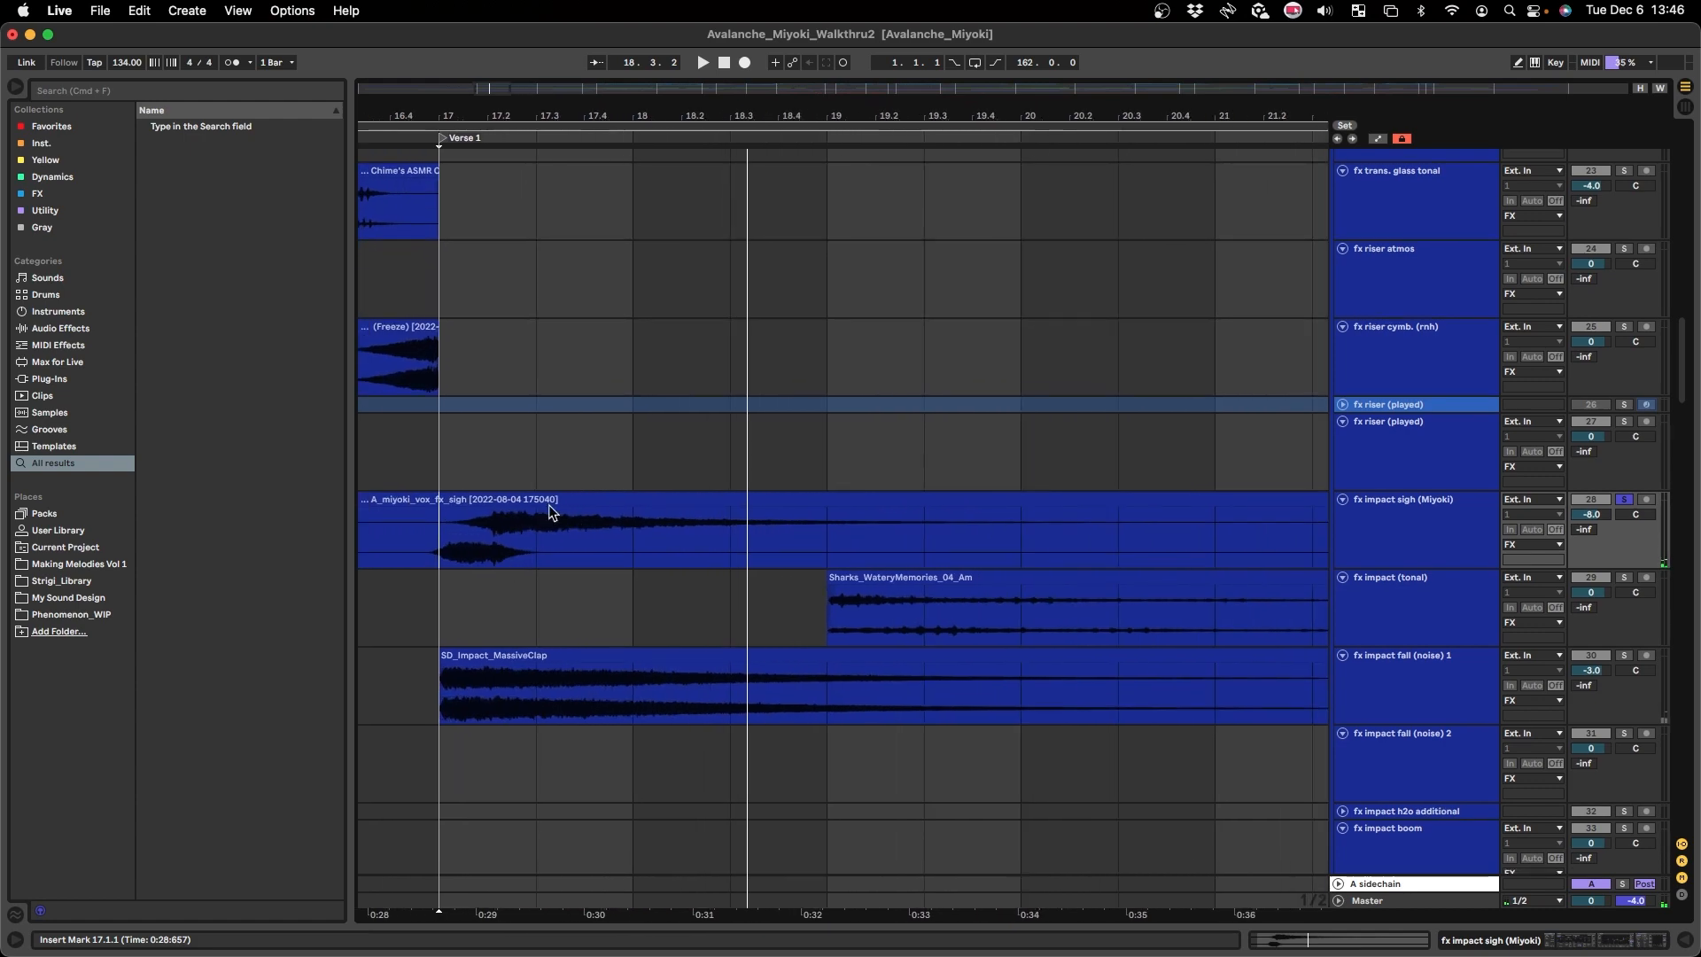
- Audition the tops 2 drum loop from the start of Verse 1 and return to the kick and snare track
{"action": "scroll", "coordinate": [585, 498], "scroll_direction": "down", "scroll_amount": 4}
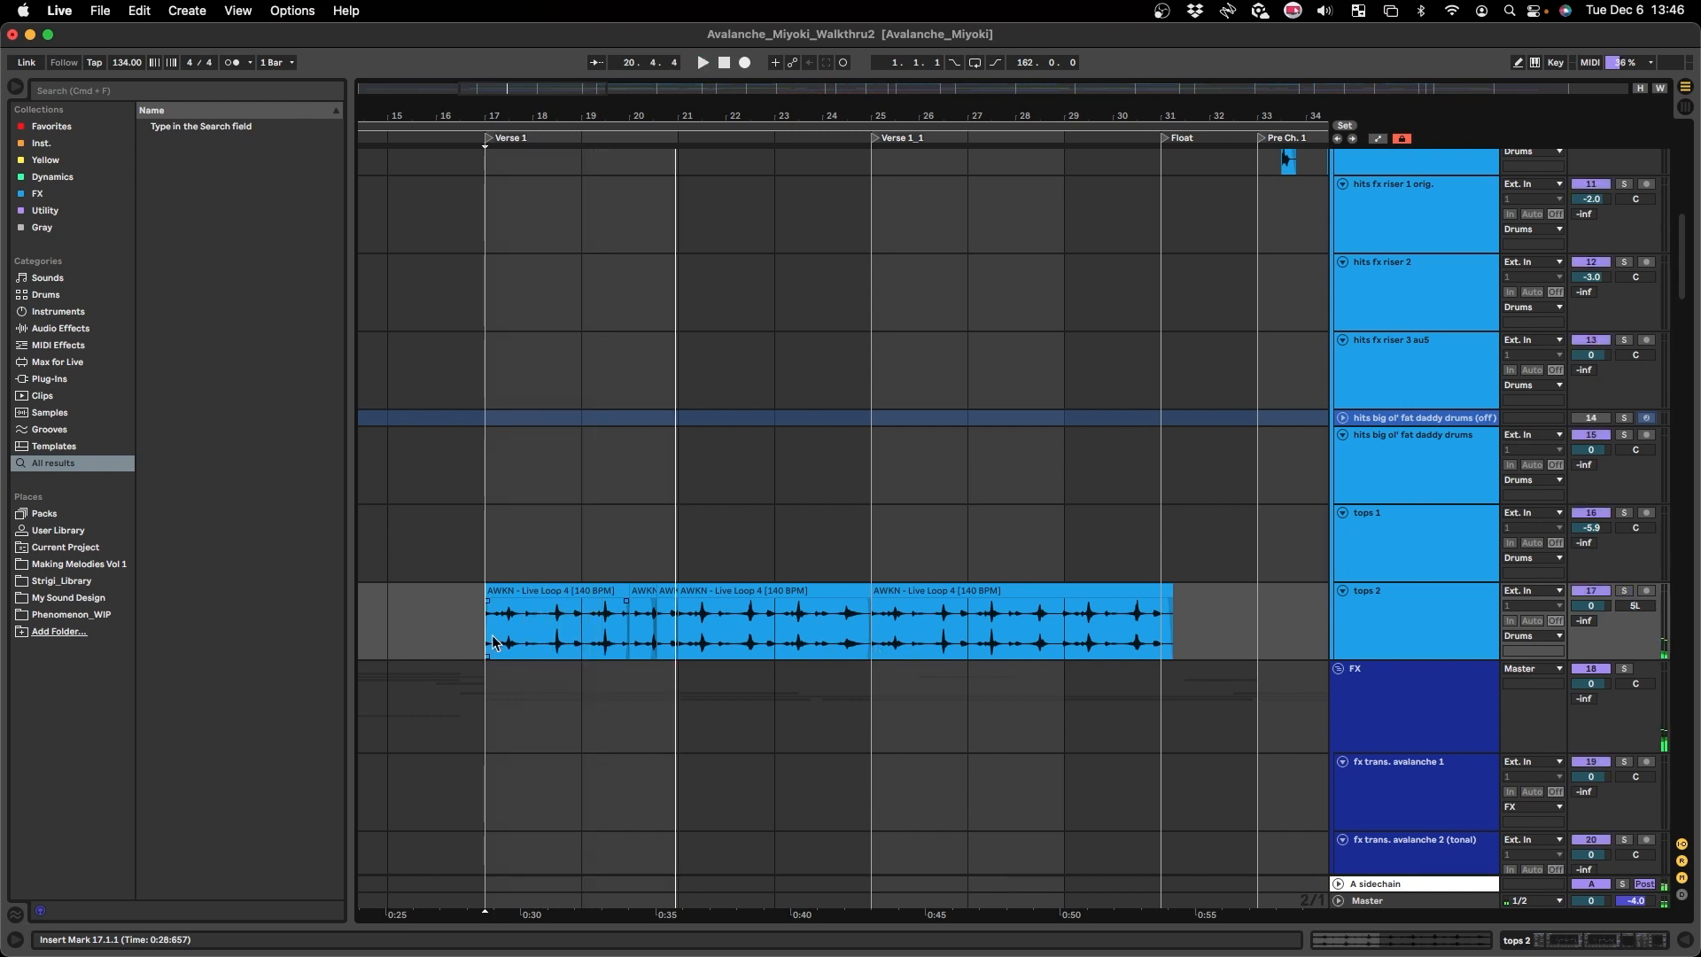
{"action": "scroll", "coordinate": [482, 650], "scroll_direction": "up", "scroll_amount": 10}
{"action": "scroll", "coordinate": [521, 413], "scroll_direction": "down", "scroll_amount": 2}
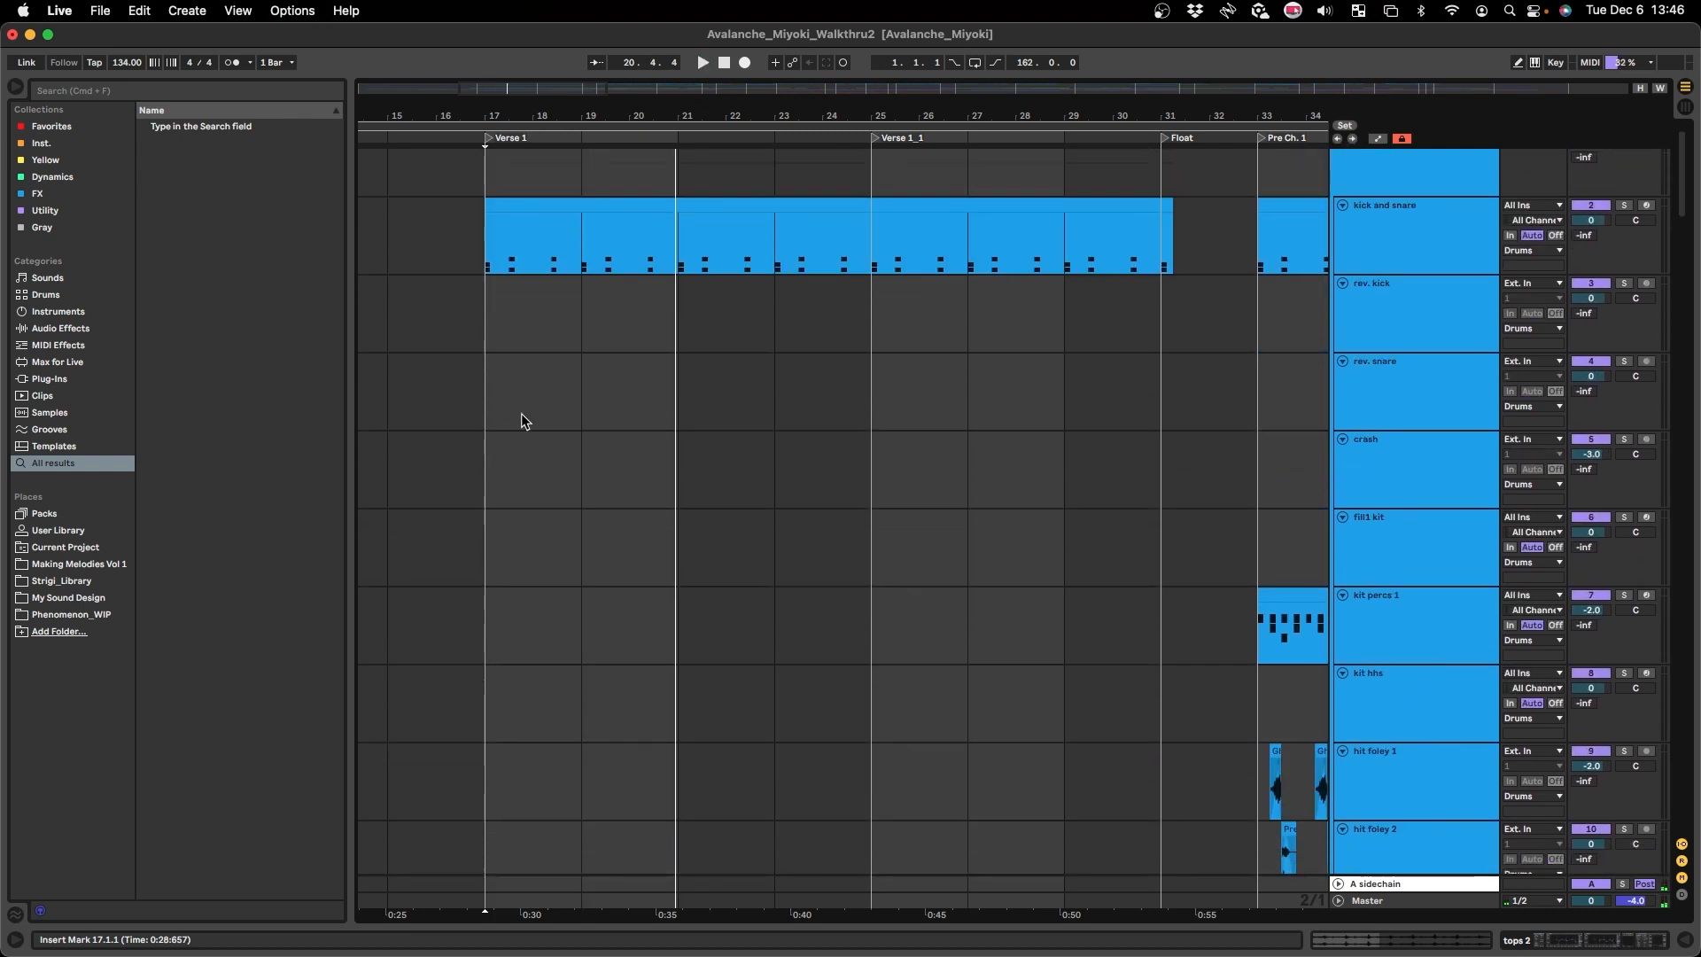
{"action": "key", "text": "space"}
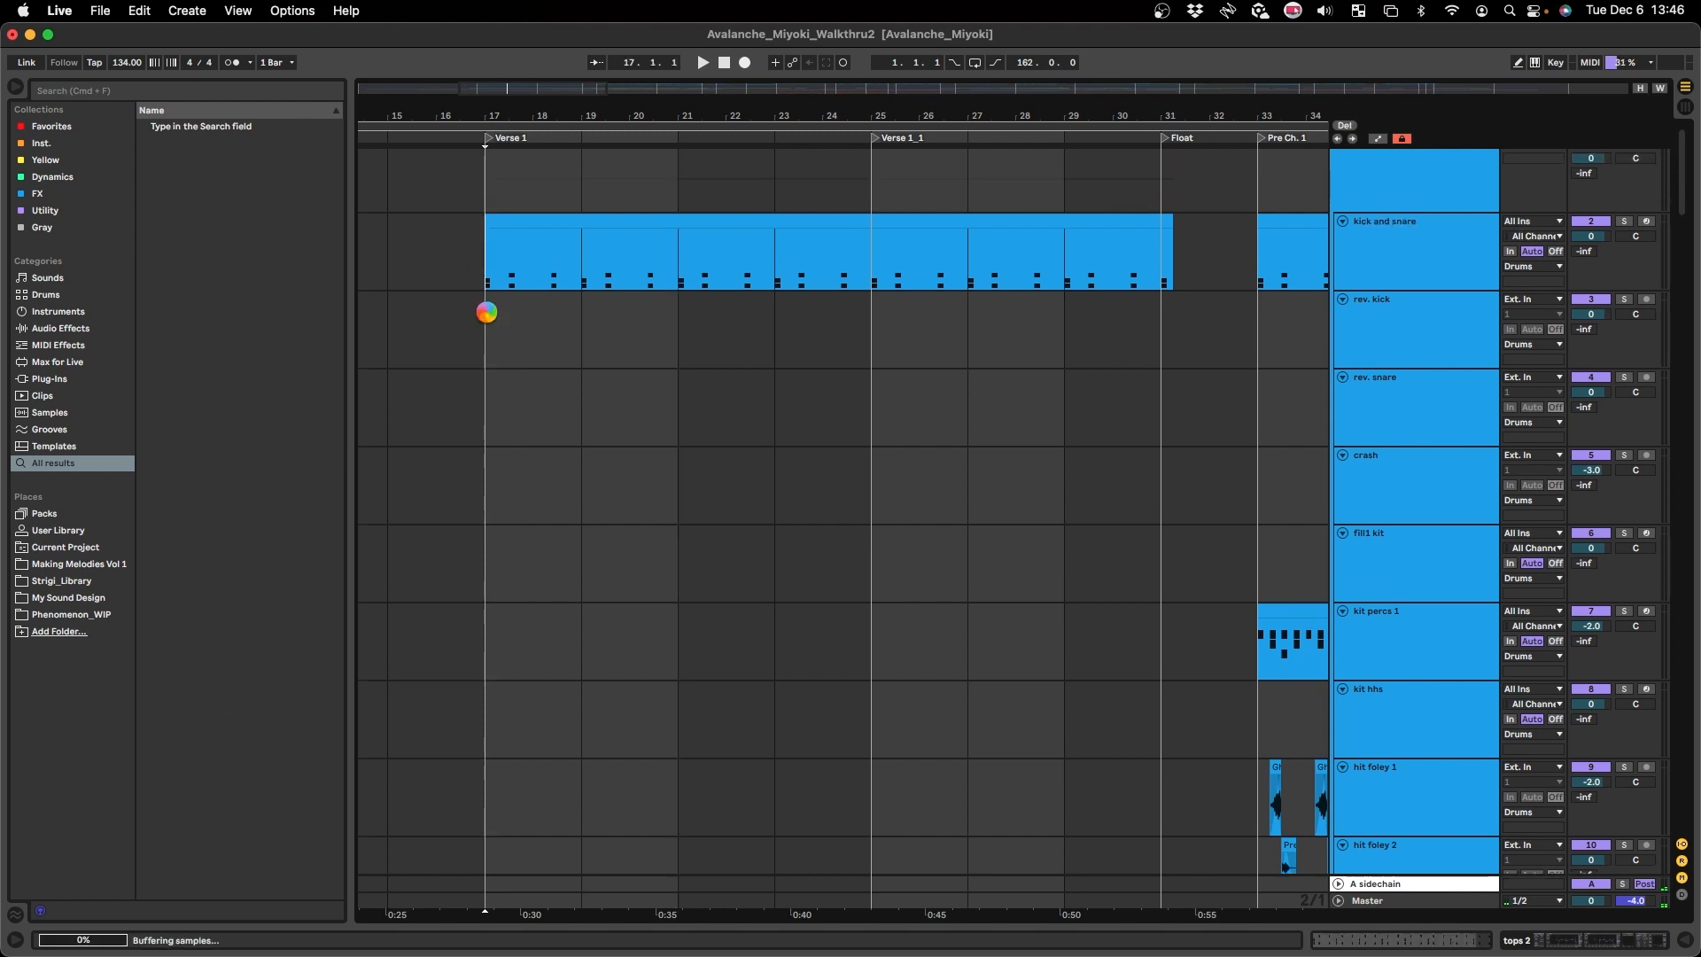
- Solo the kick and snare track and play it from bar 17
{"action": "left_click", "coordinate": [486, 310]}
{"action": "key", "text": "plus"}
{"action": "key", "text": "s"}
{"action": "key", "text": "space"}
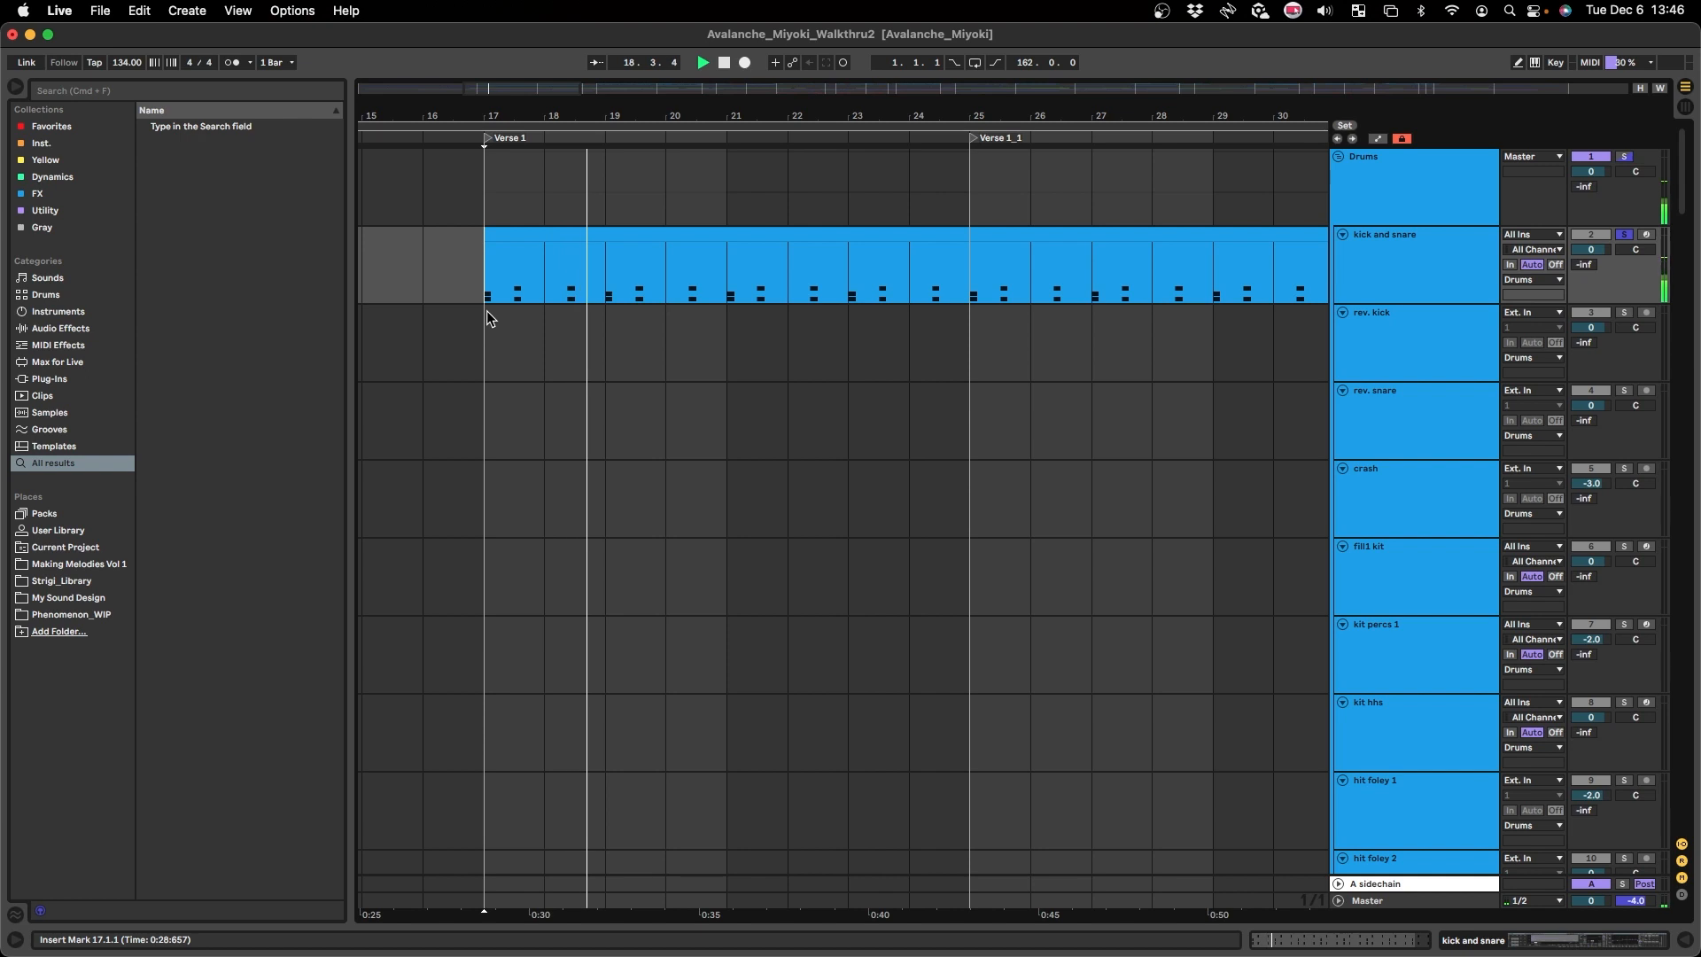
- Open the kick and snare Drum Rack and examine the device chains of its alternate kick and snare pads
{"action": "left_click", "coordinate": [1427, 276]}
{"action": "double_click", "coordinate": [1437, 271]}
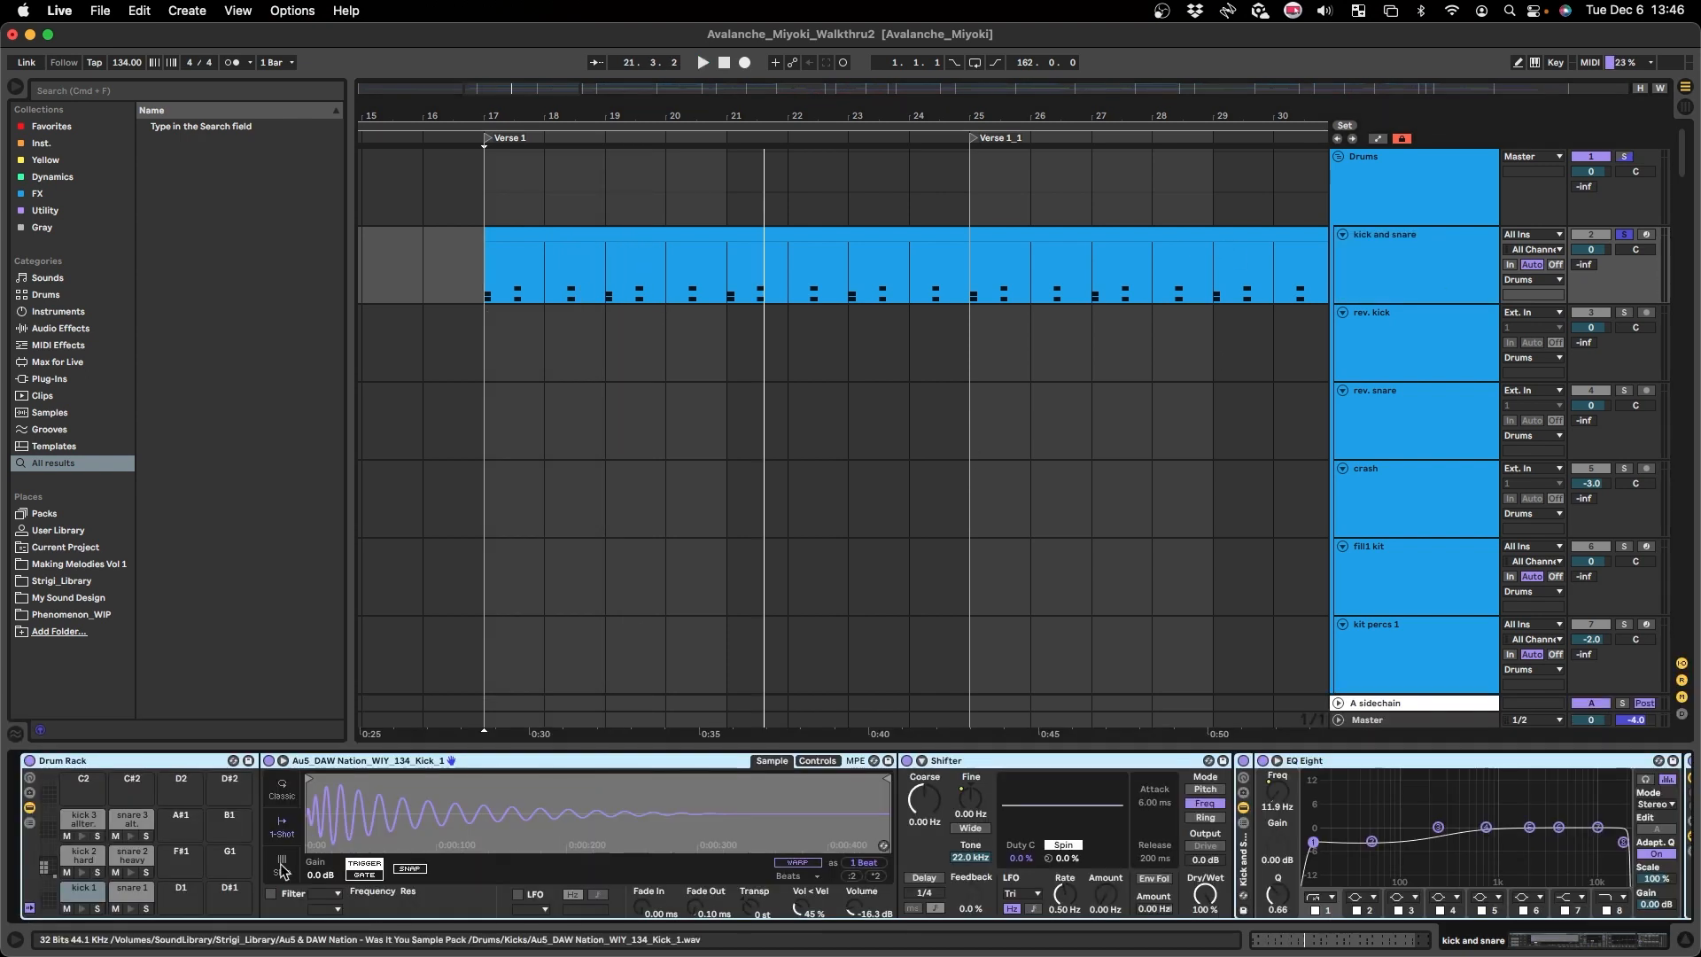
{"action": "left_click", "coordinate": [88, 857]}
{"action": "left_click", "coordinate": [133, 858]}
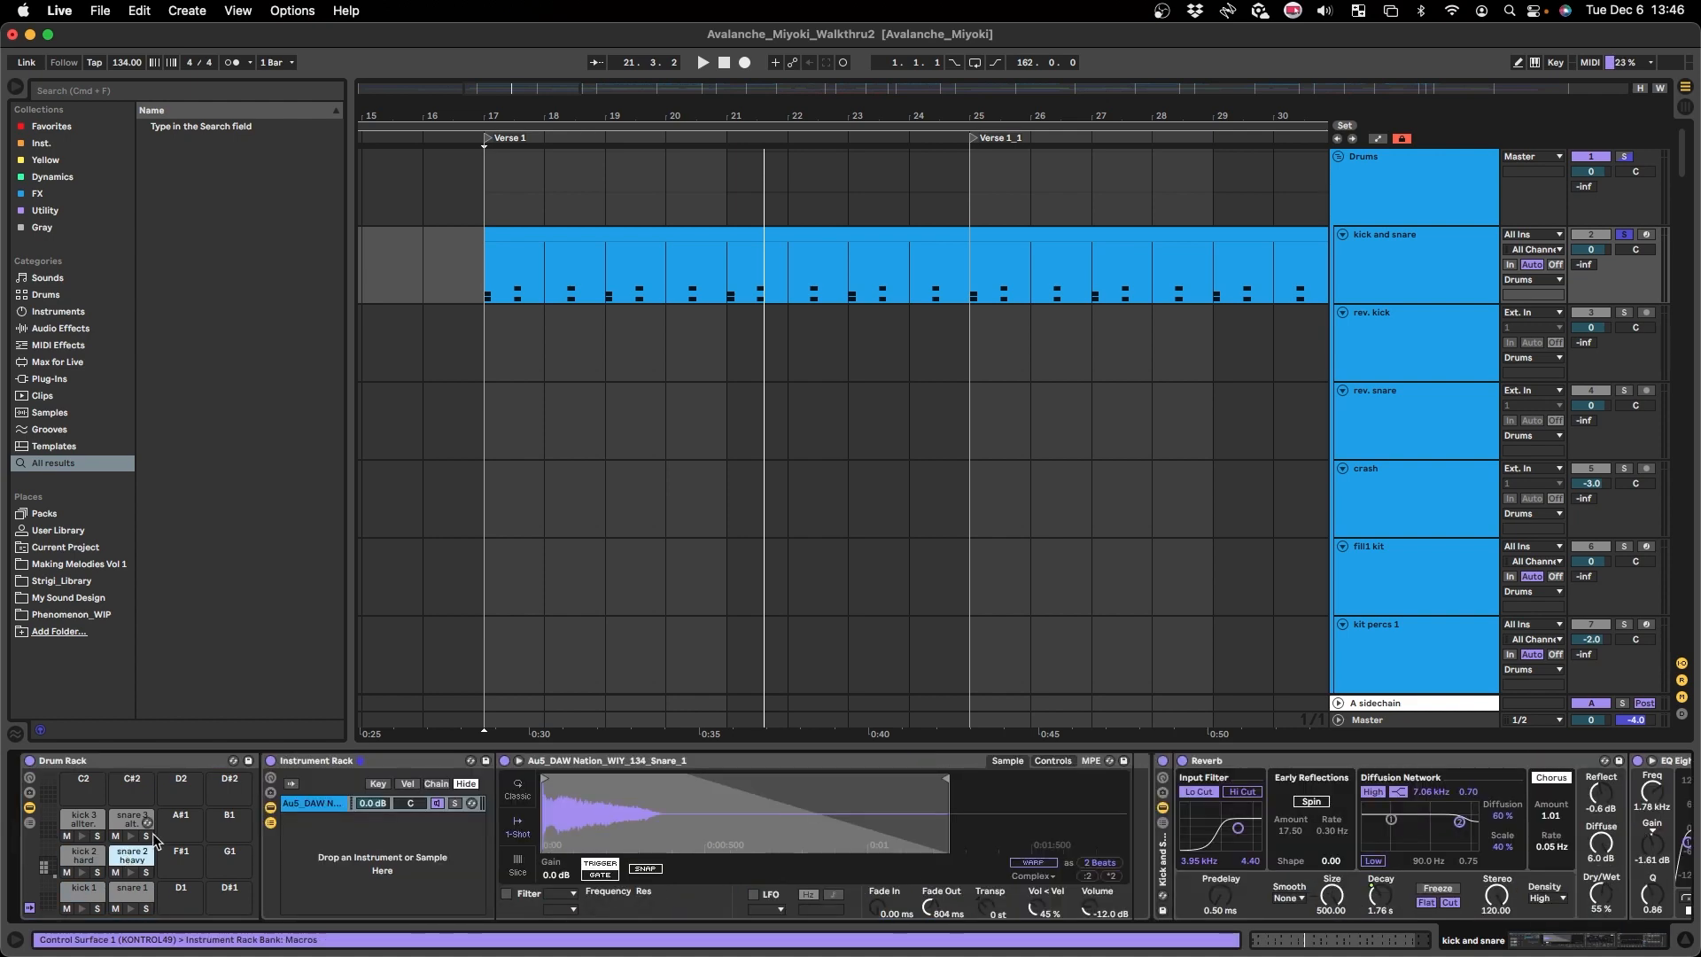
{"action": "left_click", "coordinate": [127, 893]}
{"action": "left_click", "coordinate": [130, 817]}
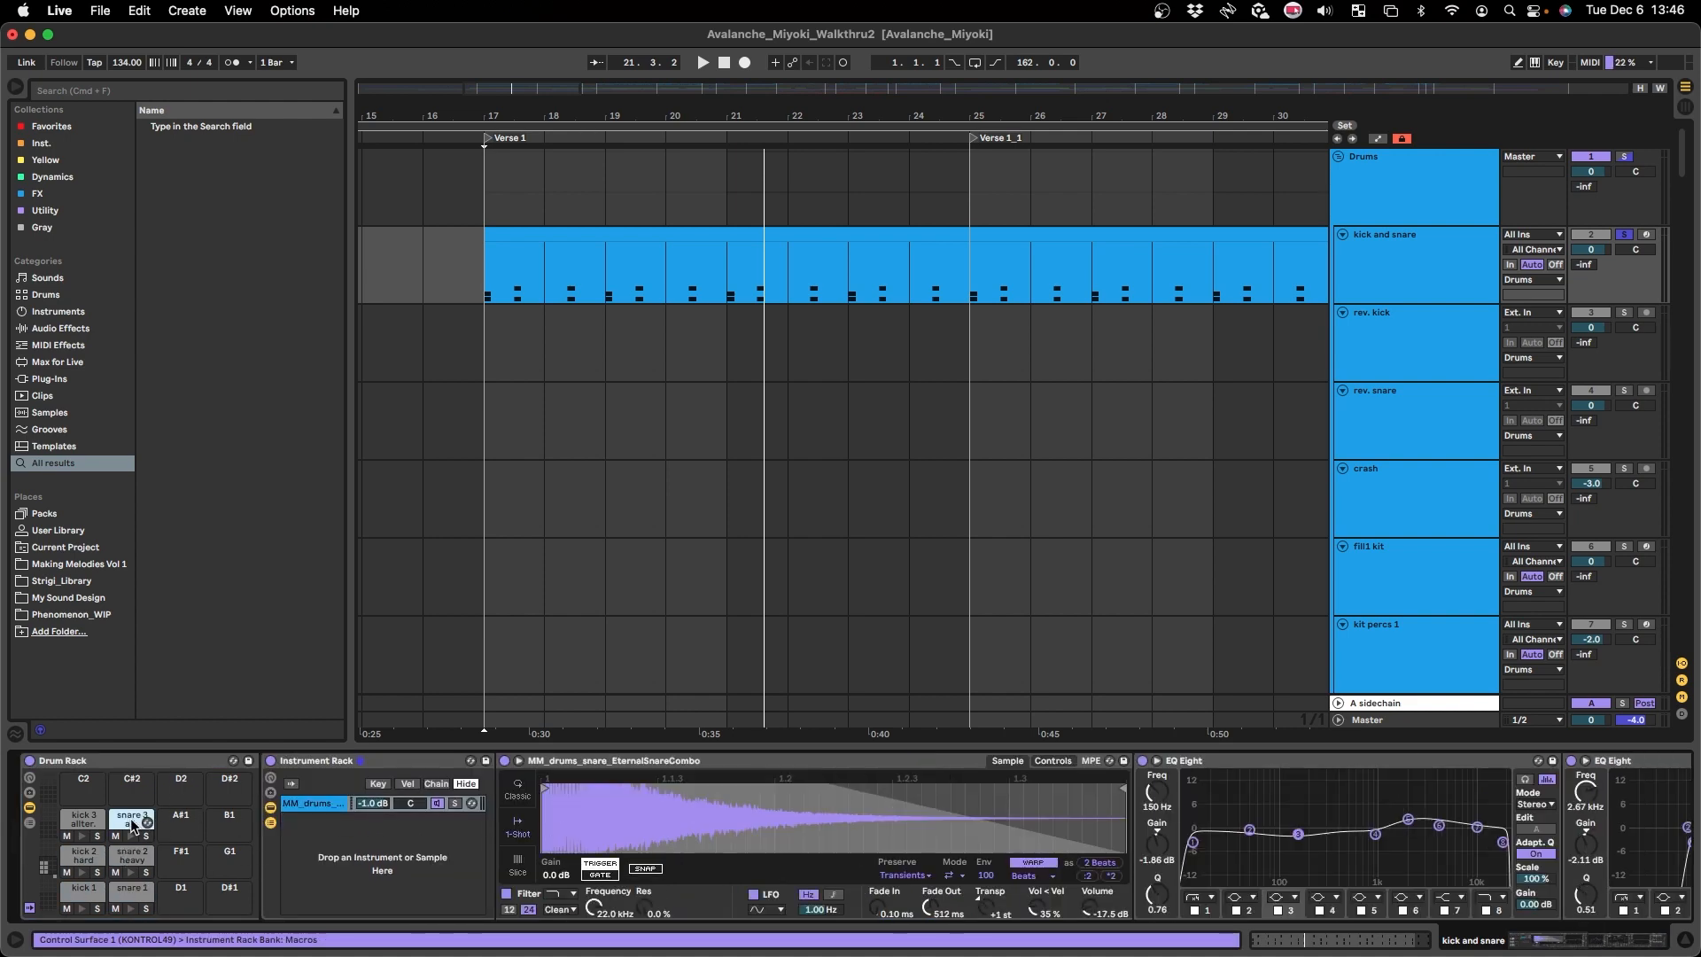
{"action": "left_click", "coordinate": [84, 817]}
{"action": "left_click", "coordinate": [126, 816]}
{"action": "left_click", "coordinate": [82, 818]}
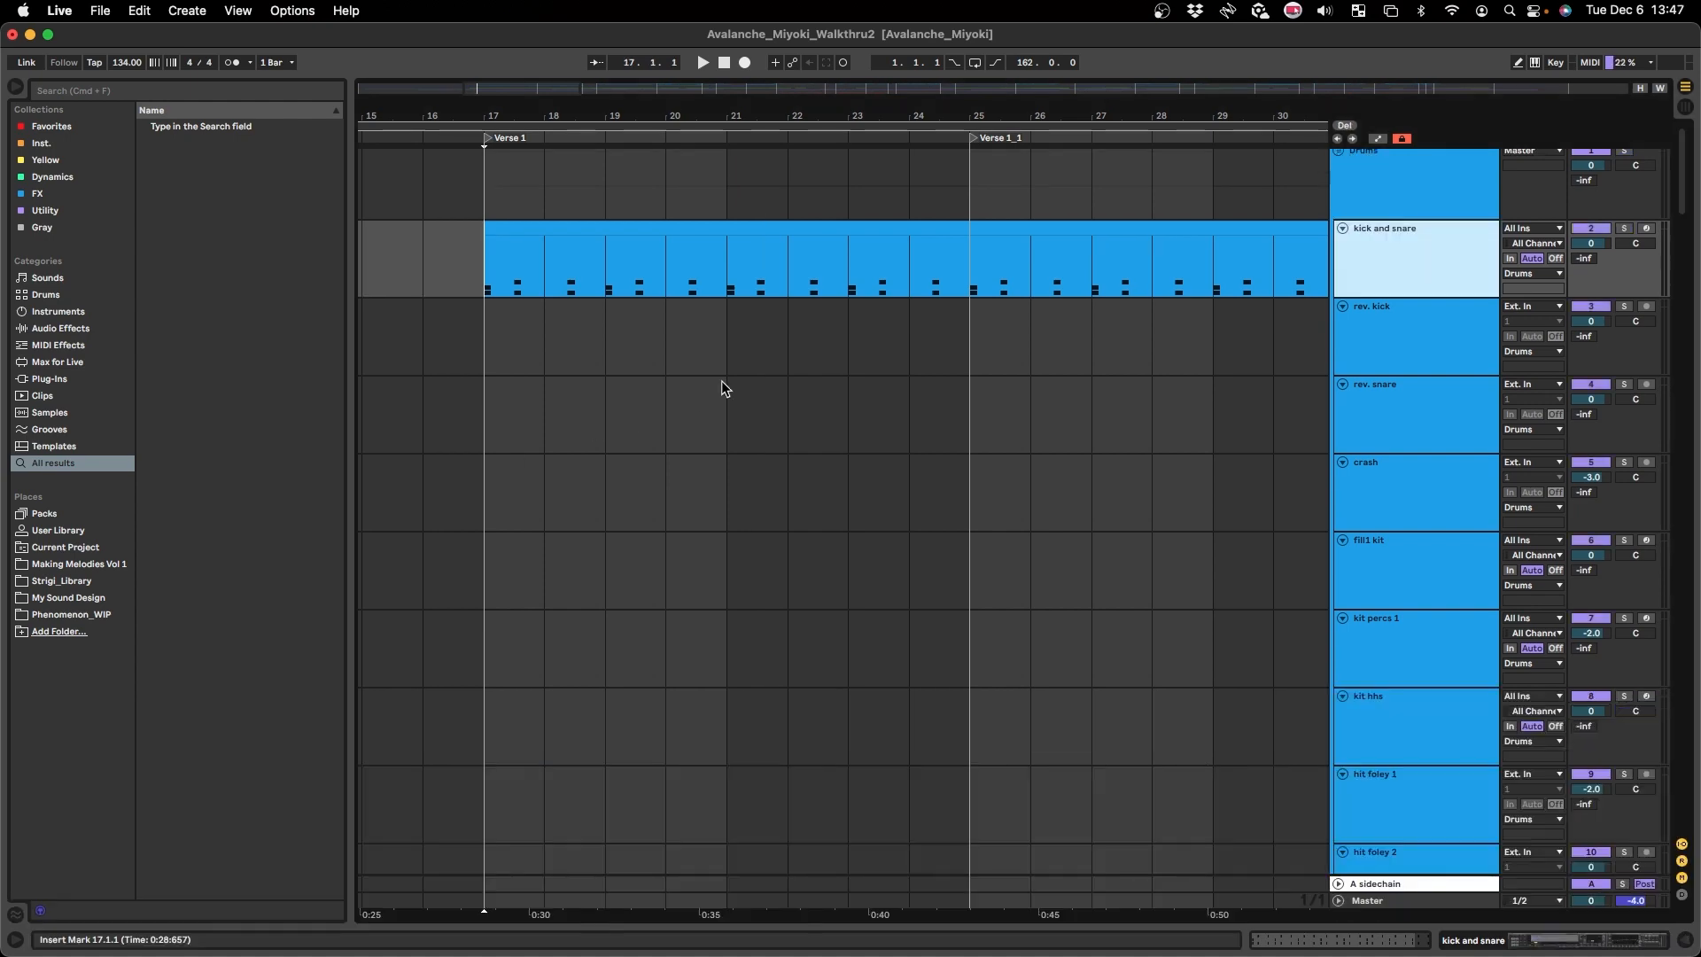
- Look over the drum tracks from kick and snare down to tops 2 across Verse 1
{"action": "scroll", "coordinate": [507, 405], "scroll_direction": "down", "scroll_amount": 10}
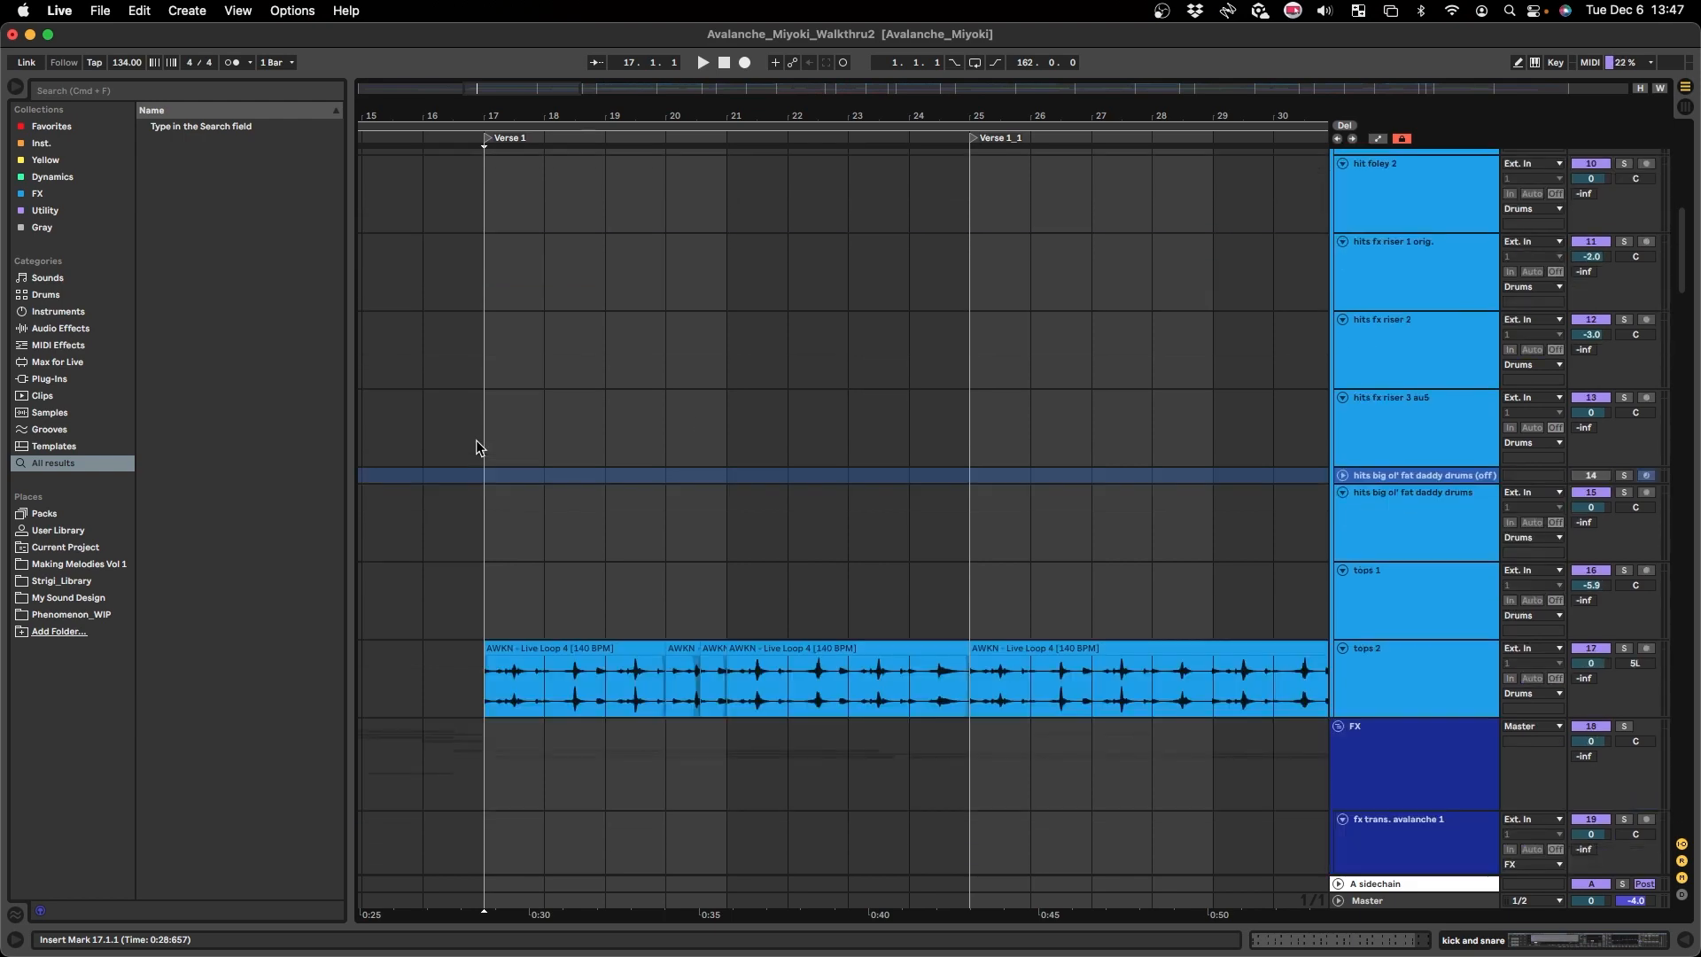
{"action": "scroll", "coordinate": [483, 471], "scroll_direction": "up", "scroll_amount": 11}
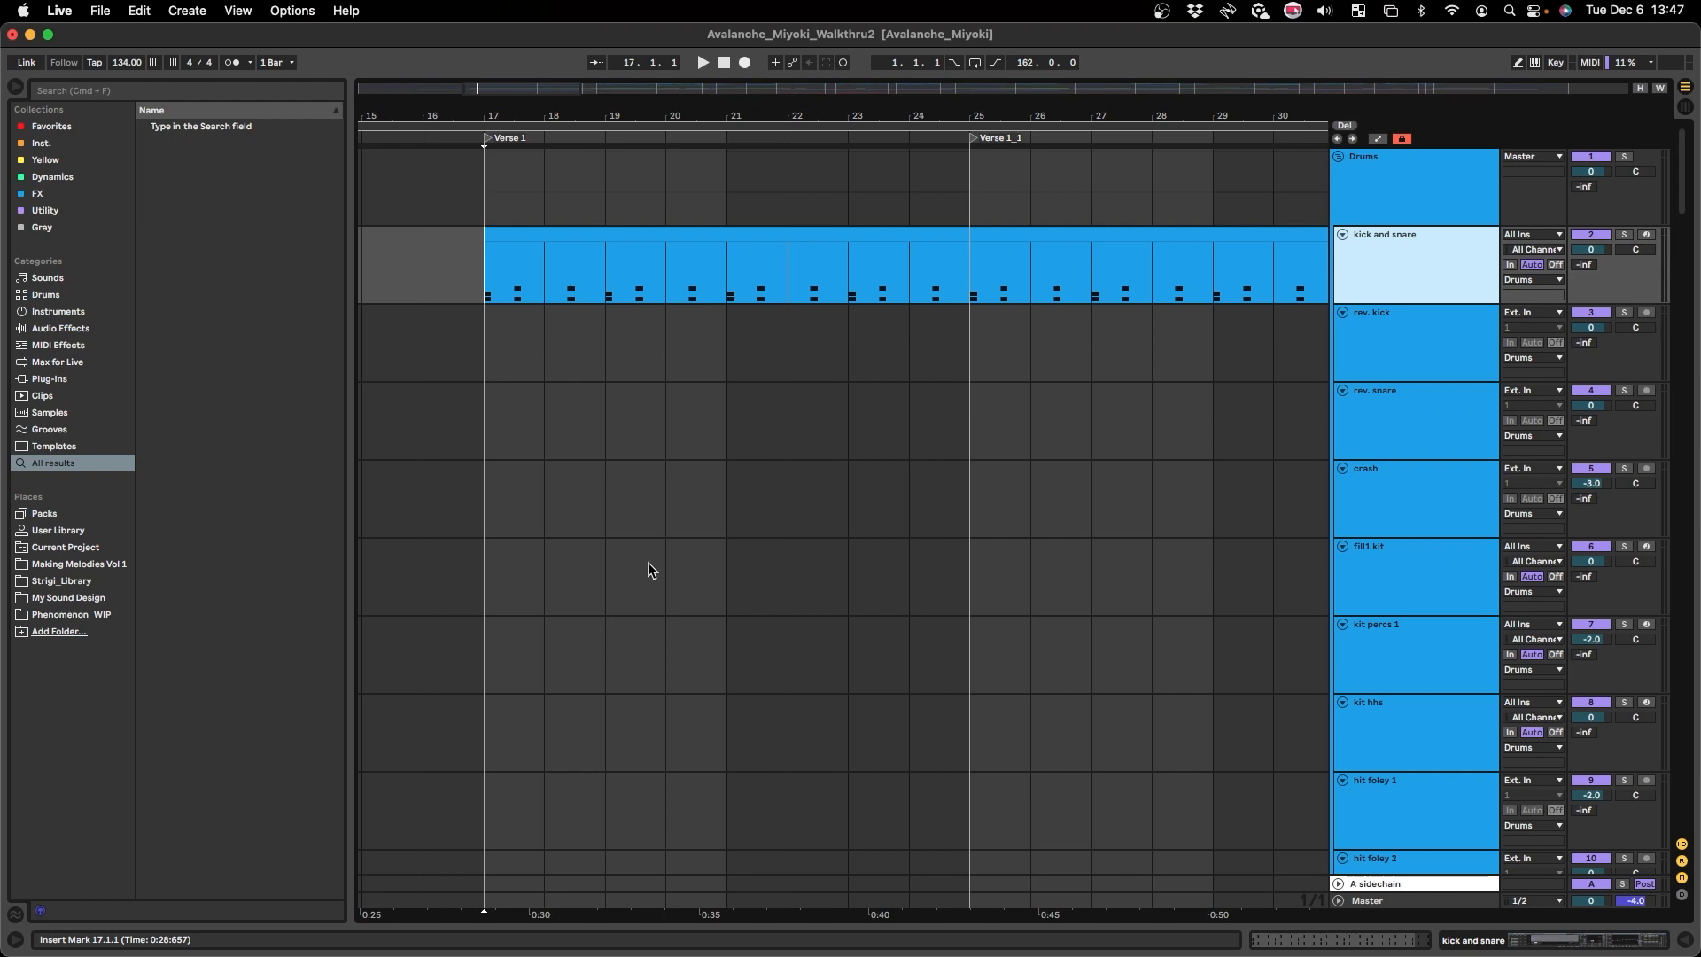
{"action": "scroll", "coordinate": [647, 562], "scroll_direction": "down", "scroll_amount": 3}
{"action": "left_click", "coordinate": [569, 507]}
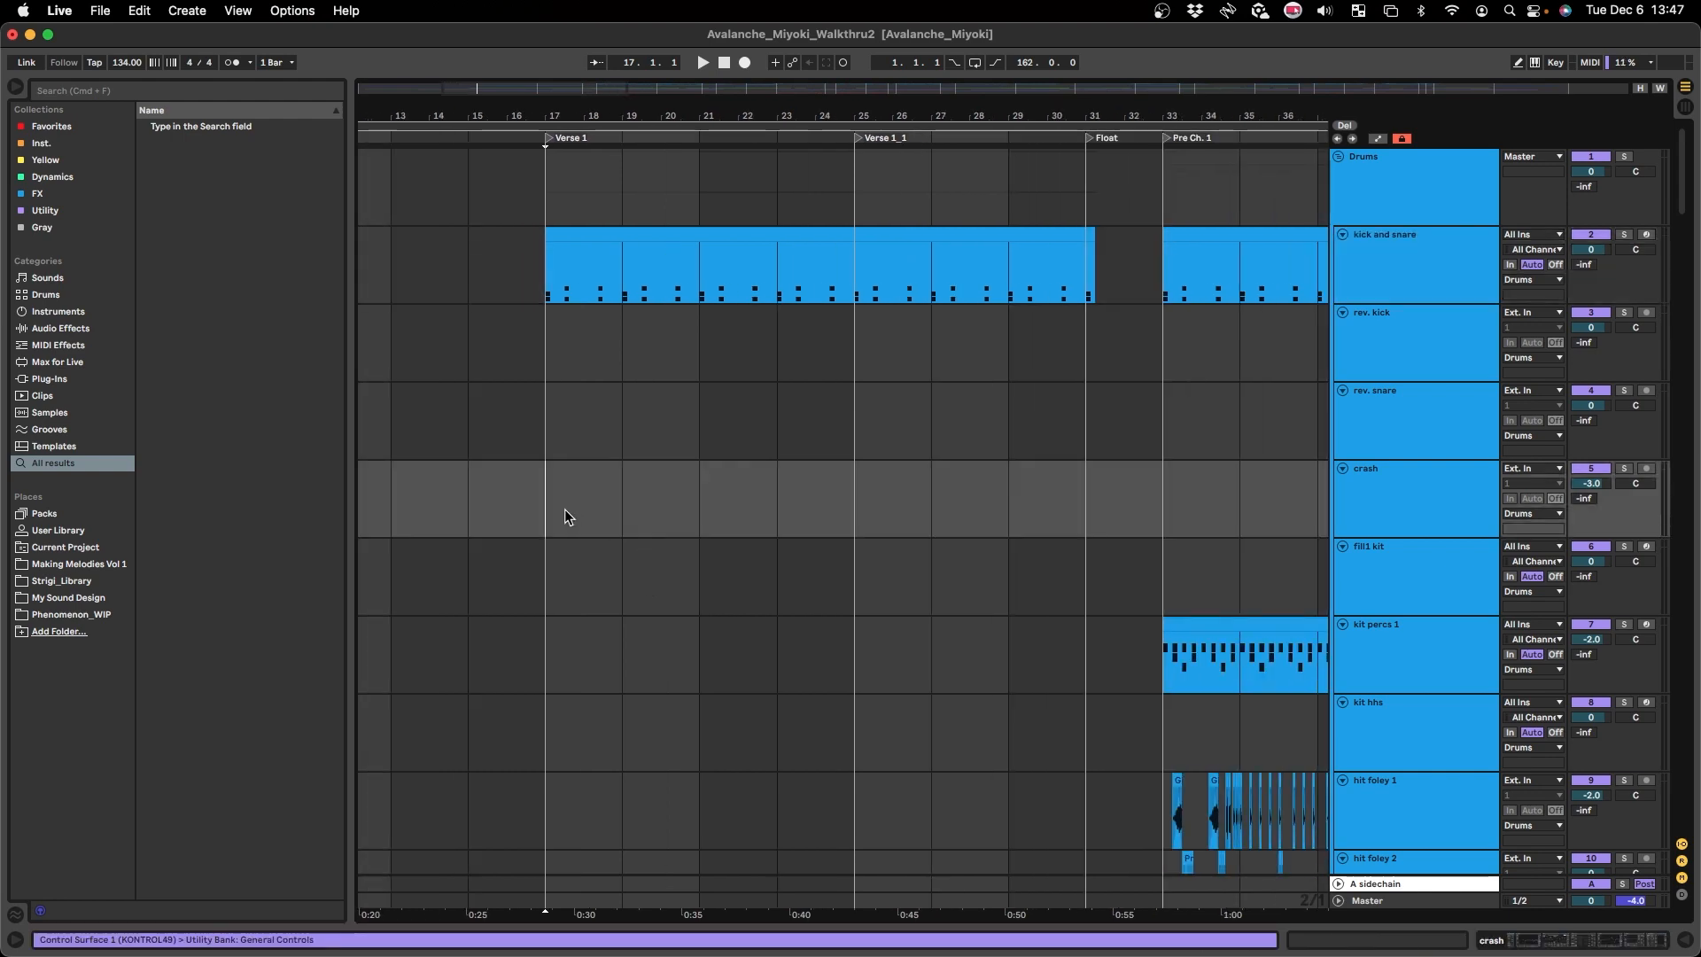
- Audition the soloed fx trans. glass tonal clips from bar 26, and place the insert marker at bar 23 on fx impact (tonal)
{"action": "scroll", "coordinate": [565, 512], "scroll_direction": "down", "scroll_amount": 15}
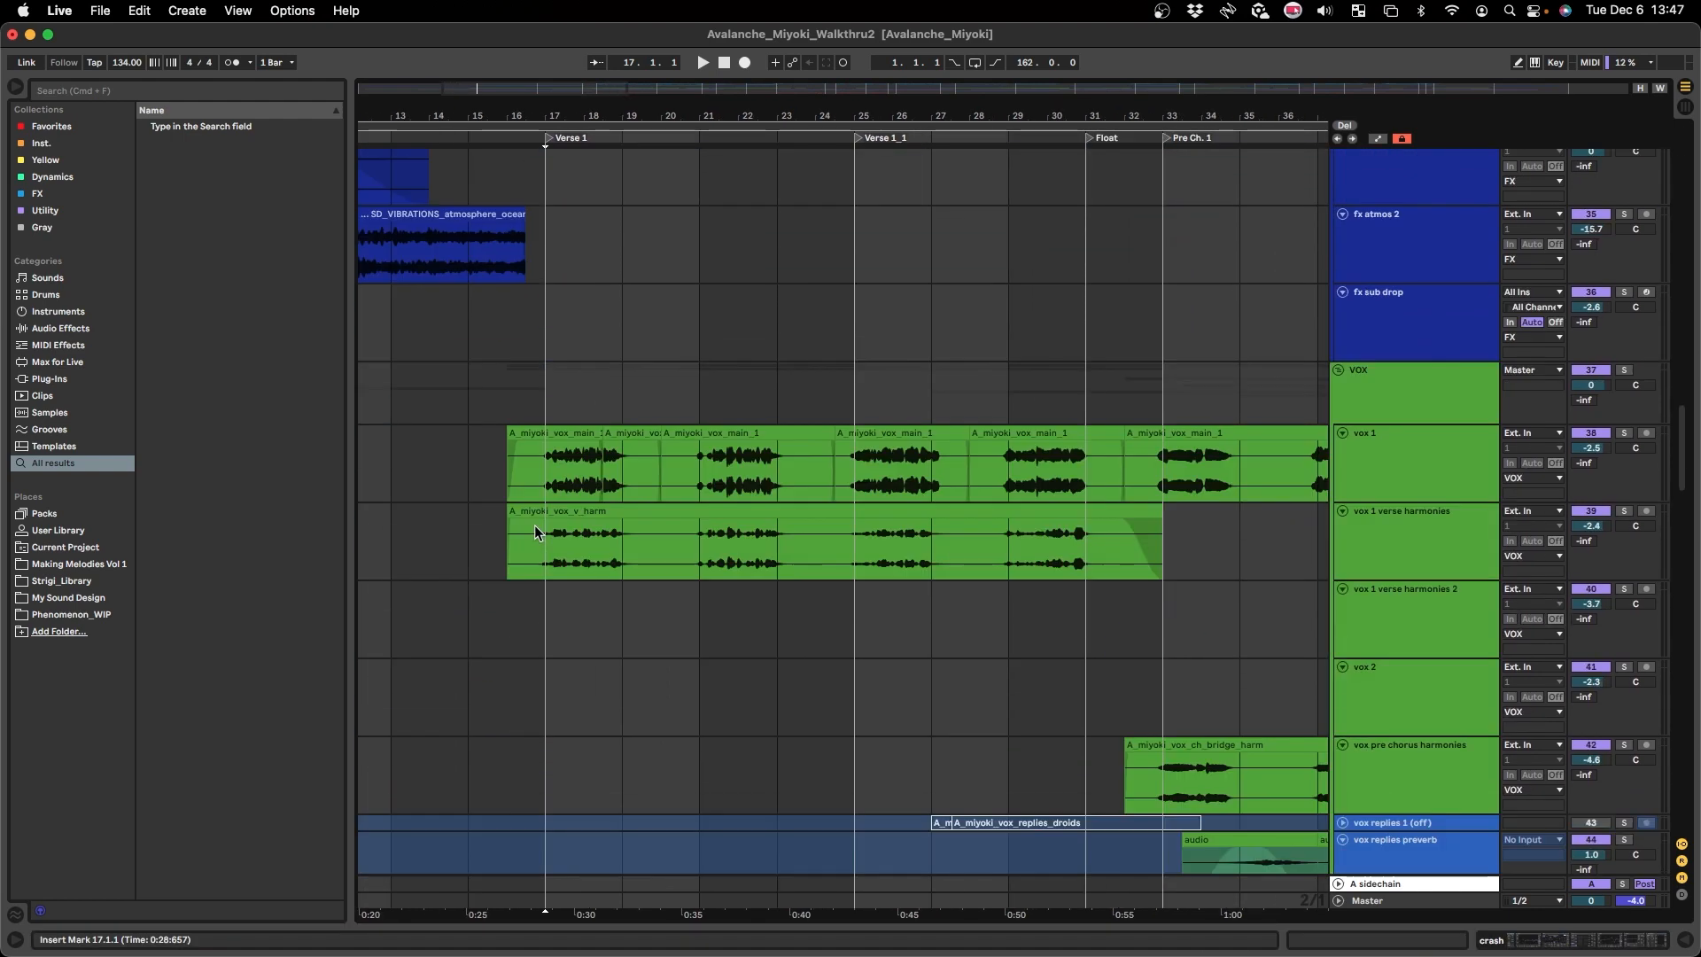
{"action": "scroll", "coordinate": [534, 525], "scroll_direction": "up", "scroll_amount": 8}
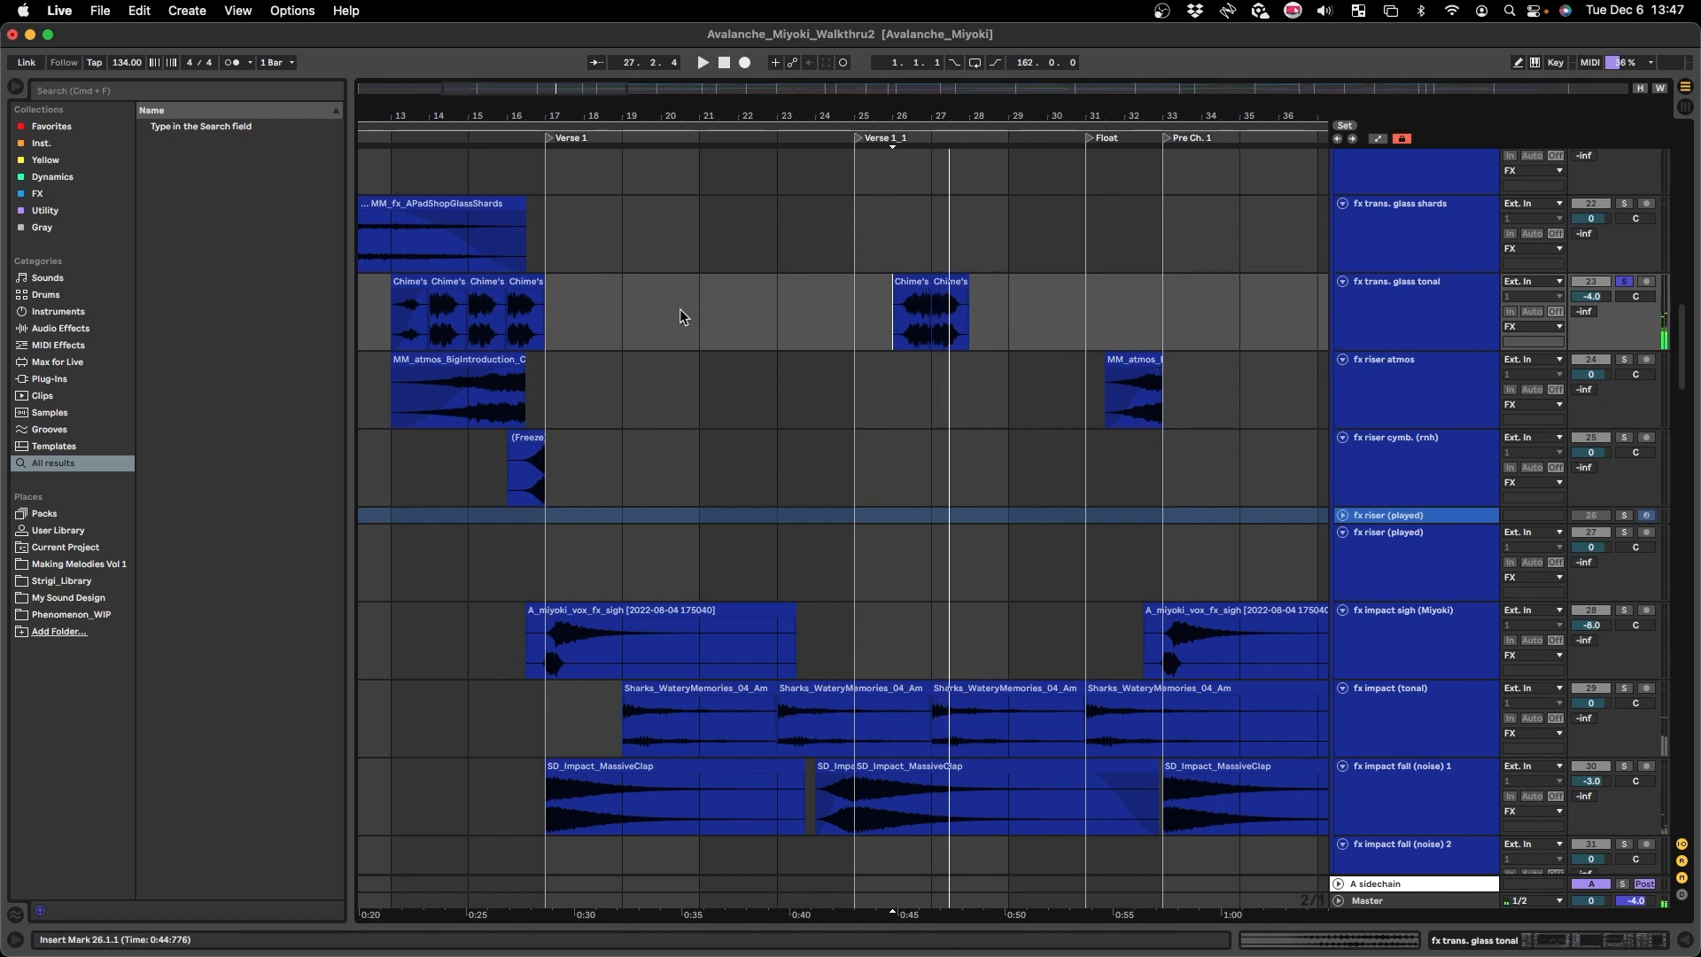
{"action": "scroll", "coordinate": [1066, 440], "scroll_direction": "down", "scroll_amount": 4}
{"action": "key", "text": "space"}
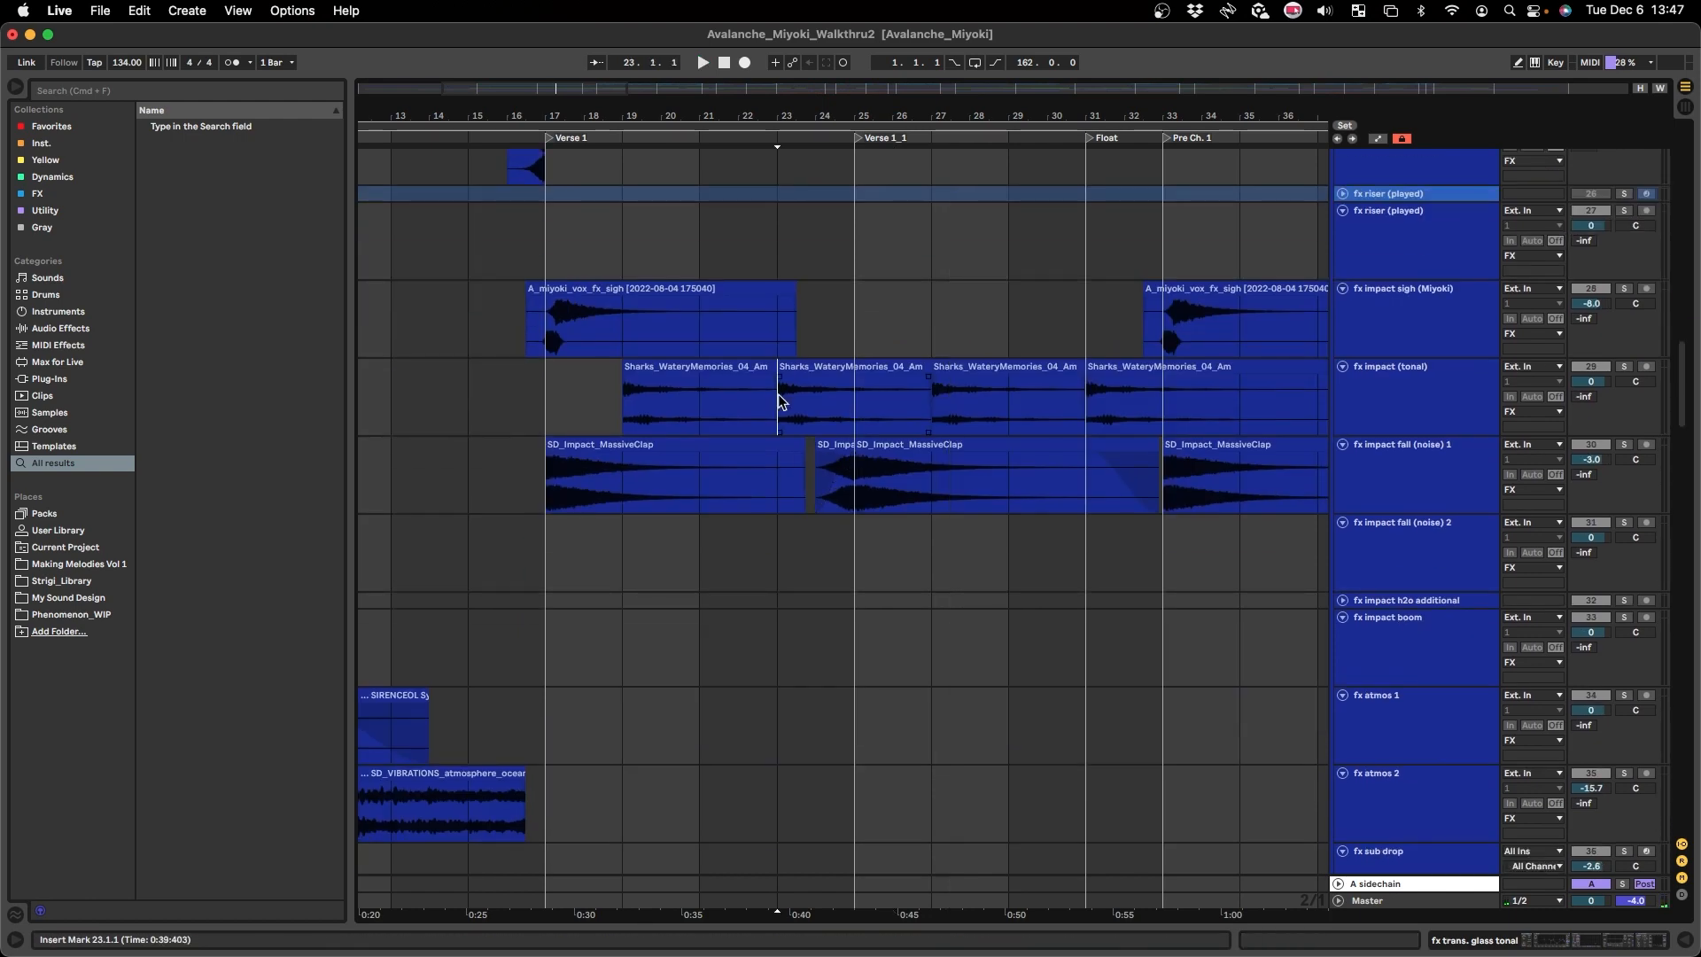
{"action": "left_click", "coordinate": [777, 396]}
- Solo chords pad 2 (deep), play it from the start of Verse 1, and inspect its Wavetable, Vocoder, Utility and EQ Eight chain
{"action": "scroll", "coordinate": [714, 571], "scroll_direction": "down", "scroll_amount": 15}
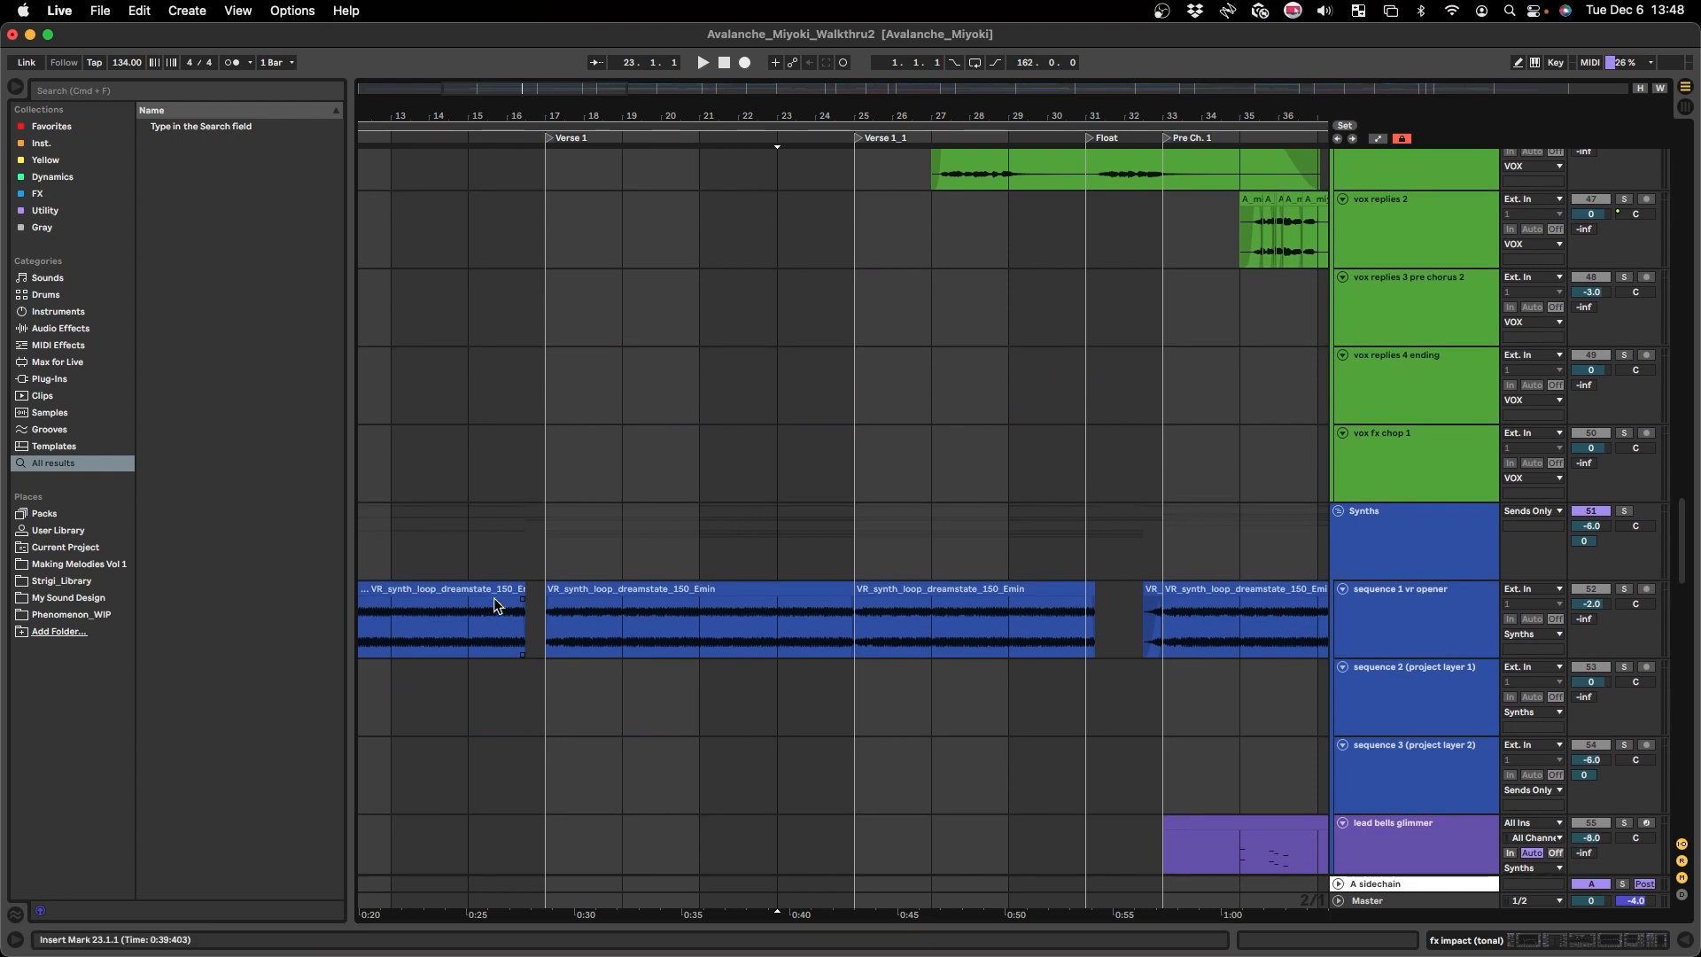
{"action": "scroll", "coordinate": [459, 604], "scroll_direction": "down", "scroll_amount": 15}
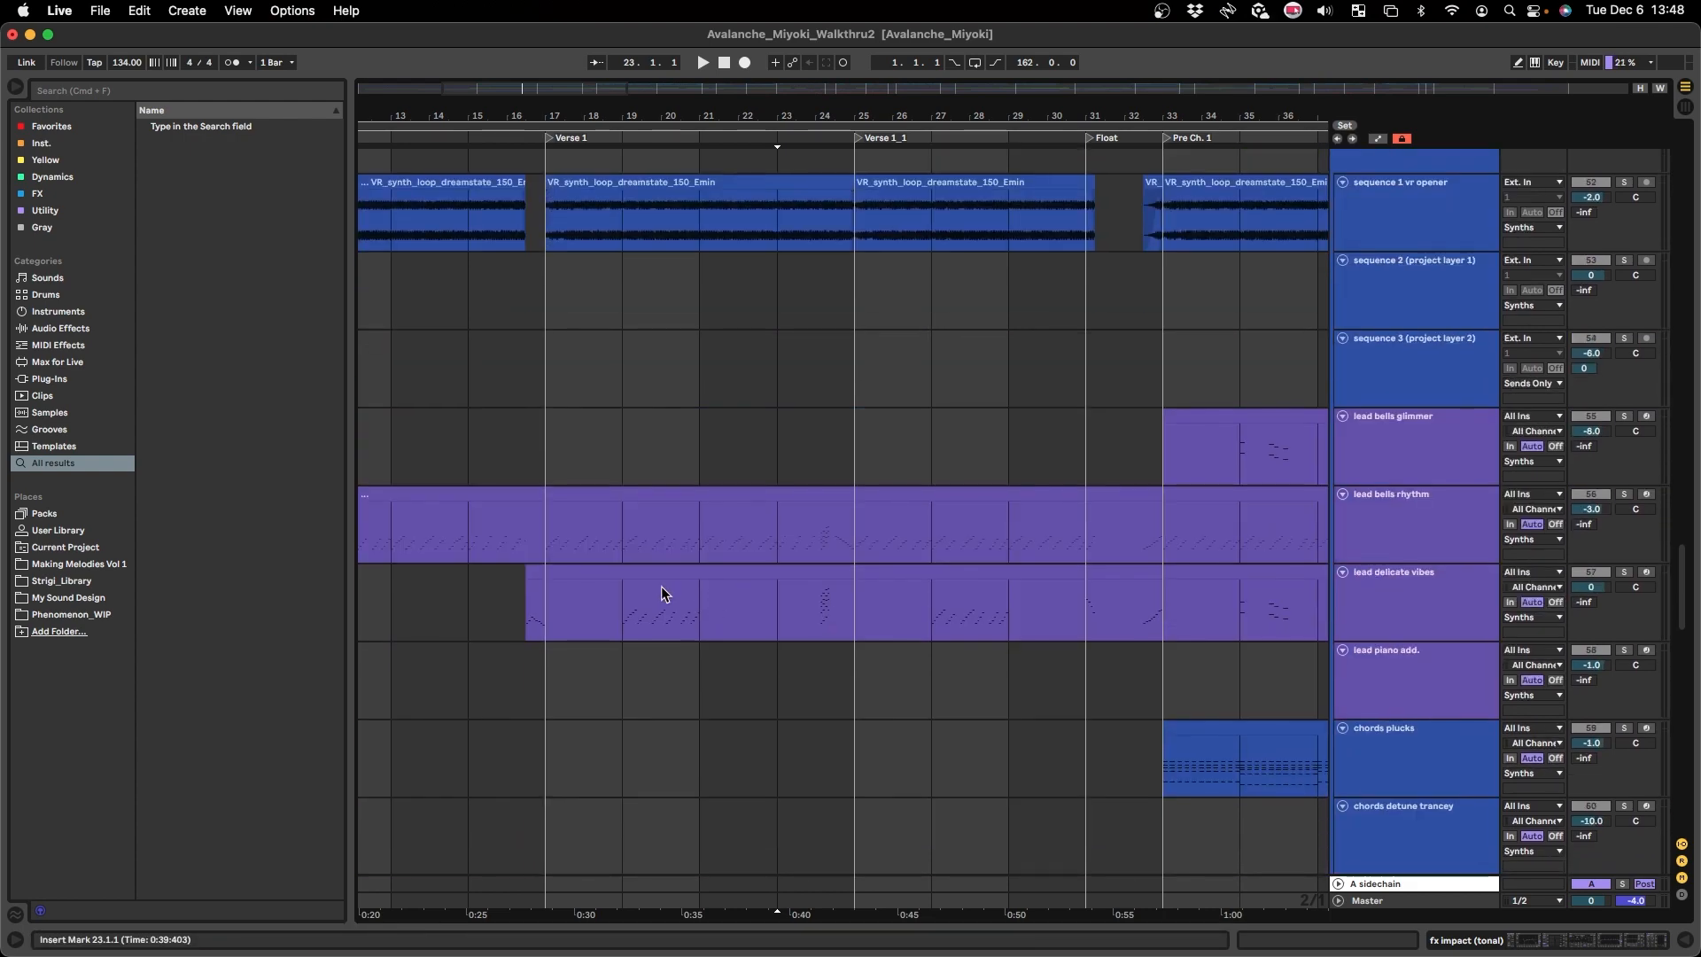
{"action": "scroll", "coordinate": [537, 674], "scroll_direction": "up", "scroll_amount": 10}
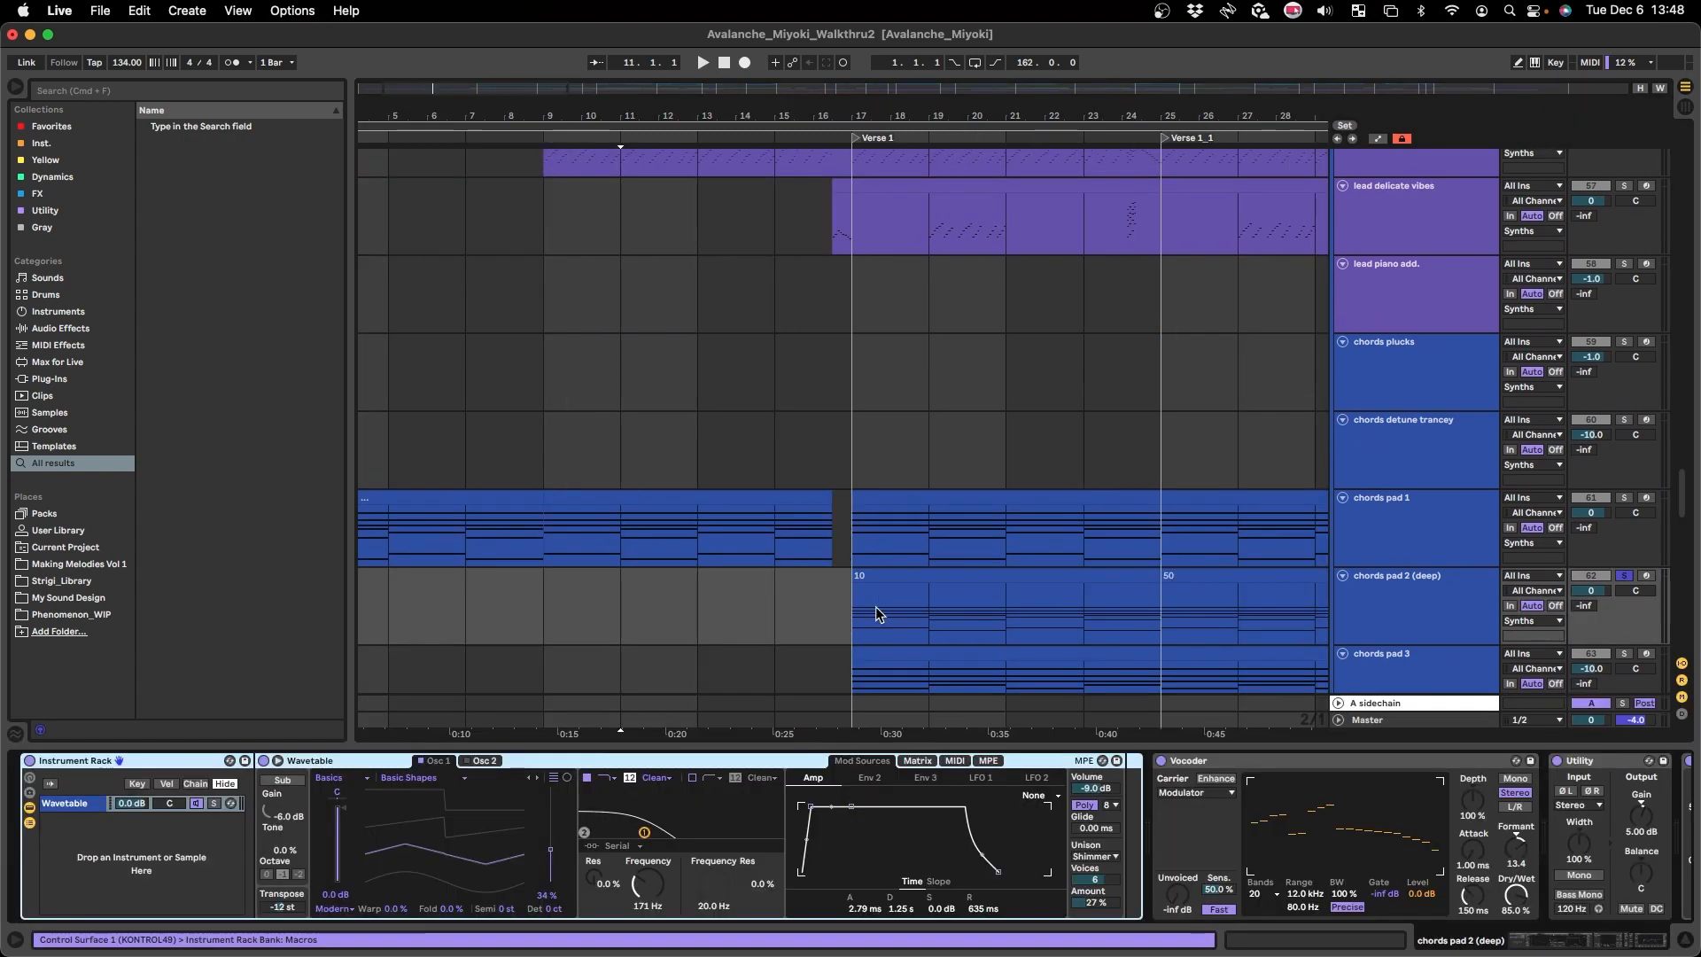
{"action": "left_click", "coordinate": [848, 610]}
{"action": "key", "text": "space"}
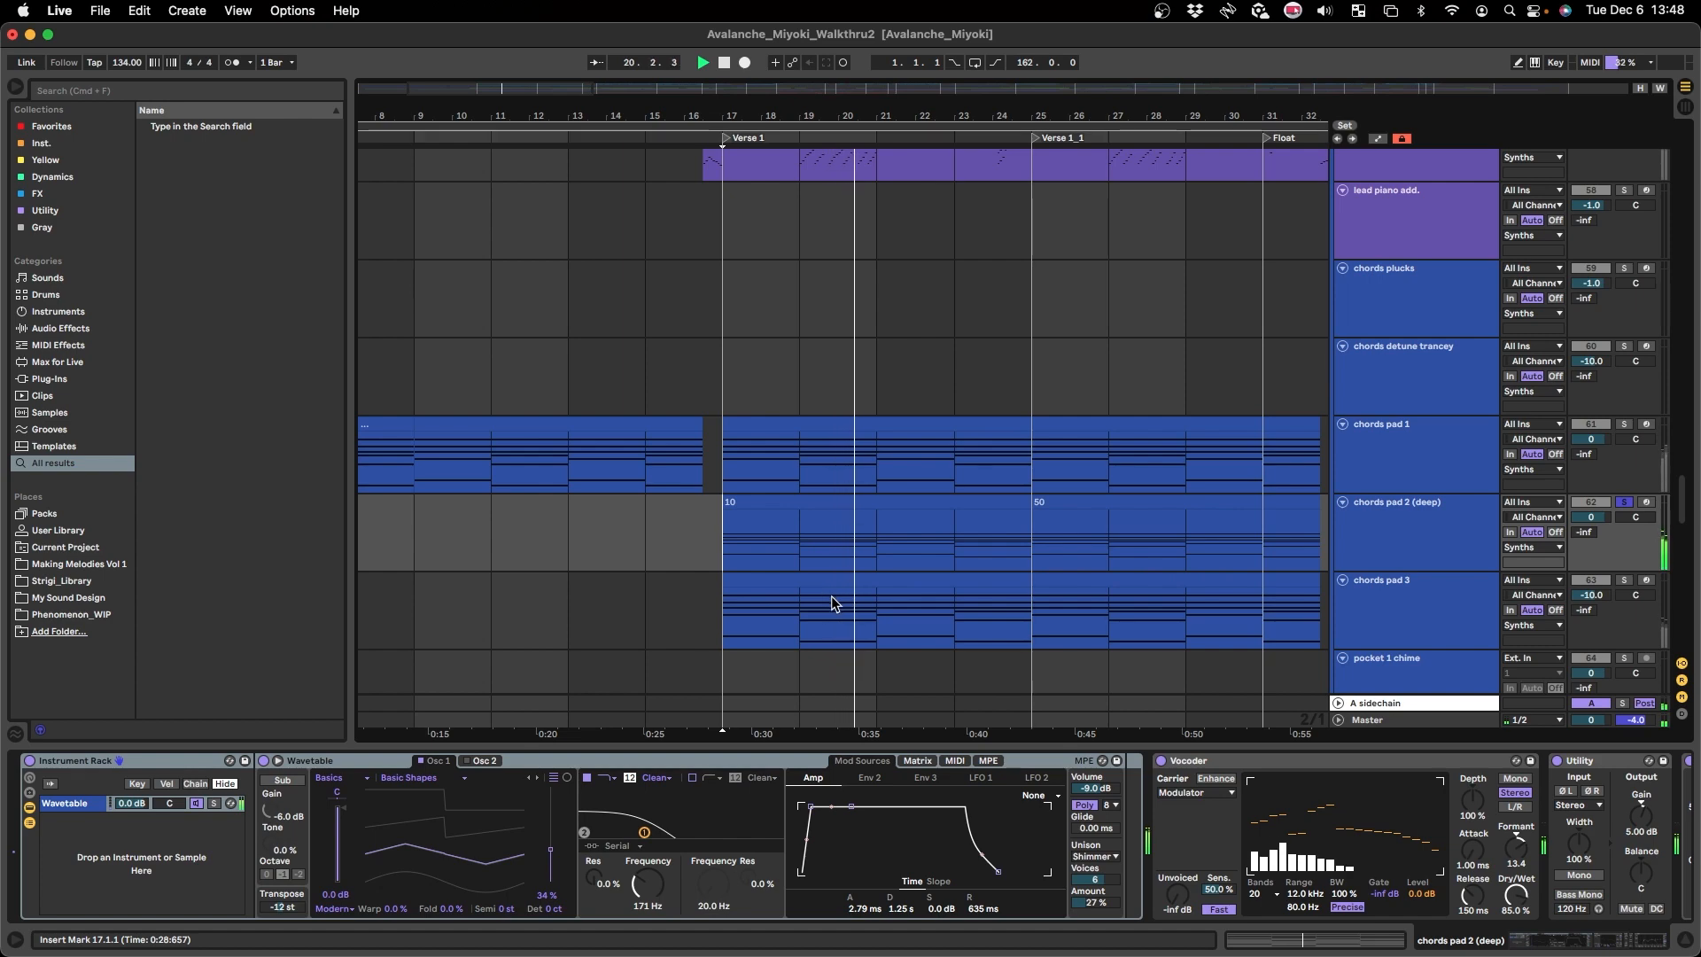
{"action": "scroll", "coordinate": [903, 871], "scroll_direction": "right", "scroll_amount": 10}
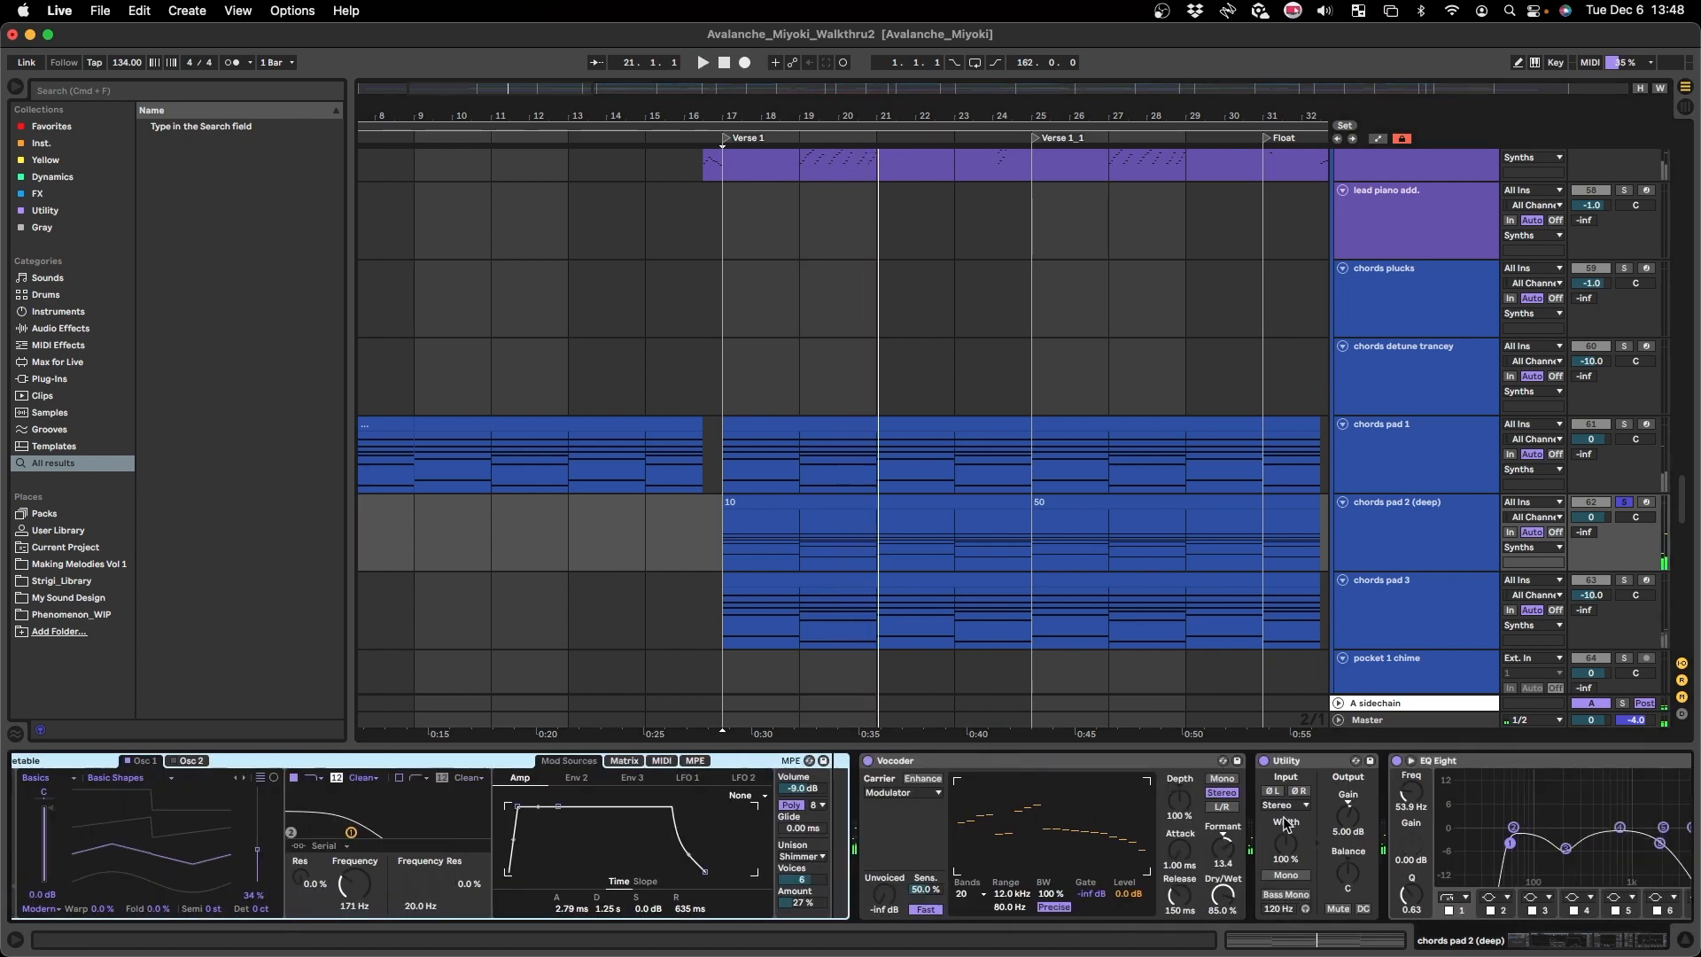
- Open the Kontakt instrument on chords pad 3, view its Ambition patch while the soloed pad plays, and close the plug-in window
{"action": "left_click", "coordinate": [1442, 631]}
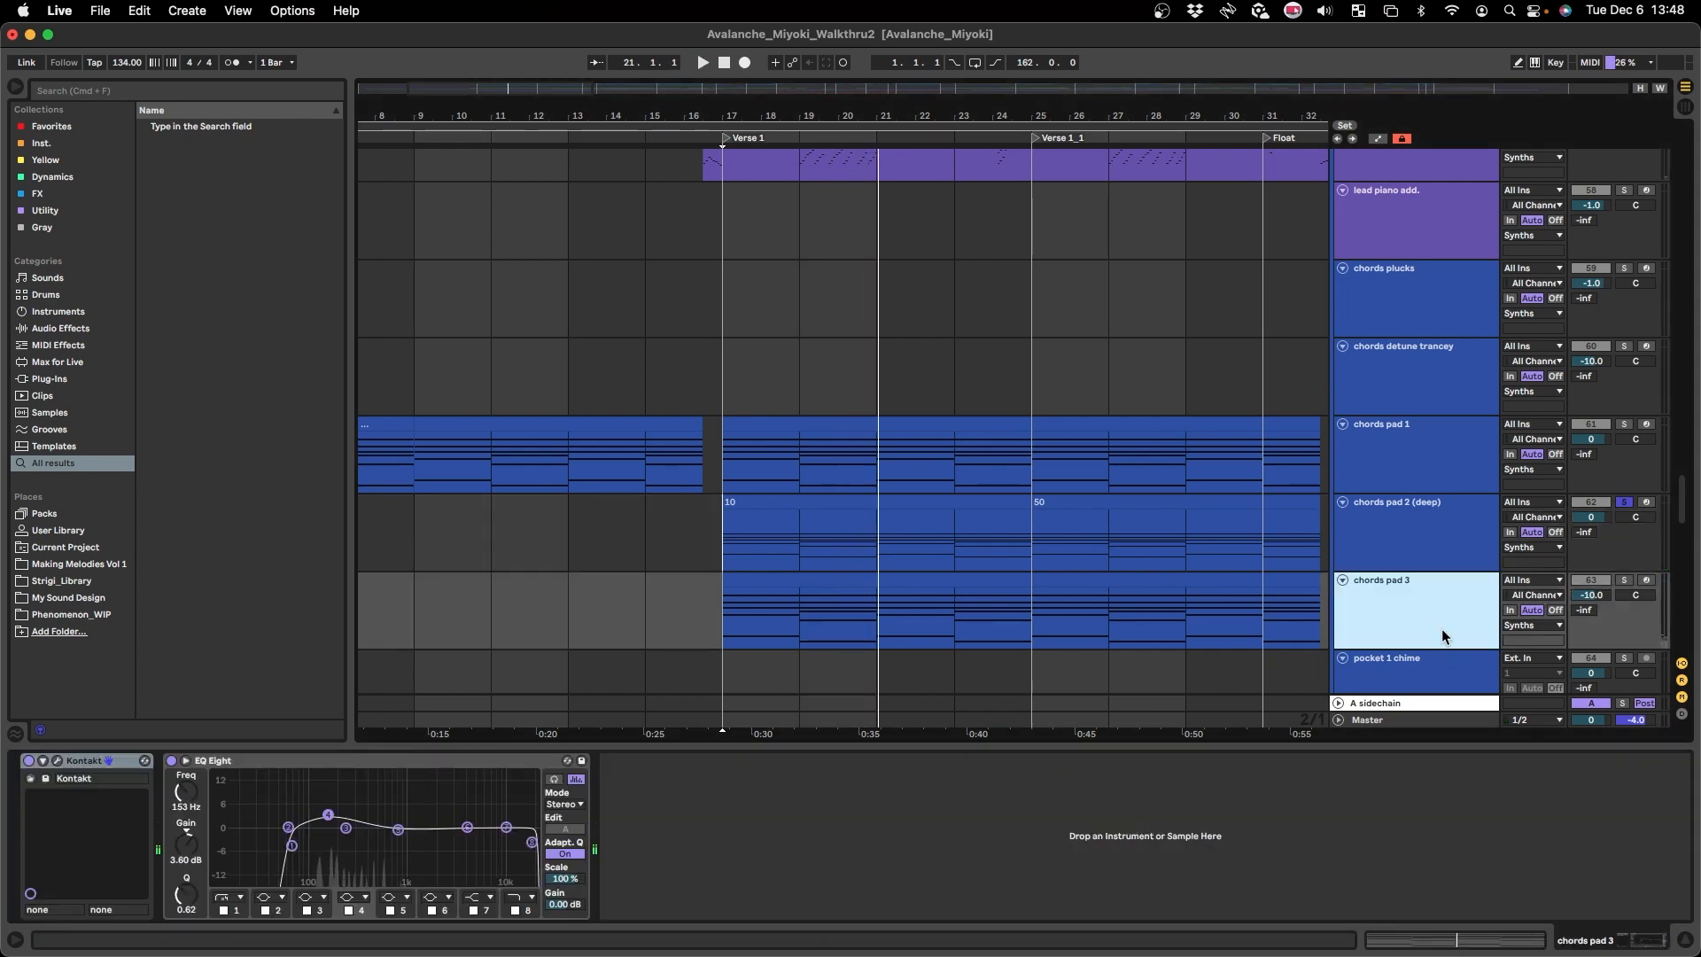
{"action": "left_click", "coordinate": [56, 761]}
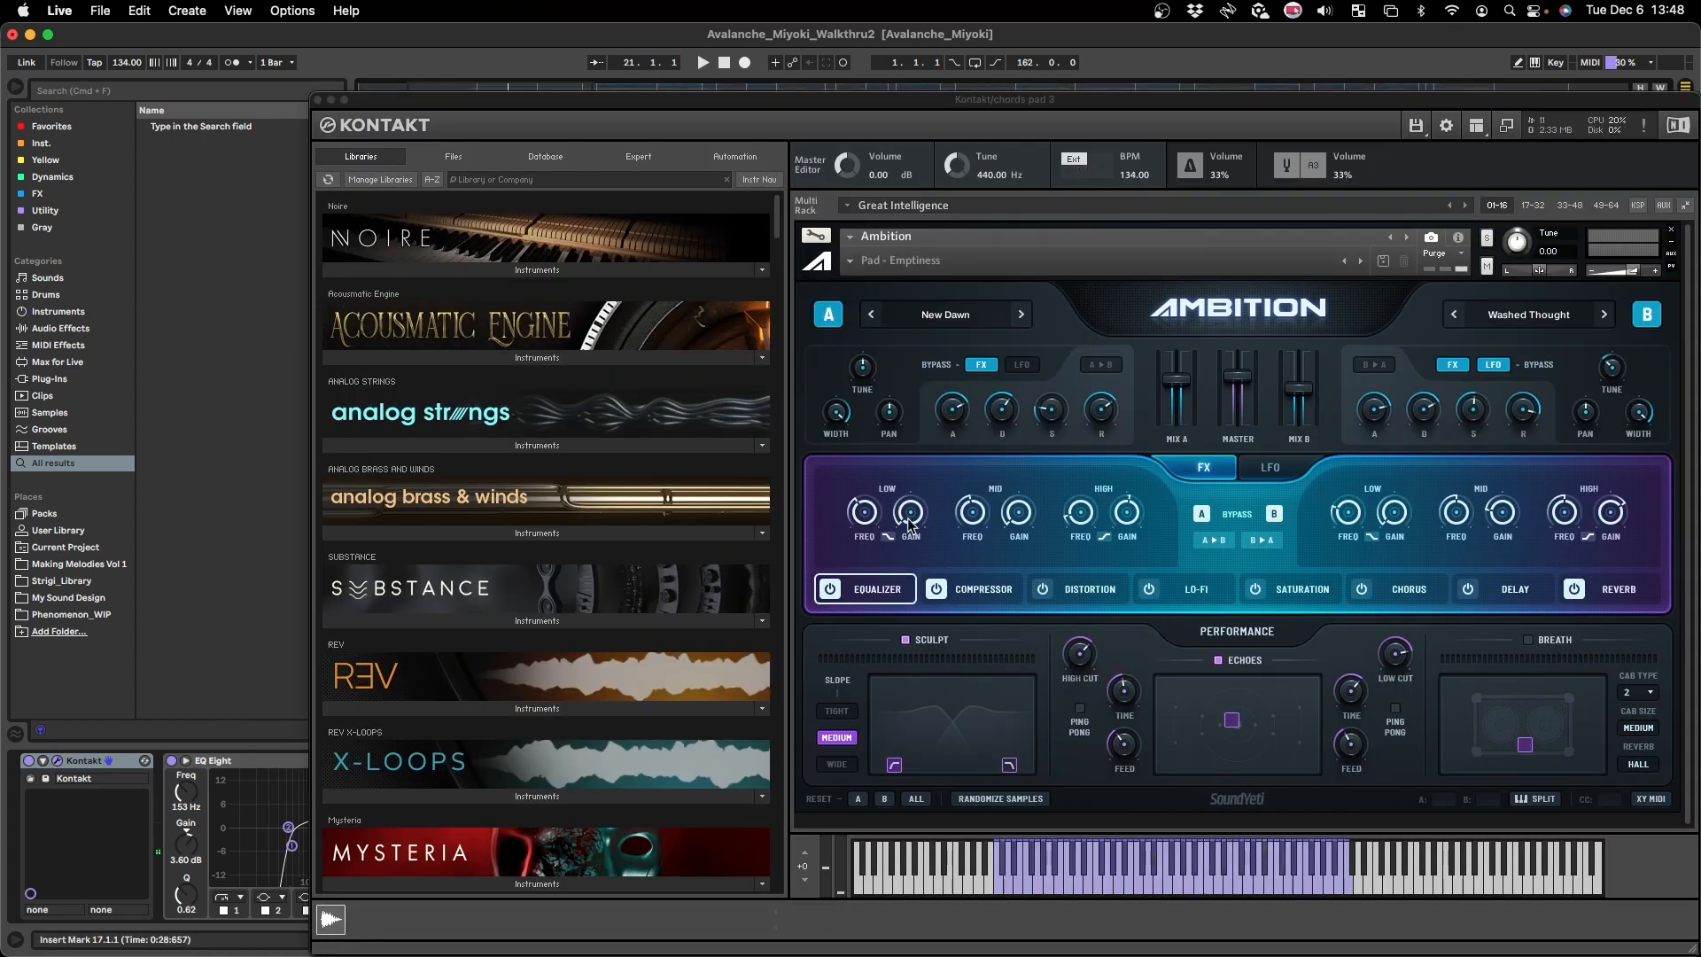
{"action": "left_click_drag", "start_coordinate": [1143, 109], "coordinate": [873, 86]}
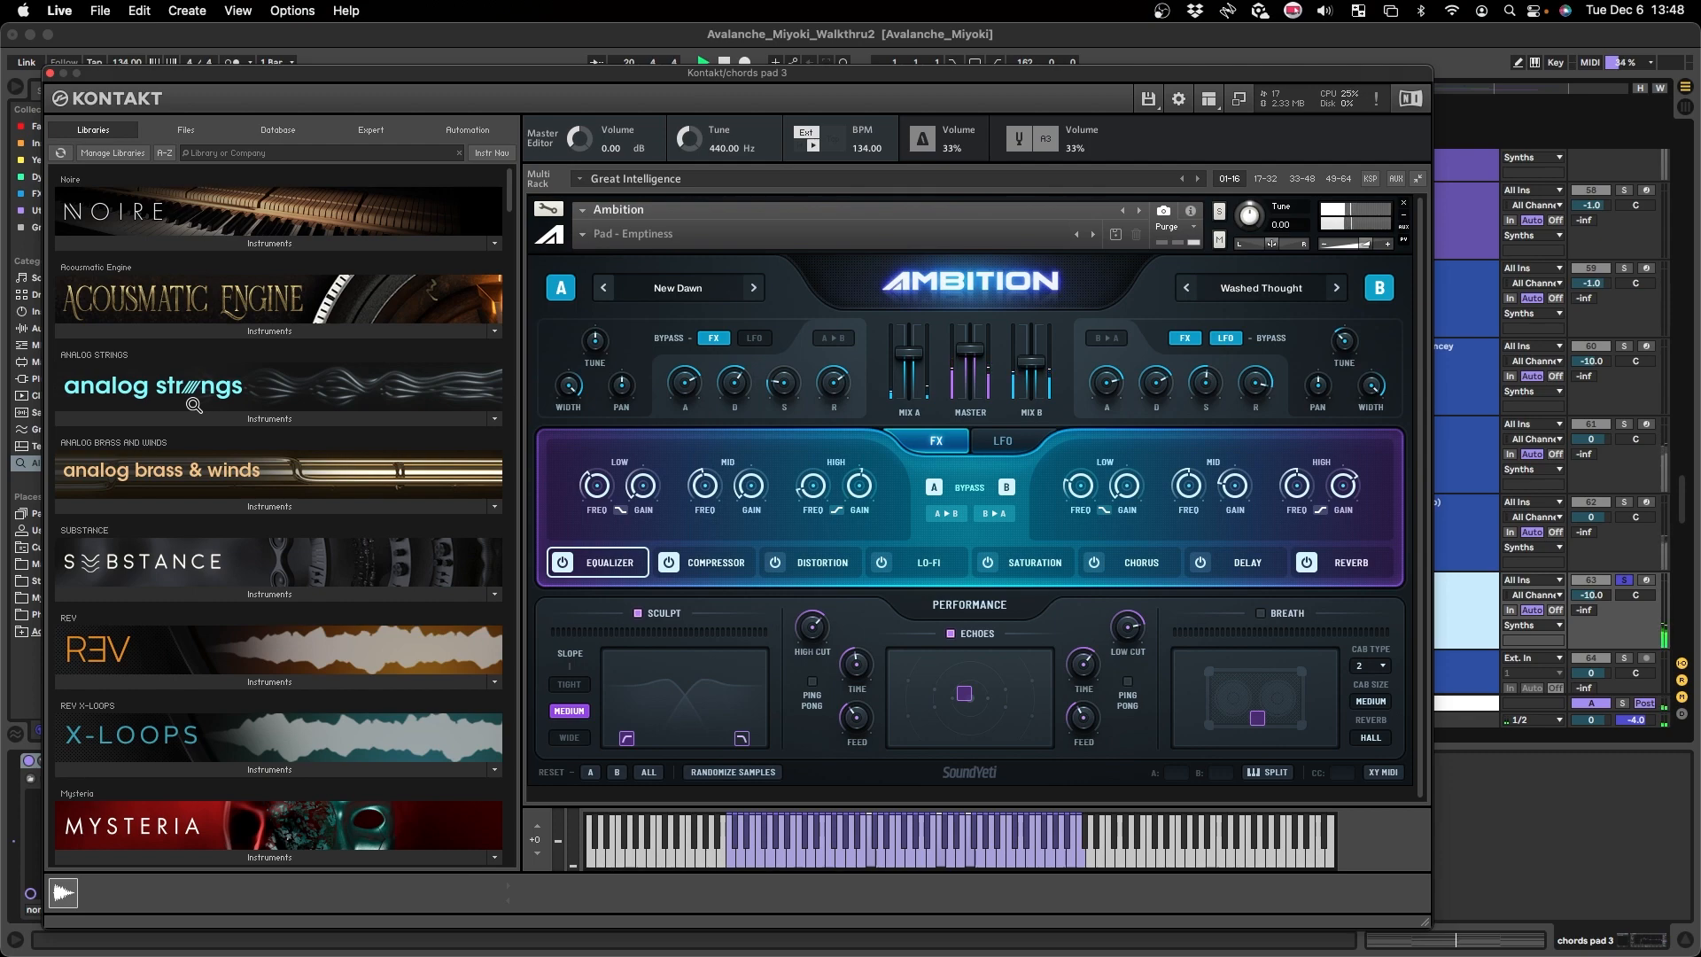
{"action": "left_click", "coordinate": [50, 73]}
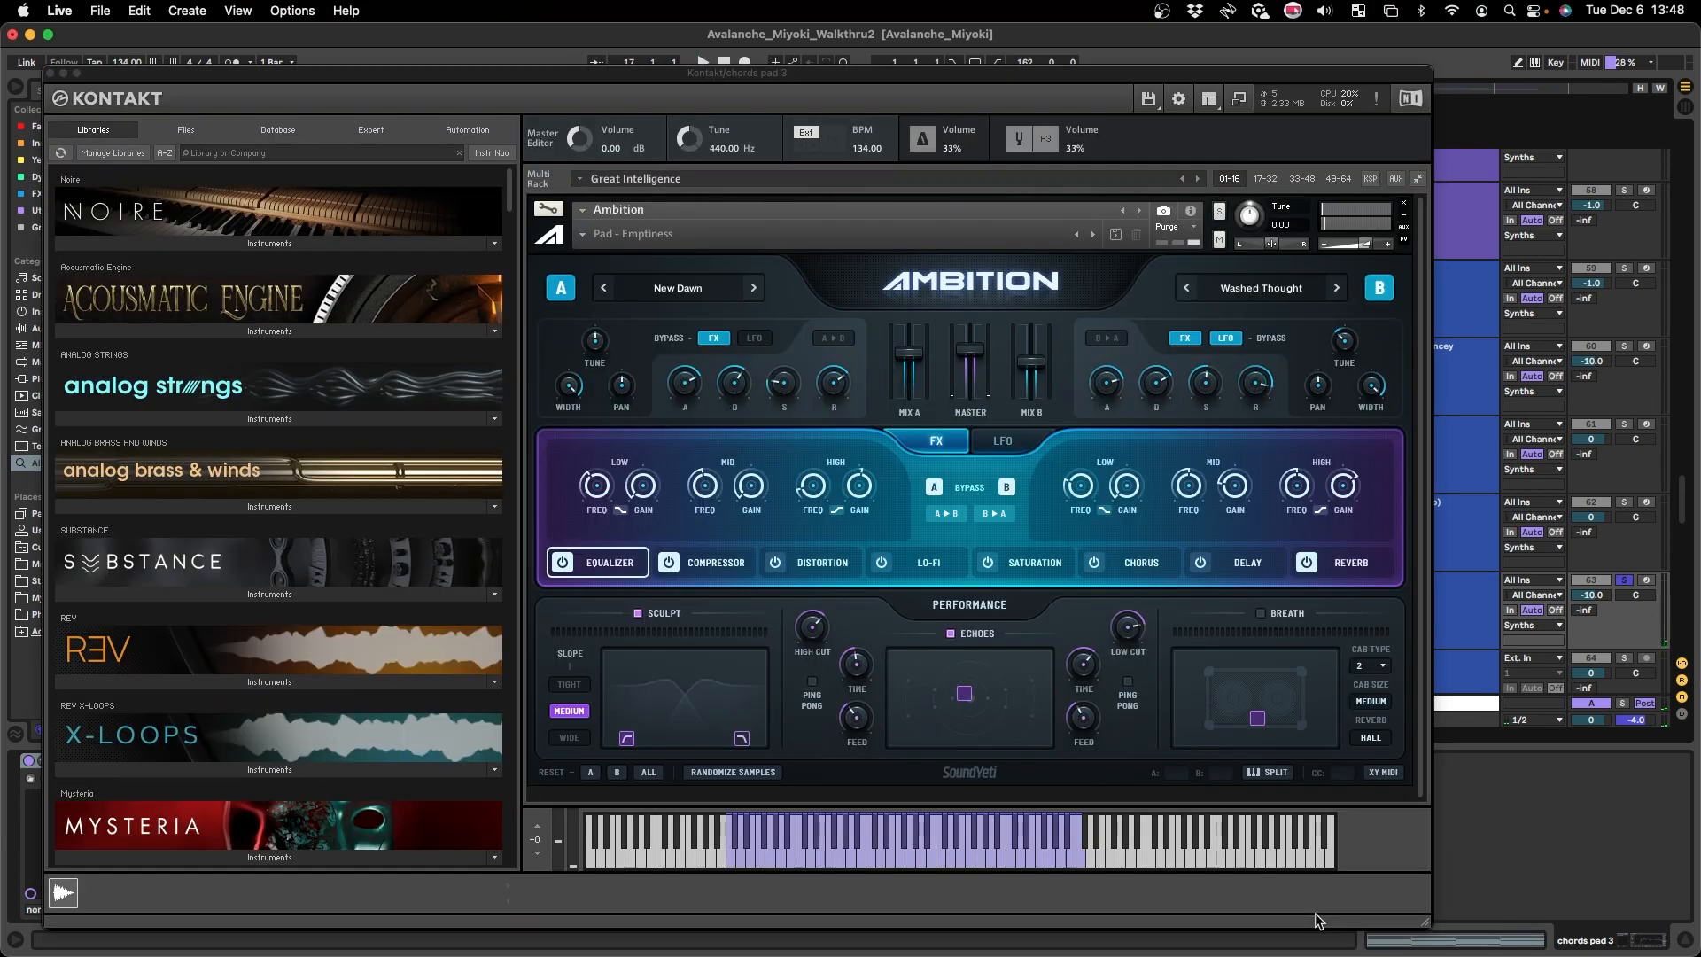
{"action": "key", "text": "super+alt+p"}
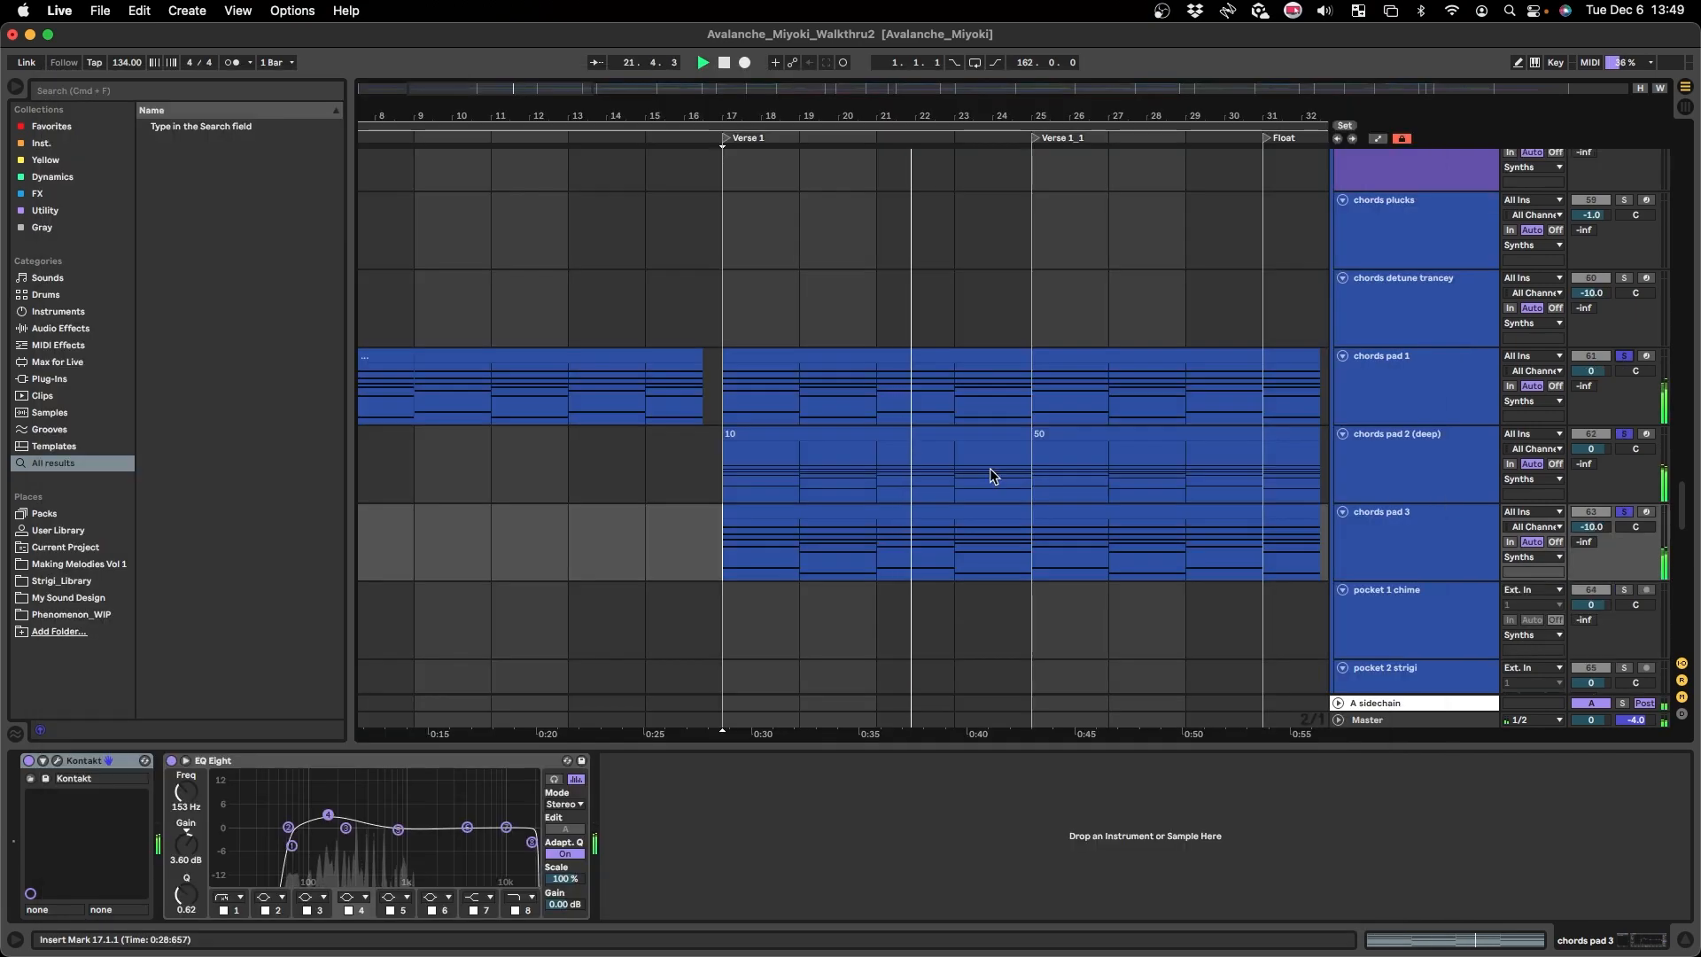
- Play chords pad 1, chords pad 2 (deep) and chords pad 3 soloed together, and unsolo all three
{"action": "scroll", "coordinate": [913, 464], "scroll_direction": "down", "scroll_amount": 5}
{"action": "scroll", "coordinate": [1295, 392], "scroll_direction": "up", "scroll_amount": 5}
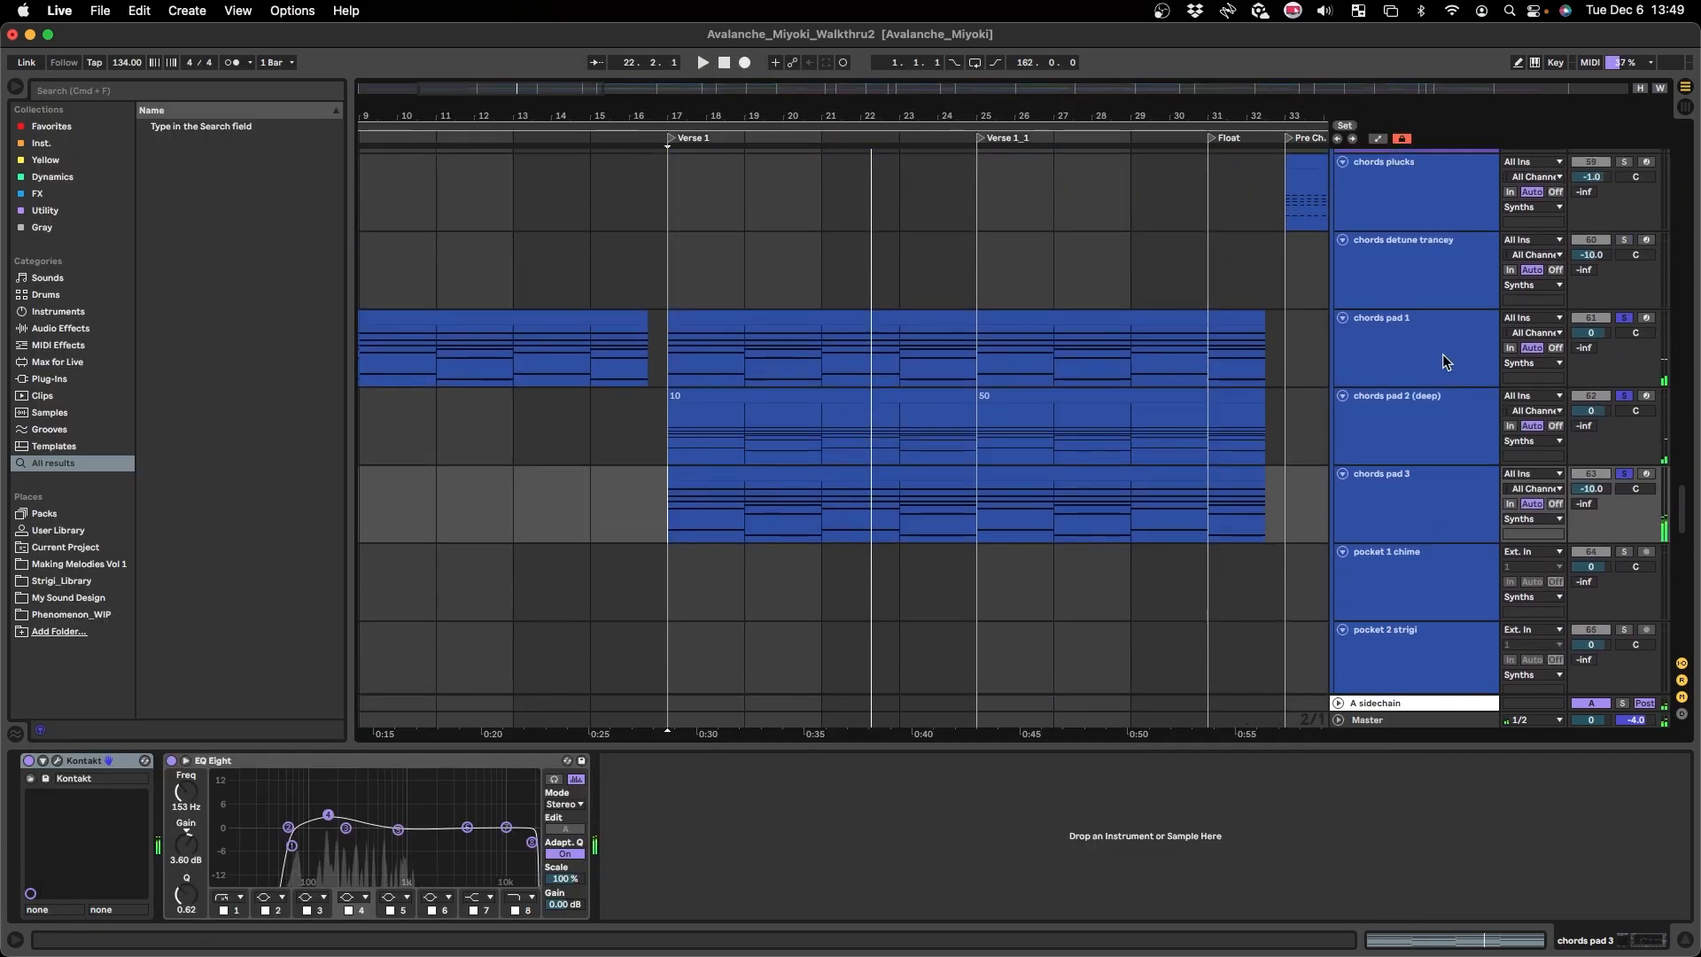
{"action": "left_click", "coordinate": [1442, 353]}
{"action": "left_click", "coordinate": [1419, 491], "text": "shift"}
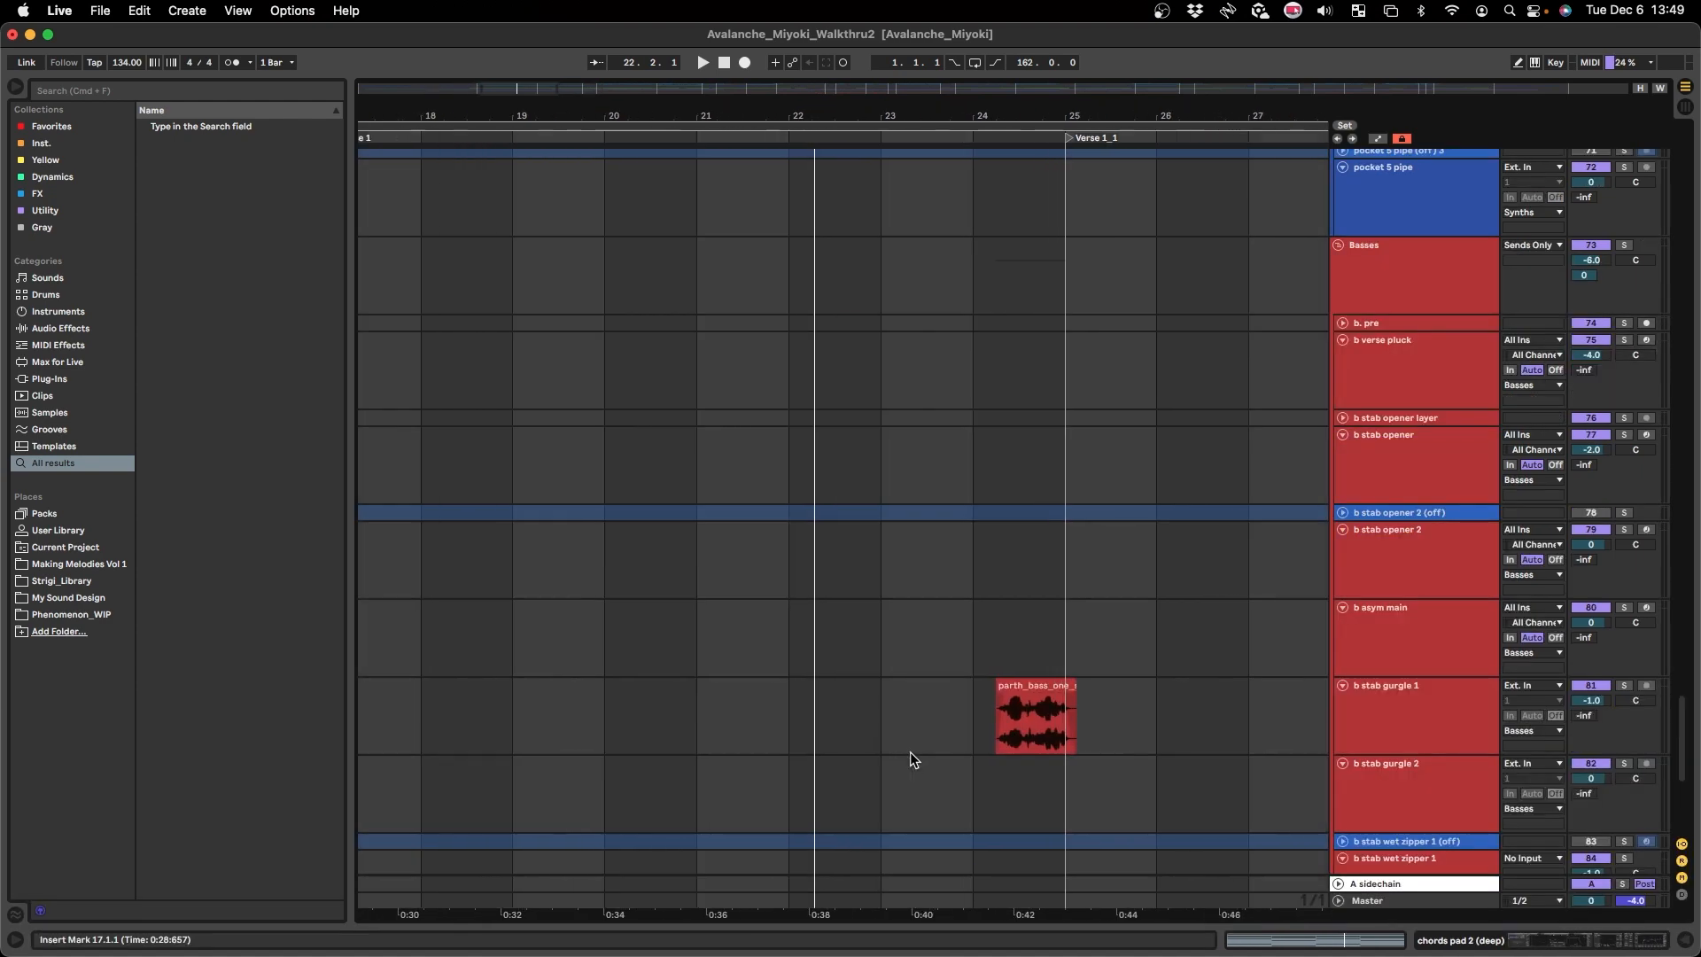
- Place the insert marker at the start of the b stab gurgle 1 clip just before Verse 1_1
{"action": "scroll", "coordinate": [879, 655], "scroll_direction": "right", "scroll_amount": 3}
{"action": "left_click", "coordinate": [936, 741]}
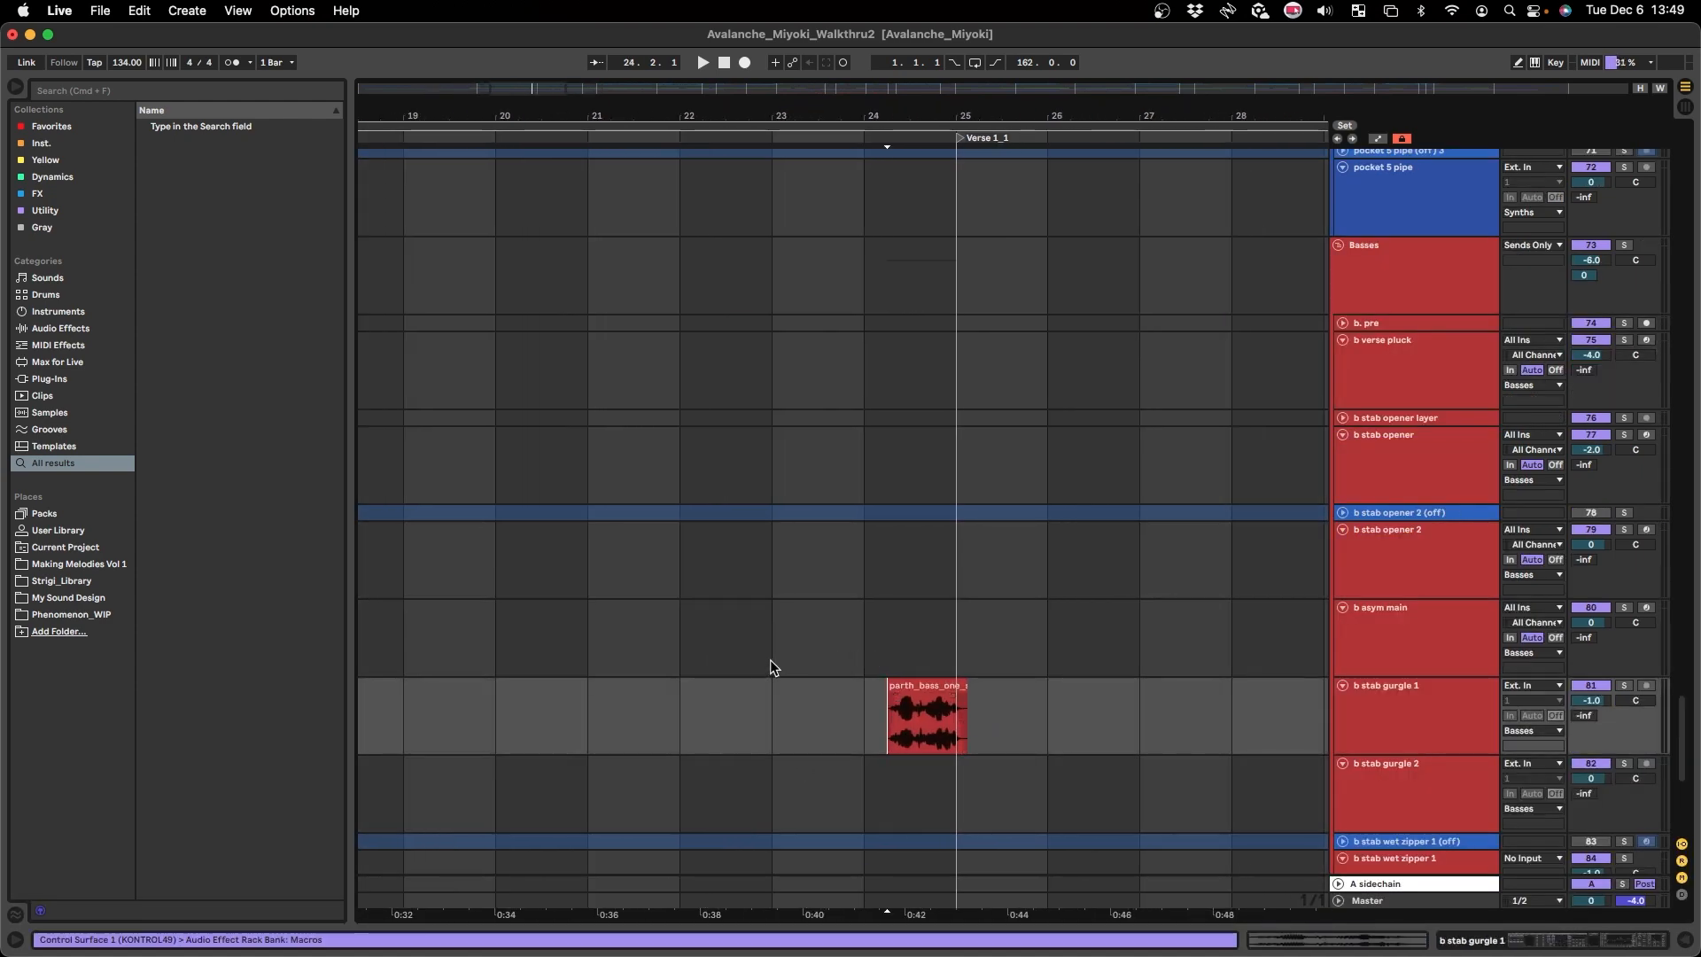
- Examine the b stab gurgle 1 clips around Verse 1 and the chord pad and lead tracks above the basses
{"action": "scroll", "coordinate": [771, 660], "scroll_direction": "down", "scroll_amount": 5}
{"action": "scroll", "coordinate": [772, 670], "scroll_direction": "left", "scroll_amount": 5}
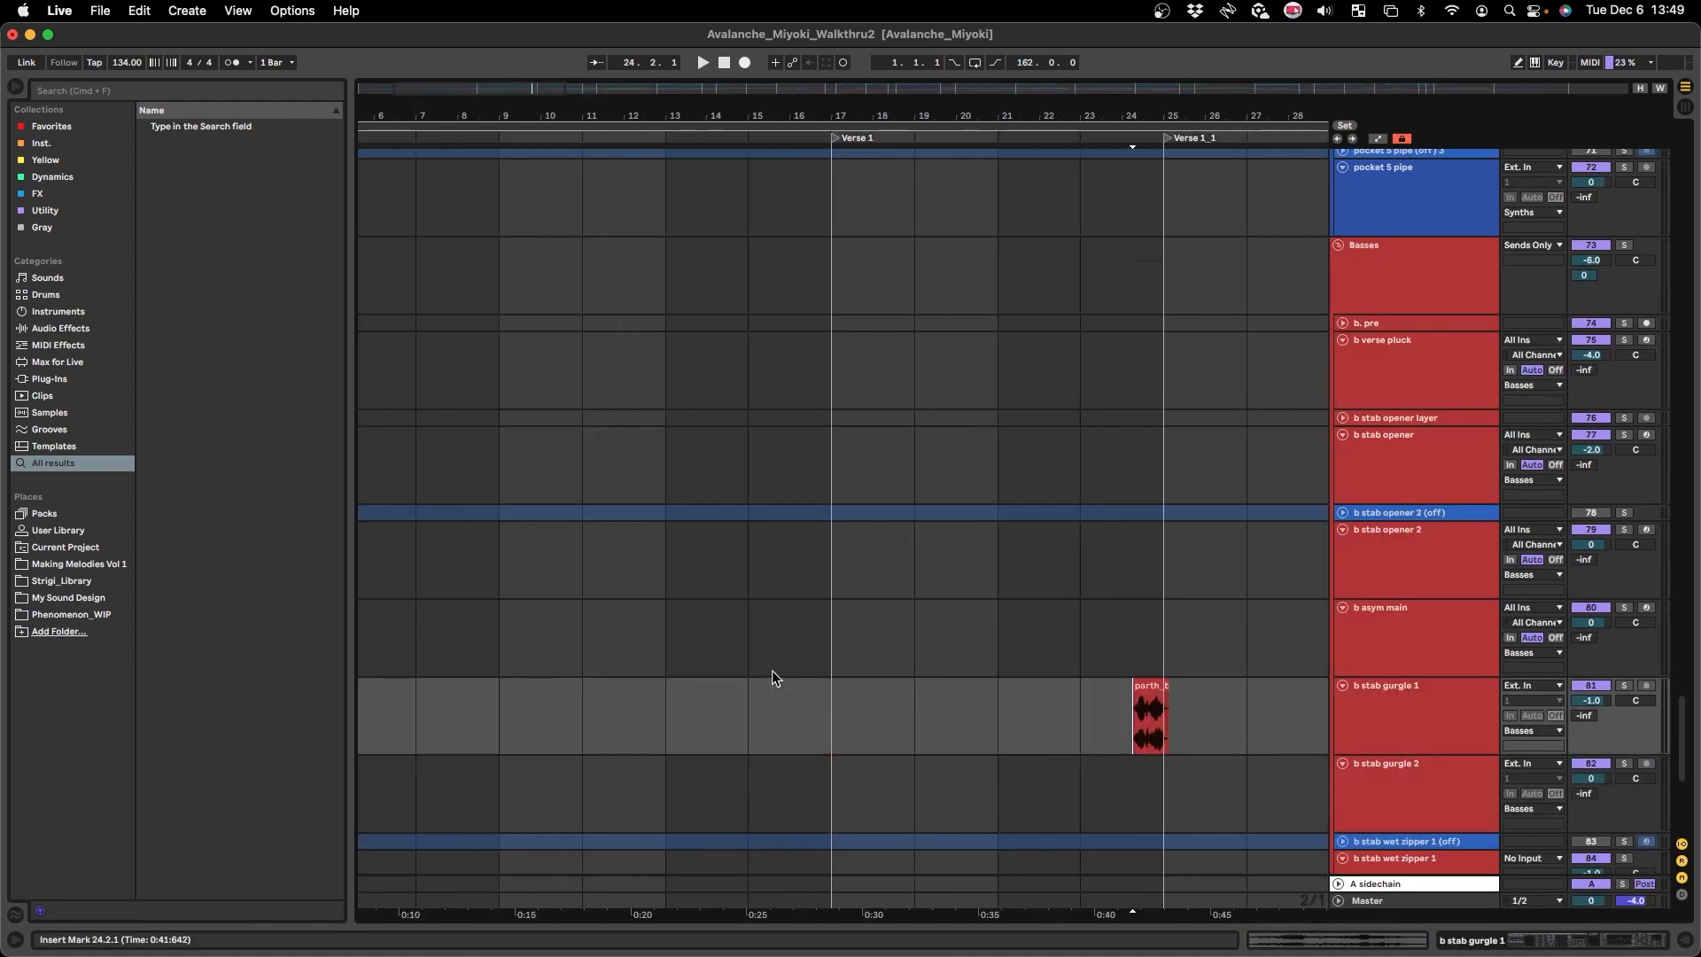
{"action": "scroll", "coordinate": [789, 673], "scroll_direction": "right", "scroll_amount": 4}
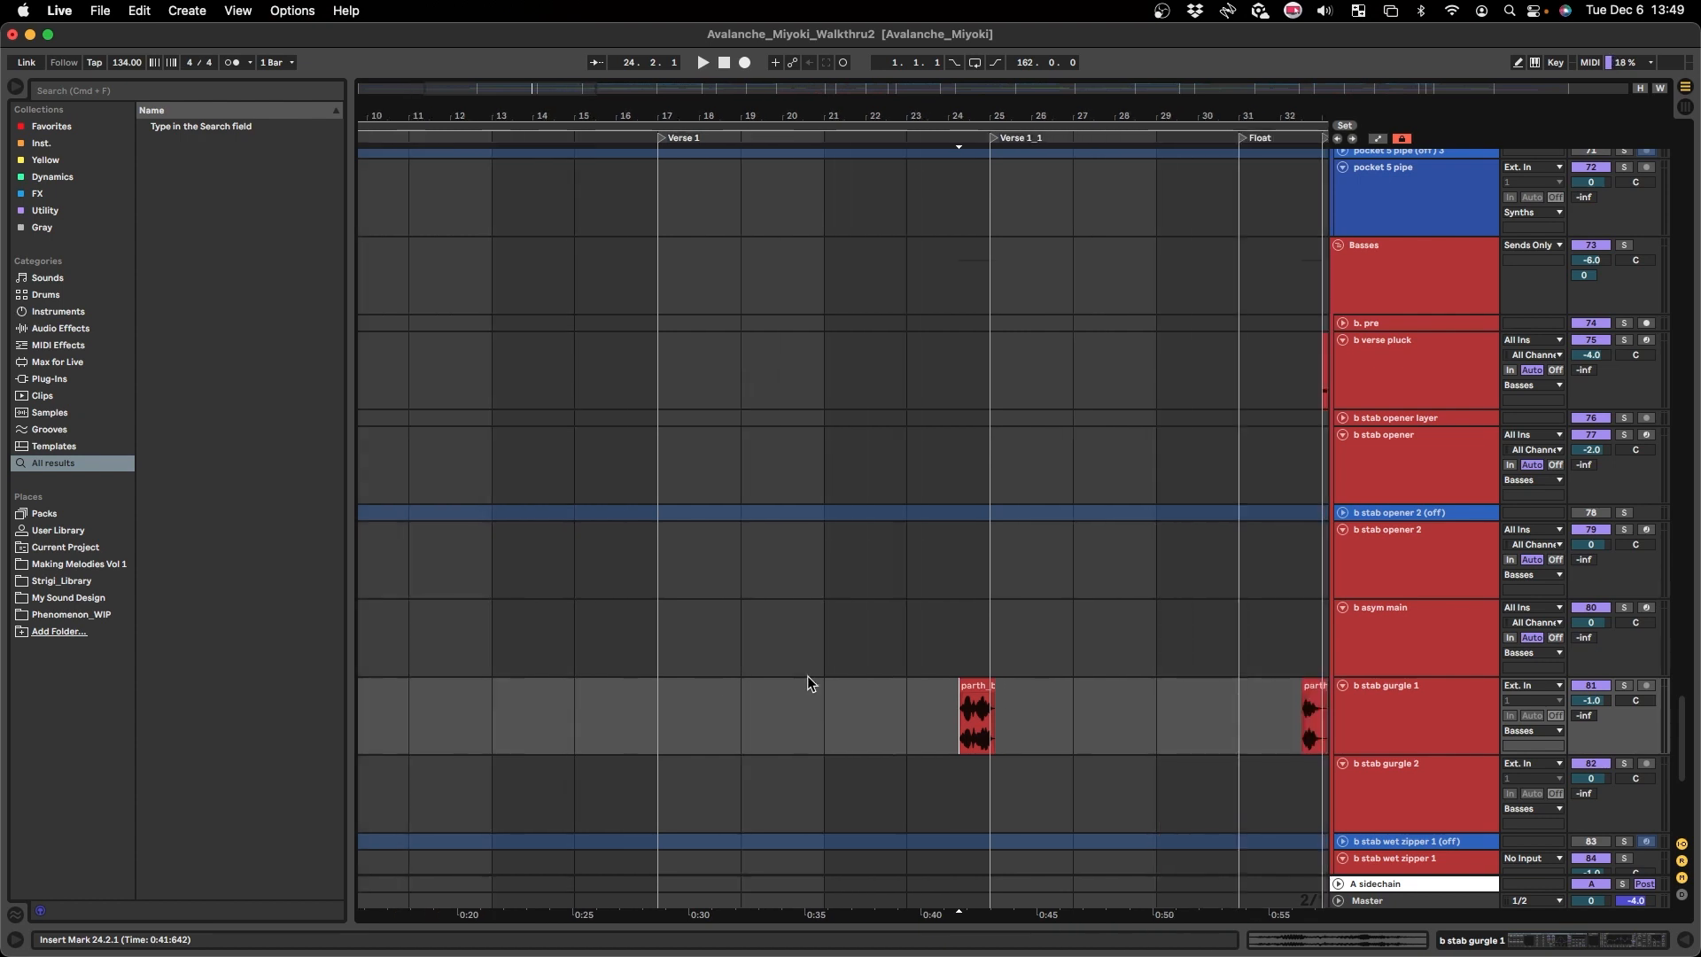
{"action": "left_click", "coordinate": [694, 720]}
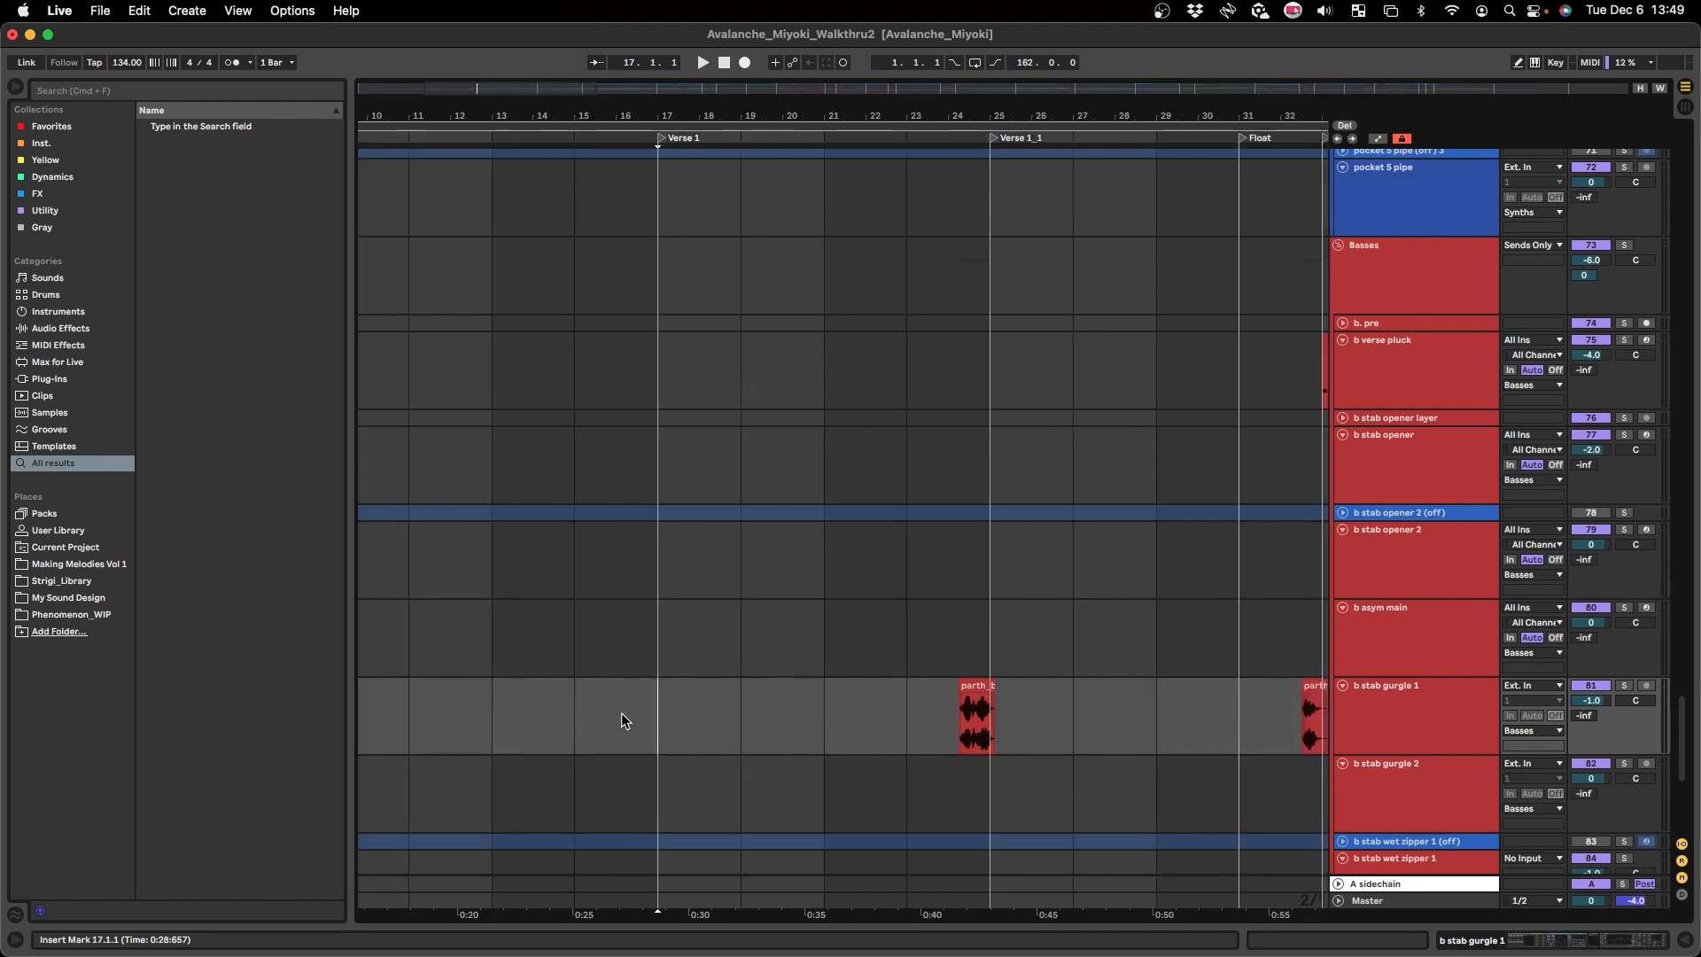
{"action": "left_click", "coordinate": [906, 707]}
{"action": "key", "text": "super+1"}
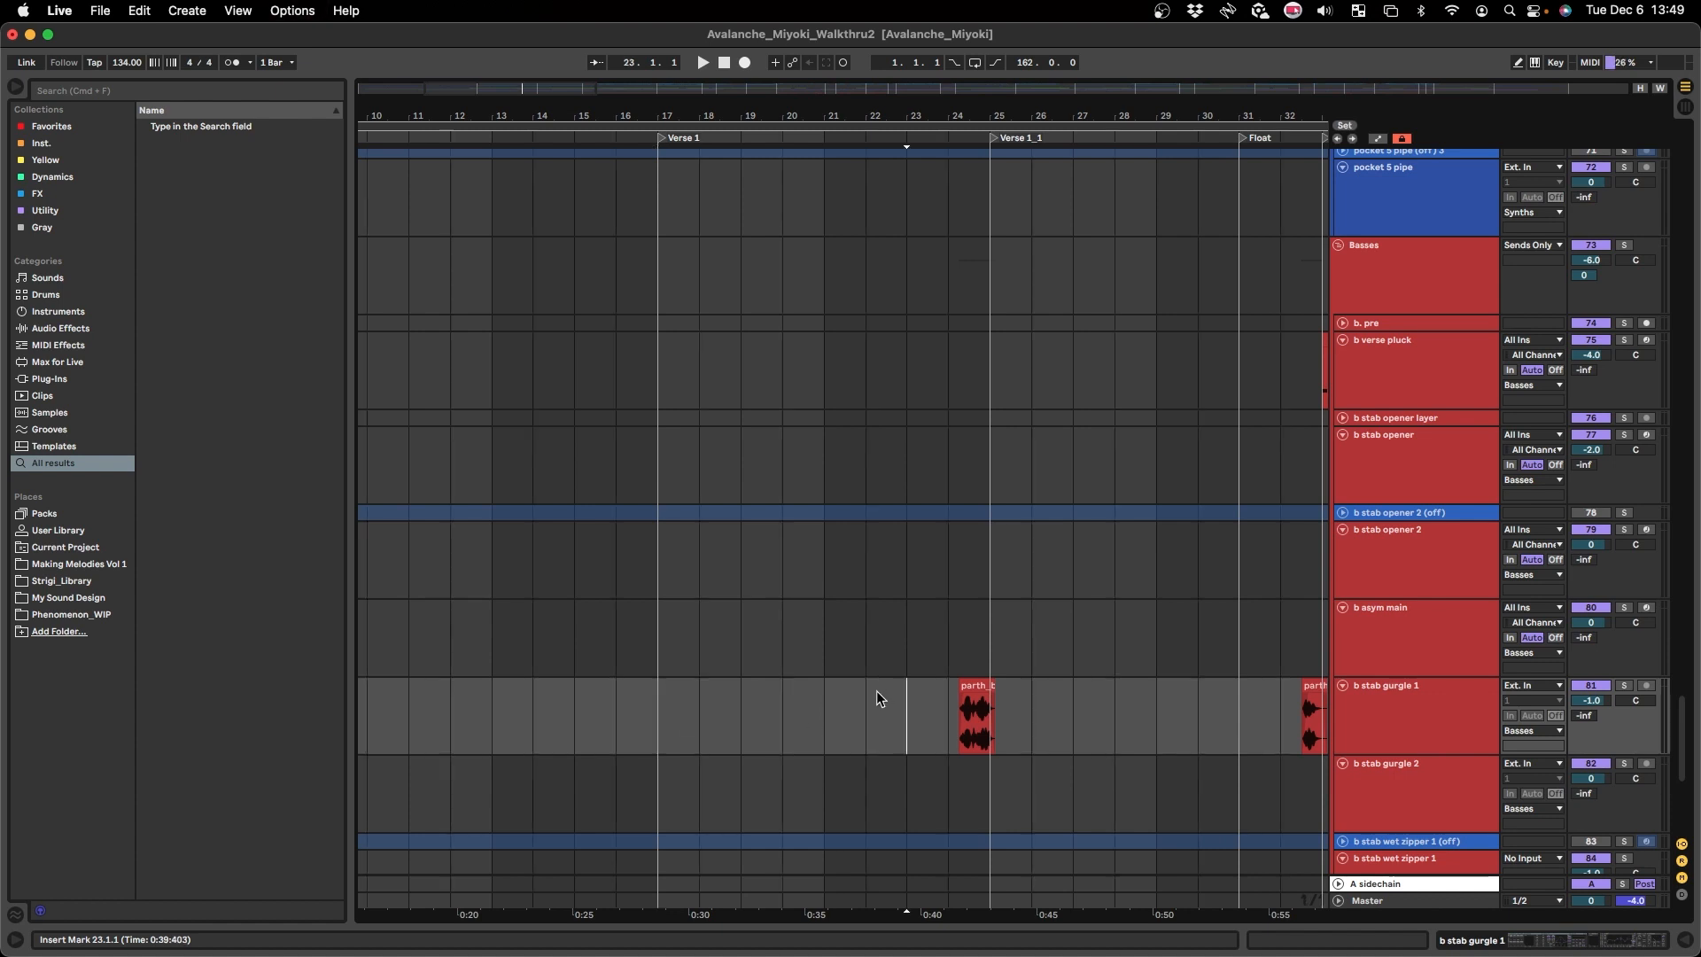
{"action": "scroll", "coordinate": [917, 784], "scroll_direction": "up", "scroll_amount": 4}
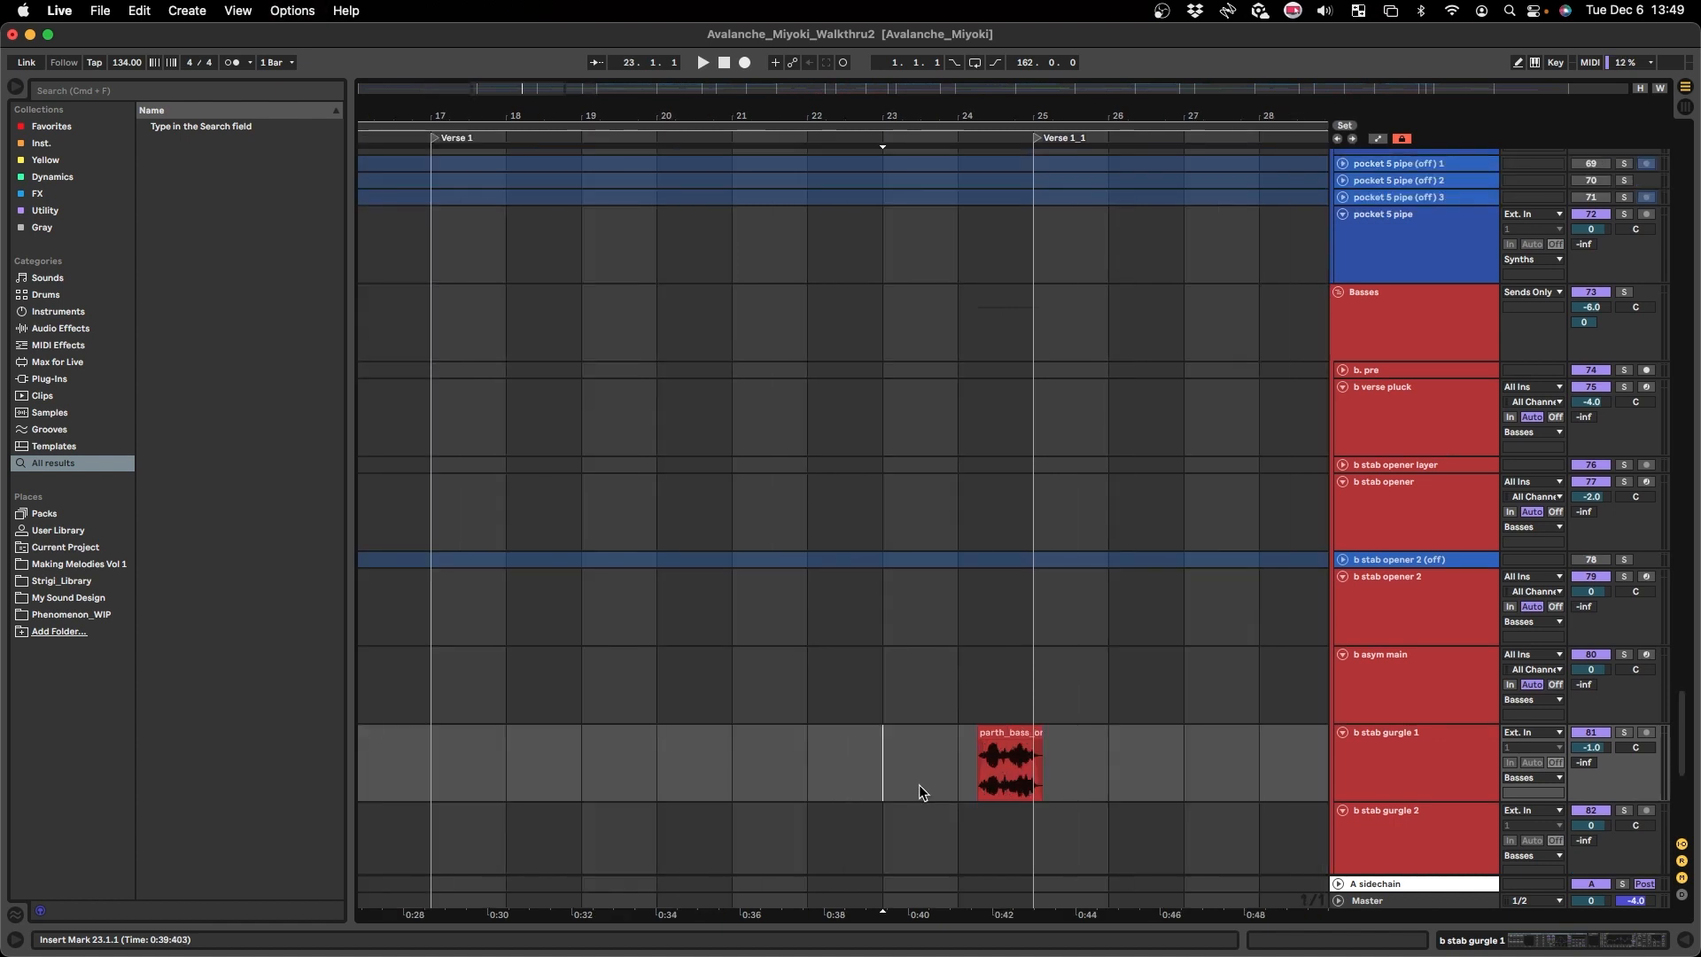
{"action": "key", "text": "super+alt+l"}
{"action": "key", "text": "super+alt+l"}
{"action": "scroll", "coordinate": [877, 842], "scroll_direction": "up", "scroll_amount": 10}
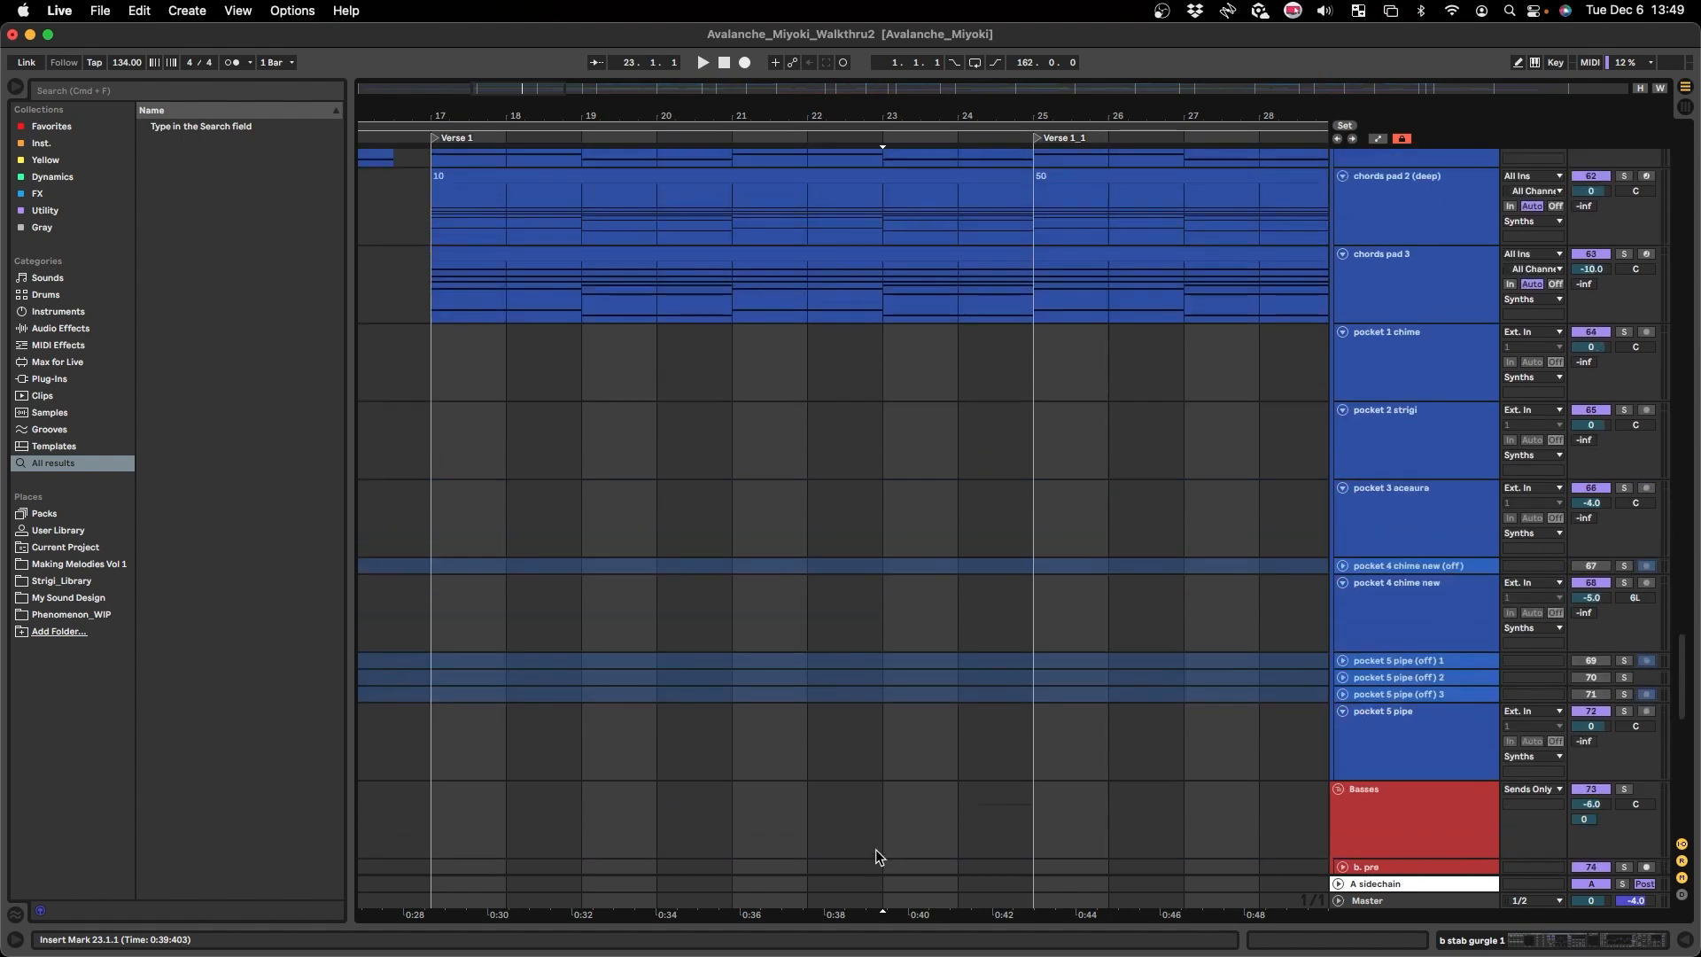
{"action": "scroll", "coordinate": [876, 849], "scroll_direction": "up", "scroll_amount": 5}
{"action": "key", "text": "minus"}
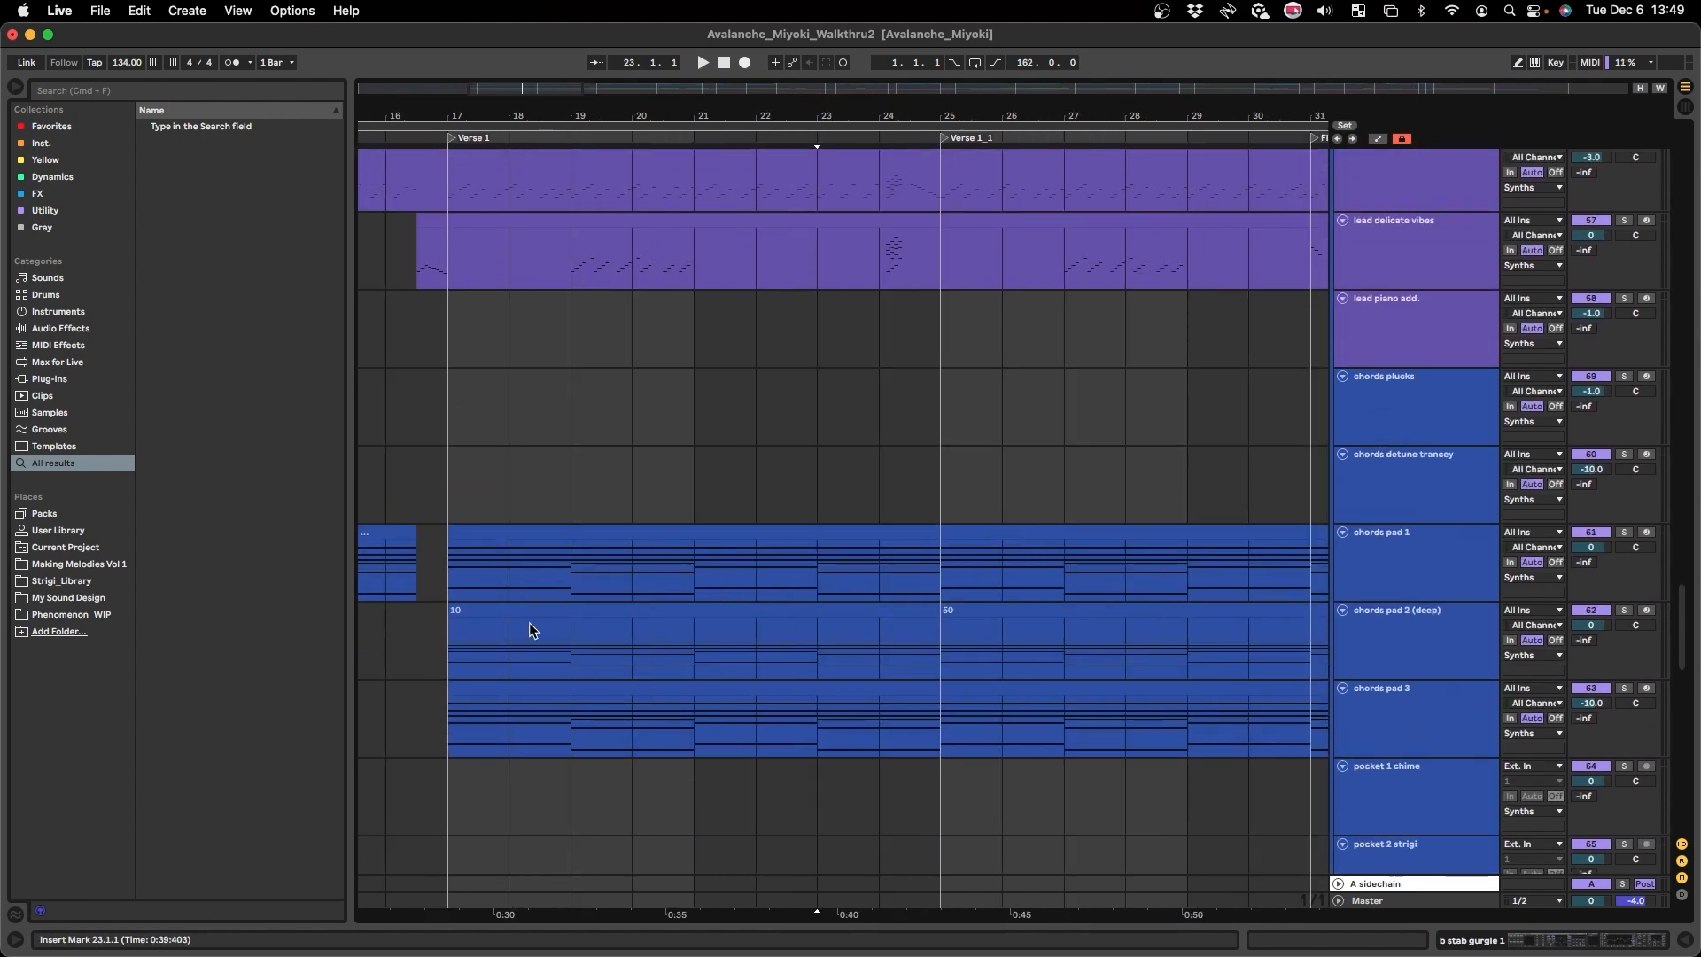
{"action": "scroll", "coordinate": [551, 646], "scroll_direction": "down", "scroll_amount": 2}
{"action": "scroll", "coordinate": [551, 646], "scroll_direction": "up", "scroll_amount": 1}
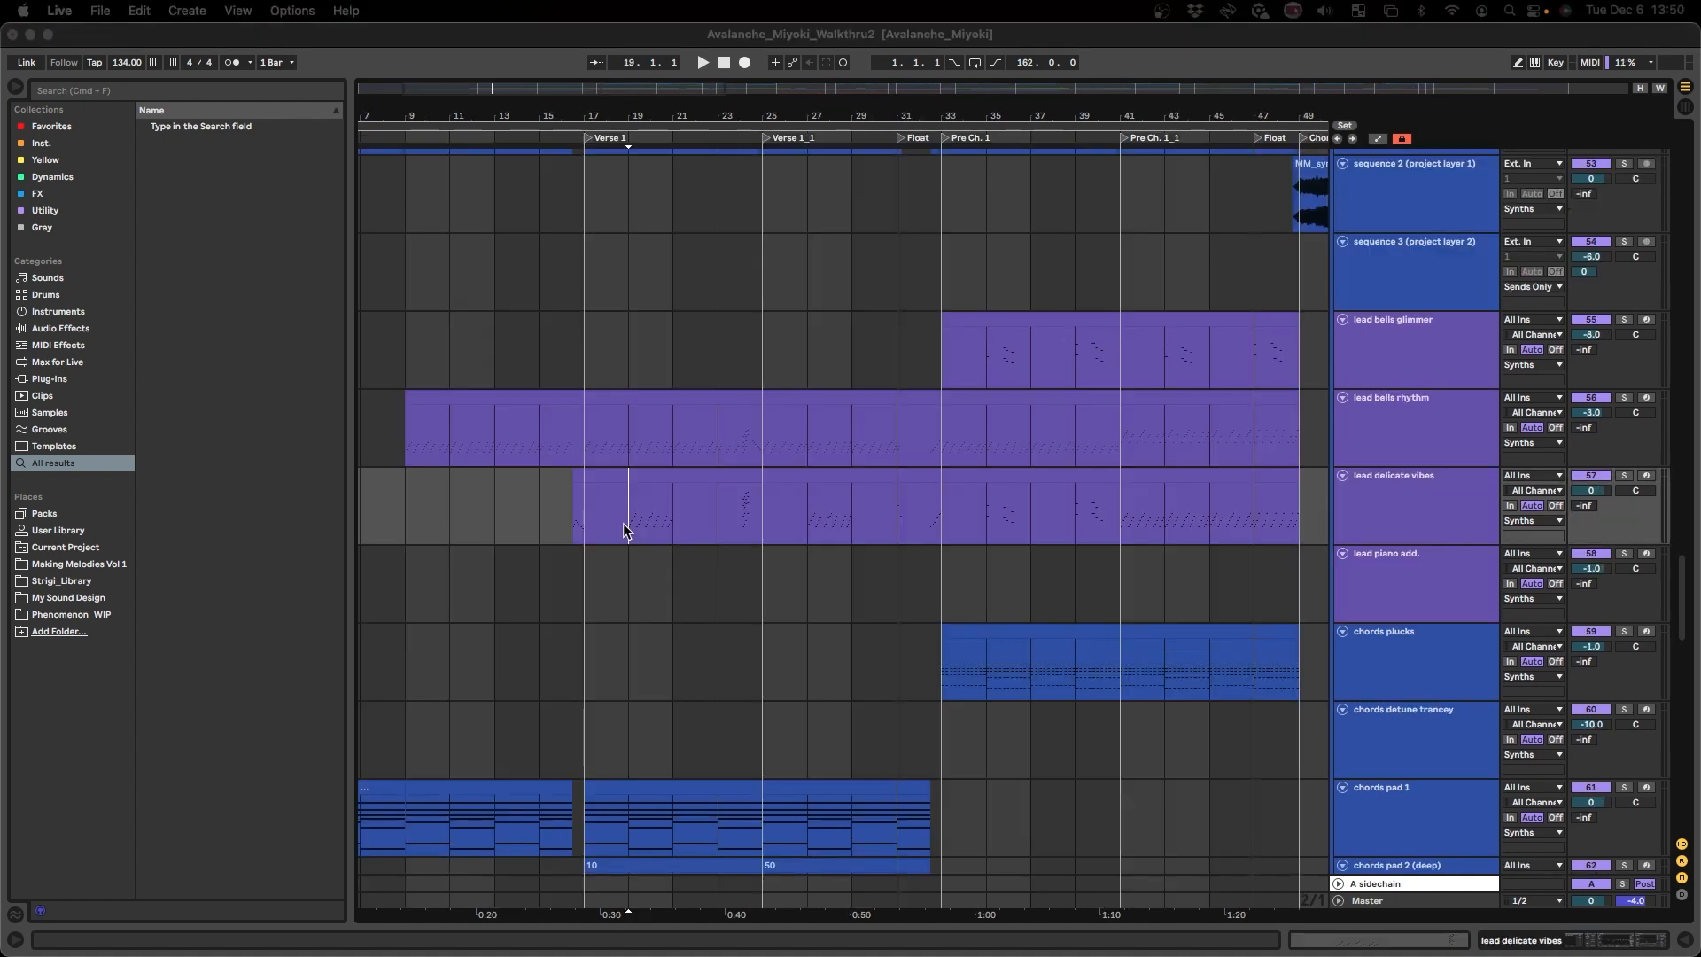
- Solo the lead delicate vibes track and play it from bar 19 to about bar 25
{"action": "left_click", "coordinate": [624, 520]}
{"action": "left_click", "coordinate": [1419, 501]}
{"action": "key", "text": "s"}
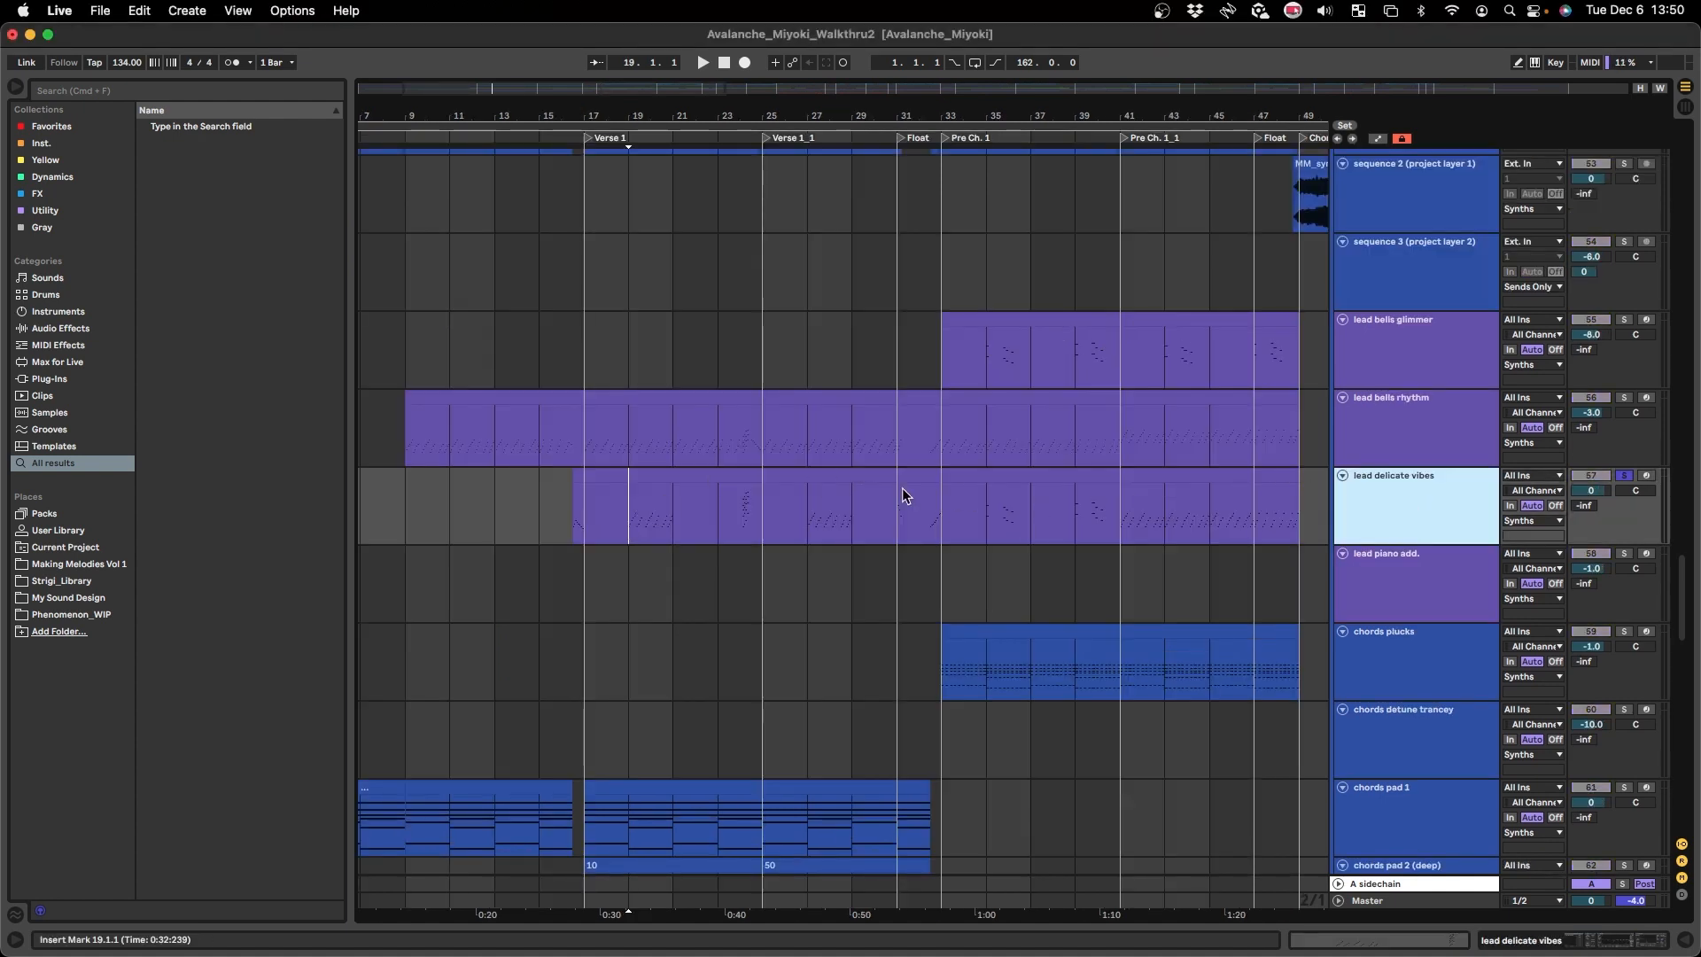
{"action": "key", "text": "space"}
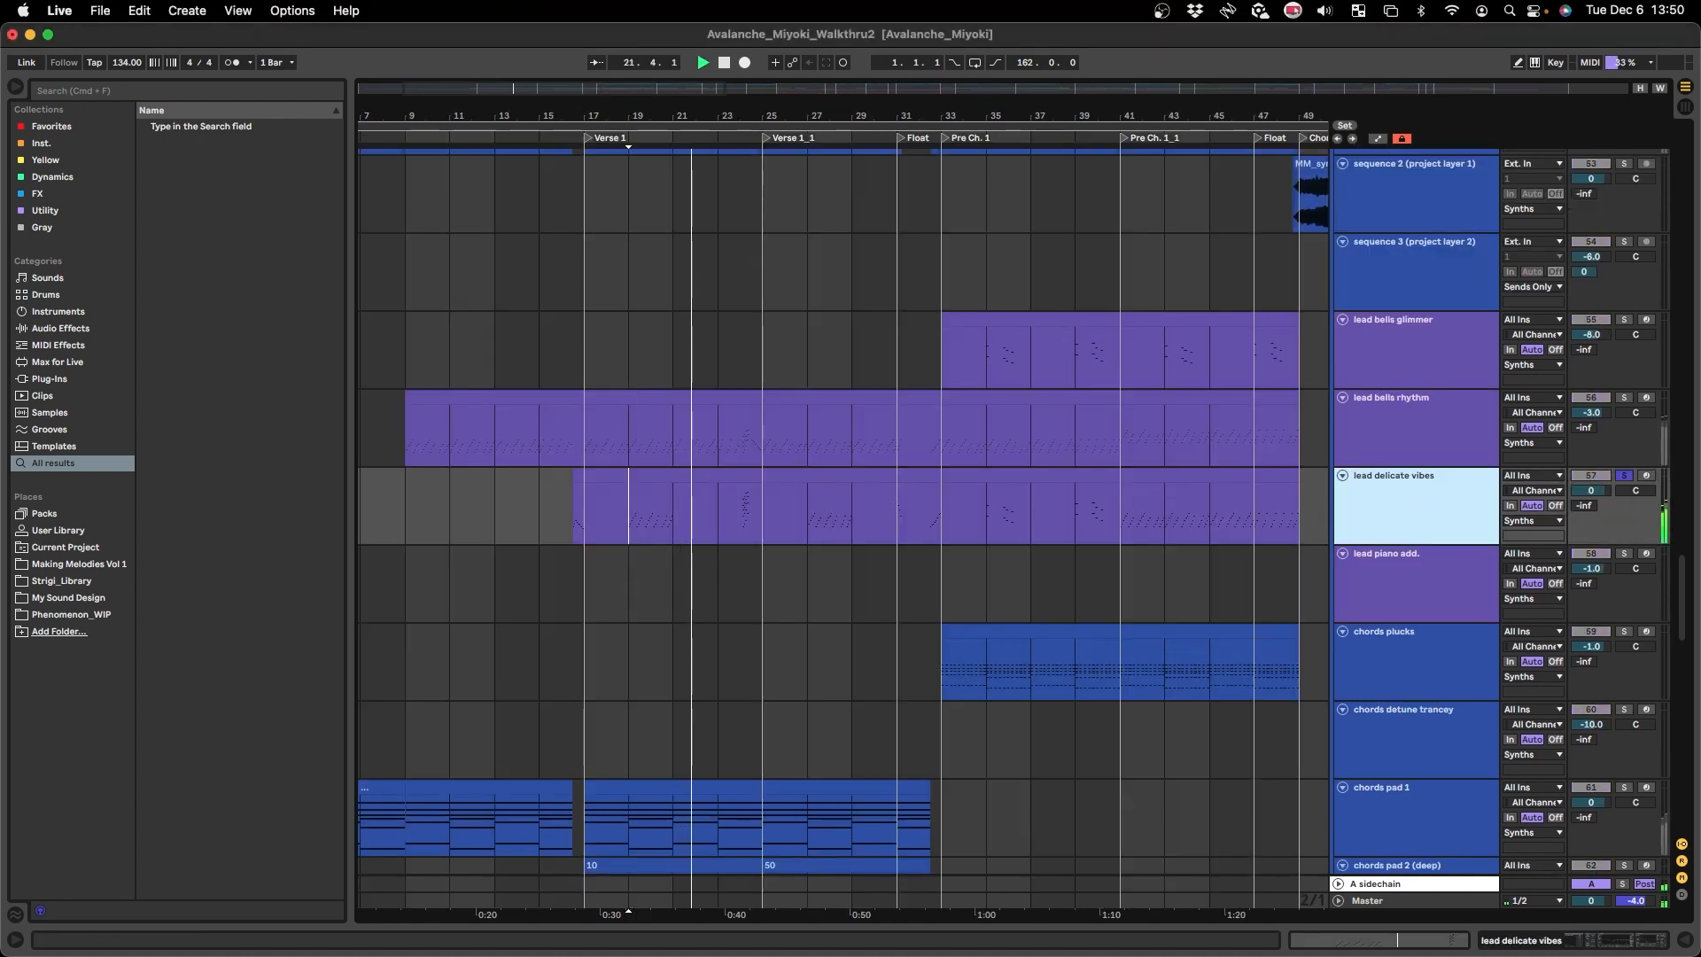
{"action": "key", "text": "space"}
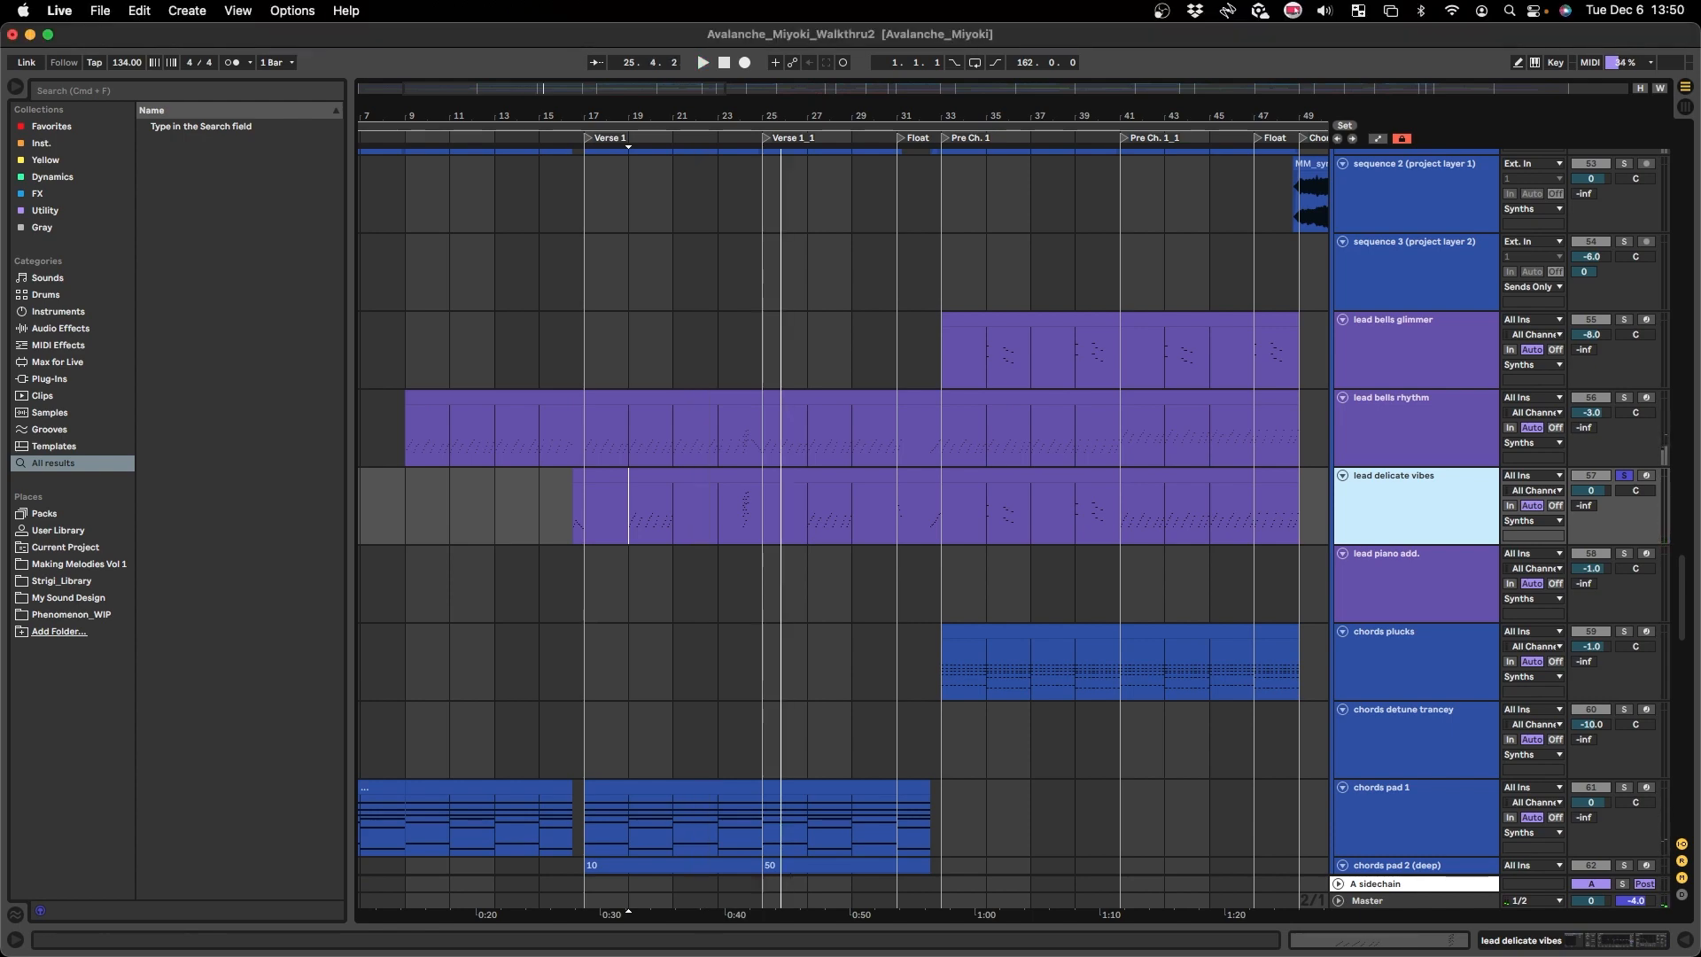
- Open the Serum synth of the lead delicate vibes track, review its oscillator and effects pages, and close it
{"action": "double_click", "coordinate": [1412, 511]}
{"action": "scroll", "coordinate": [485, 550], "scroll_direction": "right", "scroll_amount": 5}
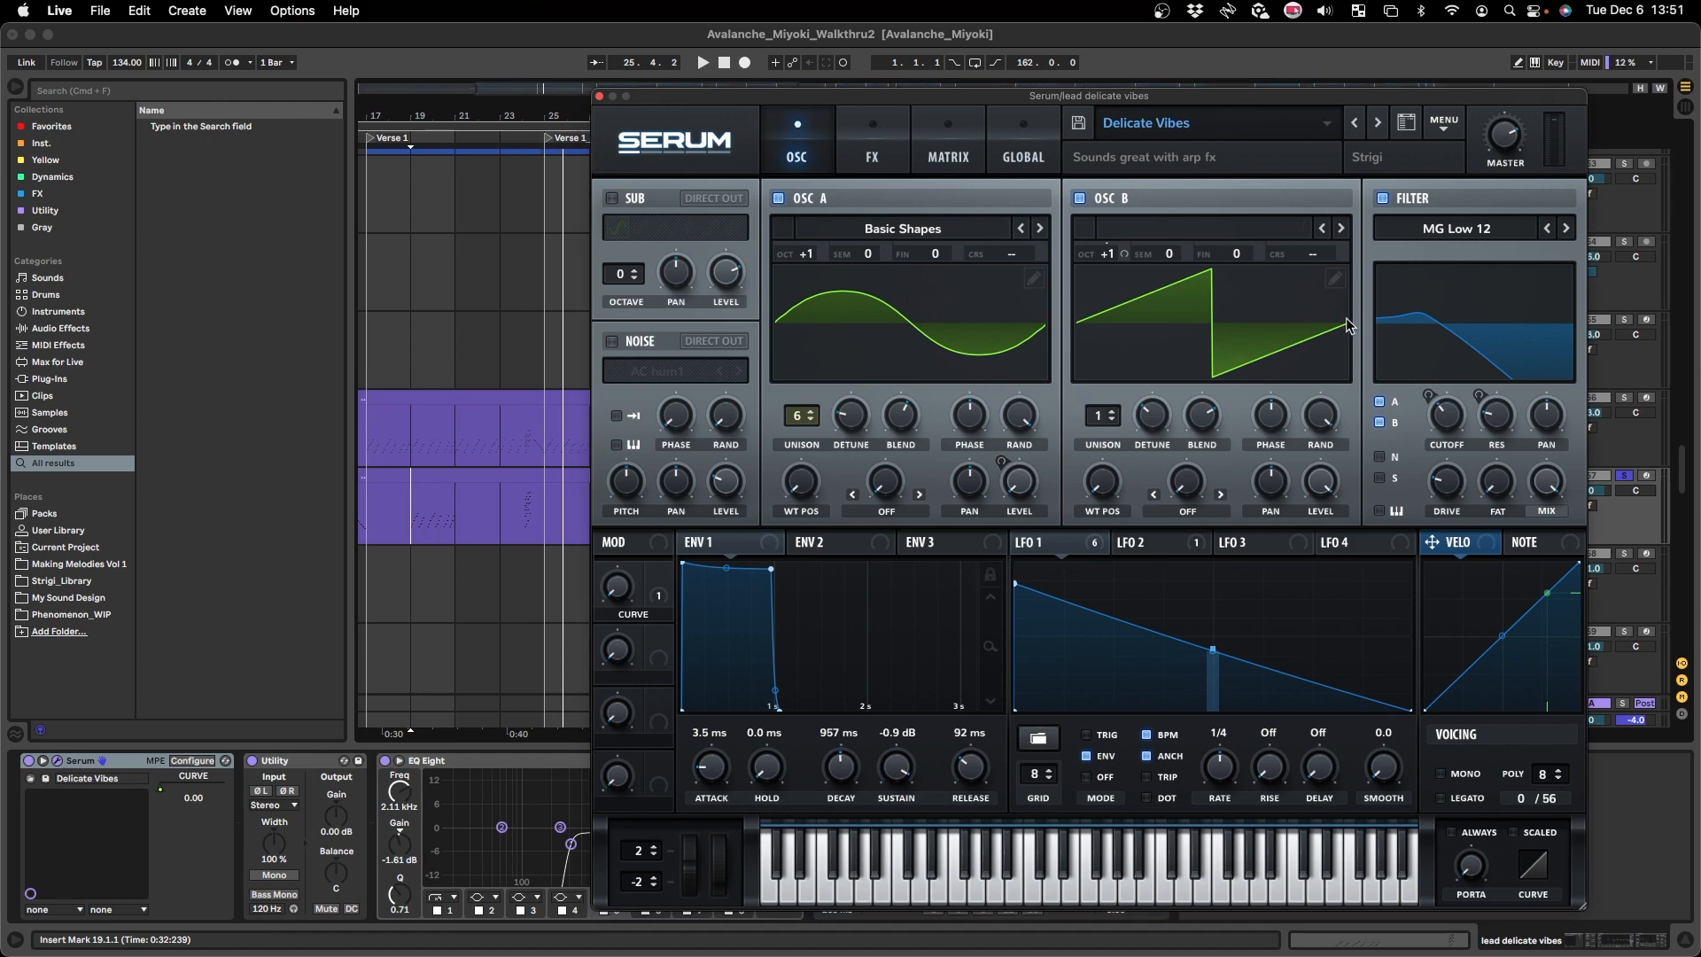
{"action": "left_click", "coordinate": [873, 146]}
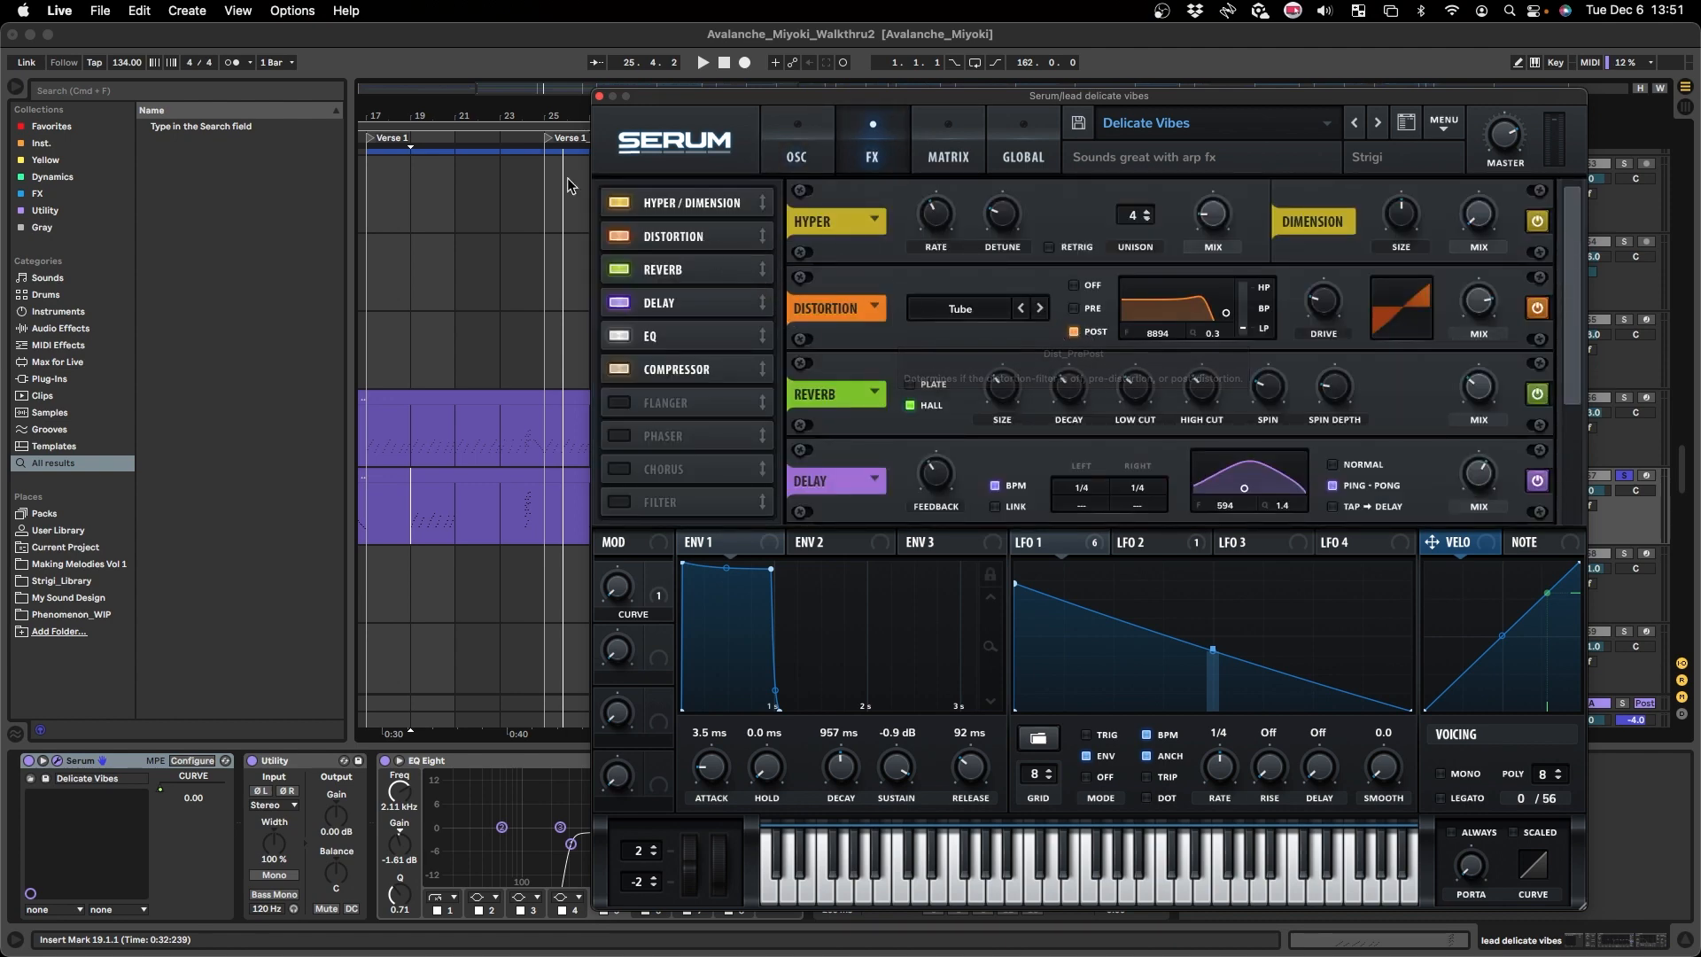
{"action": "left_click", "coordinate": [600, 97]}
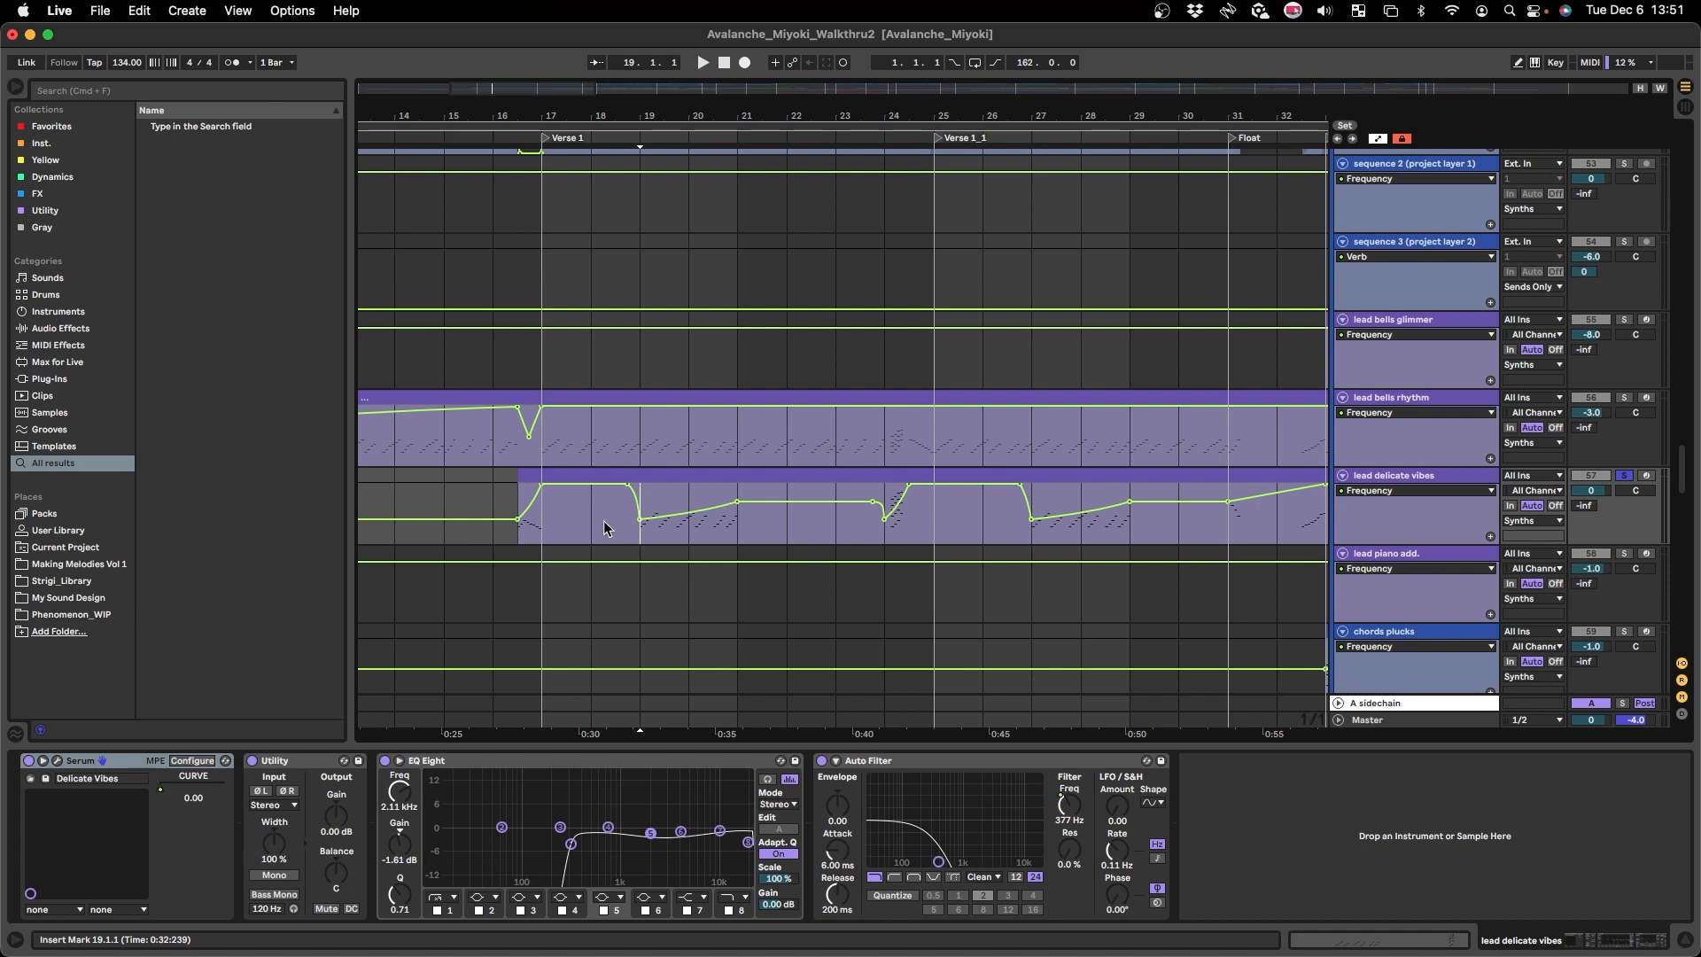
- Try raising the filter frequency automation of lead delicate vibes between bars 19 and 21 to about 19.9 kHz, play it, and undo the change
{"action": "key", "text": "space"}
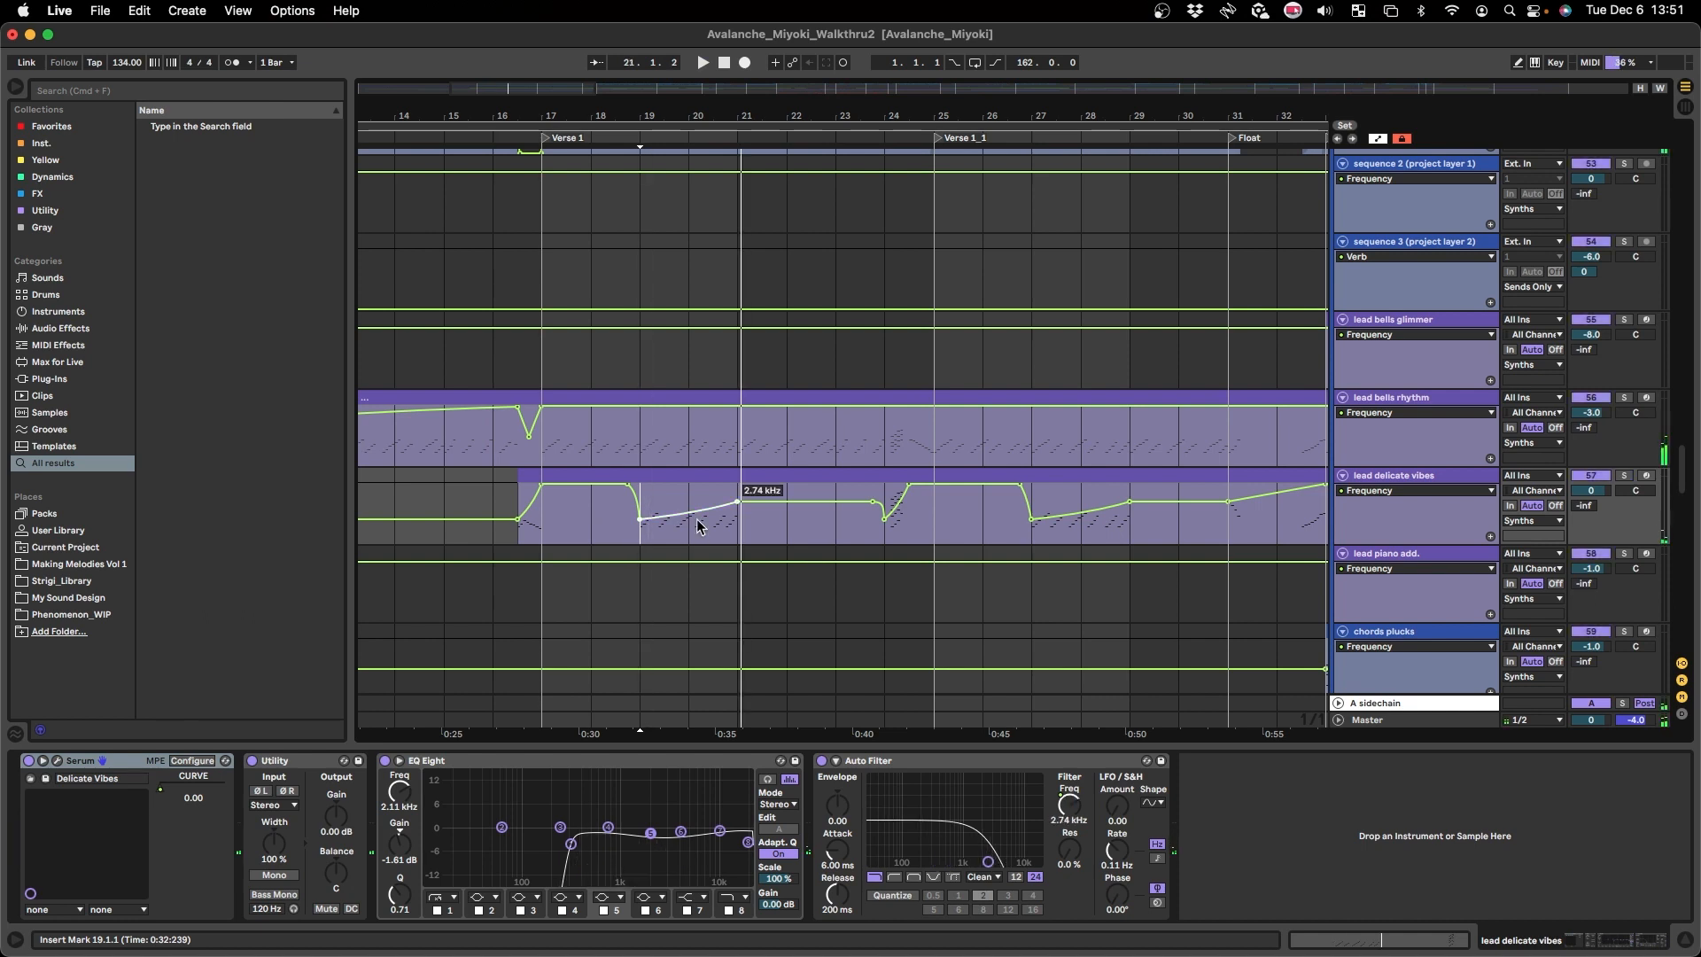
{"action": "left_click_drag", "start_coordinate": [697, 527], "coordinate": [697, 488]}
{"action": "key", "text": "space"}
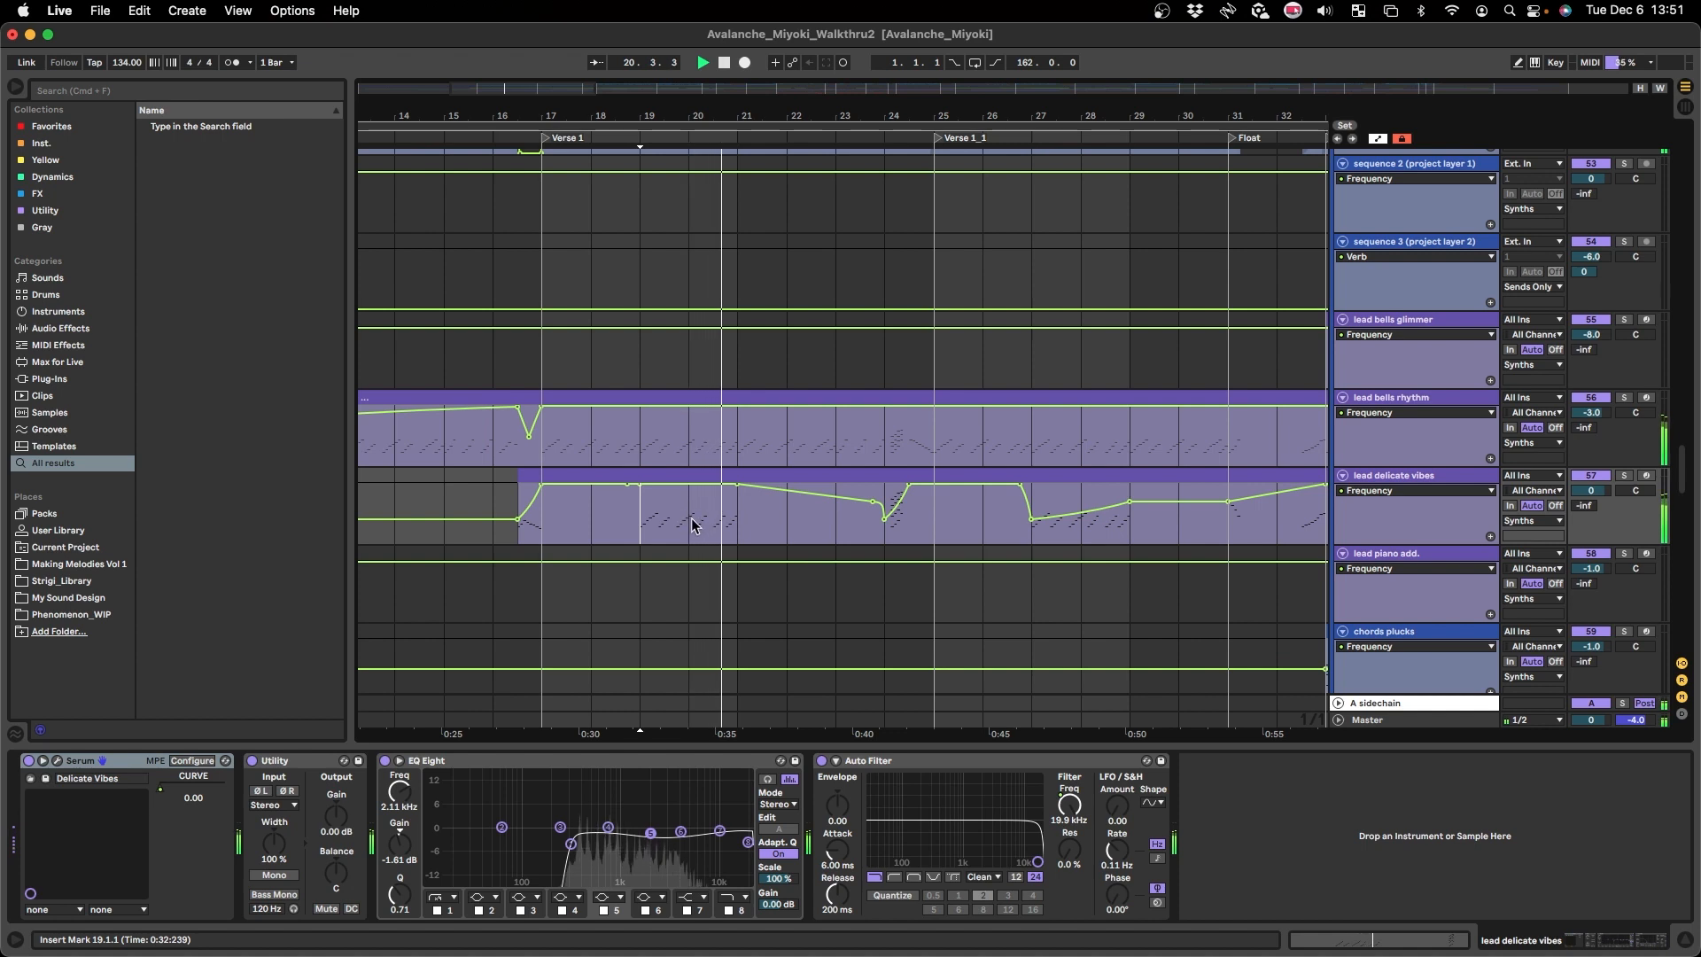
{"action": "key", "text": "space"}
{"action": "key", "text": "super+z"}
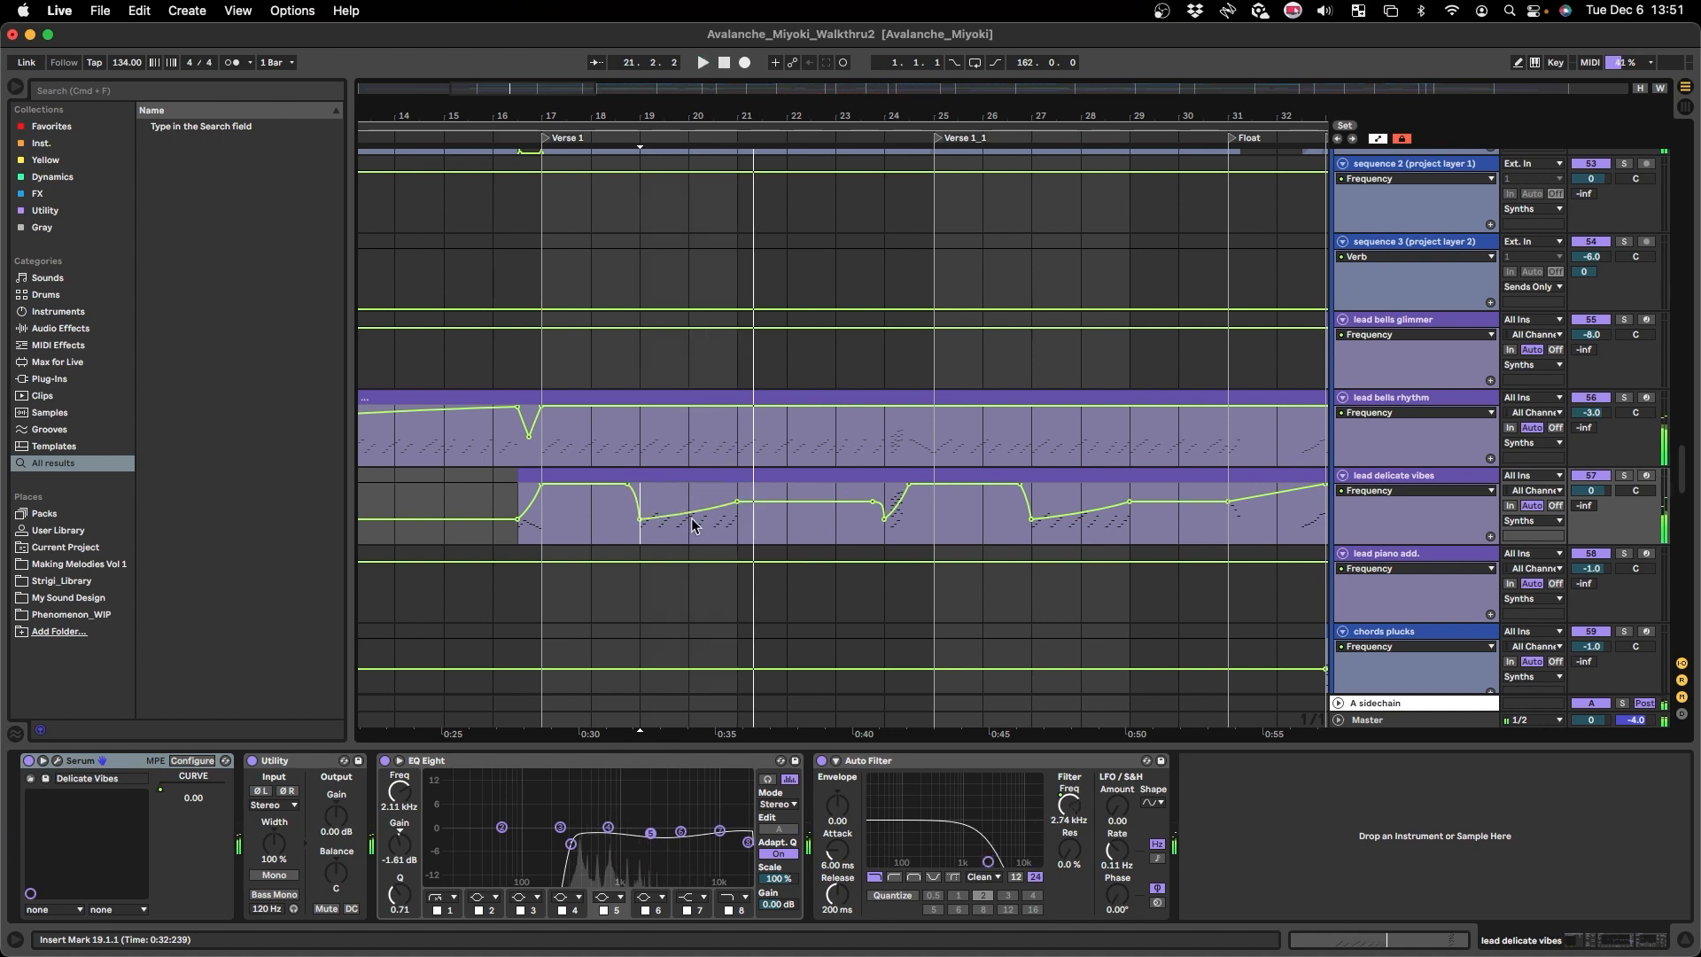
- Play the lead delicate vibes track with its original filter automation from the start of Verse 1
{"action": "left_click", "coordinate": [574, 535]}
{"action": "left_click", "coordinate": [548, 532]}
{"action": "key", "text": "space"}
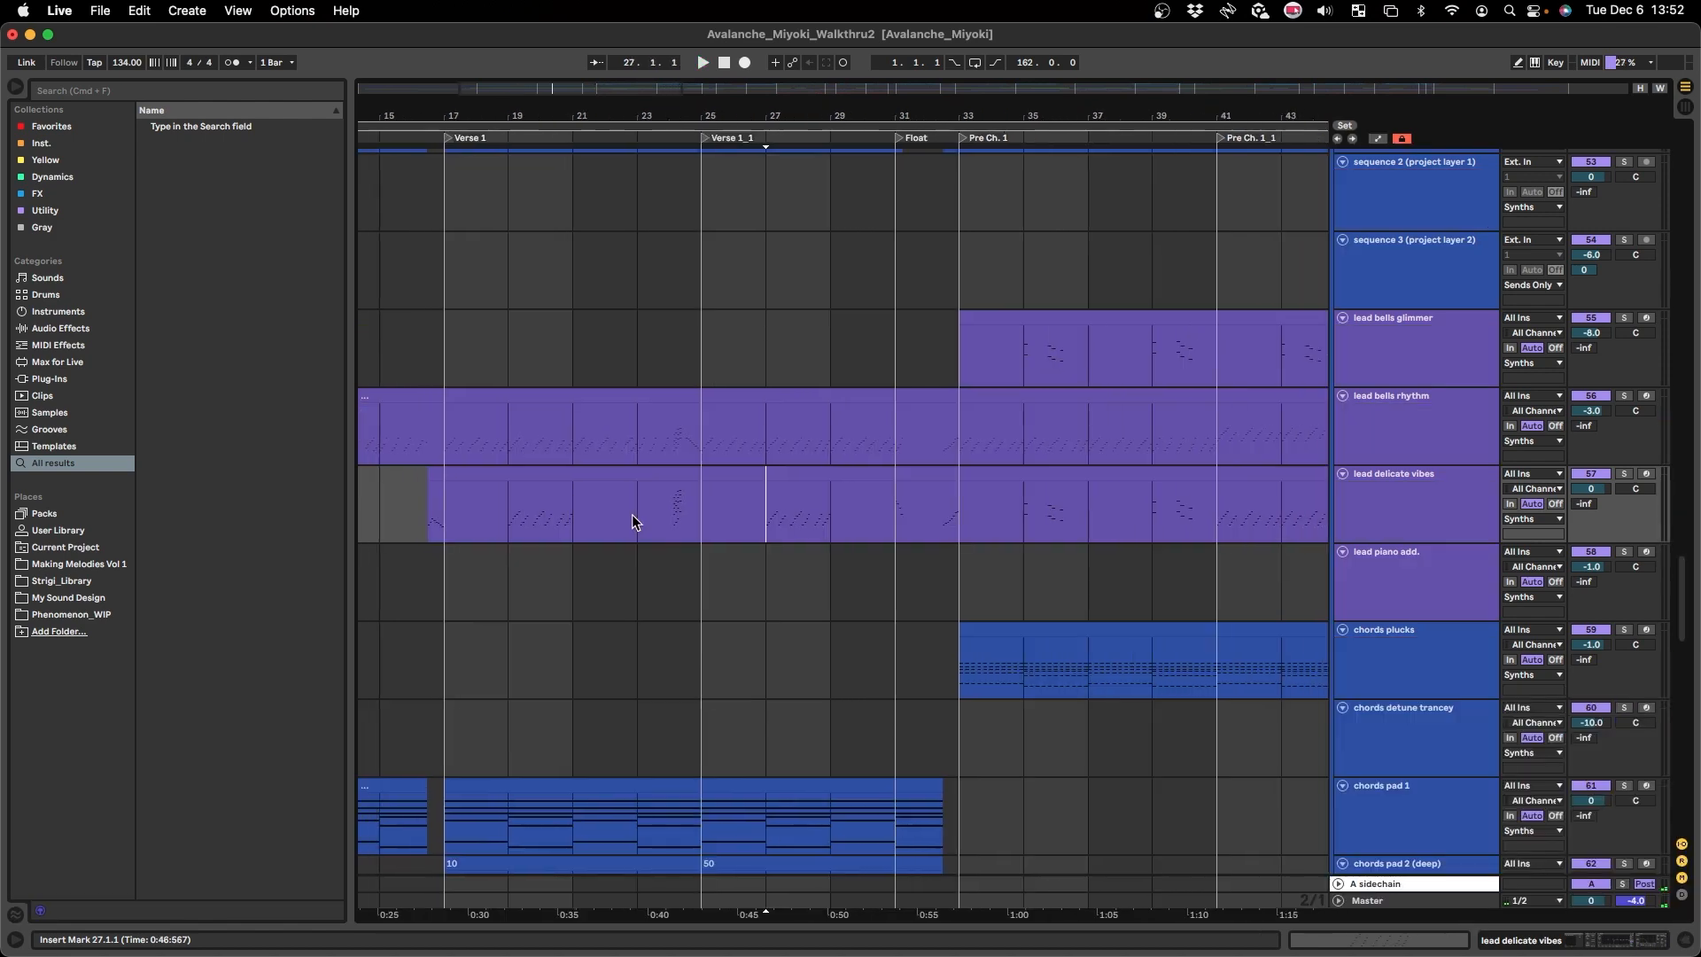
- Look through the vocal, synth and bass tracks around Verse 1 and check the device chain of chords pad 1
{"action": "scroll", "coordinate": [624, 528], "scroll_direction": "up", "scroll_amount": 15}
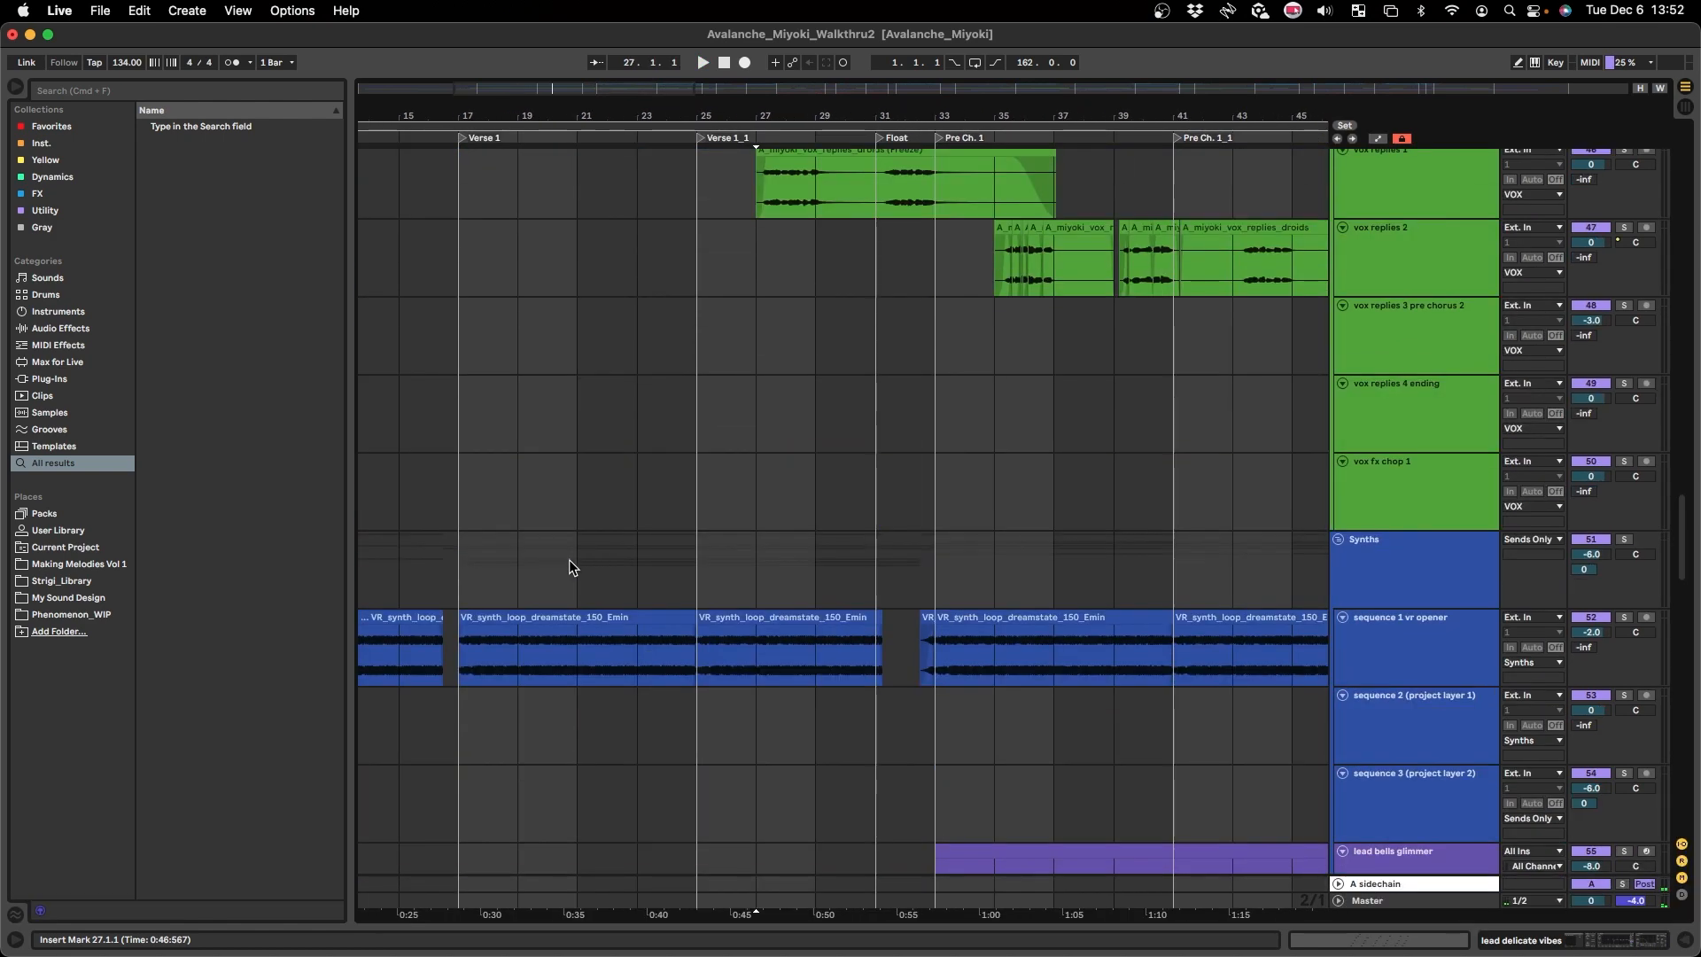
{"action": "scroll", "coordinate": [533, 567], "scroll_direction": "down", "scroll_amount": 20}
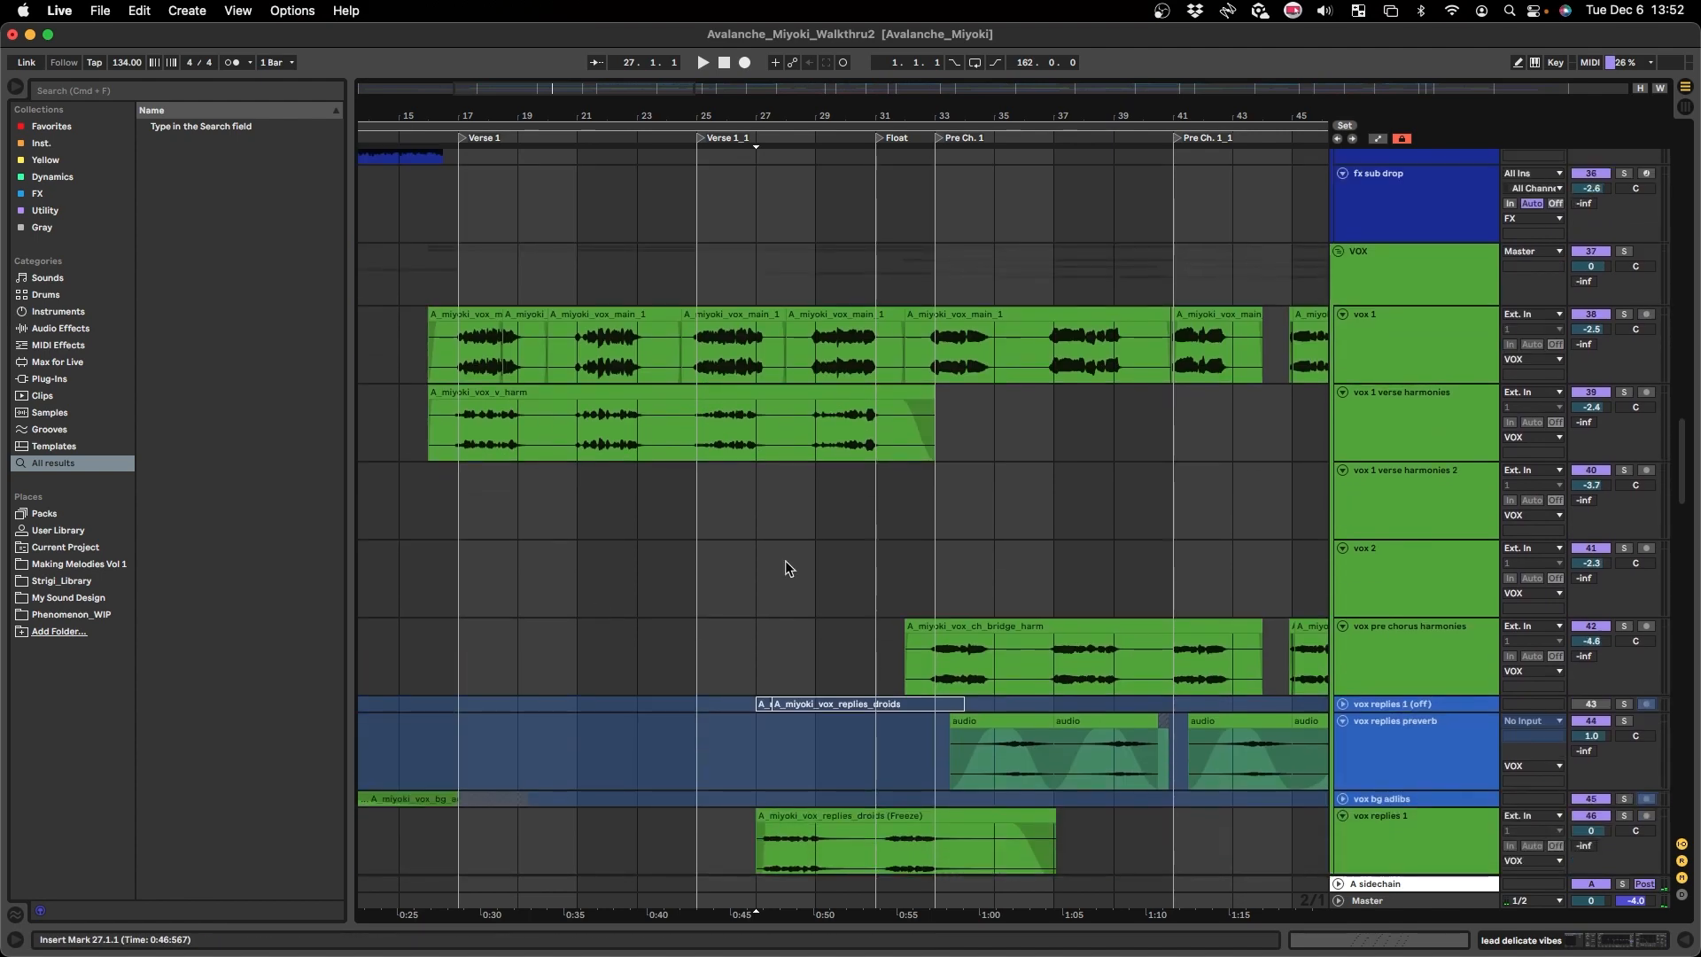
{"action": "scroll", "coordinate": [815, 629], "scroll_direction": "down", "scroll_amount": 5}
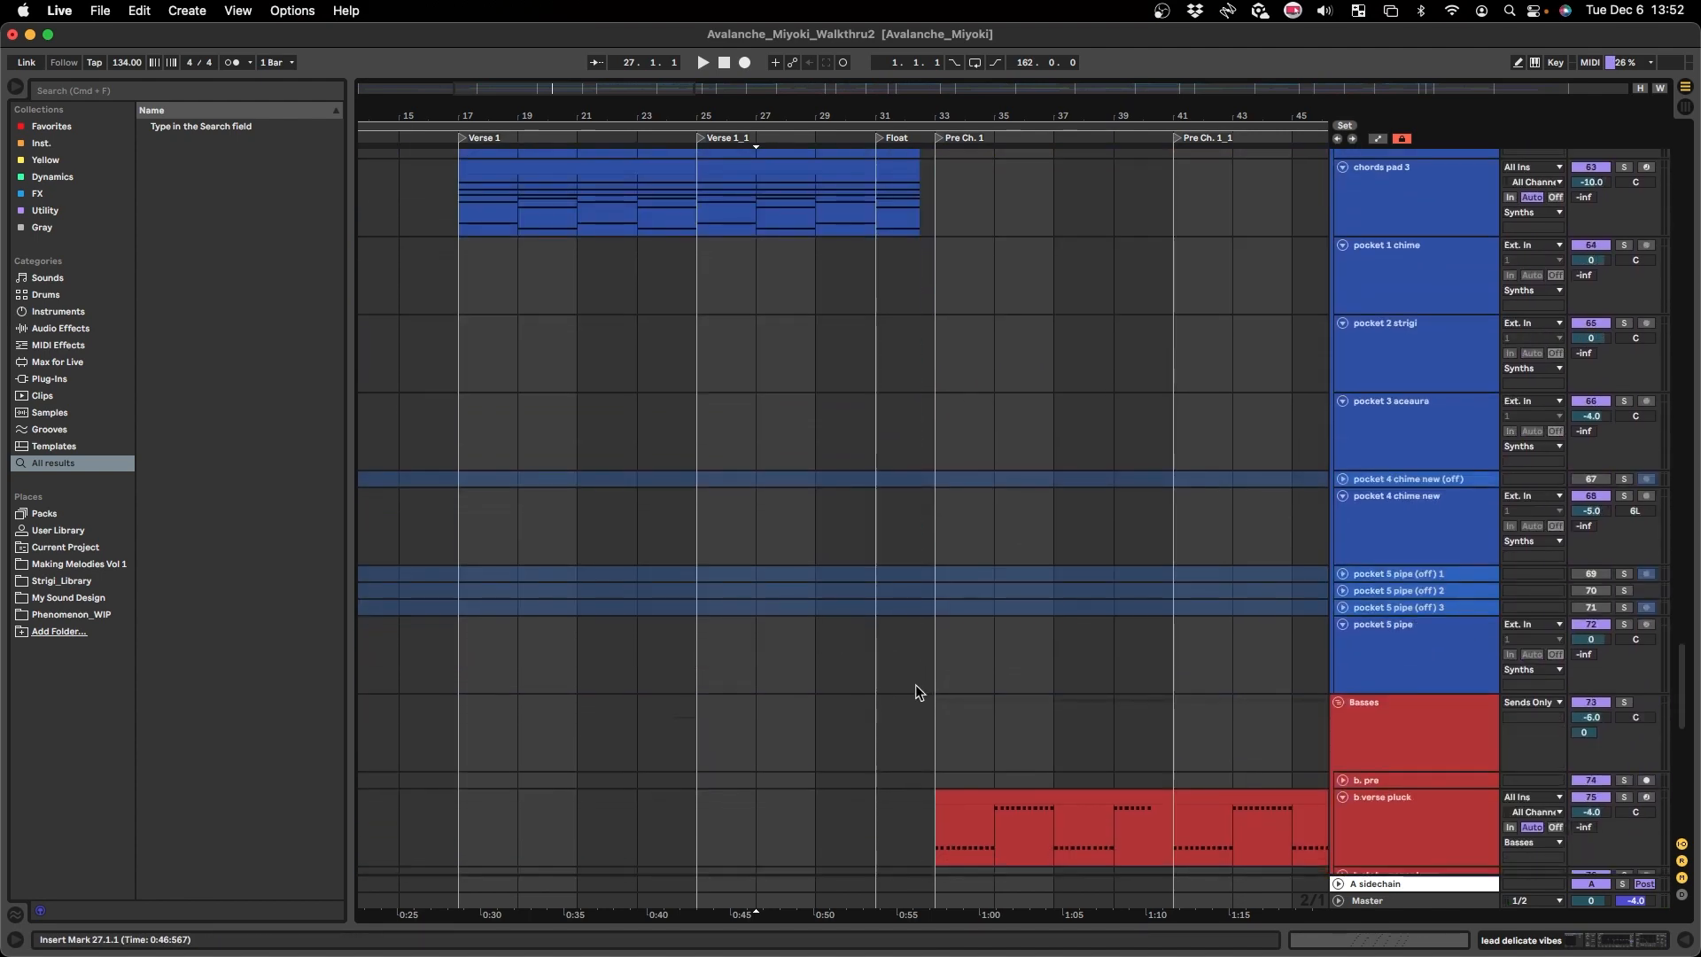
{"action": "scroll", "coordinate": [824, 691], "scroll_direction": "up", "scroll_amount": 6}
{"action": "left_click", "coordinate": [698, 573]}
{"action": "key", "text": "alt+super+l"}
{"action": "key", "text": "alt+super+l"}
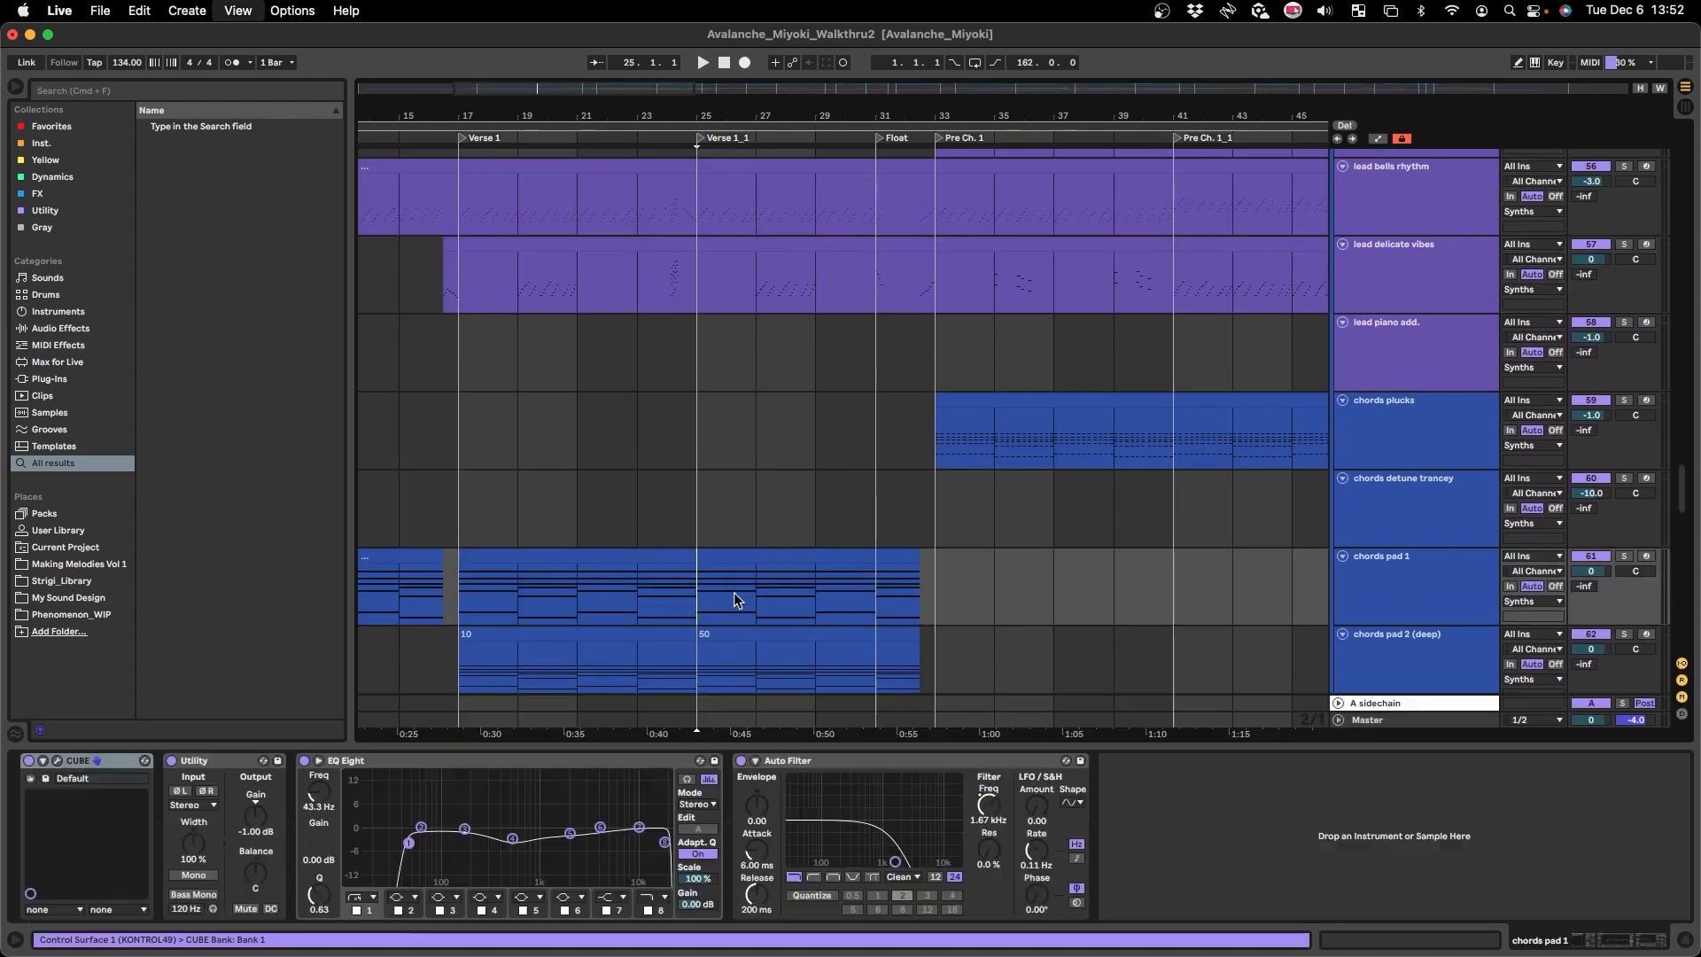
- Examine the vox 1 and harmony clips around Verse 1_1, and the lead and chord tracks up to Verse 2
{"action": "scroll", "coordinate": [673, 496], "scroll_direction": "up", "scroll_amount": 15}
{"action": "scroll", "coordinate": [851, 541], "scroll_direction": "up", "scroll_amount": 6}
{"action": "scroll", "coordinate": [691, 394], "scroll_direction": "up", "scroll_amount": 5}
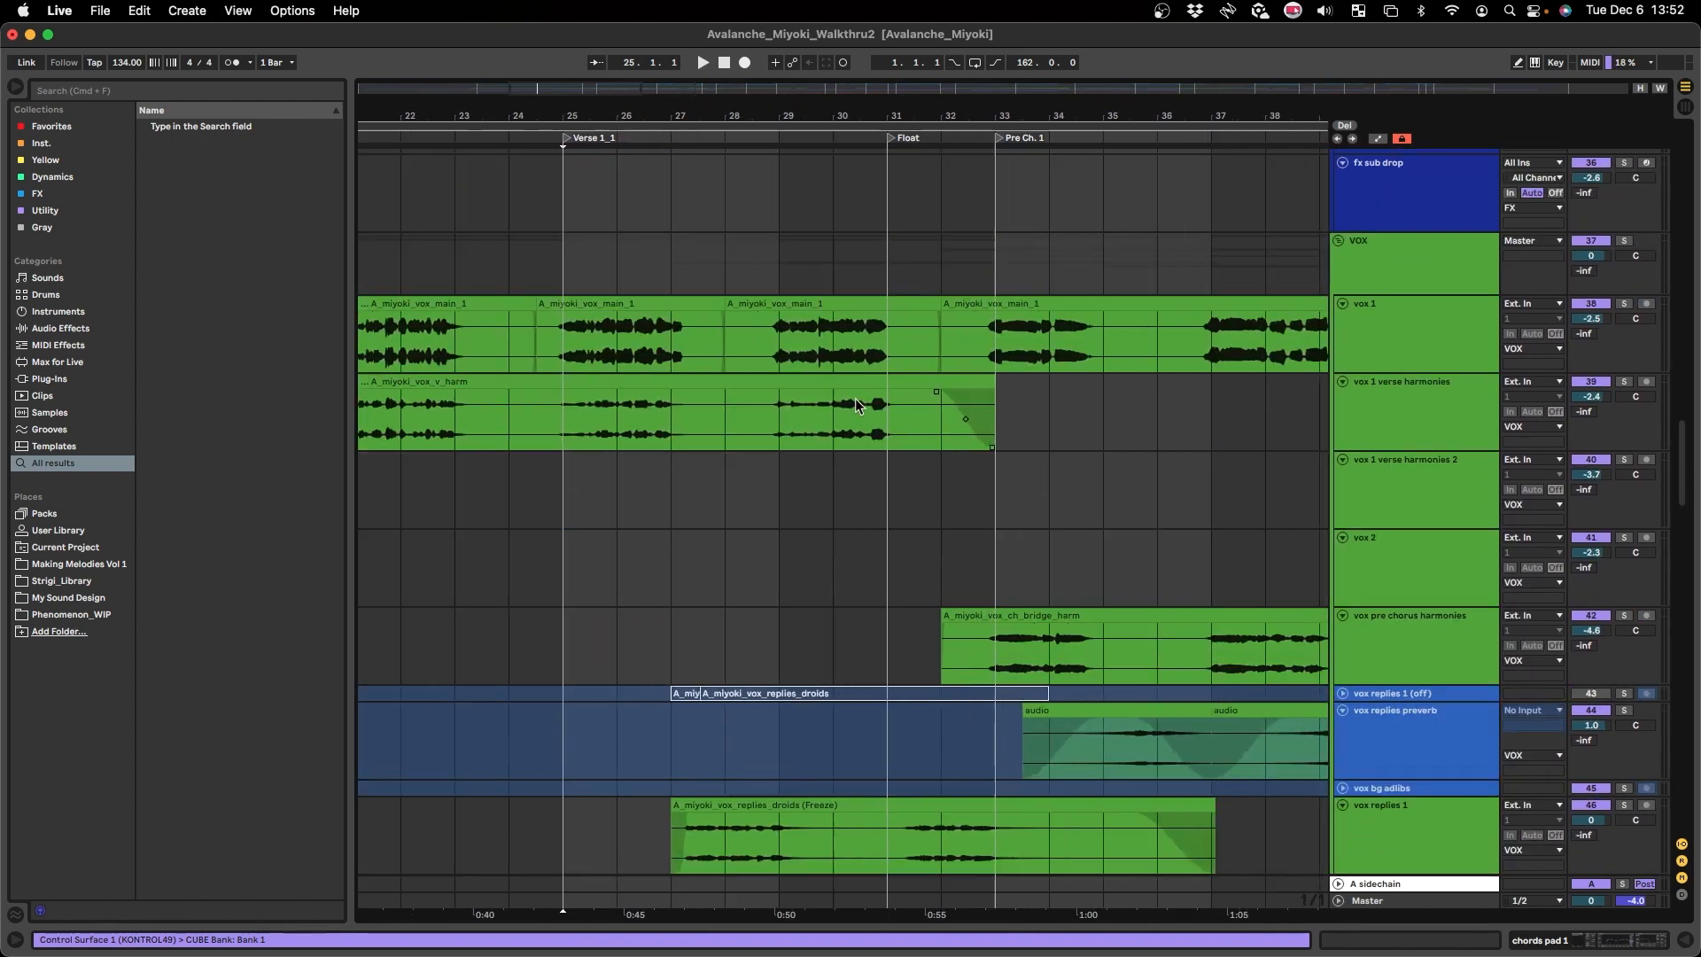
{"action": "left_click", "coordinate": [541, 329]}
{"action": "scroll", "coordinate": [610, 419], "scroll_direction": "down", "scroll_amount": 5}
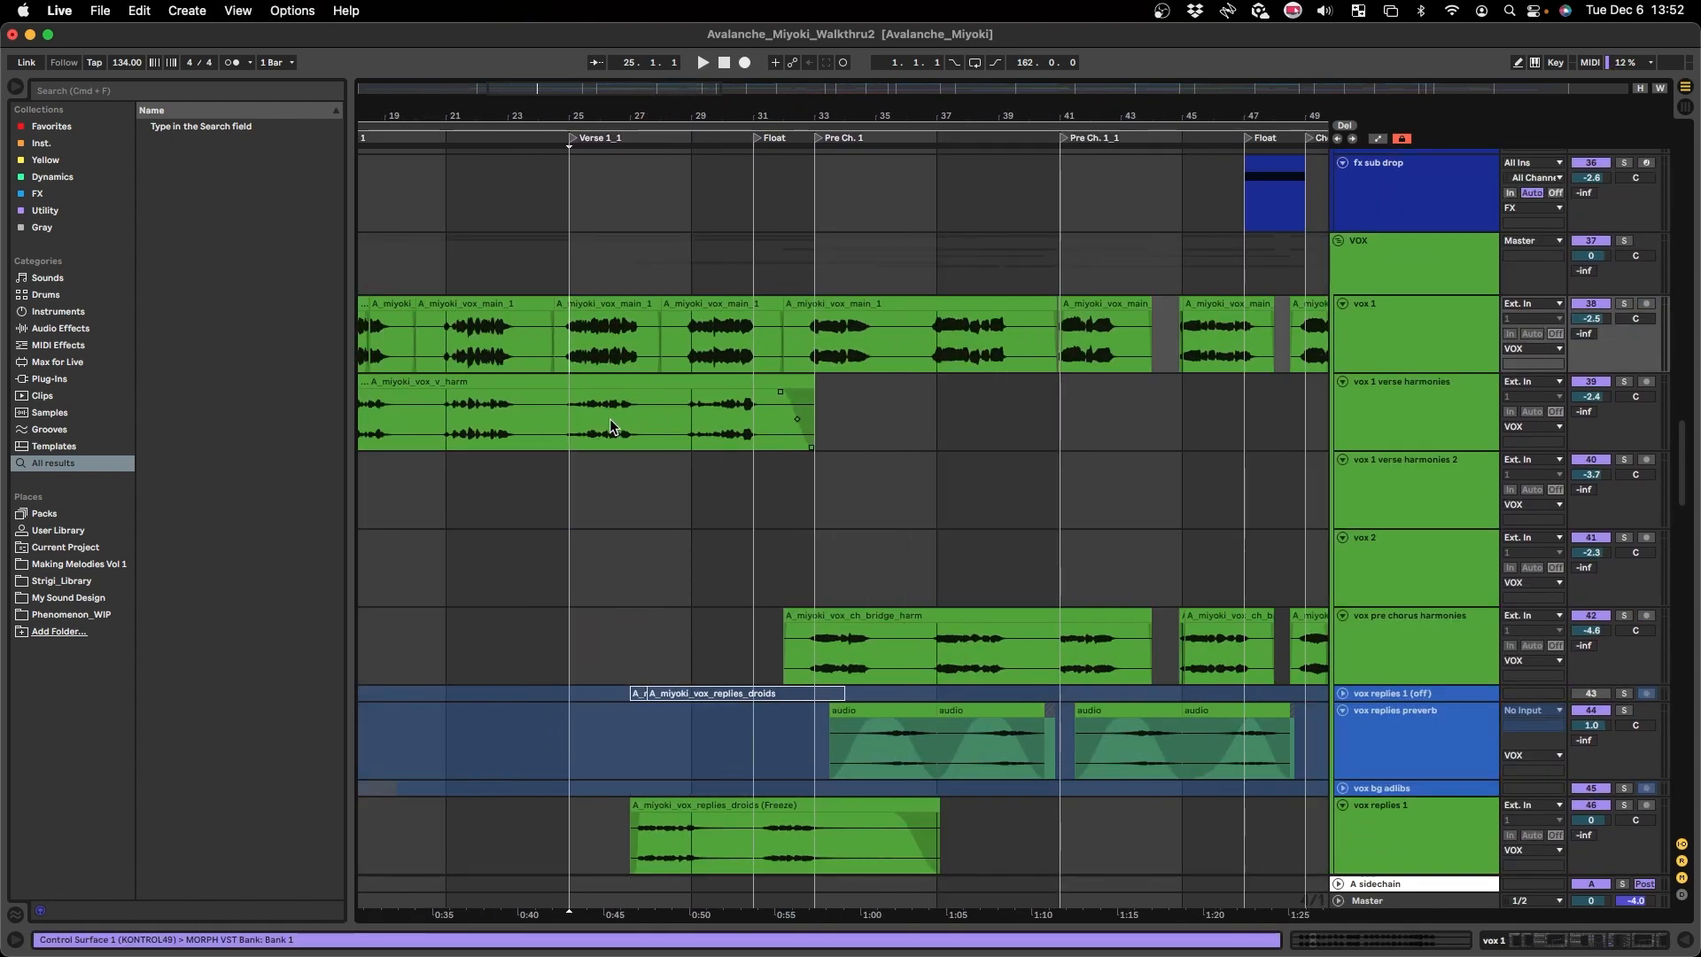
{"action": "scroll", "coordinate": [725, 560], "scroll_direction": "down", "scroll_amount": 10}
{"action": "scroll", "coordinate": [832, 492], "scroll_direction": "right", "scroll_amount": 10}
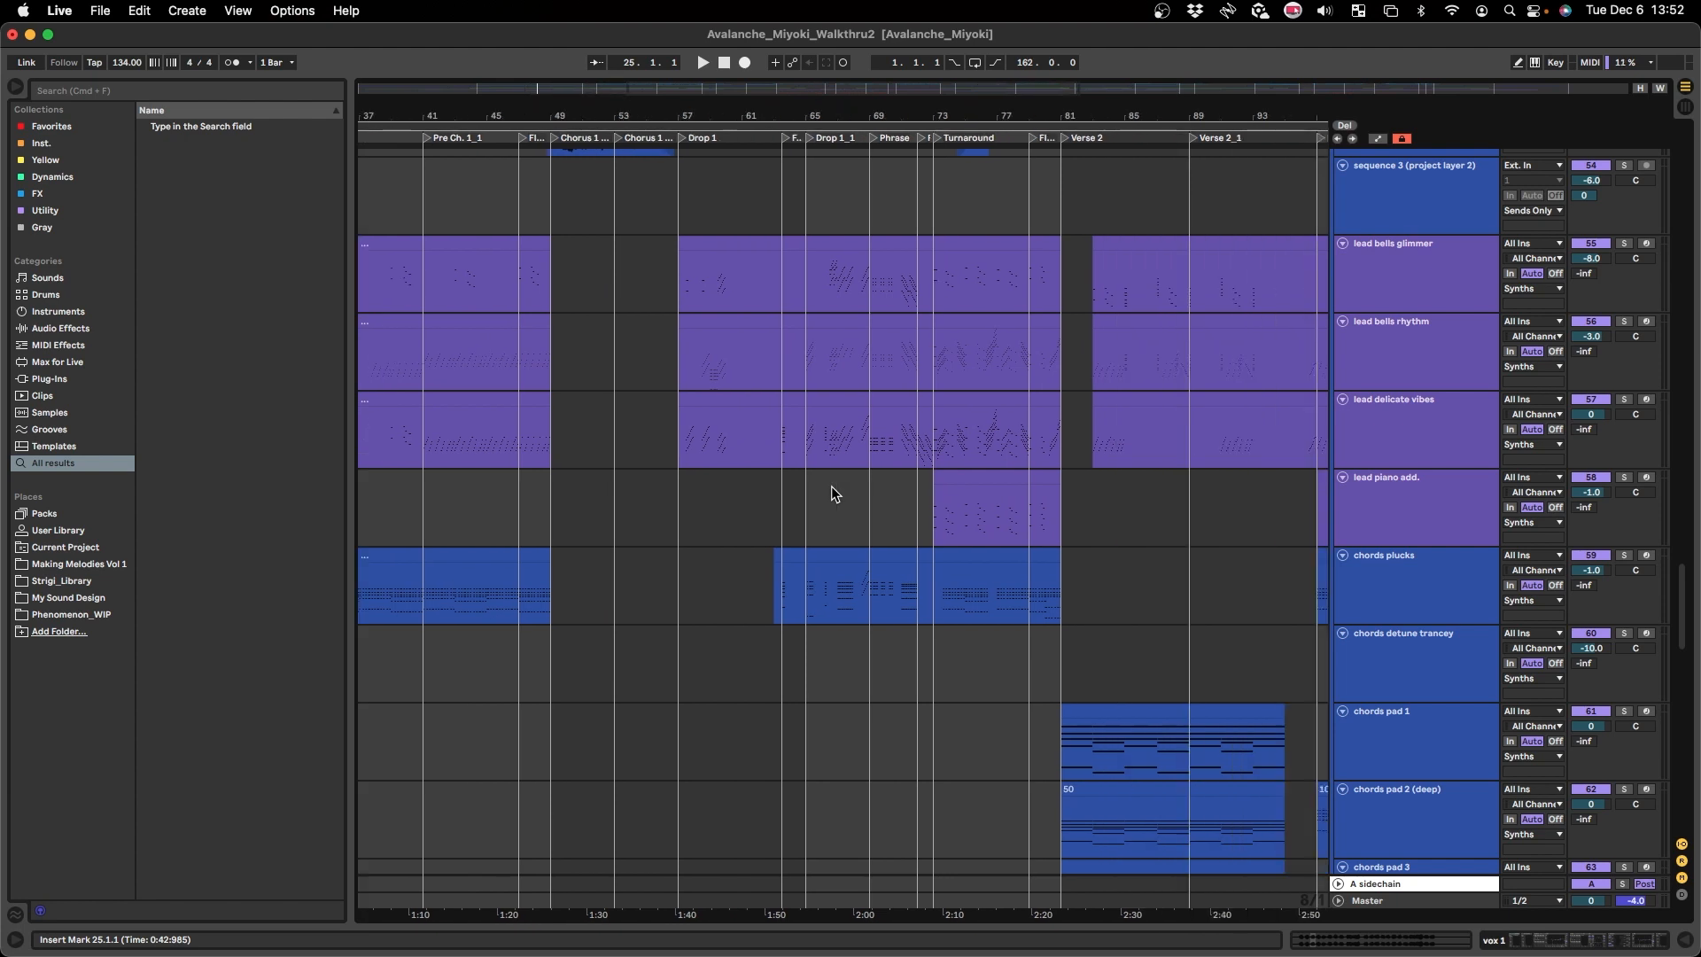
- Play the arrangement from the start of Verse 2 at bar 81 while examining the lead, chord and synth sequence tracks
{"action": "left_click", "coordinate": [986, 270]}
{"action": "key", "text": "space"}
{"action": "scroll", "coordinate": [1025, 399], "scroll_direction": "up", "scroll_amount": 2}
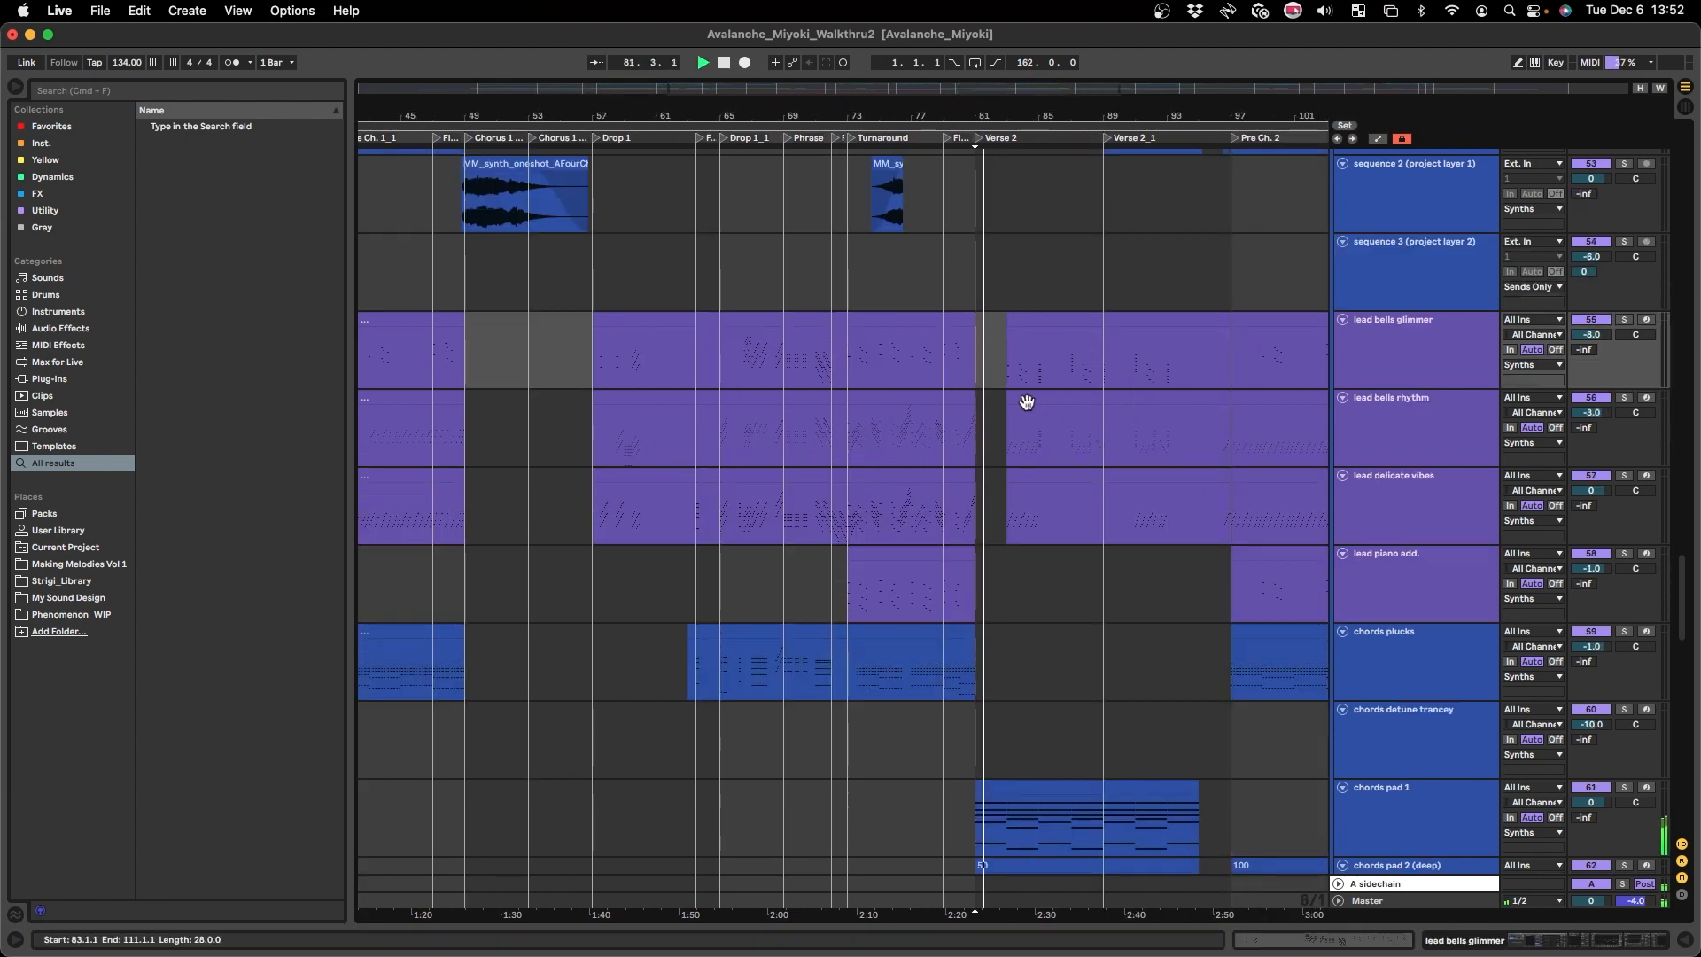
{"action": "scroll", "coordinate": [1021, 401], "scroll_direction": "right", "scroll_amount": 2}
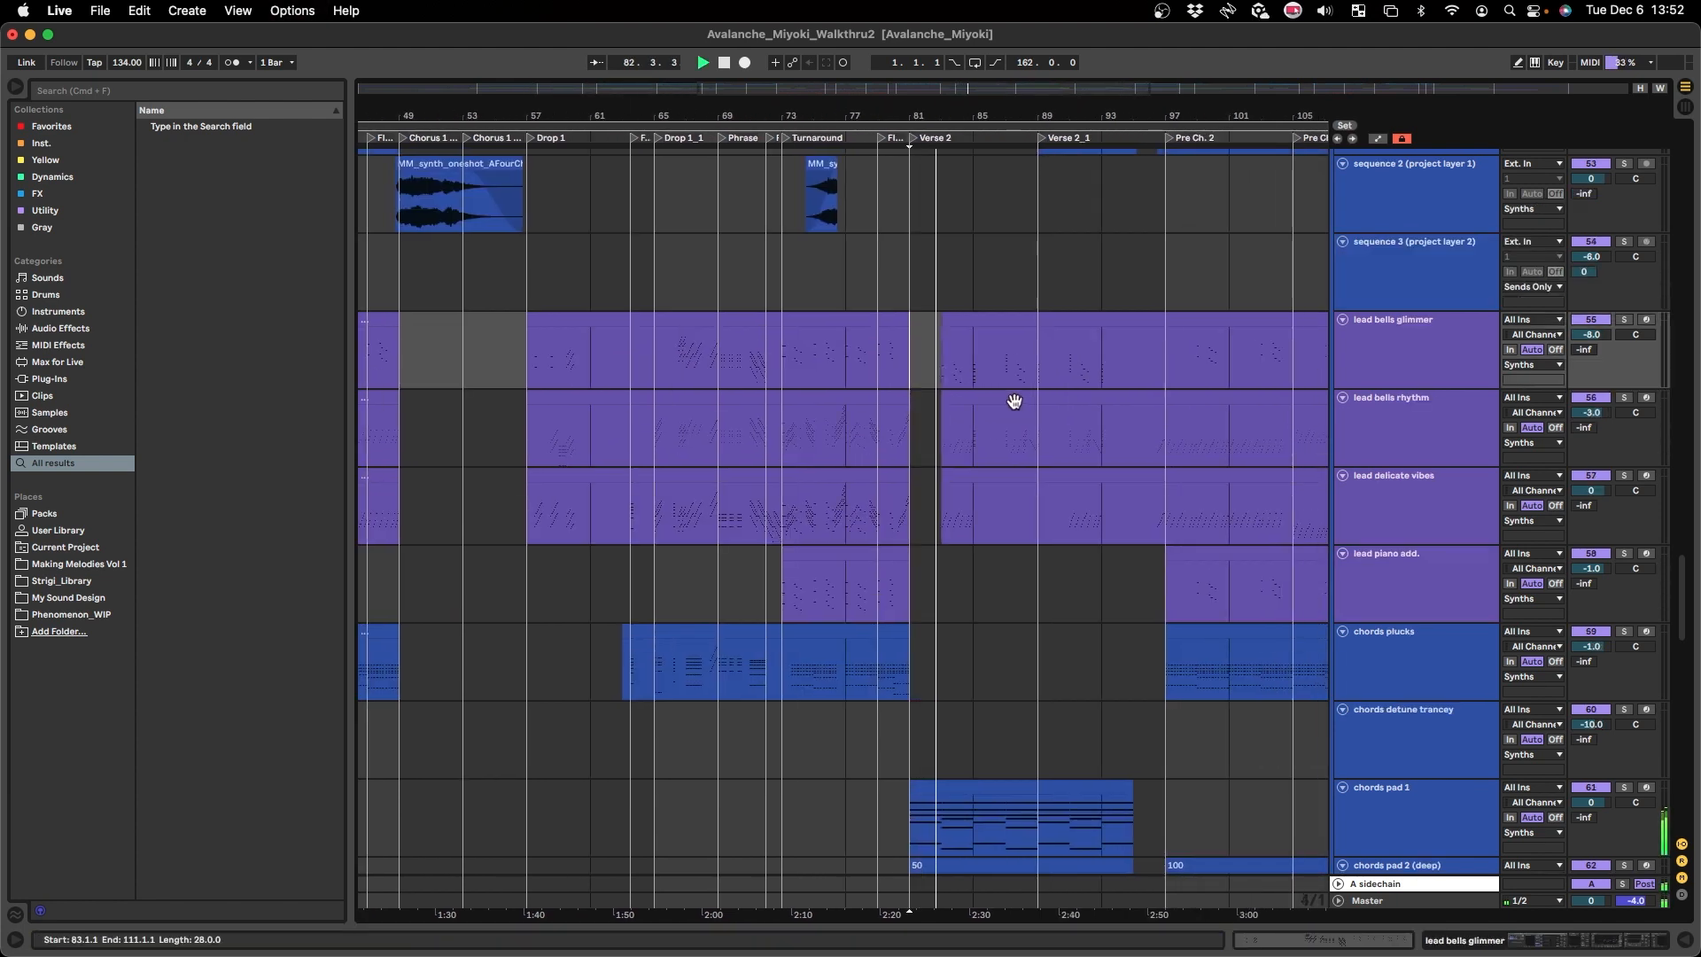
{"action": "scroll", "coordinate": [1014, 397], "scroll_direction": "right", "scroll_amount": 2}
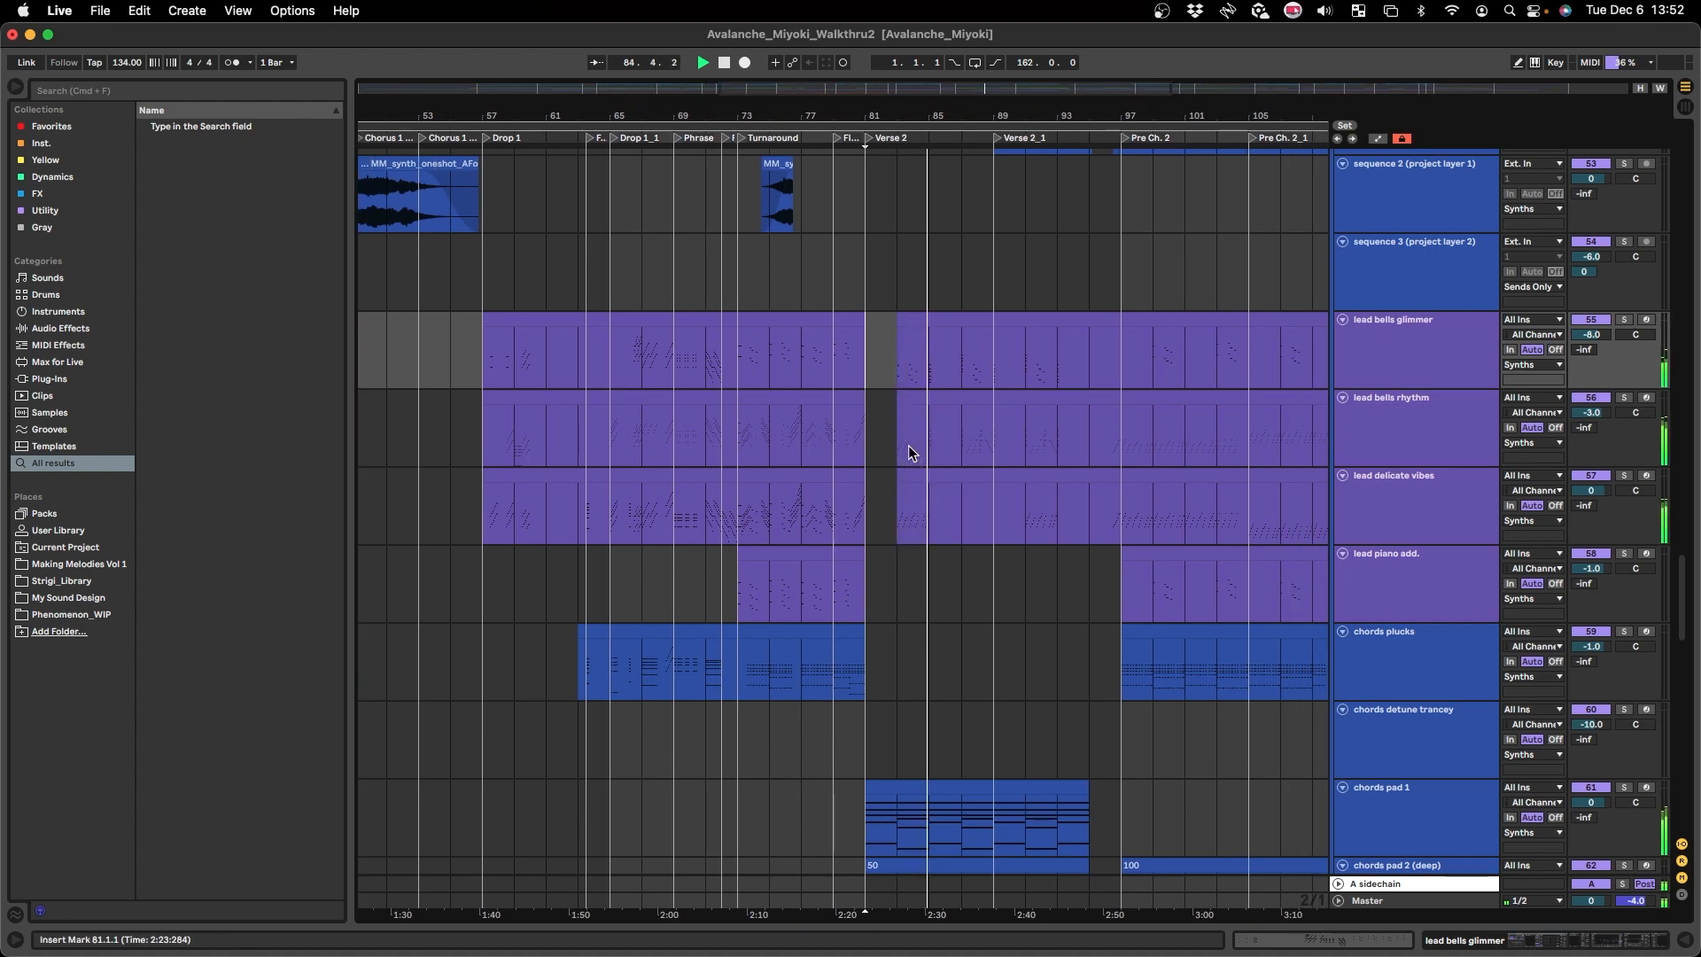
{"action": "scroll", "coordinate": [904, 453], "scroll_direction": "right", "scroll_amount": 2}
{"action": "scroll", "coordinate": [893, 447], "scroll_direction": "down", "scroll_amount": 5}
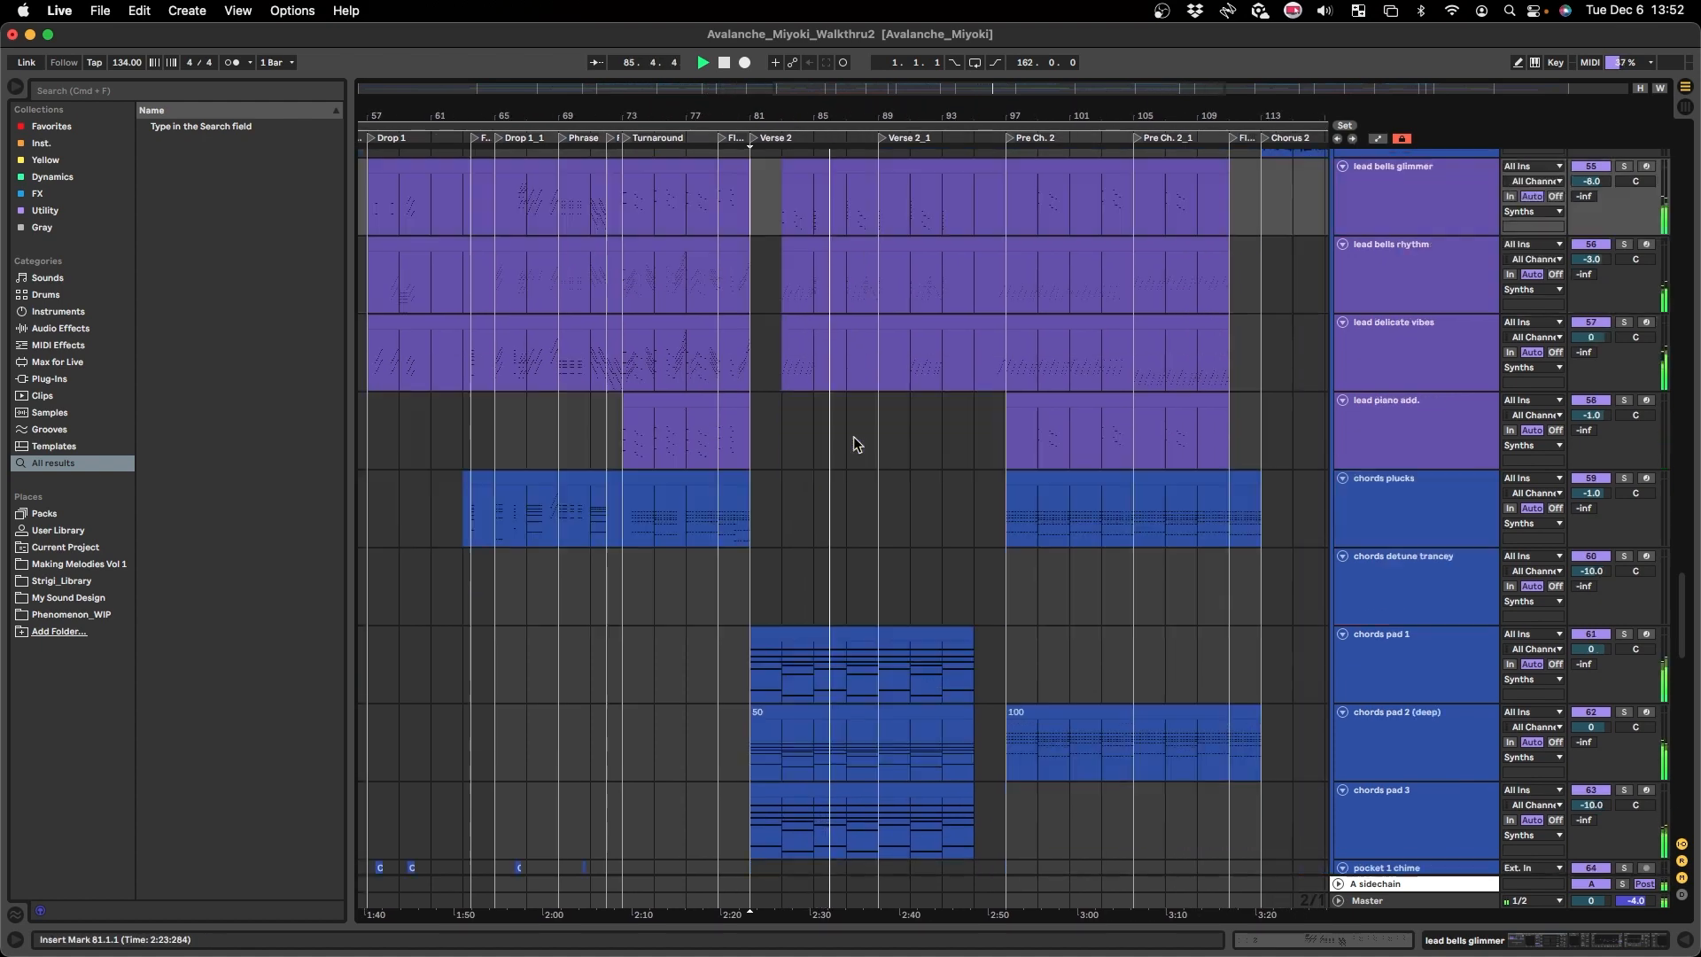
{"action": "scroll", "coordinate": [855, 443], "scroll_direction": "up", "scroll_amount": 6}
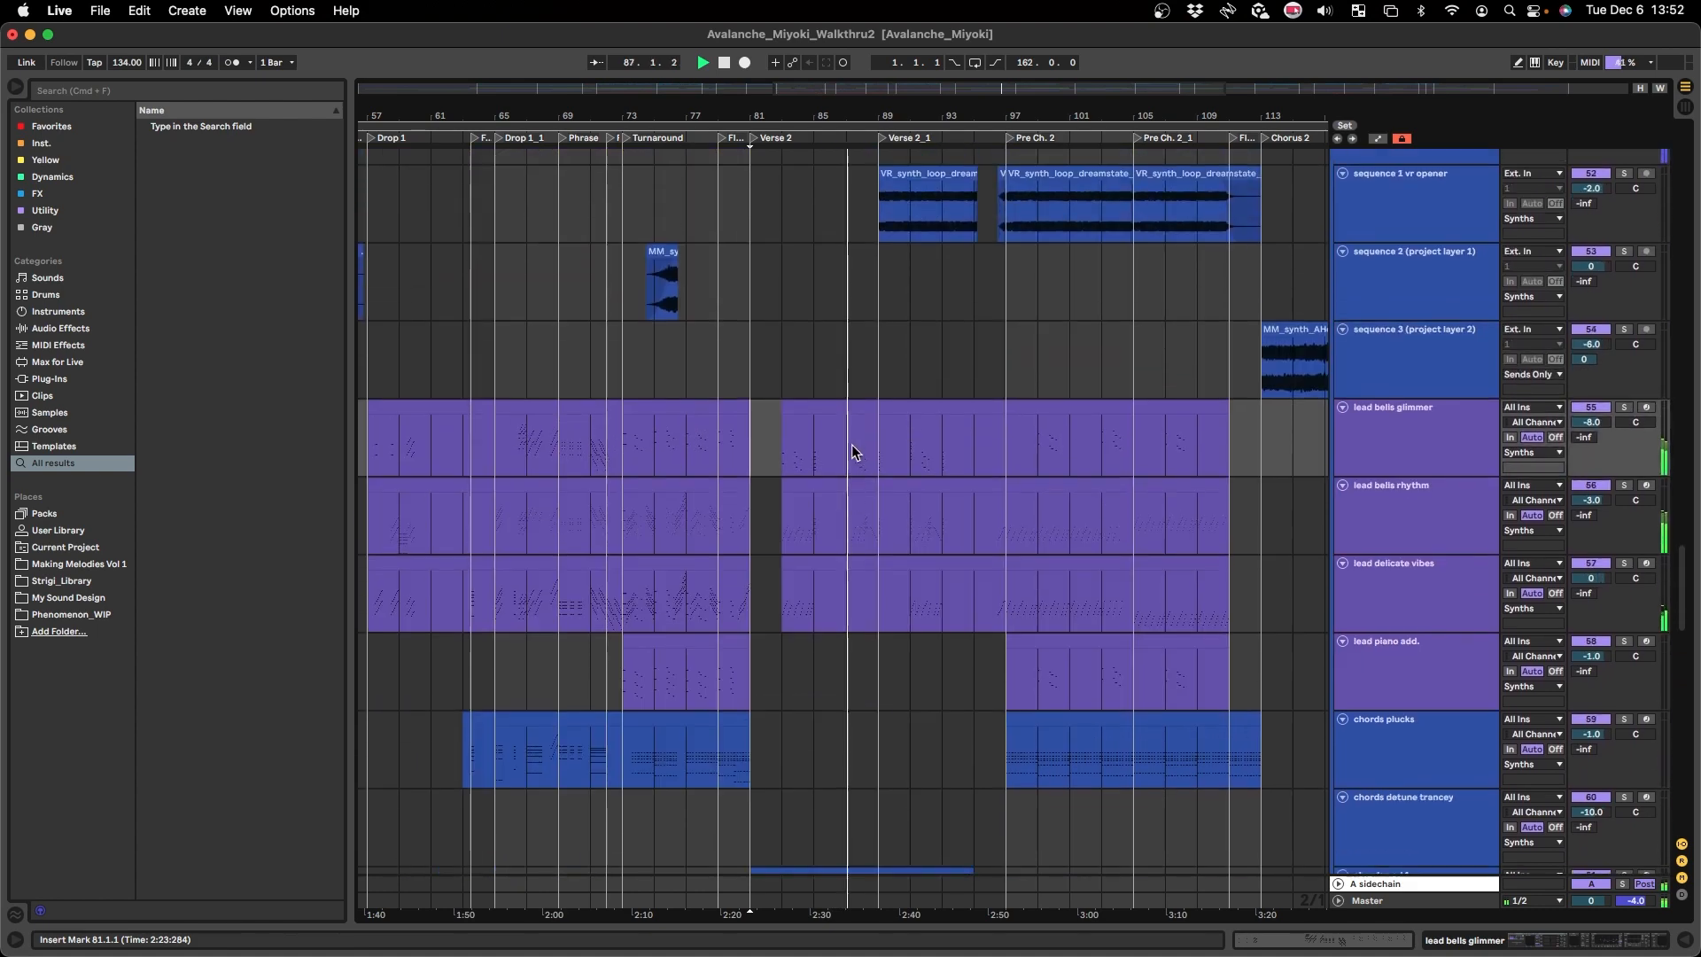
{"action": "scroll", "coordinate": [854, 447], "scroll_direction": "up", "scroll_amount": 3}
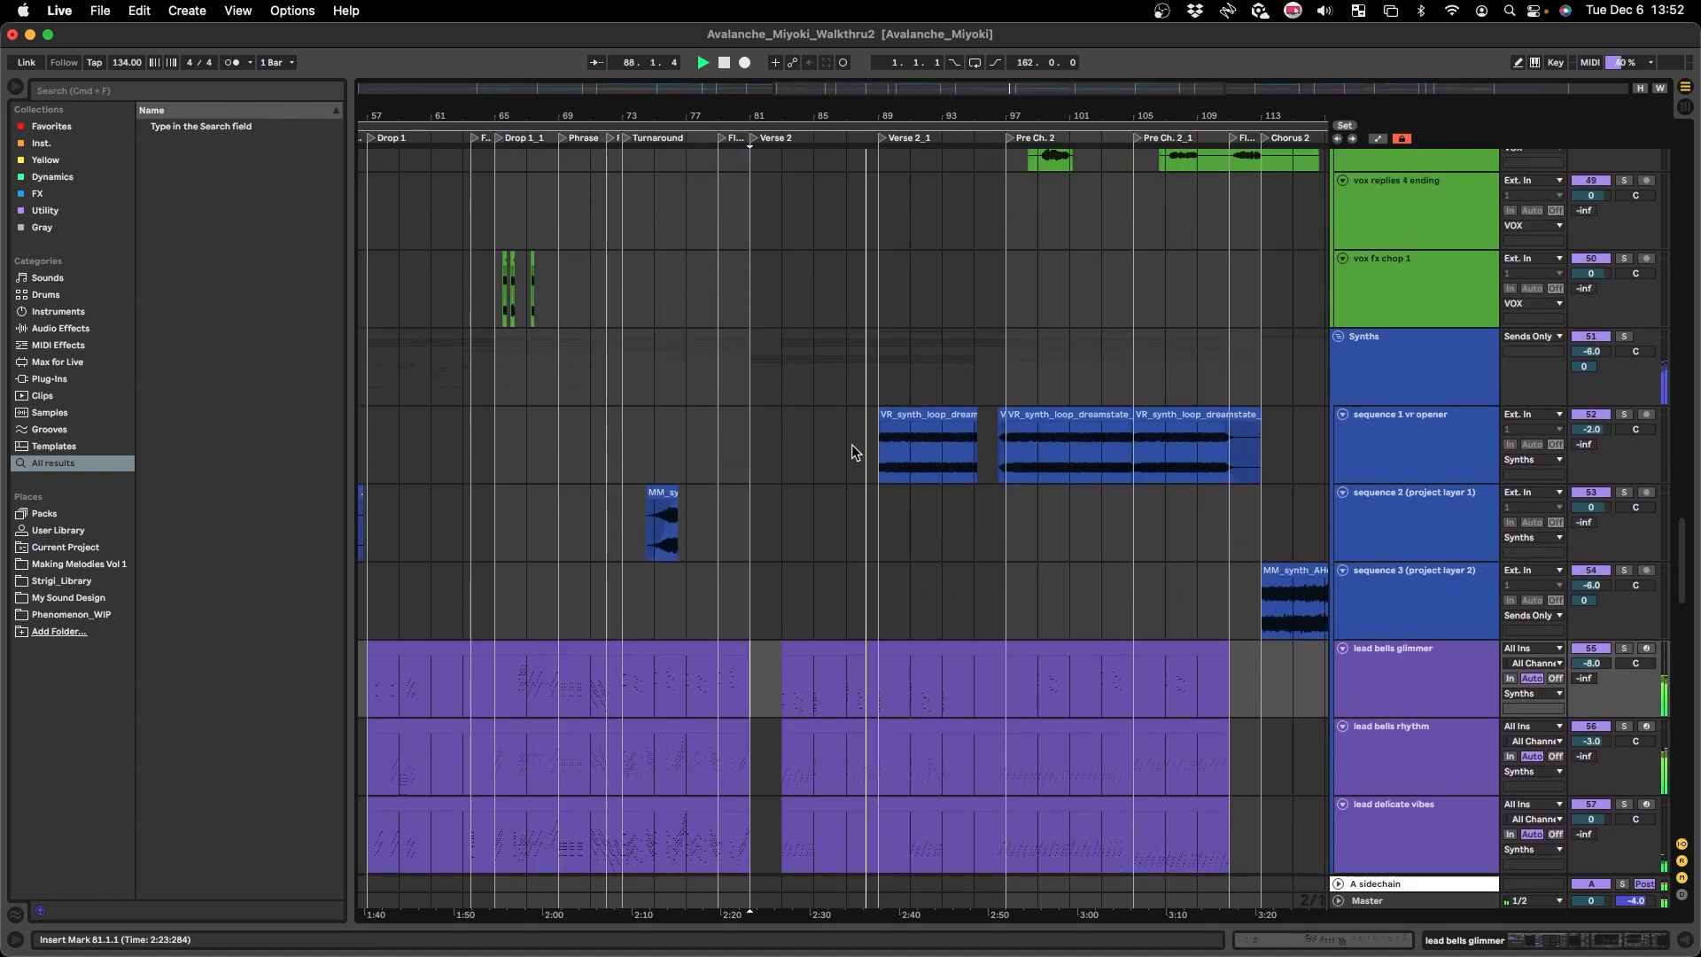
{"action": "scroll", "coordinate": [839, 630], "scroll_direction": "left", "scroll_amount": 4}
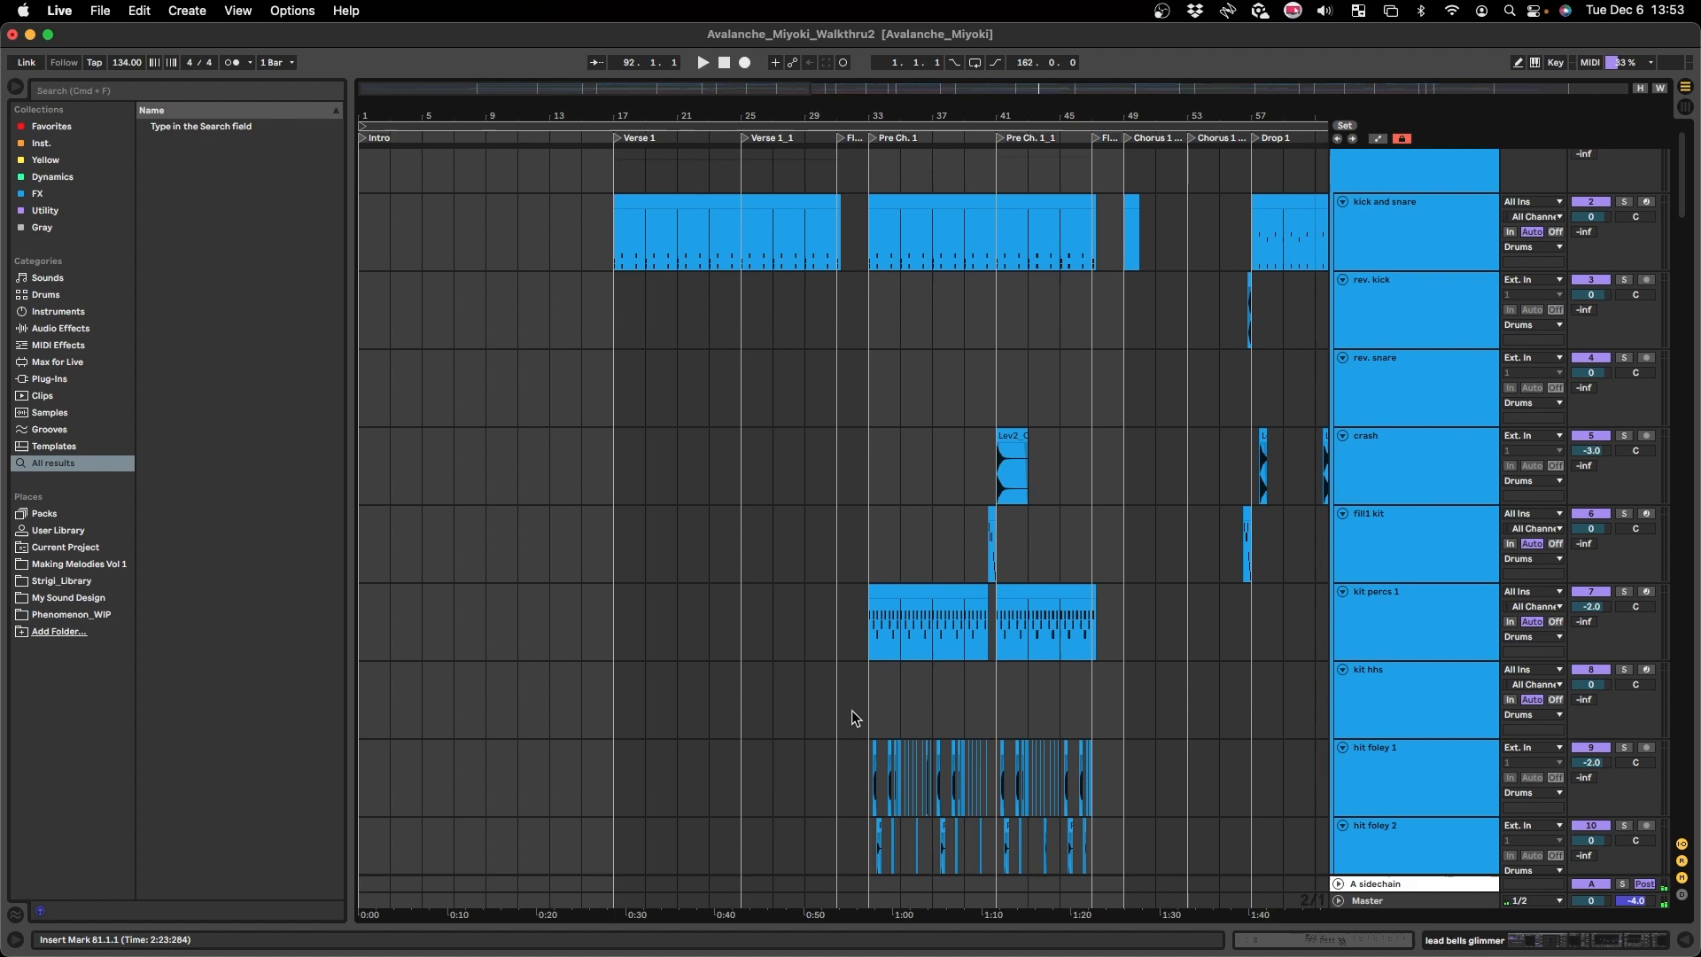
- Place the insert marker at bar 33 on the kit hhs track and examine the drum tracks in Pre Ch. 1
{"action": "left_click", "coordinate": [871, 709]}
{"action": "scroll", "coordinate": [863, 700], "scroll_direction": "up", "scroll_amount": 10}
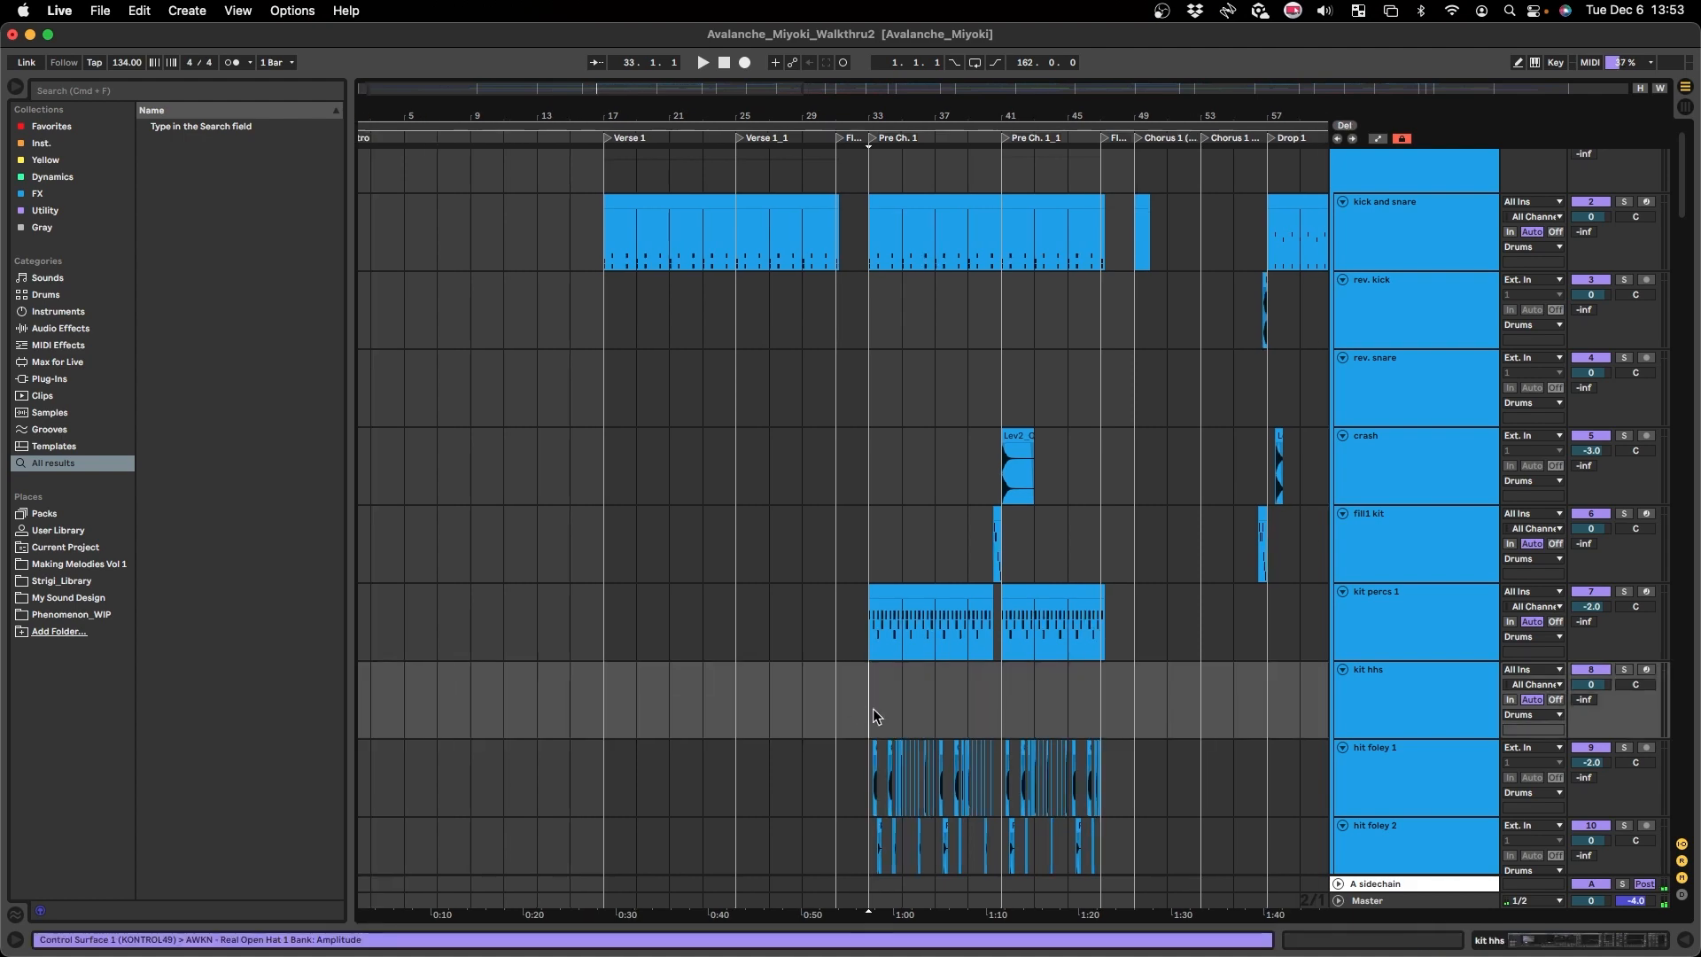
{"action": "scroll", "coordinate": [777, 671], "scroll_direction": "down", "scroll_amount": 2}
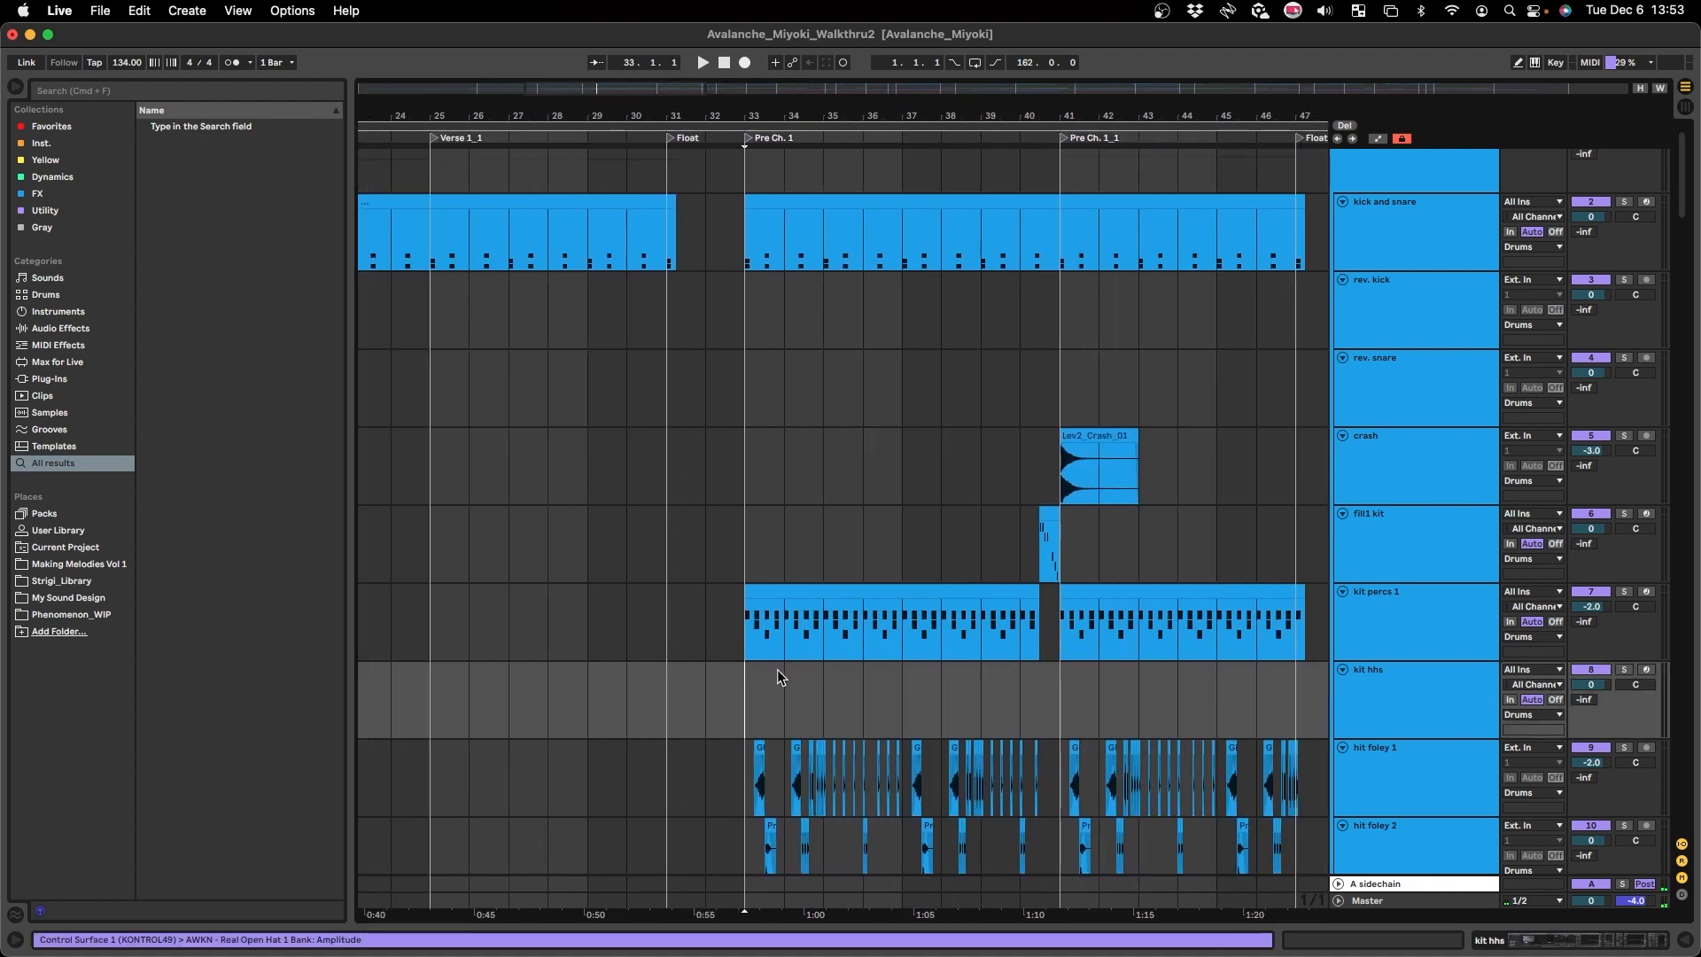
{"action": "scroll", "coordinate": [773, 661], "scroll_direction": "down", "scroll_amount": 3}
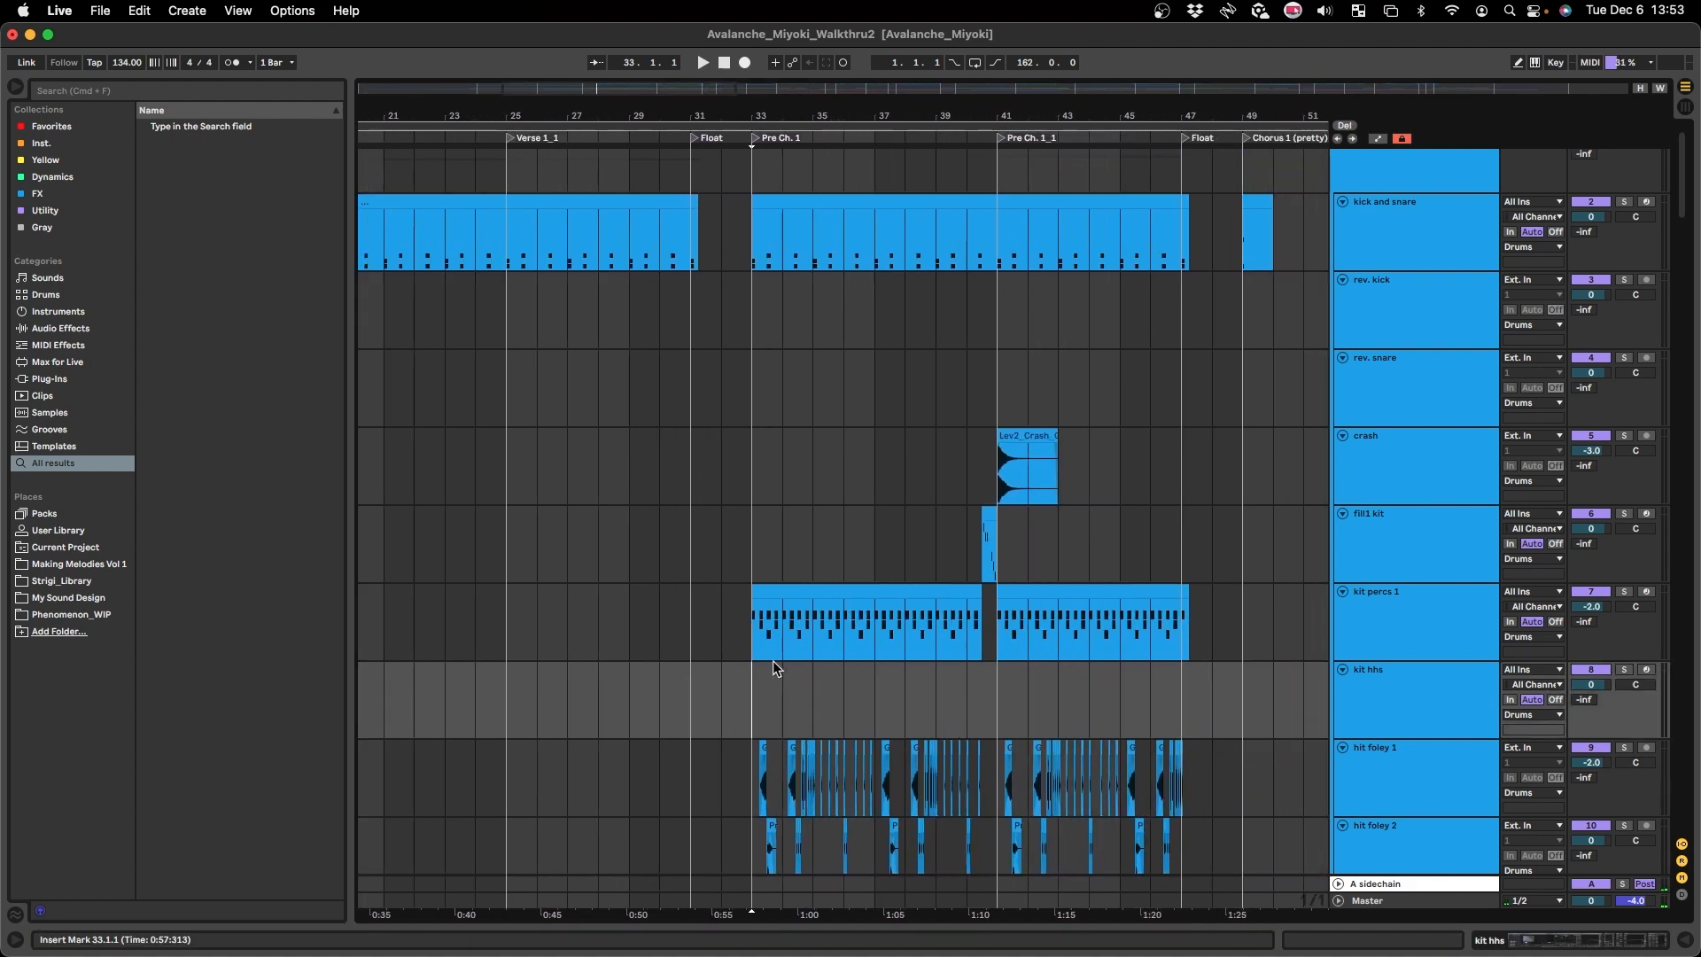
- Play the arrangement from the Float section at bar 31 while examining the drum tracks into Pre Ch. 1
{"action": "scroll", "coordinate": [856, 635], "scroll_direction": "right", "scroll_amount": 2}
{"action": "scroll", "coordinate": [841, 674], "scroll_direction": "left", "scroll_amount": 5}
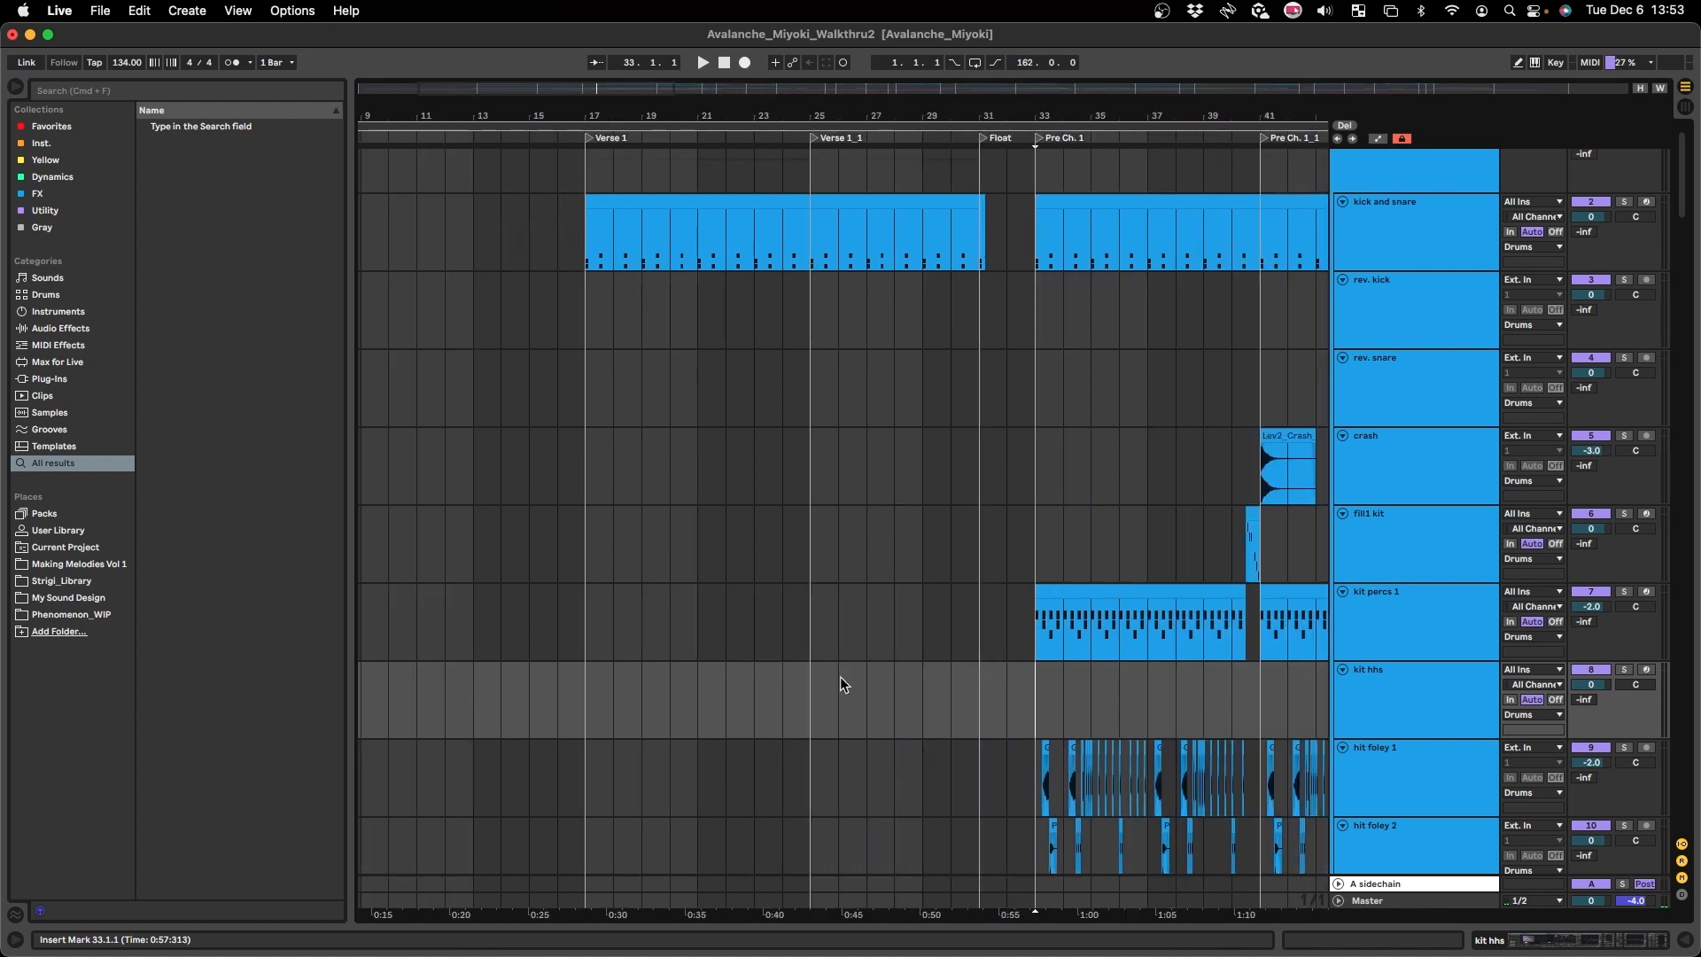
{"action": "left_click", "coordinate": [629, 689]}
{"action": "scroll", "coordinate": [691, 700], "scroll_direction": "down", "scroll_amount": 6}
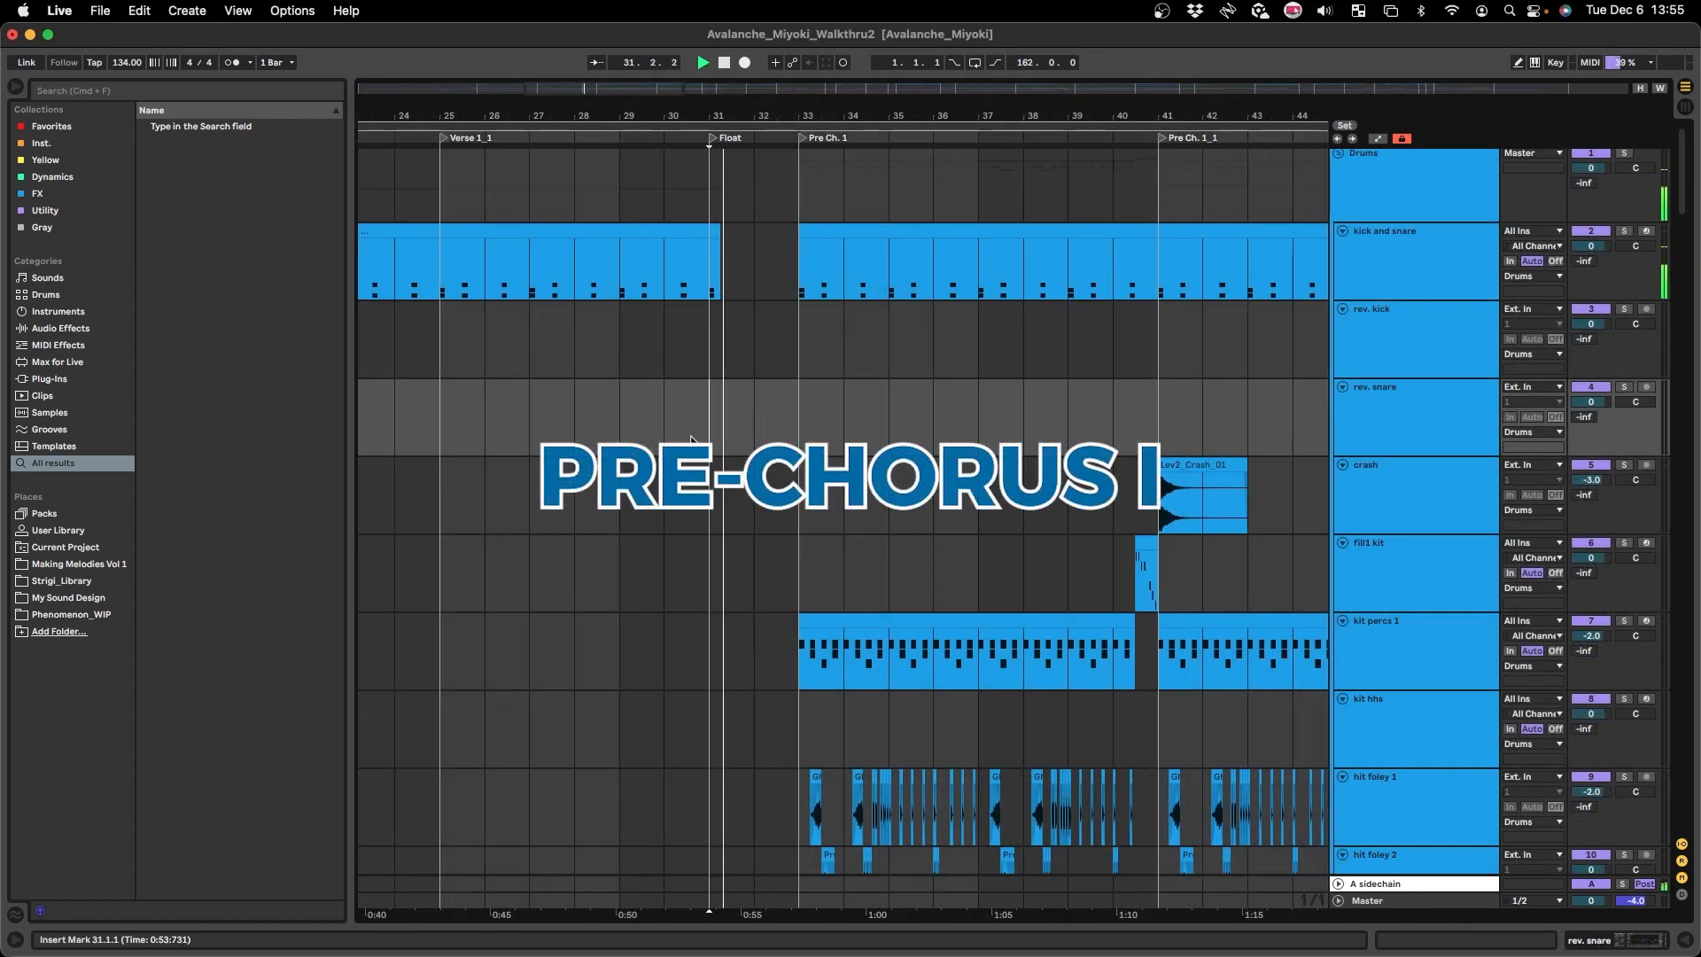
{"action": "scroll", "coordinate": [735, 486], "scroll_direction": "right", "scroll_amount": 2}
{"action": "scroll", "coordinate": [735, 486], "scroll_direction": "right", "scroll_amount": 2}
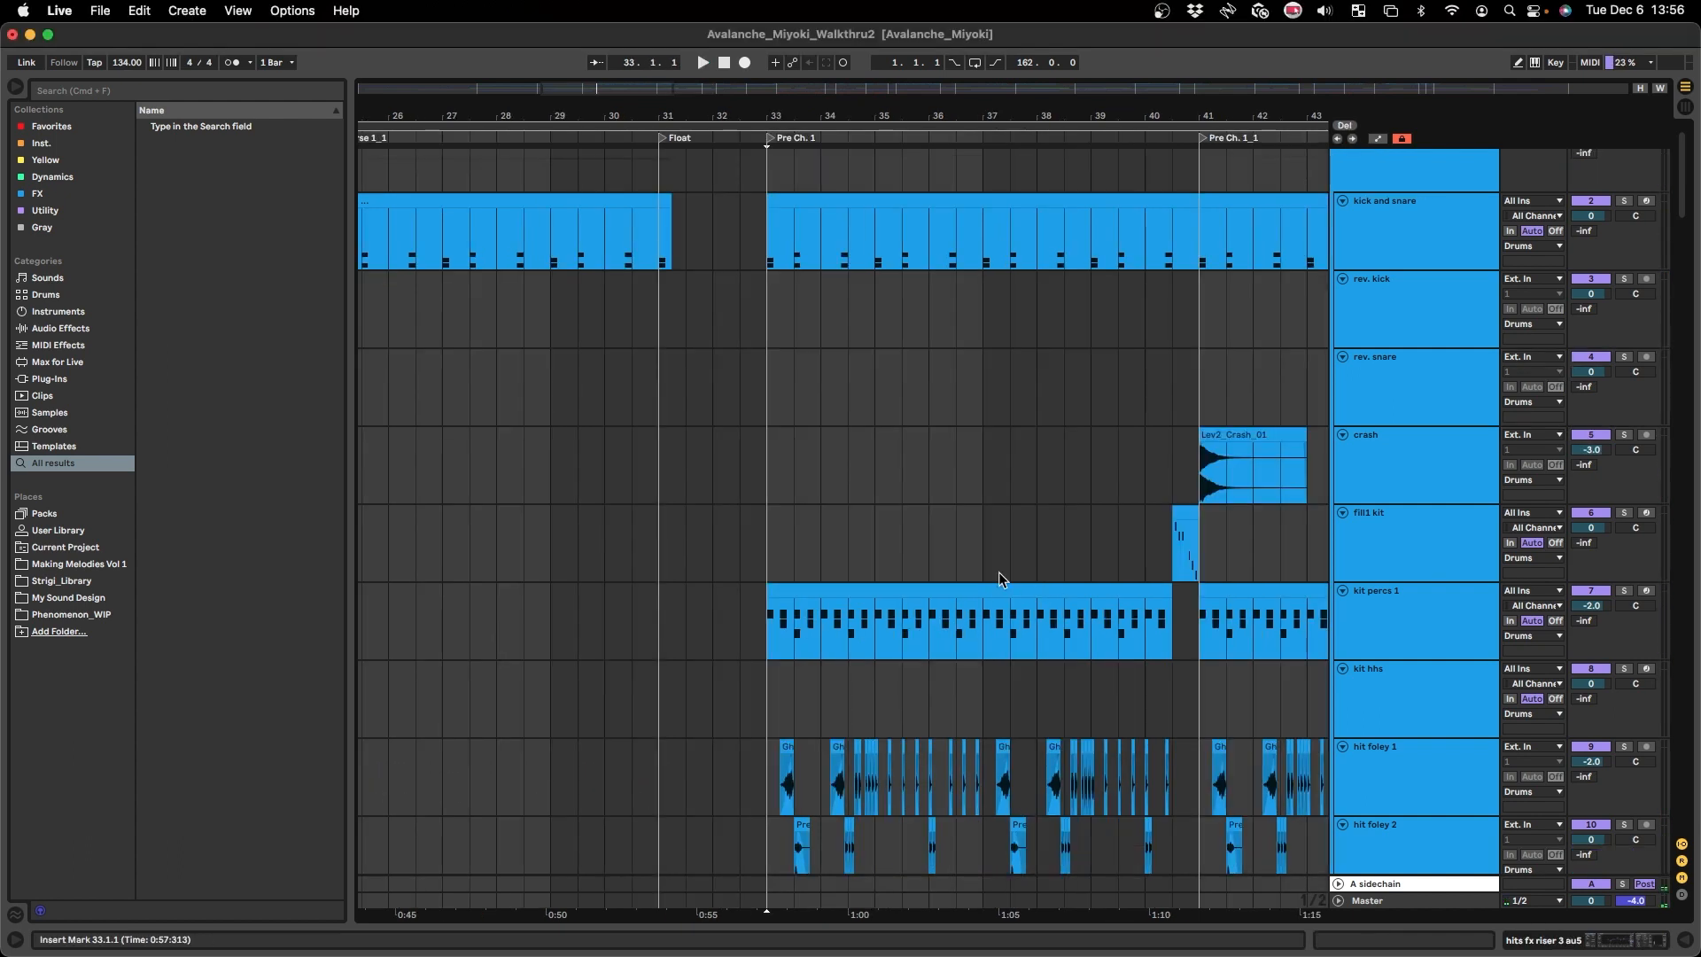
- Examine the drum, FX and vocal clips across Pre Ch. 1 and Pre Ch. 1_1
{"action": "scroll", "coordinate": [998, 571], "scroll_direction": "right", "scroll_amount": 5}
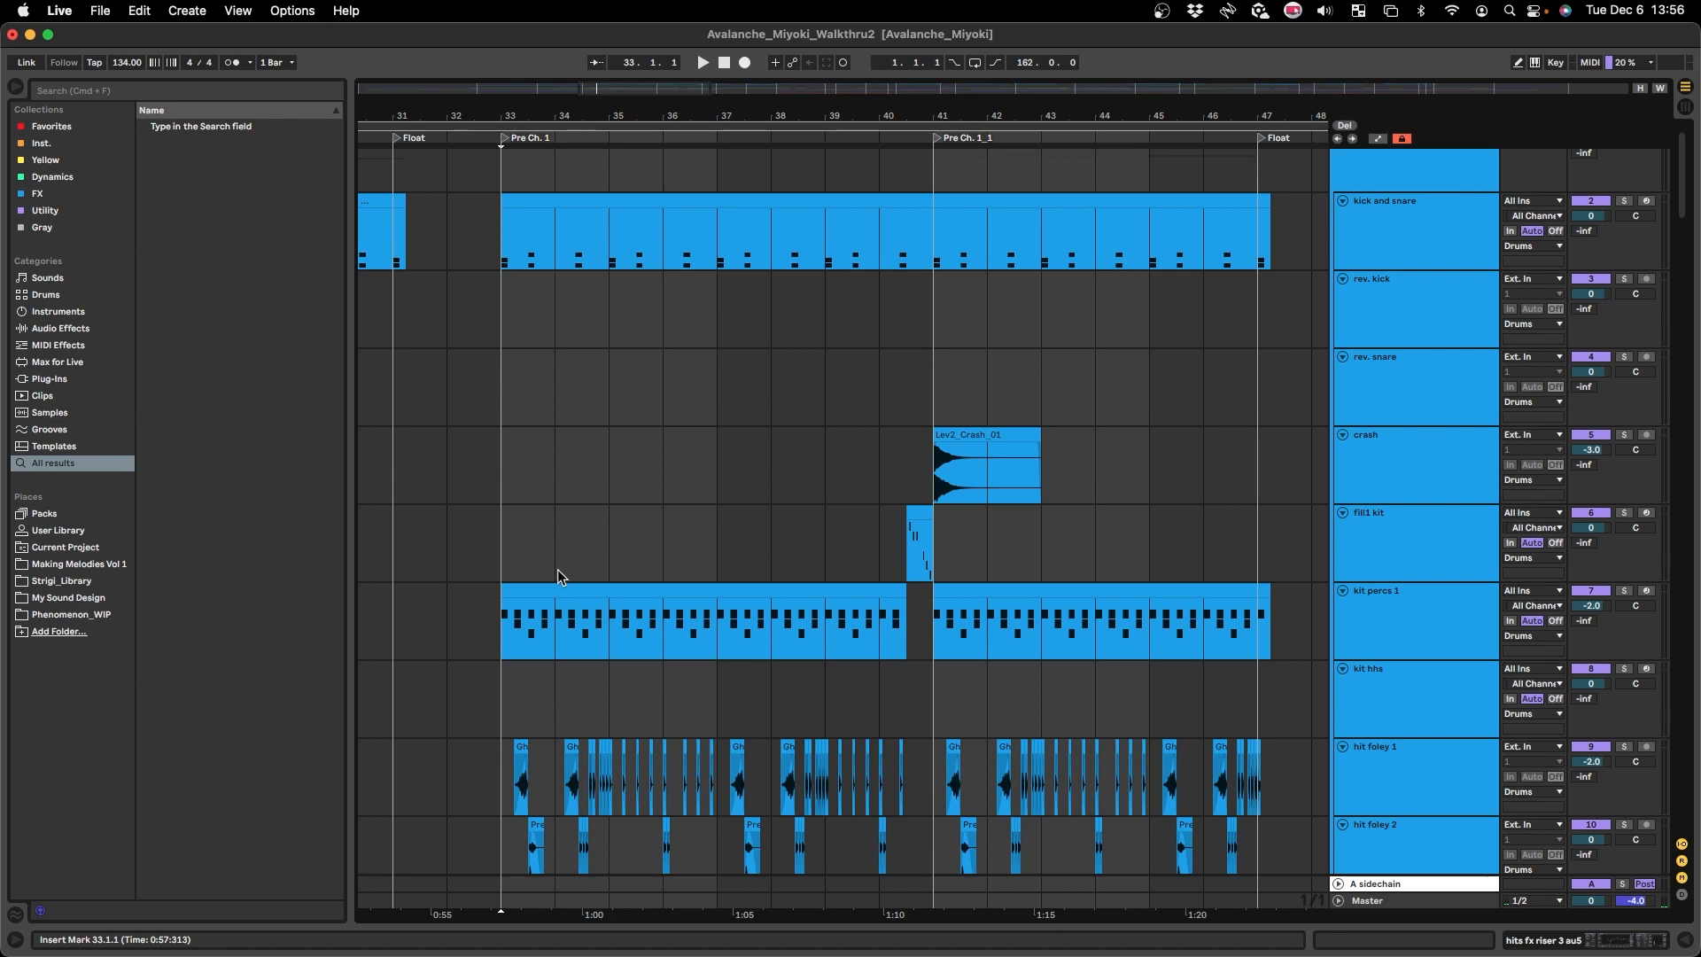
{"action": "scroll", "coordinate": [493, 627], "scroll_direction": "down", "scroll_amount": 10}
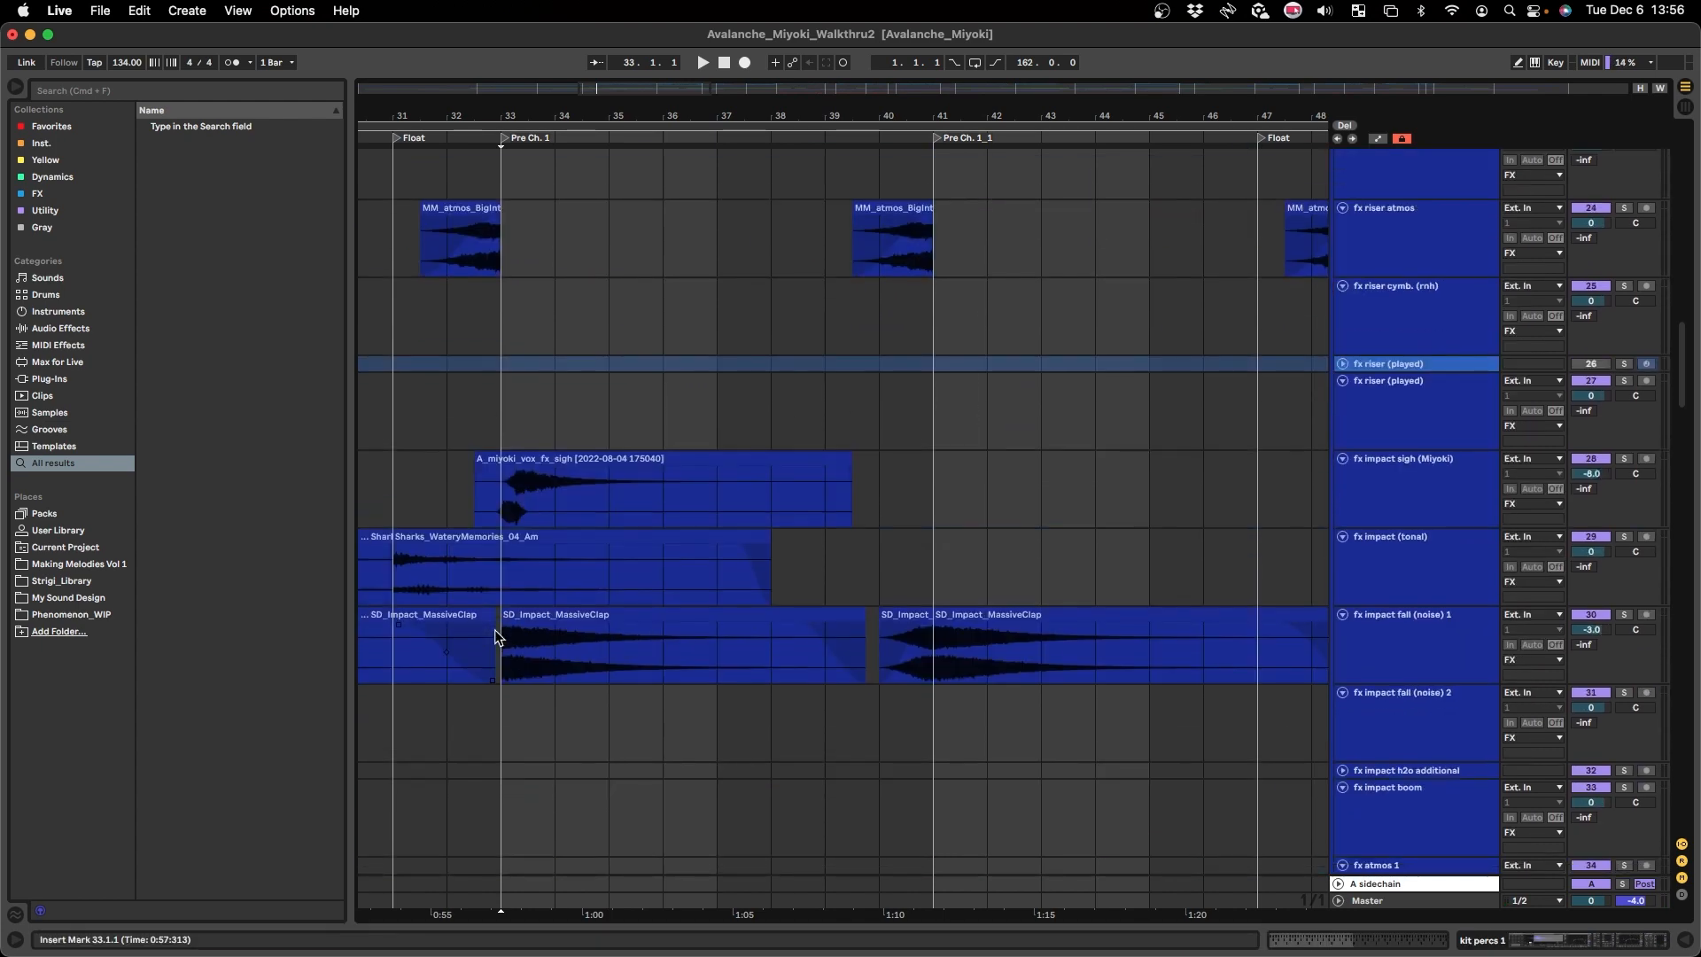
{"action": "scroll", "coordinate": [496, 637], "scroll_direction": "down", "scroll_amount": 10}
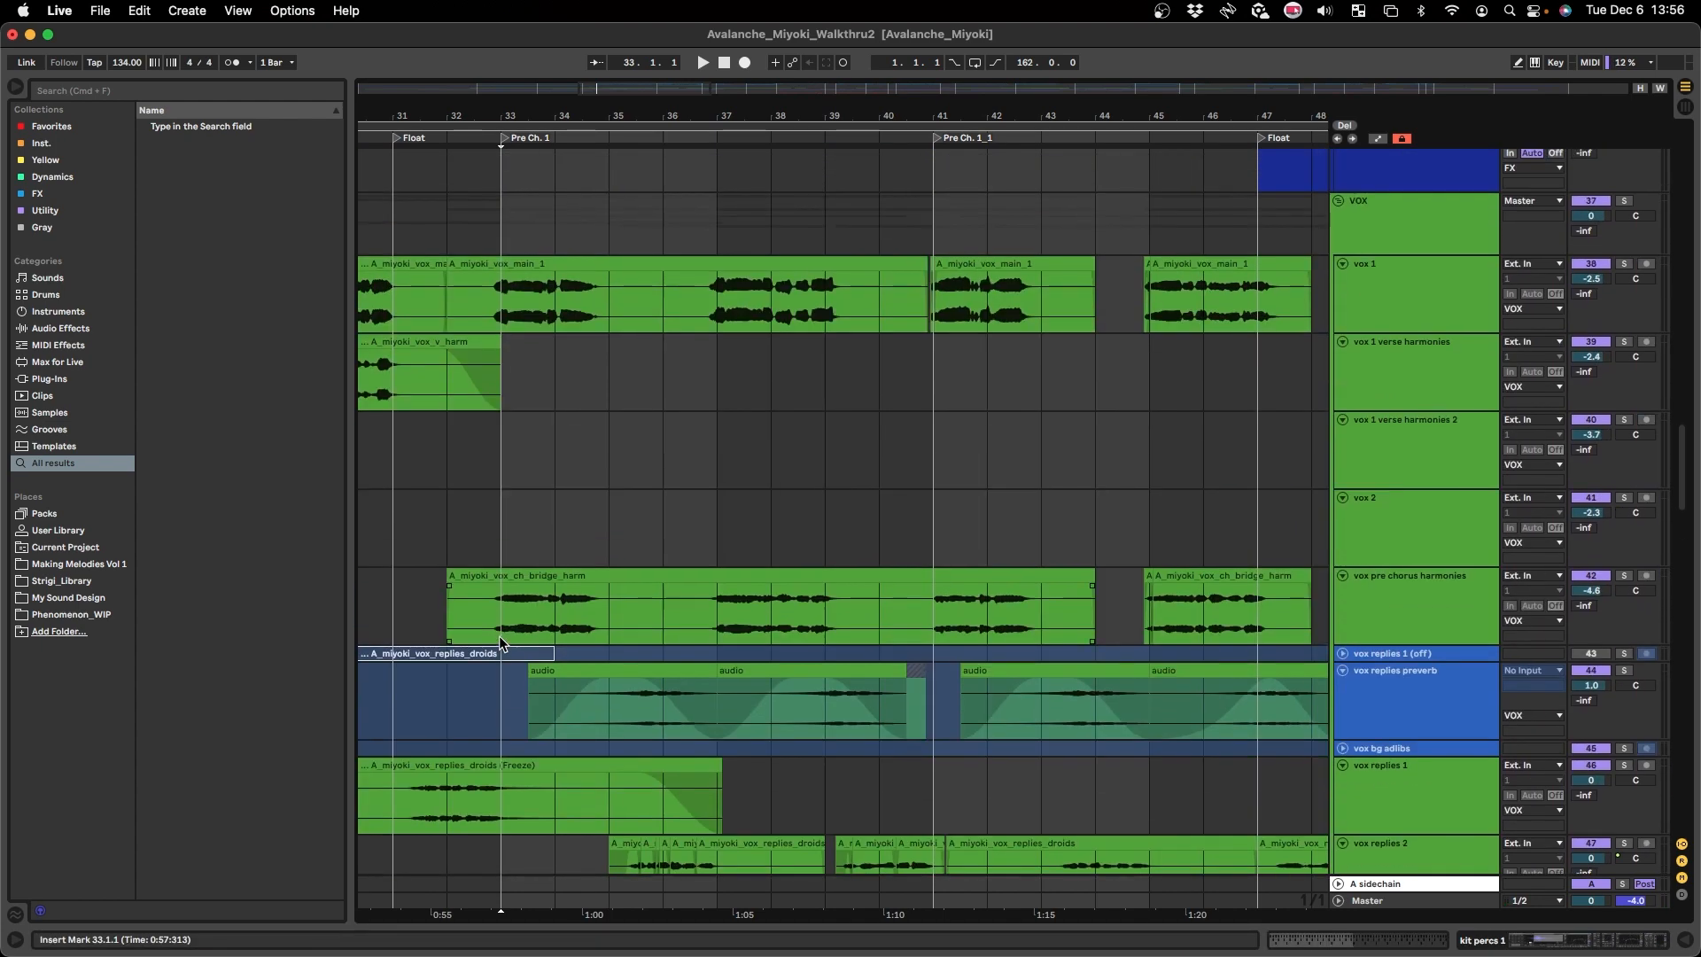
{"action": "scroll", "coordinate": [497, 634], "scroll_direction": "up", "scroll_amount": 3}
- Play the vocal harmonies and replies from bar 33, stop playback and place the insert marker at bar 35 on vox replies 2
{"action": "key", "text": "space"}
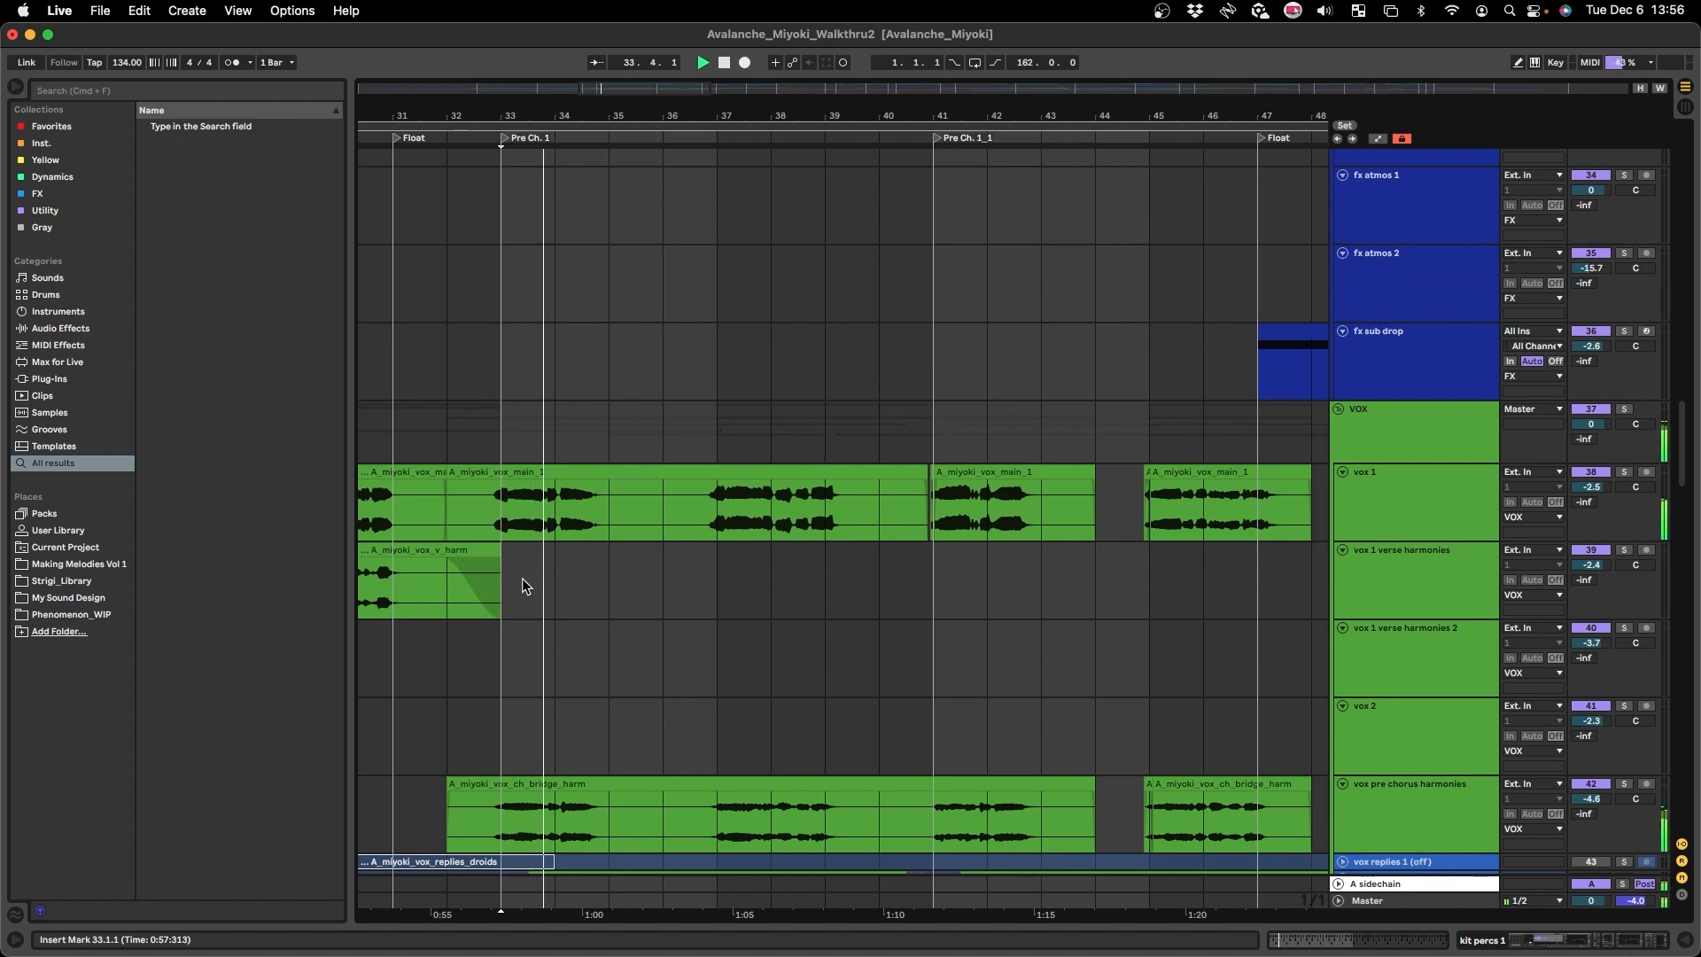
{"action": "scroll", "coordinate": [523, 577], "scroll_direction": "down", "scroll_amount": 3}
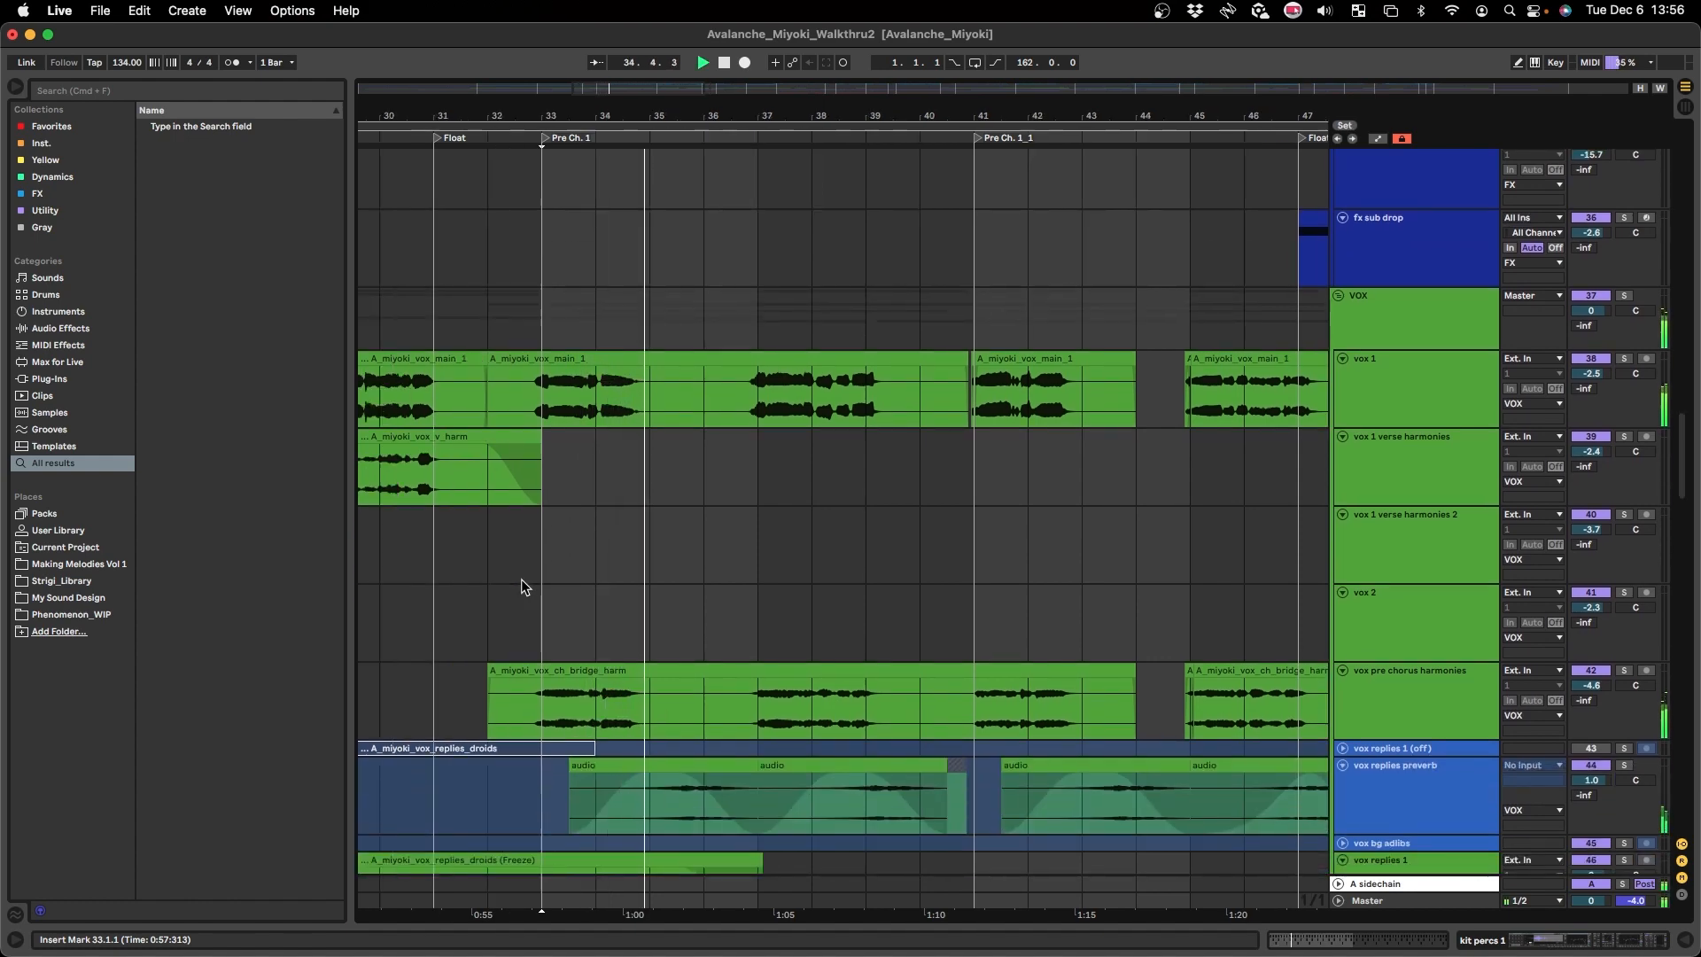
{"action": "scroll", "coordinate": [521, 577], "scroll_direction": "down", "scroll_amount": 7}
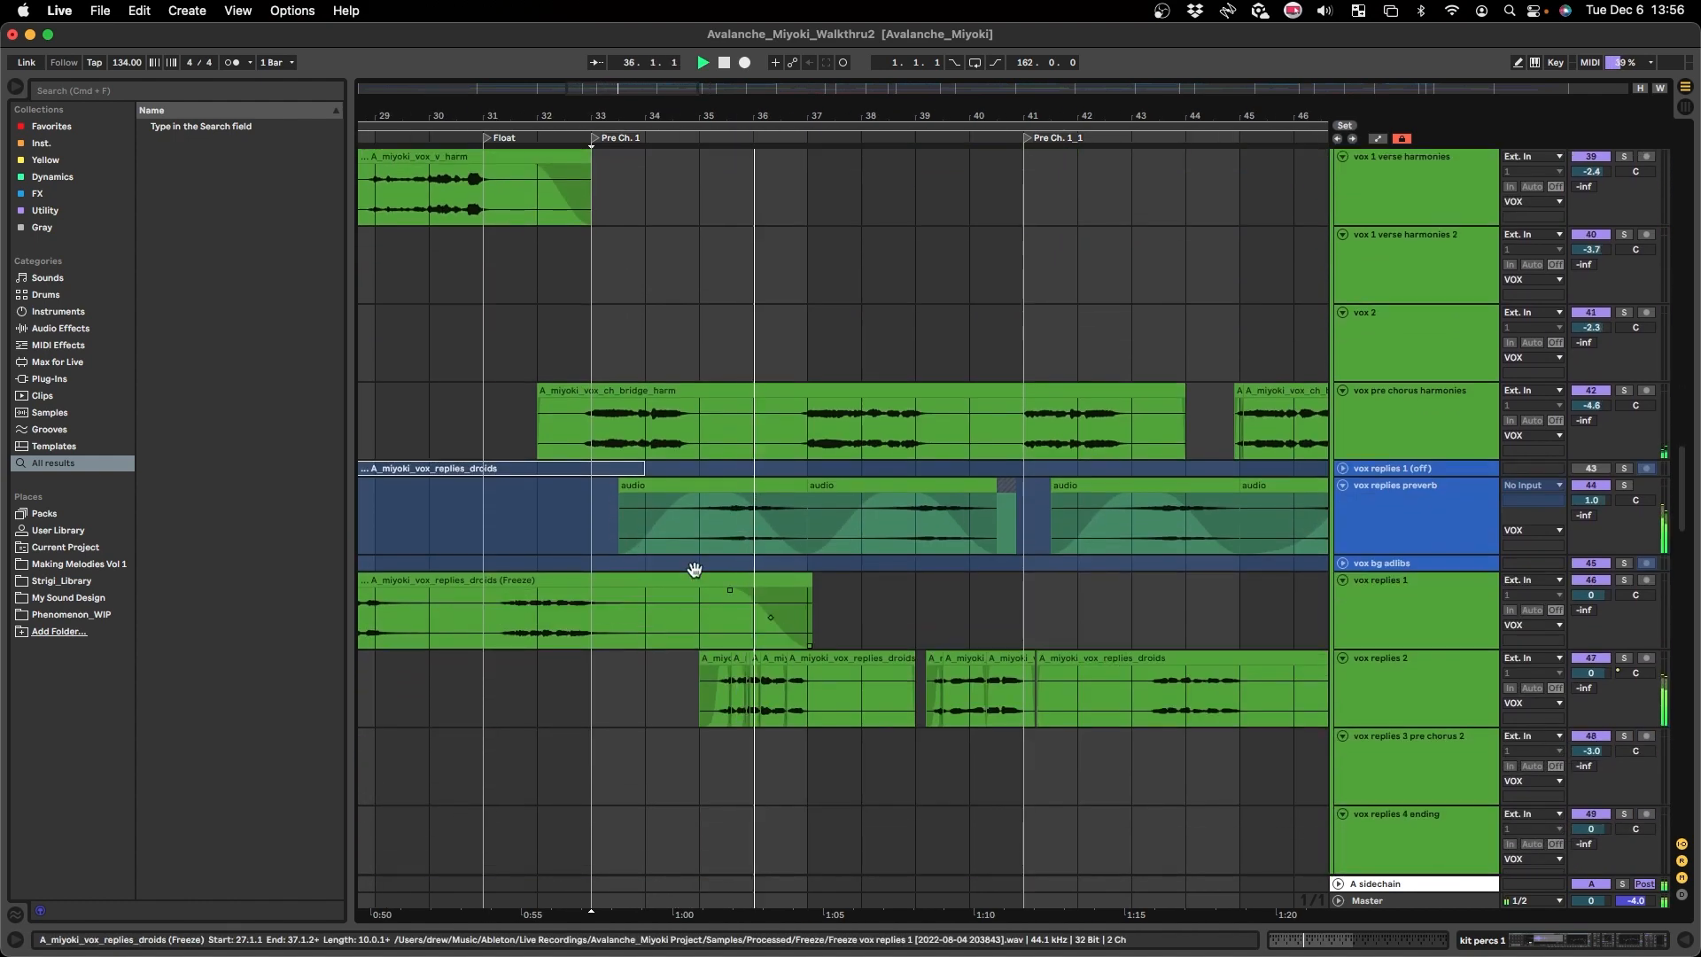
{"action": "key", "text": "space"}
{"action": "left_click", "coordinate": [690, 700]}
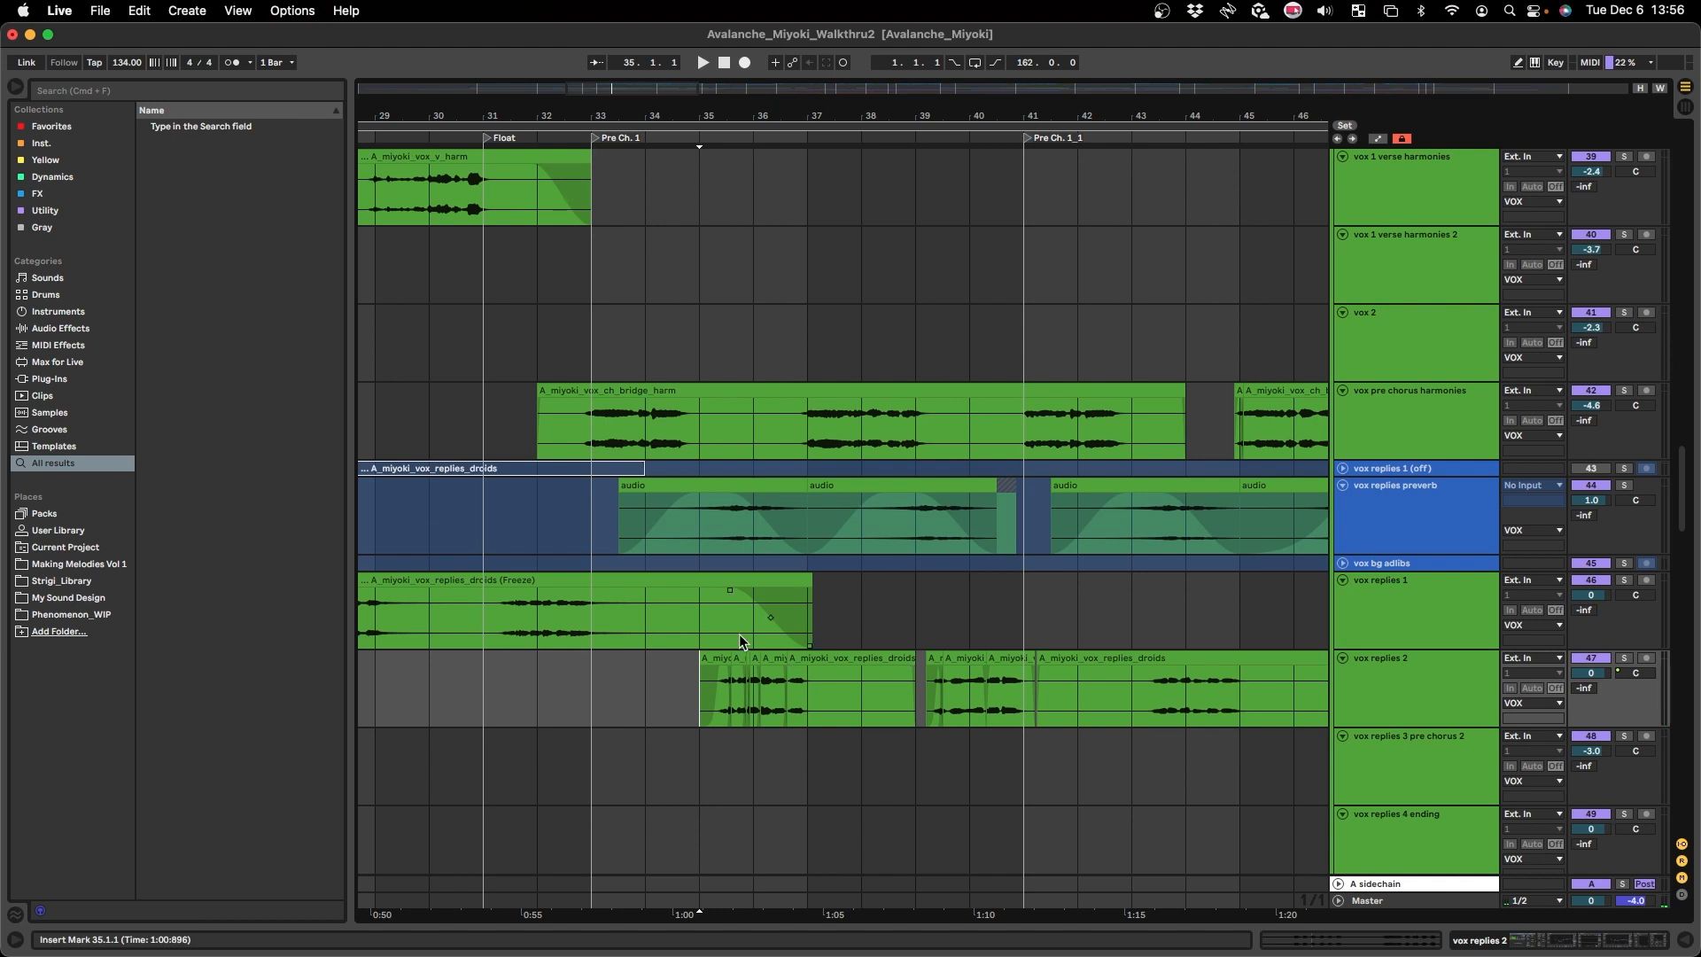
- Examine the synth sequence, lead and chords plucks tracks from Pre Ch. 1 to Chorus 1
{"action": "scroll", "coordinate": [590, 631], "scroll_direction": "down", "scroll_amount": 10}
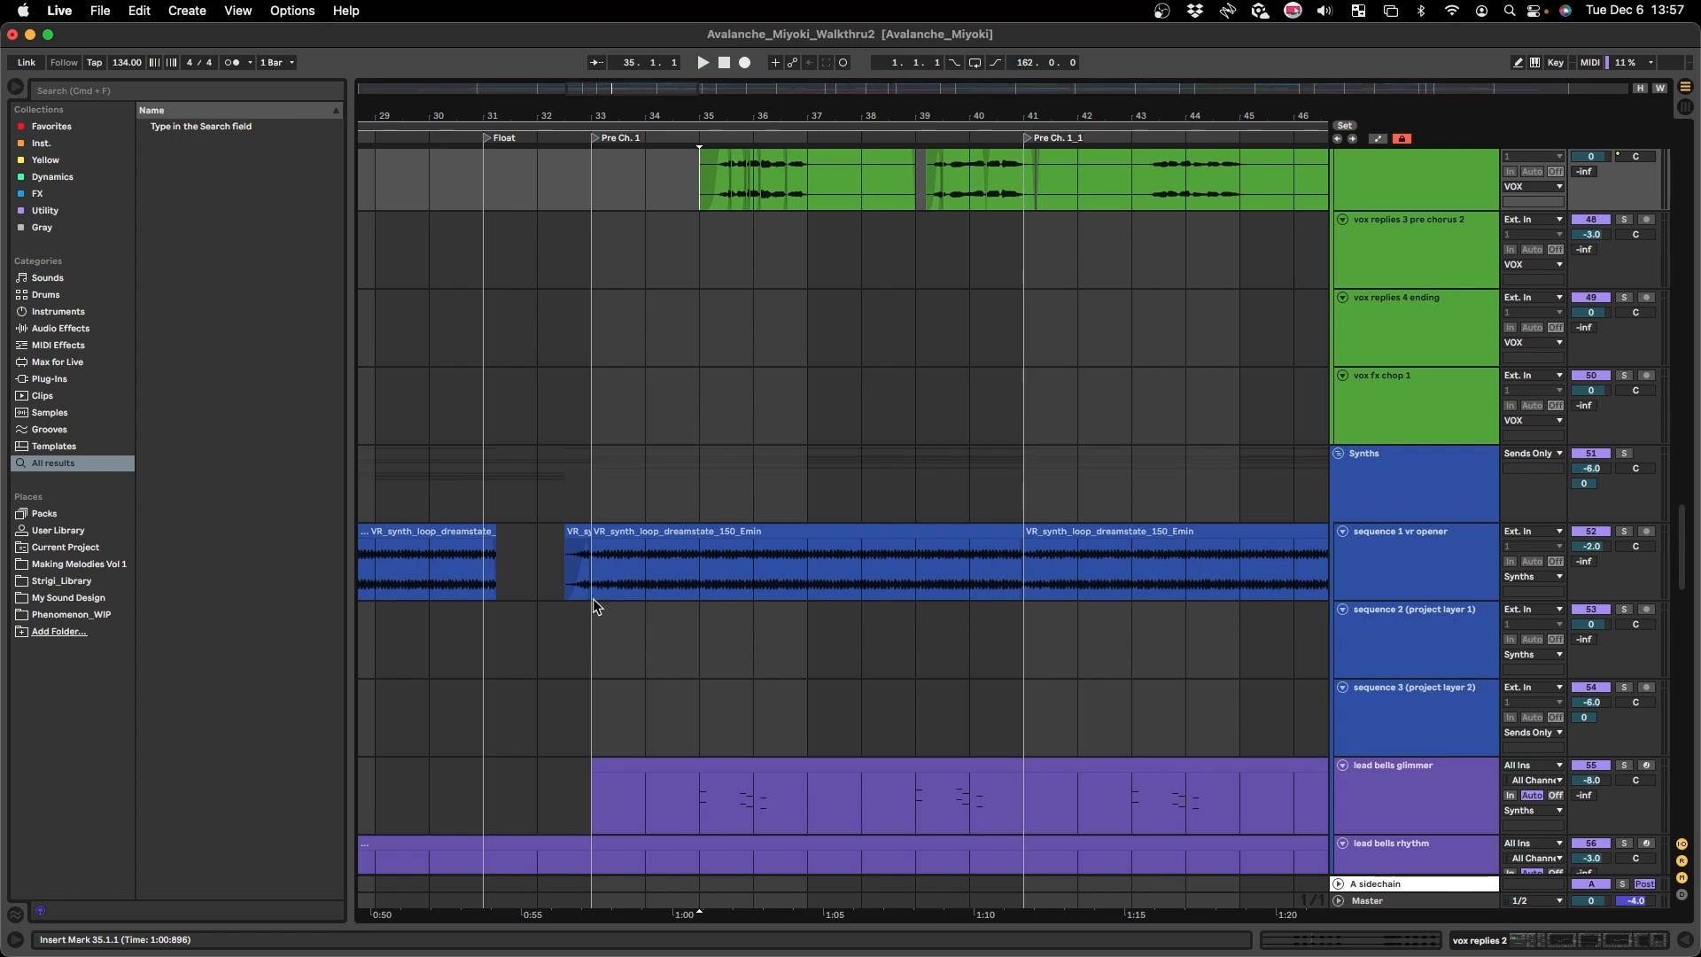
{"action": "scroll", "coordinate": [523, 567], "scroll_direction": "right", "scroll_amount": 2}
{"action": "scroll", "coordinate": [523, 567], "scroll_direction": "down", "scroll_amount": 6}
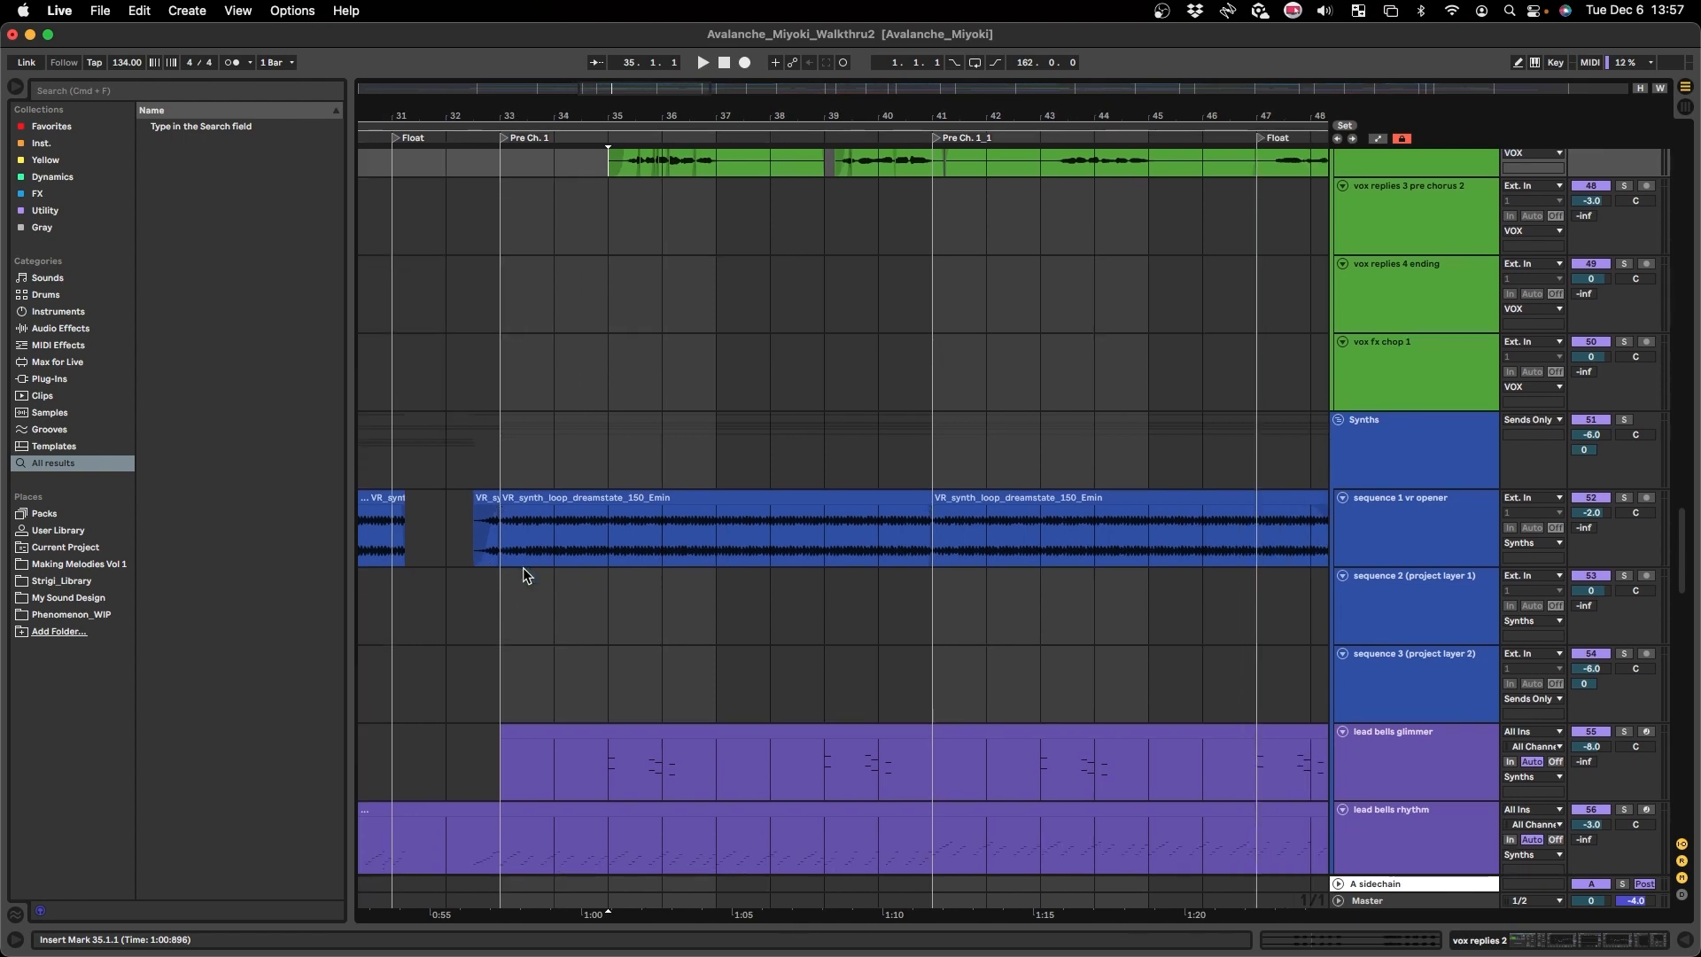
{"action": "scroll", "coordinate": [523, 567], "scroll_direction": "down", "scroll_amount": 3}
{"action": "scroll", "coordinate": [522, 575], "scroll_direction": "up", "scroll_amount": 5, "text": "super"}
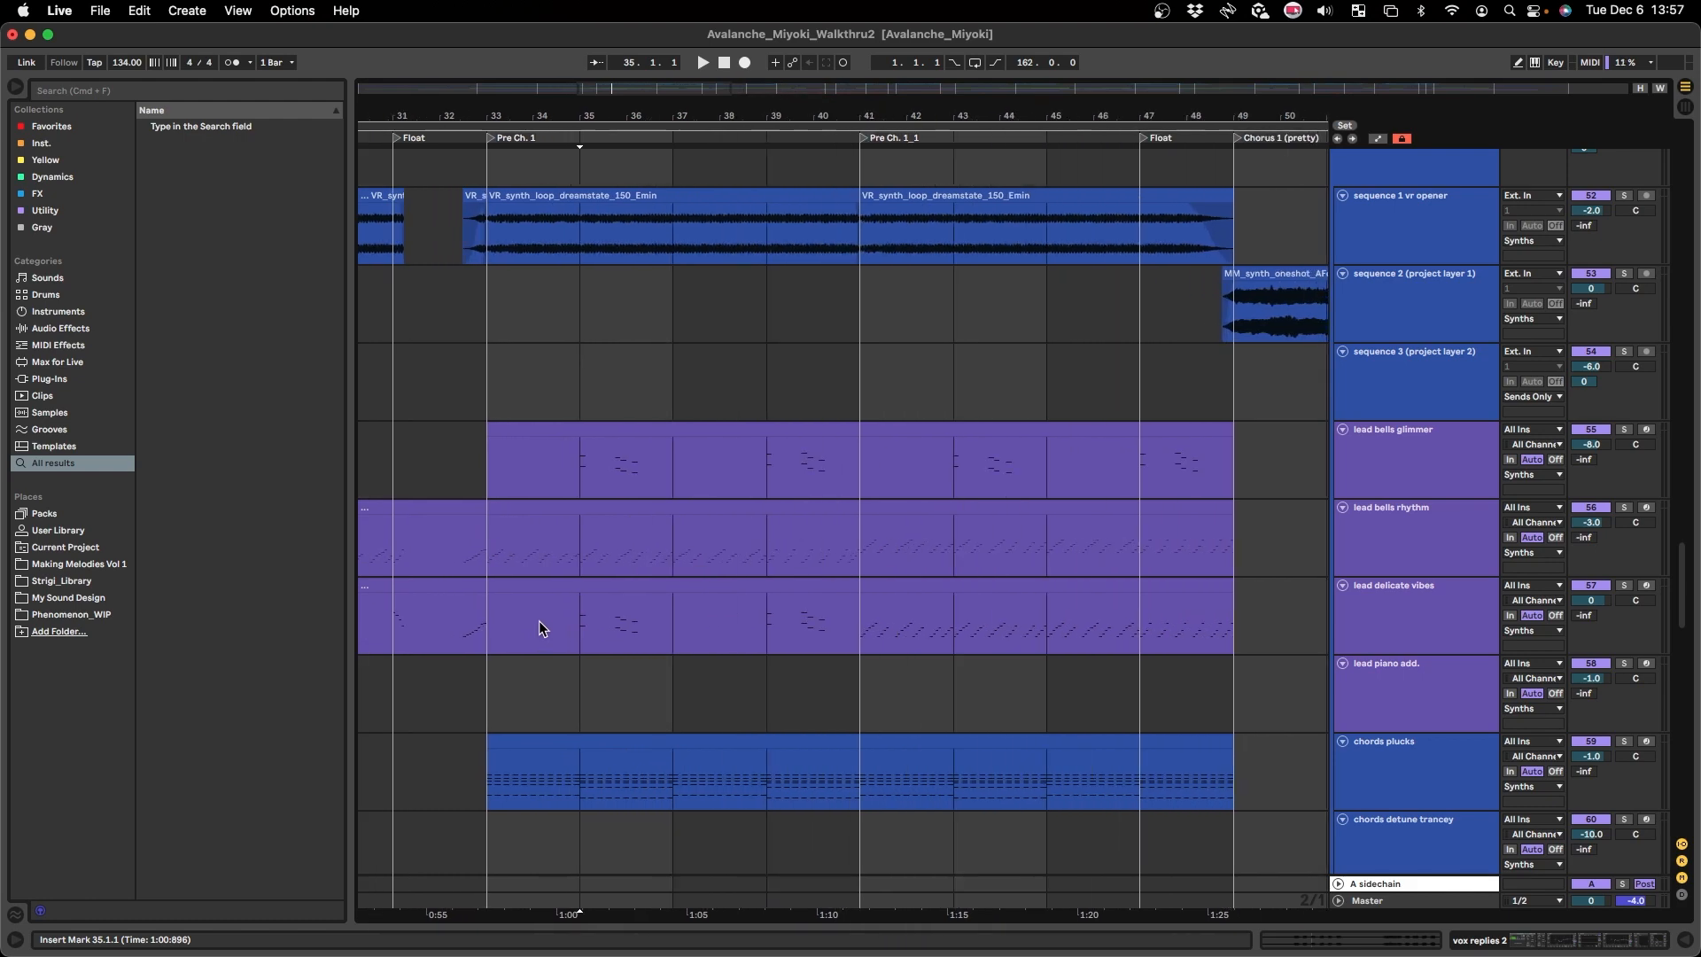
{"action": "scroll", "coordinate": [682, 555], "scroll_direction": "down", "scroll_amount": 5, "text": "super"}
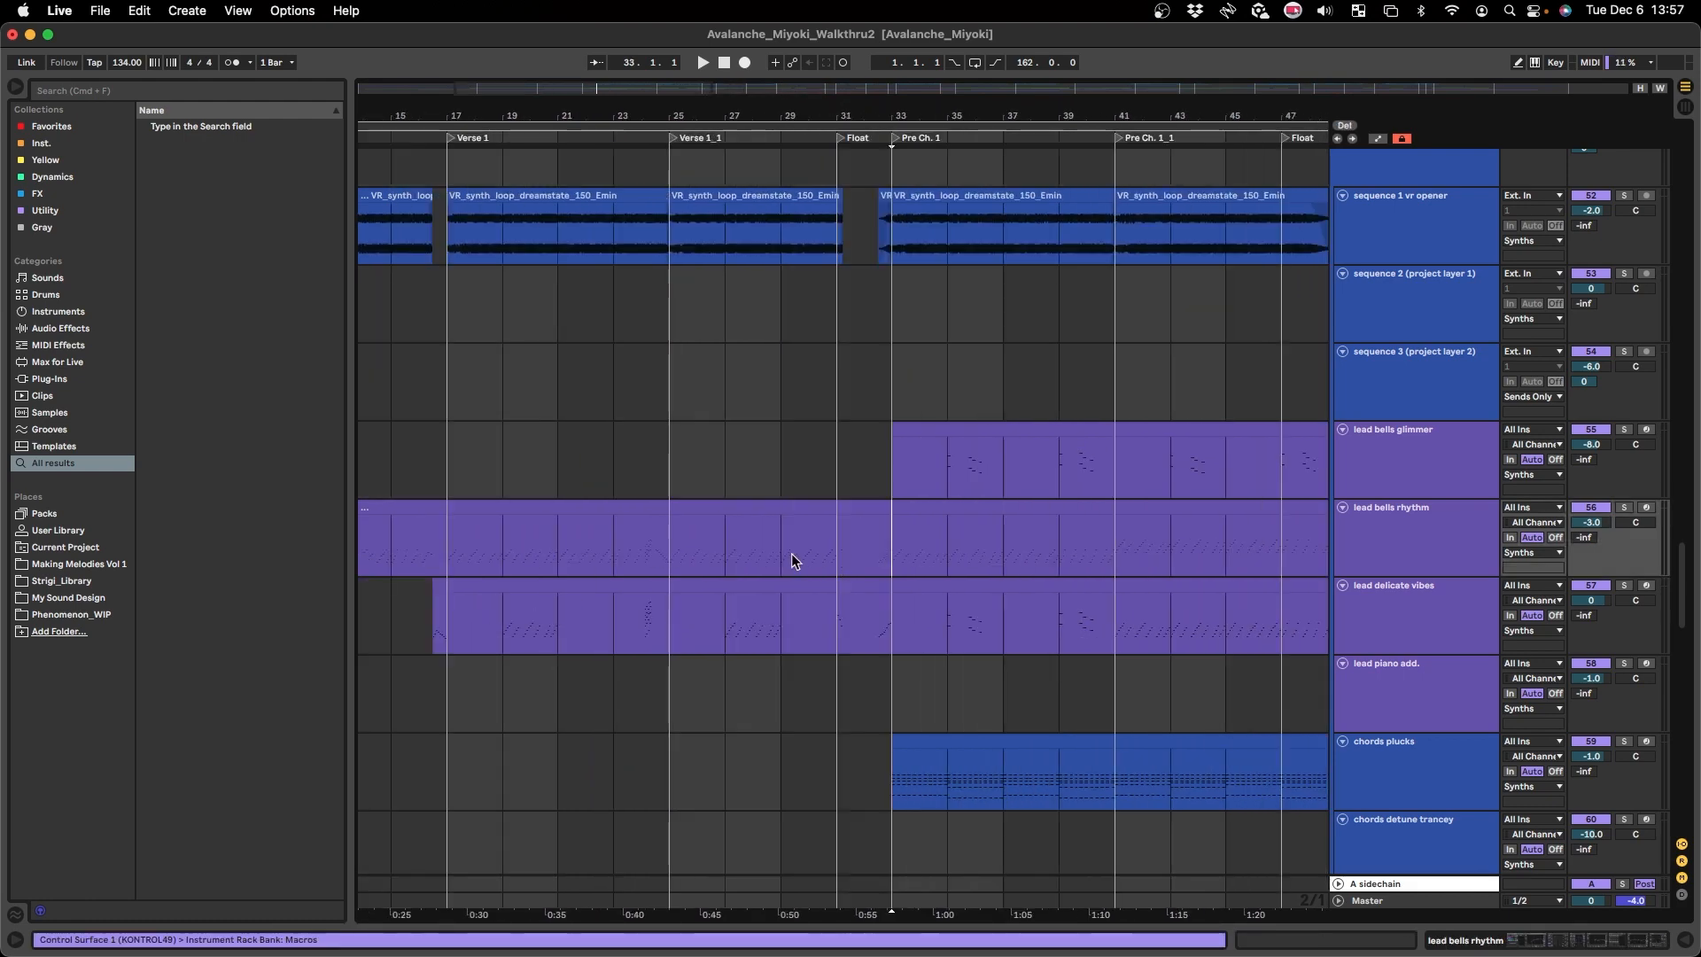
- Examine the lead bells rhythm part from Verse 1 through Pre Ch. 1, checking its automation and its place in the full arrangement
{"action": "left_click", "coordinate": [554, 545]}
{"action": "left_click", "coordinate": [567, 589]}
{"action": "left_click", "coordinate": [840, 562]}
{"action": "scroll", "coordinate": [856, 562], "scroll_direction": "right", "scroll_amount": 1}
{"action": "key", "text": "a"}
{"action": "left_click", "coordinate": [846, 564]}
{"action": "key", "text": "a"}
{"action": "scroll", "coordinate": [753, 569], "scroll_direction": "right", "scroll_amount": 3}
{"action": "scroll", "coordinate": [670, 567], "scroll_direction": "up", "scroll_amount": 1}
{"action": "scroll", "coordinate": [666, 565], "scroll_direction": "up", "scroll_amount": 1, "text": "super"}
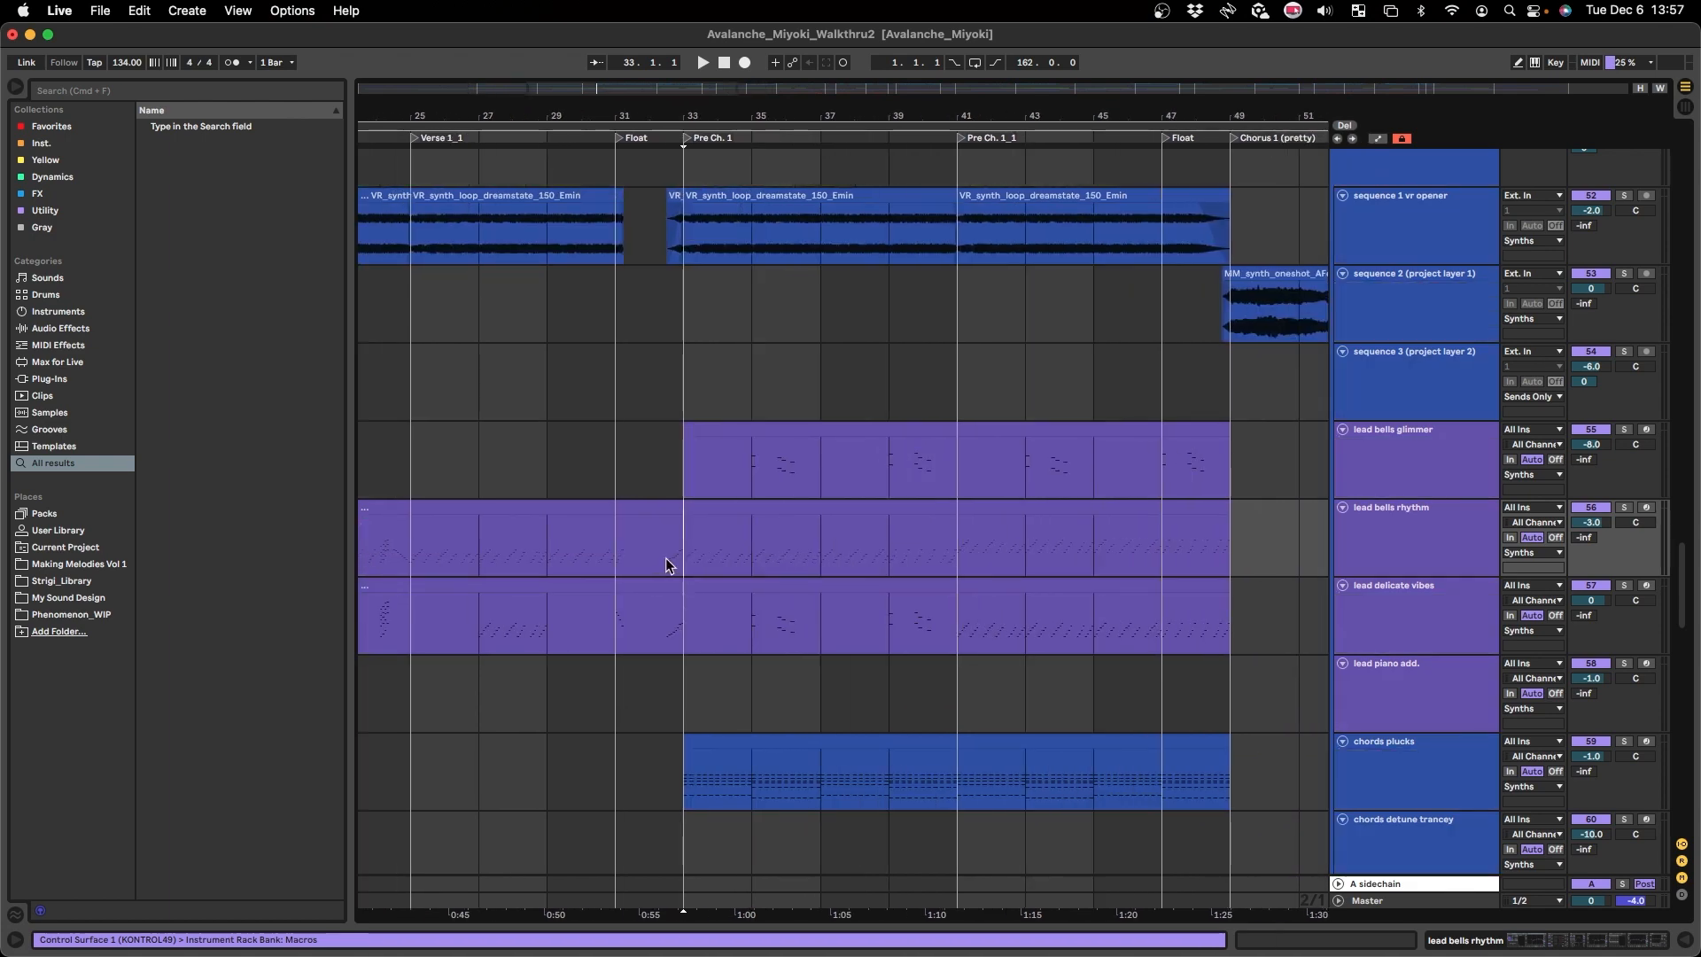
{"action": "scroll", "coordinate": [666, 565], "scroll_direction": "down", "scroll_amount": 2, "text": "super"}
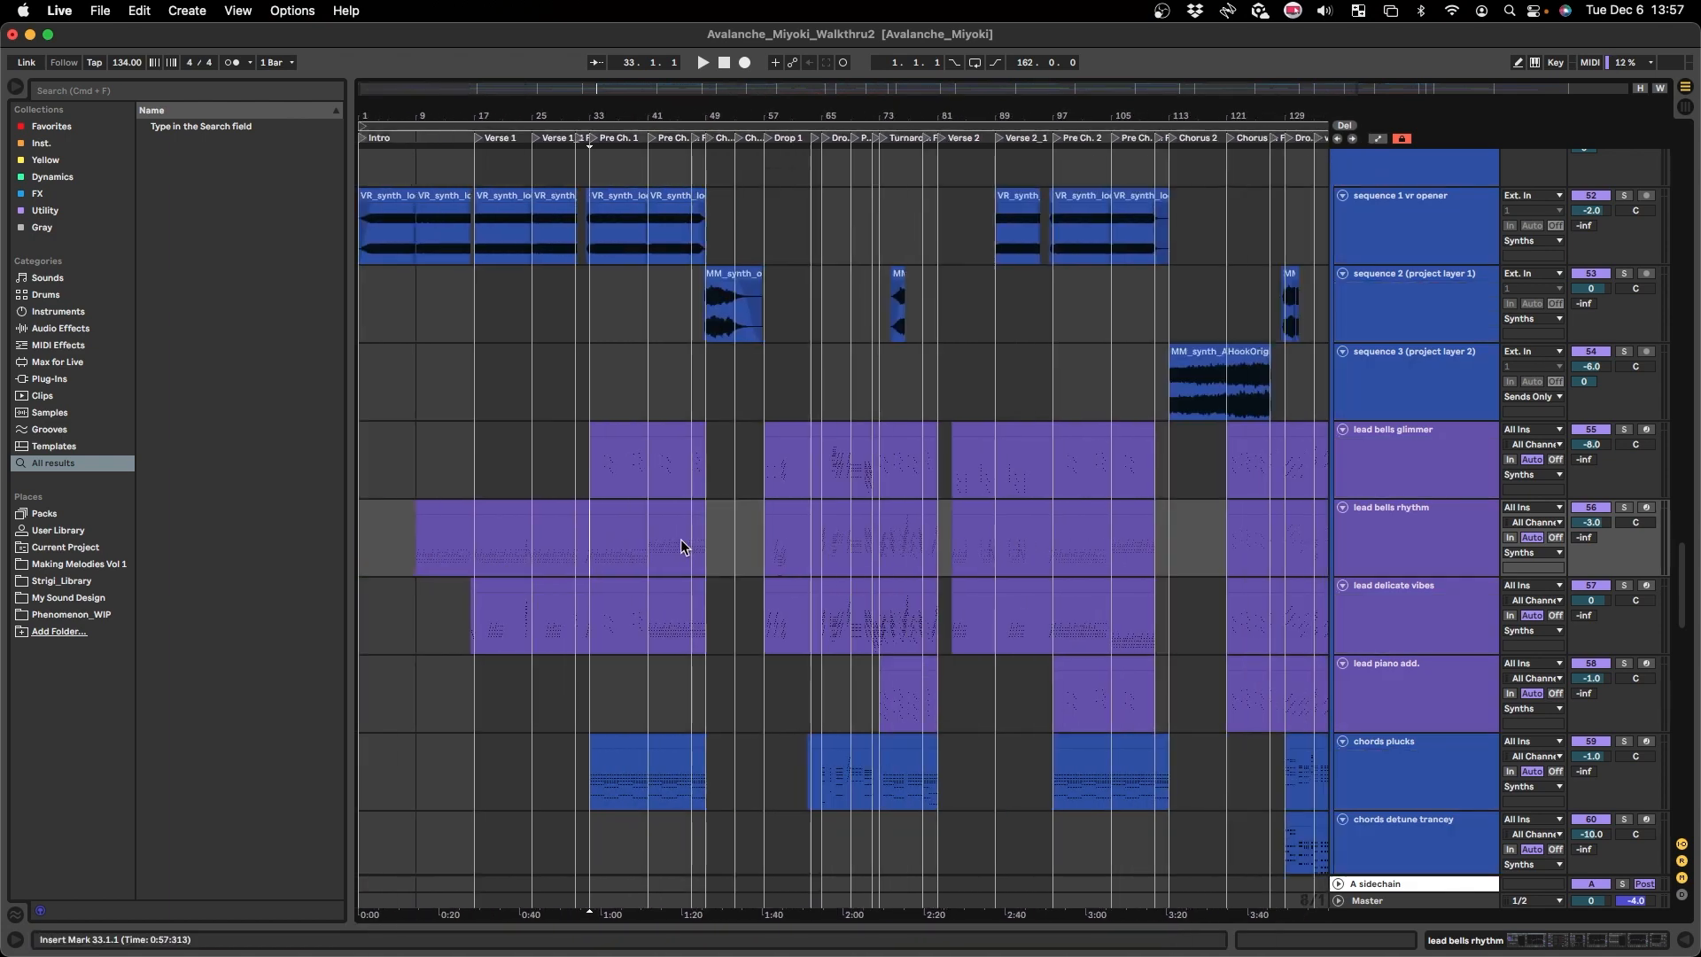
- Audition the soloed lead bells glimmer track from bar 35 in Pre Ch. 1
{"action": "left_click", "coordinate": [688, 464]}
{"action": "key", "text": "space"}
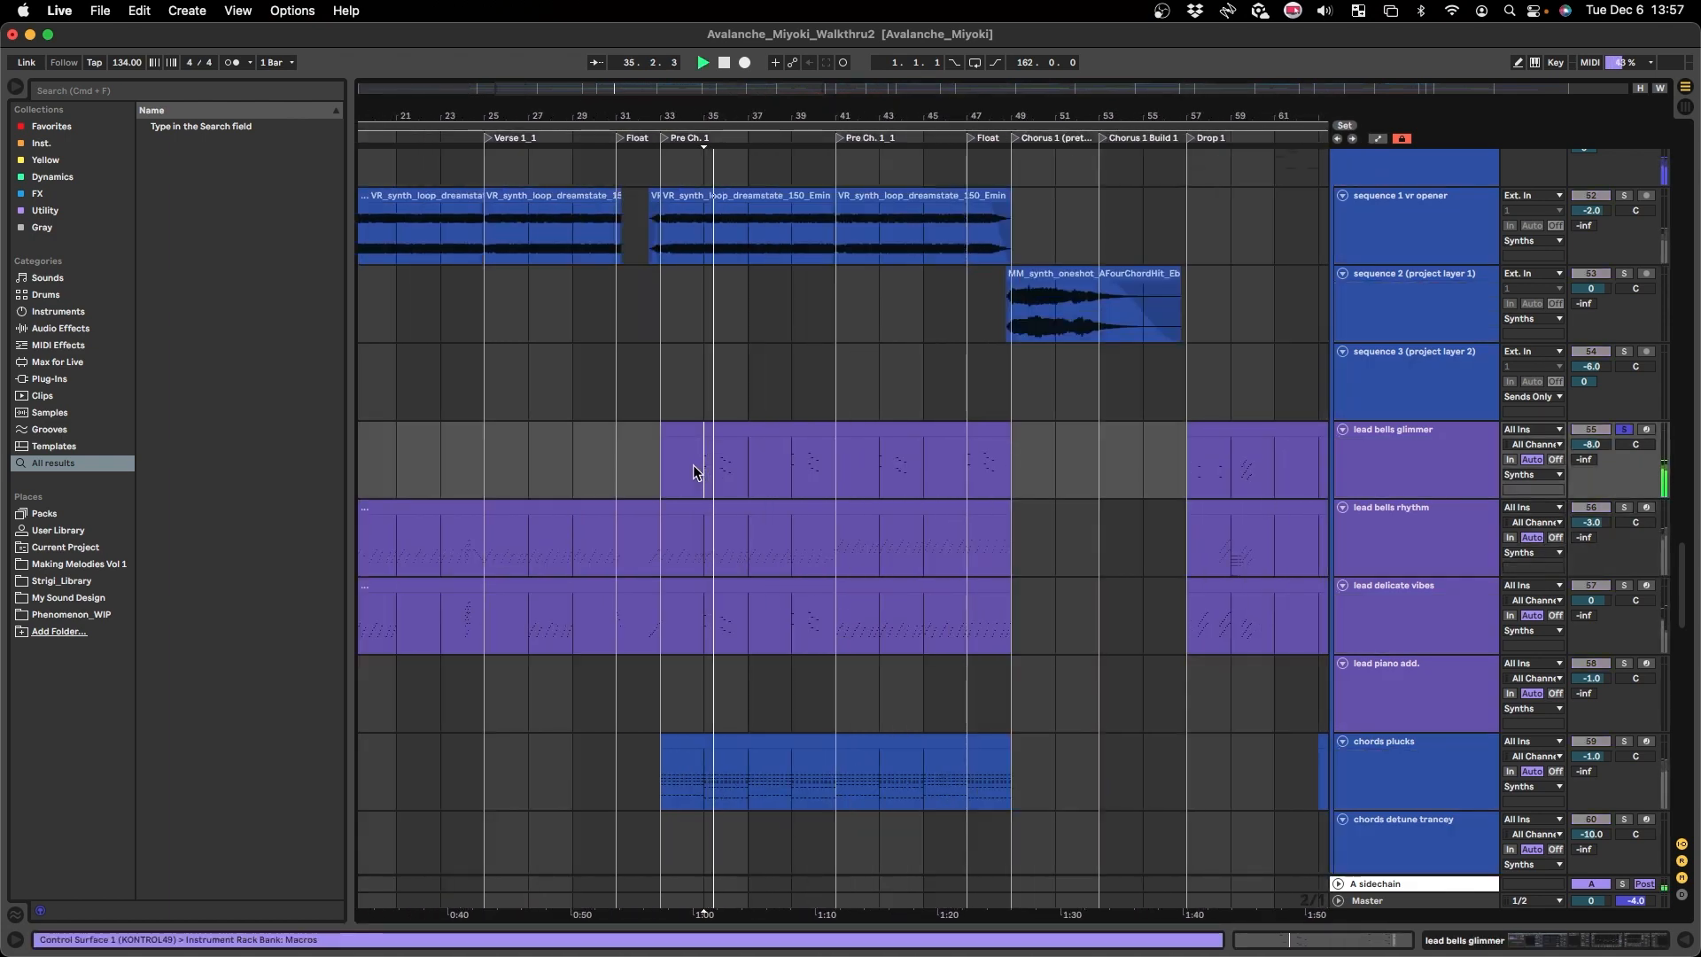
{"action": "scroll", "coordinate": [718, 487], "scroll_direction": "up", "scroll_amount": 1, "text": "super"}
{"action": "scroll", "coordinate": [717, 487], "scroll_direction": "up", "scroll_amount": 3, "text": "super"}
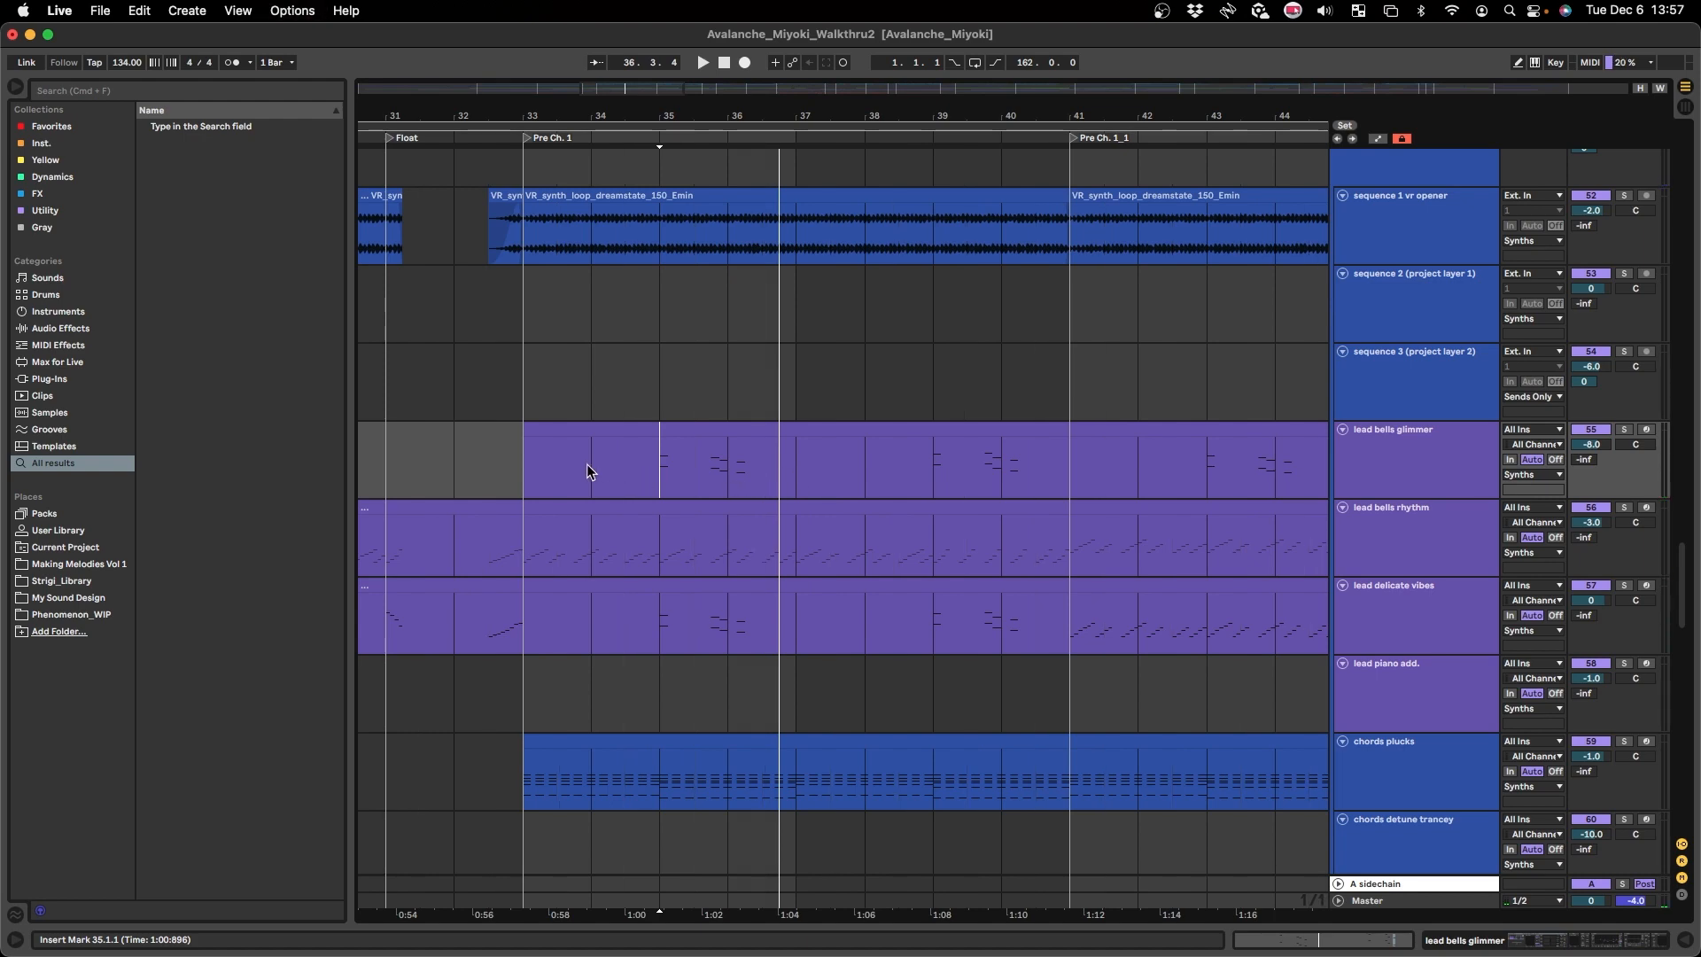
- Check the vox 1, pre chorus harmonies and vocal reply clips in Pre Ch. 1 against the lead tracks
{"action": "scroll", "coordinate": [514, 483], "scroll_direction": "up", "scroll_amount": 3}
{"action": "scroll", "coordinate": [540, 611], "scroll_direction": "up", "scroll_amount": 5}
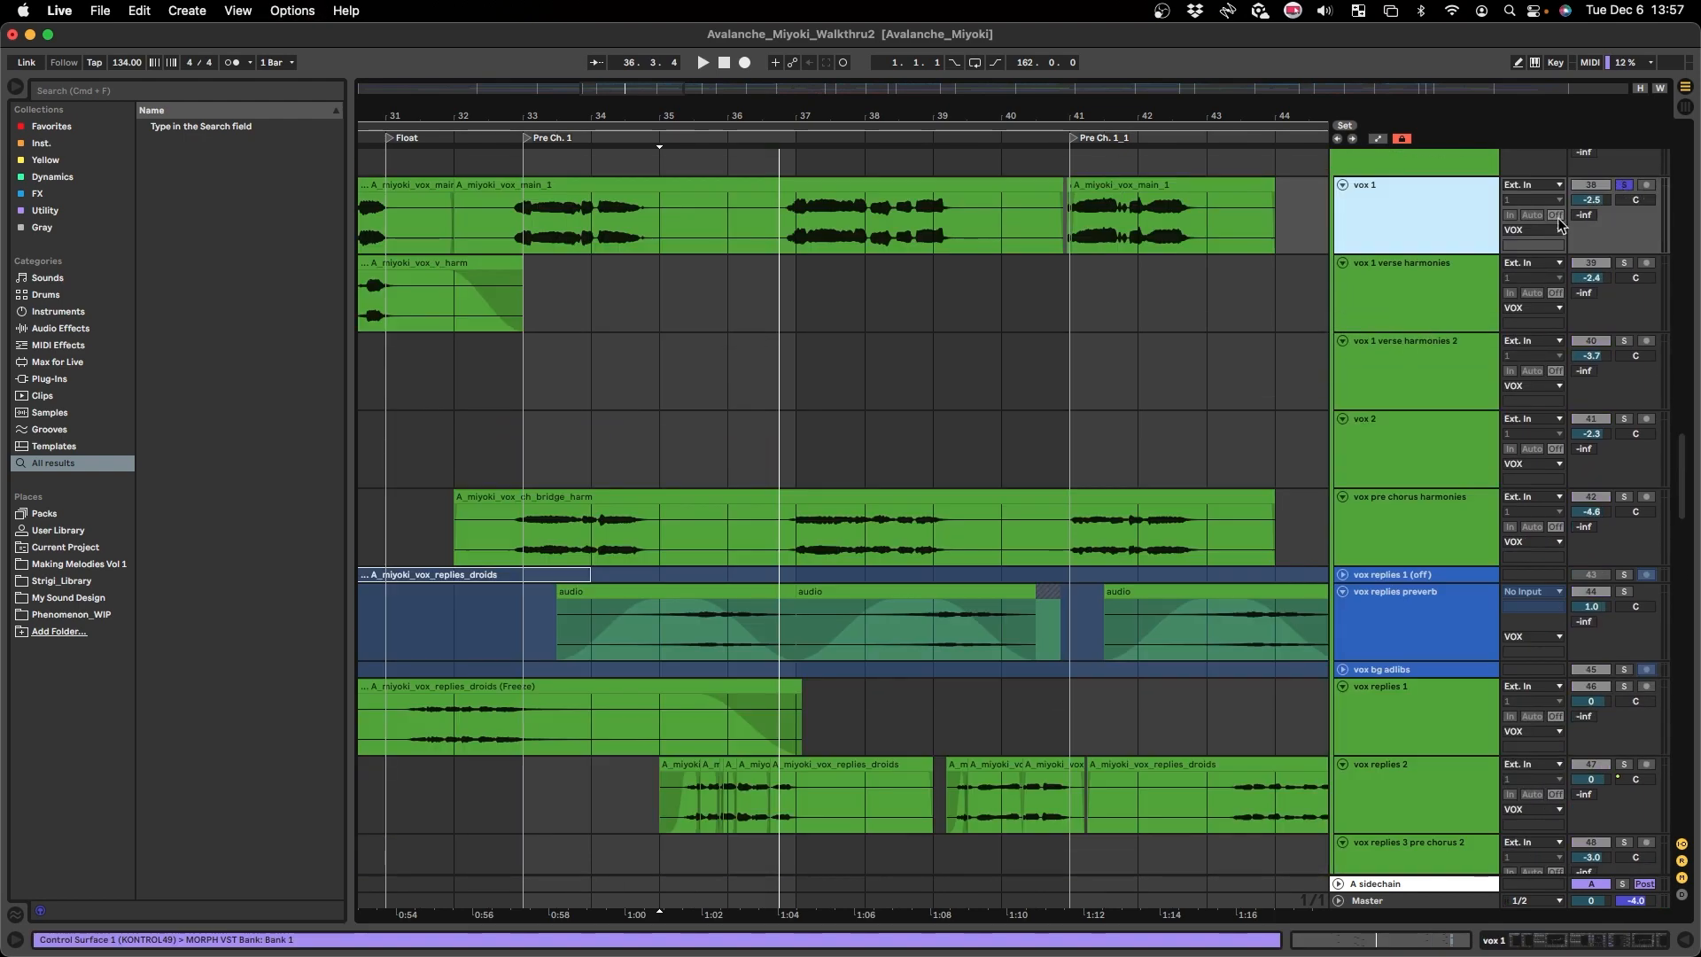
{"action": "scroll", "coordinate": [1395, 553], "scroll_direction": "down", "scroll_amount": 4}
{"action": "scroll", "coordinate": [1395, 554], "scroll_direction": "down", "scroll_amount": 3}
- Play the lead bells glimmer part from bar 33 and follow its notes toward Pre Ch. 1_1
{"action": "left_click", "coordinate": [528, 505]}
{"action": "key", "text": "space"}
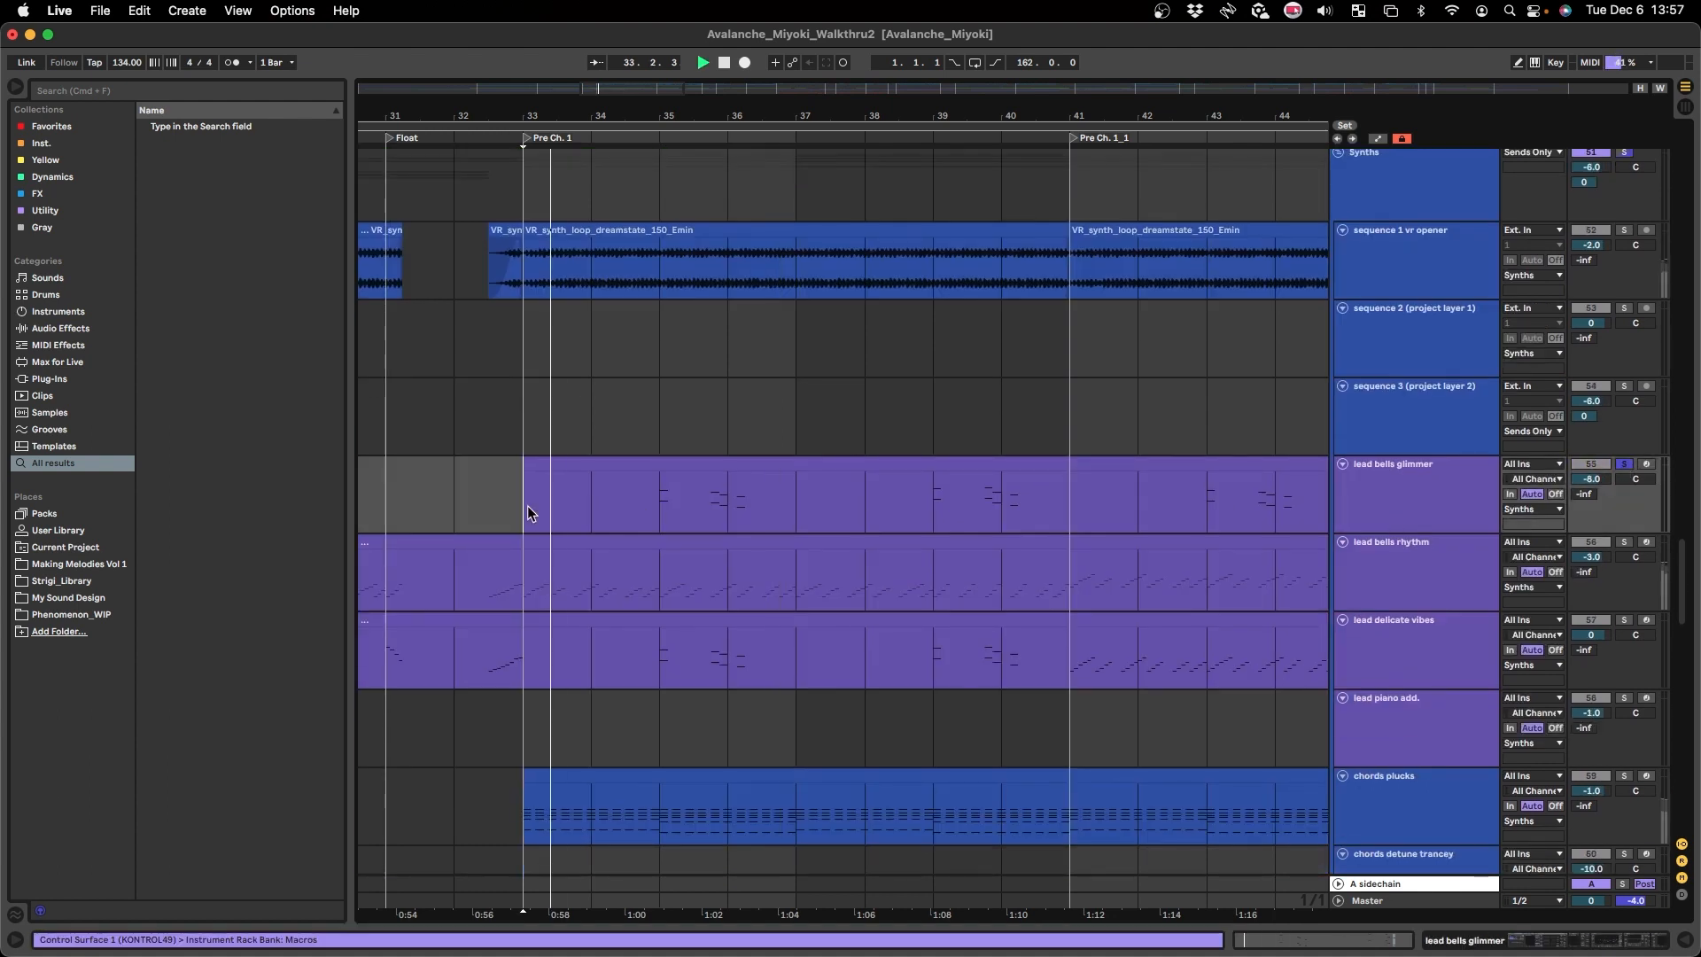
{"action": "scroll", "coordinate": [676, 543], "scroll_direction": "up", "scroll_amount": 3}
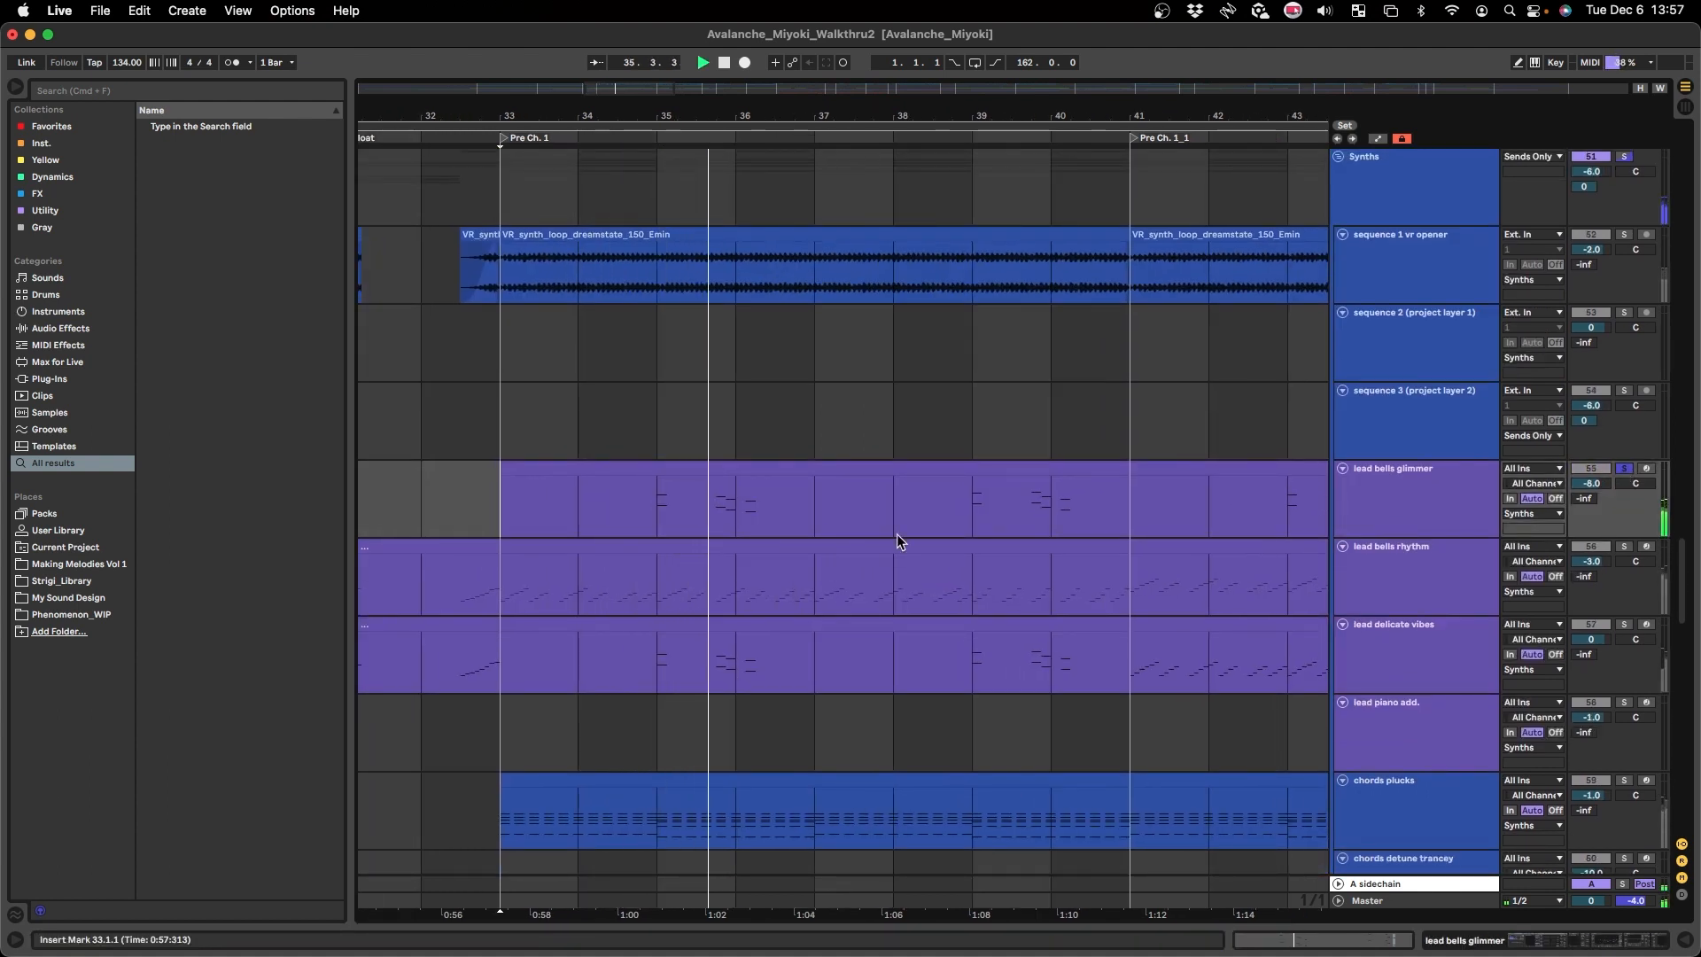
{"action": "scroll", "coordinate": [897, 534], "scroll_direction": "up", "scroll_amount": 3}
{"action": "scroll", "coordinate": [1458, 546], "scroll_direction": "up", "scroll_amount": 1}
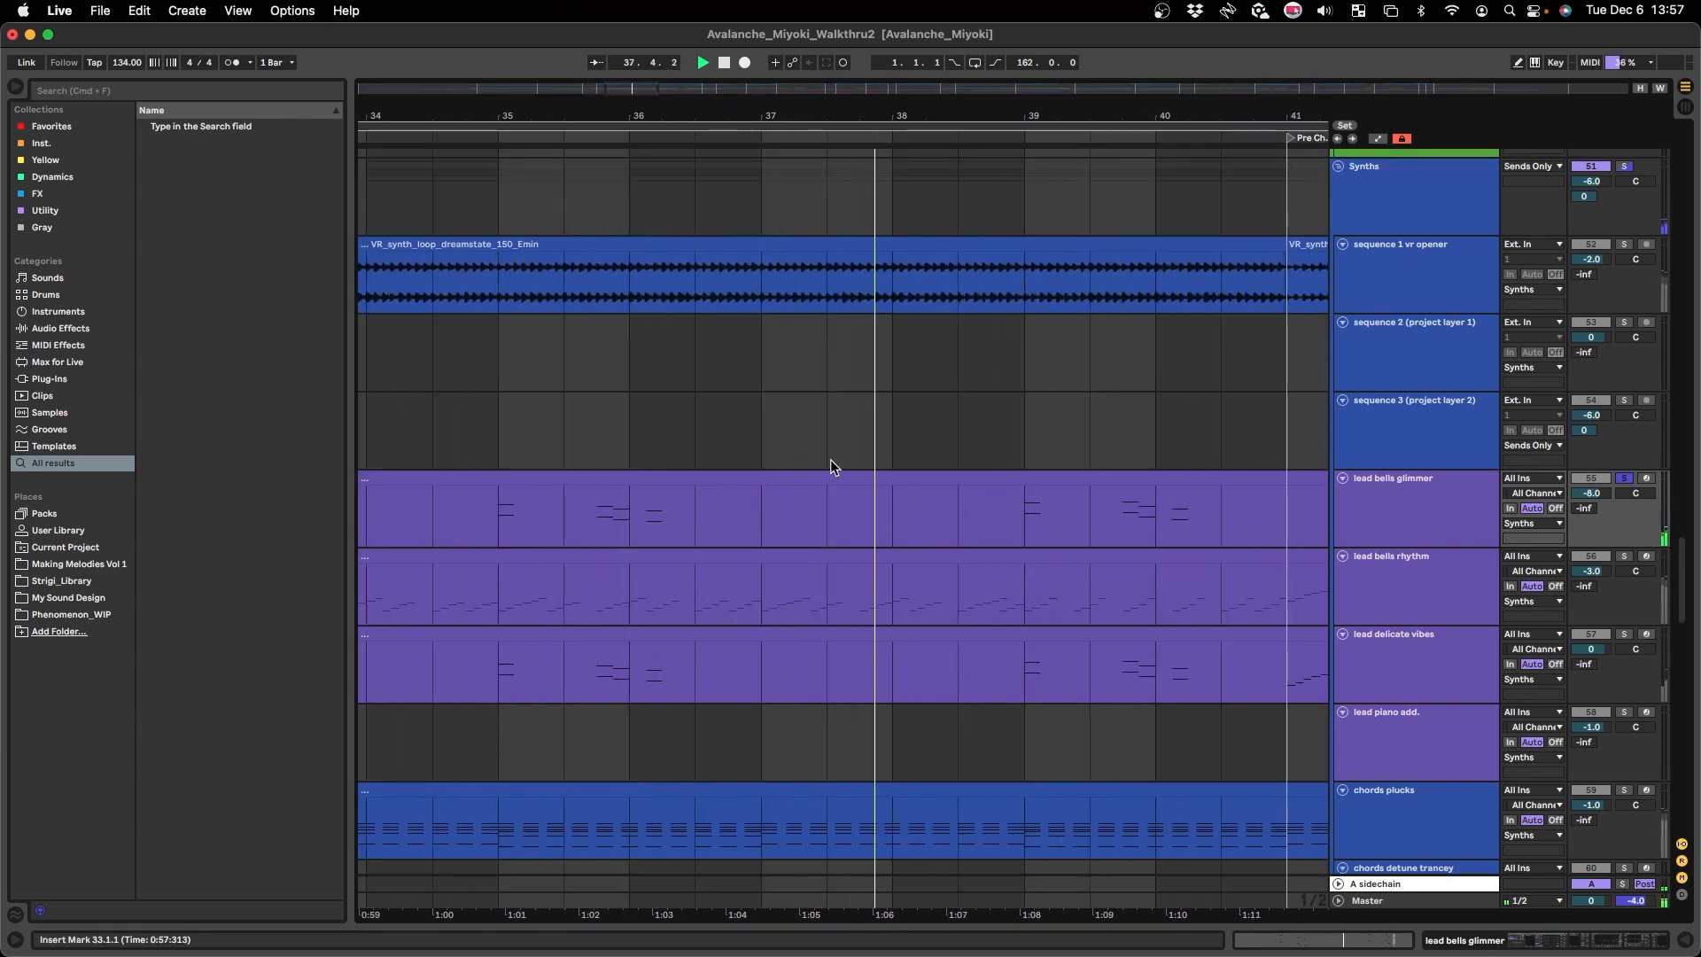
{"action": "scroll", "coordinate": [831, 459], "scroll_direction": "right", "scroll_amount": 5}
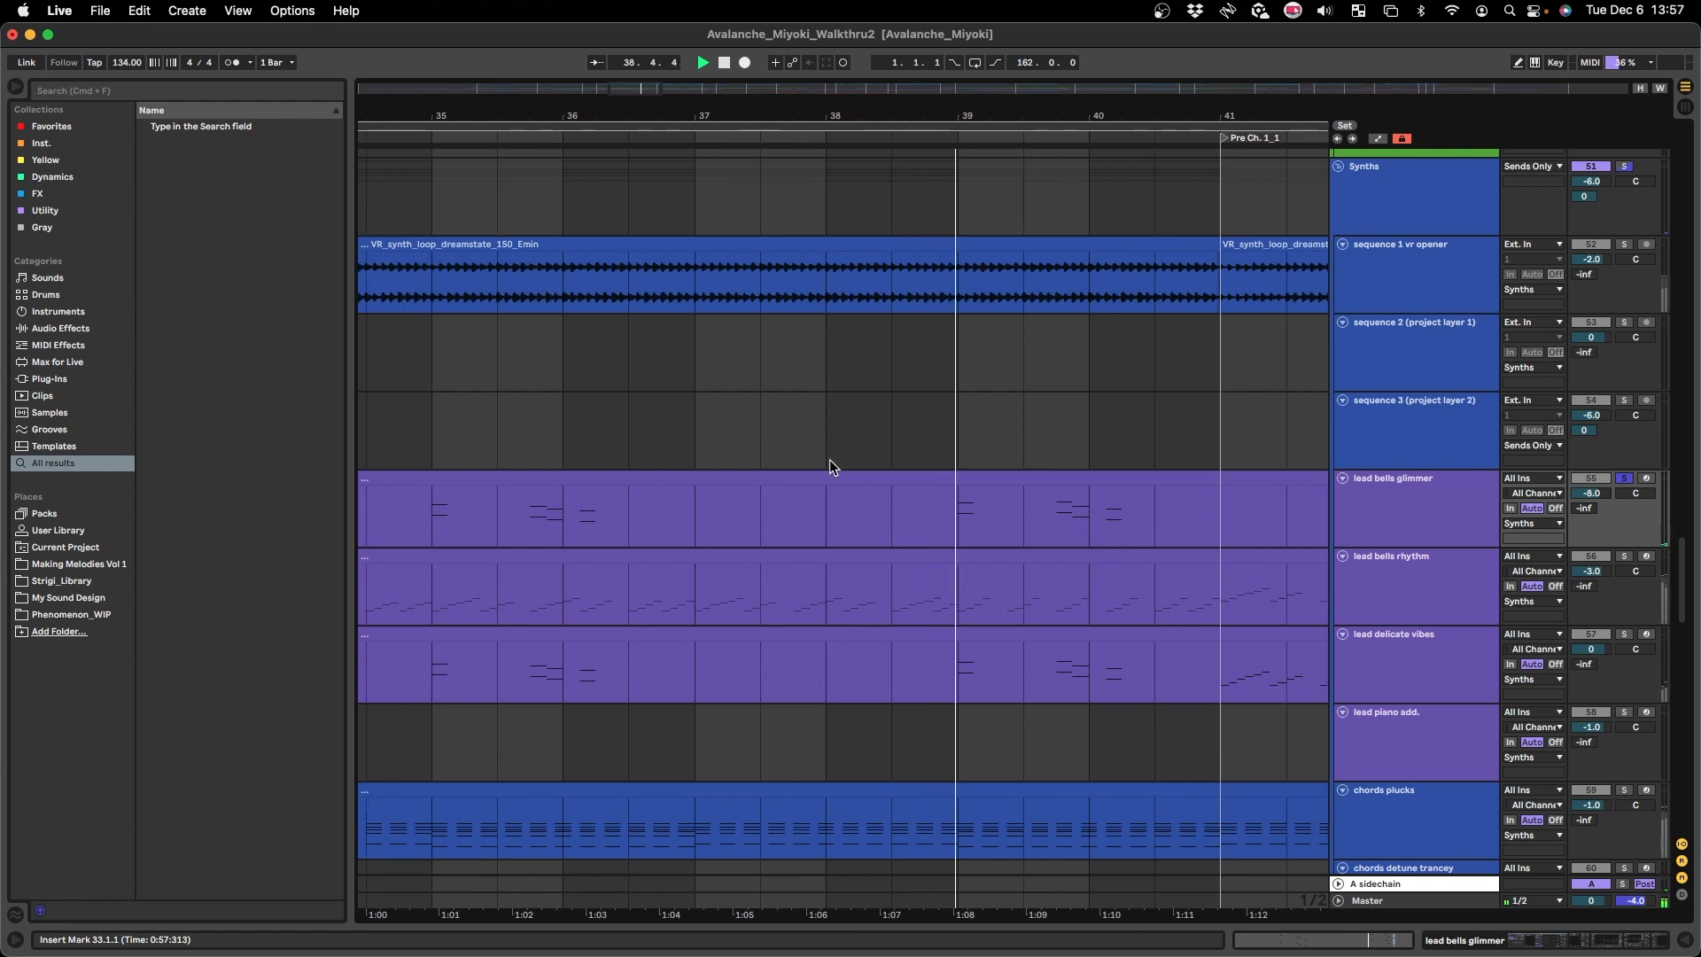
- Place the insert marker at bar 35 on the lead bells glimmer track and compare its notes with lead delicate vibes
{"action": "scroll", "coordinate": [825, 462], "scroll_direction": "down", "scroll_amount": 5}
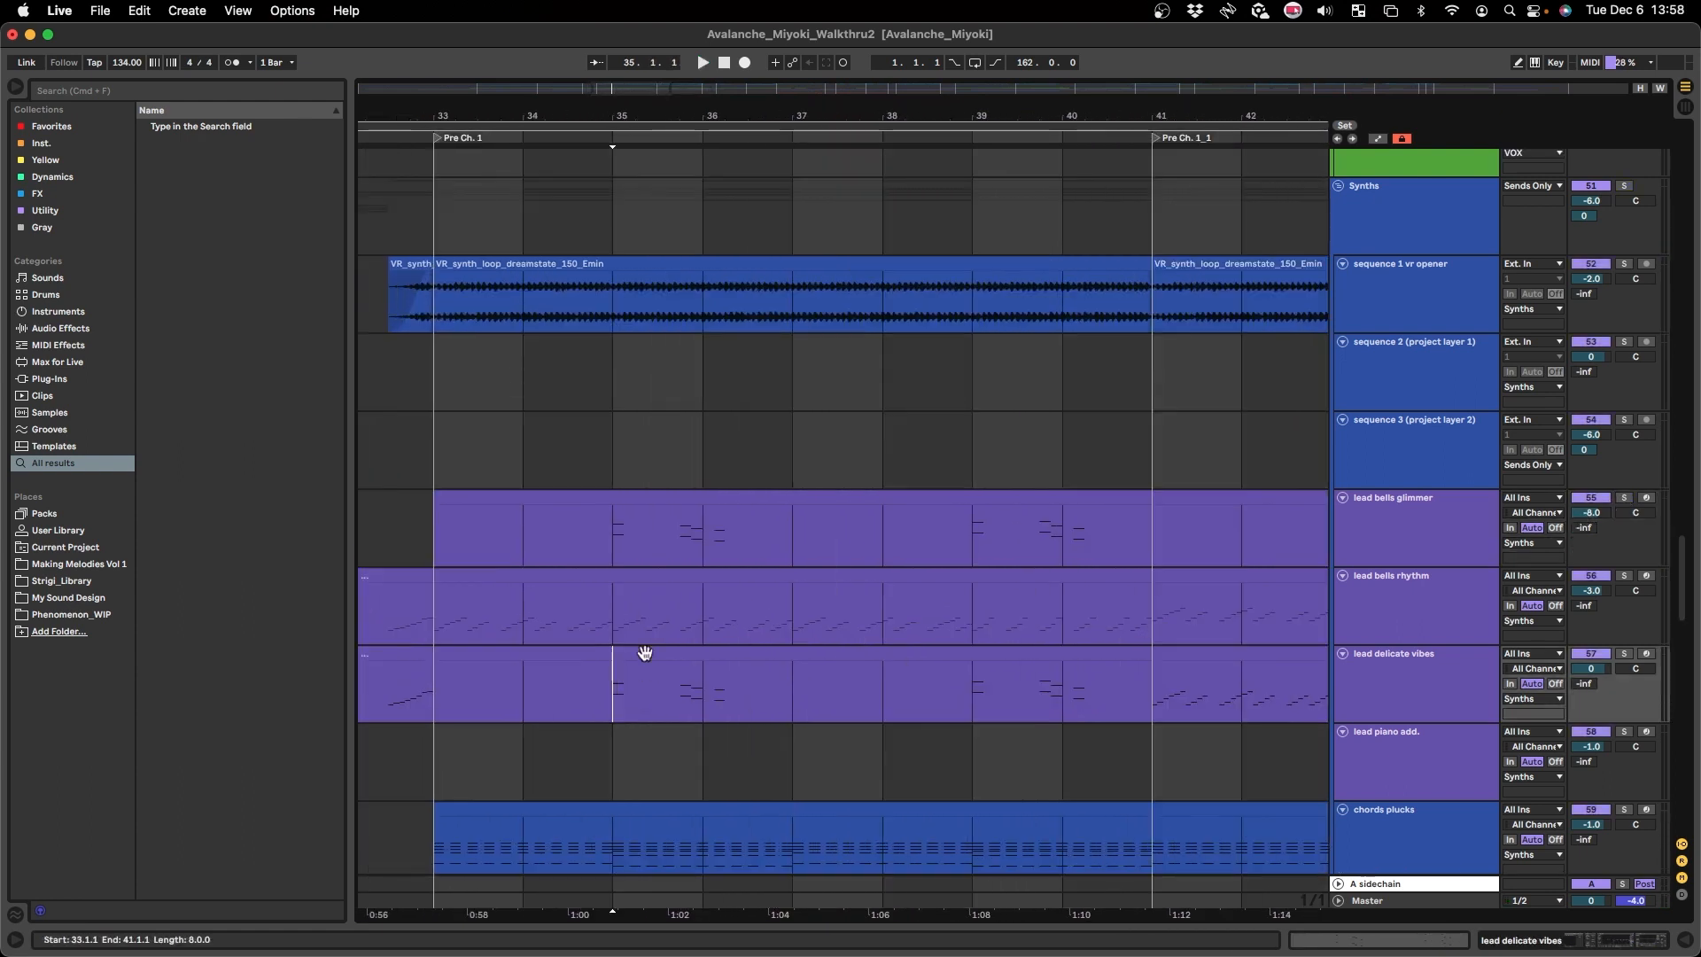
{"action": "left_click", "coordinate": [625, 532]}
{"action": "left_click", "coordinate": [618, 535]}
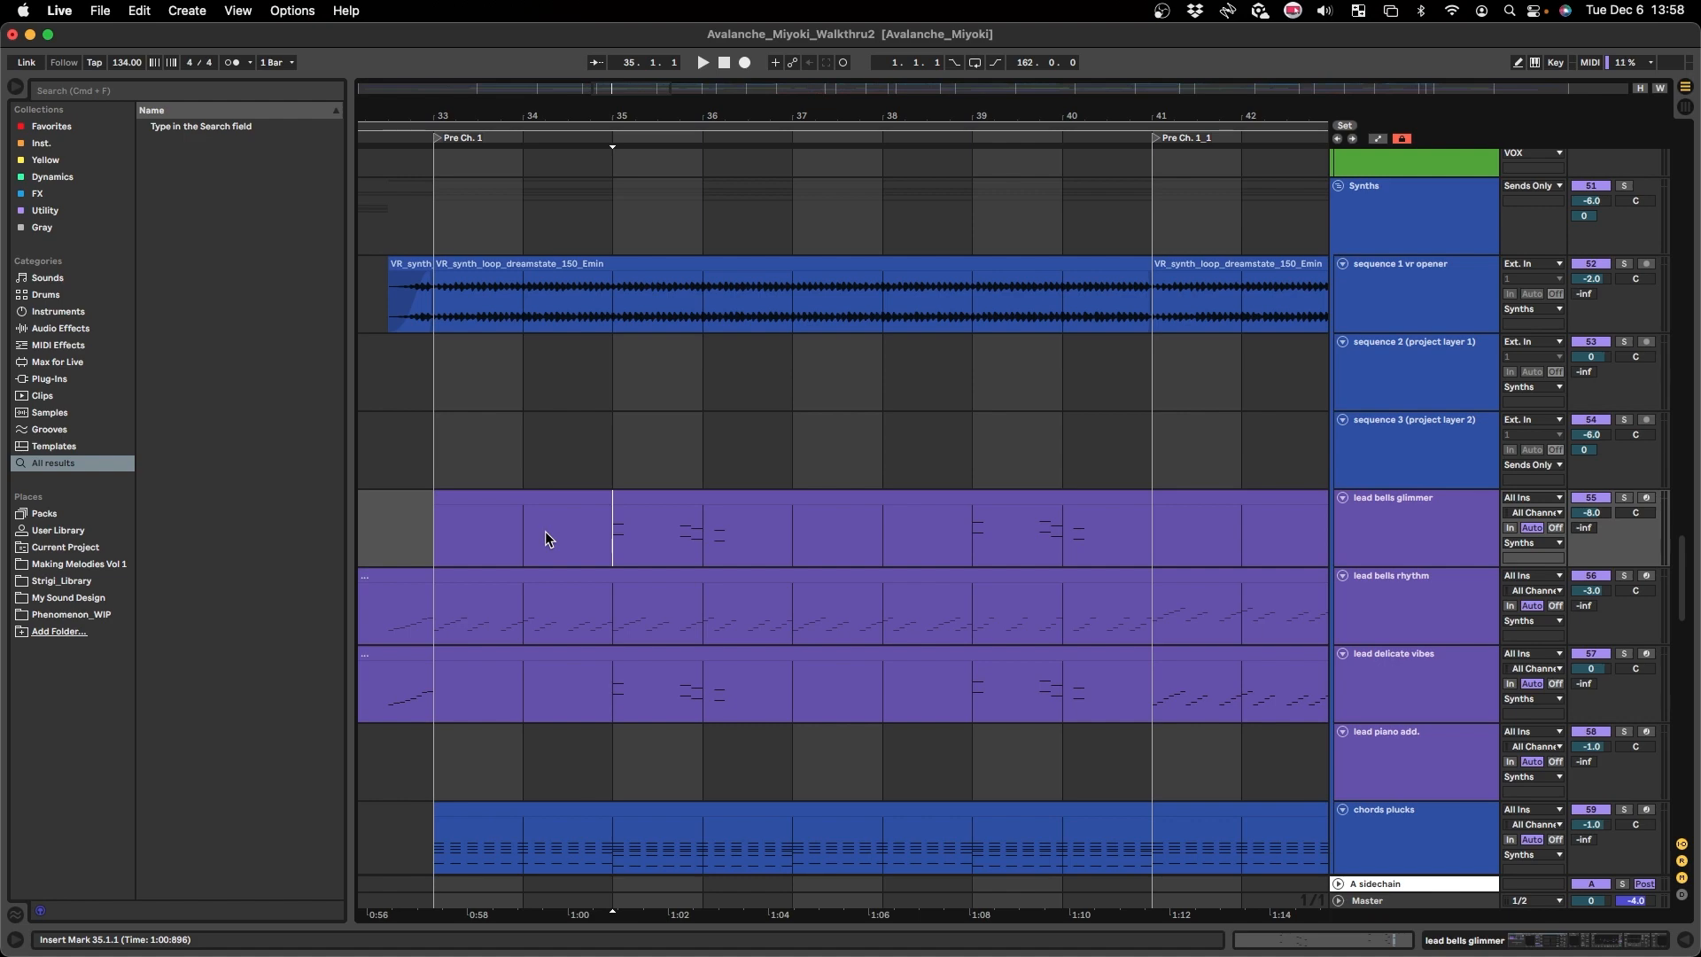
- Display the Speaker On automation for the lead bells rhythm track
{"action": "scroll", "coordinate": [491, 603], "scroll_direction": "down", "scroll_amount": 3}
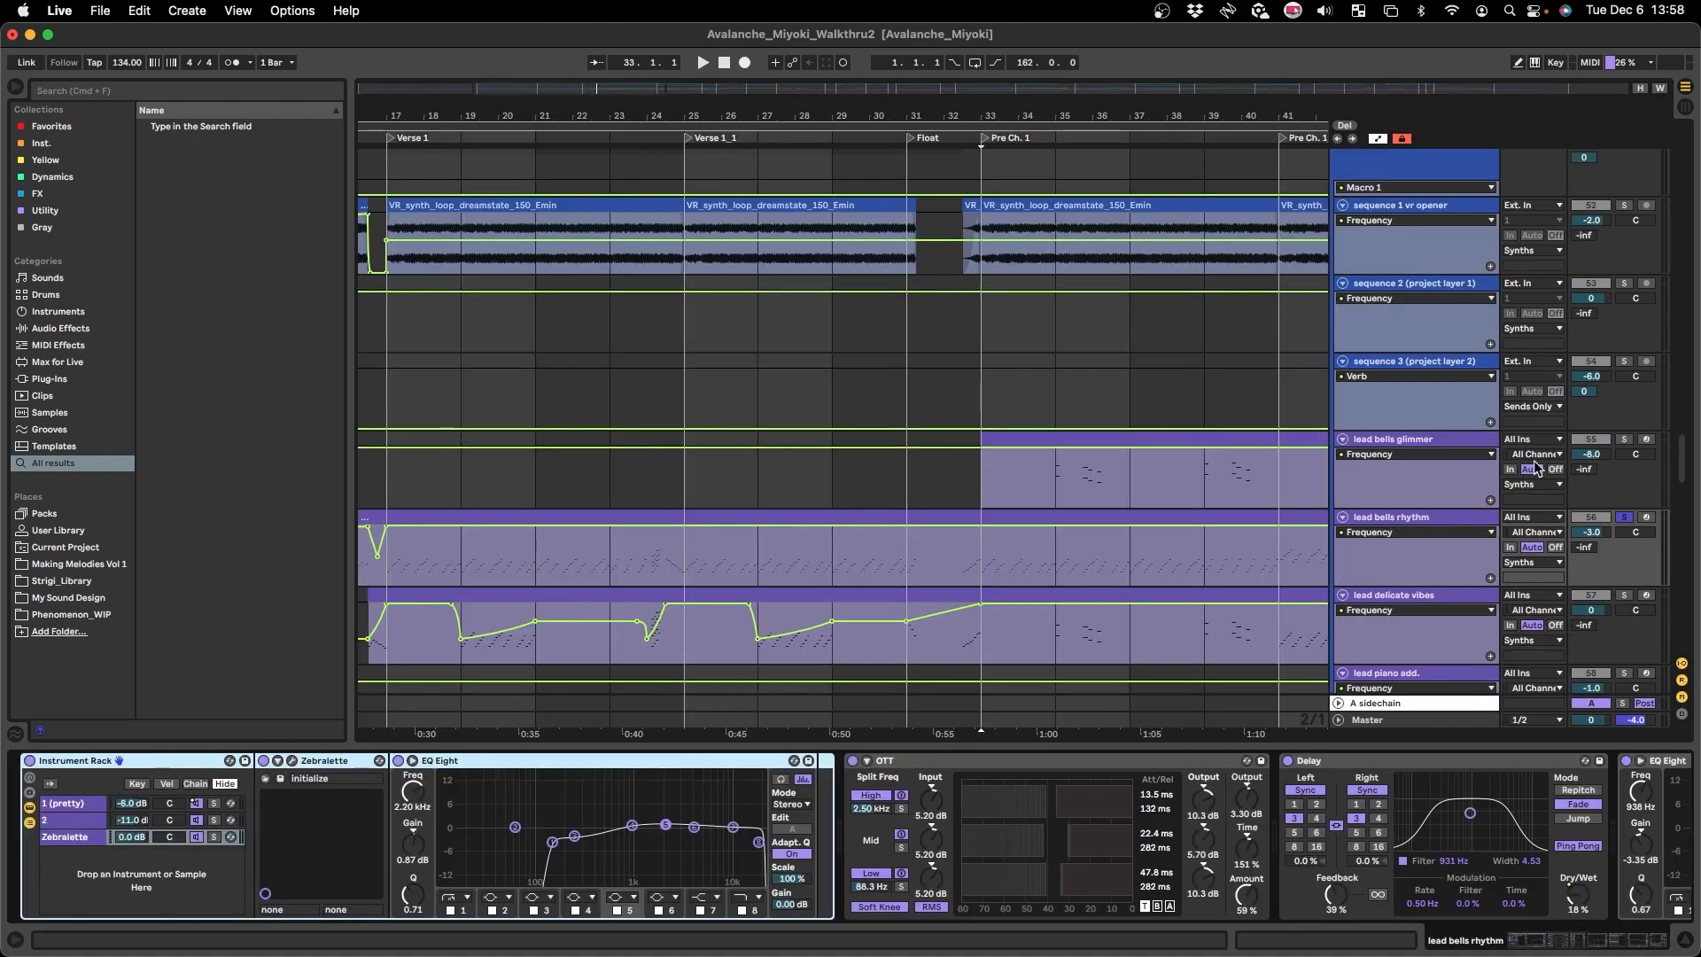
{"action": "left_click", "coordinate": [1411, 541]}
{"action": "left_click", "coordinate": [1395, 549]}
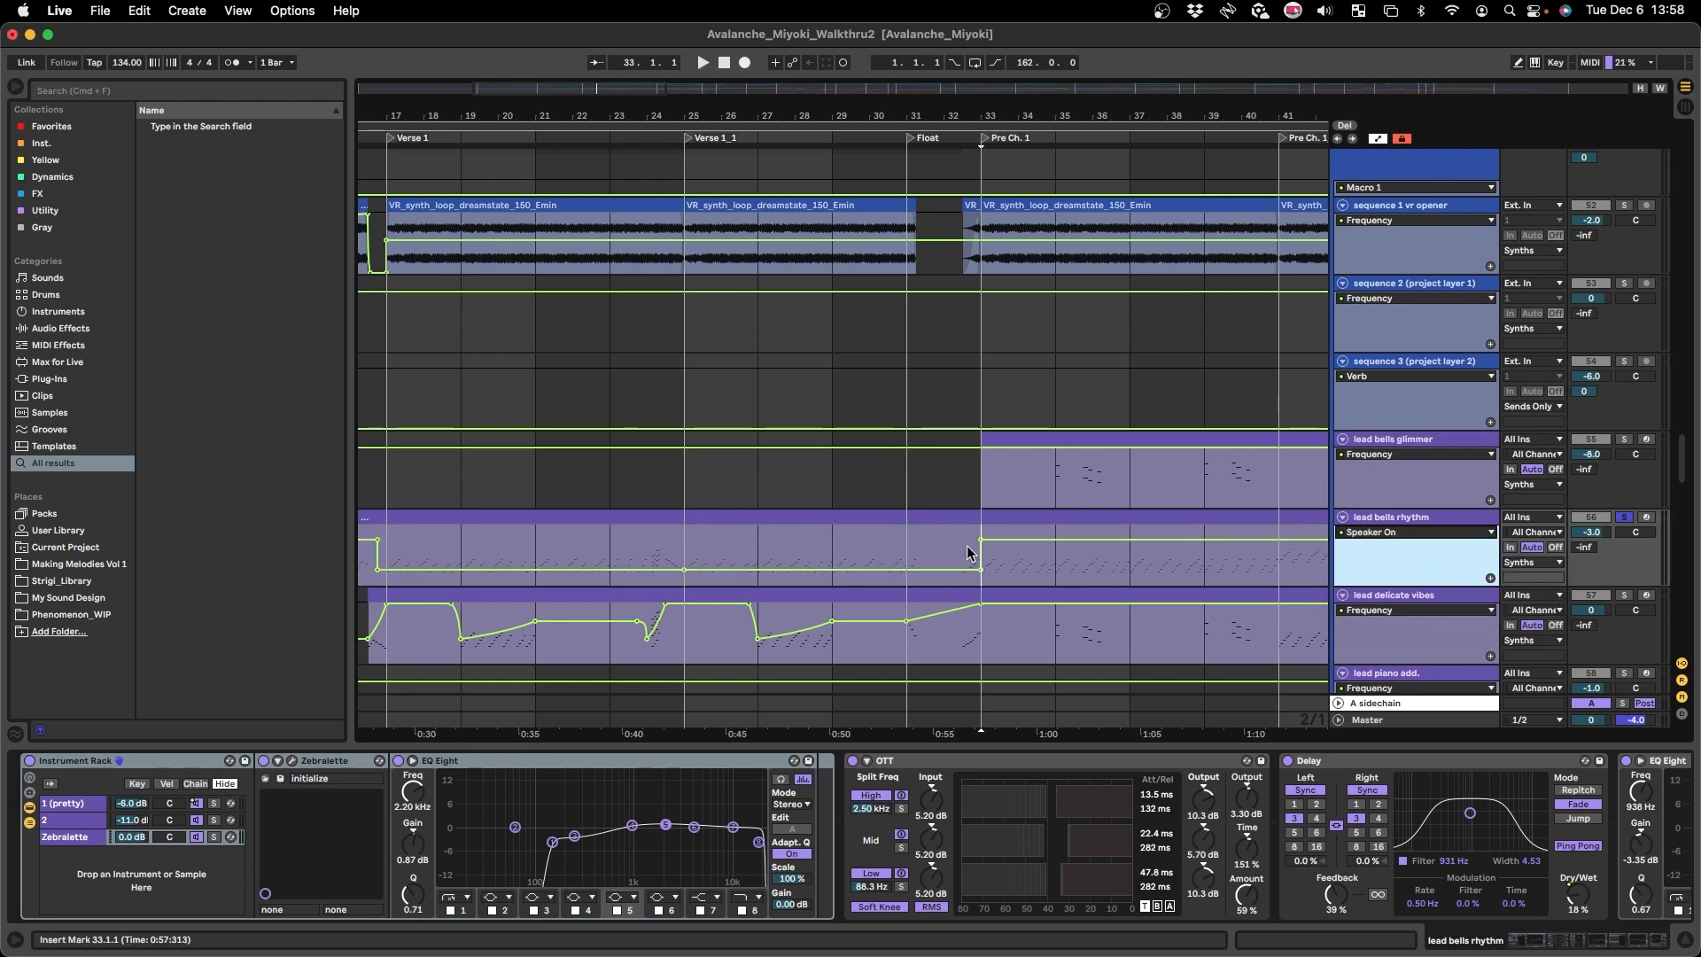
- Select the 1 (pretty) chain of lead bells rhythm and audition the soloed track from bar 31, and again from bar 33
{"action": "left_click", "coordinate": [907, 535]}
{"action": "key", "text": "space"}
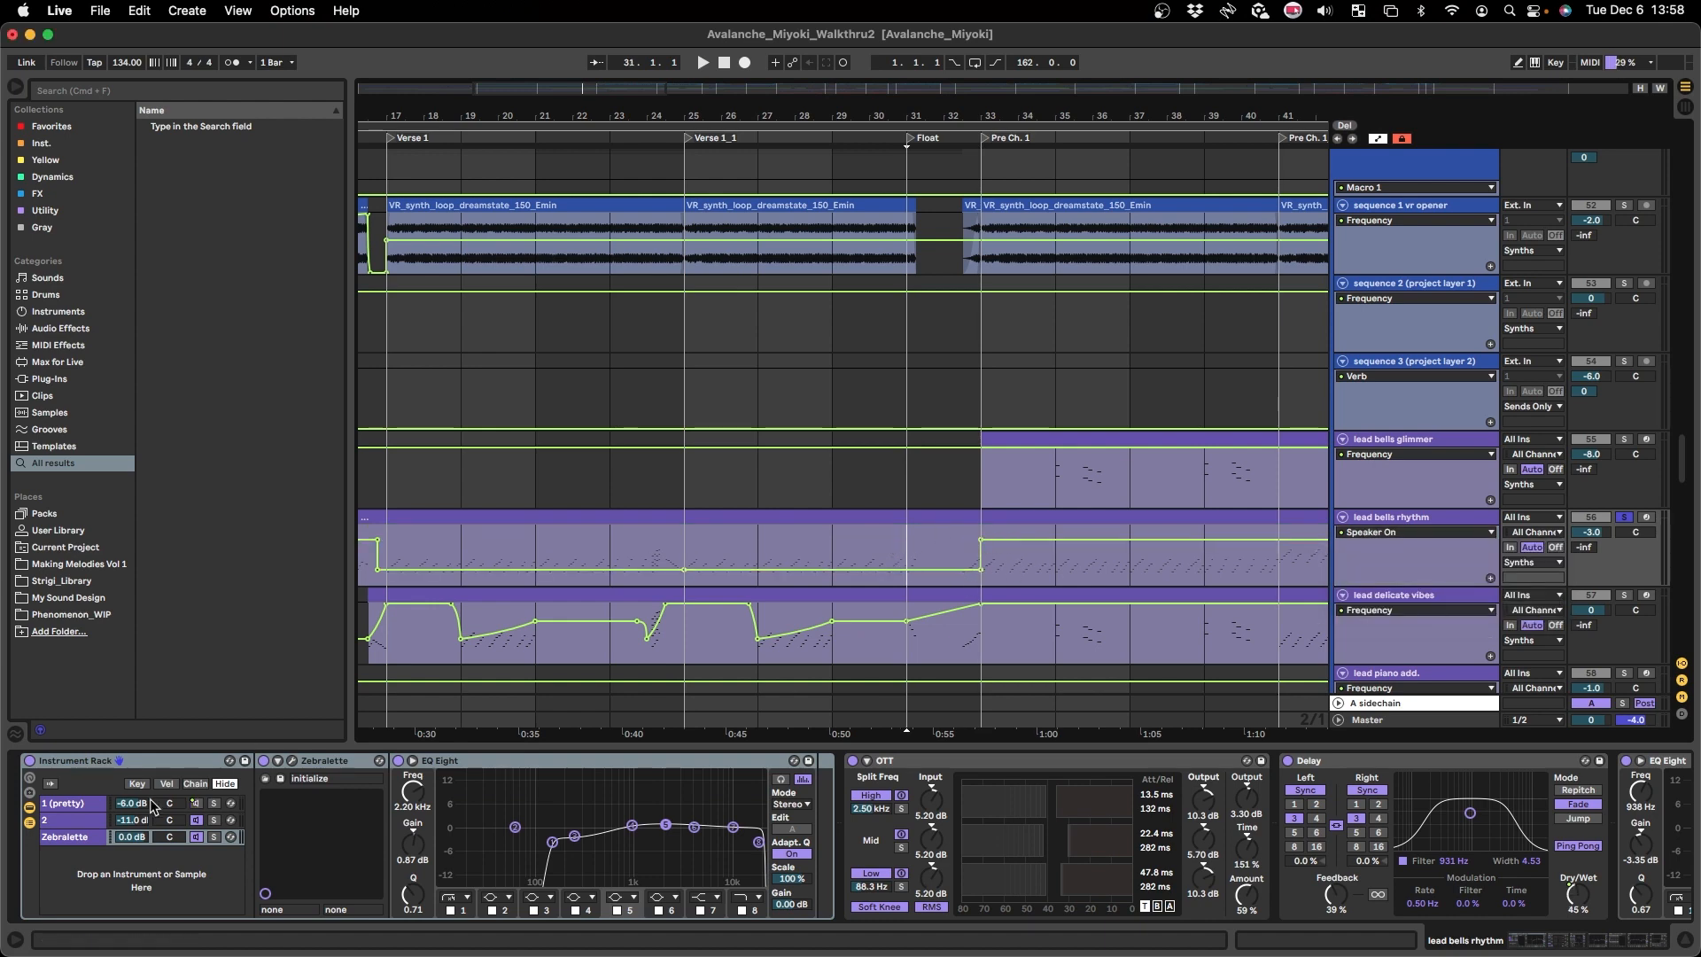
{"action": "left_click", "coordinate": [87, 804]}
{"action": "key", "text": "space"}
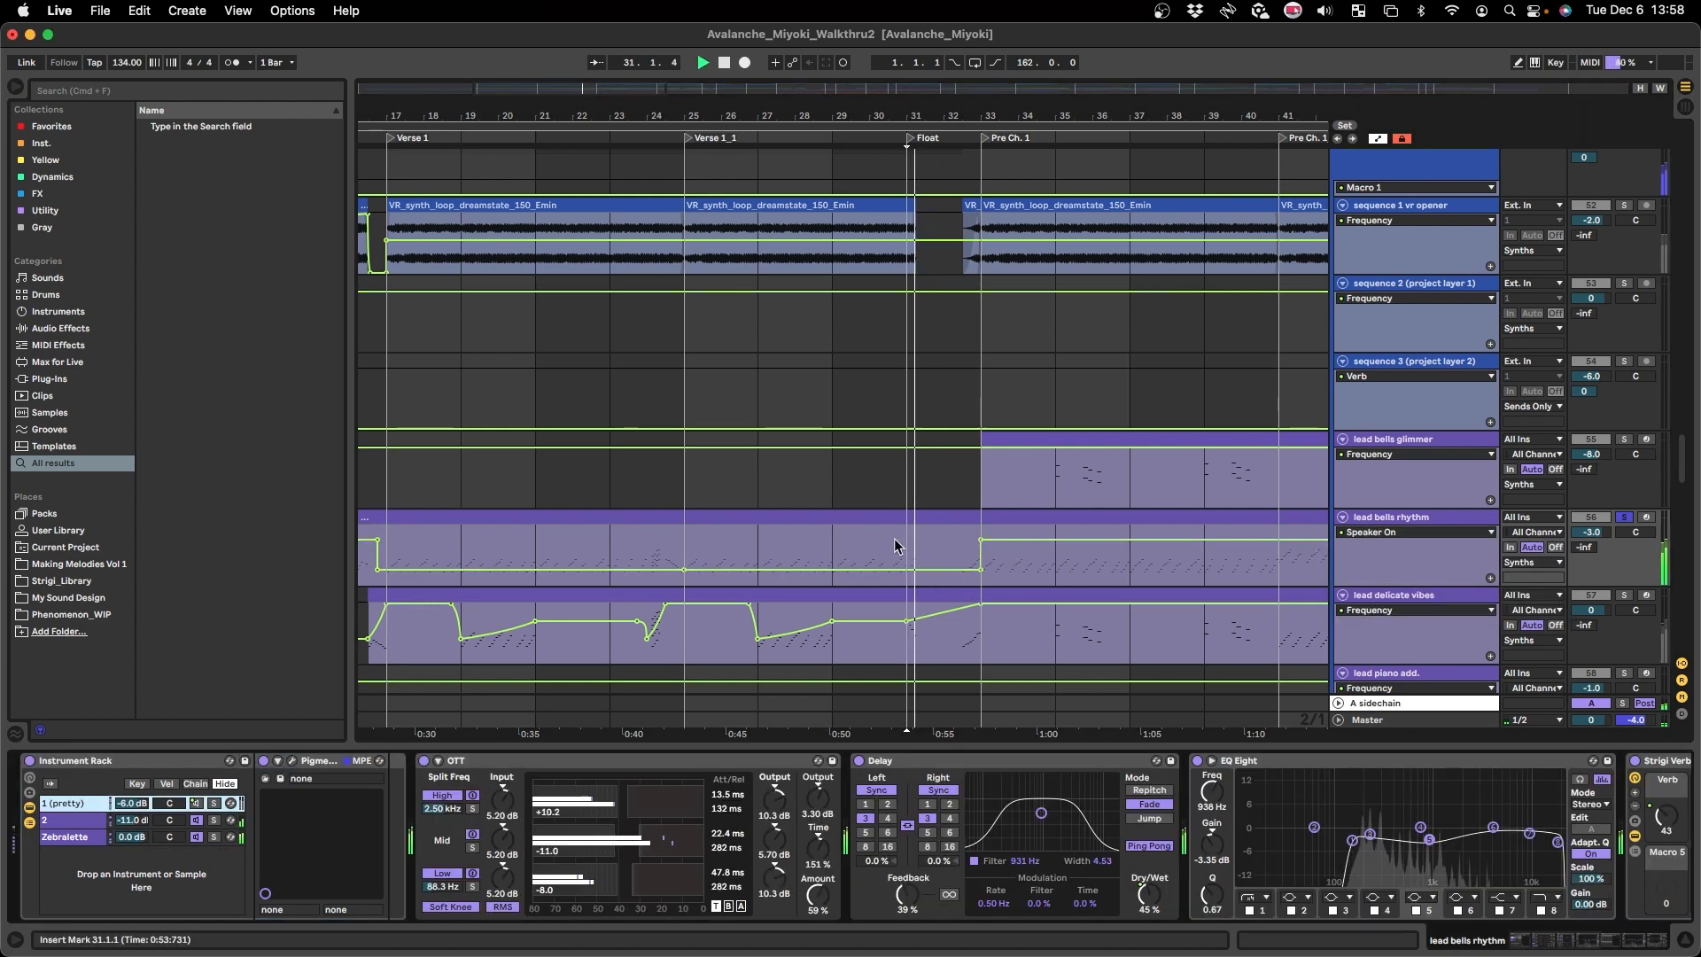
{"action": "key", "text": "super+1"}
{"action": "left_click", "coordinate": [968, 540]}
{"action": "key", "text": "space"}
{"action": "key", "text": "space"}
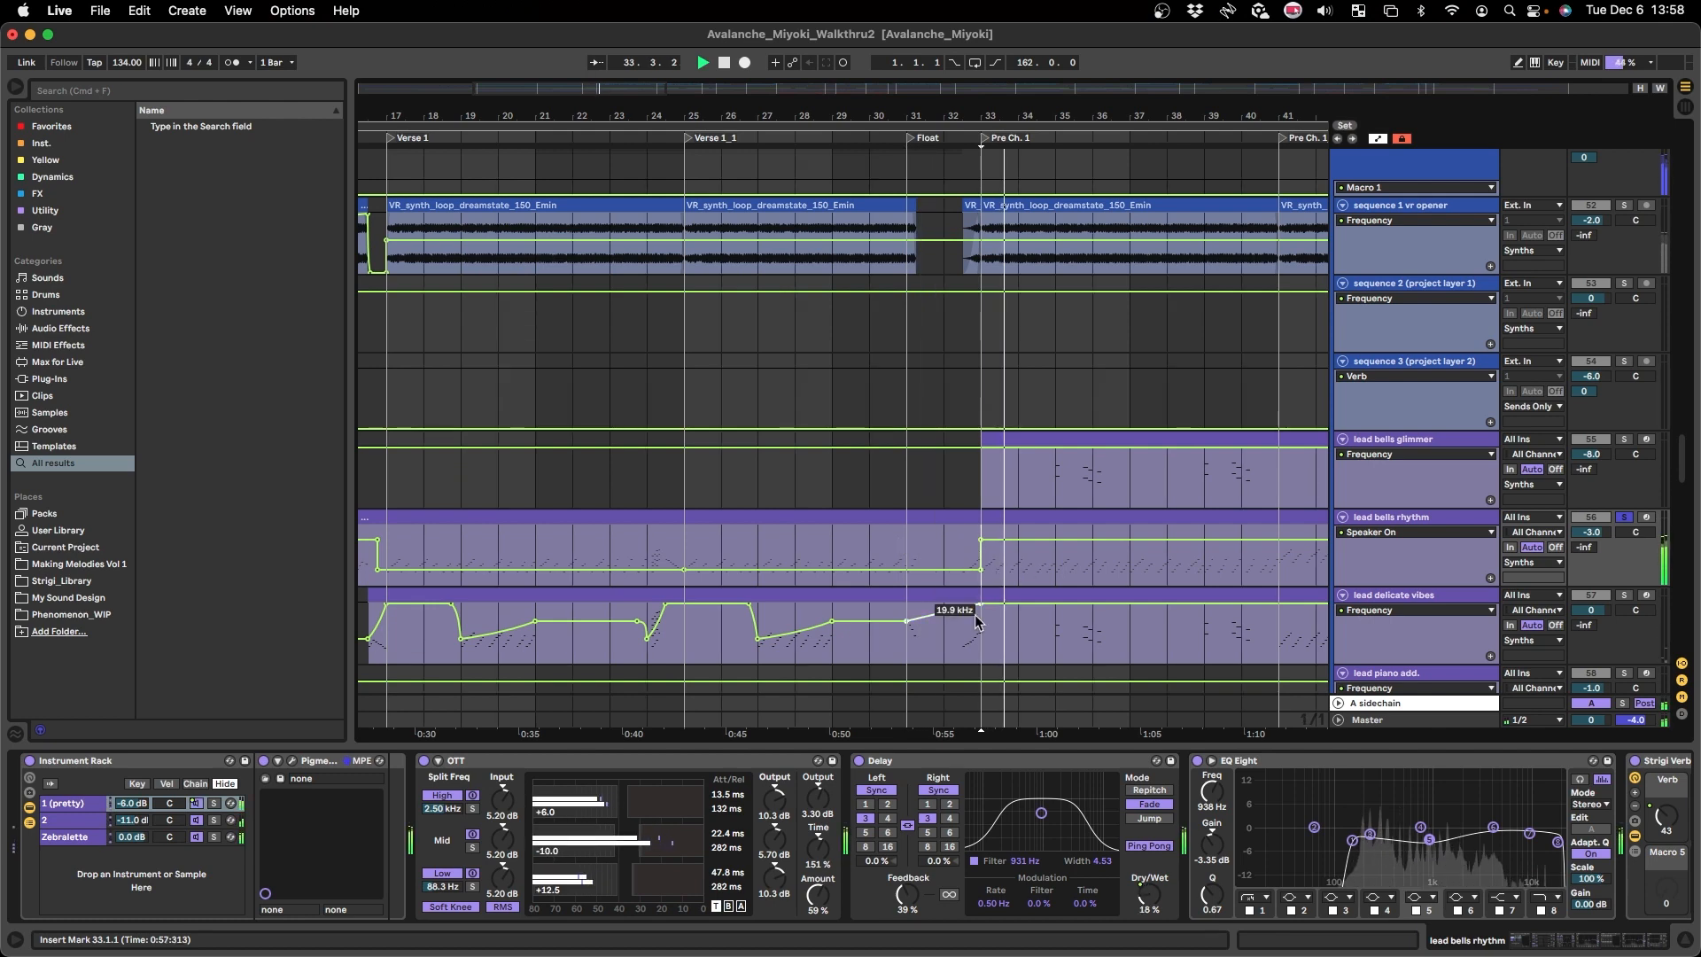
- Show the chords plucks device chain and play the soloed track from bar 33
{"action": "scroll", "coordinate": [979, 613], "scroll_direction": "right", "scroll_amount": 5}
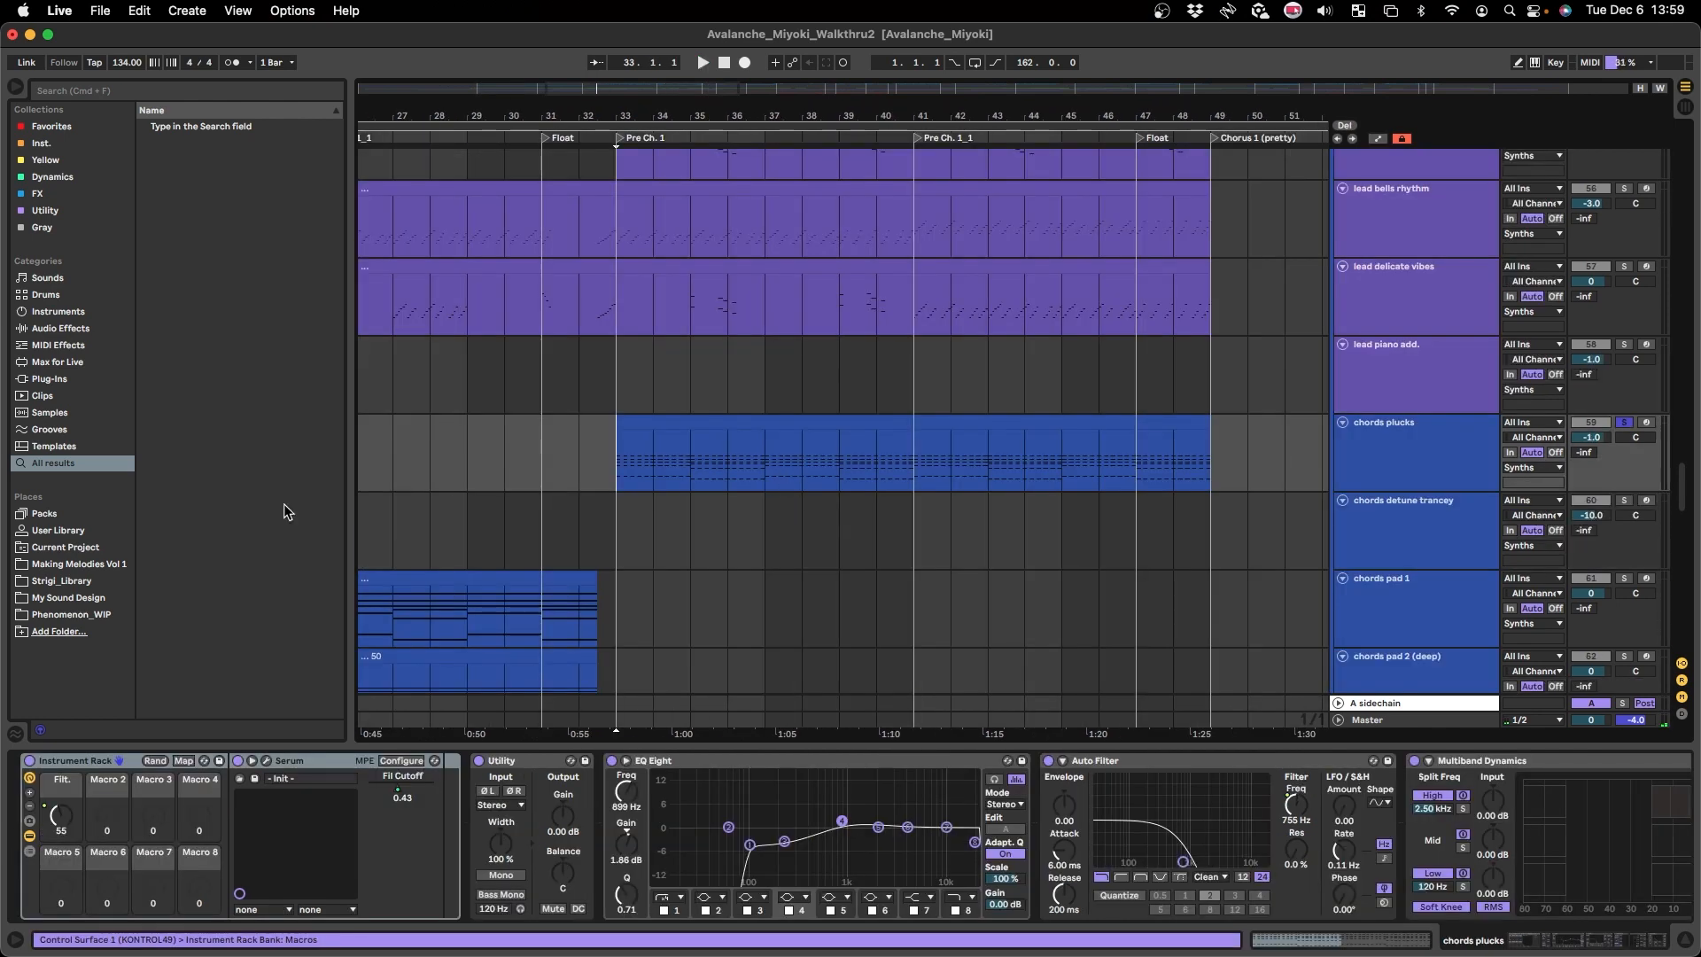
{"action": "scroll", "coordinate": [461, 532], "scroll_direction": "right", "scroll_amount": 10}
{"action": "key", "text": "super+alt+l"}
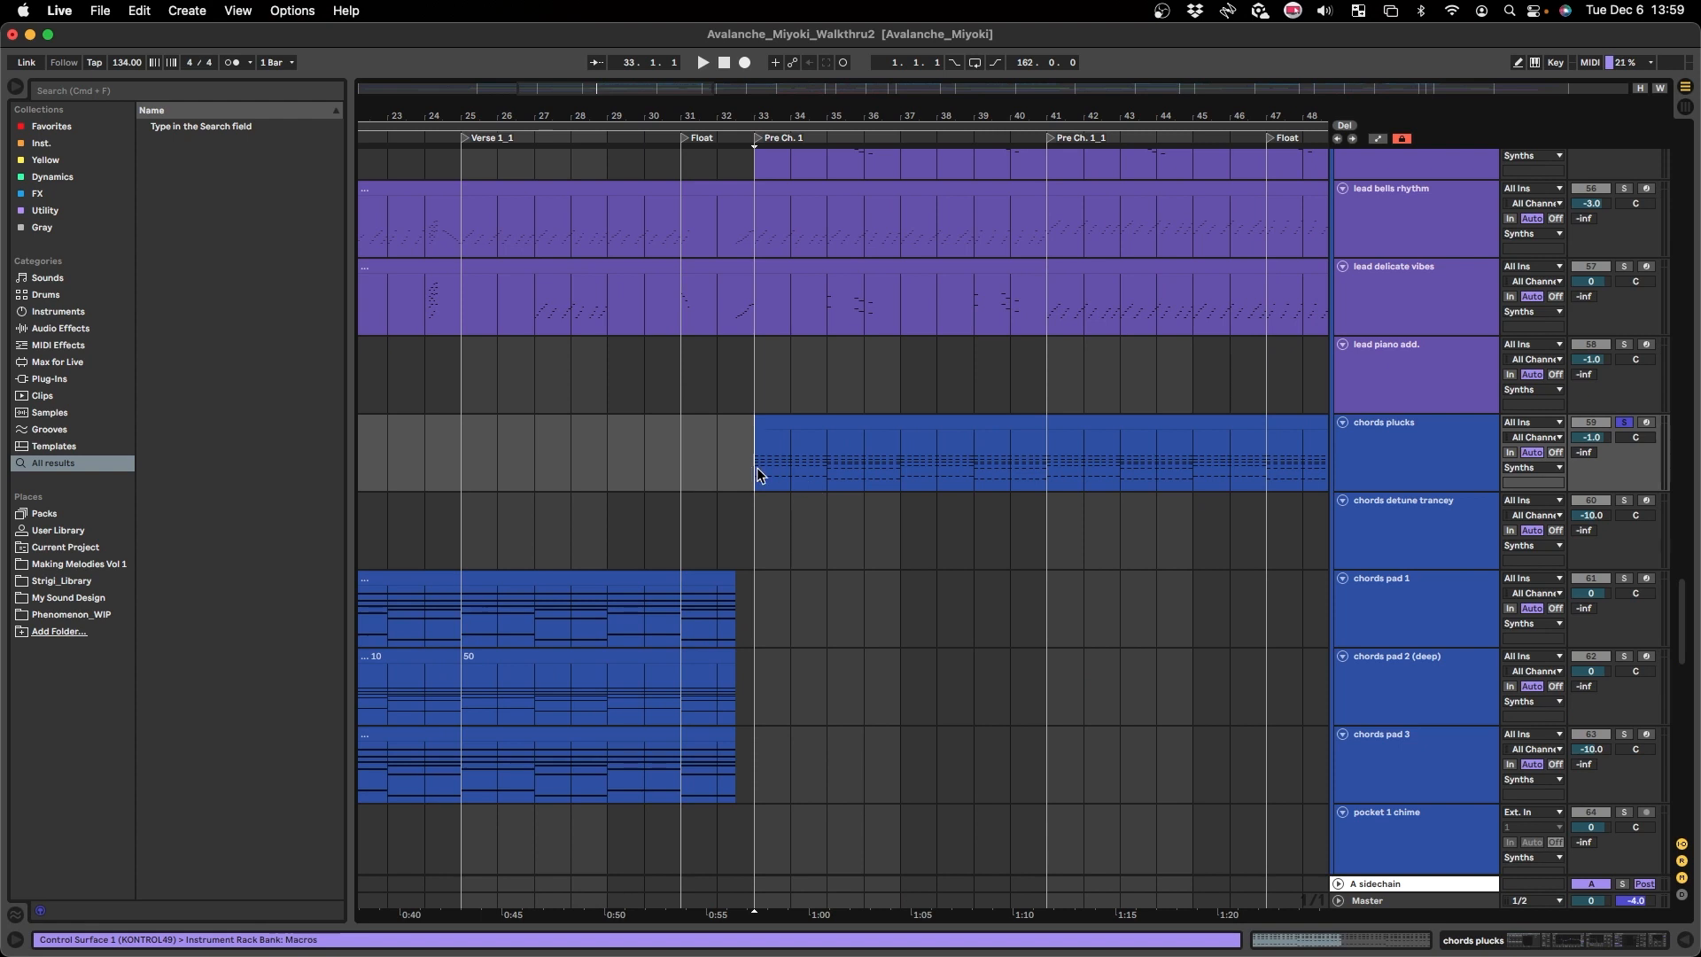
{"action": "scroll", "coordinate": [730, 492], "scroll_direction": "right", "scroll_amount": 1}
{"action": "double_click", "coordinate": [1452, 453]}
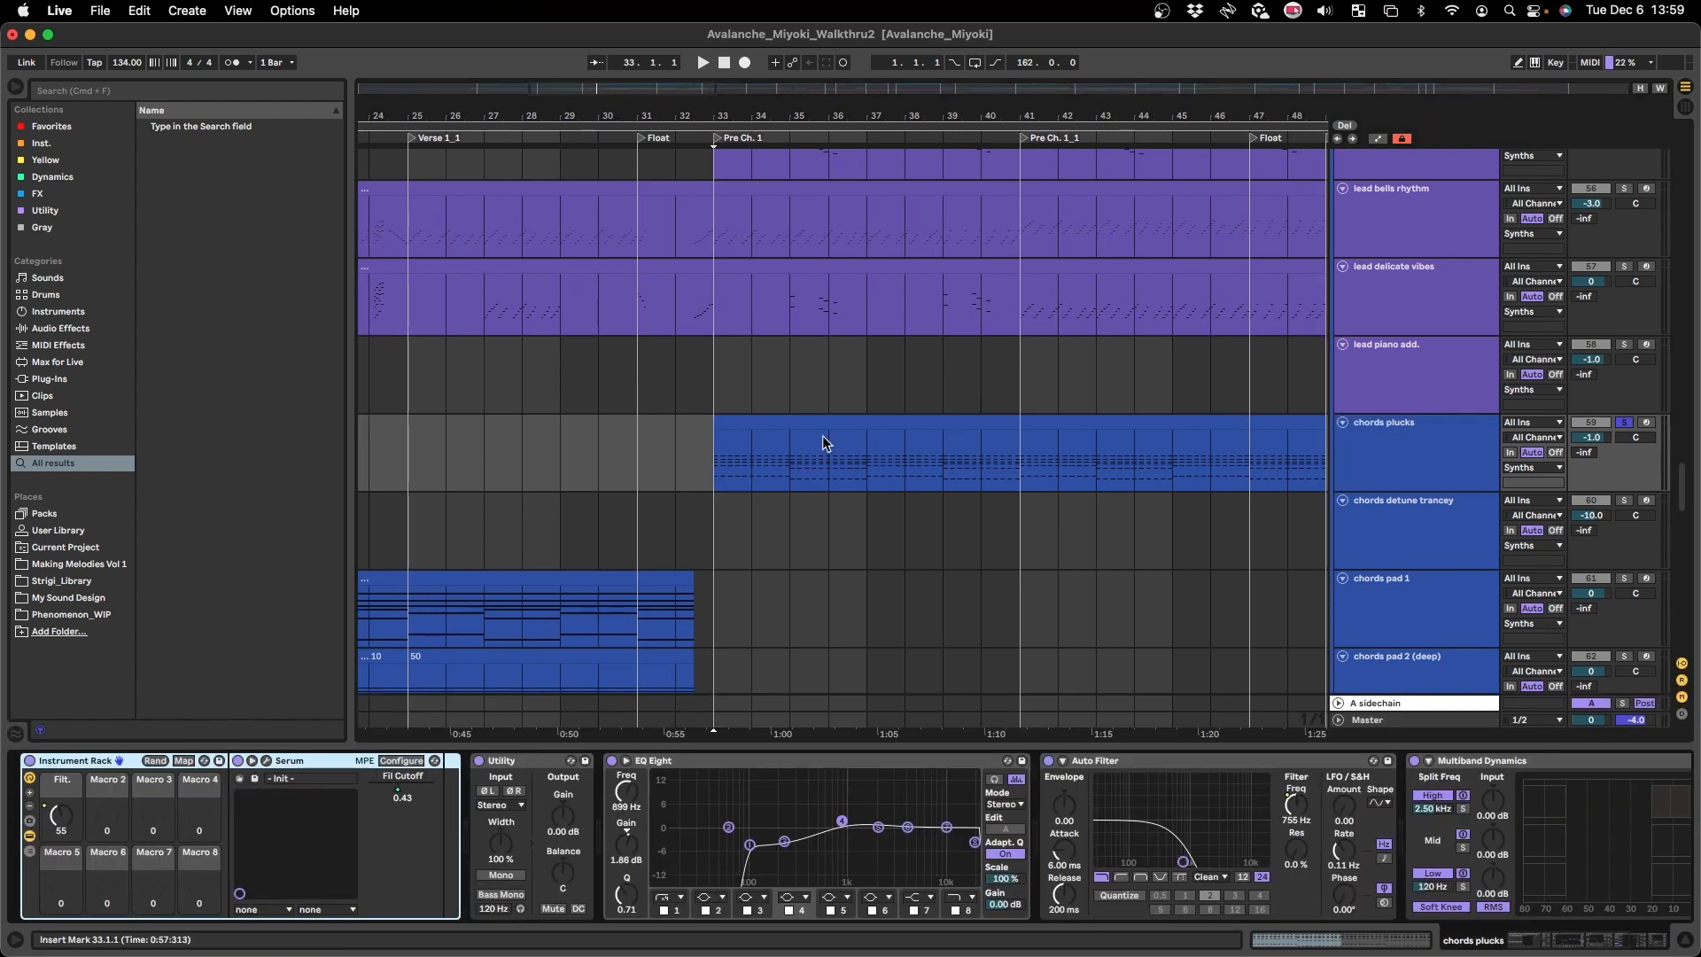
{"action": "key", "text": "space"}
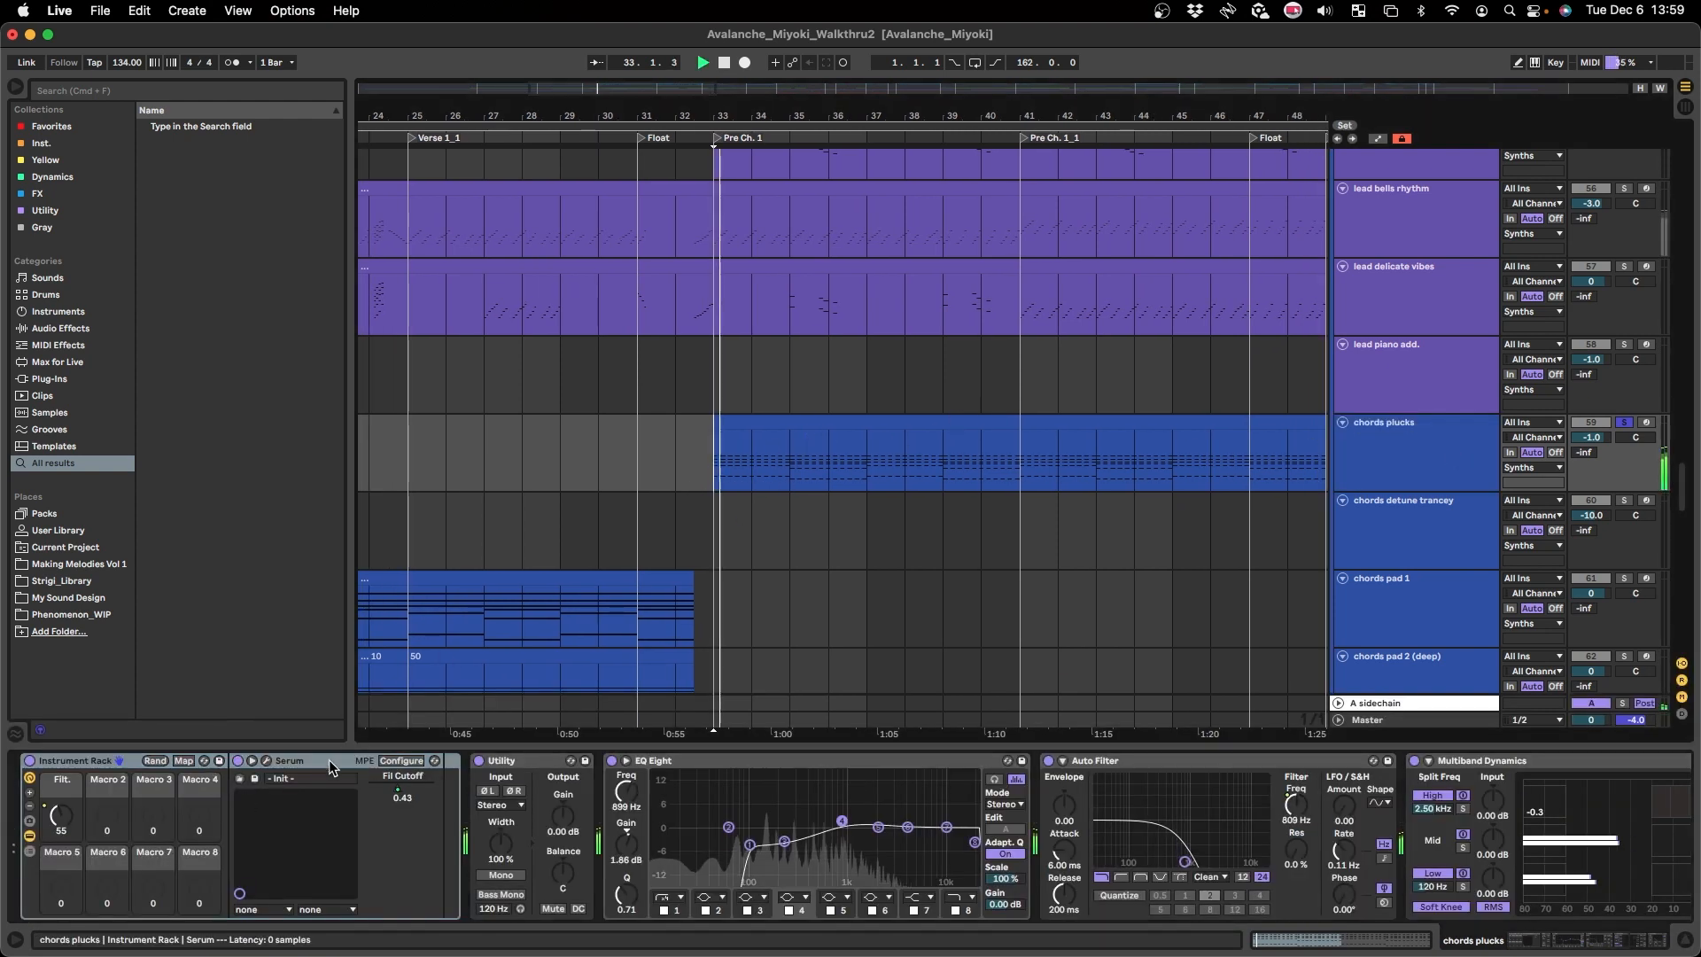
- Open the Serum editor of chords plucks, stop playback and reposition the plug-in window to examine its patch
{"action": "left_click", "coordinate": [266, 761]}
{"action": "key", "text": "space"}
{"action": "left_click_drag", "start_coordinate": [1153, 134], "coordinate": [957, 88]}
{"action": "scroll", "coordinate": [407, 542], "scroll_direction": "right", "scroll_amount": 10}
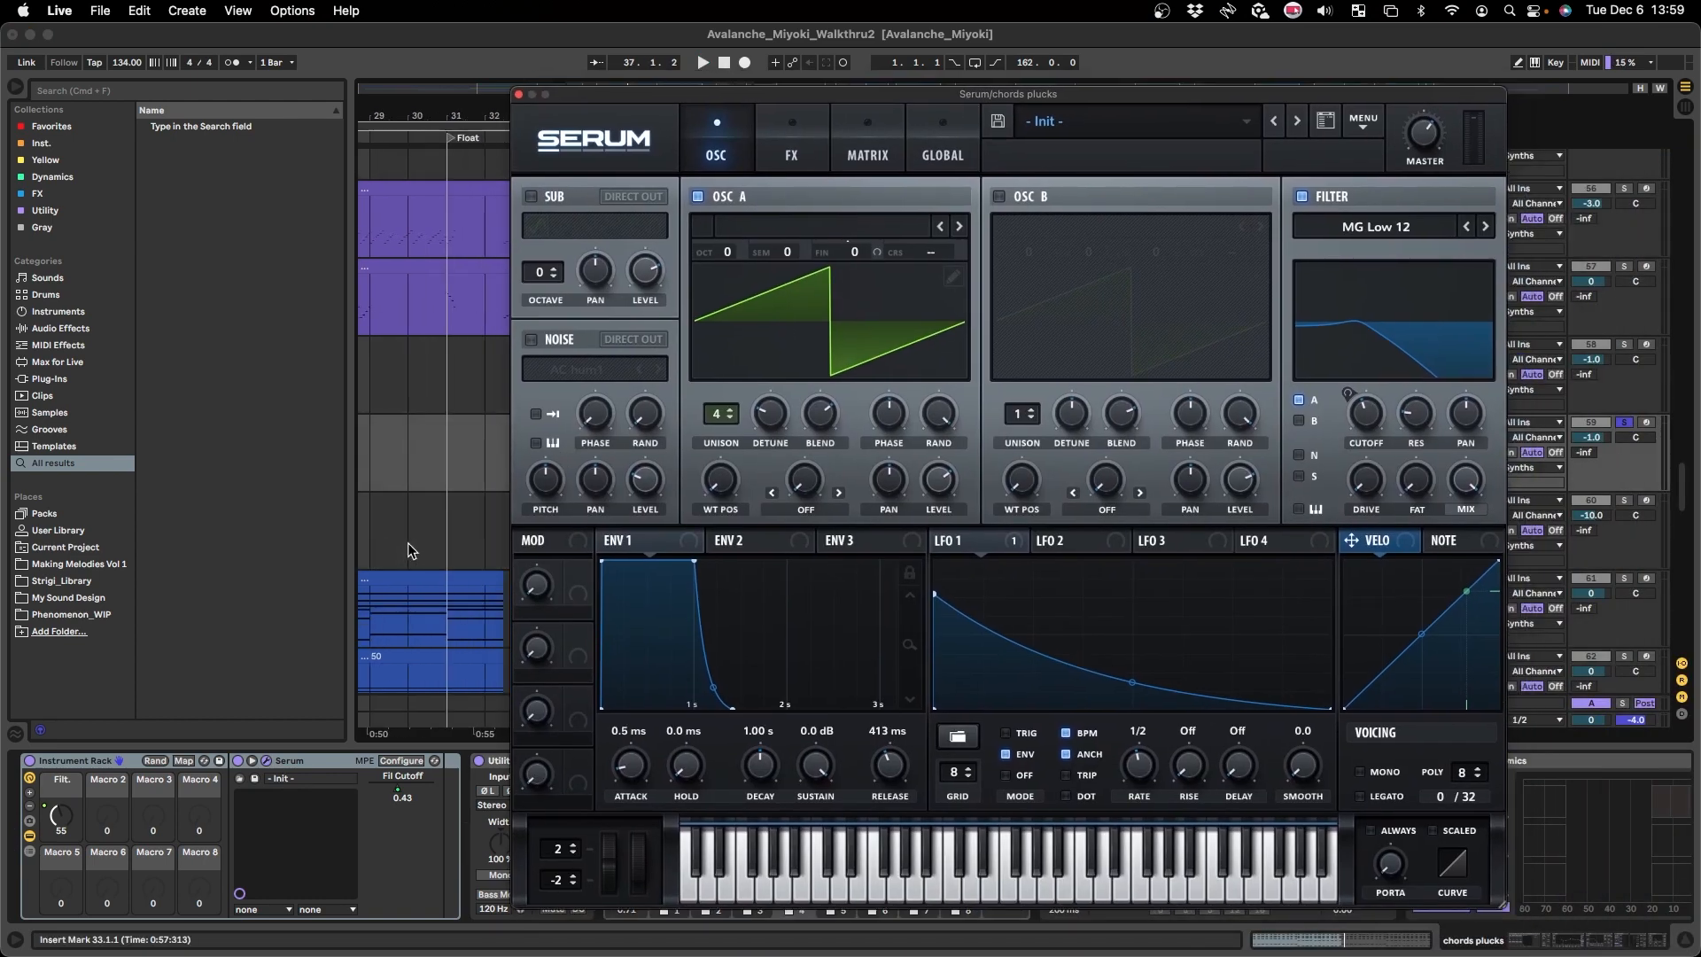
- Review the OSC and FX pages of the Serum patch on chords plucks, and close its editor
{"action": "left_click", "coordinate": [476, 466]}
{"action": "scroll", "coordinate": [469, 463], "scroll_direction": "right", "scroll_amount": 2}
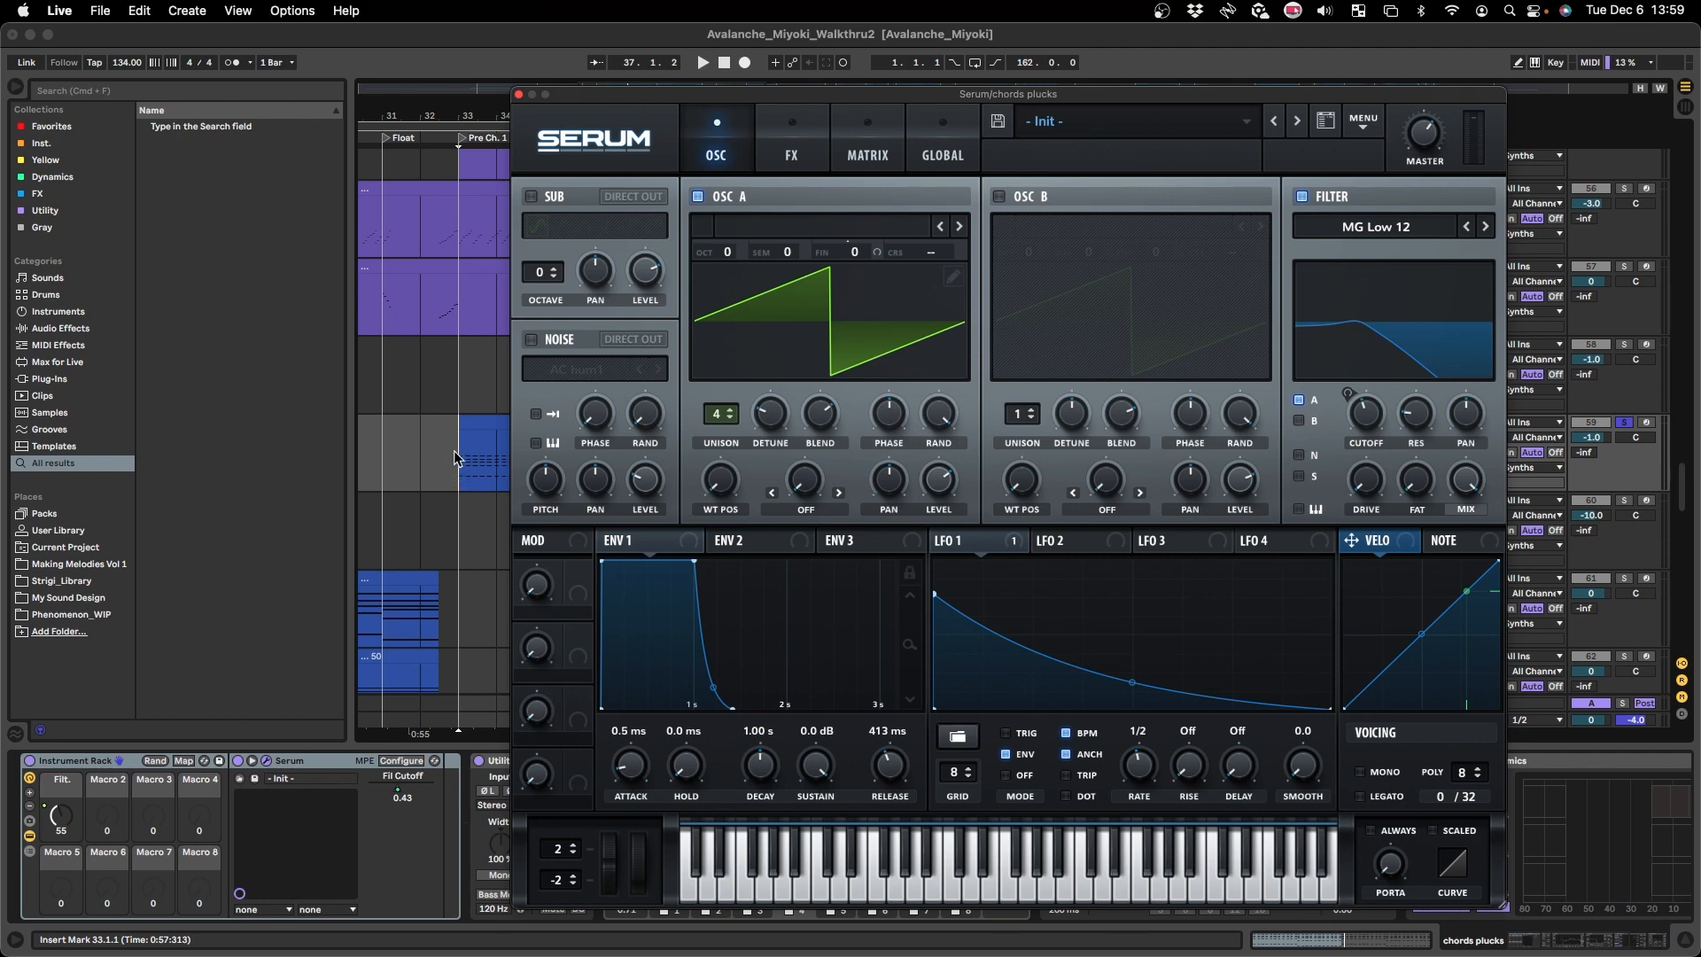
{"action": "left_click_drag", "start_coordinate": [925, 95], "coordinate": [915, 90]}
{"action": "left_click", "coordinate": [782, 142]}
{"action": "left_click", "coordinate": [709, 142]}
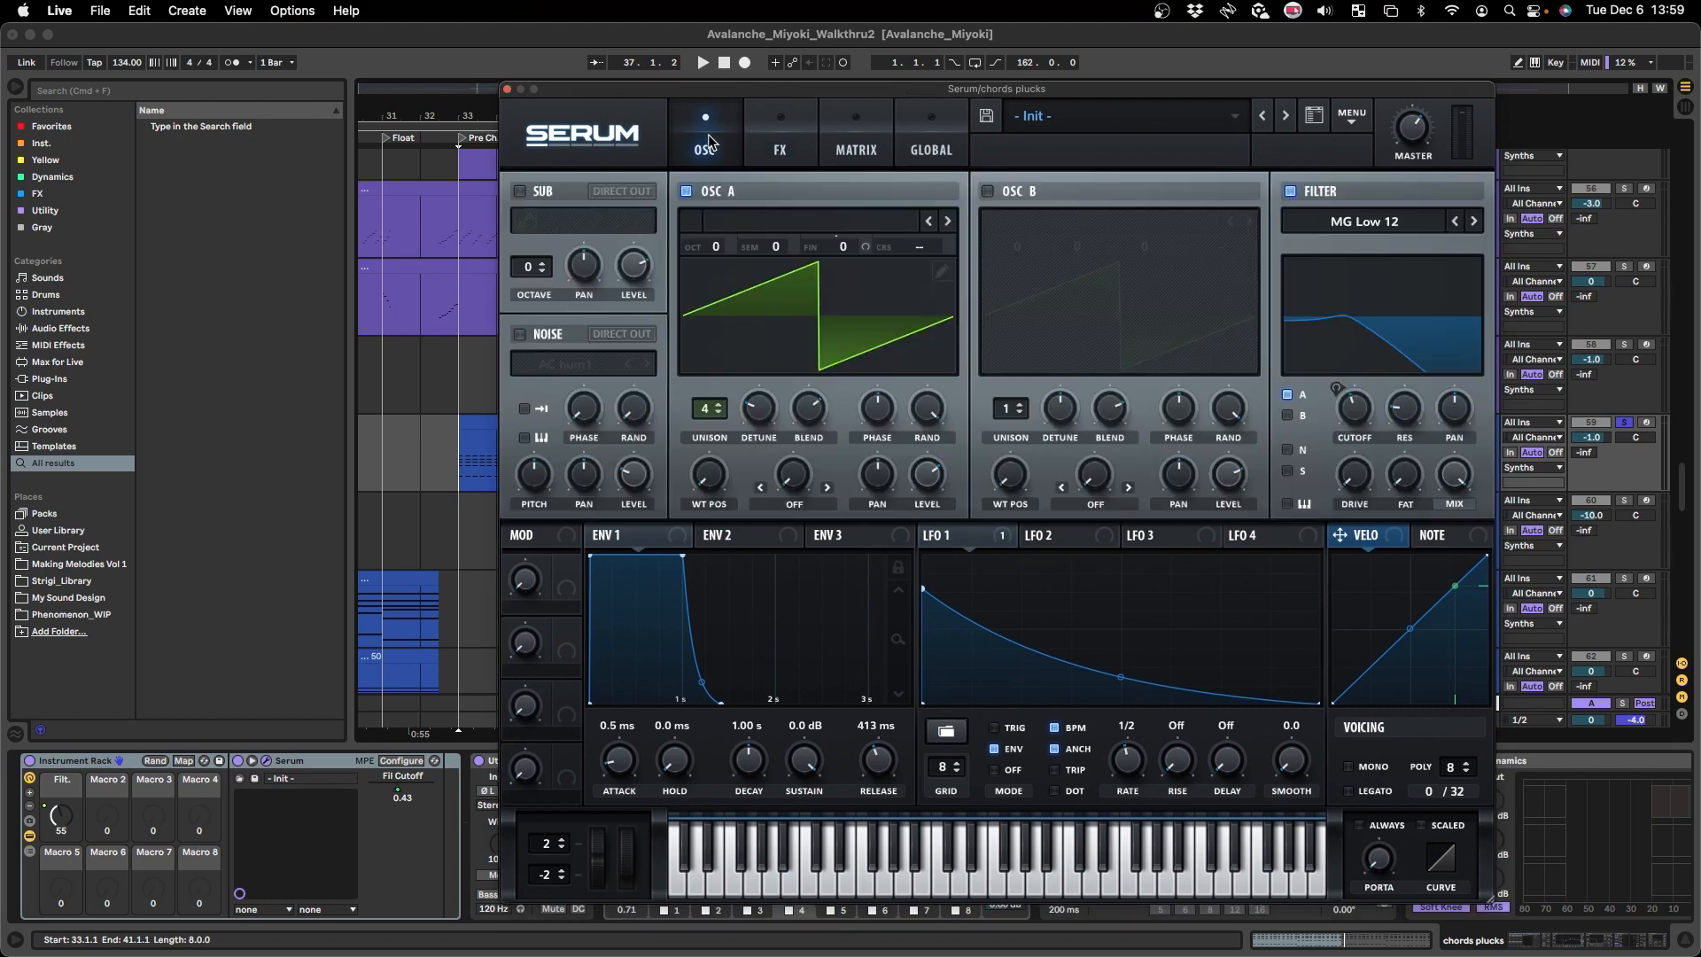
{"action": "left_click", "coordinate": [777, 144]}
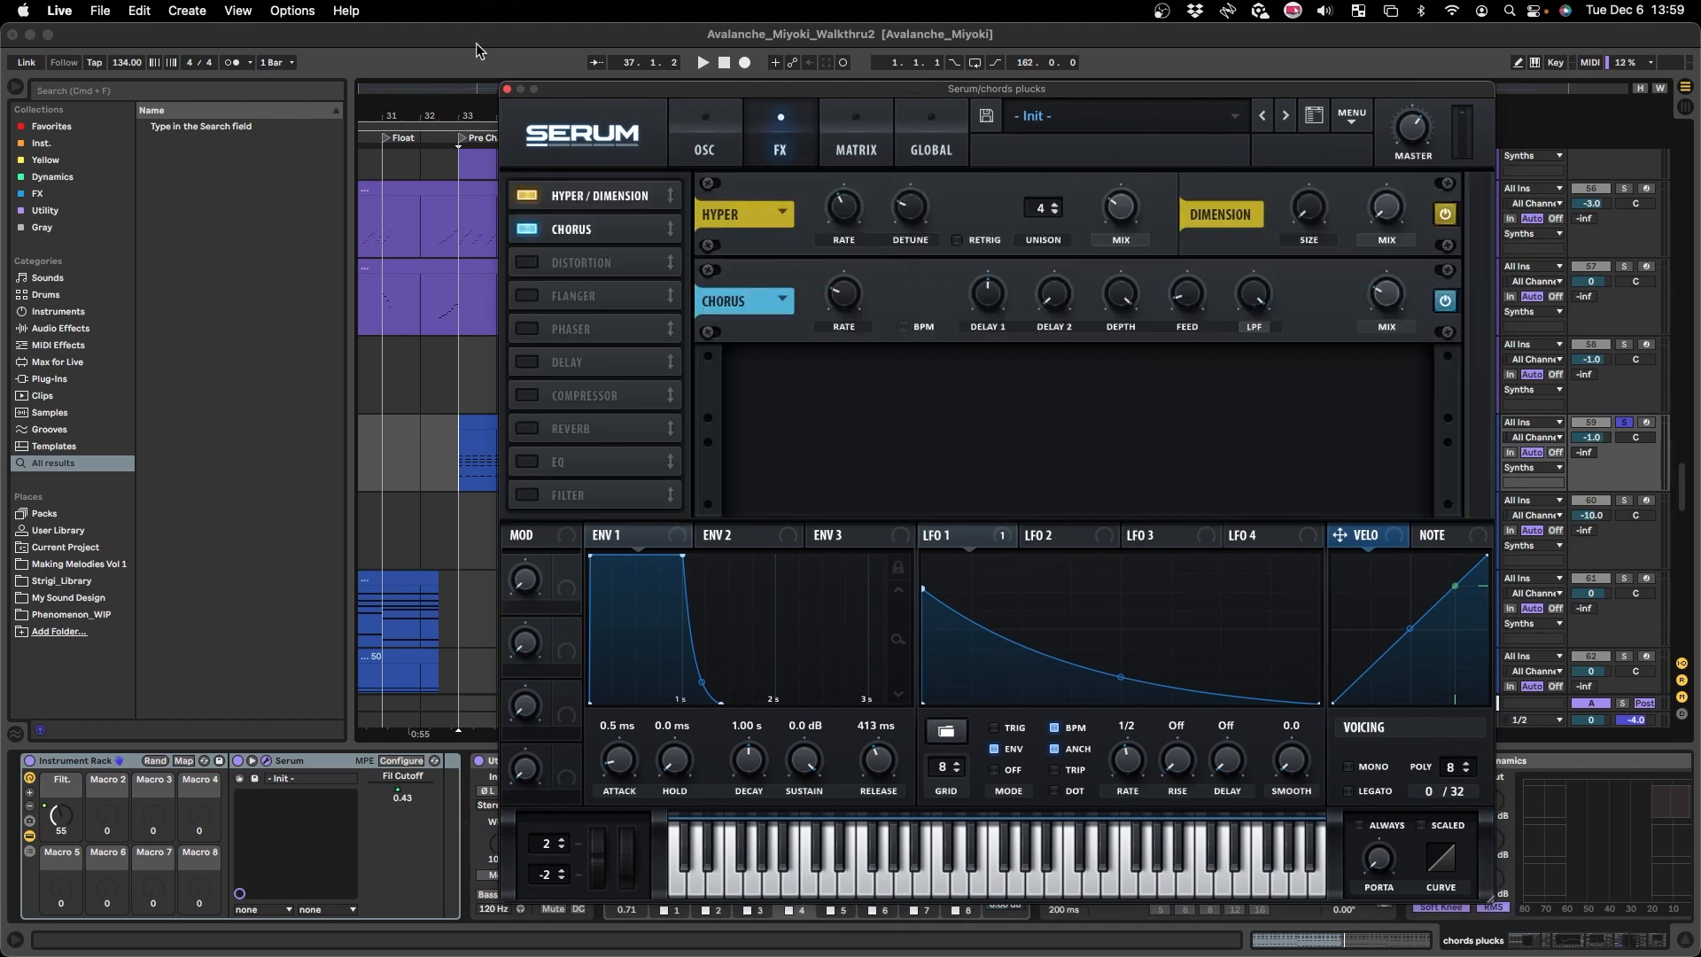
{"action": "left_click", "coordinate": [507, 89]}
{"action": "scroll", "coordinate": [652, 434], "scroll_direction": "left", "scroll_amount": 1}
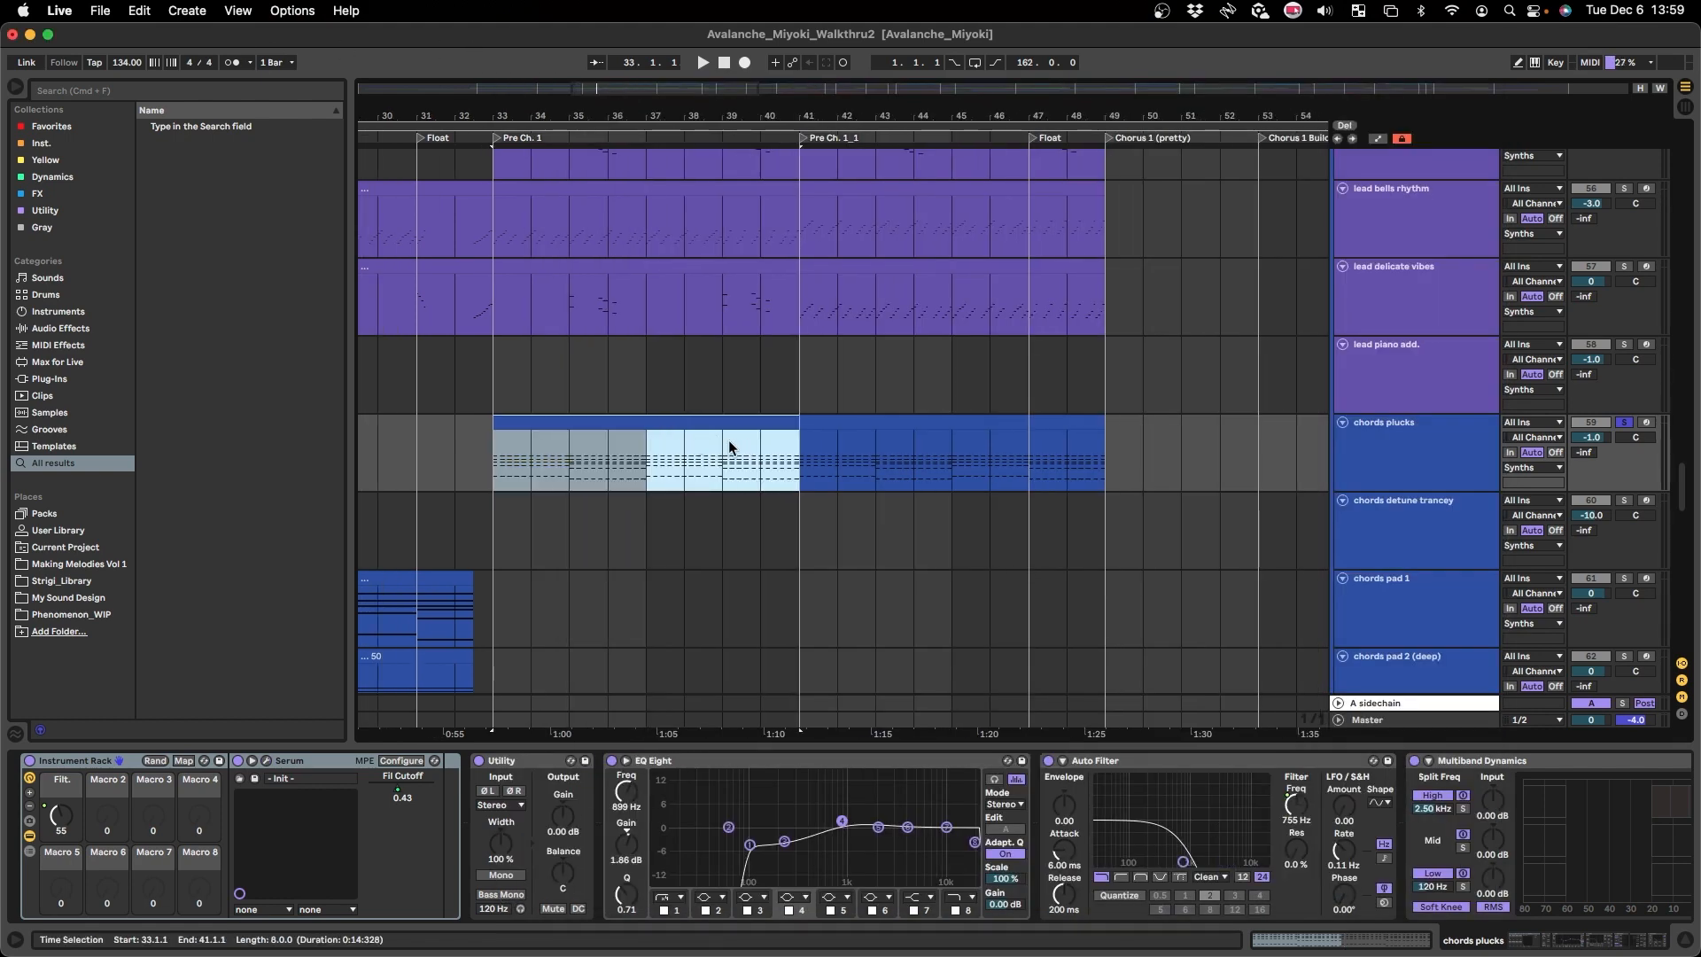
- Play the soloed b verse pluck track from bar 33 and open the Reaktor 6 Razor editor in its inst. chain
{"action": "left_click", "coordinate": [1045, 820]}
{"action": "scroll", "coordinate": [1045, 821], "scroll_direction": "right", "scroll_amount": 5}
{"action": "scroll", "coordinate": [1045, 821], "scroll_direction": "left", "scroll_amount": 5}
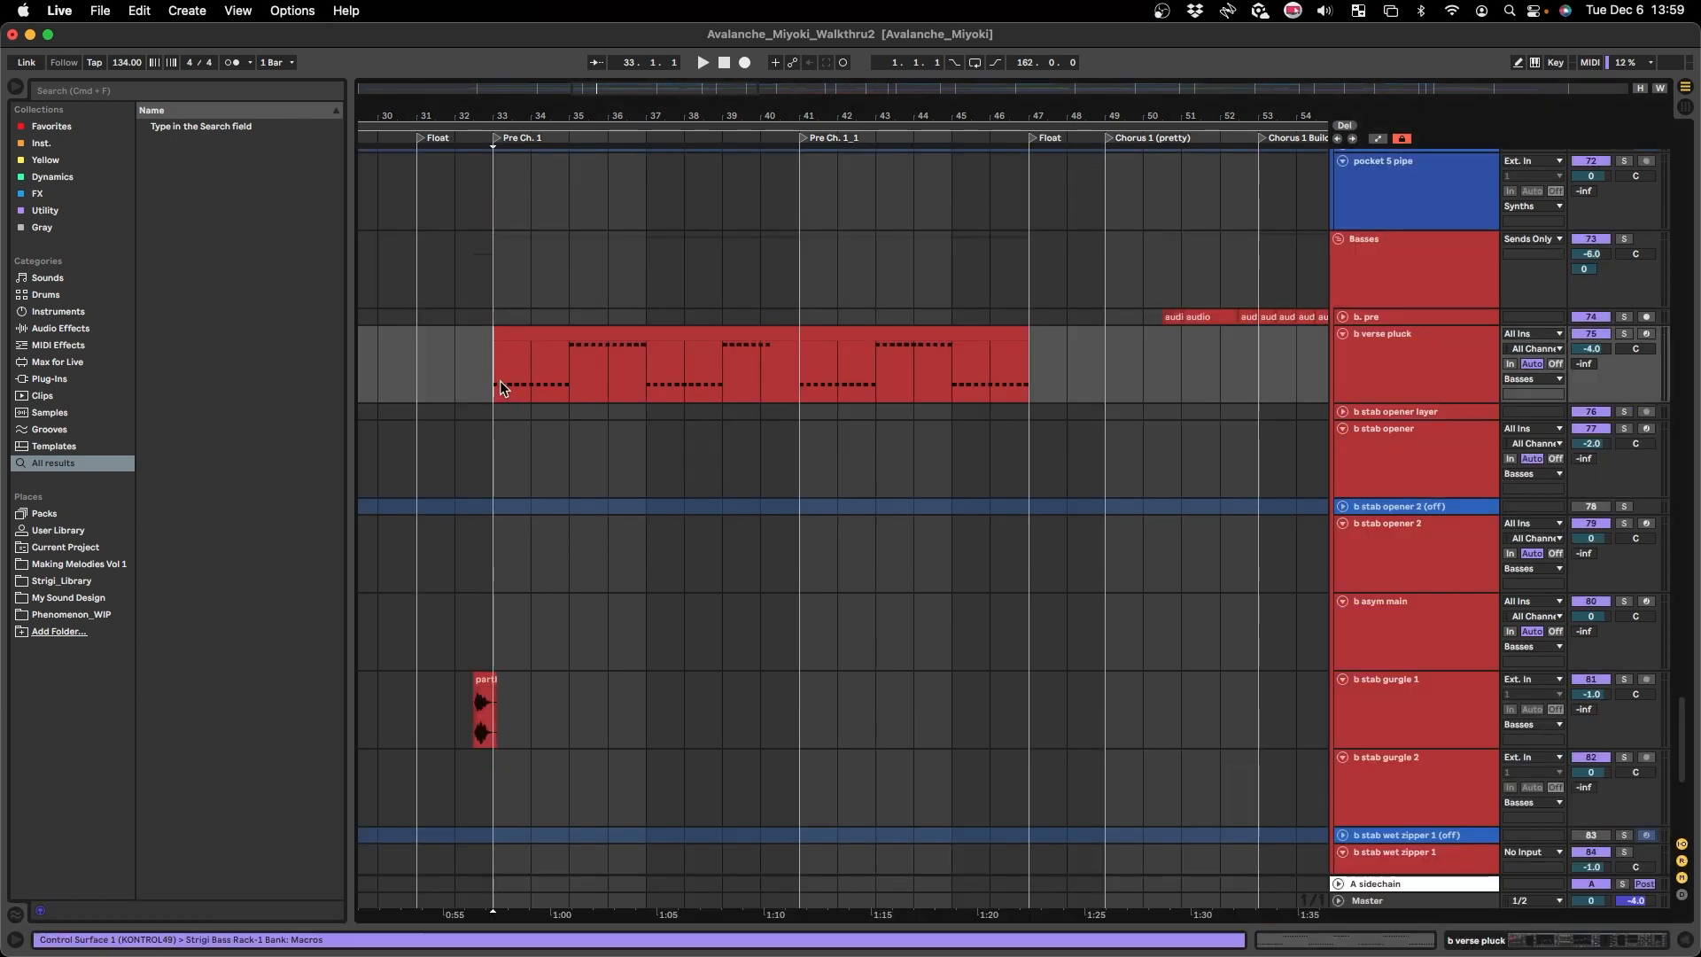
{"action": "scroll", "coordinate": [499, 380], "scroll_direction": "left", "scroll_amount": 5}
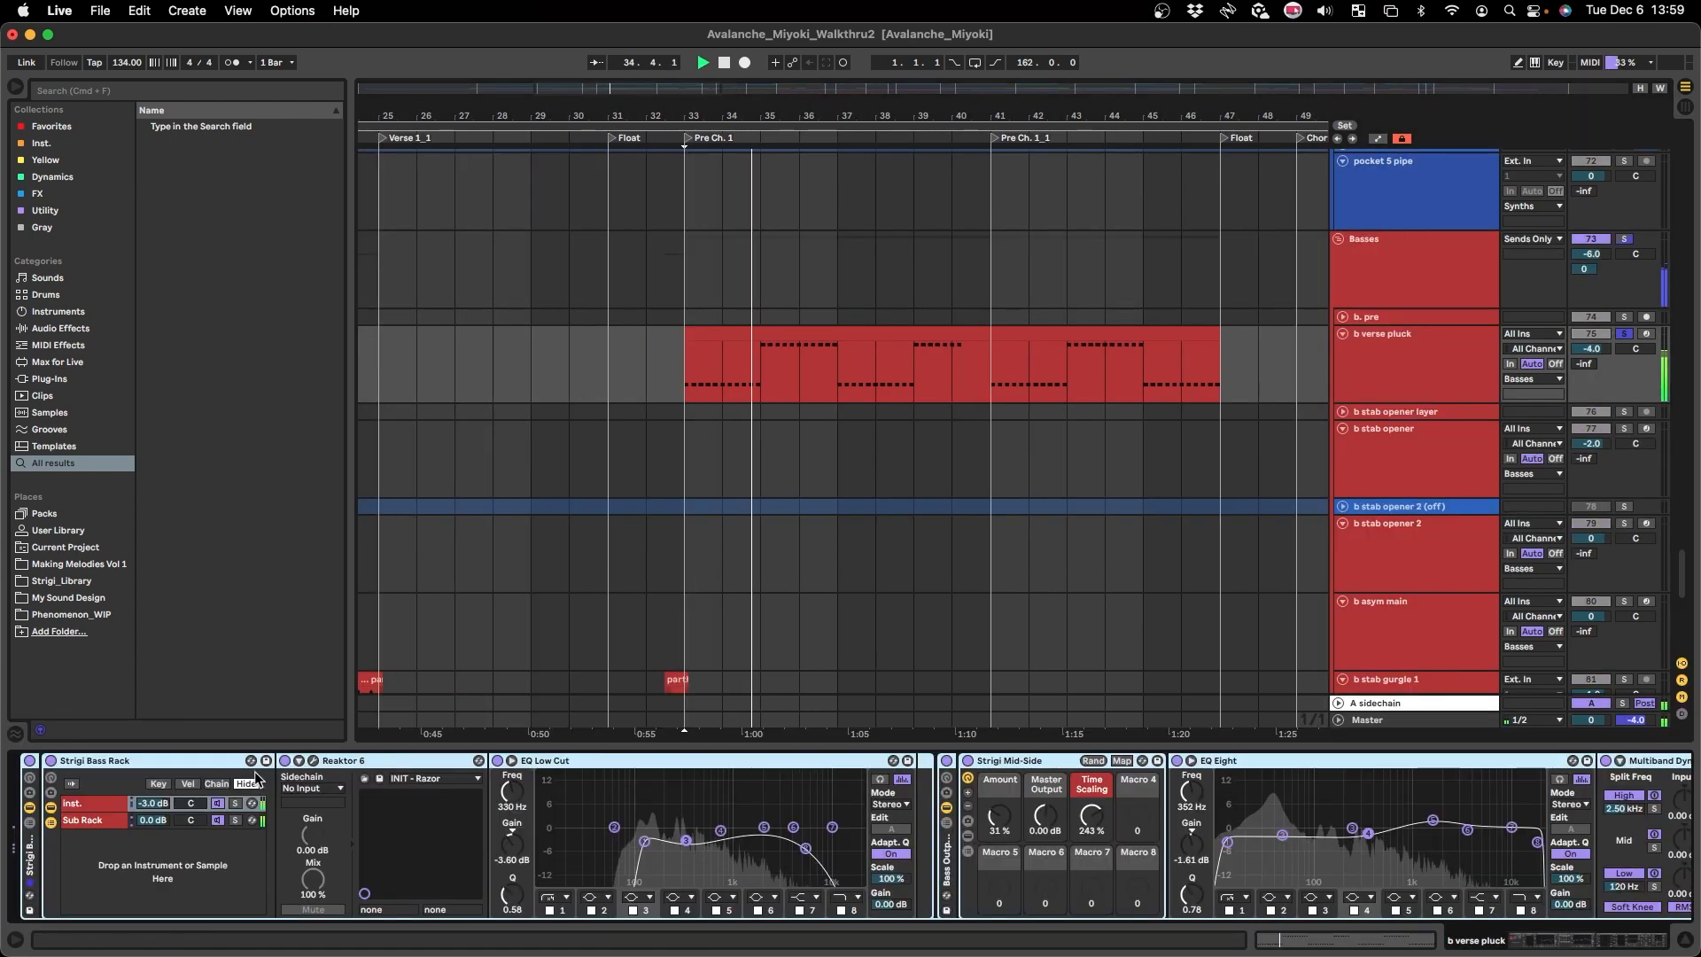
{"action": "left_click", "coordinate": [99, 803]}
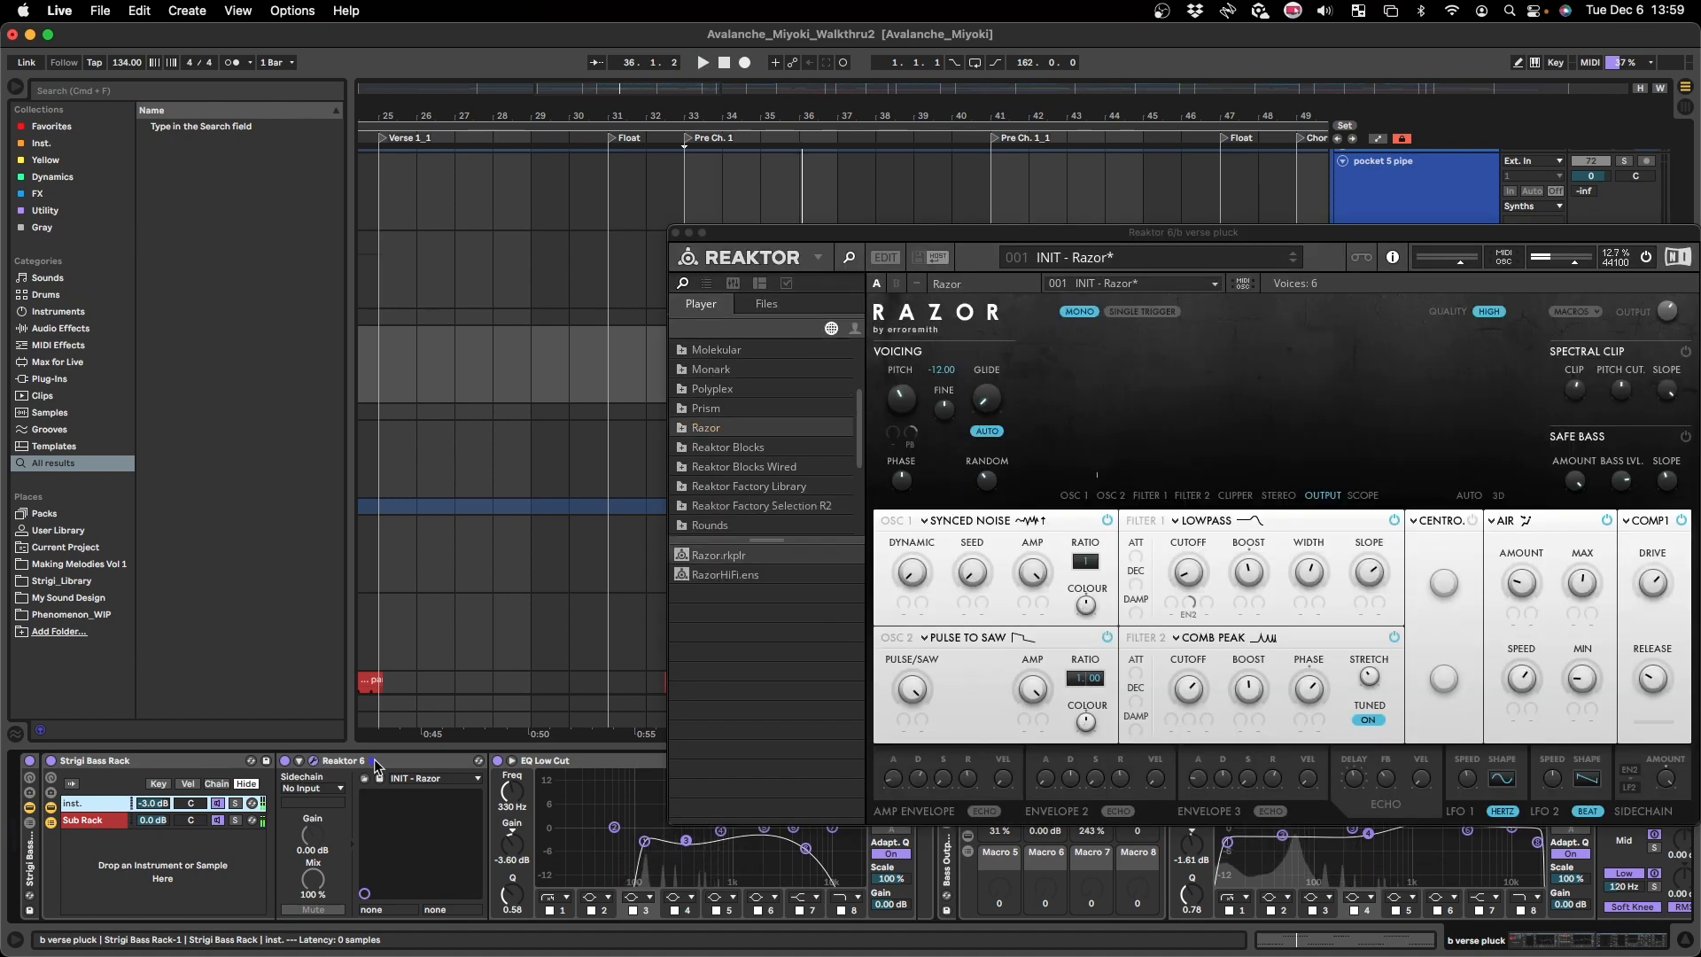
{"action": "left_click", "coordinate": [314, 764]}
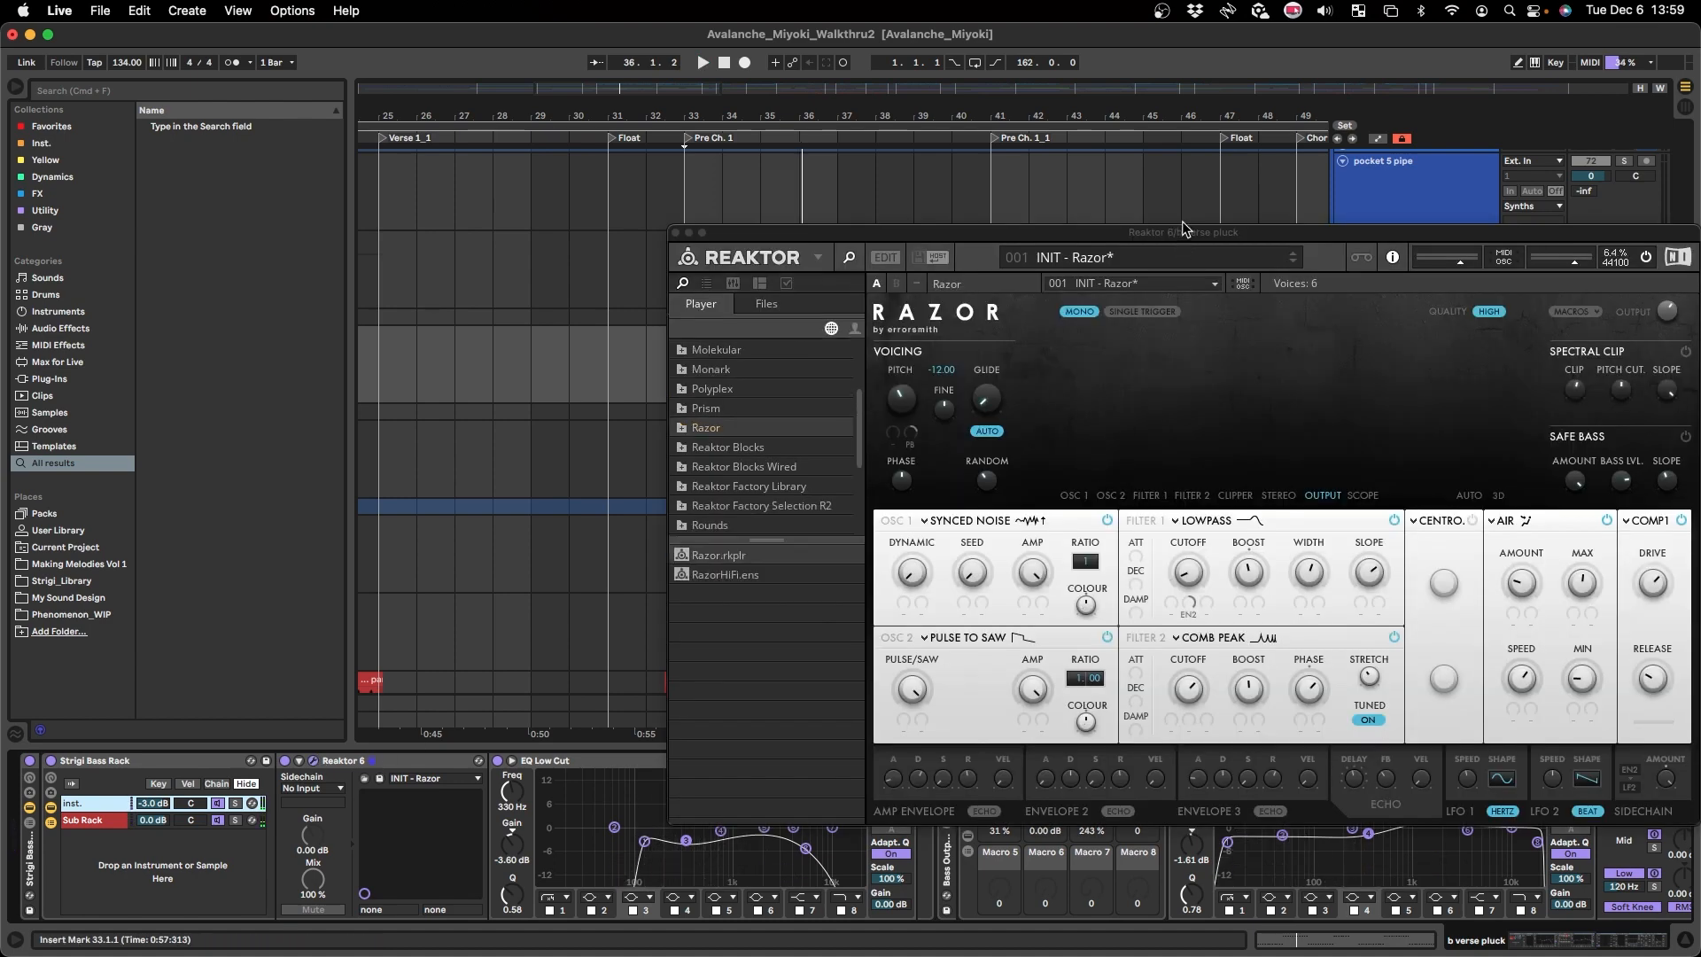
{"action": "left_click_drag", "start_coordinate": [1184, 229], "coordinate": [979, 186]}
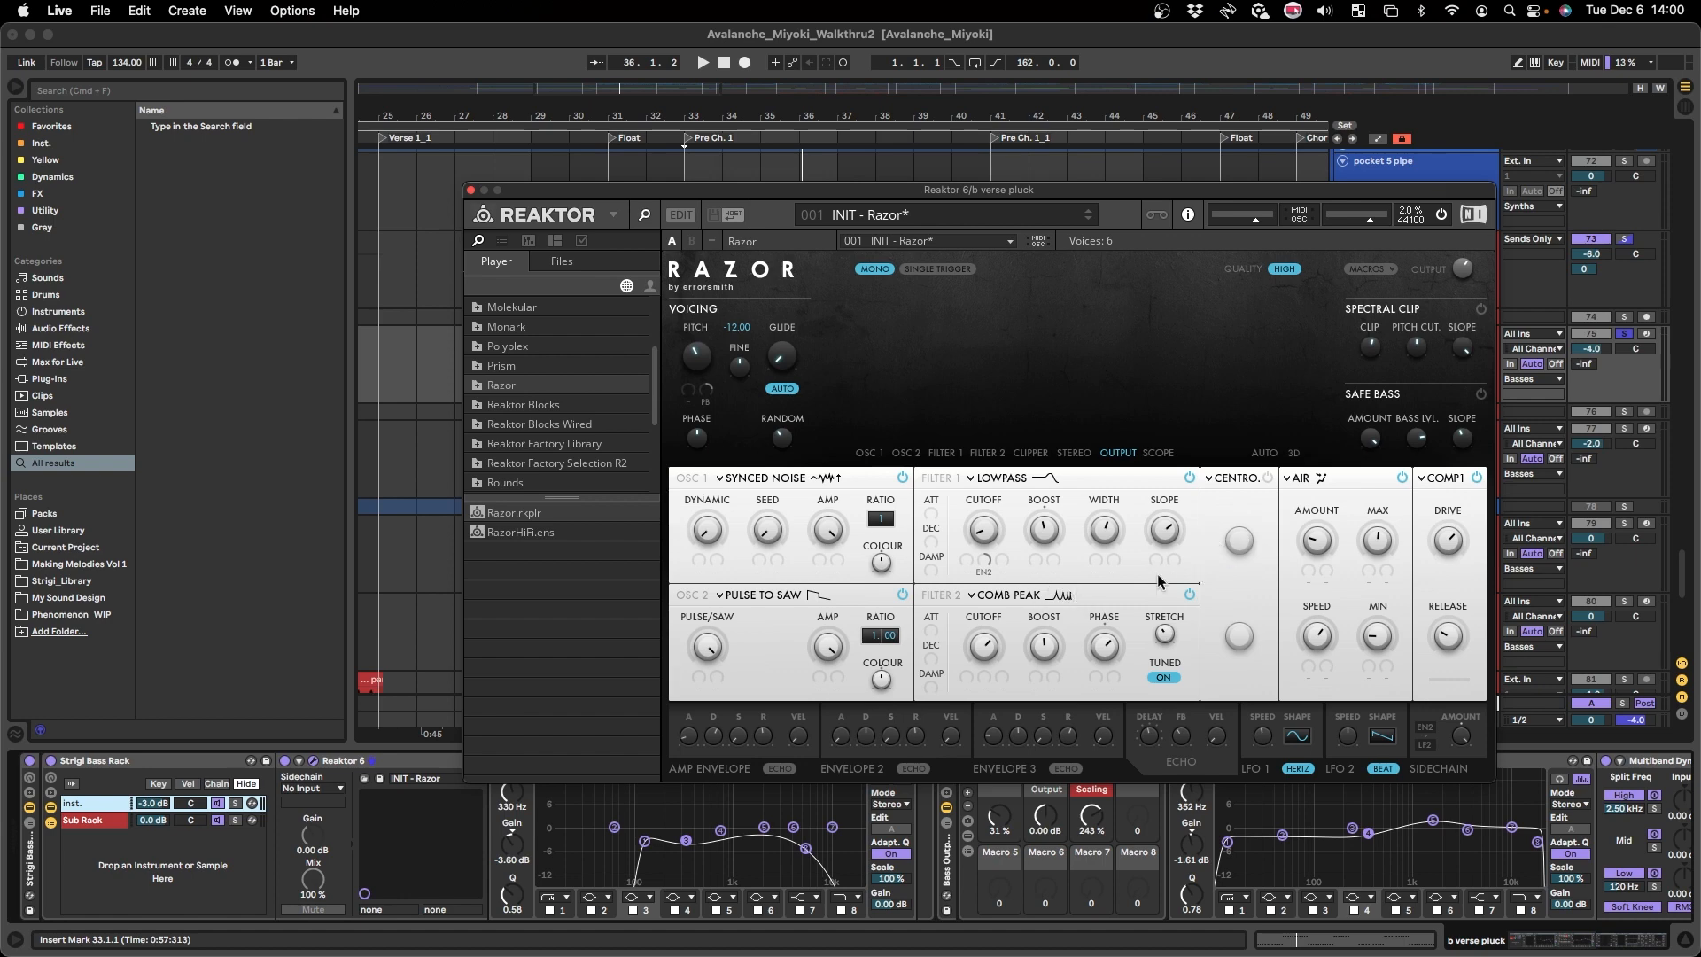
- Close the Reaktor editor and play from bar 33, unsoloing b verse pluck to hear it with the other tracks
{"action": "scroll", "coordinate": [1136, 479], "scroll_direction": "up", "scroll_amount": 15}
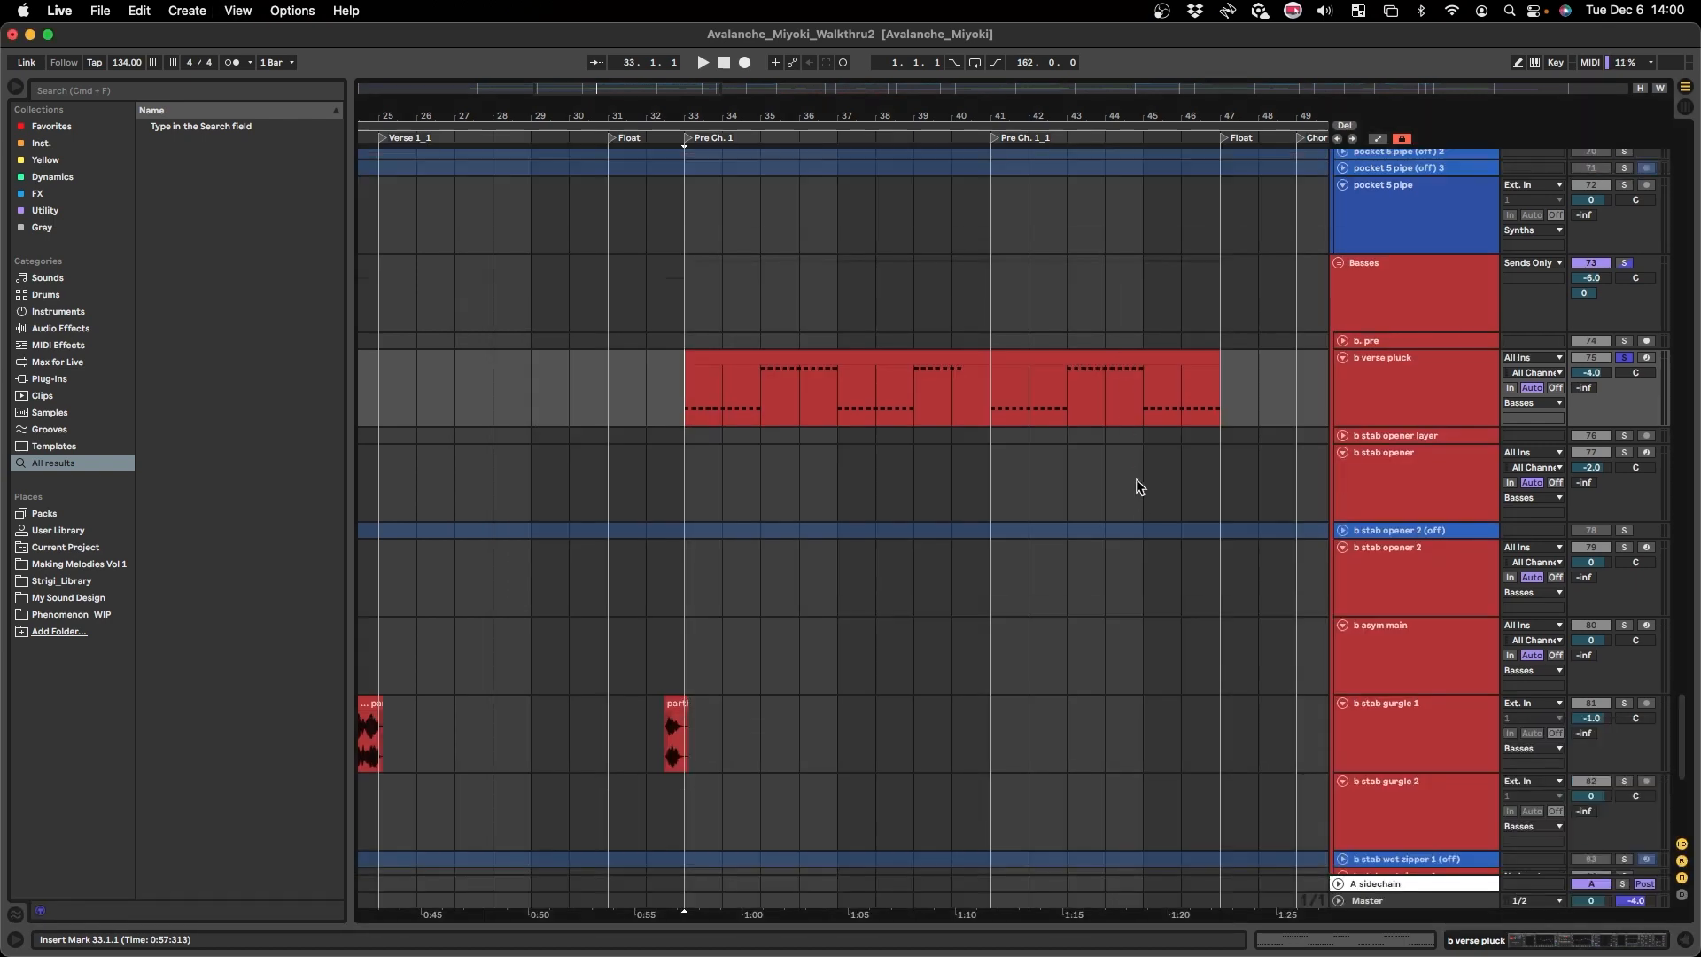
{"action": "key", "text": "space"}
{"action": "scroll", "coordinate": [1304, 527], "scroll_direction": "down", "scroll_amount": 20}
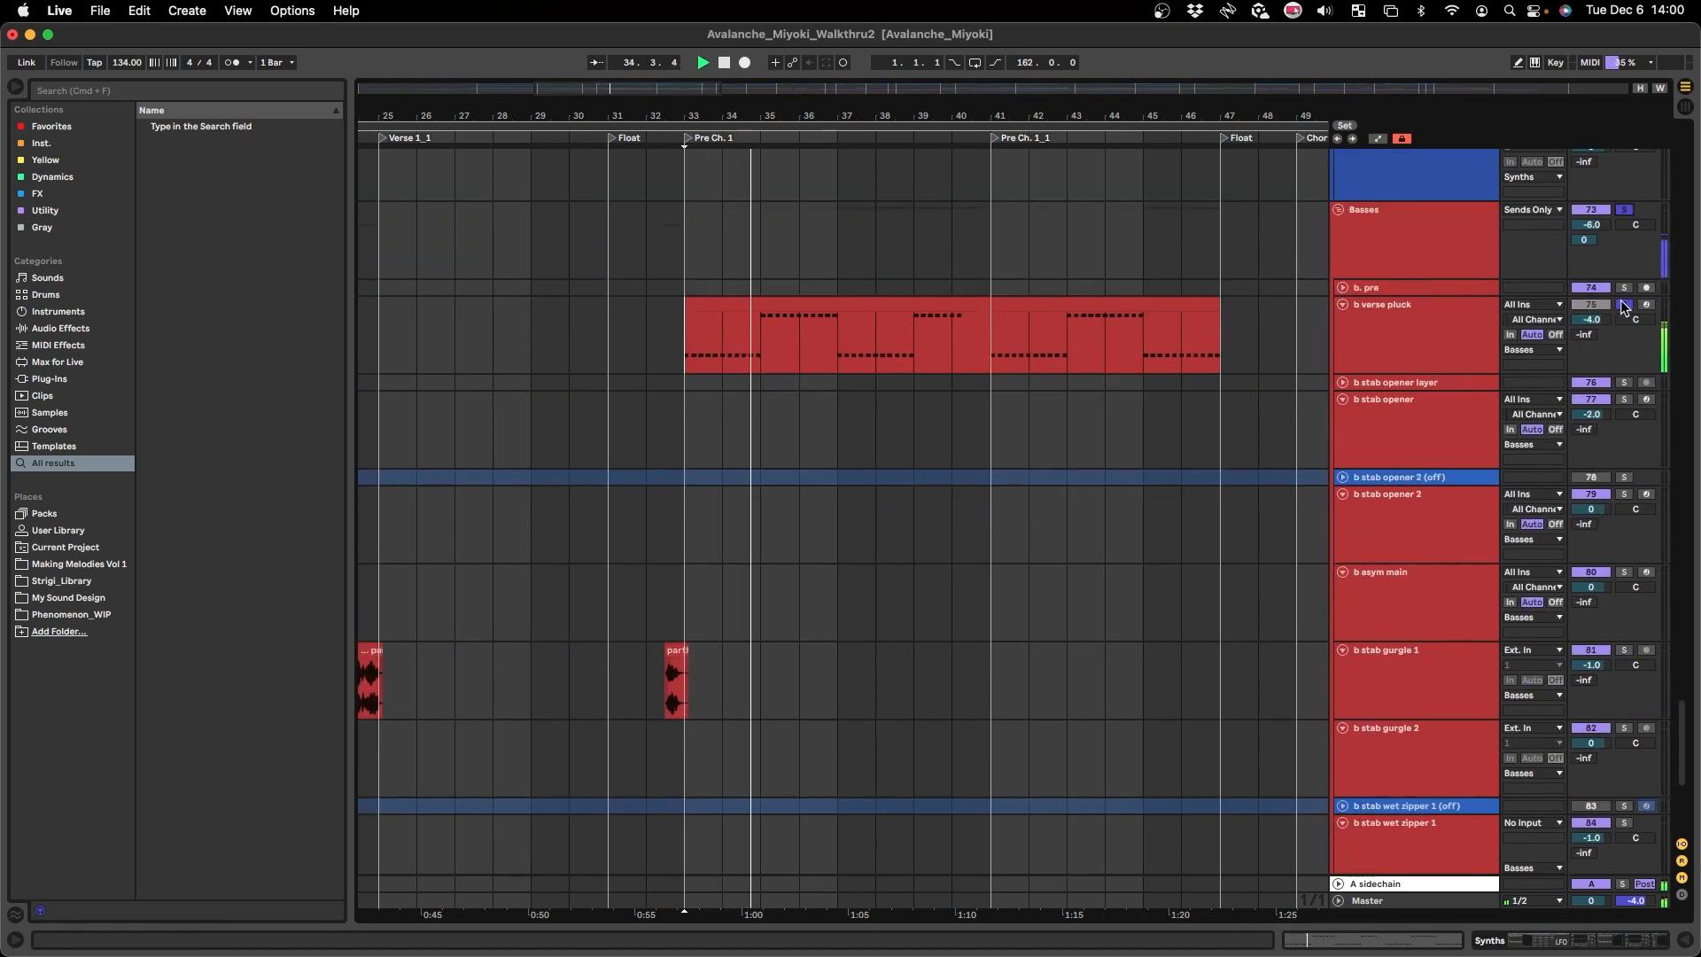
{"action": "scroll", "coordinate": [604, 368], "scroll_direction": "down", "scroll_amount": 4}
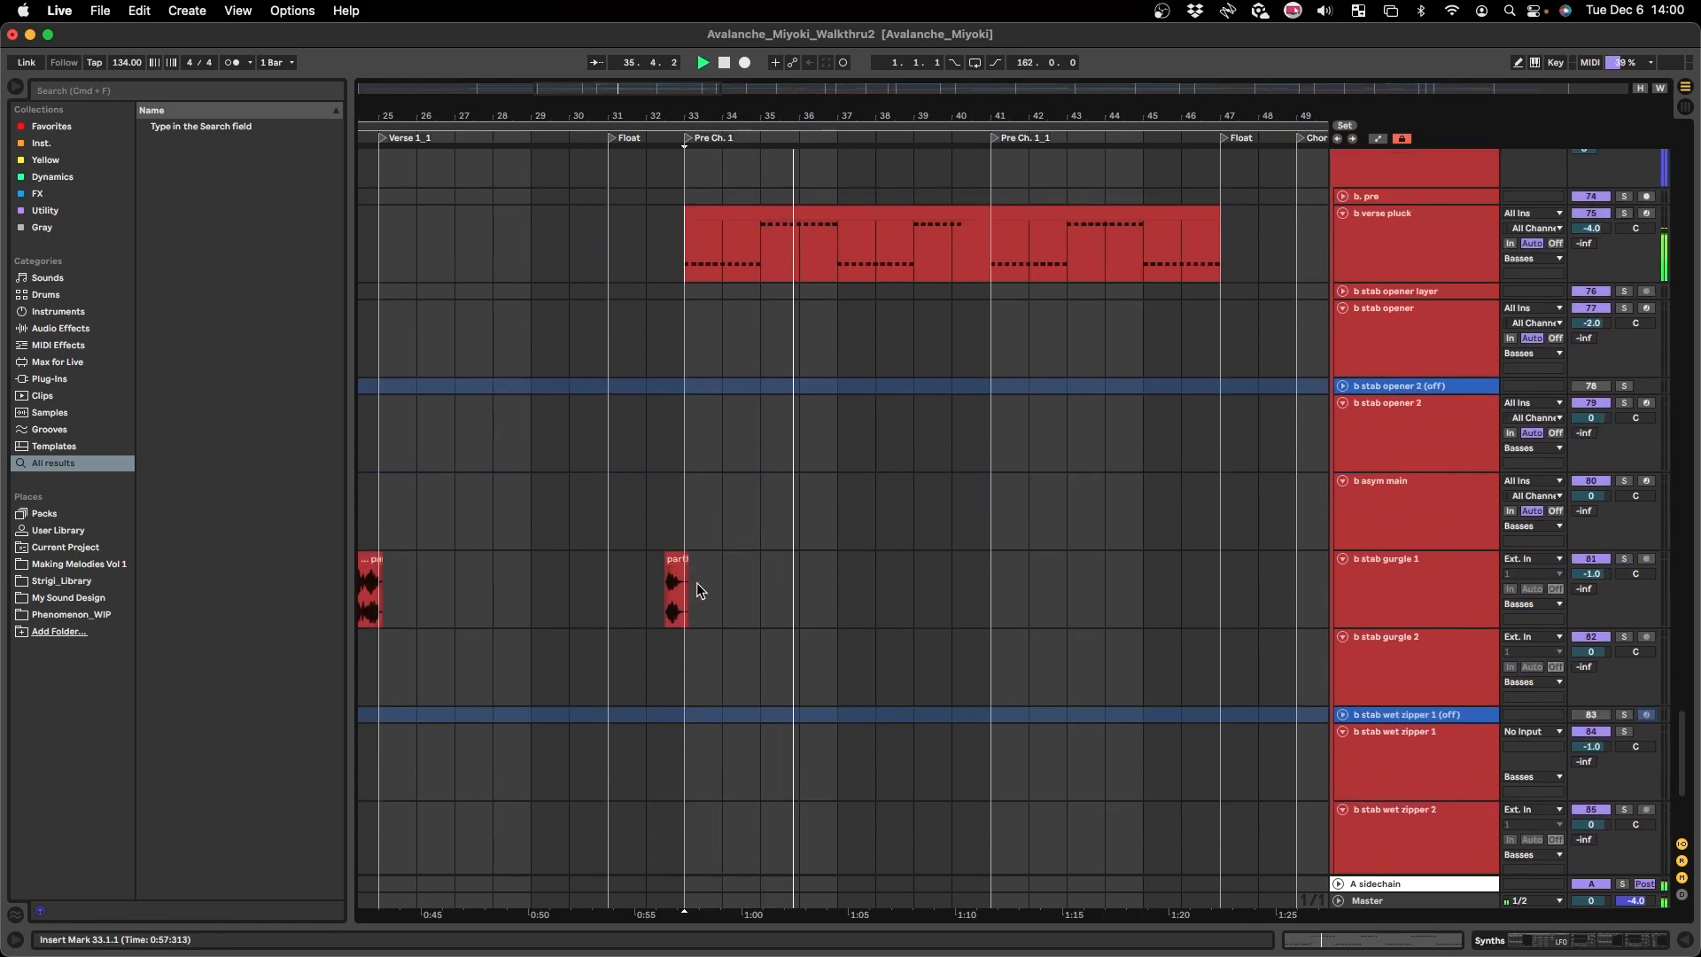
{"action": "scroll", "coordinate": [696, 583], "scroll_direction": "down", "scroll_amount": 5}
{"action": "scroll", "coordinate": [696, 583], "scroll_direction": "up", "scroll_amount": 8}
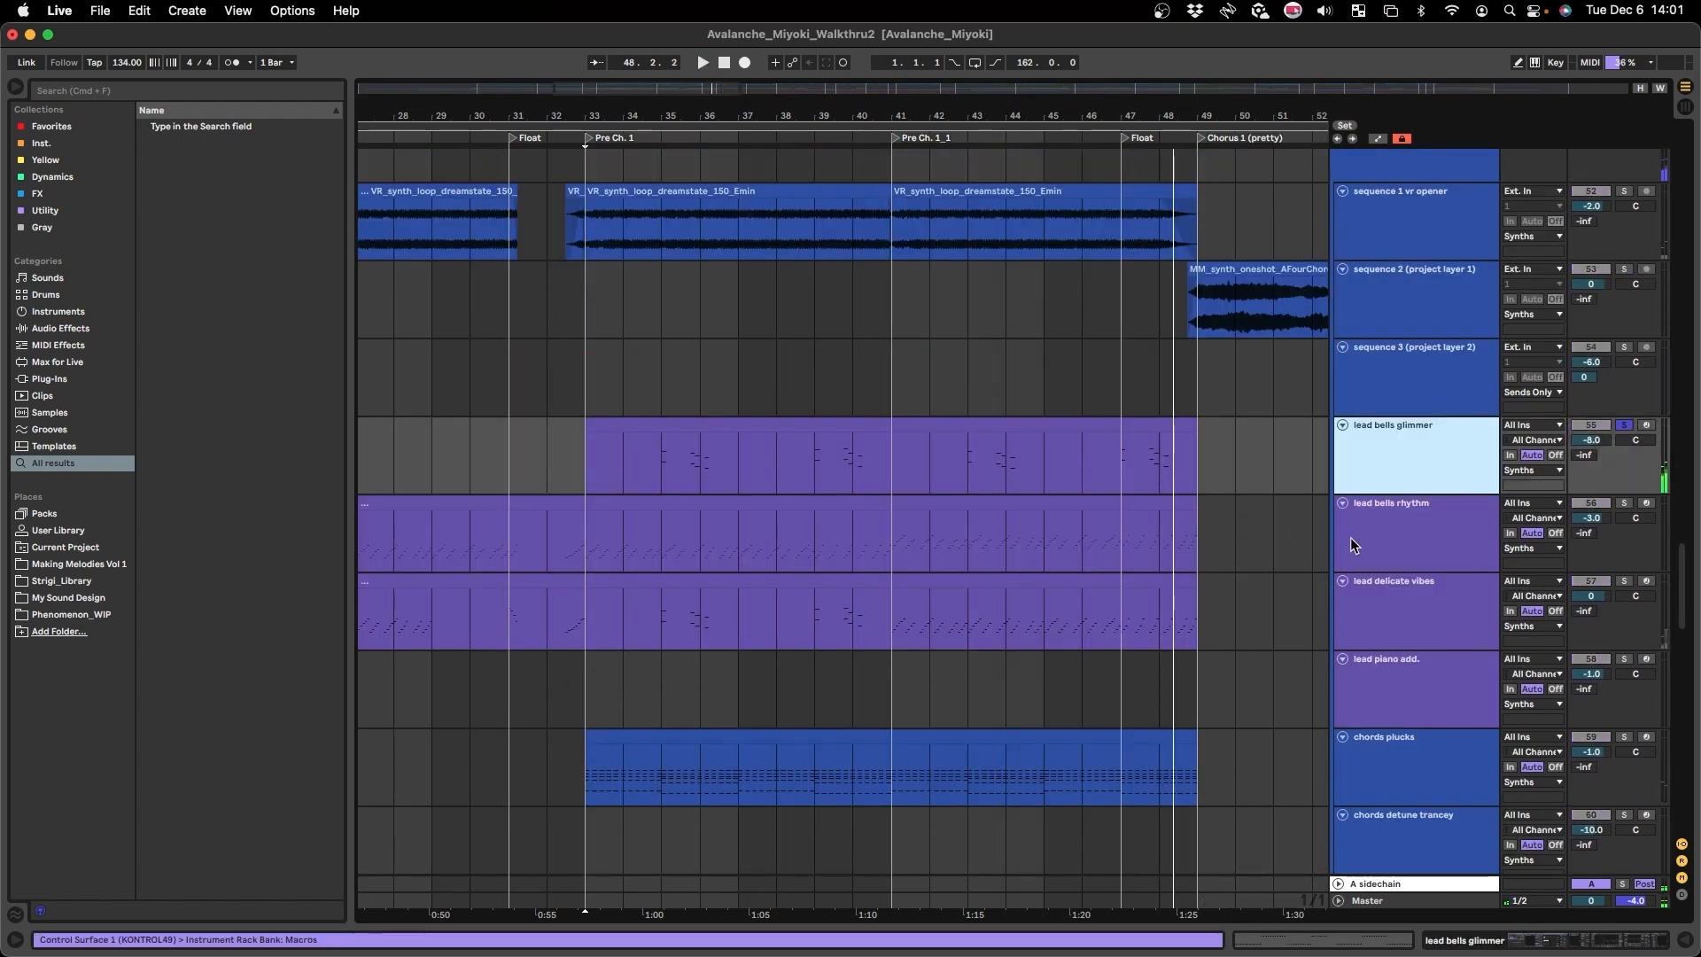
- Unsolo lead bells glimmer and audition the soloed tops 1 track from bar 41
{"action": "key", "text": "s"}
{"action": "scroll", "coordinate": [1353, 537], "scroll_direction": "up", "scroll_amount": 1}
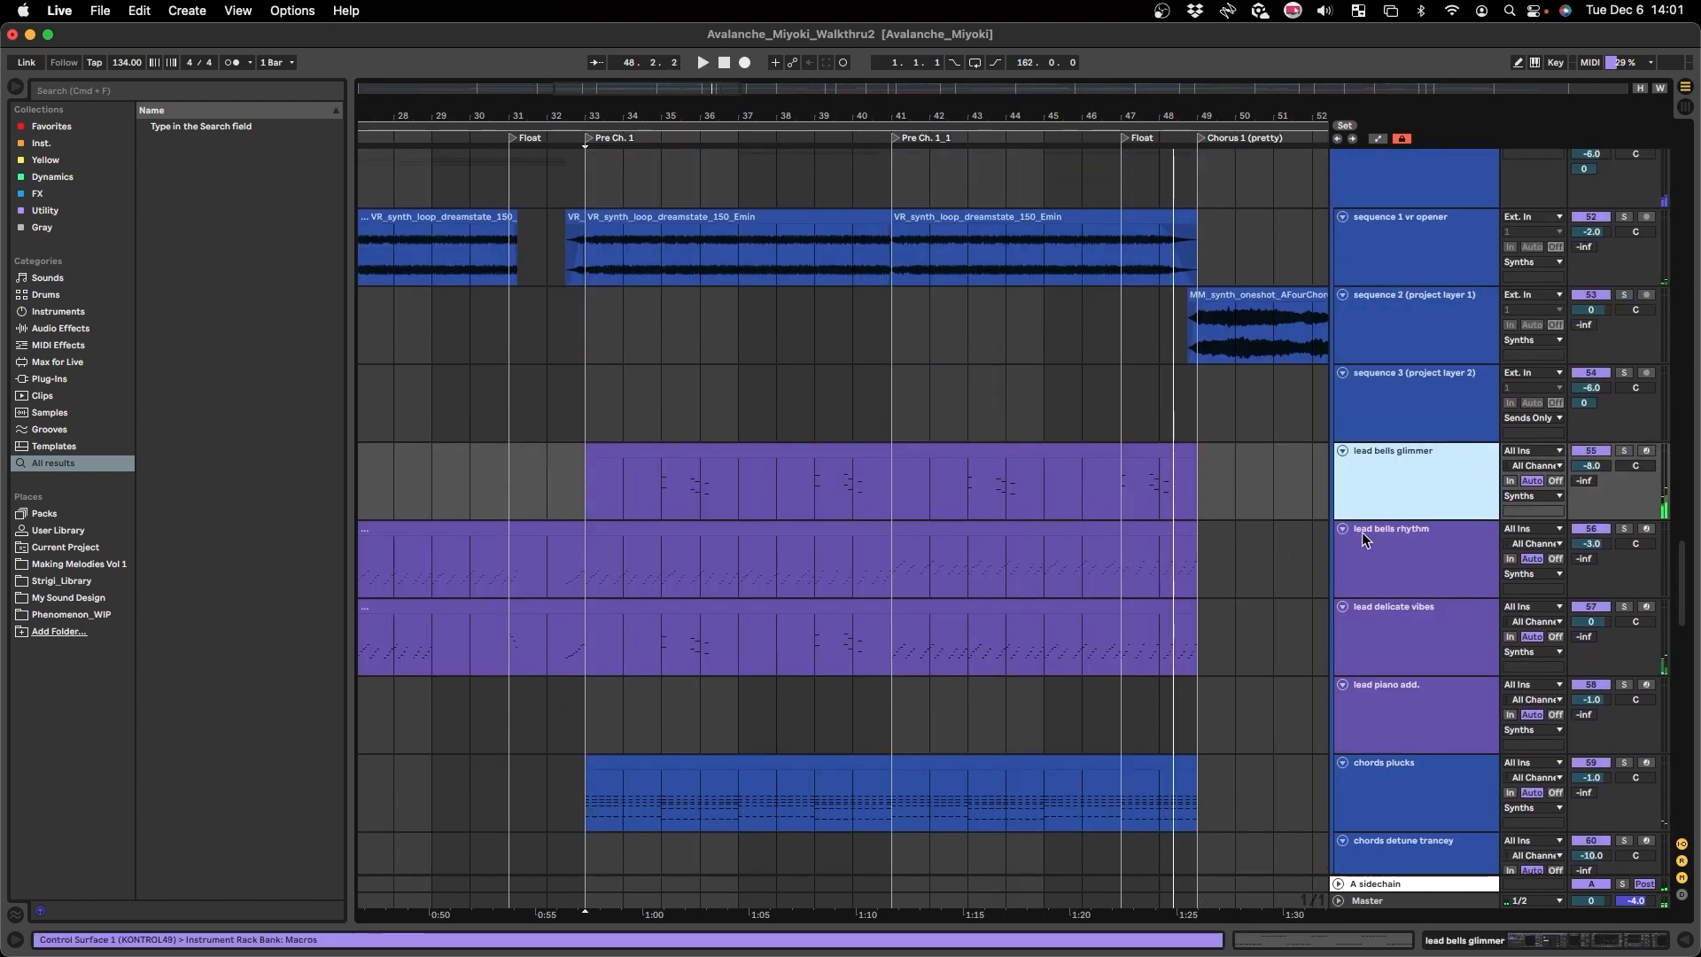
{"action": "scroll", "coordinate": [945, 525], "scroll_direction": "left", "scroll_amount": 1}
{"action": "left_click", "coordinate": [933, 537]}
{"action": "key", "text": "a"}
{"action": "key", "text": "a"}
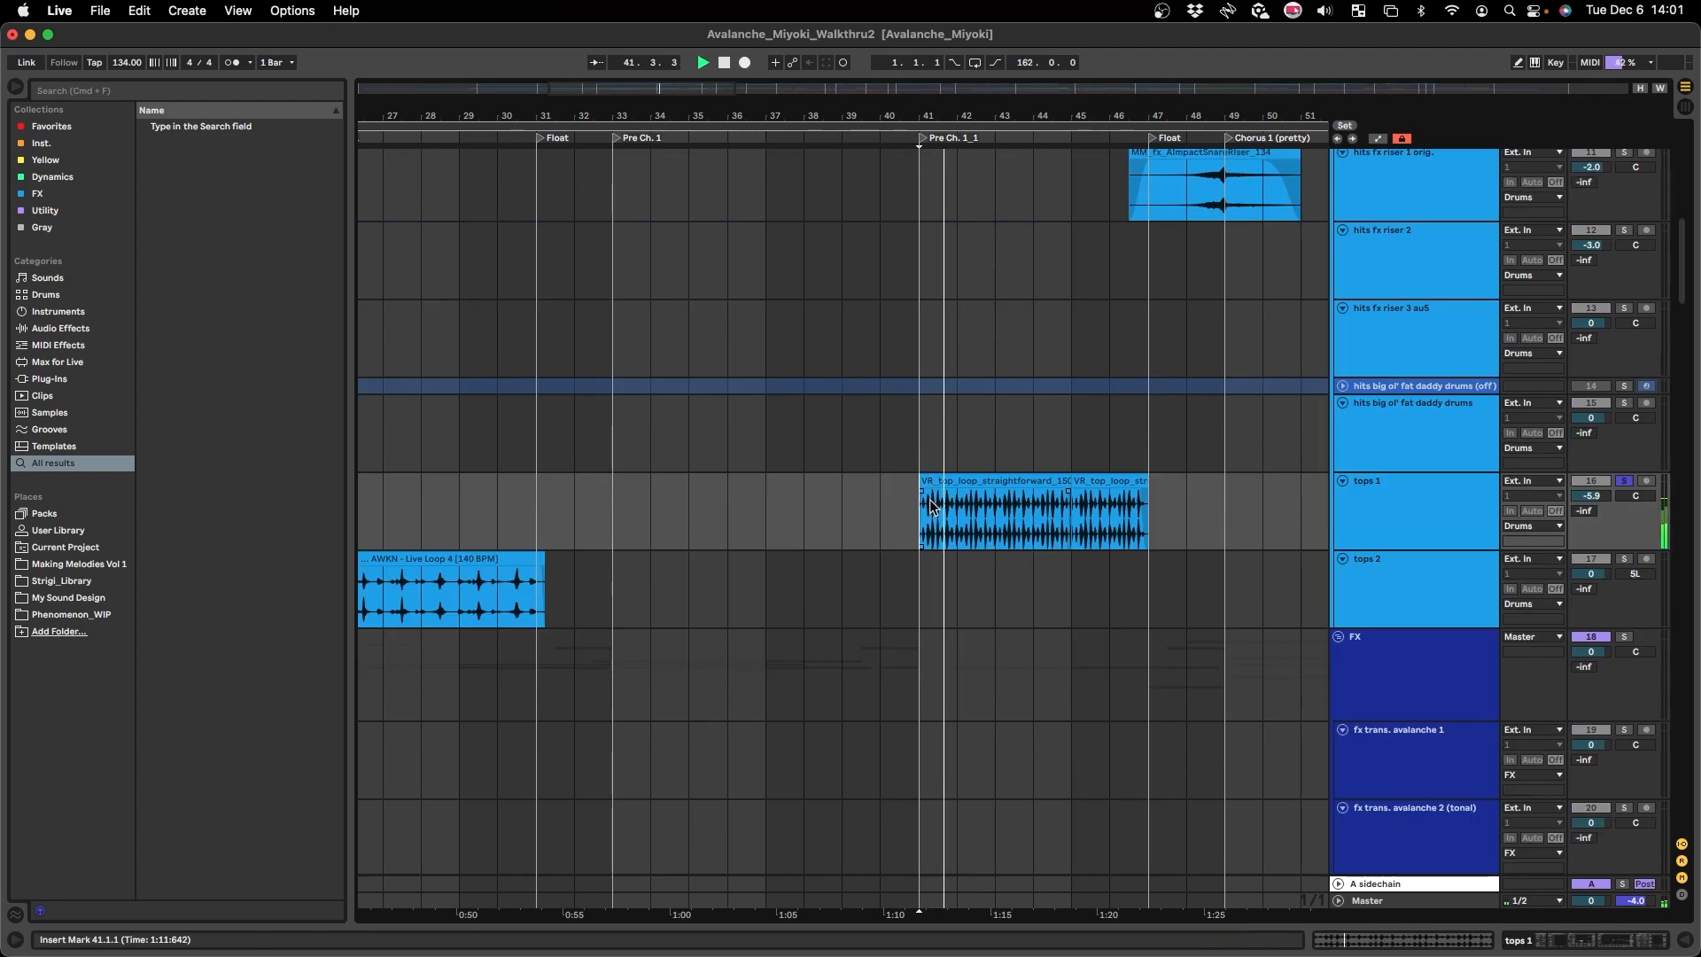
{"action": "scroll", "coordinate": [917, 539], "scroll_direction": "left", "scroll_amount": 3}
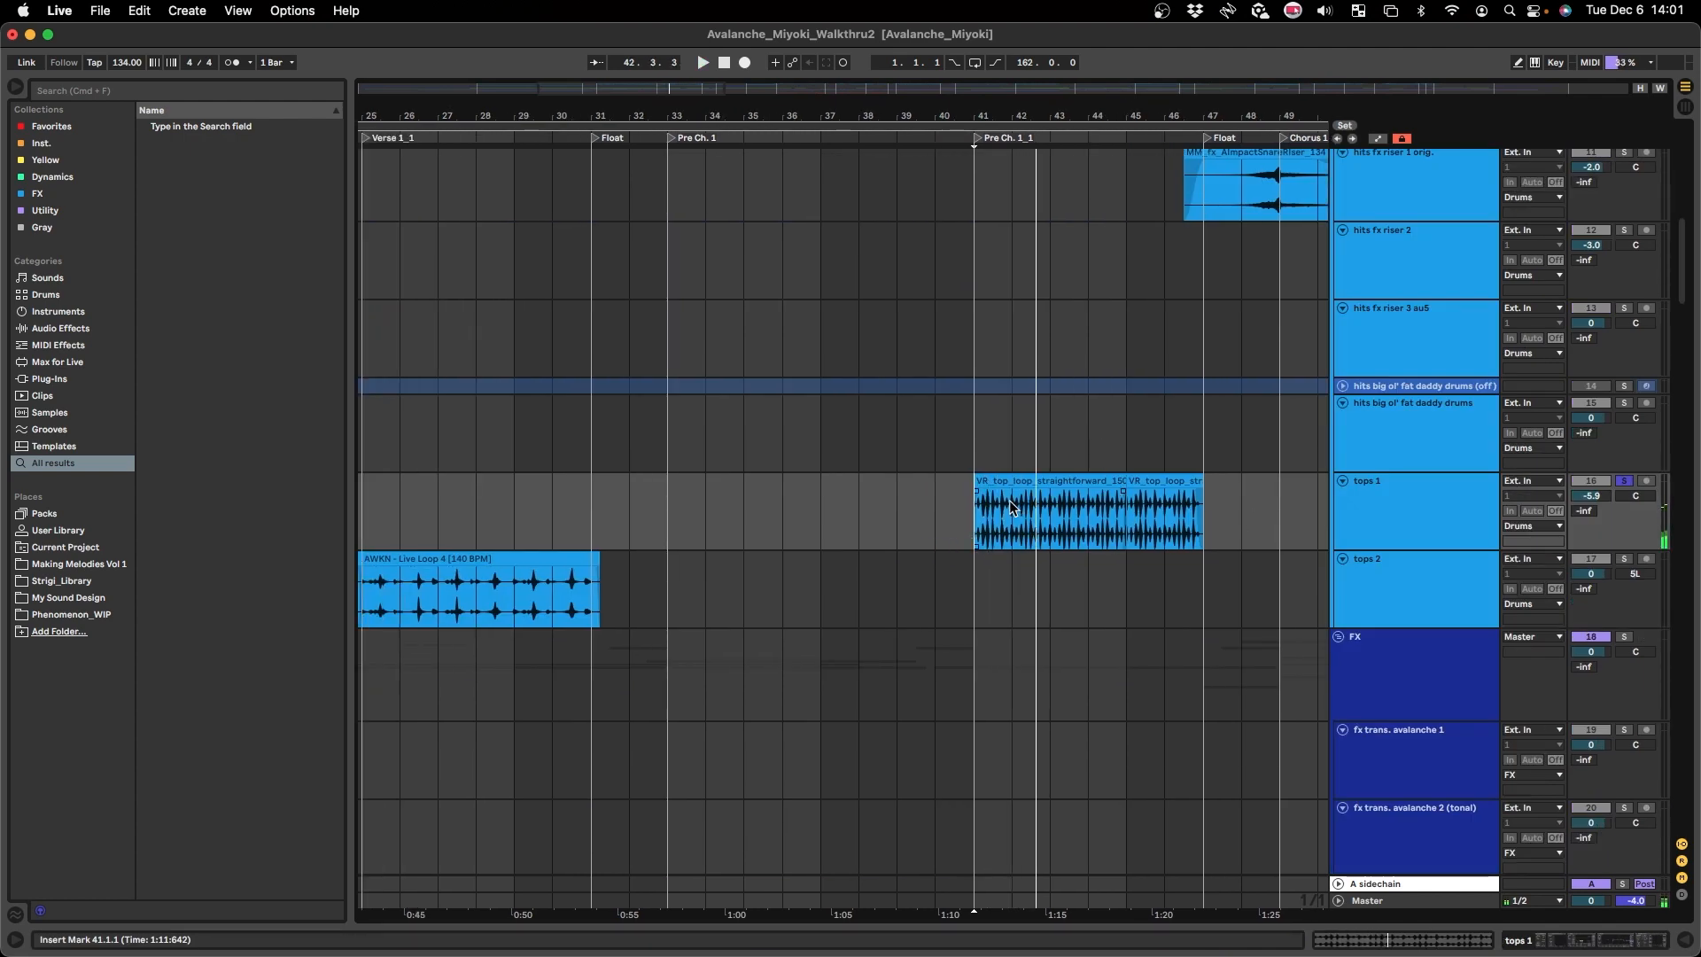
{"action": "key", "text": "space"}
{"action": "left_click", "coordinate": [1380, 508]}
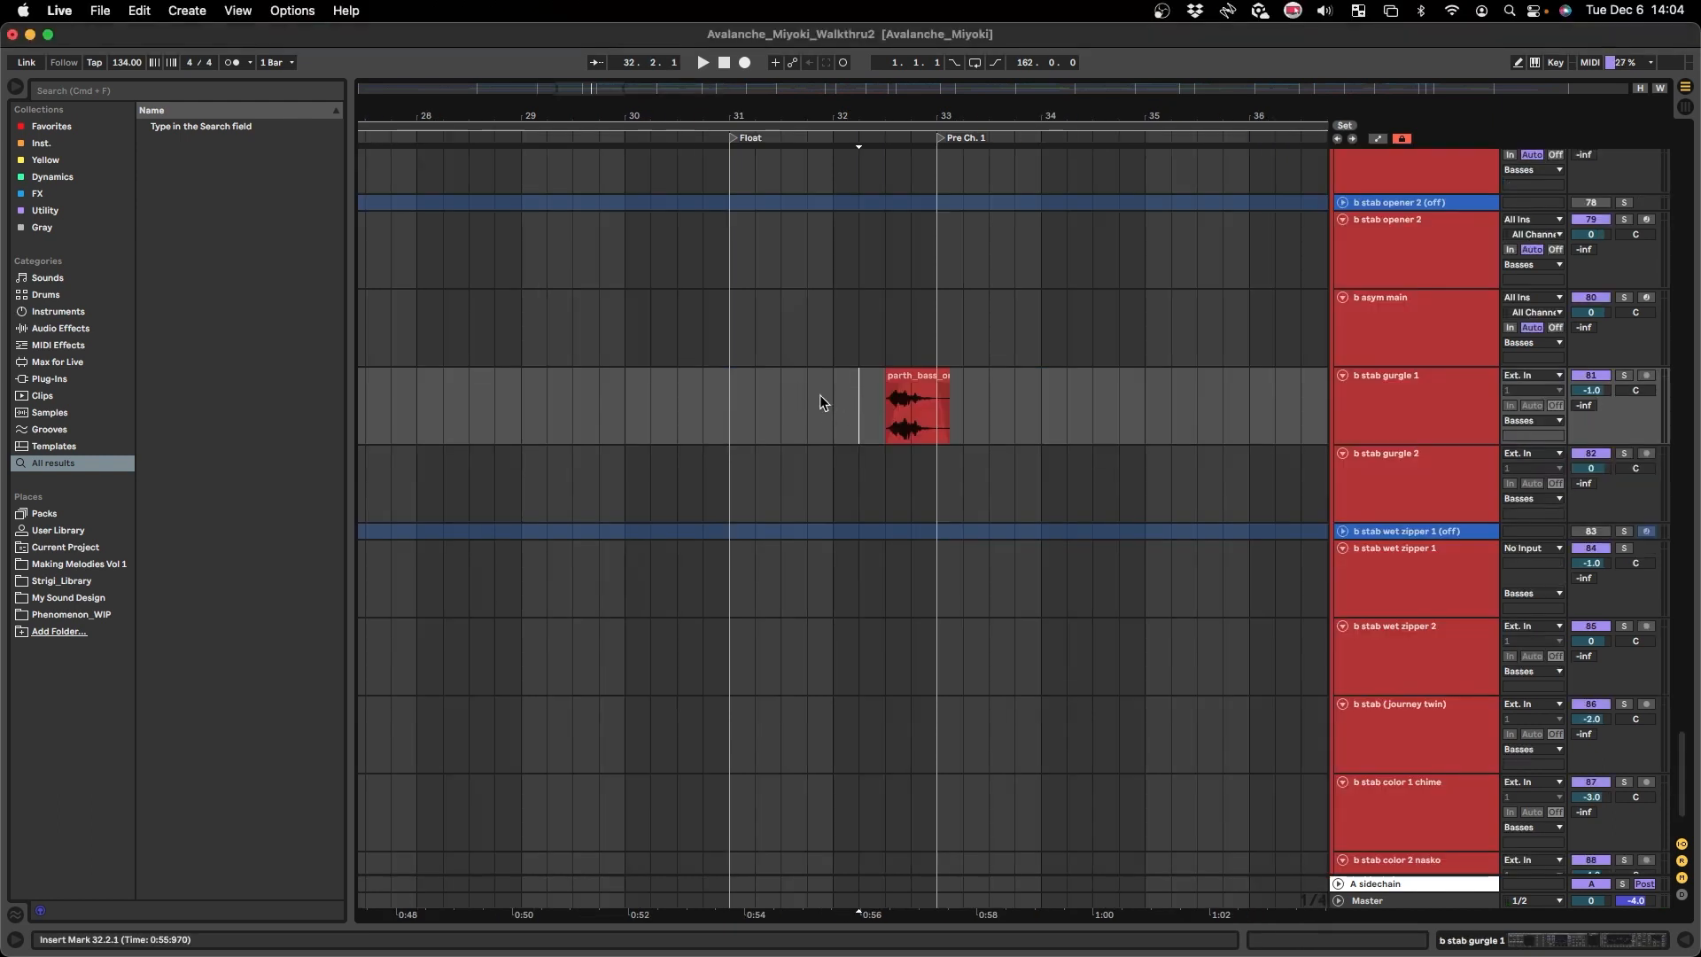
- Solo b stab gurgle 1 and play it from bar 32, just before its bass clip
{"action": "left_click", "coordinate": [821, 395]}
{"action": "scroll", "coordinate": [831, 403], "scroll_direction": "up", "scroll_amount": 2}
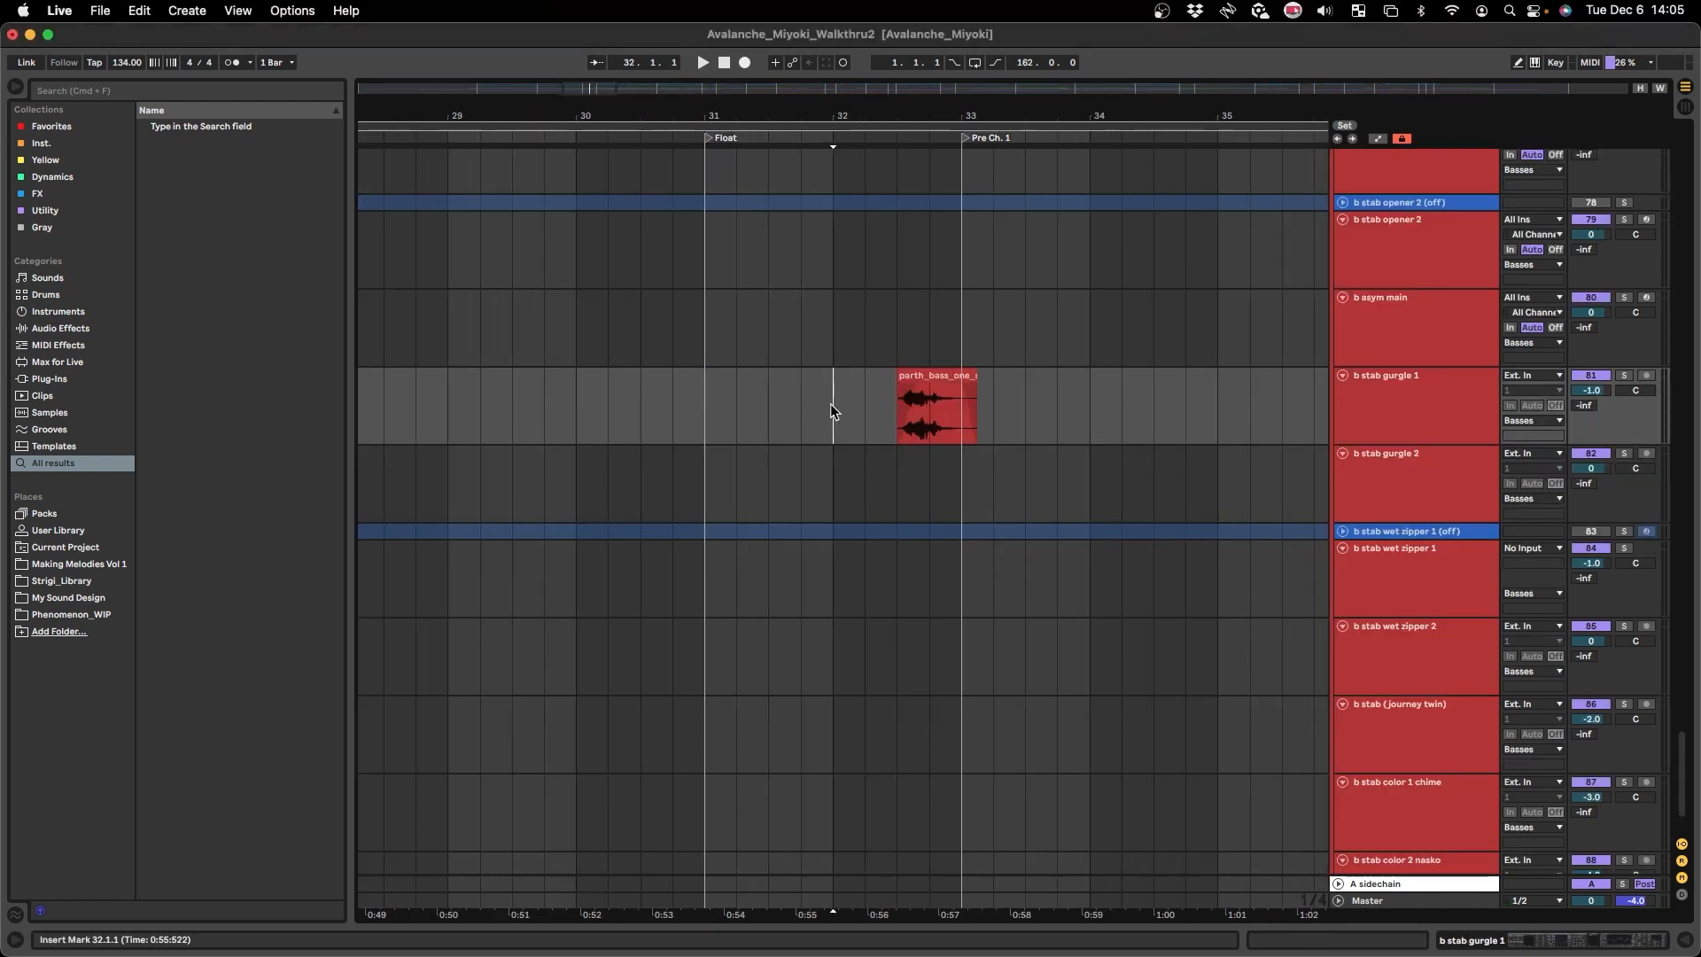
{"action": "scroll", "coordinate": [831, 402], "scroll_direction": "down", "scroll_amount": 5}
{"action": "scroll", "coordinate": [725, 405], "scroll_direction": "left", "scroll_amount": 2}
{"action": "key", "text": "s"}
{"action": "key", "text": "space"}
{"action": "scroll", "coordinate": [640, 412], "scroll_direction": "up", "scroll_amount": 1}
{"action": "scroll", "coordinate": [953, 461], "scroll_direction": "up", "scroll_amount": 3}
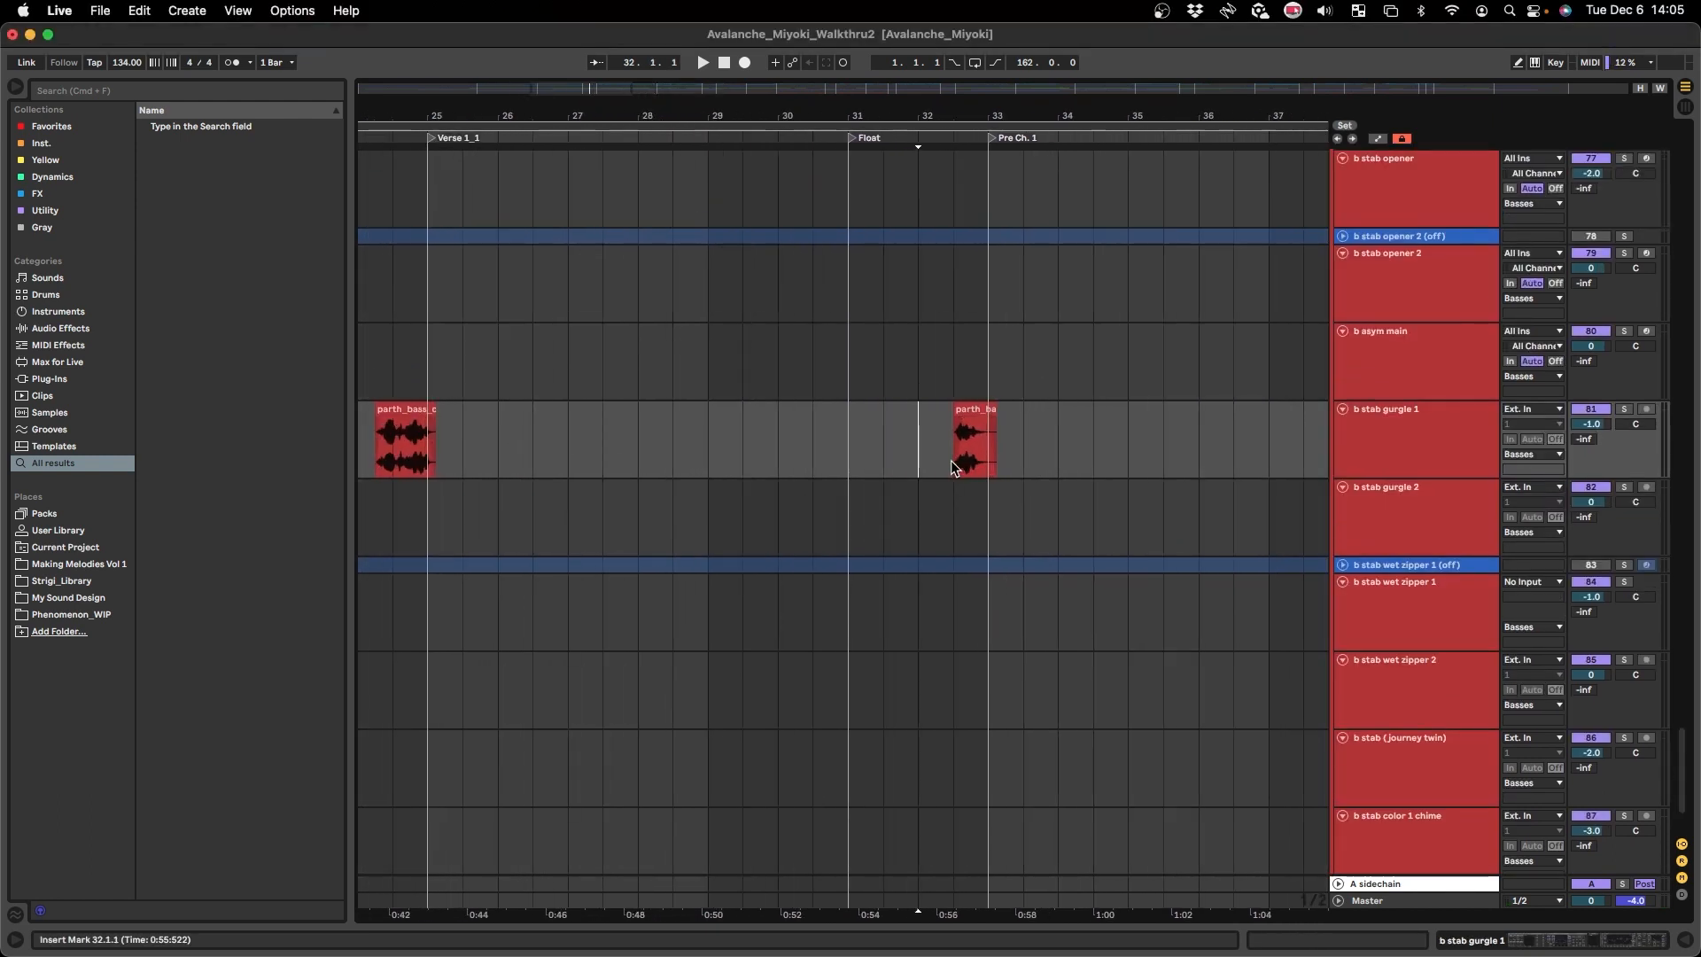
- Place the insert mark at 32.3.1 on the b stab gurgle 1 clip, audition it and examine its waveform
{"action": "scroll", "coordinate": [939, 453], "scroll_direction": "right", "scroll_amount": 1}
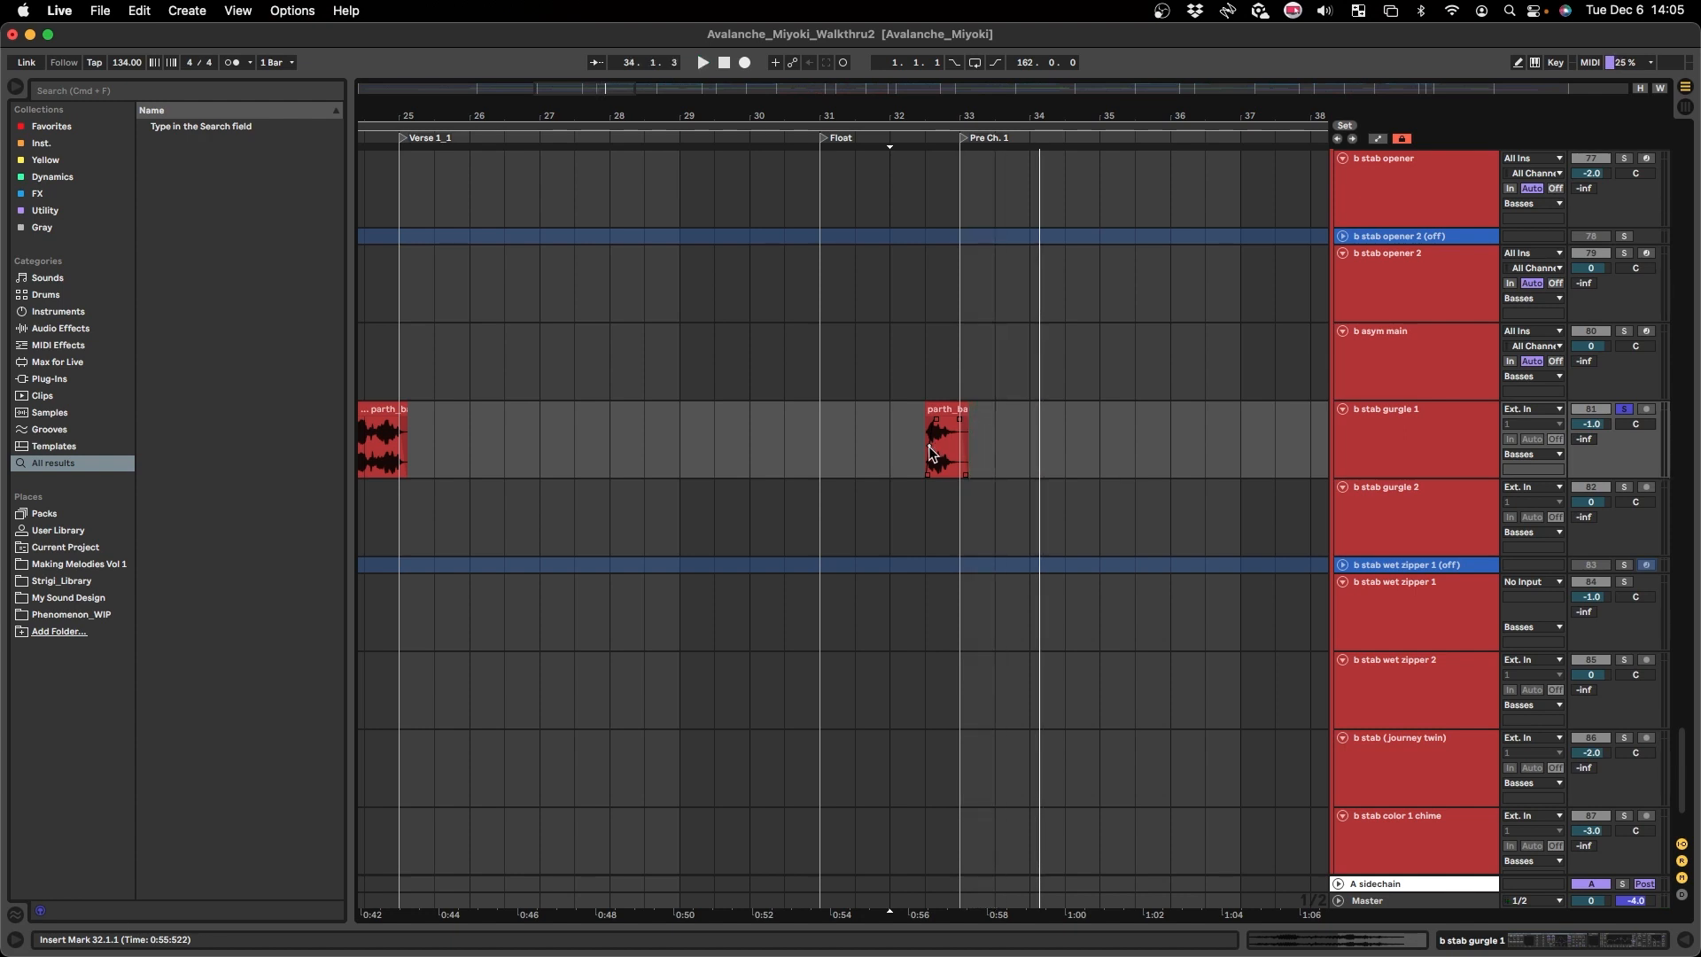
{"action": "left_click", "coordinate": [921, 443]}
{"action": "key", "text": "space"}
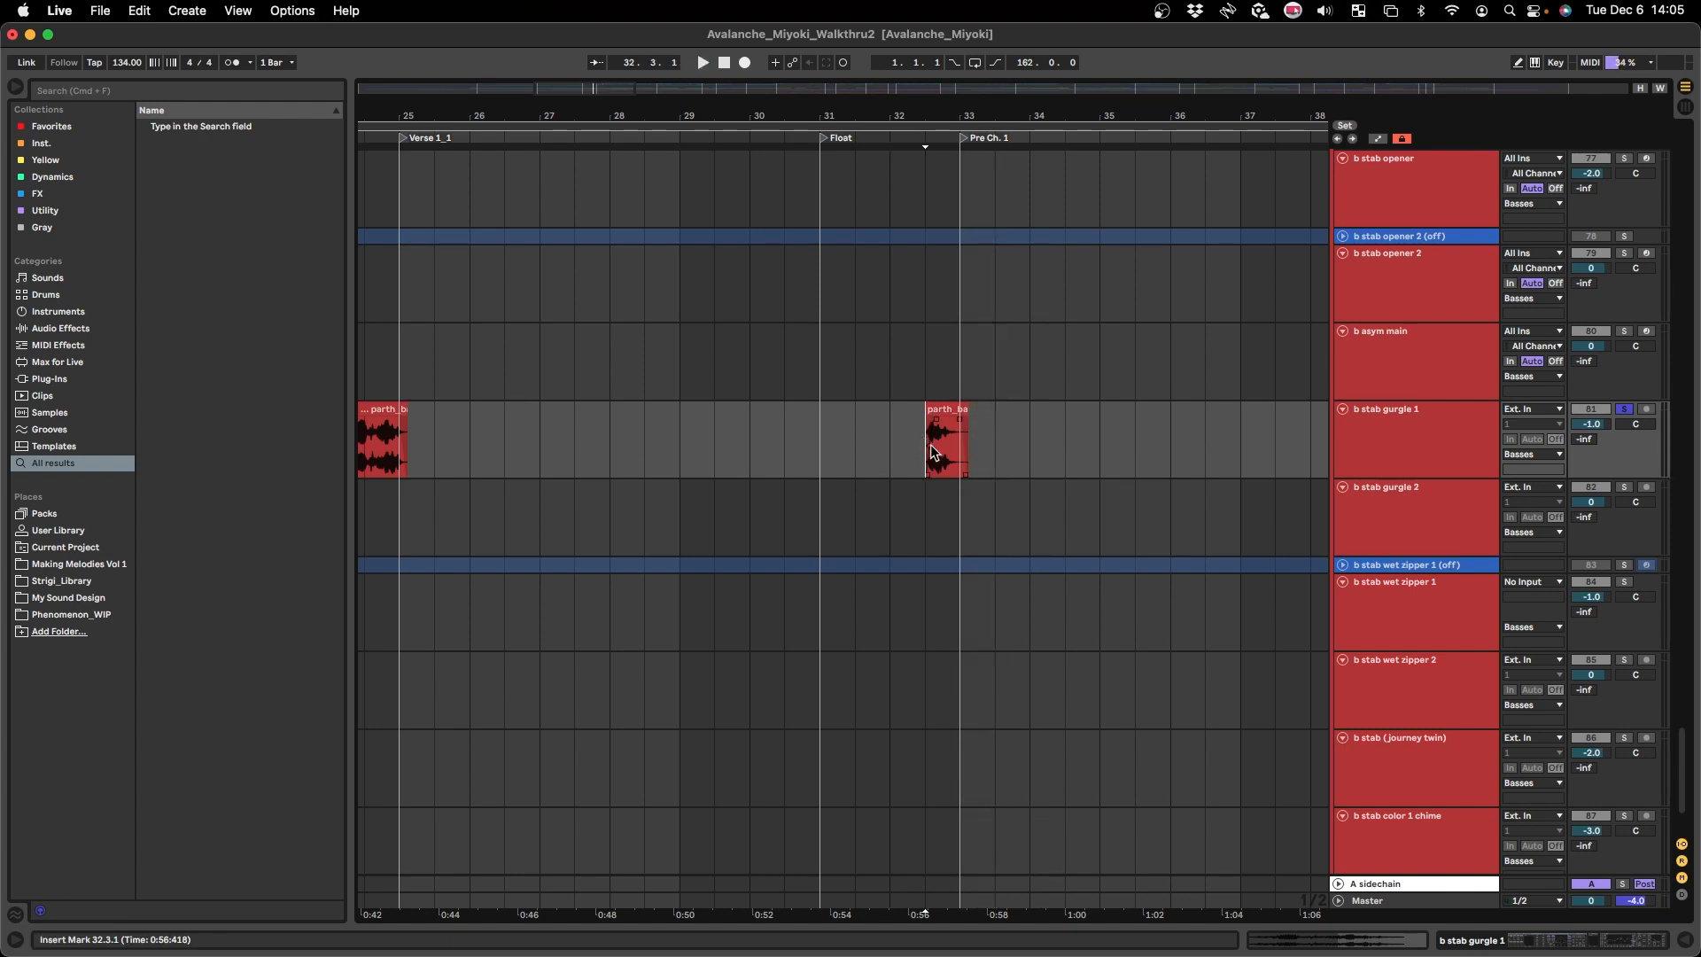
{"action": "scroll", "coordinate": [930, 451], "scroll_direction": "up", "scroll_amount": 4}
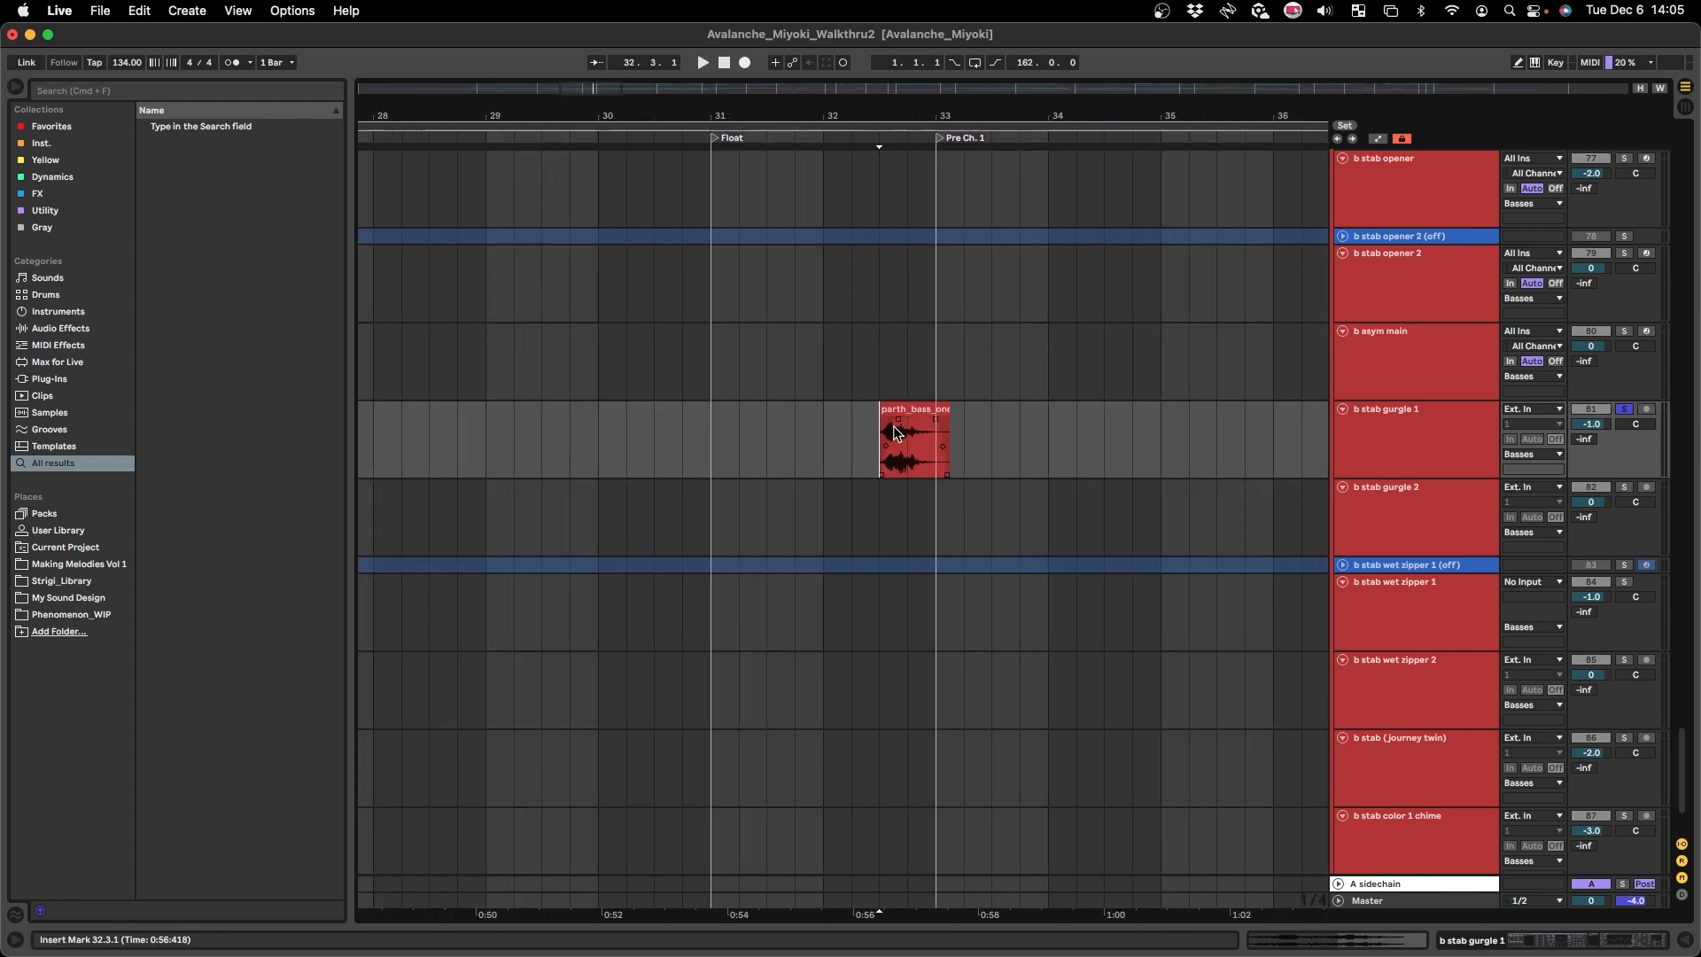
- Audition the earlier clip on the soloed b stab gurgle 1 track from bar 24
{"action": "scroll", "coordinate": [853, 443], "scroll_direction": "down", "scroll_amount": 4}
{"action": "scroll", "coordinate": [838, 454], "scroll_direction": "left", "scroll_amount": 5}
{"action": "left_click", "coordinate": [719, 450]}
{"action": "key", "text": "space"}
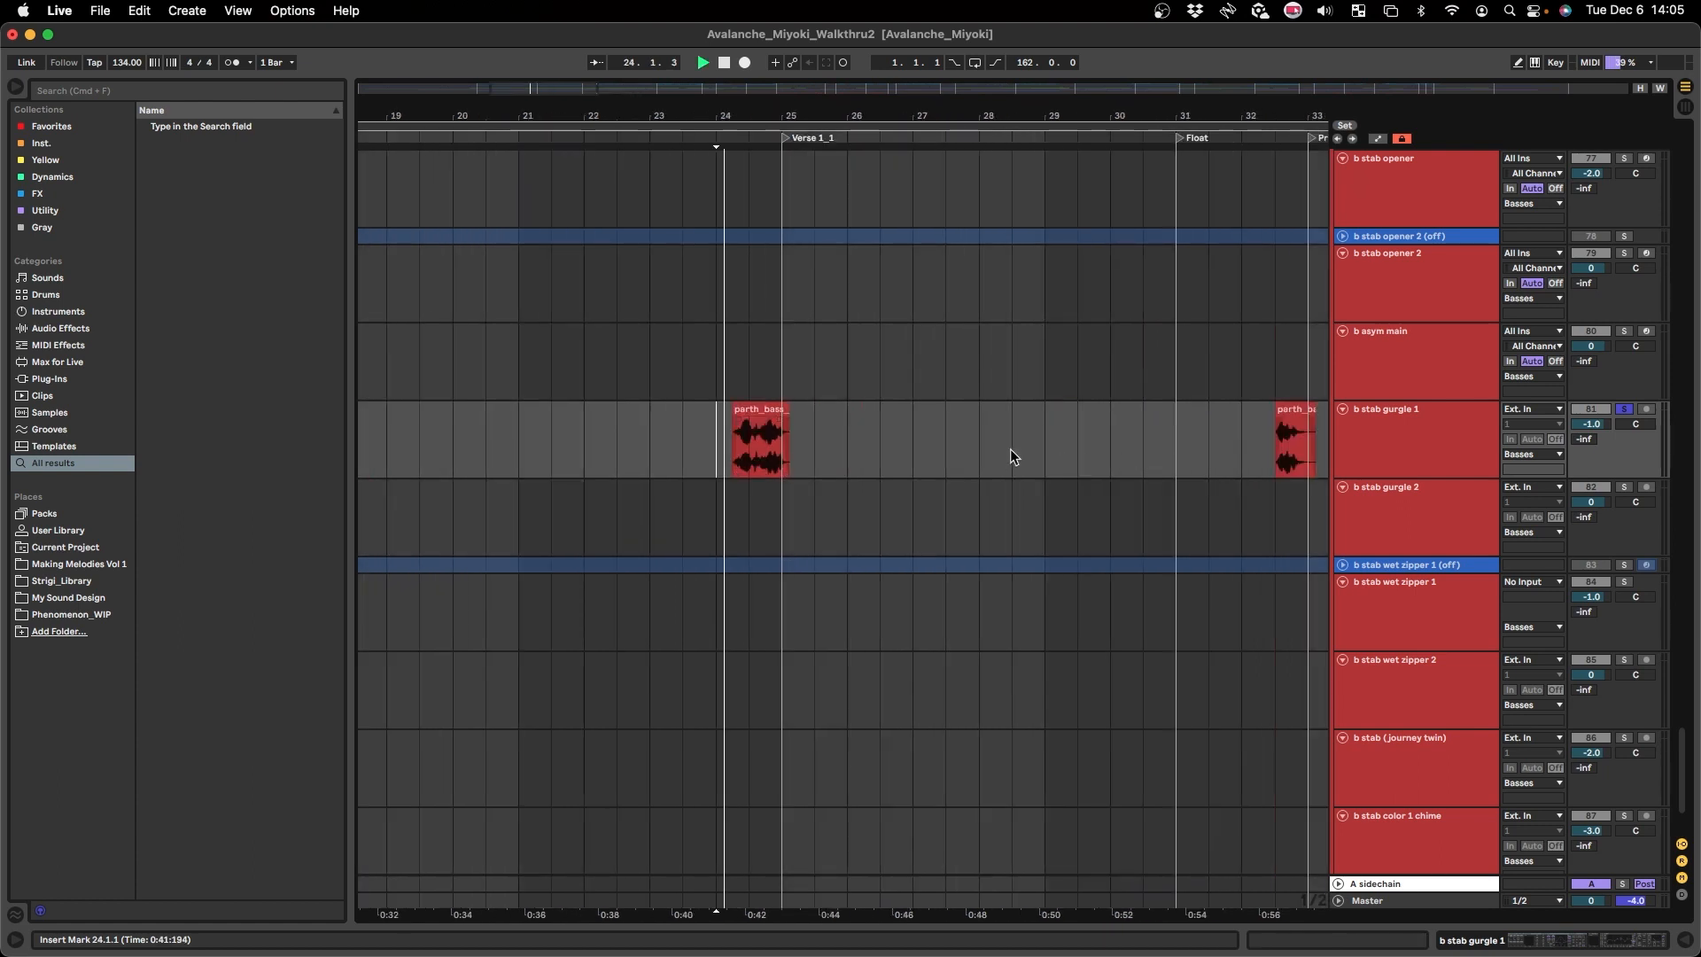
{"action": "key", "text": "space"}
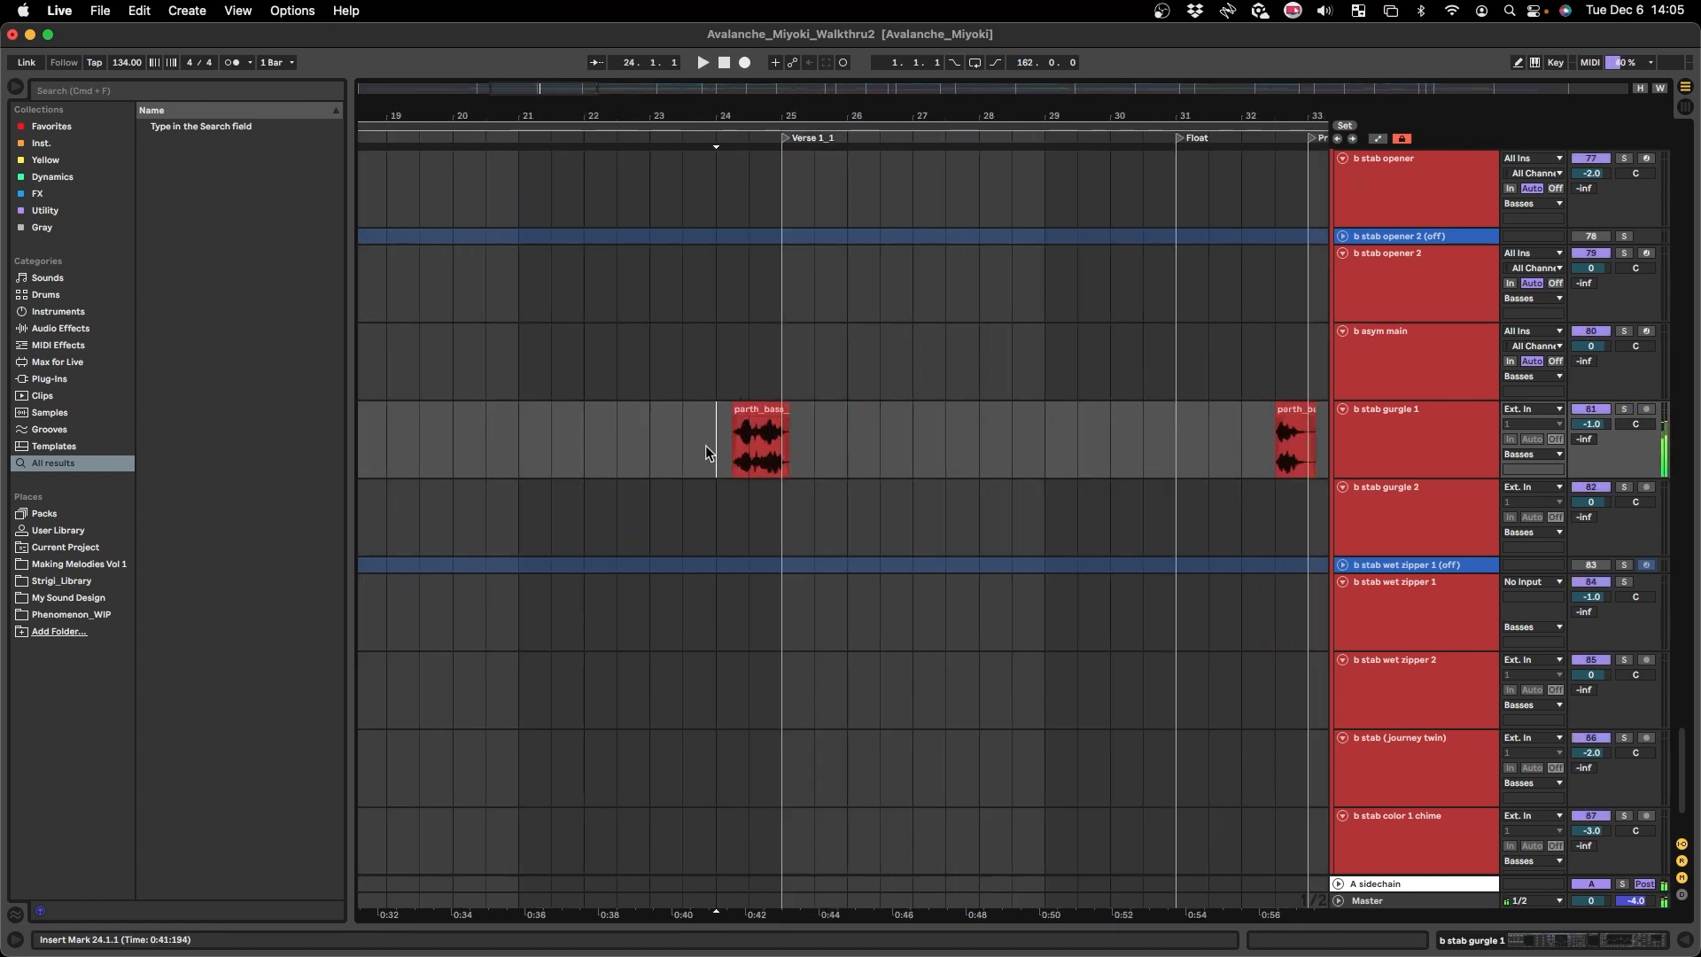
- Play the transition into Verse 1_1 from bar 24 with b stab gurgle 1 unsoloed
{"action": "key", "text": "space"}
{"action": "scroll", "coordinate": [606, 501], "scroll_direction": "right", "scroll_amount": 3}
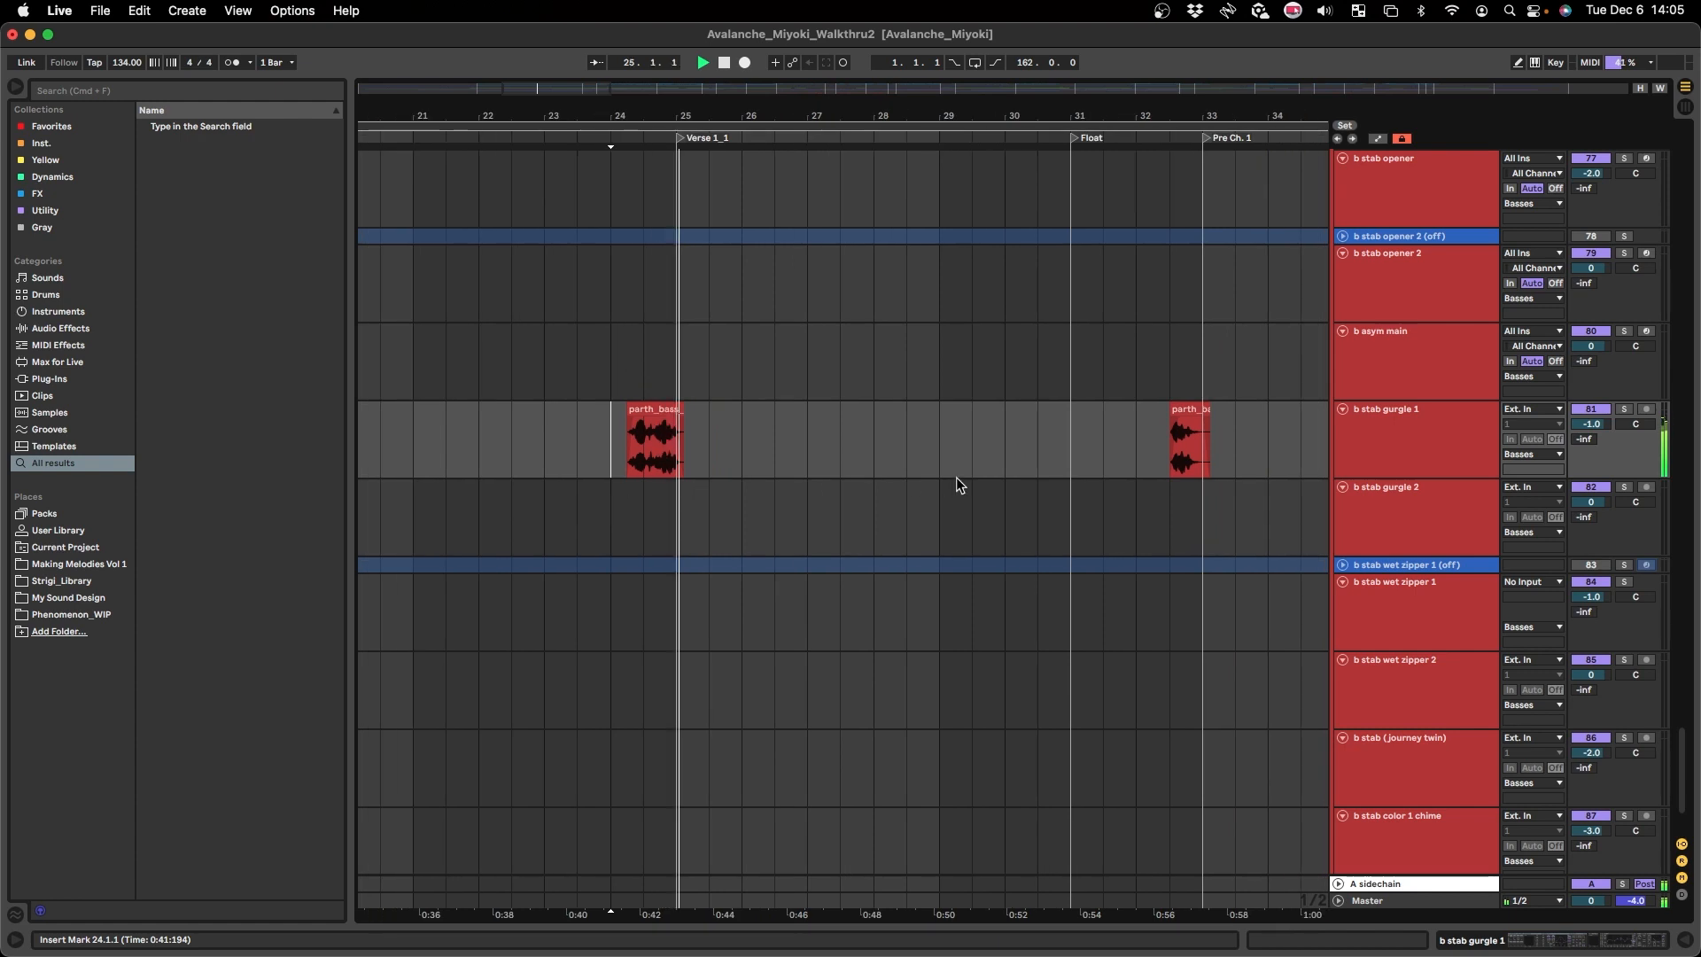
{"action": "key", "text": "space"}
- Move the insert mark to 33.3.1 on b stab gurgle 1 and look over the bass tracks above it
{"action": "scroll", "coordinate": [1046, 443], "scroll_direction": "right", "scroll_amount": 8}
{"action": "left_click", "coordinate": [921, 443]}
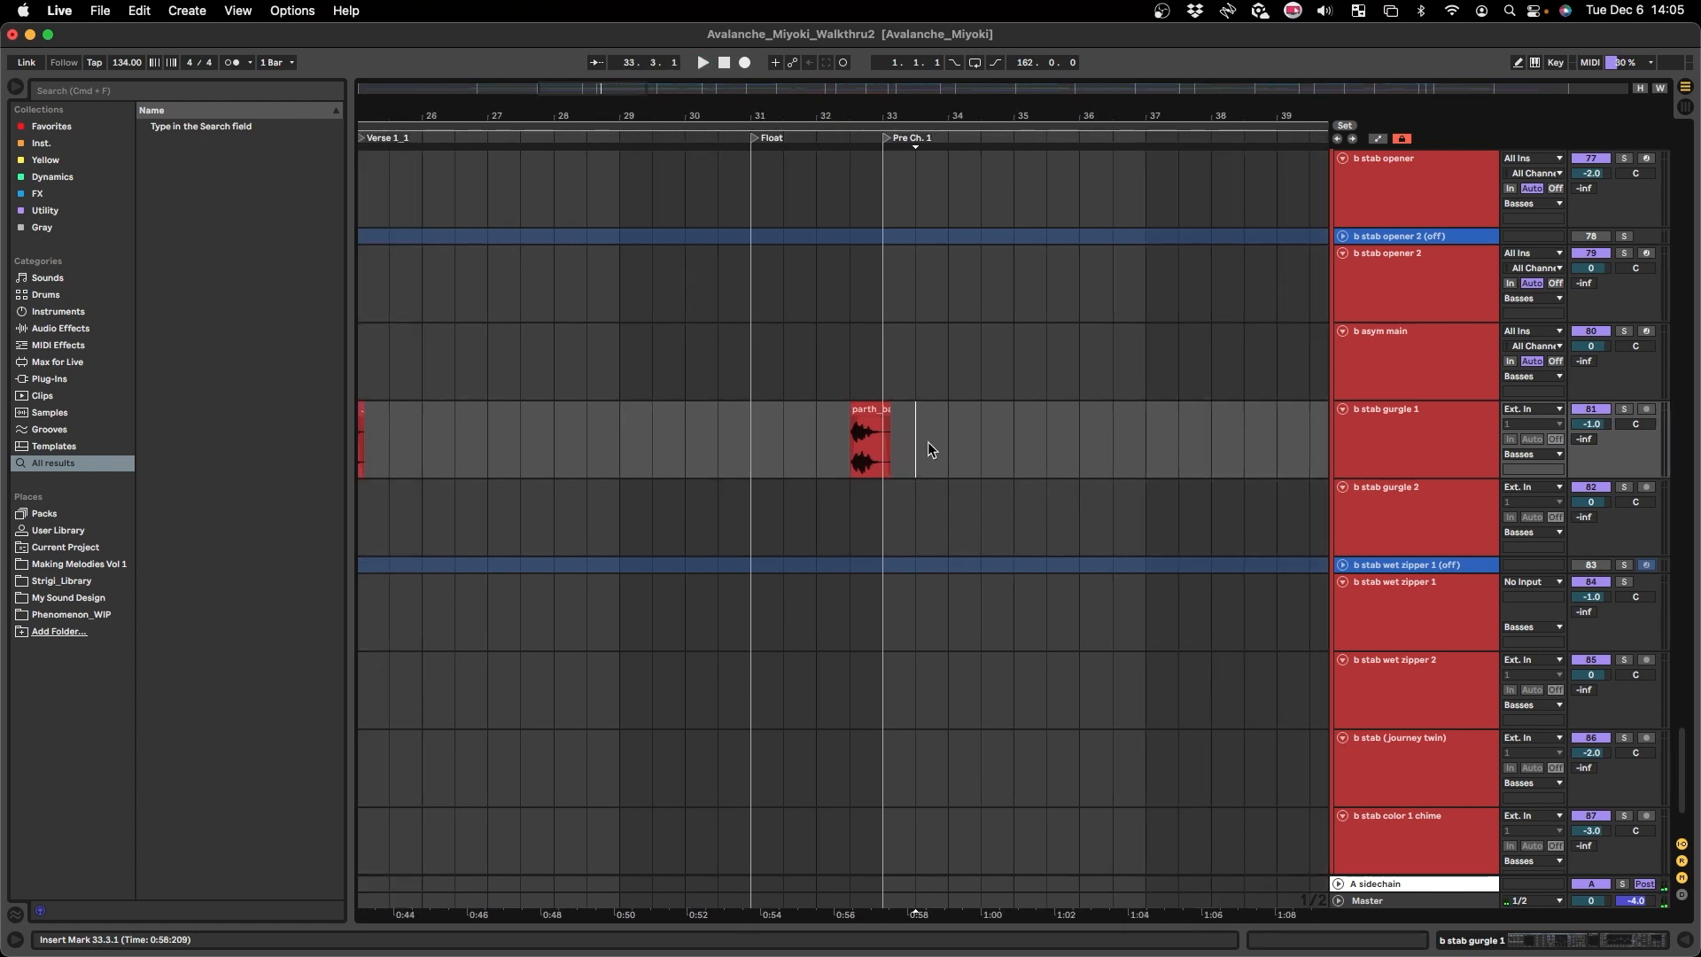
{"action": "scroll", "coordinate": [937, 444], "scroll_direction": "right", "scroll_amount": 5}
{"action": "scroll", "coordinate": [805, 424], "scroll_direction": "up", "scroll_amount": 5}
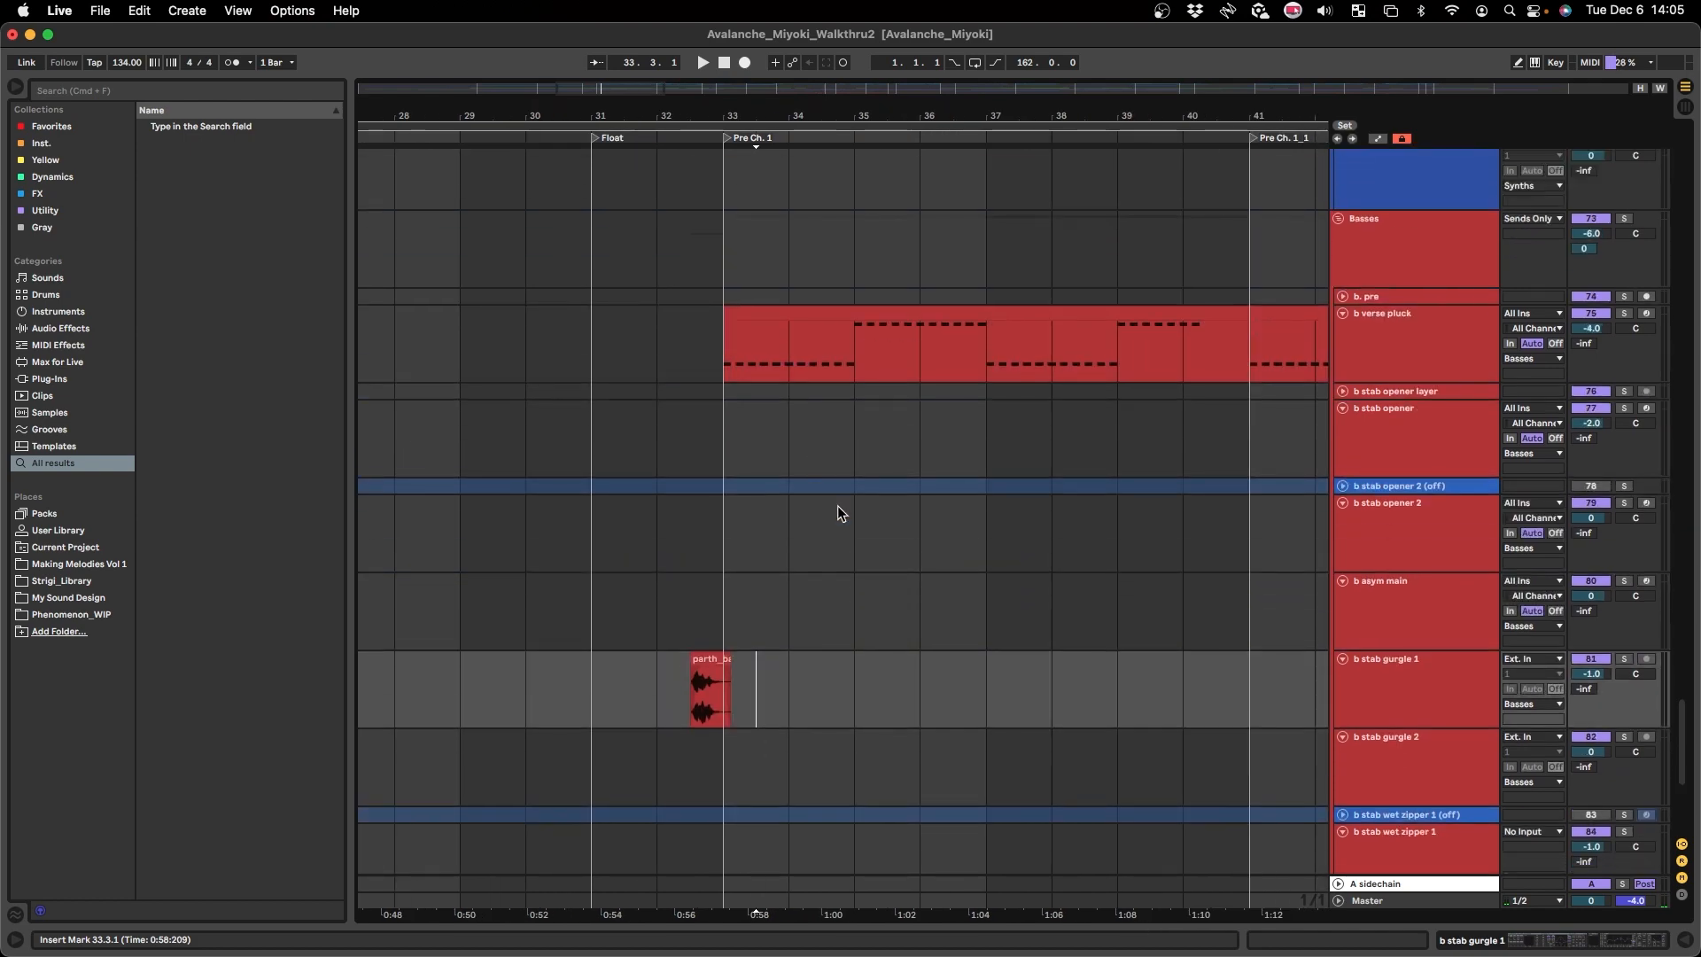
{"action": "scroll", "coordinate": [884, 604], "scroll_direction": "up", "scroll_amount": 5}
{"action": "scroll", "coordinate": [794, 602], "scroll_direction": "down", "scroll_amount": 3}
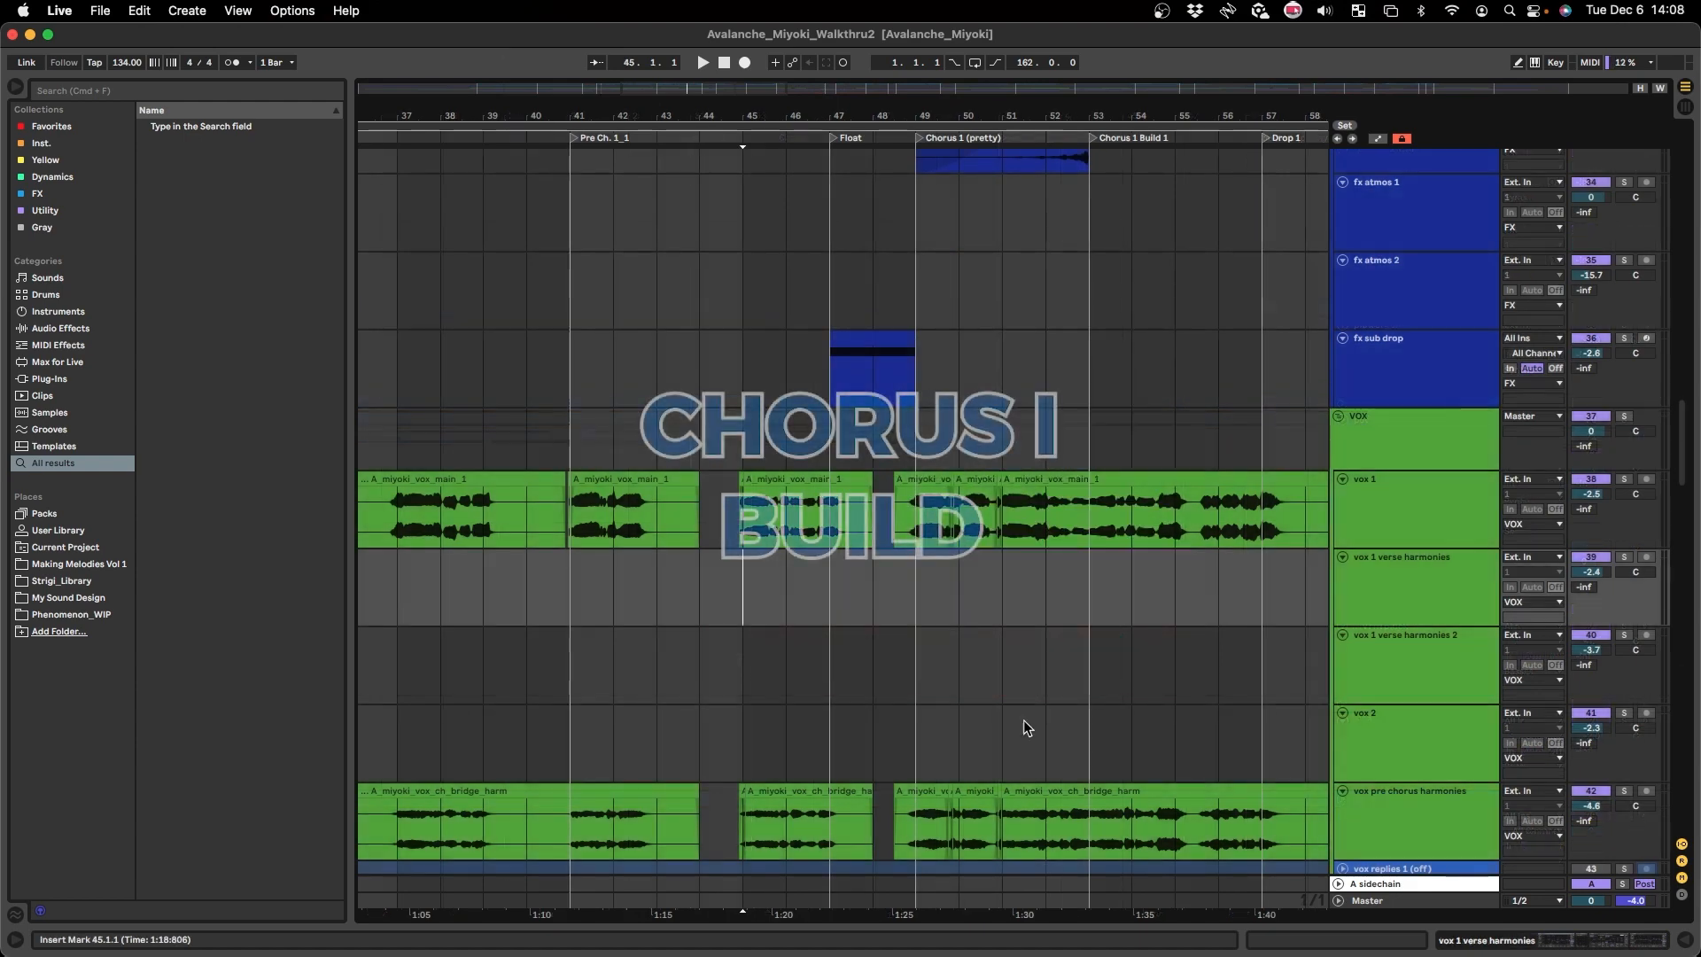
- Play the full arrangement from bar 46 into Chorus 1 (pretty) and look over the vocal, sequence and lead tracks
{"action": "left_click", "coordinate": [767, 587]}
{"action": "key", "text": "space"}
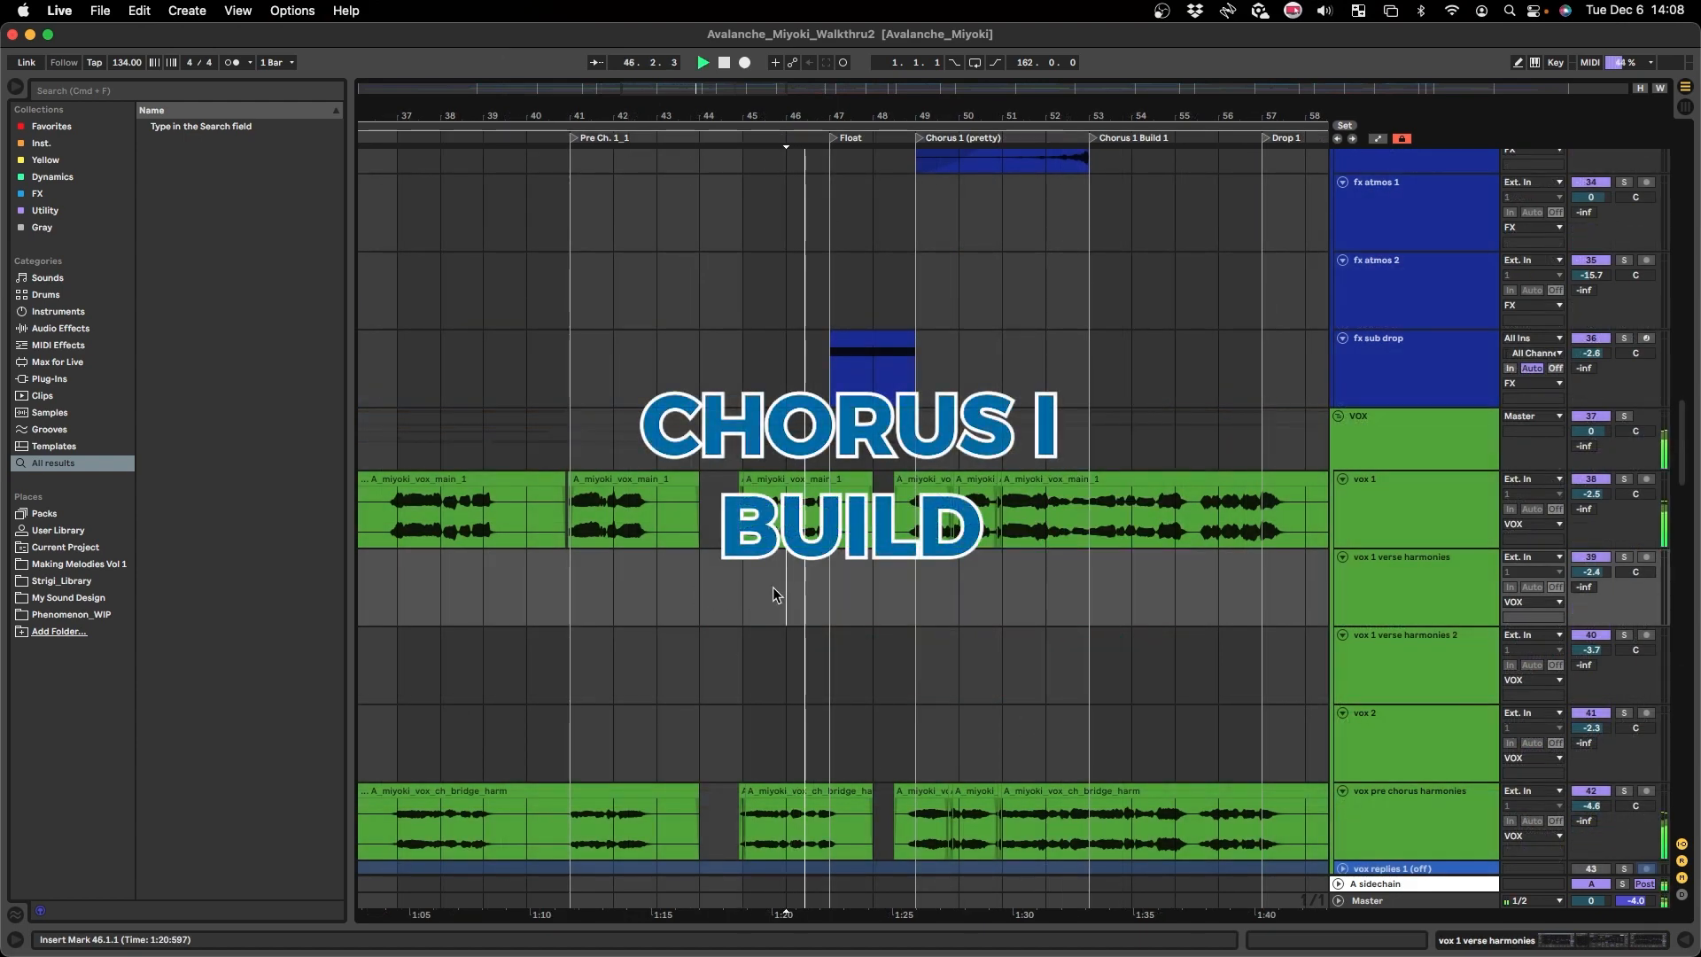
{"action": "scroll", "coordinate": [975, 610], "scroll_direction": "up", "scroll_amount": 3}
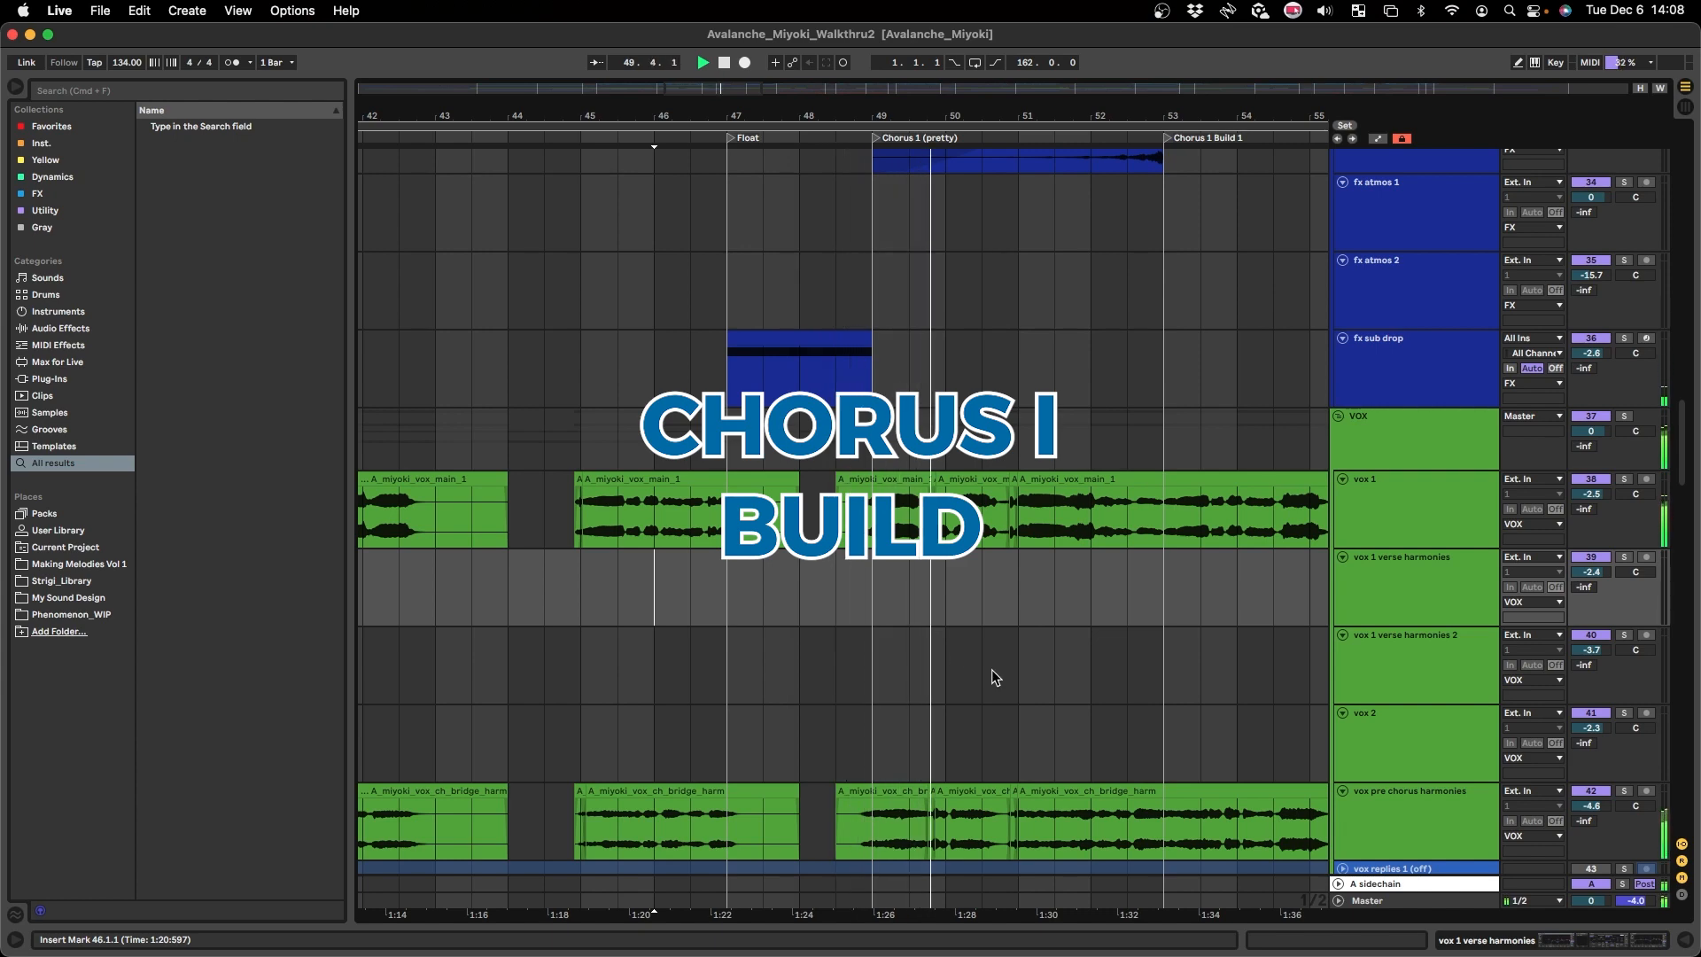
{"action": "scroll", "coordinate": [992, 675], "scroll_direction": "down", "scroll_amount": 5}
{"action": "scroll", "coordinate": [990, 668], "scroll_direction": "down", "scroll_amount": 10}
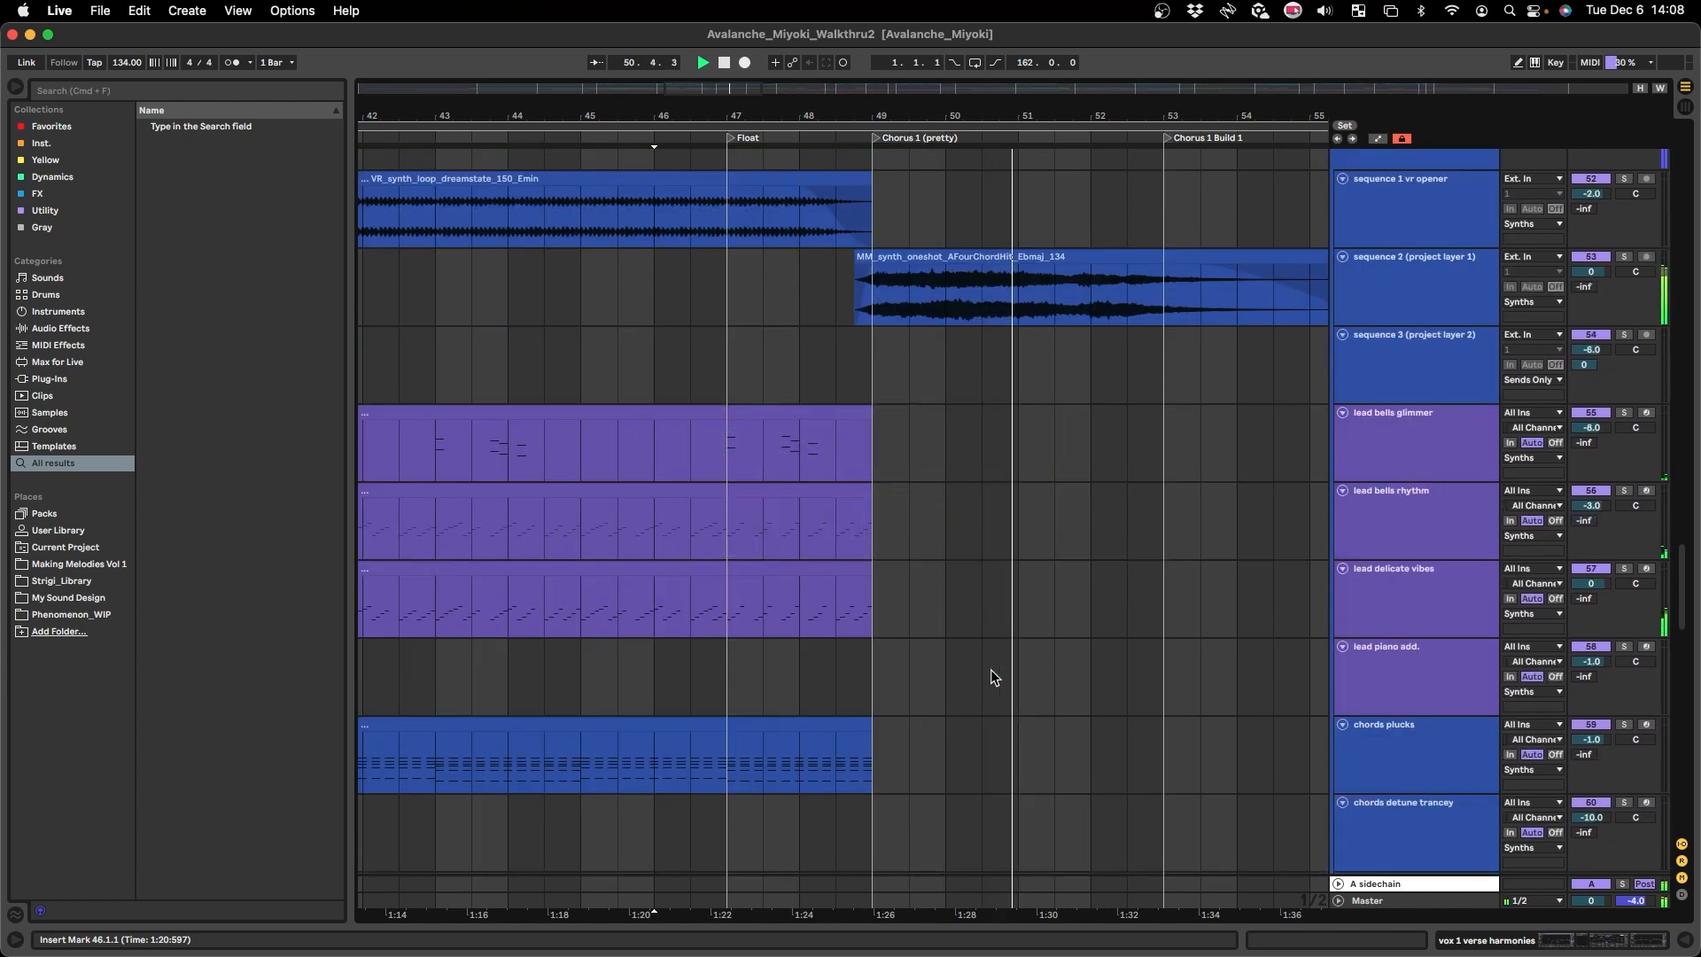
{"action": "scroll", "coordinate": [856, 641], "scroll_direction": "right", "scroll_amount": 5}
{"action": "scroll", "coordinate": [651, 614], "scroll_direction": "down", "scroll_amount": 1}
{"action": "scroll", "coordinate": [651, 614], "scroll_direction": "left", "scroll_amount": 3}
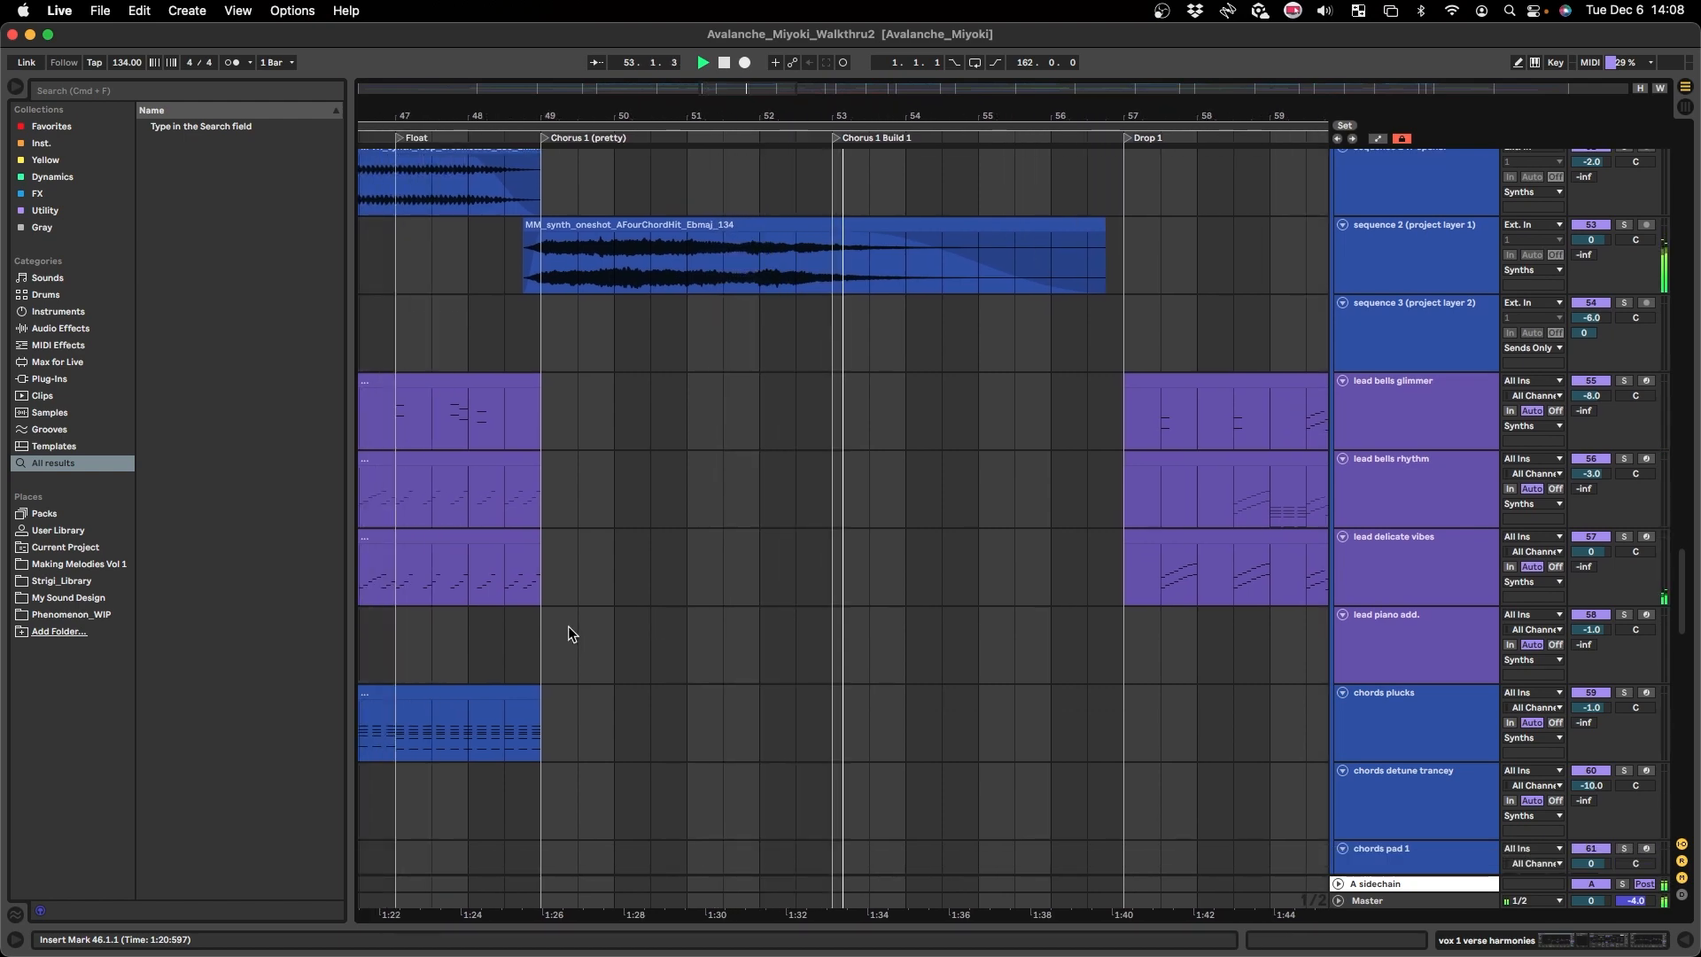
- Look over the chord, pocket and bass tracks during Chorus 1 Build 1 playback, and return to the sequence tracks
{"action": "scroll", "coordinate": [567, 625], "scroll_direction": "down", "scroll_amount": 3}
{"action": "scroll", "coordinate": [569, 628], "scroll_direction": "down", "scroll_amount": 15}
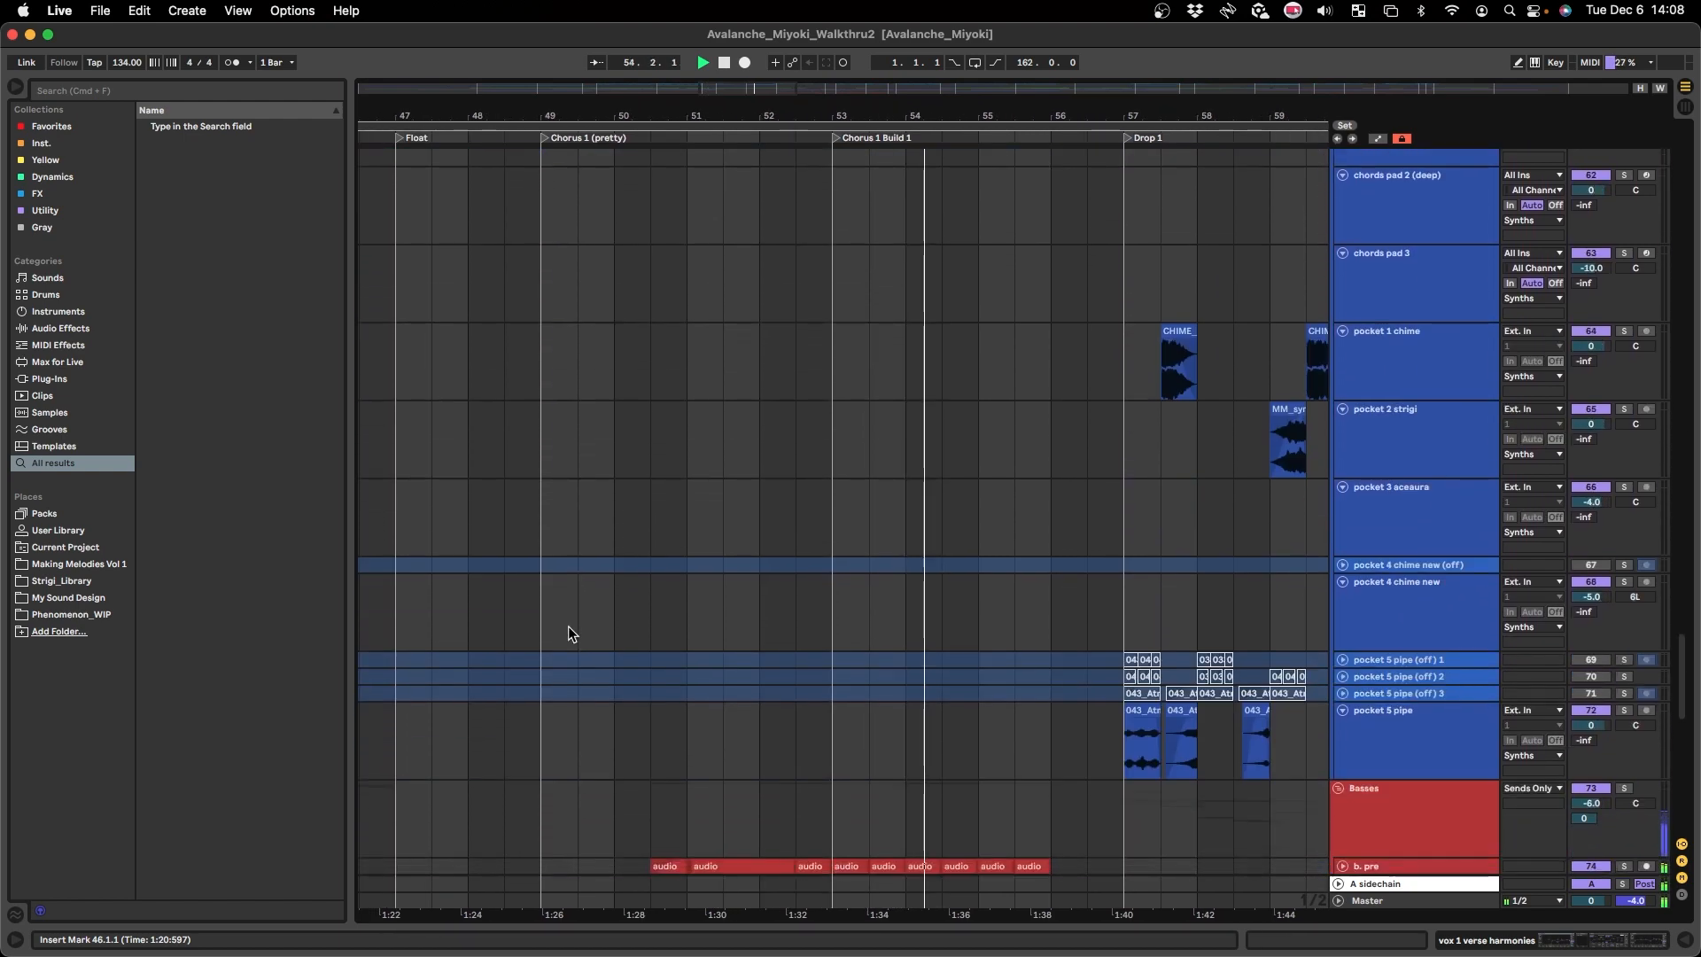
{"action": "scroll", "coordinate": [567, 626], "scroll_direction": "down", "scroll_amount": 5}
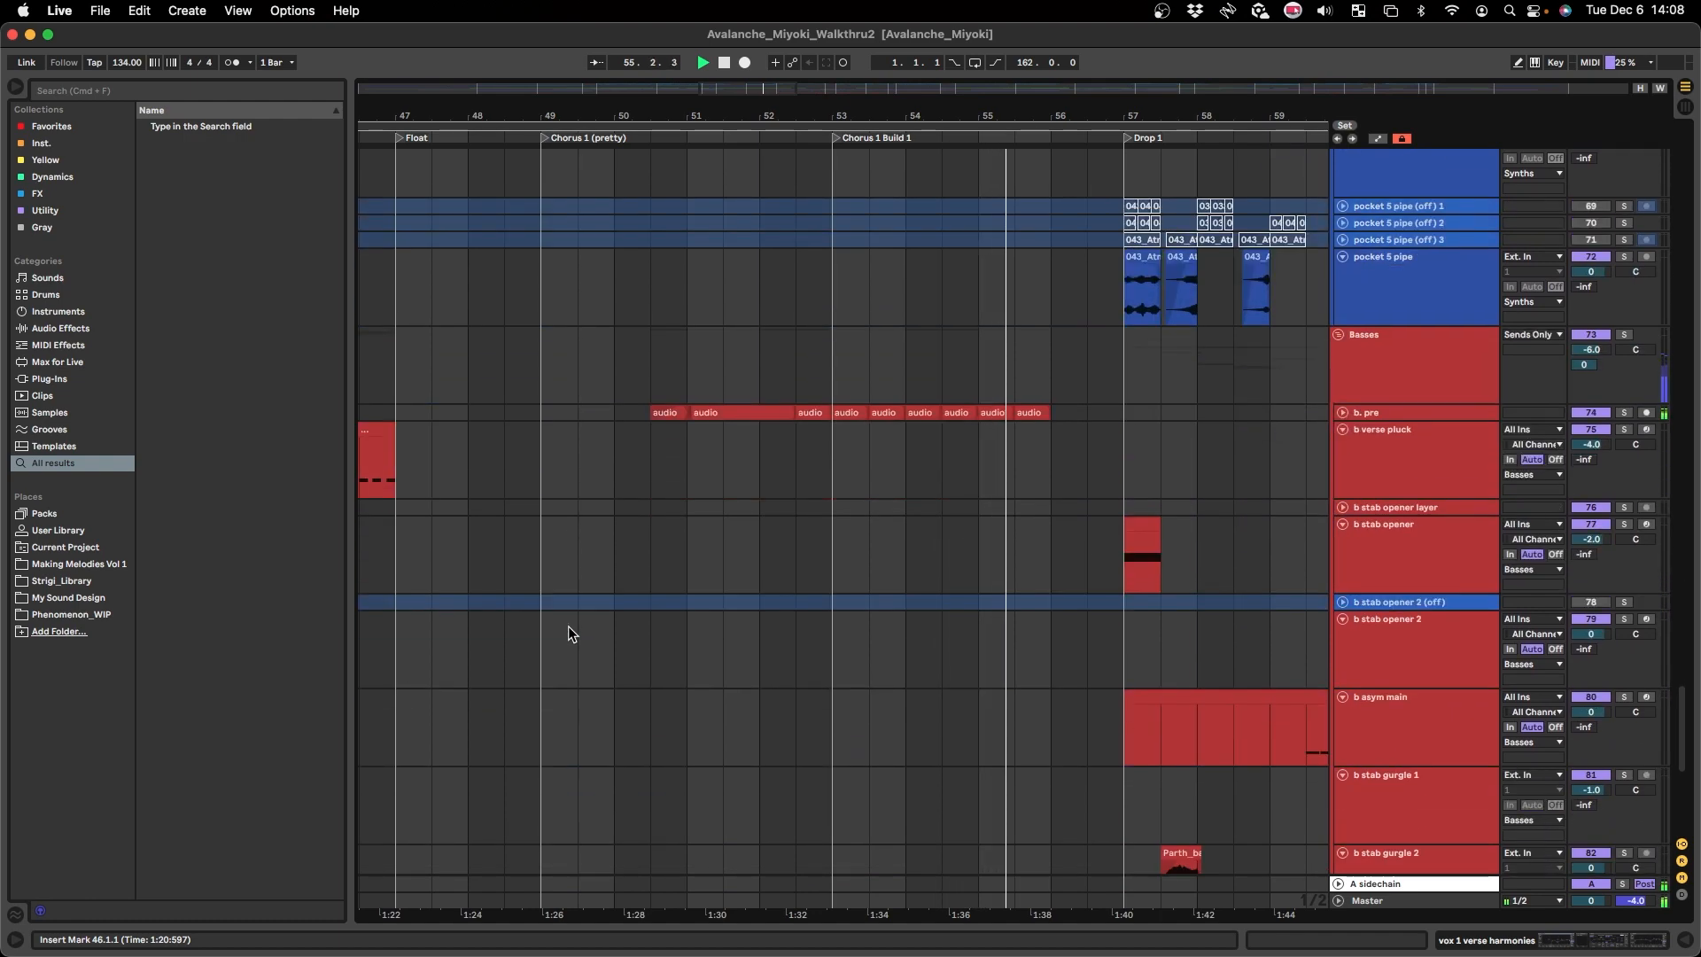
{"action": "scroll", "coordinate": [567, 626], "scroll_direction": "up", "scroll_amount": 5}
{"action": "scroll", "coordinate": [567, 626], "scroll_direction": "up", "scroll_amount": 10}
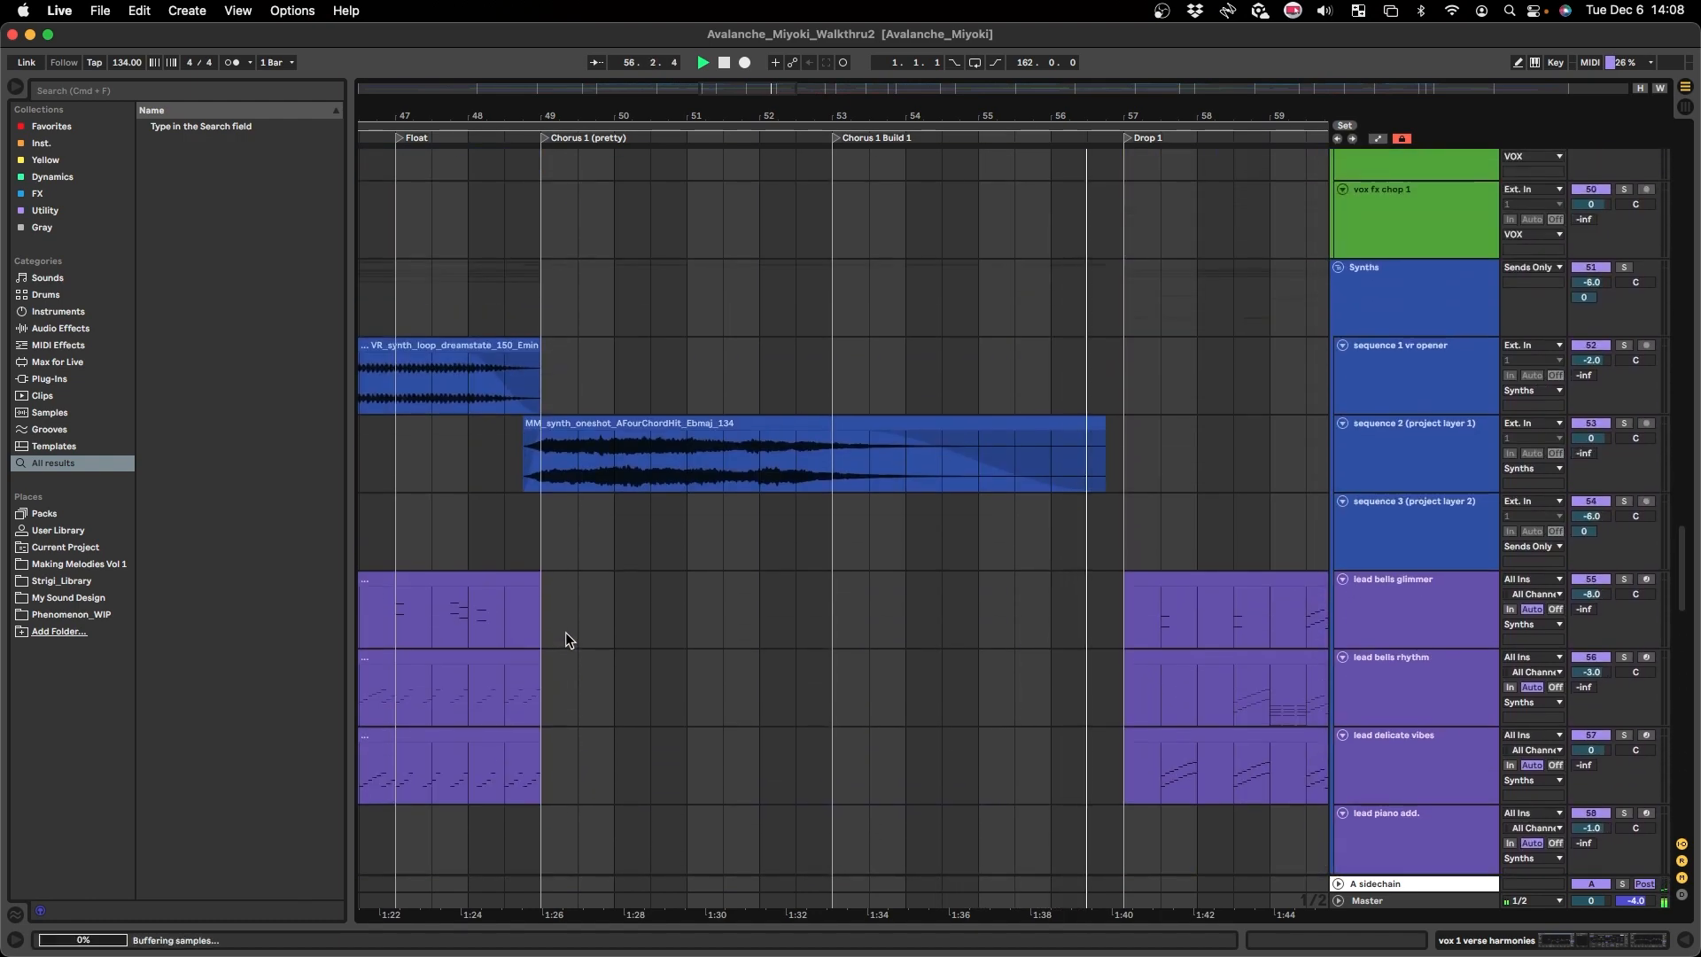
- Play the sequence 2 (project layer 1) track soloed from 48.4.1, just before Chorus 1 (pretty)
{"action": "left_click", "coordinate": [532, 462]}
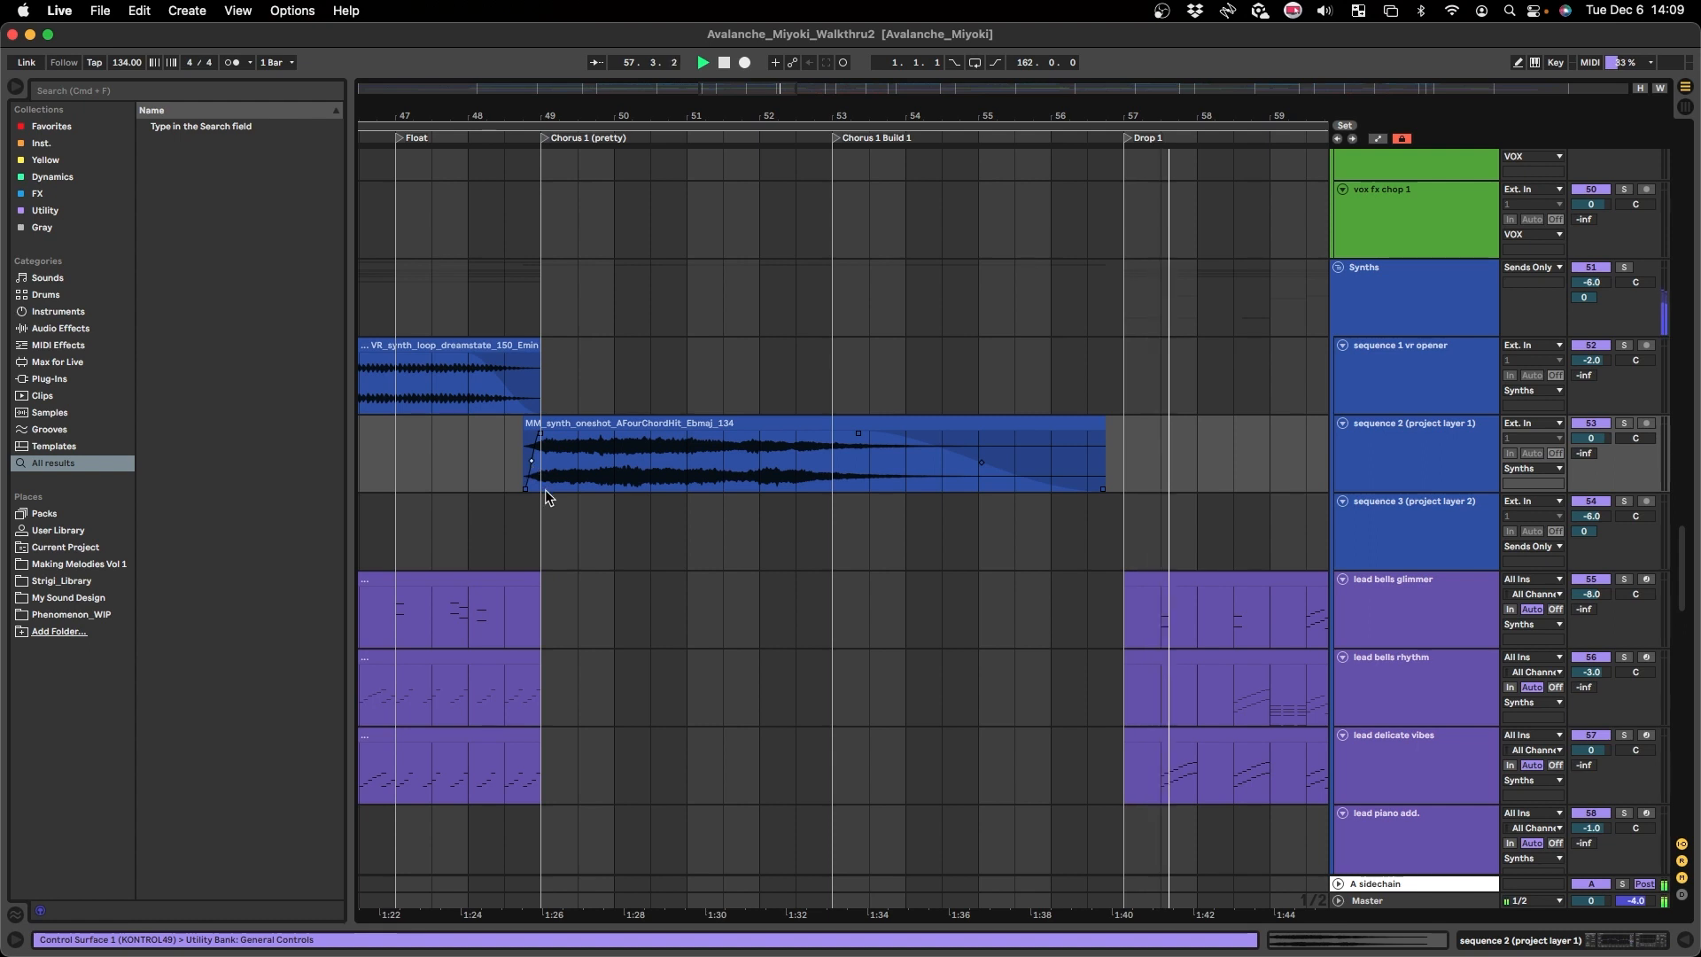
{"action": "scroll", "coordinate": [499, 528], "scroll_direction": "up", "scroll_amount": 3}
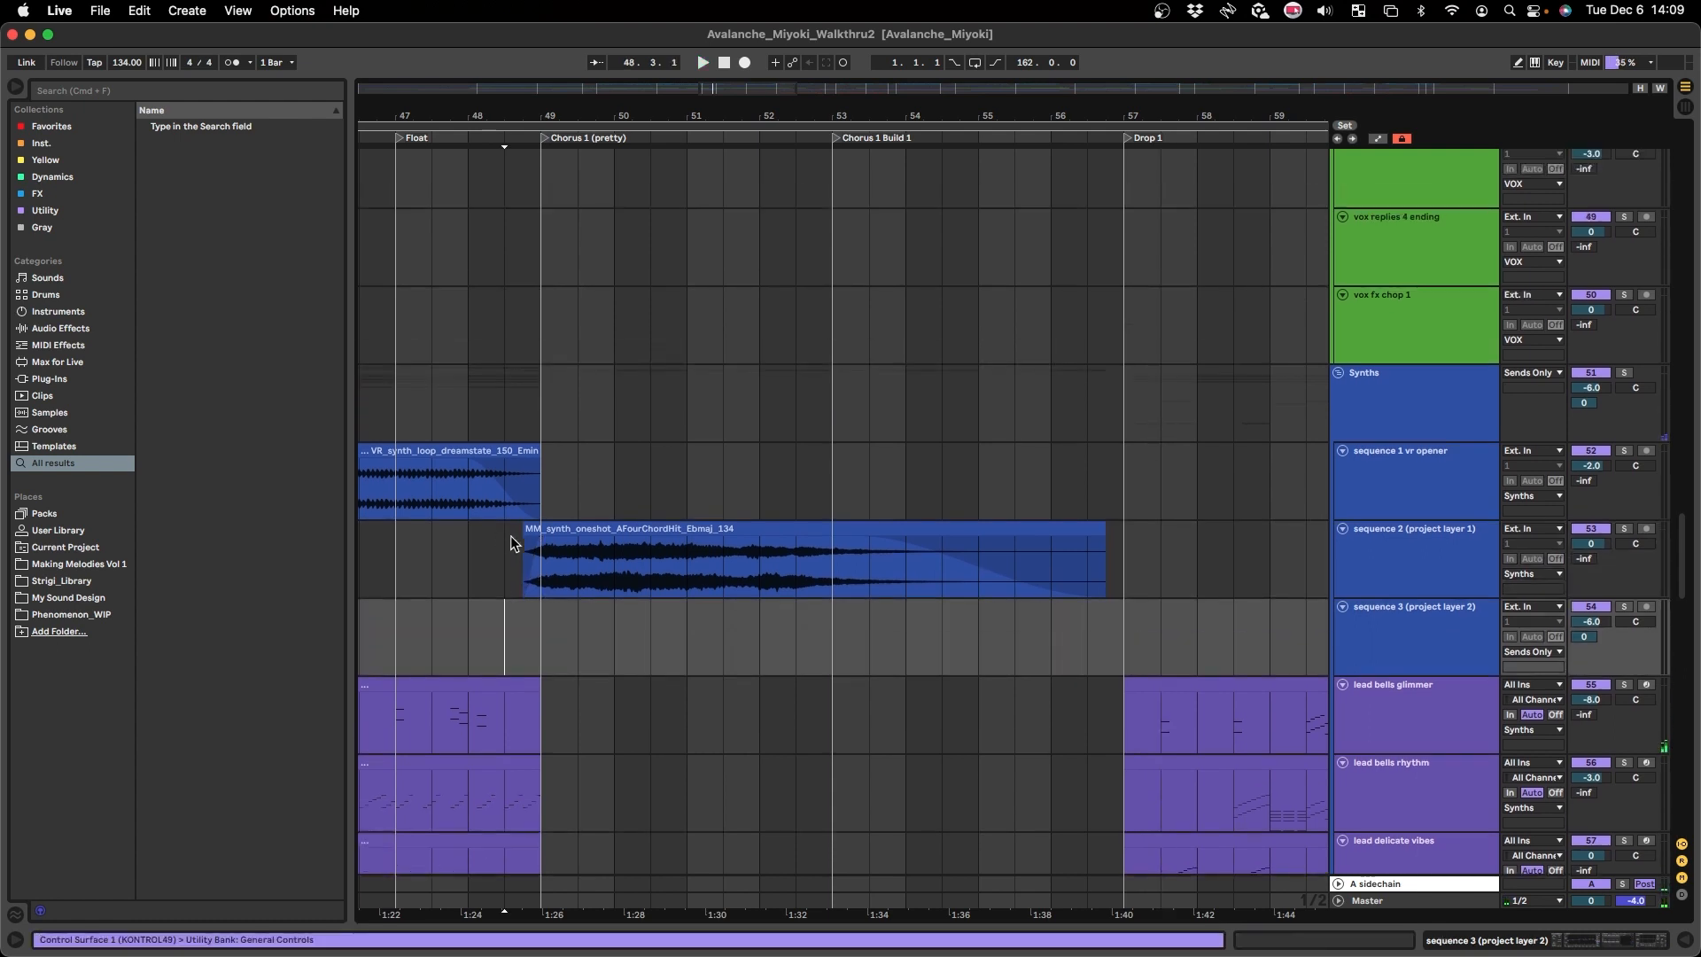
{"action": "left_click", "coordinate": [505, 558]}
{"action": "key", "text": "plus"}
{"action": "key", "text": "plus"}
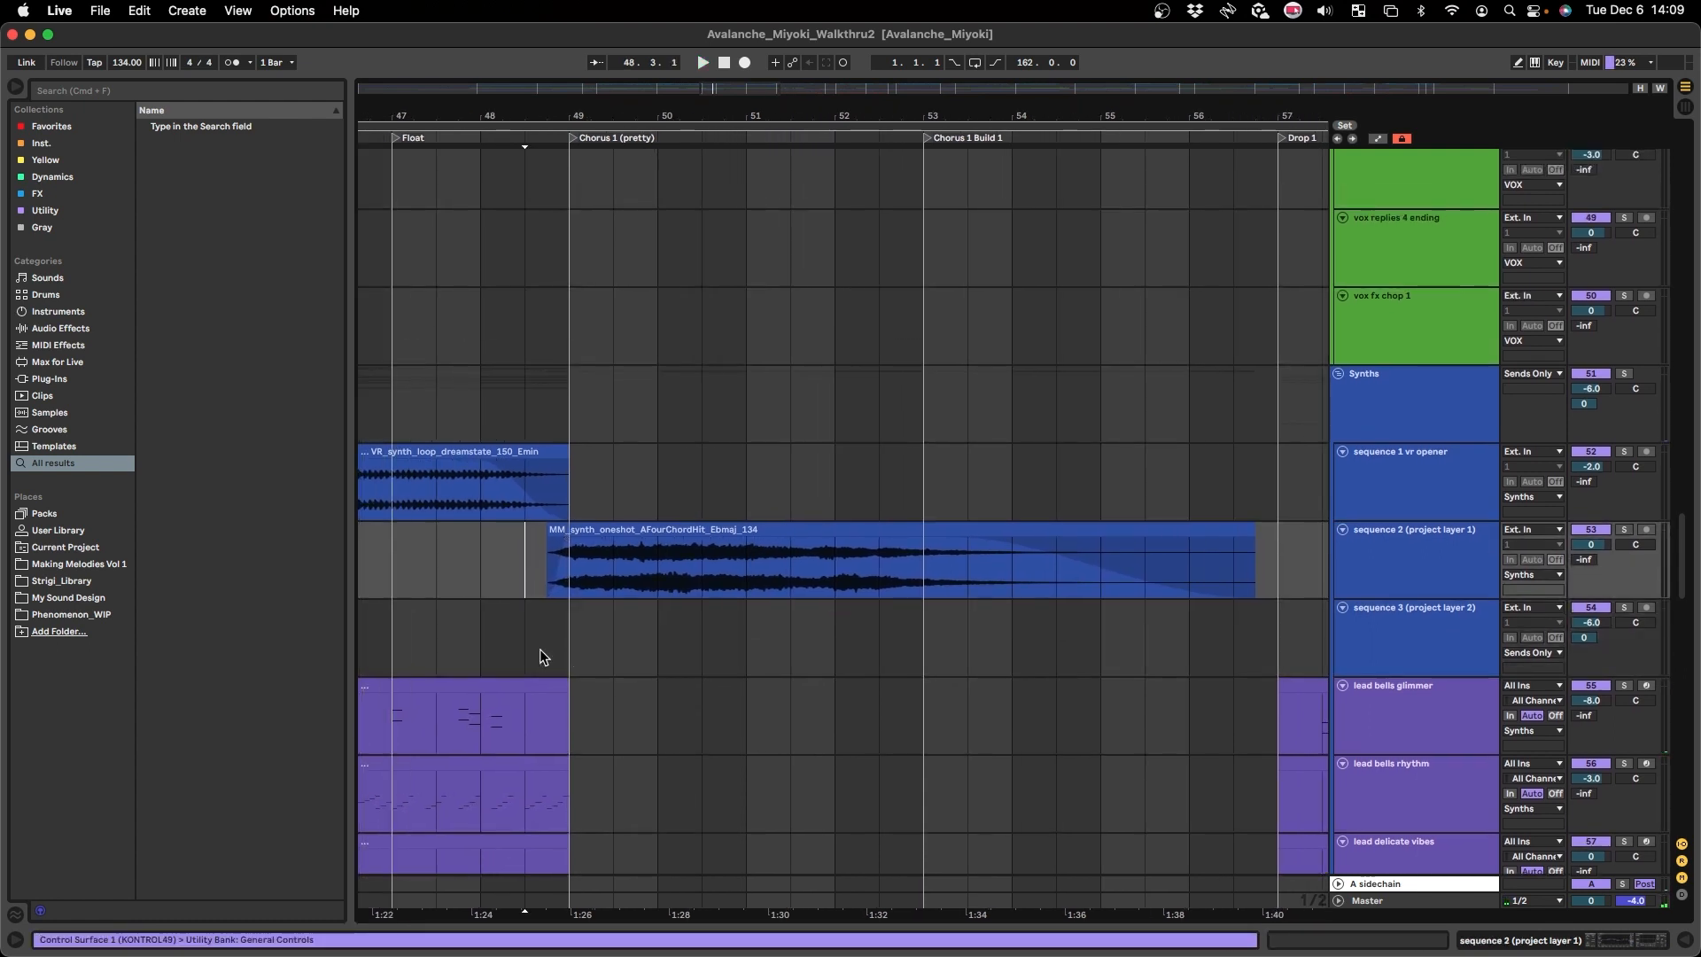
{"action": "left_click", "coordinate": [527, 582]}
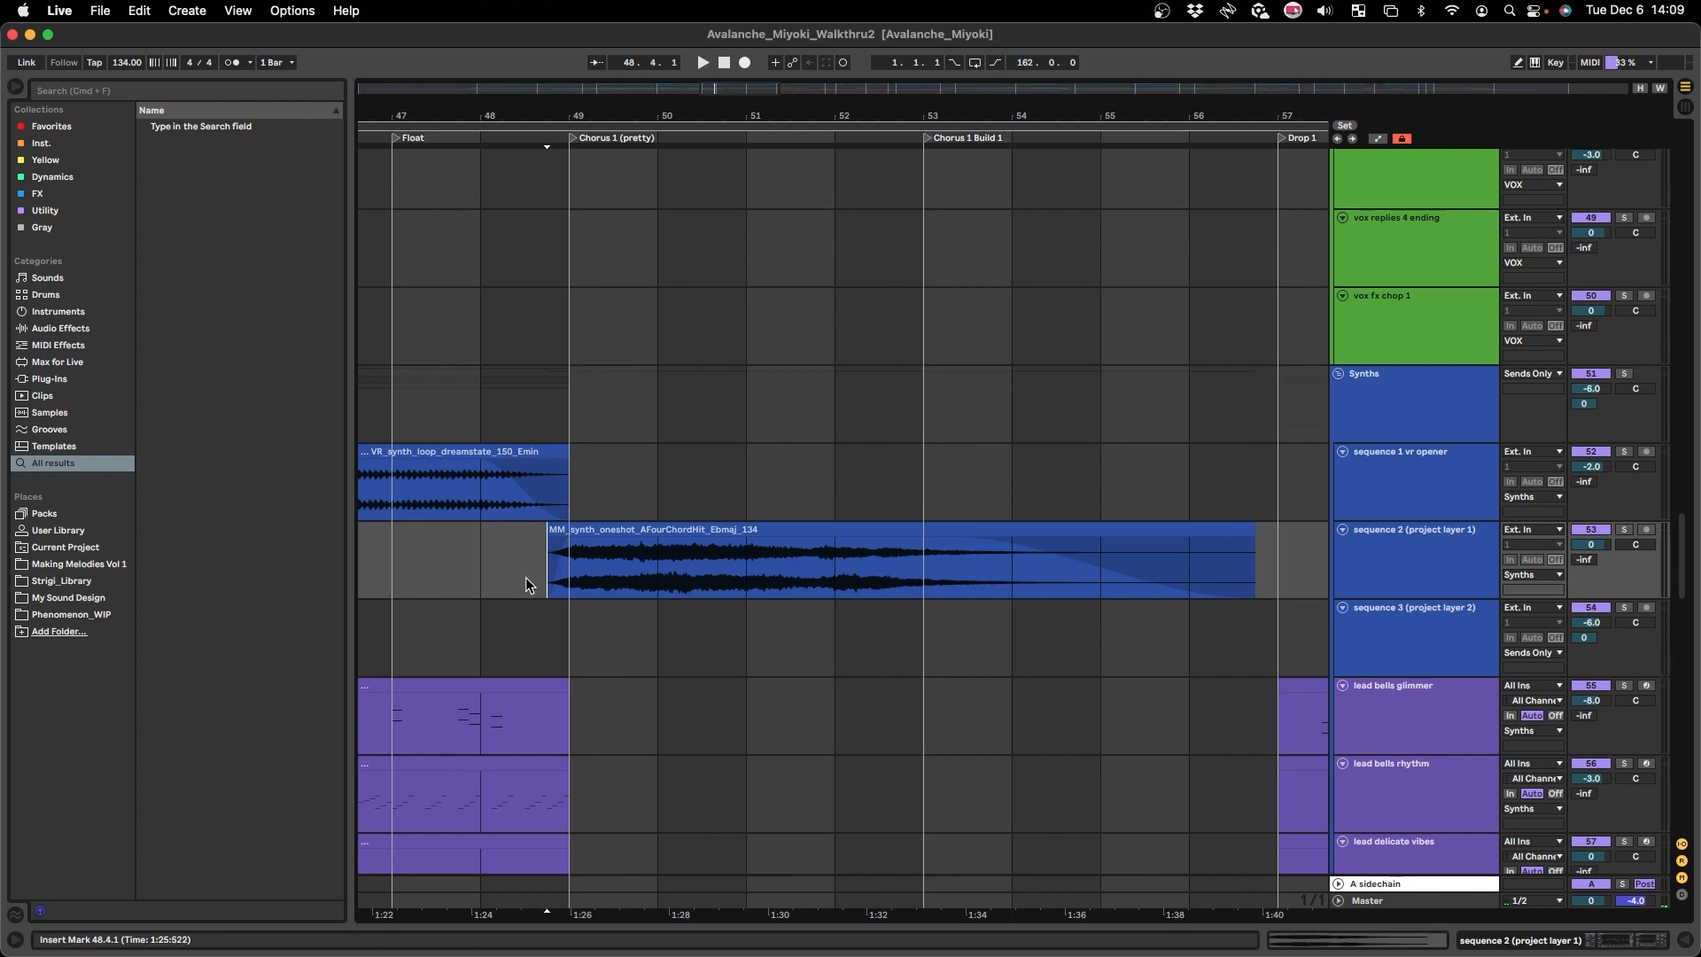
{"action": "key", "text": "space"}
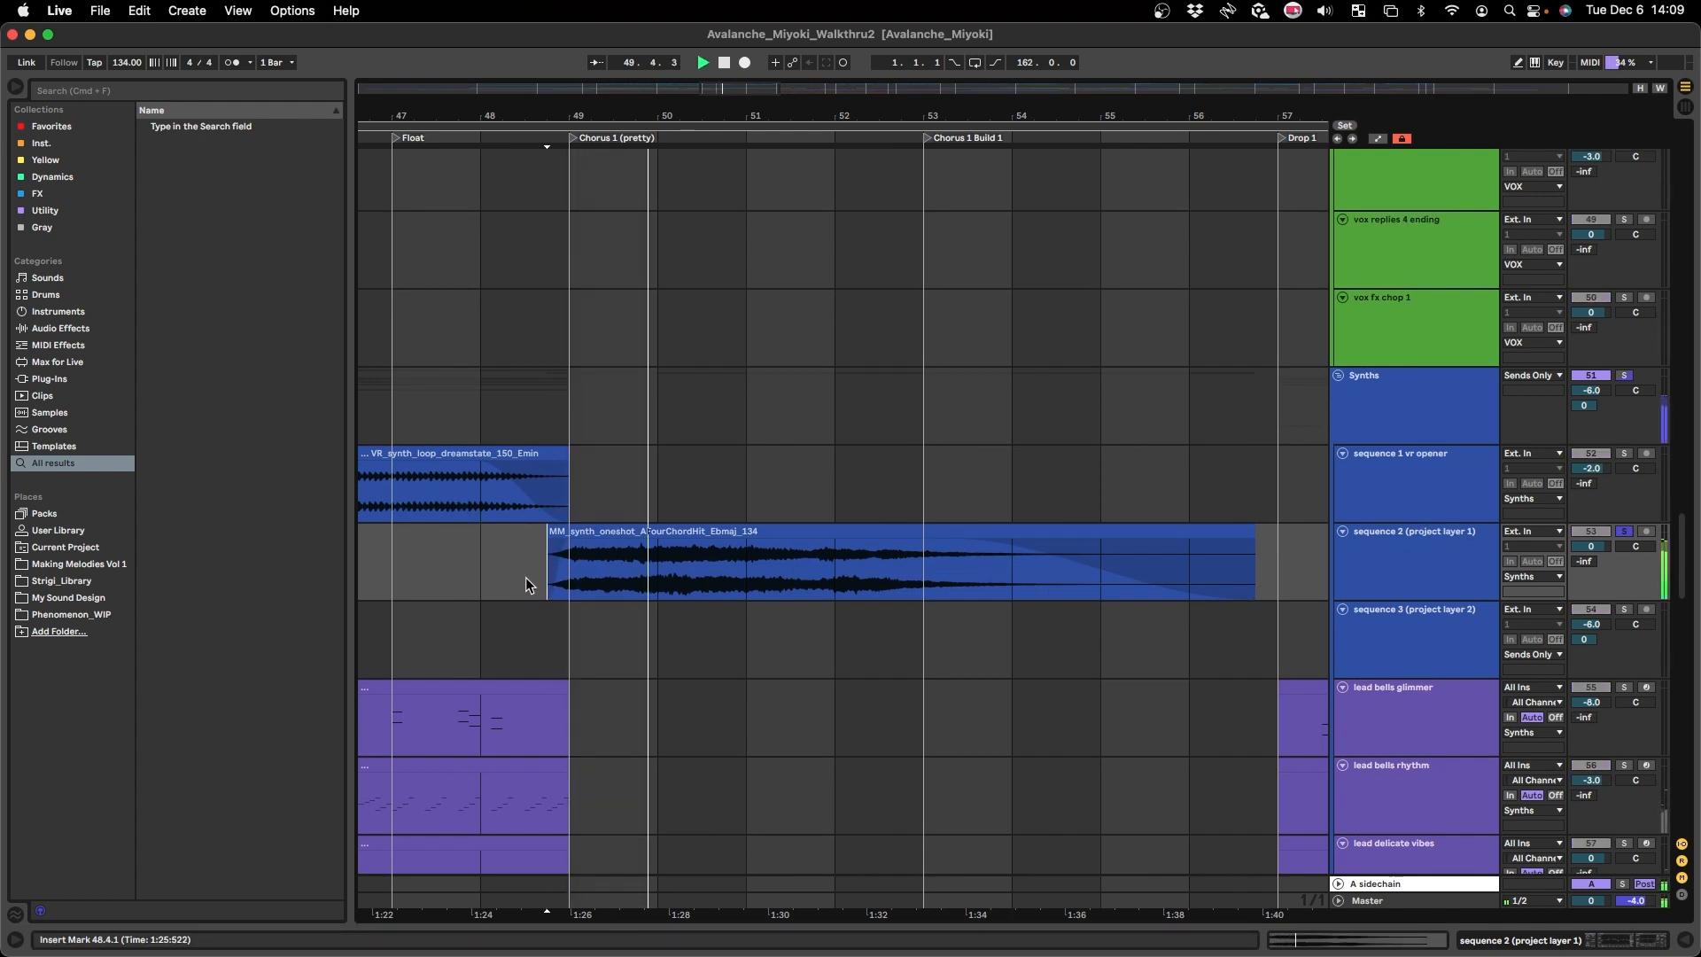
- Follow the soloed chord hit through Chorus 1 (pretty) and select the MM_synth_oneshot_AFourChordHit_Ebmaj_134 clip on sequence 2
{"action": "key", "text": "minus"}
{"action": "key", "text": "minus"}
{"action": "scroll", "coordinate": [526, 578], "scroll_direction": "down", "scroll_amount": 1}
{"action": "scroll", "coordinate": [529, 587], "scroll_direction": "left", "scroll_amount": 2}
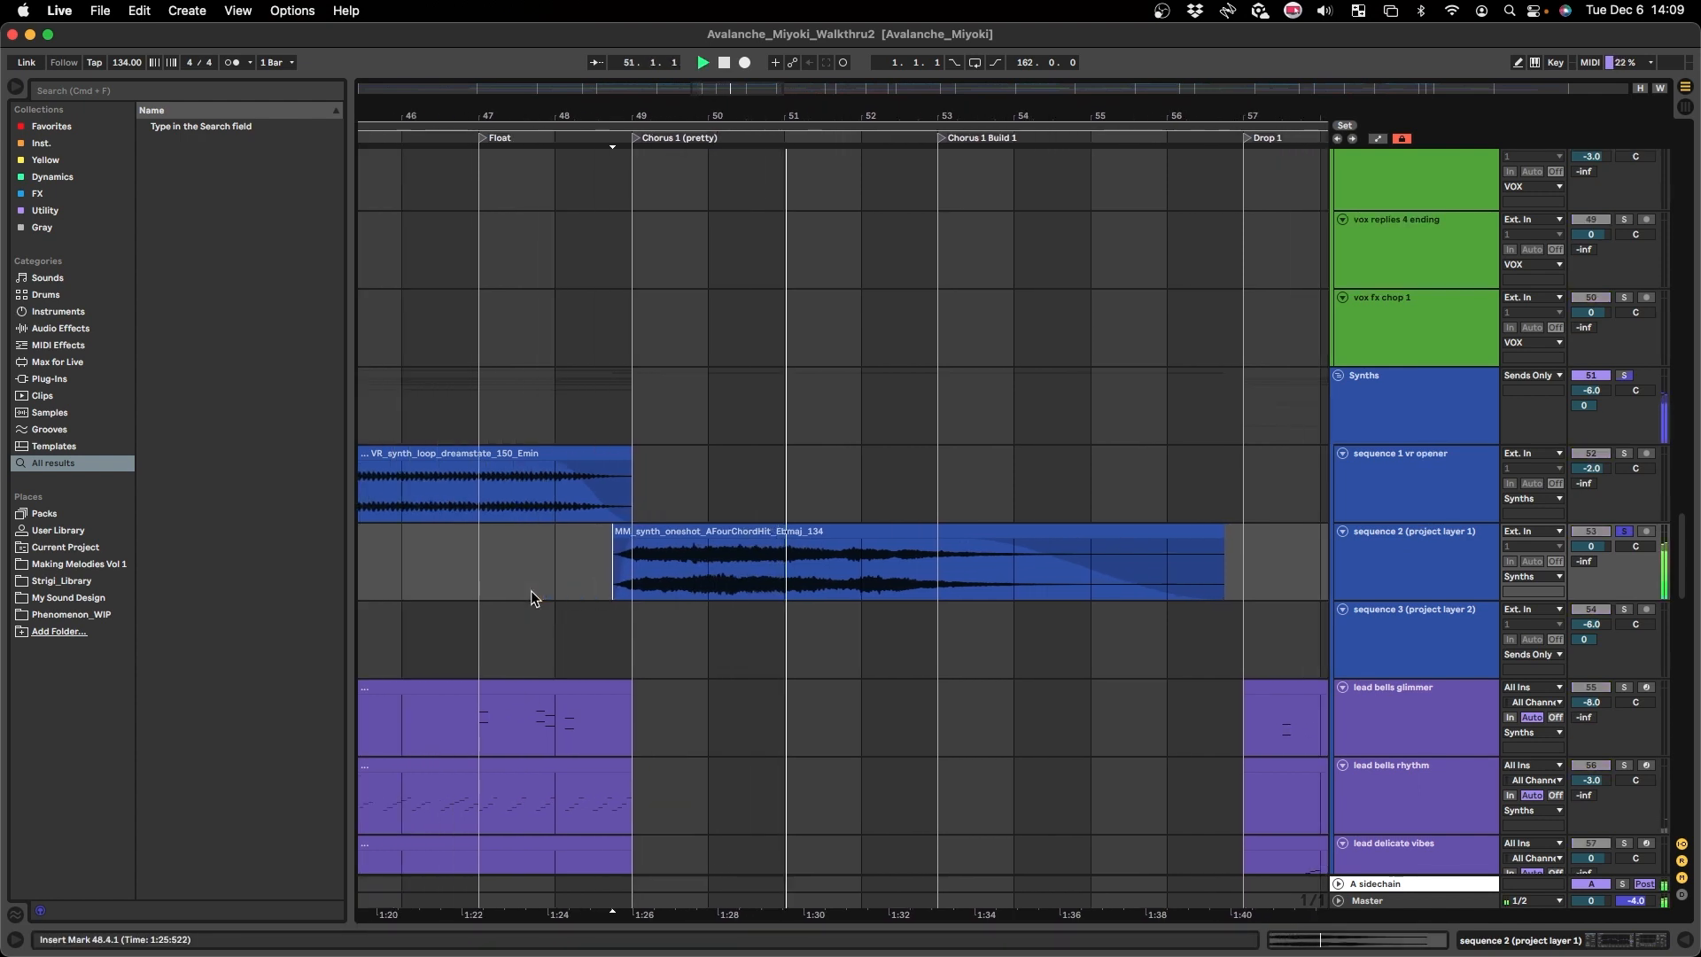
{"action": "scroll", "coordinate": [545, 590], "scroll_direction": "left", "scroll_amount": 1}
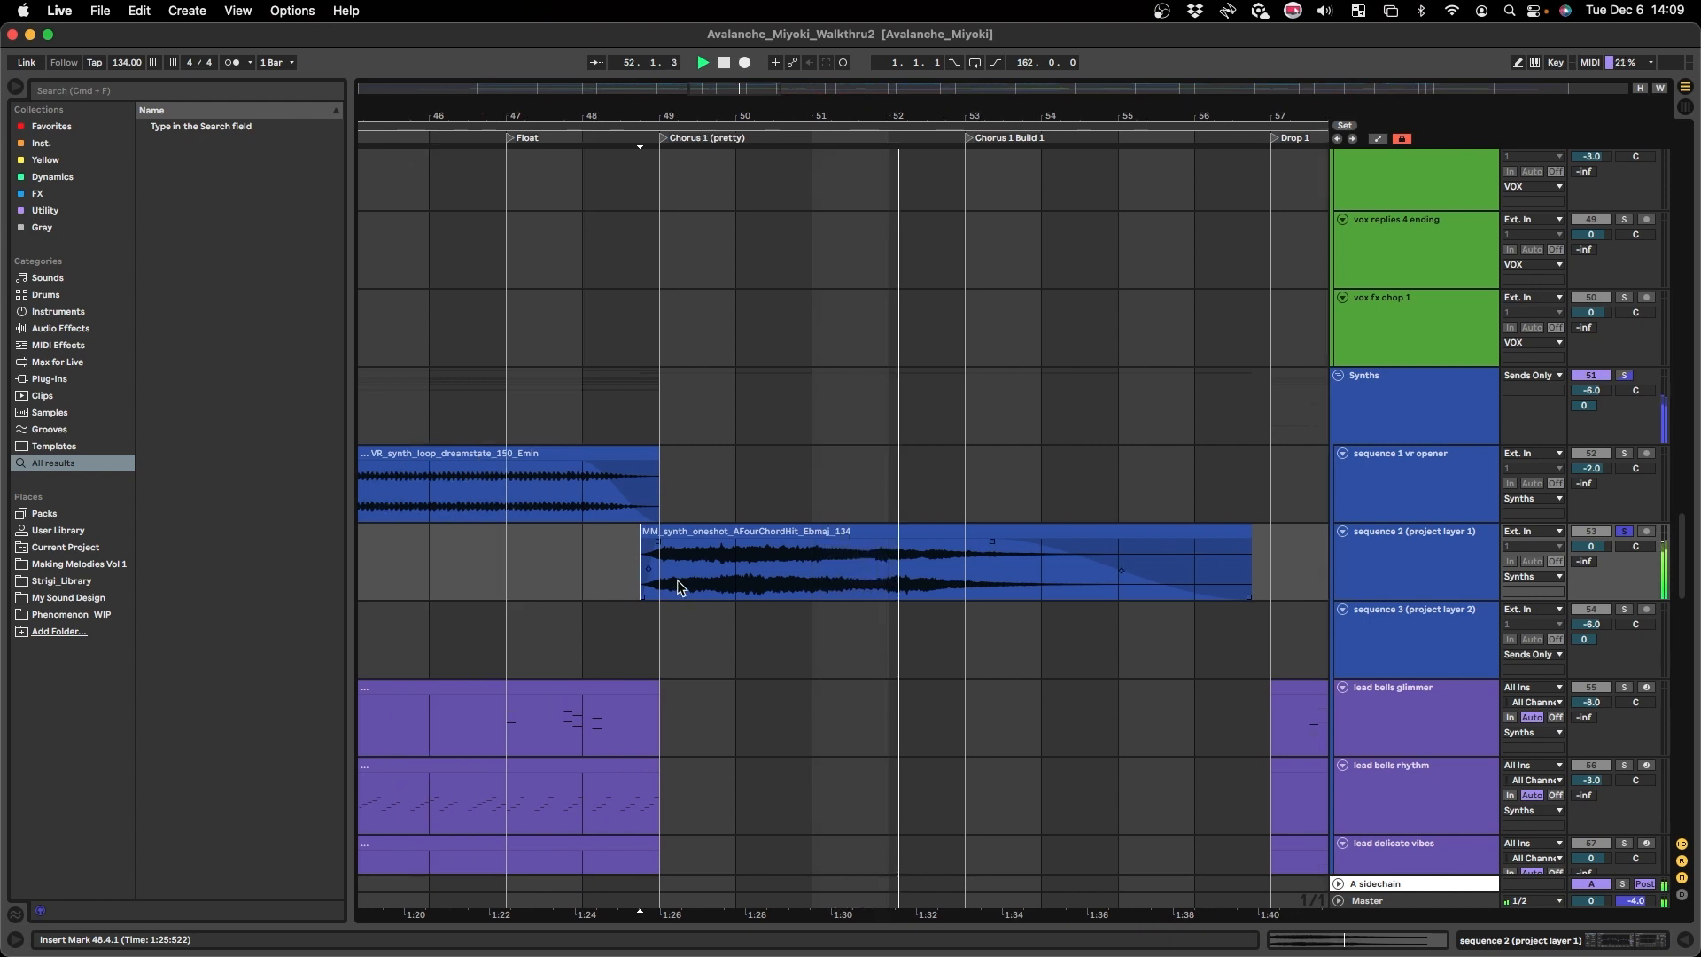
{"action": "left_click", "coordinate": [766, 577]}
{"action": "key", "text": "plus"}
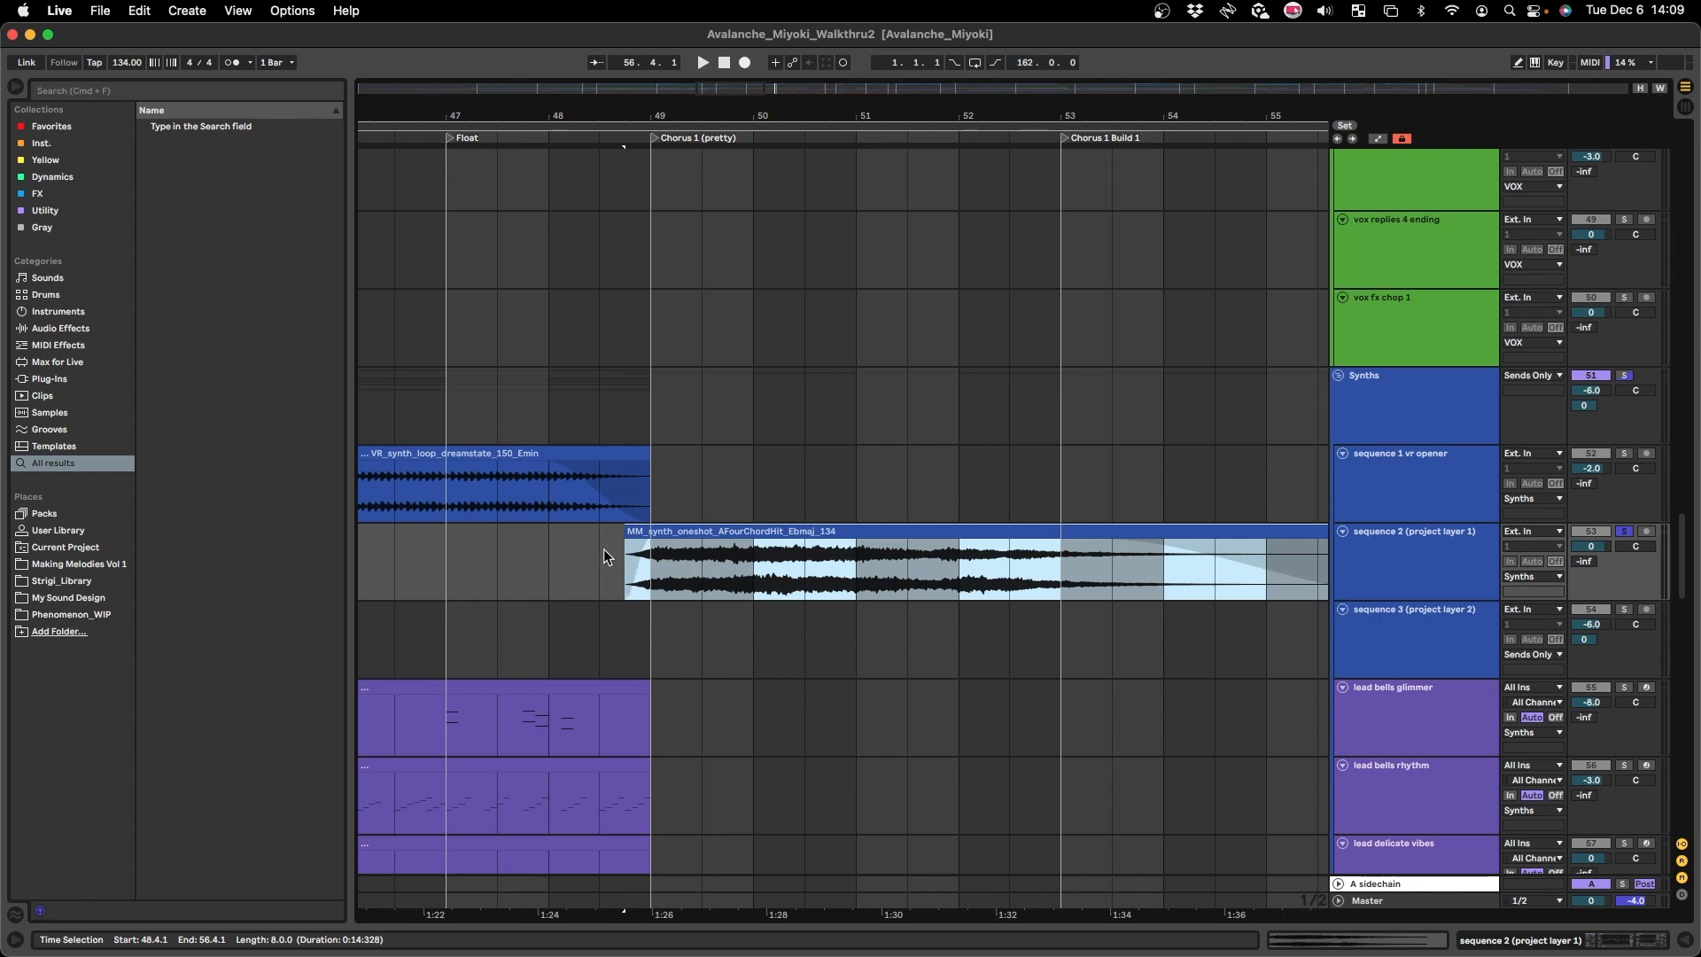
- Play the fx impact (tonal) track soloed from bar 49 at the start of Chorus 1 (pretty)
{"action": "left_click", "coordinate": [560, 561]}
{"action": "scroll", "coordinate": [615, 477], "scroll_direction": "up", "scroll_amount": 10}
{"action": "scroll", "coordinate": [617, 480], "scroll_direction": "up", "scroll_amount": 8}
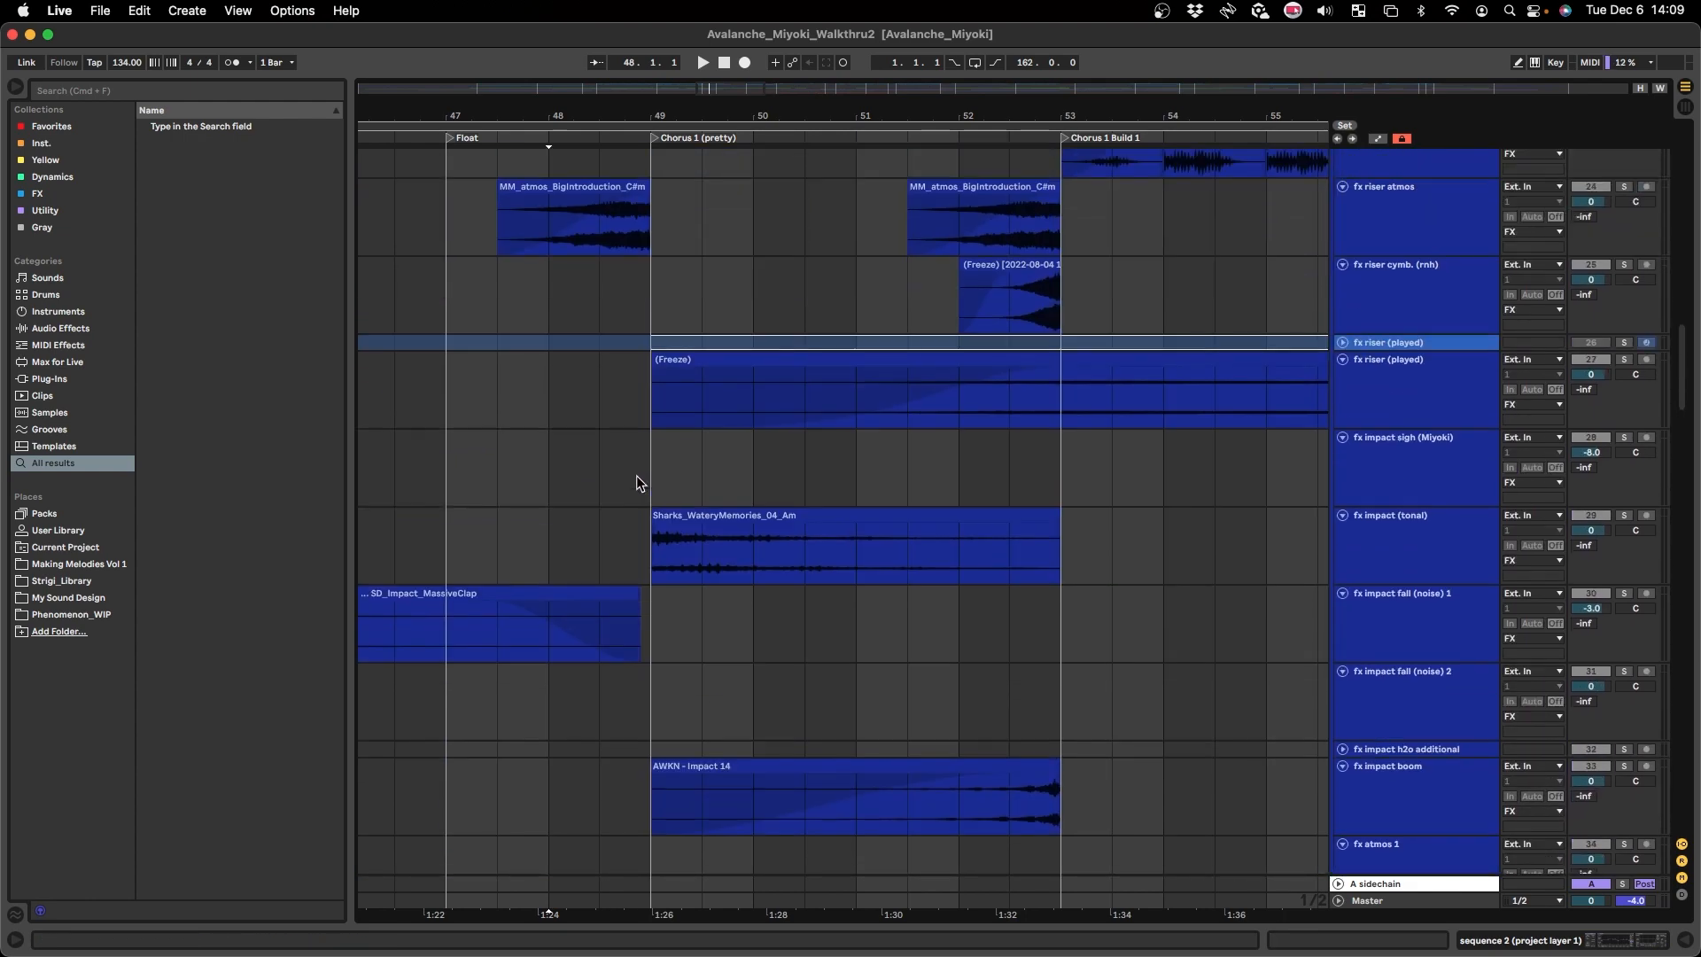
{"action": "left_click", "coordinate": [658, 560]}
{"action": "key", "text": "space"}
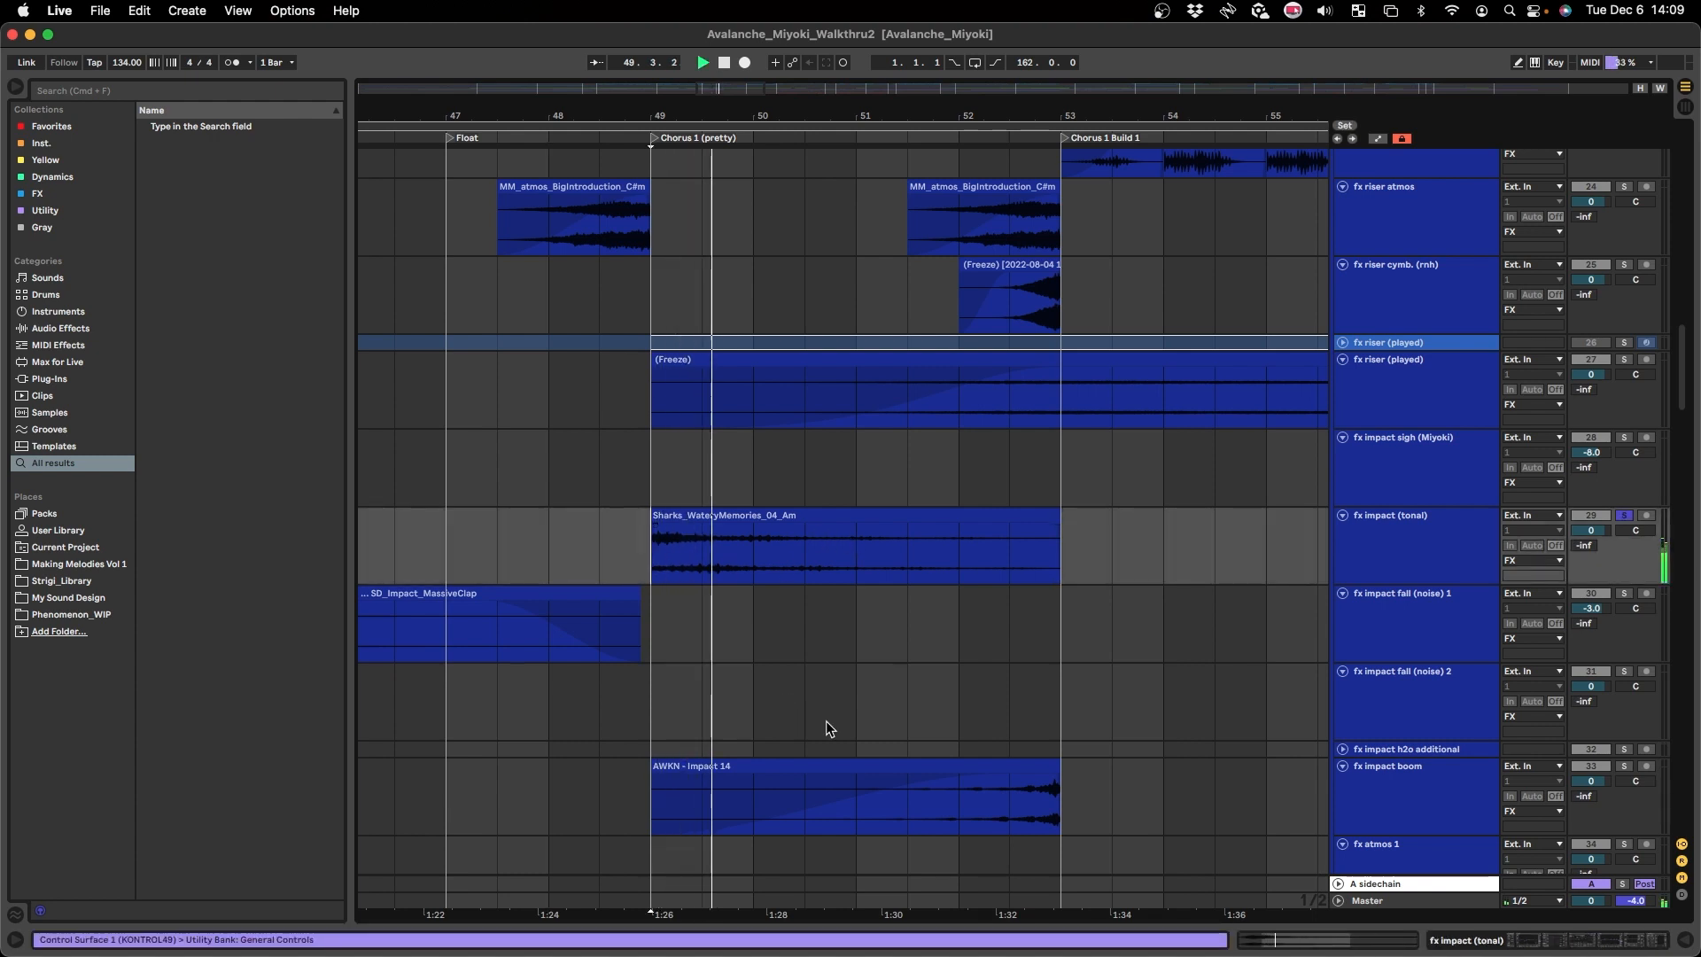
- Solo fx trans. glass shards, switch the solo to the FX group, and play the effects from bar 49 to Drop 1
{"action": "scroll", "coordinate": [679, 577], "scroll_direction": "up", "scroll_amount": 7}
{"action": "left_click", "coordinate": [646, 574]}
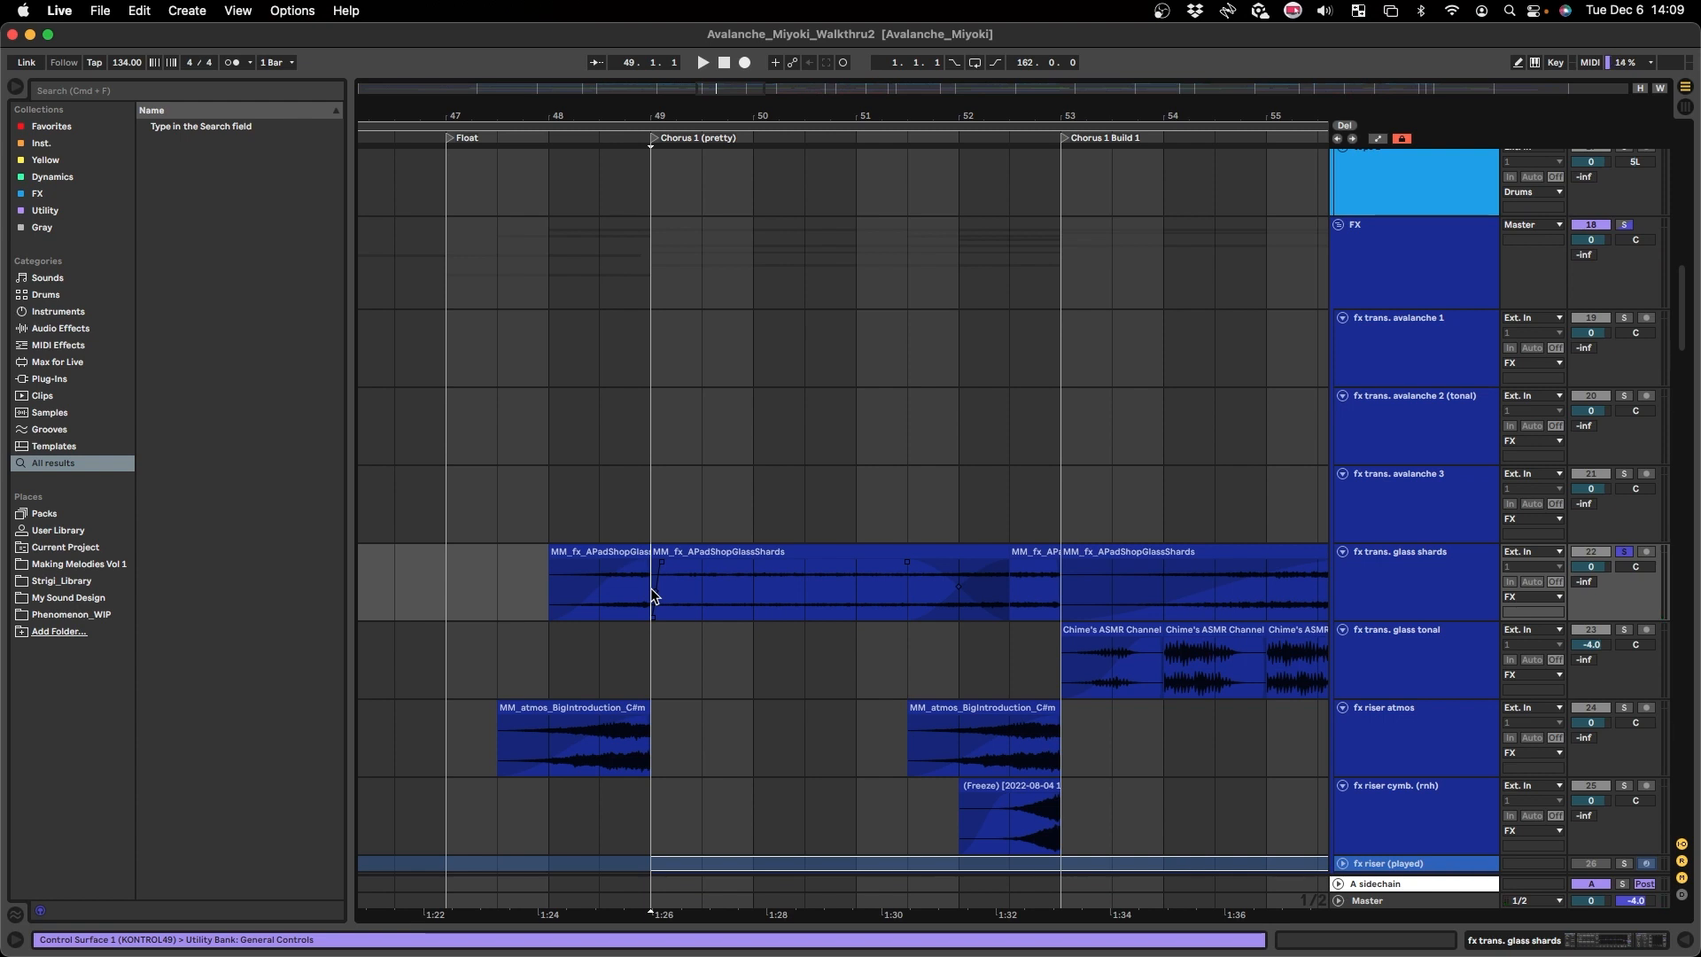
{"action": "scroll", "coordinate": [677, 551], "scroll_direction": "up", "scroll_amount": 5}
{"action": "left_click", "coordinate": [1325, 609]}
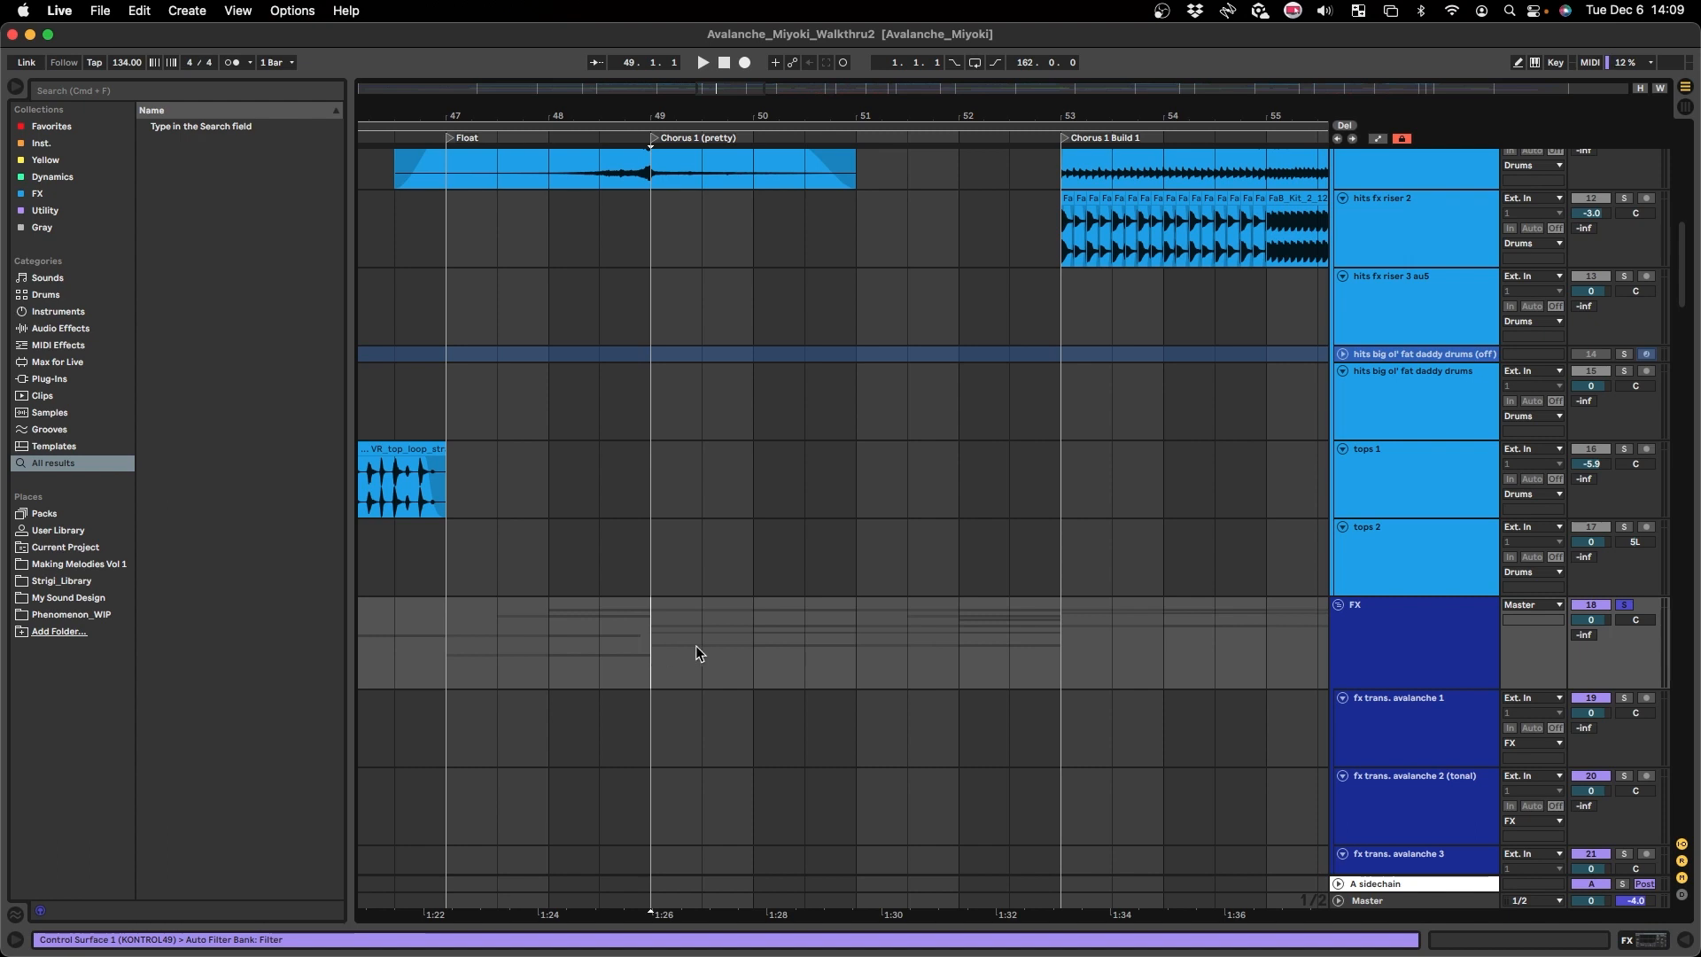
{"action": "scroll", "coordinate": [694, 645], "scroll_direction": "down", "scroll_amount": 5}
{"action": "key", "text": "space"}
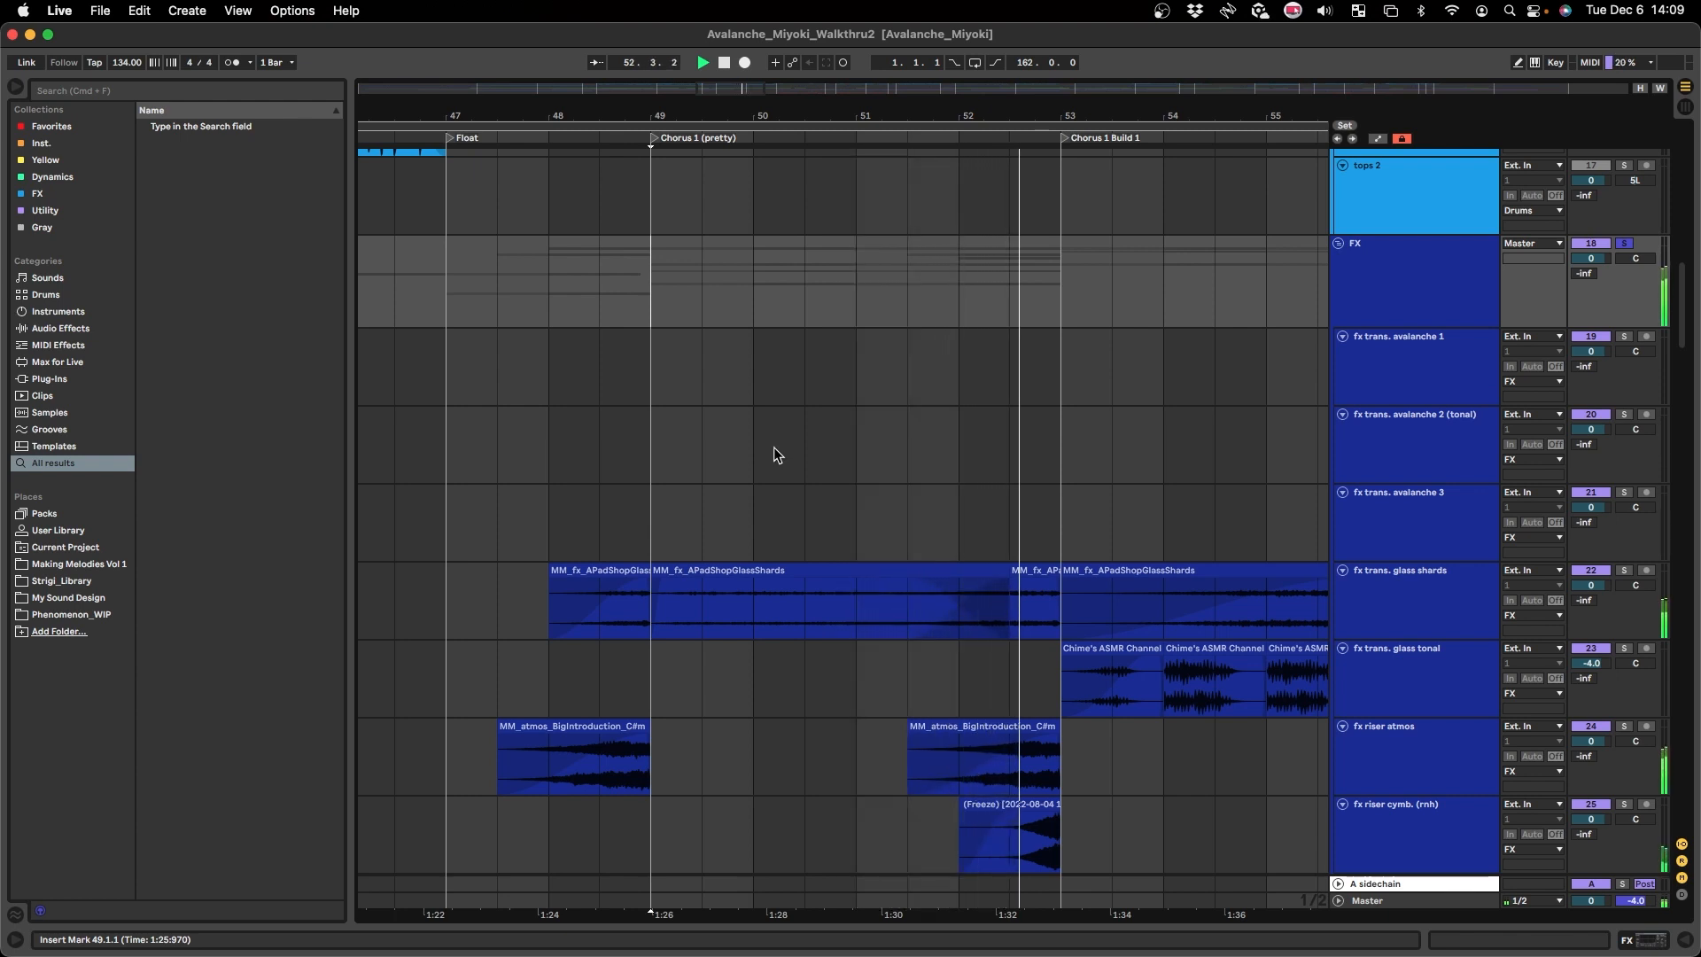
{"action": "scroll", "coordinate": [773, 447], "scroll_direction": "right", "scroll_amount": 5}
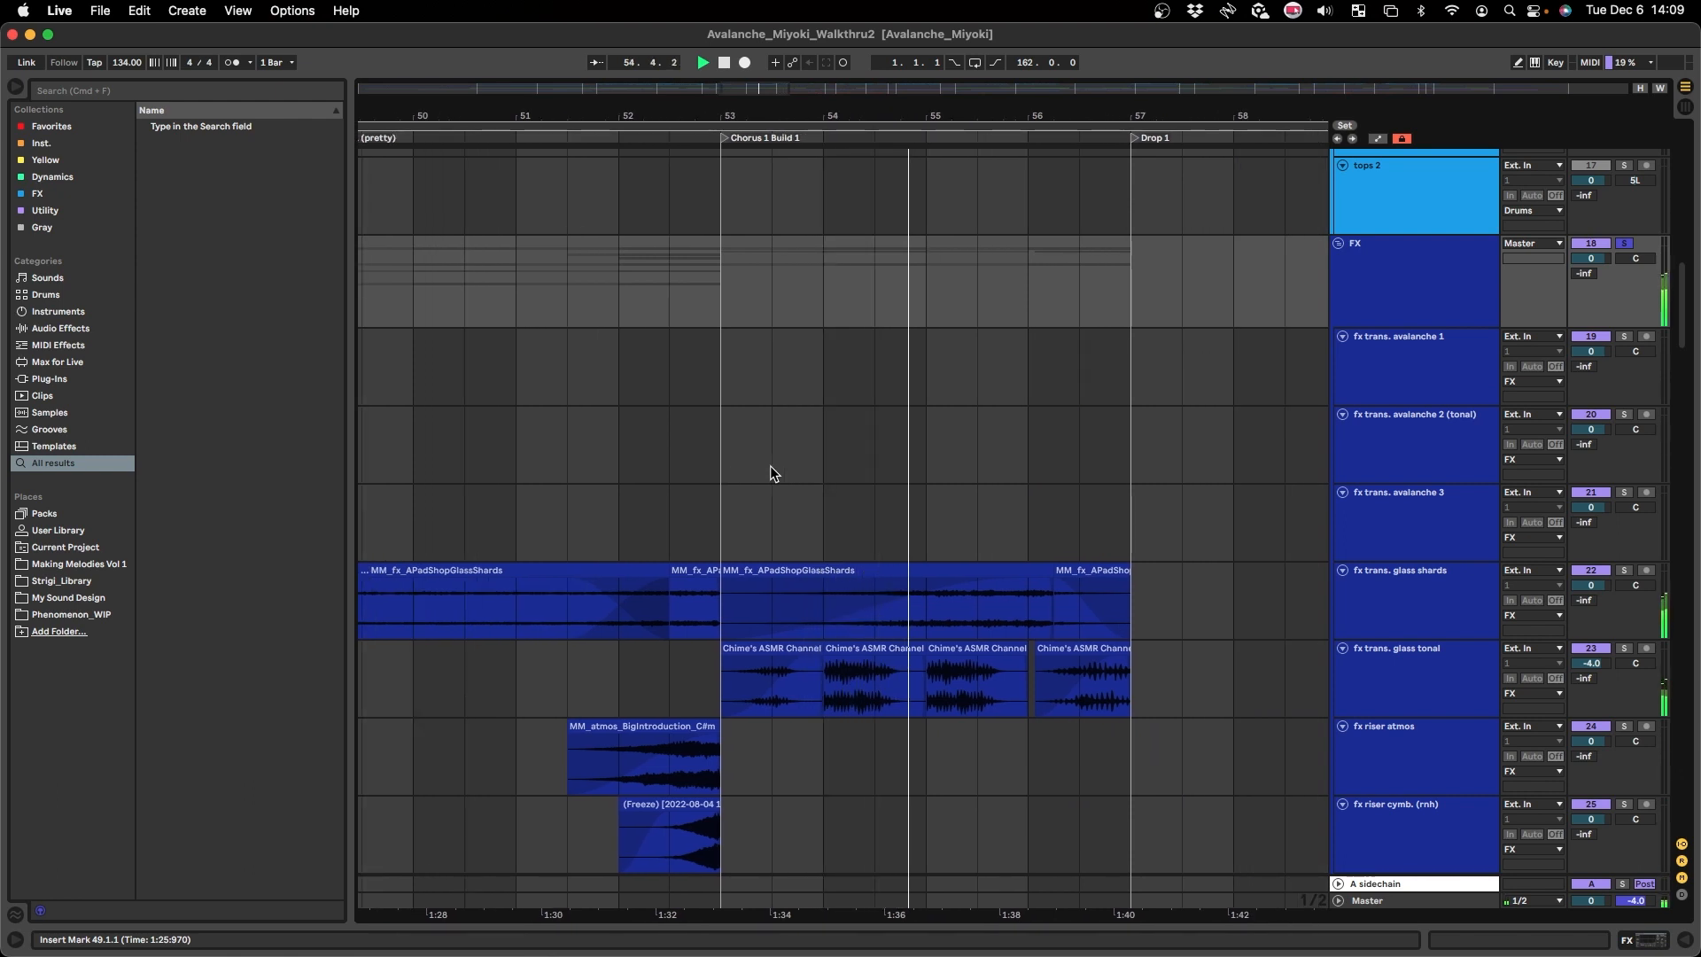
{"action": "scroll", "coordinate": [769, 465], "scroll_direction": "left", "scroll_amount": 1}
{"action": "scroll", "coordinate": [769, 465], "scroll_direction": "left", "scroll_amount": 1}
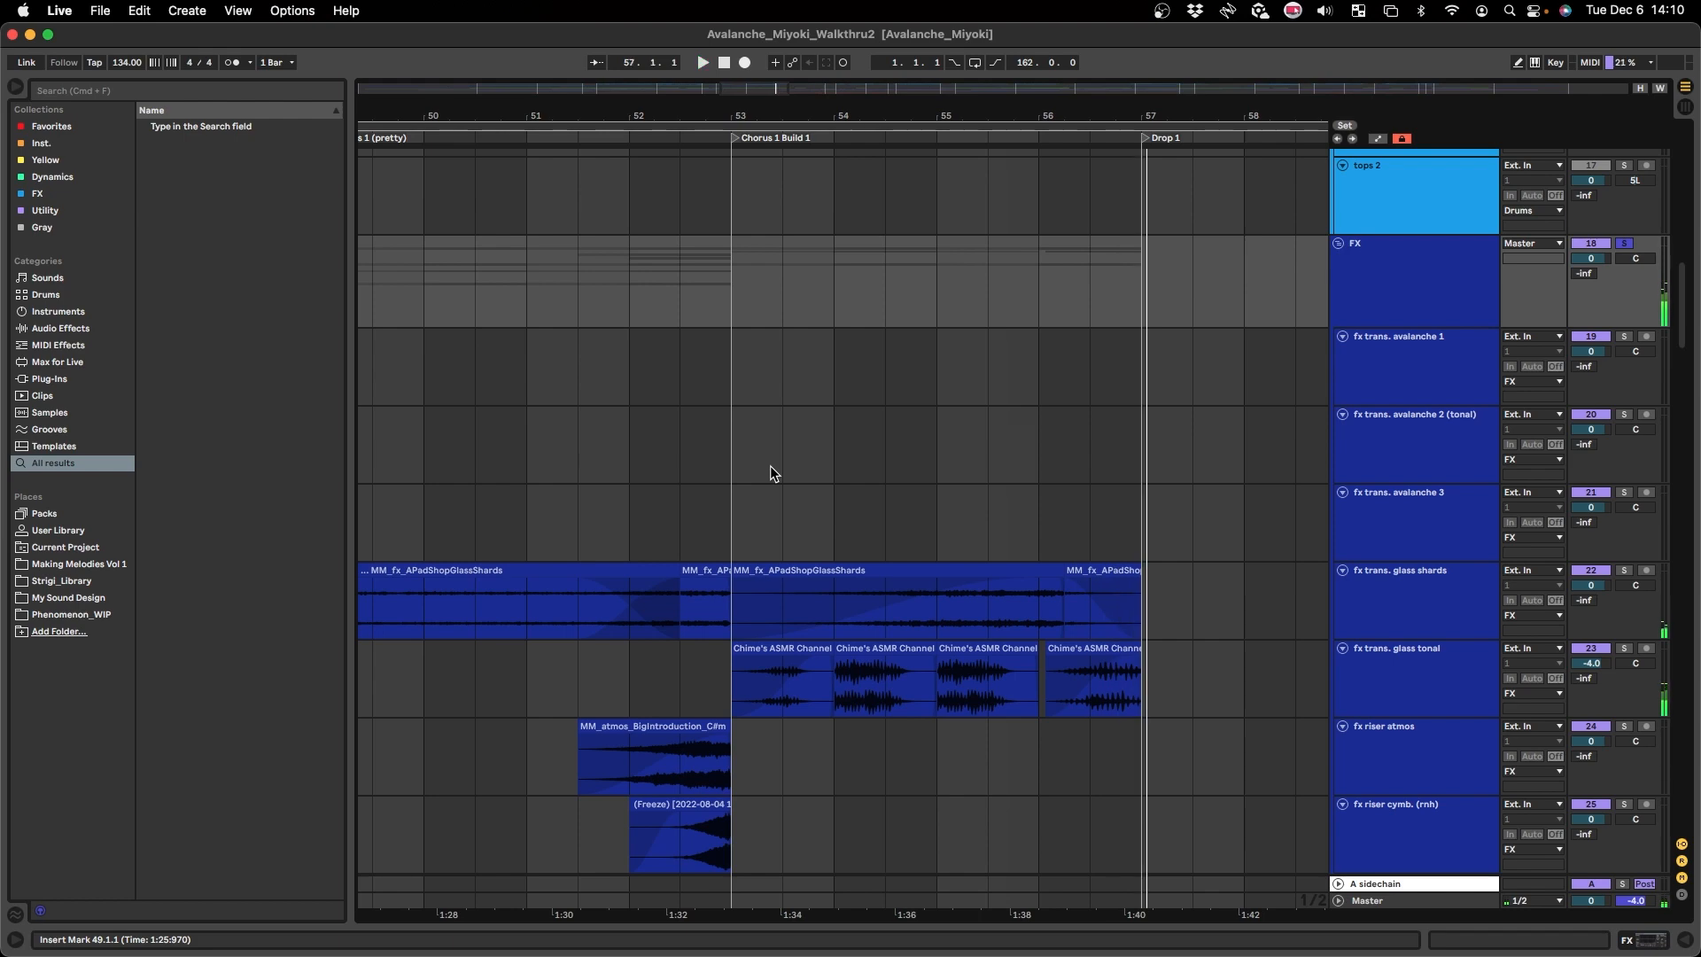
{"action": "key", "text": "space"}
- Look over the FX, vocal and drum riser tracks around Chorus 1 Build 1, including hits fx riser 1 orig. and hits fx riser 2
{"action": "scroll", "coordinate": [700, 331], "scroll_direction": "left", "scroll_amount": 5}
{"action": "scroll", "coordinate": [701, 332], "scroll_direction": "left", "scroll_amount": 7}
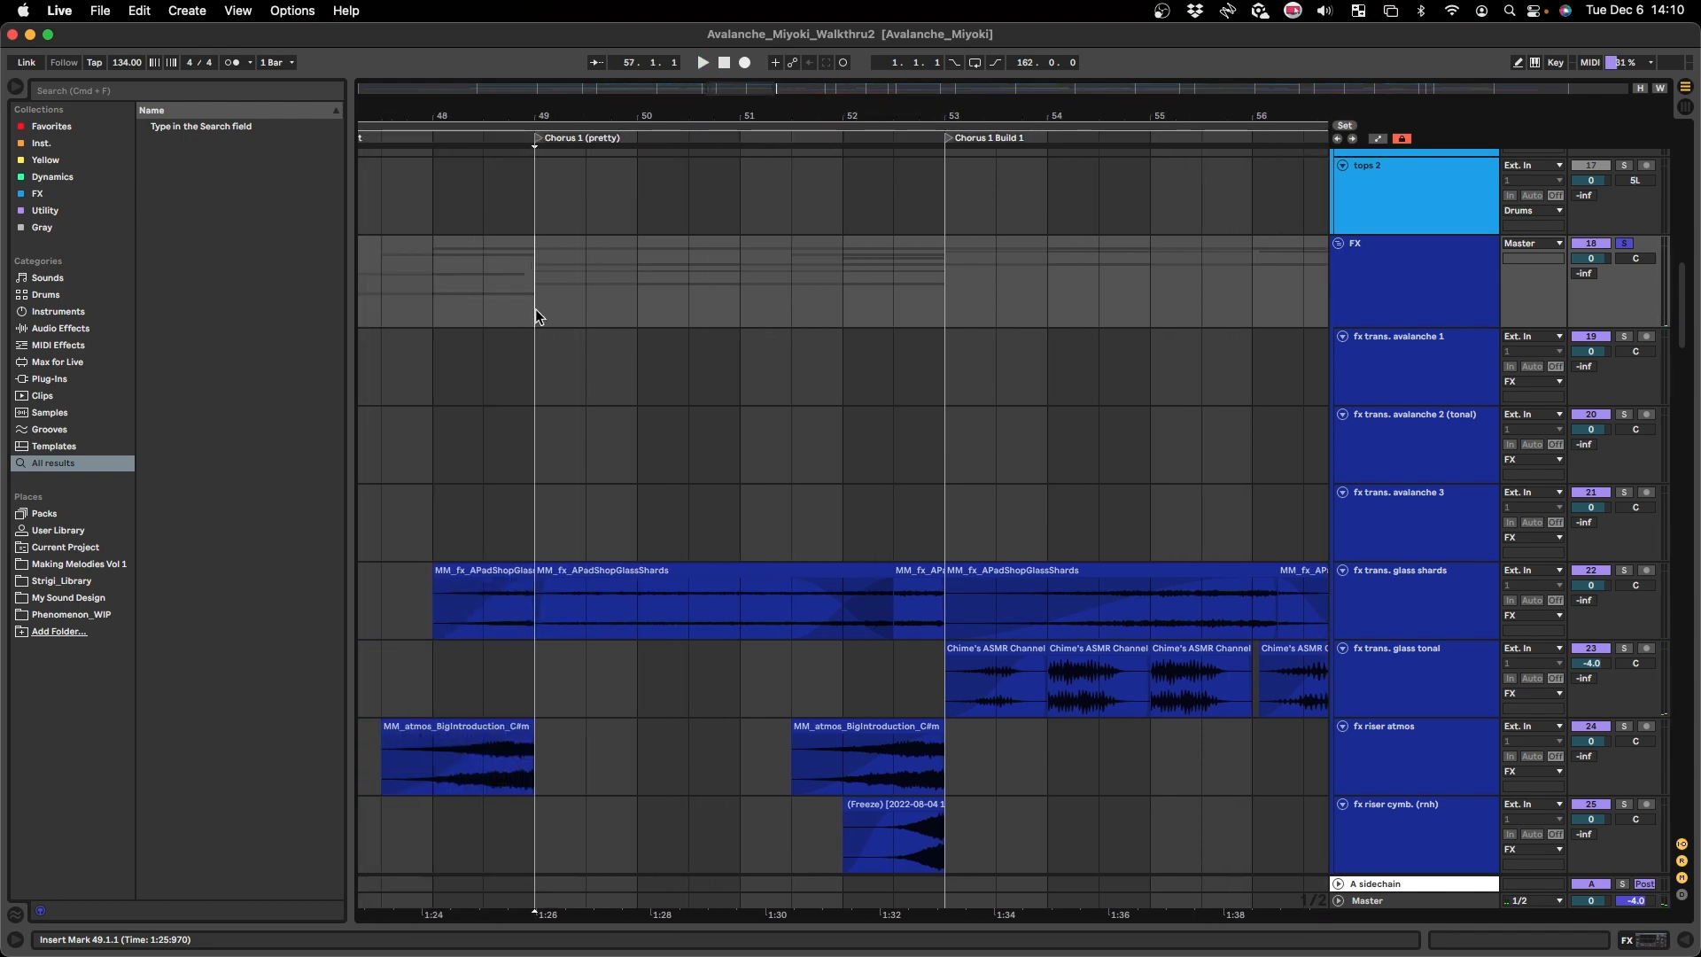
{"action": "scroll", "coordinate": [567, 363], "scroll_direction": "right", "scroll_amount": 15}
{"action": "scroll", "coordinate": [579, 383], "scroll_direction": "down", "scroll_amount": 15}
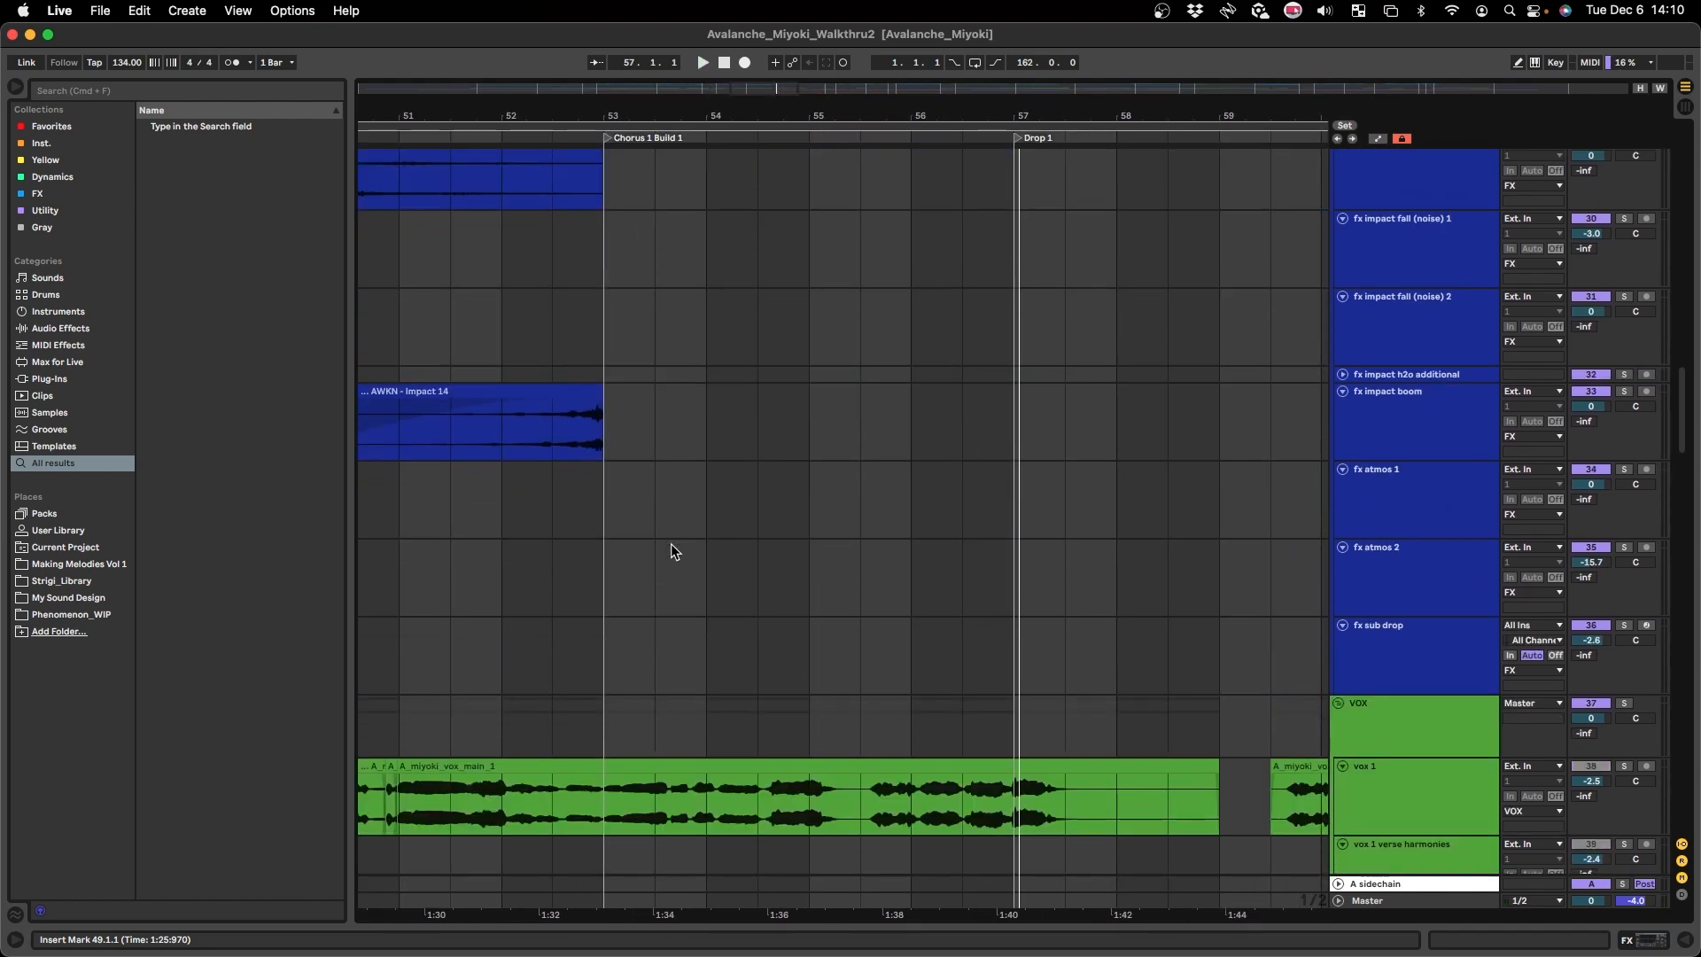
{"action": "scroll", "coordinate": [671, 544], "scroll_direction": "up", "scroll_amount": 20}
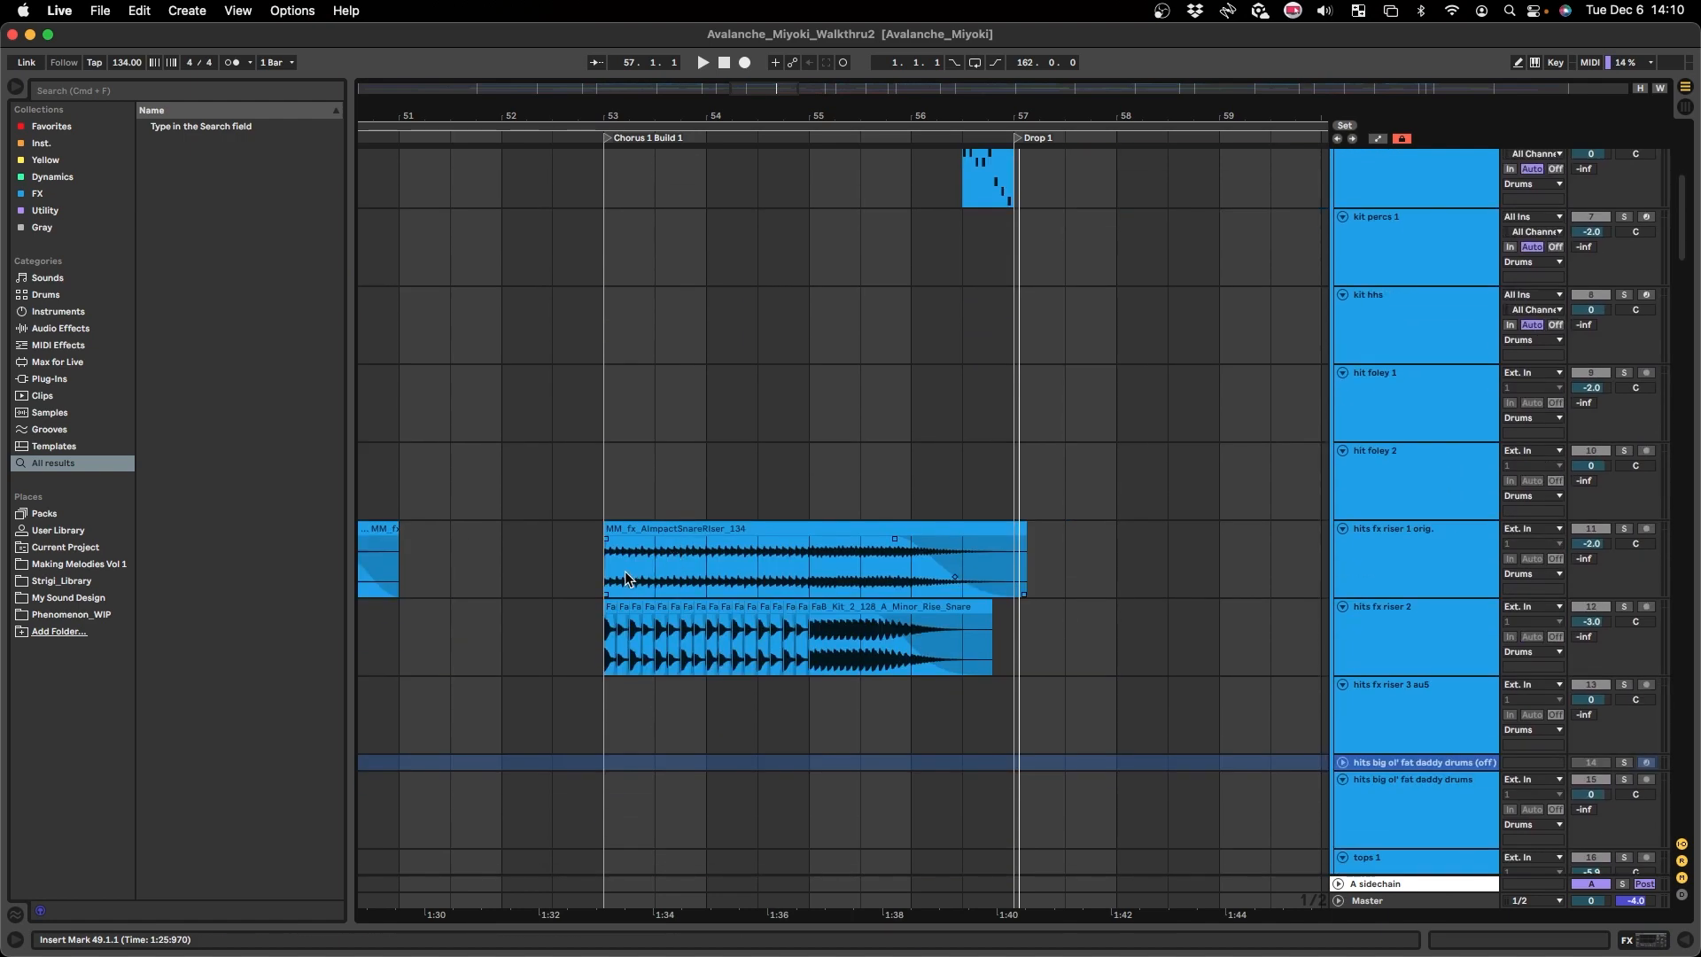
{"action": "left_click", "coordinate": [586, 576]}
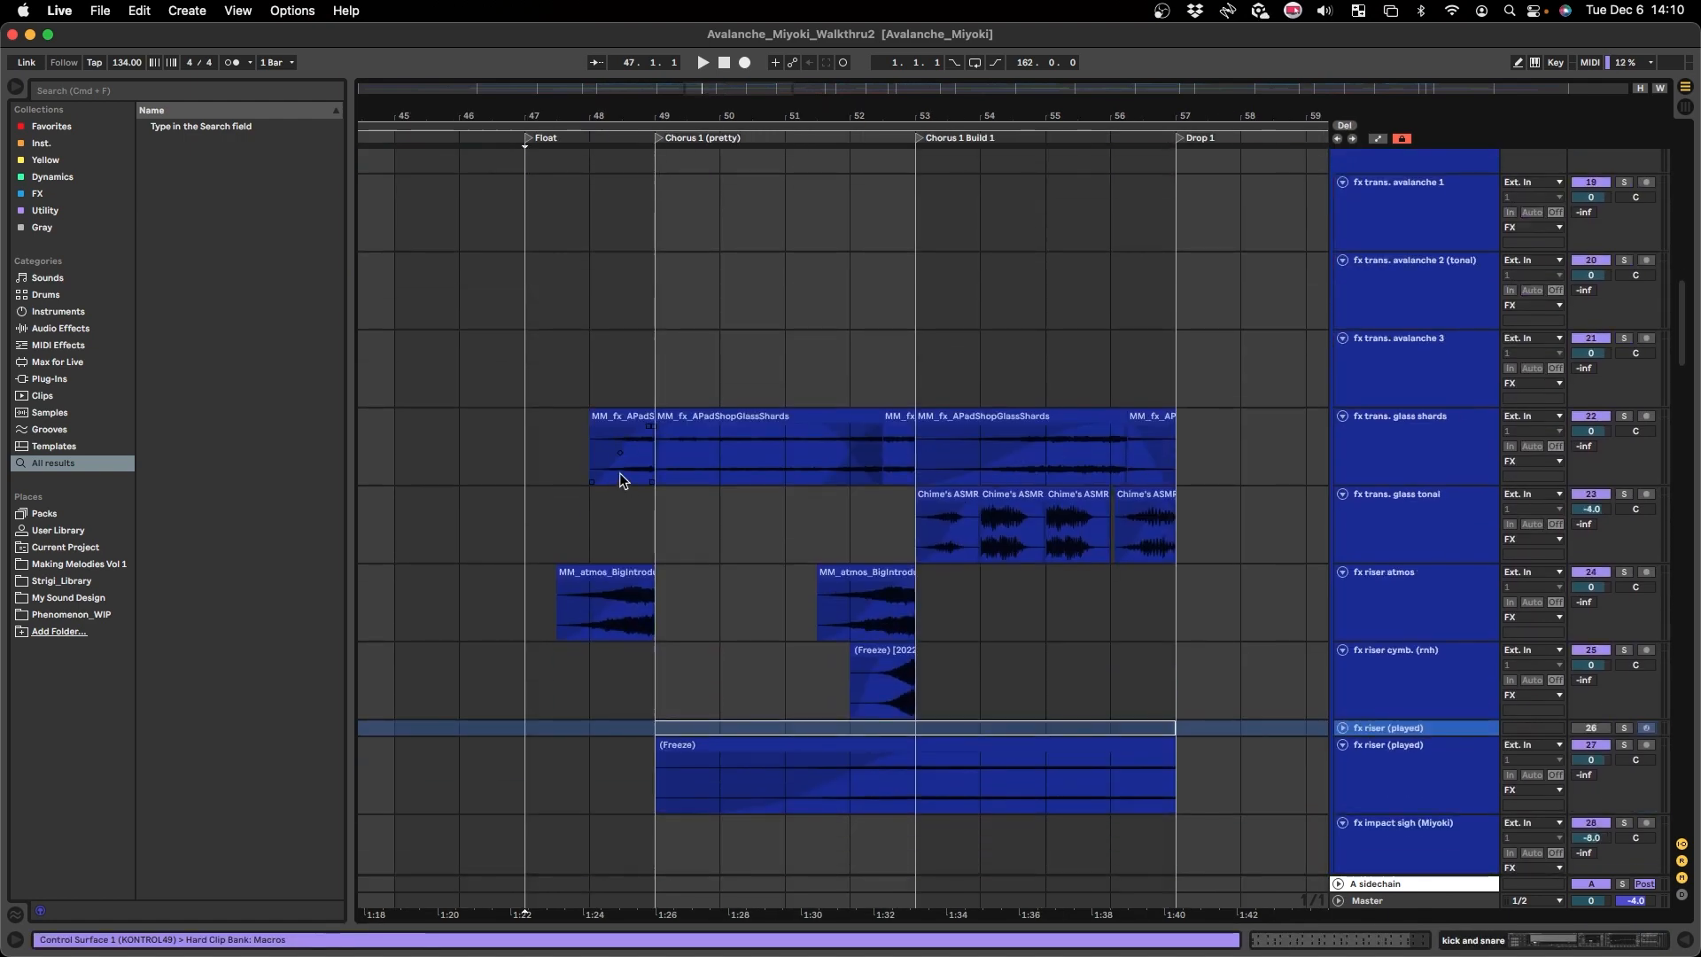
- Examine the glass, riser and impact clips on the FX tracks between Float and Drop 1
{"action": "scroll", "coordinate": [620, 475], "scroll_direction": "down", "scroll_amount": 3}
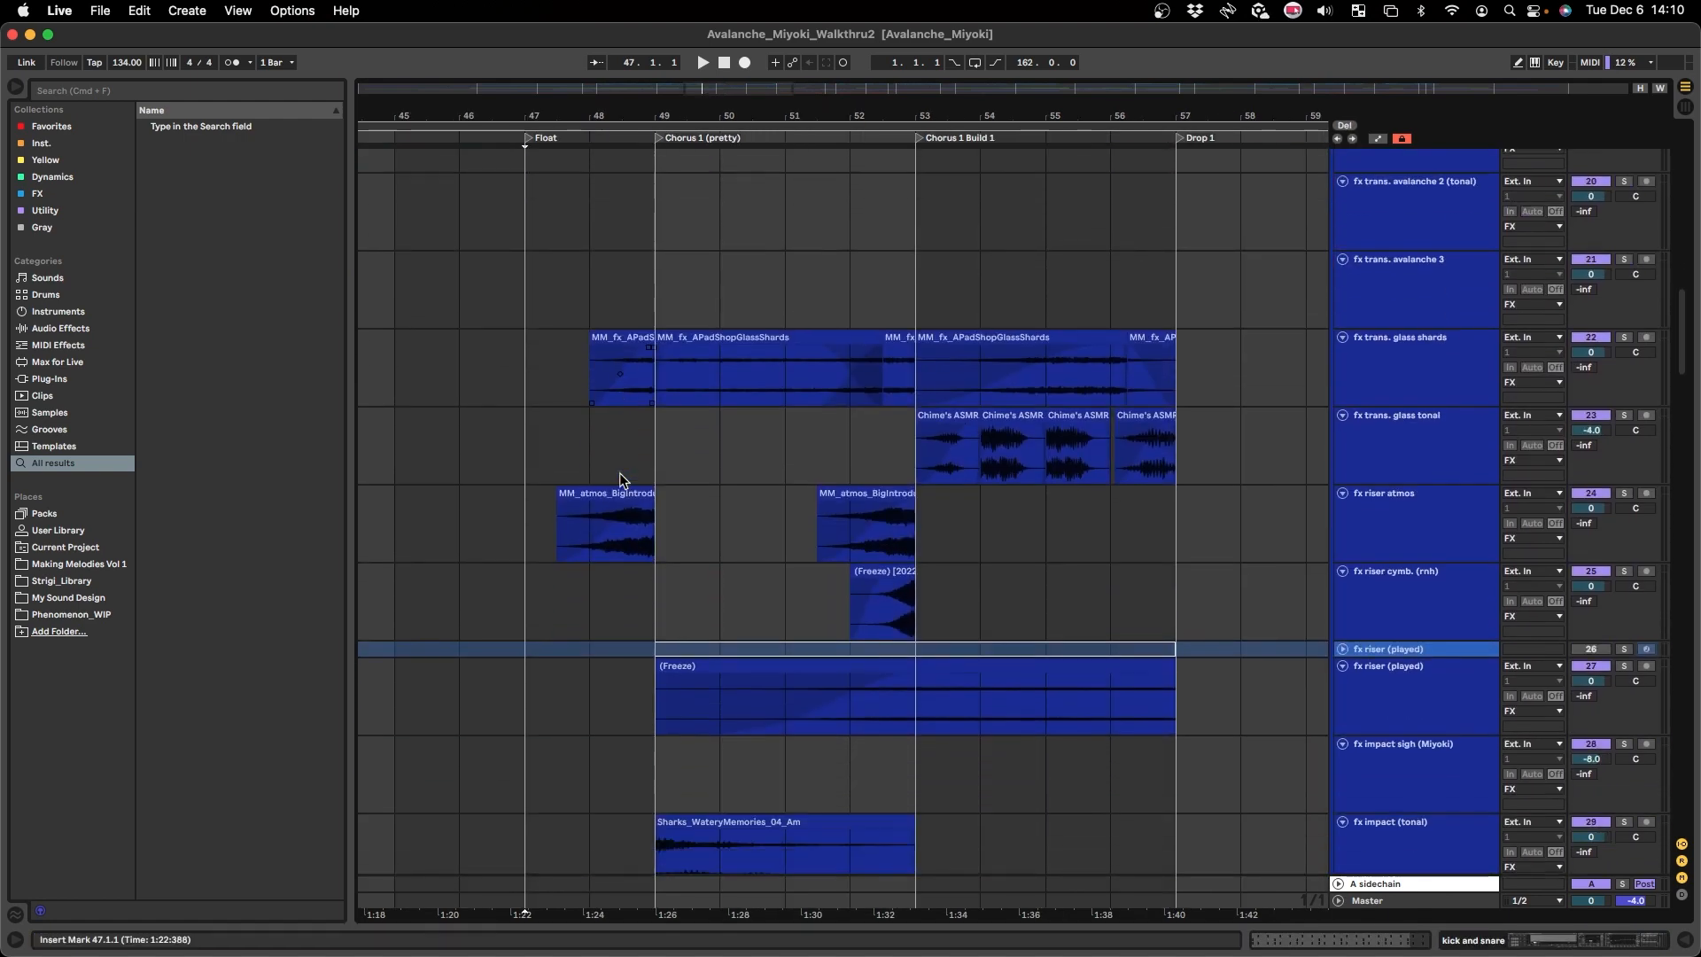
{"action": "scroll", "coordinate": [640, 493], "scroll_direction": "right", "scroll_amount": 7}
{"action": "scroll", "coordinate": [638, 494], "scroll_direction": "left", "scroll_amount": 5}
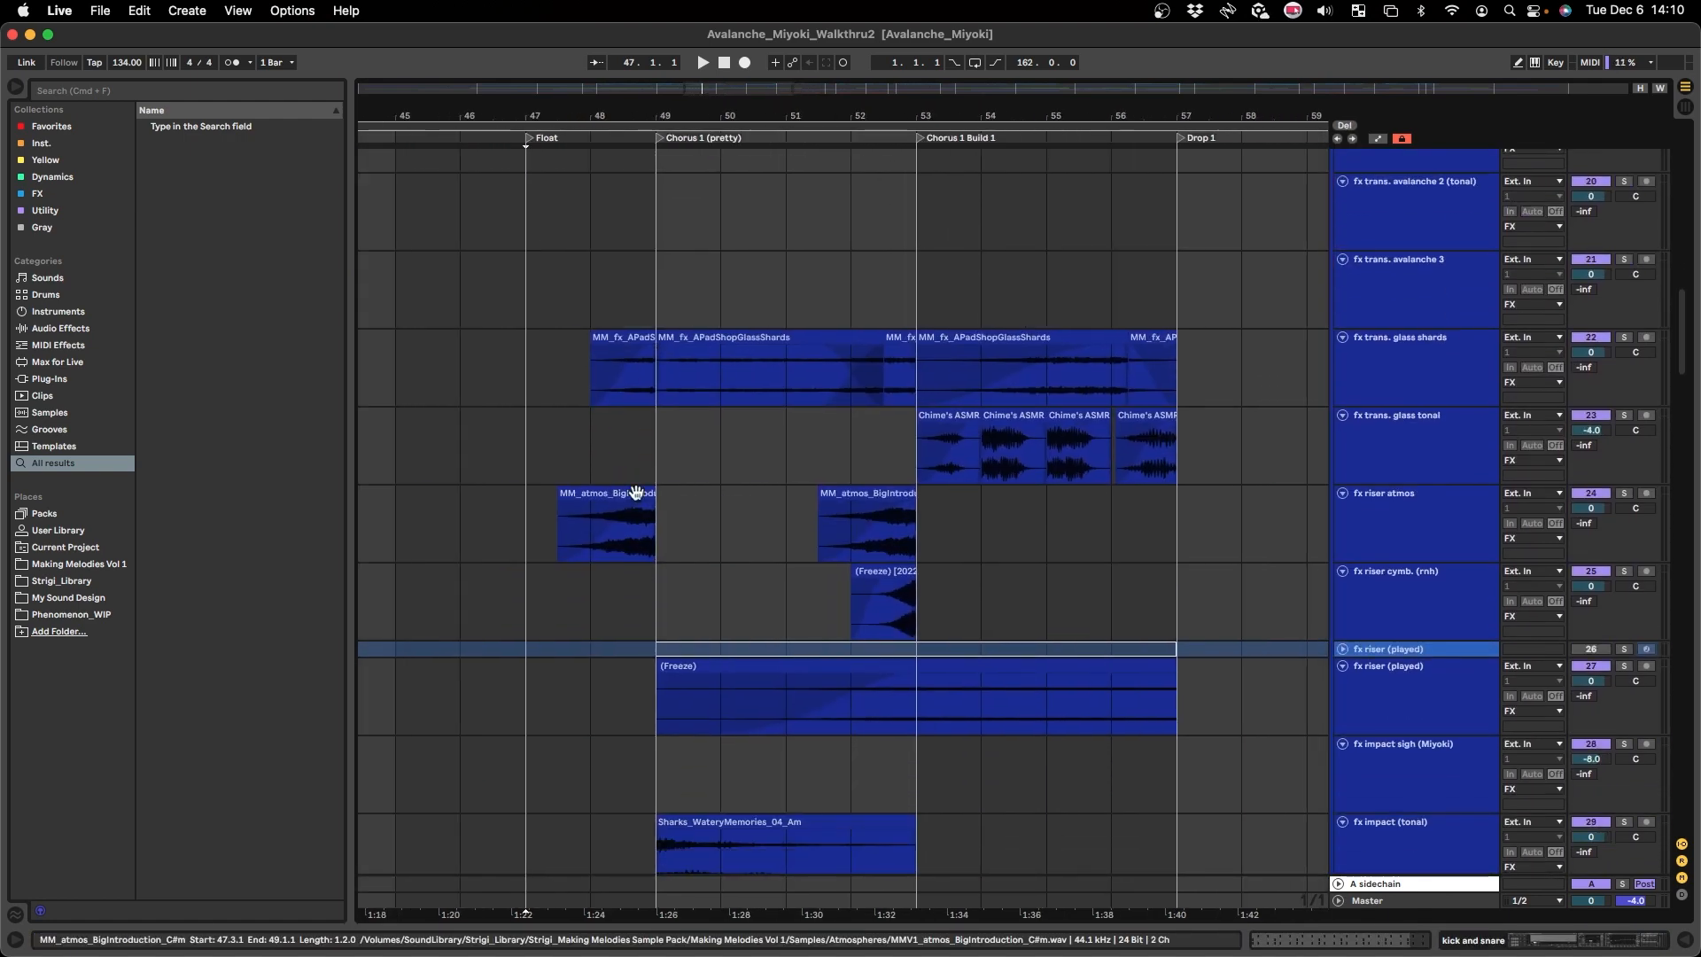
{"action": "scroll", "coordinate": [636, 493], "scroll_direction": "right", "scroll_amount": 2}
{"action": "scroll", "coordinate": [911, 553], "scroll_direction": "right", "scroll_amount": 5}
{"action": "scroll", "coordinate": [911, 553], "scroll_direction": "left", "scroll_amount": 2}
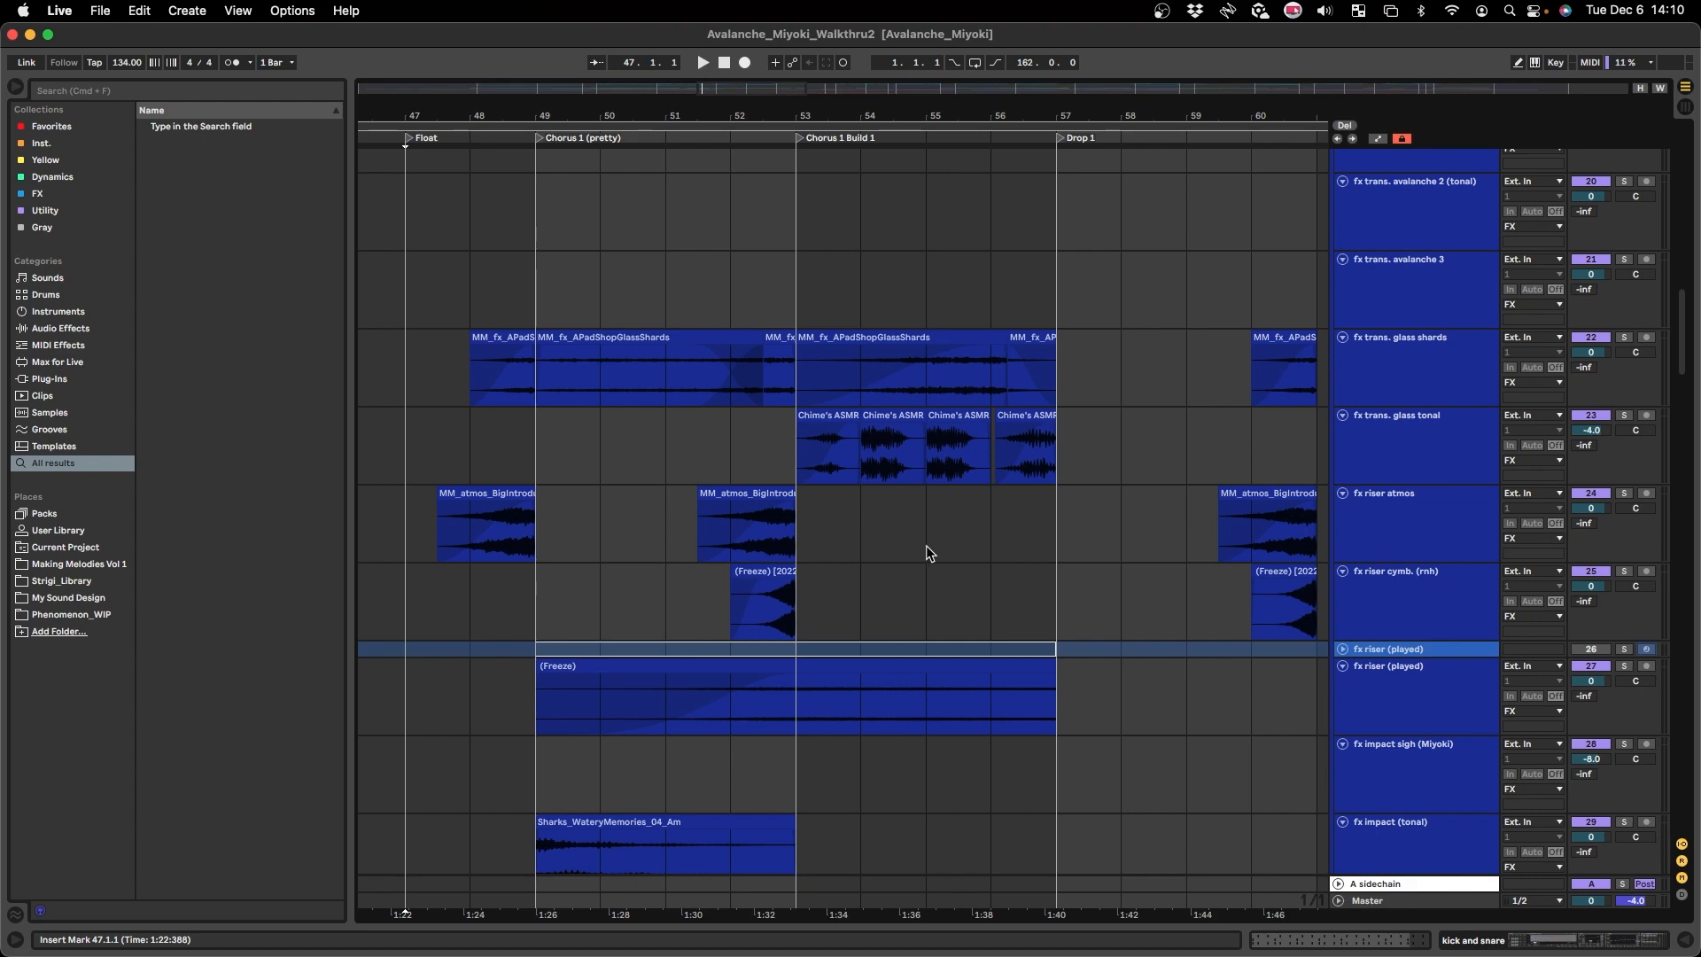
{"action": "scroll", "coordinate": [927, 545], "scroll_direction": "down", "scroll_amount": 5}
{"action": "scroll", "coordinate": [604, 658], "scroll_direction": "down", "scroll_amount": 20}
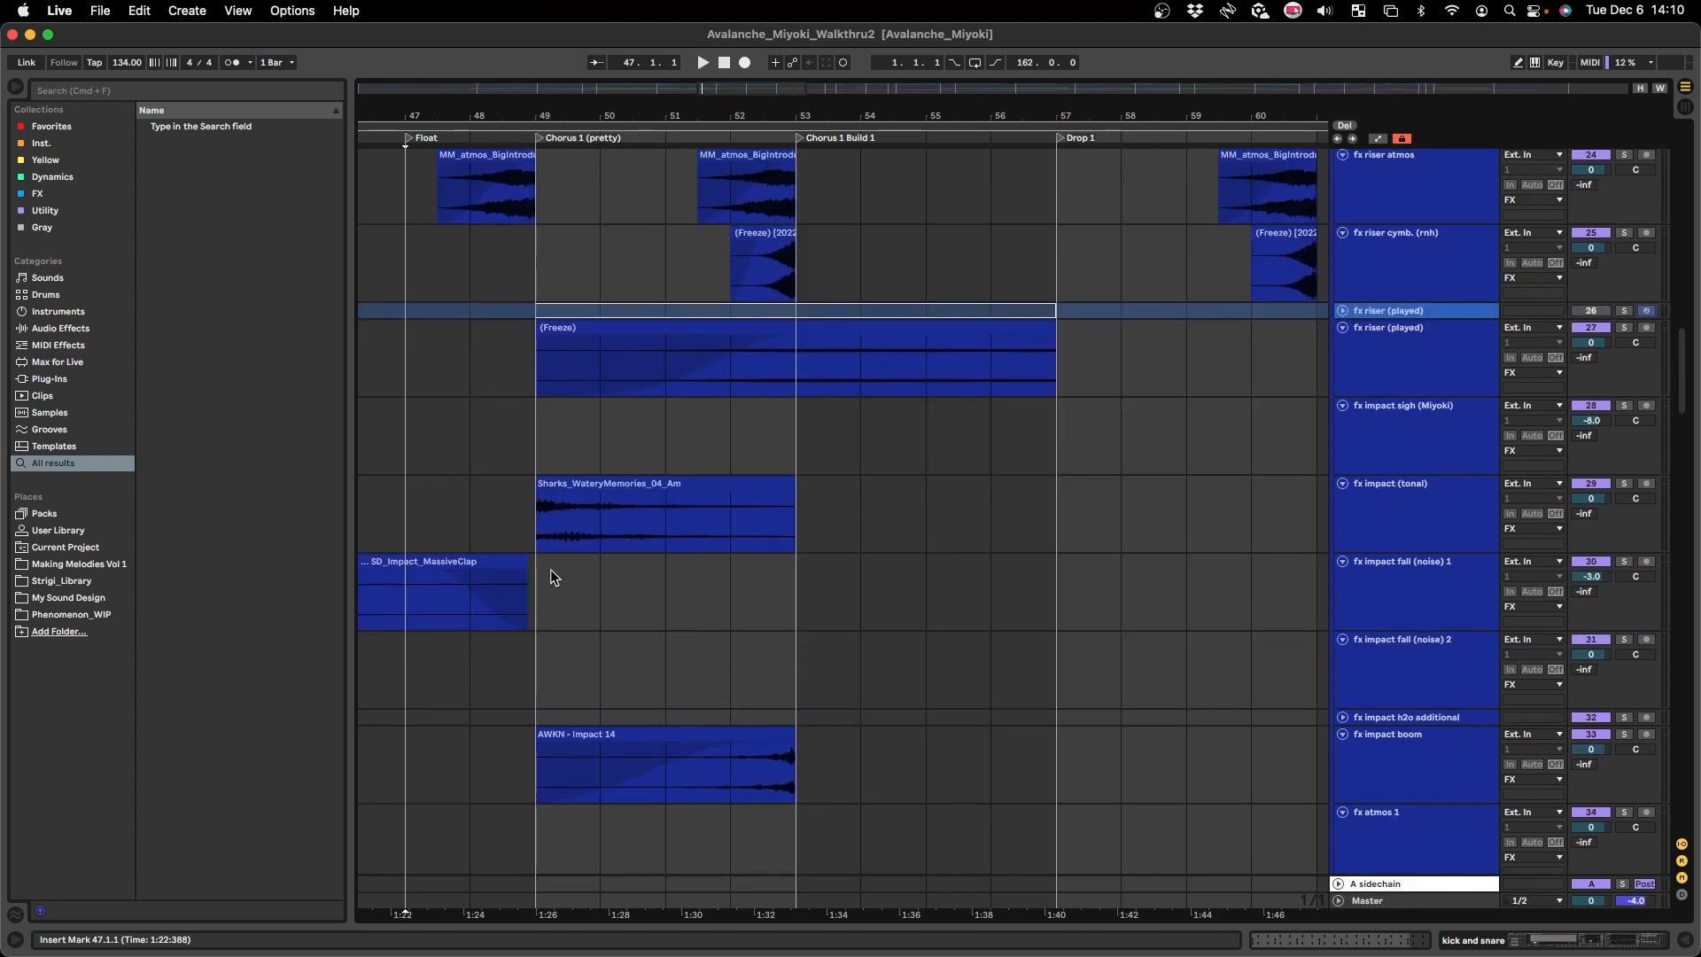
- Move the insert mark to 48.4.1 on sequence 2 and look over the lead, chord, pocket and bass tracks below
{"action": "scroll", "coordinate": [533, 663], "scroll_direction": "up", "scroll_amount": 15}
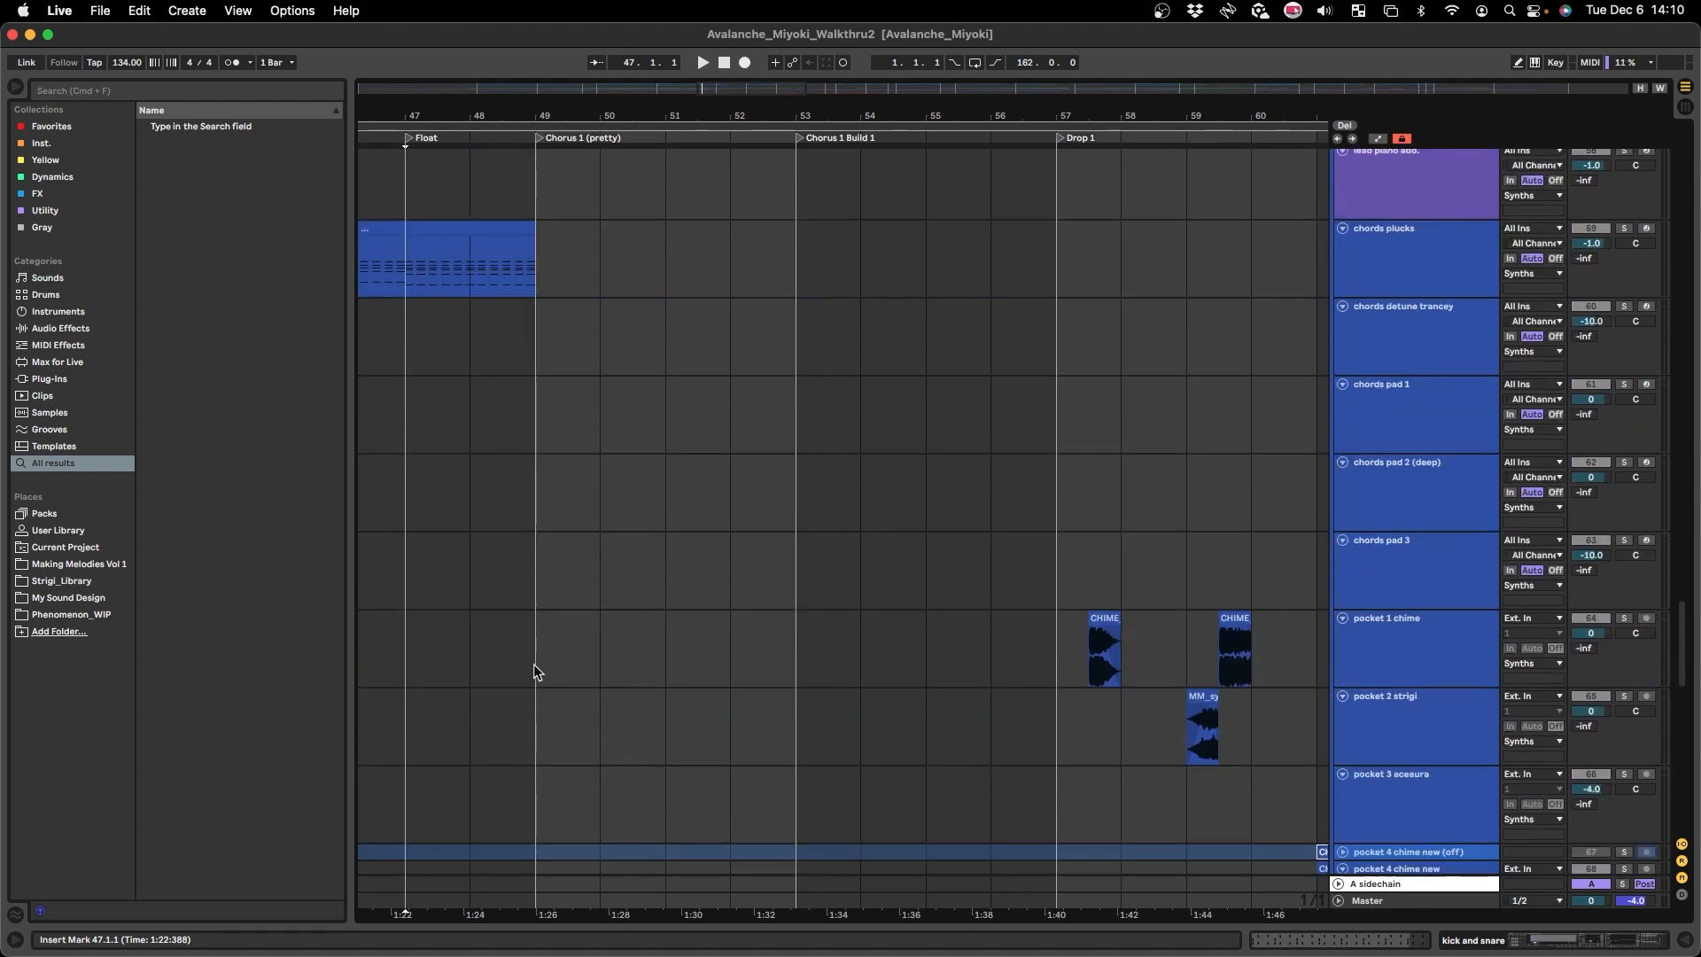
{"action": "left_click", "coordinate": [542, 448]}
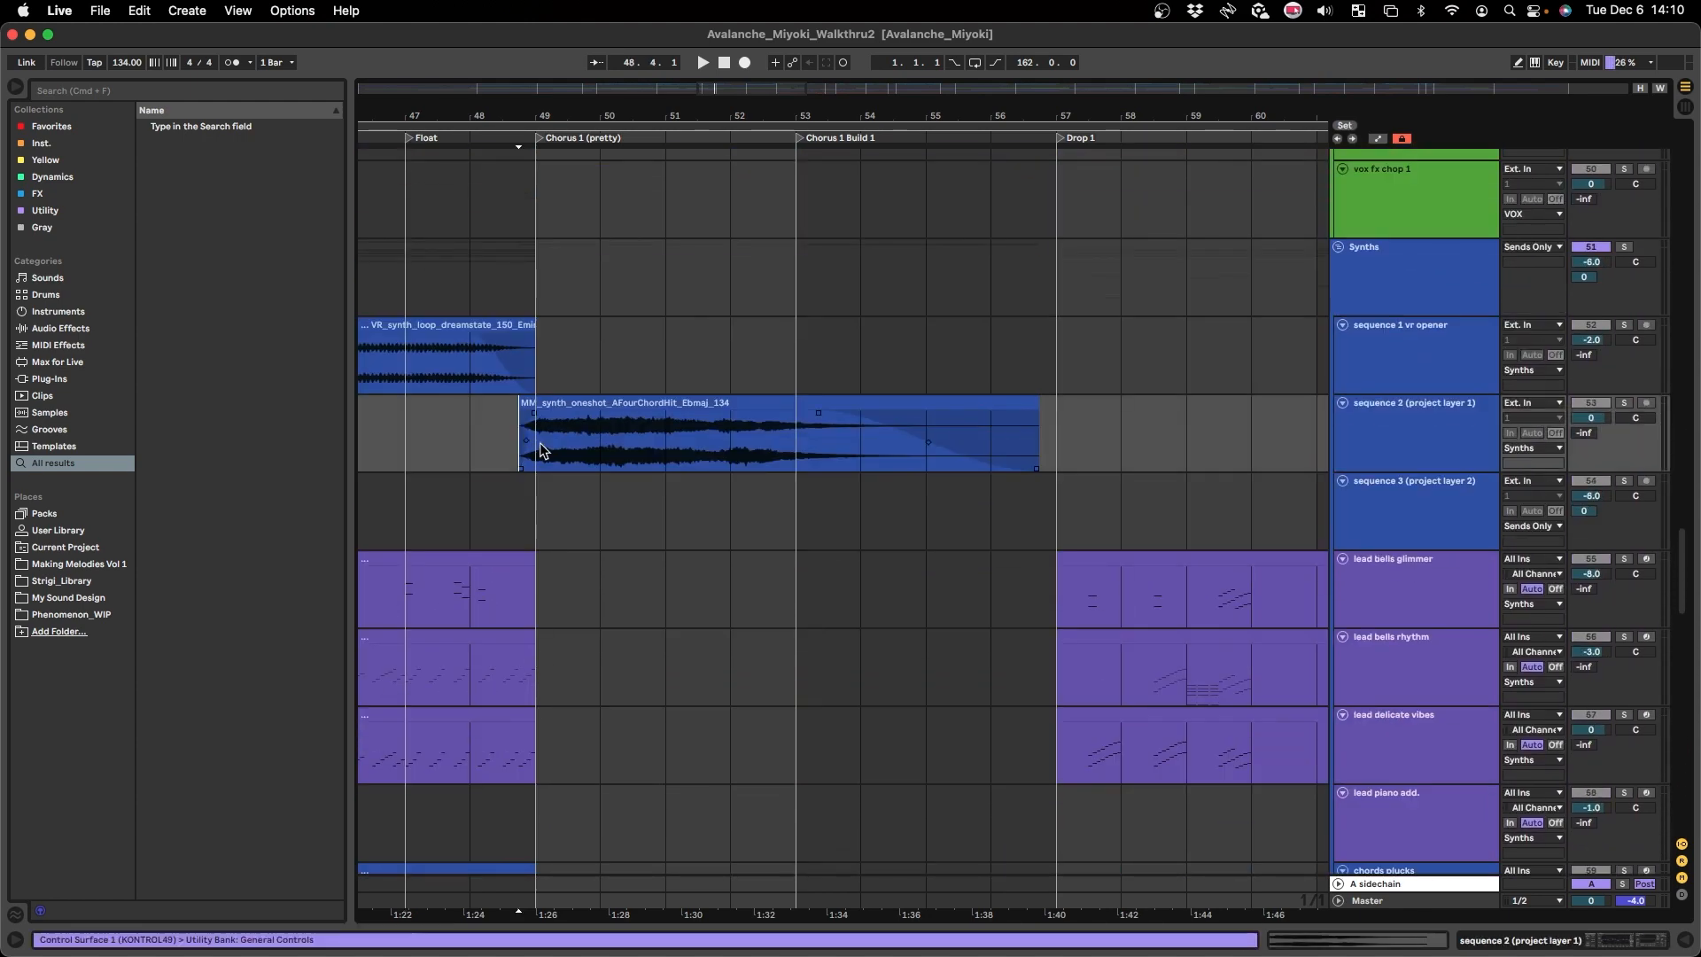
{"action": "scroll", "coordinate": [549, 455], "scroll_direction": "down", "scroll_amount": 1}
{"action": "scroll", "coordinate": [551, 457], "scroll_direction": "left", "scroll_amount": 3}
{"action": "scroll", "coordinate": [651, 447], "scroll_direction": "down", "scroll_amount": 20}
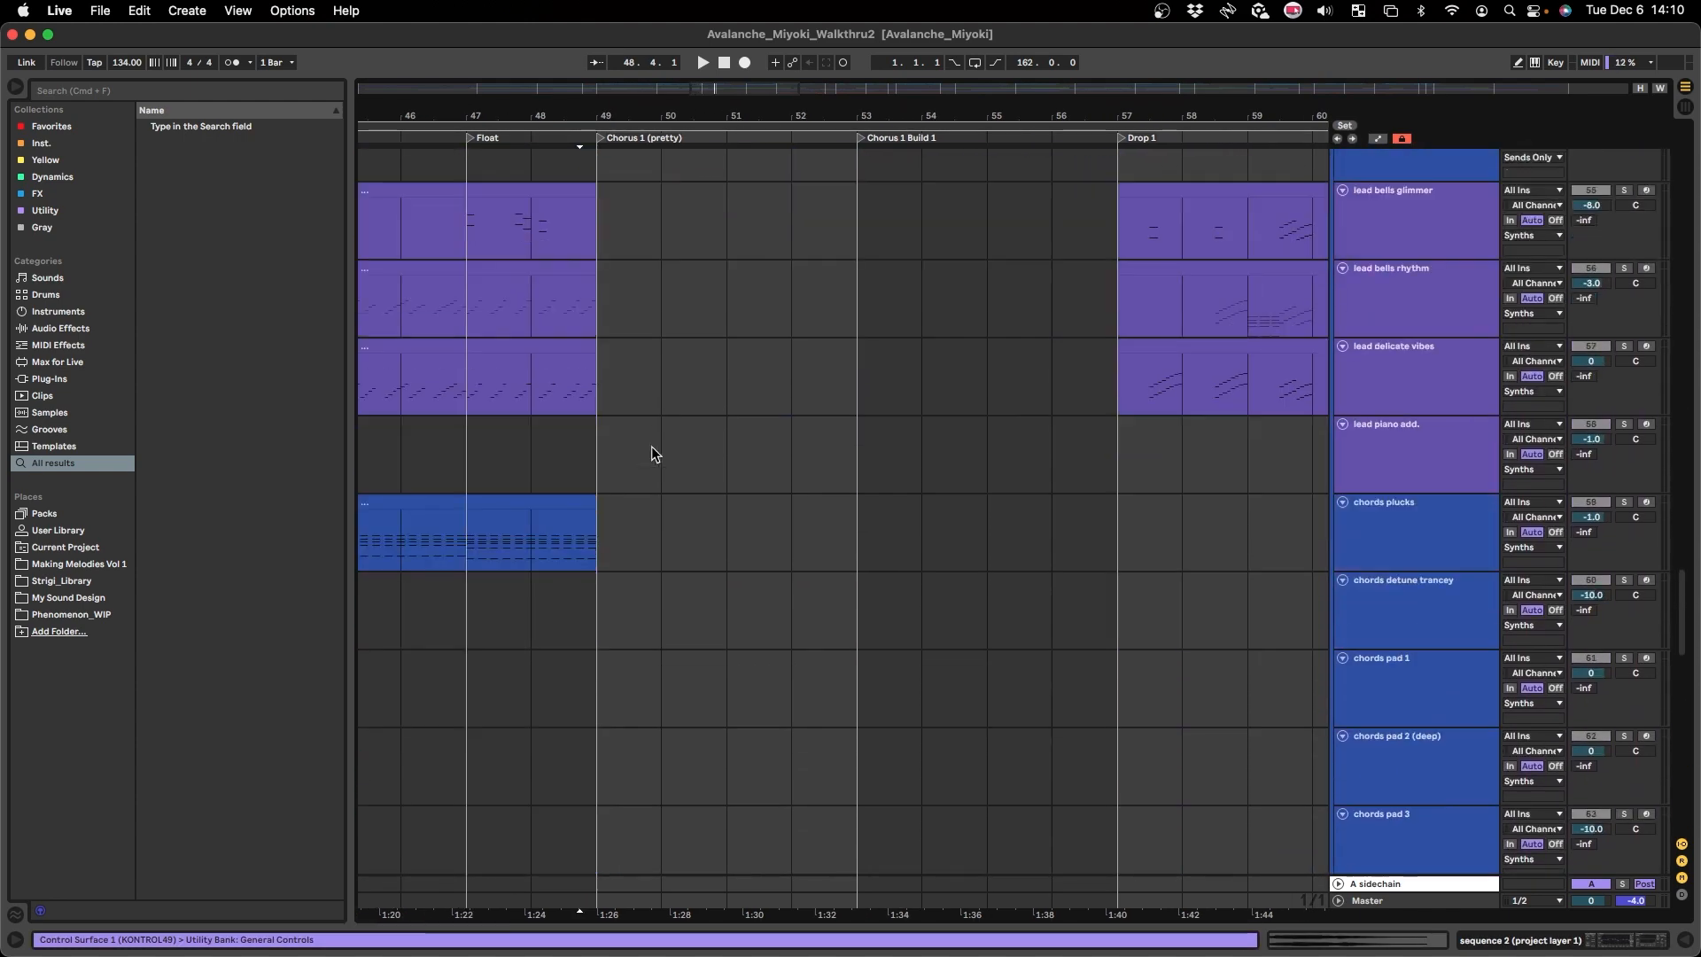
{"action": "scroll", "coordinate": [650, 461], "scroll_direction": "up", "scroll_amount": 3}
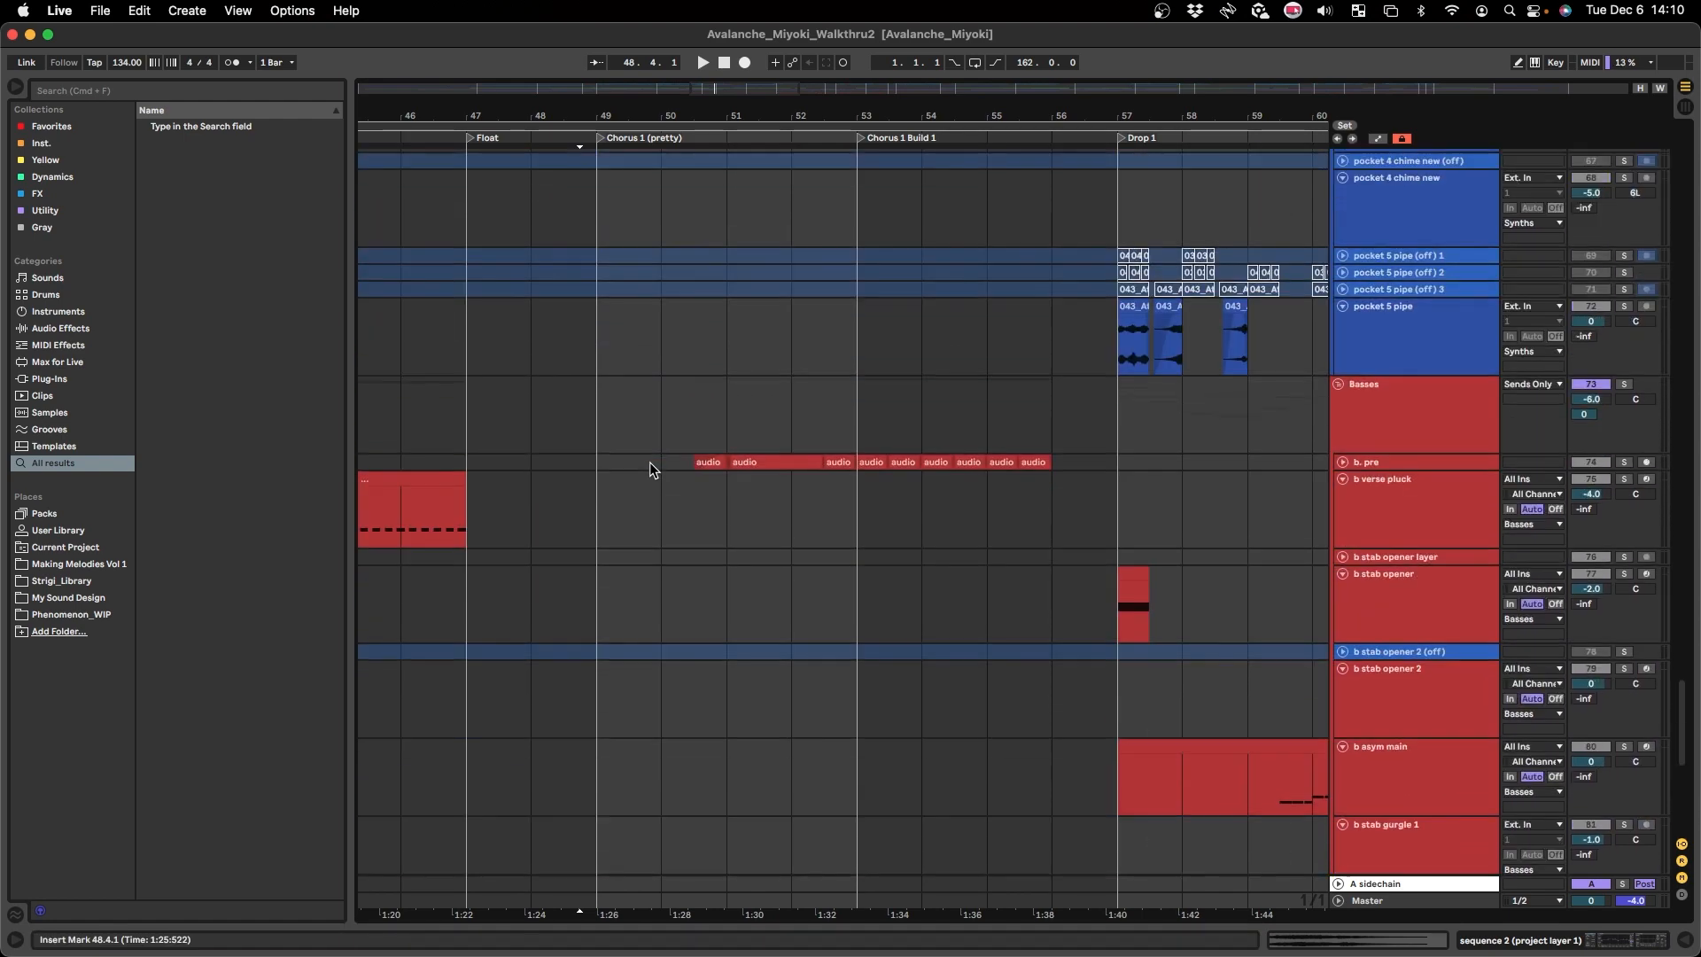
- Place the insert mark at 50.3.1 on the b. pre track and unfold the track to show its waveforms
{"action": "left_click", "coordinate": [687, 458]}
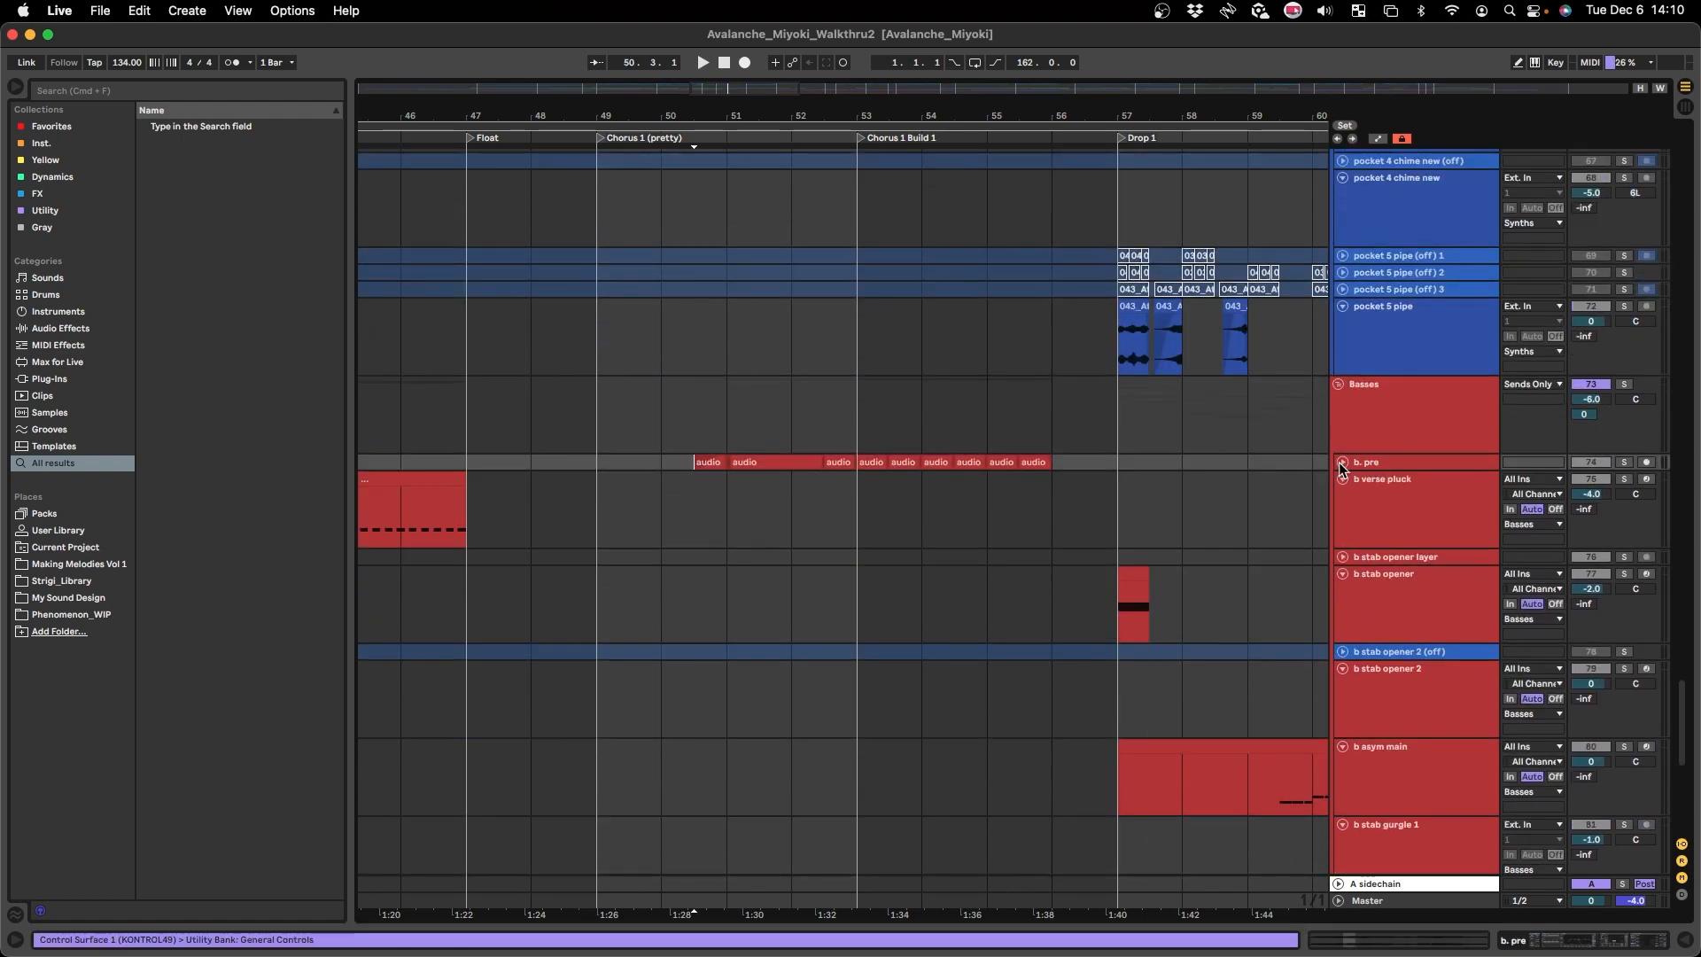
{"action": "left_click", "coordinate": [1341, 461]}
{"action": "left_click", "coordinate": [680, 508]}
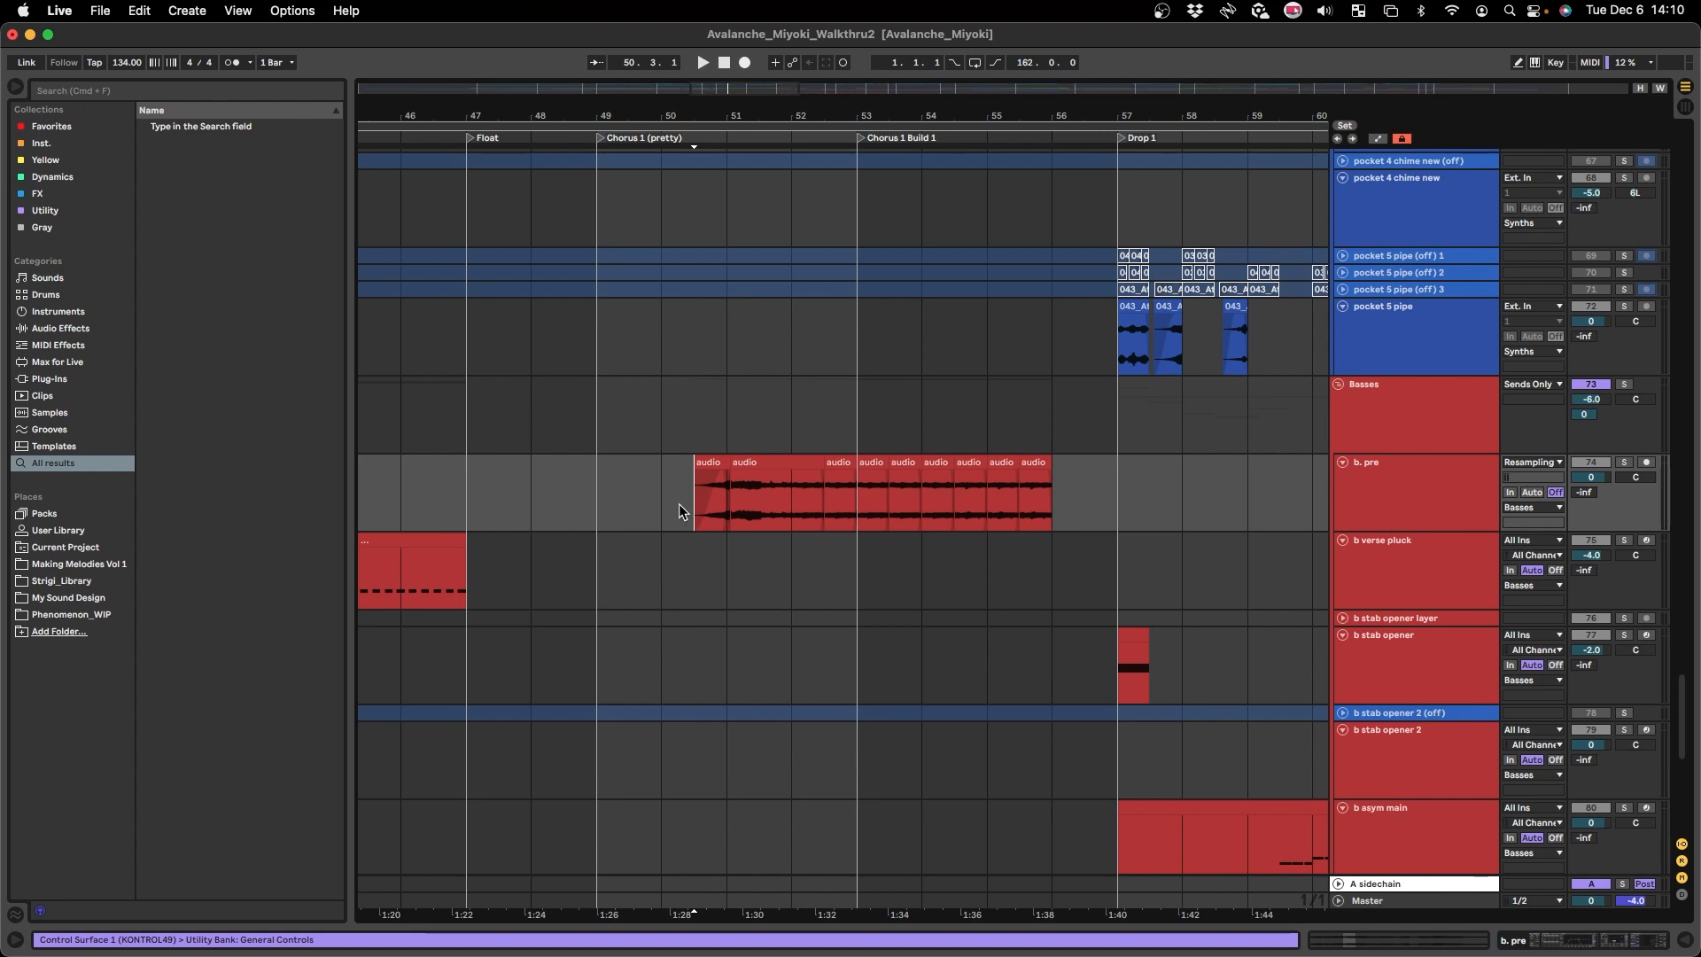
{"action": "scroll", "coordinate": [927, 520], "scroll_direction": "up", "scroll_amount": 2}
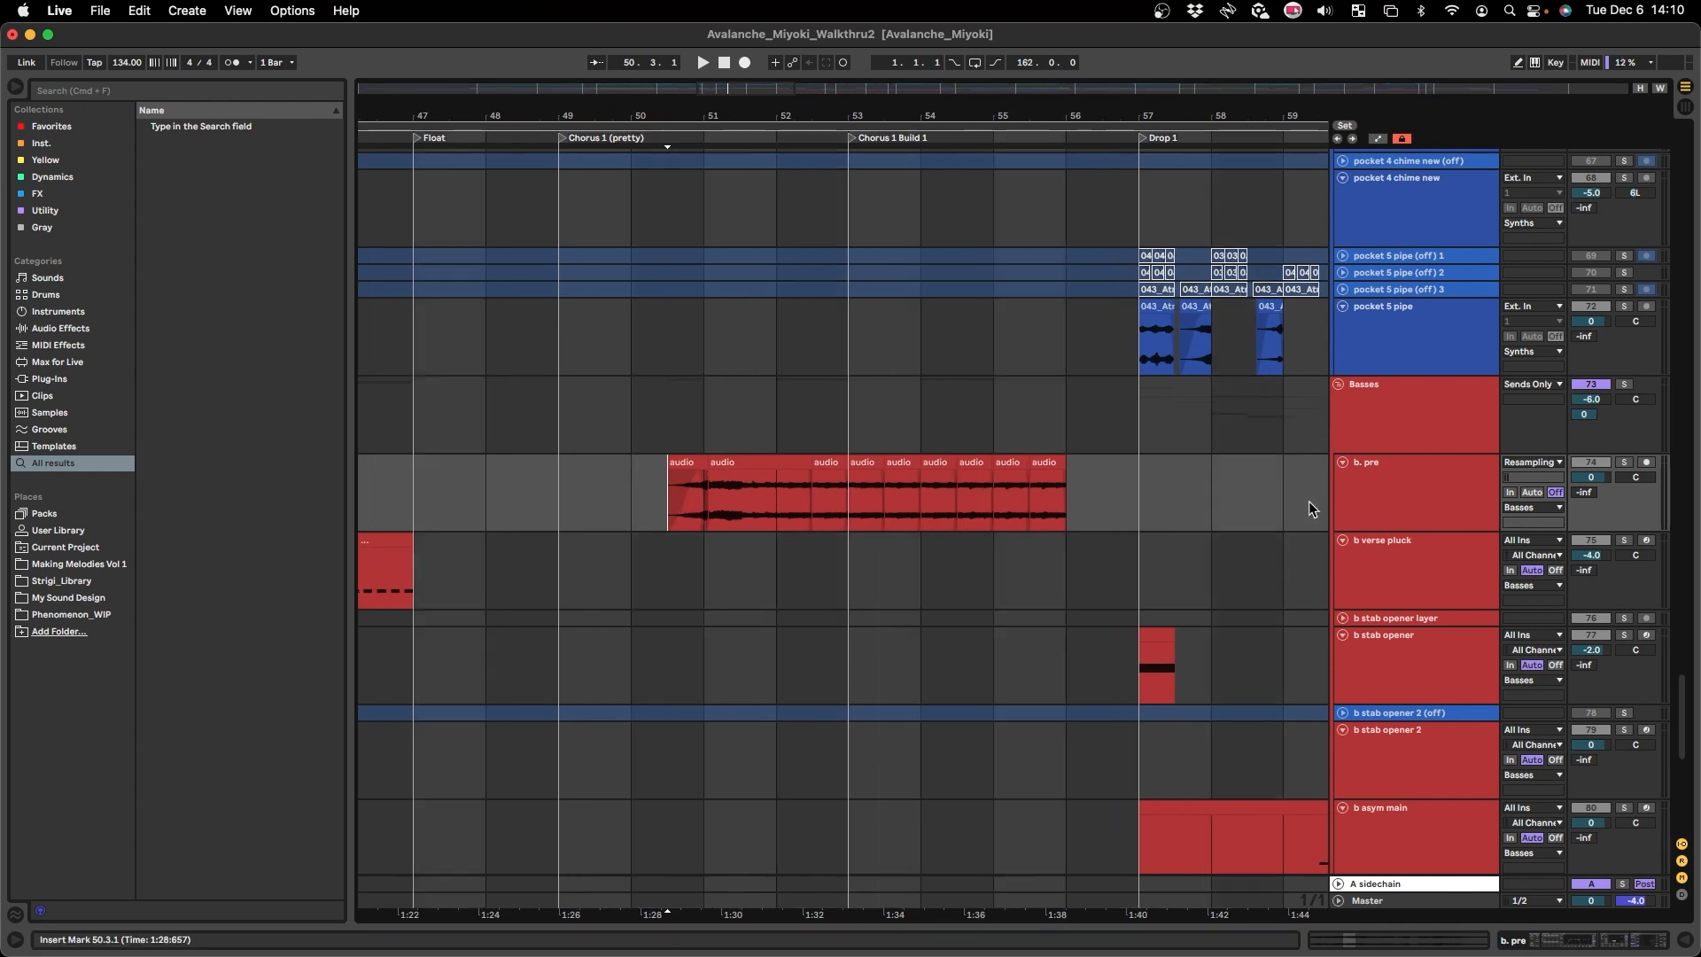
- Show the devices and Freq. automation of b. pre and play the track soloed from 50.1.1 into Chorus 1 Build 1
{"action": "double_click", "coordinate": [1474, 487]}
{"action": "key", "text": "a"}
{"action": "left_click", "coordinate": [663, 492]}
{"action": "key", "text": "space"}
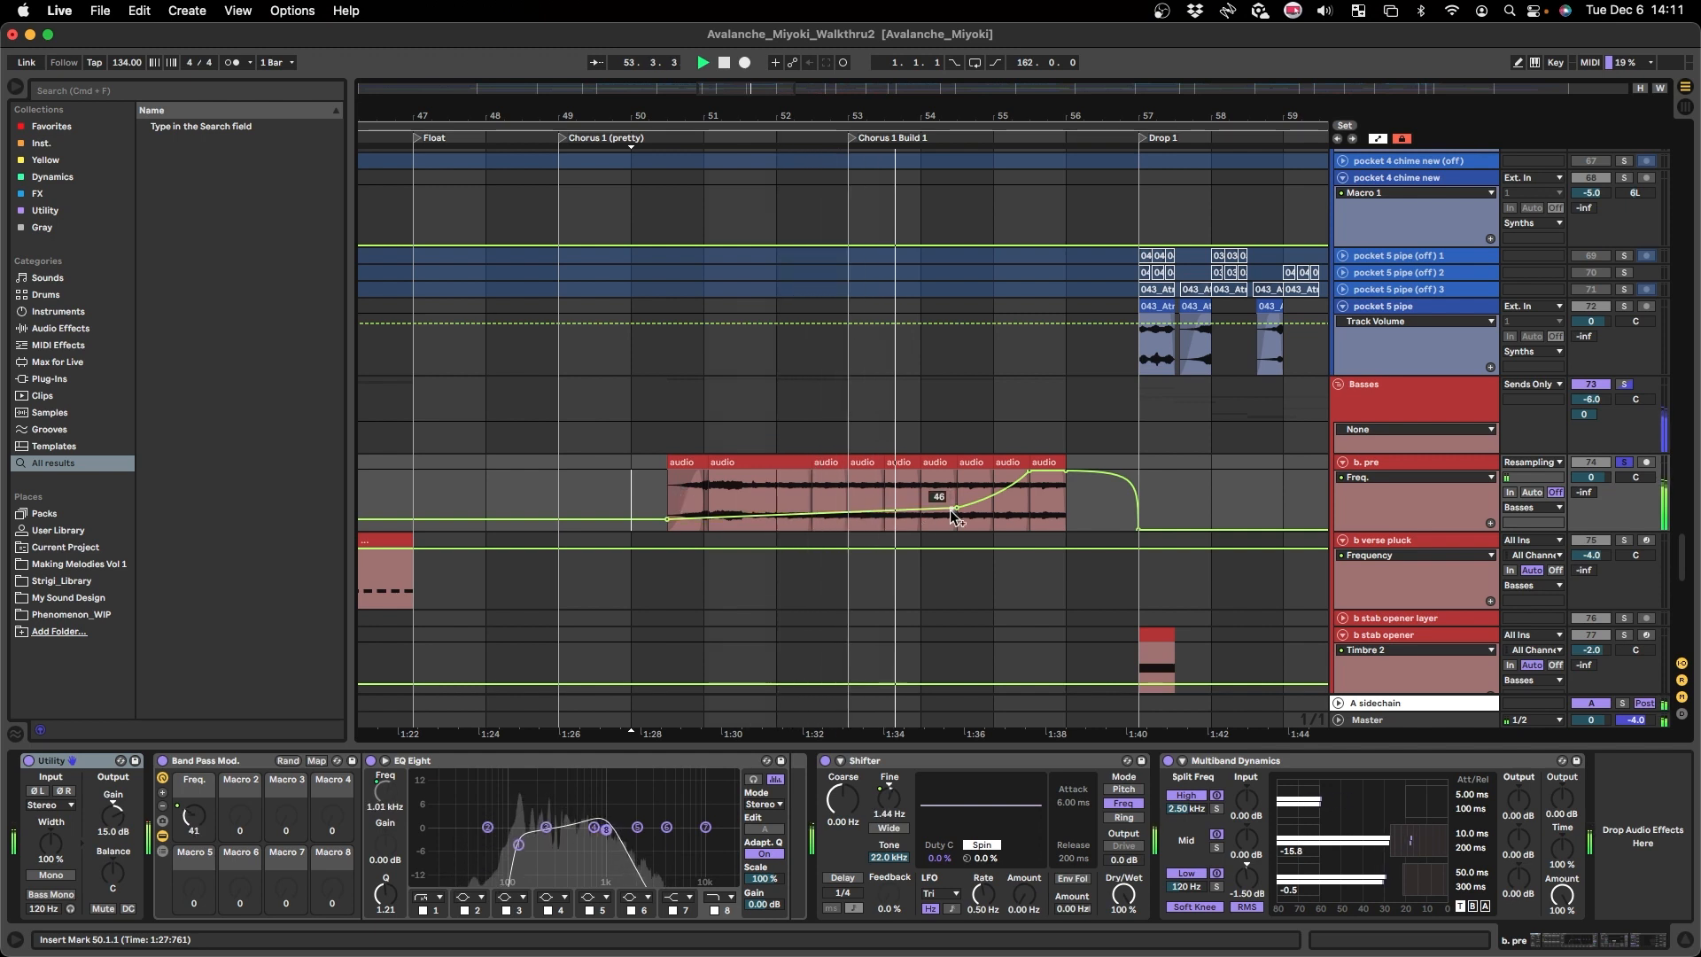
{"action": "scroll", "coordinate": [939, 514], "scroll_direction": "right", "scroll_amount": 2}
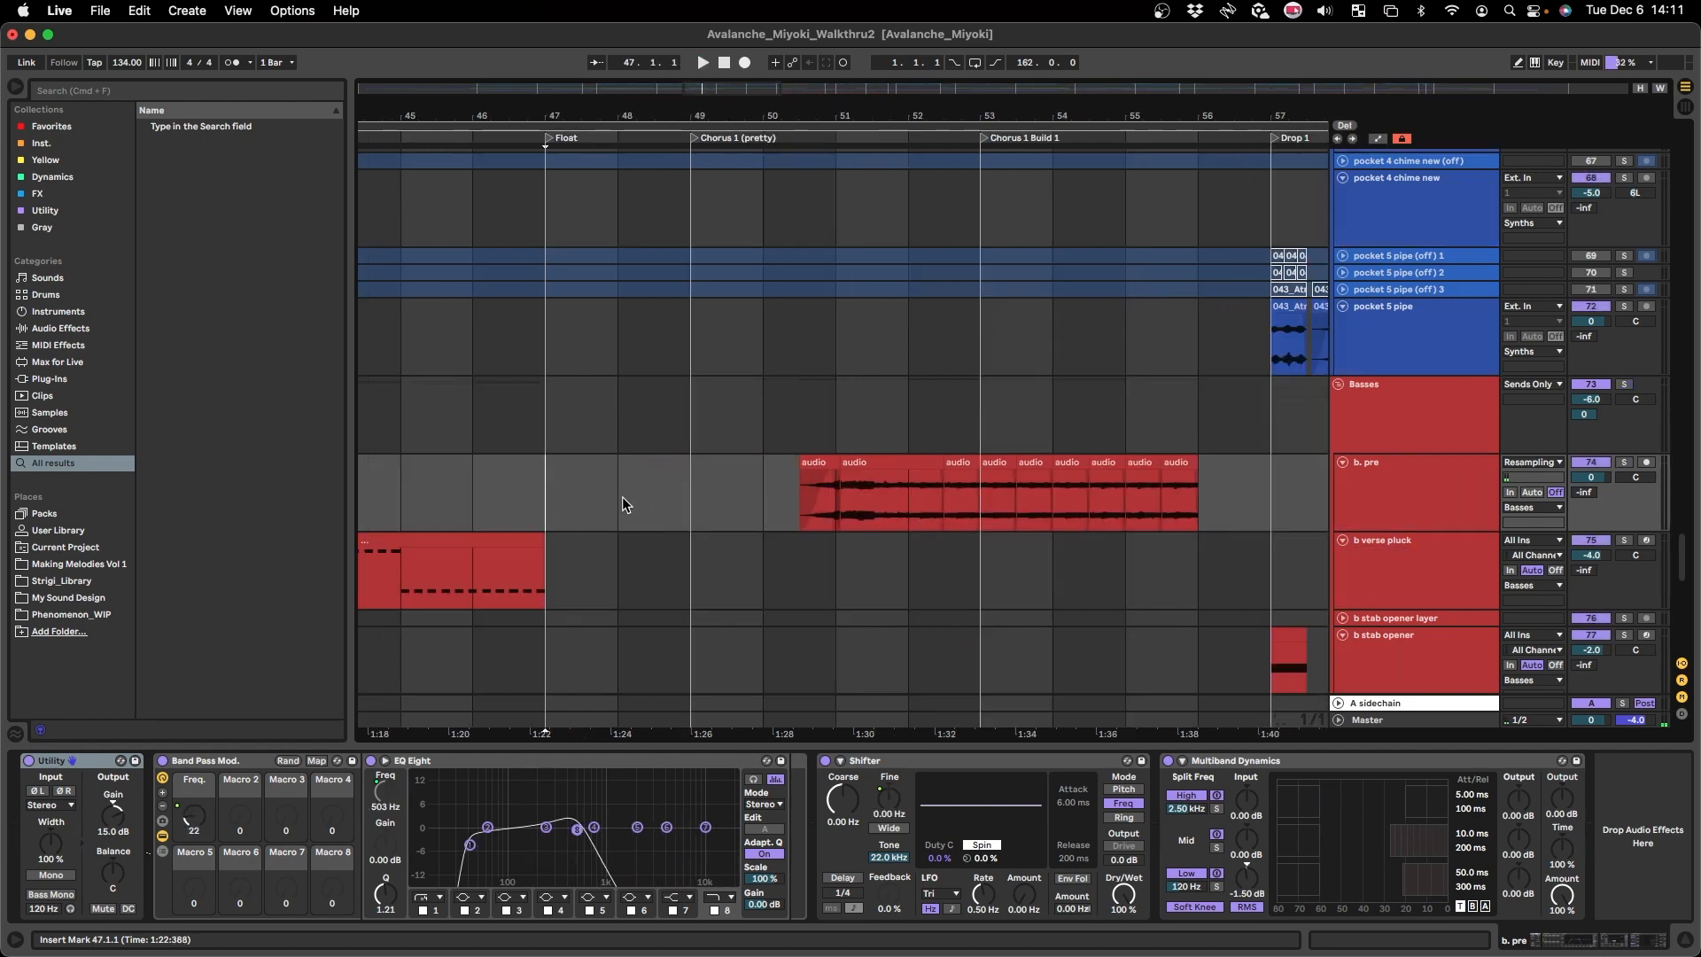
- Return the insert mark to 50.1.1 on b. pre with automation hidden and look over its clips and the neighbouring bass tracks
{"action": "scroll", "coordinate": [614, 514], "scroll_direction": "down", "scroll_amount": 4}
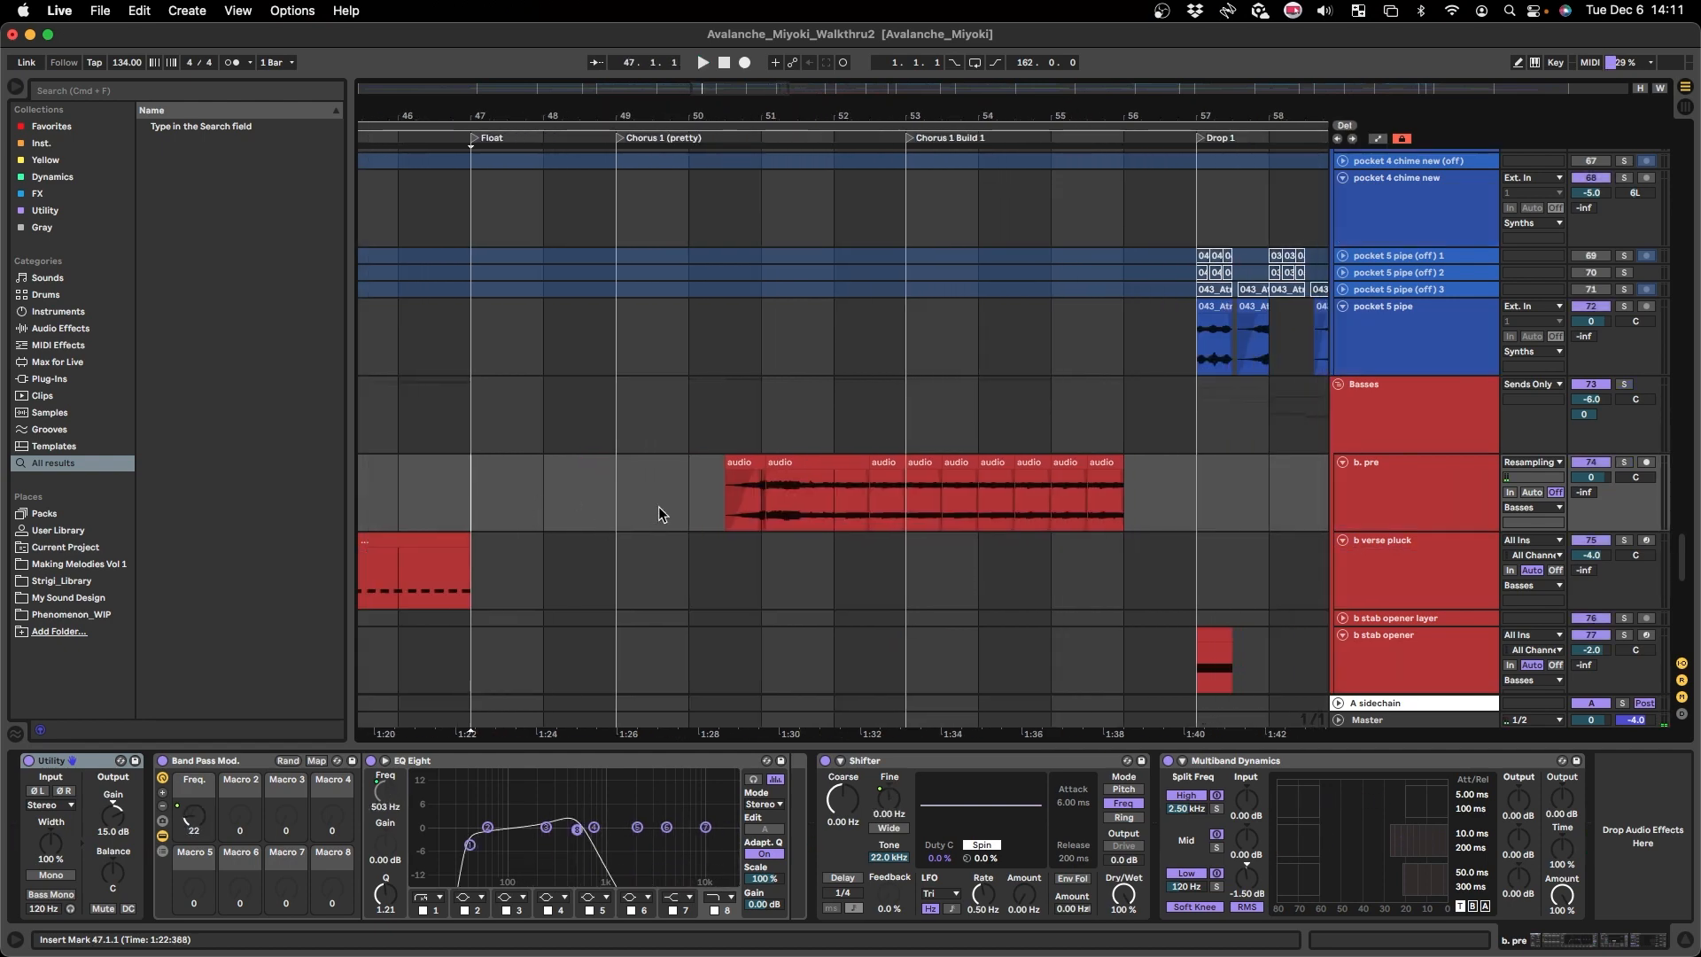
{"action": "left_click", "coordinate": [668, 494]}
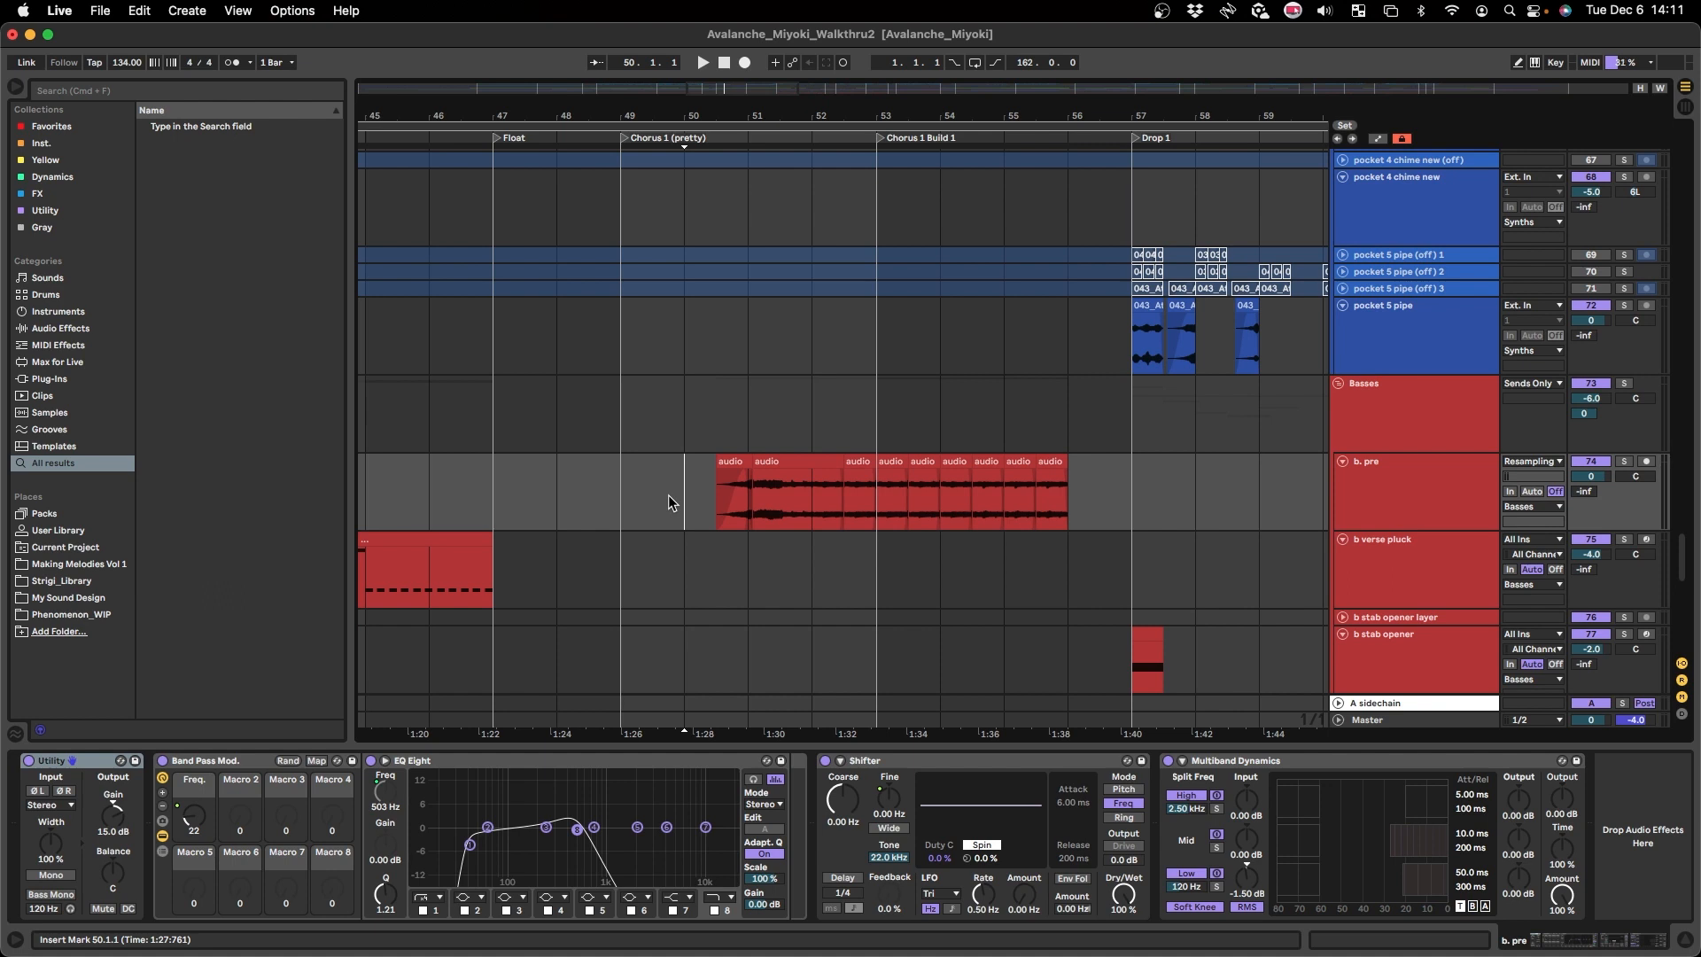
{"action": "scroll", "coordinate": [615, 496], "scroll_direction": "down", "scroll_amount": 2}
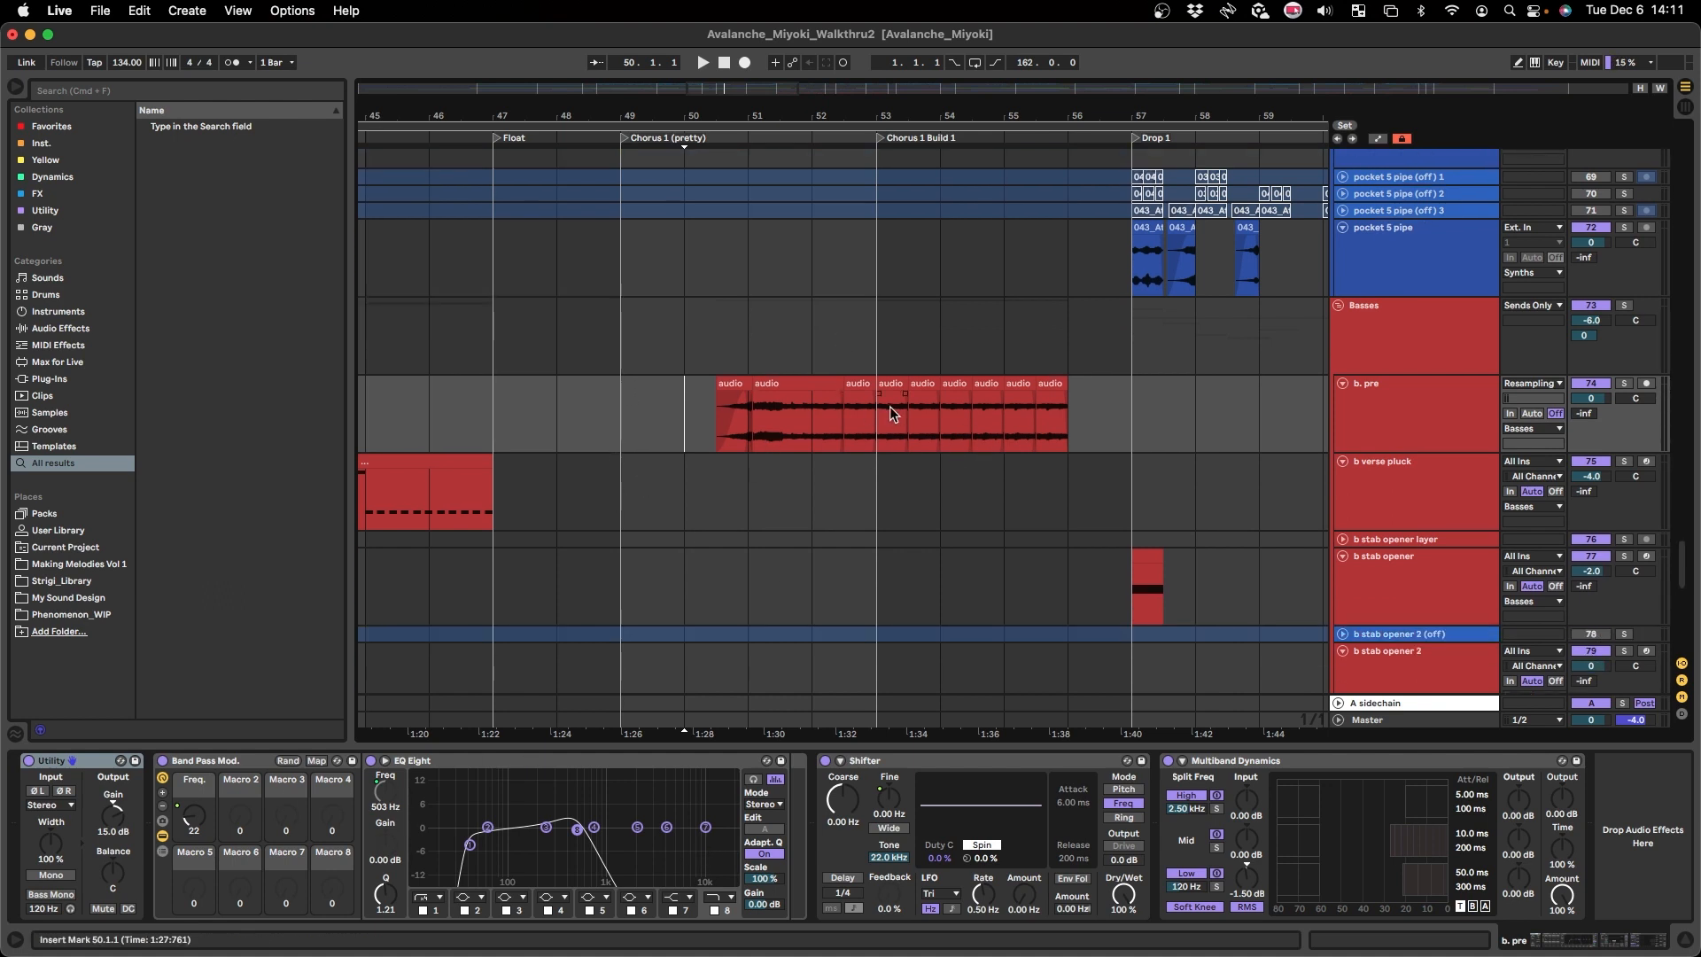
- Look over the bass stab tracks below b. pre and the drum and riser tracks around Chorus 1
{"action": "scroll", "coordinate": [779, 470], "scroll_direction": "down", "scroll_amount": 15}
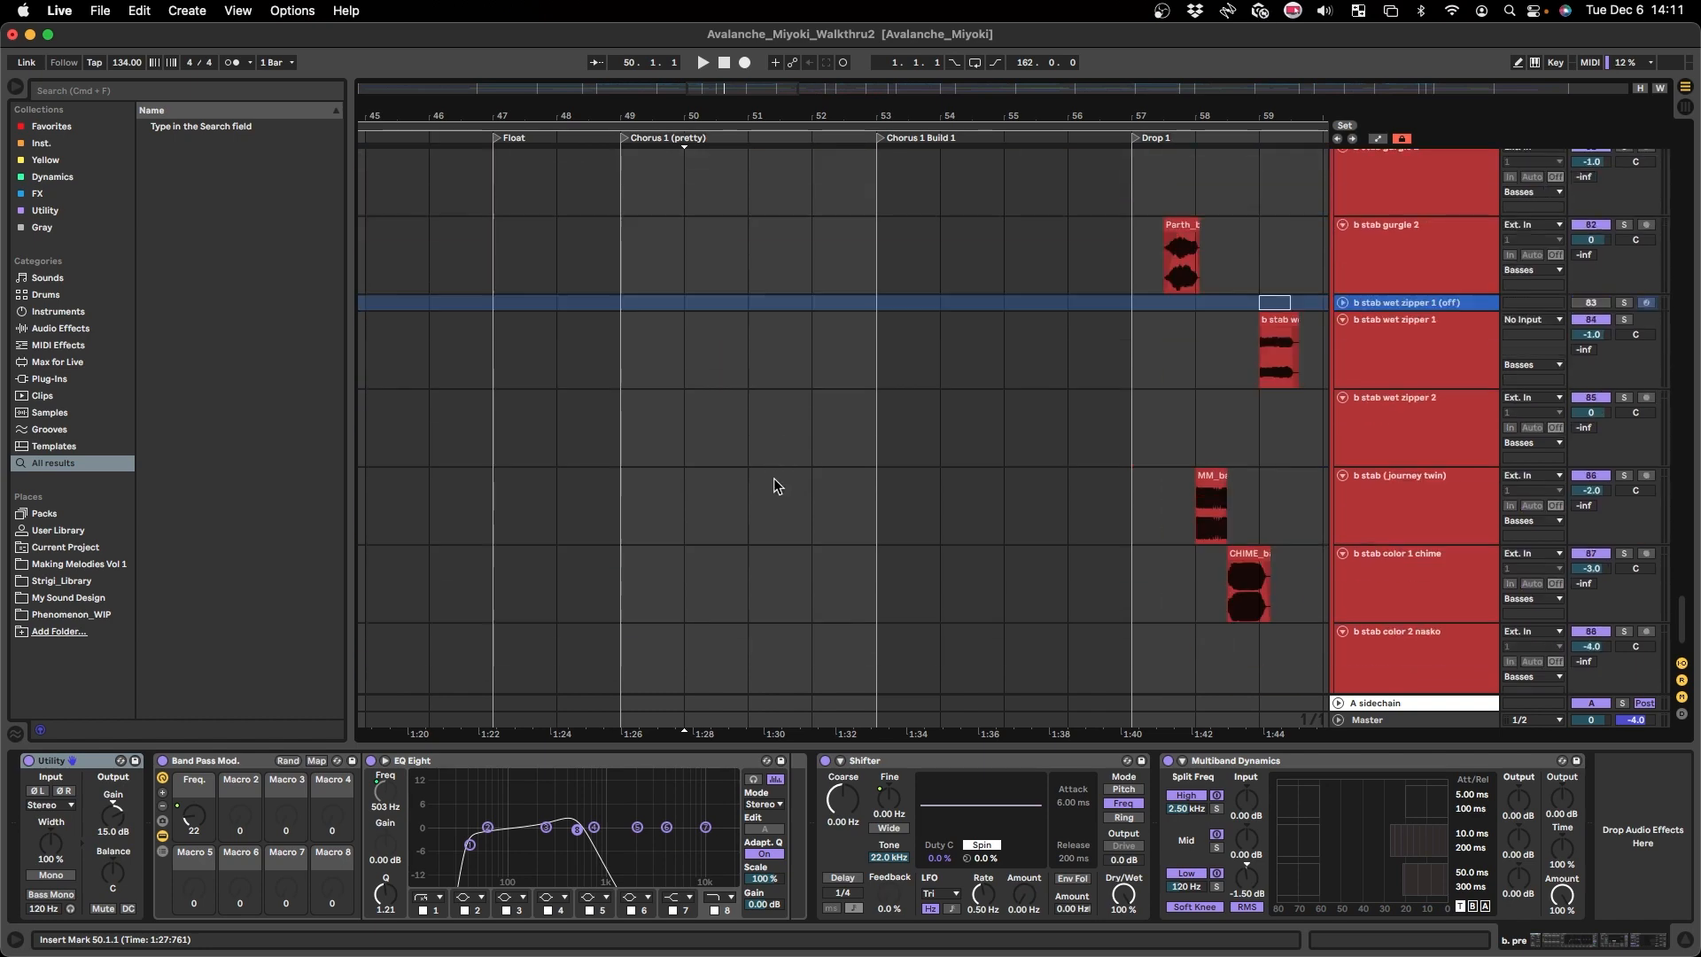
{"action": "scroll", "coordinate": [695, 572], "scroll_direction": "up", "scroll_amount": 20}
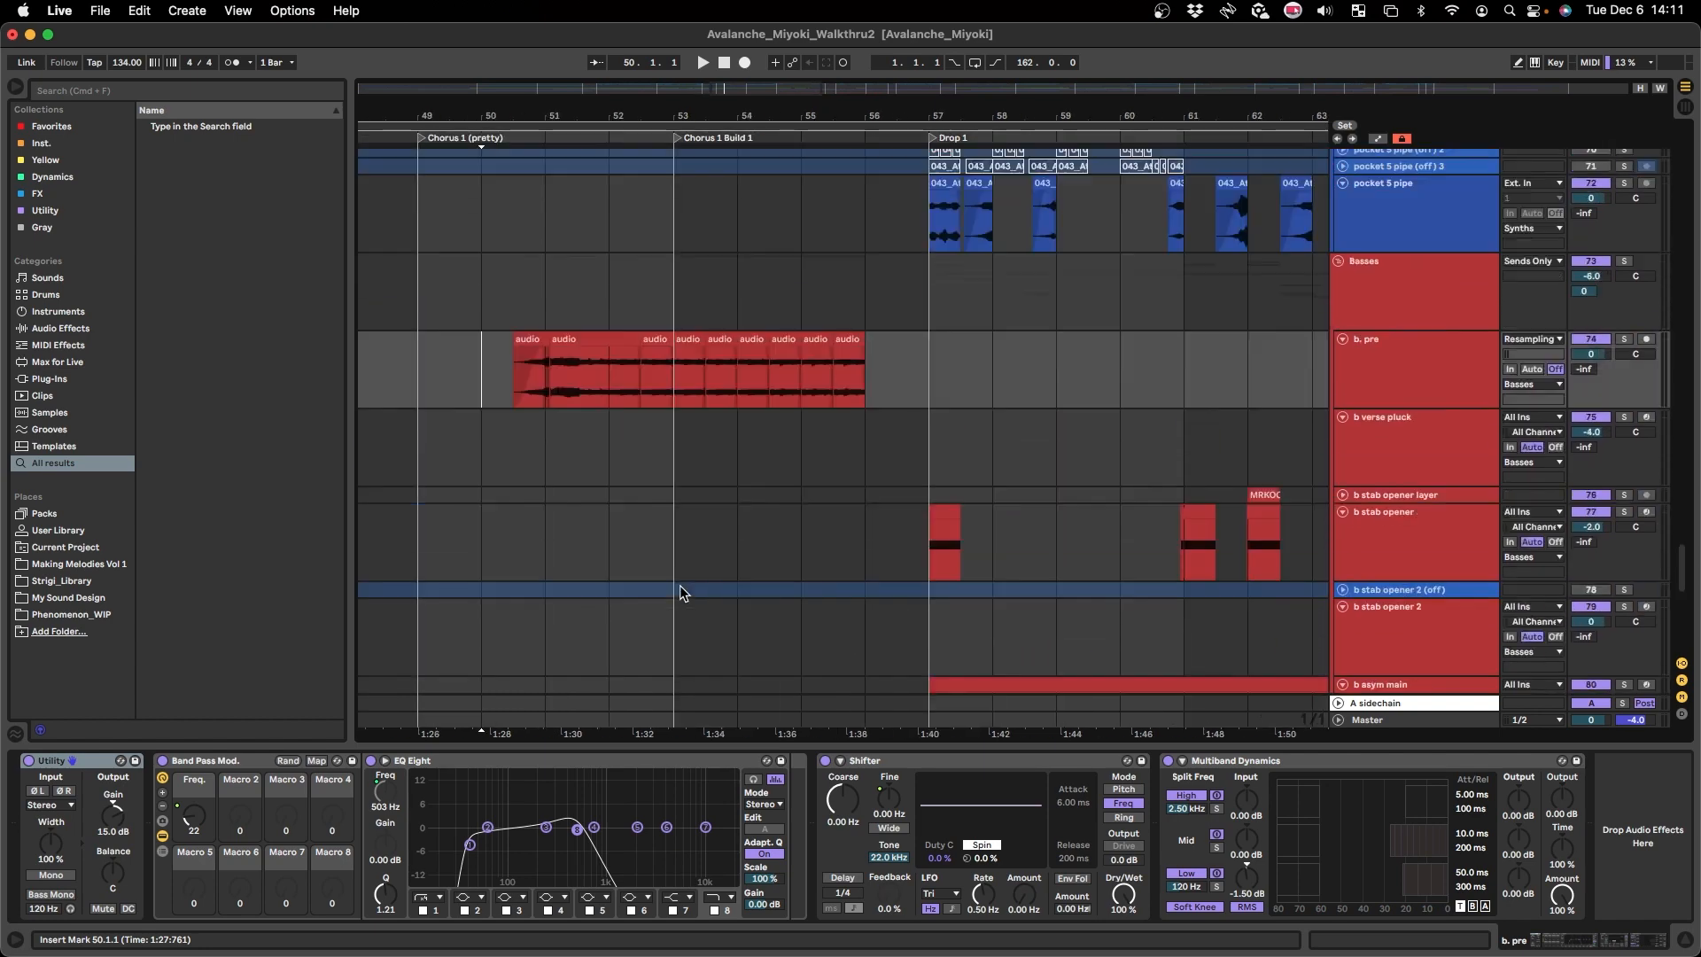
{"action": "scroll", "coordinate": [678, 650], "scroll_direction": "up", "scroll_amount": 3}
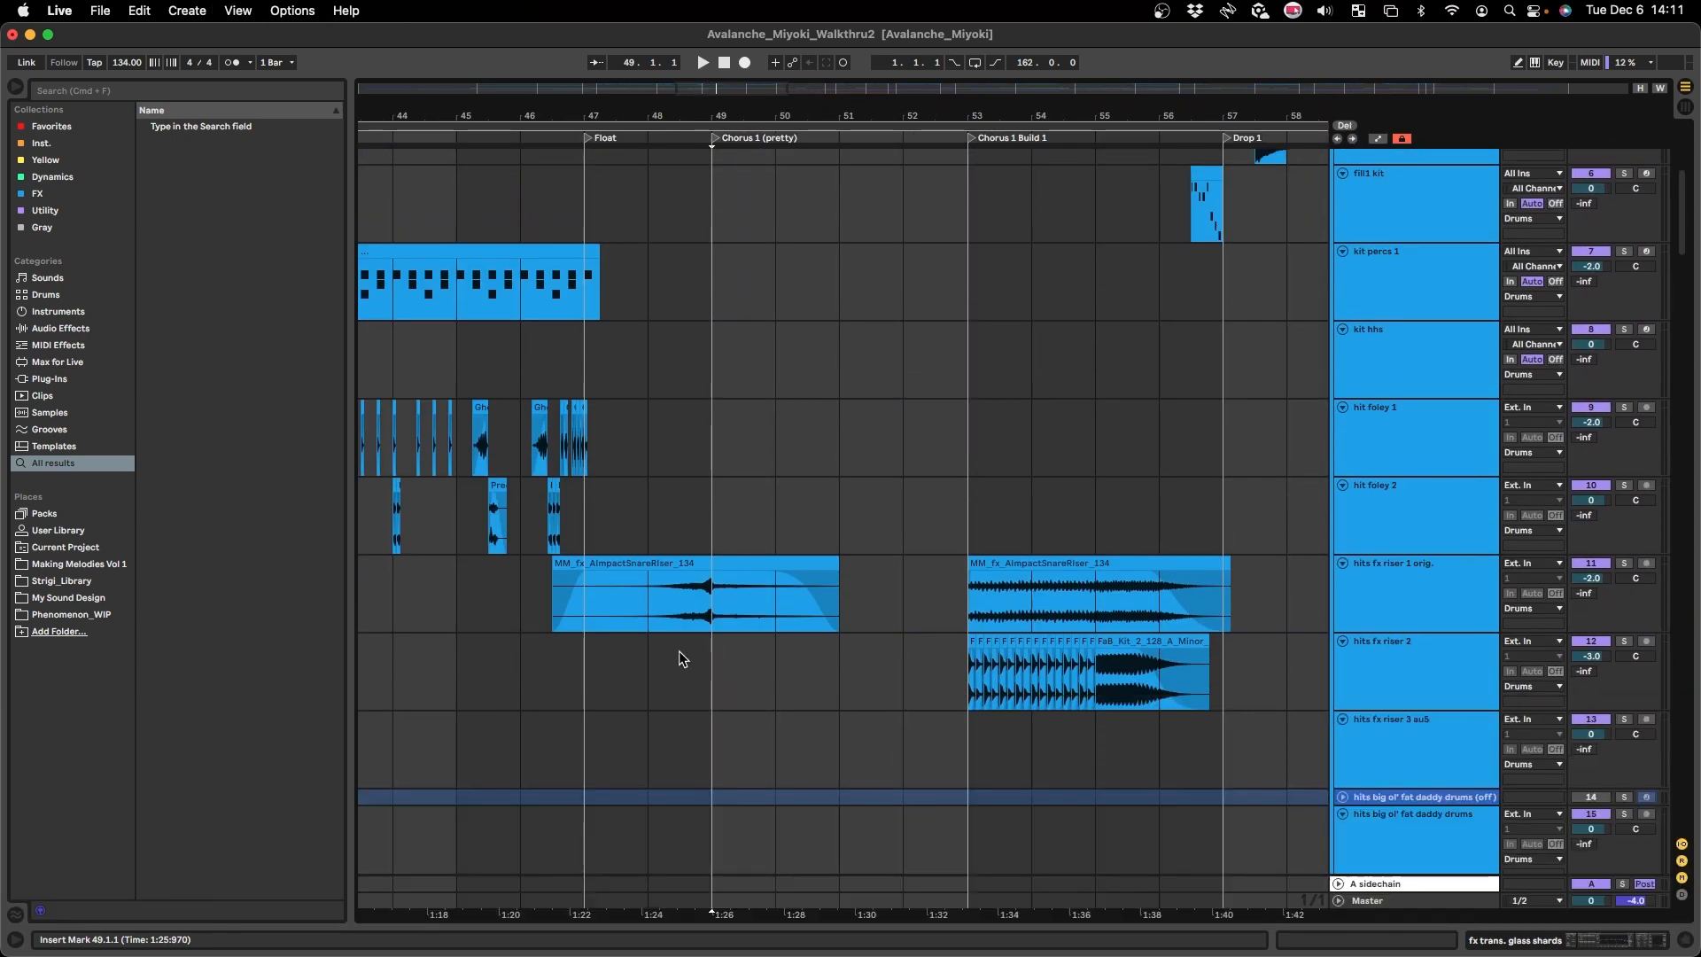
{"action": "scroll", "coordinate": [682, 656], "scroll_direction": "up", "scroll_amount": 6}
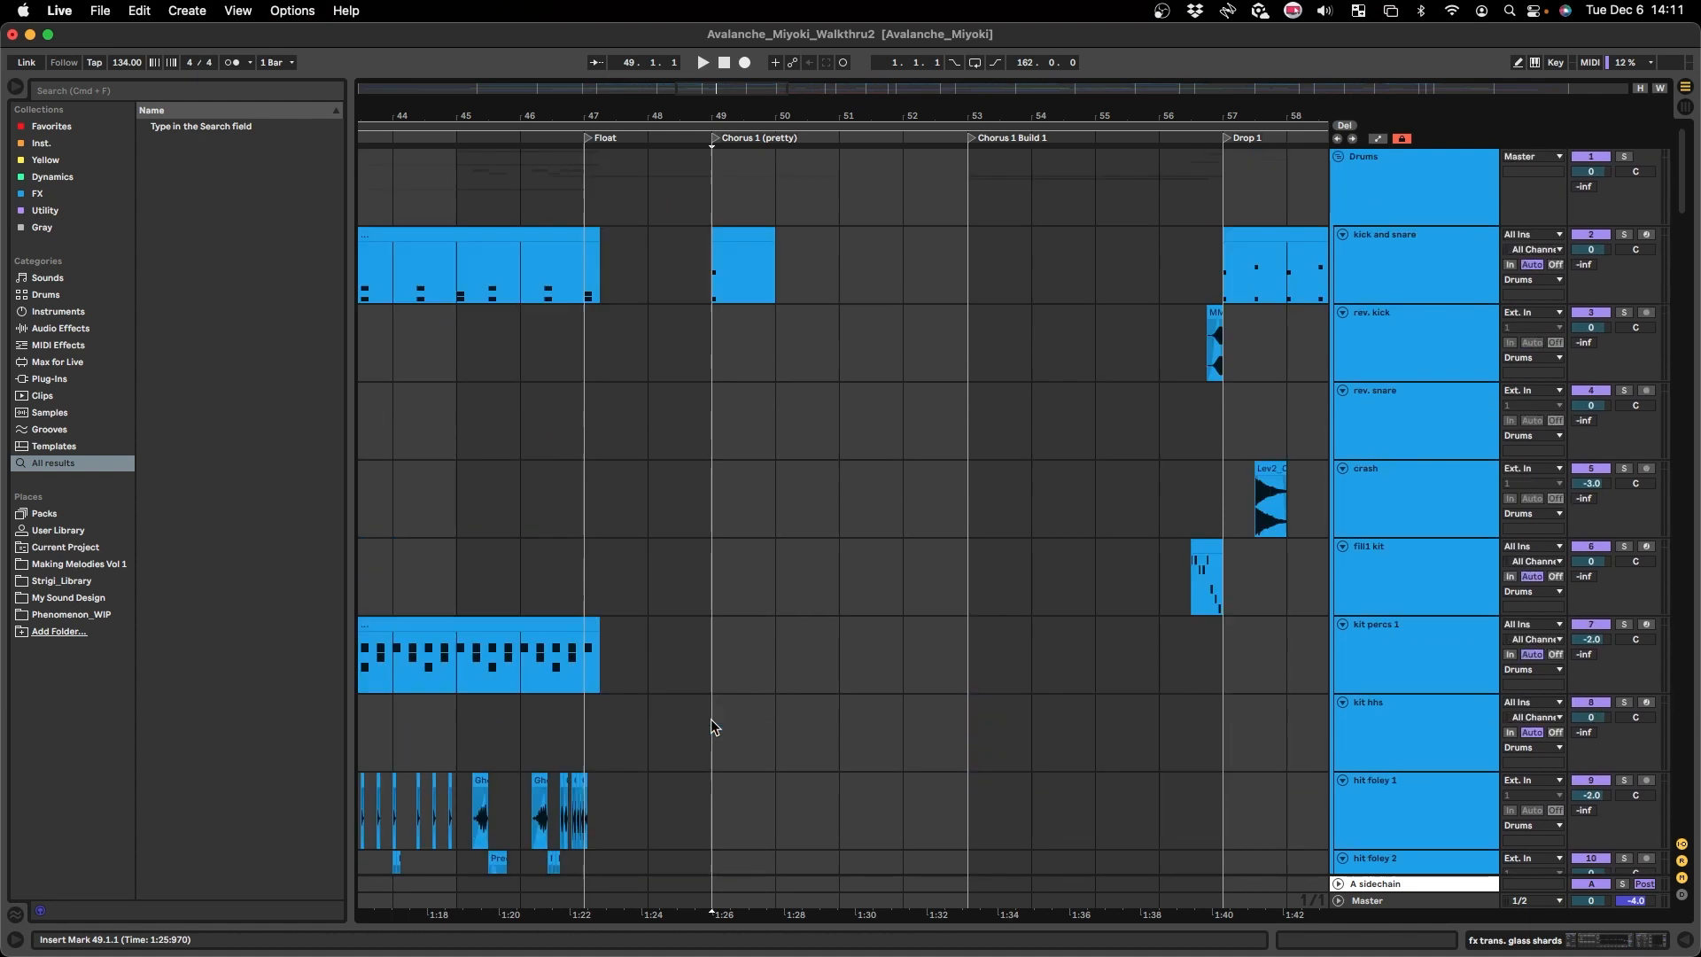
- Place the insert mark at 49.1.1 on the crash track and look over the drum, FX and vocal tracks up to Drop 1
{"action": "left_click", "coordinate": [715, 514]}
{"action": "scroll", "coordinate": [706, 519], "scroll_direction": "right", "scroll_amount": 5}
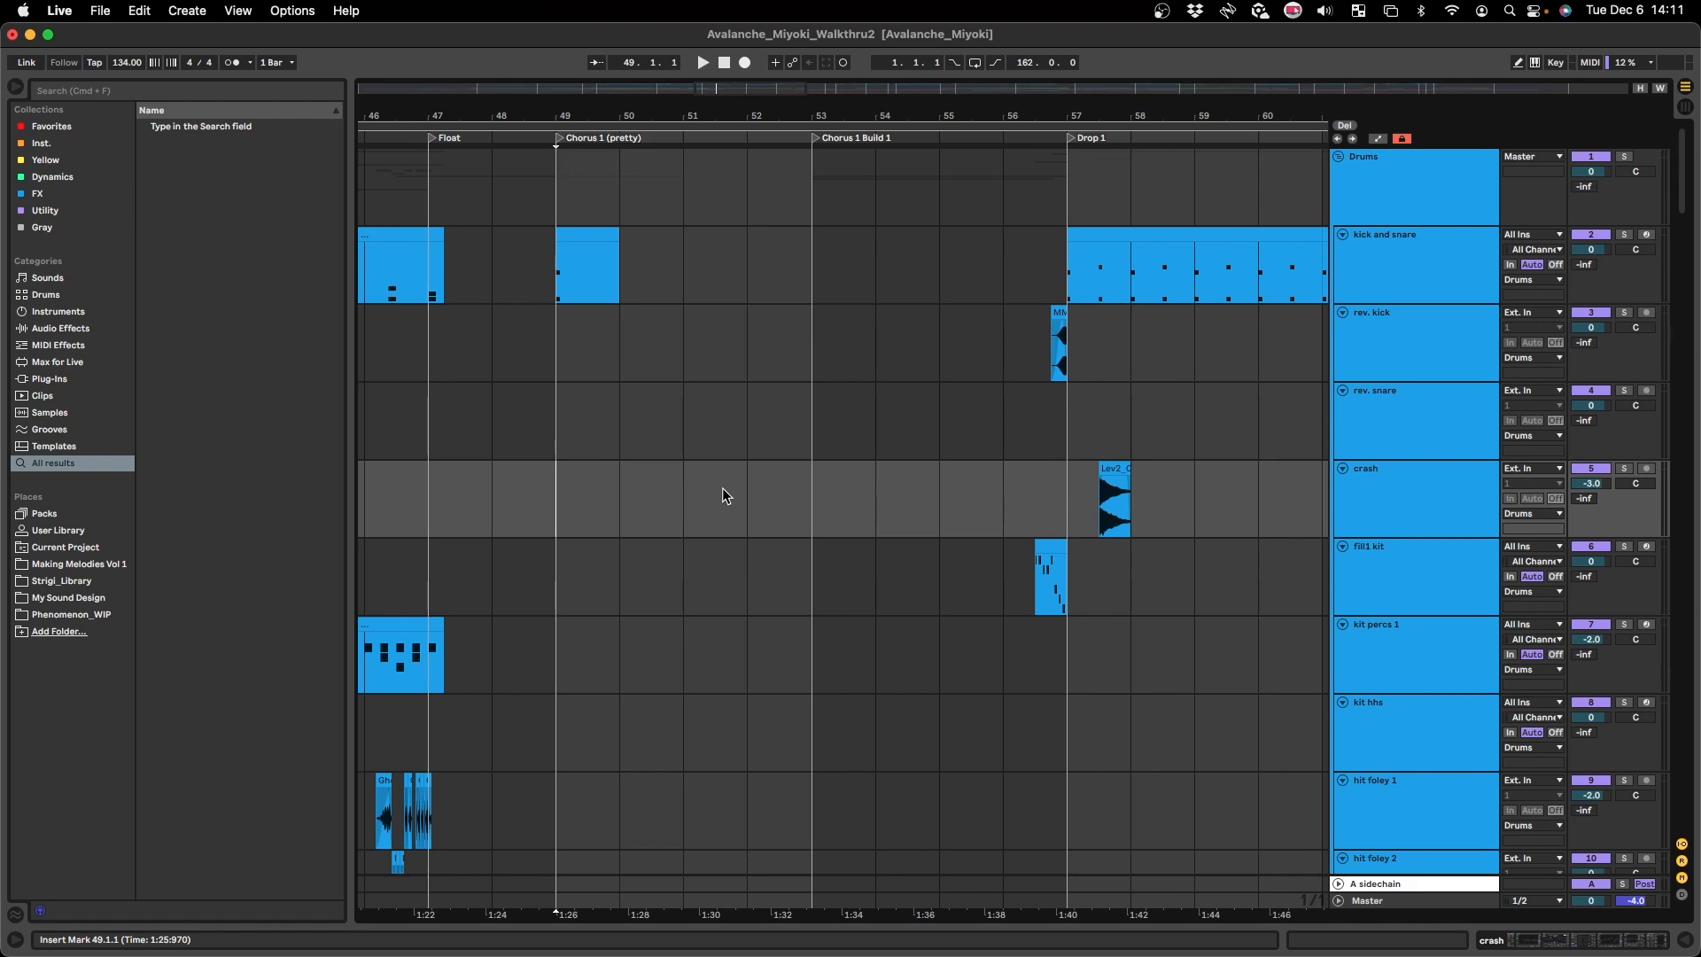
{"action": "scroll", "coordinate": [691, 486], "scroll_direction": "right", "scroll_amount": 3}
{"action": "key", "text": "minus"}
{"action": "scroll", "coordinate": [544, 553], "scroll_direction": "down", "scroll_amount": 15}
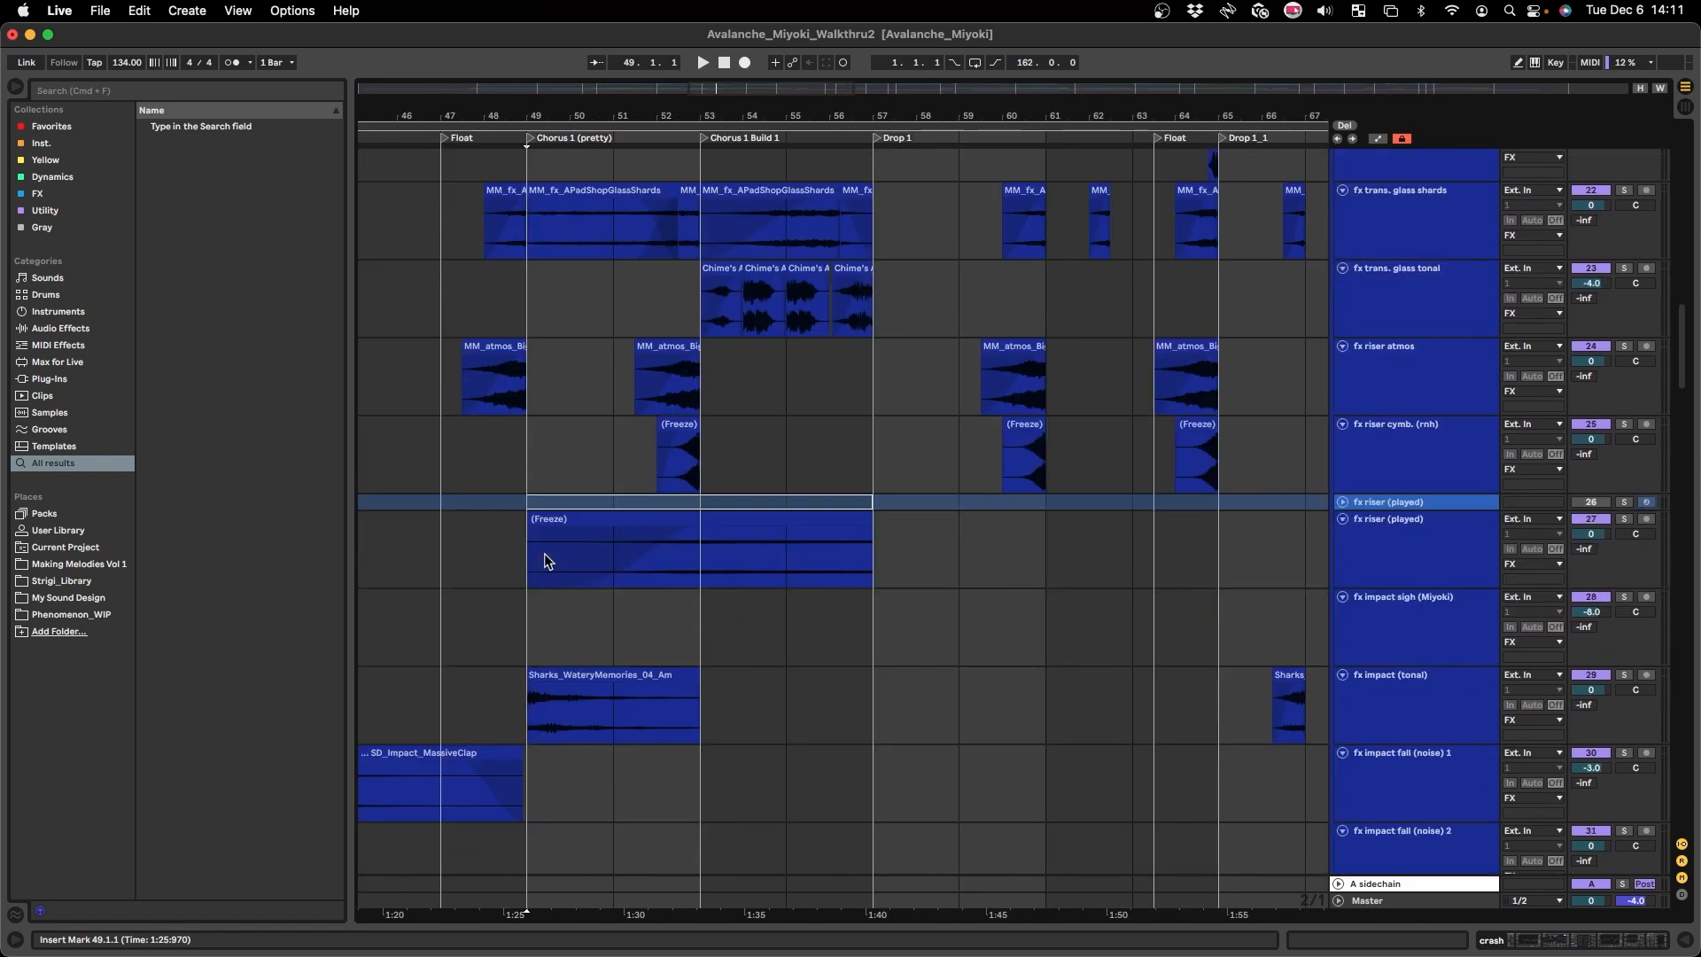
{"action": "scroll", "coordinate": [620, 582], "scroll_direction": "down", "scroll_amount": 1}
{"action": "scroll", "coordinate": [705, 578], "scroll_direction": "up", "scroll_amount": 4}
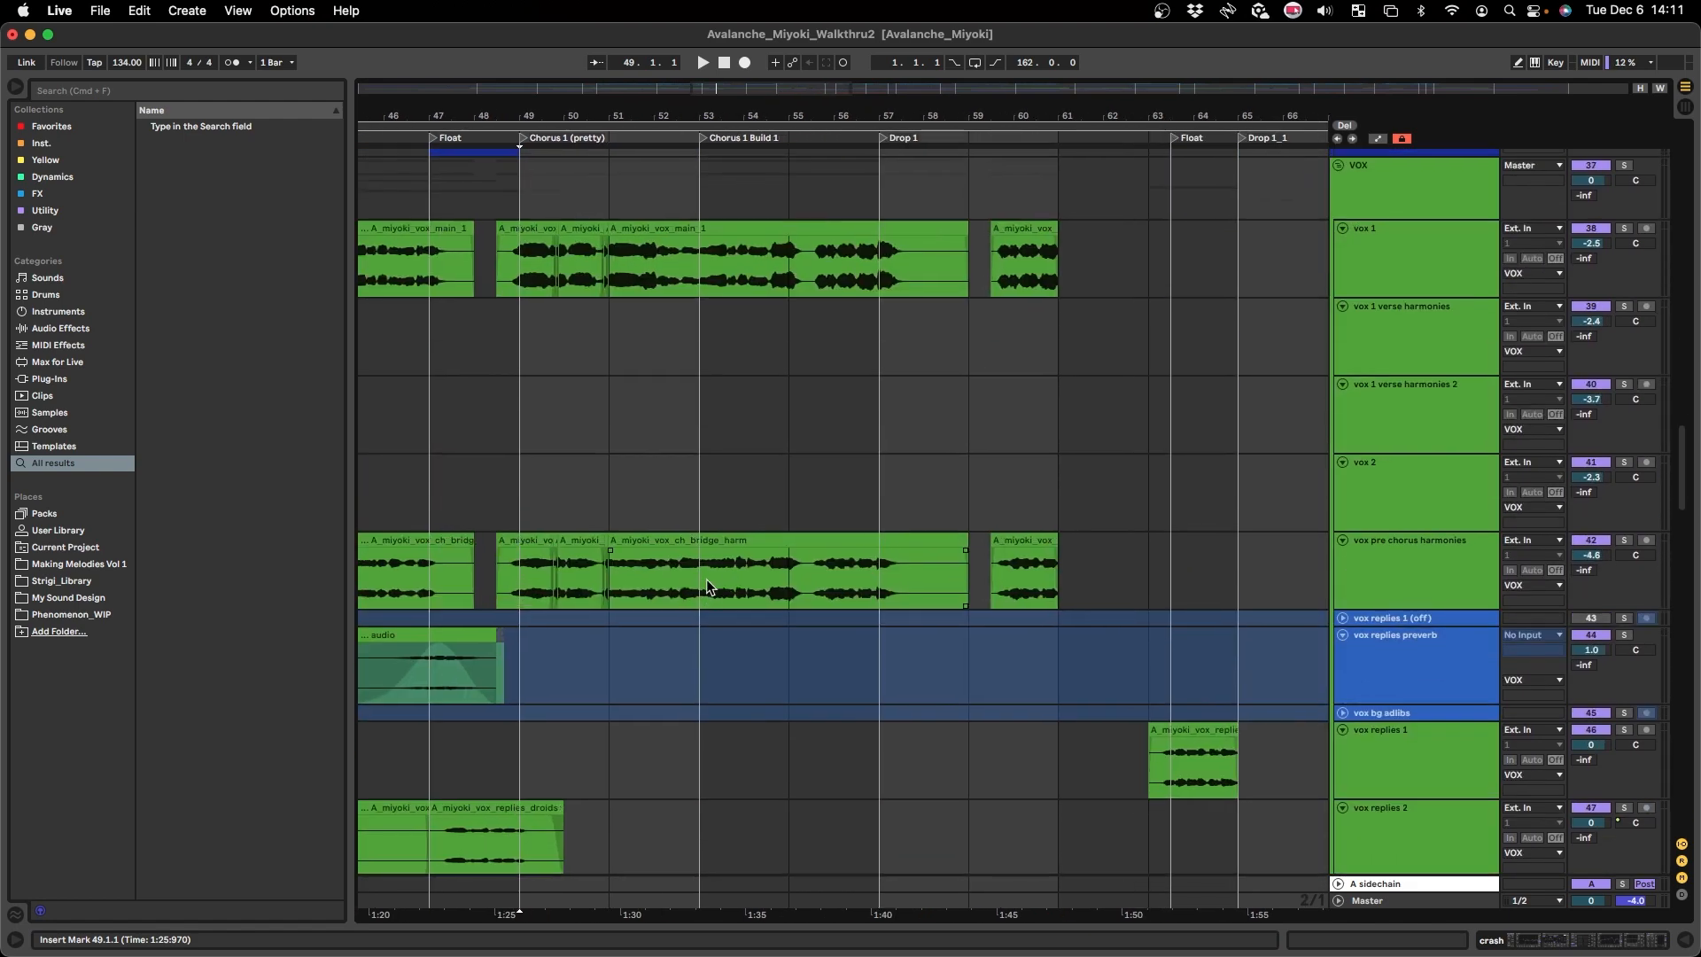
{"action": "scroll", "coordinate": [797, 580], "scroll_direction": "left", "scroll_amount": 3}
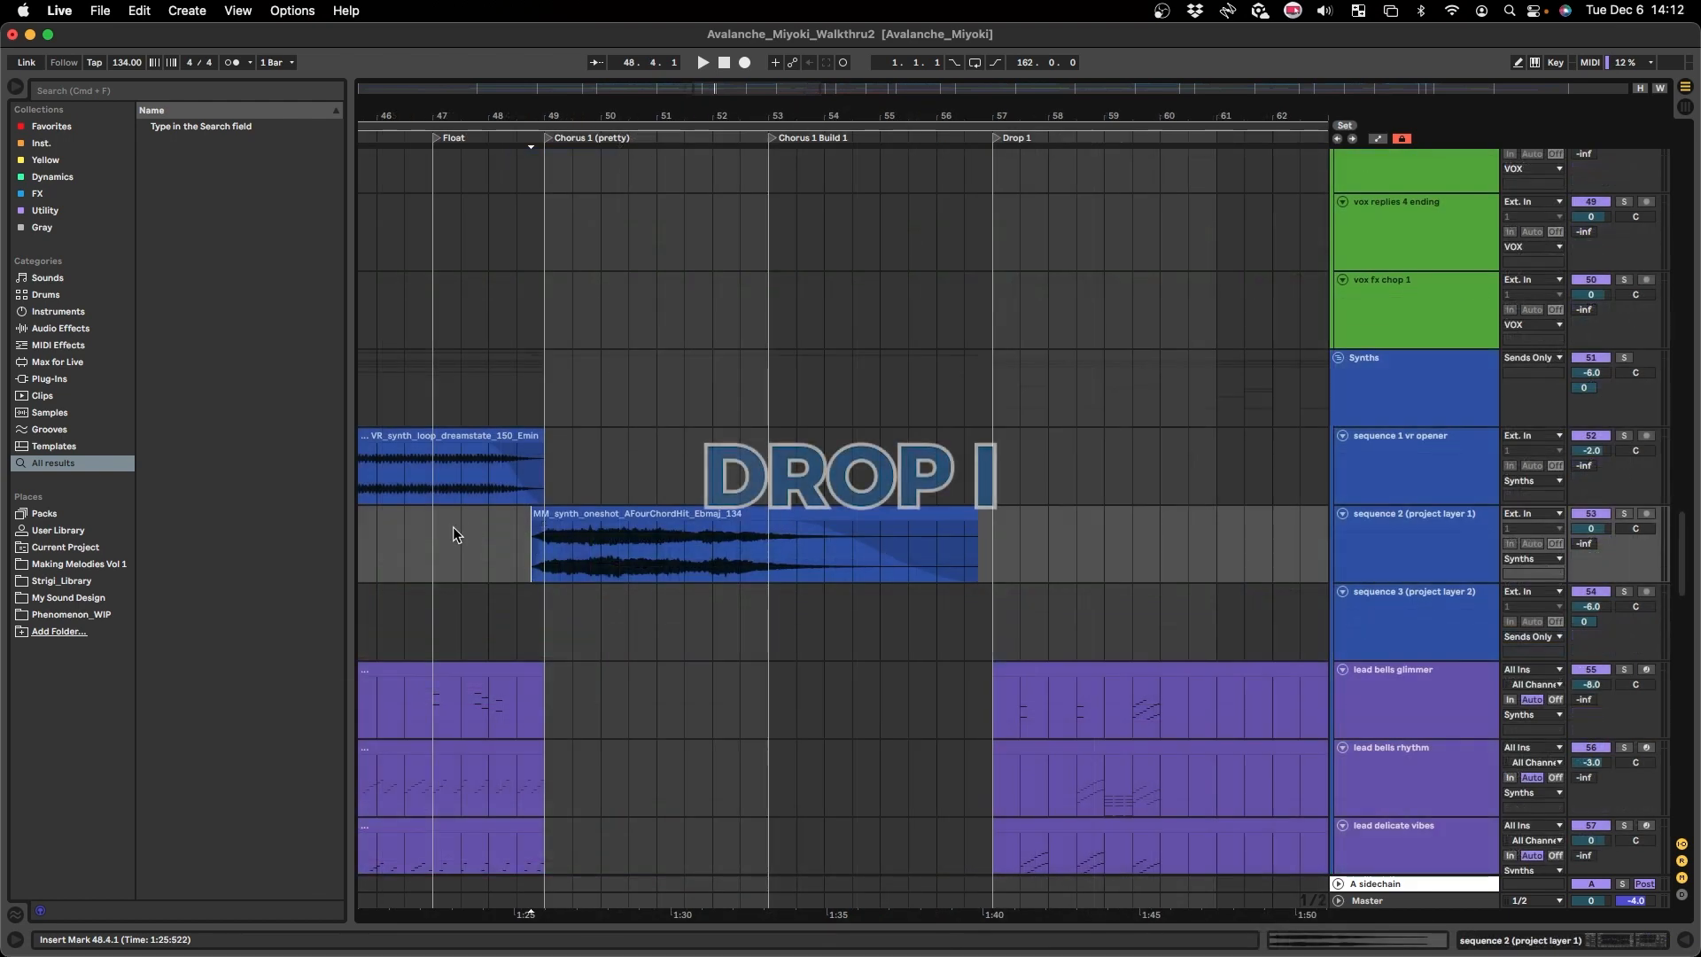
- Play from 48.4.1 through Chorus 1 into Drop 1 while following the sequence, lead and chord tracks
{"action": "key", "text": "space"}
{"action": "scroll", "coordinate": [612, 524], "scroll_direction": "right", "scroll_amount": 4}
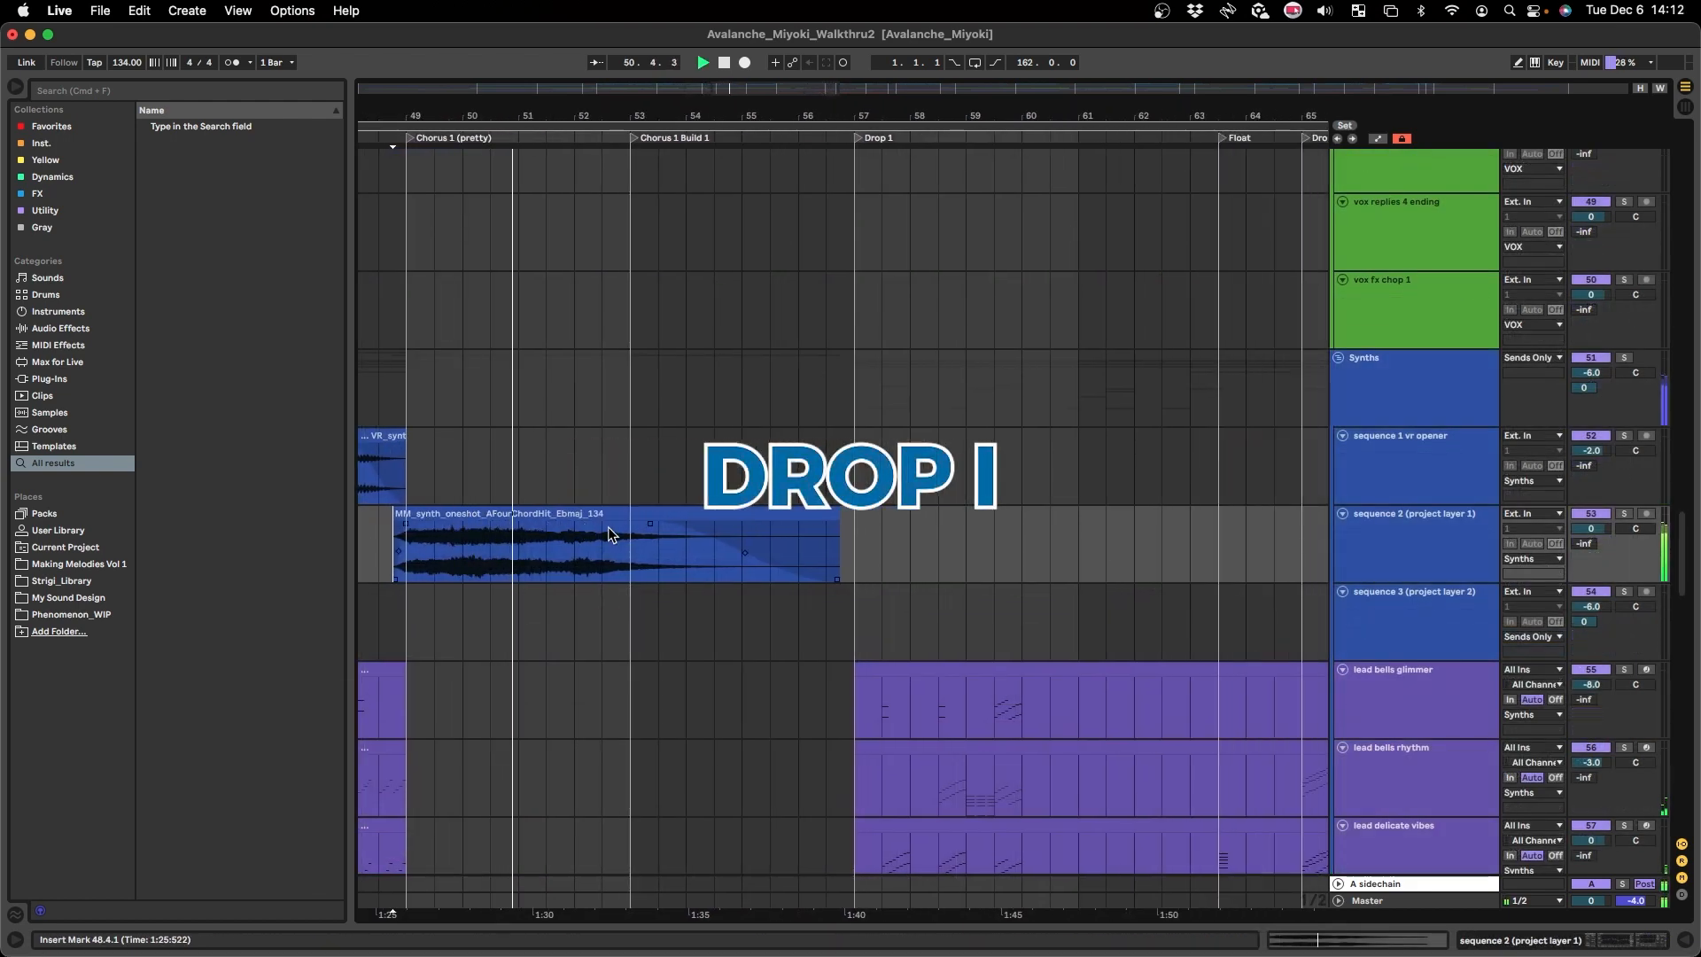
{"action": "scroll", "coordinate": [607, 526], "scroll_direction": "right", "scroll_amount": 2}
{"action": "scroll", "coordinate": [608, 528], "scroll_direction": "right", "scroll_amount": 3}
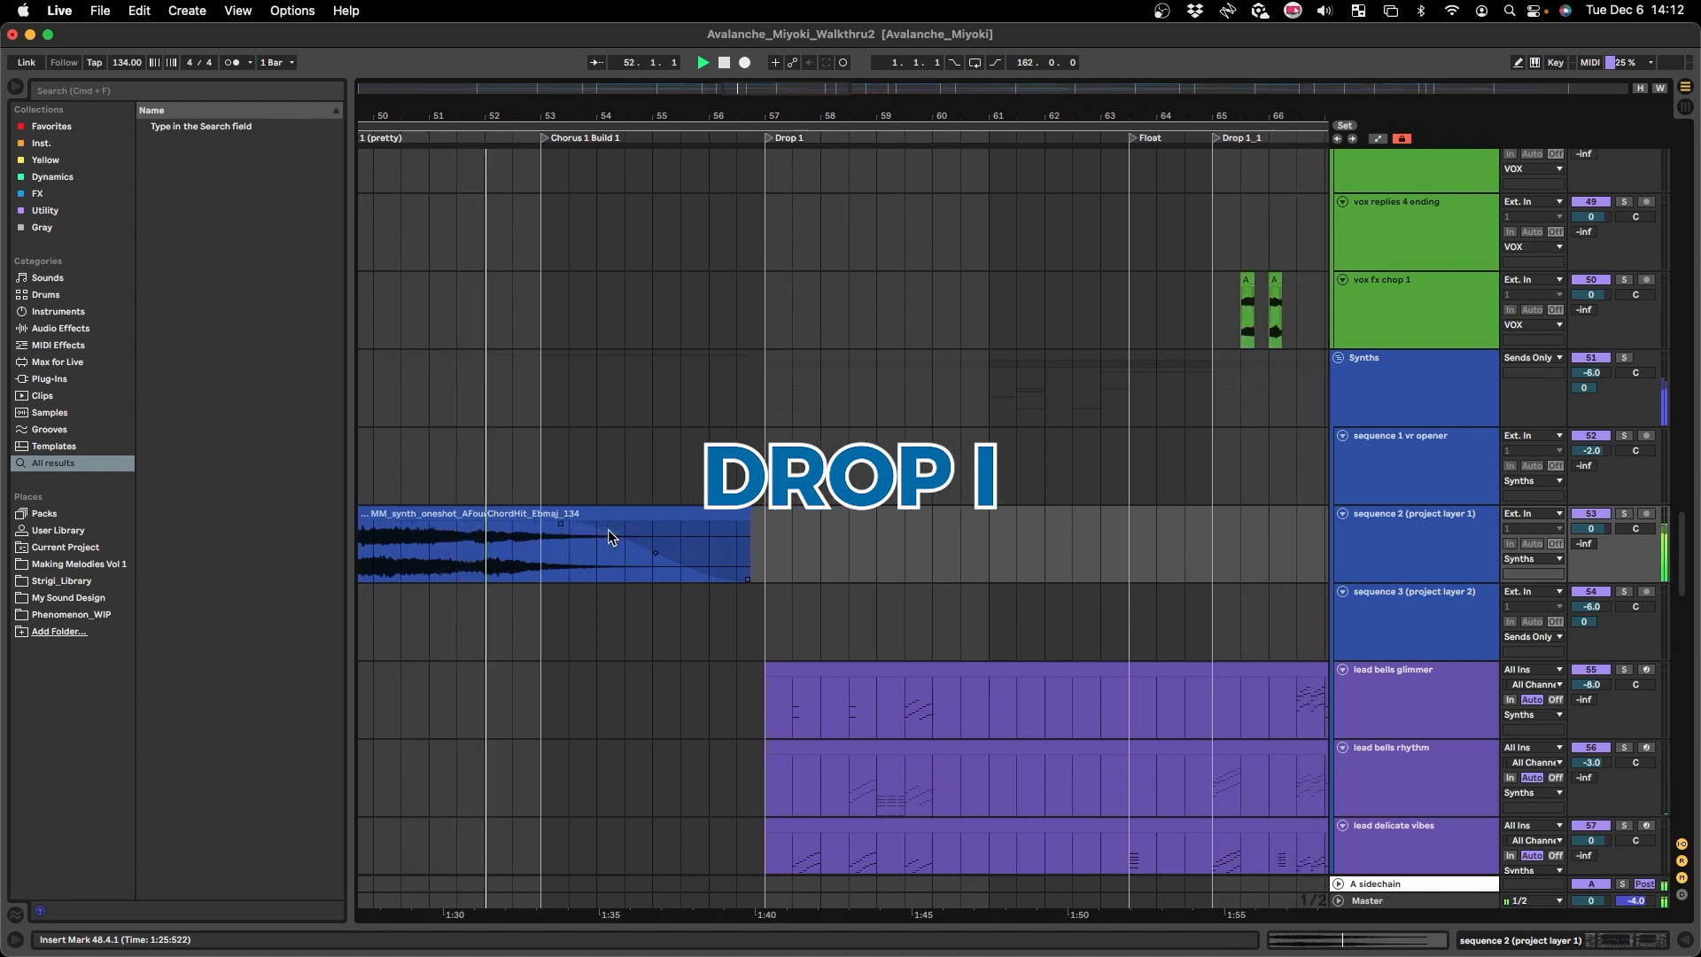
{"action": "scroll", "coordinate": [722, 516], "scroll_direction": "down", "scroll_amount": 5}
{"action": "scroll", "coordinate": [721, 516], "scroll_direction": "down", "scroll_amount": 5}
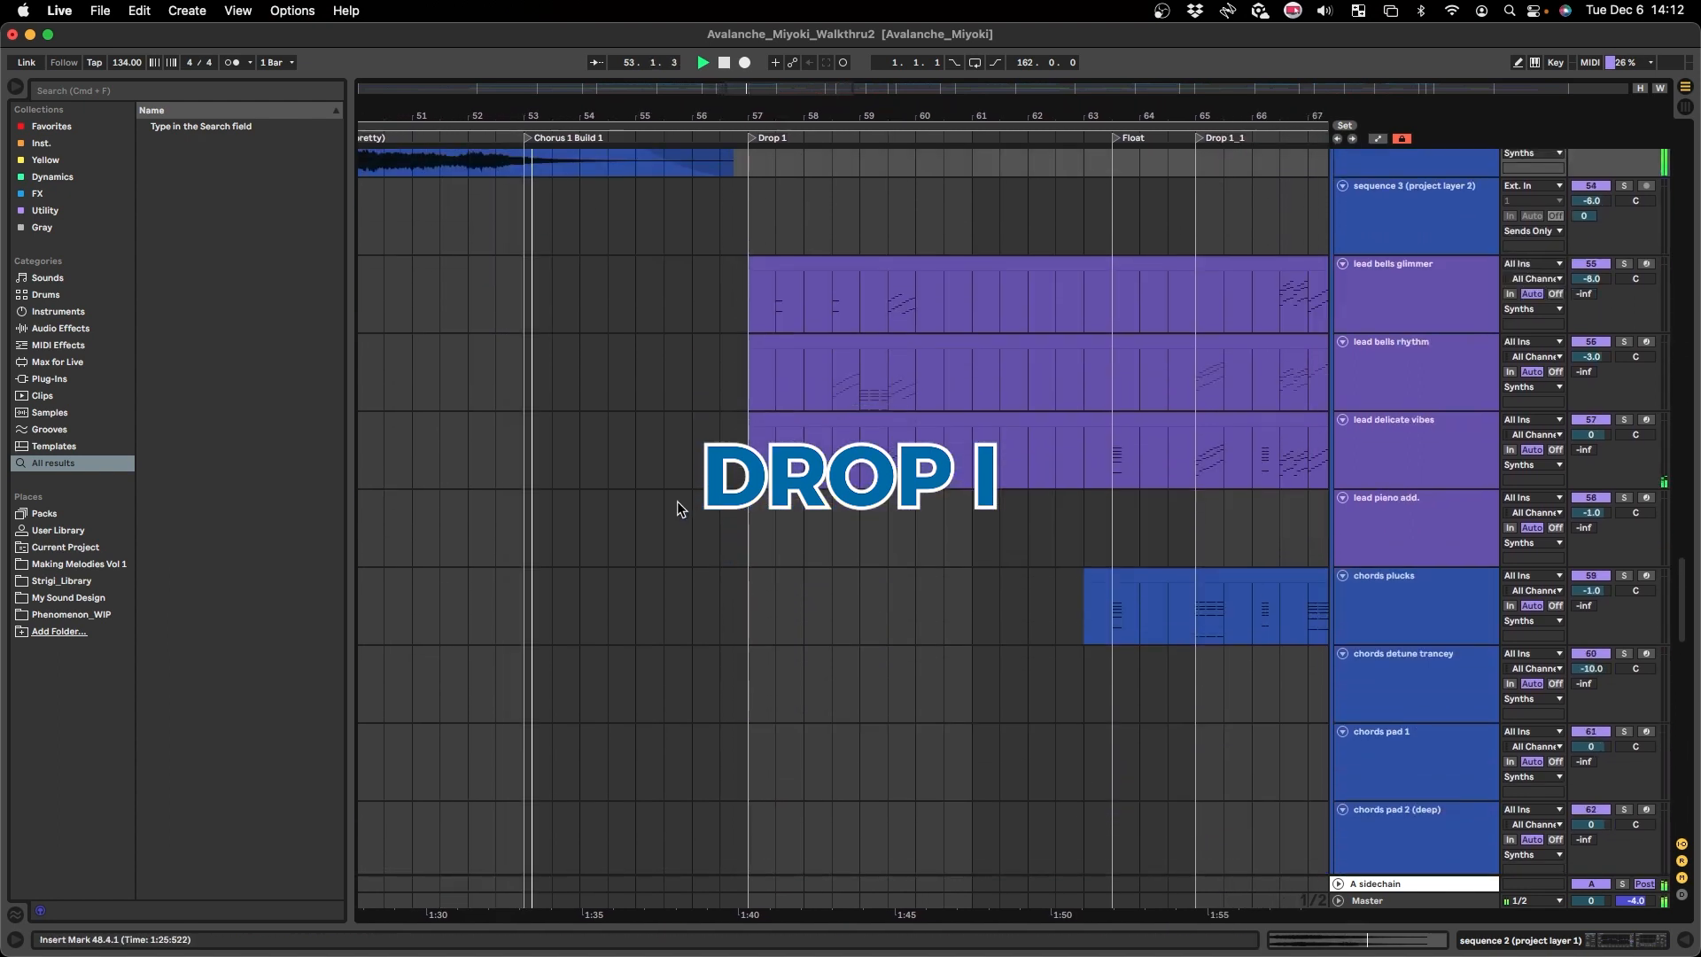
{"action": "scroll", "coordinate": [677, 501], "scroll_direction": "right", "scroll_amount": 1}
{"action": "scroll", "coordinate": [674, 506], "scroll_direction": "down", "scroll_amount": 4}
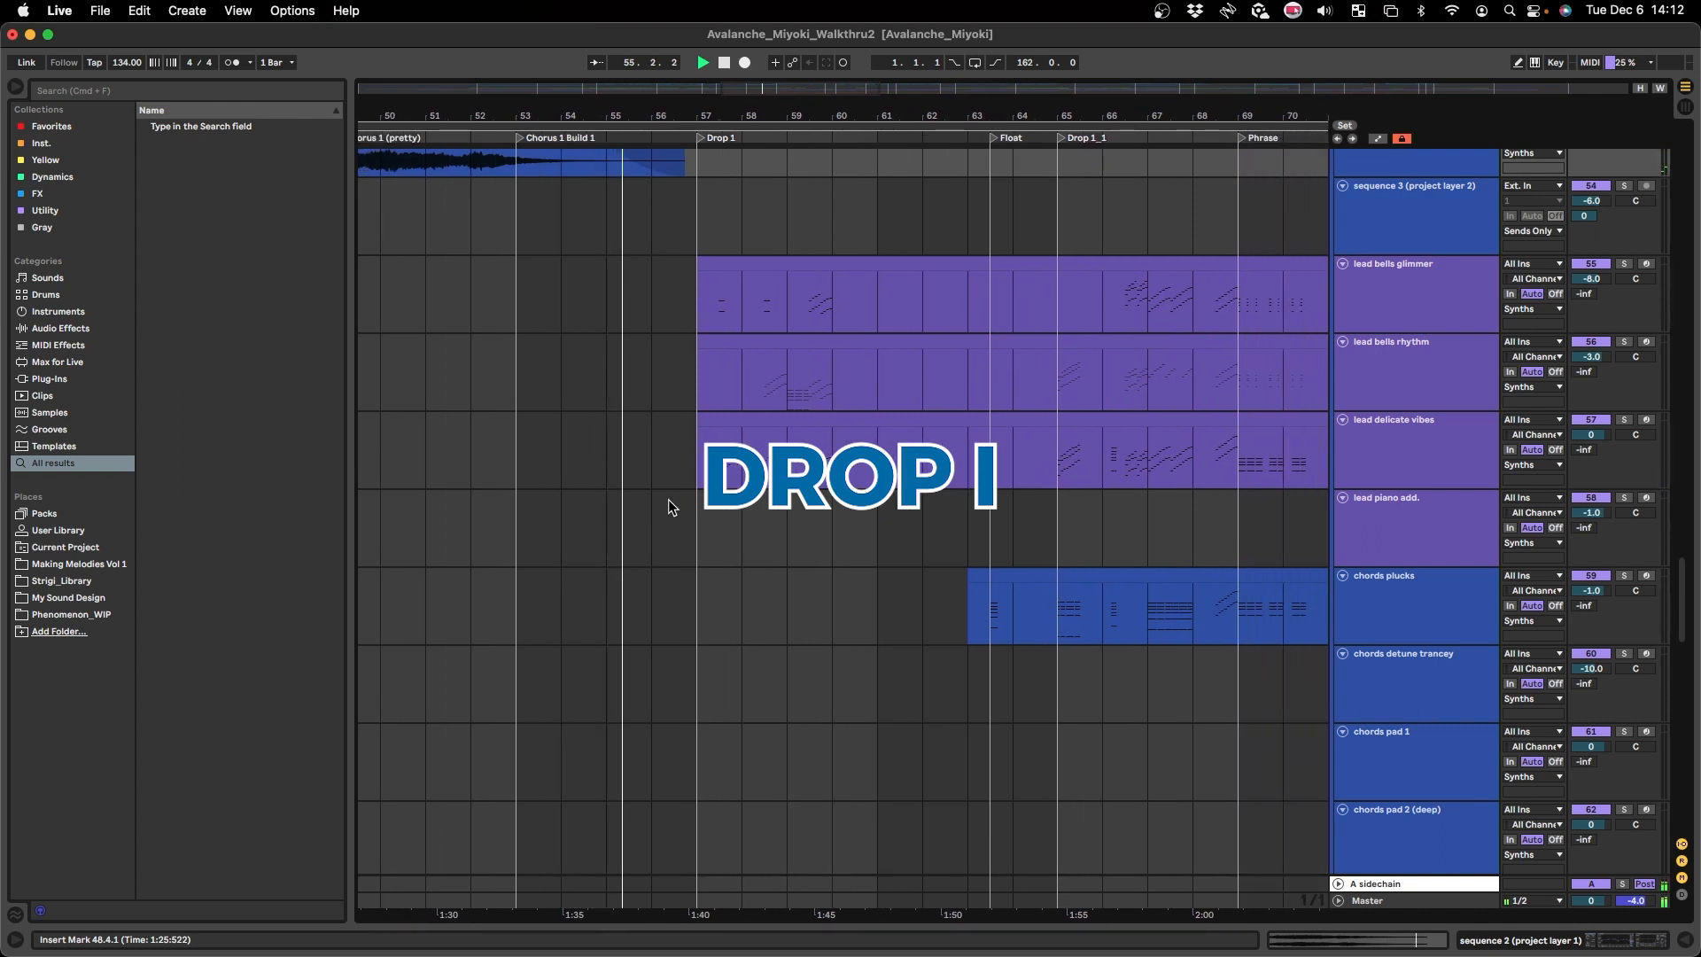
{"action": "scroll", "coordinate": [668, 498], "scroll_direction": "down", "scroll_amount": 2}
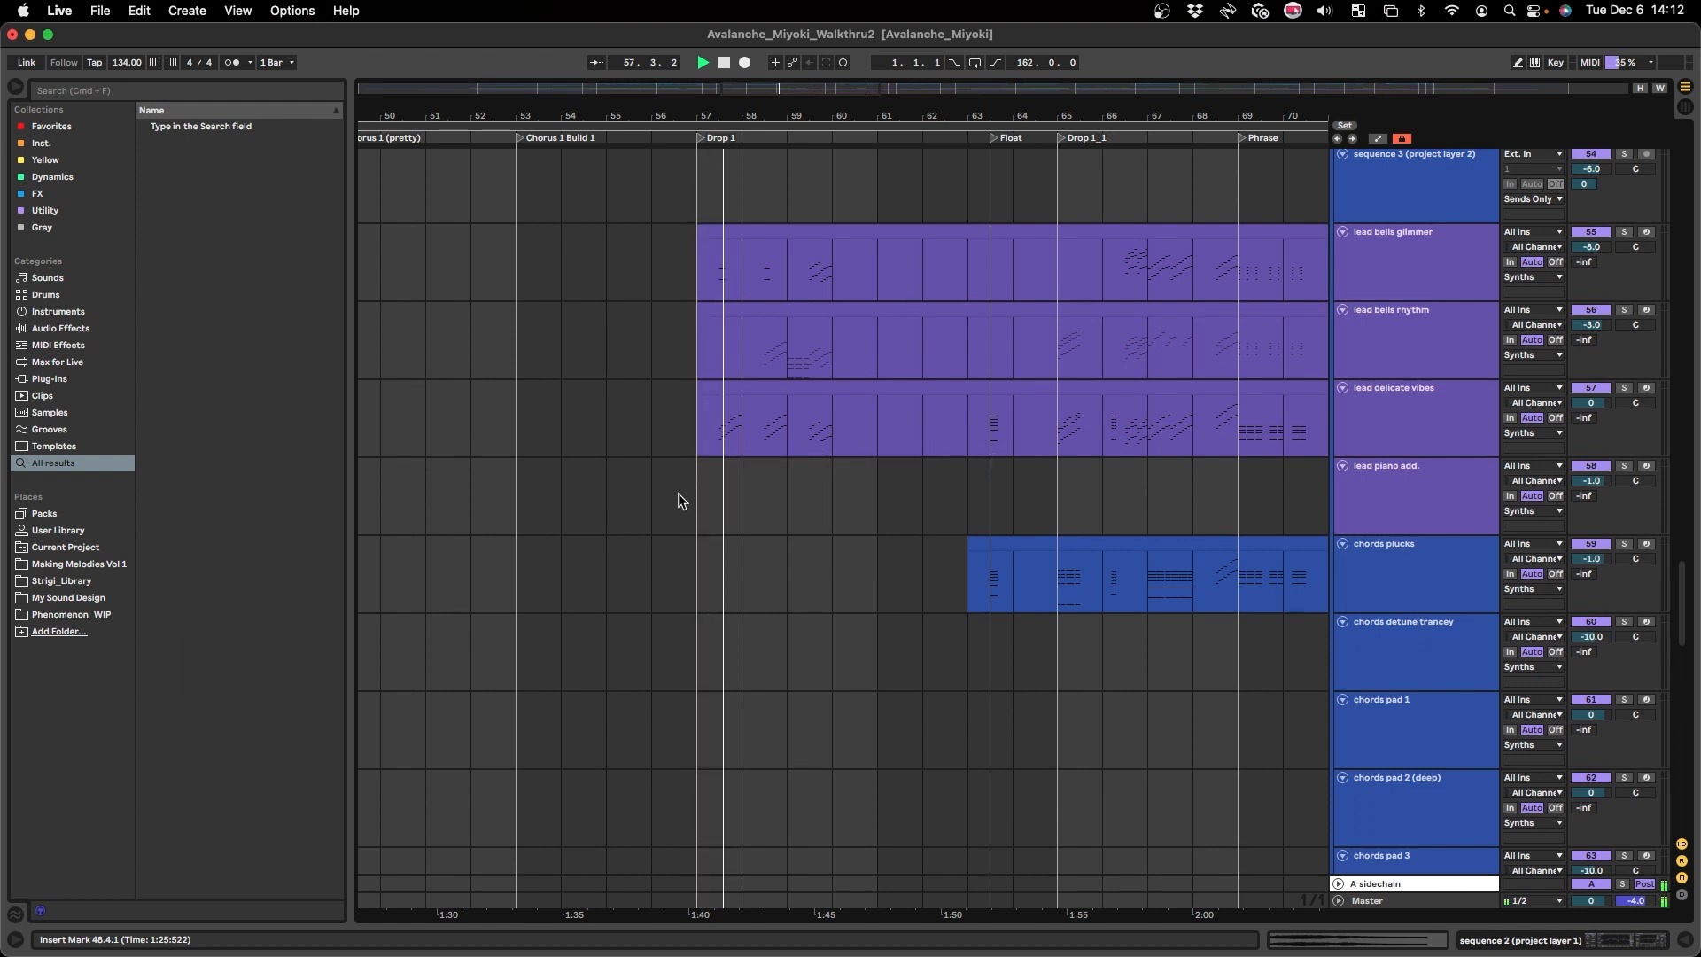
{"action": "scroll", "coordinate": [670, 503], "scroll_direction": "up", "scroll_amount": 2}
{"action": "scroll", "coordinate": [671, 503], "scroll_direction": "up", "scroll_amount": 10}
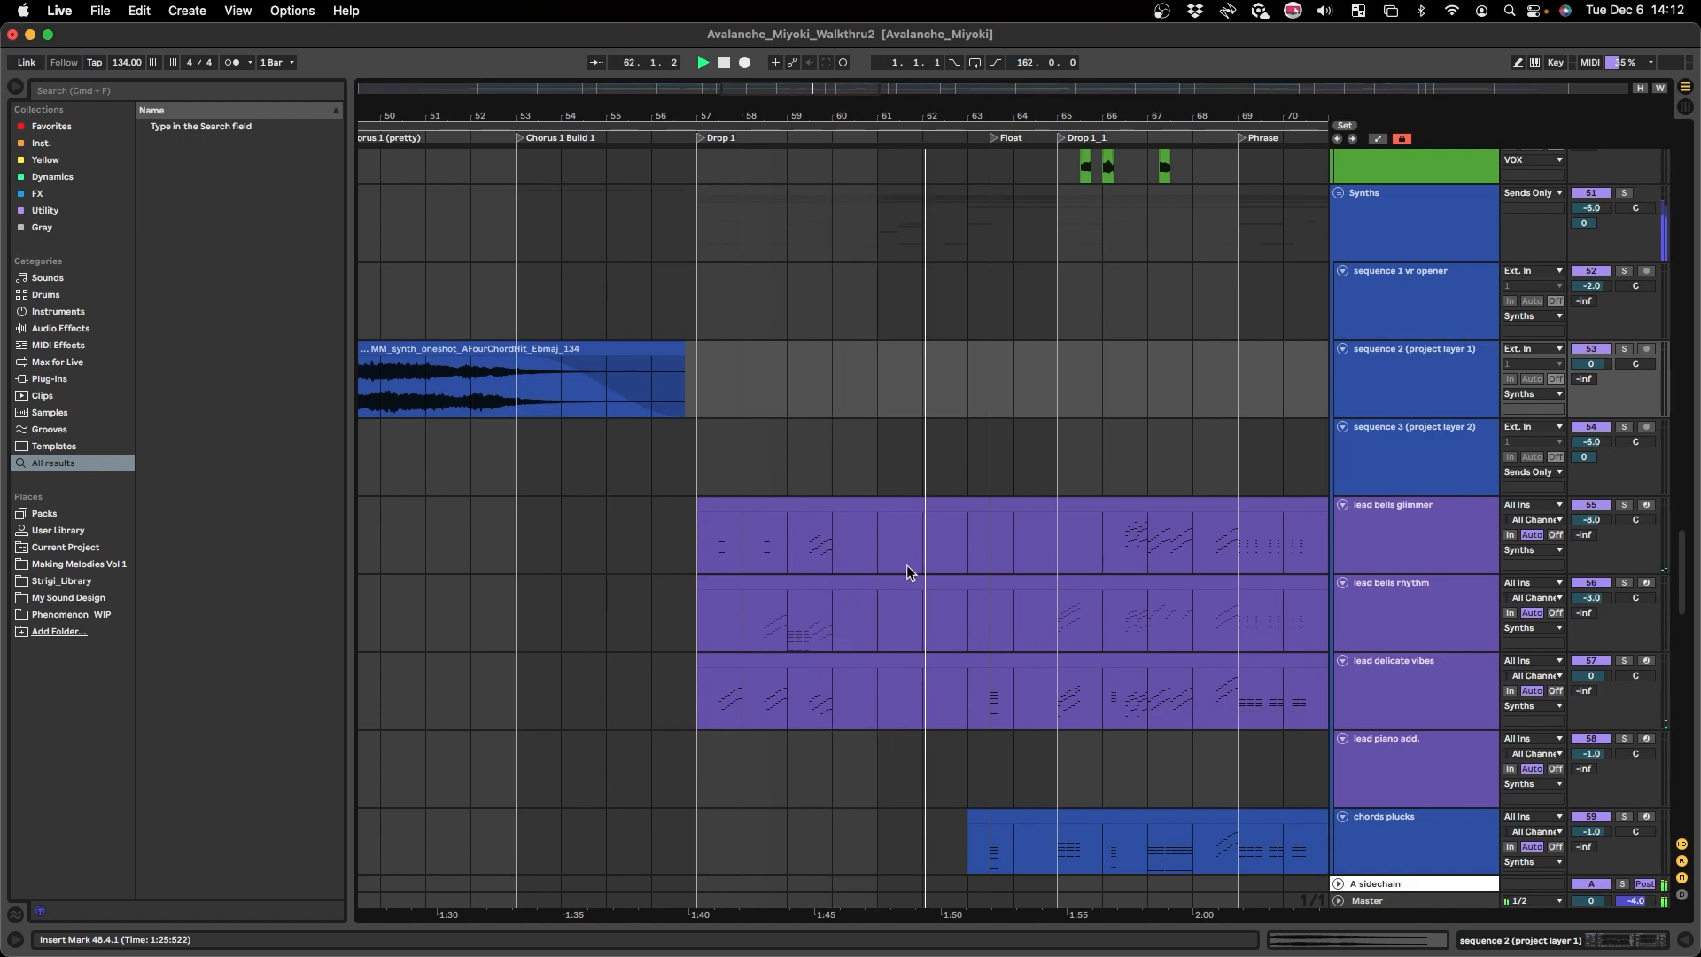
- Follow the pocket pipe and bass tracks during playback through Drop 1_1 and Phrase, and stop at the Turnaround
{"action": "scroll", "coordinate": [908, 567], "scroll_direction": "down", "scroll_amount": 15}
{"action": "scroll", "coordinate": [911, 571], "scroll_direction": "down", "scroll_amount": 20}
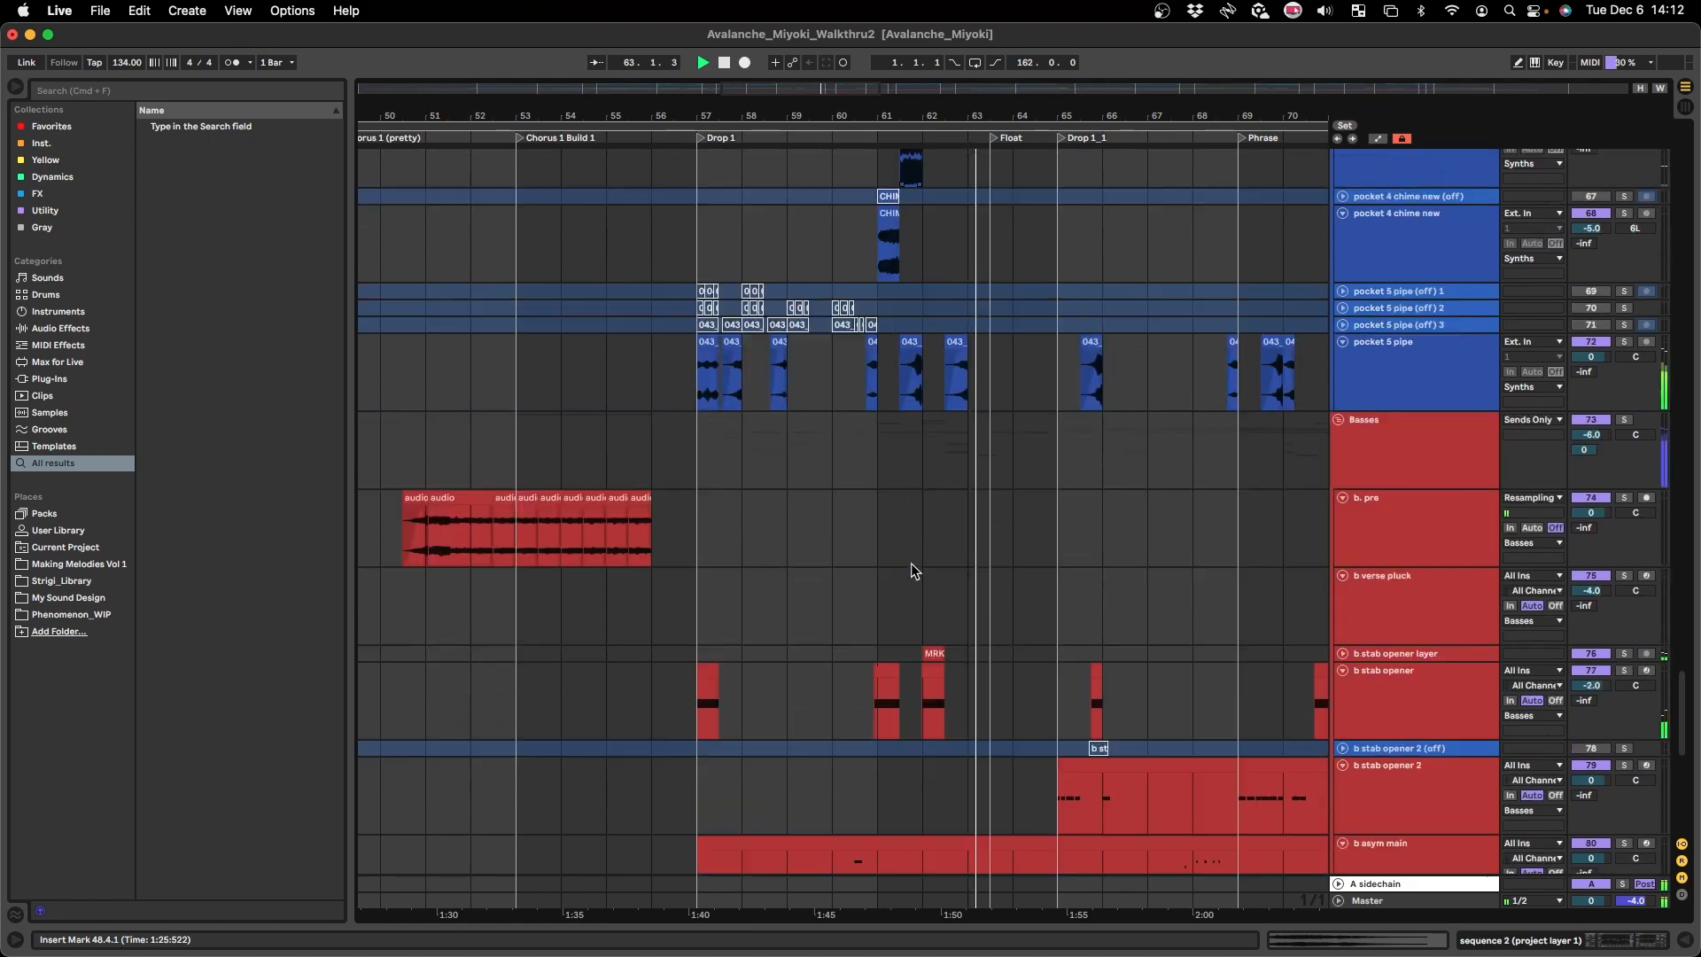
{"action": "scroll", "coordinate": [935, 617], "scroll_direction": "down", "scroll_amount": 10}
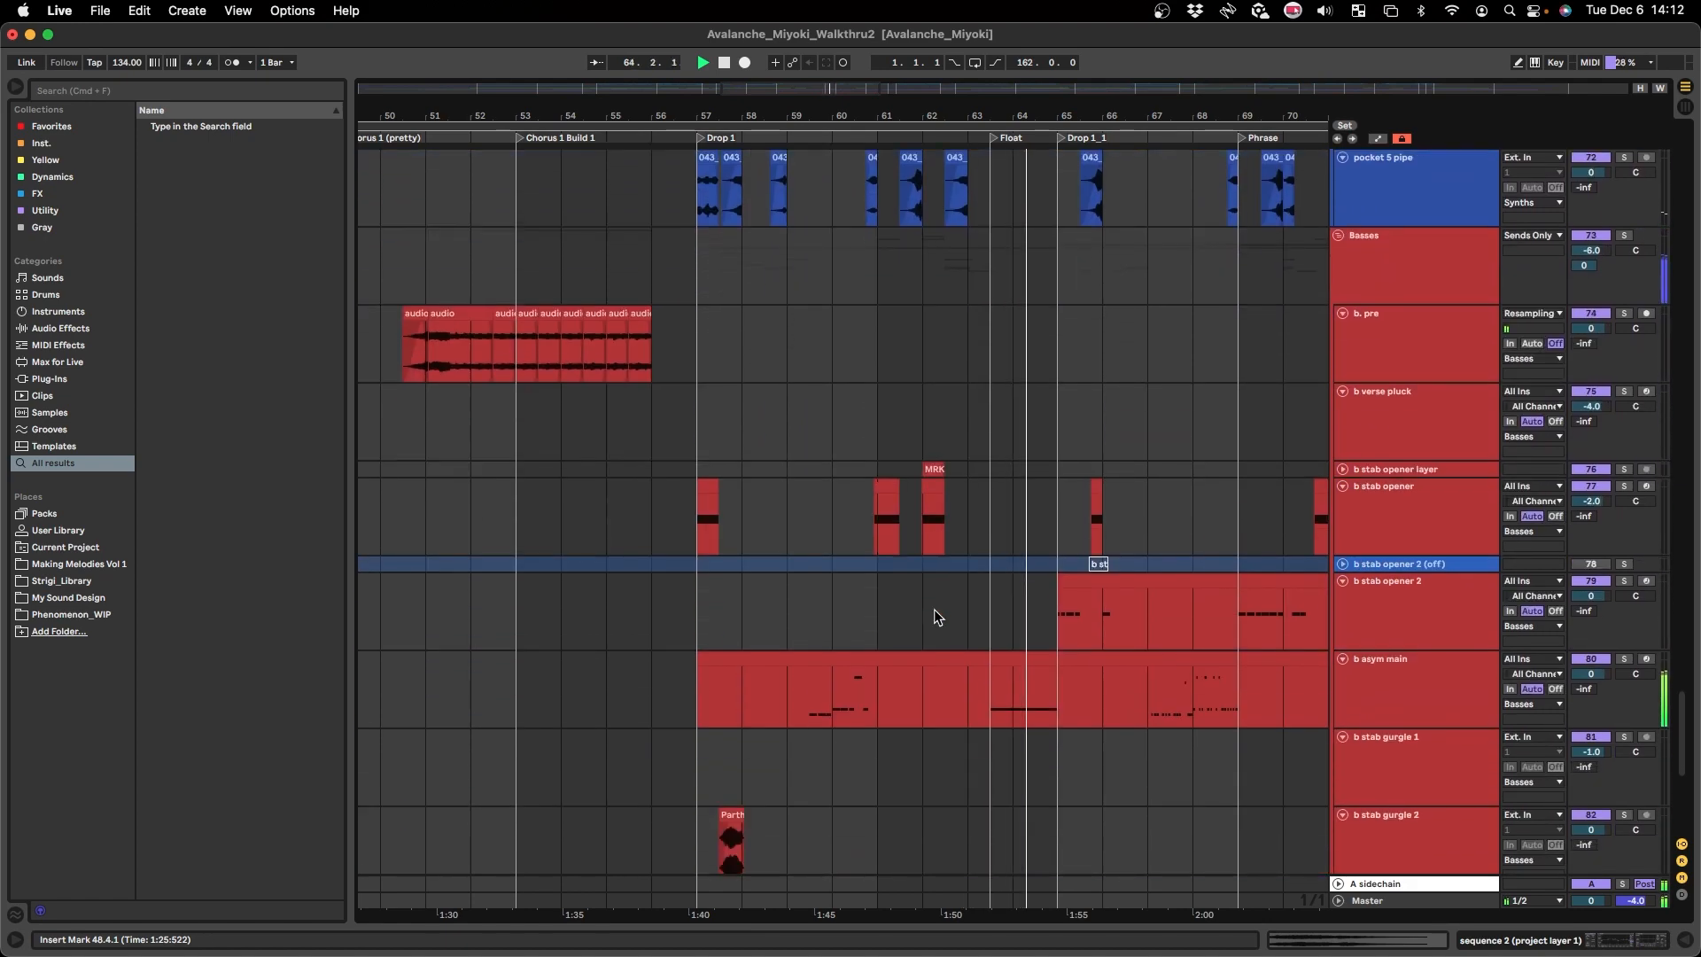
{"action": "scroll", "coordinate": [906, 612], "scroll_direction": "right", "scroll_amount": 5}
{"action": "scroll", "coordinate": [760, 591], "scroll_direction": "right", "scroll_amount": 3}
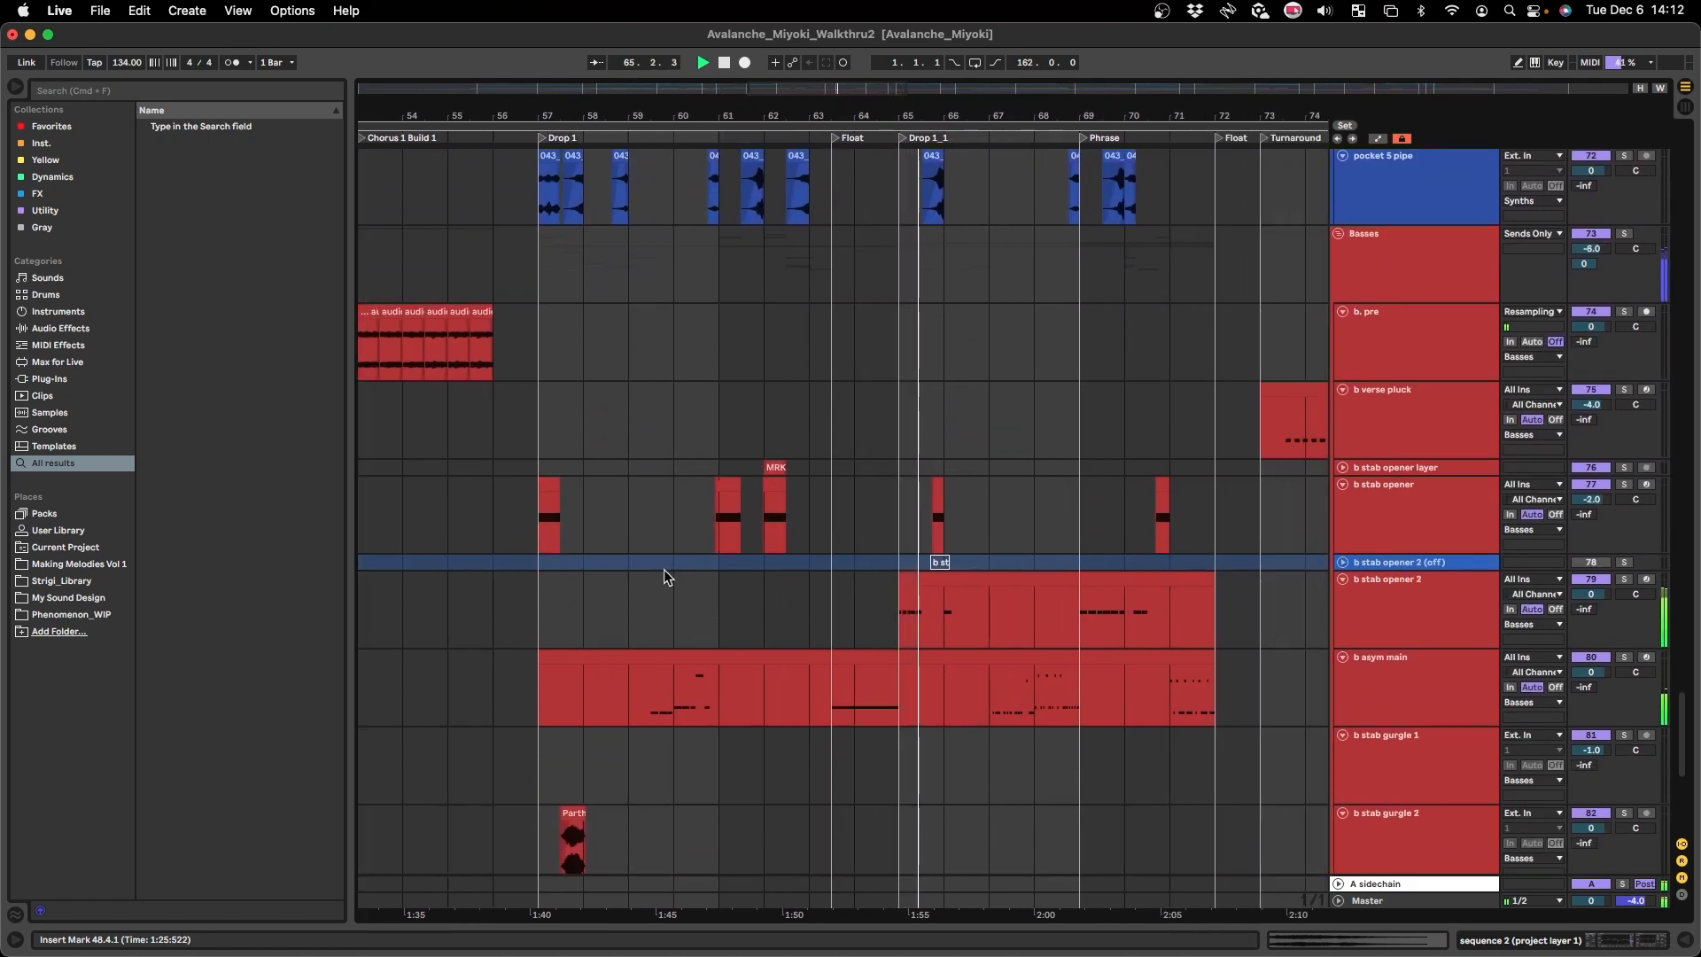
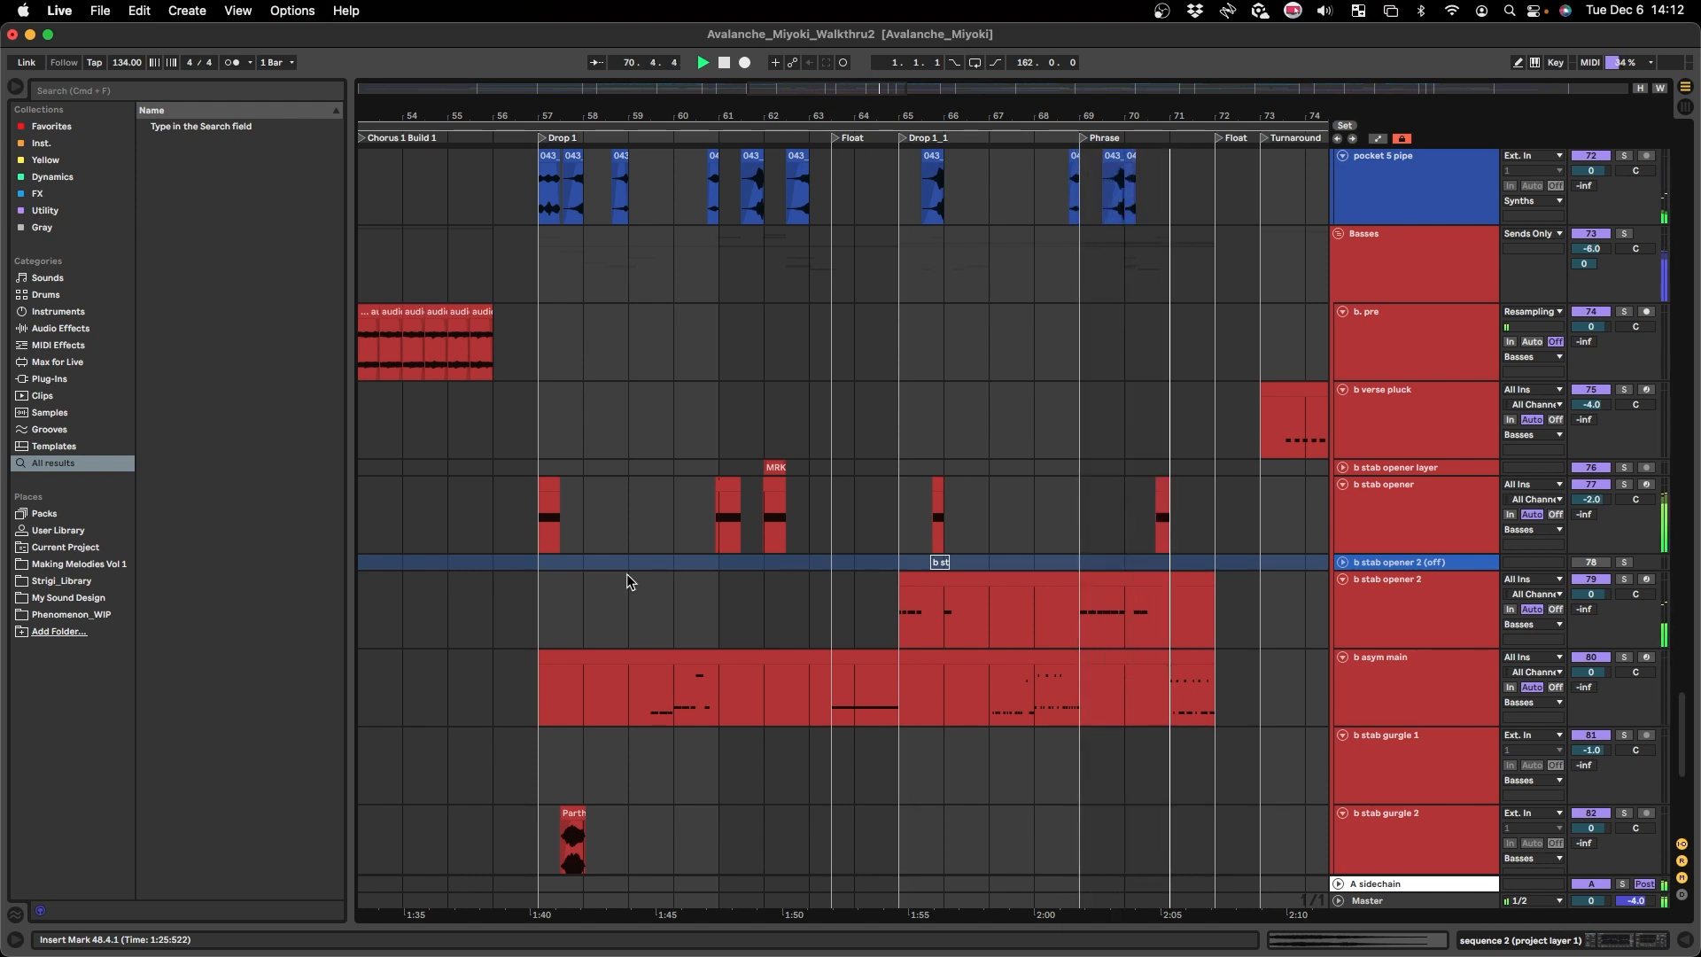
{"action": "scroll", "coordinate": [624, 571], "scroll_direction": "right", "scroll_amount": 2}
{"action": "scroll", "coordinate": [591, 565], "scroll_direction": "down", "scroll_amount": 5}
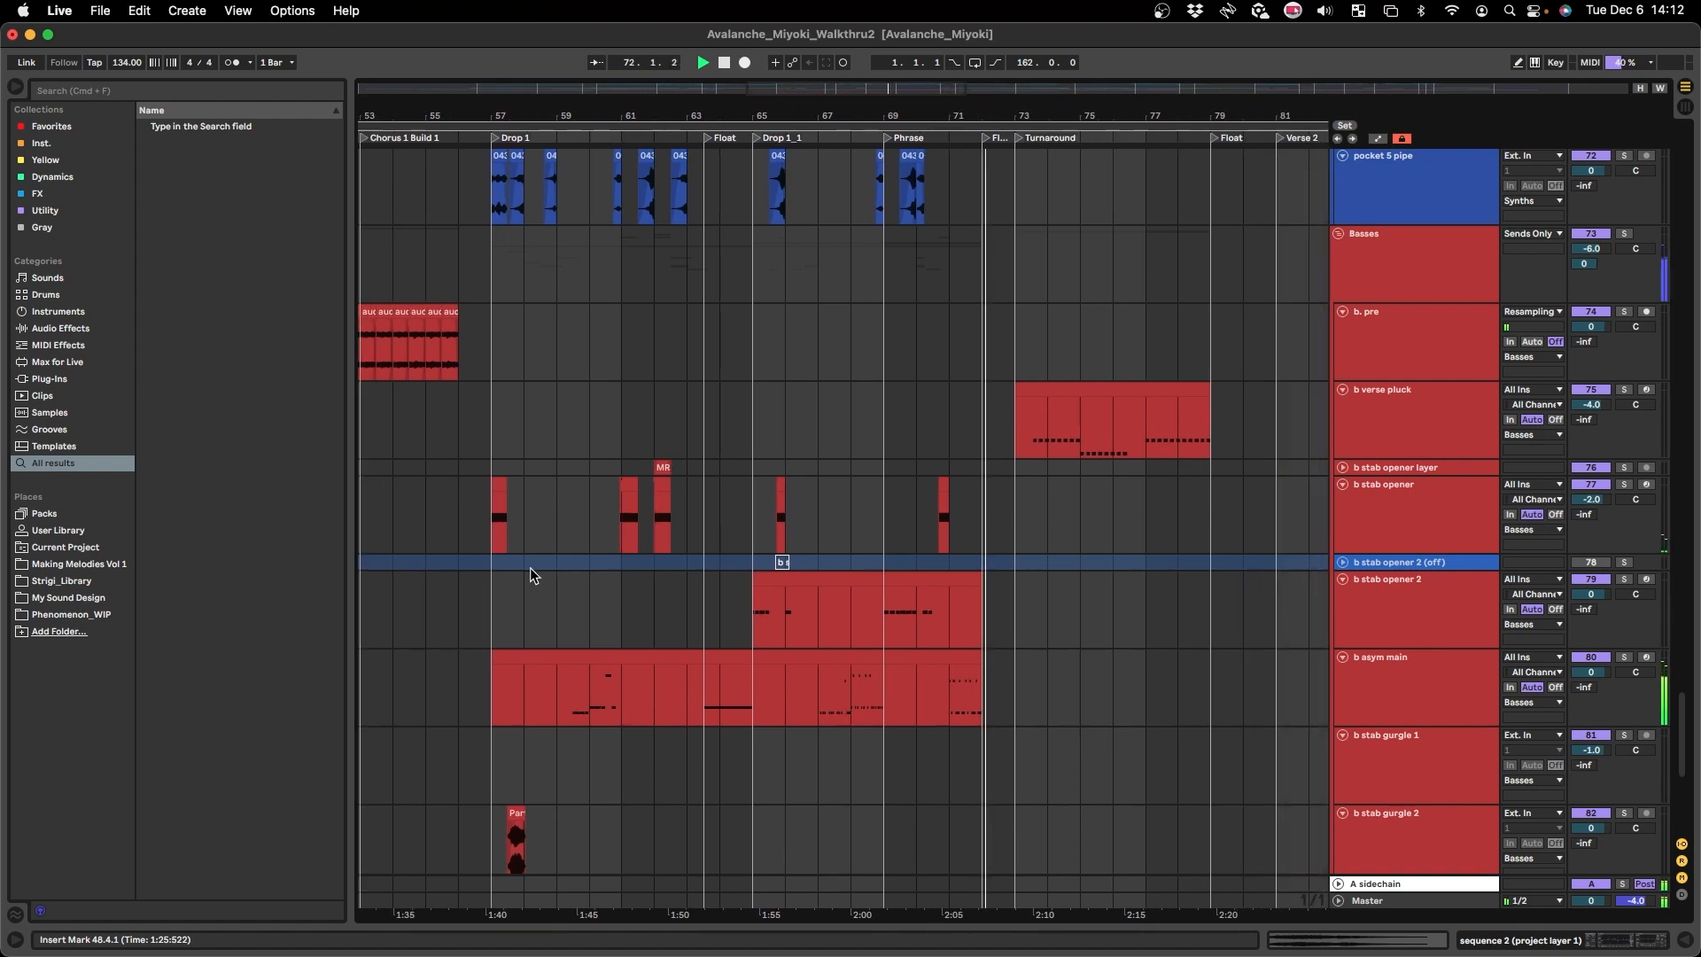
{"action": "left_click", "coordinate": [503, 571]}
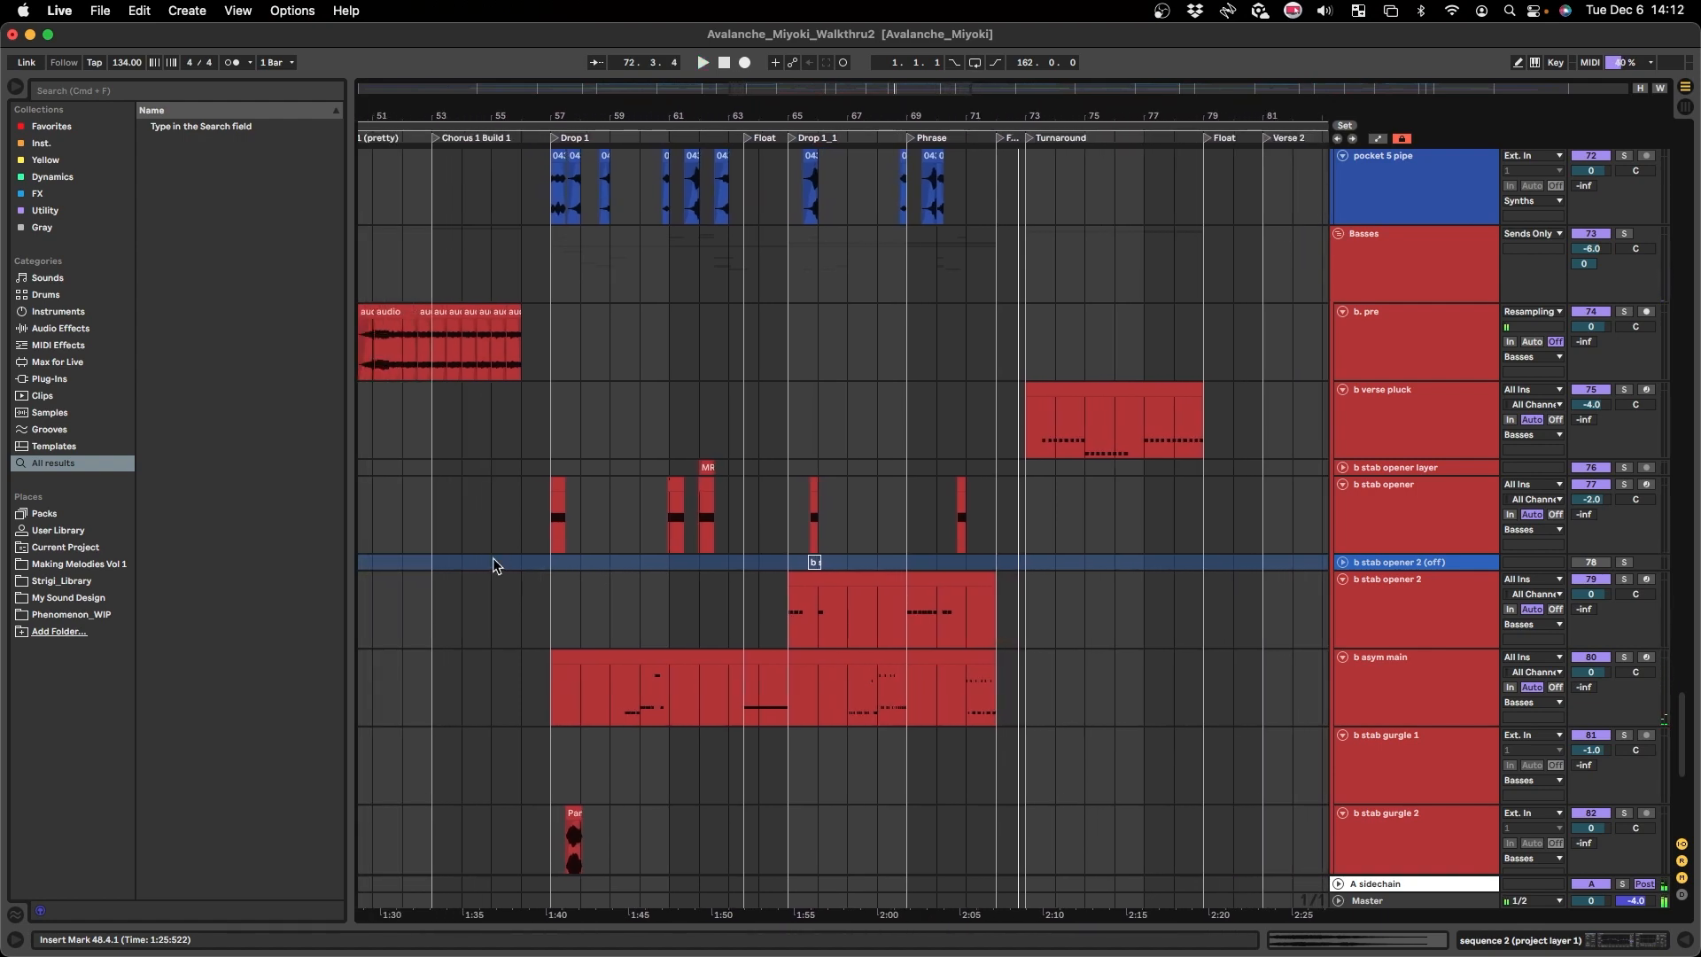
- Examine the synth sequence and lead bells tracks where Chorus 1 Build 1 meets Drop 1
{"action": "scroll", "coordinate": [470, 549], "scroll_direction": "up", "scroll_amount": 15}
{"action": "scroll", "coordinate": [490, 581], "scroll_direction": "up", "scroll_amount": 10}
{"action": "scroll", "coordinate": [696, 641], "scroll_direction": "up", "scroll_amount": 5}
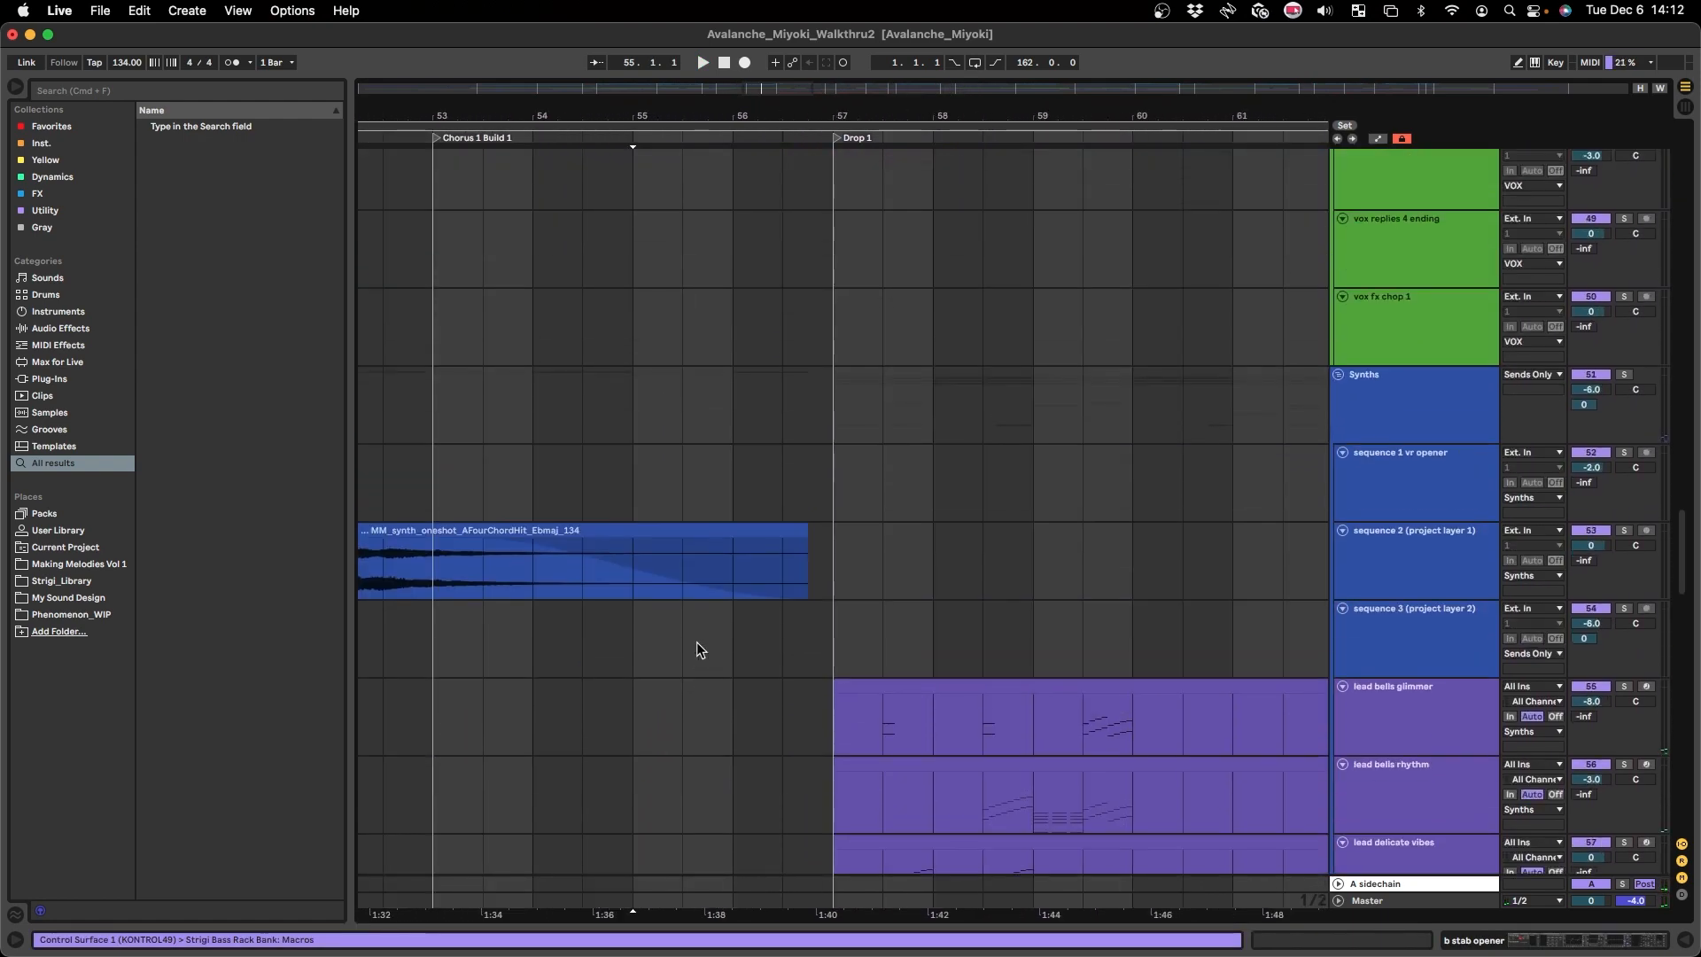
{"action": "scroll", "coordinate": [691, 638], "scroll_direction": "down", "scroll_amount": 2}
{"action": "scroll", "coordinate": [687, 636], "scroll_direction": "down", "scroll_amount": 3}
- Examine the vocal clips and FX impact tracks from Chorus 1 Build 1 across the start of Drop 1
{"action": "scroll", "coordinate": [546, 645], "scroll_direction": "up", "scroll_amount": 12}
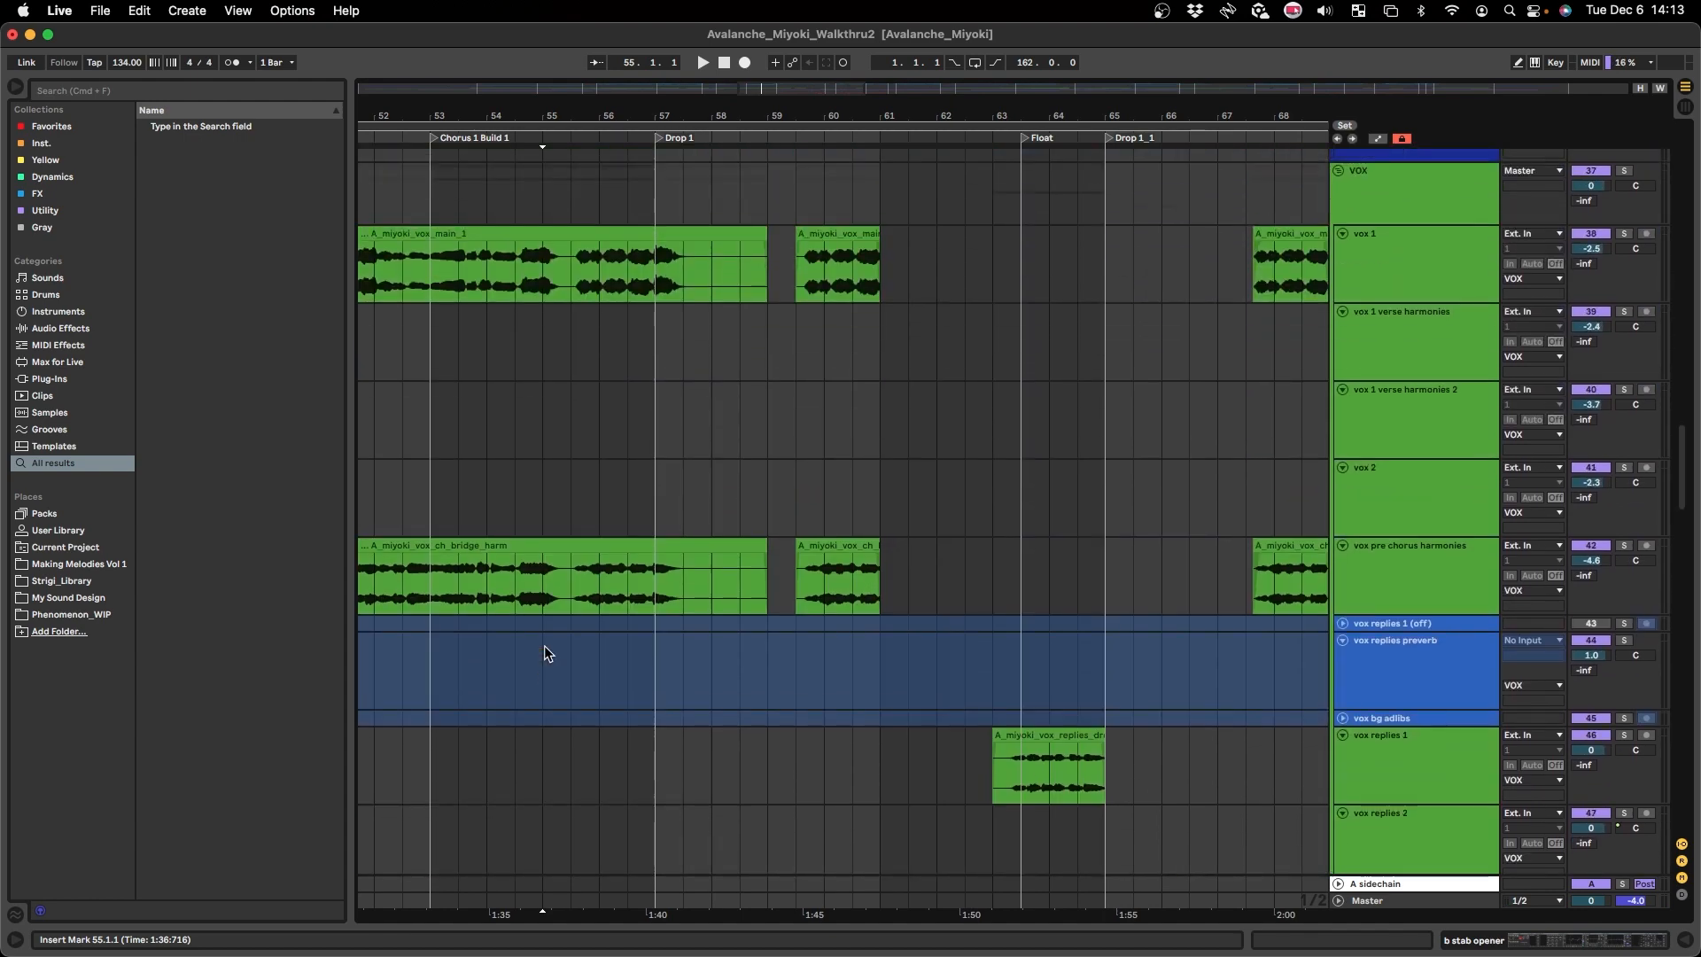
{"action": "scroll", "coordinate": [727, 591], "scroll_direction": "up", "scroll_amount": 4}
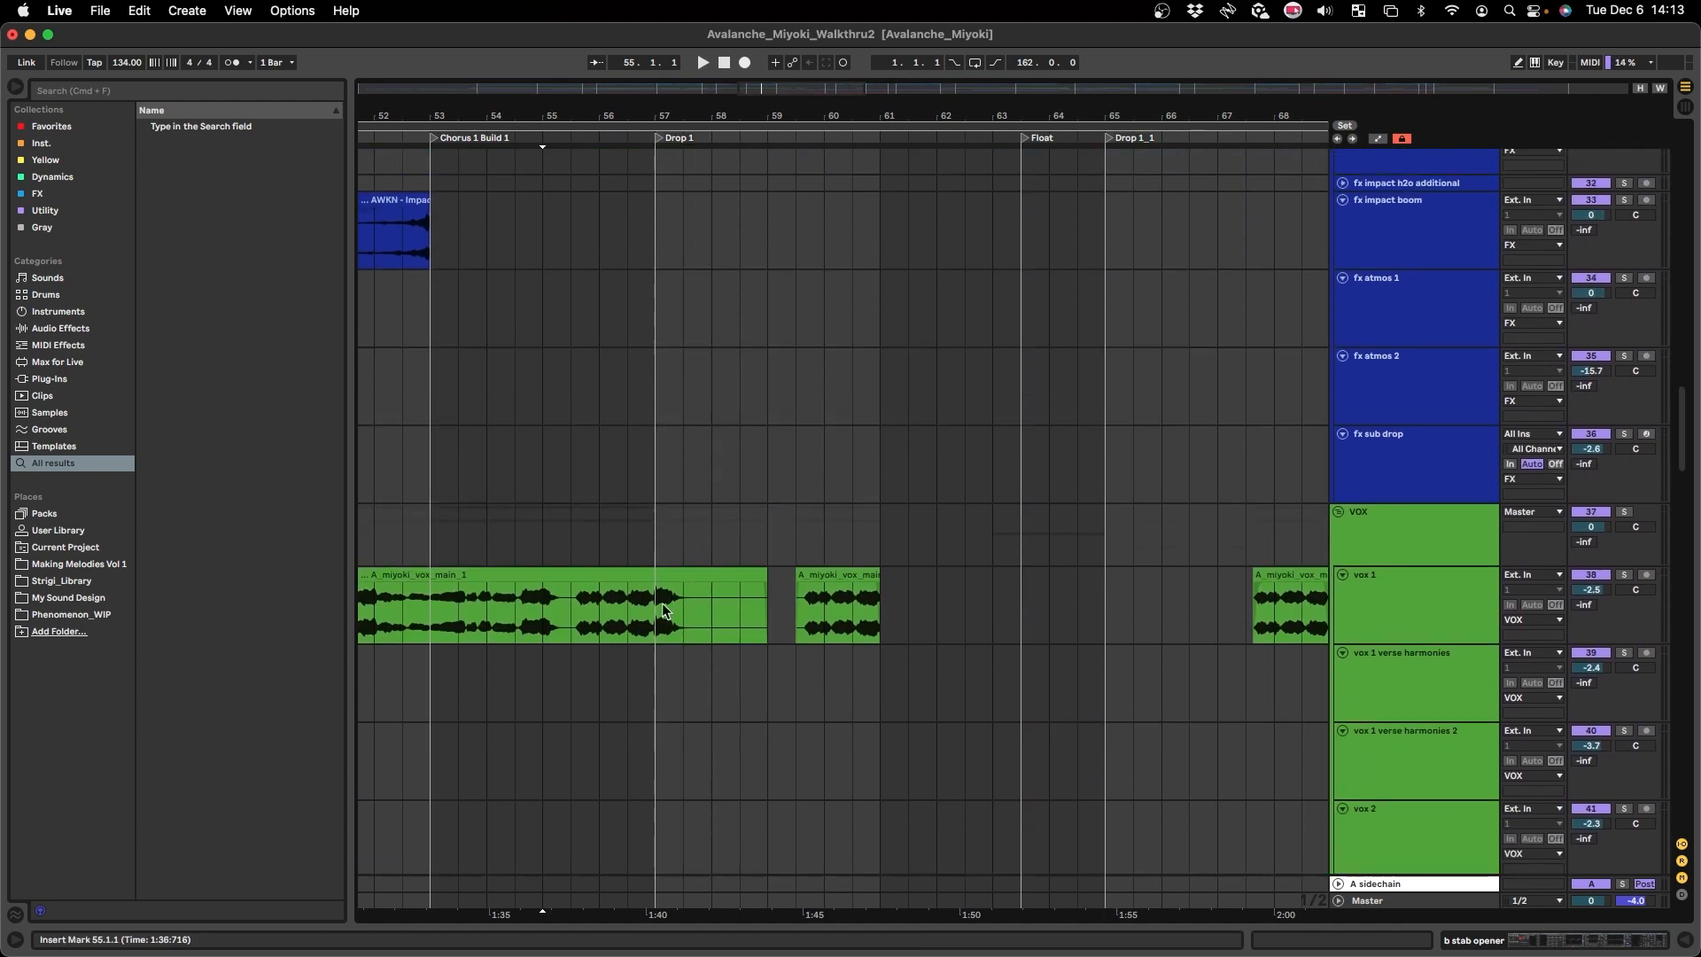
{"action": "scroll", "coordinate": [599, 657], "scroll_direction": "up", "scroll_amount": 1}
{"action": "scroll", "coordinate": [519, 620], "scroll_direction": "up", "scroll_amount": 1}
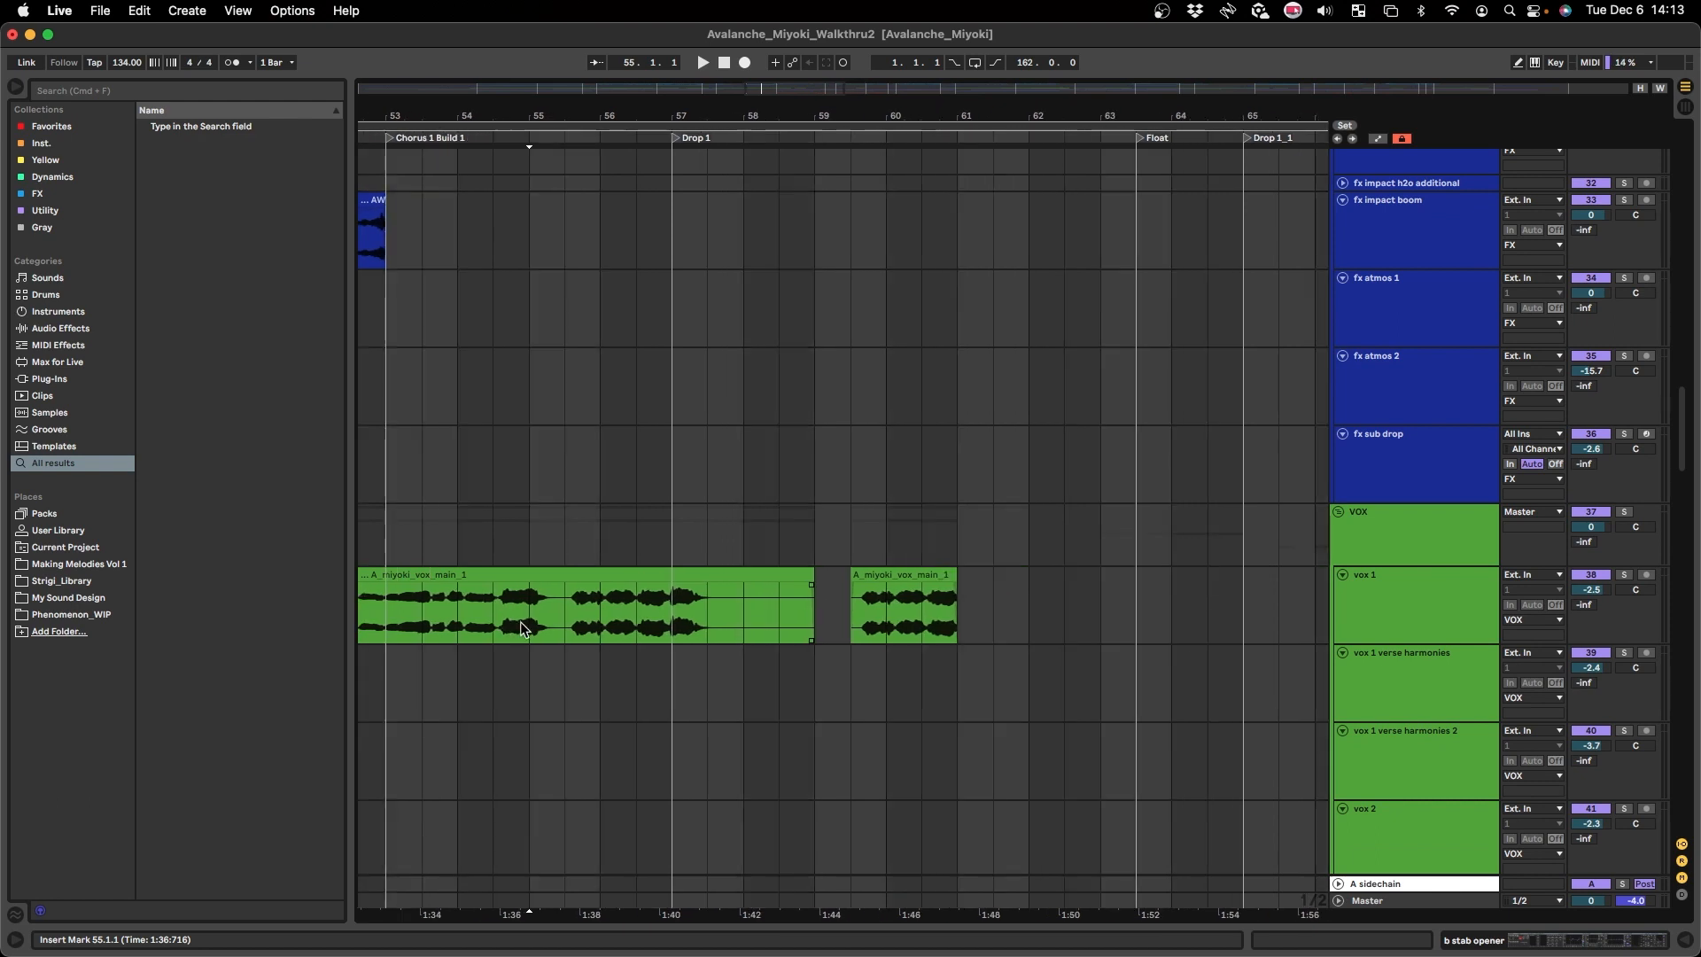
{"action": "scroll", "coordinate": [539, 656], "scroll_direction": "down", "scroll_amount": 1}
{"action": "scroll", "coordinate": [539, 656], "scroll_direction": "up", "scroll_amount": 1}
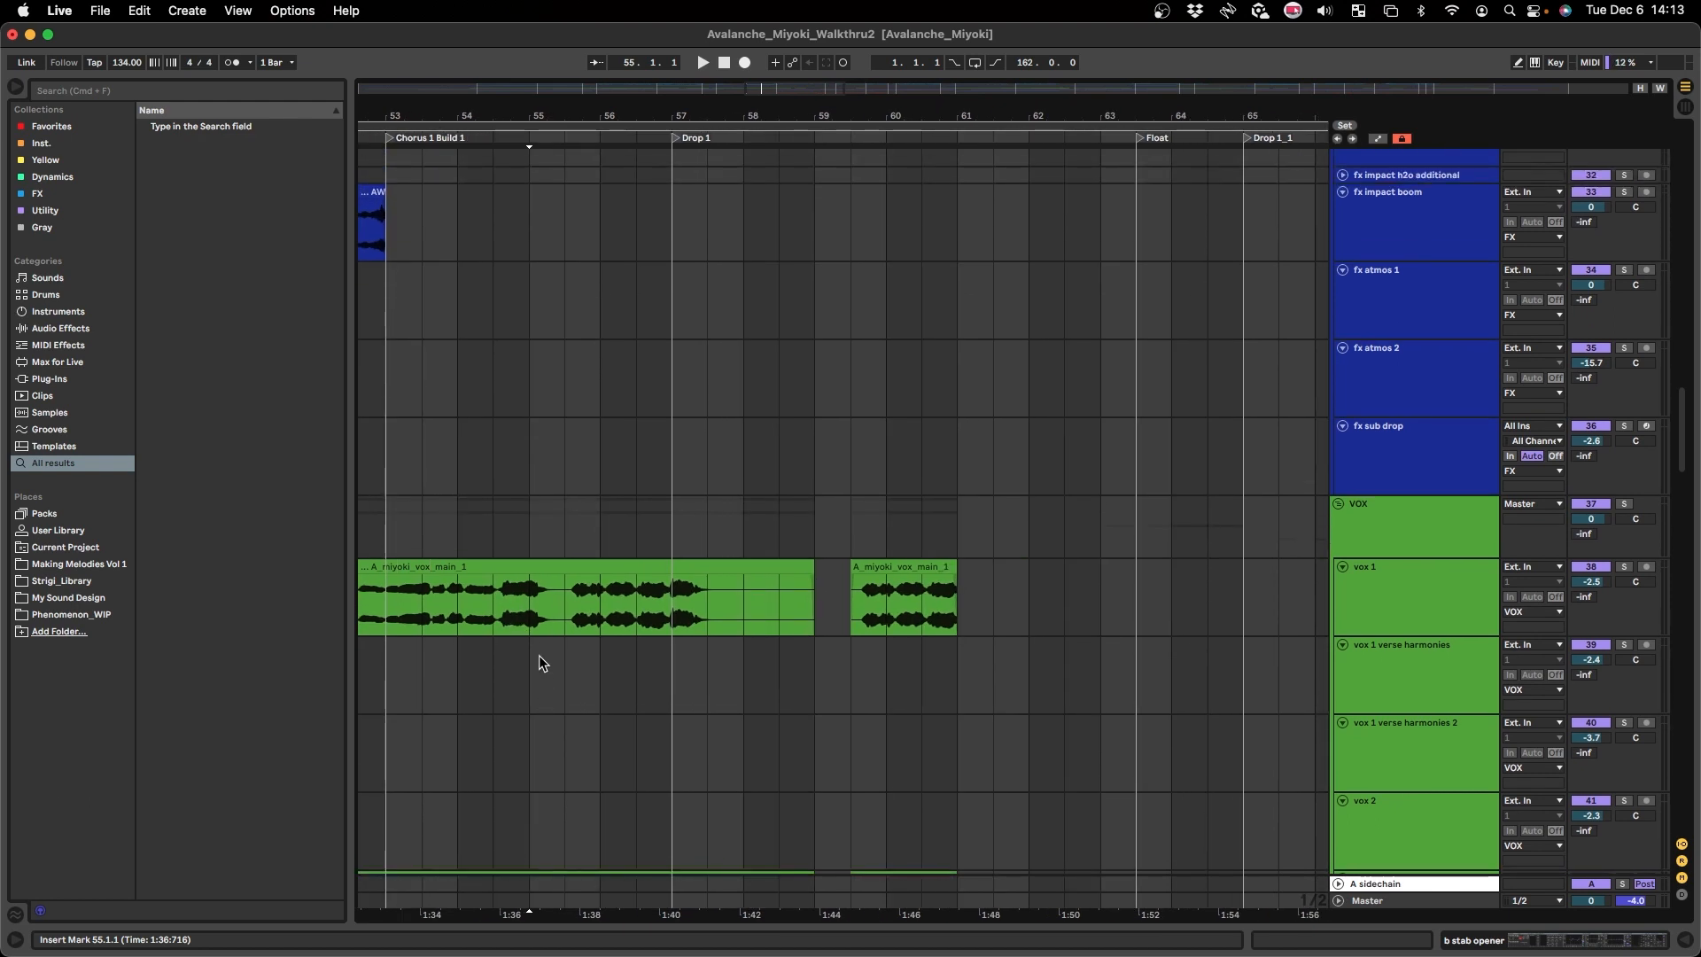
{"action": "scroll", "coordinate": [549, 647], "scroll_direction": "up", "scroll_amount": 4}
{"action": "scroll", "coordinate": [585, 832], "scroll_direction": "left", "scroll_amount": 3}
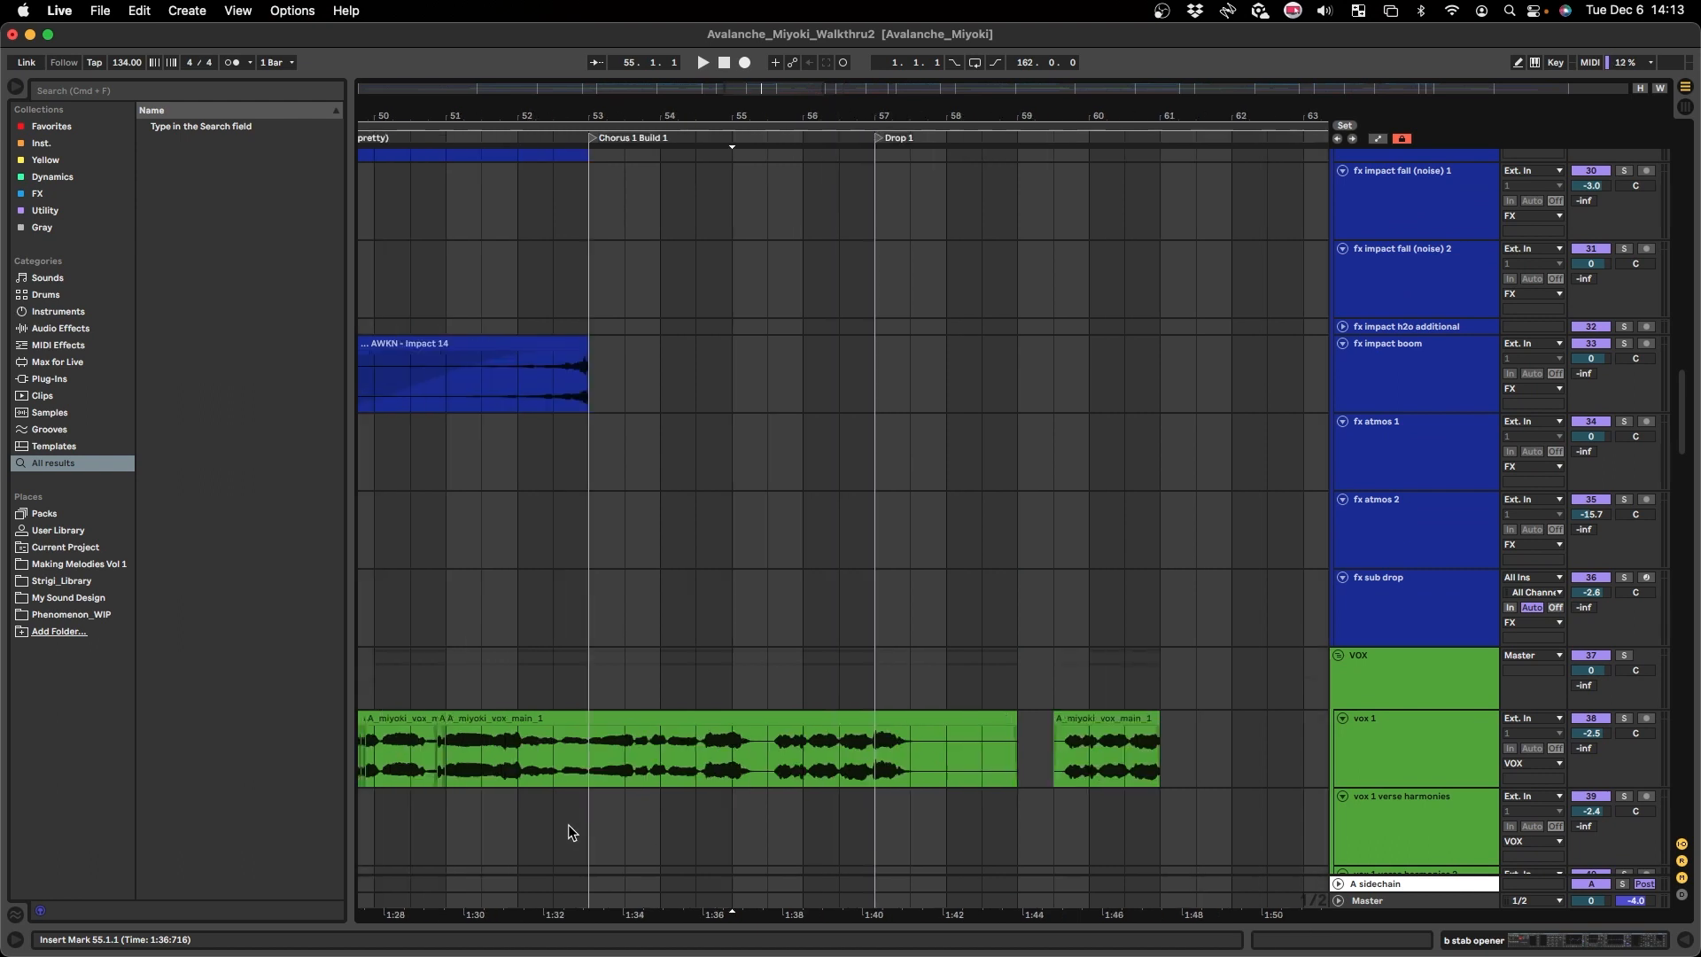
{"action": "scroll", "coordinate": [568, 825], "scroll_direction": "up", "scroll_amount": 4}
- Place the insert mark at 54.3.1 on vox 1 and show the Dry/Wet automation of the VOX group
{"action": "left_click", "coordinate": [617, 731]}
{"action": "key", "text": "a"}
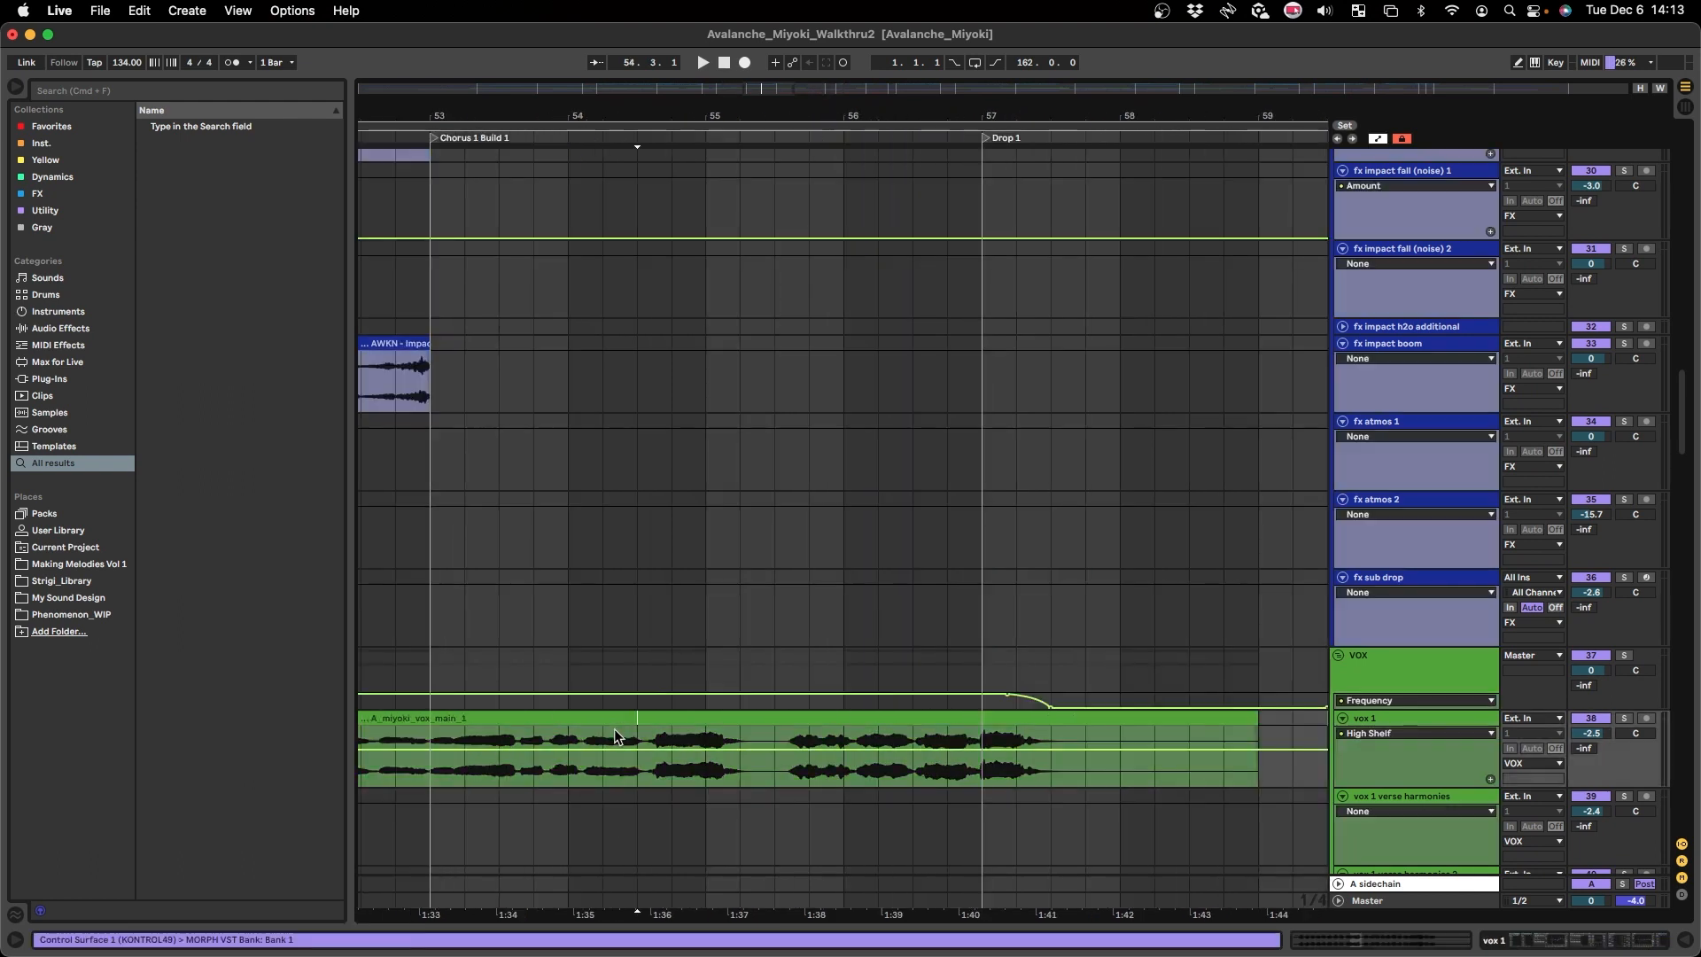
{"action": "left_click", "coordinate": [1393, 700]}
{"action": "left_click", "coordinate": [1369, 755]}
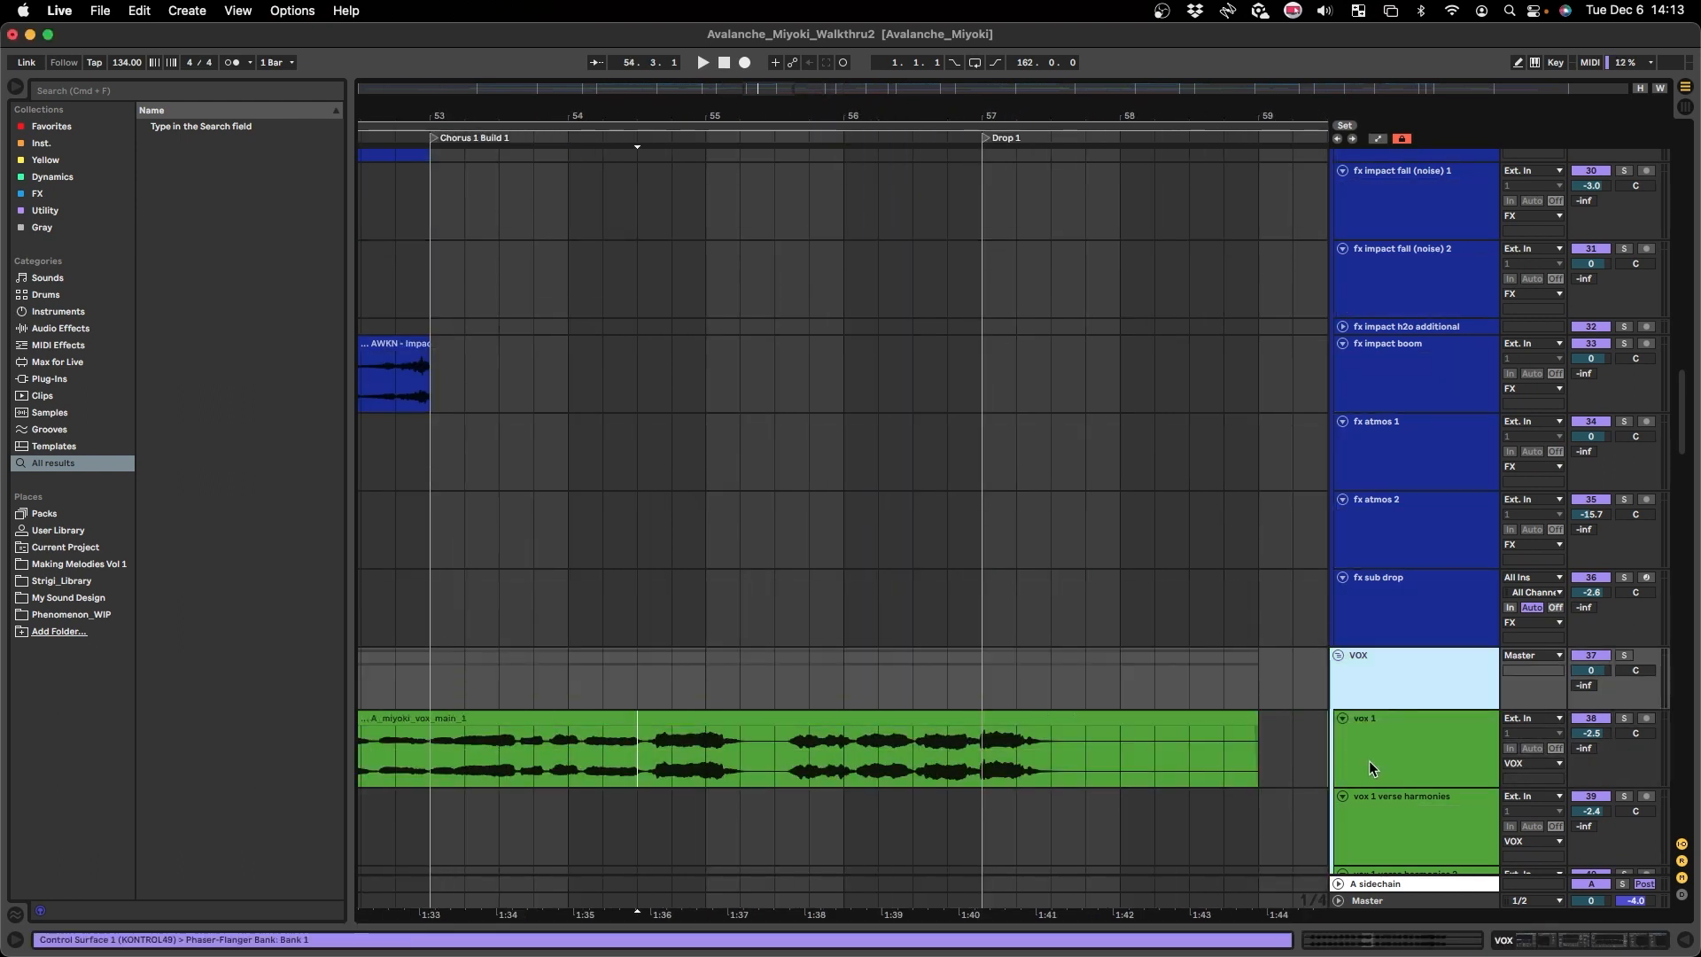
{"action": "left_click", "coordinate": [1384, 700]}
{"action": "left_click", "coordinate": [1409, 740]}
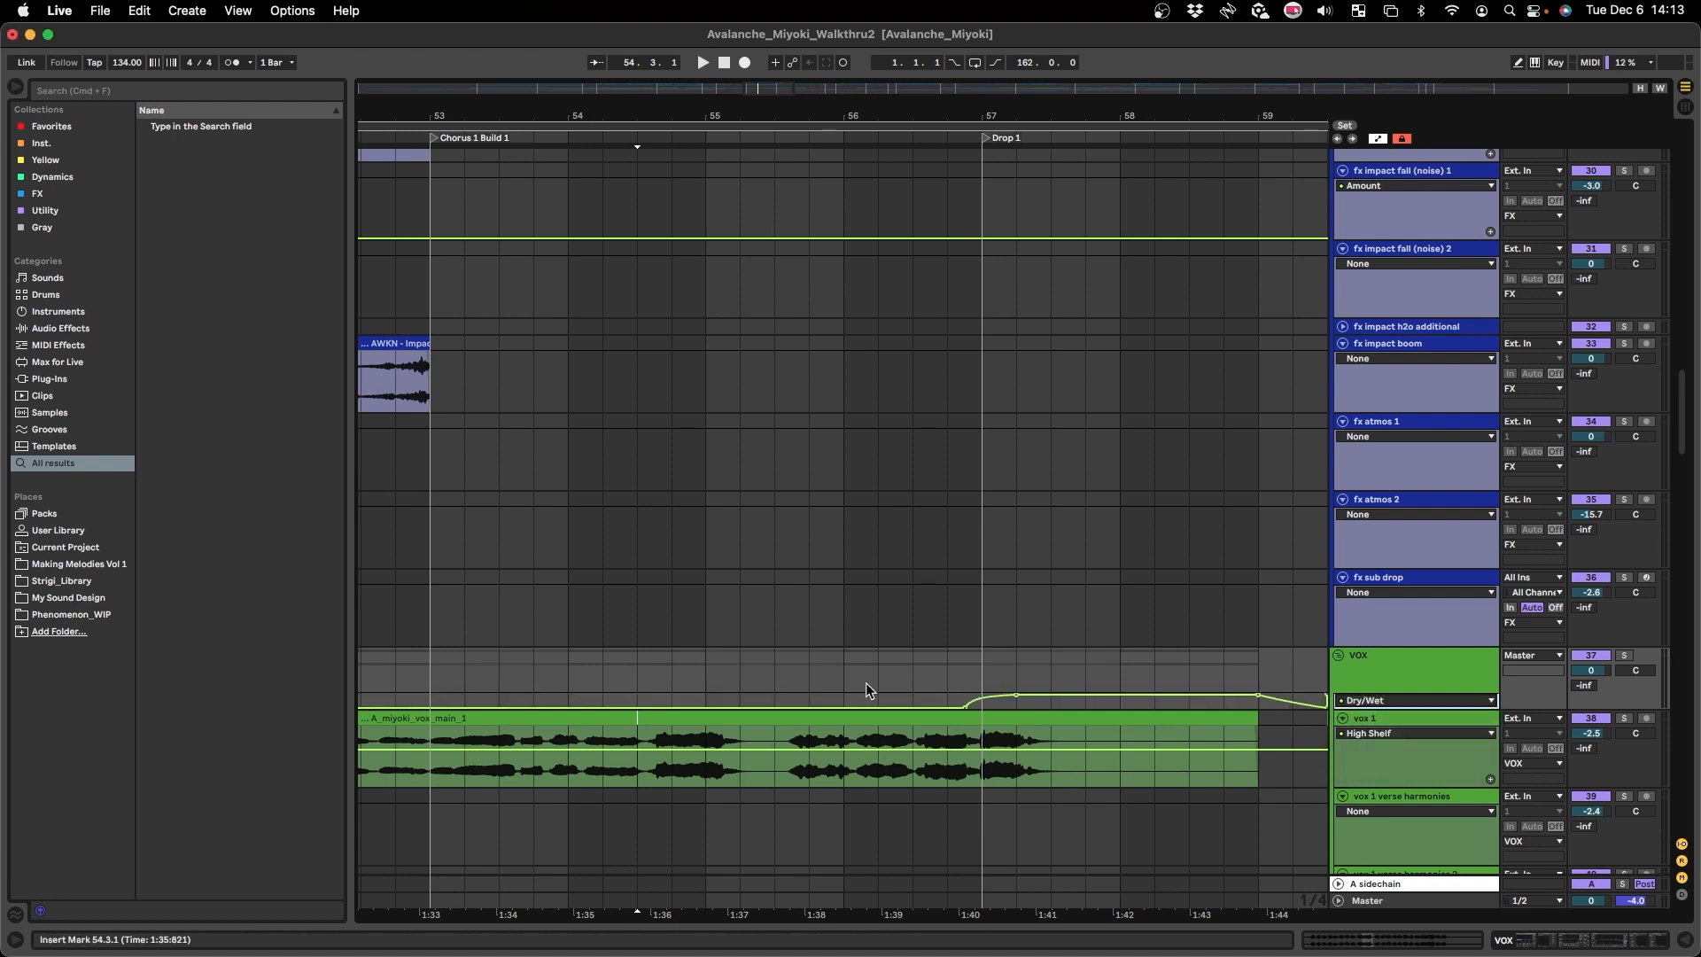
- Enlarge the VOX group's automation lane and play the group soloed from 56.1.1 into Drop 1
{"action": "scroll", "coordinate": [864, 687], "scroll_direction": "right", "scroll_amount": 3}
{"action": "scroll", "coordinate": [1235, 683], "scroll_direction": "up", "scroll_amount": 3}
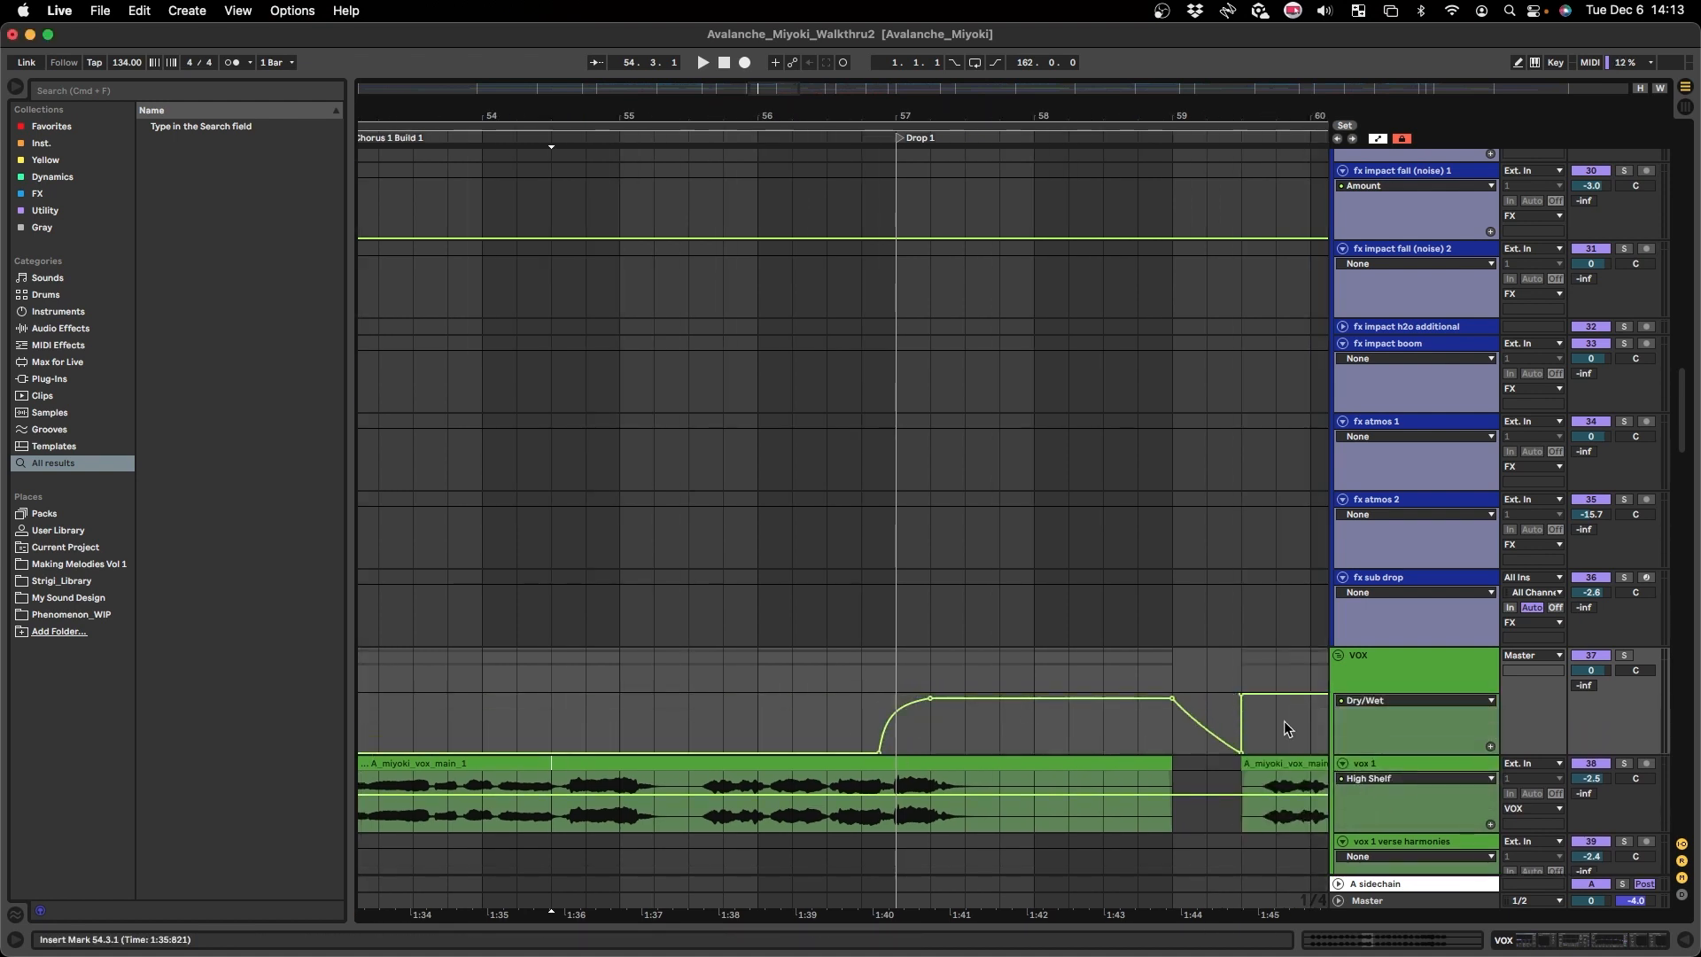
{"action": "left_click", "coordinate": [767, 710]}
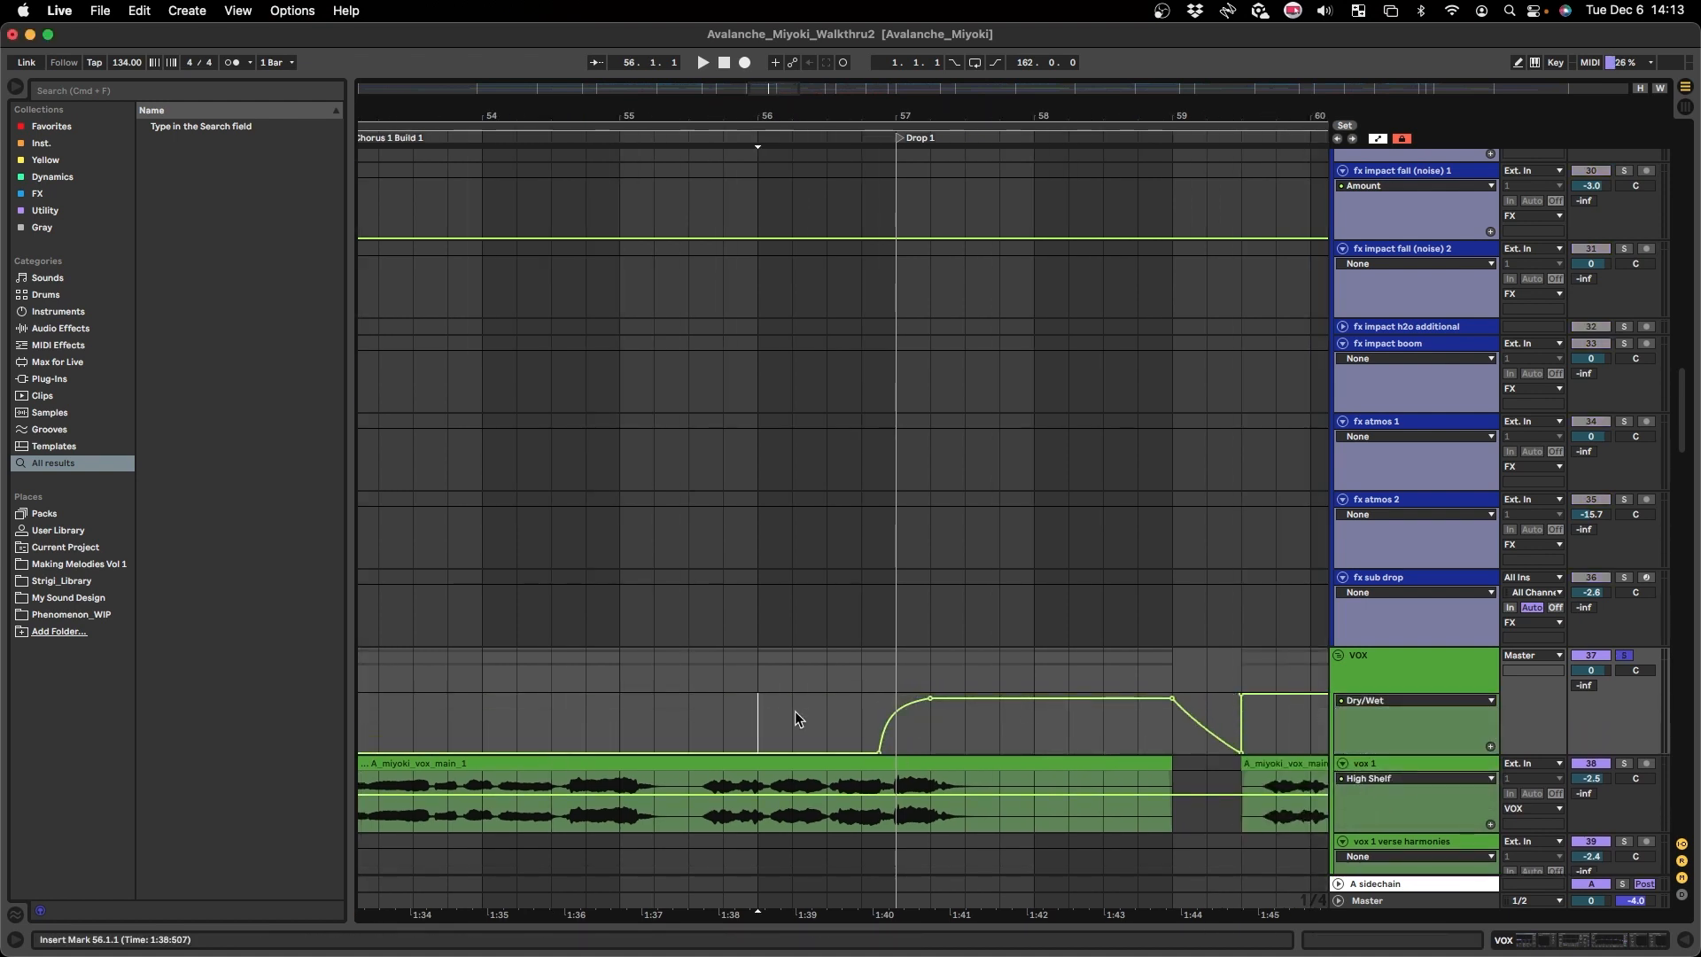
{"action": "key", "text": "space"}
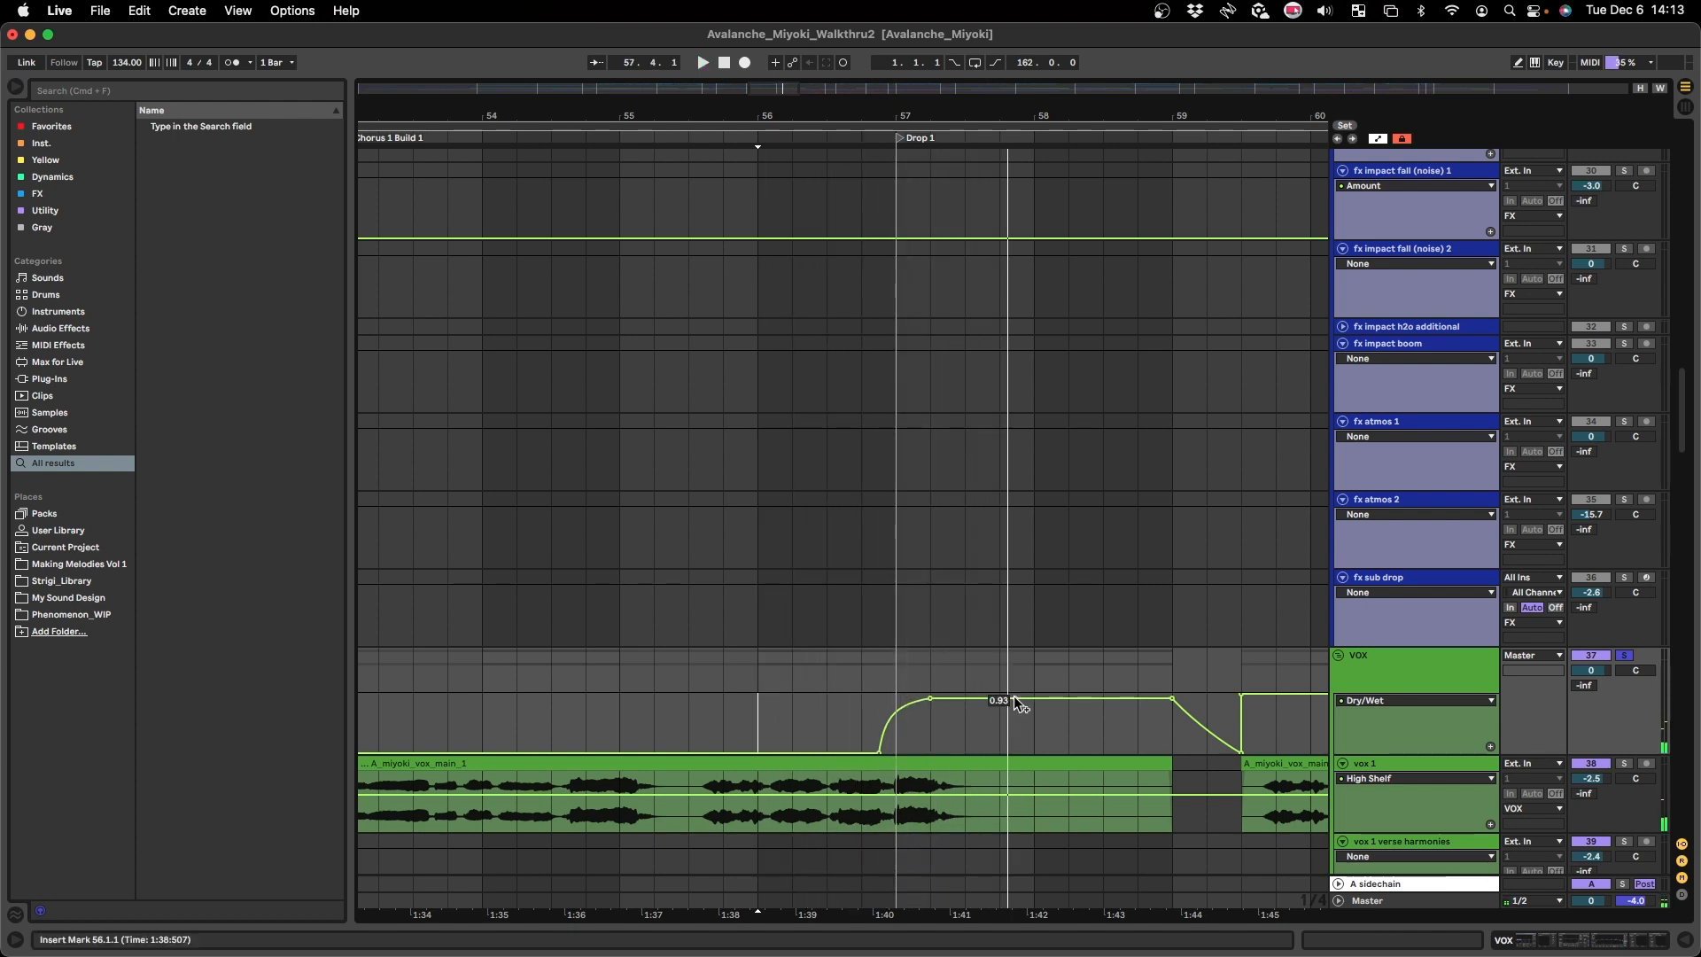
- Choose the VOX group's Phaser-Flanger Dry/Wet automation, hide automation and play from 57.1.1 into Drop 1
{"action": "left_click", "coordinate": [1370, 705]}
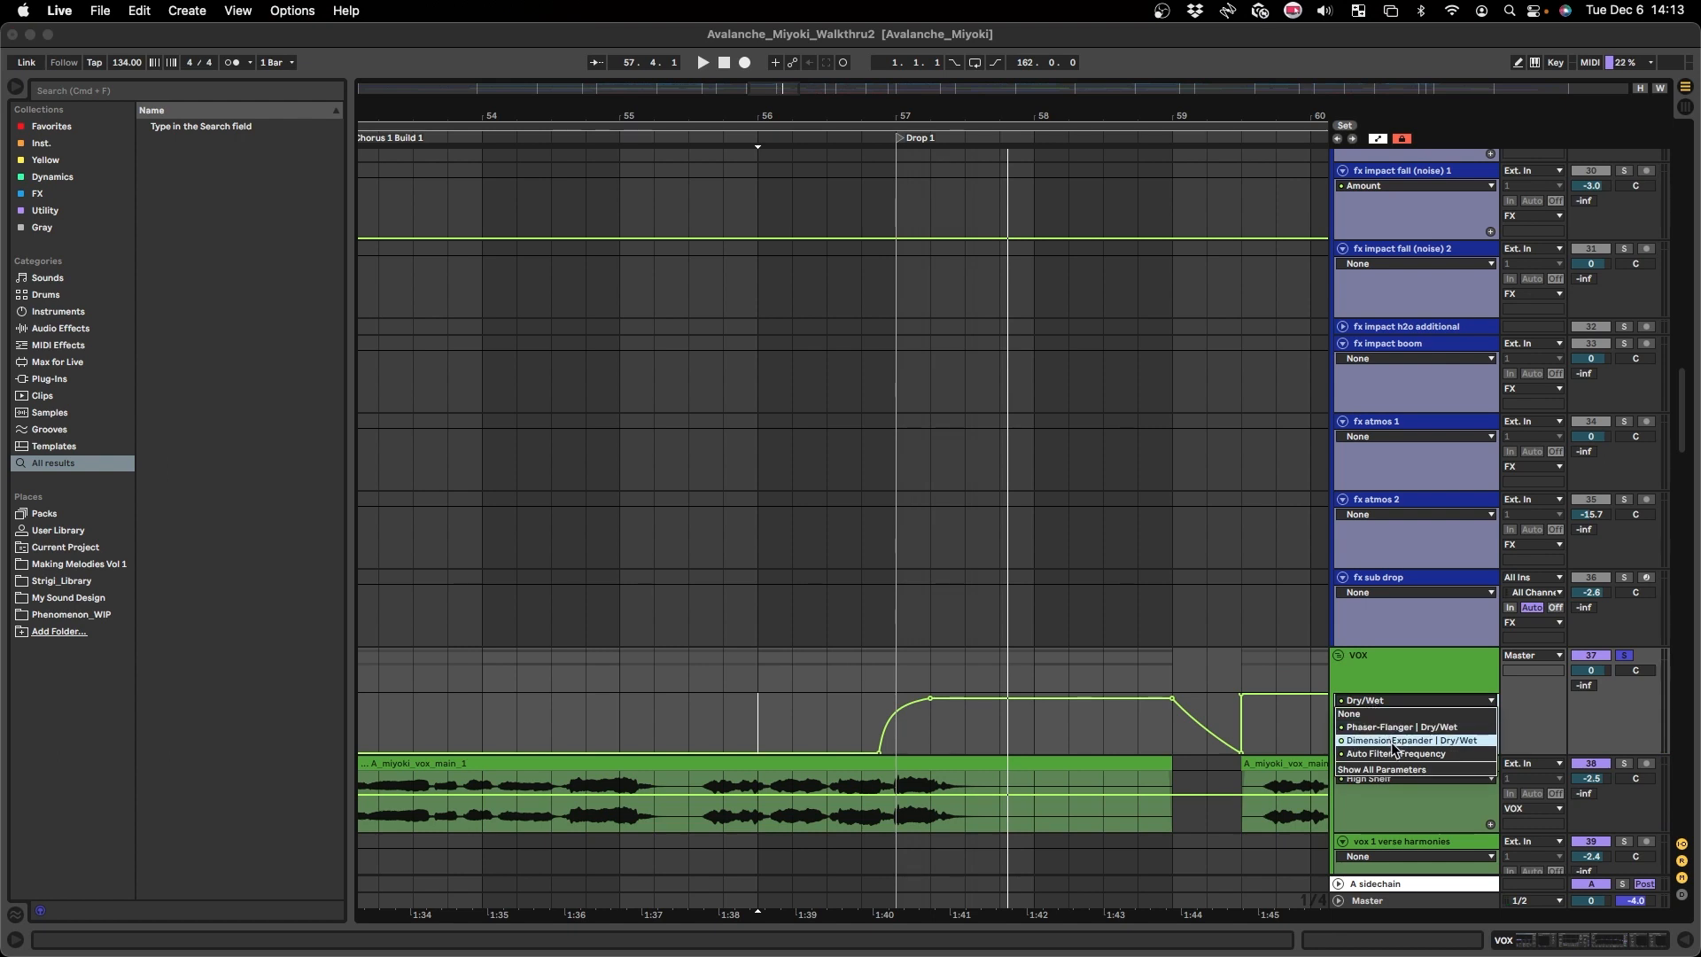
{"action": "left_click", "coordinate": [1382, 728]}
{"action": "key", "text": "a"}
{"action": "key", "text": "space"}
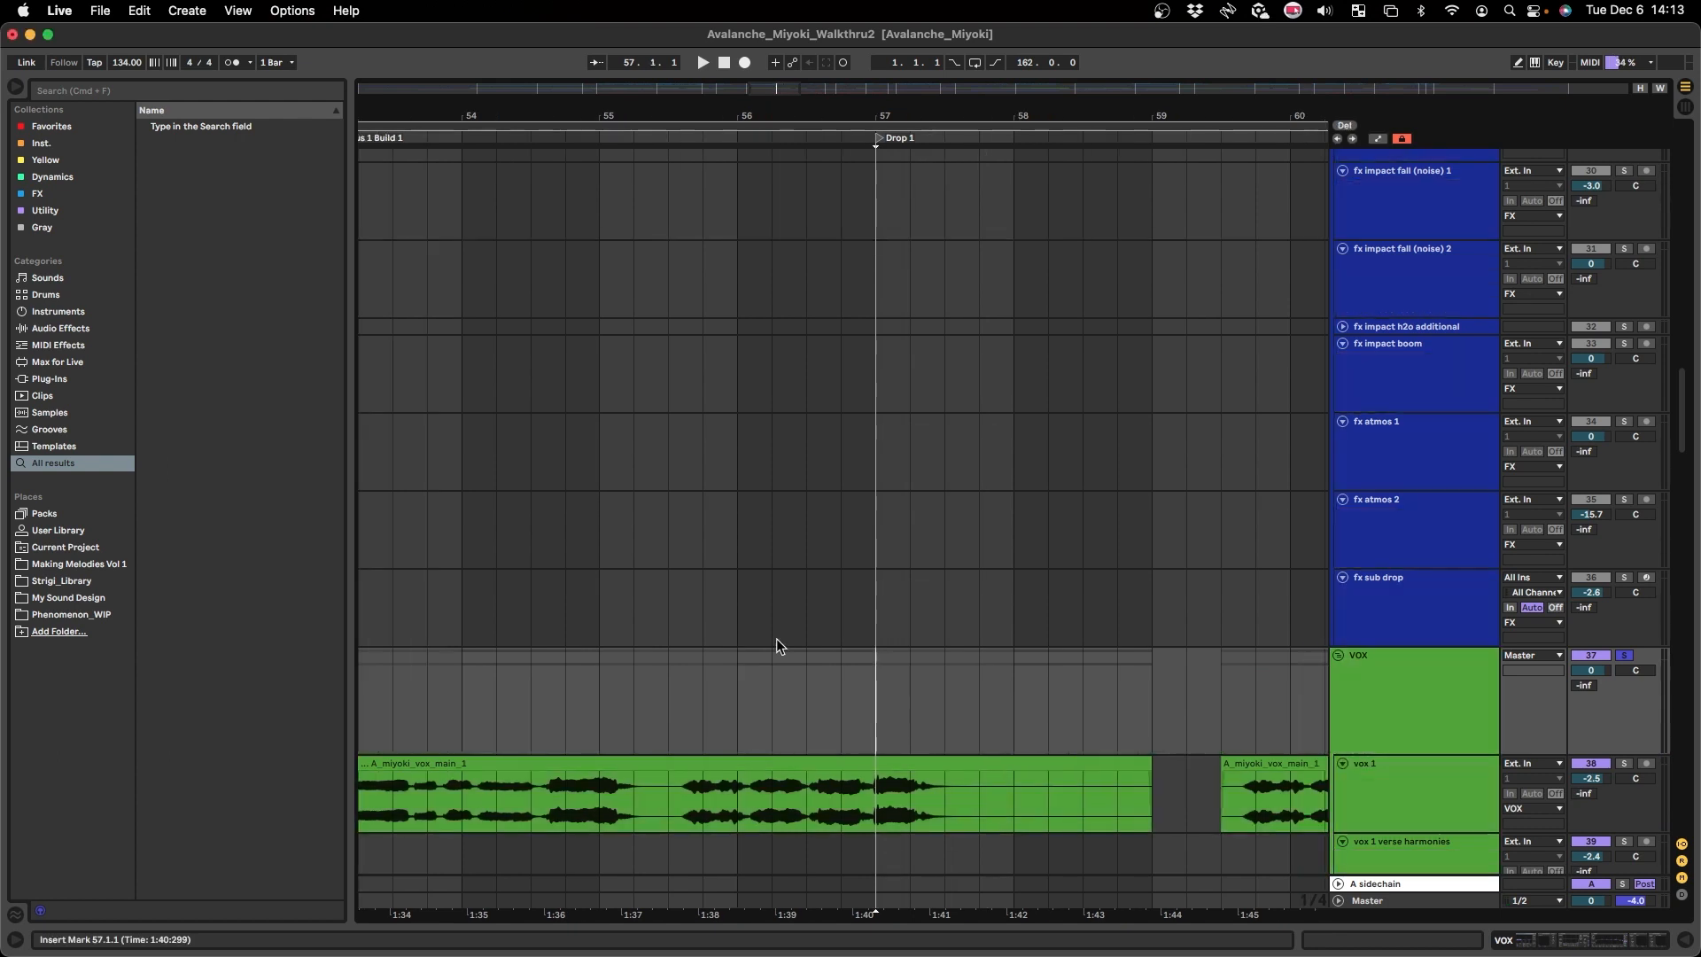
{"action": "key", "text": "space"}
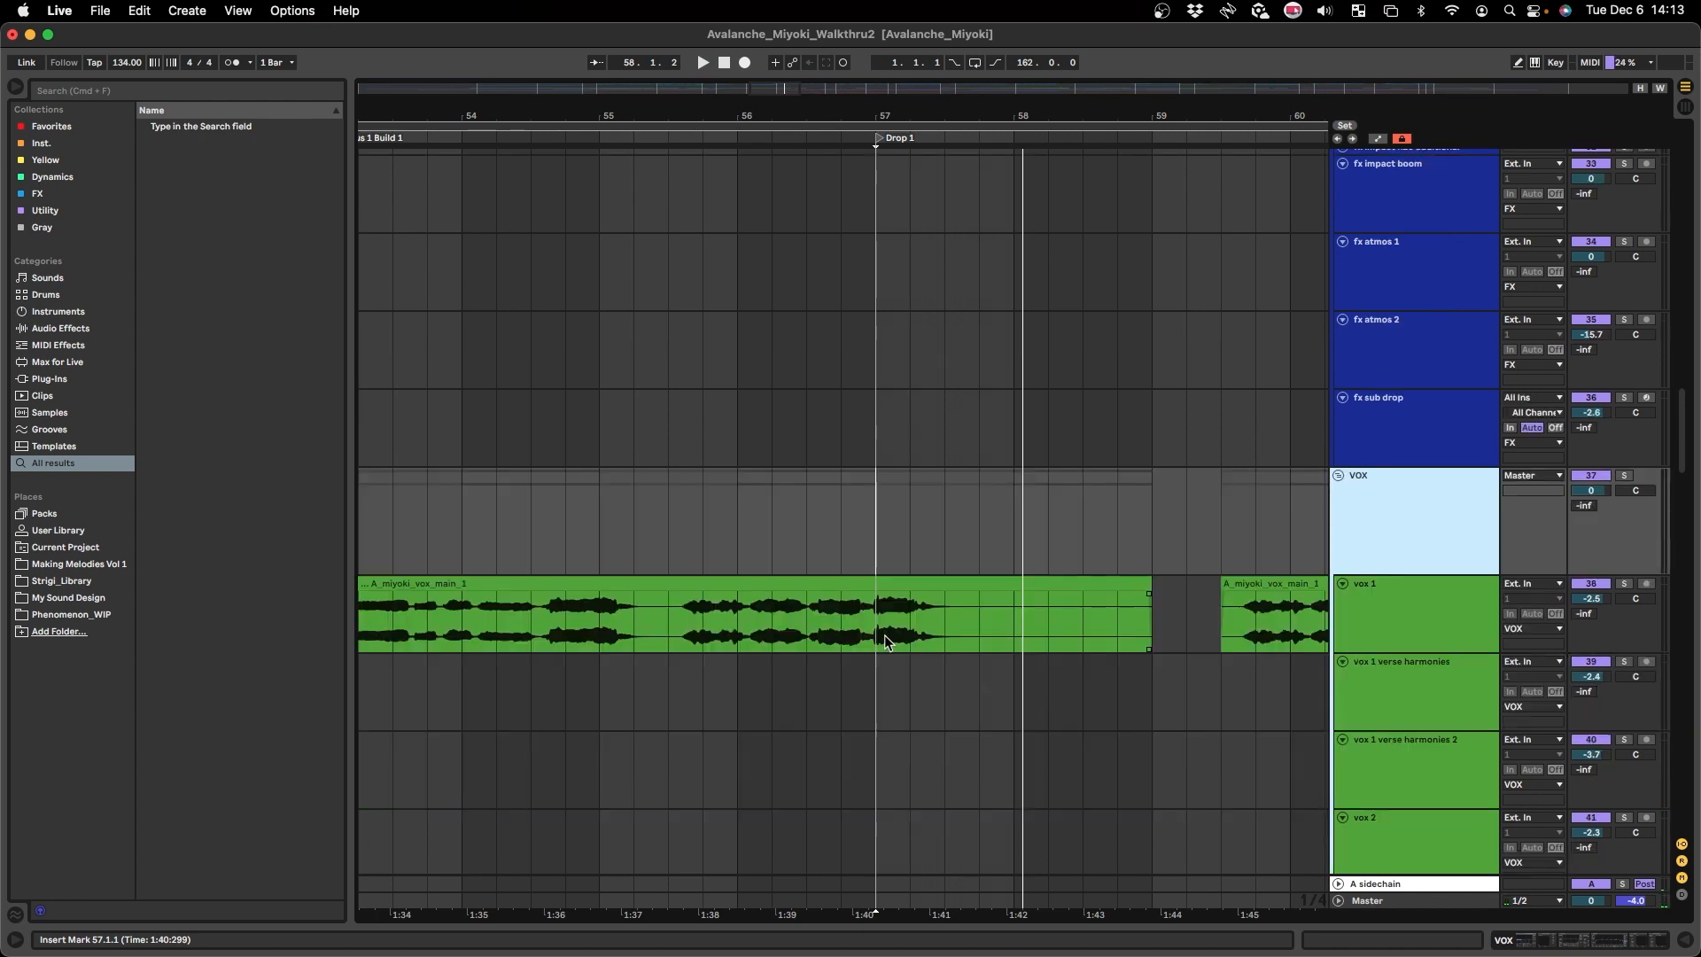
- Place the insert mark at 57.1.1 and look through the Drop 1 tracks from the vocals down to the lead synths
{"action": "left_click_drag", "start_coordinate": [884, 634], "coordinate": [732, 502]}
{"action": "scroll", "coordinate": [732, 502], "scroll_direction": "down", "scroll_amount": 3}
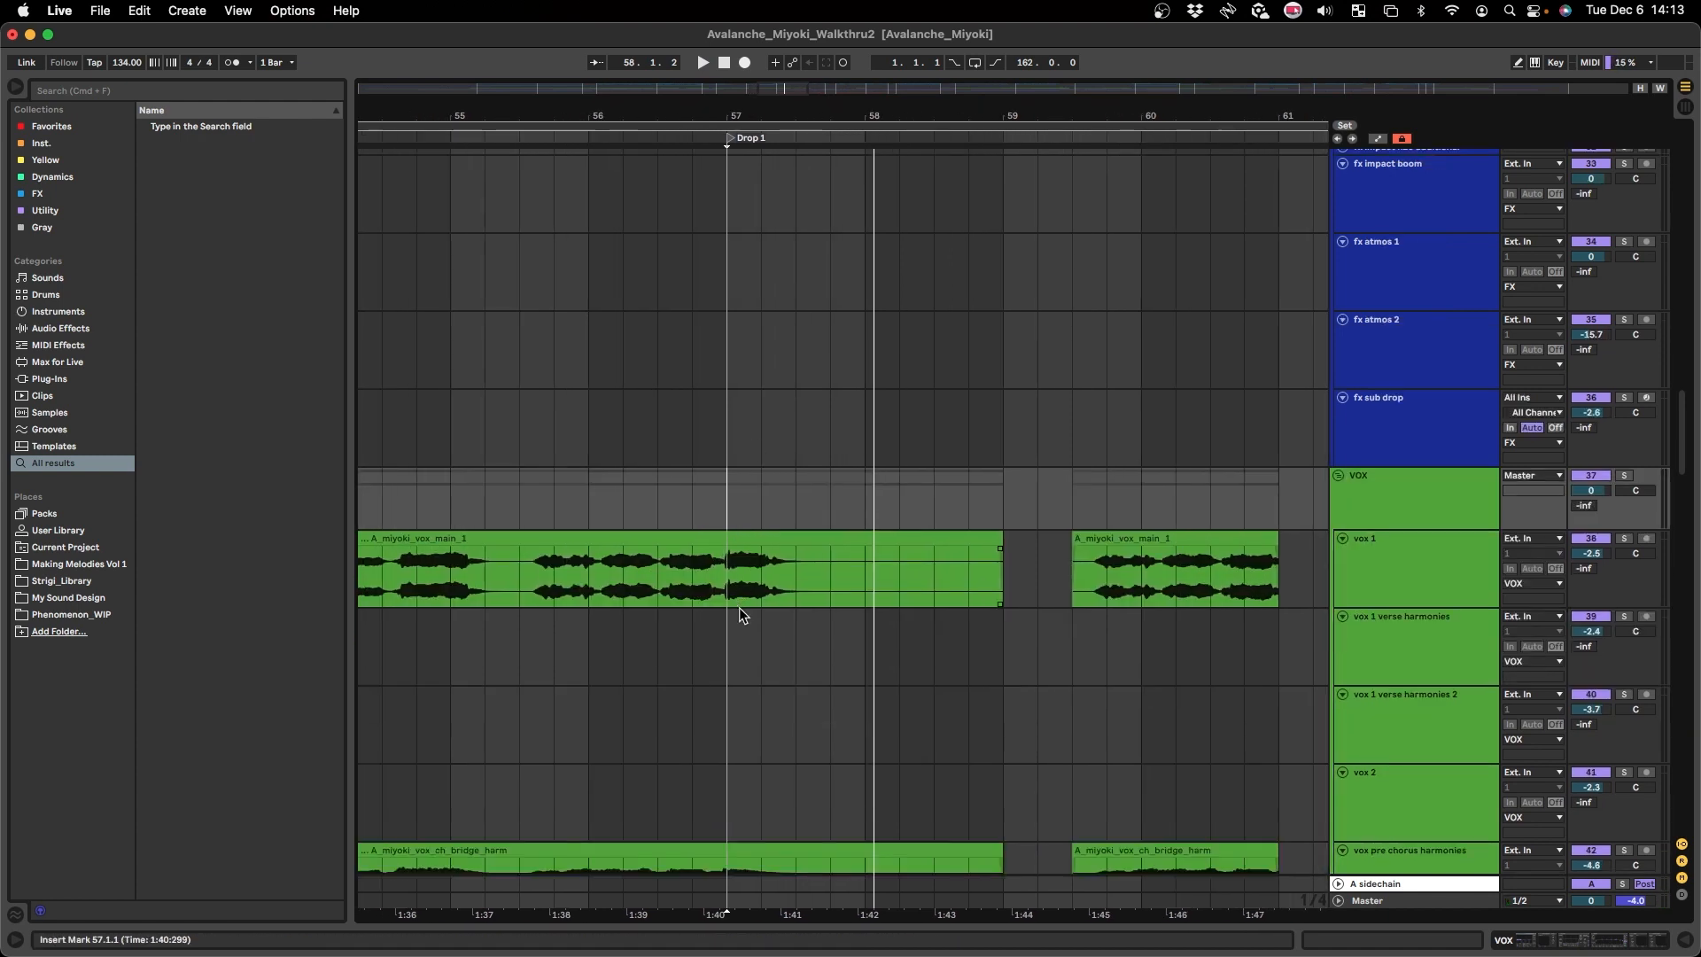
{"action": "scroll", "coordinate": [735, 724], "scroll_direction": "down", "scroll_amount": 10}
{"action": "left_click", "coordinate": [725, 722]}
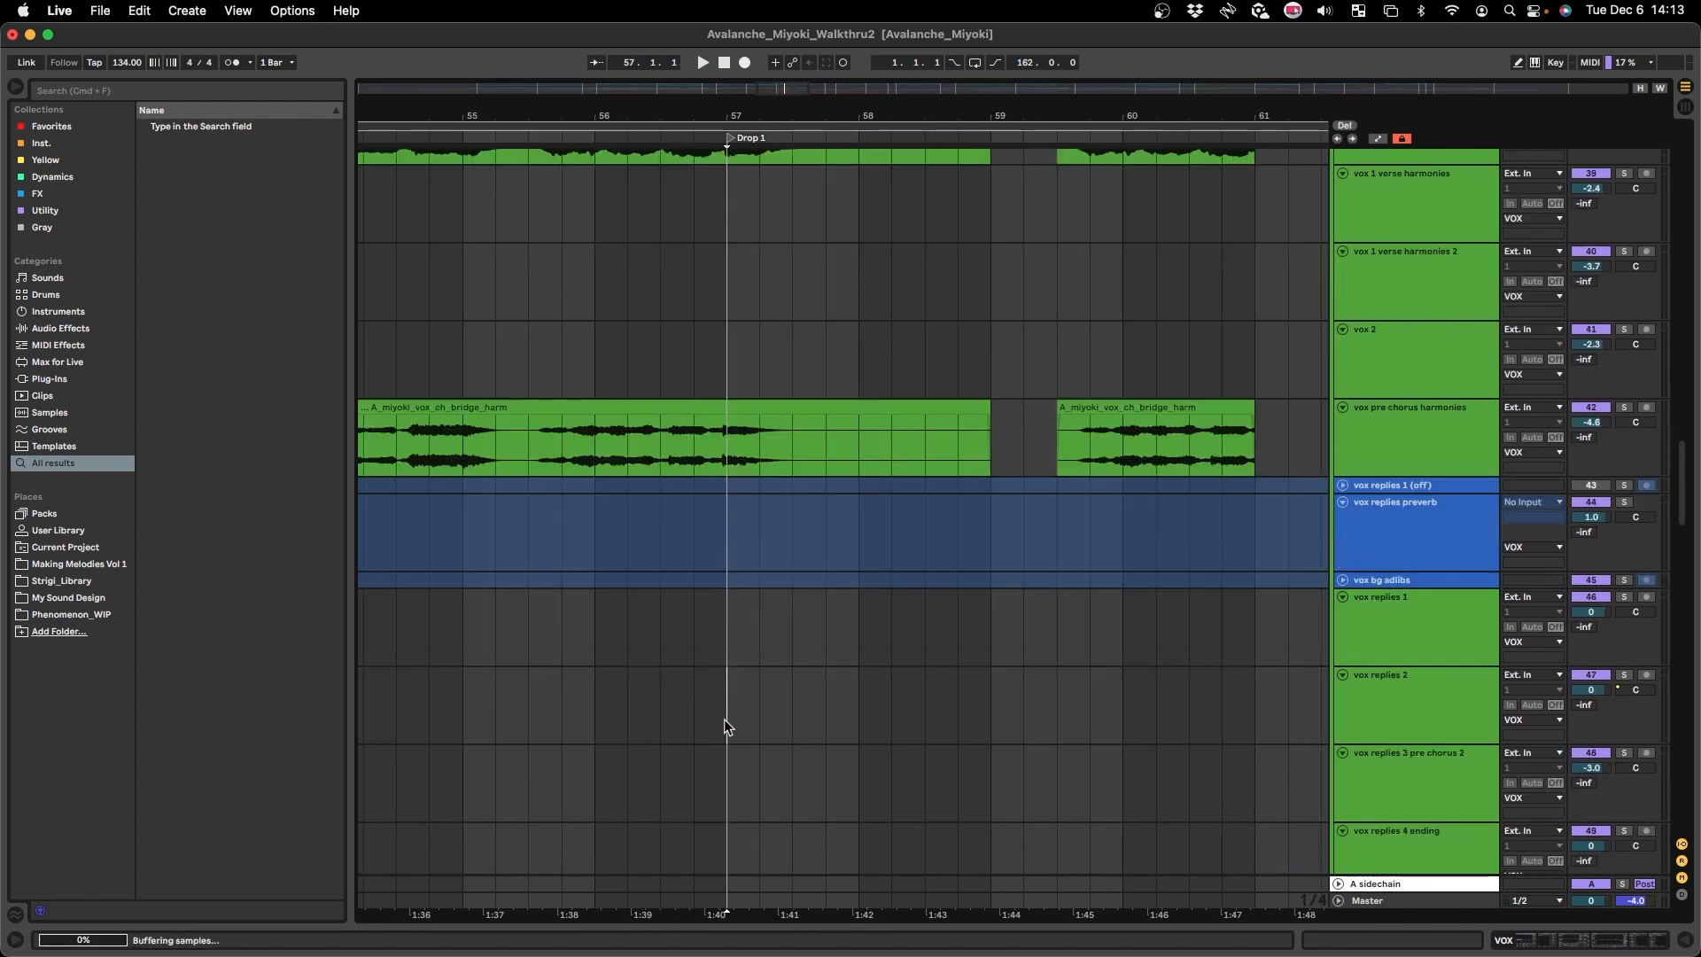
{"action": "scroll", "coordinate": [700, 691], "scroll_direction": "down", "scroll_amount": 10}
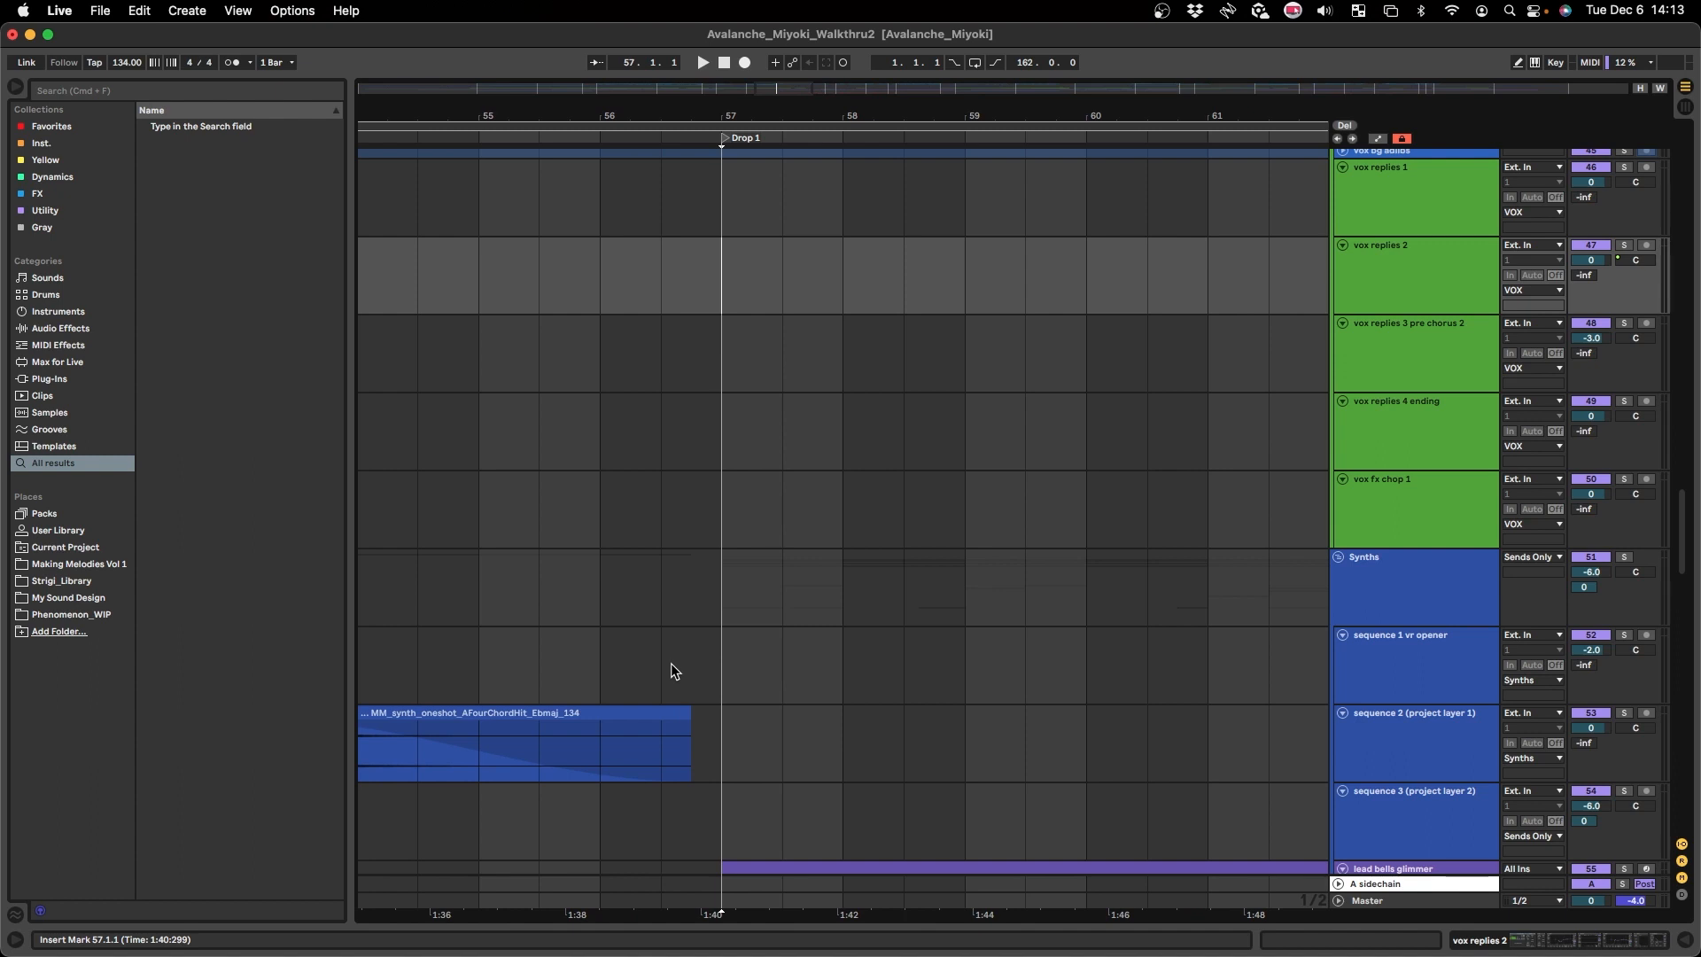
{"action": "scroll", "coordinate": [678, 541], "scroll_direction": "down", "scroll_amount": 8}
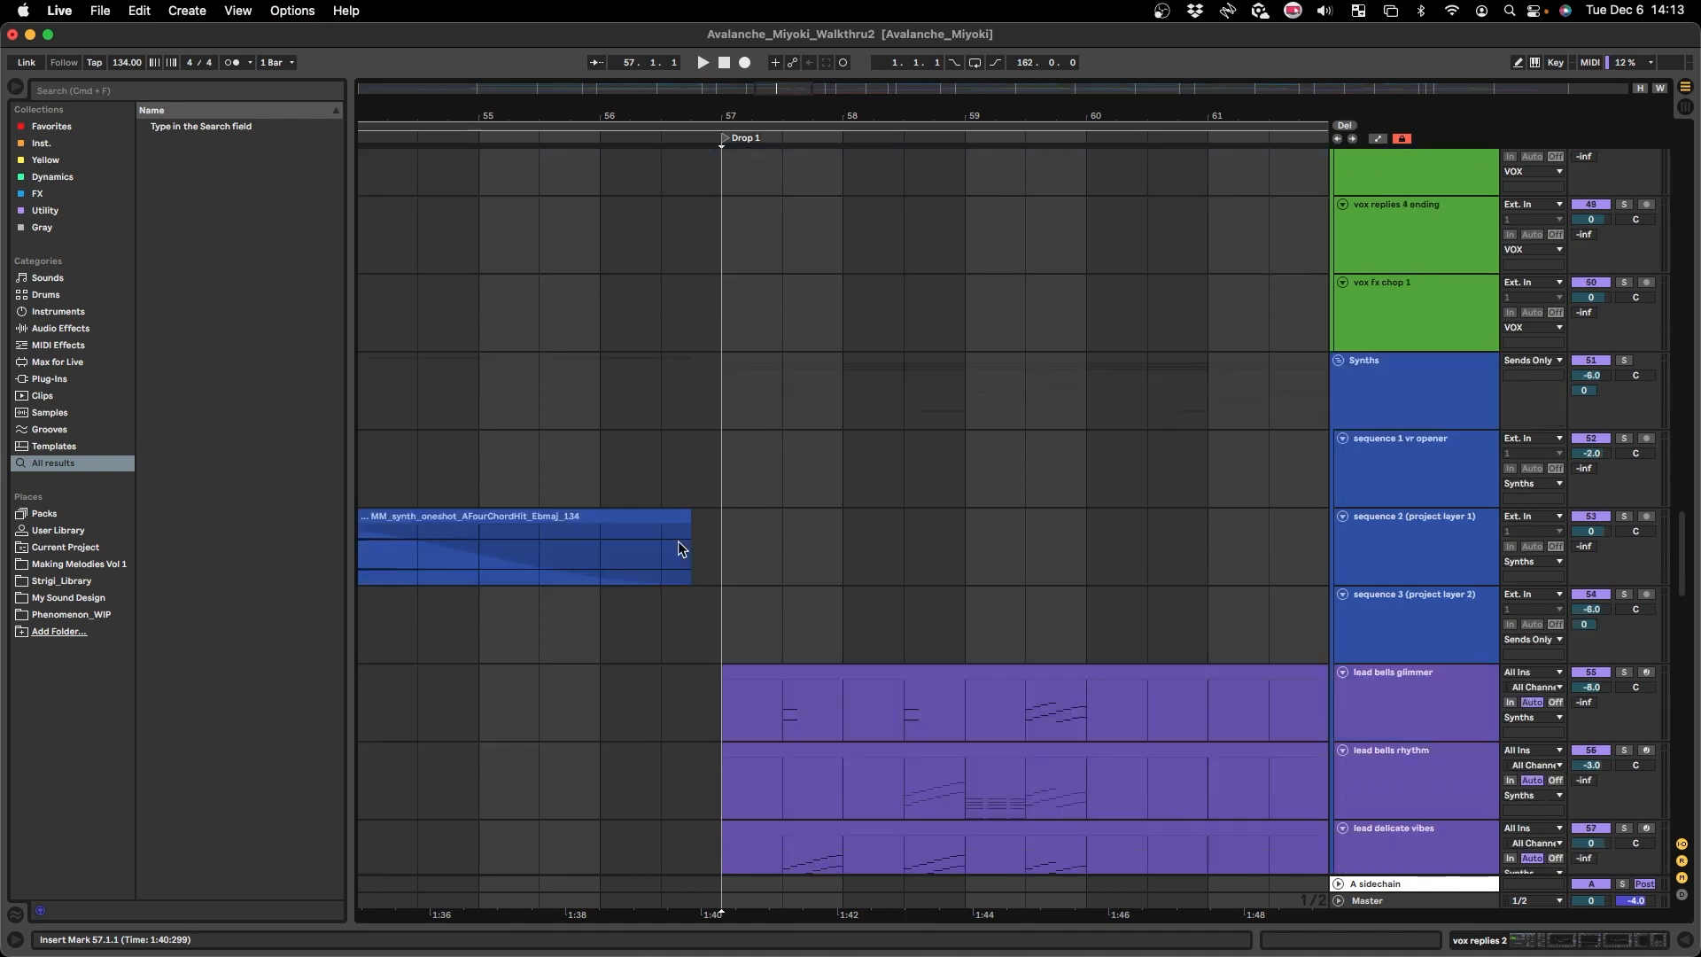
- Check the synth tracks' automation at Drop 1 and solo lead bells glimmer, lead bells rhythm and lead delicate vibes
{"action": "key", "text": "a"}
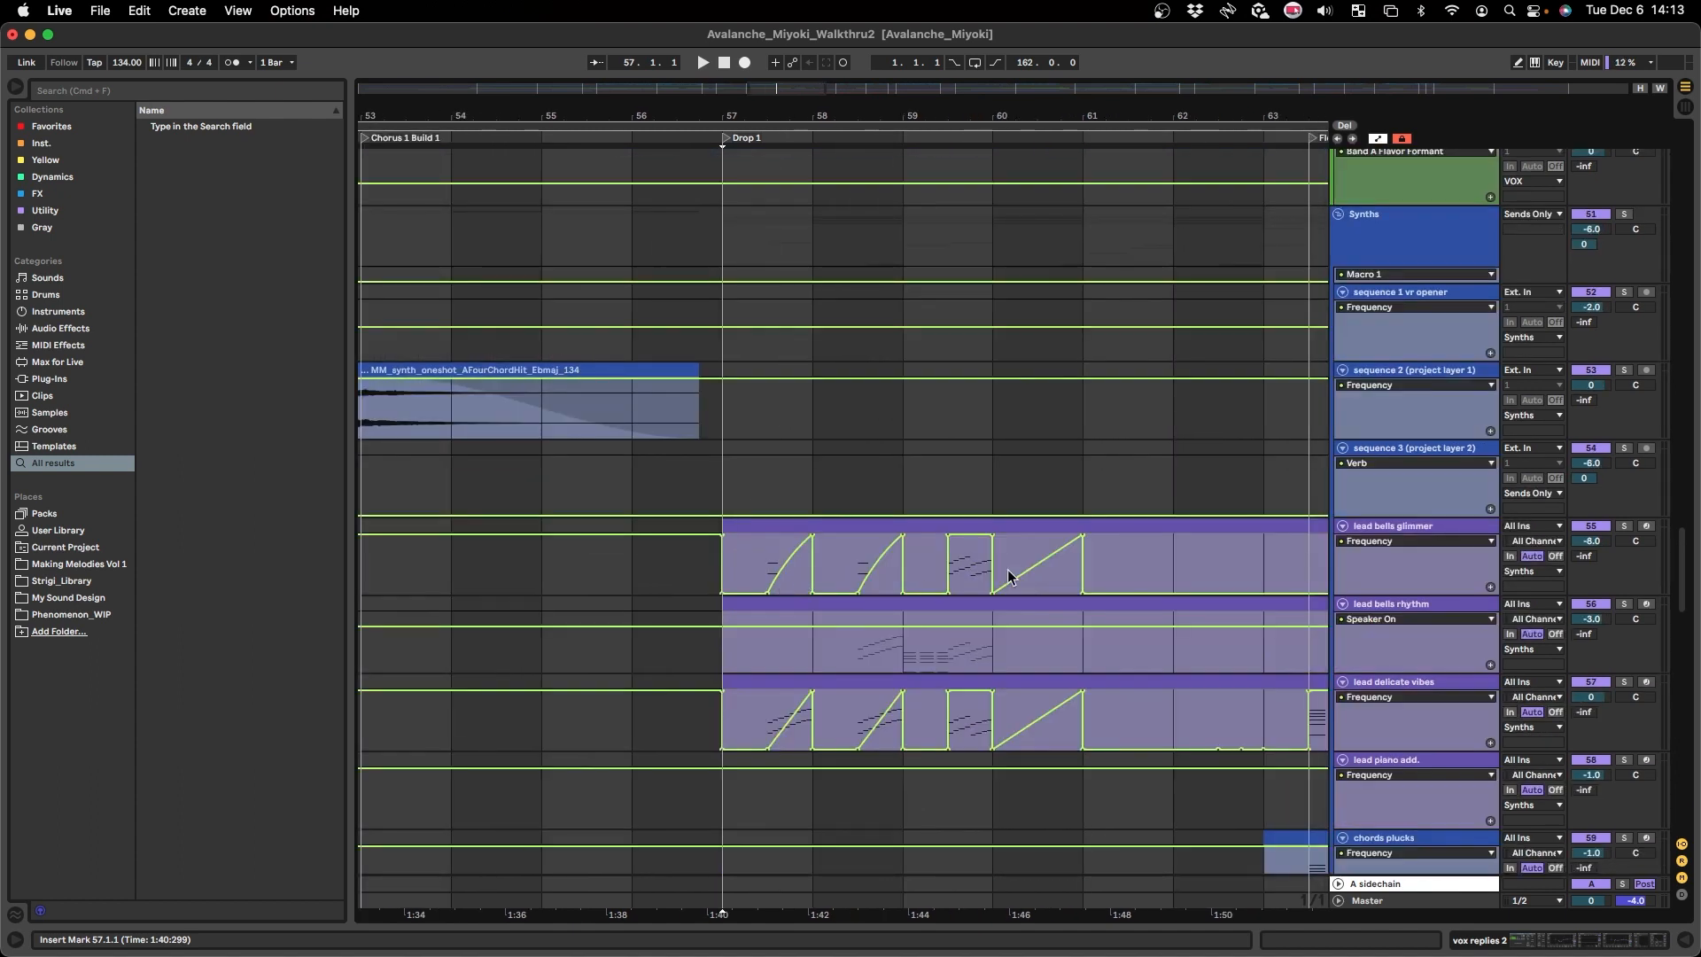
{"action": "key", "text": "a"}
{"action": "left_click", "coordinate": [1426, 549]}
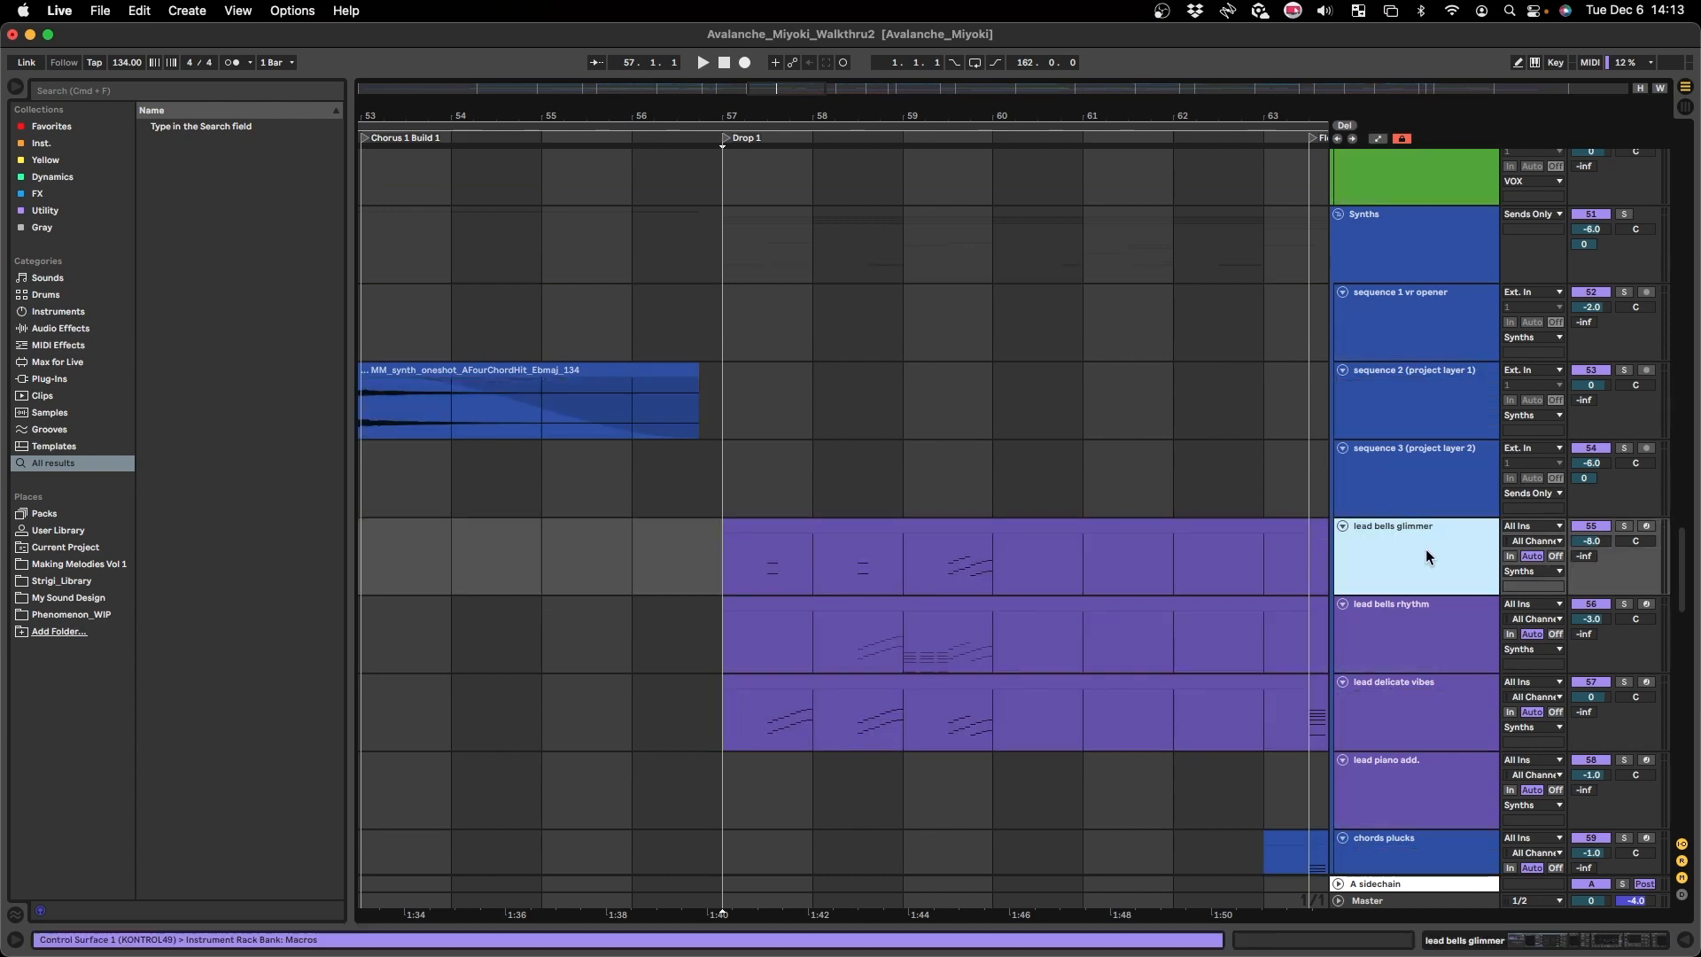
{"action": "left_click", "coordinate": [1418, 751], "text": "shift"}
{"action": "scroll", "coordinate": [944, 647], "scroll_direction": "down", "scroll_amount": 5}
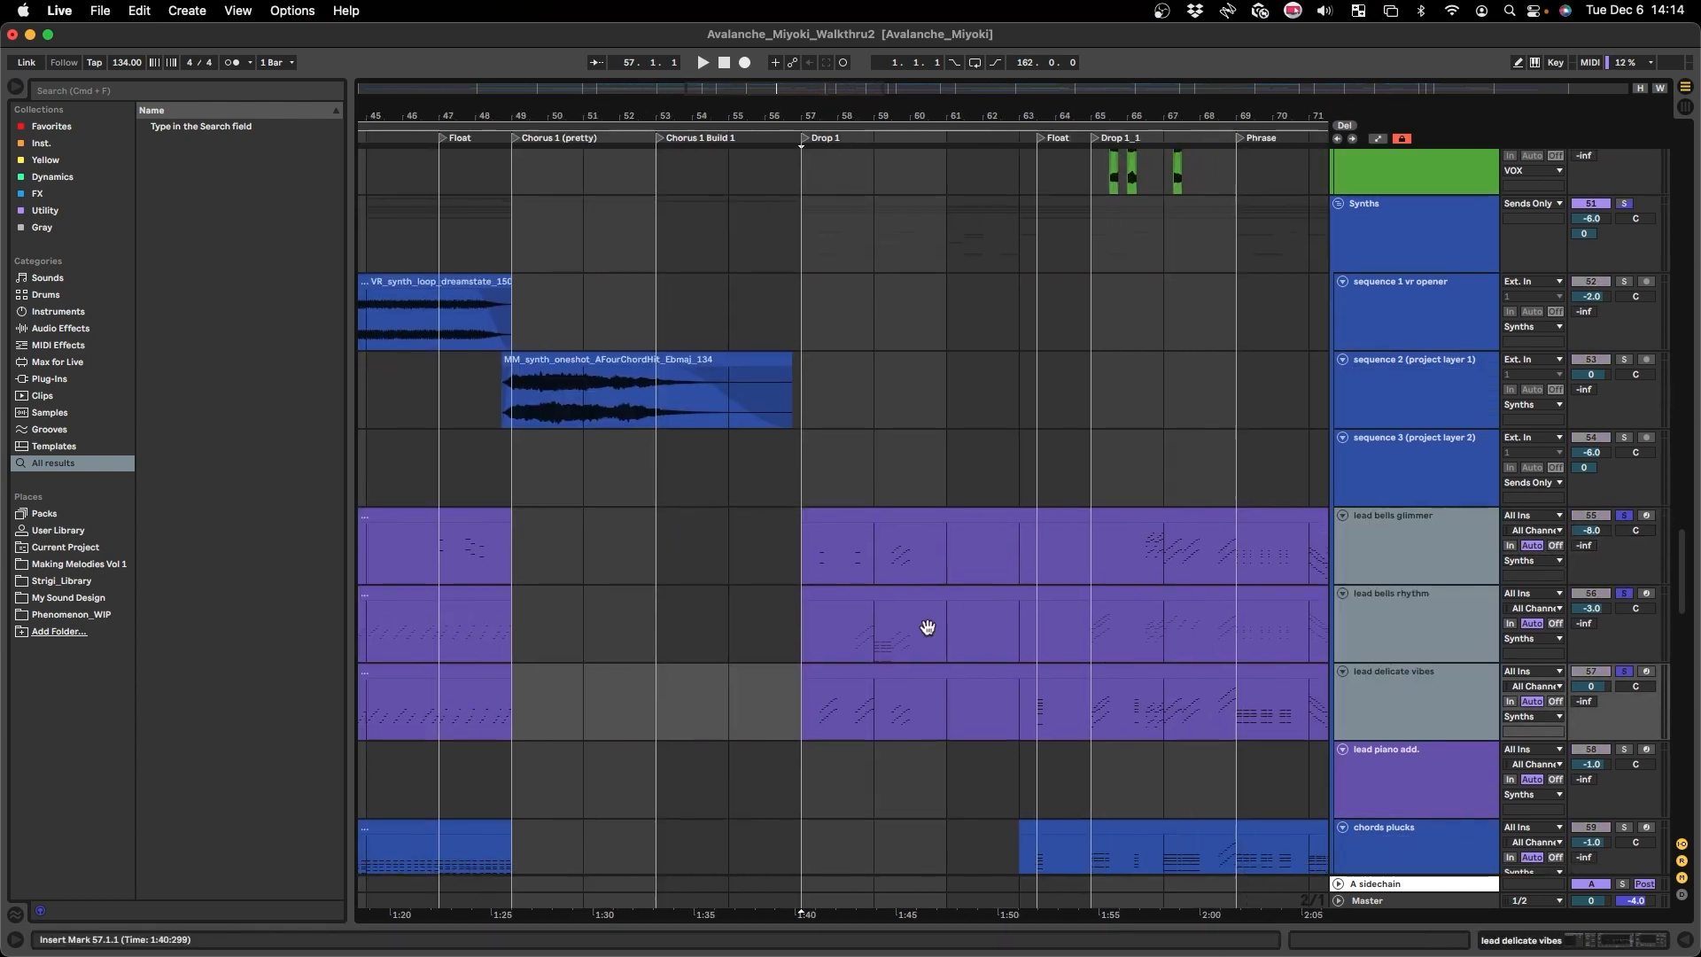
- Examine the pocket tracks' clips across Drop 1 and select the pocket 5 pipe track at the drop's start
{"action": "scroll", "coordinate": [926, 626], "scroll_direction": "down", "scroll_amount": 6}
{"action": "scroll", "coordinate": [805, 535], "scroll_direction": "down", "scroll_amount": 14}
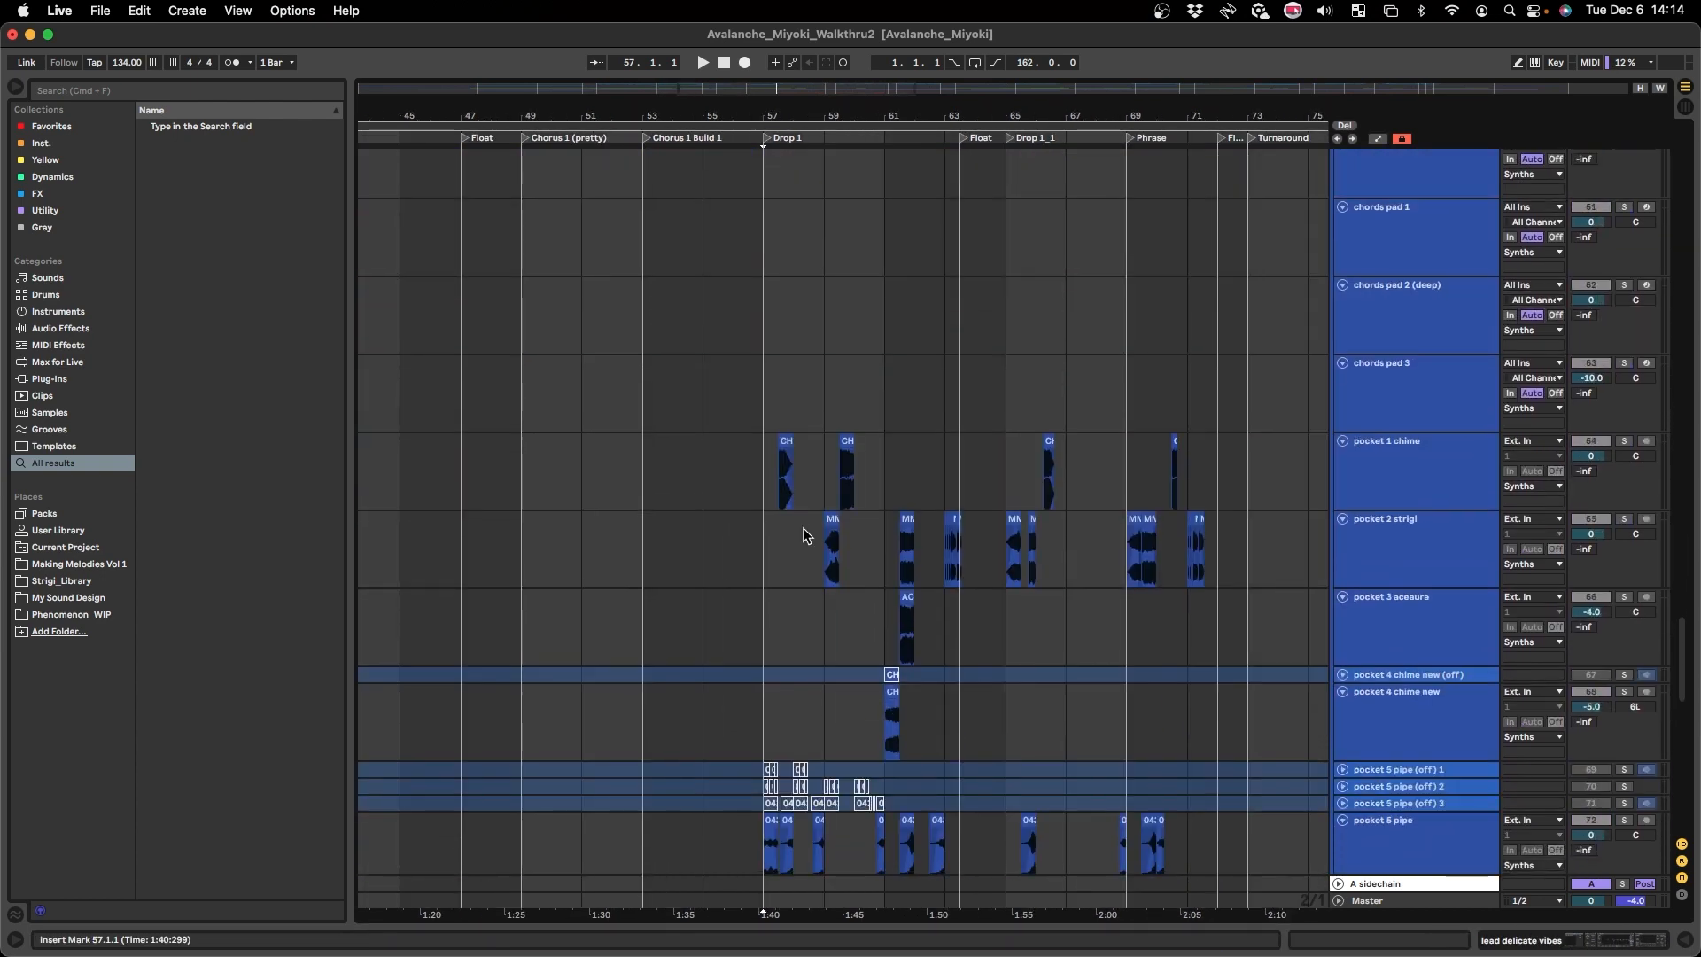
{"action": "scroll", "coordinate": [804, 535], "scroll_direction": "down", "scroll_amount": 7}
{"action": "scroll", "coordinate": [802, 536], "scroll_direction": "up", "scroll_amount": 4}
{"action": "key", "text": "plus"}
{"action": "scroll", "coordinate": [723, 529], "scroll_direction": "up", "scroll_amount": 10}
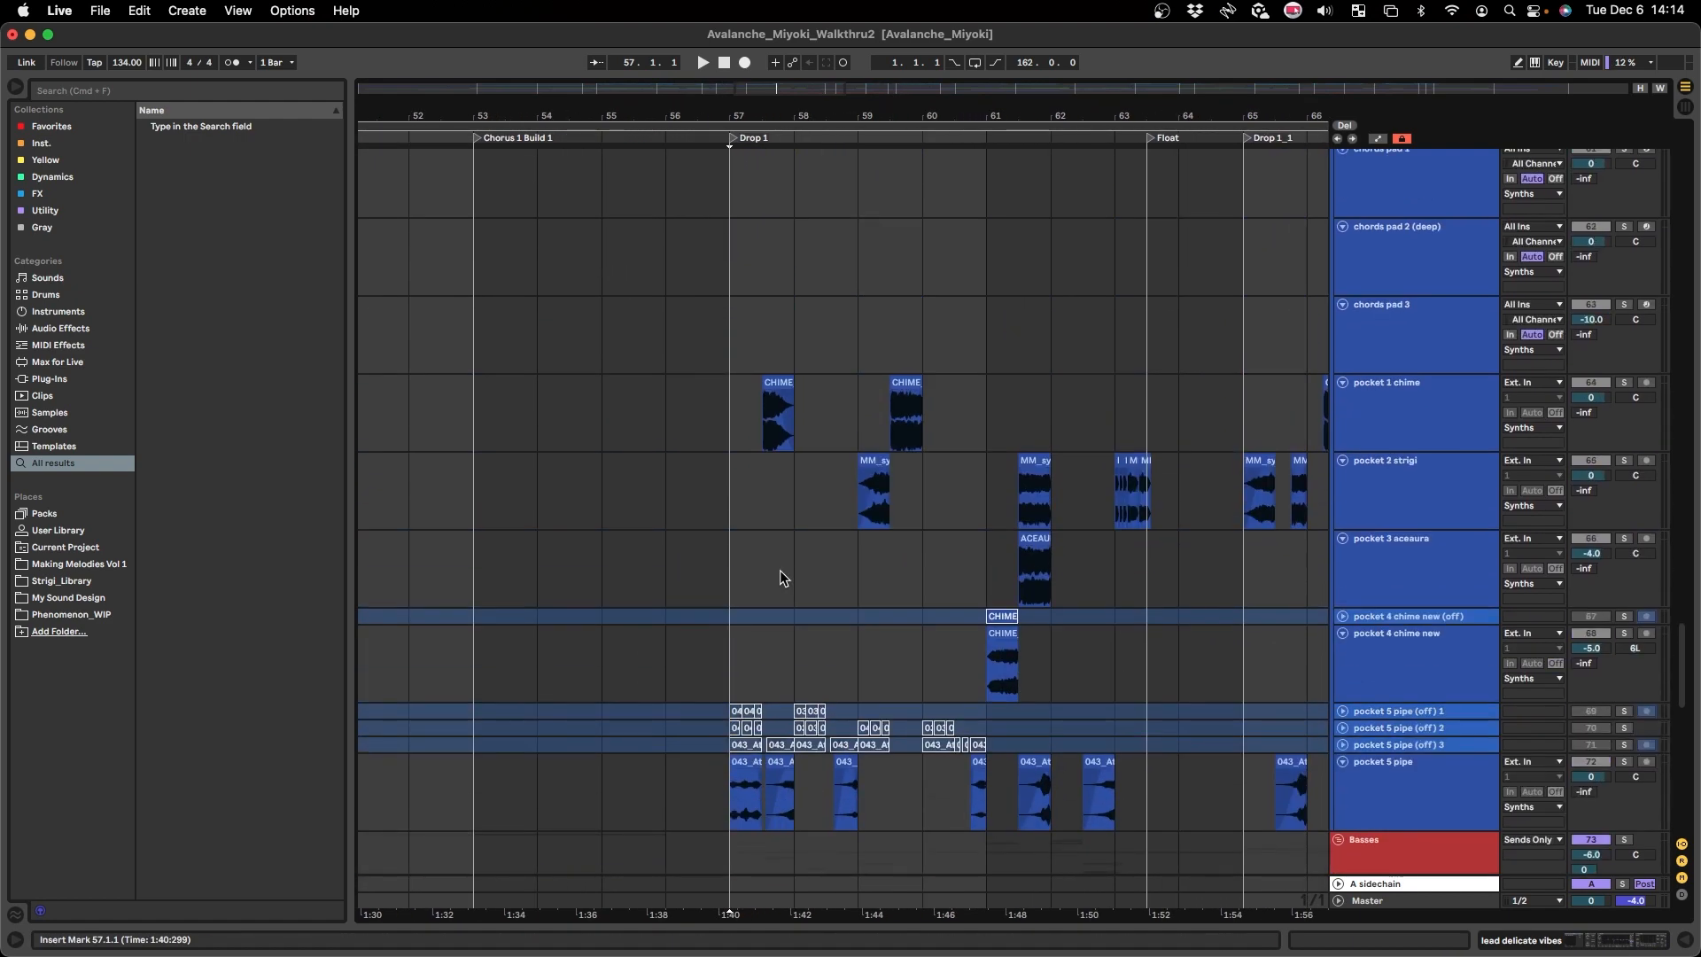
{"action": "scroll", "coordinate": [896, 567], "scroll_direction": "down", "scroll_amount": 5}
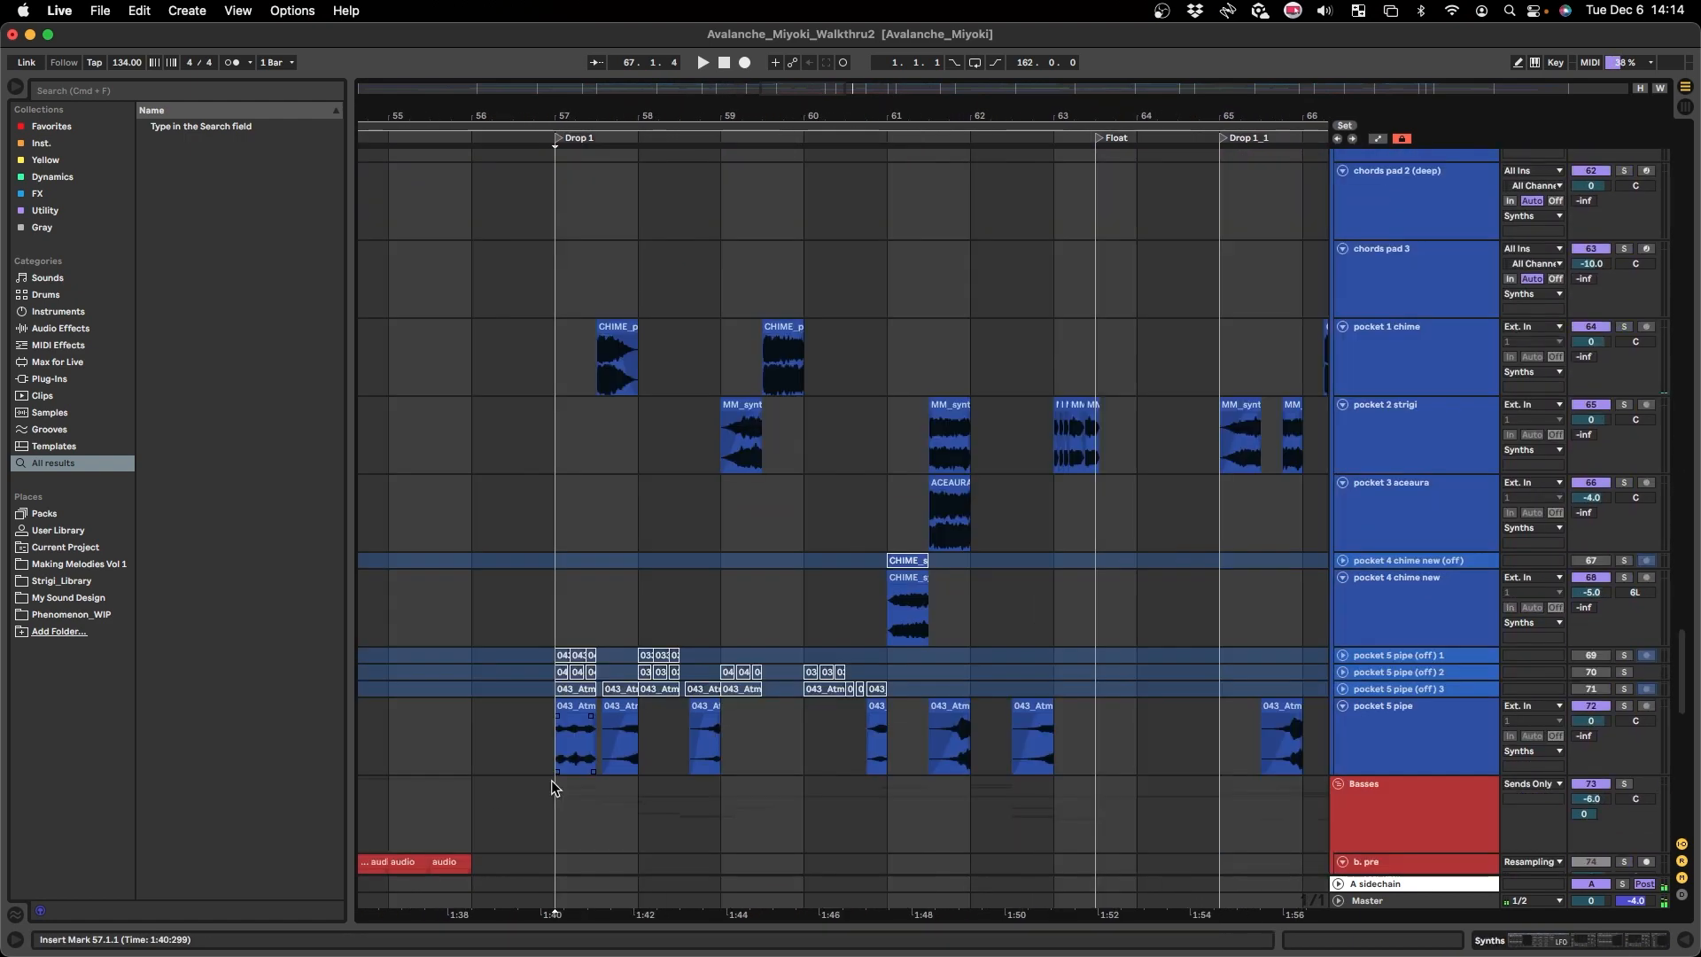
{"action": "left_click", "coordinate": [566, 762]}
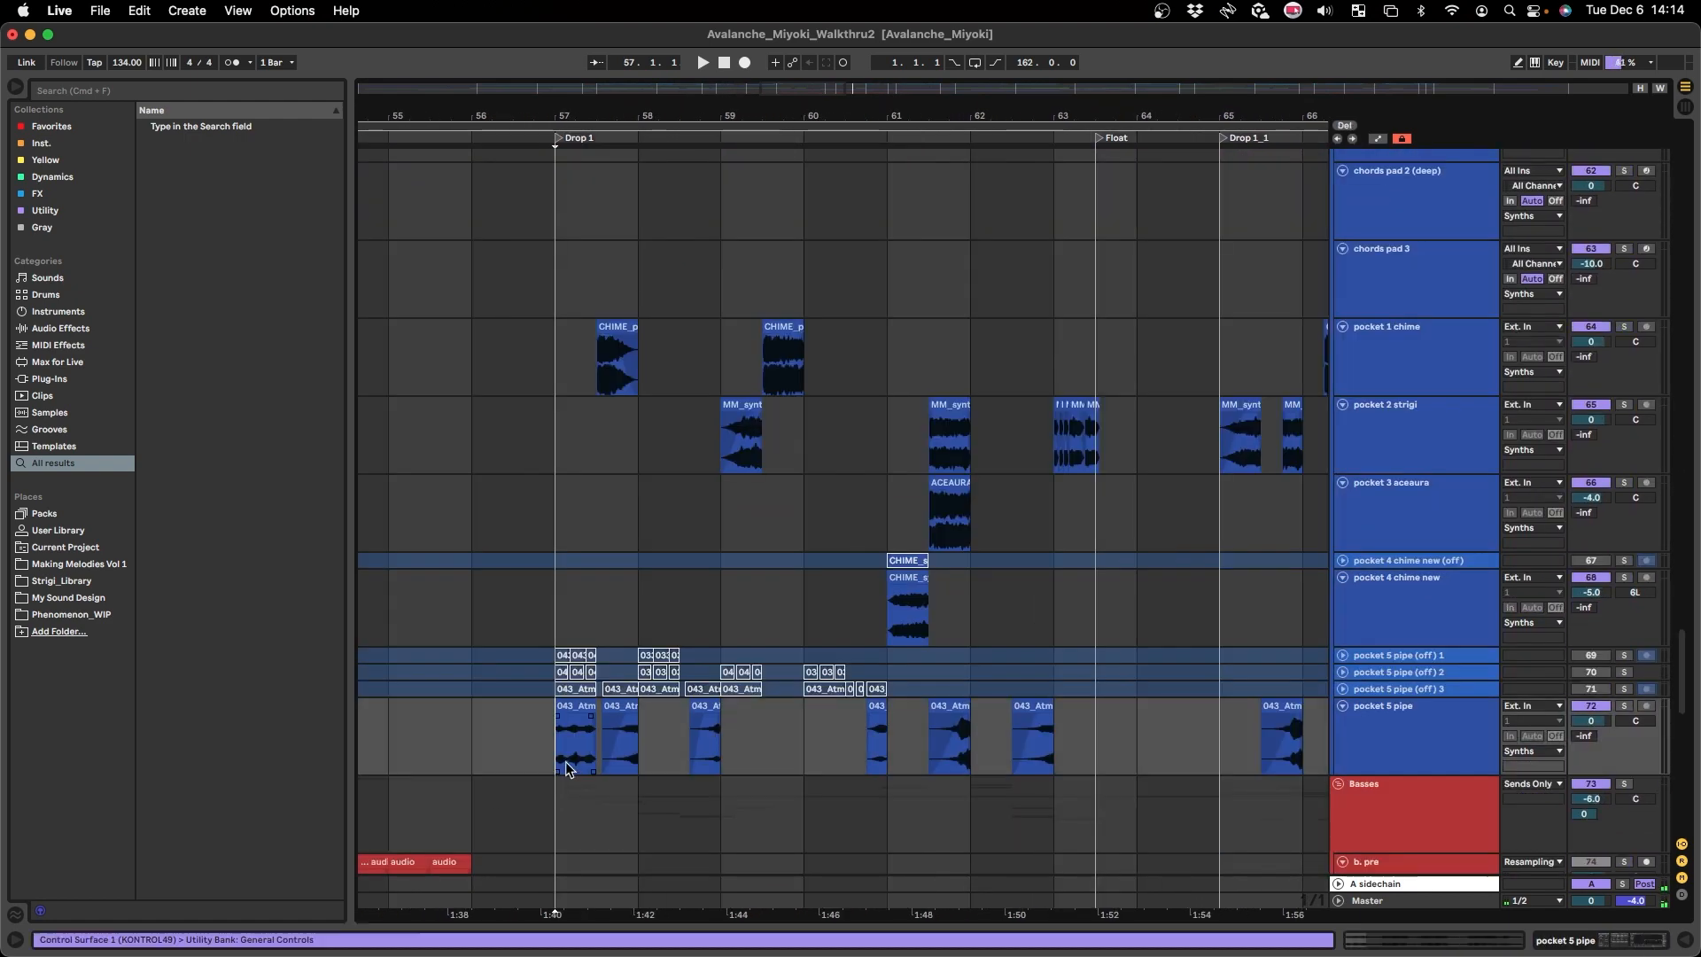
- Highlight the clips on the three lead tracks from 57.1.1 to 62.3.1, covering Drop 1, and release the selection
{"action": "scroll", "coordinate": [567, 753], "scroll_direction": "up", "scroll_amount": 8}
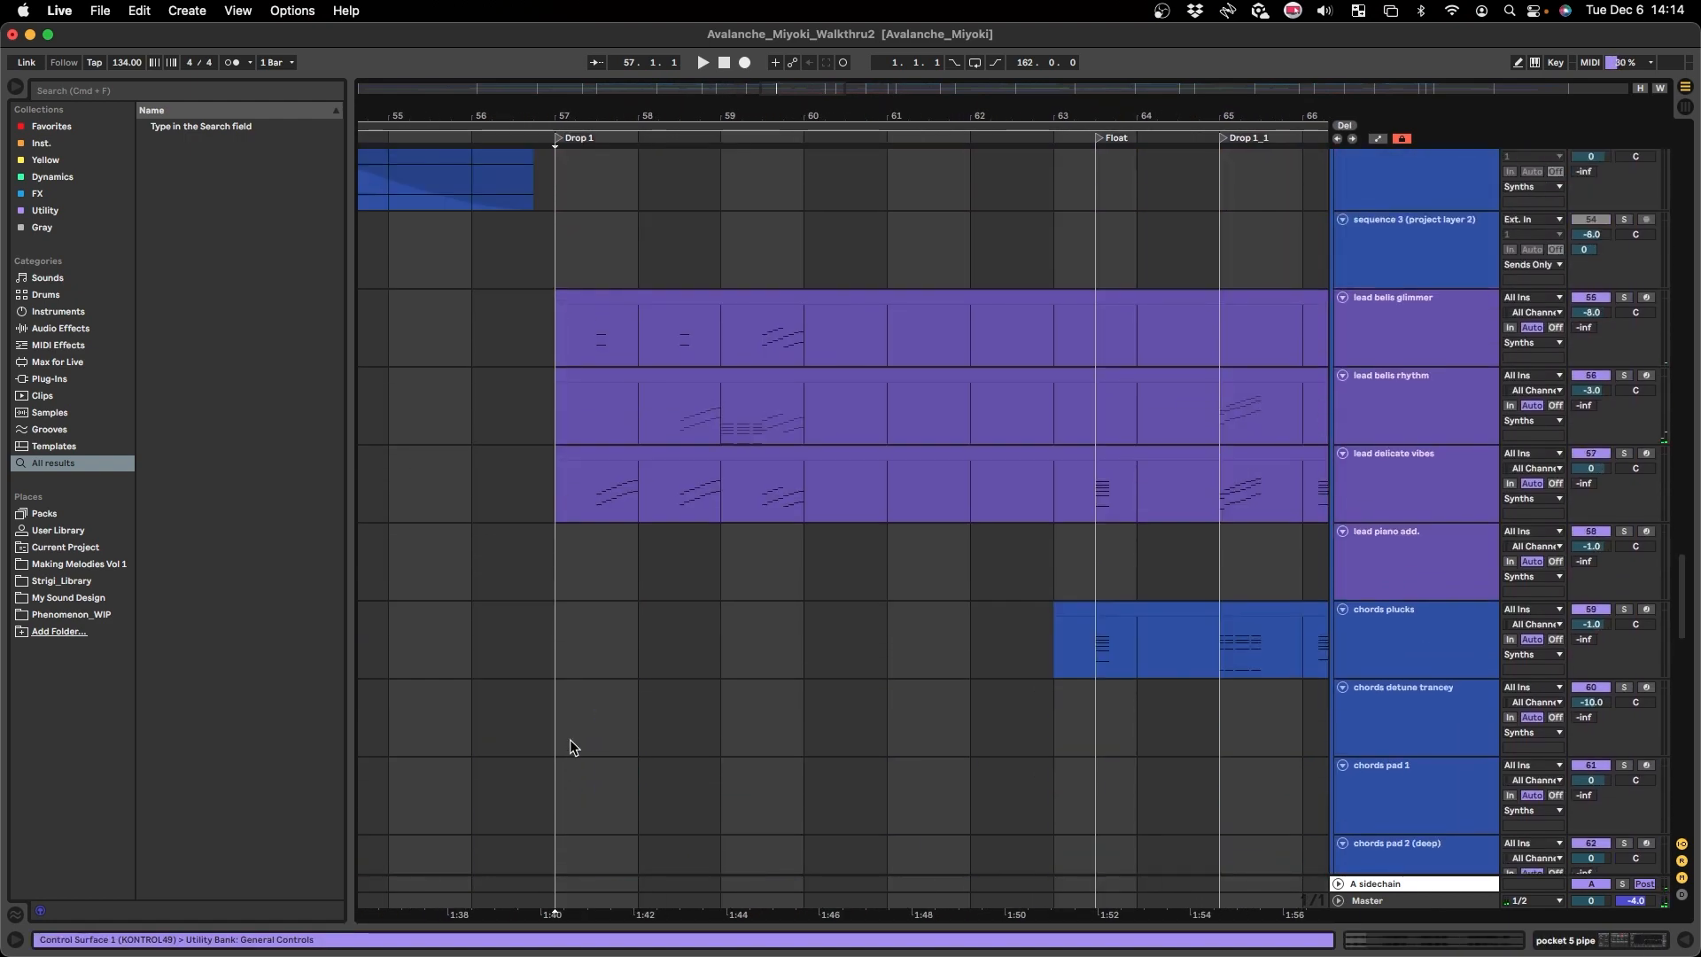
{"action": "left_click", "coordinate": [571, 487]}
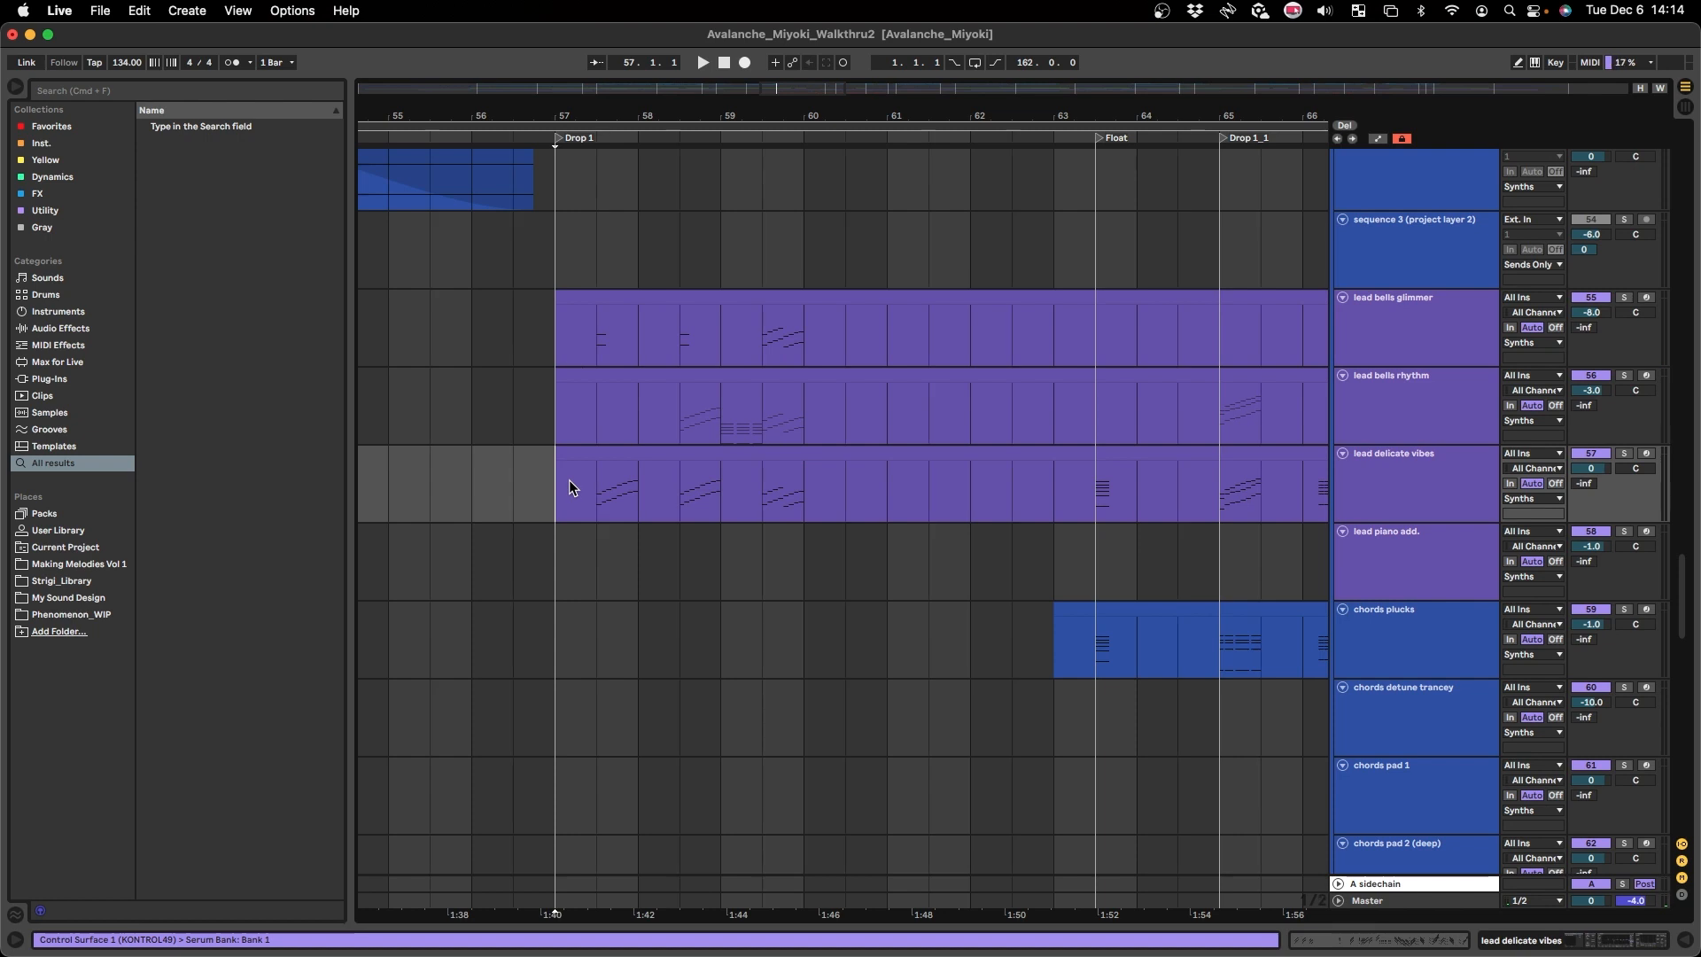
{"action": "mouse_move", "coordinate": [558, 331]}
{"action": "left_mouse_down"}
{"action": "mouse_move", "coordinate": [638, 487]}
{"action": "mouse_move", "coordinate": [1011, 491]}
{"action": "left_mouse_up"}
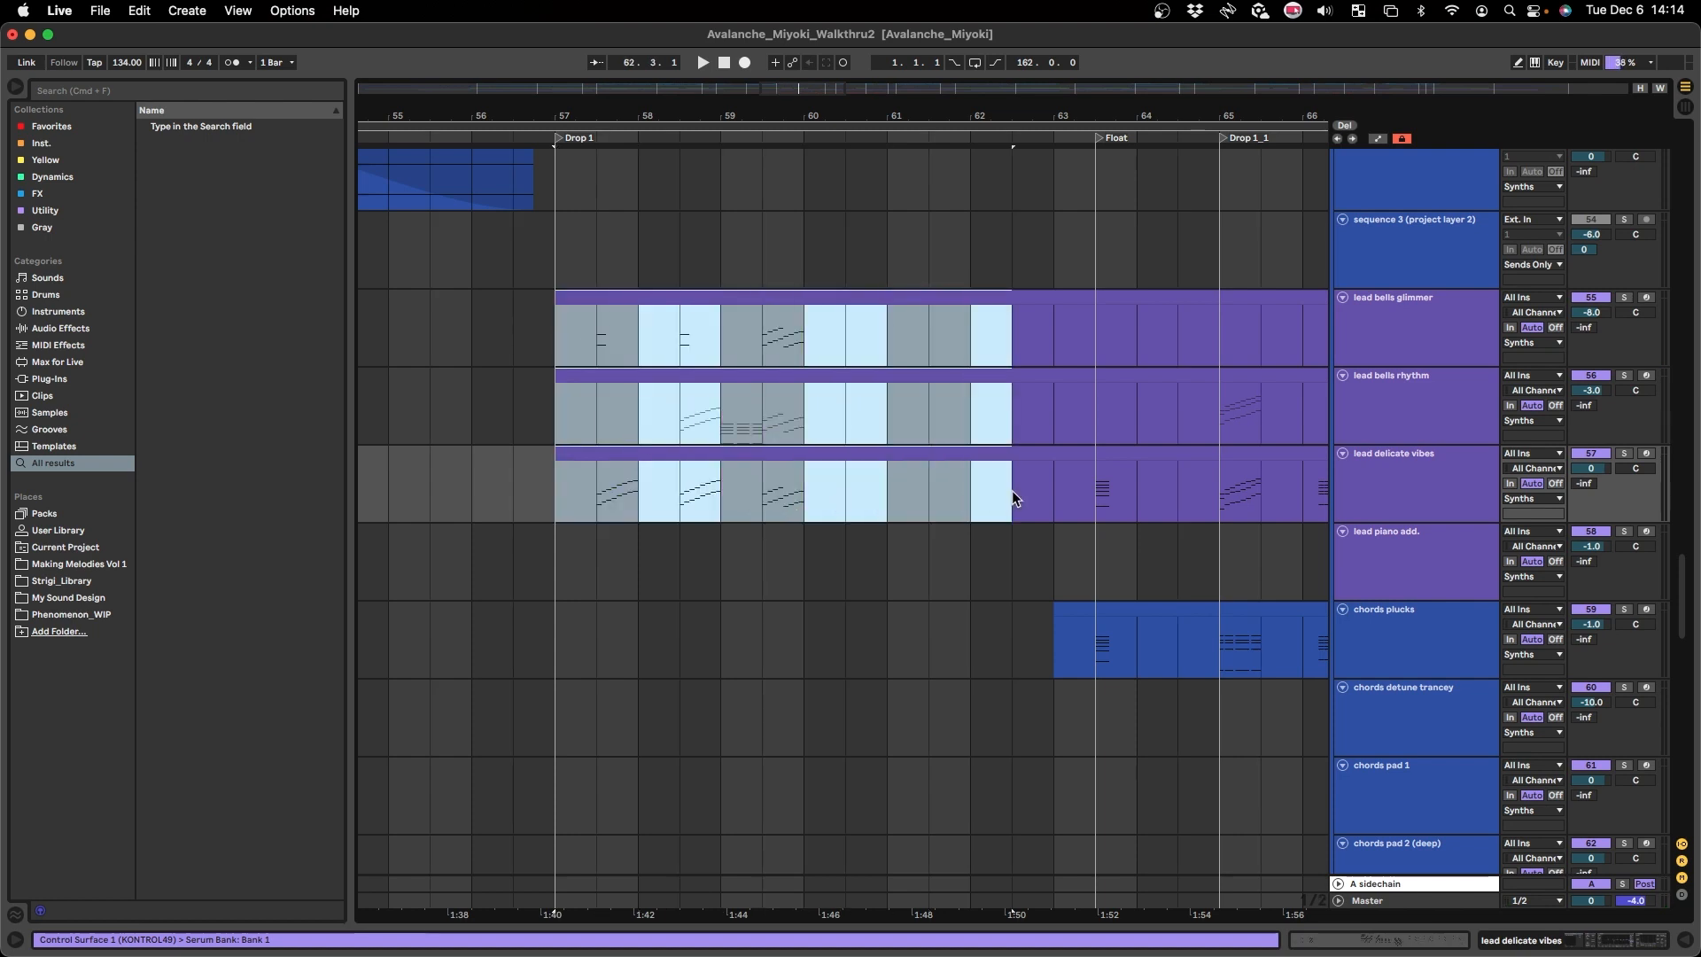
{"action": "left_click", "coordinate": [921, 479]}
{"action": "scroll", "coordinate": [563, 464], "scroll_direction": "down", "scroll_amount": 8}
{"action": "scroll", "coordinate": [578, 368], "scroll_direction": "up", "scroll_amount": 9}
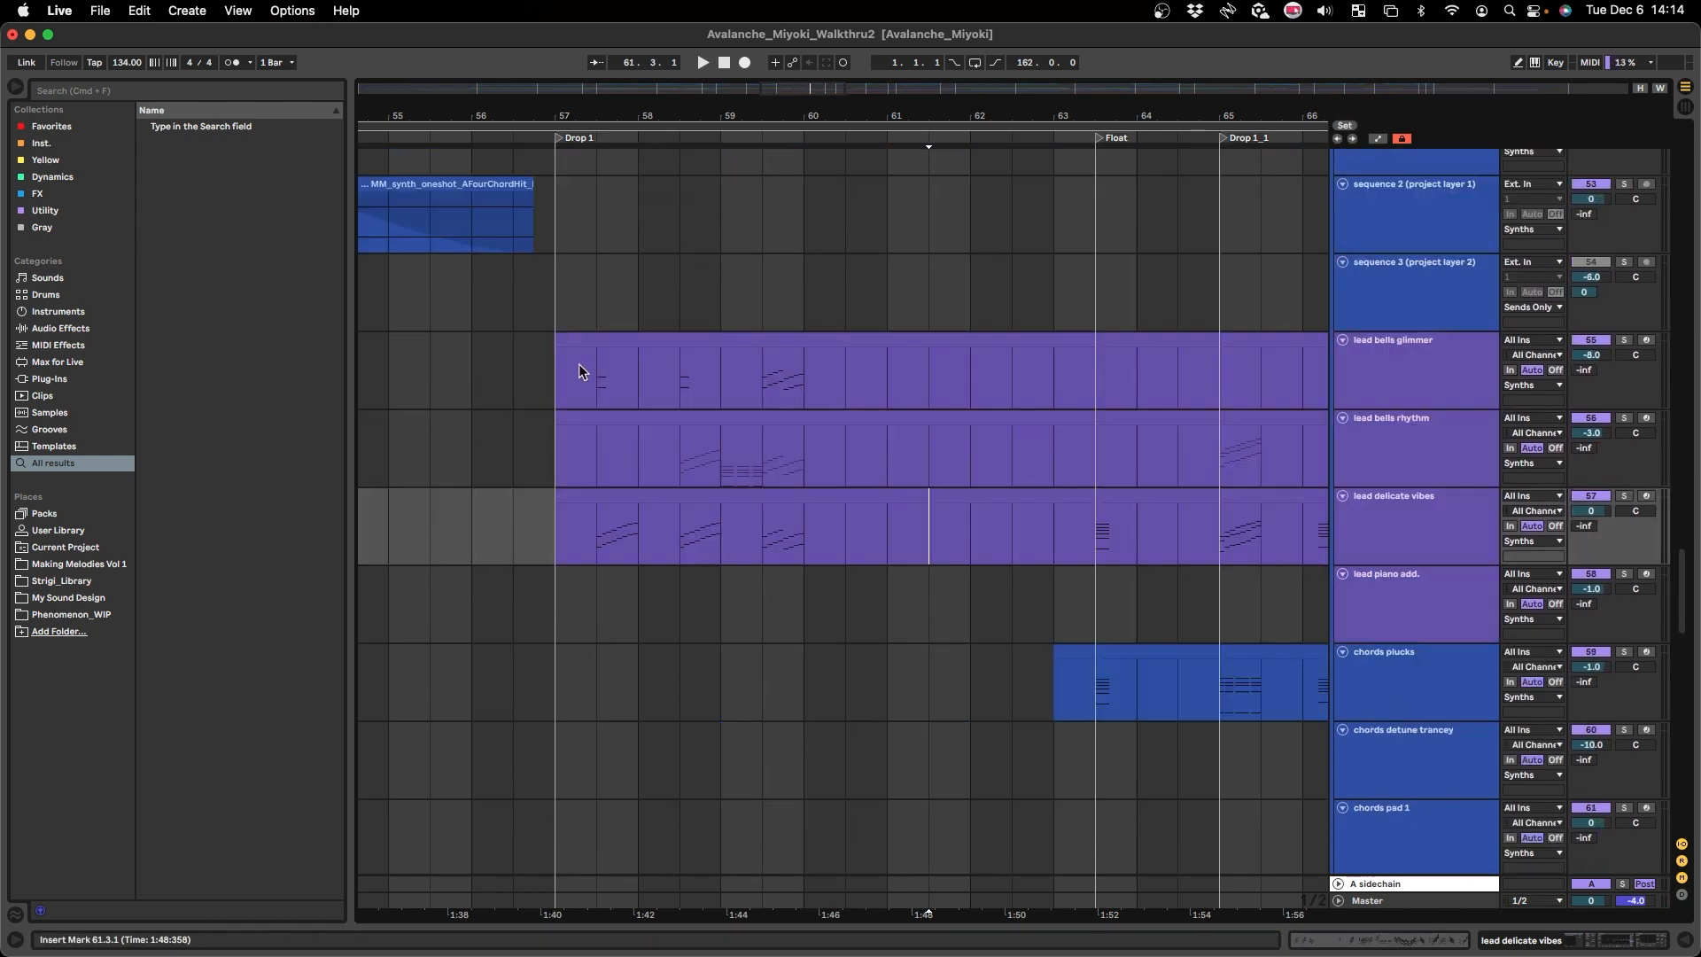
{"action": "left_click_drag", "start_coordinate": [578, 369], "coordinate": [1065, 536]}
{"action": "left_click", "coordinate": [1103, 531]}
- Return the insert mark to 57.1.1 and play the soloed pocket 5 pipe track through its first clips, including the one at 58.3.3
{"action": "scroll", "coordinate": [558, 644], "scroll_direction": "down", "scroll_amount": 10}
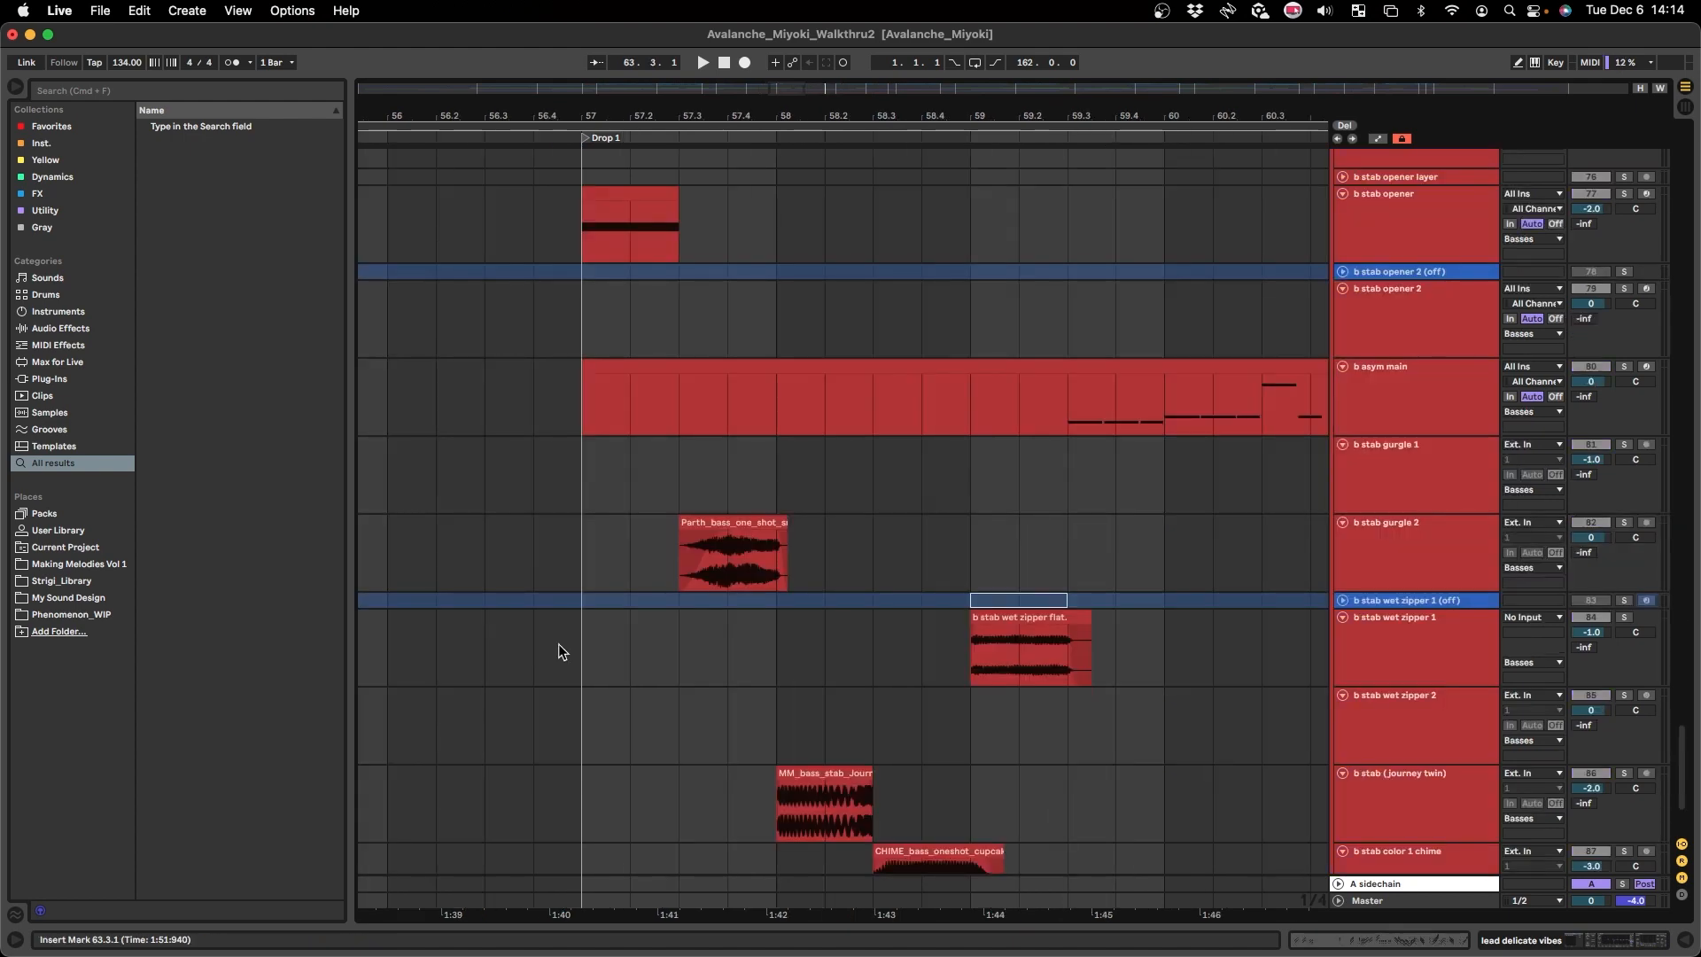
{"action": "scroll", "coordinate": [558, 643], "scroll_direction": "up", "scroll_amount": 3}
{"action": "scroll", "coordinate": [567, 633], "scroll_direction": "up", "scroll_amount": 5}
{"action": "left_click", "coordinate": [588, 619]}
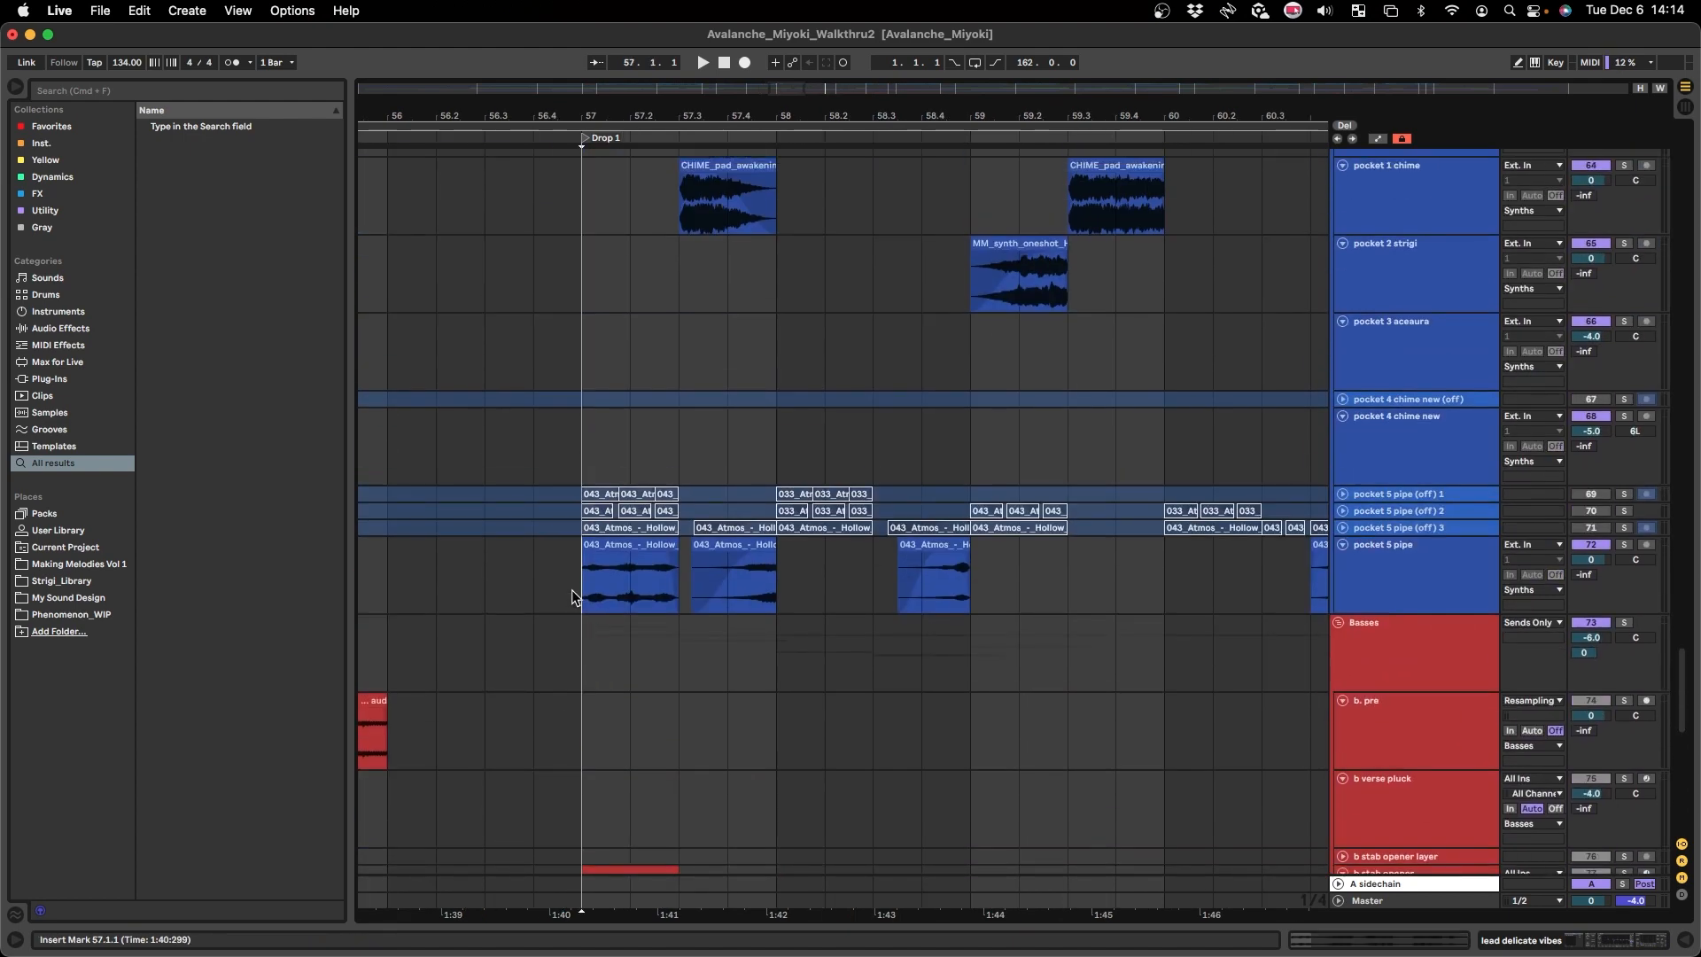
{"action": "scroll", "coordinate": [603, 583], "scroll_direction": "up", "scroll_amount": 2}
{"action": "scroll", "coordinate": [631, 610], "scroll_direction": "up", "scroll_amount": 4}
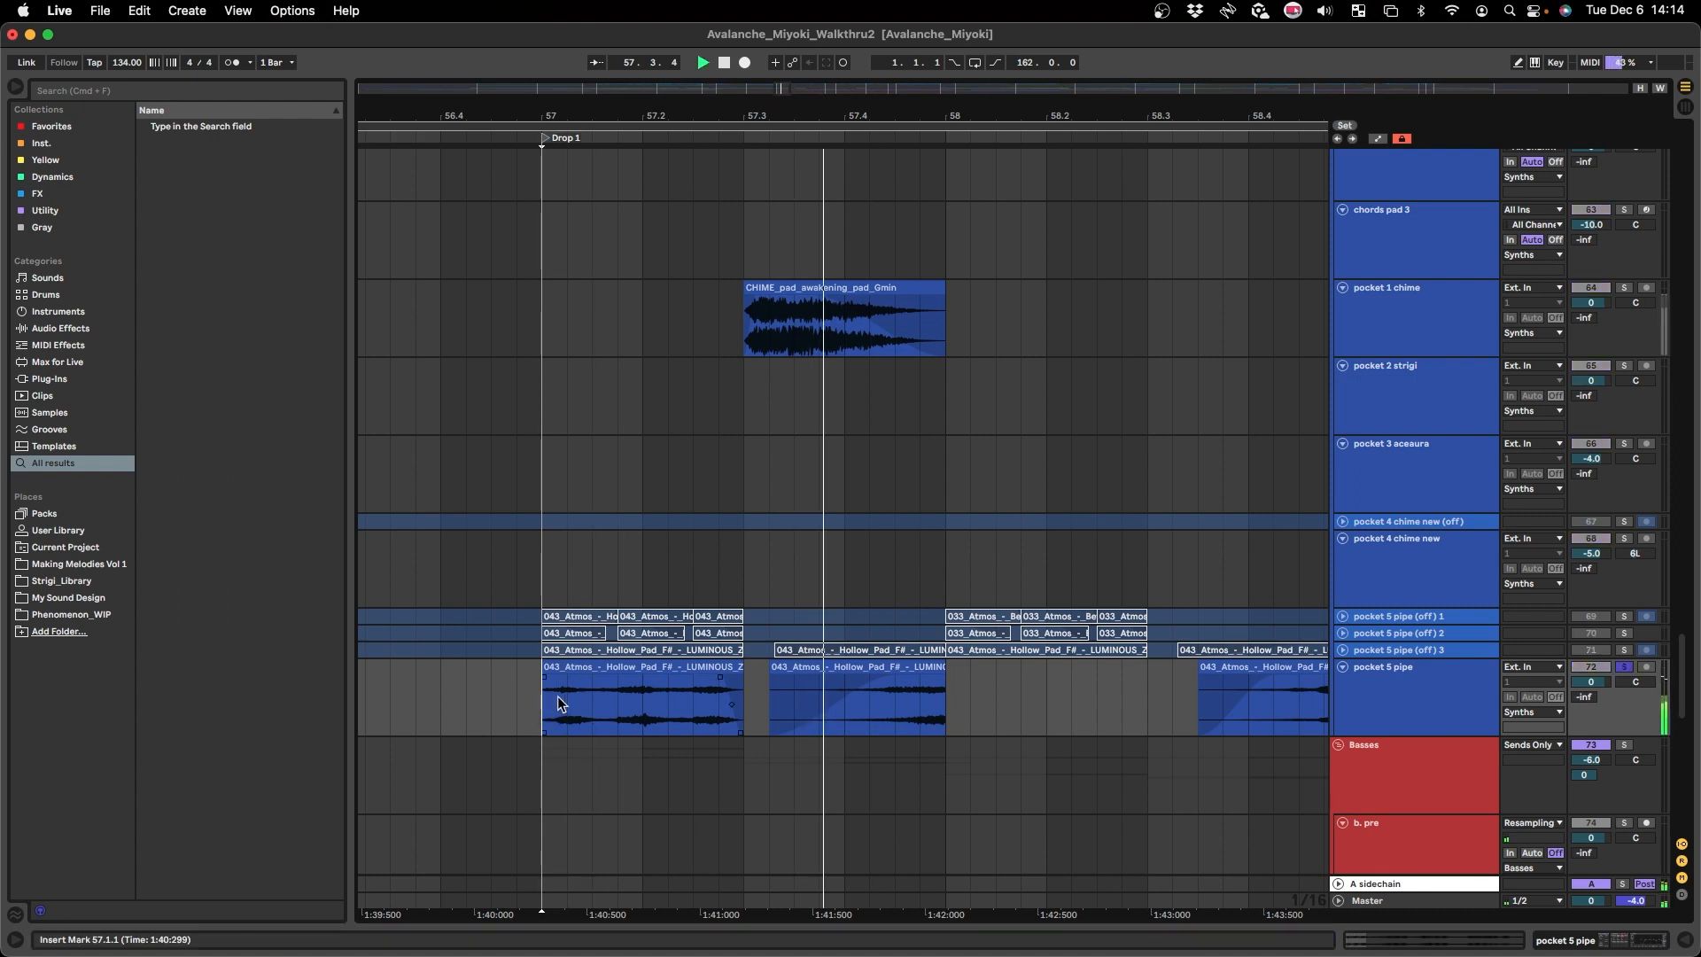
{"action": "scroll", "coordinate": [688, 704], "scroll_direction": "right", "scroll_amount": 5}
{"action": "left_click", "coordinate": [793, 707]}
{"action": "key", "text": "space"}
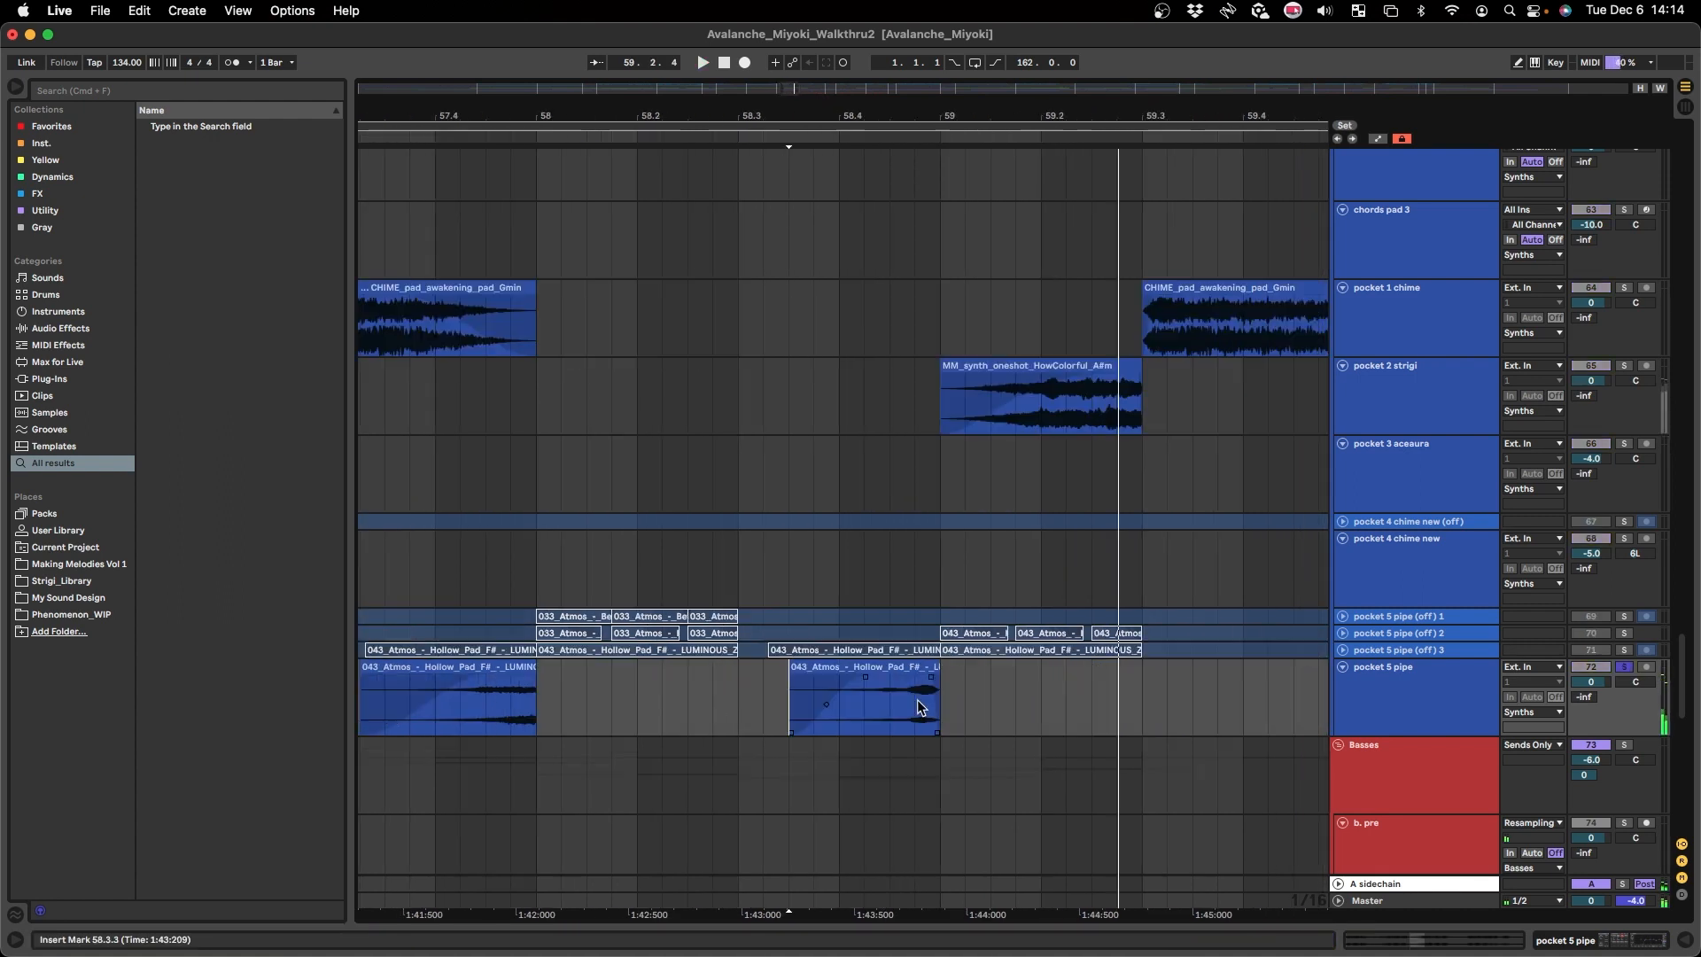
- Extend the pocket 5 pipe clip starting at 58.3.3 to about 60.3 and play the soloed track from 59.1.1
{"action": "scroll", "coordinate": [919, 706], "scroll_direction": "down", "scroll_amount": 4}
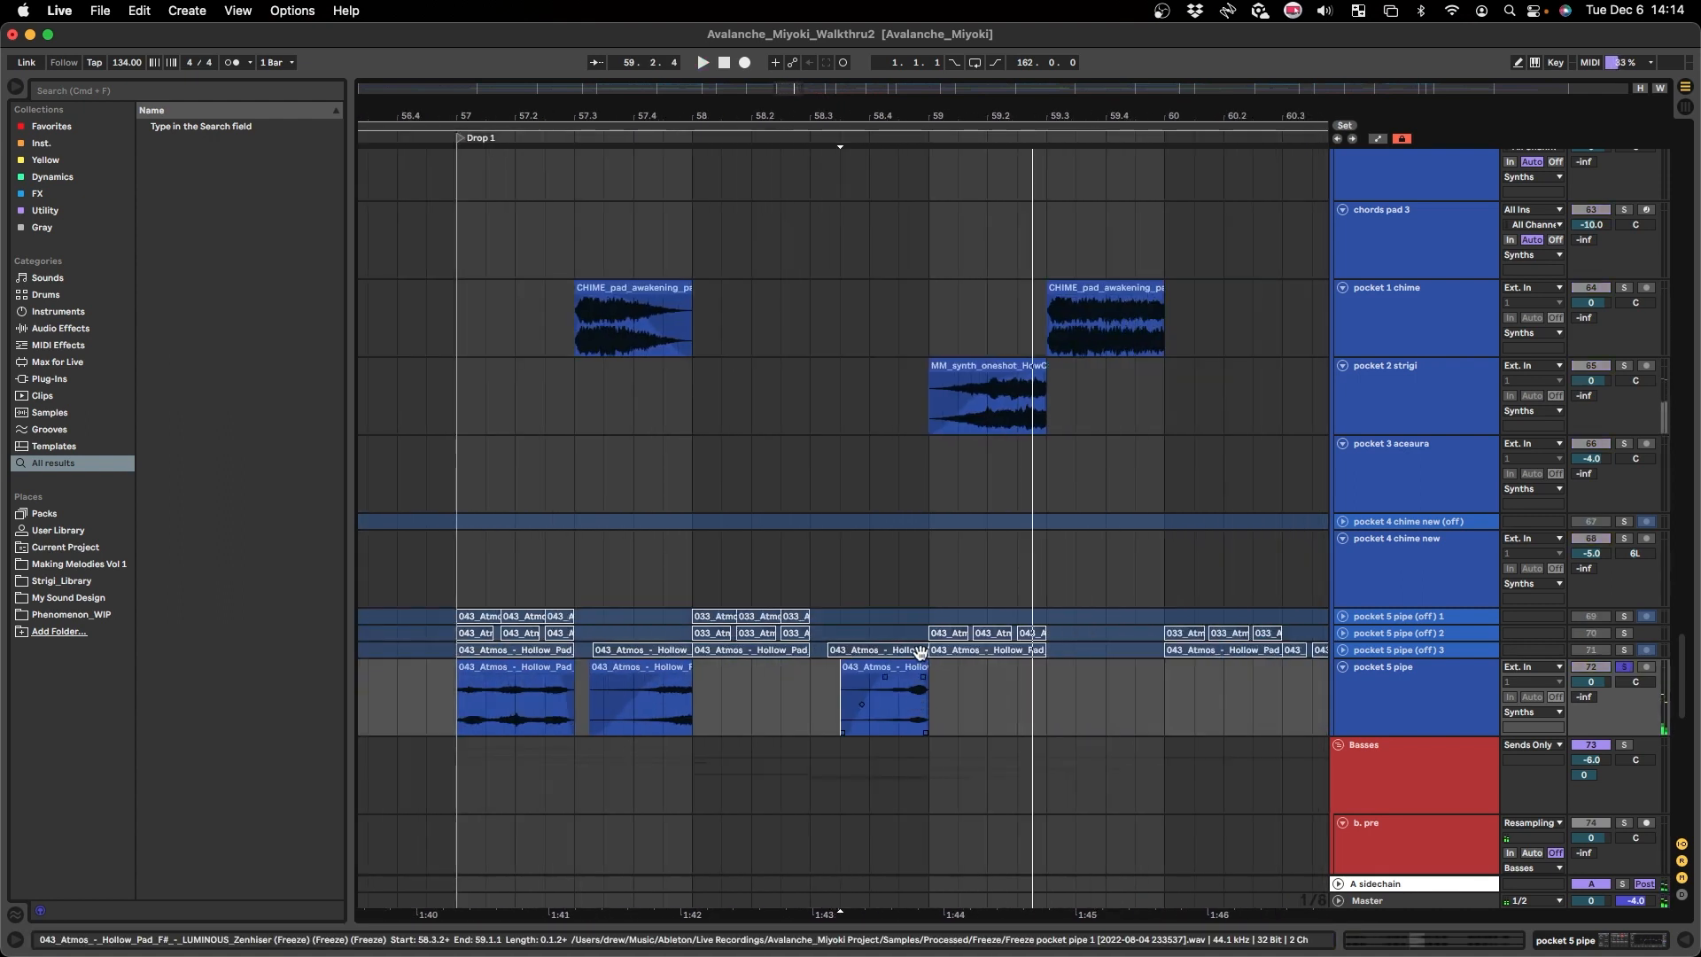
{"action": "left_click_drag", "start_coordinate": [939, 675], "coordinate": [1248, 675]}
{"action": "left_click", "coordinate": [921, 725]}
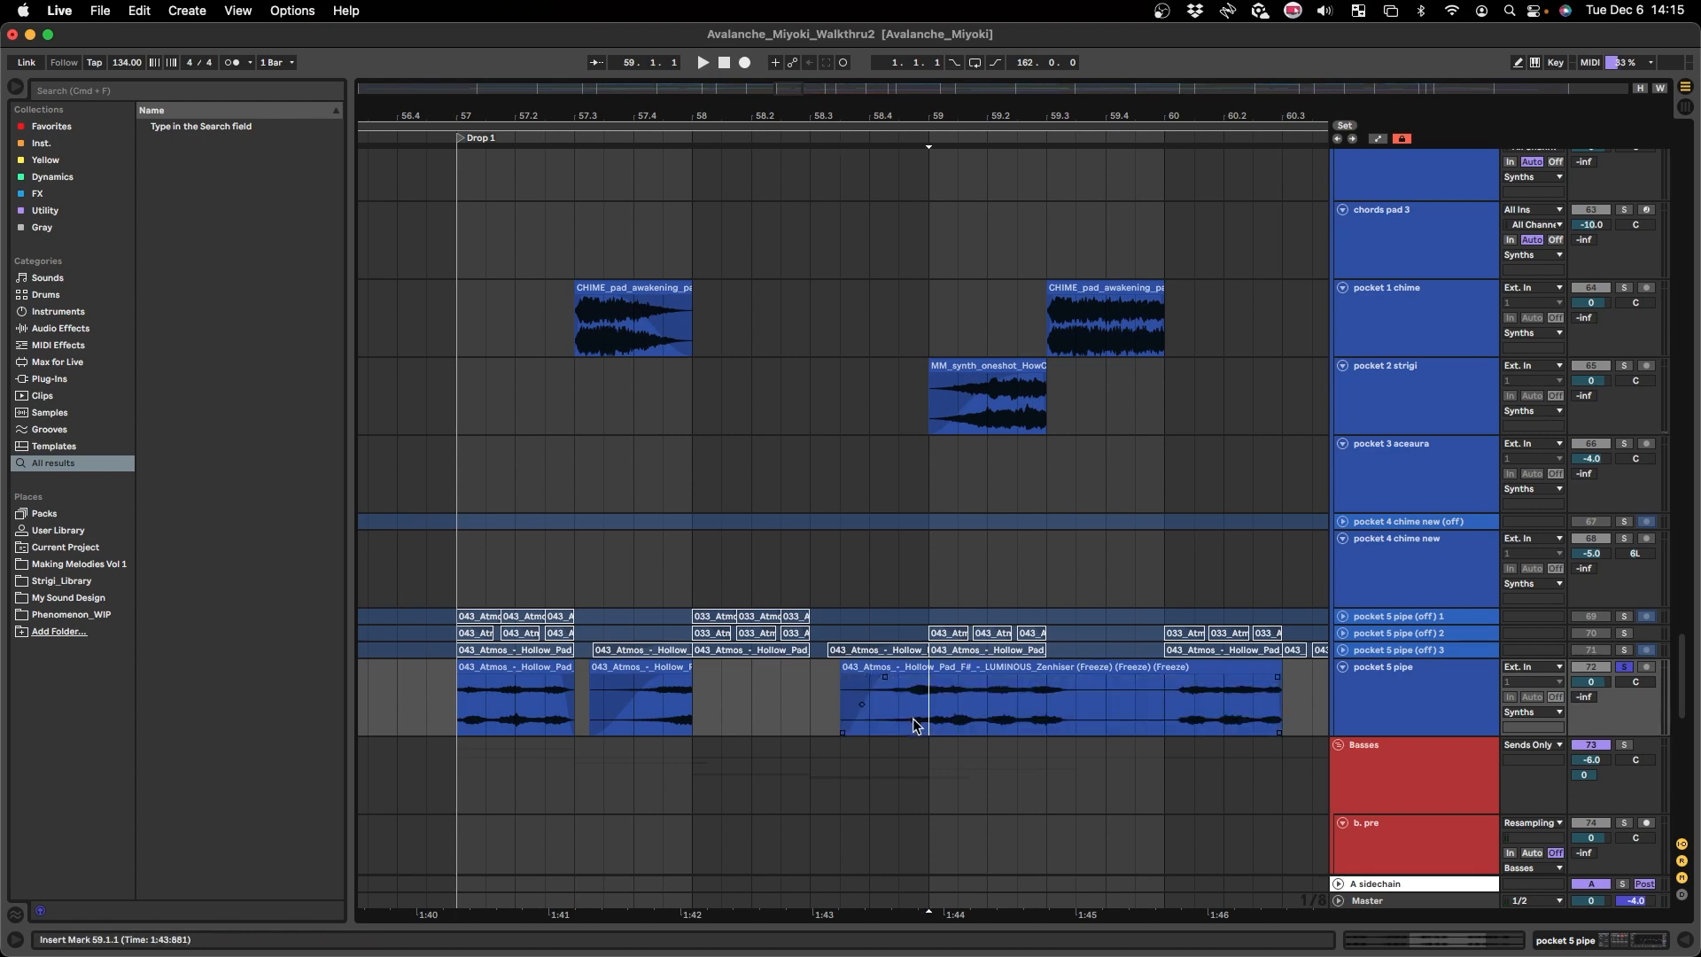
{"action": "scroll", "coordinate": [921, 725], "scroll_direction": "right", "scroll_amount": 5}
{"action": "left_click_drag", "start_coordinate": [1067, 668], "coordinate": [1151, 668]}
{"action": "key", "text": "space"}
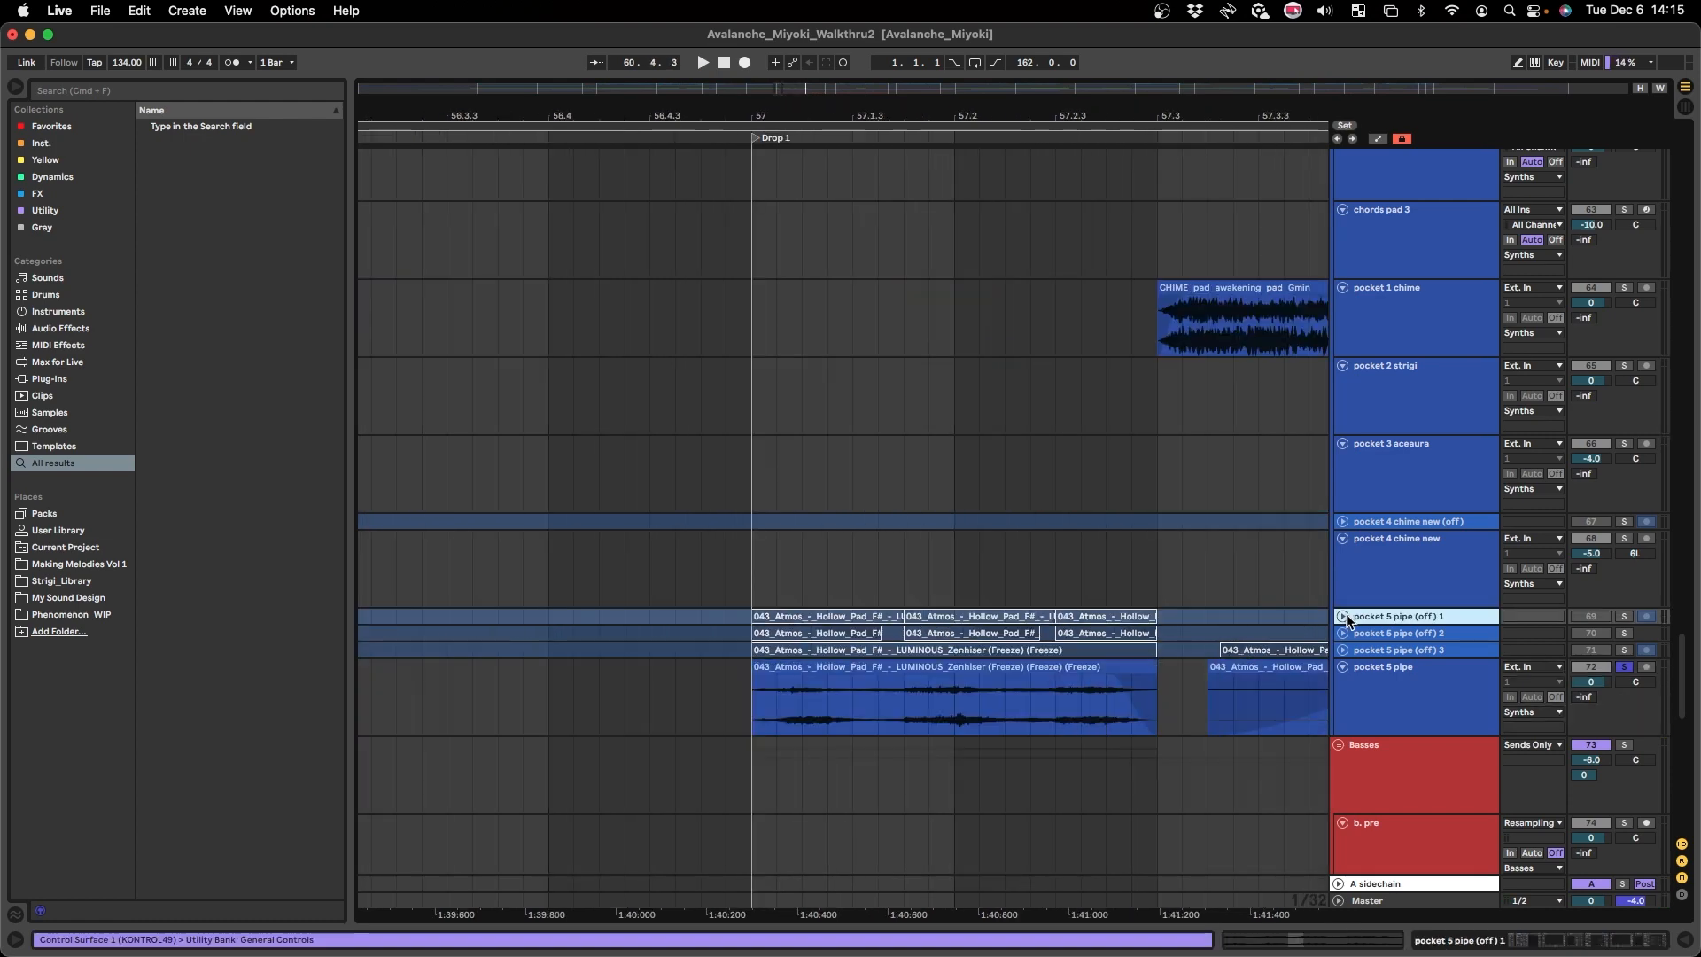
- Unfold pocket 5 pipe (off) 1 and review its effect chain from Spectral Resonator through EQ Eight, Morph EQ and Multiband Dynamics
{"action": "left_click", "coordinate": [1344, 616]}
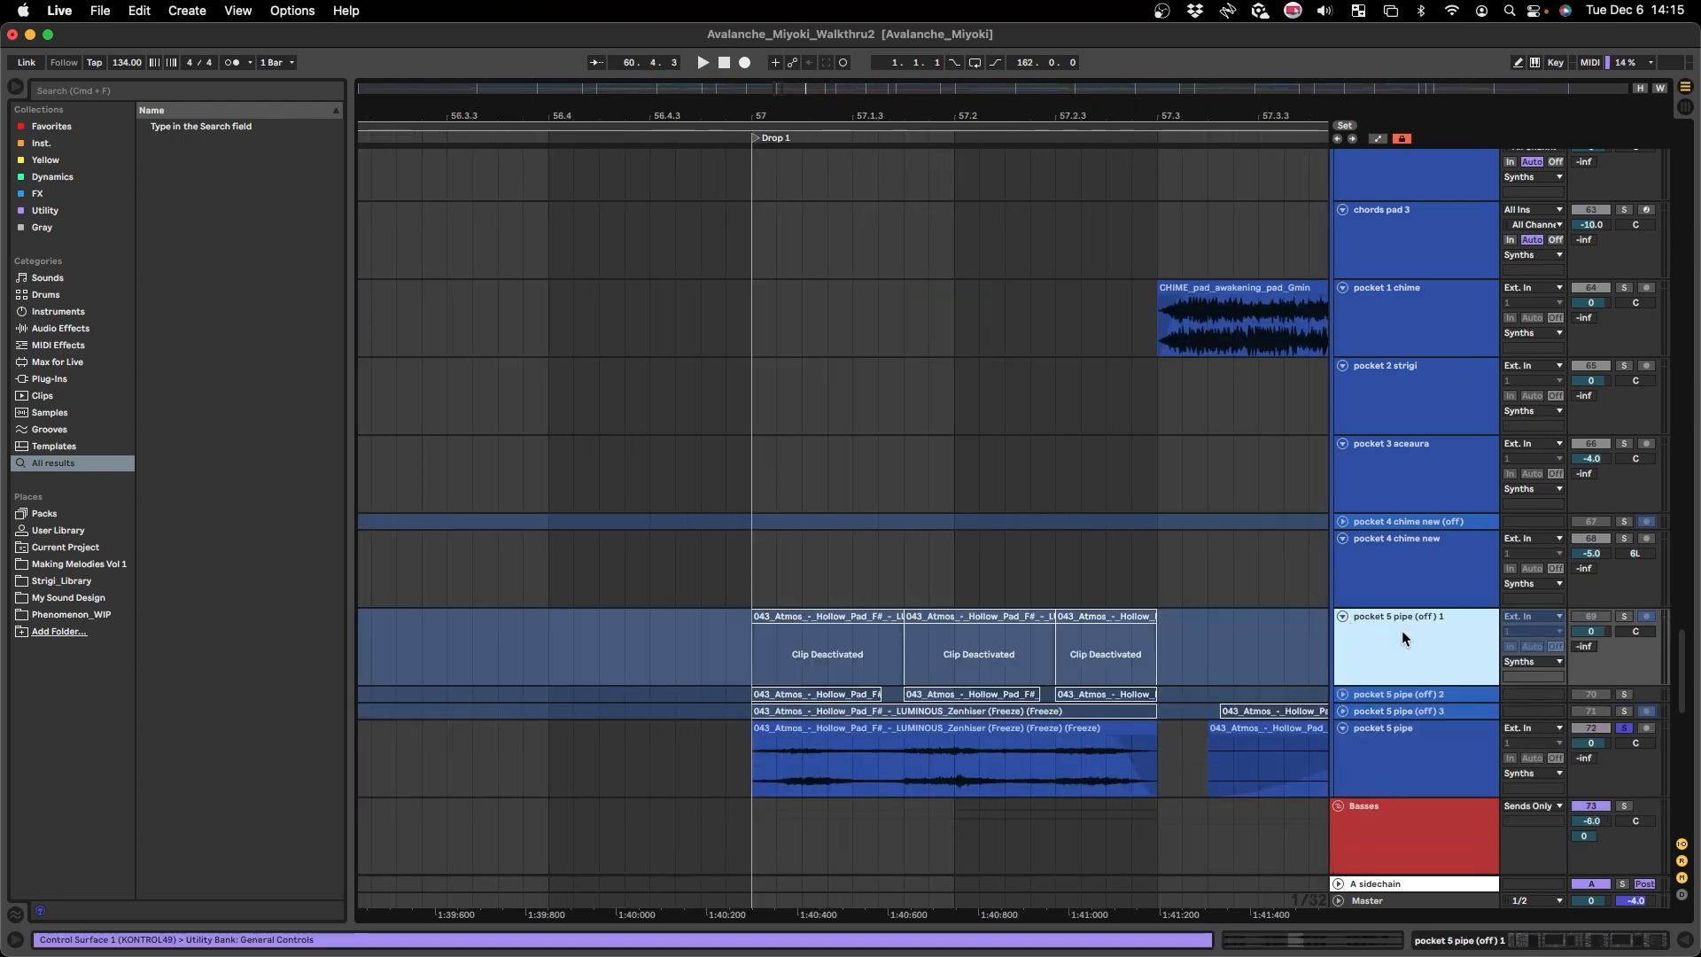
{"action": "double_click", "coordinate": [1401, 630]}
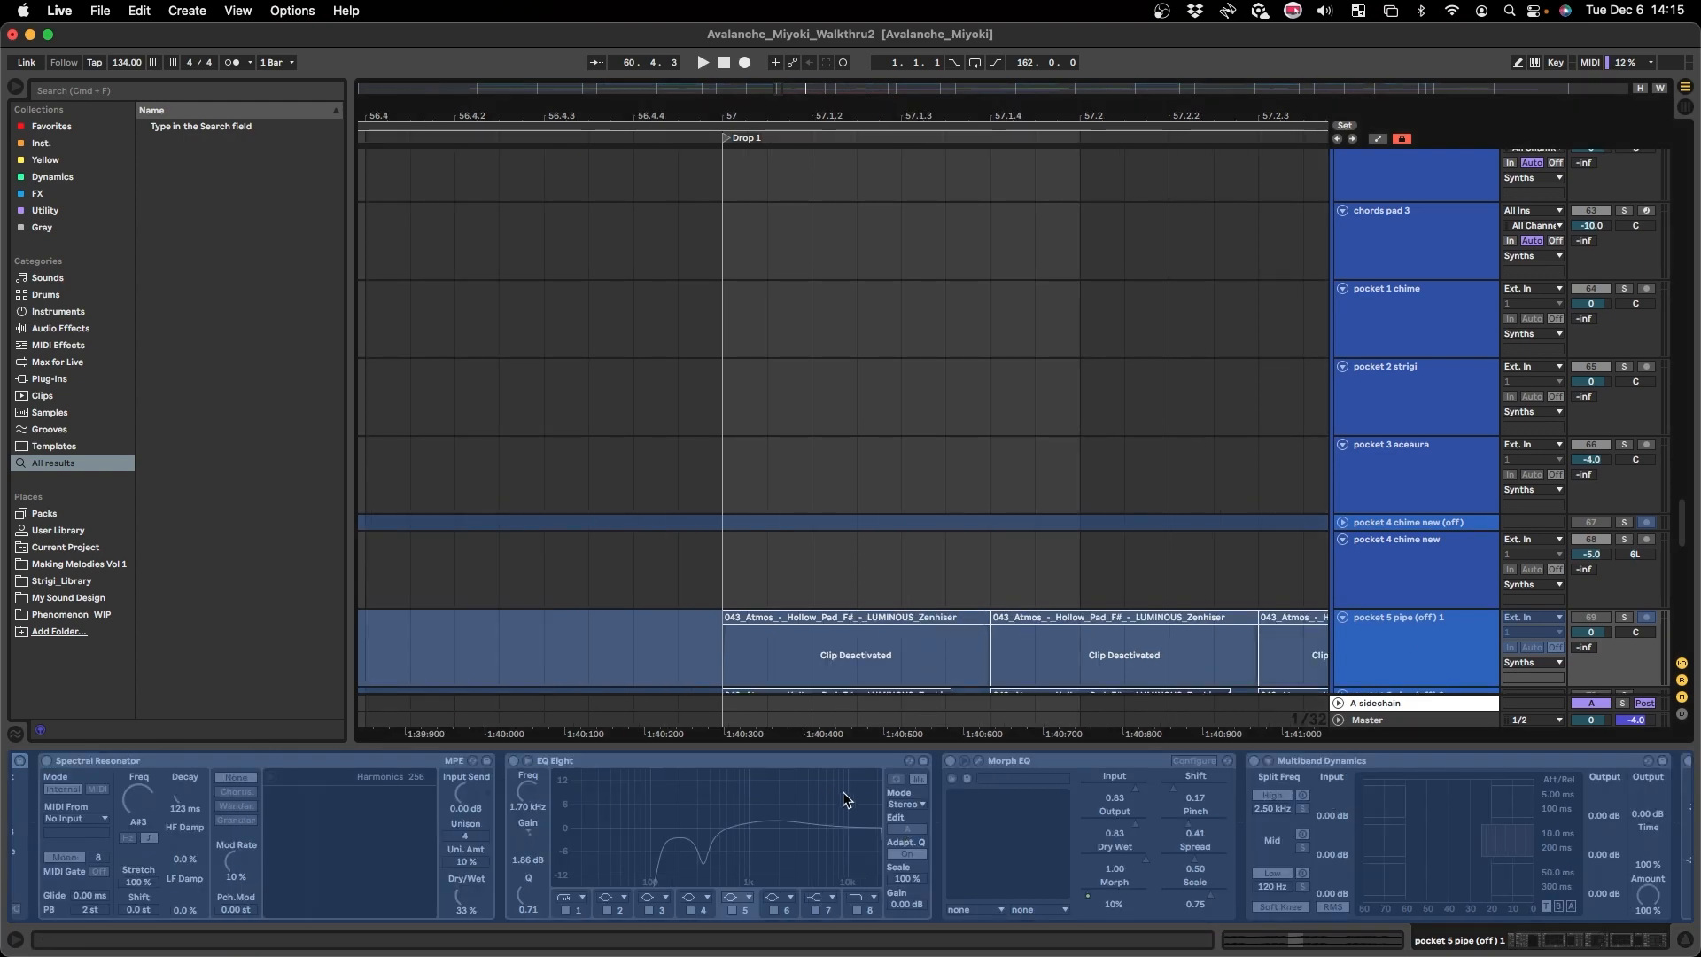
{"action": "scroll", "coordinate": [922, 838], "scroll_direction": "right", "scroll_amount": 5}
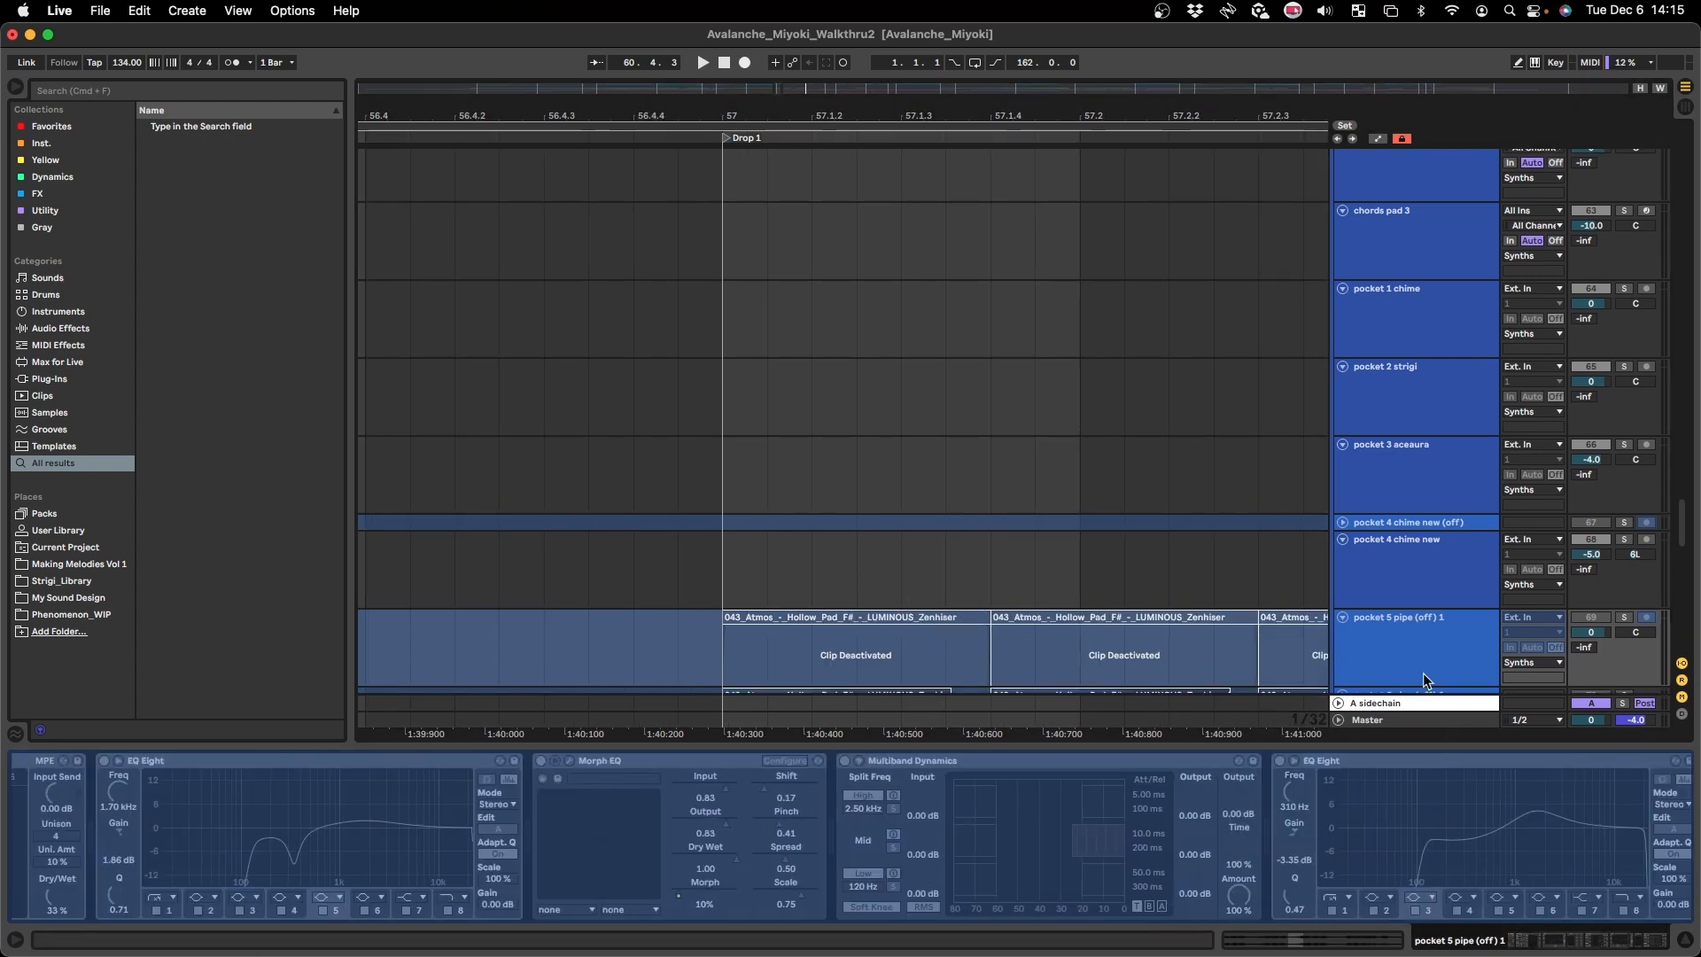
{"action": "key", "text": "super+alt+l"}
- Review the effect chain of pocket 5 pipe (off) 2, including its Hybrid Reverb with the ACEAURA synth loop impulse
{"action": "left_click", "coordinate": [1414, 642]}
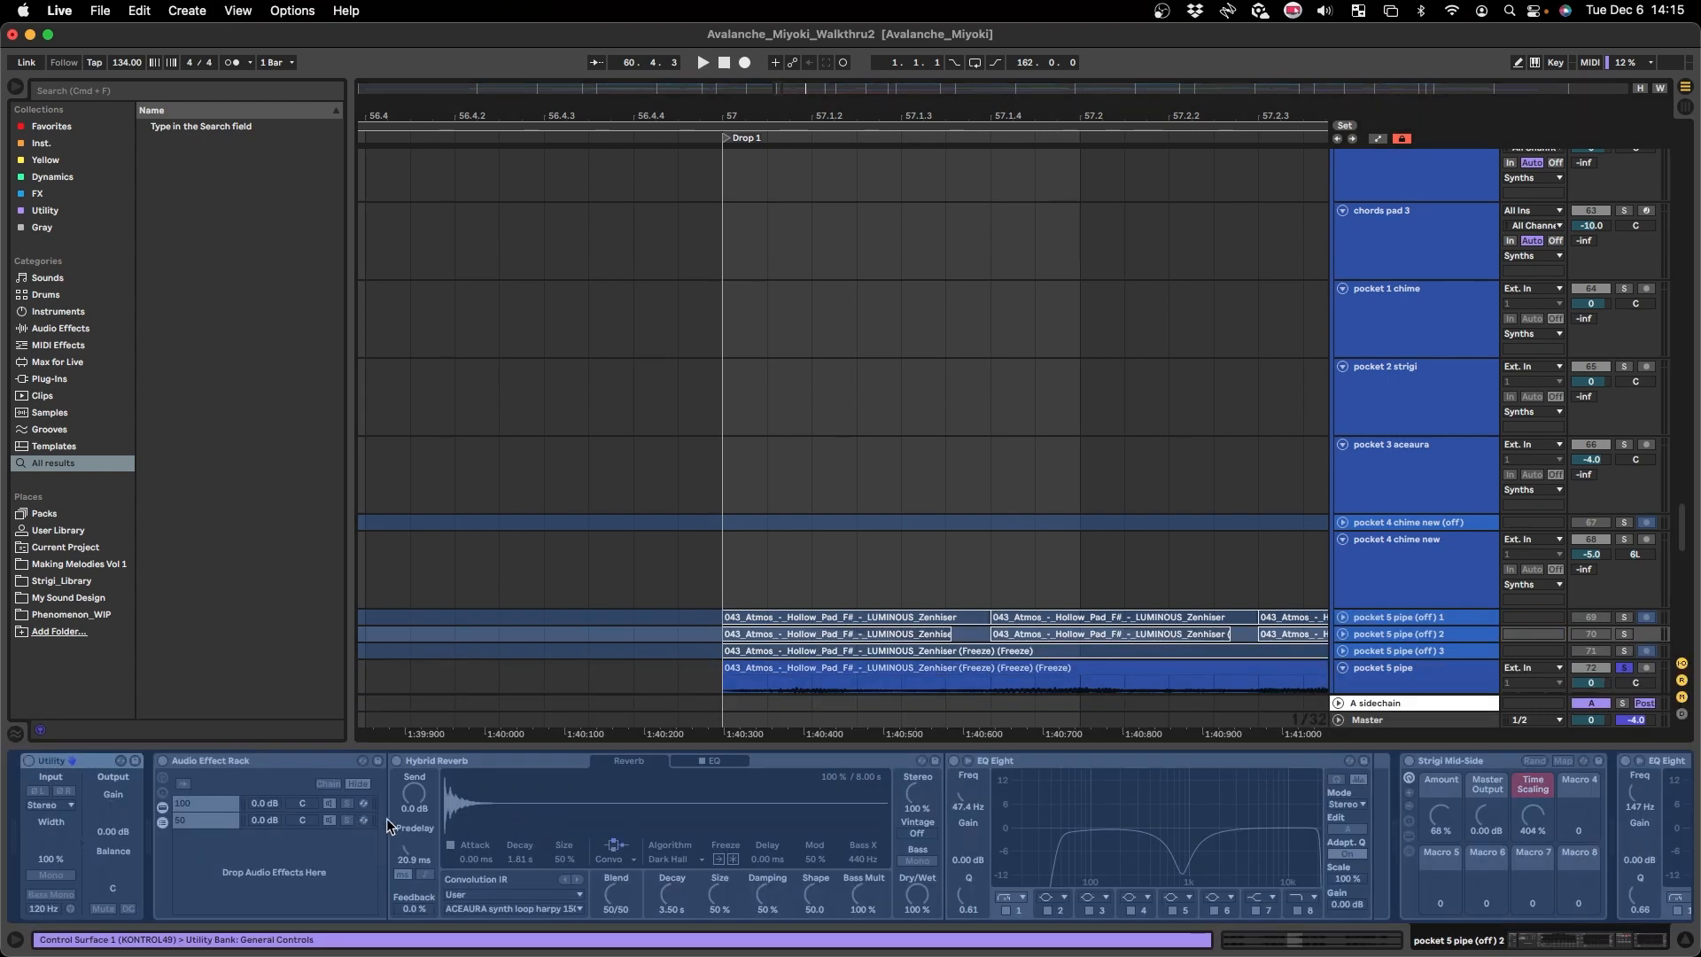
{"action": "scroll", "coordinate": [752, 841], "scroll_direction": "right", "scroll_amount": 3}
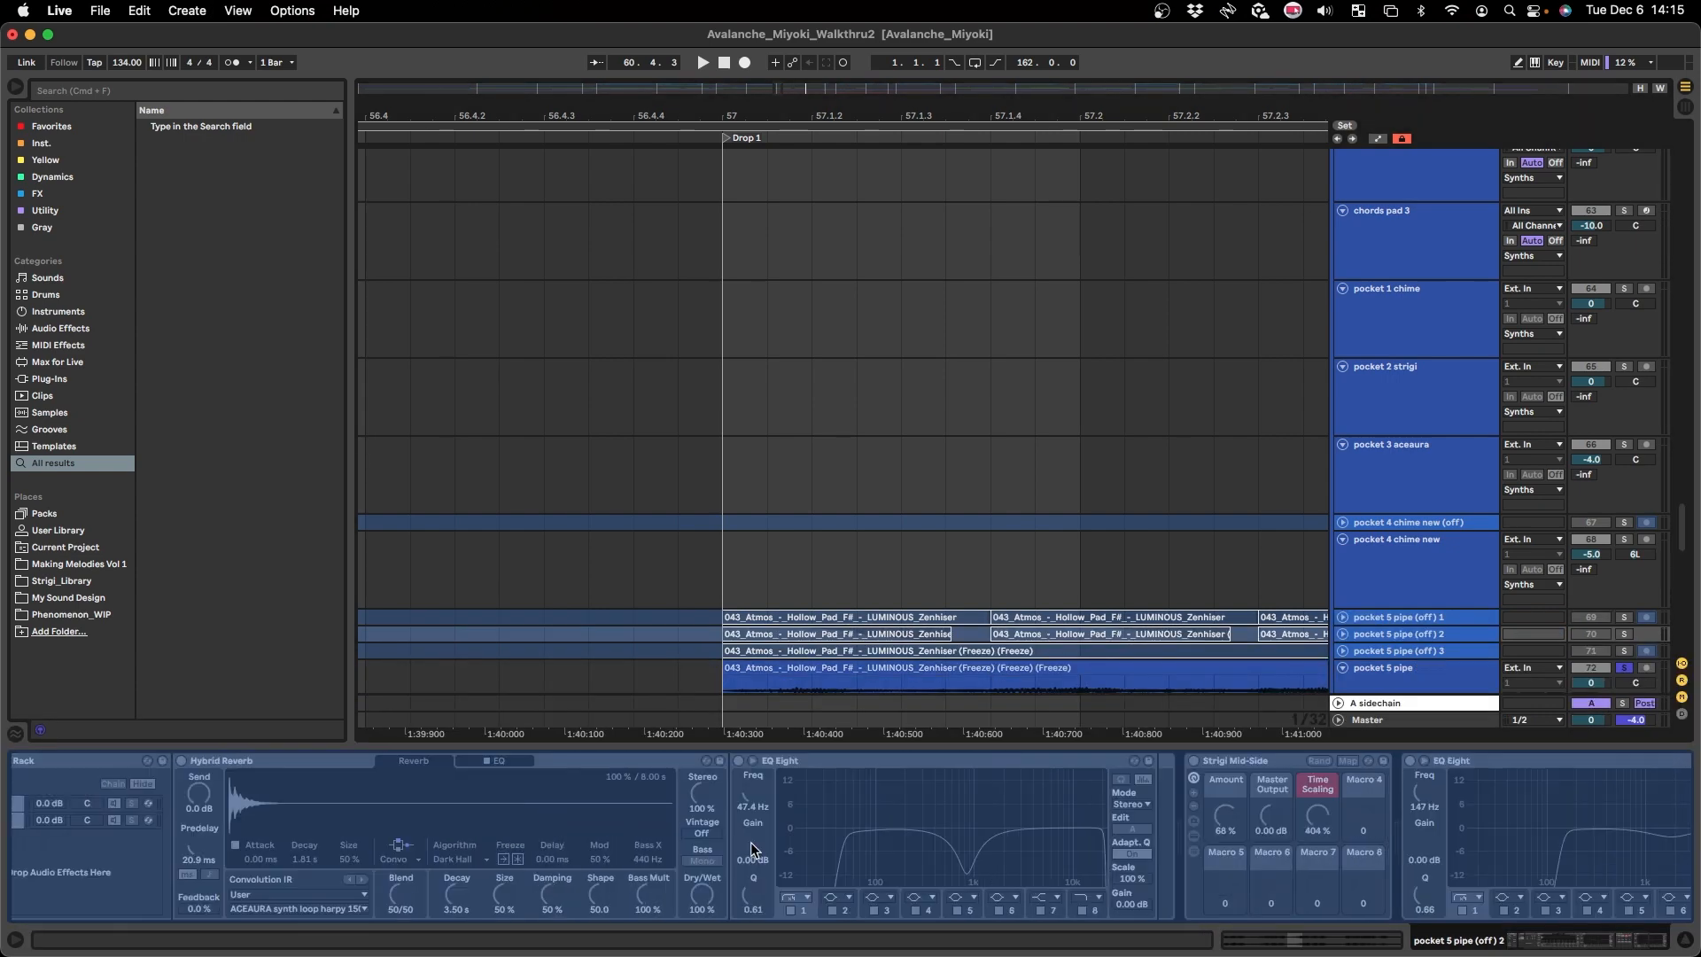
{"action": "scroll", "coordinate": [751, 842], "scroll_direction": "left", "scroll_amount": 3}
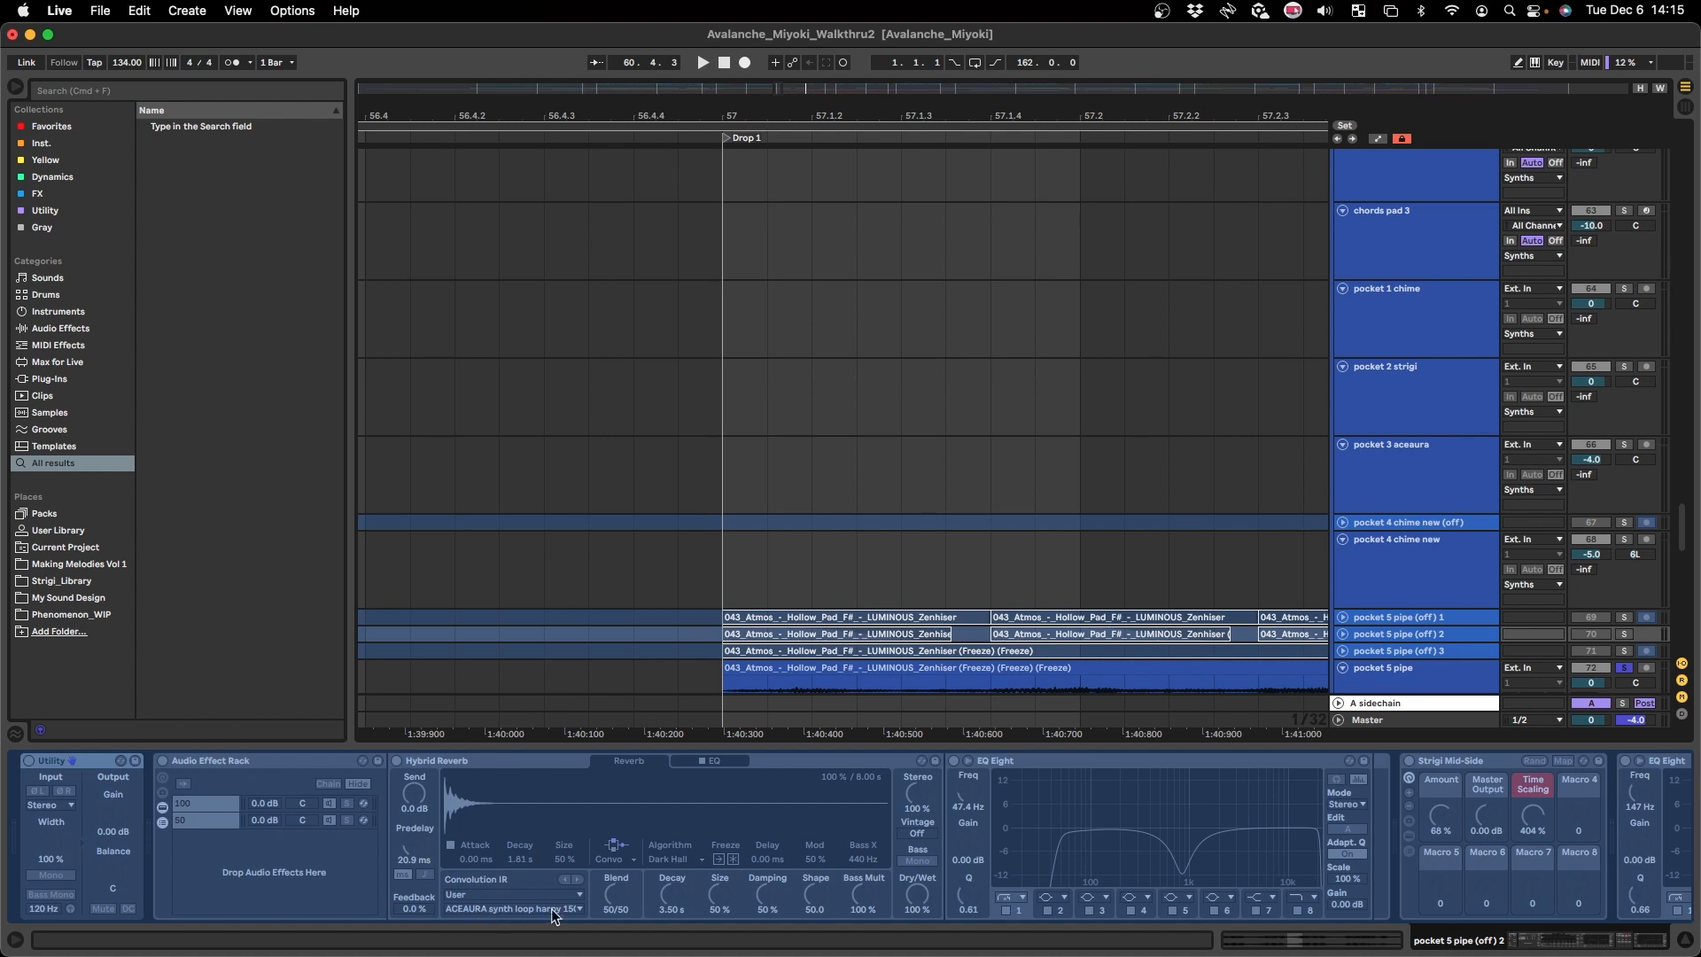
{"action": "key", "text": "super+alt+l"}
- Show the device chain of pocket 5 pipe (off) 3 and review its Spectral Resonator, EQ Eight and reTune effects
{"action": "left_click", "coordinate": [1403, 640]}
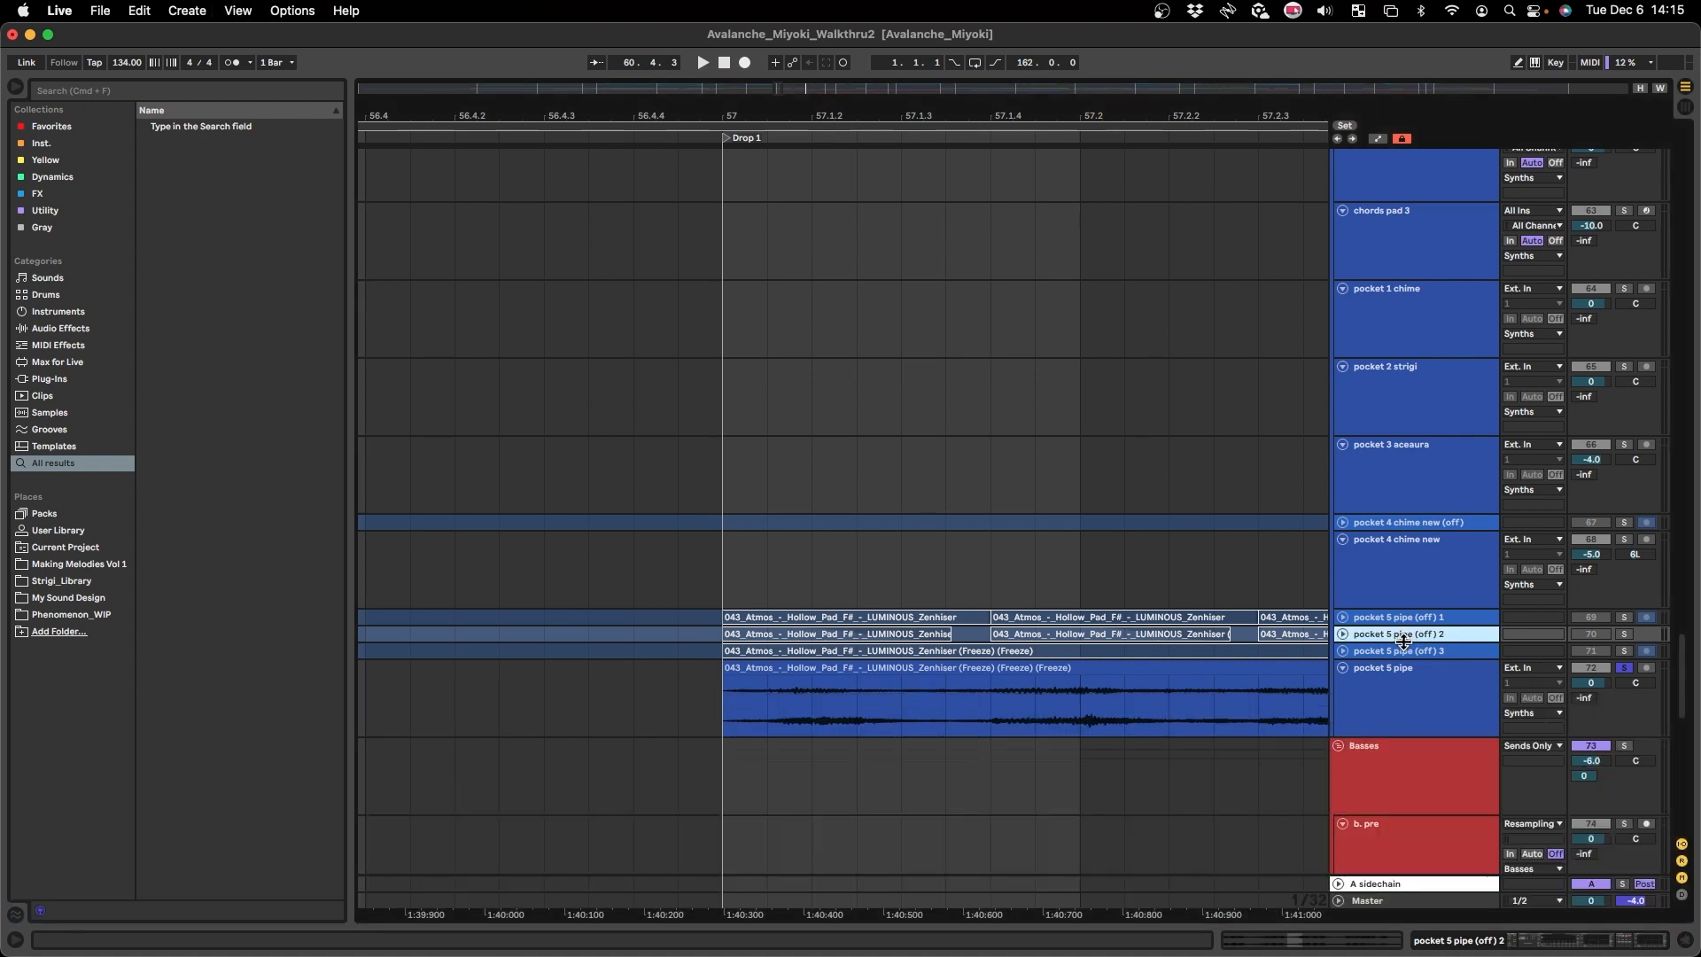
{"action": "double_click", "coordinate": [1405, 652]}
{"action": "scroll", "coordinate": [446, 833], "scroll_direction": "right", "scroll_amount": 2}
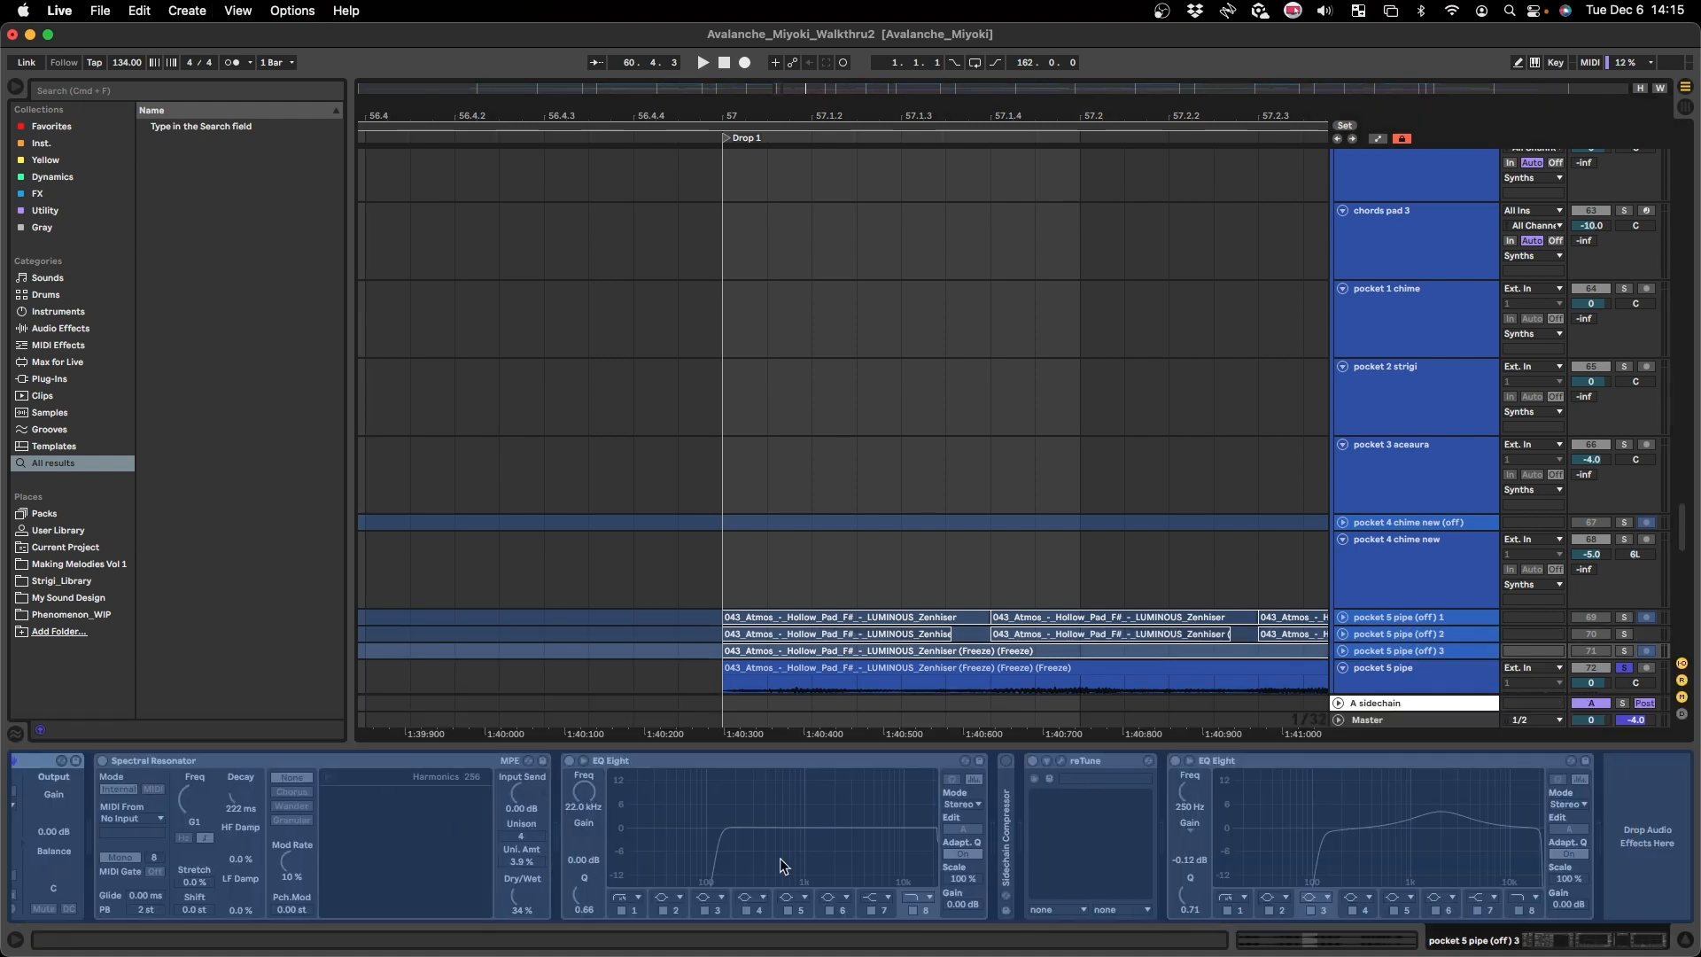
- Place the insert mark at 57.1.1 on pocket 5 pipe, and select that track followed by pocket 4 chime new
{"action": "scroll", "coordinate": [700, 705], "scroll_direction": "down", "scroll_amount": 5}
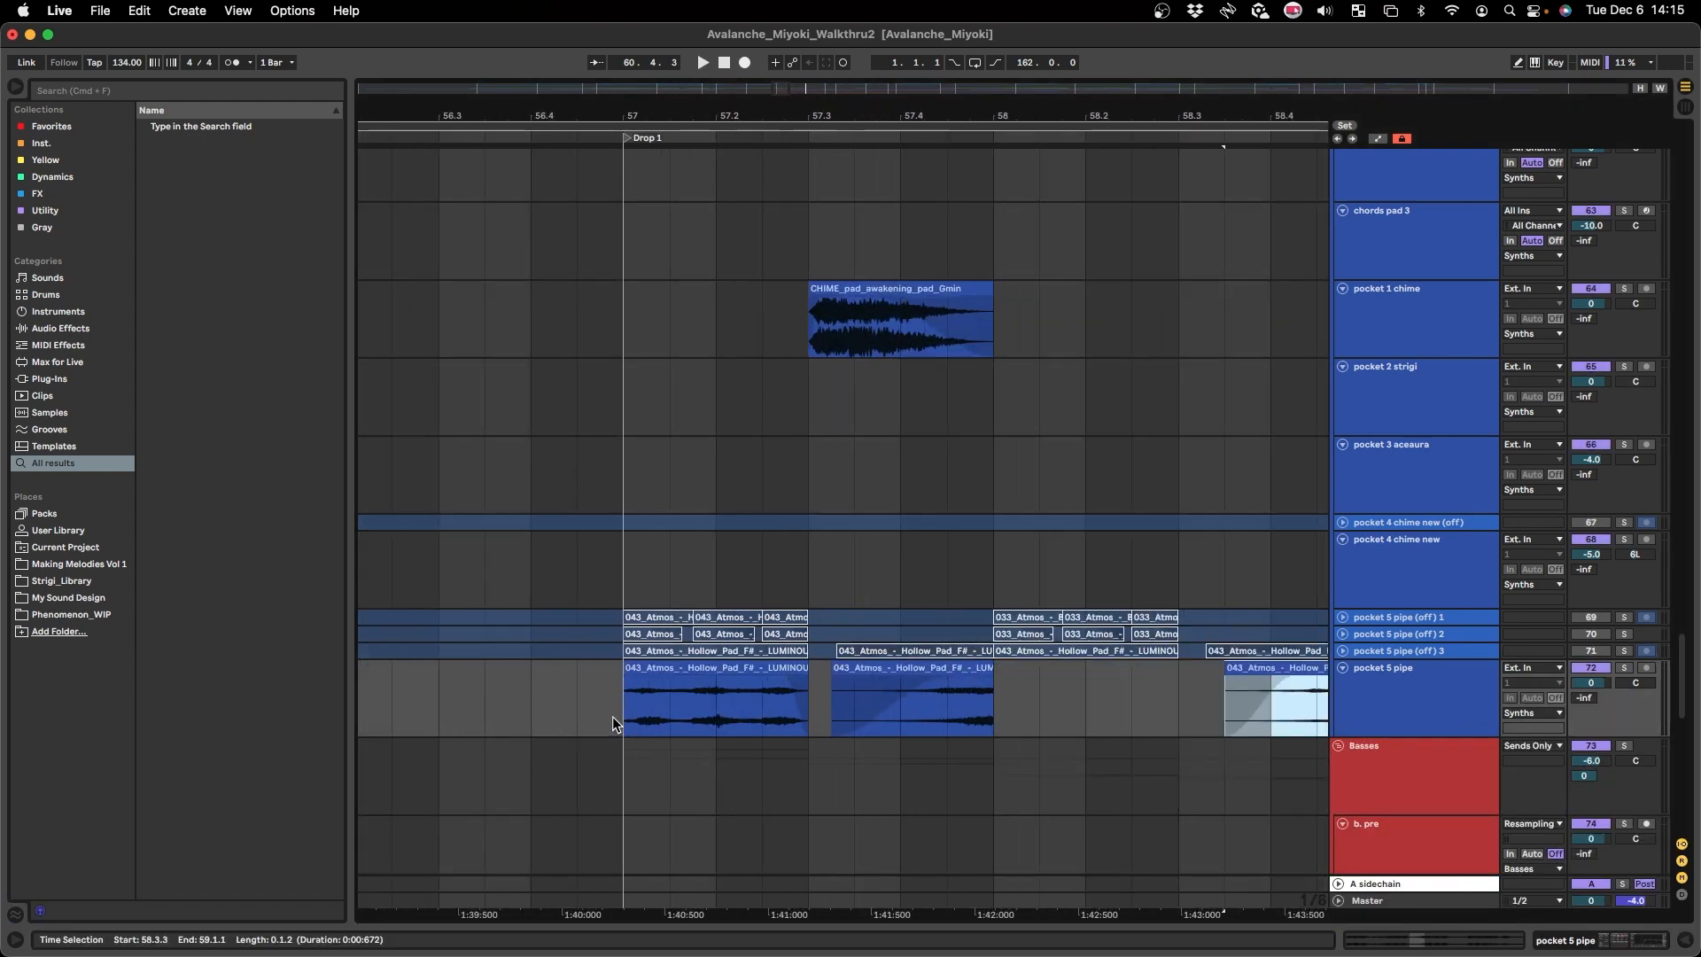
{"action": "left_click", "coordinate": [613, 716]}
{"action": "key", "text": "plus"}
{"action": "left_click", "coordinate": [1412, 689]}
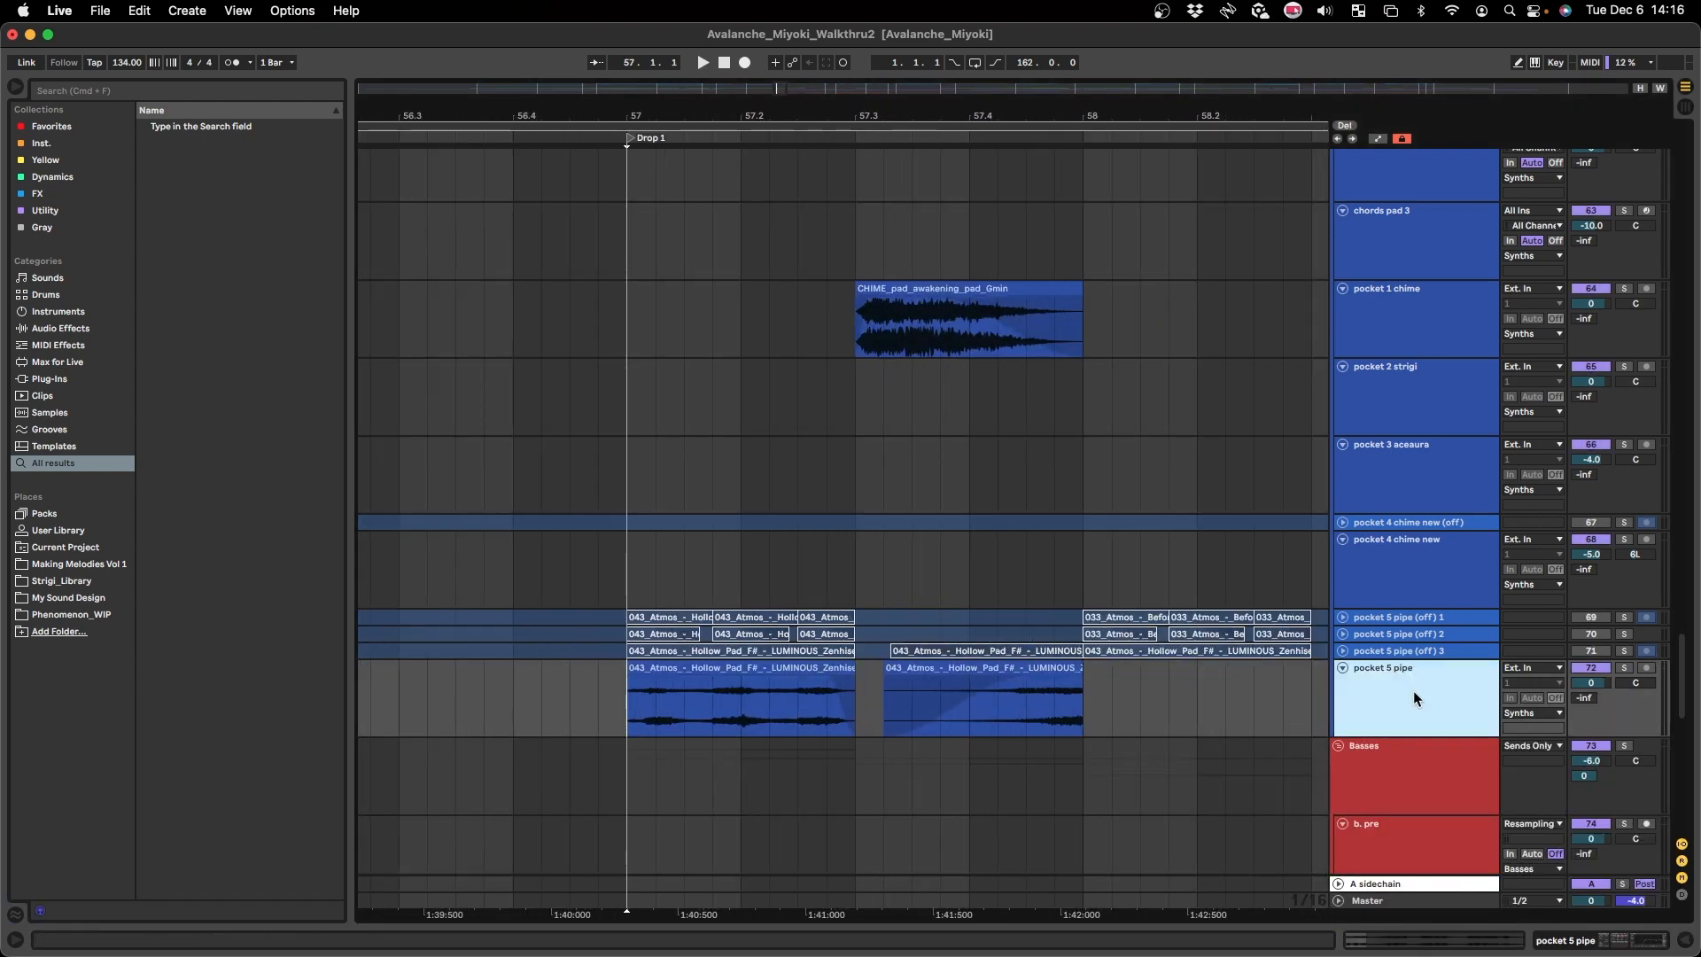
{"action": "left_click", "coordinate": [1432, 565]}
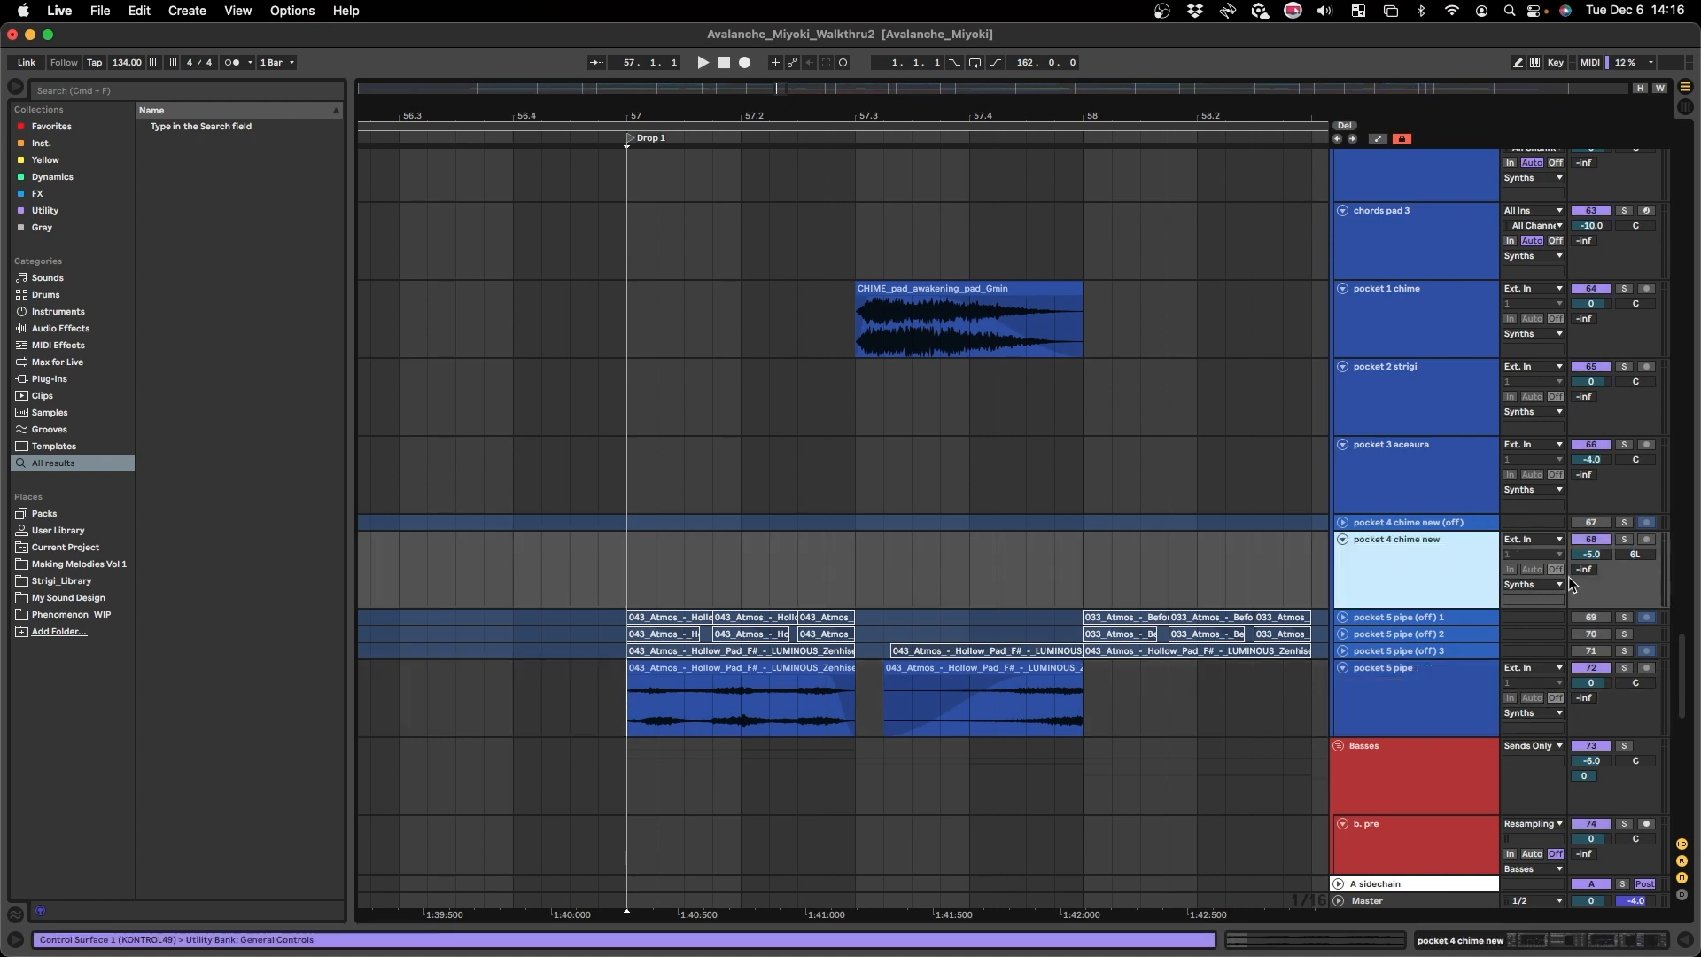
- Examine the third pocket 5 pipe clip and the pocket 1 chime and pocket 2 strigi clips in Drop 1
{"action": "key", "text": "minus"}
{"action": "left_click", "coordinate": [922, 702]}
{"action": "scroll", "coordinate": [948, 704], "scroll_direction": "right", "scroll_amount": 4}
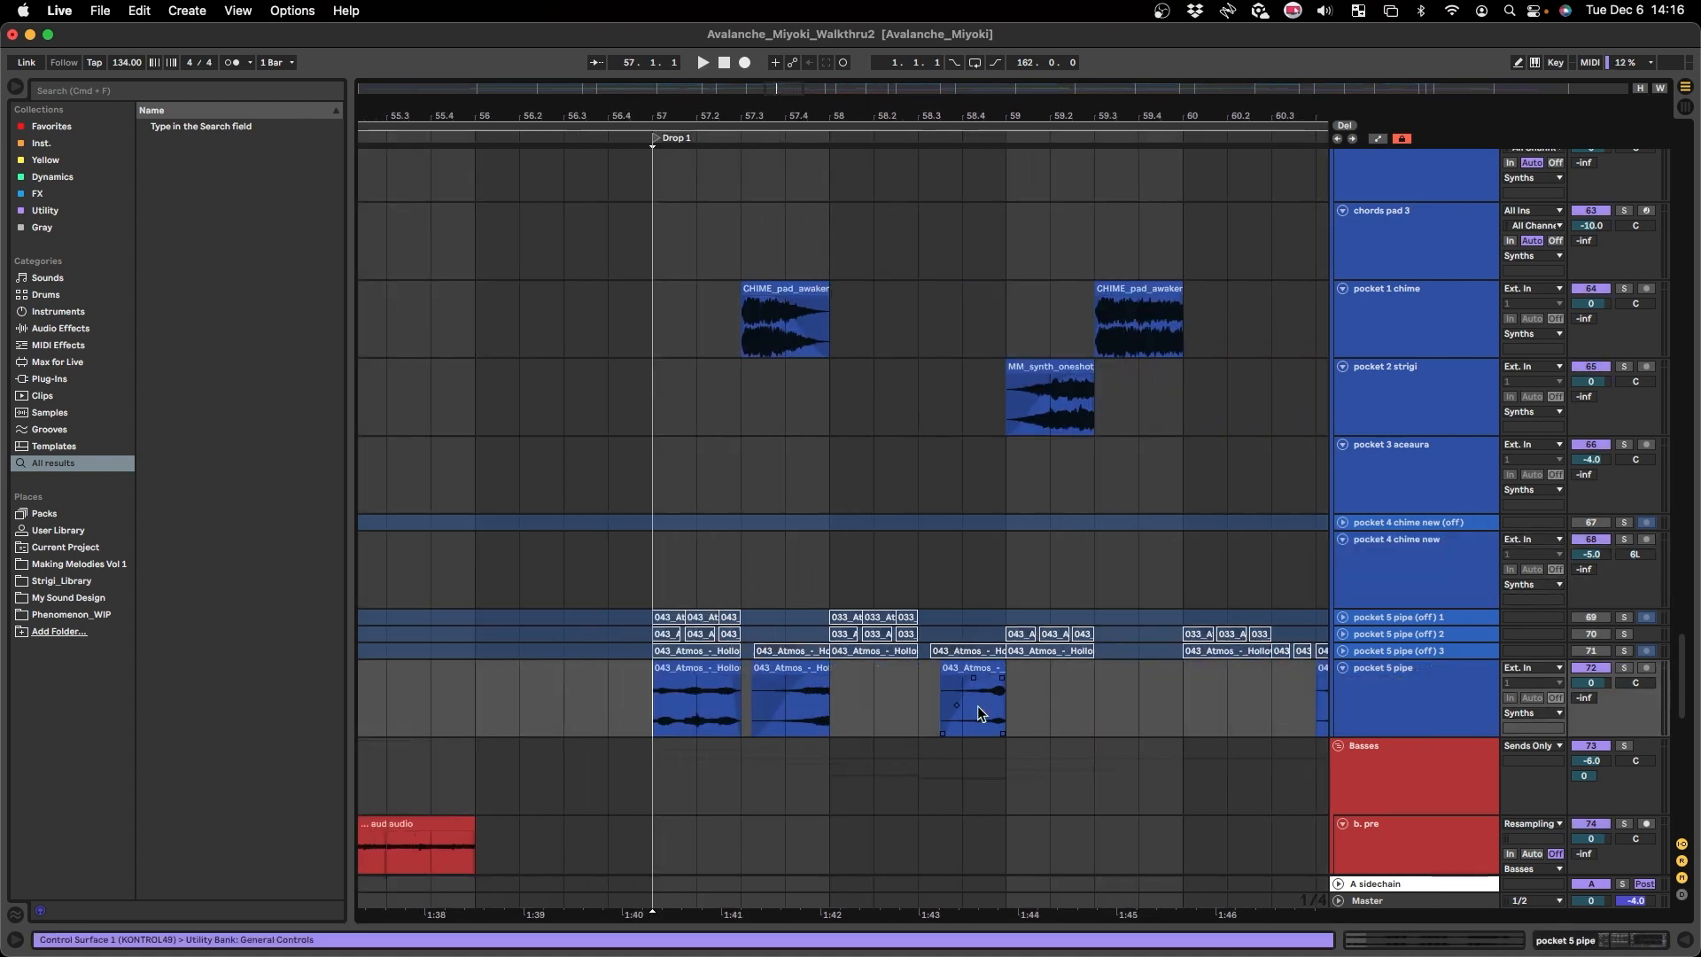
{"action": "scroll", "coordinate": [1037, 569], "scroll_direction": "up", "scroll_amount": 4}
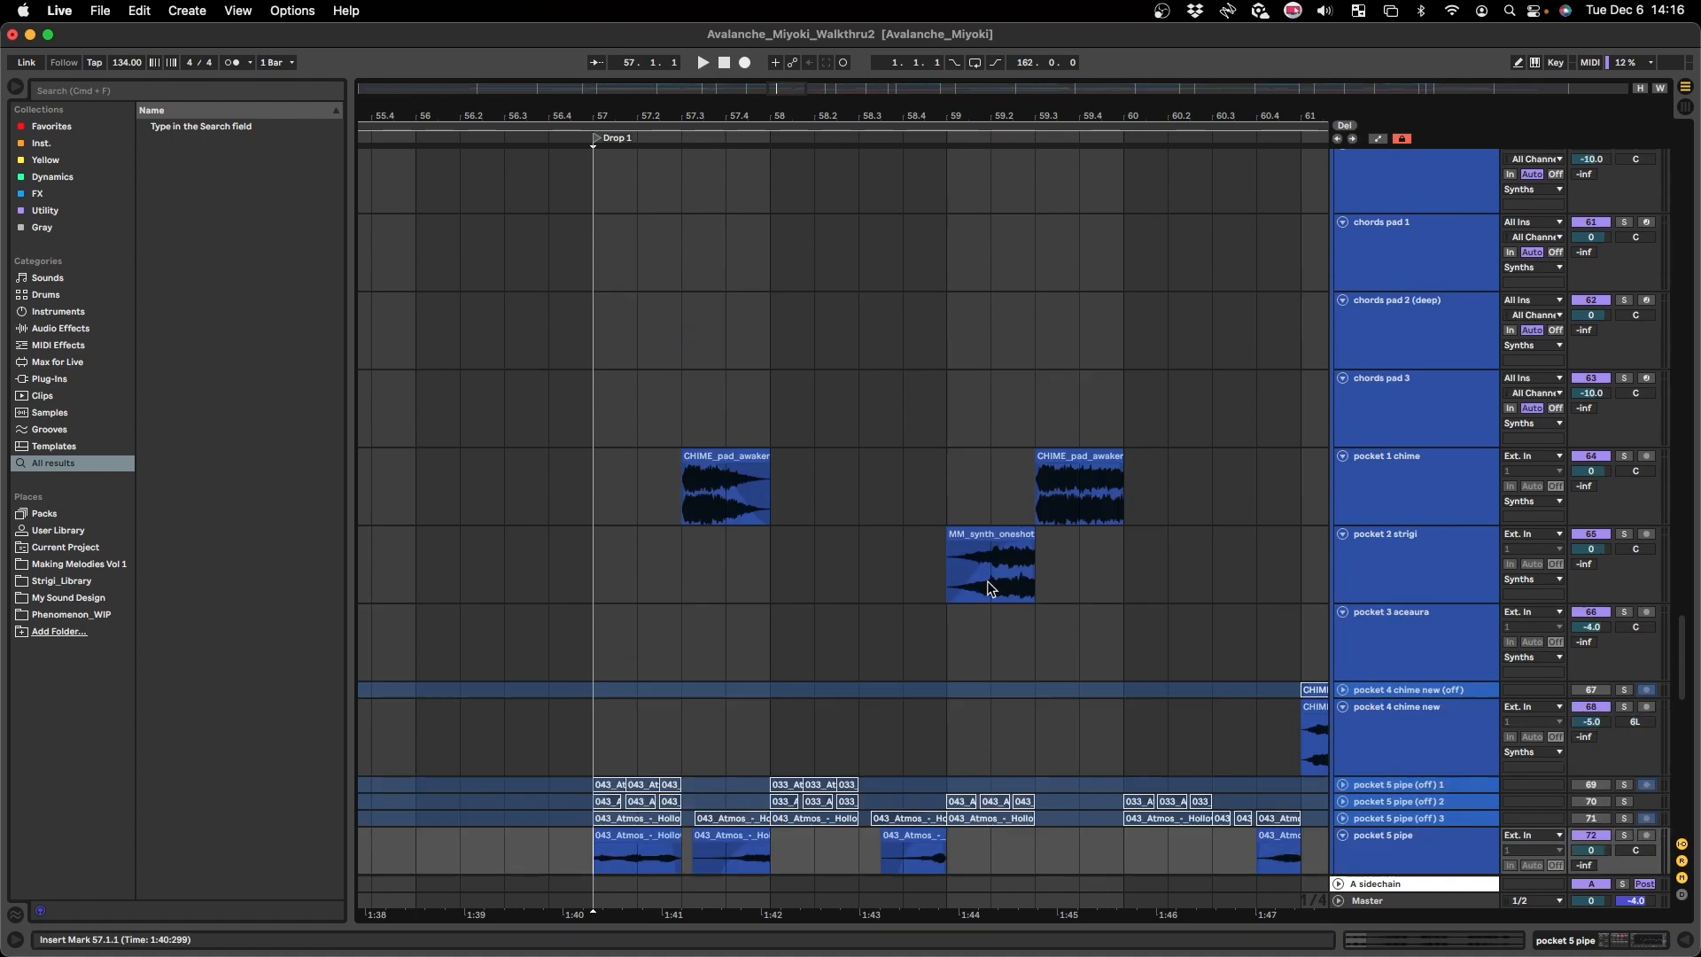
- Solo pocket 4 chime new and audition its CHIME_synth_bit_purgatory clip from 61.1.1
{"action": "scroll", "coordinate": [648, 498], "scroll_direction": "right", "scroll_amount": 5}
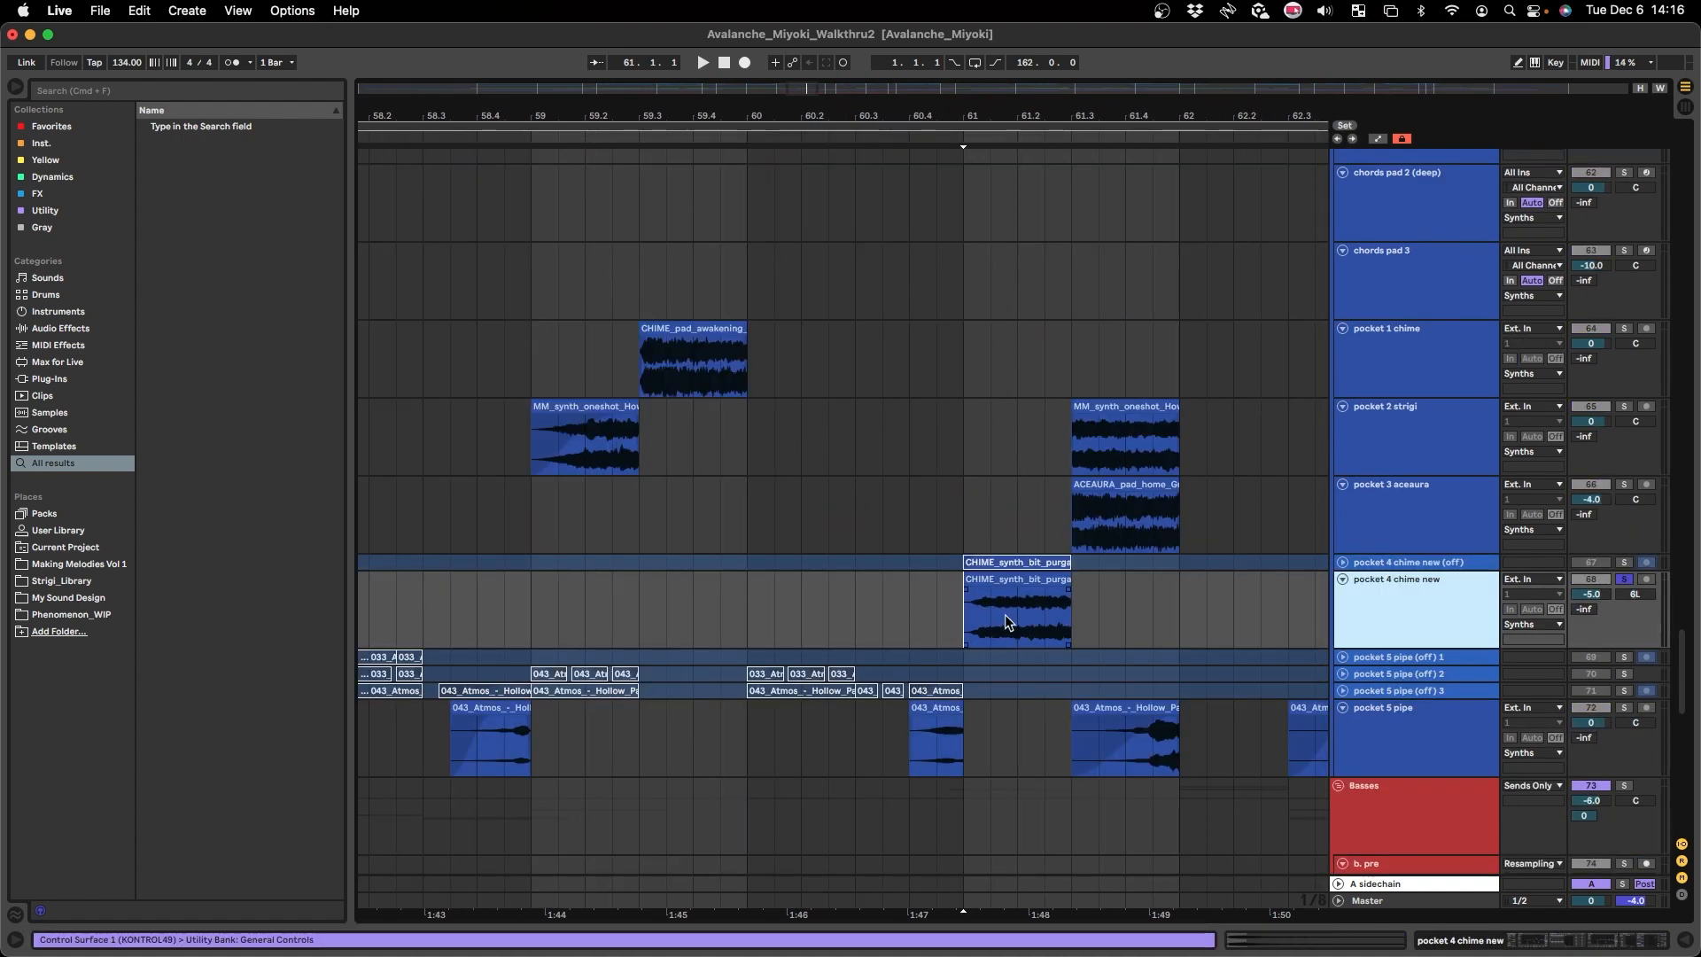
{"action": "key", "text": "space"}
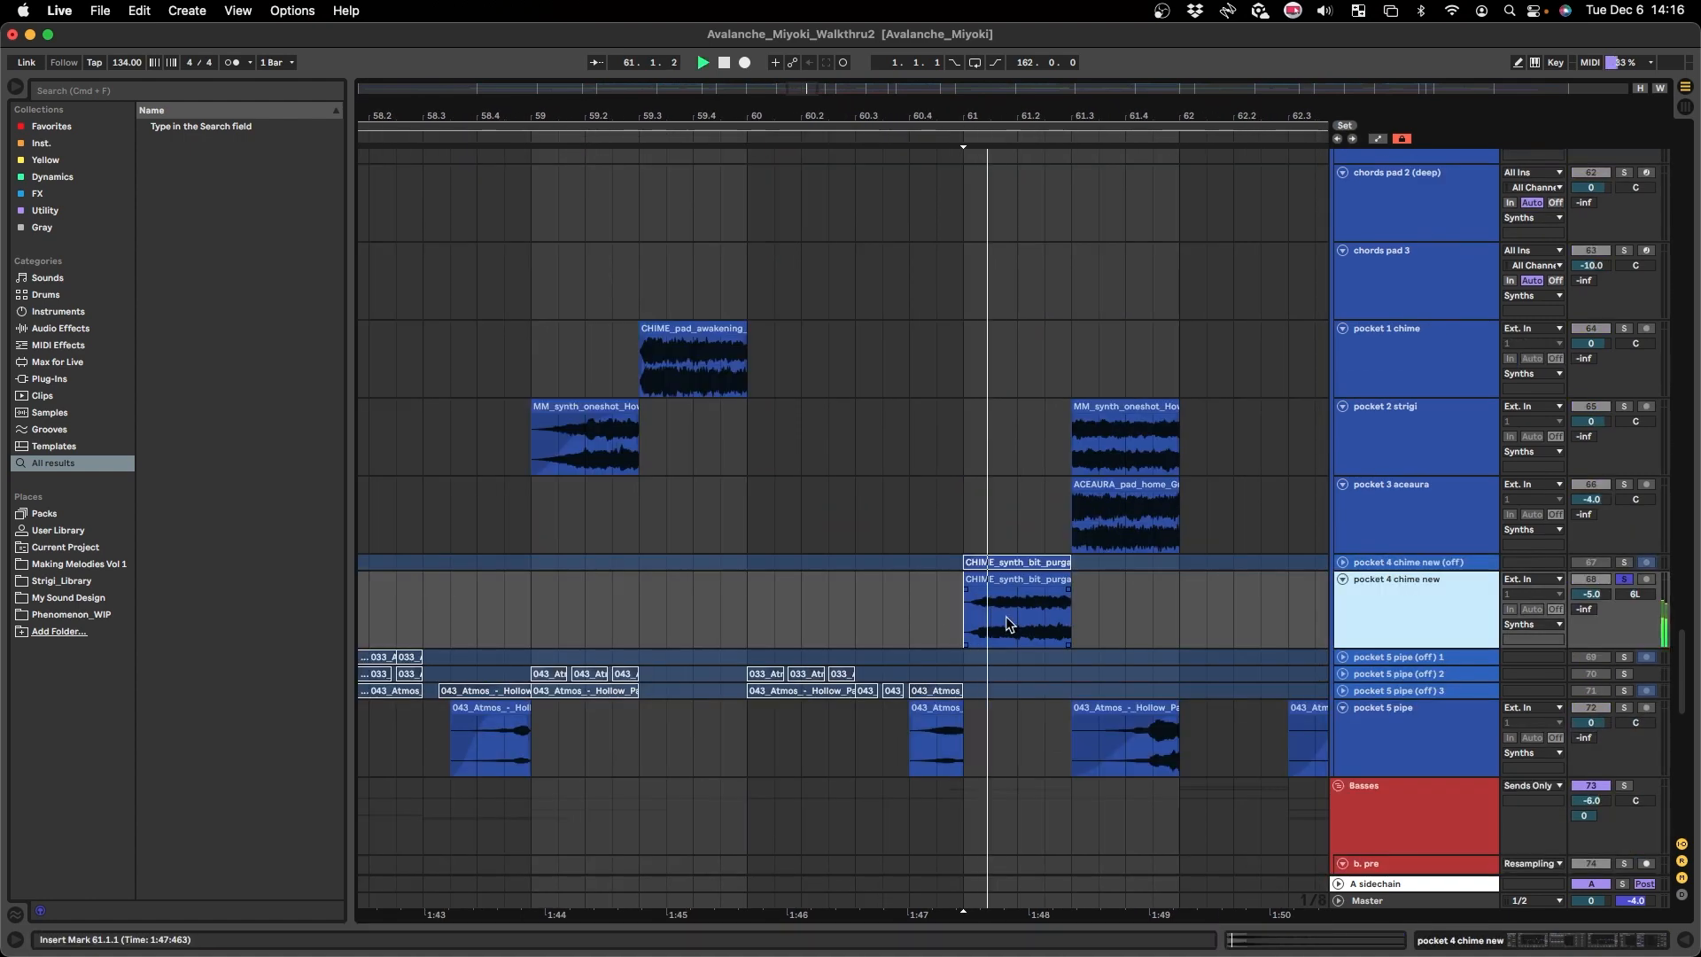
{"action": "key", "text": "space"}
{"action": "scroll", "coordinate": [649, 619], "scroll_direction": "down", "scroll_amount": 5}
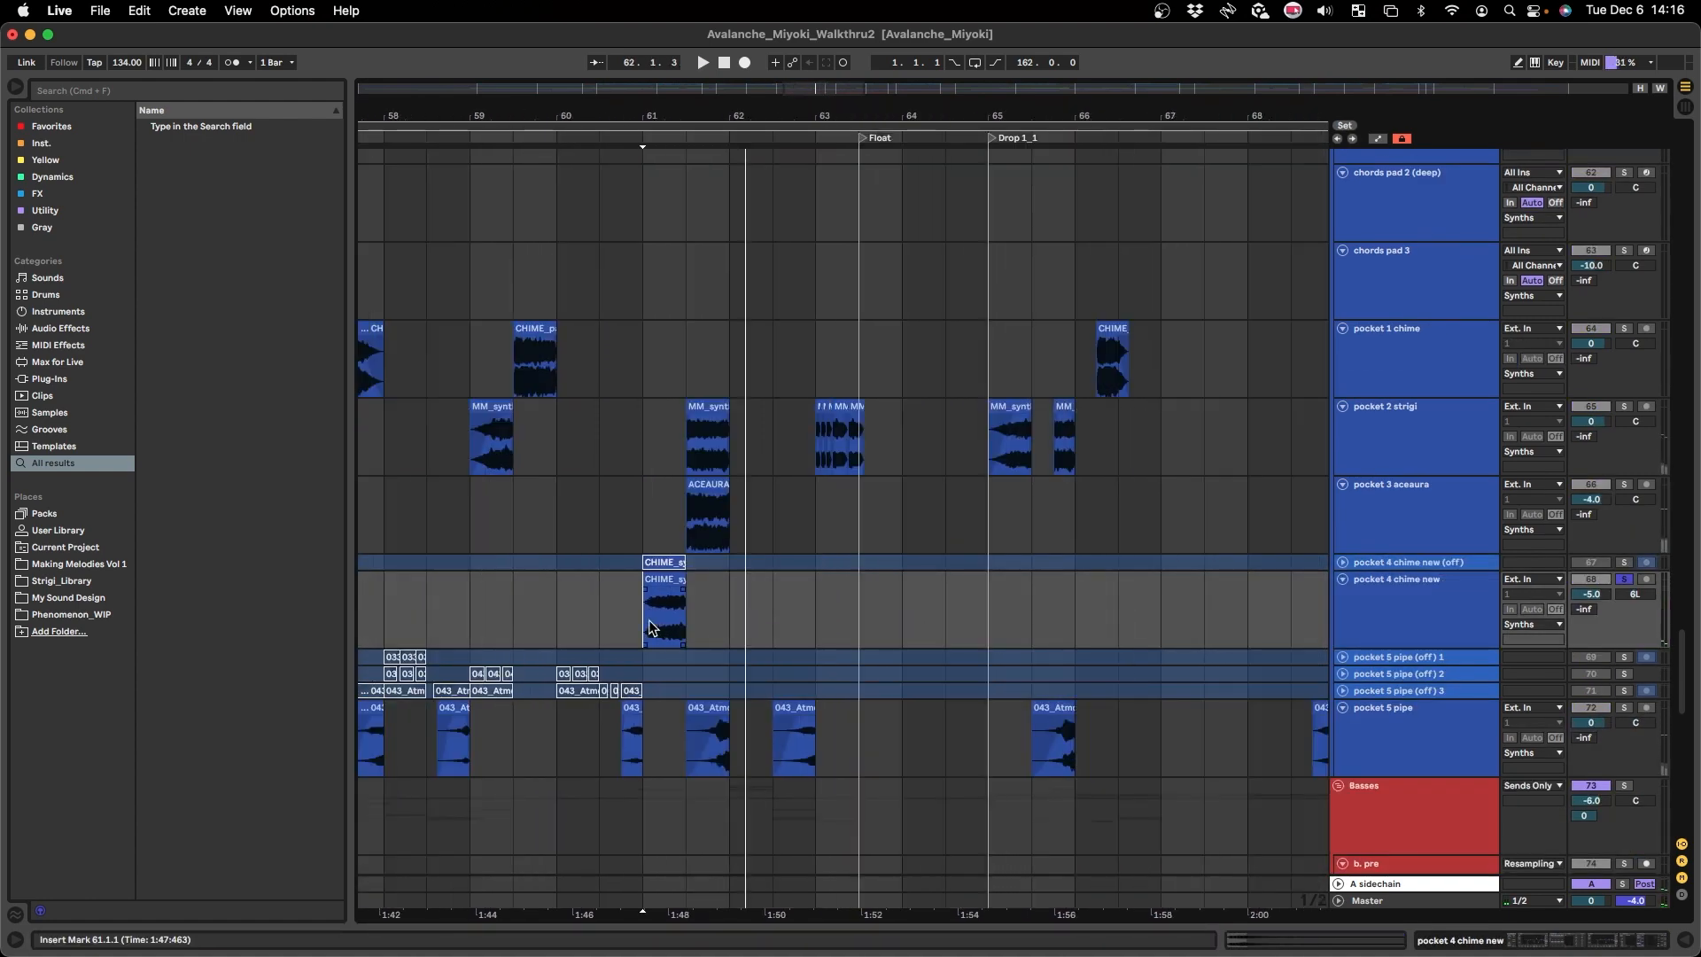
- Audition the stacked pocket 3 aceaura and pocket 2 strigi clips from 61.3.1, soloing each track in turn
{"action": "scroll", "coordinate": [650, 612], "scroll_direction": "up", "scroll_amount": 6}
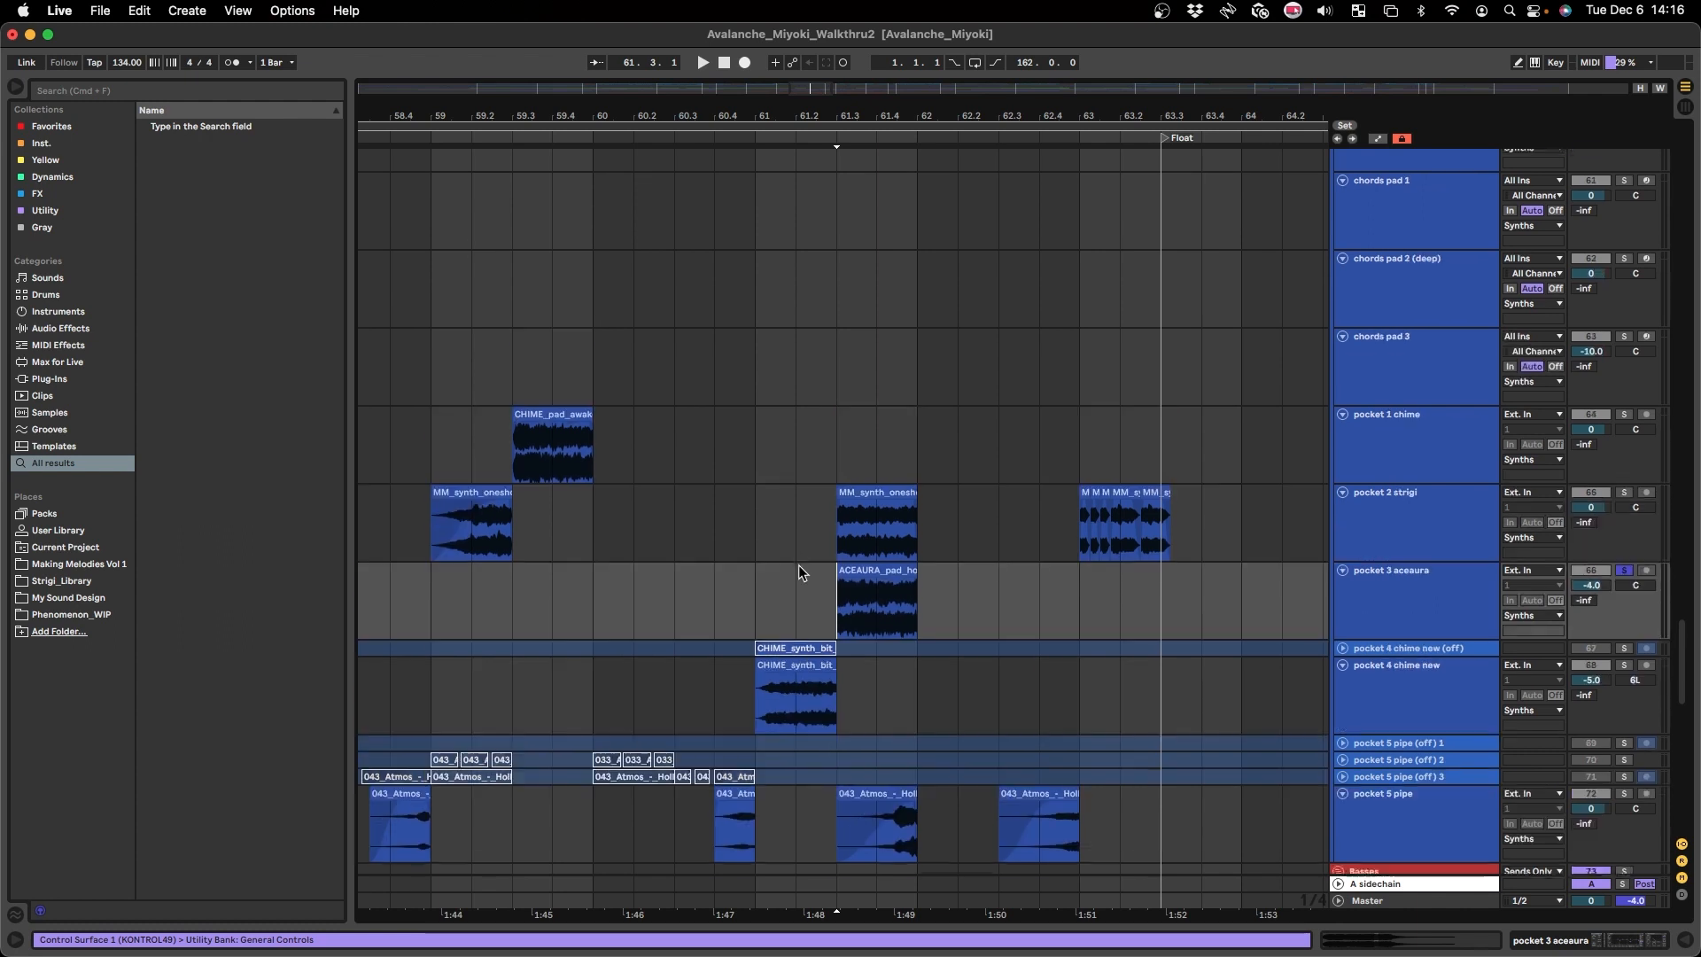
{"action": "scroll", "coordinate": [800, 565], "scroll_direction": "up", "scroll_amount": 1}
{"action": "key", "text": "space"}
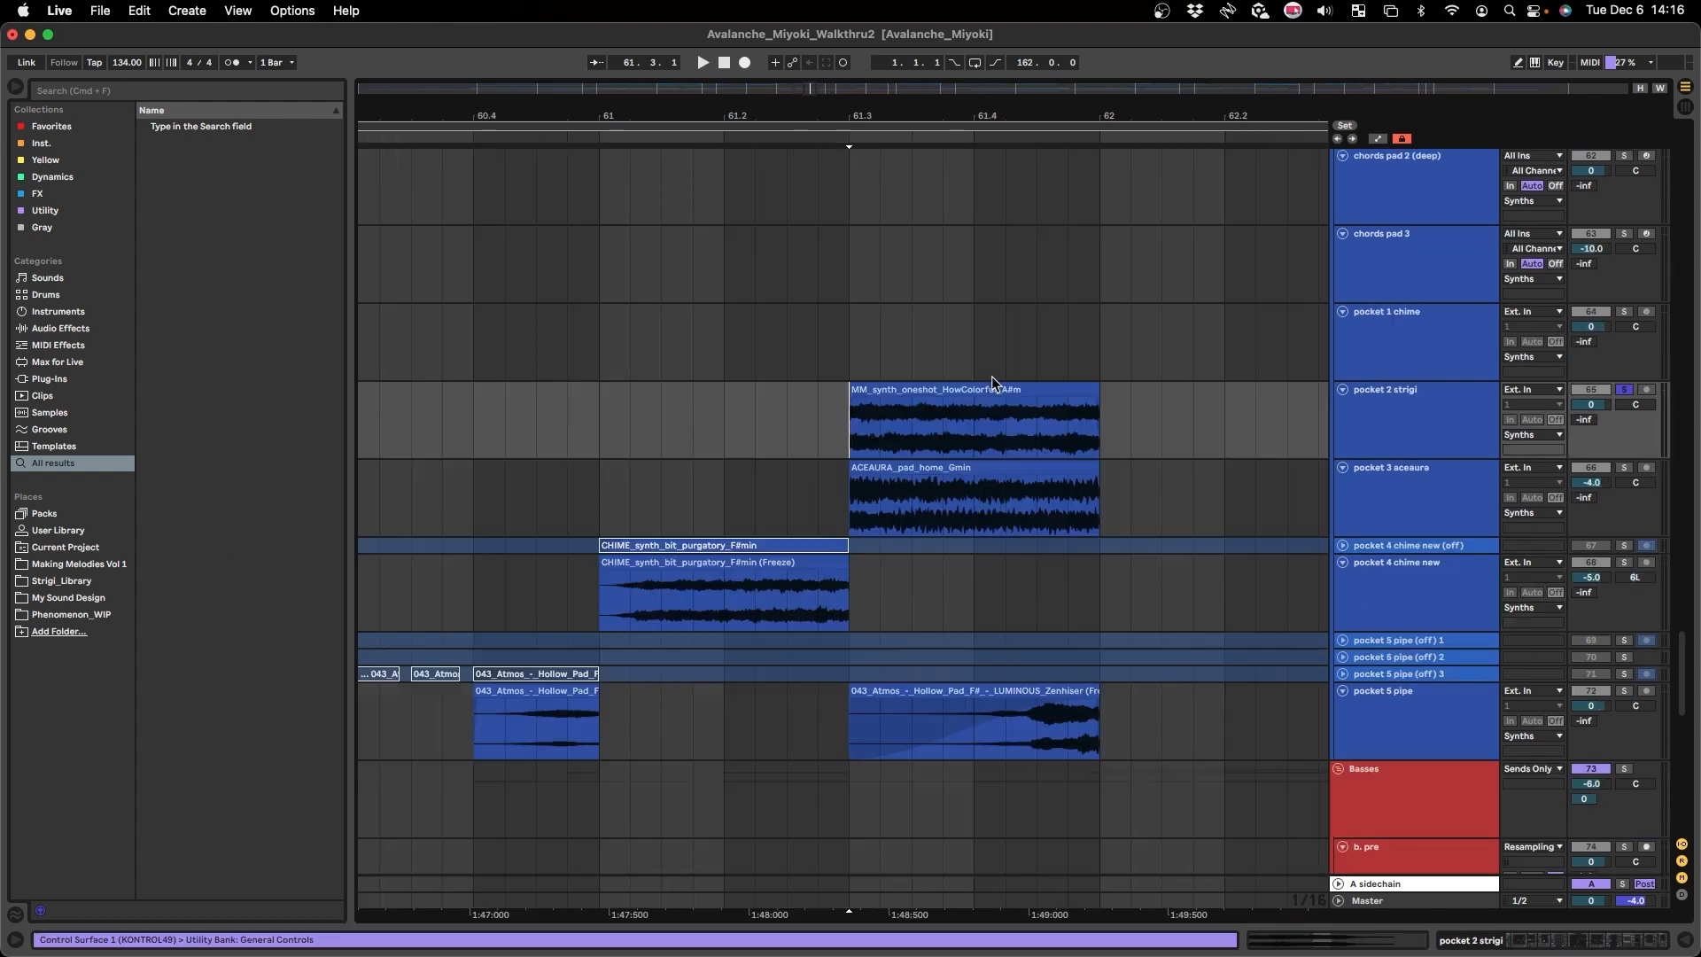
{"action": "left_click", "coordinate": [966, 411]}
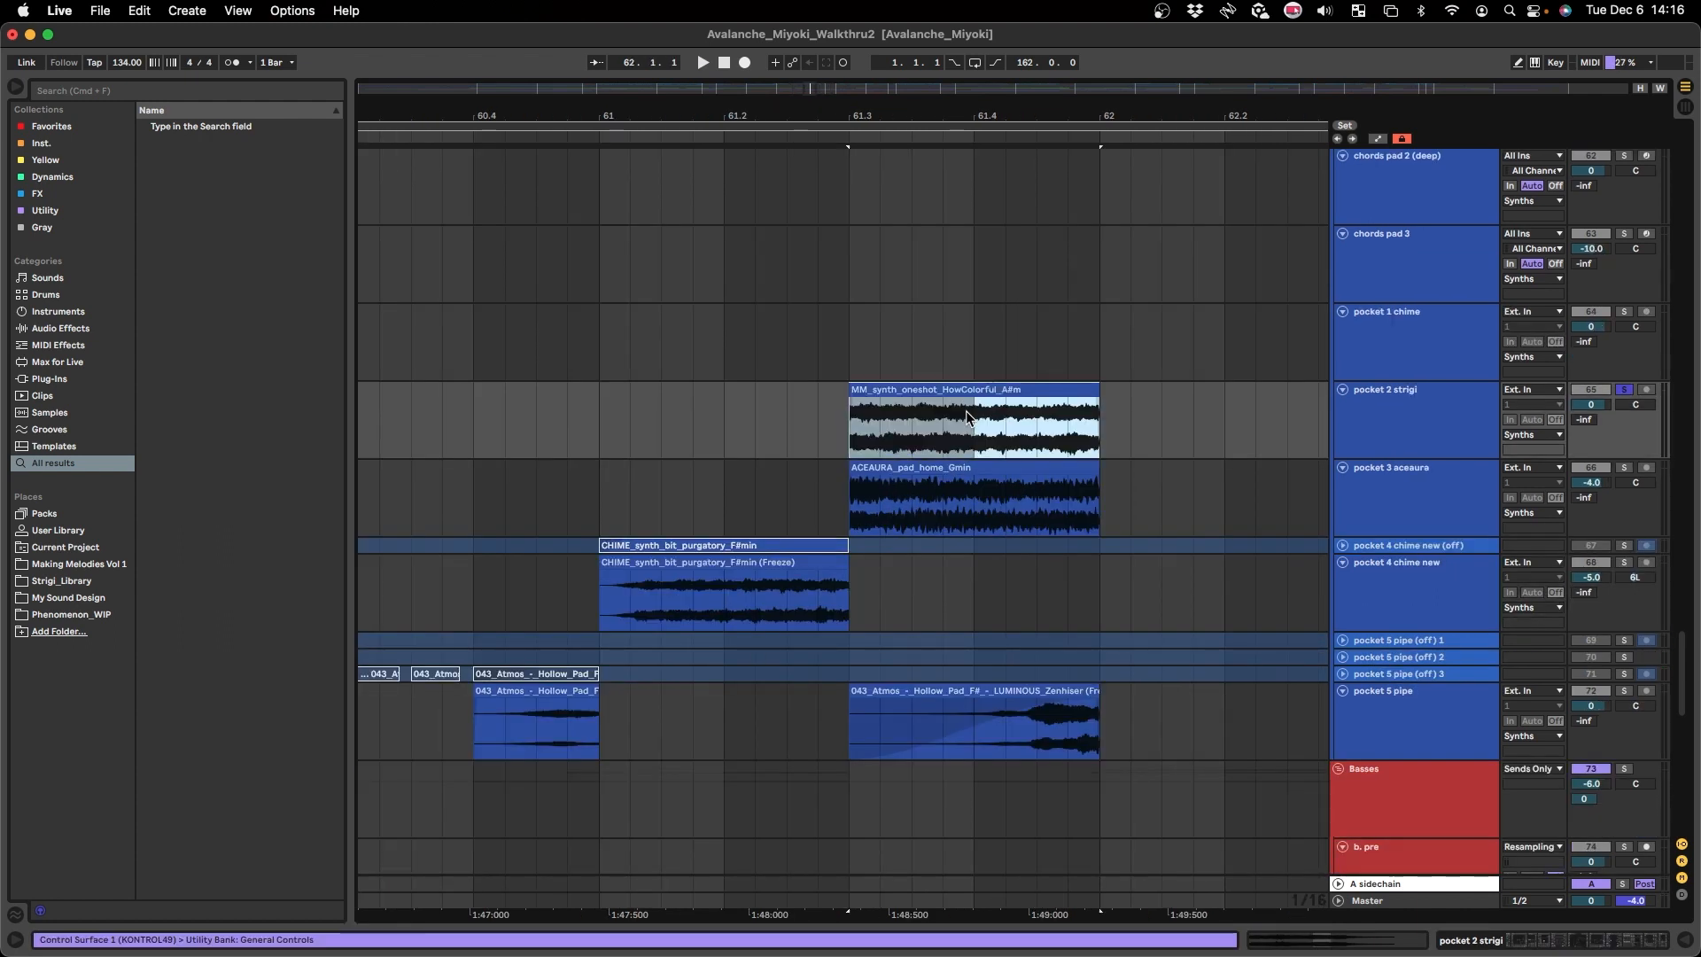
- Audition the soloed pocket 2 strigi clips from 63.1.1 and from 59.1.1
{"action": "left_click", "coordinate": [1466, 426]}
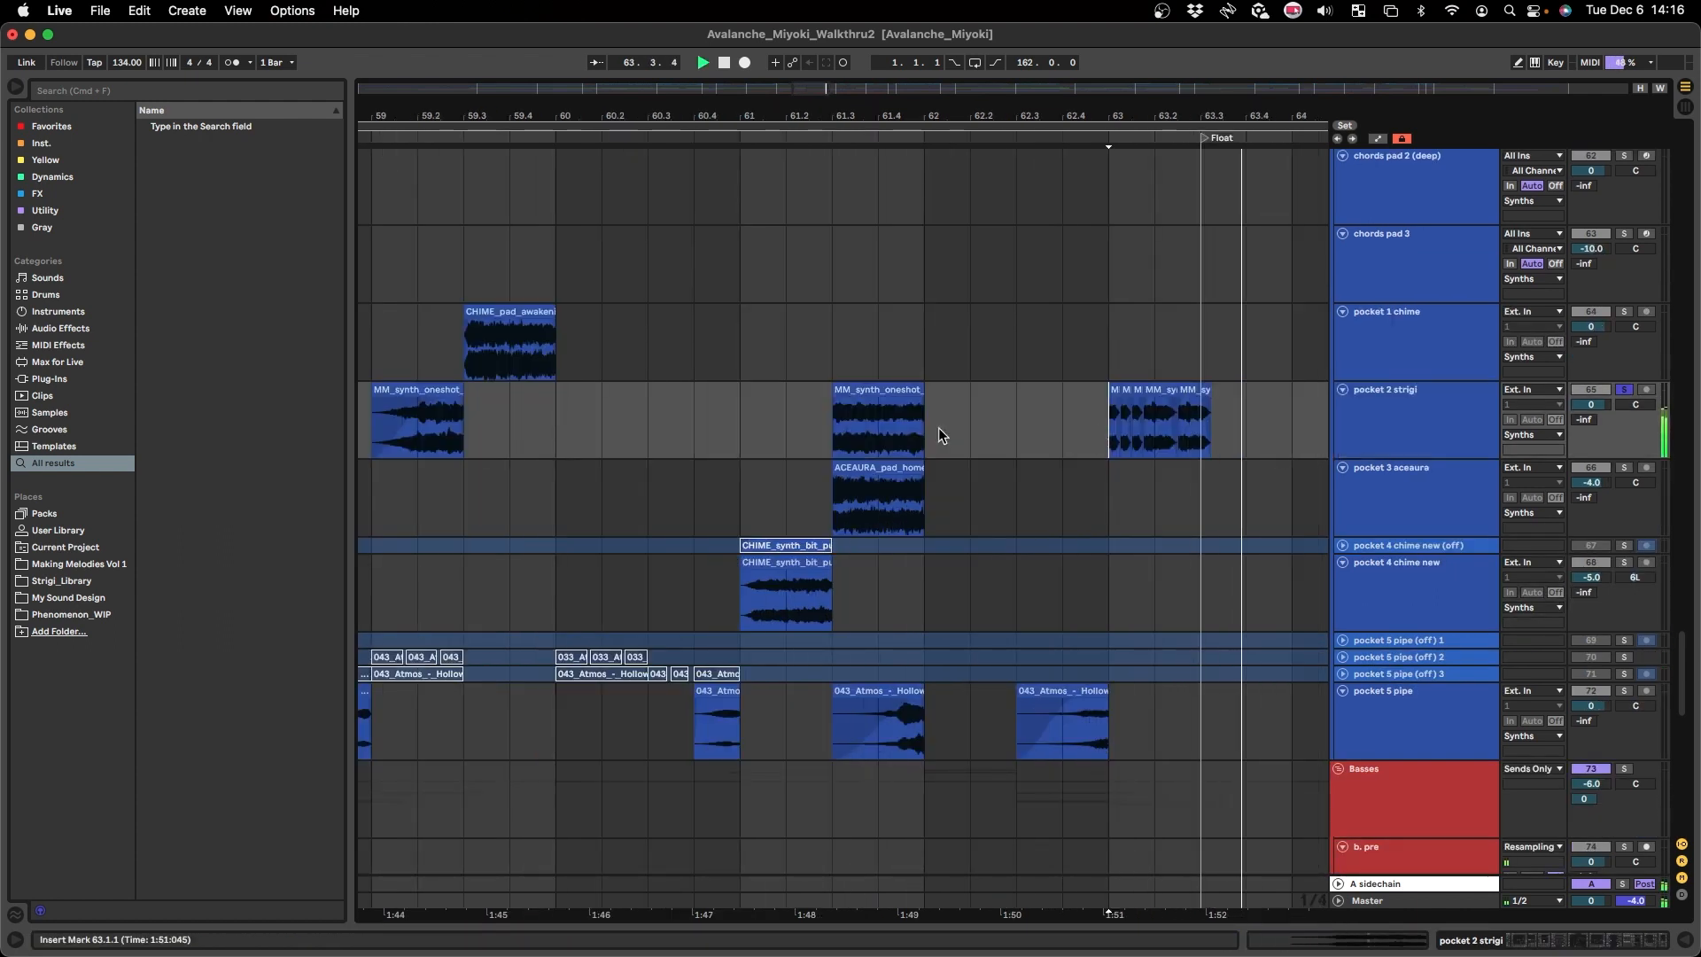
{"action": "scroll", "coordinate": [938, 427], "scroll_direction": "left", "scroll_amount": 2}
{"action": "scroll", "coordinate": [532, 440], "scroll_direction": "left", "scroll_amount": 2}
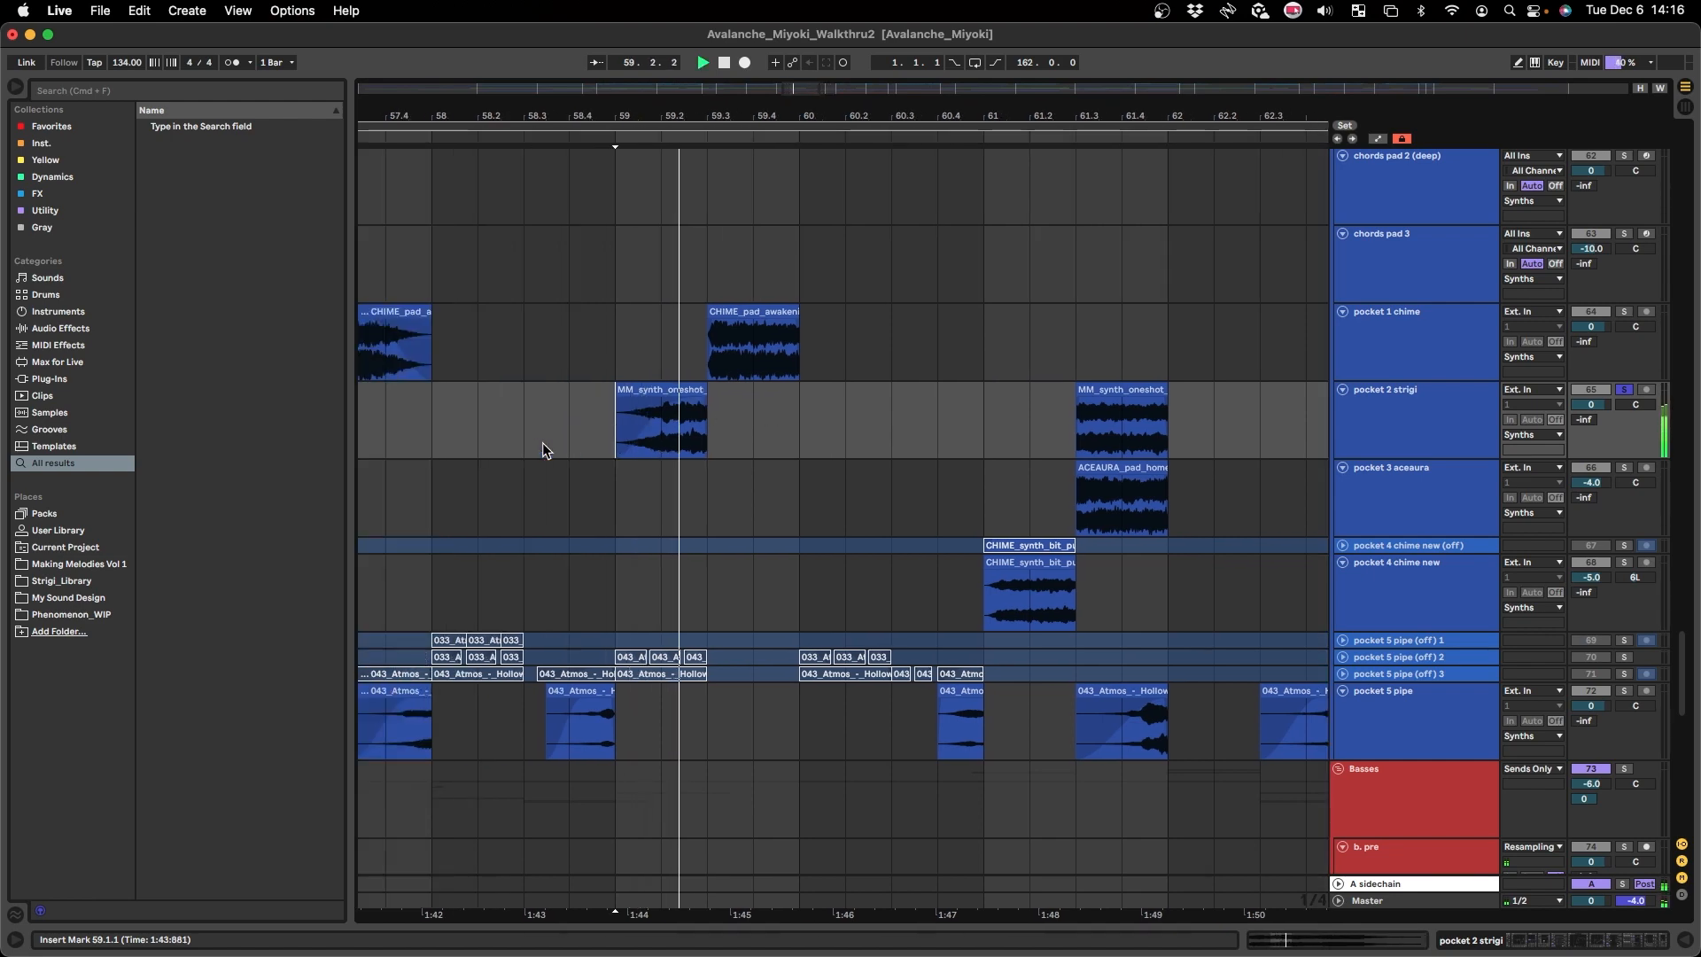
{"action": "scroll", "coordinate": [567, 444], "scroll_direction": "left", "scroll_amount": 5}
{"action": "key", "text": "space"}
- Show the device chain of pocket 2 strigi and review its Phaser-Flanger and Shifter effects
{"action": "key", "text": "a"}
{"action": "key", "text": "a"}
{"action": "double_click", "coordinate": [1412, 431]}
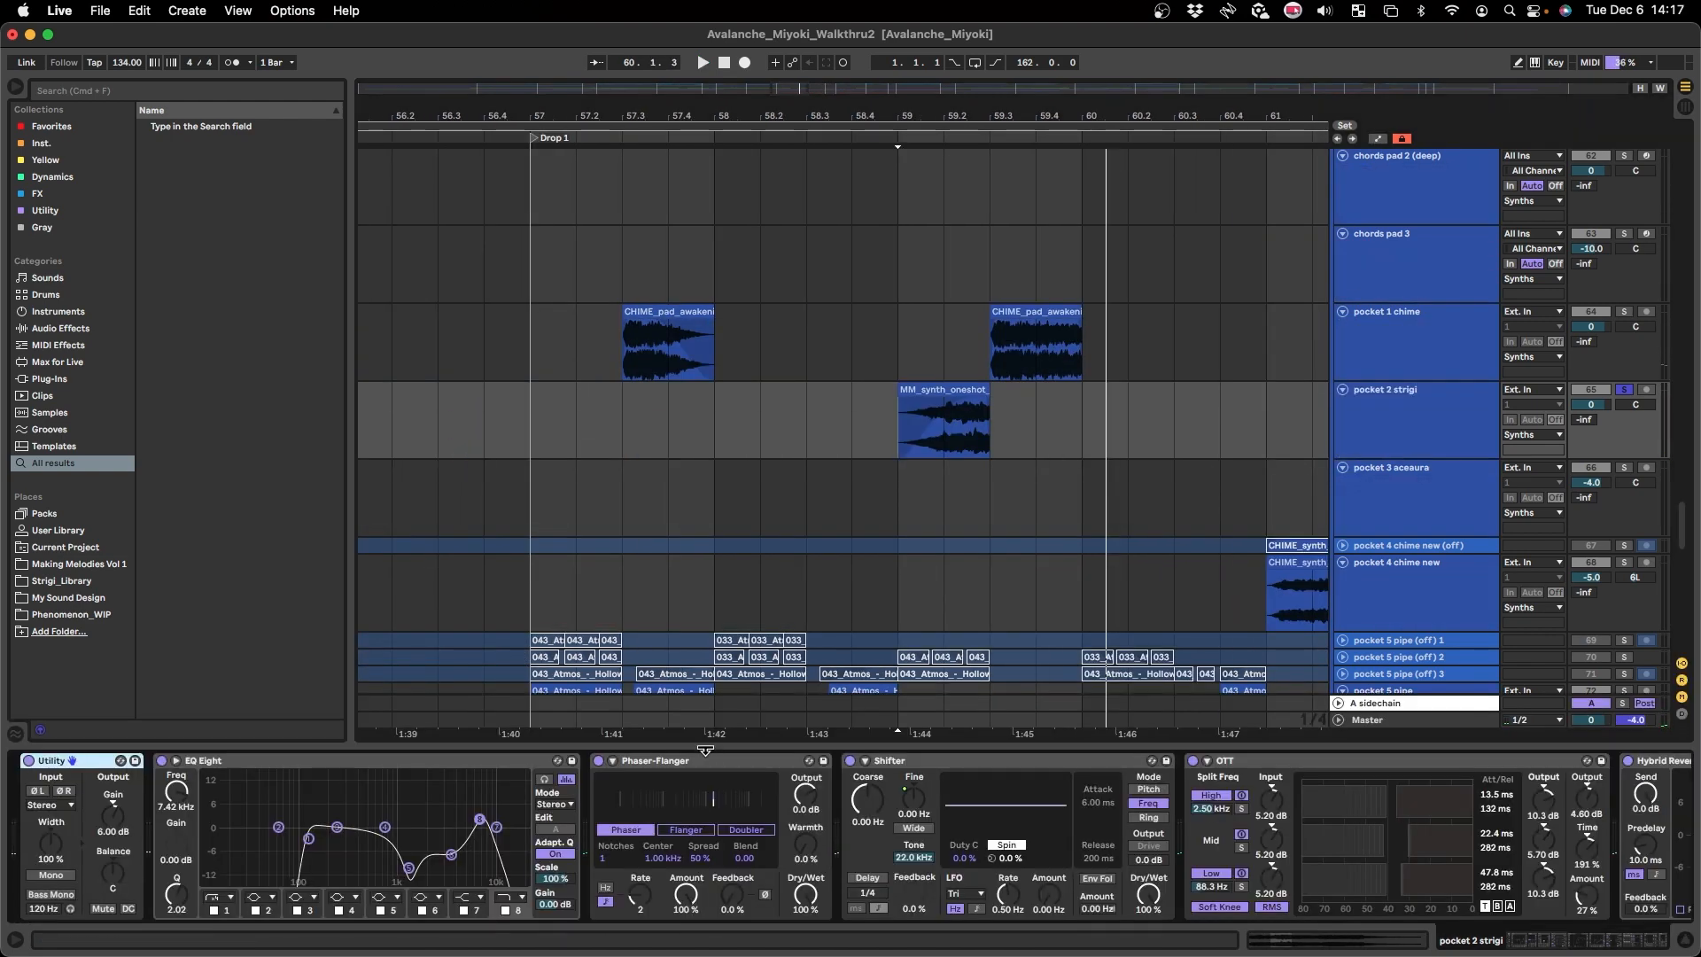
{"action": "left_click", "coordinate": [656, 764]}
{"action": "left_click", "coordinate": [643, 763]}
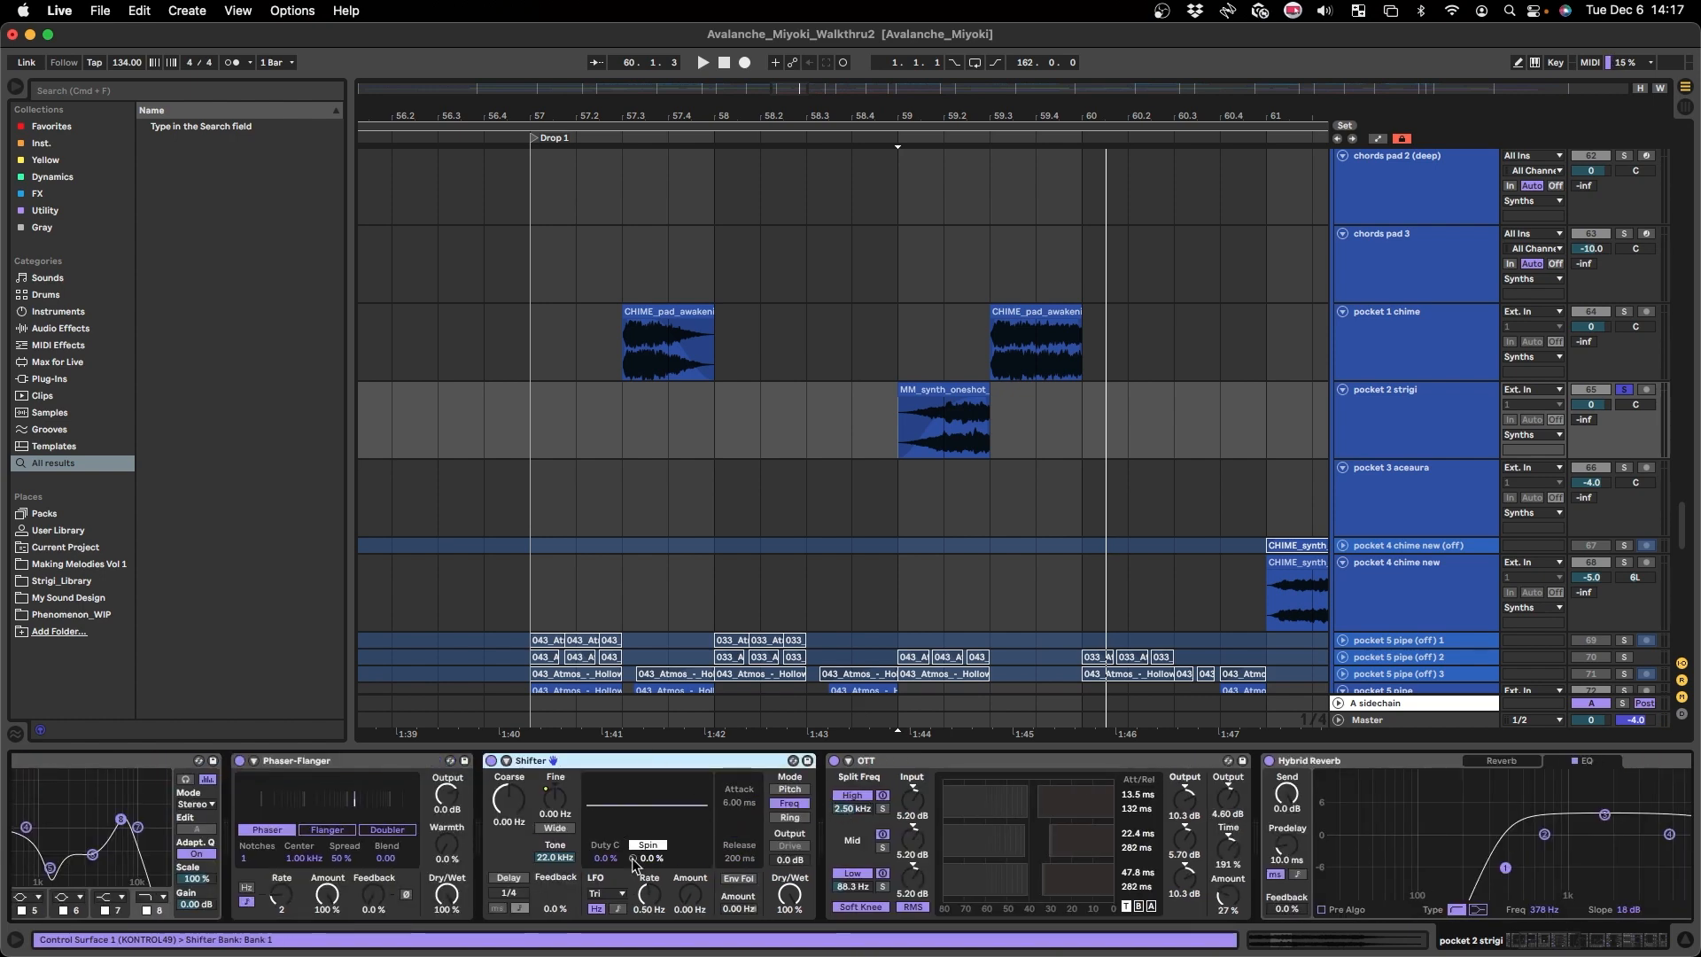
- Show automation and play pocket 2 strigi from 61.2.1 and 65.1.1 to examine its Frequency automation
{"action": "scroll", "coordinate": [994, 849], "scroll_direction": "right", "scroll_amount": 10}
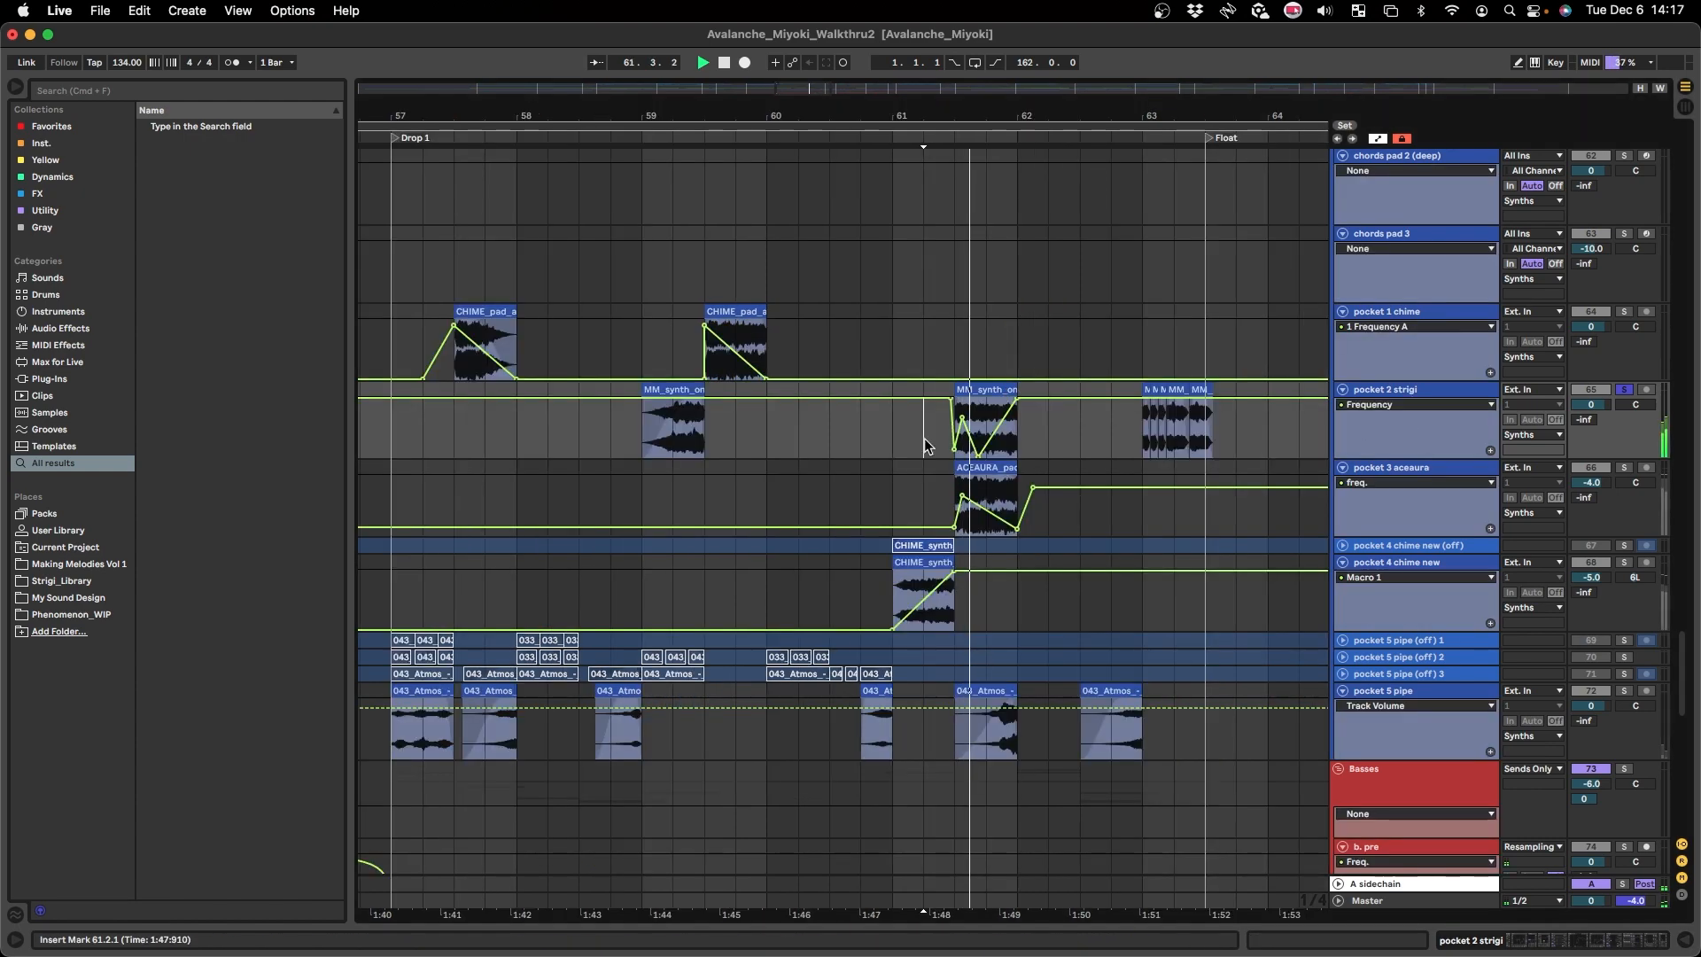
{"action": "scroll", "coordinate": [1047, 432], "scroll_direction": "right", "scroll_amount": 4}
{"action": "scroll", "coordinate": [1047, 440], "scroll_direction": "right", "scroll_amount": 5}
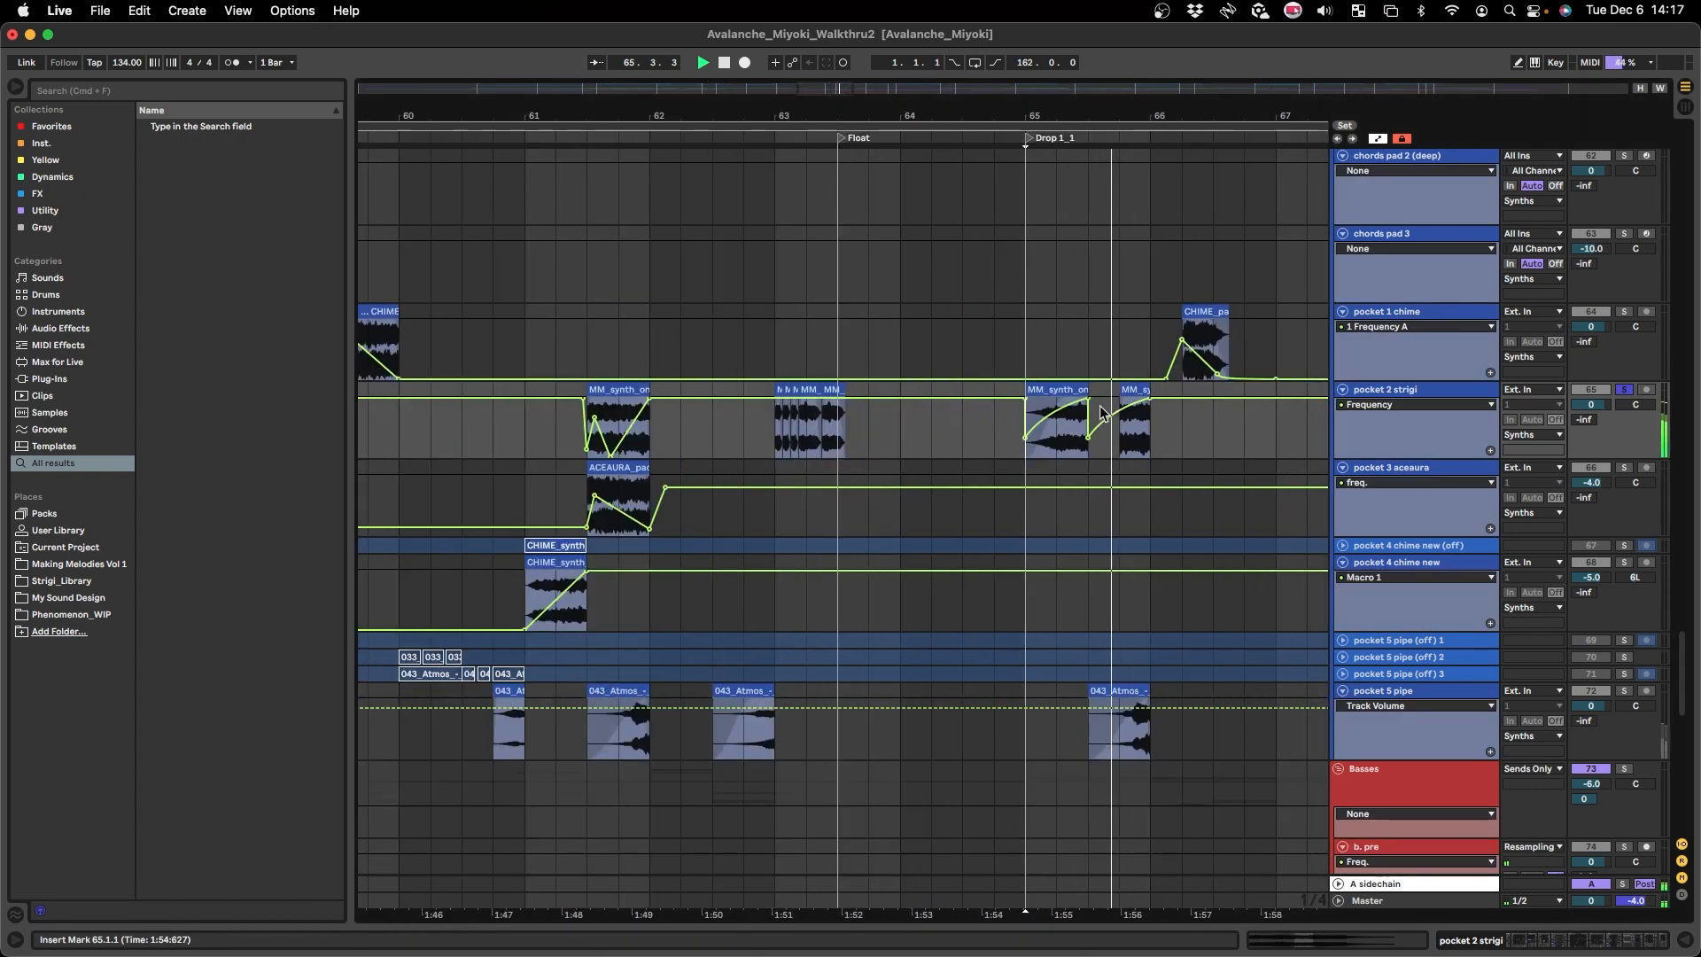
- Audition the soloed pocket 1 chime clips just after bar 66 and at 59.3.1, with automation hidden
{"action": "left_click", "coordinate": [1184, 329]}
{"action": "key", "text": "a"}
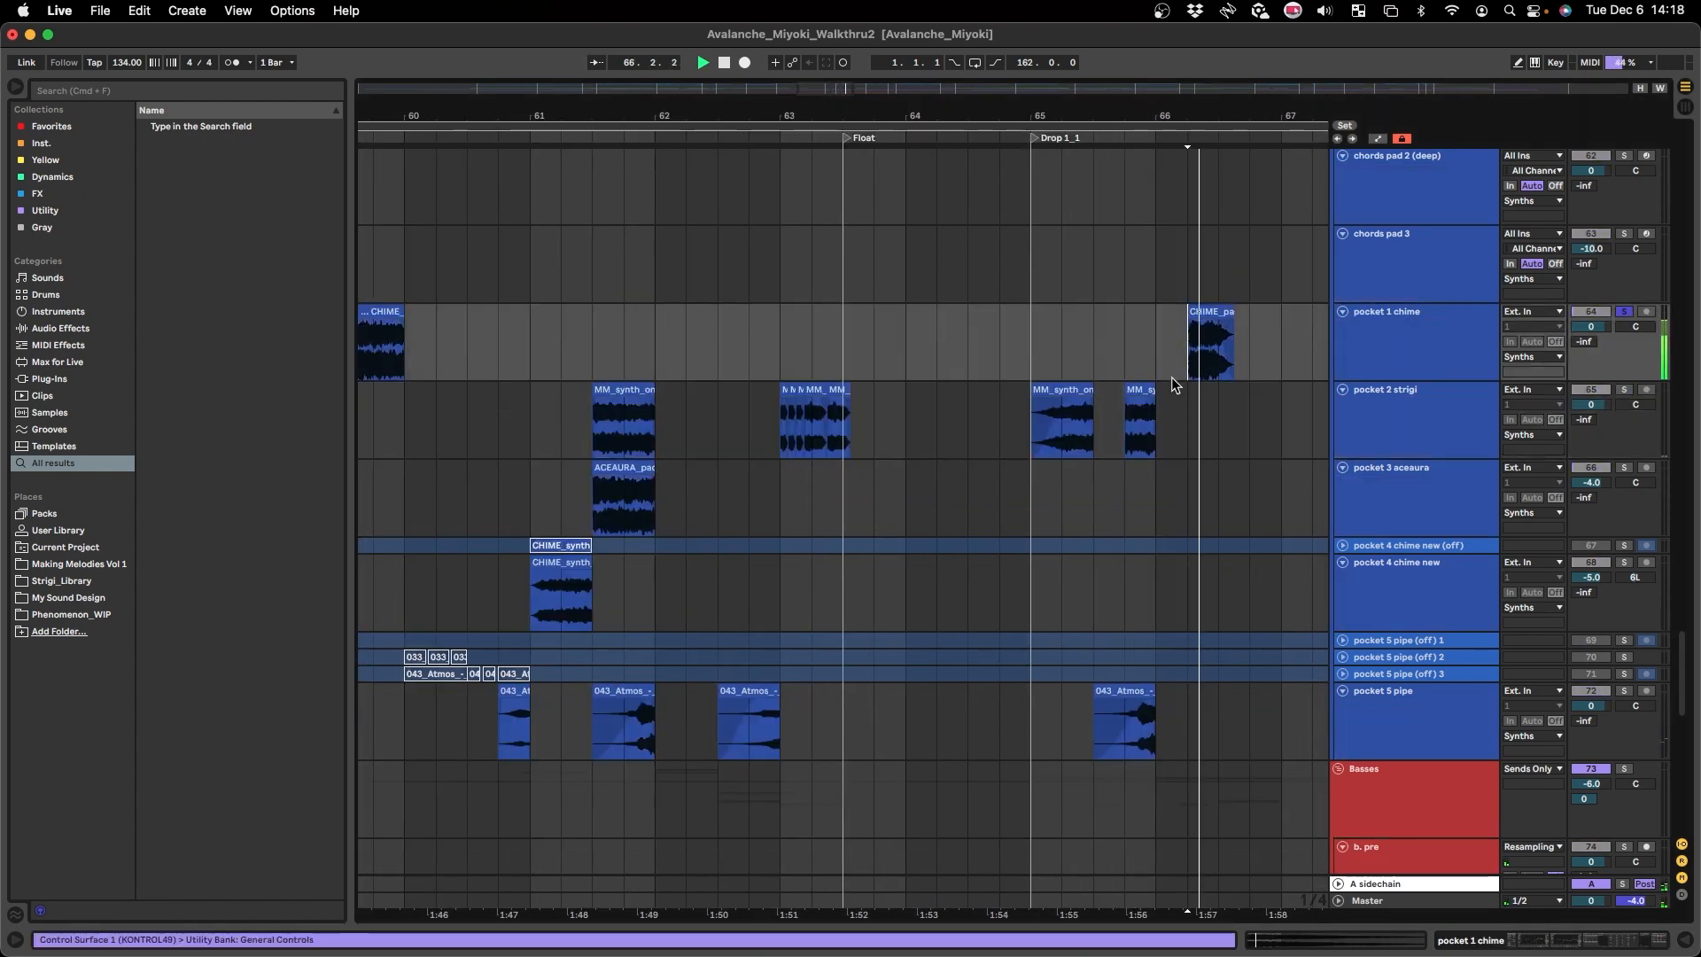
{"action": "scroll", "coordinate": [1184, 350], "scroll_direction": "left", "scroll_amount": 15}
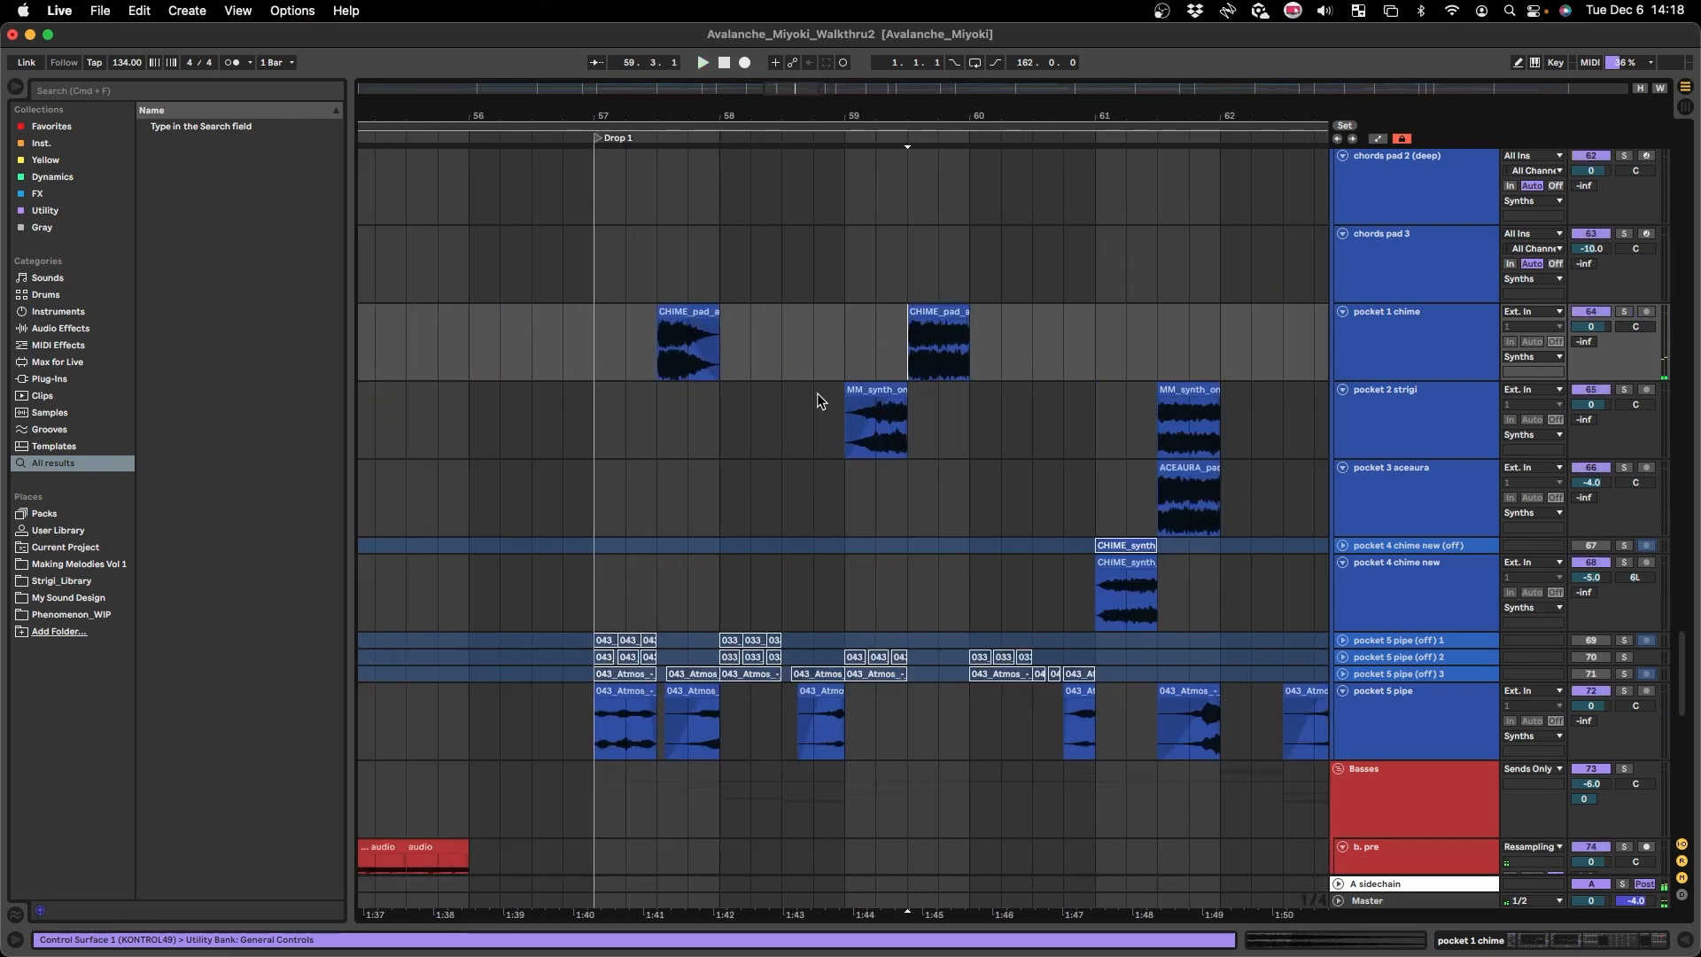
- Look over the pocket clips of Drop 1 down to the bass tracks, and return to the lead tracks
{"action": "scroll", "coordinate": [820, 401], "scroll_direction": "up", "scroll_amount": 3}
{"action": "scroll", "coordinate": [747, 540], "scroll_direction": "down", "scroll_amount": 8}
{"action": "scroll", "coordinate": [894, 491], "scroll_direction": "right", "scroll_amount": 6}
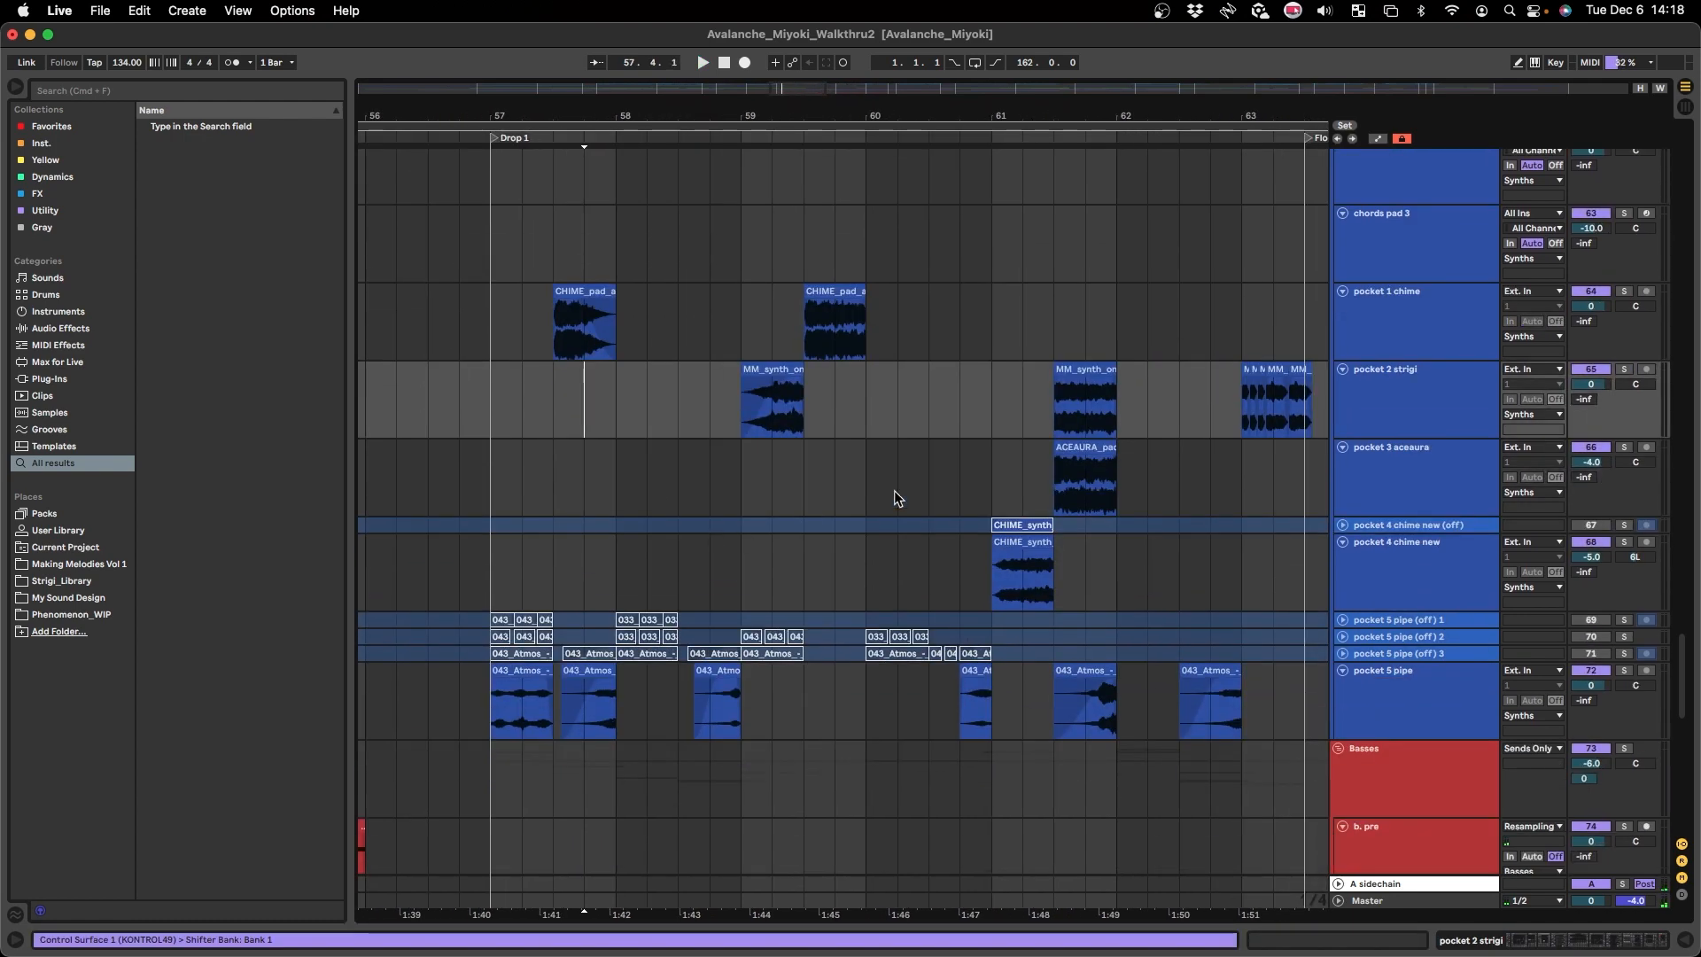
{"action": "scroll", "coordinate": [871, 463], "scroll_direction": "down", "scroll_amount": 1}
{"action": "scroll", "coordinate": [656, 619], "scroll_direction": "left", "scroll_amount": 2}
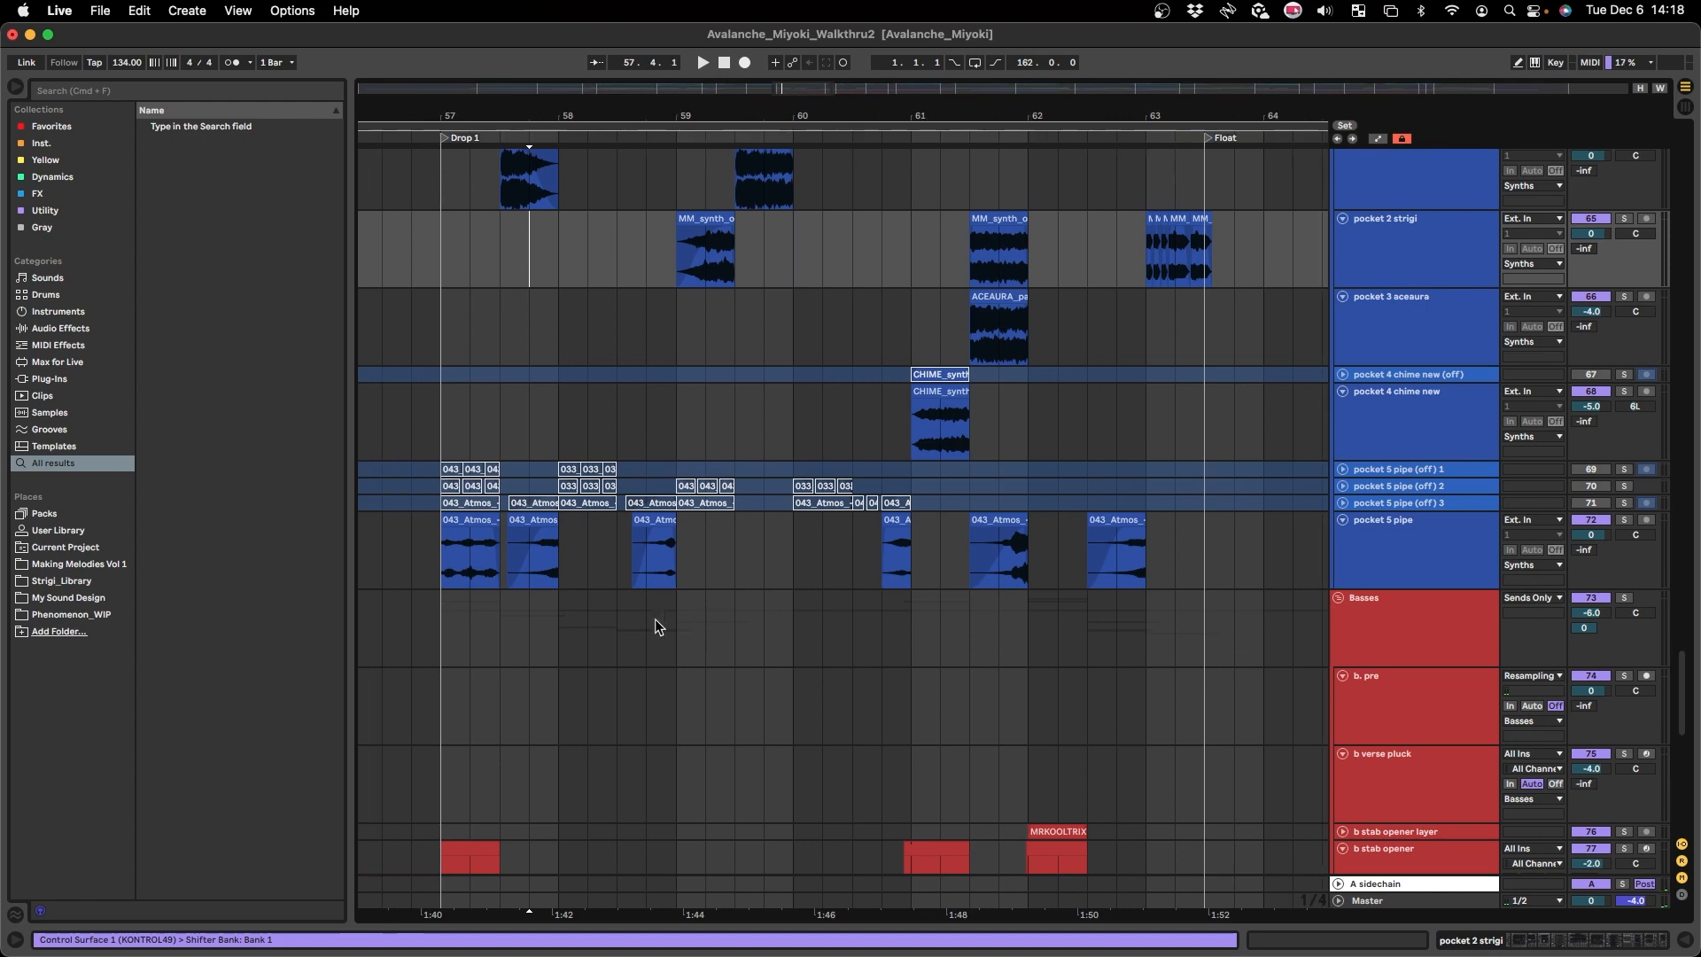
{"action": "scroll", "coordinate": [656, 610], "scroll_direction": "down", "scroll_amount": 2}
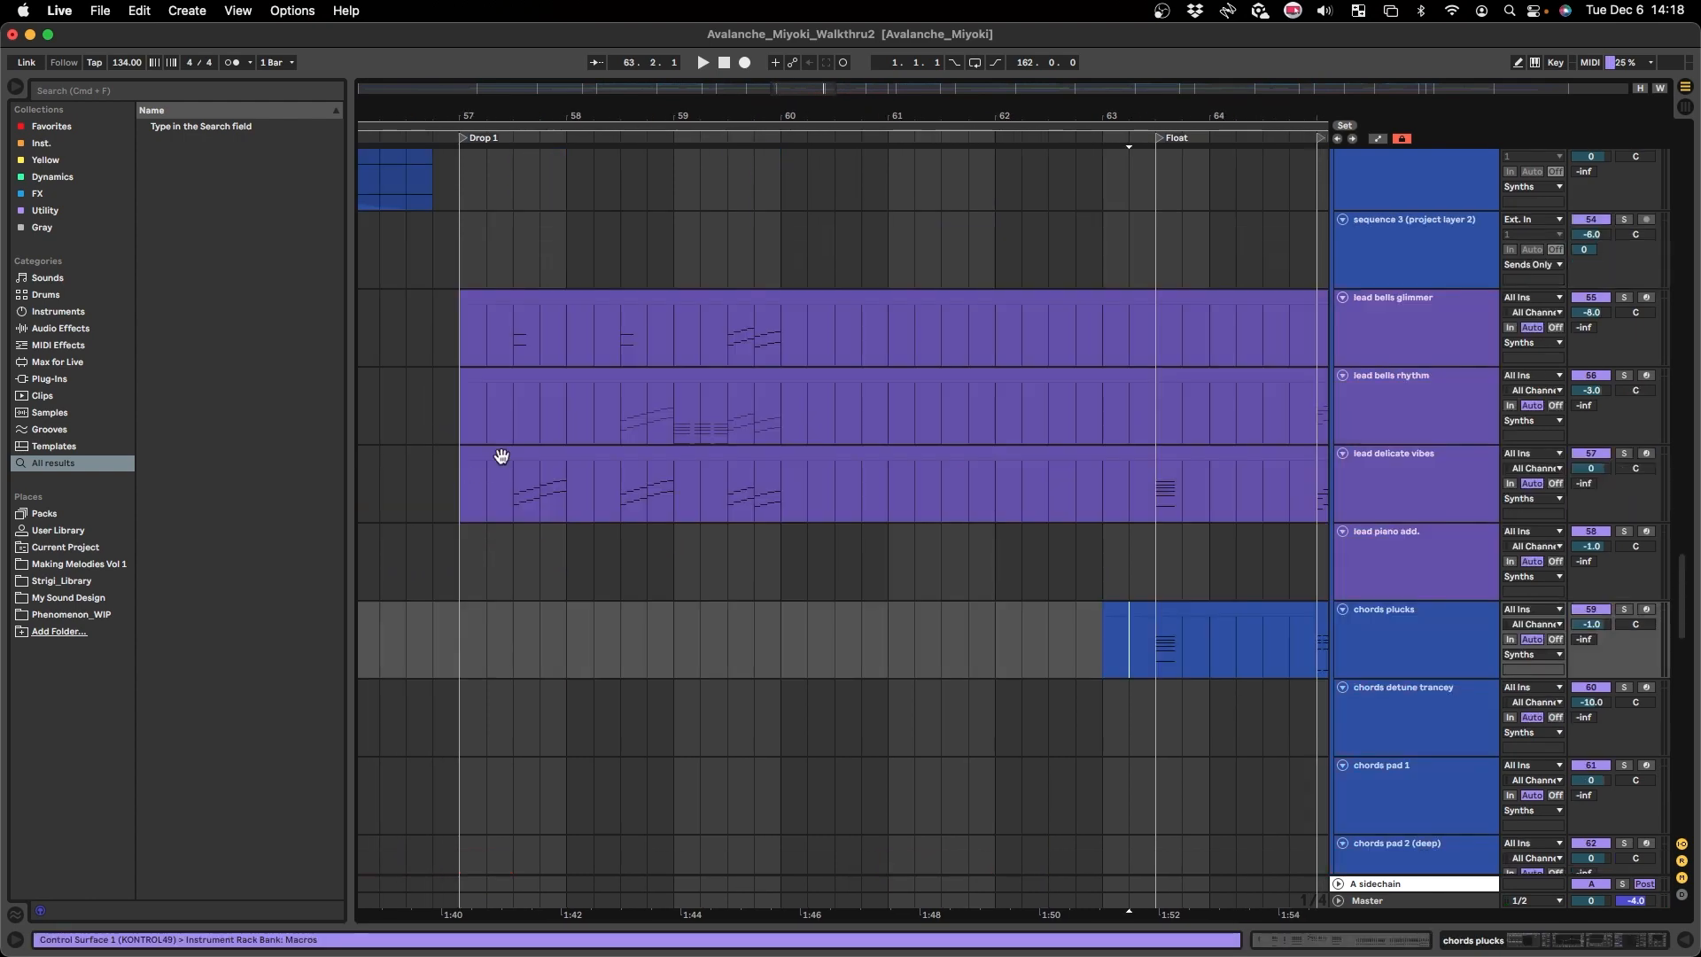
- Solo lead bells glimmer, lead bells rhythm and lead delicate vibes, and play them from 57.3.1
{"action": "left_click", "coordinate": [1442, 359]}
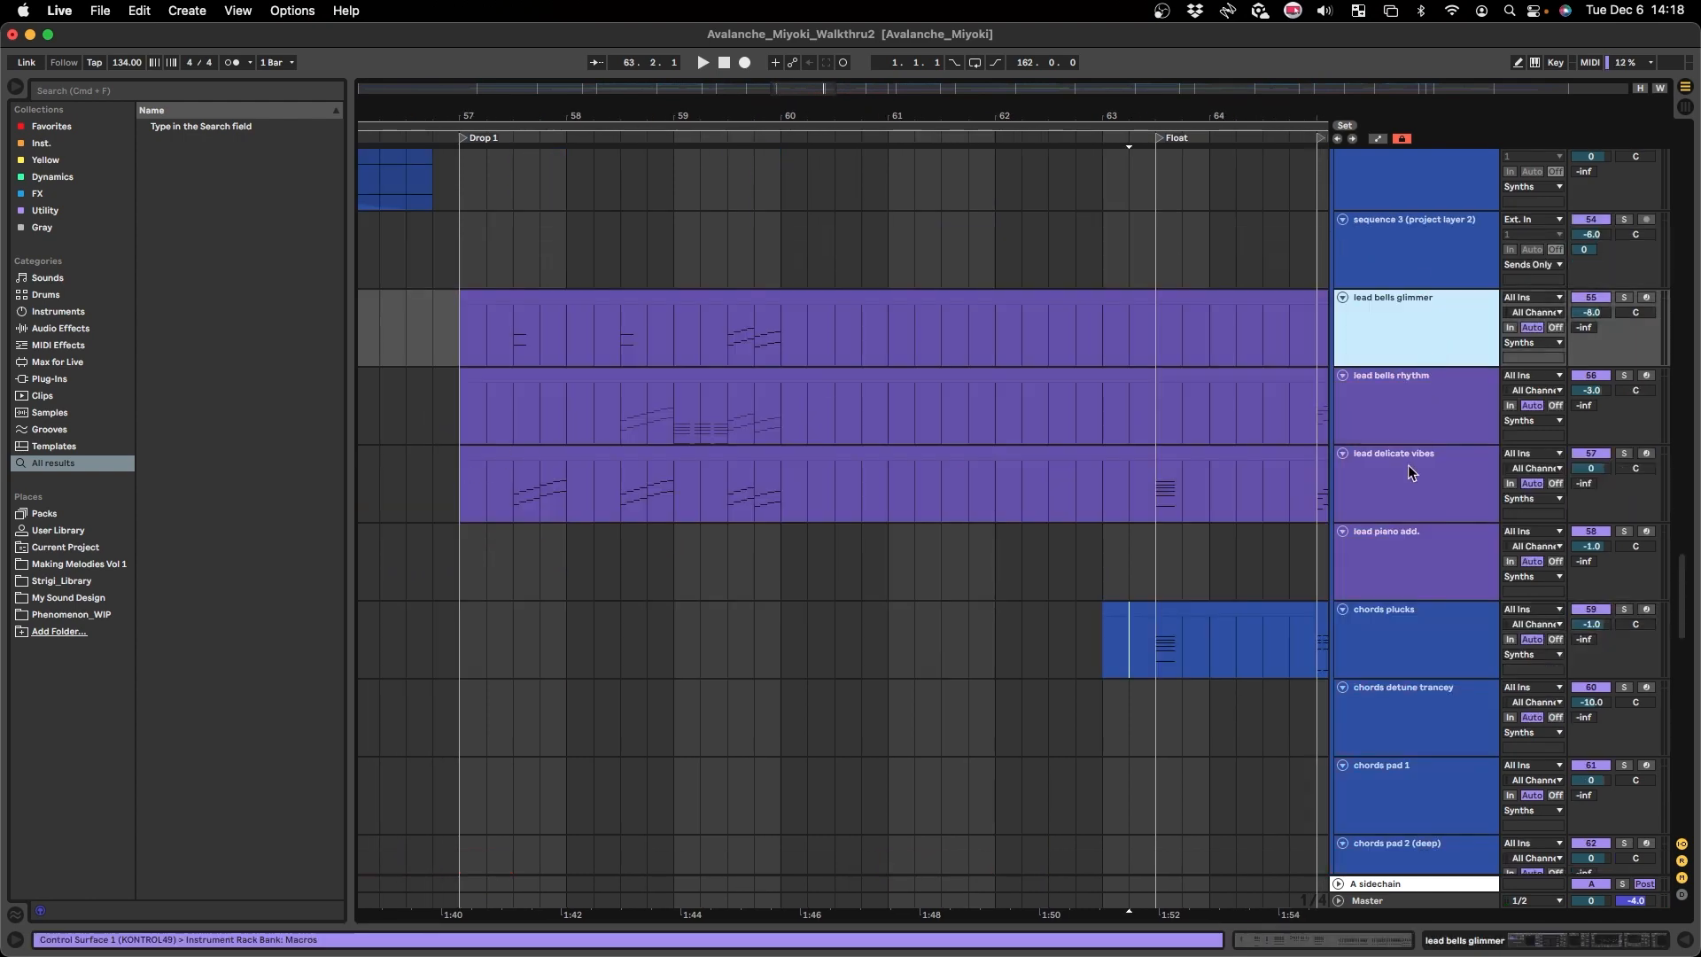
{"action": "left_click", "coordinate": [1410, 471], "text": "shift"}
{"action": "left_click", "coordinate": [528, 322]}
{"action": "scroll", "coordinate": [547, 461], "scroll_direction": "down", "scroll_amount": 3}
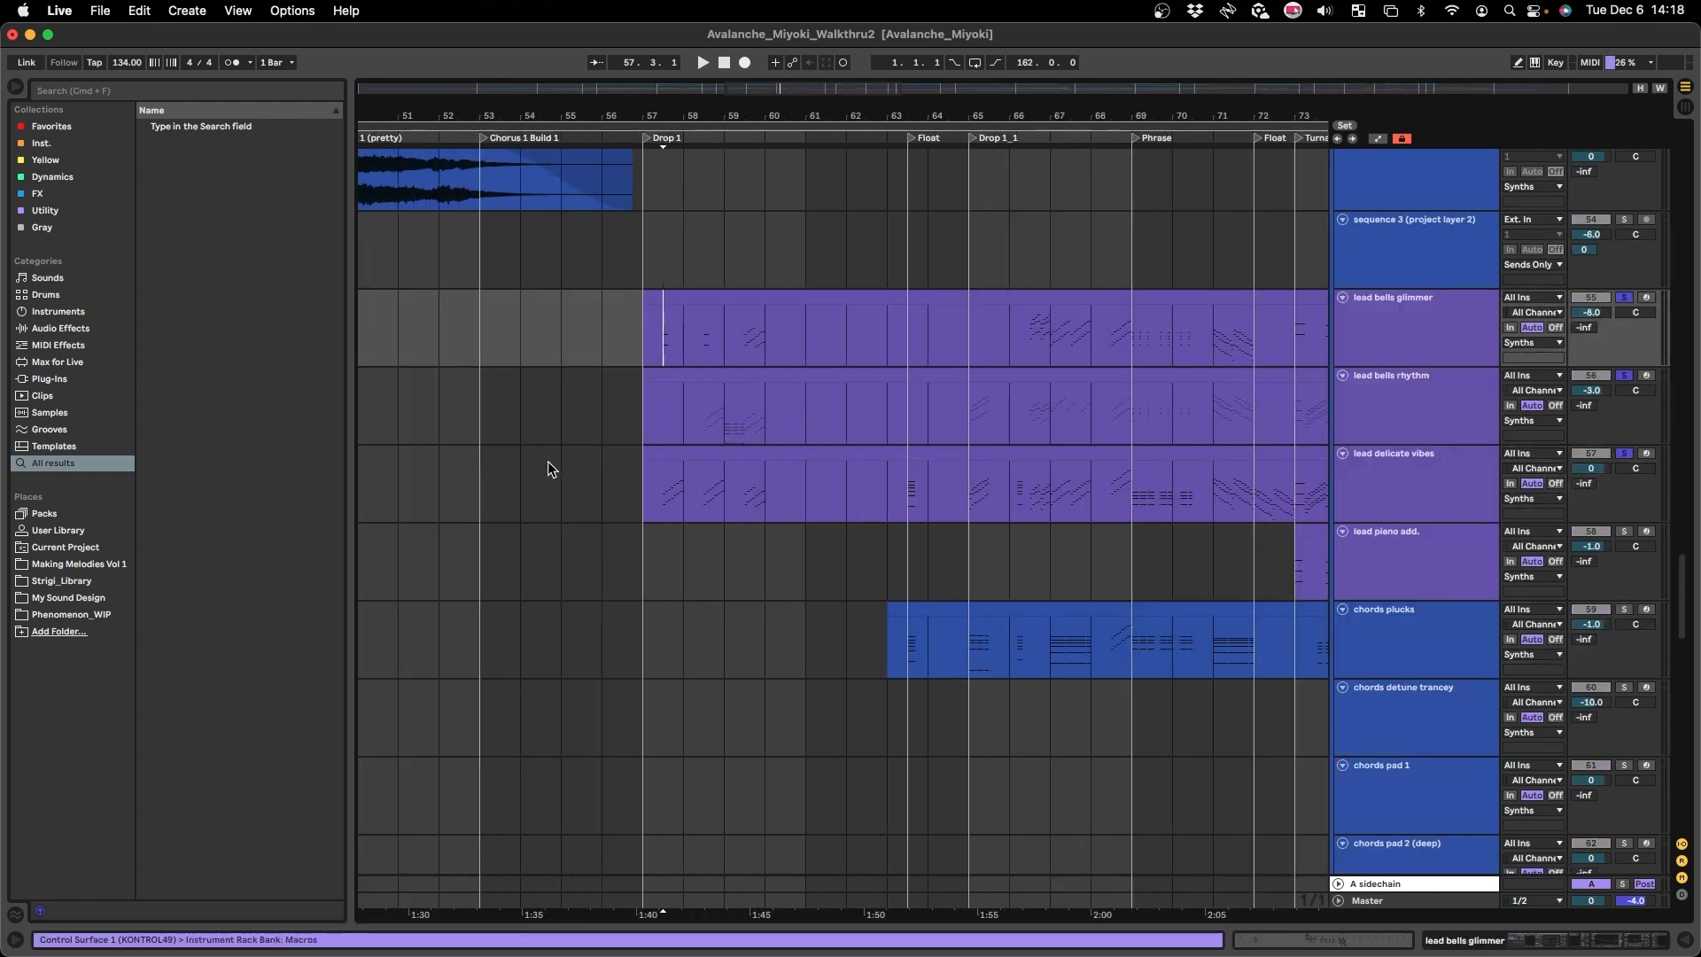
{"action": "scroll", "coordinate": [506, 466], "scroll_direction": "left", "scroll_amount": 5}
{"action": "scroll", "coordinate": [507, 466], "scroll_direction": "down", "scroll_amount": 3}
{"action": "scroll", "coordinate": [774, 425], "scroll_direction": "up", "scroll_amount": 5}
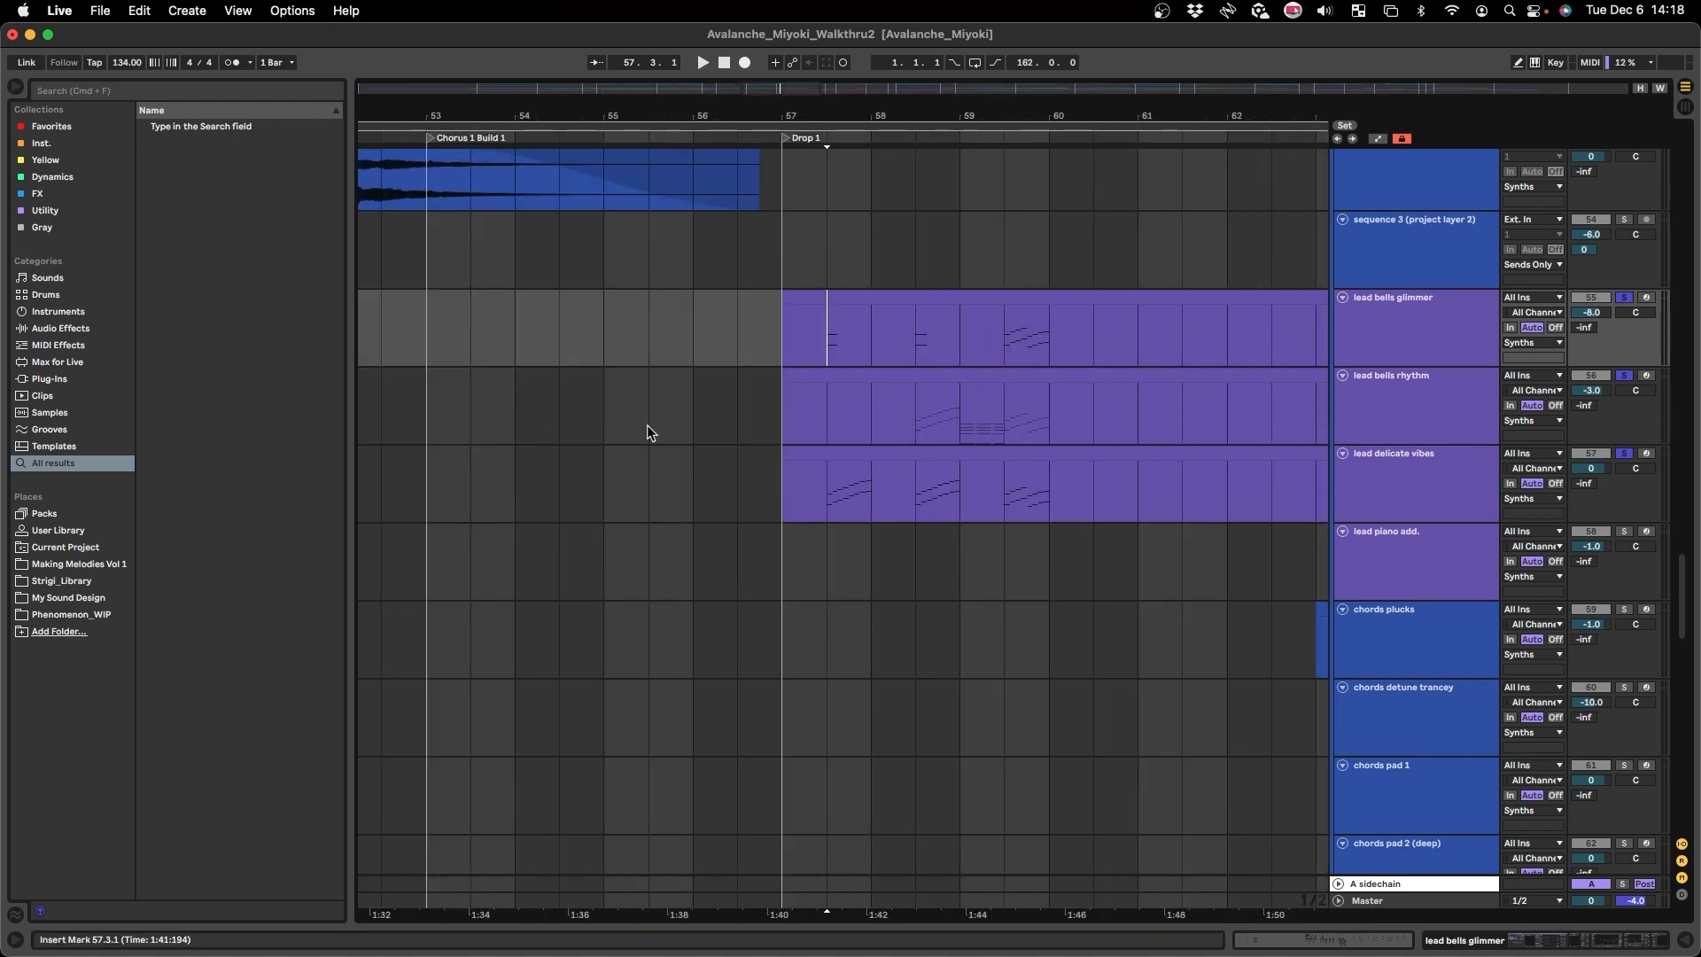
{"action": "key", "text": "space"}
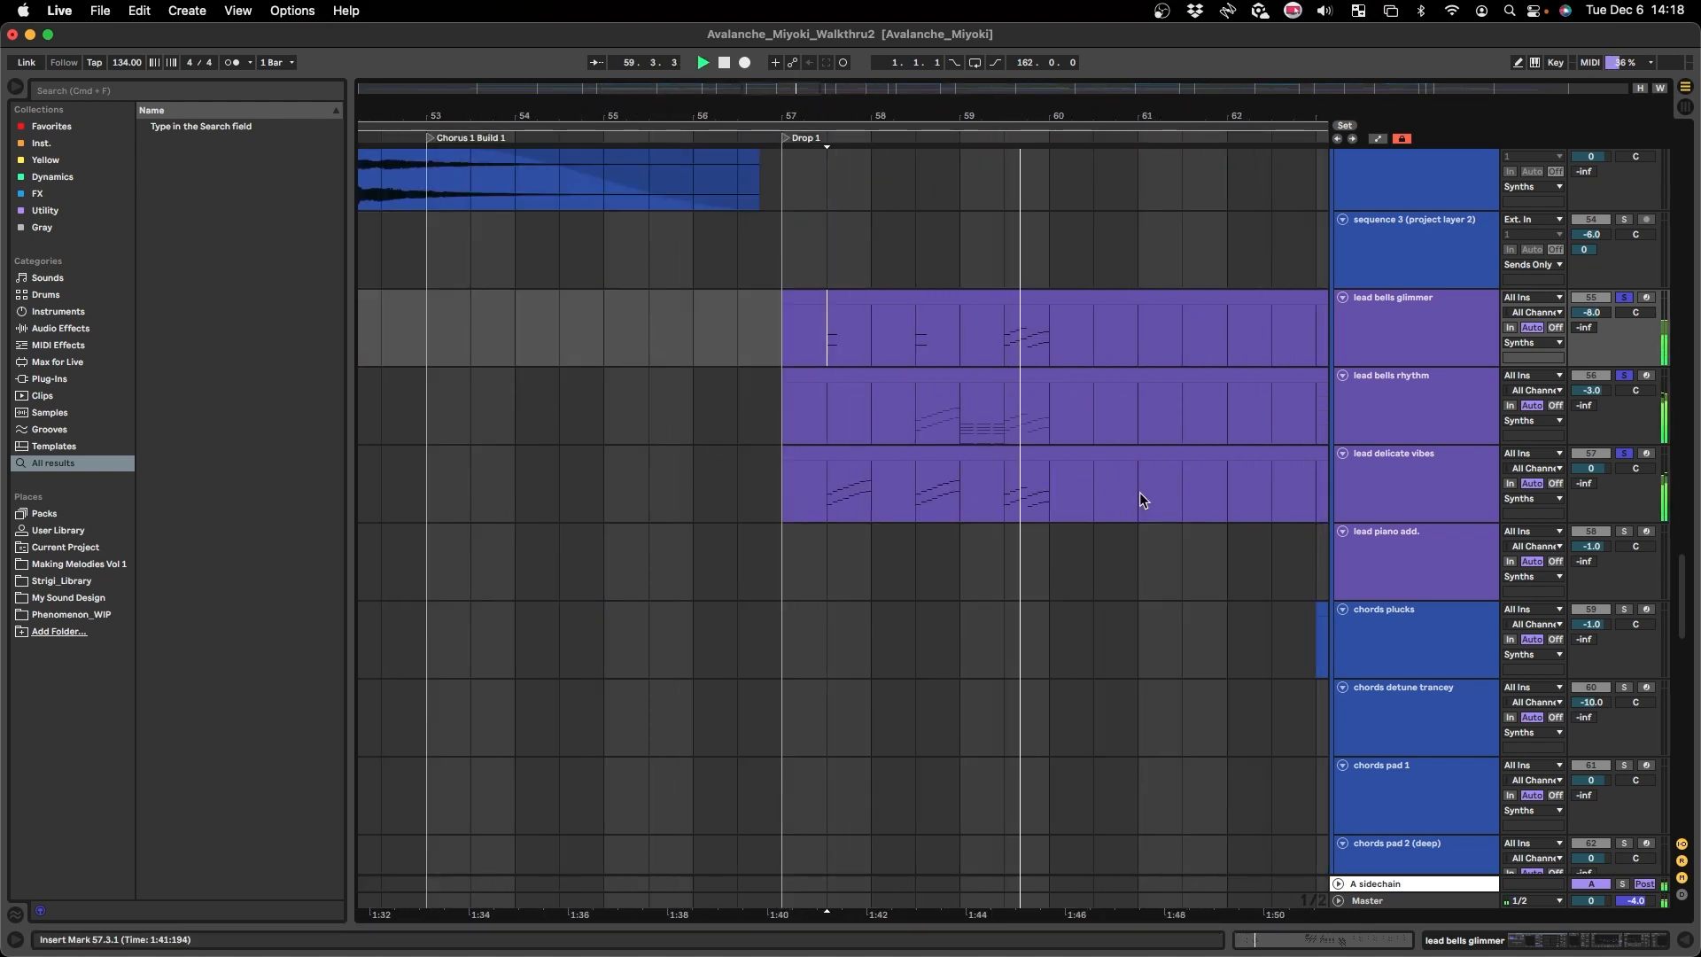
- Show automation and examine the Frequency curves on lead bells glimmer and lead delicate vibes during playback
{"action": "scroll", "coordinate": [1028, 491], "scroll_direction": "right", "scroll_amount": 3}
{"action": "scroll", "coordinate": [1028, 491], "scroll_direction": "right", "scroll_amount": 2}
{"action": "key", "text": "a"}
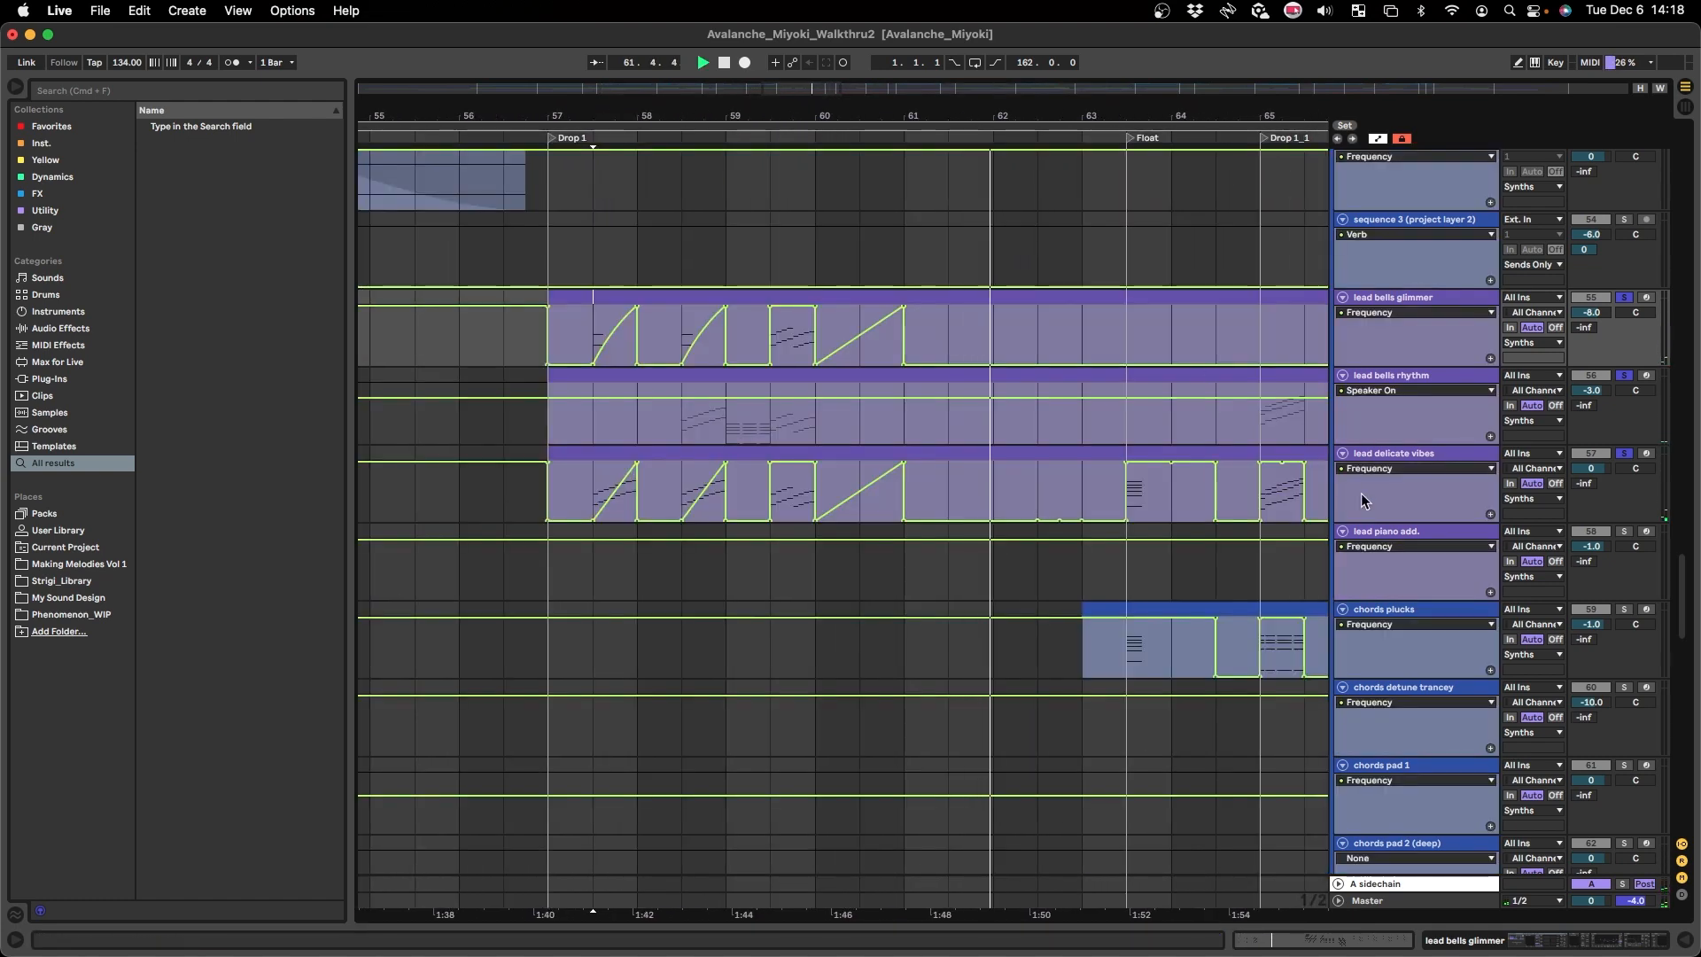
{"action": "left_click", "coordinate": [1416, 466]}
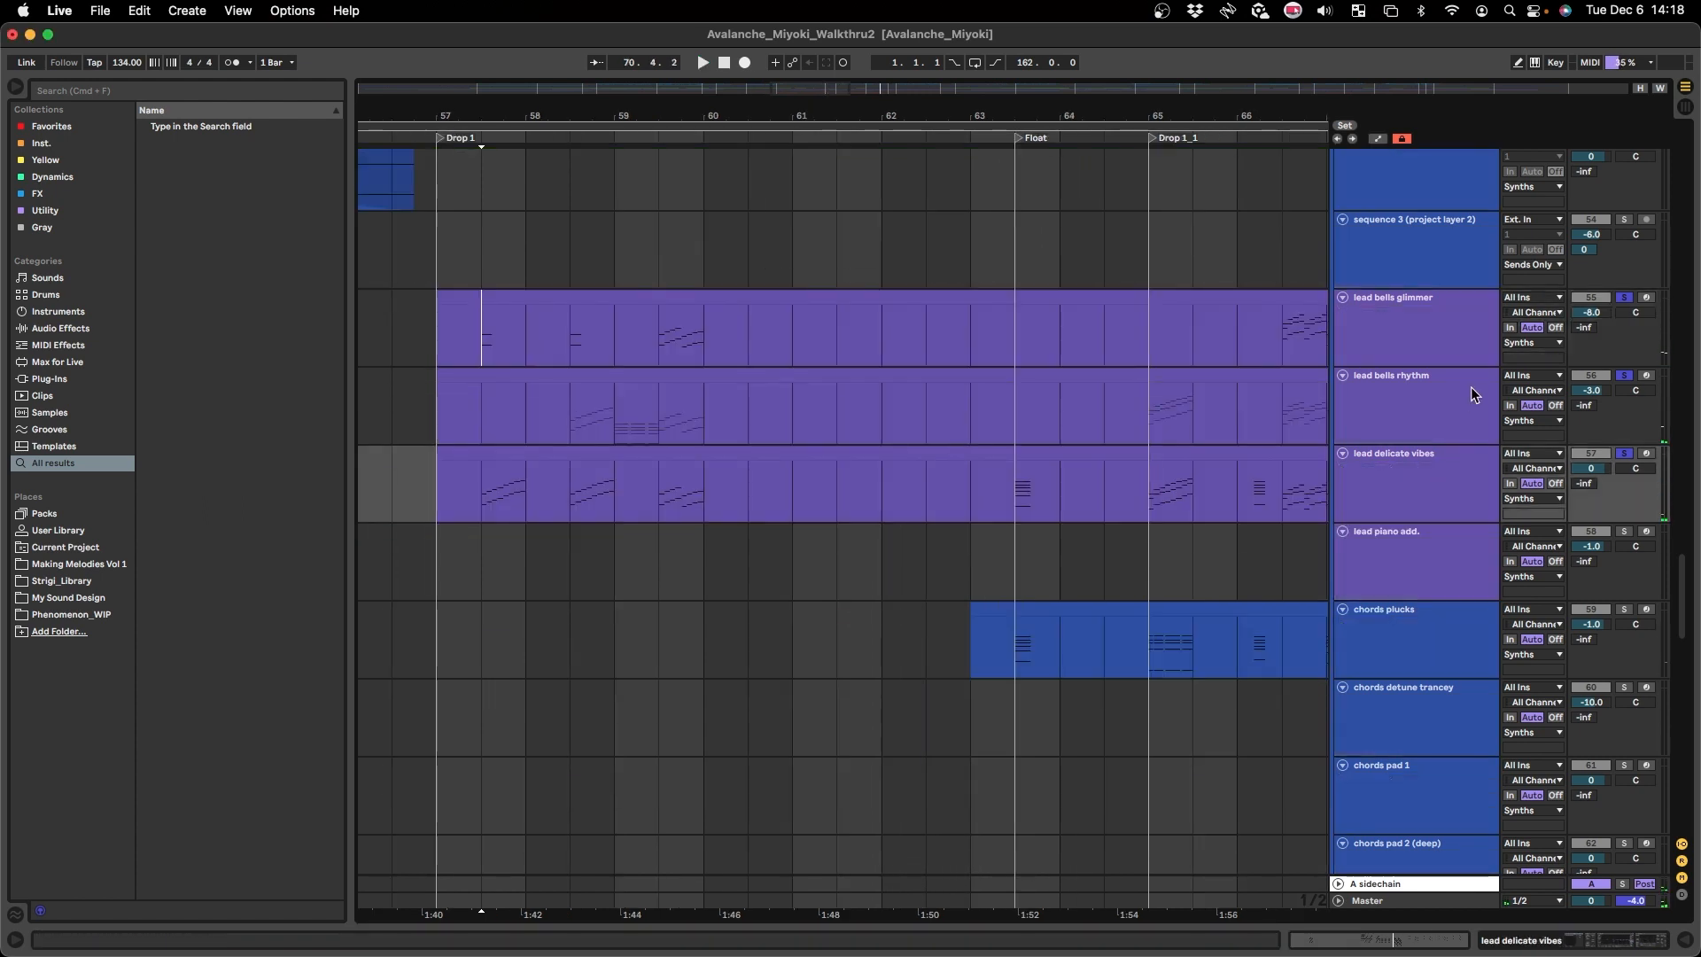
- Unsolo the three lead tracks and place the insert mark at 57.1.1 on lead bells glimmer
{"action": "left_click", "coordinate": [1459, 342]}
{"action": "left_click", "coordinate": [1439, 482], "text": "shift"}
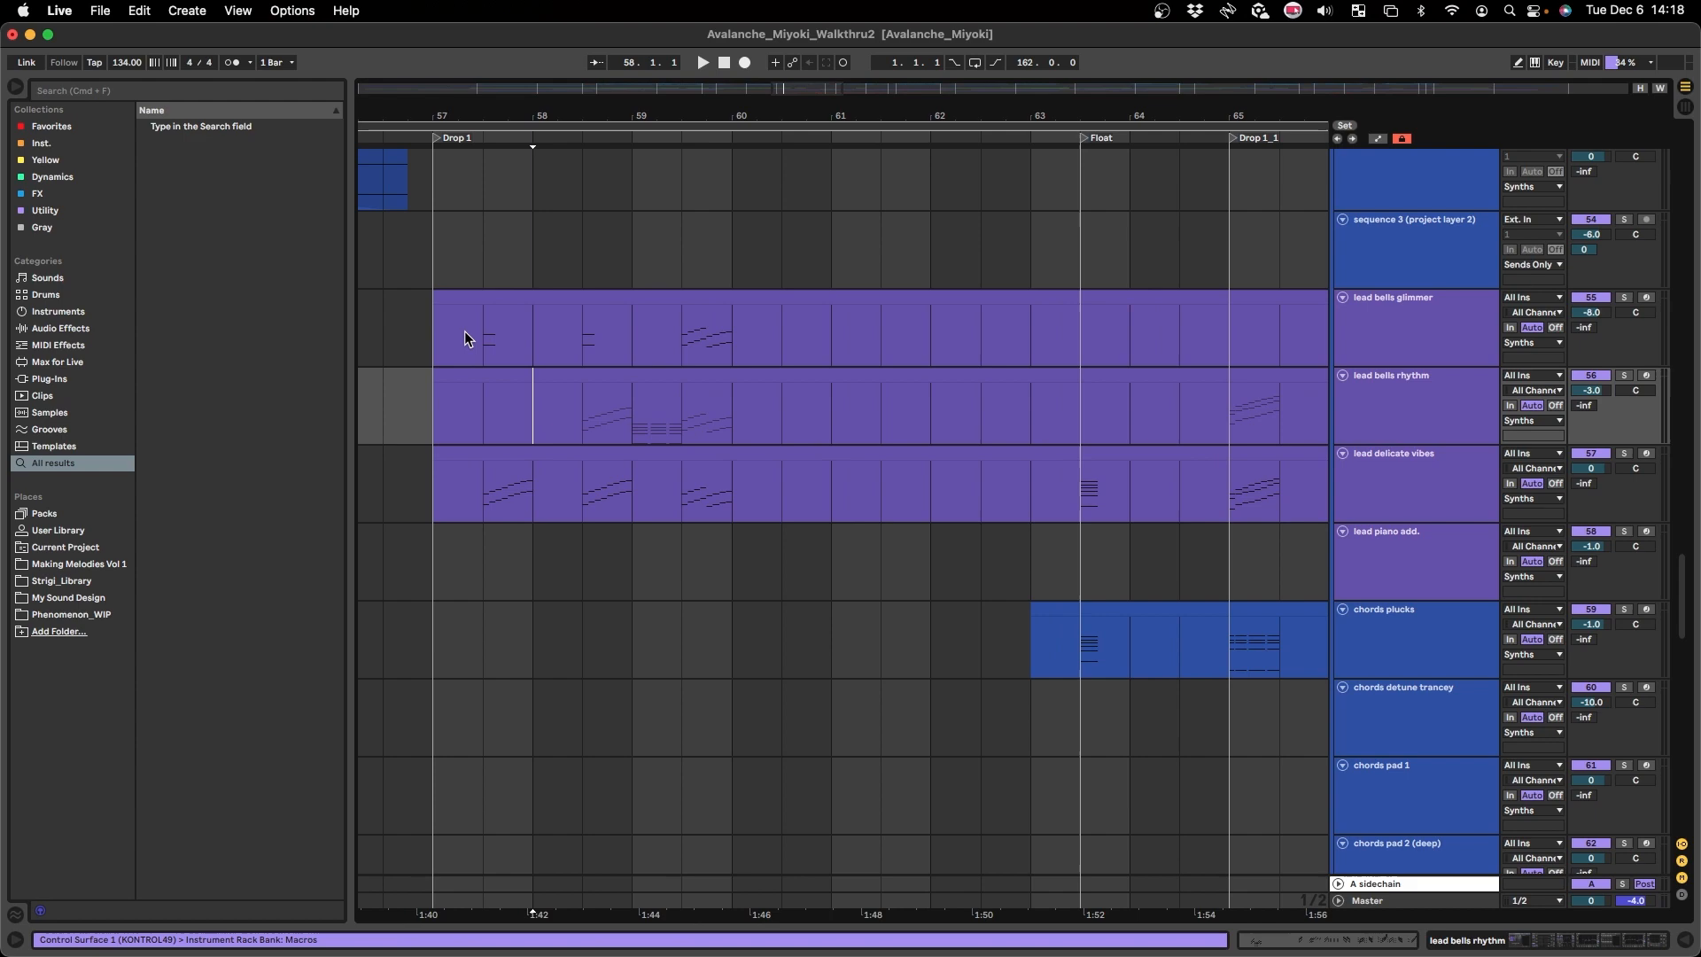
{"action": "left_click", "coordinate": [455, 329]}
{"action": "key", "text": "super+1"}
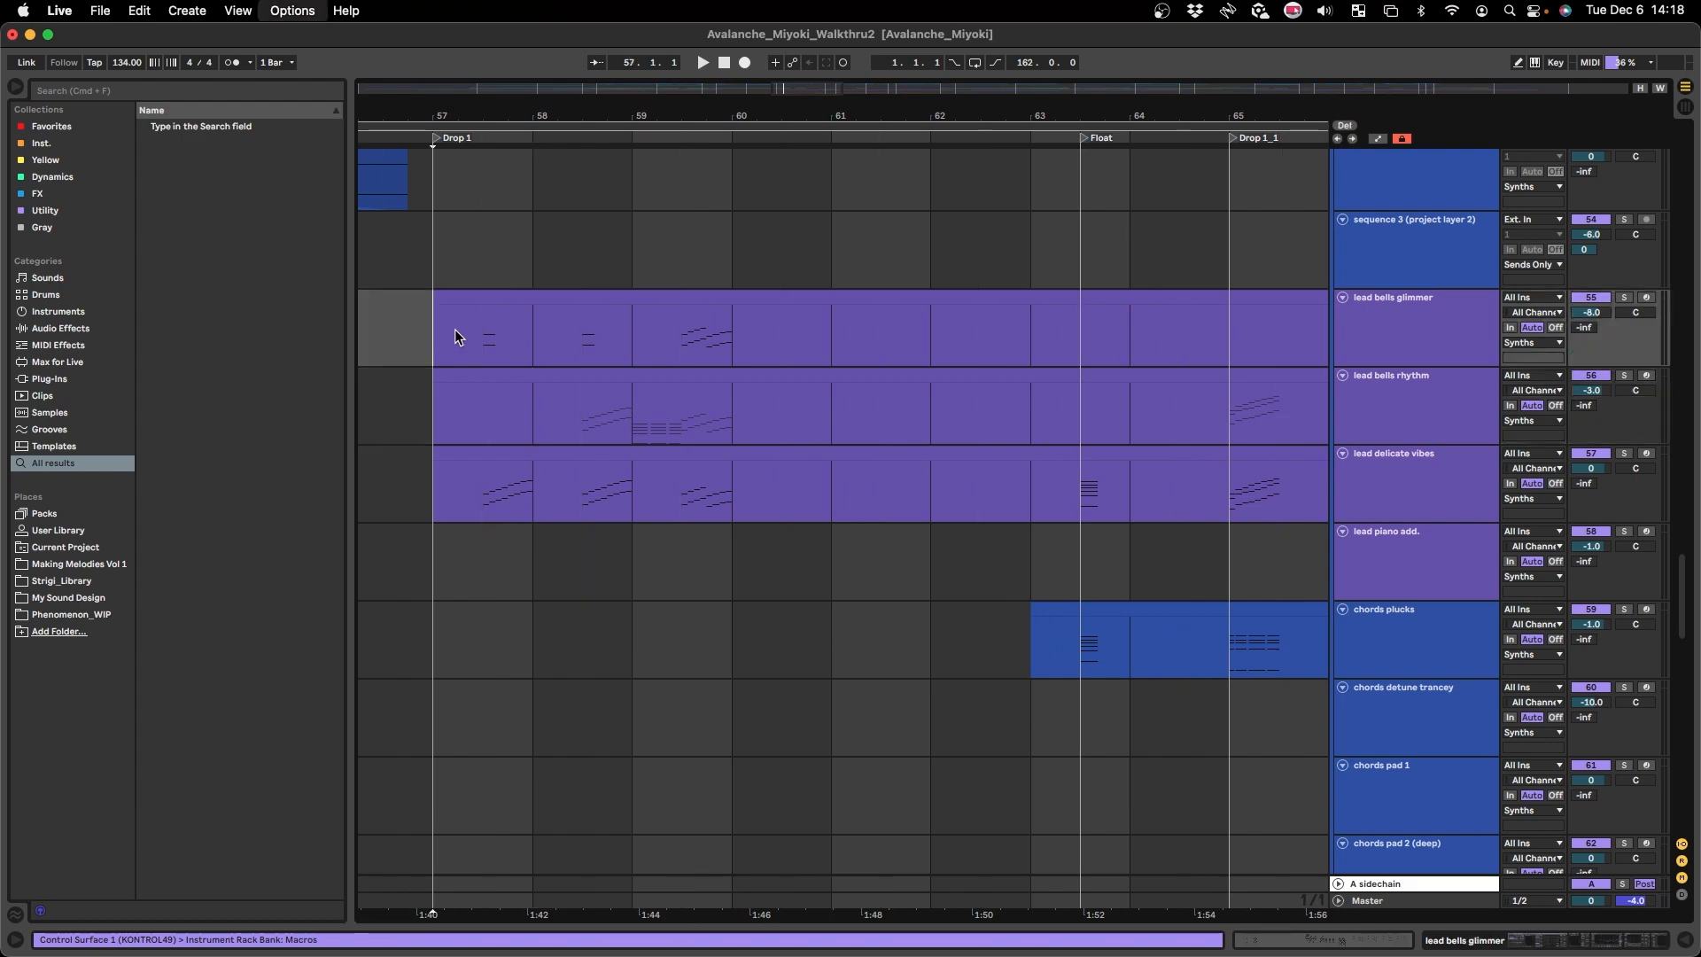
- Solo the Basses group and play Drop 1 from 57.1.1 while following its bass clips
{"action": "scroll", "coordinate": [549, 369], "scroll_direction": "down", "scroll_amount": 3}
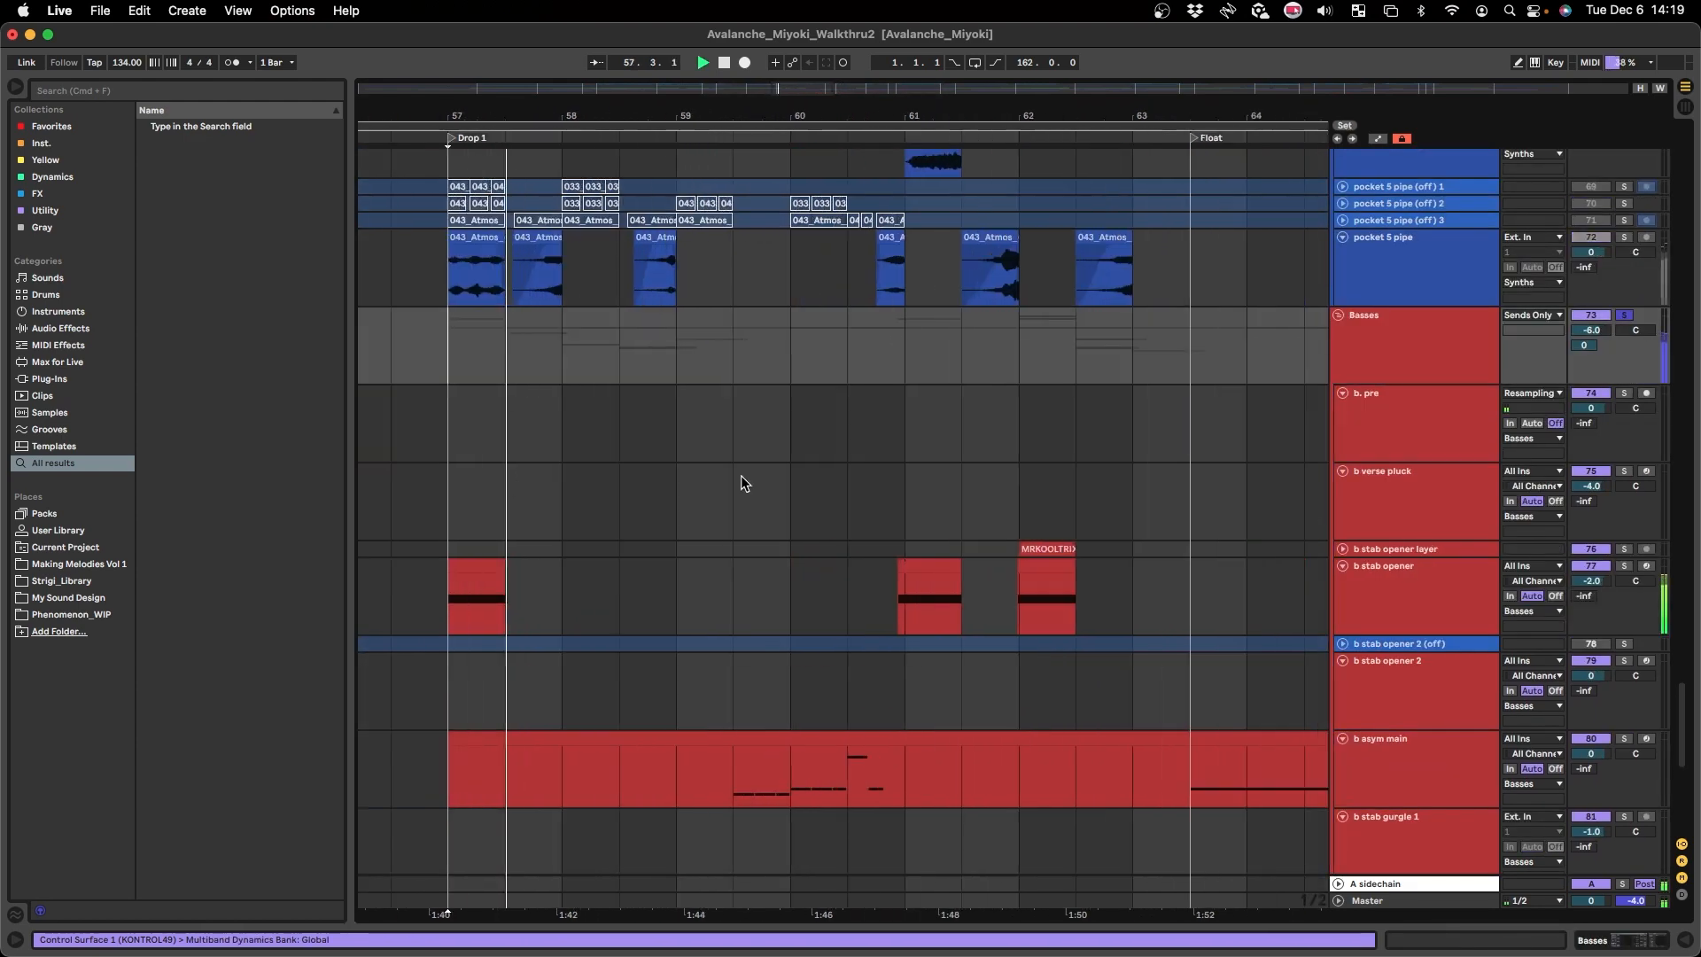
{"action": "scroll", "coordinate": [742, 476], "scroll_direction": "up", "scroll_amount": 3}
{"action": "scroll", "coordinate": [742, 477], "scroll_direction": "left", "scroll_amount": 3}
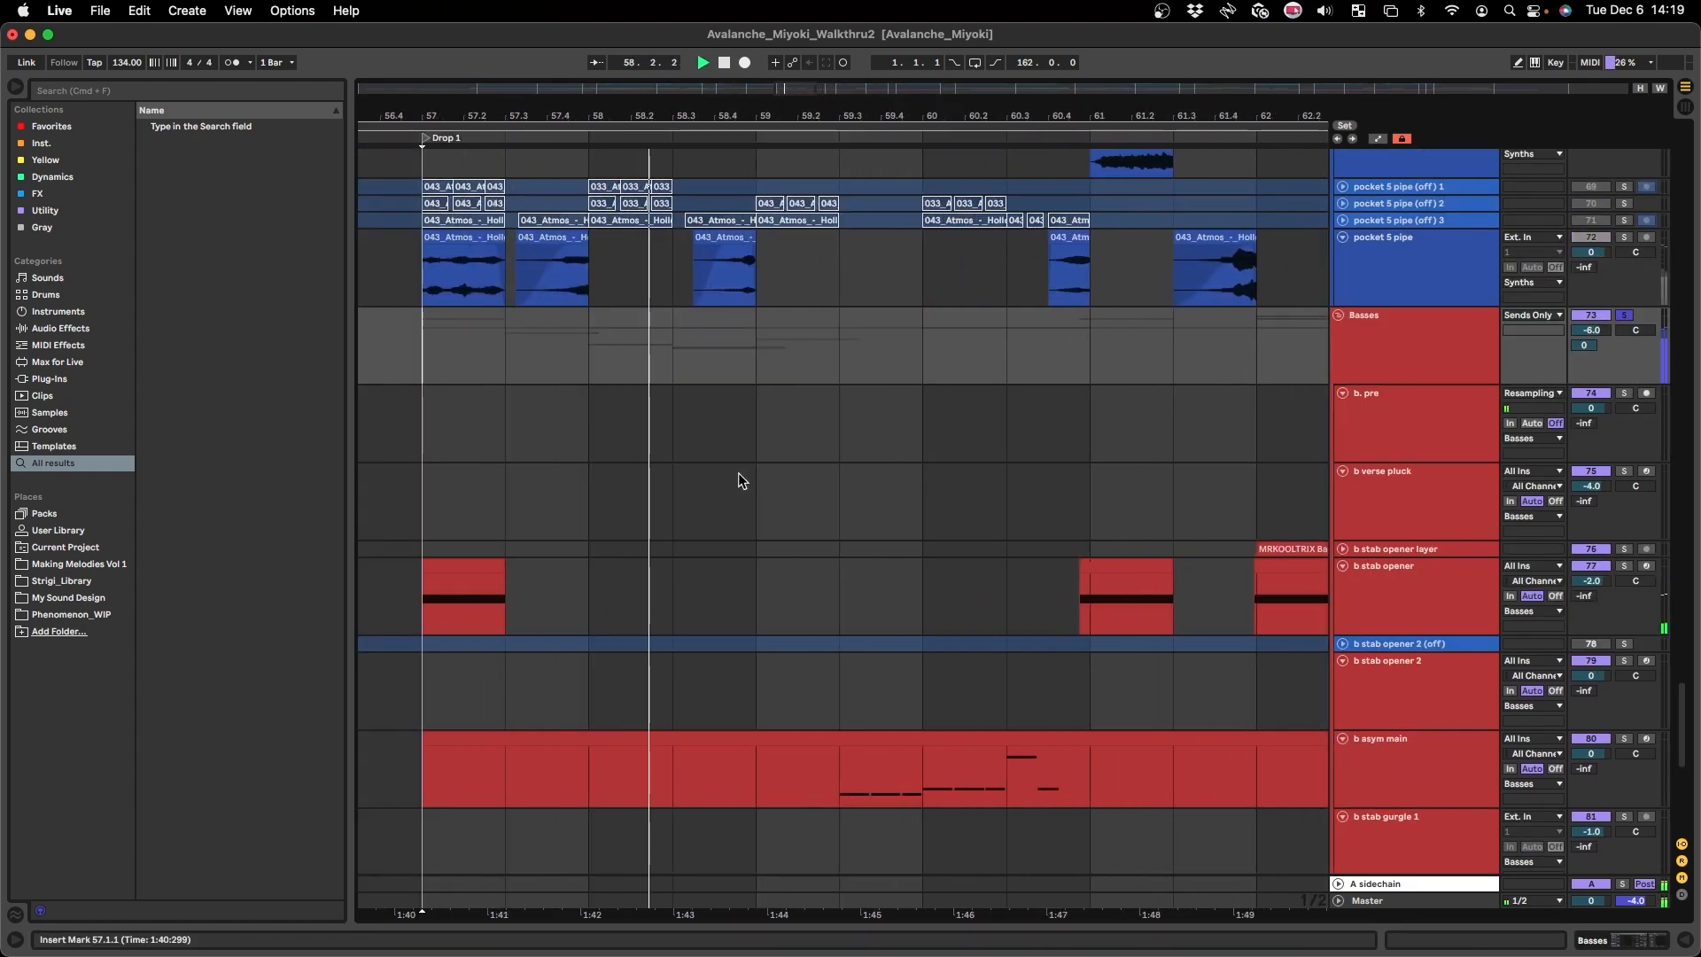
{"action": "scroll", "coordinate": [739, 474], "scroll_direction": "down", "scroll_amount": 4}
{"action": "scroll", "coordinate": [738, 474], "scroll_direction": "down", "scroll_amount": 5}
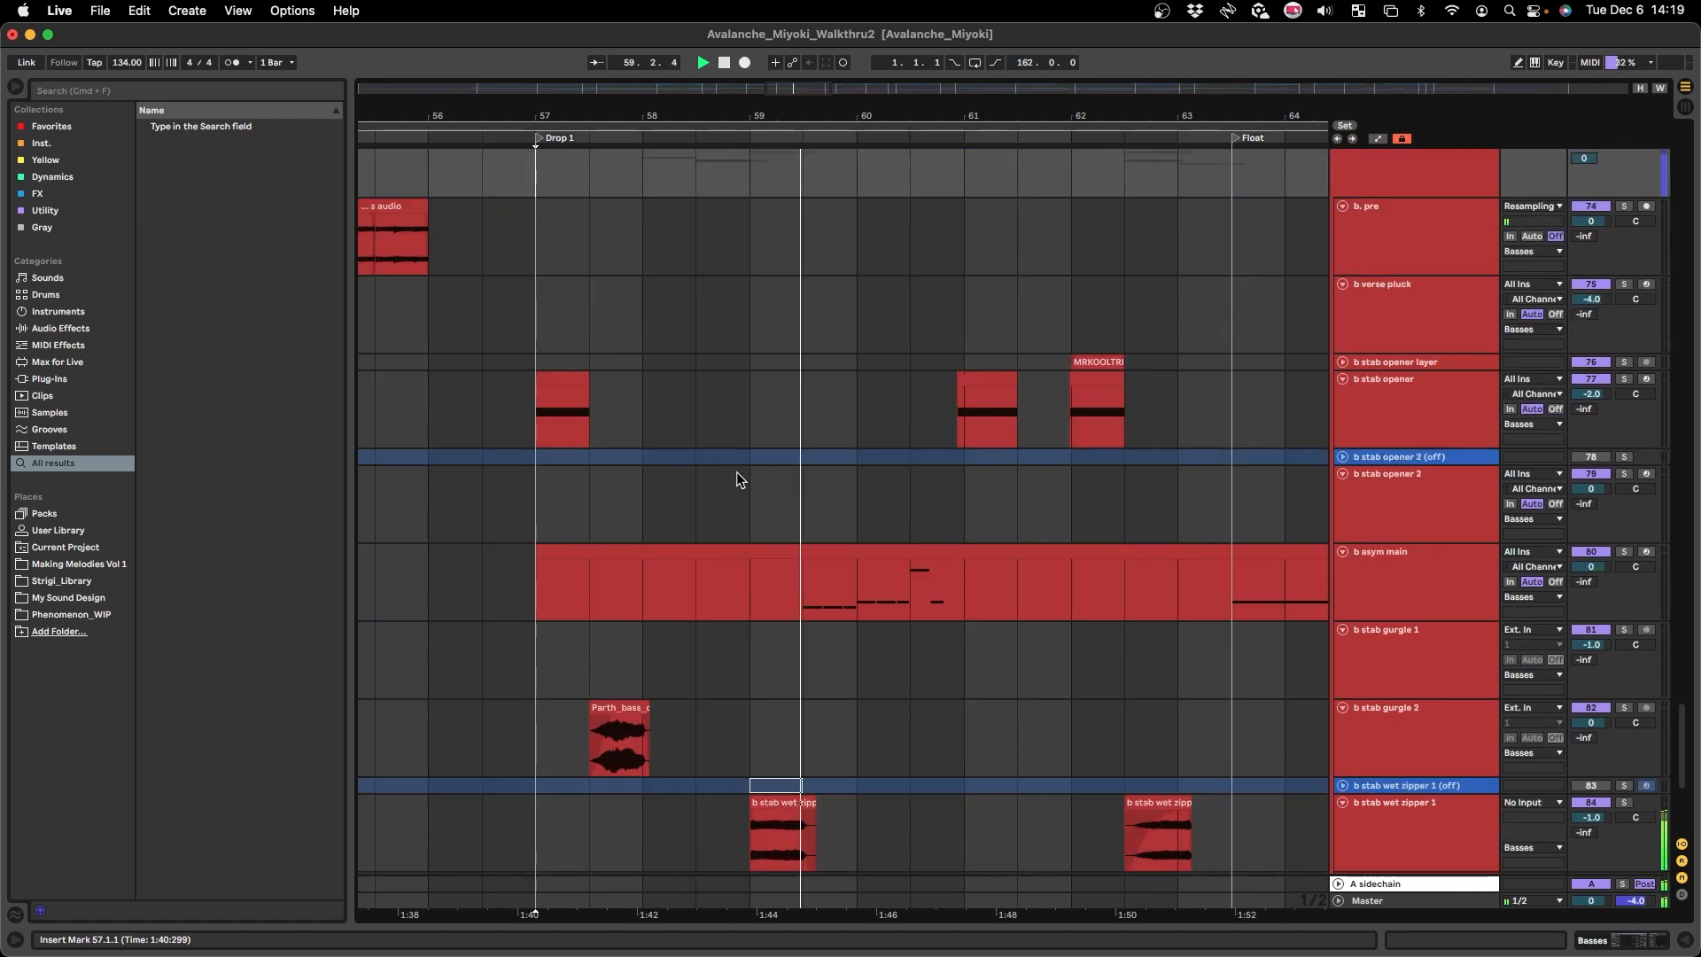
{"action": "scroll", "coordinate": [736, 472], "scroll_direction": "down", "scroll_amount": 1}
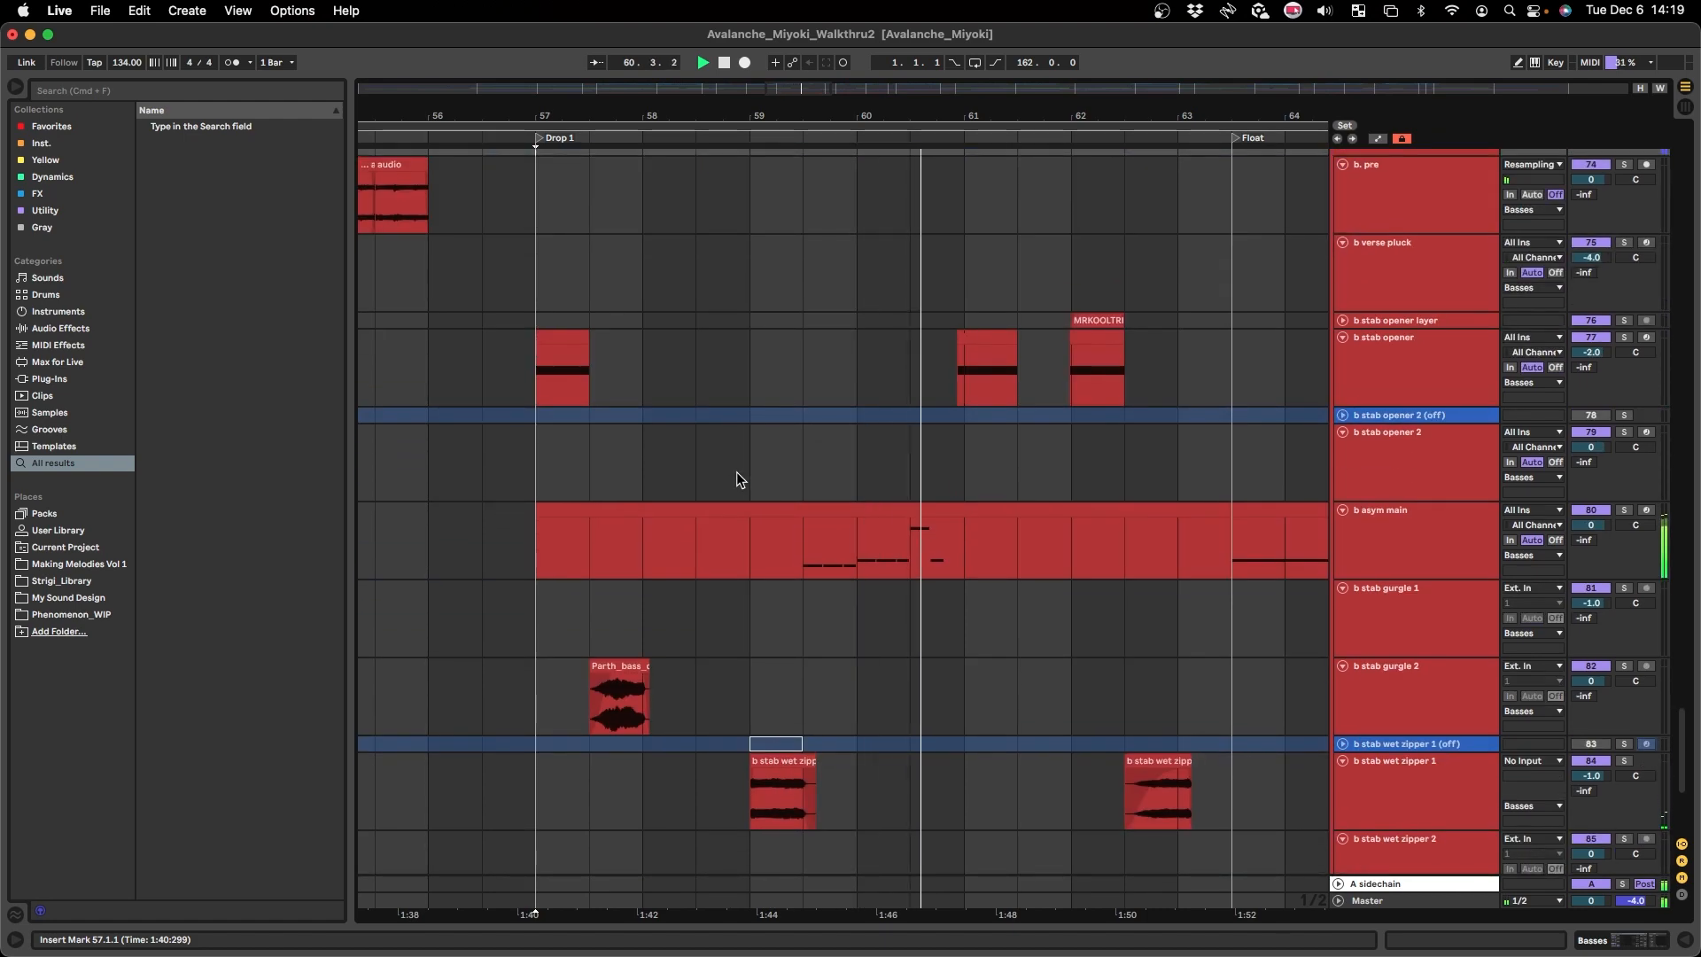
- Solo b stab opener and audition its first Drop 1 clip from 57.1.1
{"action": "scroll", "coordinate": [736, 472], "scroll_direction": "up", "scroll_amount": 6}
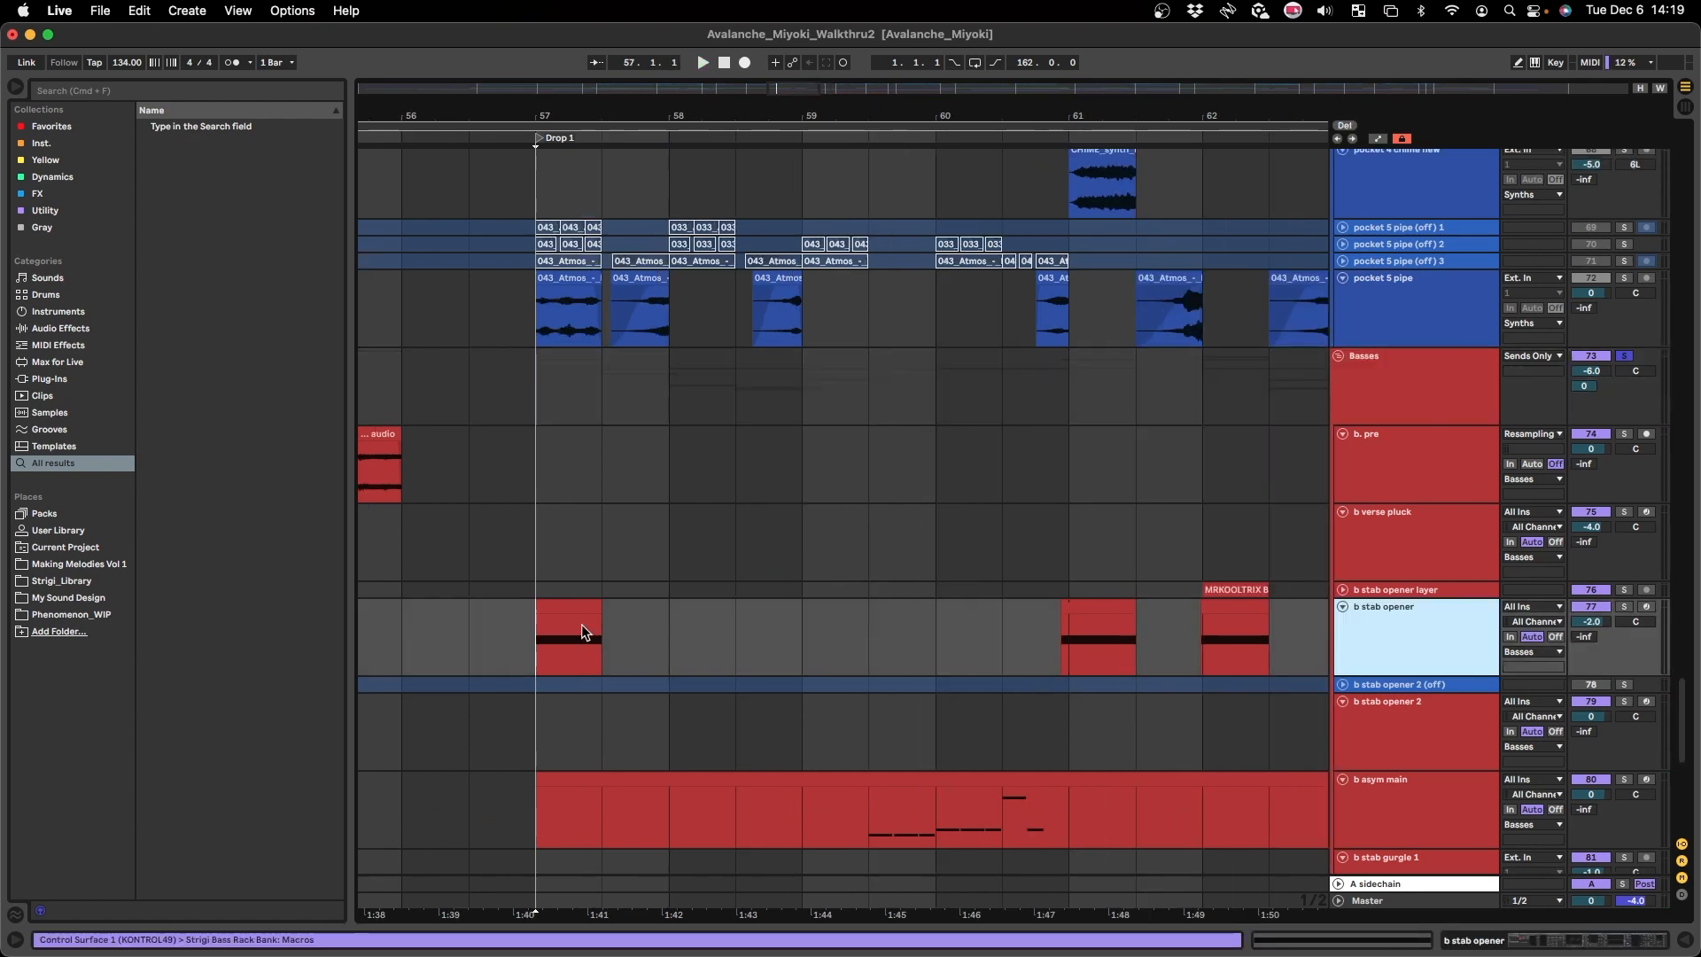
{"action": "left_click", "coordinate": [535, 645]}
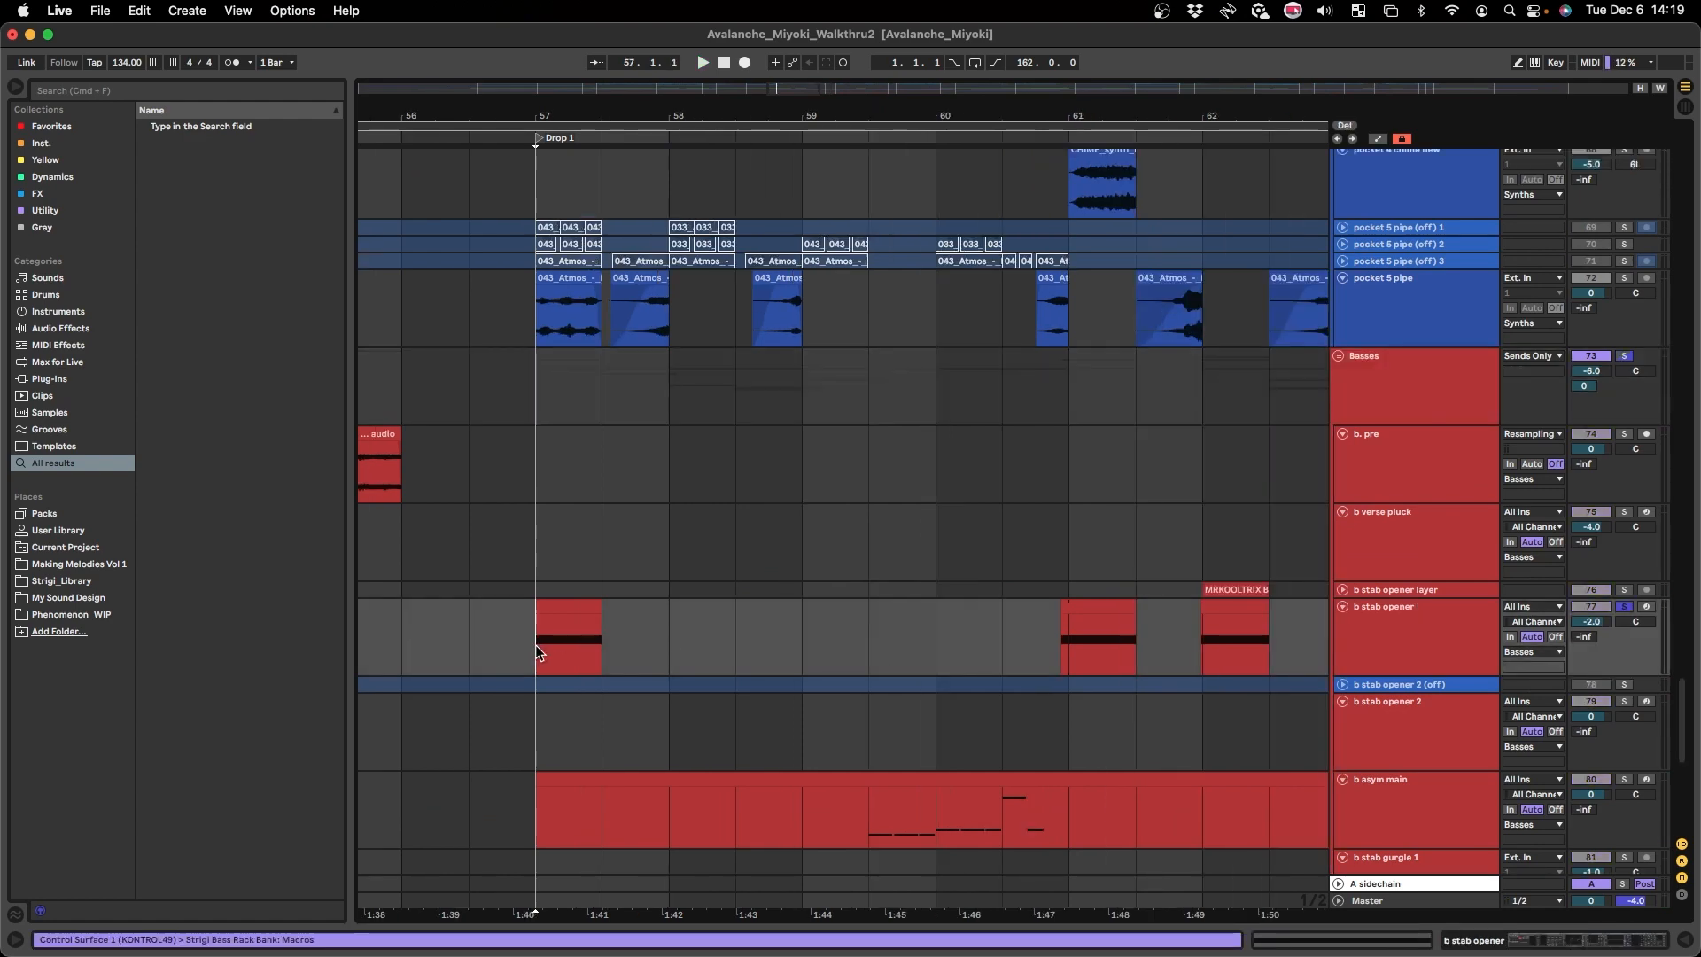
{"action": "key", "text": "space"}
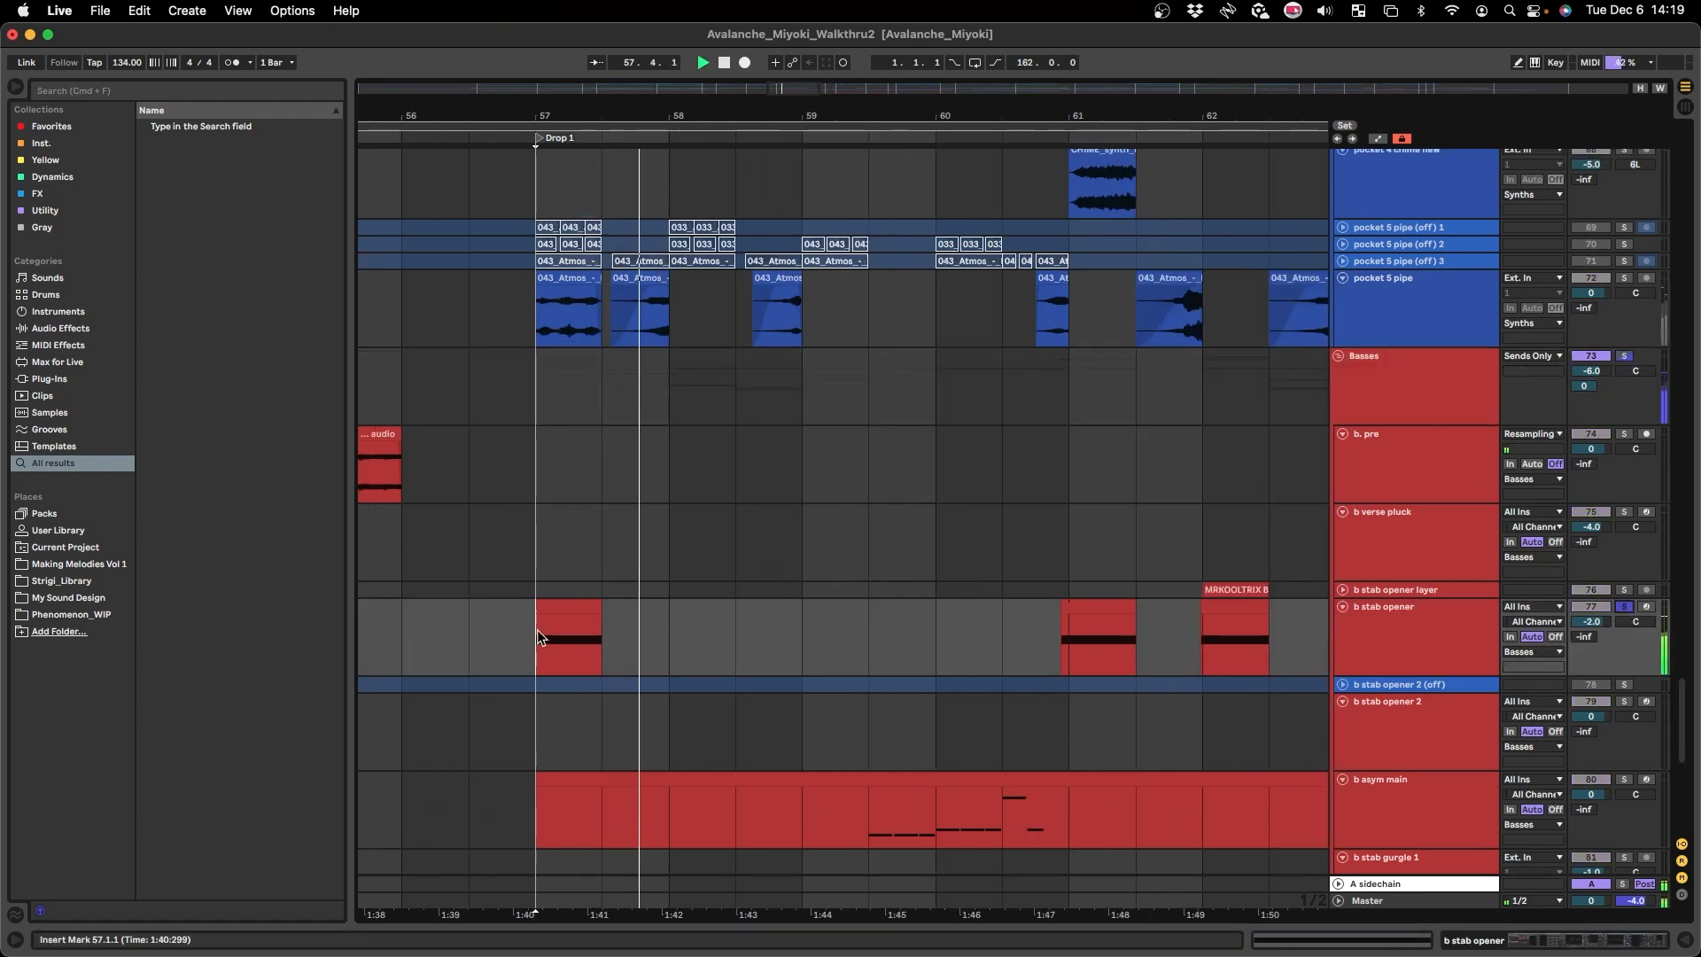
- Show the device chain of b stab opener and open its Serum HyperScooter patch, moving the plug-in window higher
{"action": "scroll", "coordinate": [537, 629], "scroll_direction": "down", "scroll_amount": 10}
{"action": "left_click", "coordinate": [1403, 246]}
{"action": "double_click", "coordinate": [1403, 246]}
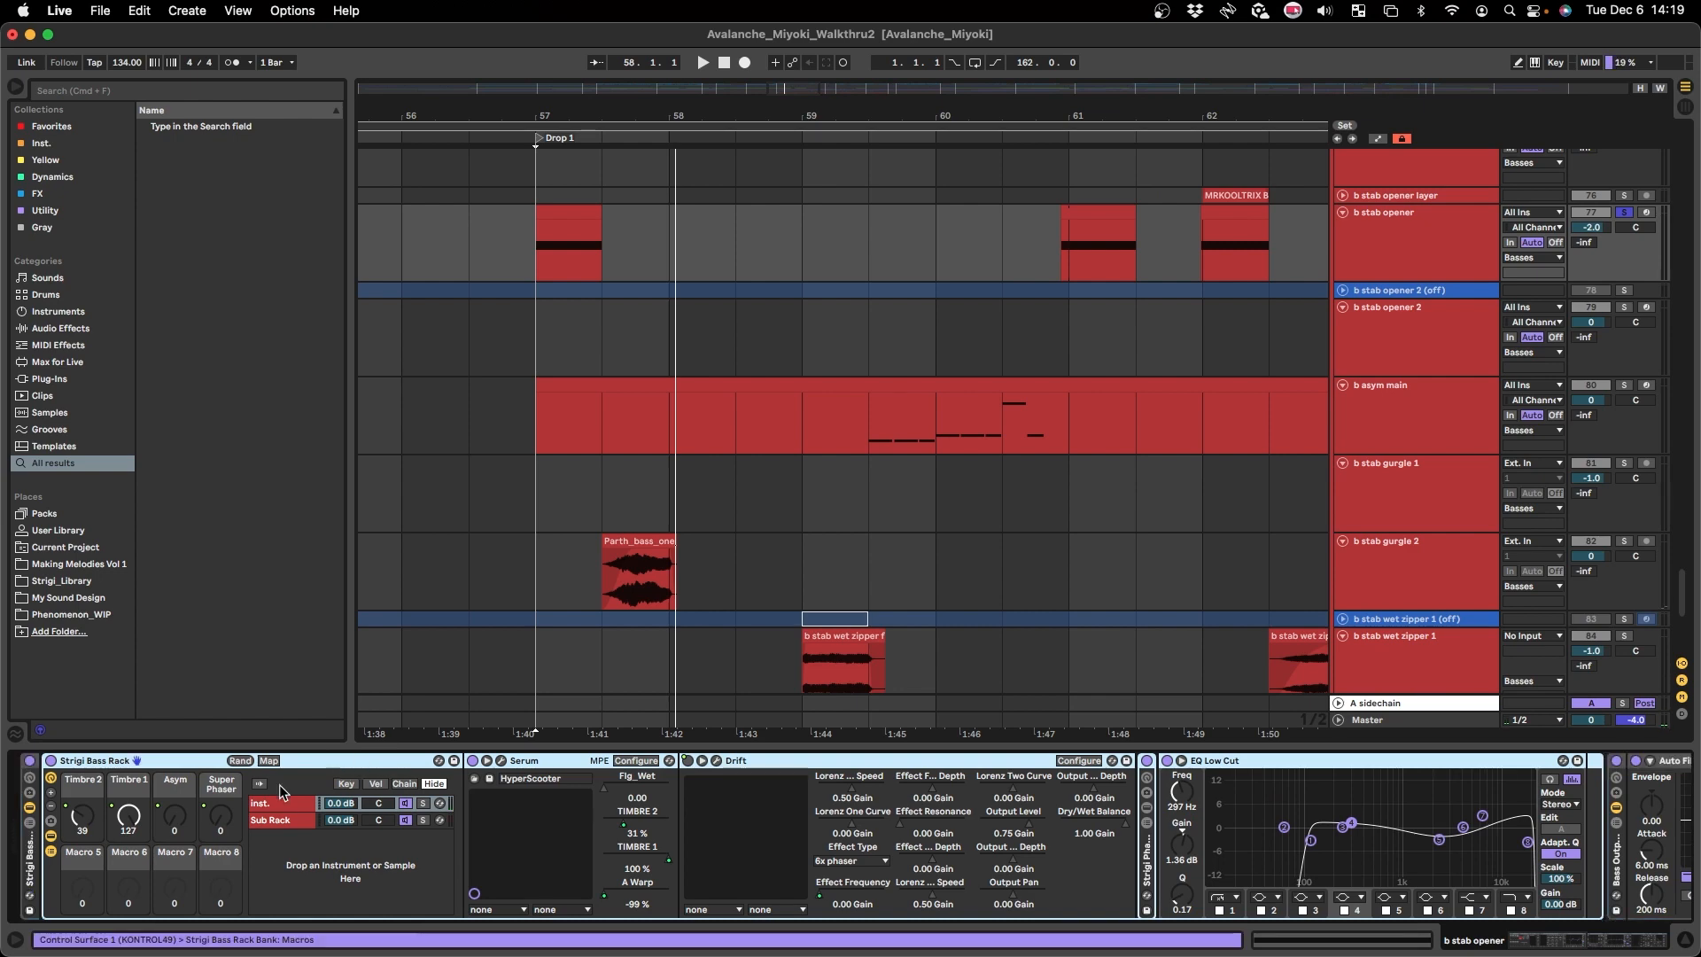
{"action": "left_click", "coordinate": [501, 761]}
{"action": "left_click_drag", "start_coordinate": [1148, 141], "coordinate": [1039, 93]}
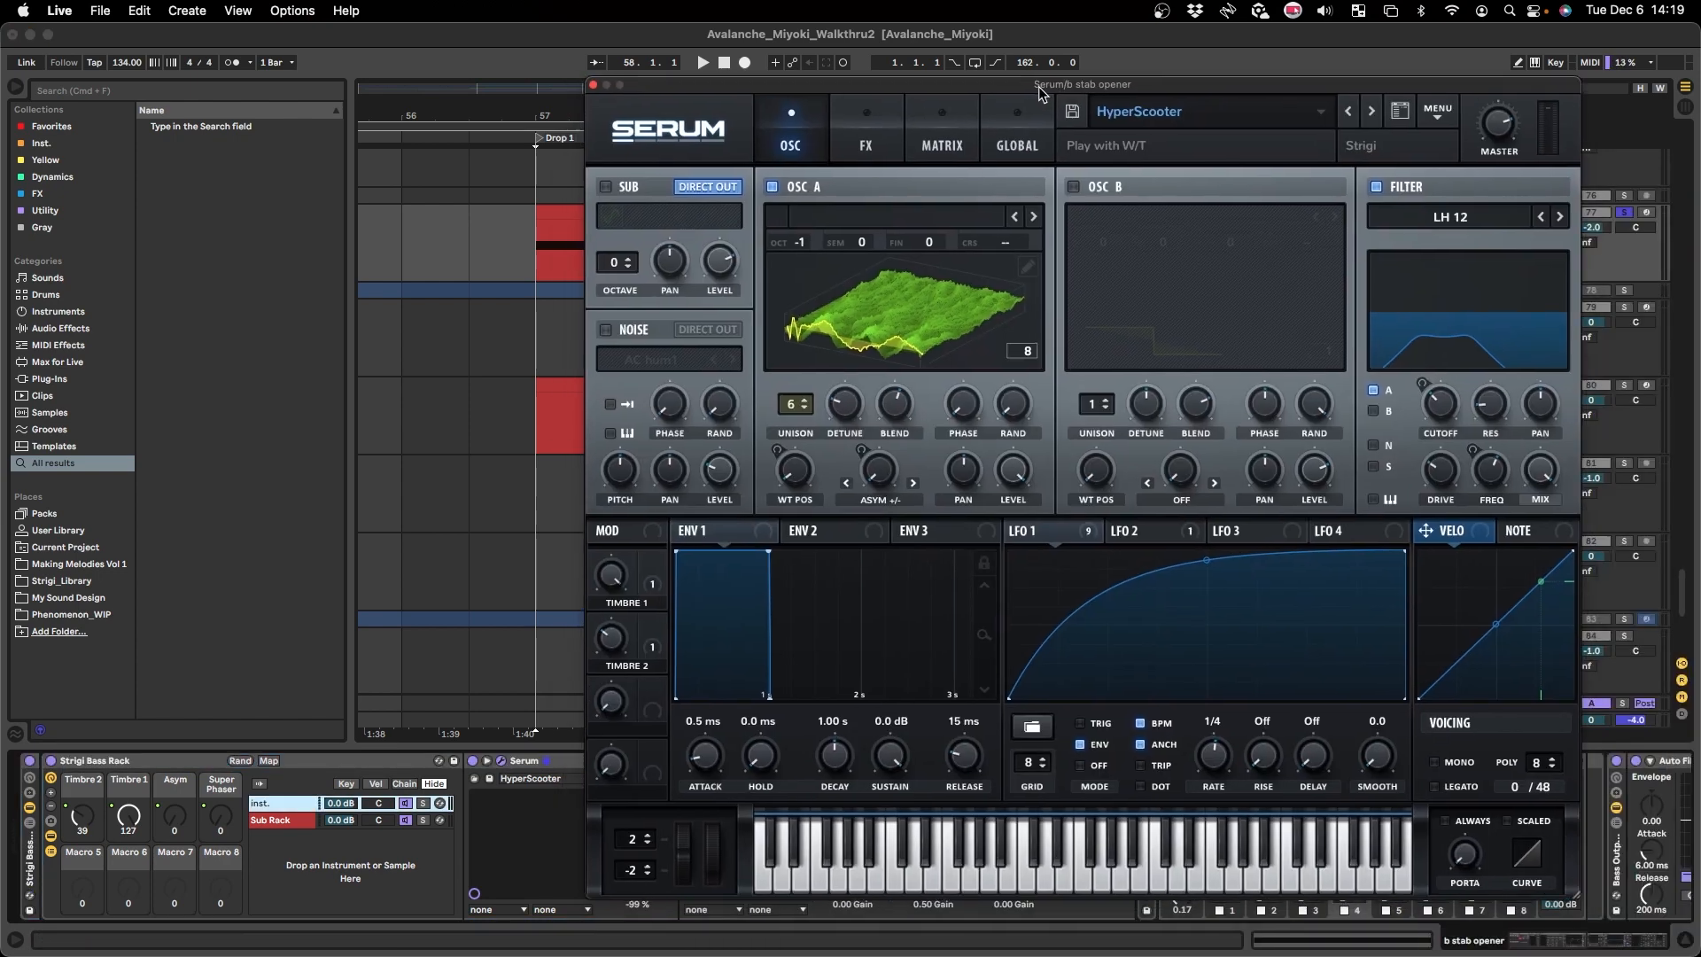
- Switch Serum's OSC A wavetable display from 3D to 2D and inspect the waveform
{"action": "left_click", "coordinate": [886, 312]}
{"action": "left_click", "coordinate": [900, 322]}
{"action": "left_click", "coordinate": [948, 344]}
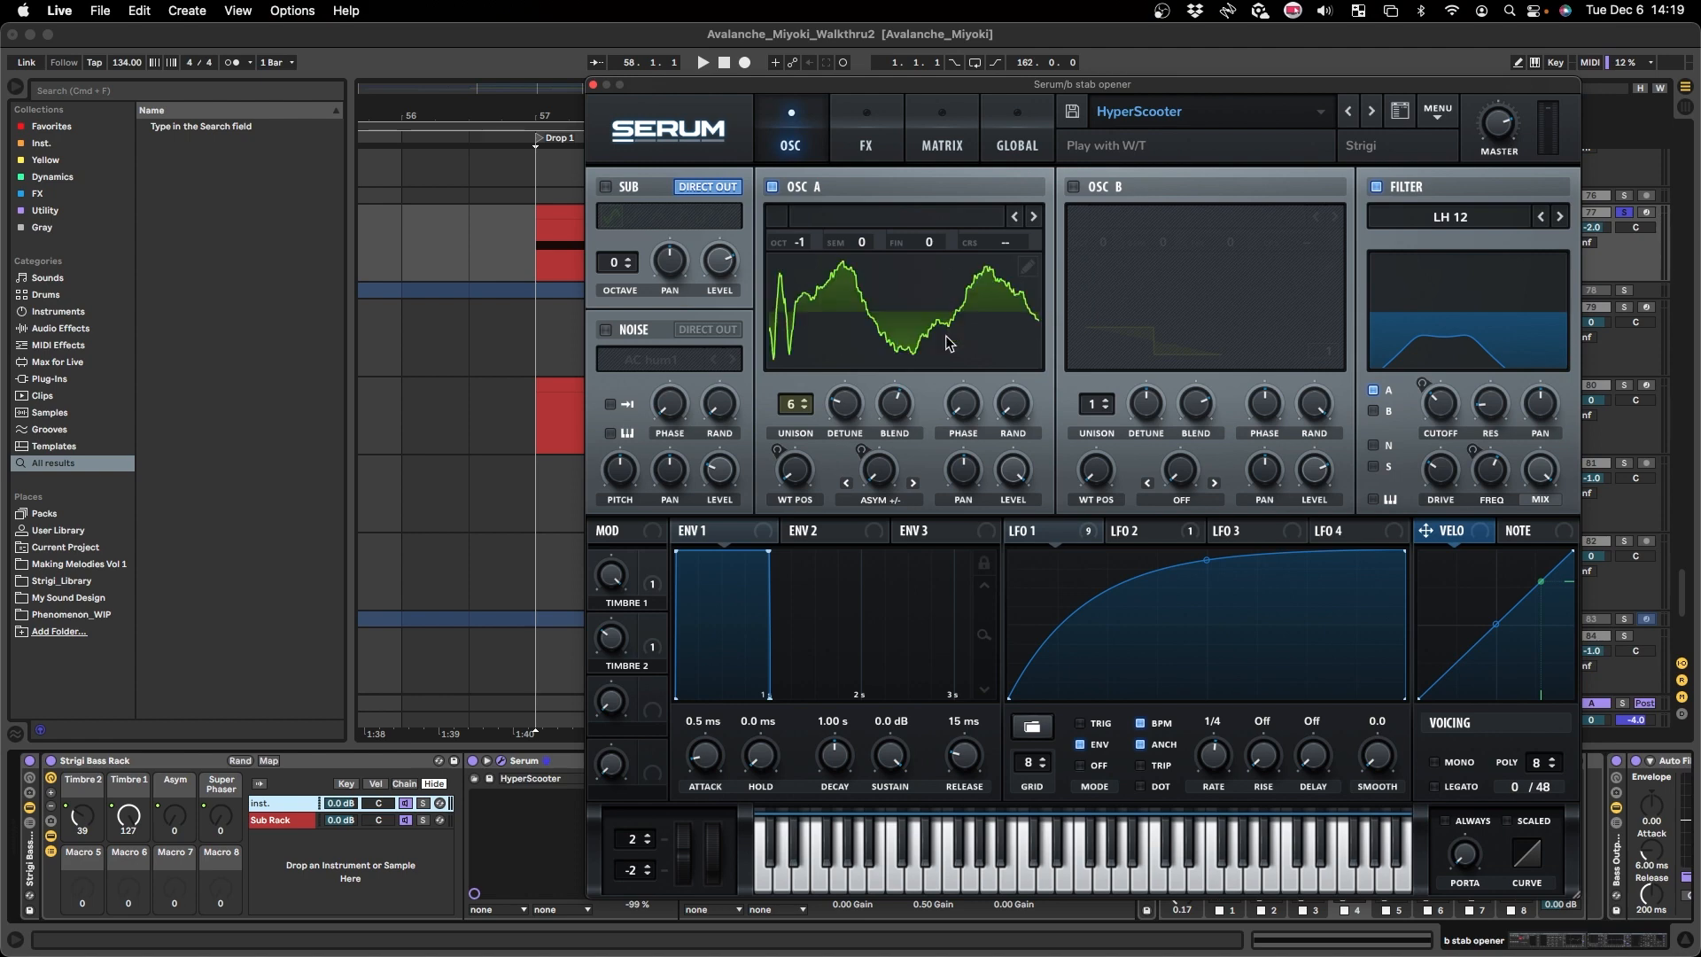
- Return OSC A to its 3D wavetable display, glance at Serum's effects page, and audition the stab on the oscillator page
{"action": "left_click", "coordinate": [897, 324]}
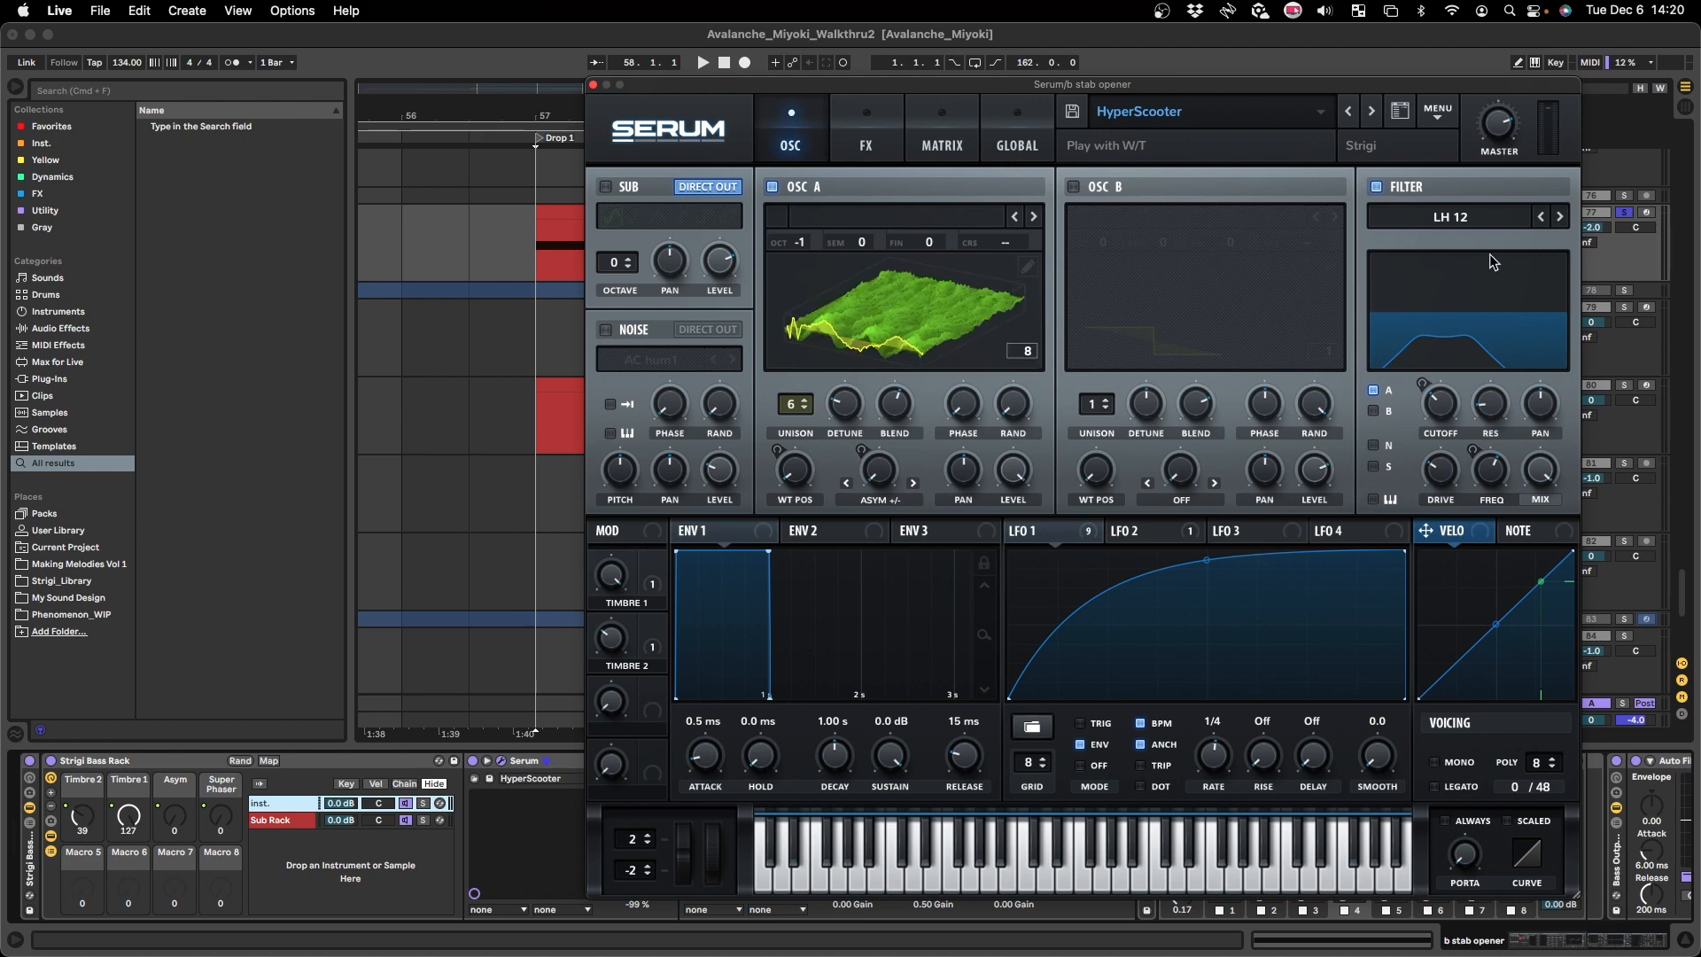
{"action": "left_click", "coordinate": [883, 130]}
{"action": "left_click", "coordinate": [791, 140]}
{"action": "key", "text": "space"}
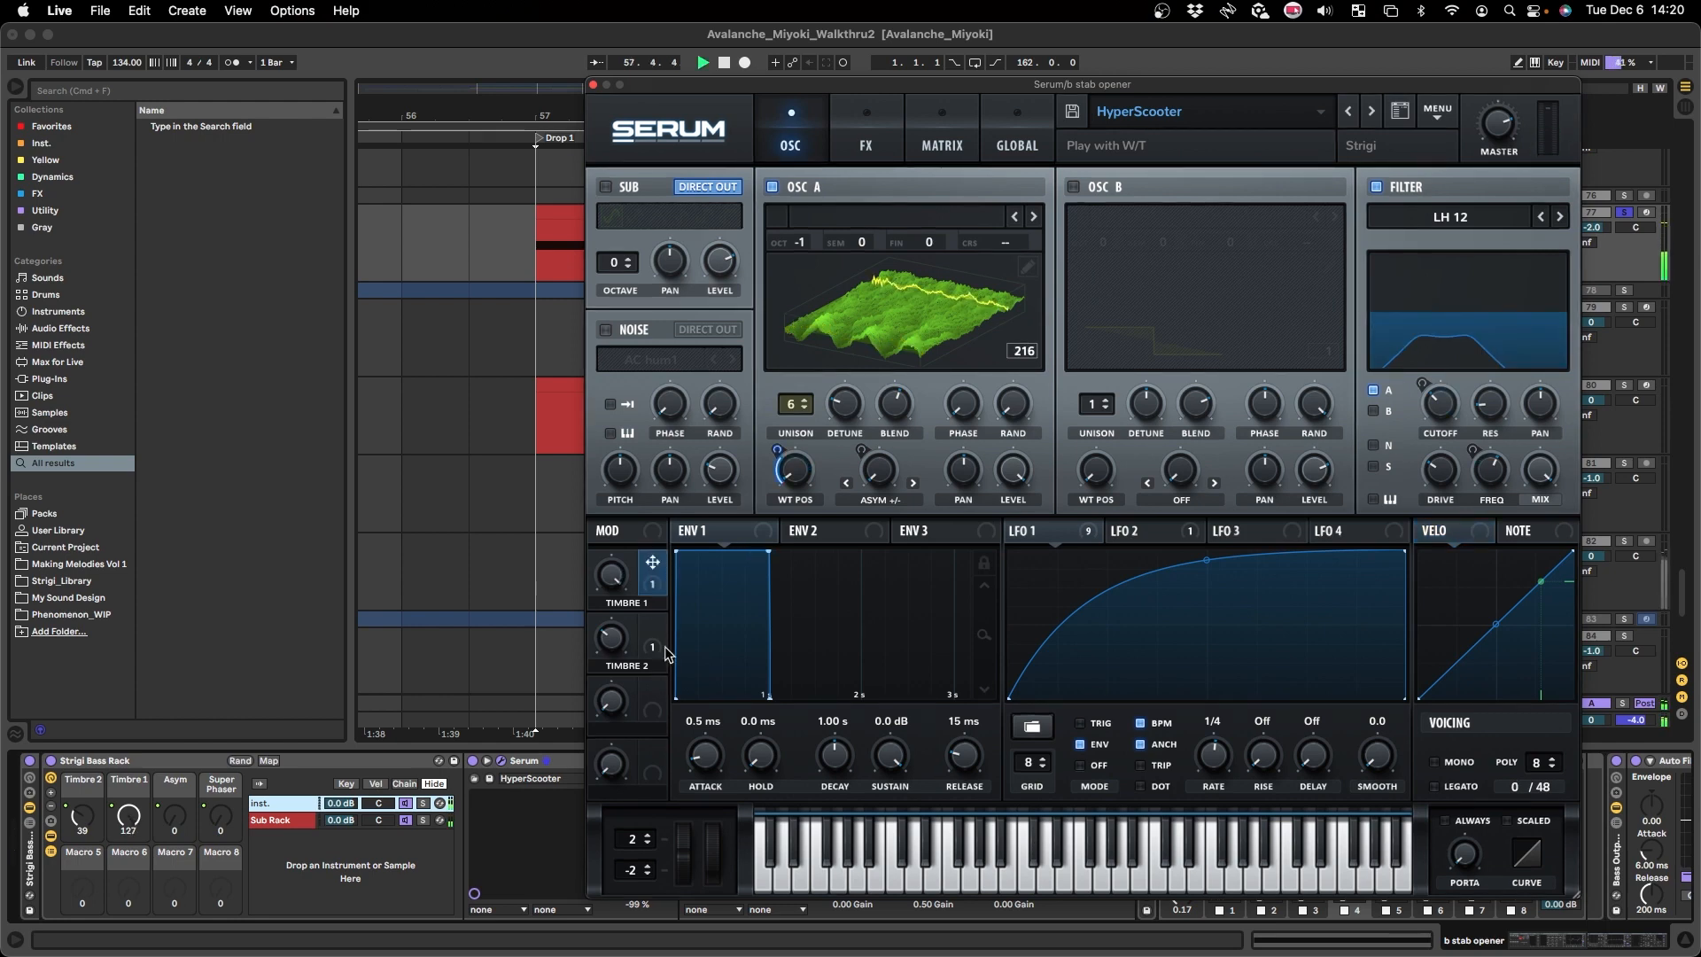
{"action": "key", "text": "space"}
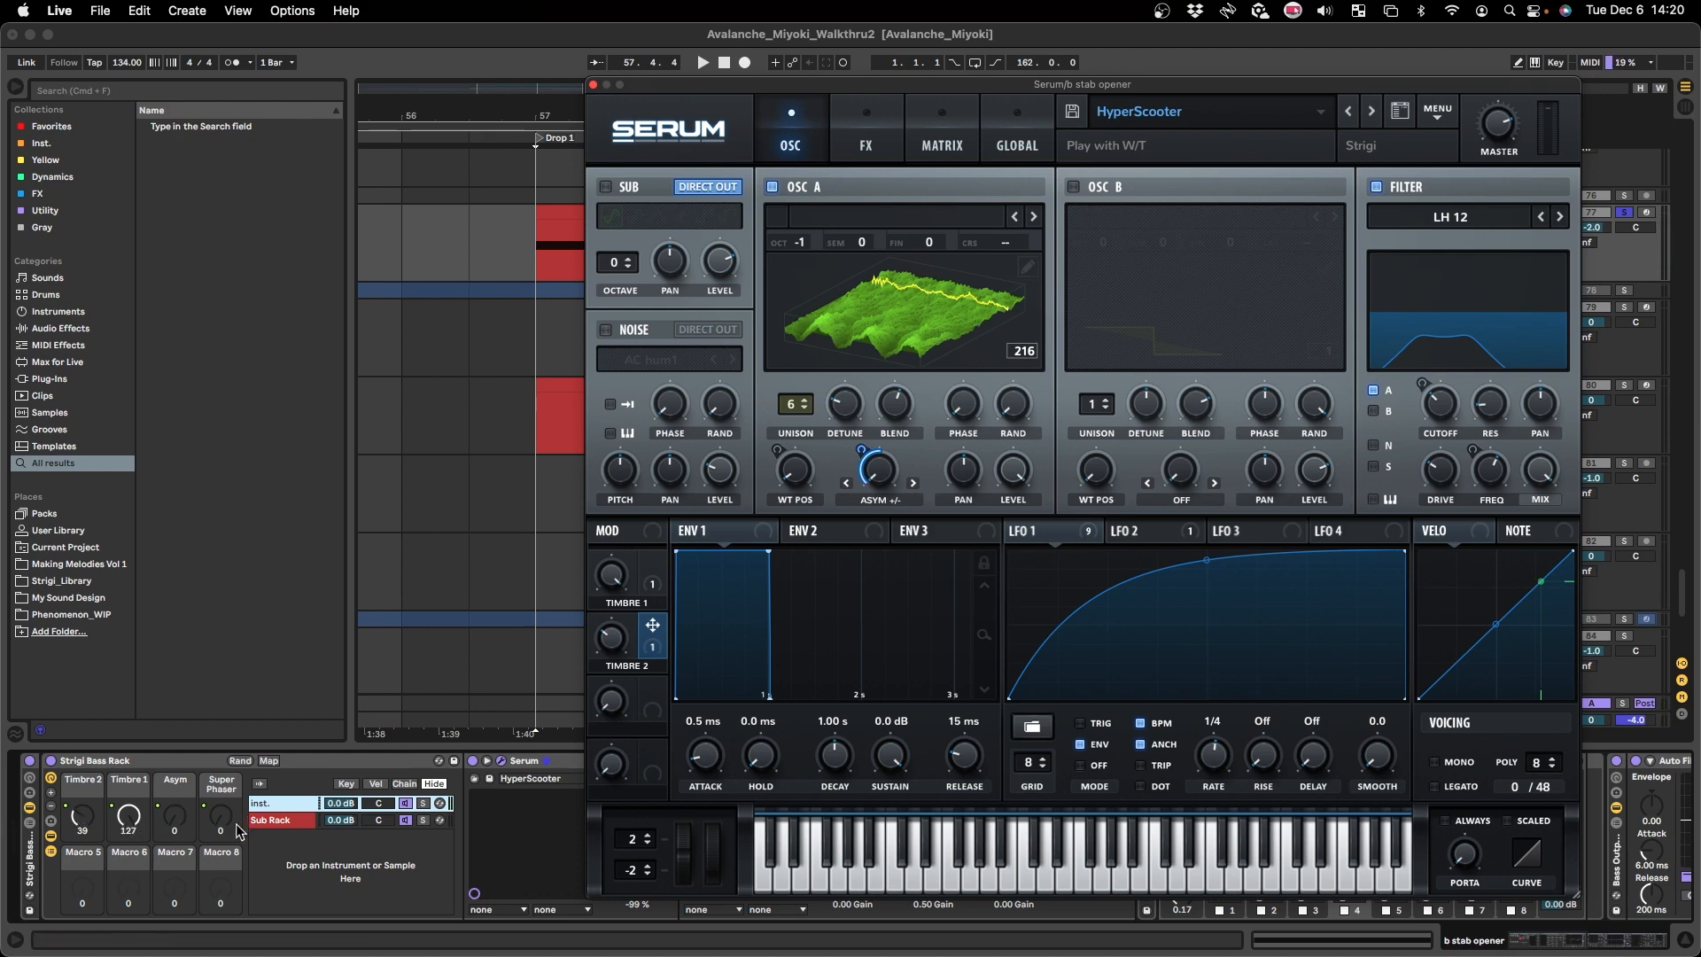
- Close the Serum window and bring the Strigi Bass Rack's Super Phaser macro down to 0
{"action": "left_click", "coordinate": [176, 780]}
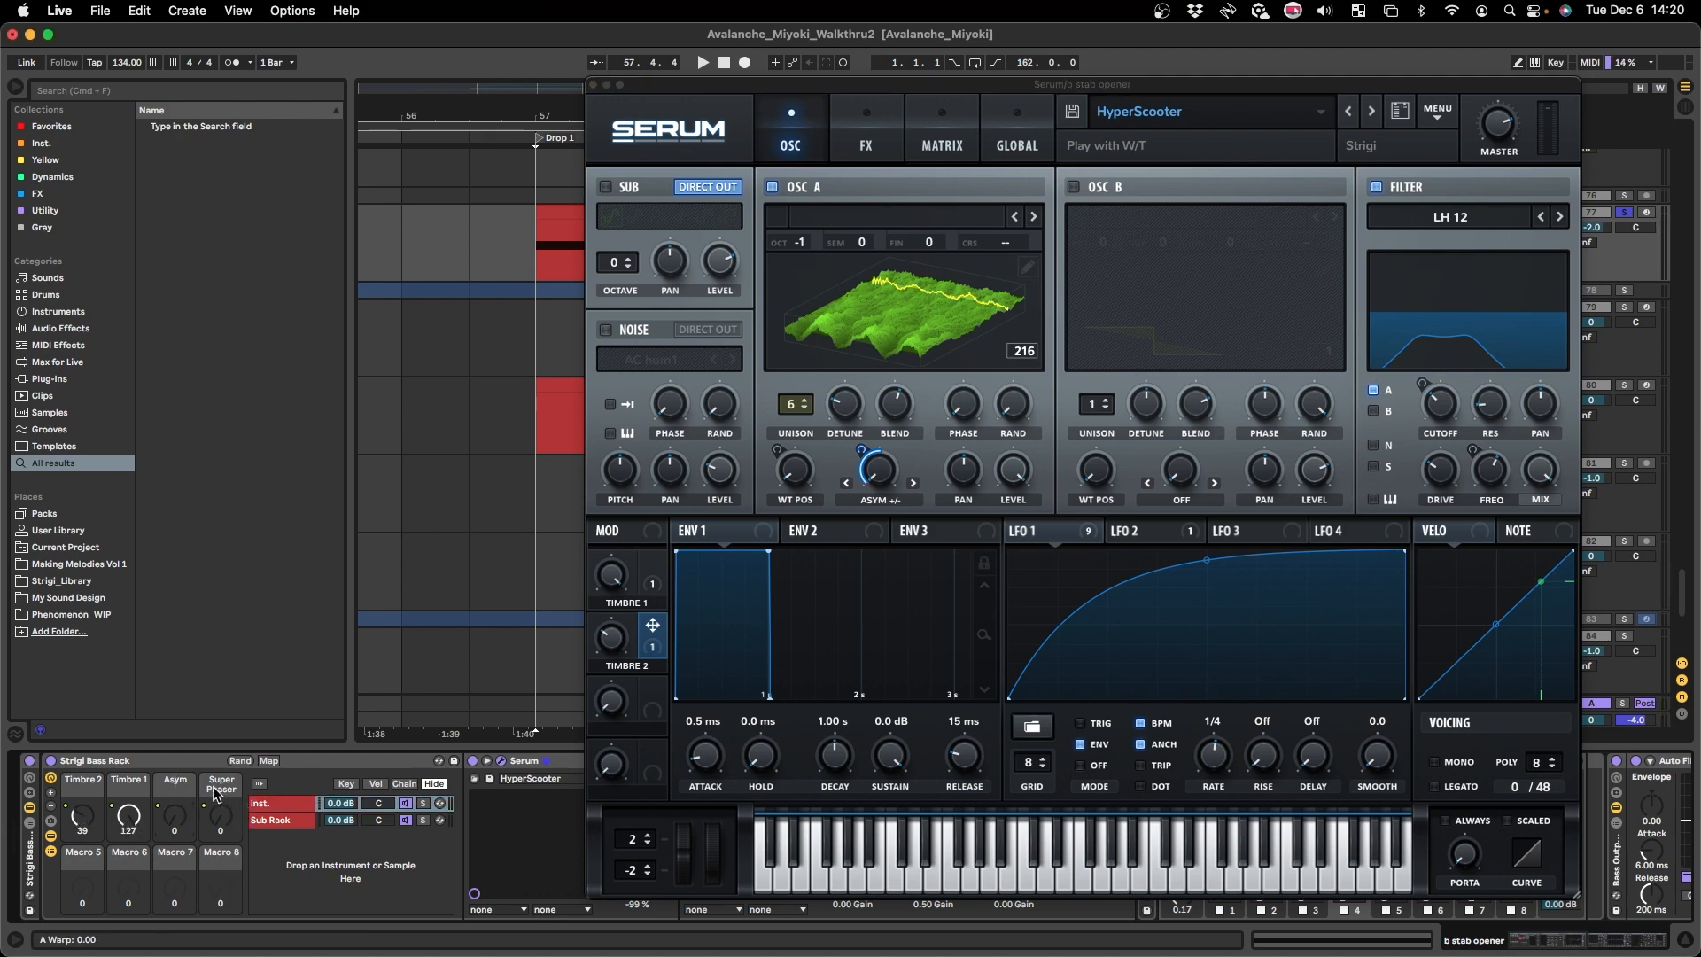
{"action": "left_click", "coordinate": [594, 85]}
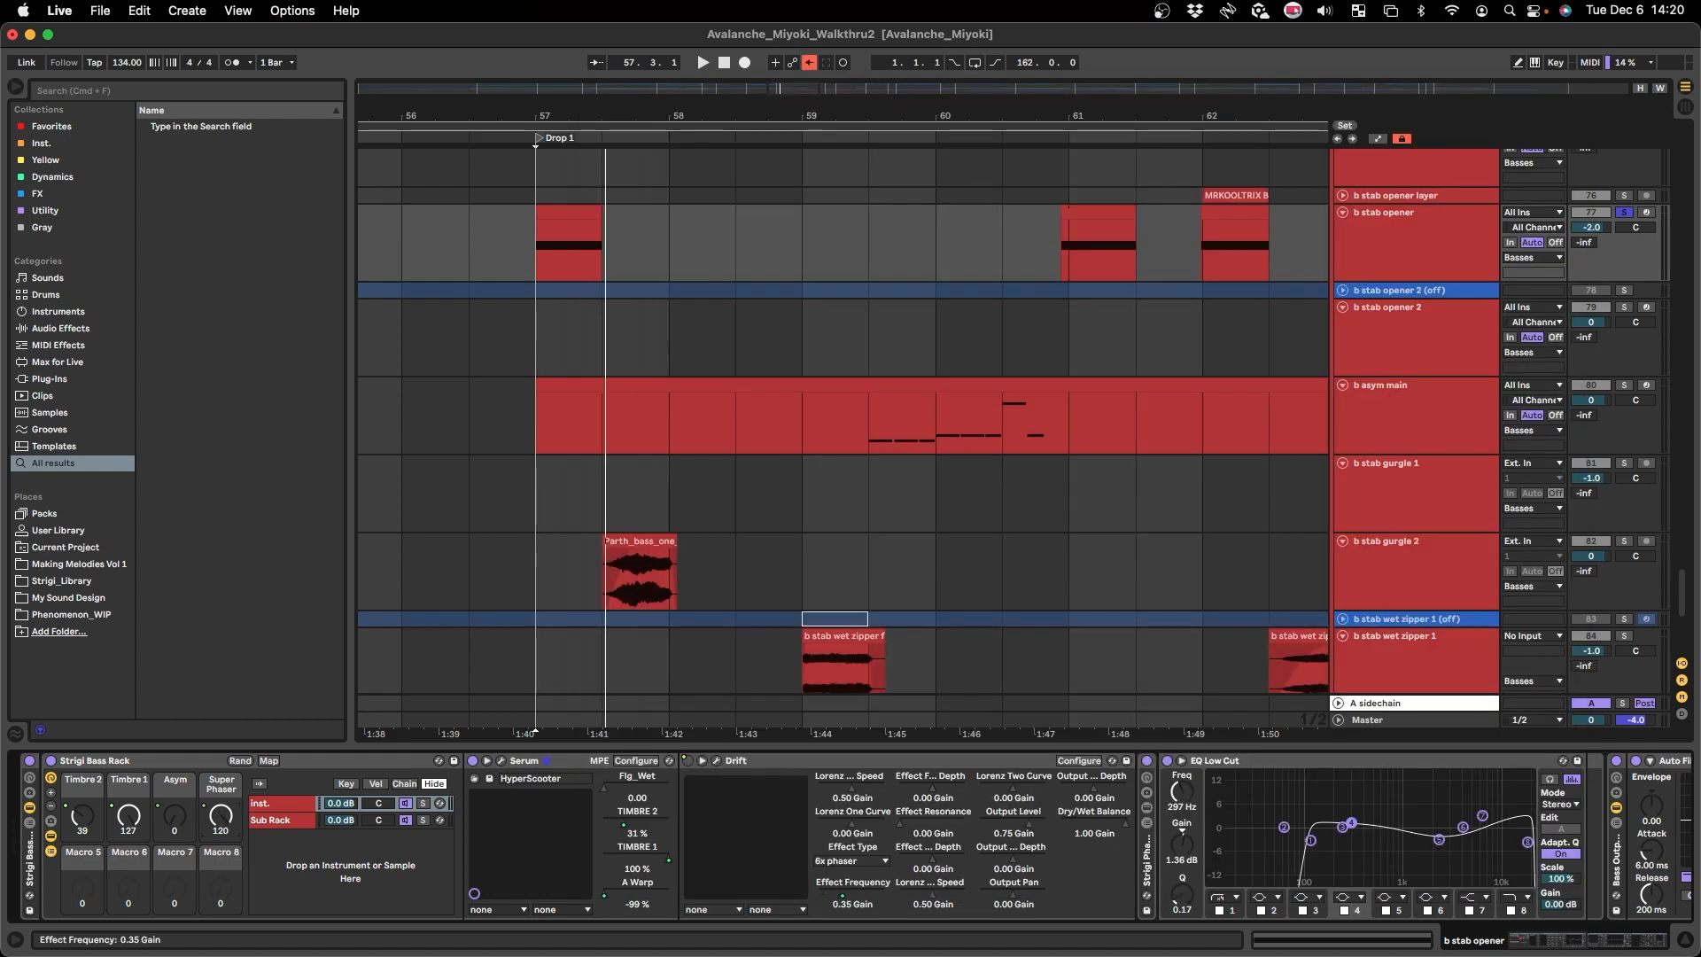
{"action": "left_click_drag", "start_coordinate": [221, 815], "coordinate": [220, 904]}
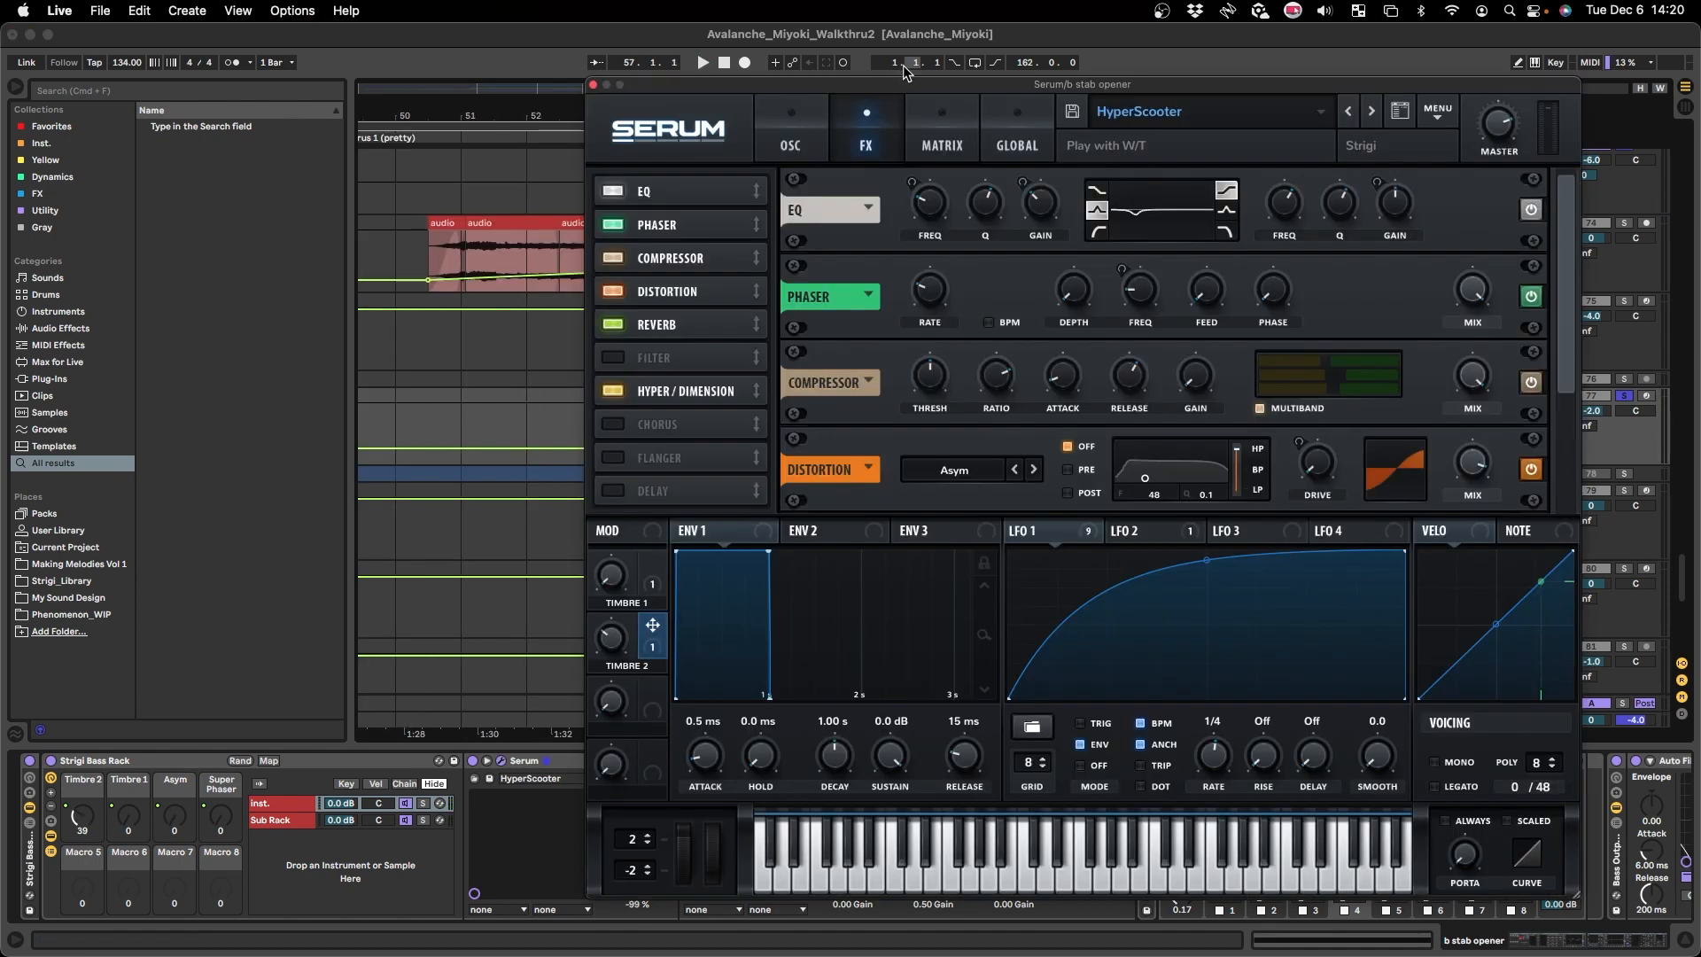
- Shift the Serum effects window slightly, audition b stab opener from 57.1.1, and close the plug-in
{"action": "left_click_drag", "start_coordinate": [907, 80], "coordinate": [899, 74]}
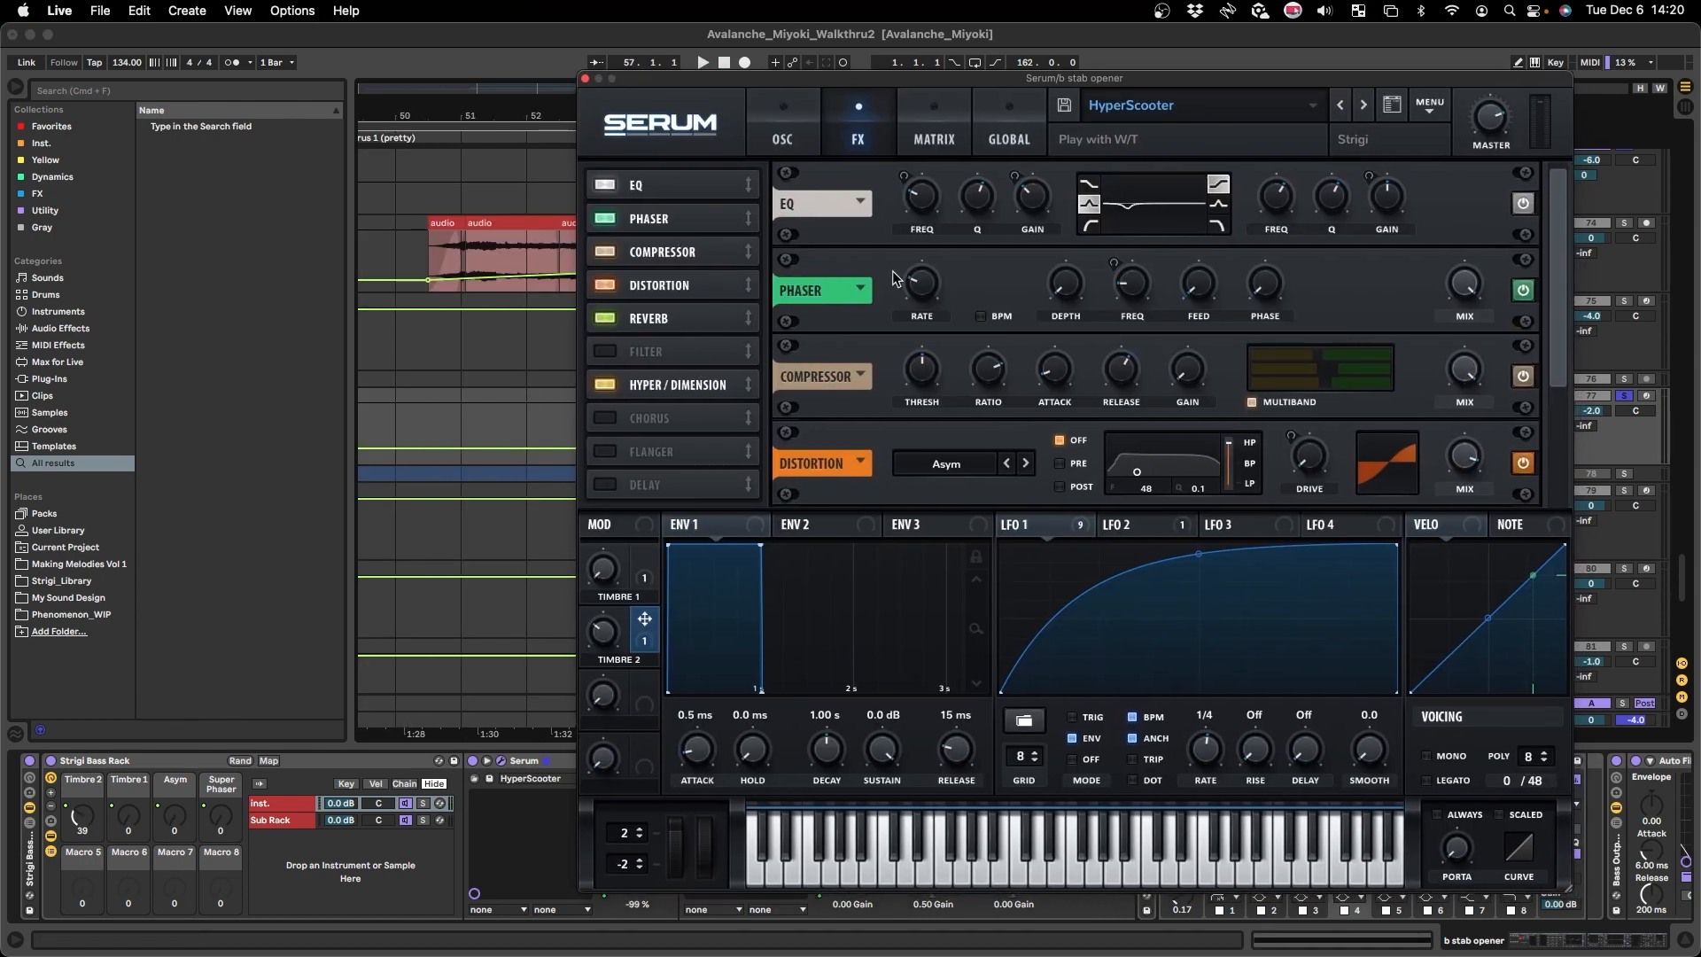
{"action": "key", "text": "space"}
{"action": "left_click", "coordinate": [584, 78]}
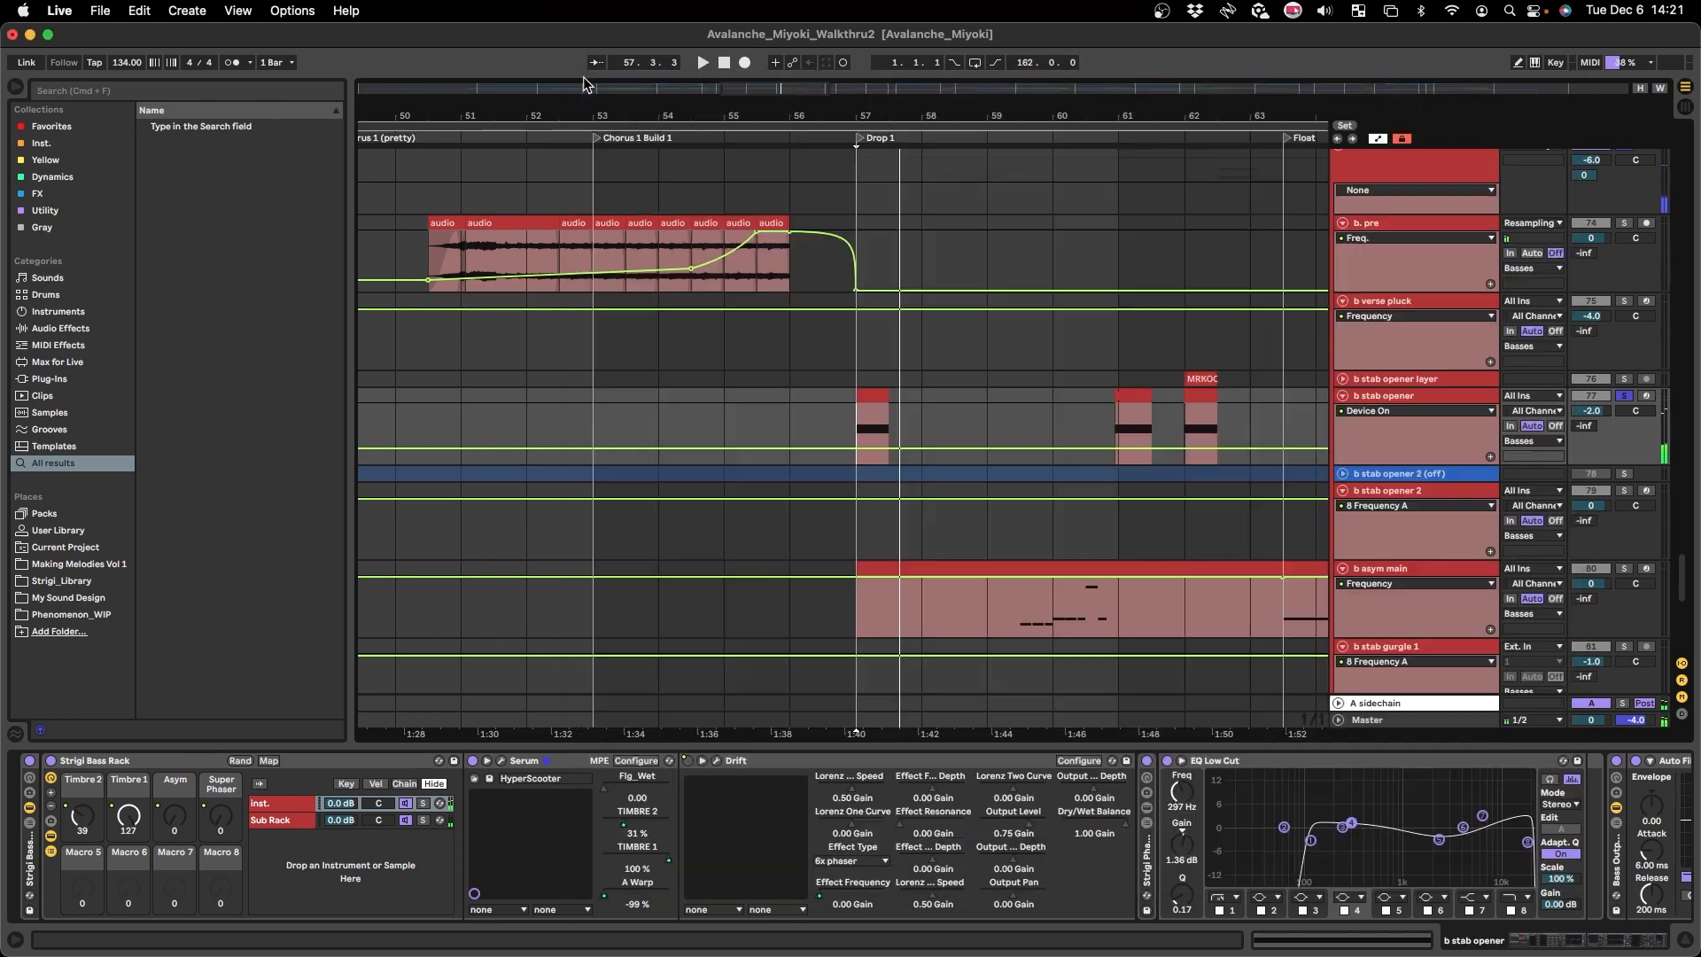
{"action": "key", "text": "space"}
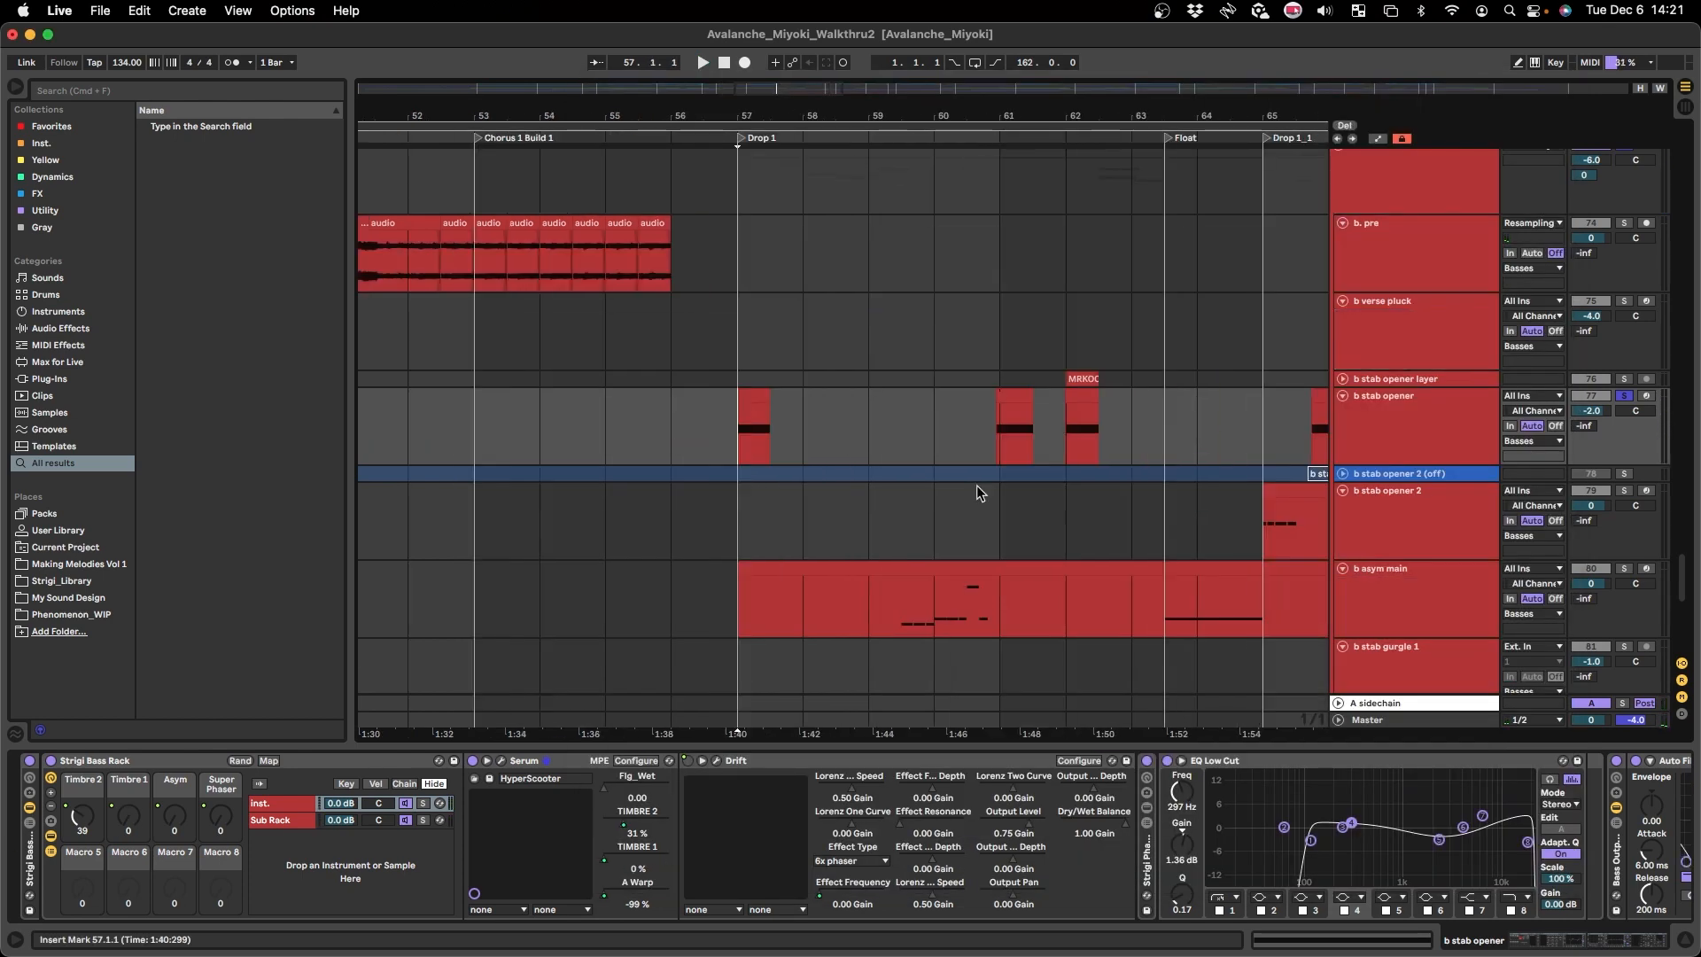
- Solo b stab gurgle 2 and audition its Parth_bass_one_shot_sneak_G clip from 57.3.1
{"action": "left_click", "coordinate": [863, 448]}
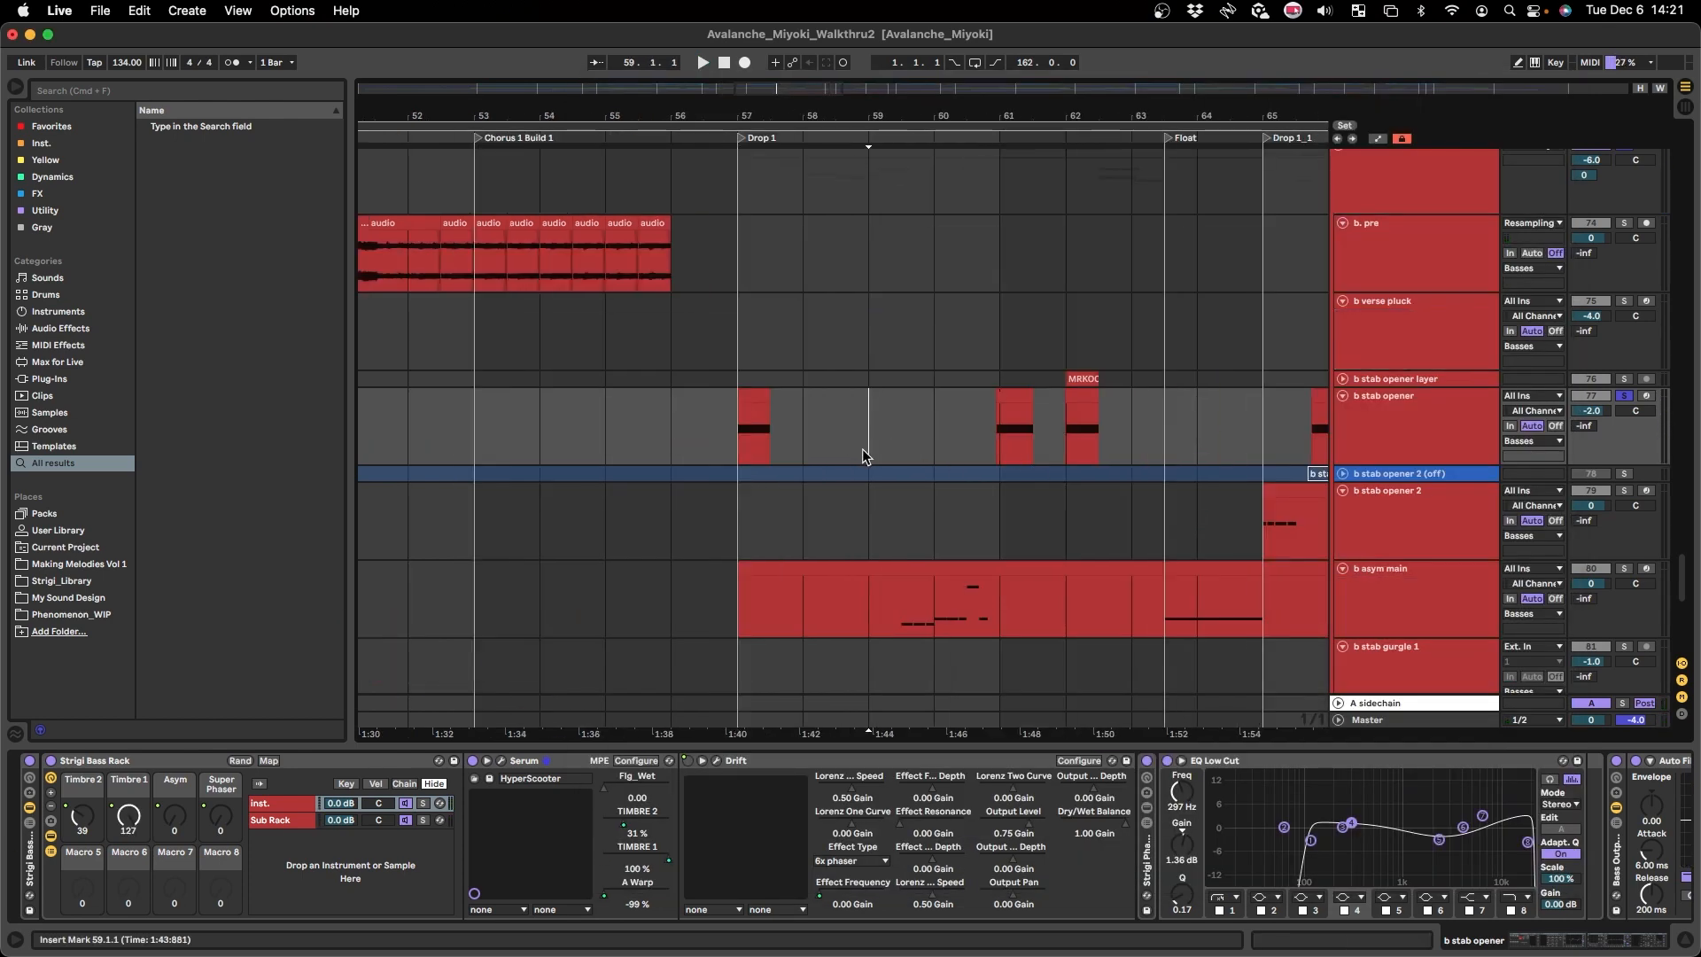
{"action": "scroll", "coordinate": [836, 794], "scroll_direction": "up", "scroll_amount": 5}
{"action": "scroll", "coordinate": [709, 784], "scroll_direction": "right", "scroll_amount": 3}
{"action": "scroll", "coordinate": [570, 810], "scroll_direction": "up", "scroll_amount": 3}
{"action": "scroll", "coordinate": [569, 810], "scroll_direction": "down", "scroll_amount": 5}
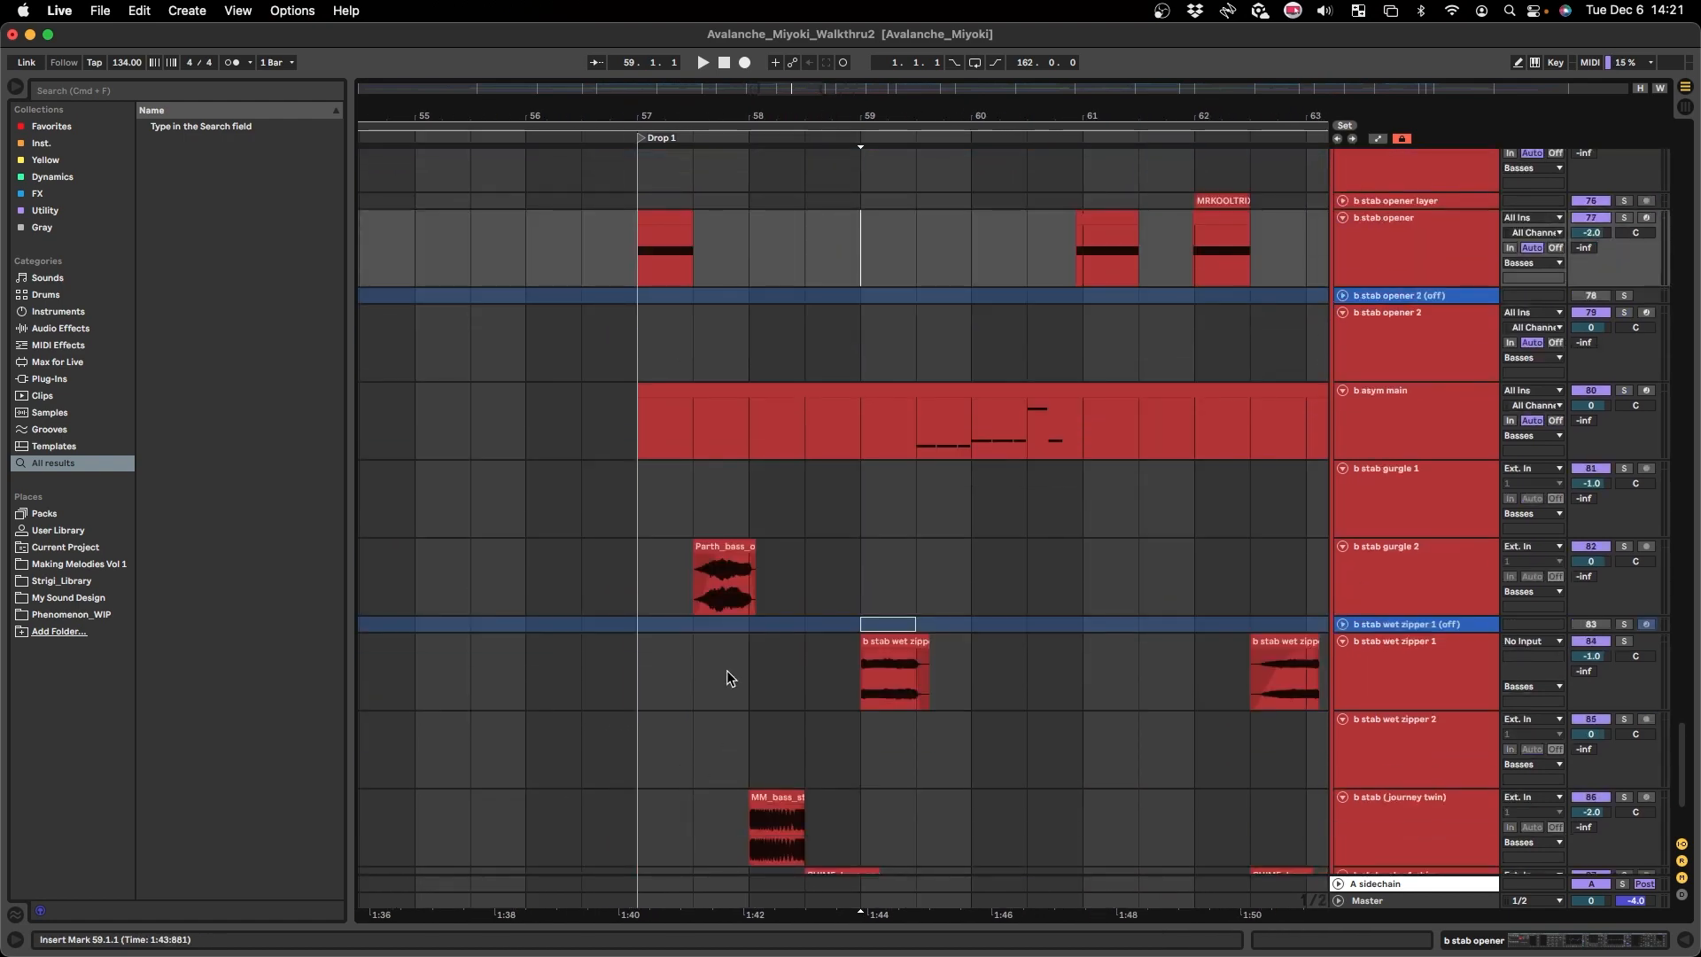
{"action": "scroll", "coordinate": [722, 620], "scroll_direction": "up", "scroll_amount": 4}
{"action": "left_click", "coordinate": [624, 580]}
{"action": "key", "text": "s"}
{"action": "key", "text": "space"}
{"action": "key", "text": "space"}
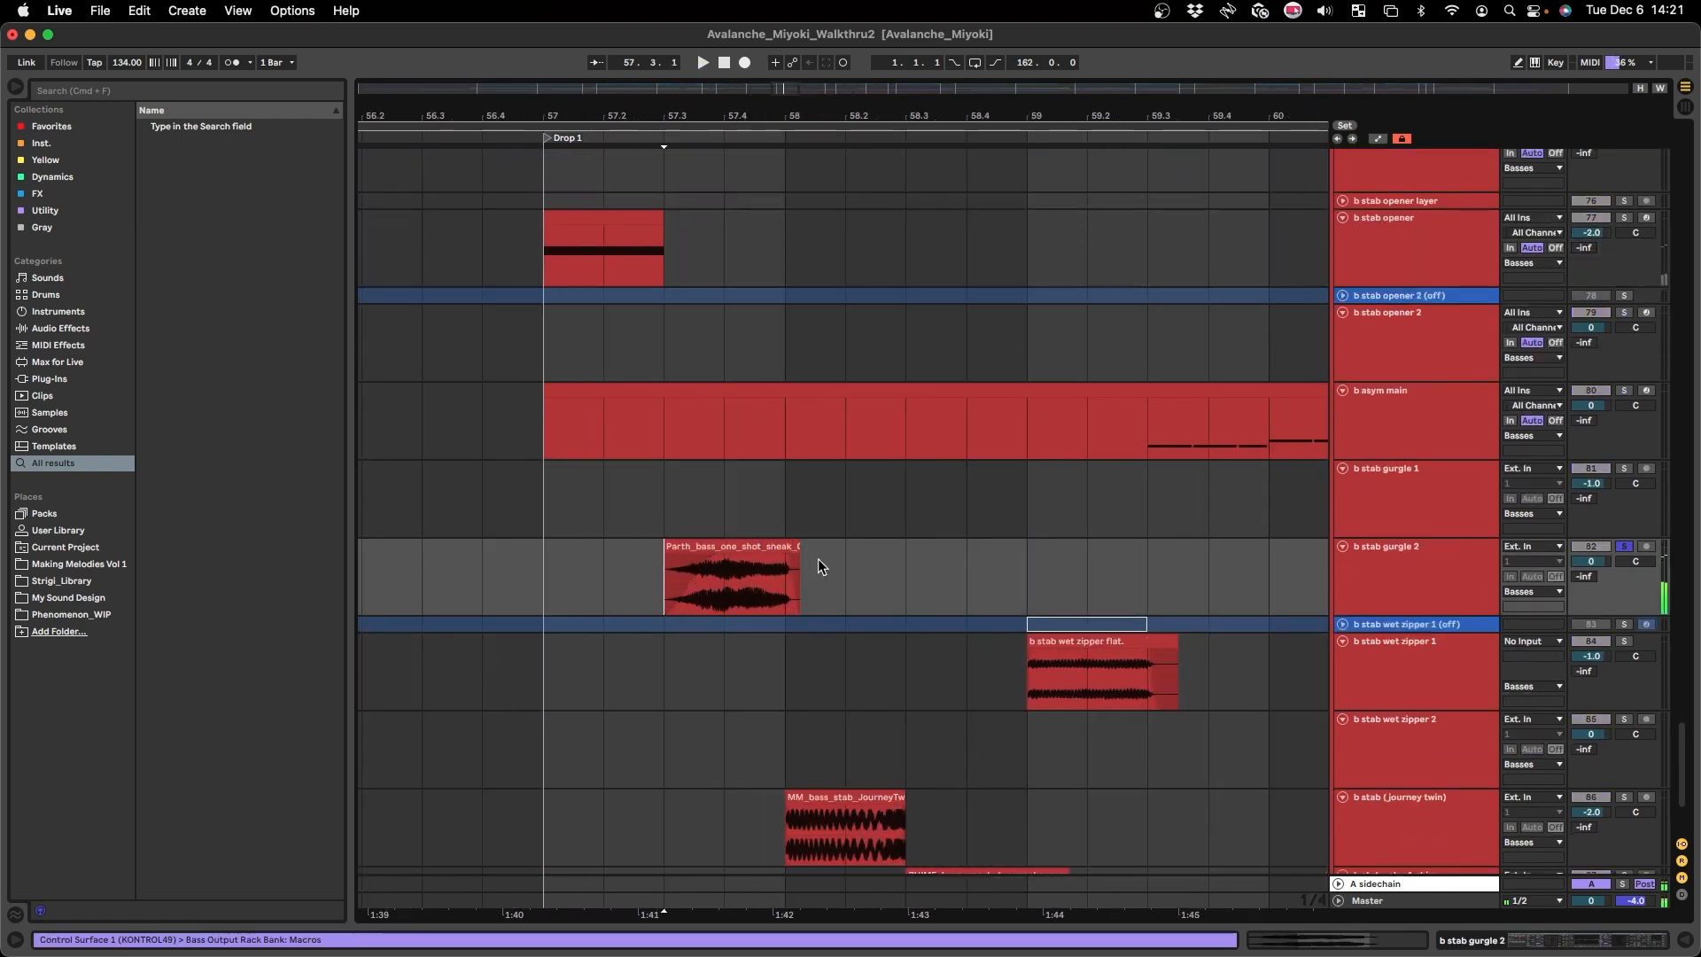
- Solo b stab (journey twin) and audition its Drop 1 clip from 58.1.1
{"action": "scroll", "coordinate": [833, 567], "scroll_direction": "down", "scroll_amount": 4}
{"action": "scroll", "coordinate": [872, 612], "scroll_direction": "up", "scroll_amount": 4}
{"action": "scroll", "coordinate": [789, 673], "scroll_direction": "right", "scroll_amount": 3}
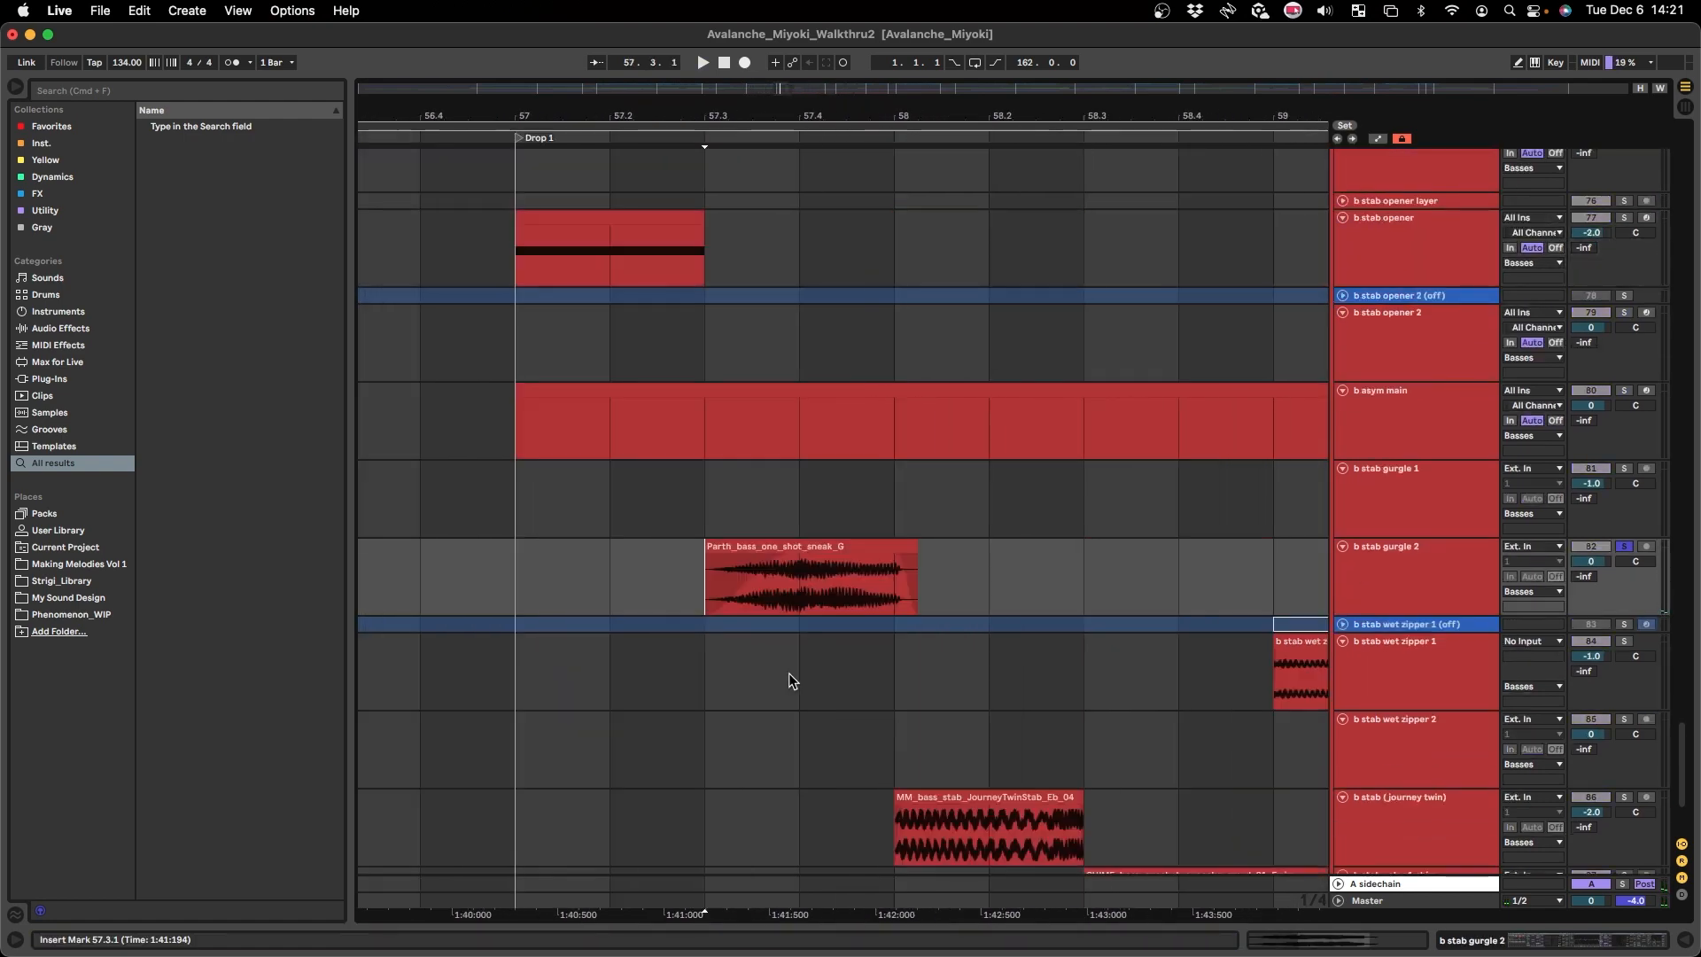
{"action": "scroll", "coordinate": [785, 668], "scroll_direction": "down", "scroll_amount": 2}
{"action": "scroll", "coordinate": [779, 666], "scroll_direction": "down", "scroll_amount": 3}
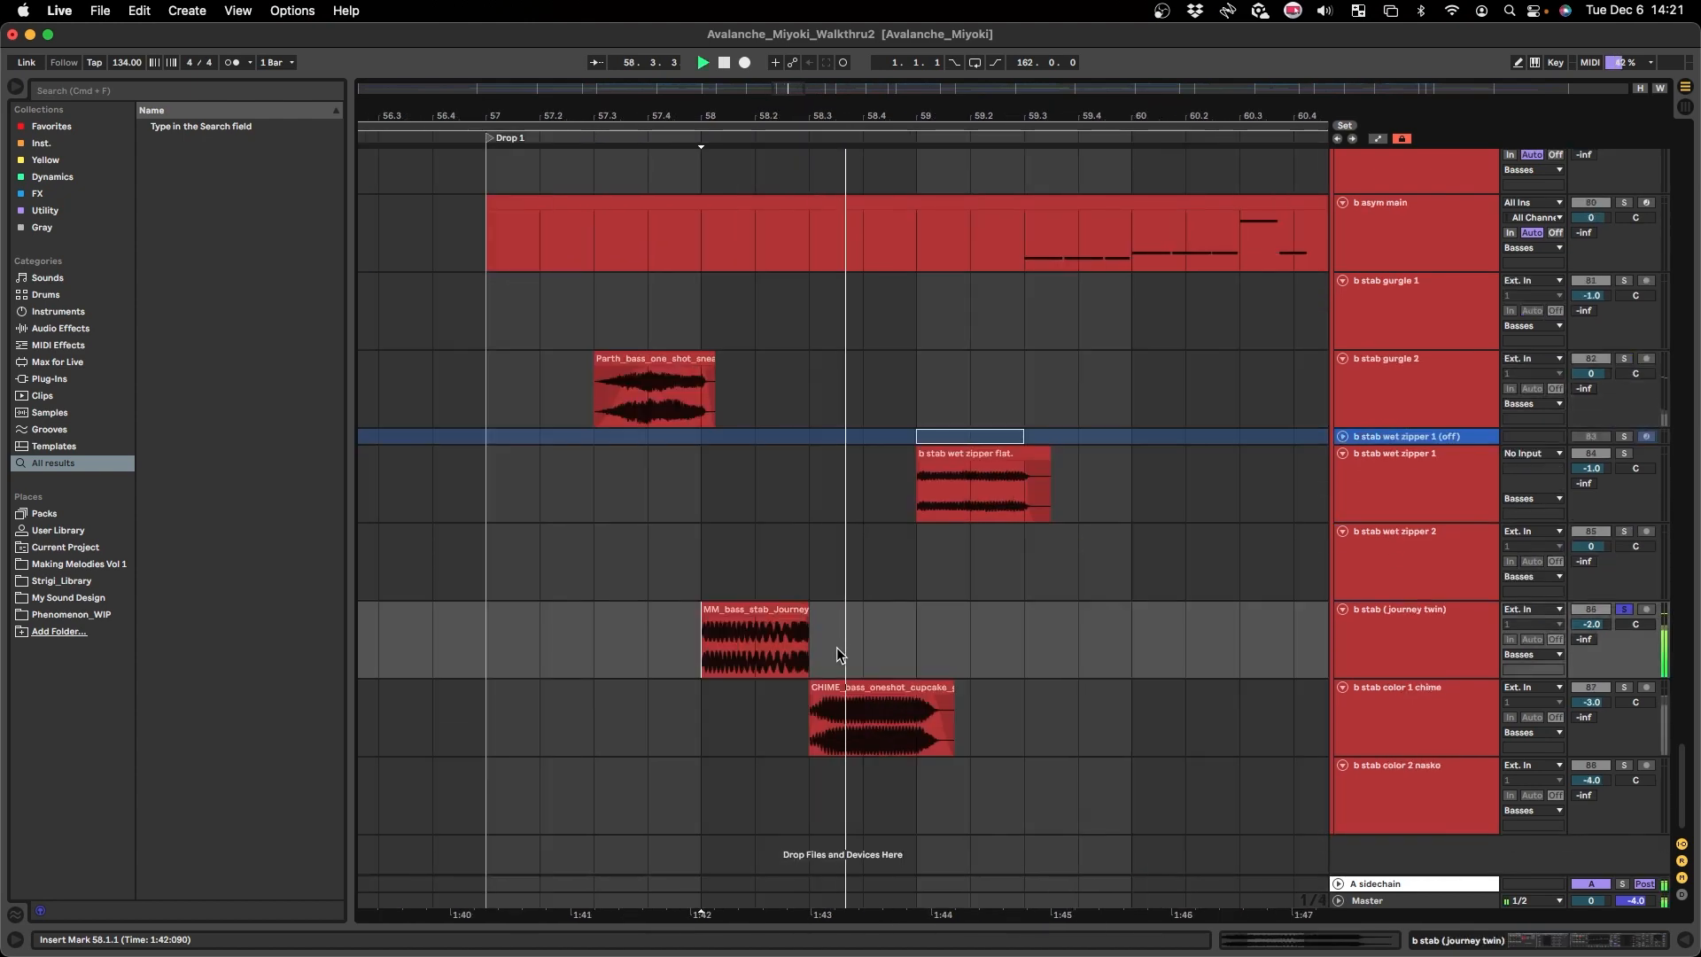
{"action": "key", "text": "space"}
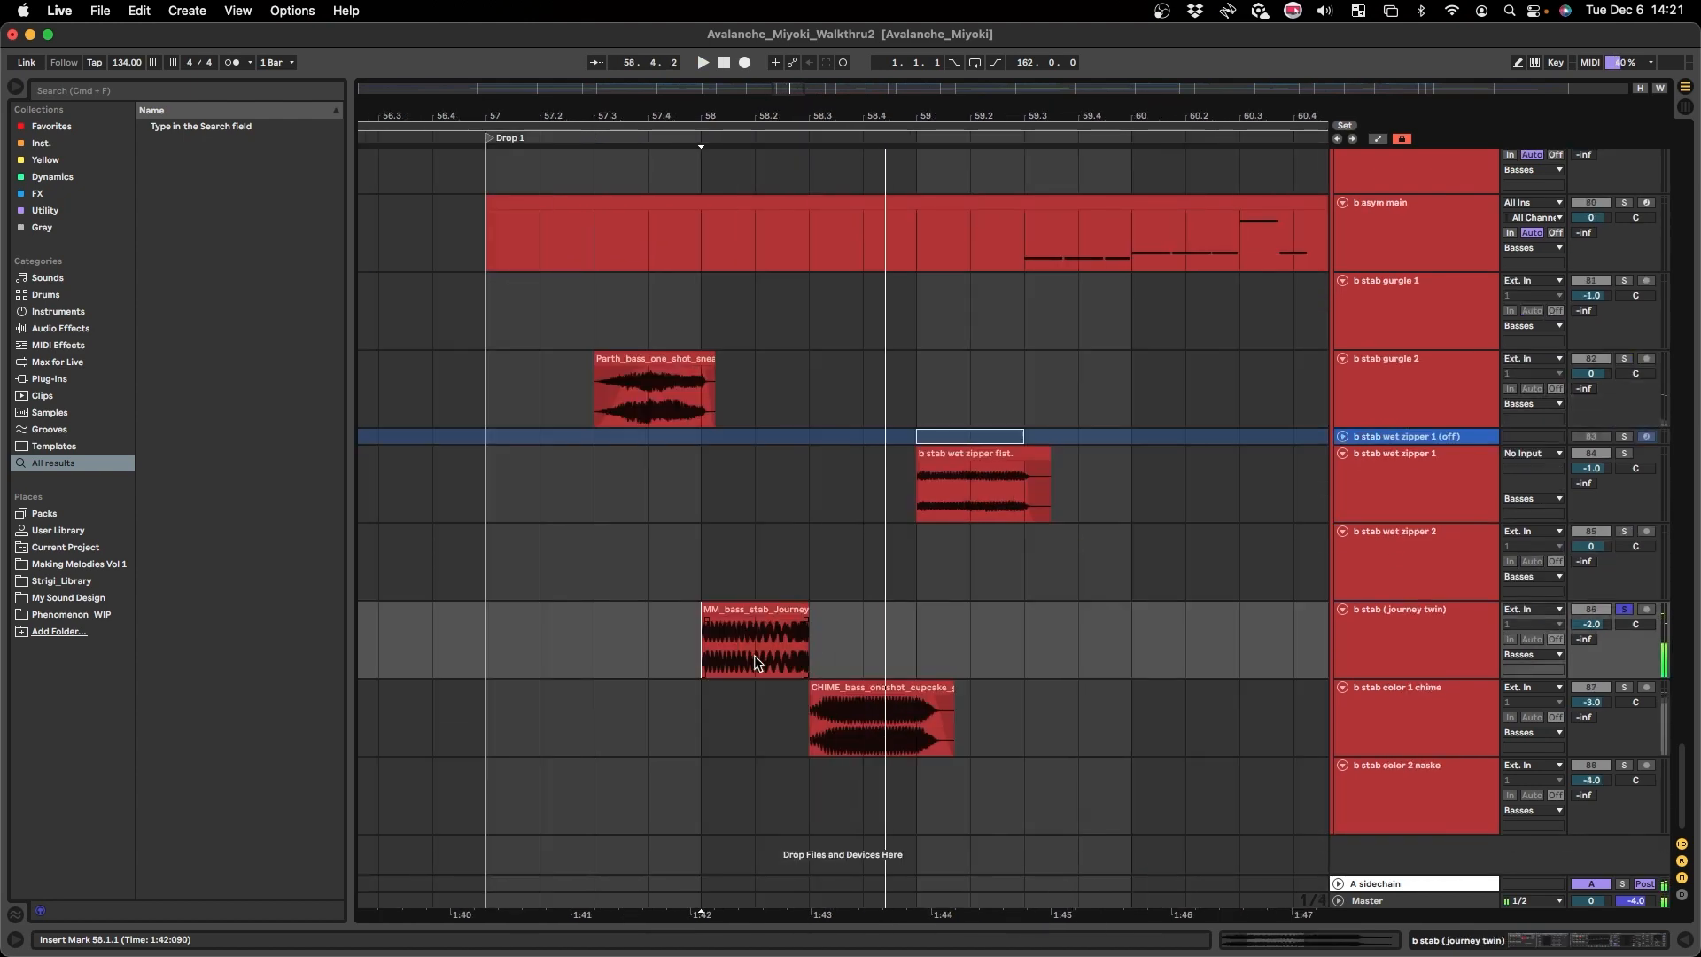
- Try extending the MM_bass_stab_JourneyTwinStab_Eb_04 clip to 59.2.1, audition it, and undo the extension
{"action": "scroll", "coordinate": [753, 656], "scroll_direction": "up", "scroll_amount": 6}
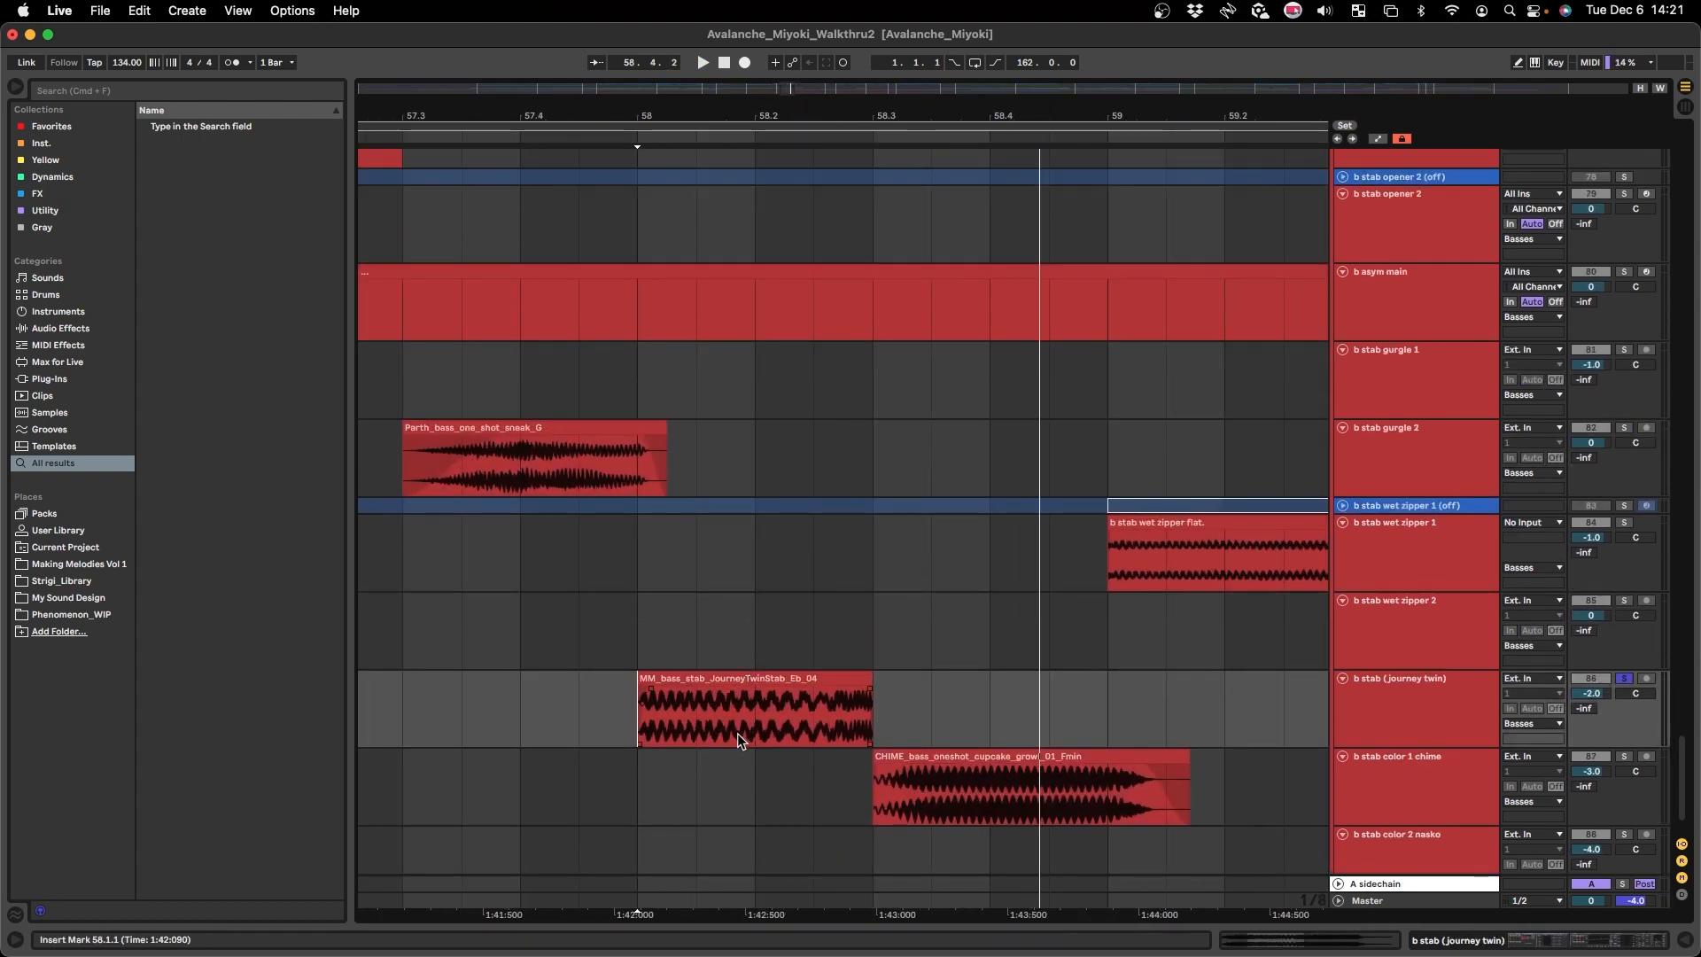
{"action": "key", "text": "q"}
{"action": "key", "text": "space"}
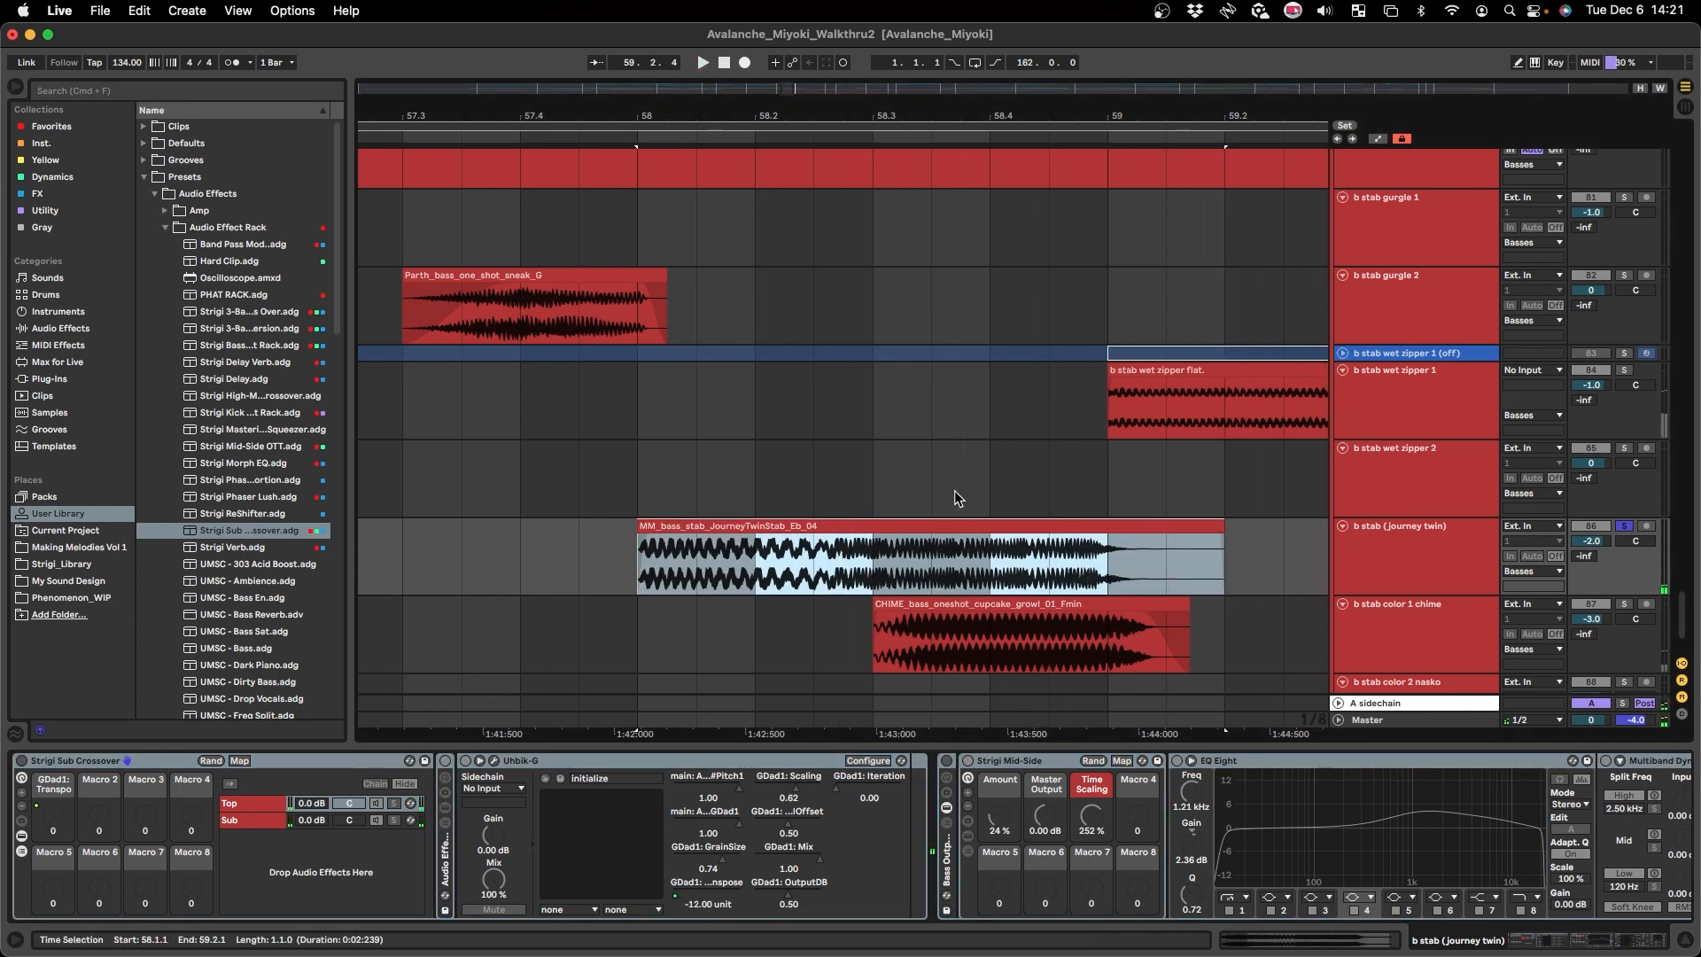
{"action": "key", "text": "super+z"}
- Inspect the journey twin track's Uhbik-G device and display the clip's Transposition envelope
{"action": "left_click", "coordinate": [663, 763]}
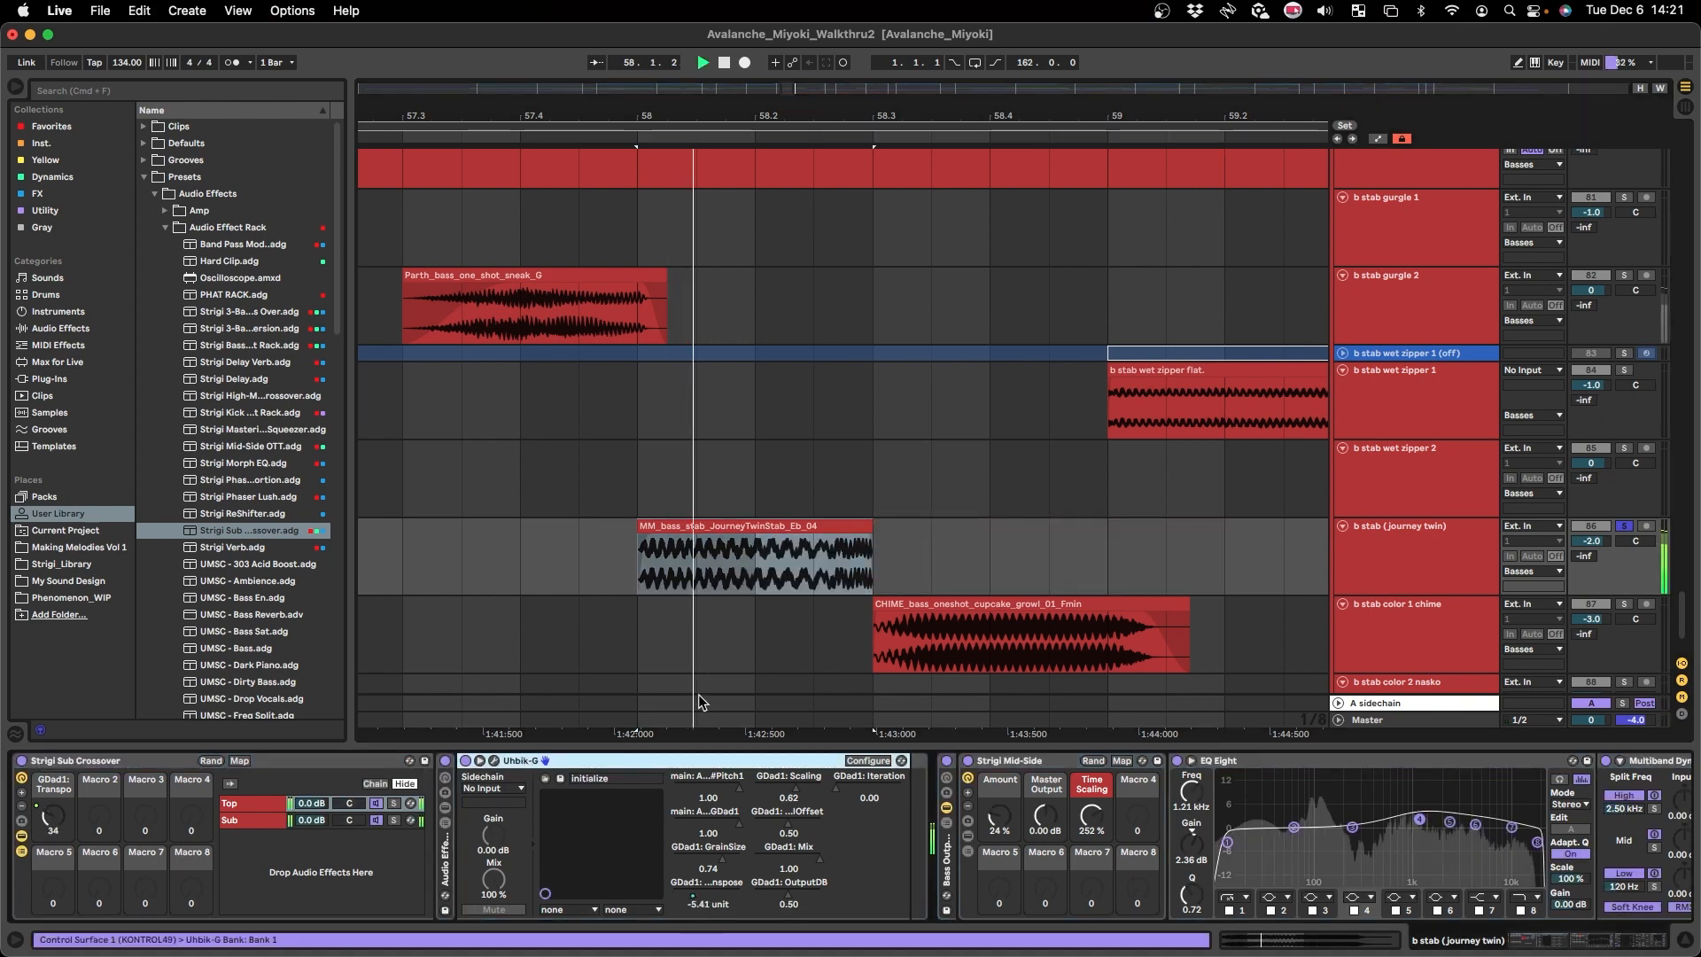
{"action": "key", "text": "super+alt+p"}
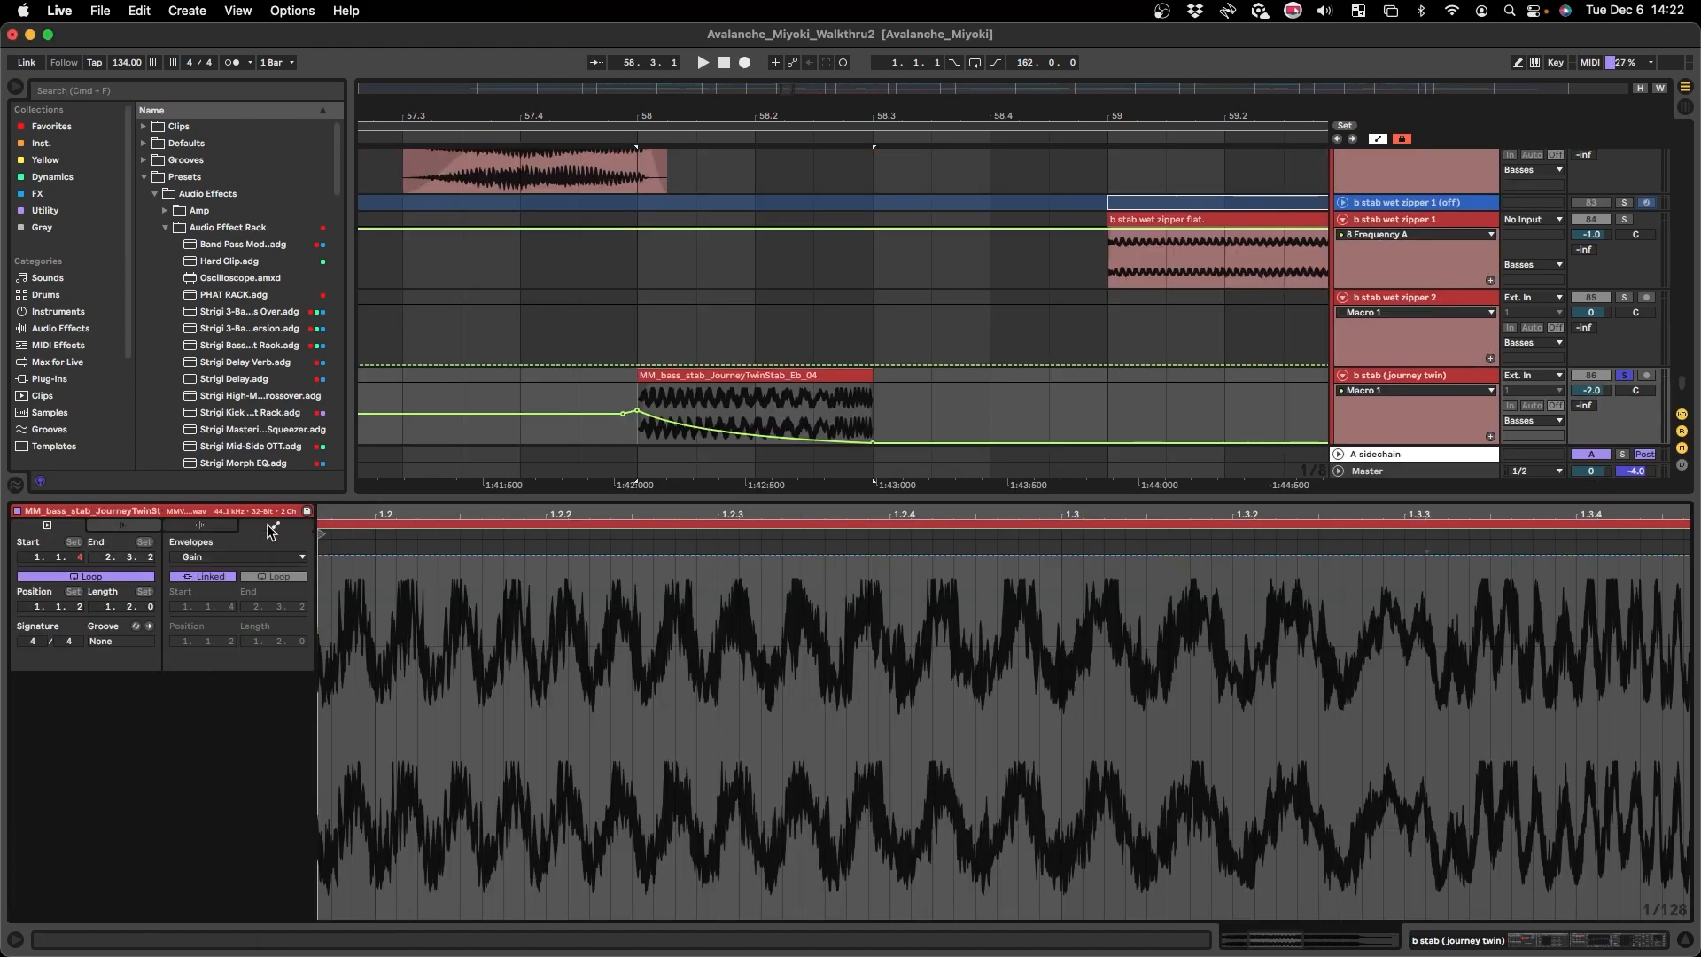
{"action": "left_click", "coordinate": [243, 560]}
{"action": "left_click", "coordinate": [240, 574]}
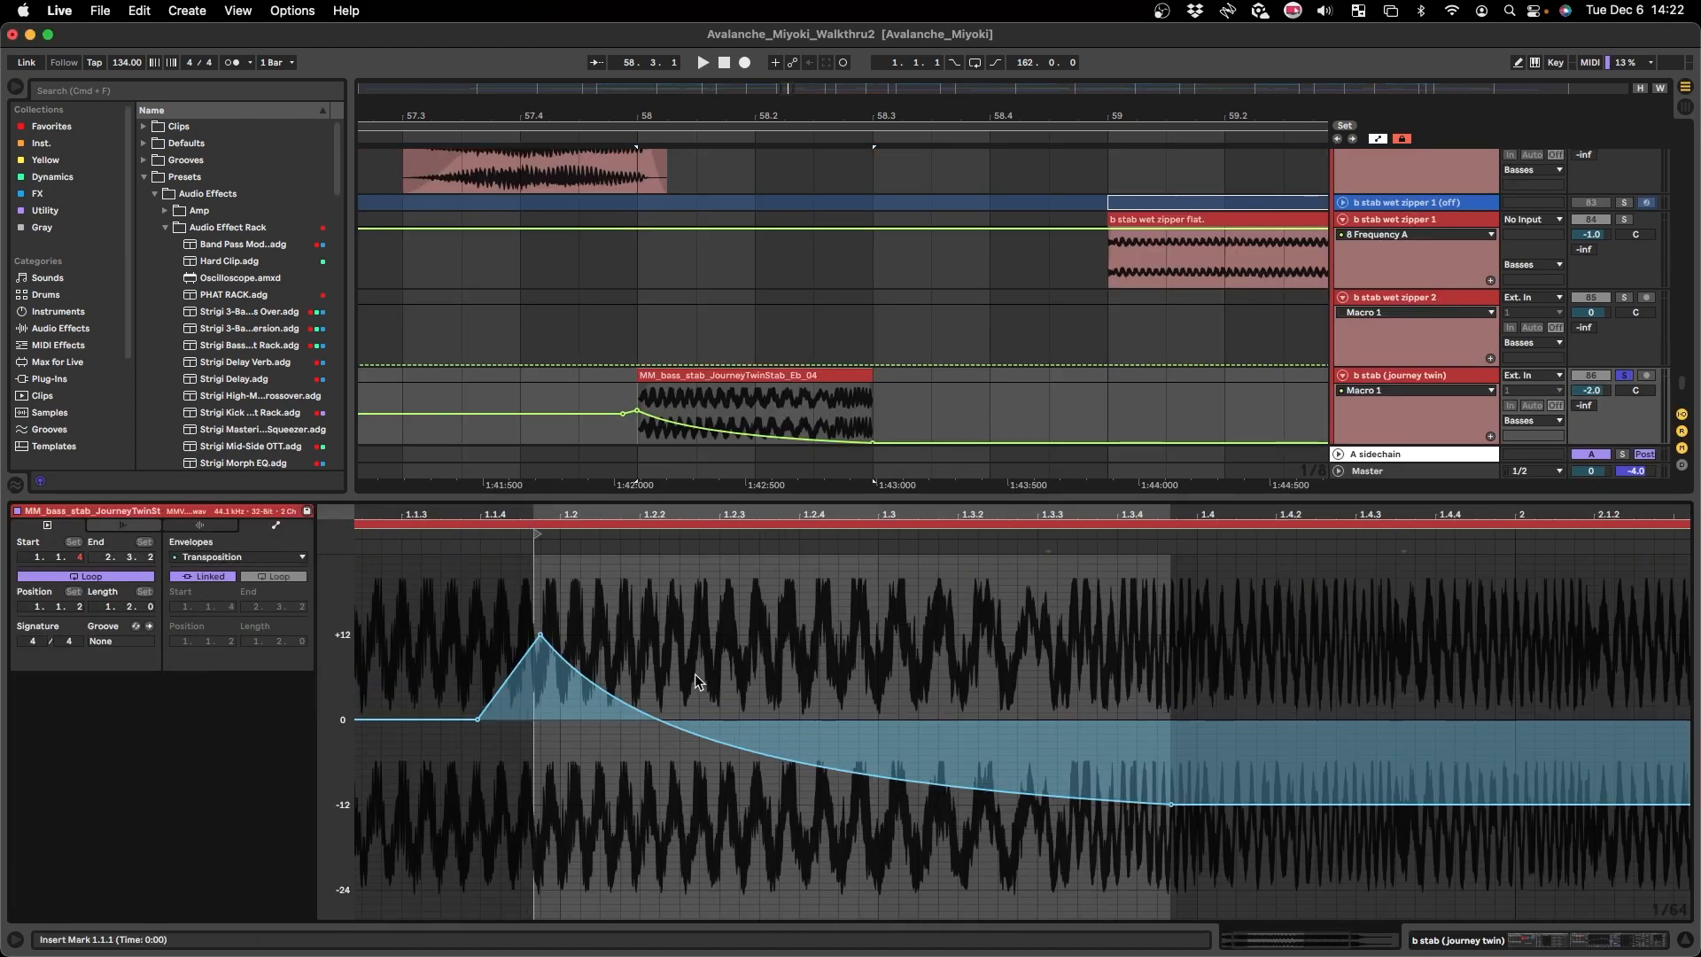
- Try the Transposition envelope's end point at -19 st while auditioning the clip, and restore it to -12 st
{"action": "left_click_drag", "start_coordinate": [1171, 804], "coordinate": [1171, 936]}
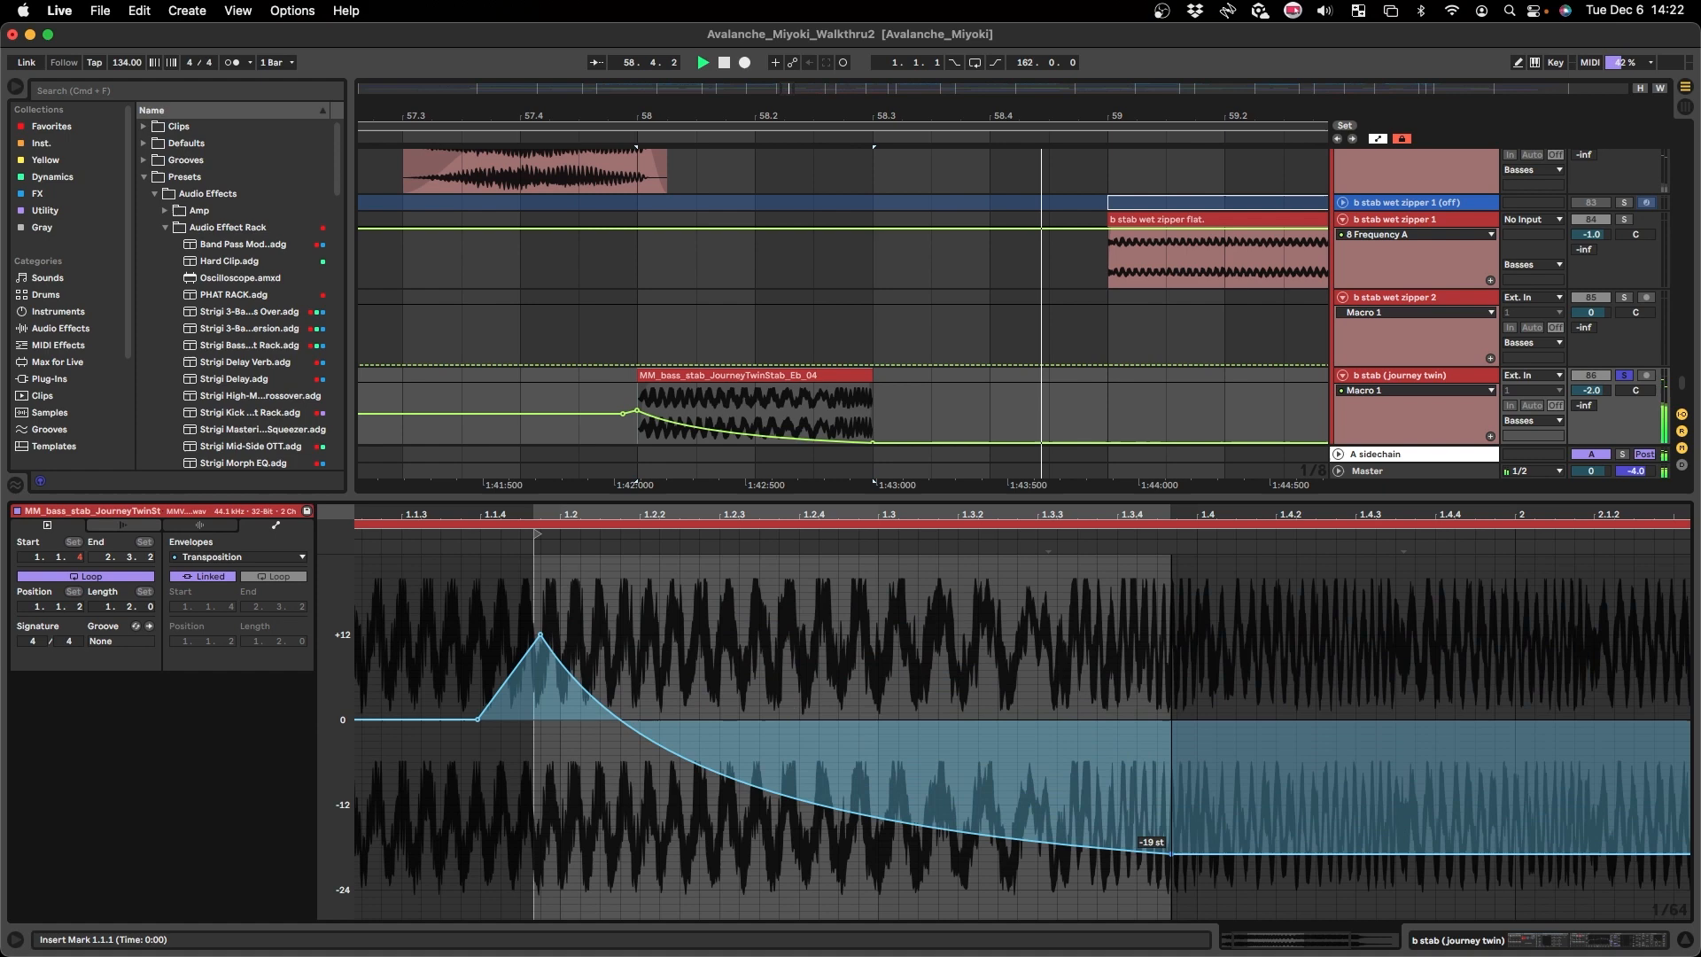
{"action": "key", "text": "space"}
{"action": "key", "text": "space"}
{"action": "left_click_drag", "start_coordinate": [1151, 865], "coordinate": [992, 681]}
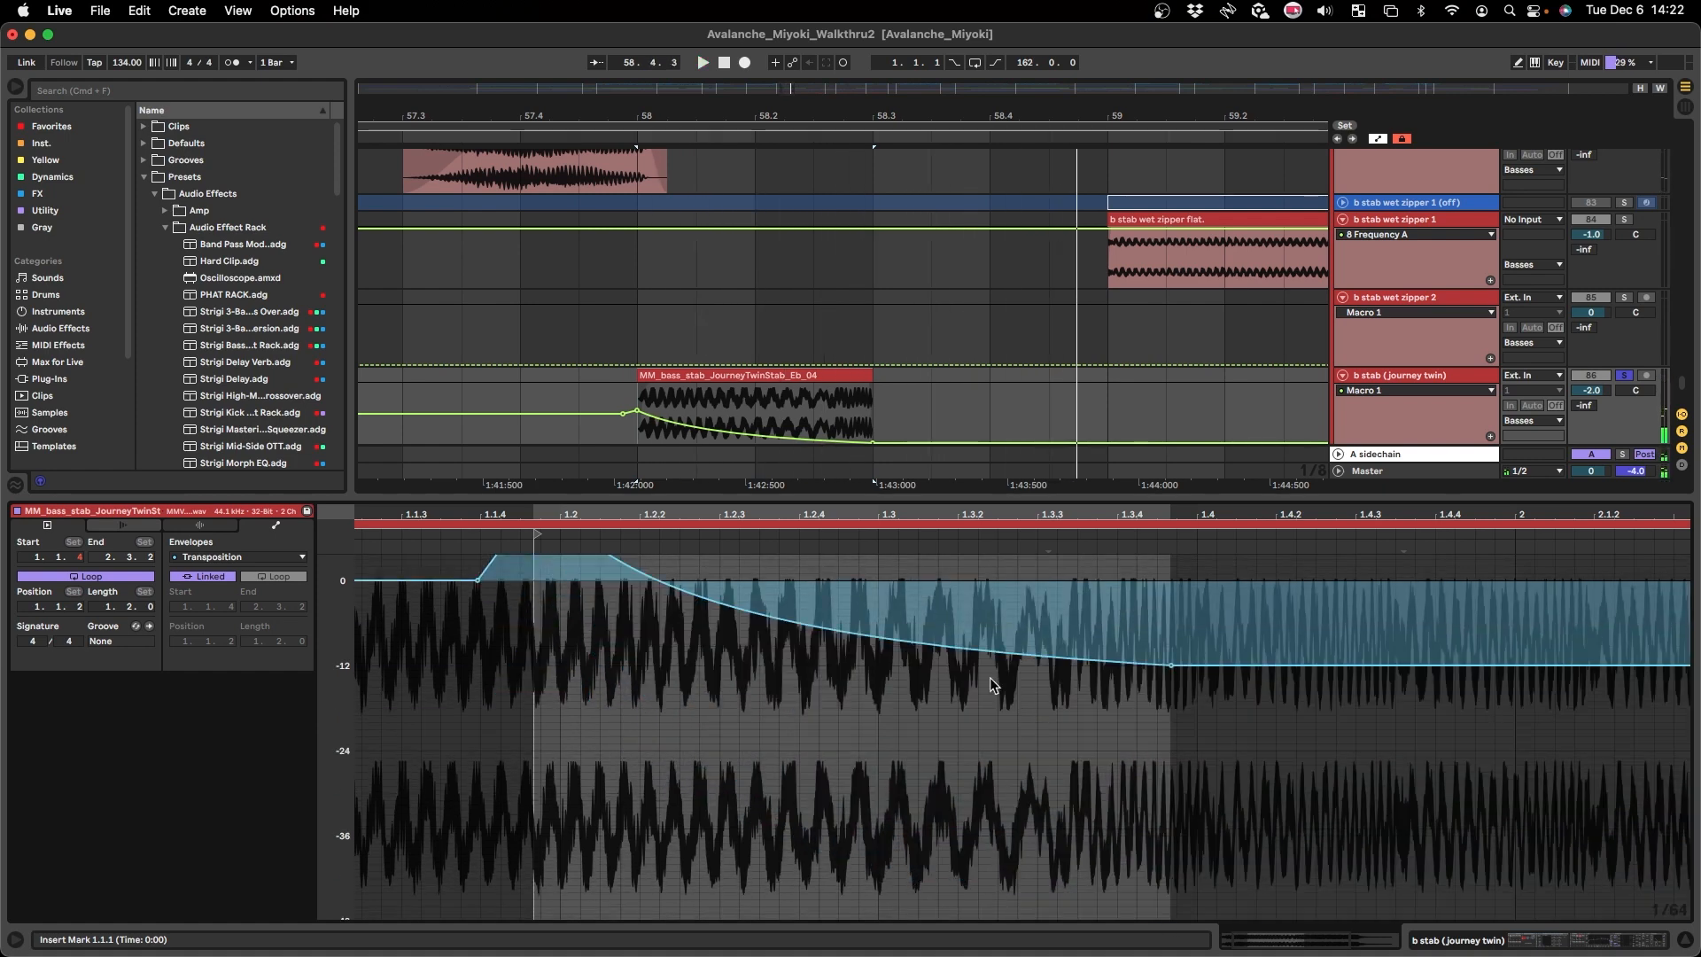
- Hide the clip view and the automation lanes, and place the insert marker at 58.1.1 on b stab (journey twin)
{"action": "left_click", "coordinate": [201, 528]}
{"action": "key", "text": "alt+super+l"}
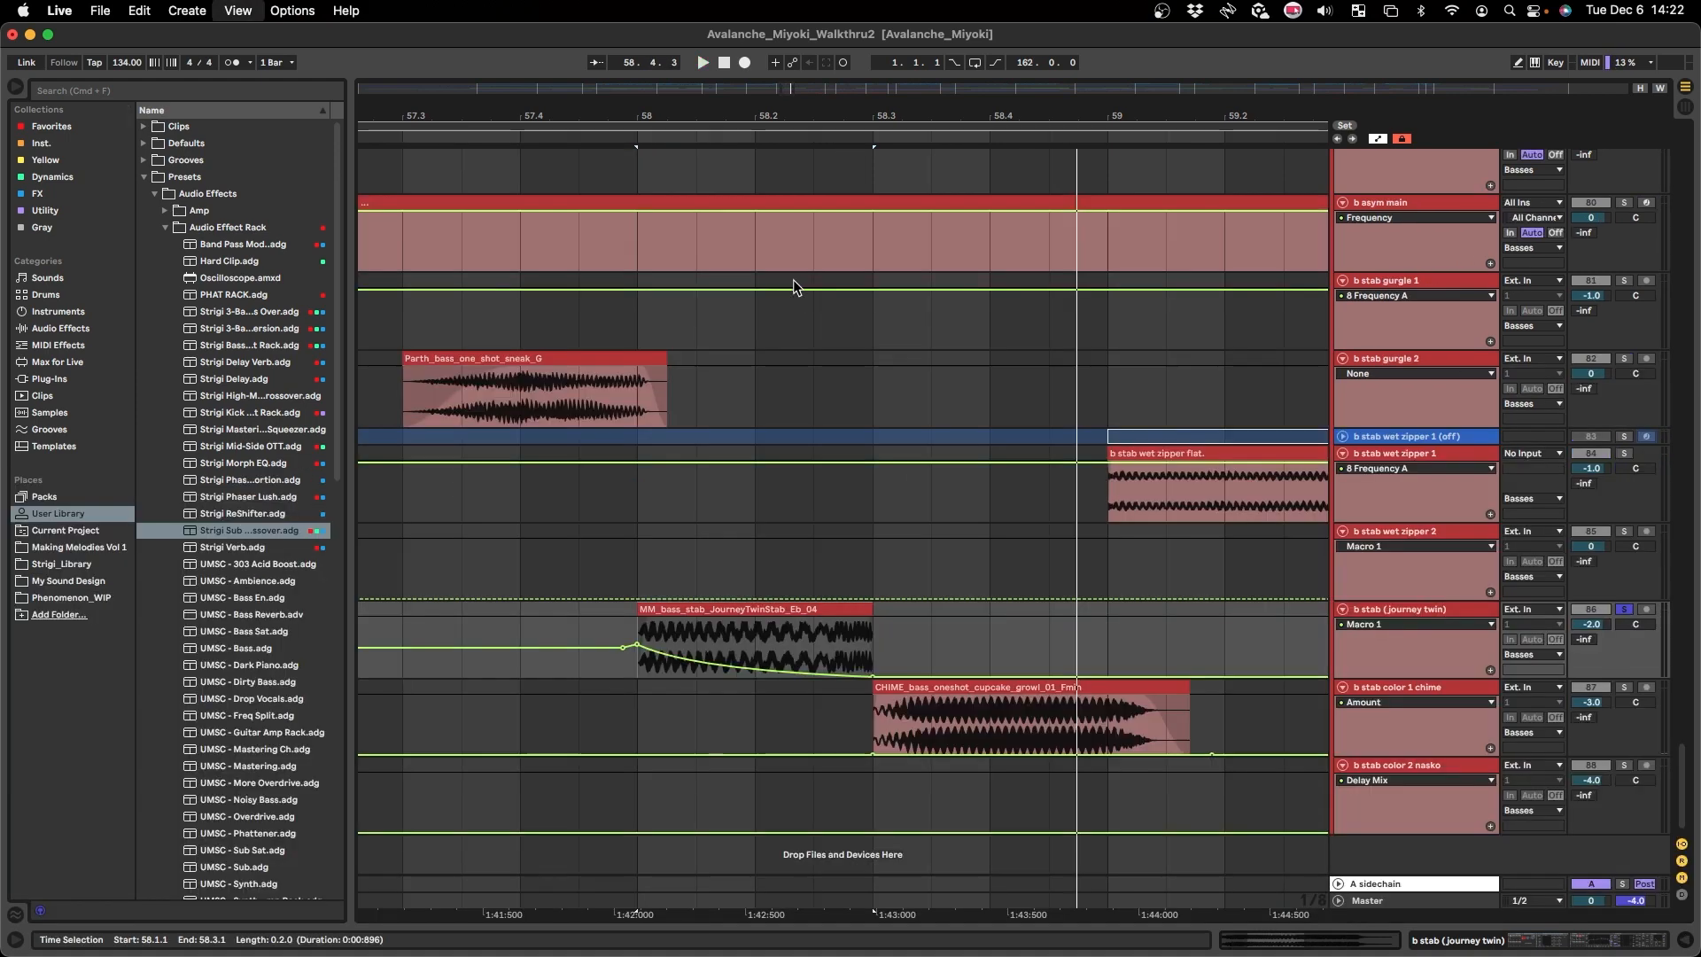
{"action": "key", "text": "a"}
{"action": "left_click", "coordinate": [630, 652]}
{"action": "scroll", "coordinate": [872, 710], "scroll_direction": "right", "scroll_amount": 3}
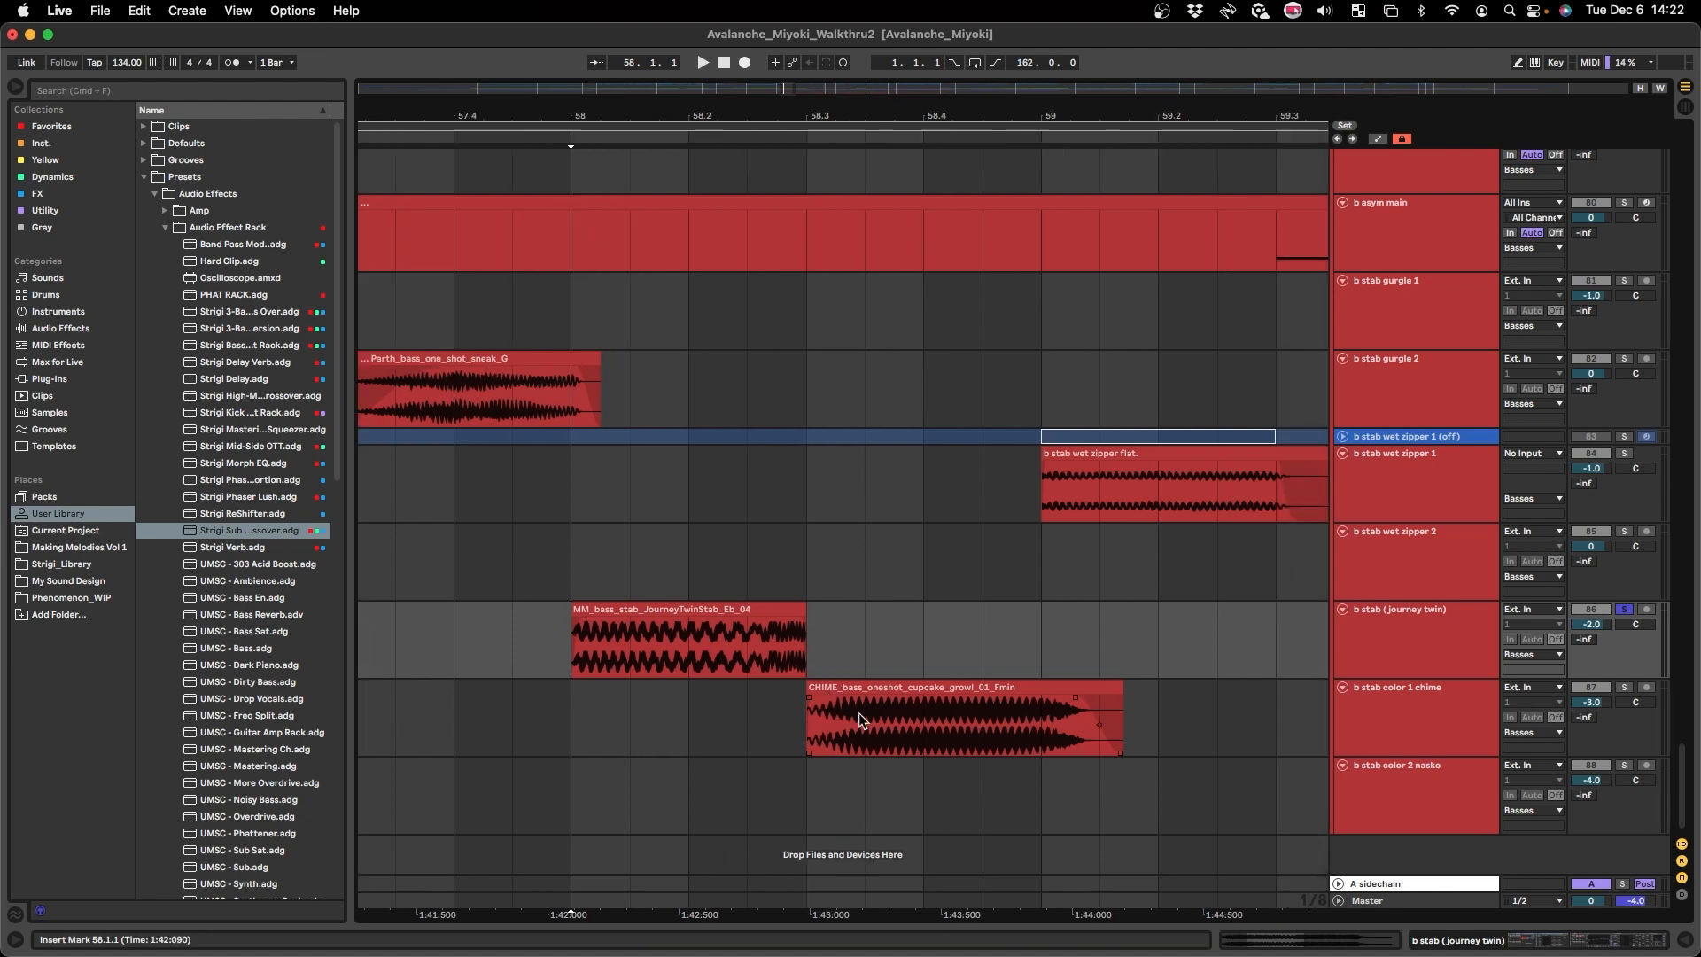
- Solo b stab color 1 chime, audition its CHIME_bass_oneshot clip from 58.3.1, and show the track's device chain
{"action": "left_click", "coordinate": [711, 720]}
{"action": "key", "text": "s"}
{"action": "key", "text": "minus"}
{"action": "key", "text": "space"}
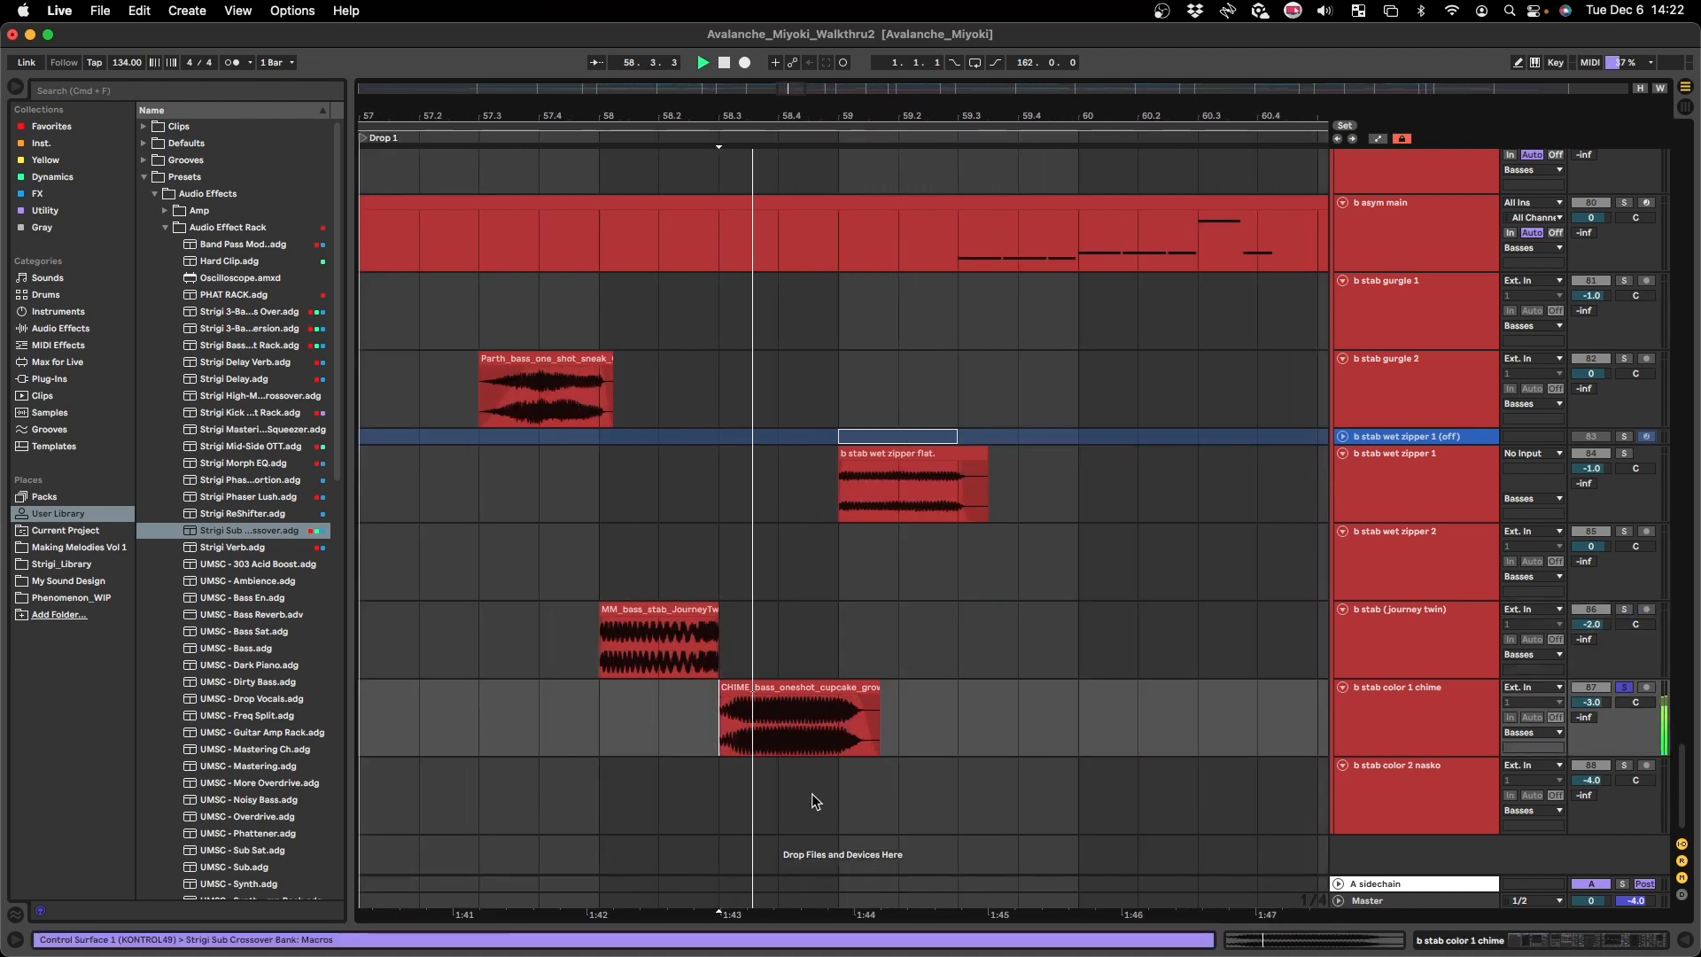
{"action": "double_click", "coordinate": [1444, 709]}
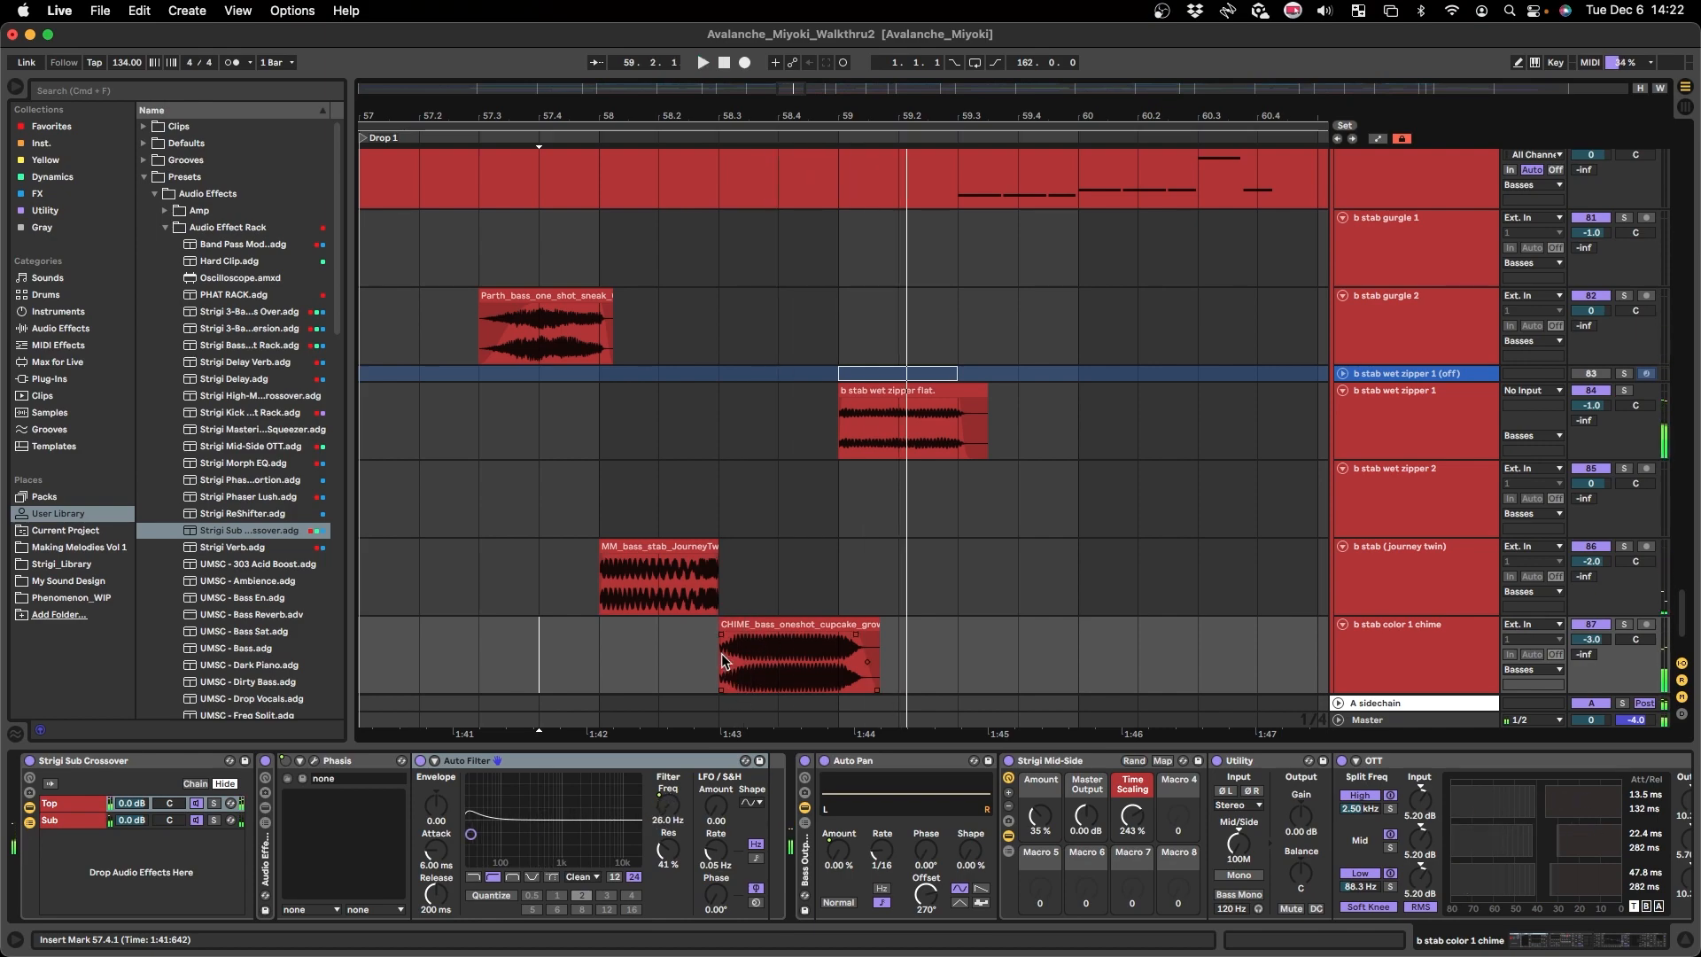
- Hide the device view, audition b stab wet zipper 1 soloed from 59.1.1, and show its device chain
{"action": "scroll", "coordinate": [709, 638], "scroll_direction": "up", "scroll_amount": 15}
{"action": "key", "text": "super+alt+l"}
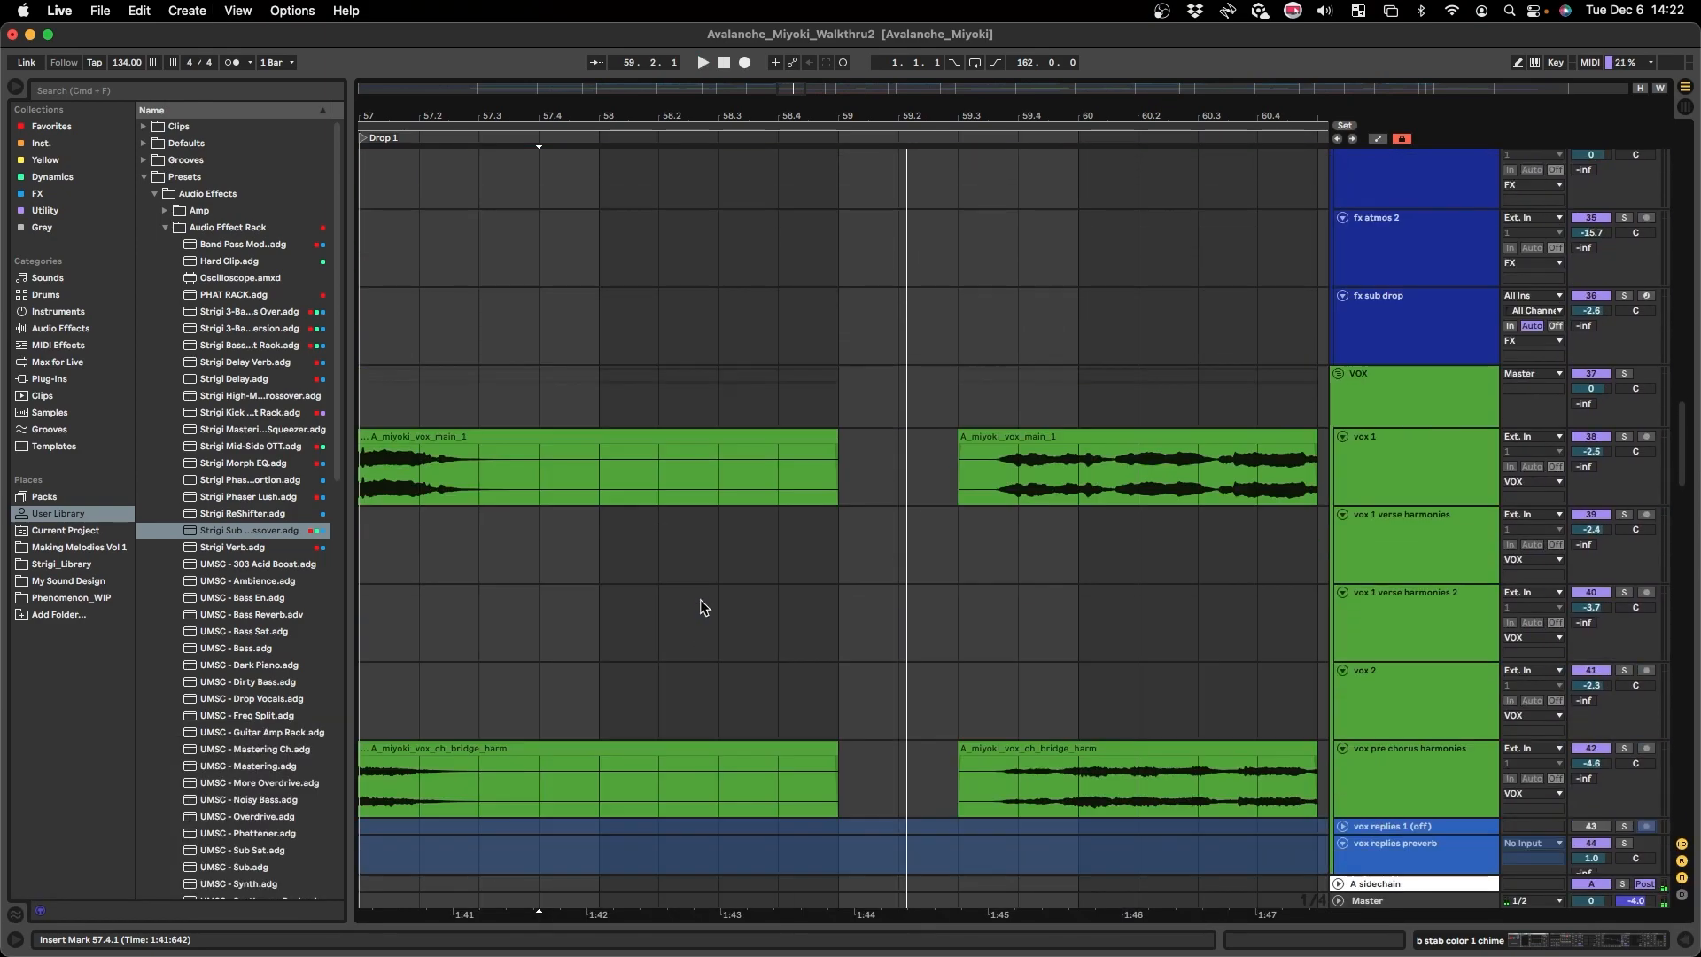
{"action": "scroll", "coordinate": [722, 620], "scroll_direction": "up", "scroll_amount": 20}
{"action": "scroll", "coordinate": [731, 627], "scroll_direction": "down", "scroll_amount": 6}
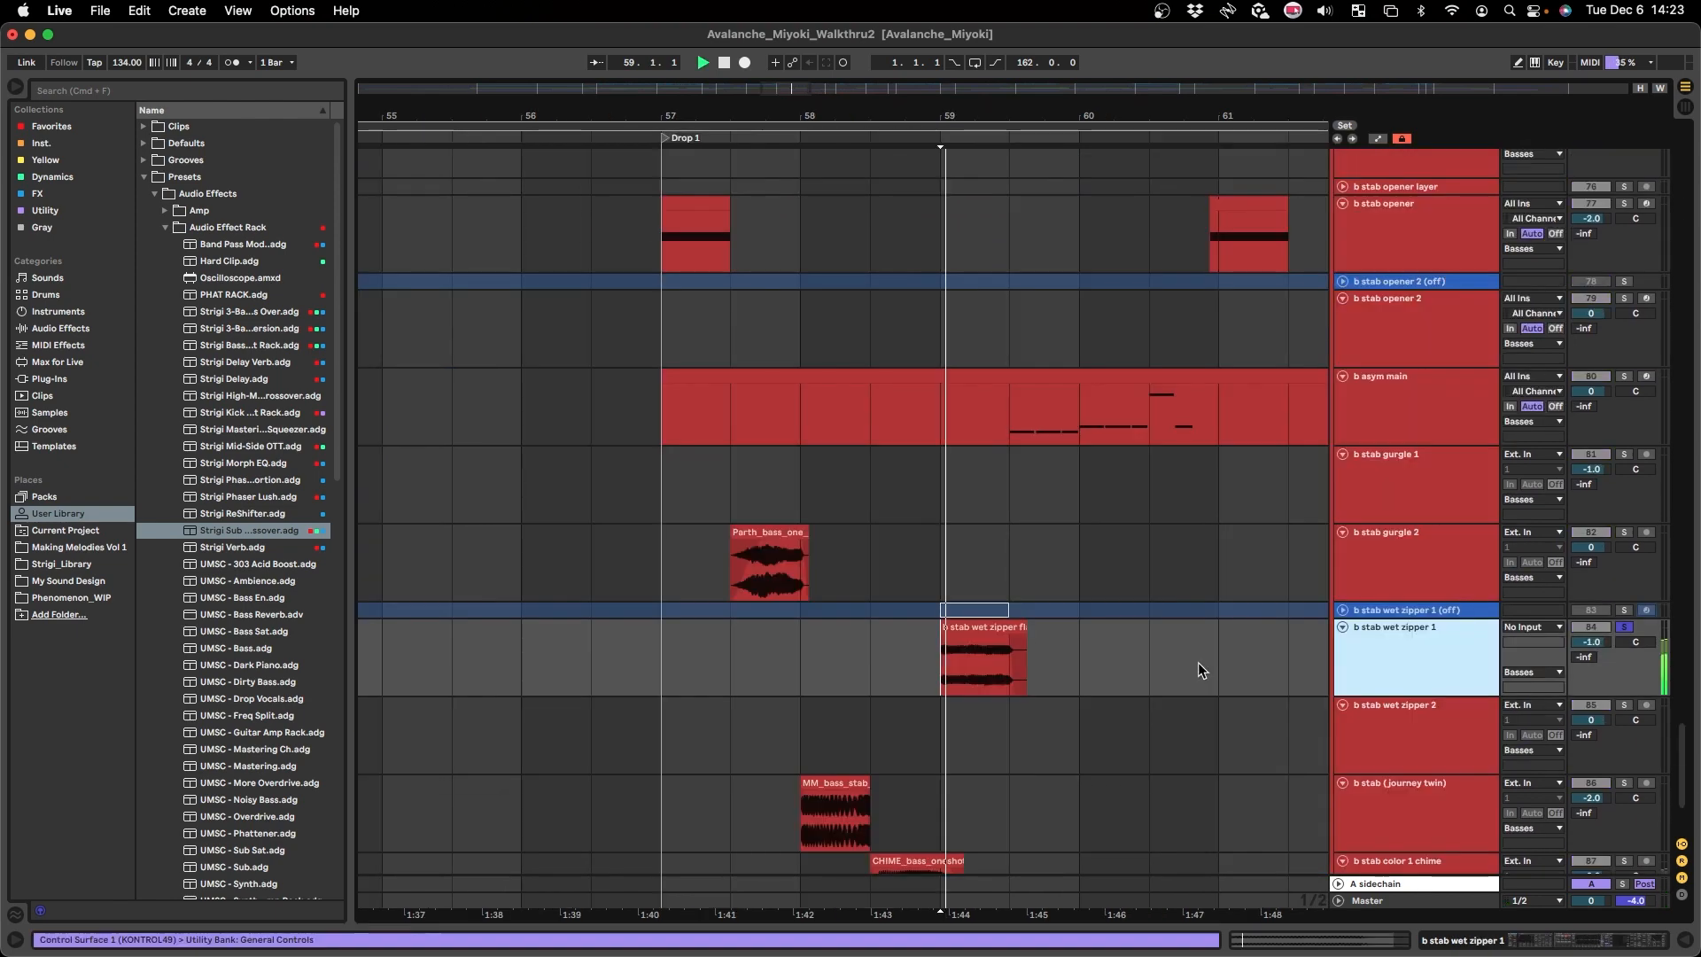
{"action": "double_click", "coordinate": [1412, 647]}
{"action": "key", "text": "space"}
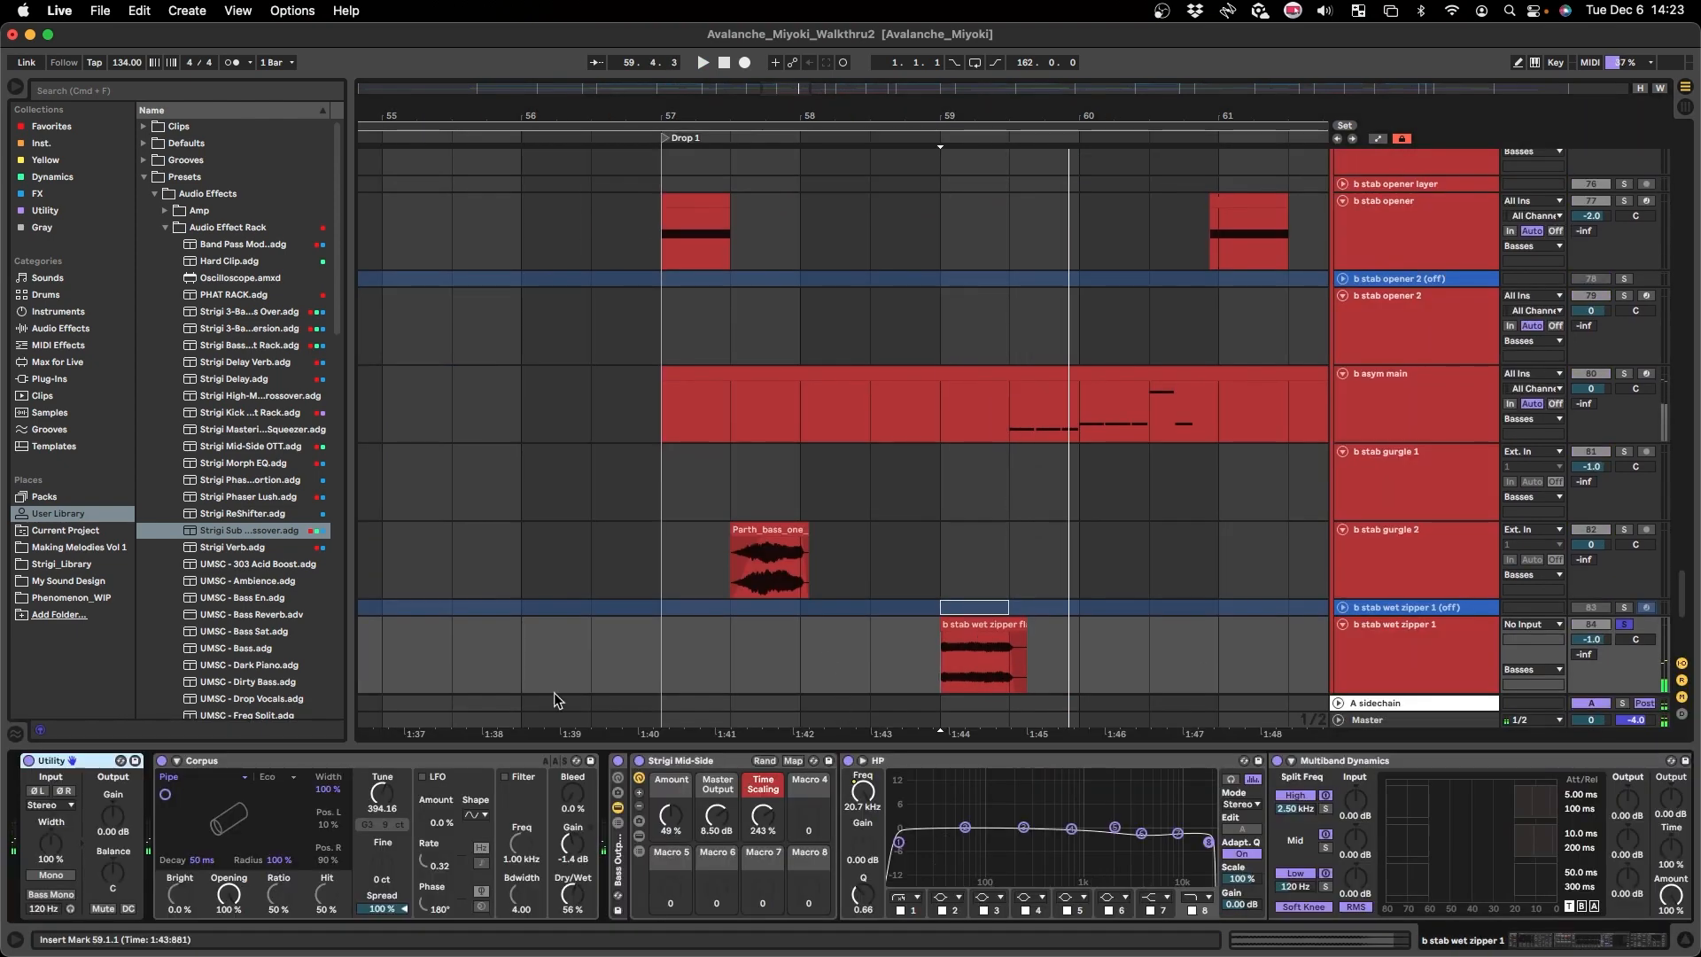
- Zoom in on the b stab wet zipper 1 (off) MIDI clip, audition it, and examine its Strigi Bass Rack devices
{"action": "key", "text": "z"}
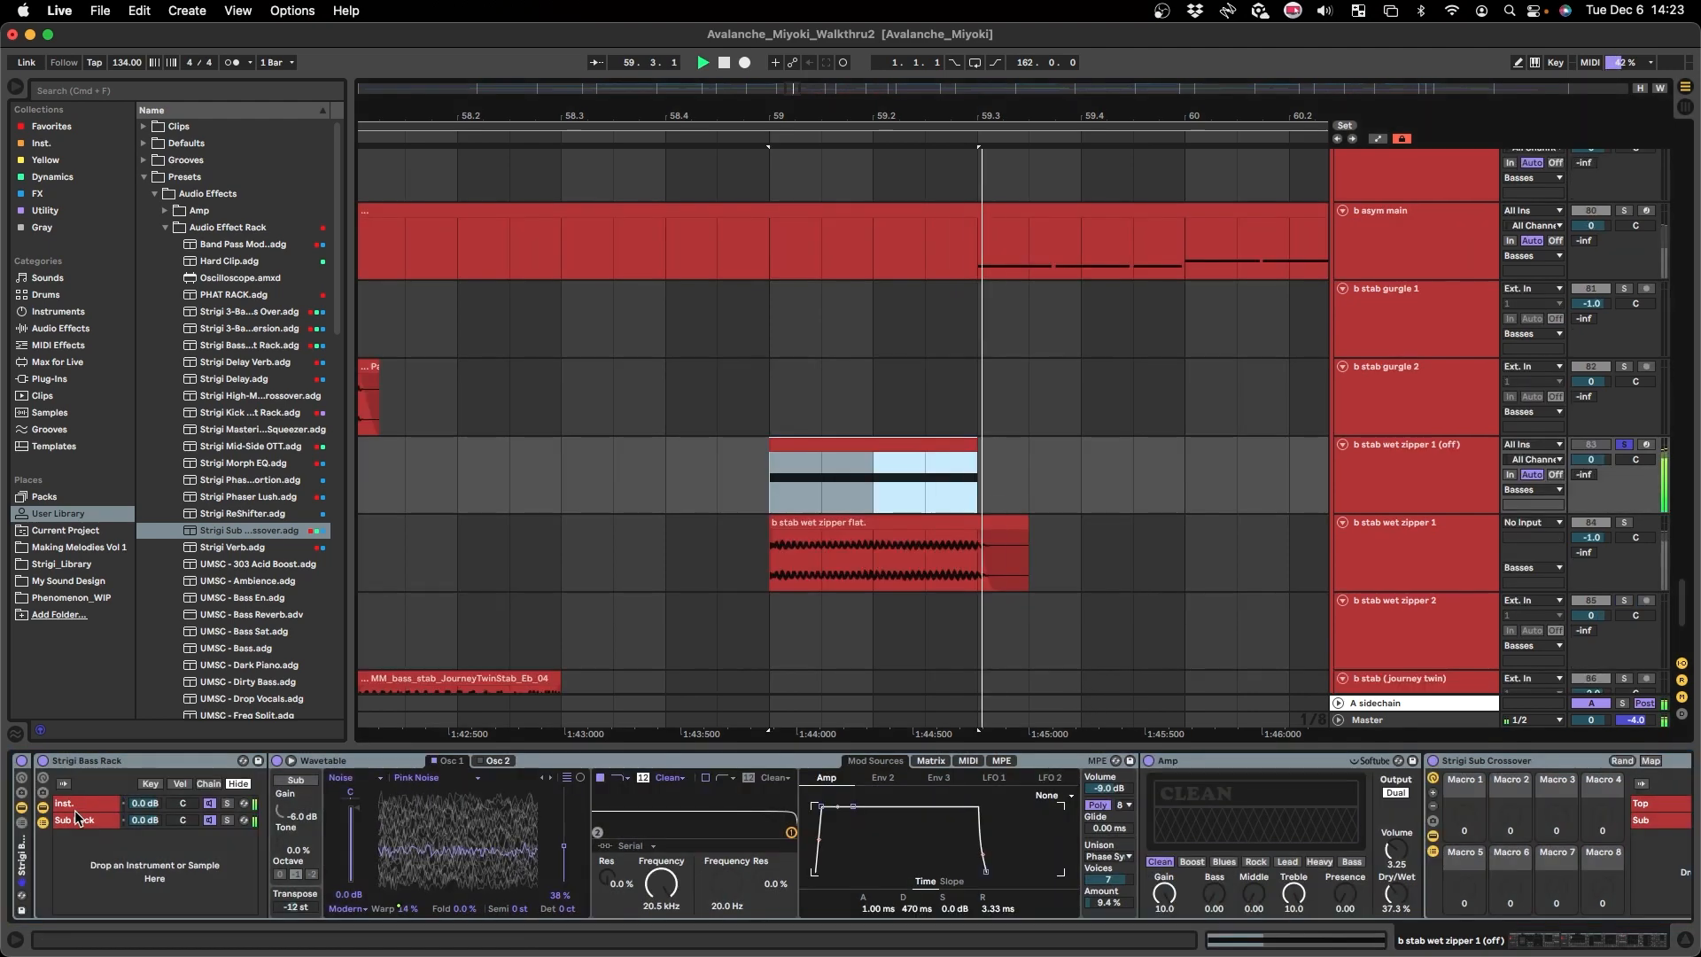
{"action": "key", "text": "space"}
{"action": "scroll", "coordinate": [1160, 822], "scroll_direction": "right", "scroll_amount": 5}
{"action": "scroll", "coordinate": [1118, 864], "scroll_direction": "down", "scroll_amount": 5}
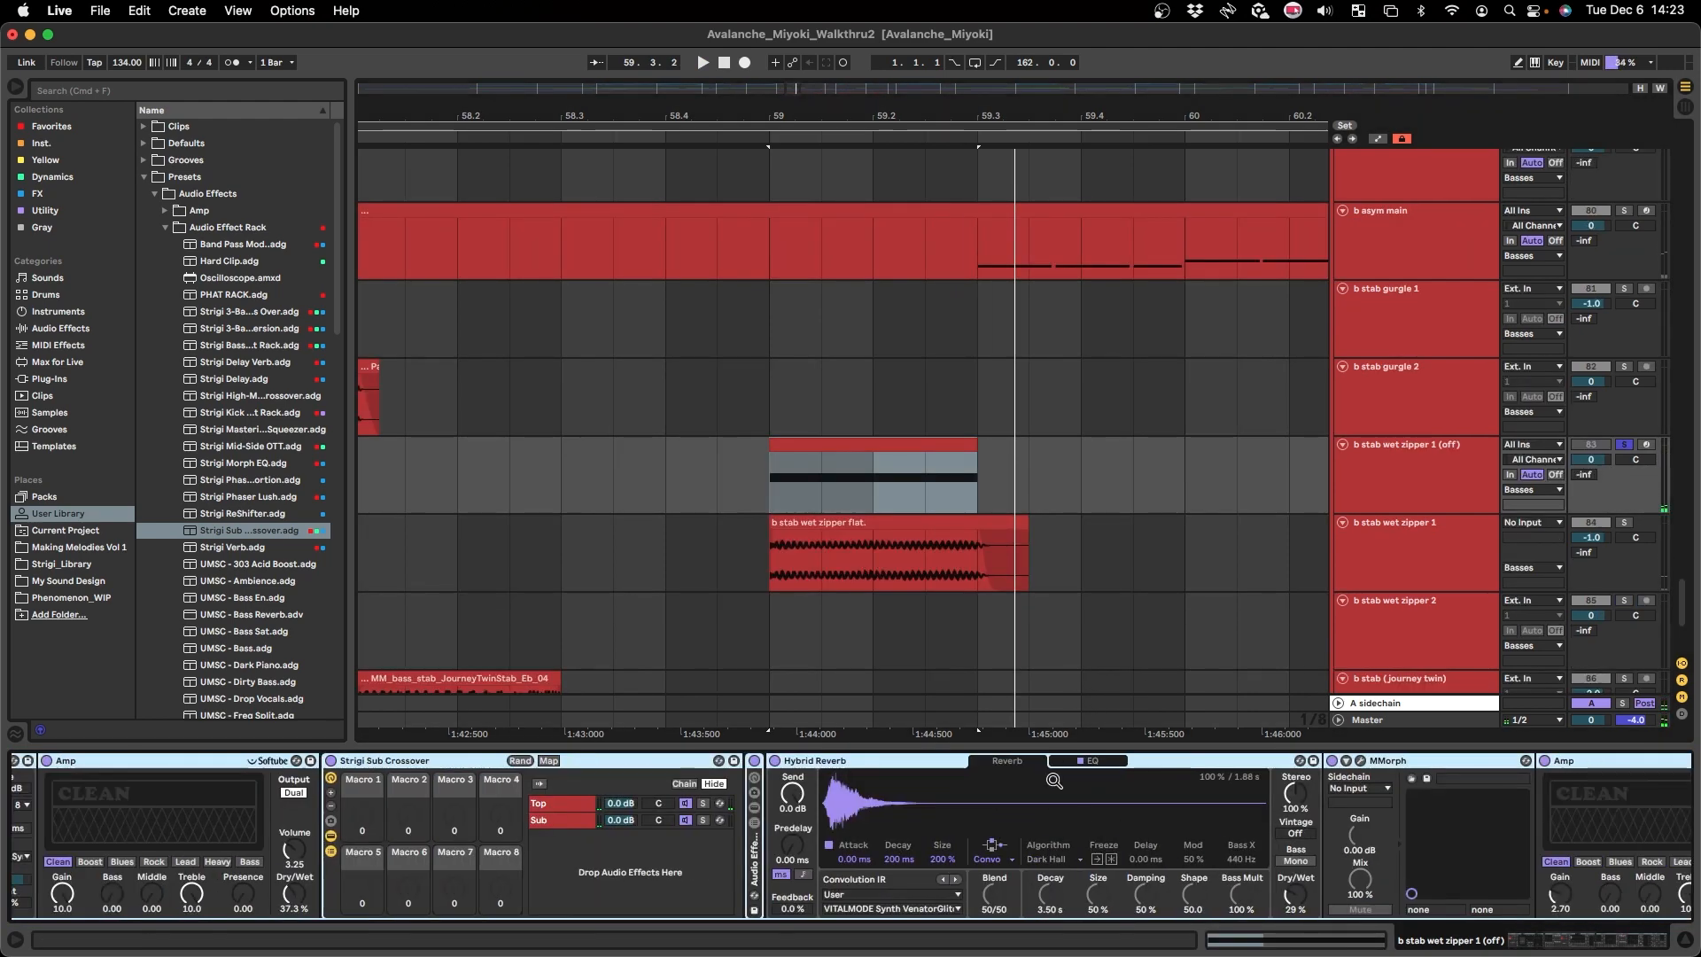
- Audition b stab wet zipper 1 (off) from 59.1.1 while toggling its Hybrid Reverb
{"action": "left_click", "coordinate": [910, 762]}
{"action": "key", "text": "space"}
{"action": "left_click", "coordinate": [775, 761]}
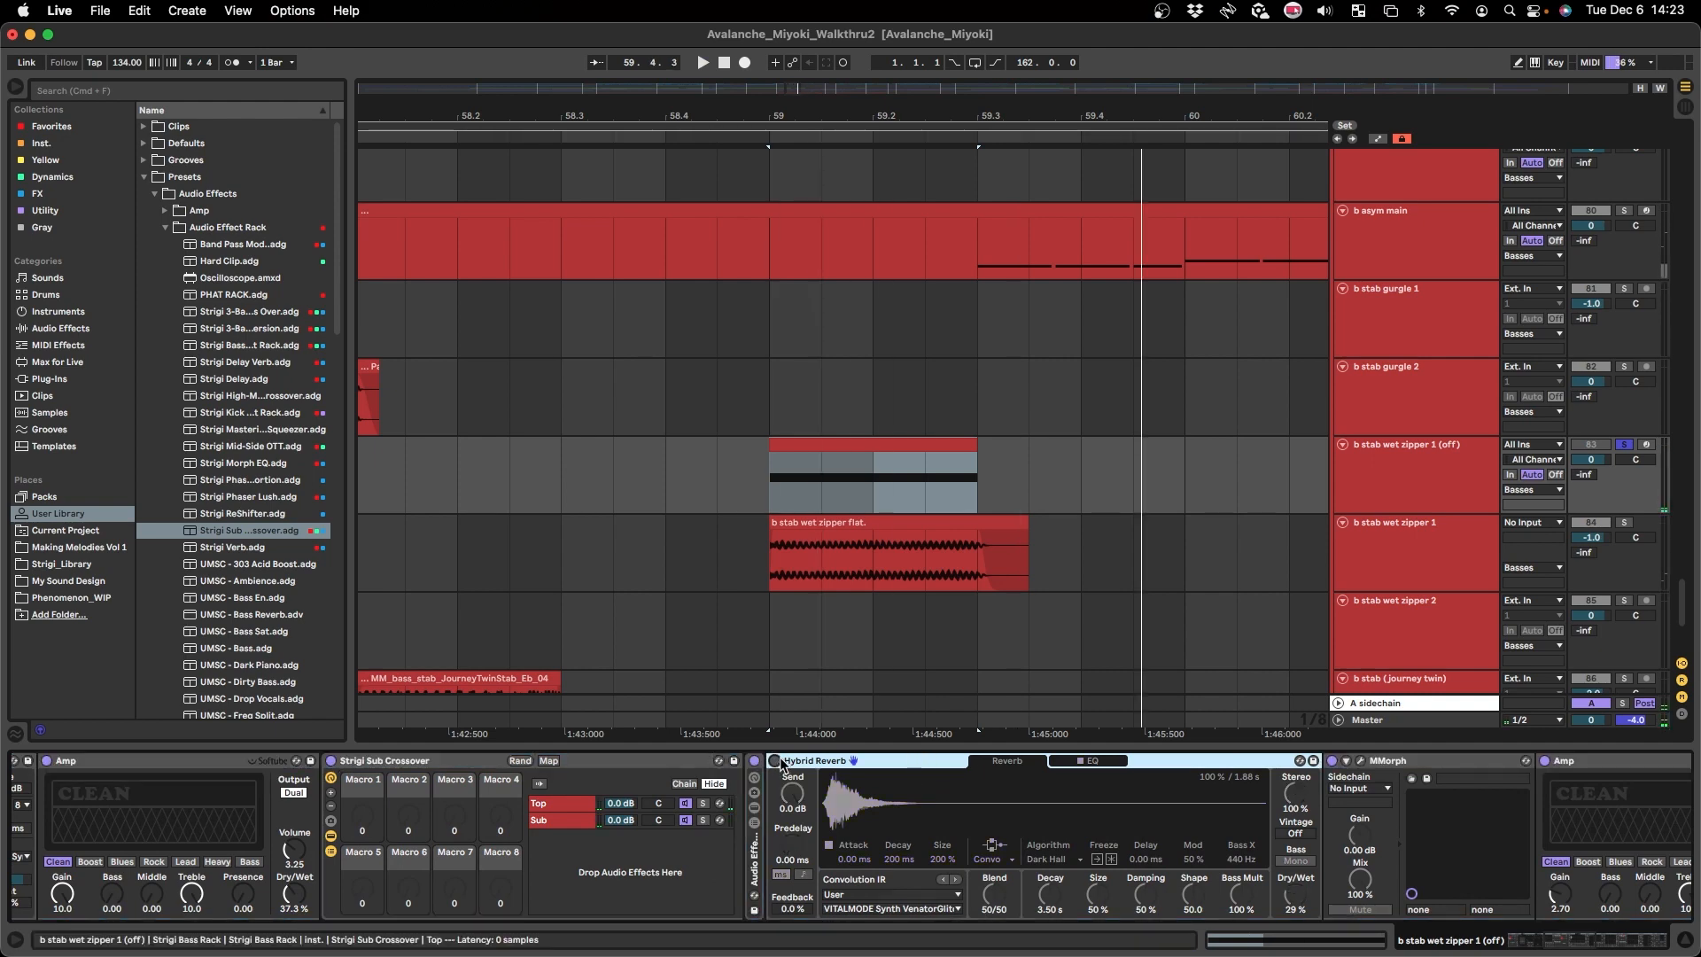
{"action": "key", "text": "space"}
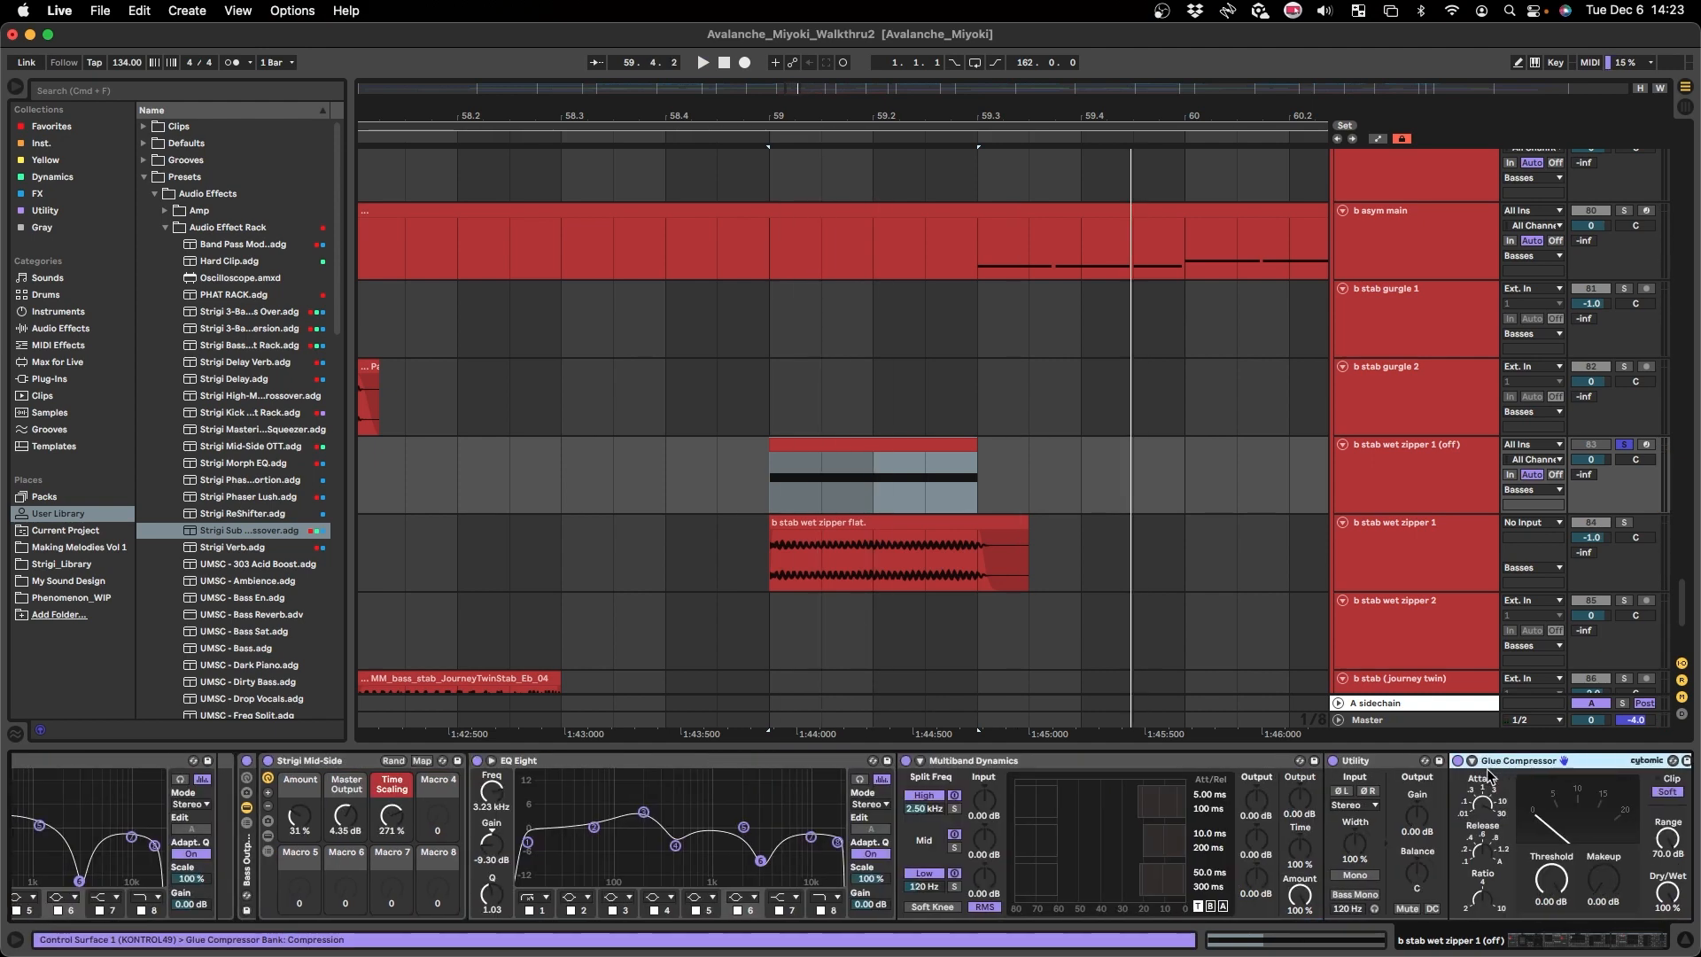
- Examine the wet zipper chain's output processing, from EQ Low Cut and Strigi Mid-Side to Multiband Dynamics and Utility
{"action": "left_click_drag", "start_coordinate": [265, 769], "coordinate": [496, 740]}
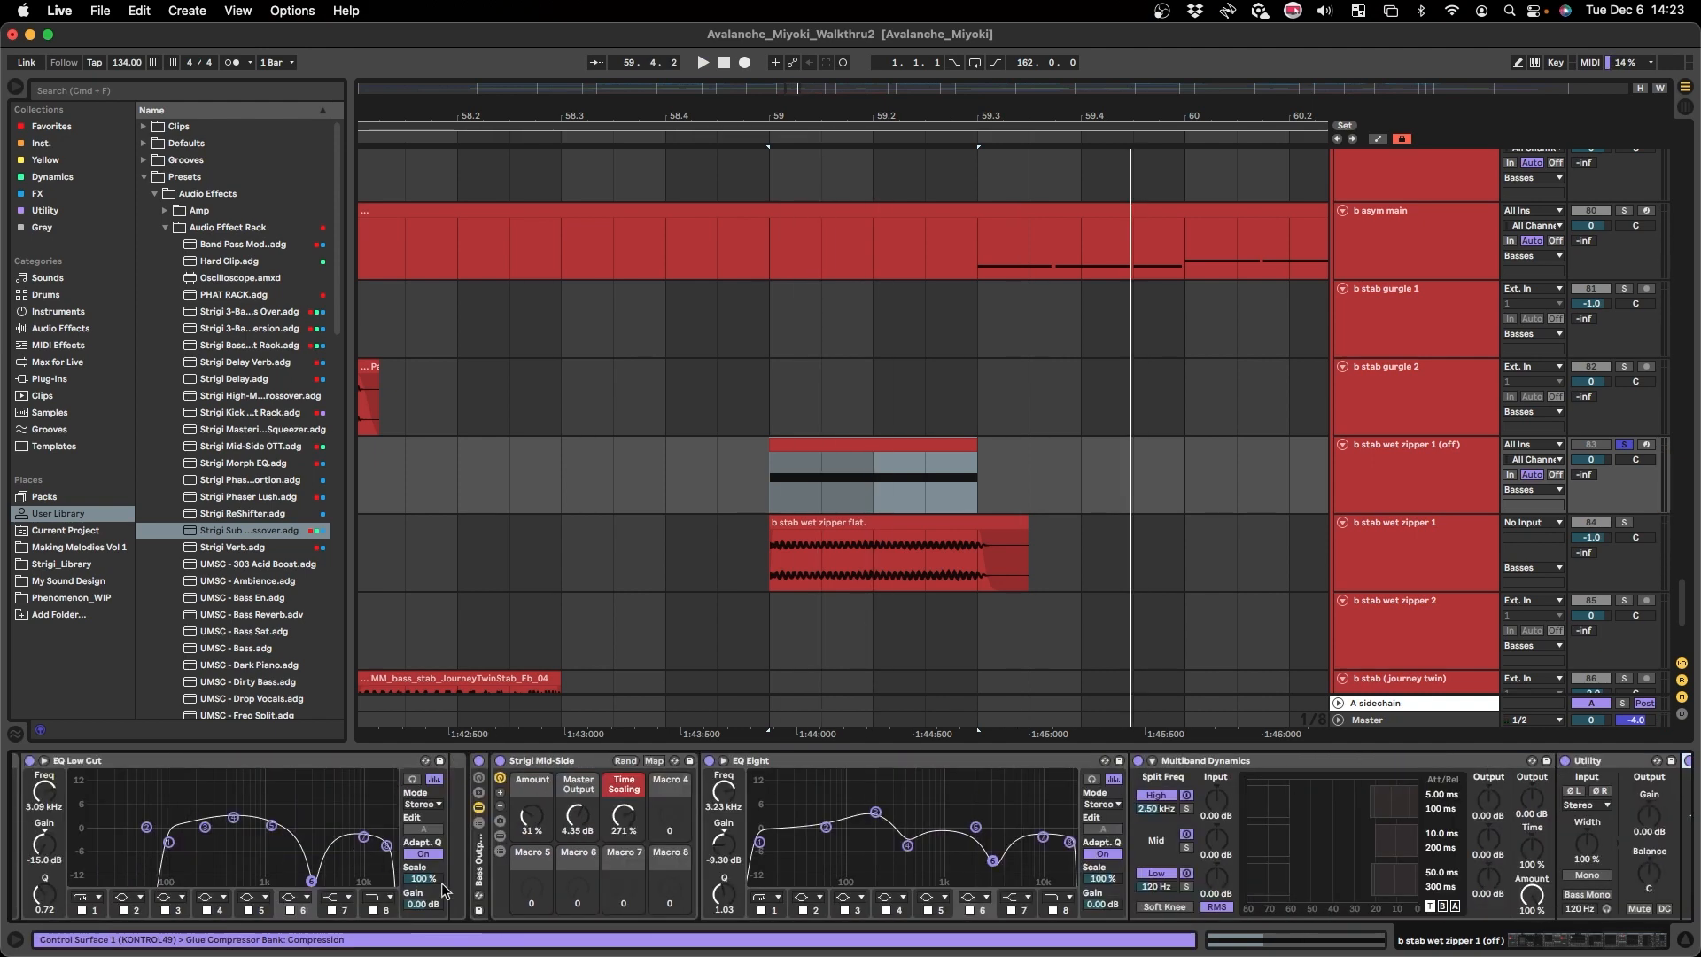
{"action": "left_click", "coordinate": [483, 878]}
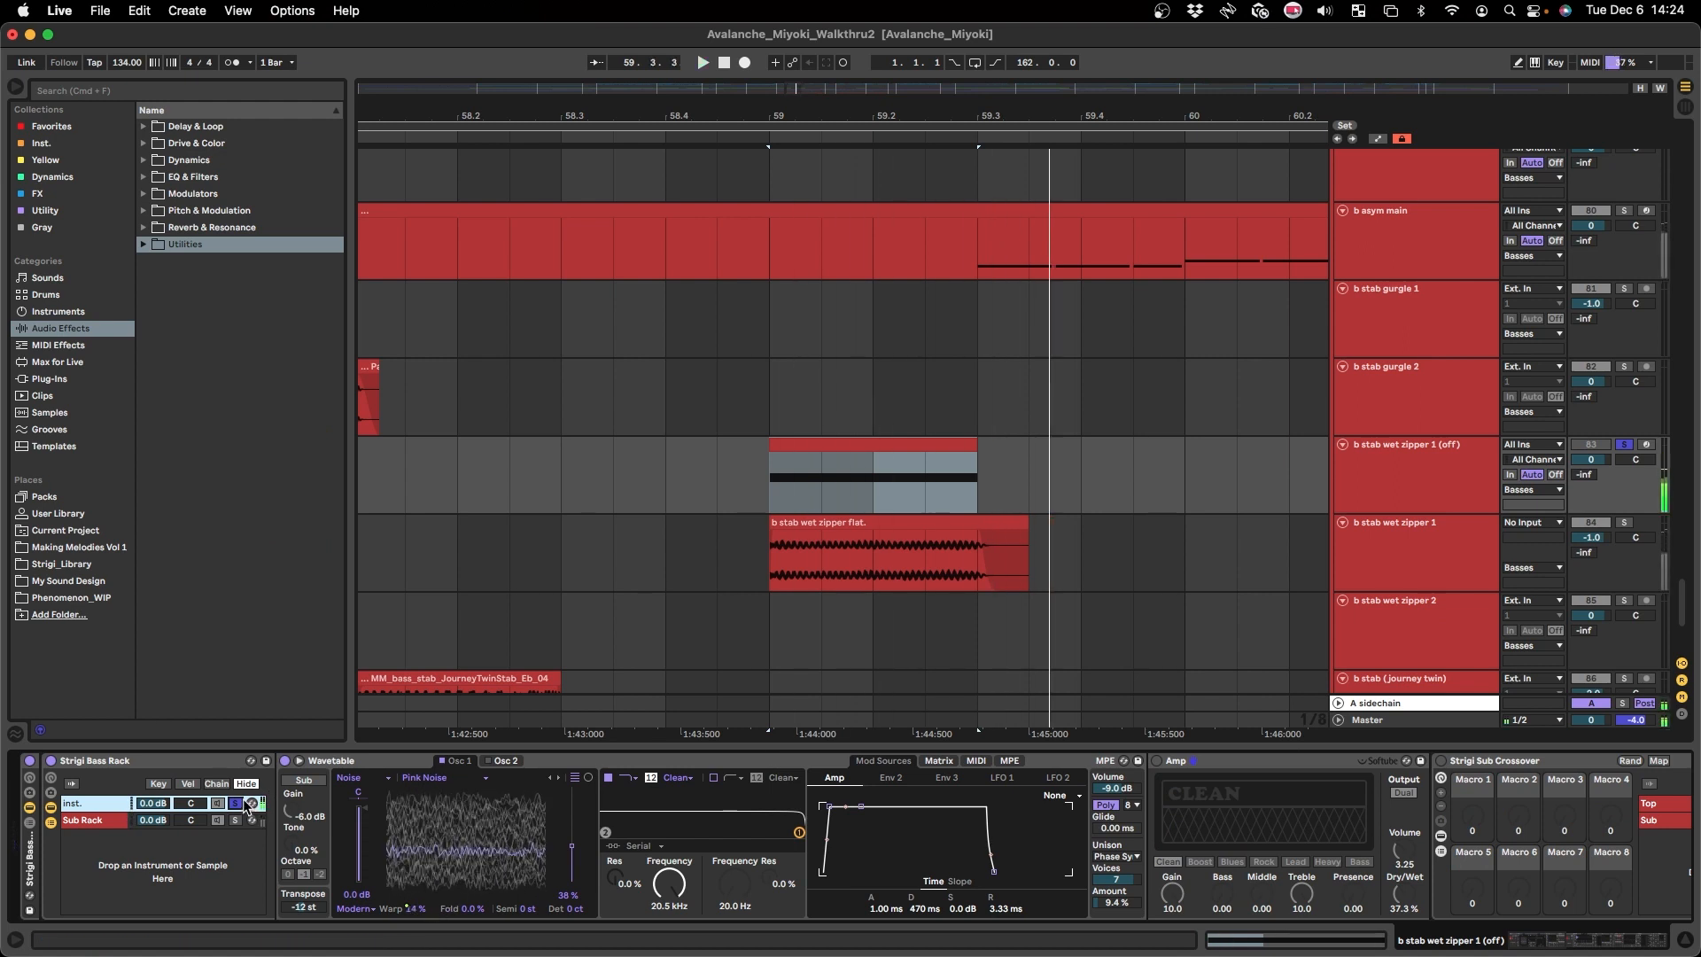
- Examine the Strigi Sub Crossover's Top and Sub chains on b stab wet zipper 1 (off)
{"action": "left_click", "coordinate": [1187, 780]}
{"action": "scroll", "coordinate": [1187, 780], "scroll_direction": "down", "scroll_amount": 5}
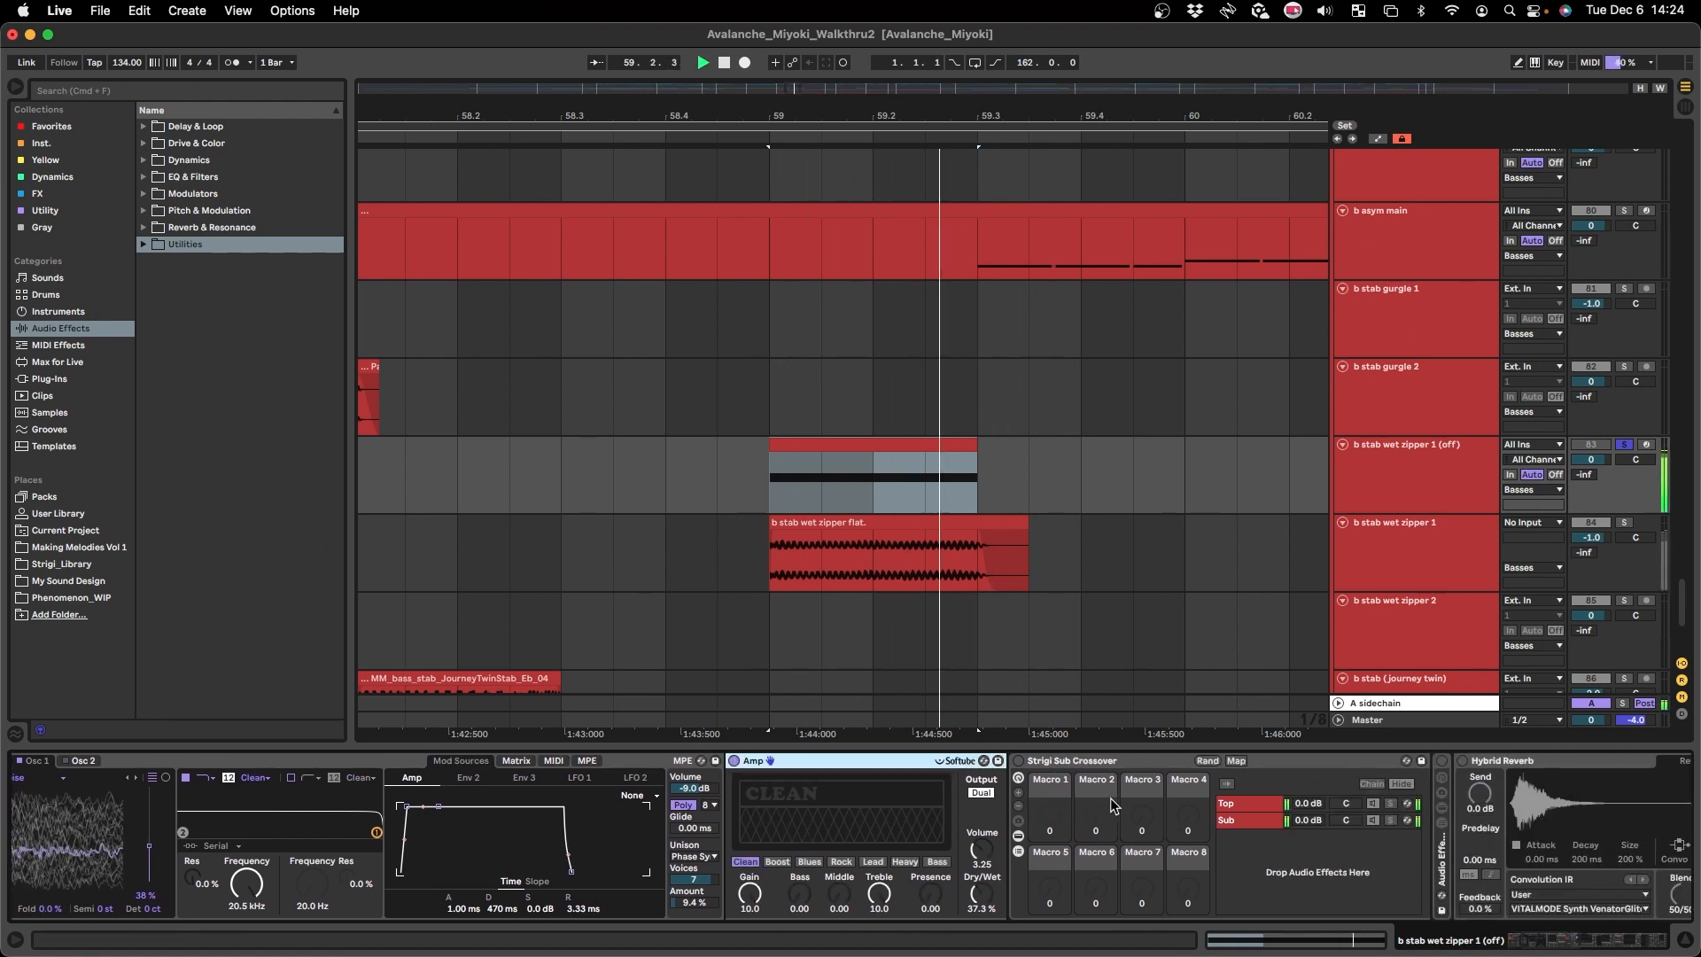
{"action": "key", "text": "space"}
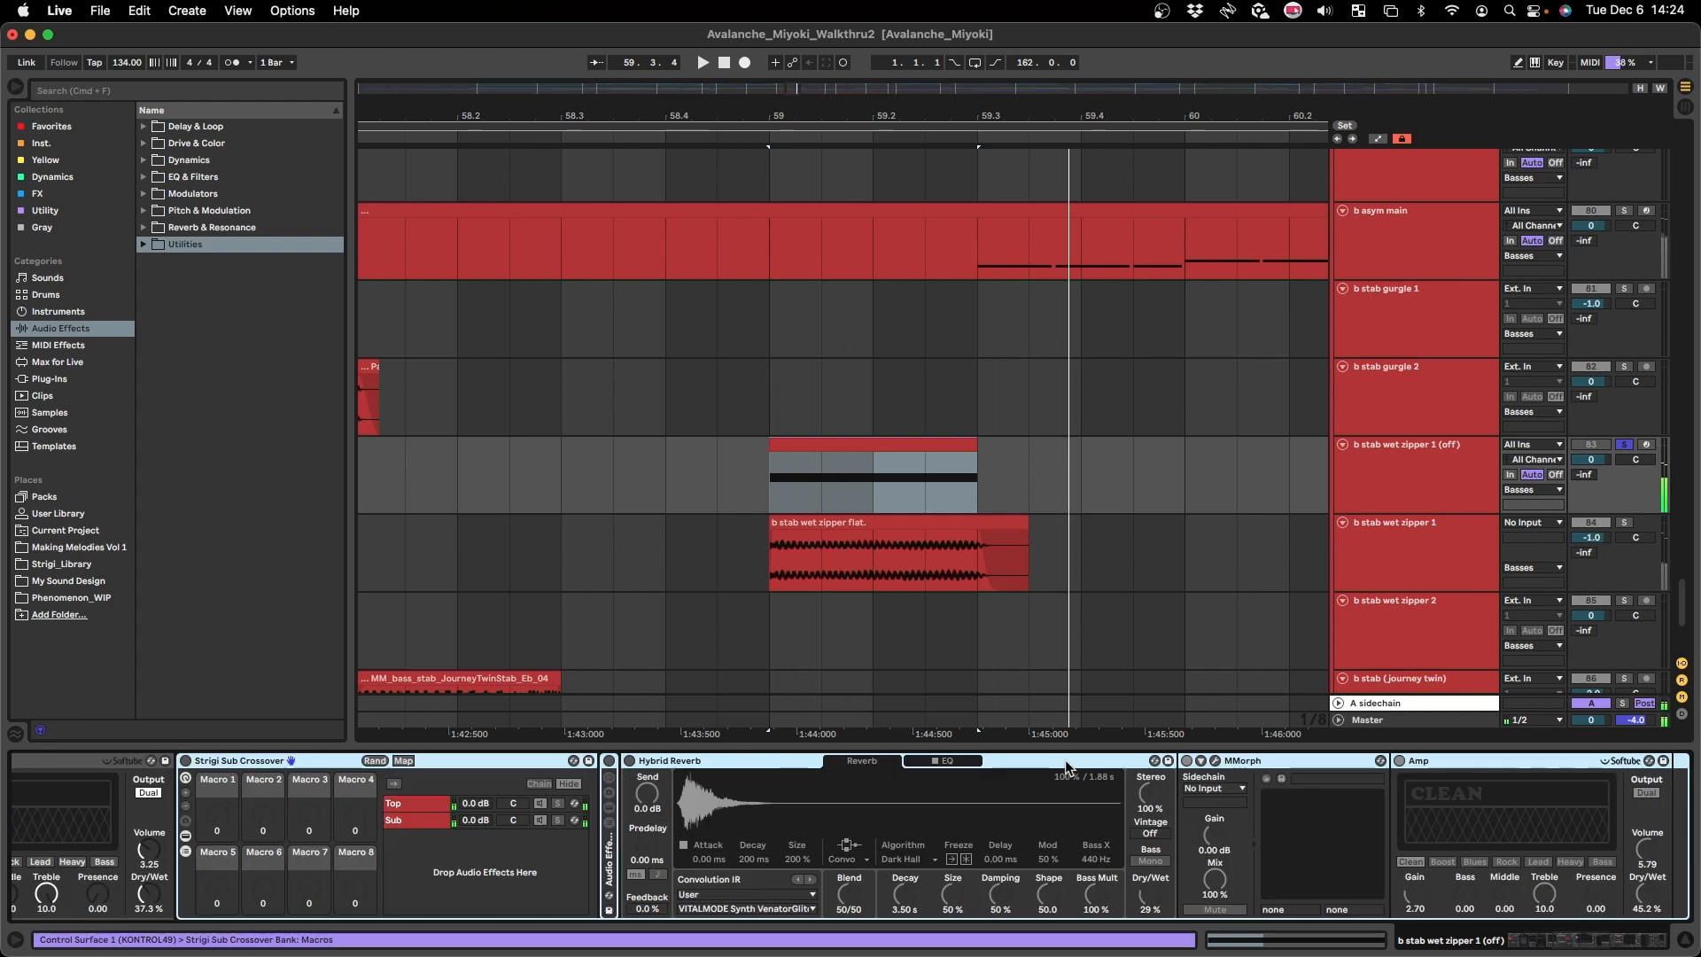
{"action": "scroll", "coordinate": [1067, 771], "scroll_direction": "right", "scroll_amount": 2}
{"action": "left_click", "coordinate": [364, 805]}
{"action": "left_click", "coordinate": [365, 821]}
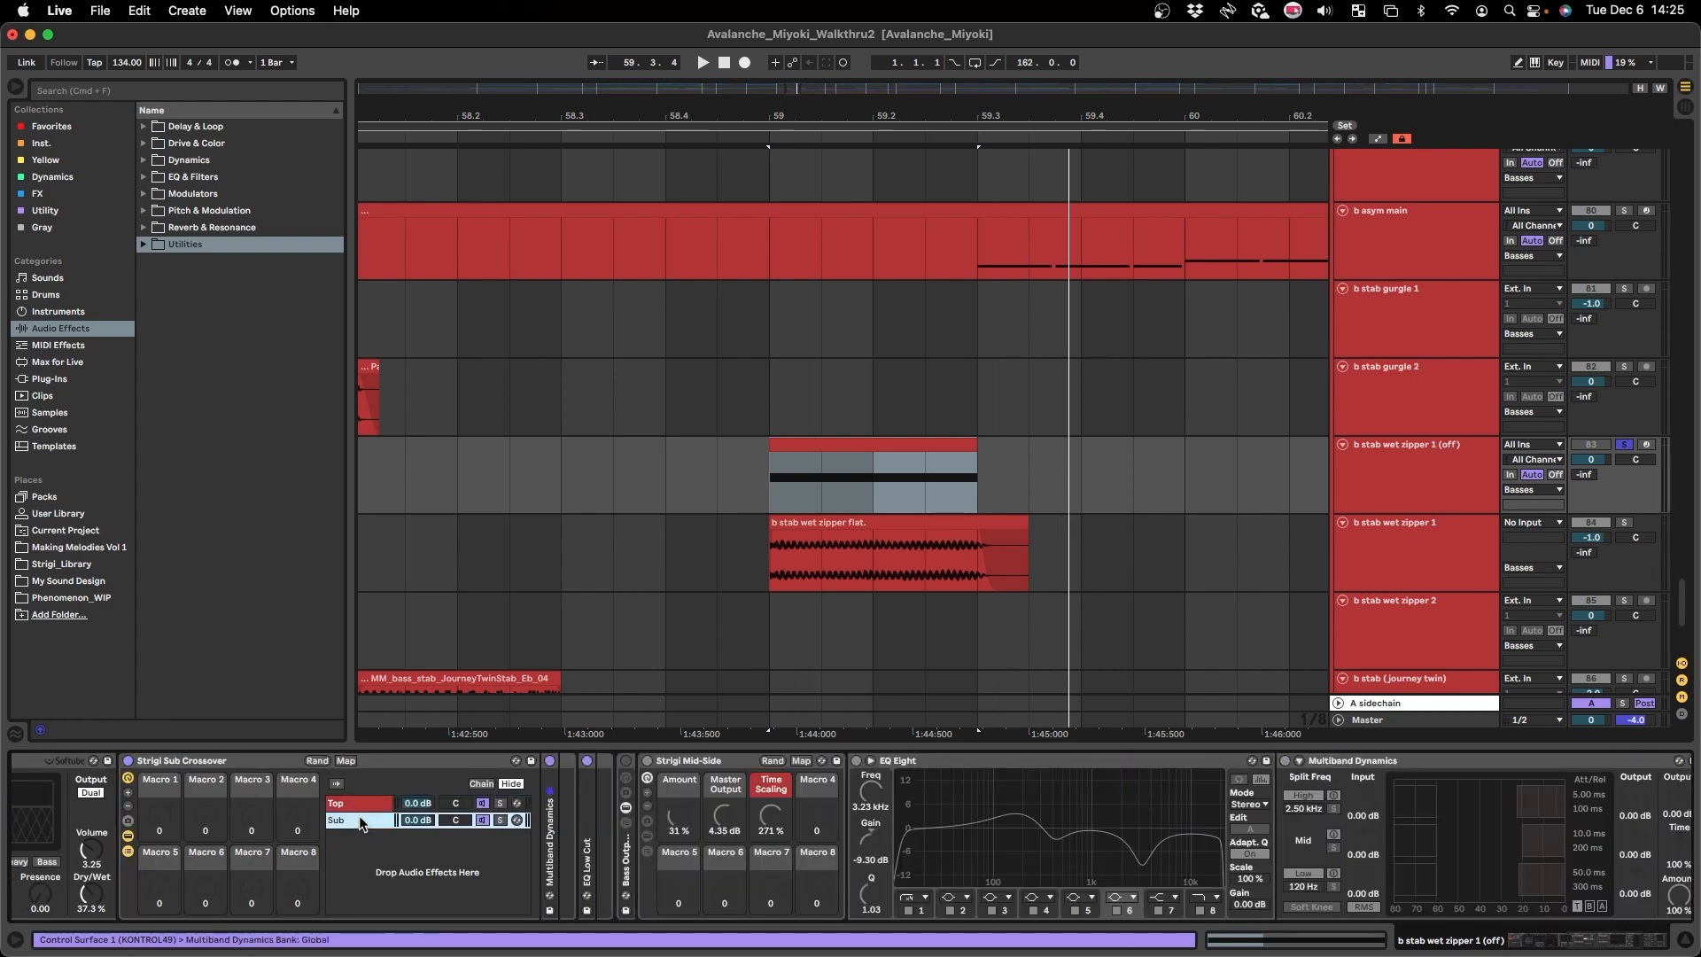
{"action": "left_click", "coordinate": [366, 805]}
- Toggle the Top chain's Hybrid Reverb, review MMorph's settings, and audition the stab through the chain
{"action": "left_click", "coordinate": [577, 762]}
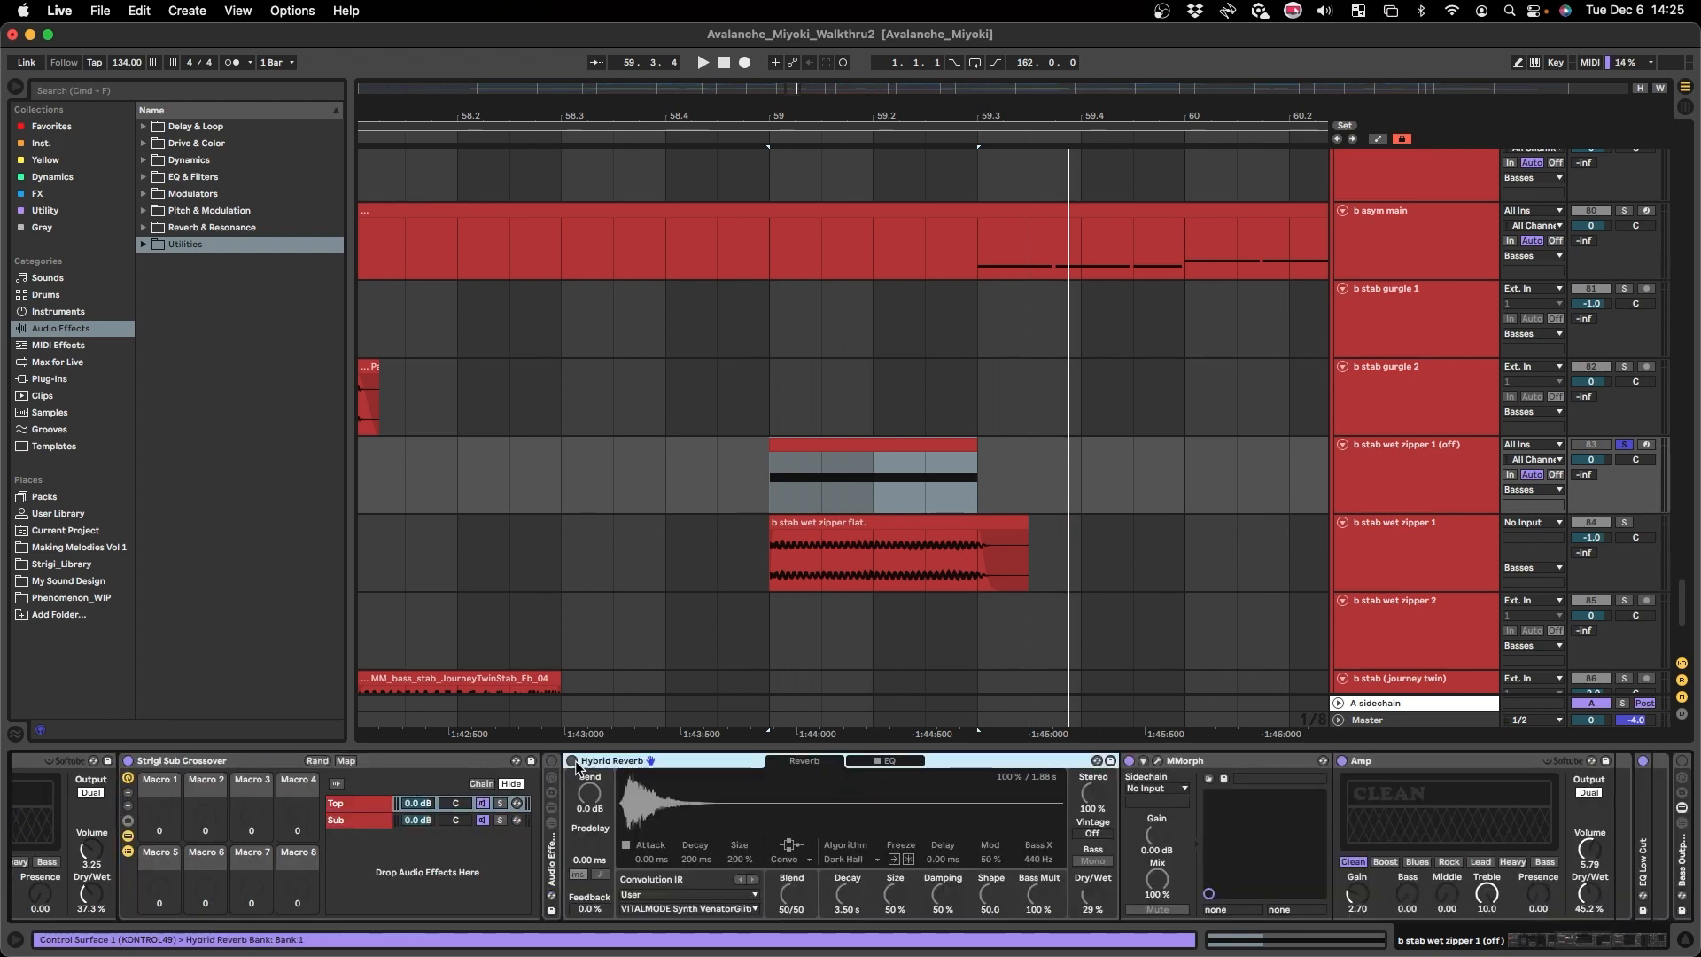
{"action": "scroll", "coordinate": [618, 767], "scroll_direction": "right", "scroll_amount": 3}
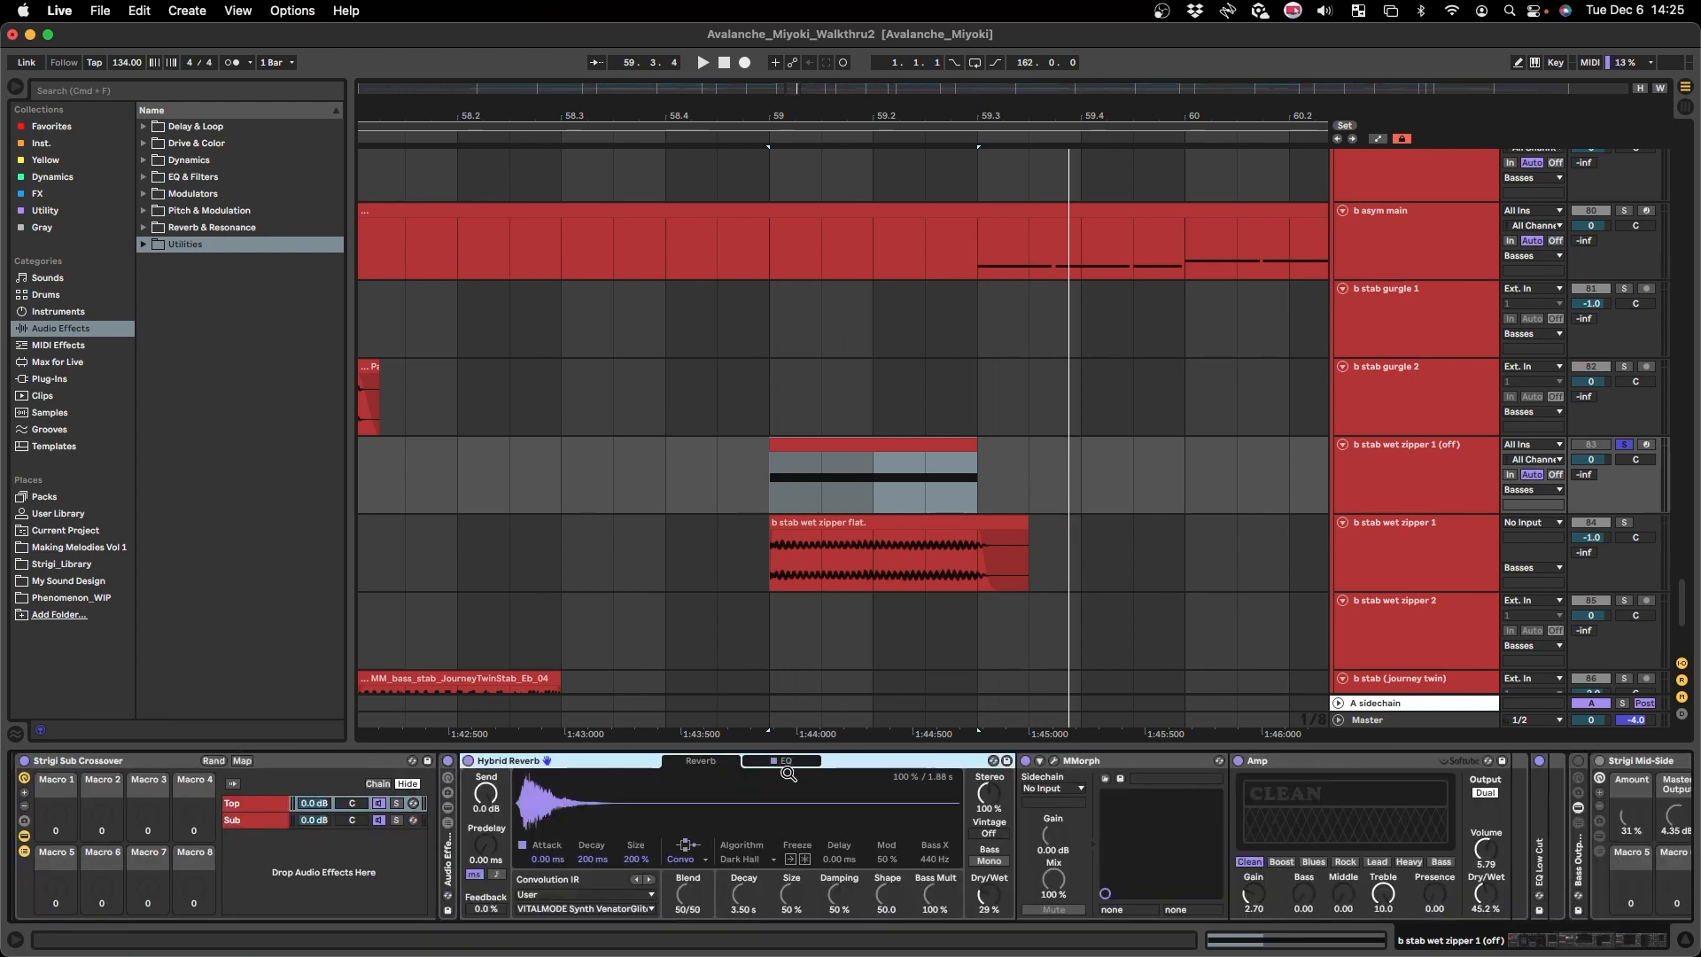
{"action": "left_click", "coordinate": [1033, 760]}
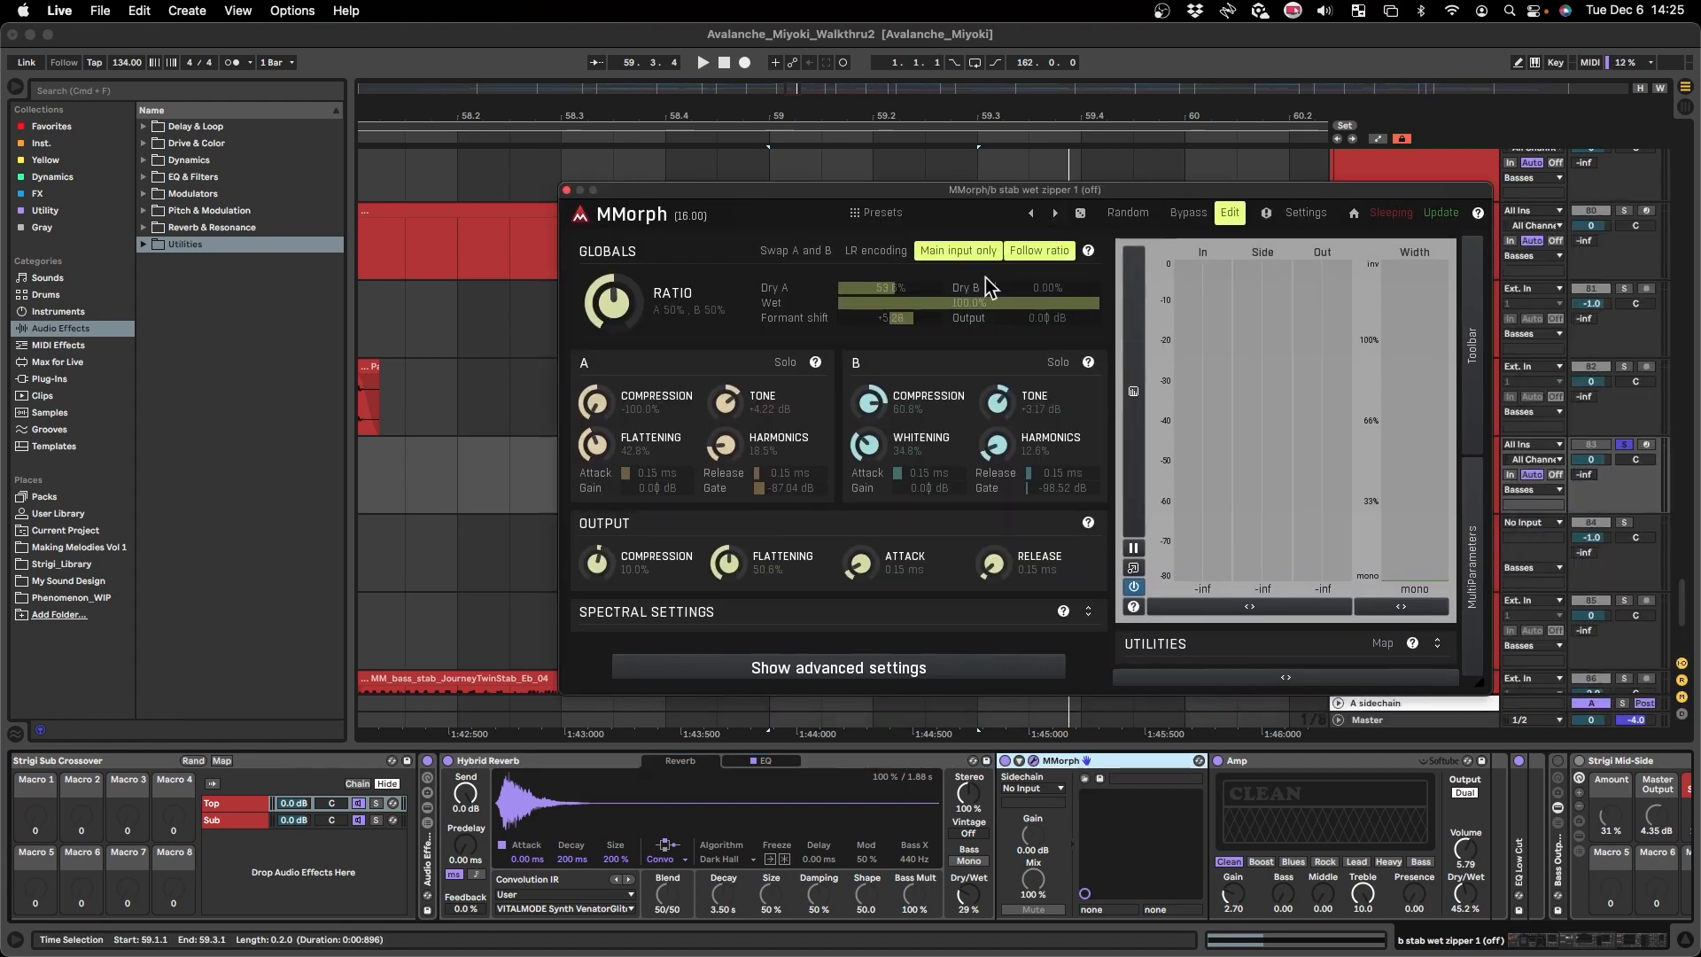
{"action": "left_click", "coordinate": [567, 191]}
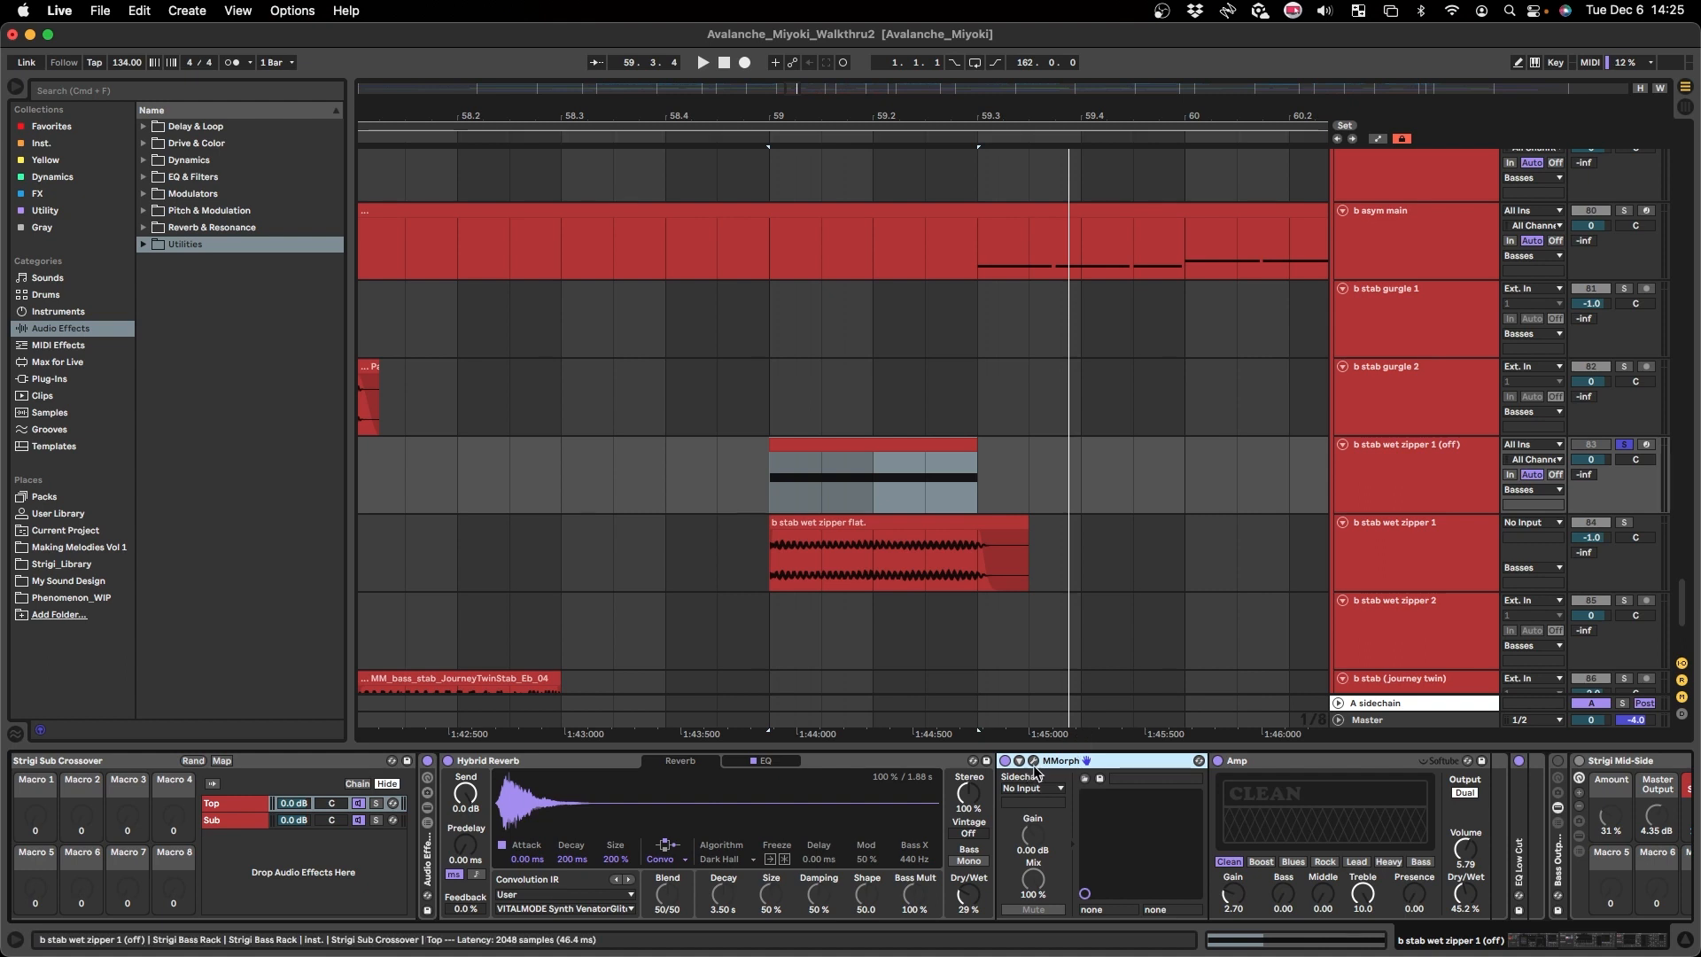
{"action": "key", "text": "space"}
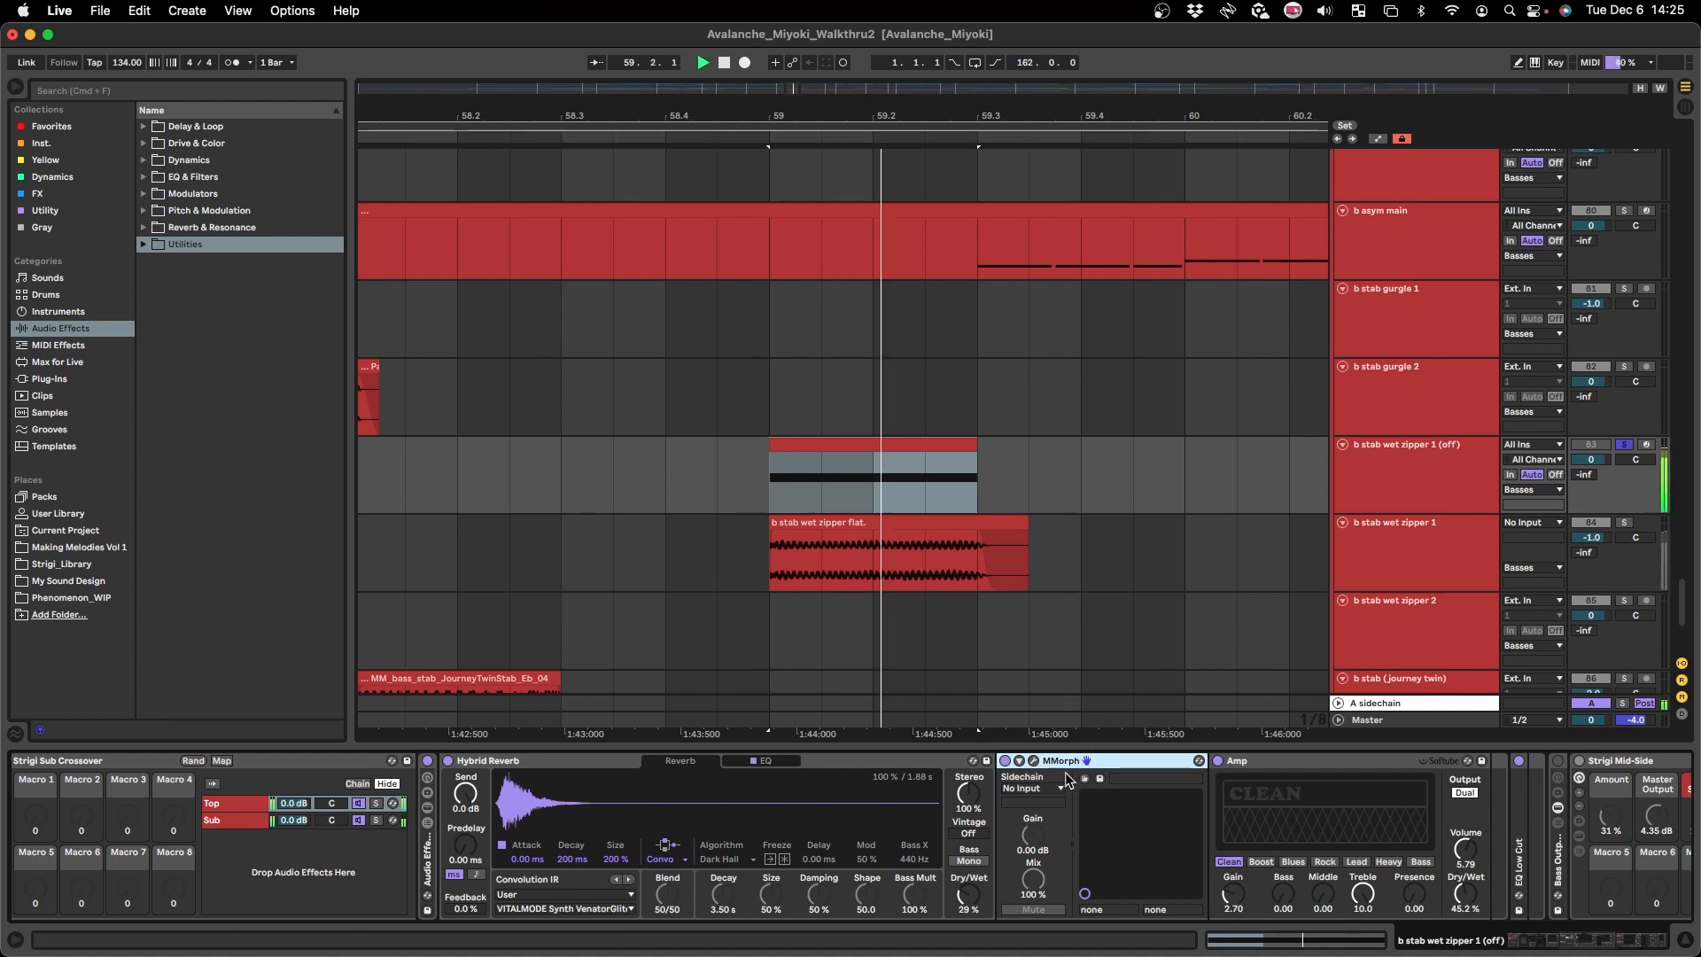
{"action": "left_click", "coordinate": [1309, 794]}
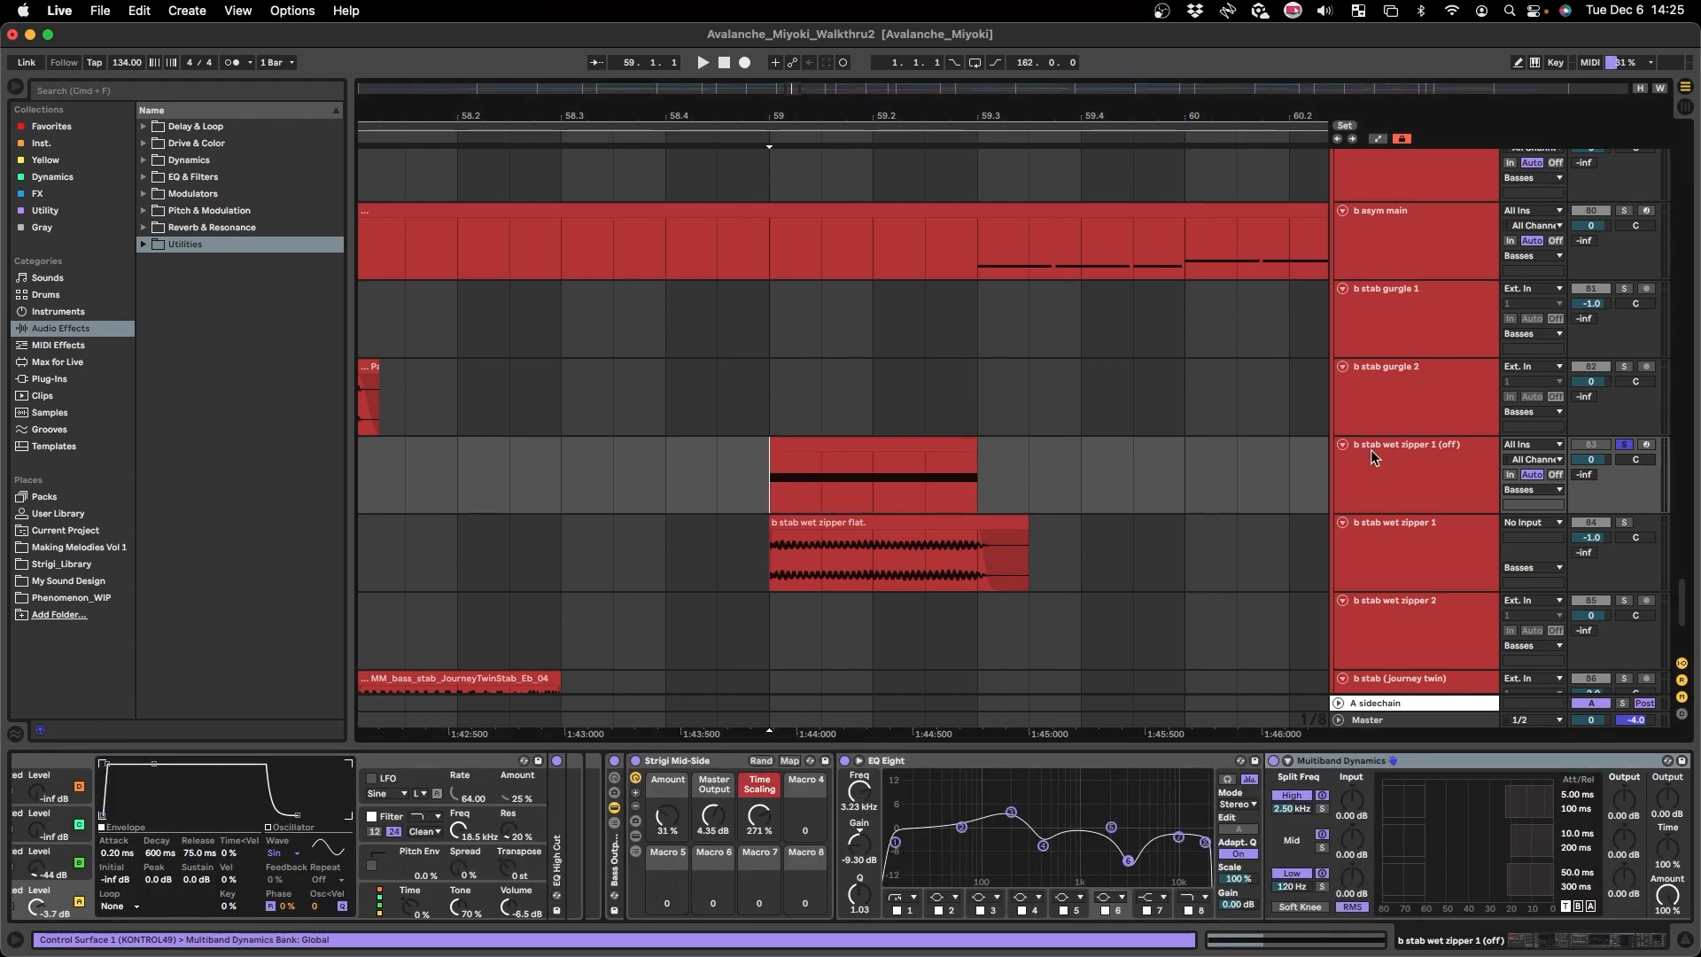
- Audition the flattened b stab wet zipper 1 audio track soloed from 59.1.1 and examine its effect devices
{"action": "left_click", "coordinate": [1398, 481]}
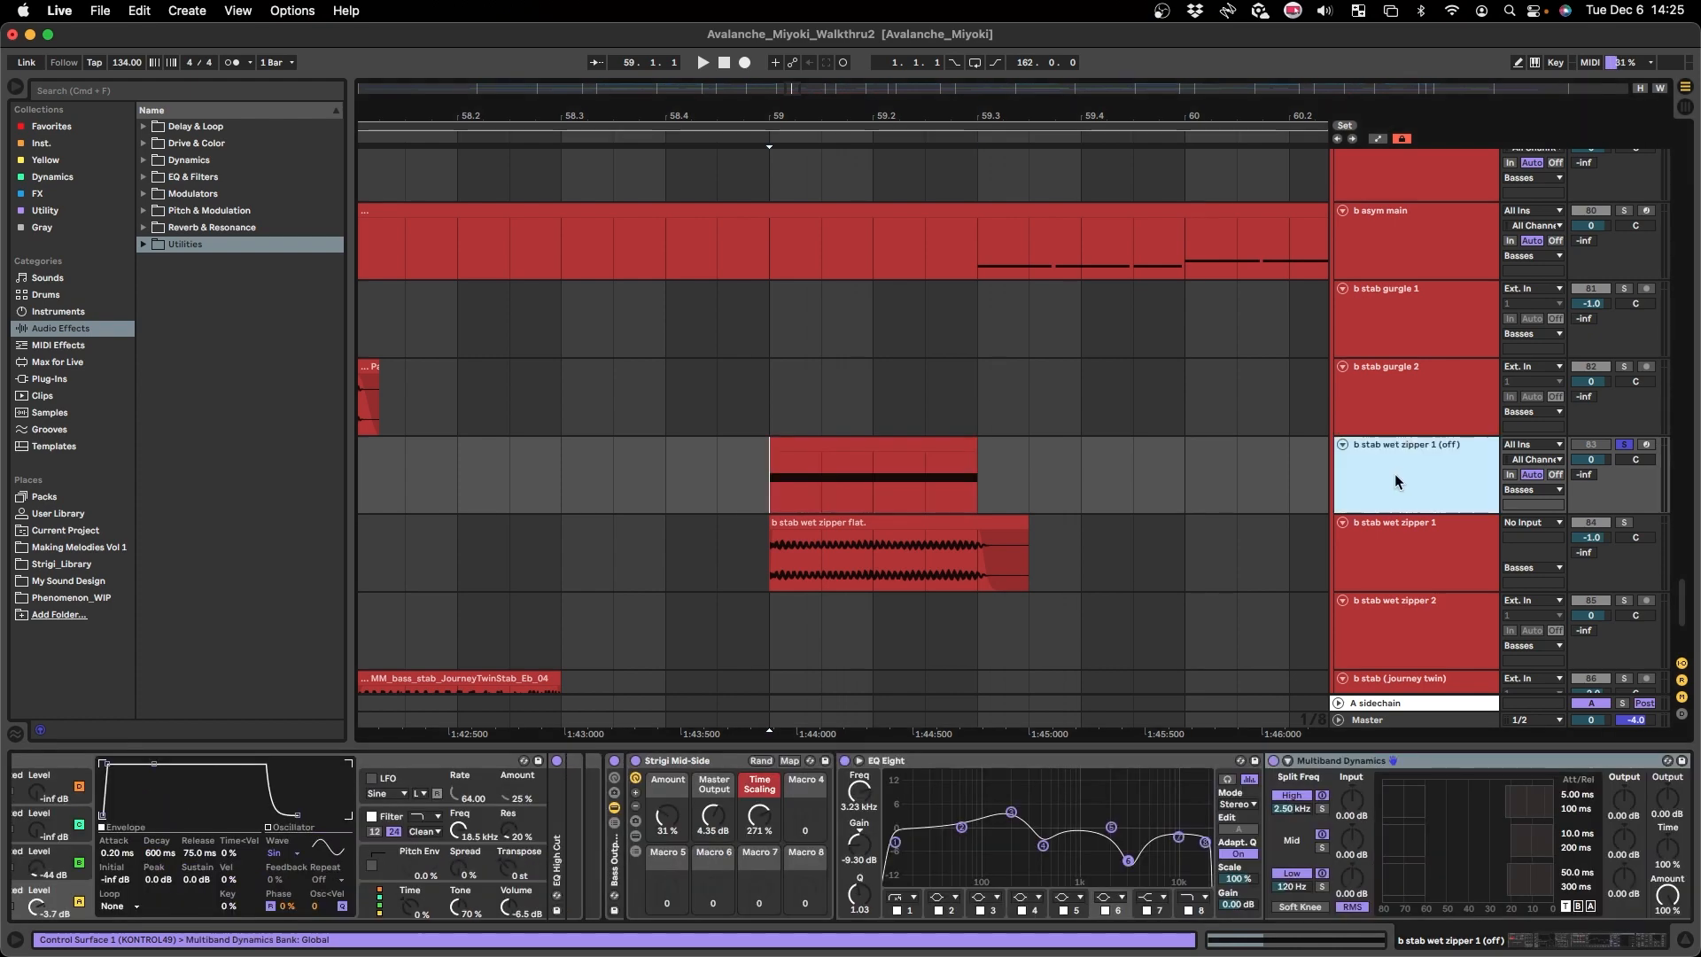
{"action": "left_click", "coordinate": [1318, 542]}
{"action": "left_click", "coordinate": [947, 551]}
{"action": "key", "text": "space"}
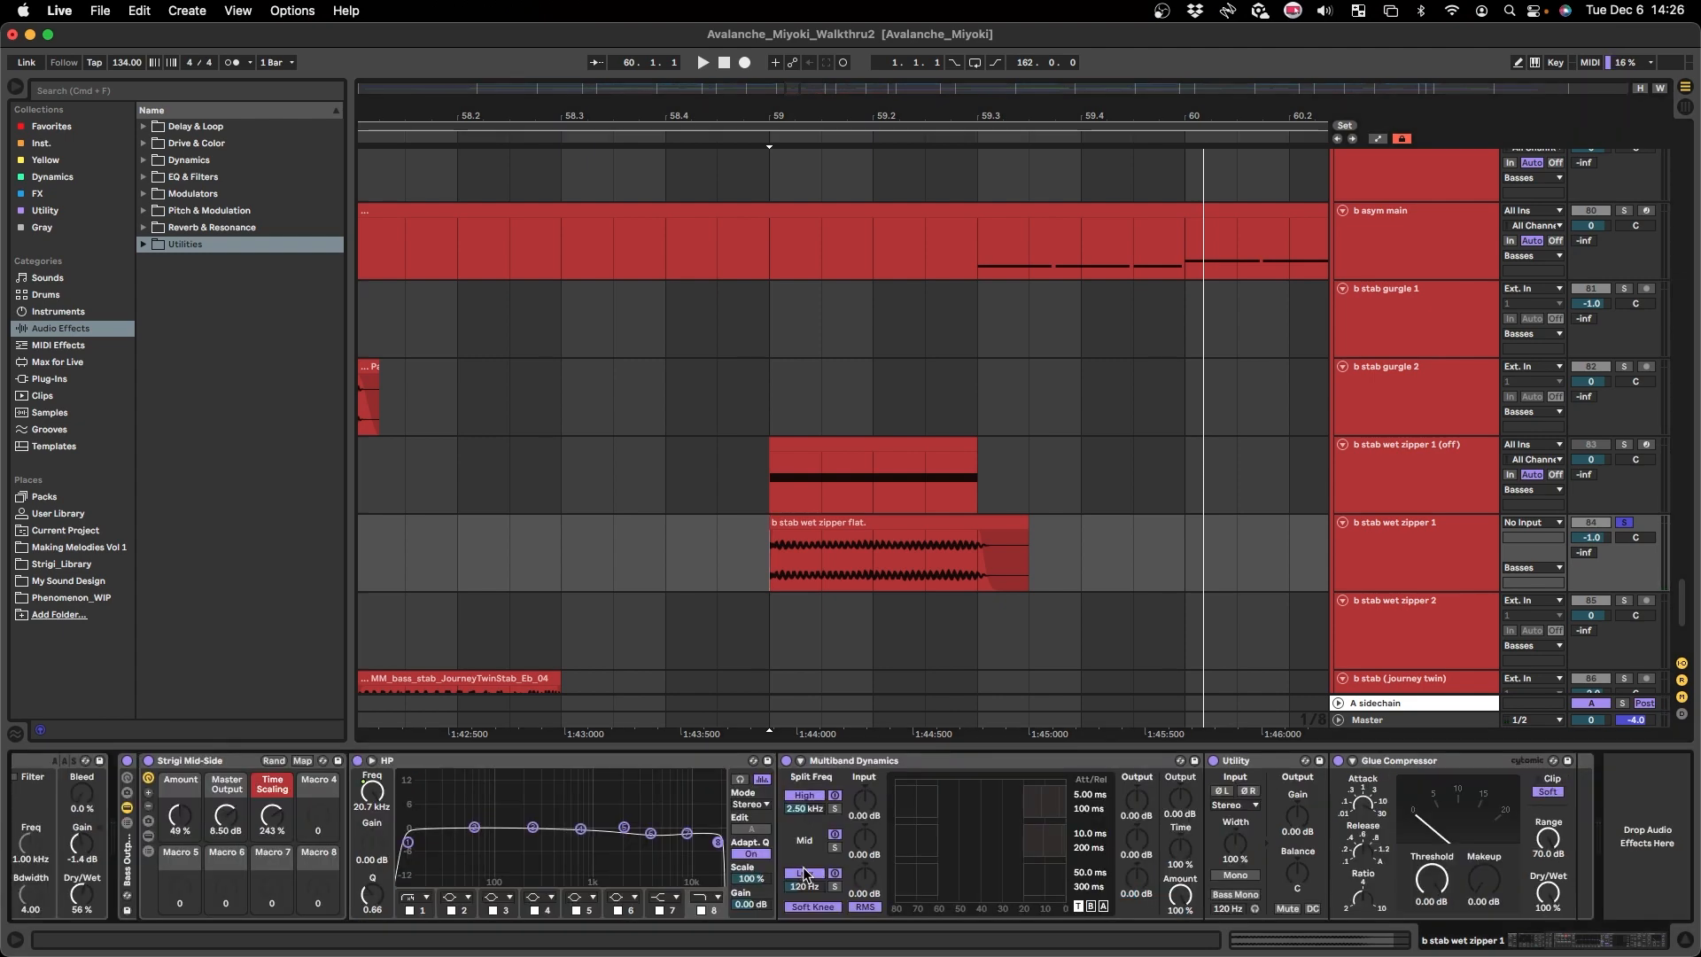
{"action": "scroll", "coordinate": [589, 851], "scroll_direction": "left", "scroll_amount": 5}
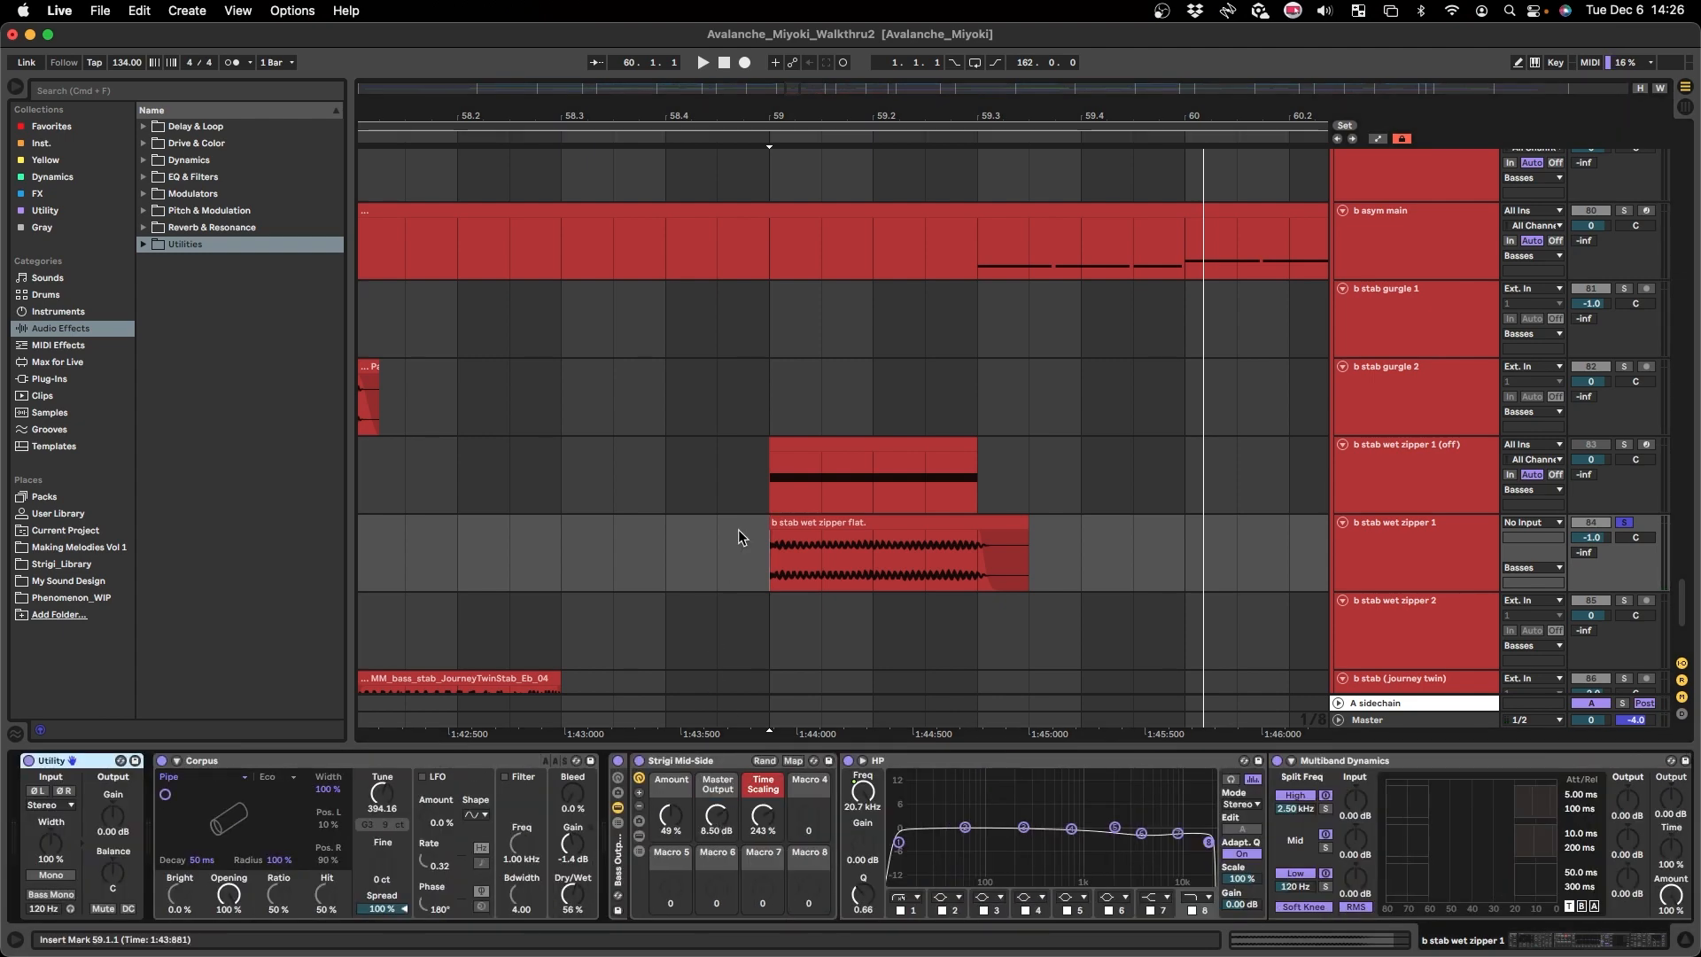
- Deactivate the MIDI clip on b stab wet zipper 1 (off) and play the mix unsoloed from 59.1.1
{"action": "left_click", "coordinate": [764, 471]}
{"action": "key", "text": "0"}
{"action": "left_click", "coordinate": [576, 530]}
{"action": "key", "text": "space"}
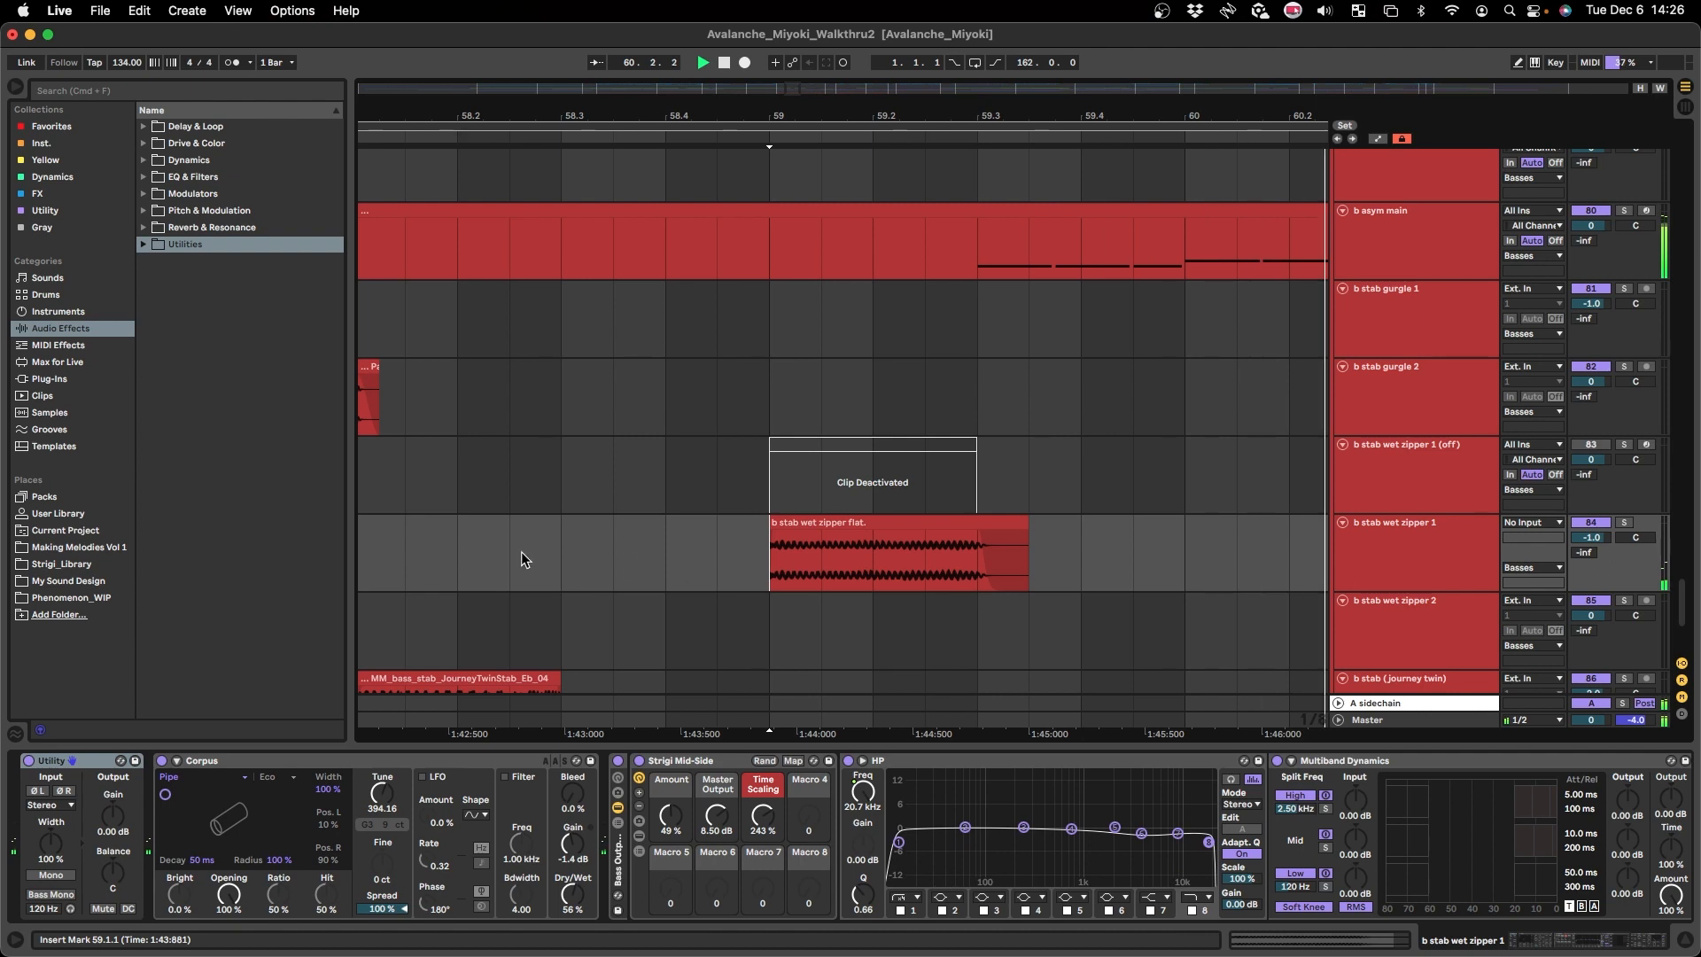
{"action": "left_click", "coordinate": [806, 560]}
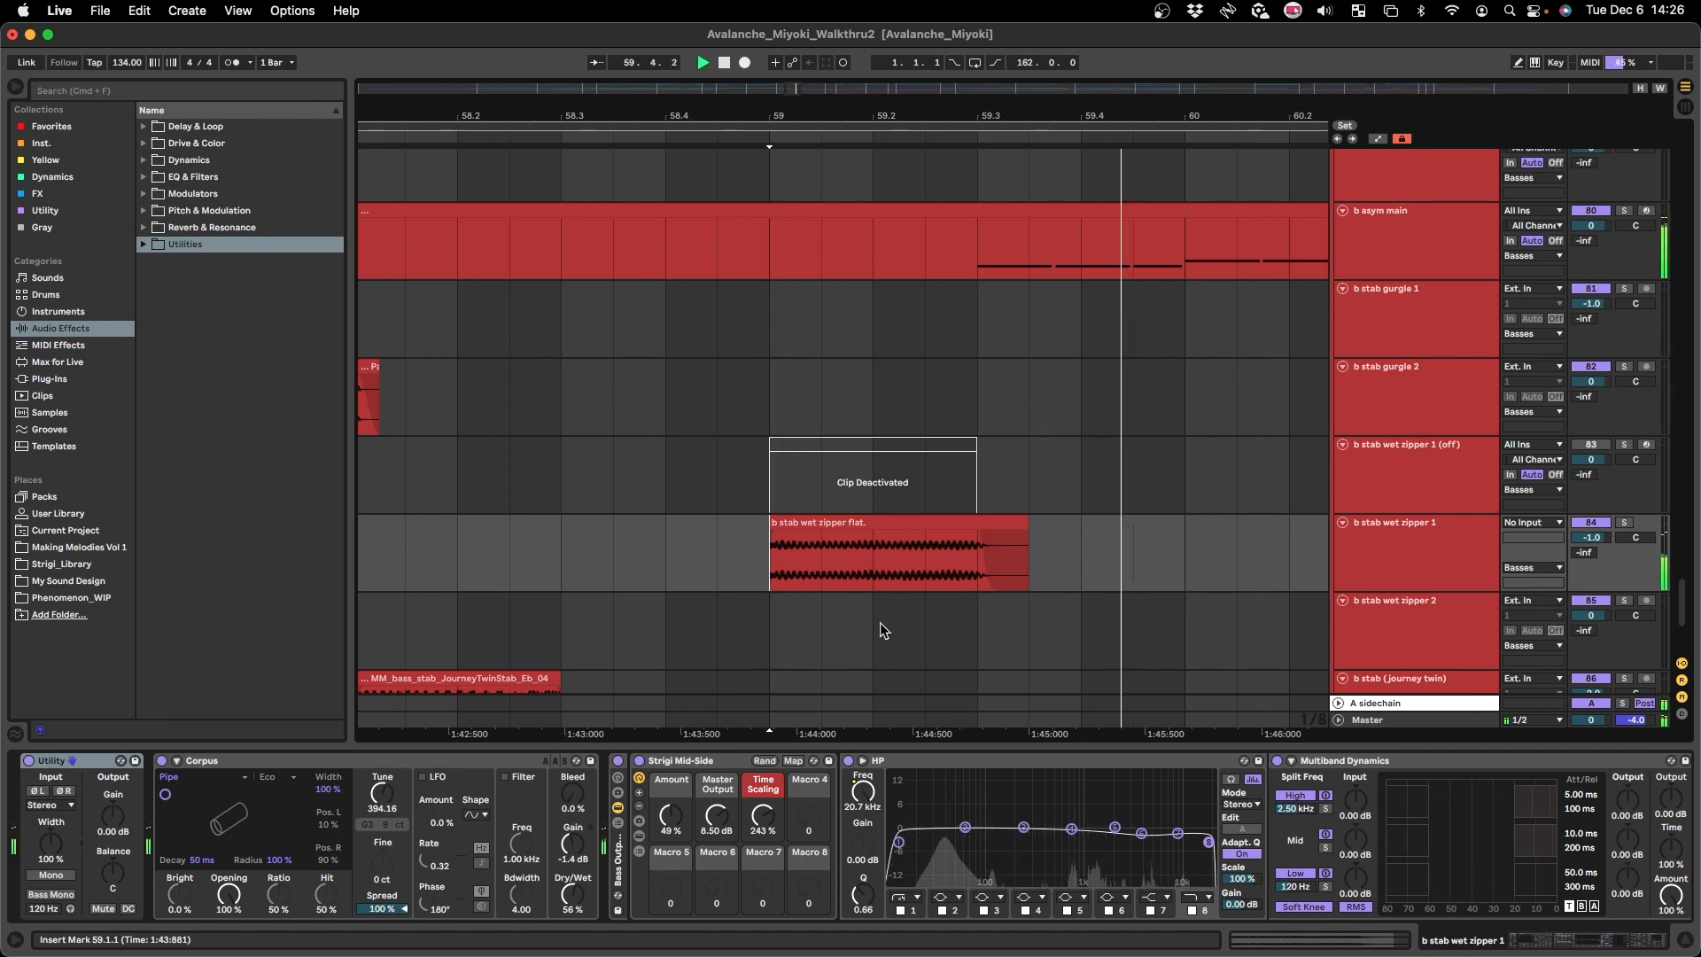
{"action": "scroll", "coordinate": [886, 619], "scroll_direction": "down", "scroll_amount": 1}
{"action": "scroll", "coordinate": [886, 618], "scroll_direction": "down", "scroll_amount": 3}
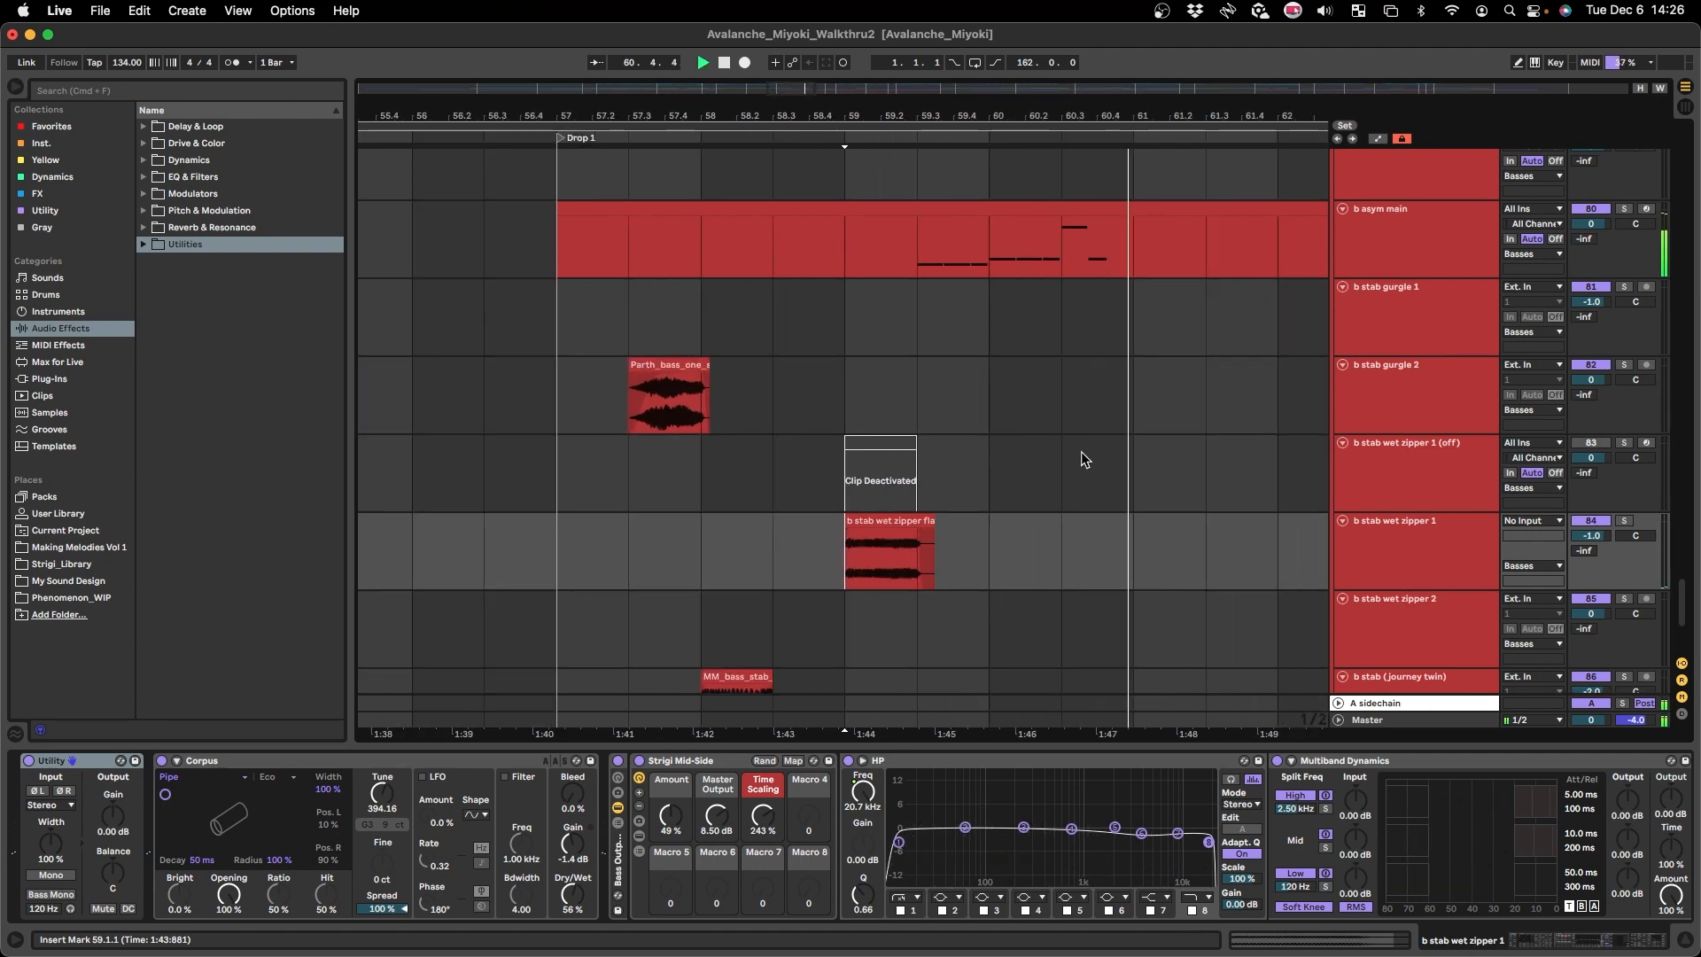
- Audition b asym main soloed over the range 59.3.1 to 61.1.1 and show its device chain
{"action": "scroll", "coordinate": [1081, 450], "scroll_direction": "up", "scroll_amount": 3}
{"action": "key", "text": "alt+super+l"}
{"action": "scroll", "coordinate": [988, 556], "scroll_direction": "up", "scroll_amount": 3}
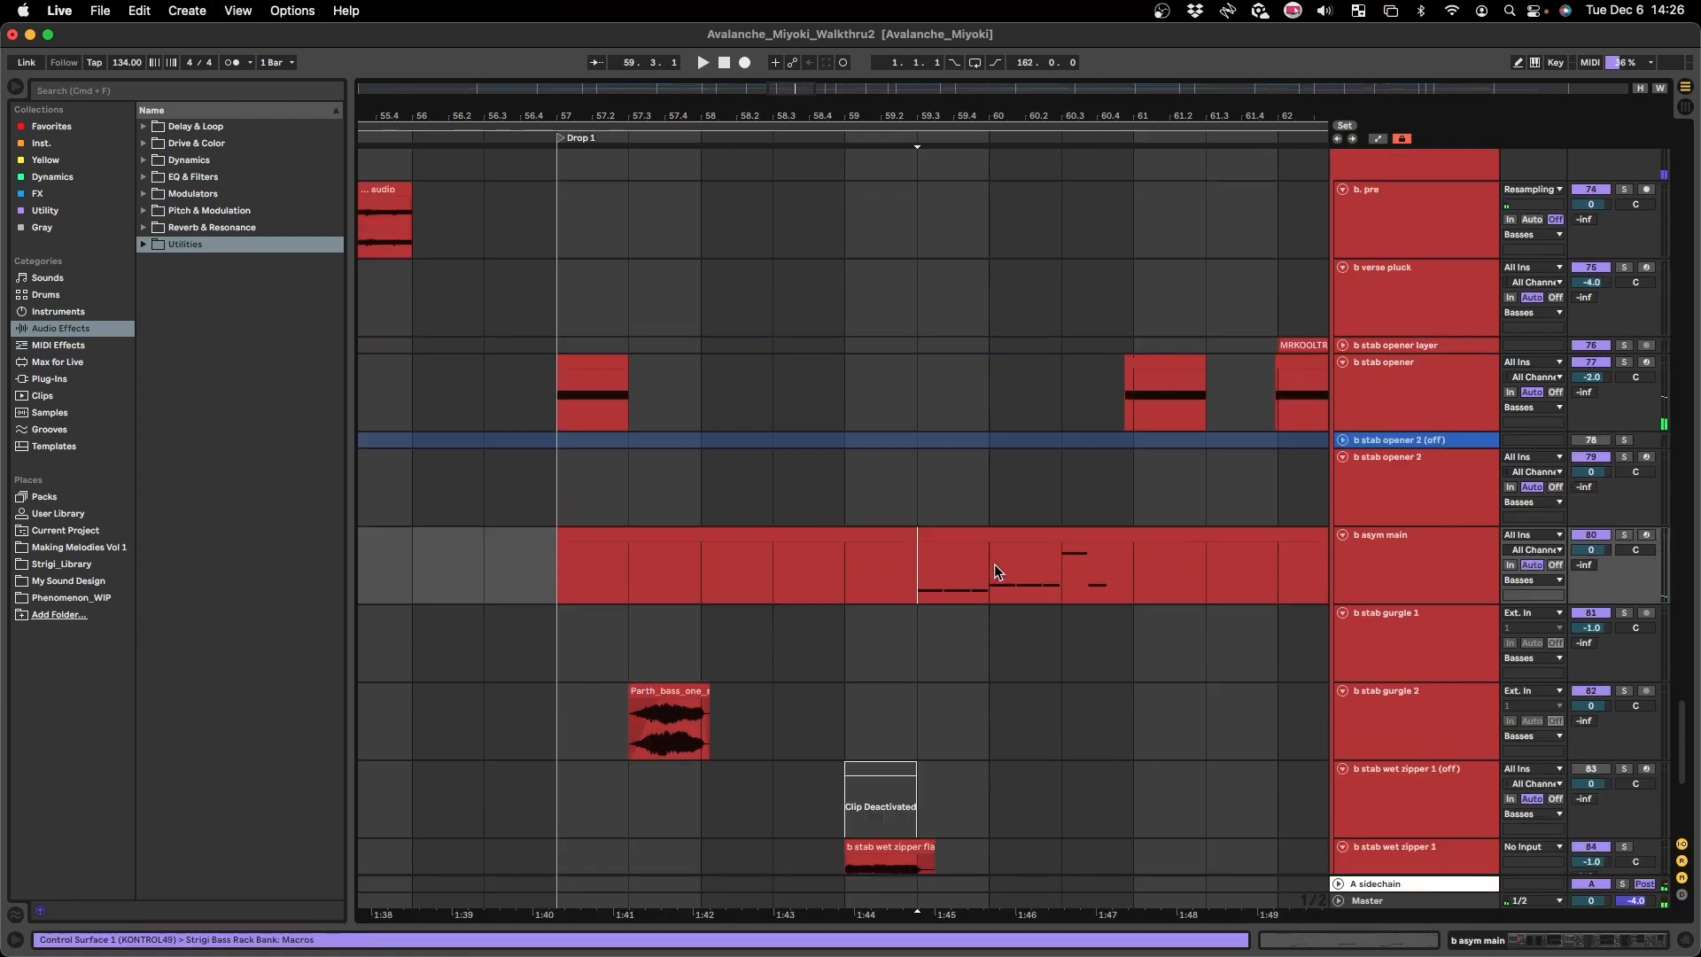
{"action": "left_click_drag", "start_coordinate": [915, 664], "coordinate": [1158, 688]}
{"action": "scroll", "coordinate": [1071, 692], "scroll_direction": "up", "scroll_amount": 1}
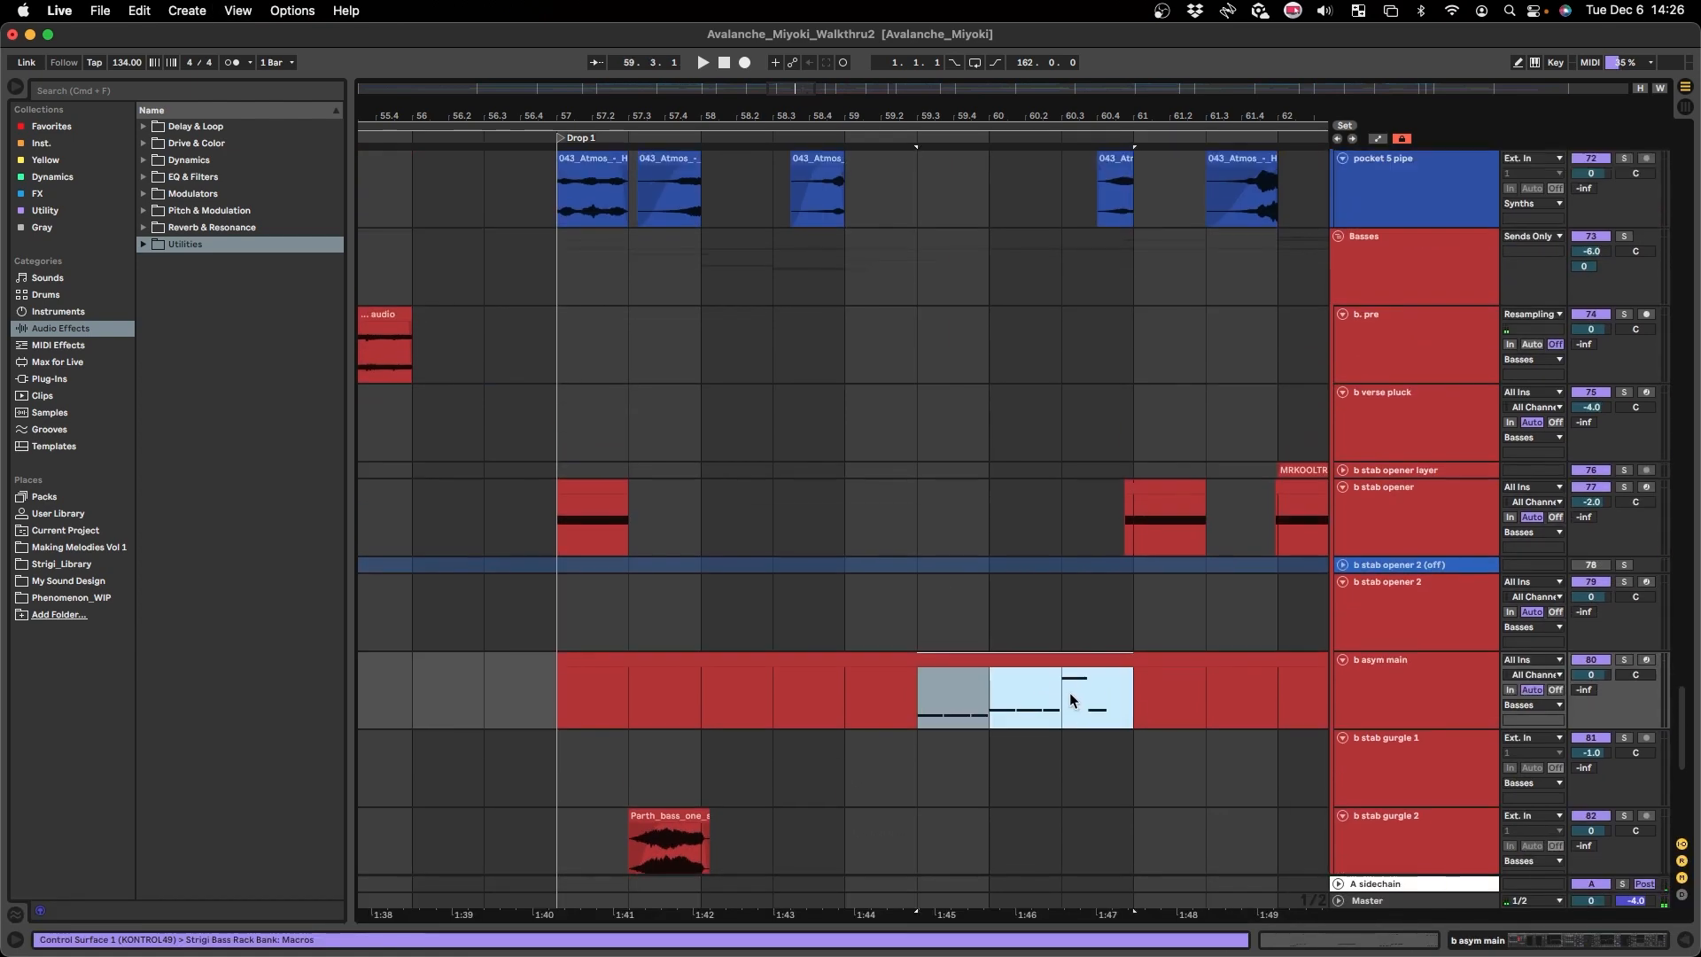
{"action": "key", "text": "s"}
{"action": "key", "text": "space"}
{"action": "key", "text": "super+alt+l"}
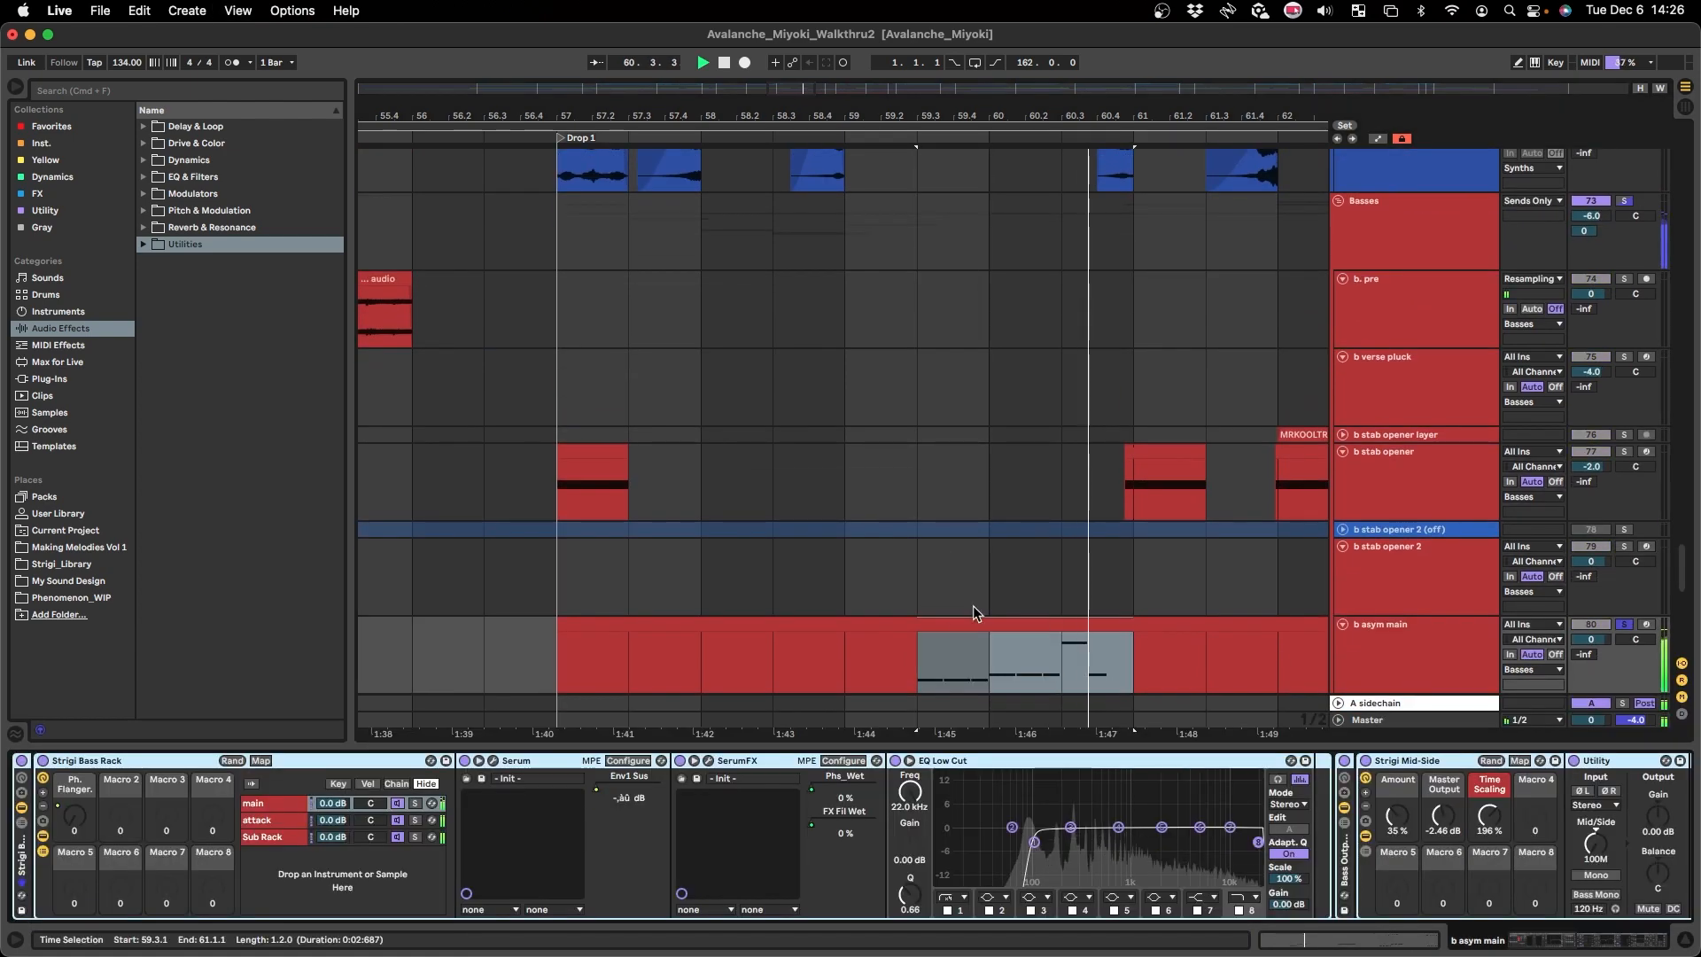
- Open Serum from the rack's main chain on b asym main and audition the patch from 59.3.1
{"action": "key", "text": "space"}
{"action": "key", "text": "minus"}
{"action": "key", "text": "minus"}
{"action": "left_click", "coordinate": [950, 671]}
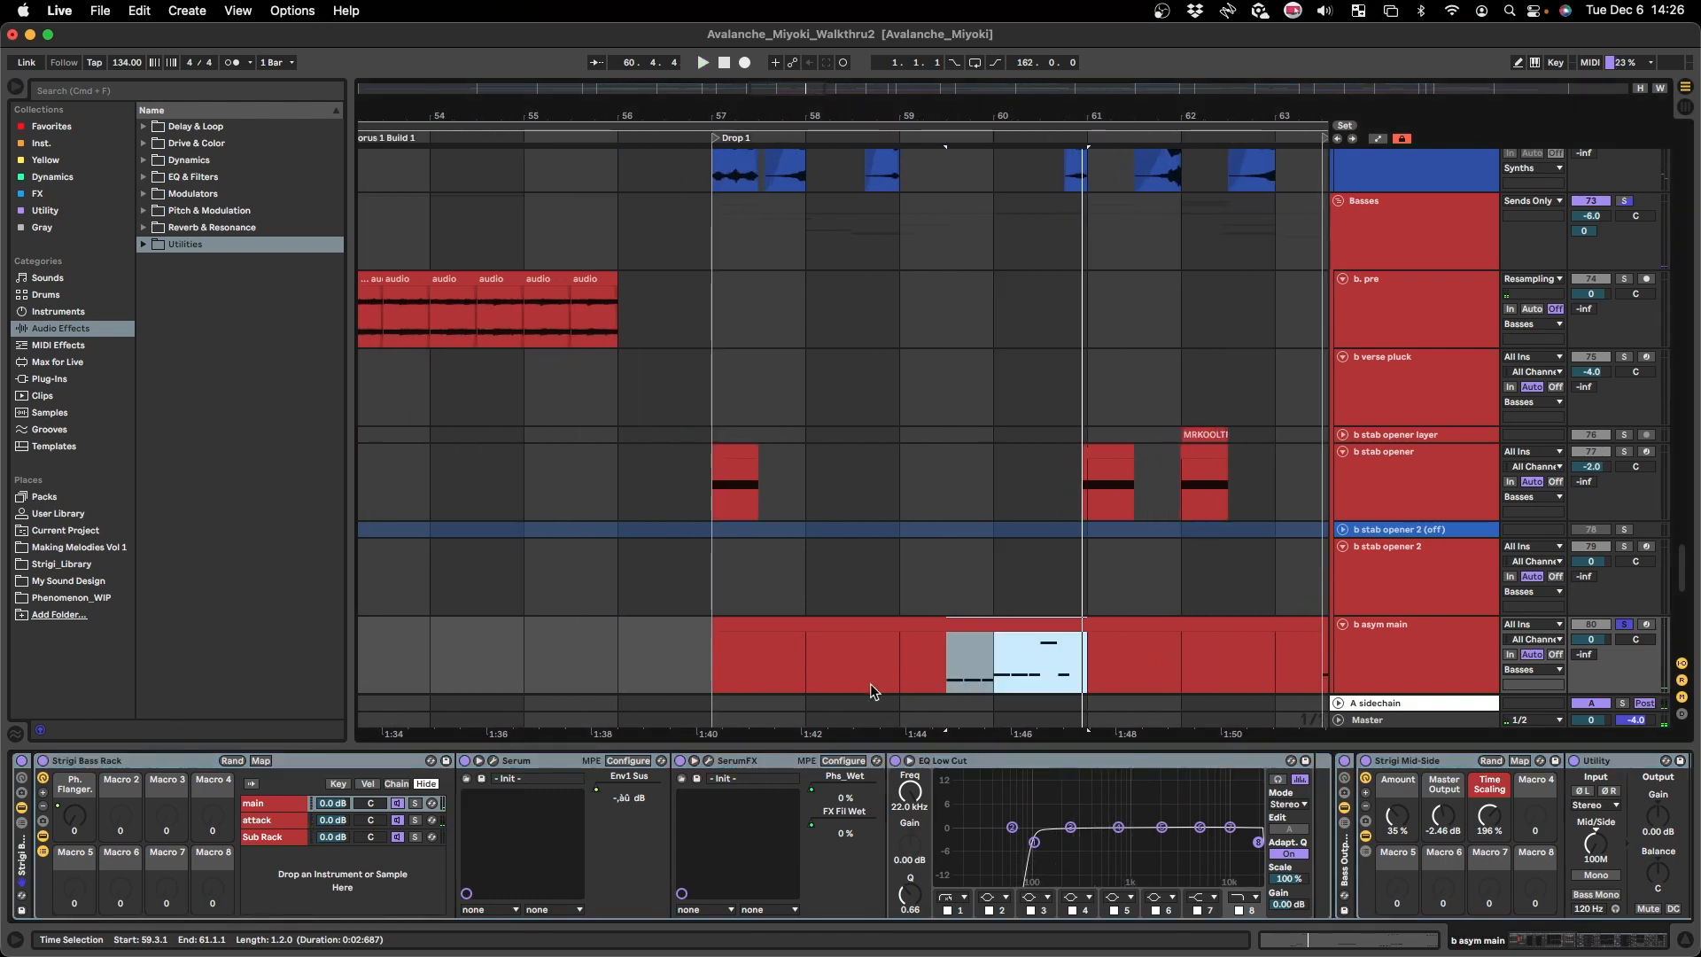
{"action": "left_click", "coordinate": [263, 811]}
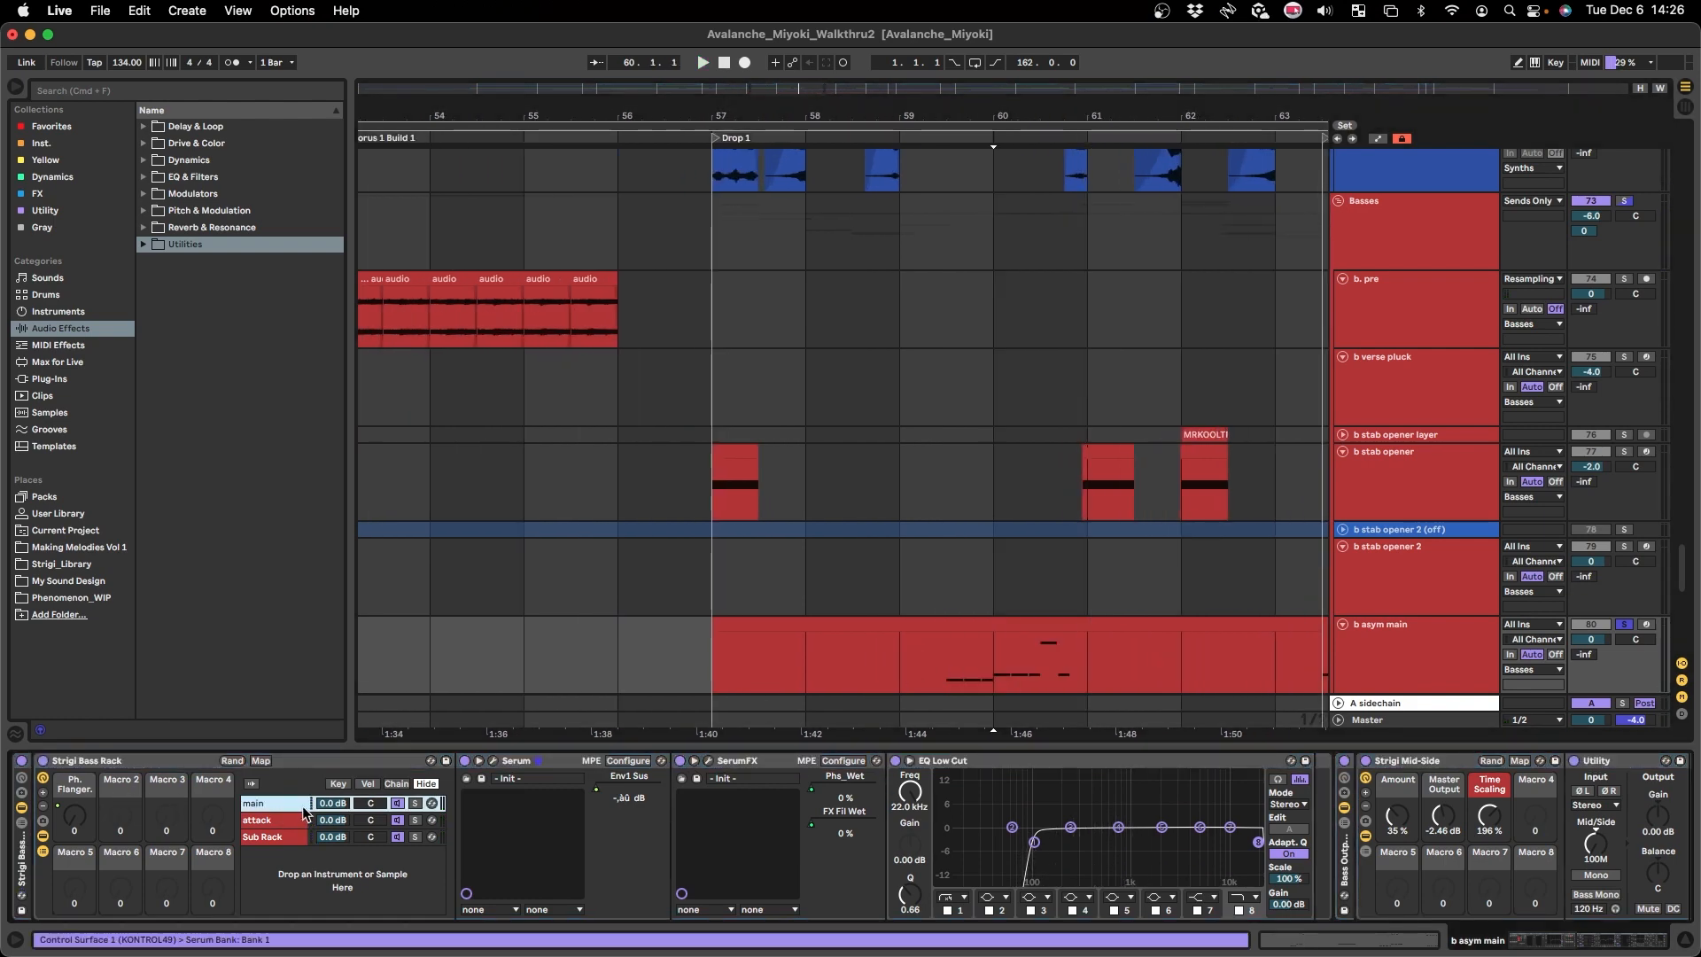
{"action": "key", "text": "Left"}
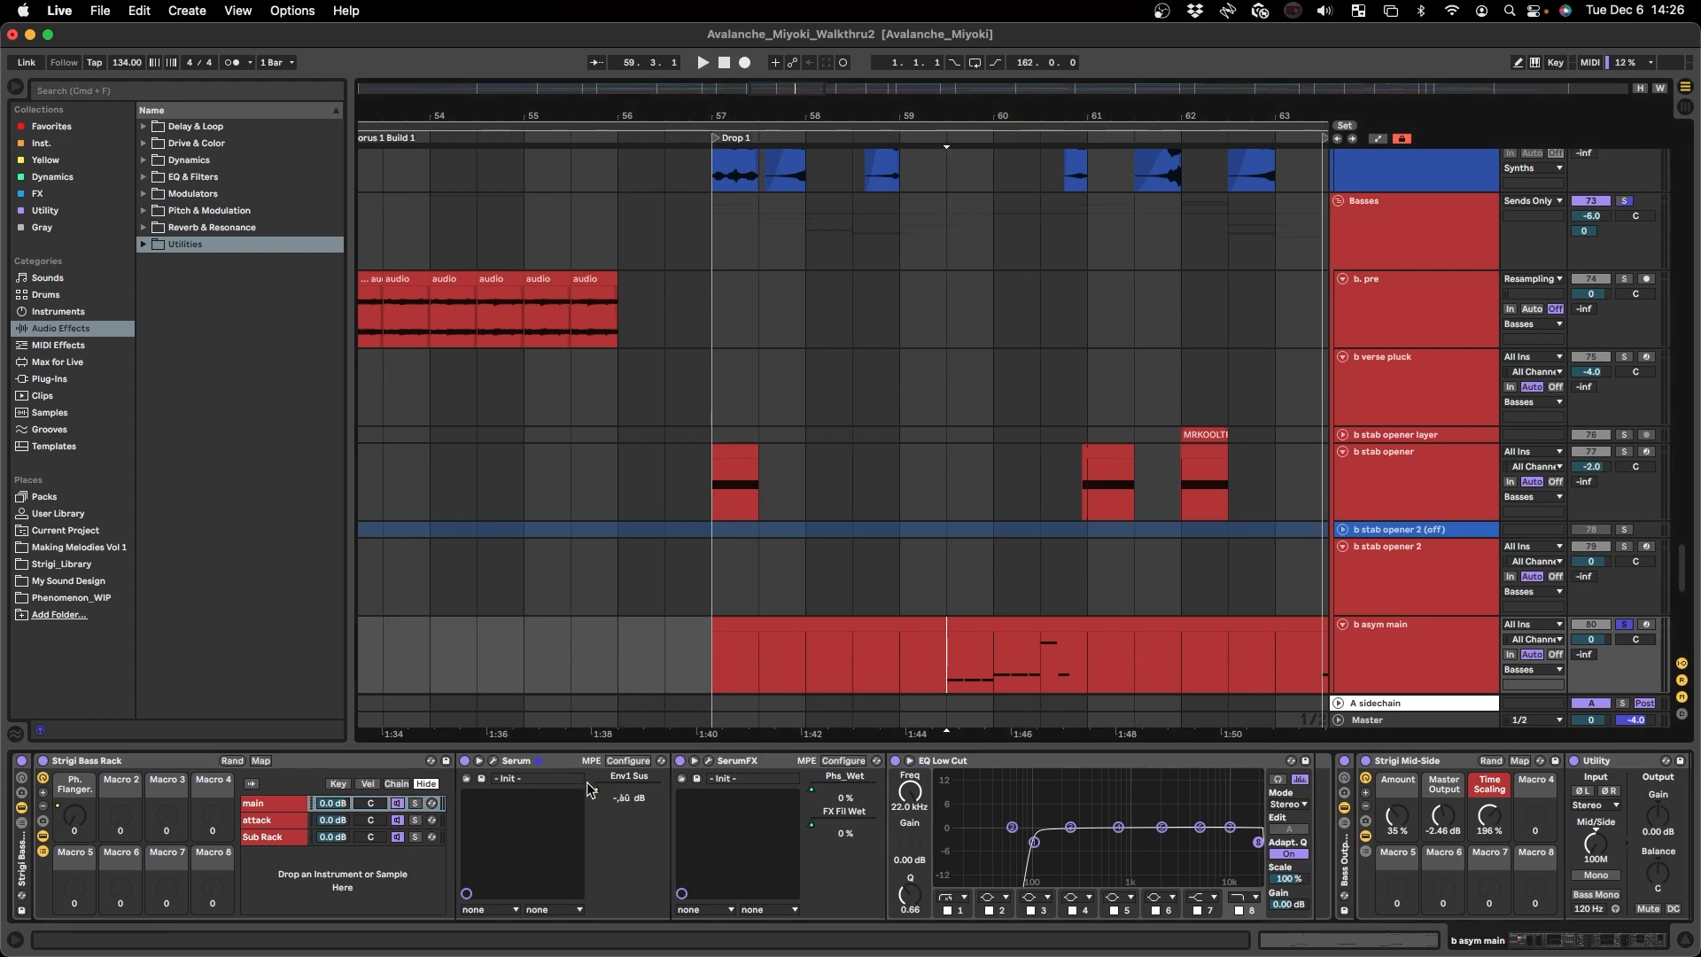
{"action": "left_click", "coordinate": [494, 762]}
{"action": "key", "text": "space"}
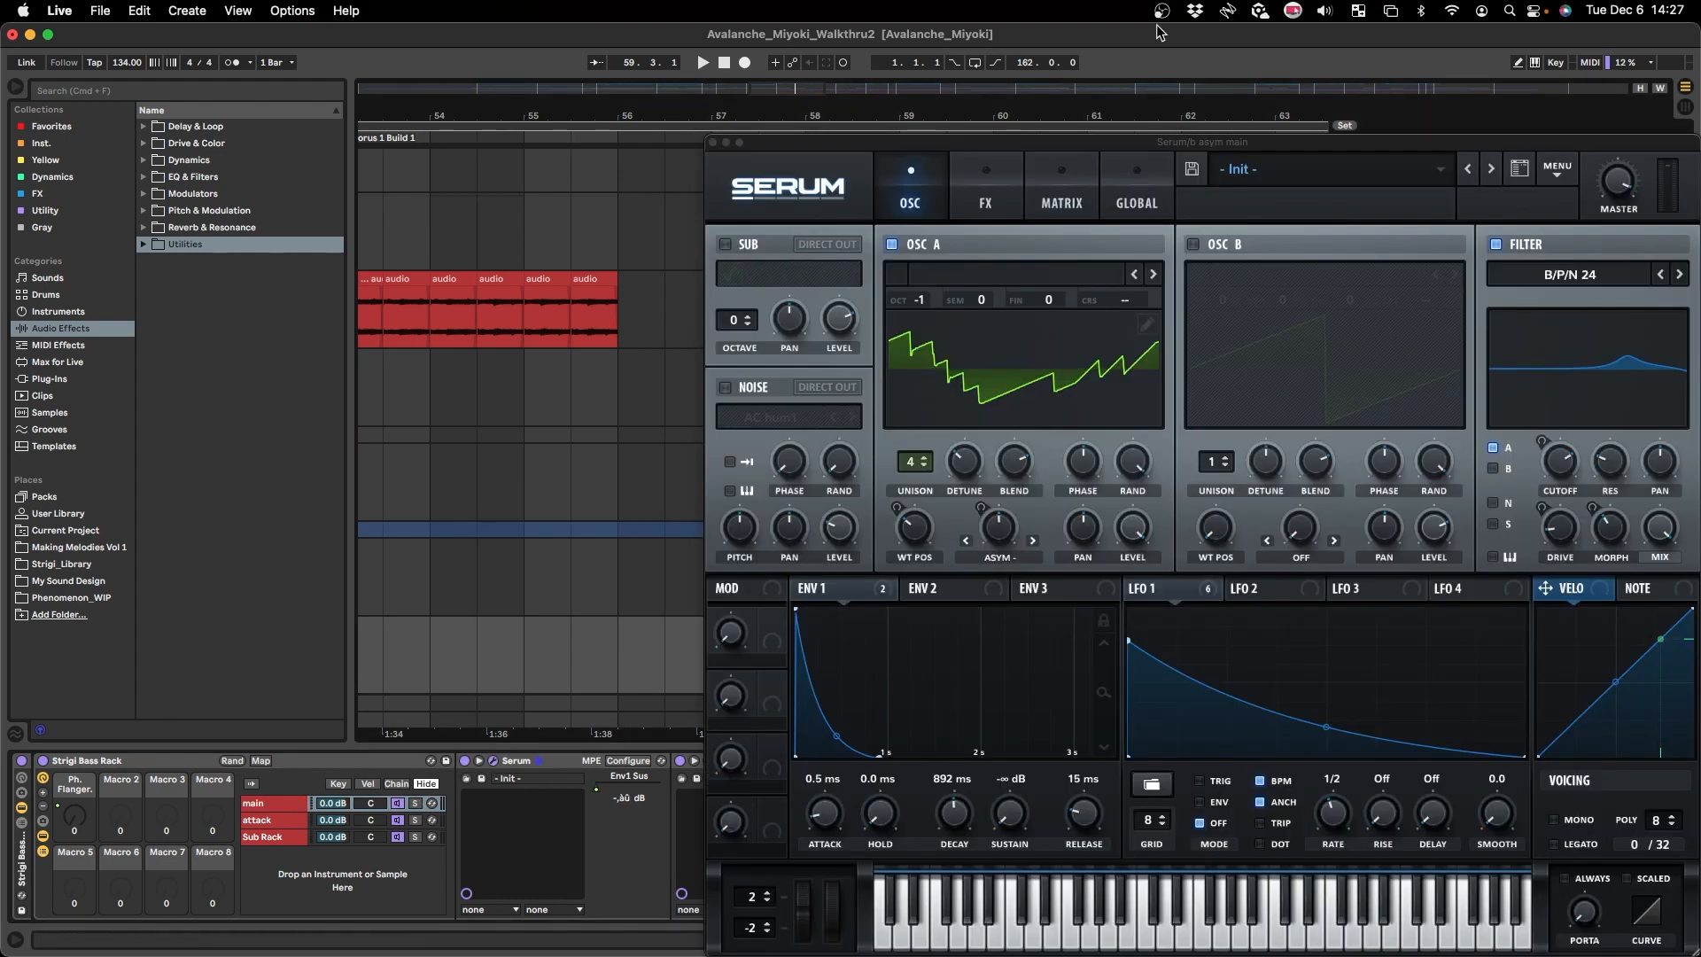
{"action": "left_click_drag", "start_coordinate": [1169, 149], "coordinate": [928, 138]}
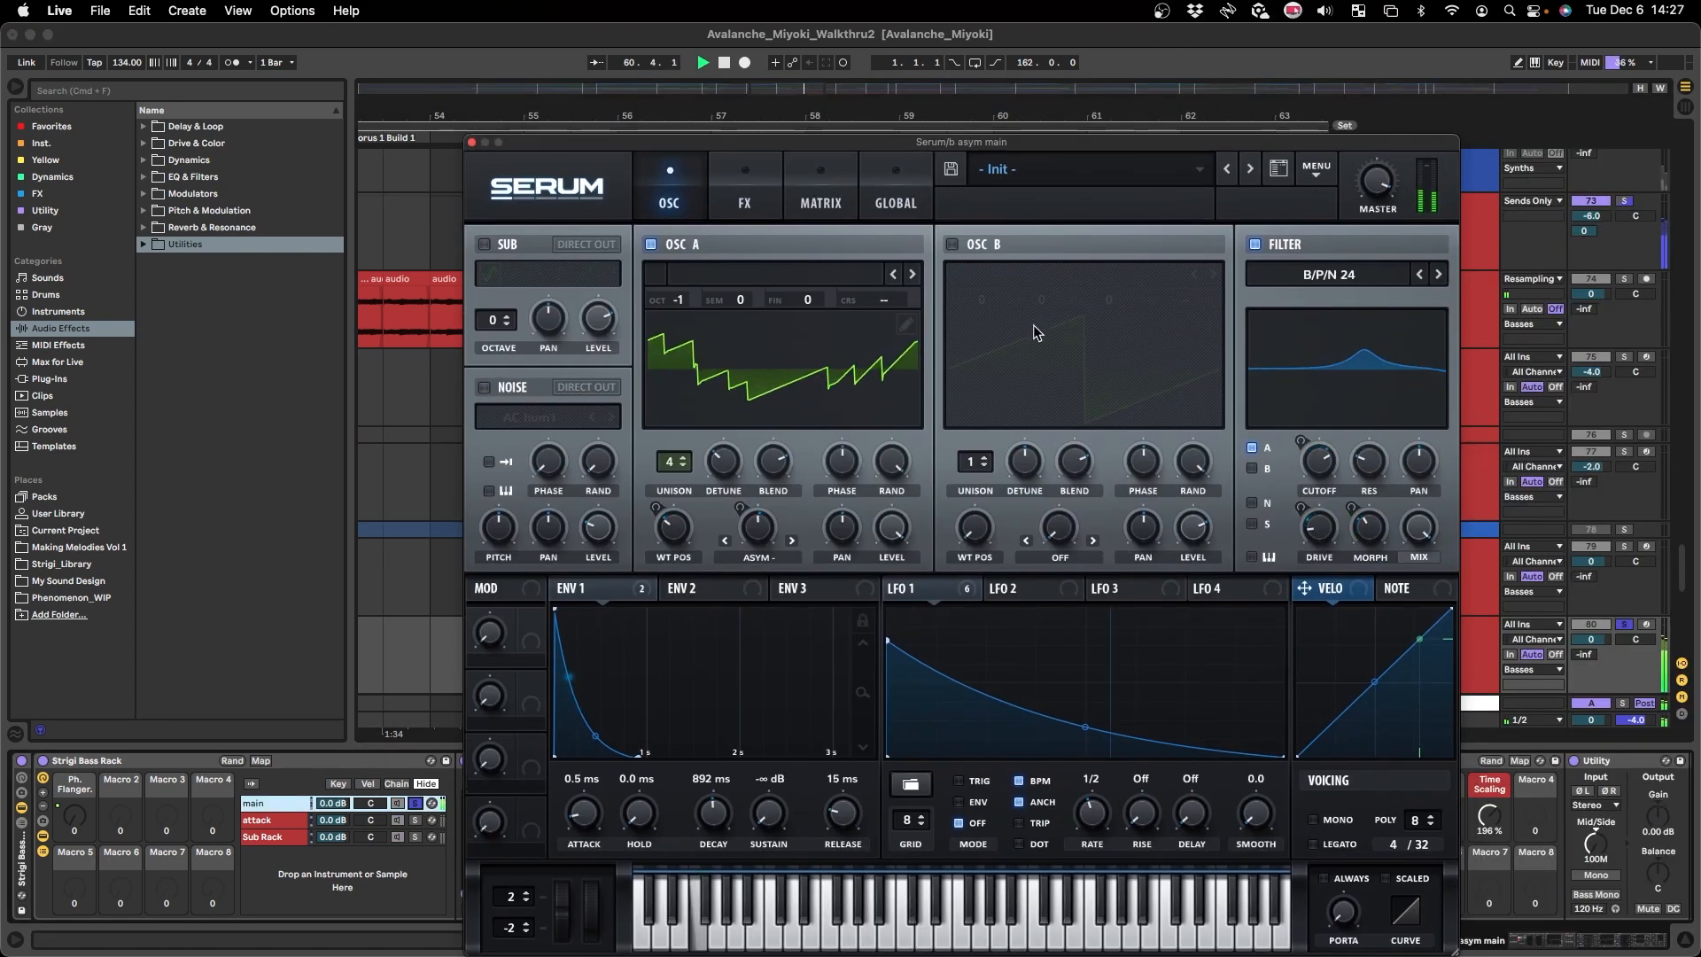
{"action": "key", "text": "space"}
- Inspect Serum's OSC A wavetable in its 3D and 2D views and replay the bass patch
{"action": "left_click", "coordinate": [769, 390]}
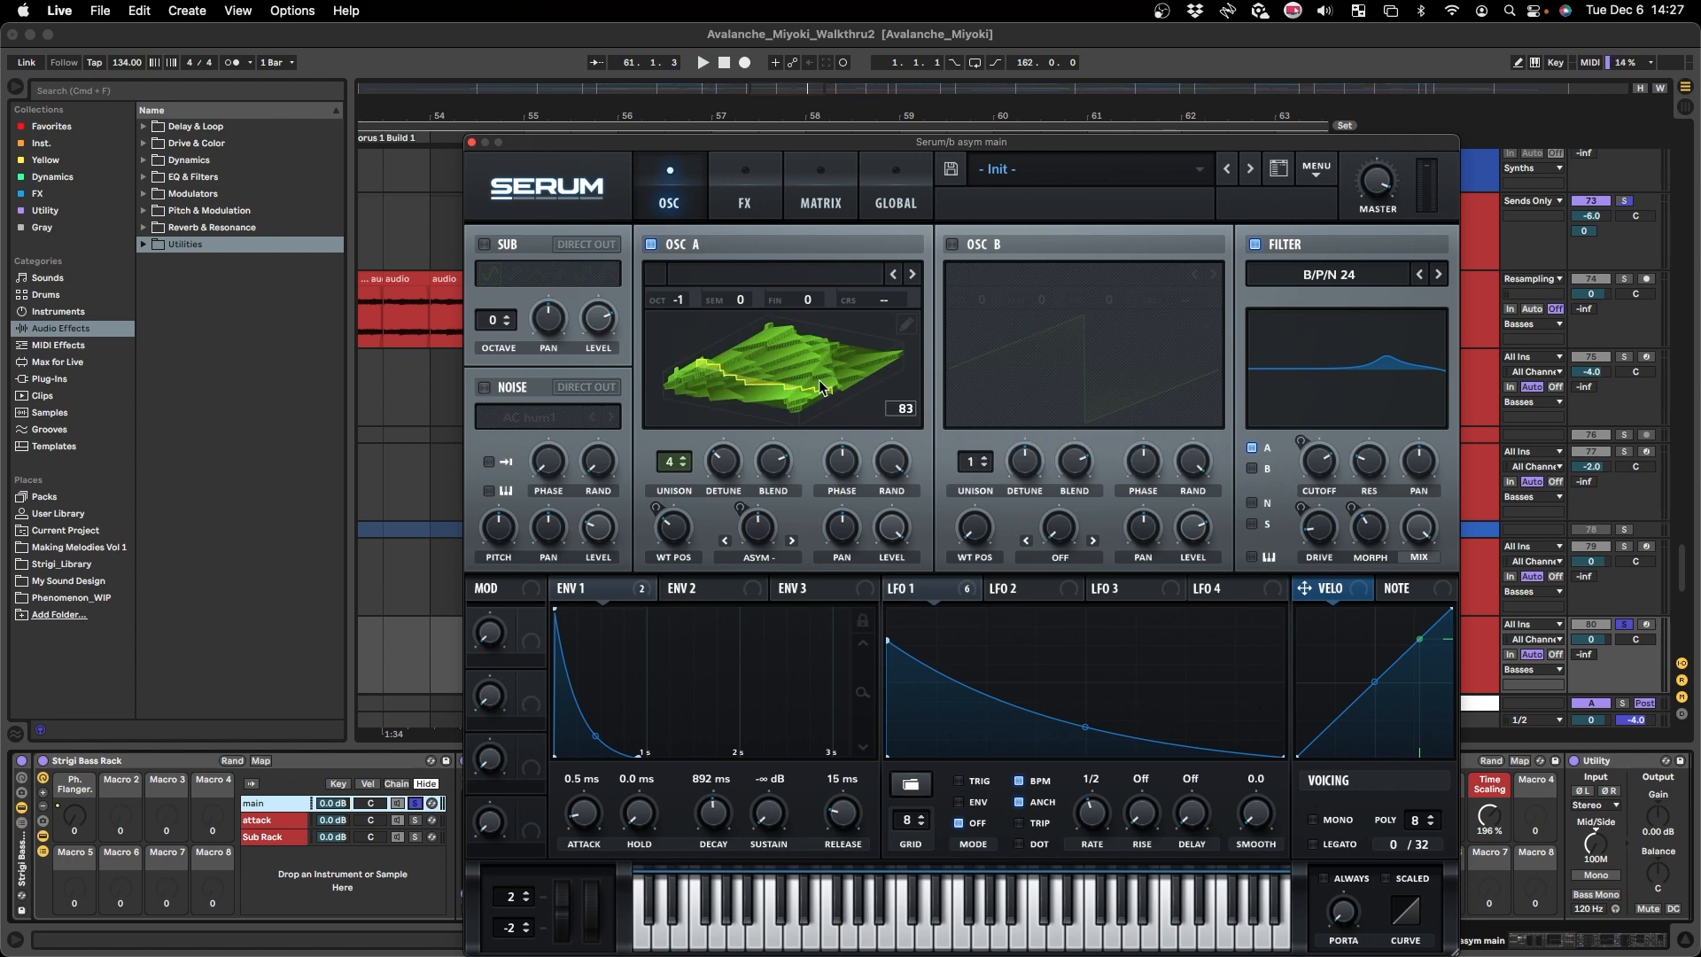
{"action": "left_click", "coordinate": [858, 375]}
{"action": "left_click", "coordinate": [819, 394]}
{"action": "left_click", "coordinate": [827, 392]}
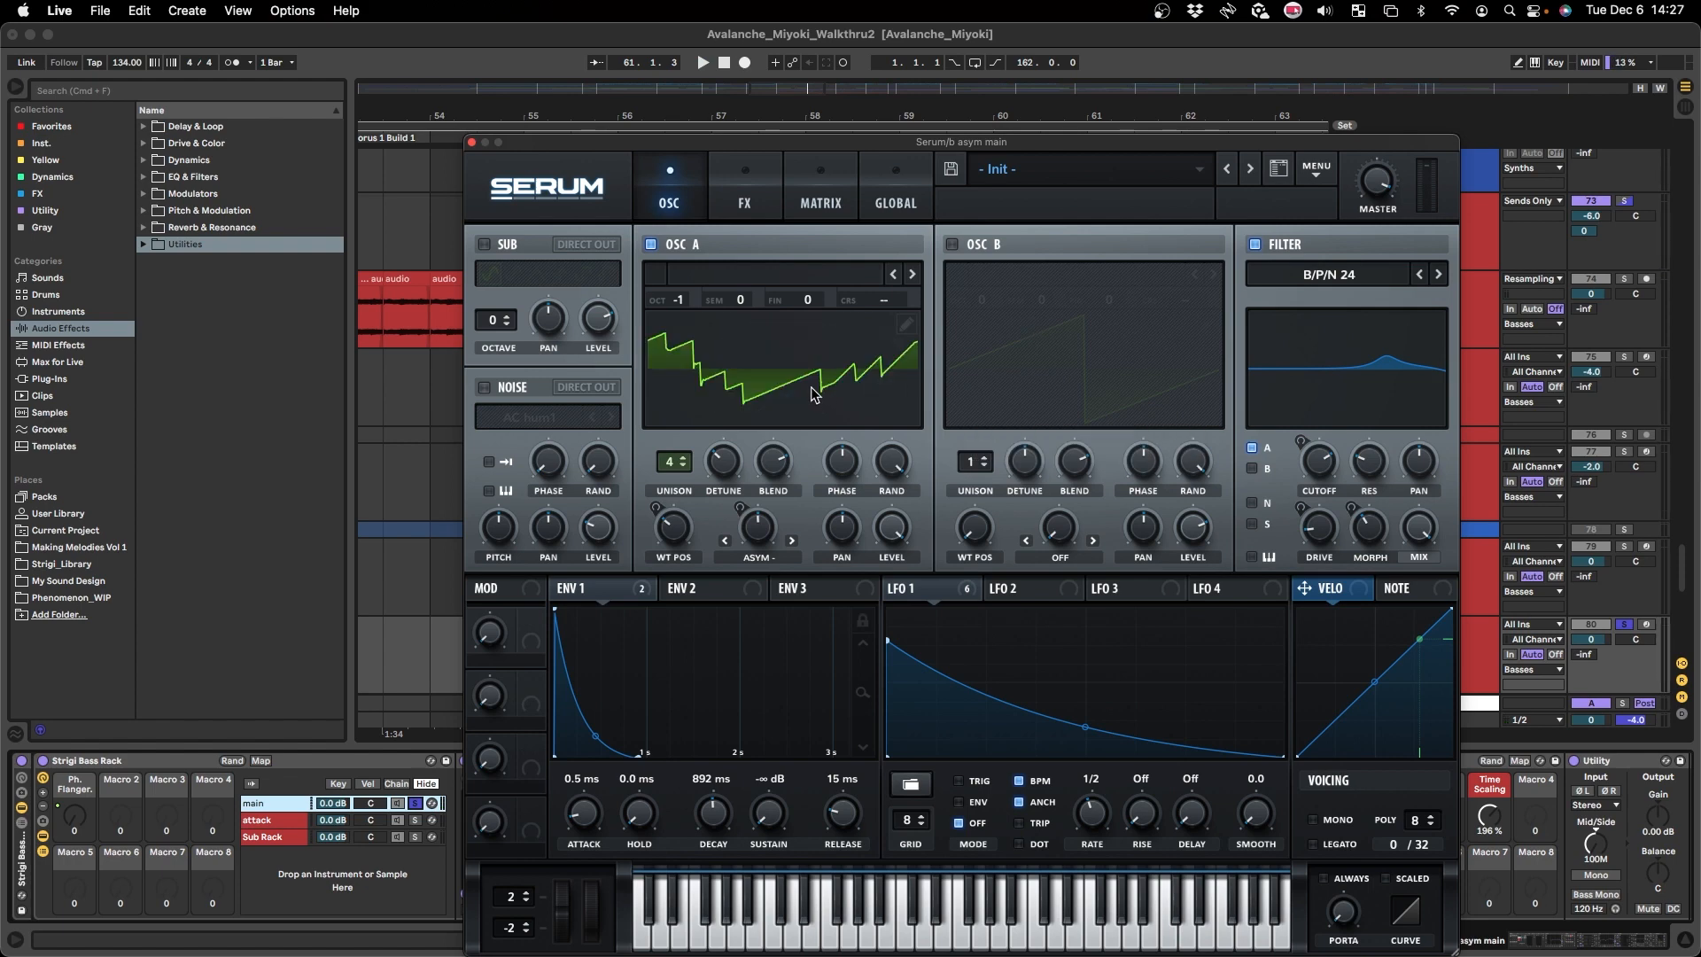
{"action": "key", "text": "space"}
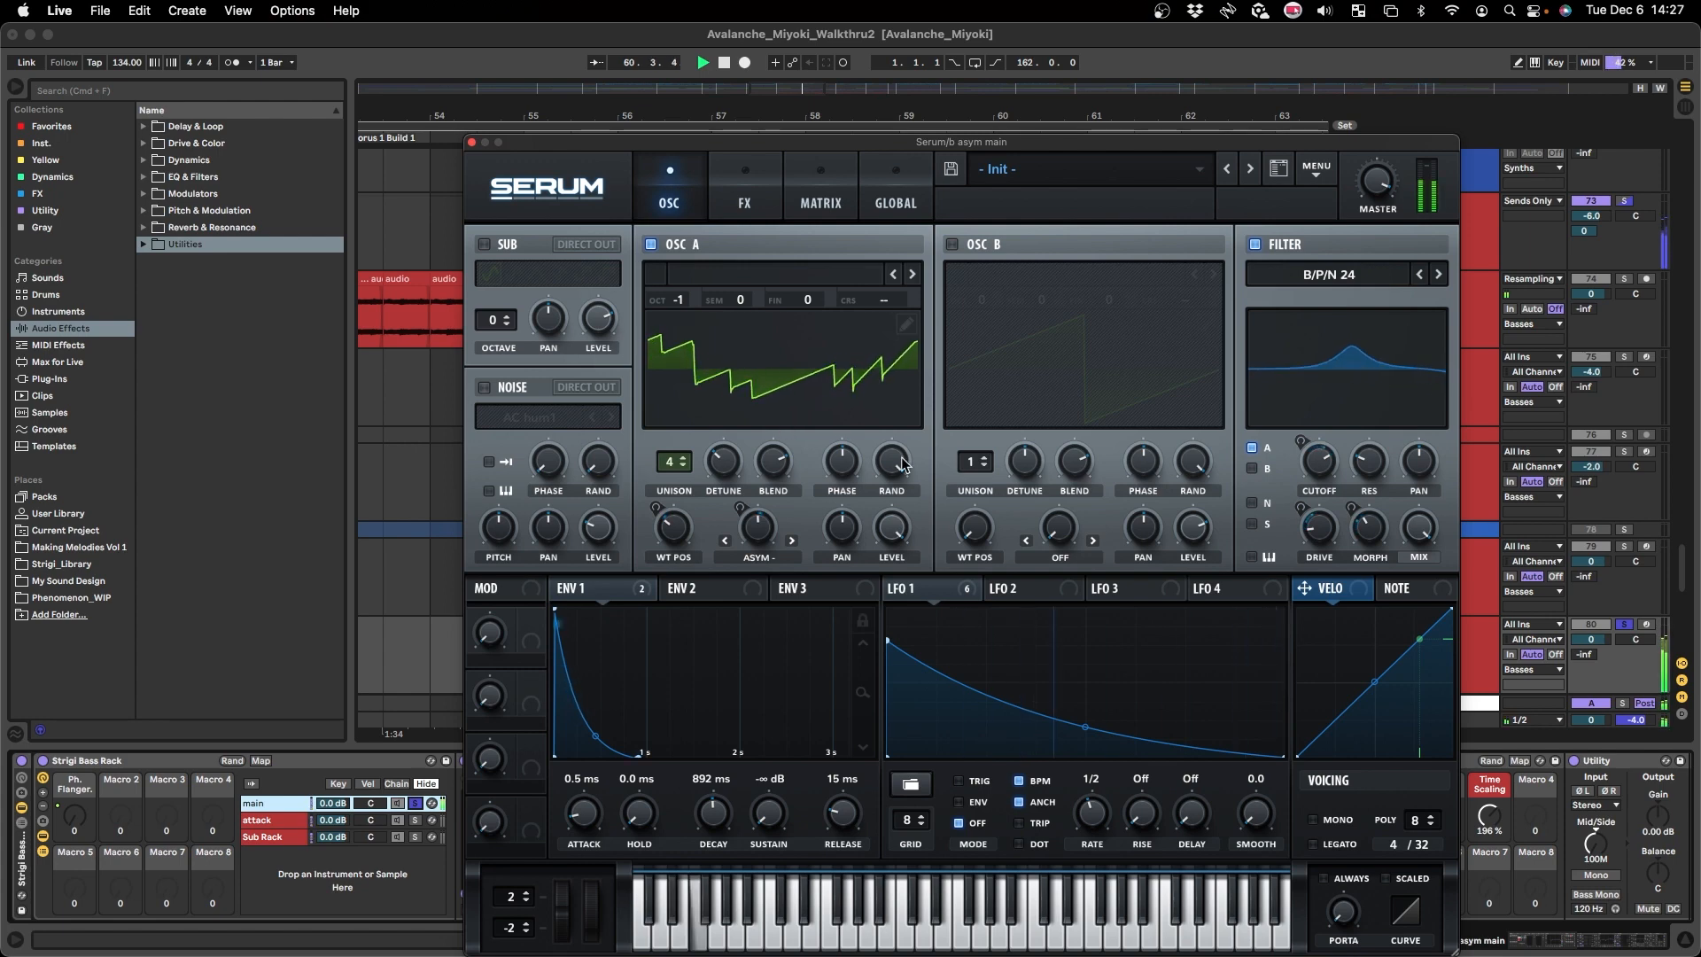
{"action": "left_click", "coordinate": [720, 184]}
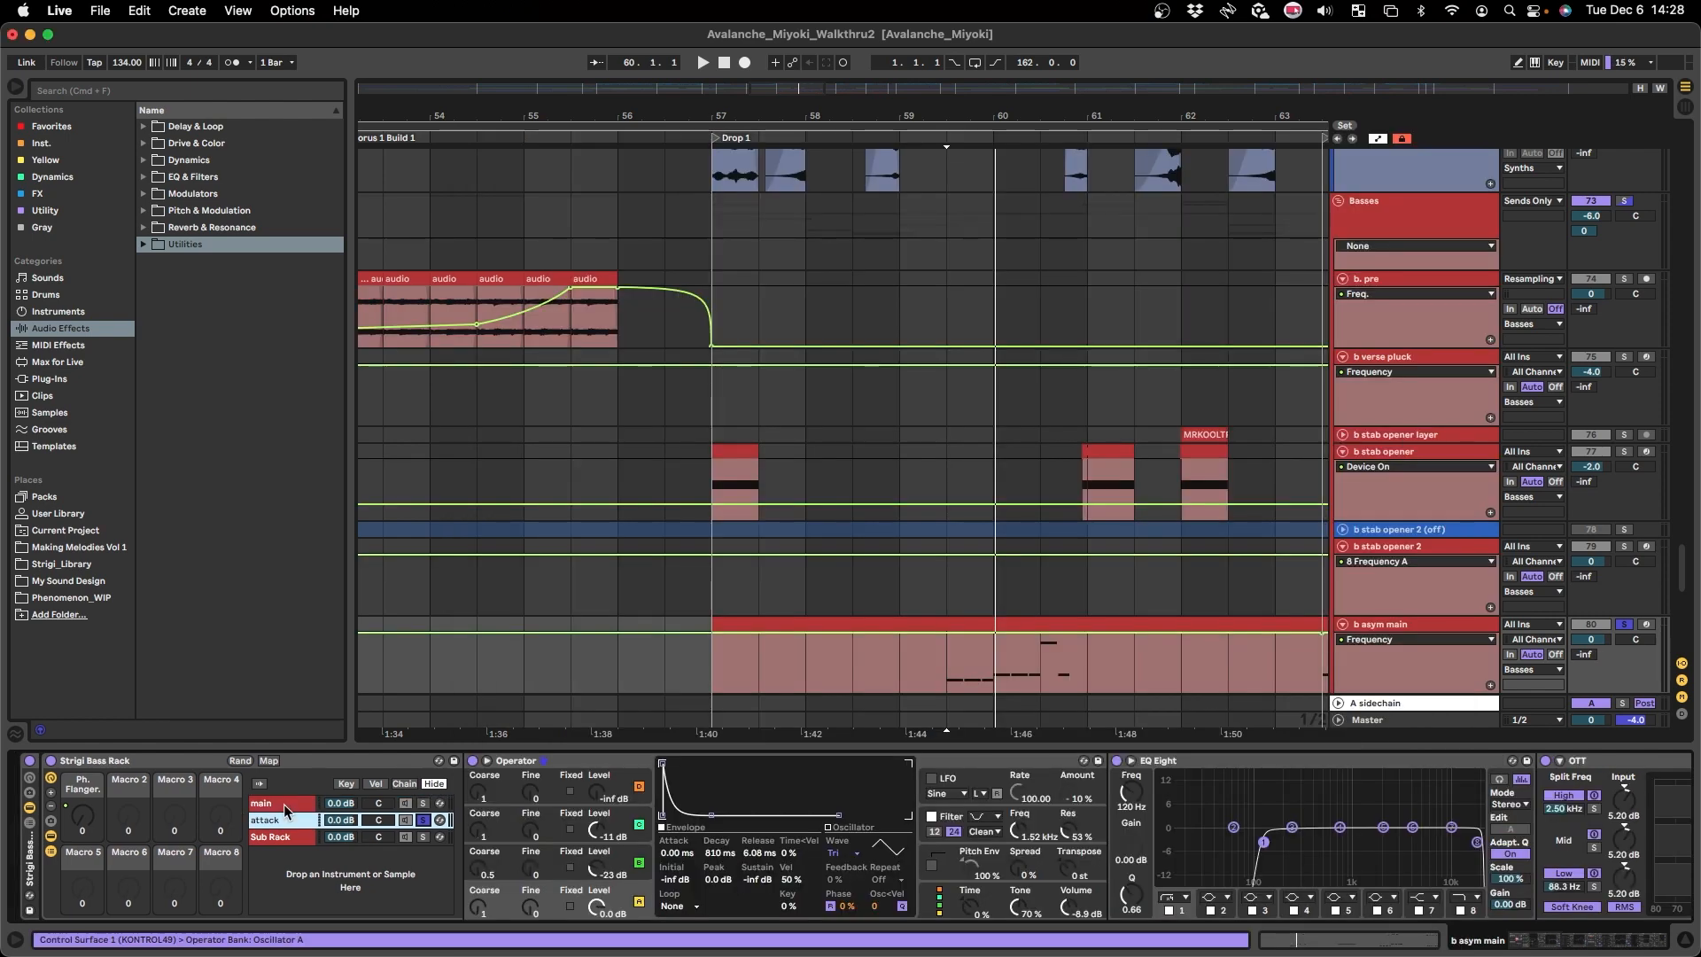
- Audition the Strigi Bass Rack's attack chain on b asym main and examine its Operator oscillators
{"action": "key", "text": "space"}
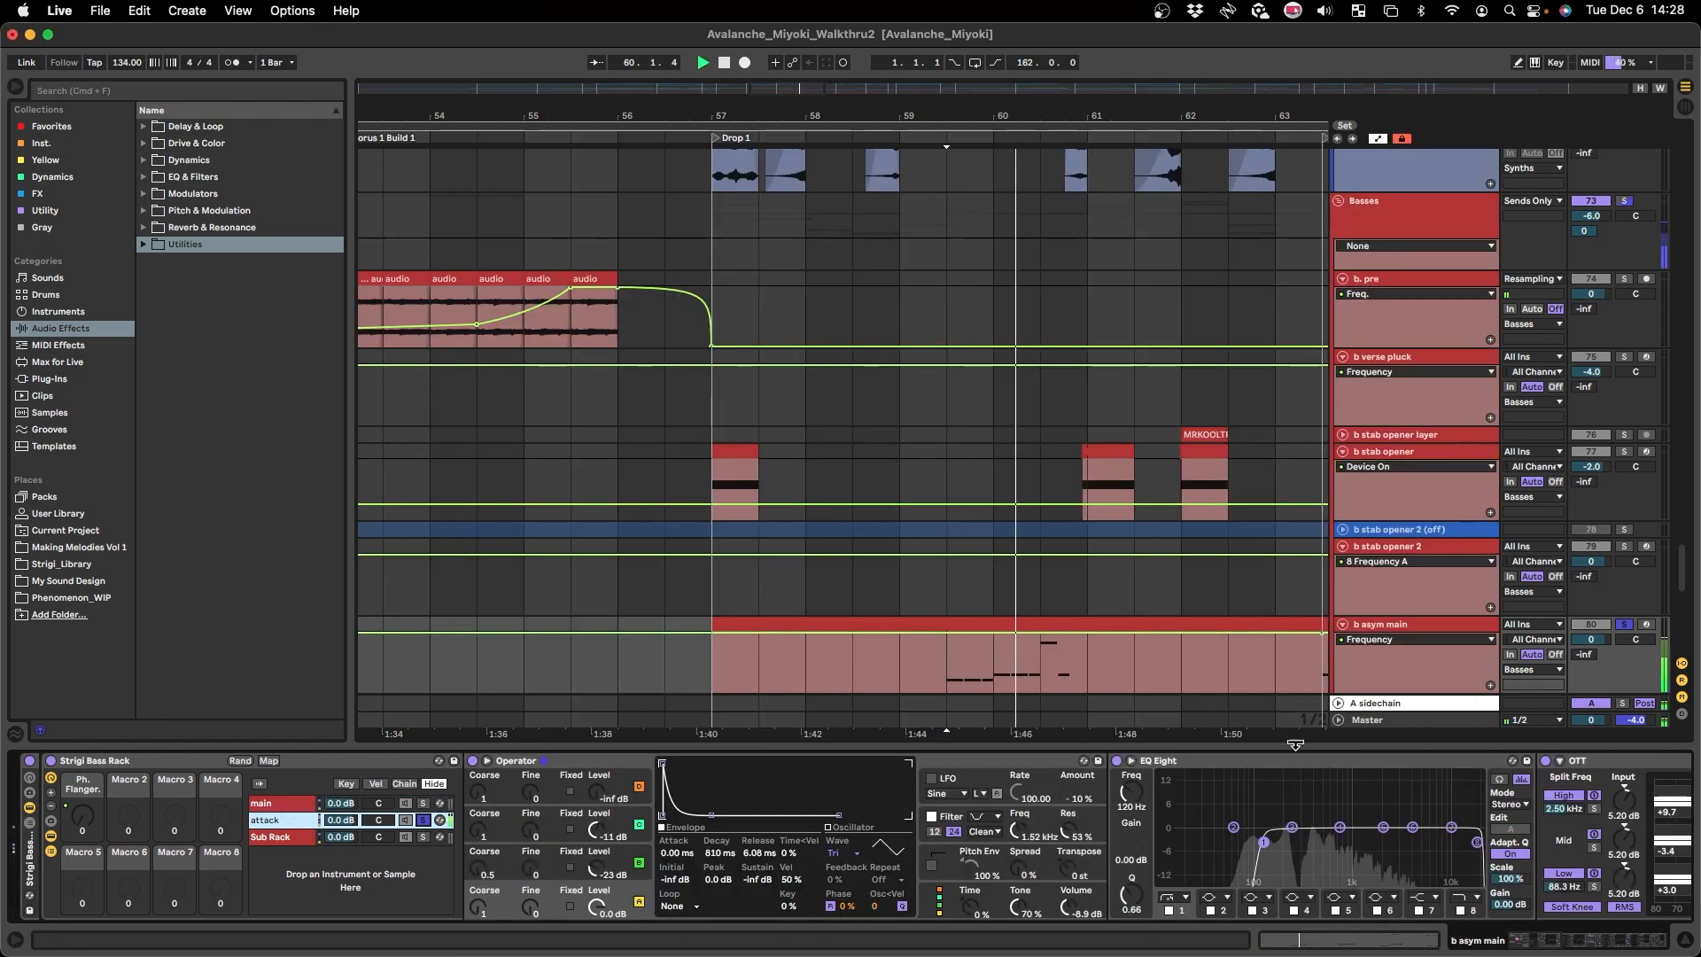
{"action": "left_click", "coordinate": [575, 767]}
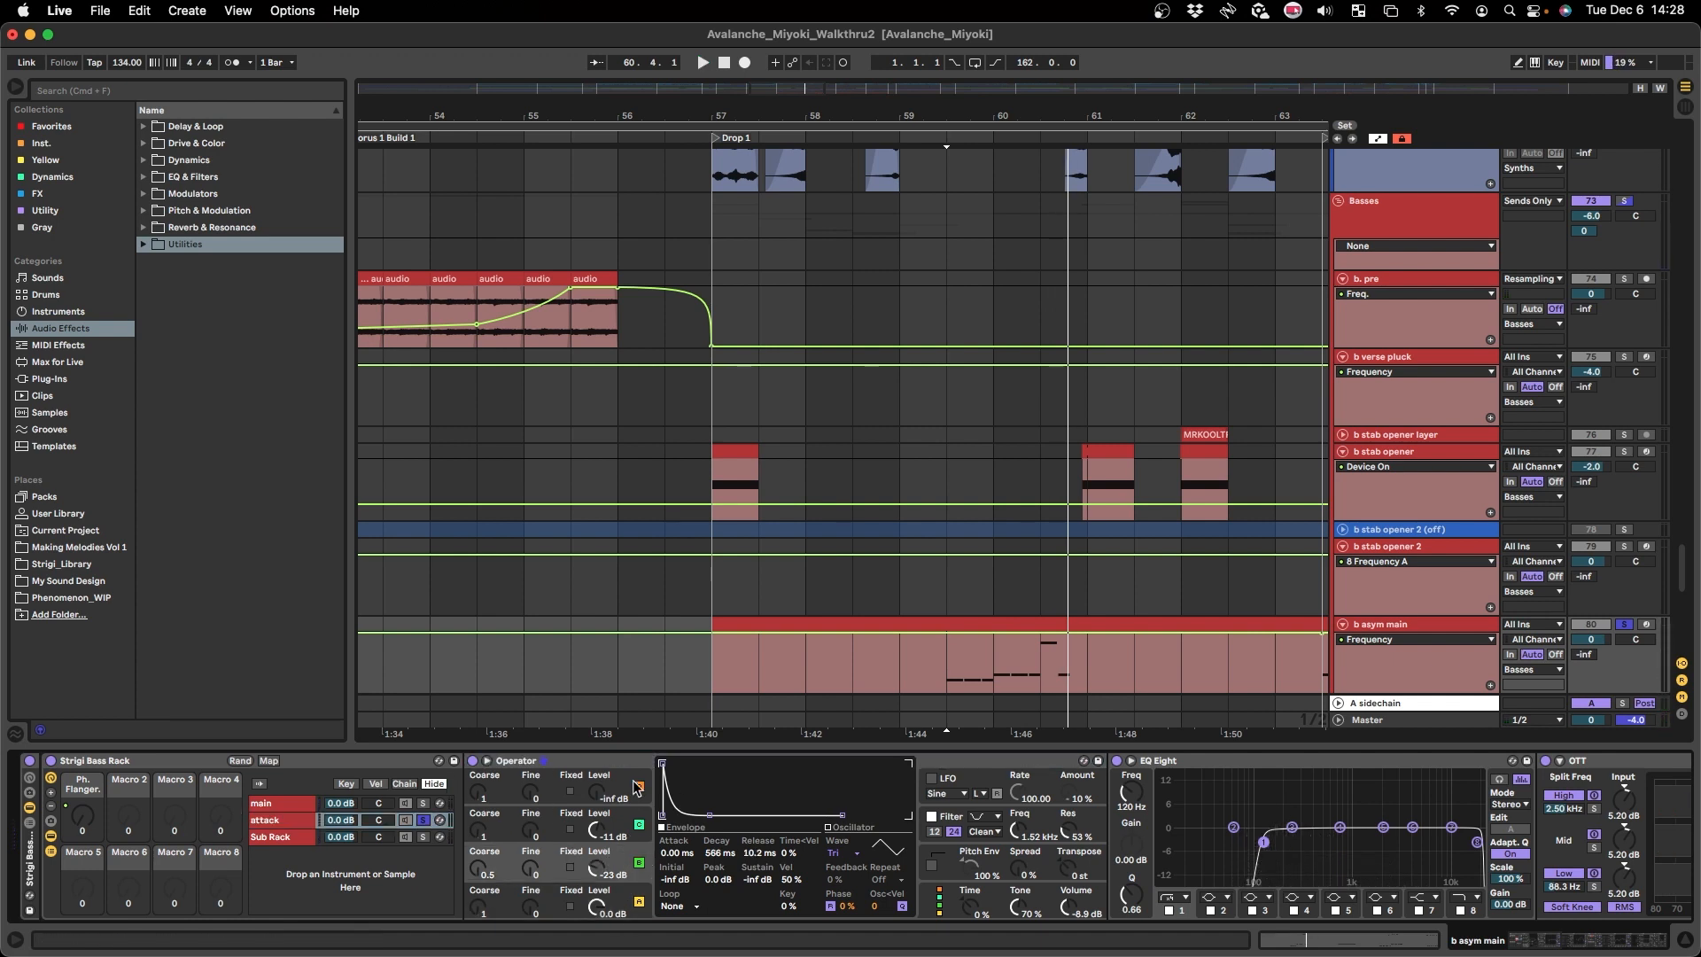
{"action": "left_click", "coordinate": [602, 815]}
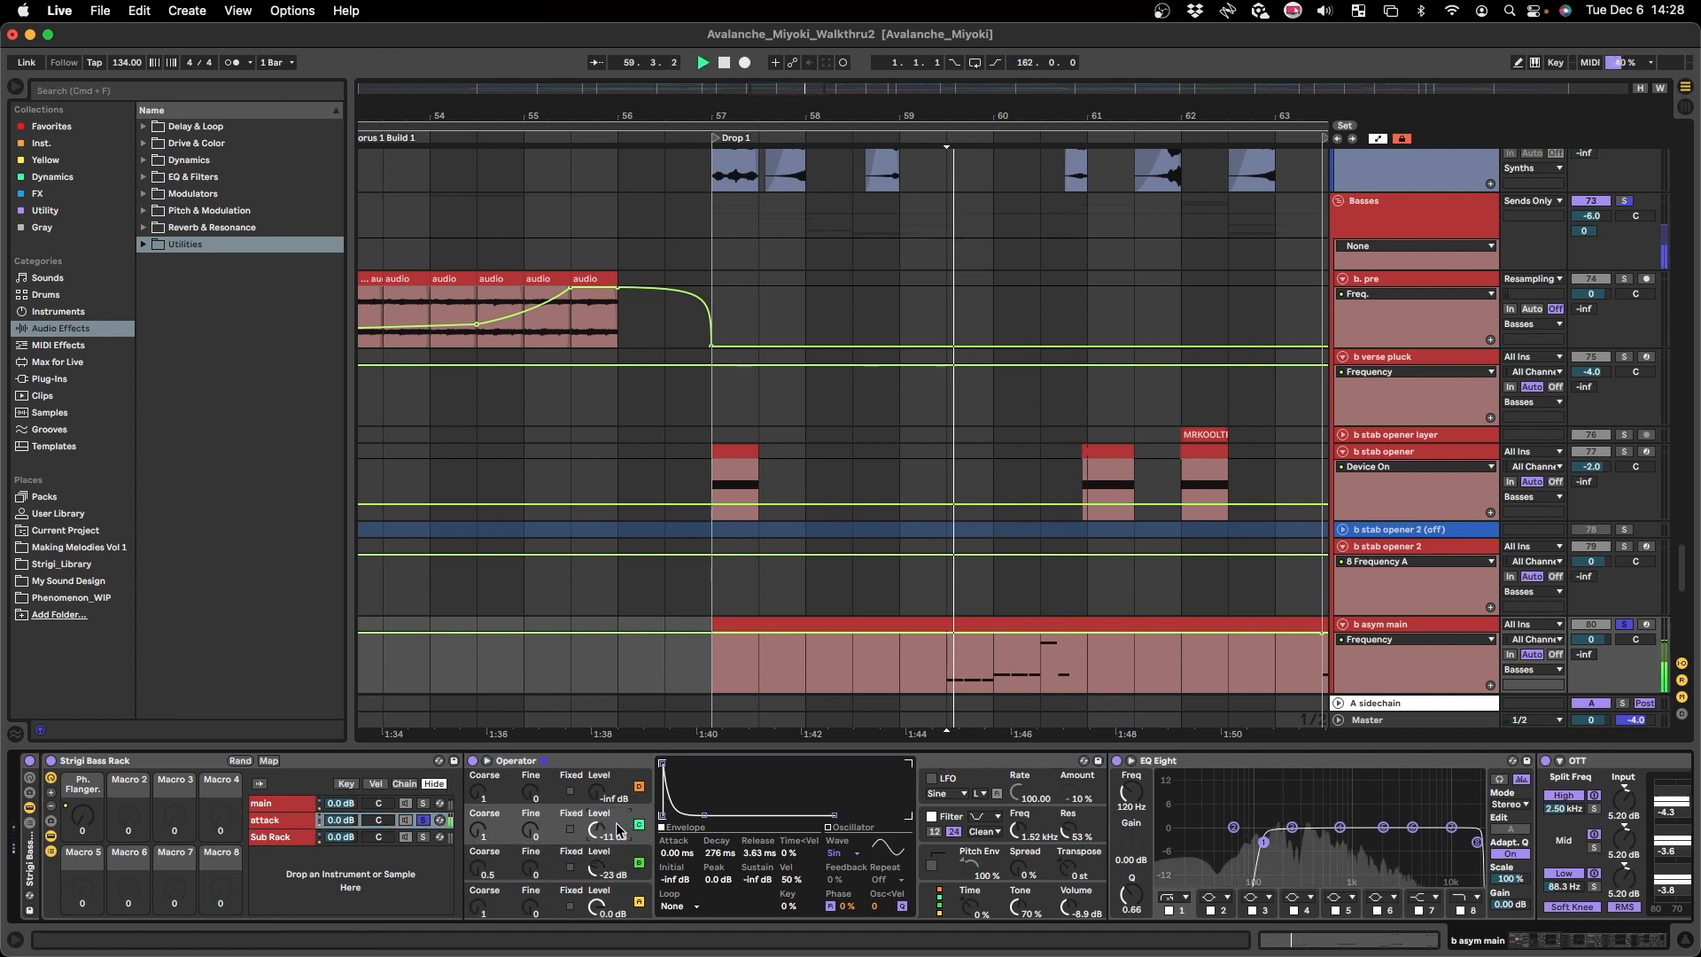
{"action": "left_click", "coordinate": [423, 802]}
{"action": "key", "text": "space"}
{"action": "key", "text": "space"}
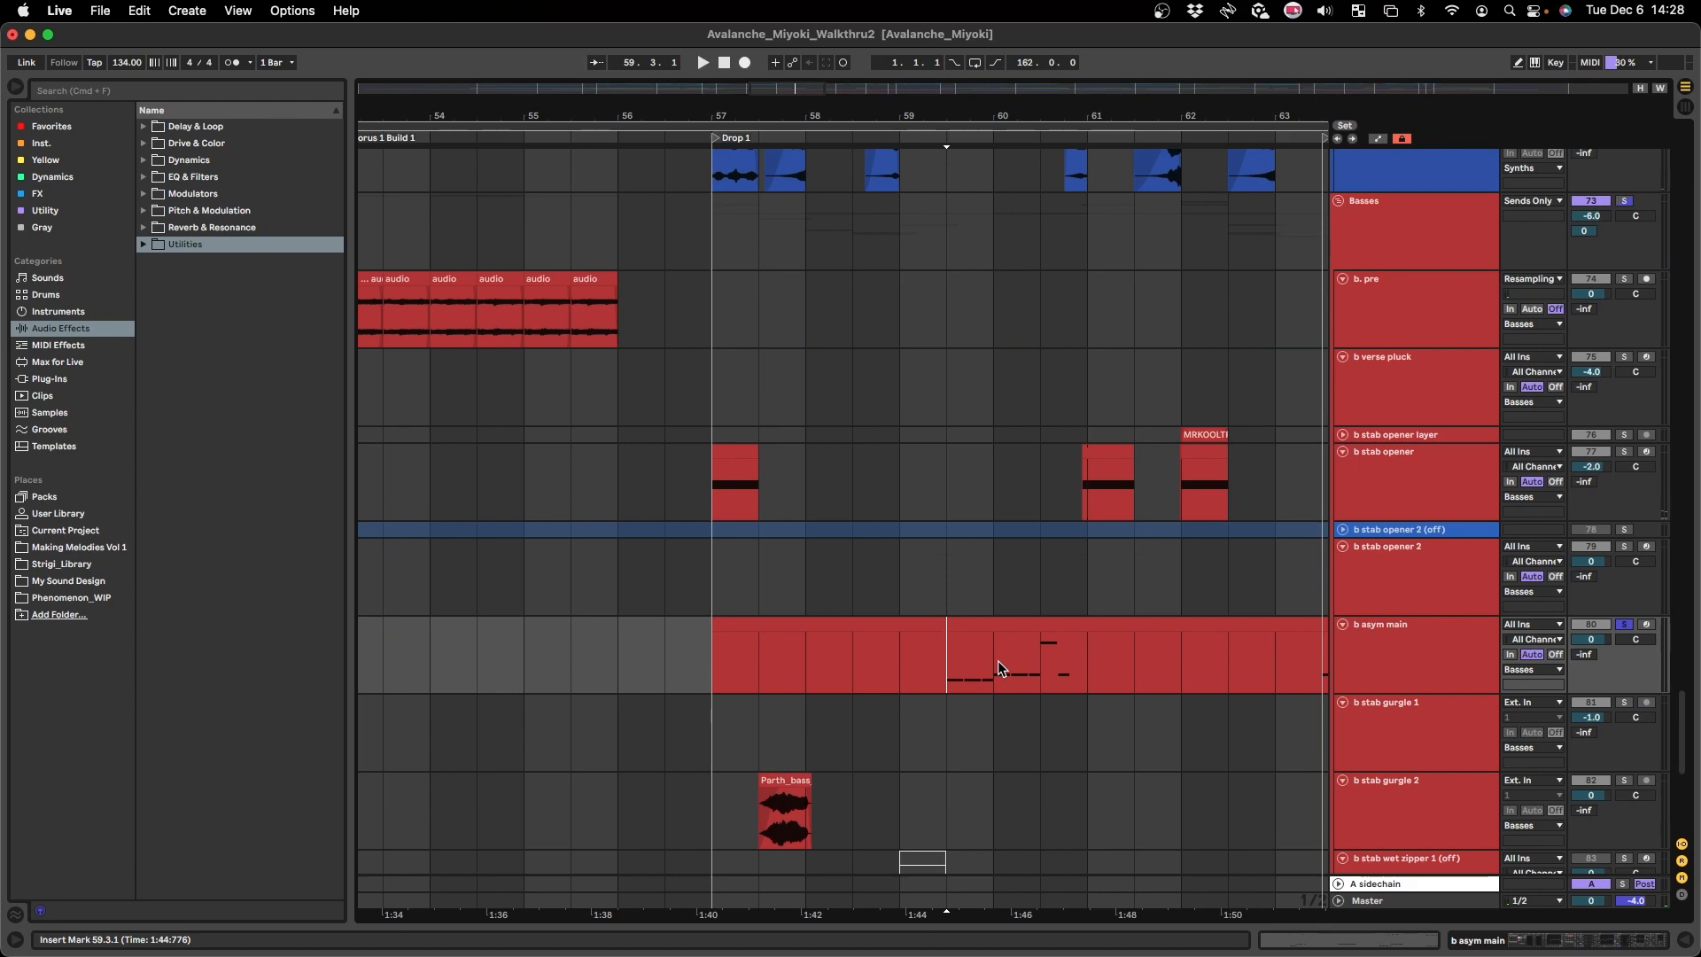
- Play b asym main unsoloed with the other basses from 59.3.1 through the following stabs
{"action": "scroll", "coordinate": [998, 661], "scroll_direction": "up", "scroll_amount": 10}
{"action": "scroll", "coordinate": [1035, 613], "scroll_direction": "down", "scroll_amount": 6}
{"action": "key", "text": "space"}
{"action": "scroll", "coordinate": [1059, 599], "scroll_direction": "down", "scroll_amount": 5}
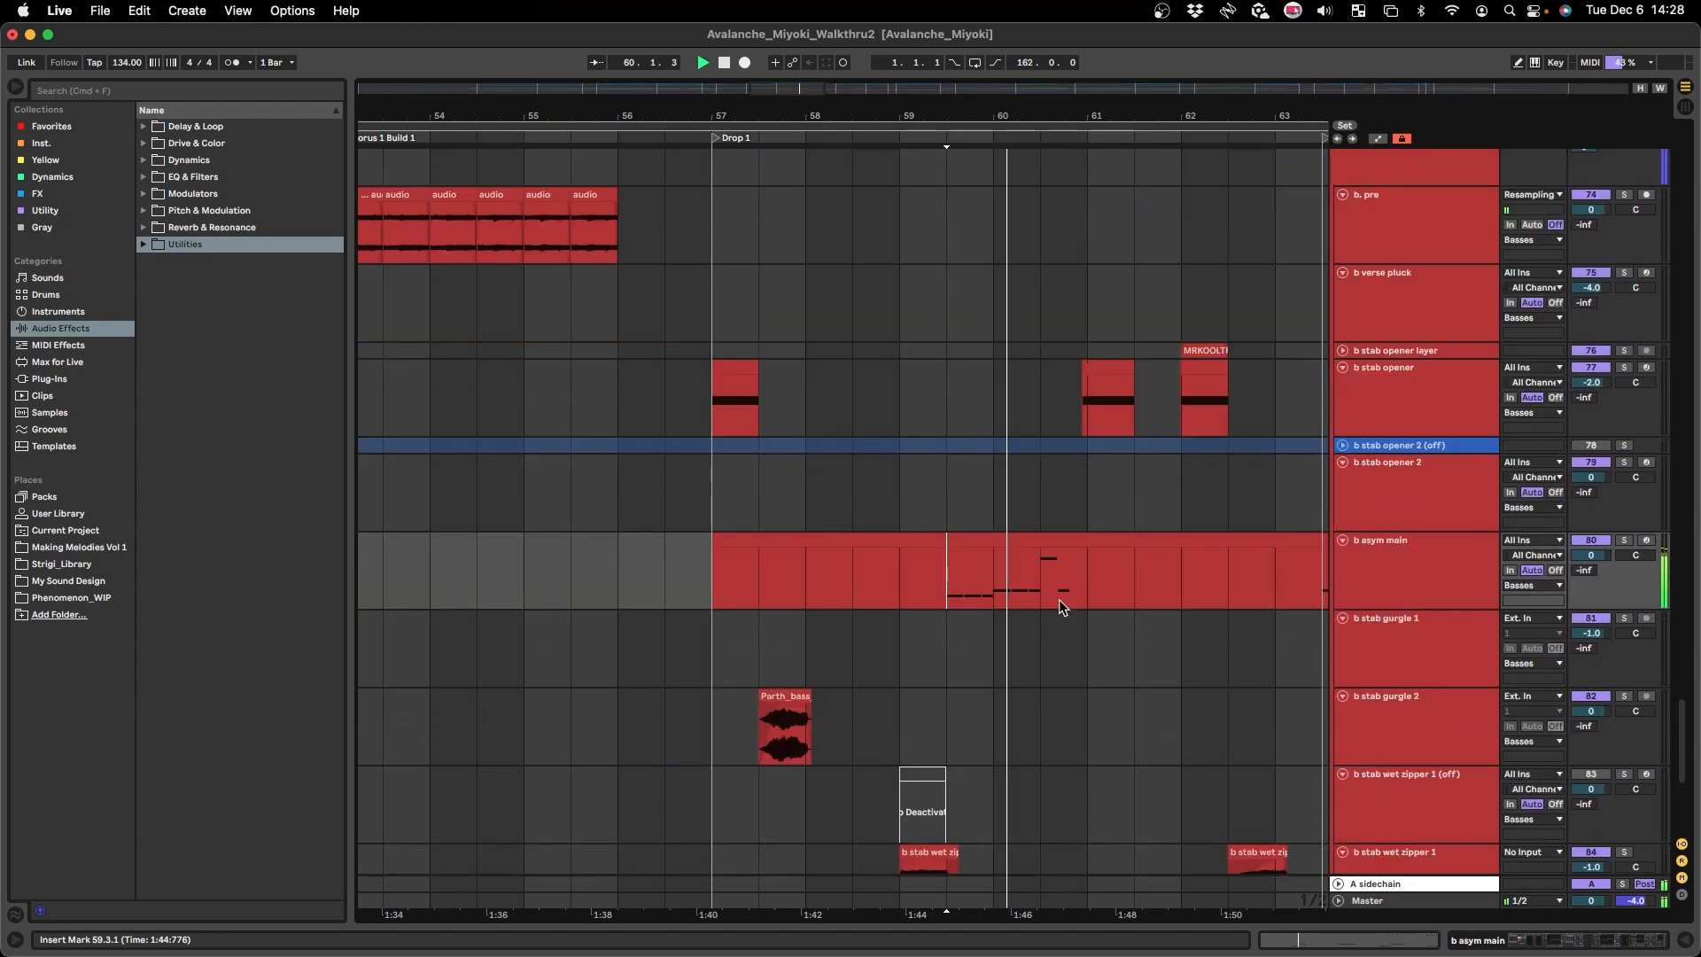
{"action": "scroll", "coordinate": [1086, 627], "scroll_direction": "up", "scroll_amount": 4}
{"action": "scroll", "coordinate": [1087, 627], "scroll_direction": "right", "scroll_amount": 5}
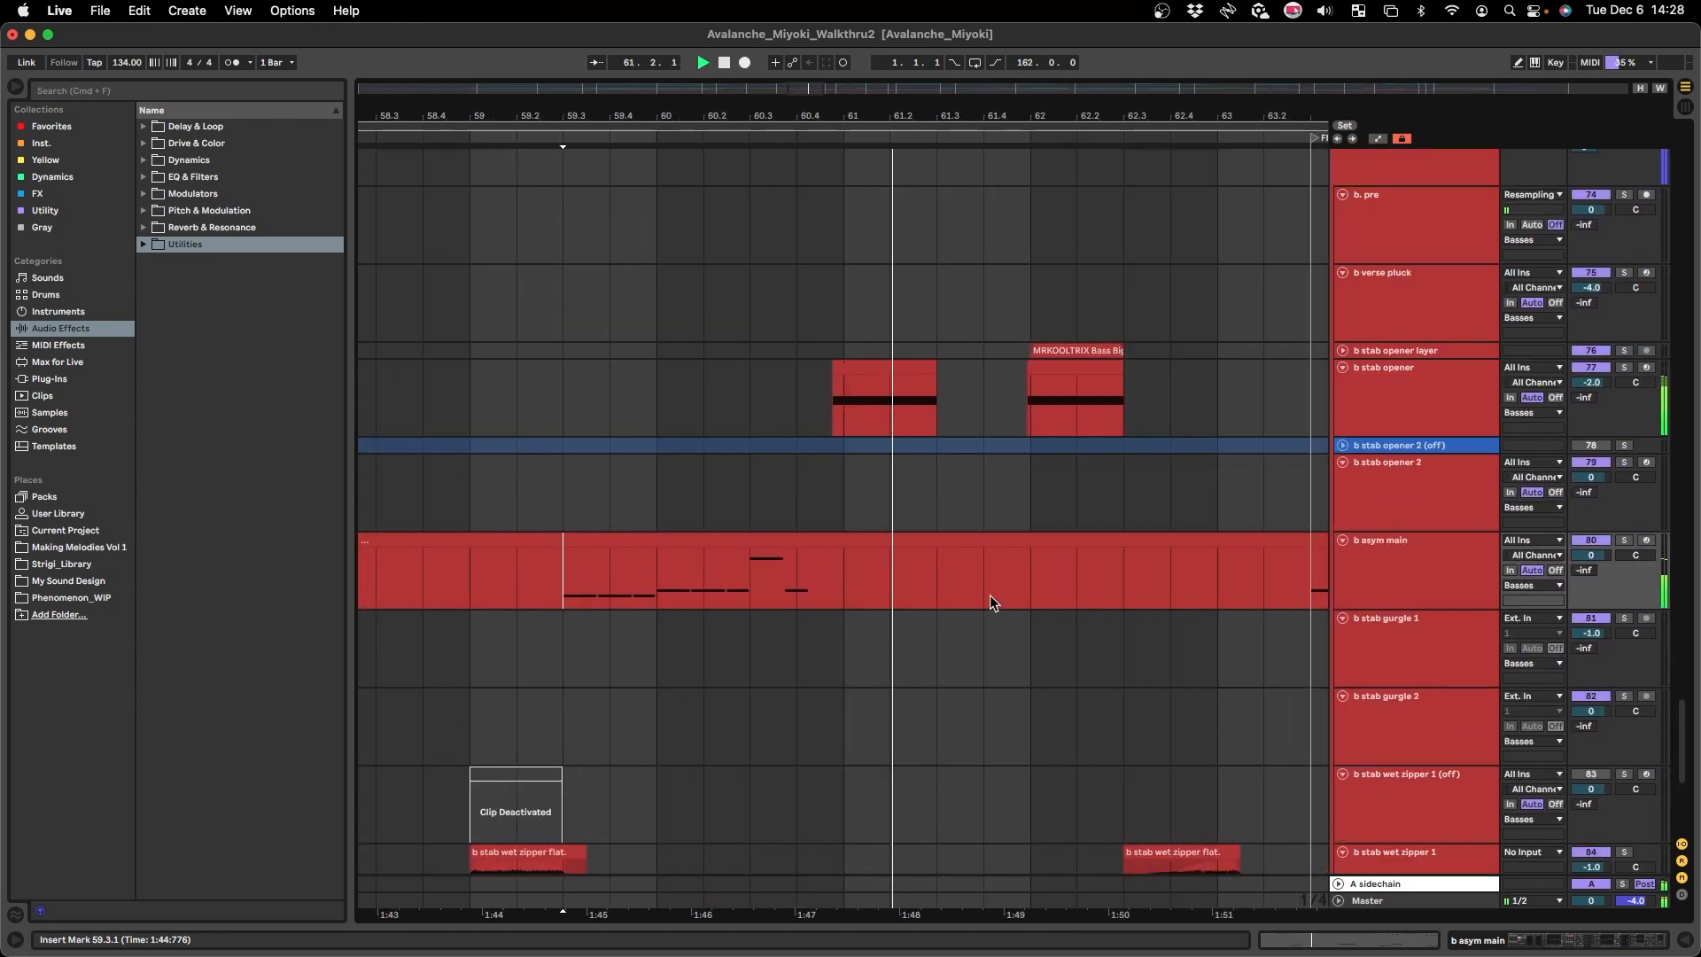
- Audition b stab opener soloed from its clip just before bar 61 and show its devices and automation
{"action": "left_click", "coordinate": [831, 408]}
{"action": "key", "text": "s"}
{"action": "key", "text": "space"}
{"action": "scroll", "coordinate": [774, 465], "scroll_direction": "down", "scroll_amount": 4}
{"action": "scroll", "coordinate": [785, 470], "scroll_direction": "up", "scroll_amount": 5}
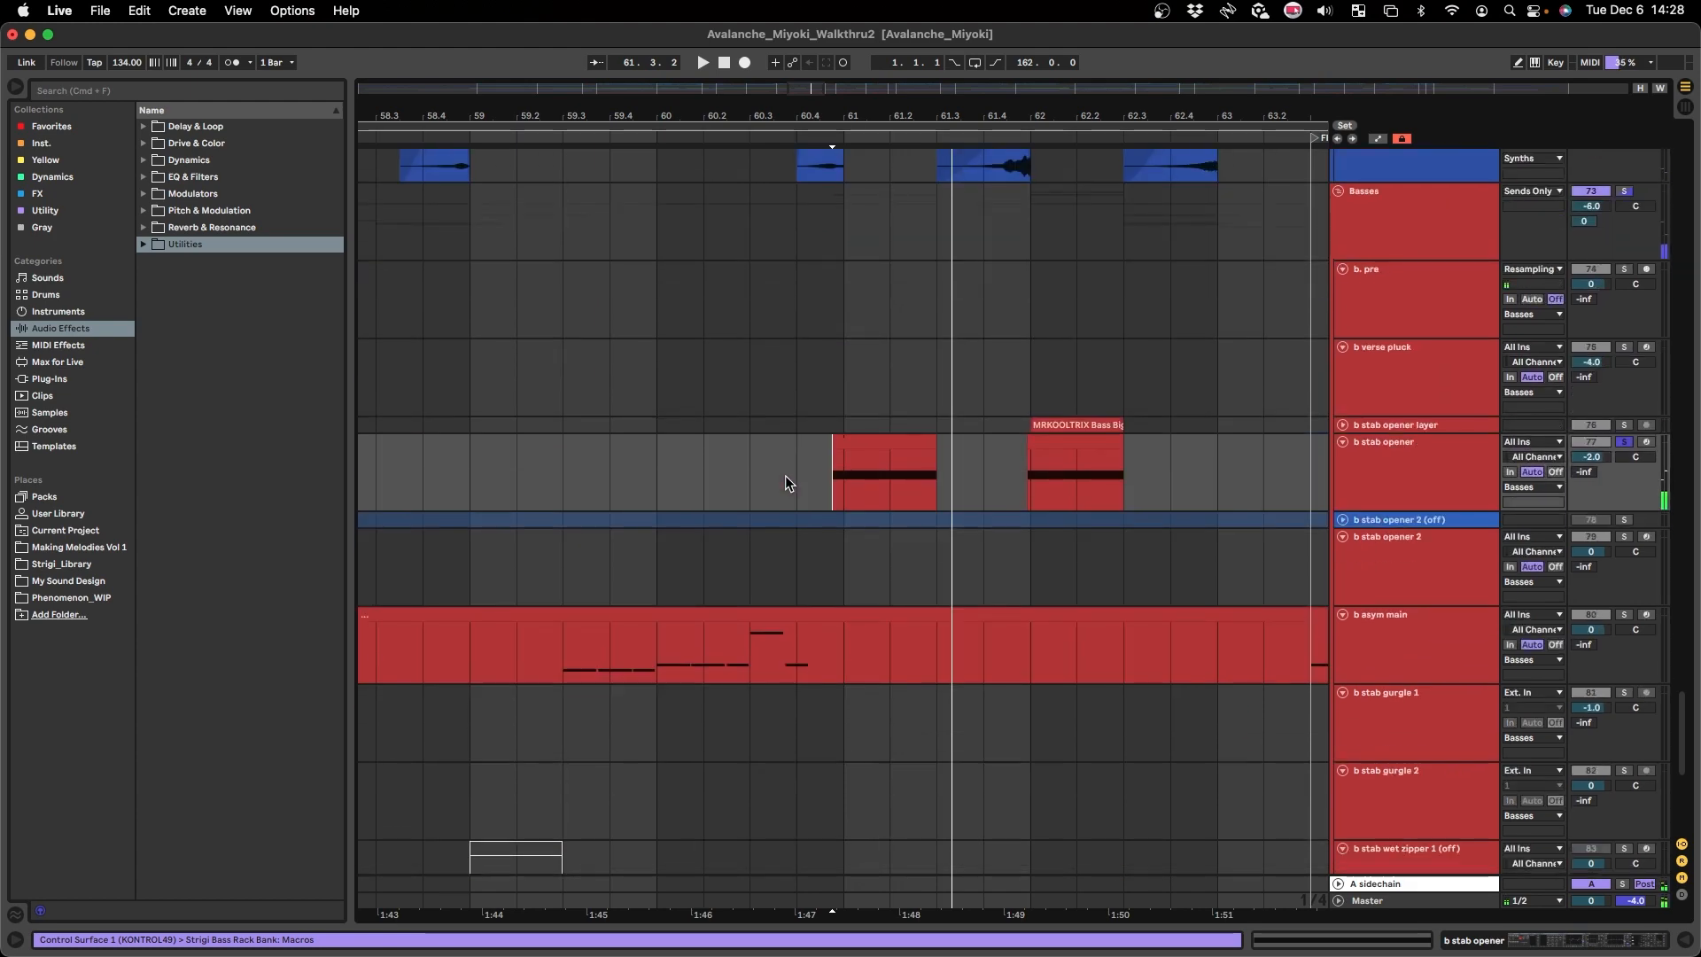
{"action": "scroll", "coordinate": [786, 496], "scroll_direction": "down", "scroll_amount": 4}
{"action": "double_click", "coordinate": [1392, 424]}
{"action": "key", "text": "a"}
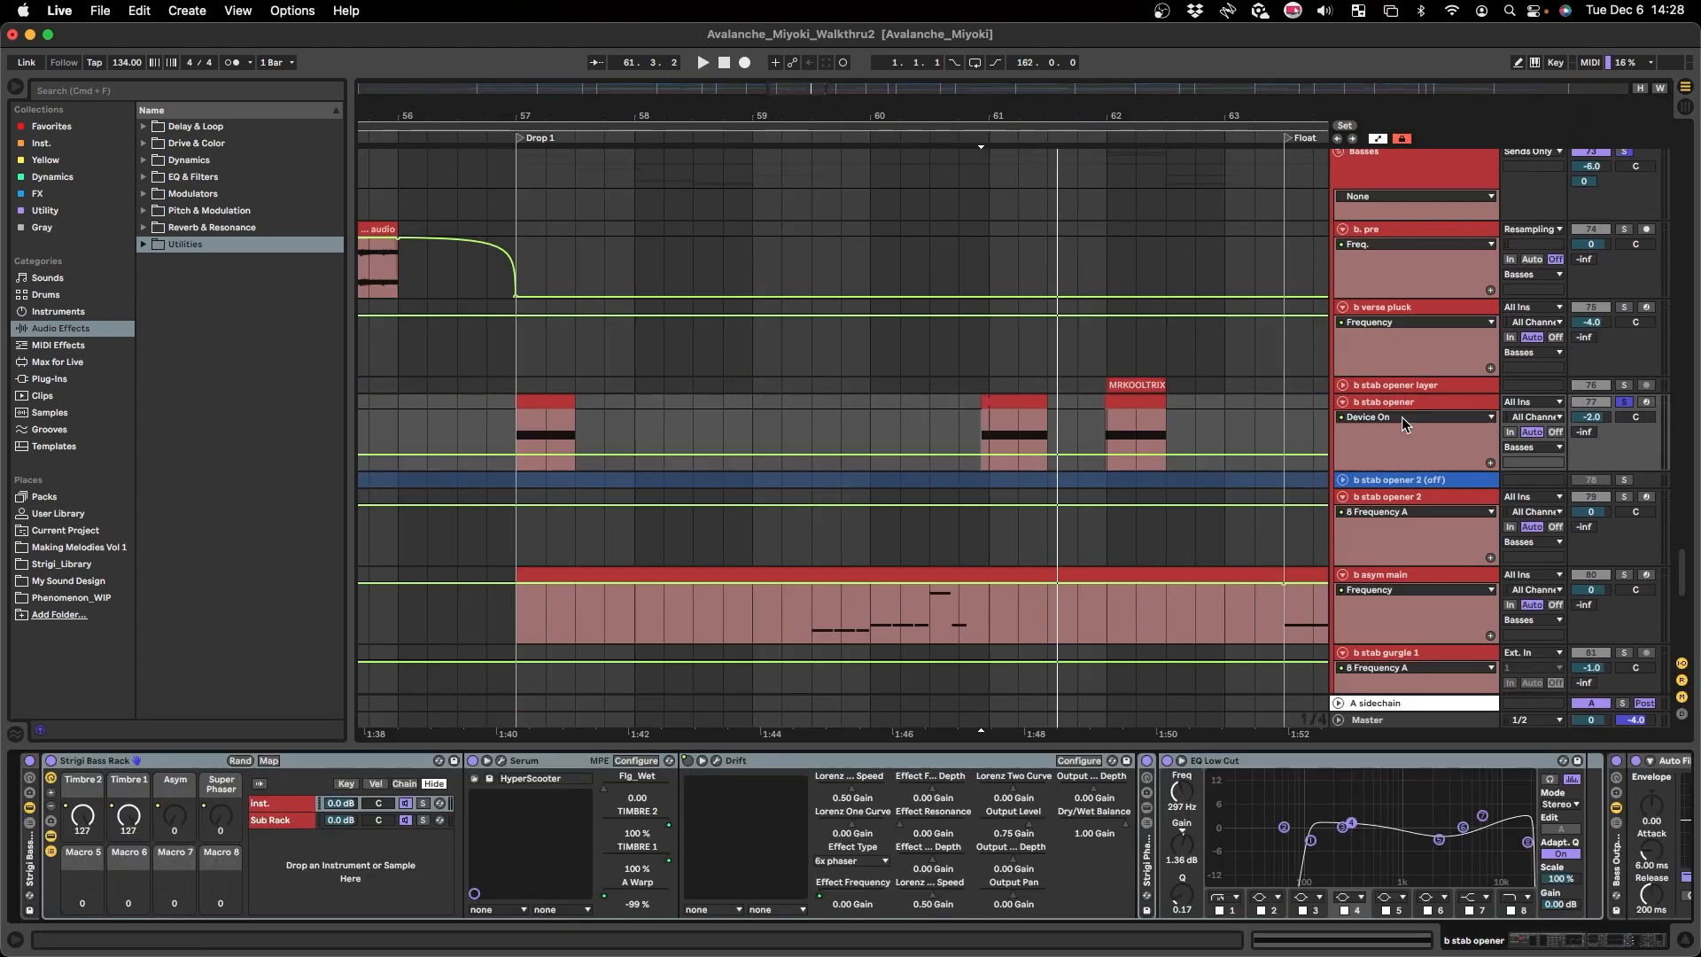
- Show the Bass Output Rack's Auto Filter Frequency automation on b stab opener and audition its stab at bar 62
{"action": "left_click", "coordinate": [1391, 420]}
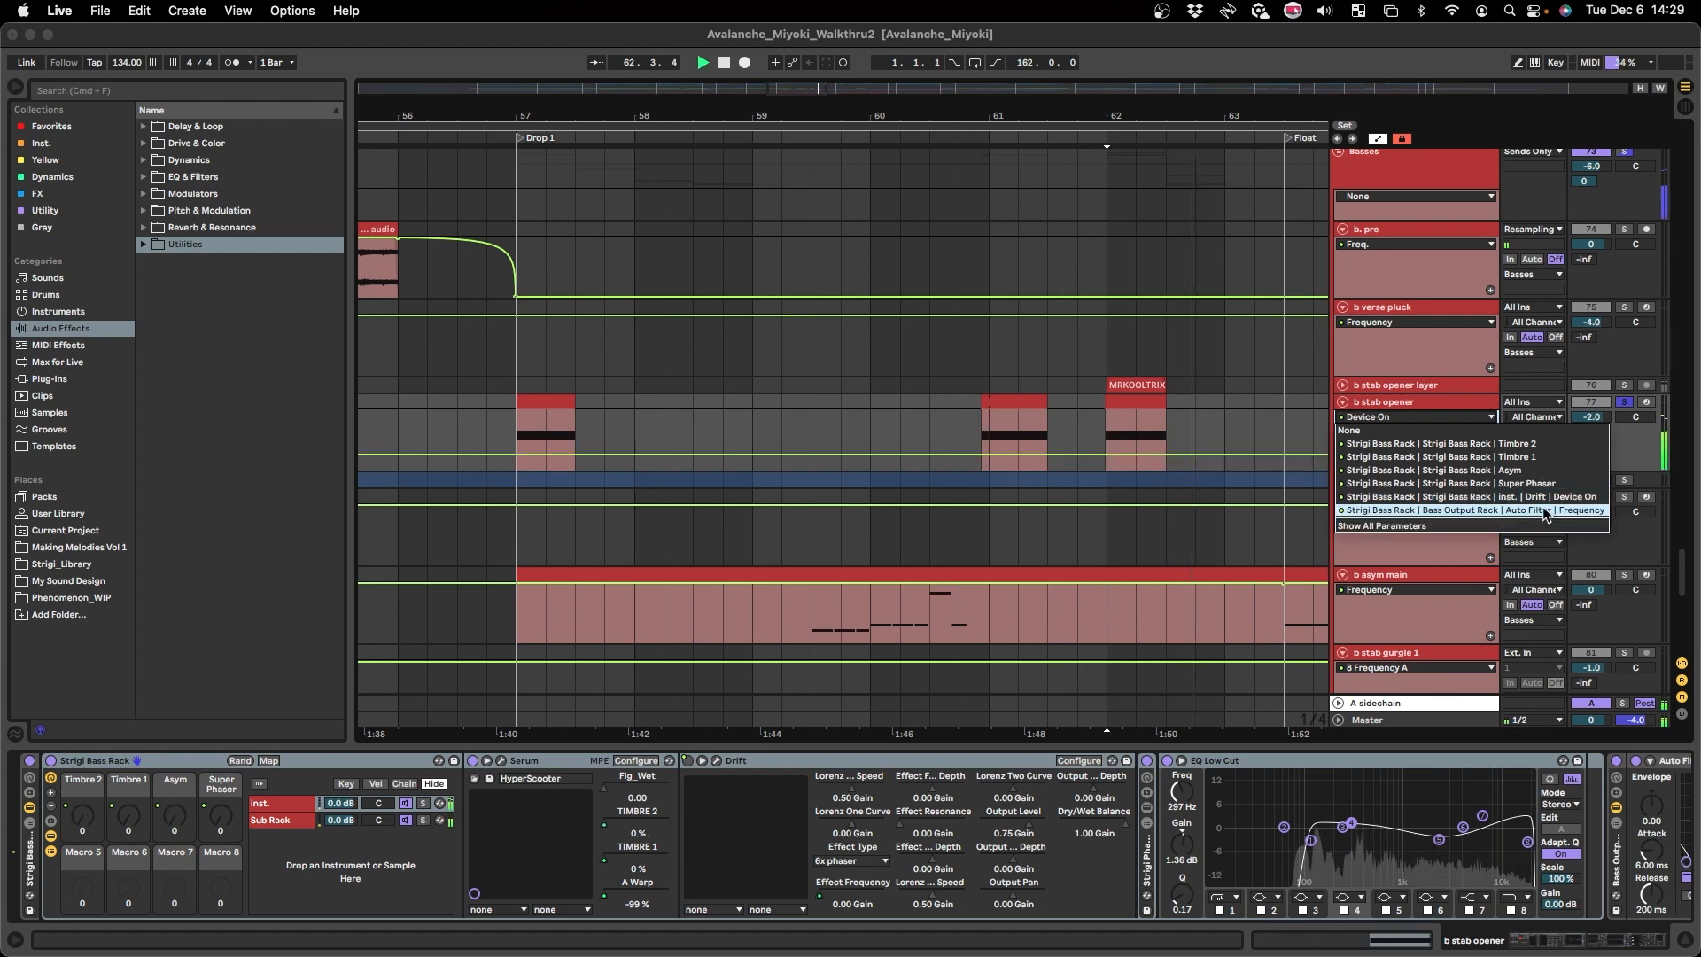
{"action": "left_click", "coordinate": [1545, 510]}
{"action": "key", "text": "space"}
{"action": "left_click", "coordinate": [1101, 434]}
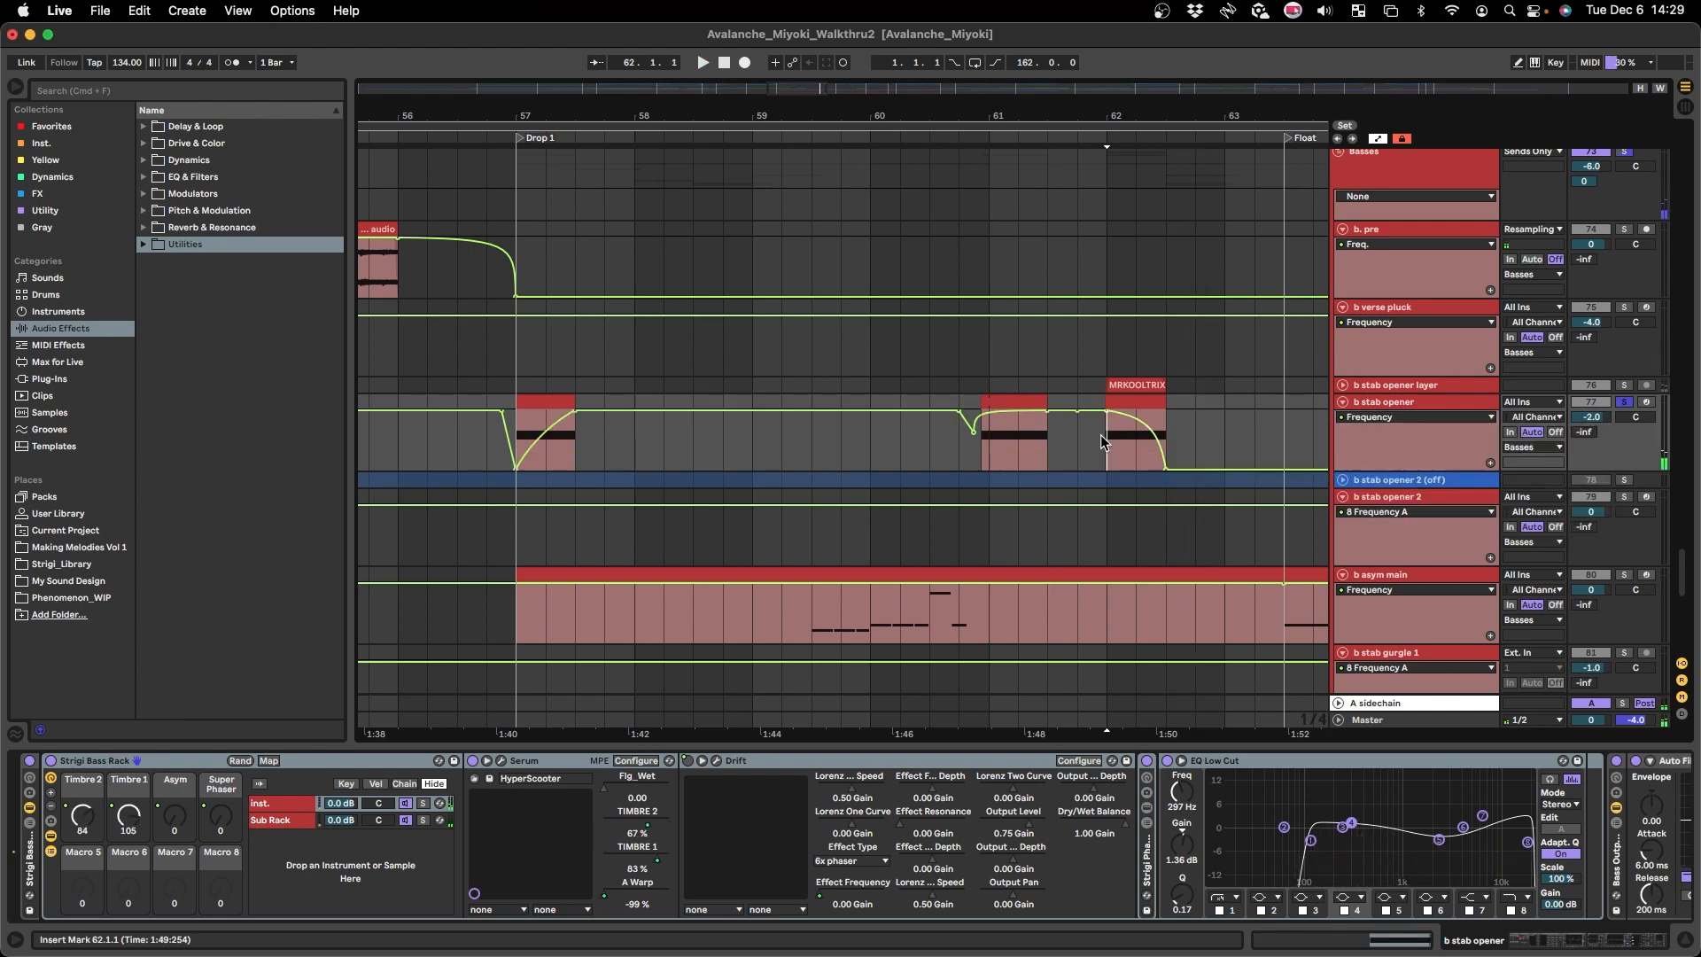
{"action": "key", "text": "a"}
- Solo and unfold b stab opener layer and audition its MRKOOLTRIX bass clip from bar 62
{"action": "scroll", "coordinate": [1125, 407], "scroll_direction": "up", "scroll_amount": 3}
{"action": "left_click", "coordinate": [1307, 385]}
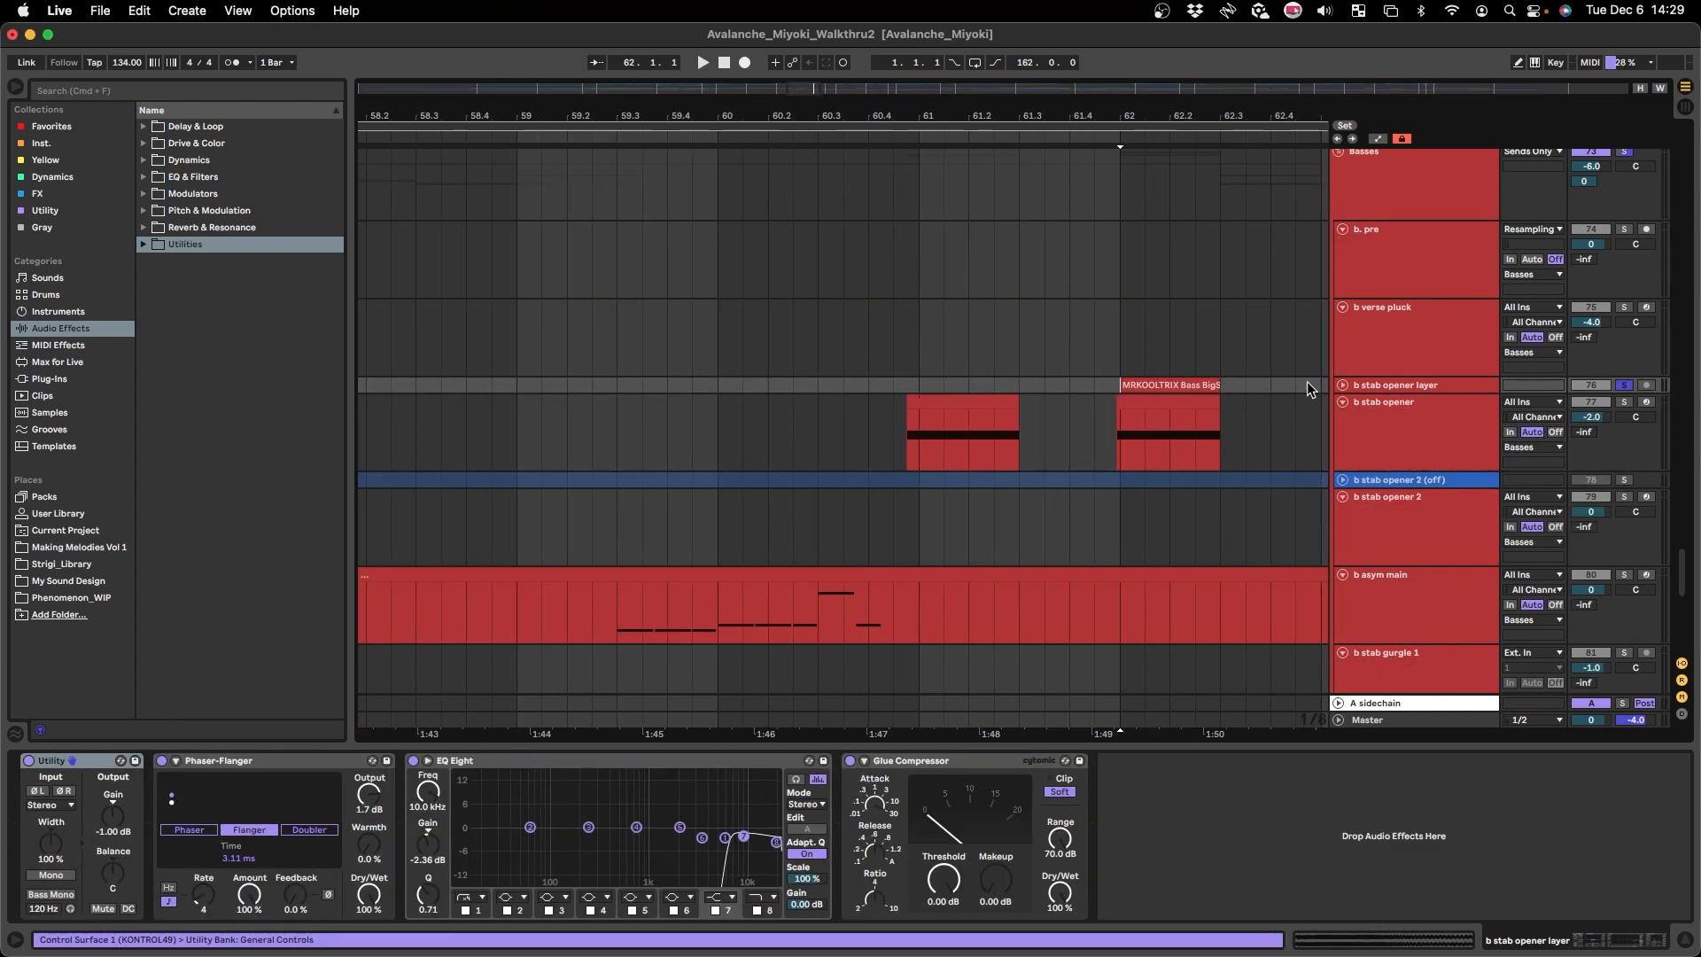
{"action": "left_click", "coordinate": [1339, 384]}
{"action": "scroll", "coordinate": [1146, 434], "scroll_direction": "up", "scroll_amount": 3}
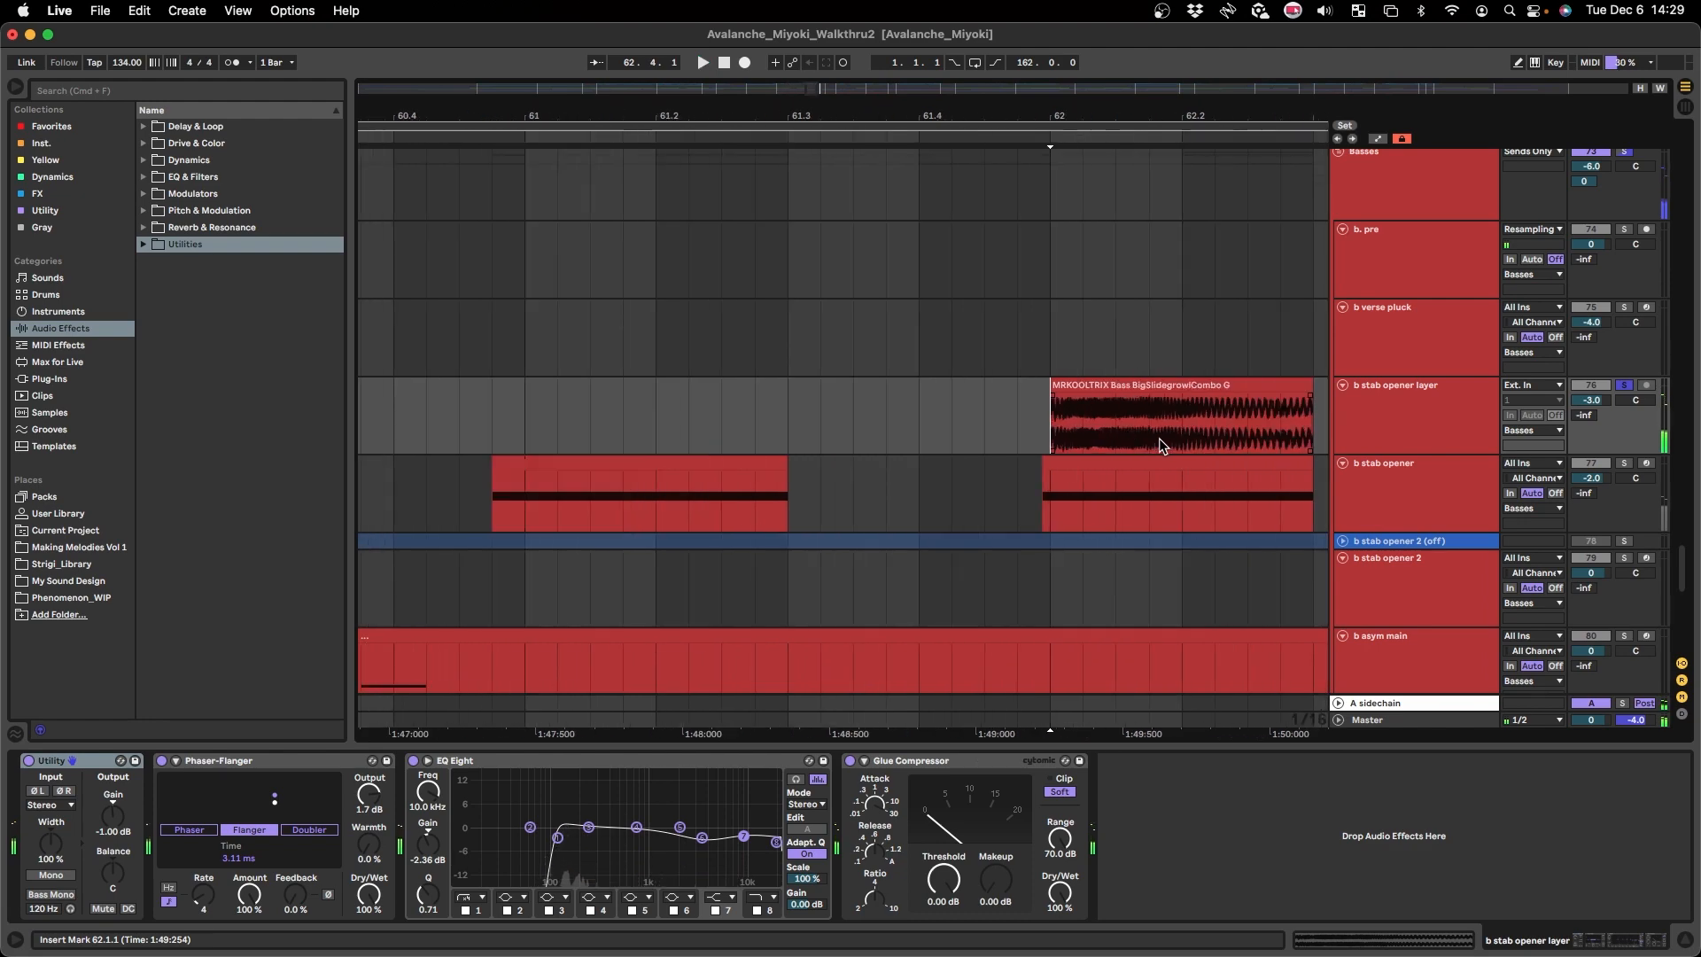
- Audition the NASKO clips on b stab color 2 nasko with its devices shown, and replay them unsoloed from 62.1.3
{"action": "scroll", "coordinate": [1177, 459], "scroll_direction": "down", "scroll_amount": 3}
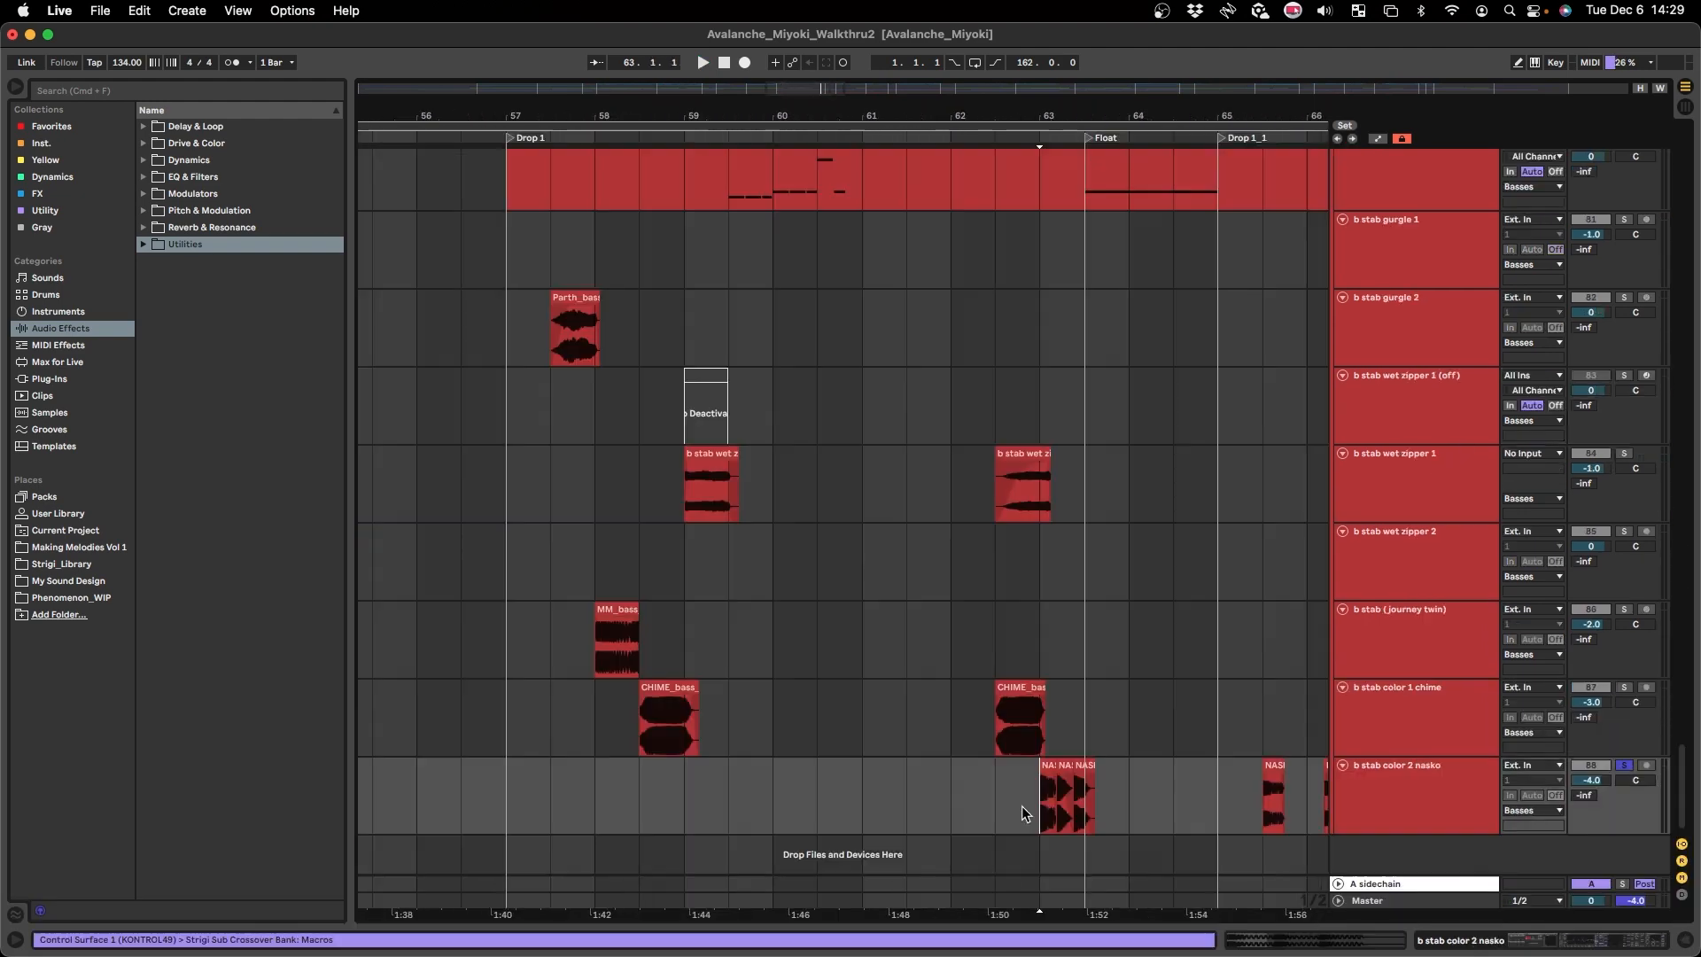
{"action": "scroll", "coordinate": [1028, 815], "scroll_direction": "up", "scroll_amount": 5}
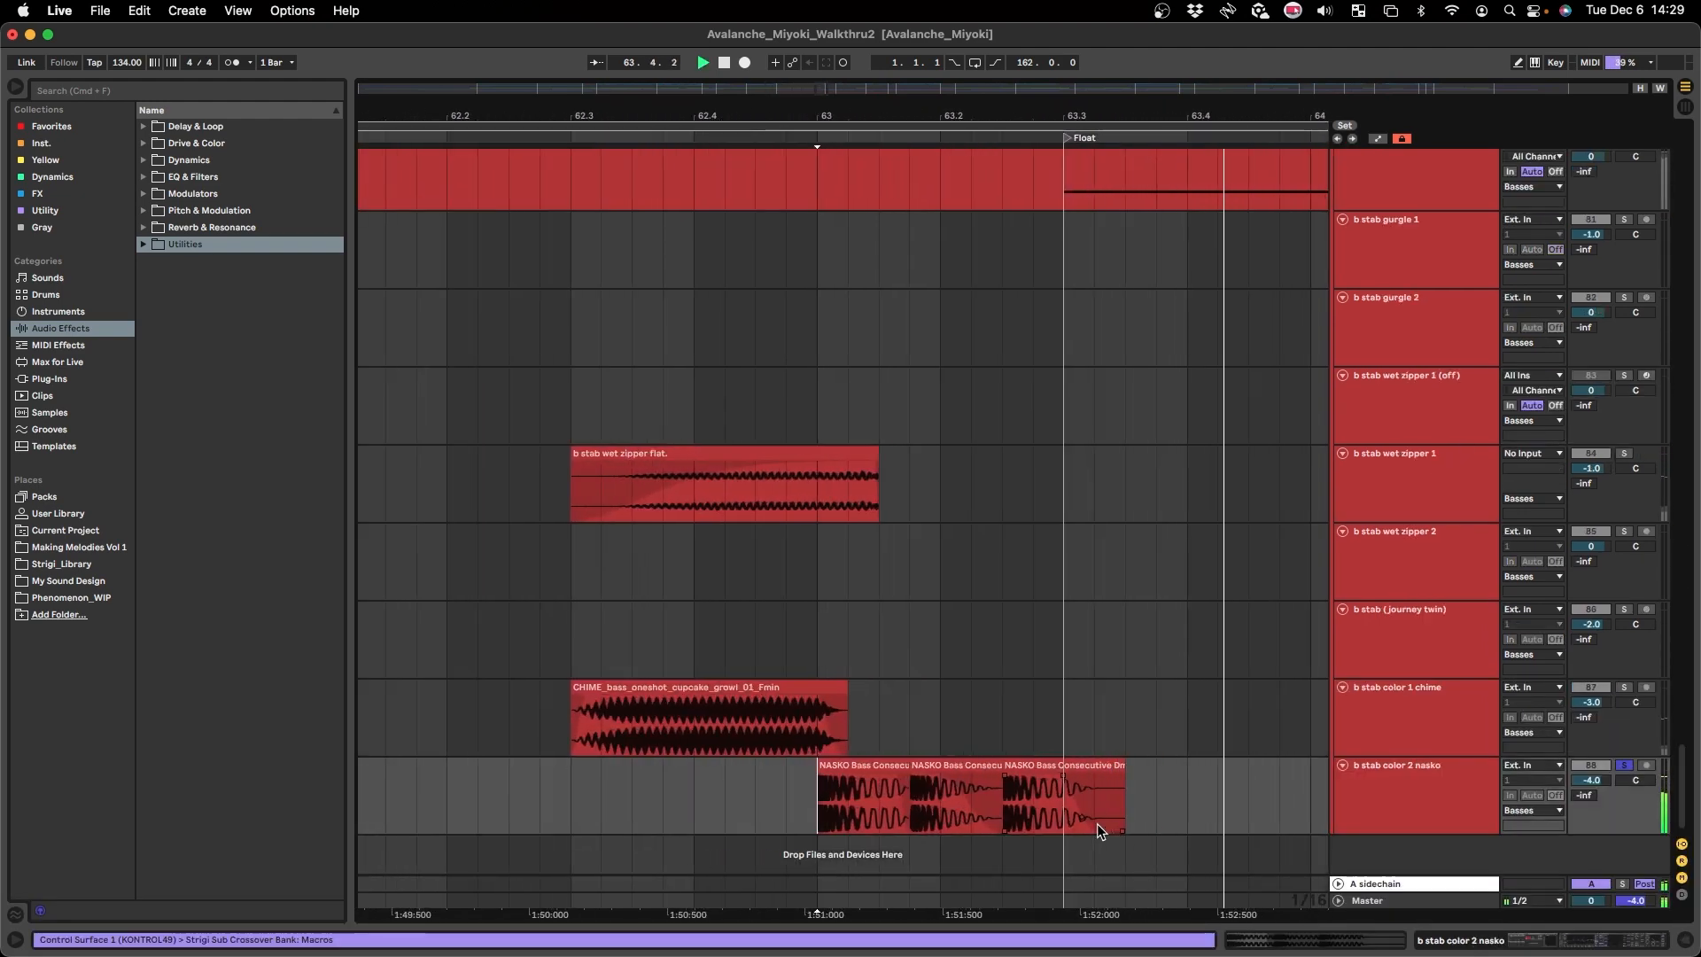
{"action": "left_click", "coordinate": [1460, 940]}
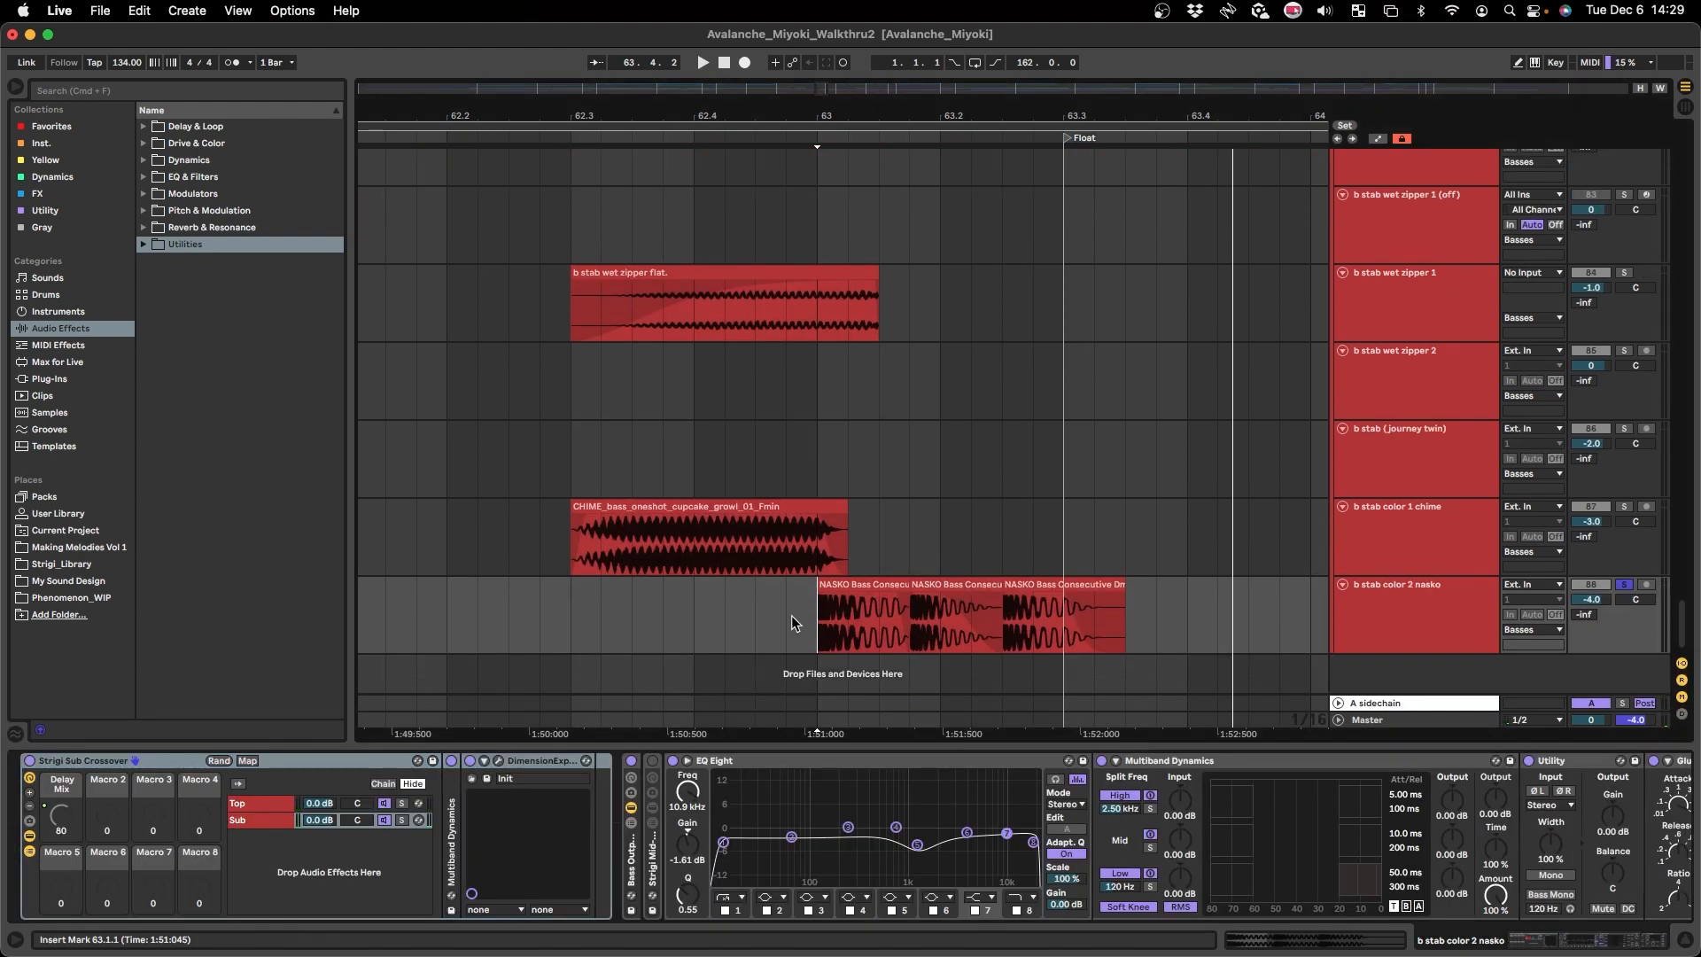
{"action": "scroll", "coordinate": [793, 611], "scroll_direction": "down", "scroll_amount": 1}
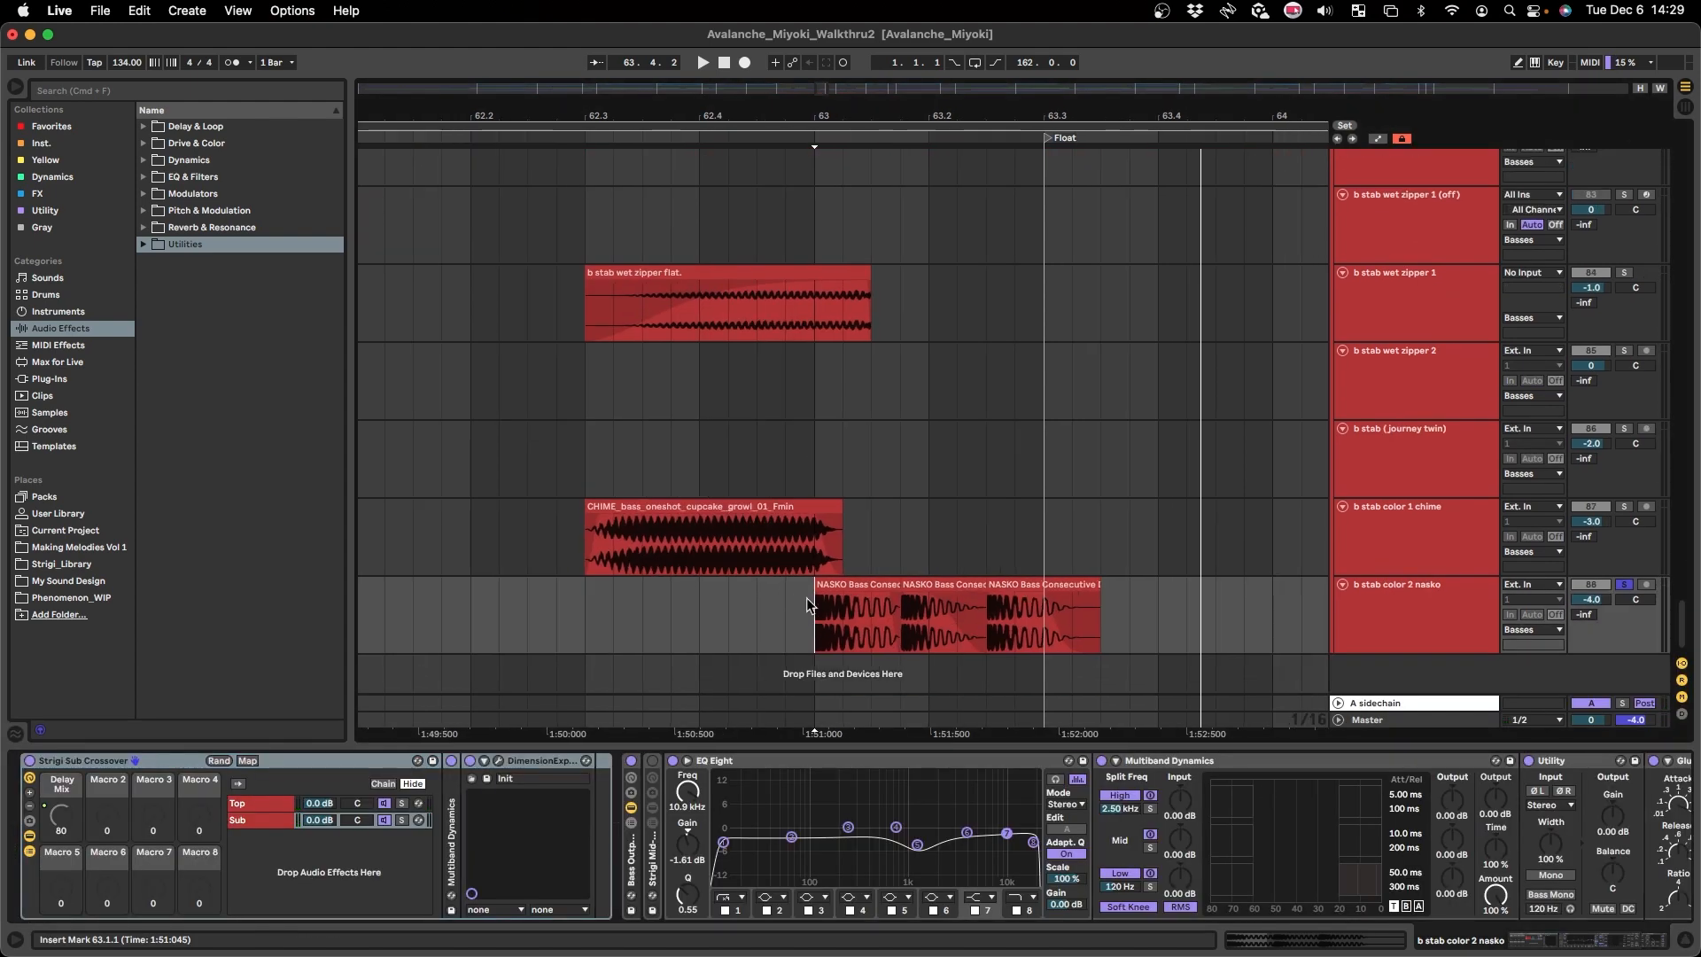
{"action": "scroll", "coordinate": [806, 598], "scroll_direction": "down", "scroll_amount": 1}
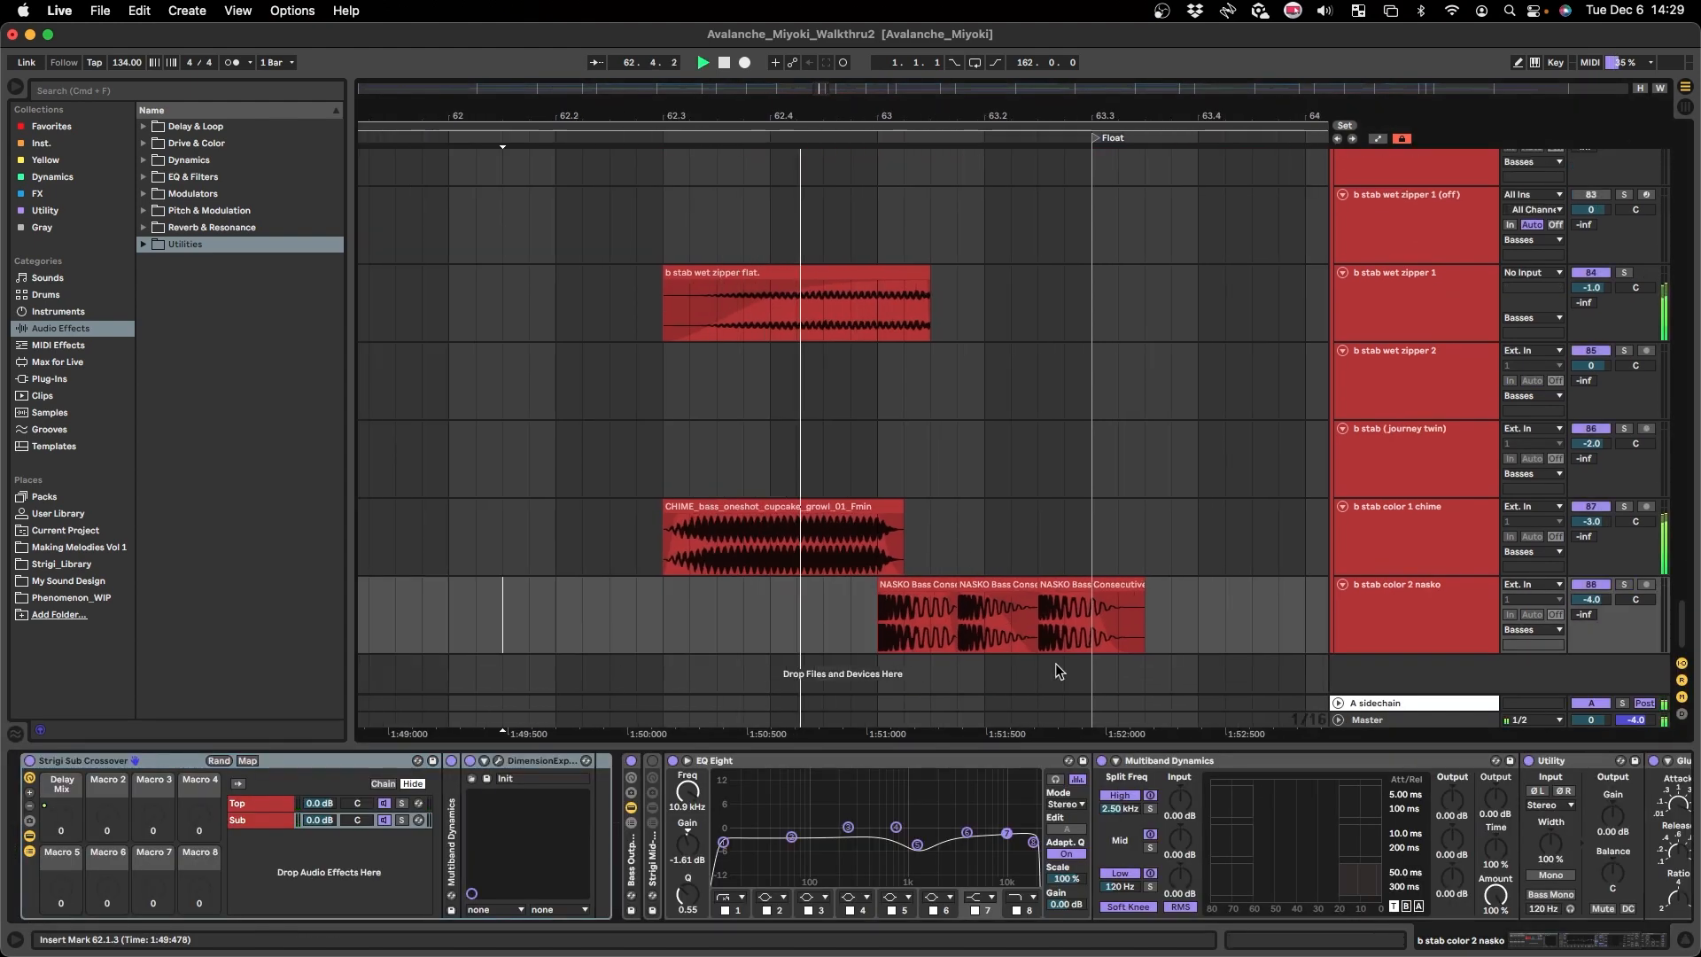
{"action": "scroll", "coordinate": [1012, 679], "scroll_direction": "right", "scroll_amount": 1}
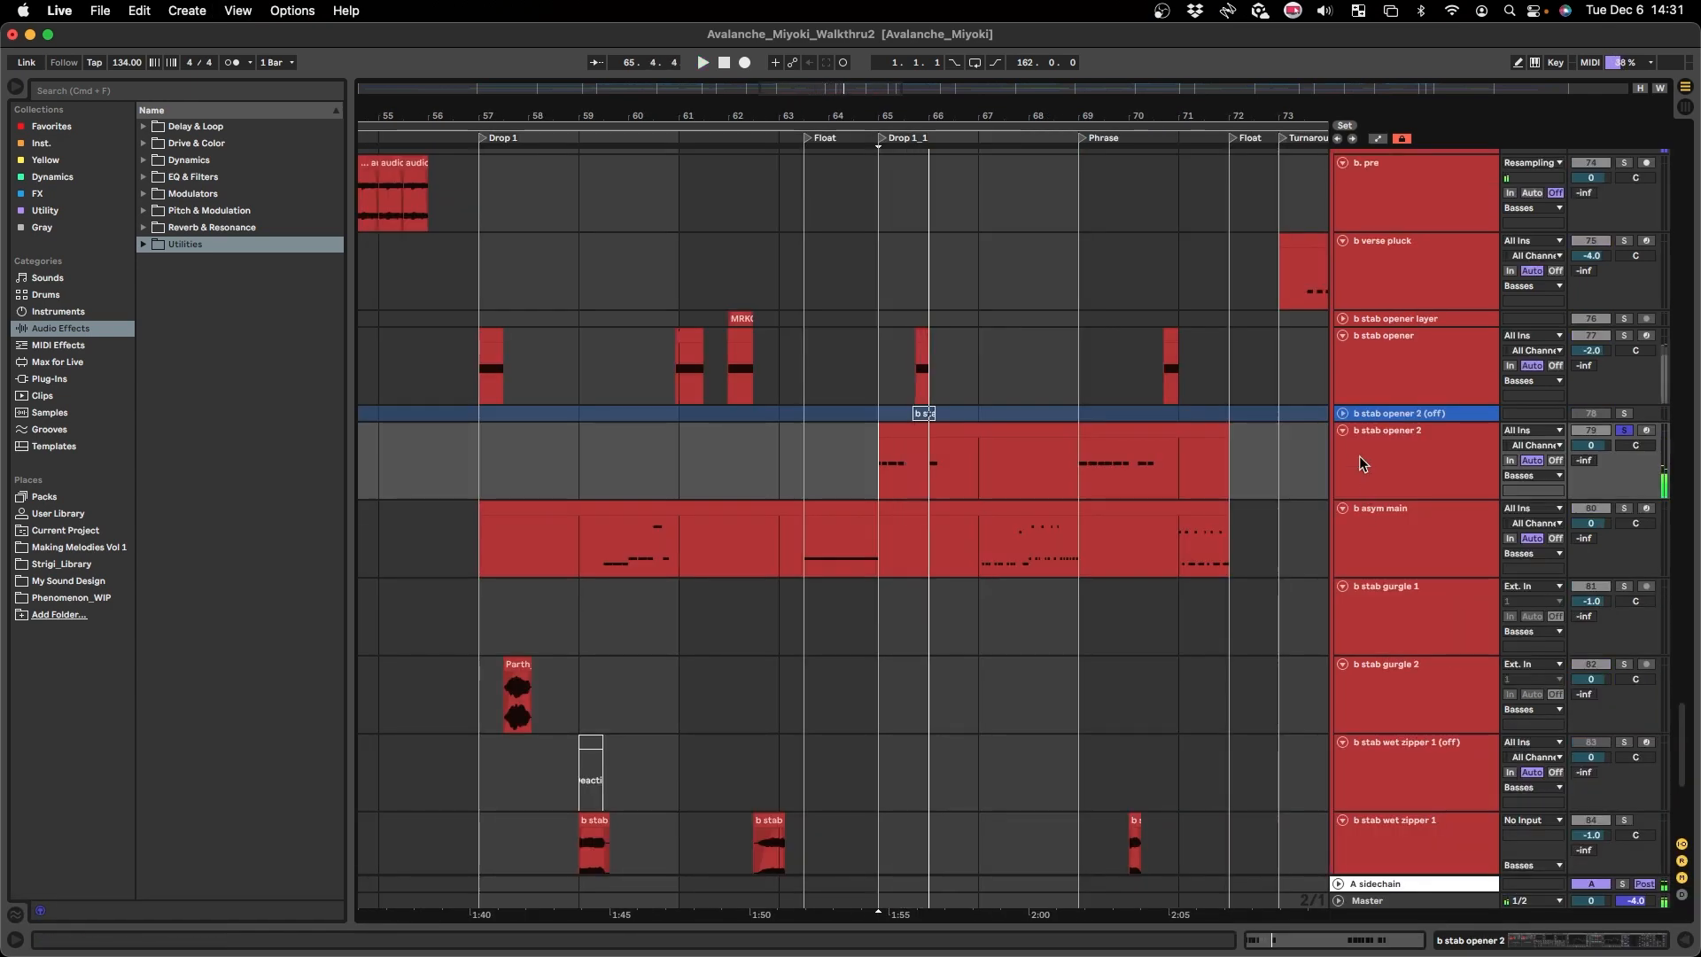
- Audition b stab opener 2 soloed from 65.1.1 and examine the inst. chain of its Strigi Bass Rack
{"action": "double_click", "coordinate": [1361, 452]}
{"action": "key", "text": "space"}
{"action": "key", "text": "space"}
{"action": "left_click", "coordinate": [93, 804]}
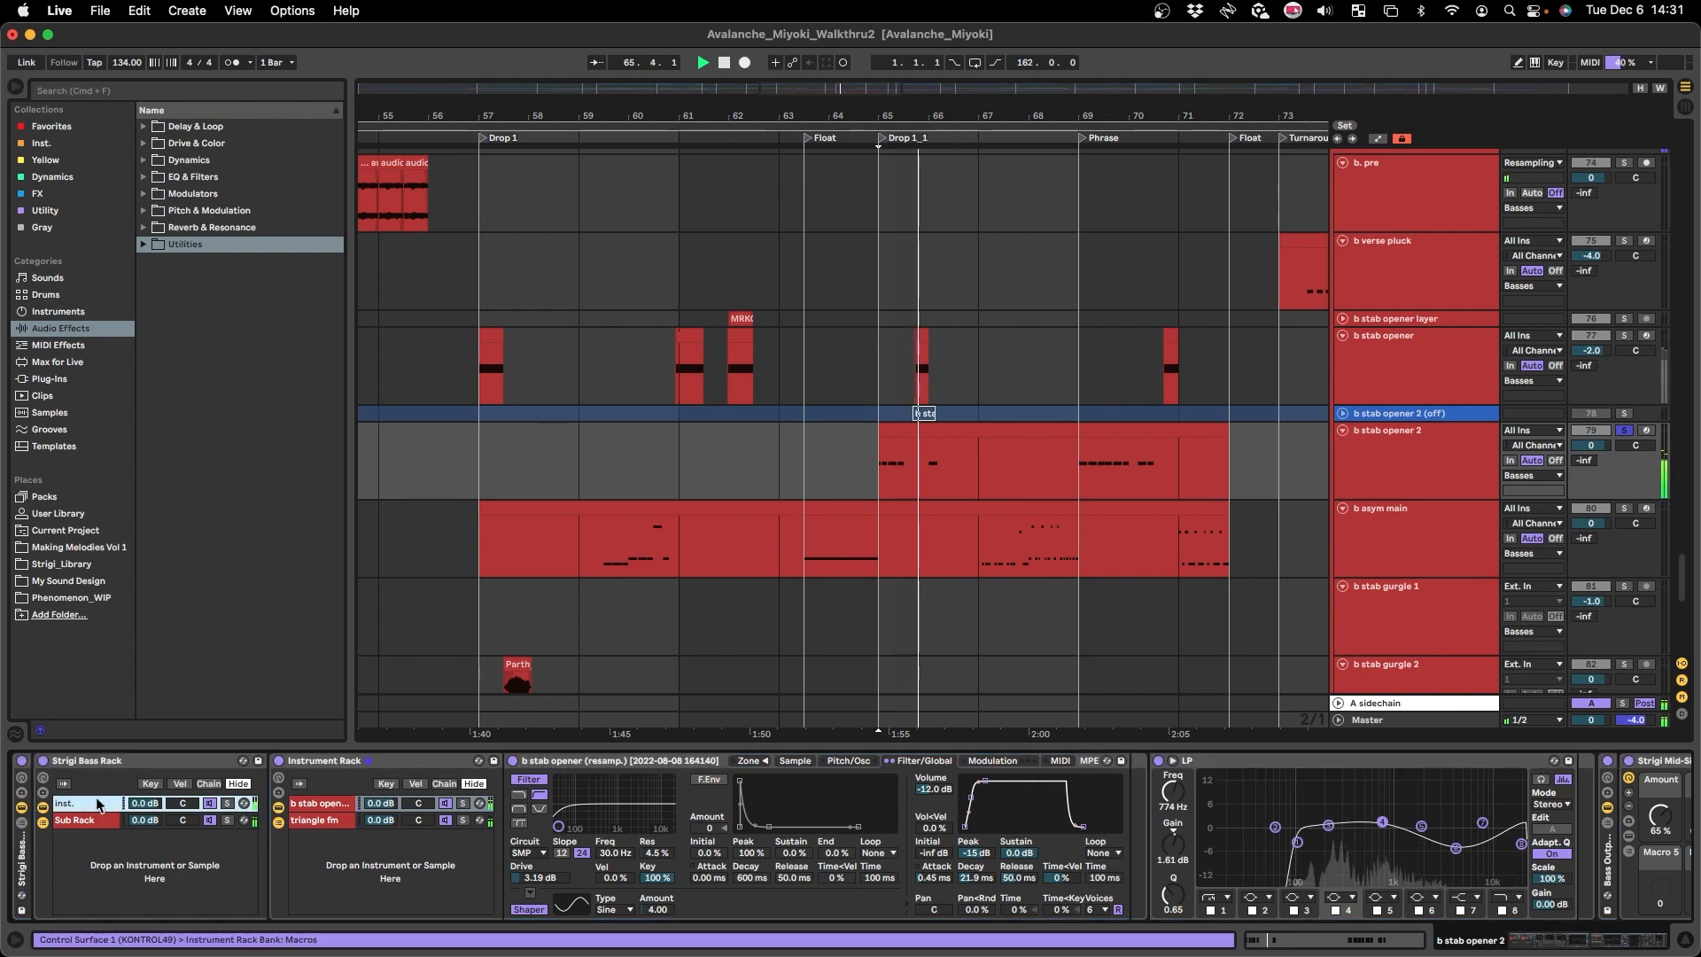
{"action": "key", "text": "space"}
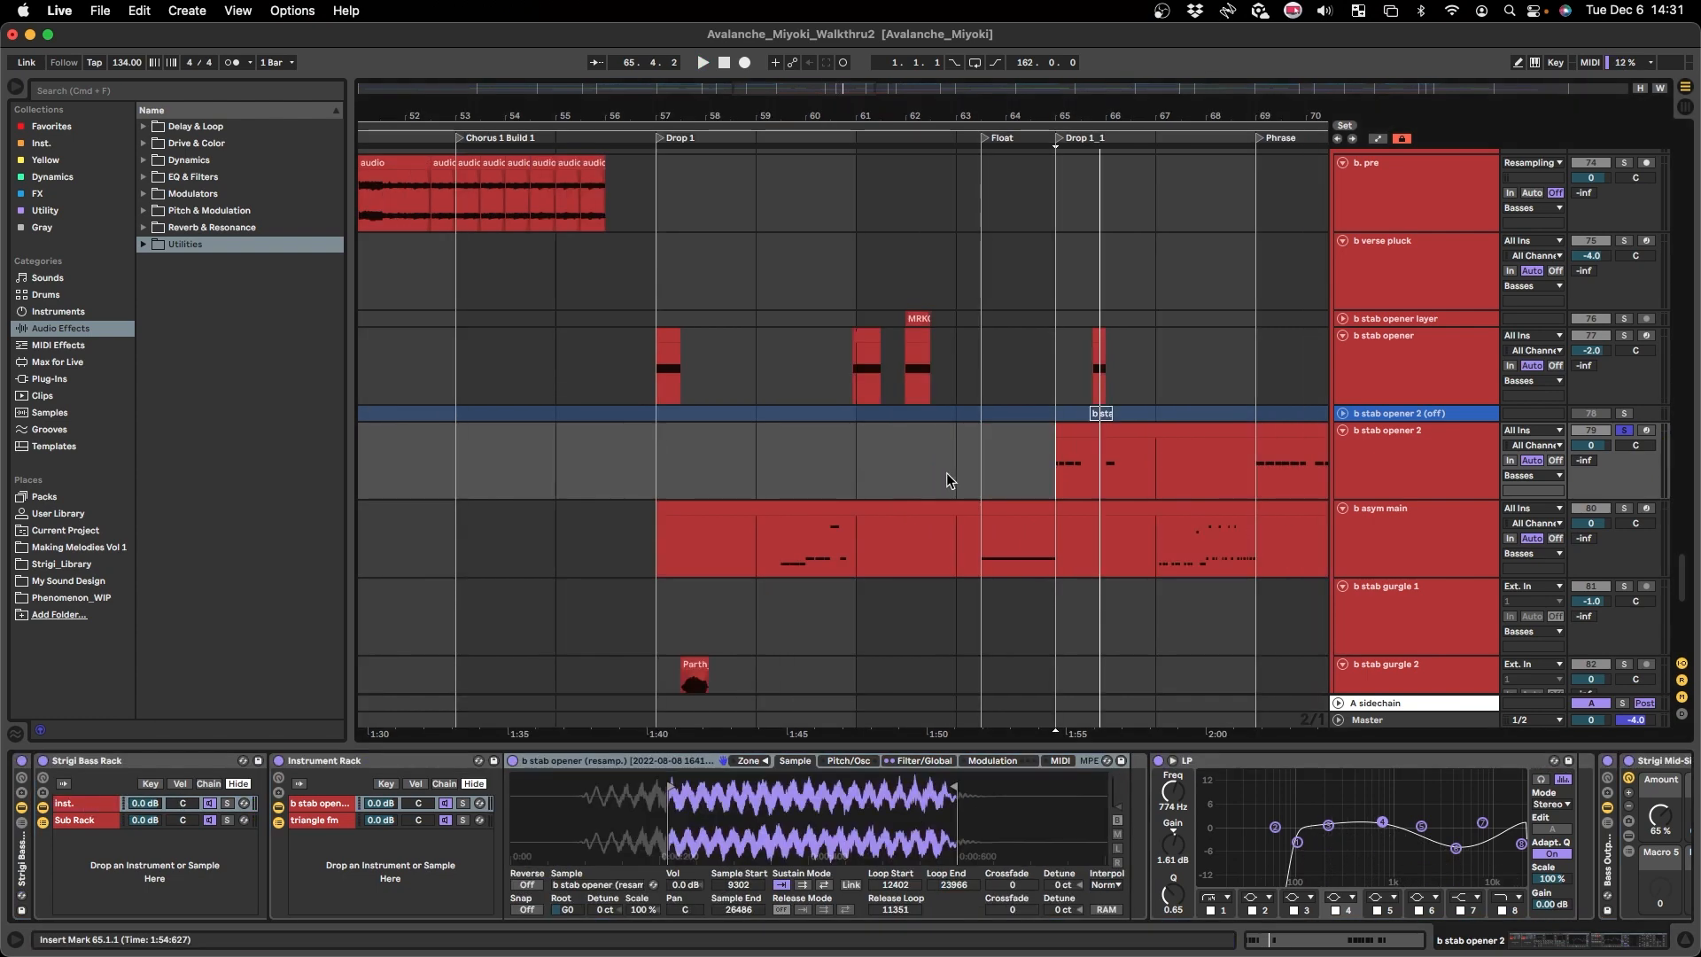
{"action": "scroll", "coordinate": [945, 475], "scroll_direction": "down", "scroll_amount": 1}
{"action": "key", "text": "super+alt+l"}
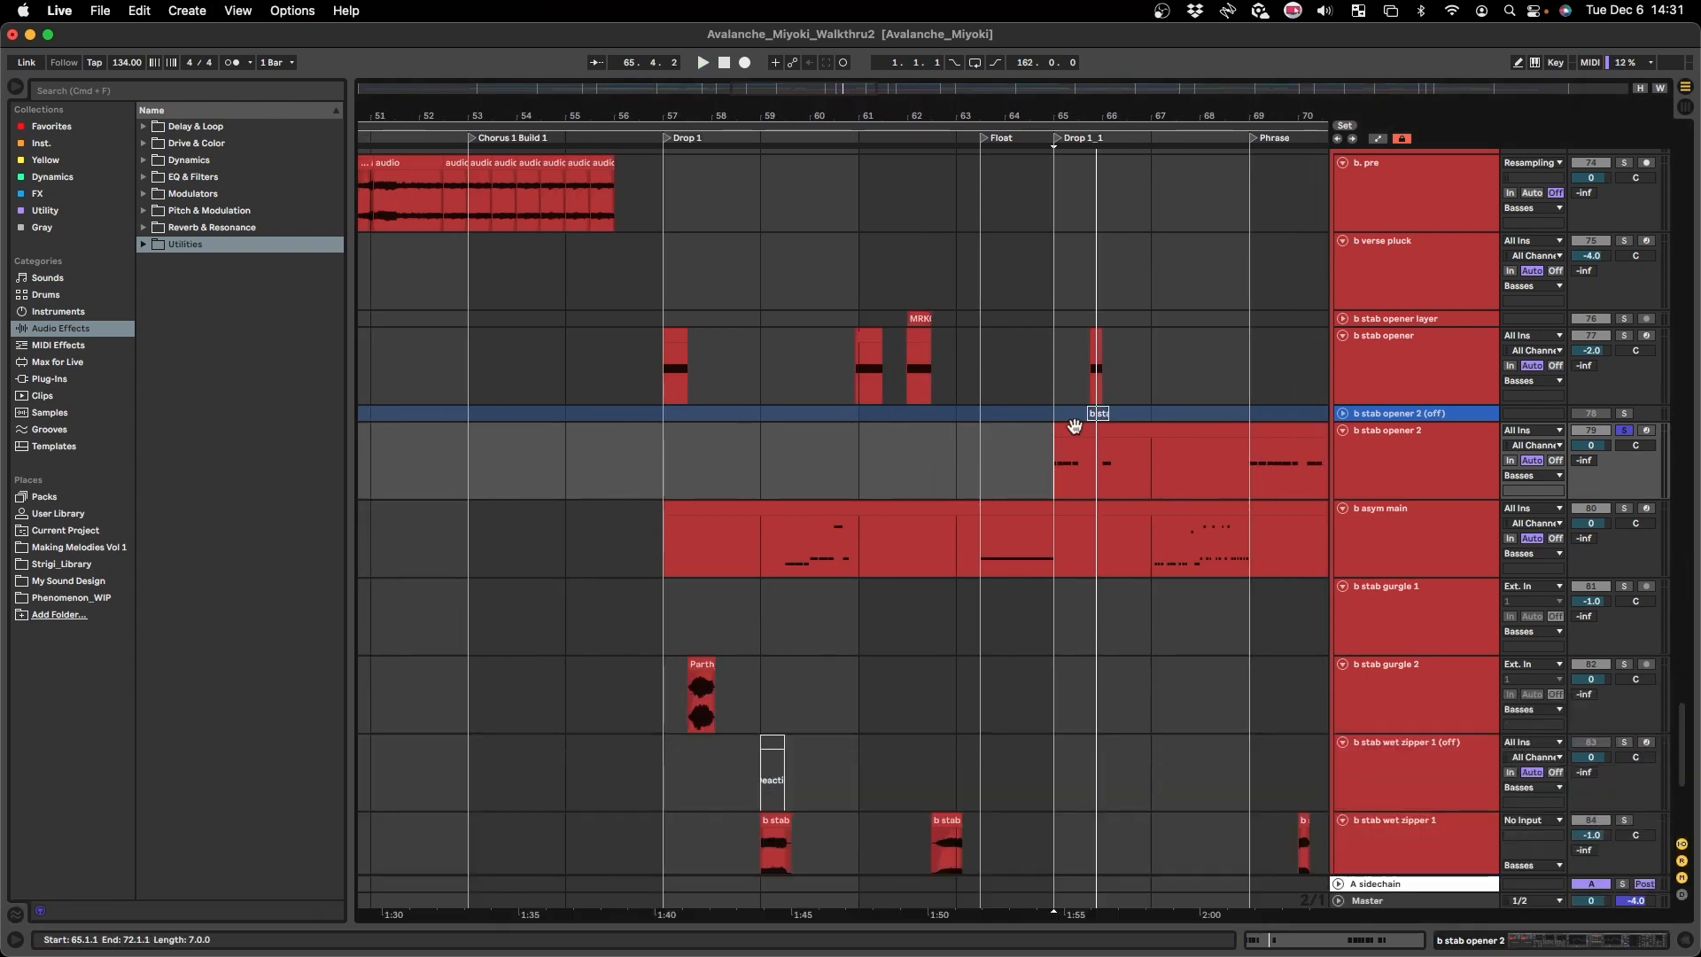
- Audition b stab opener soloed for comparison, at its bar 57 stab and from 65.3.4
{"action": "left_click", "coordinate": [517, 371]}
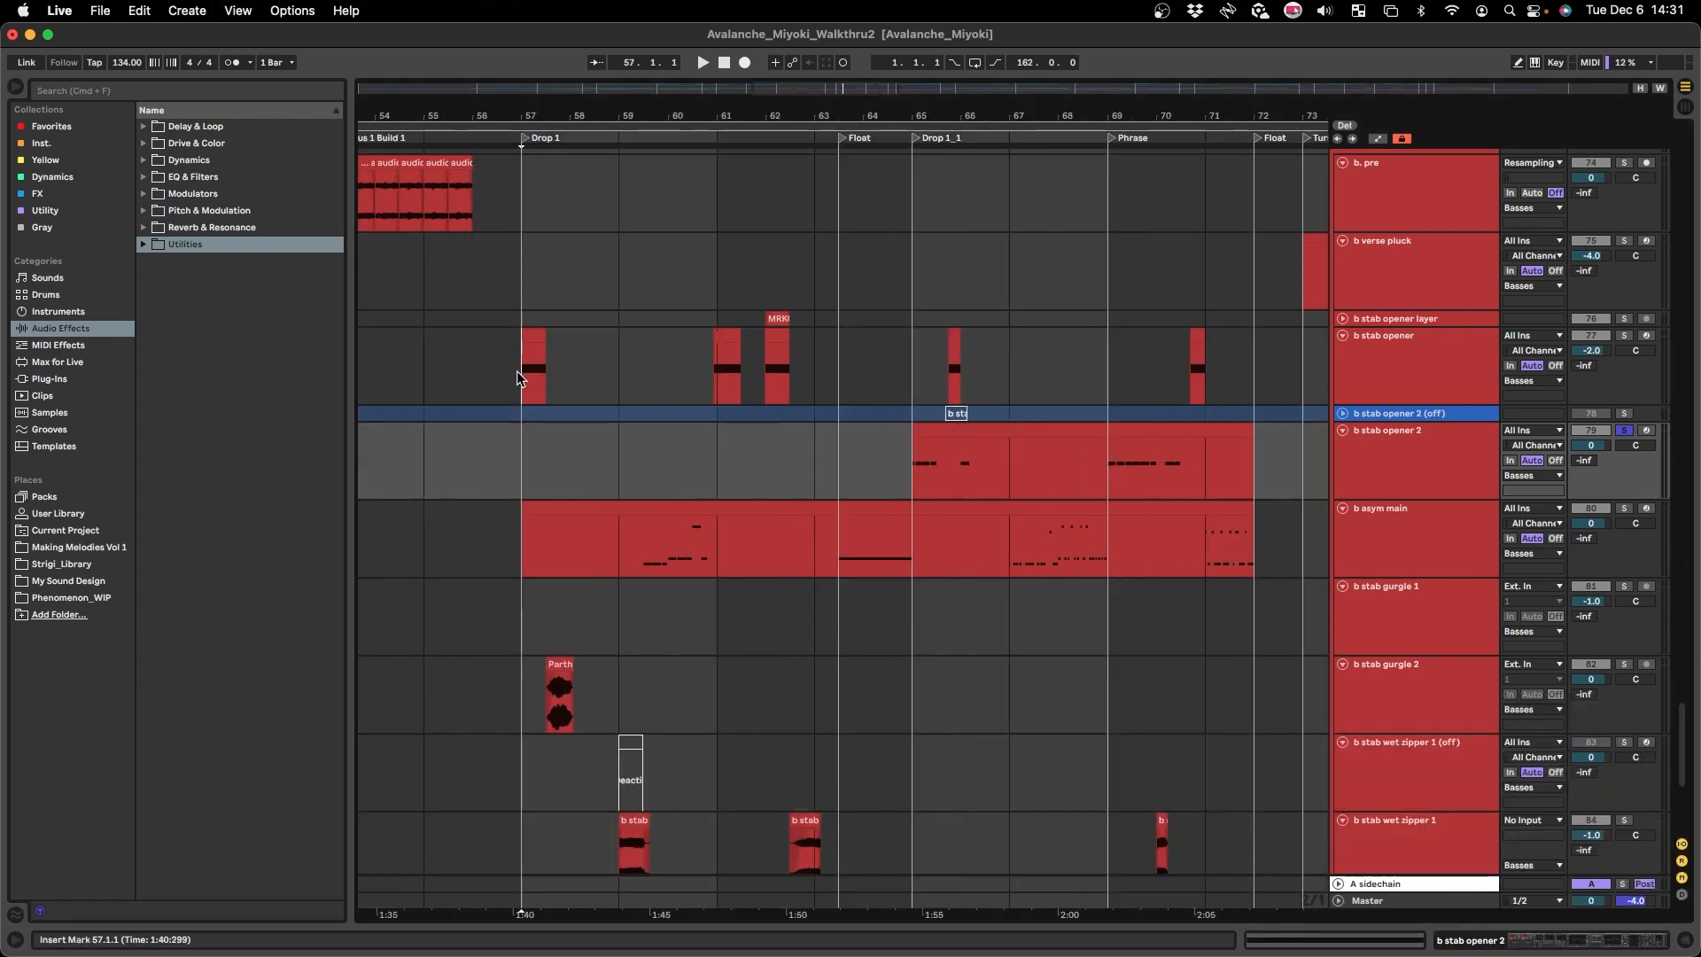
{"action": "key", "text": "s"}
{"action": "key", "text": "space"}
{"action": "left_click", "coordinate": [950, 425]}
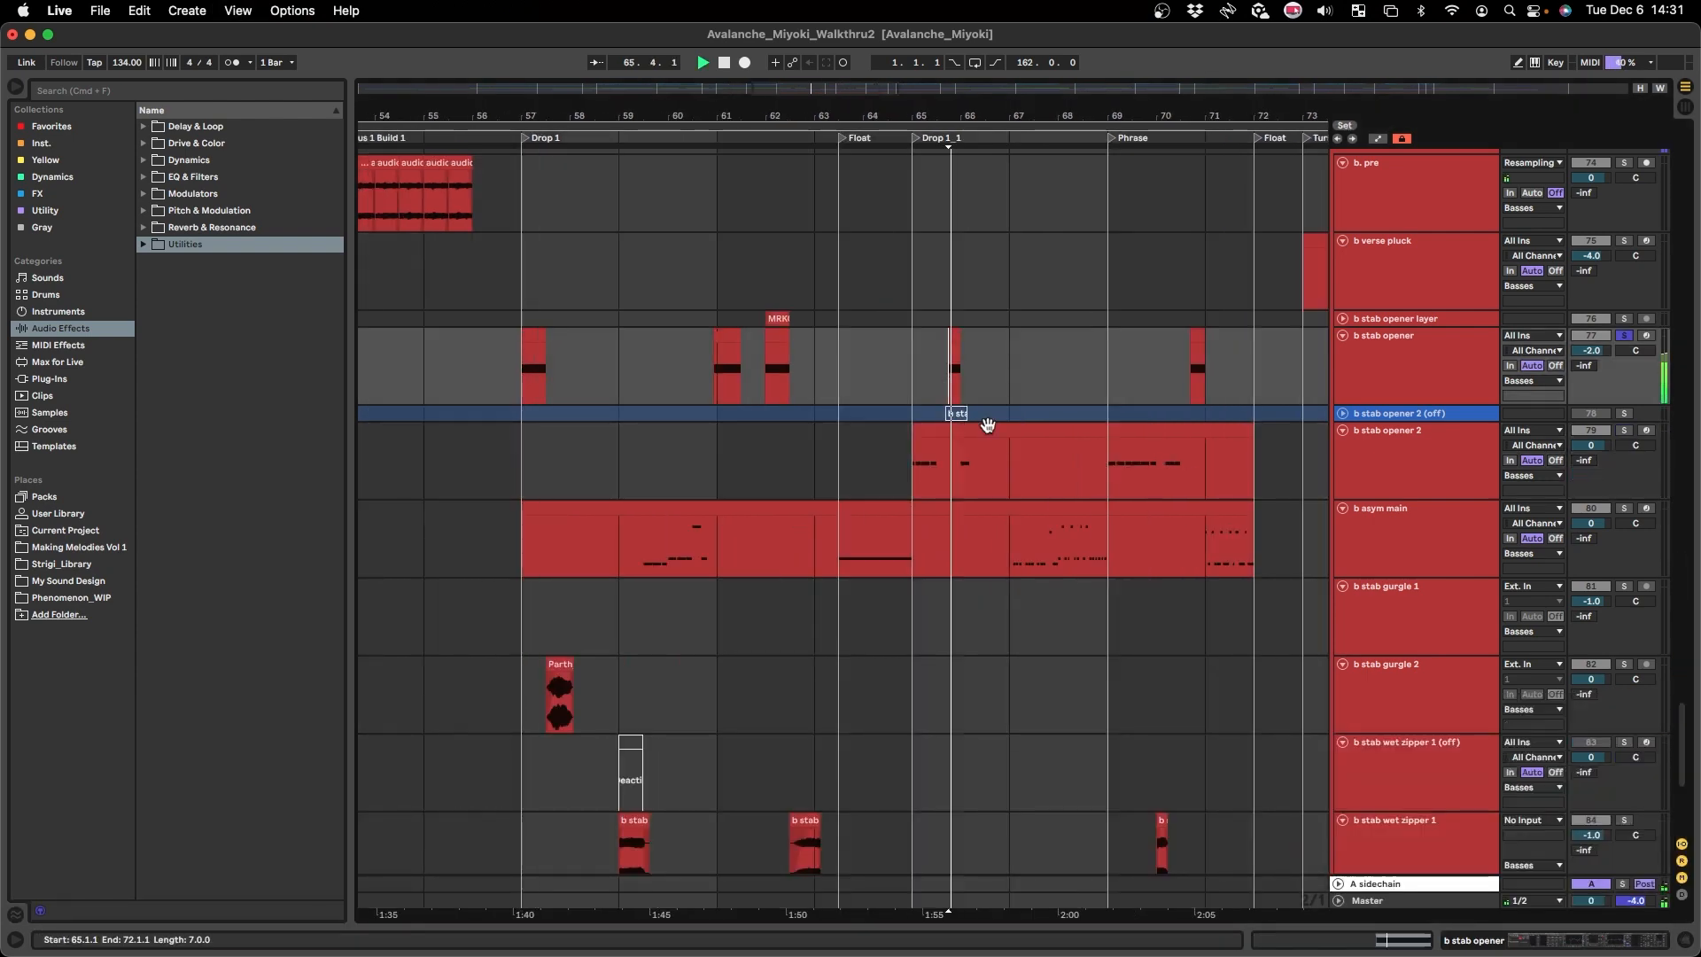
{"action": "scroll", "coordinate": [966, 381], "scroll_direction": "up", "scroll_amount": 3}
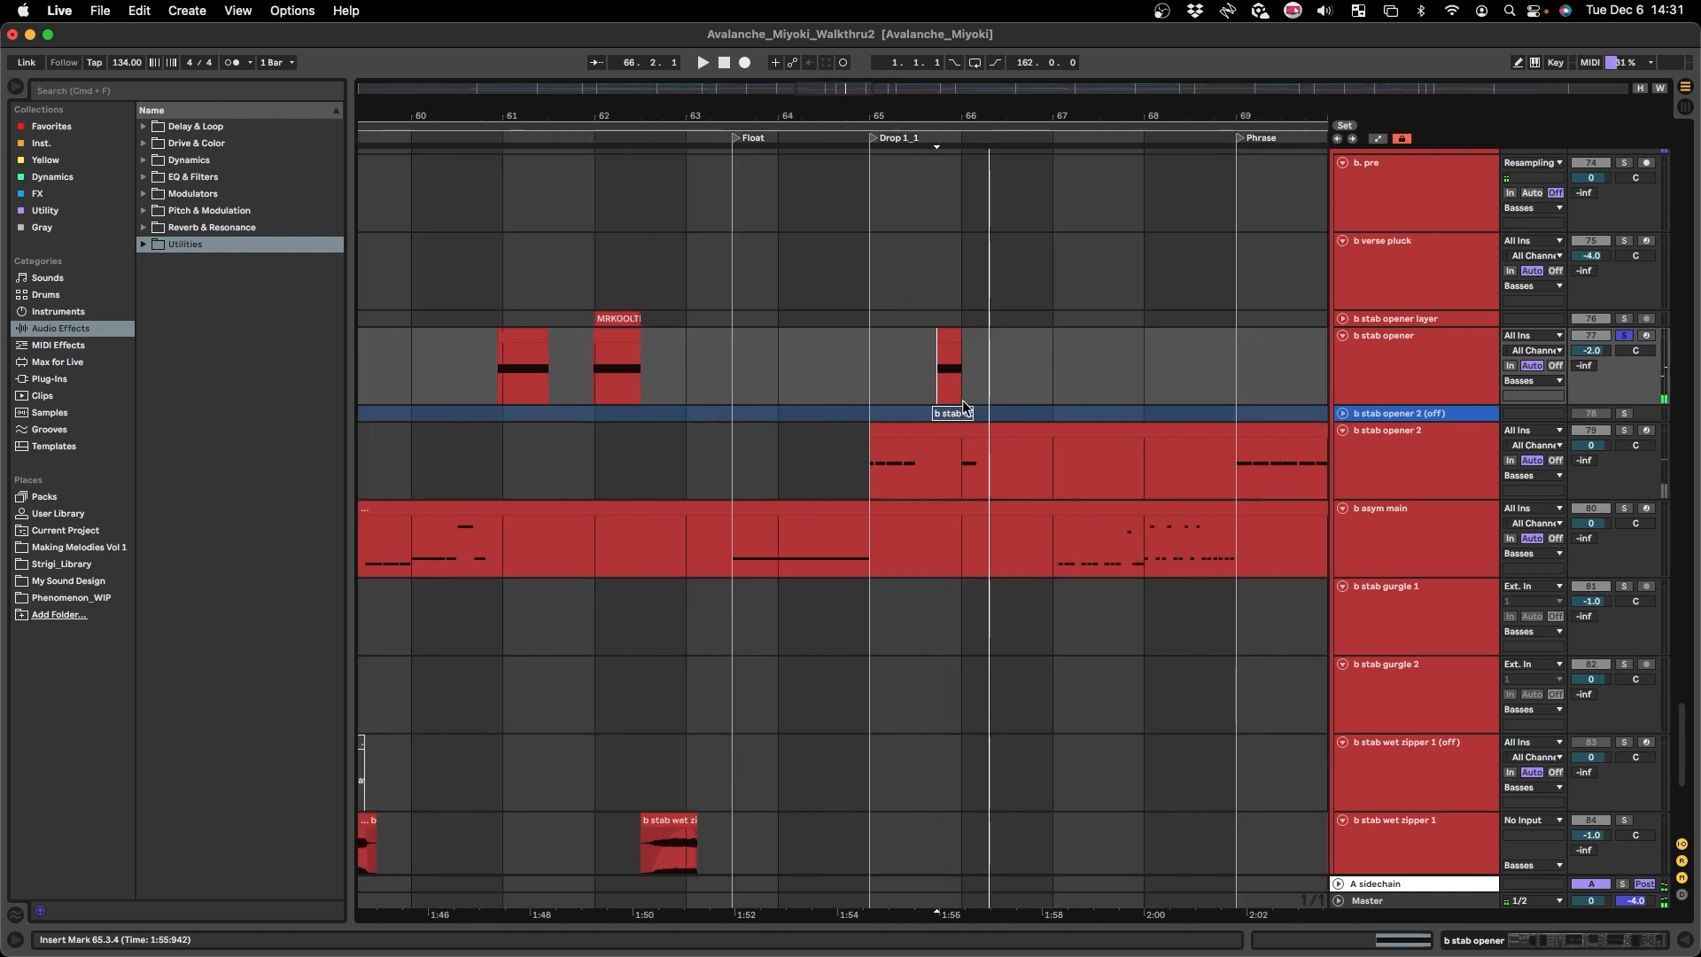
- Replay b stab opener 2 from the start of Drop 1_1 while examining its resampled Sampler sound and following effects
{"action": "left_click", "coordinate": [1421, 460]}
{"action": "key", "text": "super+alt+l"}
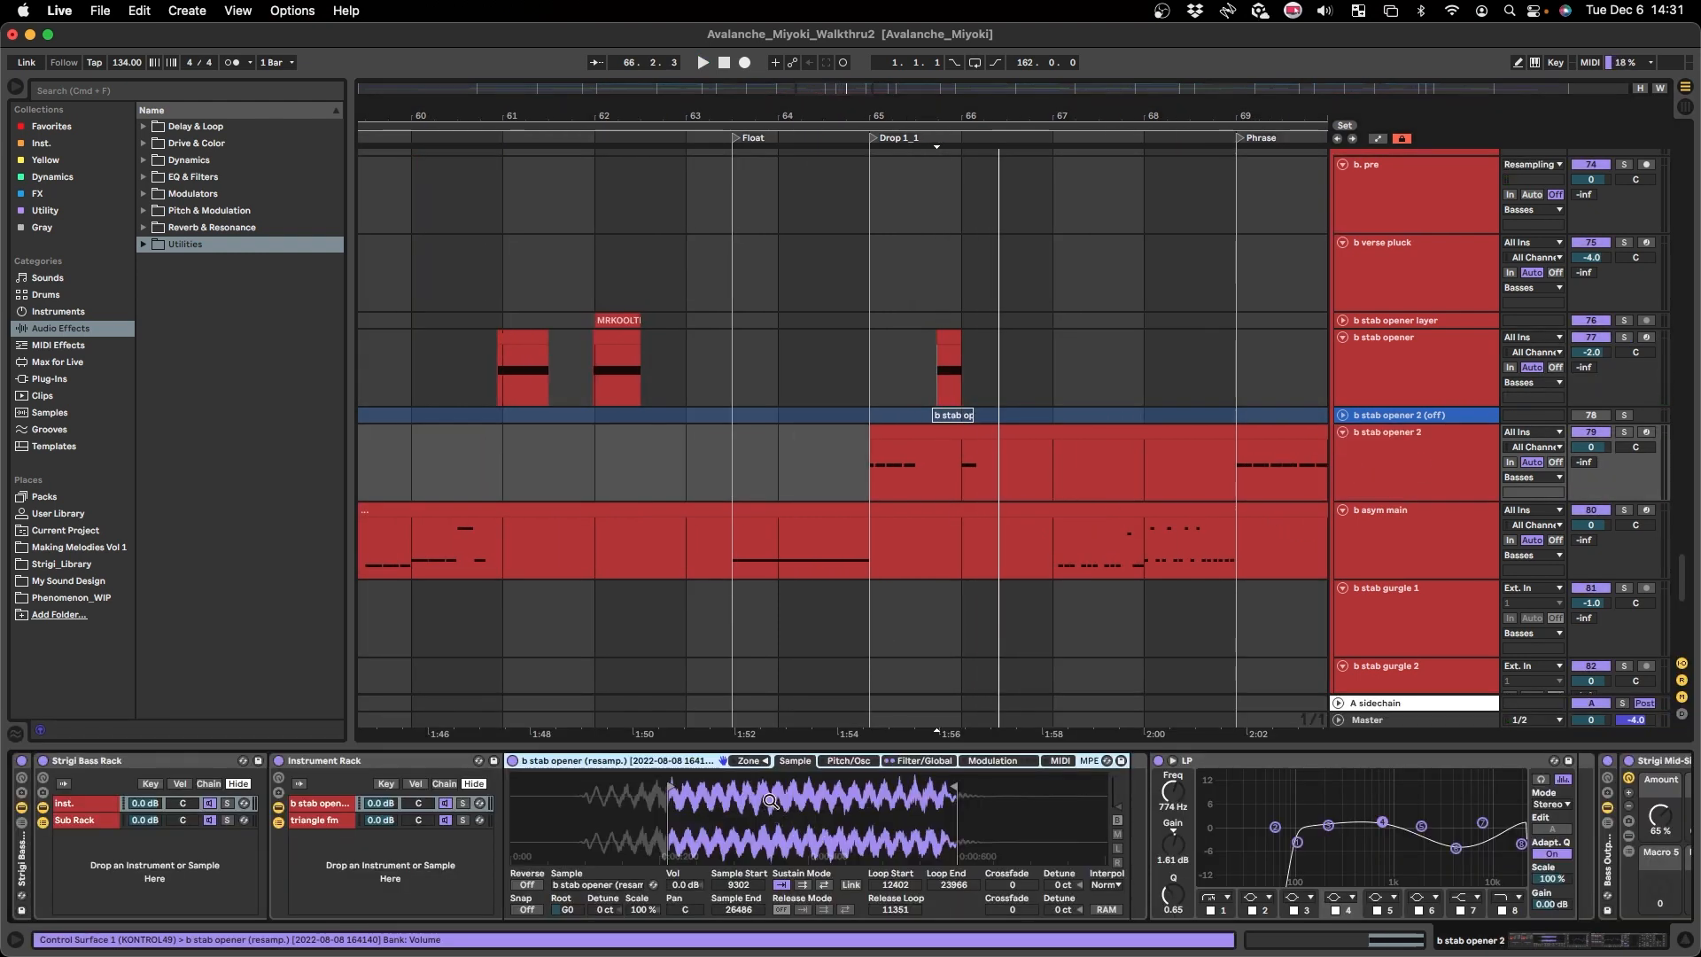
{"action": "left_click", "coordinate": [859, 485]}
{"action": "key", "text": "space"}
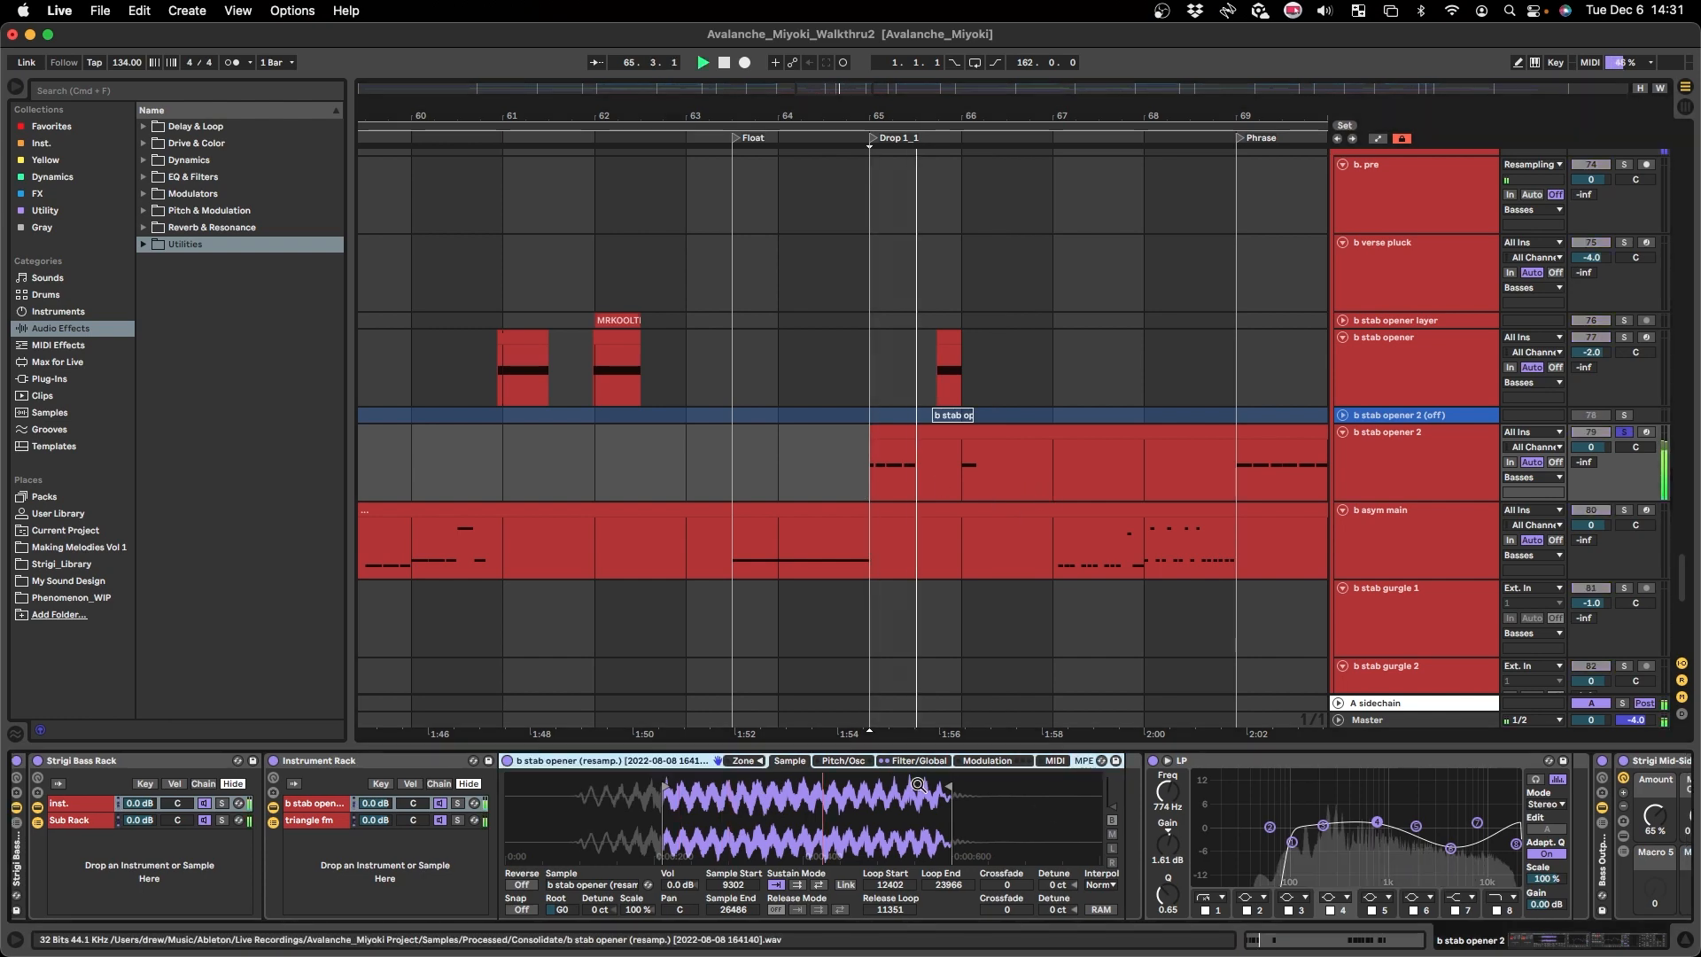
{"action": "scroll", "coordinate": [492, 867], "scroll_direction": "right", "scroll_amount": 6}
{"action": "scroll", "coordinate": [492, 867], "scroll_direction": "left", "scroll_amount": 6}
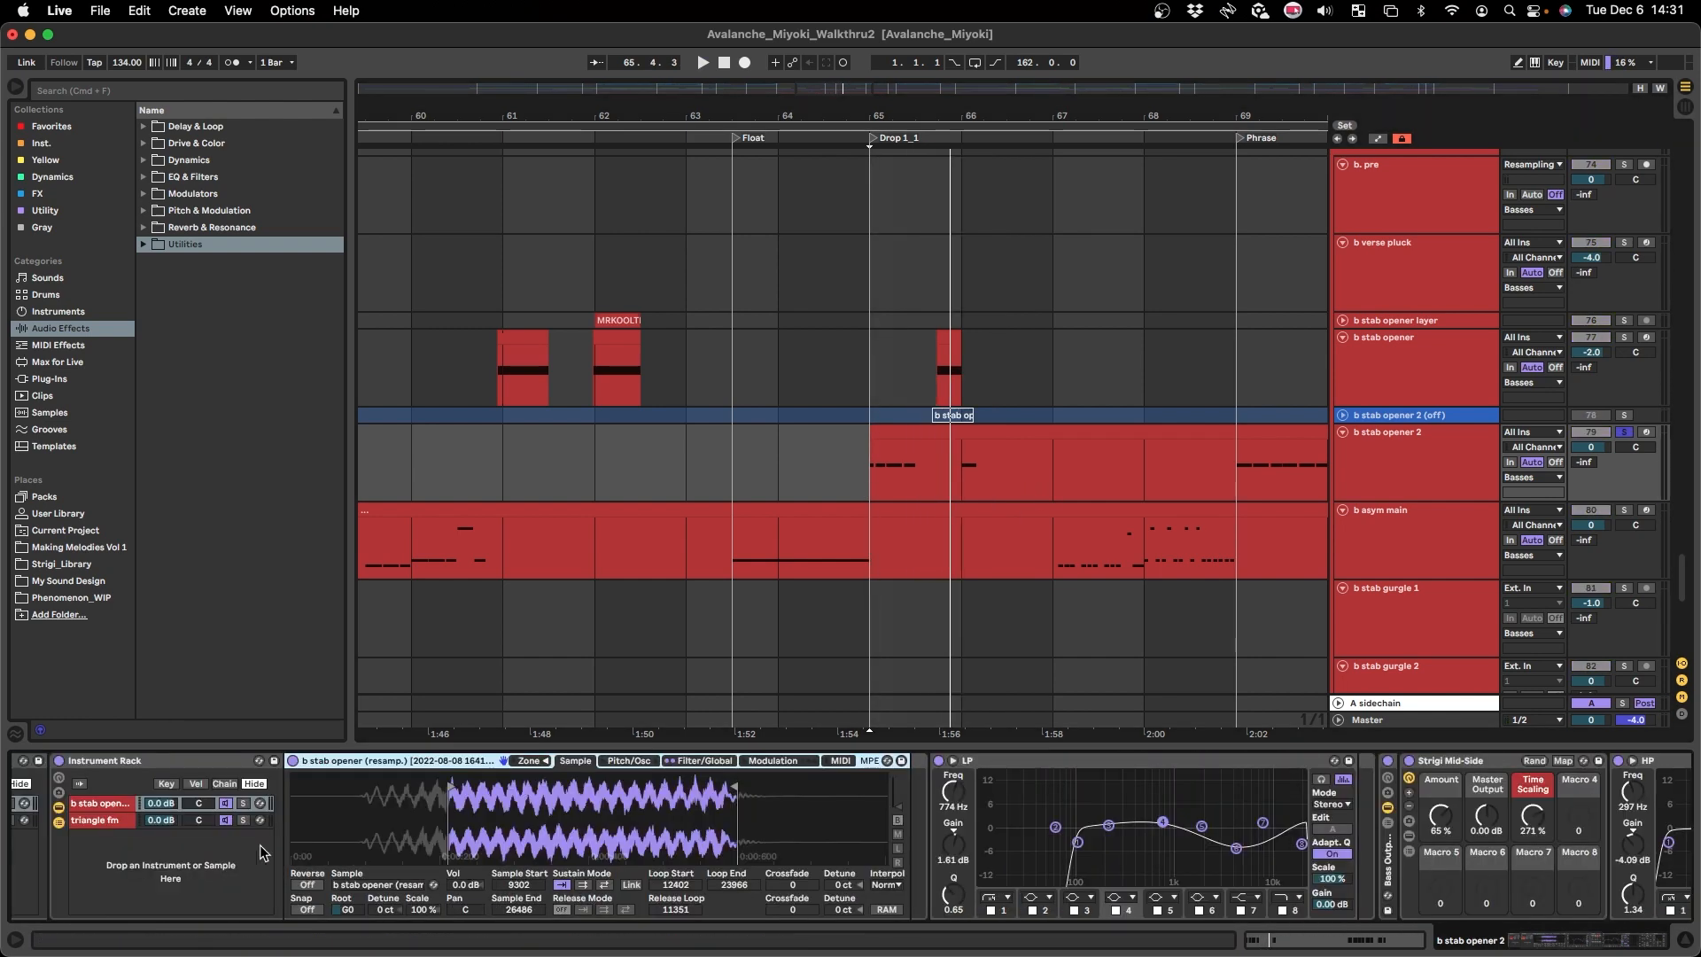
- Compare the triangle fm Operator chain with the resampled b stab opener chain by soloing them in the Instrument Rack
{"action": "left_click", "coordinate": [319, 819]}
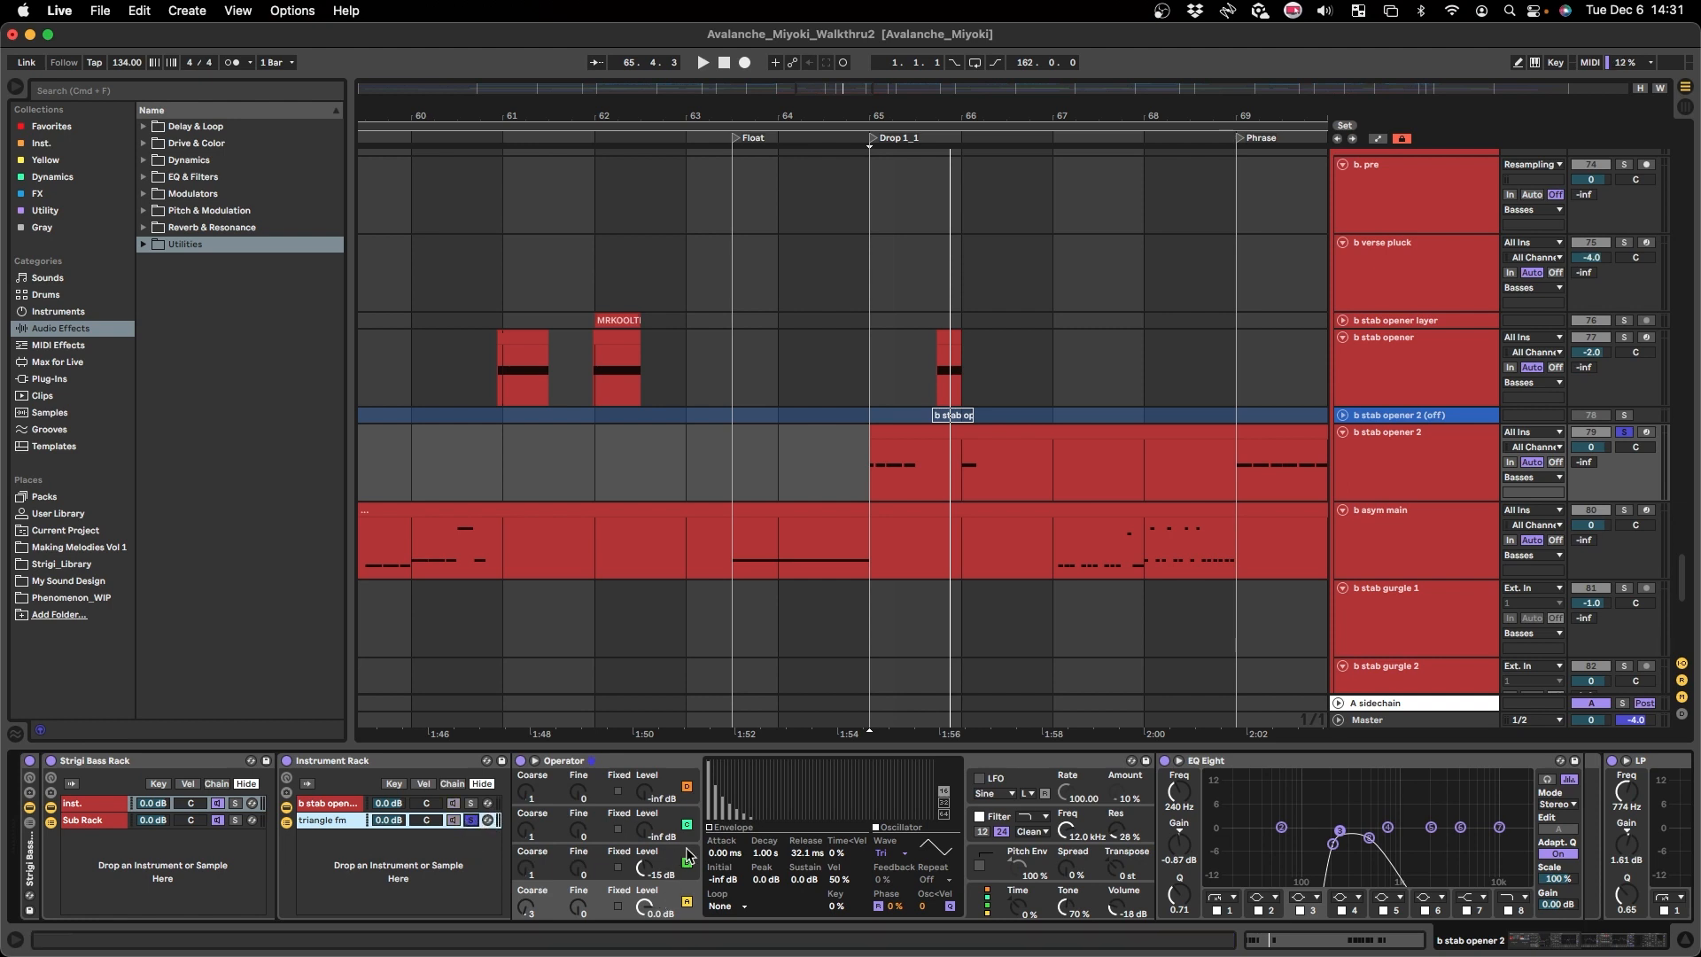
{"action": "key", "text": "space"}
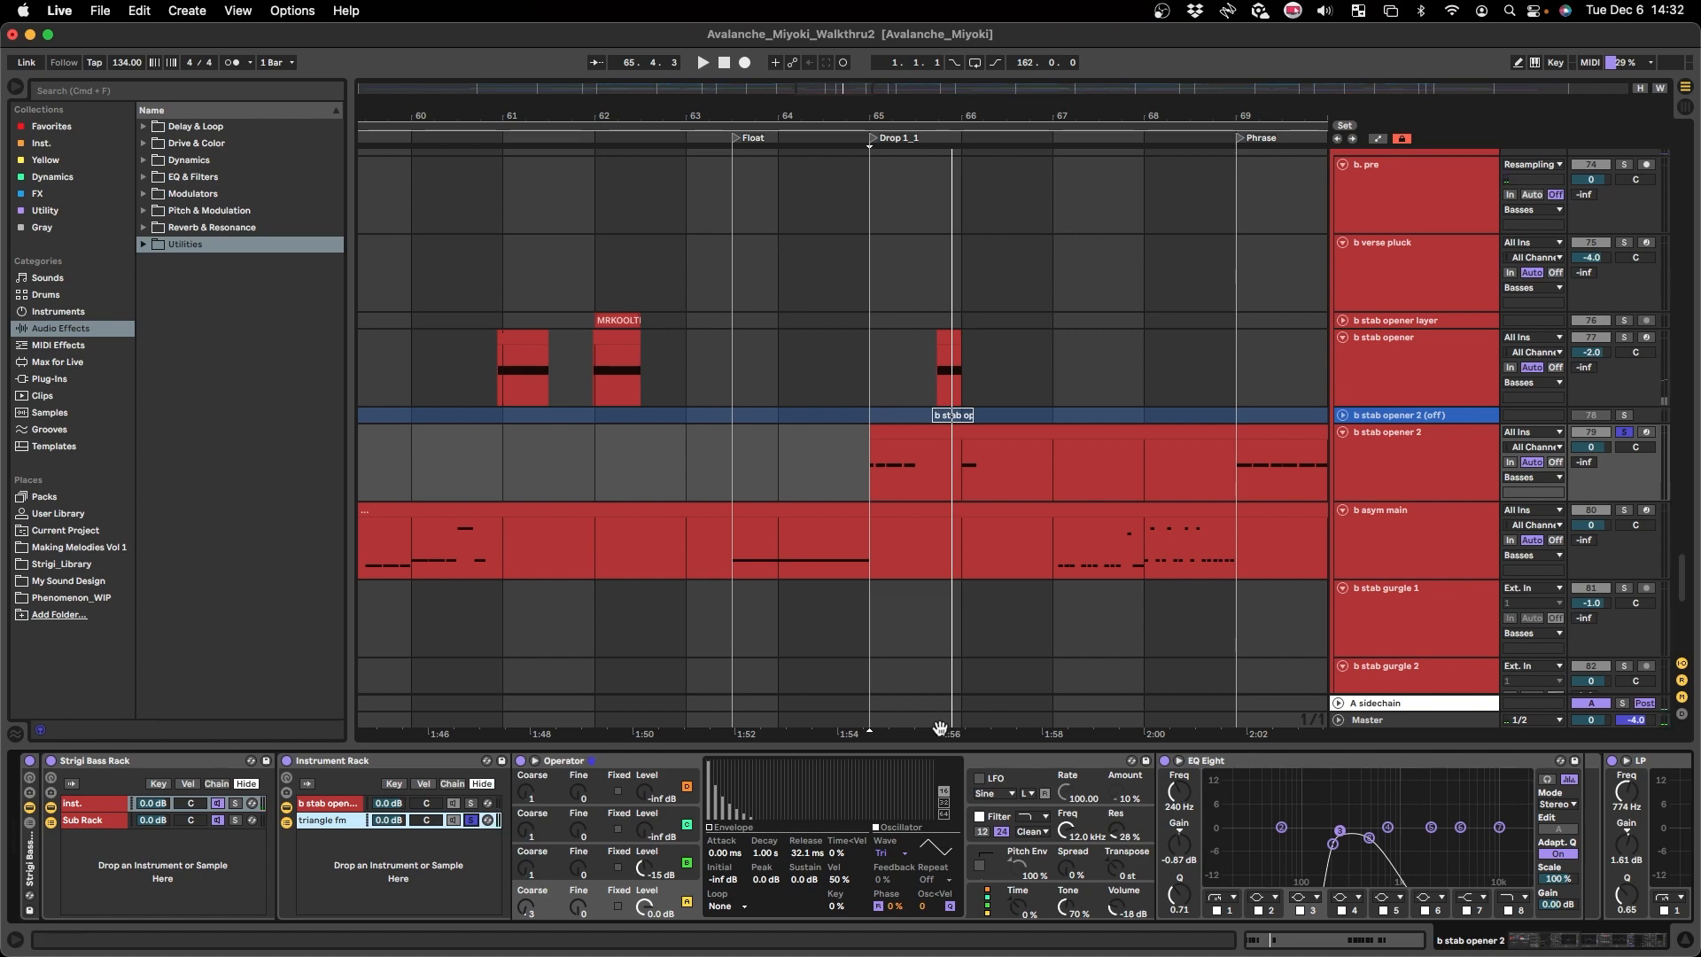
{"action": "left_click", "coordinate": [470, 803]}
{"action": "key", "text": "space"}
{"action": "left_click", "coordinate": [471, 821]}
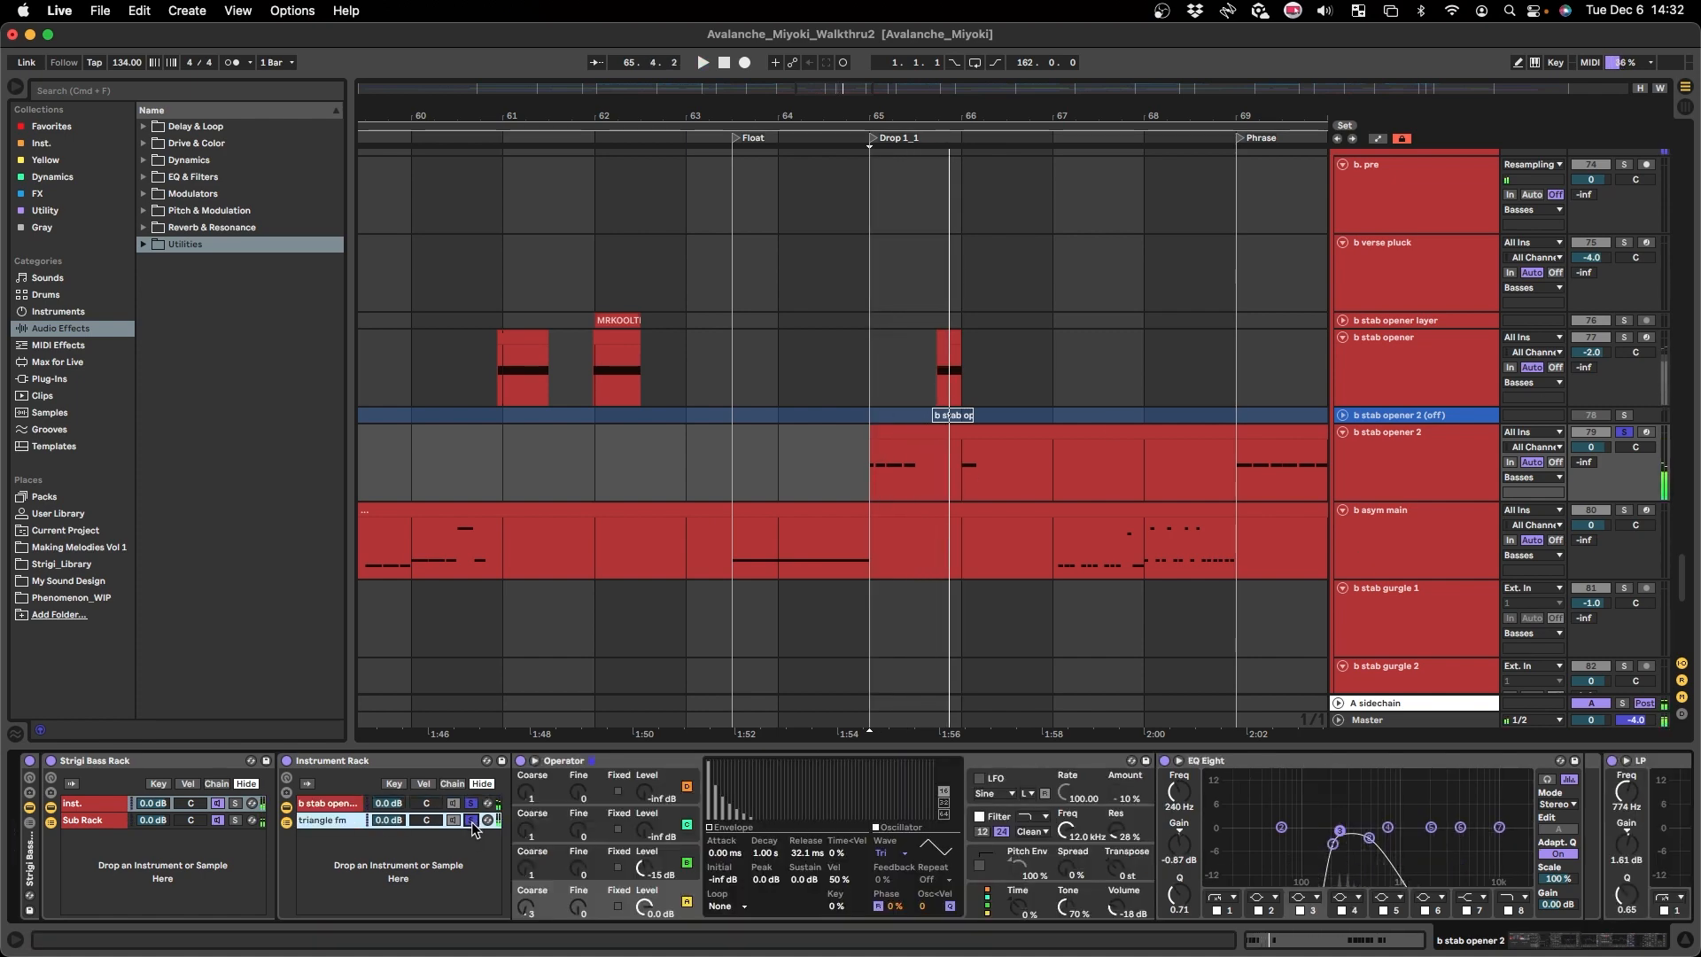
{"action": "left_click", "coordinate": [477, 808]}
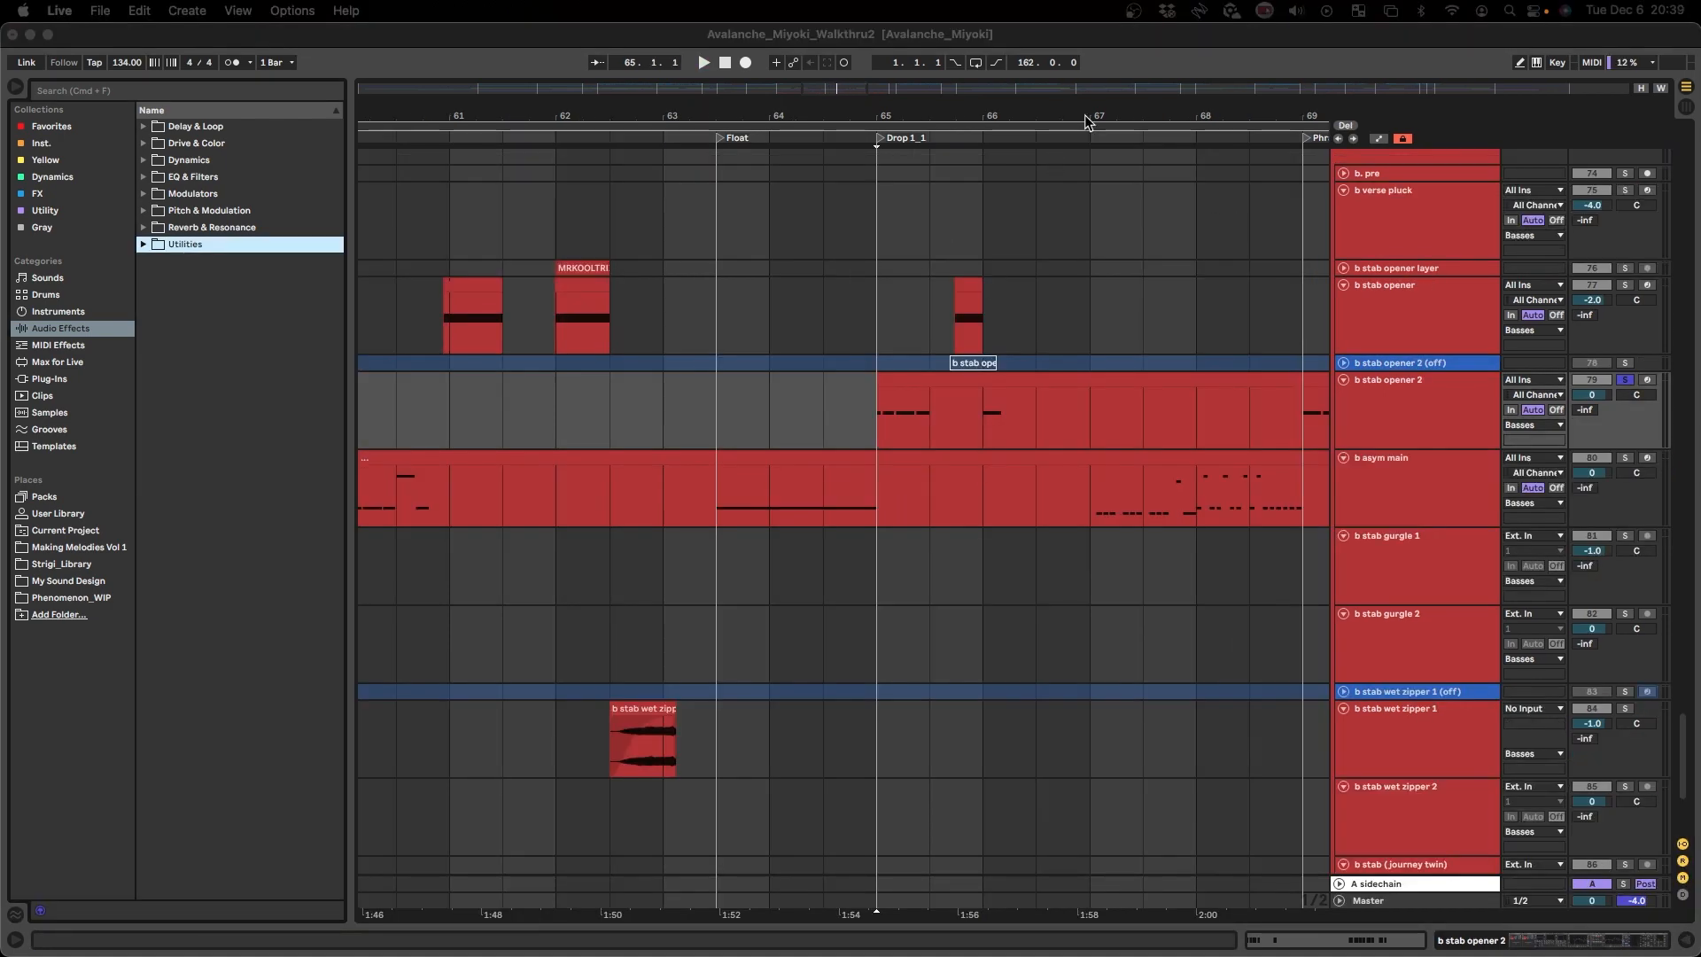
- Audition b asym main soloed from 67.1.1 through its phrase before bar 69, and unsolo it
{"action": "scroll", "coordinate": [838, 544], "scroll_direction": "right", "scroll_amount": 5}
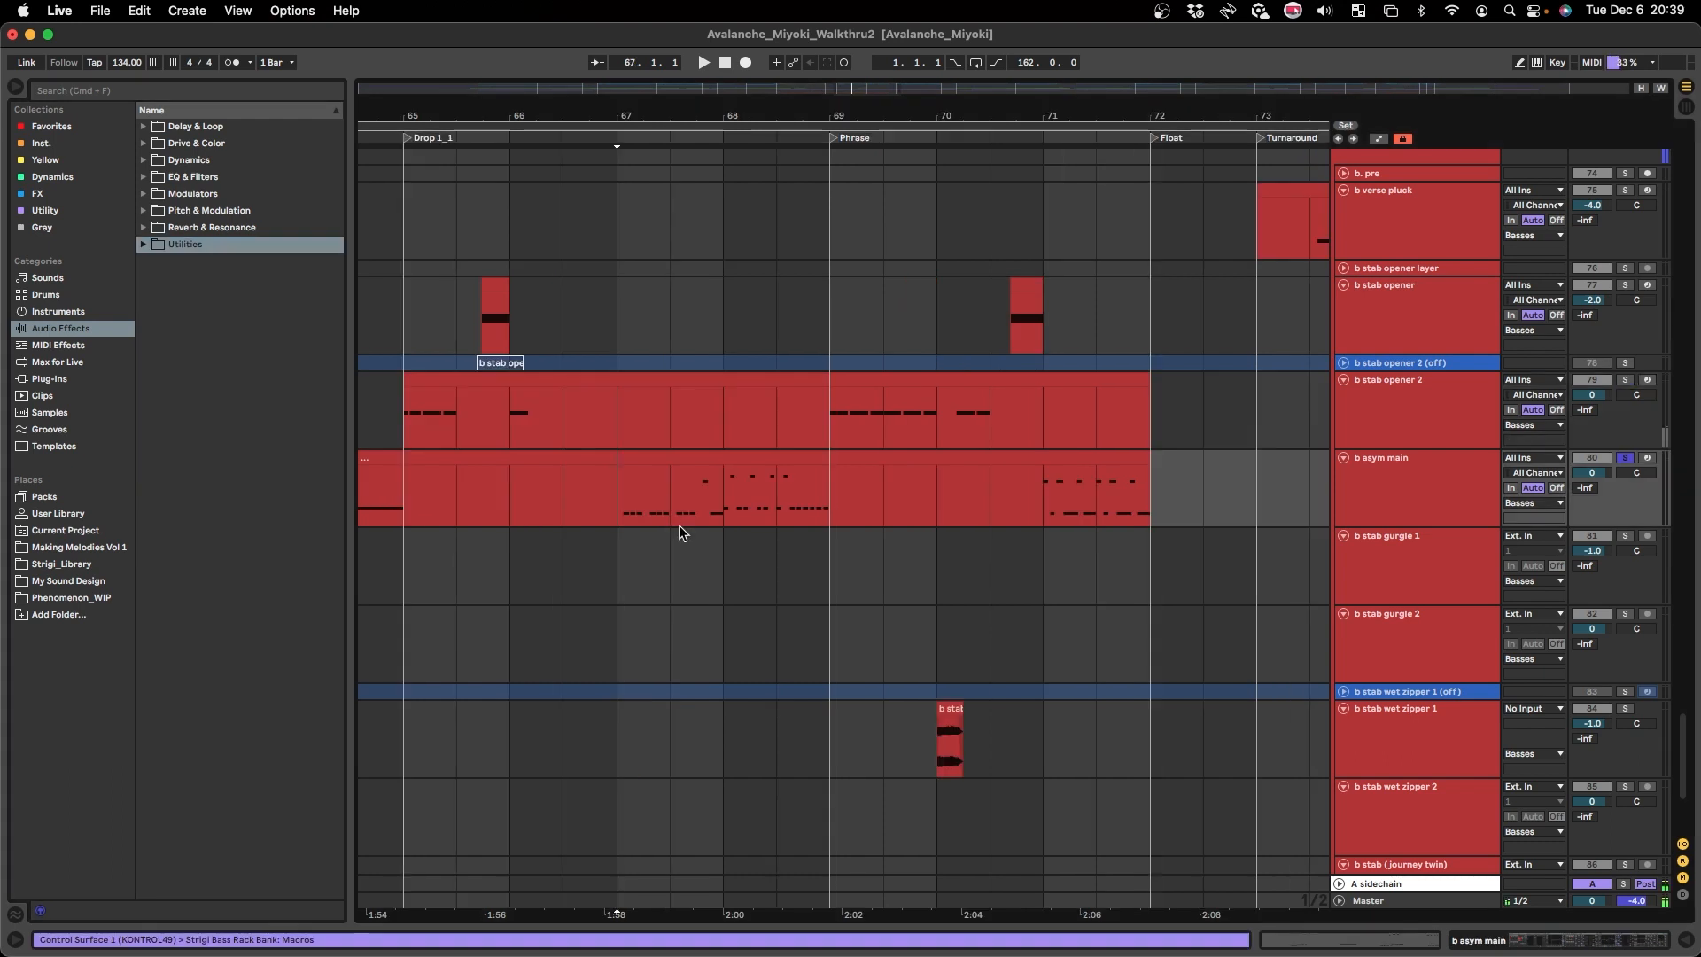
{"action": "scroll", "coordinate": [679, 525], "scroll_direction": "left", "scroll_amount": 1}
{"action": "left_click", "coordinate": [668, 518]}
{"action": "scroll", "coordinate": [674, 519], "scroll_direction": "left", "scroll_amount": 2}
{"action": "key", "text": "space"}
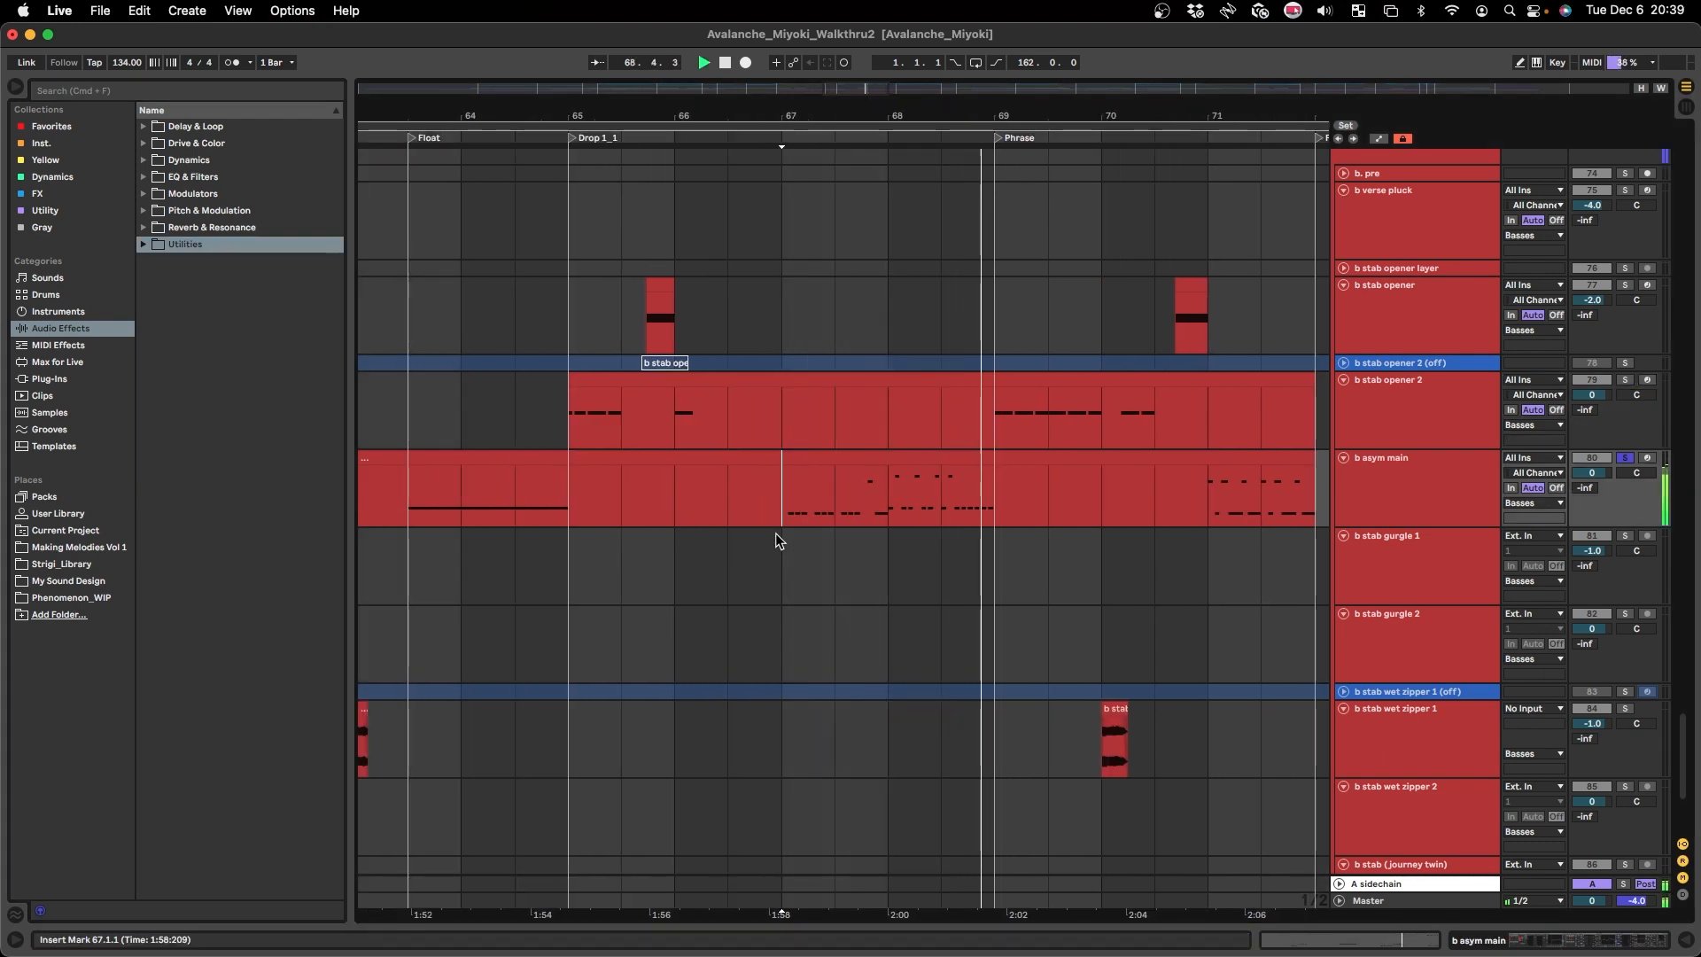
{"action": "key", "text": "space"}
{"action": "scroll", "coordinate": [775, 531], "scroll_direction": "down", "scroll_amount": 5}
{"action": "key", "text": "s"}
- Play the Turnaround section beginning at bar 73 and look over its bass, chord and lead tracks
{"action": "scroll", "coordinate": [1035, 592], "scroll_direction": "up", "scroll_amount": 5}
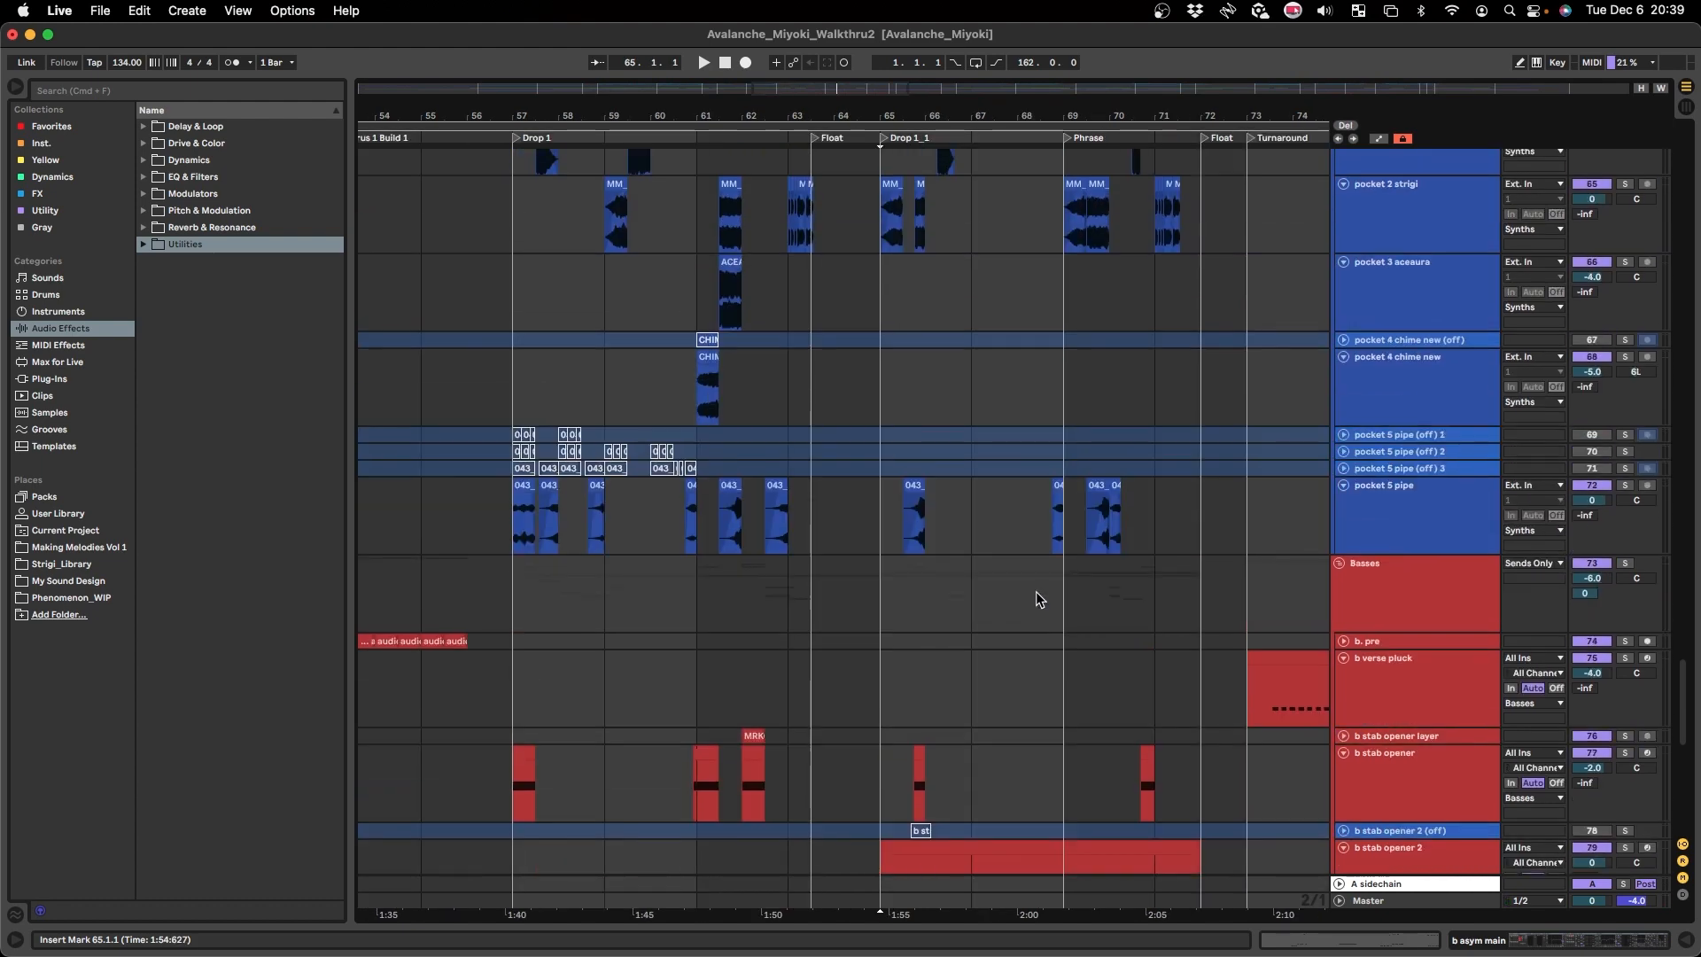
{"action": "scroll", "coordinate": [1054, 532], "scroll_direction": "down", "scroll_amount": 2}
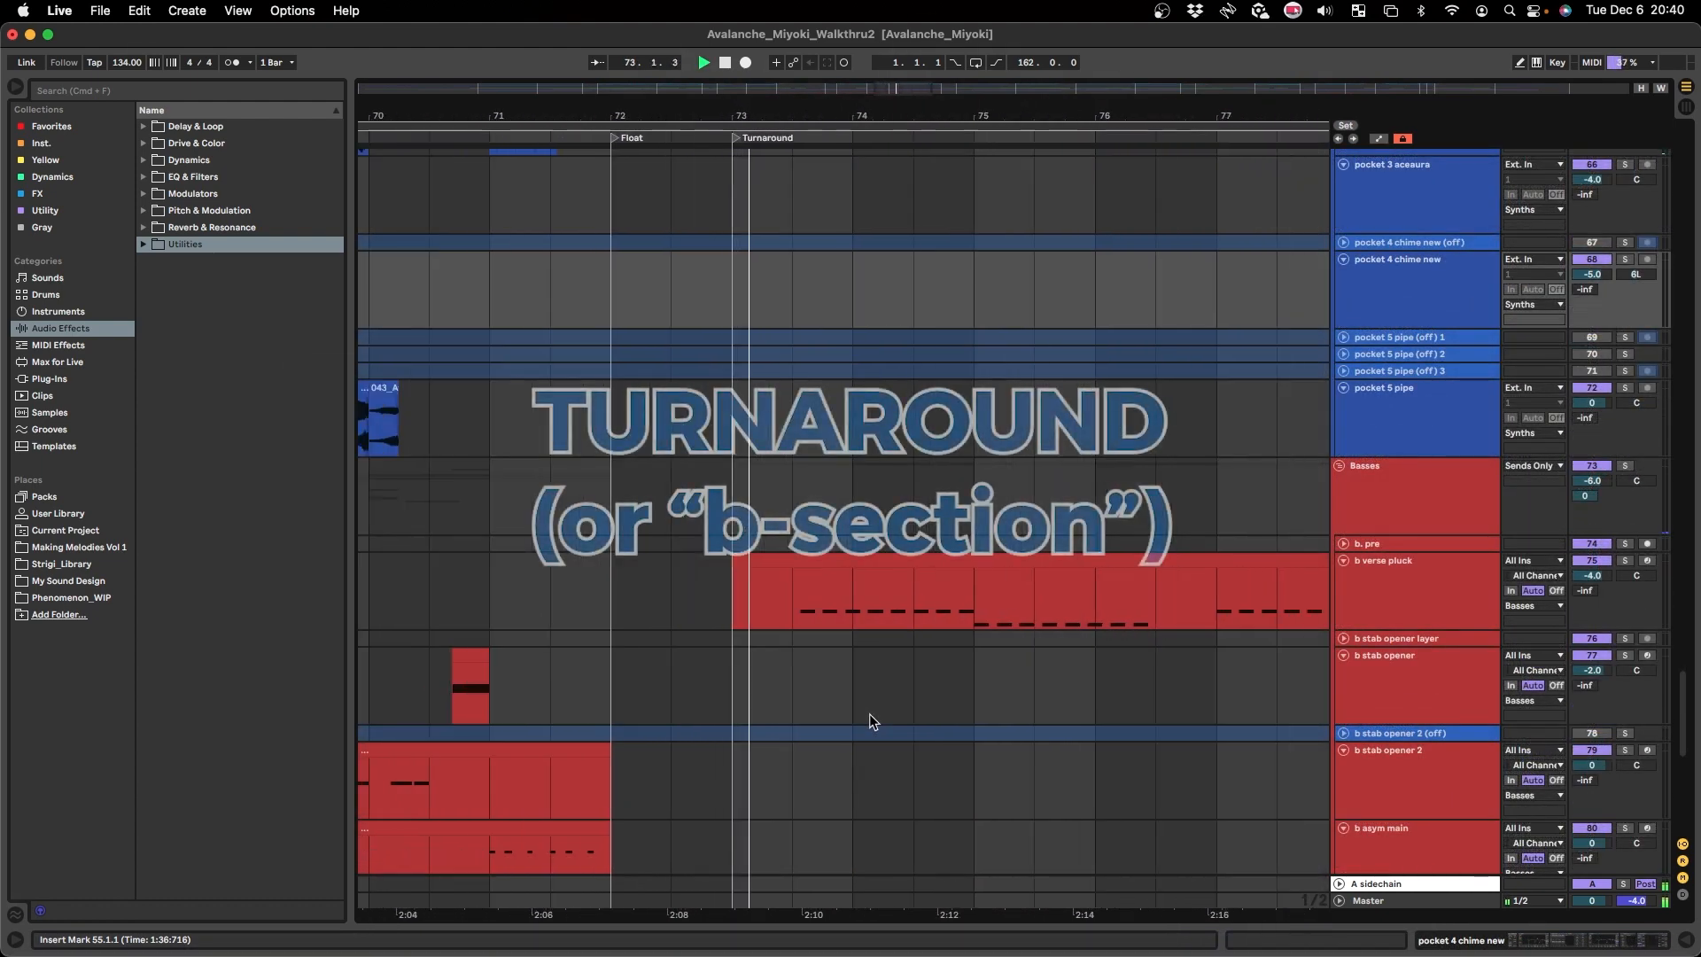
{"action": "scroll", "coordinate": [870, 716], "scroll_direction": "up", "scroll_amount": 5}
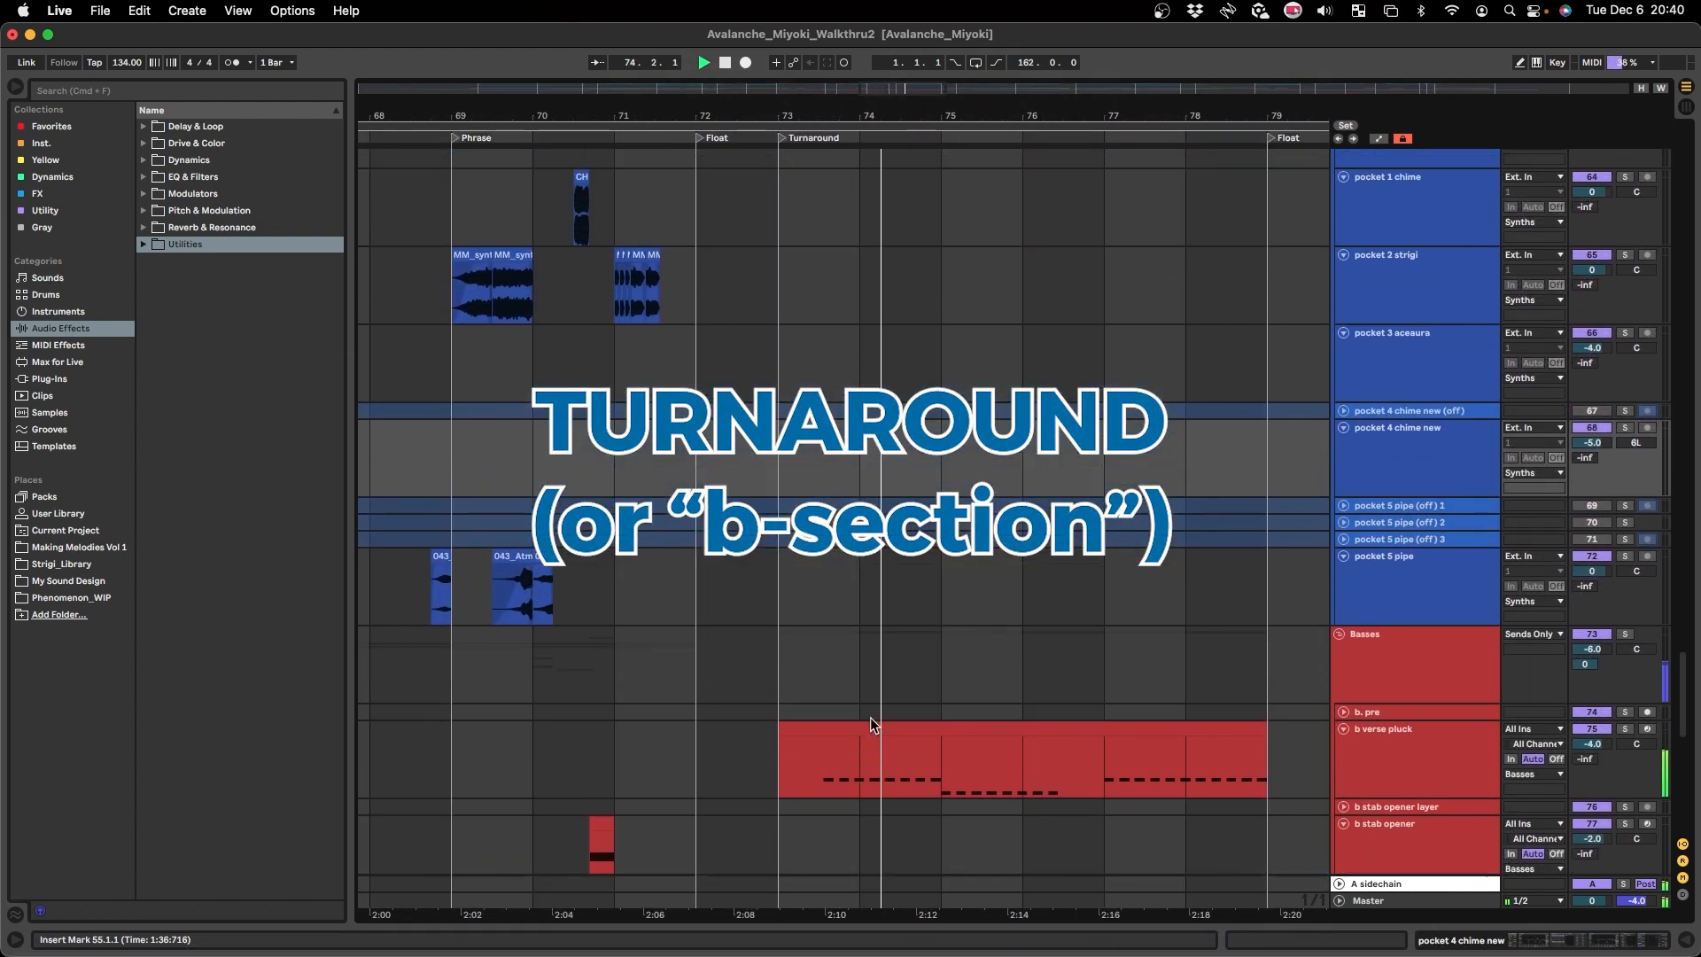
{"action": "scroll", "coordinate": [711, 697], "scroll_direction": "up", "scroll_amount": 10}
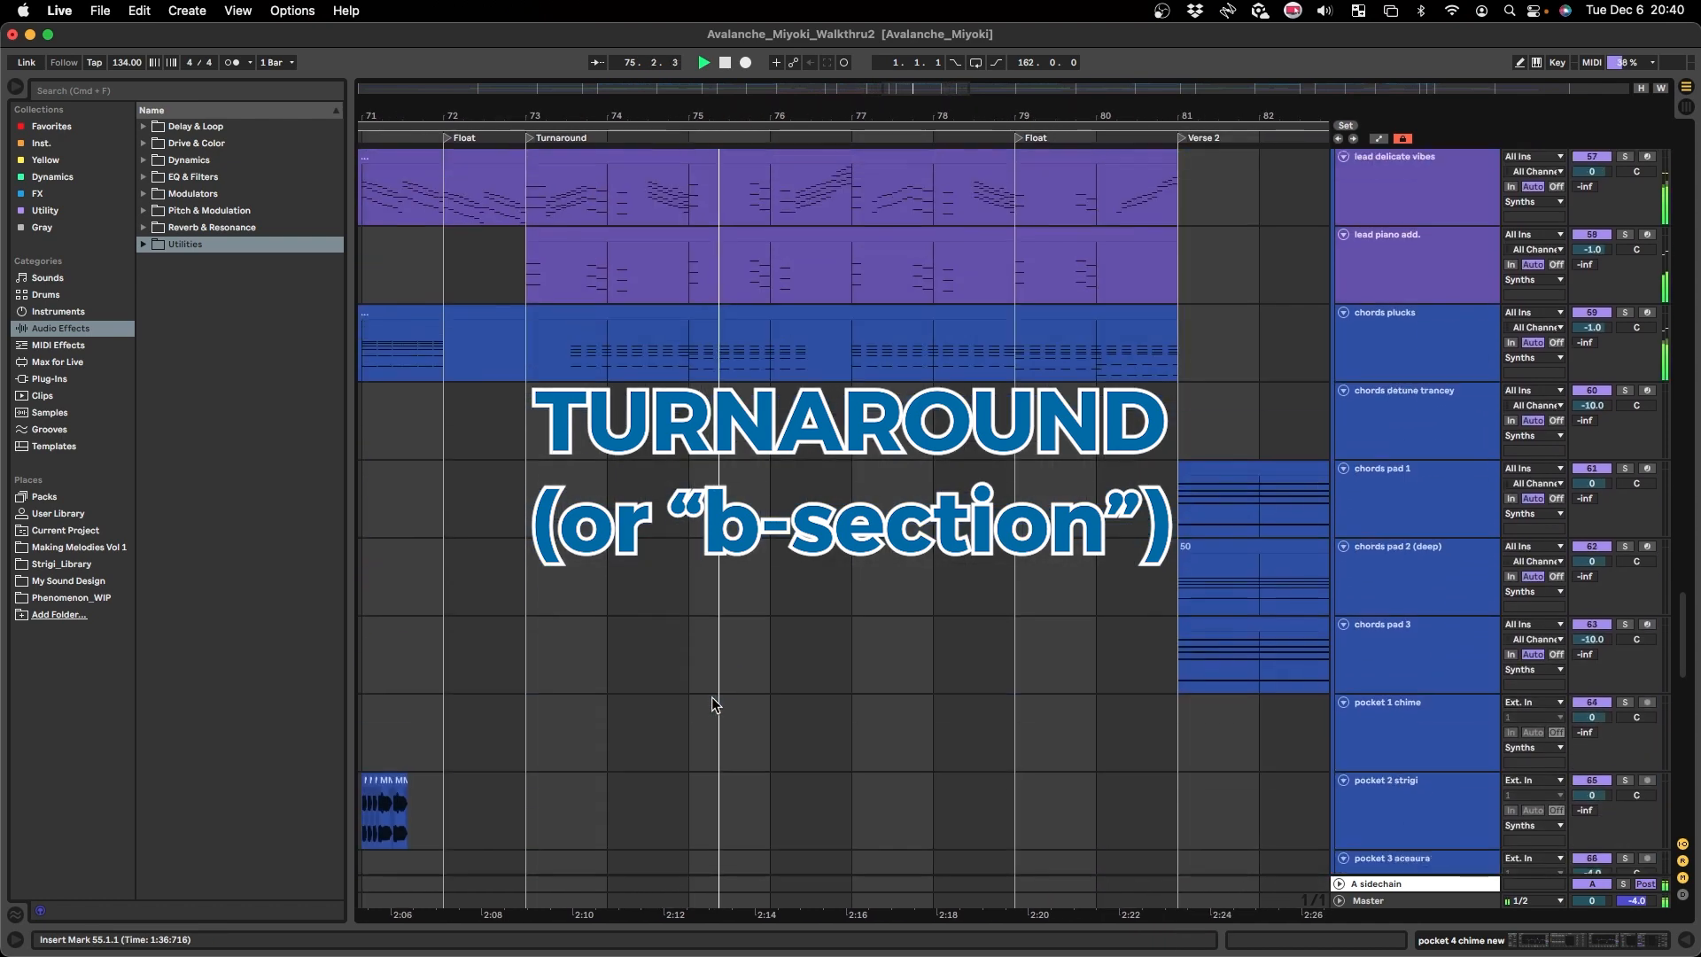
{"action": "scroll", "coordinate": [704, 694], "scroll_direction": "up", "scroll_amount": 10}
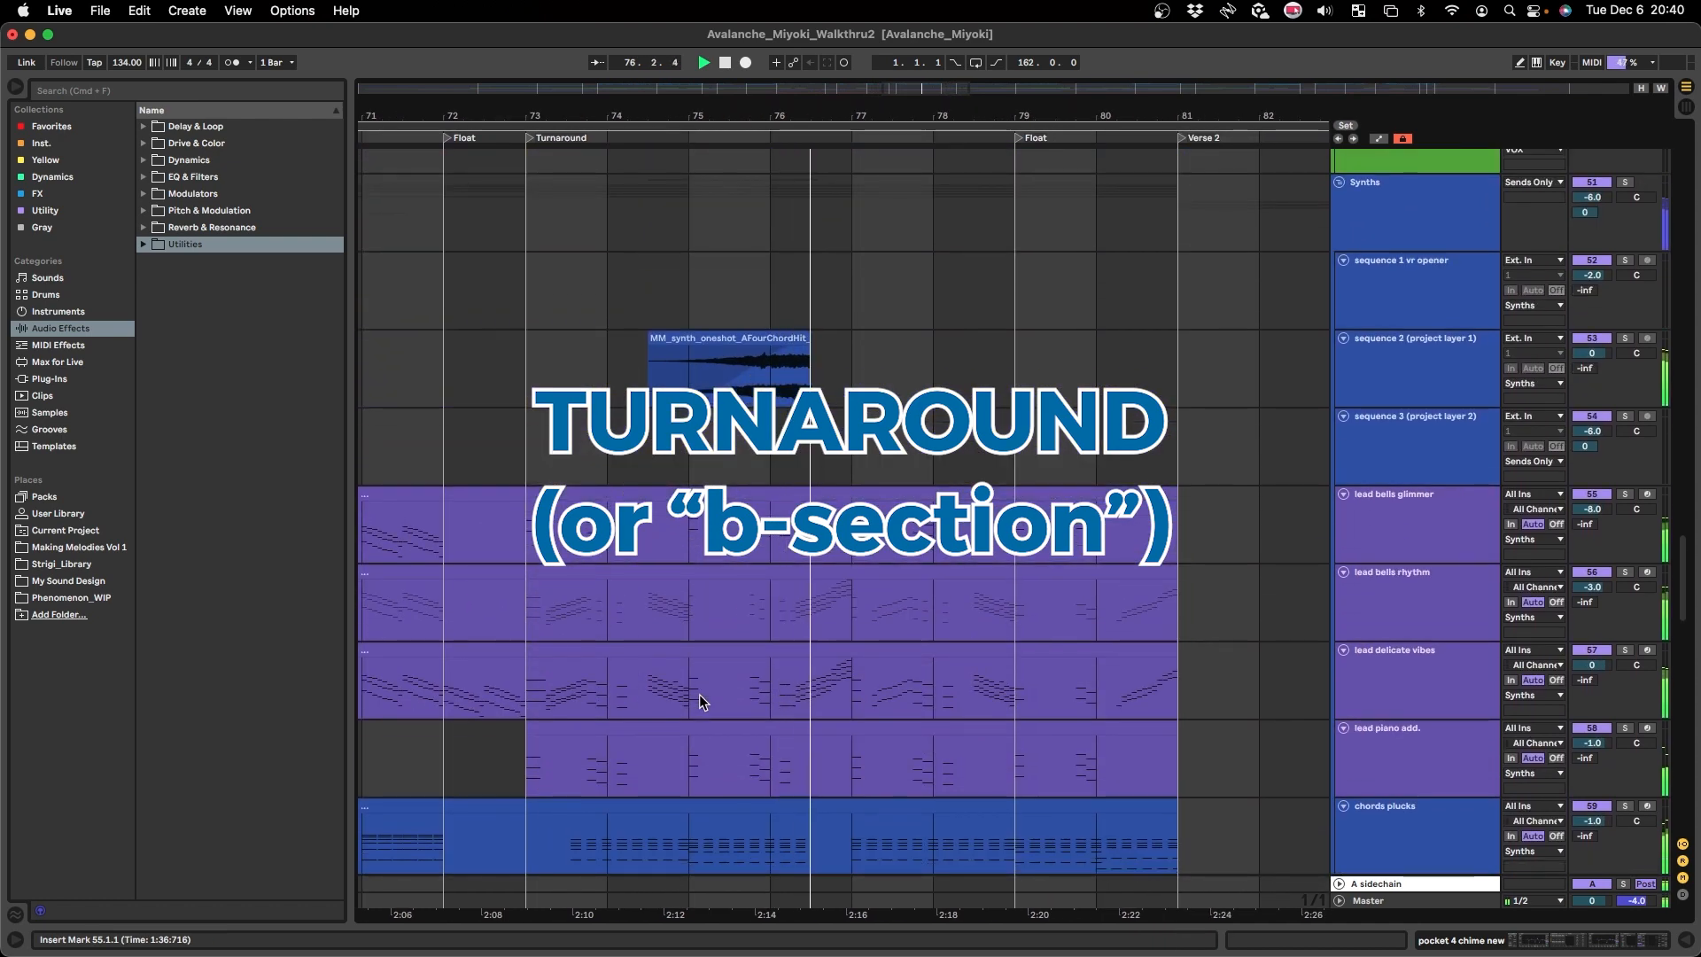
- Select bars 73 to 78 on the four lead tracks and solo these tracks together with the chords plucks track
{"action": "scroll", "coordinate": [700, 694], "scroll_direction": "down", "scroll_amount": 1}
{"action": "scroll", "coordinate": [699, 694], "scroll_direction": "right", "scroll_amount": 1}
{"action": "scroll", "coordinate": [697, 692], "scroll_direction": "down", "scroll_amount": 1}
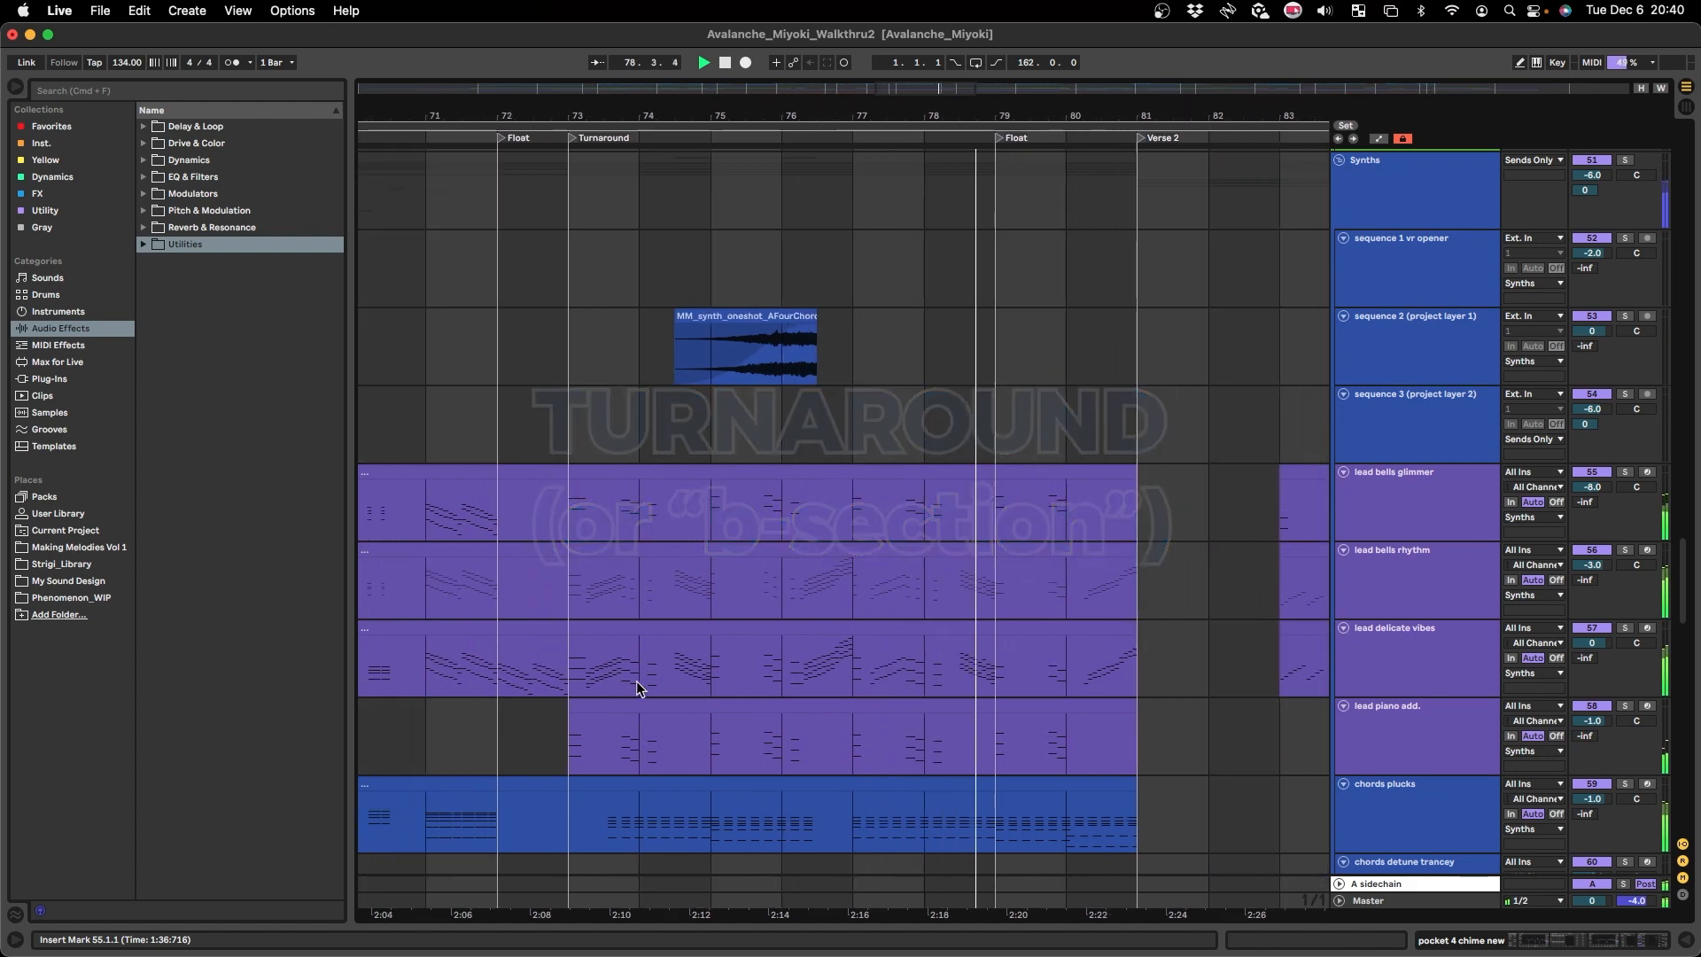
{"action": "scroll", "coordinate": [568, 603], "scroll_direction": "up", "scroll_amount": 5}
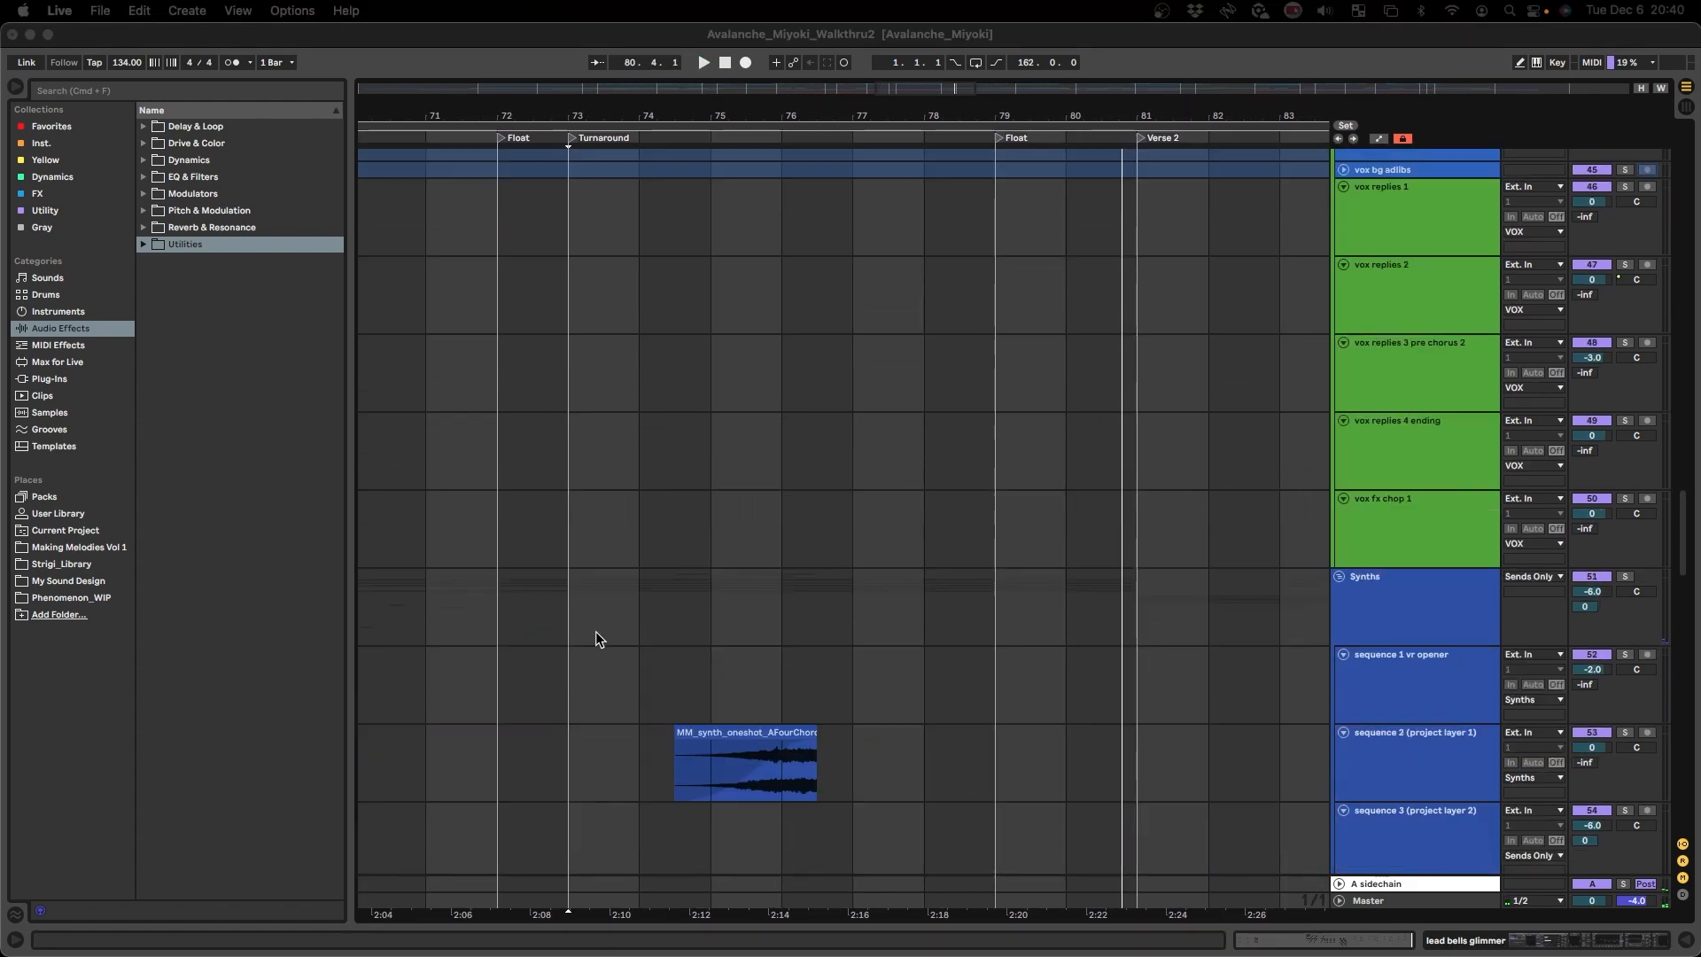
{"action": "scroll", "coordinate": [600, 688], "scroll_direction": "down", "scroll_amount": 5}
{"action": "scroll", "coordinate": [795, 519], "scroll_direction": "left", "scroll_amount": 3}
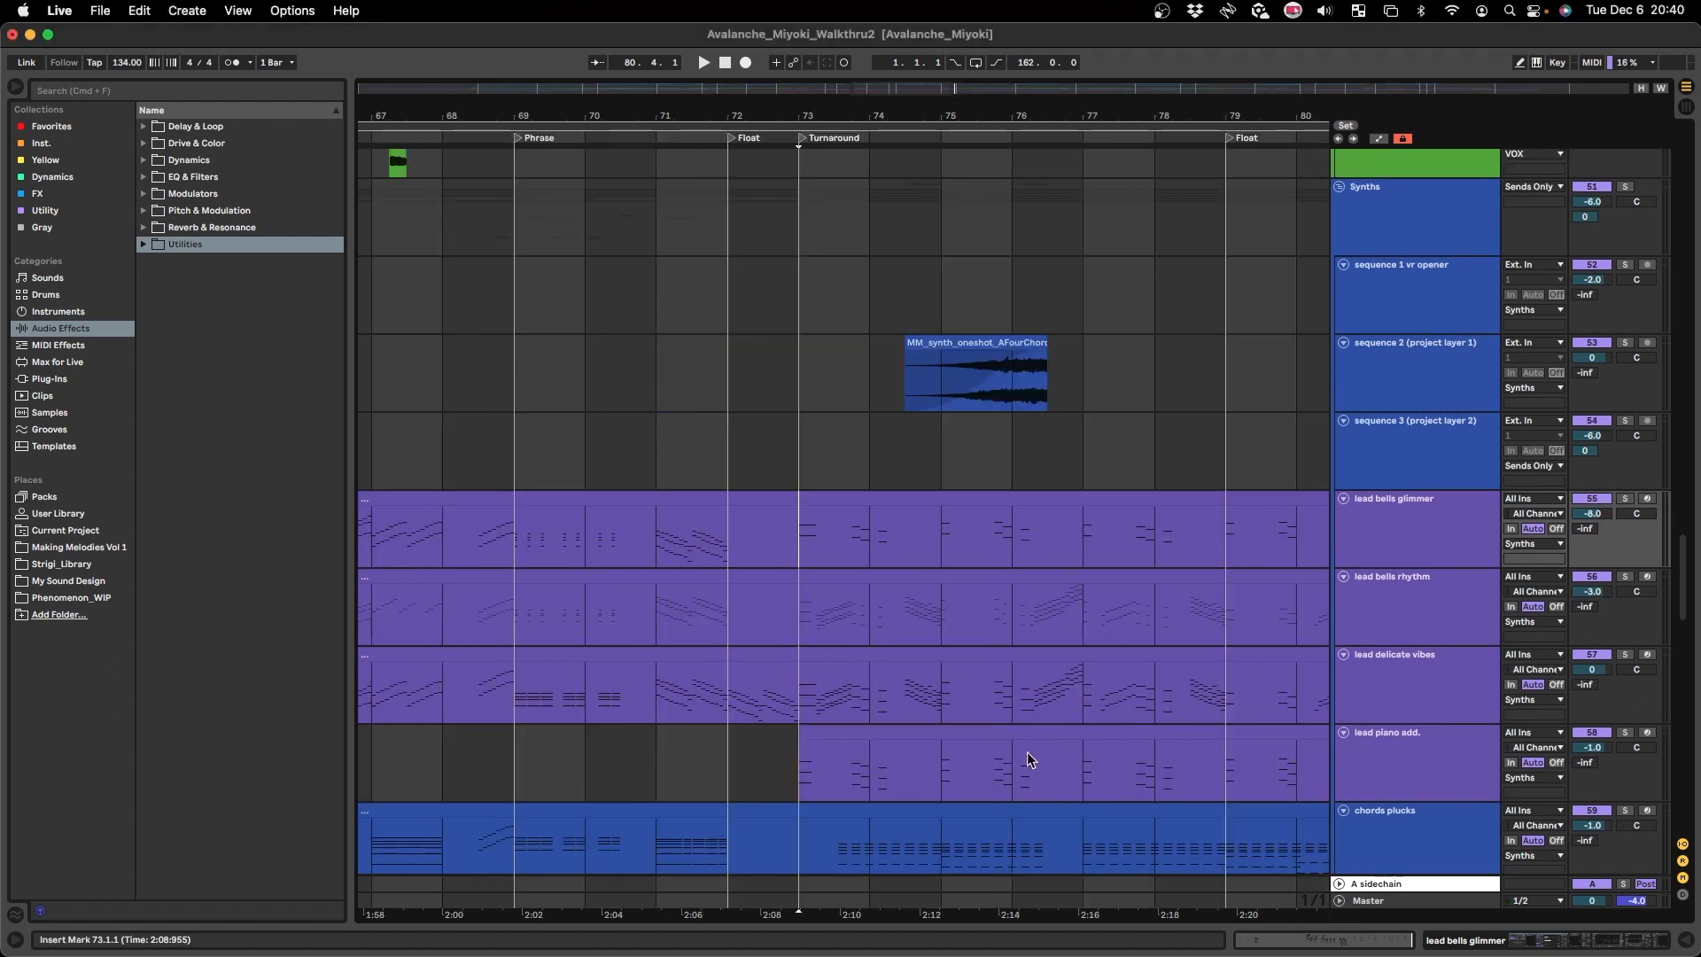
{"action": "left_click_drag", "start_coordinate": [1148, 781], "coordinate": [797, 568]}
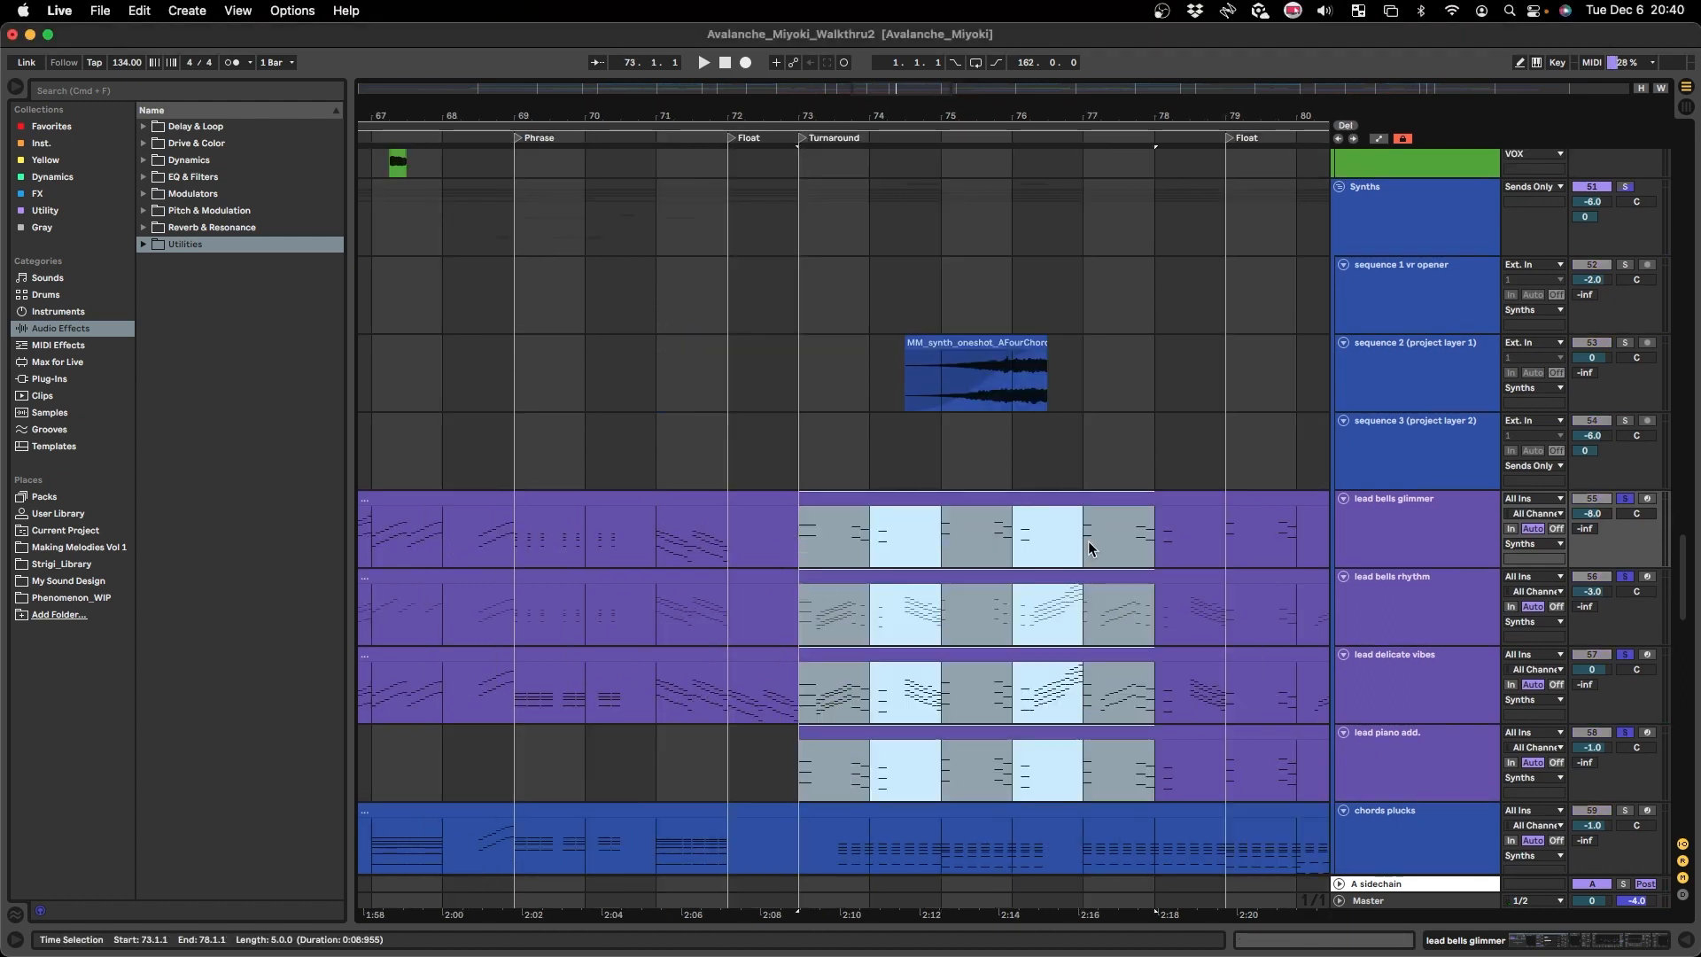
{"action": "scroll", "coordinate": [1088, 541], "scroll_direction": "down", "scroll_amount": 3}
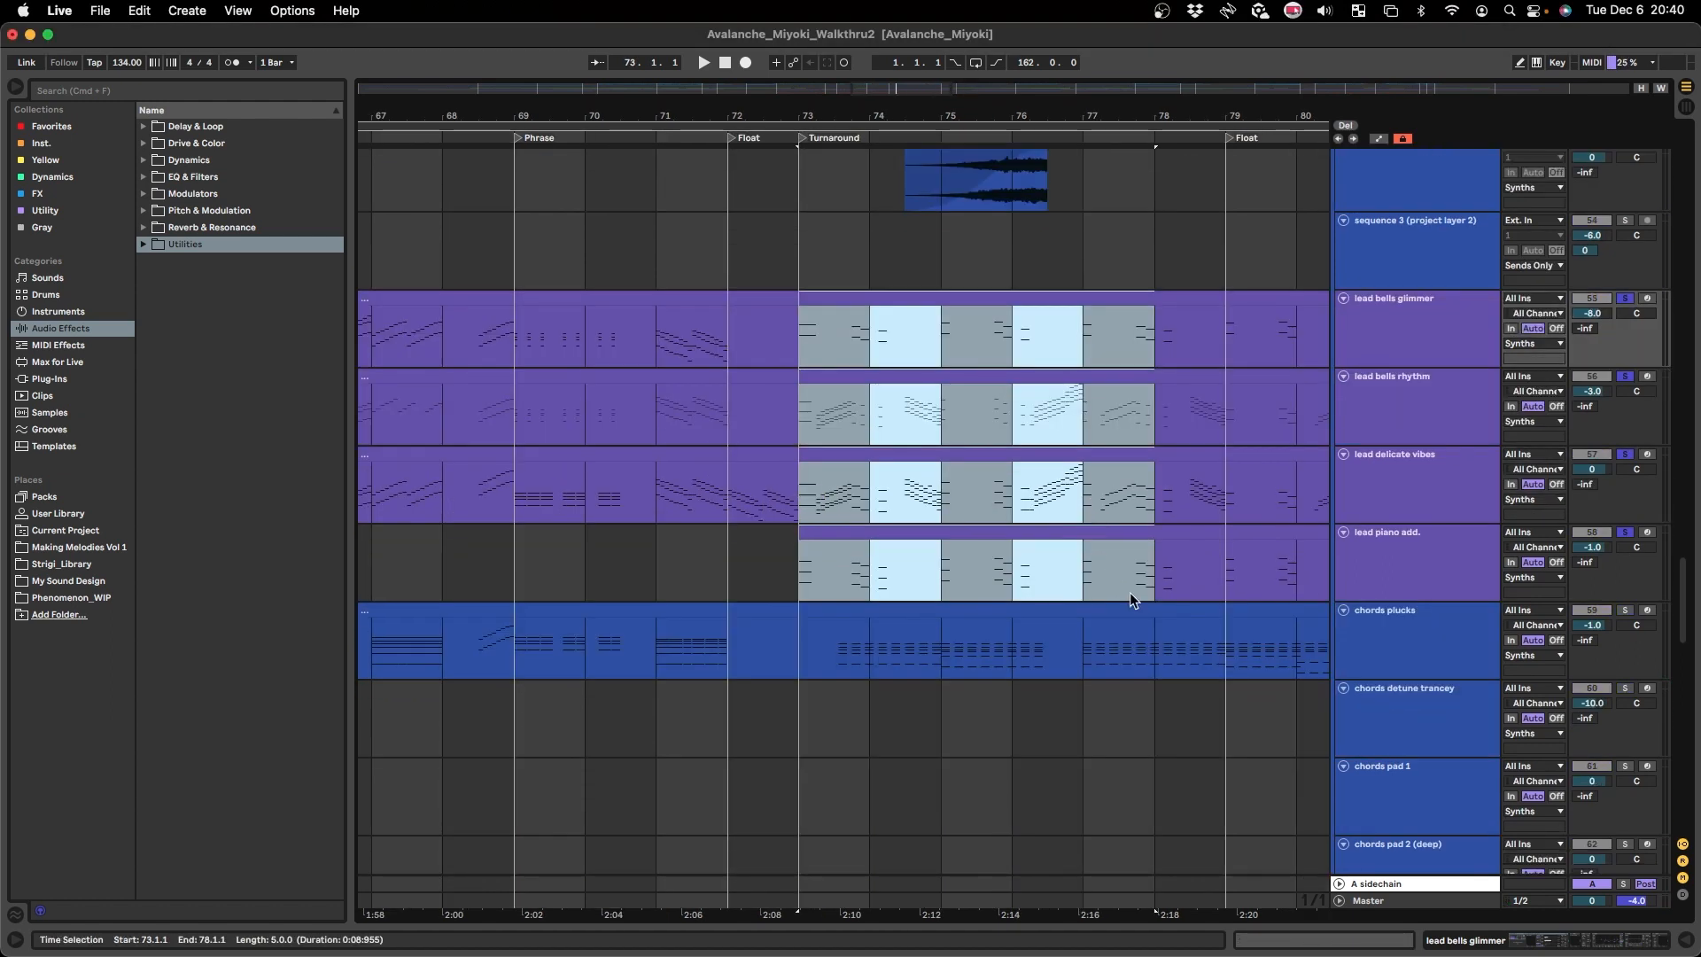
{"action": "left_click", "coordinate": [1630, 608]}
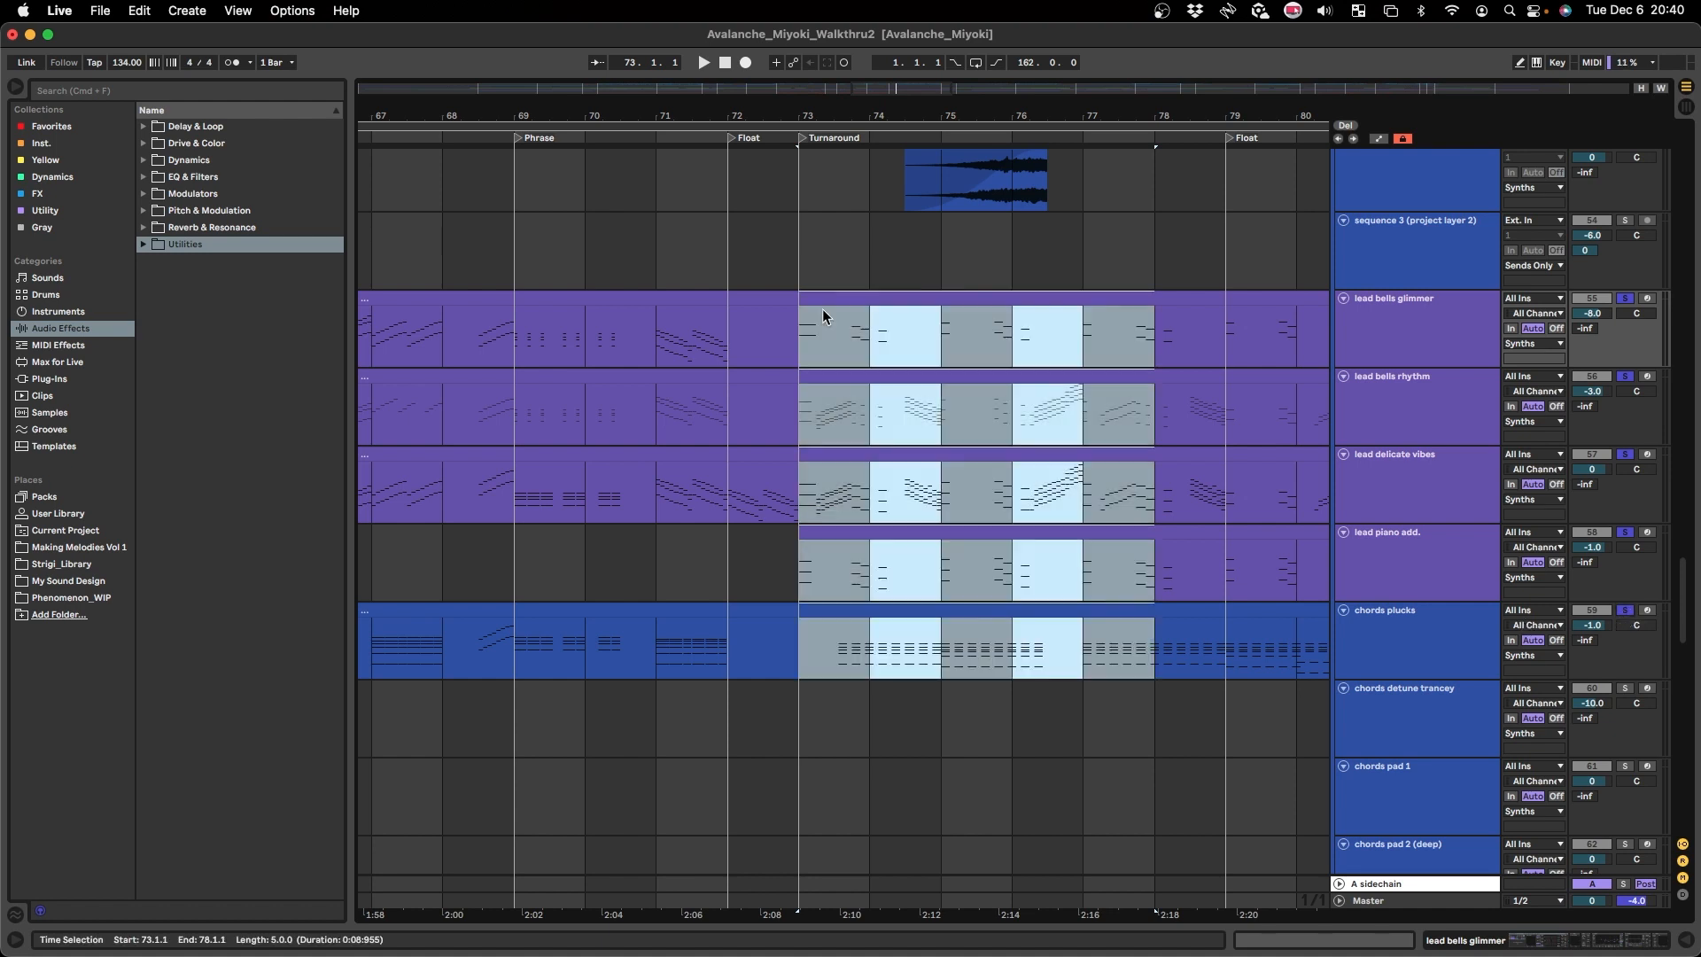
- Play the soloed leads and chords plucks from the start of the Turnaround at bar 73 and stop during bar 74
{"action": "scroll", "coordinate": [815, 381], "scroll_direction": "right", "scroll_amount": 2}
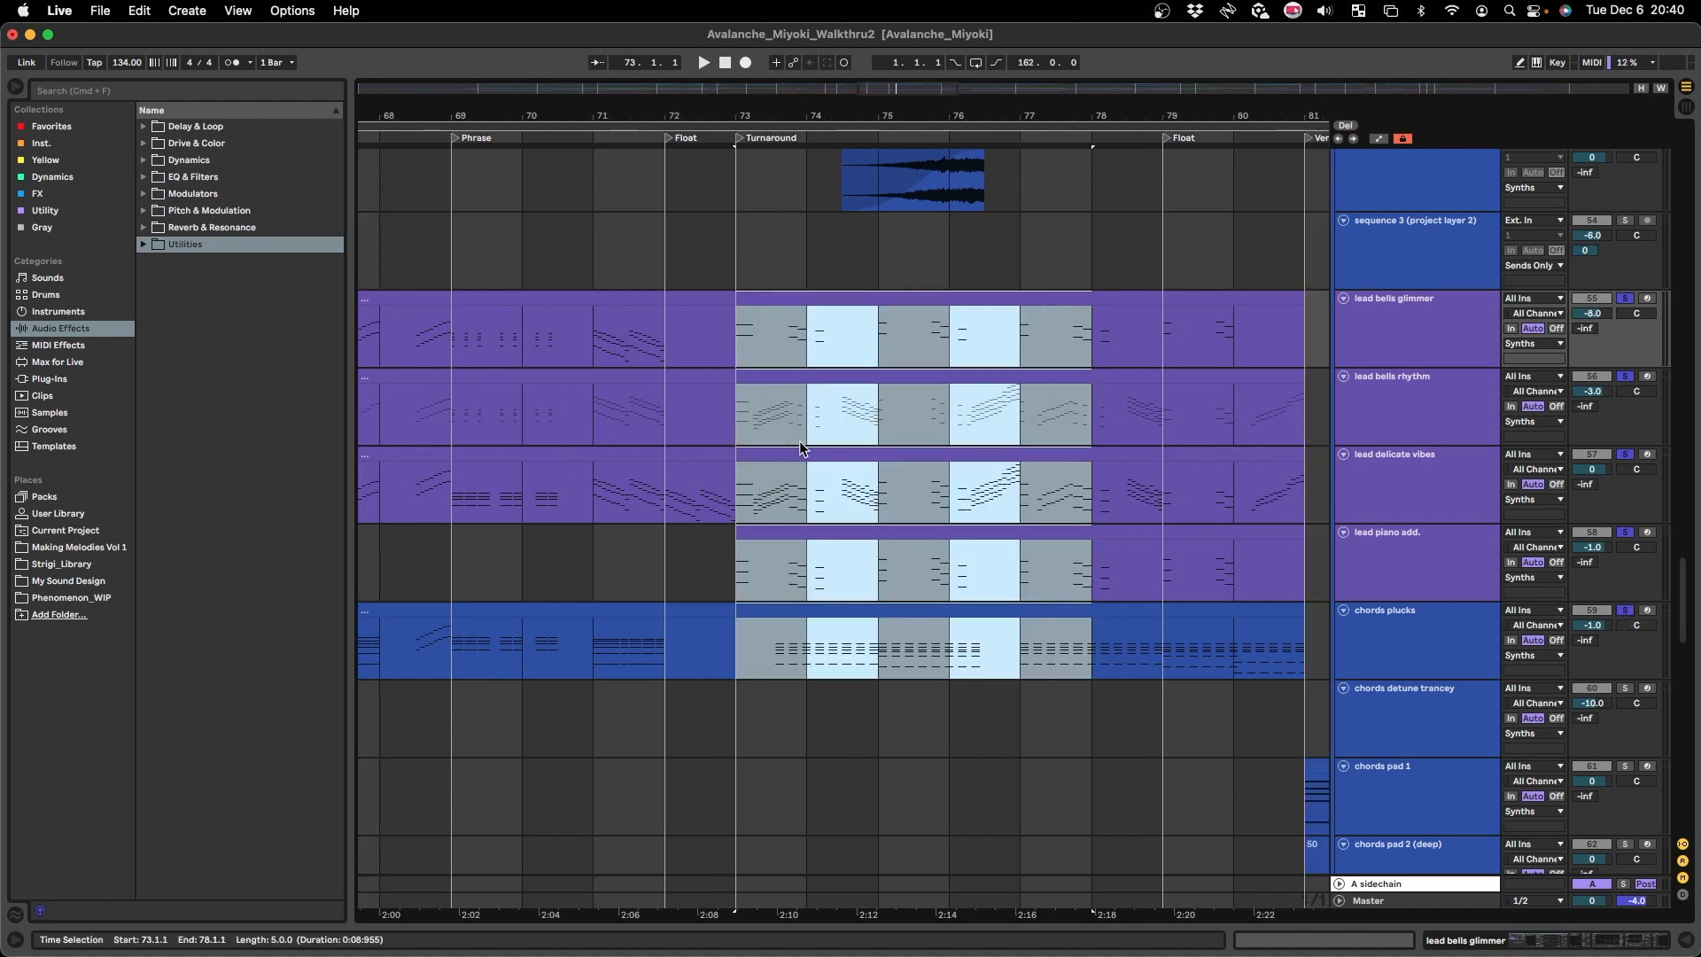
{"action": "scroll", "coordinate": [590, 452], "scroll_direction": "right", "scroll_amount": 2}
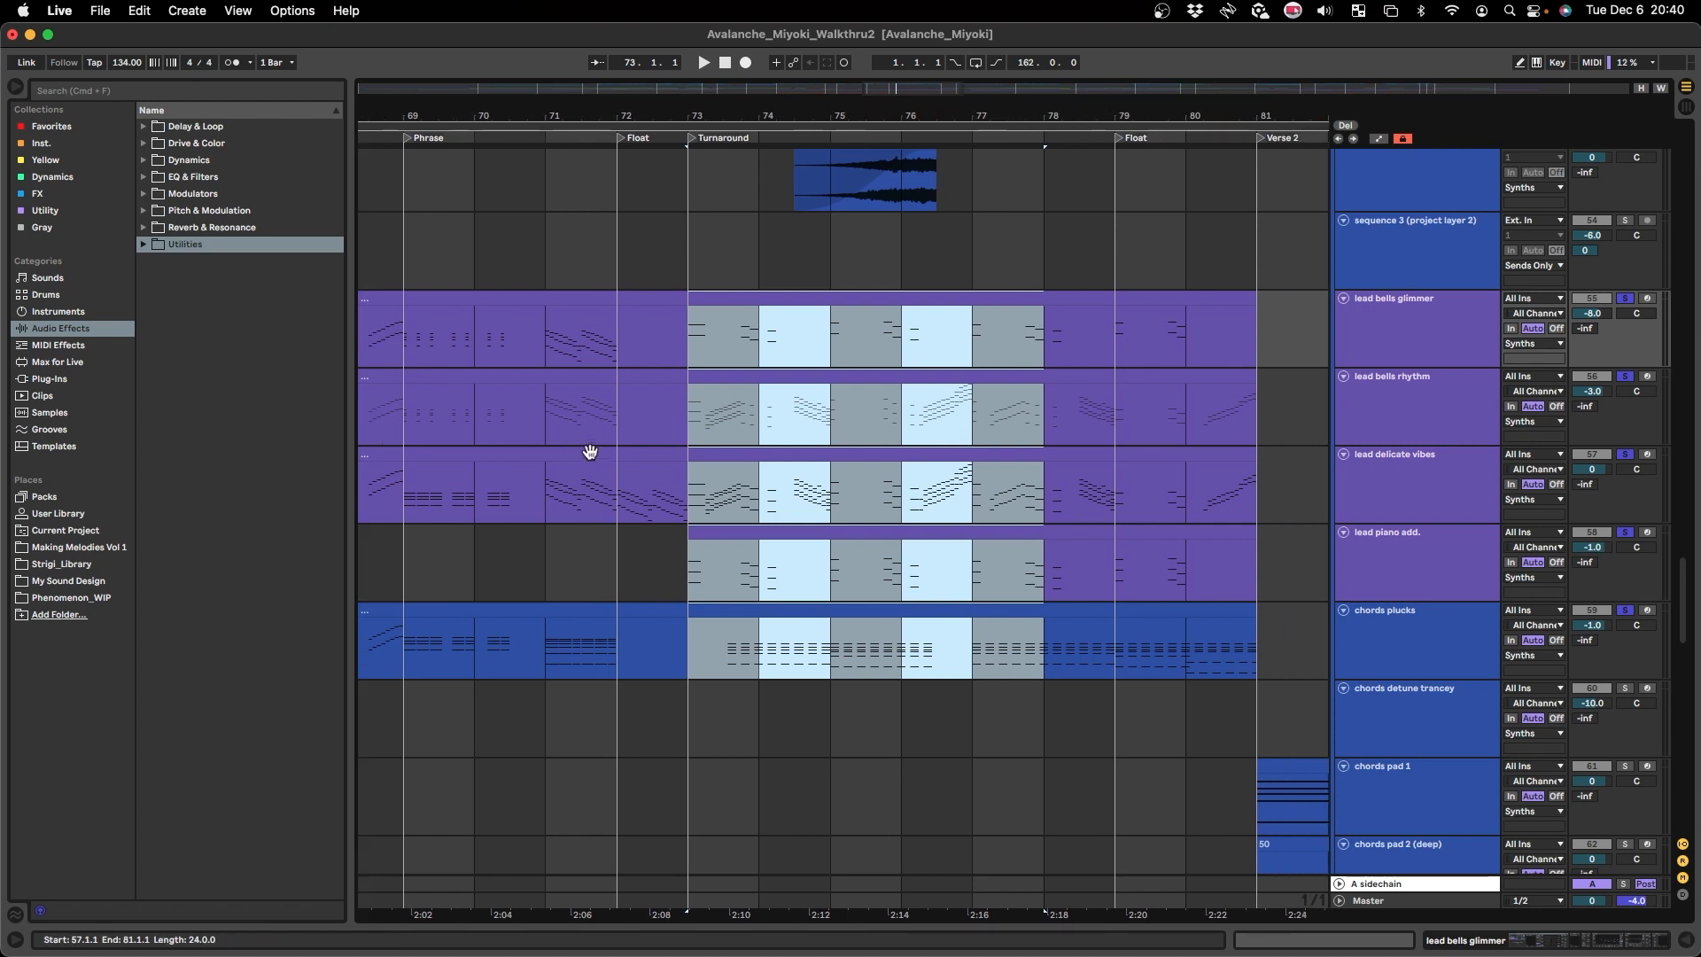
{"action": "key", "text": "space"}
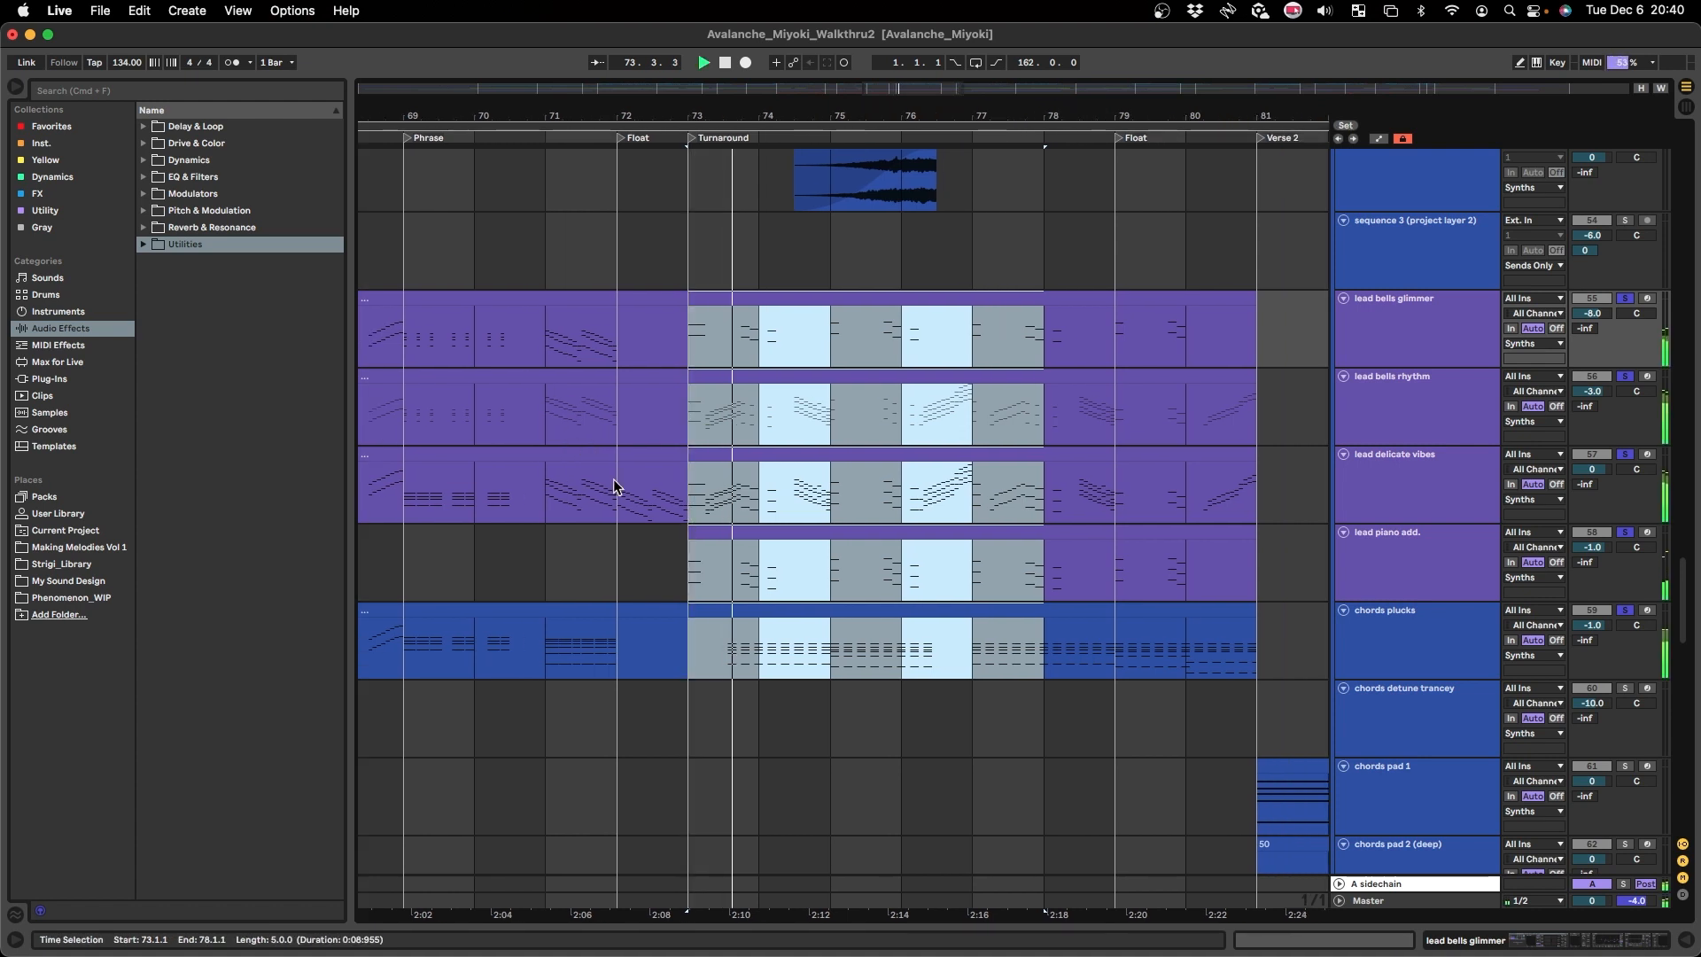
{"action": "key", "text": "space"}
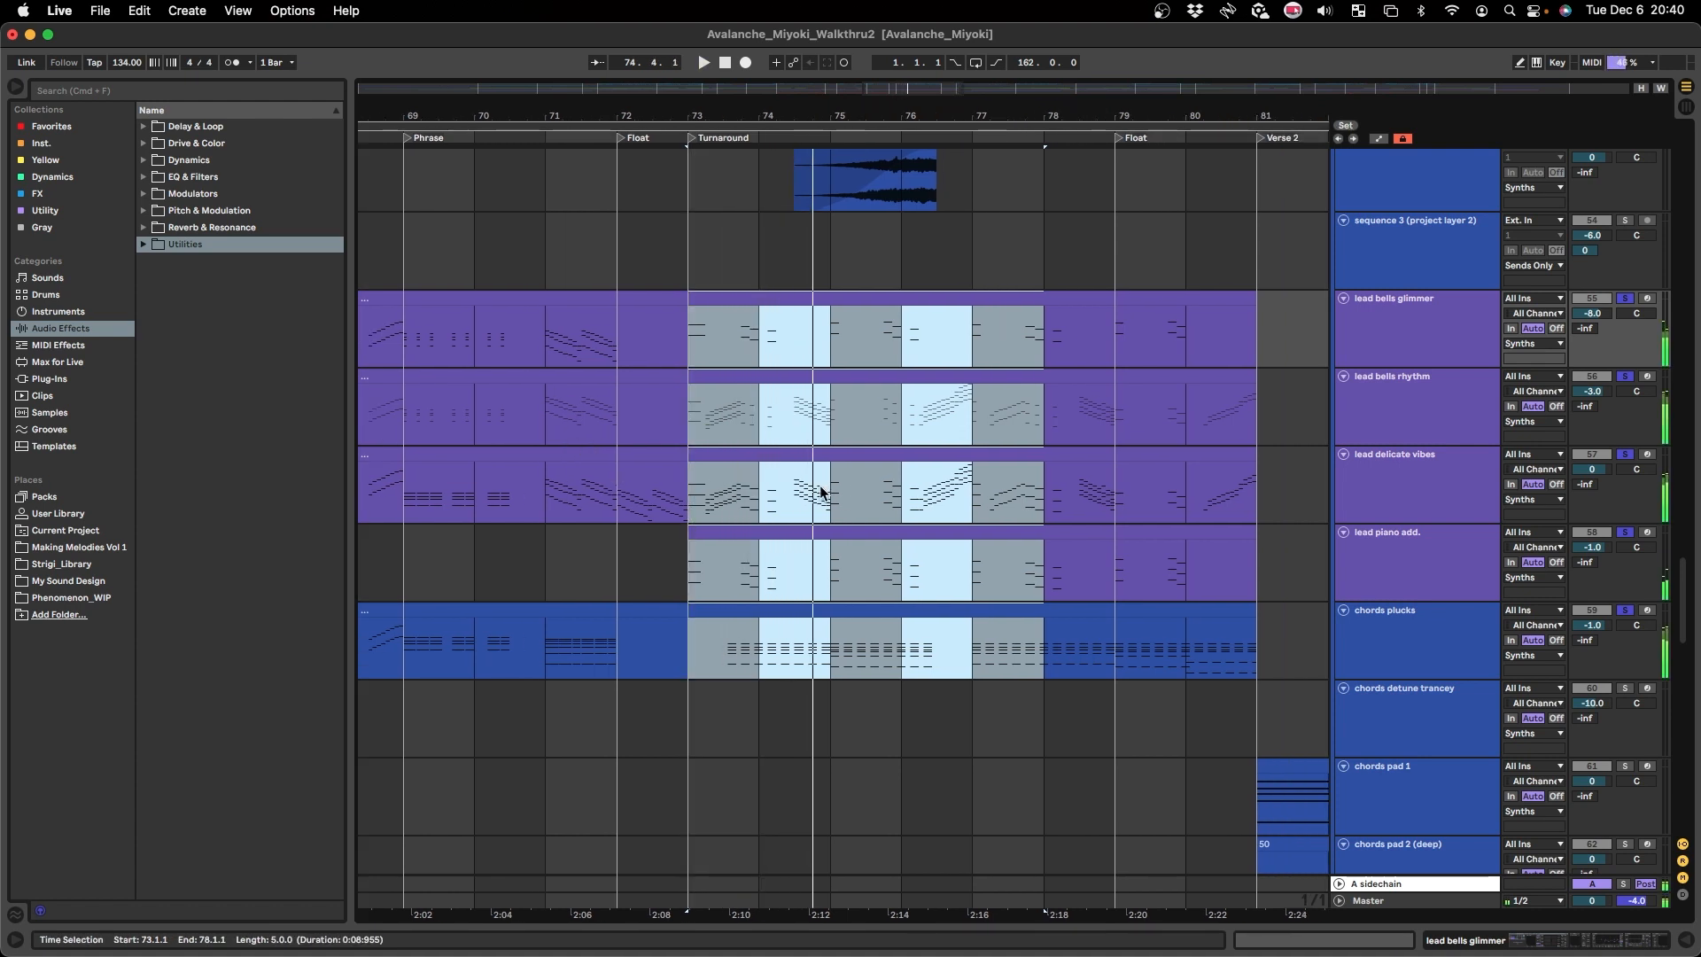
- Place the insert mark at bar 73 and solo the four tracks from lead bells glimmer to lead piano add
{"action": "scroll", "coordinate": [949, 536], "scroll_direction": "up", "scroll_amount": 5}
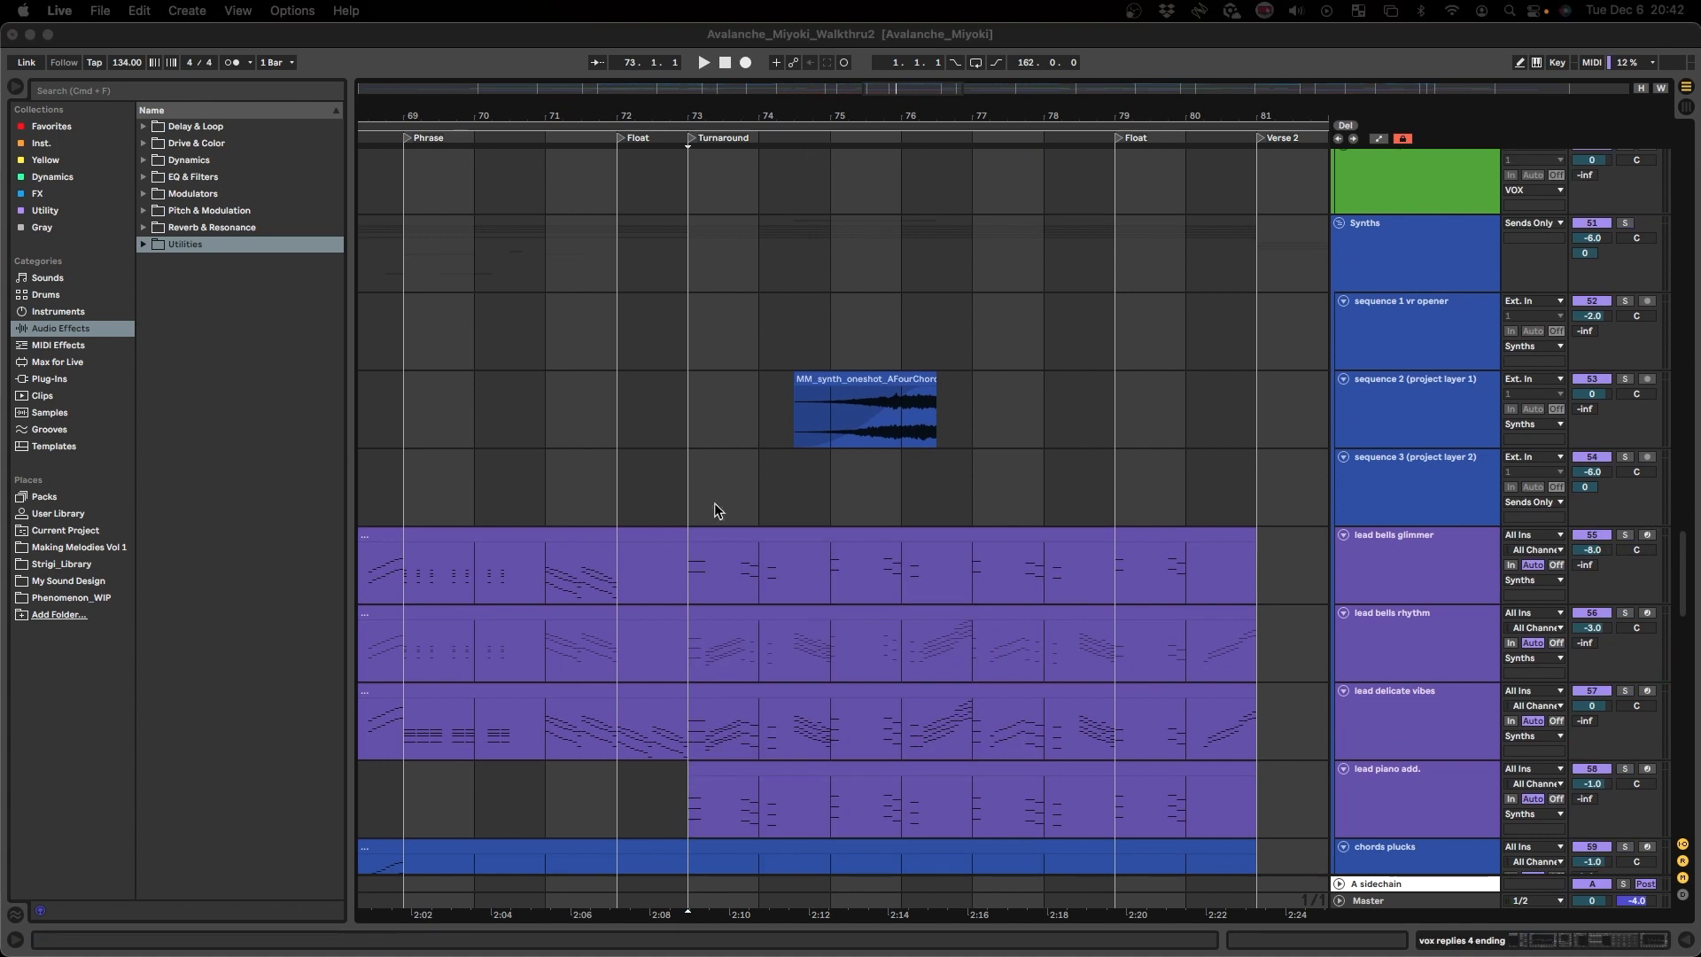
{"action": "left_click", "coordinate": [688, 574]}
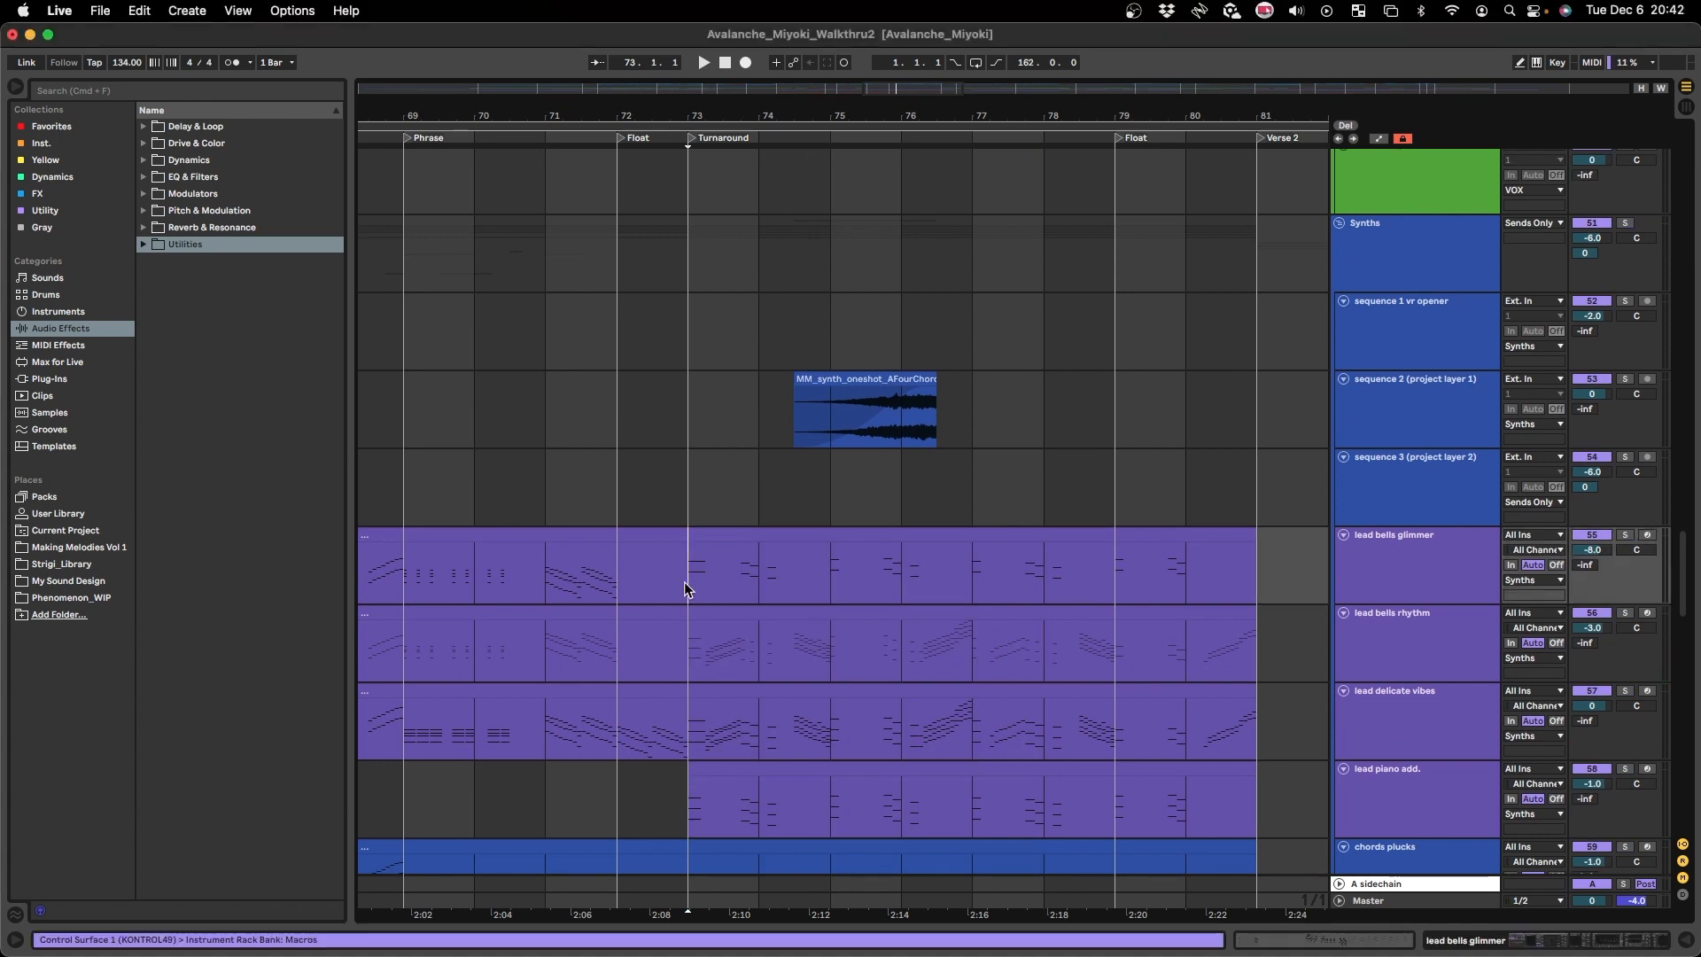
{"action": "scroll", "coordinate": [723, 519], "scroll_direction": "down", "scroll_amount": 2}
{"action": "left_click", "coordinate": [1444, 729], "text": "shift"}
{"action": "key", "text": "s"}
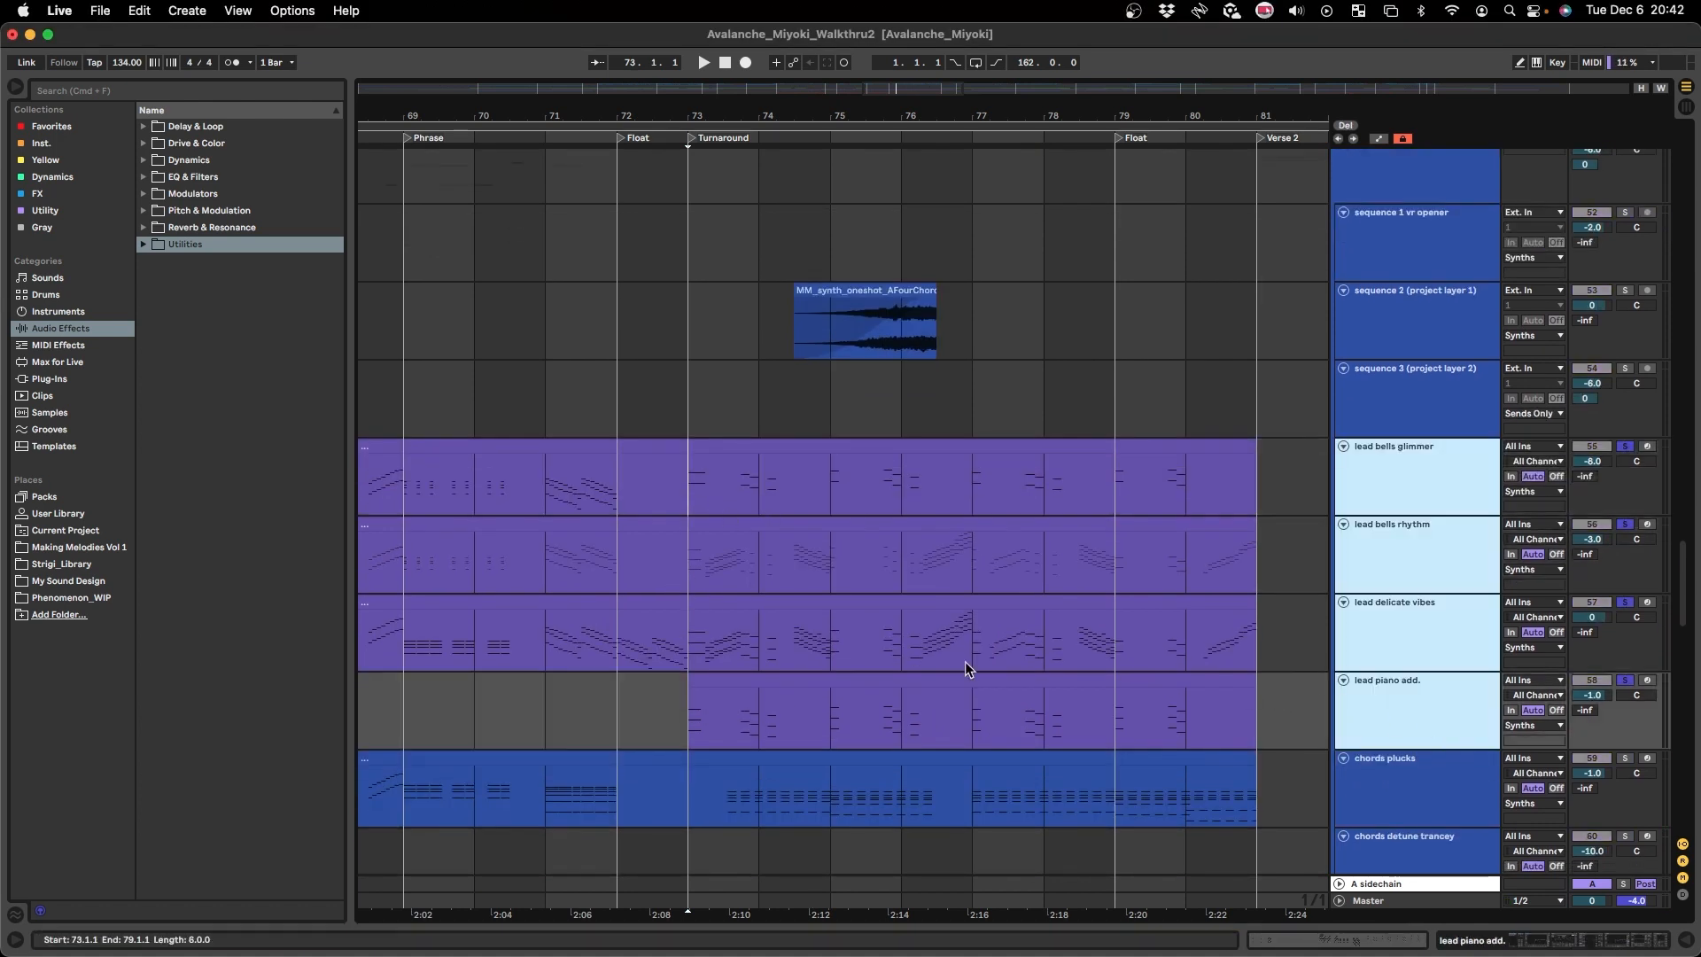
- Play the soloed lead tracks from 73.2.1 on lead bells rhythm and follow their notes through bar 76
{"action": "scroll", "coordinate": [739, 595], "scroll_direction": "up", "scroll_amount": 5}
{"action": "left_click", "coordinate": [601, 559]}
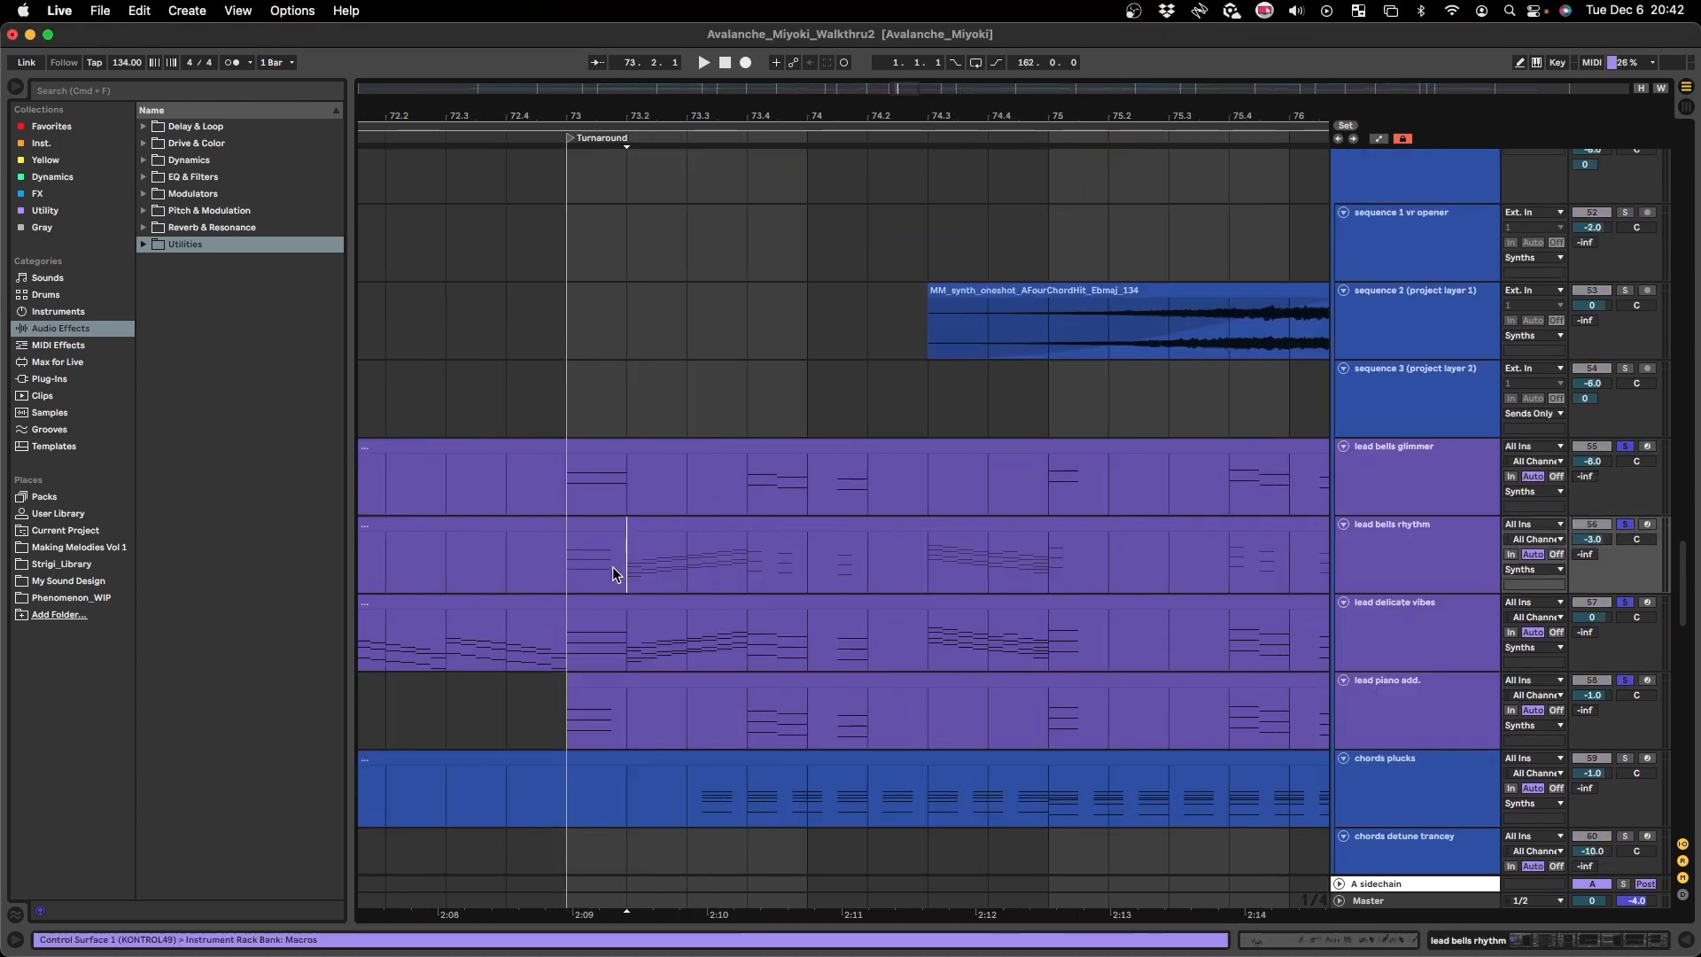
{"action": "key", "text": "space"}
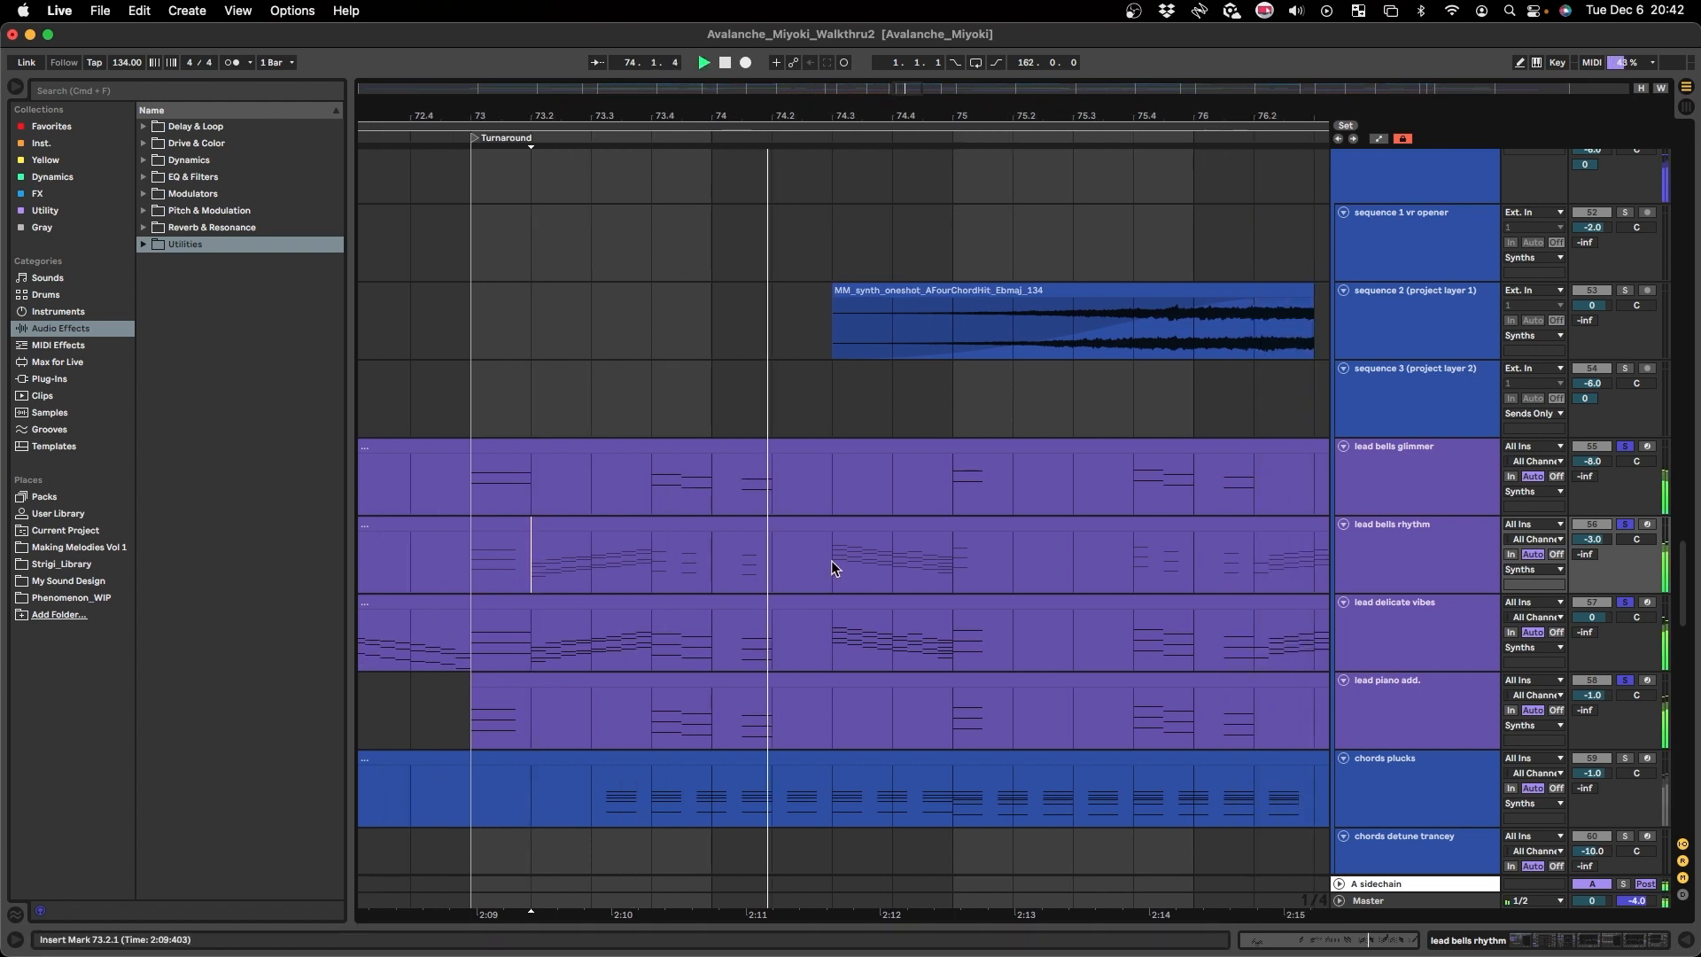
{"action": "scroll", "coordinate": [812, 577], "scroll_direction": "down", "scroll_amount": 3}
{"action": "scroll", "coordinate": [814, 584], "scroll_direction": "right", "scroll_amount": 3}
{"action": "scroll", "coordinate": [815, 587], "scroll_direction": "down", "scroll_amount": 3}
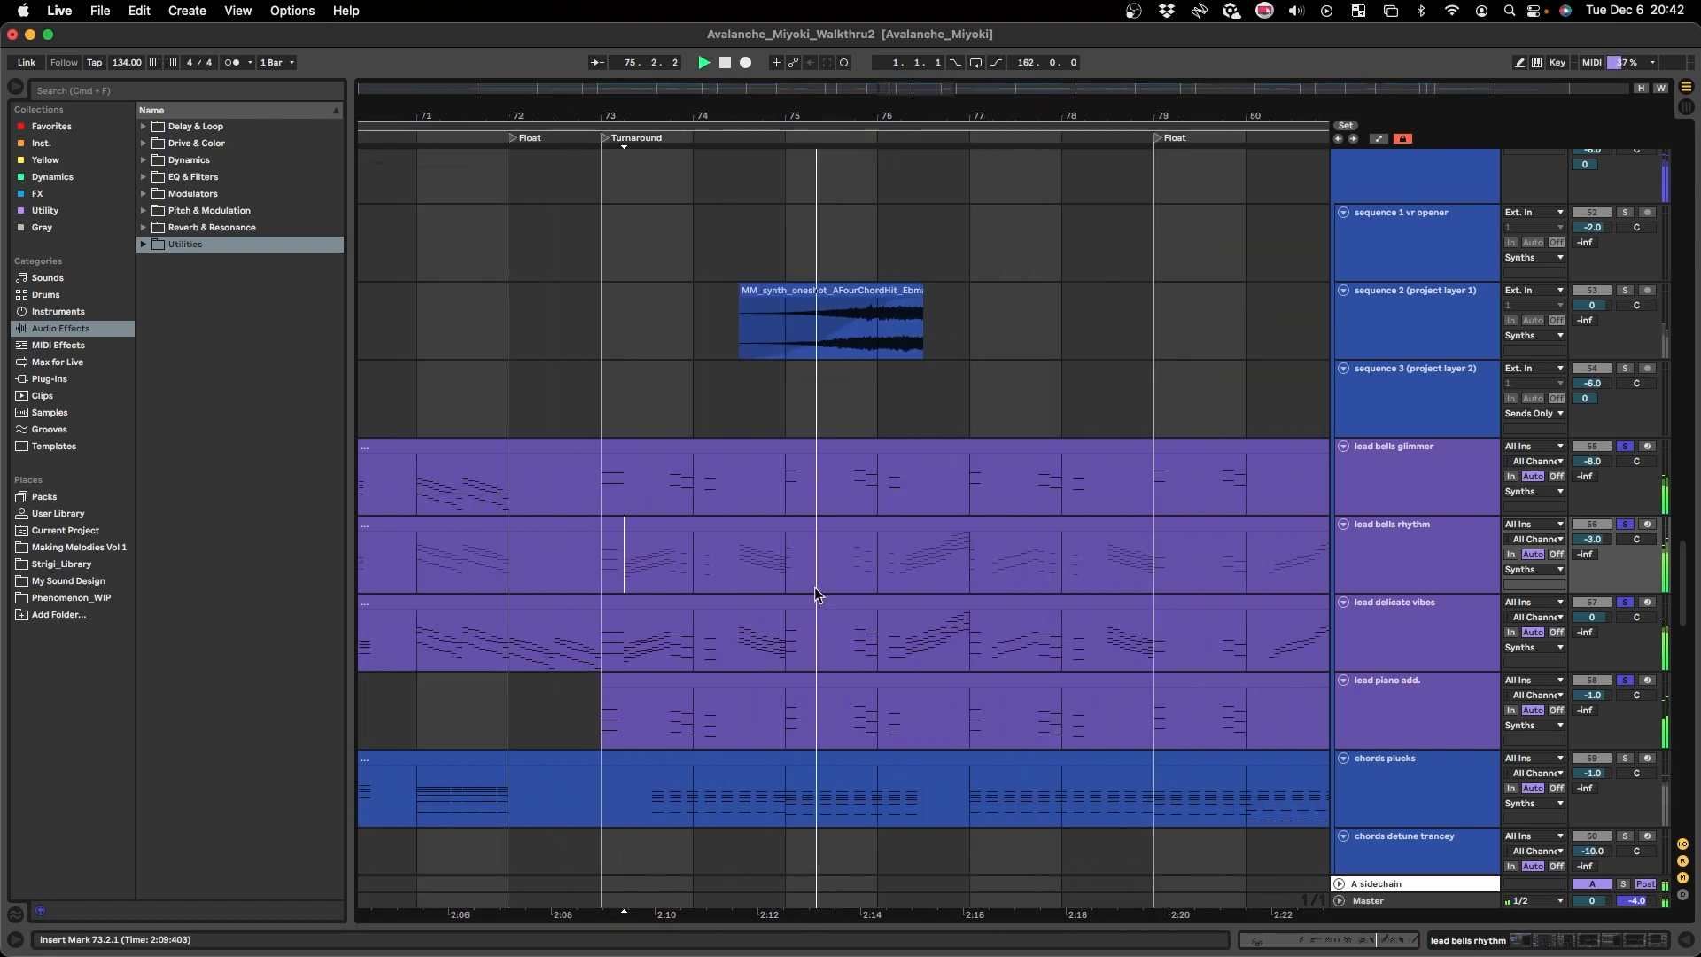
{"action": "scroll", "coordinate": [780, 595], "scroll_direction": "down", "scroll_amount": 3}
{"action": "scroll", "coordinate": [824, 576], "scroll_direction": "up", "scroll_amount": 3}
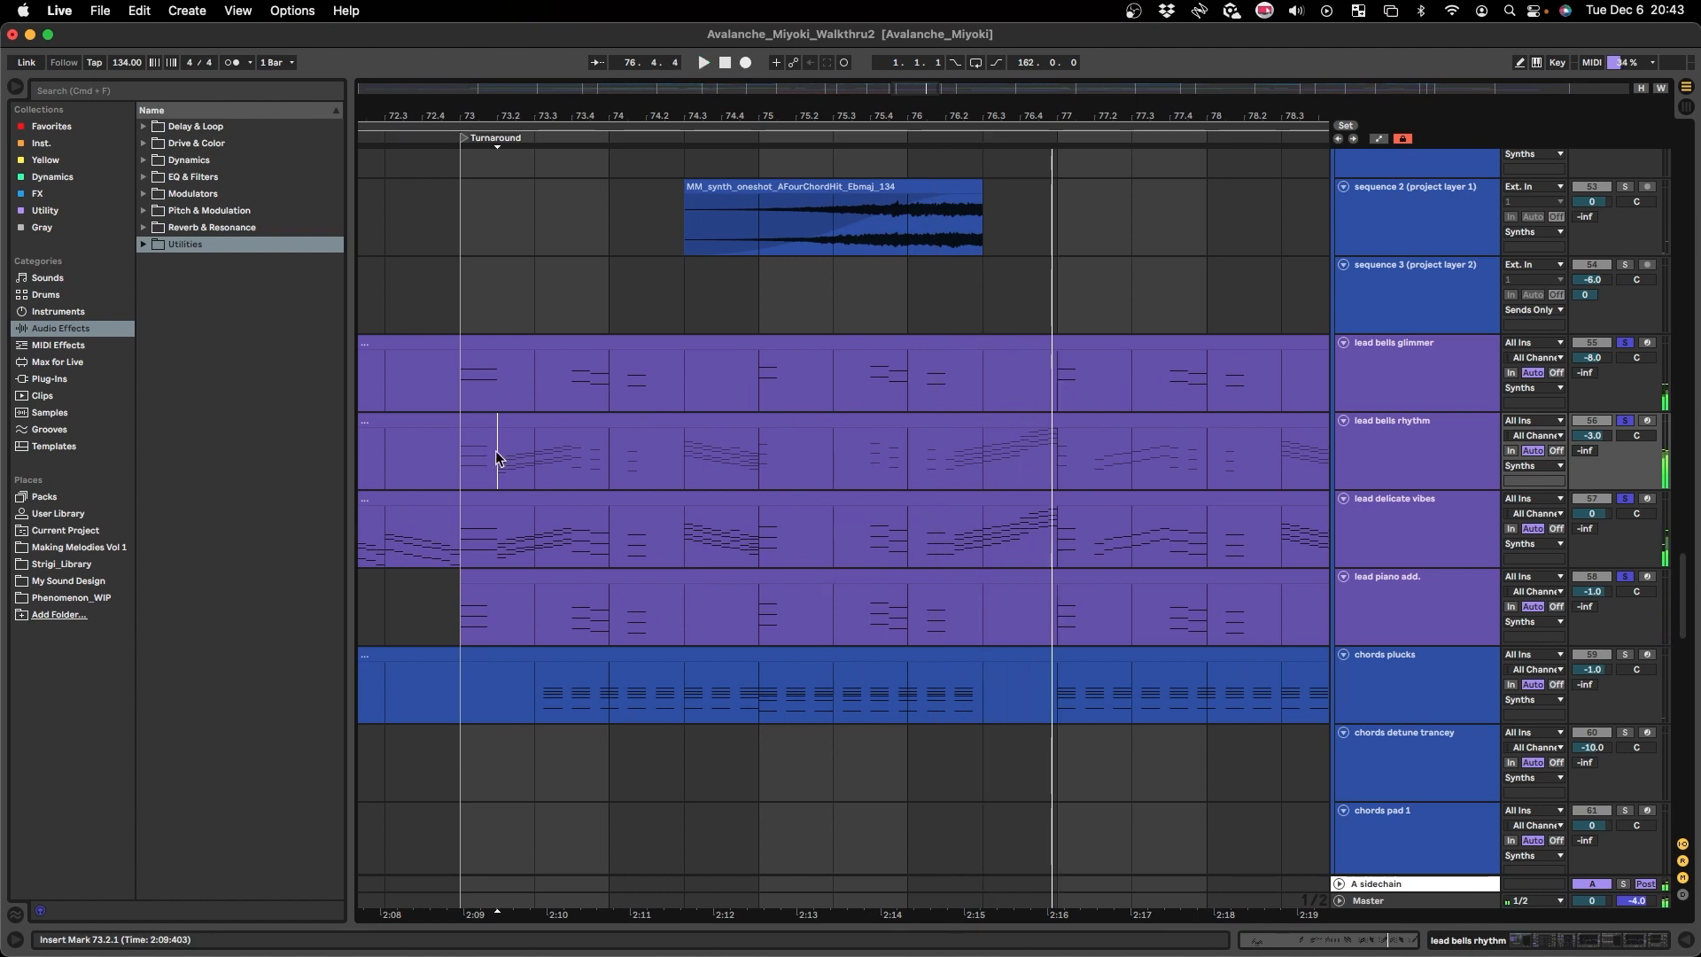
- Solo the chords plucks track and play it from 73.3.1 to the start of bar 78
{"action": "scroll", "coordinate": [531, 505], "scroll_direction": "down", "scroll_amount": 2}
{"action": "left_click", "coordinate": [536, 541]}
{"action": "scroll", "coordinate": [554, 567], "scroll_direction": "down", "scroll_amount": 2}
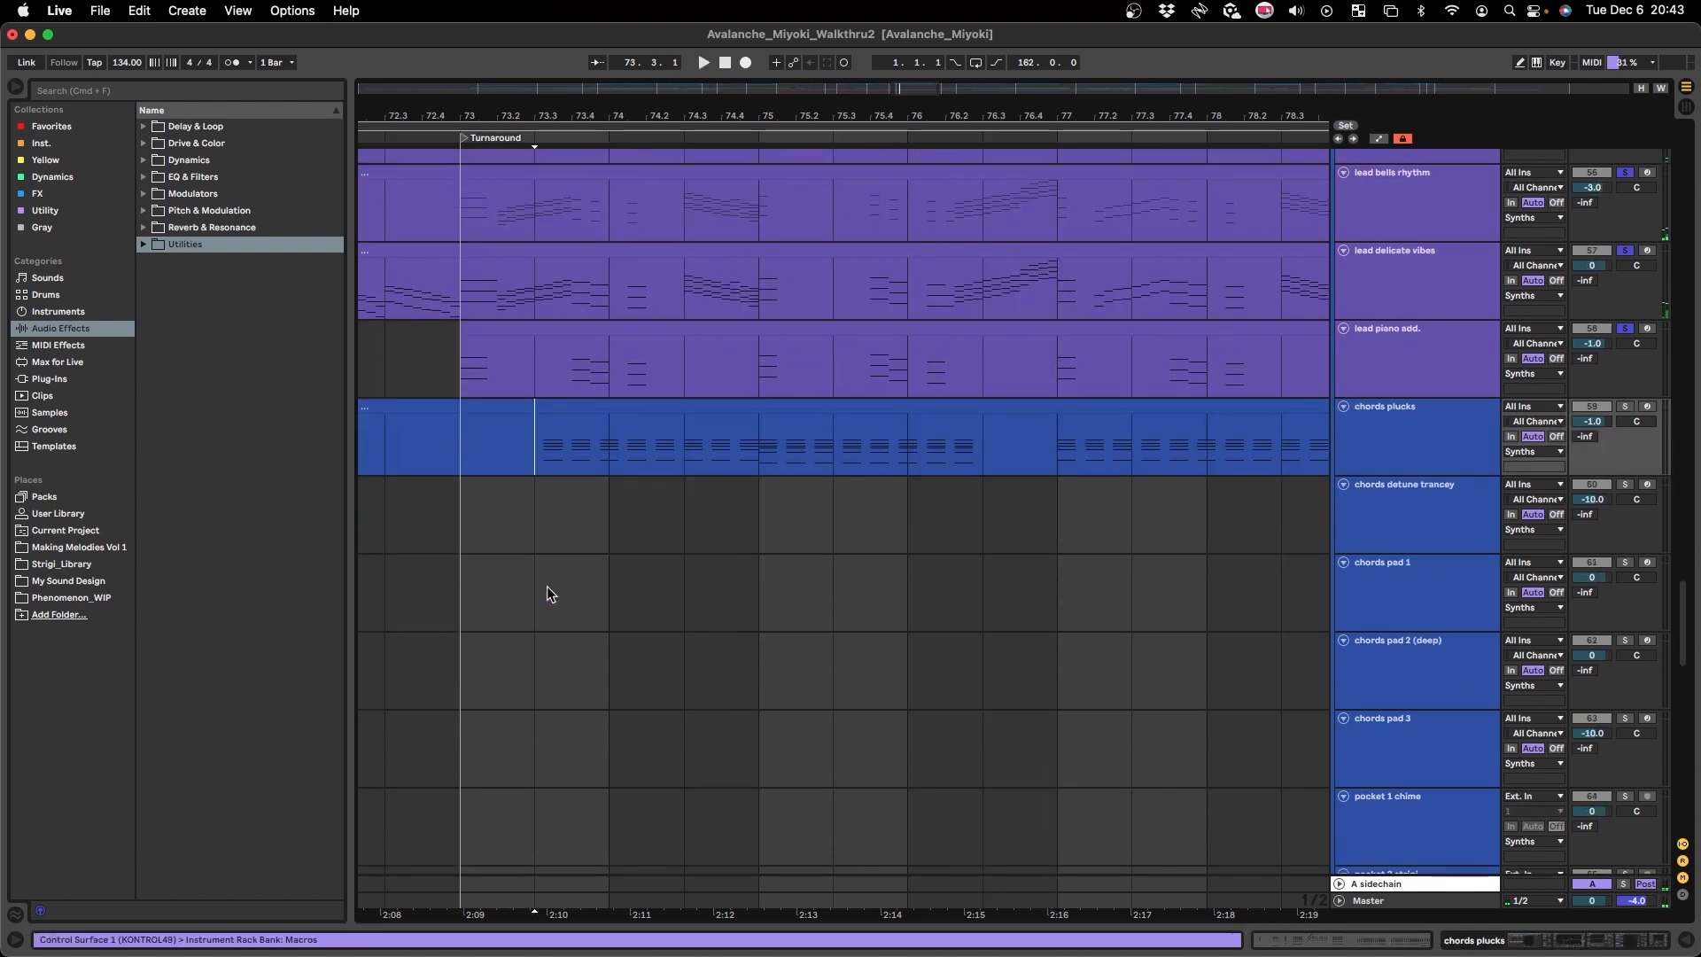
{"action": "scroll", "coordinate": [546, 585], "scroll_direction": "up", "scroll_amount": 3}
{"action": "scroll", "coordinate": [619, 594], "scroll_direction": "down", "scroll_amount": 3}
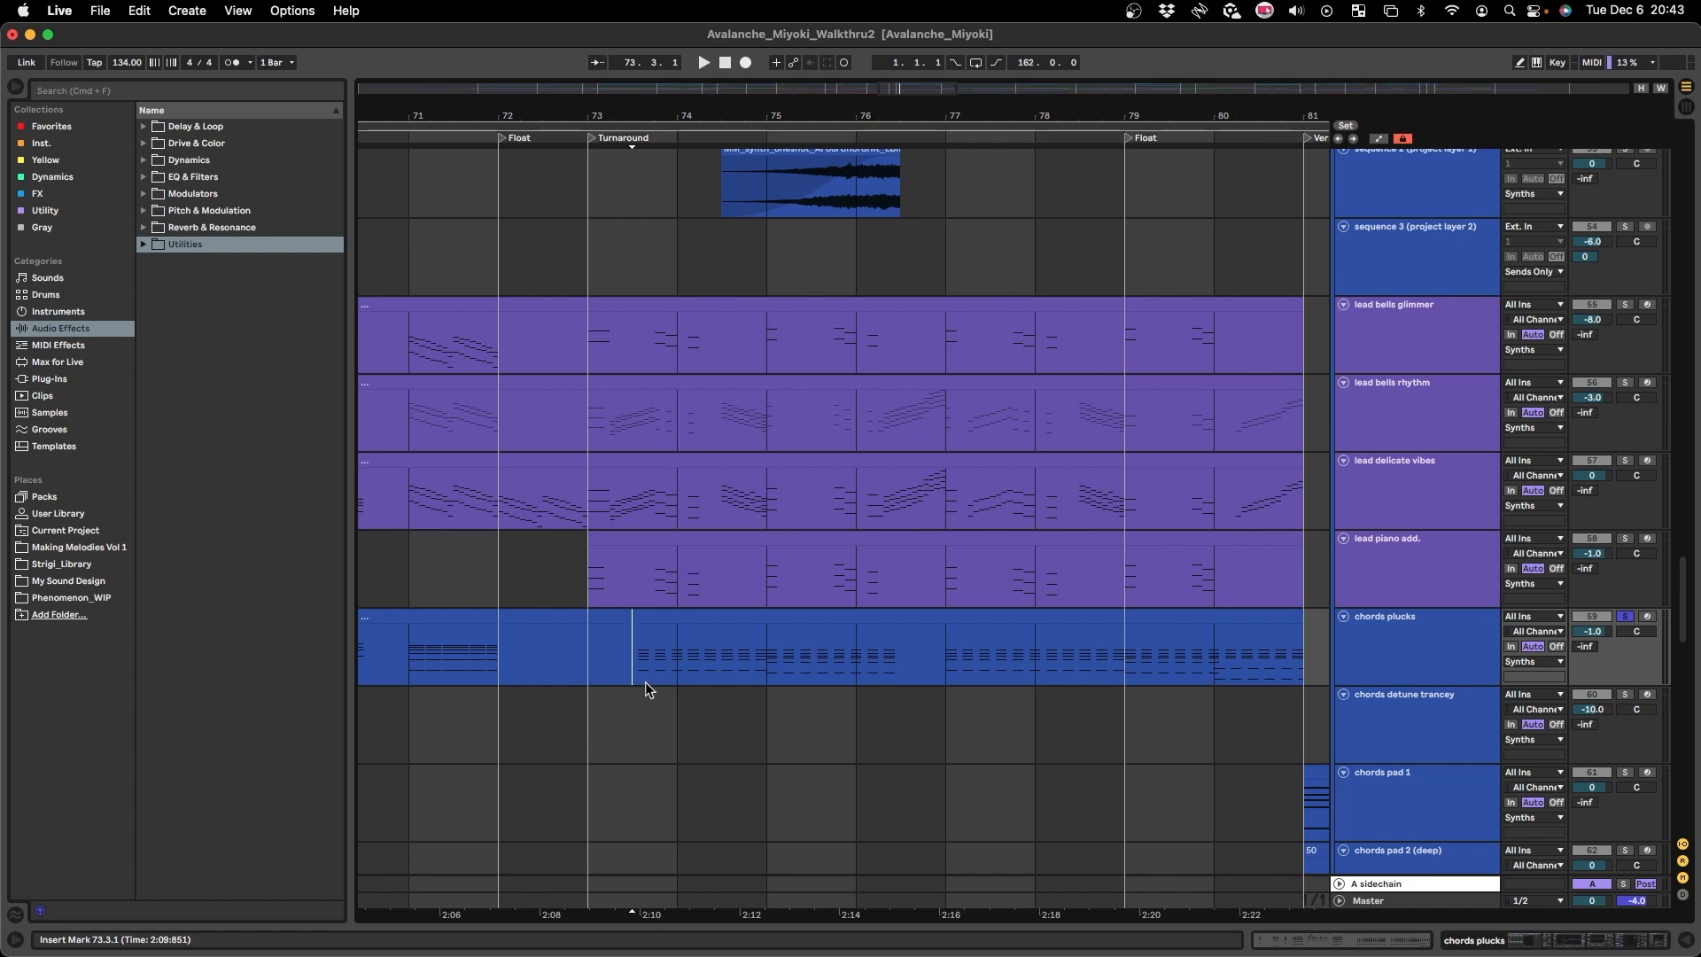
{"action": "key", "text": "space"}
{"action": "scroll", "coordinate": [647, 675], "scroll_direction": "left", "scroll_amount": 2}
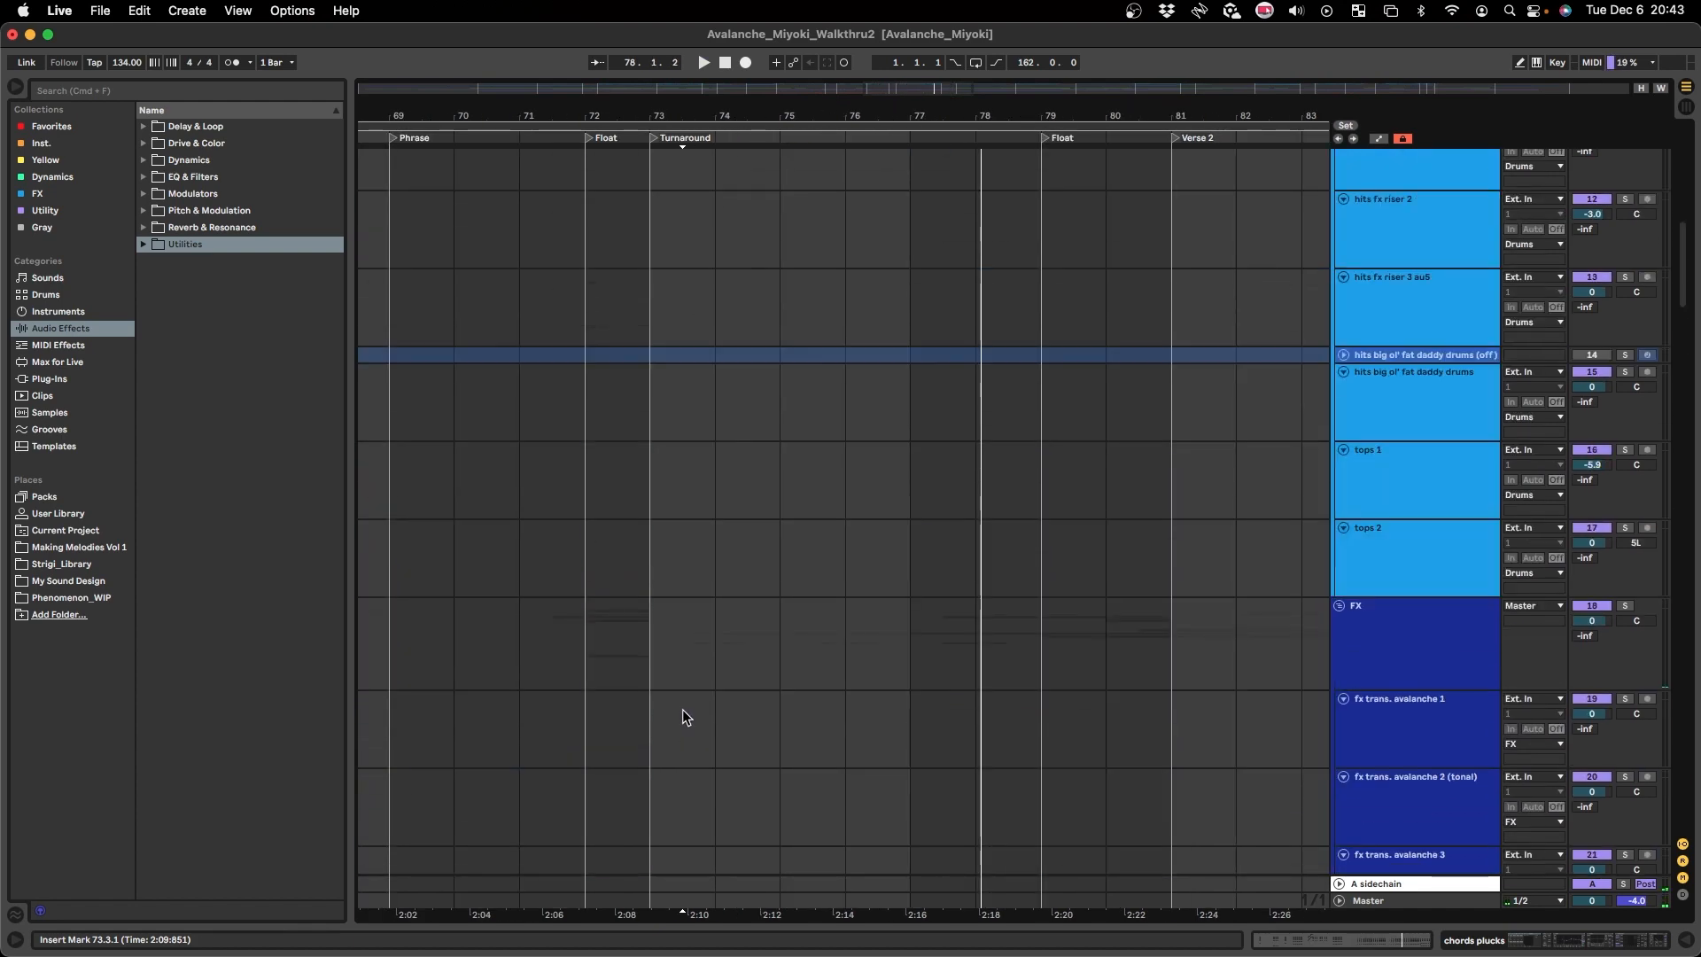
- Show the snare 3 alt. pad in the kick and snare drum rack and audition the track from bar 73
{"action": "scroll", "coordinate": [682, 709], "scroll_direction": "up", "scroll_amount": 10}
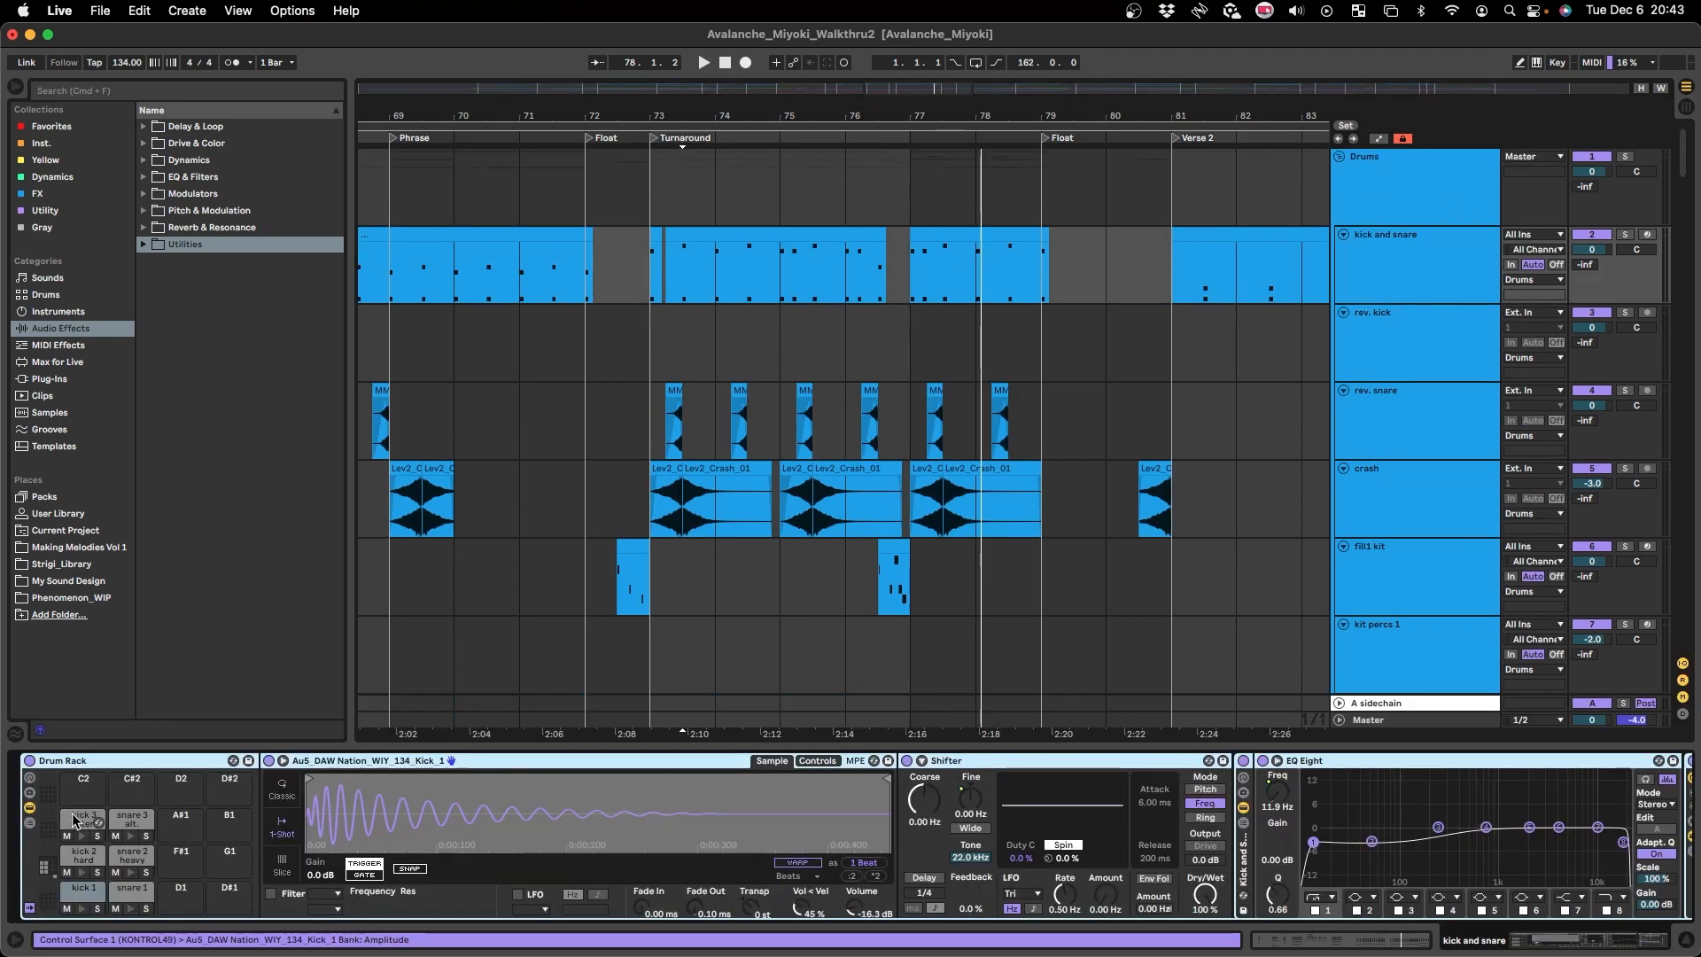
{"action": "left_click", "coordinate": [126, 816]}
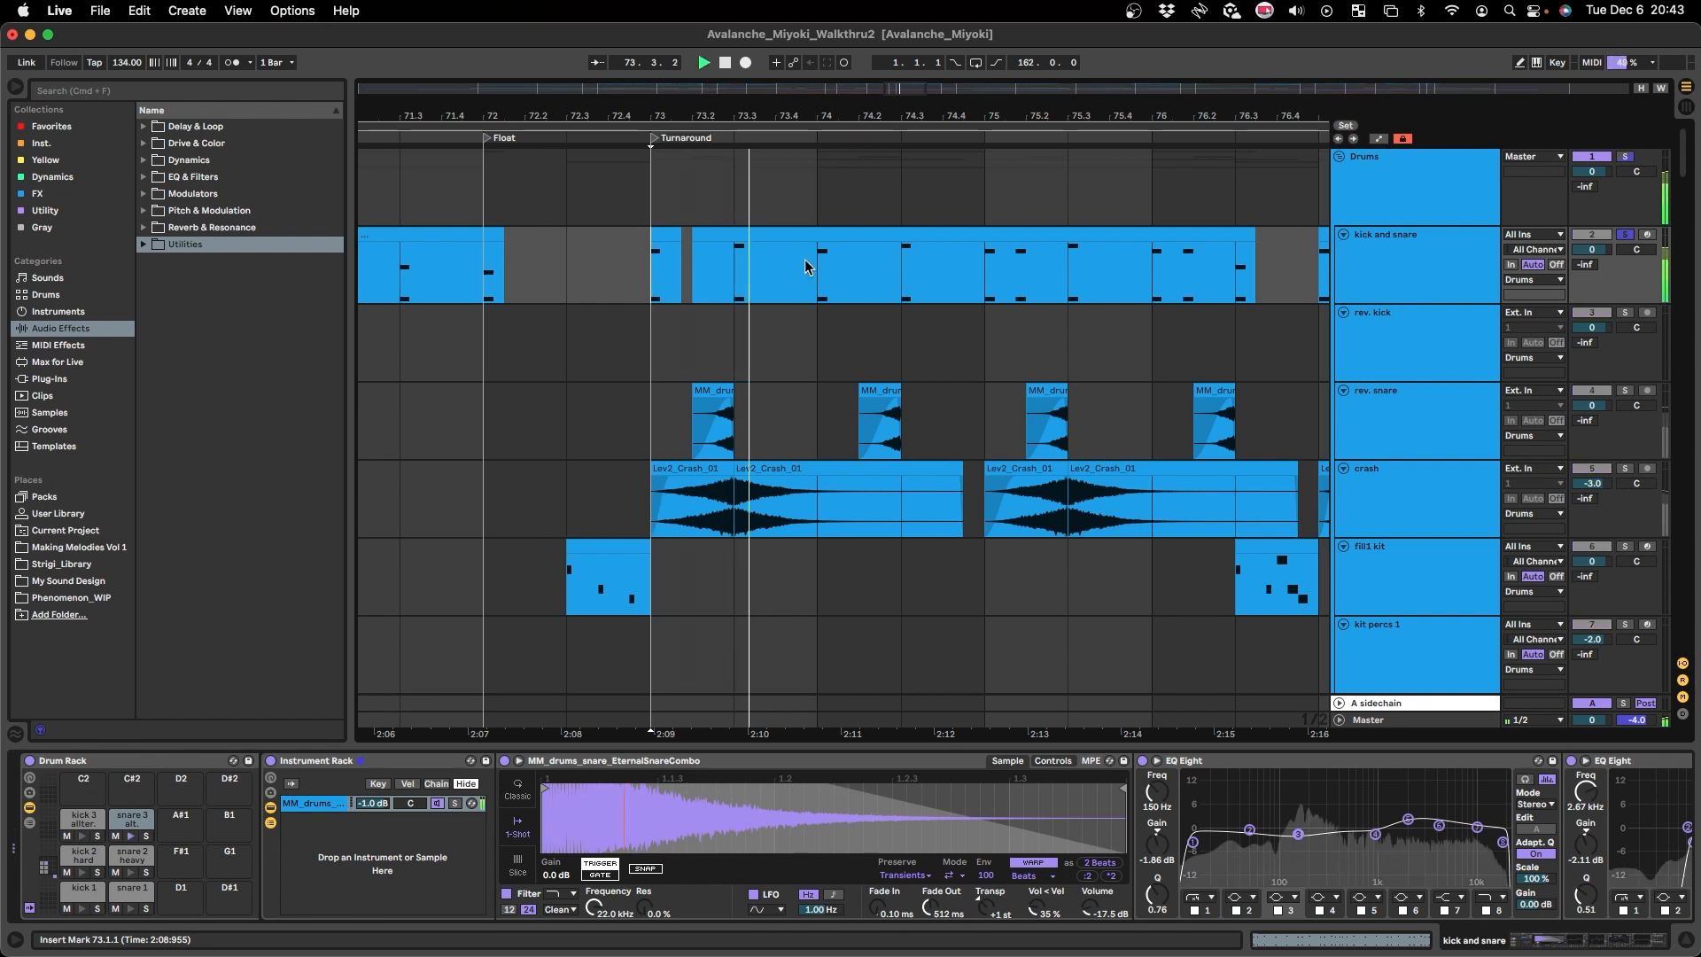
{"action": "scroll", "coordinate": [871, 333], "scroll_direction": "left", "scroll_amount": 10}
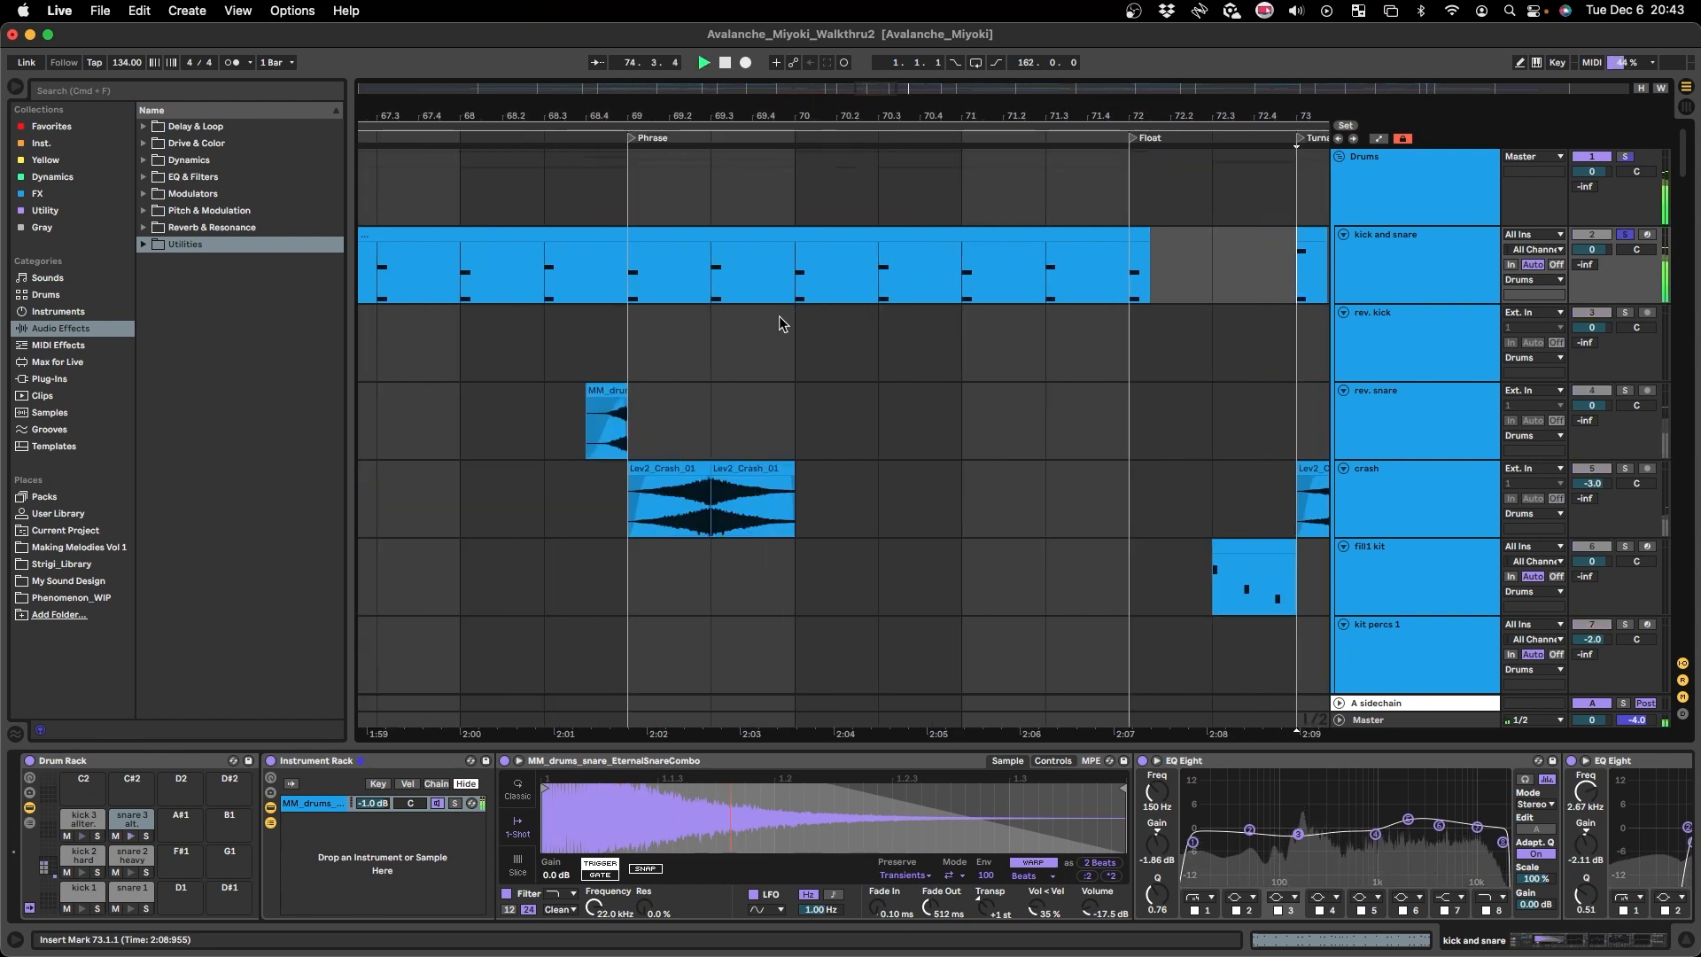
- Play the soloed kick and snare track from the Phrase marker at bar 69
{"action": "key", "text": "space"}
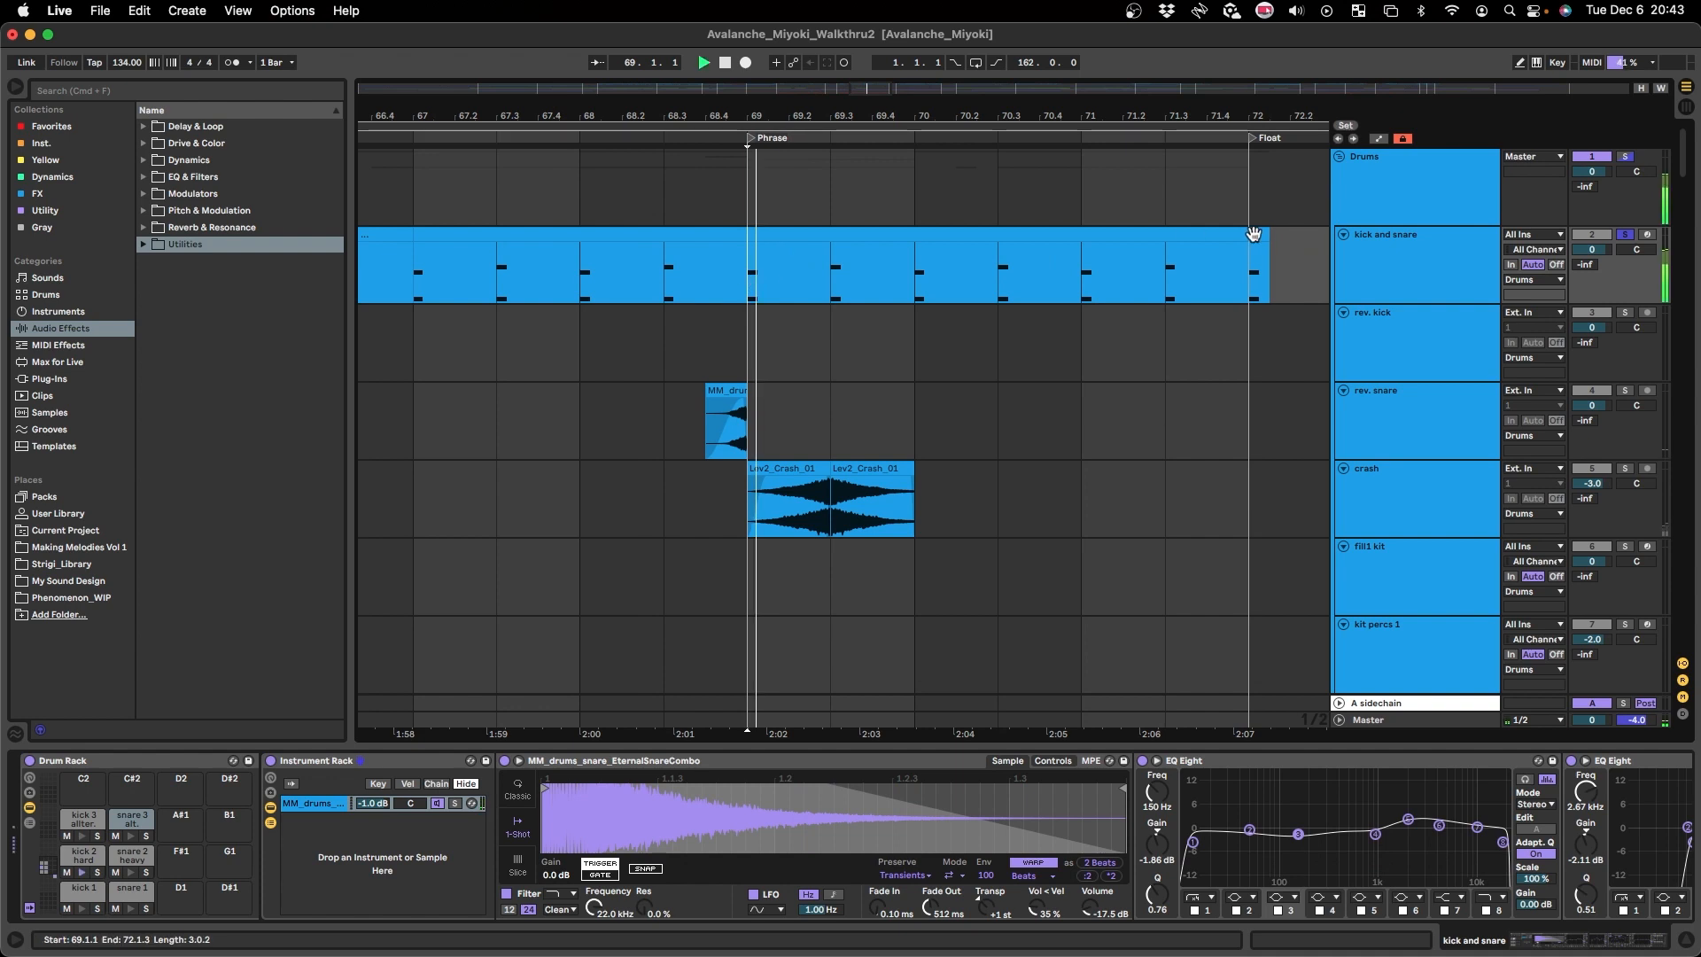
{"action": "scroll", "coordinate": [976, 367], "scroll_direction": "right", "scroll_amount": 10}
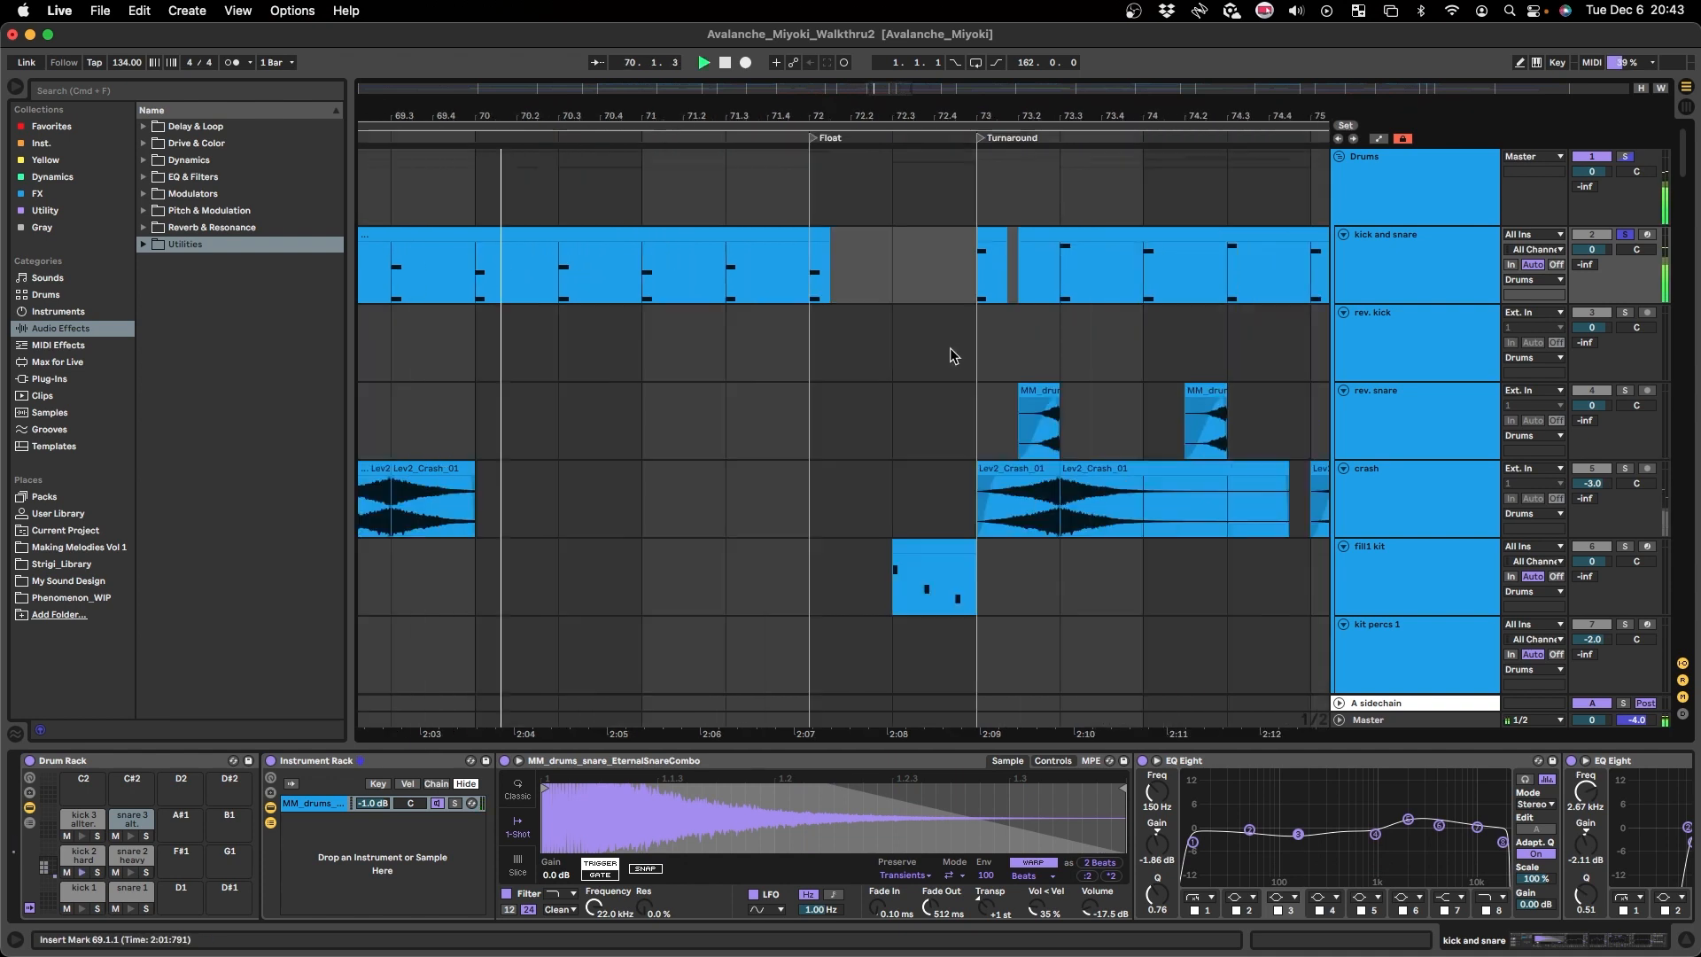
{"action": "key", "text": "space"}
- Solo the whole Drums group, hide the device view and play the drums from the Turnaround marker at bar 73
{"action": "left_click", "coordinate": [714, 265]}
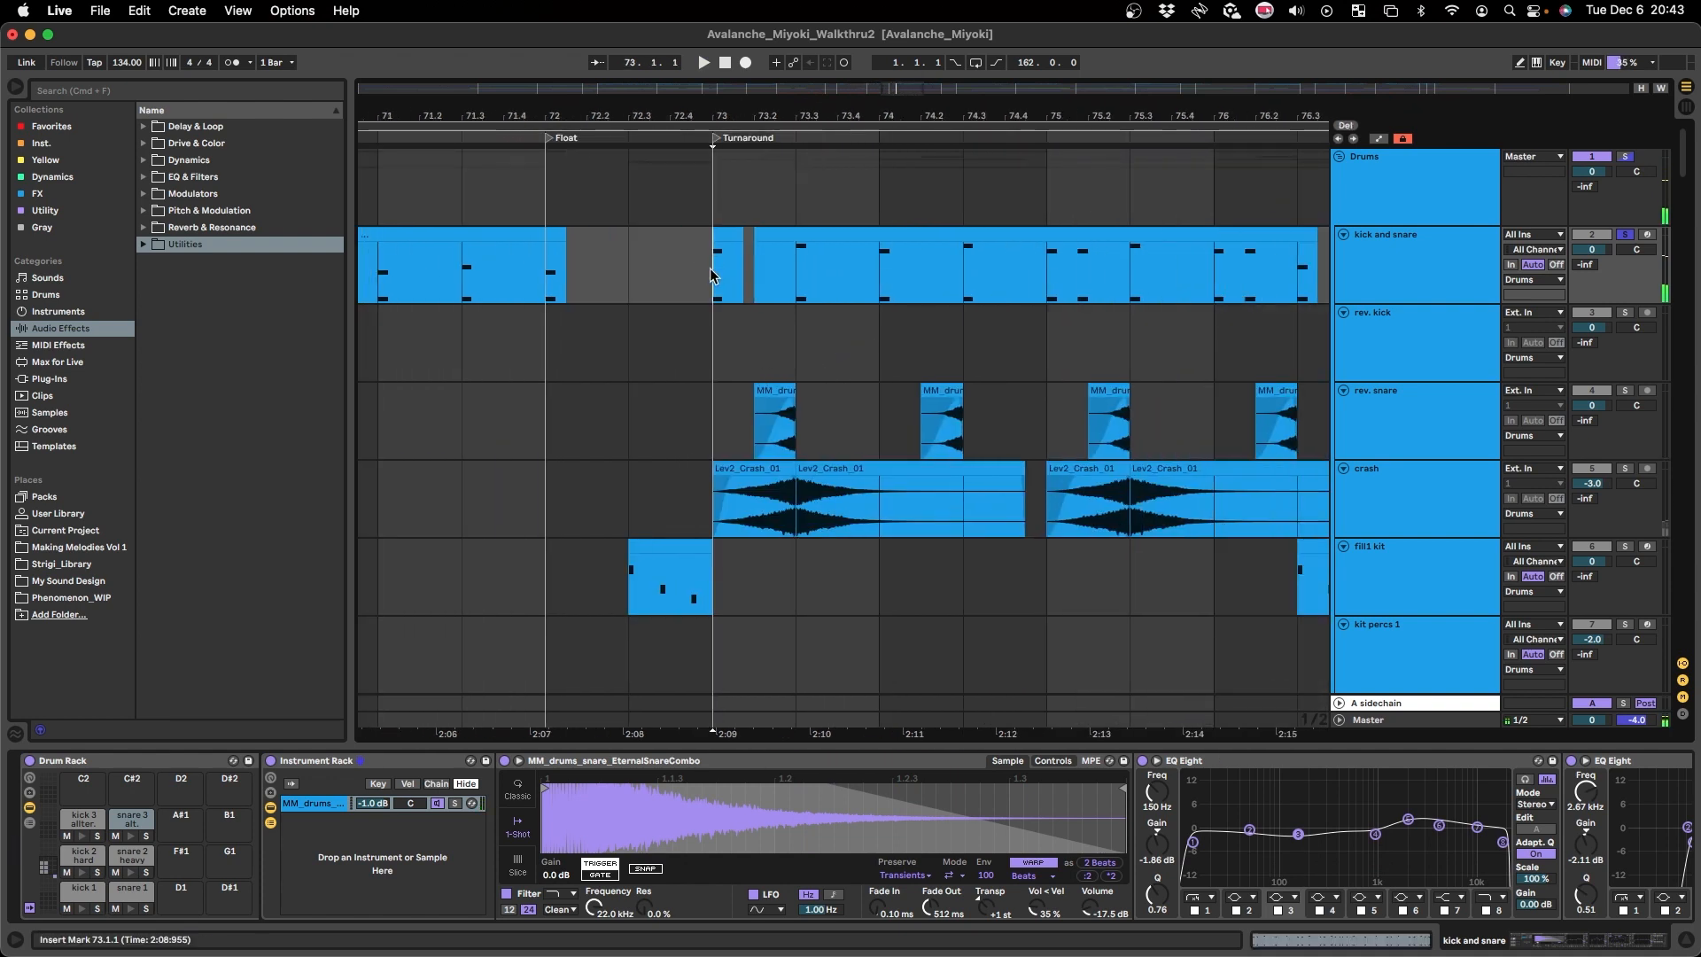
{"action": "scroll", "coordinate": [713, 266], "scroll_direction": "right", "scroll_amount": 5}
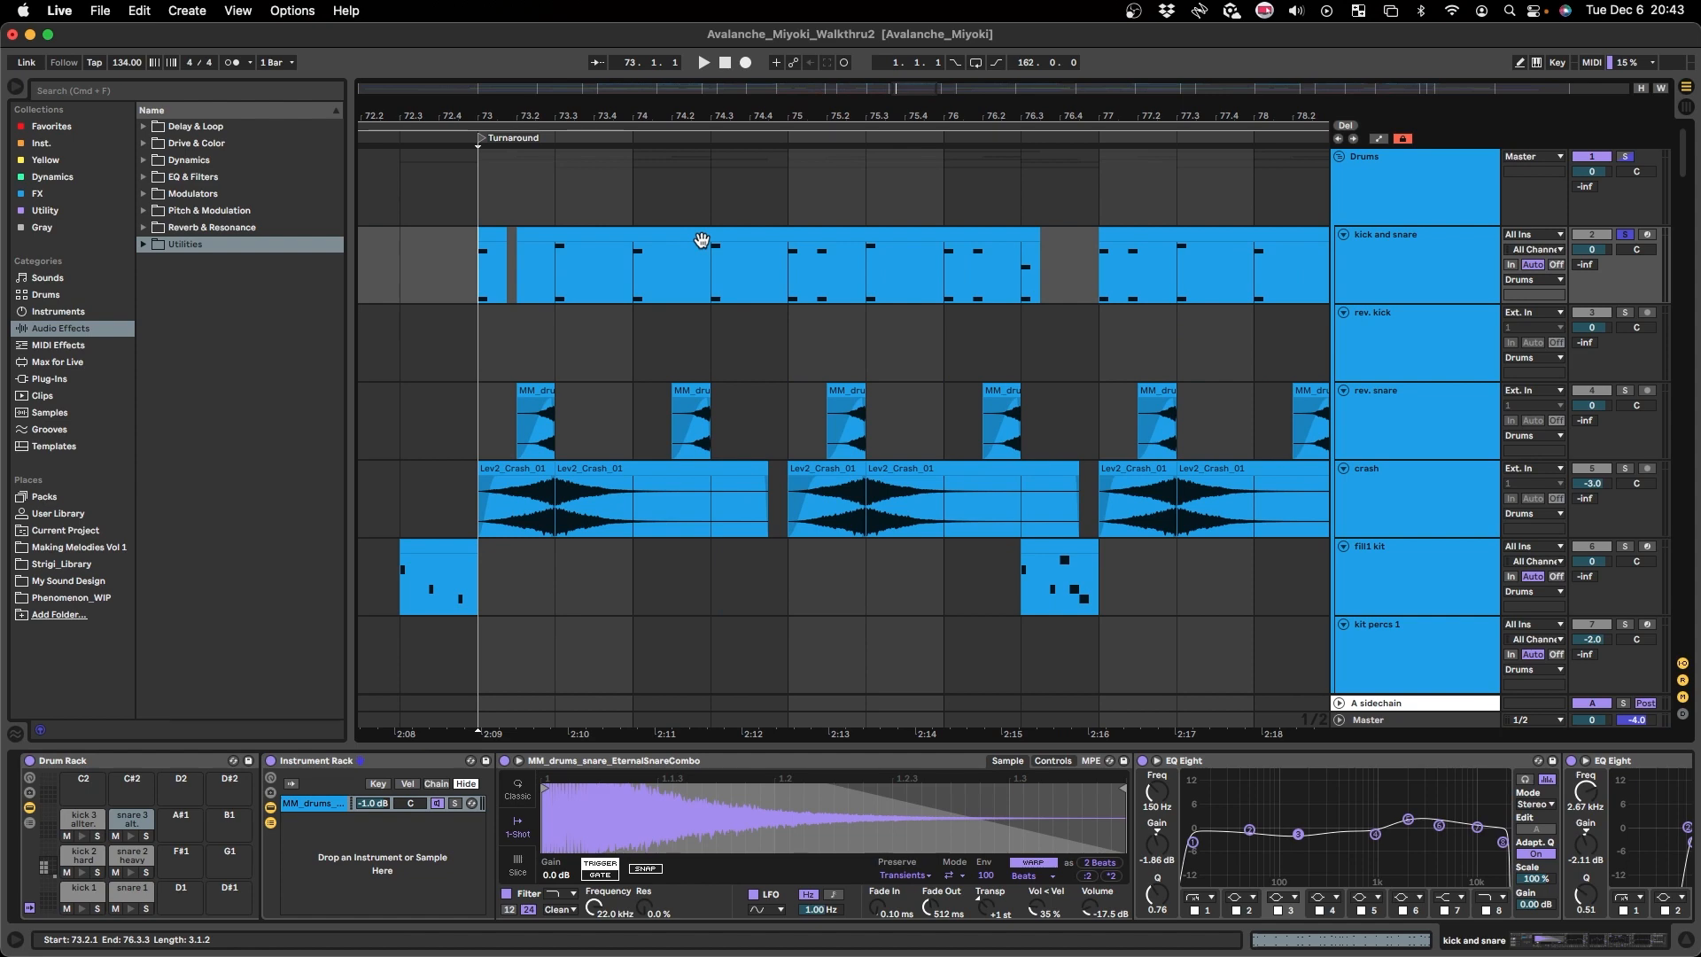
{"action": "left_click", "coordinate": [1406, 200]}
{"action": "key", "text": "super+alt+l"}
{"action": "key", "text": "s"}
{"action": "key", "text": "space"}
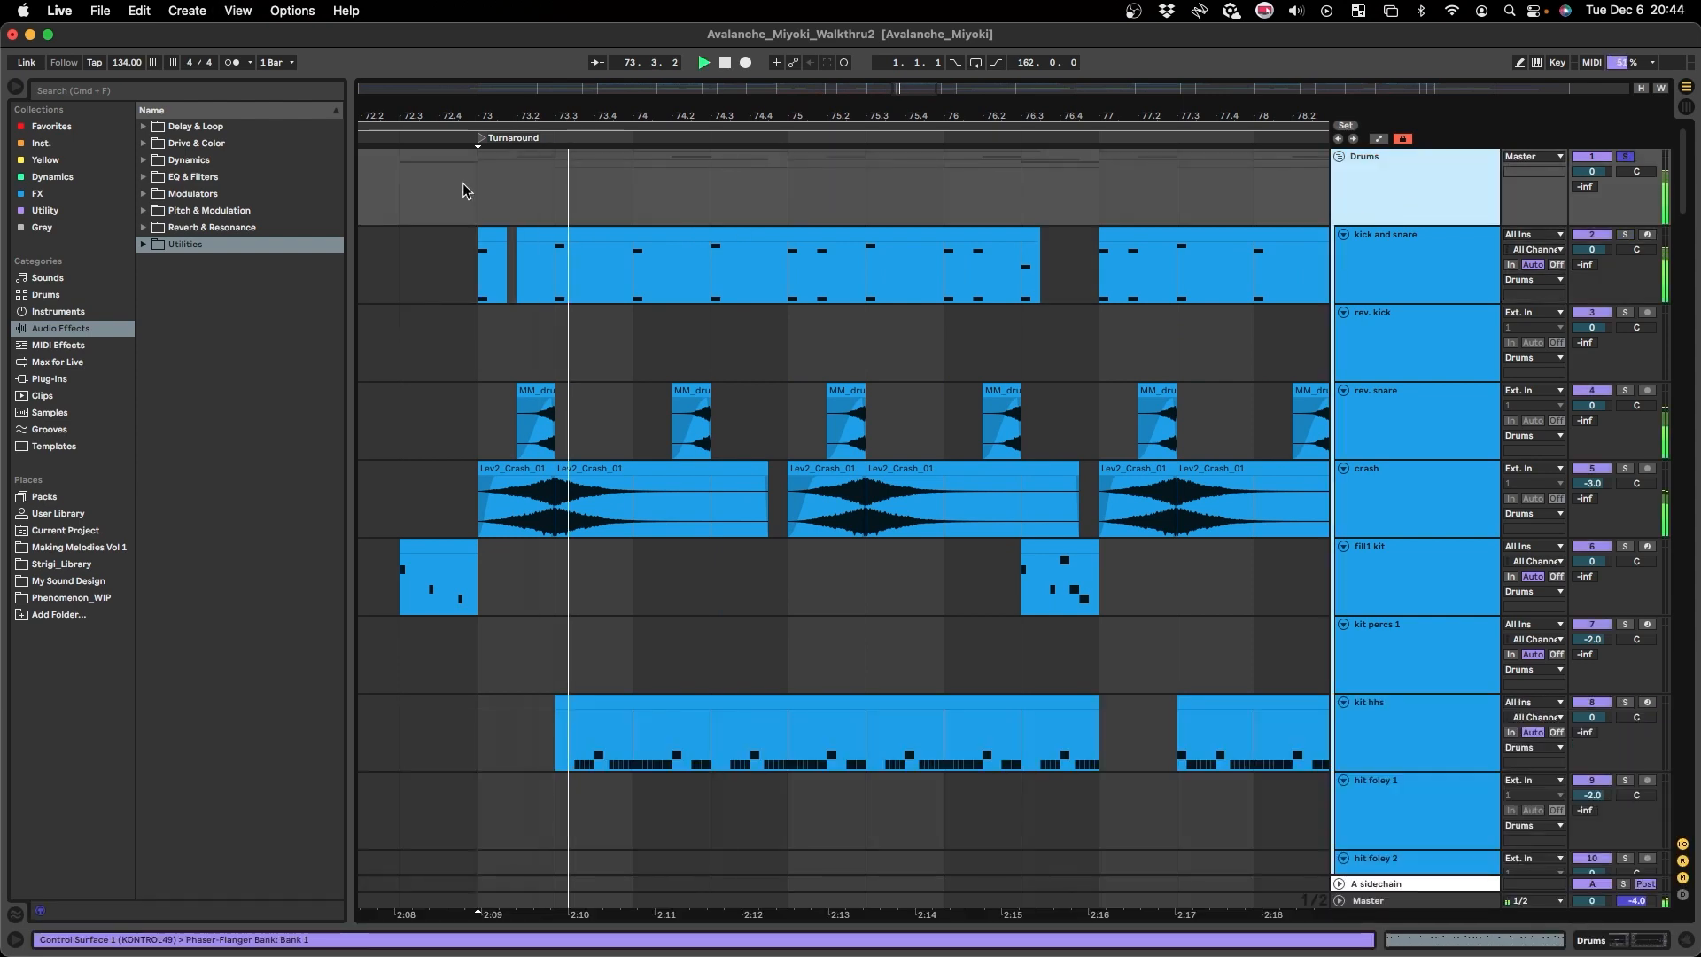
{"action": "scroll", "coordinate": [463, 186], "scroll_direction": "right", "scroll_amount": 5}
{"action": "scroll", "coordinate": [532, 248], "scroll_direction": "down", "scroll_amount": 4}
{"action": "scroll", "coordinate": [549, 264], "scroll_direction": "down", "scroll_amount": 5}
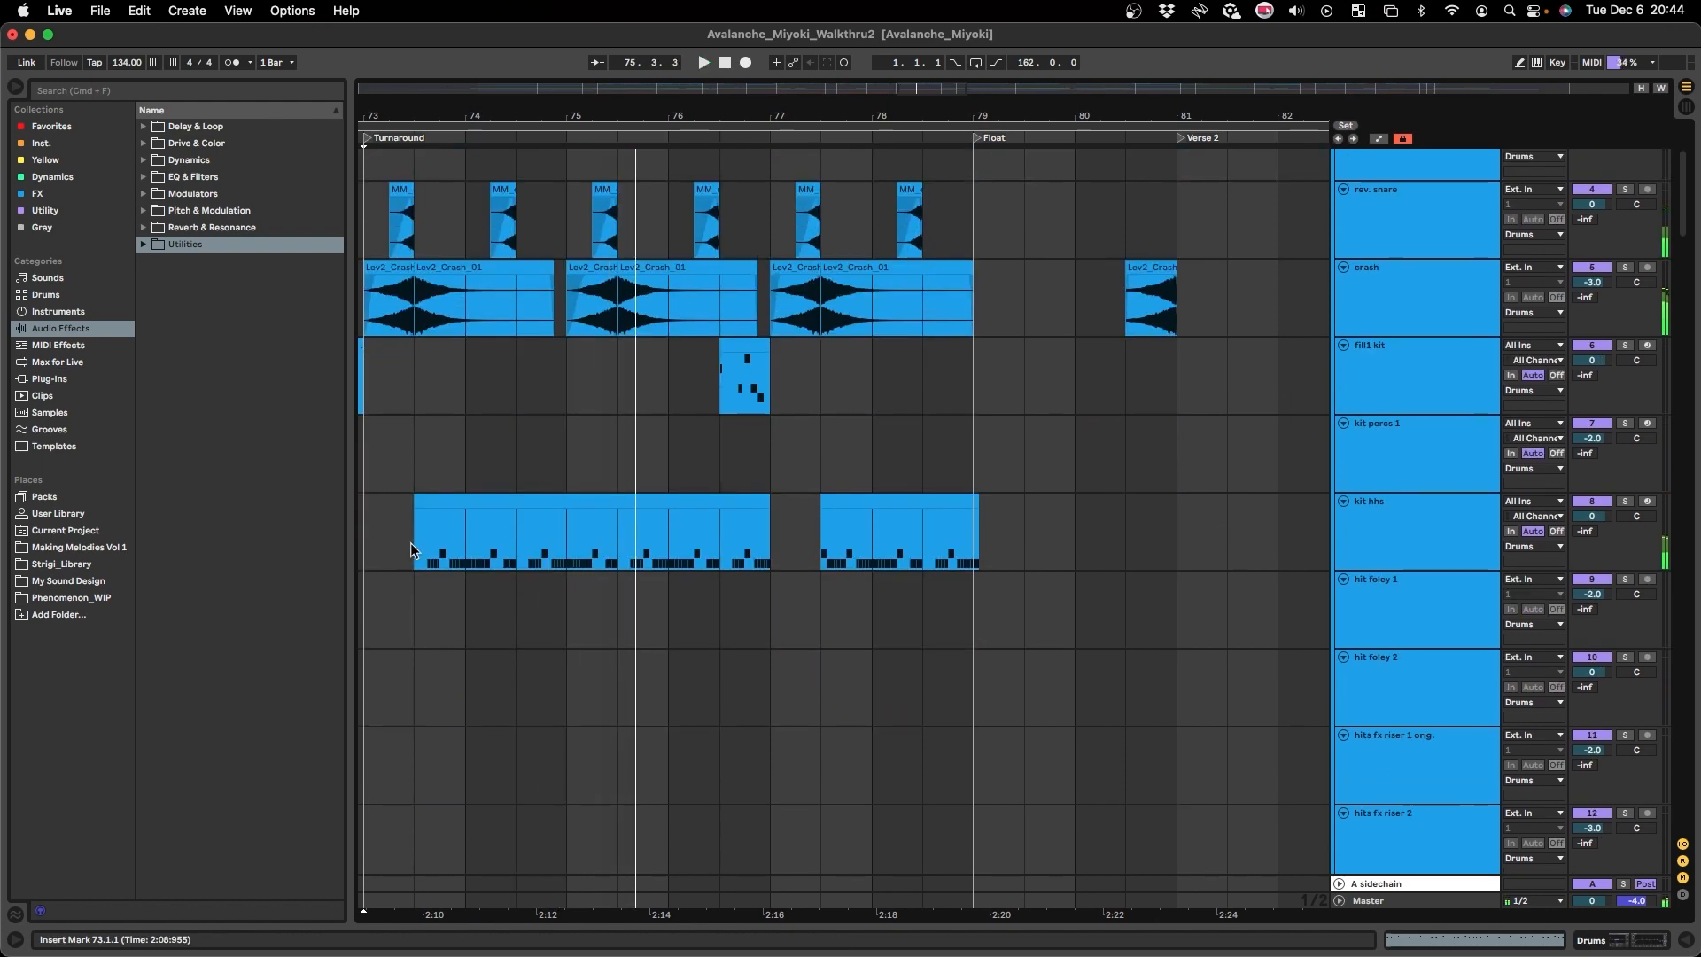
{"action": "key", "text": "space"}
- Solo the kit hhs track and play its hi-hats from the clip's start at 73.3.1, zoomed in
{"action": "left_click", "coordinate": [408, 541]}
{"action": "key", "text": "plus"}
{"action": "key", "text": "plus"}
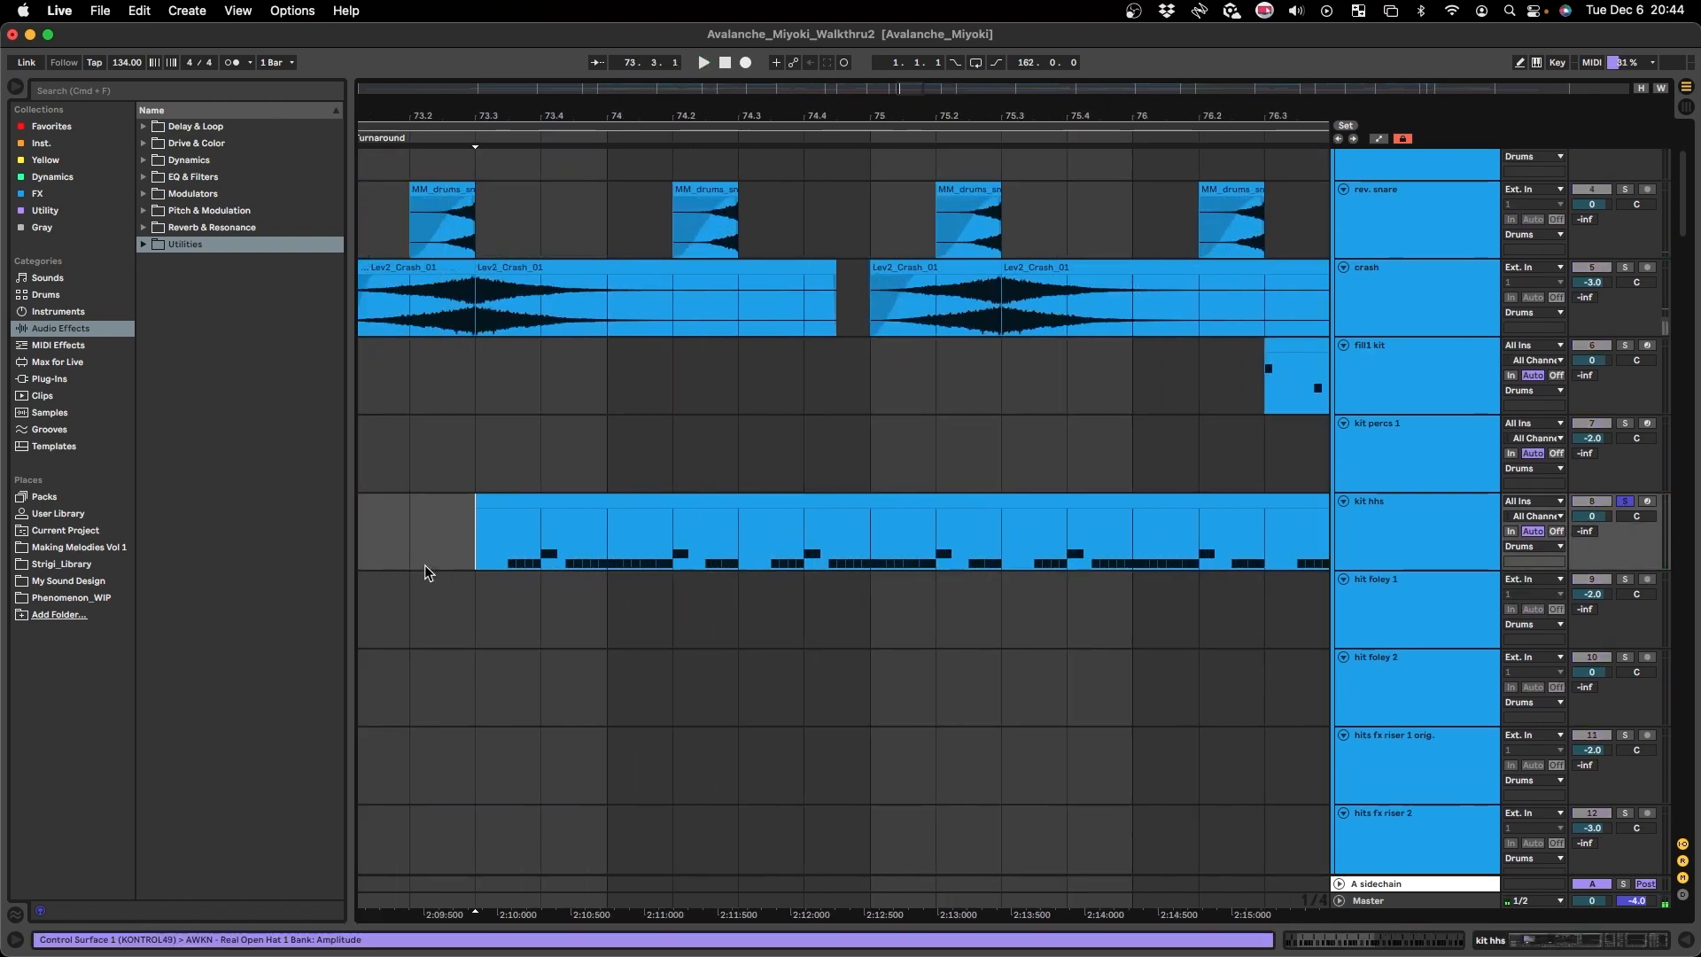
{"action": "key", "text": "space"}
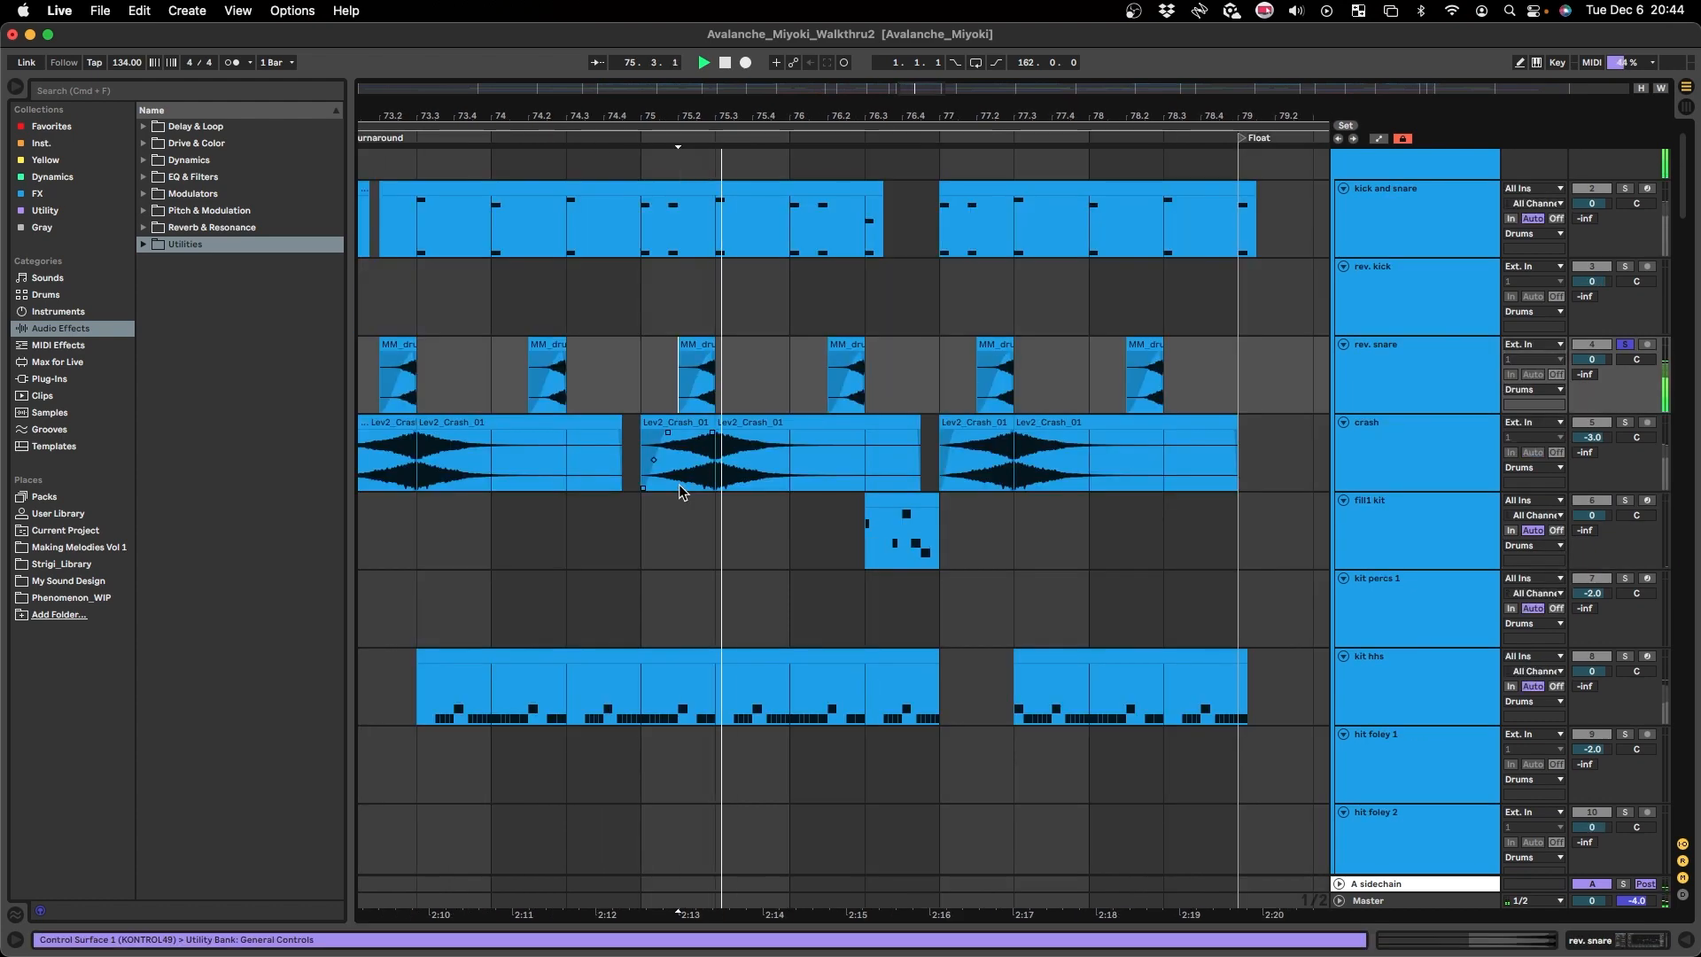
- Listen to the soloed rev. snare track from 75.2.1 and stop playback at bar 76
{"action": "scroll", "coordinate": [682, 487], "scroll_direction": "left", "scroll_amount": 5}
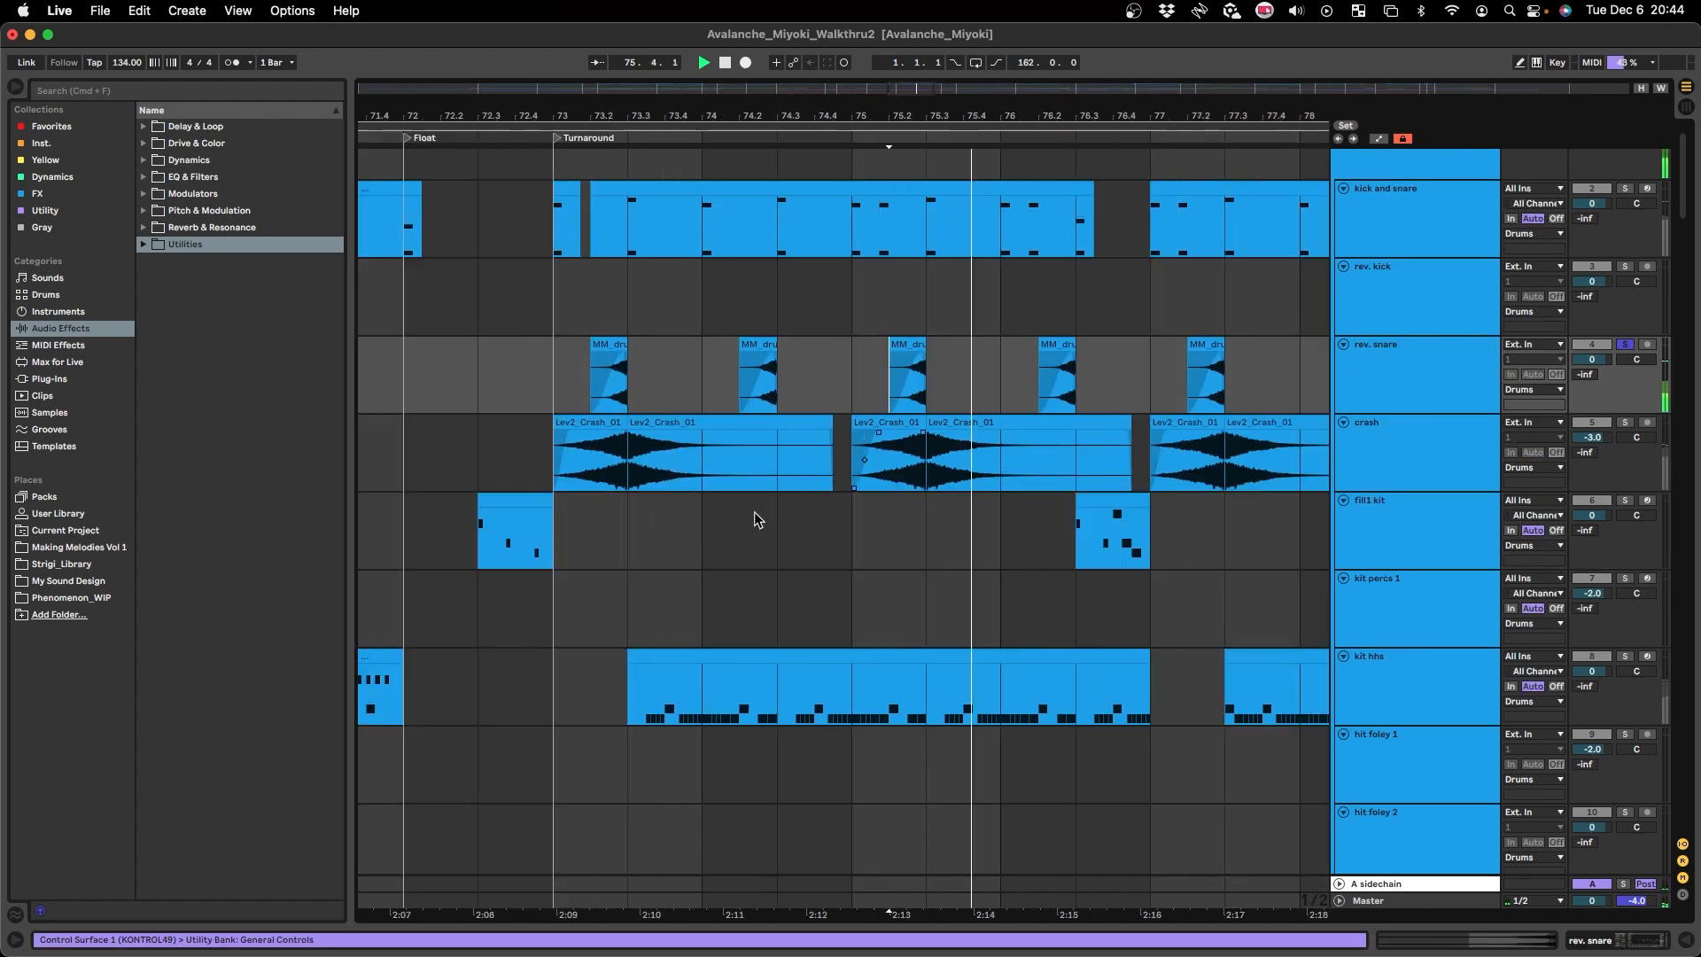
{"action": "scroll", "coordinate": [753, 512], "scroll_direction": "down", "scroll_amount": 3}
{"action": "key", "text": "space"}
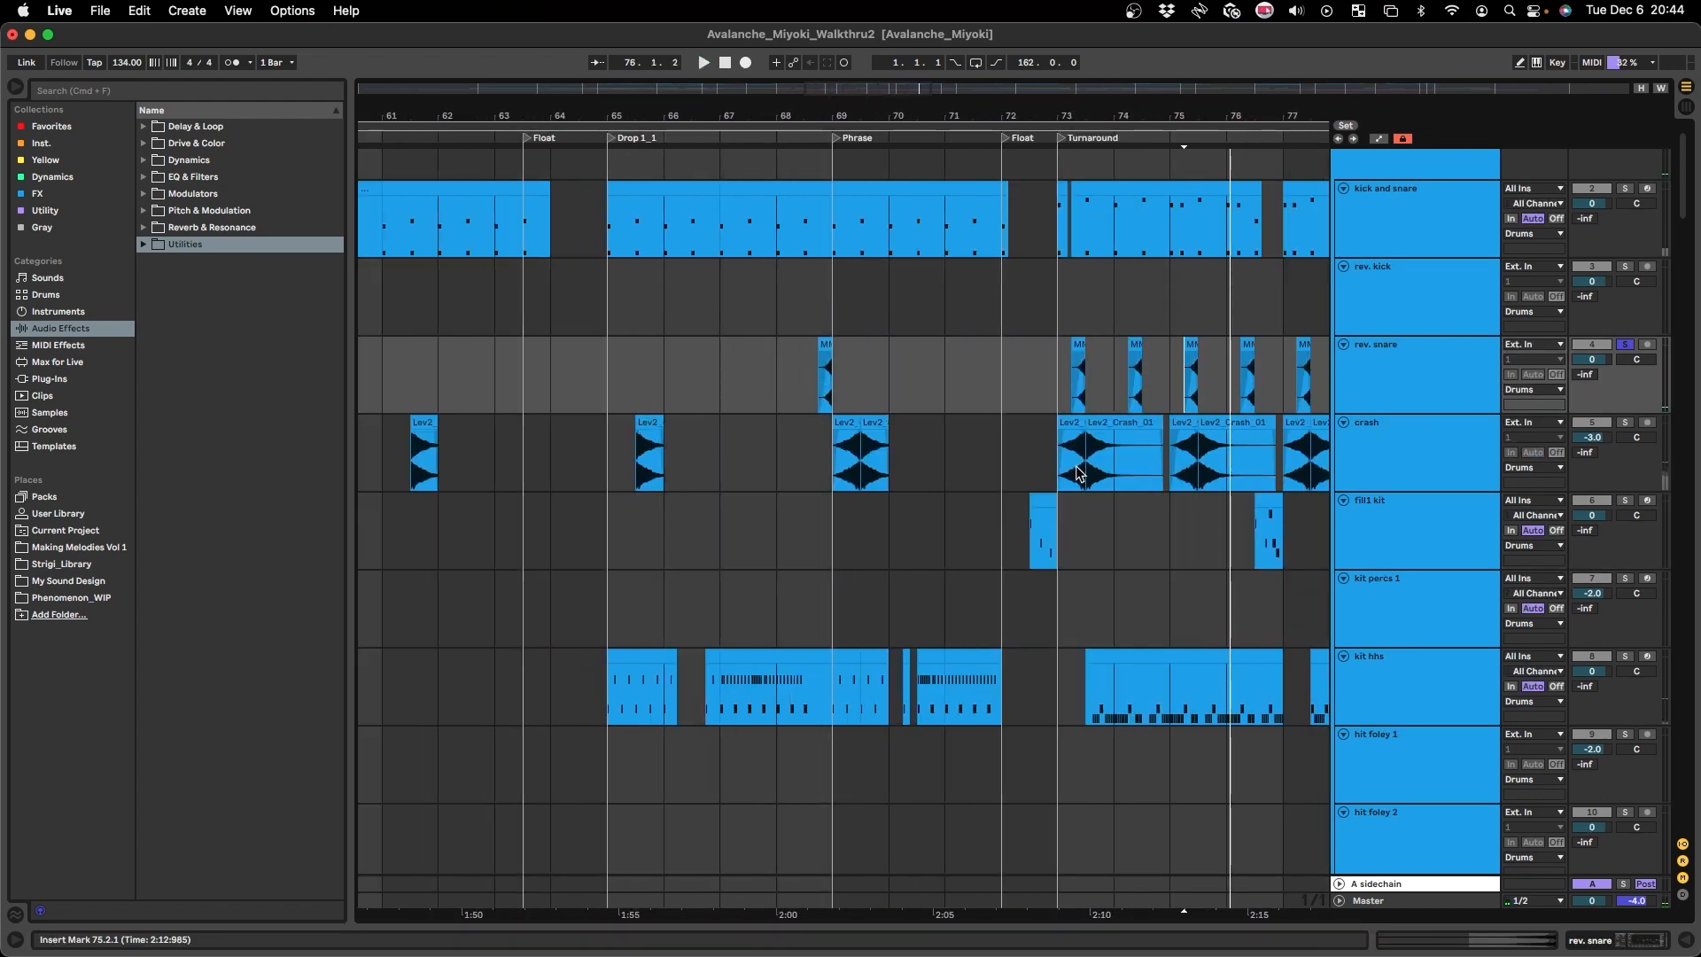
{"action": "scroll", "coordinate": [1079, 474], "scroll_direction": "down", "scroll_amount": 5}
{"action": "scroll", "coordinate": [798, 460], "scroll_direction": "right", "scroll_amount": 5}
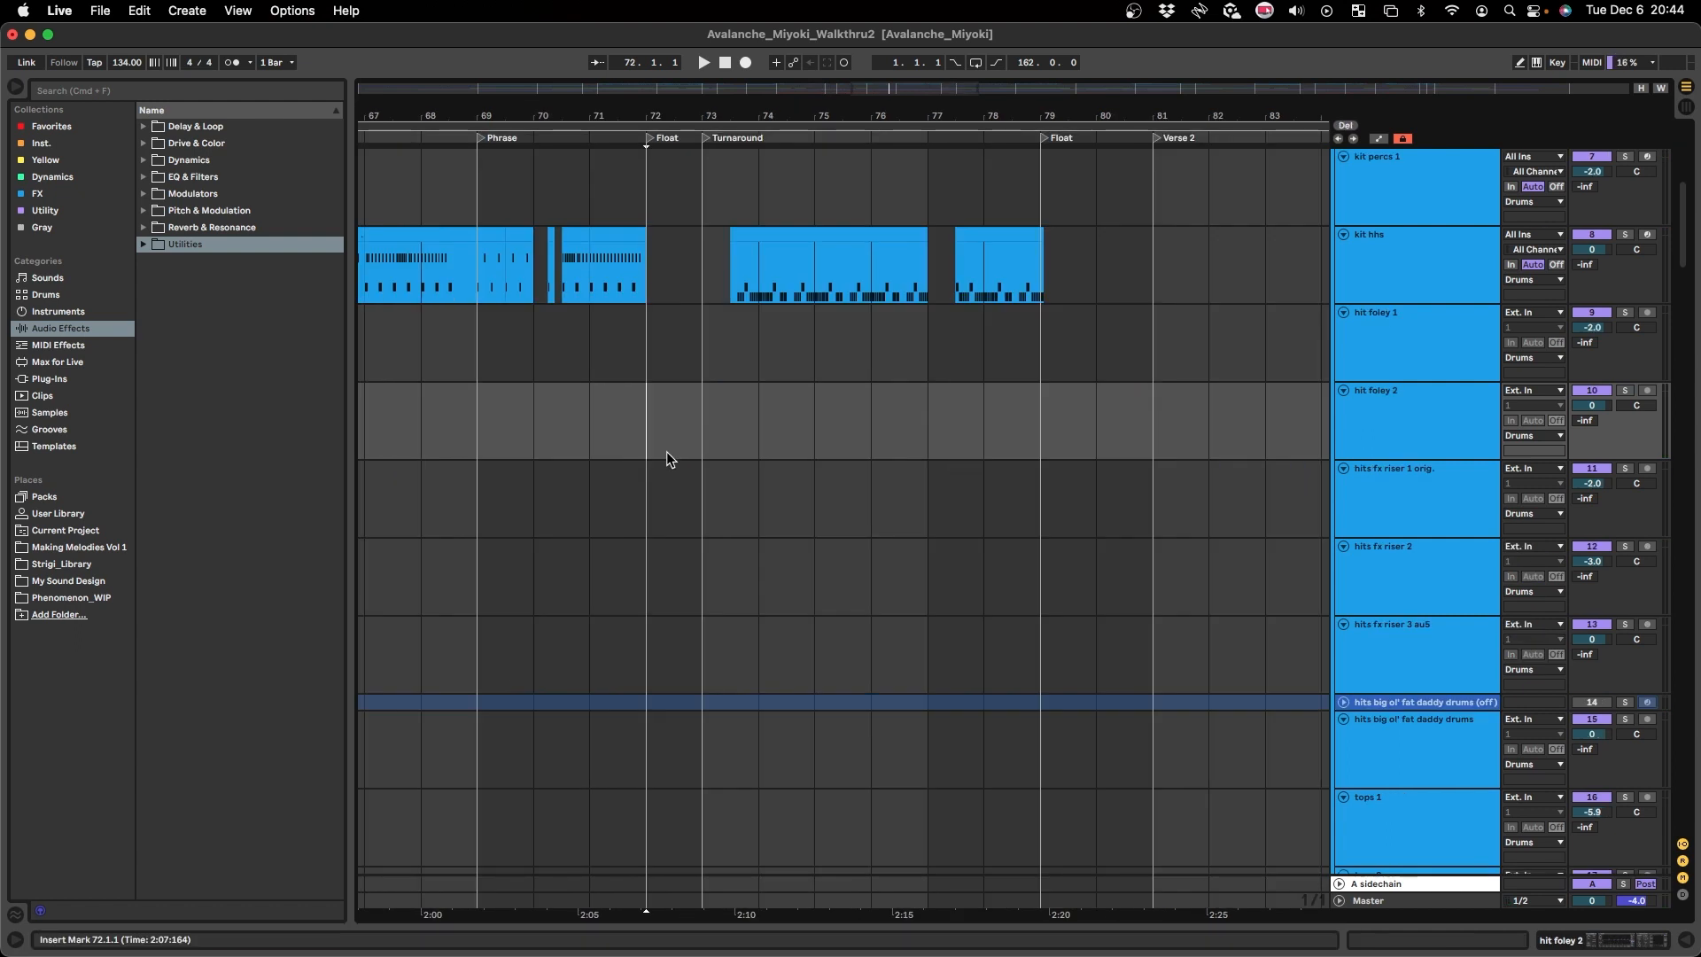
{"action": "scroll", "coordinate": [615, 417], "scroll_direction": "up", "scroll_amount": 2}
{"action": "scroll", "coordinate": [694, 484], "scroll_direction": "up", "scroll_amount": 1}
{"action": "scroll", "coordinate": [695, 484], "scroll_direction": "left", "scroll_amount": 1}
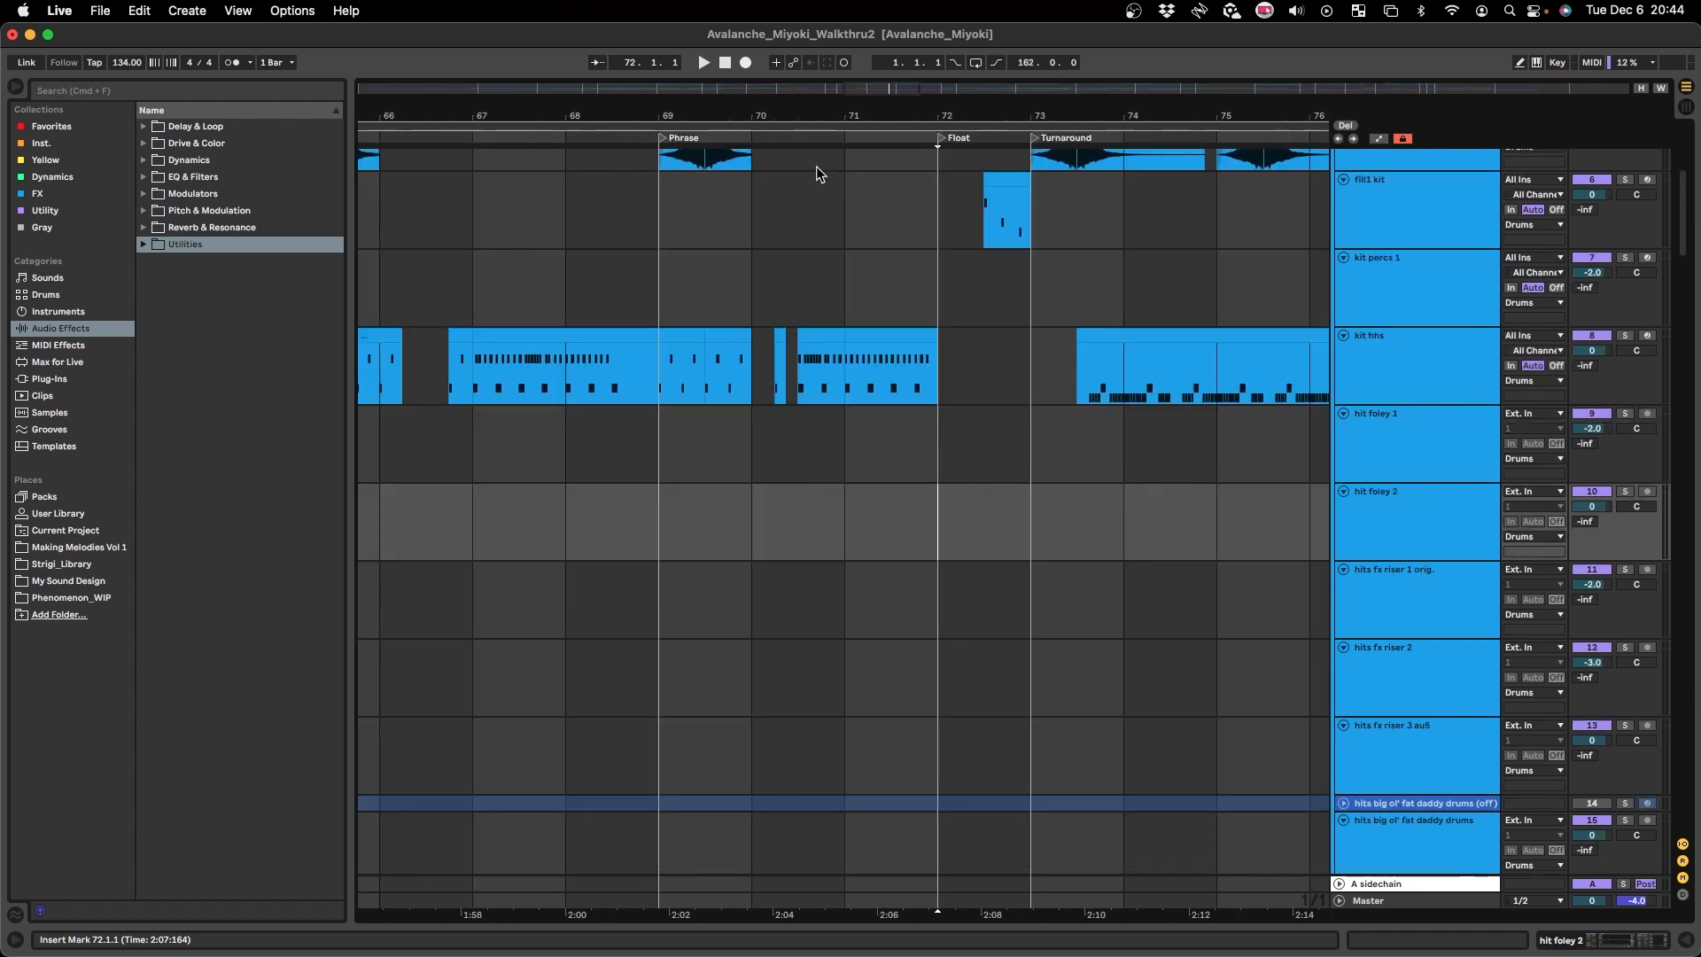
- Play the arrangement from bar 71 through the Float and Turnaround sections
{"action": "scroll", "coordinate": [893, 533], "scroll_direction": "left", "scroll_amount": 2}
{"action": "left_click", "coordinate": [720, 533]}
{"action": "key", "text": "space"}
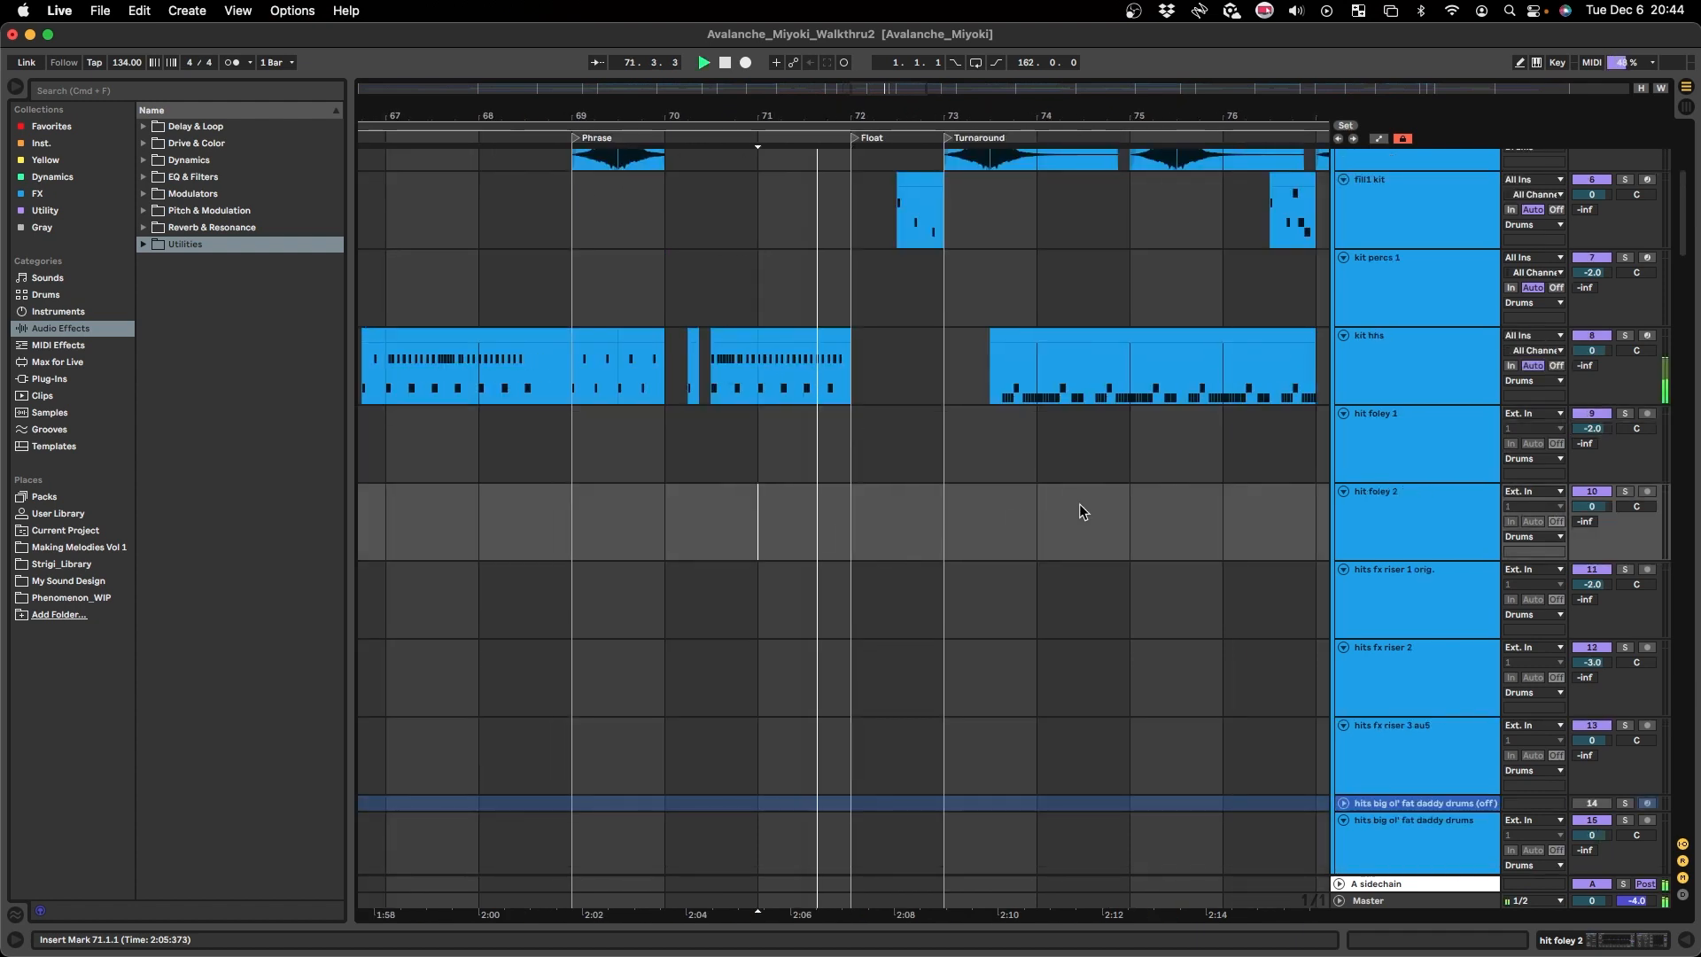
{"action": "scroll", "coordinate": [801, 573], "scroll_direction": "right", "scroll_amount": 3}
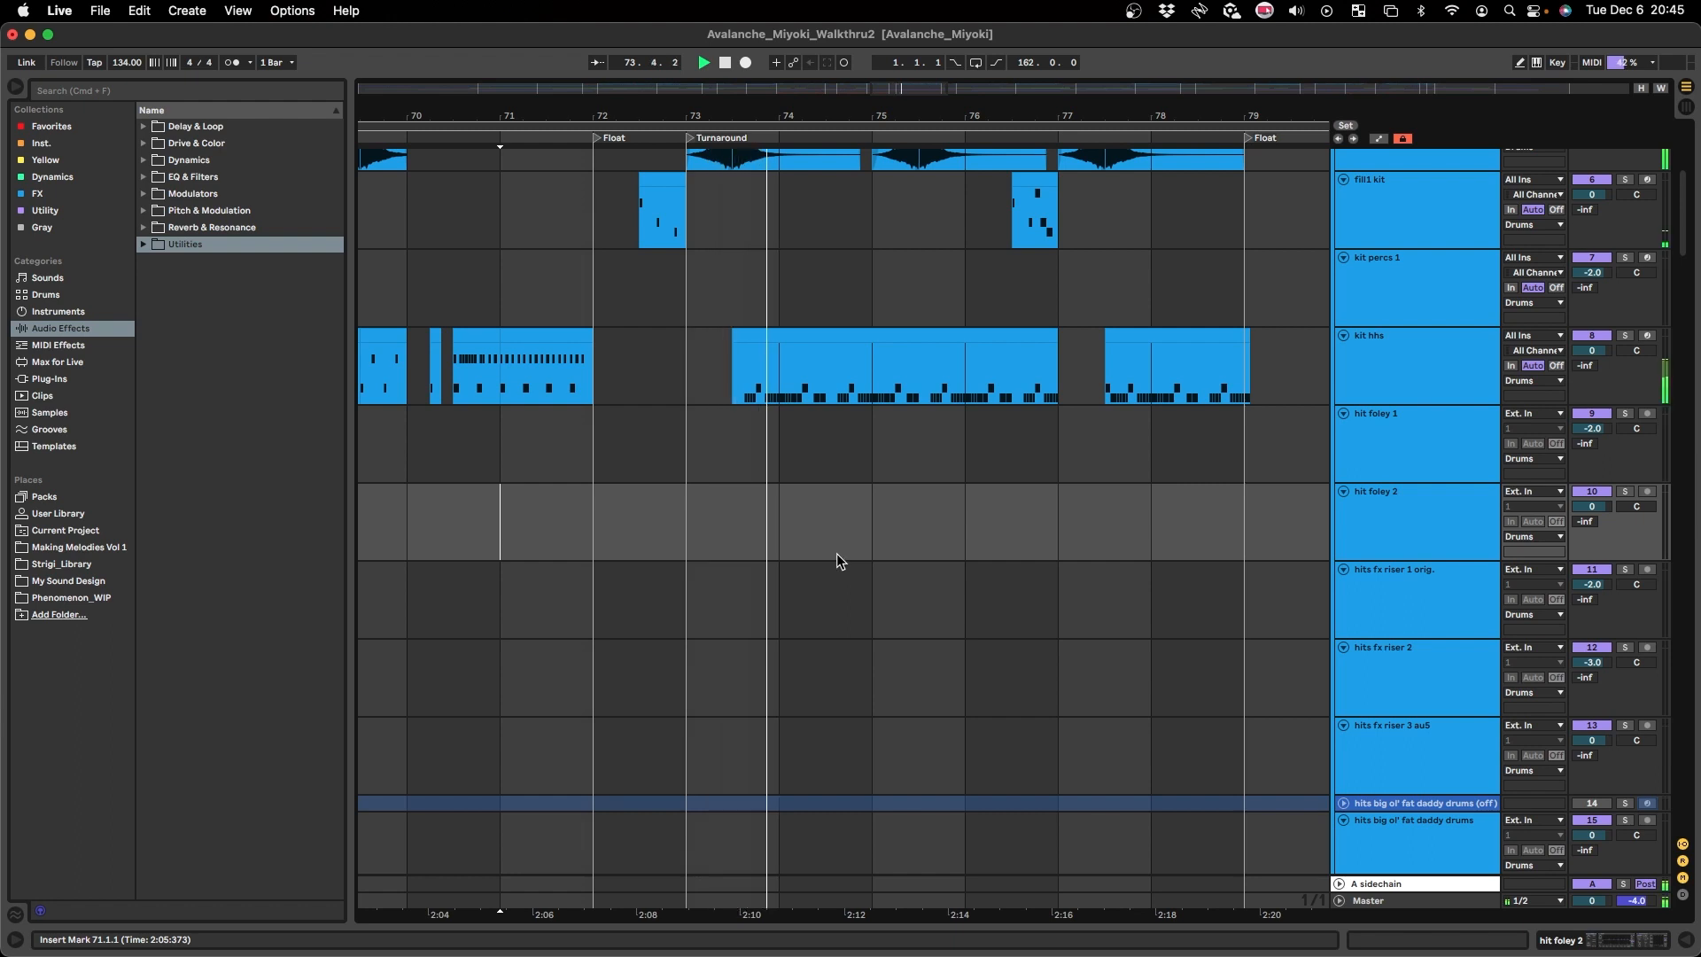
{"action": "scroll", "coordinate": [837, 553], "scroll_direction": "right", "scroll_amount": 2}
{"action": "scroll", "coordinate": [836, 552], "scroll_direction": "right", "scroll_amount": 1}
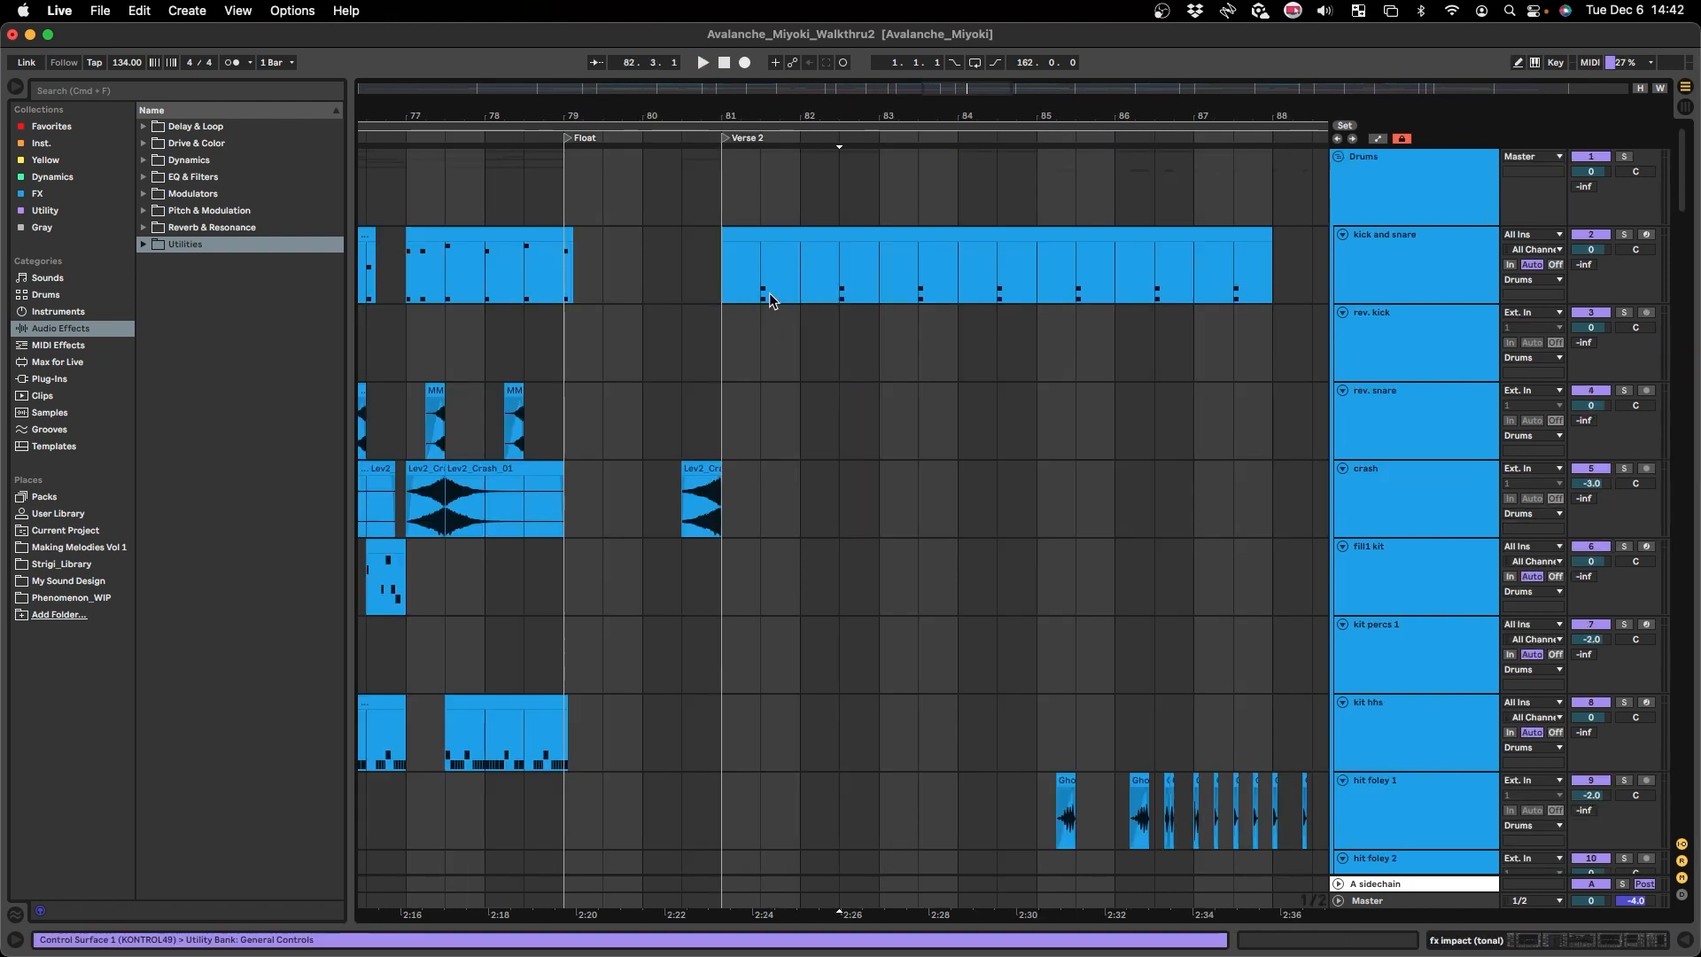
- Place the insert marker on the kick and snare track at the Verse 2 marker, bar 81
{"action": "left_click", "coordinate": [728, 274]}
{"action": "scroll", "coordinate": [753, 537], "scroll_direction": "up", "scroll_amount": 3}
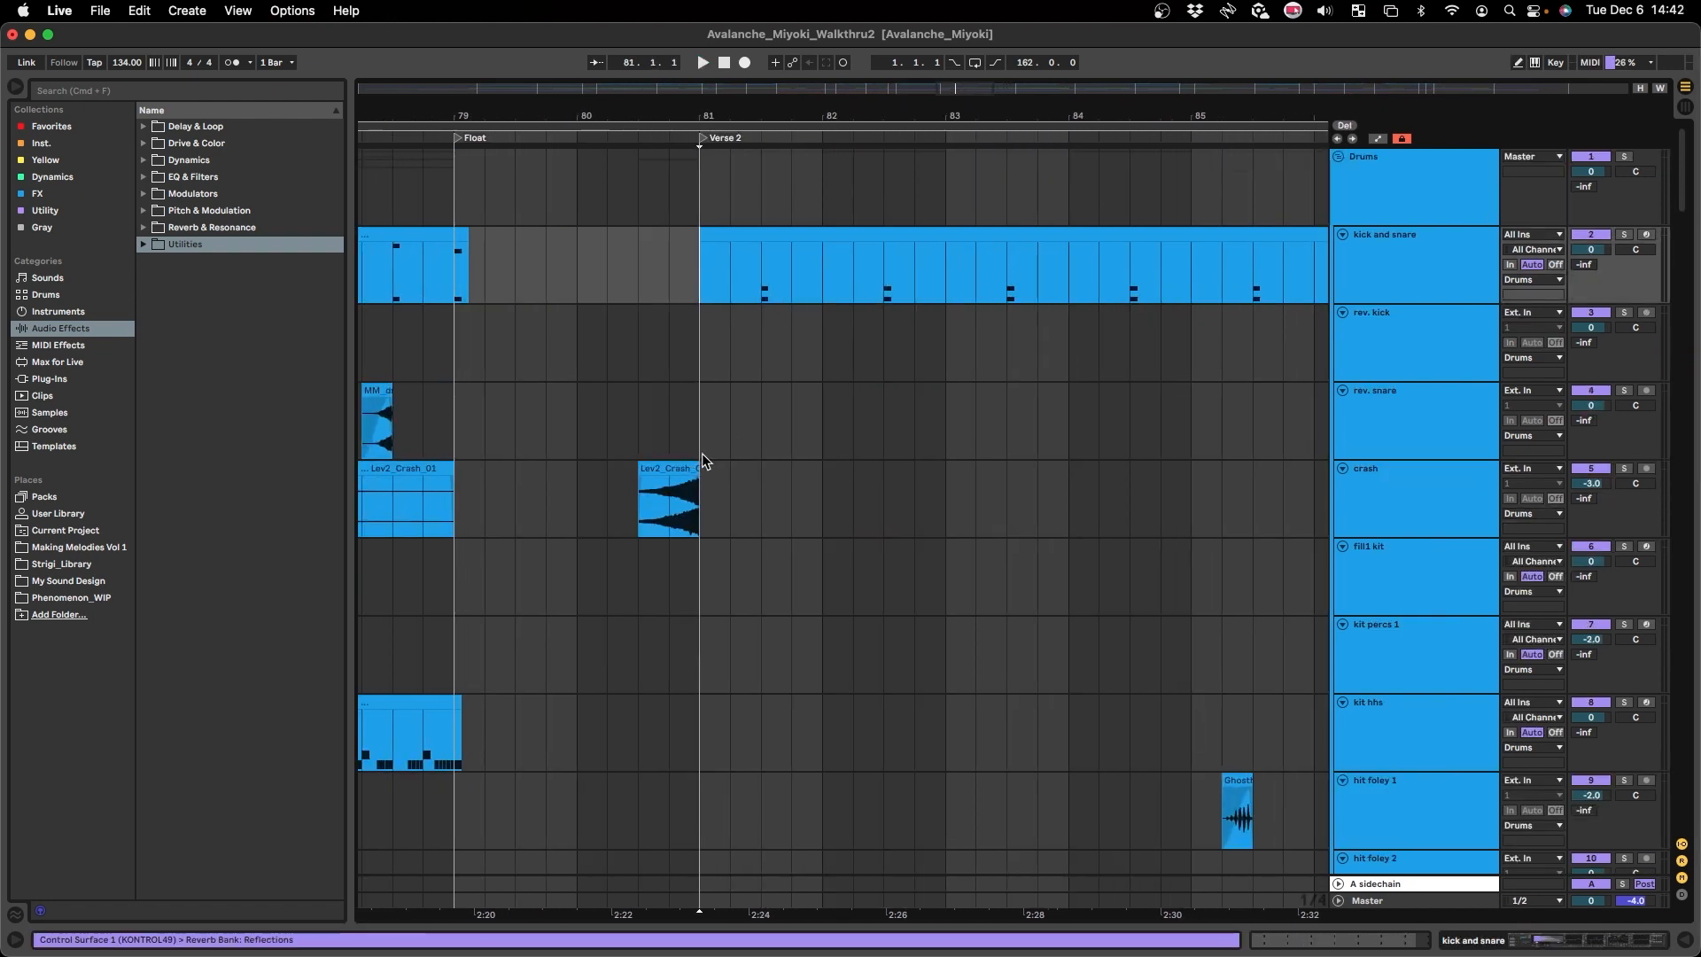
{"action": "scroll", "coordinate": [691, 450], "scroll_direction": "right", "scroll_amount": 1}
{"action": "scroll", "coordinate": [664, 398], "scroll_direction": "down", "scroll_amount": 3}
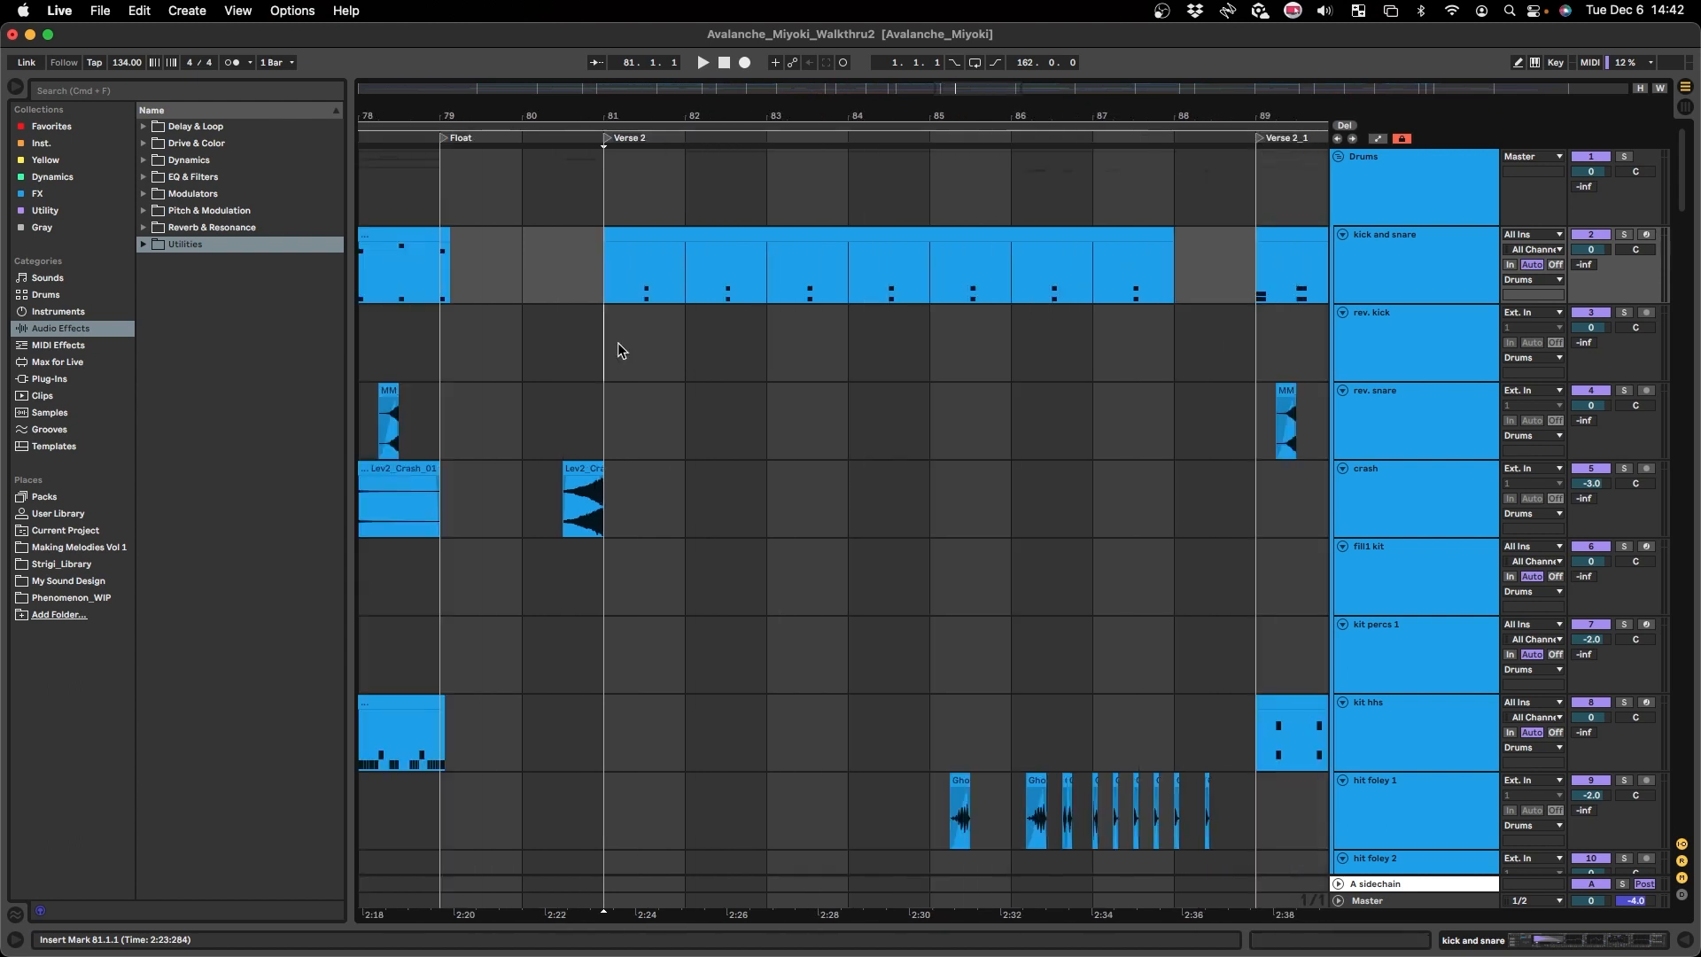
- Highlight the empty Verse 2 range from bar 81 to 88 across the rev. kick through kit hhs tracks and clear the selection
{"action": "left_click_drag", "start_coordinate": [618, 345], "coordinate": [1088, 671]}
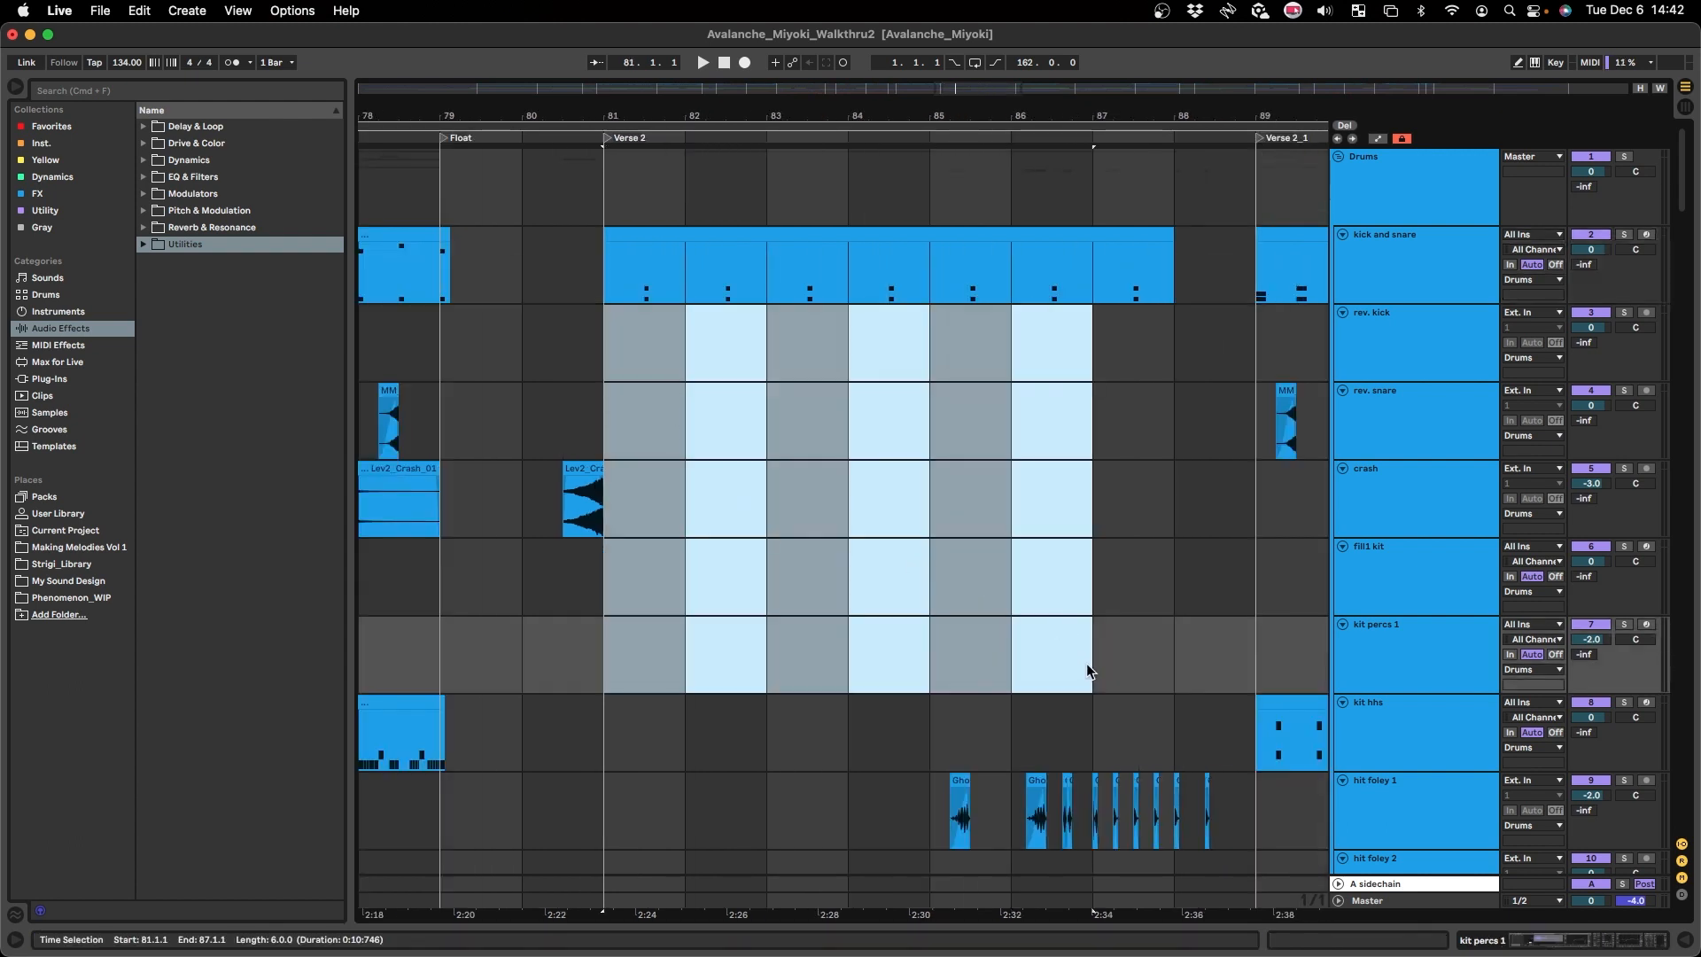
{"action": "left_click", "coordinate": [1177, 738], "text": "shift"}
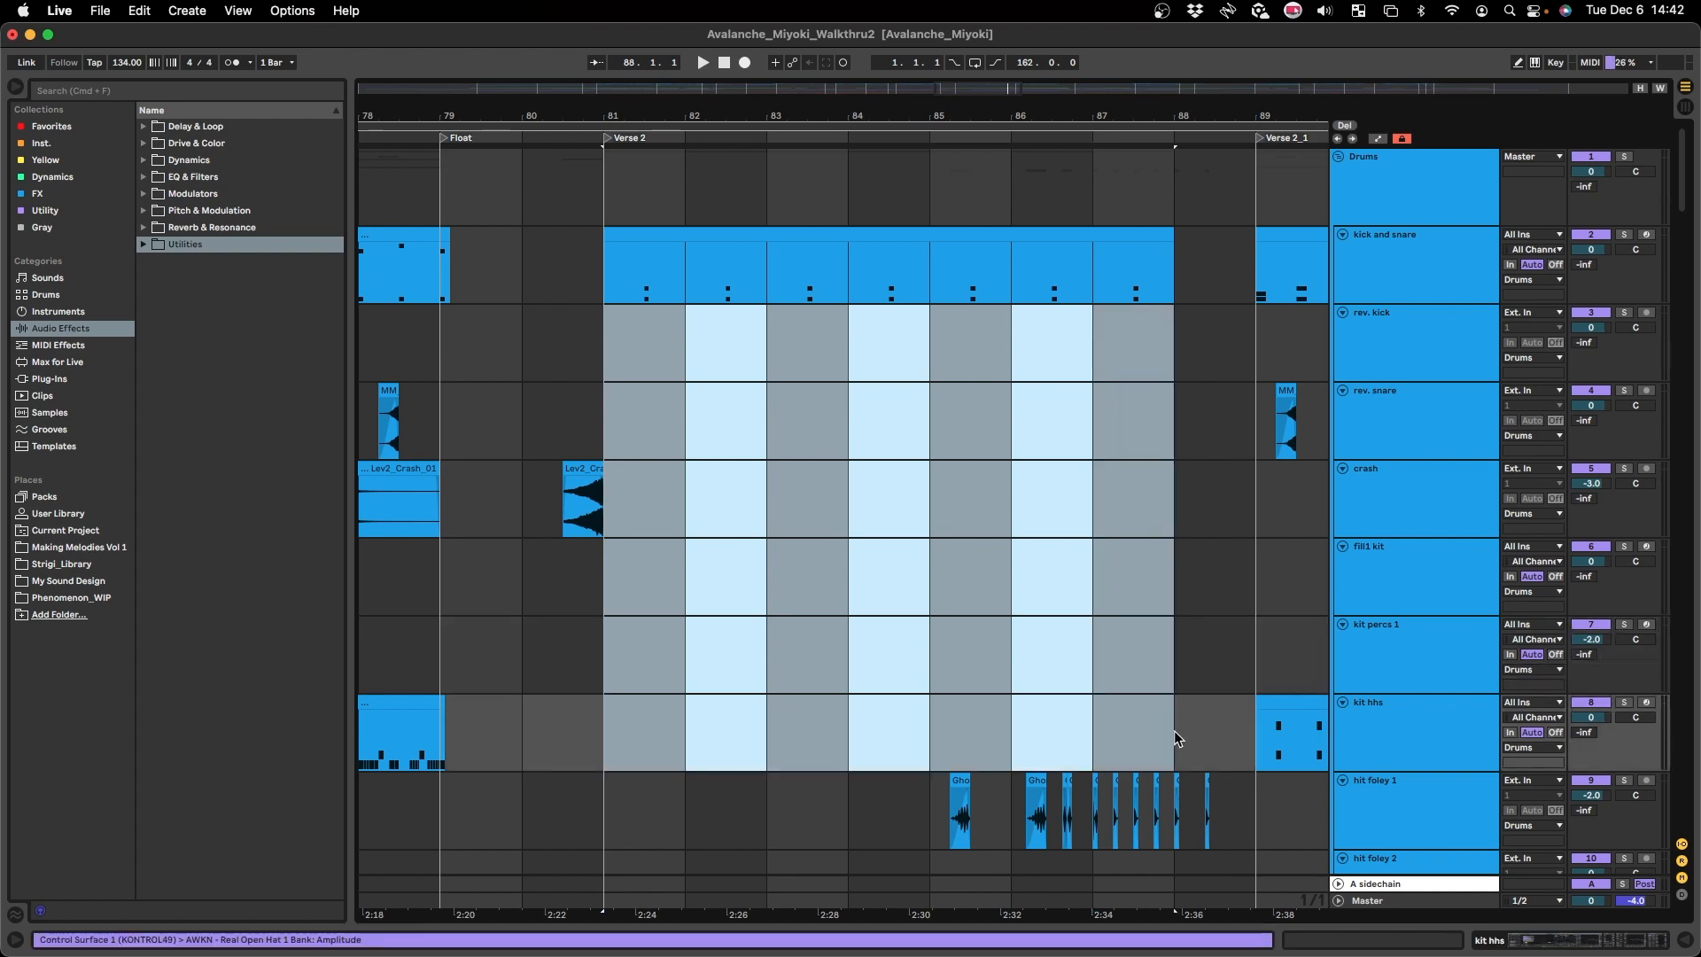
{"action": "left_click", "coordinate": [608, 357]}
{"action": "left_click", "coordinate": [596, 251]}
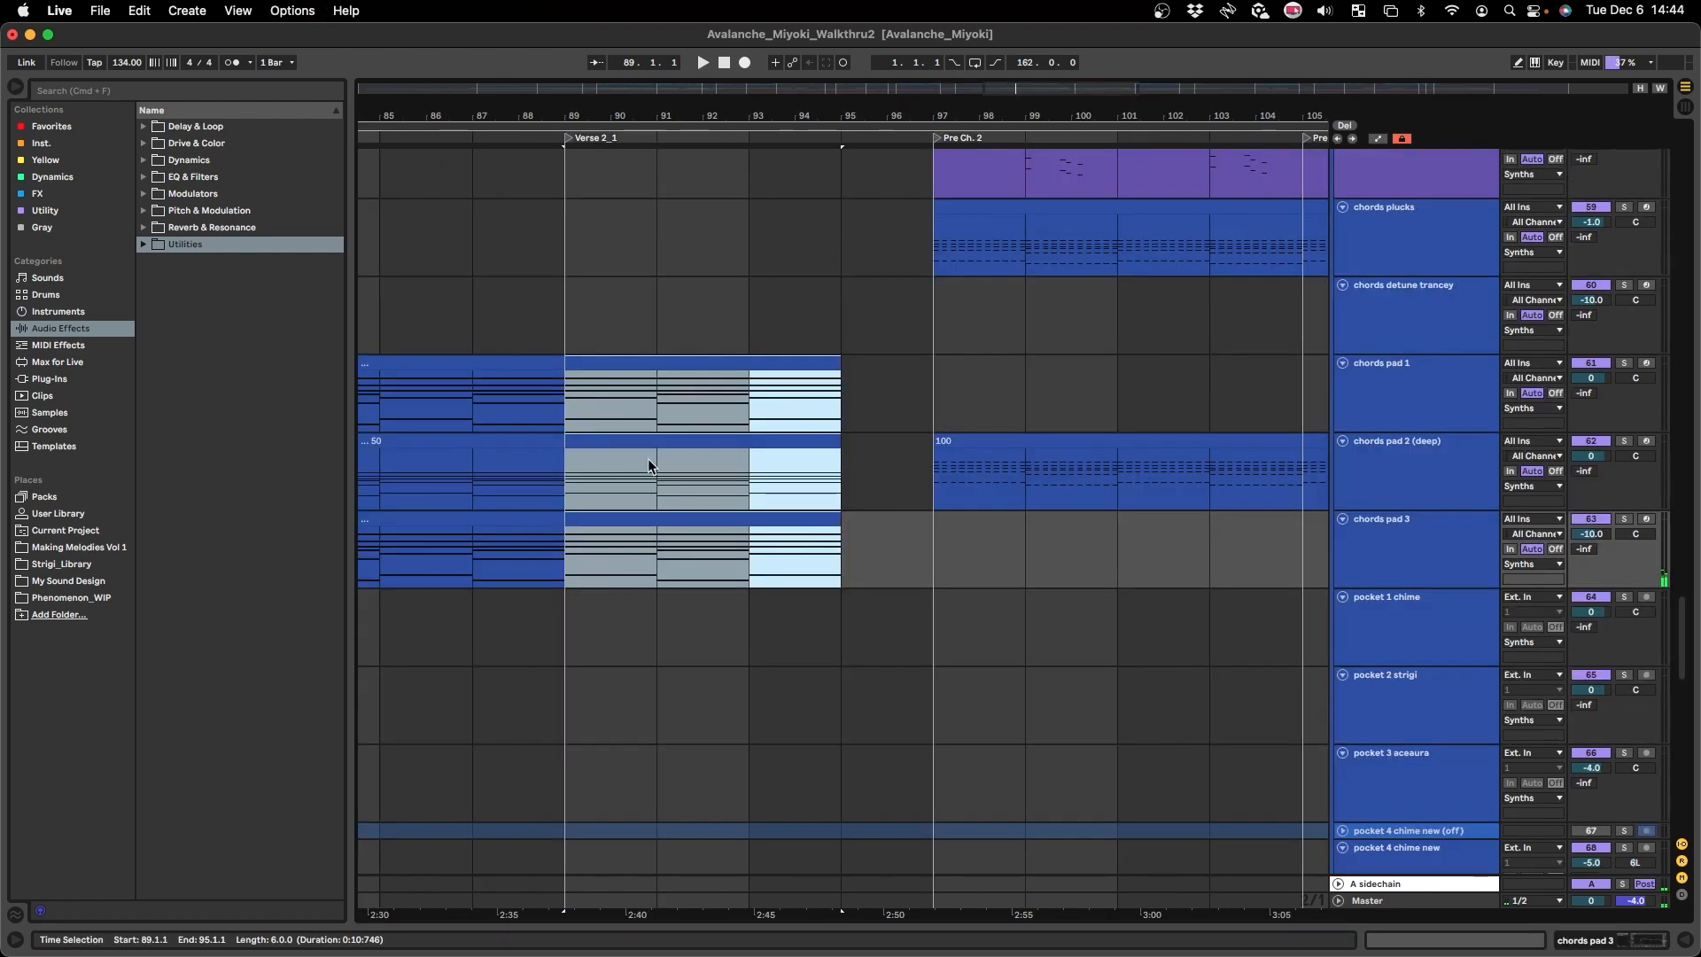
- Place the insert marker on the kick and snare track at the Pre Ch. 2 marker, bar 97
{"action": "scroll", "coordinate": [648, 465], "scroll_direction": "right", "scroll_amount": 2}
{"action": "scroll", "coordinate": [748, 583], "scroll_direction": "down", "scroll_amount": 15}
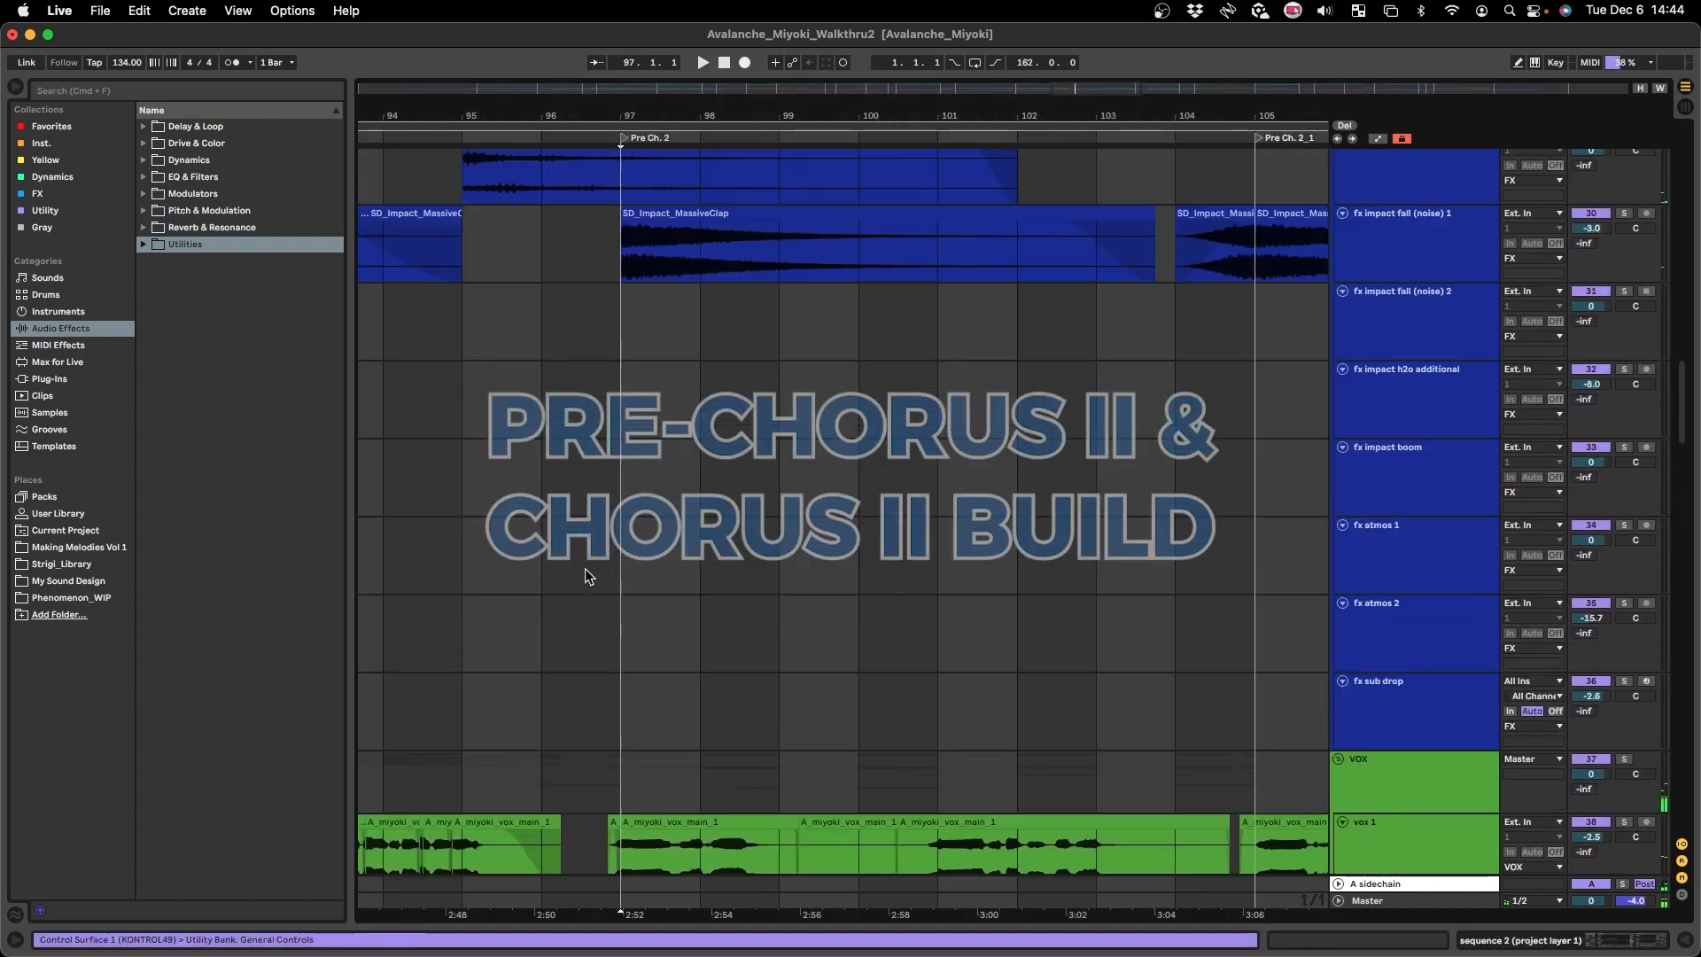
{"action": "scroll", "coordinate": [585, 579], "scroll_direction": "up", "scroll_amount": 1}
{"action": "scroll", "coordinate": [588, 577], "scroll_direction": "down", "scroll_amount": 1}
{"action": "scroll", "coordinate": [628, 318], "scroll_direction": "up", "scroll_amount": 1}
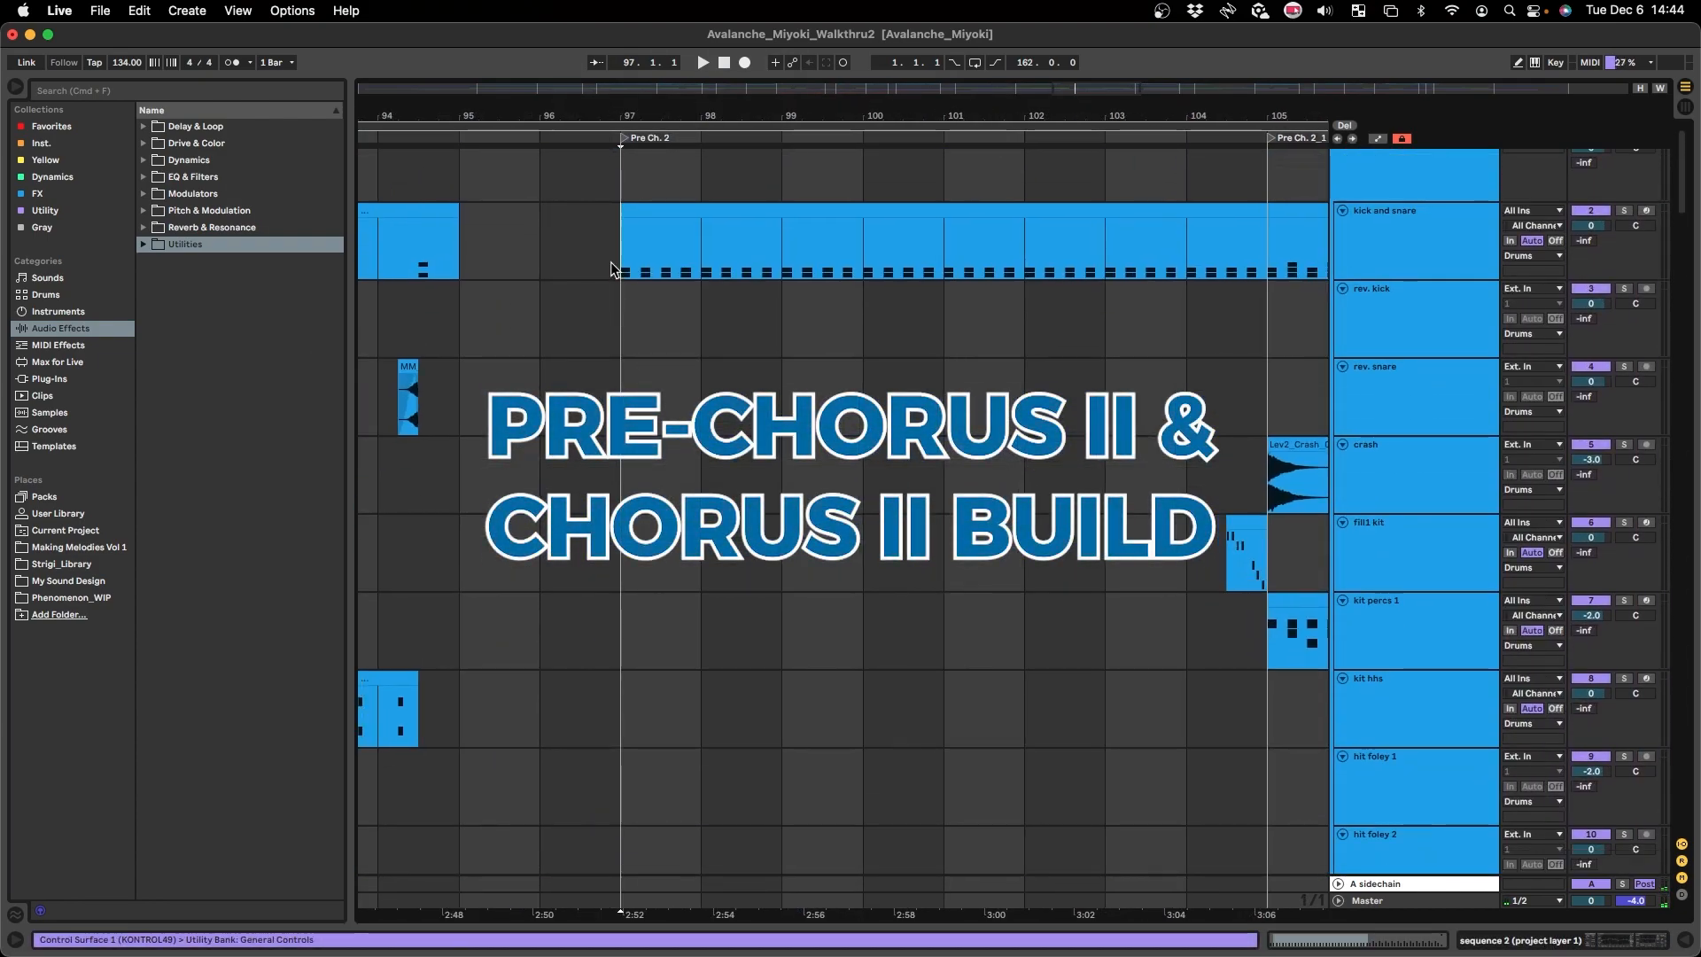
{"action": "left_click", "coordinate": [619, 255]}
{"action": "scroll", "coordinate": [619, 255], "scroll_direction": "down", "scroll_amount": 1}
{"action": "scroll", "coordinate": [620, 254], "scroll_direction": "down", "scroll_amount": 3}
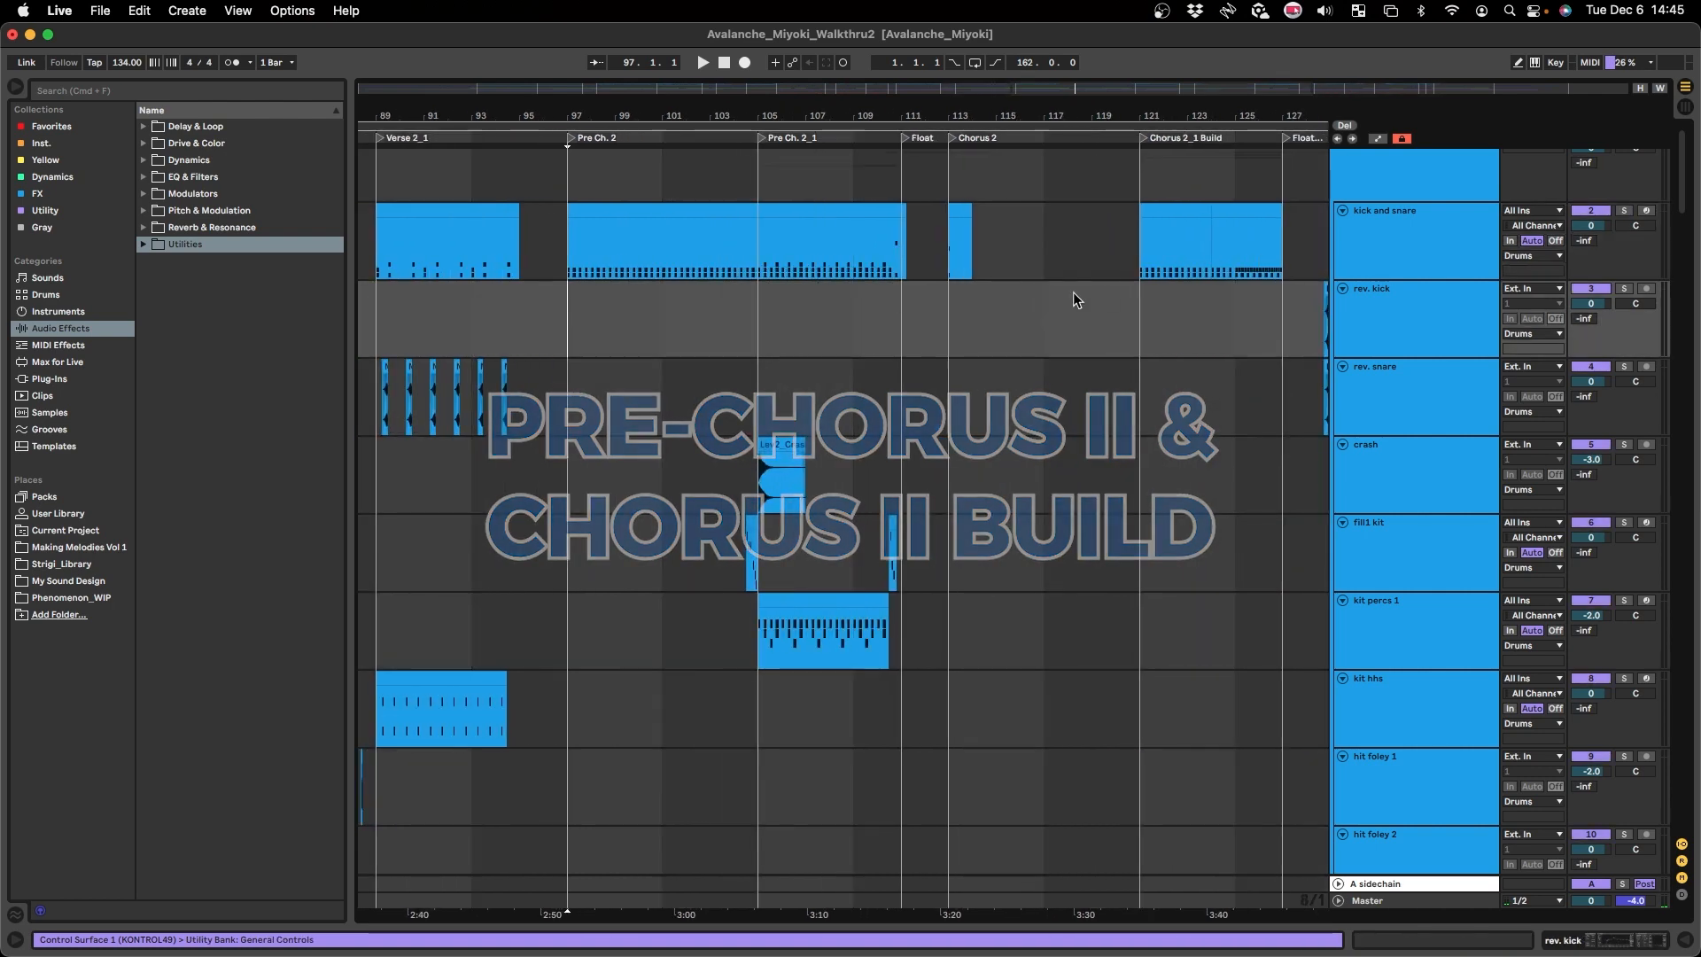
- Highlight bars 97 to 119 on the rev. kick track and clear the selection
{"action": "left_click", "coordinate": [586, 325]}
{"action": "scroll", "coordinate": [572, 331], "scroll_direction": "down", "scroll_amount": 4}
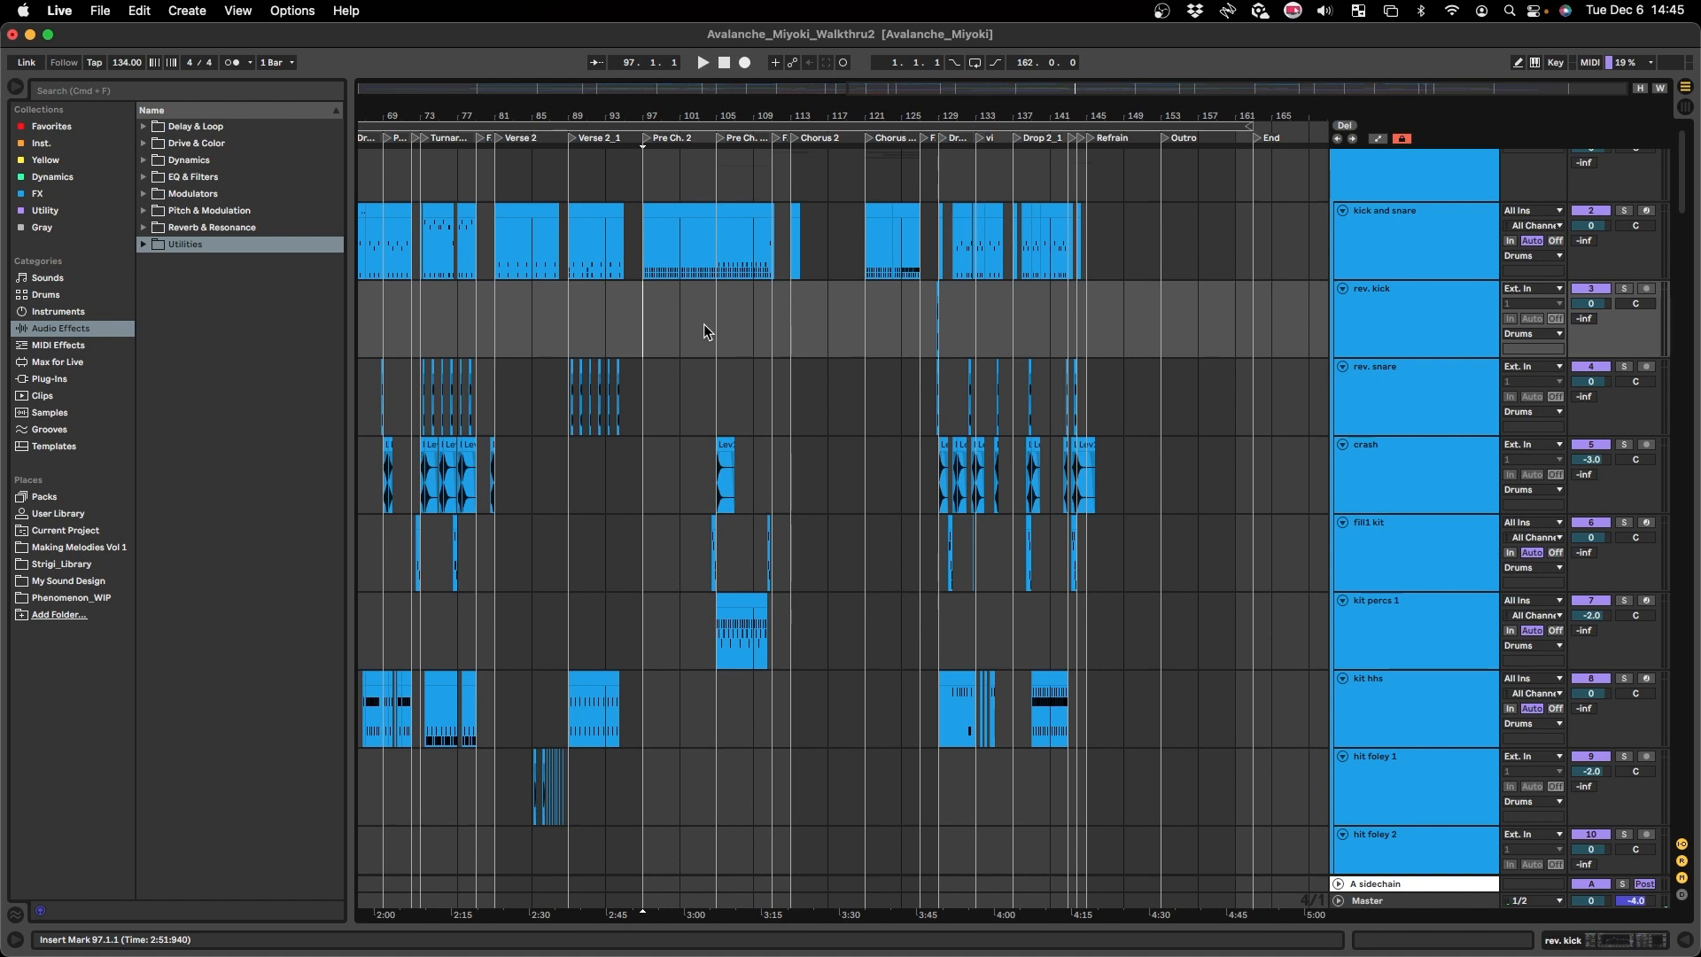
{"action": "scroll", "coordinate": [687, 324], "scroll_direction": "up", "scroll_amount": 2}
{"action": "left_click_drag", "start_coordinate": [611, 331], "coordinate": [1002, 334]}
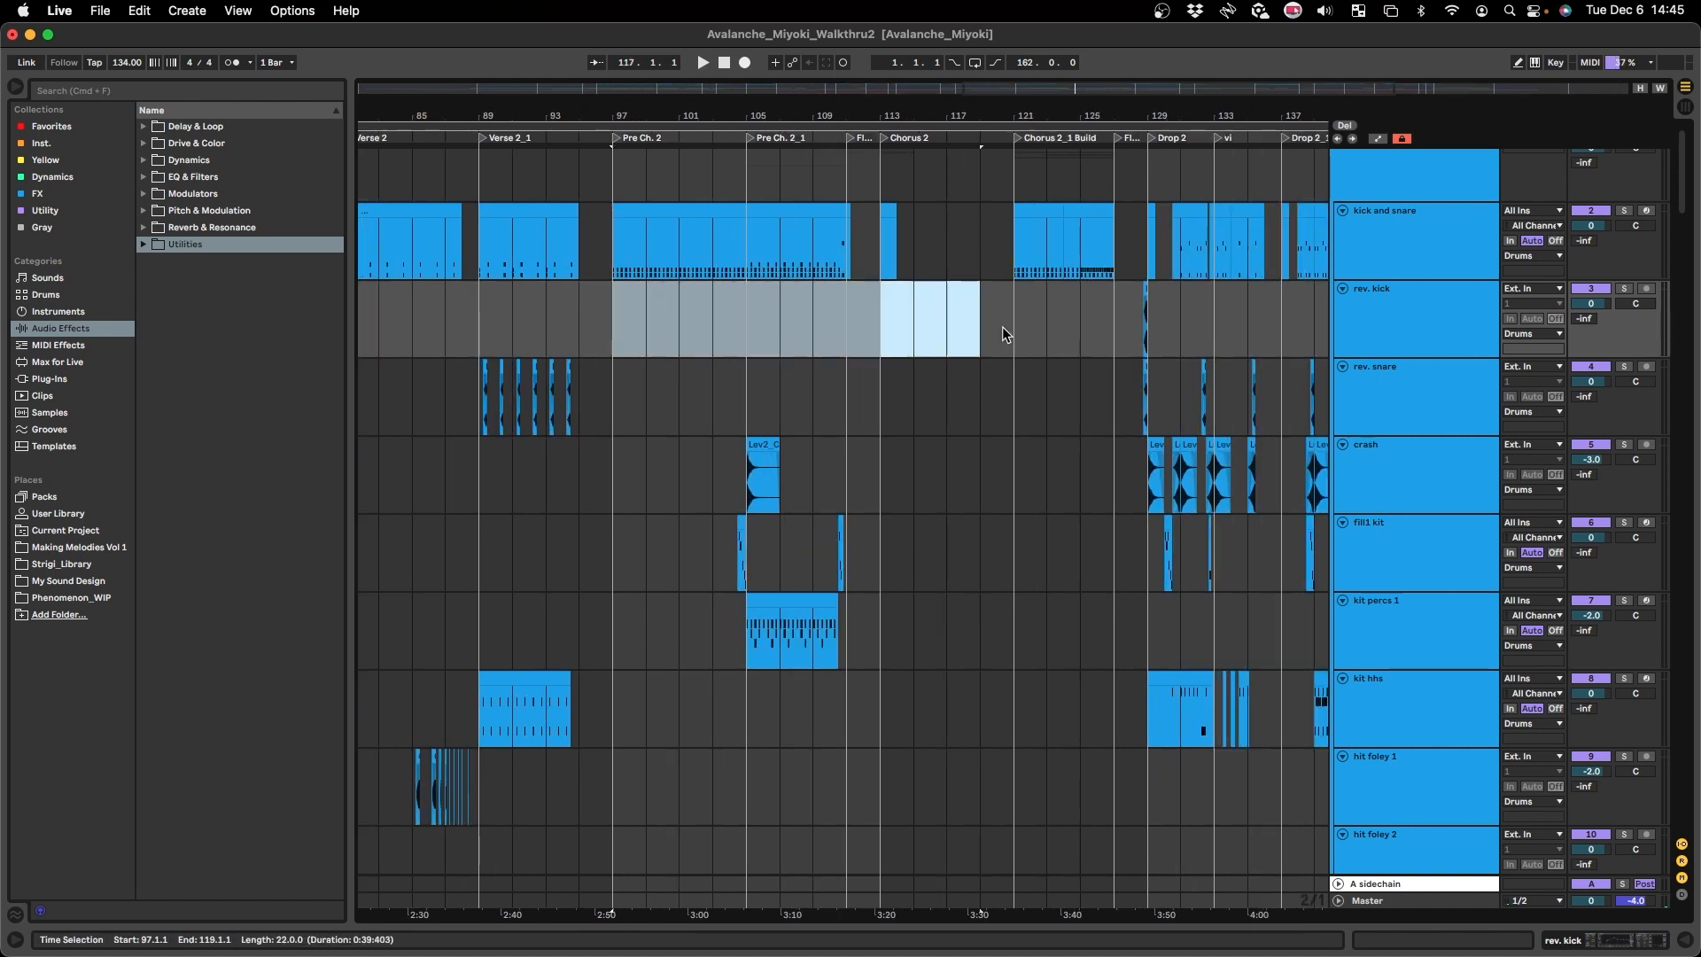
{"action": "left_click", "coordinate": [955, 328]}
{"action": "key", "text": "super+2"}
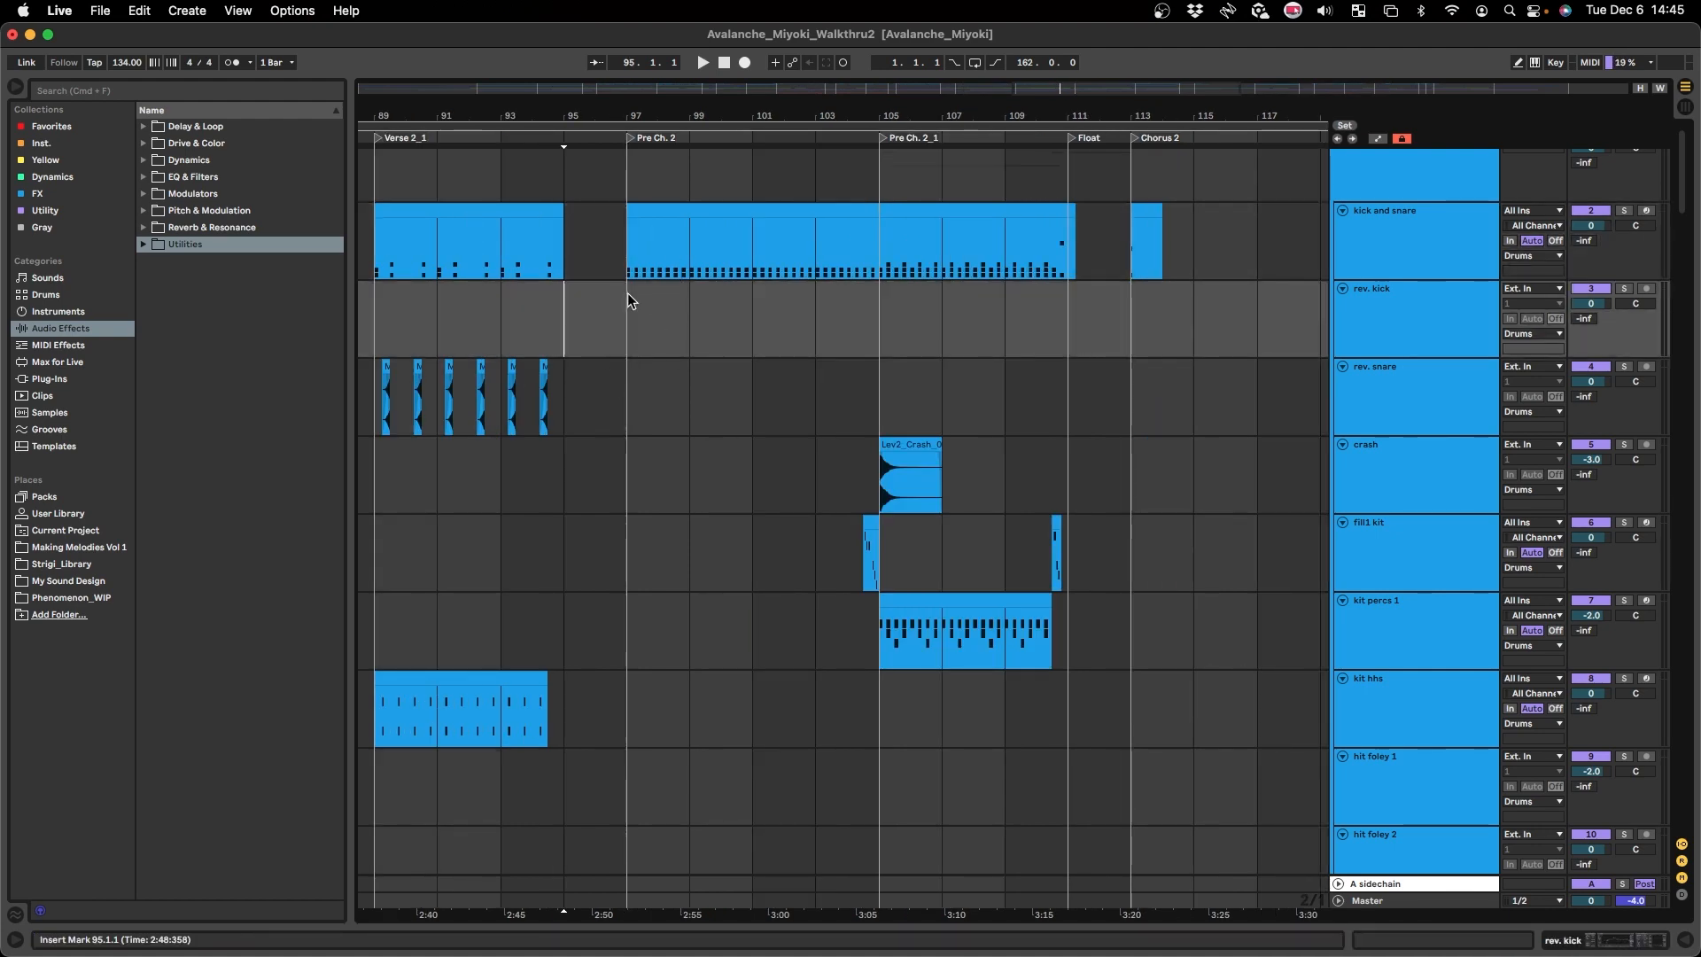
- Examine the drum, FX and vocal tracks from Pre Ch. 2 through Chorus 2_1 Build and start playback from 96.2.1
{"action": "left_click", "coordinate": [615, 265]}
{"action": "scroll", "coordinate": [564, 349], "scroll_direction": "down", "scroll_amount": 5}
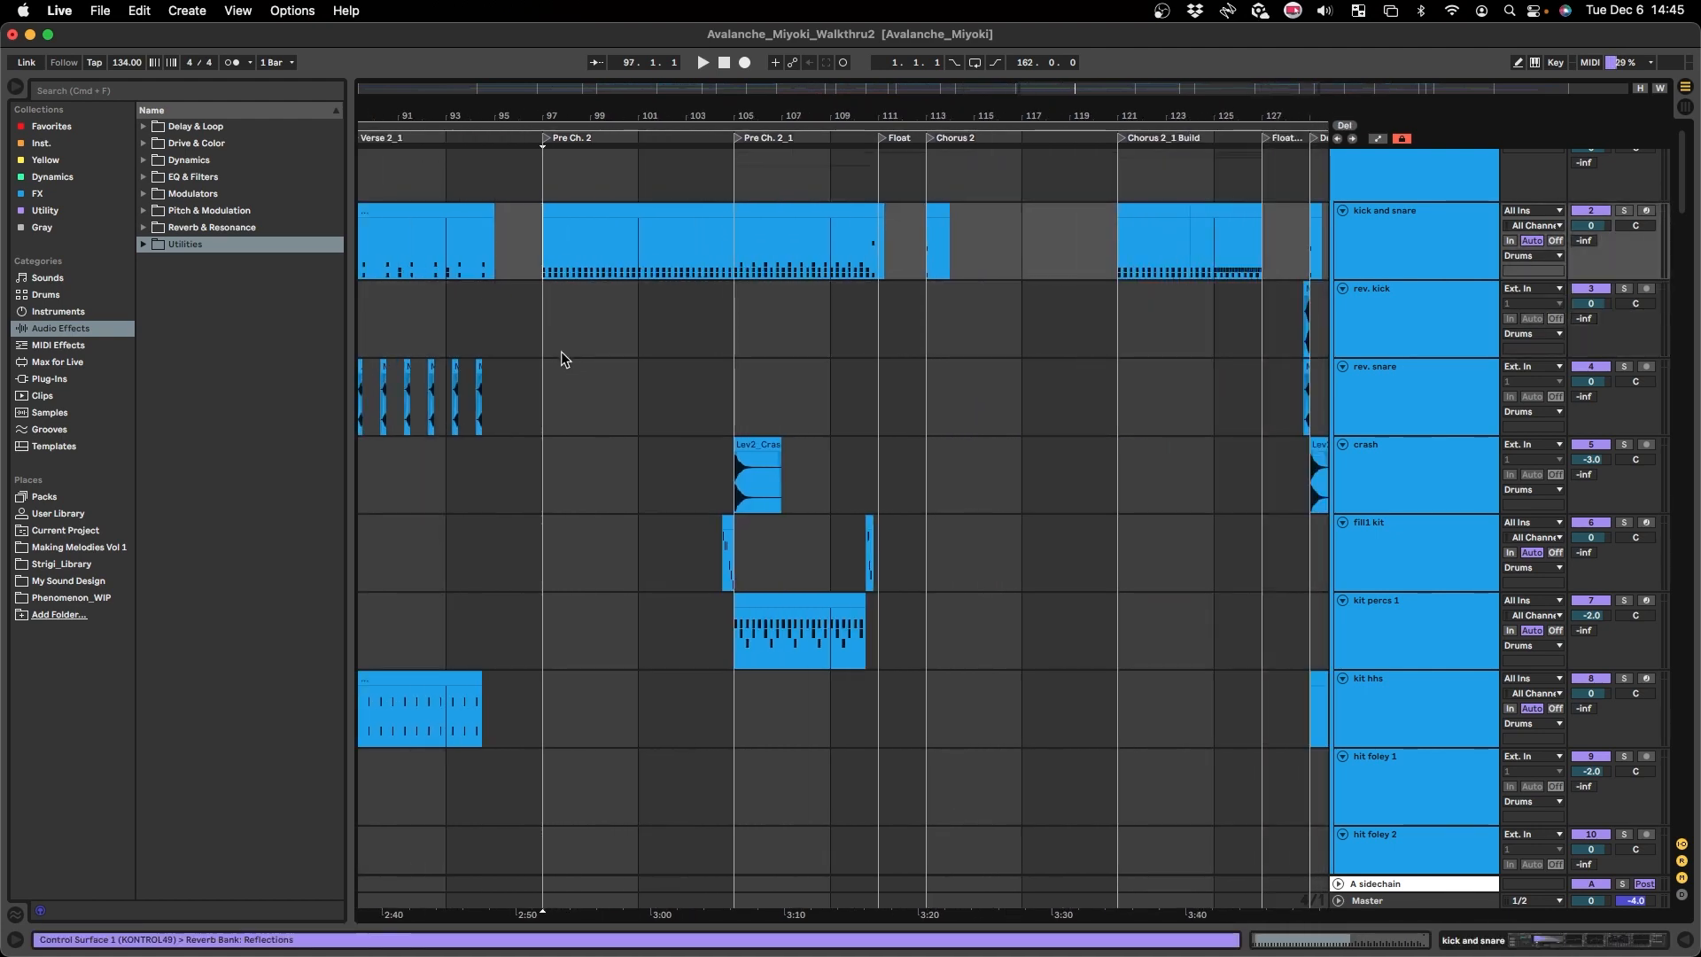
{"action": "scroll", "coordinate": [927, 449], "scroll_direction": "down", "scroll_amount": 20}
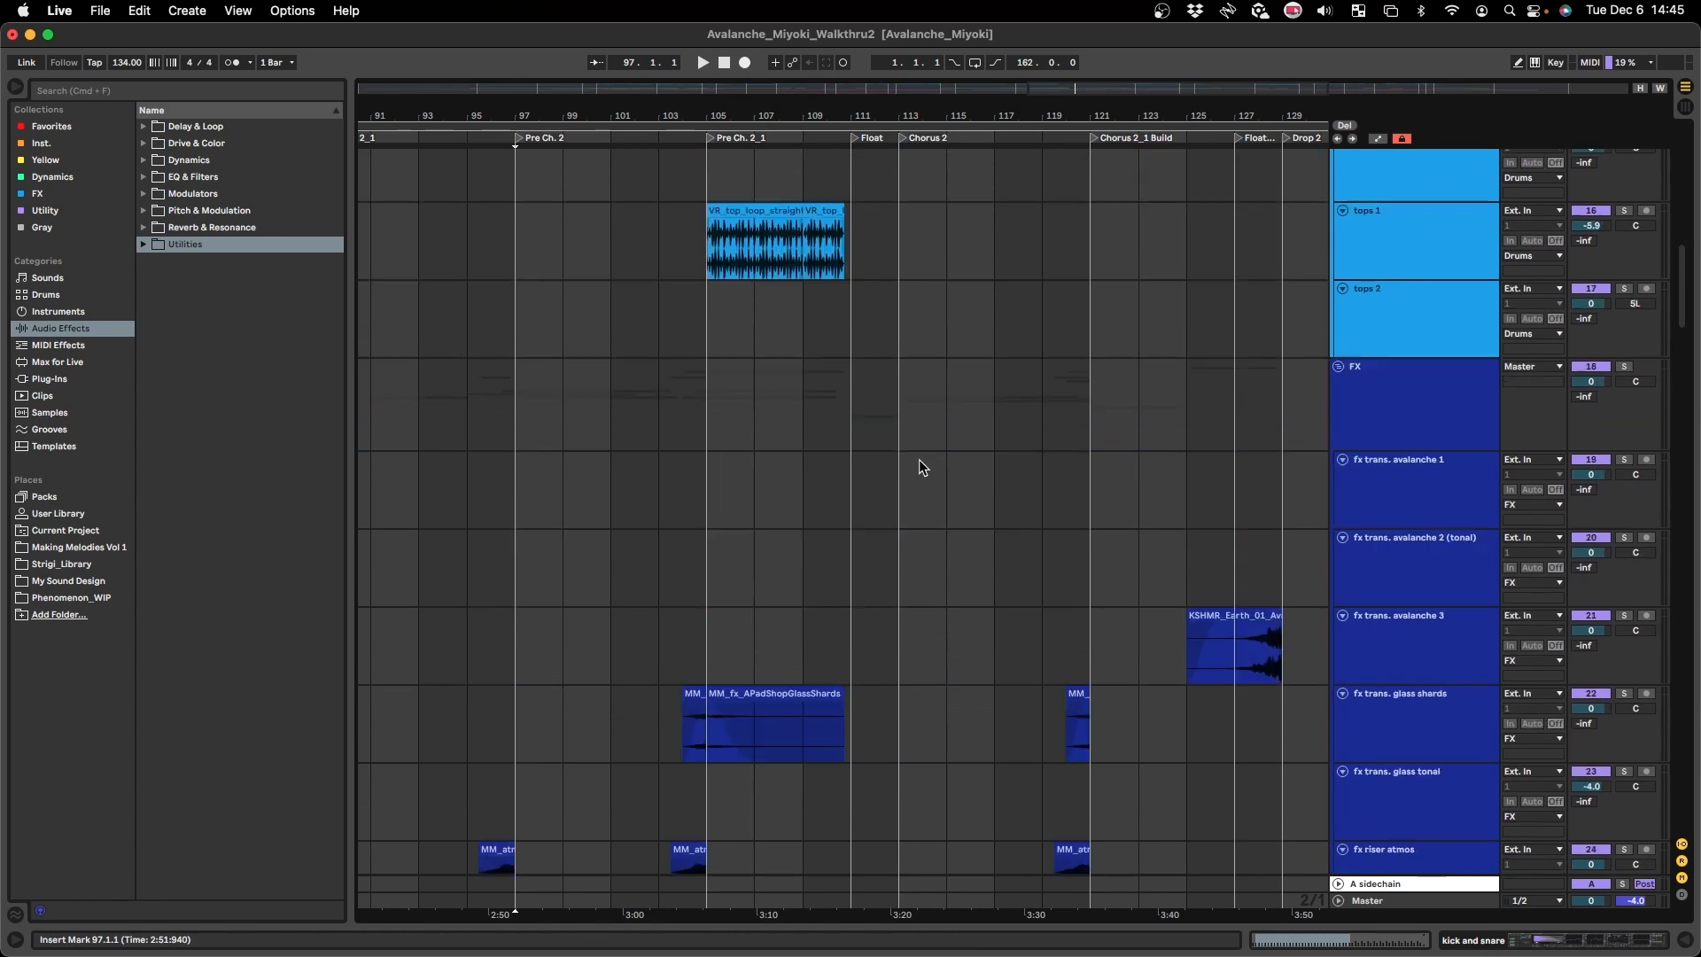
{"action": "scroll", "coordinate": [920, 457], "scroll_direction": "down", "scroll_amount": 15}
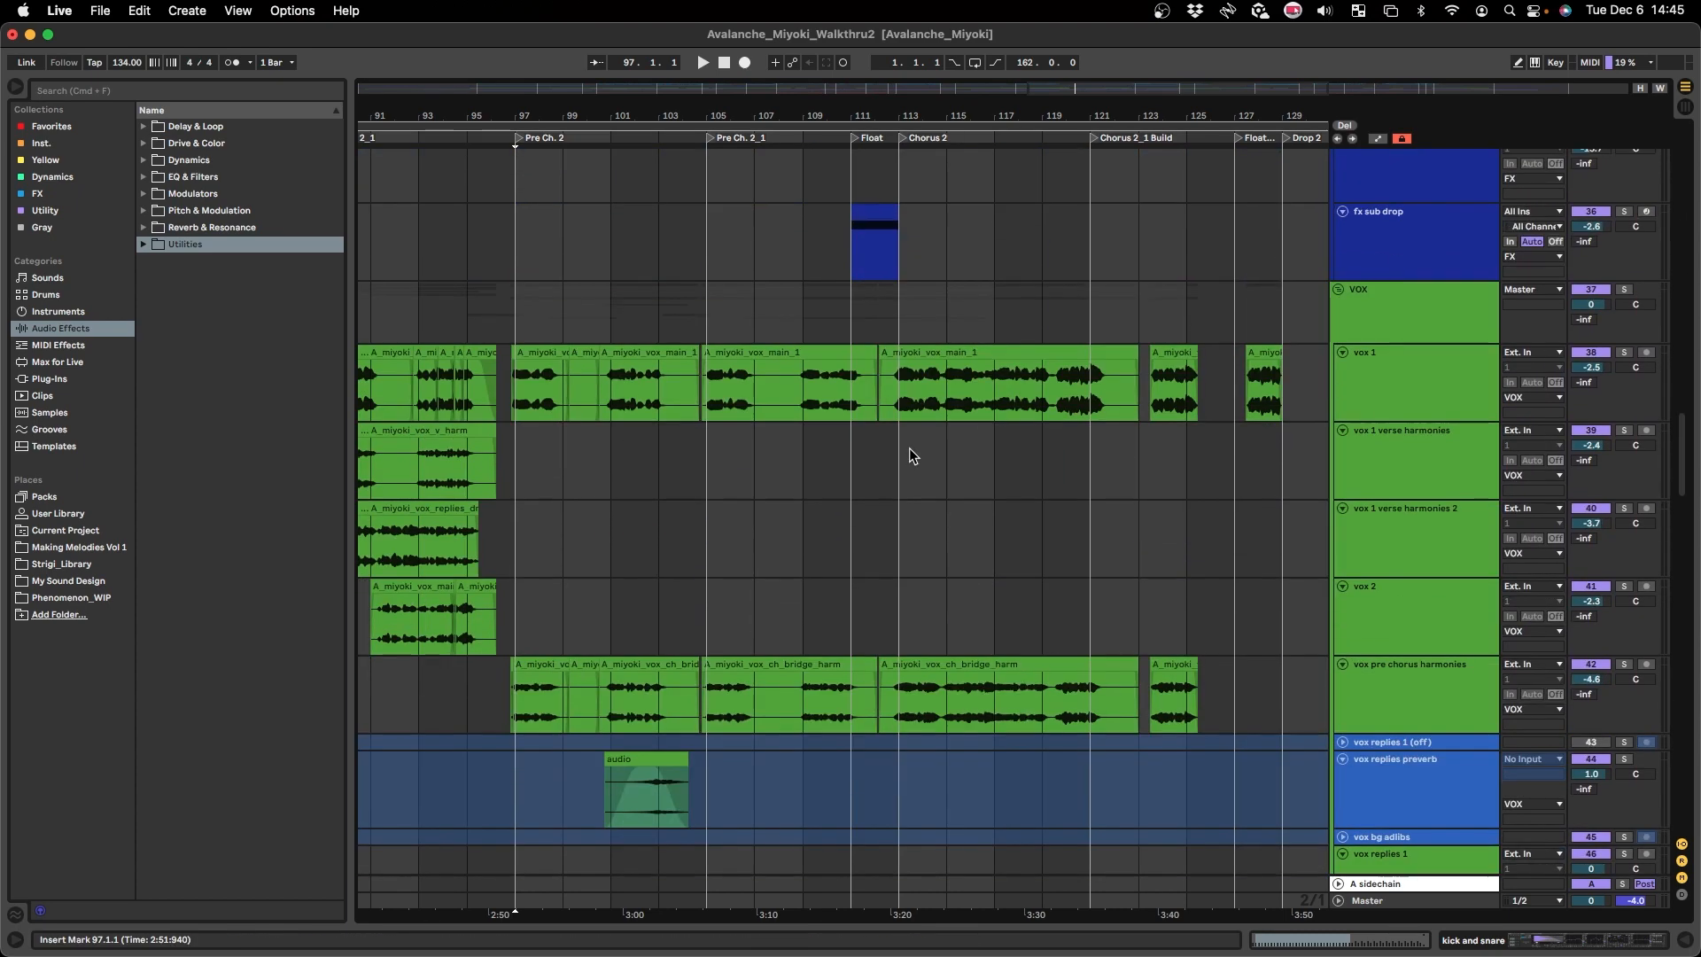
{"action": "scroll", "coordinate": [912, 391], "scroll_direction": "right", "scroll_amount": 4}
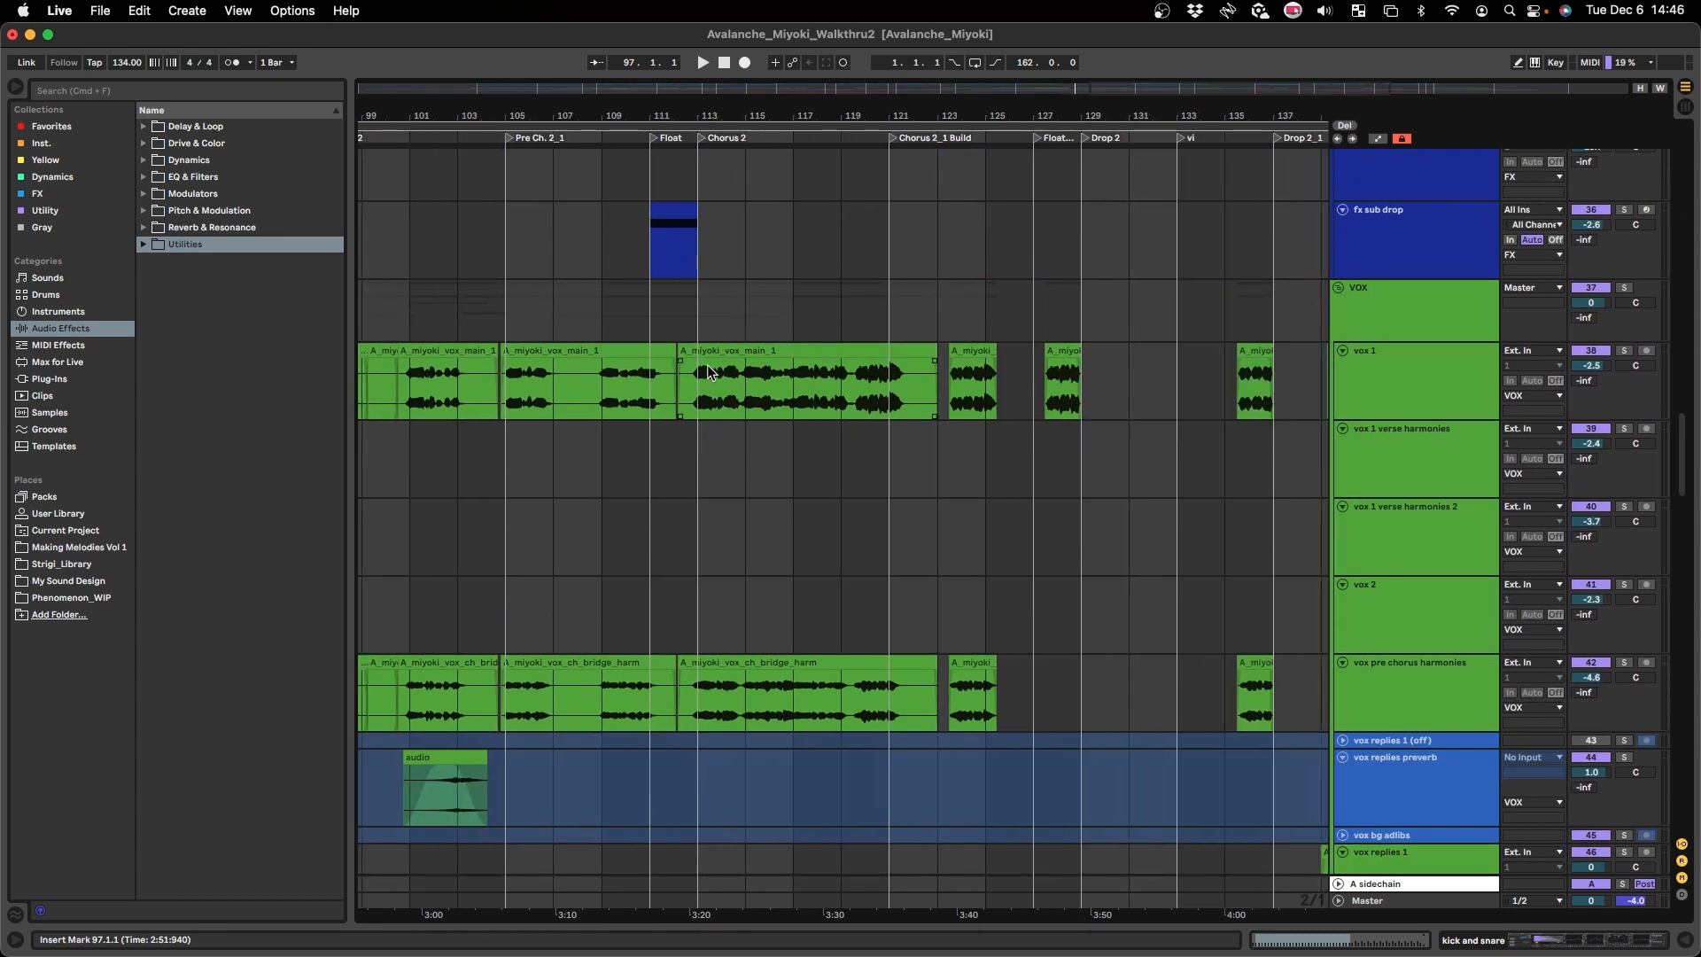
{"action": "left_click", "coordinate": [968, 387]}
{"action": "scroll", "coordinate": [994, 399], "scroll_direction": "left", "scroll_amount": 8}
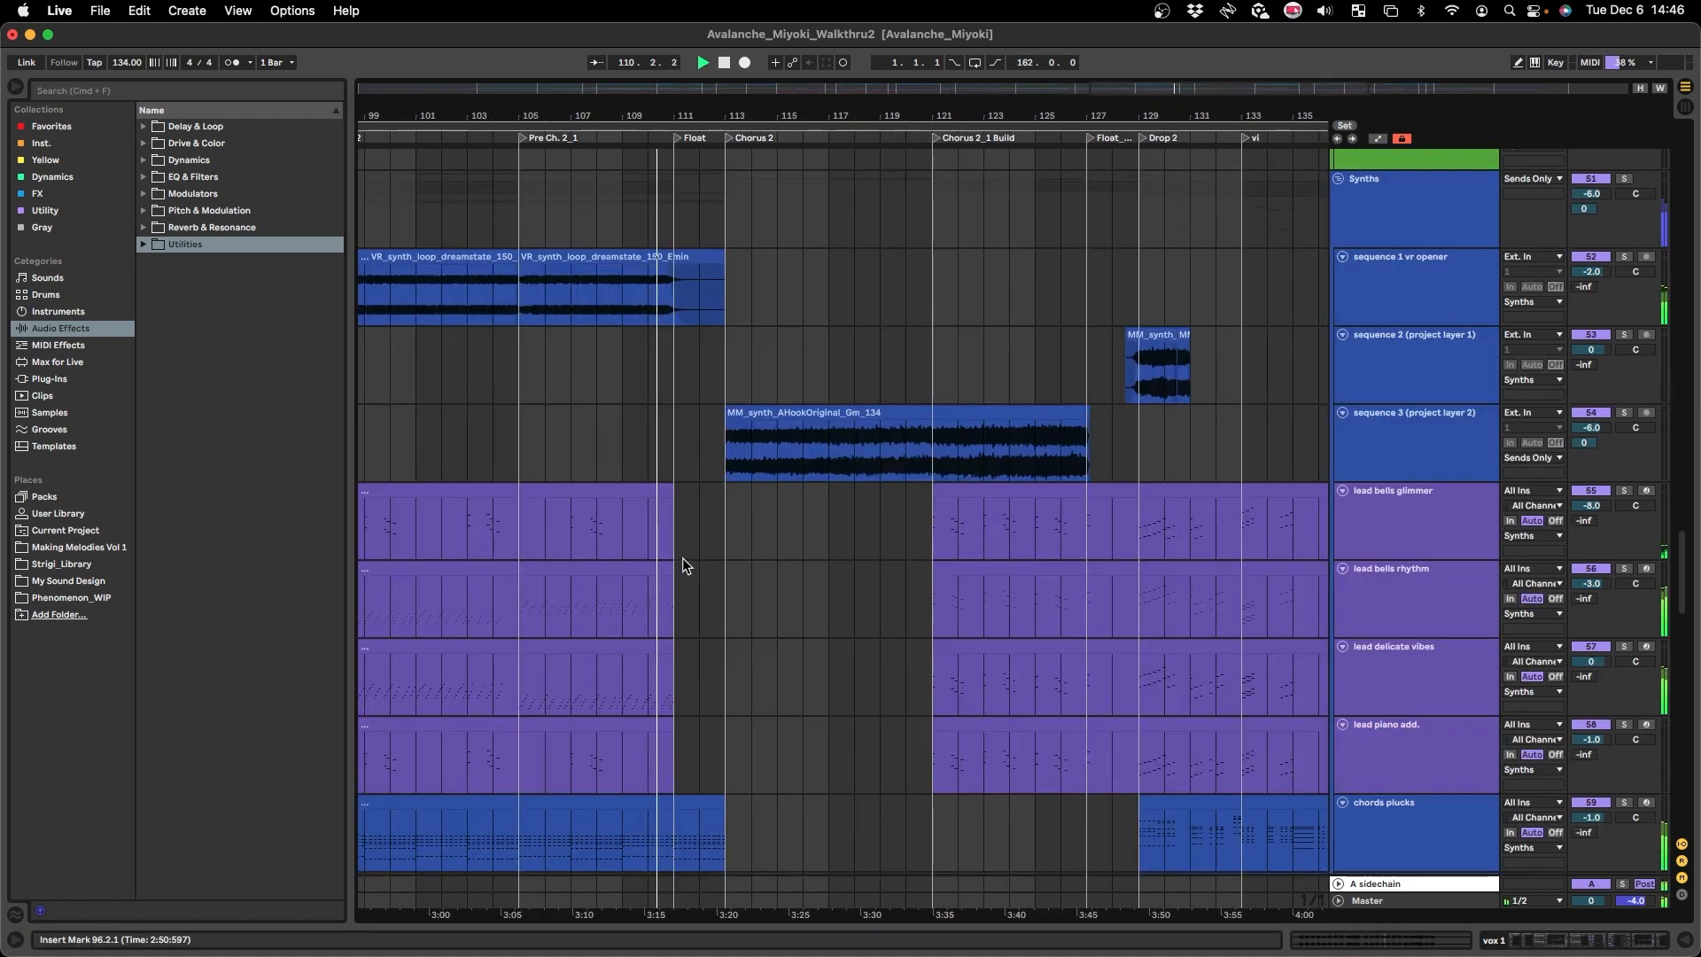
- Examine the vocal, FX and drum tracks around the Float and Chorus 2 sections during playback
{"action": "scroll", "coordinate": [750, 399], "scroll_direction": "up", "scroll_amount": 10}
{"action": "scroll", "coordinate": [753, 413], "scroll_direction": "up", "scroll_amount": 3}
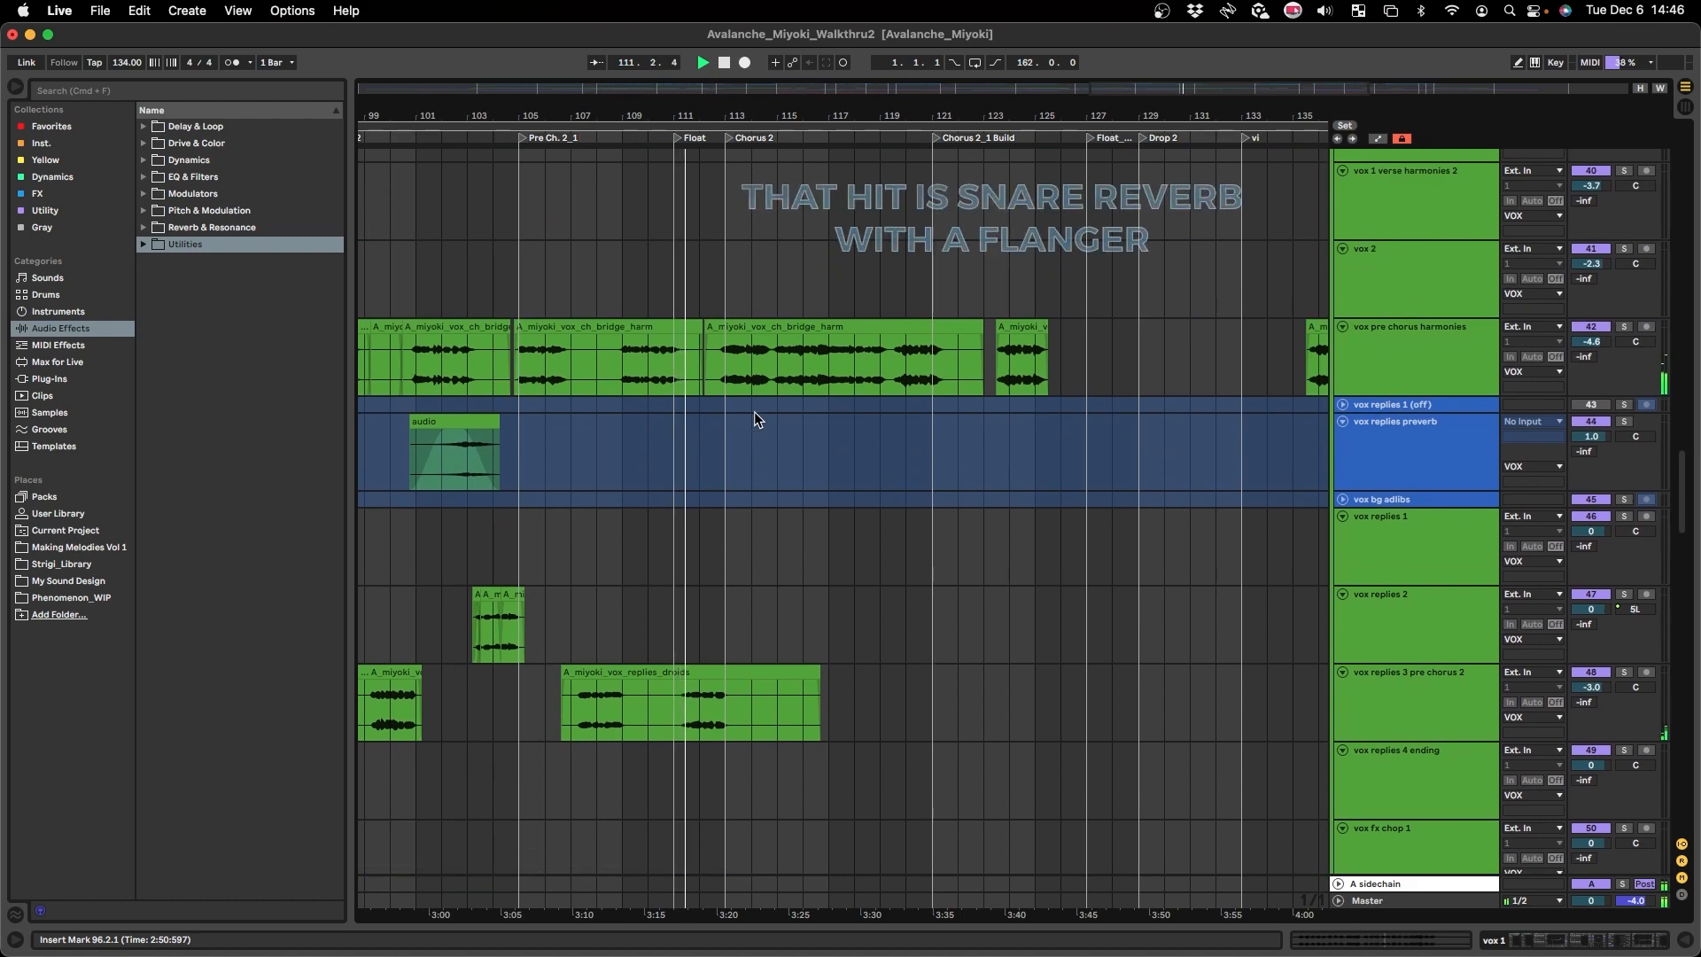
{"action": "scroll", "coordinate": [753, 459], "scroll_direction": "up", "scroll_amount": 2}
{"action": "scroll", "coordinate": [754, 465], "scroll_direction": "up", "scroll_amount": 1}
{"action": "scroll", "coordinate": [754, 471], "scroll_direction": "up", "scroll_amount": 12}
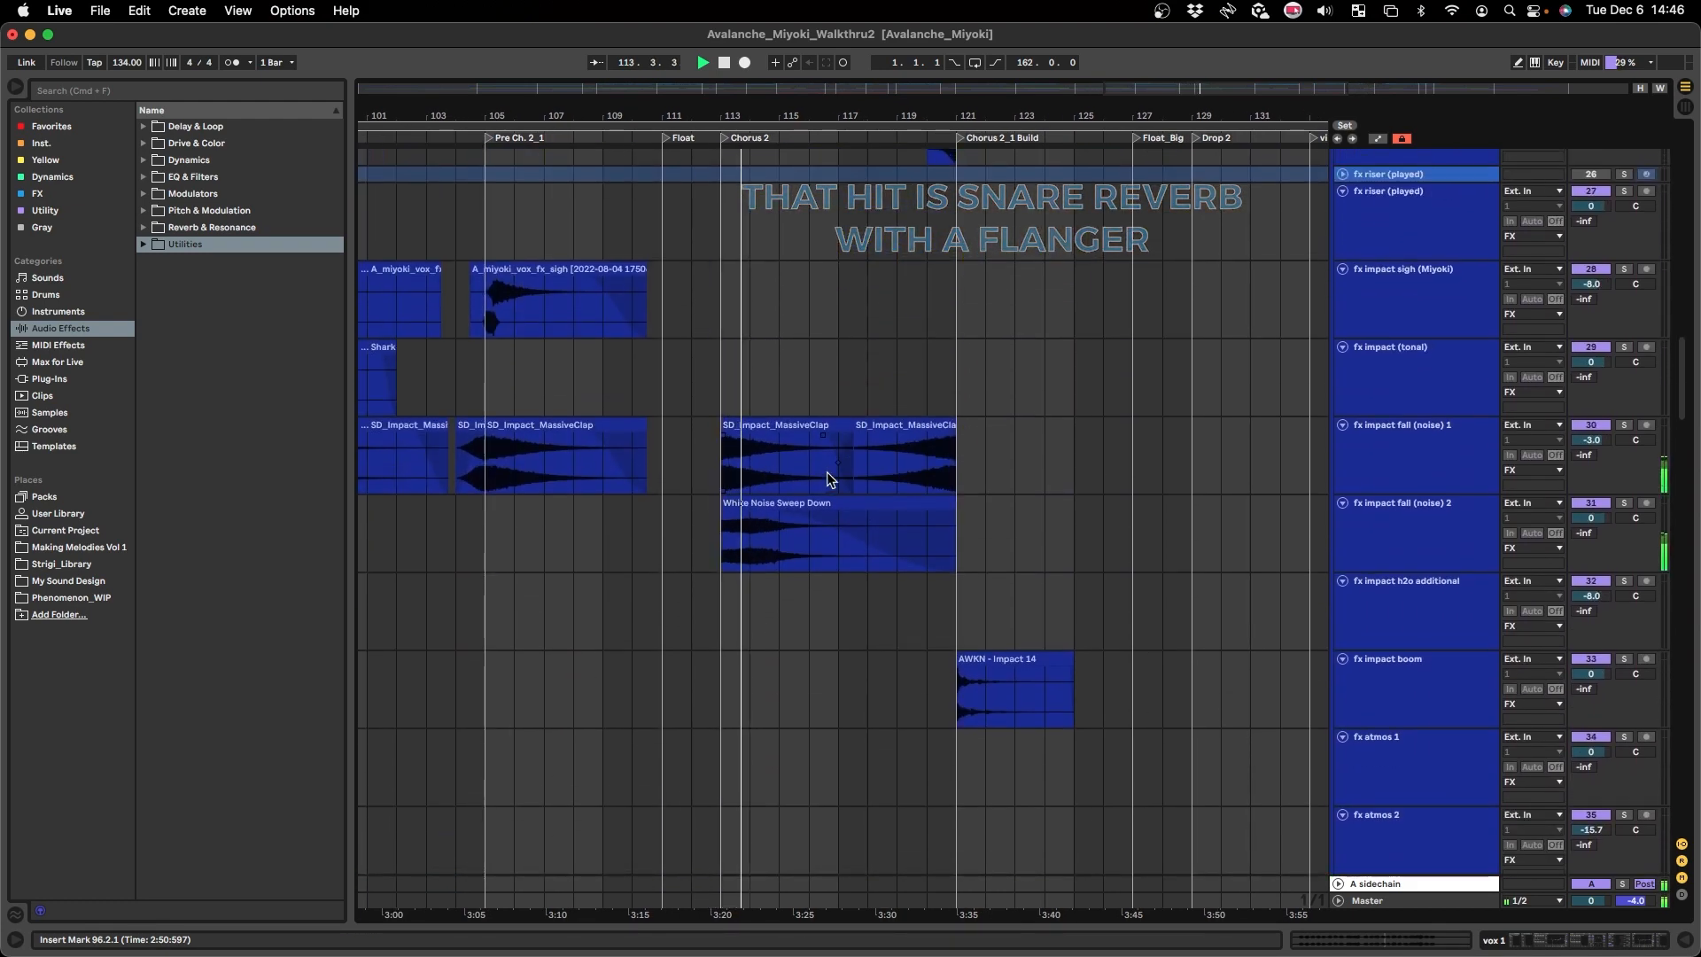
{"action": "scroll", "coordinate": [827, 475], "scroll_direction": "up", "scroll_amount": 3}
{"action": "scroll", "coordinate": [827, 475], "scroll_direction": "up", "scroll_amount": 15}
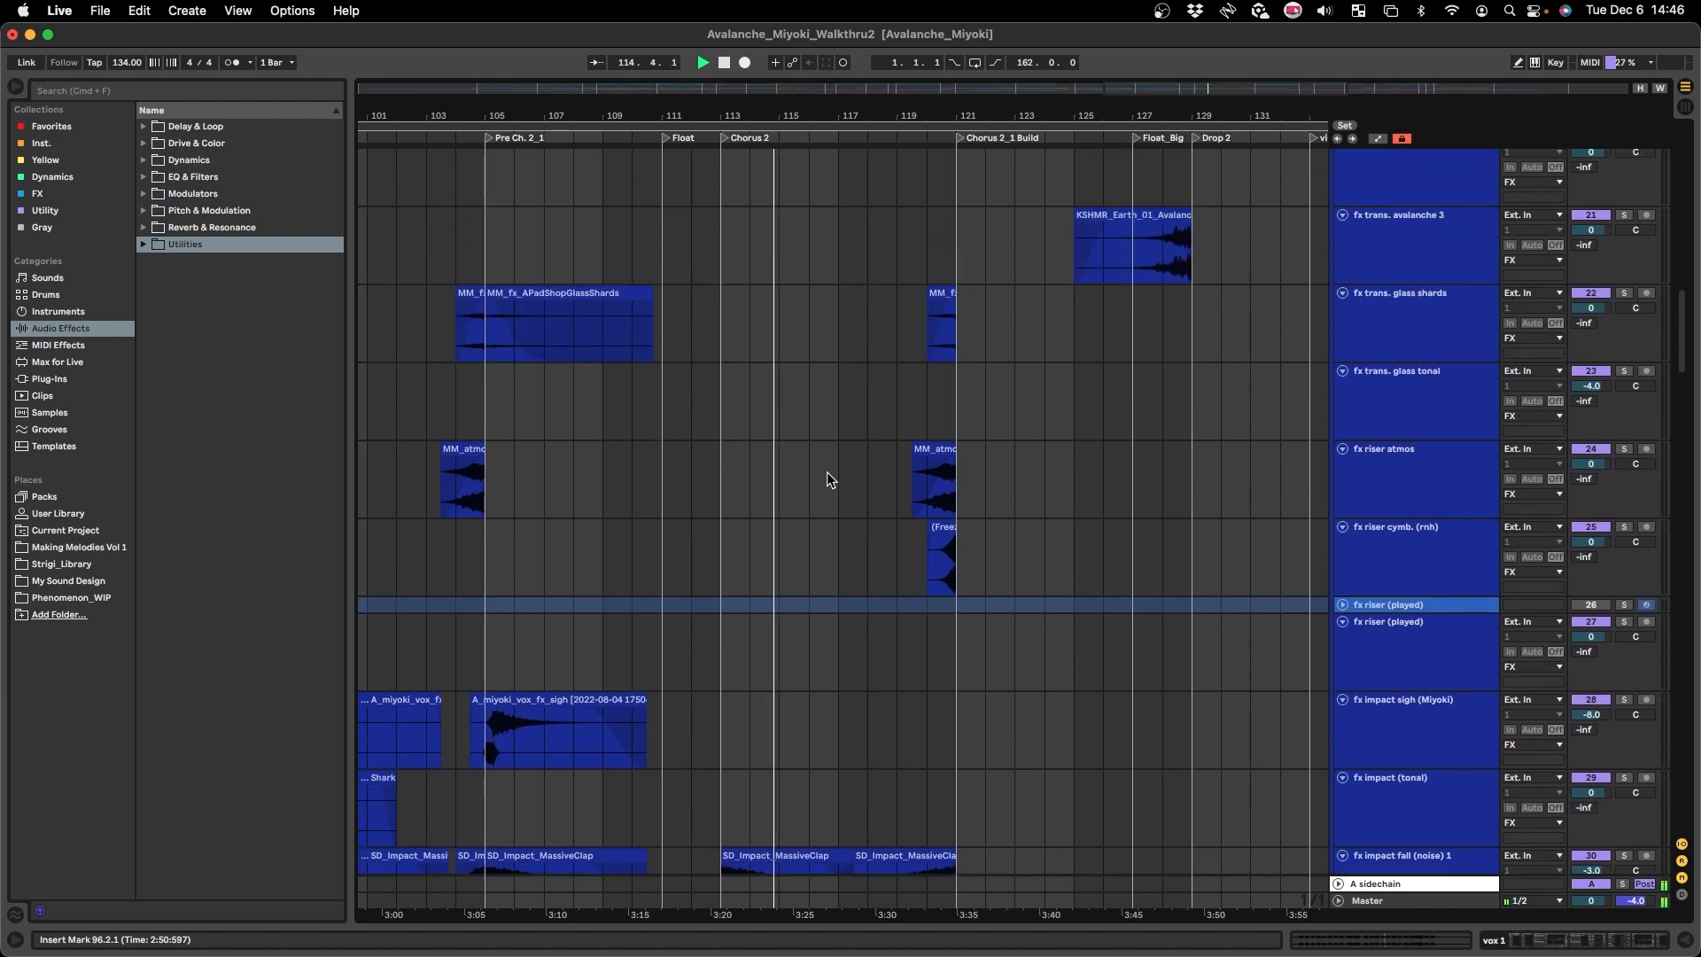
{"action": "scroll", "coordinate": [826, 474], "scroll_direction": "up", "scroll_amount": 10}
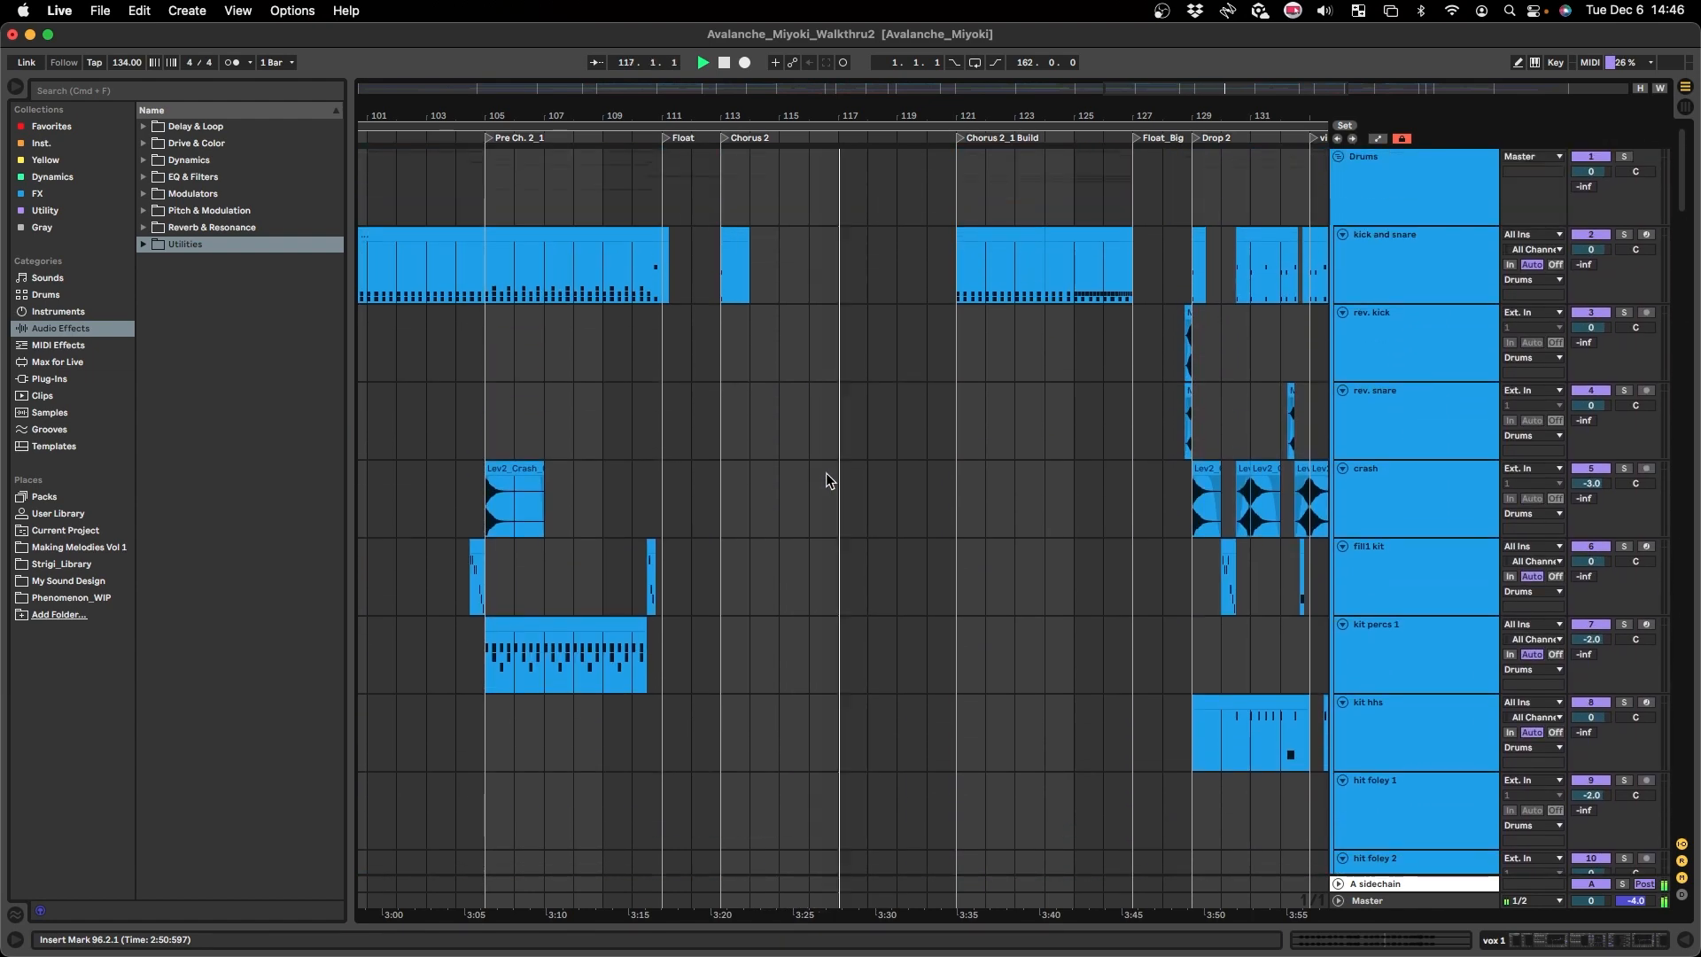
{"action": "scroll", "coordinate": [858, 515], "scroll_direction": "up", "scroll_amount": 5}
{"action": "scroll", "coordinate": [858, 516], "scroll_direction": "right", "scroll_amount": 5}
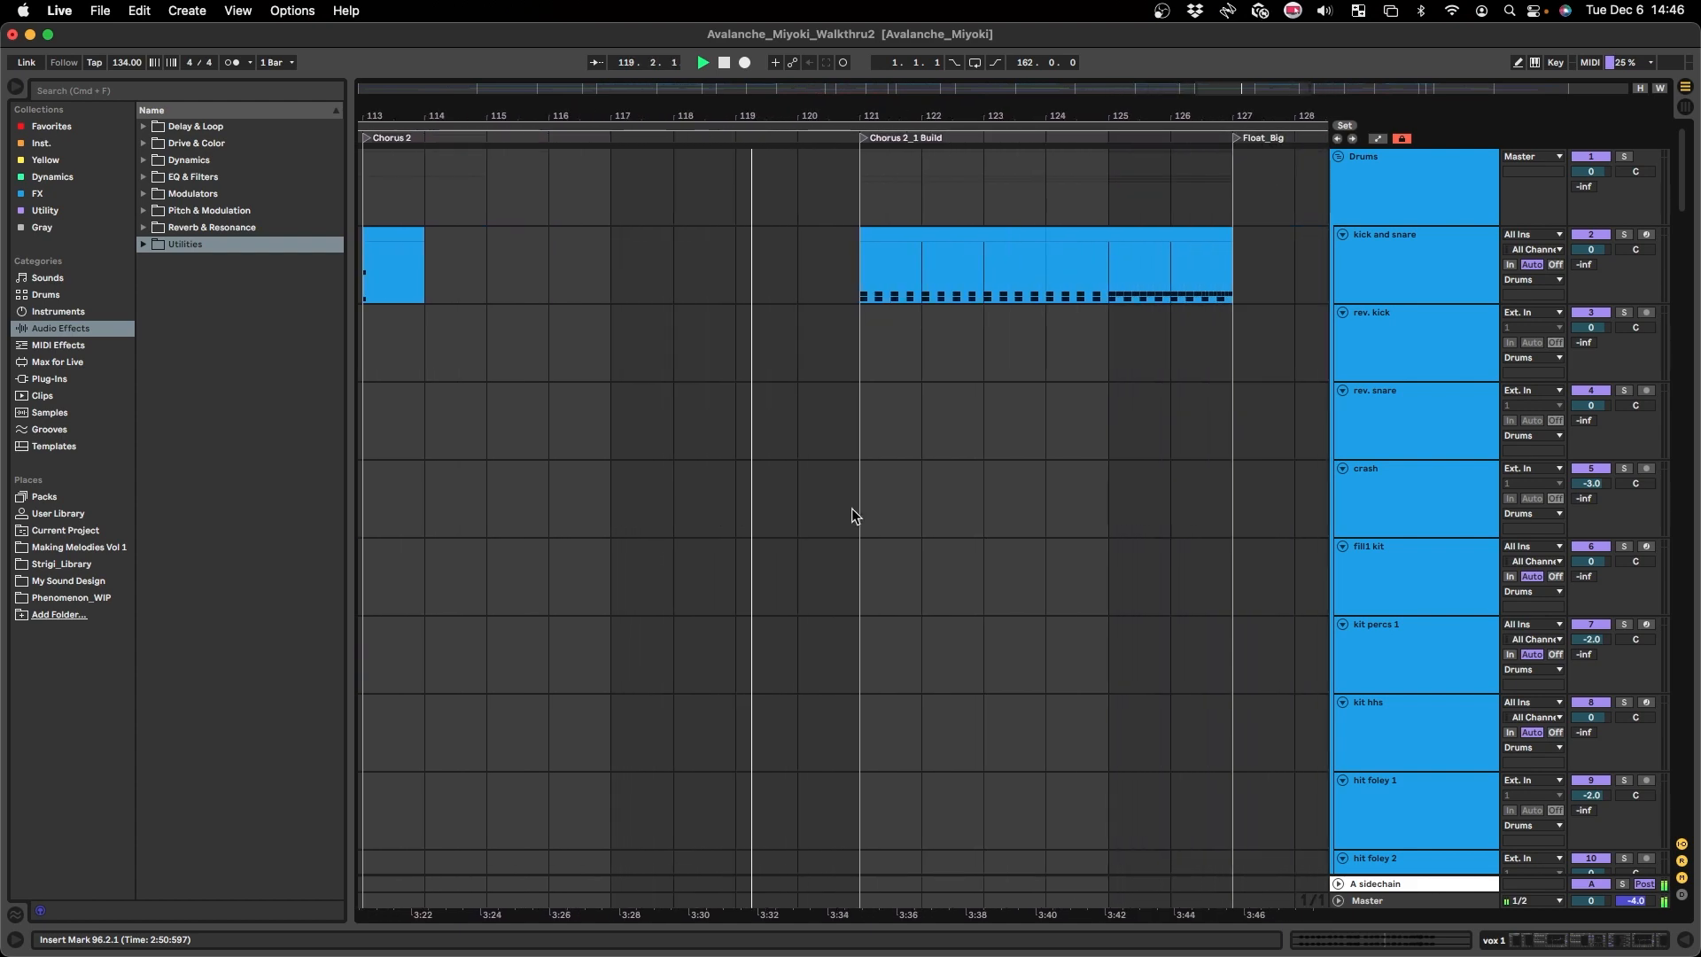
- Examine the three hits fx riser tracks in the Chorus 2_1 Build section during playback
{"action": "scroll", "coordinate": [853, 515], "scroll_direction": "down", "scroll_amount": 10}
{"action": "scroll", "coordinate": [852, 516], "scroll_direction": "down", "scroll_amount": 3}
{"action": "scroll", "coordinate": [853, 515], "scroll_direction": "down", "scroll_amount": 1}
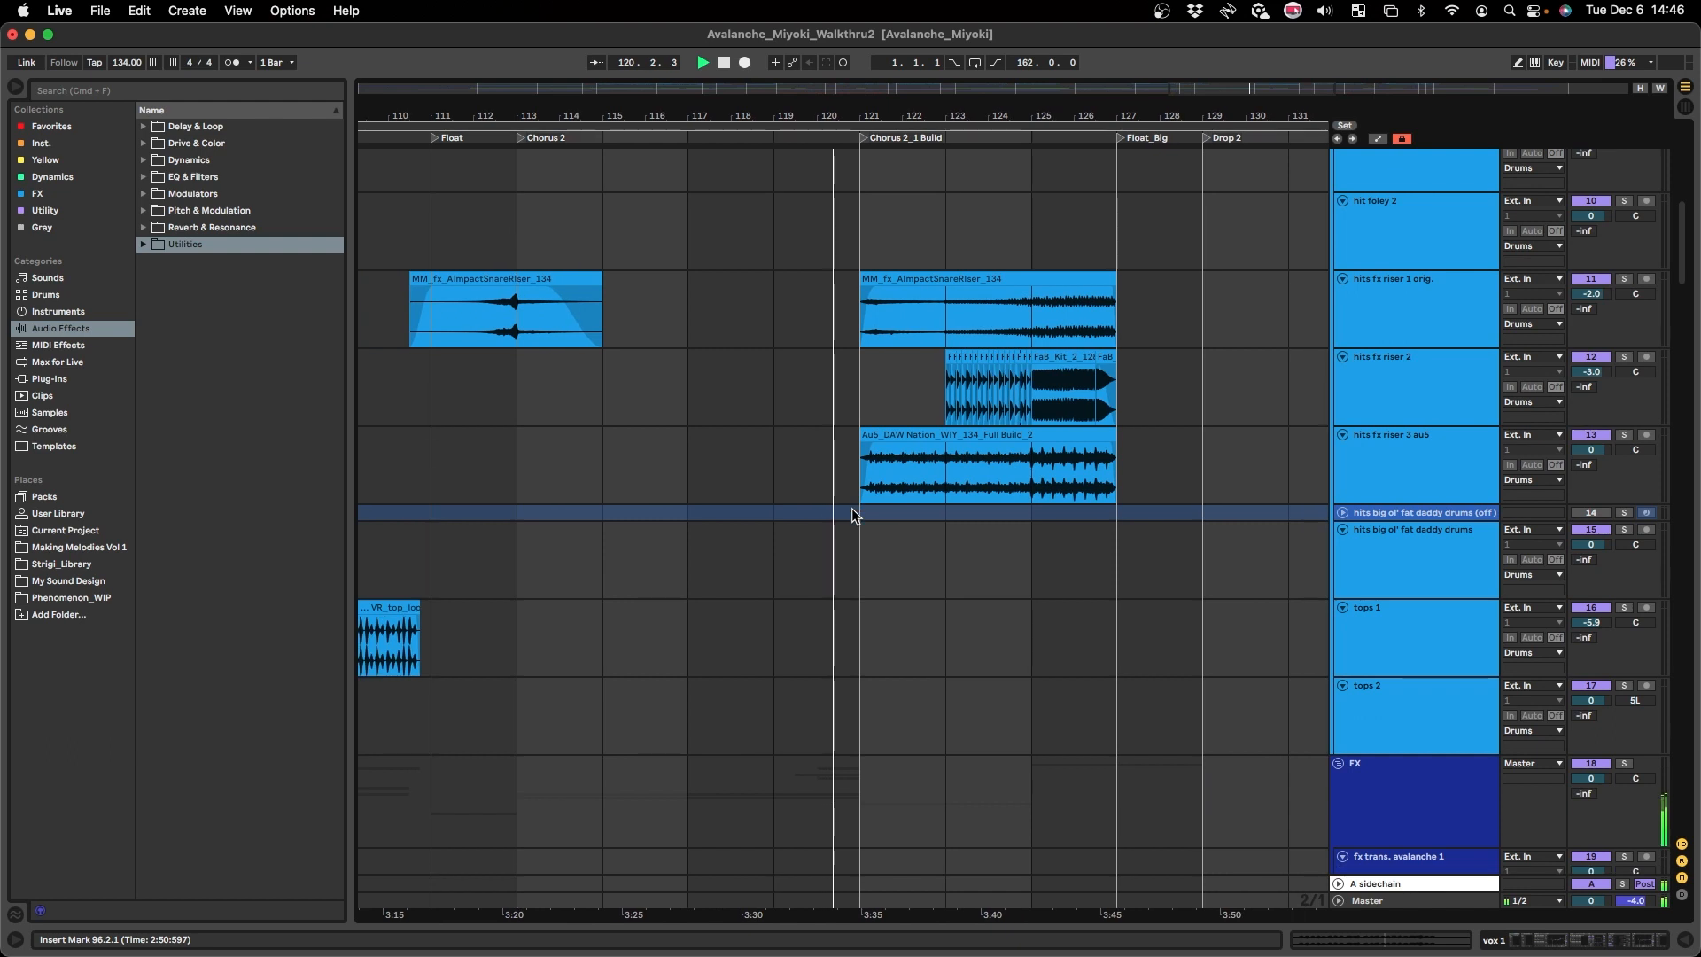
{"action": "scroll", "coordinate": [852, 516], "scroll_direction": "down", "scroll_amount": 3}
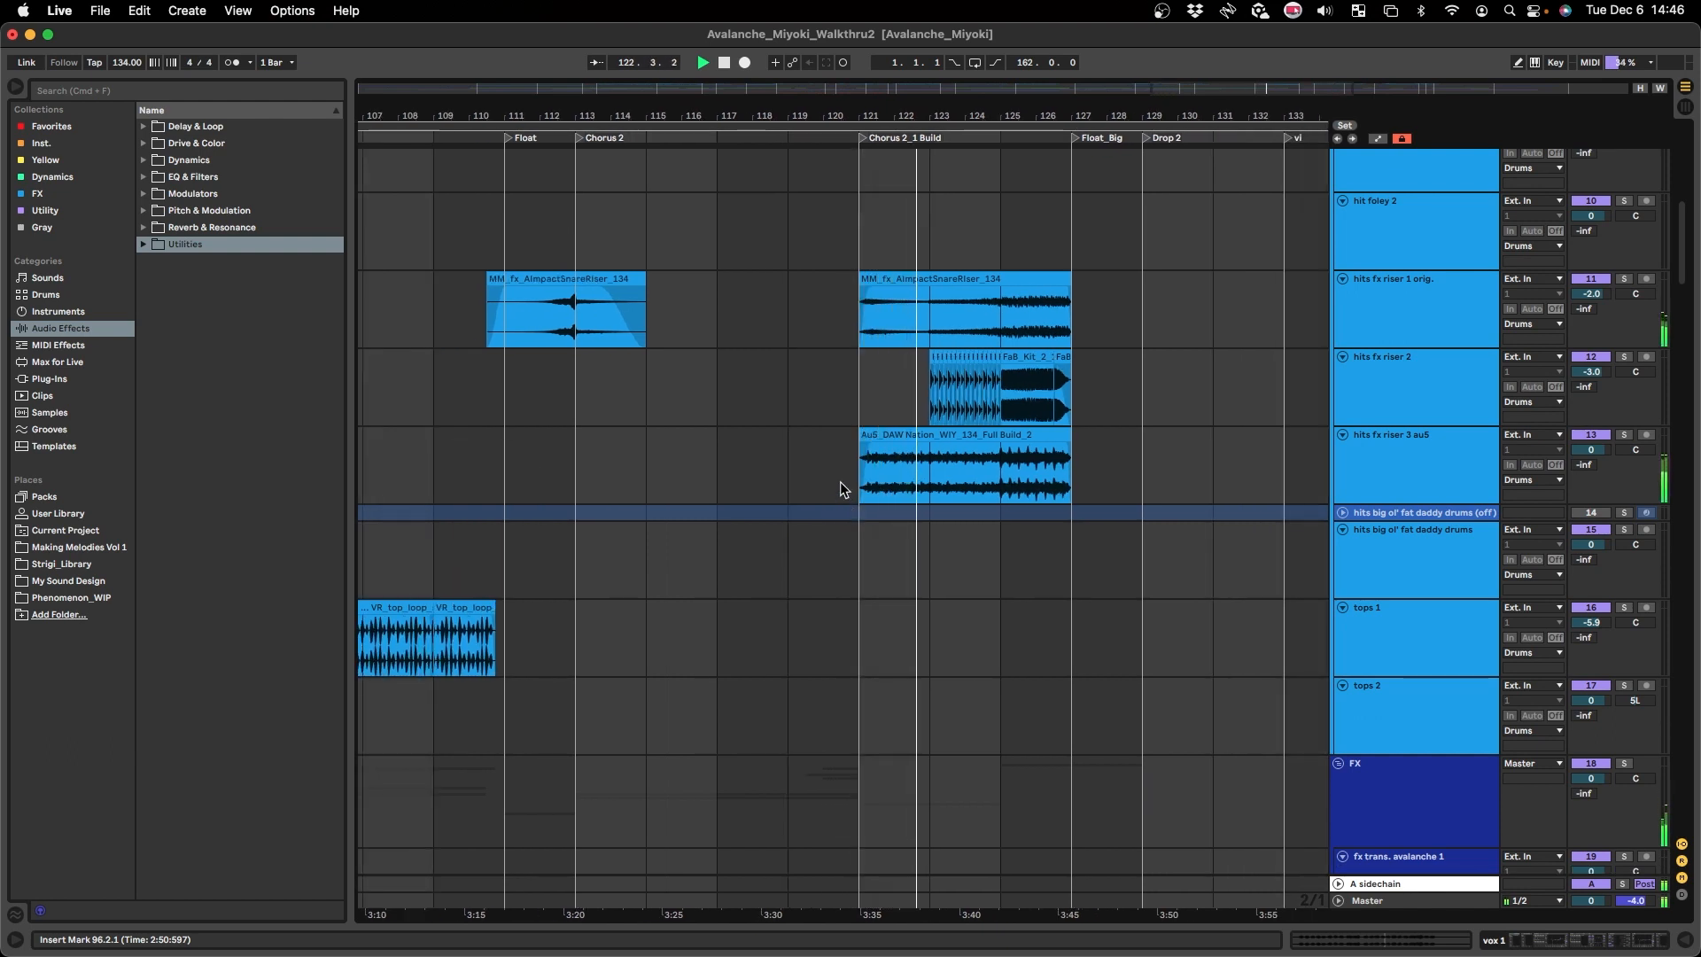
{"action": "scroll", "coordinate": [842, 483], "scroll_direction": "right", "scroll_amount": 3}
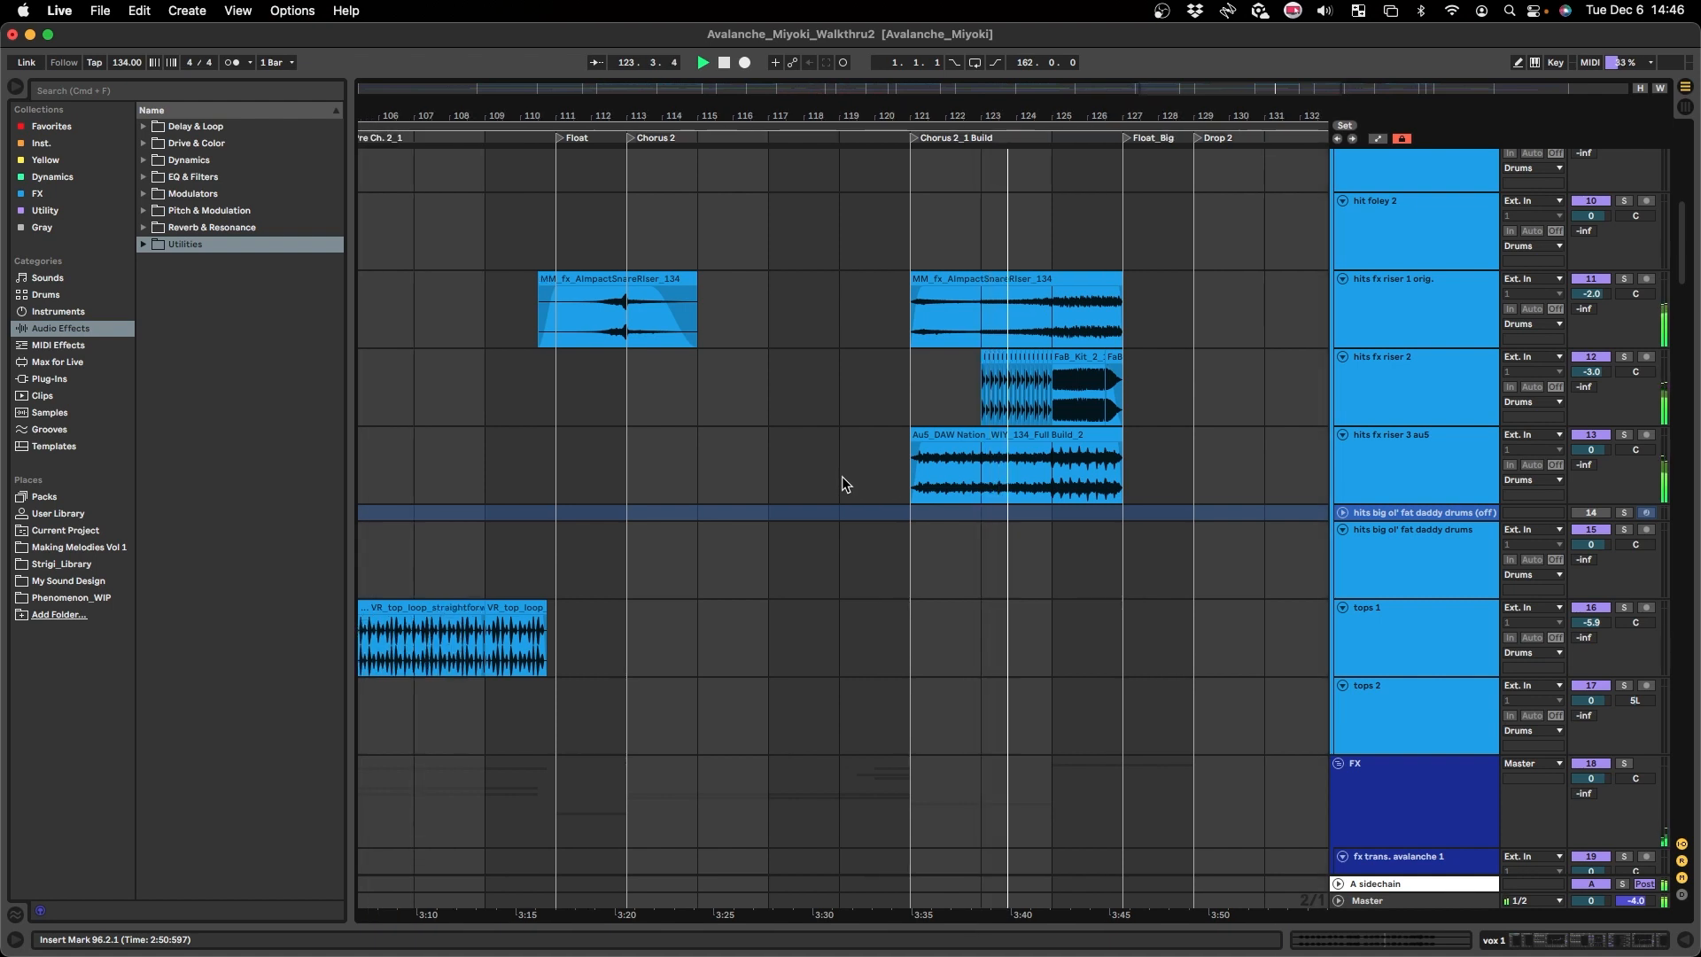
{"action": "scroll", "coordinate": [842, 483], "scroll_direction": "left", "scroll_amount": 3}
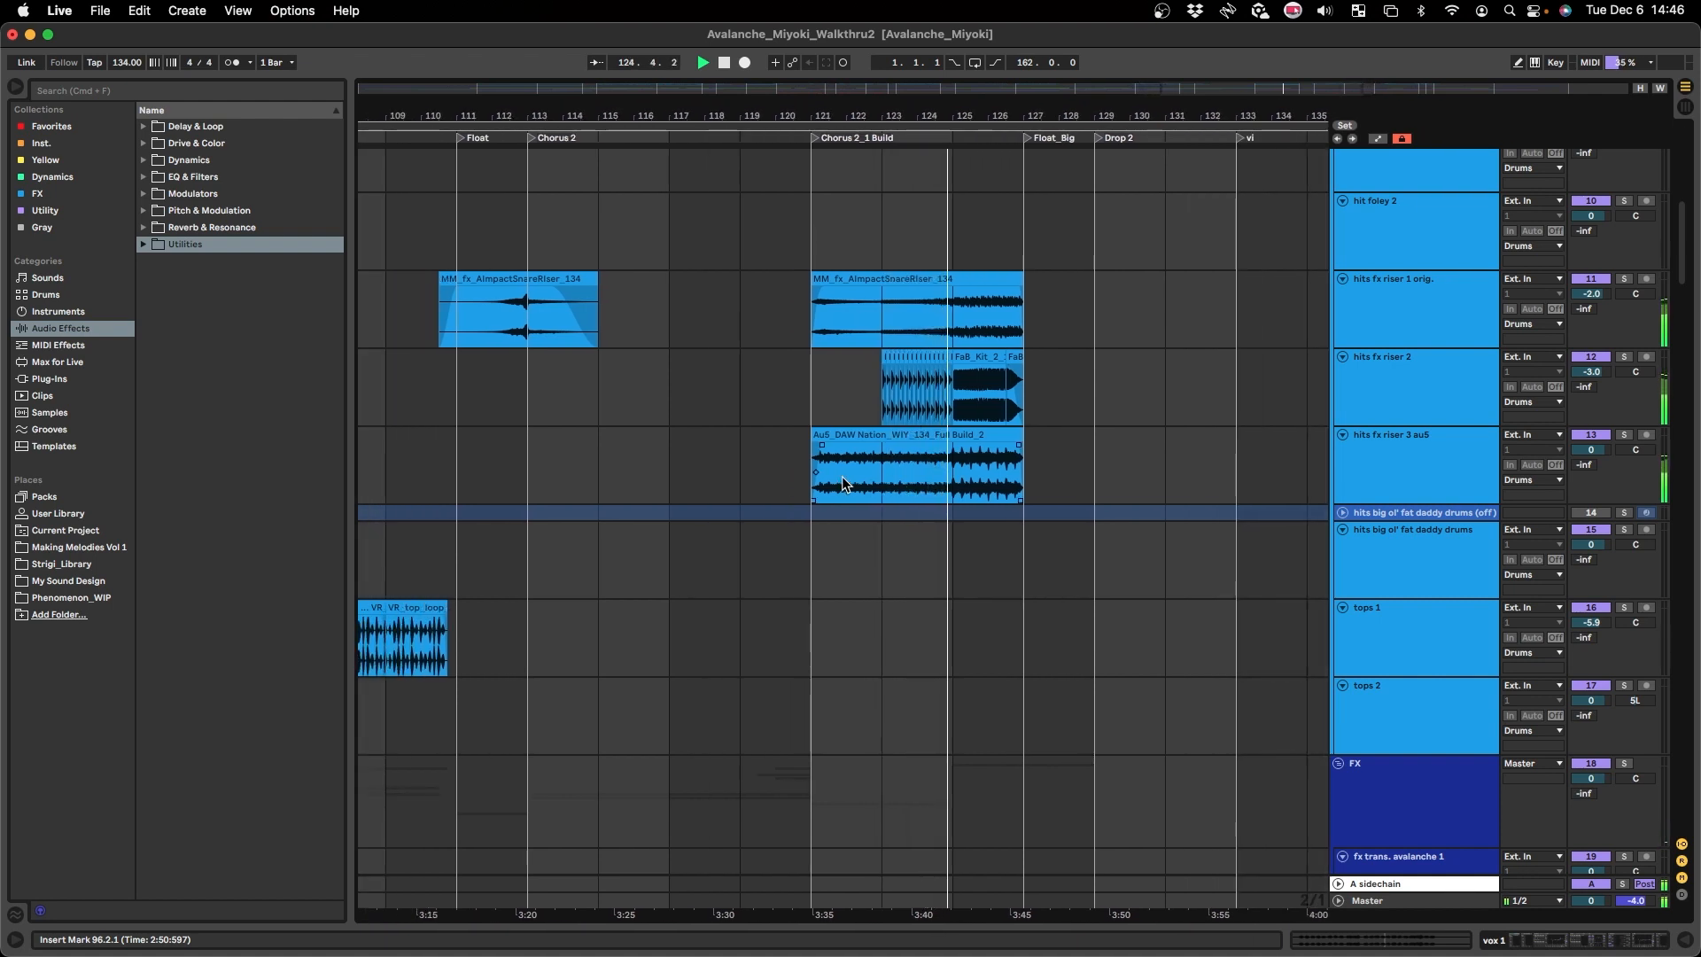
{"action": "scroll", "coordinate": [843, 477], "scroll_direction": "left", "scroll_amount": 1}
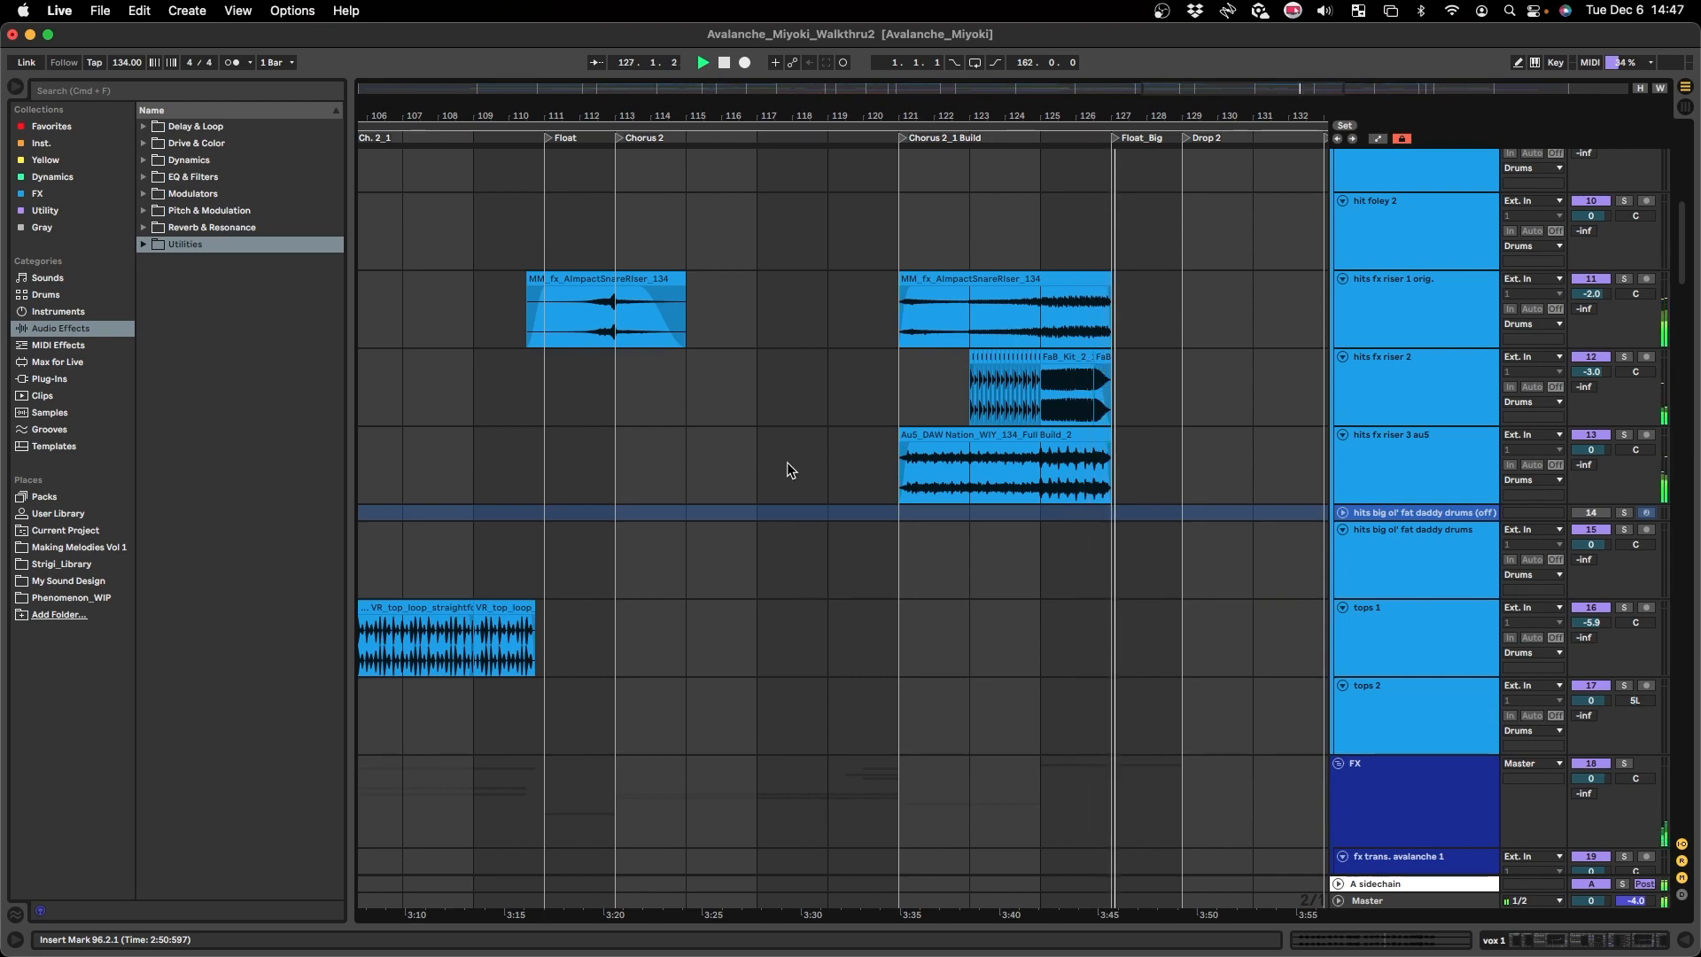
{"action": "scroll", "coordinate": [721, 449], "scroll_direction": "left", "scroll_amount": 1}
- Stop playback and place the insert marker at Float, bar 111, and at Chorus 2, bar 113, in the FX tracks
{"action": "left_click", "coordinate": [567, 476]}
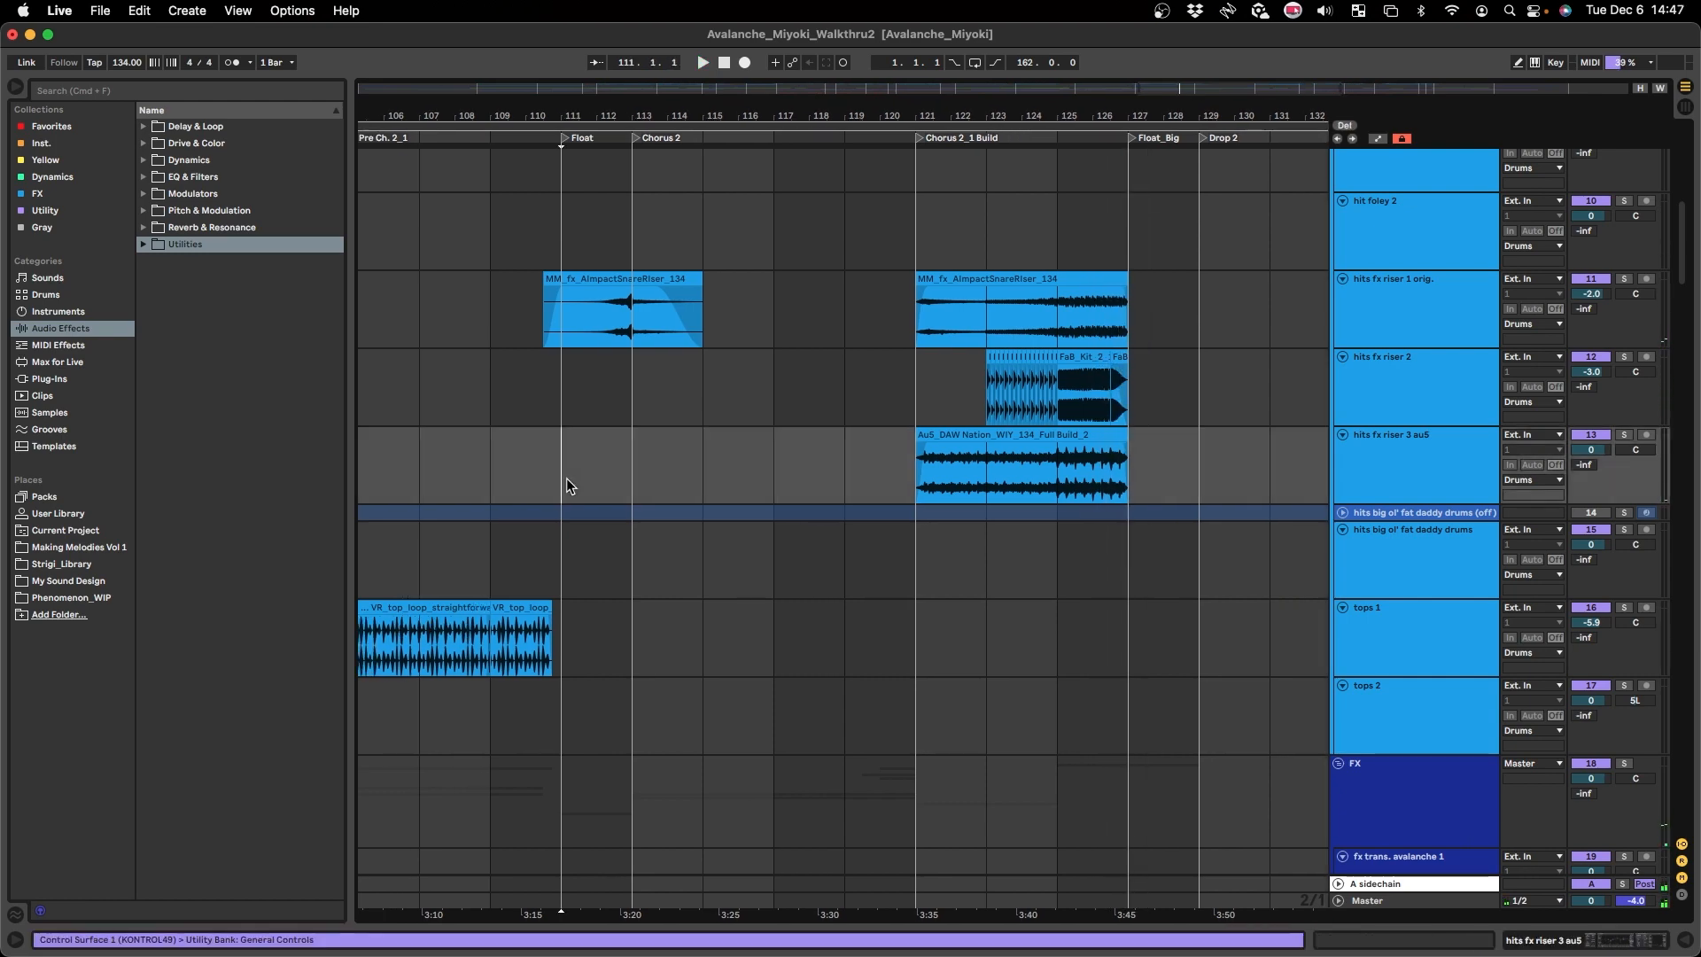
{"action": "scroll", "coordinate": [590, 491], "scroll_direction": "down", "scroll_amount": 5}
{"action": "scroll", "coordinate": [603, 532], "scroll_direction": "down", "scroll_amount": 15}
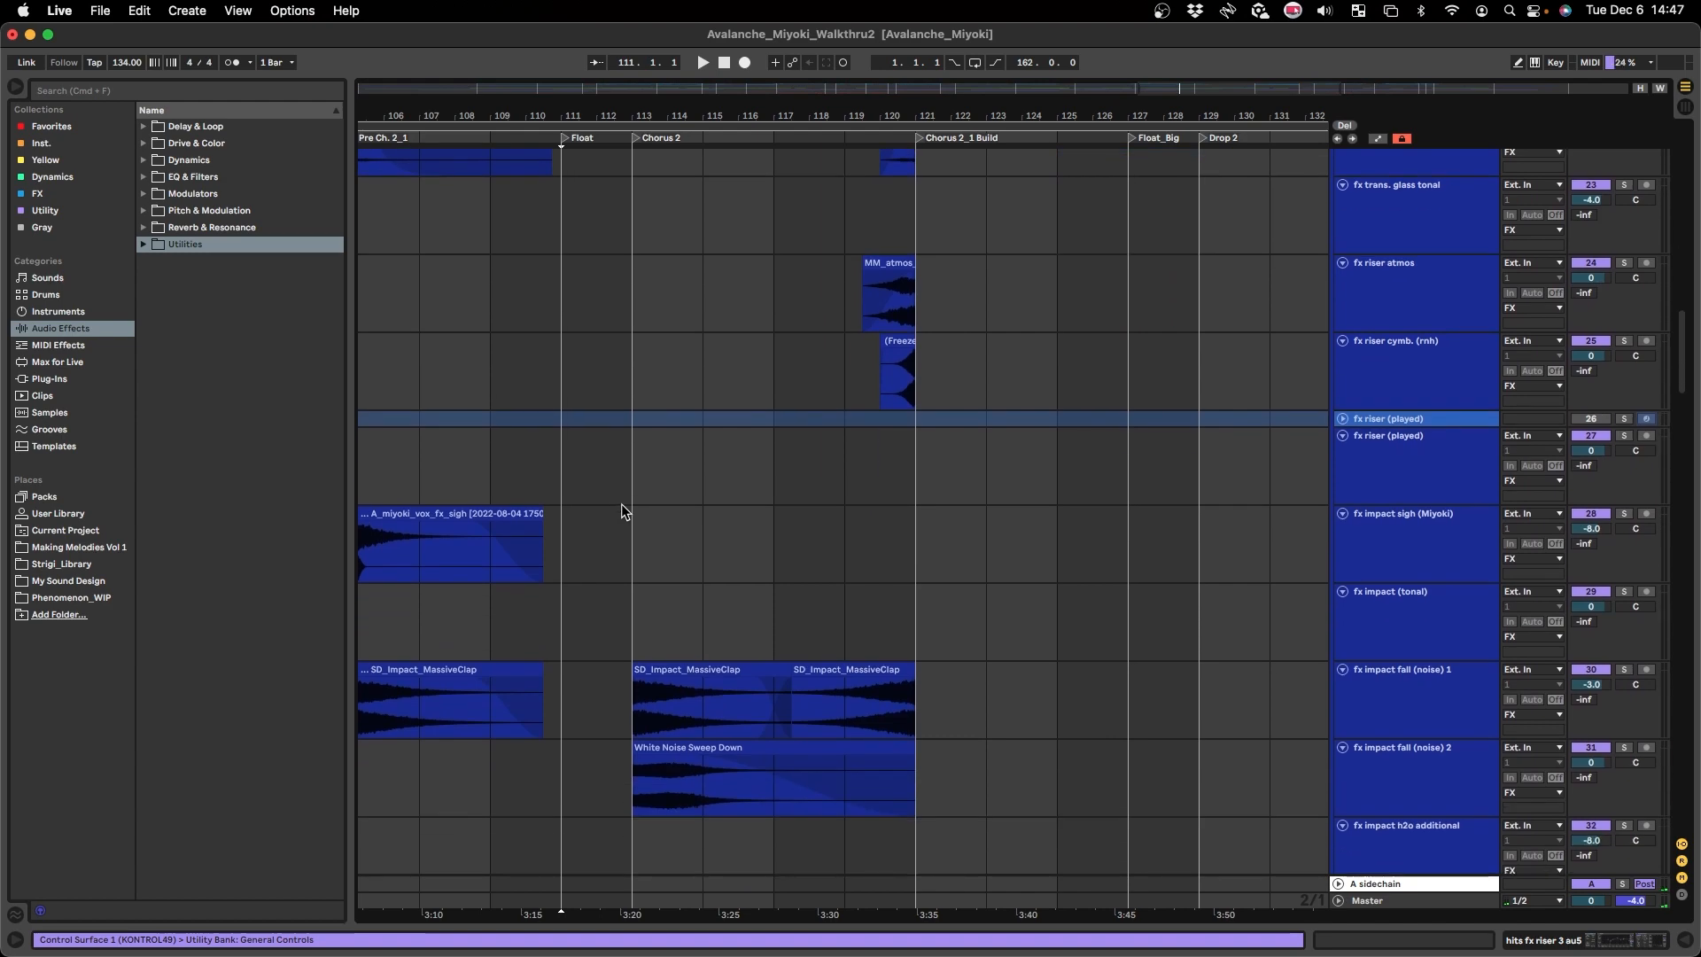
{"action": "left_click", "coordinate": [630, 574]}
{"action": "scroll", "coordinate": [630, 576], "scroll_direction": "down", "scroll_amount": 5}
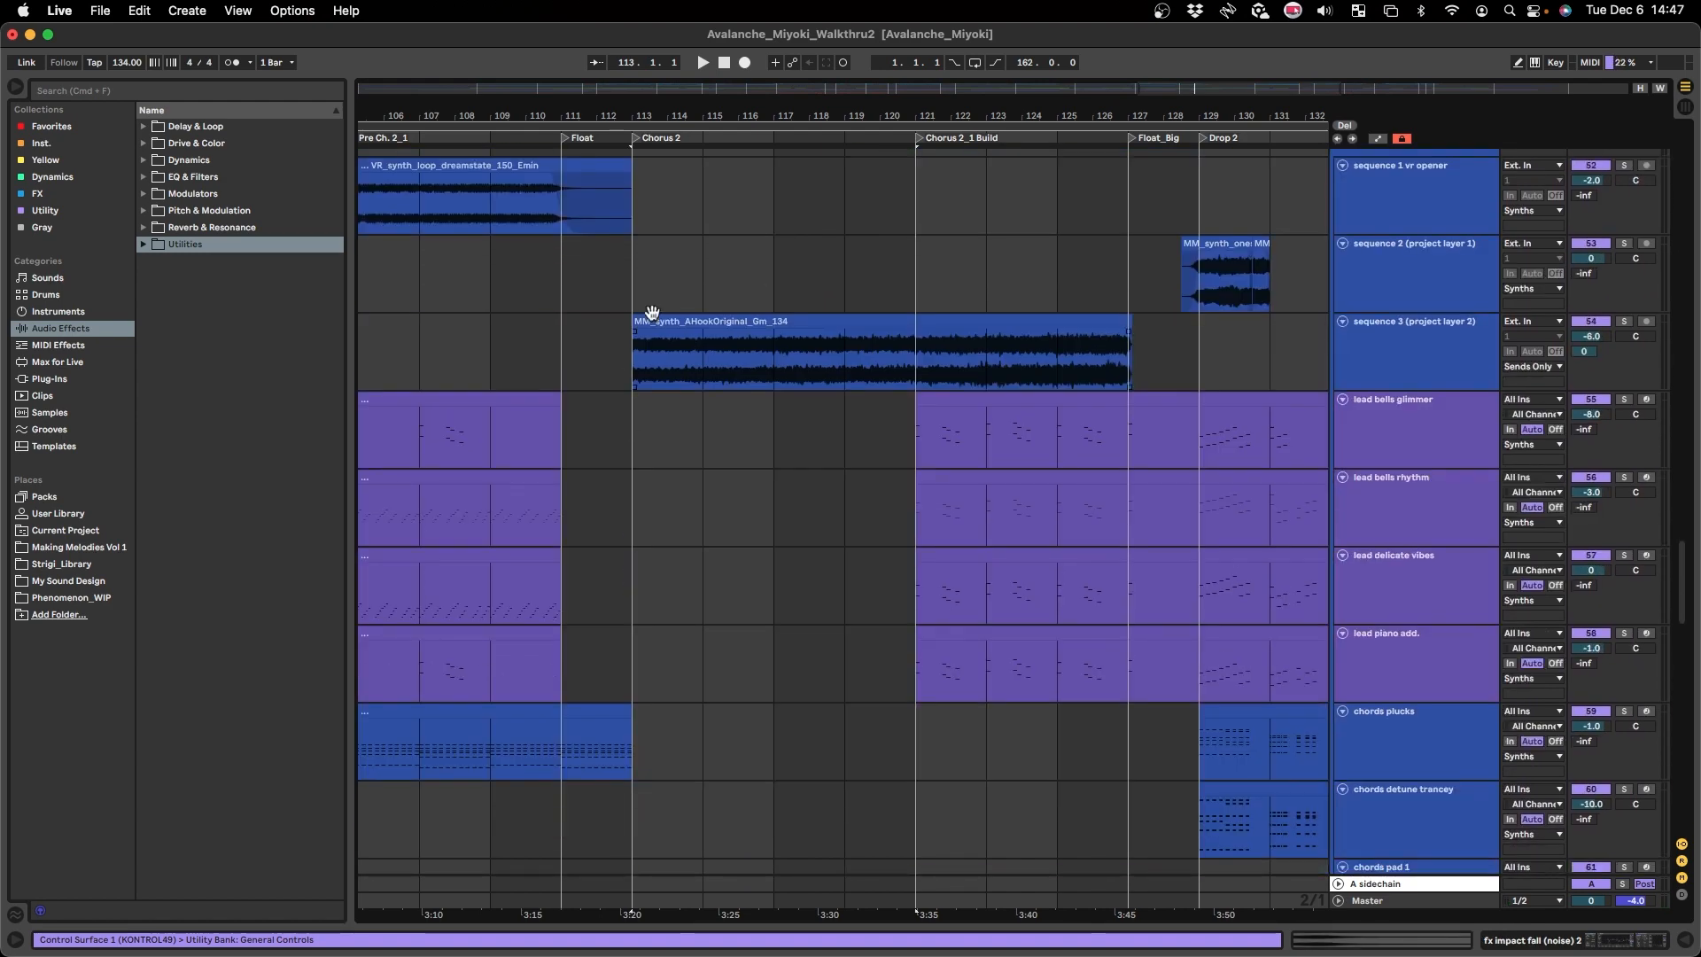
- Solo the sequence 3 (project layer 2) track and play it from the Chorus 2 marker at bar 113
{"action": "left_click", "coordinate": [630, 364]}
{"action": "scroll", "coordinate": [630, 364], "scroll_direction": "left", "scroll_amount": 5}
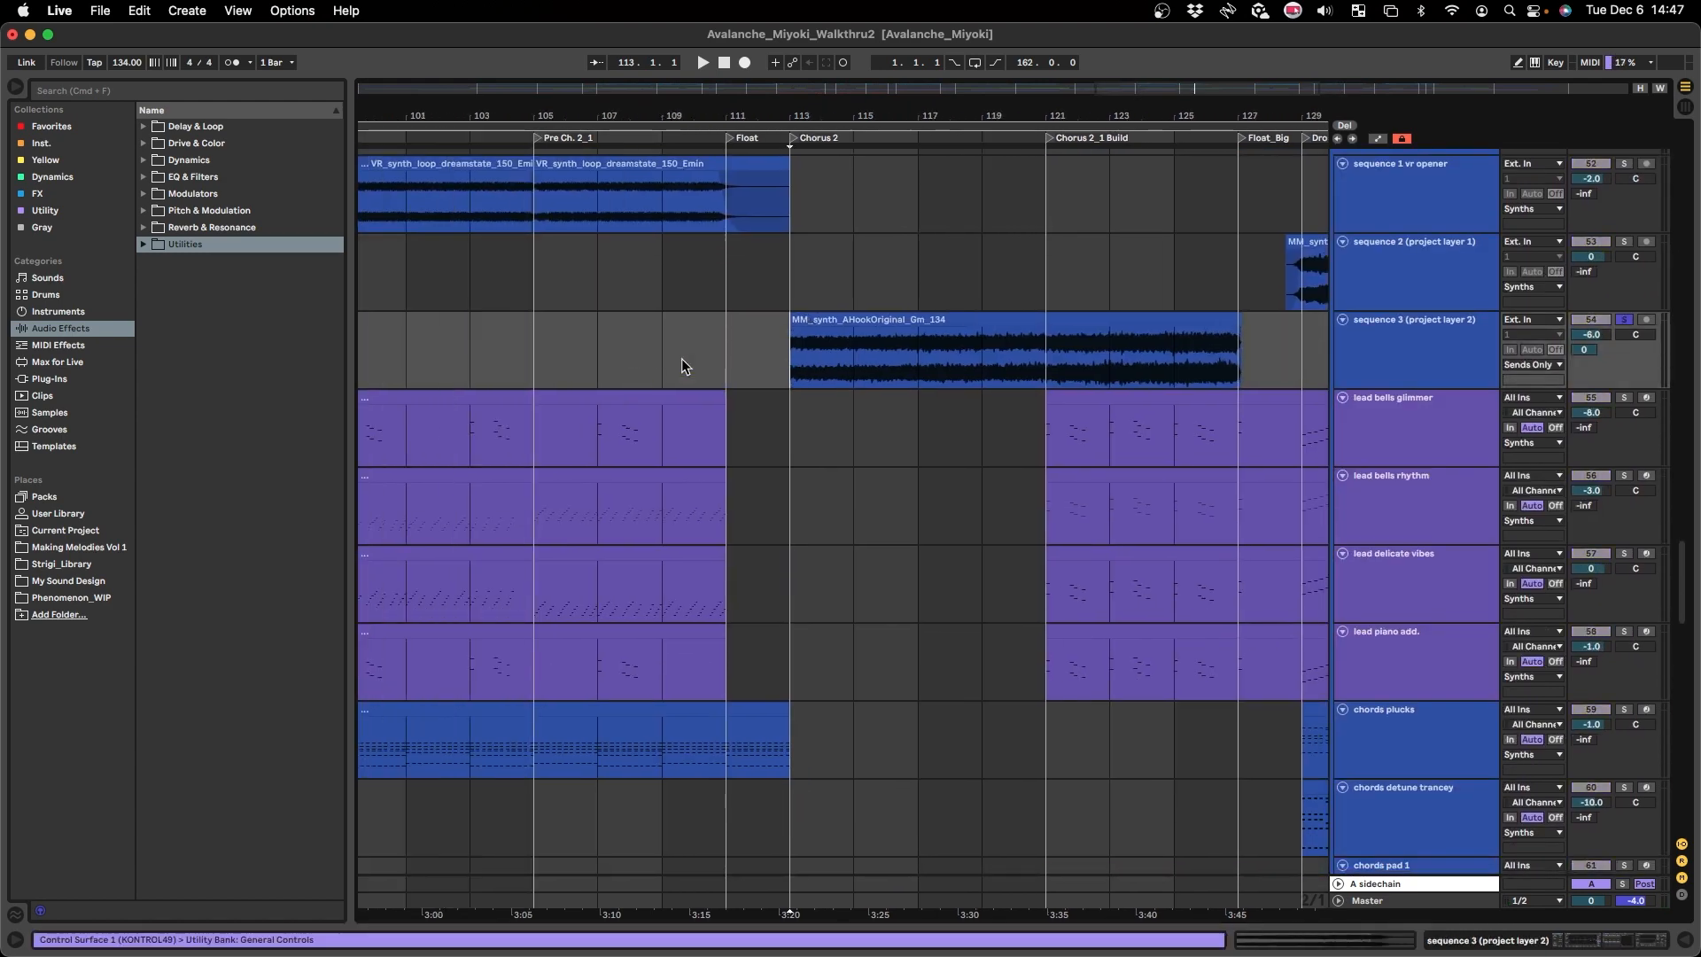
{"action": "key", "text": "space"}
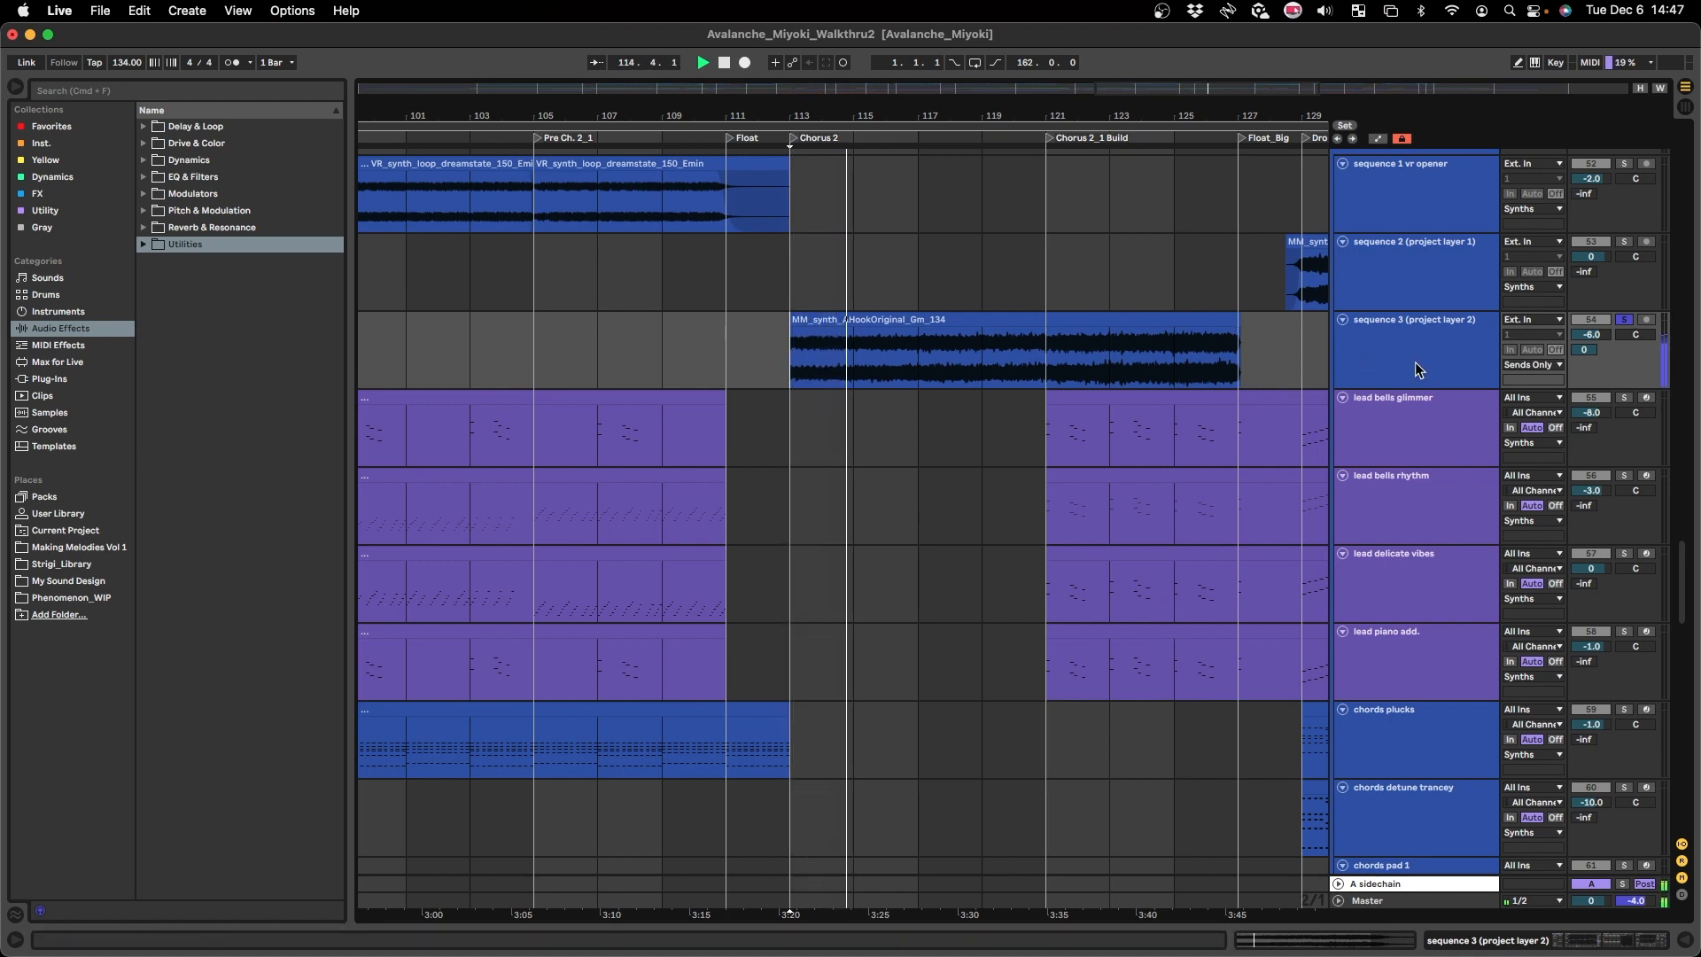
{"action": "scroll", "coordinate": [1128, 399], "scroll_direction": "right", "scroll_amount": 3}
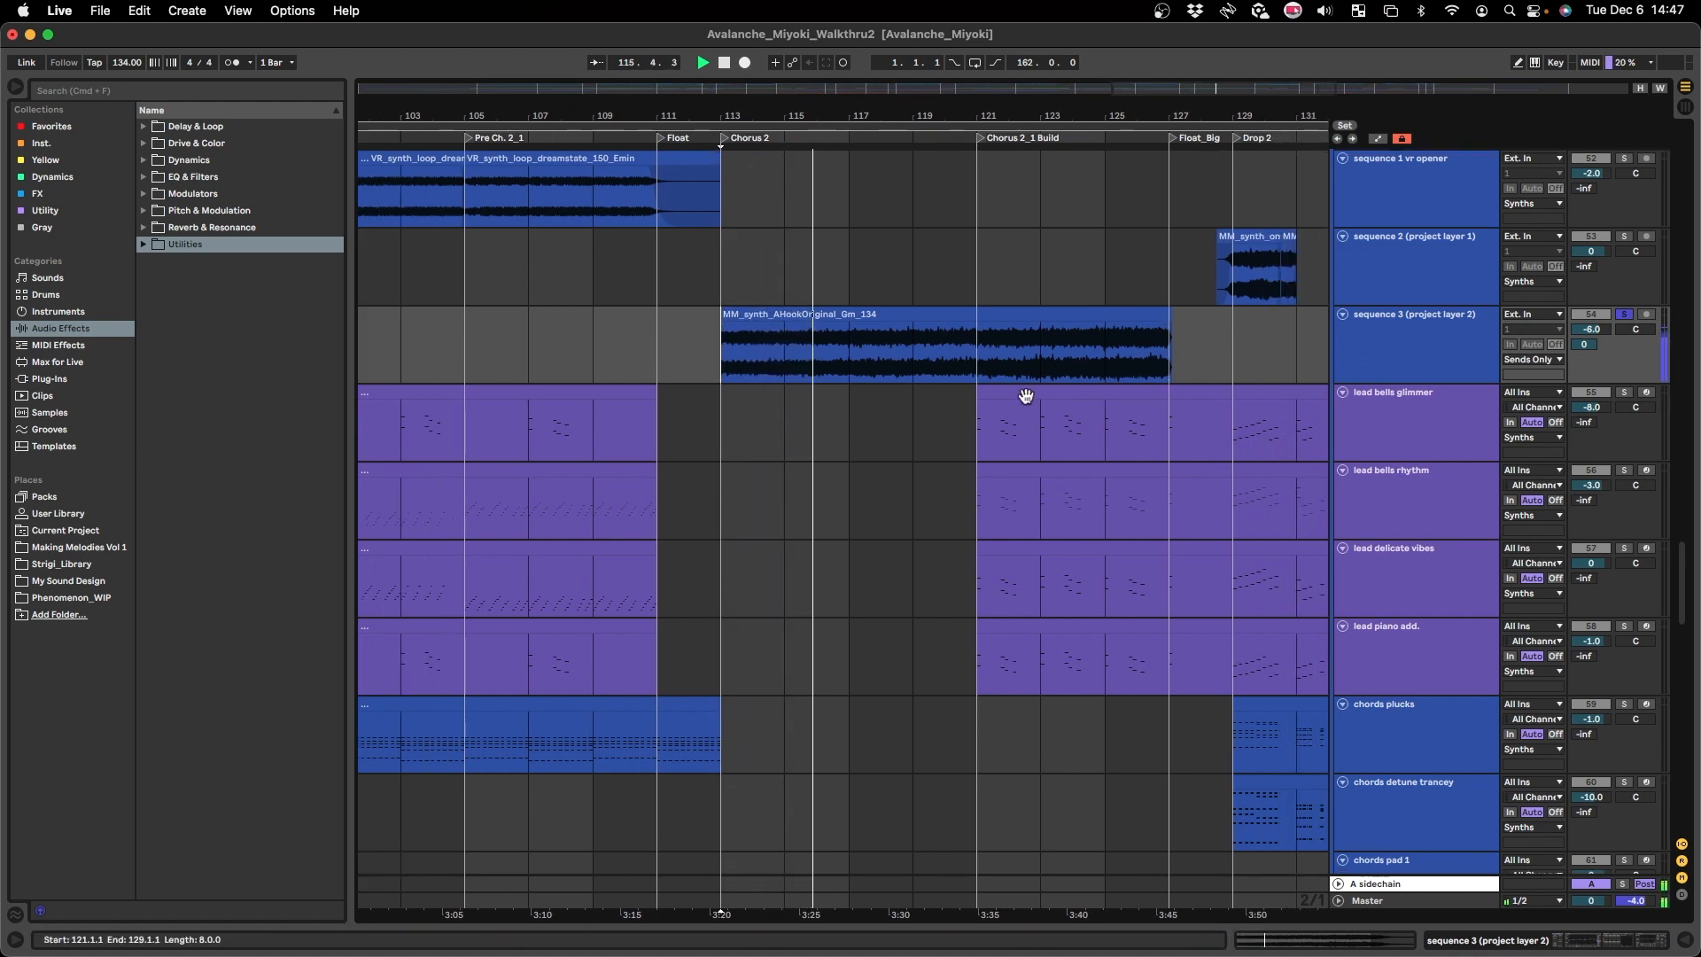
- Open the device chain of the sequence 3 (project layer 2) track
{"action": "scroll", "coordinate": [1023, 397], "scroll_direction": "down", "scroll_amount": 2}
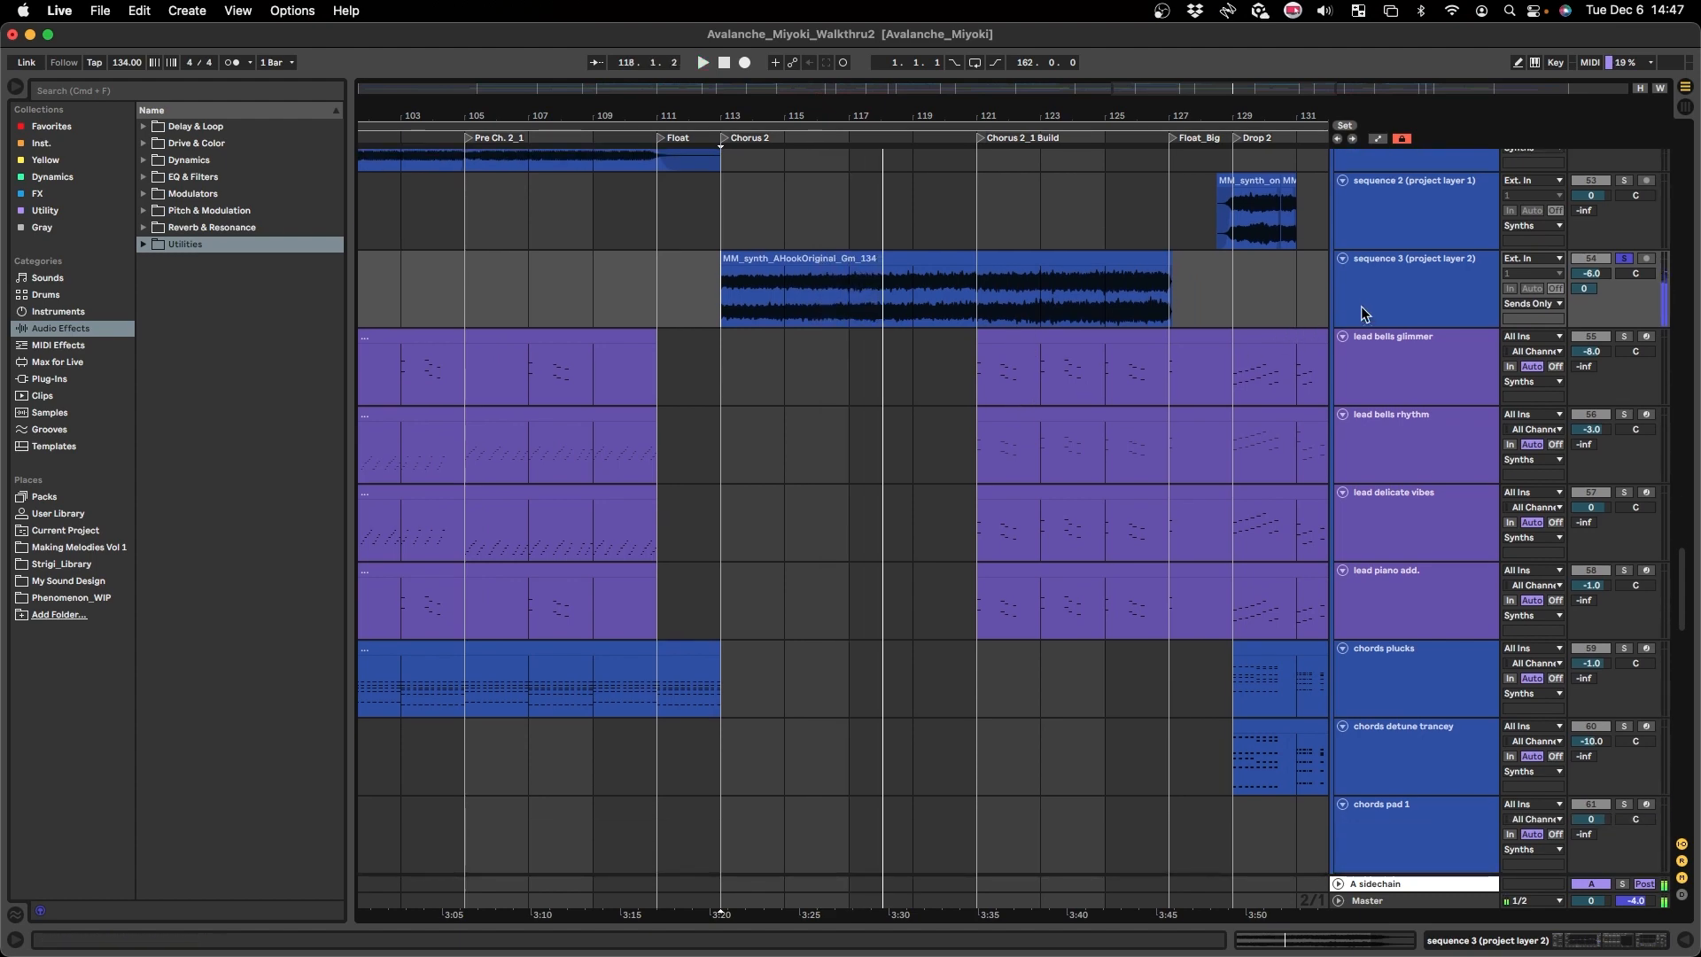
{"action": "left_click", "coordinate": [1418, 289]}
{"action": "scroll", "coordinate": [922, 647], "scroll_direction": "down", "scroll_amount": 10}
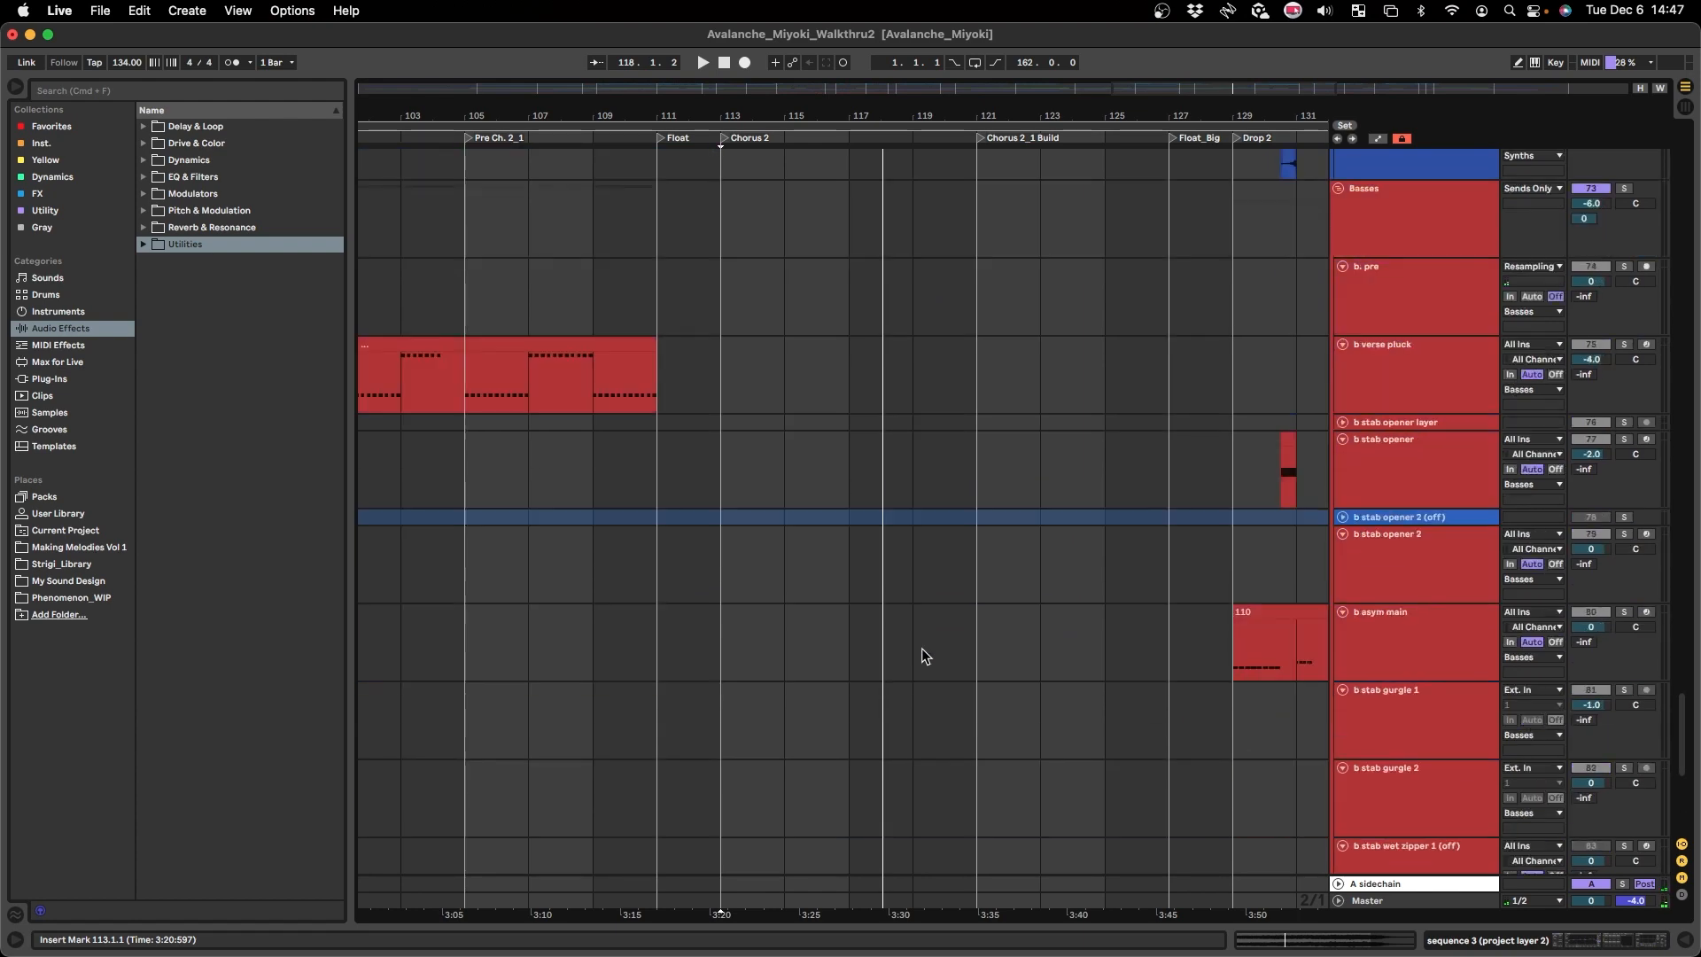
{"action": "scroll", "coordinate": [921, 655], "scroll_direction": "up", "scroll_amount": 10}
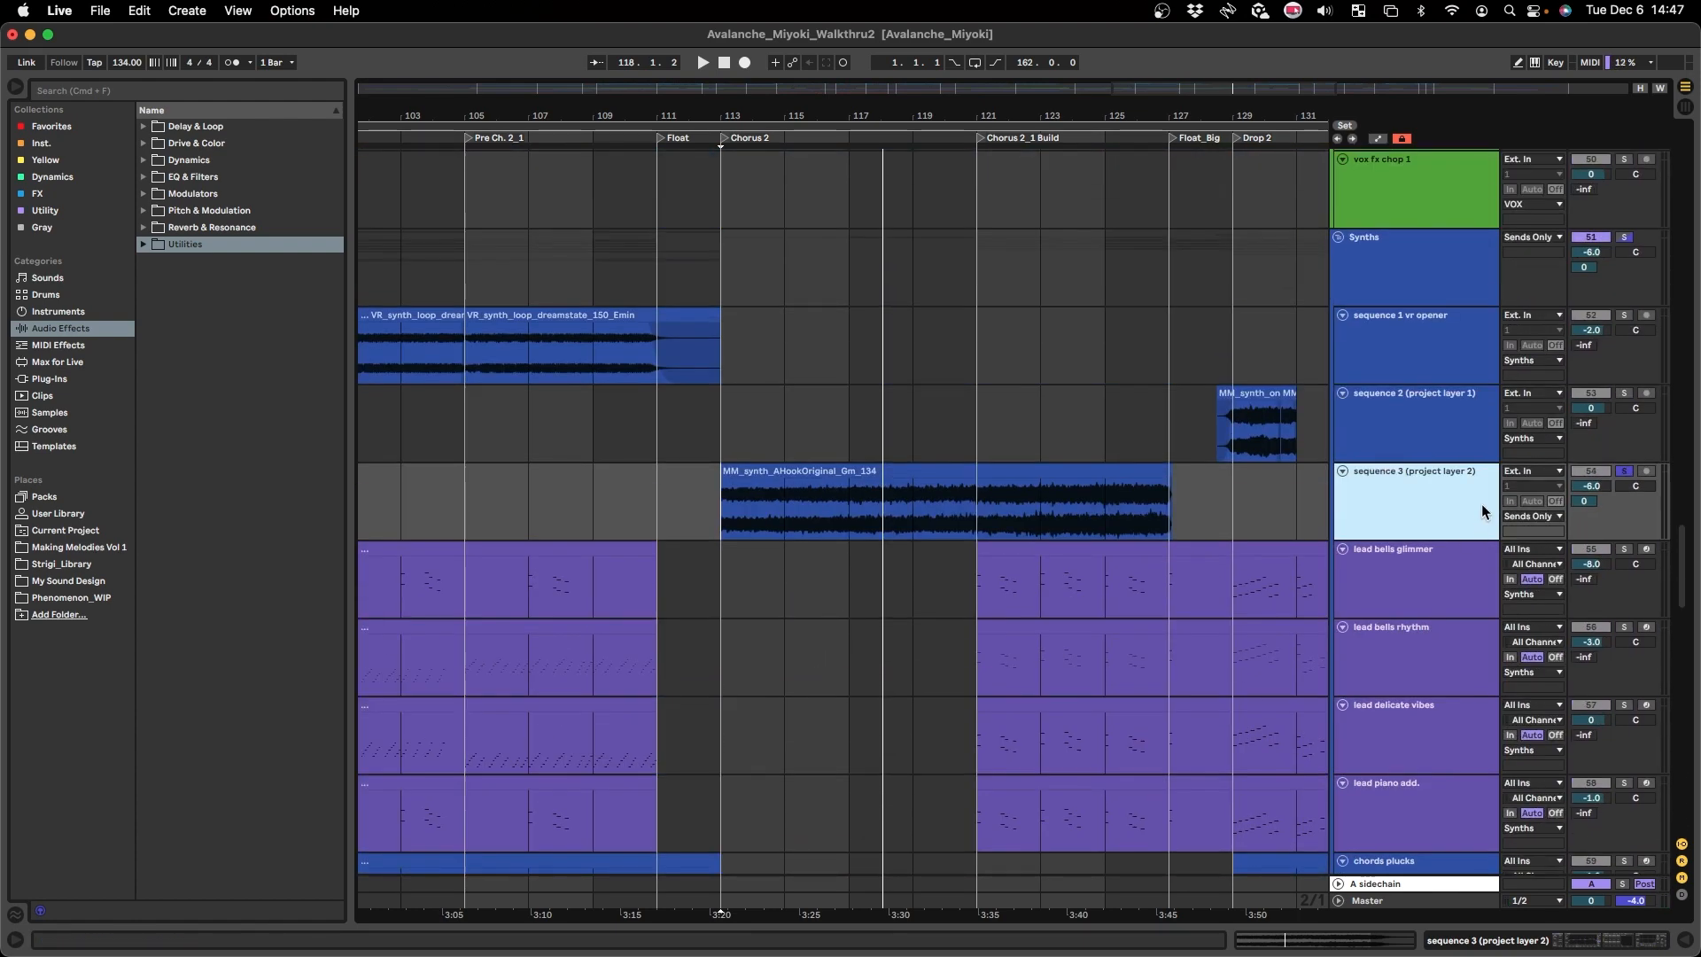
{"action": "double_click", "coordinate": [1380, 498]}
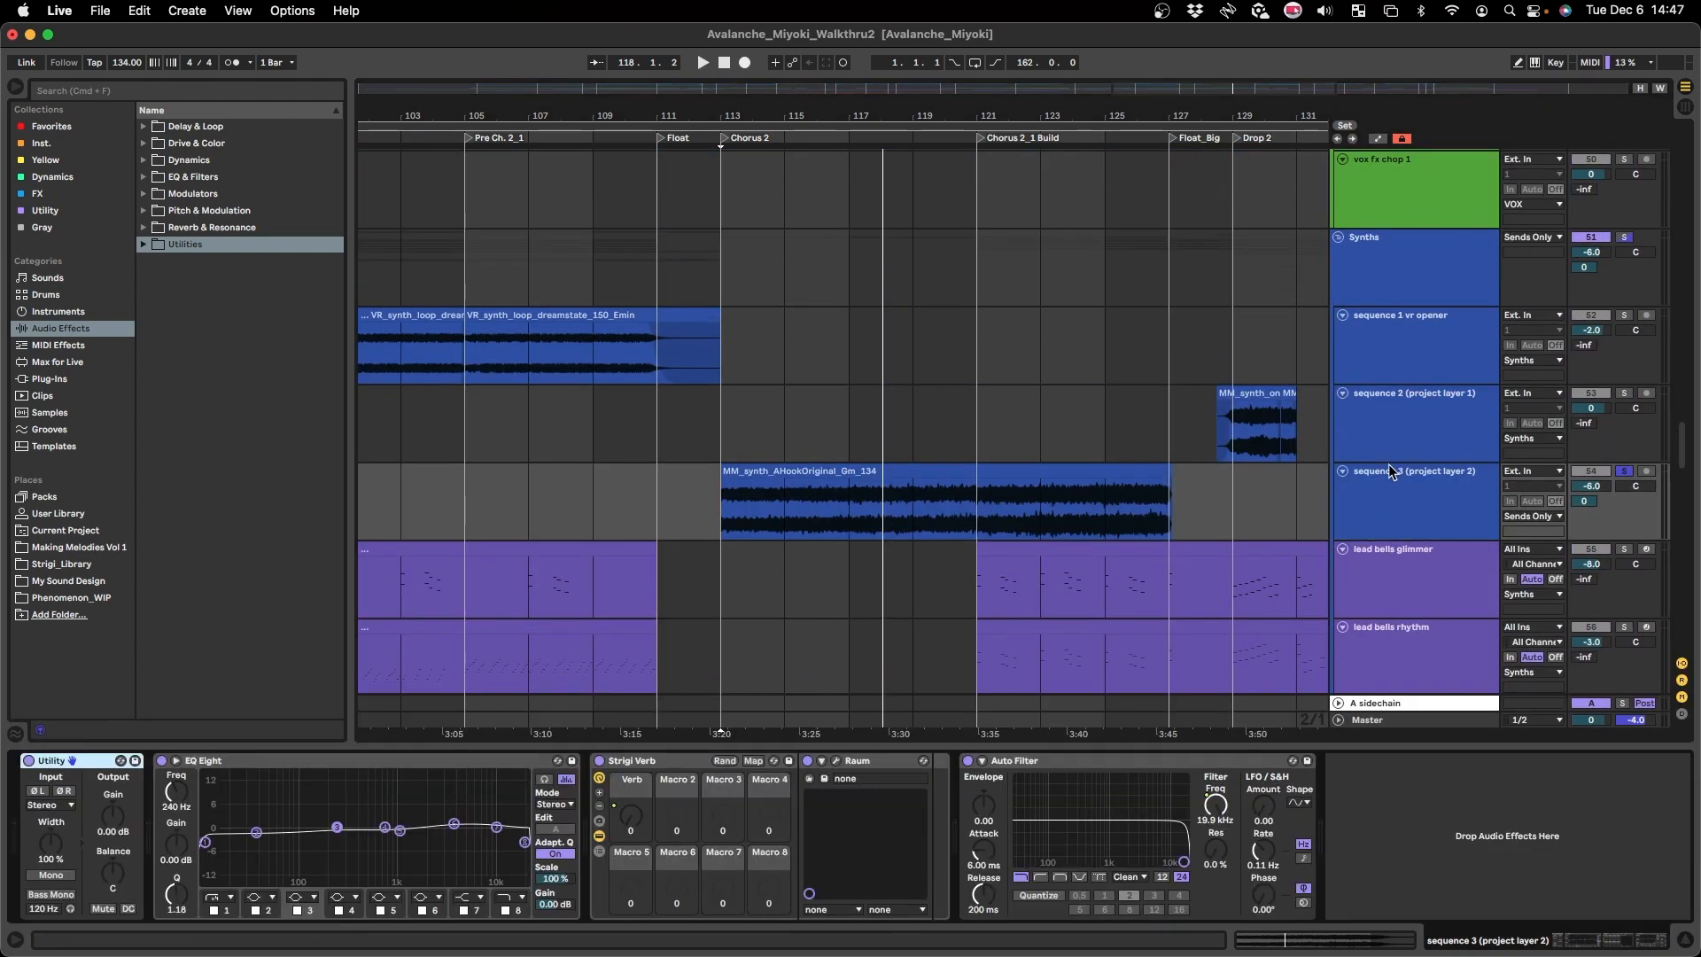
- Show the automation lanes and play the end of the soloed sequence 3 clip across its Verb automation from about bar 126
{"action": "left_click", "coordinate": [704, 512]}
{"action": "key", "text": "a"}
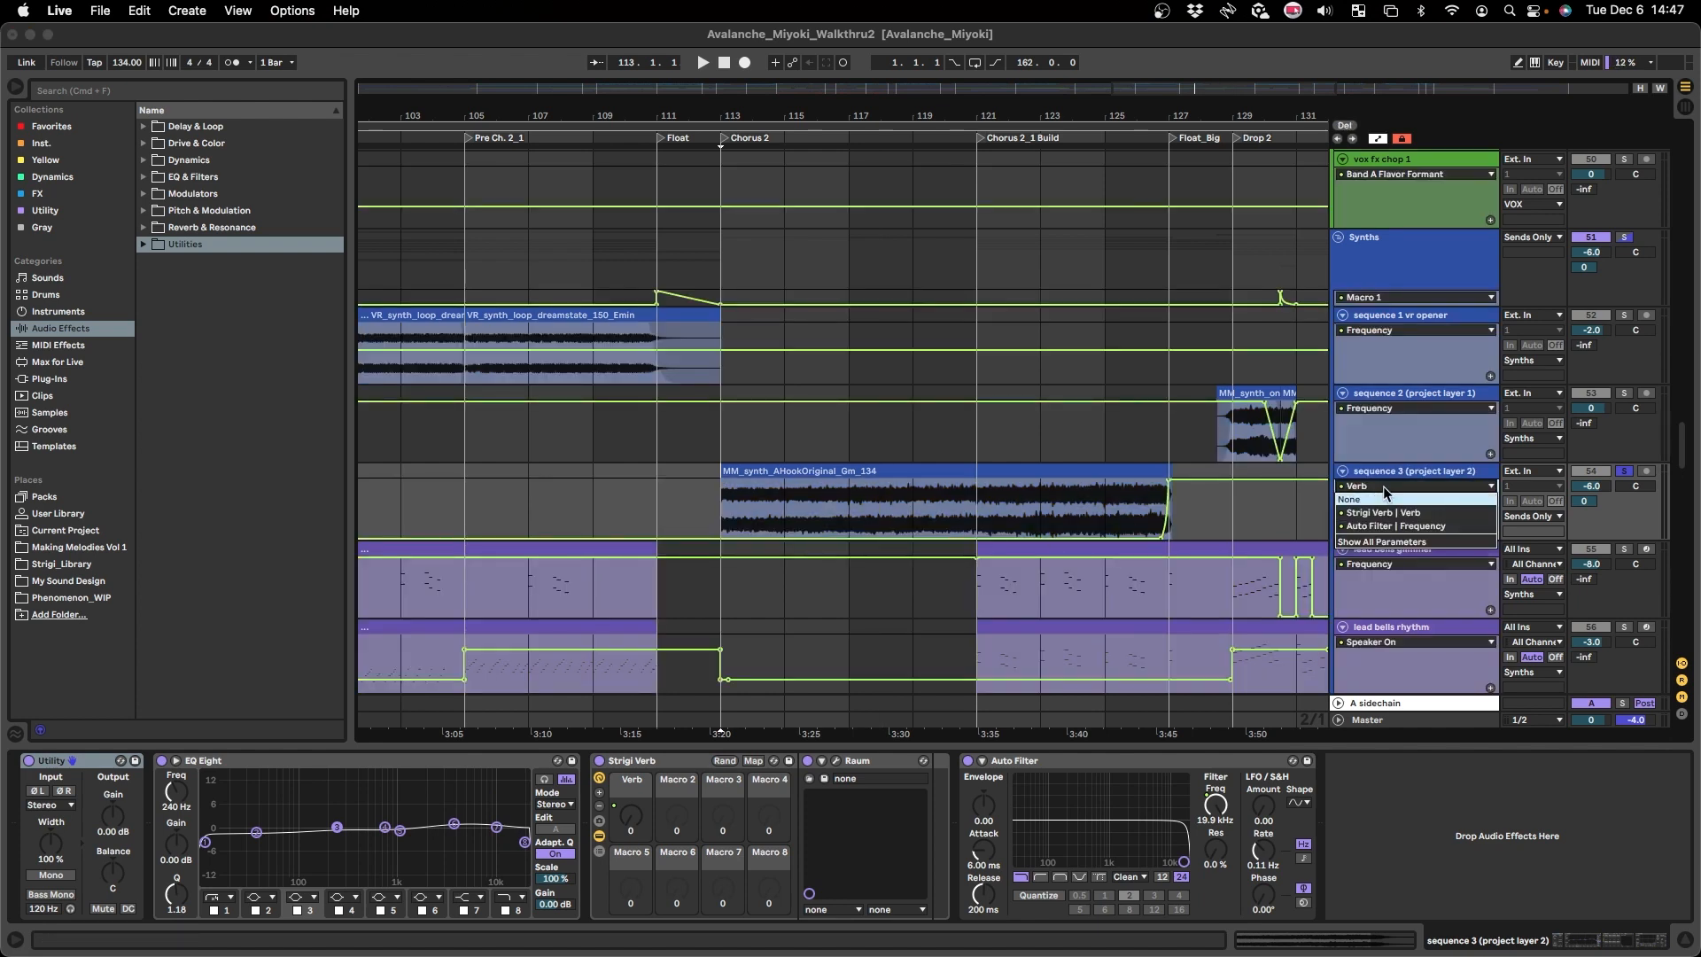
{"action": "left_click", "coordinate": [1143, 510]}
{"action": "key", "text": "space"}
{"action": "scroll", "coordinate": [1149, 544], "scroll_direction": "up", "scroll_amount": 5}
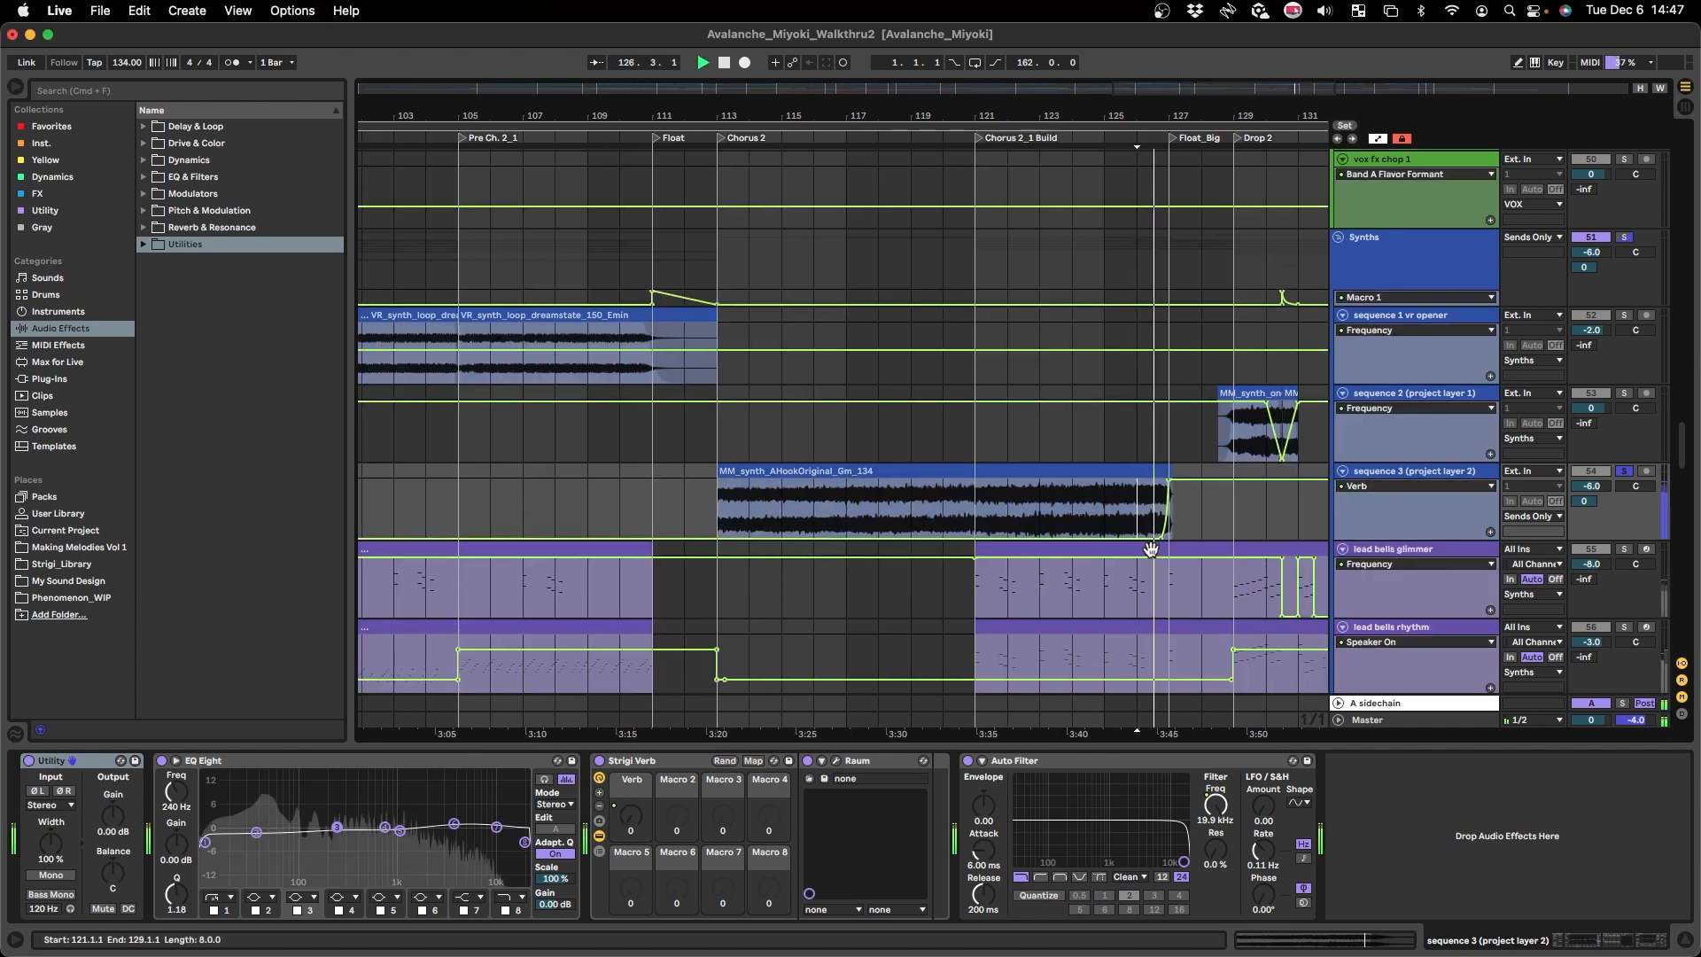
{"action": "scroll", "coordinate": [1110, 485], "scroll_direction": "down", "scroll_amount": 8}
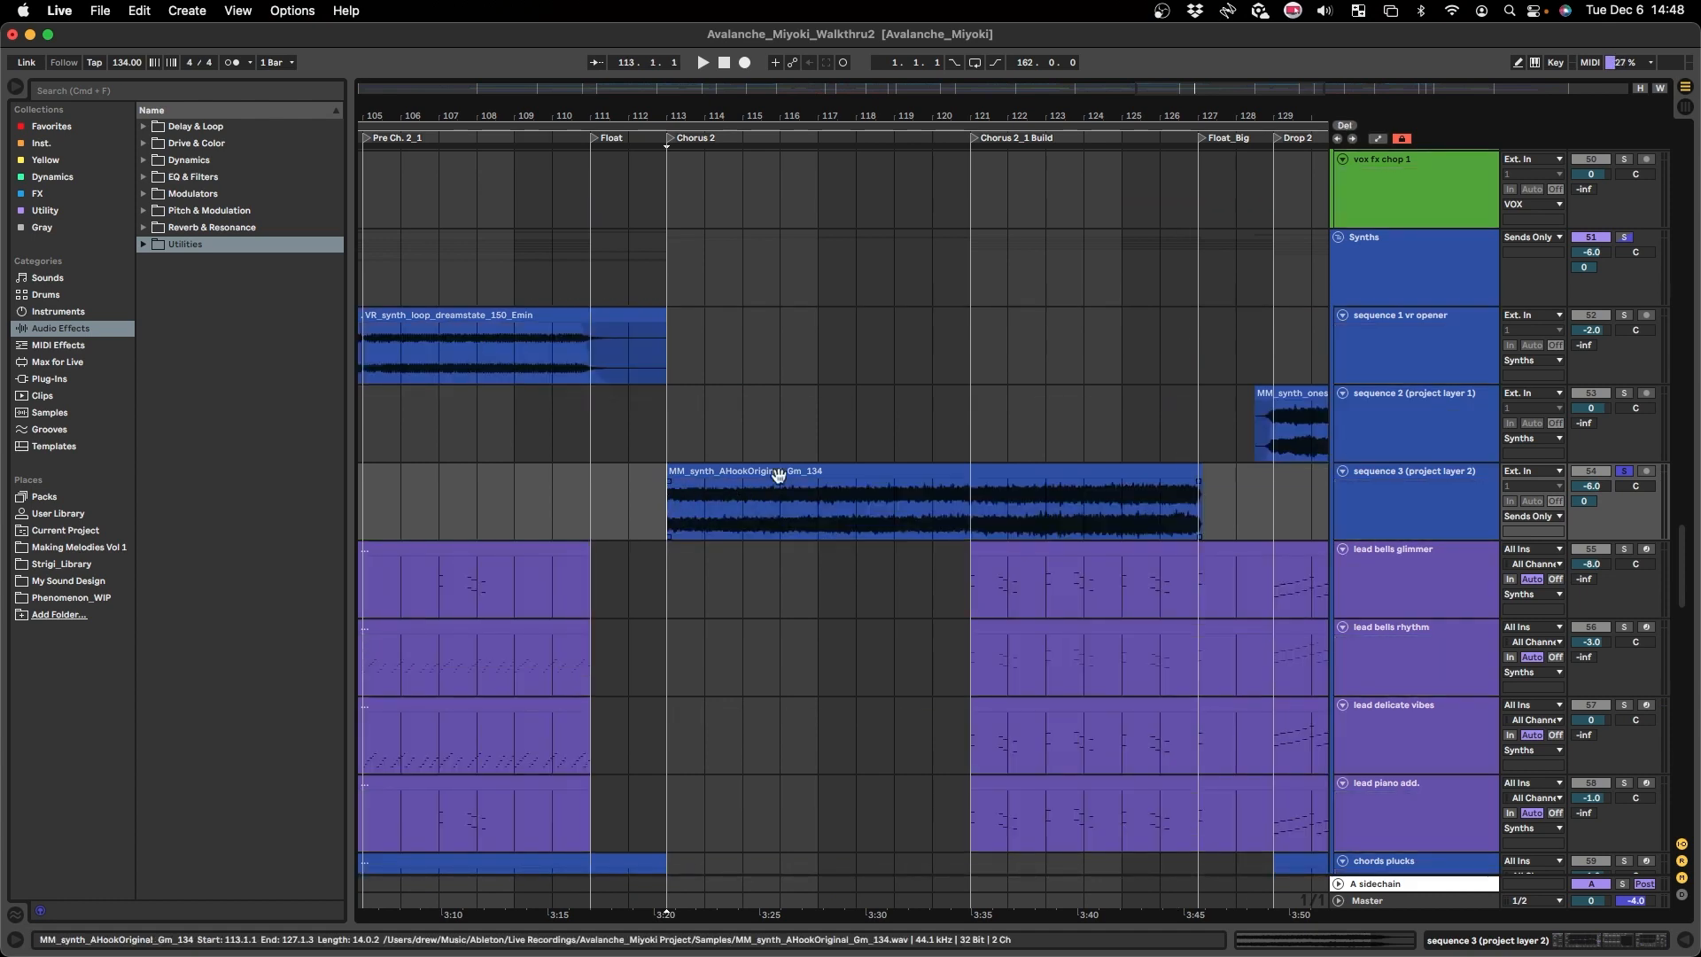
- Check the vocal clips around Chorus 2, and play the soloed sequence 3 track from bar 110
{"action": "scroll", "coordinate": [729, 521], "scroll_direction": "up", "scroll_amount": 10}
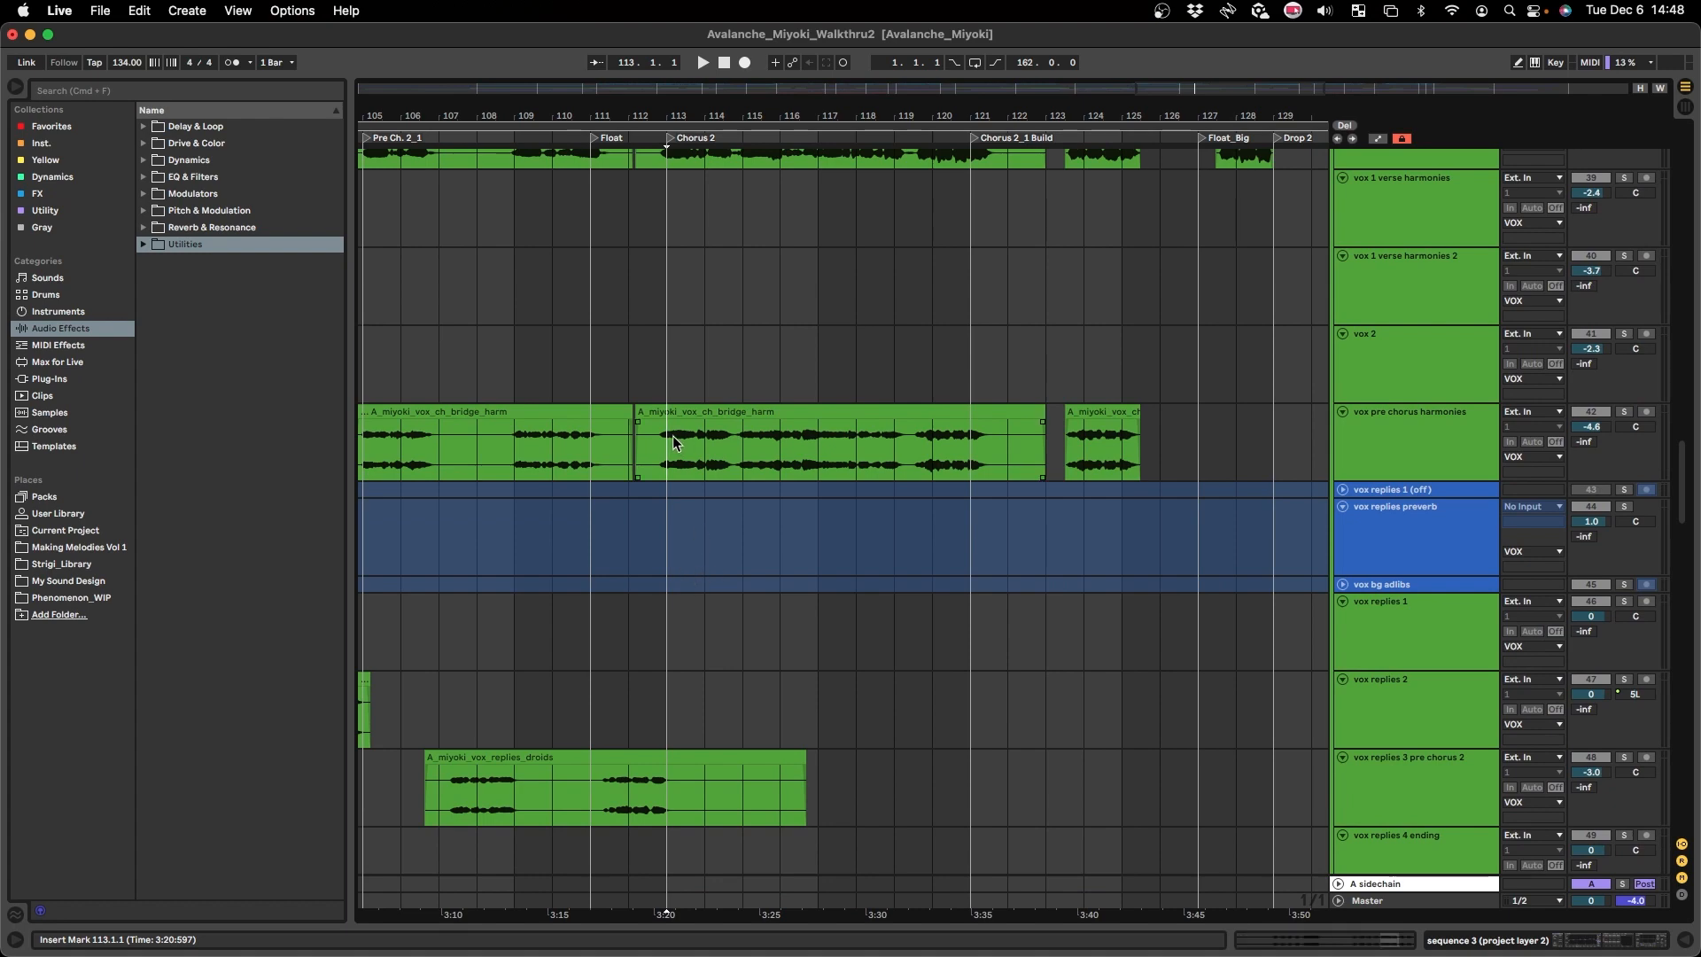
{"action": "left_click", "coordinate": [674, 440]}
{"action": "scroll", "coordinate": [668, 455], "scroll_direction": "up", "scroll_amount": 5}
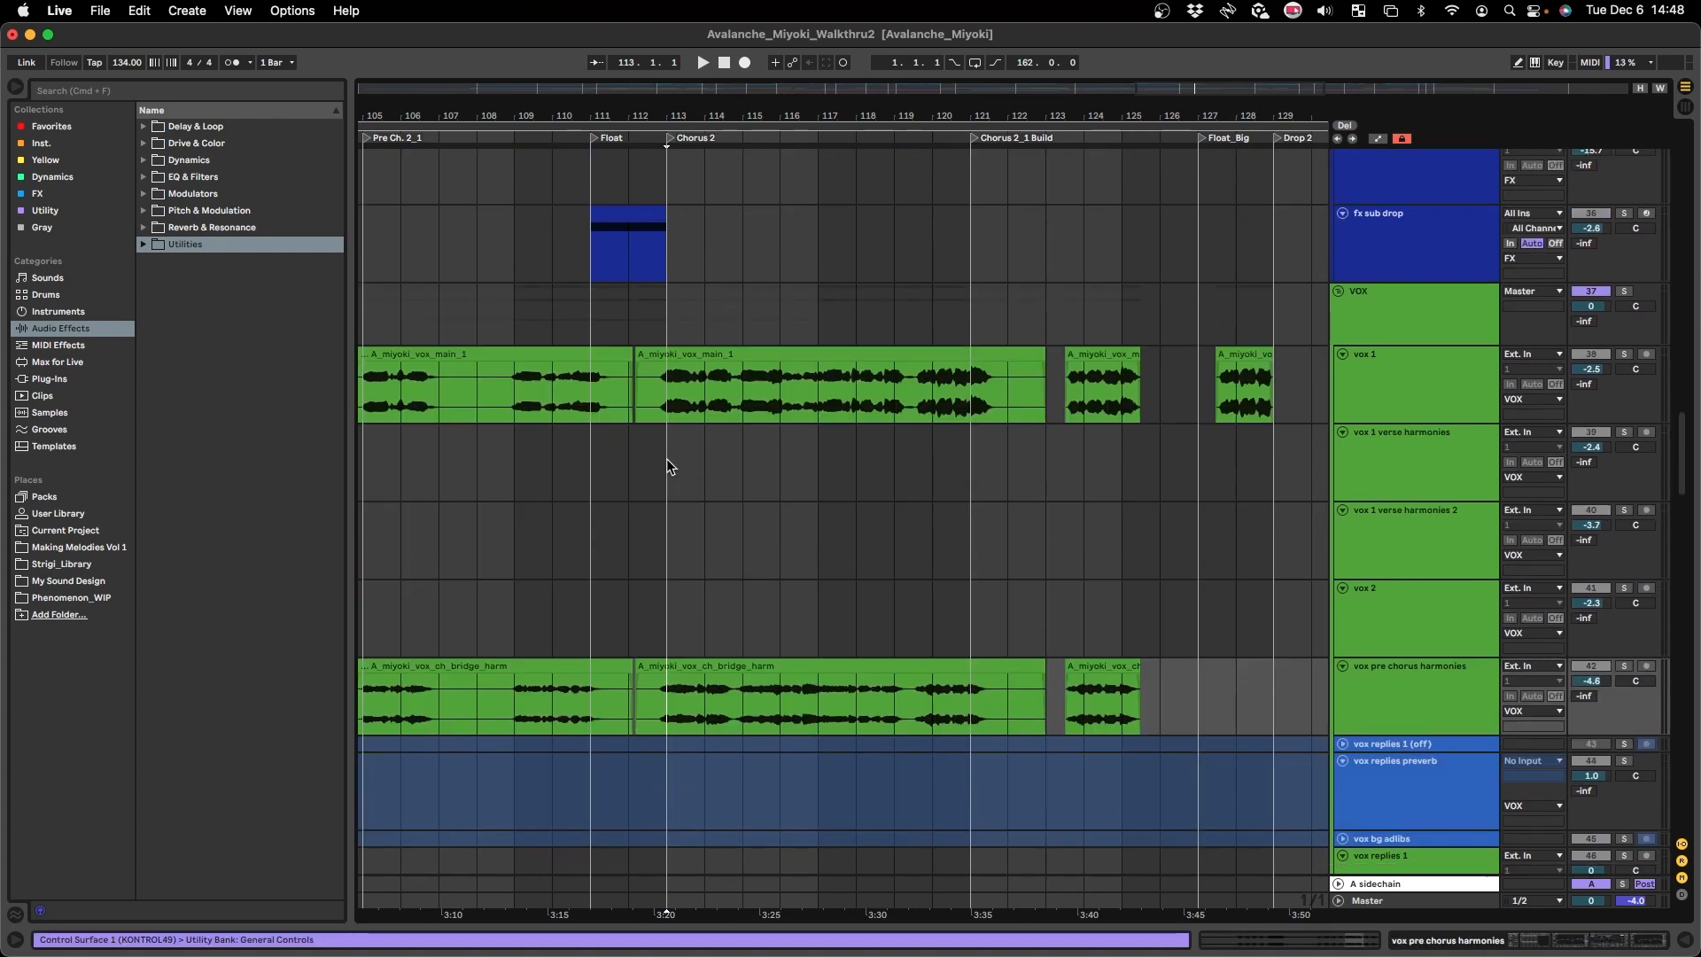
{"action": "left_click", "coordinate": [641, 371]}
{"action": "key", "text": "Left"}
{"action": "key", "text": "Left"}
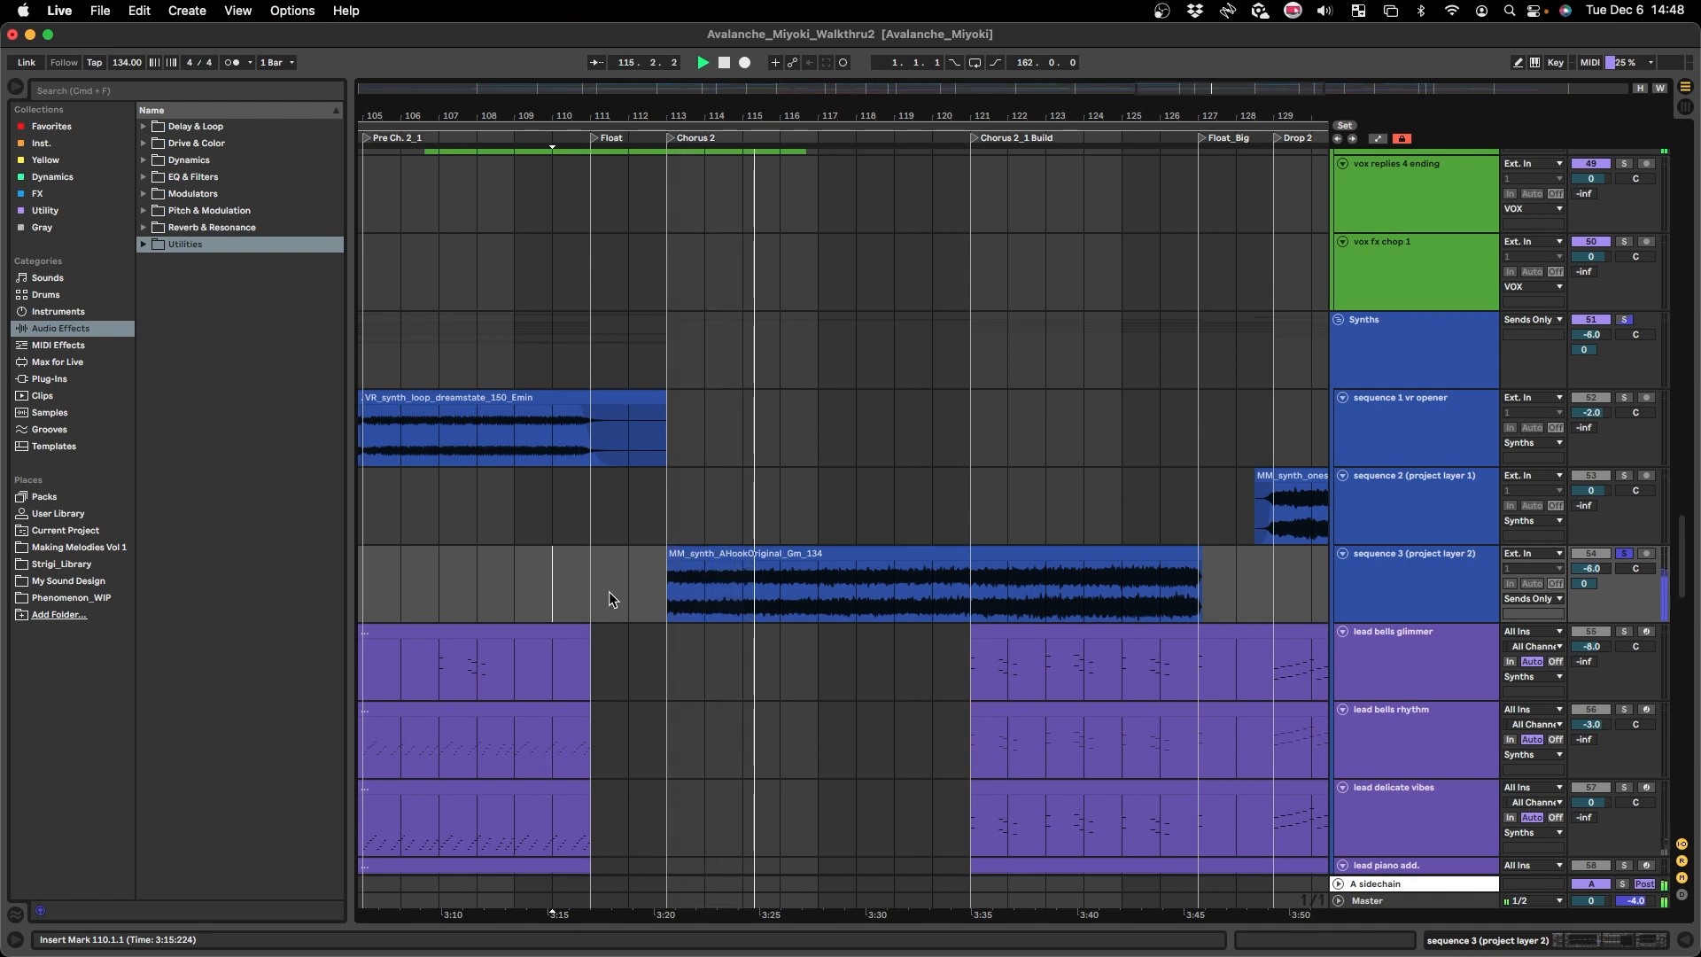
{"action": "scroll", "coordinate": [676, 618], "scroll_direction": "up", "scroll_amount": 1}
{"action": "scroll", "coordinate": [677, 618], "scroll_direction": "up", "scroll_amount": 10}
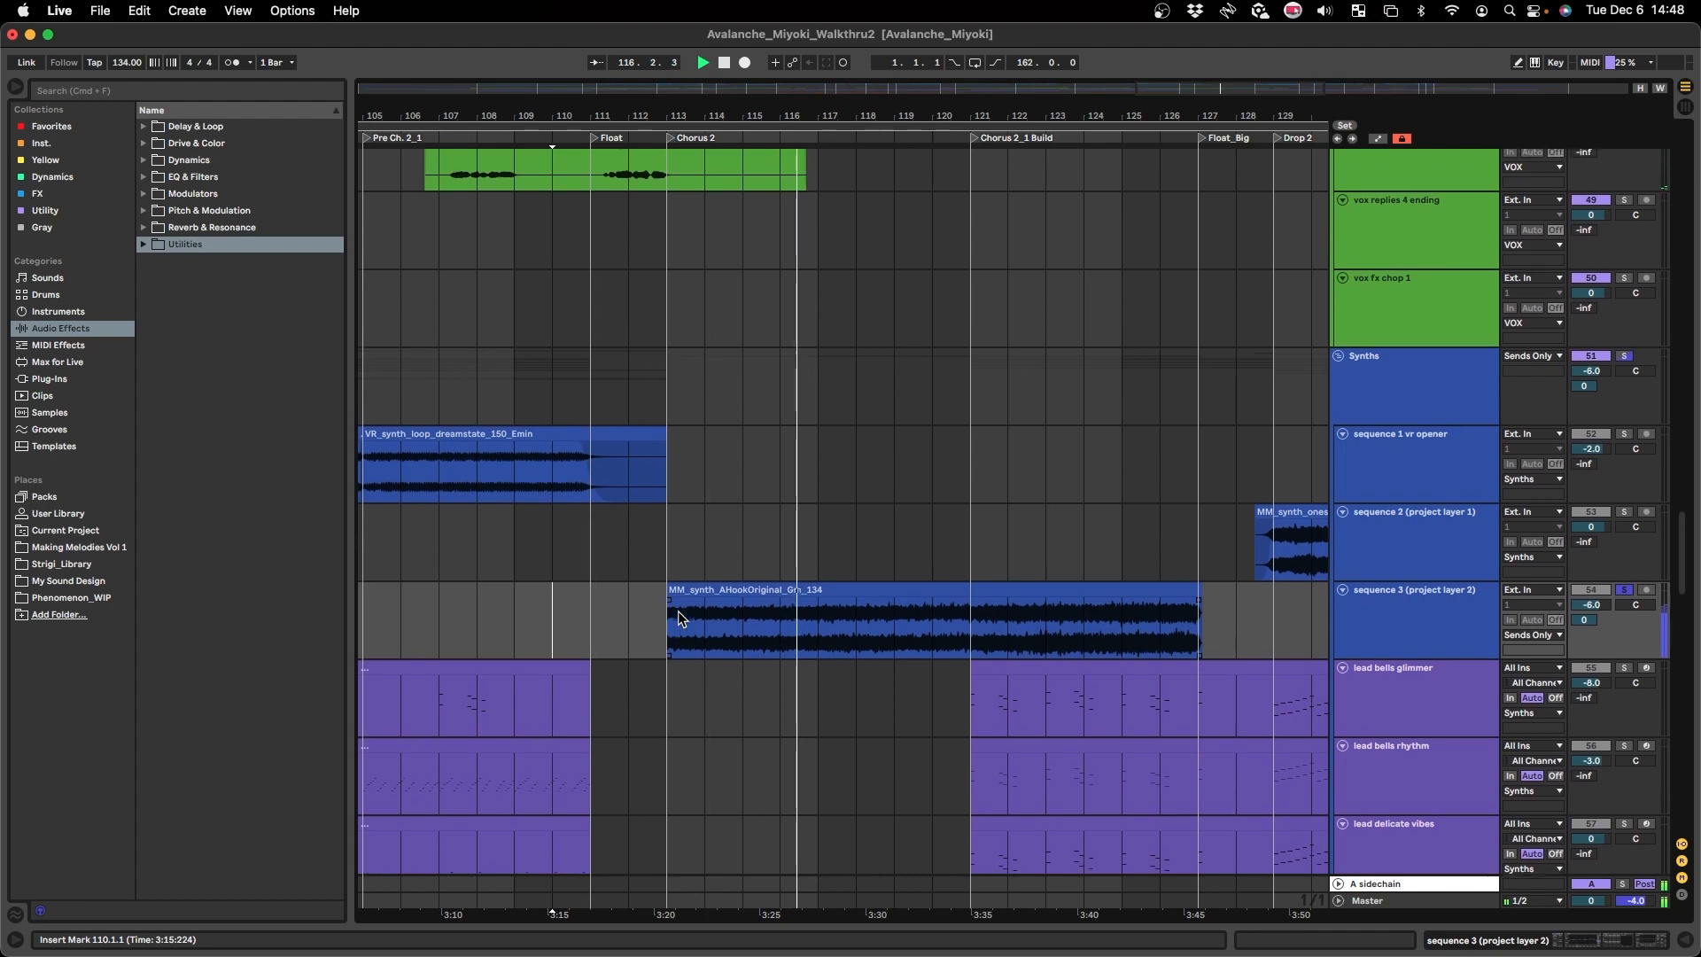
- Solo the fx impact fall (noise) 1 and 2 tracks and play them from Chorus 2 at bar 113
{"action": "scroll", "coordinate": [679, 618], "scroll_direction": "up", "scroll_amount": 10}
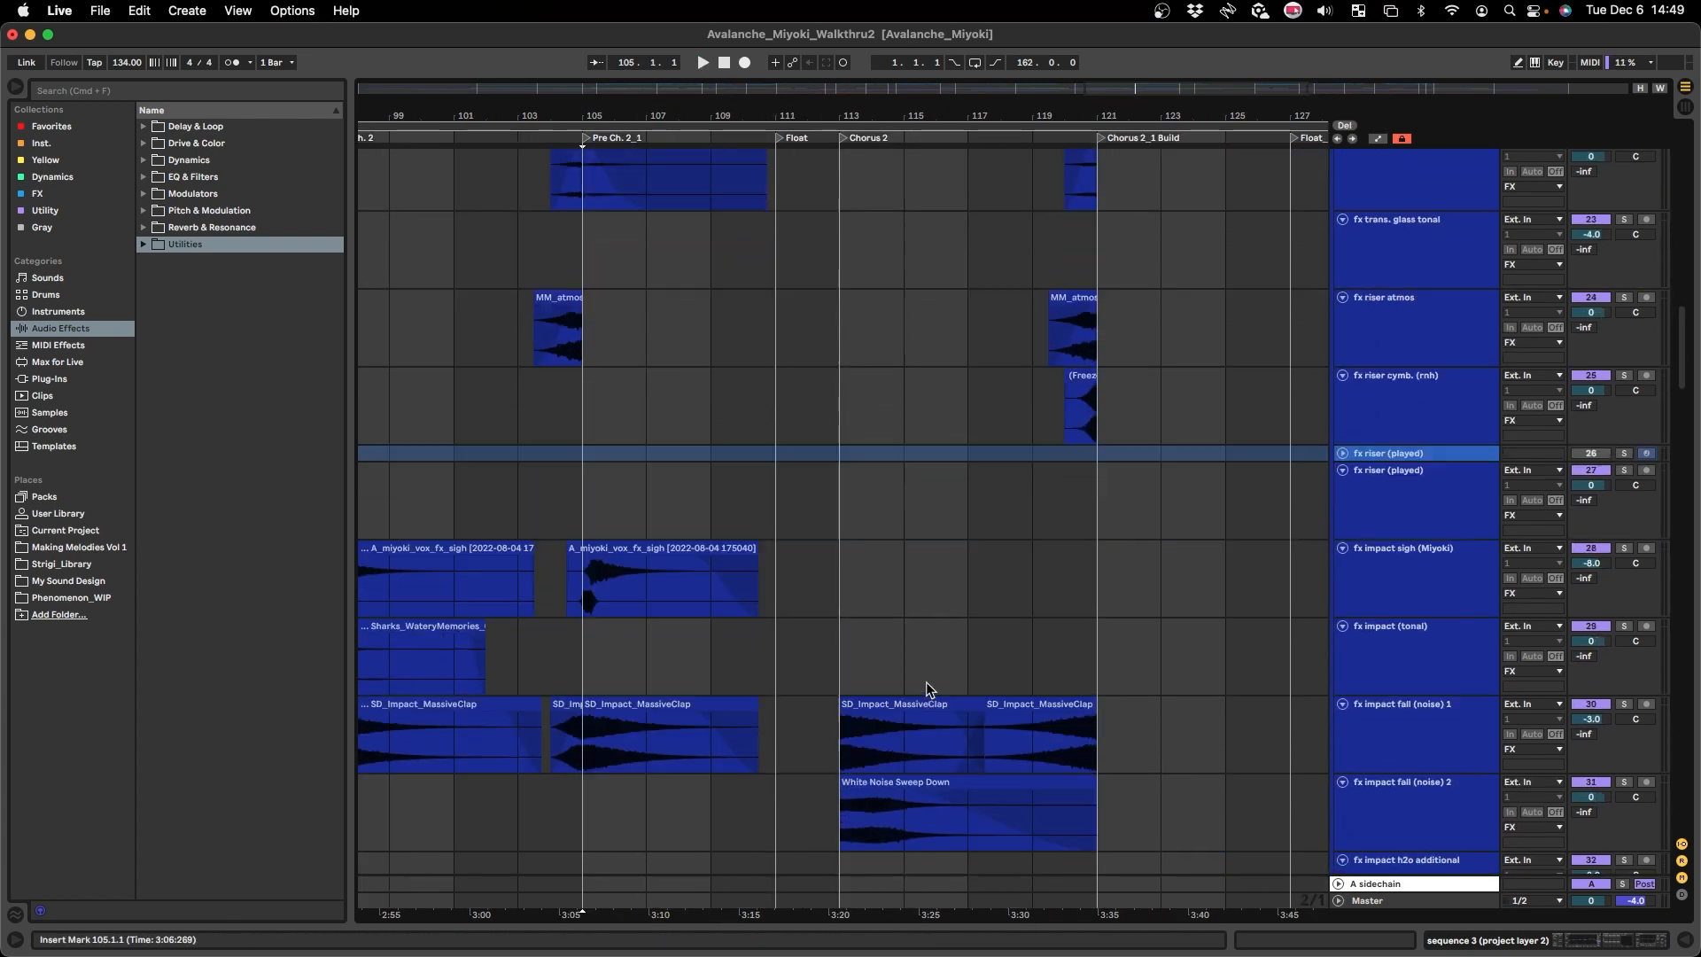
{"action": "scroll", "coordinate": [927, 682], "scroll_direction": "down", "scroll_amount": 6}
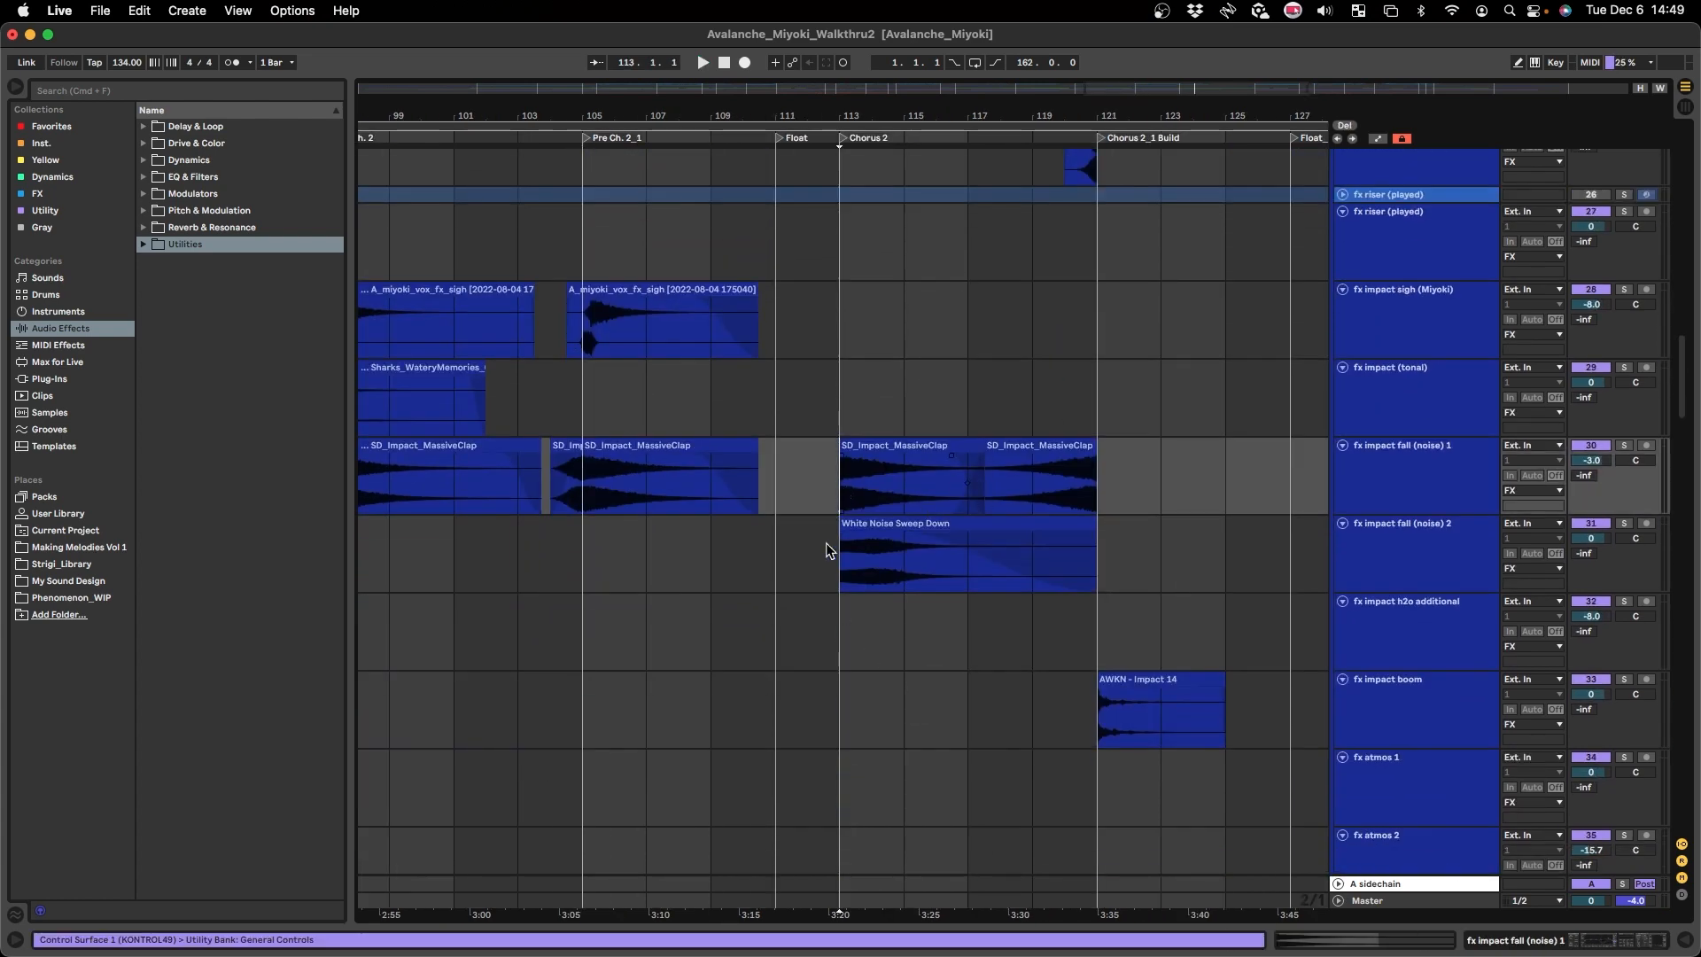
{"action": "left_click_drag", "start_coordinate": [832, 475], "coordinate": [983, 567]}
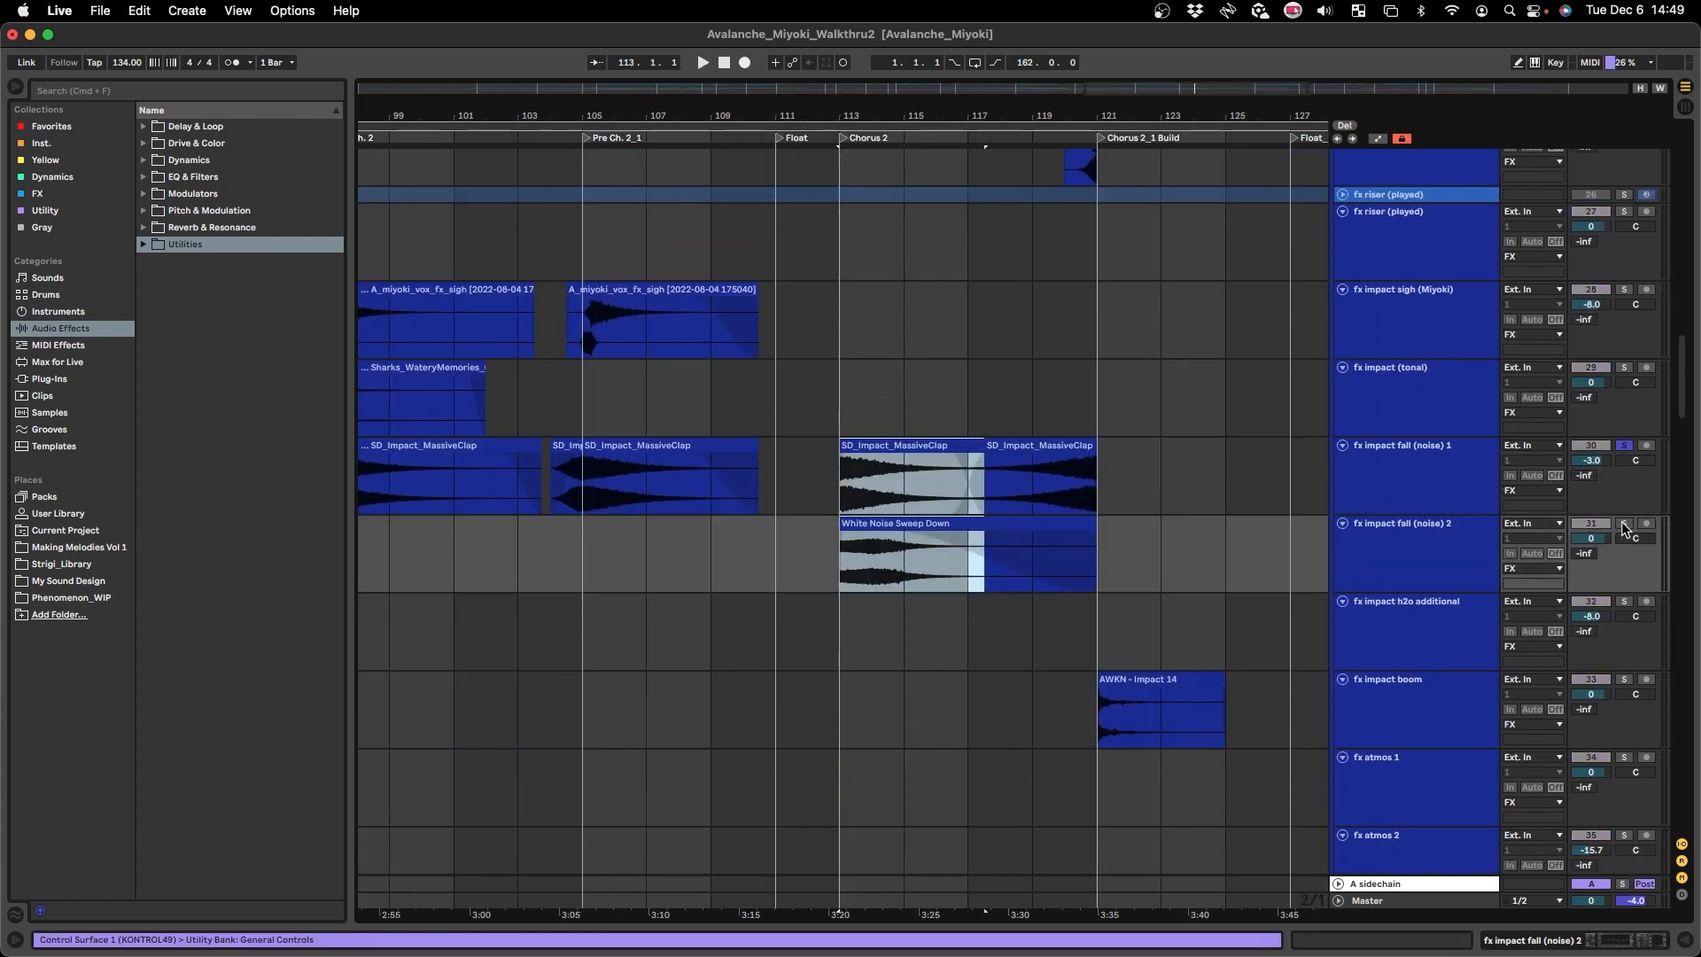
{"action": "left_click", "coordinate": [826, 466]}
{"action": "key", "text": "space"}
{"action": "scroll", "coordinate": [1056, 677], "scroll_direction": "up", "scroll_amount": 3}
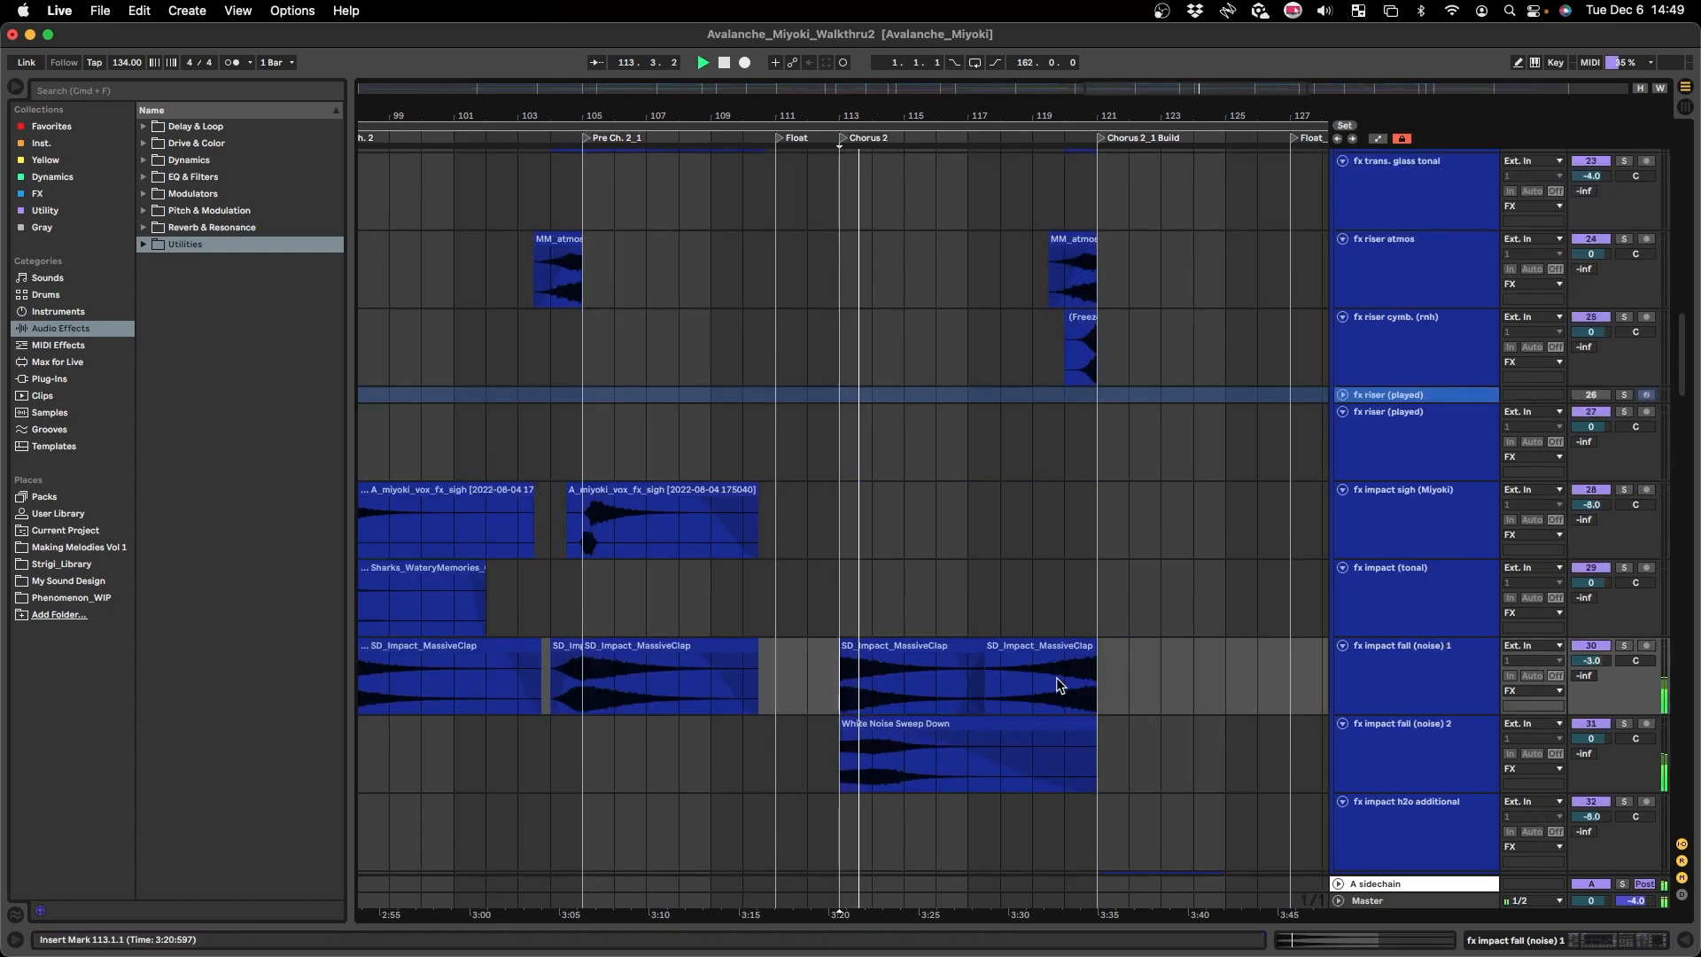
- Place the insert marker at Chorus 2_1 Build, bar 121, on the hits fx riser 1 orig. track
{"action": "scroll", "coordinate": [1038, 681], "scroll_direction": "up", "scroll_amount": 15}
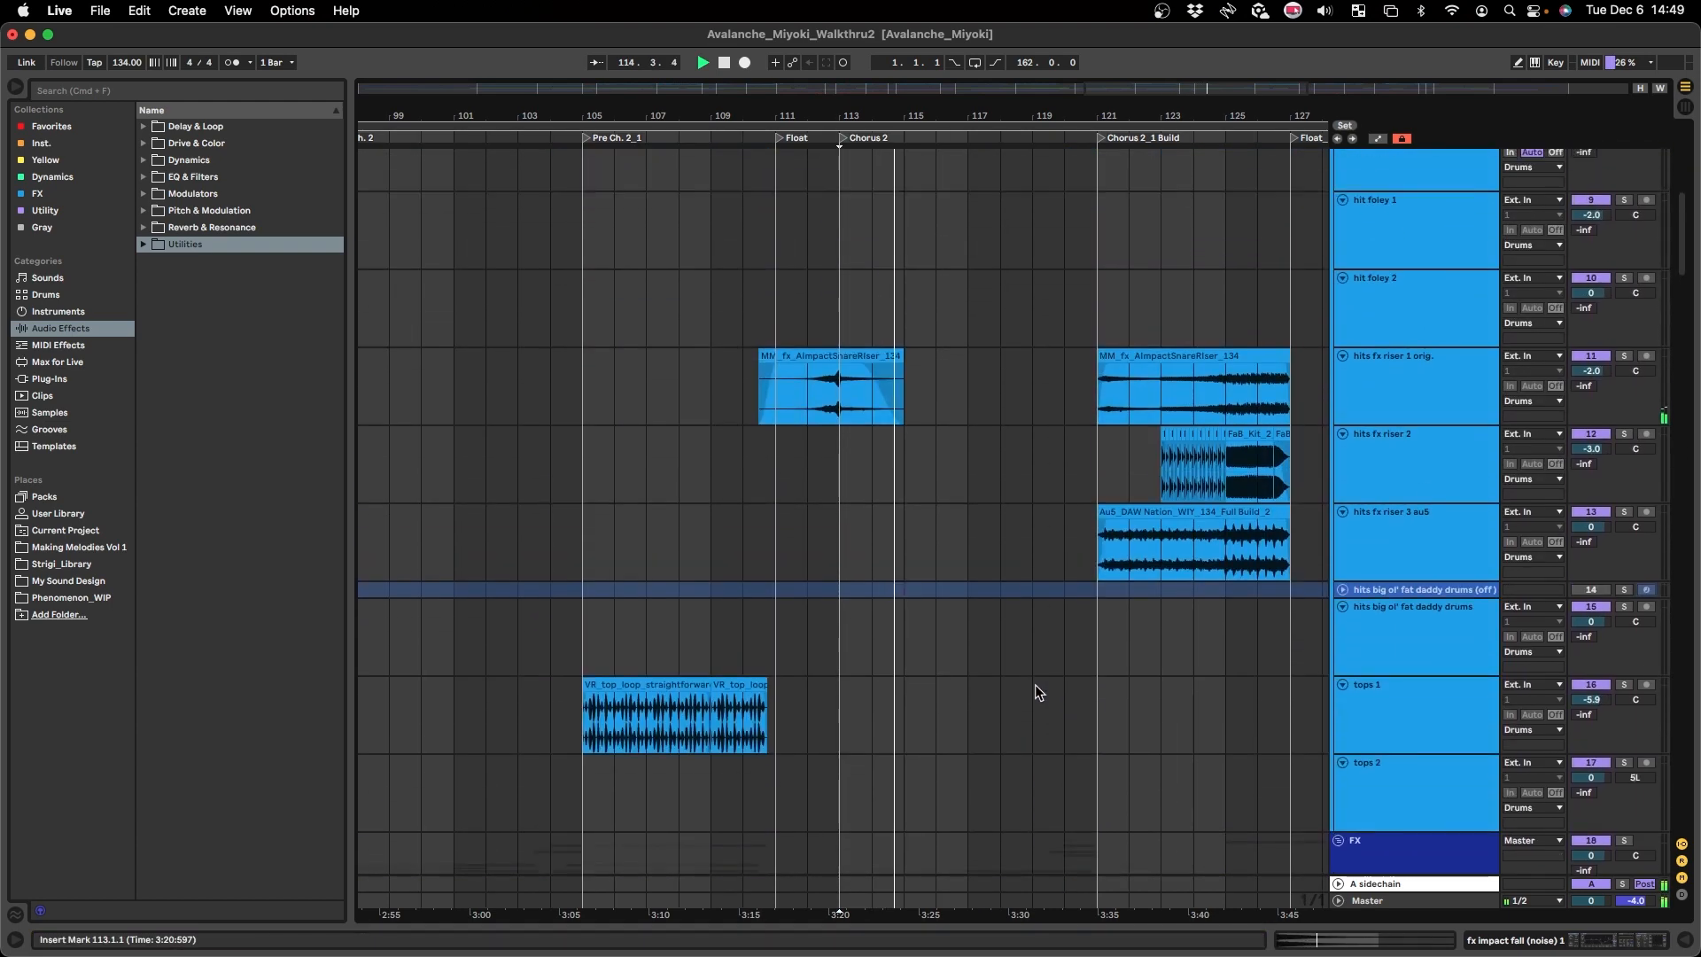
{"action": "scroll", "coordinate": [1035, 684], "scroll_direction": "up", "scroll_amount": 4}
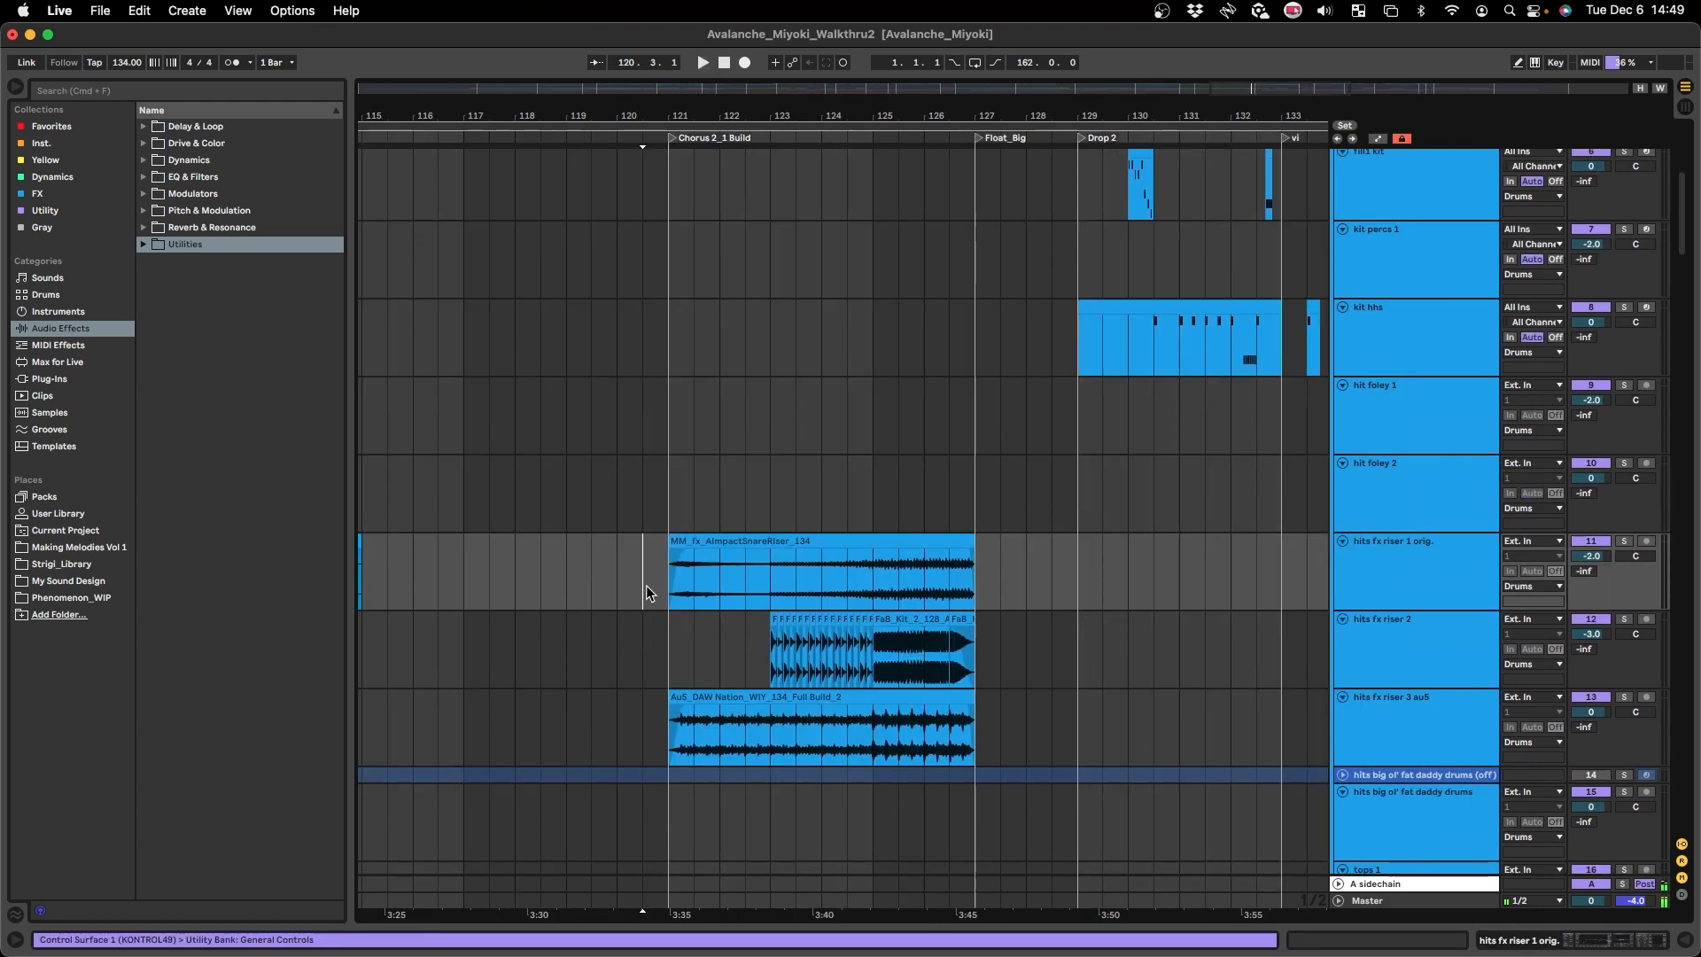
{"action": "key", "text": "super+2"}
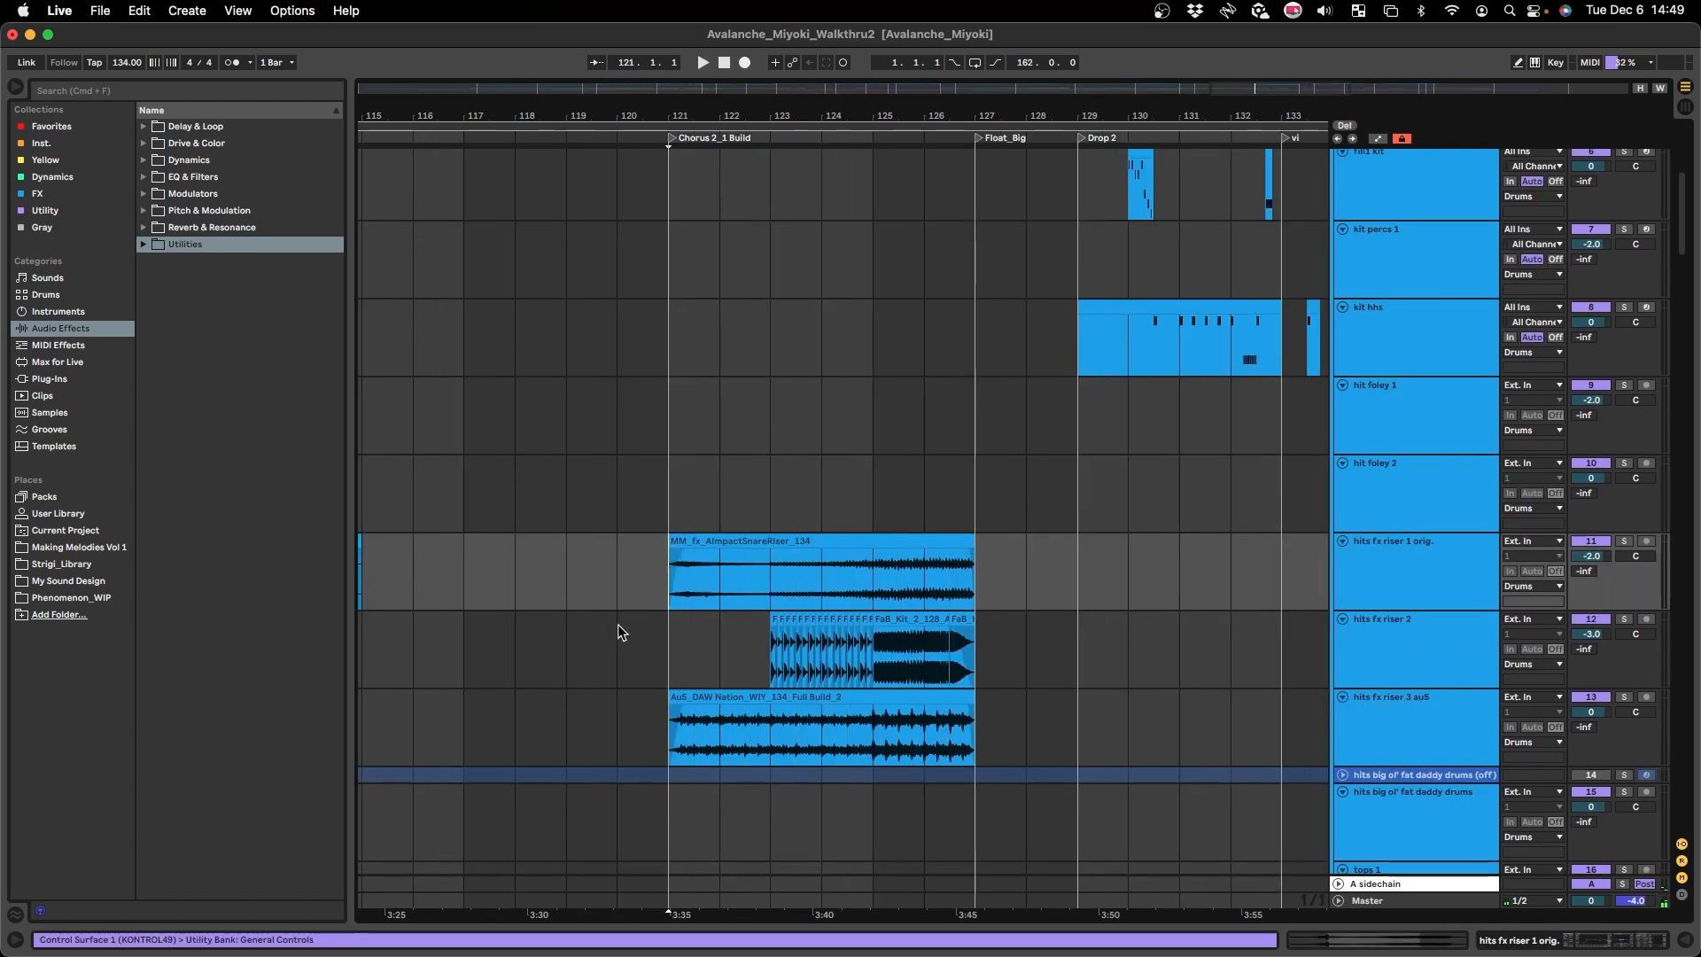
{"action": "scroll", "coordinate": [619, 624], "scroll_direction": "up", "scroll_amount": 4}
{"action": "scroll", "coordinate": [618, 624], "scroll_direction": "up", "scroll_amount": 2}
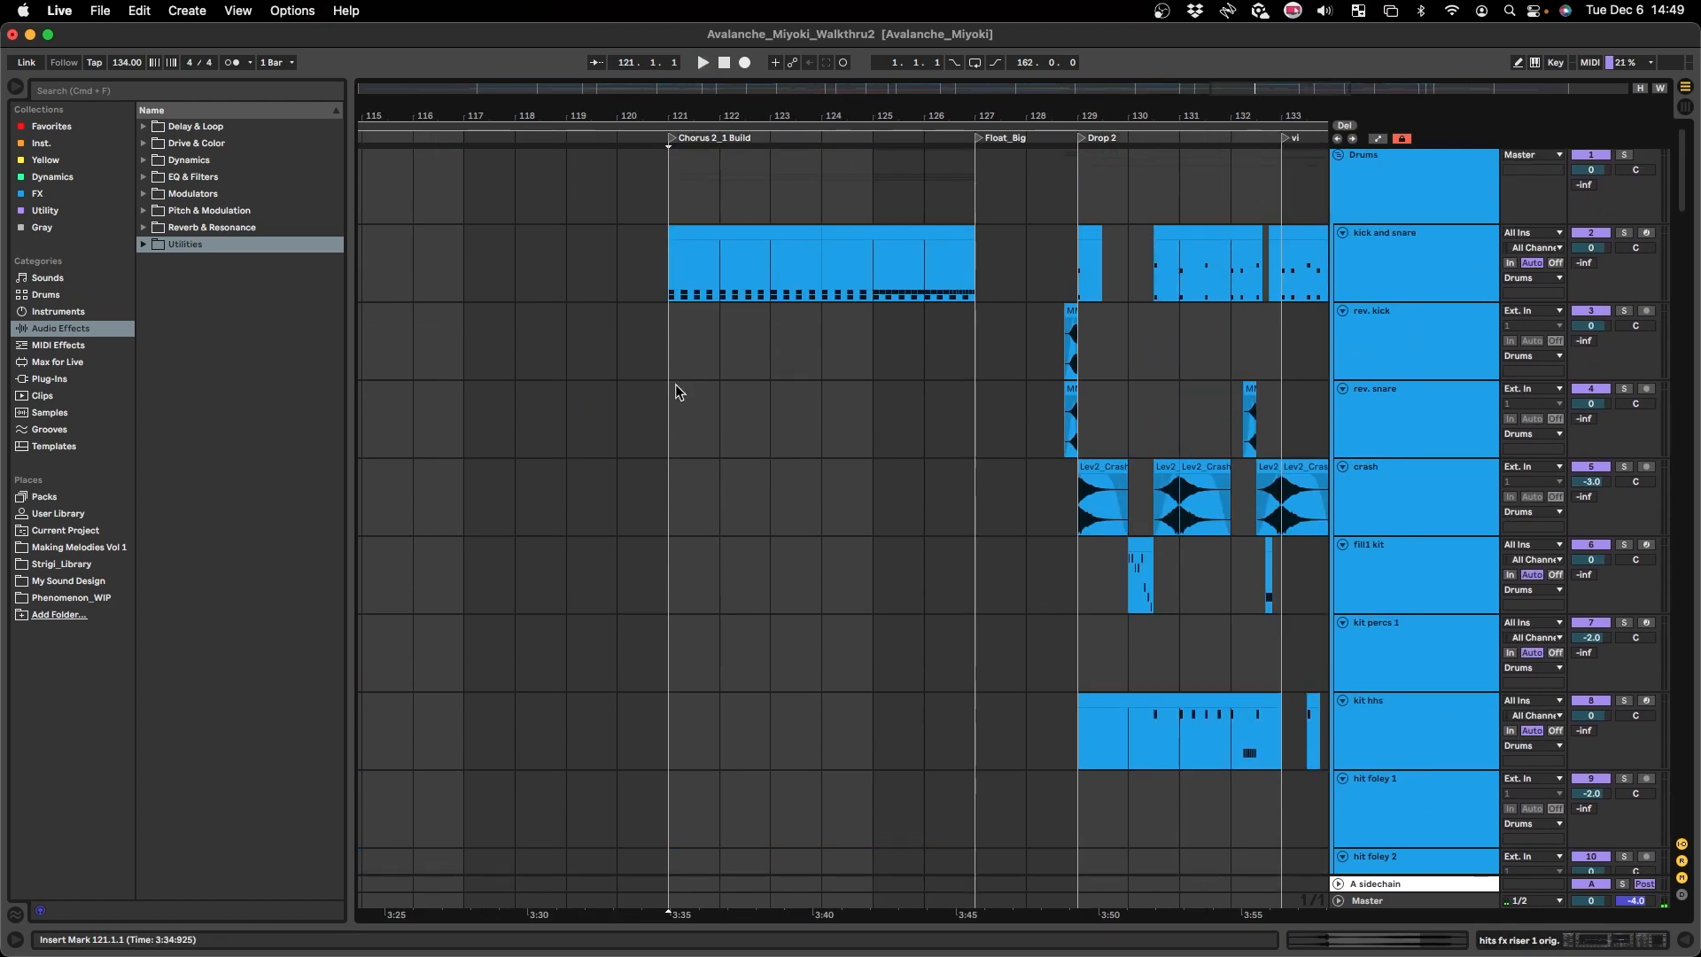
- Solo the kick and snare track and play it from Chorus 2_1 Build at bar 121
{"action": "left_click", "coordinate": [678, 273]}
{"action": "scroll", "coordinate": [726, 345], "scroll_direction": "left", "scroll_amount": 2}
{"action": "scroll", "coordinate": [780, 304], "scroll_direction": "left", "scroll_amount": 3}
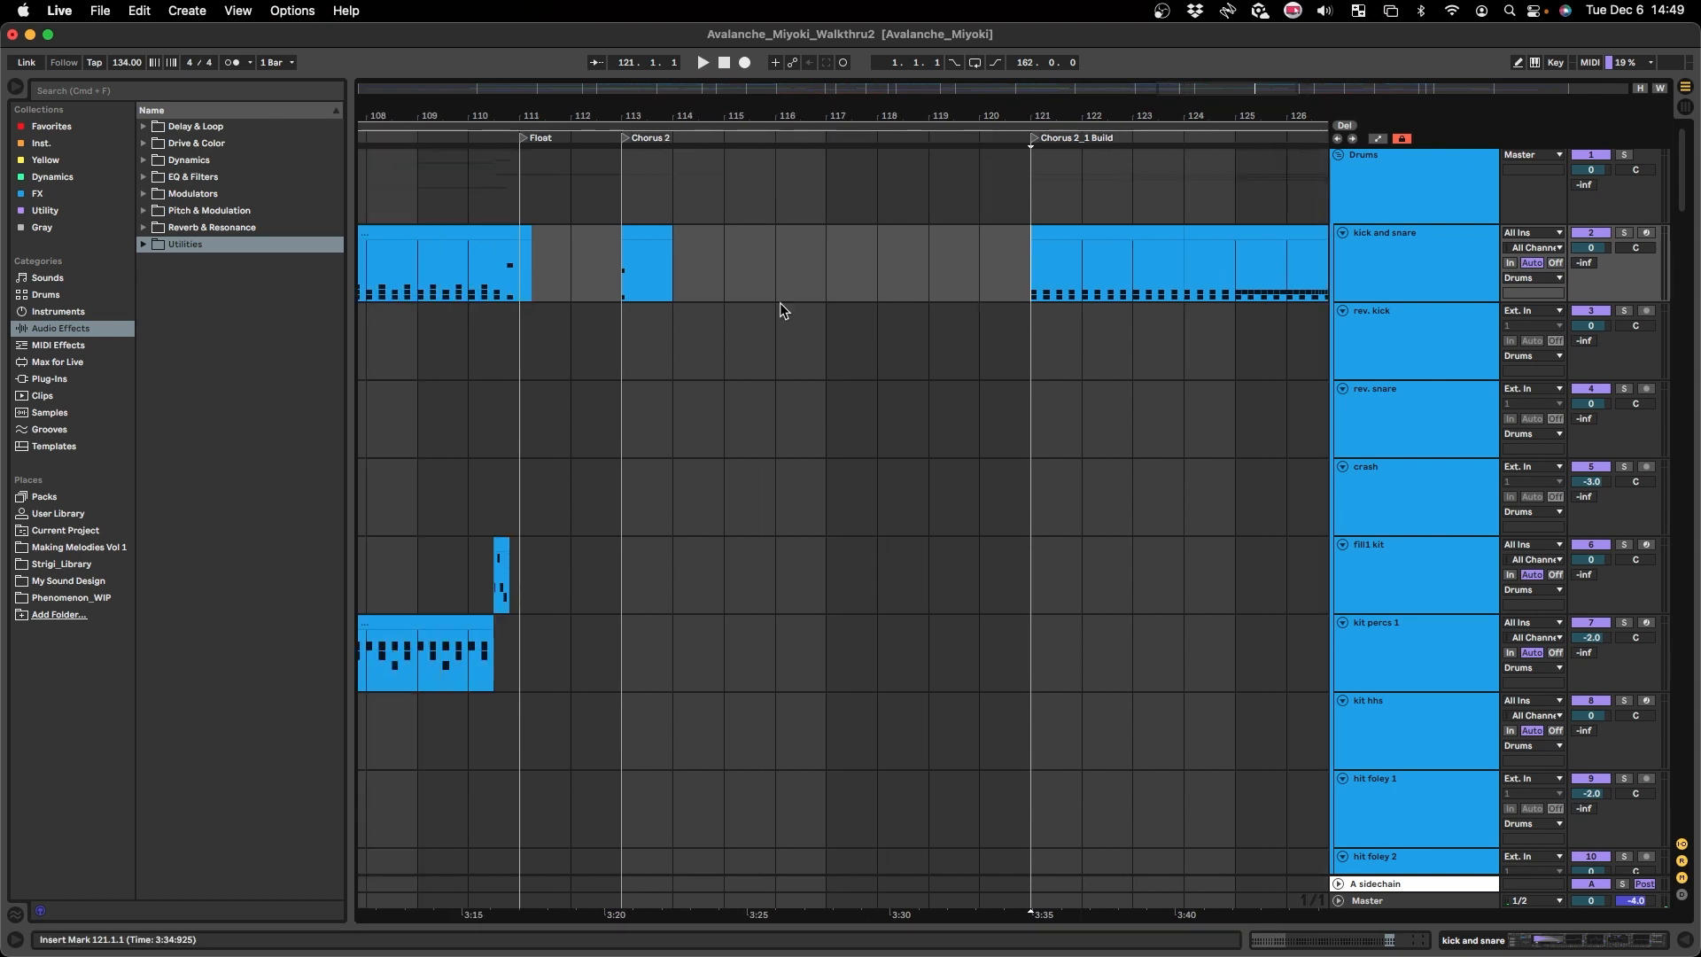
{"action": "scroll", "coordinate": [777, 312], "scroll_direction": "right", "scroll_amount": 3}
{"action": "key", "text": "s"}
{"action": "key", "text": "space"}
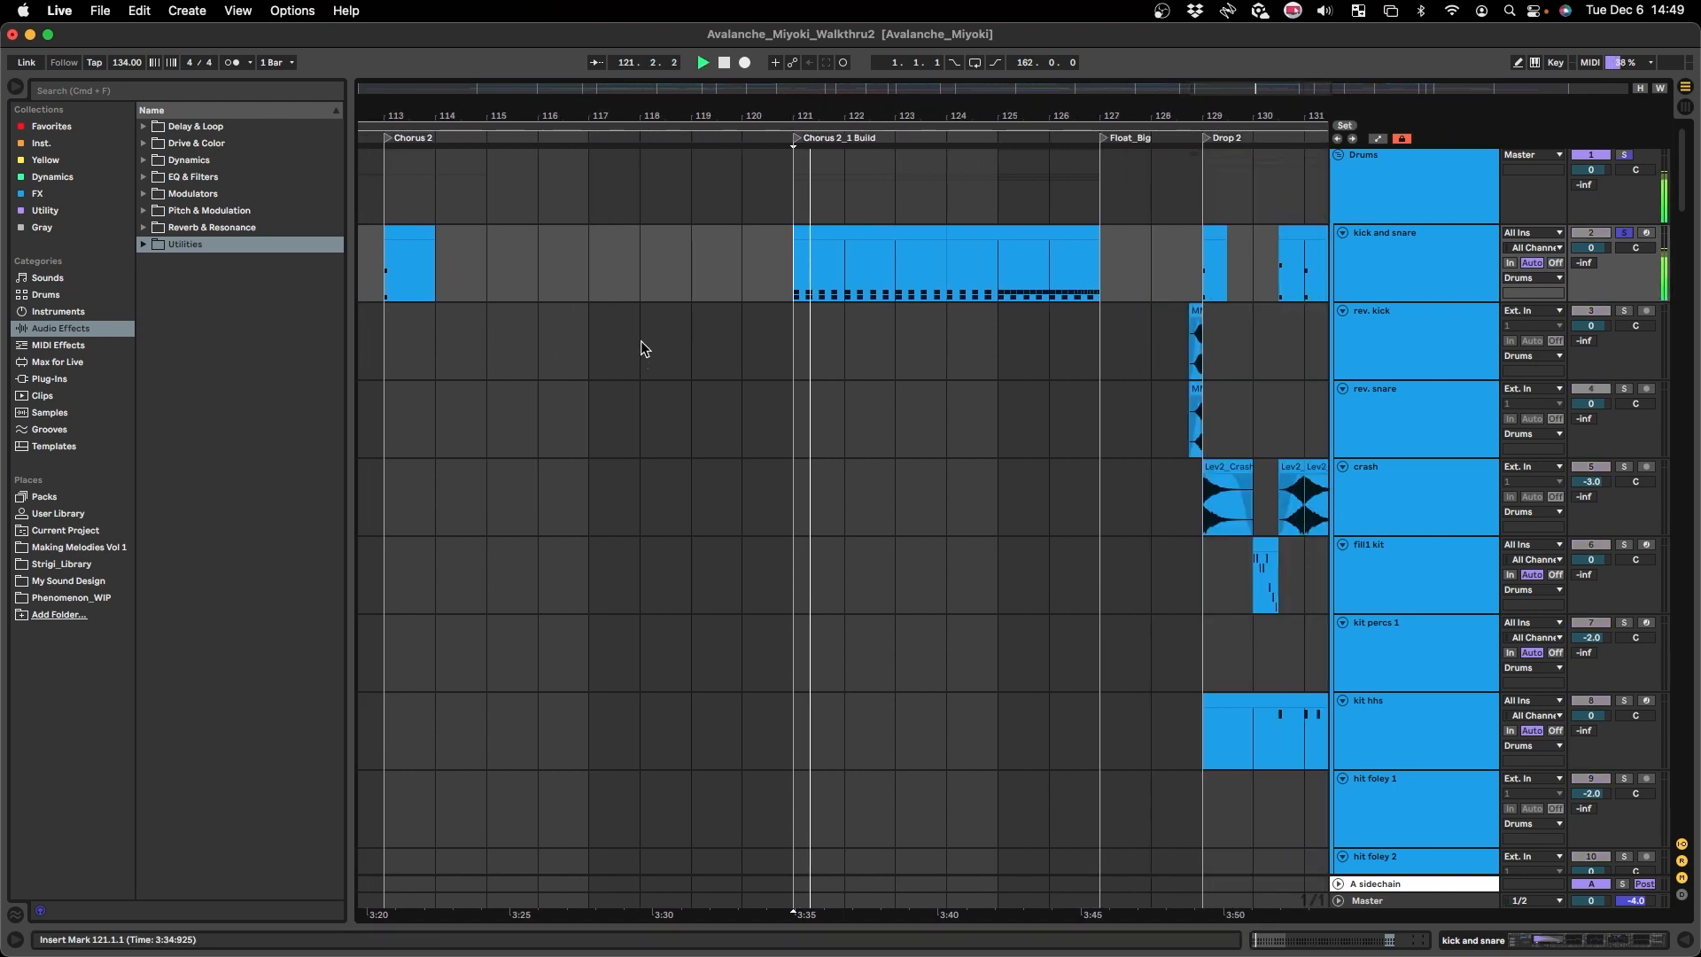
- Select the MM_fx_AImpactSnareRiser_134 clip on the soloed hits fx riser 1 orig. track and play it from bar 121
{"action": "key", "text": "shift+Tab"}
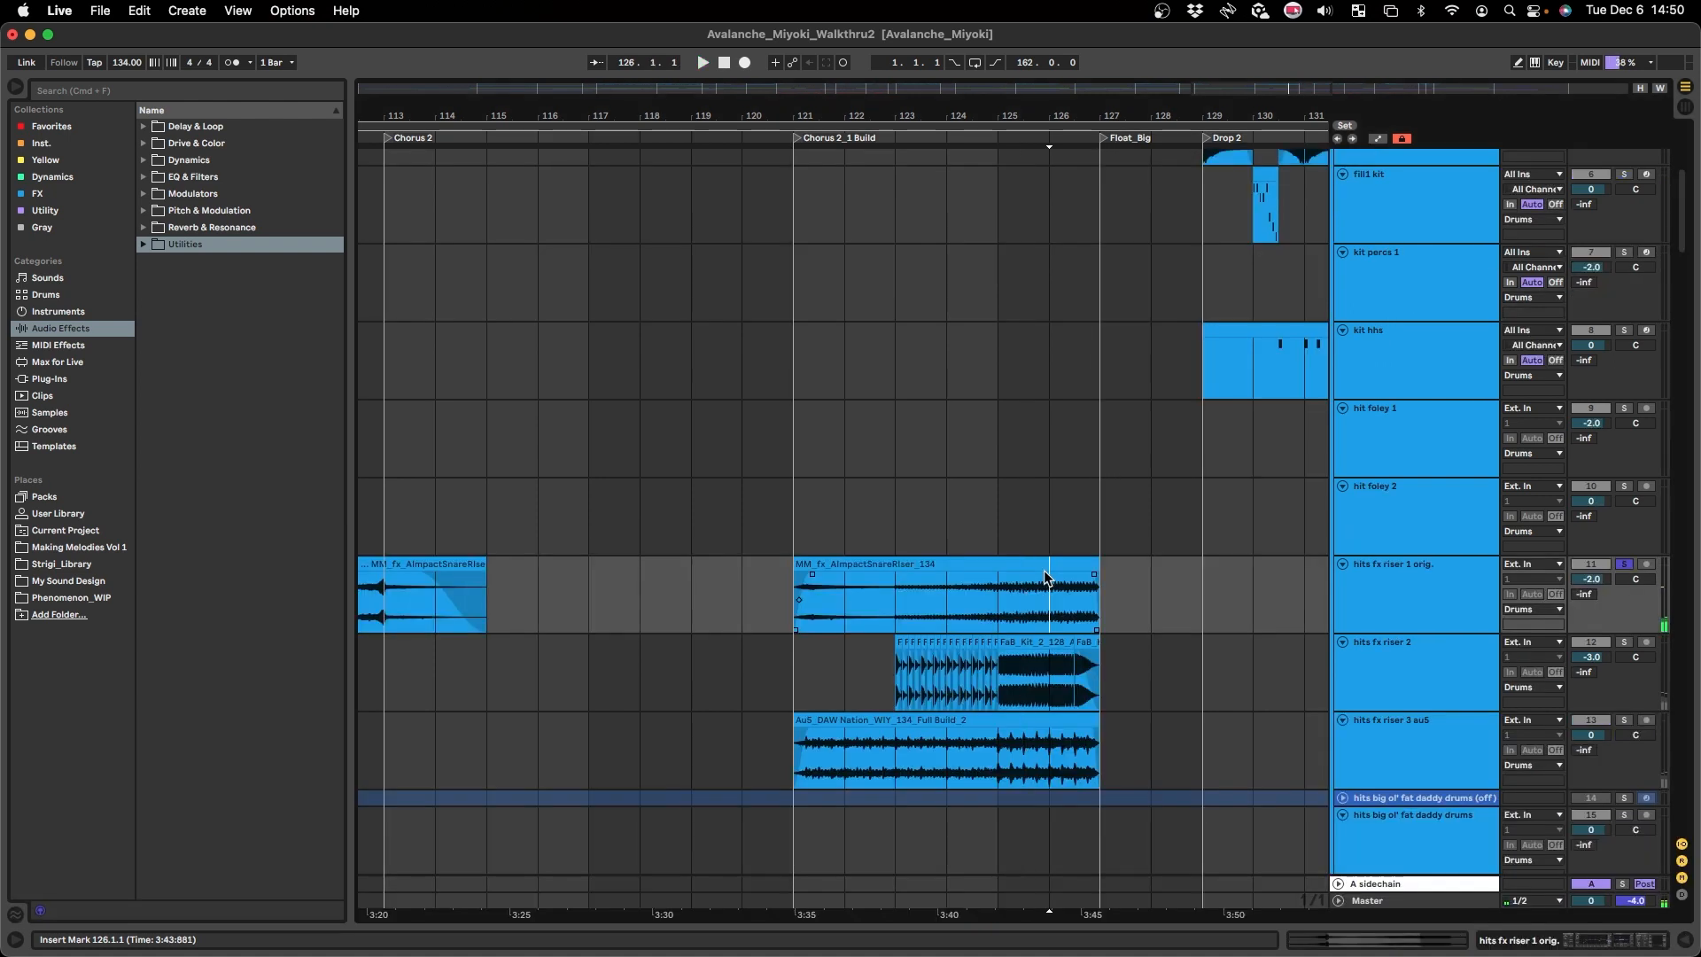
{"action": "left_click_drag", "start_coordinate": [1044, 585], "coordinate": [1099, 585]}
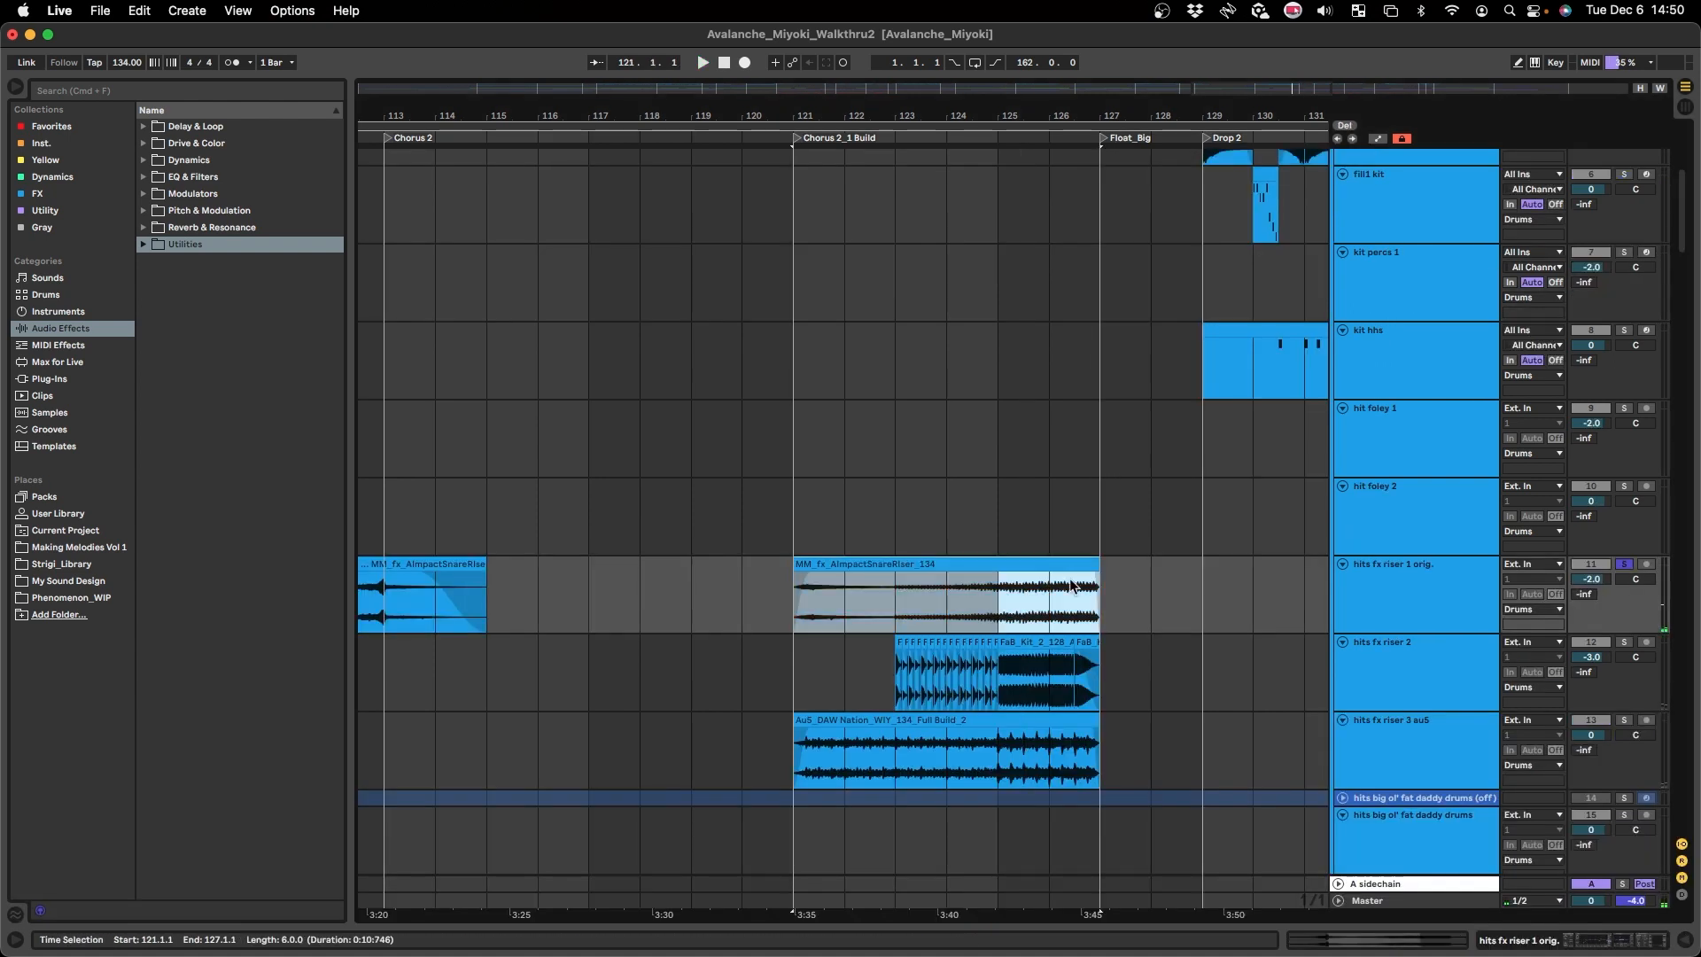
{"action": "left_click", "coordinate": [954, 608]}
{"action": "left_click", "coordinate": [945, 563]}
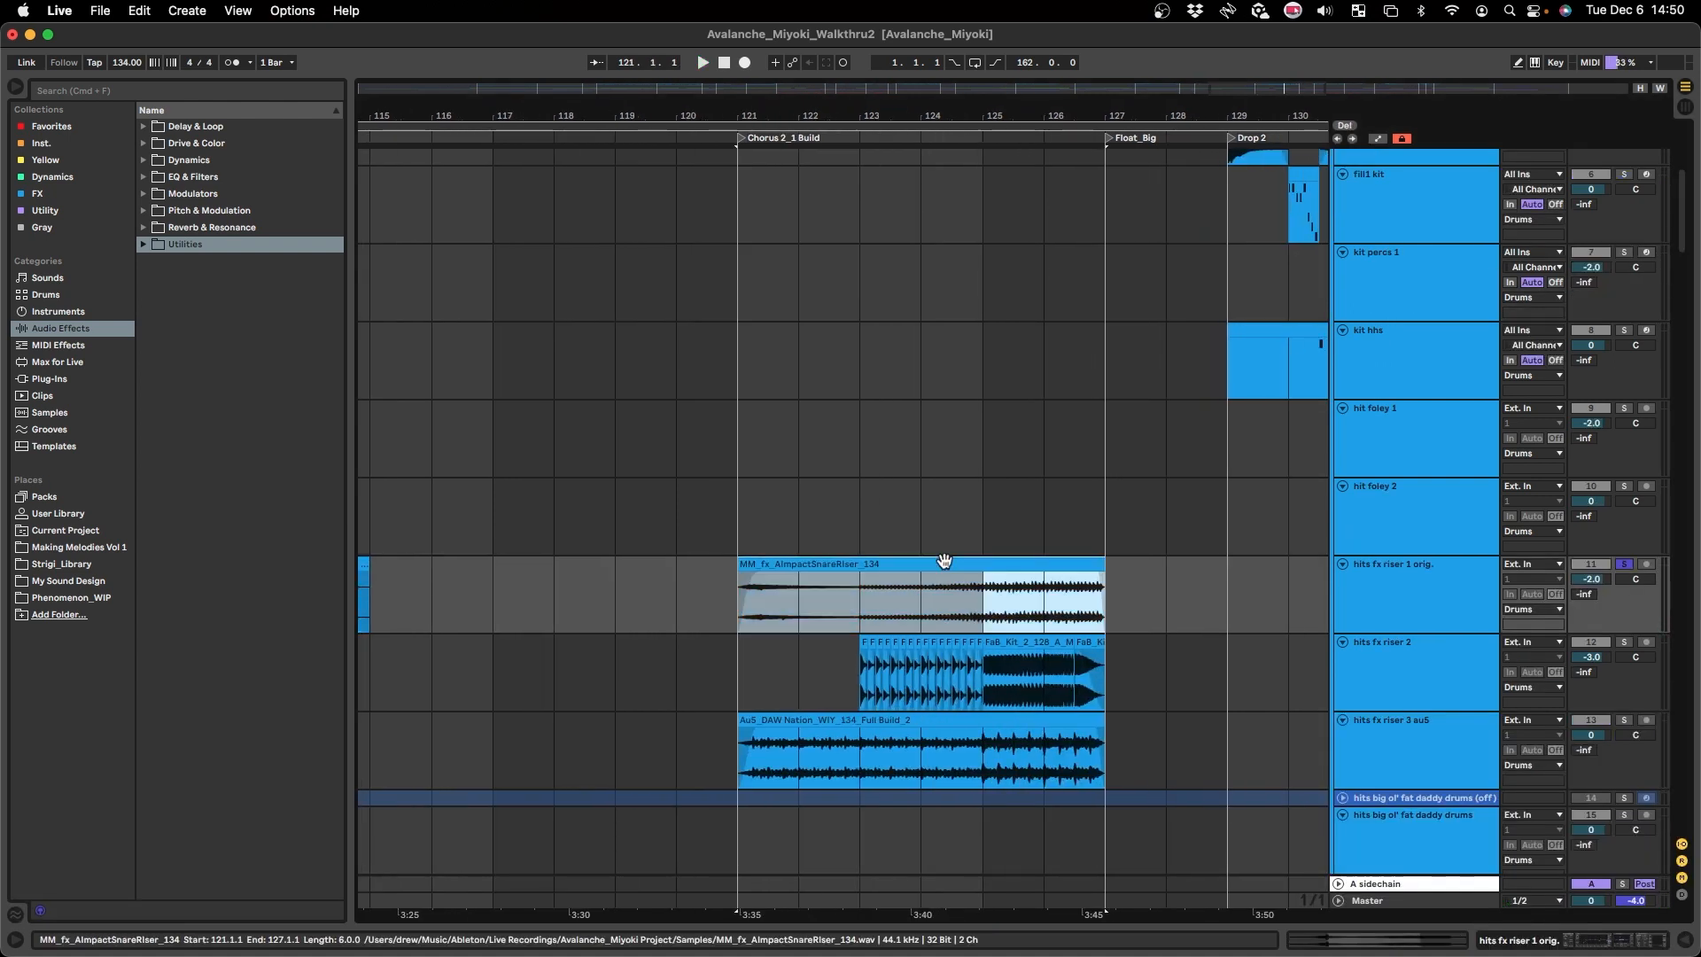
{"action": "left_click", "coordinate": [974, 604]}
{"action": "left_click", "coordinate": [963, 564]}
{"action": "key", "text": "space"}
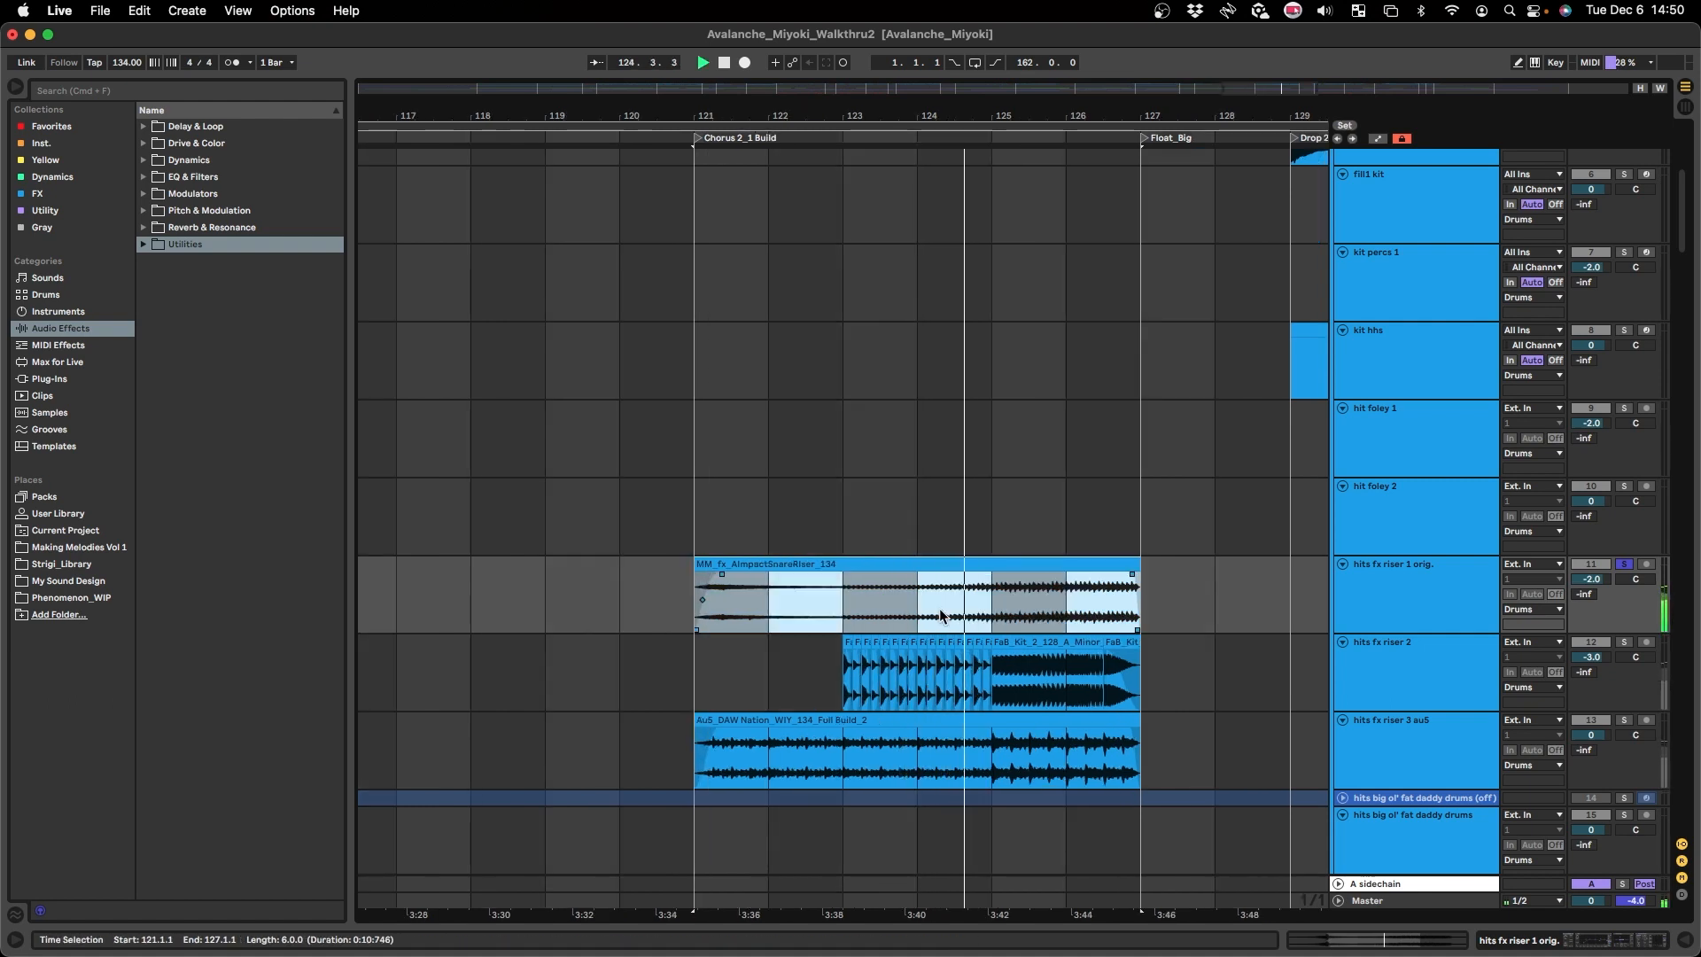
{"action": "scroll", "coordinate": [932, 620], "scroll_direction": "up", "scroll_amount": 1}
{"action": "scroll", "coordinate": [932, 621], "scroll_direction": "up", "scroll_amount": 2}
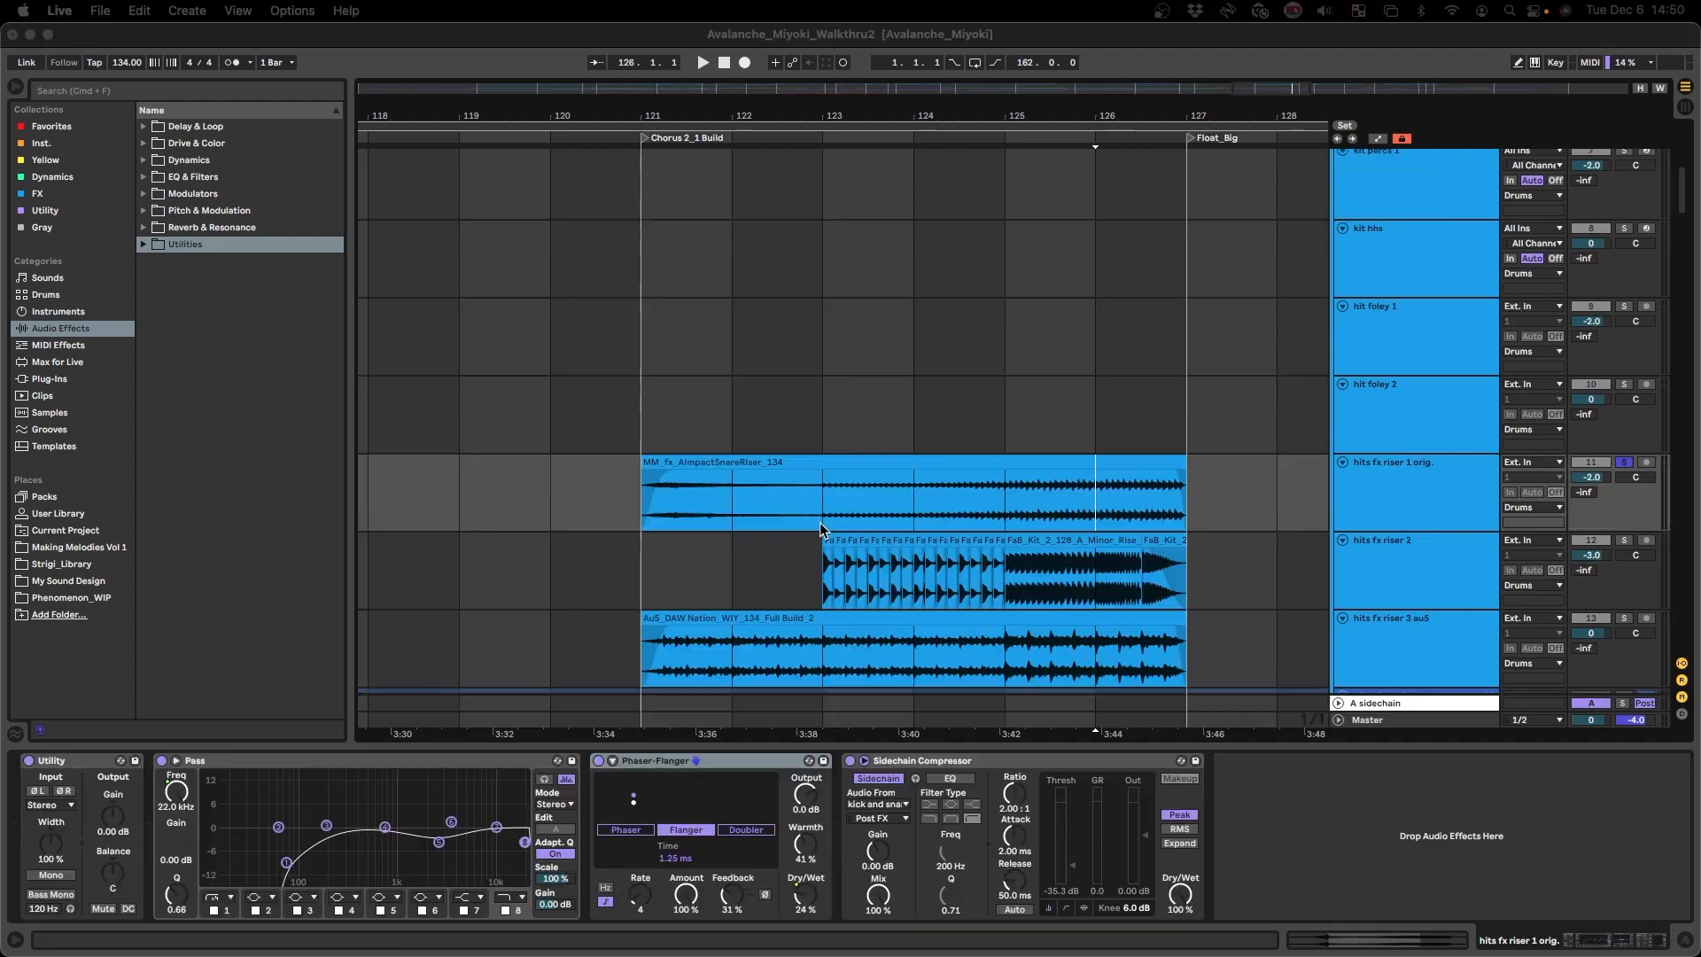
- Solo the hits fx riser 2 track, play it from bar 123, and select its A_Minor_Rise_Snare clip at bar 125
{"action": "left_click", "coordinate": [816, 569]}
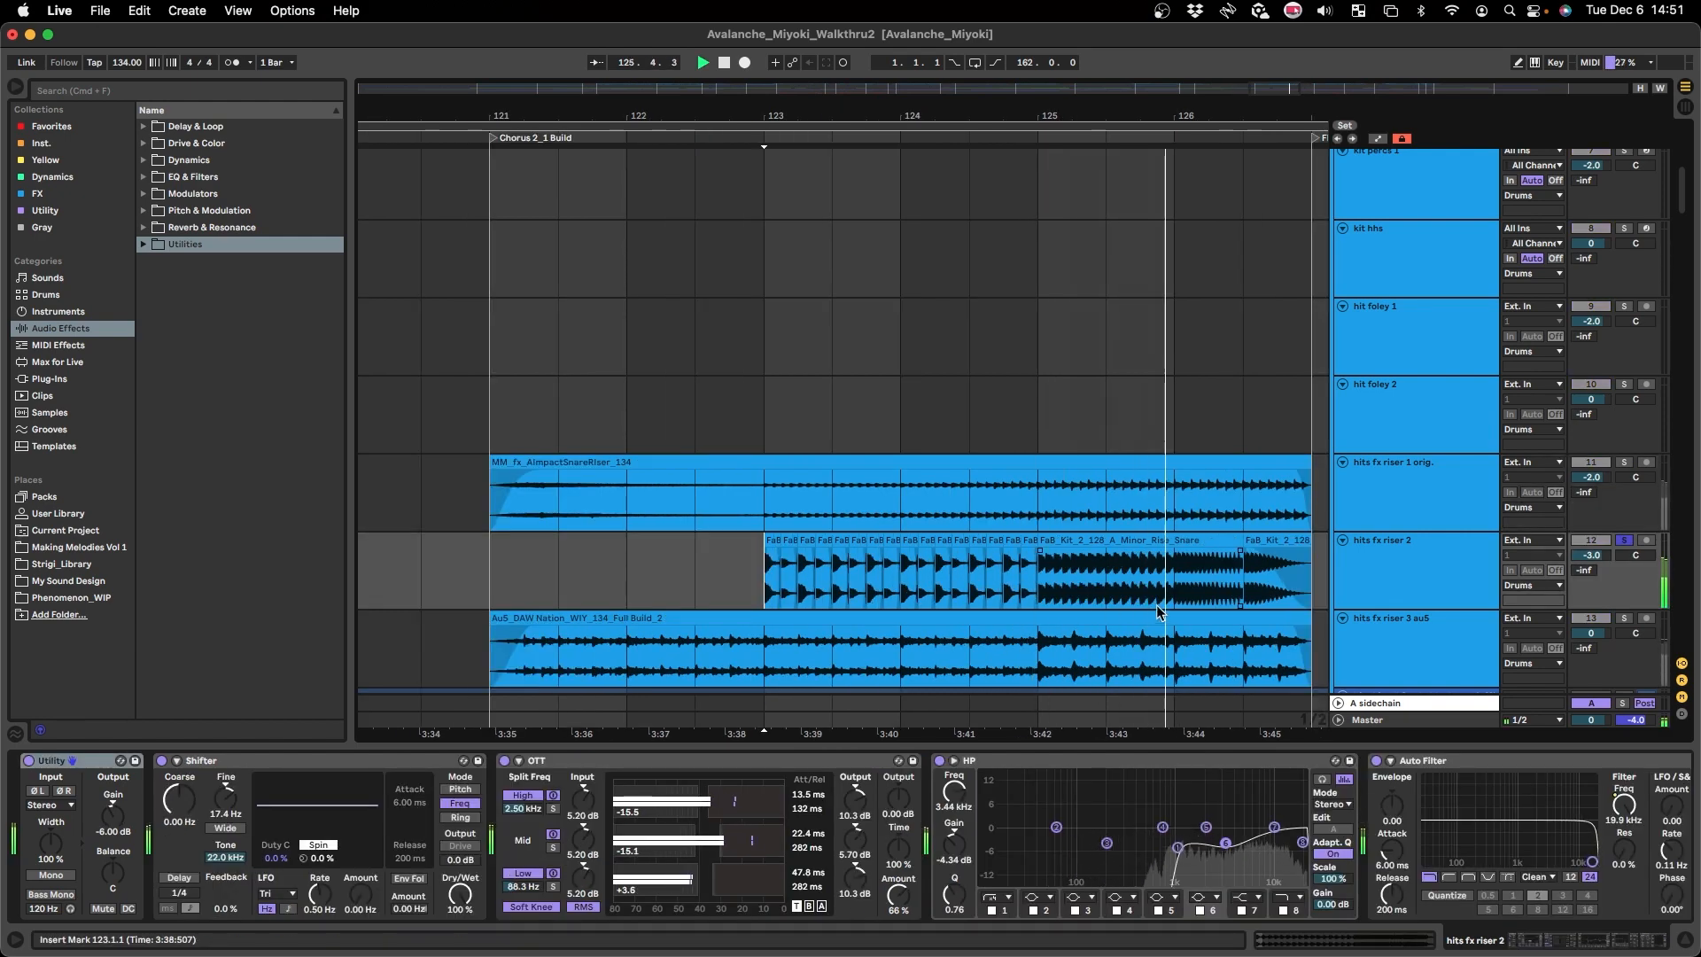
{"action": "key", "text": "space"}
{"action": "left_click", "coordinate": [1079, 541]}
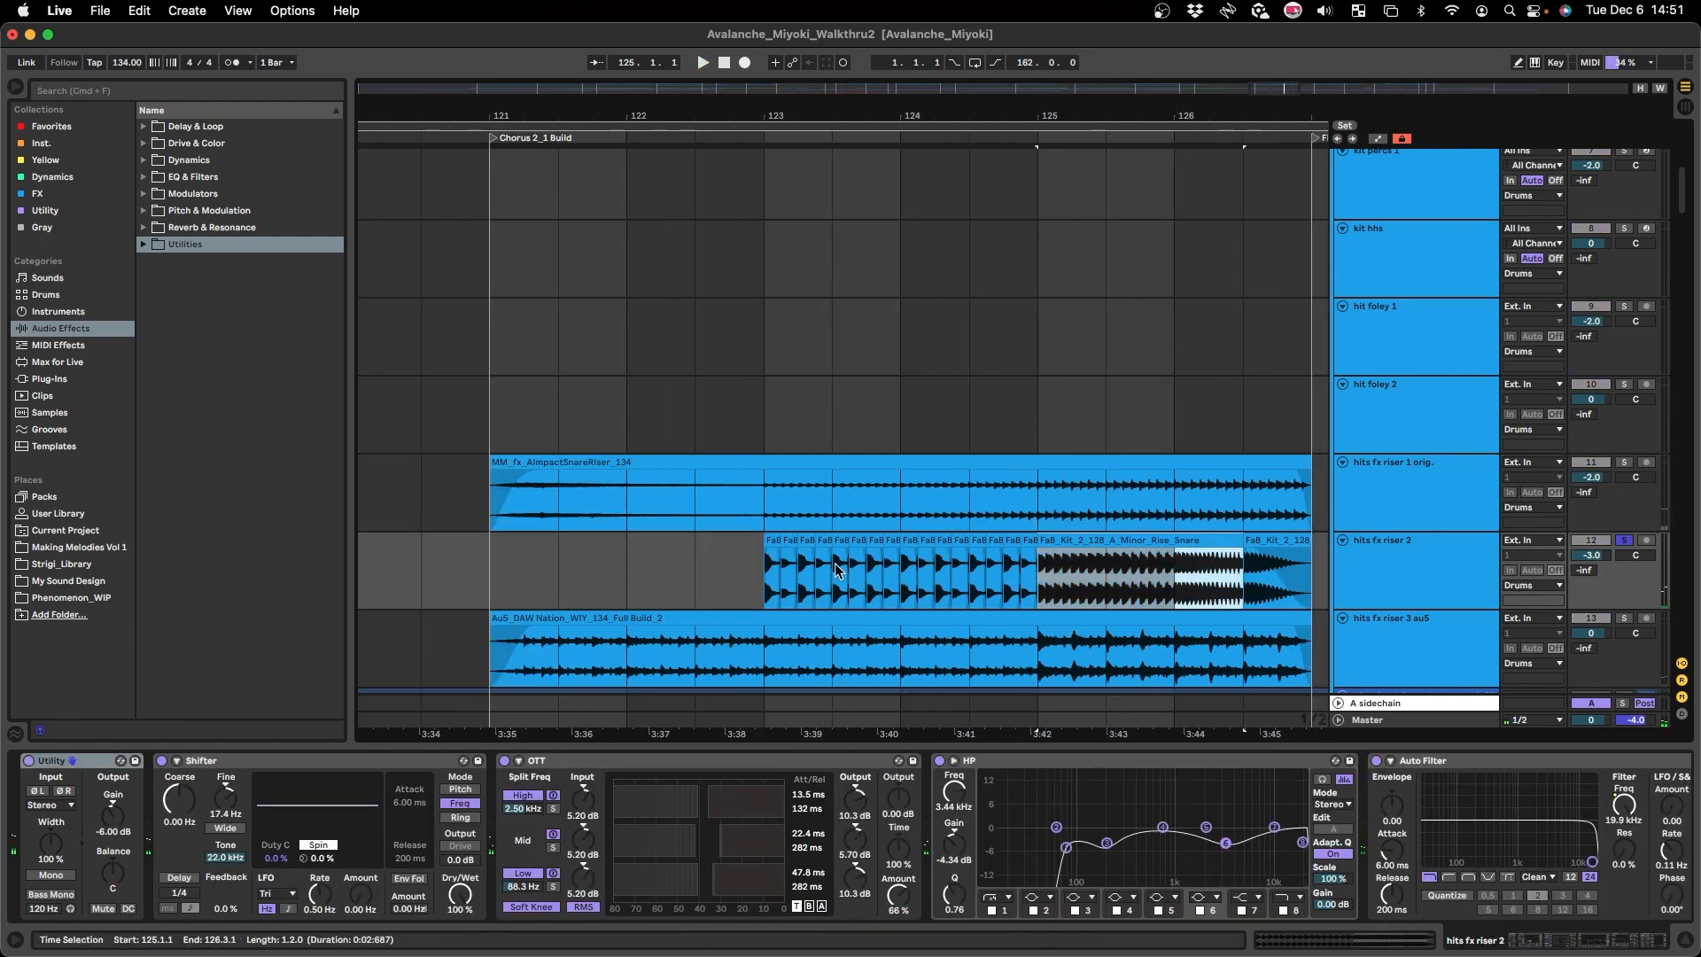
- Play the hits fx riser 3 au5 track soloed from bar 121, and hide the device view and unsolo it after stopping
{"action": "scroll", "coordinate": [836, 569], "scroll_direction": "down", "scroll_amount": 2}
{"action": "left_click", "coordinate": [706, 585]}
{"action": "key", "text": "space"}
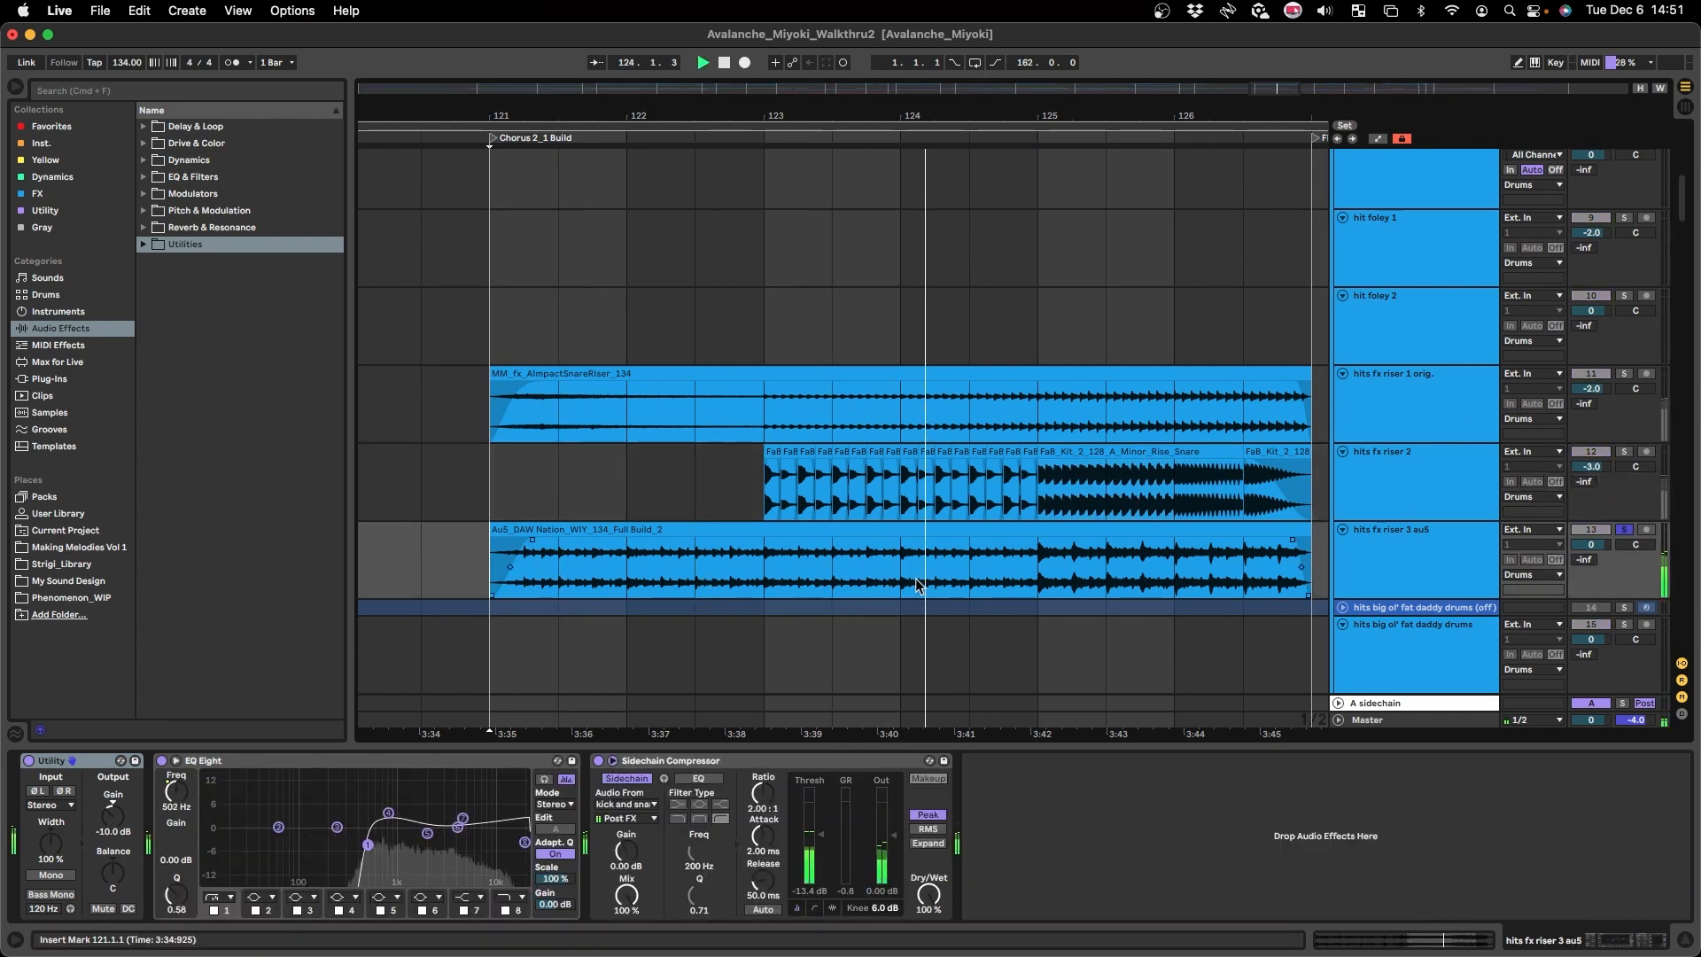
{"action": "key", "text": "space"}
{"action": "key", "text": "super+alt+l"}
{"action": "key", "text": "s"}
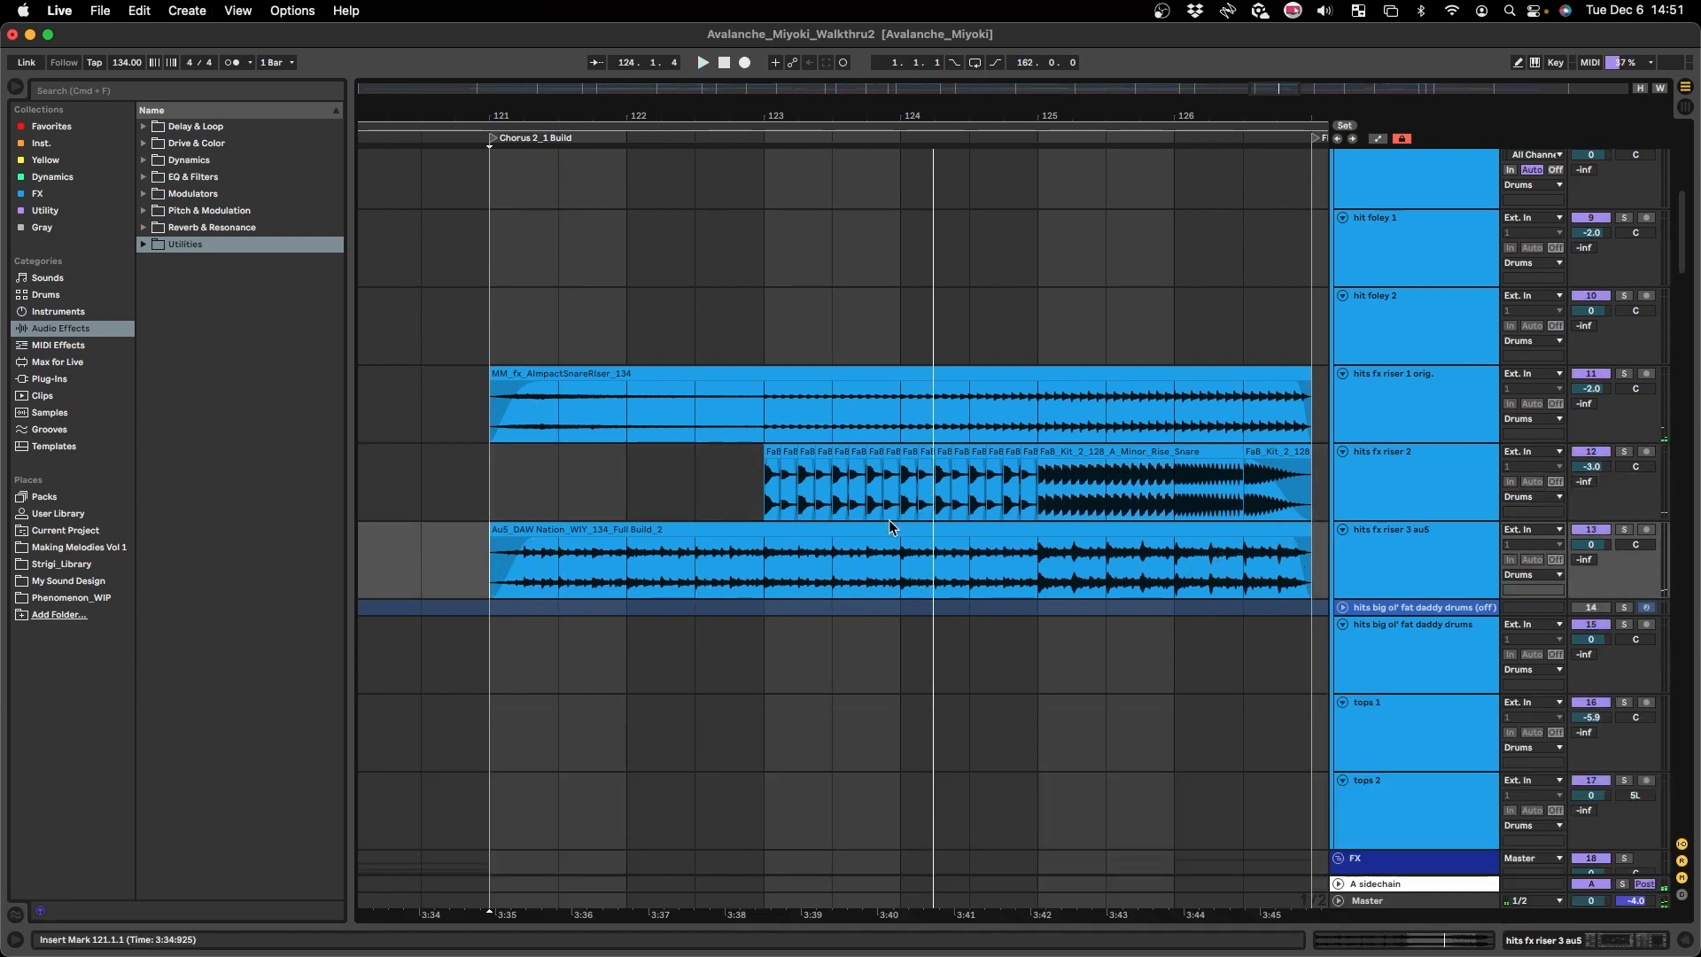
- Solo all three hits fx riser tracks and play them together from Chorus 2_1 Build at bar 121
{"action": "scroll", "coordinate": [827, 529], "scroll_direction": "down", "scroll_amount": 2}
{"action": "key", "text": "space"}
{"action": "scroll", "coordinate": [571, 497], "scroll_direction": "up", "scroll_amount": 1}
{"action": "scroll", "coordinate": [708, 532], "scroll_direction": "left", "scroll_amount": 3}
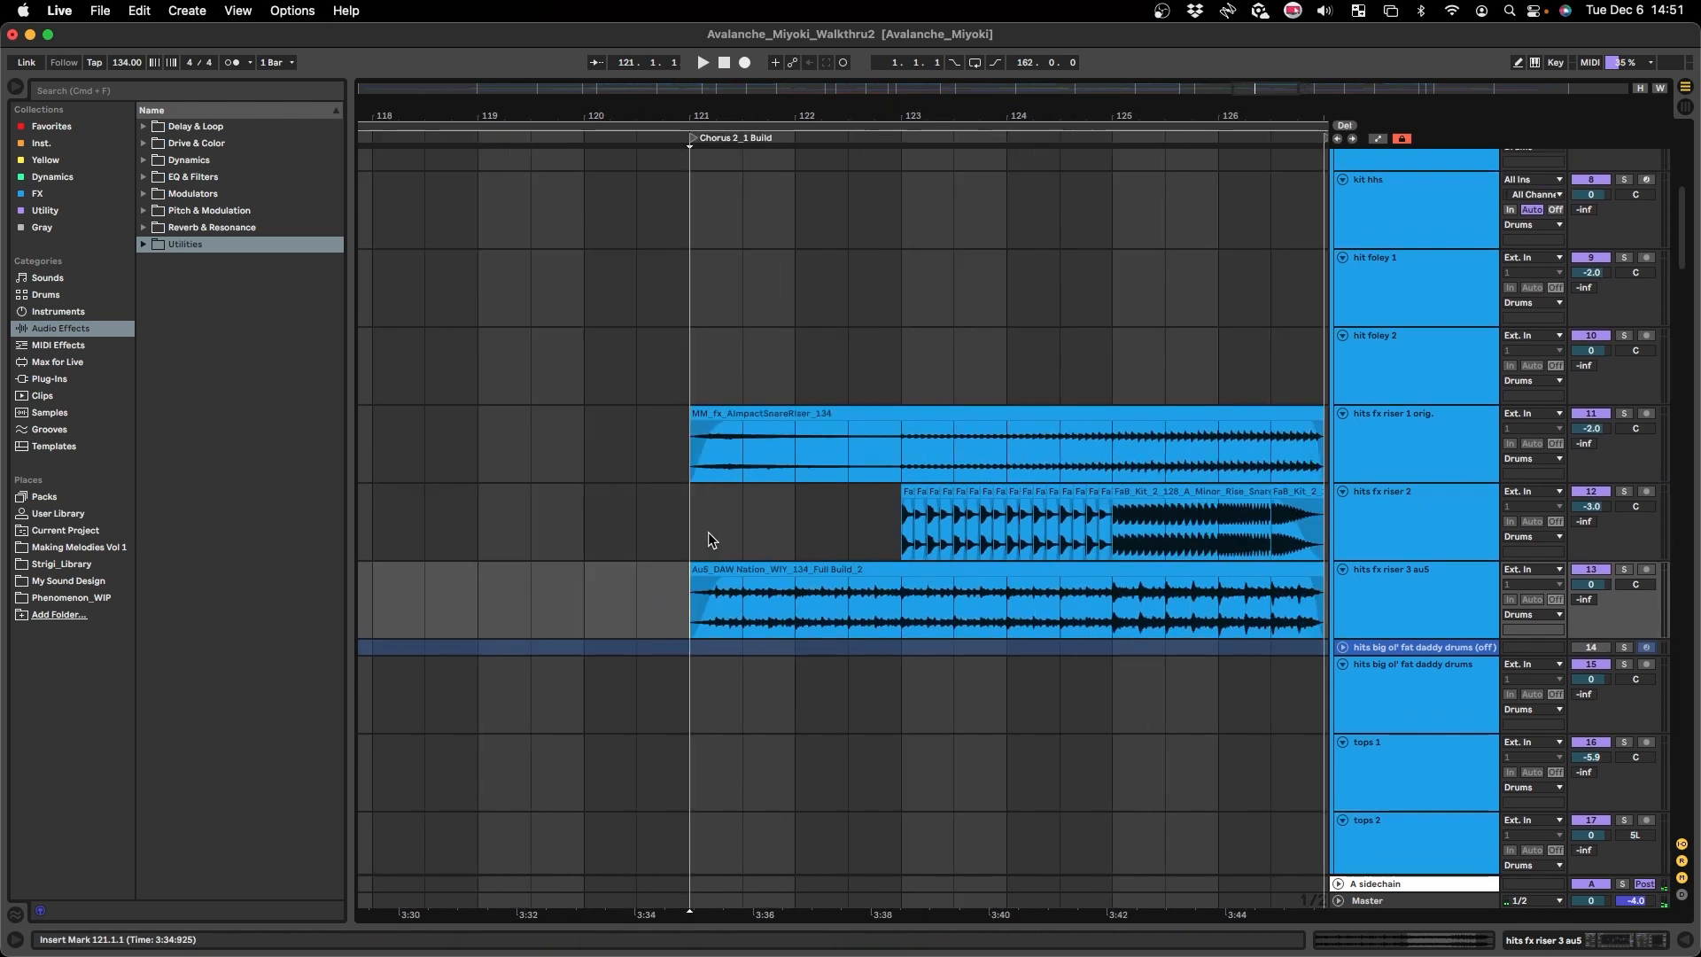
{"action": "scroll", "coordinate": [710, 534], "scroll_direction": "down", "scroll_amount": 1}
{"action": "scroll", "coordinate": [710, 535], "scroll_direction": "down", "scroll_amount": 5}
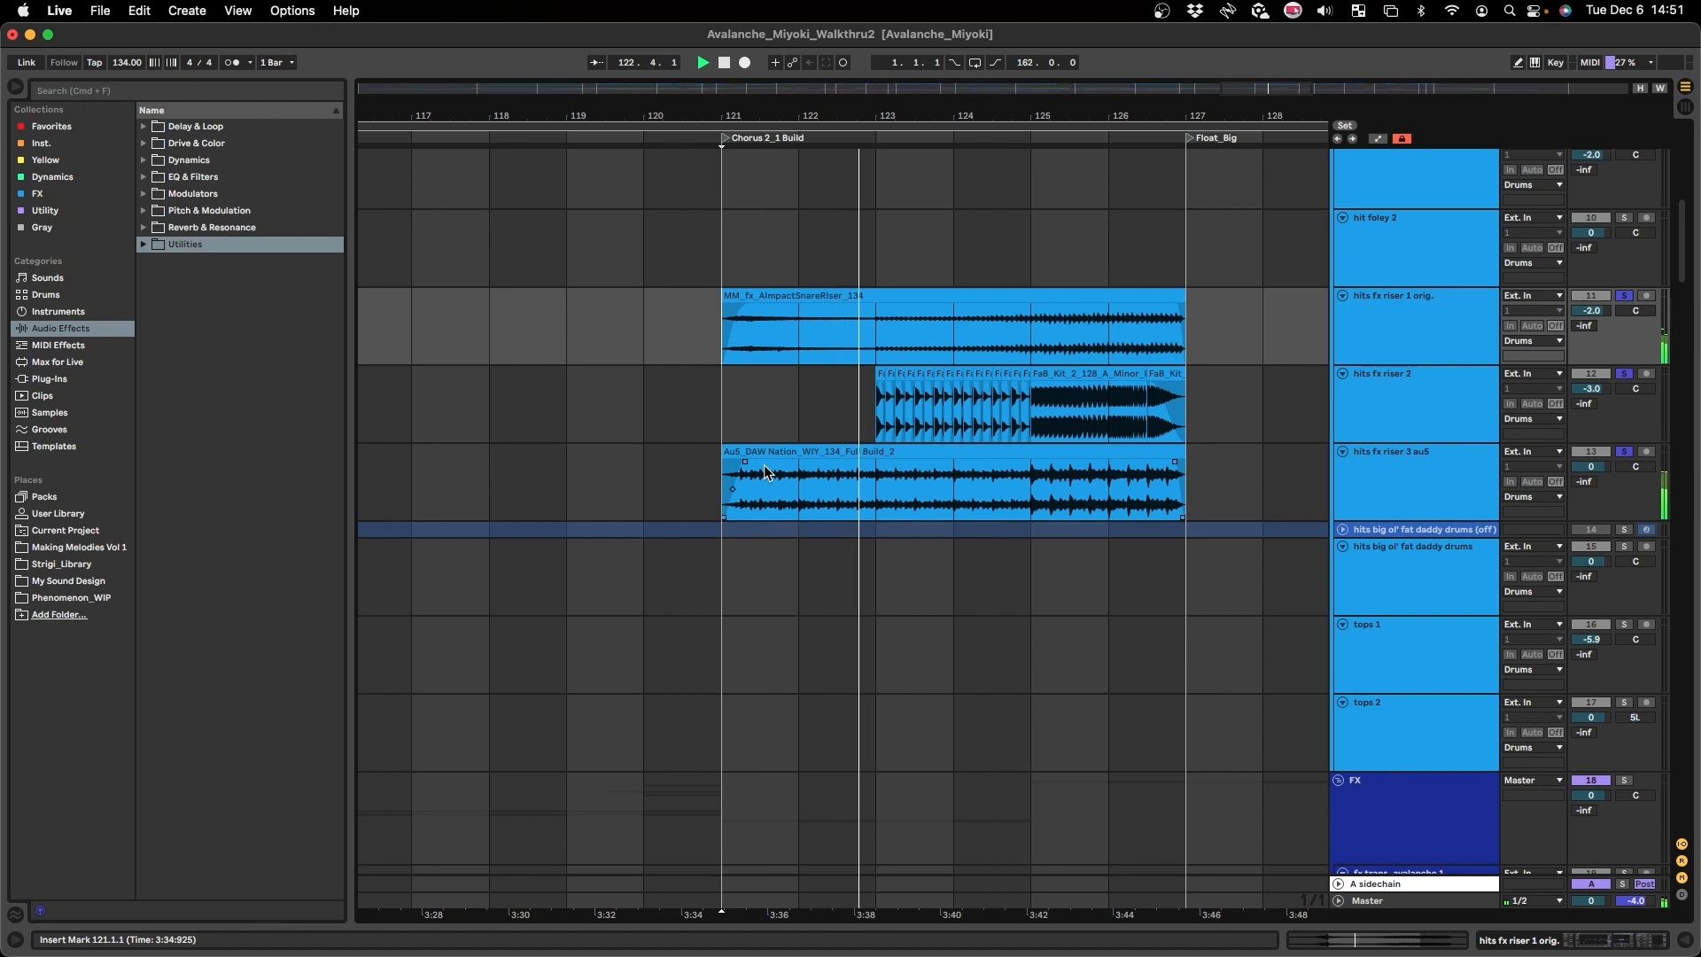
{"action": "scroll", "coordinate": [764, 465], "scroll_direction": "down", "scroll_amount": 2}
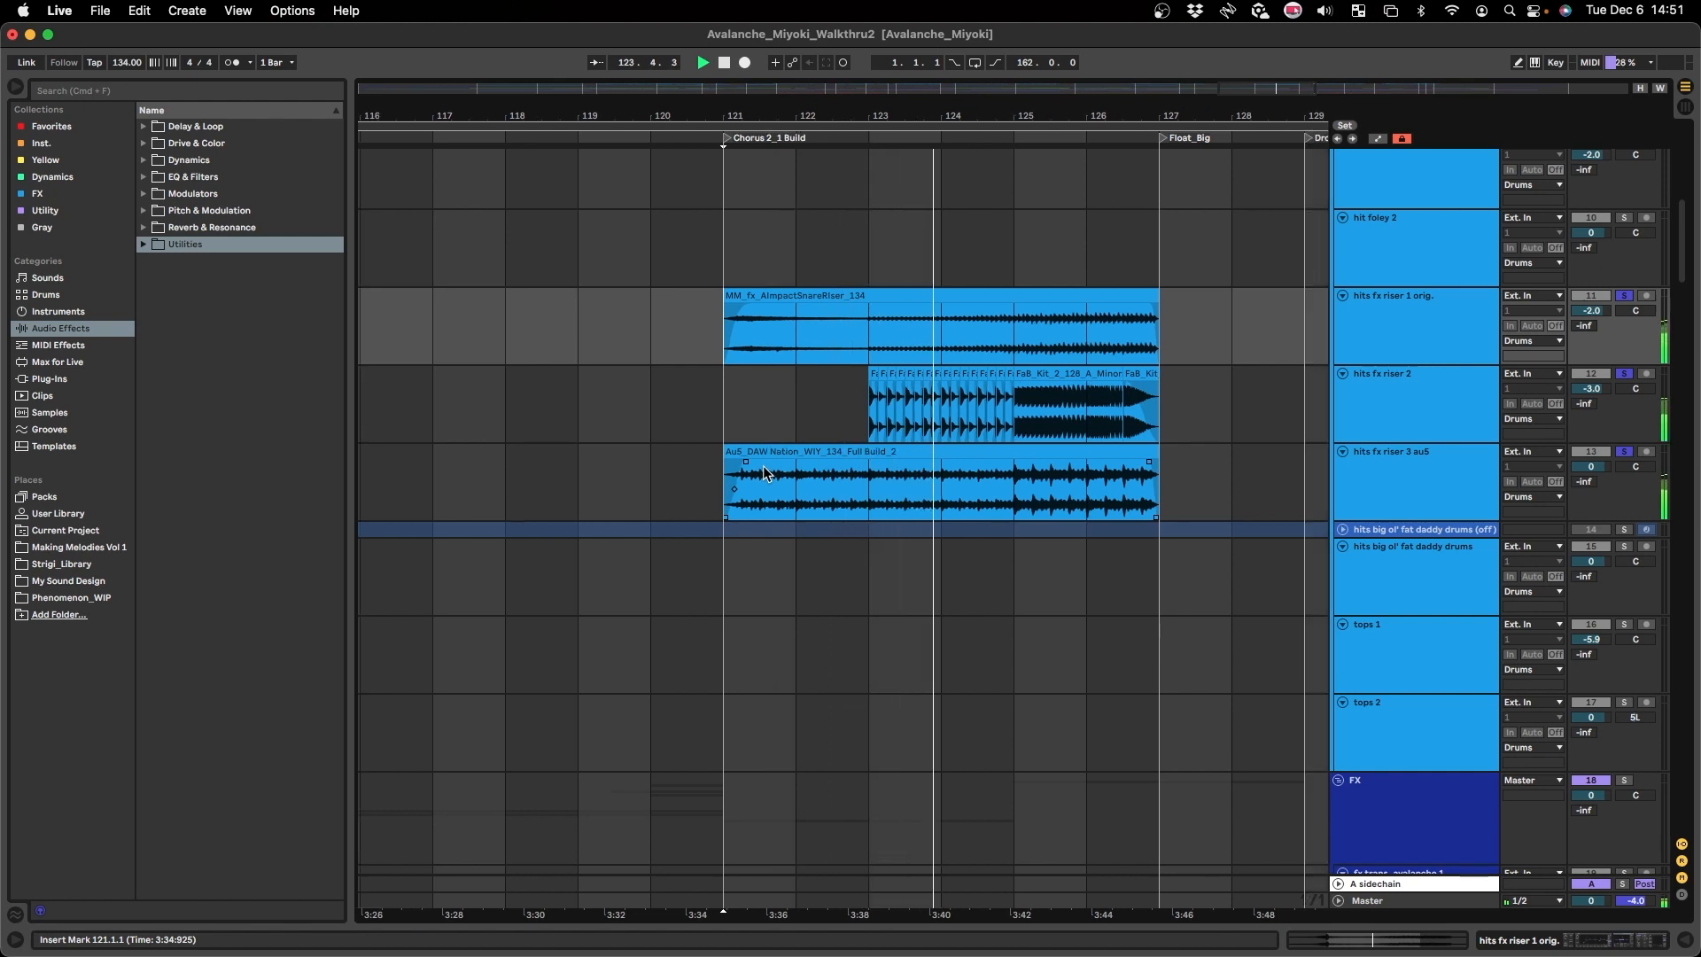
- Select bars 121 to 127 across the four lead tracks, from lead bells glimmer to lead piano add
{"action": "scroll", "coordinate": [763, 465], "scroll_direction": "down", "scroll_amount": 3}
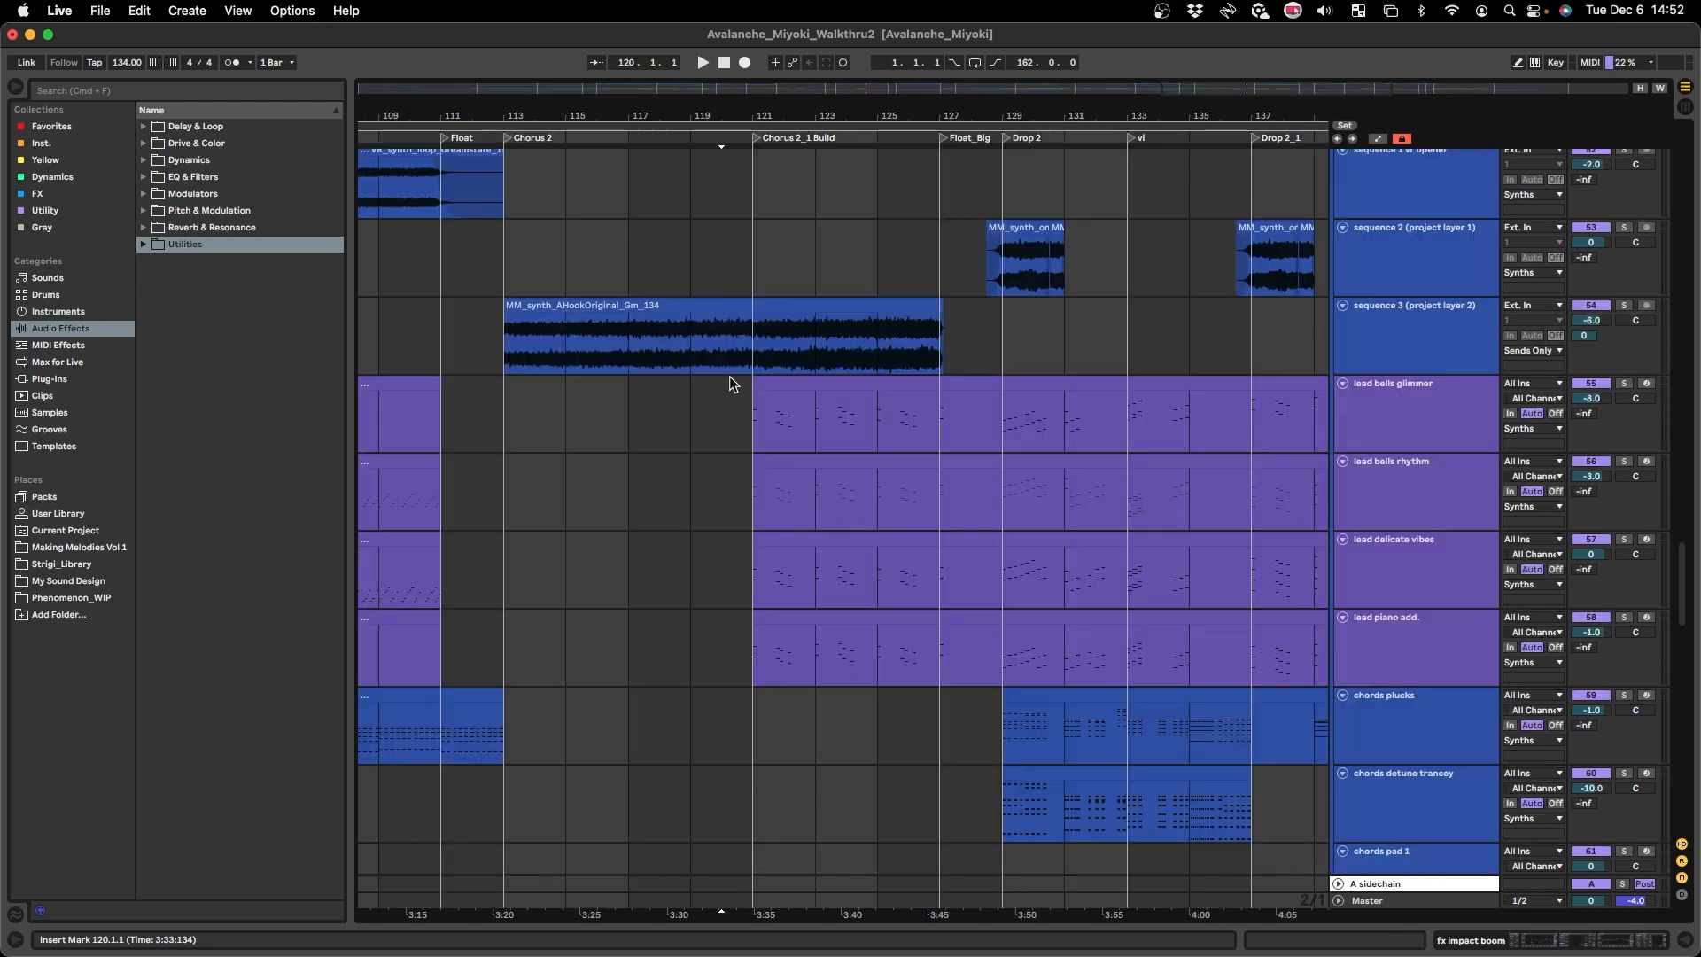
{"action": "left_click_drag", "start_coordinate": [761, 420], "coordinate": [945, 646]}
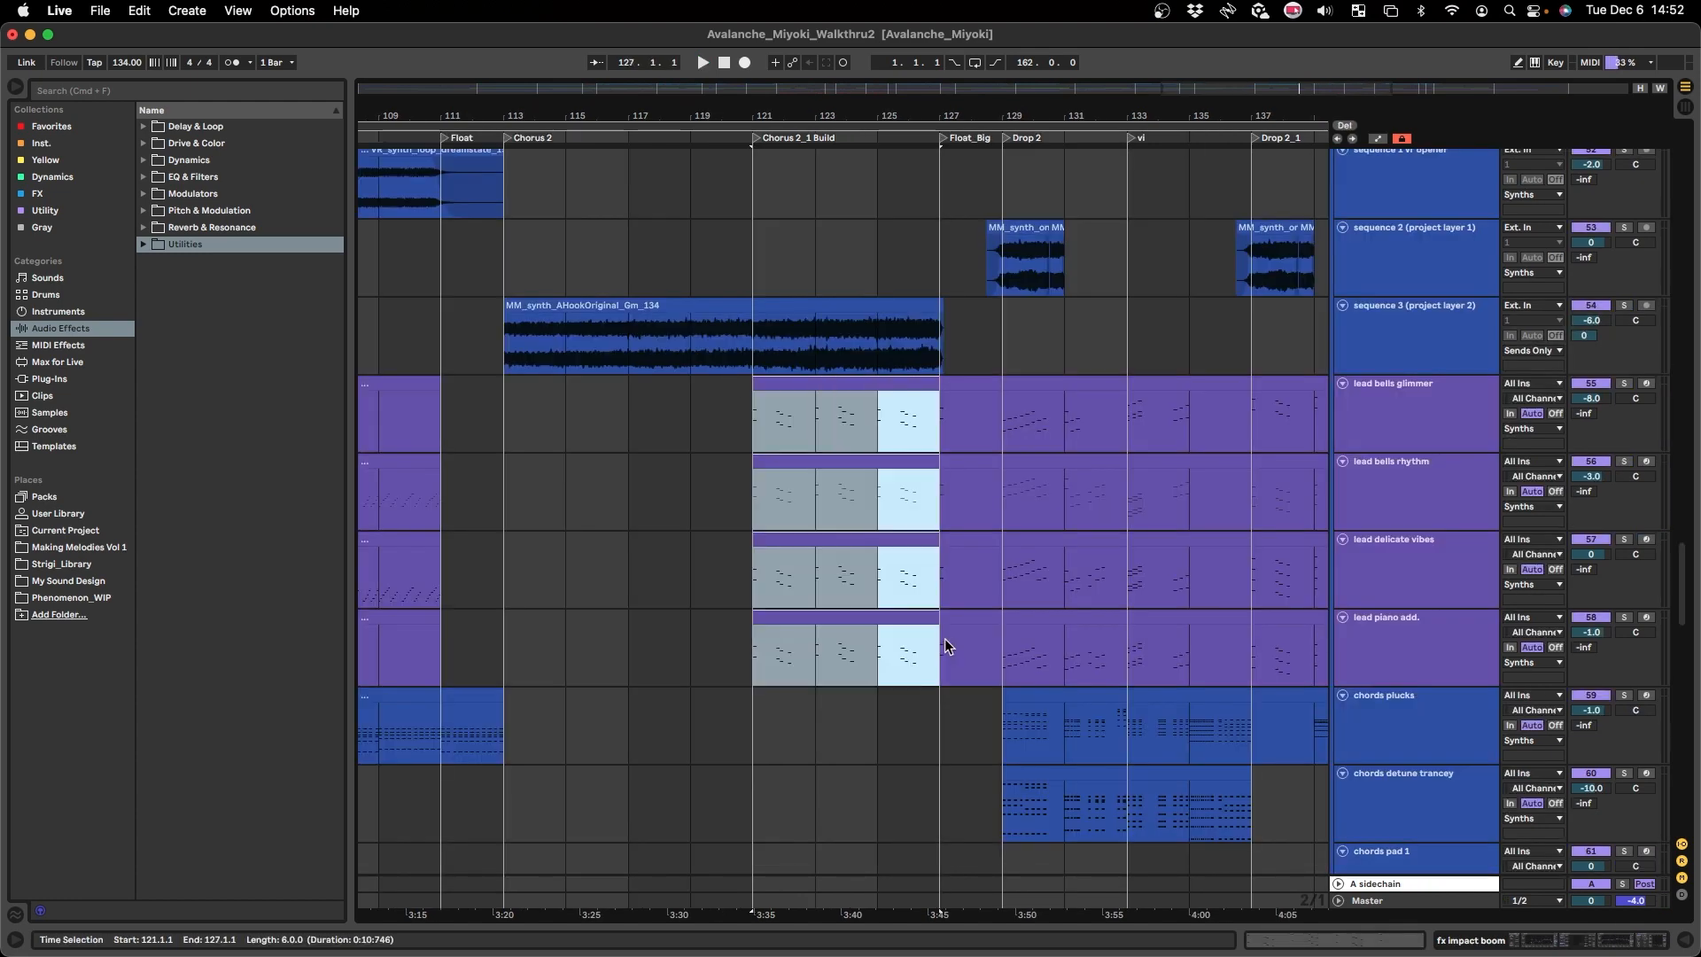
- Play the Chorus 2_1 Build from bar 121 to hear the four lead tracks, and stop playback
{"action": "key", "text": "space"}
{"action": "scroll", "coordinate": [790, 539], "scroll_direction": "up", "scroll_amount": 5}
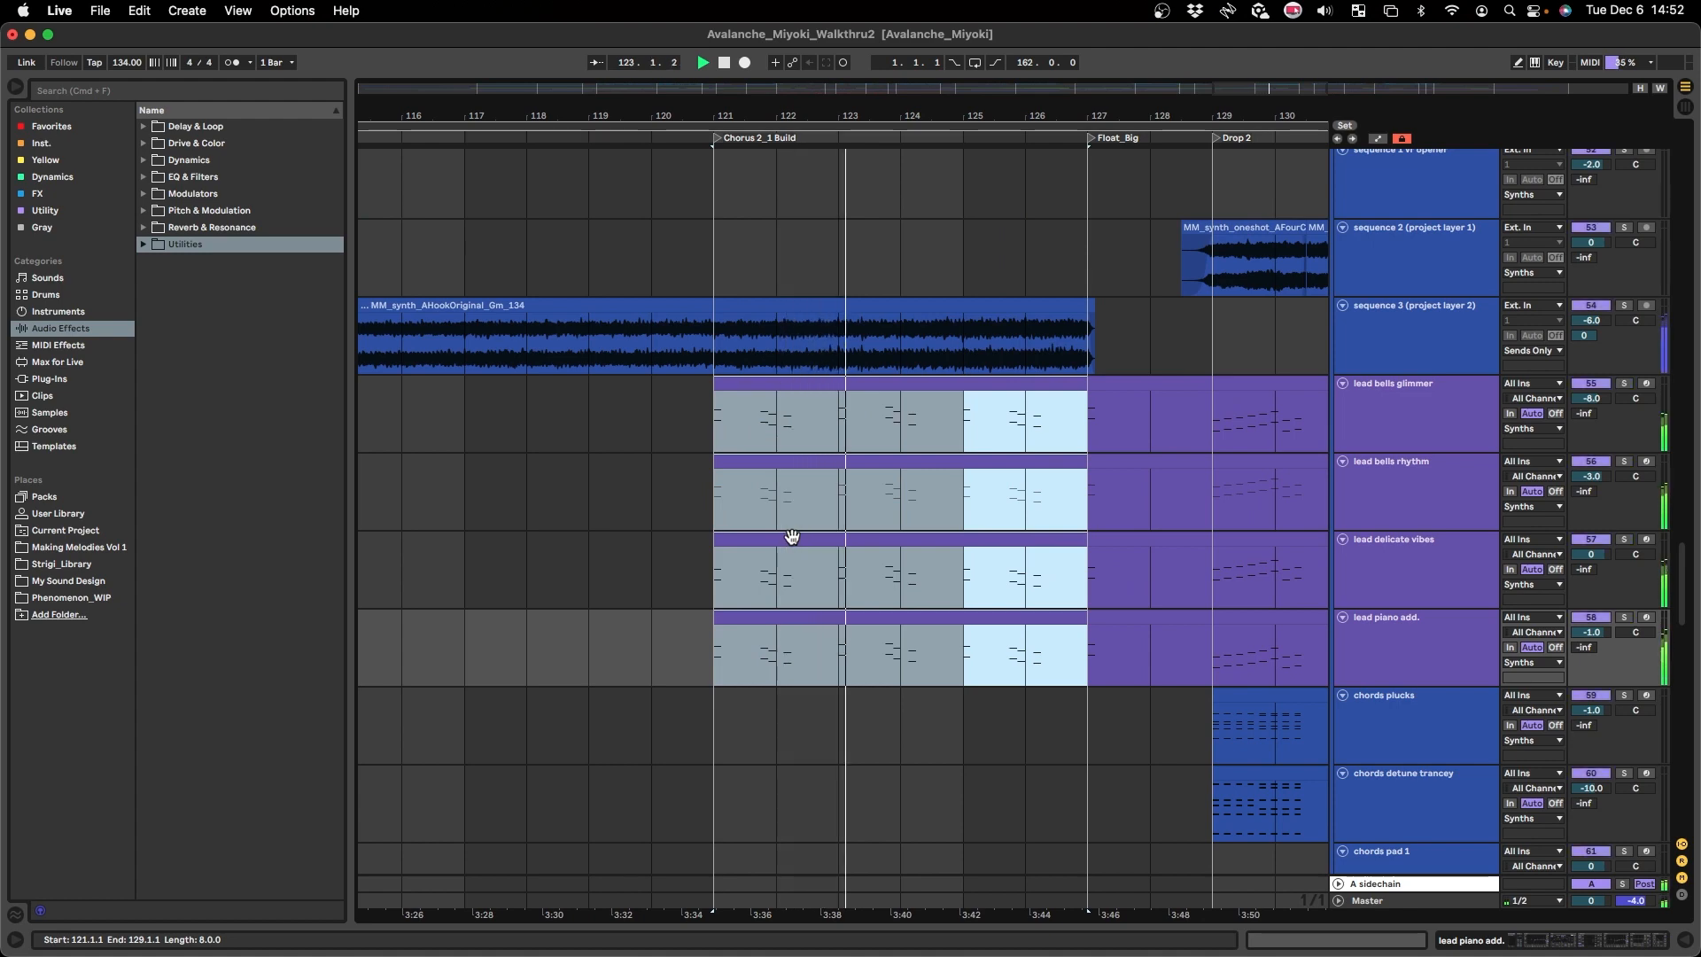
{"action": "key", "text": "s"}
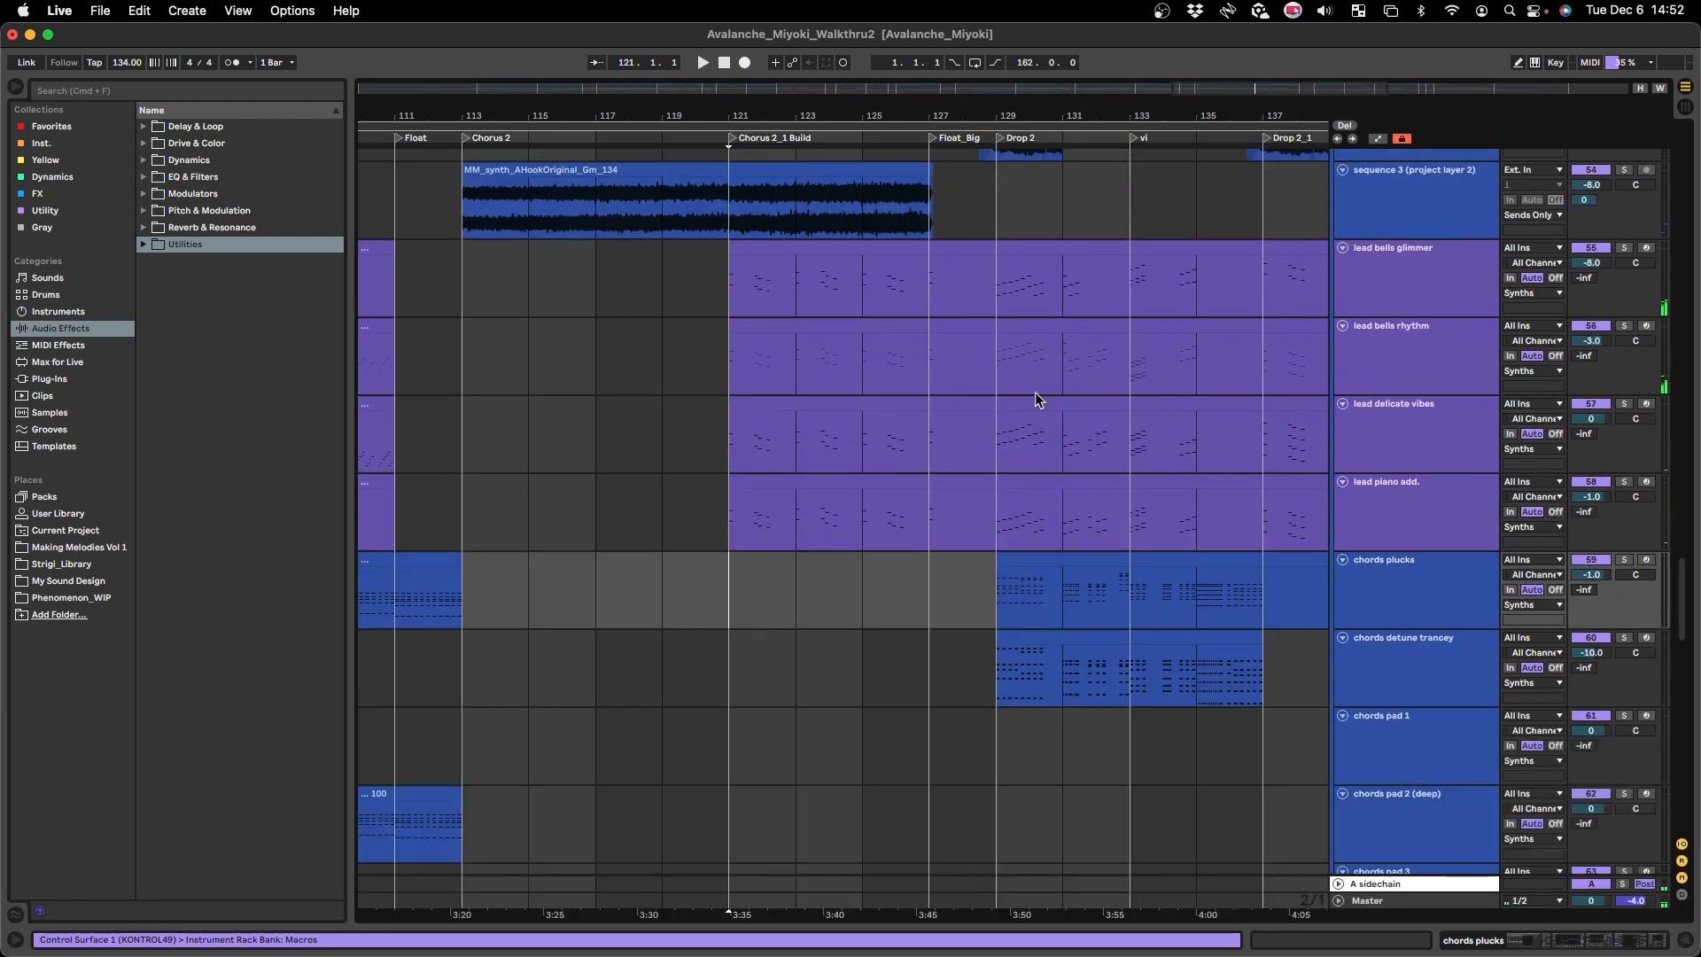
{"action": "scroll", "coordinate": [916, 279], "scroll_direction": "up", "scroll_amount": 1}
{"action": "scroll", "coordinate": [917, 301], "scroll_direction": "left", "scroll_amount": 5}
{"action": "key", "text": "super+2"}
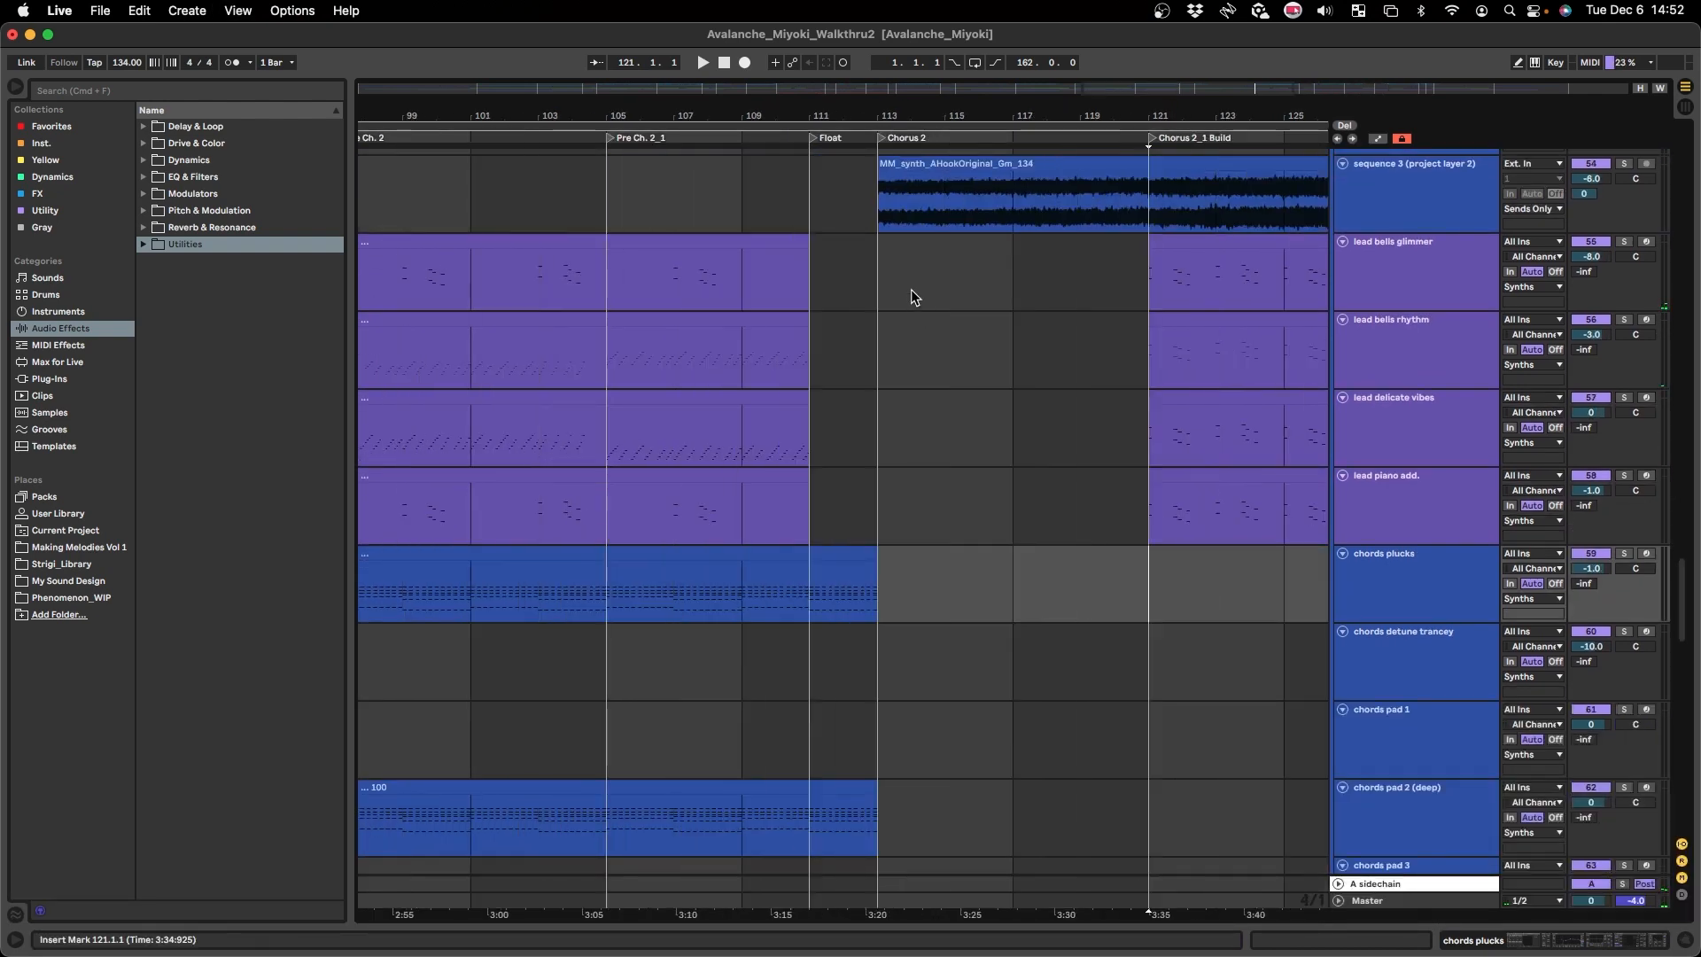
- Mark bars 121 to 127 across the four lead tracks, followed by bars 129 to 133 at Drop 2
{"action": "left_click_drag", "start_coordinate": [892, 281], "coordinate": [1055, 492]}
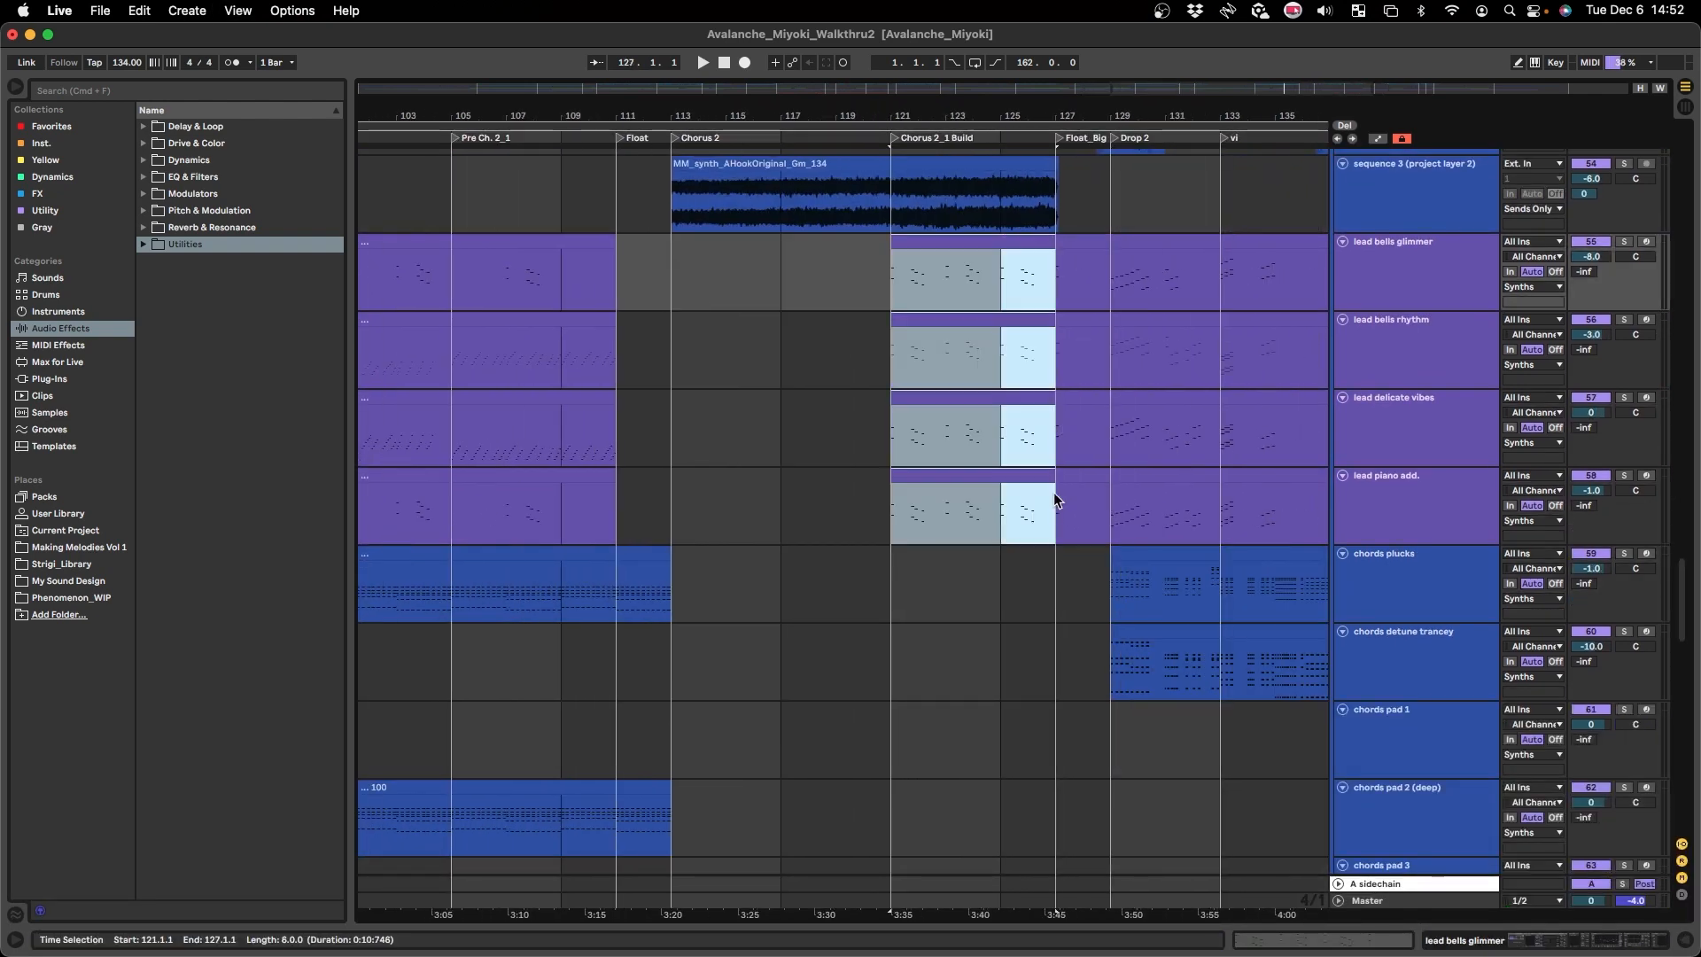
{"action": "scroll", "coordinate": [1135, 533], "scroll_direction": "up", "scroll_amount": 3}
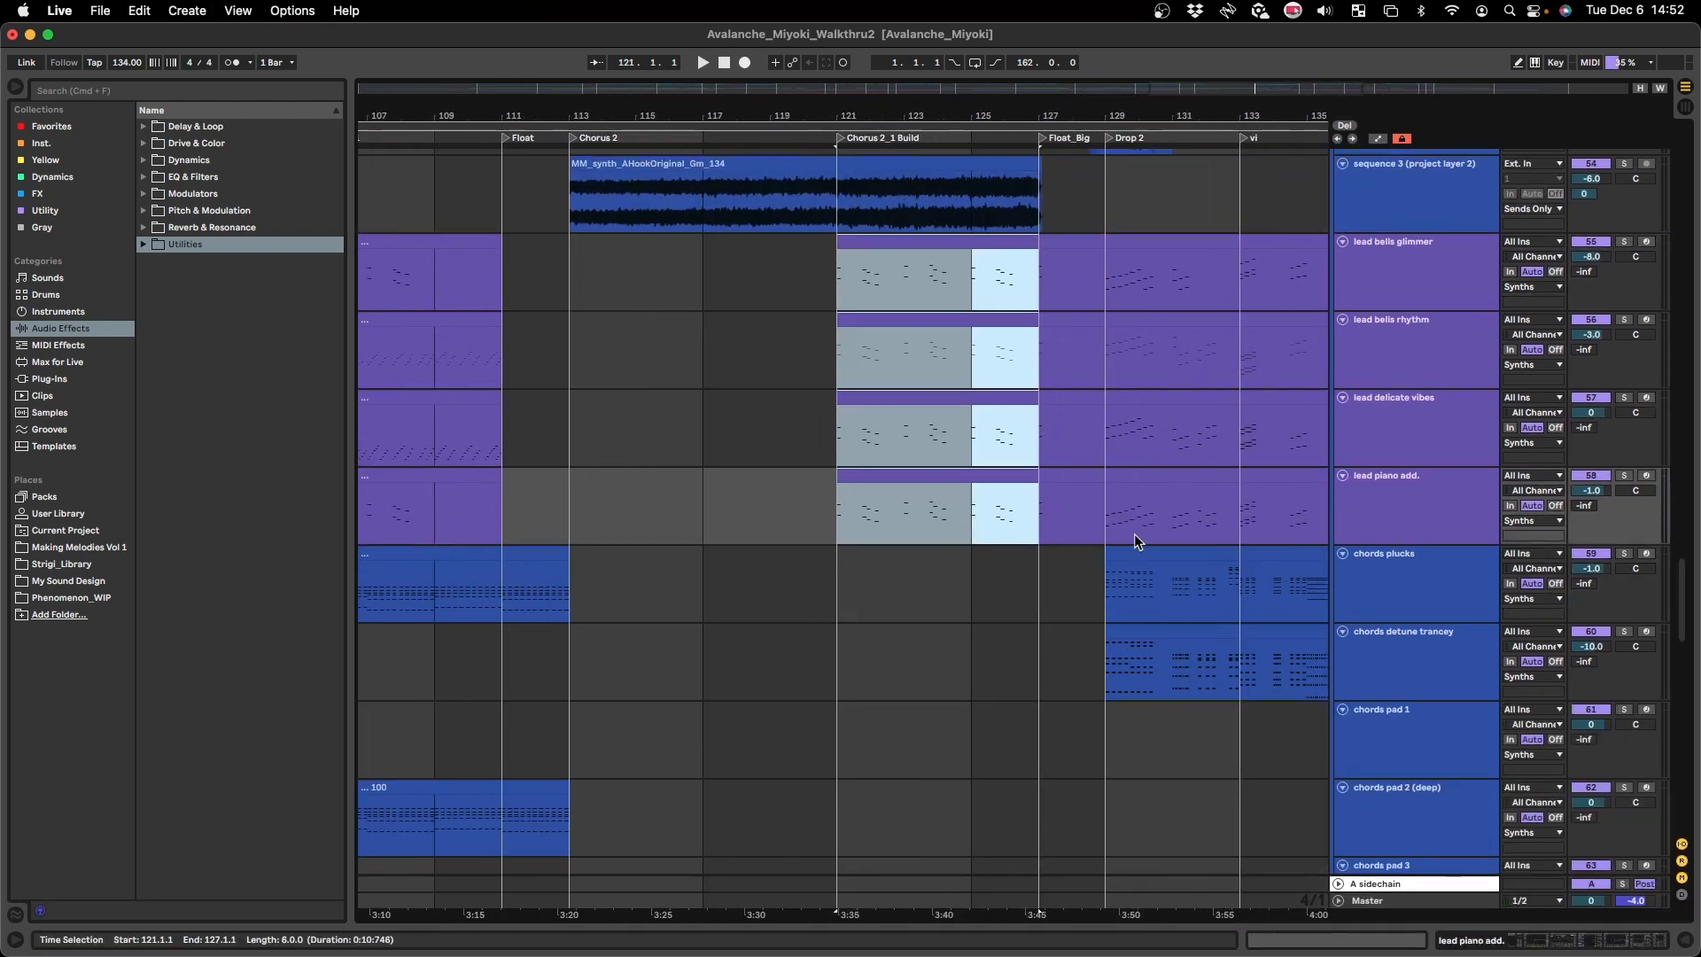
{"action": "left_click_drag", "start_coordinate": [711, 280], "coordinate": [1097, 260]}
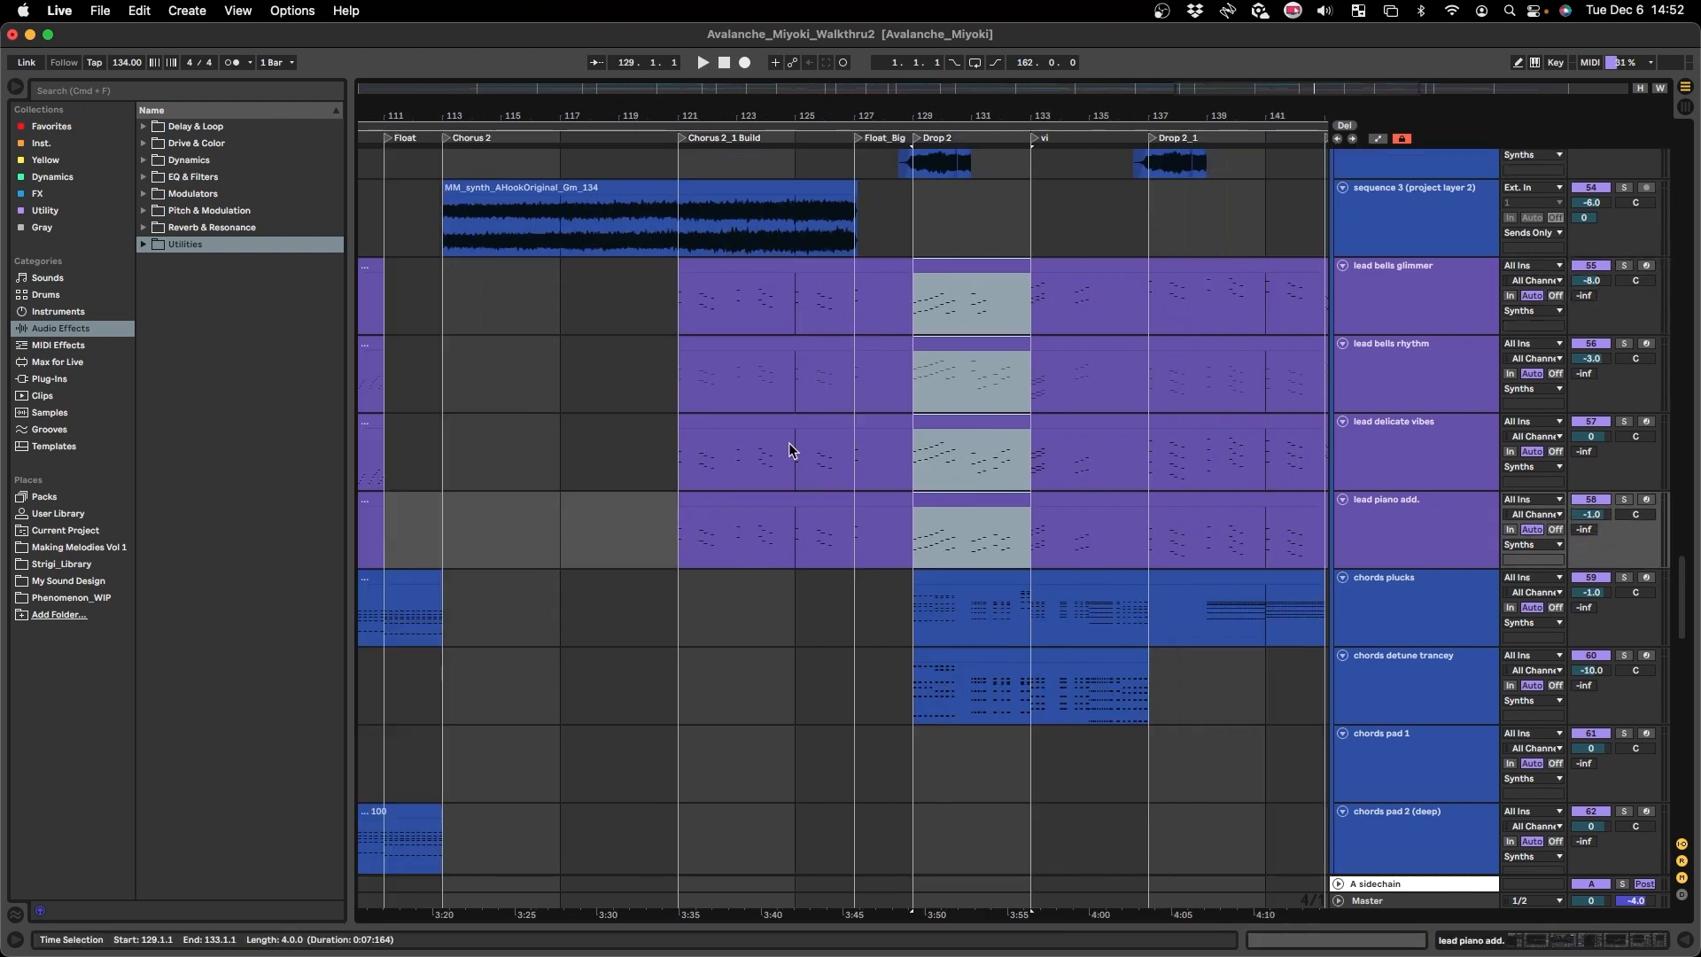
- Select bars 121 to 129 across the four lead tracks, and return the insert marker to bar 121 after comparing with the Drop 2 section
{"action": "left_click", "coordinate": [693, 297]}
{"action": "left_click_drag", "start_coordinate": [681, 306], "coordinate": [916, 512]}
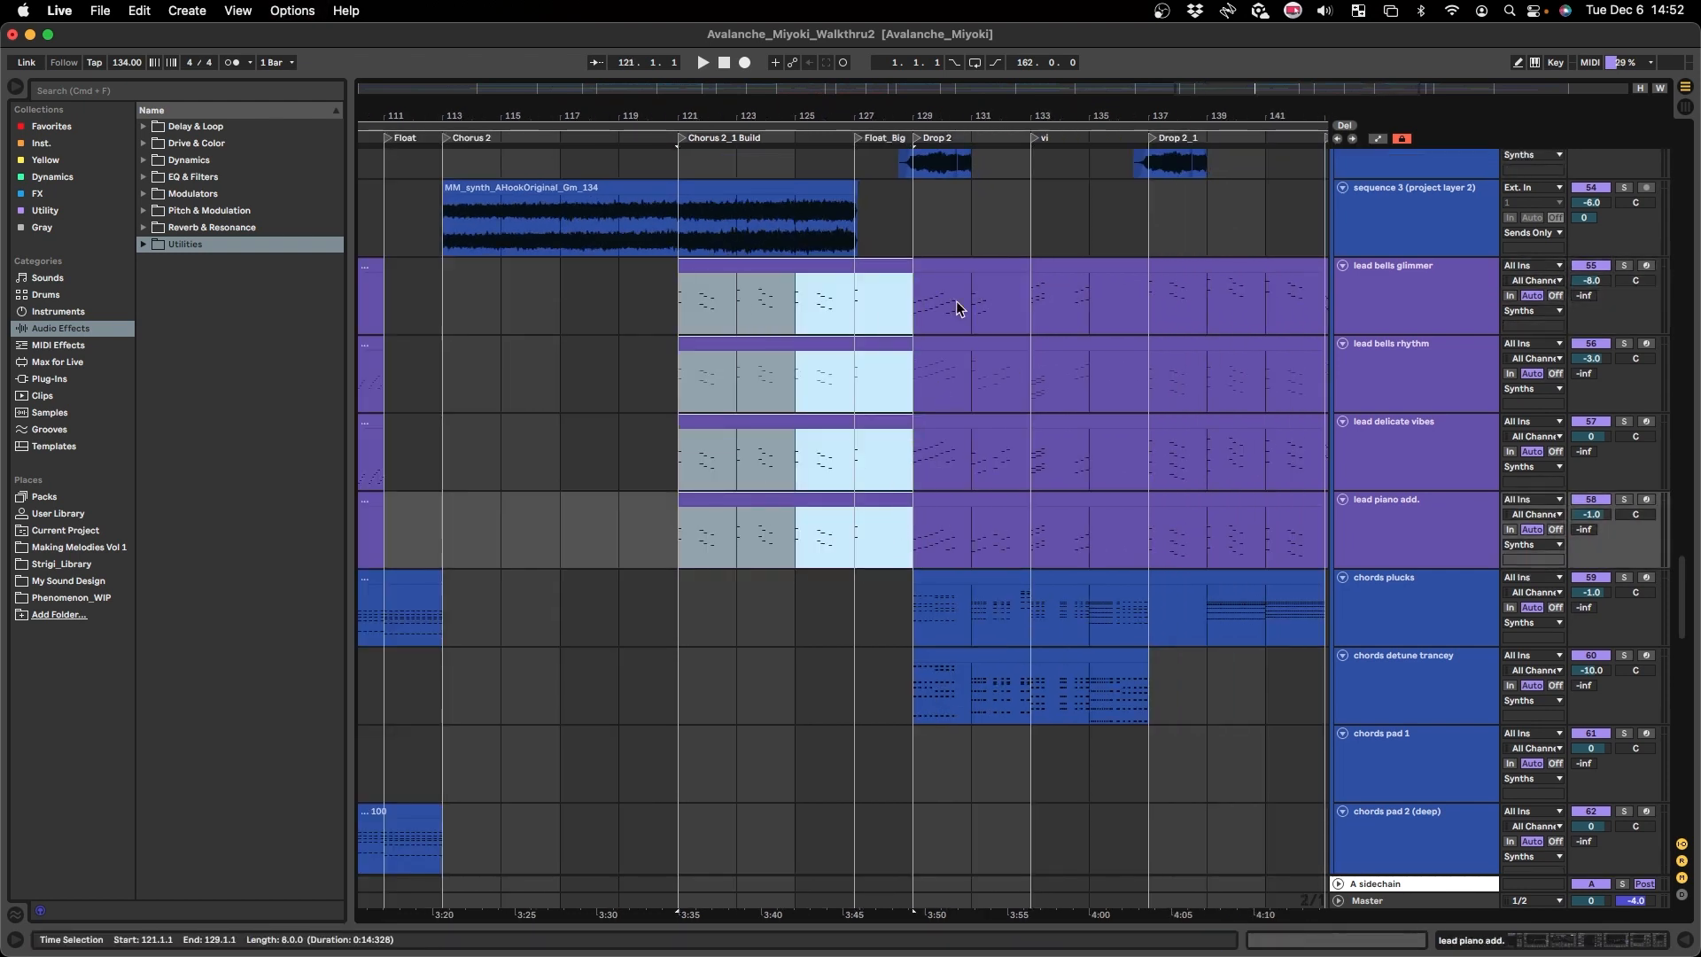
{"action": "left_click_drag", "start_coordinate": [922, 306], "coordinate": [1155, 562]}
{"action": "scroll", "coordinate": [916, 466], "scroll_direction": "left", "scroll_amount": 5}
{"action": "left_click", "coordinate": [876, 498]}
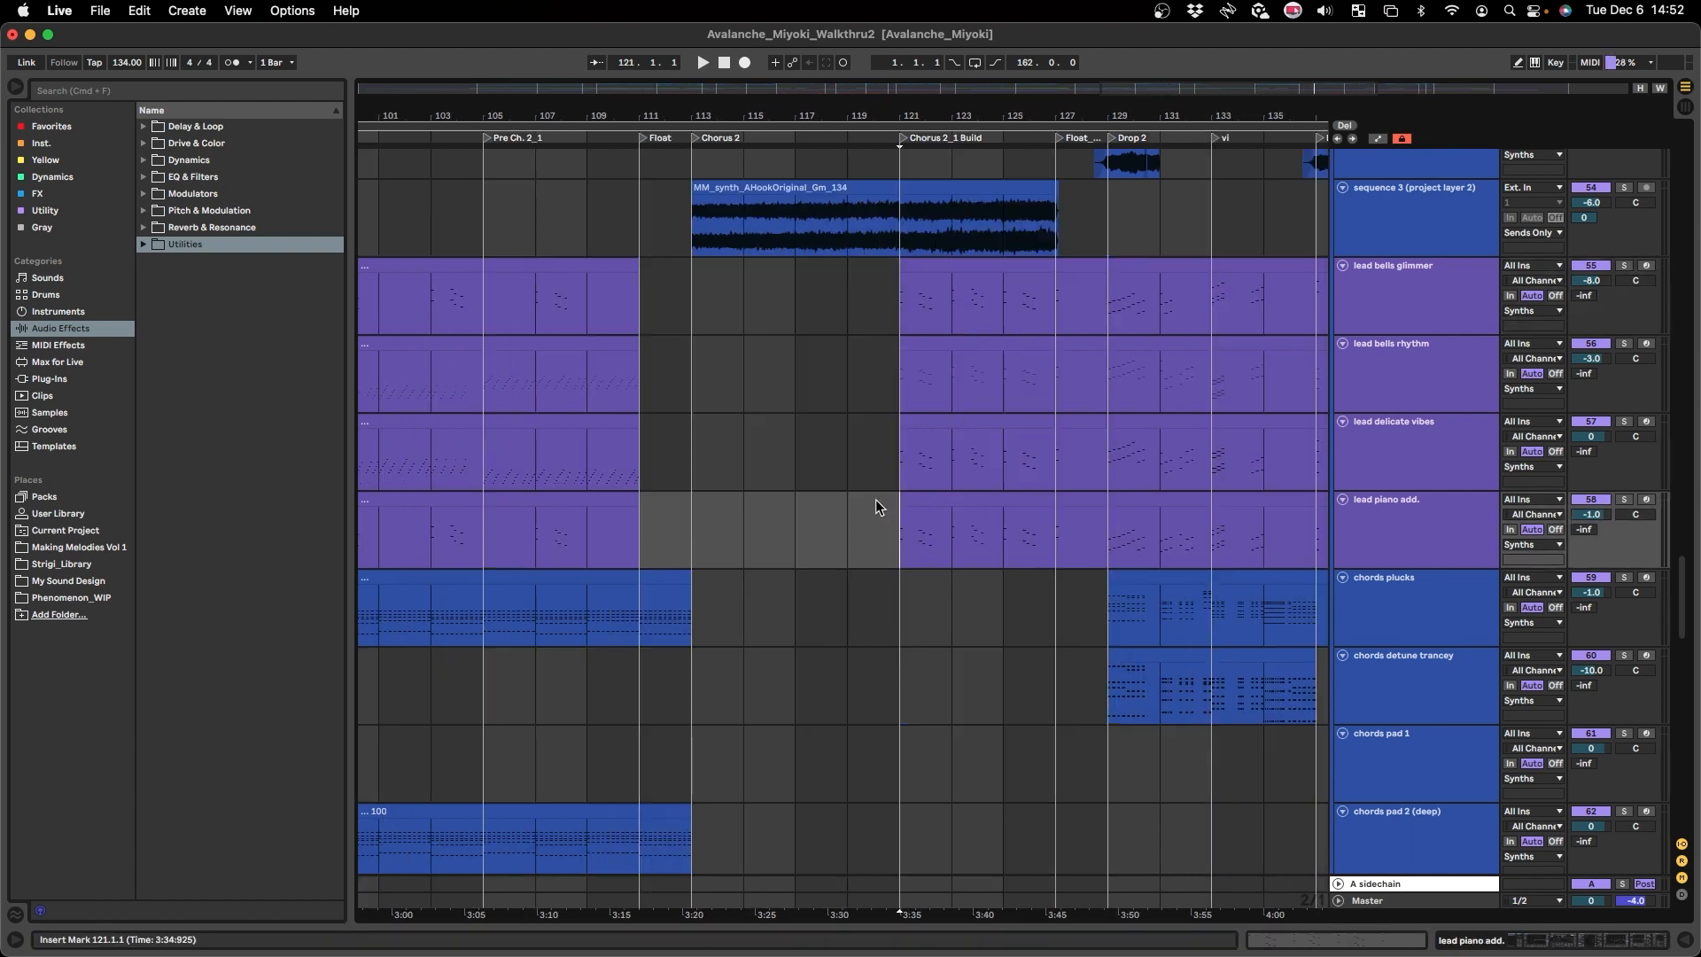
- Reselect bars 121 to 129 on the lead tracks, and set the insert marker at bar 129 on lead bells glimmer
{"action": "scroll", "coordinate": [880, 485], "scroll_direction": "right", "scroll_amount": 1}
{"action": "left_click_drag", "start_coordinate": [879, 297], "coordinate": [1098, 536]}
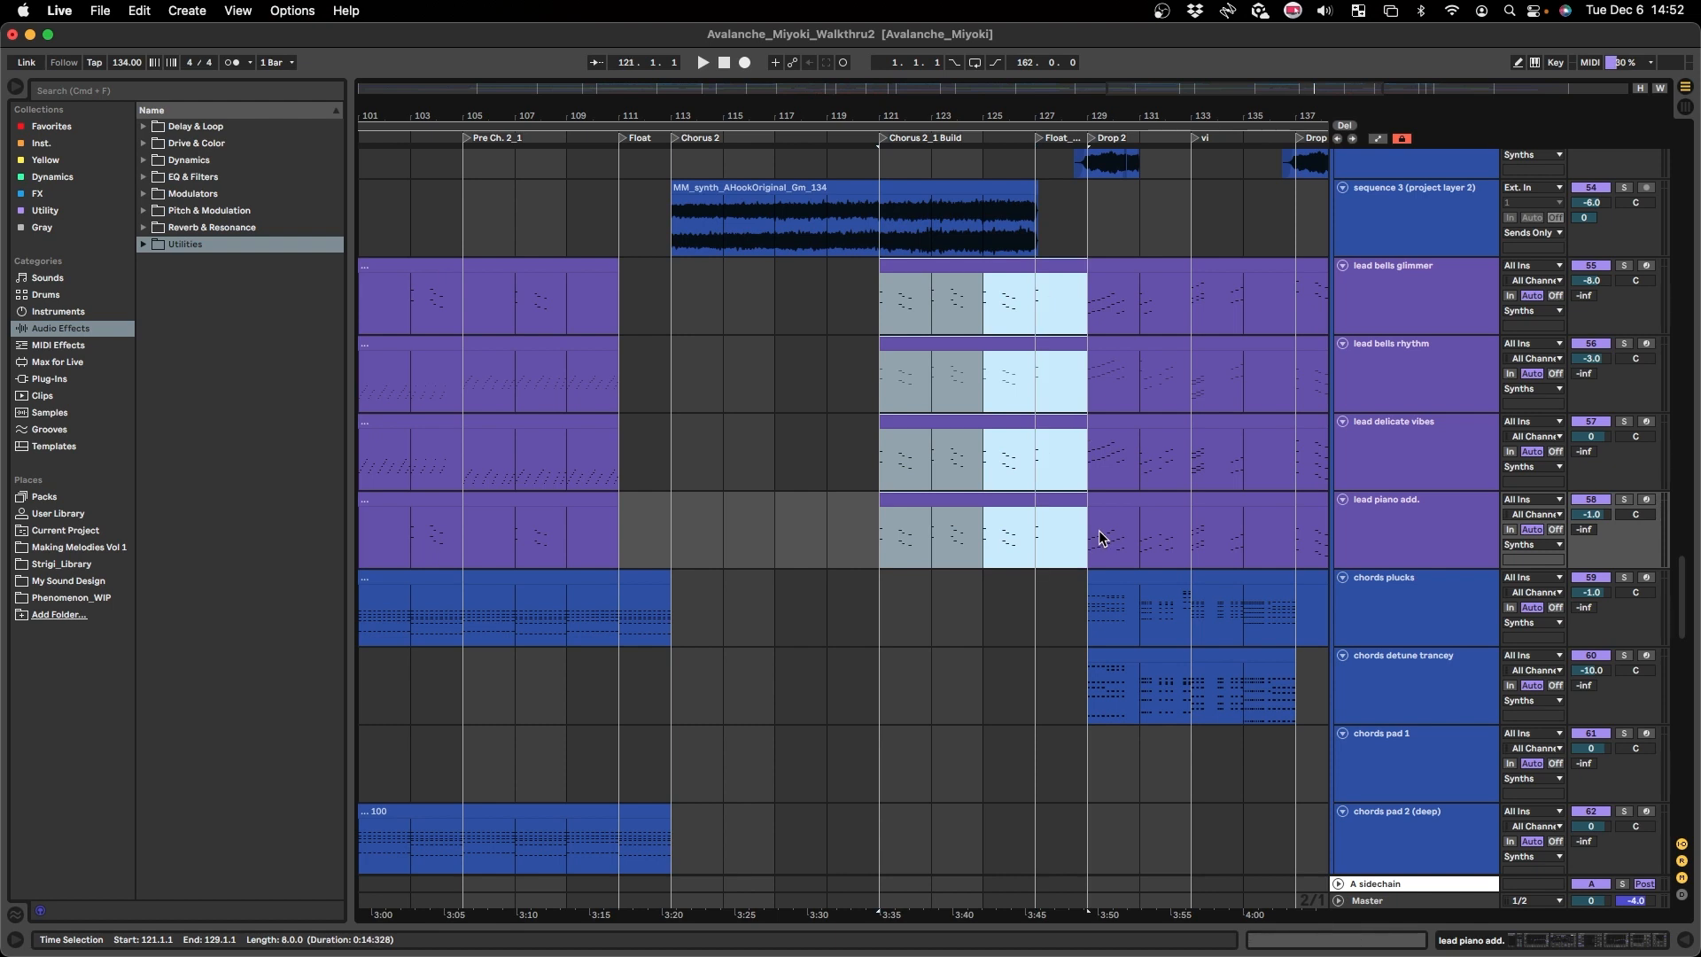
{"action": "left_click", "coordinate": [1077, 277]}
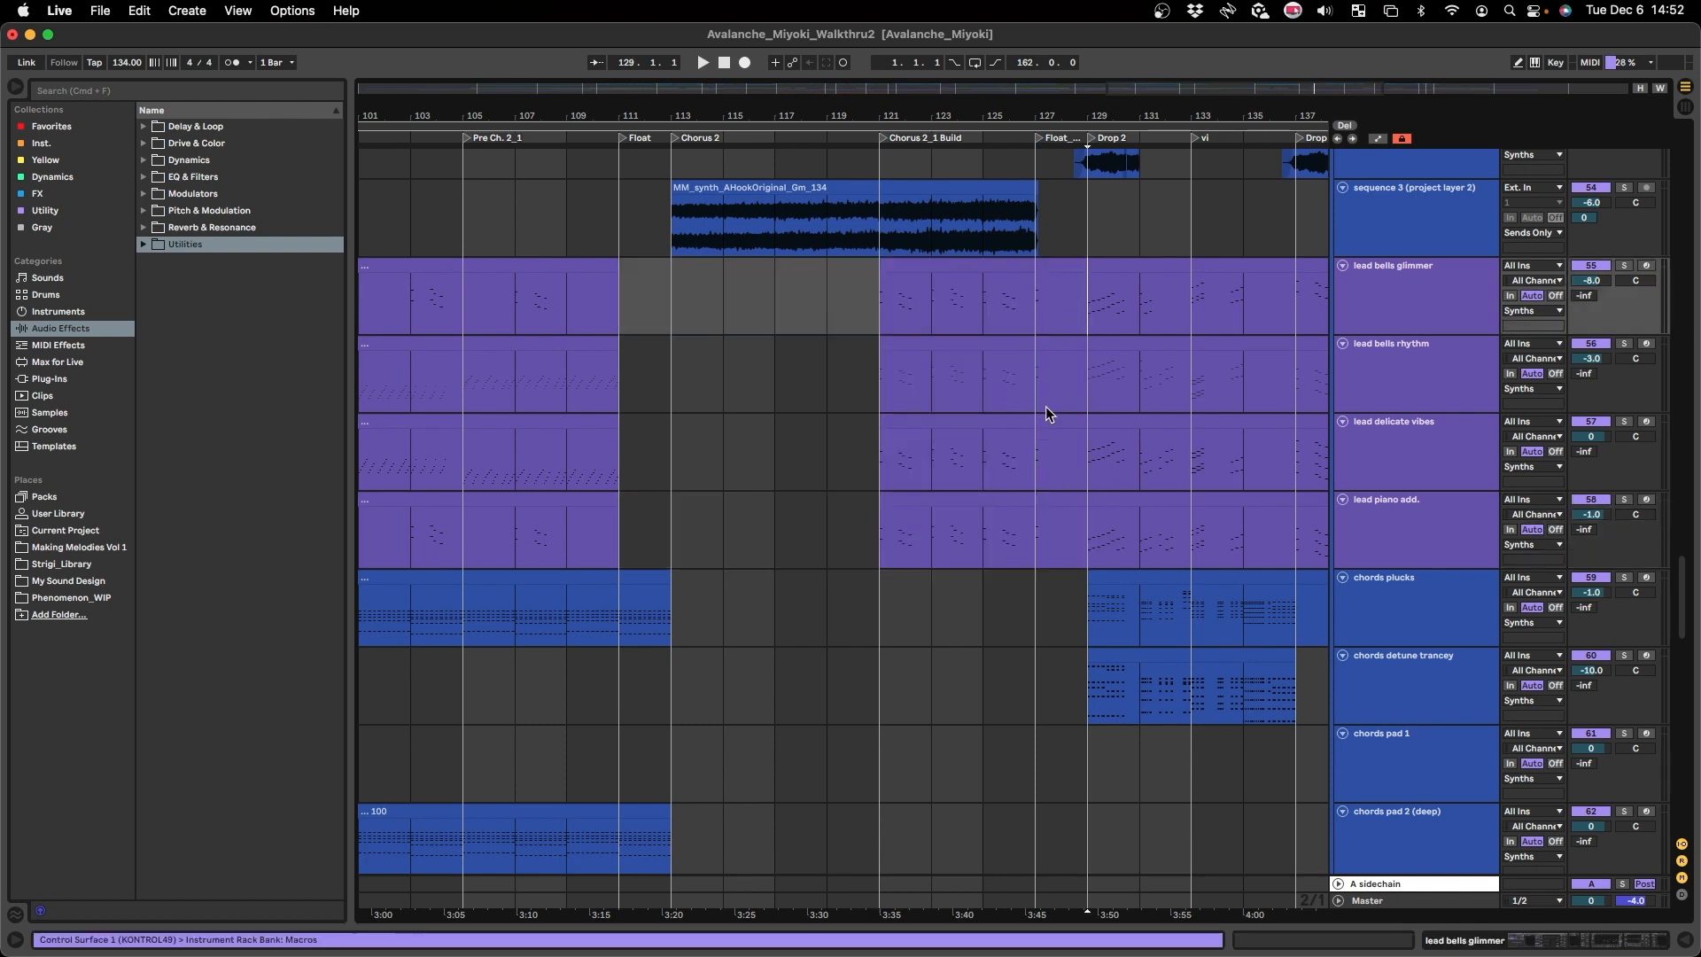
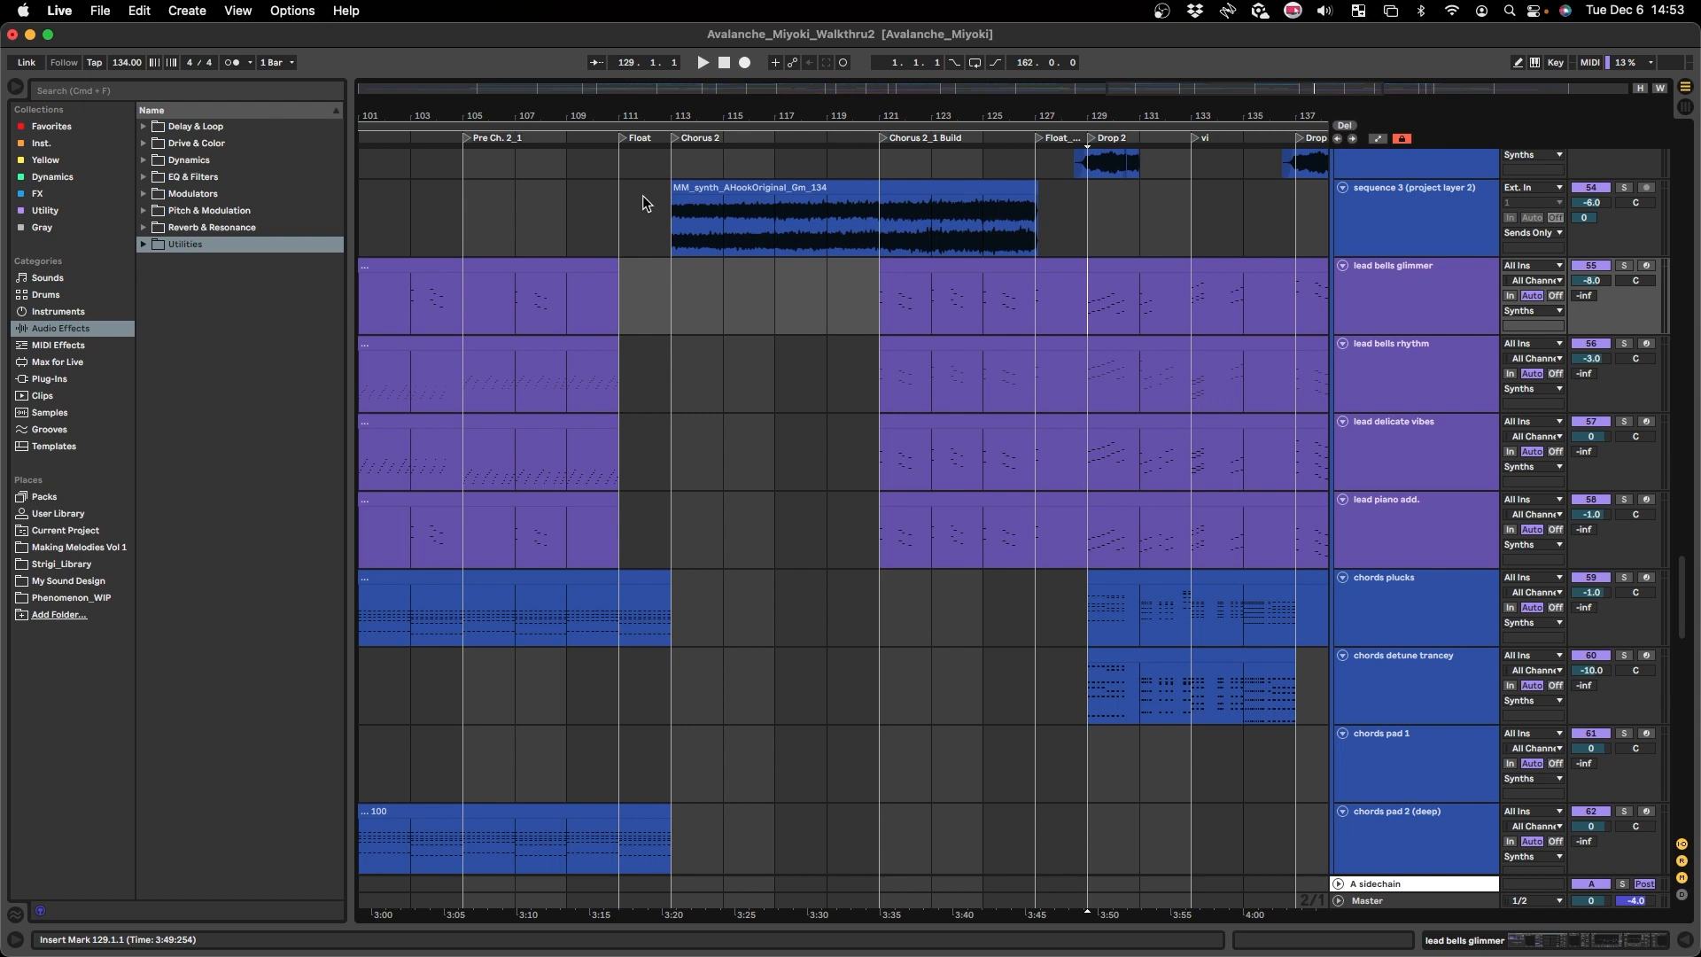
- Select bars 129 to 137 across the four lead tracks, and place the insert marker at the start of Drop 2
{"action": "left_click", "coordinate": [872, 296]}
{"action": "left_click_drag", "start_coordinate": [915, 402], "coordinate": [1076, 535]}
{"action": "left_click_drag", "start_coordinate": [1117, 312], "coordinate": [1236, 562]}
{"action": "scroll", "coordinate": [1094, 555], "scroll_direction": "up", "scroll_amount": 5}
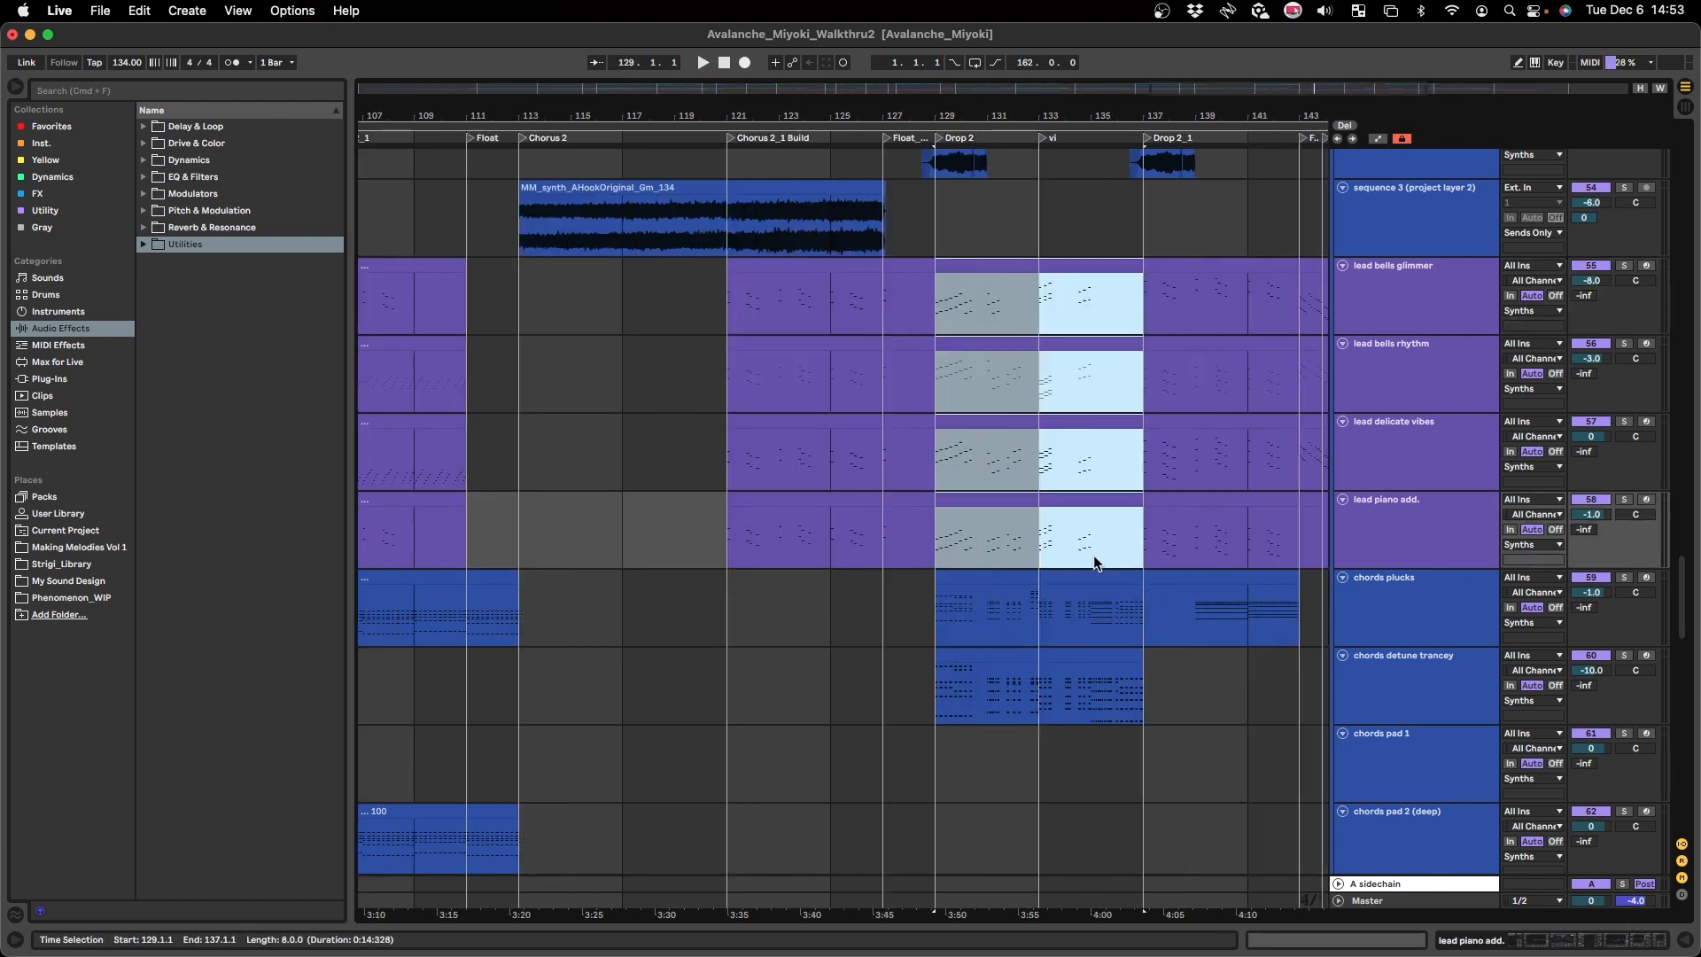
{"action": "left_click", "coordinate": [1045, 551]}
{"action": "left_click_drag", "start_coordinate": [1076, 551], "coordinate": [744, 307]}
{"action": "left_click", "coordinate": [744, 309]}
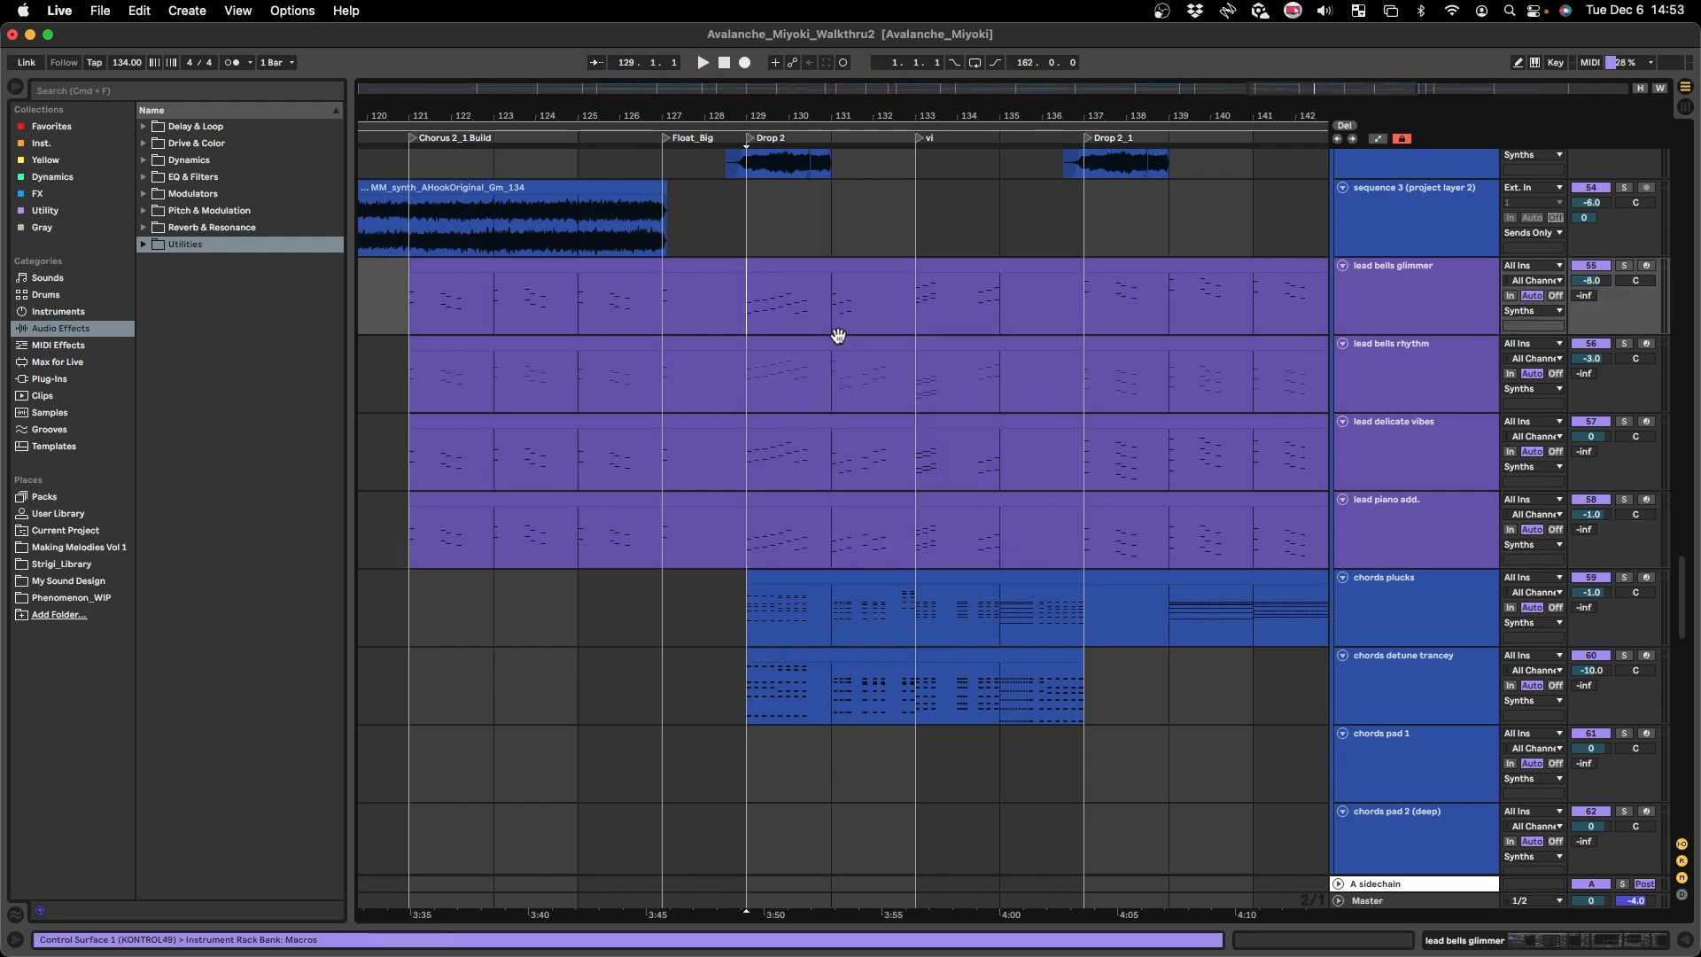
- Set the insert marker at bar 121 on the kick and snare track and play the Chorus 2_1 Build, looking through the vocal and lead tracks
{"action": "scroll", "coordinate": [835, 334], "scroll_direction": "up", "scroll_amount": 4}
{"action": "scroll", "coordinate": [762, 383], "scroll_direction": "up", "scroll_amount": 20}
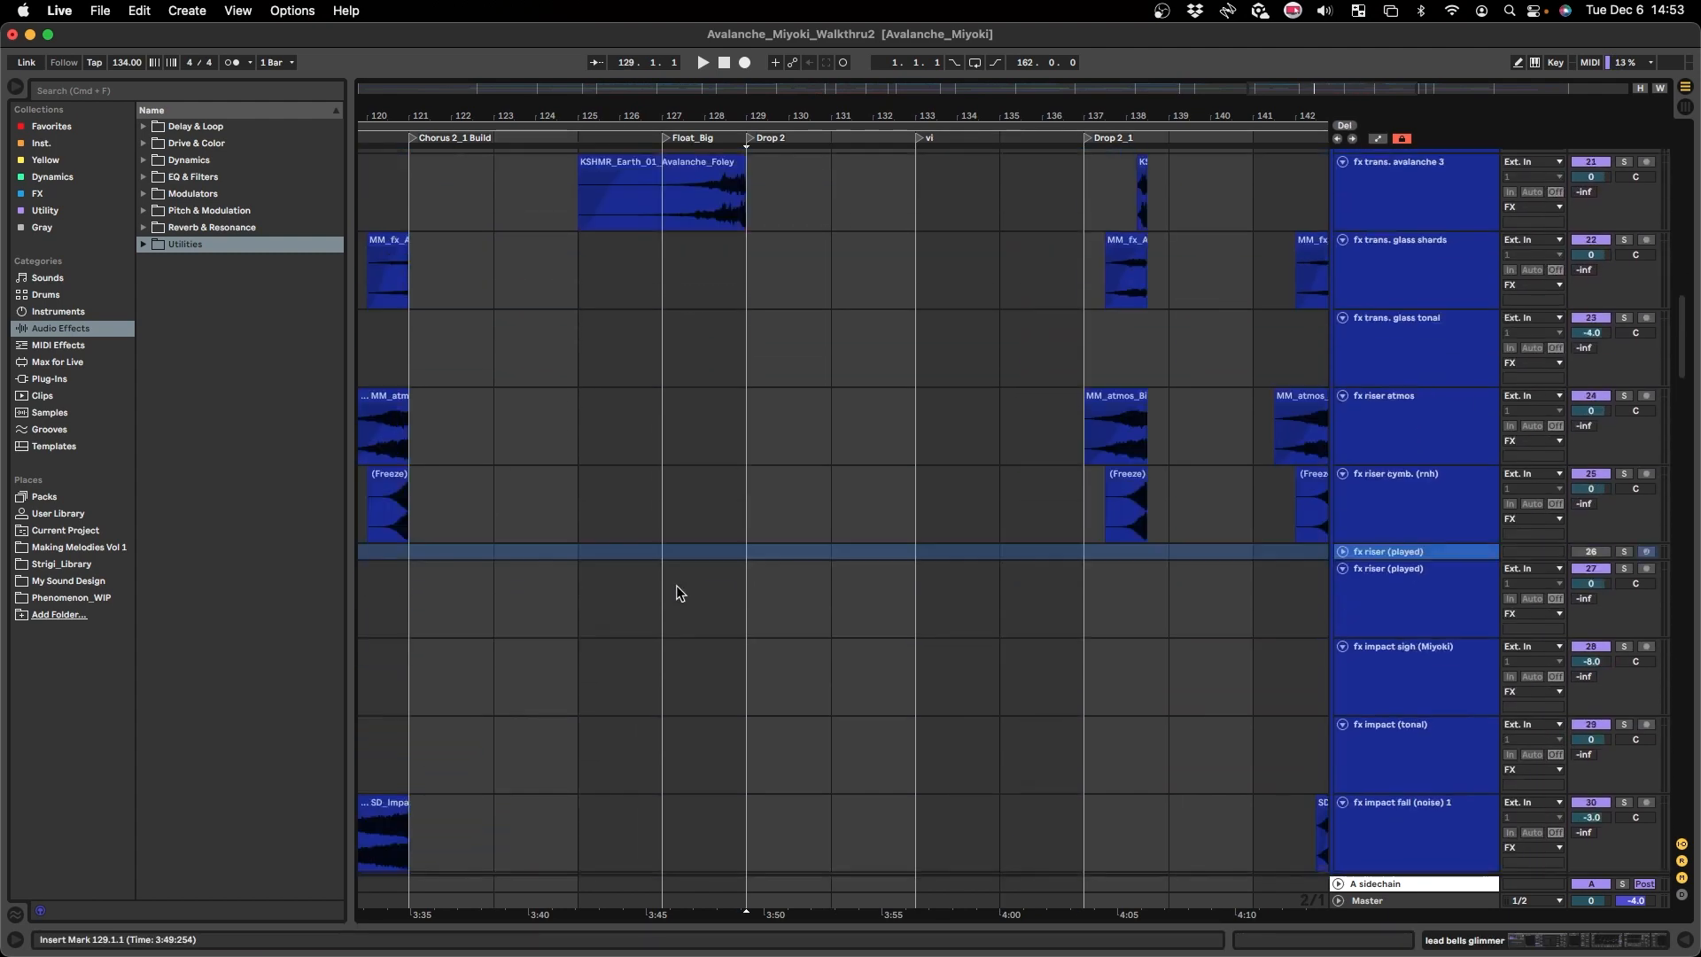
{"action": "scroll", "coordinate": [683, 589], "scroll_direction": "up", "scroll_amount": 4}
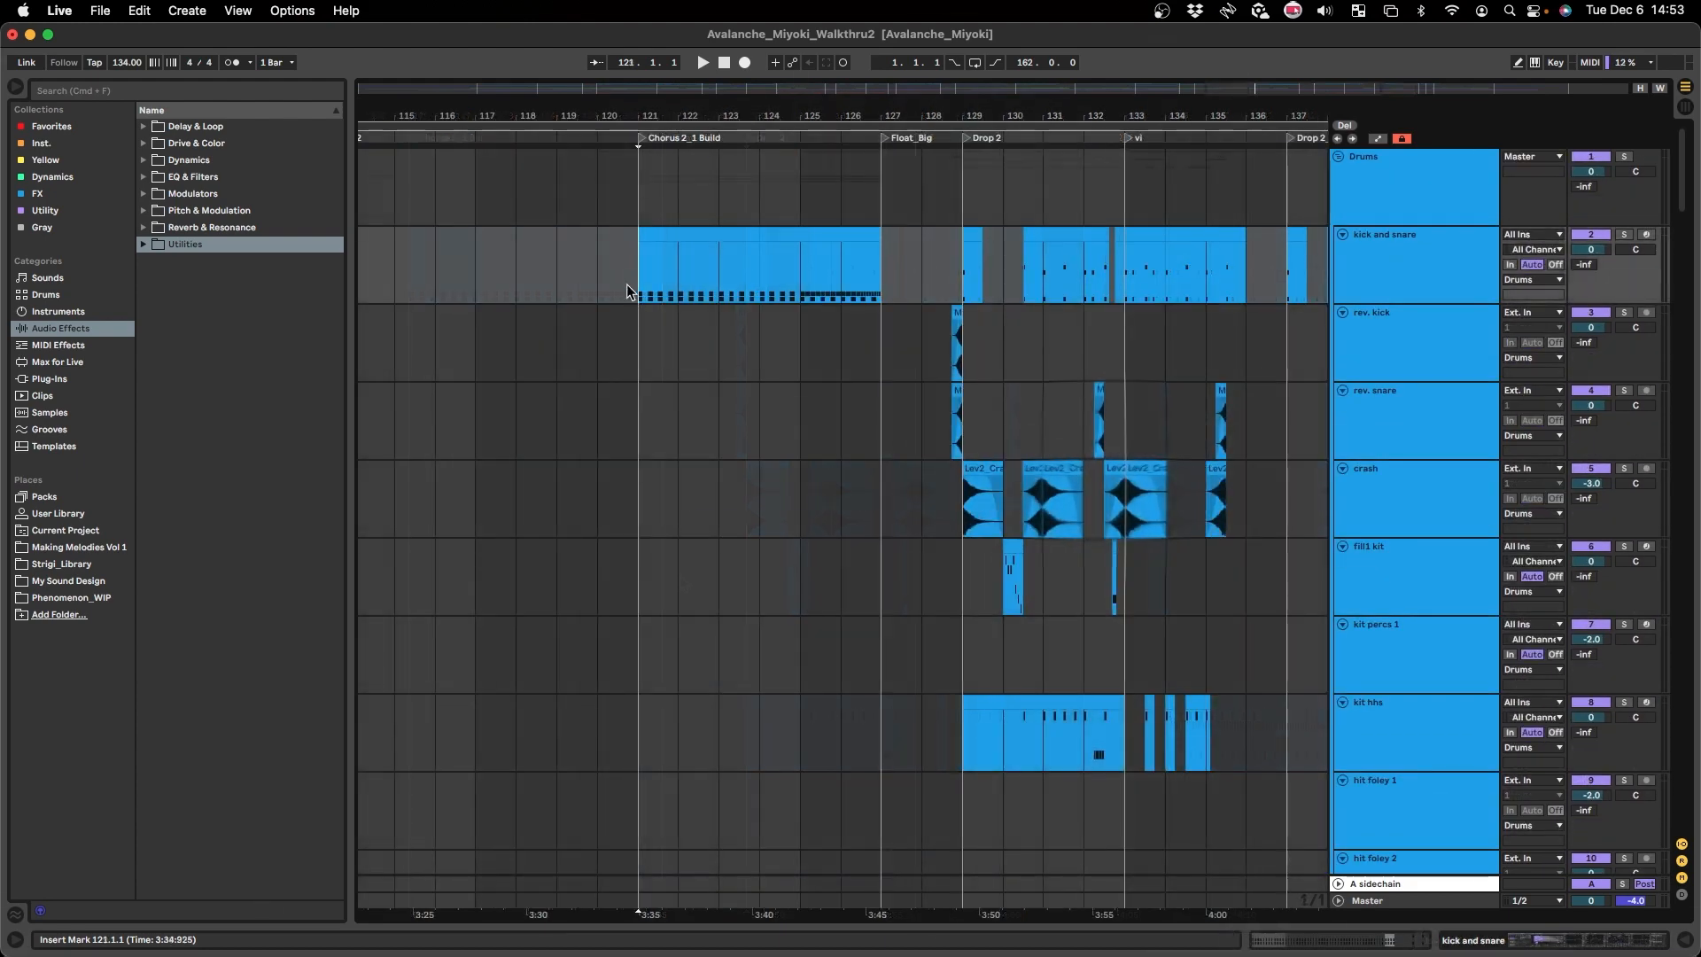
{"action": "scroll", "coordinate": [627, 286], "scroll_direction": "up", "scroll_amount": 3}
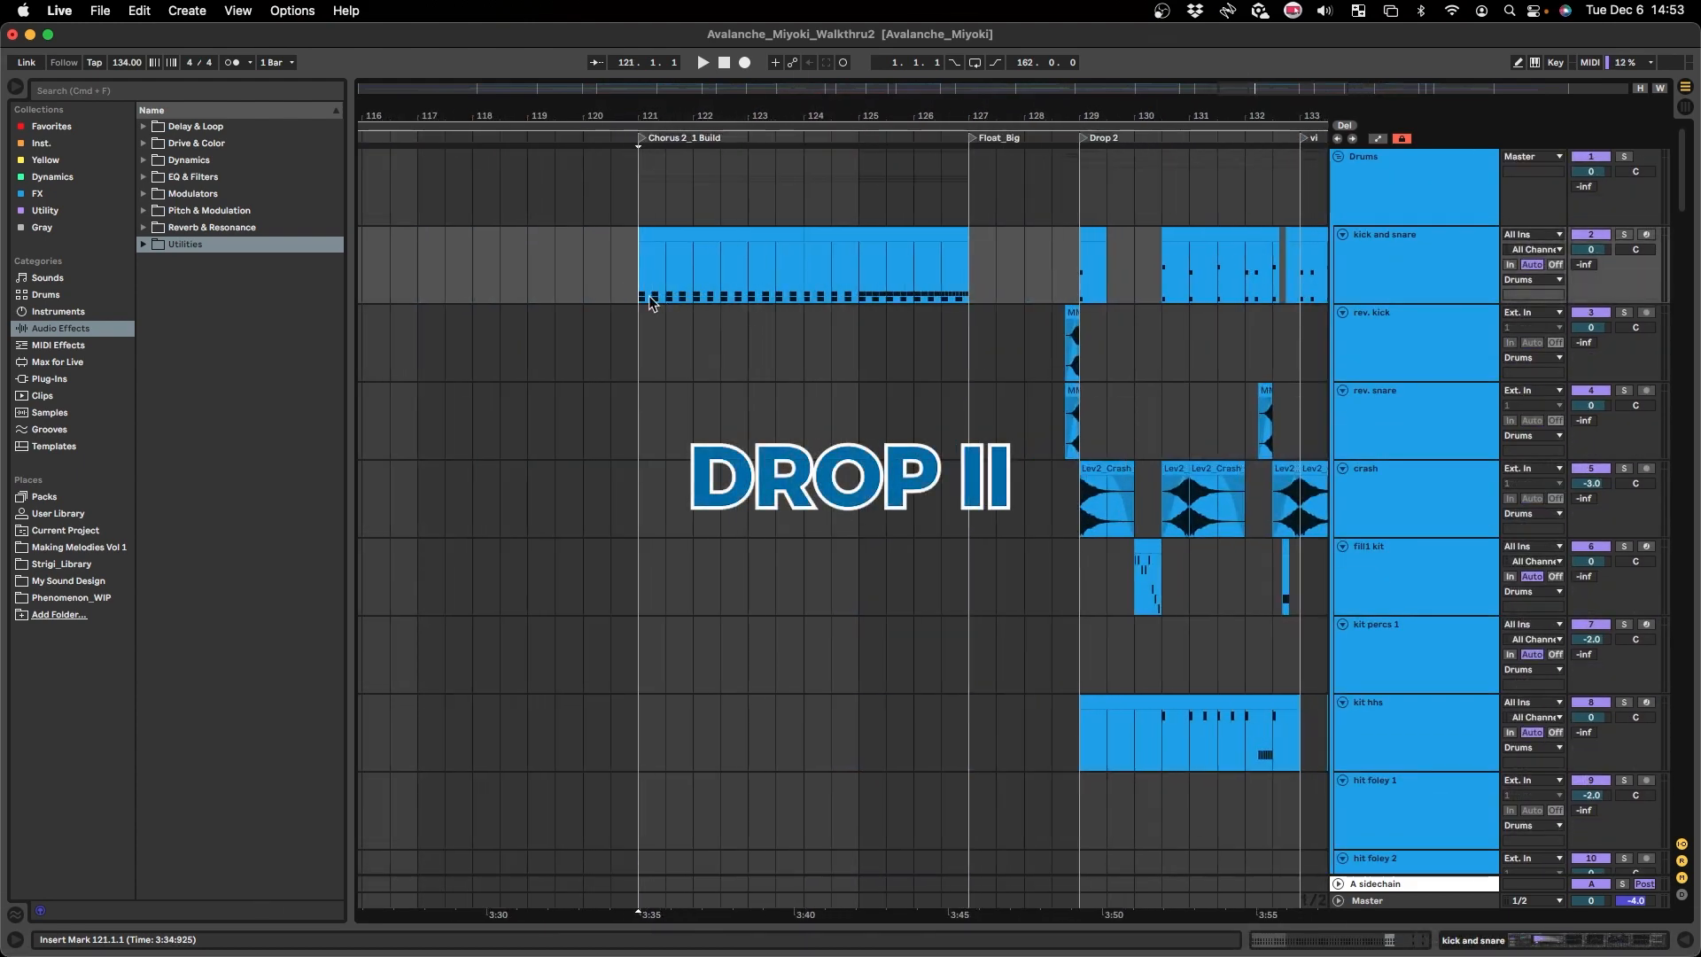
{"action": "key", "text": "space"}
{"action": "scroll", "coordinate": [551, 300], "scroll_direction": "right", "scroll_amount": 5}
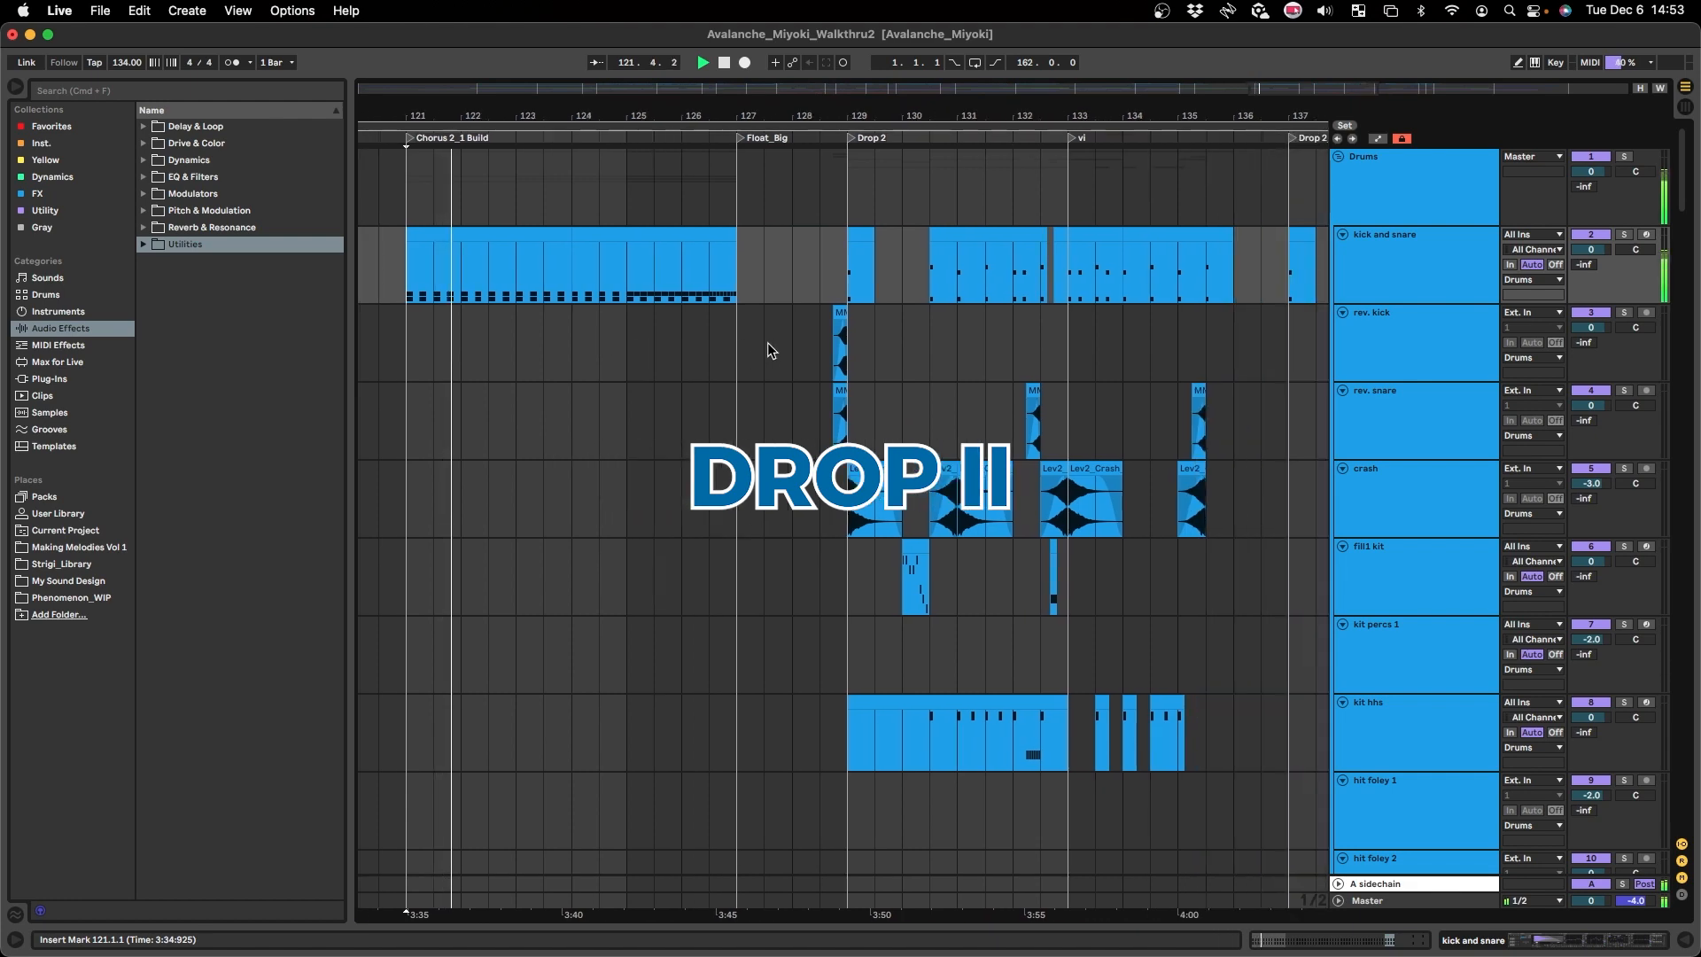
{"action": "scroll", "coordinate": [768, 342], "scroll_direction": "down", "scroll_amount": 15}
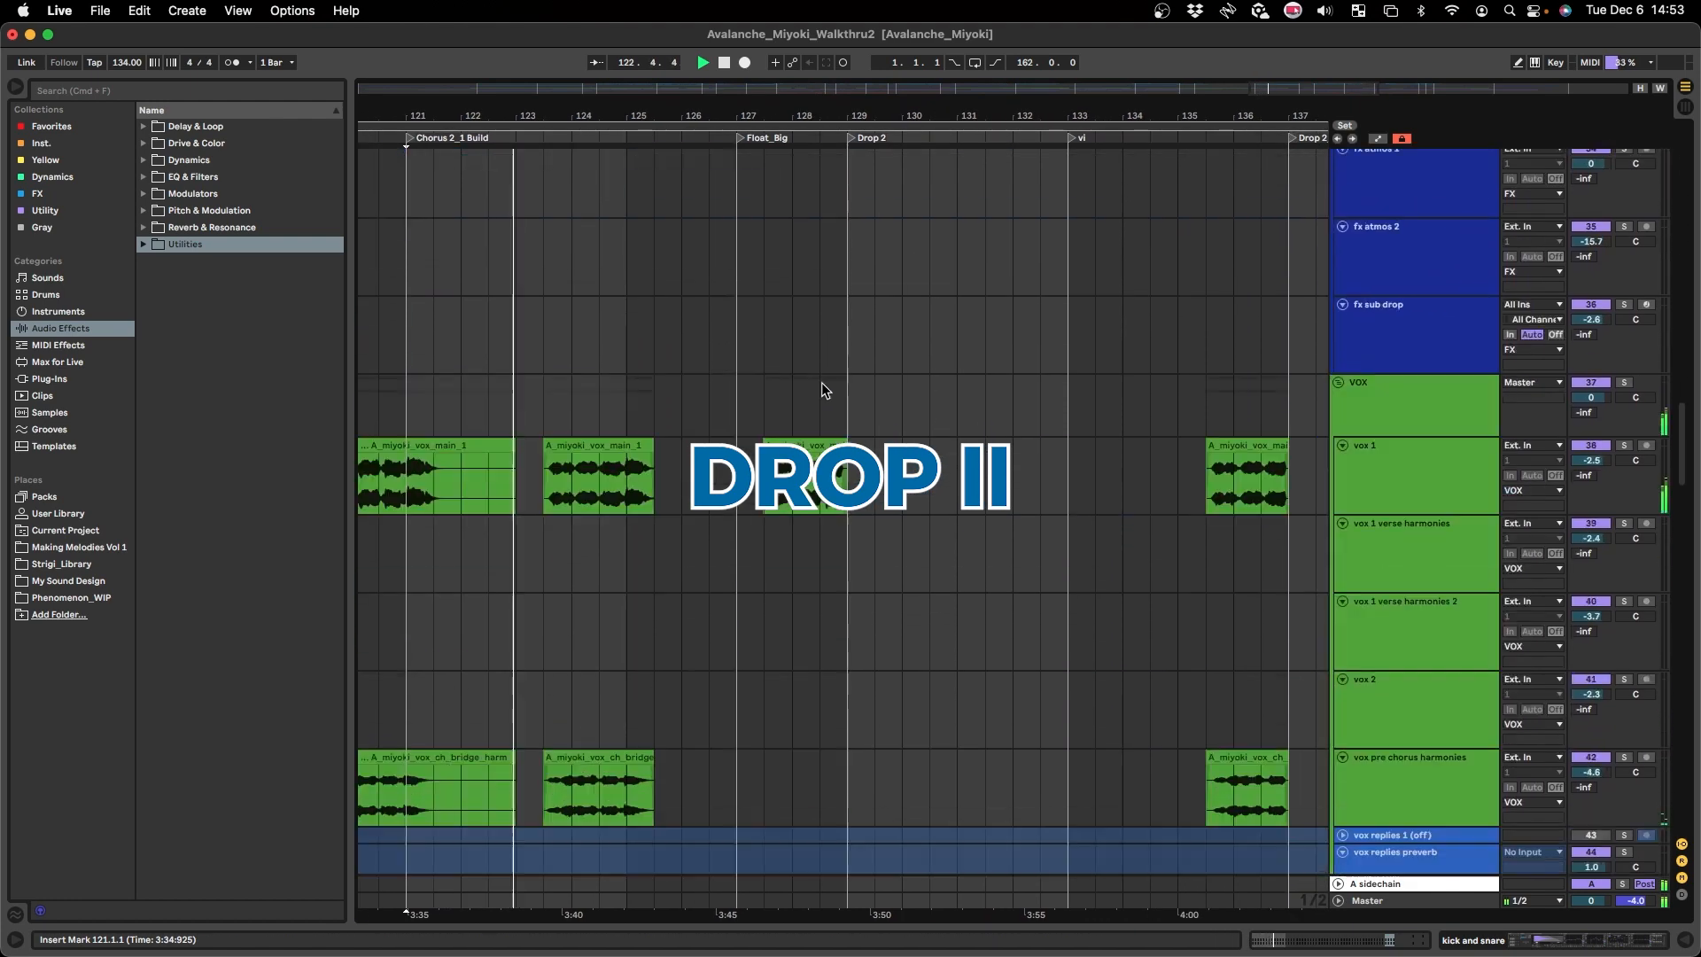
{"action": "scroll", "coordinate": [815, 386], "scroll_direction": "down", "scroll_amount": 5}
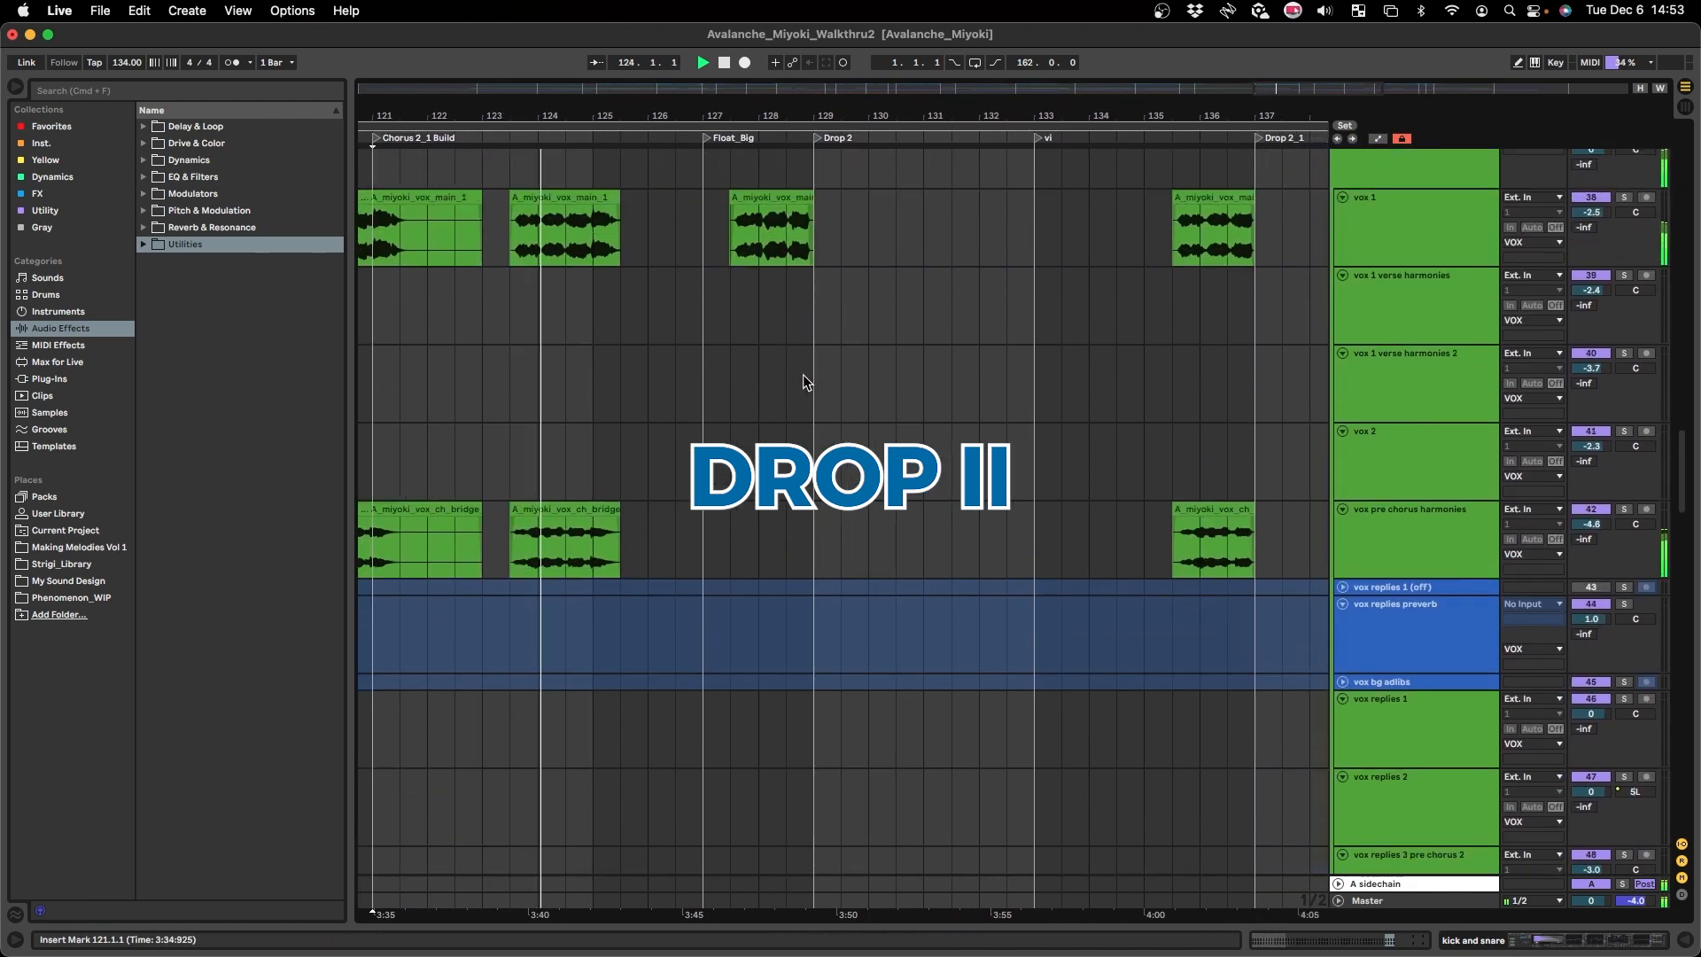
{"action": "scroll", "coordinate": [804, 380], "scroll_direction": "down", "scroll_amount": 15}
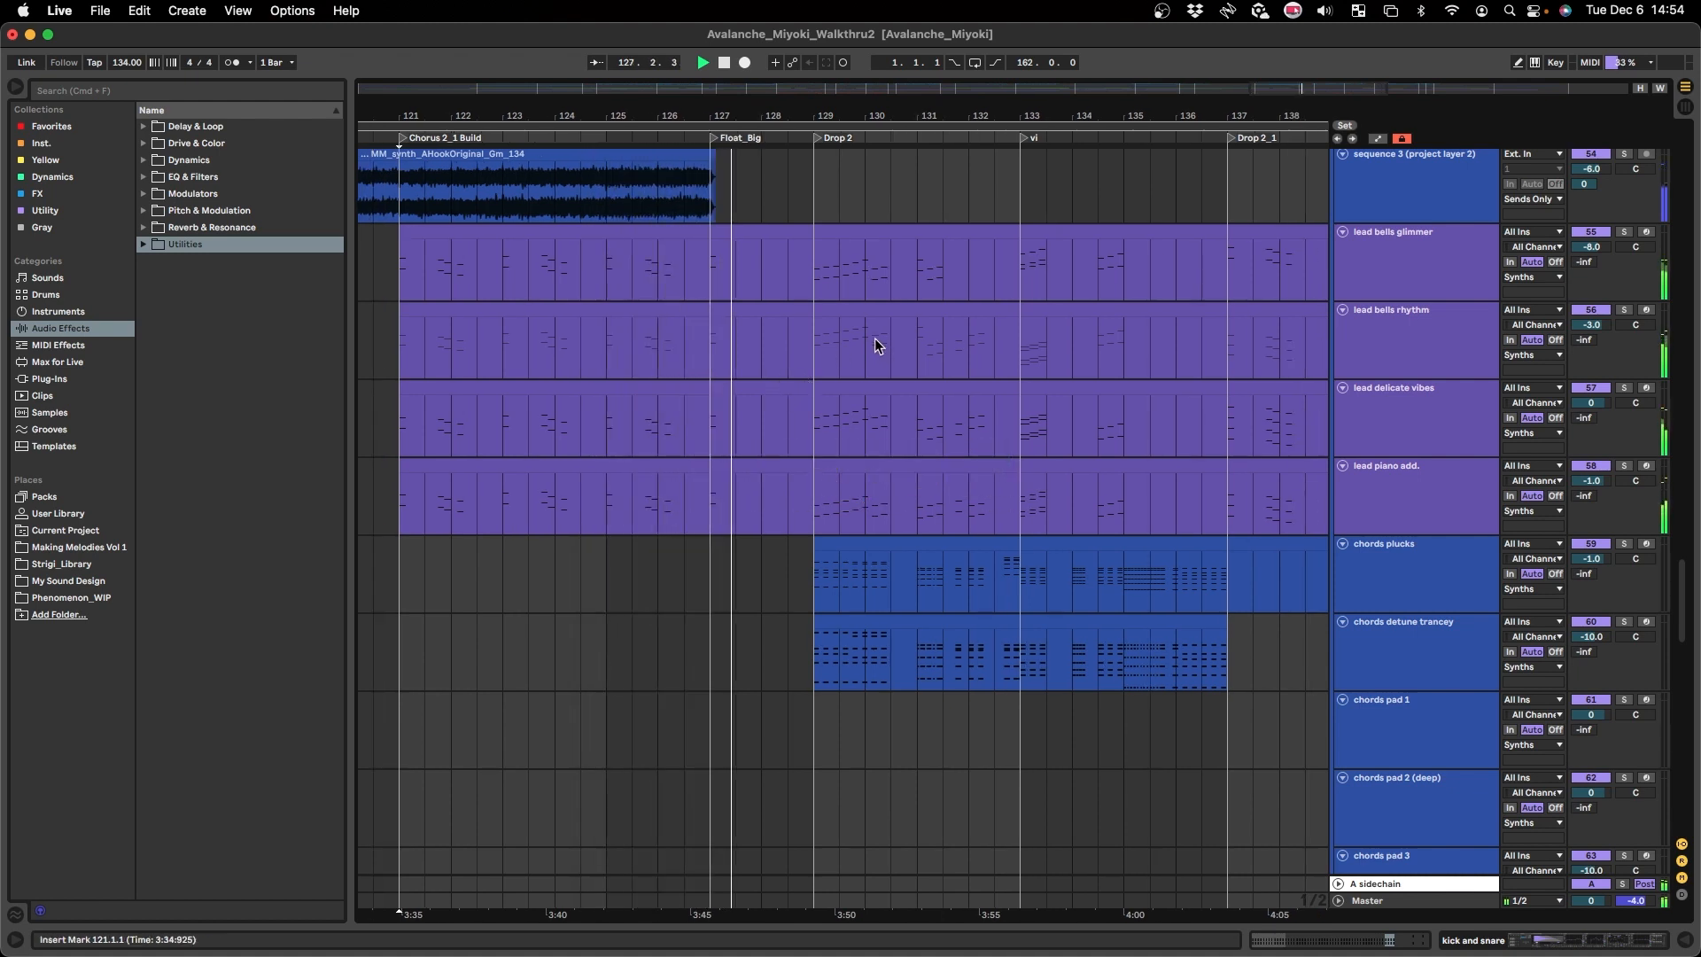
- Listen on through Drop 2 and Drop 2_1 while examining the lead and chords tracks
{"action": "scroll", "coordinate": [875, 337], "scroll_direction": "up", "scroll_amount": 3}
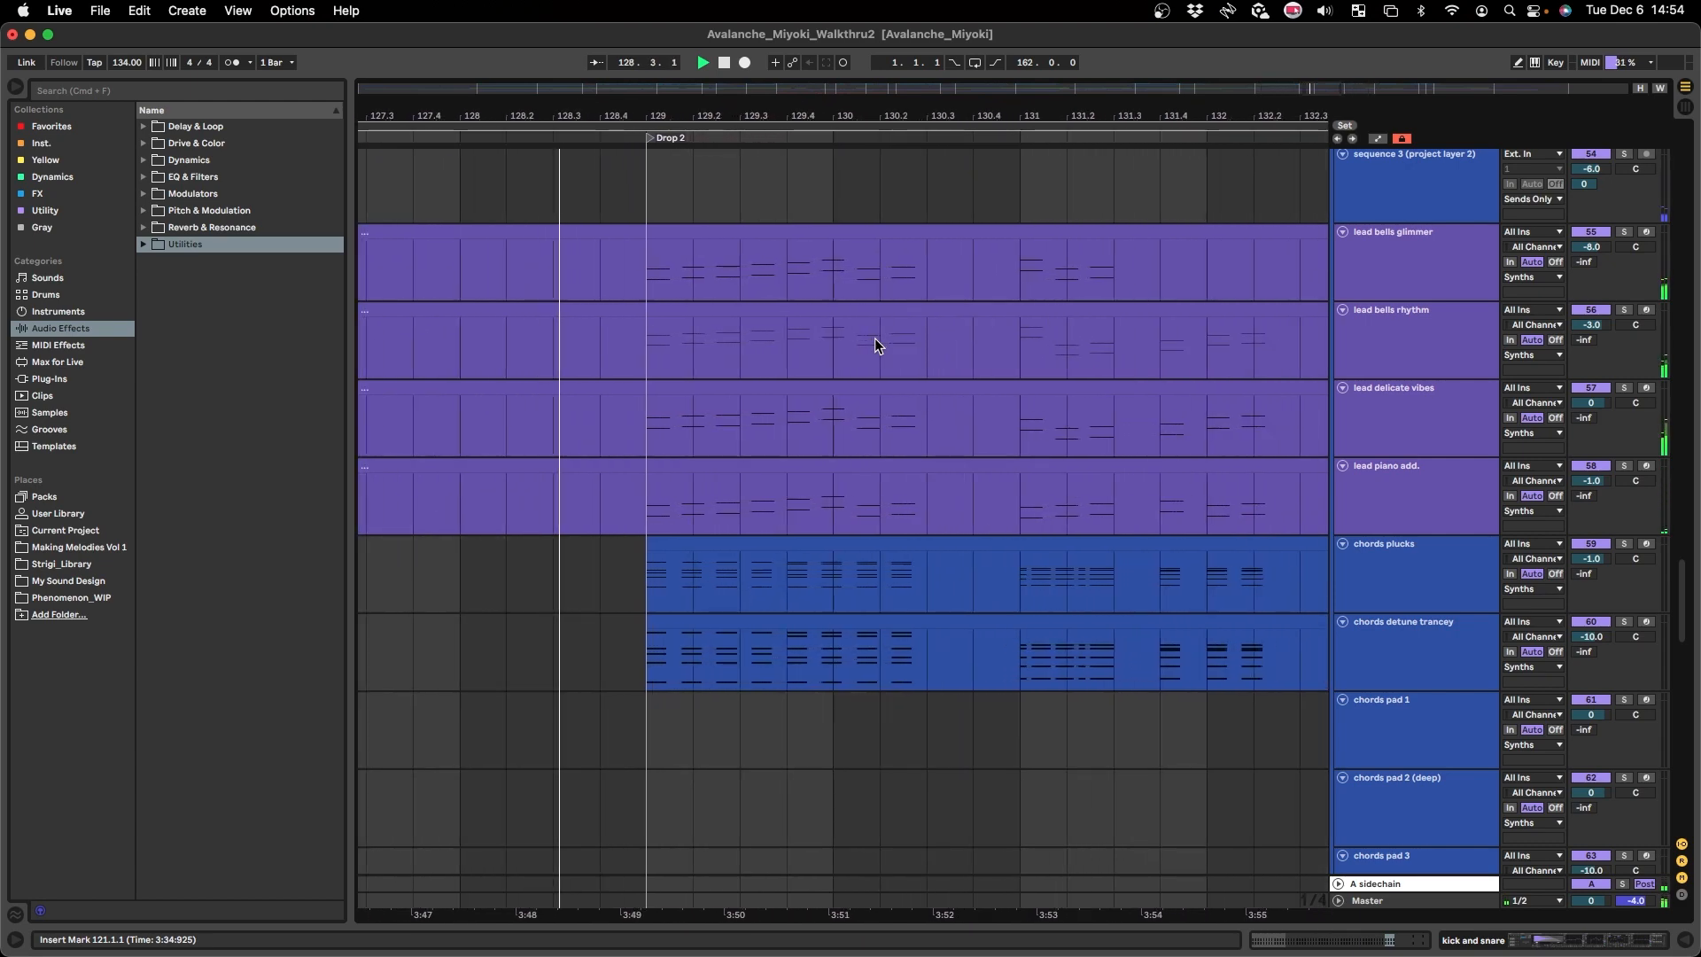
{"action": "scroll", "coordinate": [660, 319], "scroll_direction": "down", "scroll_amount": 4}
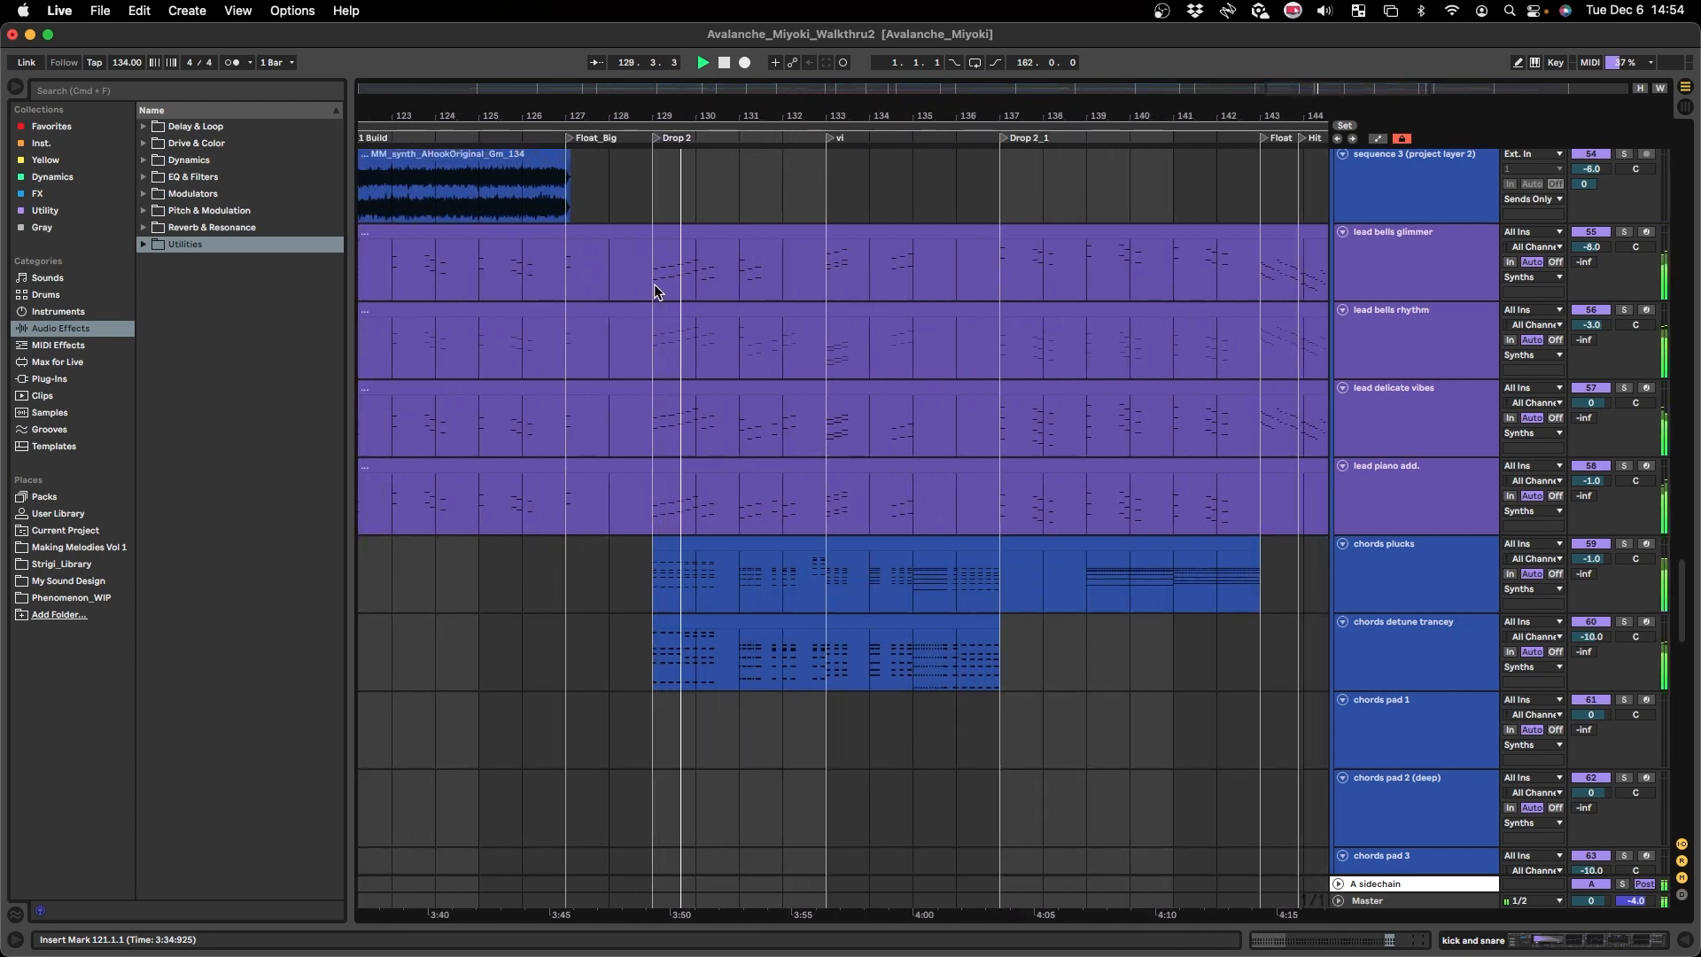
{"action": "scroll", "coordinate": [655, 292], "scroll_direction": "up", "scroll_amount": 3}
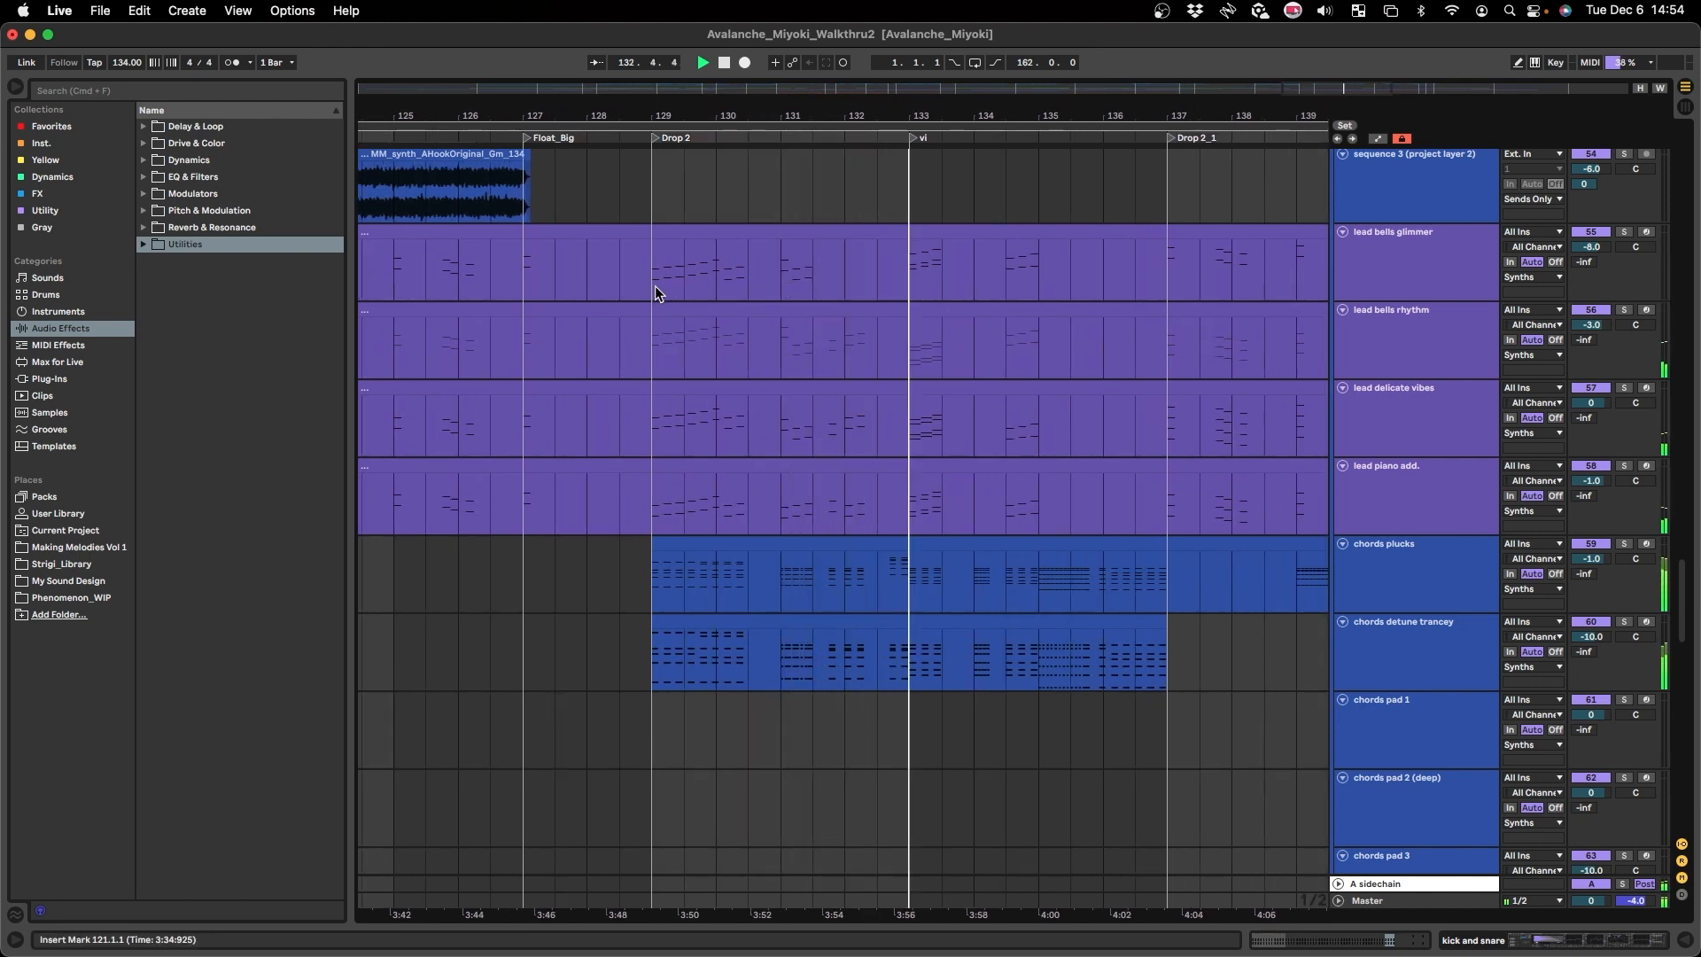
{"action": "scroll", "coordinate": [656, 285], "scroll_direction": "right", "scroll_amount": 1}
{"action": "scroll", "coordinate": [655, 287], "scroll_direction": "right", "scroll_amount": 1}
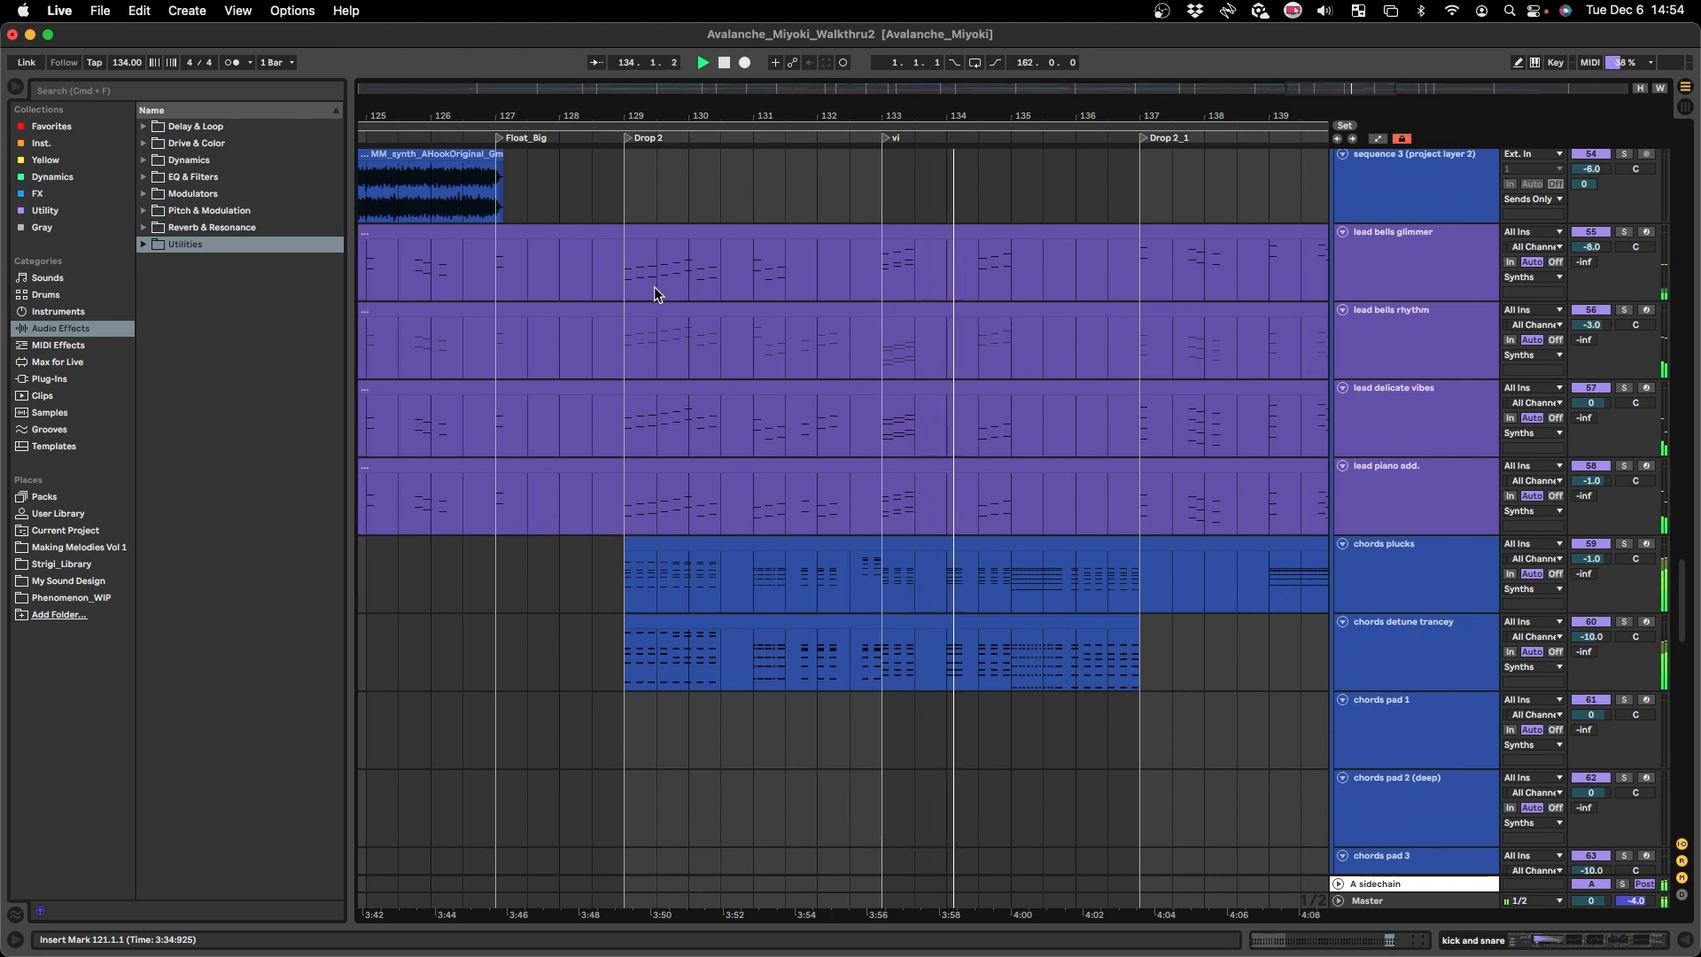
{"action": "scroll", "coordinate": [651, 293], "scroll_direction": "right", "scroll_amount": 3}
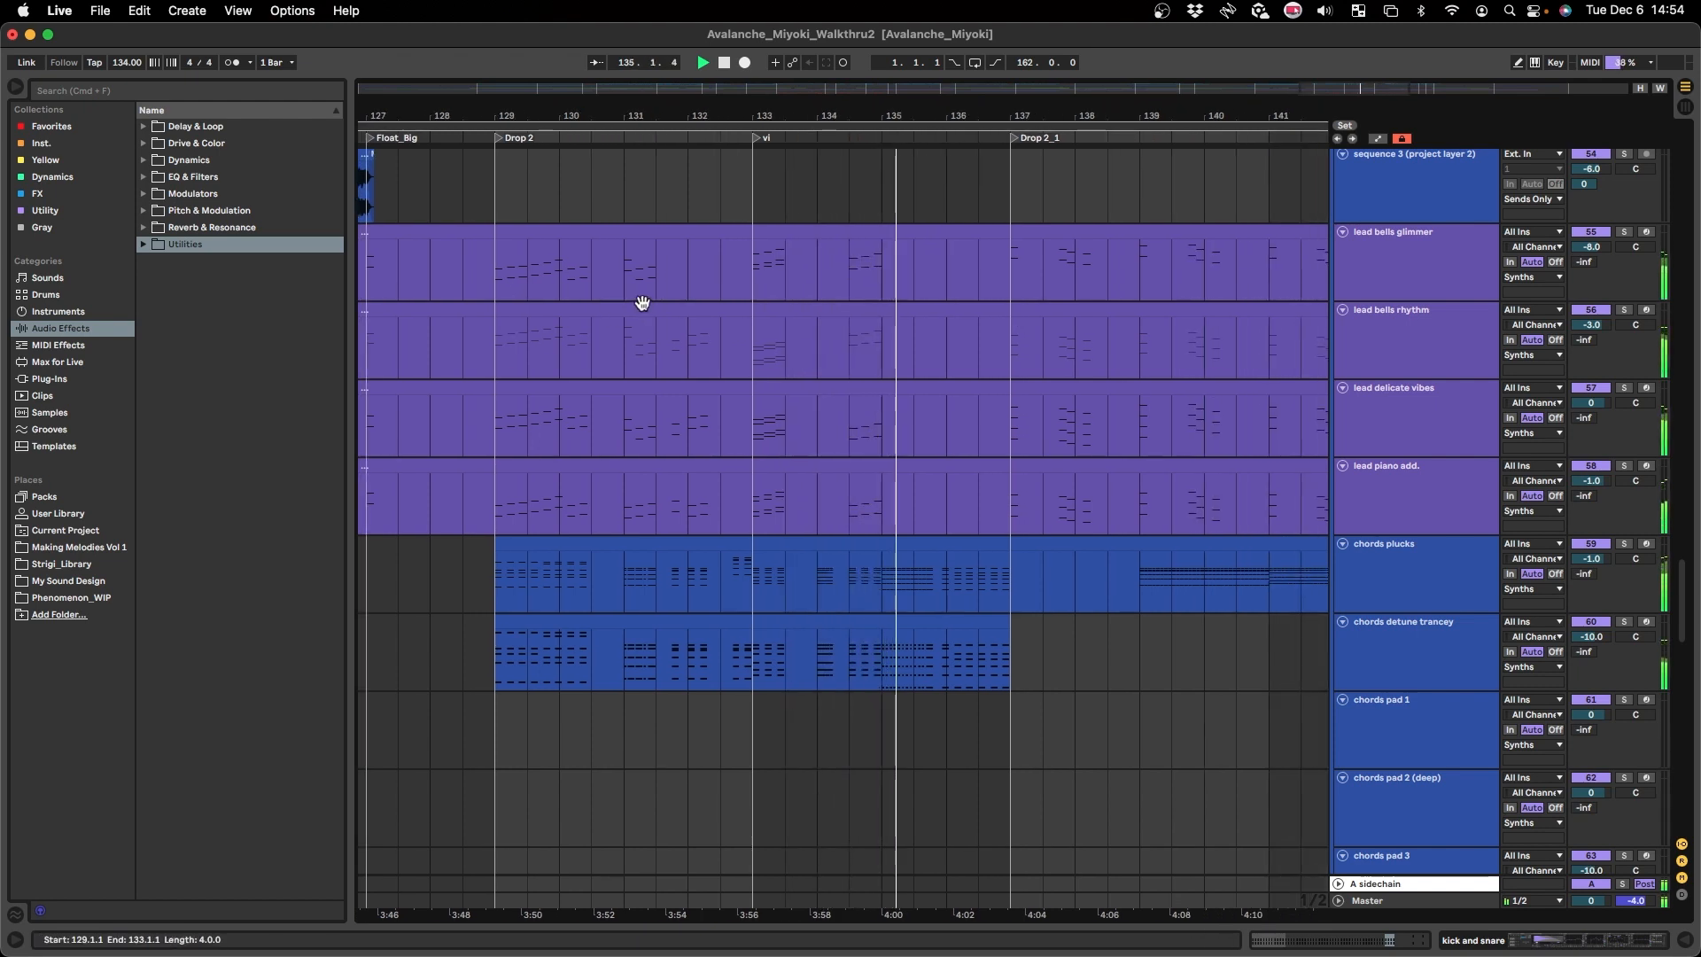
{"action": "scroll", "coordinate": [597, 304], "scroll_direction": "down", "scroll_amount": 2}
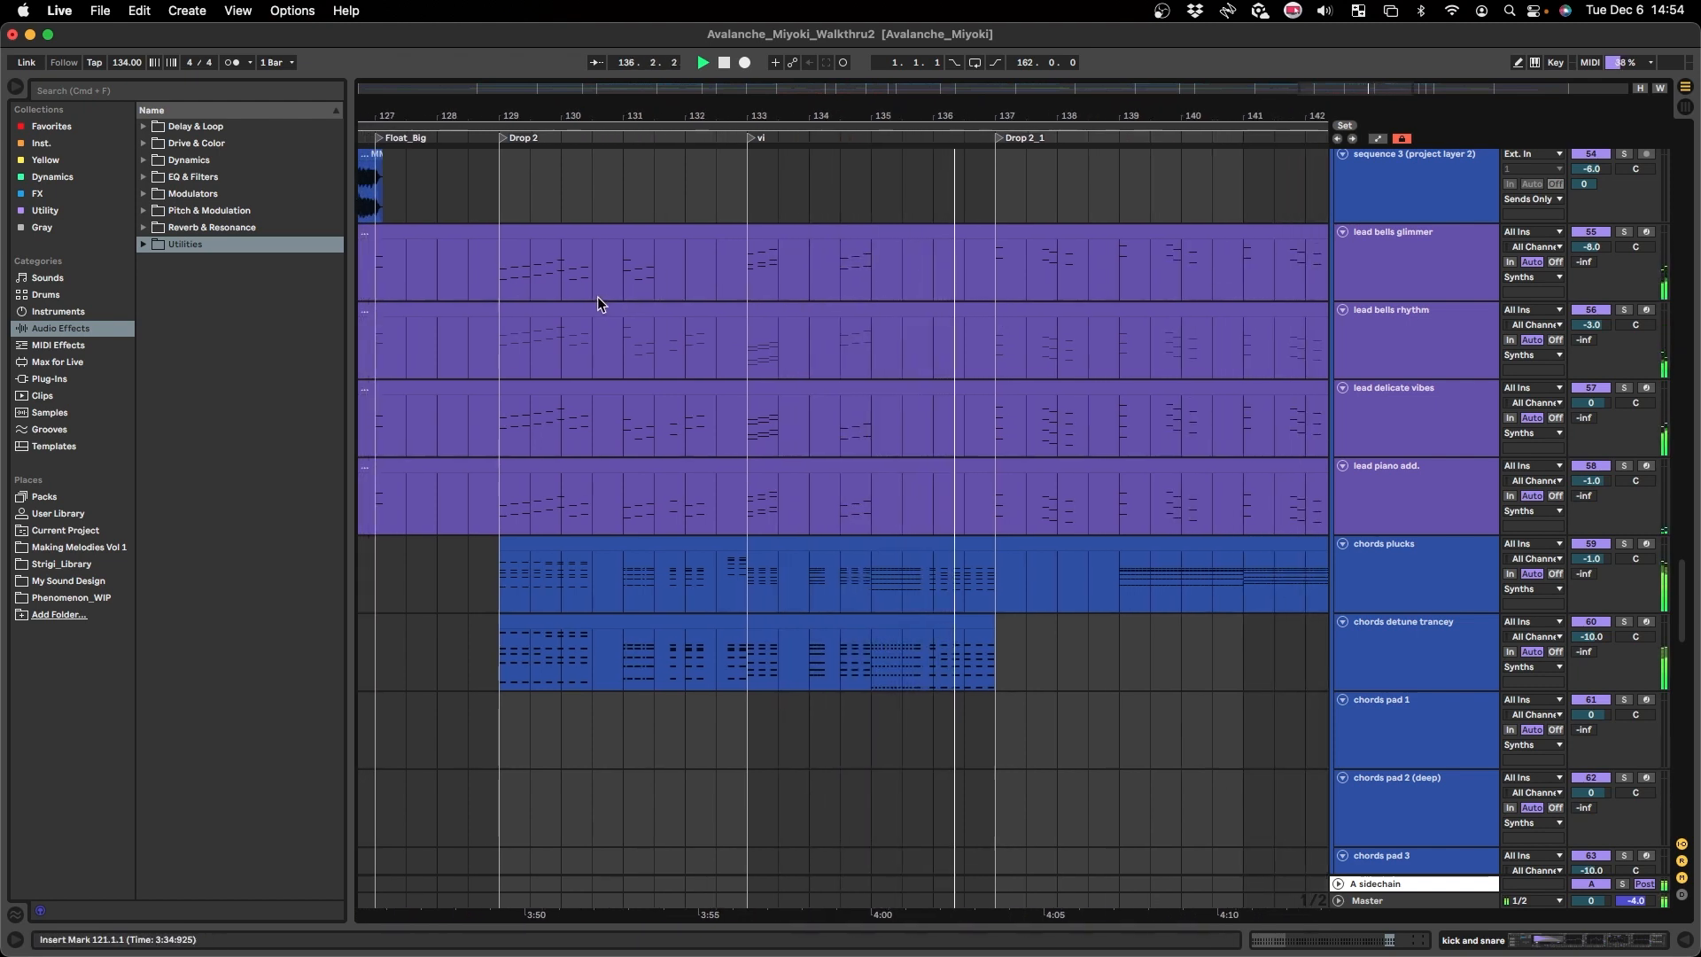
{"action": "scroll", "coordinate": [597, 303], "scroll_direction": "down", "scroll_amount": 3}
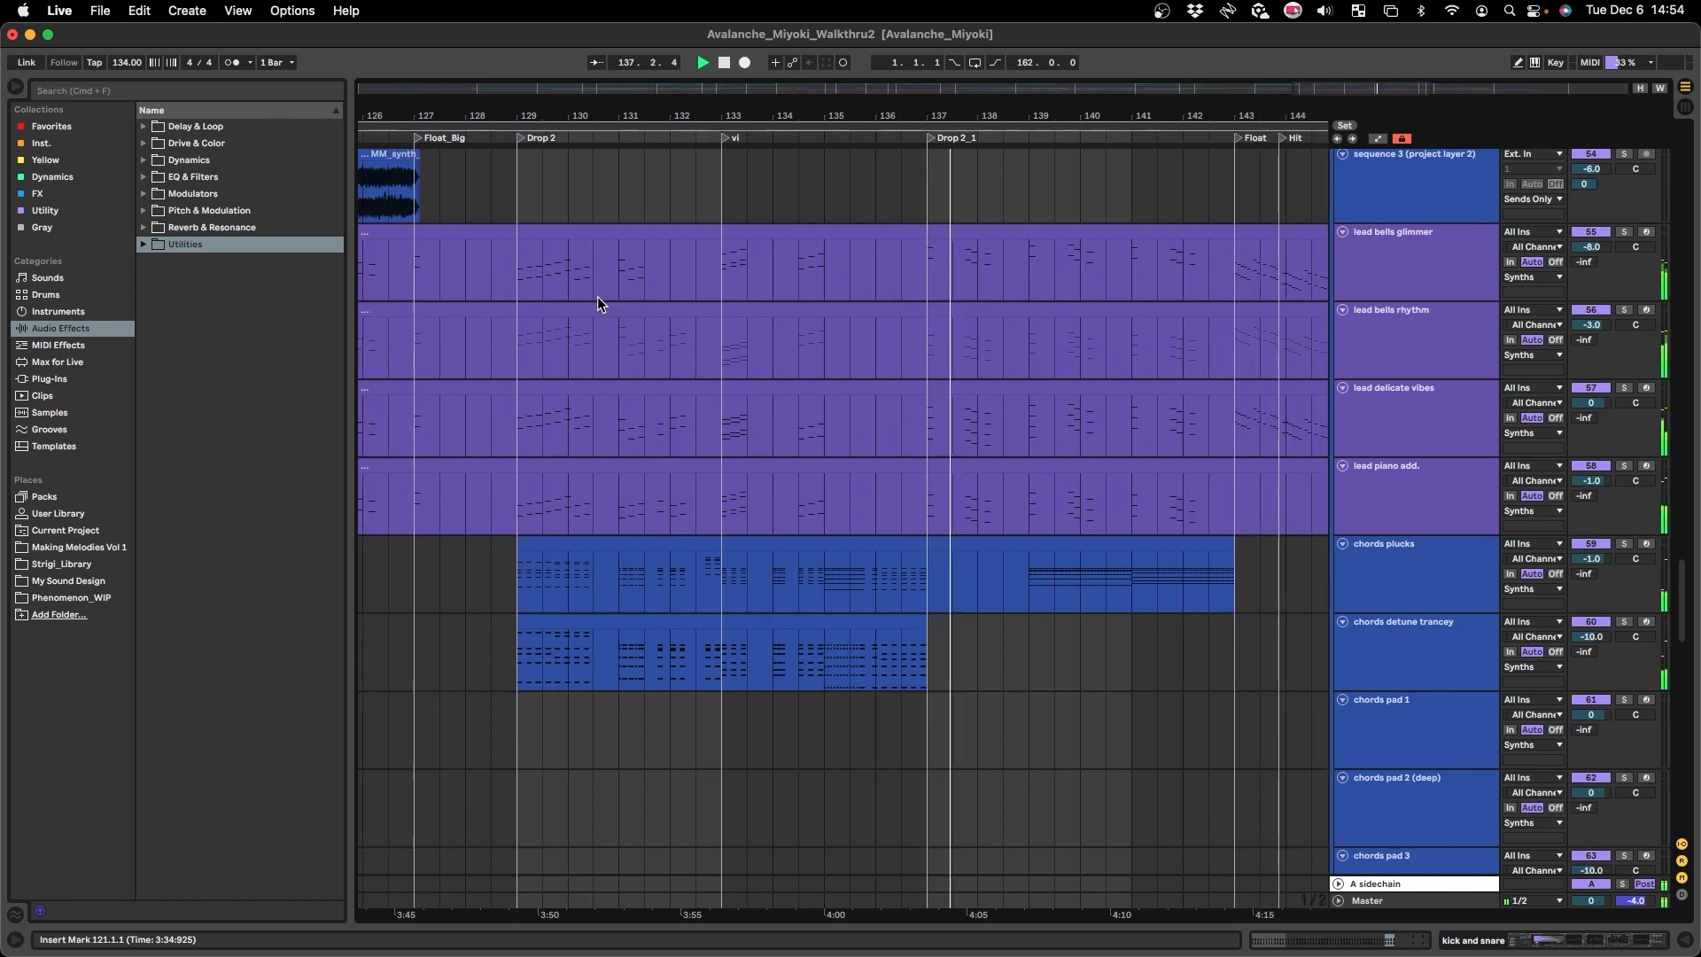
{"action": "scroll", "coordinate": [597, 304], "scroll_direction": "left", "scroll_amount": 1}
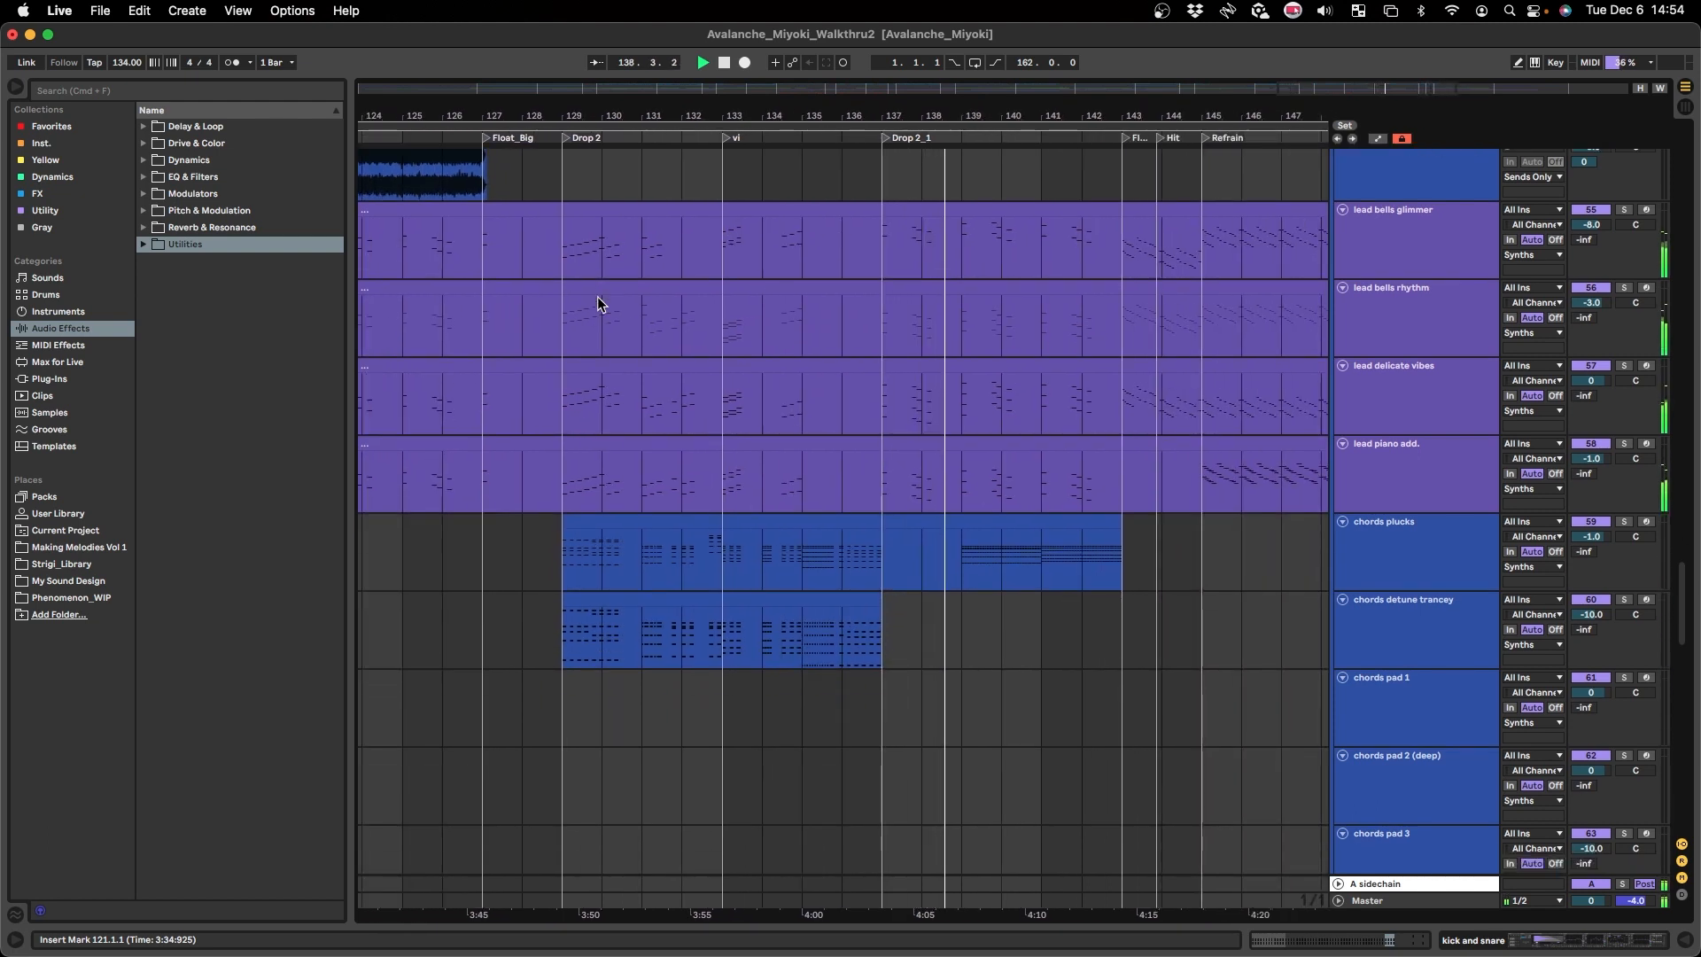
{"action": "scroll", "coordinate": [597, 304], "scroll_direction": "down", "scroll_amount": 1}
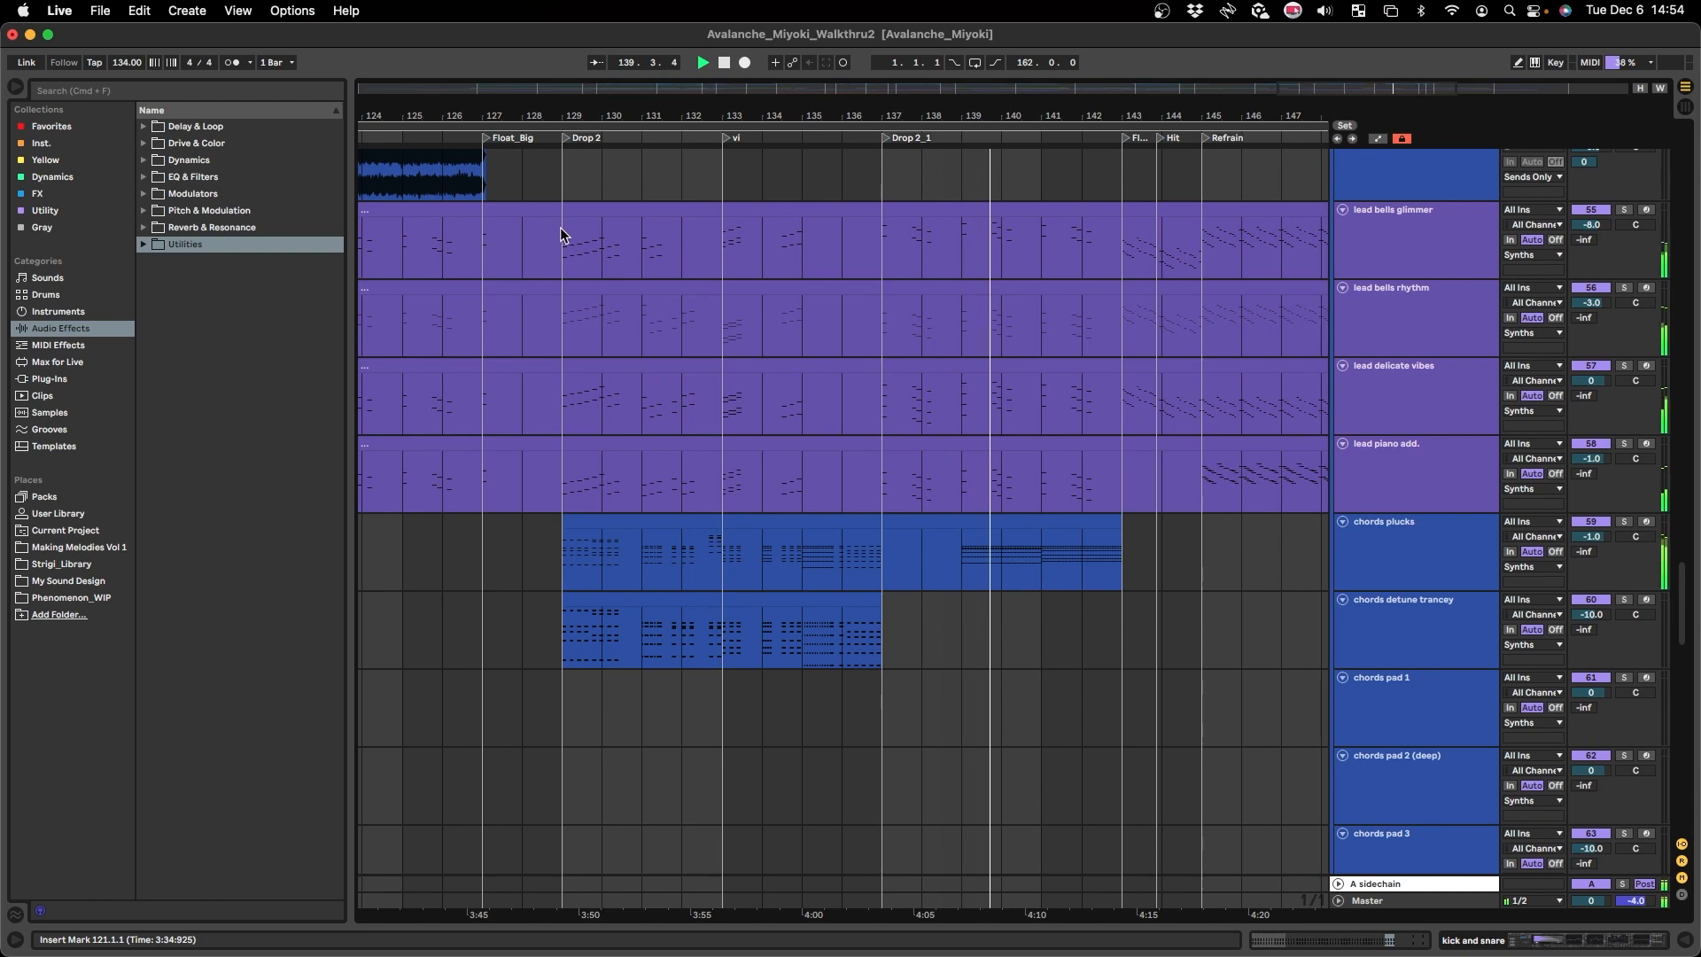
{"action": "scroll", "coordinate": [562, 232], "scroll_direction": "left", "scroll_amount": 1}
{"action": "scroll", "coordinate": [560, 273], "scroll_direction": "right", "scroll_amount": 1}
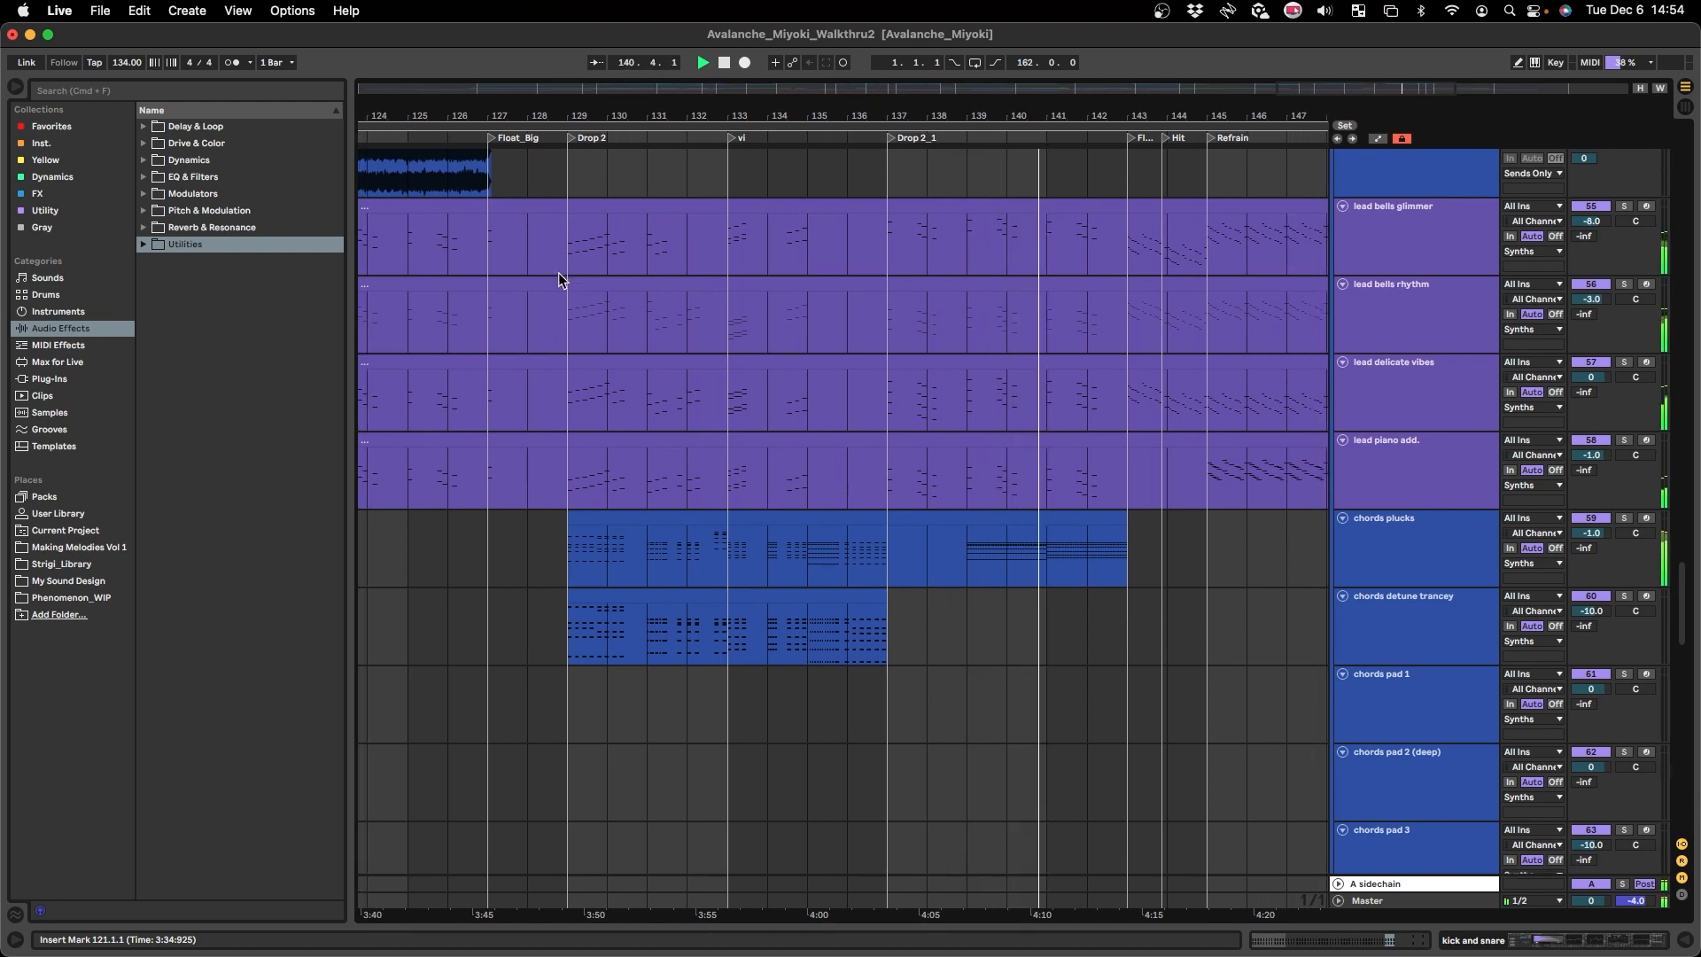
- Set the insert marker at bar 129 on the b asym main bass track and stop playback
{"action": "scroll", "coordinate": [558, 273], "scroll_direction": "down", "scroll_amount": 3}
{"action": "scroll", "coordinate": [558, 273], "scroll_direction": "down", "scroll_amount": 5}
{"action": "scroll", "coordinate": [558, 273], "scroll_direction": "down", "scroll_amount": 5}
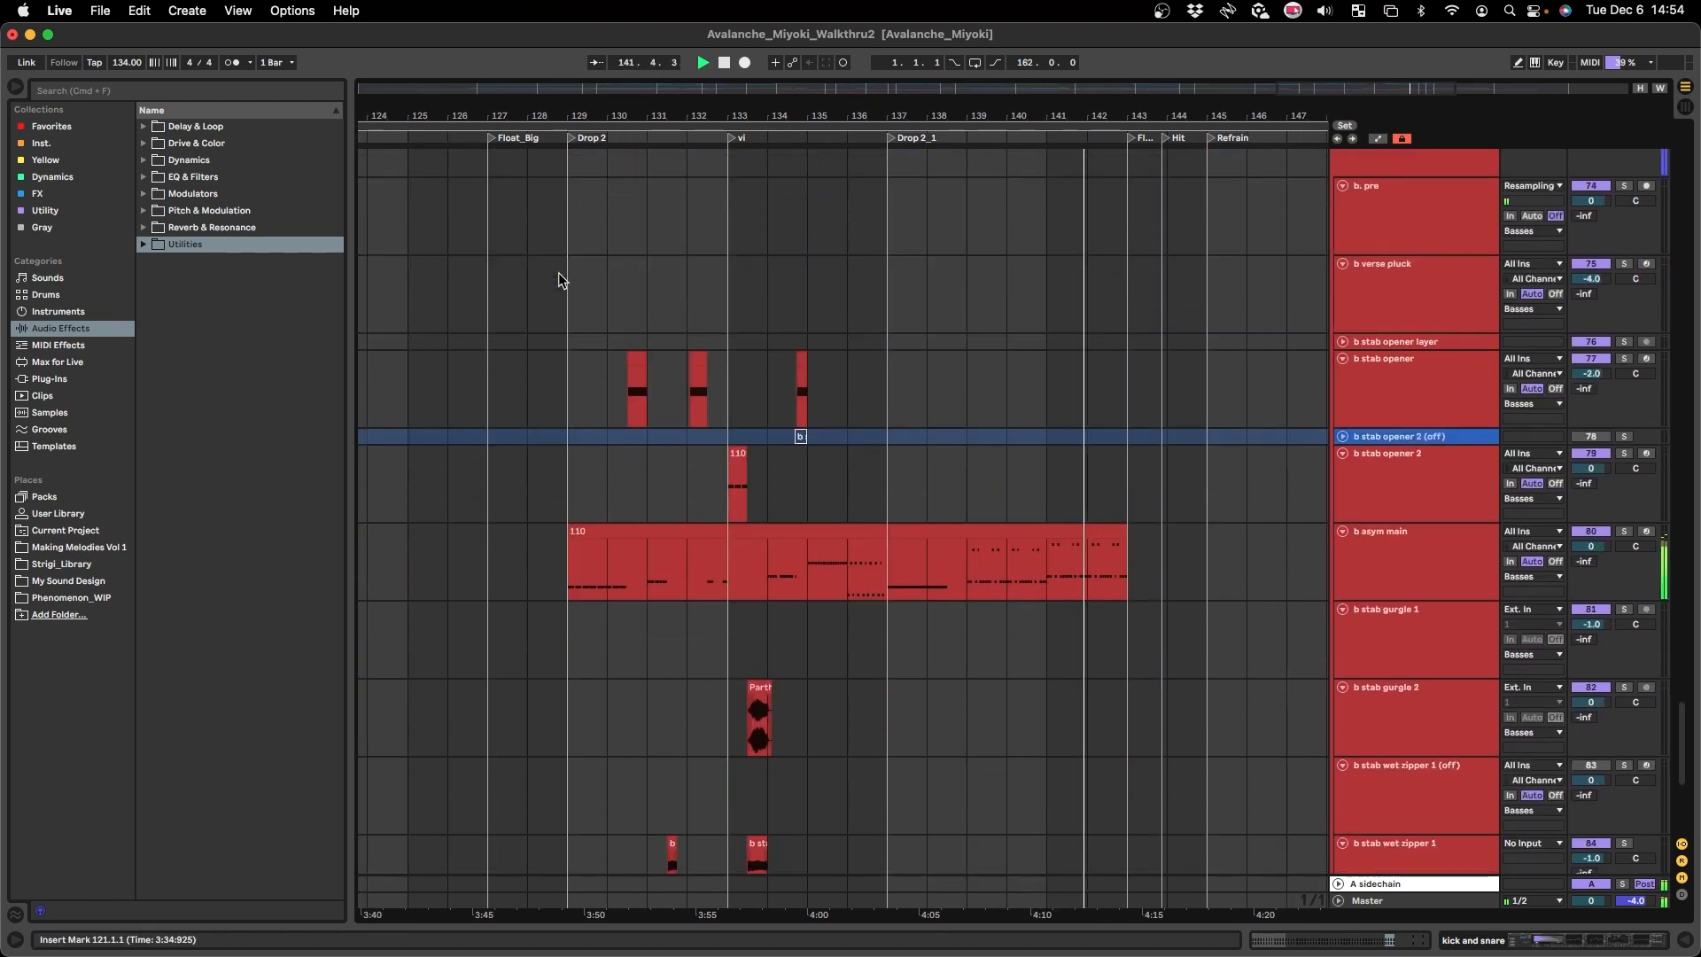
{"action": "left_click", "coordinate": [570, 573]}
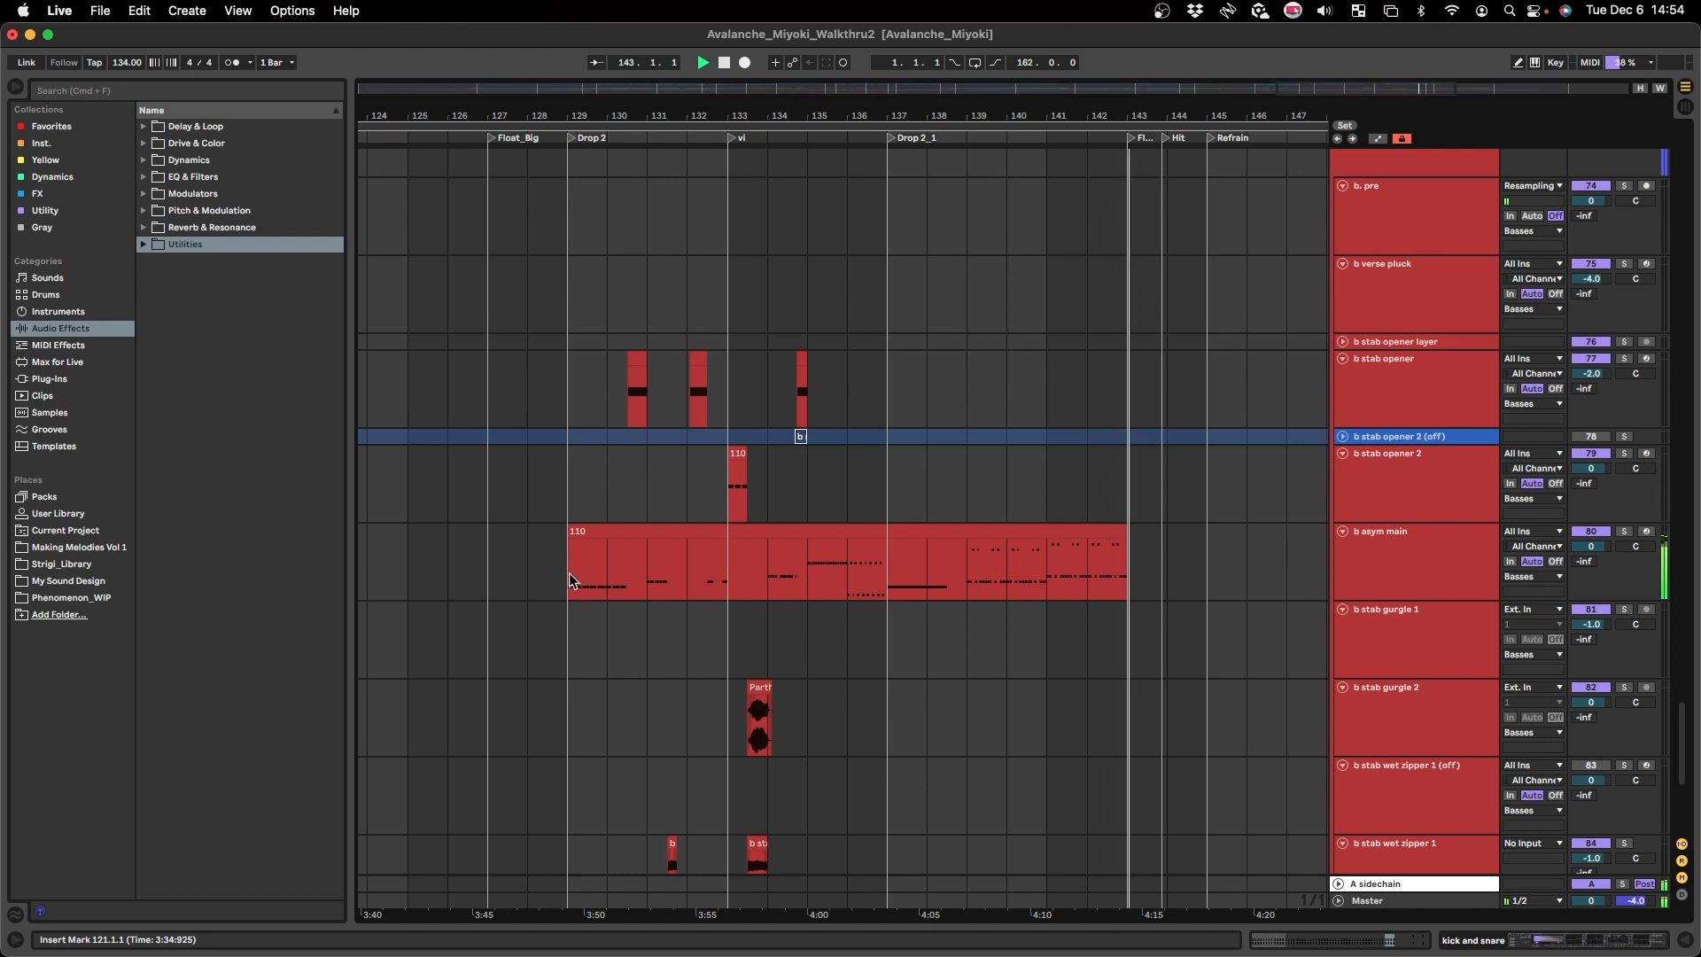
{"action": "left_click", "coordinate": [569, 580]}
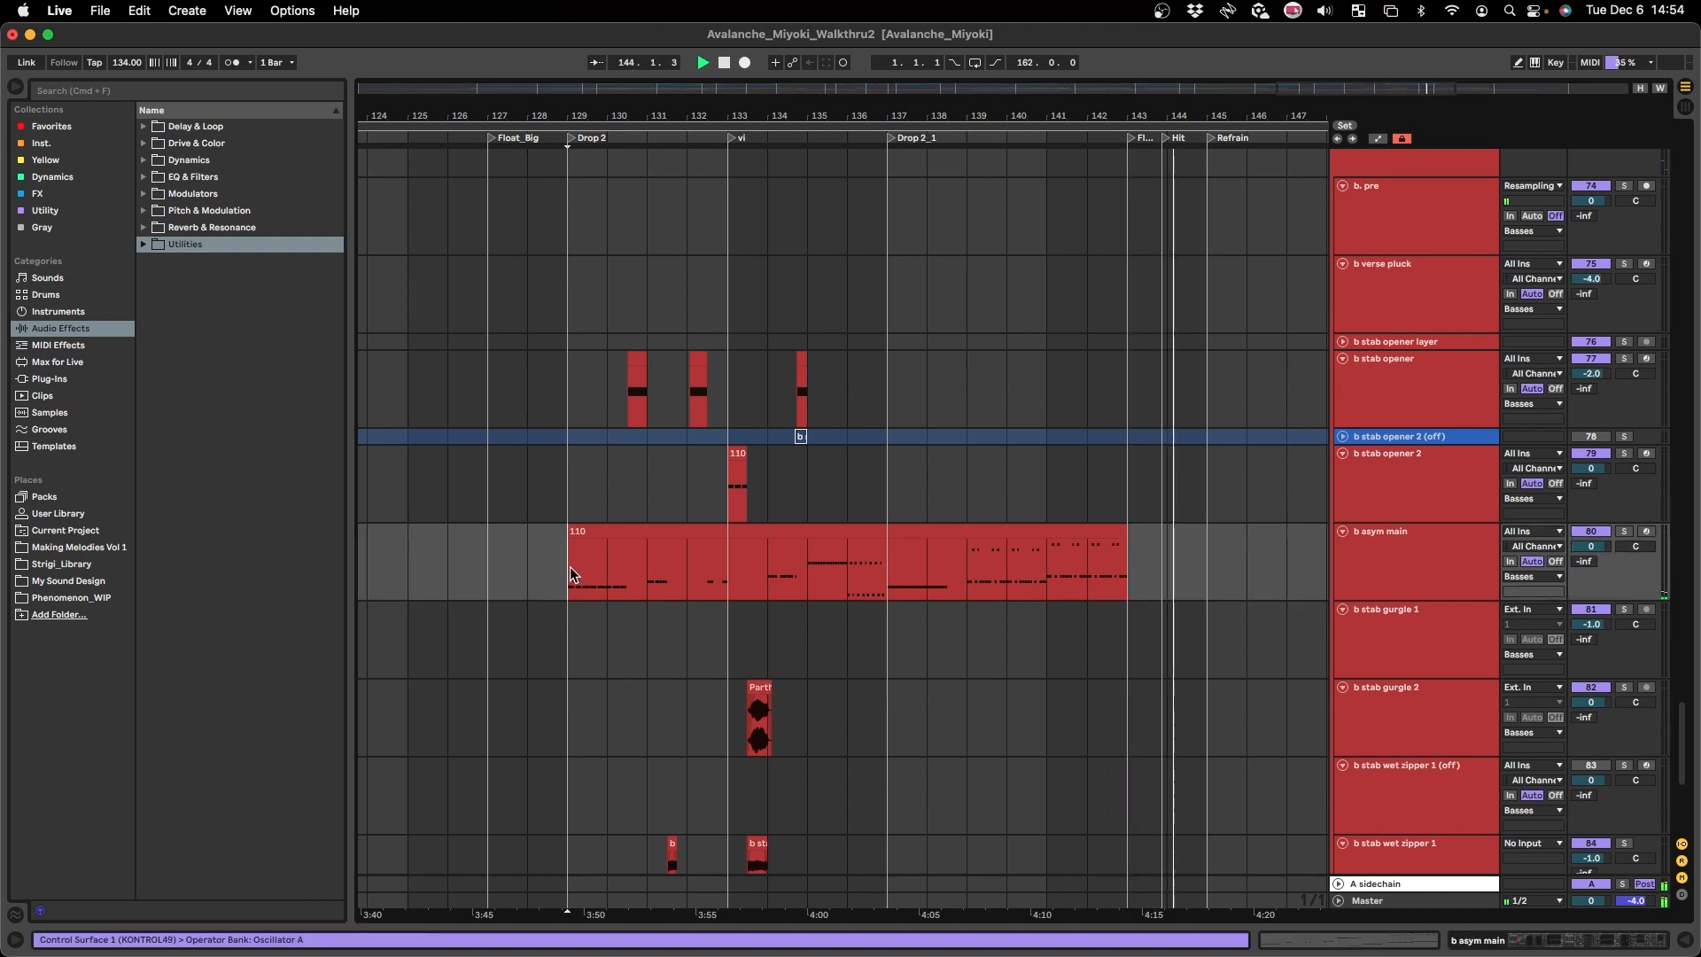
{"action": "key", "text": "space"}
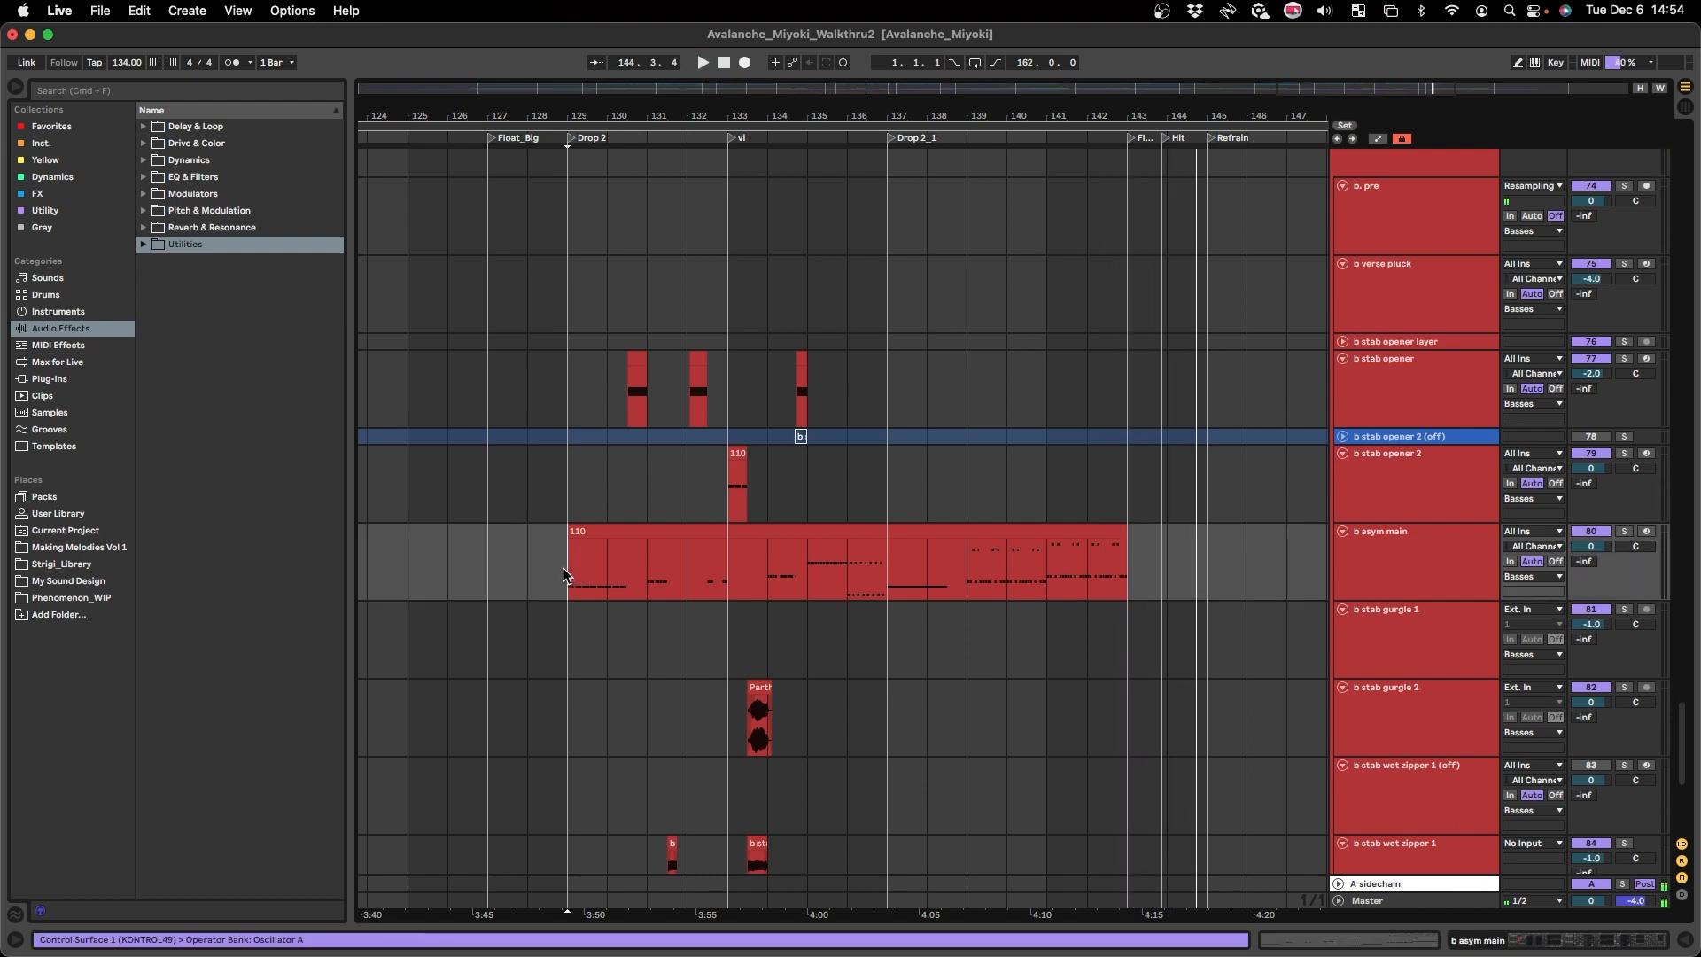
{"action": "scroll", "coordinate": [562, 567], "scroll_direction": "left", "scroll_amount": 2}
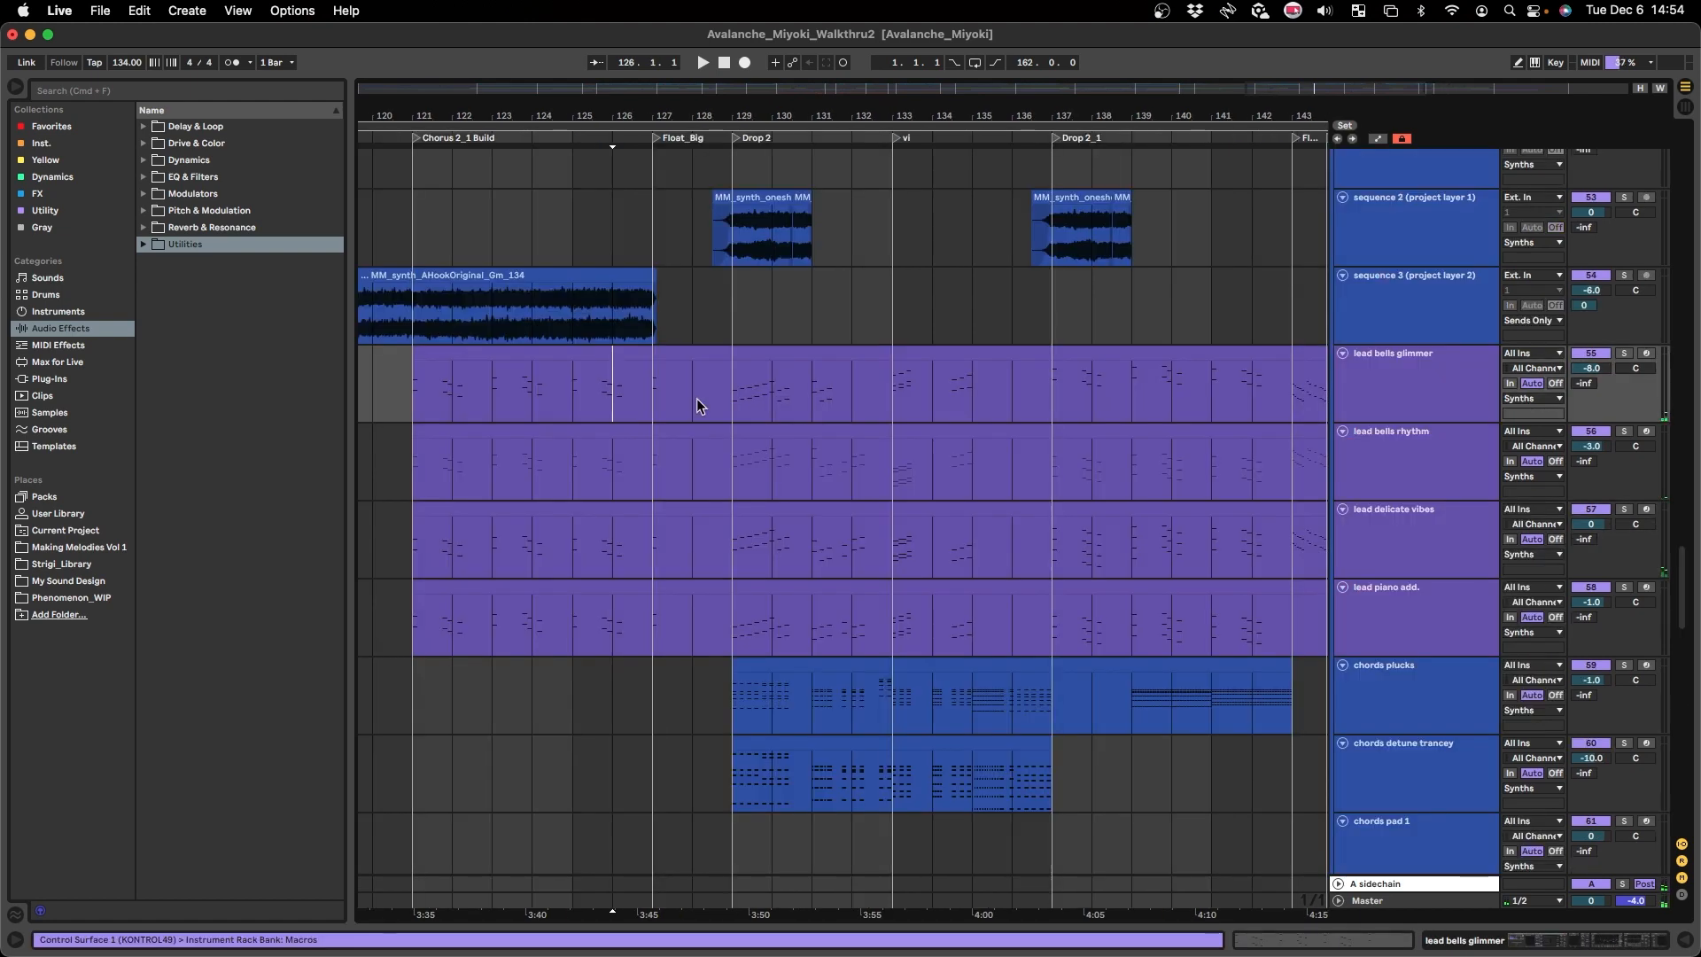
- Place the insert marker at Float_Big, and examine the vox 1 clip leading into Drop 2
{"action": "left_click", "coordinate": [656, 404]}
{"action": "scroll", "coordinate": [723, 413], "scroll_direction": "up", "scroll_amount": 3}
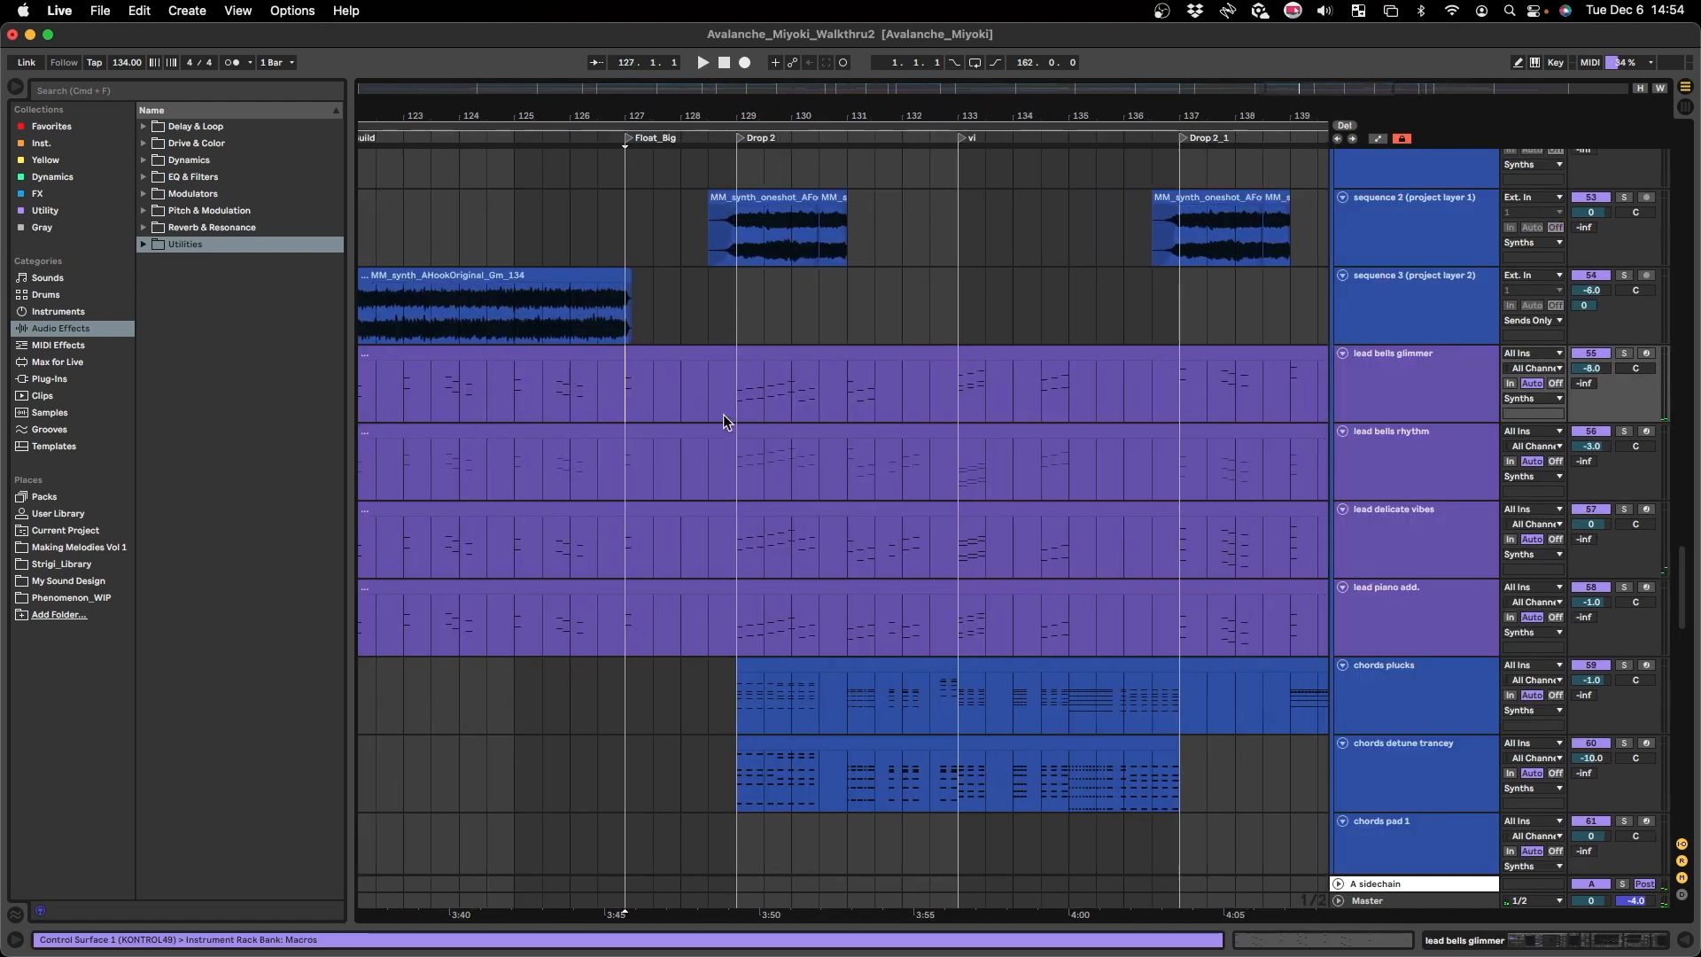
{"action": "left_click", "coordinate": [608, 381]}
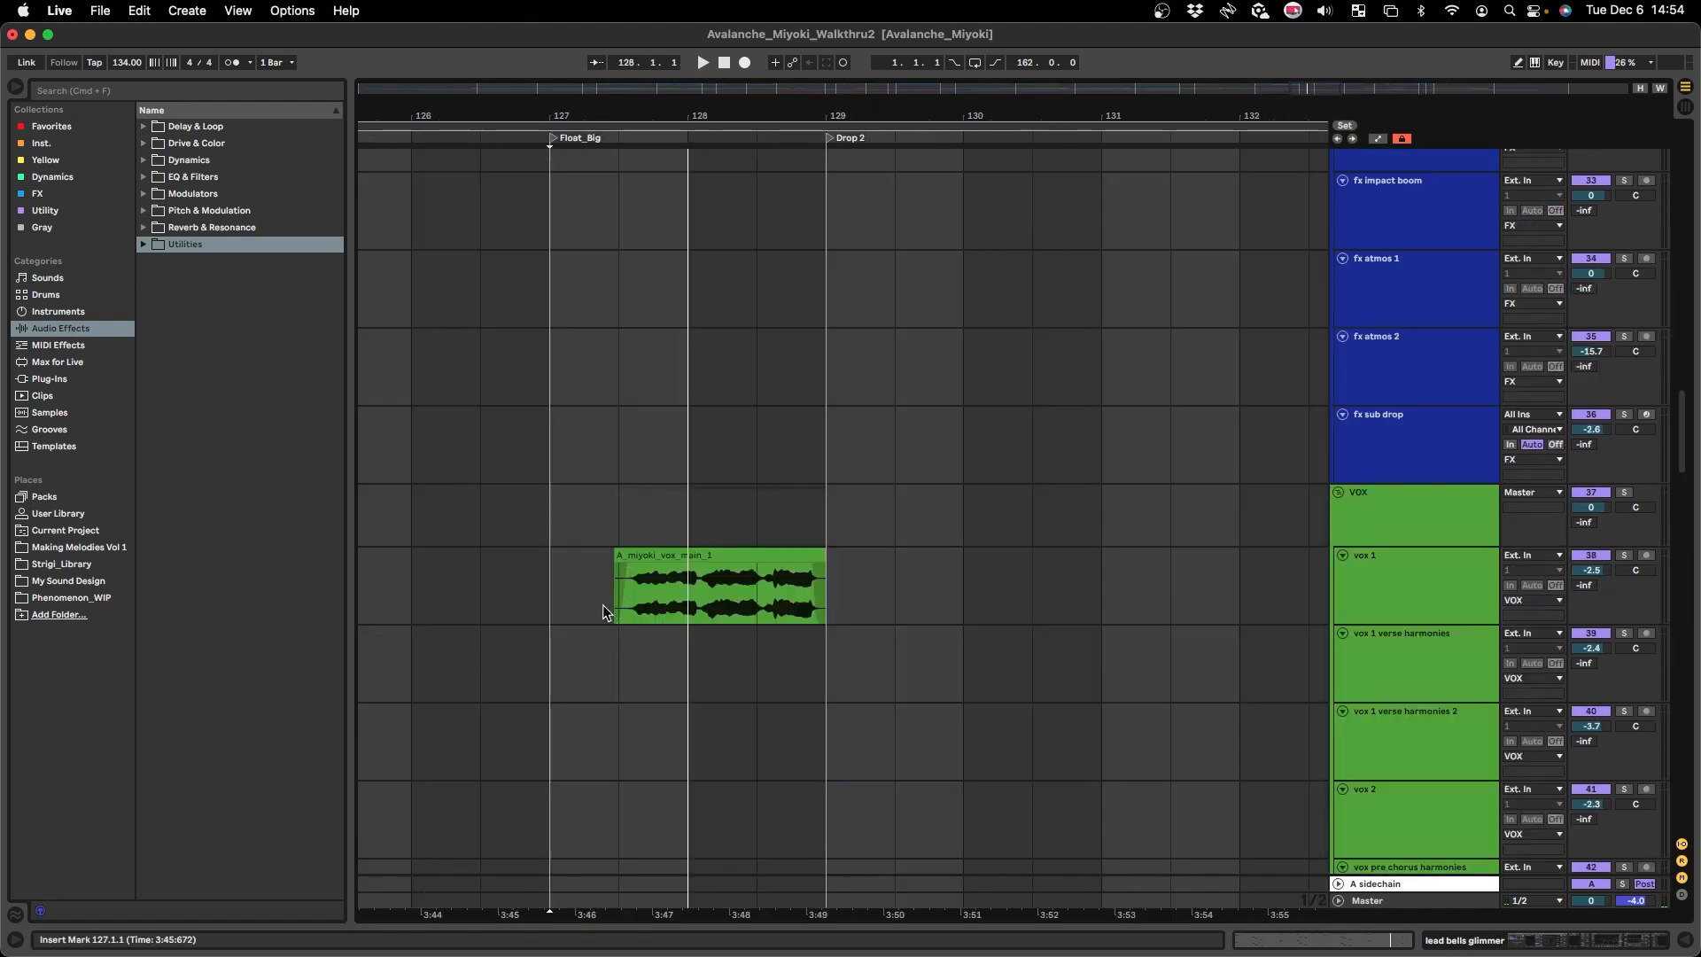
{"action": "left_click", "coordinate": [602, 606]}
{"action": "left_click", "coordinate": [579, 599]}
{"action": "left_click", "coordinate": [797, 580]}
- Solo the vox 1 track and play its clip from bar 128 into Drop 2, checking its automation
{"action": "scroll", "coordinate": [763, 578], "scroll_direction": "right", "scroll_amount": 2}
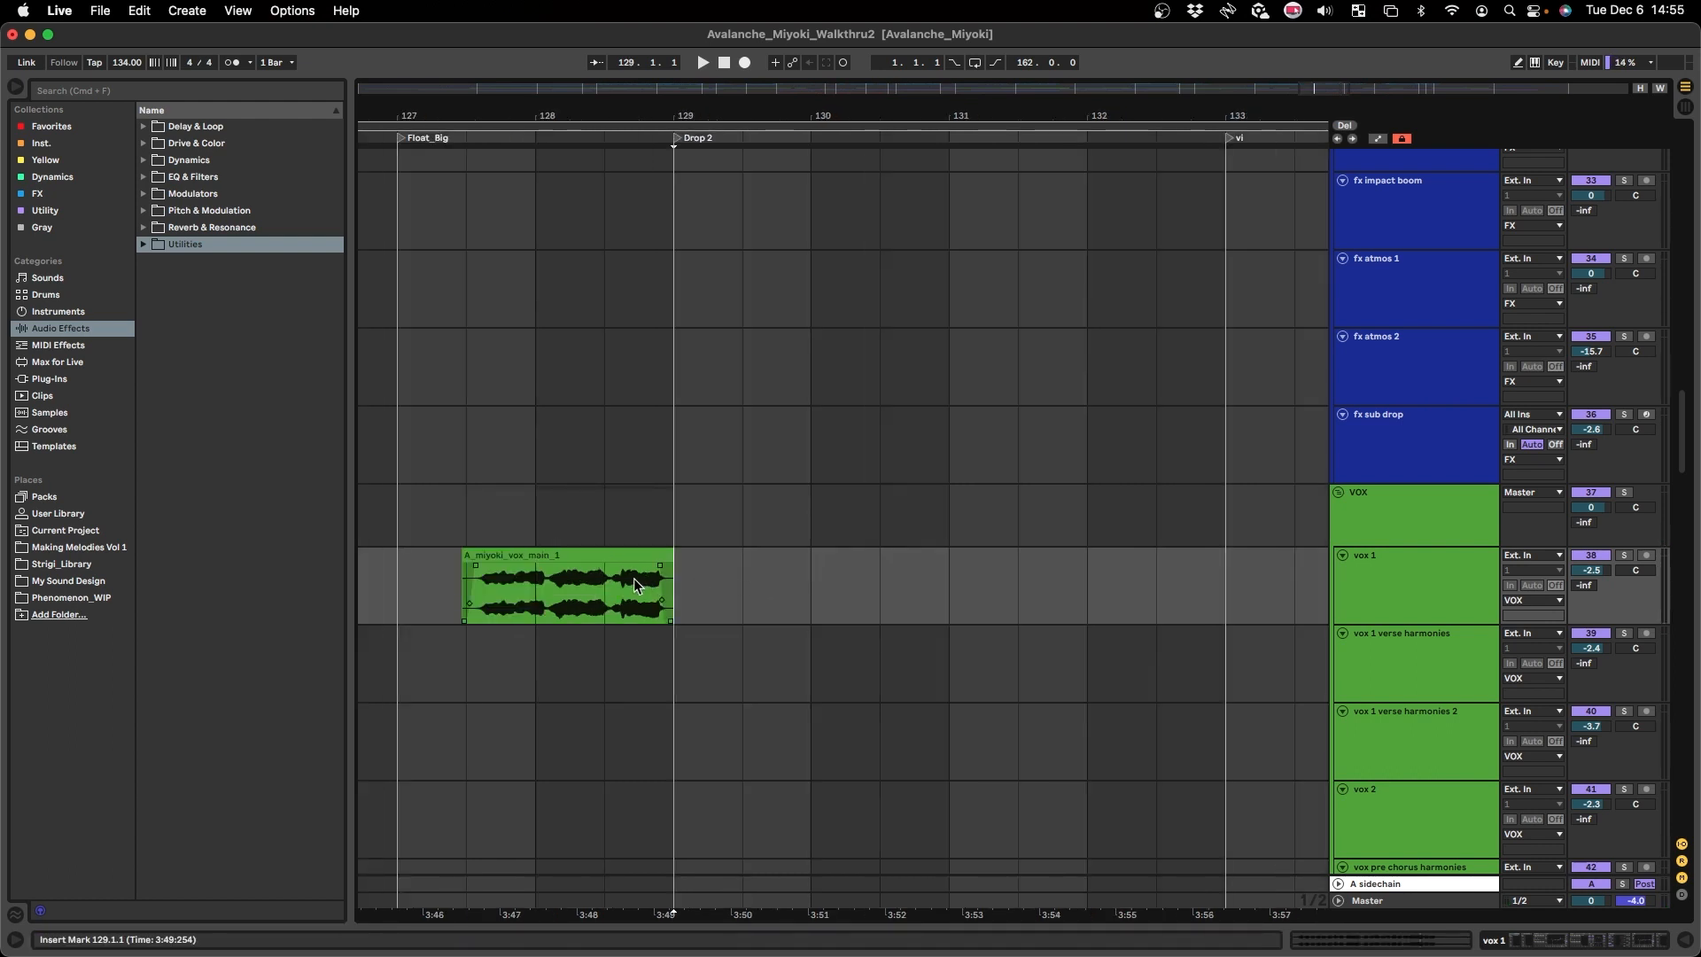
{"action": "left_click", "coordinate": [527, 592]}
{"action": "key", "text": "space"}
{"action": "key", "text": "a"}
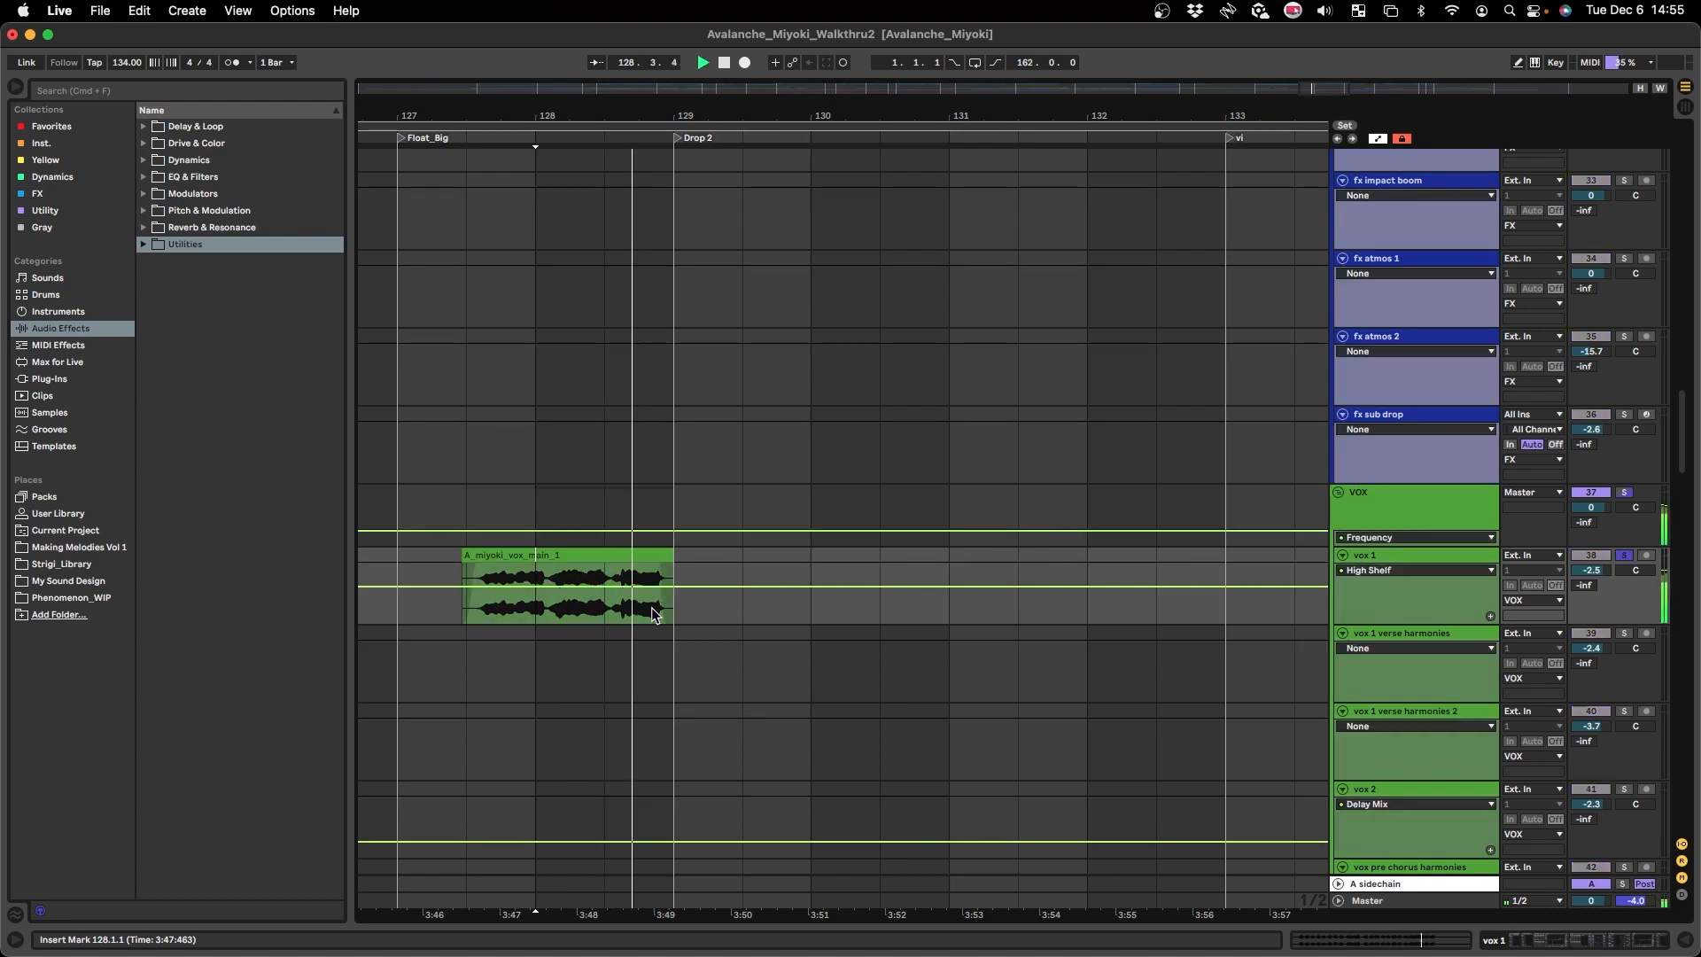
{"action": "key", "text": "a"}
{"action": "left_click", "coordinate": [680, 594]}
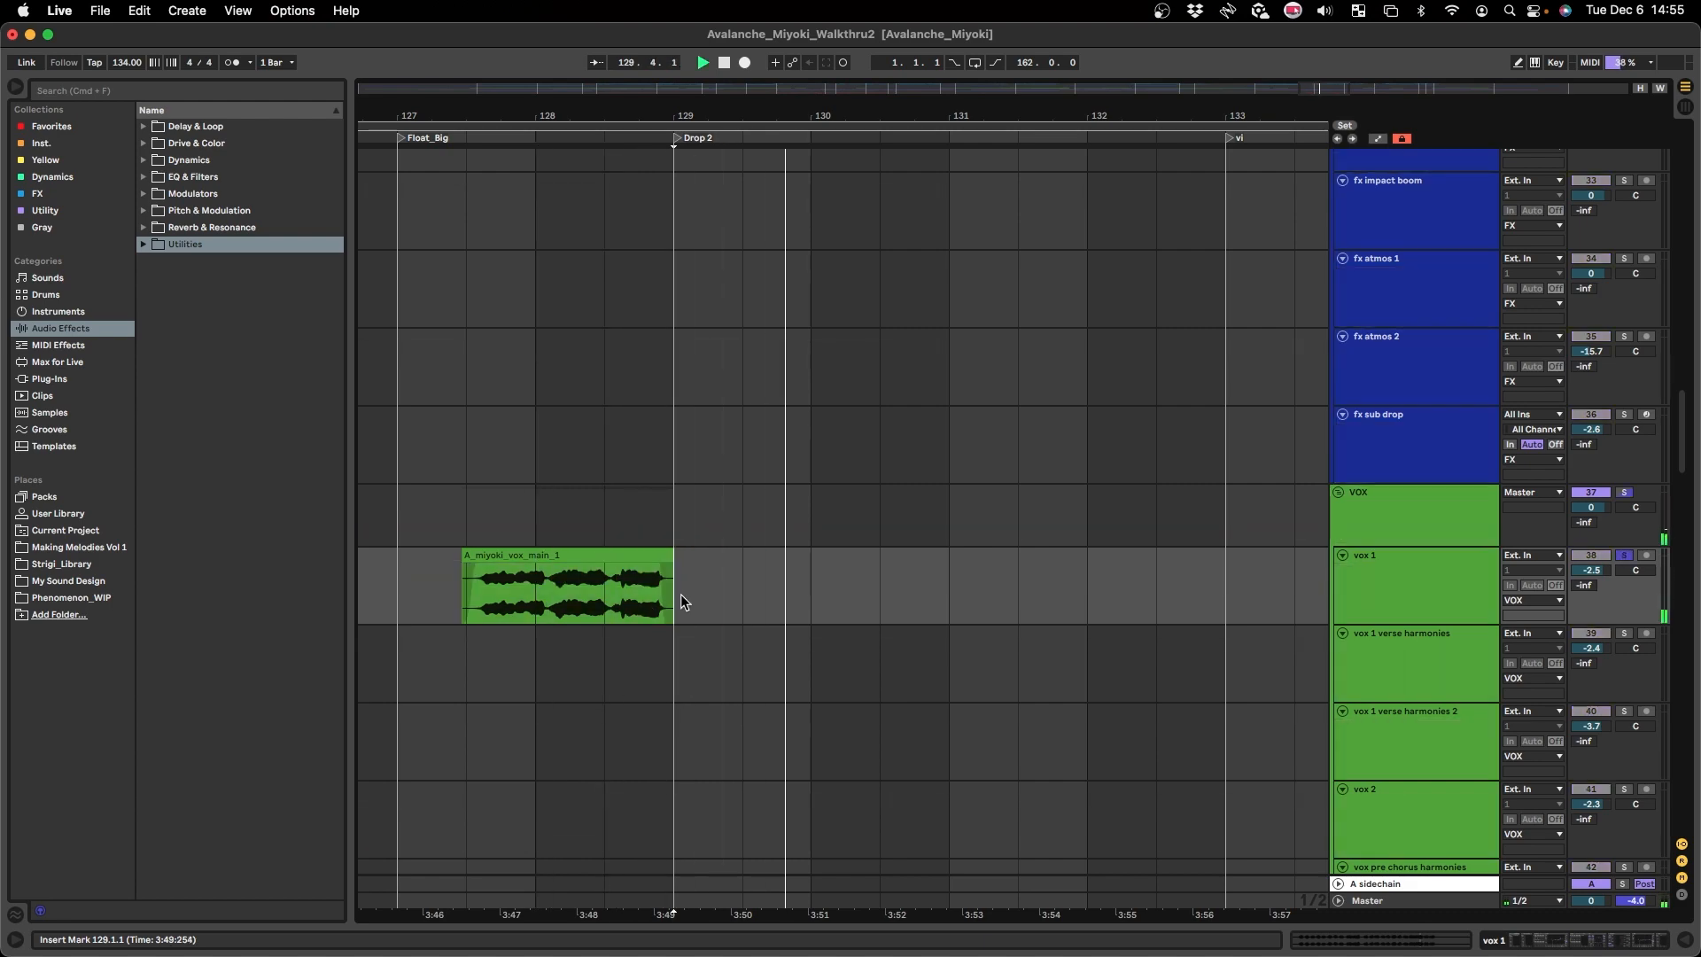
- Stop playback, review the synth automation, and solo sequence 2 (project layer 1) with the insert marker at its clip's start before Drop 2
{"action": "scroll", "coordinate": [680, 596], "scroll_direction": "down", "scroll_amount": 5}
{"action": "key", "text": "space"}
{"action": "key", "text": "a"}
{"action": "scroll", "coordinate": [695, 496], "scroll_direction": "down", "scroll_amount": 10}
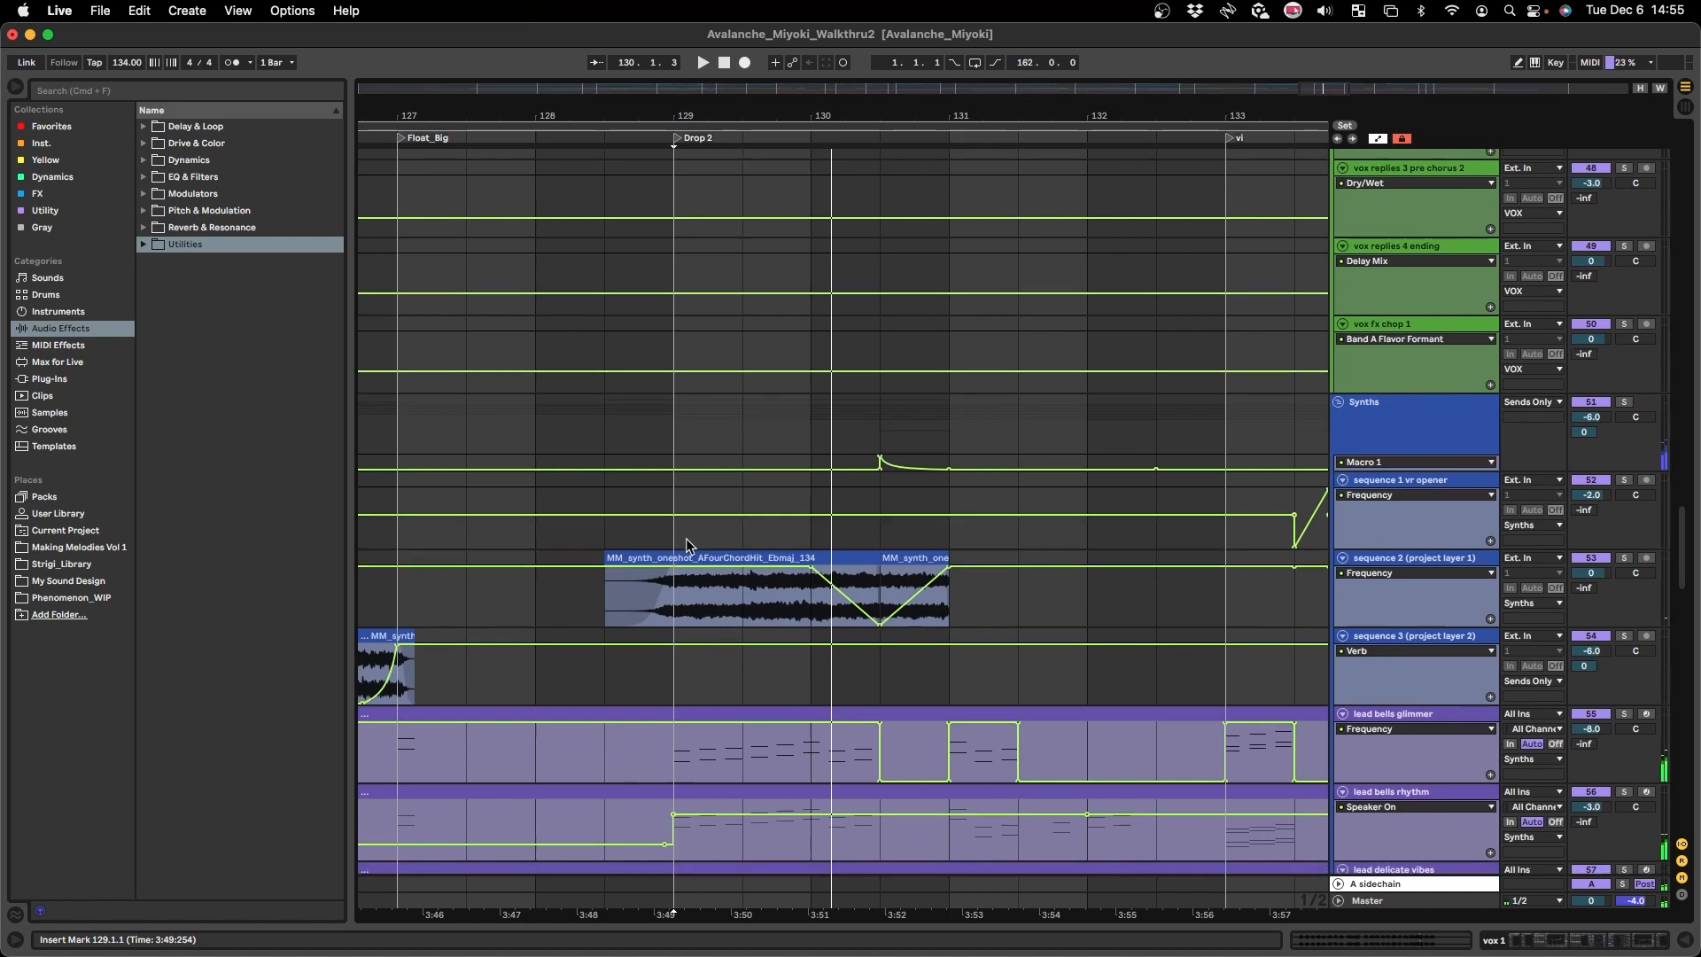
{"action": "scroll", "coordinate": [686, 541], "scroll_direction": "down", "scroll_amount": 1}
{"action": "key", "text": "a"}
{"action": "scroll", "coordinate": [675, 564], "scroll_direction": "down", "scroll_amount": 2}
{"action": "left_click", "coordinate": [657, 578]}
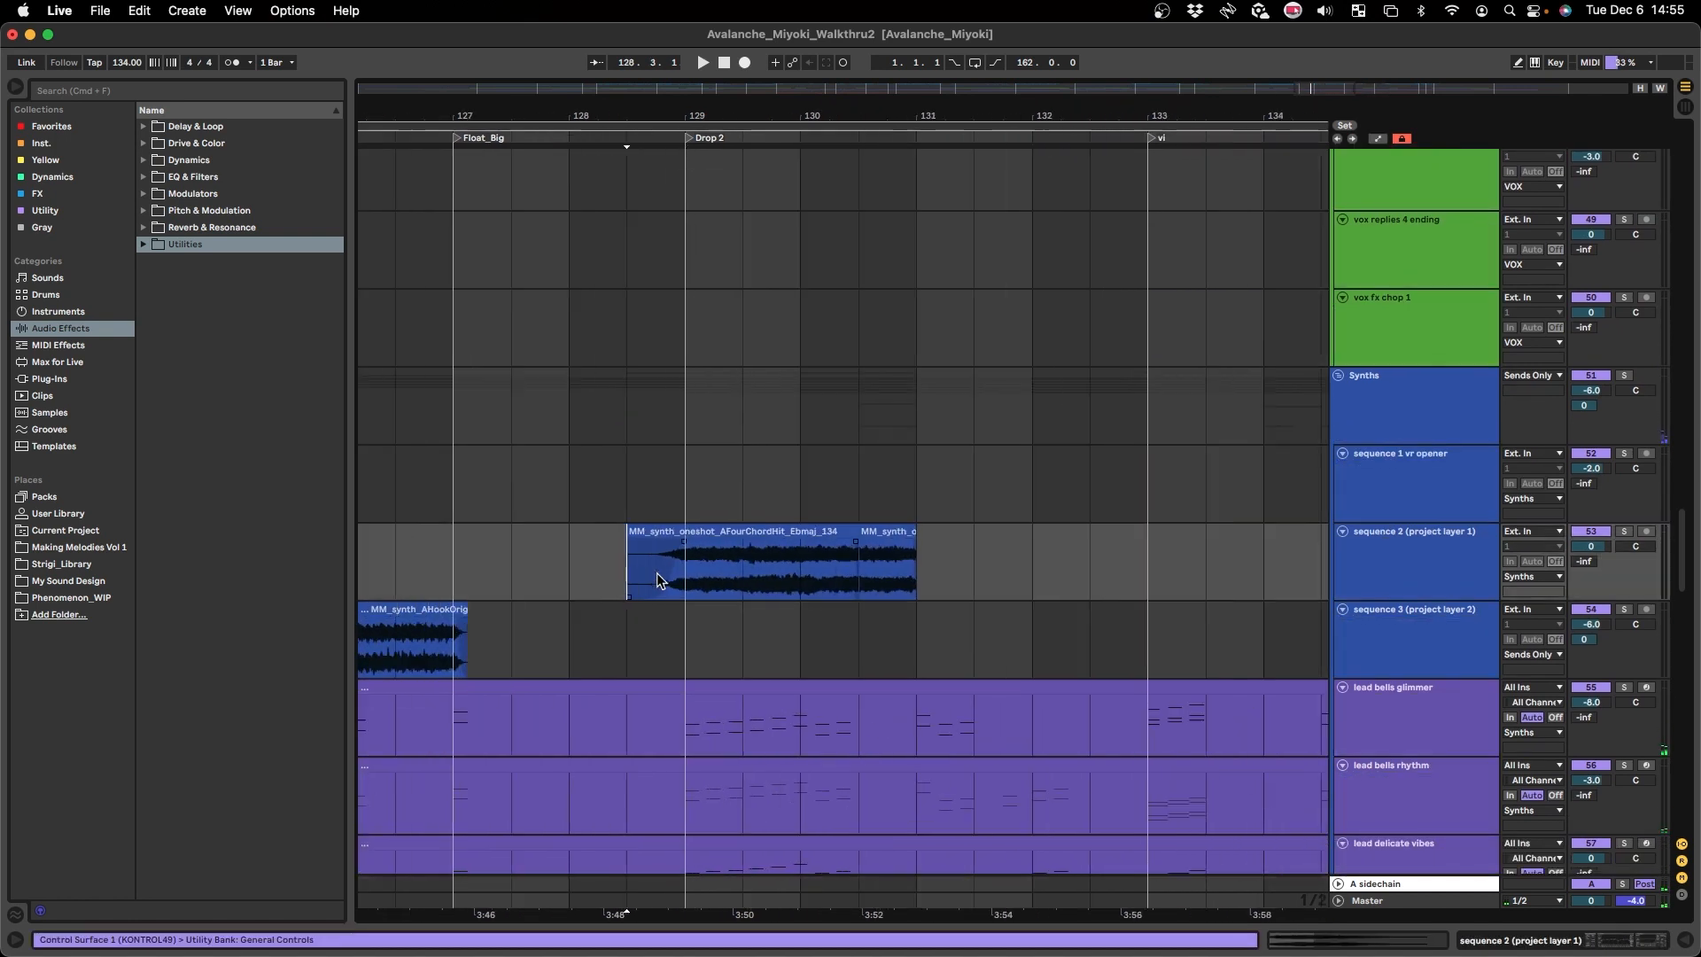
{"action": "scroll", "coordinate": [673, 581], "scroll_direction": "up", "scroll_amount": 2}
{"action": "scroll", "coordinate": [675, 588], "scroll_direction": "up", "scroll_amount": 2}
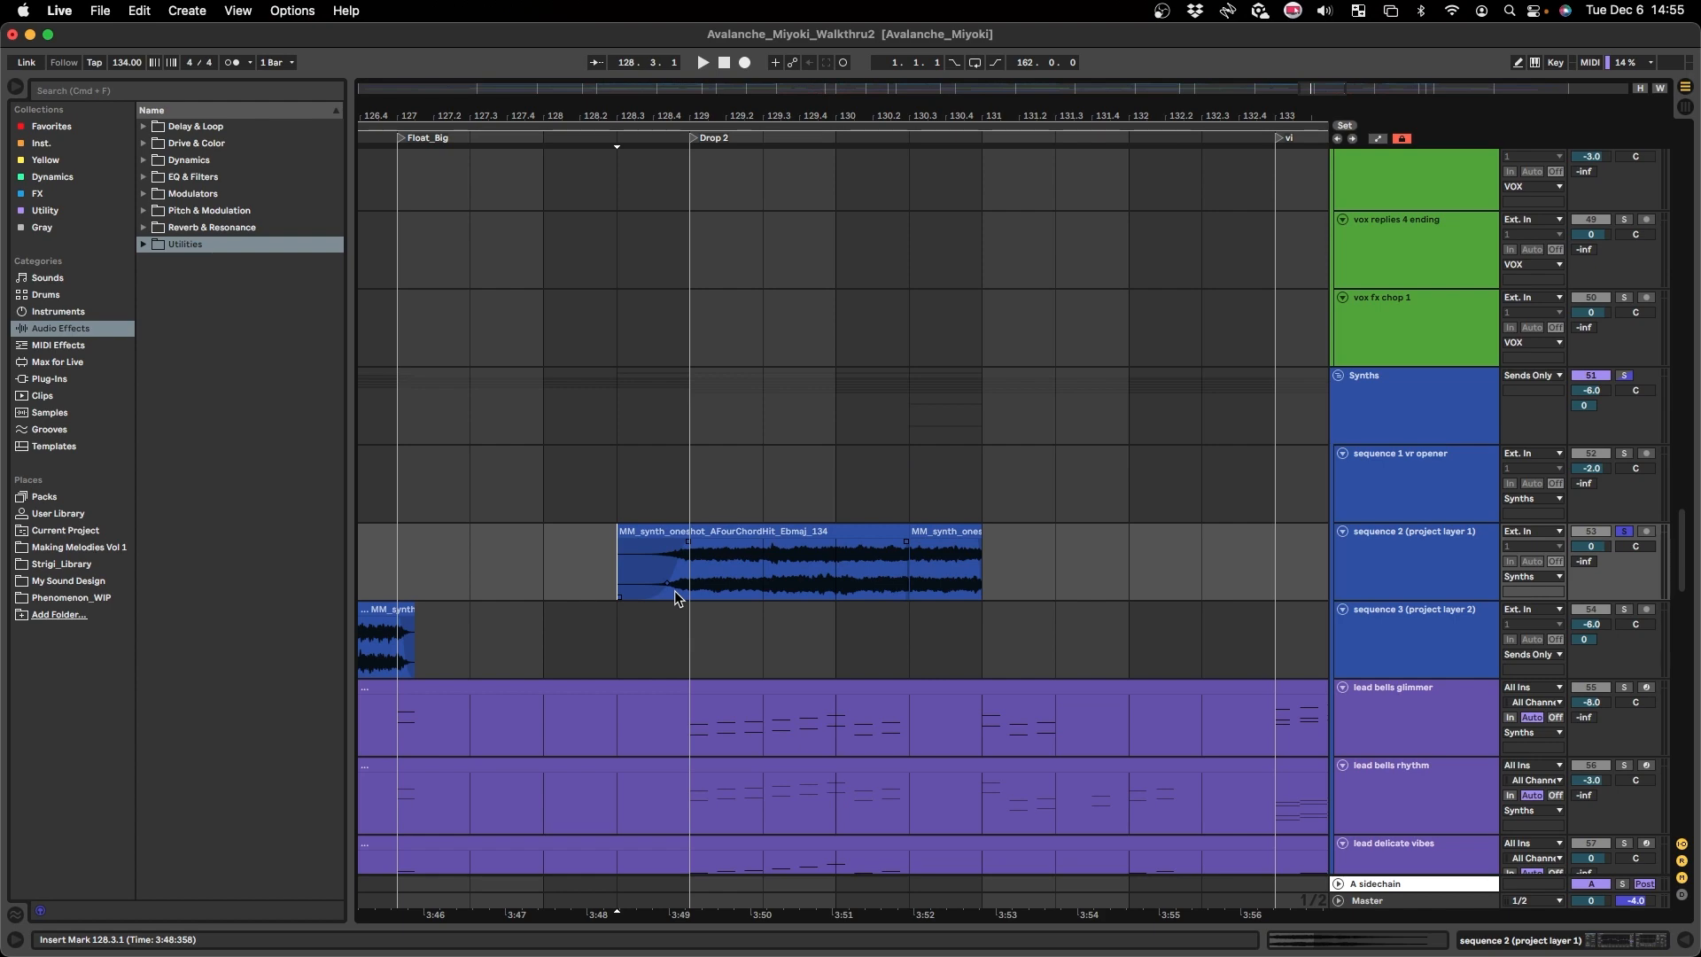
- Play the soloed sequence 2 track from bar 49 at the start of Chorus 1
{"action": "scroll", "coordinate": [673, 592], "scroll_direction": "down", "scroll_amount": 10}
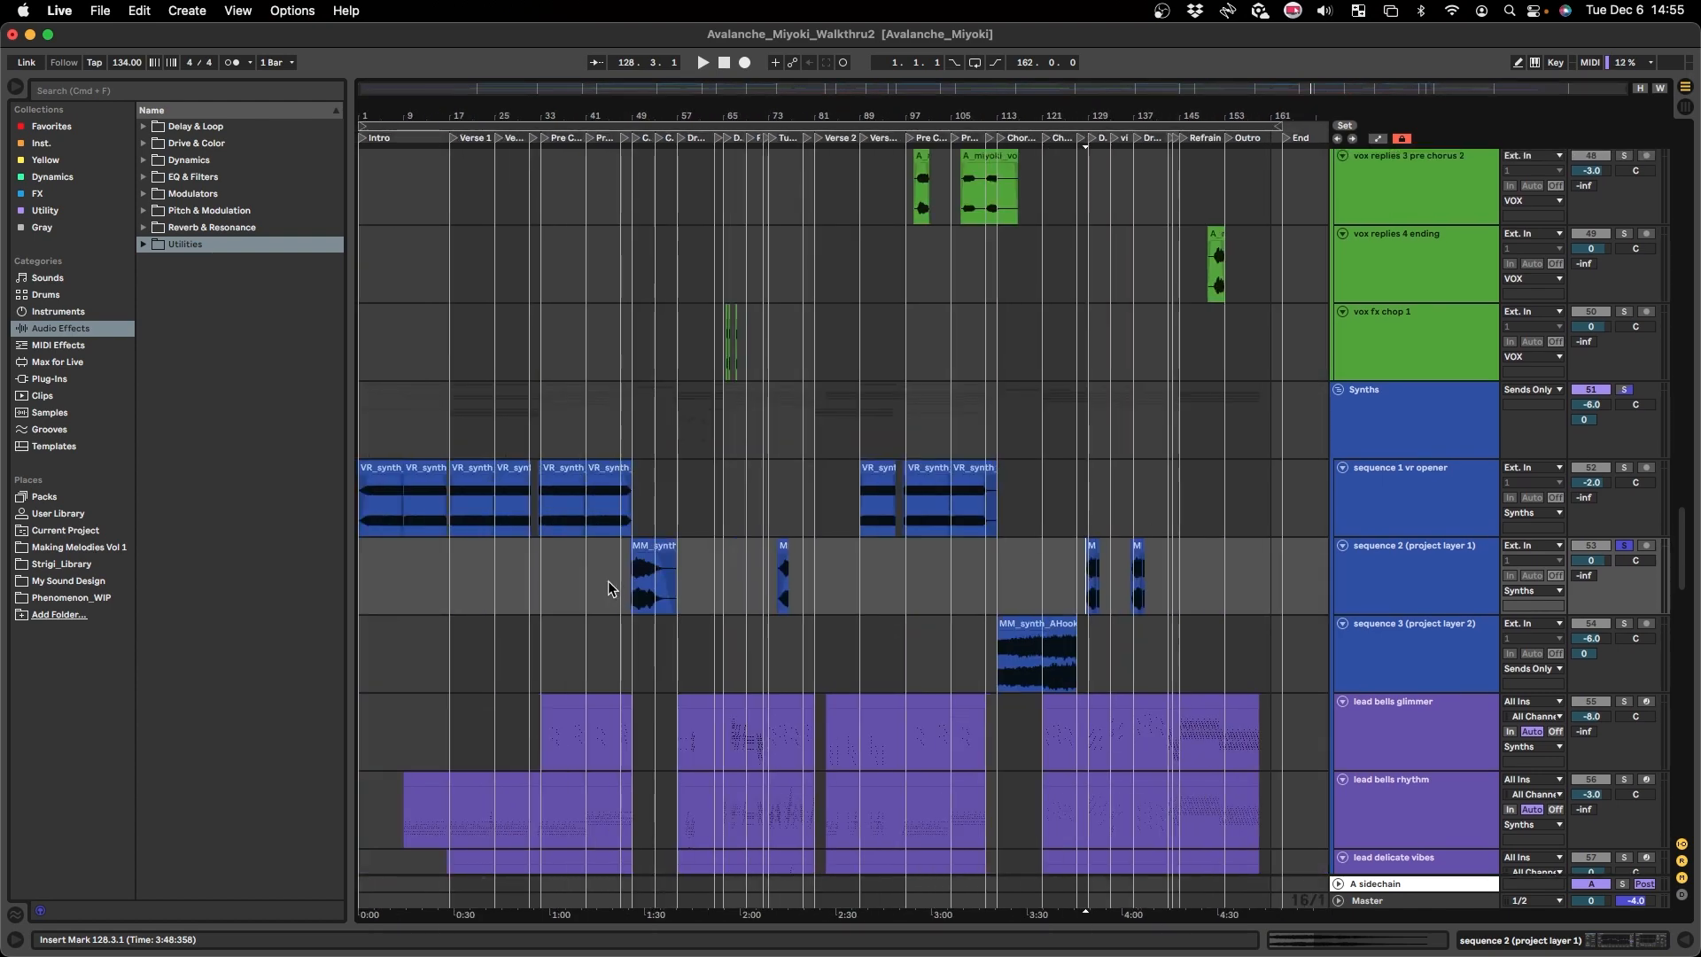
{"action": "left_click", "coordinate": [626, 592]}
{"action": "scroll", "coordinate": [629, 593], "scroll_direction": "up", "scroll_amount": 4}
{"action": "key", "text": "space"}
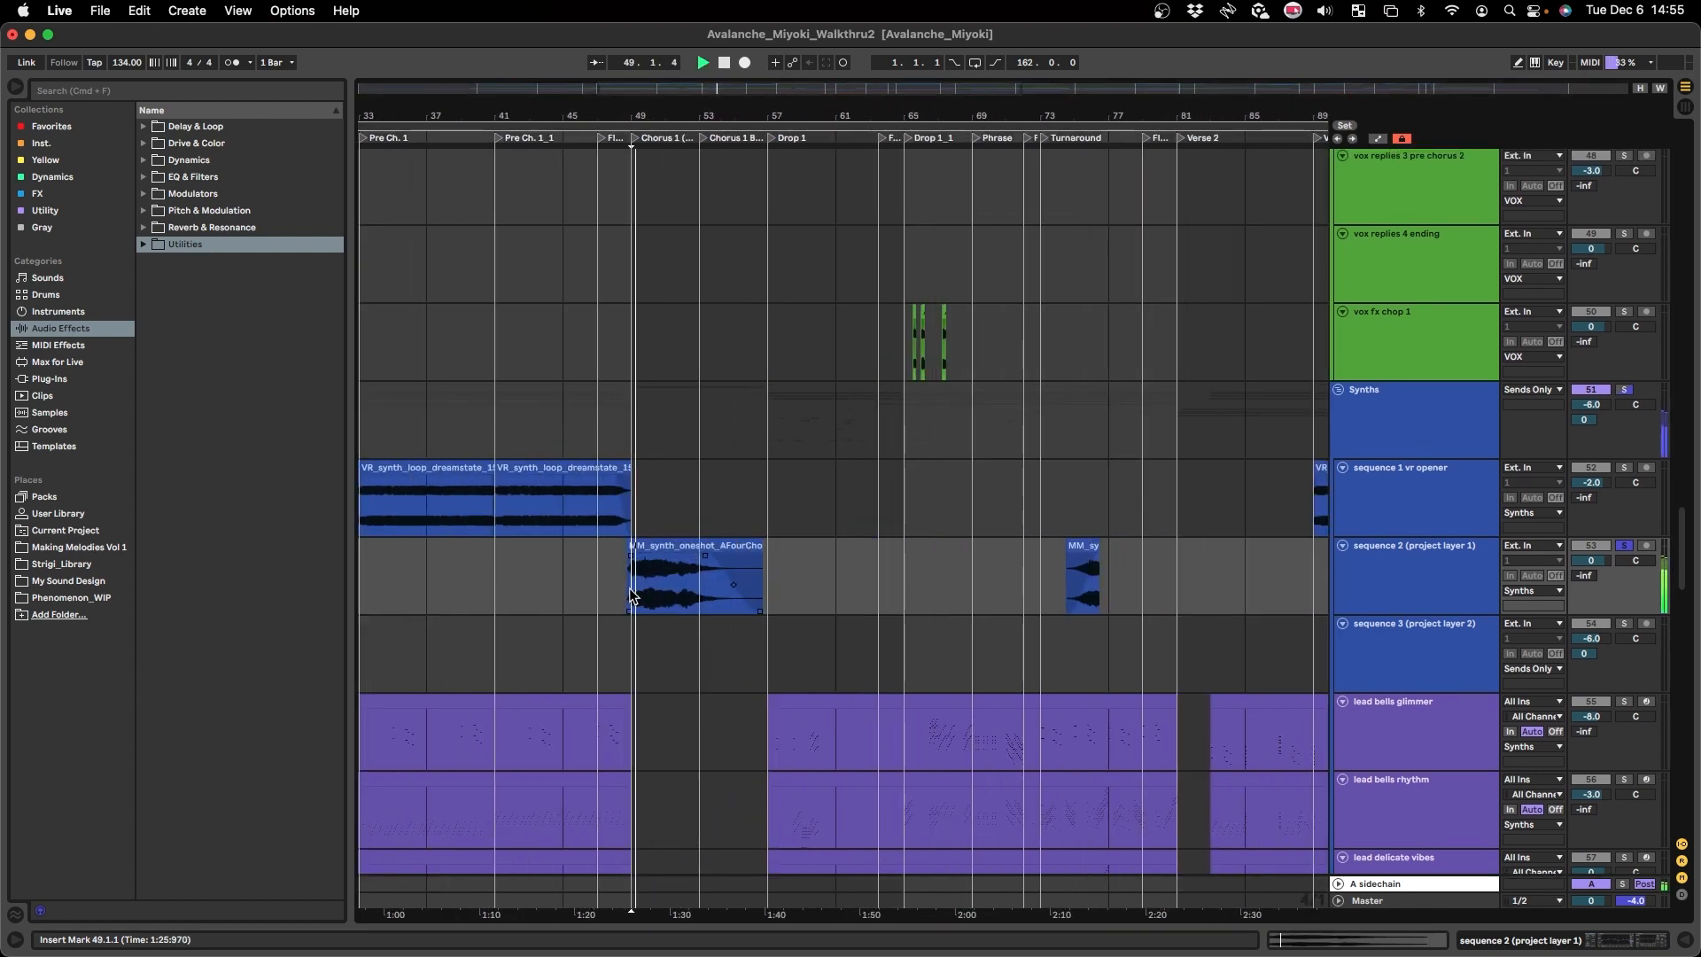
- Play the sequence 2 one-shot from just before Drop 2 and examine its filter frequency automation
{"action": "scroll", "coordinate": [863, 620], "scroll_direction": "right", "scroll_amount": 15}
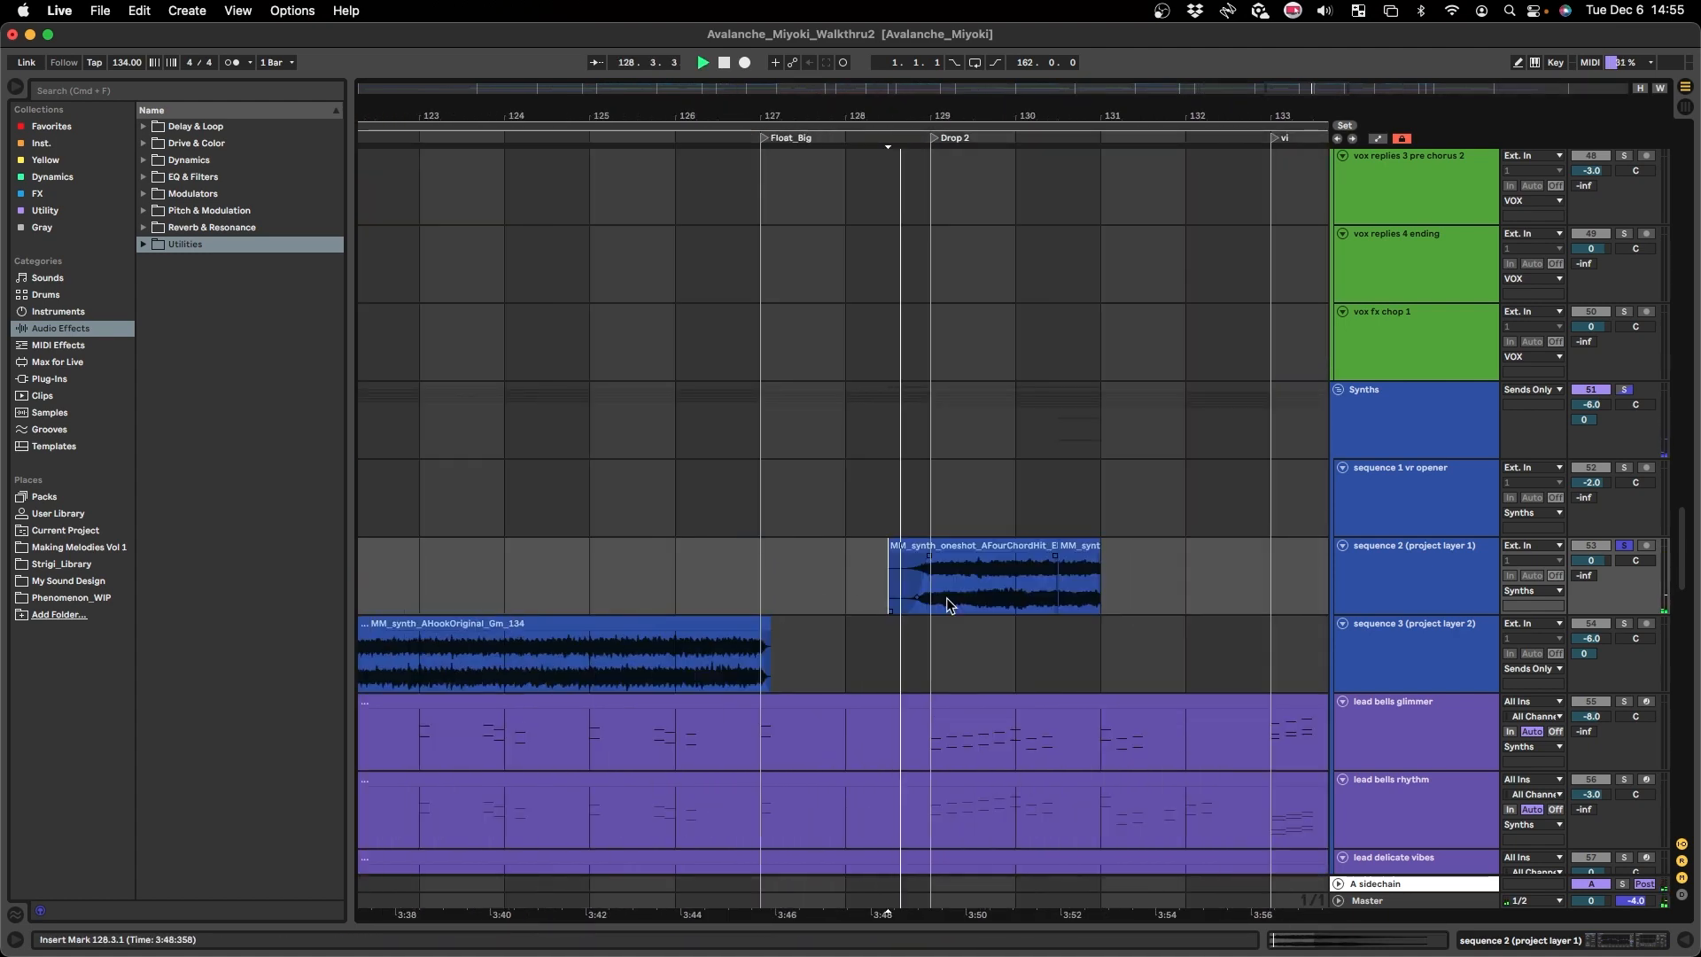
{"action": "scroll", "coordinate": [946, 605], "scroll_direction": "right", "scroll_amount": 3}
{"action": "key", "text": "a"}
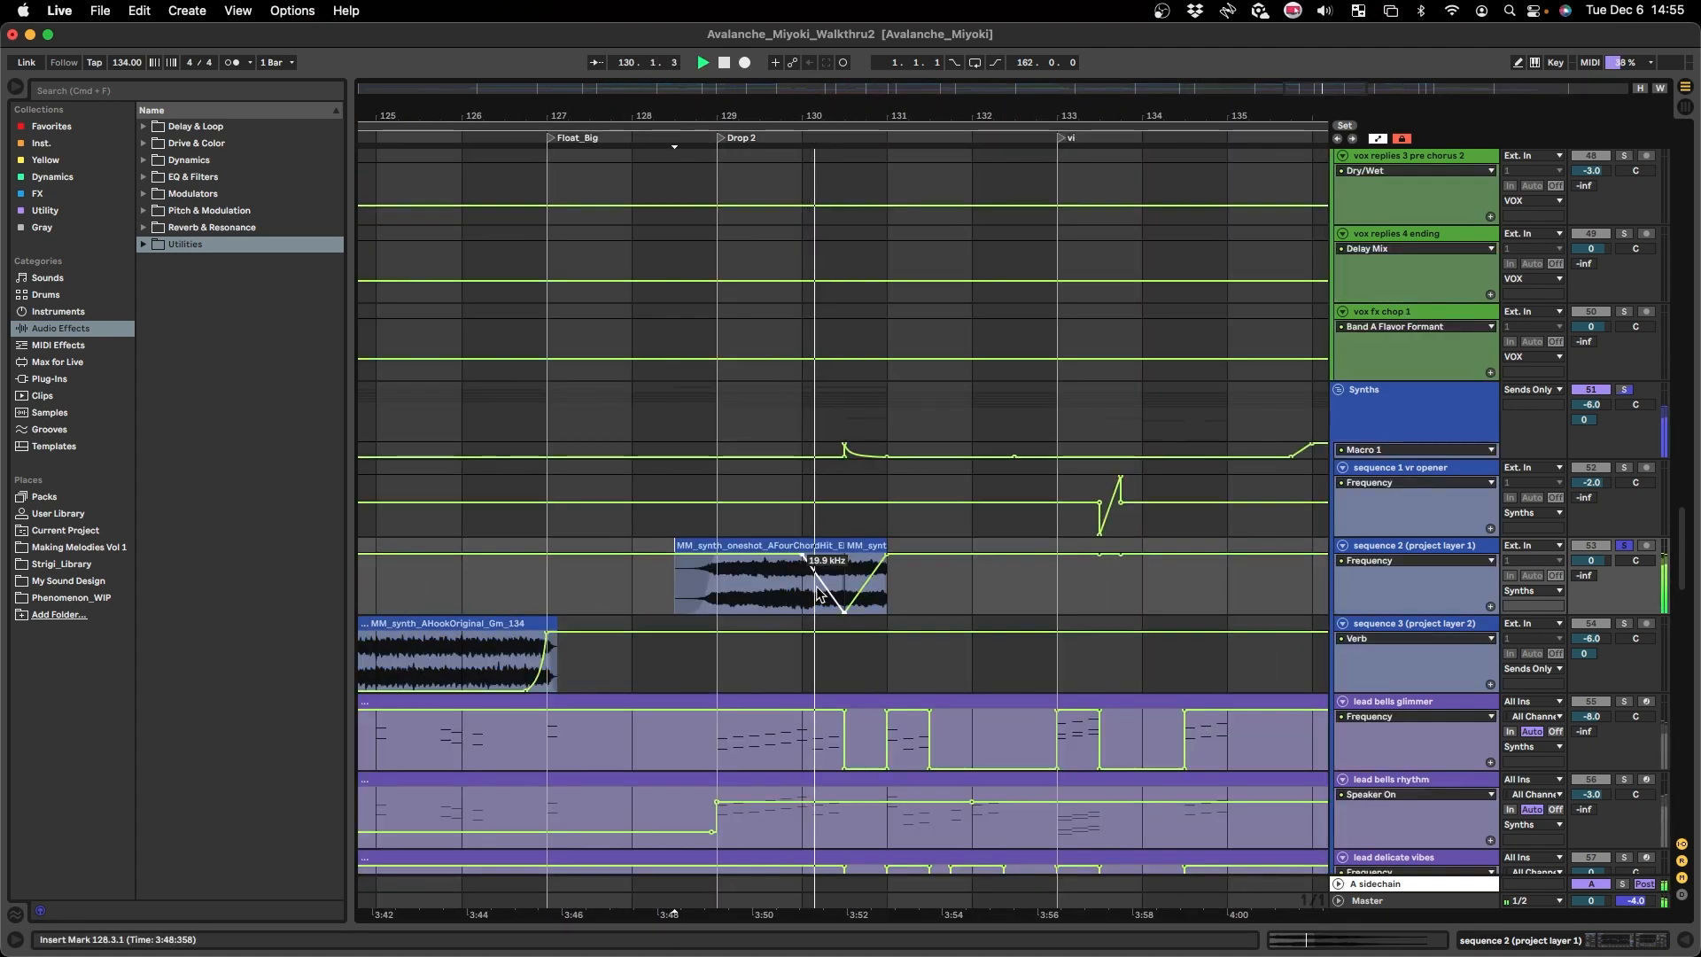
{"action": "key", "text": "space"}
{"action": "scroll", "coordinate": [866, 590], "scroll_direction": "left", "scroll_amount": 1}
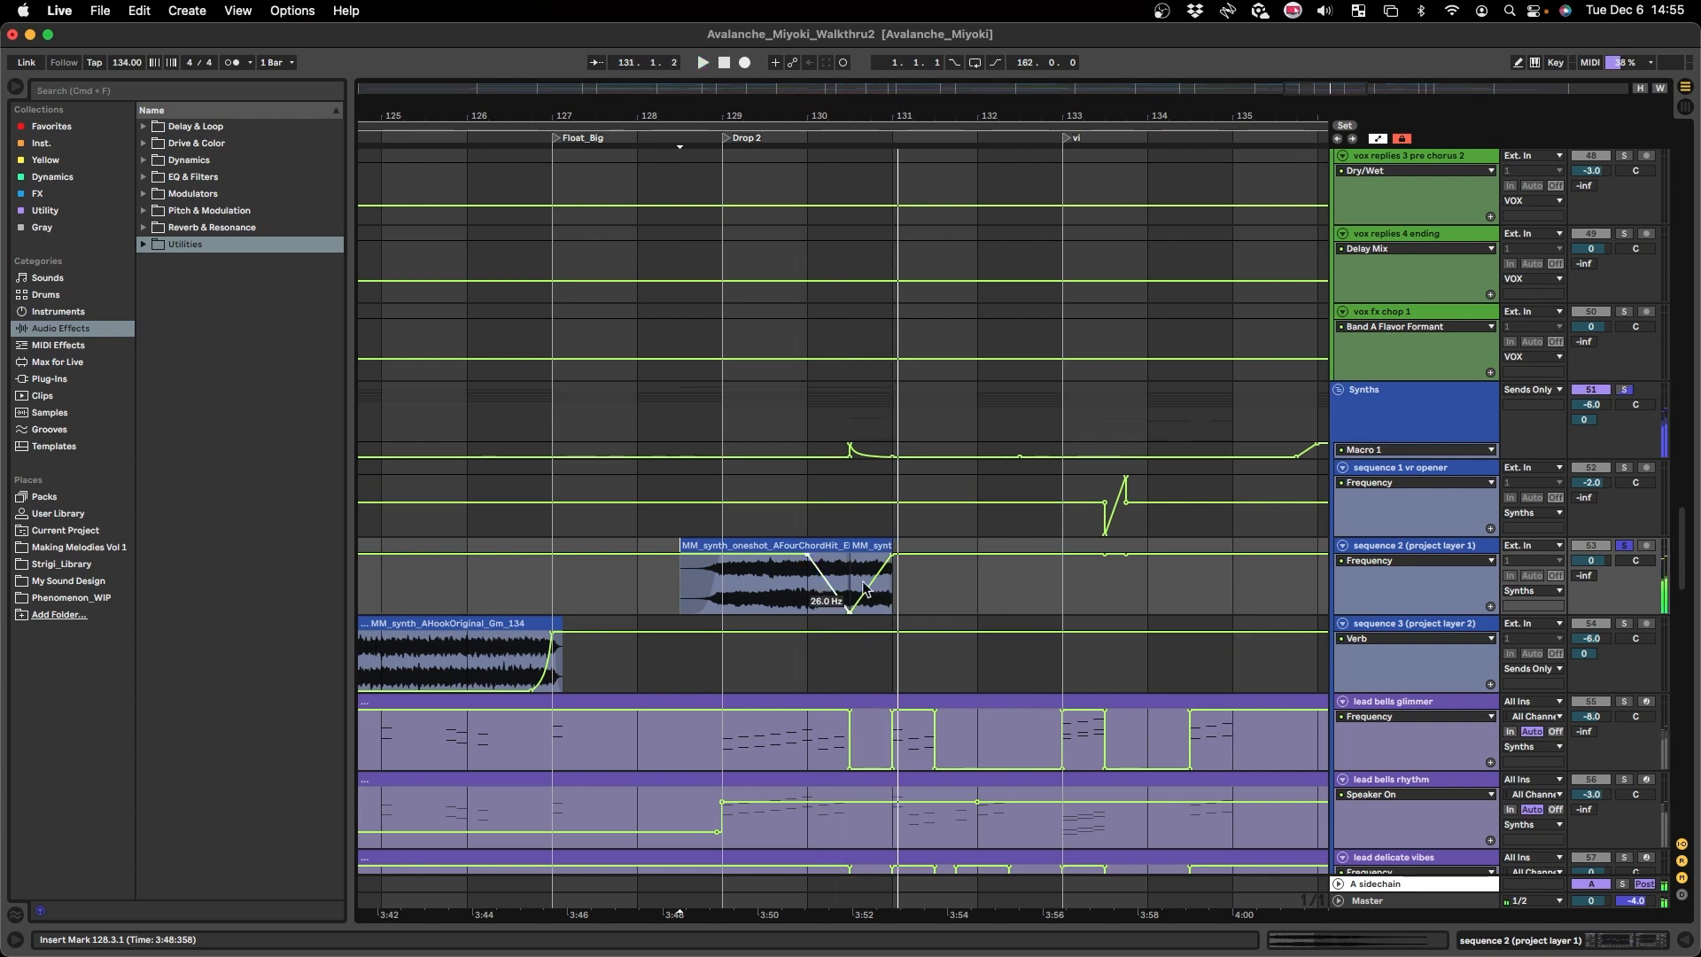
{"action": "key", "text": "a"}
{"action": "scroll", "coordinate": [665, 584], "scroll_direction": "down", "scroll_amount": 1}
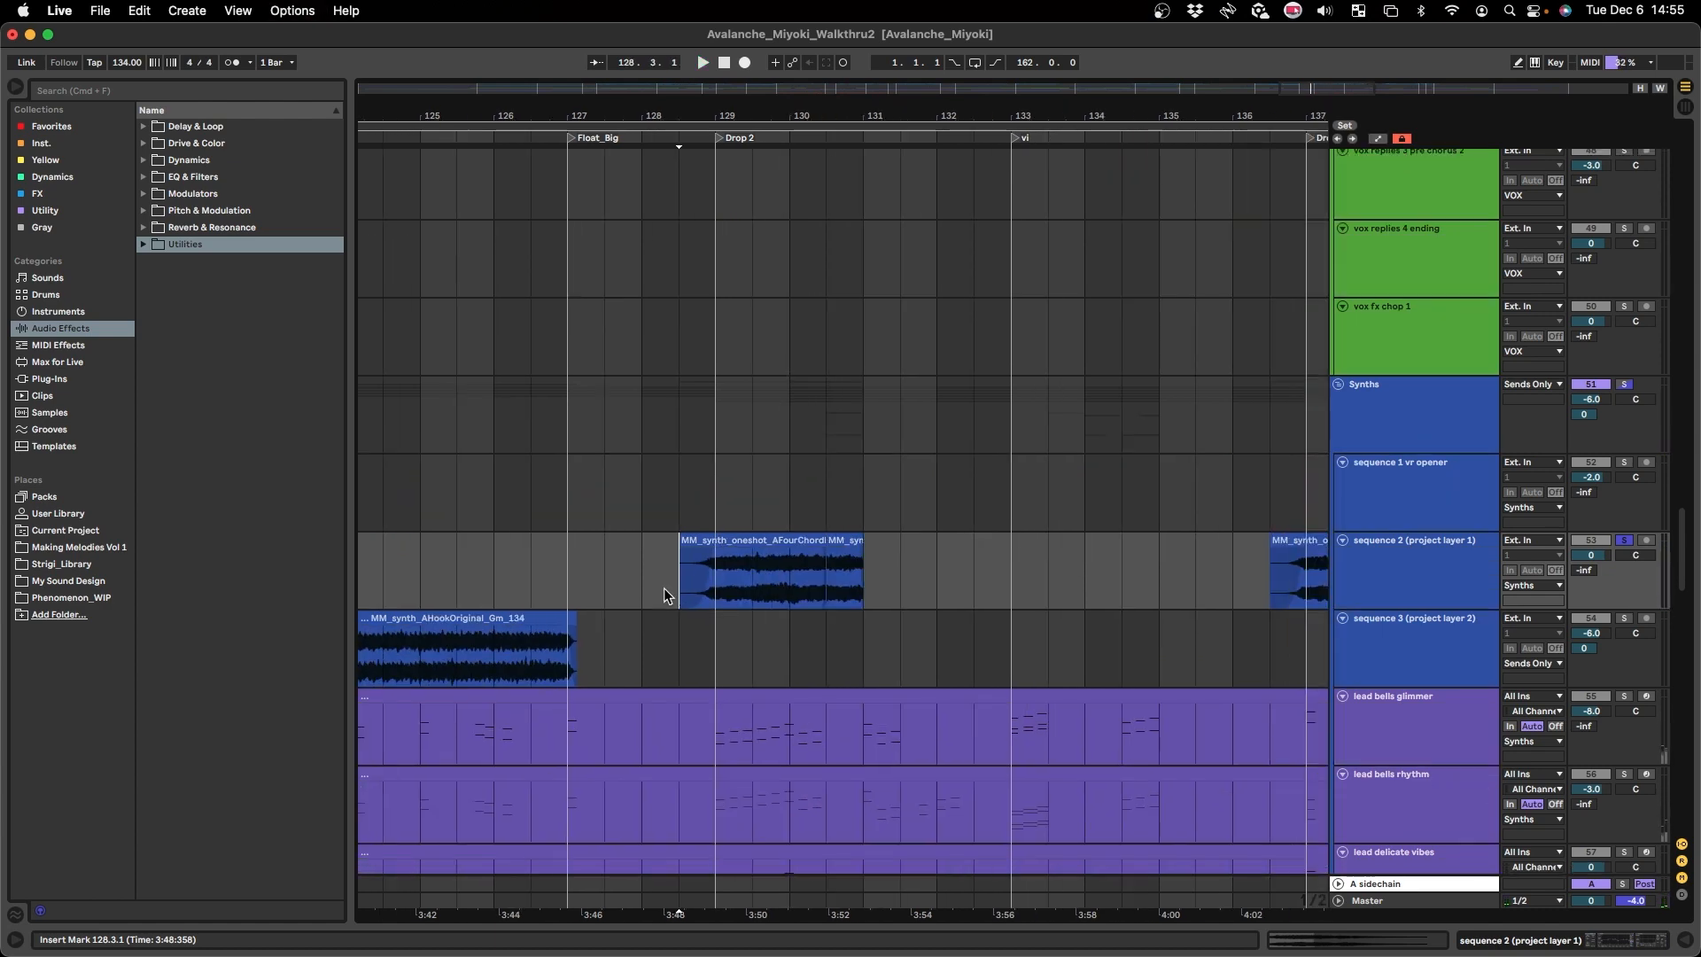
- Select bars 129 to 133 across the four lead tracks, chords plucks and chords detune trancey, solo them and play
{"action": "scroll", "coordinate": [682, 656], "scroll_direction": "down", "scroll_amount": 4}
{"action": "left_click_drag", "start_coordinate": [718, 486], "coordinate": [996, 667]}
{"action": "scroll", "coordinate": [997, 667], "scroll_direction": "down", "scroll_amount": 5}
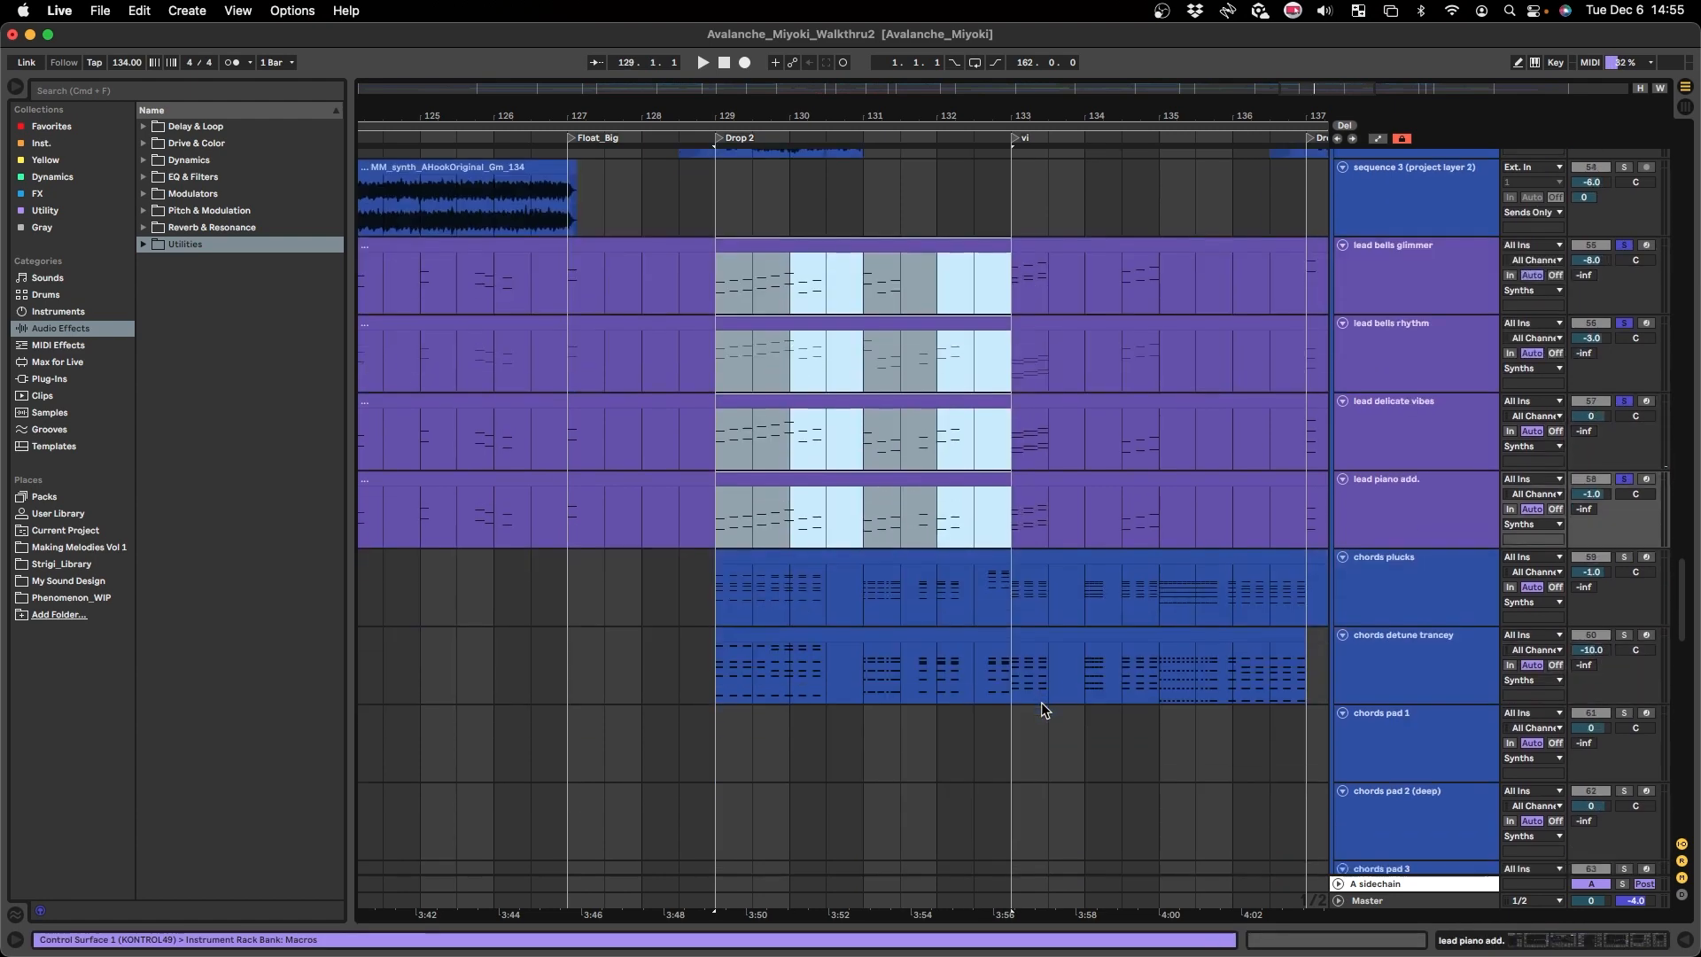
{"action": "left_click", "coordinate": [997, 630], "text": "shift"}
{"action": "key", "text": "s"}
{"action": "key", "text": "space"}
{"action": "scroll", "coordinate": [1247, 385], "scroll_direction": "up", "scroll_amount": 5}
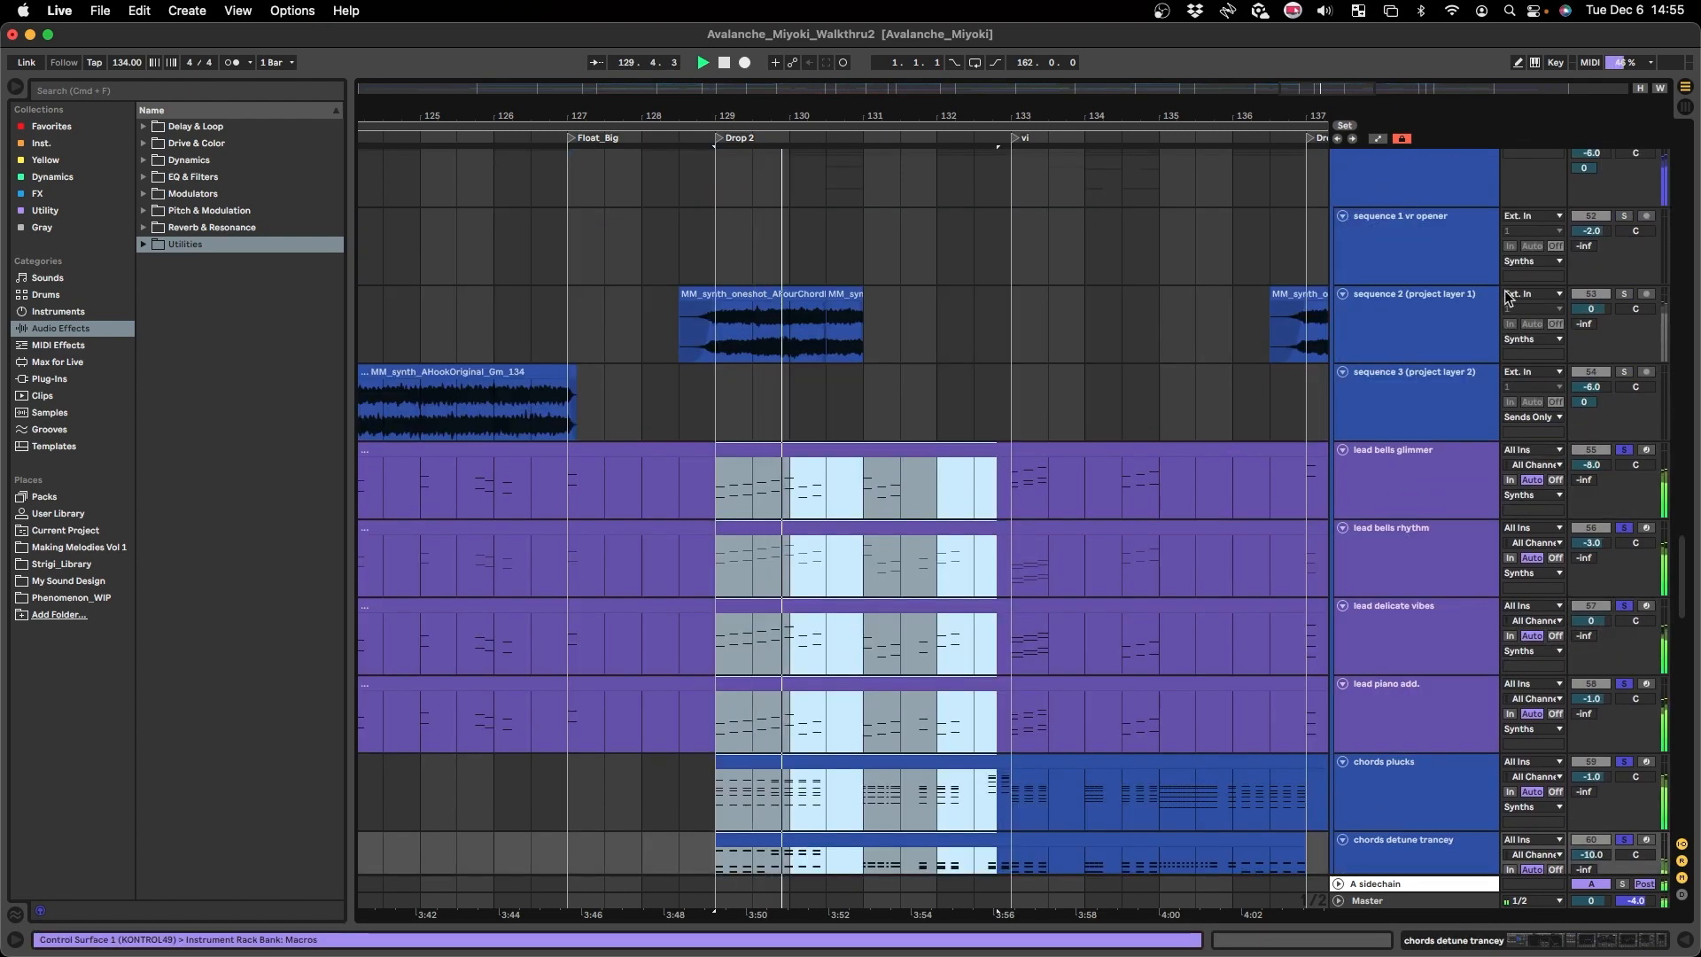
- Select bars 129 to 133 on only the four lead tracks and play them soloed
{"action": "left_click", "coordinate": [752, 478]}
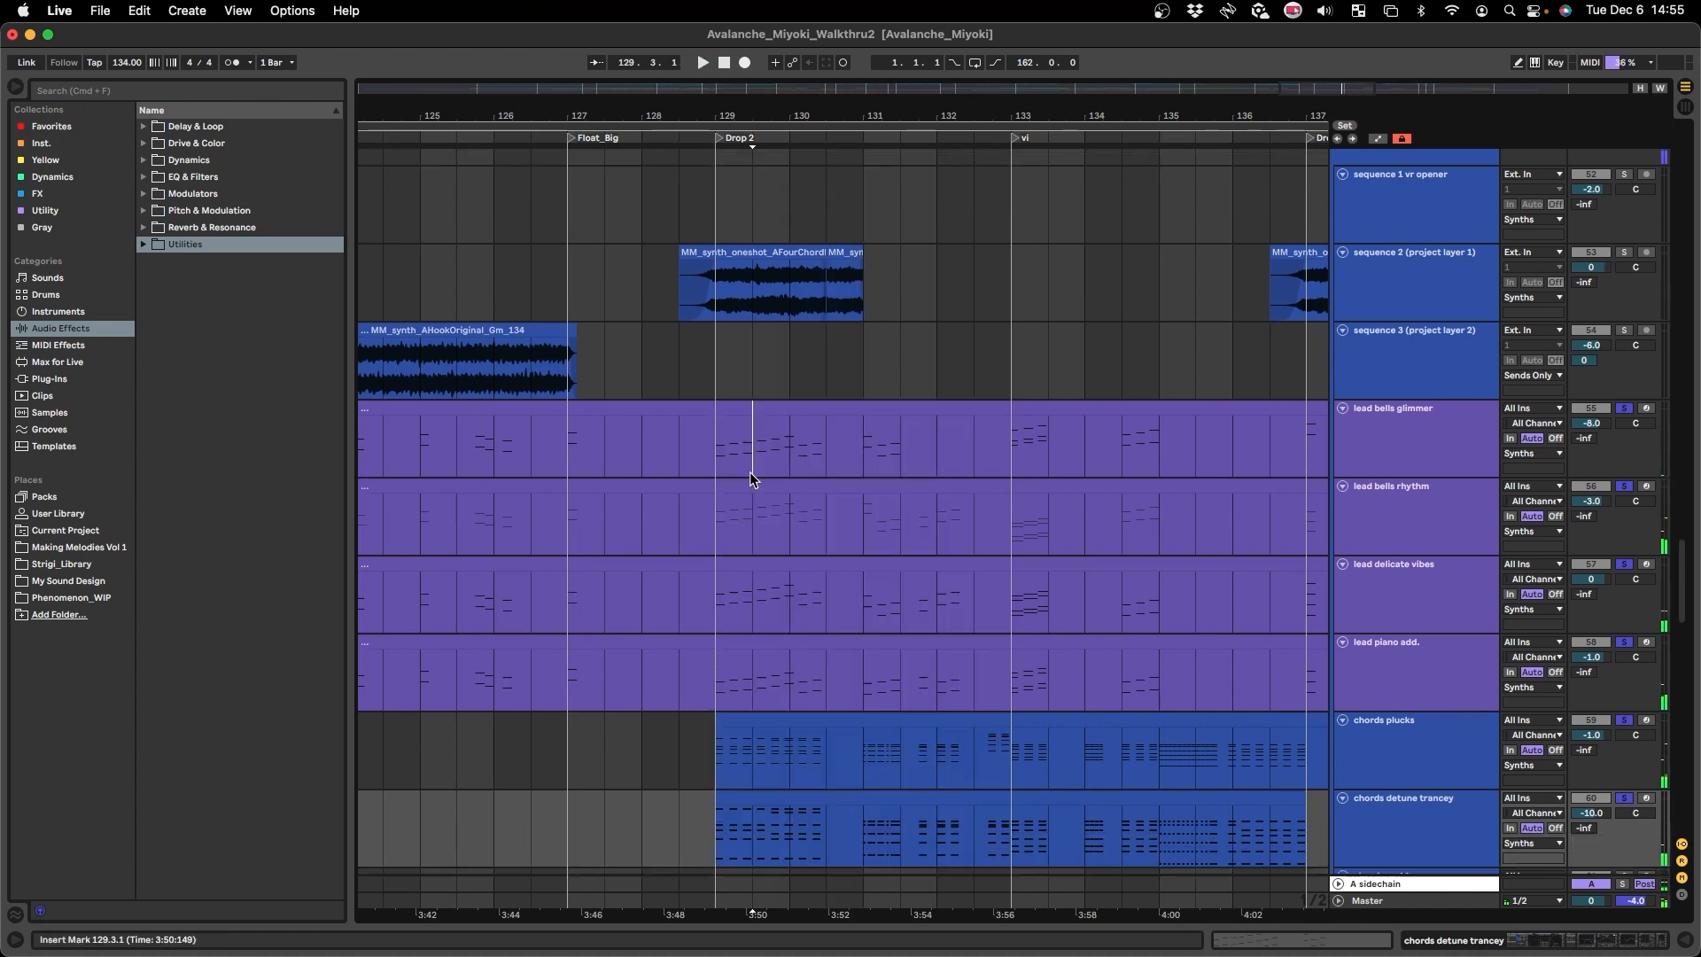
{"action": "left_click_drag", "start_coordinate": [719, 447], "coordinate": [1004, 675]}
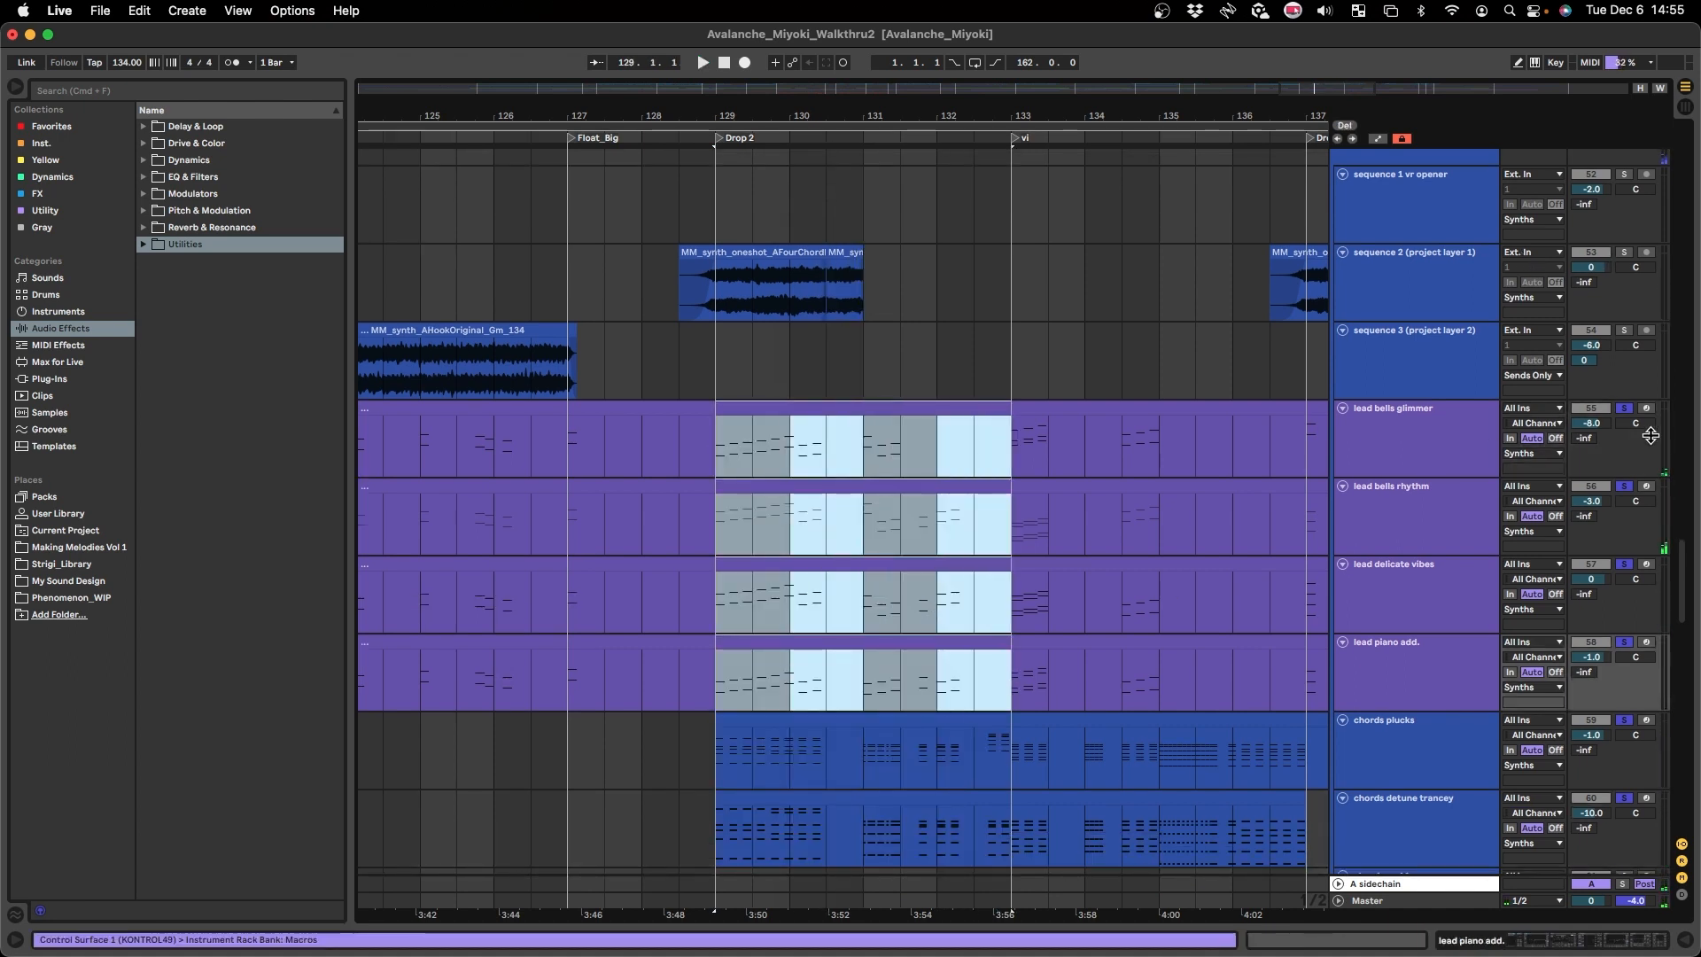
{"action": "key", "text": "space"}
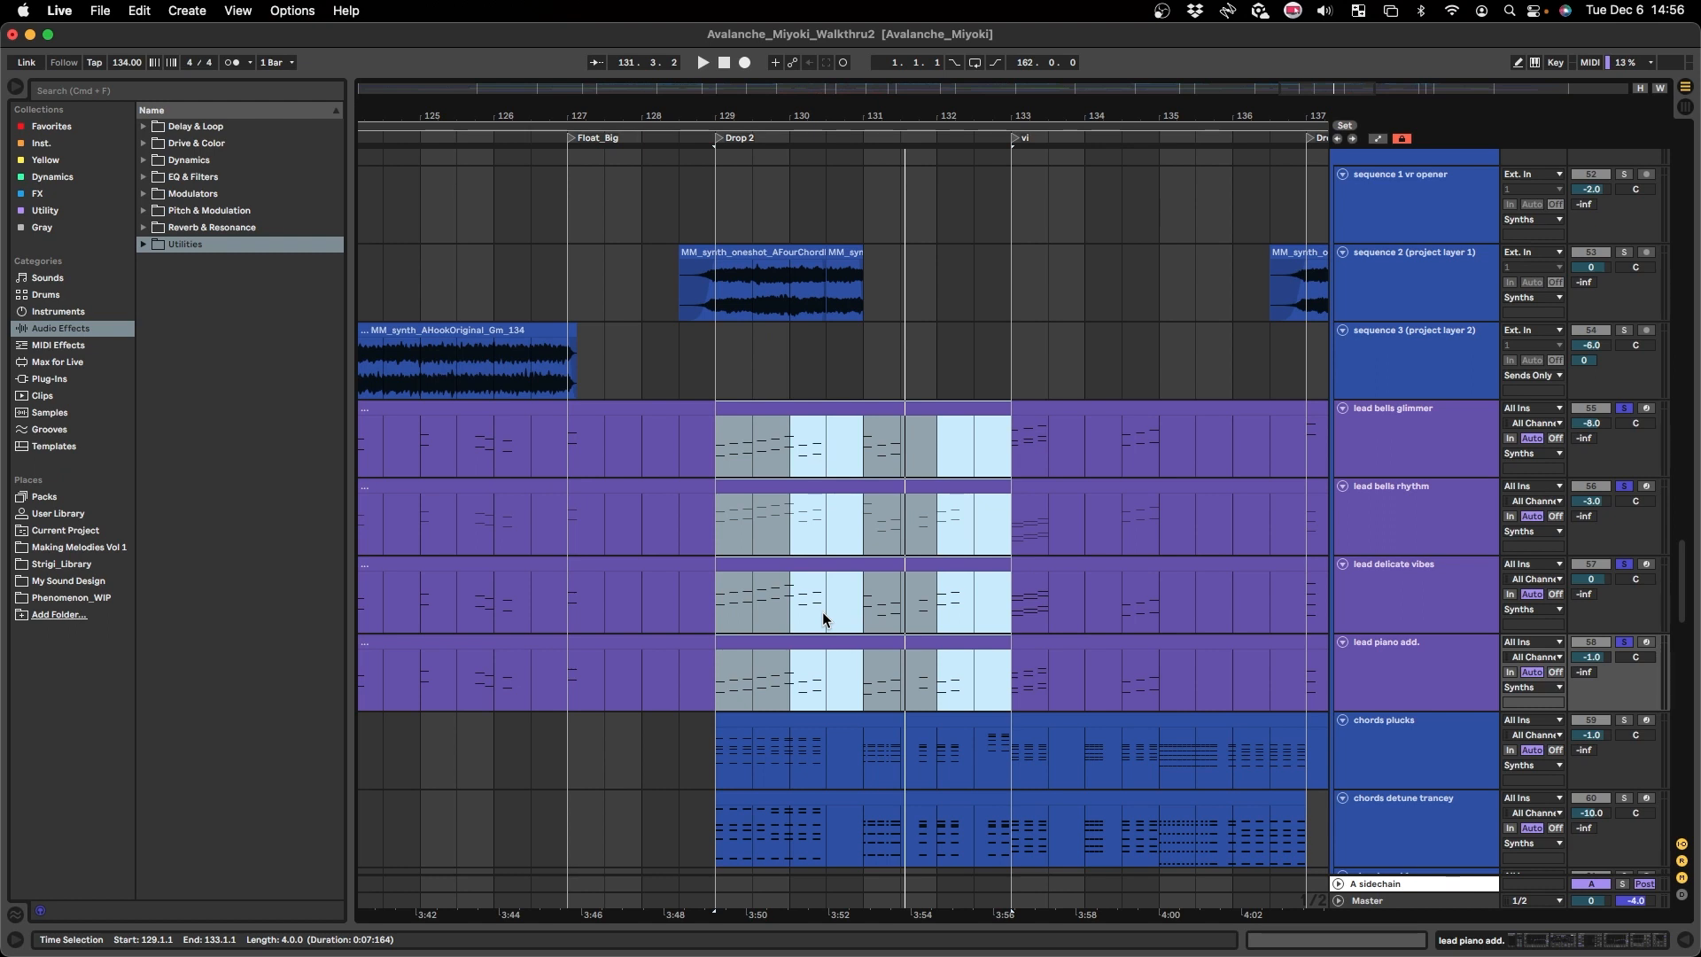
- Solo chords plucks and chords detune trancey, play them from bar 129, and show the devices of chords detune trancey
{"action": "scroll", "coordinate": [774, 694], "scroll_direction": "down", "scroll_amount": 5}
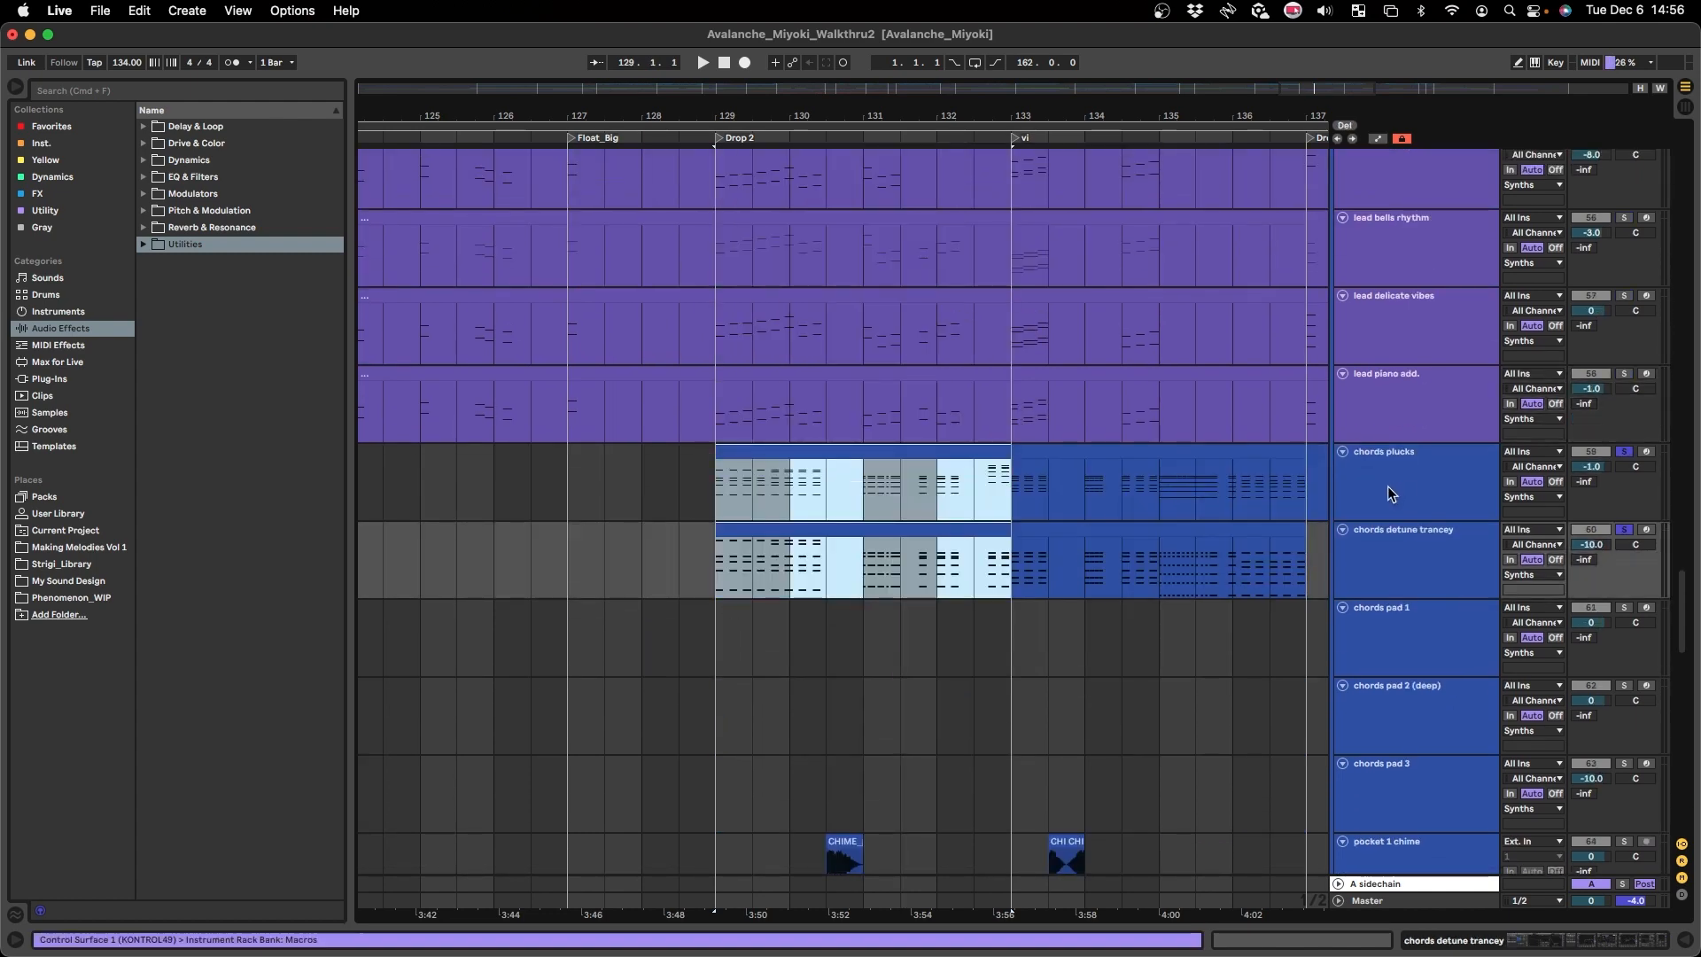
{"action": "key", "text": "space"}
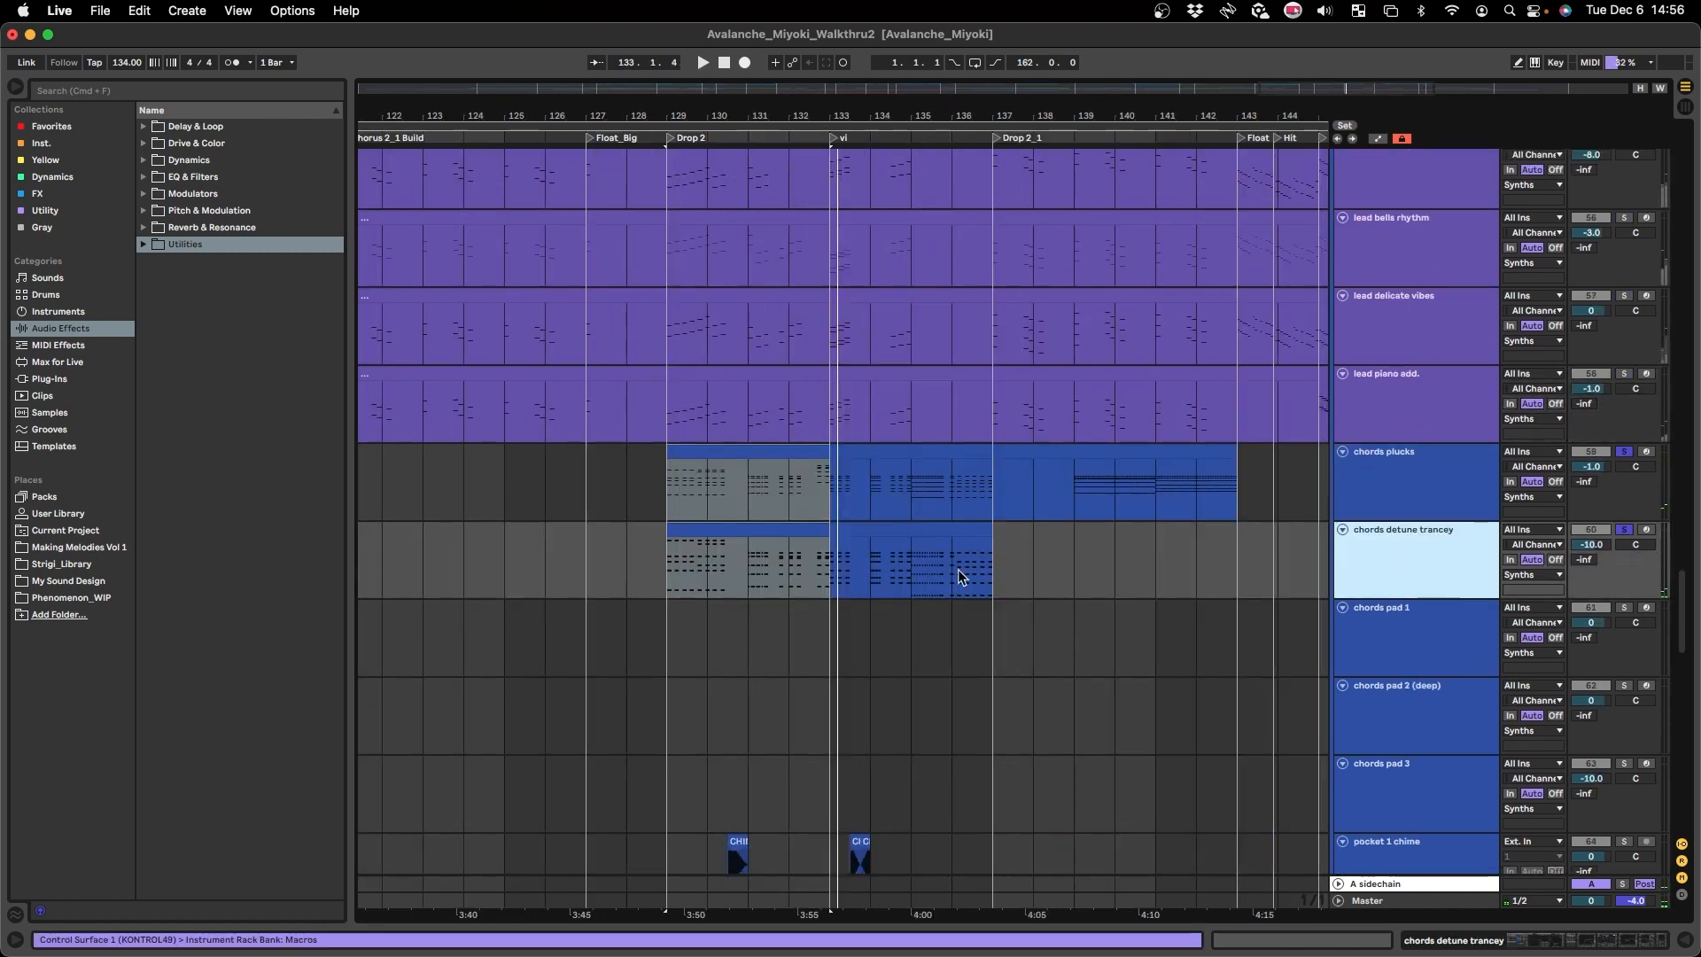
{"action": "scroll", "coordinate": [753, 567], "scroll_direction": "down", "scroll_amount": 8}
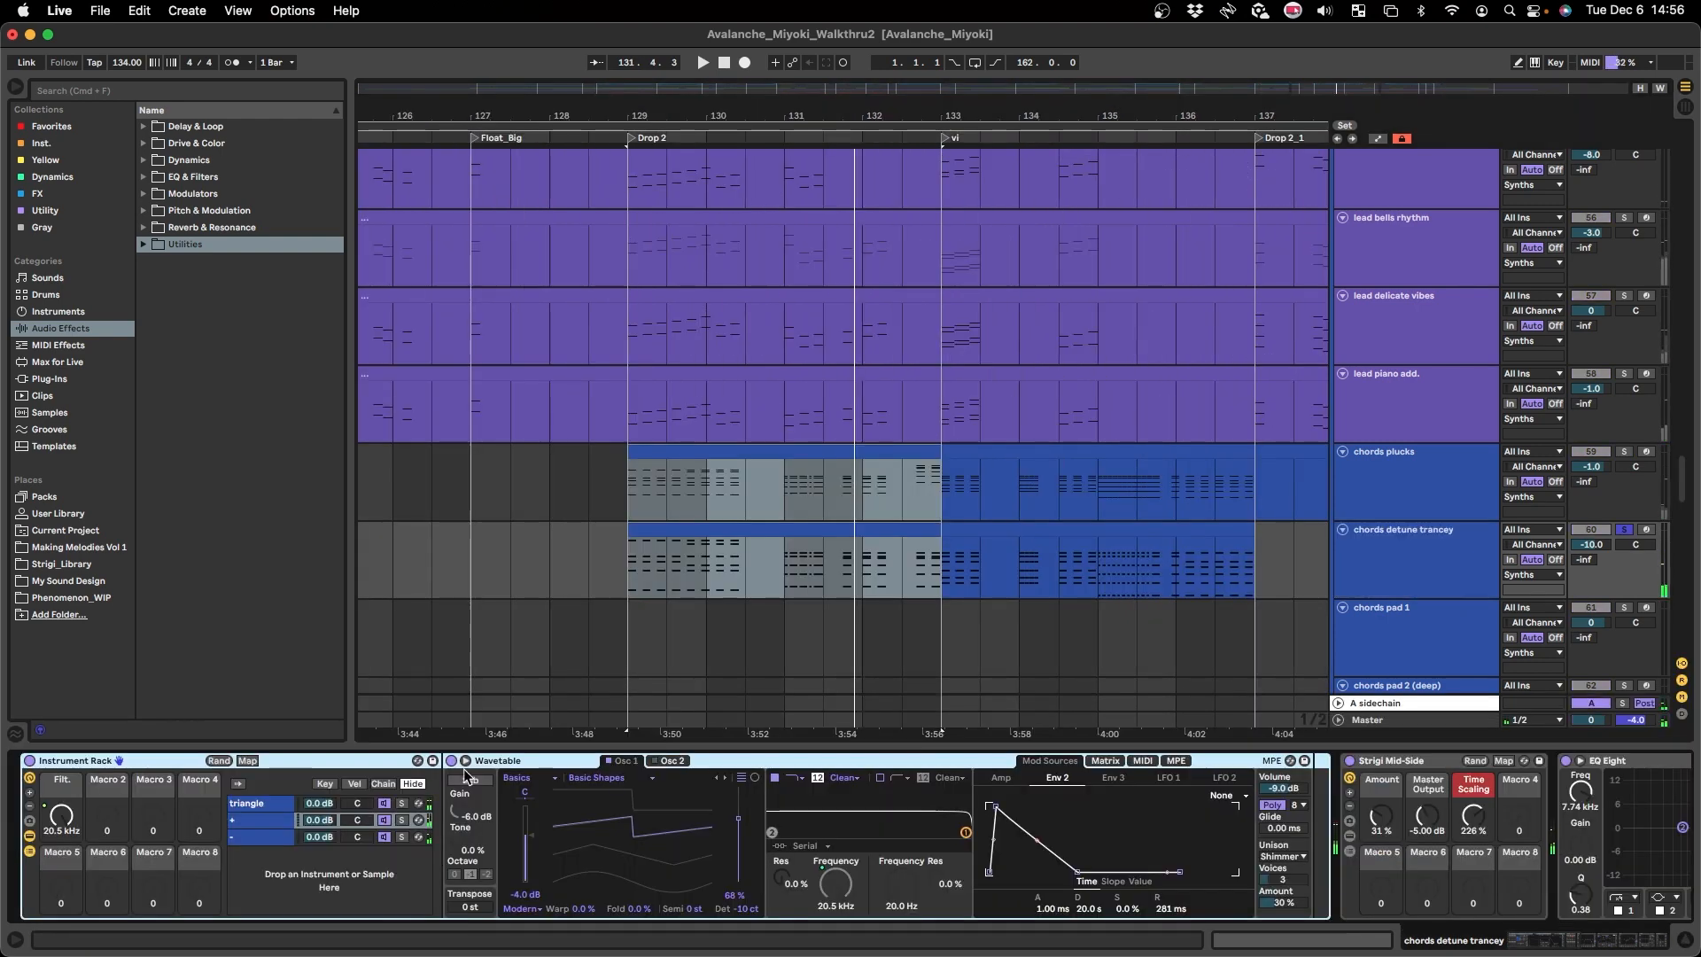
- Solo the triangle chain in the chords detune trancey Instrument Rack and play it
{"action": "left_click", "coordinate": [256, 805]}
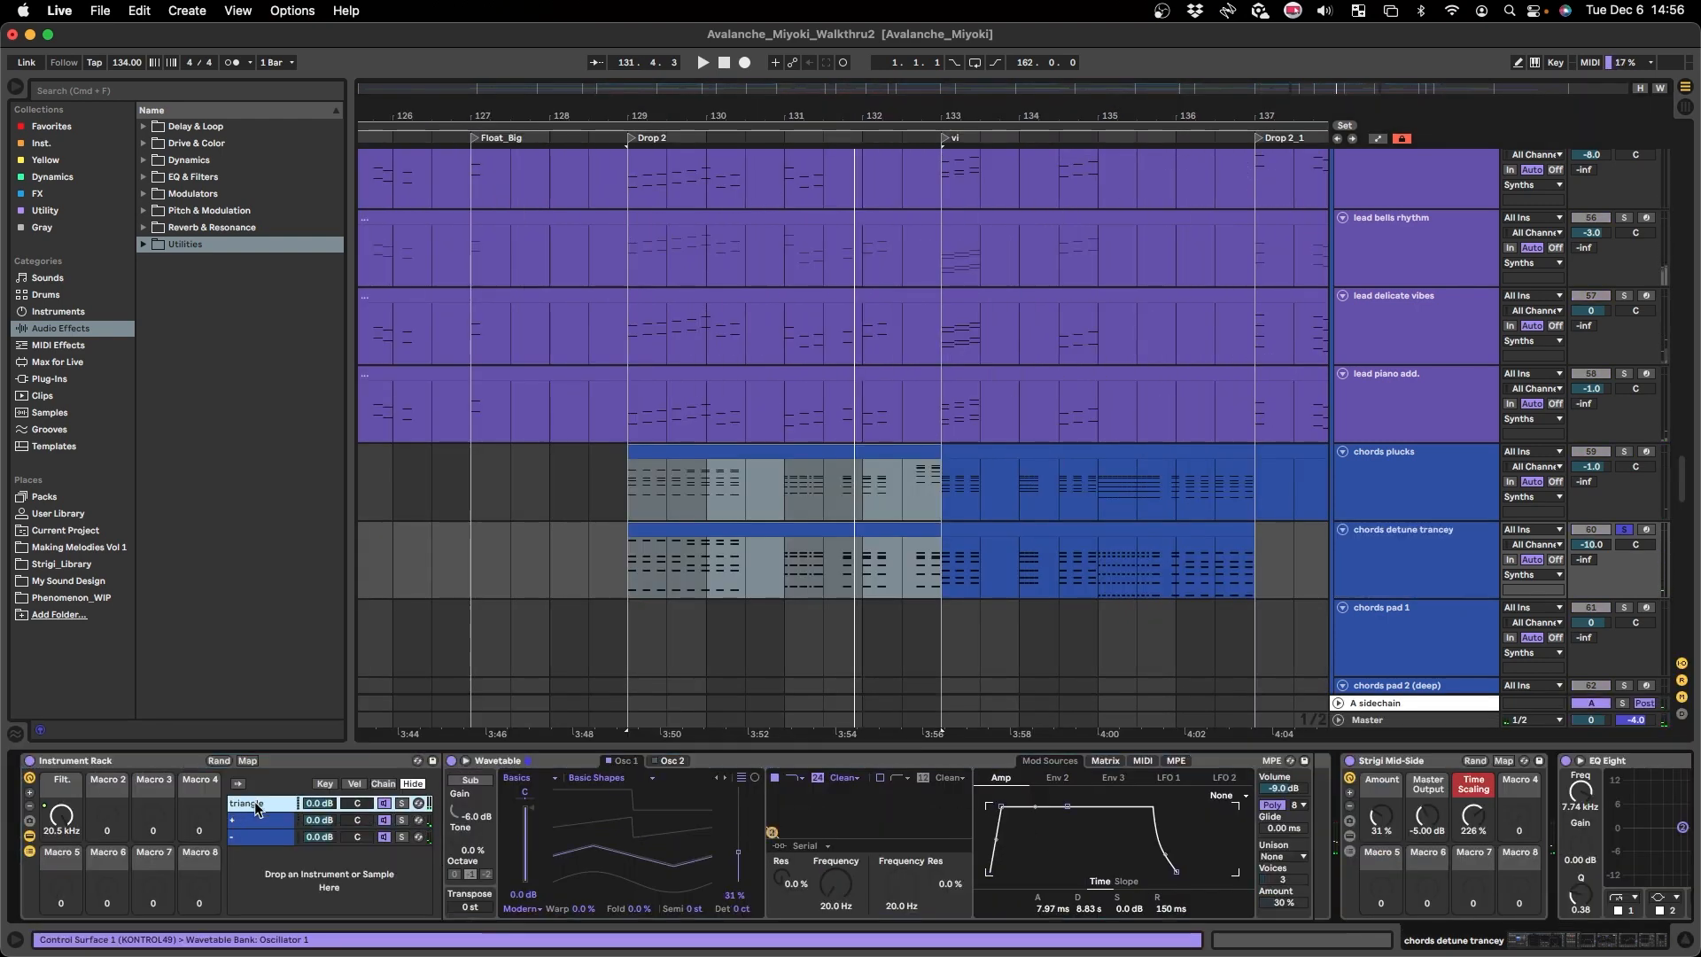
{"action": "left_click", "coordinate": [402, 804]}
{"action": "key", "text": "space"}
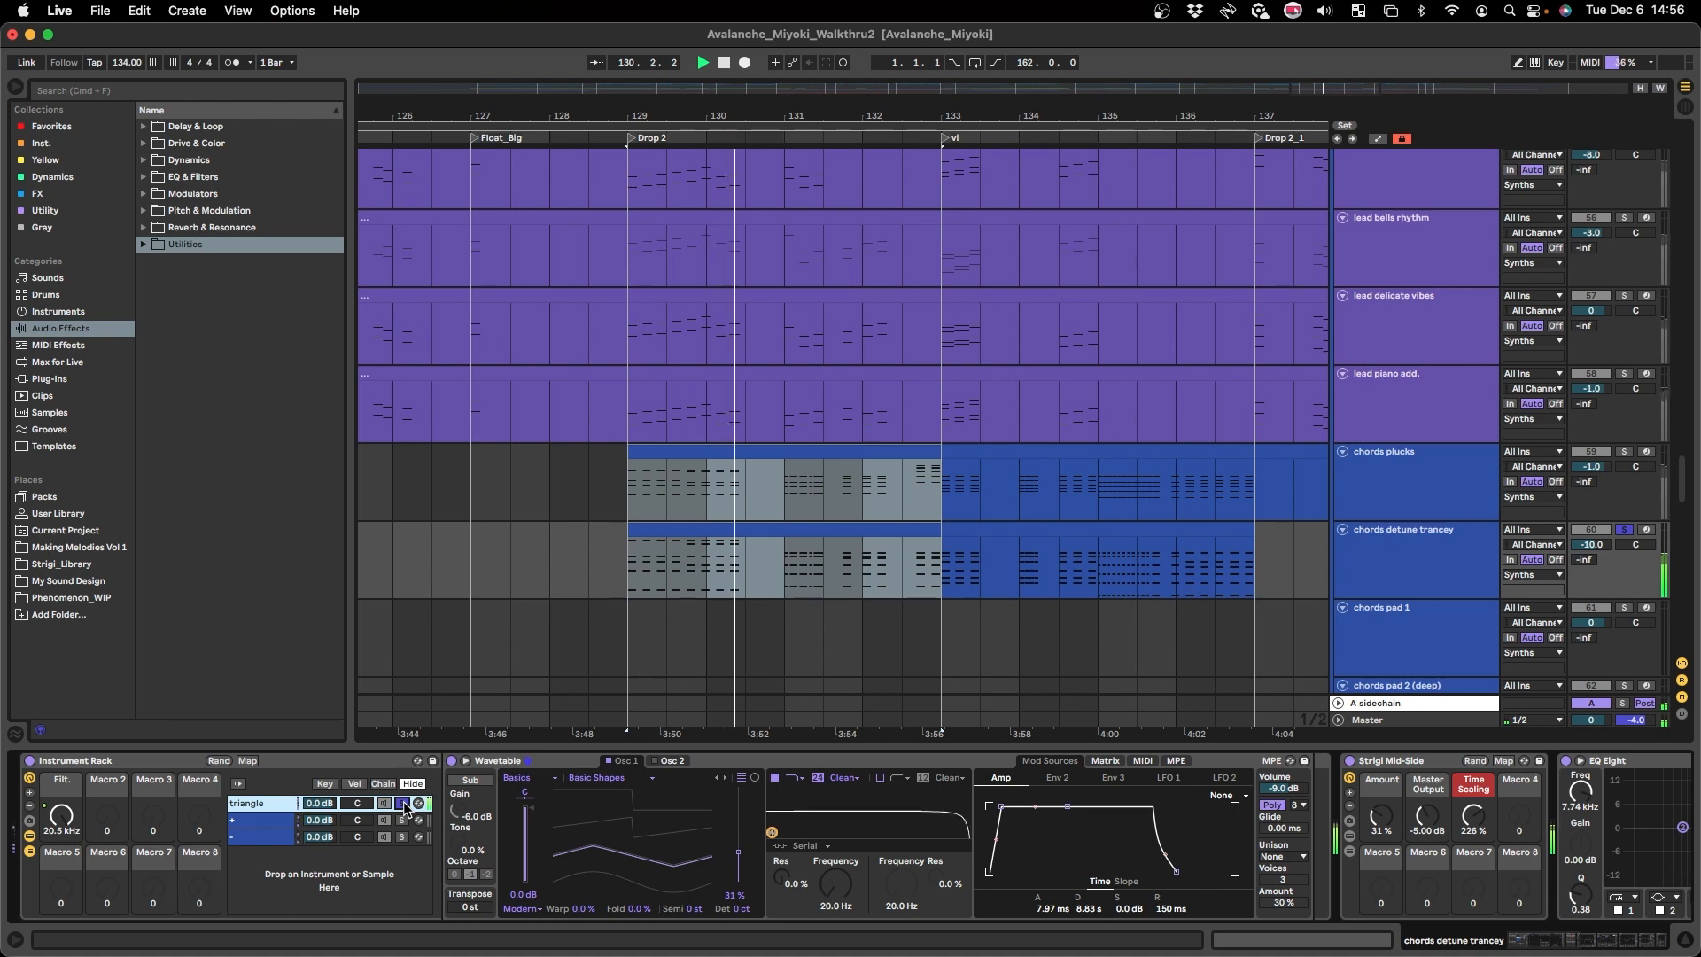
- Solo the rack's + and - chains in turn, playing each and examining the oscillator detune in Wavetable
{"action": "left_click", "coordinate": [402, 820]}
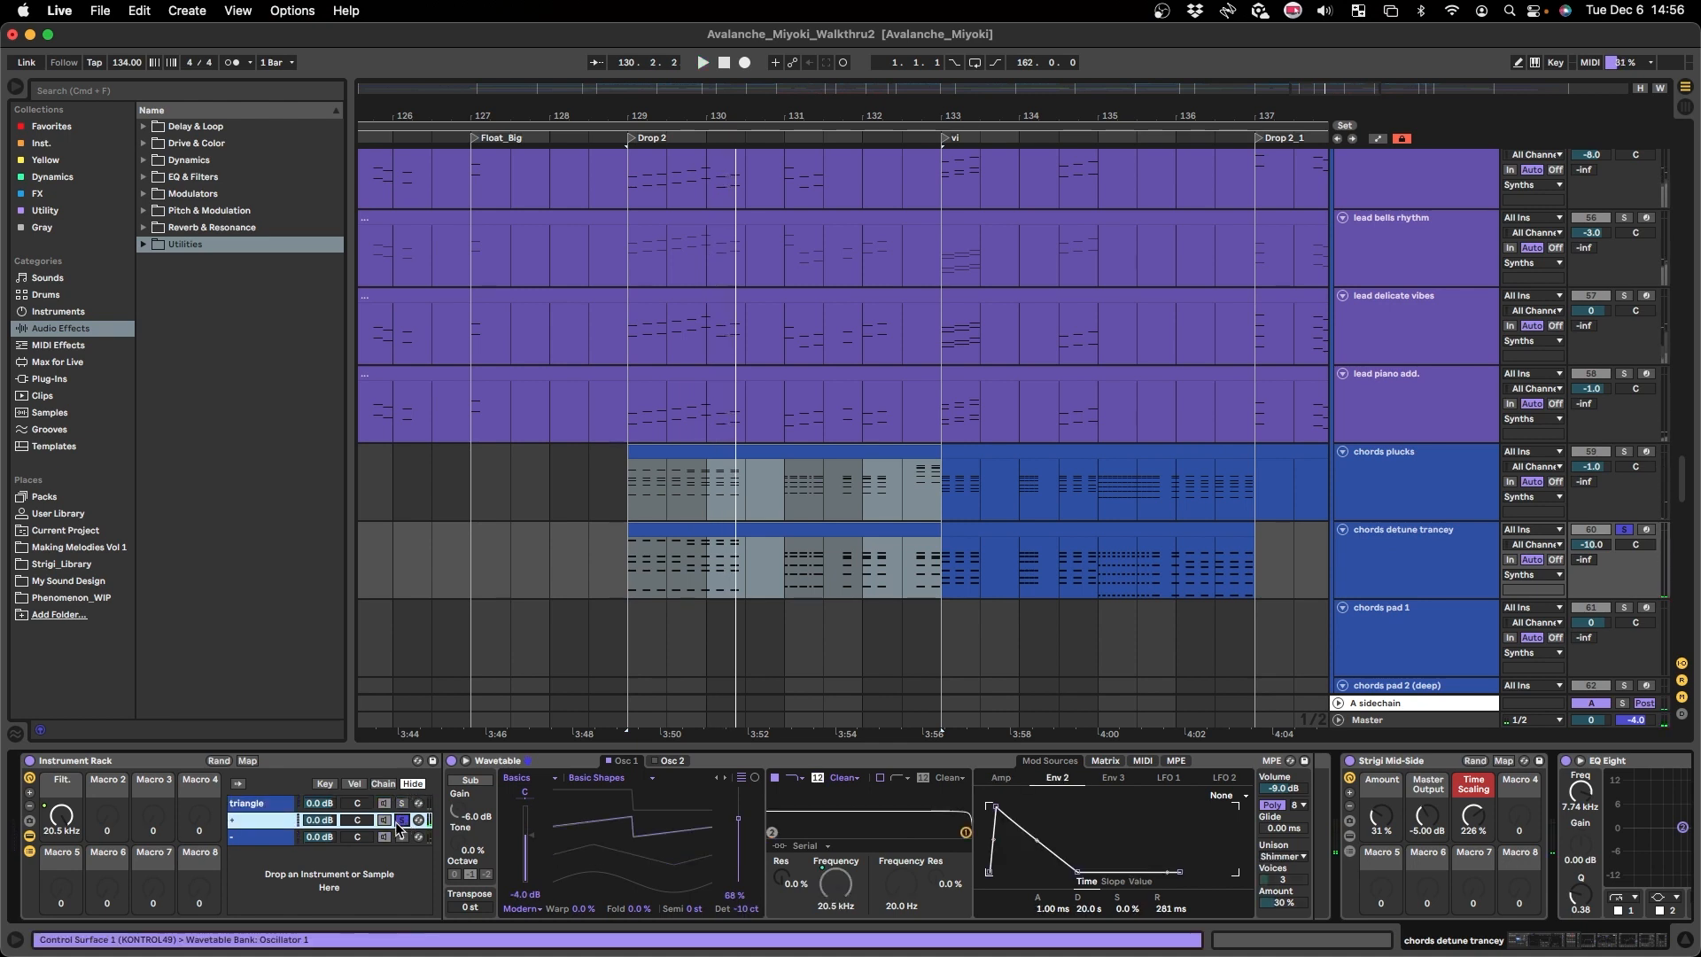
{"action": "left_click", "coordinate": [277, 822]}
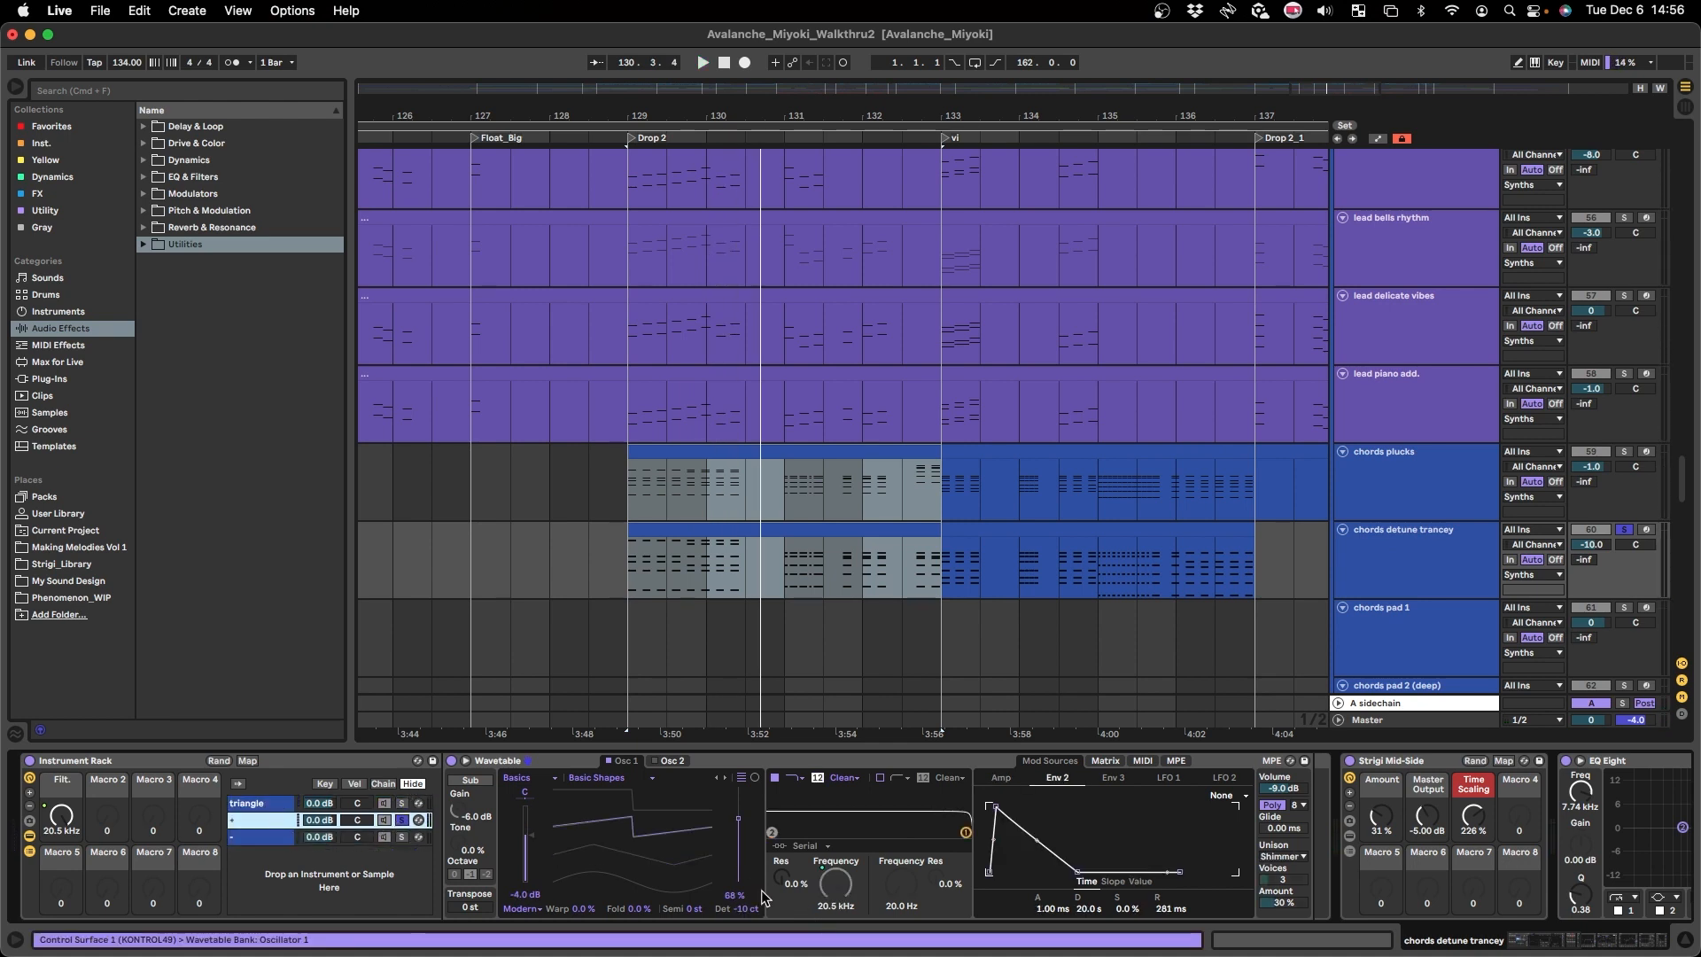
{"action": "left_click_drag", "start_coordinate": [735, 907], "coordinate": [747, 917]}
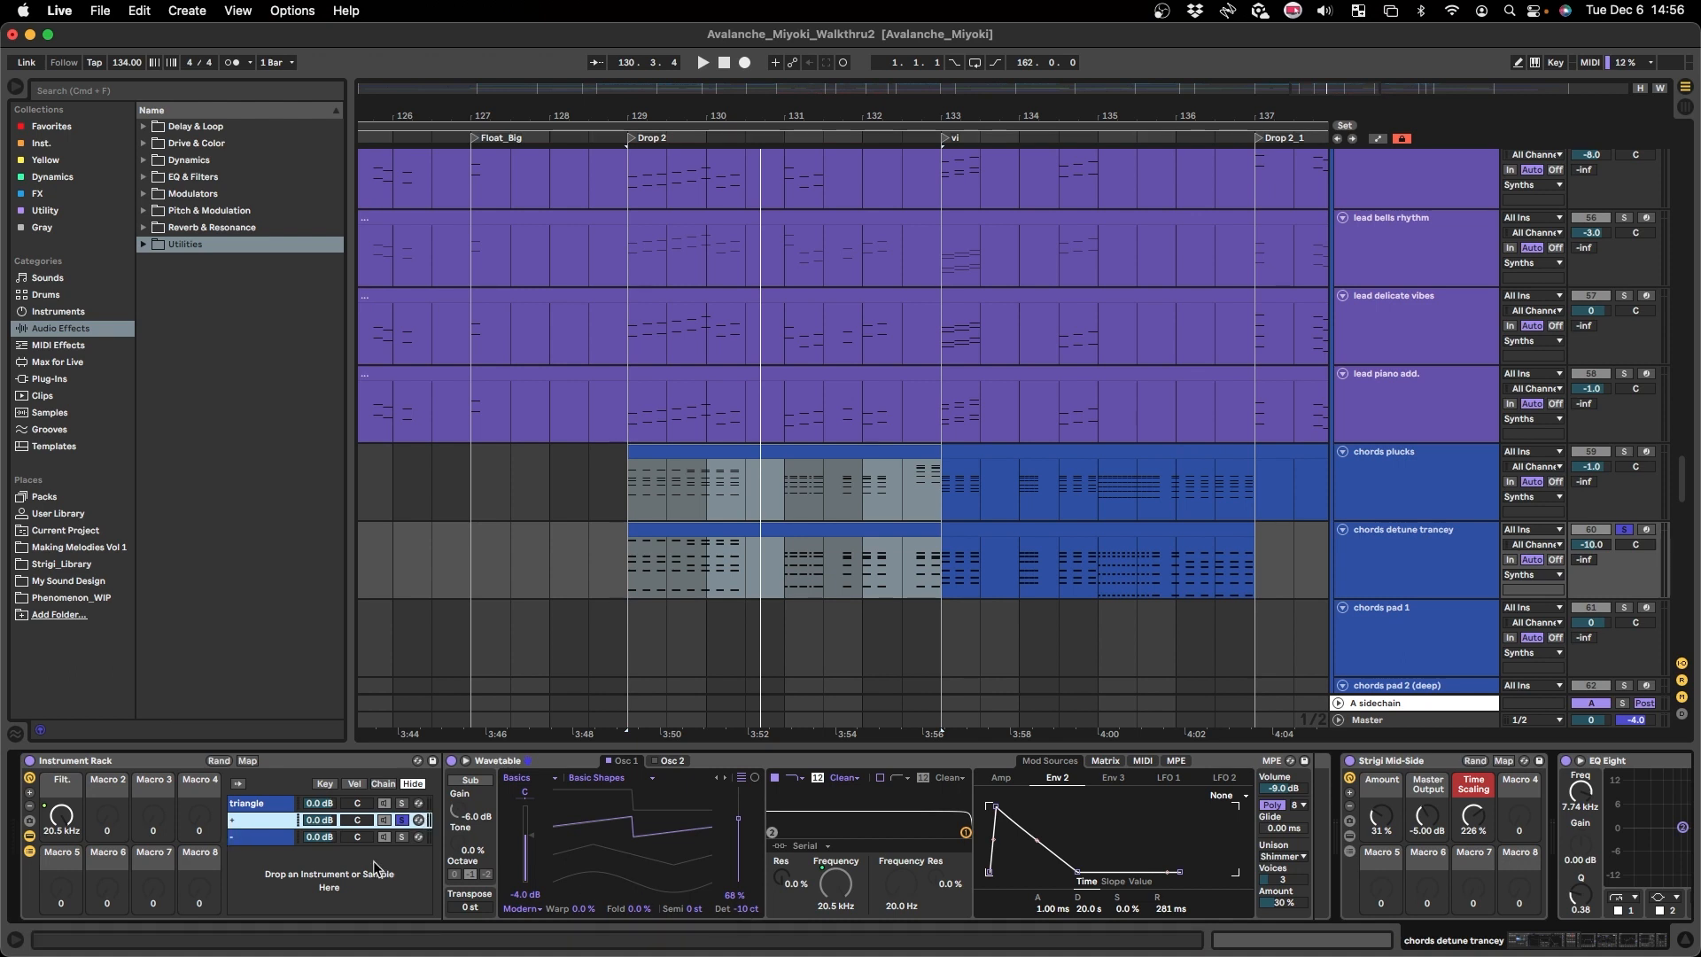
{"action": "left_click", "coordinate": [274, 838]}
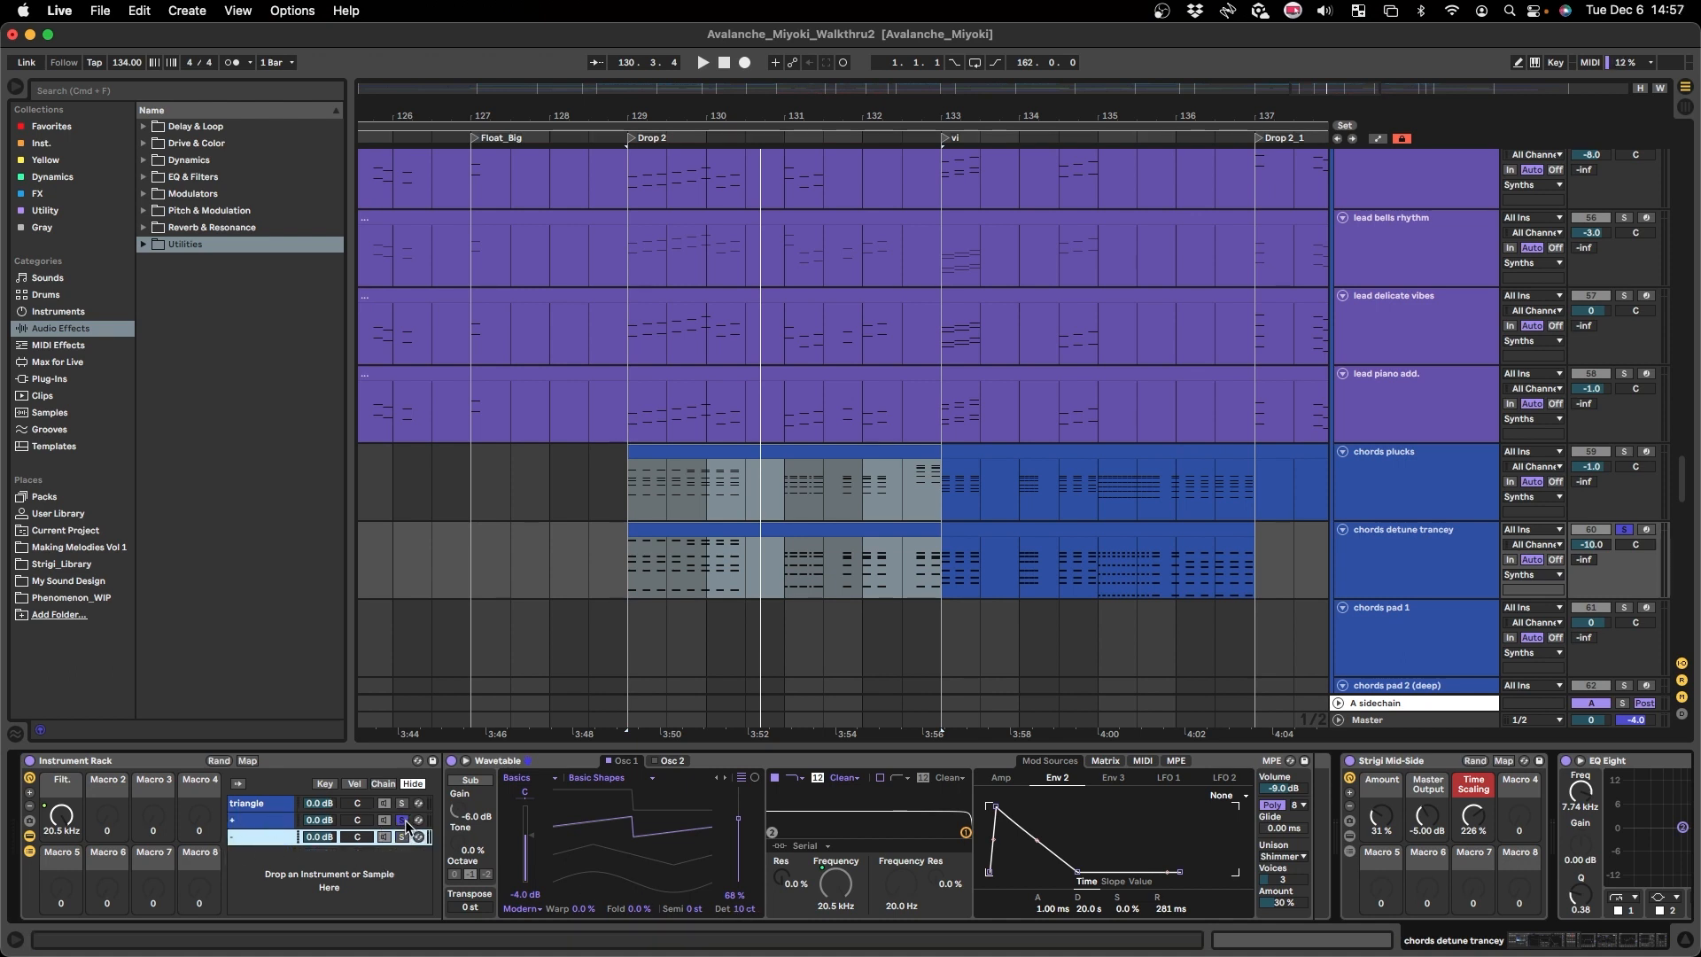
{"action": "left_click", "coordinate": [271, 822]}
{"action": "key", "text": "space"}
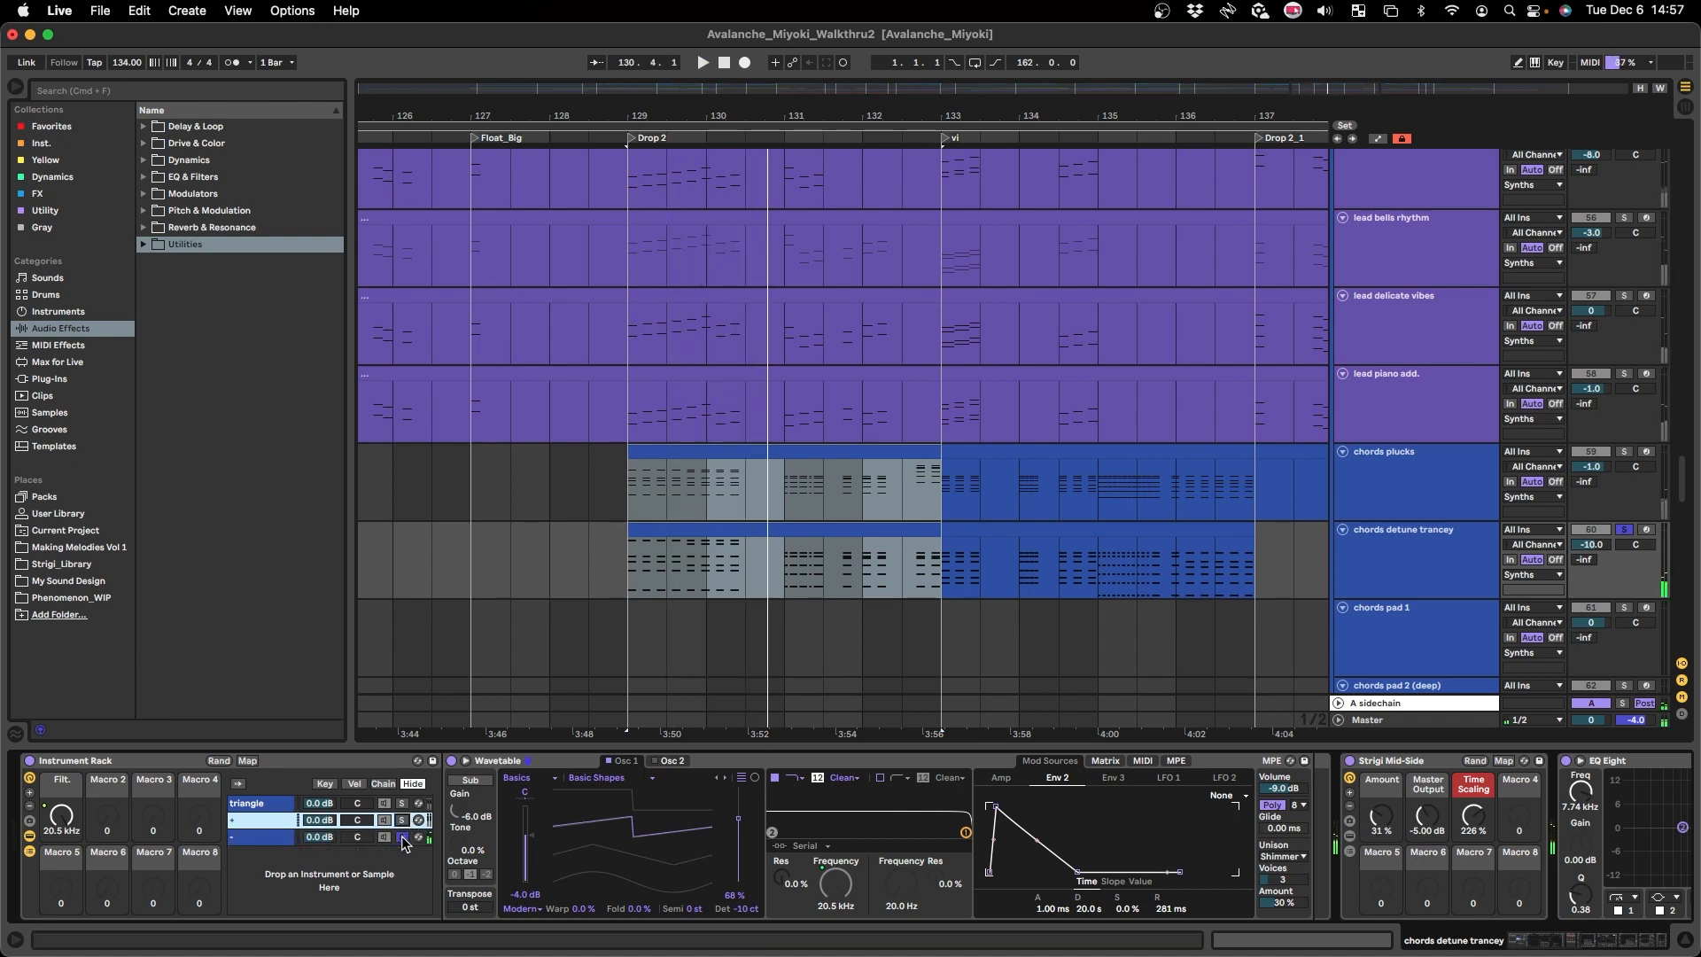
- Play all three rack chains together without chain solo, and look through the track's remaining audio effects
{"action": "left_click", "coordinate": [330, 836]}
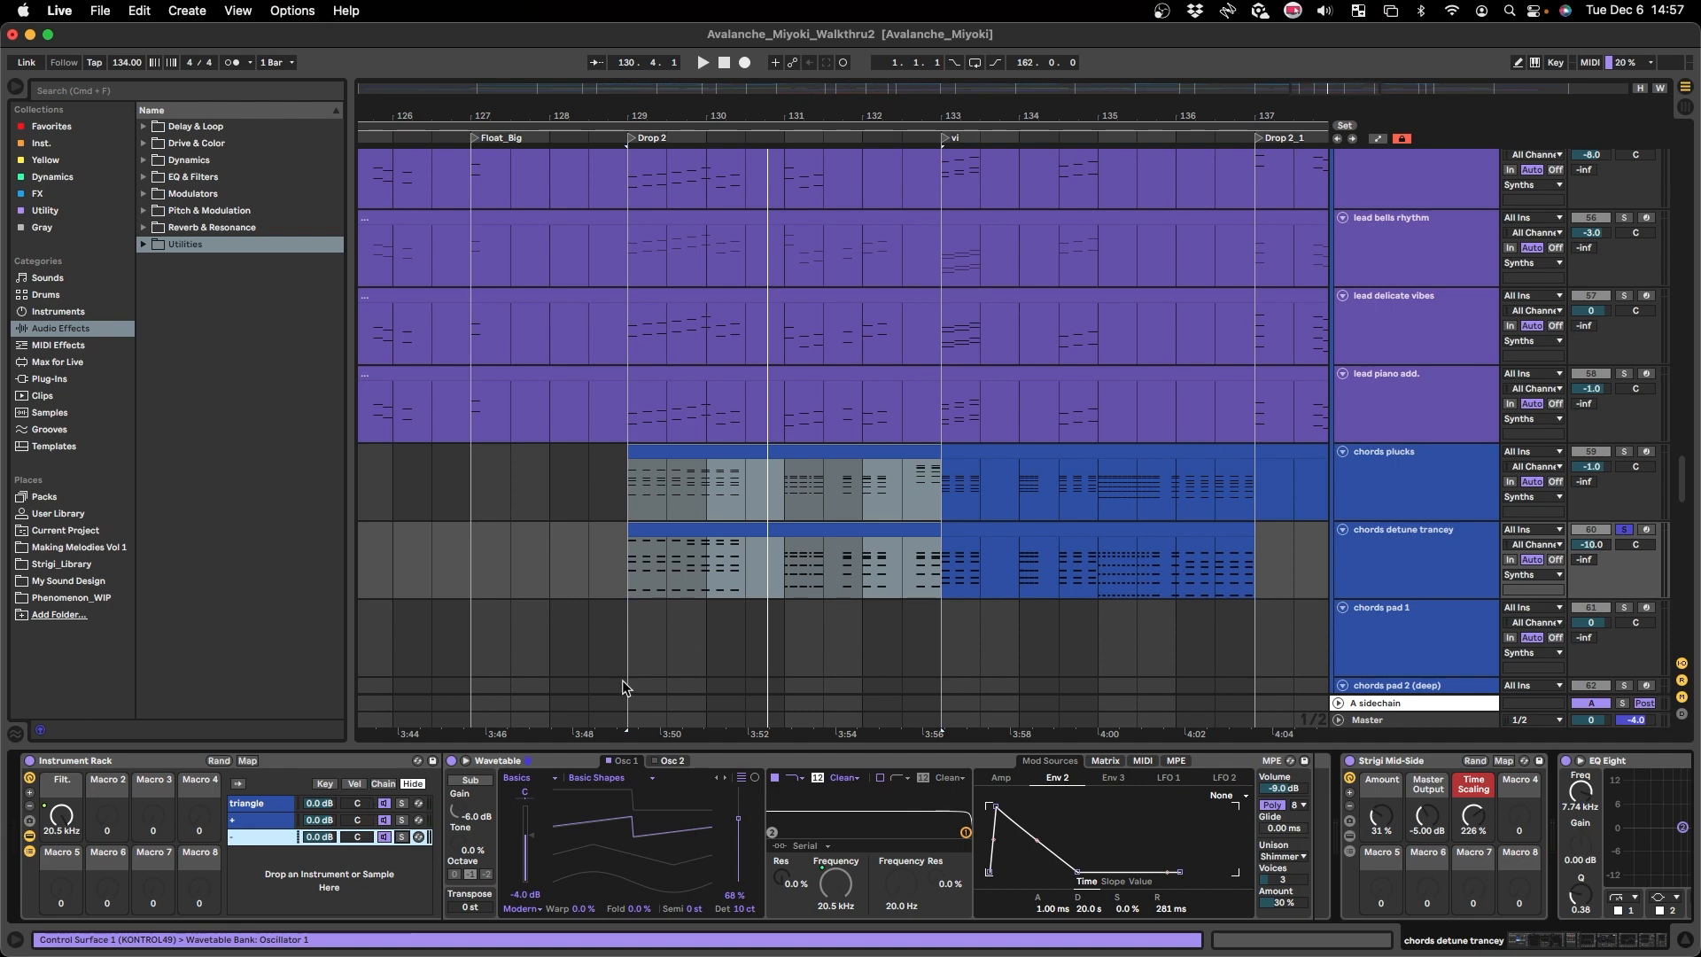
{"action": "key", "text": "space"}
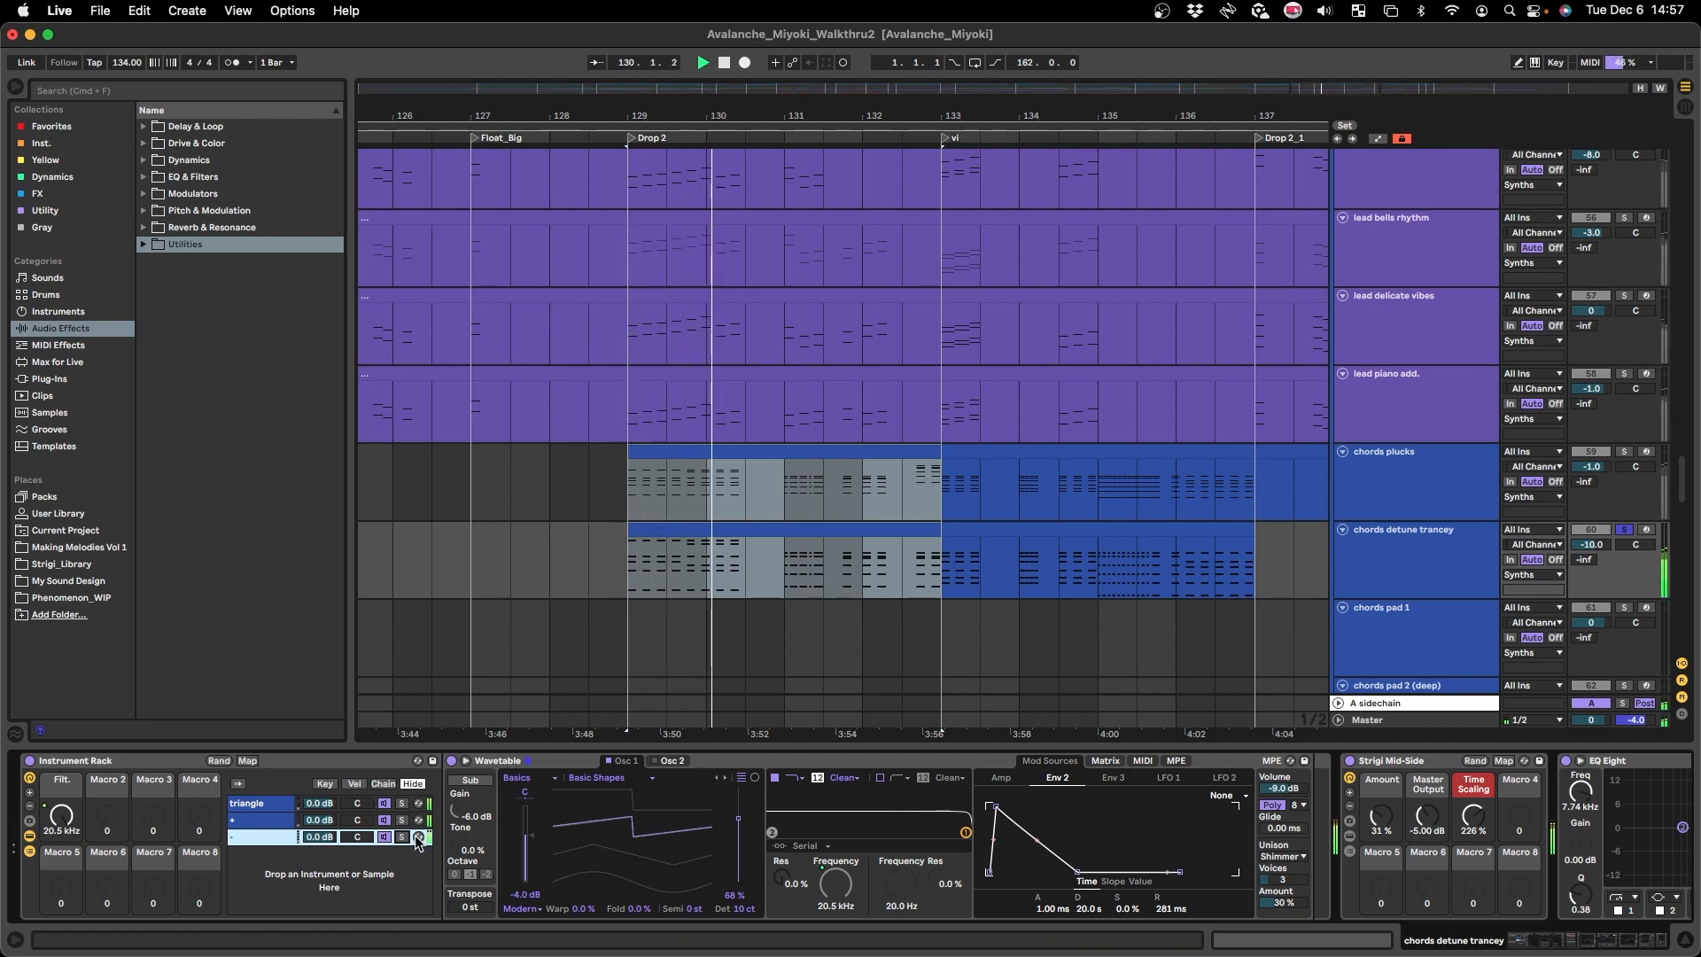
{"action": "scroll", "coordinate": [791, 839], "scroll_direction": "right", "scroll_amount": 15}
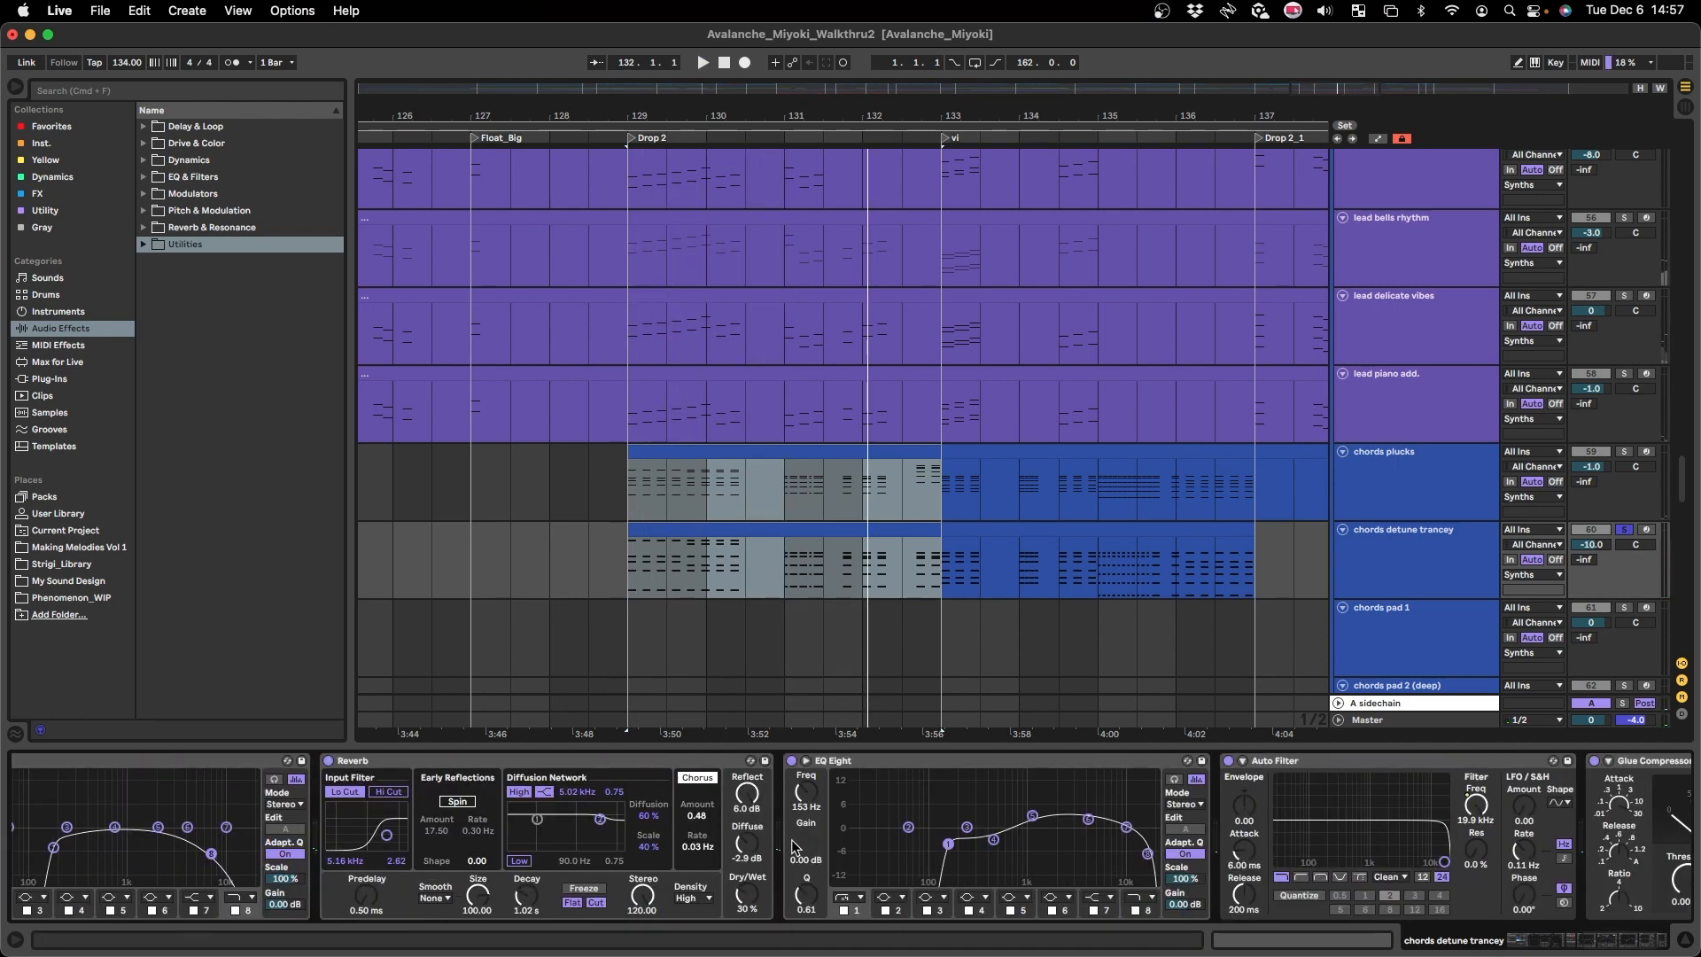
- Hide the device view, add the chords plucks track to the solo, and play both chords tracks
{"action": "key", "text": "super+alt+l"}
{"action": "left_click", "coordinate": [1623, 453]}
{"action": "key", "text": "space"}
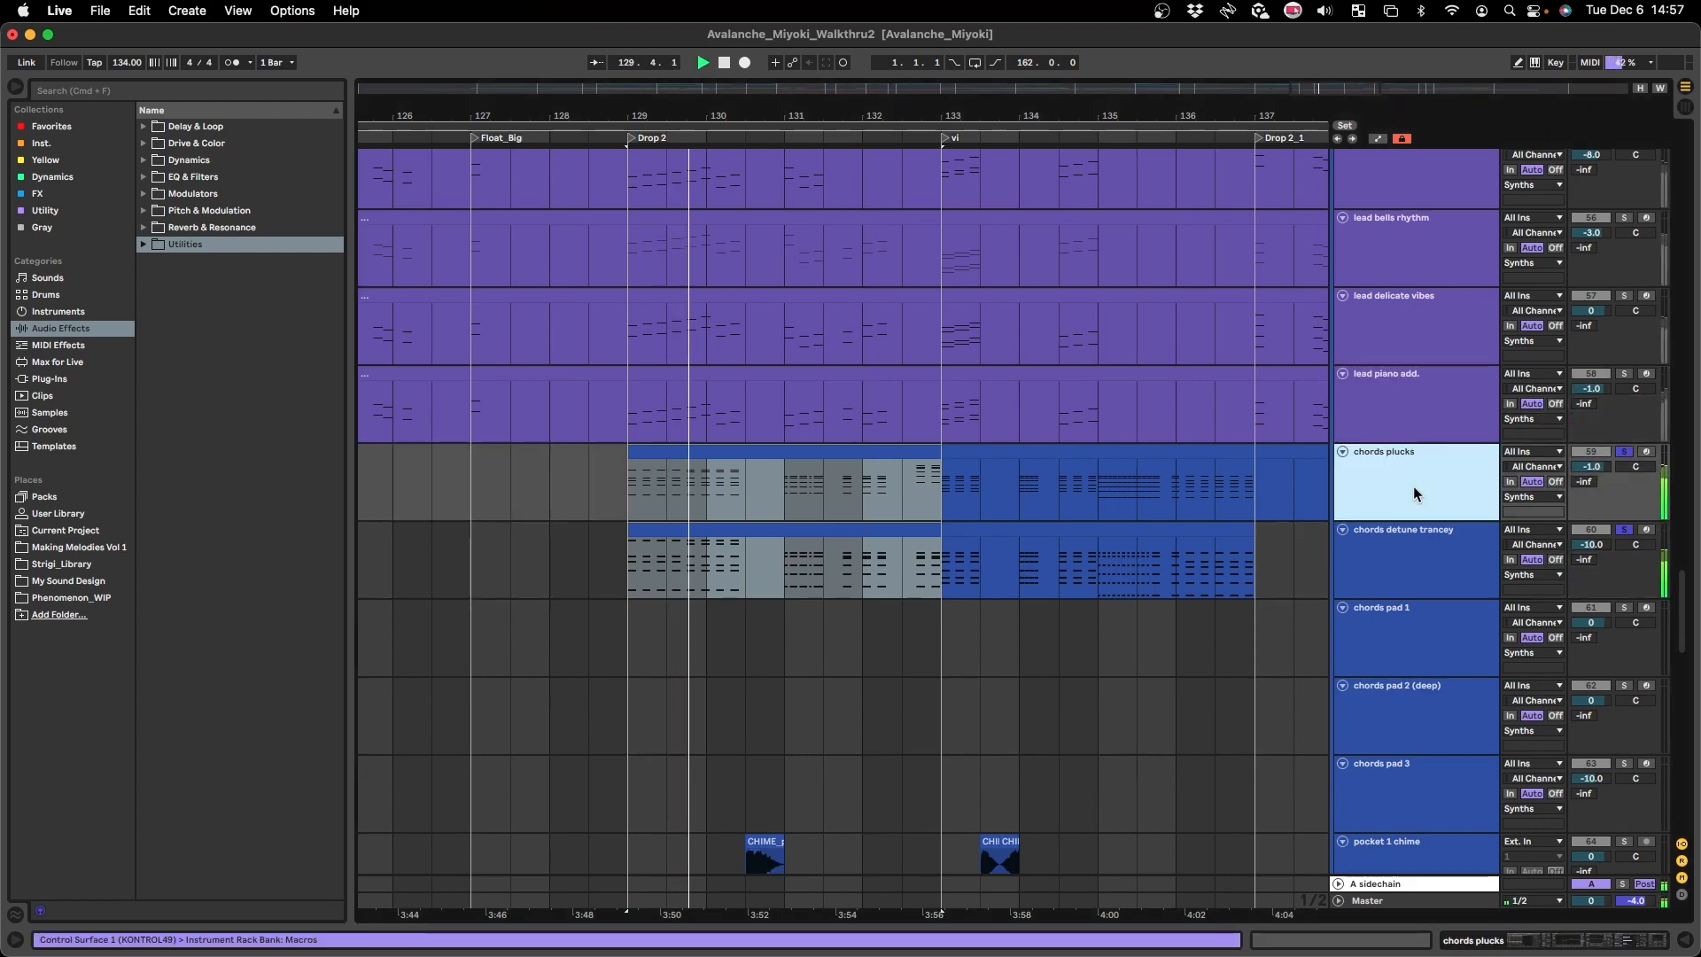
- Show the chords plucks device chain and open its Serum plug-in window
{"action": "key", "text": "super+alt+l"}
{"action": "scroll", "coordinate": [337, 833], "scroll_direction": "left", "scroll_amount": 3}
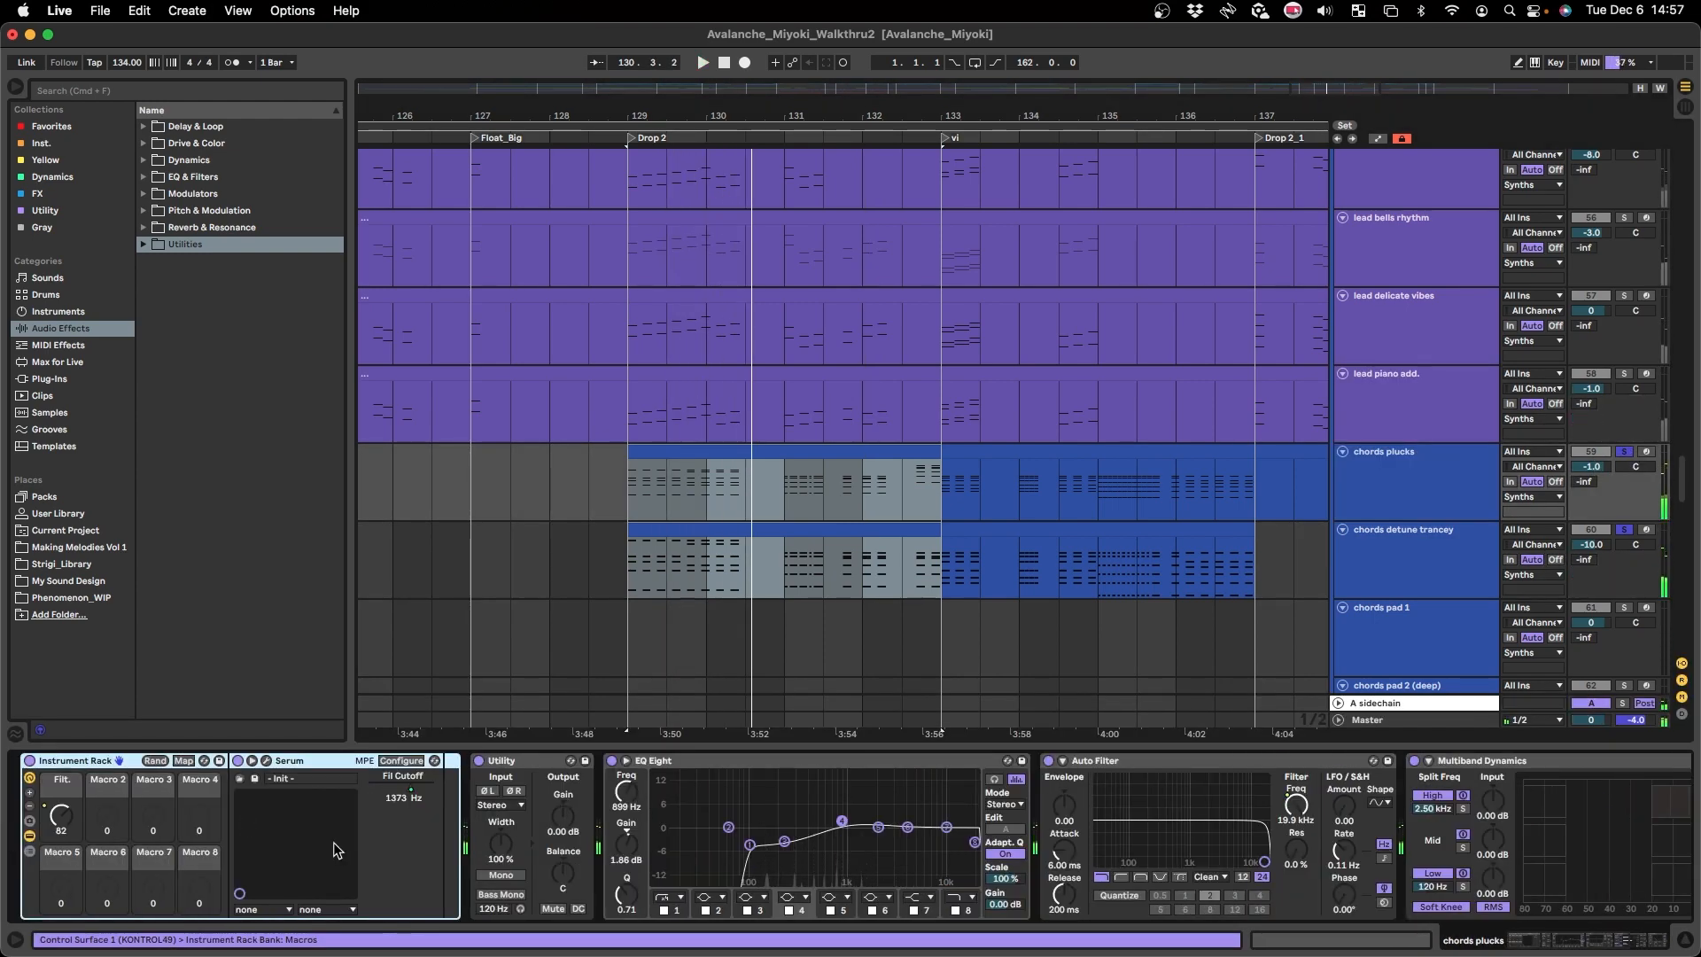
{"action": "left_click", "coordinate": [267, 761]}
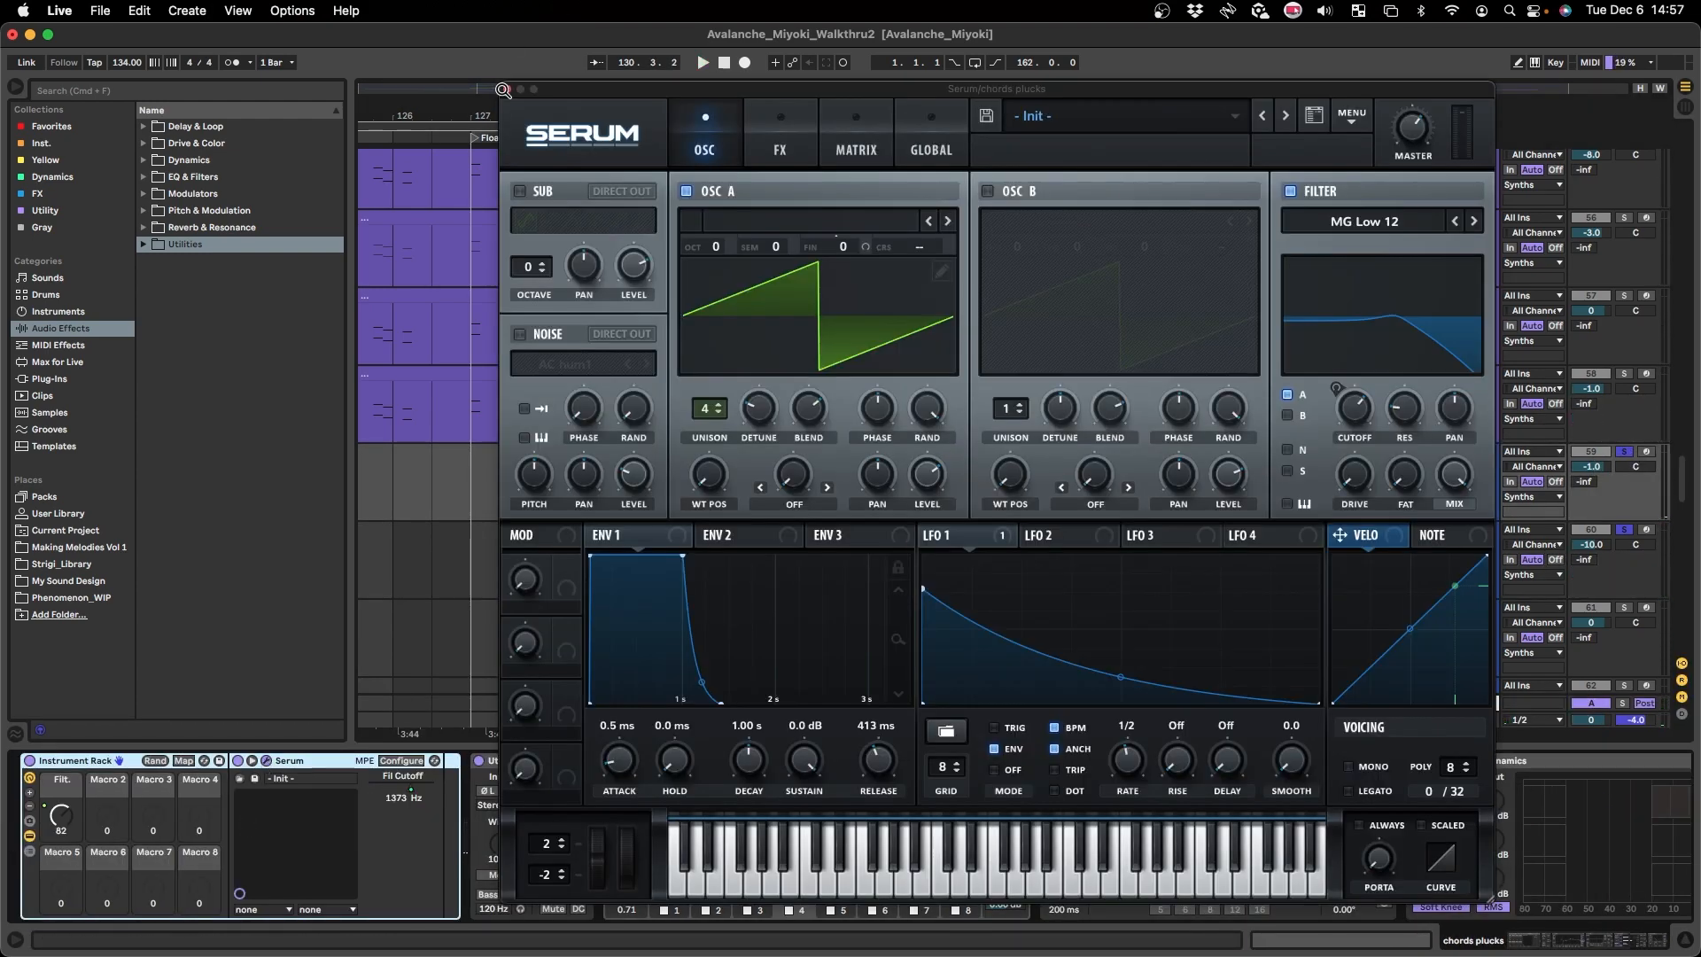
- Close the Serum plug-in window, hide the device view, and place the insert marker at the start of Drop 2
{"action": "left_click", "coordinate": [502, 89]}
{"action": "key", "text": "super+alt+l"}
{"action": "left_click", "coordinate": [624, 494]}
- Add the four lead tracks and the project layer 1 sequence track to the chords solo, and play Drop 2 from 128.3
{"action": "scroll", "coordinate": [1443, 420], "scroll_direction": "up", "scroll_amount": 3}
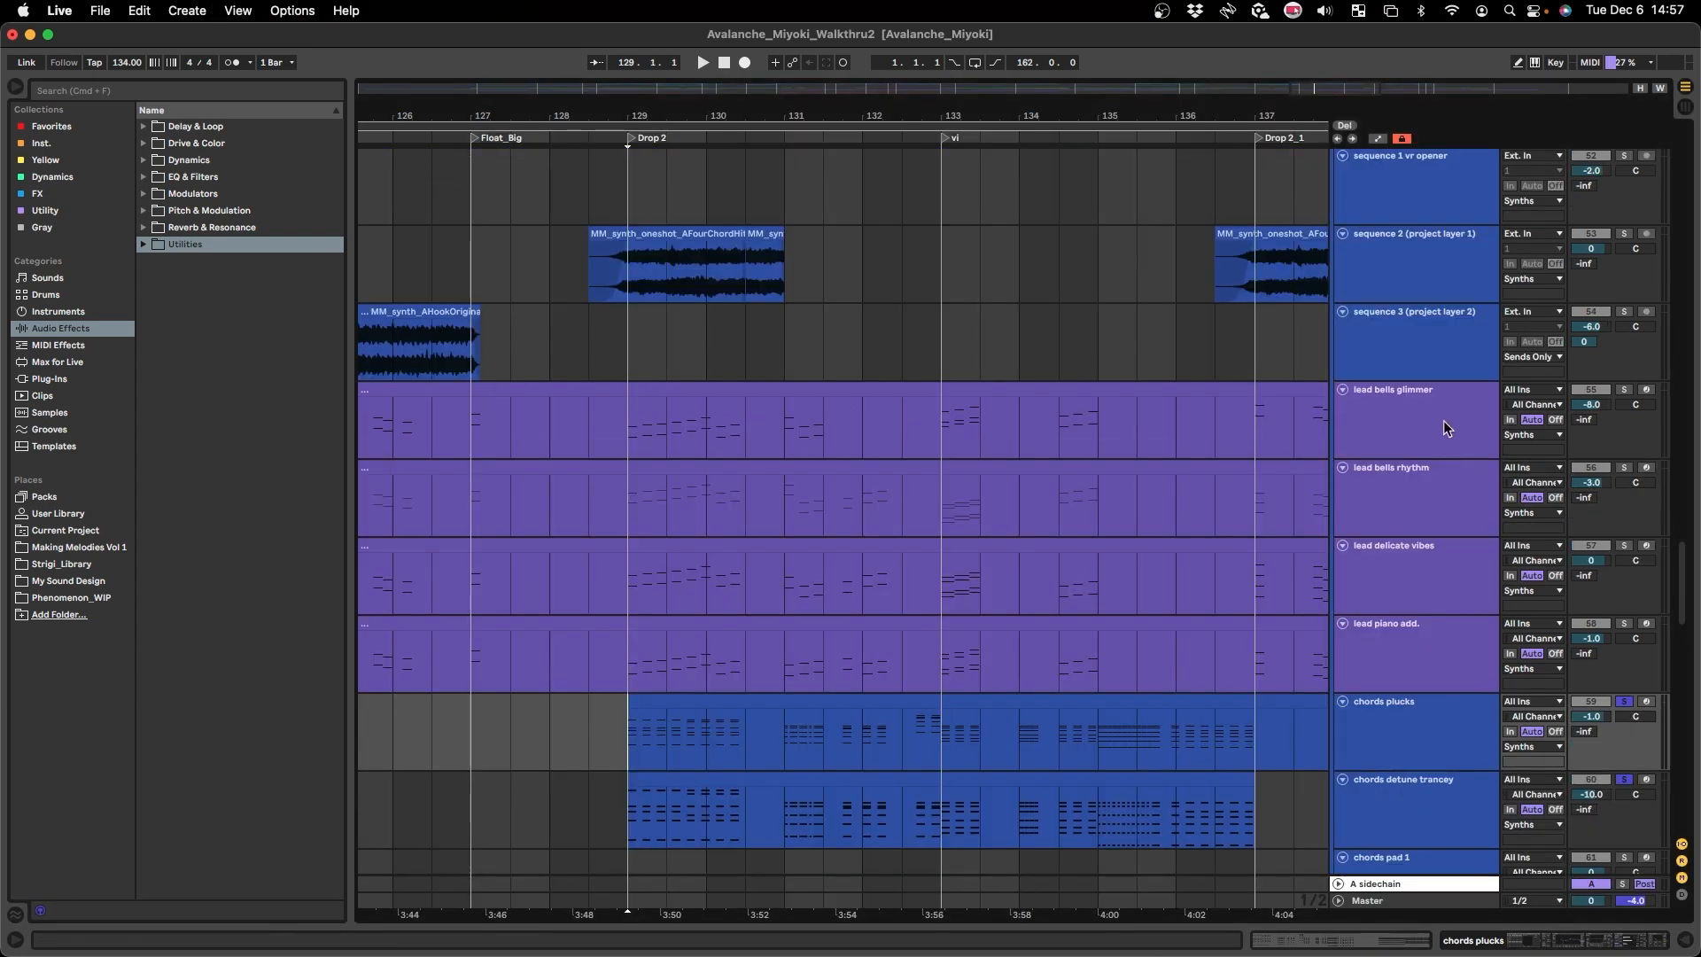
{"action": "left_click", "coordinate": [1443, 419], "text": "shift"}
{"action": "scroll", "coordinate": [1396, 513], "scroll_direction": "down", "scroll_amount": 5}
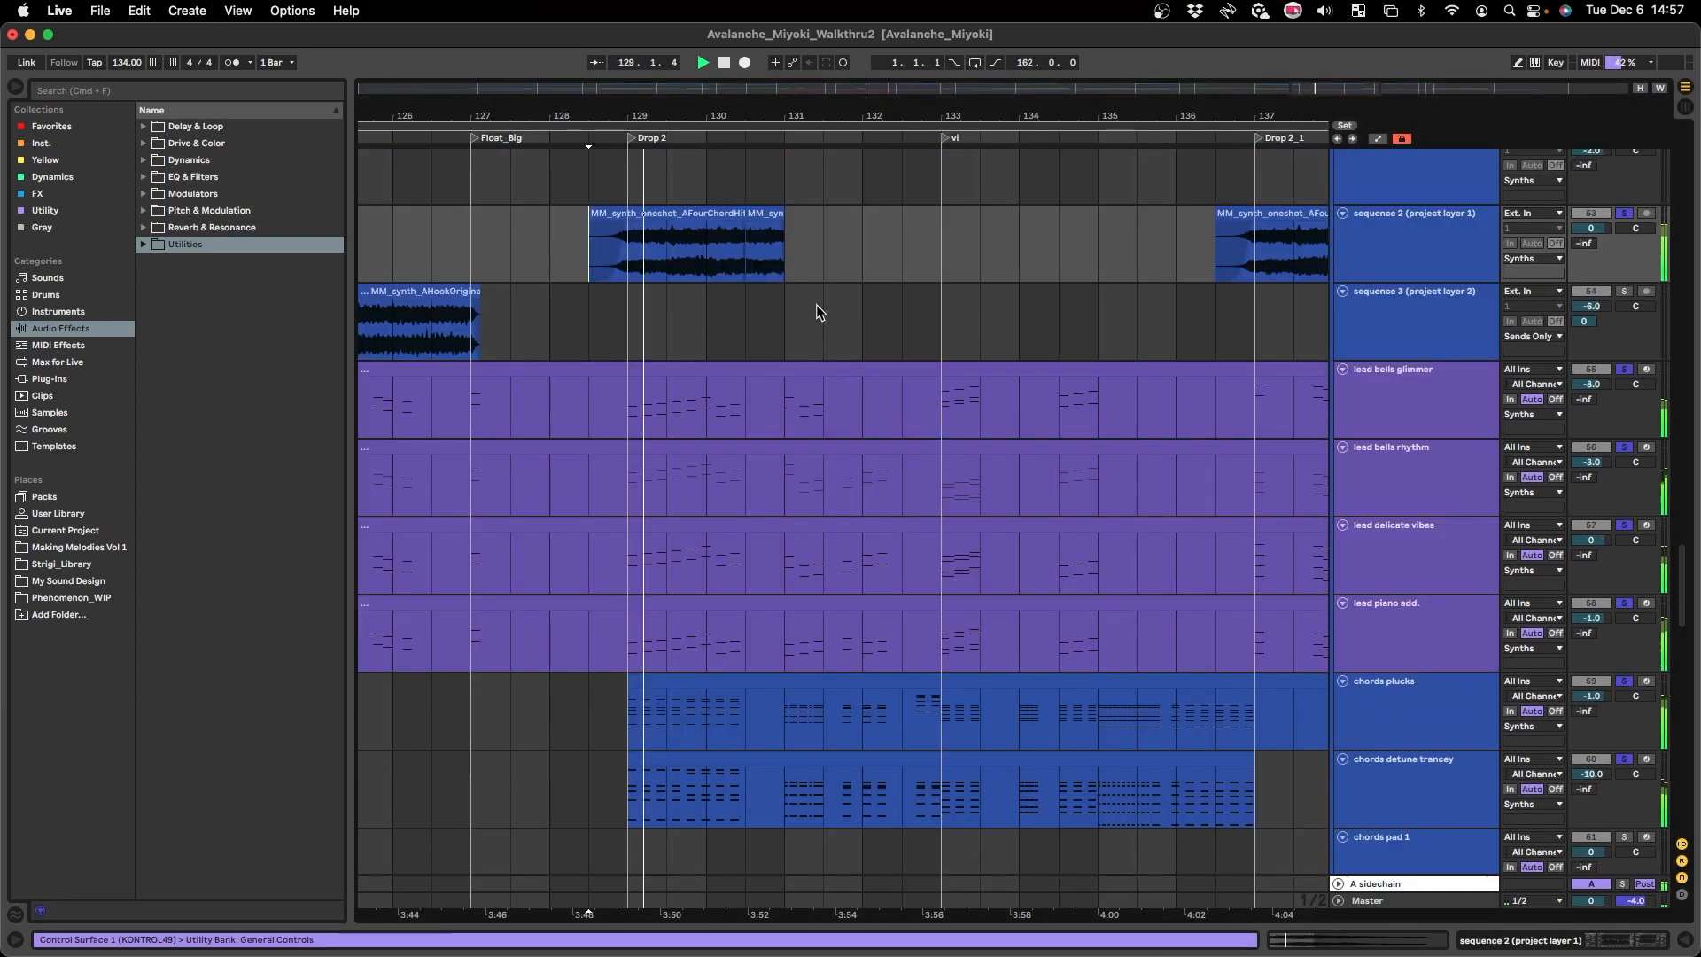
{"action": "scroll", "coordinate": [816, 305], "scroll_direction": "down", "scroll_amount": 1}
{"action": "scroll", "coordinate": [816, 304], "scroll_direction": "down", "scroll_amount": 1}
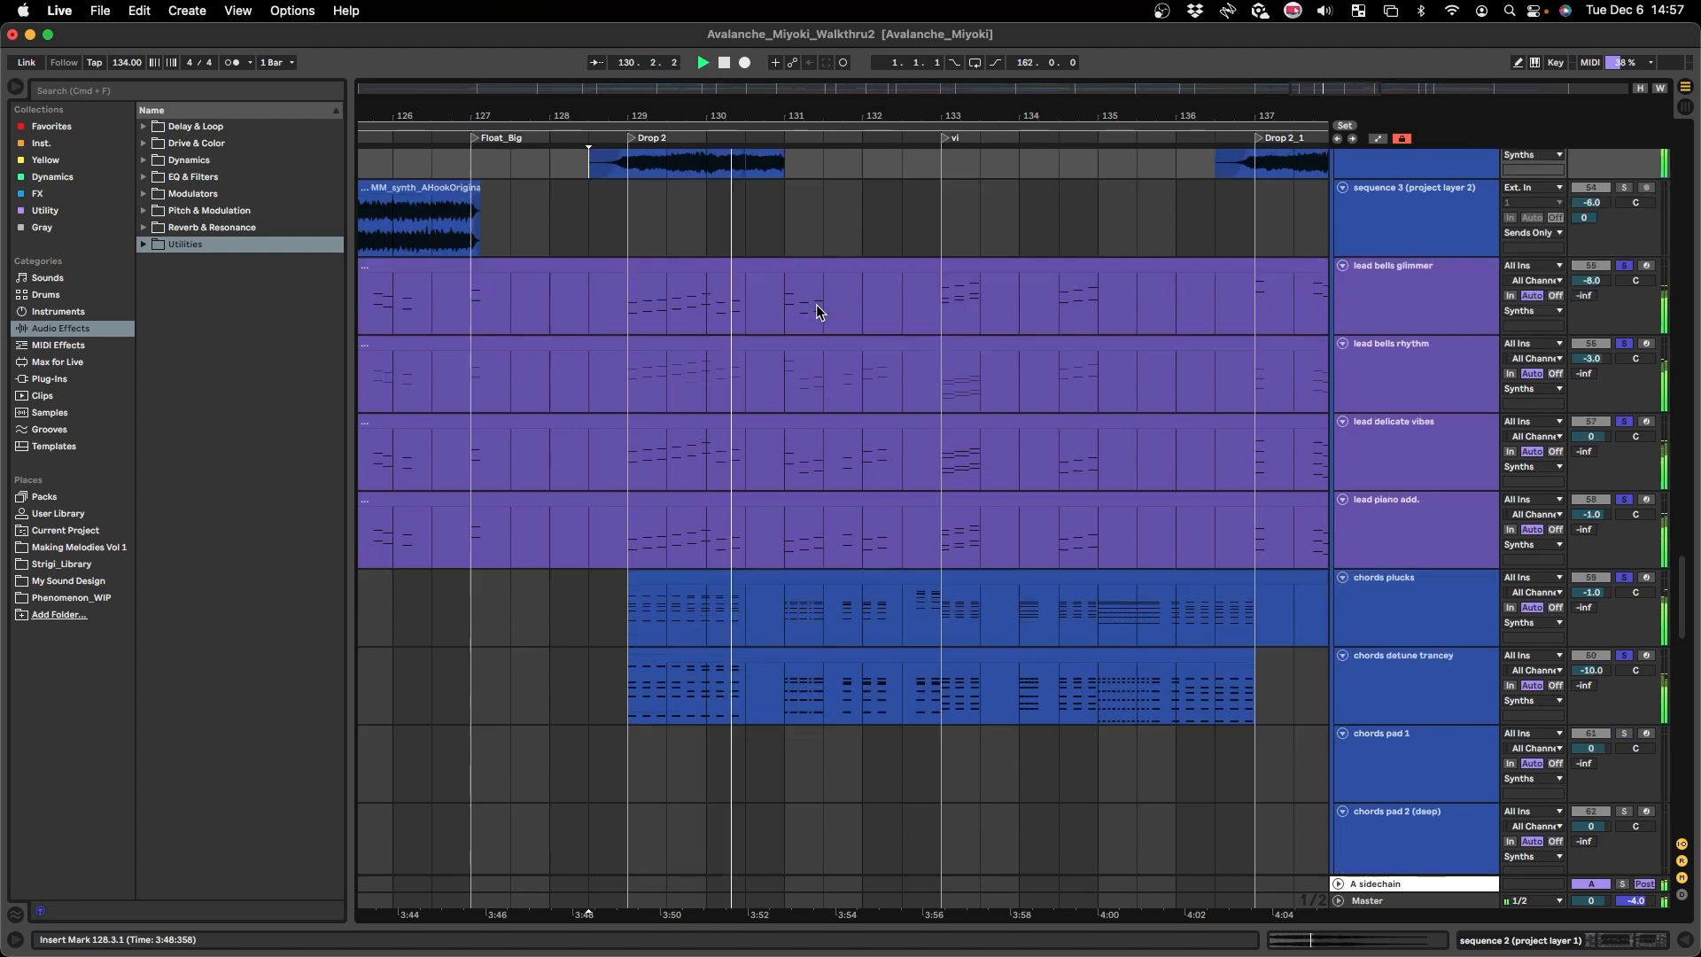
{"action": "scroll", "coordinate": [816, 305], "scroll_direction": "down", "scroll_amount": 7}
{"action": "scroll", "coordinate": [816, 305], "scroll_direction": "up", "scroll_amount": 2}
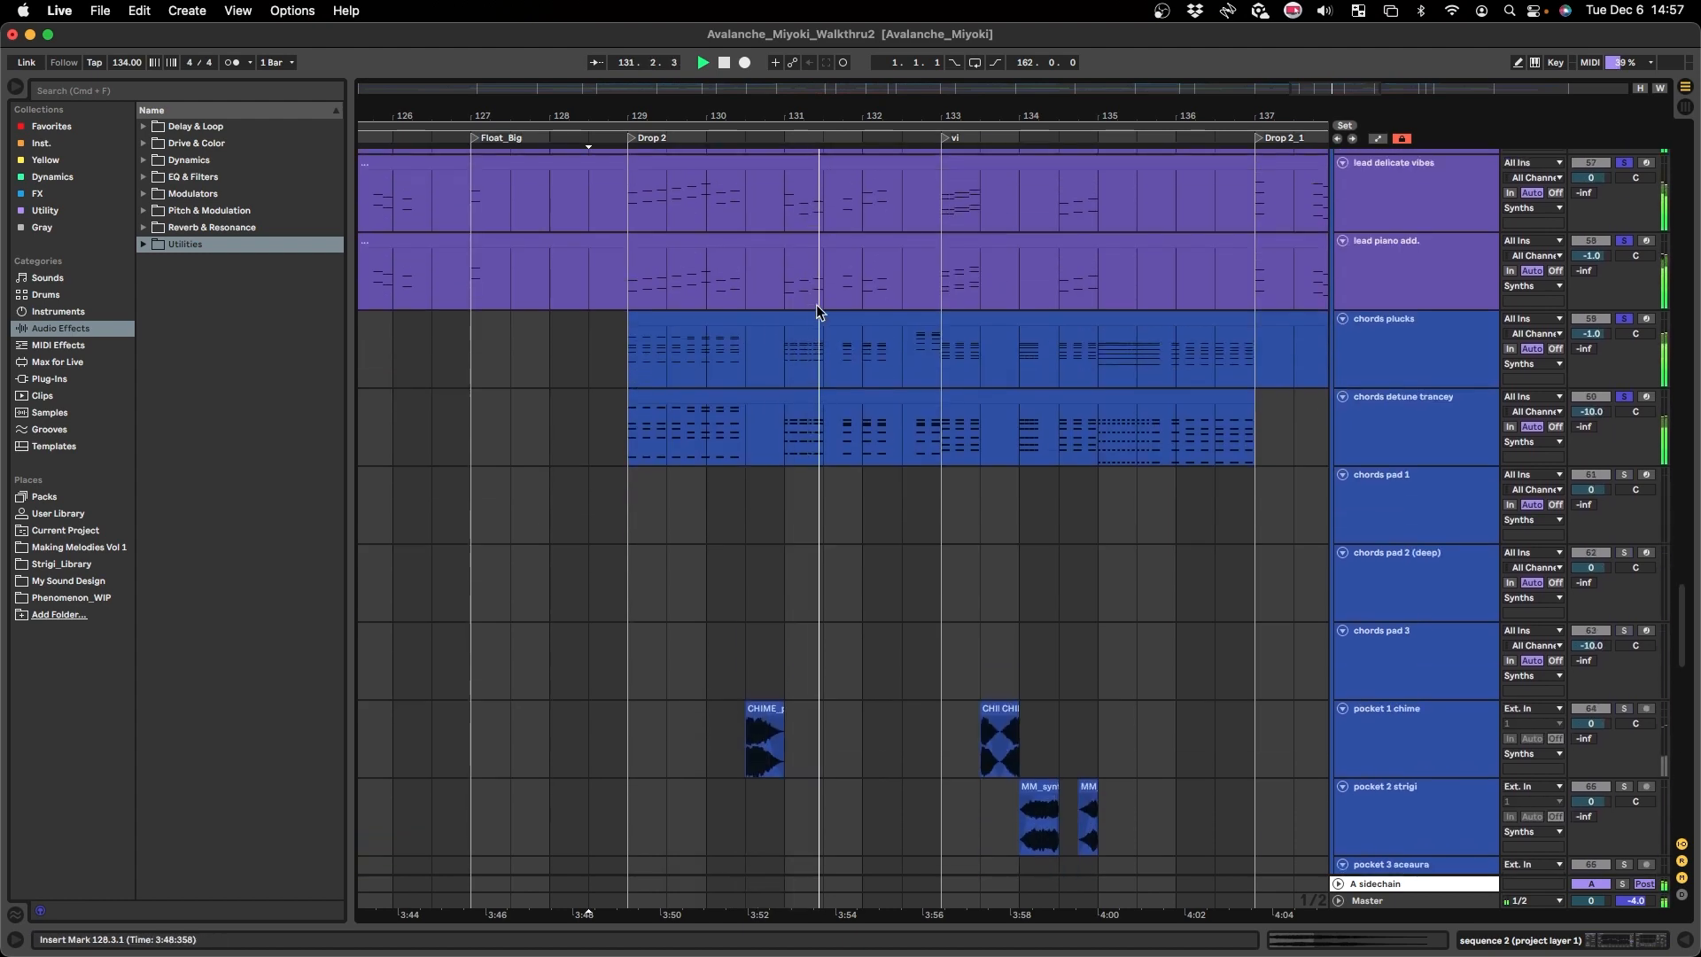
{"action": "scroll", "coordinate": [816, 310], "scroll_direction": "up", "scroll_amount": 7}
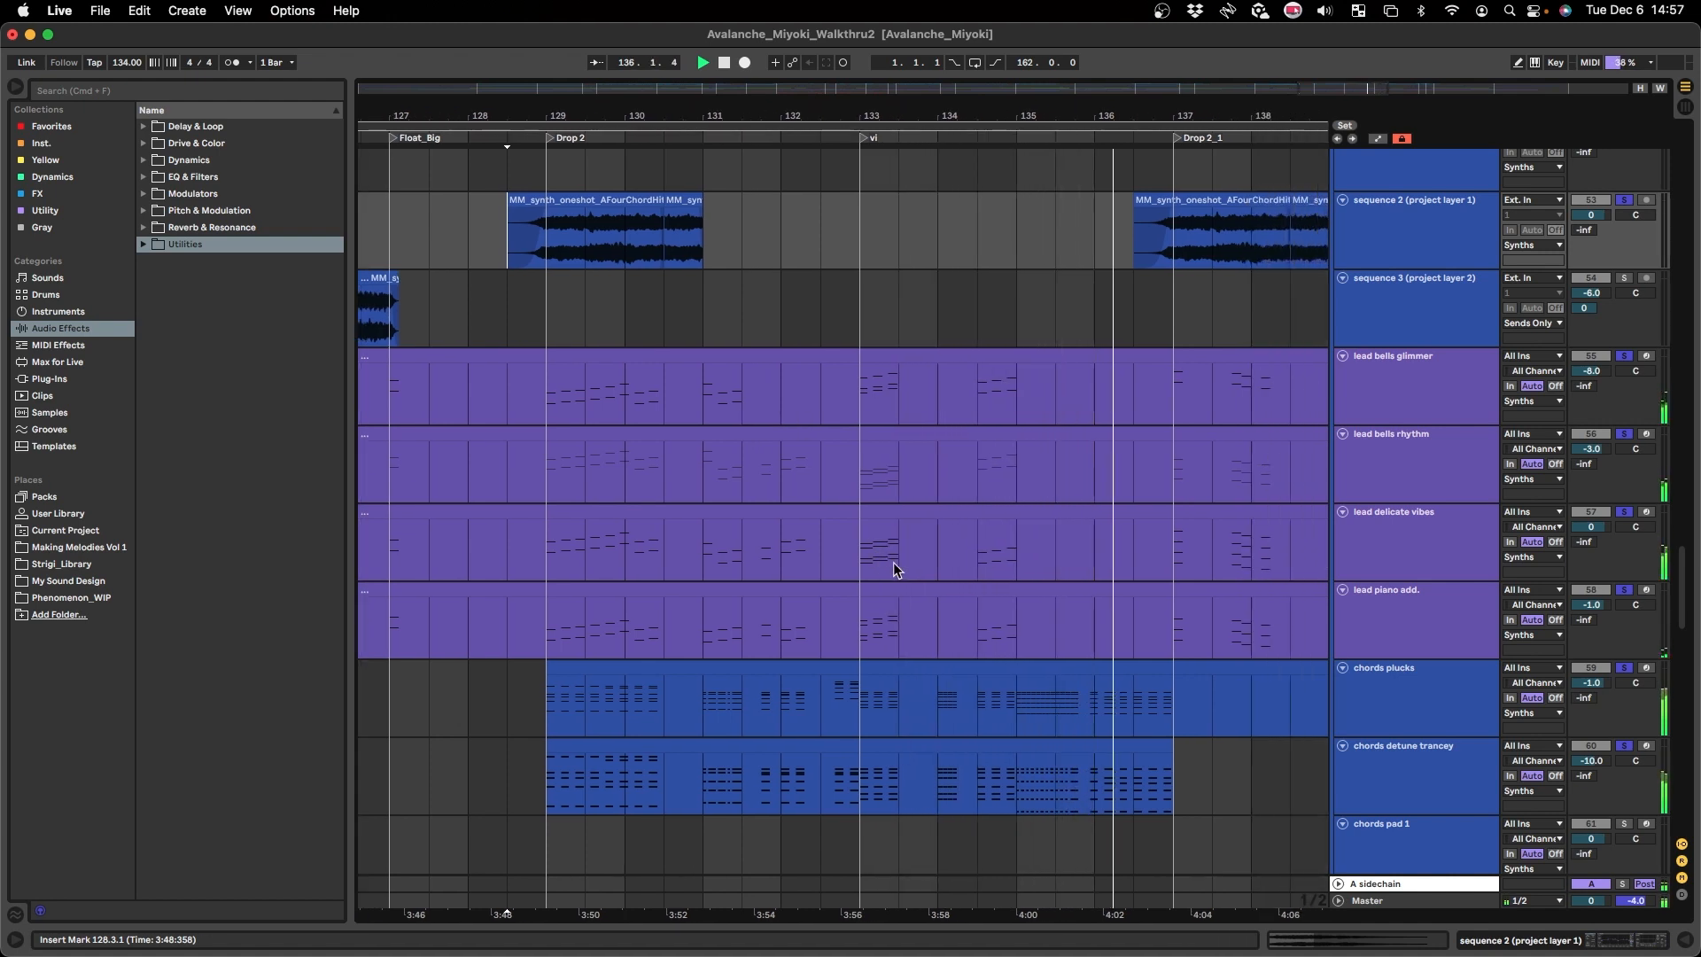
- Stop playback, examine the Frequency automation on both chords tracks around bar 135, and hide the automation lanes
{"action": "scroll", "coordinate": [893, 564], "scroll_direction": "right", "scroll_amount": 3}
{"action": "scroll", "coordinate": [893, 565], "scroll_direction": "down", "scroll_amount": 2}
{"action": "left_click", "coordinate": [904, 718]}
{"action": "key", "text": "space"}
{"action": "key", "text": "a"}
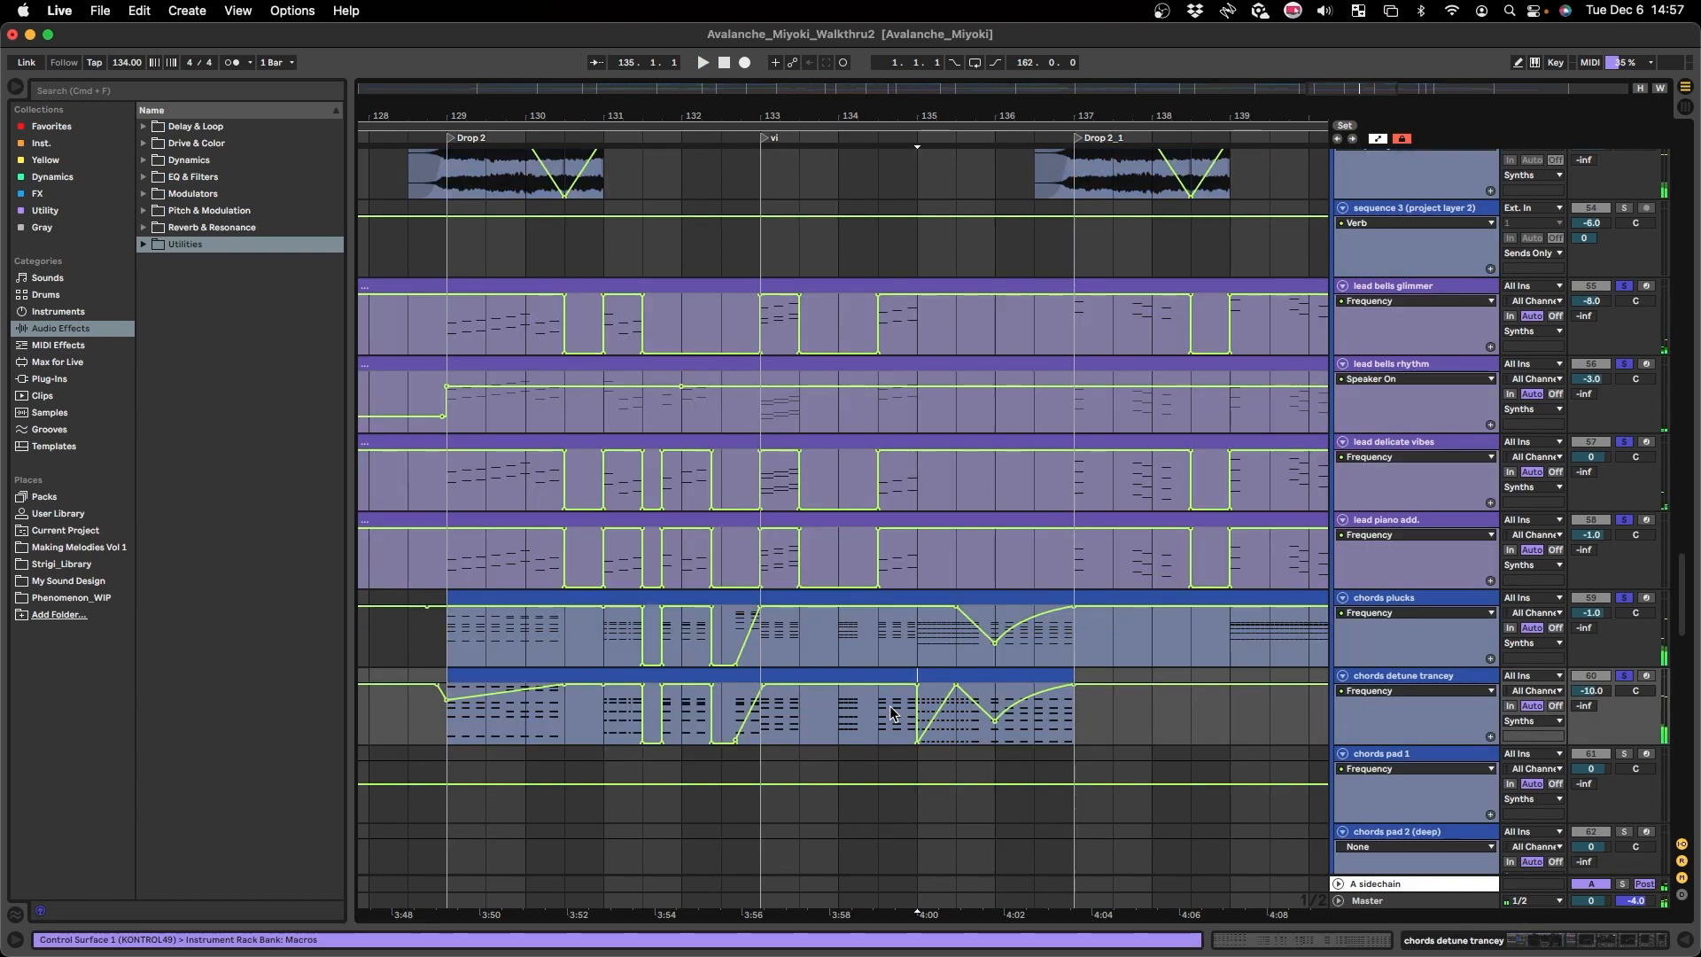
{"action": "left_click", "coordinate": [891, 646]}
{"action": "key", "text": "a"}
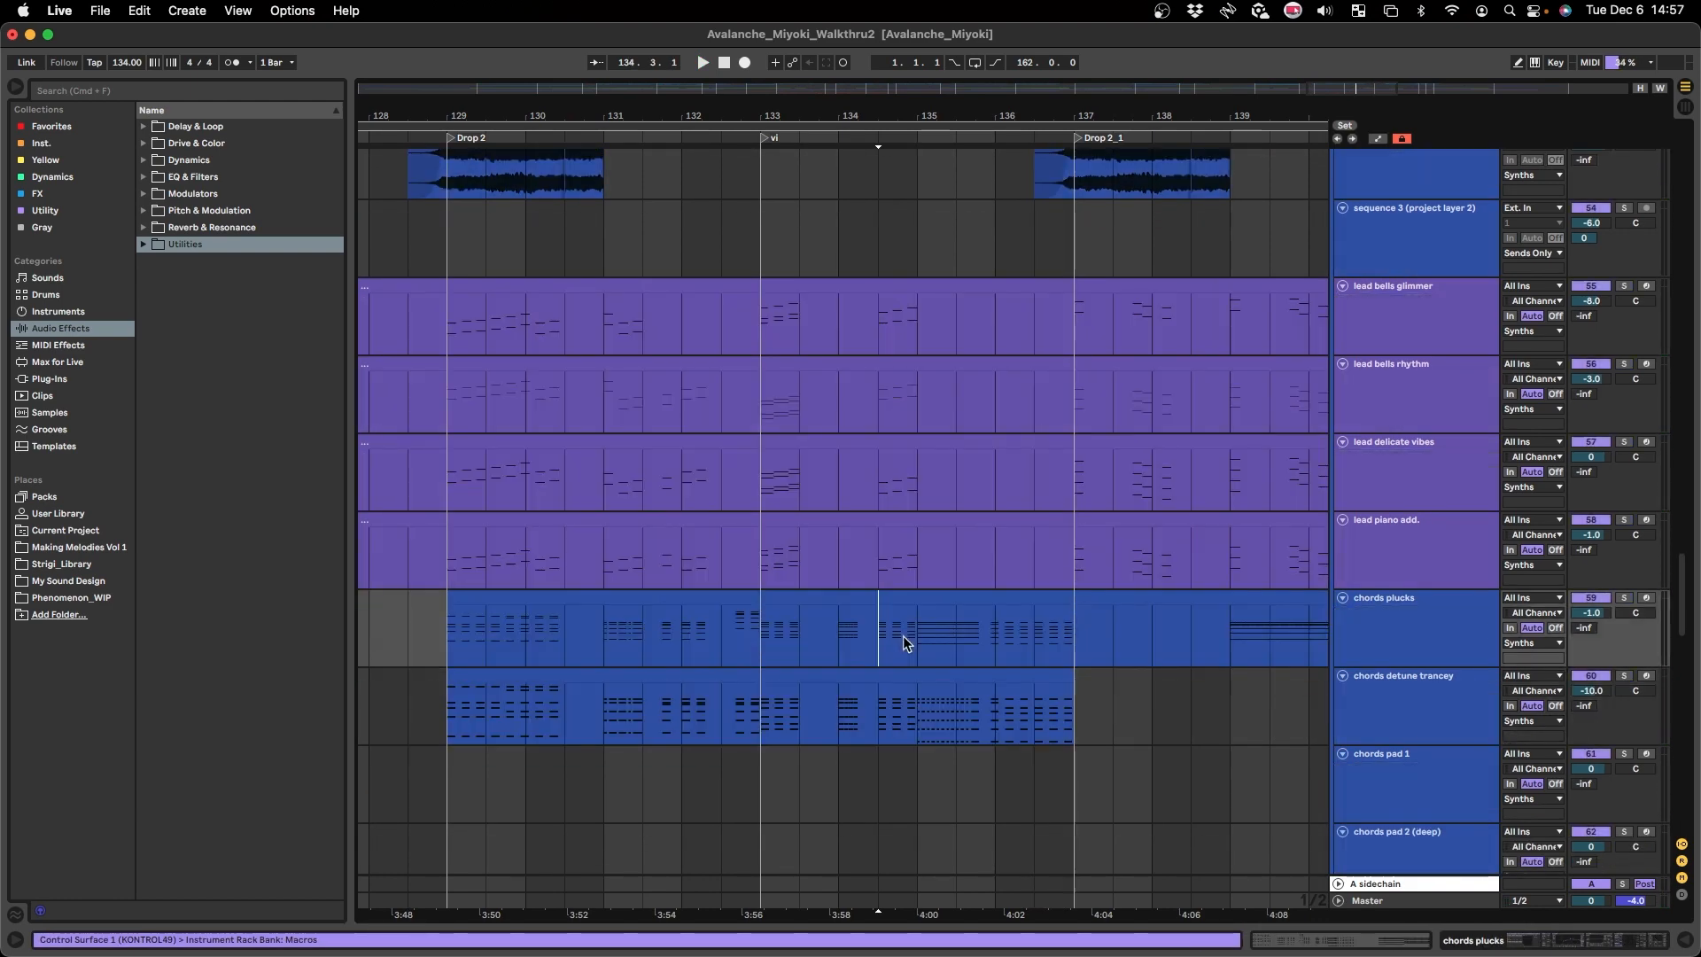
- Open the chords detune trancey clip's notes, narrow the grid to 1/32, and examine the opening chords up close
{"action": "double_click", "coordinate": [654, 679]}
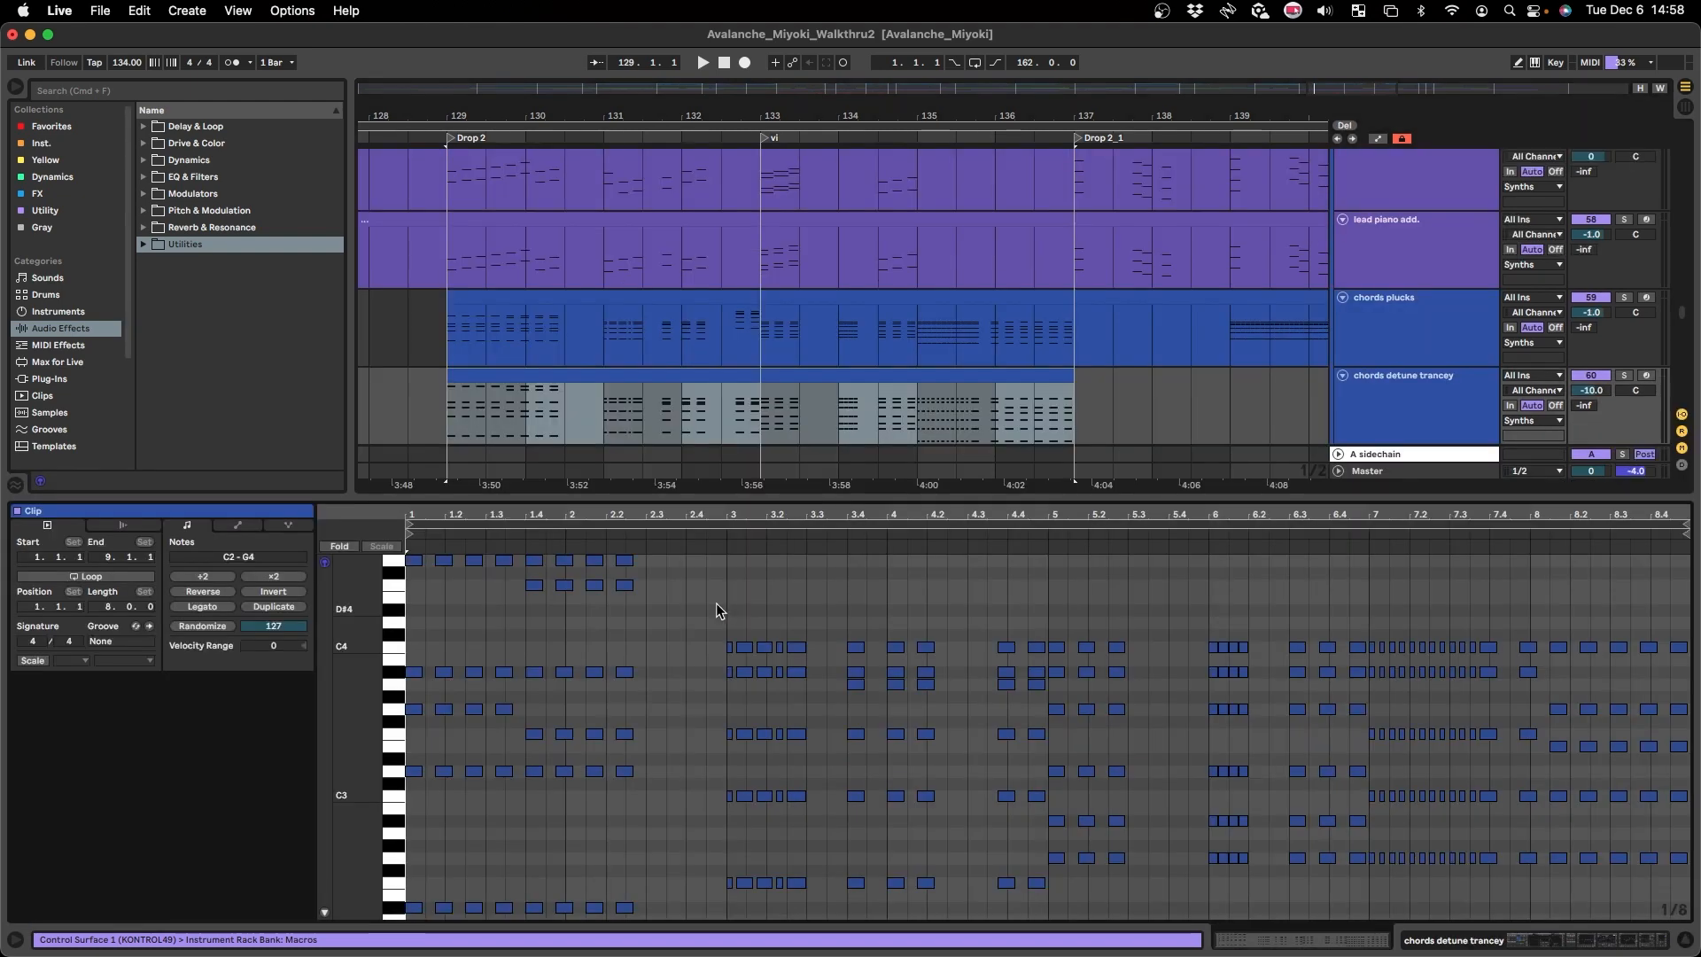
{"action": "key", "text": "super+1"}
{"action": "key", "text": "super+1"}
{"action": "scroll", "coordinate": [569, 705], "scroll_direction": "left", "scroll_amount": 1}
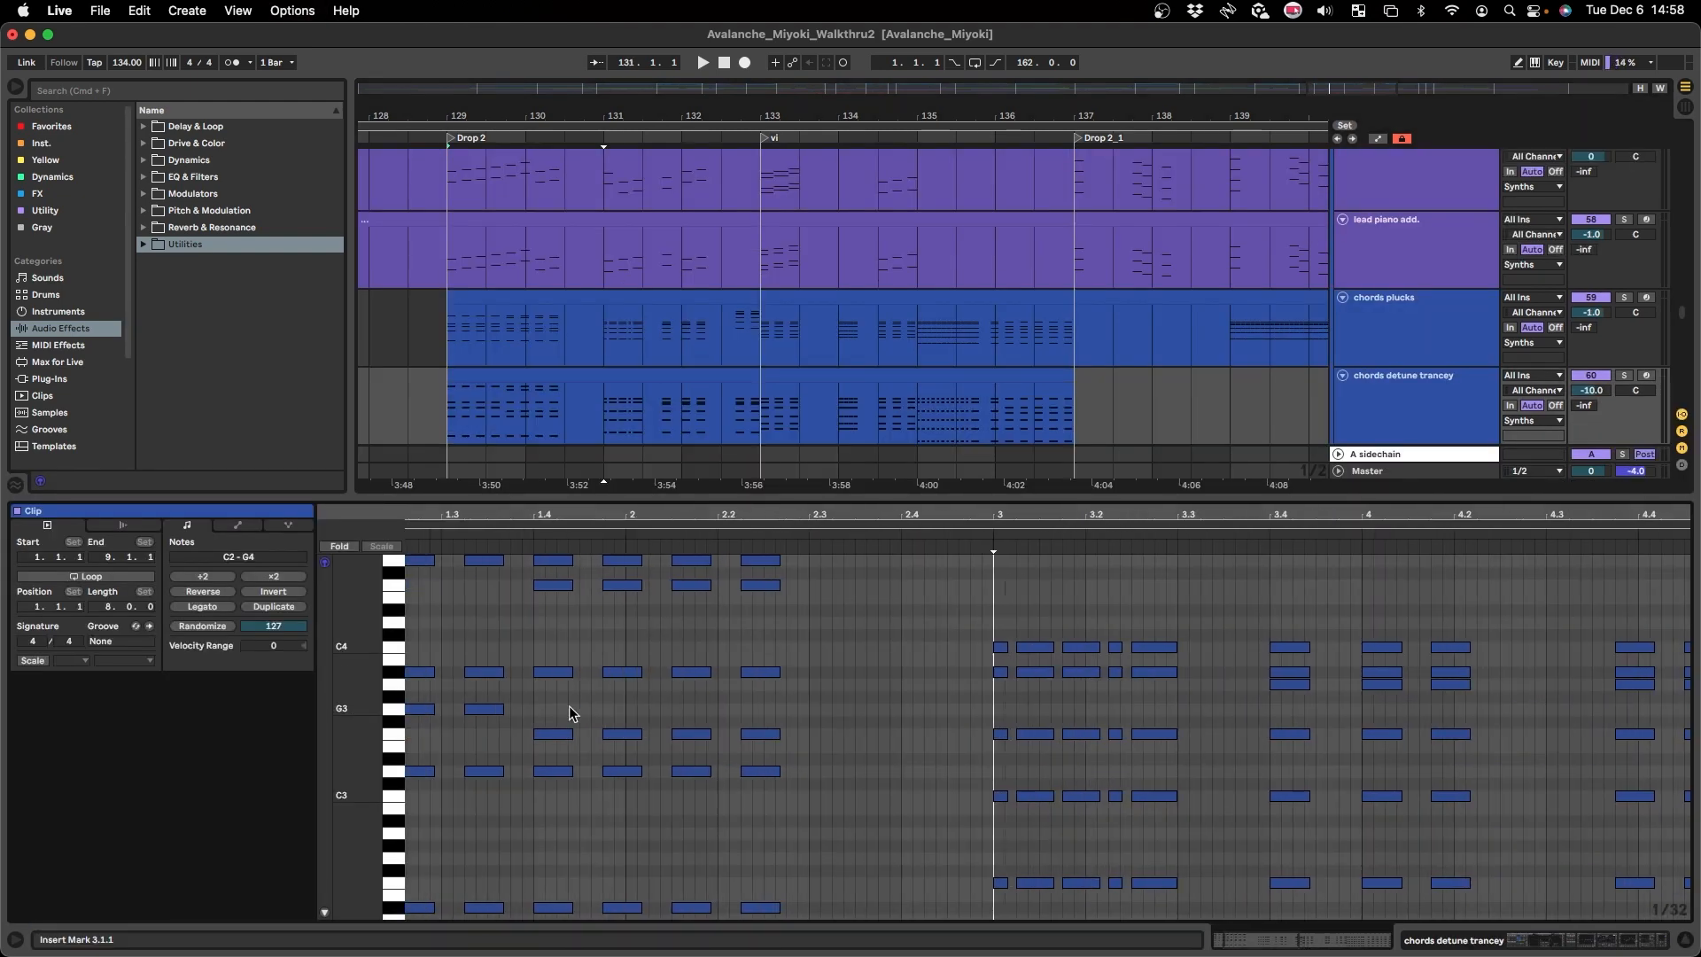
{"action": "scroll", "coordinate": [564, 702], "scroll_direction": "up", "scroll_amount": 4}
{"action": "scroll", "coordinate": [561, 703], "scroll_direction": "left", "scroll_amount": 3}
{"action": "scroll", "coordinate": [561, 703], "scroll_direction": "down", "scroll_amount": 2}
- Solo the chords detune trancey track and play its opening chords from bar 129, including the upper notes
{"action": "key", "text": "s"}
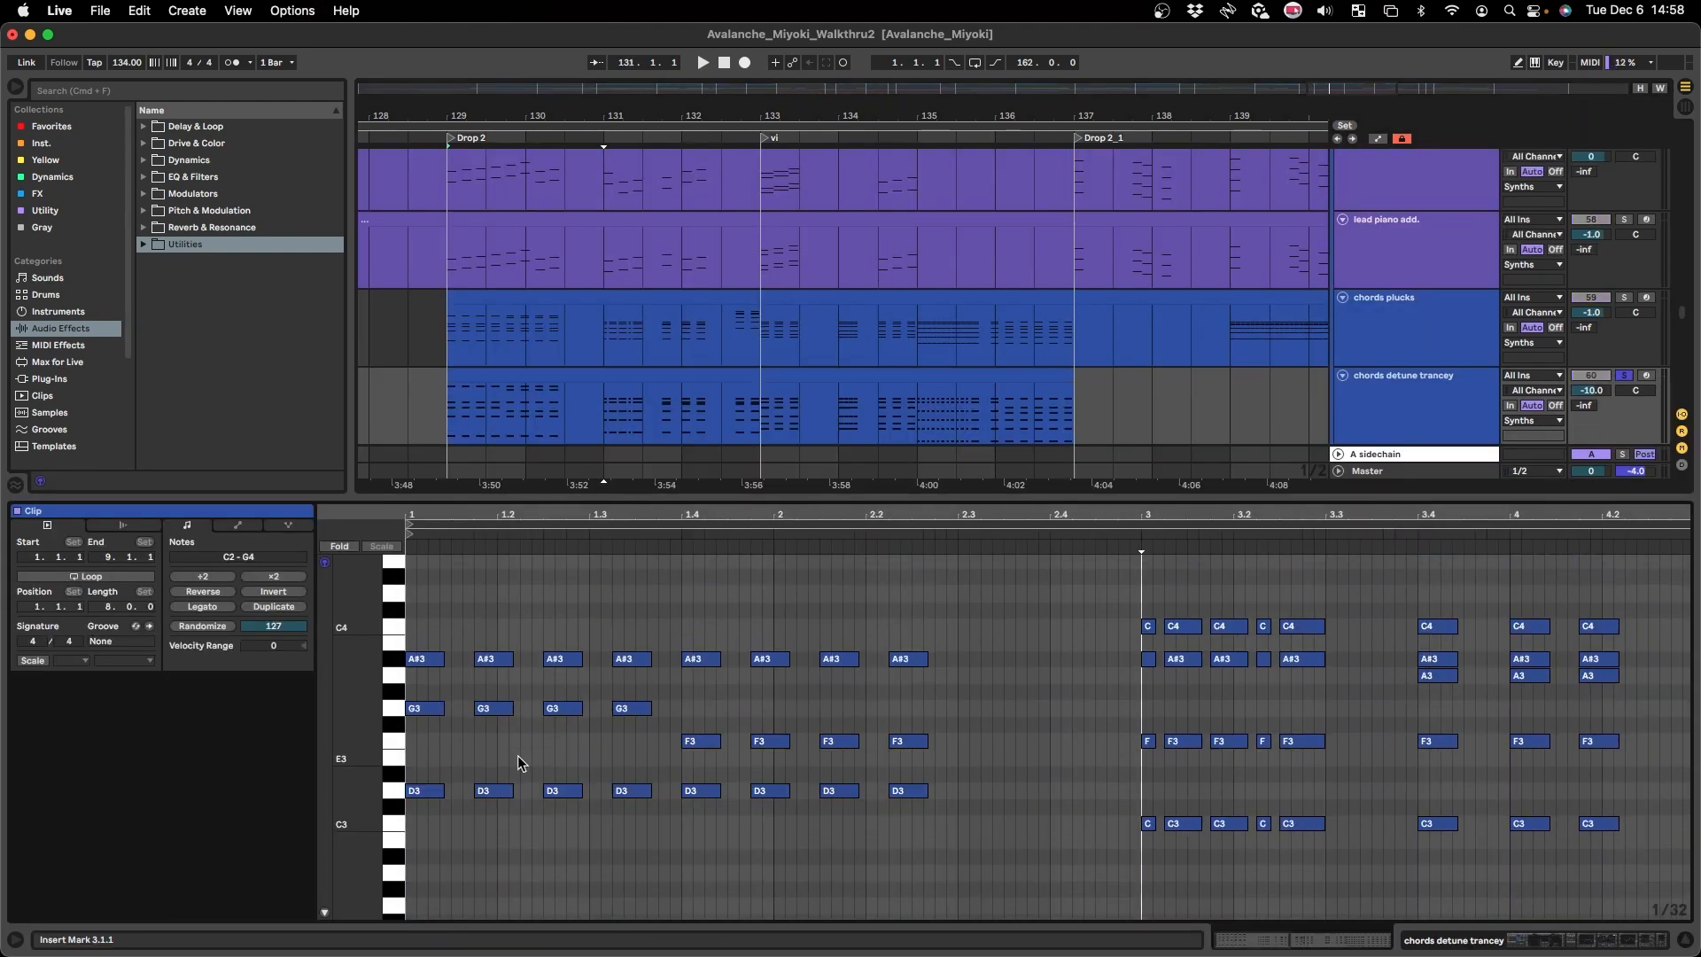
{"action": "scroll", "coordinate": [513, 756], "scroll_direction": "up", "scroll_amount": 2}
{"action": "key", "text": "space"}
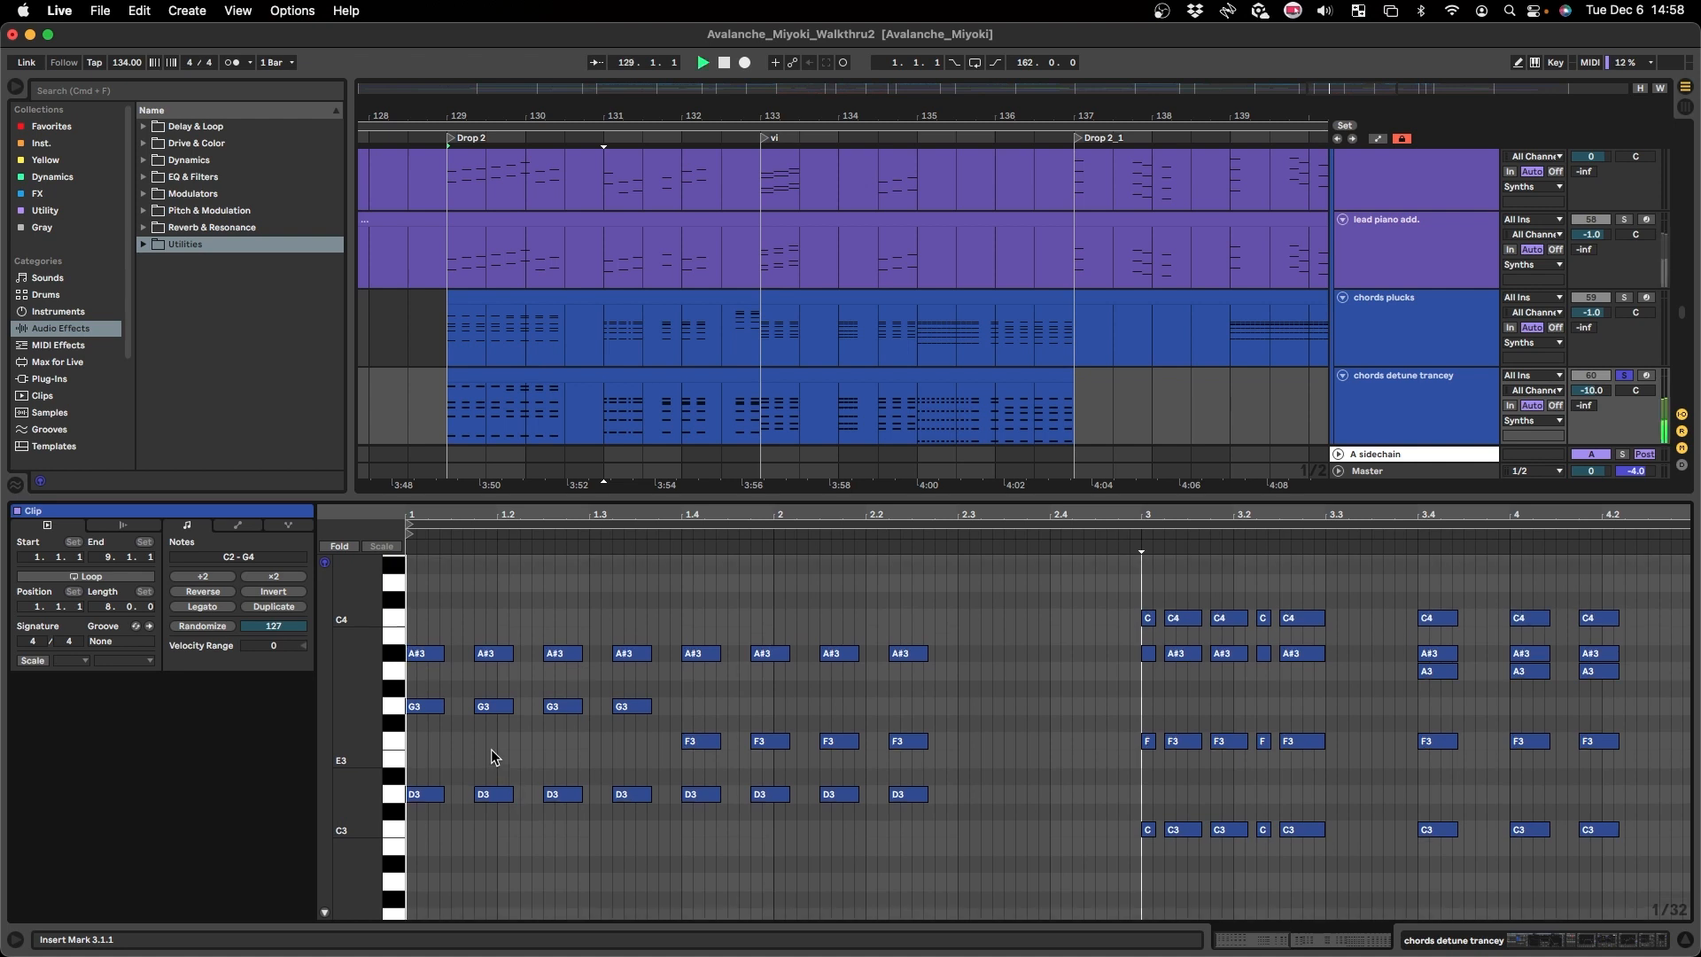
{"action": "scroll", "coordinate": [493, 755], "scroll_direction": "up", "scroll_amount": 3}
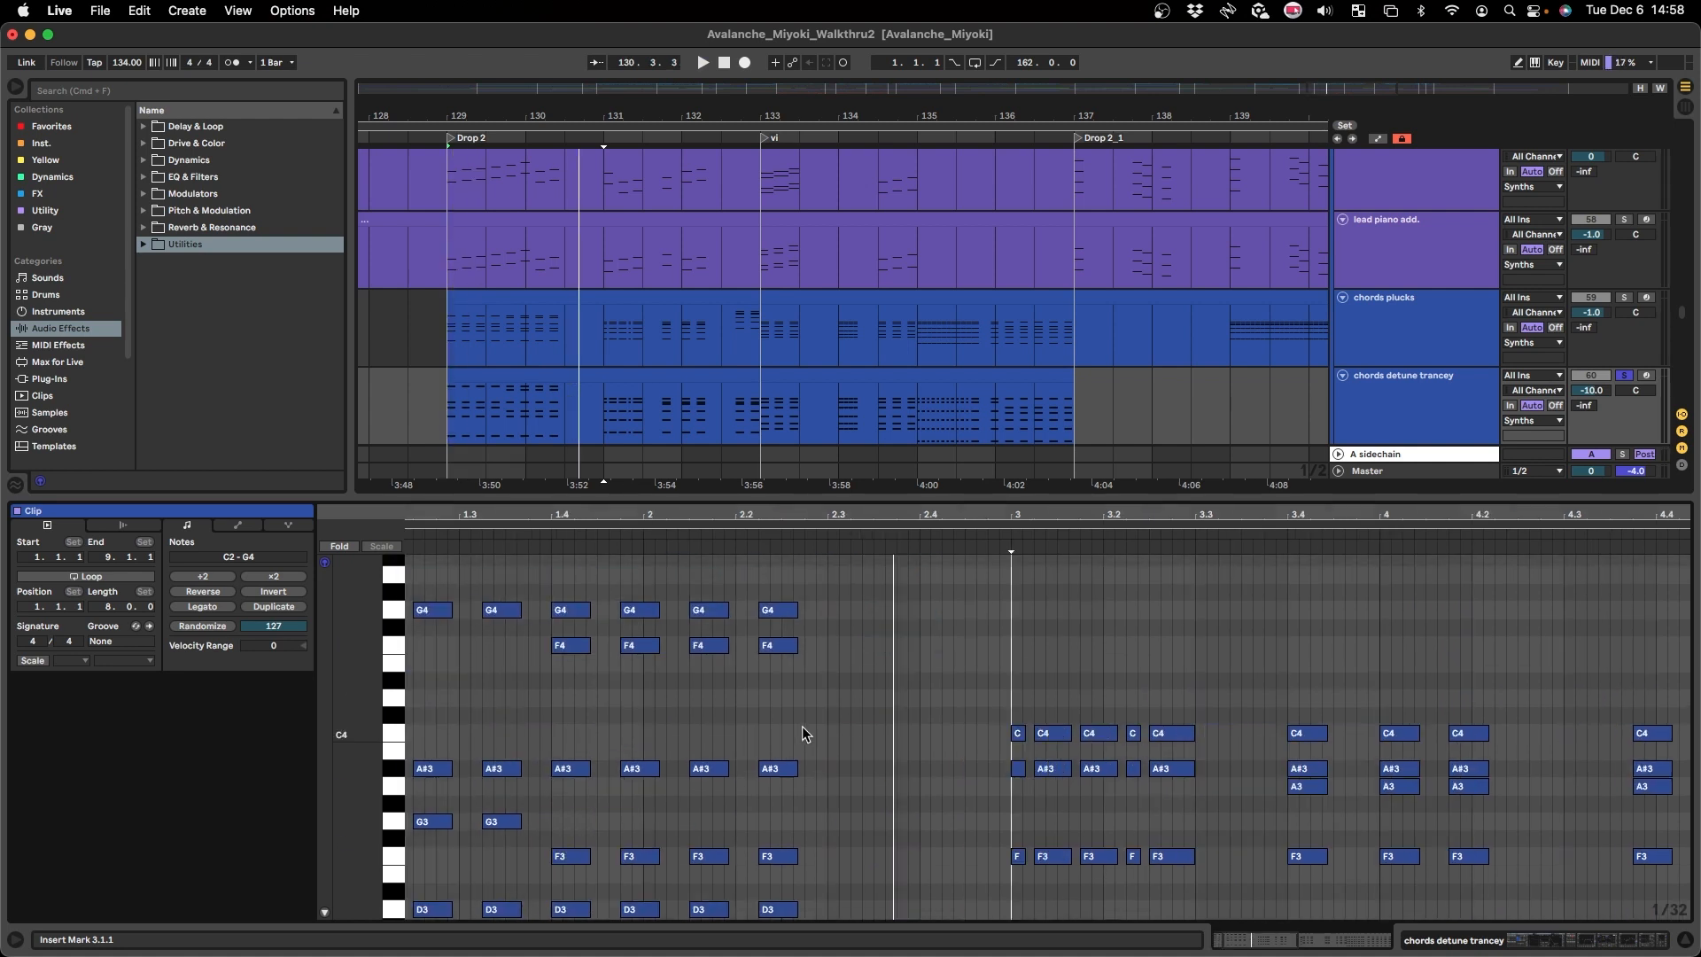
- Place the insert marker at 130.3.1, widen the note grid to 1/8, and hide the clip view
{"action": "left_click", "coordinate": [801, 725]}
{"action": "key", "text": "super+2"}
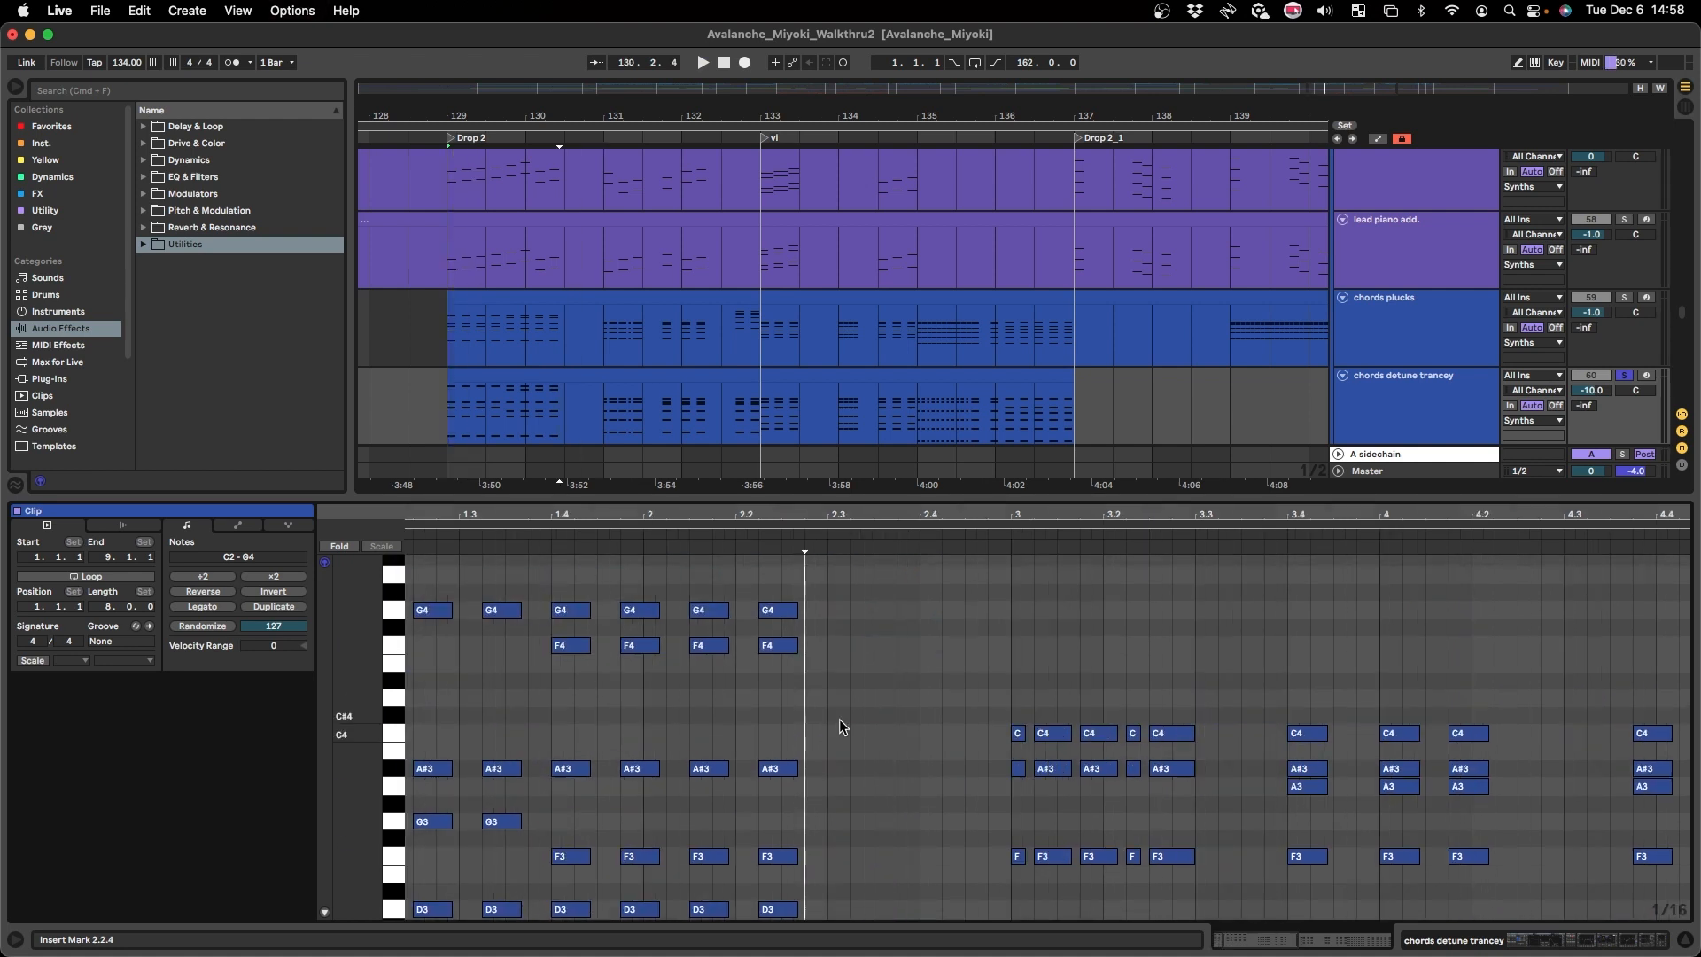
{"action": "left_click", "coordinate": [827, 724]}
{"action": "key", "text": "super+2"}
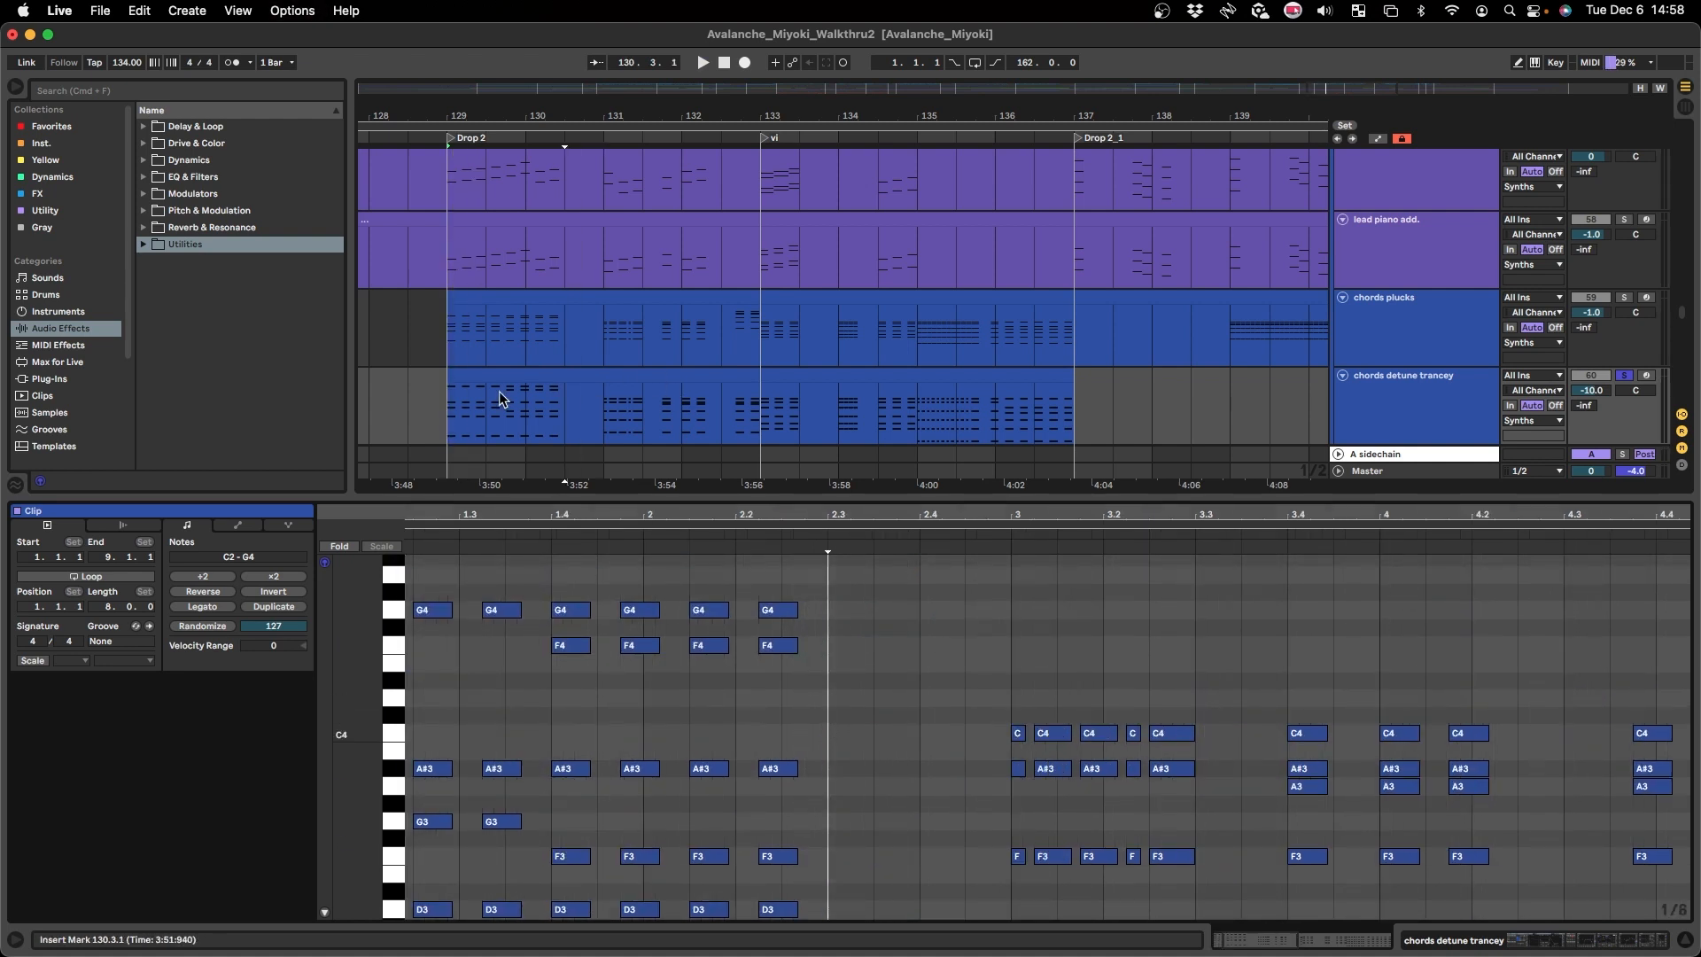
{"action": "key", "text": "super+alt+l"}
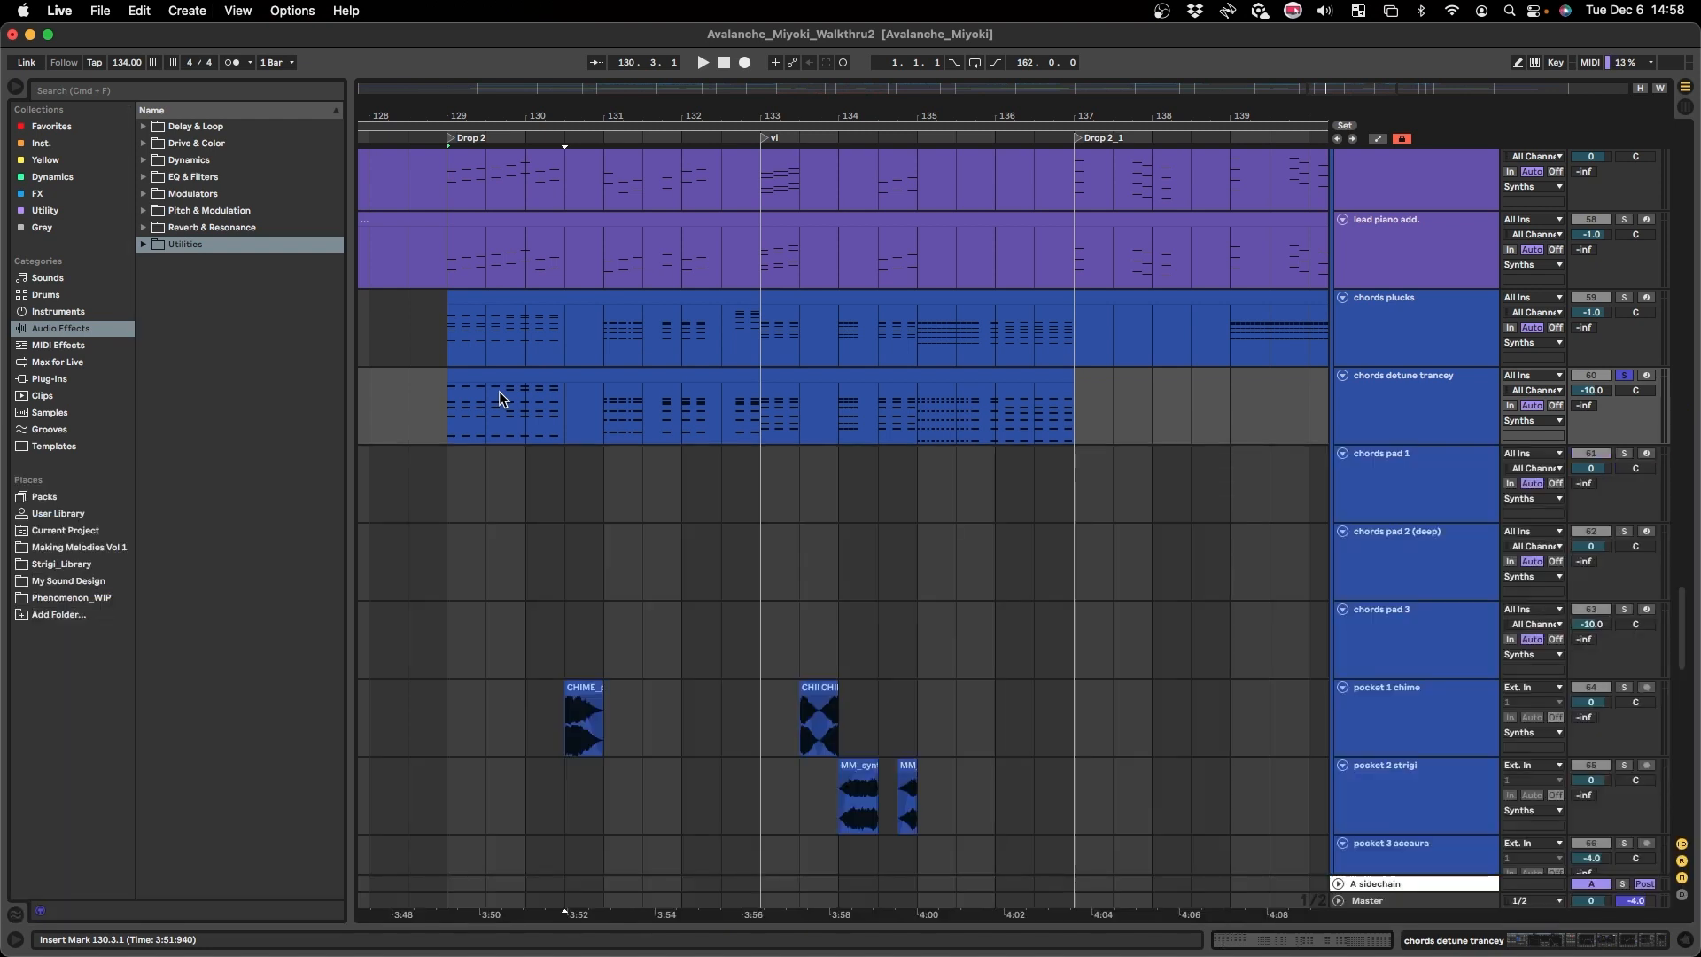
- Play the soloed chords detune trancey part from bar 131 in the arrangement
{"action": "left_click", "coordinate": [446, 413]}
{"action": "scroll", "coordinate": [471, 413], "scroll_direction": "up", "scroll_amount": 2}
{"action": "scroll", "coordinate": [473, 430], "scroll_direction": "up", "scroll_amount": 1}
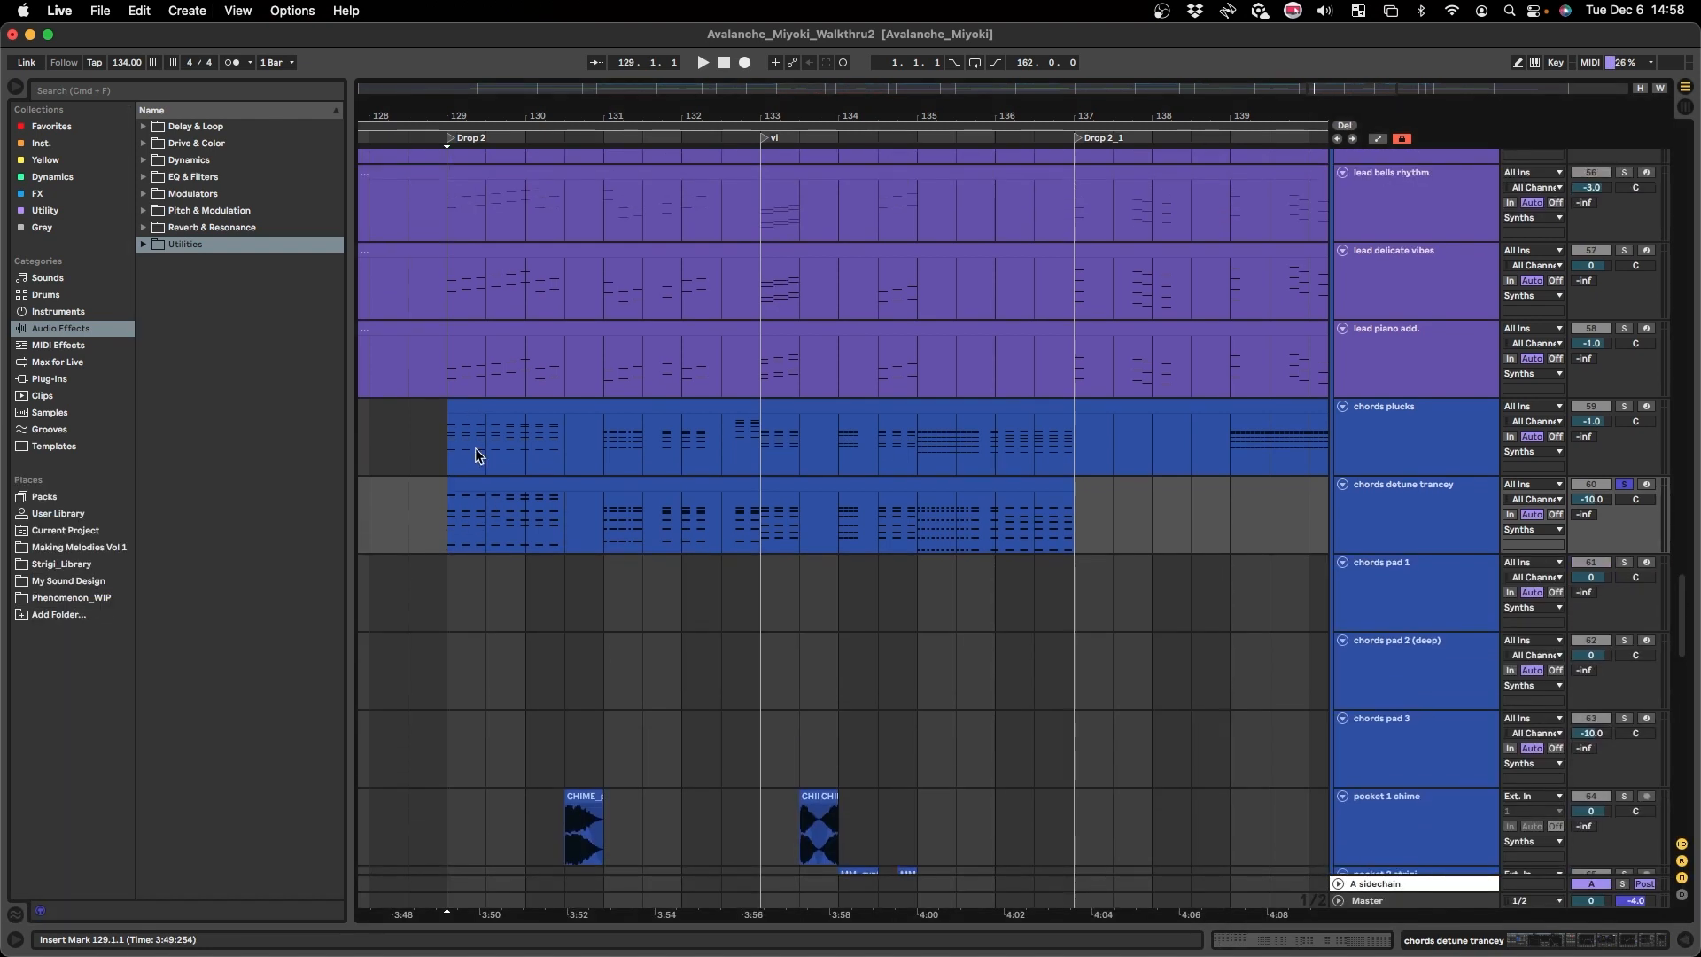
{"action": "left_click", "coordinate": [598, 524]}
{"action": "key", "text": "space"}
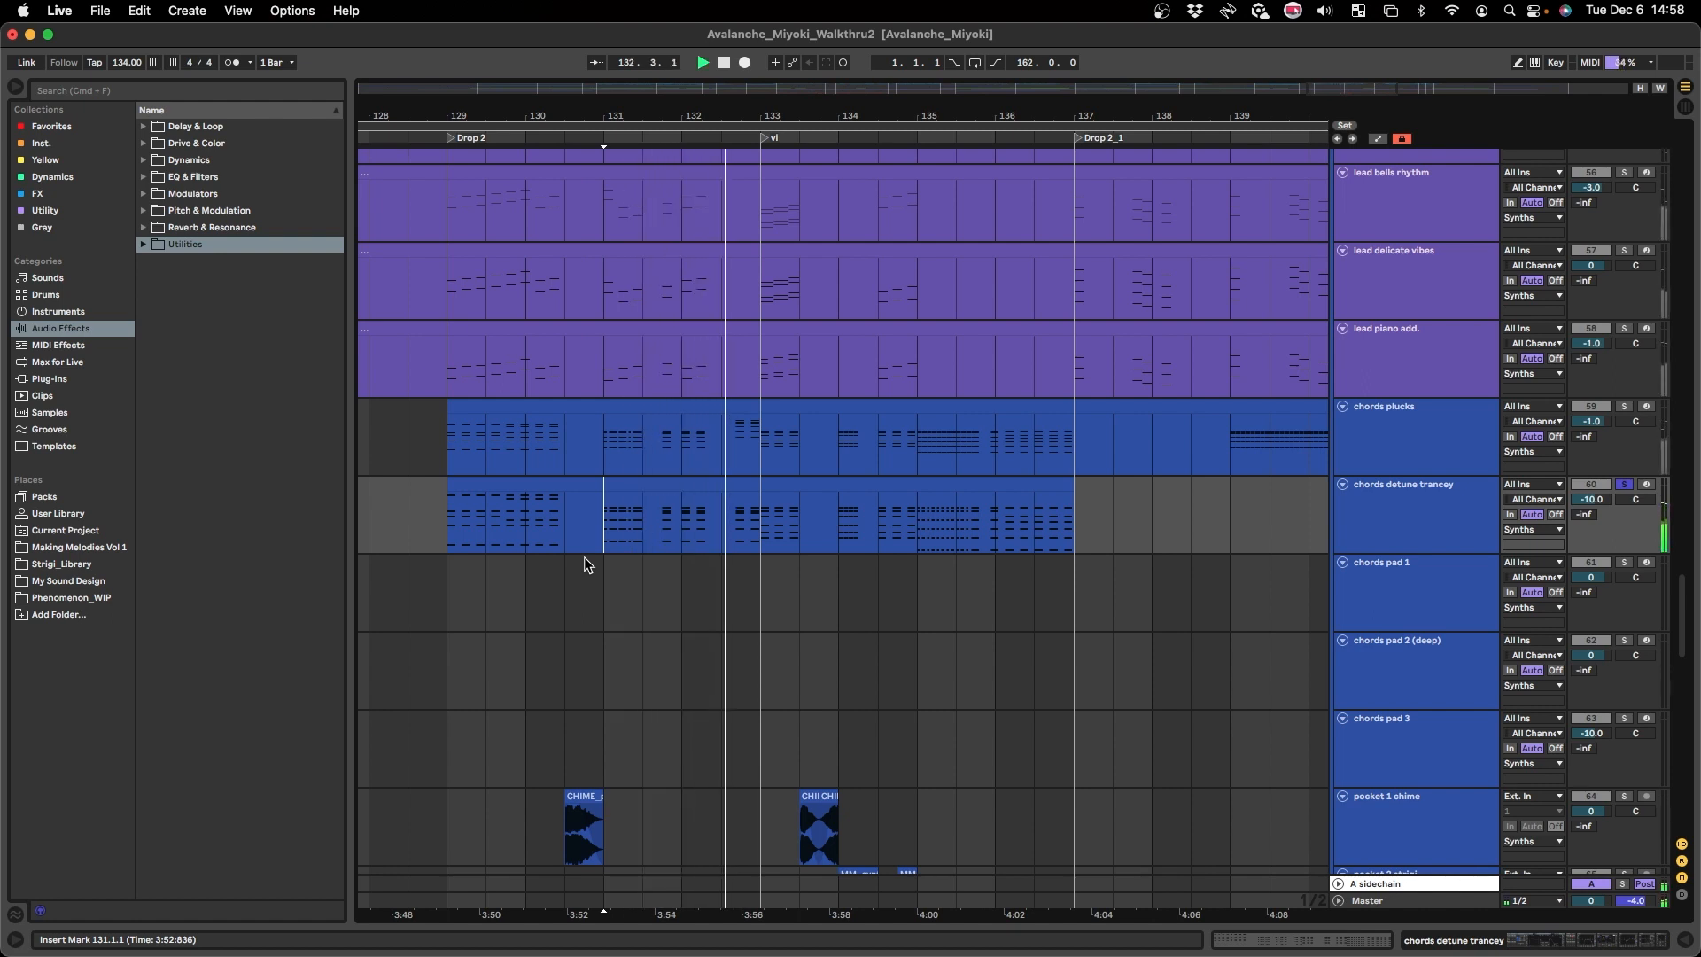
{"action": "key", "text": "space"}
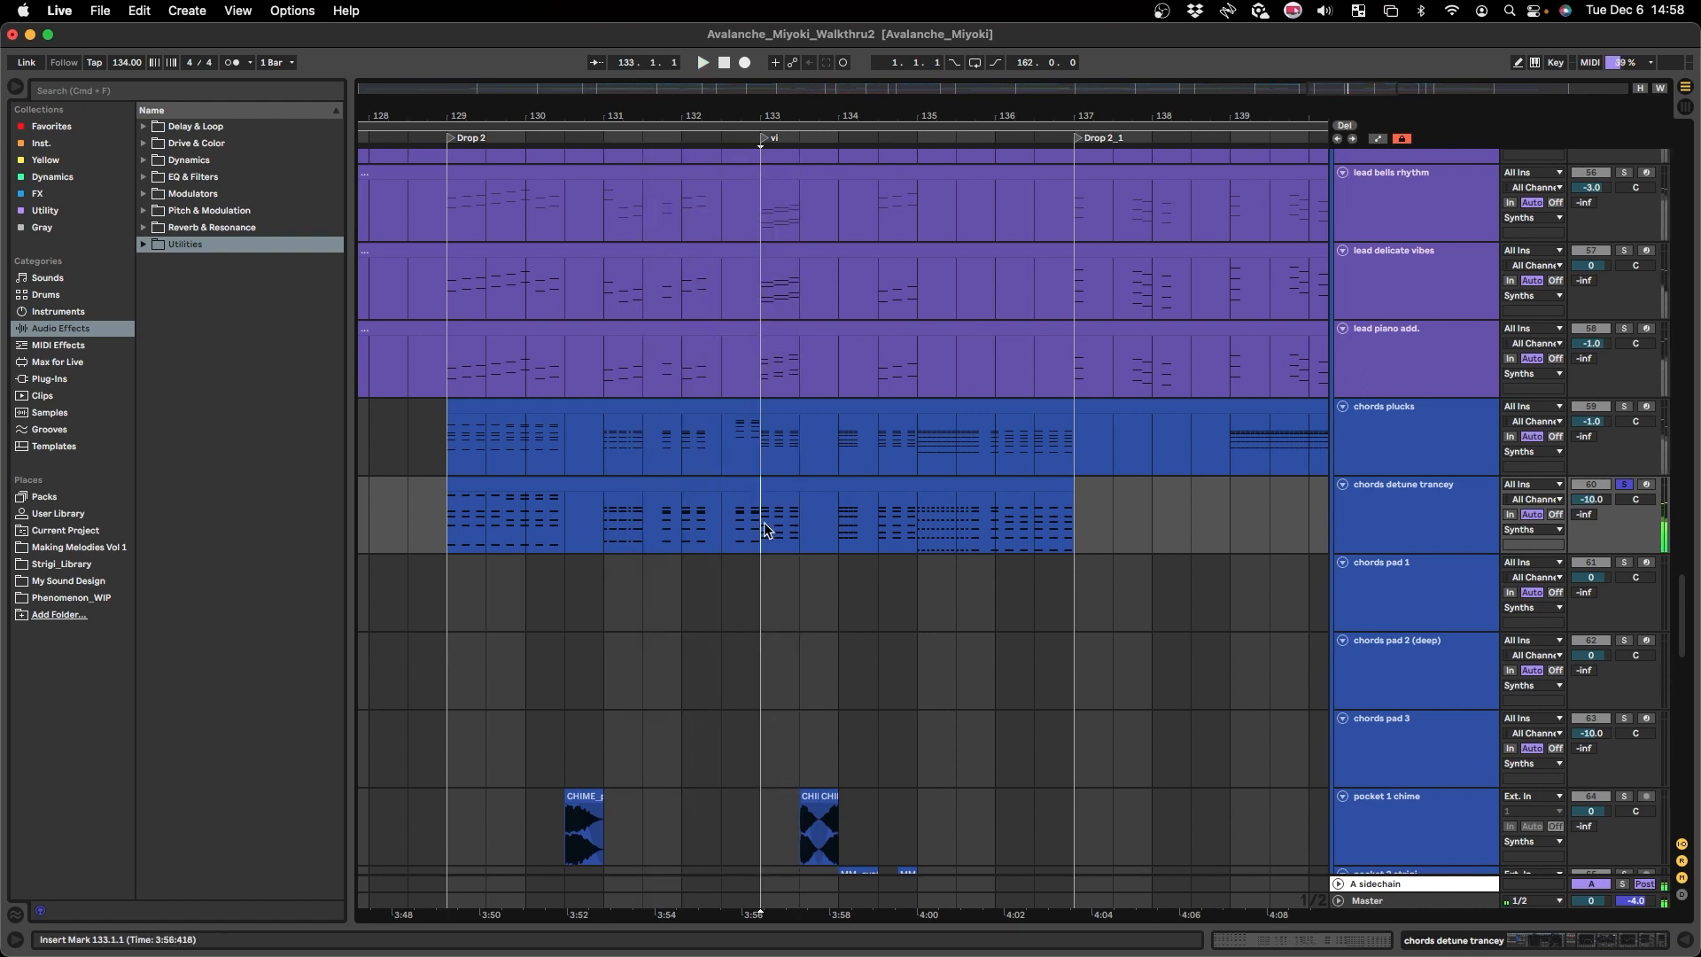
- Highlight the start of the vi section in the chords detune trancey clip and play it briefly from bar 133
{"action": "left_click", "coordinate": [749, 531]}
{"action": "left_click_drag", "start_coordinate": [784, 520], "coordinate": [878, 530]}
{"action": "left_click", "coordinate": [748, 534]}
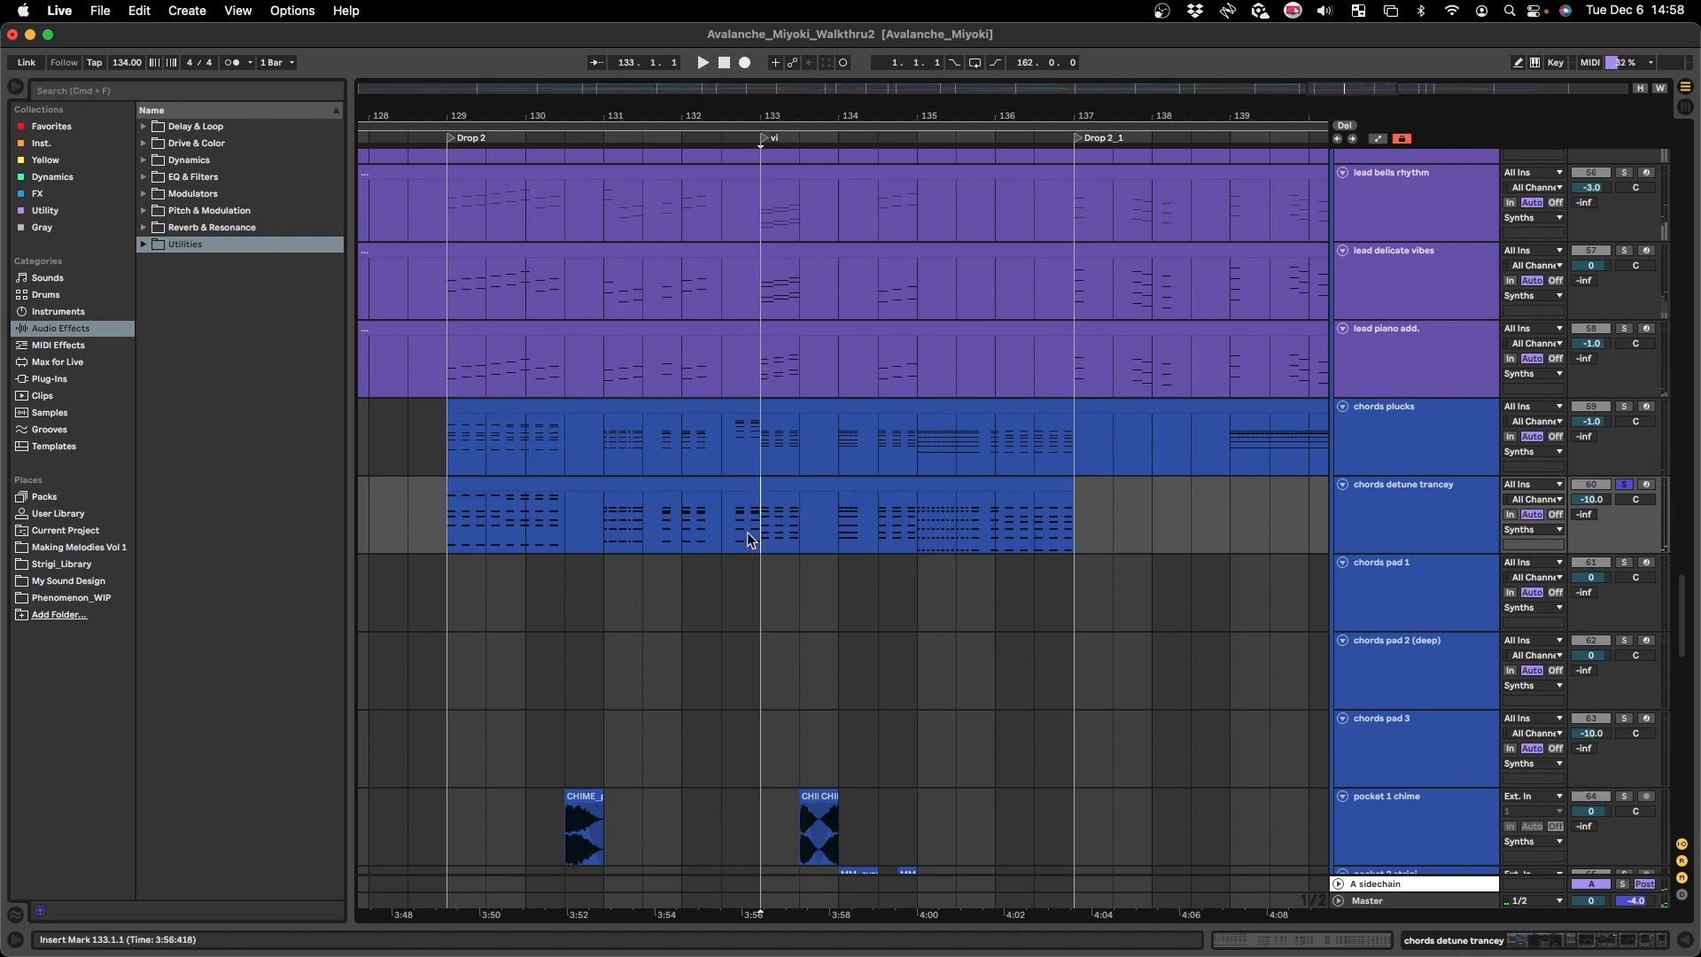
{"action": "key", "text": "space"}
{"action": "key", "text": "space"}
- Highlight the lead and chords tracks together across bars 133 to 137, and clear the selection
{"action": "scroll", "coordinate": [768, 235], "scroll_direction": "up", "scroll_amount": 3}
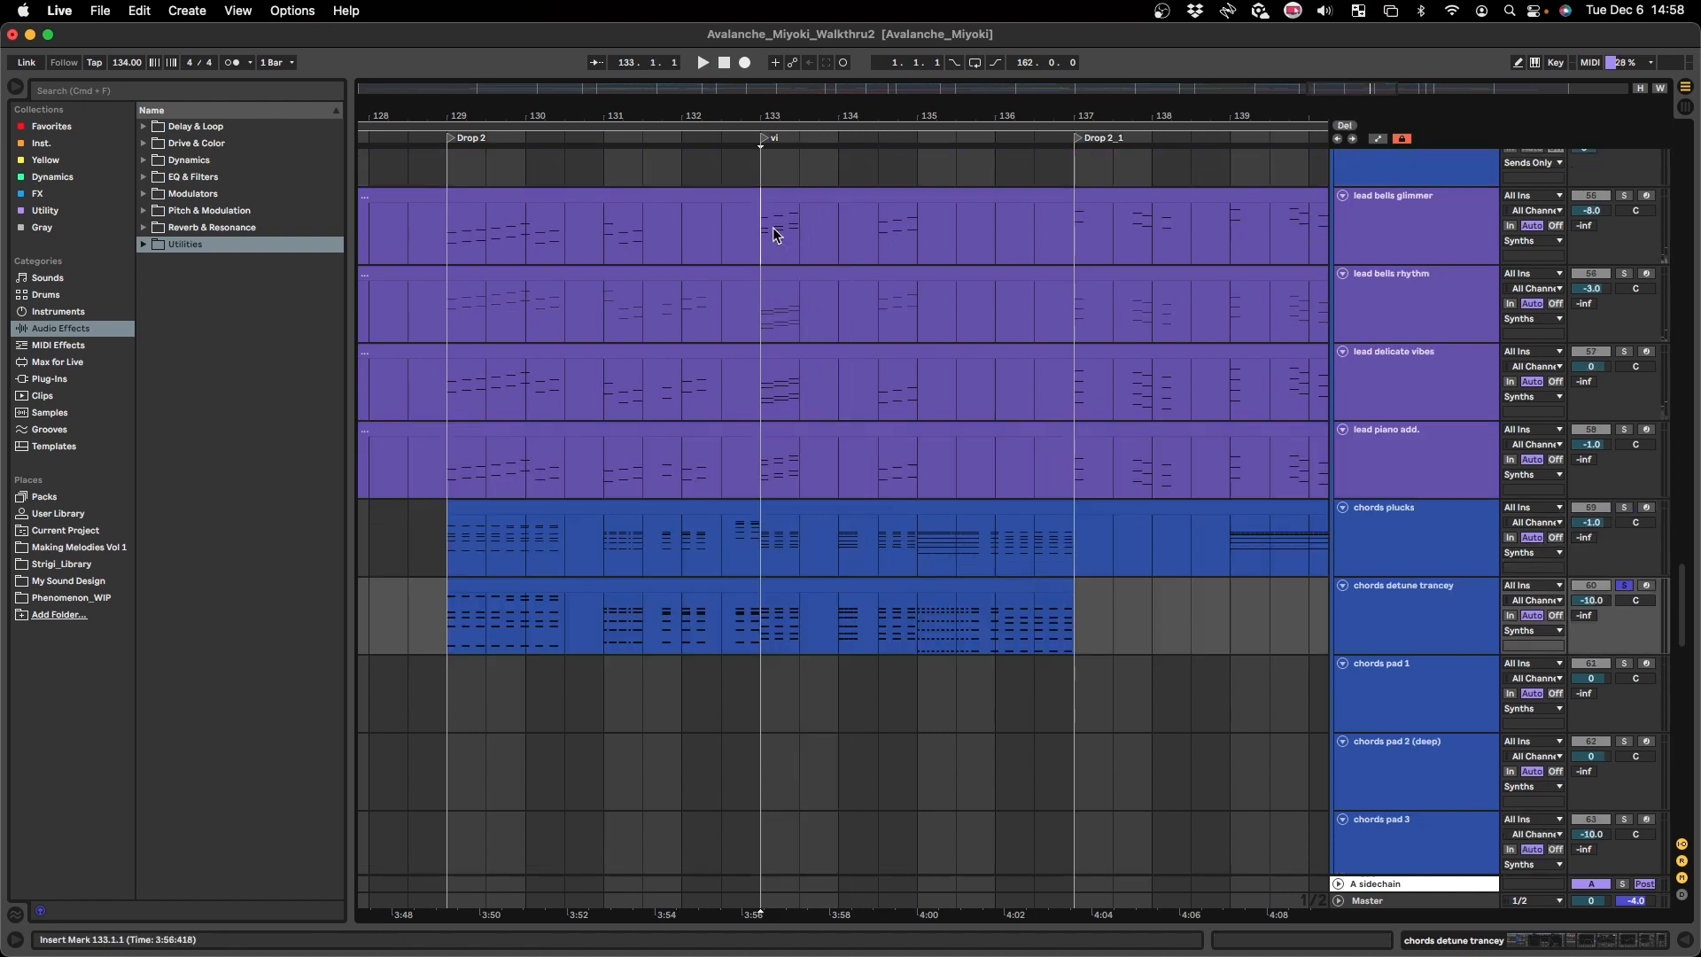
{"action": "left_click_drag", "start_coordinate": [767, 238], "coordinate": [1073, 620]}
{"action": "left_click", "coordinate": [753, 613]}
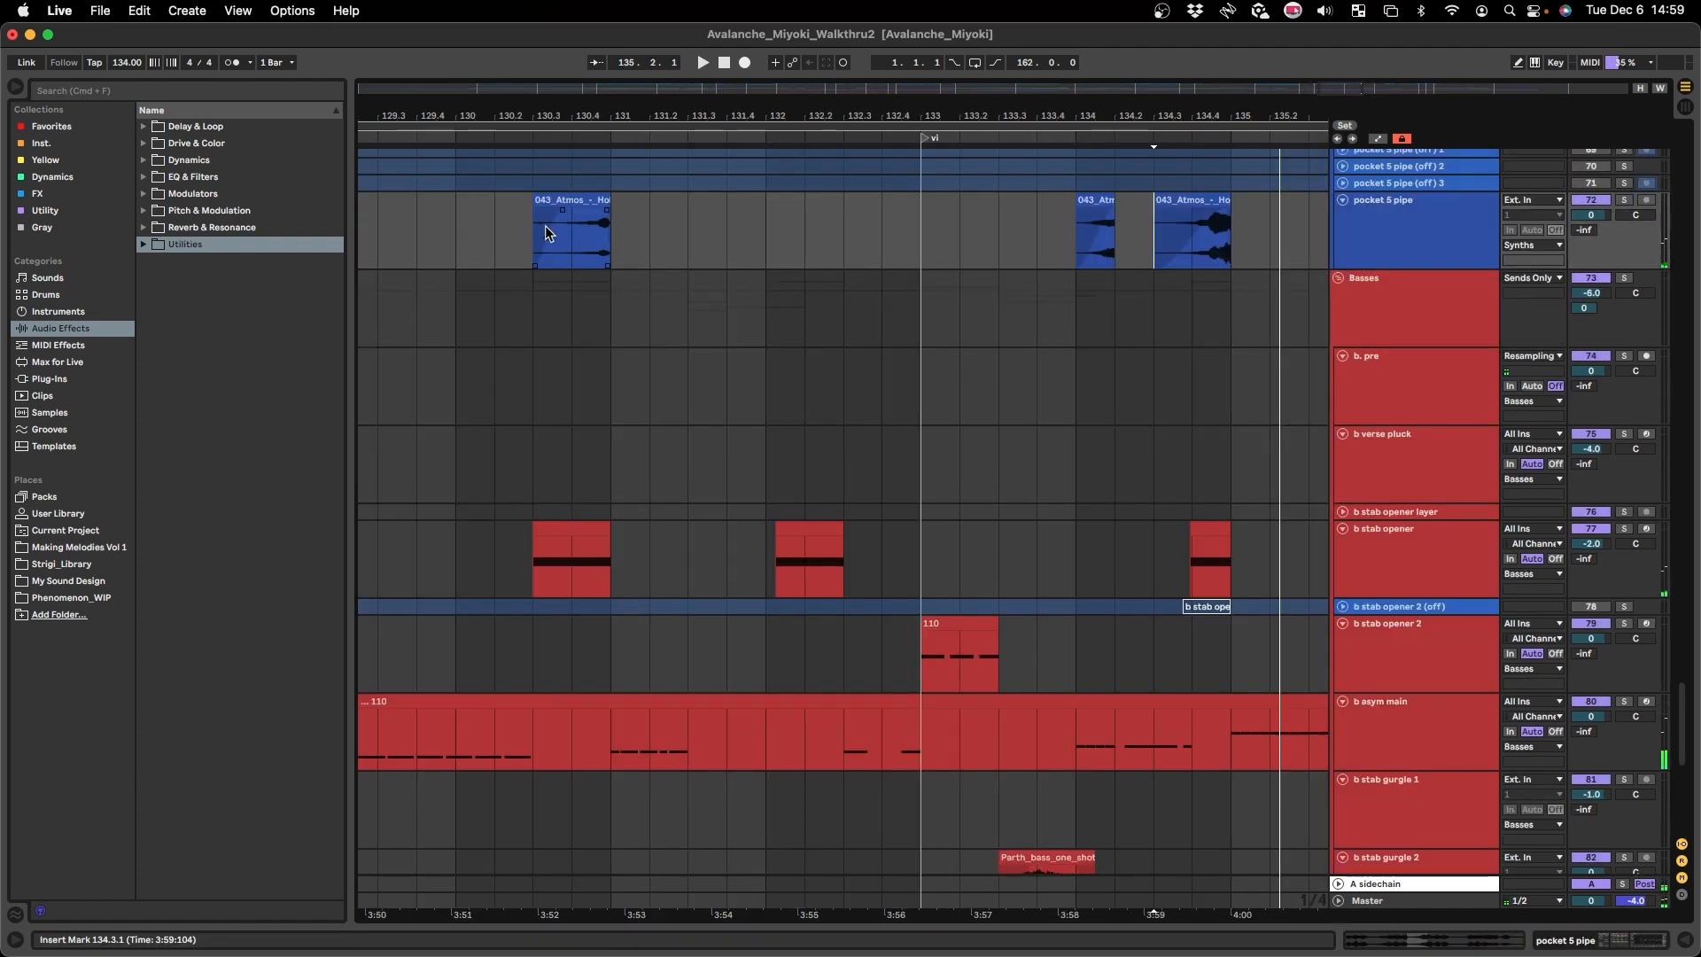
- Place the insert marker at 130.3.1 on the b stab opener track and look over the bass arrangement
{"action": "left_click", "coordinate": [528, 567]}
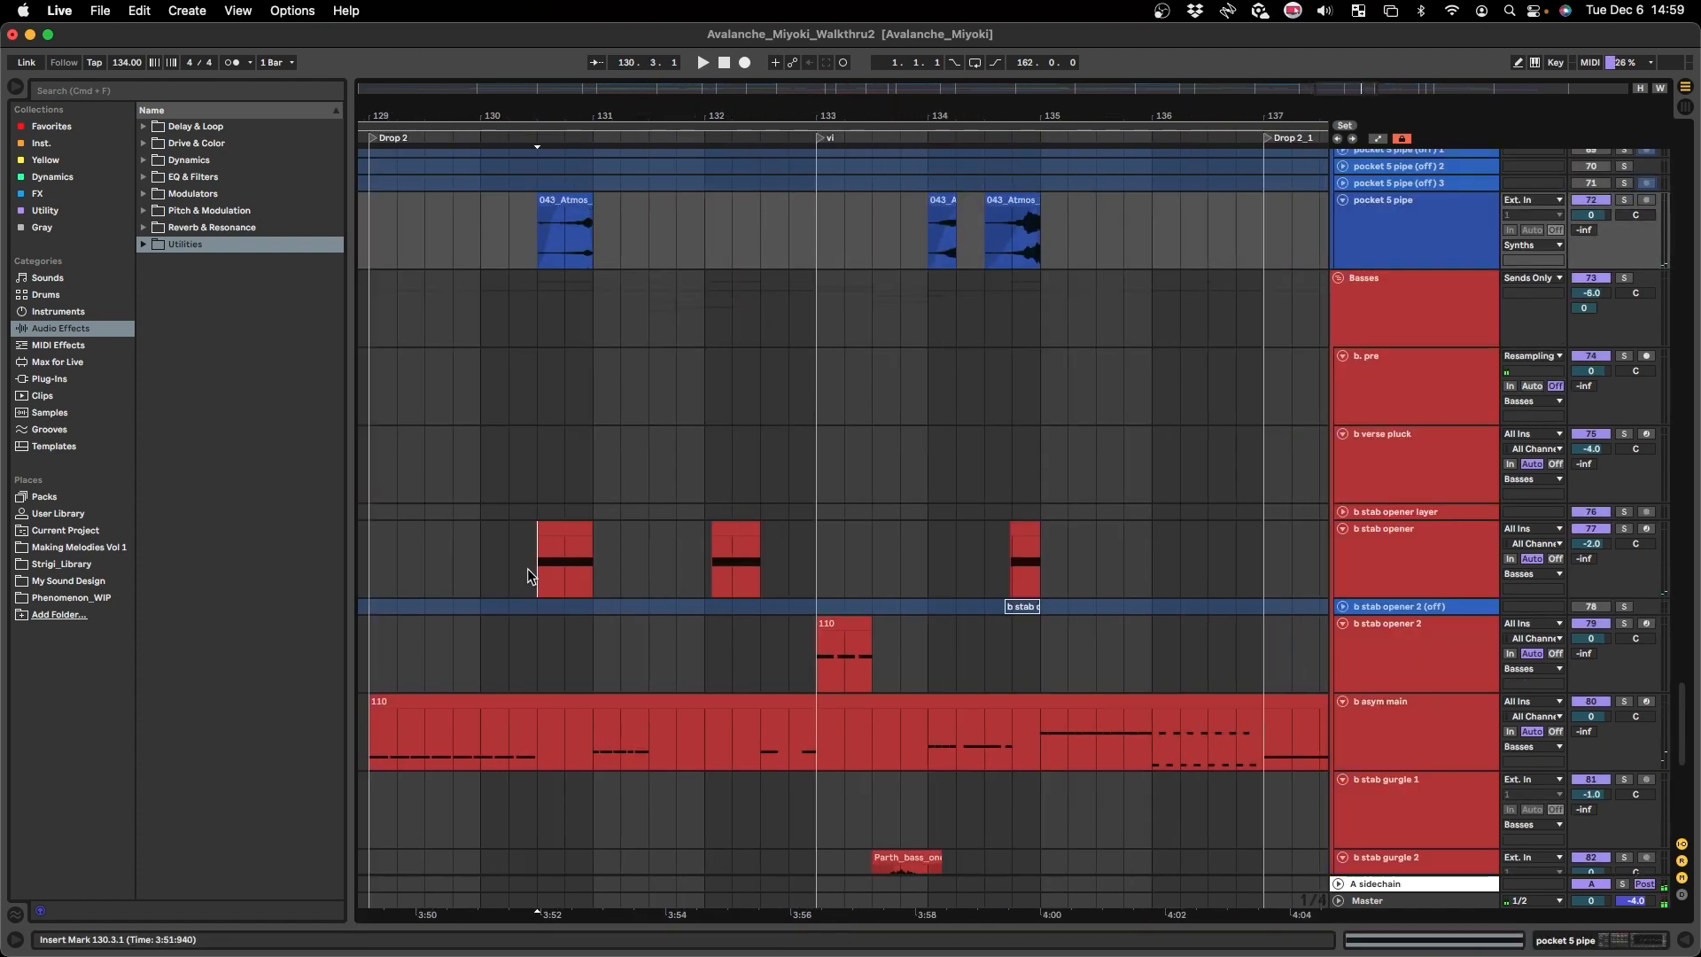
{"action": "key", "text": "minus"}
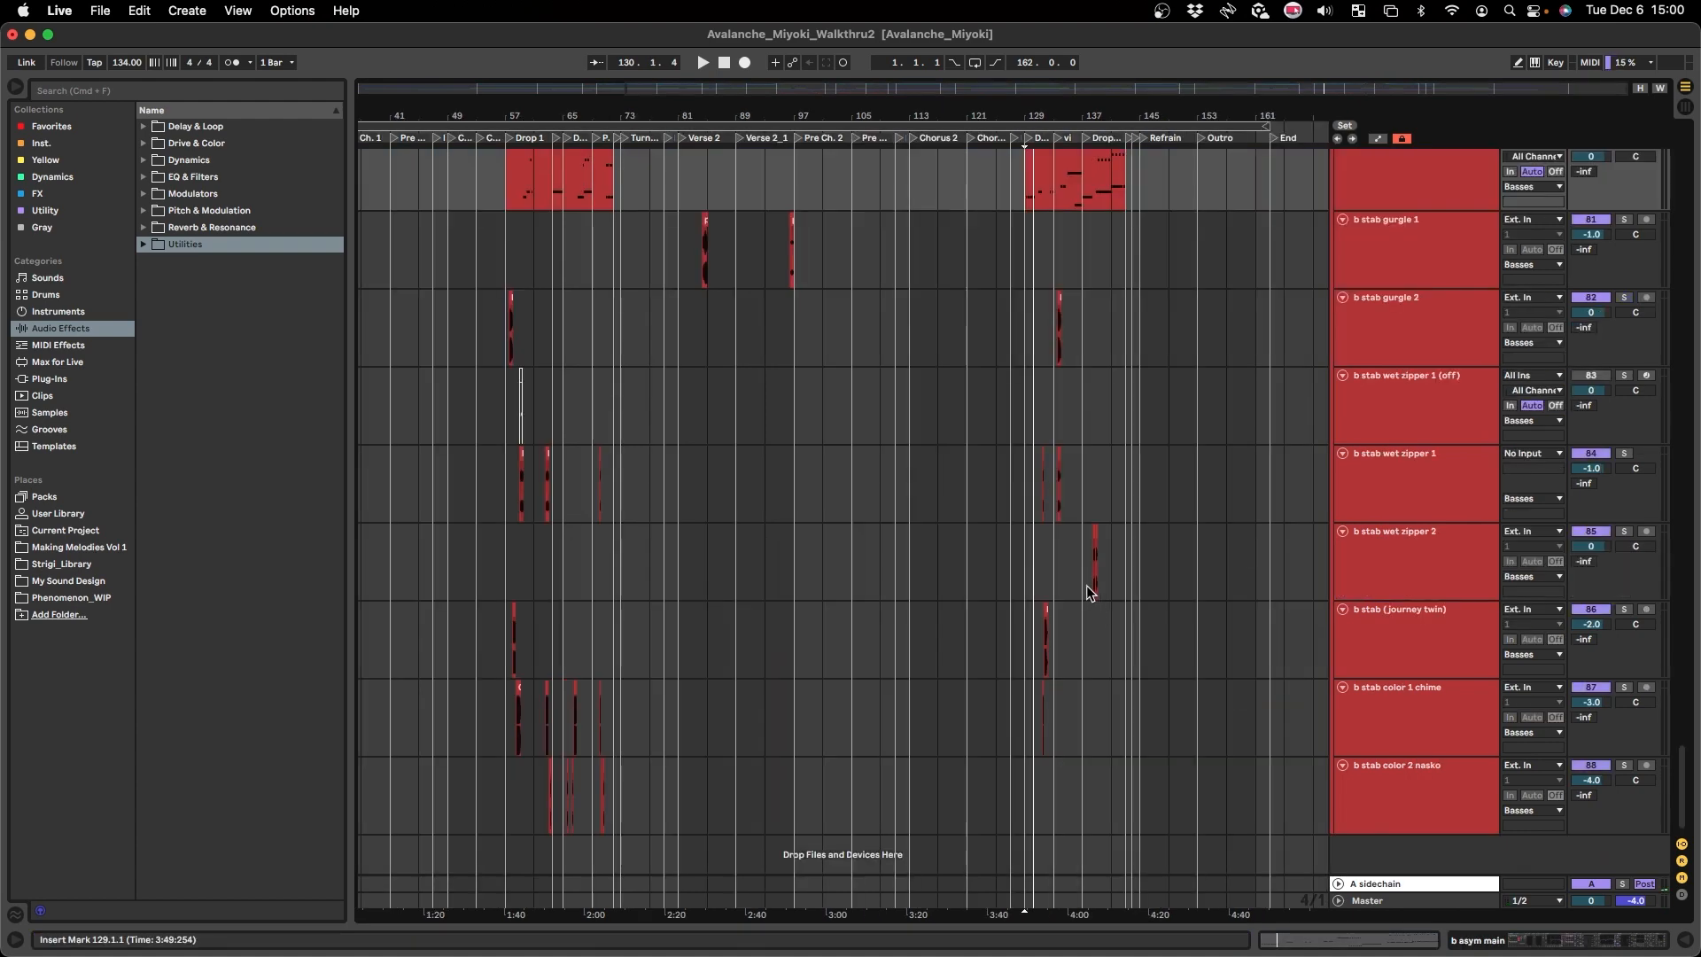
- Solo the b stab wet zipper 2 track and play its two adjoining clips from 138.3, examining where they meet
{"action": "scroll", "coordinate": [1090, 590], "scroll_direction": "up", "scroll_amount": 5}
{"action": "left_click", "coordinate": [1113, 563]}
{"action": "key", "text": "s"}
{"action": "key", "text": "space"}
{"action": "key", "text": "plus"}
{"action": "key", "text": "plus"}
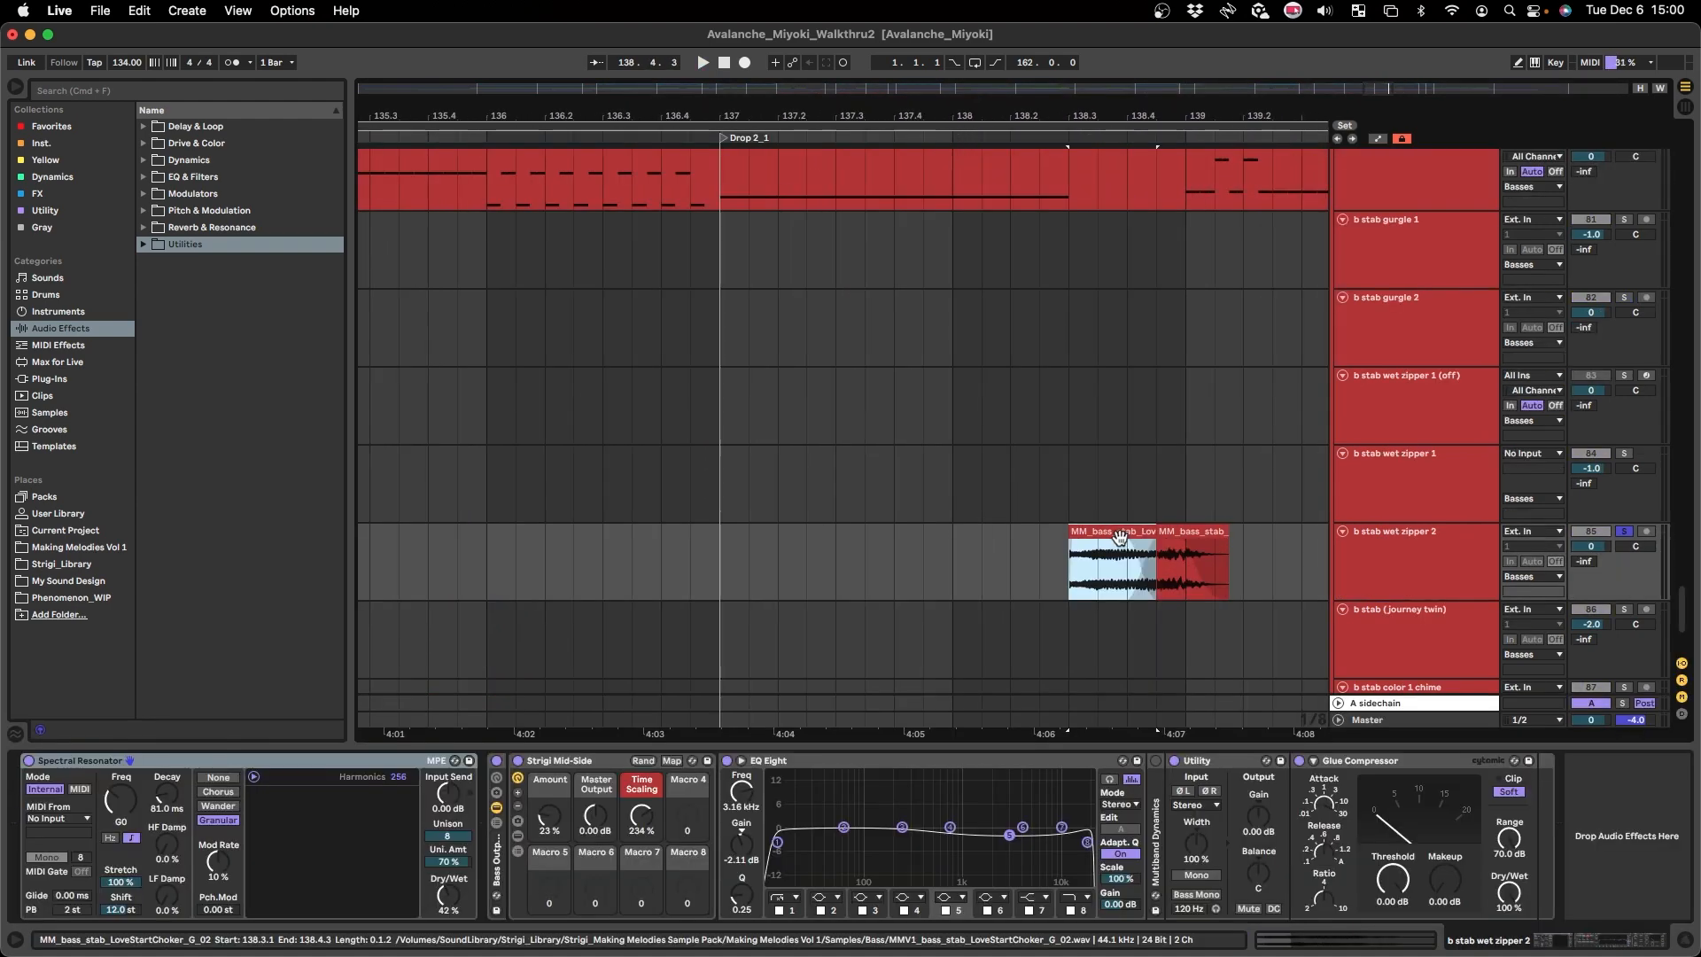
{"action": "key", "text": "plus"}
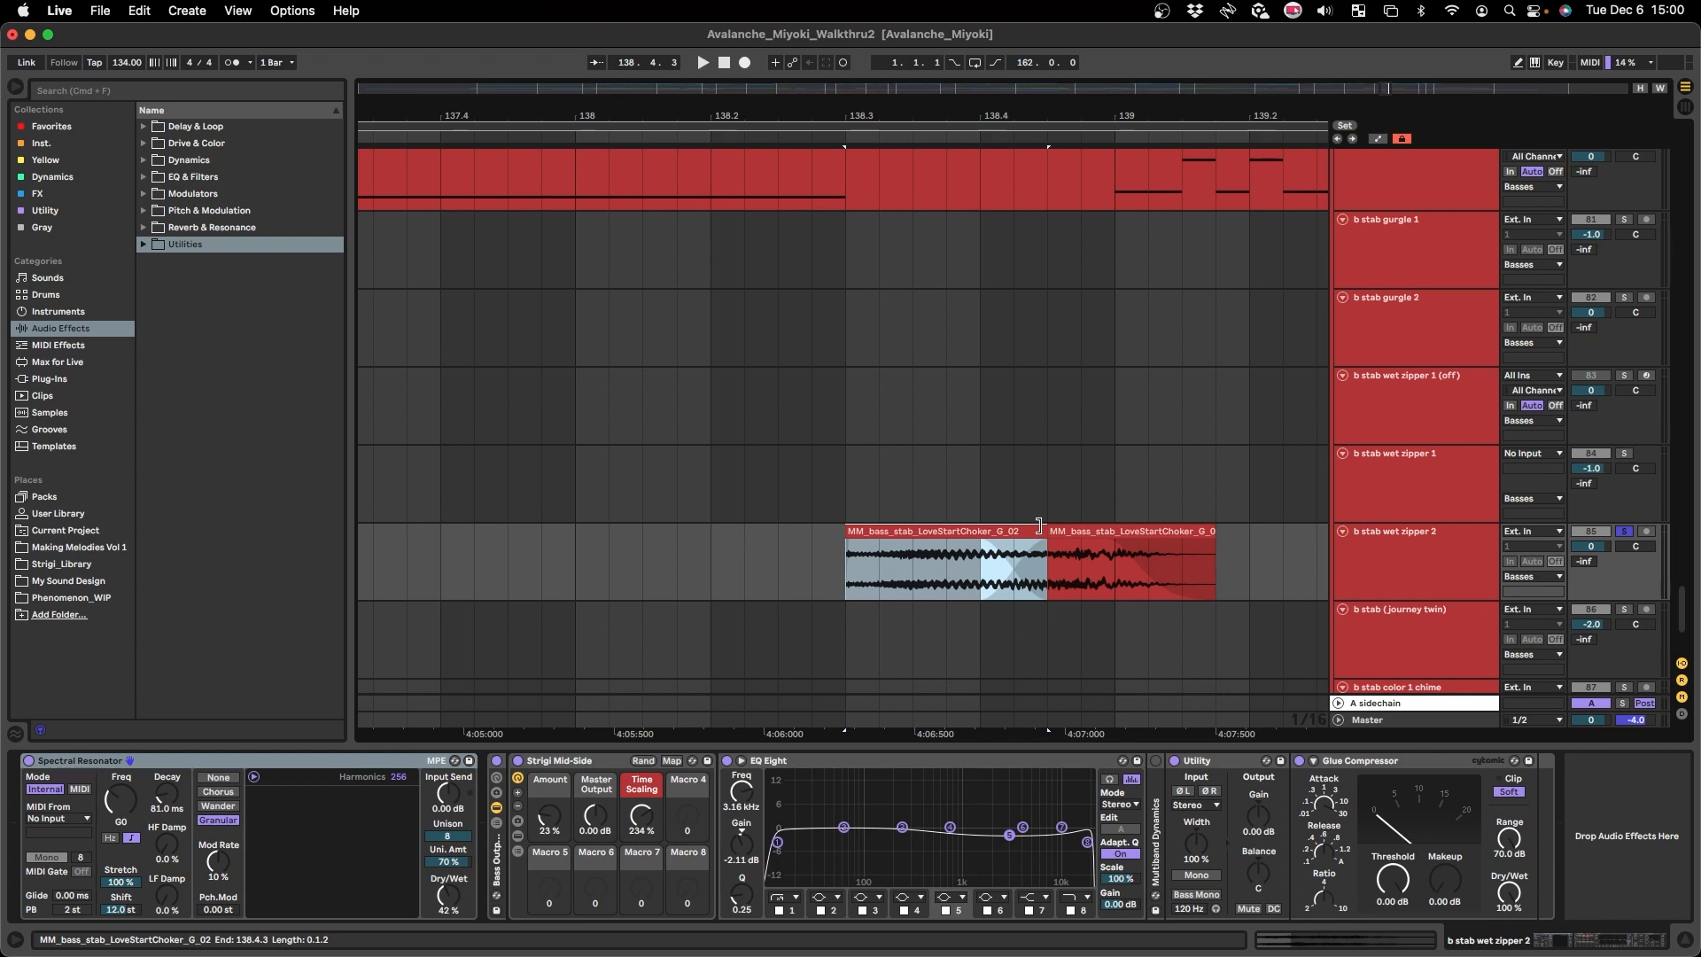
{"action": "left_click_drag", "start_coordinate": [1039, 526], "coordinate": [1102, 531]}
{"action": "key", "text": "space"}
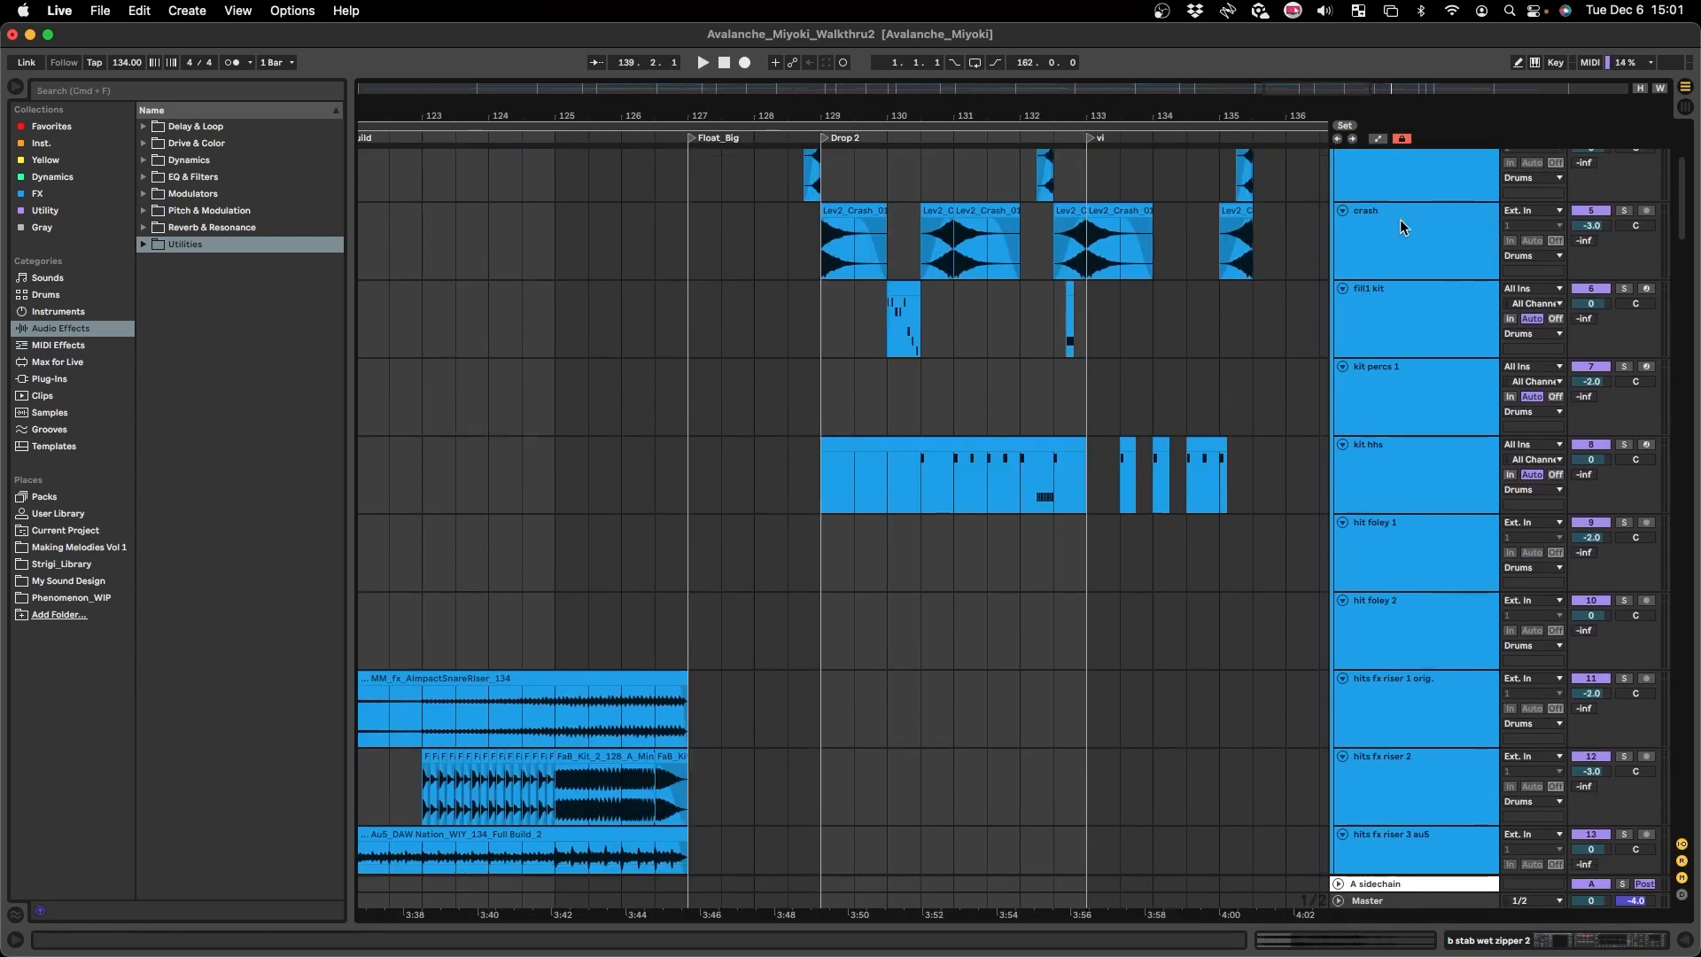
- Solo the Drums group and play Drop 2 from bar 129, following the kick and snare, crash, fill and hi-hat clips
{"action": "scroll", "coordinate": [1400, 220], "scroll_direction": "up", "scroll_amount": 5}
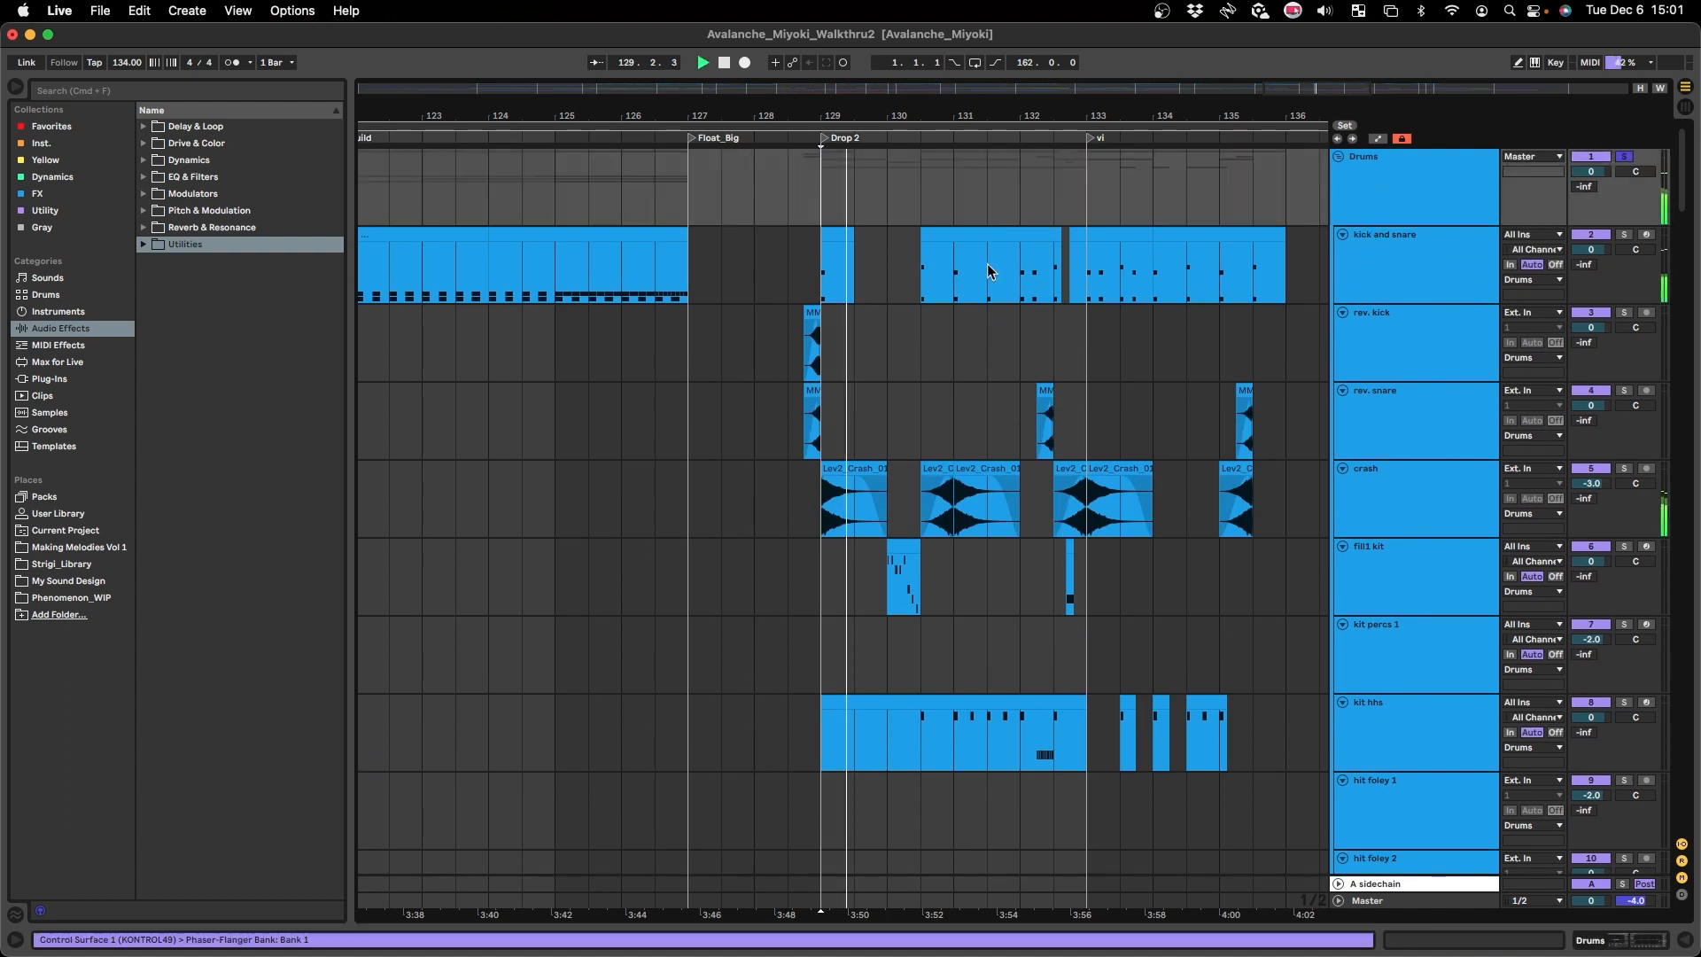
{"action": "scroll", "coordinate": [988, 267], "scroll_direction": "up", "scroll_amount": 5}
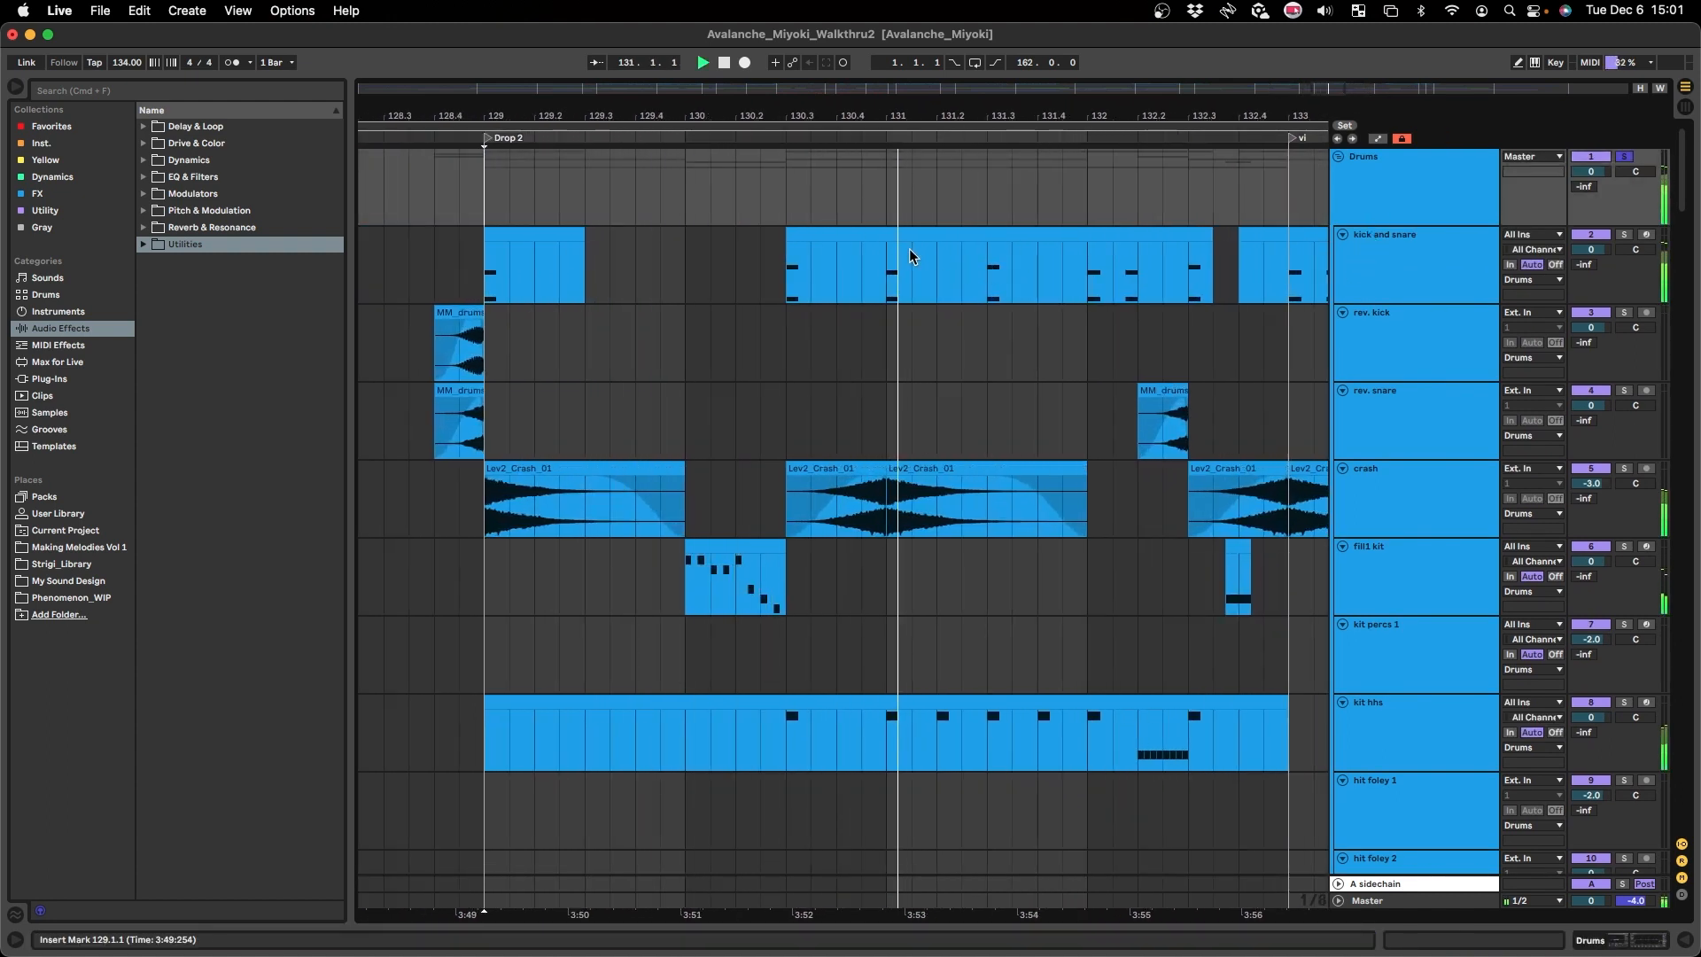
{"action": "scroll", "coordinate": [868, 354], "scroll_direction": "down", "scroll_amount": 5}
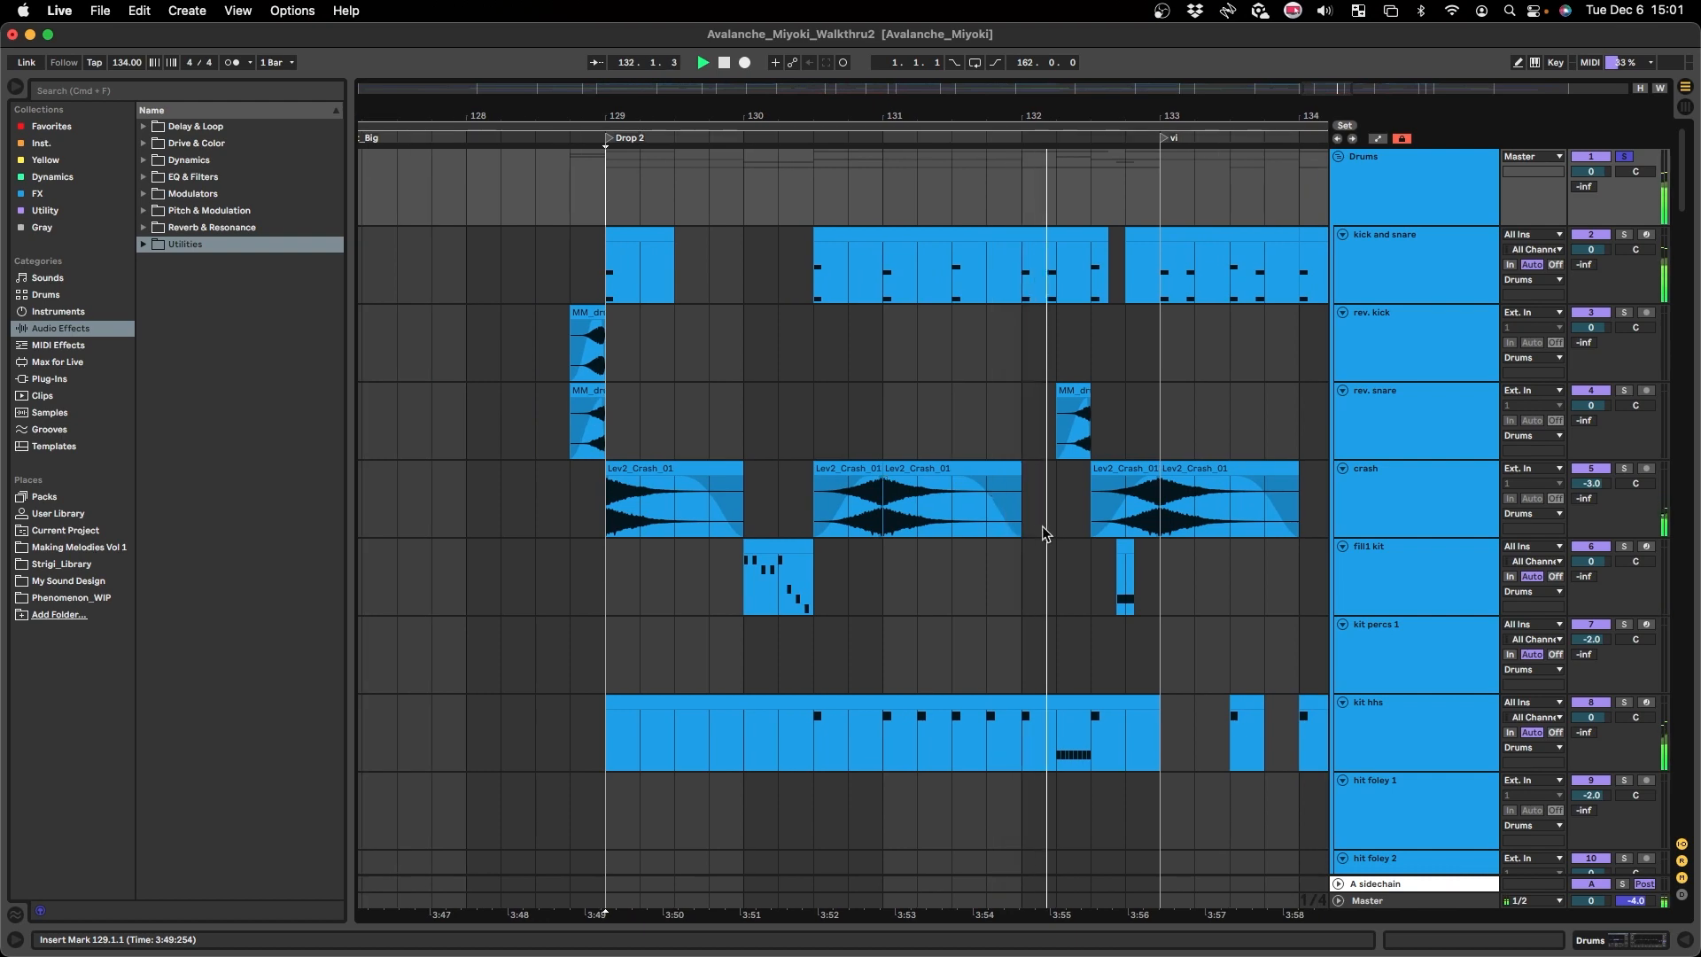
{"action": "scroll", "coordinate": [1044, 532], "scroll_direction": "right", "scroll_amount": 4}
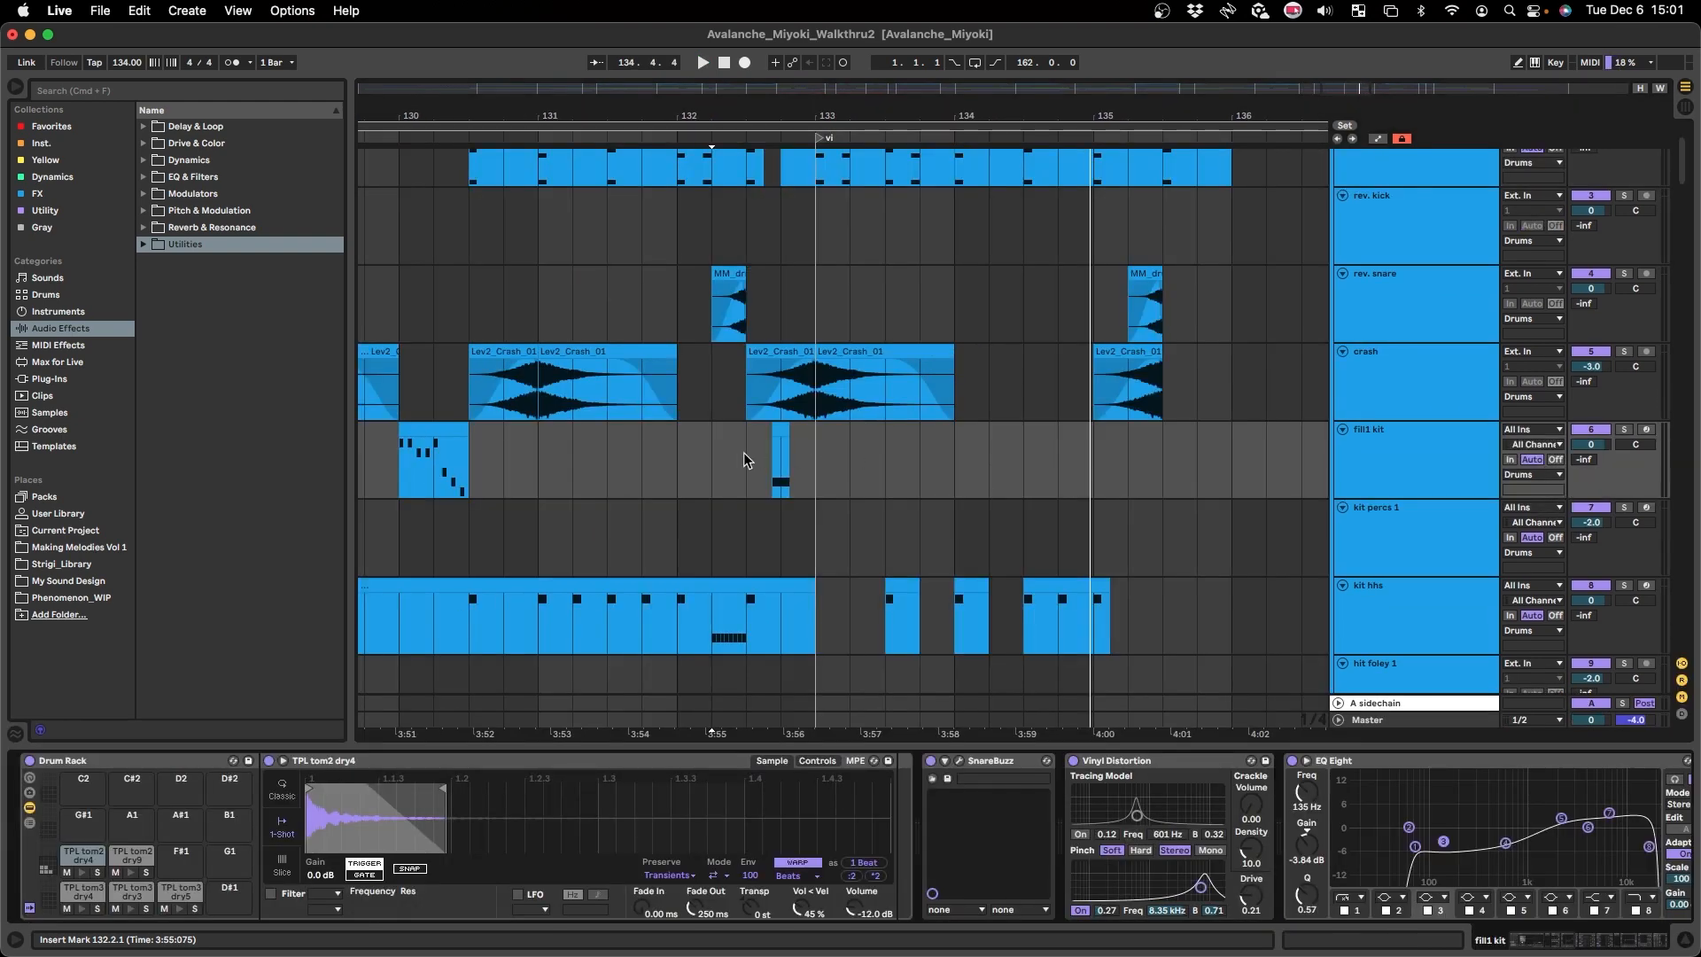
- Solo the fill1 kit track, play its tom fills, and show the TPL tom3 dry3 pad in the Drum Rack
{"action": "left_click", "coordinate": [700, 465]}
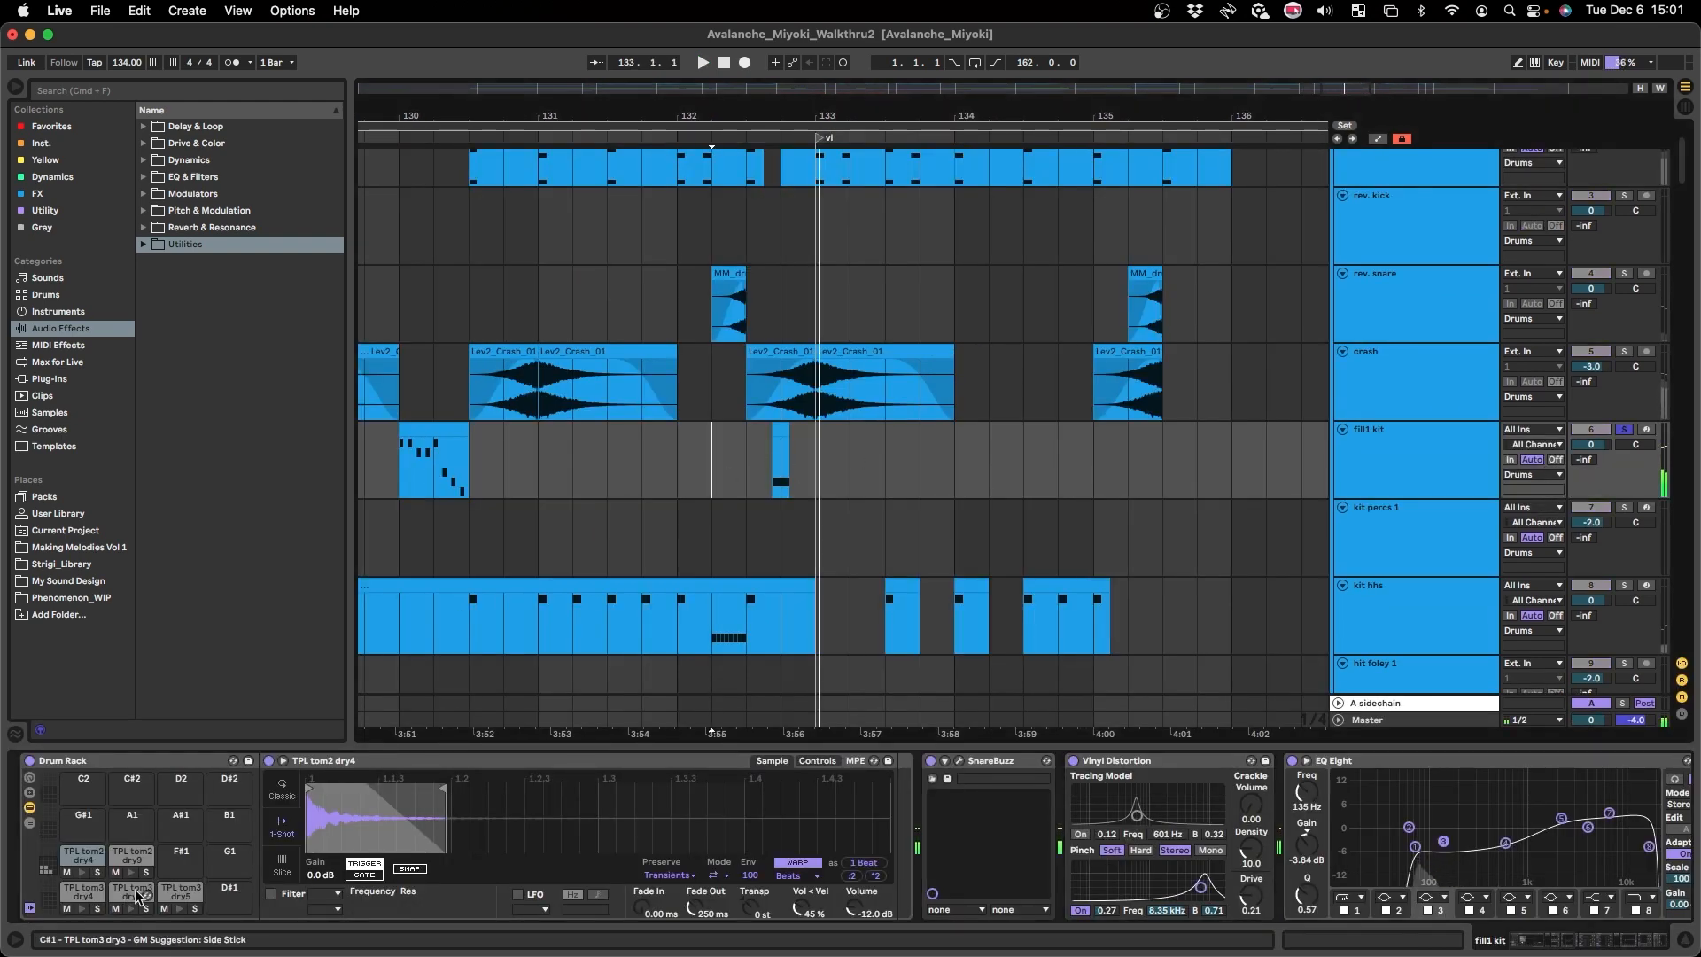
{"action": "left_click", "coordinate": [137, 897]}
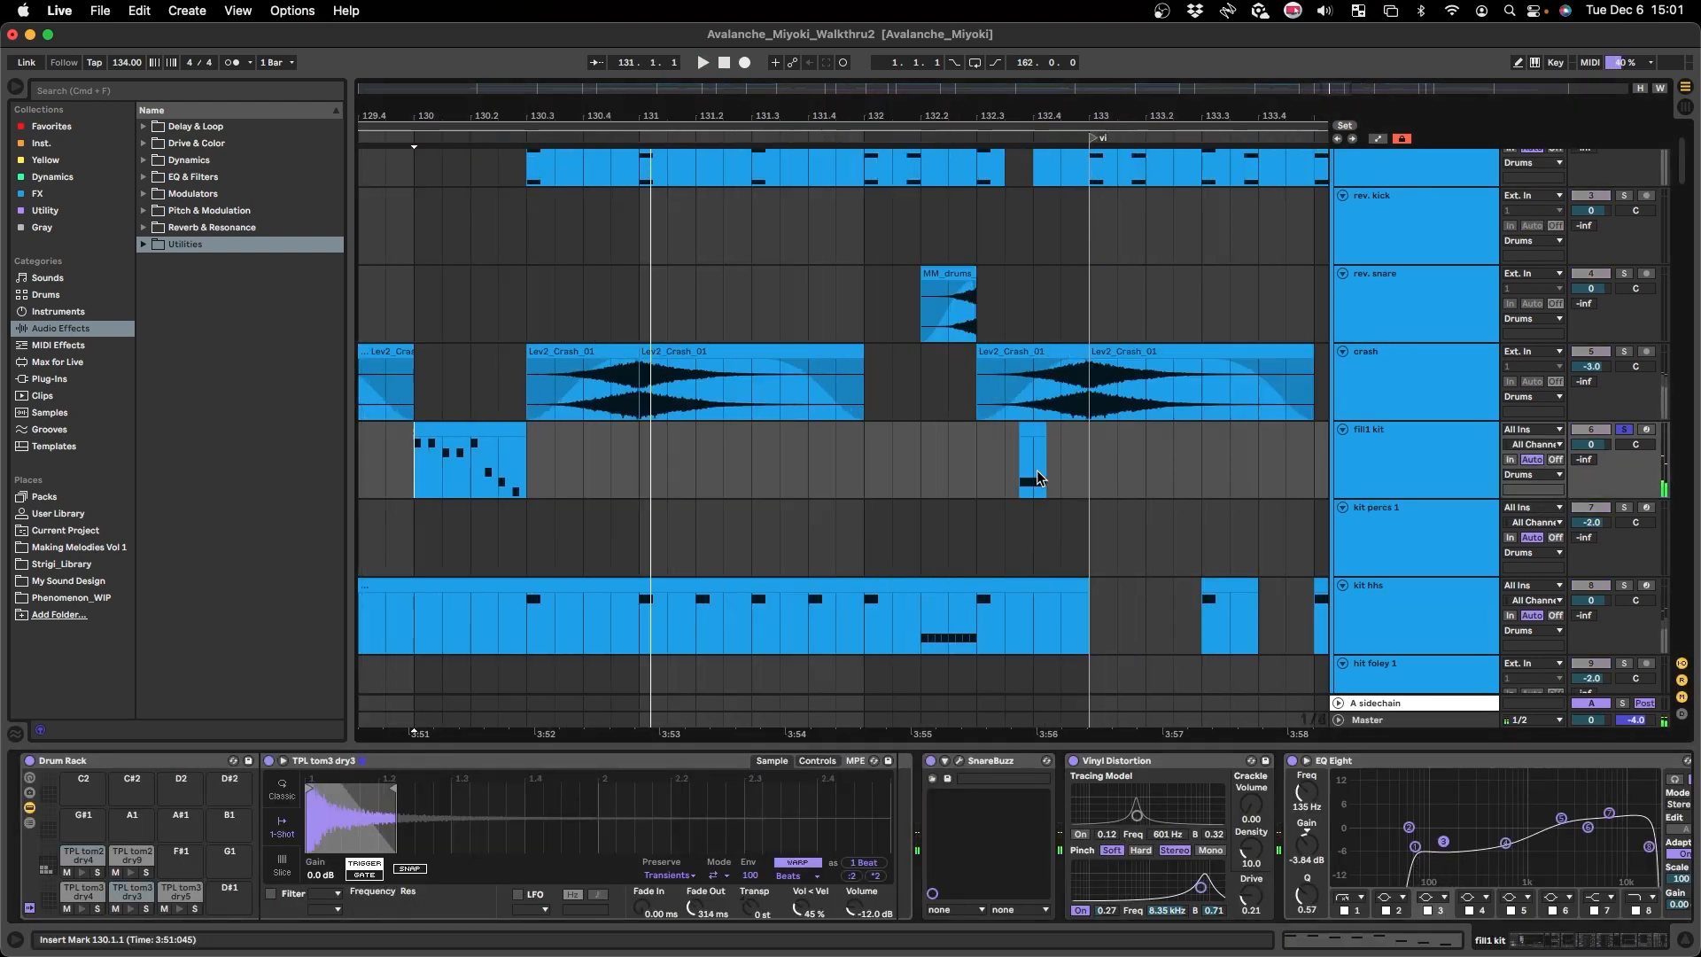
{"action": "left_click", "coordinate": [1022, 470]}
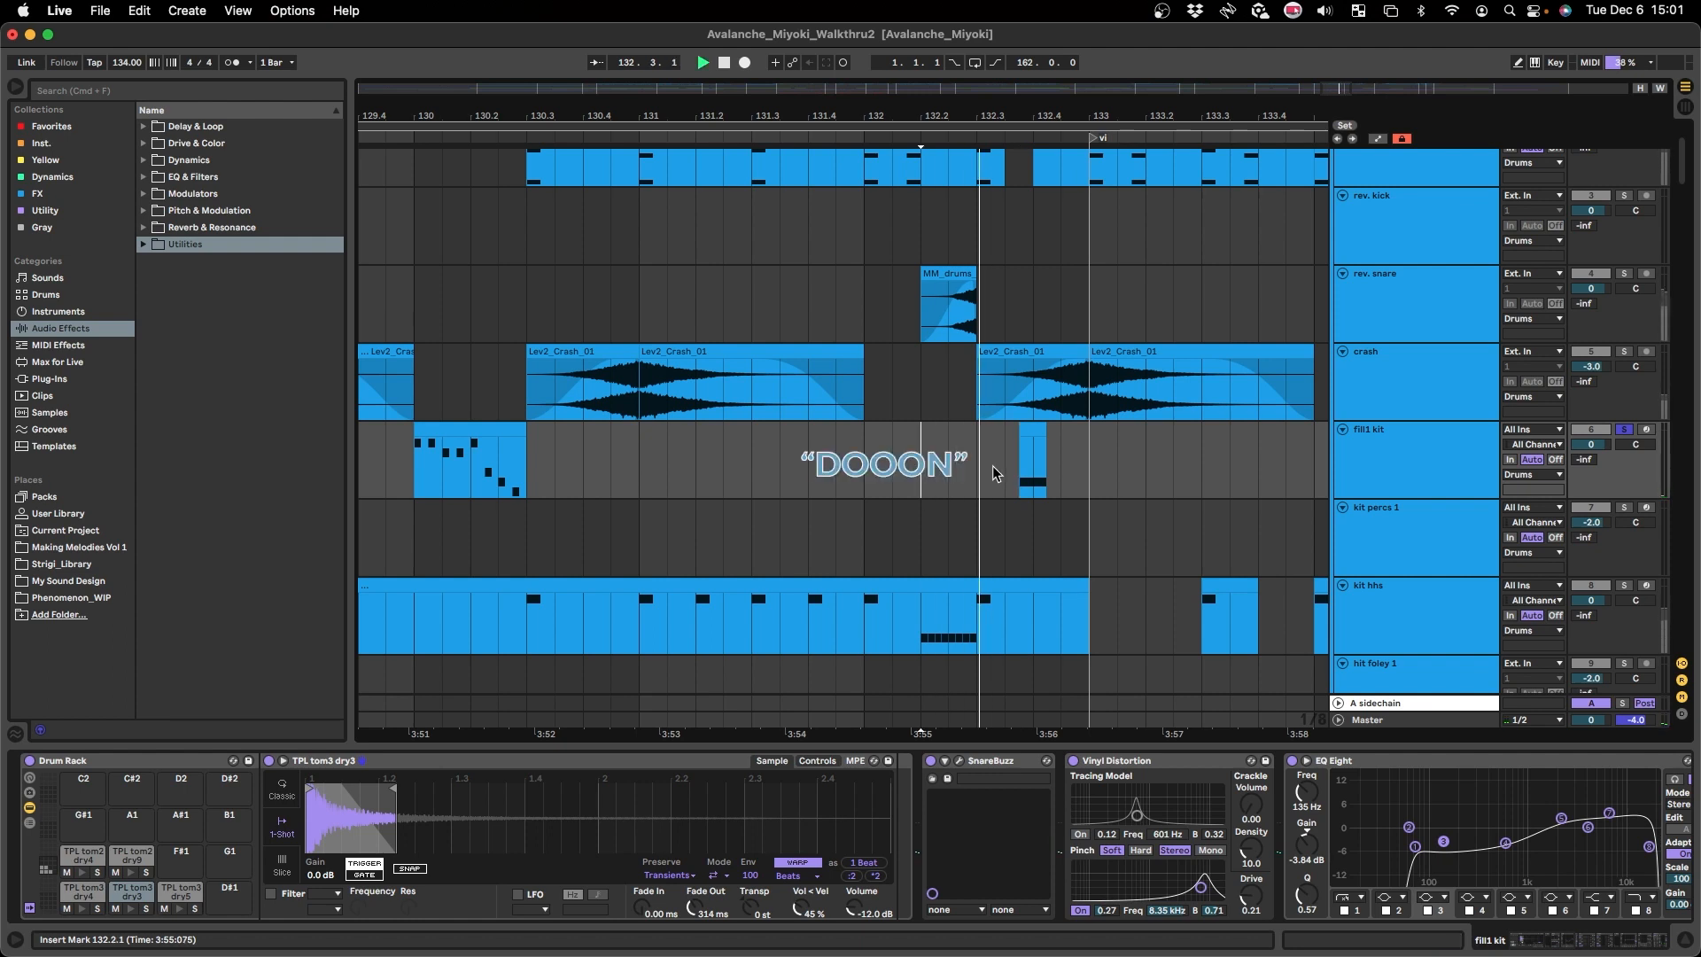
{"action": "key", "text": "space"}
- Play the full drums from bar 132 with the fill1 kit solo removed, and hide the device view
{"action": "left_click", "coordinate": [850, 472]}
{"action": "key", "text": "space"}
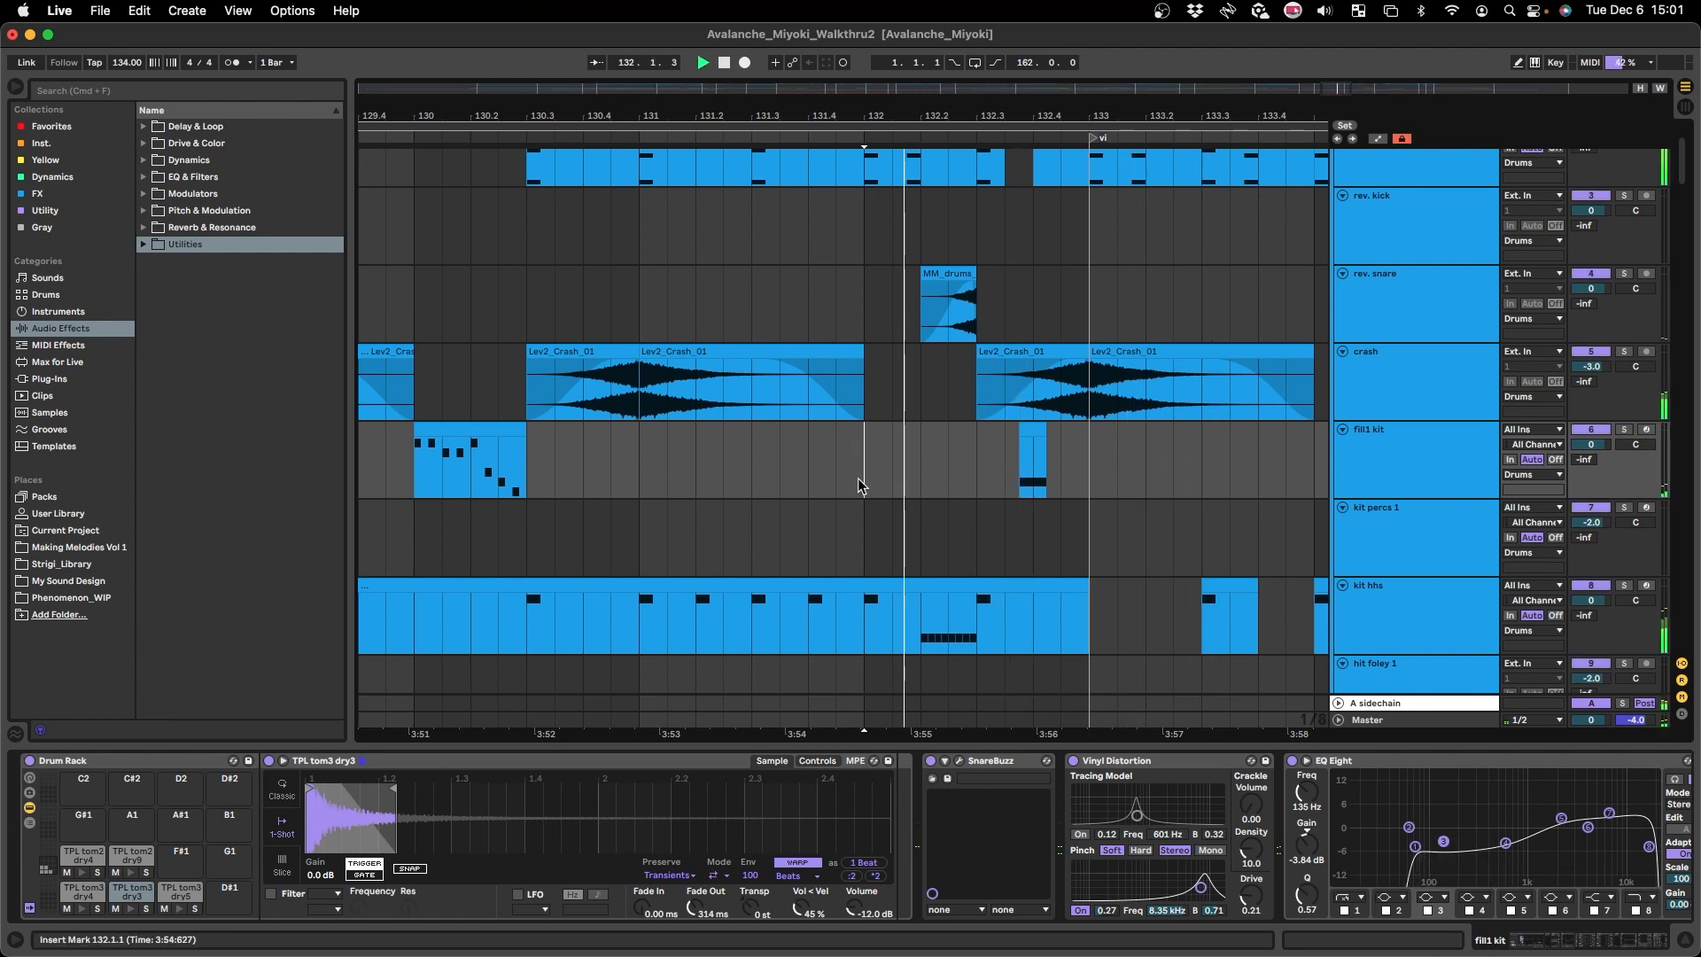
{"action": "key", "text": "super+alt+l"}
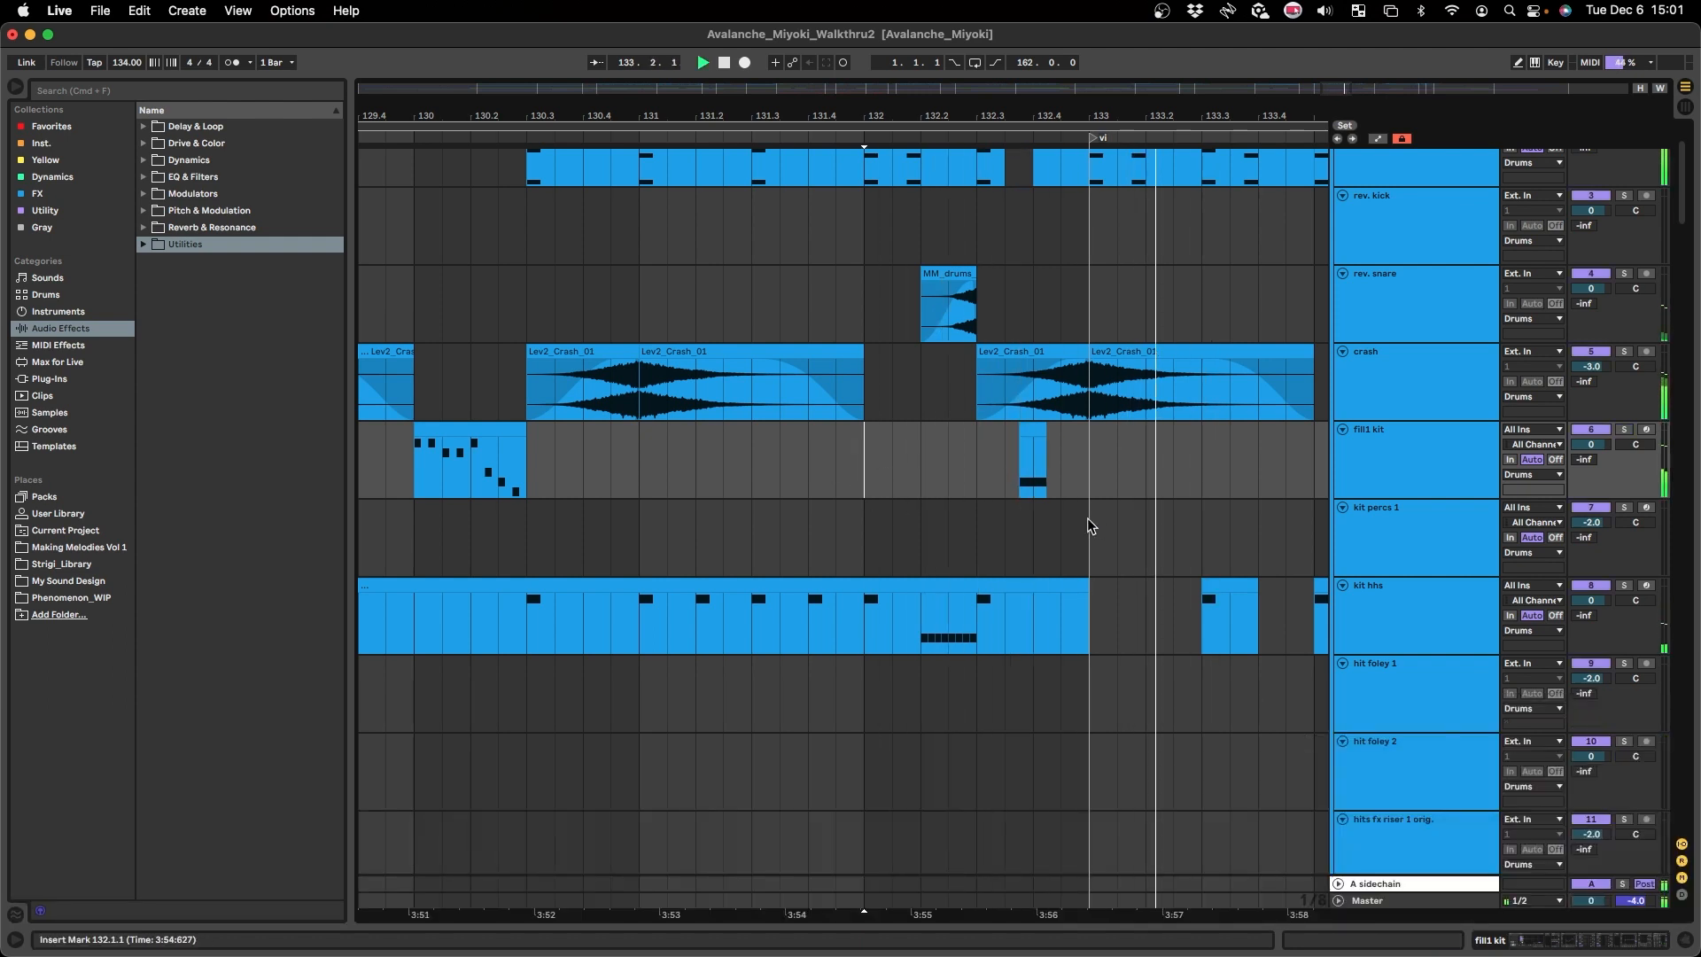
- Stop the drum playback and play the full mix from Drop 2_1 at bar 137, following the bass and lead tracks
{"action": "key", "text": "space"}
{"action": "left_click_drag", "start_coordinate": [1049, 519], "coordinate": [896, 535]}
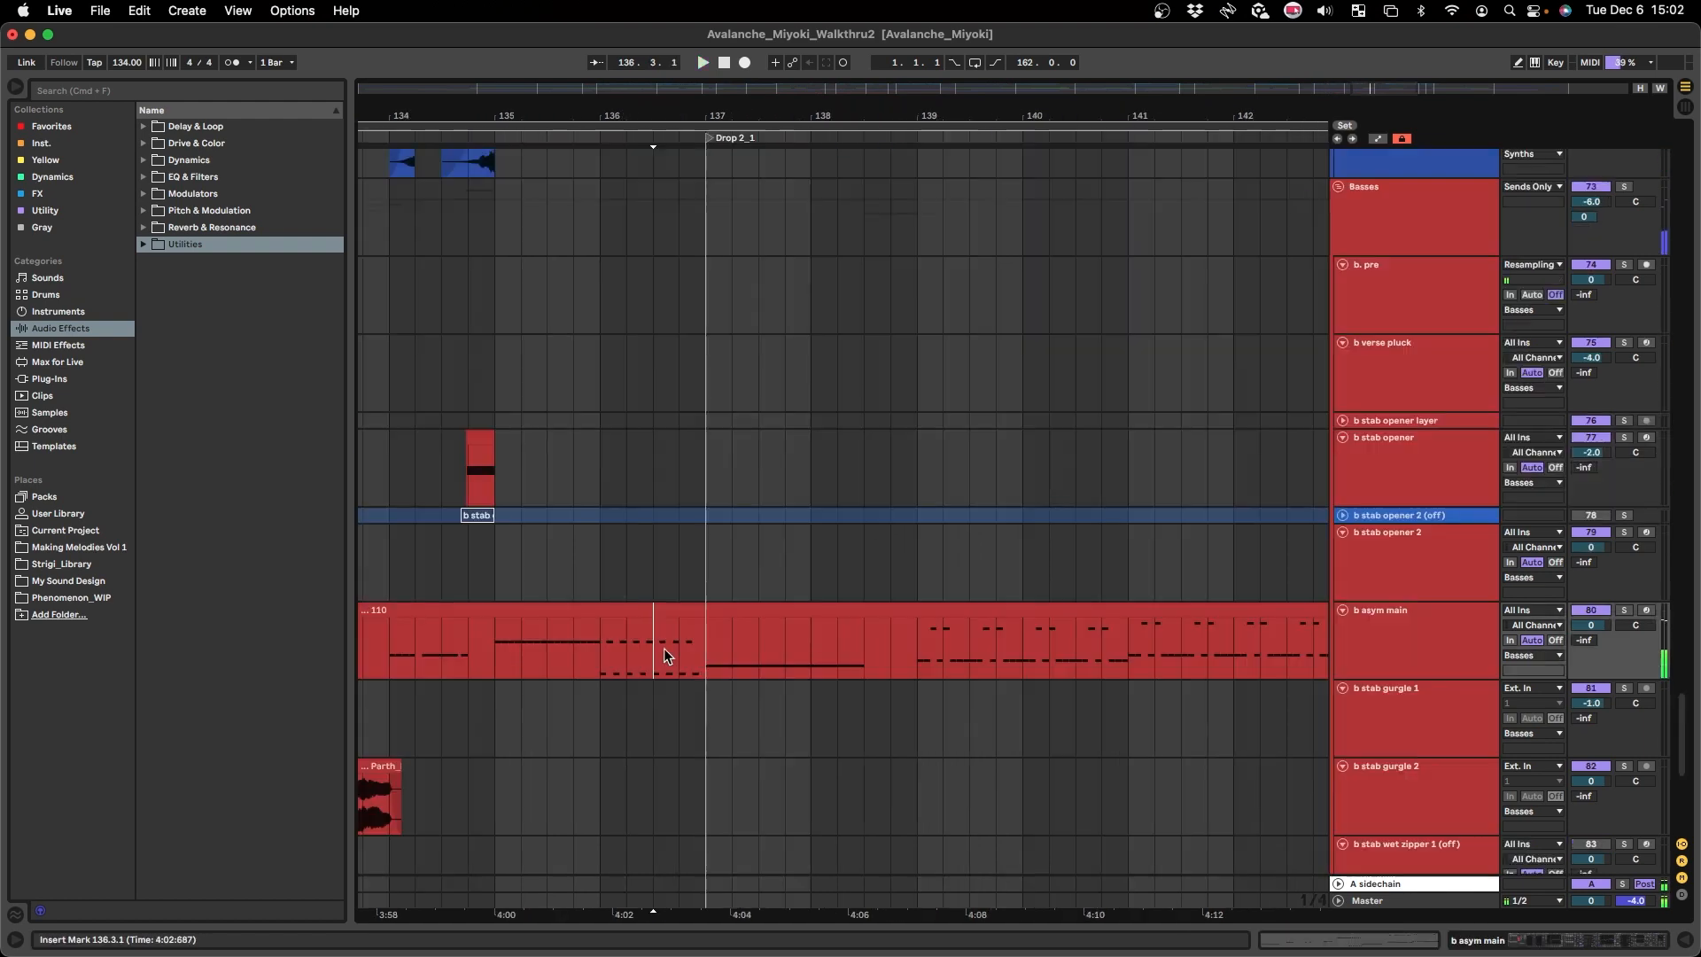
{"action": "left_click", "coordinate": [710, 656]}
{"action": "scroll", "coordinate": [699, 671], "scroll_direction": "up", "scroll_amount": 5}
{"action": "scroll", "coordinate": [699, 671], "scroll_direction": "down", "scroll_amount": 5}
{"action": "key", "text": "space"}
{"action": "scroll", "coordinate": [721, 613], "scroll_direction": "up", "scroll_amount": 15}
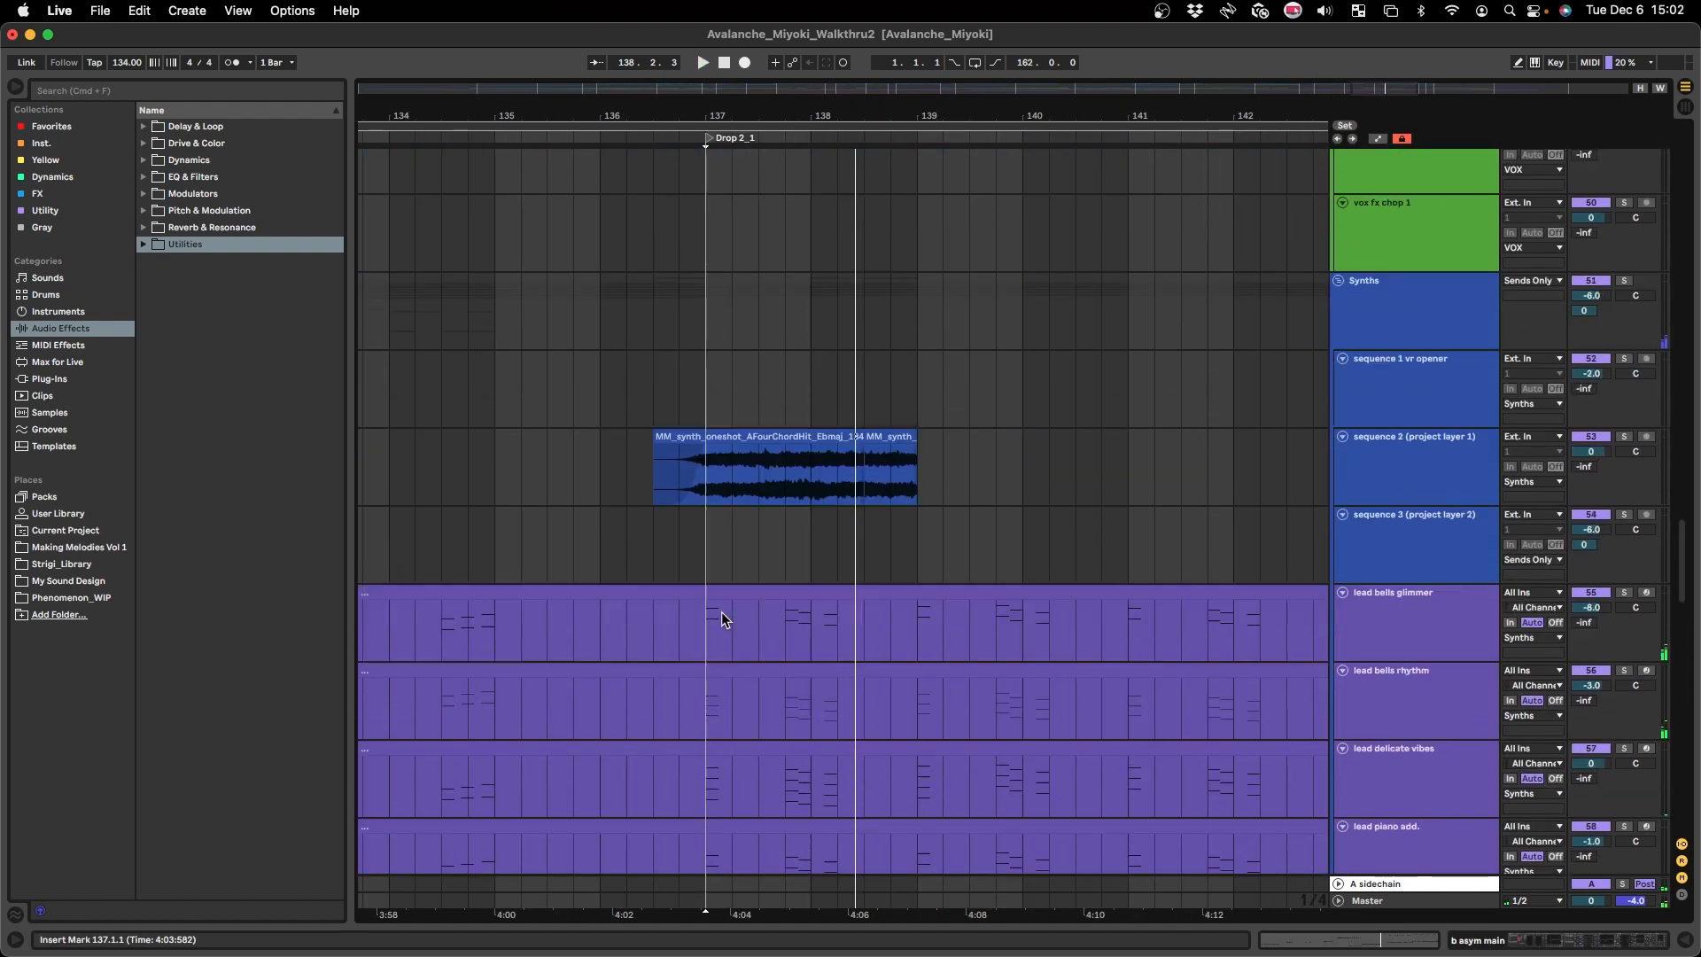
- Play the transition into Drop 2_1 from 135.3, following the lead bells and chord clips
{"action": "scroll", "coordinate": [721, 532], "scroll_direction": "down", "scroll_amount": 2}
{"action": "key", "text": "space"}
{"action": "scroll", "coordinate": [829, 479], "scroll_direction": "left", "scroll_amount": 5}
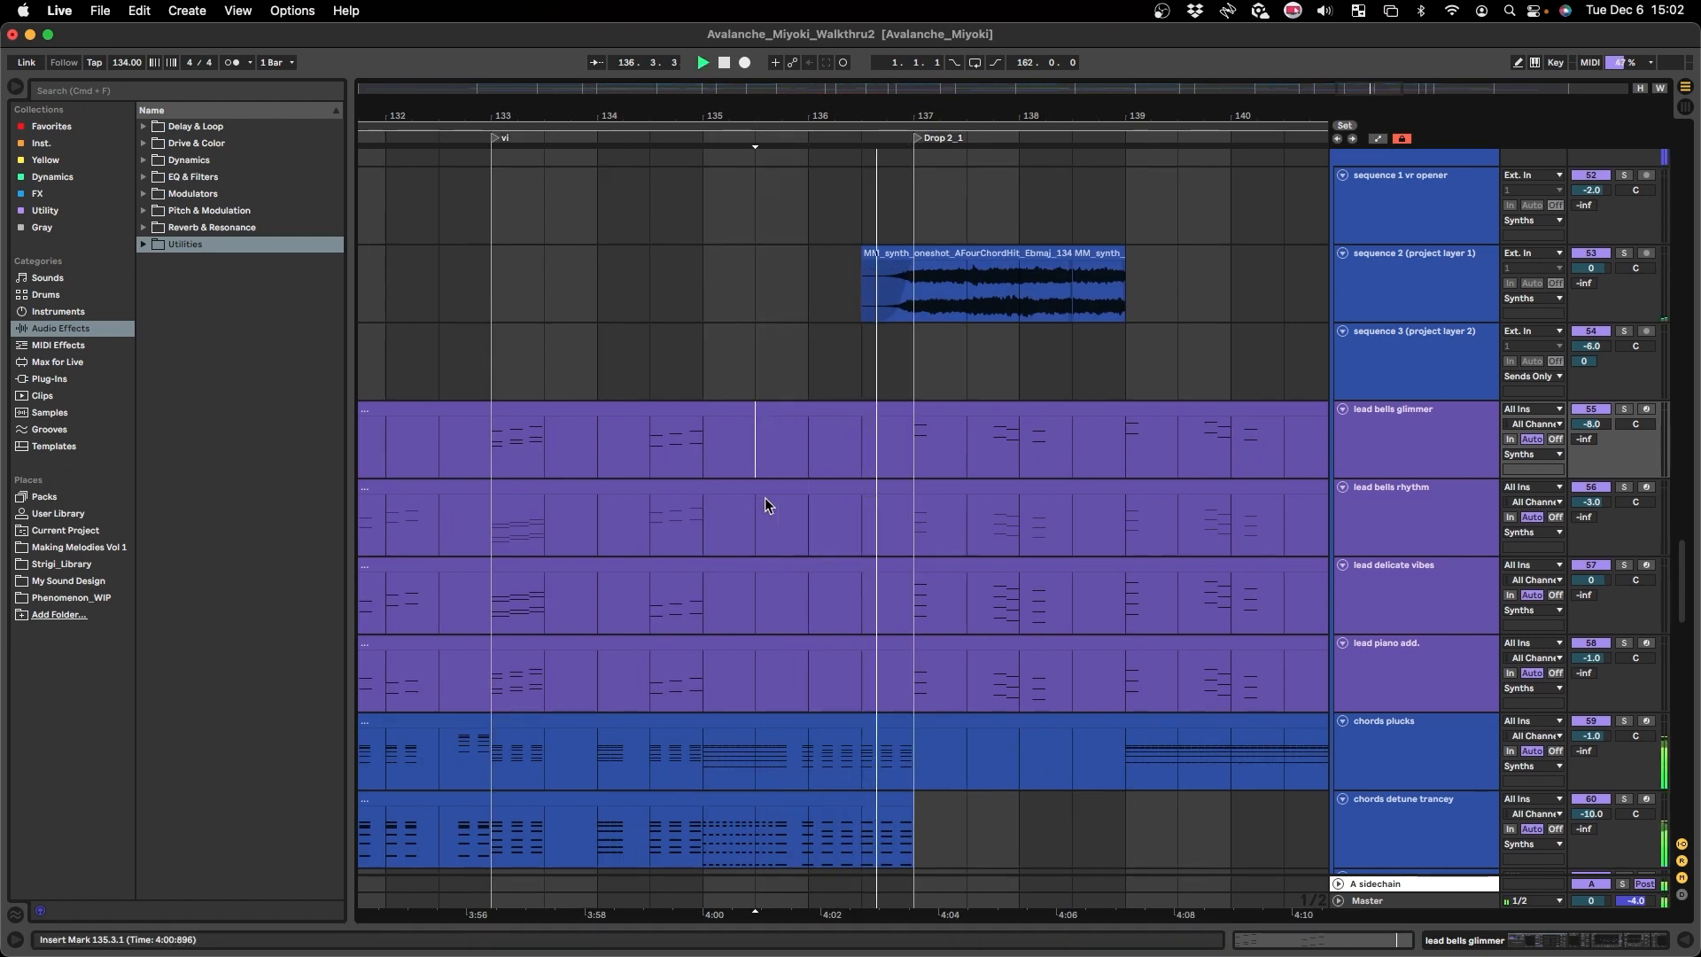
{"action": "key", "text": "space"}
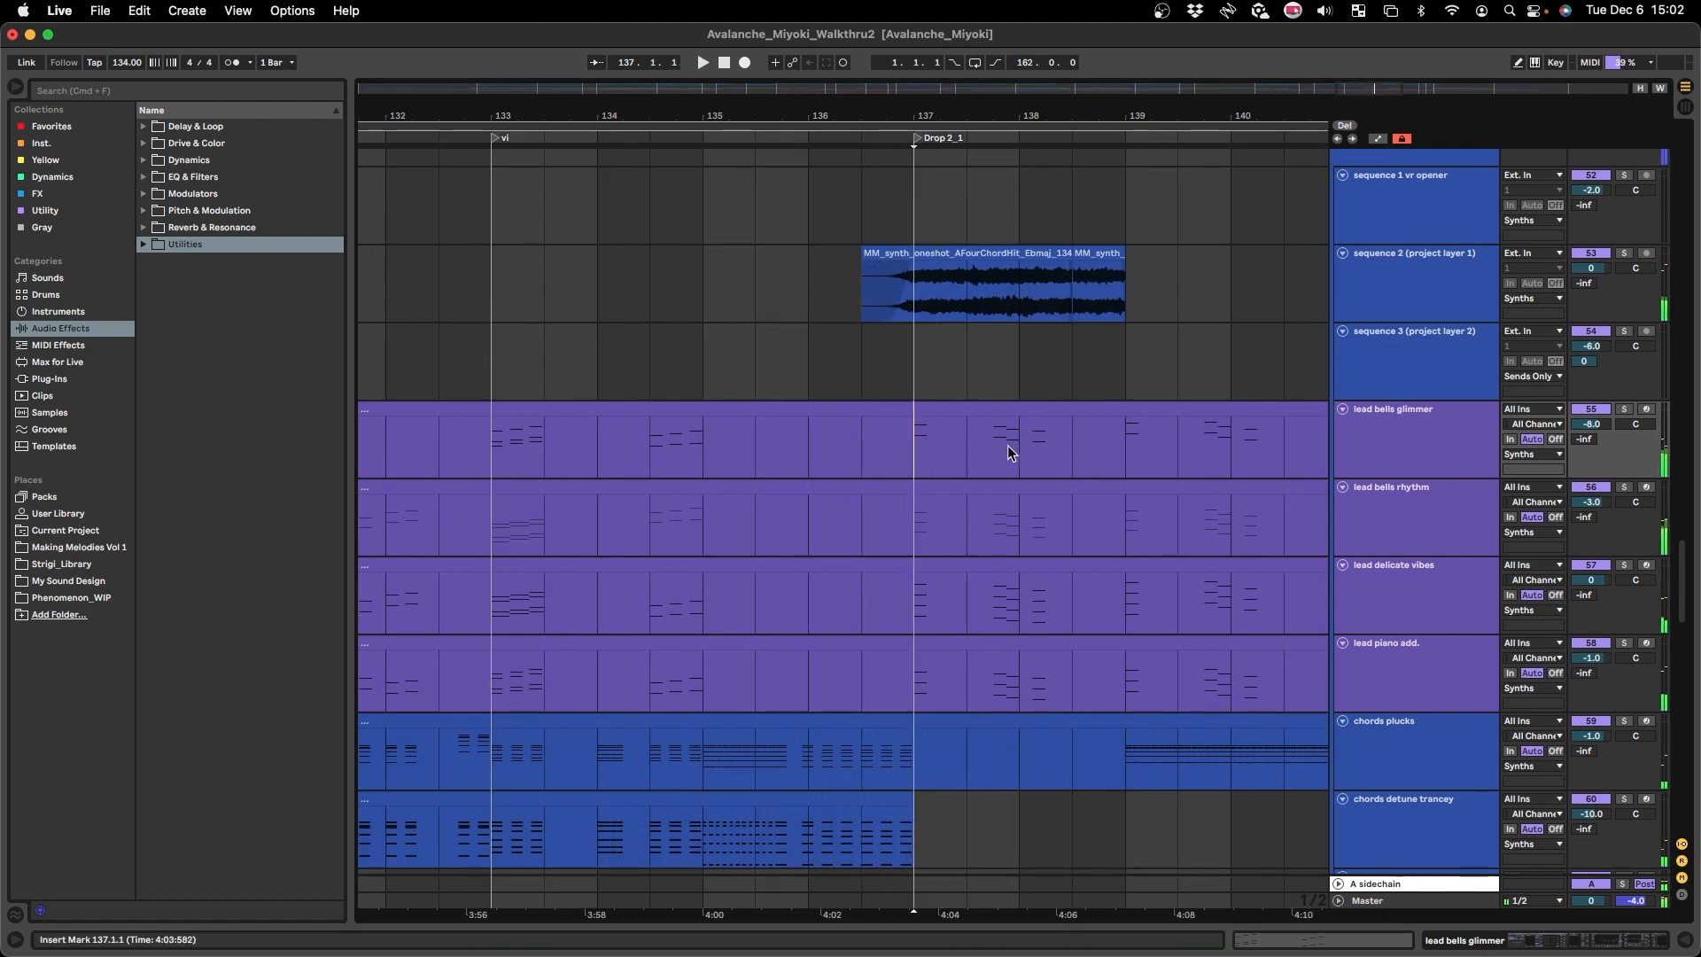
{"action": "scroll", "coordinate": [998, 461], "scroll_direction": "right", "scroll_amount": 3}
{"action": "scroll", "coordinate": [852, 443], "scroll_direction": "right", "scroll_amount": 2}
{"action": "scroll", "coordinate": [837, 470], "scroll_direction": "down", "scroll_amount": 20}
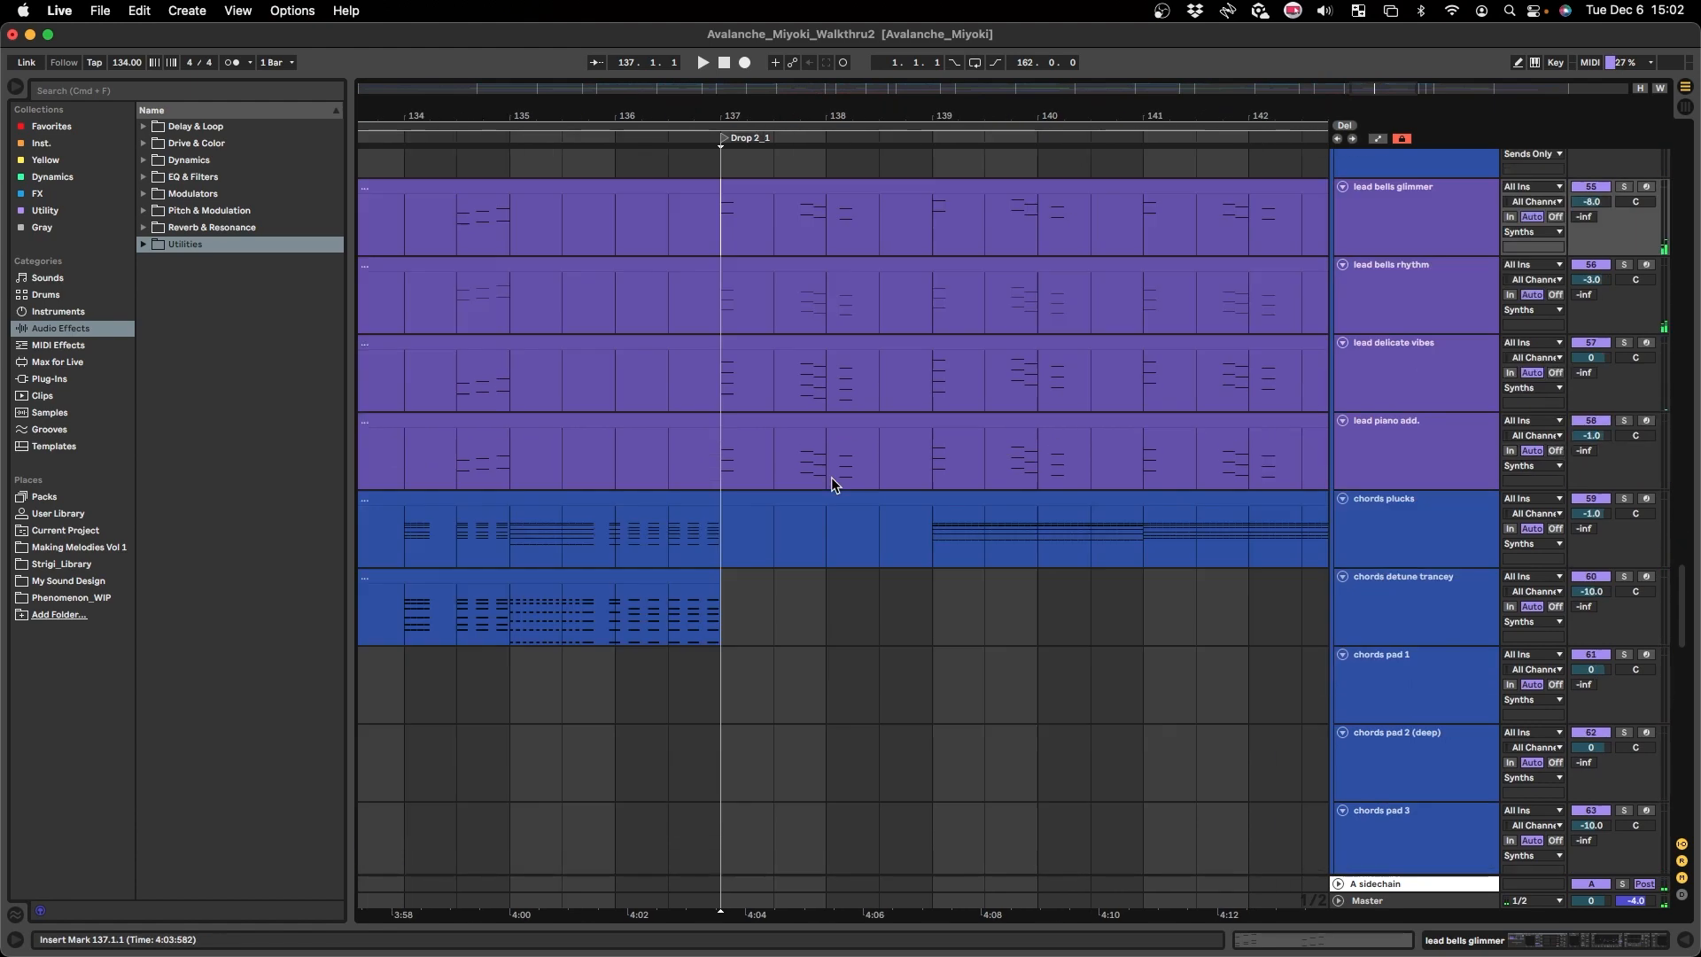
- Solo the b asym main track, play it from bar 139, and show its device chain
{"action": "left_click", "coordinate": [934, 469]}
{"action": "key", "text": "s"}
{"action": "key", "text": "space"}
{"action": "scroll", "coordinate": [1285, 489], "scroll_direction": "right", "scroll_amount": 2}
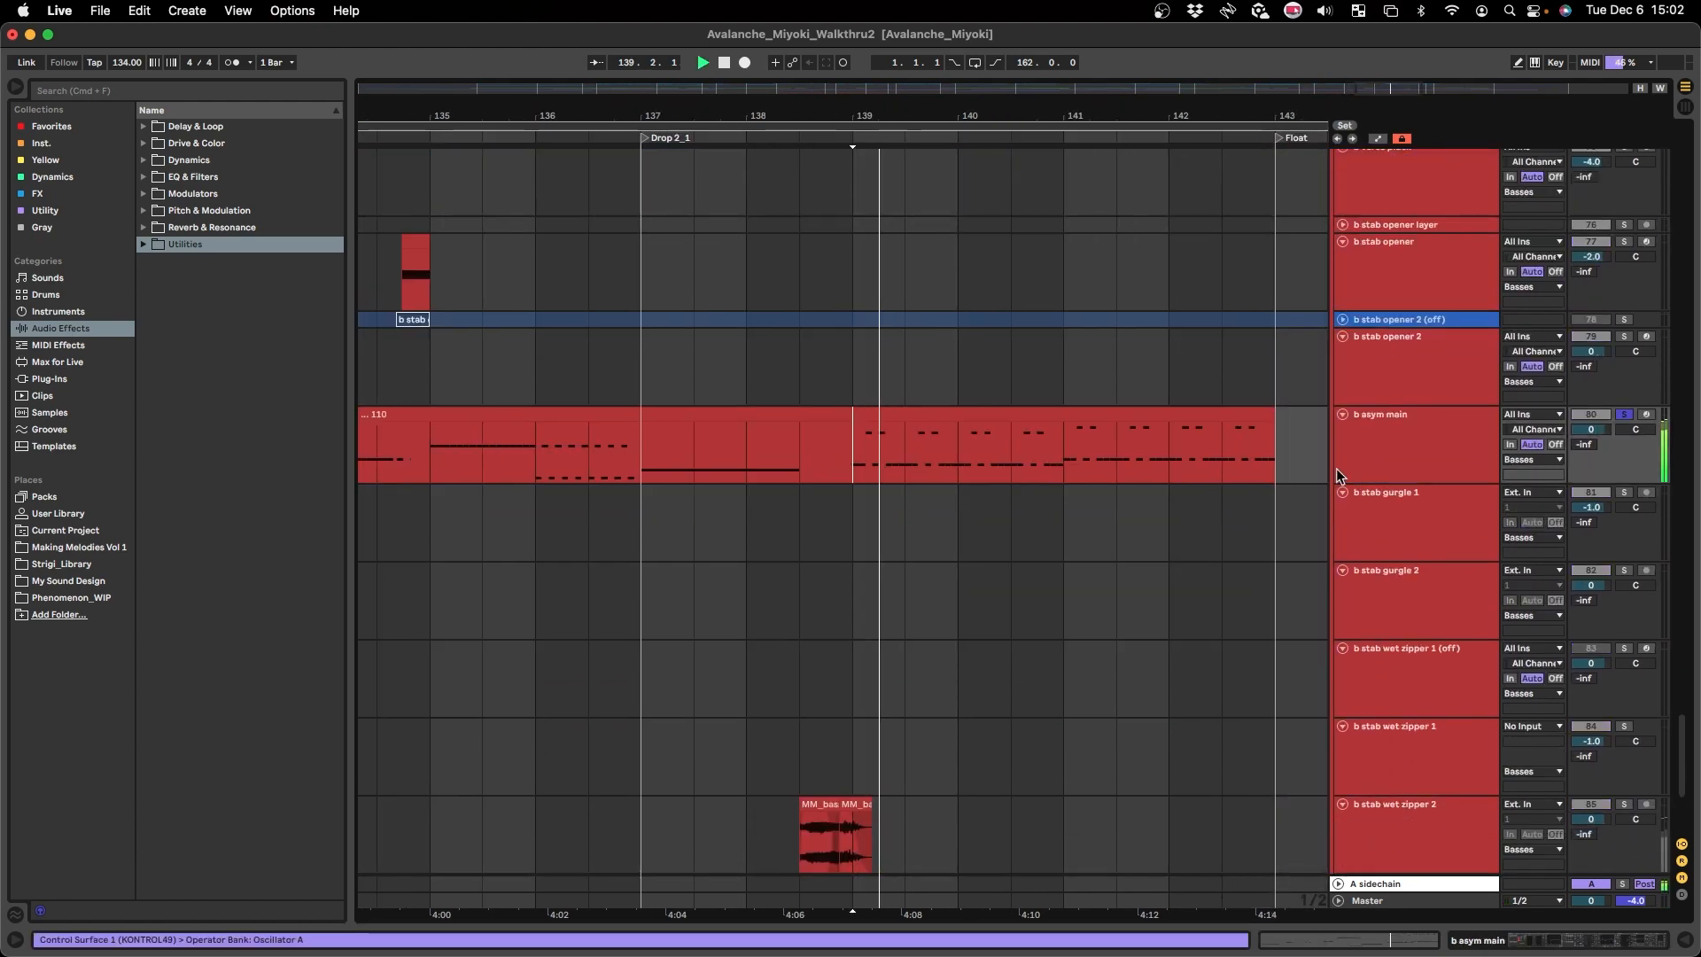
{"action": "double_click", "coordinate": [1406, 456]}
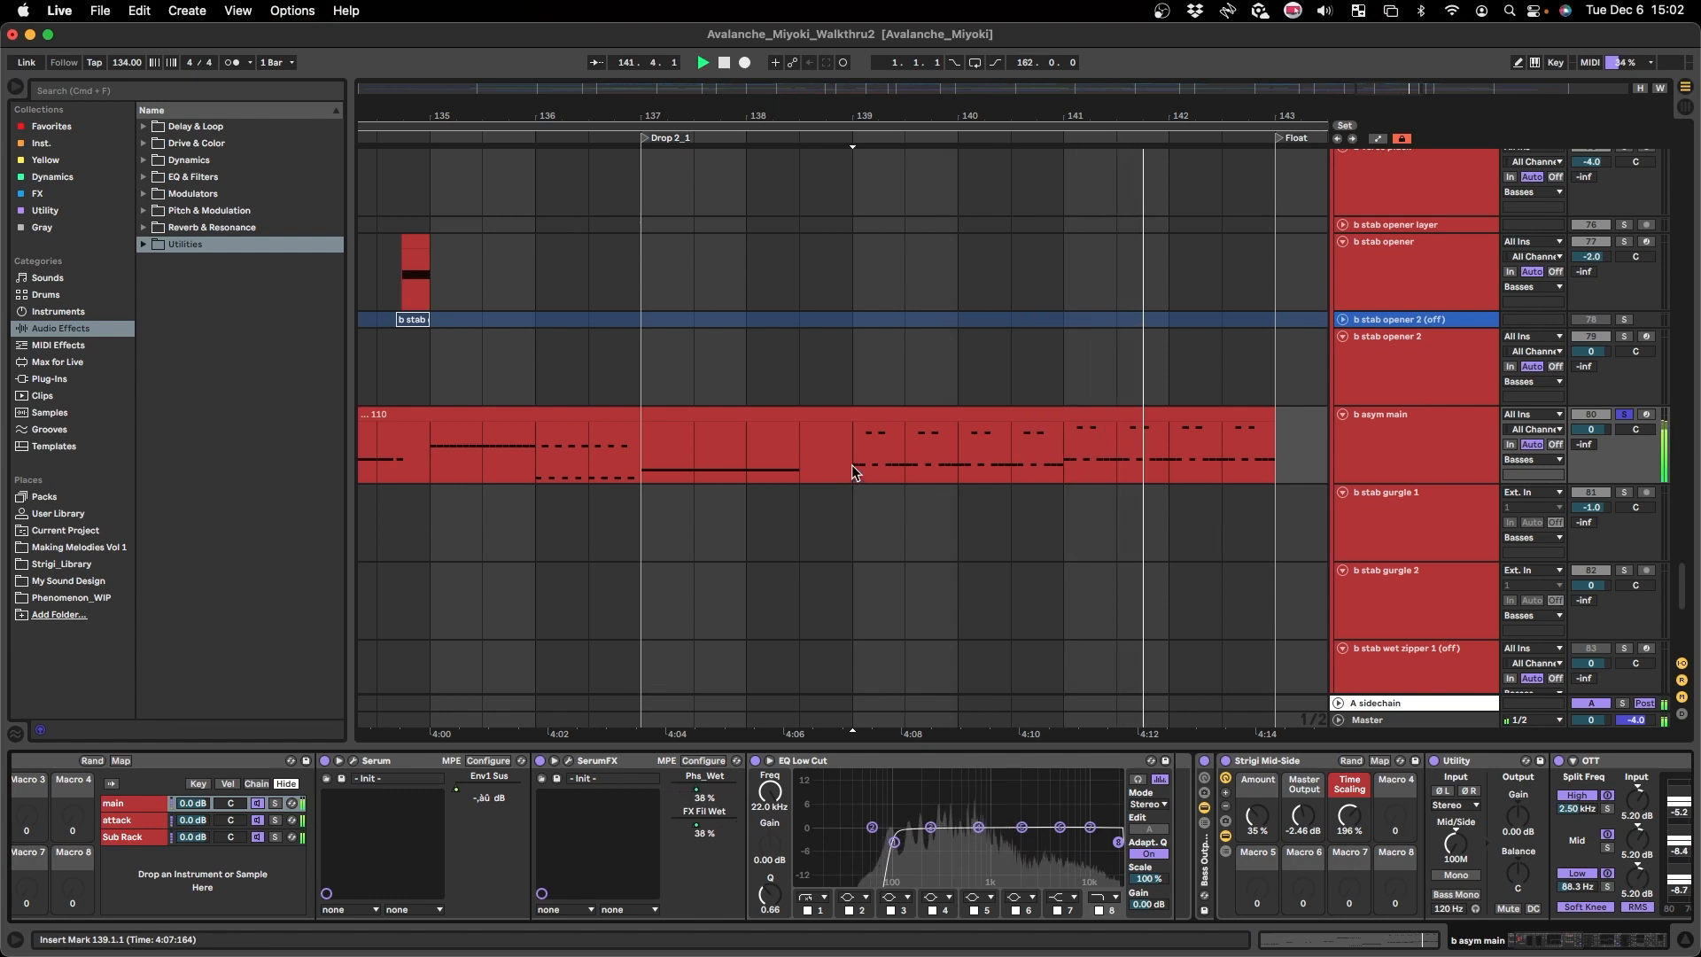
- Display the automation and loop bars 139 to 143 of the b asym main track
{"action": "key", "text": "a"}
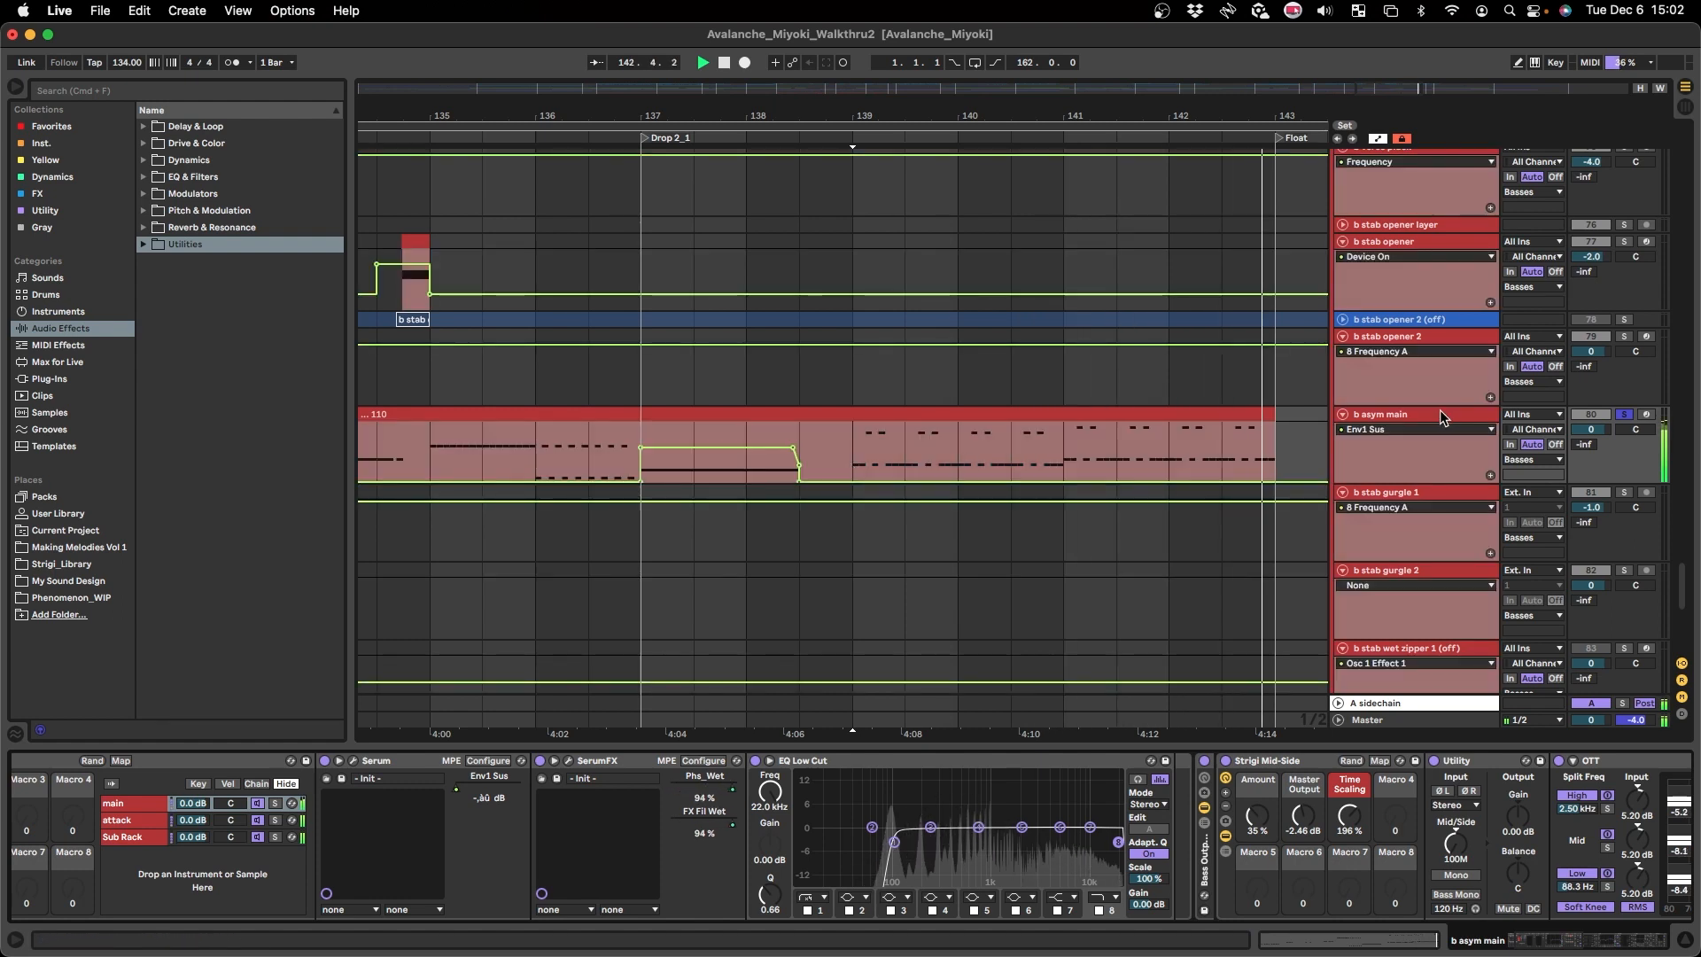
{"action": "left_click_drag", "start_coordinate": [852, 466], "coordinate": [1273, 459]}
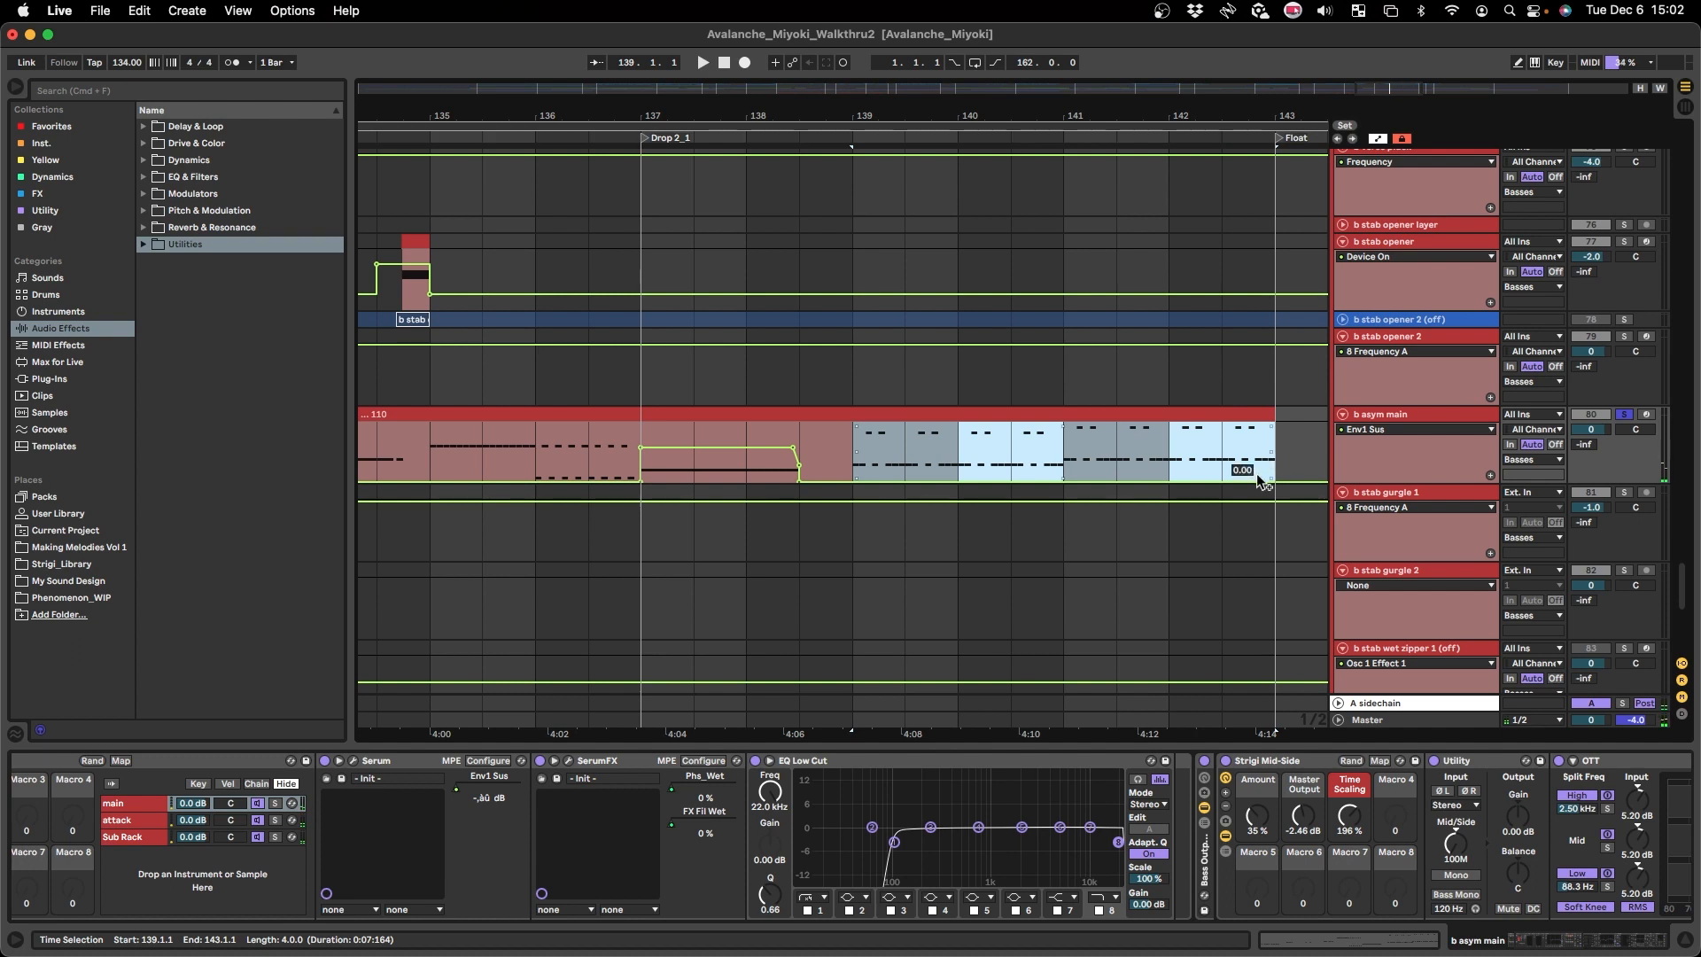
{"action": "key", "text": "super+l"}
{"action": "left_click", "coordinate": [848, 450]}
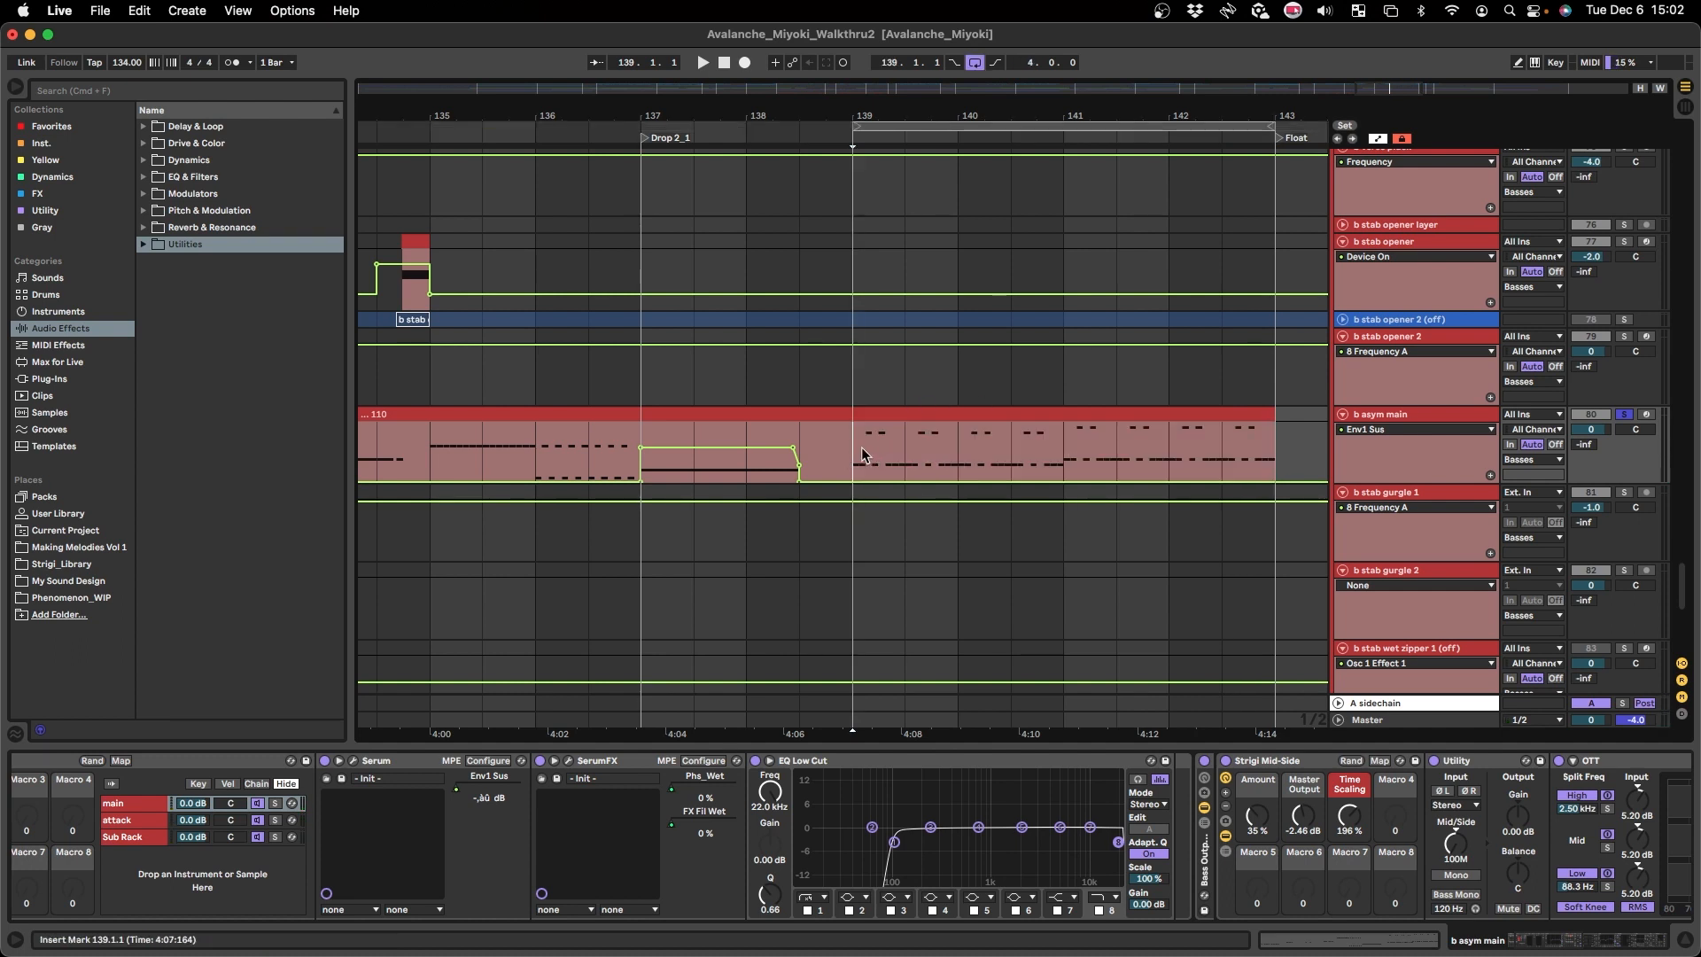
- Select the main chain of the Strigi Bass Rack, hide the automation, and open the b asym main clip's MIDI notes
{"action": "left_click", "coordinate": [251, 806]}
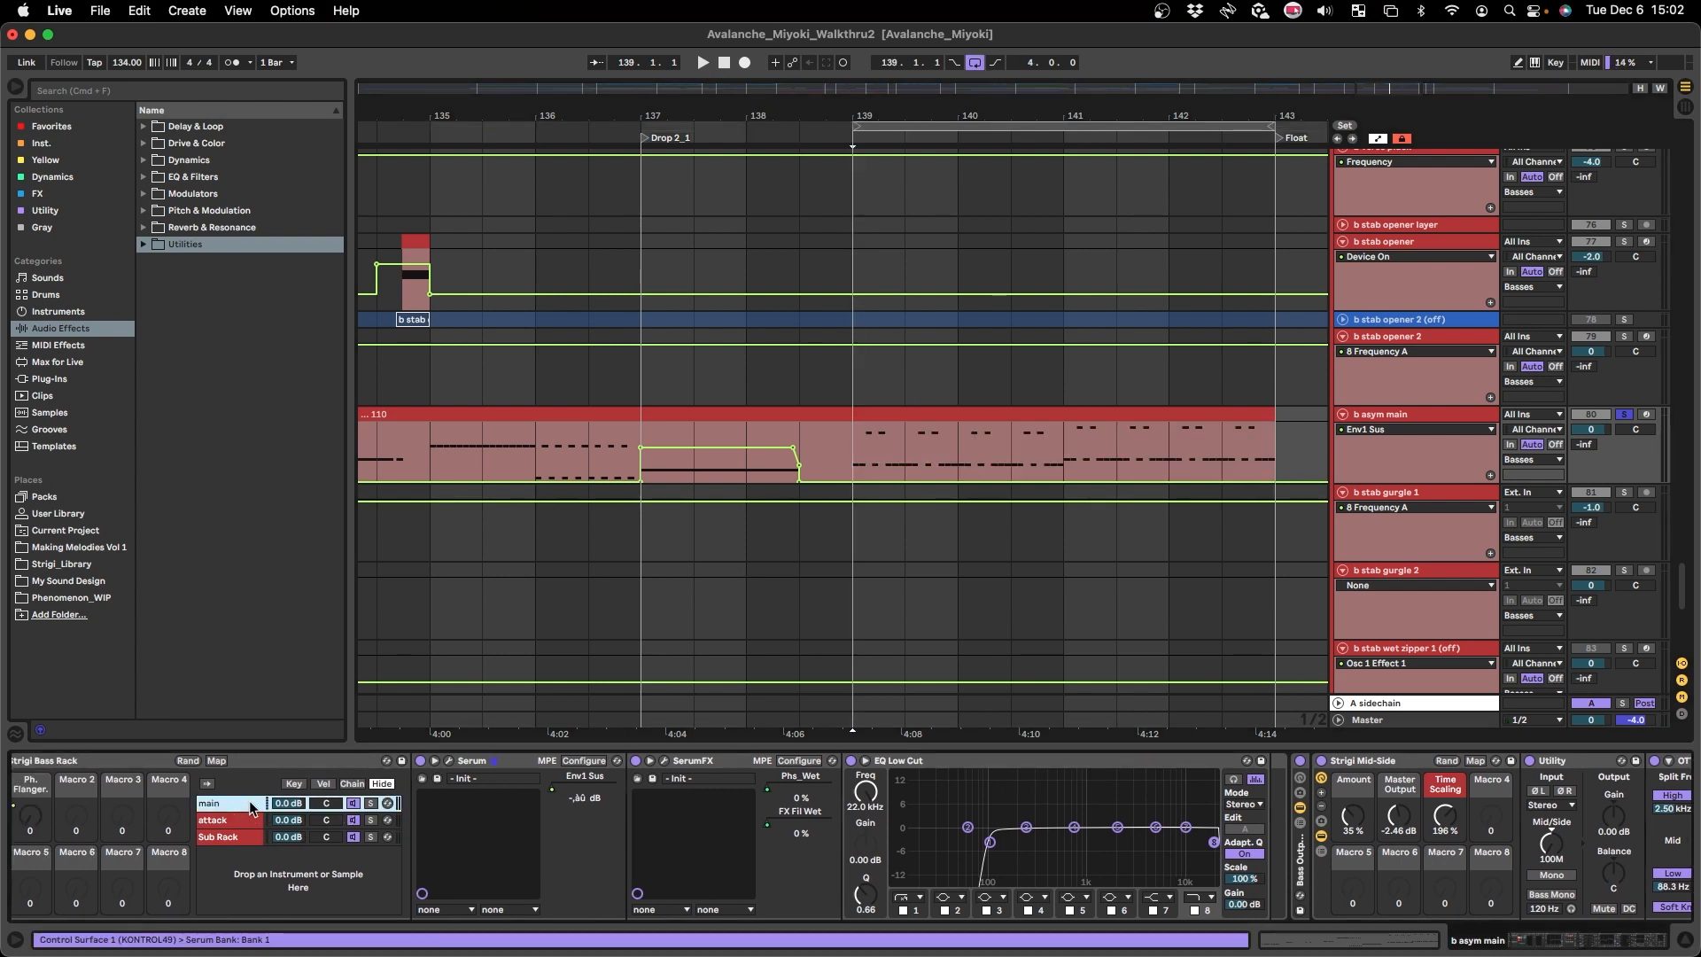
{"action": "key", "text": "a"}
{"action": "double_click", "coordinate": [856, 434]}
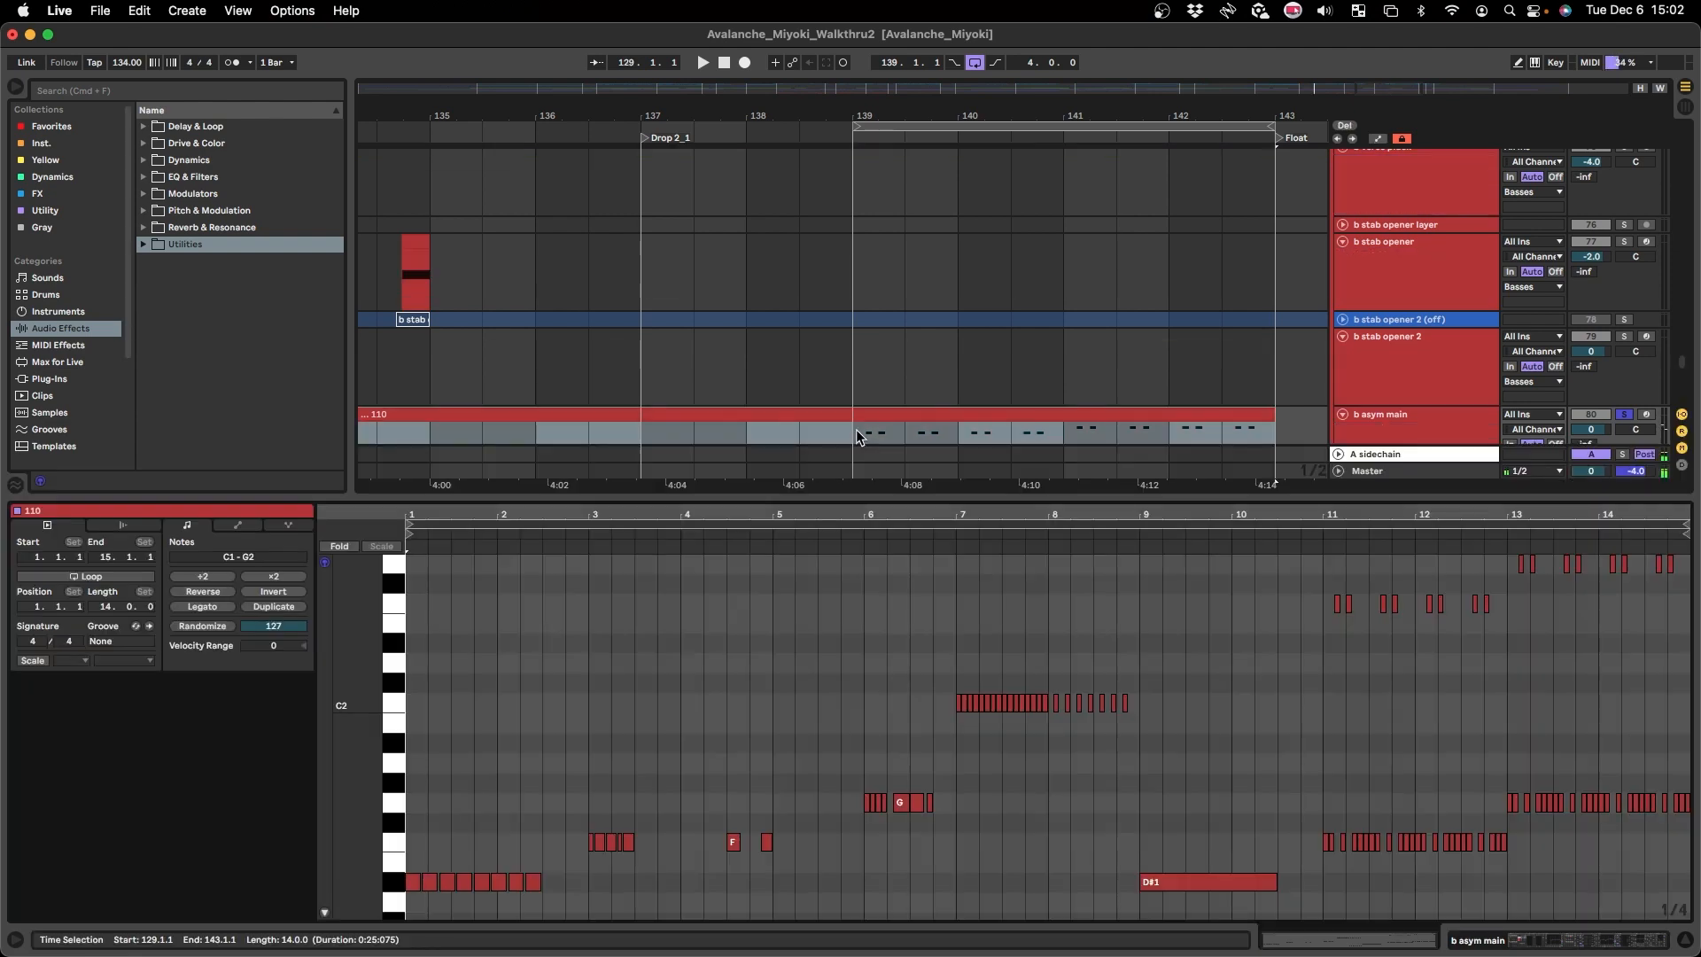
{"action": "left_click", "coordinate": [770, 679]}
{"action": "scroll", "coordinate": [839, 367], "scroll_direction": "down", "scroll_amount": 3}
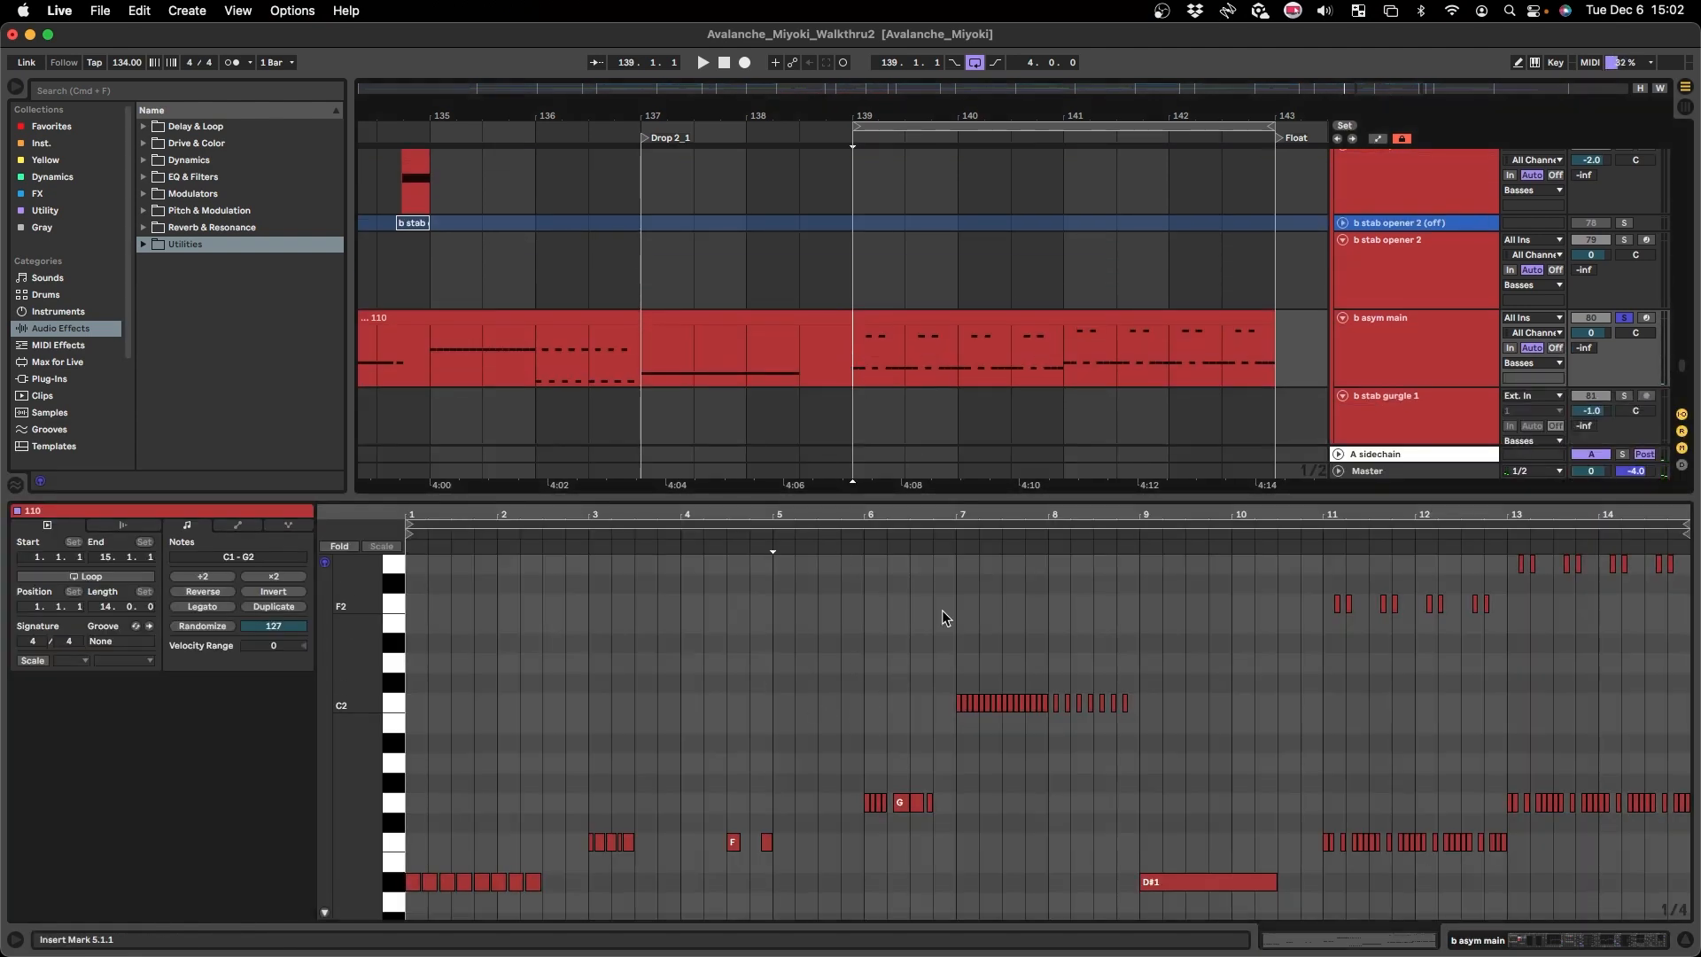
- Split the b asym main clip at bar 139 and play from 140.3, examining its low and high F and G notes
{"action": "scroll", "coordinate": [943, 612], "scroll_direction": "up", "scroll_amount": 5}
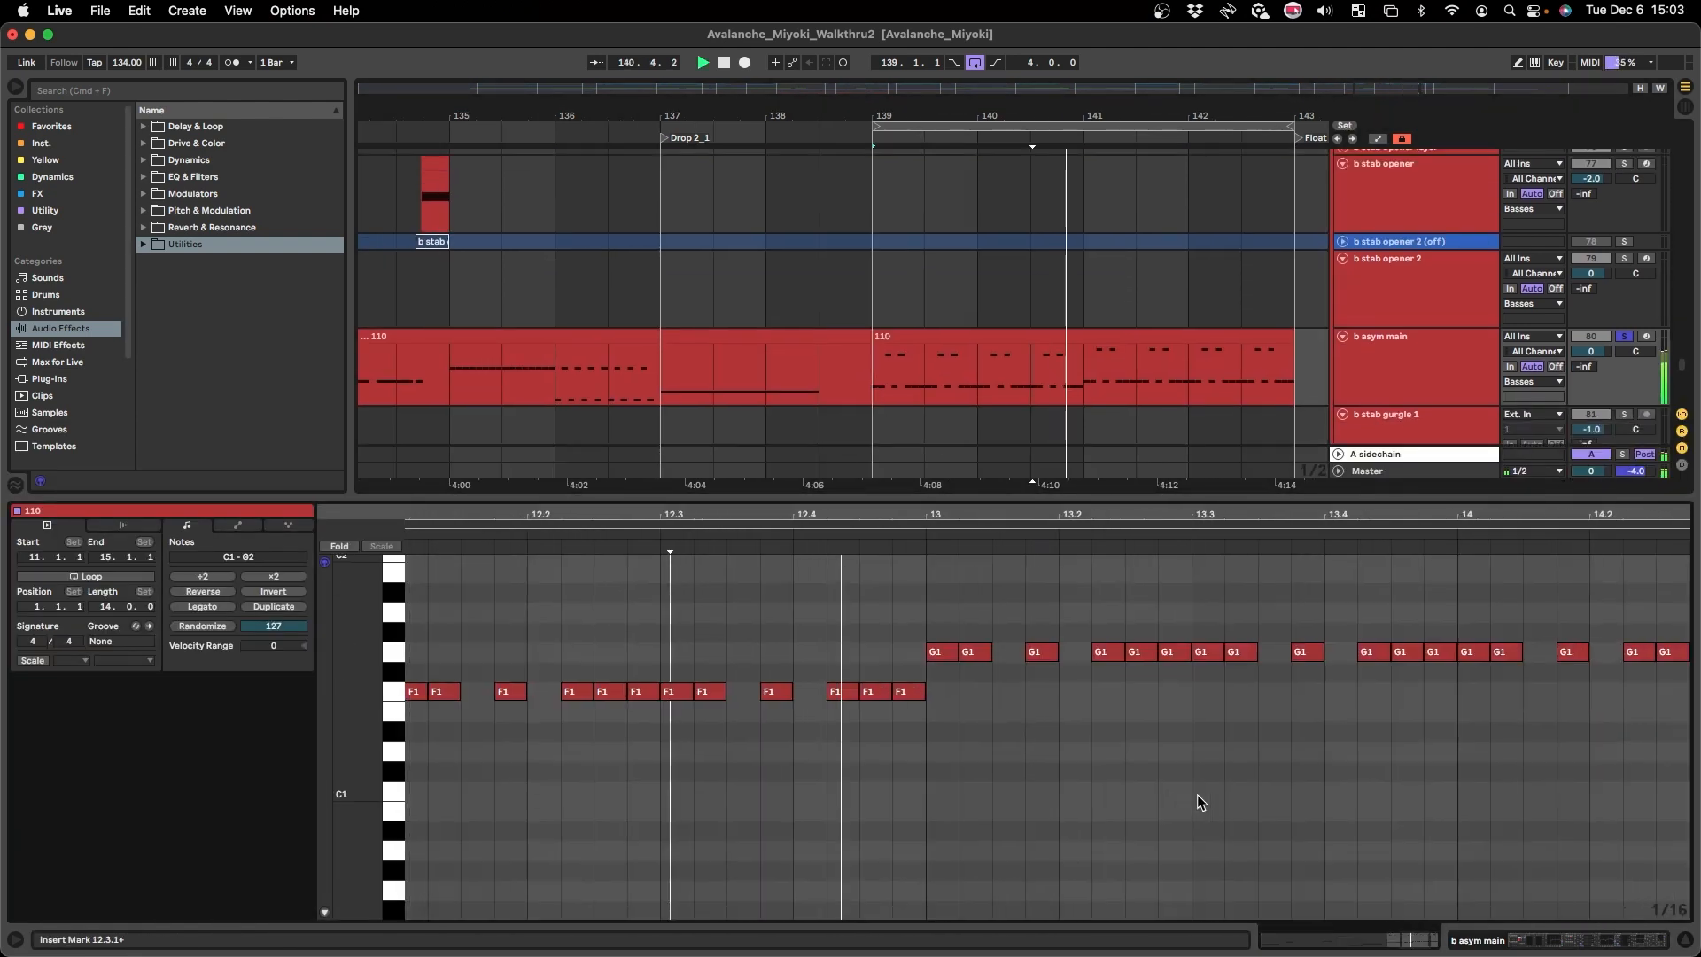
{"action": "scroll", "coordinate": [1163, 806], "scroll_direction": "up", "scroll_amount": 5}
{"action": "scroll", "coordinate": [1160, 805], "scroll_direction": "right", "scroll_amount": 5}
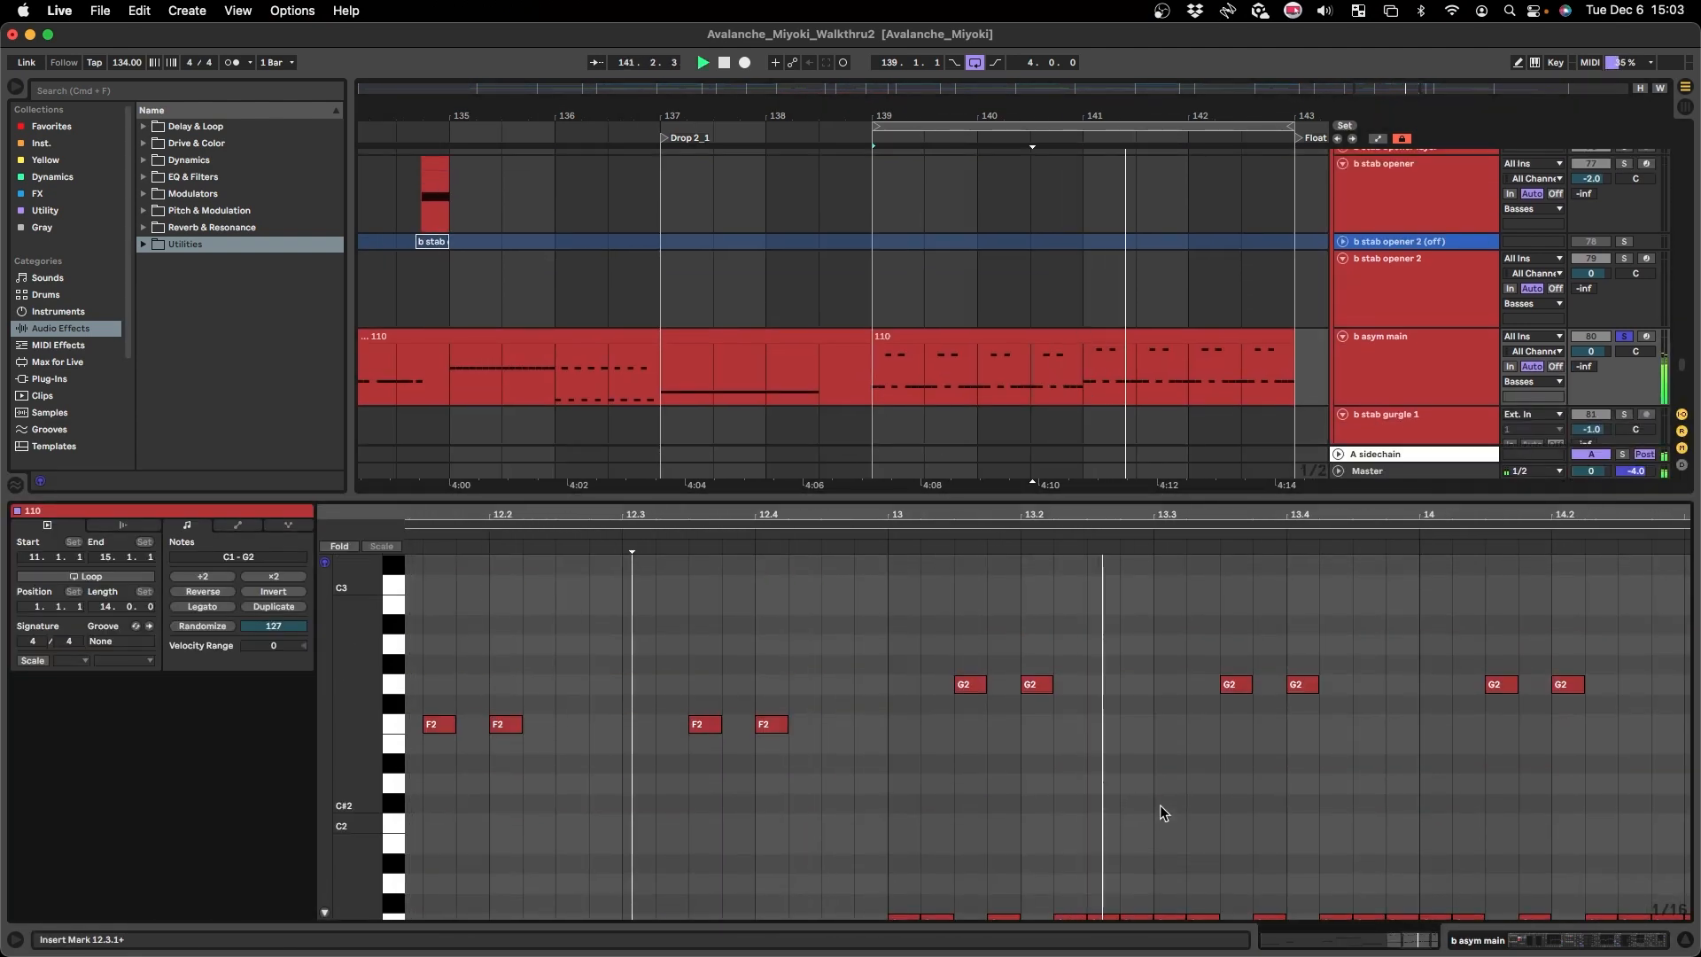
{"action": "scroll", "coordinate": [1160, 804], "scroll_direction": "down", "scroll_amount": 1}
{"action": "scroll", "coordinate": [1161, 805], "scroll_direction": "down", "scroll_amount": 1}
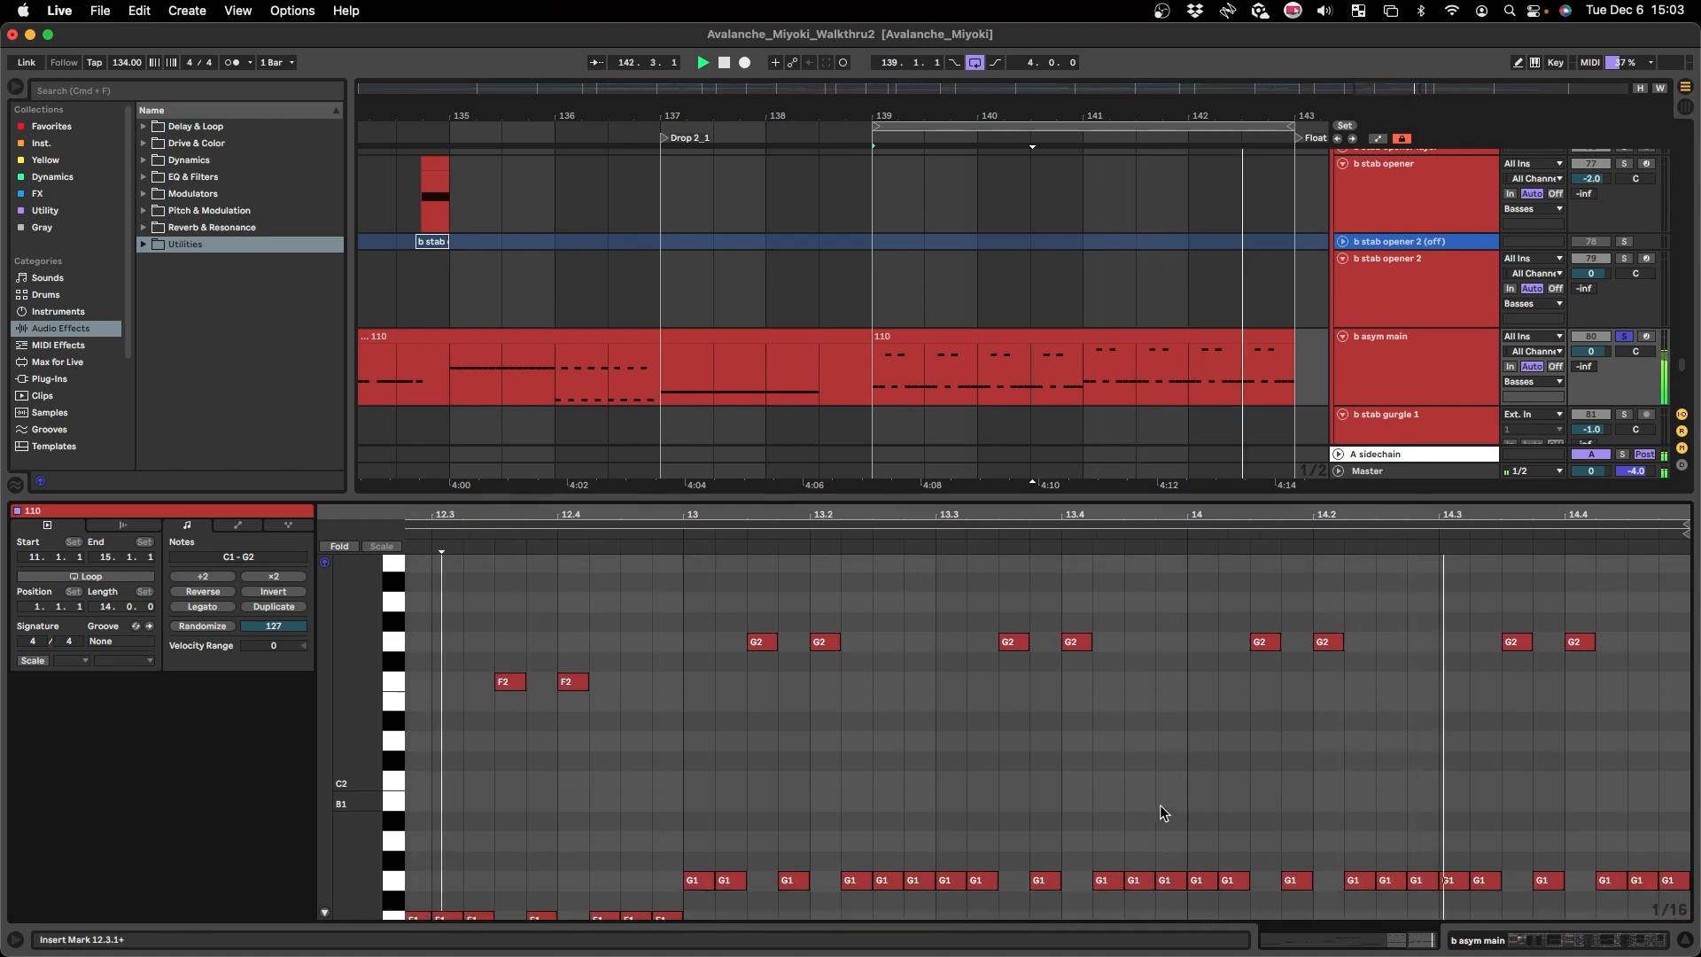
{"action": "key", "text": "space"}
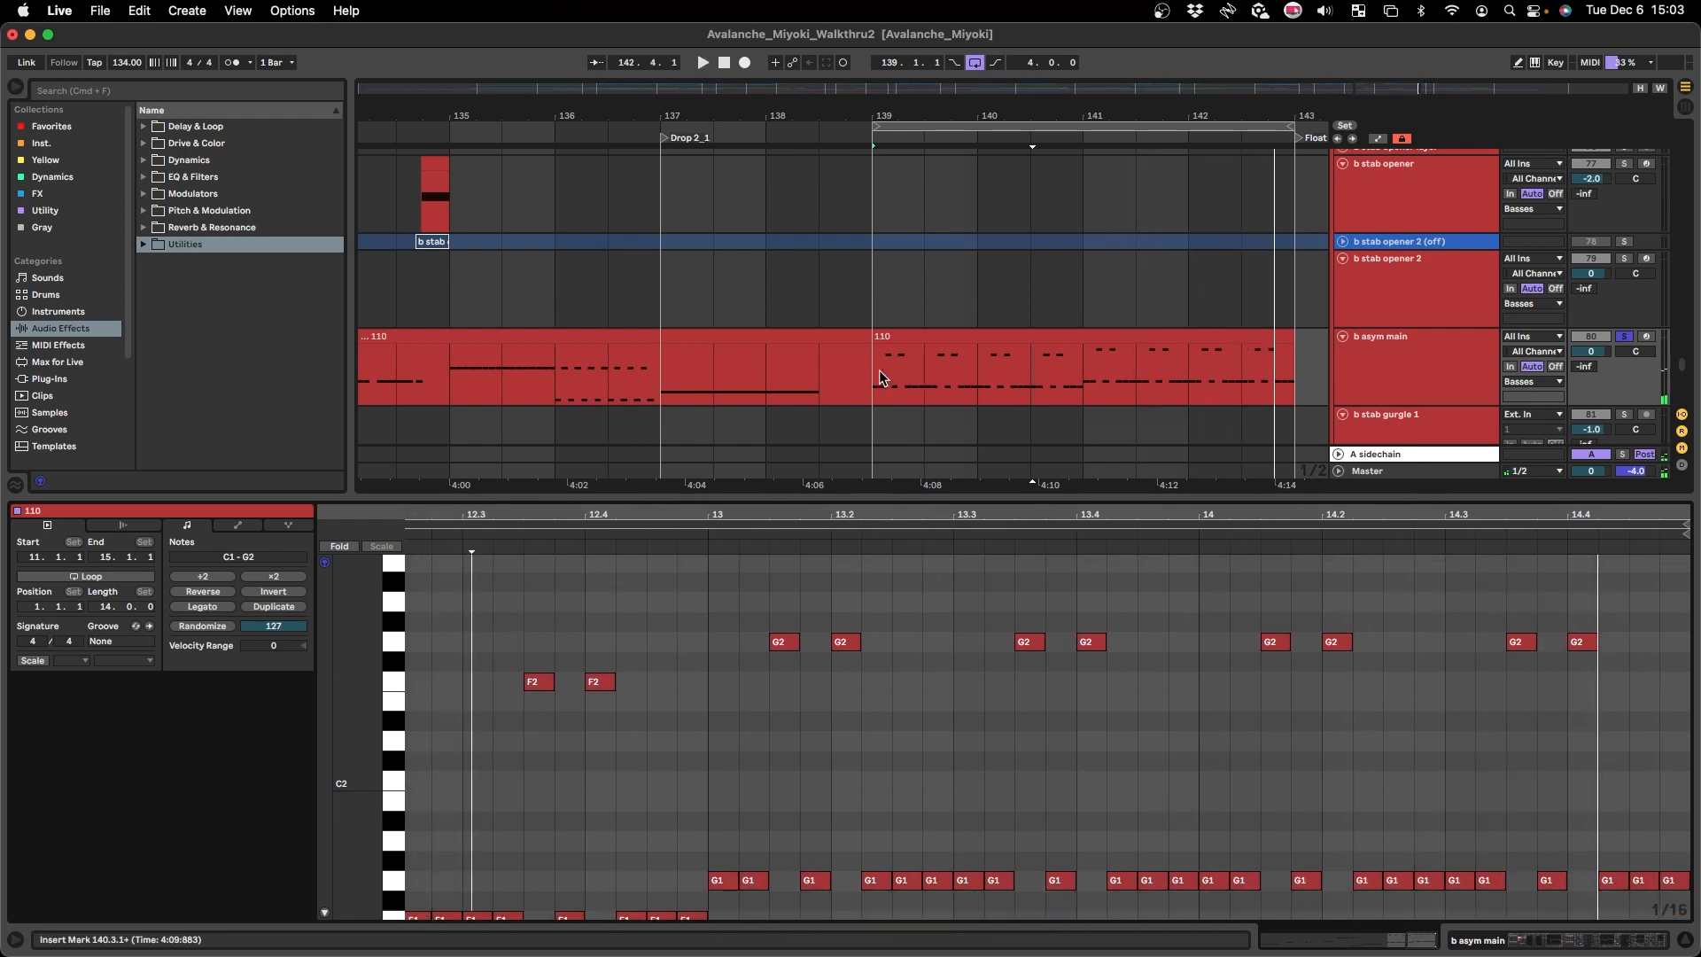
- Return to the b asym main device view and display the Ph. Flanger macro's automation from bar 139
{"action": "key", "text": "shift+Tab"}
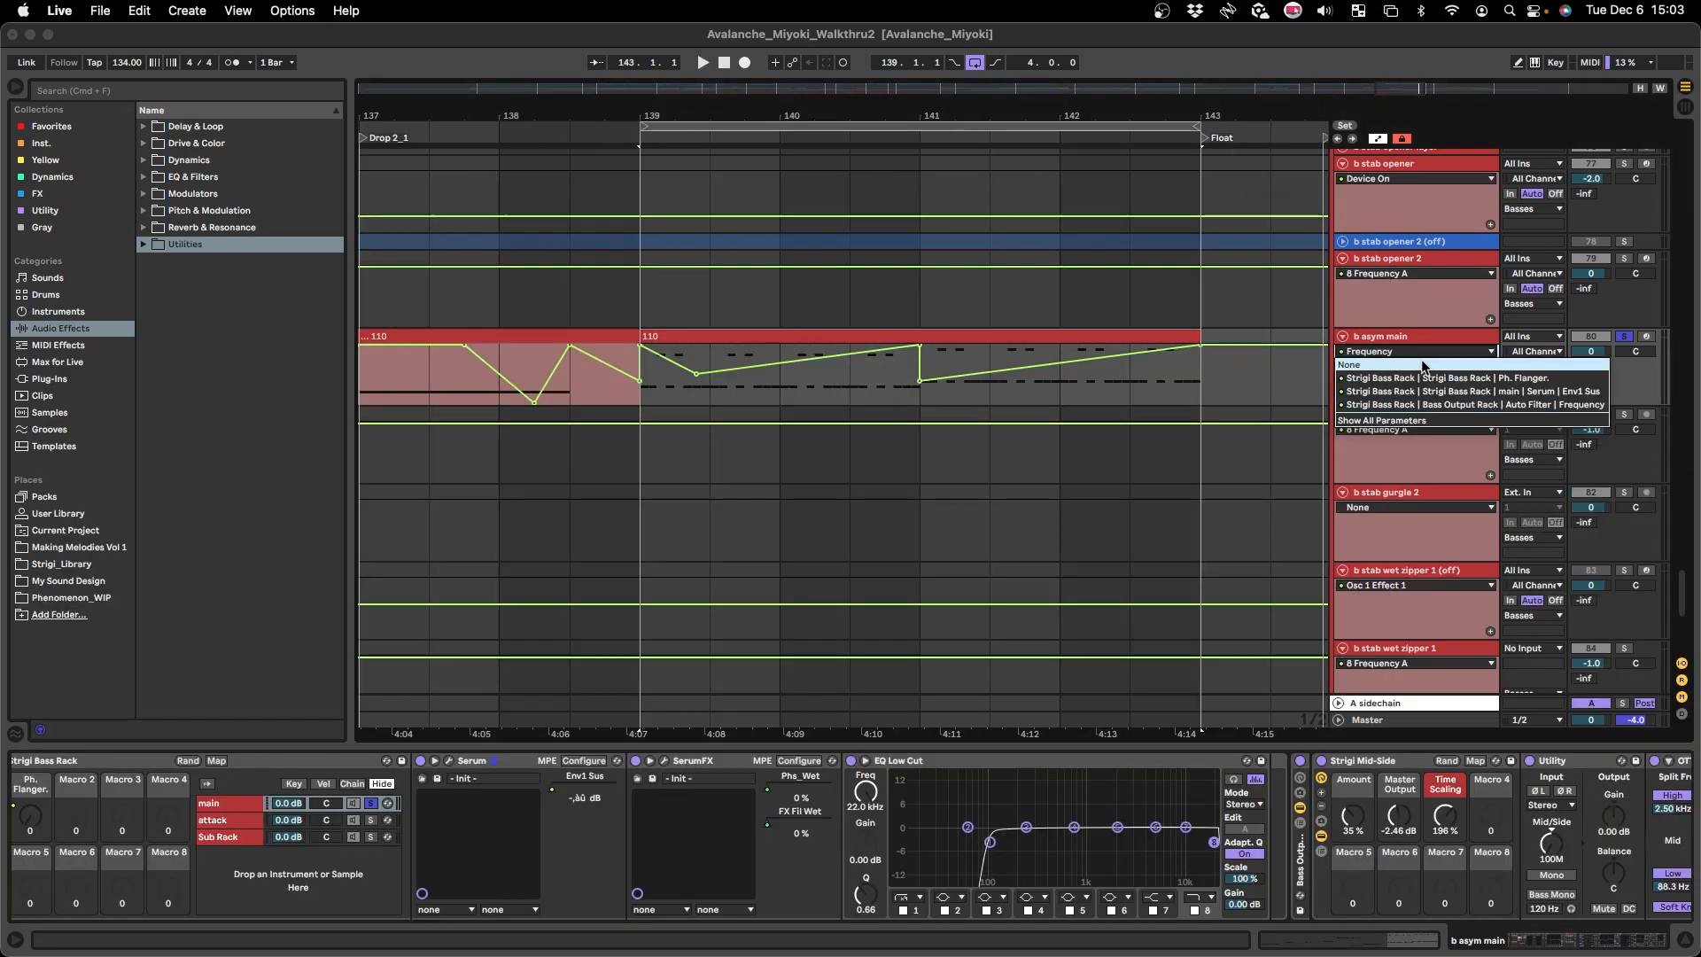
{"action": "left_click", "coordinate": [1471, 381]}
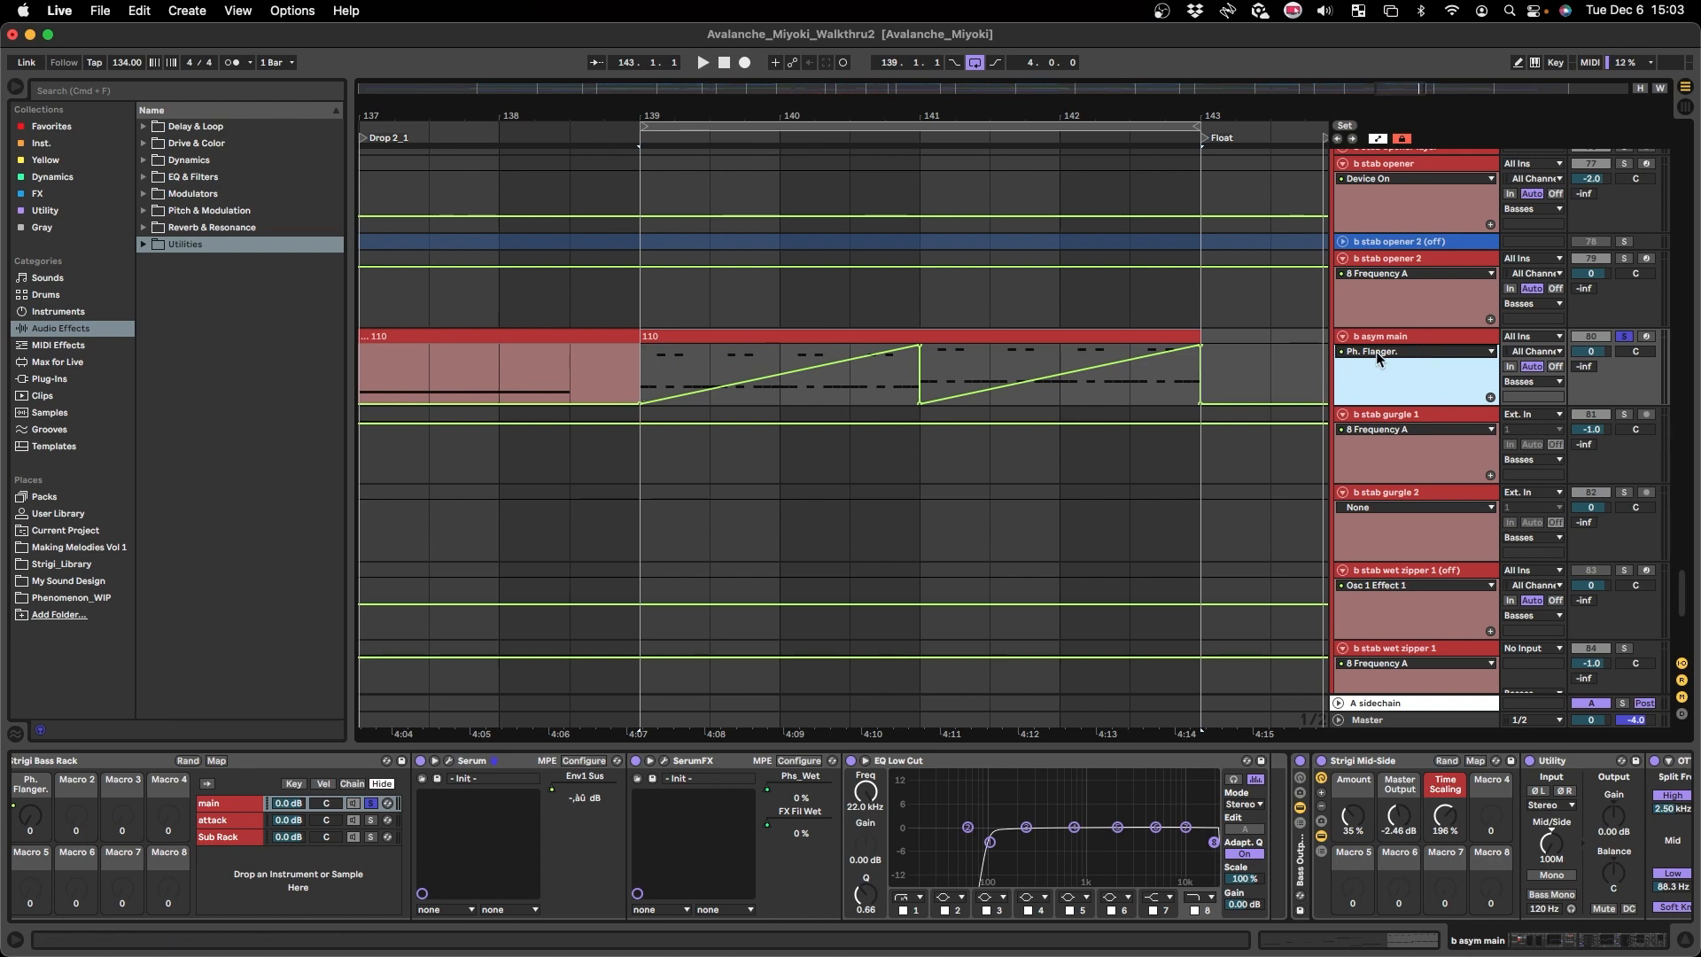
{"action": "scroll", "coordinate": [690, 764], "scroll_direction": "right", "scroll_amount": 10}
{"action": "scroll", "coordinate": [689, 764], "scroll_direction": "left", "scroll_amount": 10}
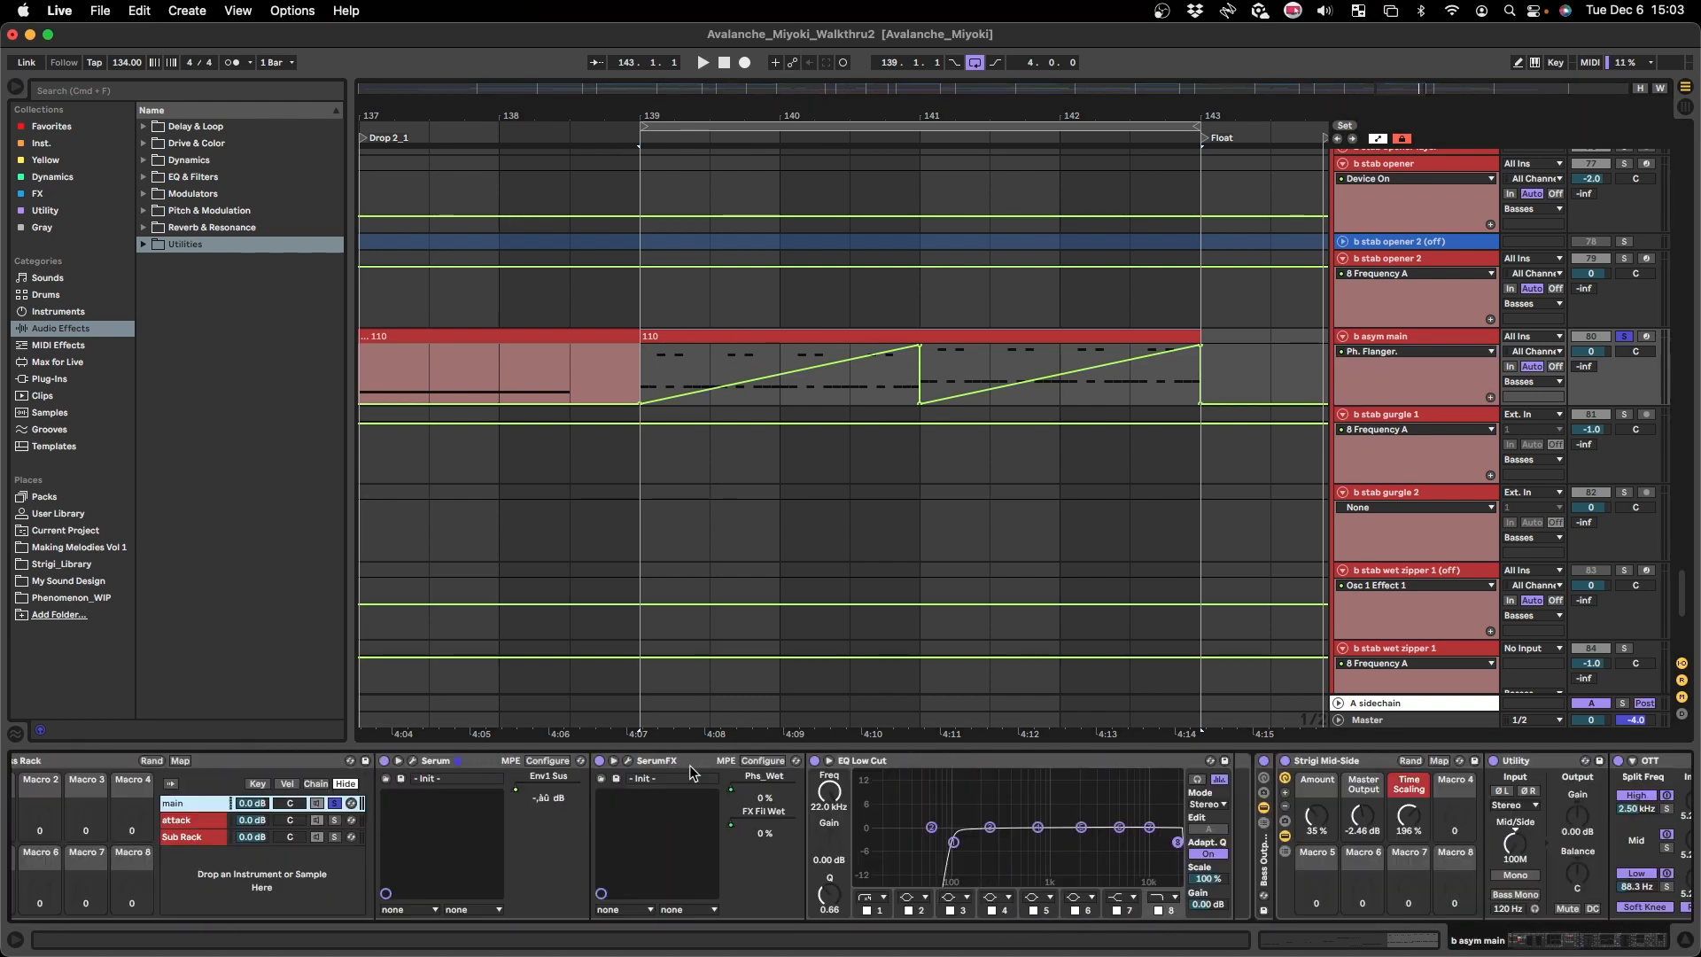
- Open SerumFX on the main chain, examine its Phaser and Filter effects while the loop plays, and close it
{"action": "left_click", "coordinate": [629, 761]}
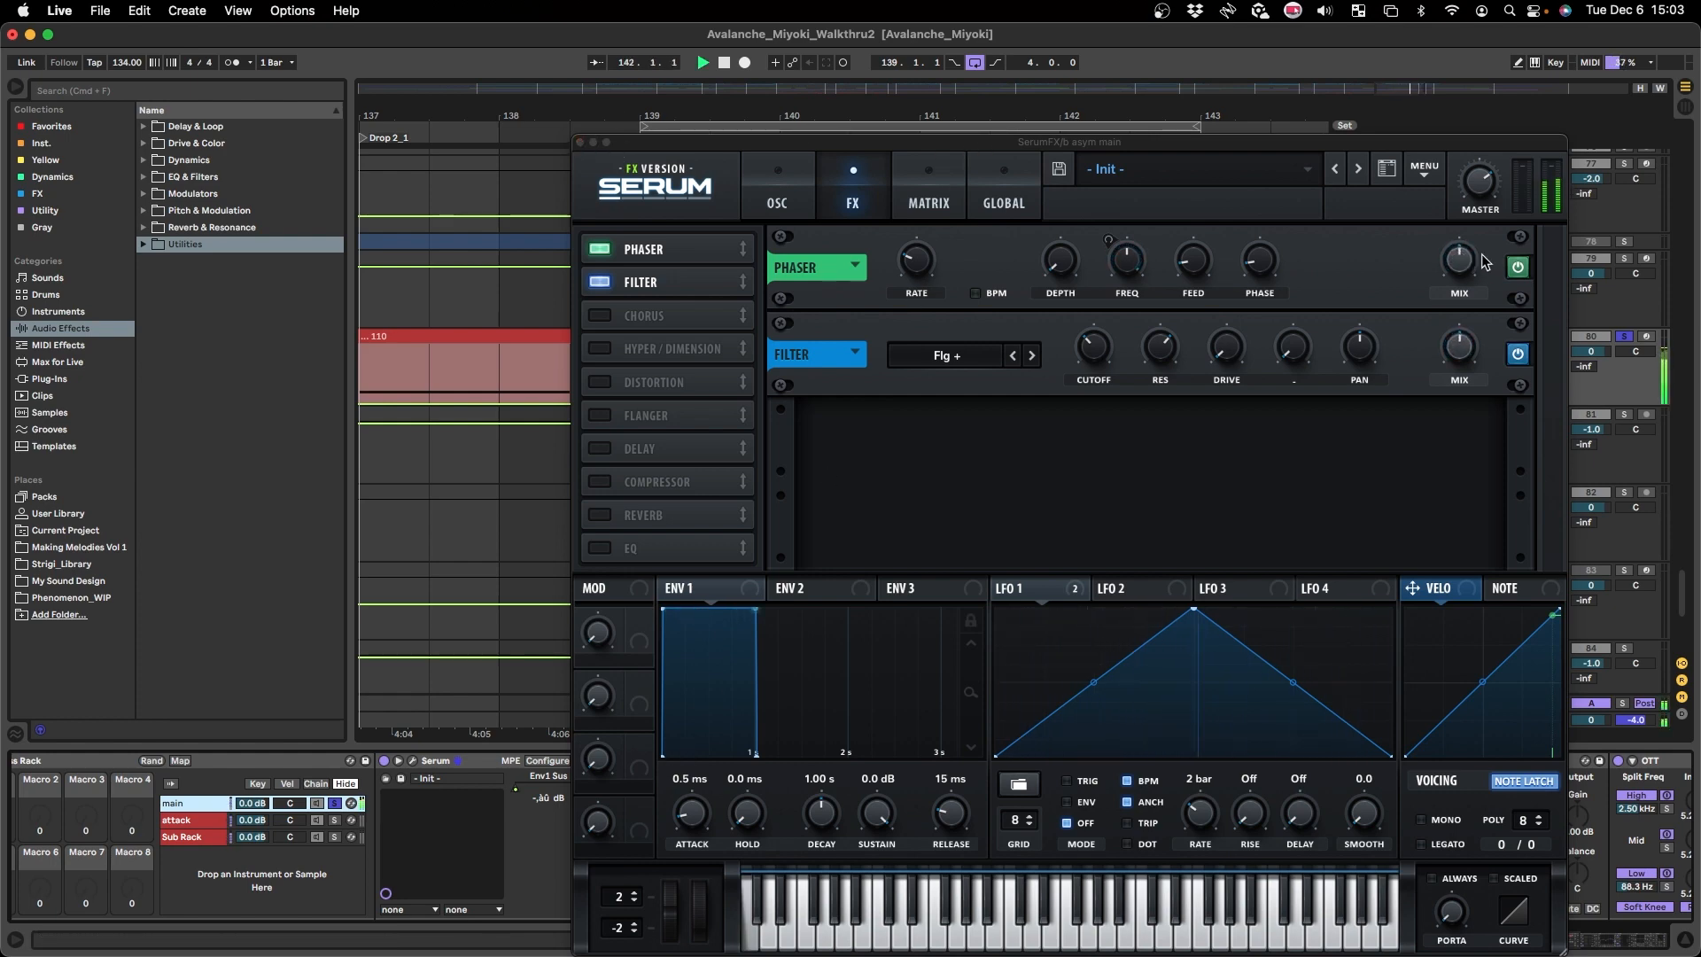
{"action": "left_click", "coordinate": [582, 139]}
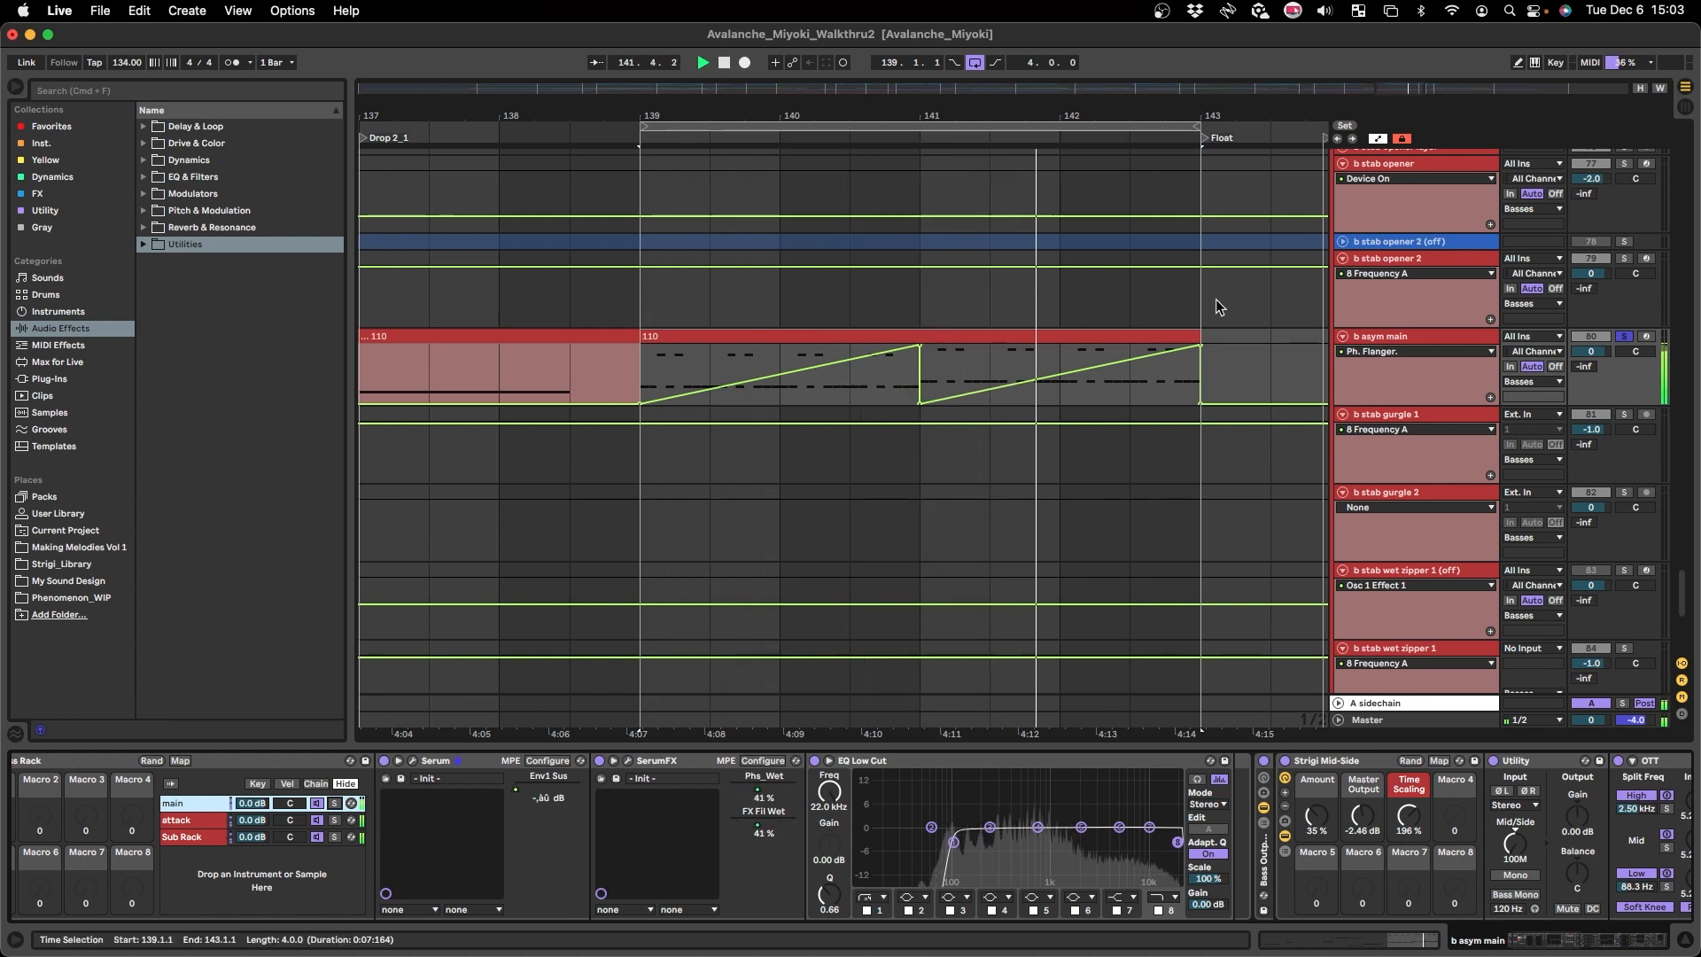
{"action": "key", "text": "minus"}
{"action": "key", "text": "space"}
- Replay the b asym main flanger sweep around bar 139 and hide the automation
{"action": "left_click", "coordinate": [885, 339]}
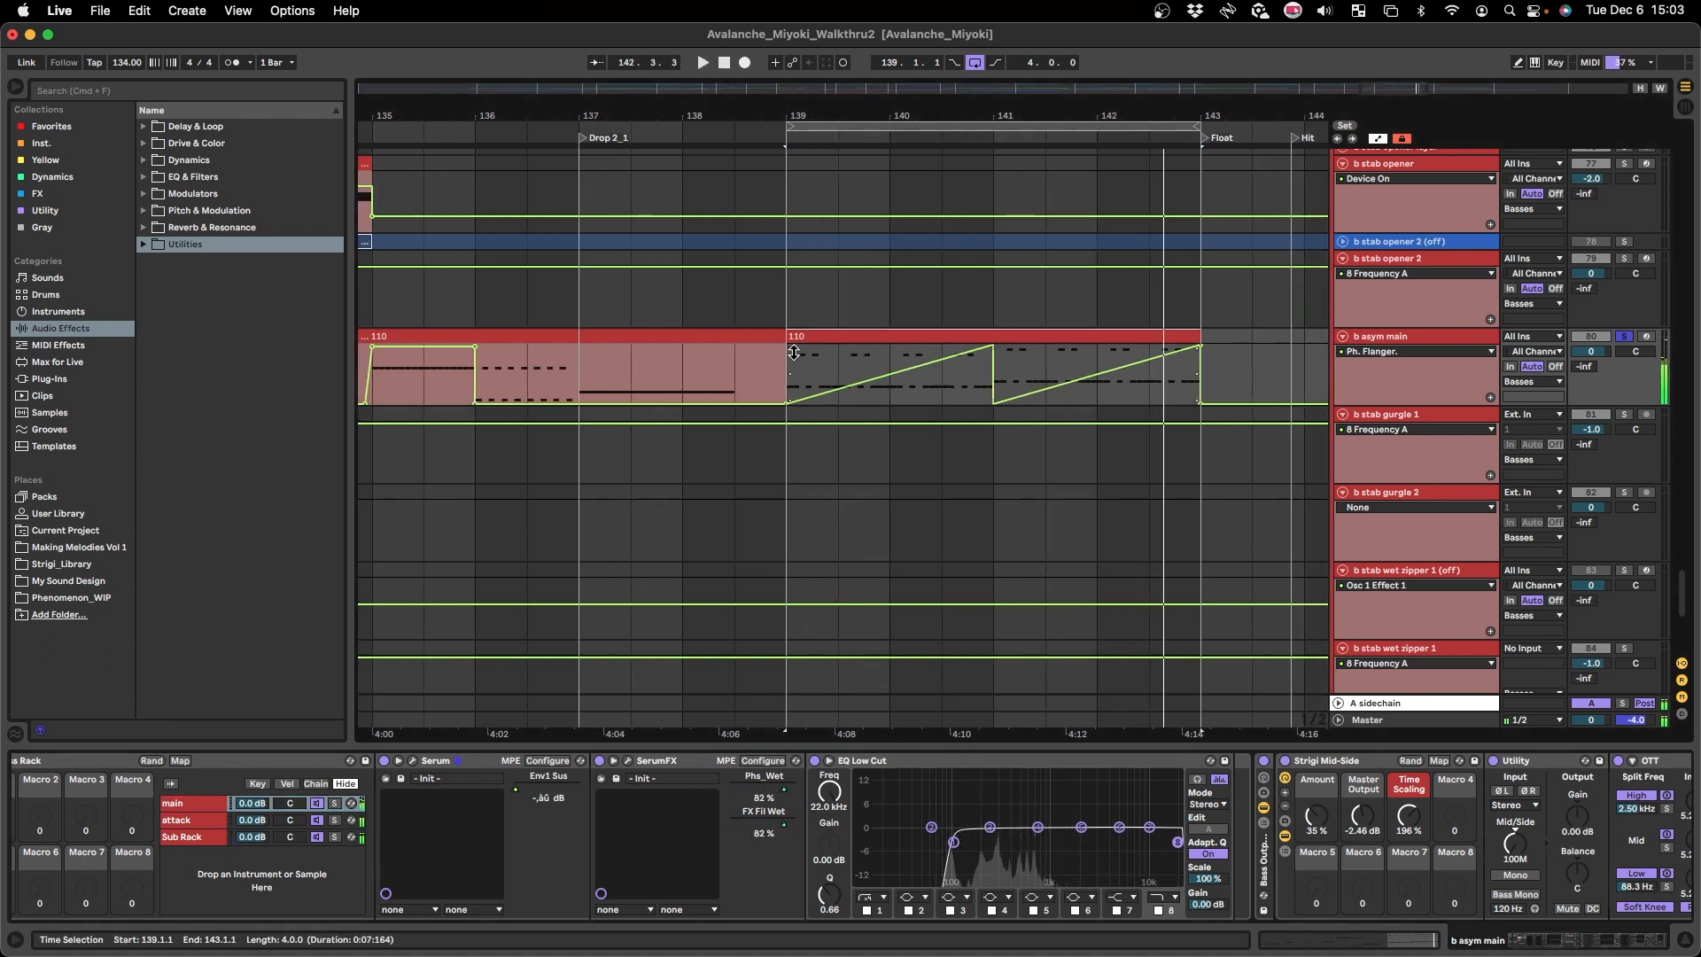
{"action": "left_click", "coordinate": [794, 354]}
{"action": "key", "text": "space"}
{"action": "key", "text": "a"}
{"action": "key", "text": "a"}
{"action": "left_click", "coordinate": [839, 365]}
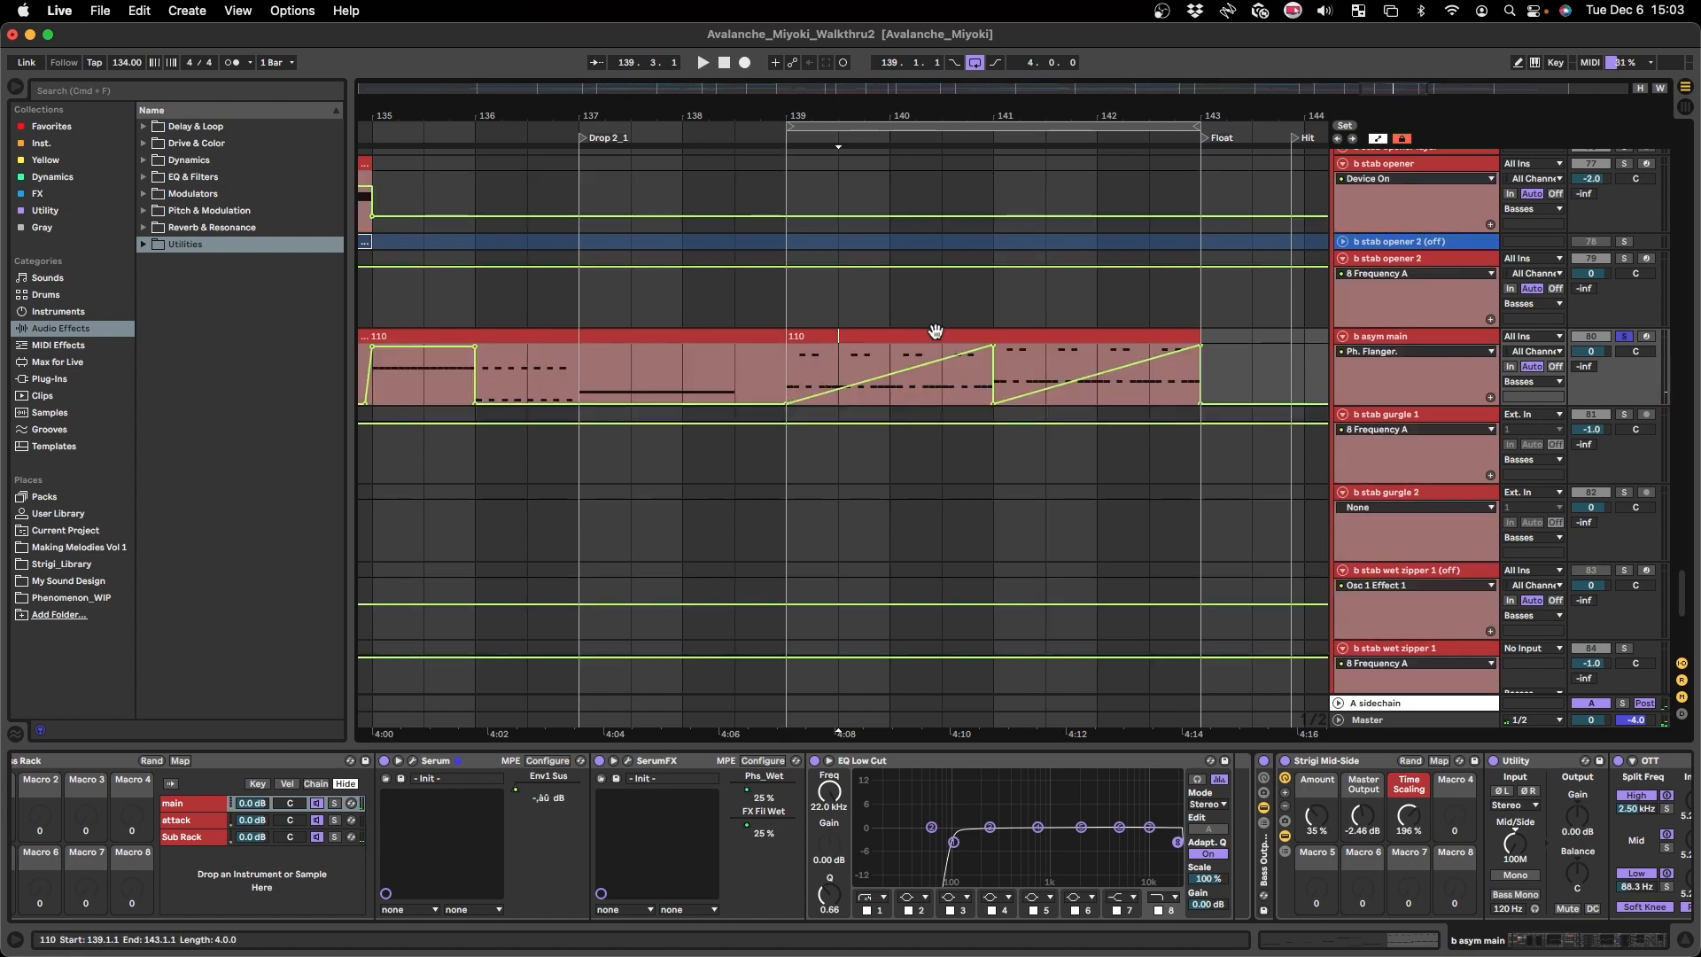
{"action": "key", "text": "a"}
- Add the four lead tracks and chords plucks to the soloed bass and play the loop from bar 139
{"action": "scroll", "coordinate": [859, 459], "scroll_direction": "up", "scroll_amount": 15}
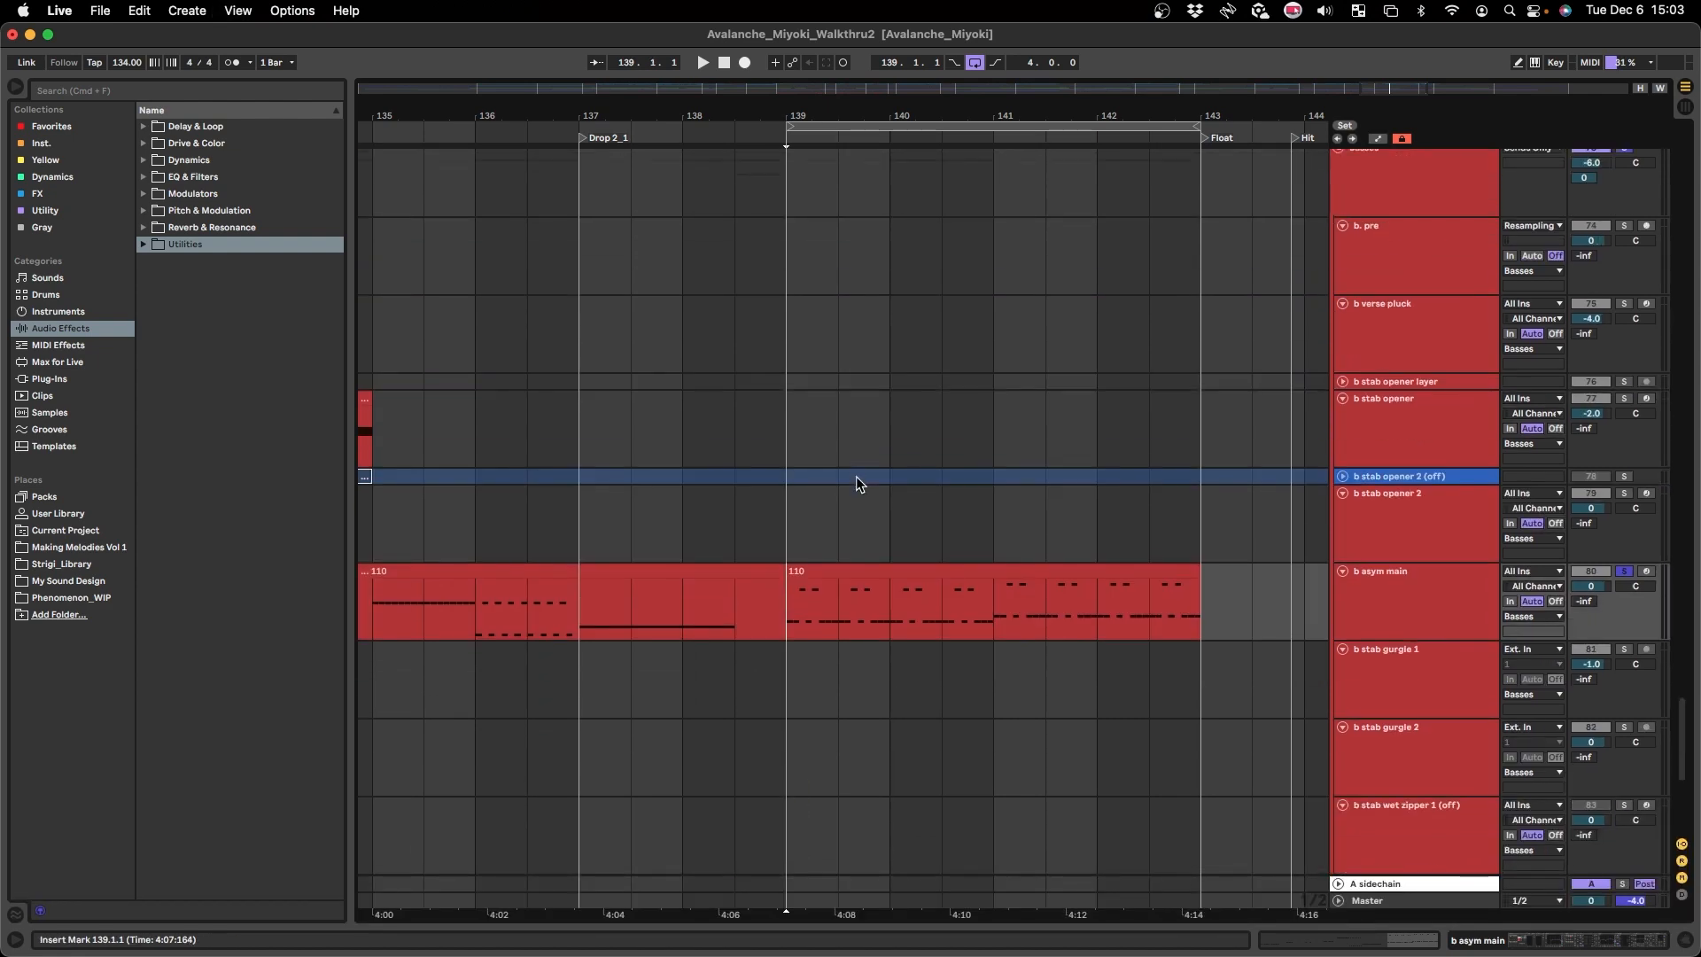
{"action": "scroll", "coordinate": [836, 503], "scroll_direction": "up", "scroll_amount": 5}
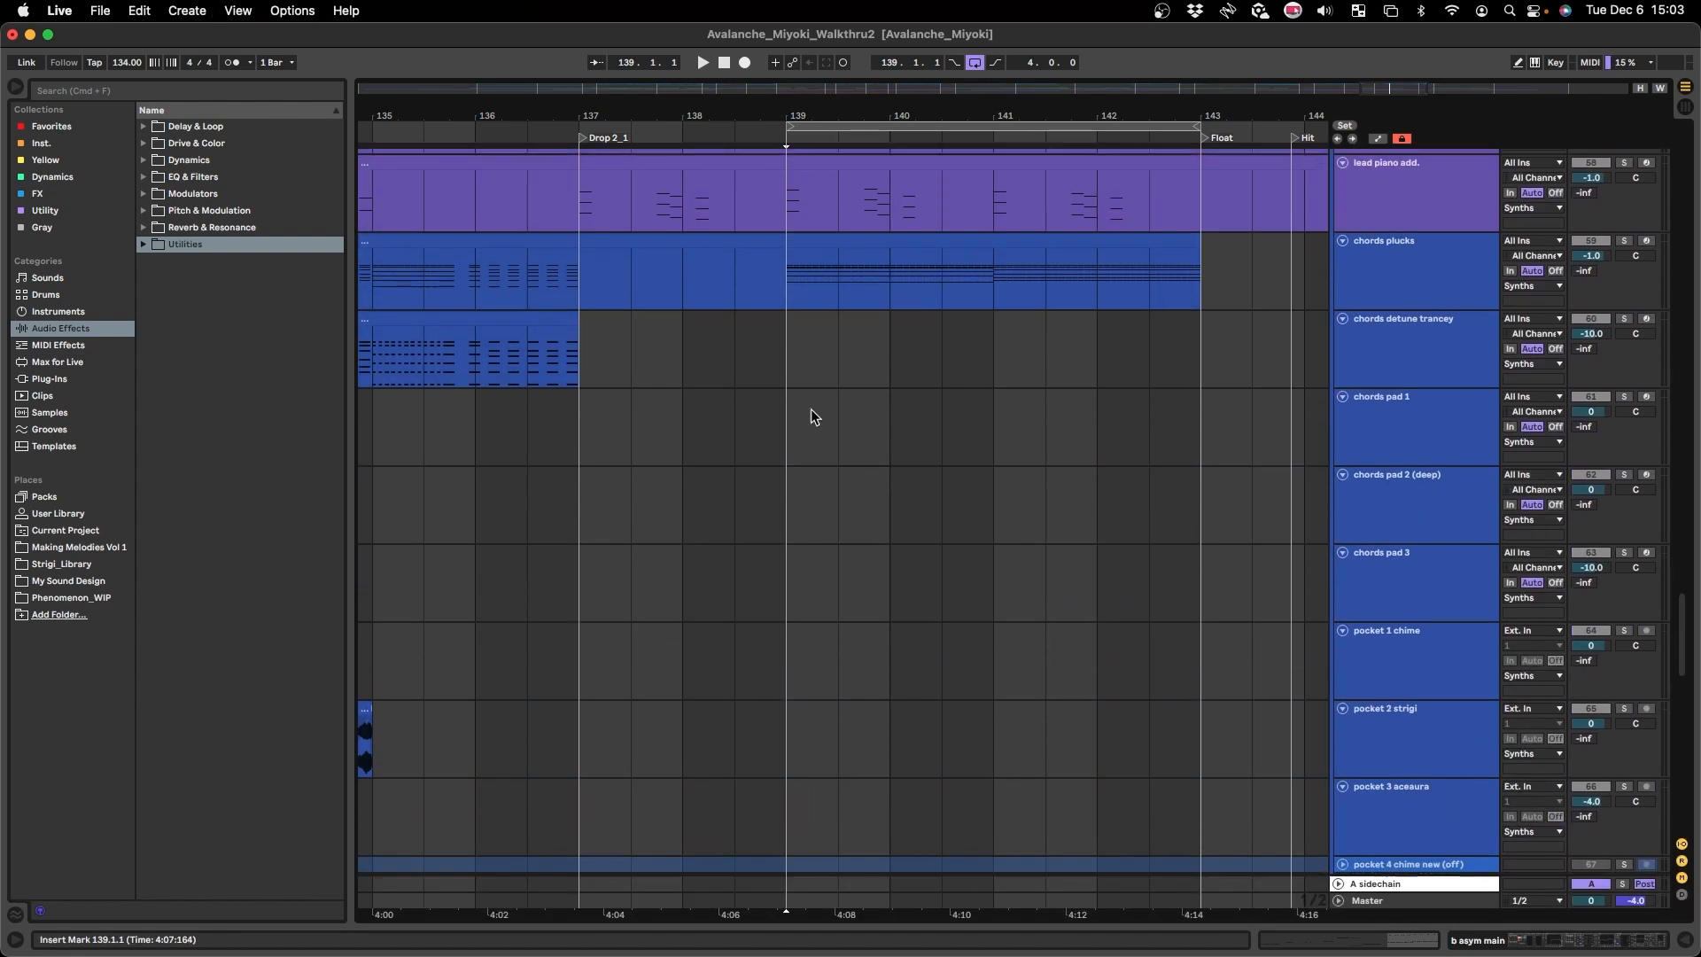
{"action": "key", "text": "space"}
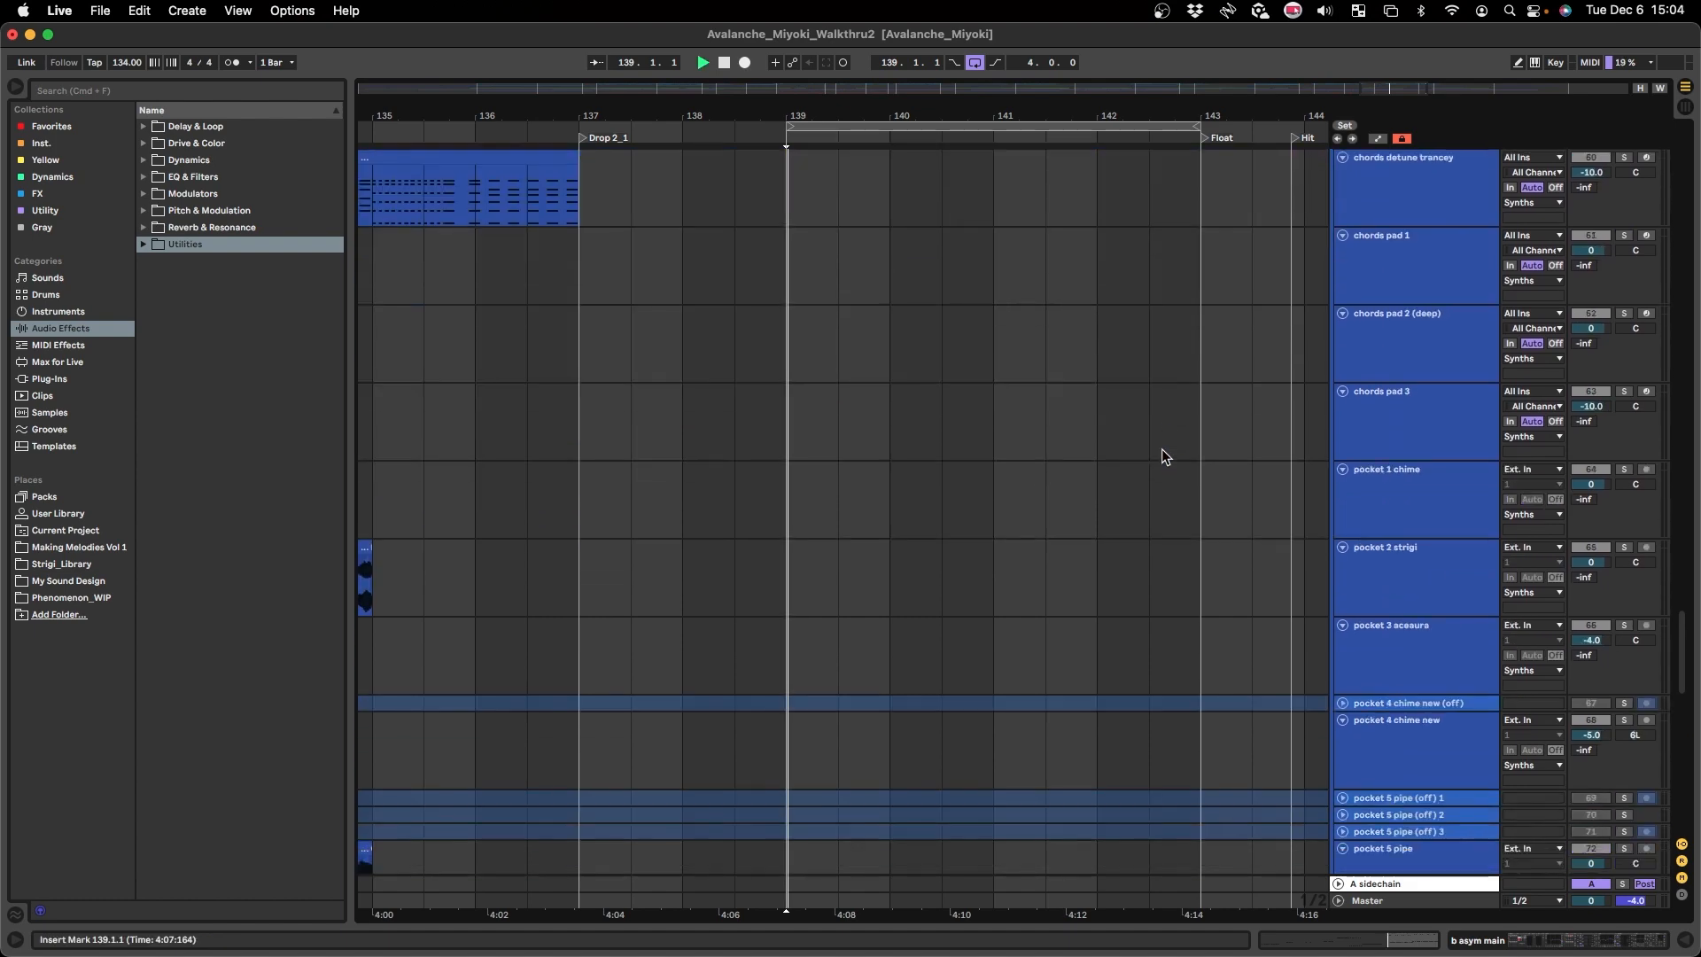
{"action": "scroll", "coordinate": [843, 457], "scroll_direction": "down", "scroll_amount": 5}
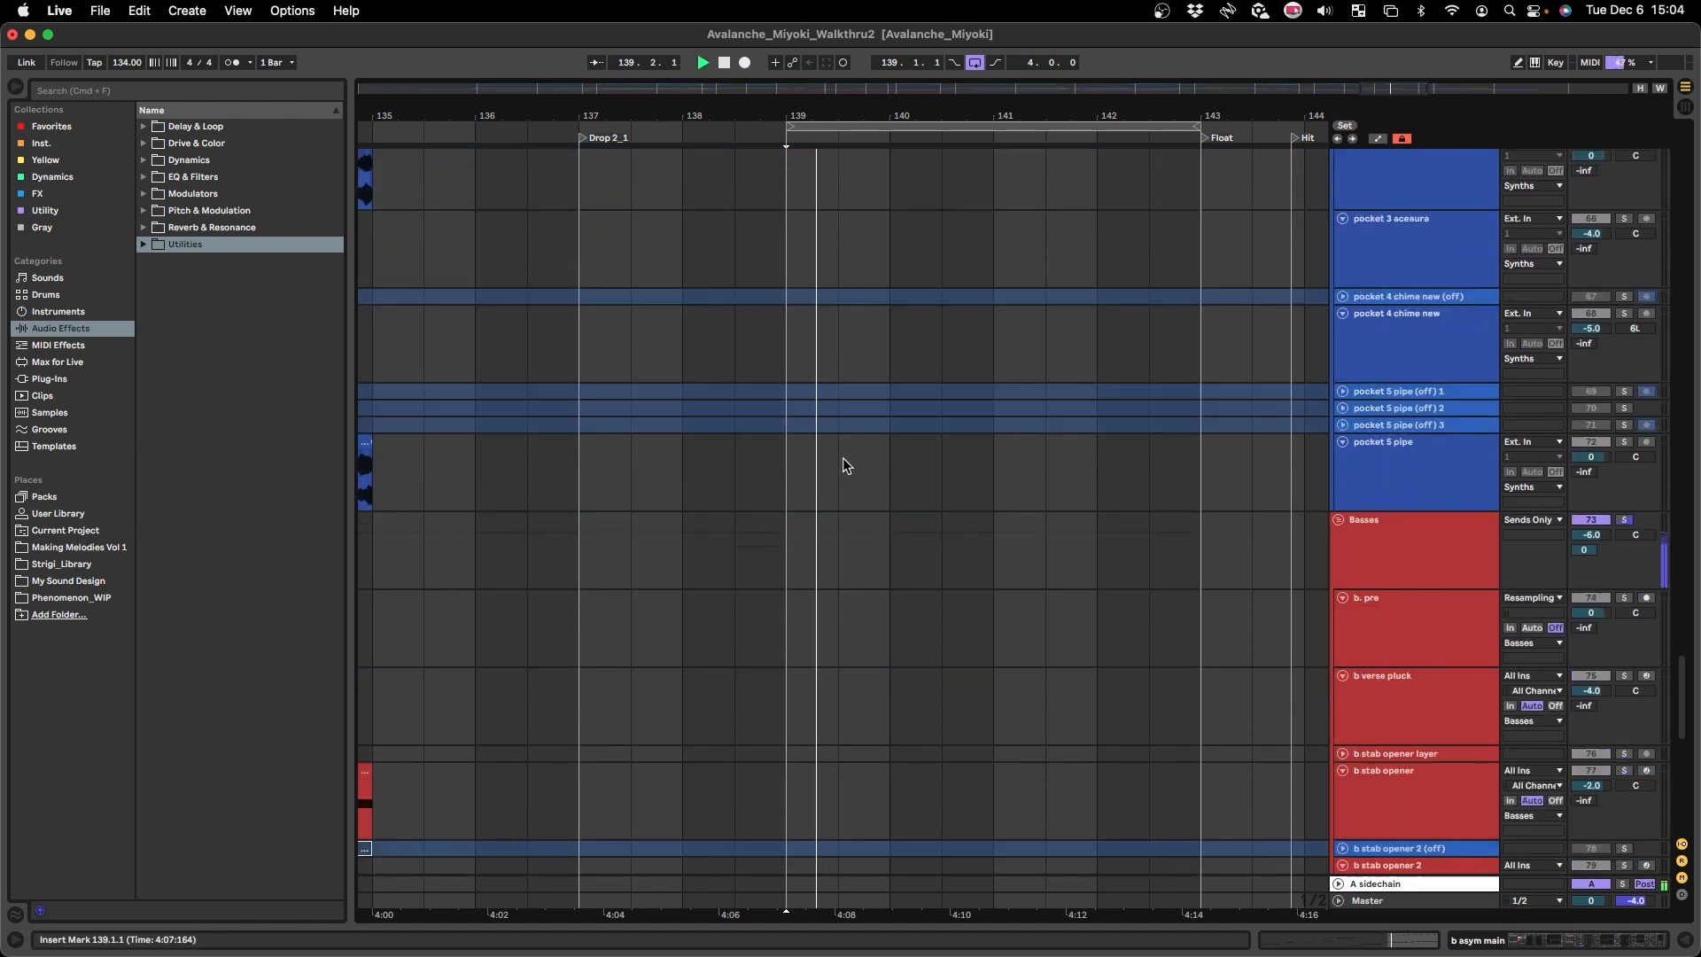
{"action": "scroll", "coordinate": [864, 501], "scroll_direction": "up", "scroll_amount": 12}
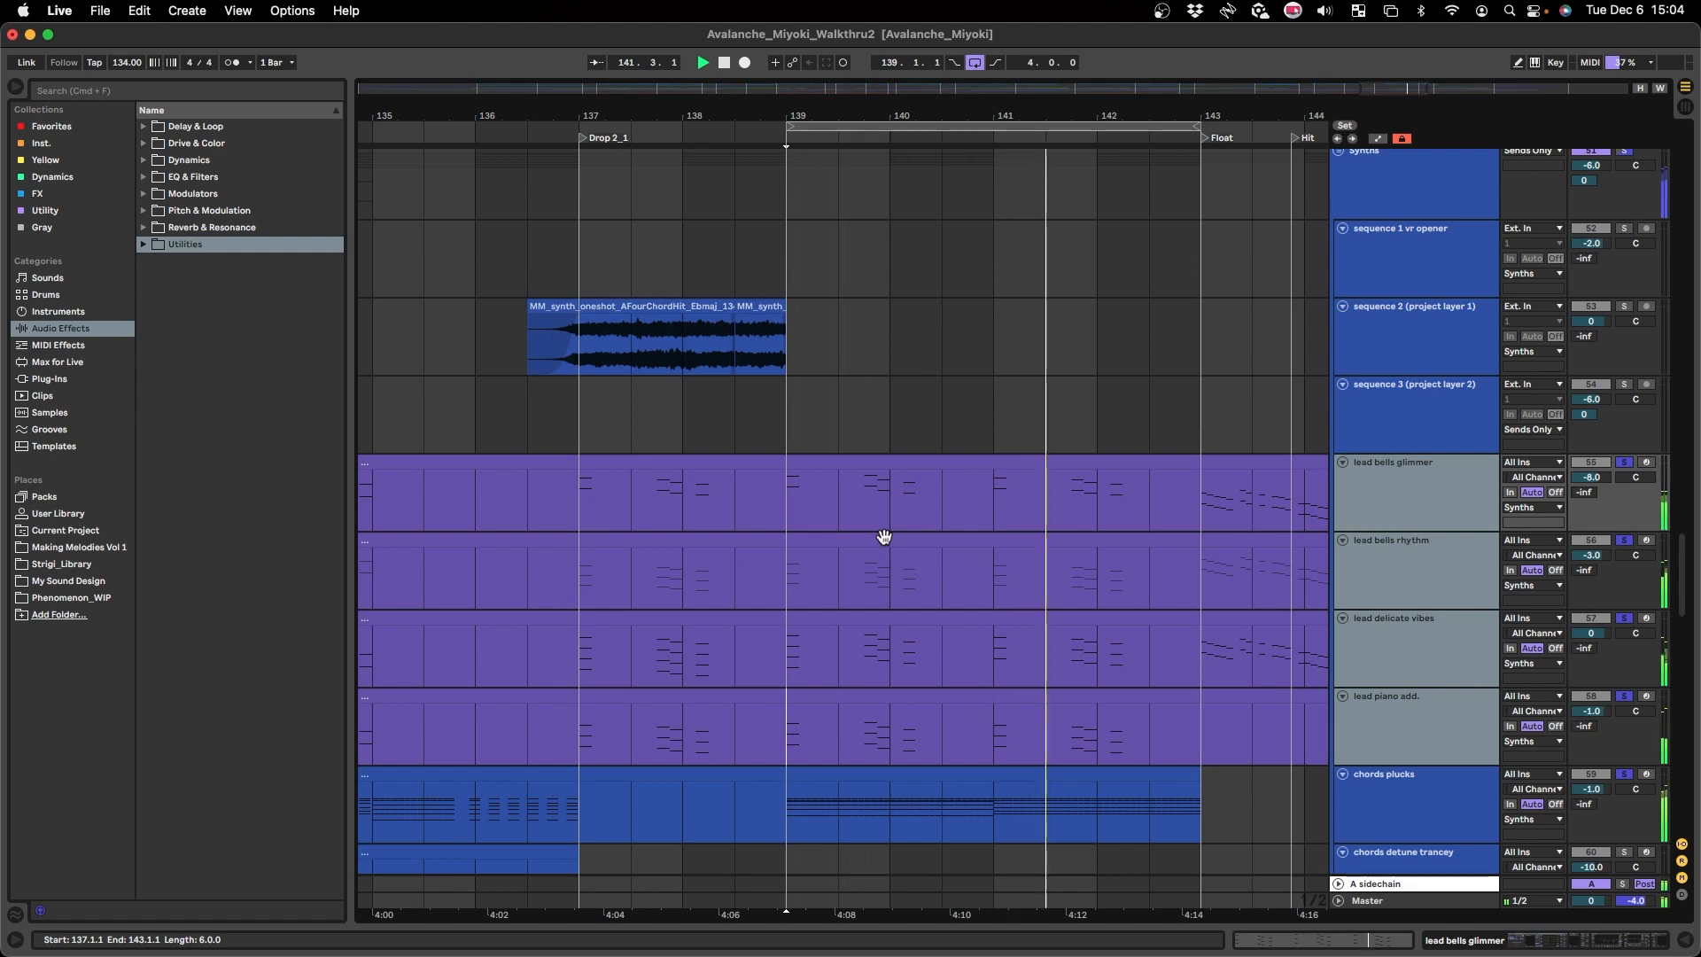
- Turn off the loop and solos, and play the full mix from bar 141 into the Float section at bar 143
{"action": "key", "text": "super+l"}
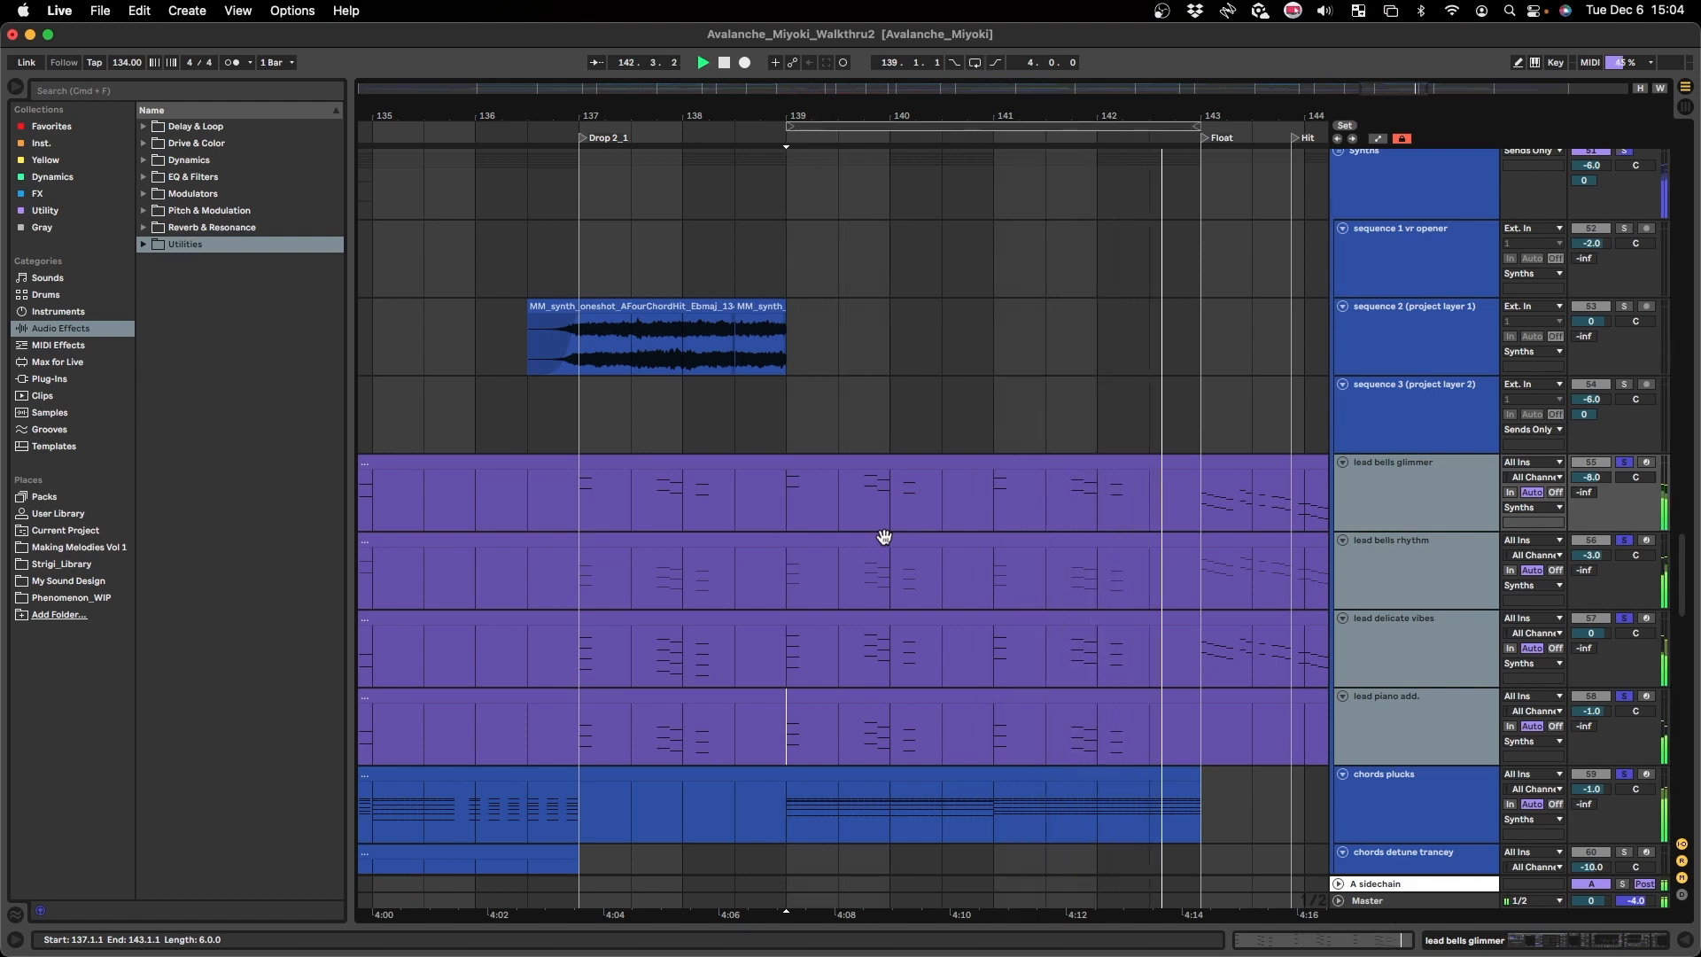
{"action": "scroll", "coordinate": [886, 538], "scroll_direction": "right", "scroll_amount": 1}
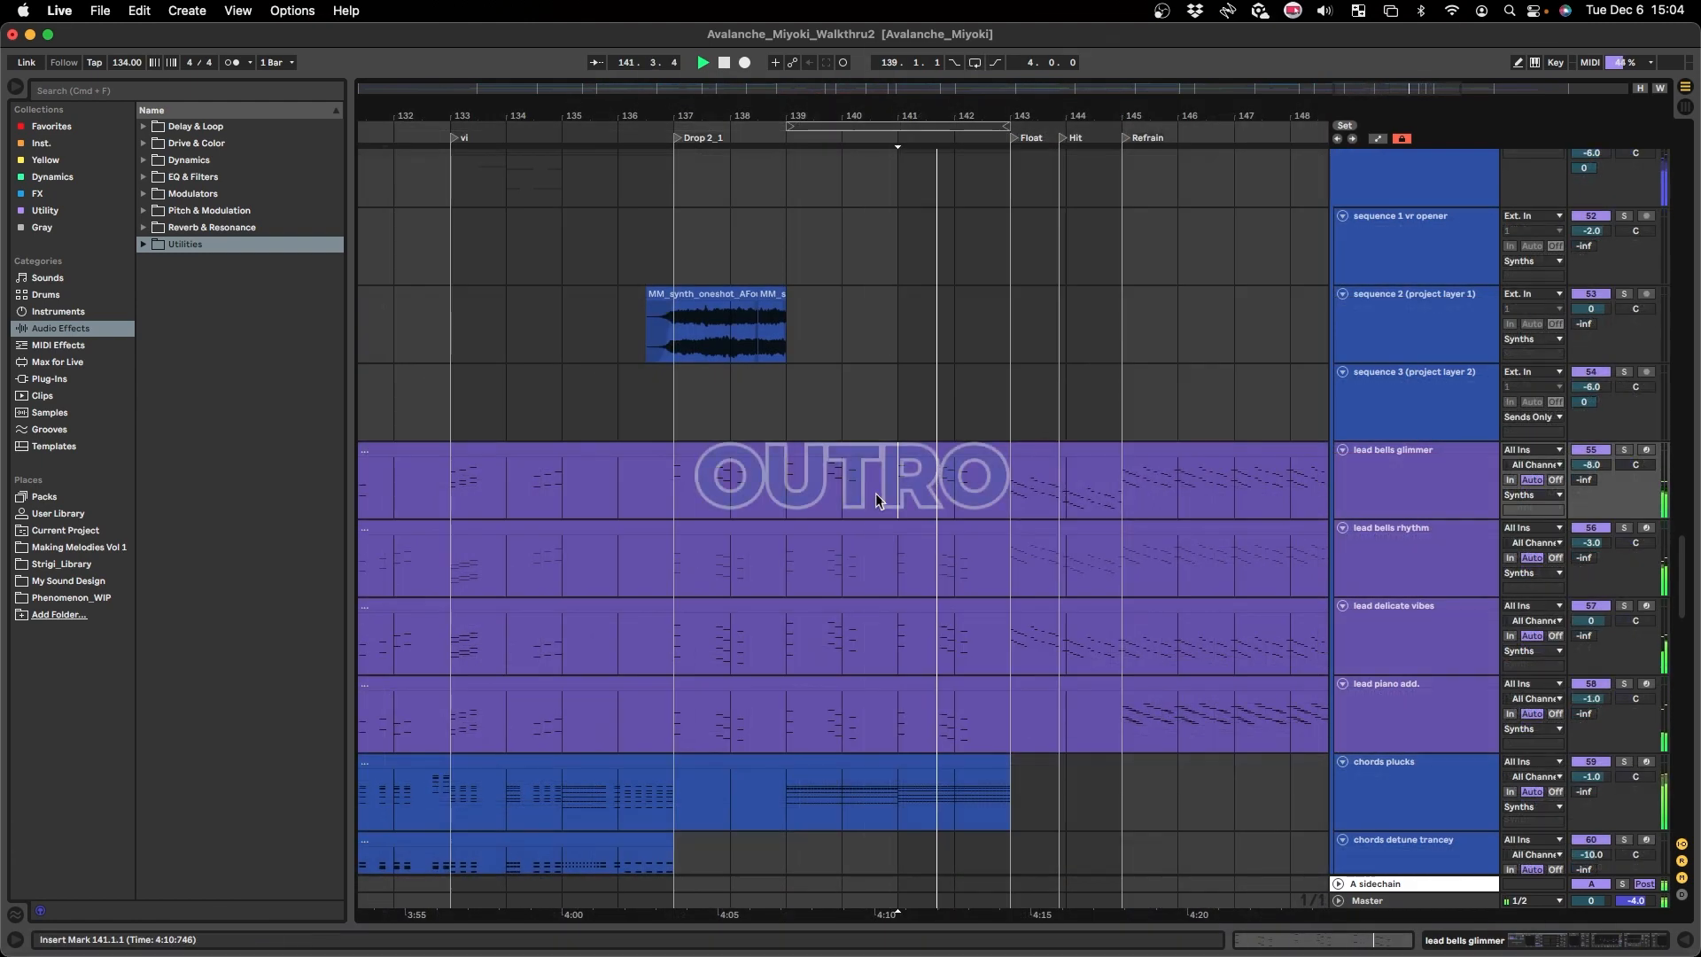
{"action": "scroll", "coordinate": [941, 542], "scroll_direction": "down", "scroll_amount": 4}
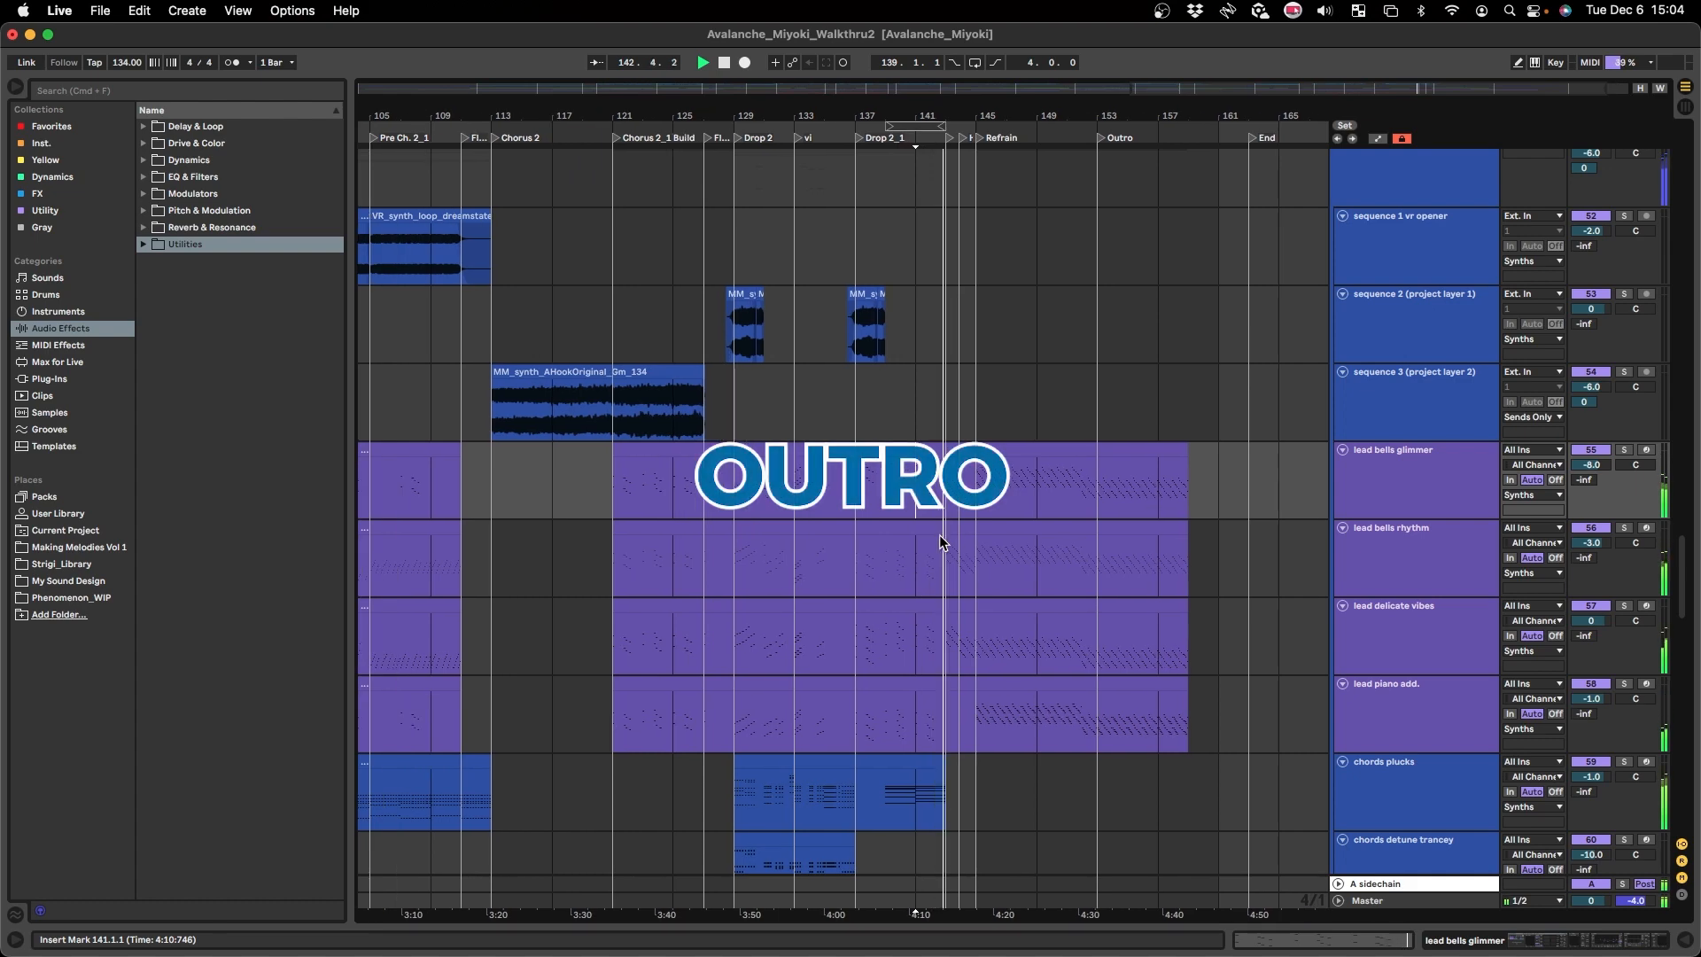
{"action": "scroll", "coordinate": [981, 545], "scroll_direction": "up", "scroll_amount": 3}
{"action": "scroll", "coordinate": [981, 545], "scroll_direction": "up", "scroll_amount": 5}
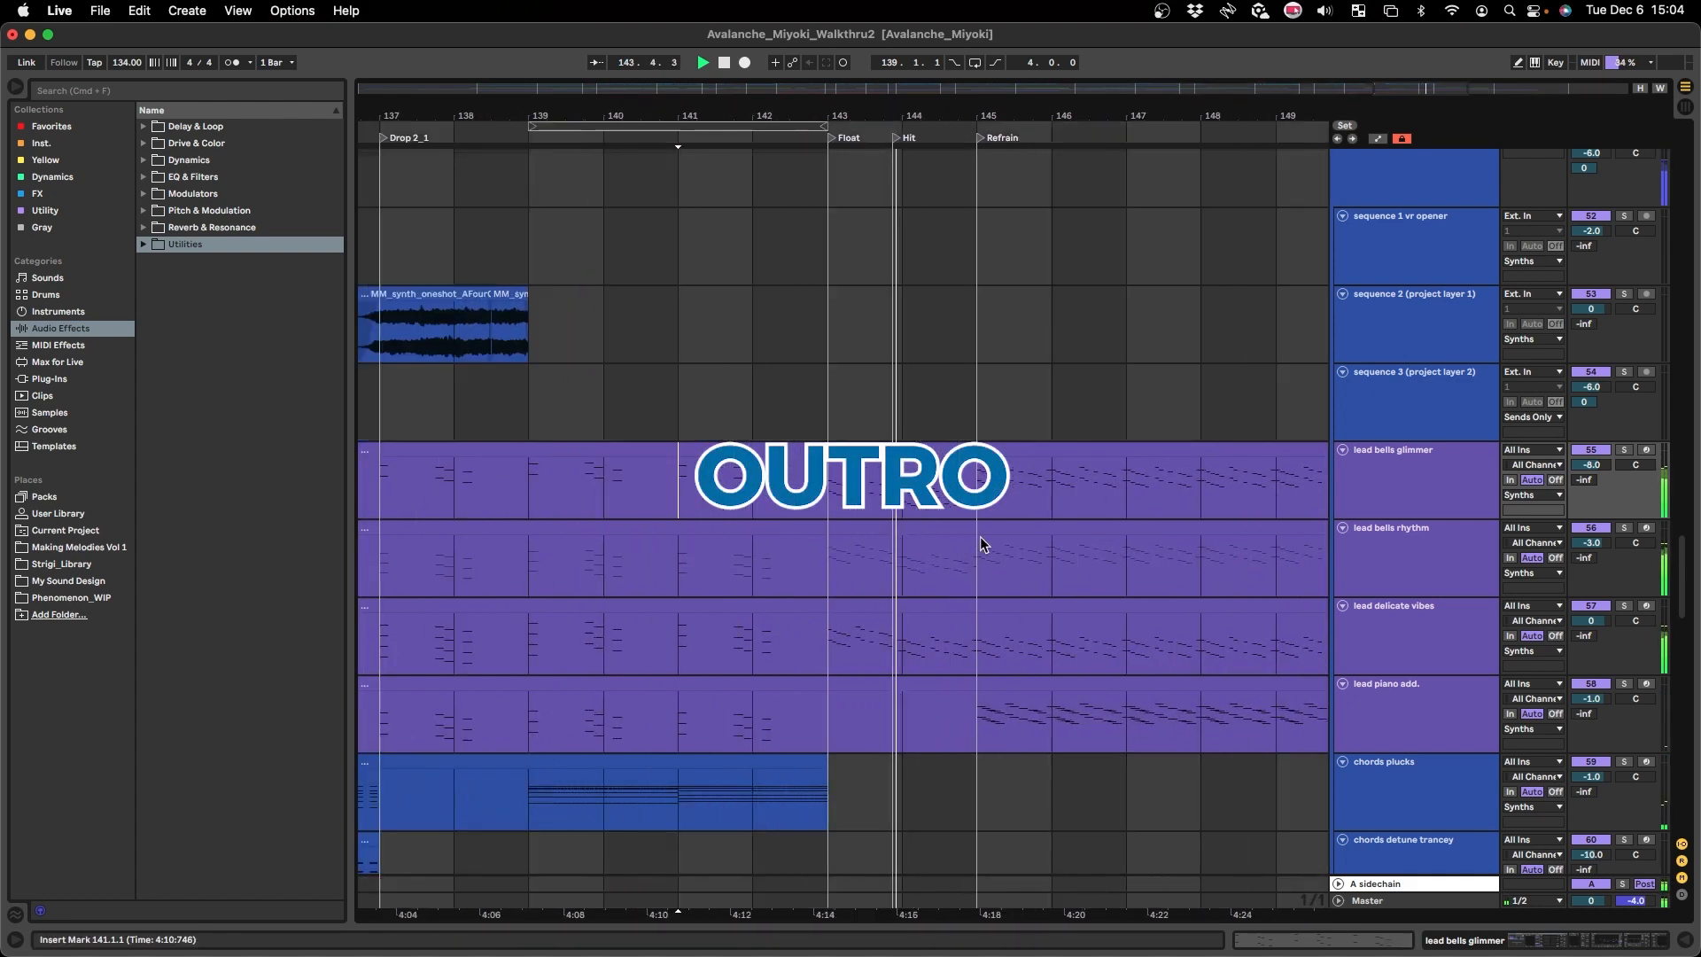
{"action": "key", "text": "space"}
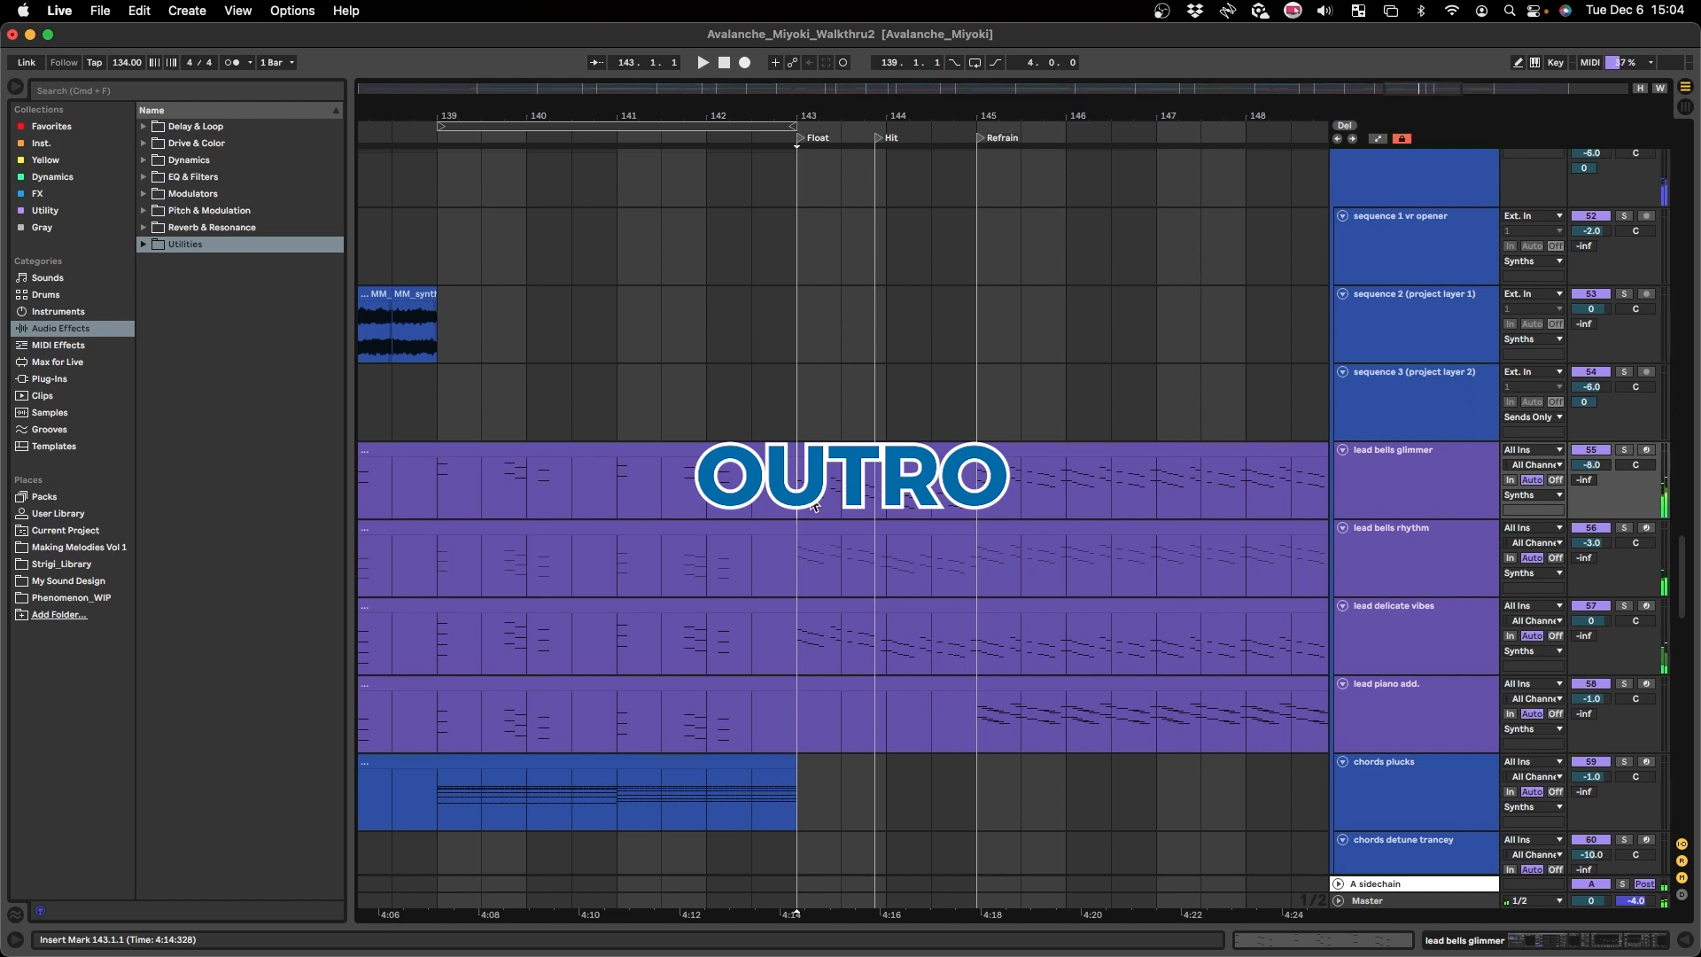
{"action": "scroll", "coordinate": [815, 507], "scroll_direction": "down", "scroll_amount": 2}
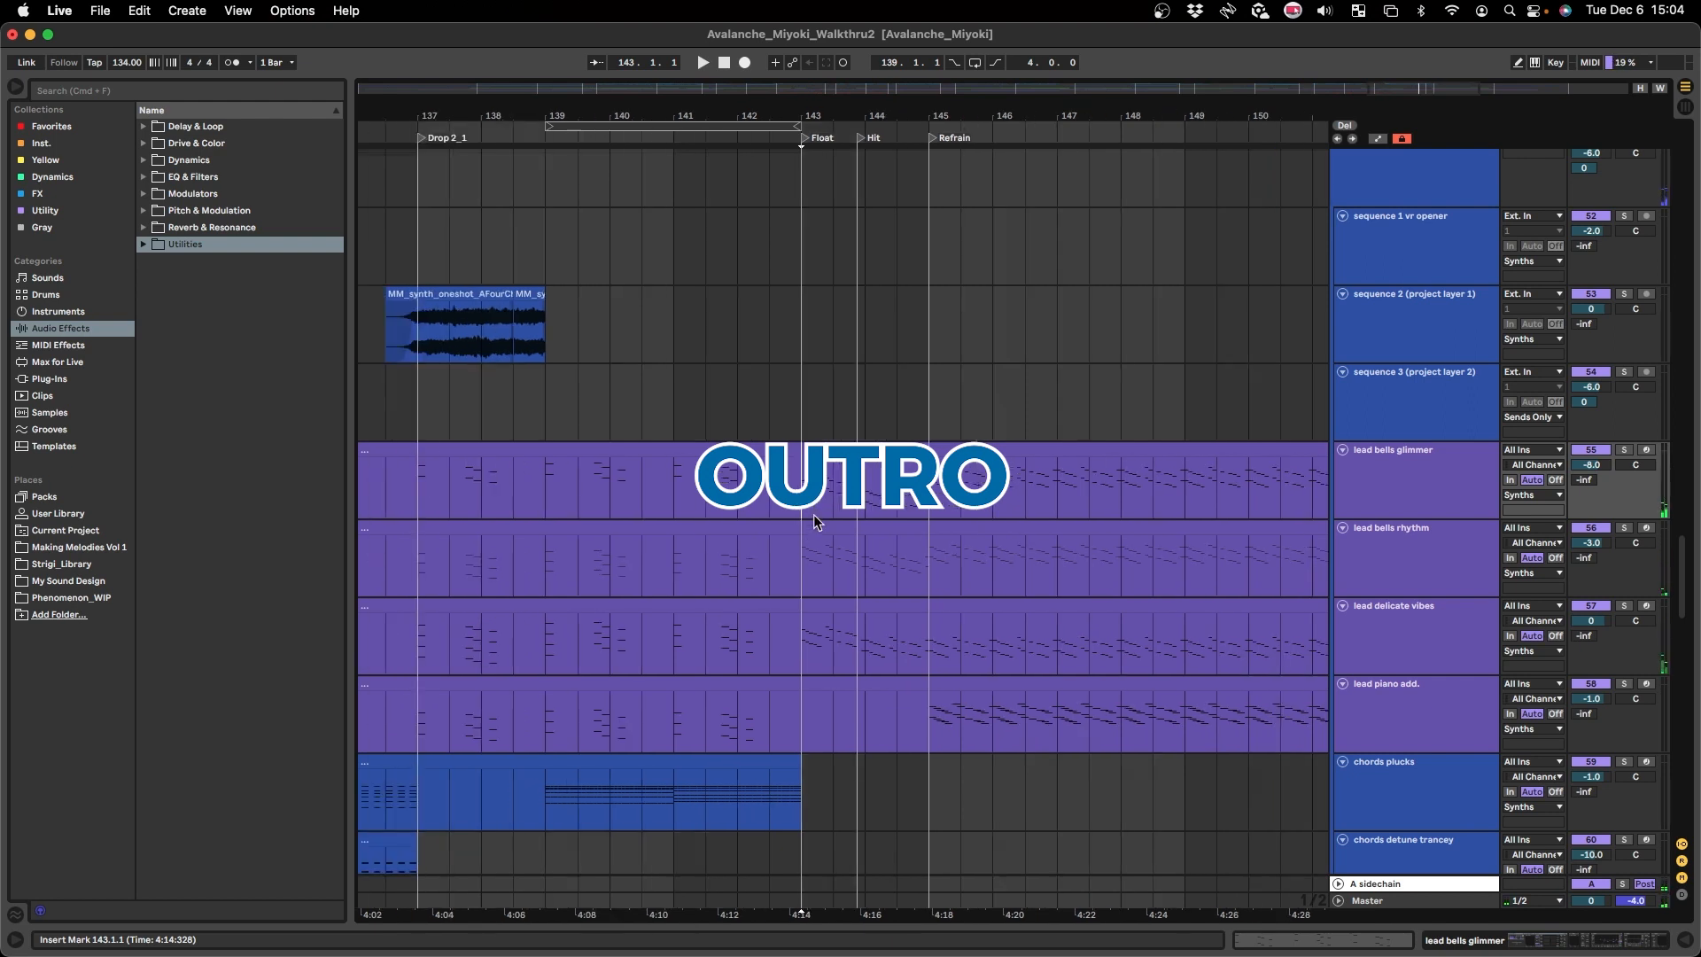
- Highlight the lead bells glimmer, lead bells rhythm and lead delicate vibes phrases from Float at bar 143 to Refrain at bar 145
{"action": "left_click_drag", "start_coordinate": [805, 512], "coordinate": [915, 638]}
{"action": "scroll", "coordinate": [917, 638], "scroll_direction": "up", "scroll_amount": 1}
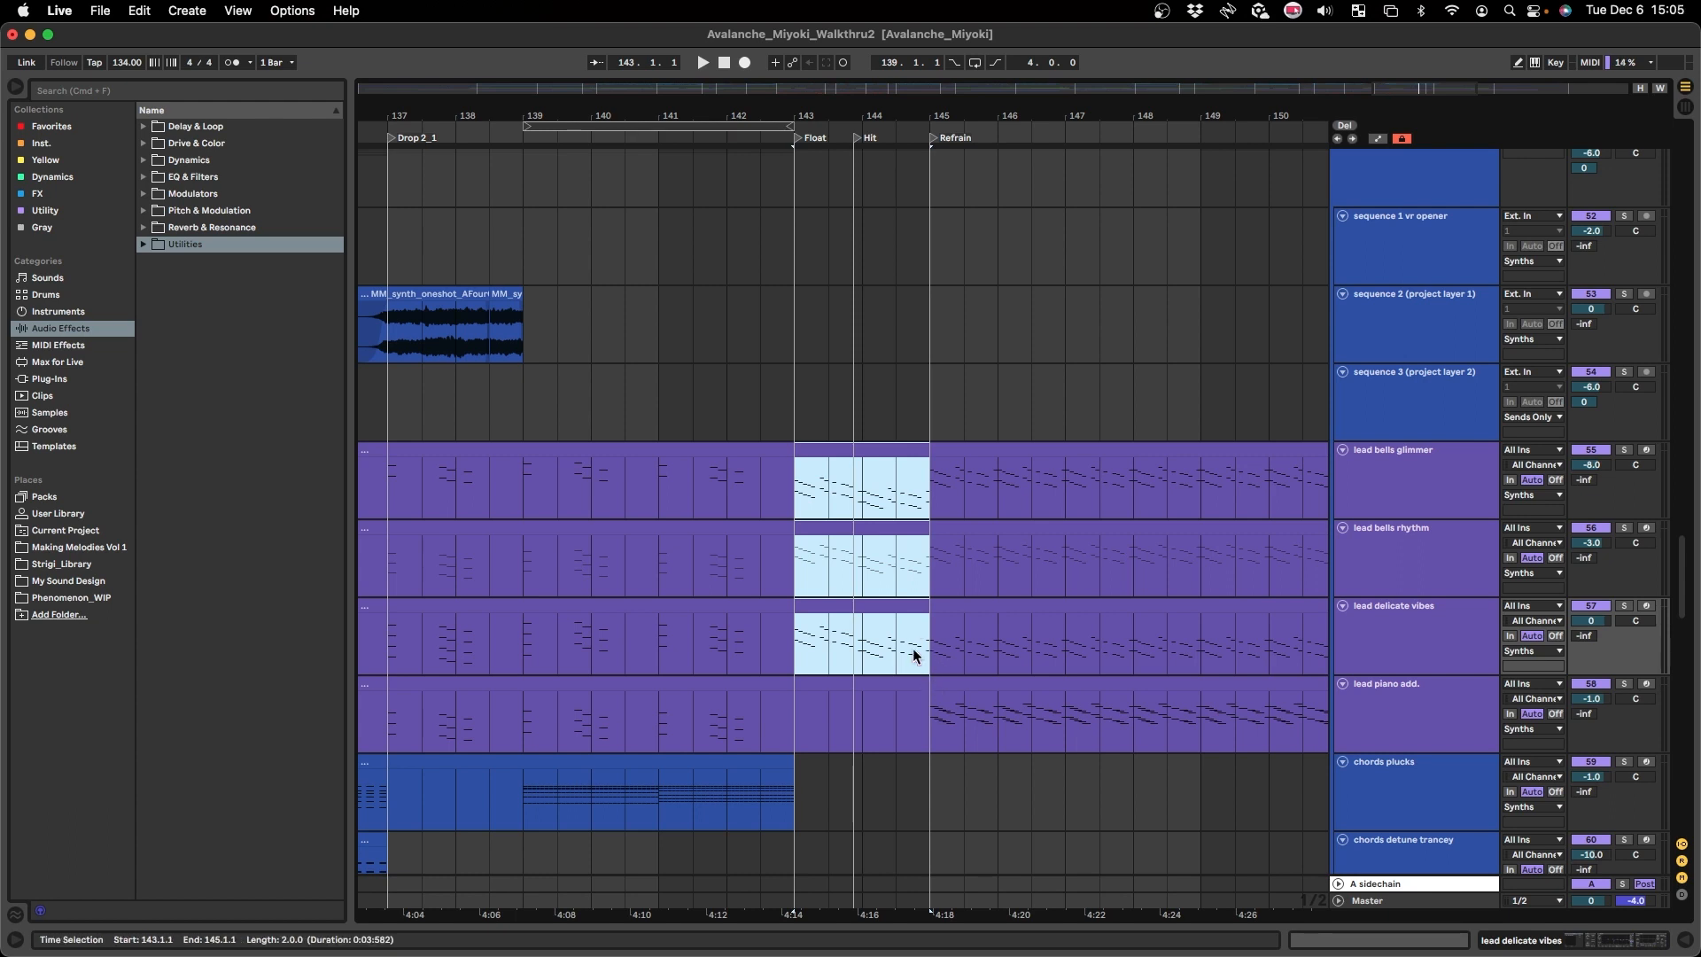
{"action": "left_click", "coordinate": [808, 640]}
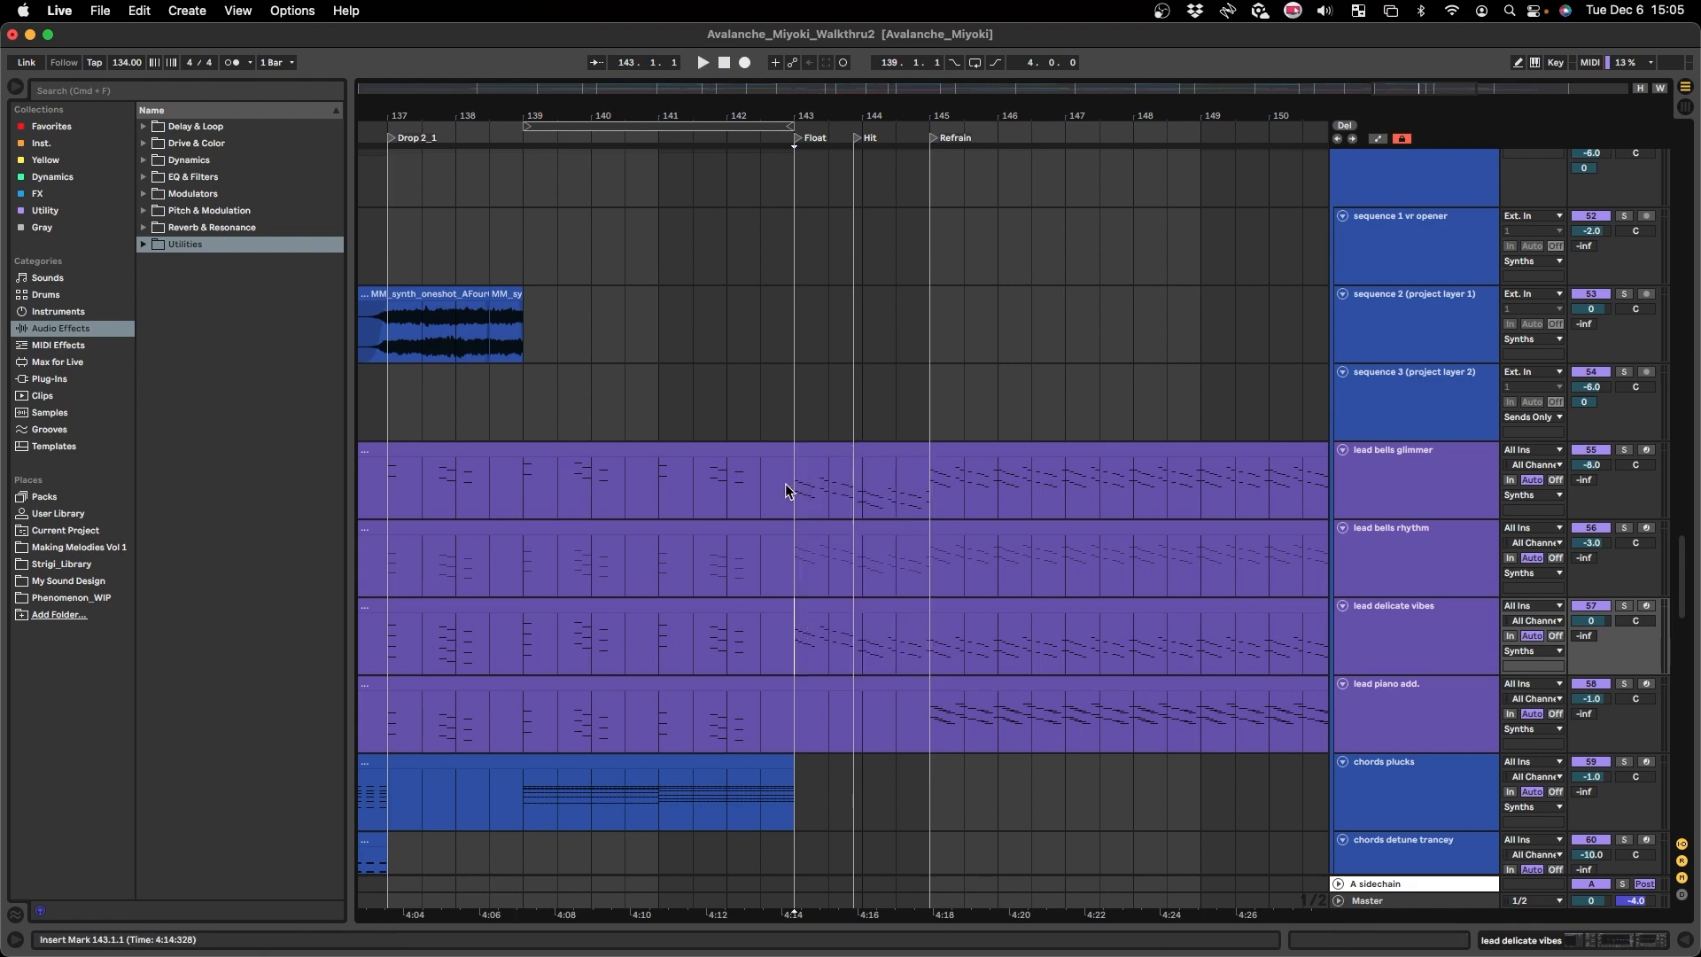
{"action": "left_click_drag", "start_coordinate": [785, 485], "coordinate": [924, 654]}
{"action": "scroll", "coordinate": [874, 627], "scroll_direction": "down", "scroll_amount": 10}
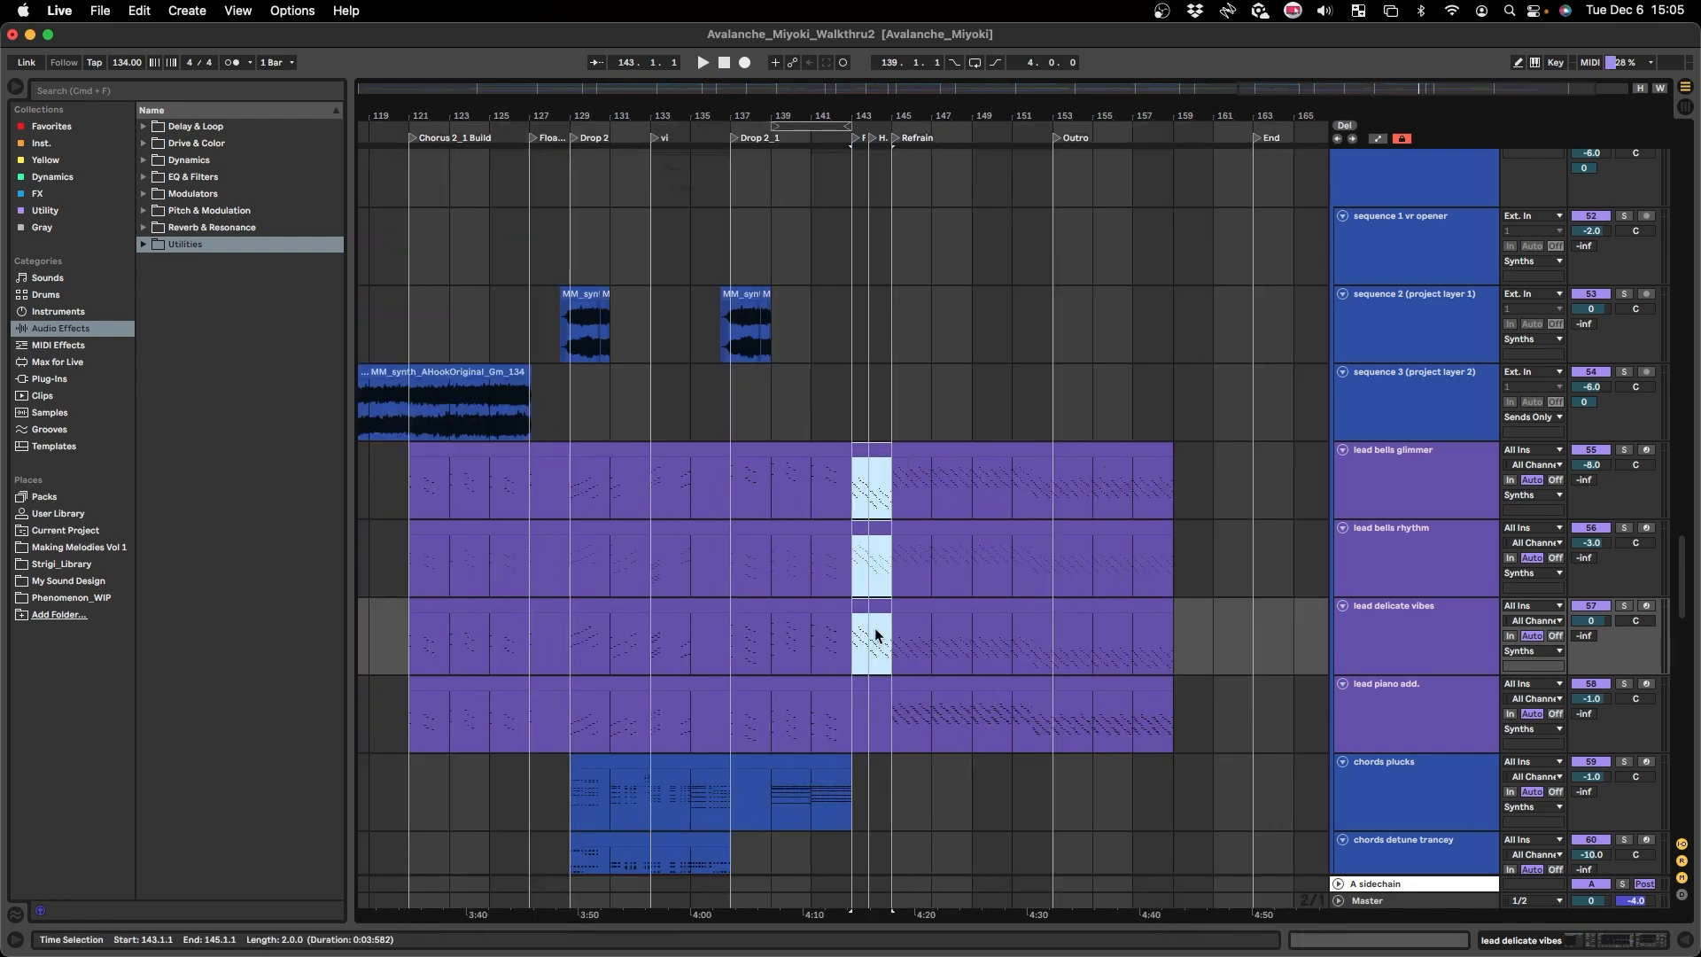
- Solo lead bells rhythm and play it from Verse 1 at bar 17
{"action": "scroll", "coordinate": [875, 622], "scroll_direction": "left", "scroll_amount": 5}
{"action": "scroll", "coordinate": [507, 589], "scroll_direction": "up", "scroll_amount": 10}
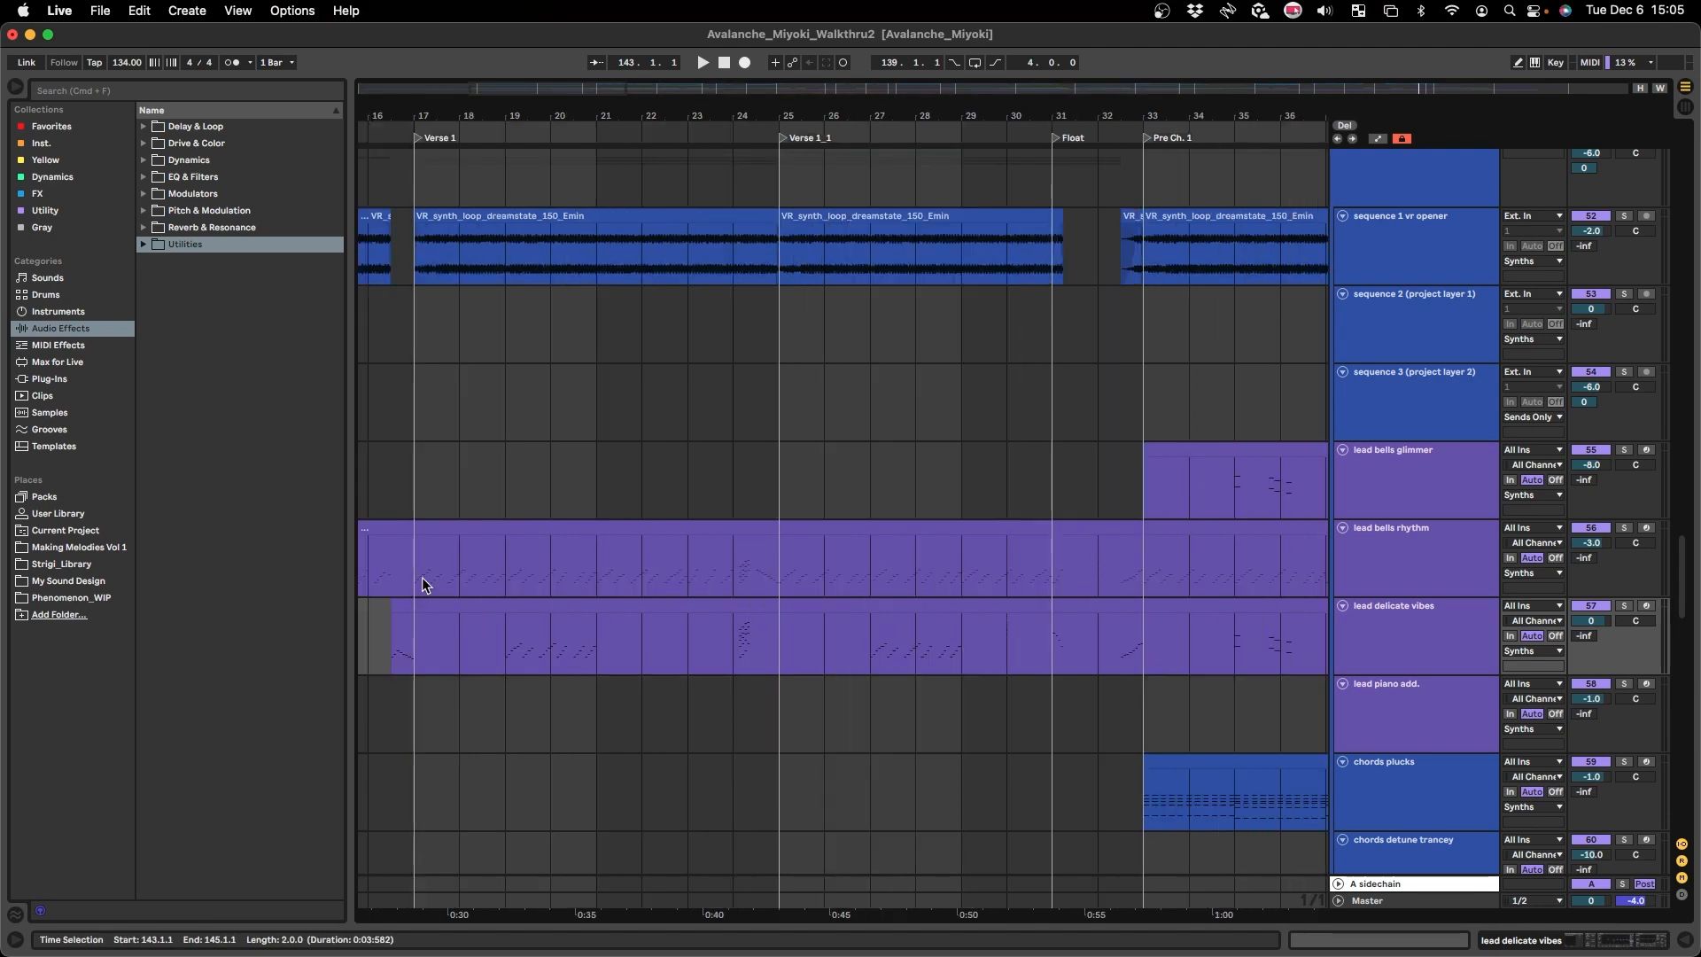
{"action": "left_click", "coordinate": [421, 578]}
{"action": "key", "text": "s"}
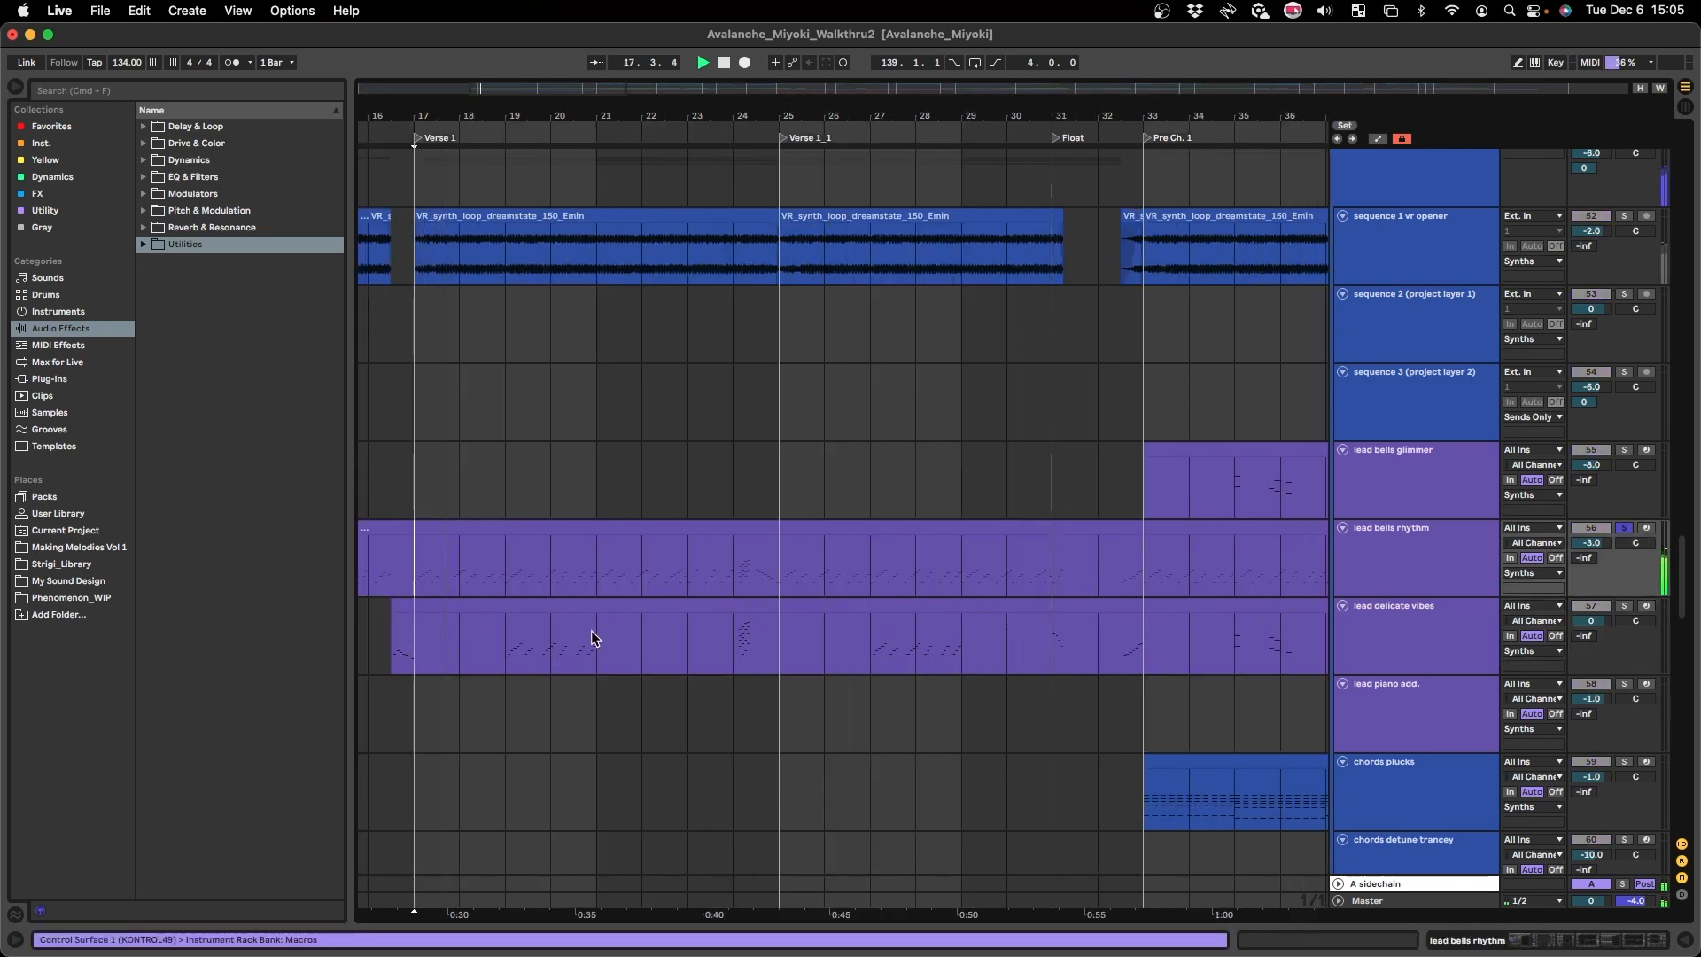
- Examine the MIDI notes of the lead bells rhythm clip at Float, bar 143, and close the clip view
{"action": "scroll", "coordinate": [591, 630], "scroll_direction": "down", "scroll_amount": 10}
{"action": "scroll", "coordinate": [655, 613], "scroll_direction": "right", "scroll_amount": 10}
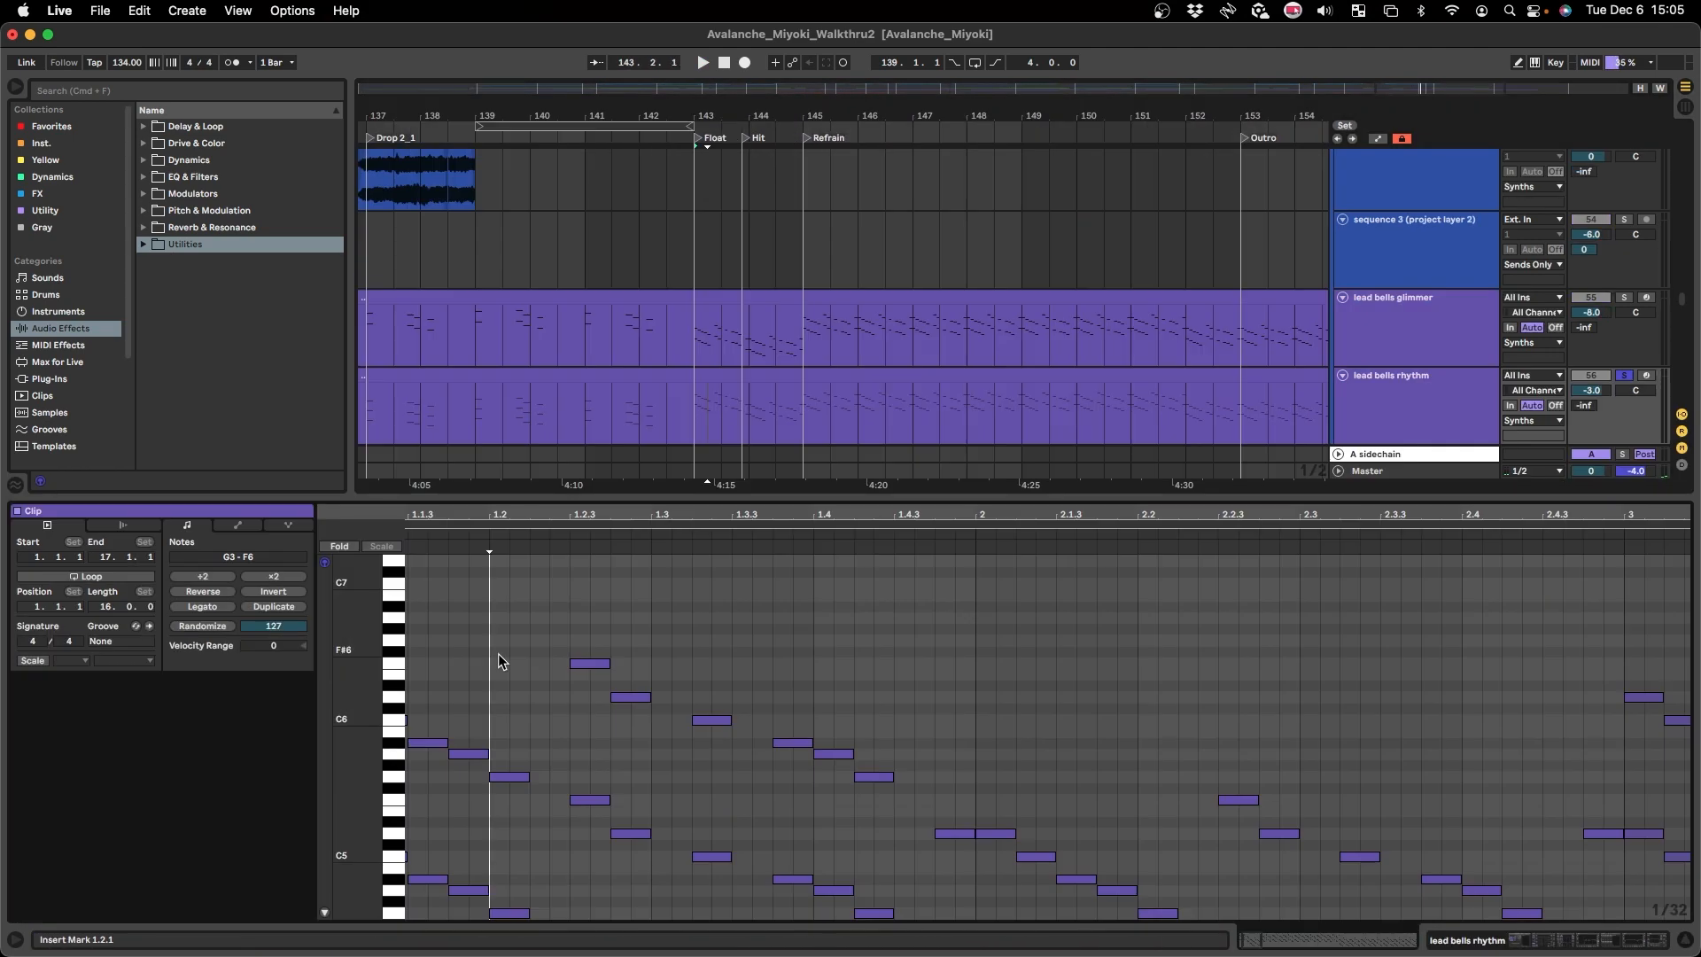
{"action": "scroll", "coordinate": [498, 654], "scroll_direction": "up", "scroll_amount": 3}
{"action": "scroll", "coordinate": [478, 725], "scroll_direction": "up", "scroll_amount": 3}
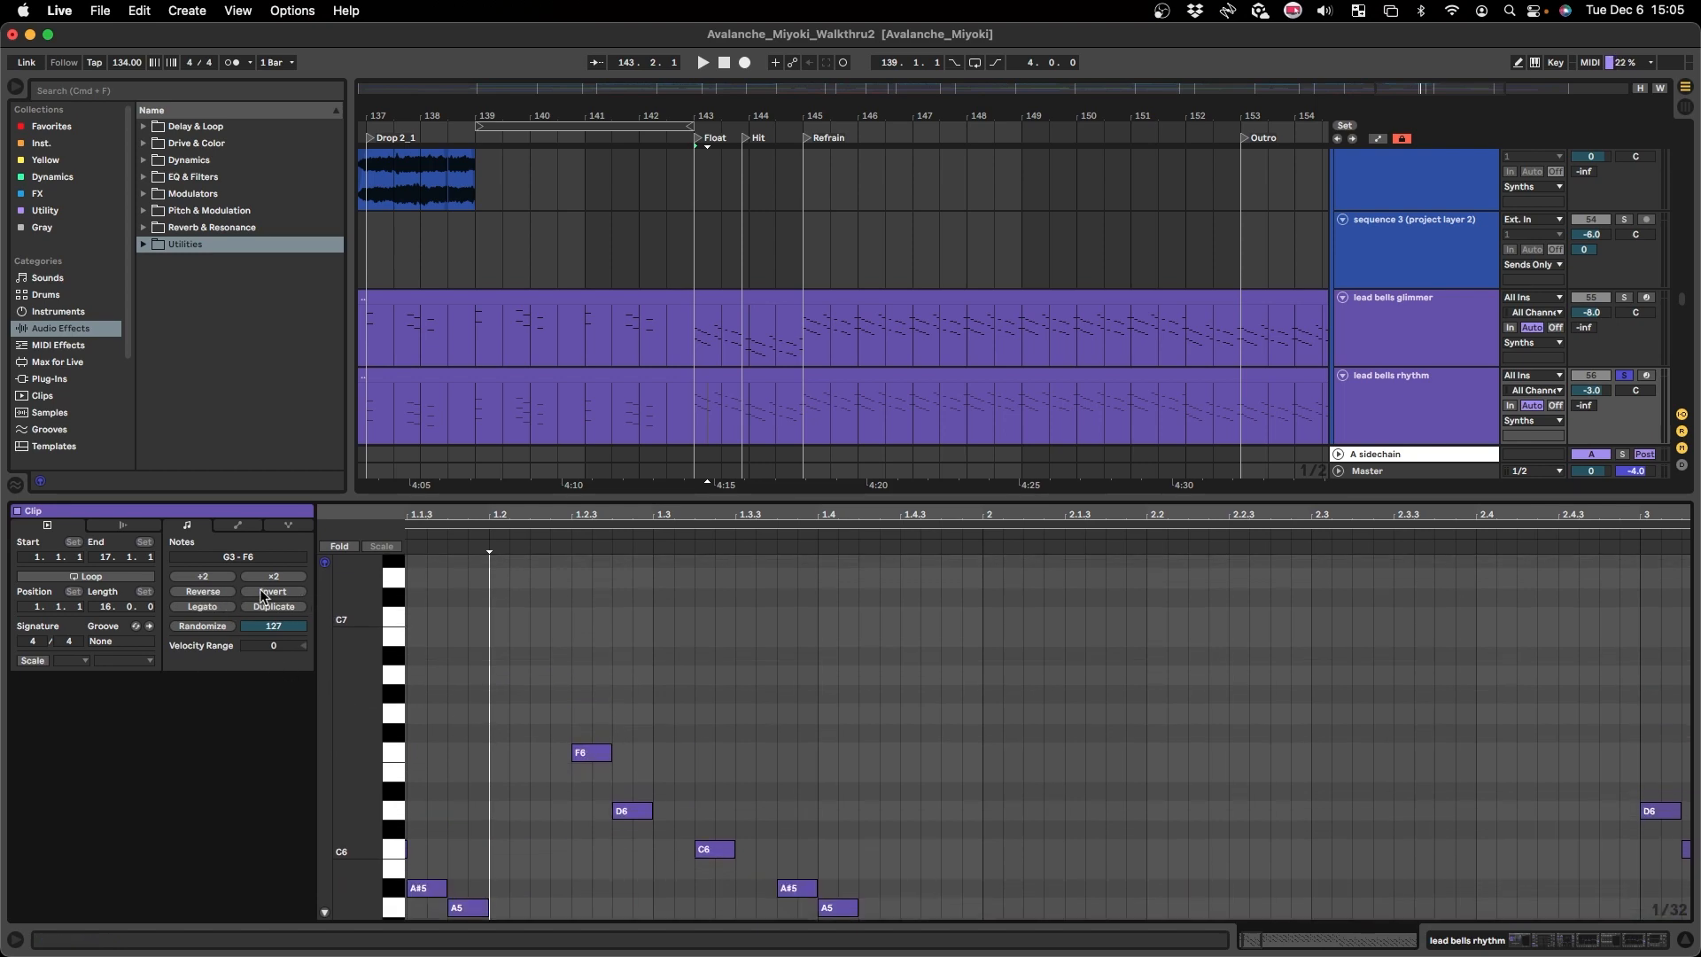
{"action": "key", "text": "alt+super+l"}
- Solo lead bells glimmer instead, reopen the lead bells rhythm clip to examine its descending notes around bars 2 to 4, and close it
{"action": "left_click", "coordinate": [788, 338]}
{"action": "key", "text": "s"}
{"action": "left_click", "coordinate": [679, 399]}
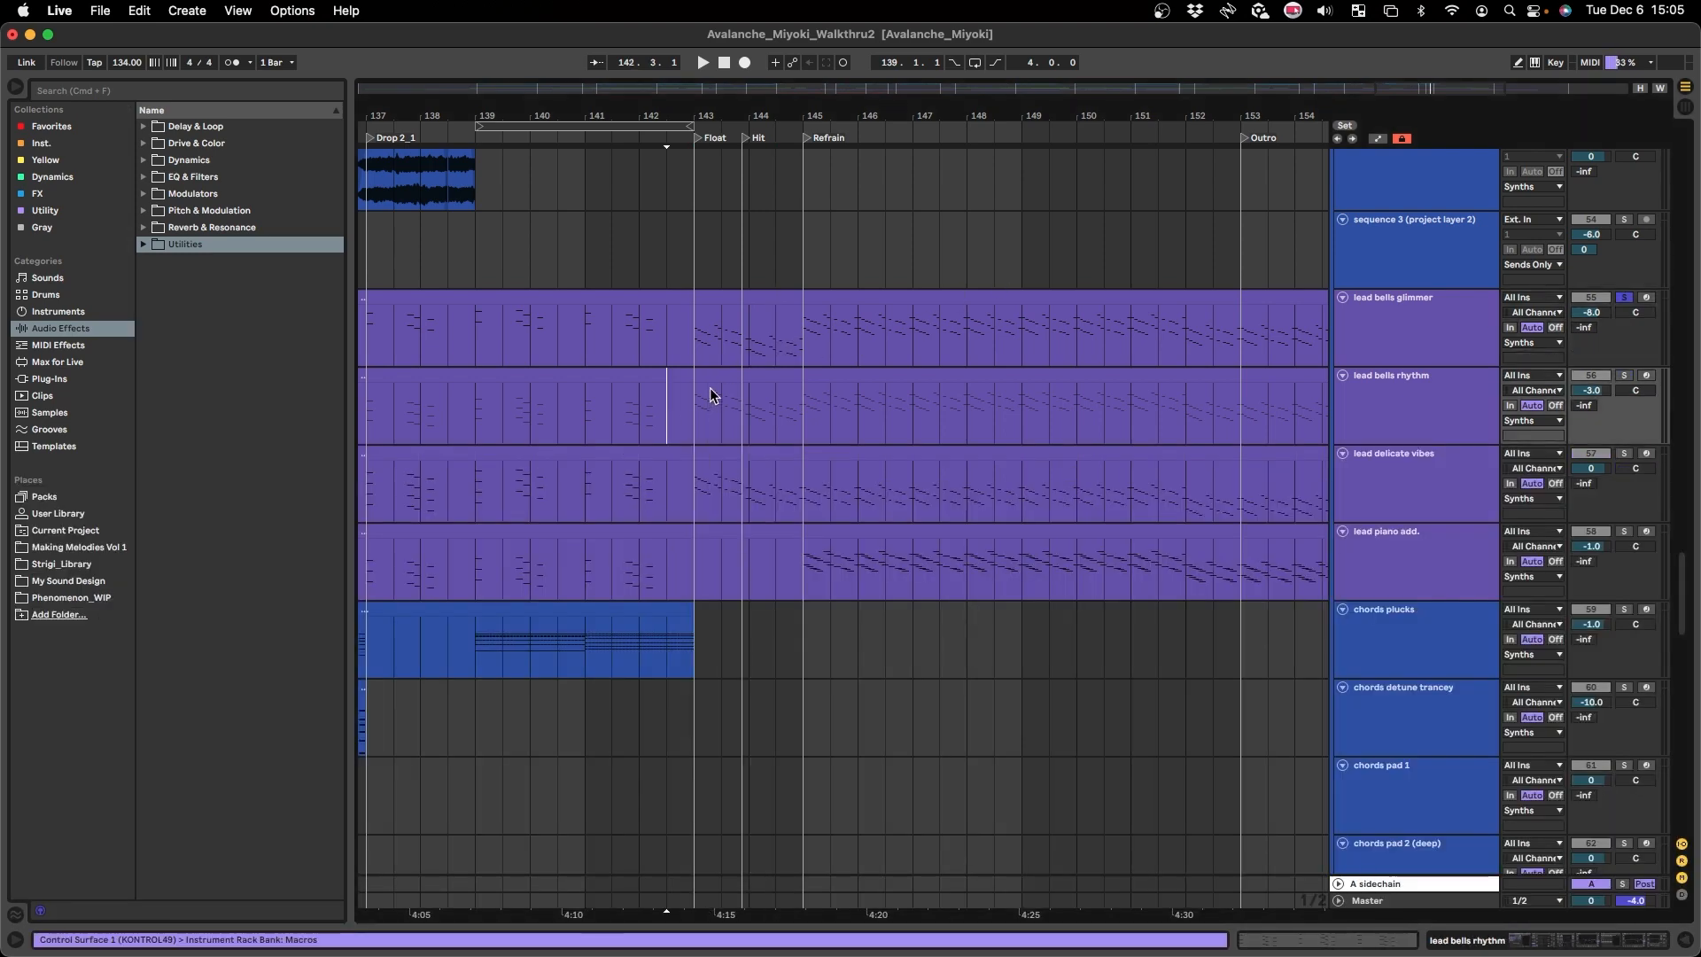
{"action": "double_click", "coordinate": [711, 396]}
{"action": "scroll", "coordinate": [513, 778], "scroll_direction": "down", "scroll_amount": 5}
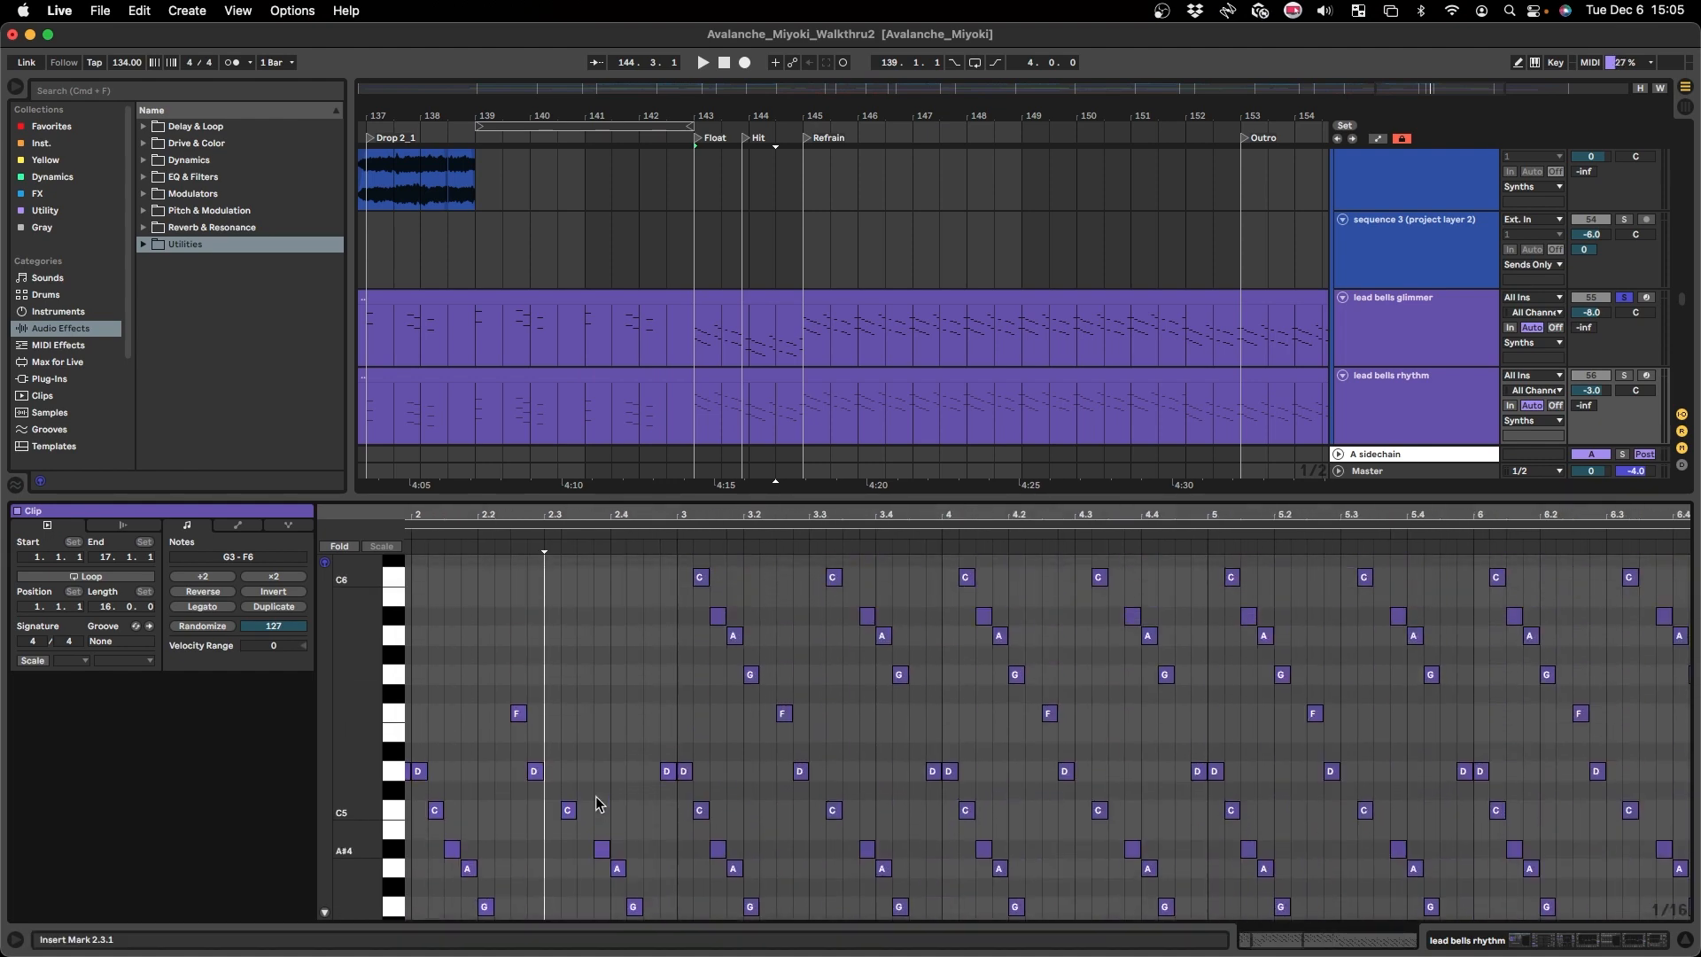
{"action": "scroll", "coordinate": [596, 803], "scroll_direction": "up", "scroll_amount": 3}
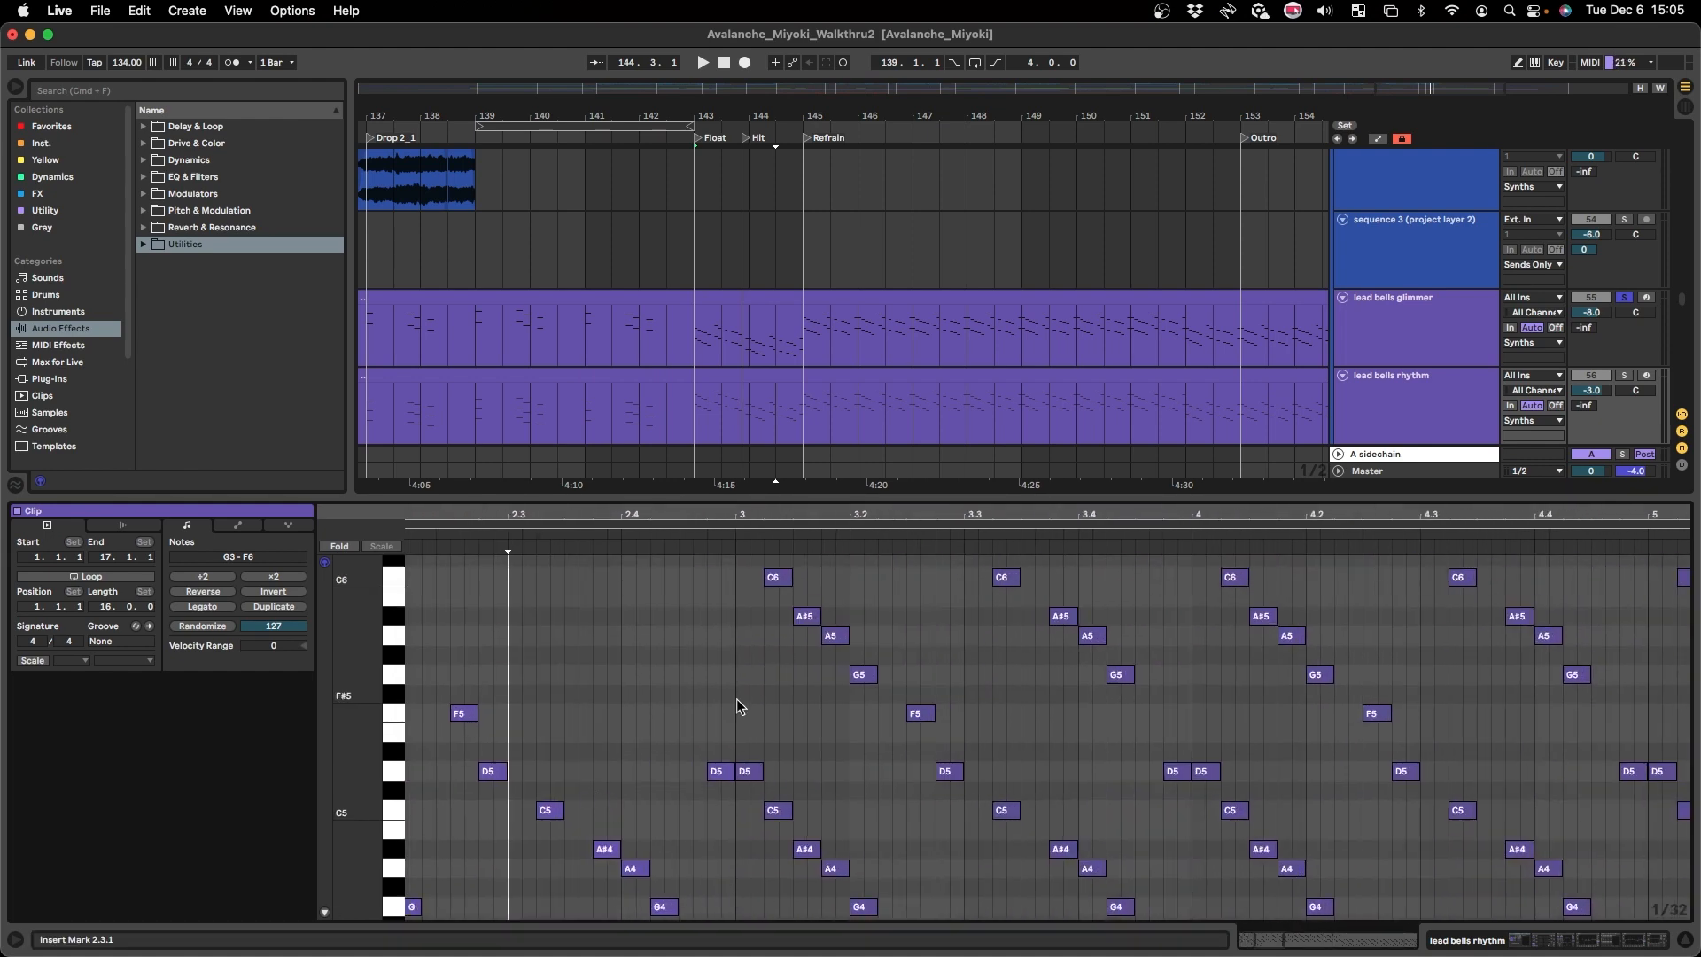
{"action": "key", "text": "alt+super+l"}
- Try duplicating the lead bells rhythm phrase from bar 143.1.1 to 143.4.3 up to the Refrain, and undo the duplicates
{"action": "scroll", "coordinate": [717, 431], "scroll_direction": "up", "scroll_amount": 3}
{"action": "left_click", "coordinate": [681, 425]}
{"action": "scroll", "coordinate": [743, 429], "scroll_direction": "up", "scroll_amount": 4}
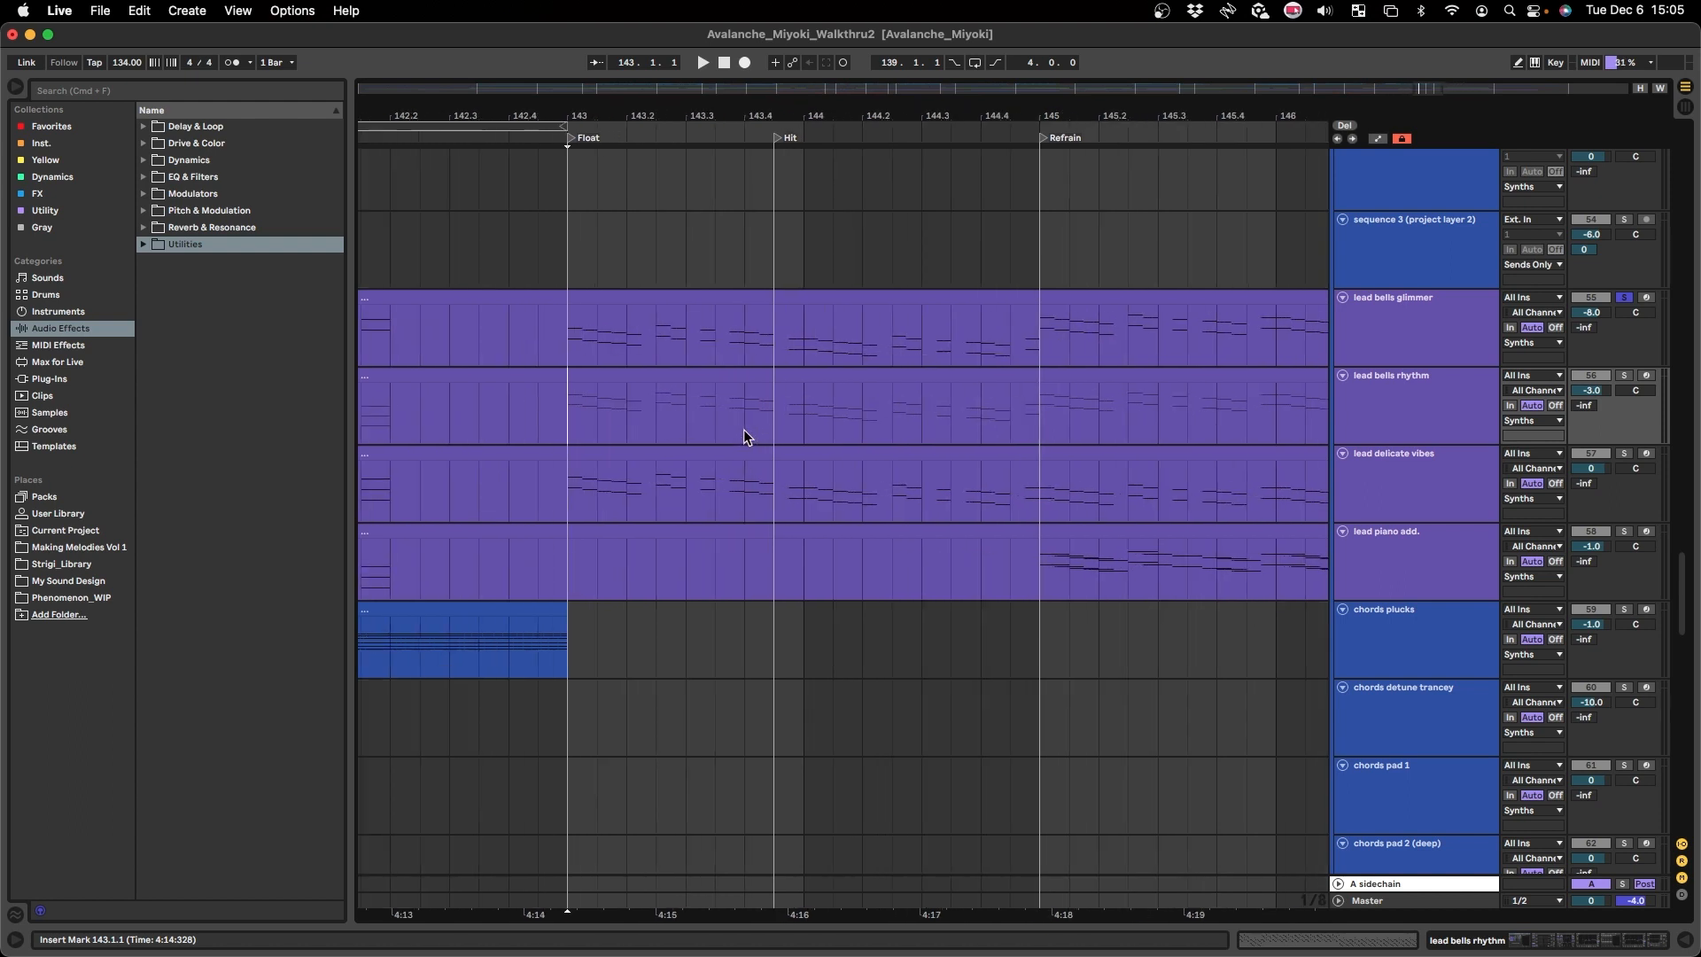
{"action": "left_click_drag", "start_coordinate": [590, 412], "coordinate": [764, 415]}
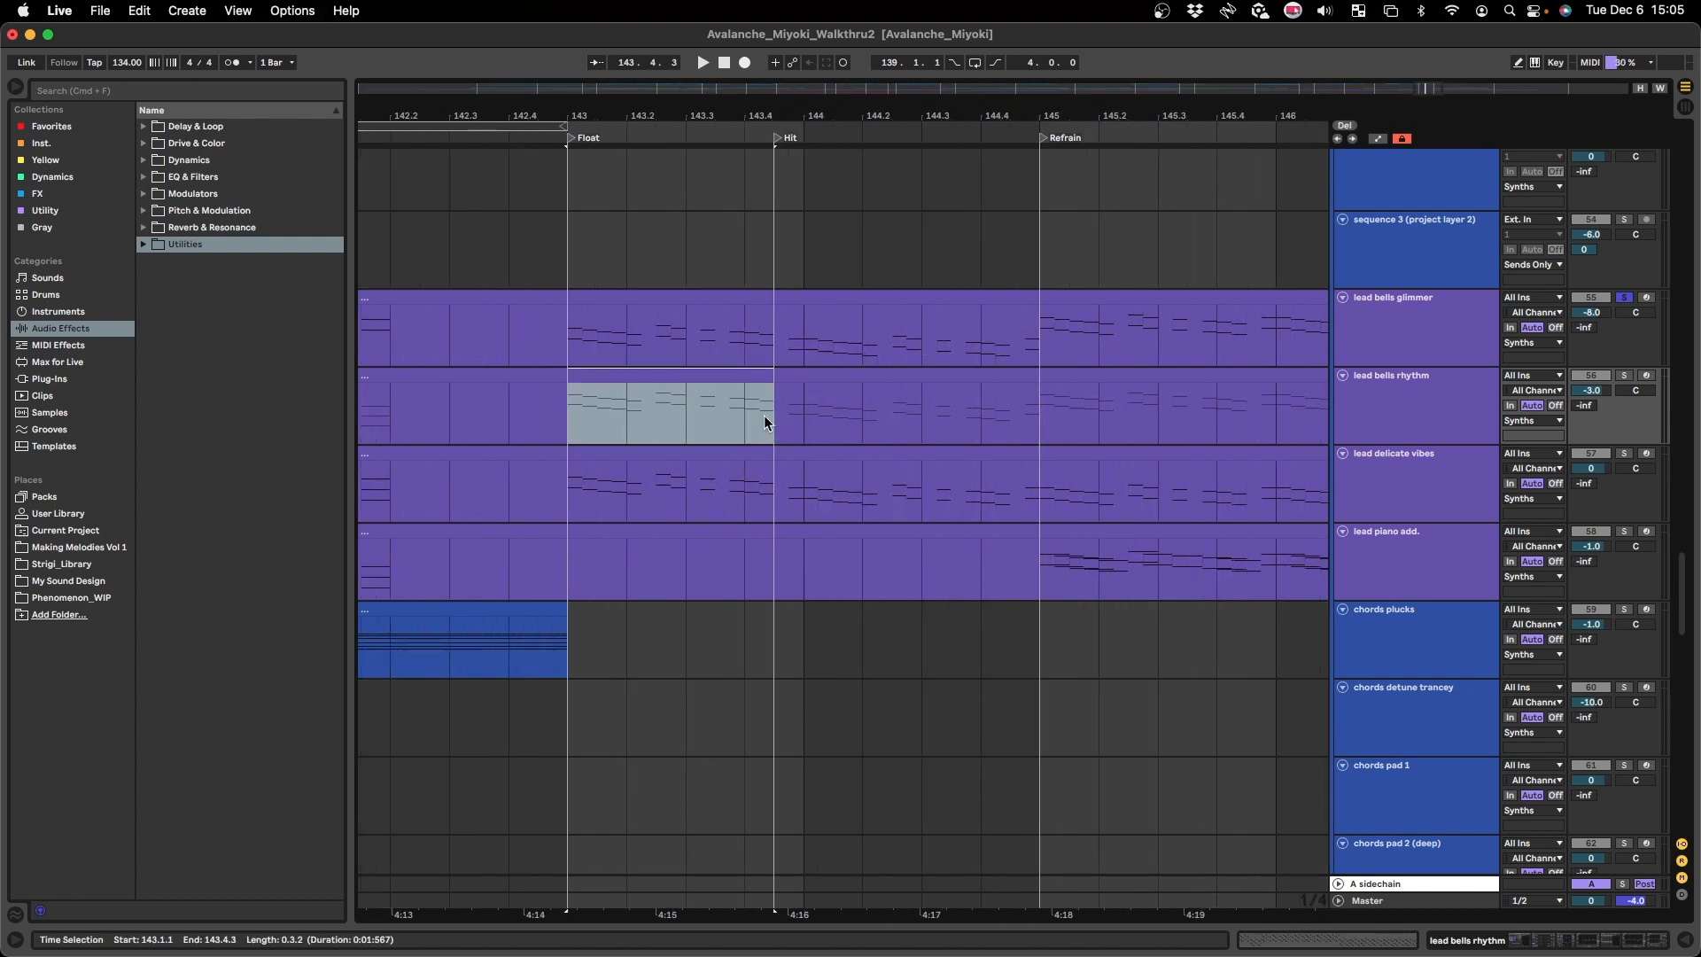
{"action": "key", "text": "super+d"}
{"action": "key", "text": "super+d"}
{"action": "key", "text": "super+d"}
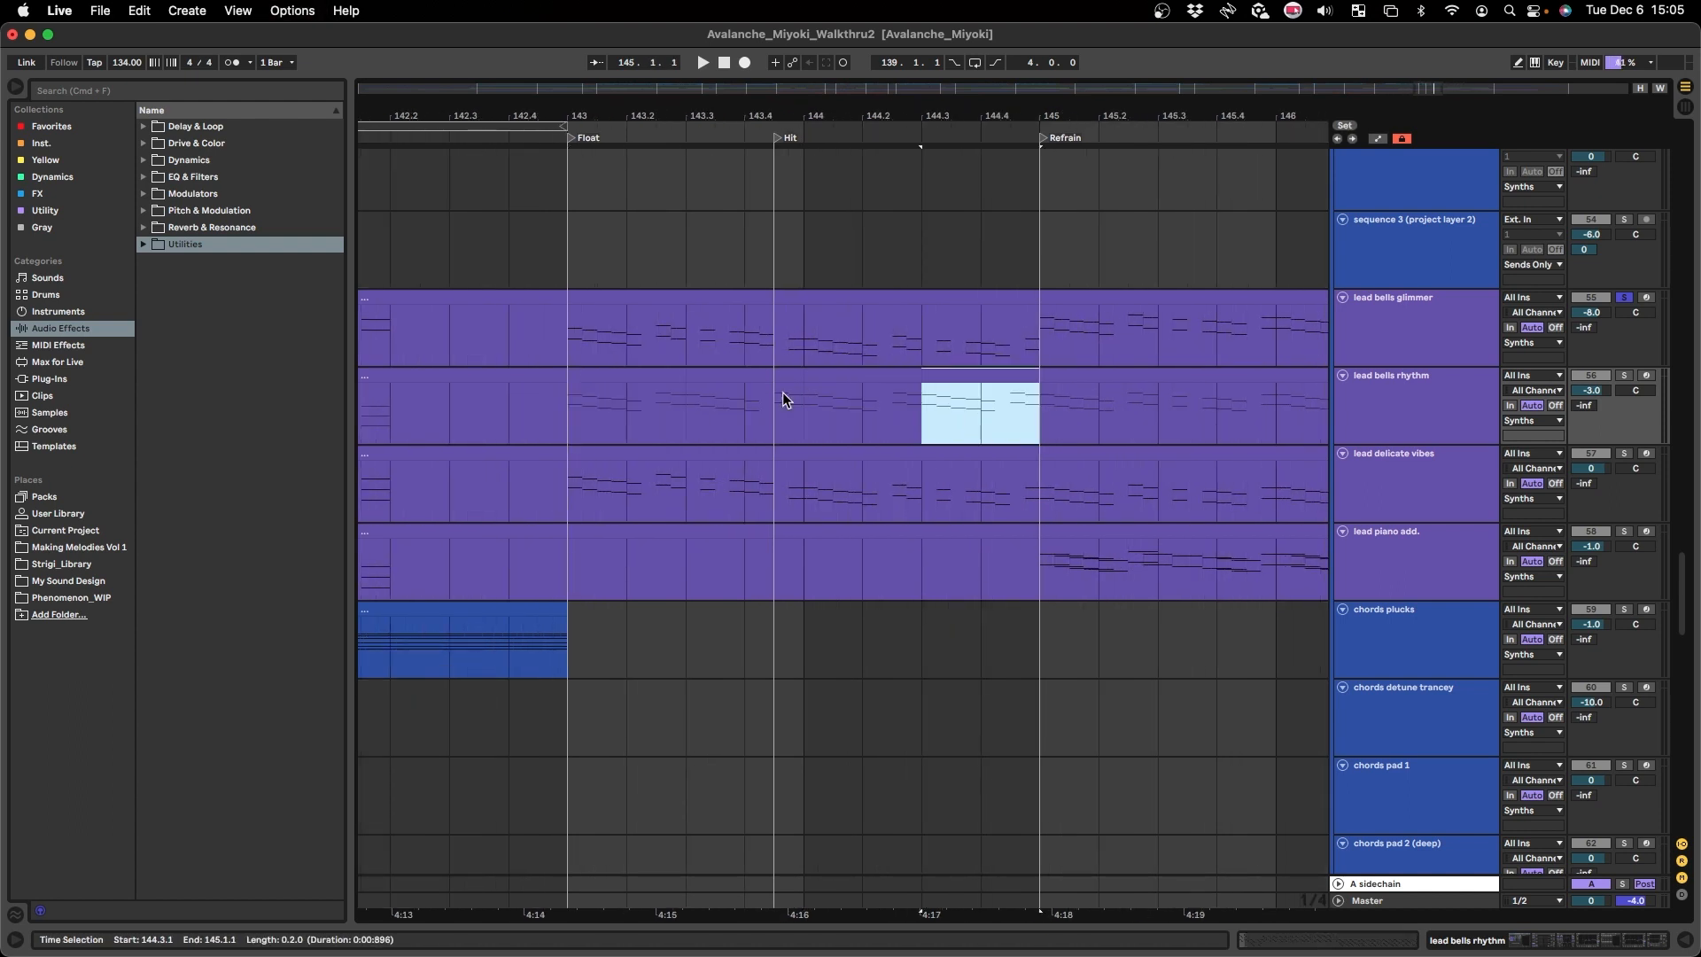
{"action": "key", "text": "super+z"}
{"action": "key", "text": "super+z"}
{"action": "key", "text": "super+z"}
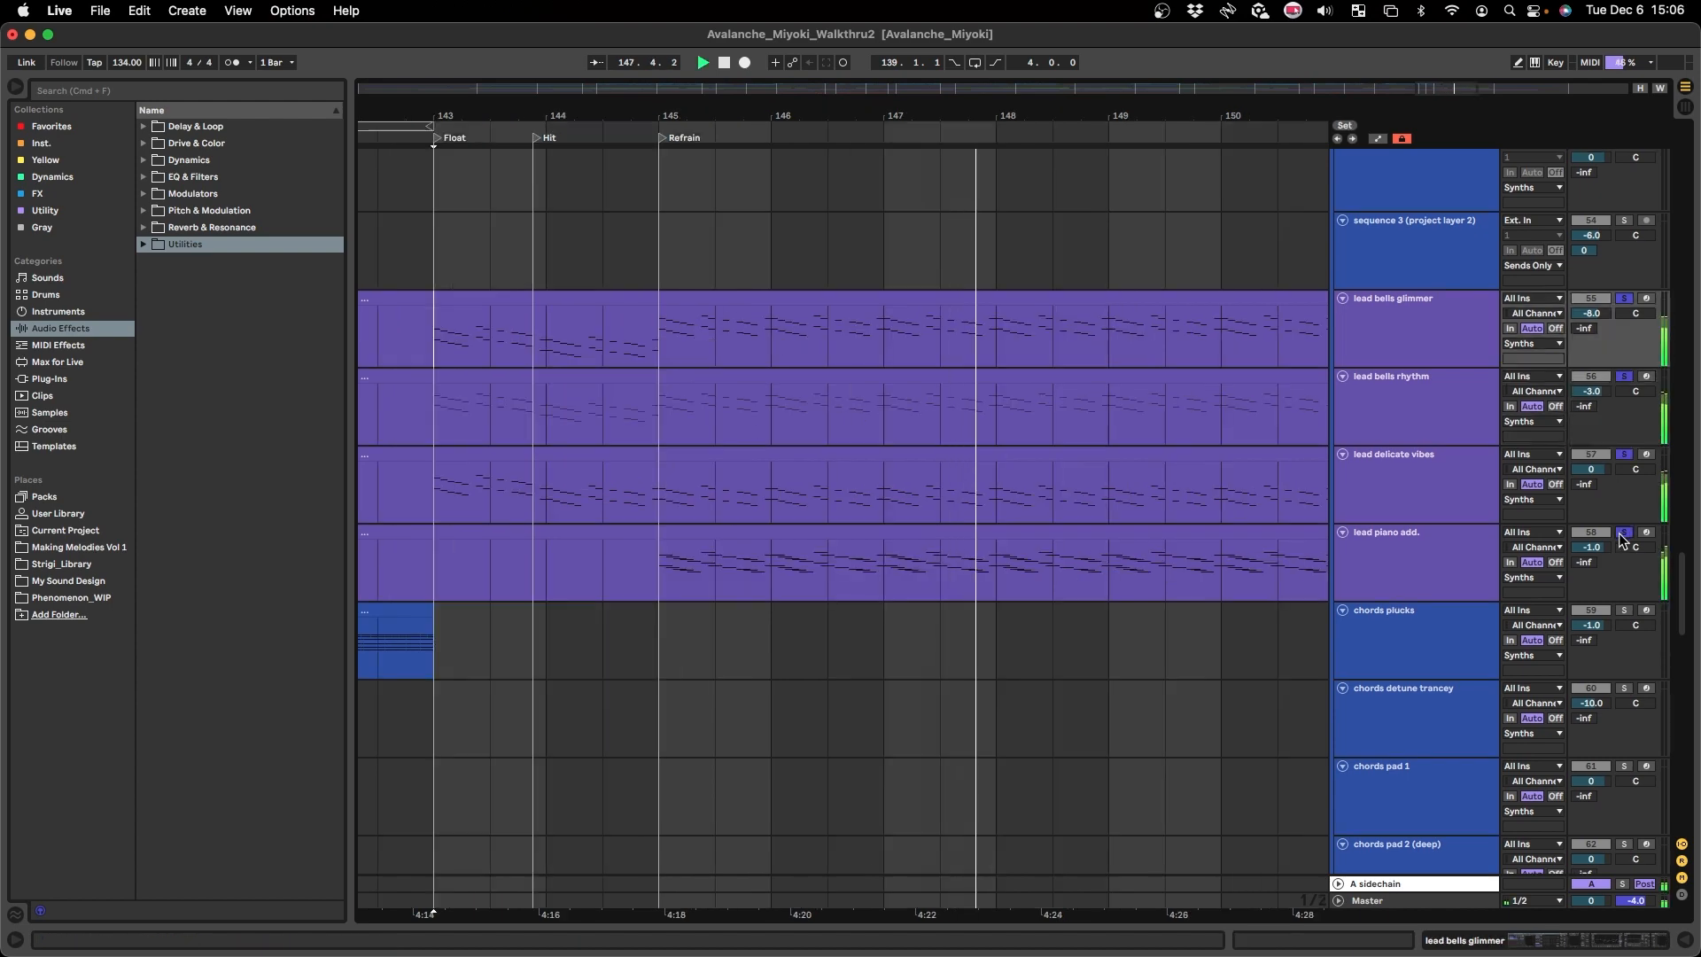
- Show automation while the four soloed leads play, and examine the Synths group's Dry/Wet Balance envelope from the Refrain onward
{"action": "scroll", "coordinate": [977, 522], "scroll_direction": "down", "scroll_amount": 4}
{"action": "scroll", "coordinate": [979, 529], "scroll_direction": "right", "scroll_amount": 5}
{"action": "key", "text": "a"}
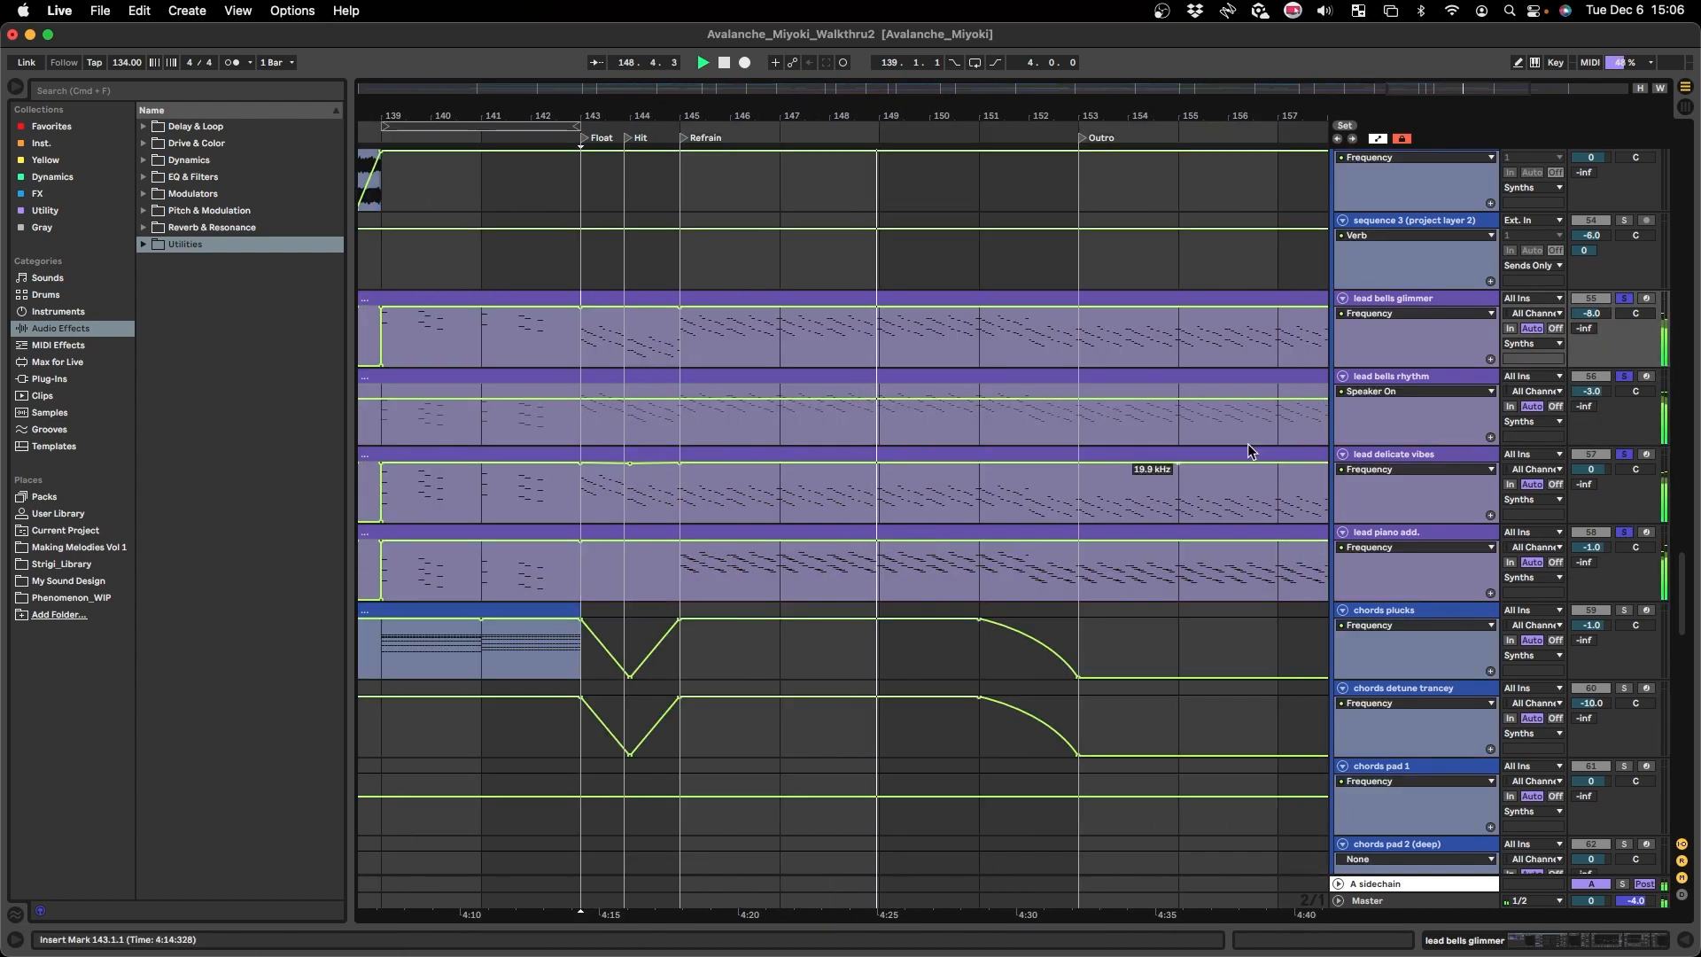
{"action": "key", "text": "a"}
{"action": "scroll", "coordinate": [1388, 361], "scroll_direction": "up", "scroll_amount": 5}
{"action": "key", "text": "a"}
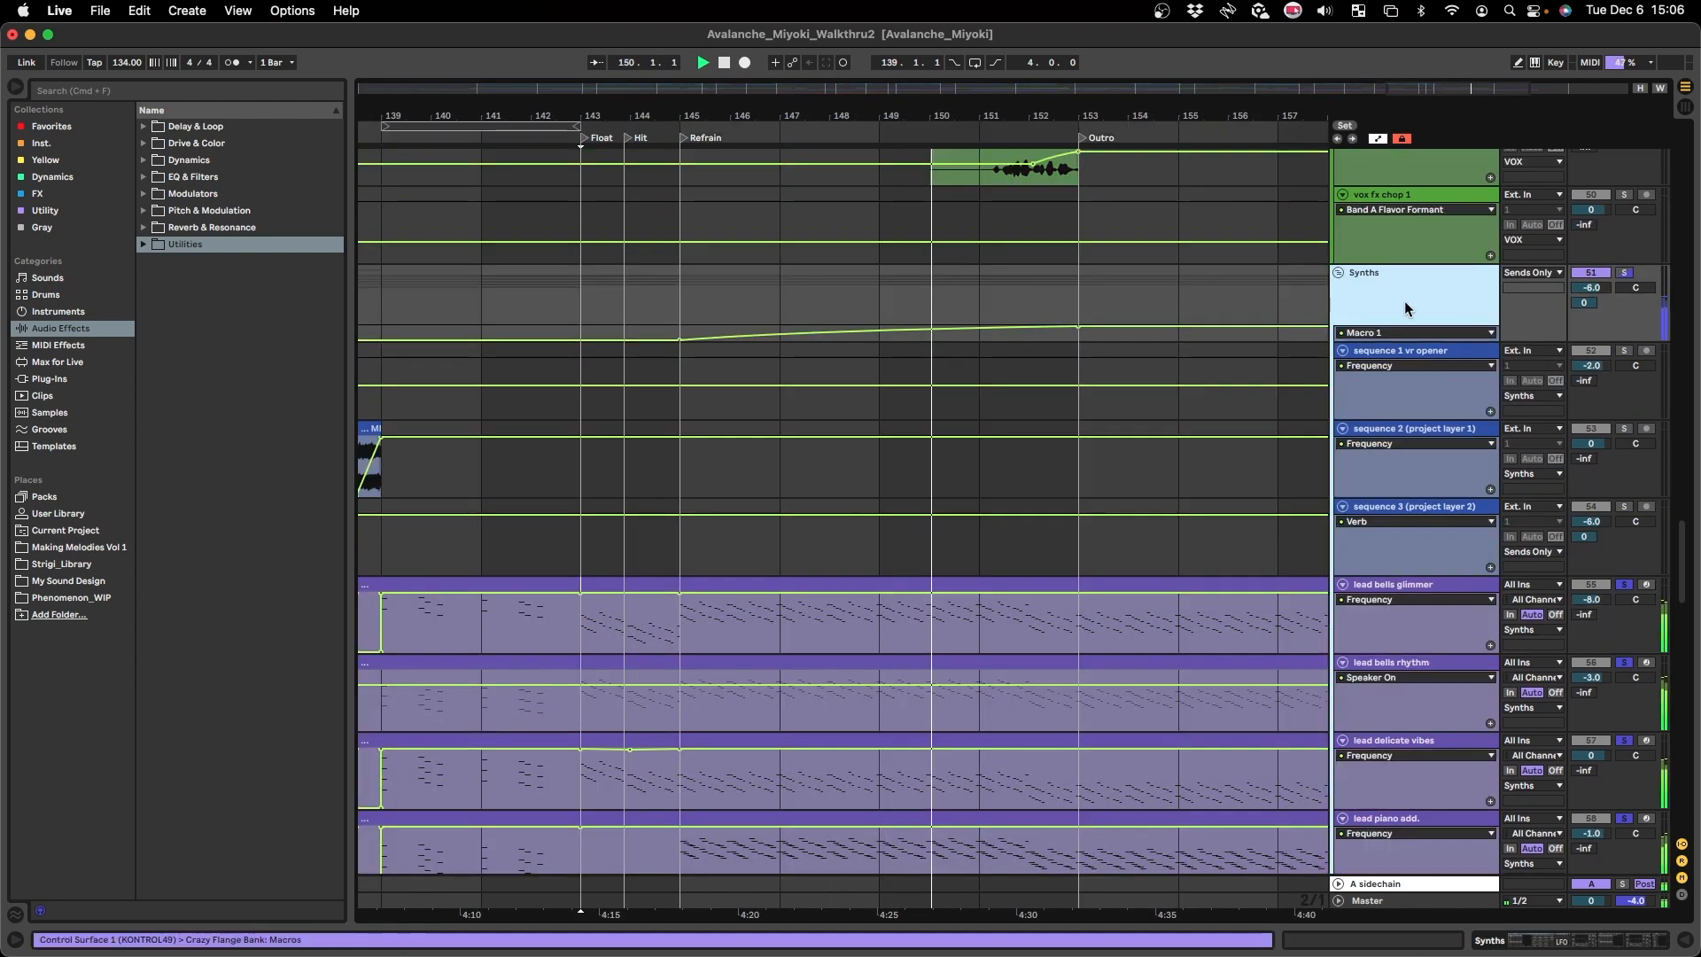
{"action": "left_click", "coordinate": [1437, 333]}
{"action": "left_click", "coordinate": [1413, 299]}
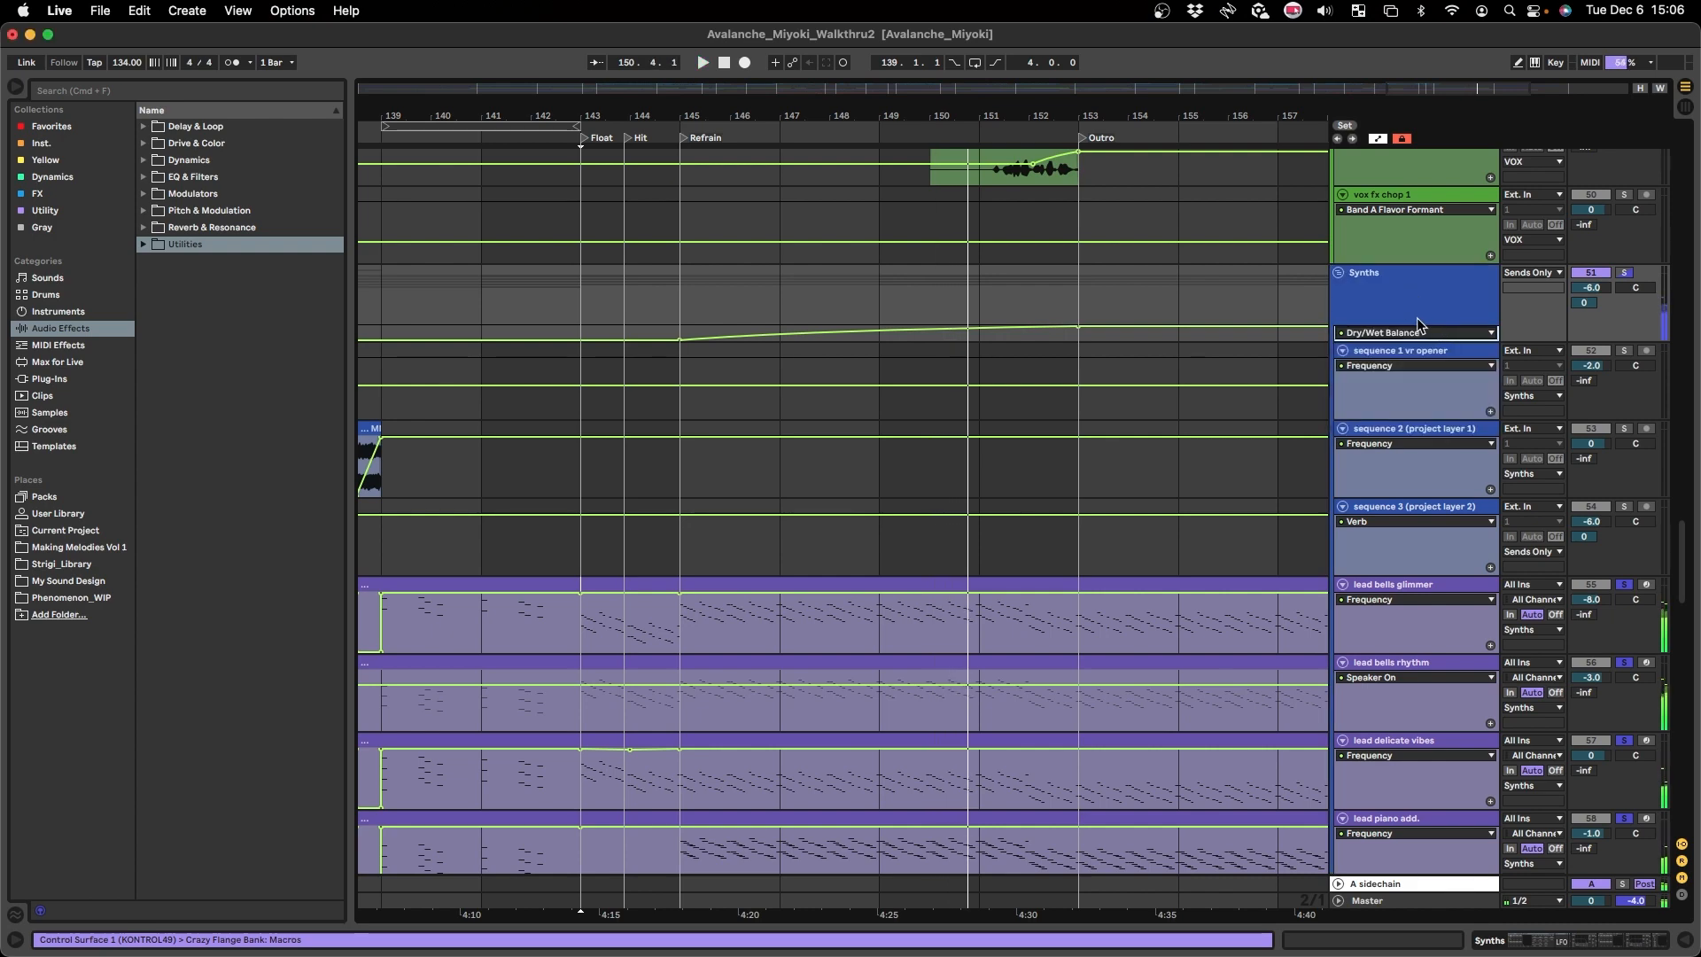
- Enlarge the Synths group track and display its device chain with the automation hidden
{"action": "left_click", "coordinate": [1392, 303]}
{"action": "key", "text": "alt+plus"}
{"action": "key", "text": "alt+plus"}
{"action": "left_click", "coordinate": [1387, 333]}
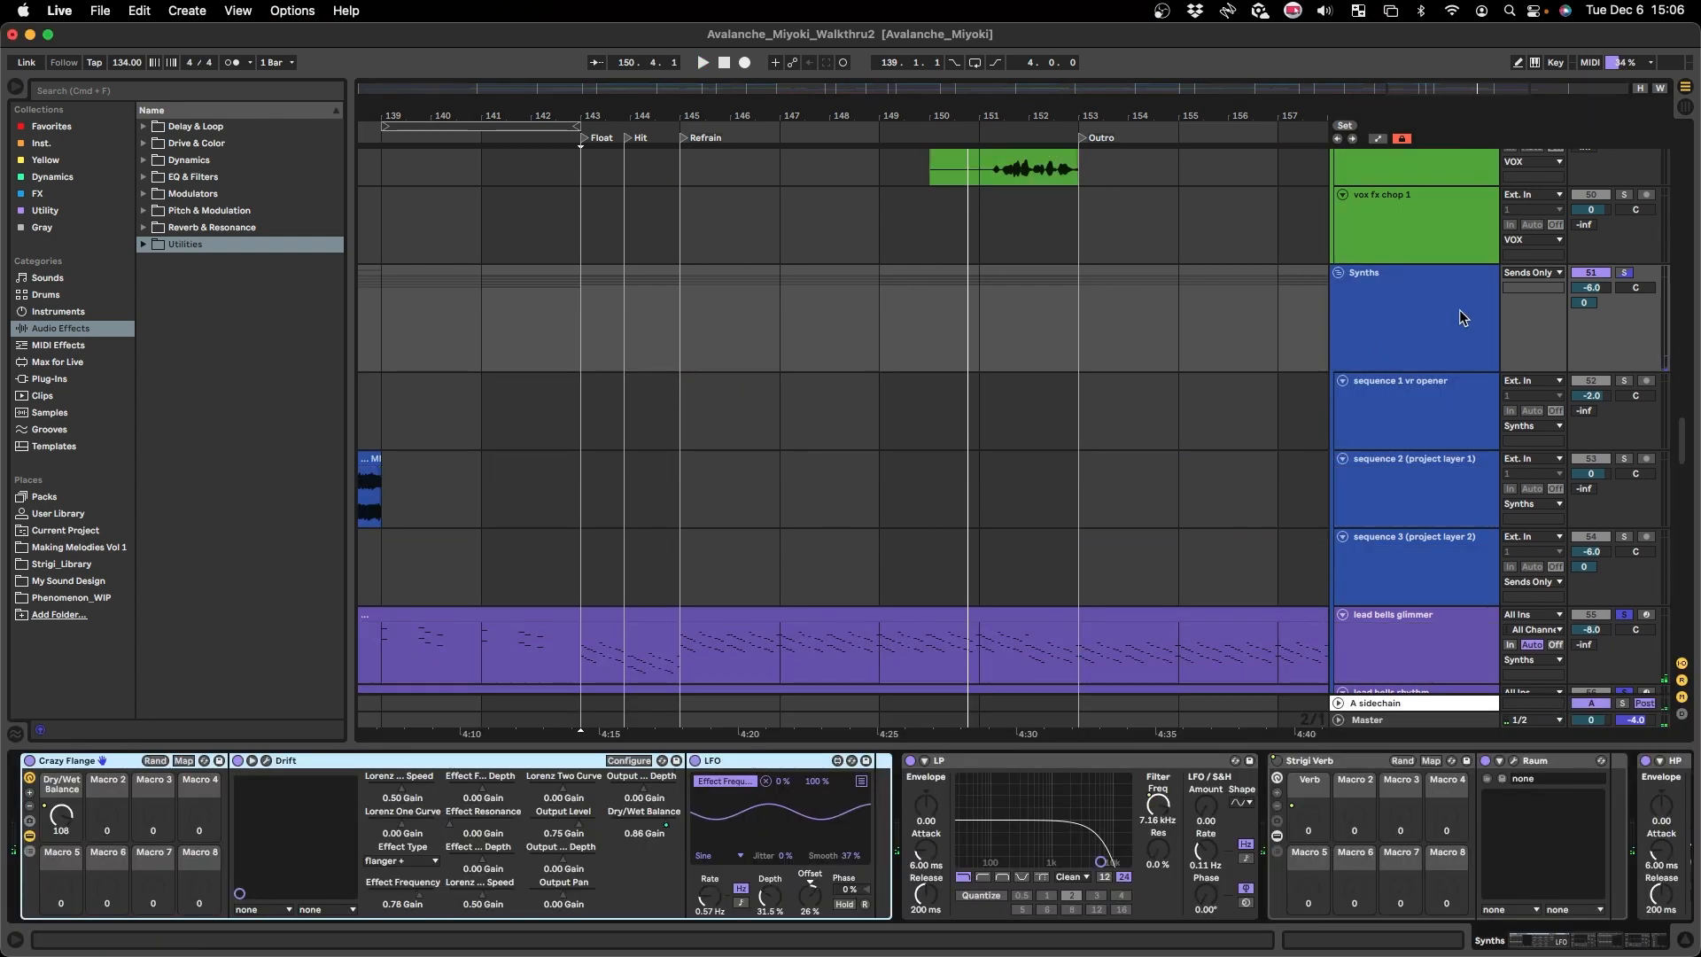
{"action": "left_click", "coordinate": [1410, 346]}
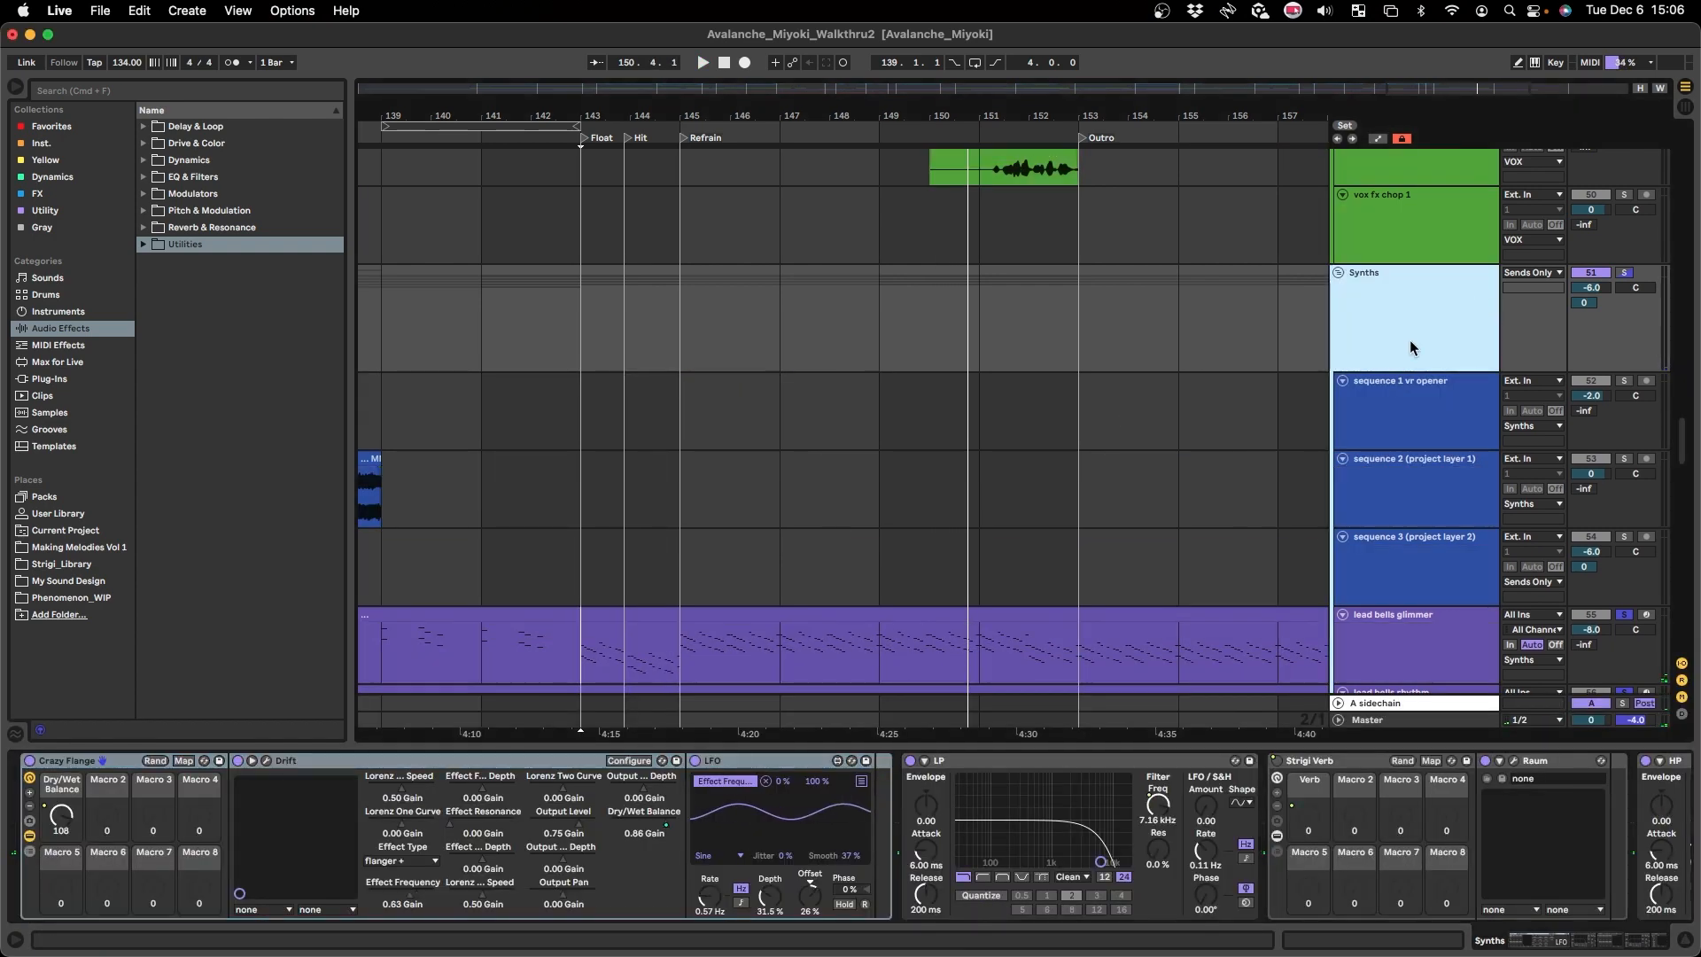
- Open the Drift plugin in the Crazy Flange rack, examine its settings, and close it
{"action": "left_click", "coordinate": [475, 762]}
{"action": "left_click", "coordinate": [266, 760]}
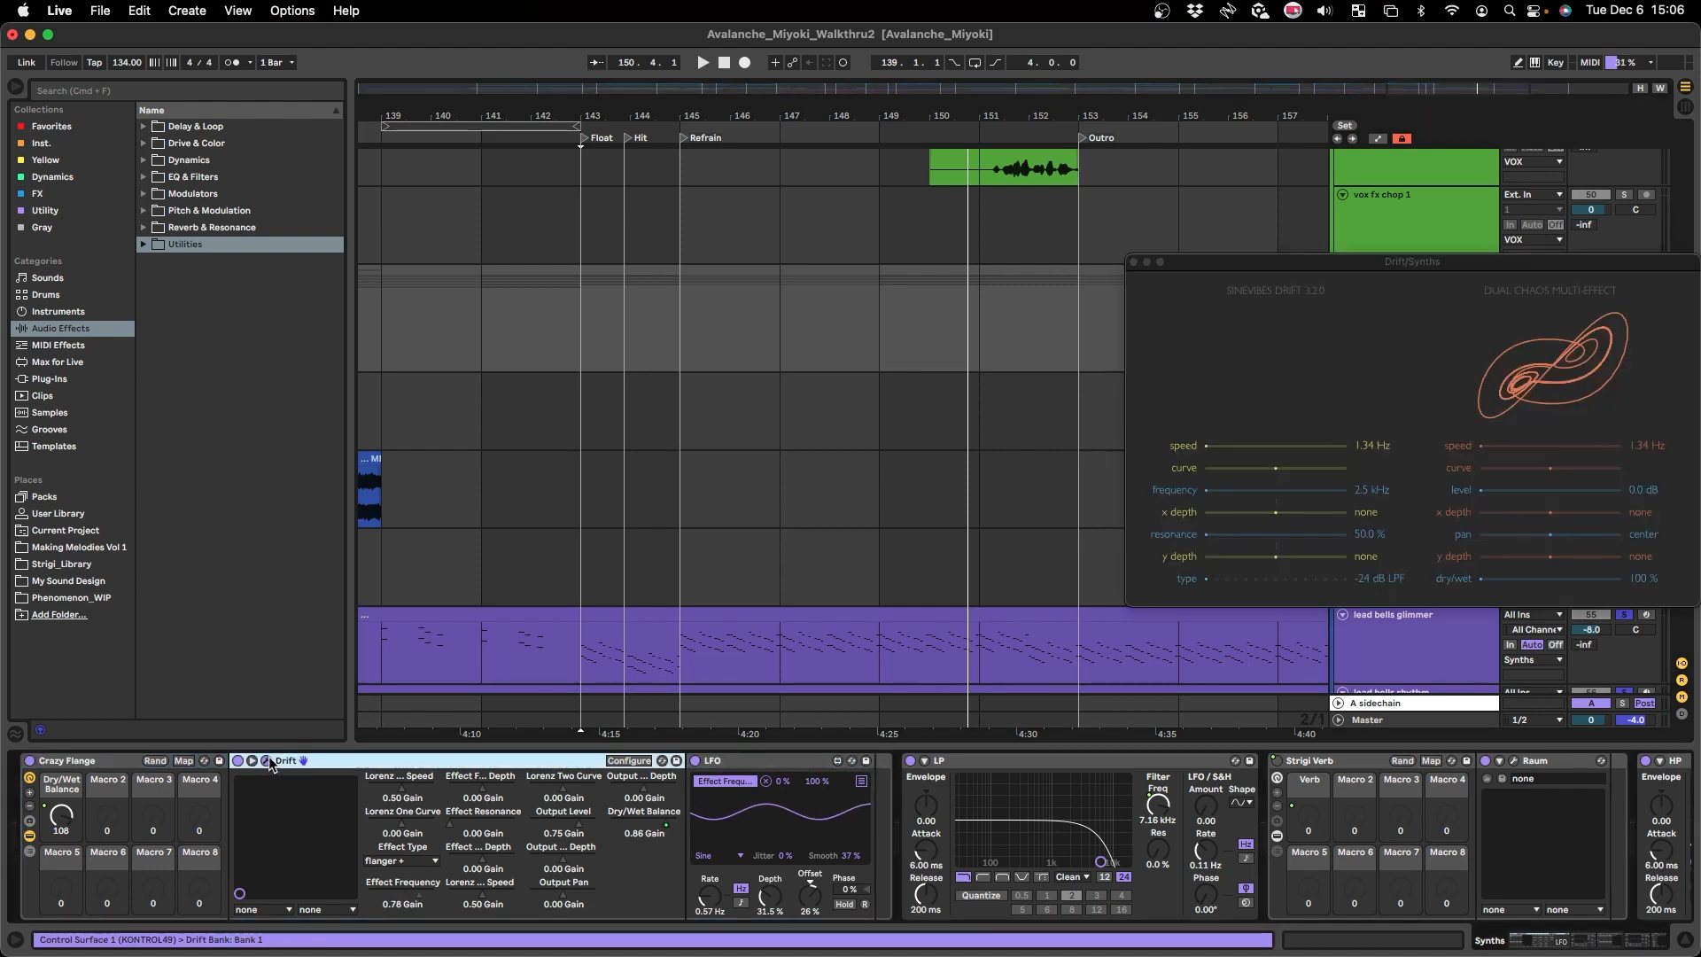
{"action": "left_click_drag", "start_coordinate": [1364, 264], "coordinate": [947, 263]}
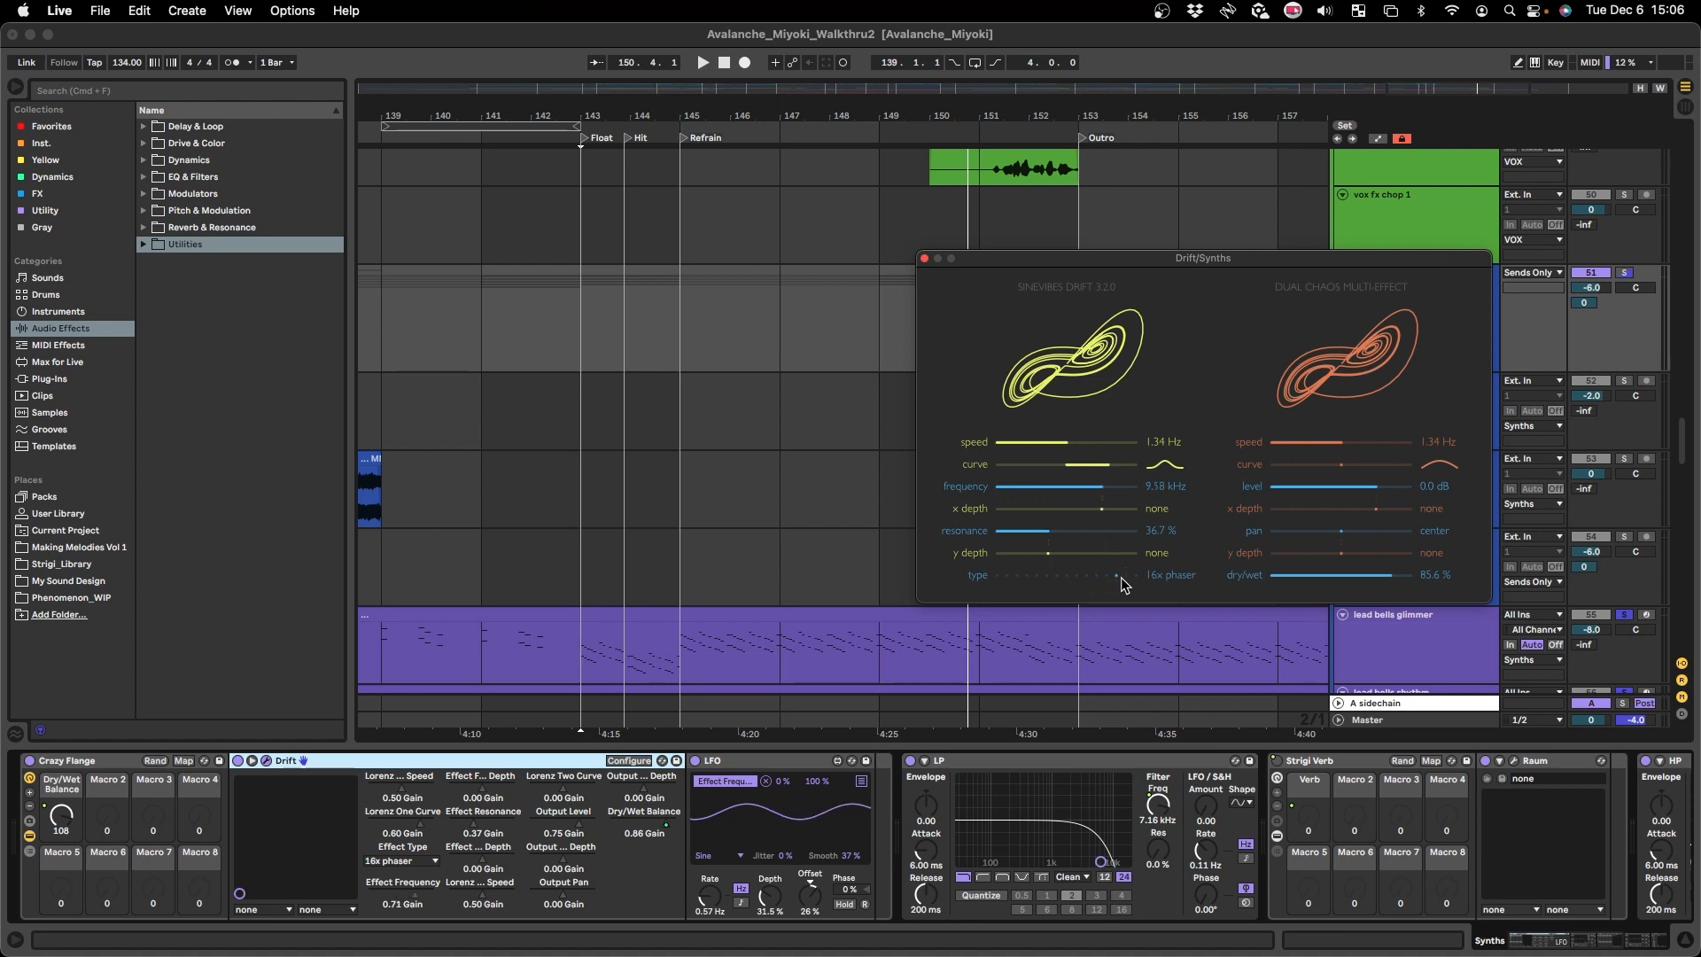
{"action": "left_click", "coordinate": [924, 259]}
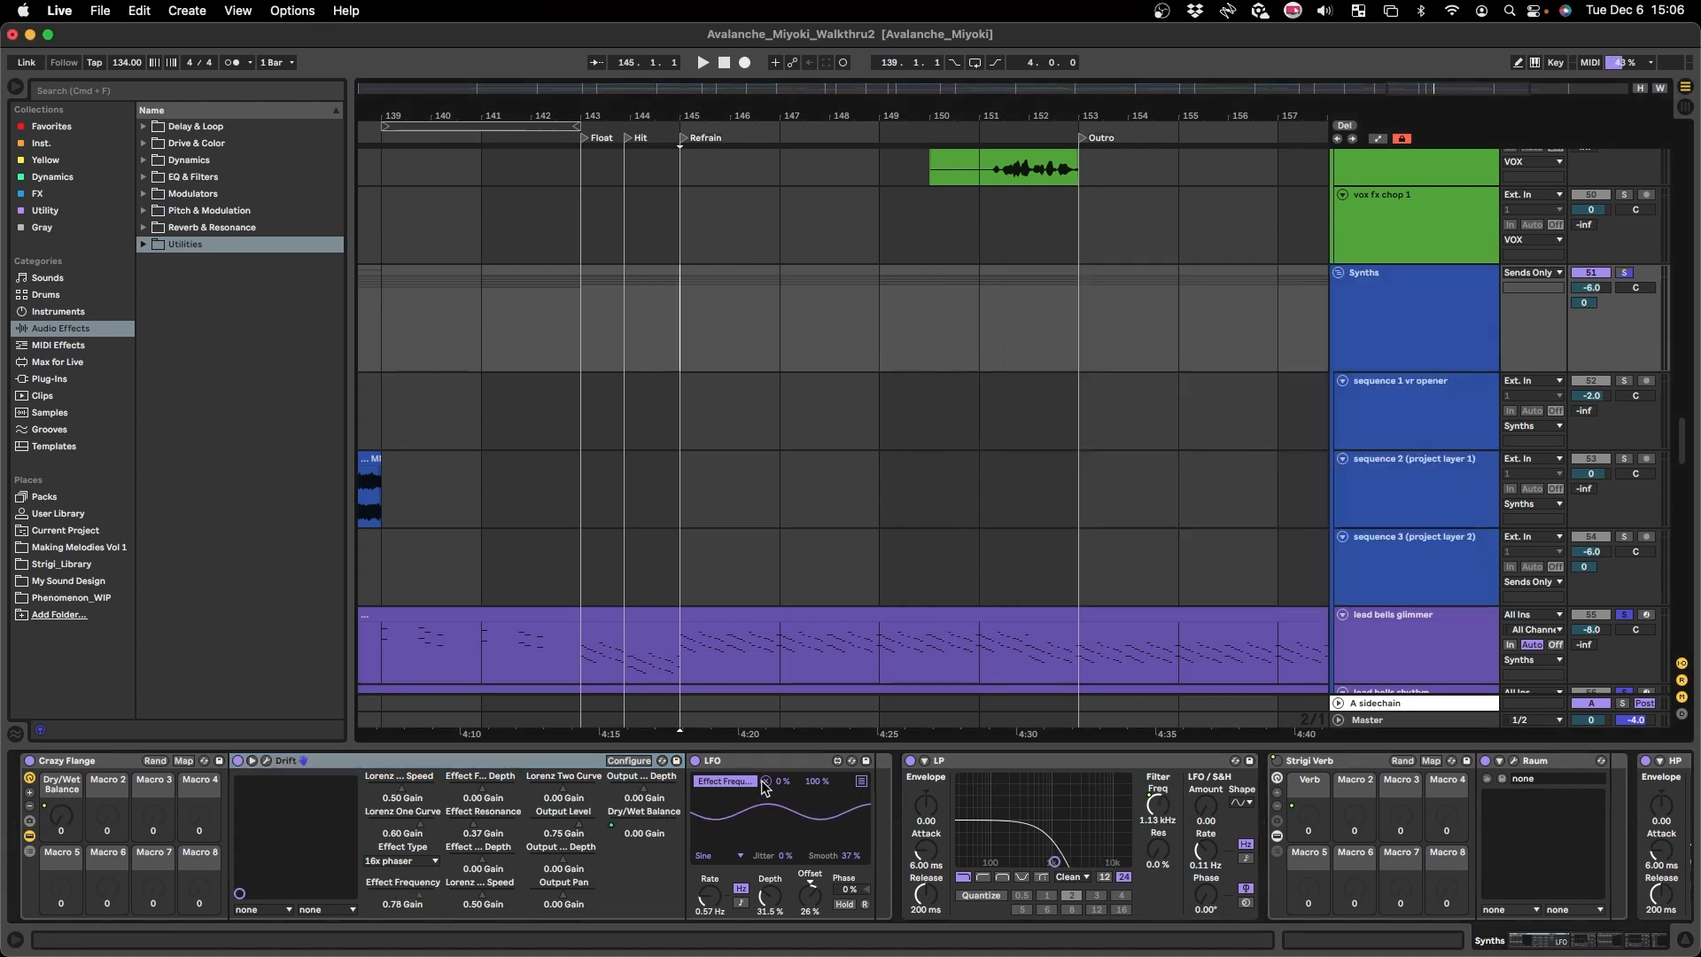
- Show the Synths group's LP Frequency, Device On and Strigi Verb automation, and follow it while playing from bar 145 into the Outro
{"action": "key", "text": "a"}
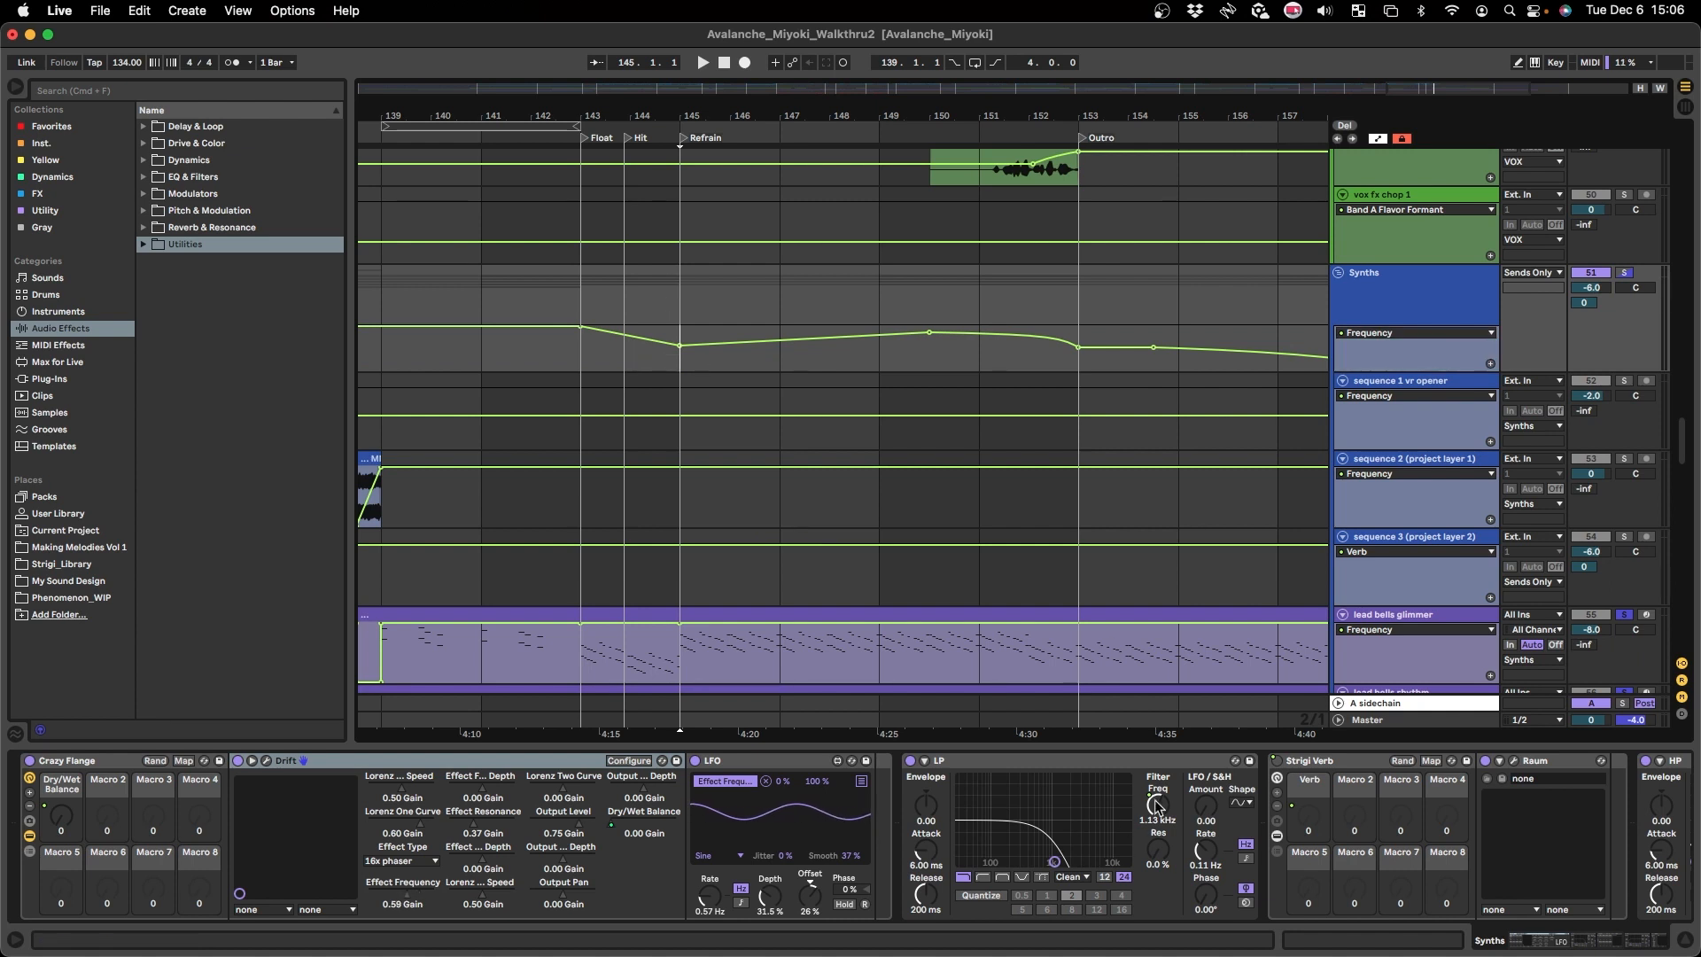
{"action": "scroll", "coordinate": [1099, 793], "scroll_direction": "right", "scroll_amount": 3}
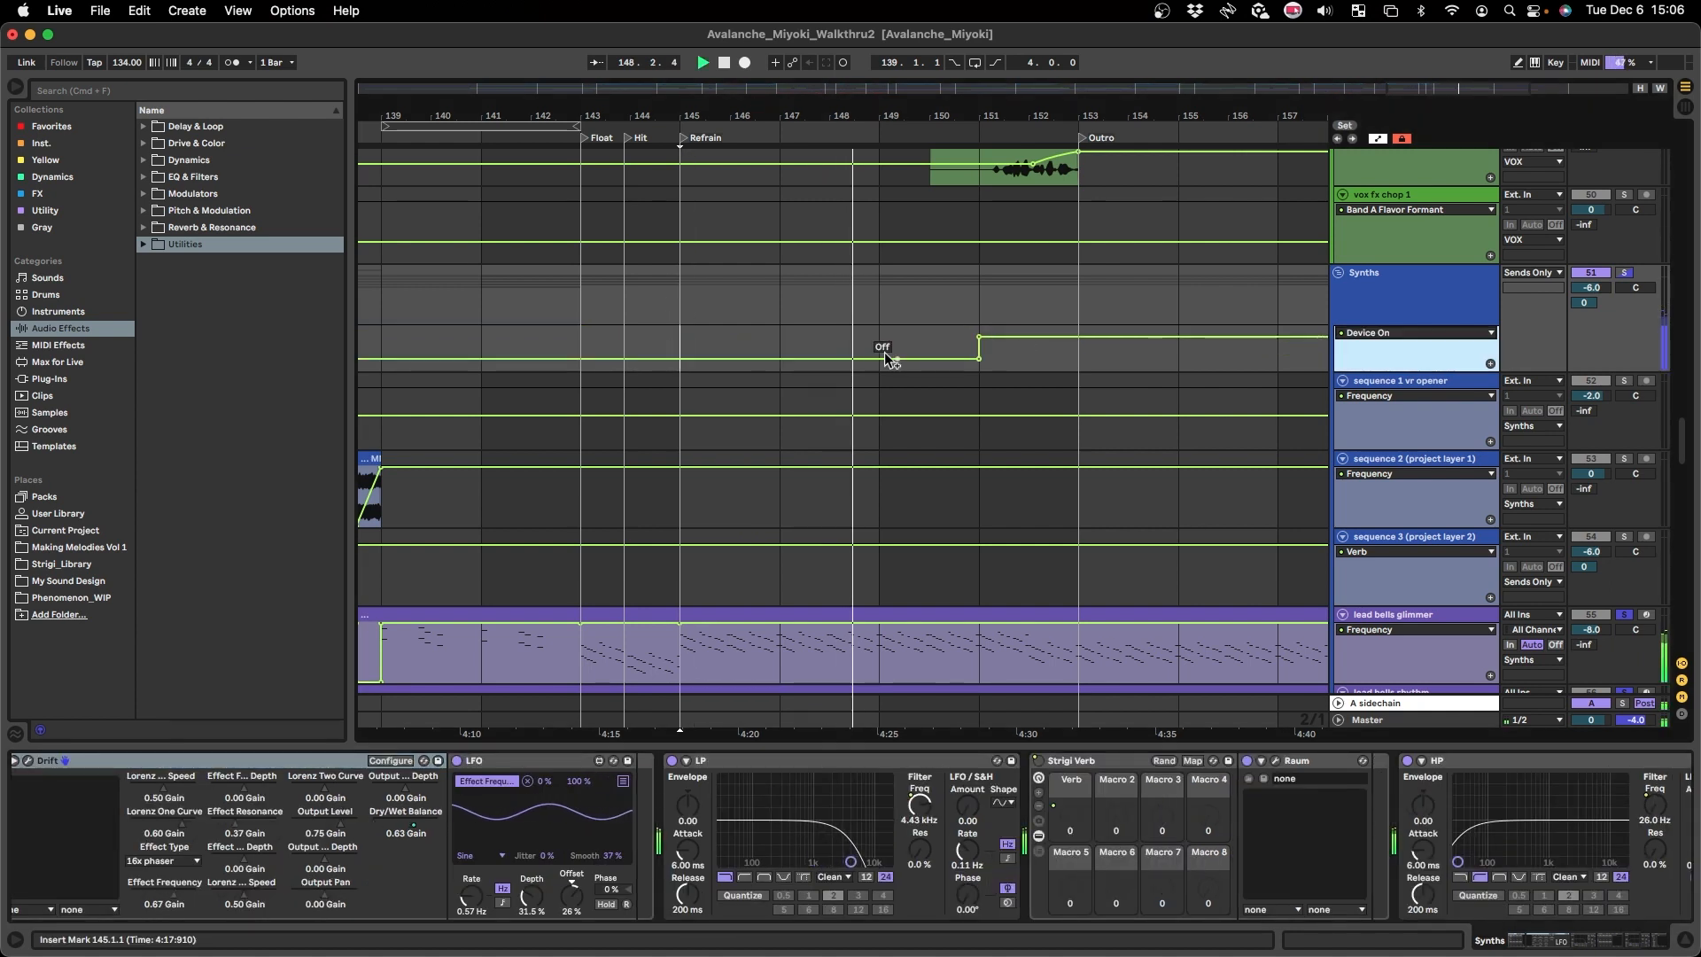
{"action": "left_click", "coordinate": [1371, 334]}
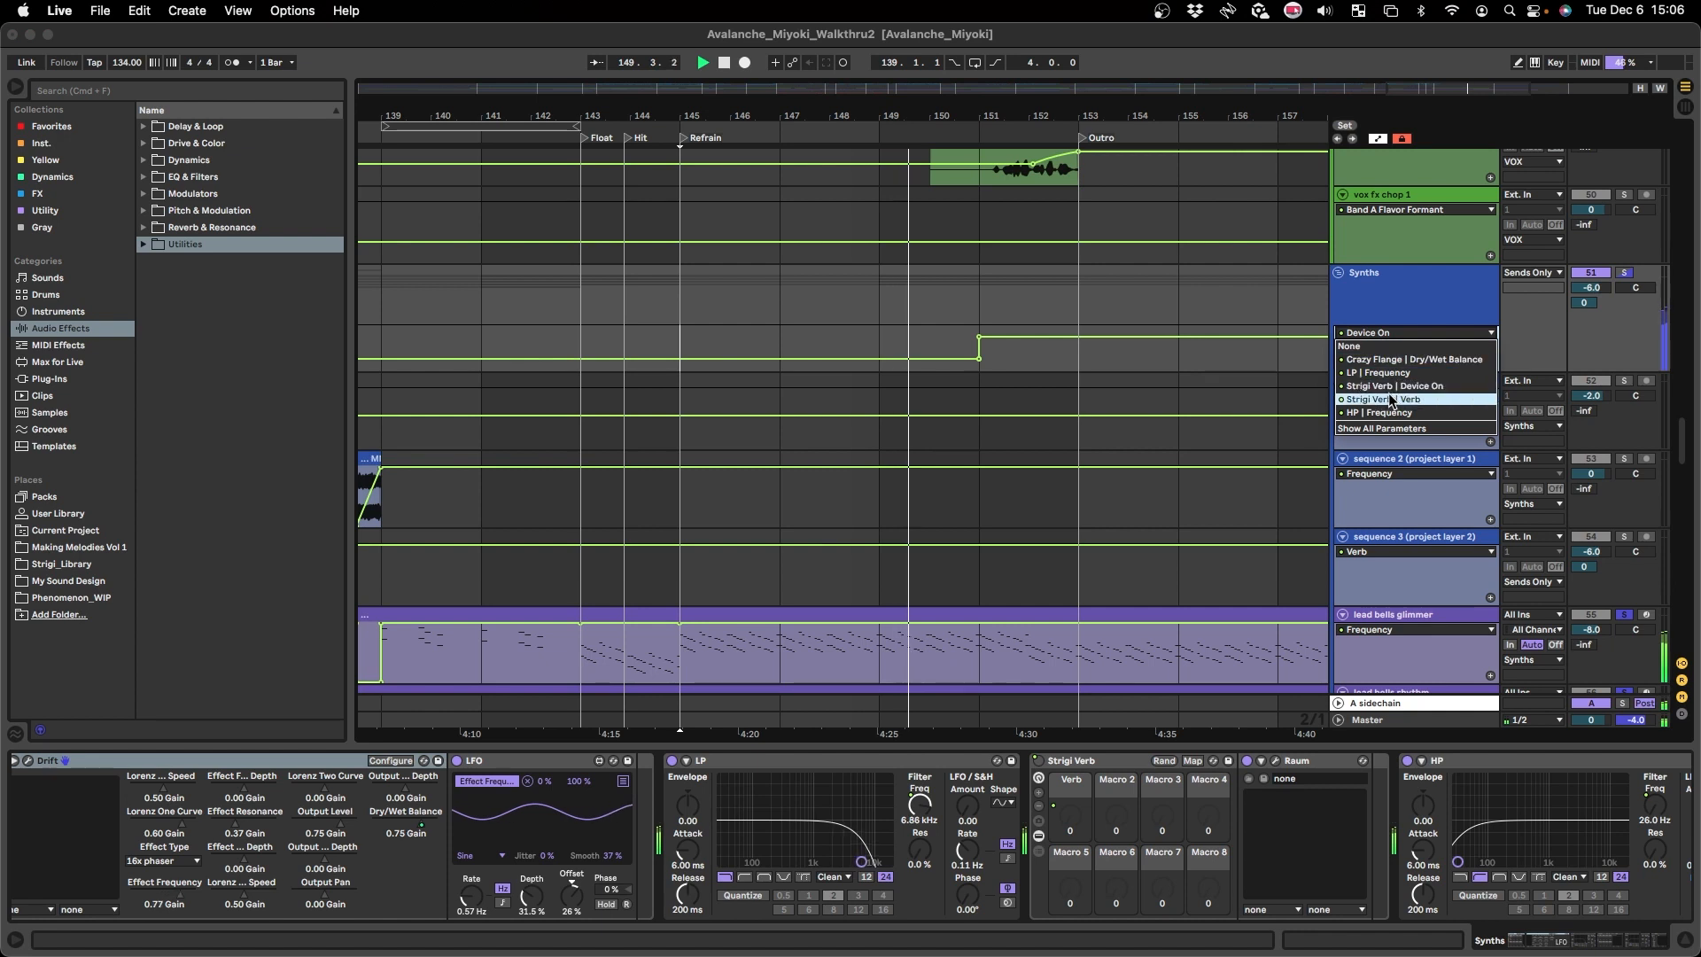
{"action": "left_click", "coordinate": [1389, 396]}
{"action": "scroll", "coordinate": [681, 390], "scroll_direction": "up", "scroll_amount": 5}
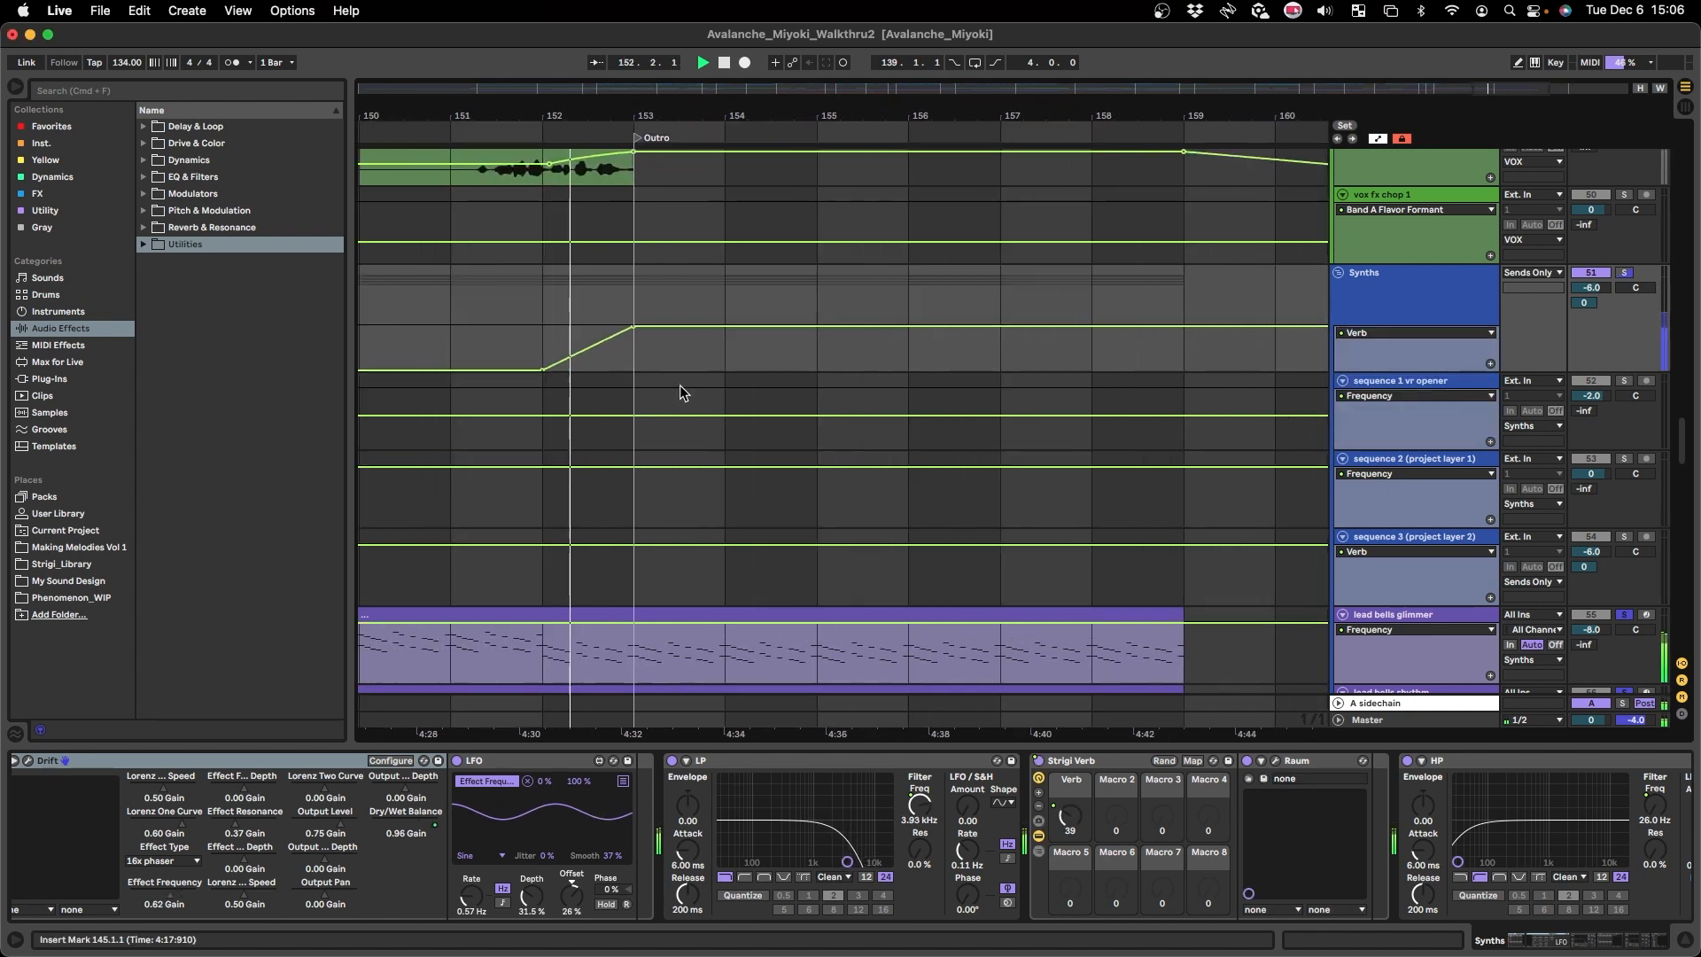
{"action": "key", "text": "plus"}
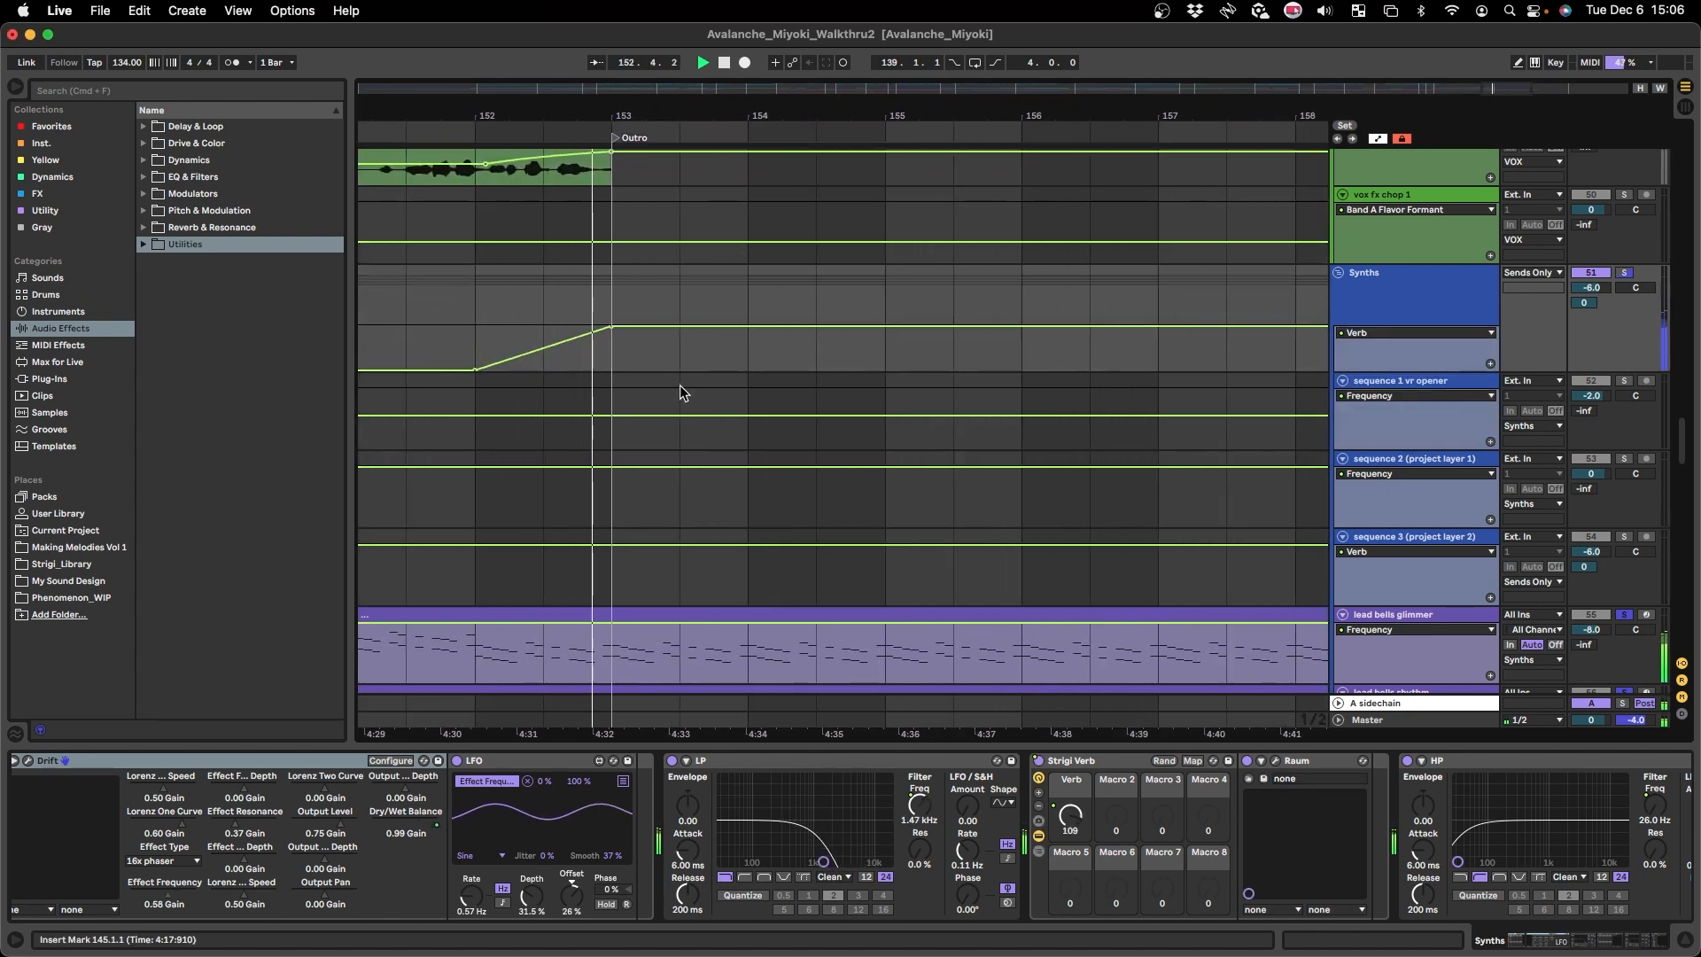
{"action": "key", "text": "minus"}
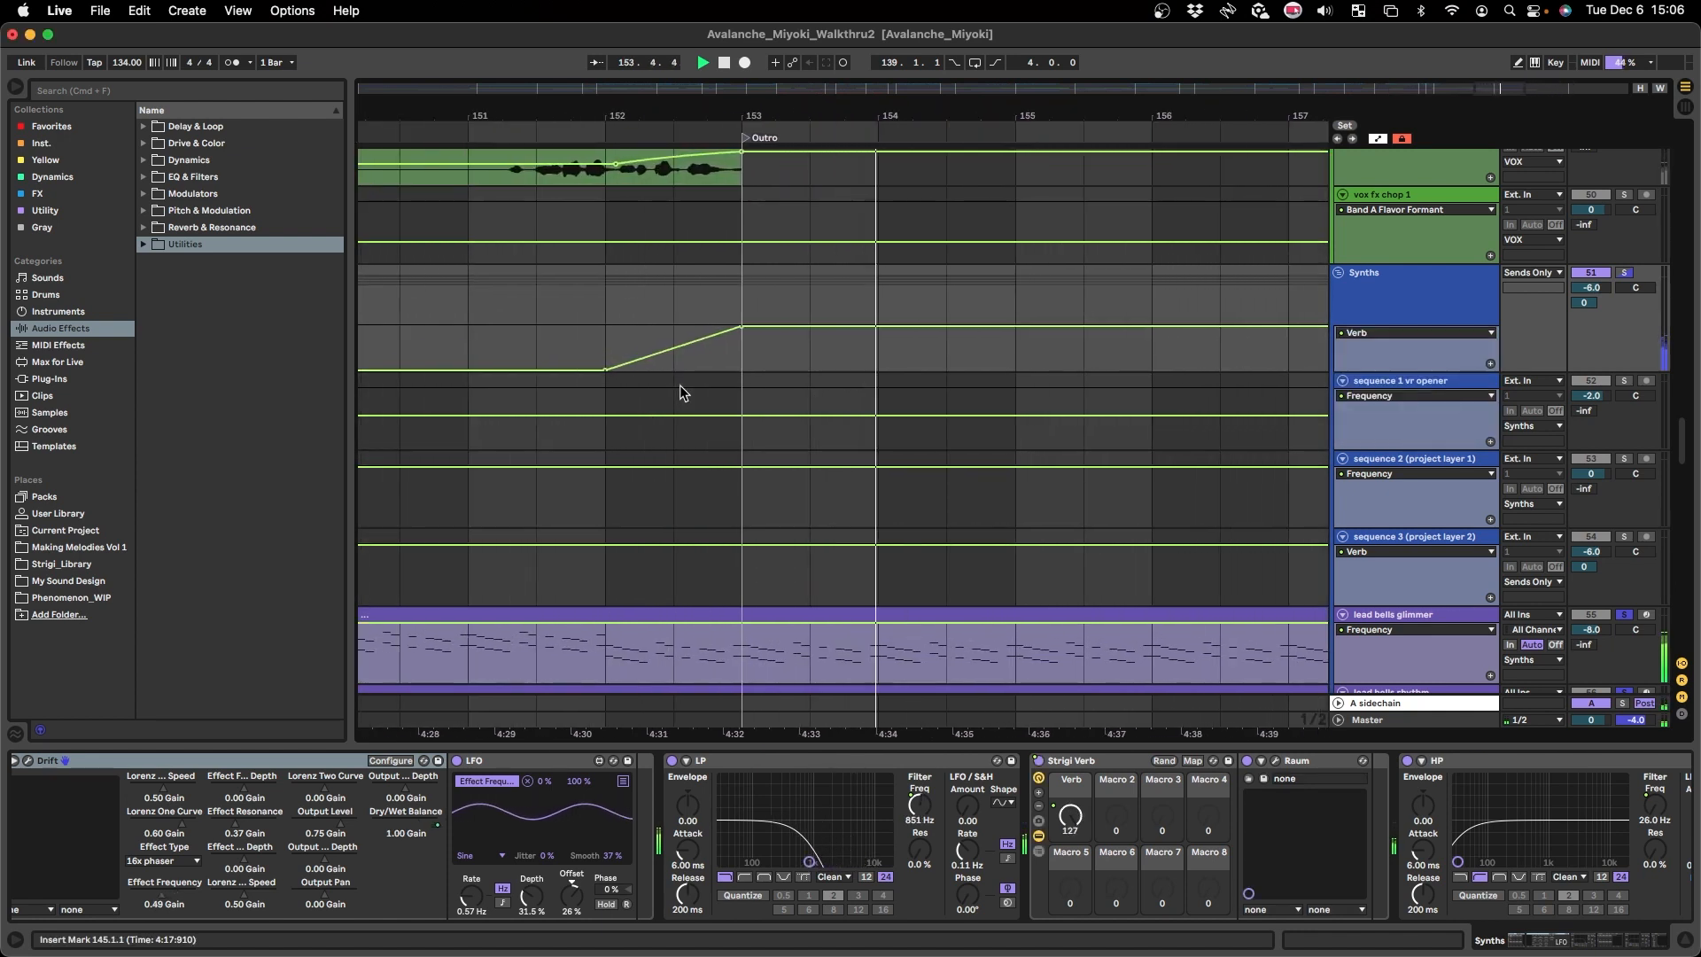
- Hide the automation and view the device chains of the lead tracks, ending with lead piano add
{"action": "scroll", "coordinate": [678, 388], "scroll_direction": "down", "scroll_amount": 7}
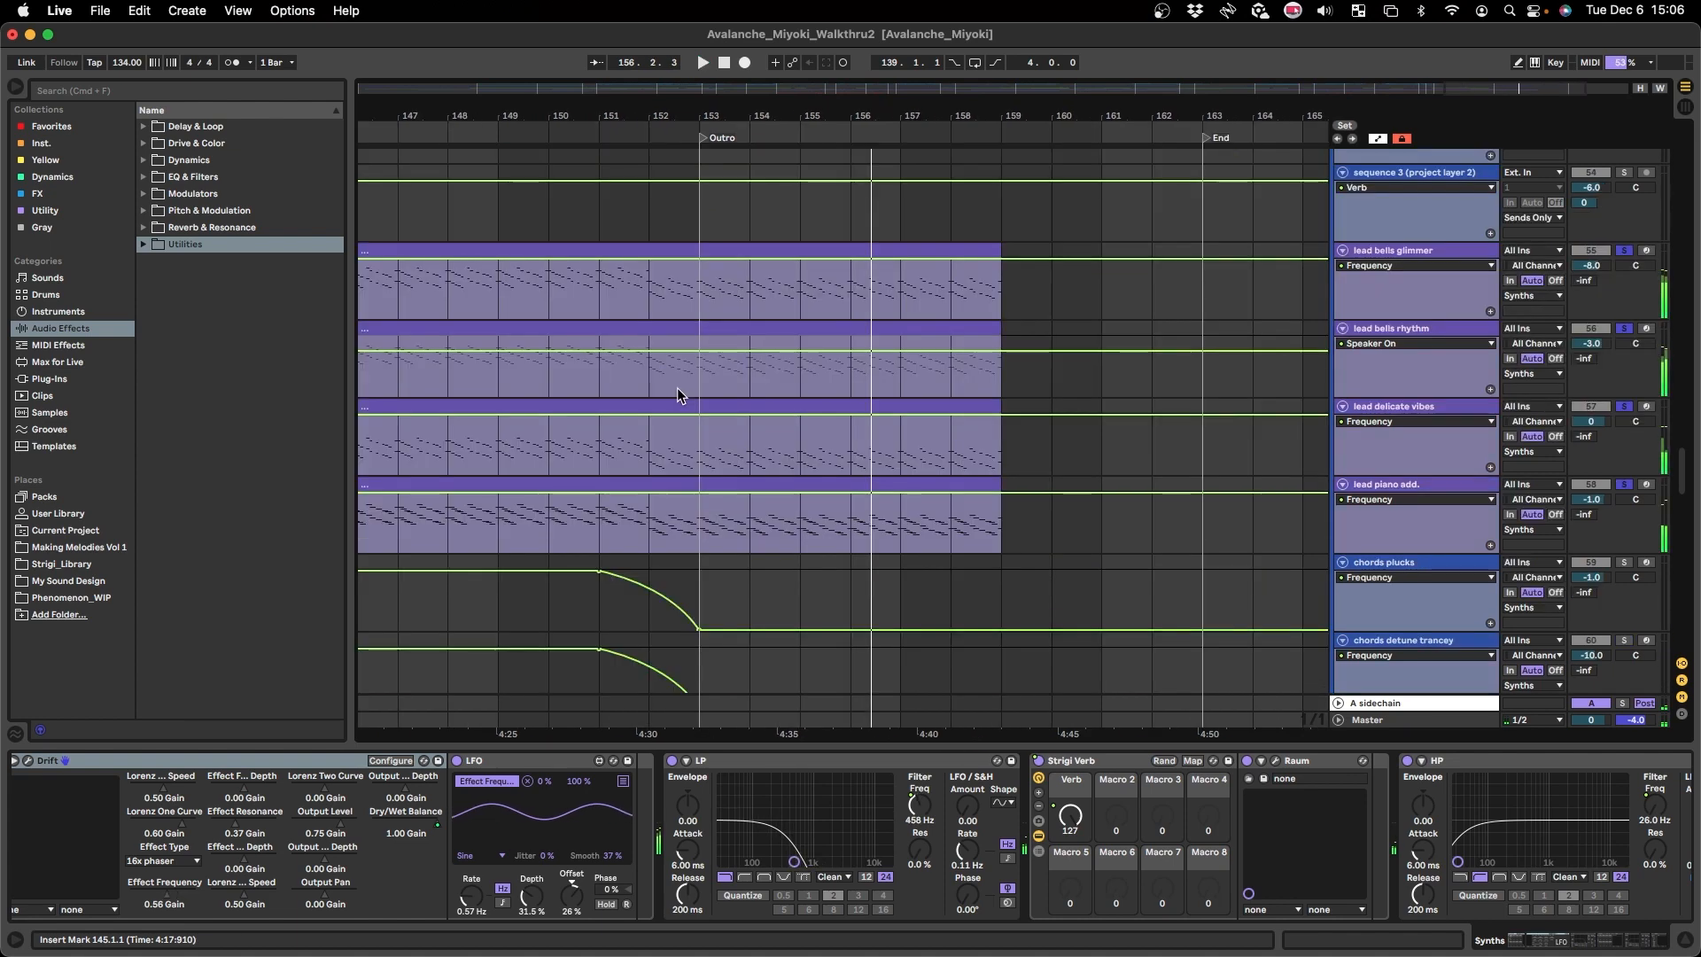
{"action": "key", "text": "a"}
{"action": "left_click", "coordinate": [1410, 284]}
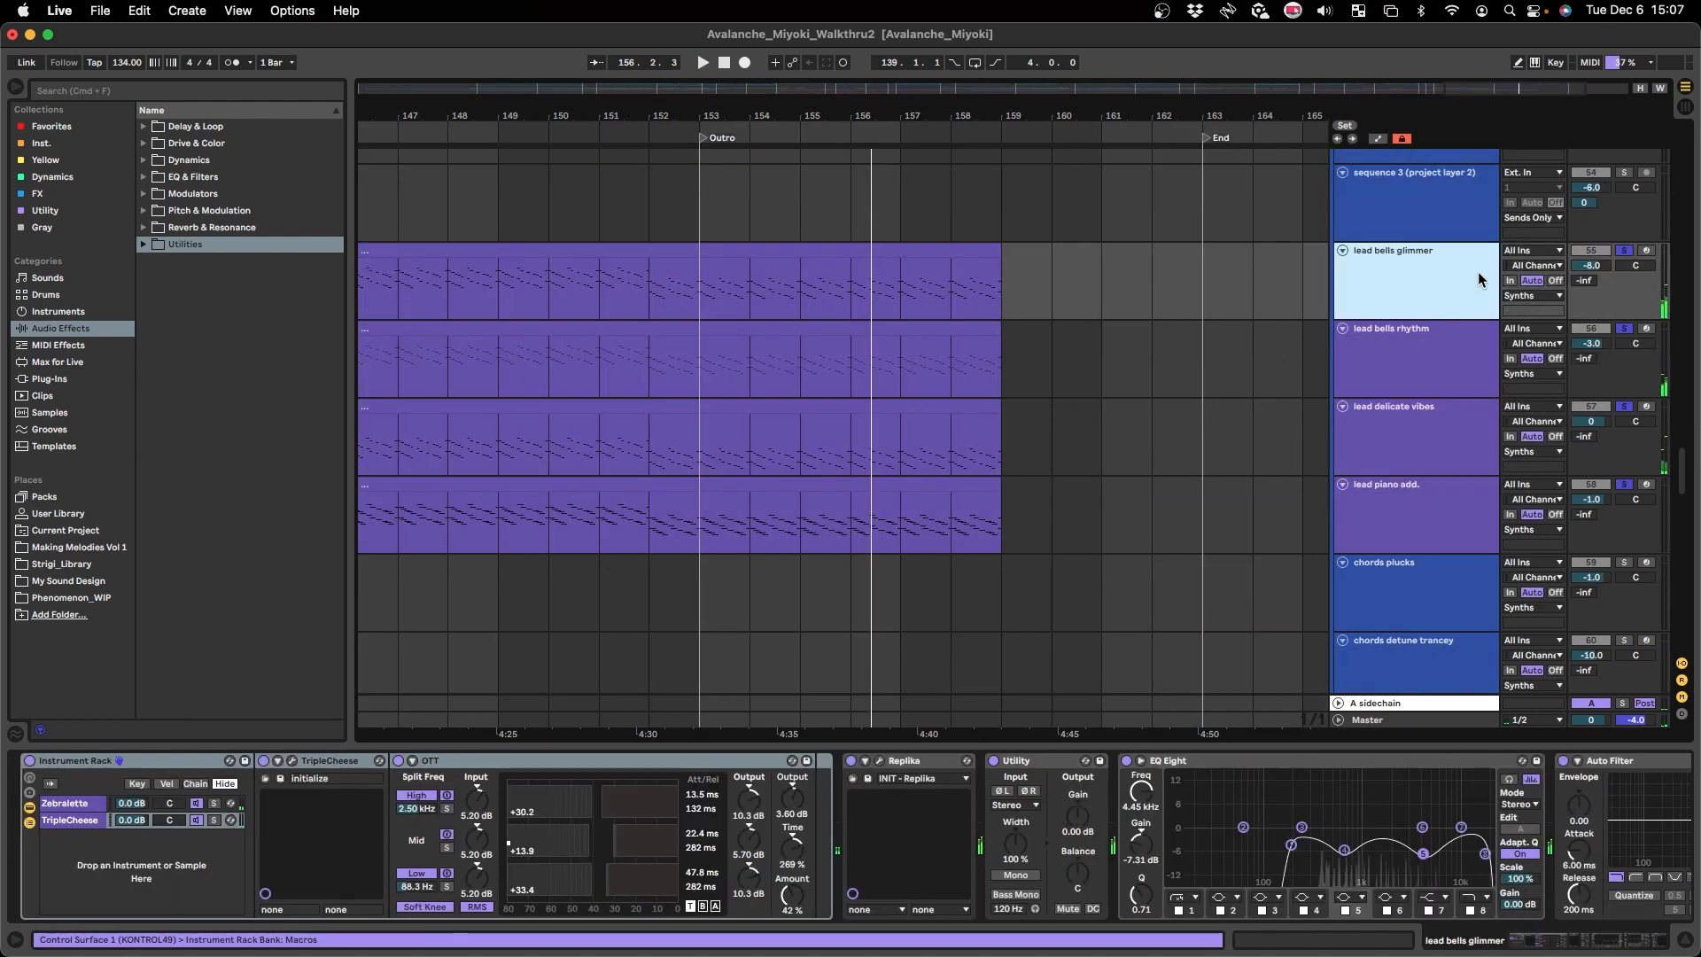
{"action": "left_click", "coordinate": [1429, 394]}
{"action": "left_click", "coordinate": [1401, 529]}
{"action": "scroll", "coordinate": [1125, 532], "scroll_direction": "left", "scroll_amount": 5}
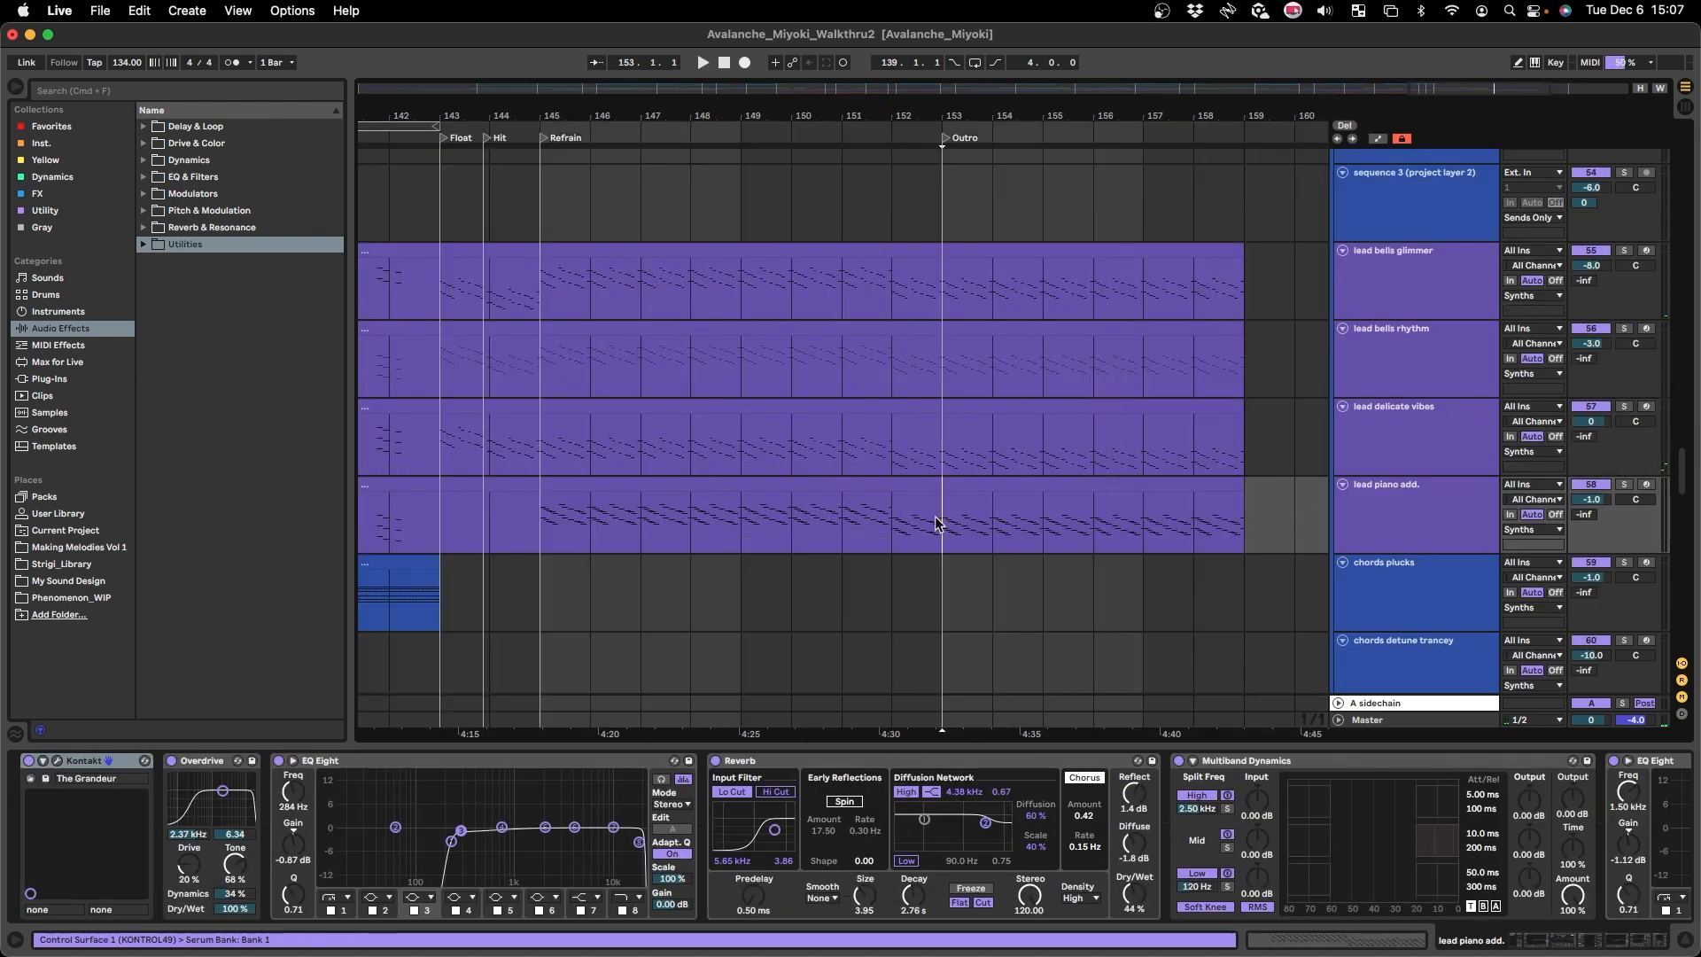
- Place the insert marker on lead piano add. at the Outro, bar 153, and hide the device view
{"action": "left_click", "coordinate": [937, 523]}
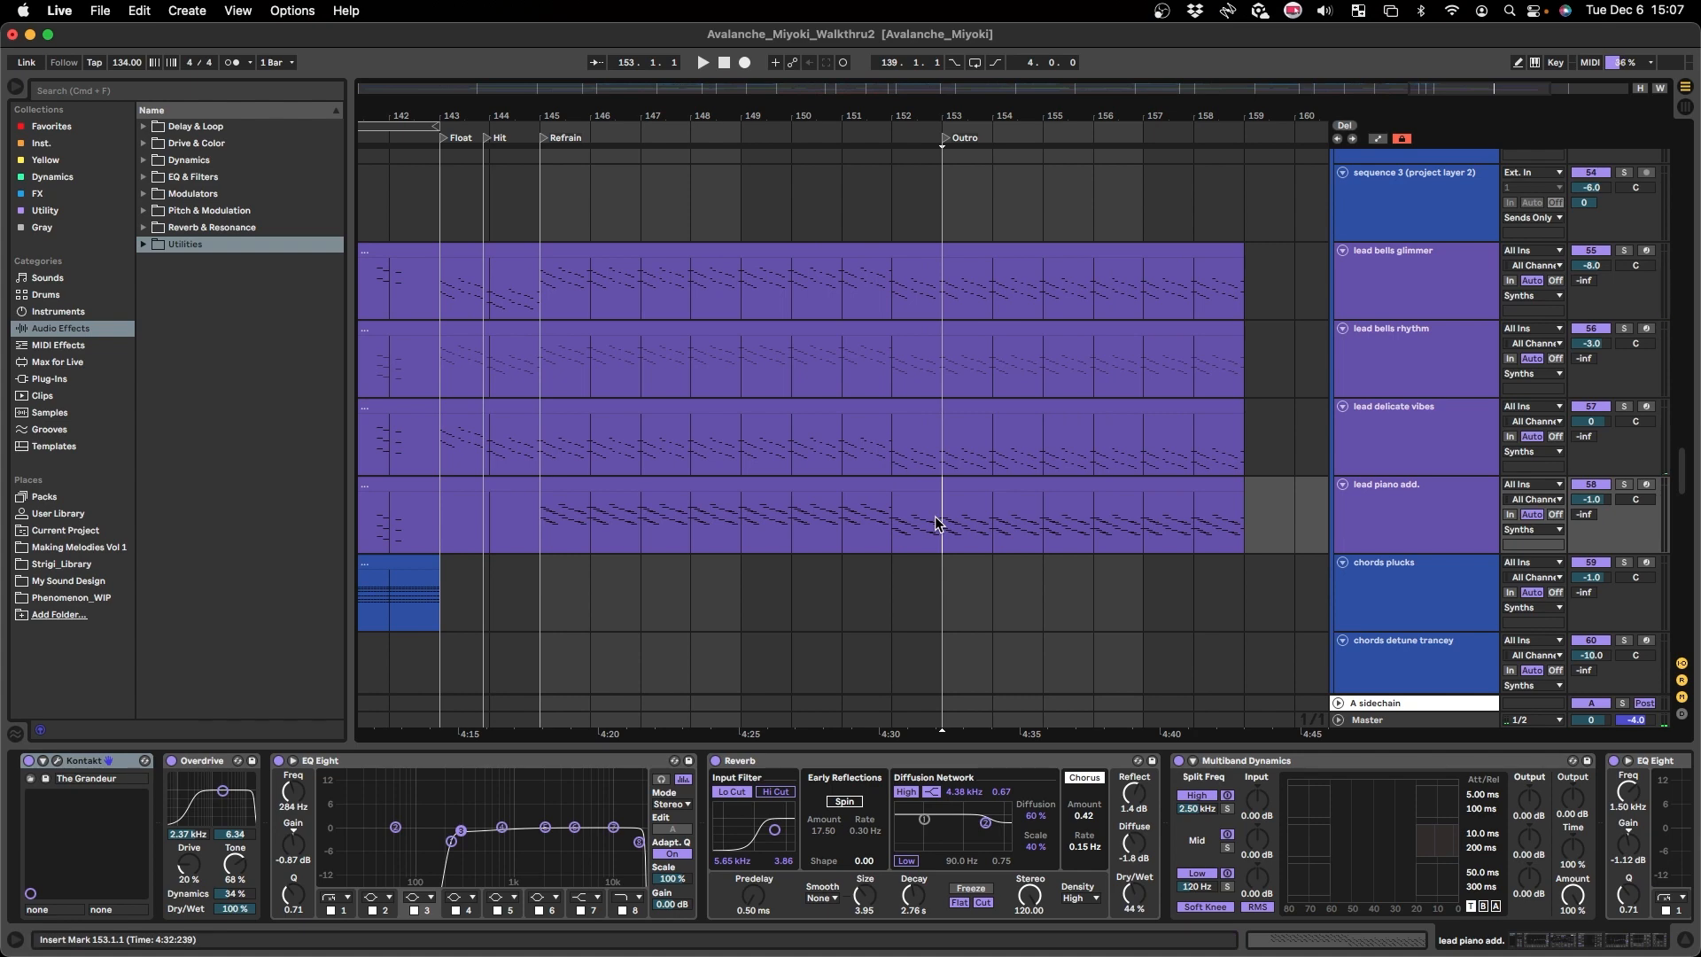
{"action": "key", "text": "alt+super+l"}
{"action": "scroll", "coordinate": [877, 477], "scroll_direction": "left", "scroll_amount": 2}
{"action": "scroll", "coordinate": [857, 477], "scroll_direction": "down", "scroll_amount": 3}
{"action": "scroll", "coordinate": [630, 435], "scroll_direction": "down", "scroll_amount": 1}
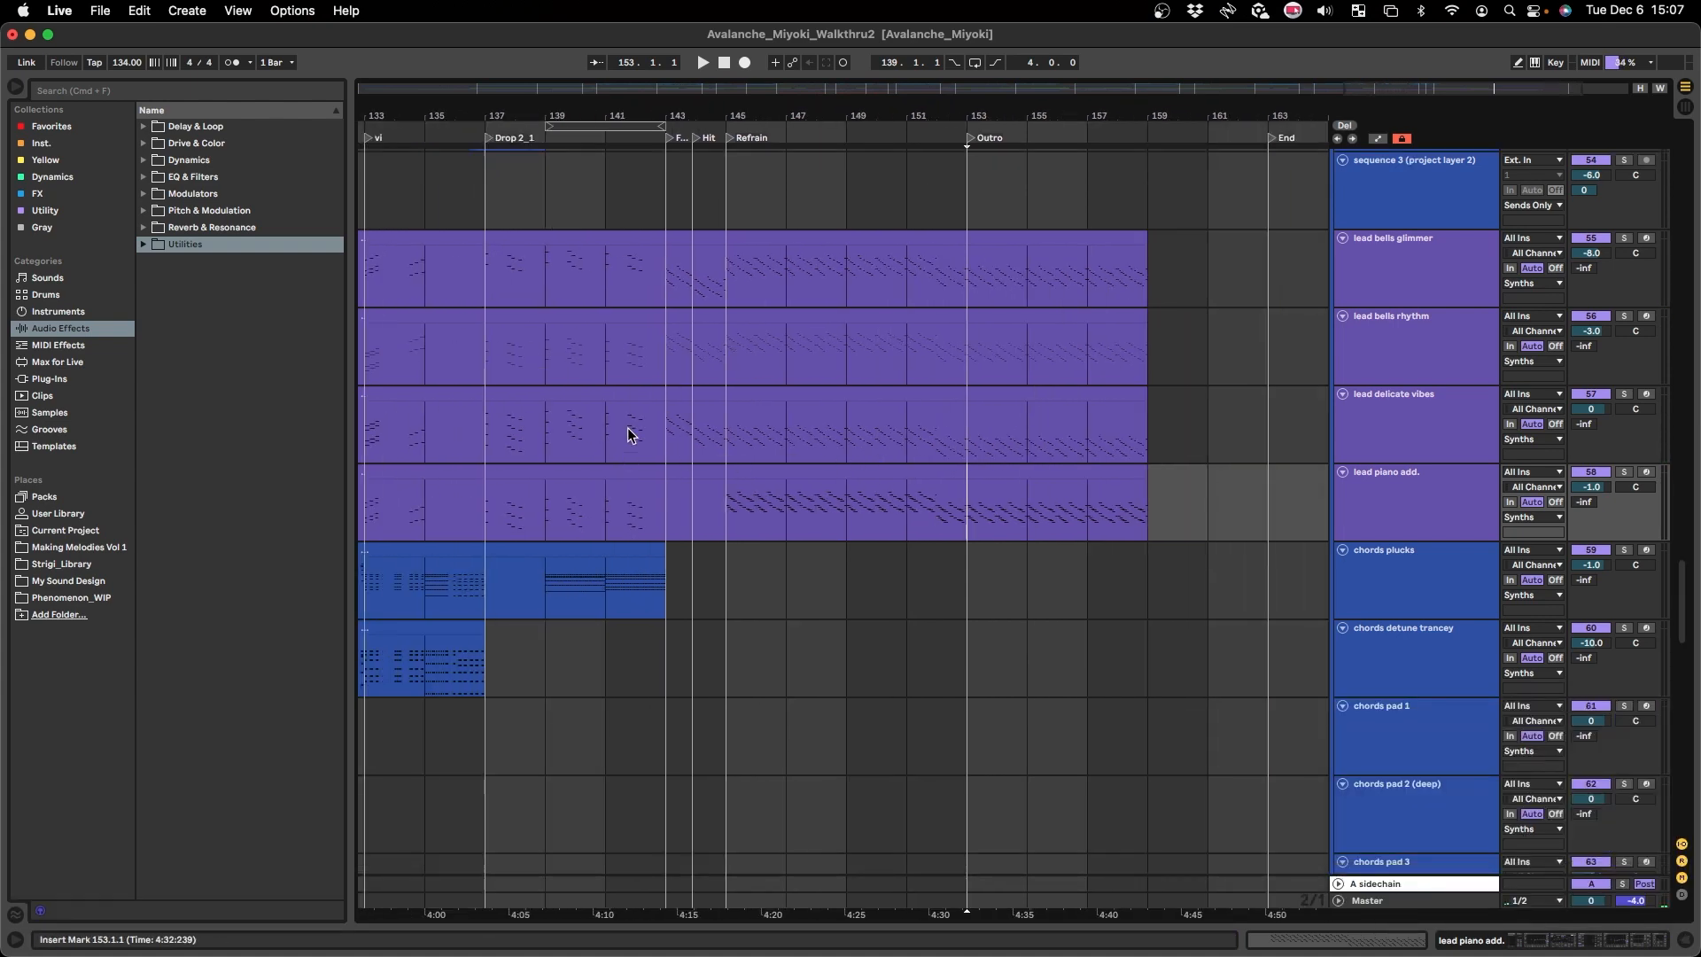
- Highlight the four lead tracks from Float toward the Outro, and play the full mix from bar 141
{"action": "left_click", "coordinate": [587, 274]}
{"action": "scroll", "coordinate": [587, 274], "scroll_direction": "up", "scroll_amount": 3}
{"action": "mouse_move", "coordinate": [659, 362]}
{"action": "left_mouse_down"}
{"action": "mouse_move", "coordinate": [1003, 591]}
{"action": "mouse_move", "coordinate": [1165, 608]}
{"action": "left_mouse_up"}
{"action": "left_click", "coordinate": [1200, 600]}
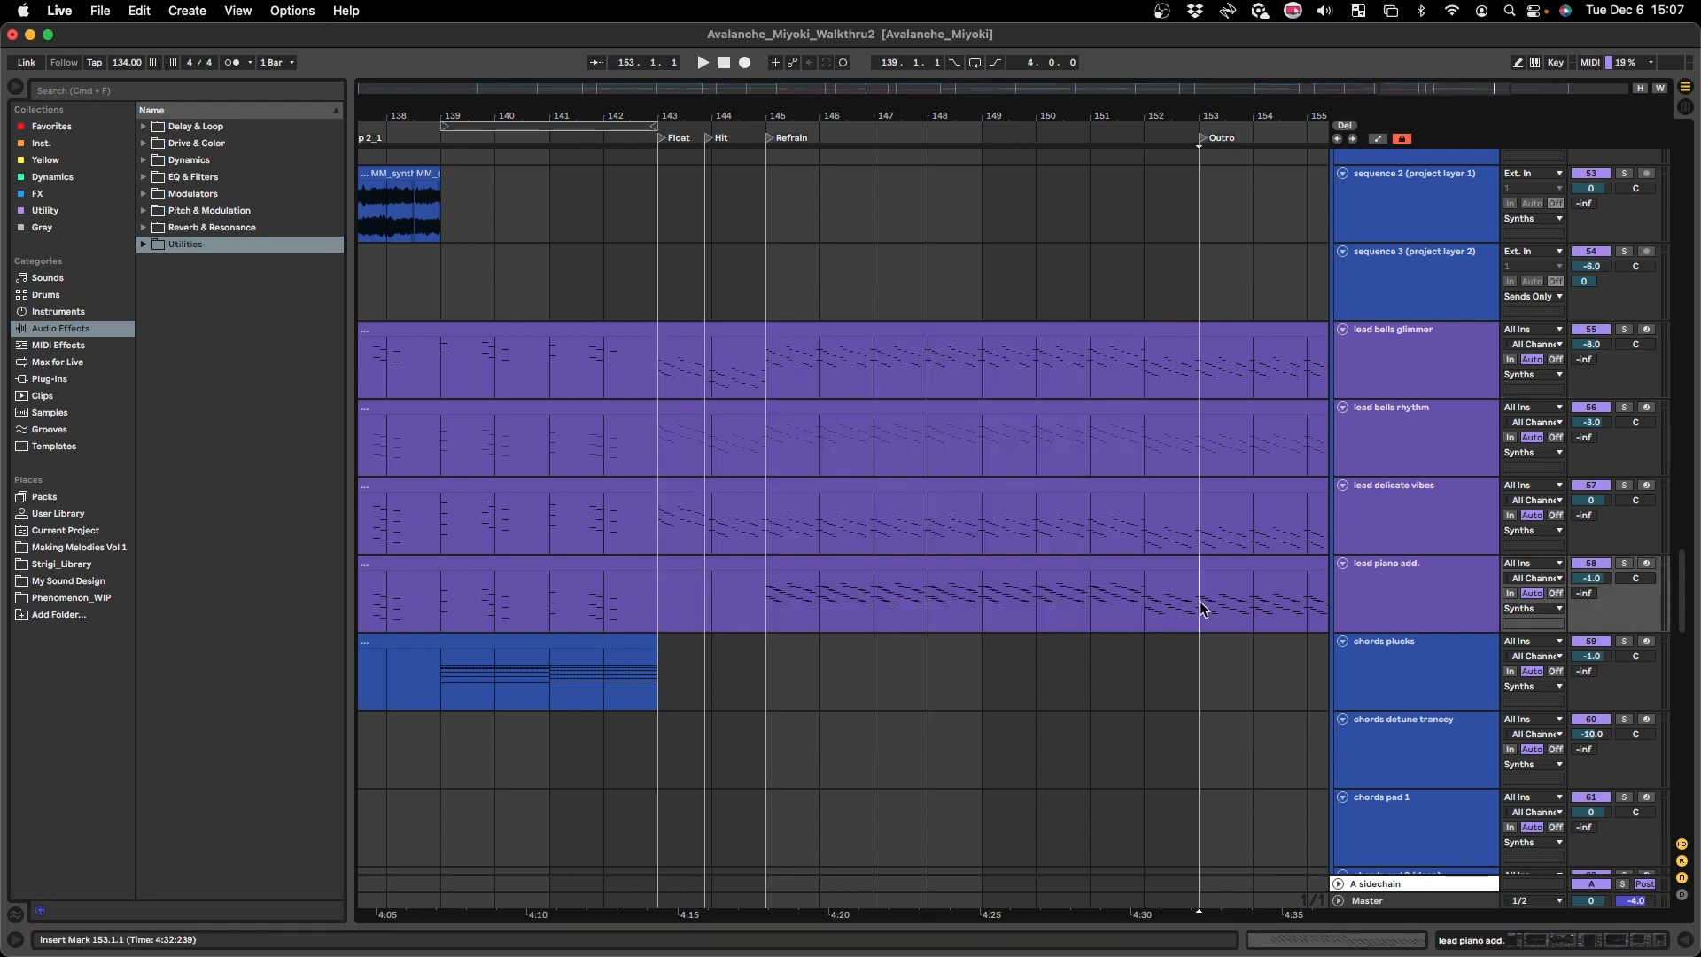
{"action": "key", "text": "space"}
{"action": "scroll", "coordinate": [700, 434], "scroll_direction": "down", "scroll_amount": 5}
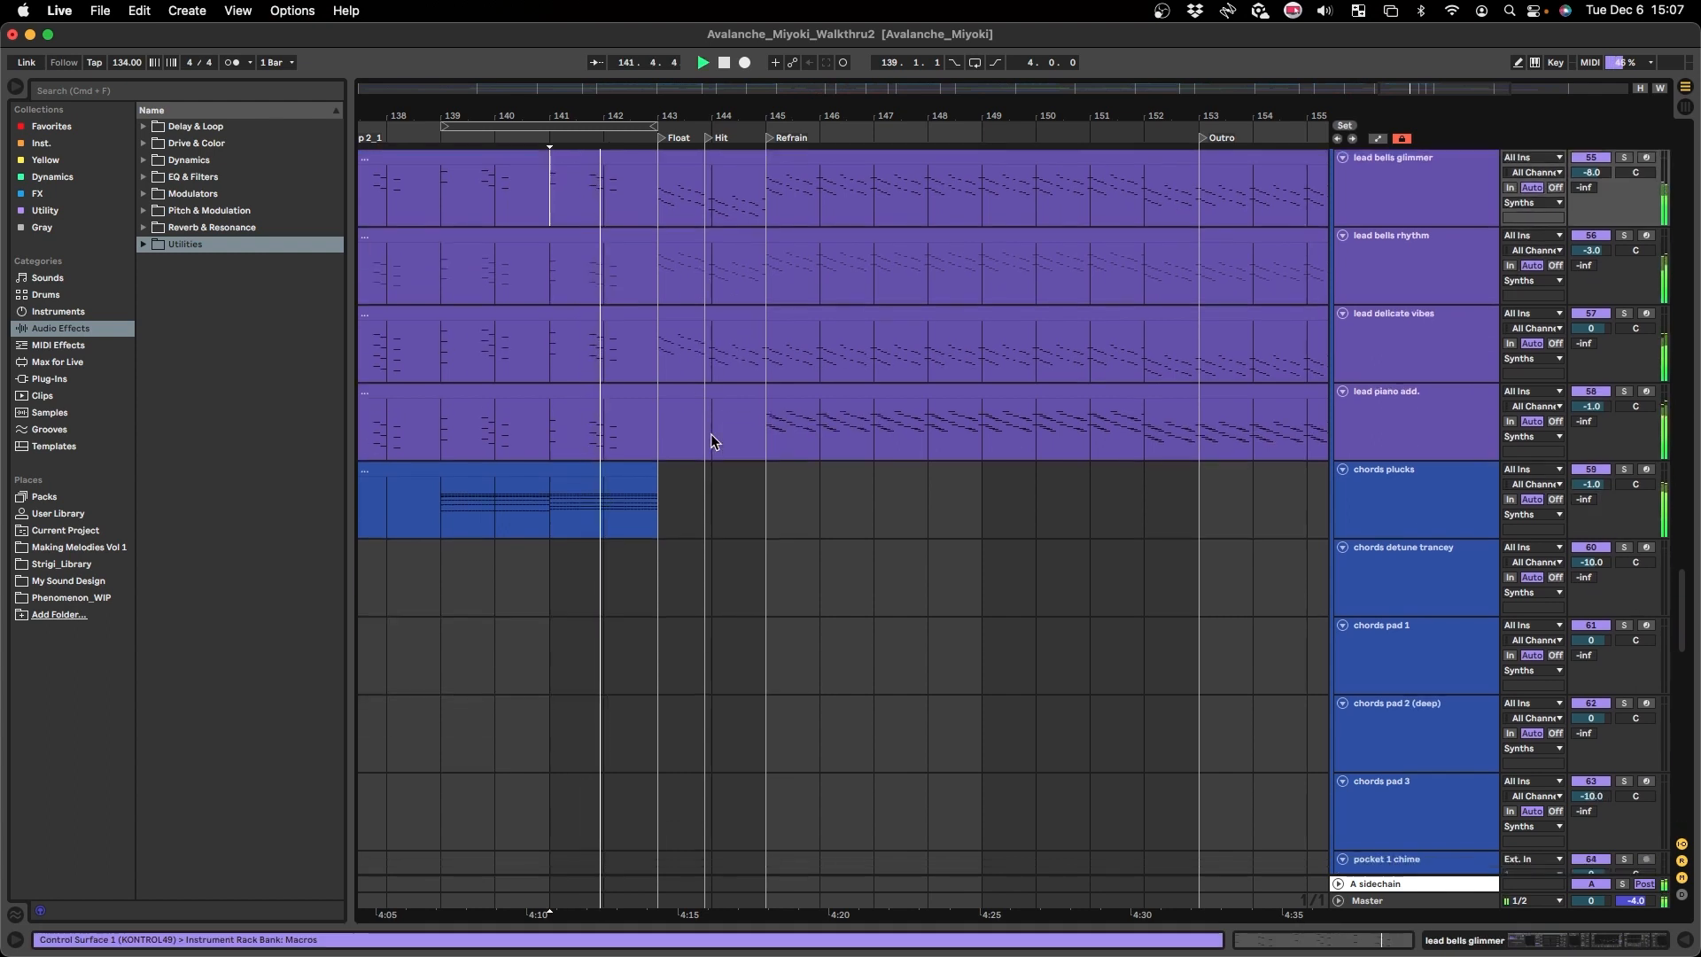
- Follow the full mix into the Refrain up to the VOX tracks, stop, and place the insert marker at 144.4.1 on vox 1
{"action": "scroll", "coordinate": [795, 479], "scroll_direction": "down", "scroll_amount": 1}
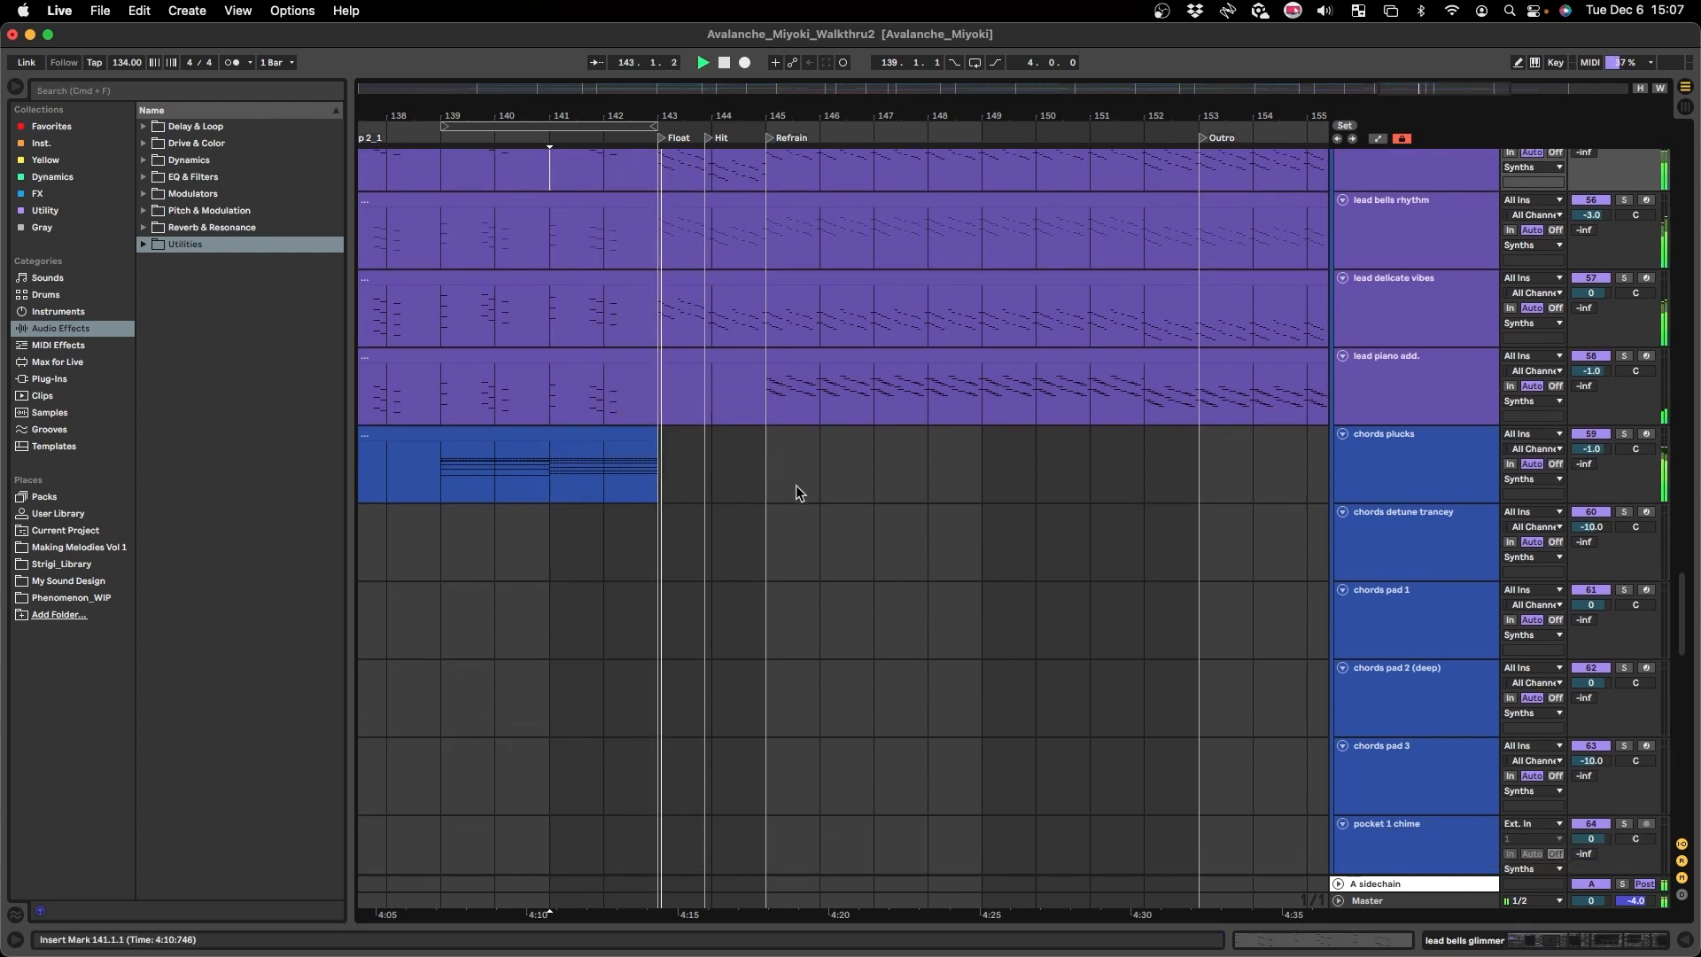
{"action": "scroll", "coordinate": [796, 486], "scroll_direction": "up", "scroll_amount": 10}
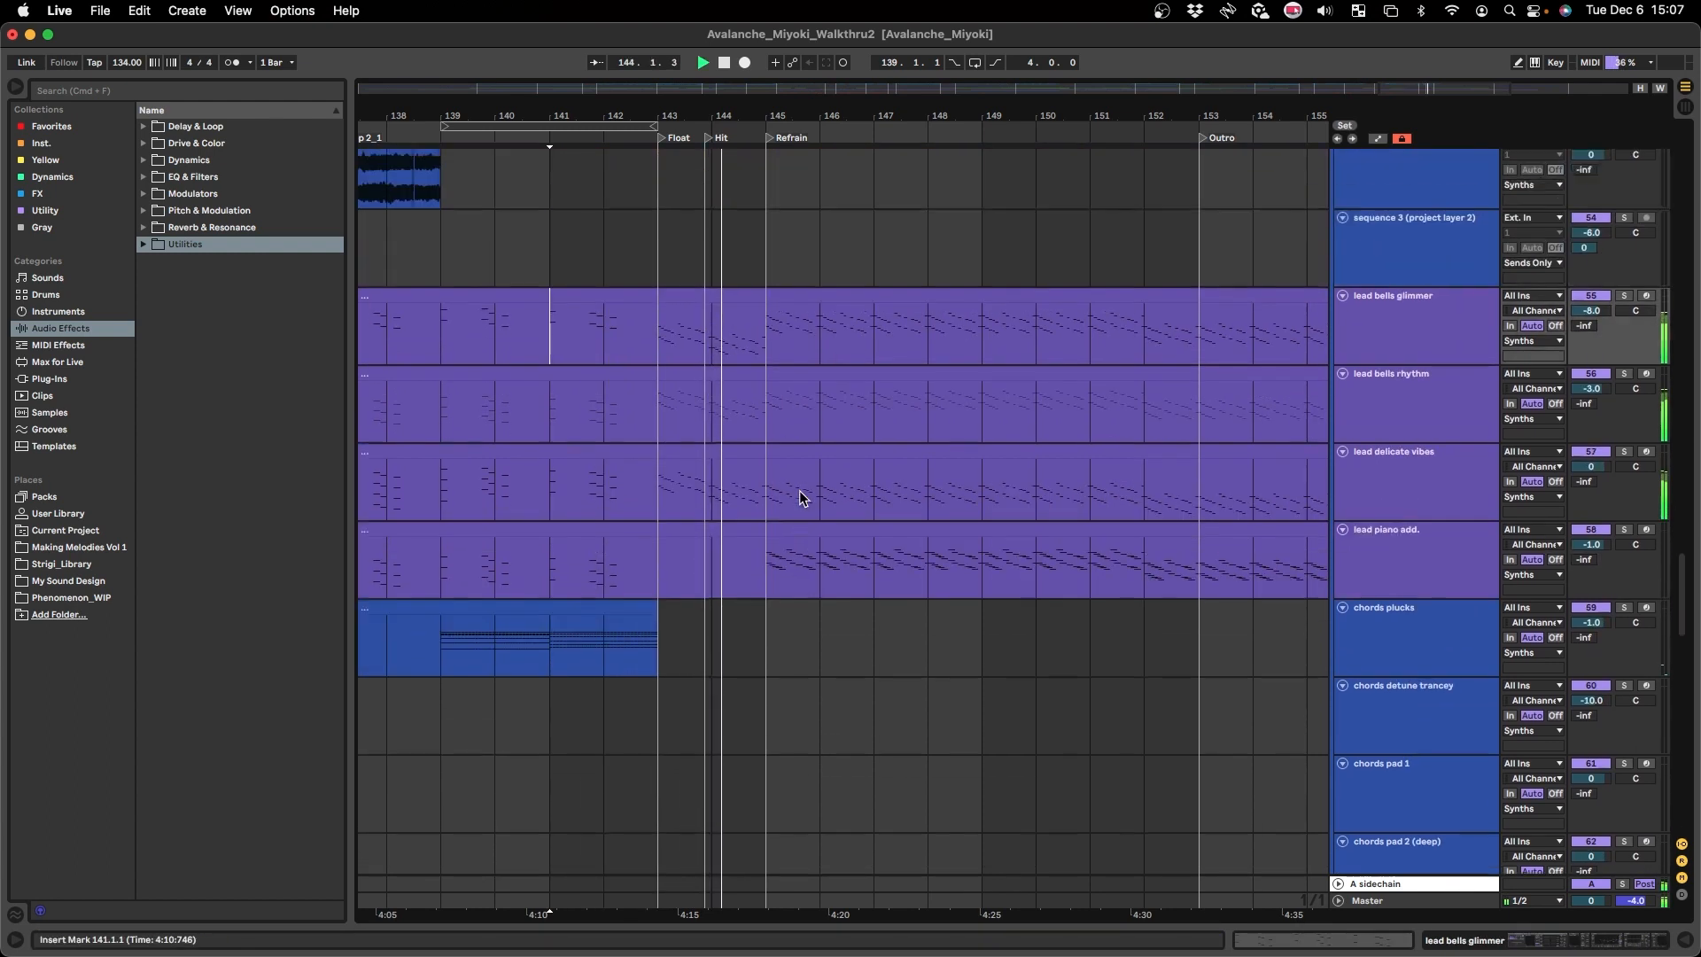
{"action": "scroll", "coordinate": [567, 527], "scroll_direction": "up", "scroll_amount": 10}
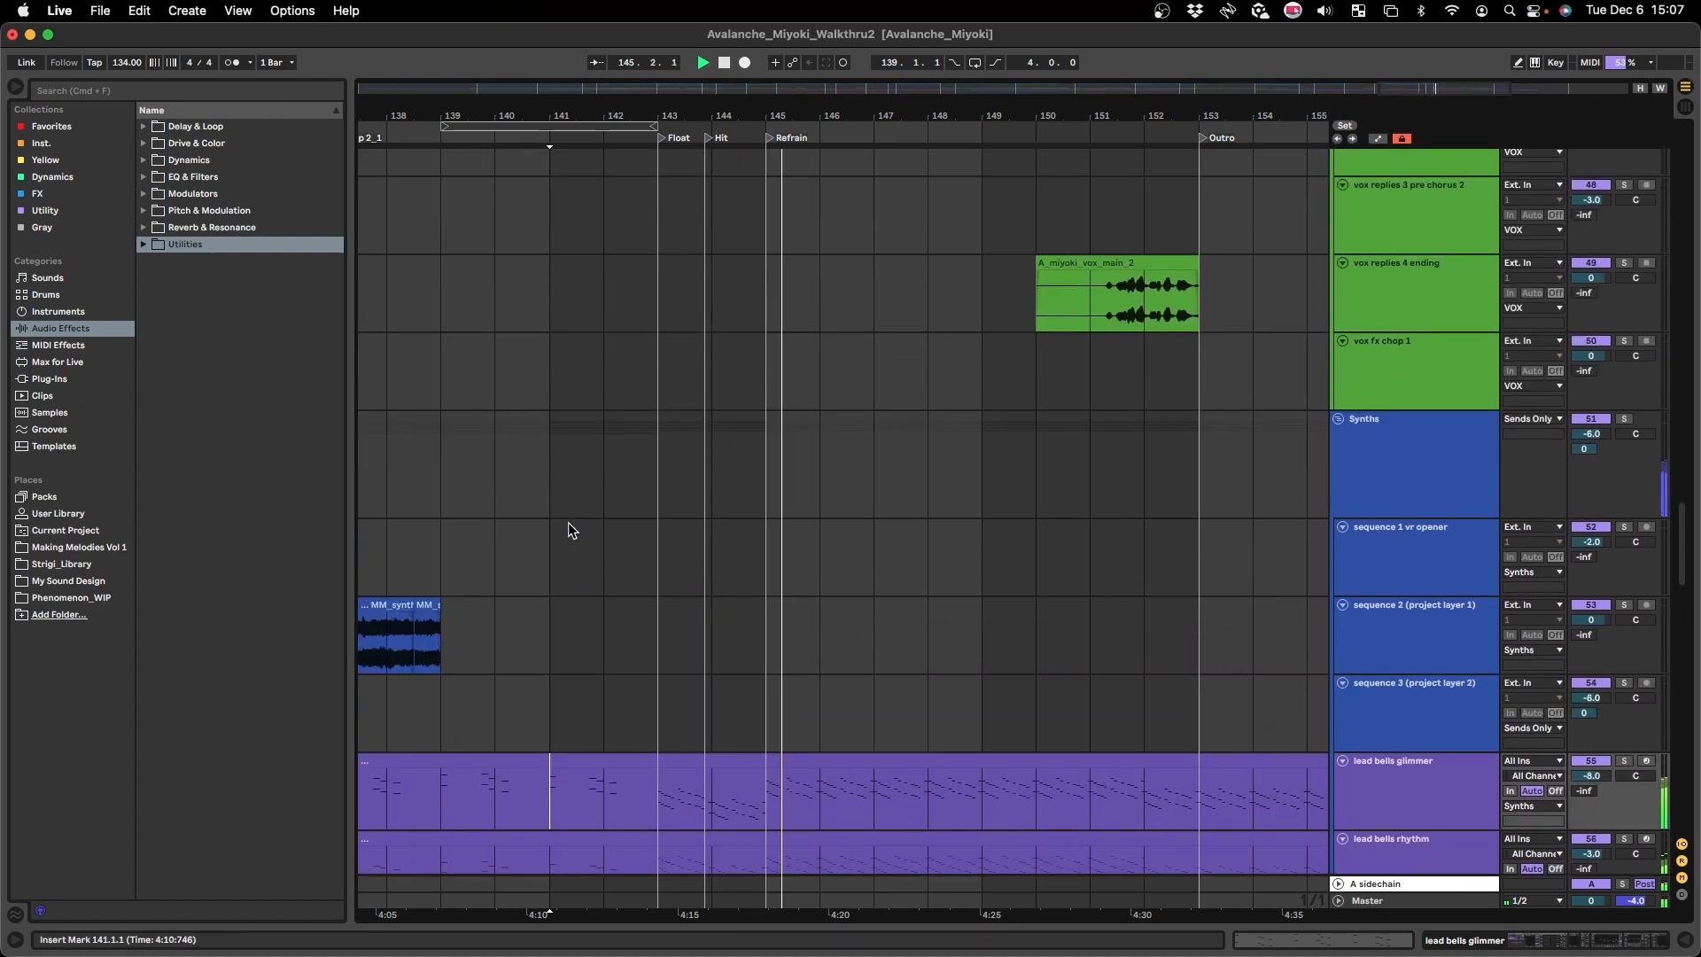
{"action": "scroll", "coordinate": [601, 551], "scroll_direction": "up", "scroll_amount": 20}
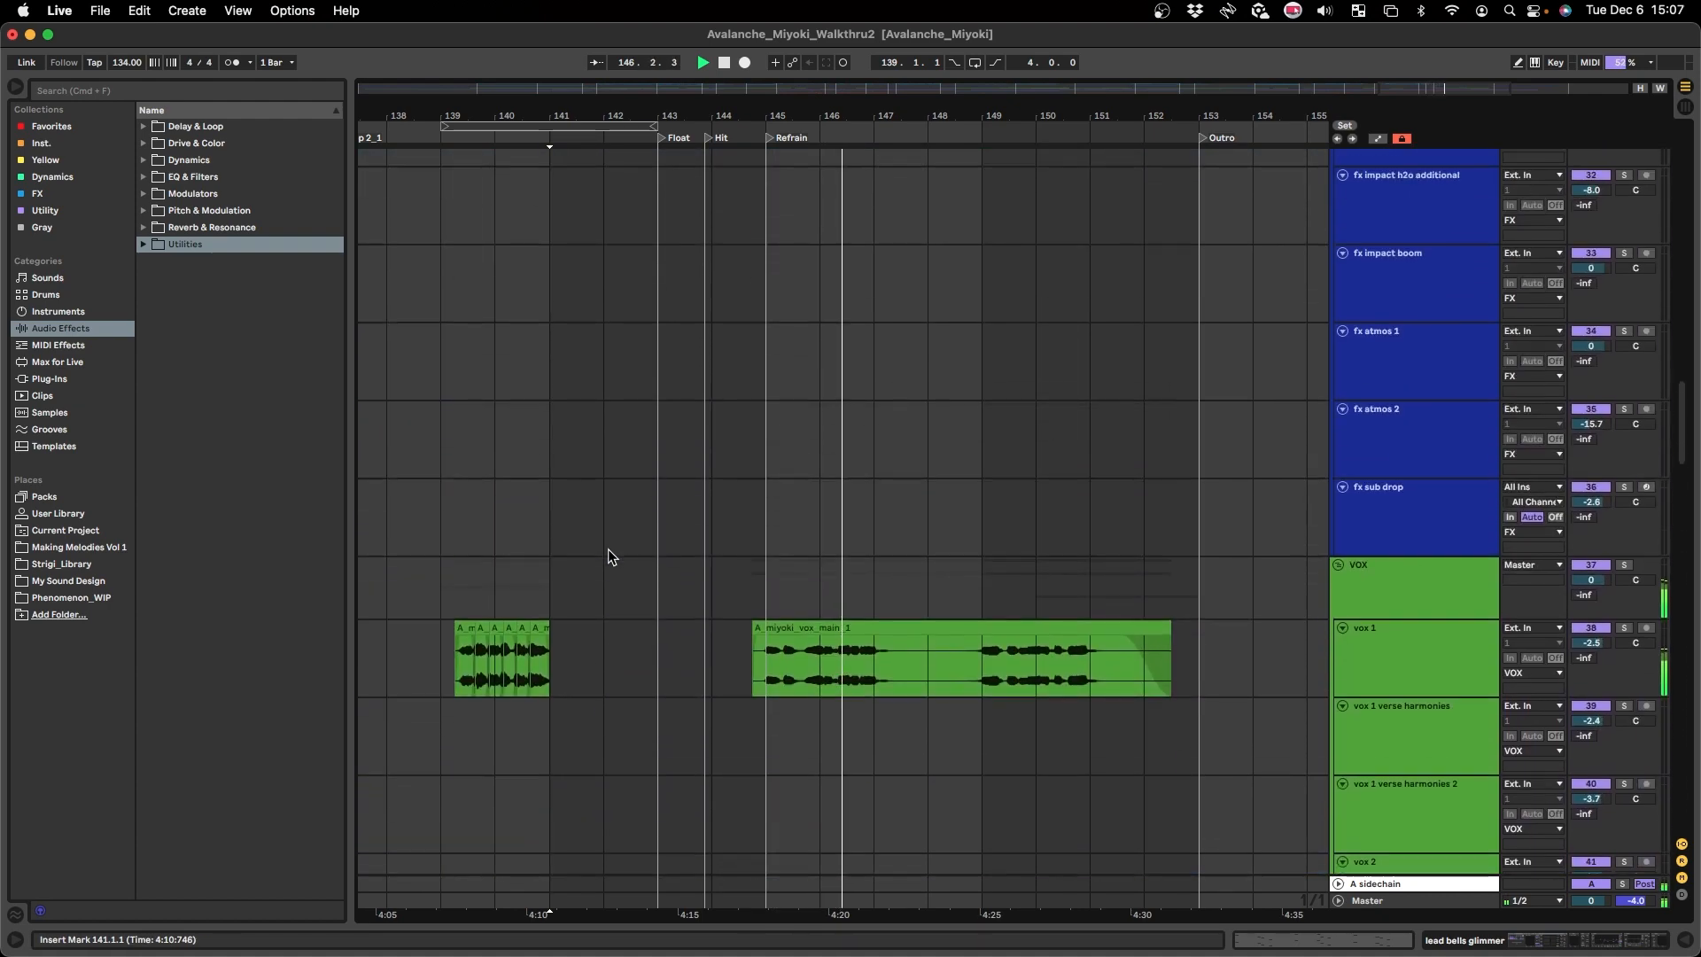
{"action": "scroll", "coordinate": [744, 678], "scroll_direction": "up", "scroll_amount": 5}
{"action": "scroll", "coordinate": [741, 678], "scroll_direction": "down", "scroll_amount": 5}
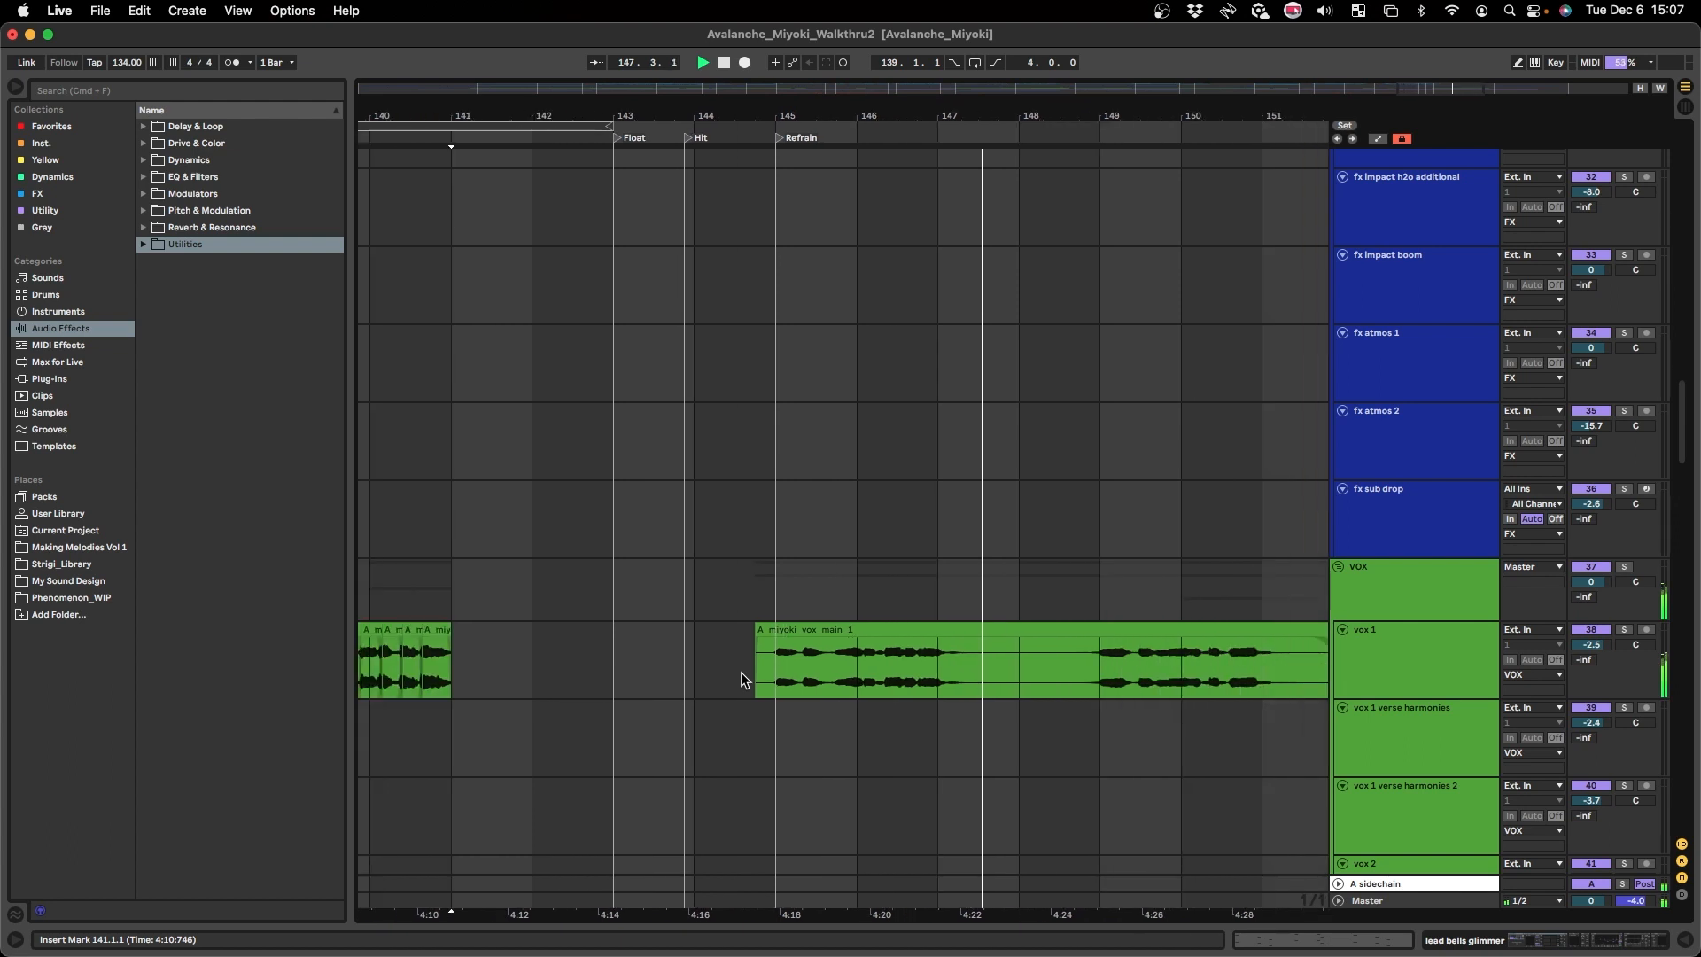
{"action": "left_click", "coordinate": [733, 680]}
{"action": "key", "text": "space"}
{"action": "left_click", "coordinate": [732, 679]}
{"action": "scroll", "coordinate": [732, 658], "scroll_direction": "down", "scroll_amount": 5}
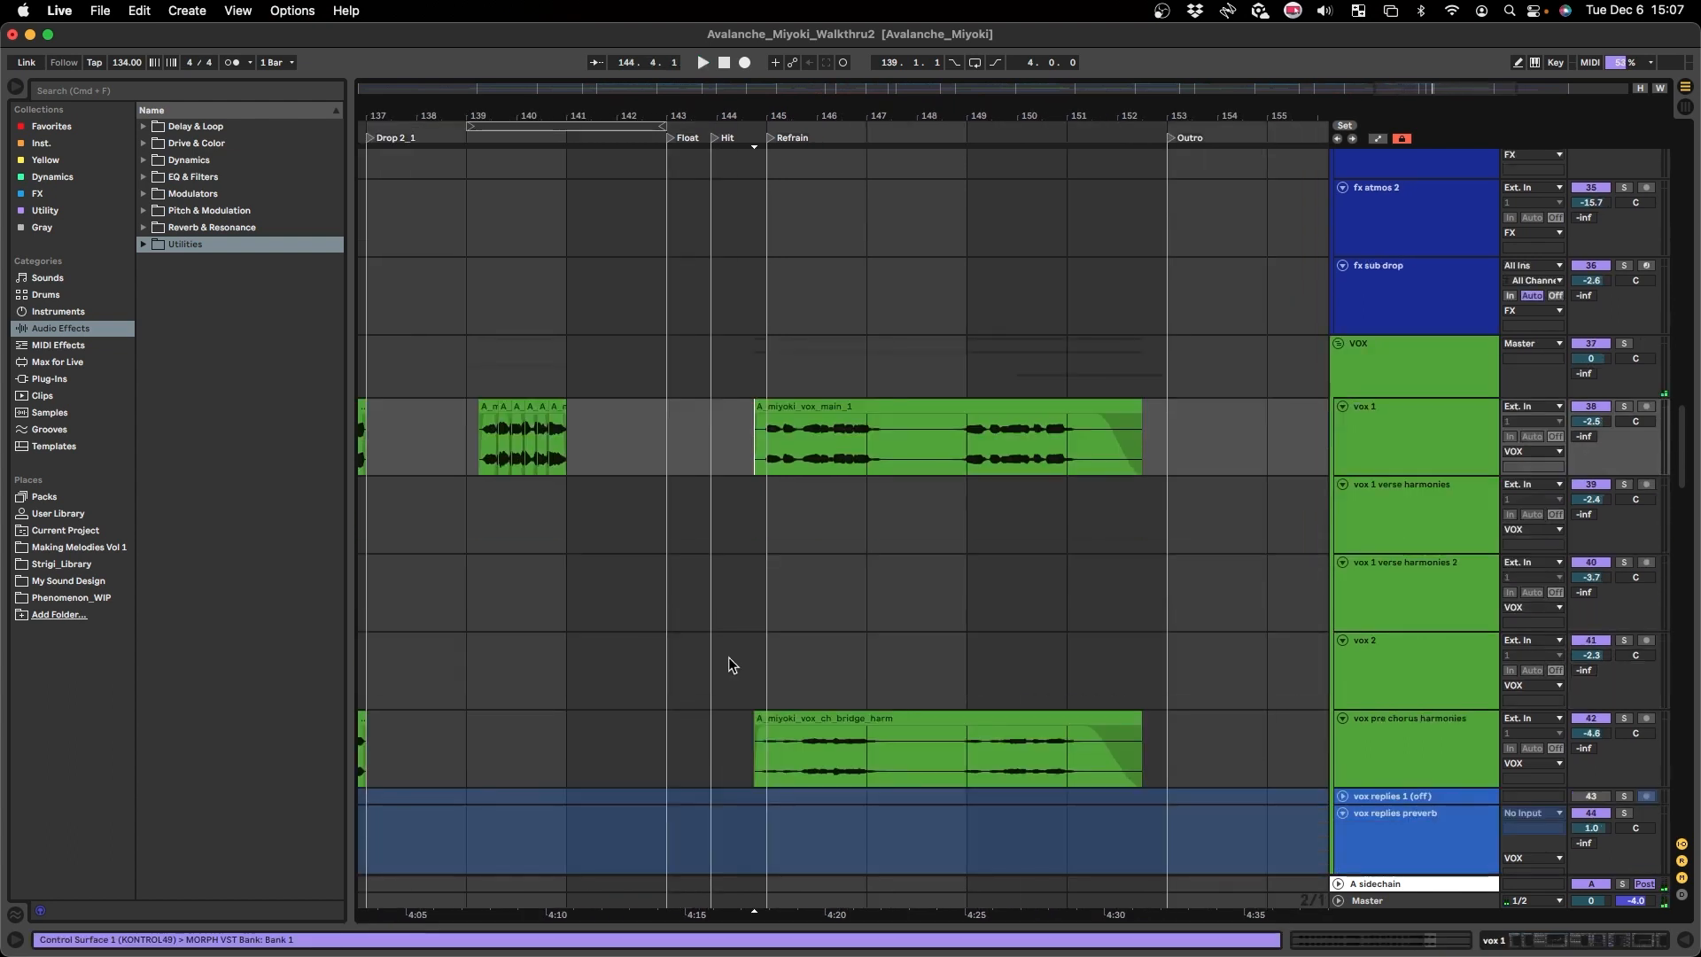
- Highlight the refrain span from vox 1 down to vox 1 verse harmonies 2, and clear the highlight at 148.3.1
{"action": "scroll", "coordinate": [693, 449], "scroll_direction": "up", "scroll_amount": 4}
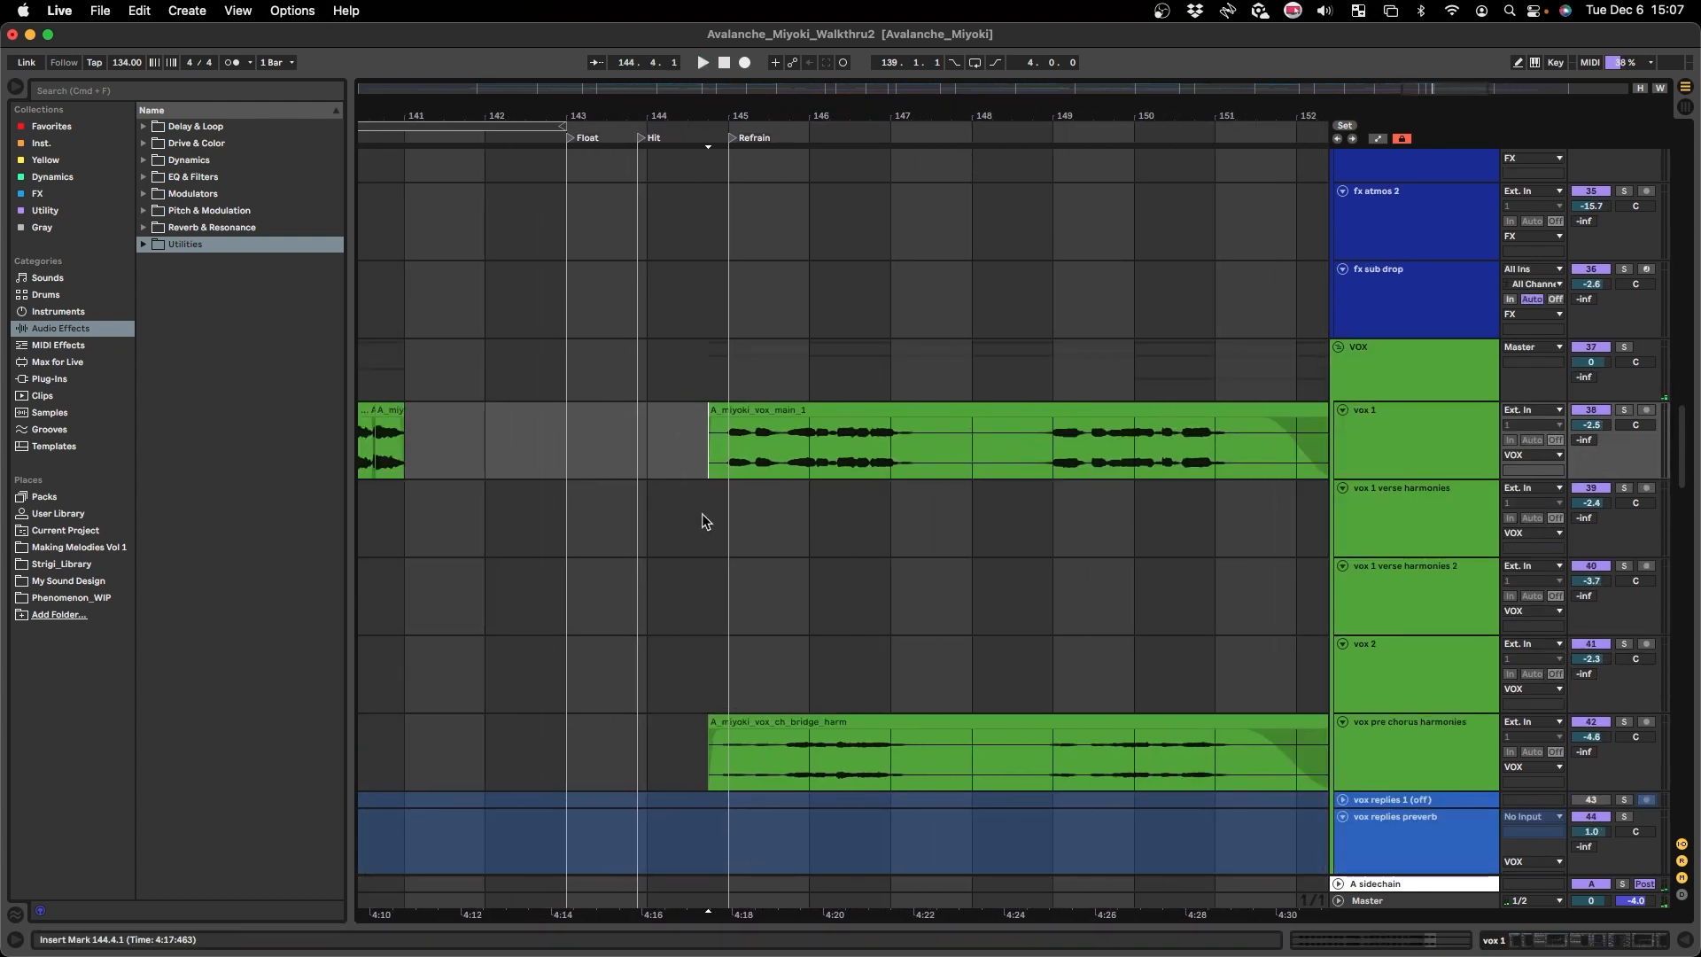
{"action": "scroll", "coordinate": [683, 438], "scroll_direction": "down", "scroll_amount": 2}
{"action": "scroll", "coordinate": [683, 437], "scroll_direction": "right", "scroll_amount": 3}
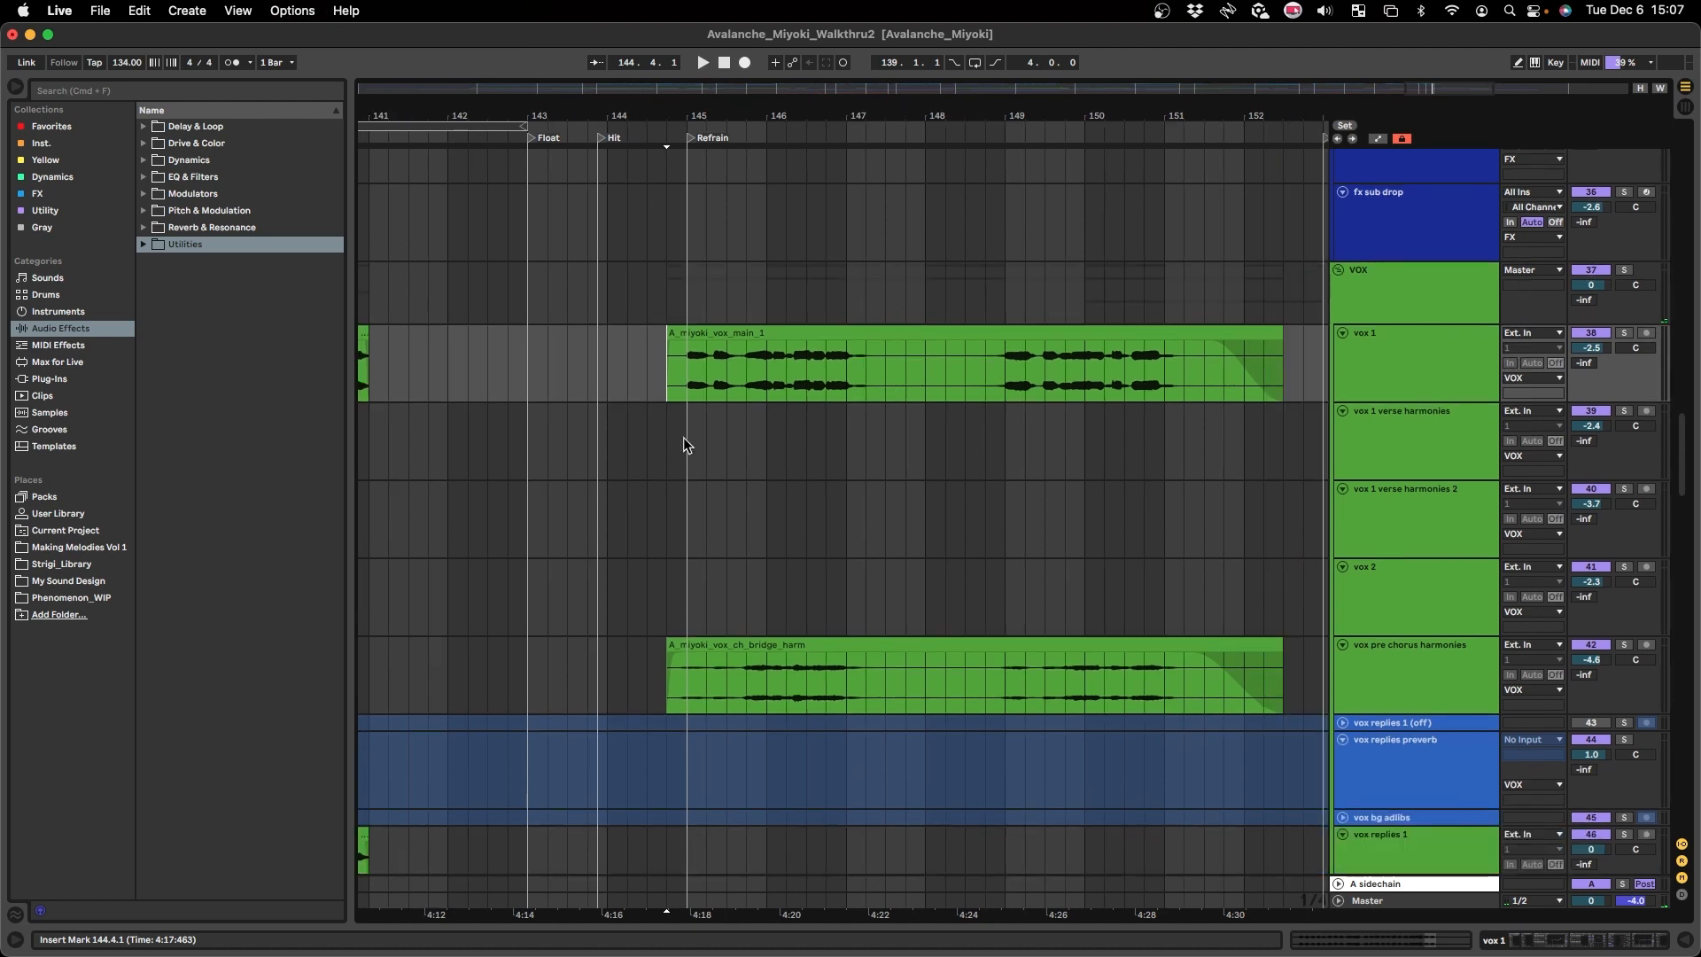
{"action": "left_click_drag", "start_coordinate": [623, 349], "coordinate": [1238, 510]}
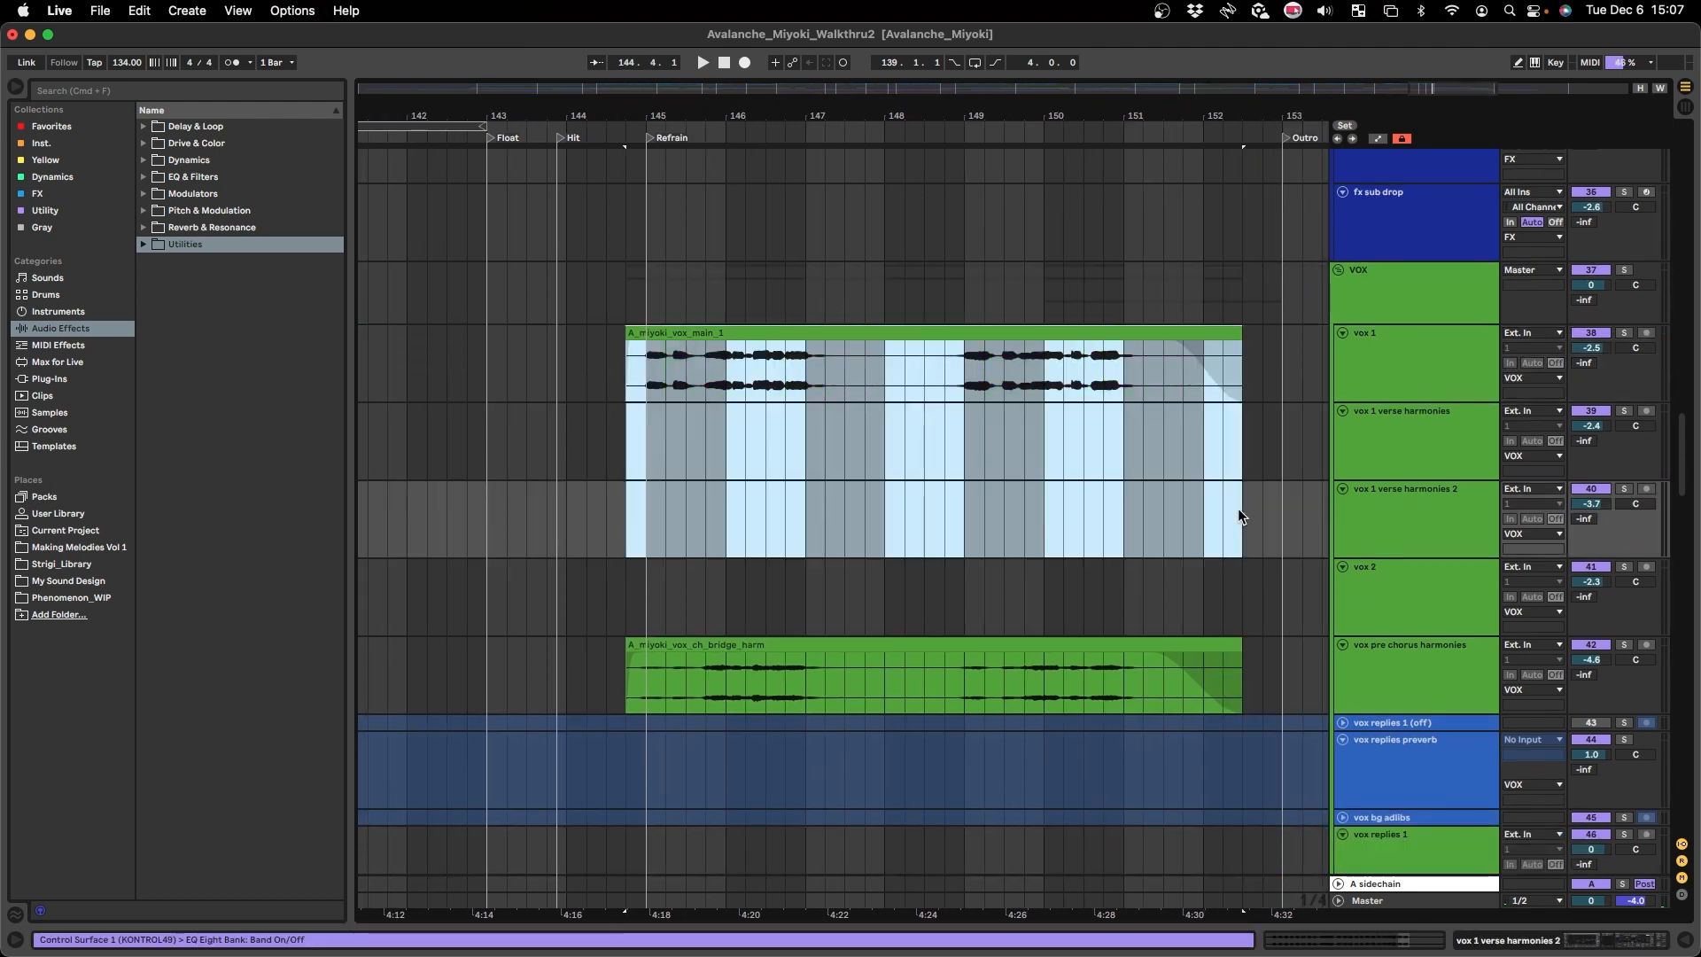
{"action": "left_click", "coordinate": [615, 443]}
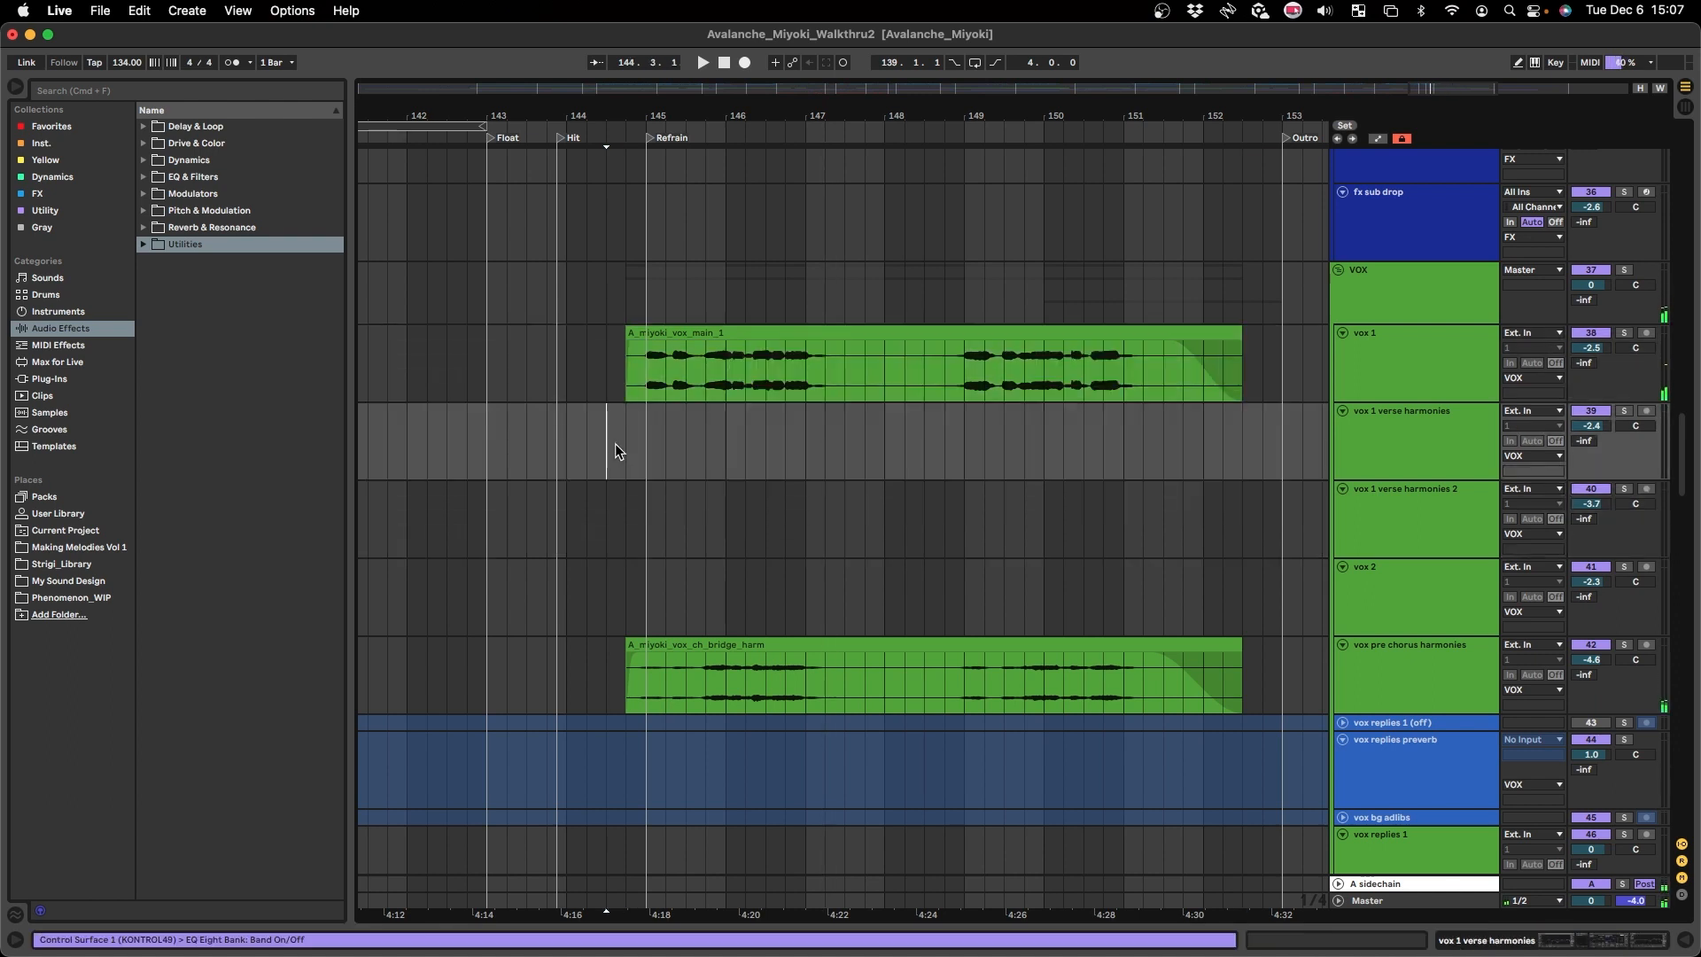
{"action": "left_click", "coordinate": [942, 372]}
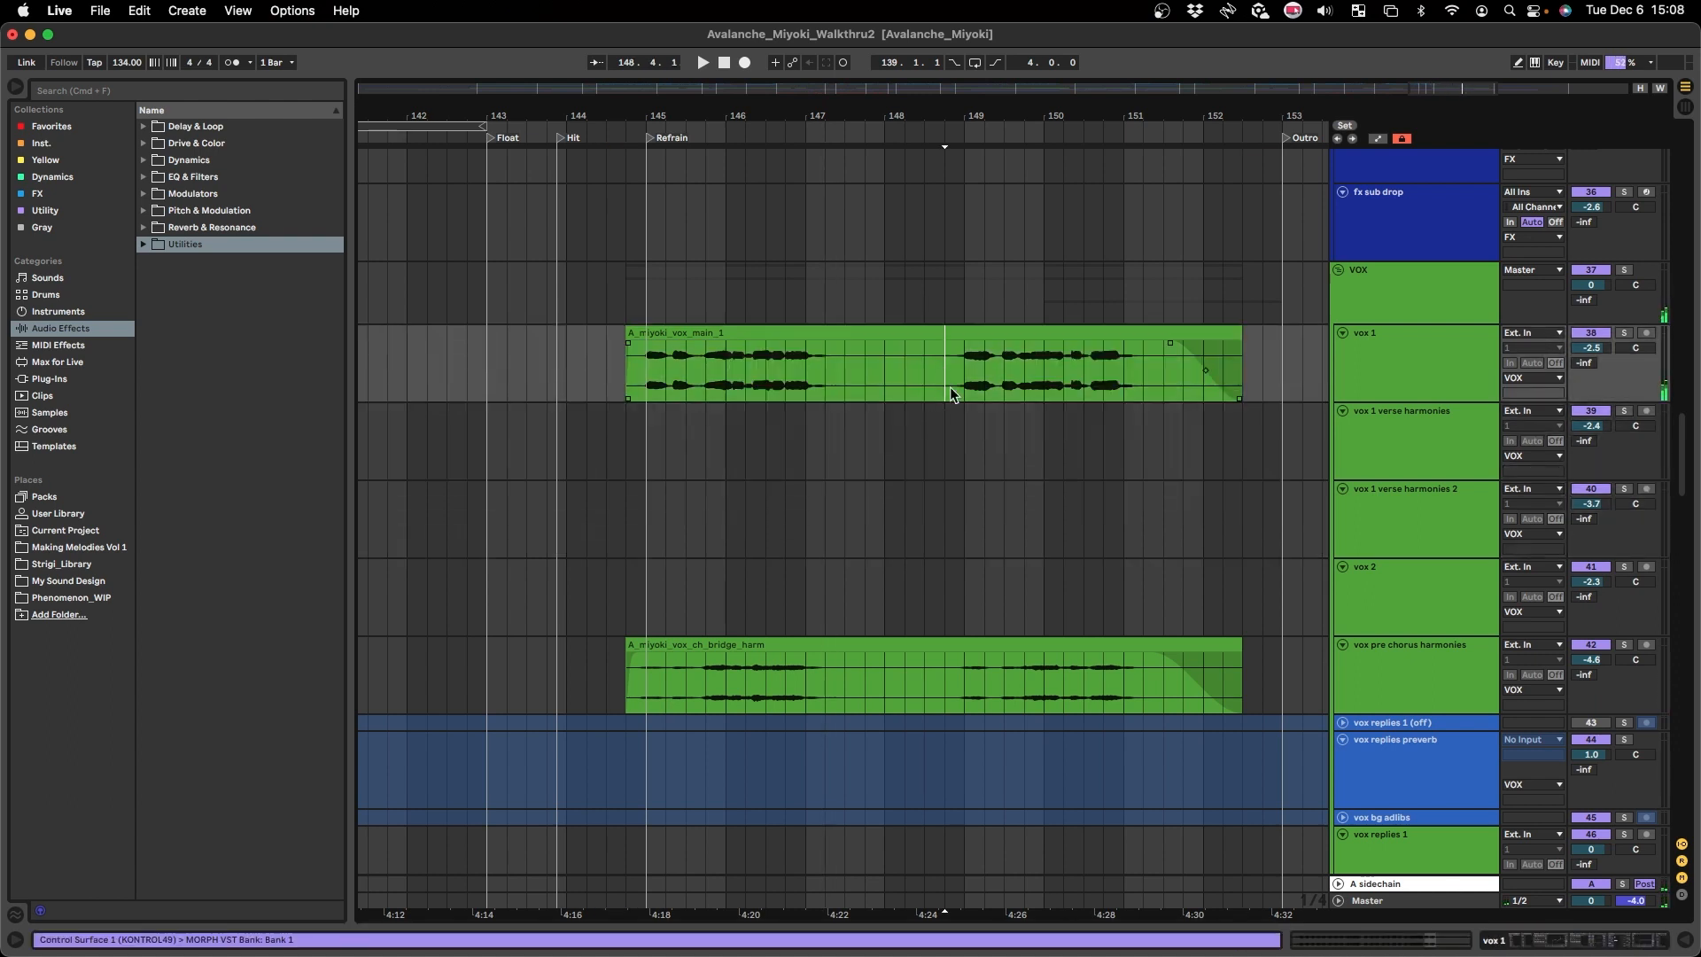
{"action": "left_click", "coordinate": [925, 415]}
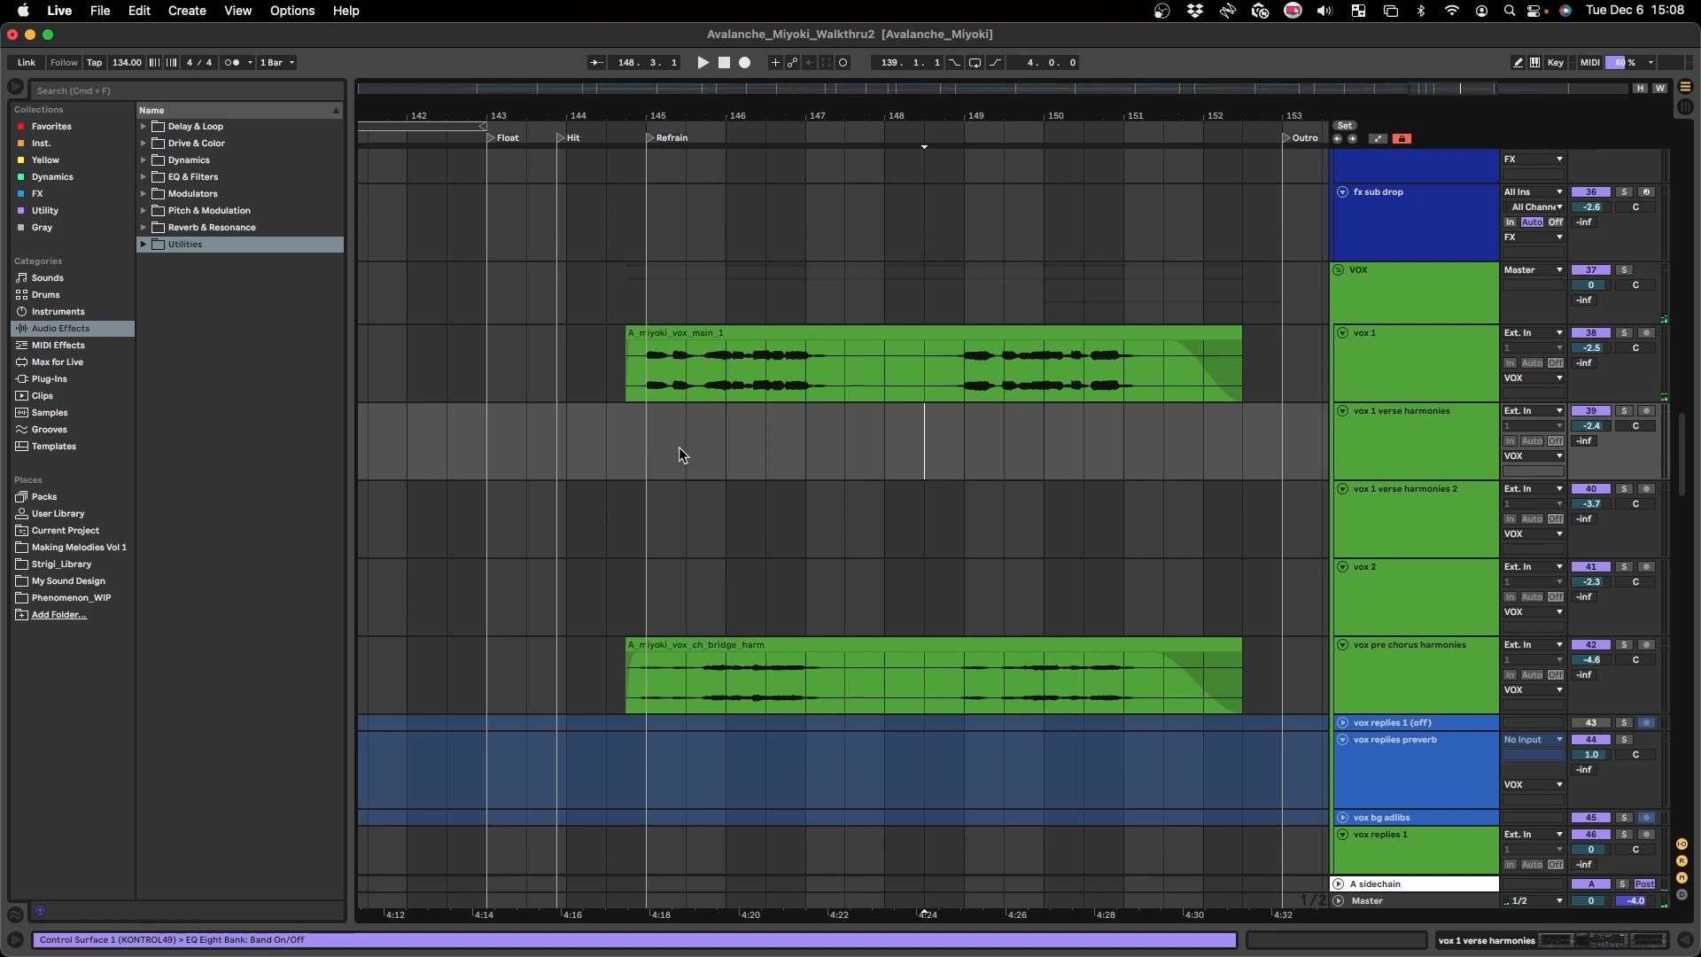
- View the lead-in to the refrain vocal clips and place the insert marker at bar 144 on vox 1 verse harmonies
{"action": "scroll", "coordinate": [681, 447], "scroll_direction": "left", "scroll_amount": 1}
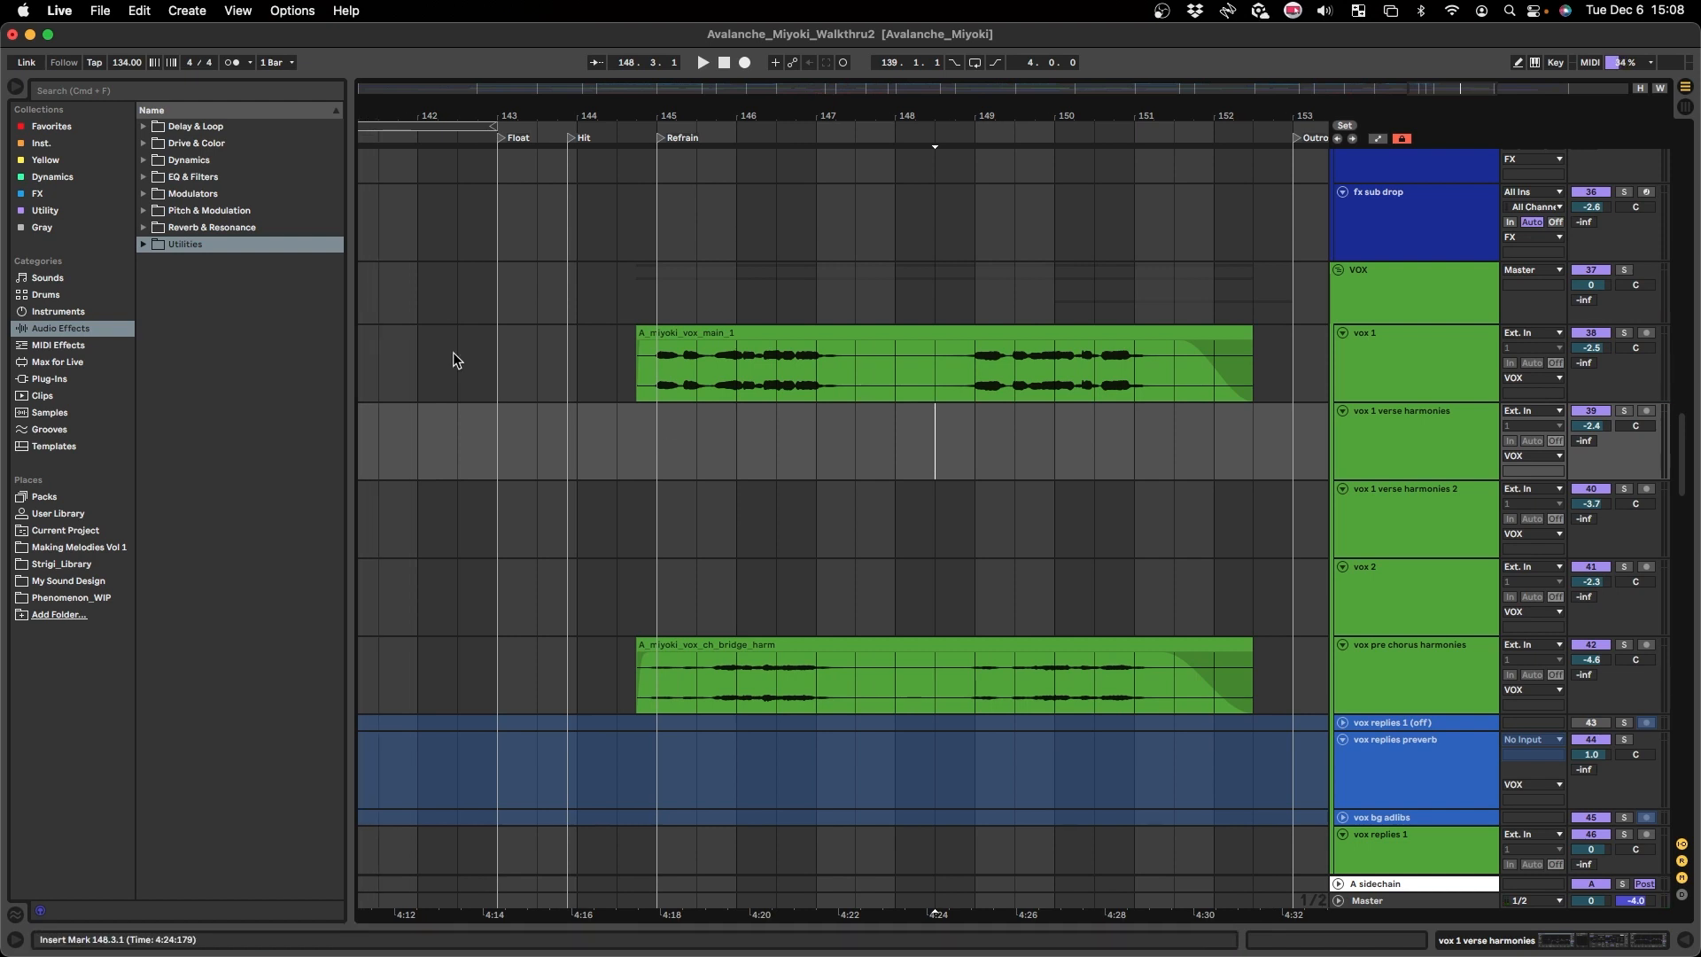
{"action": "left_click", "coordinate": [580, 377]}
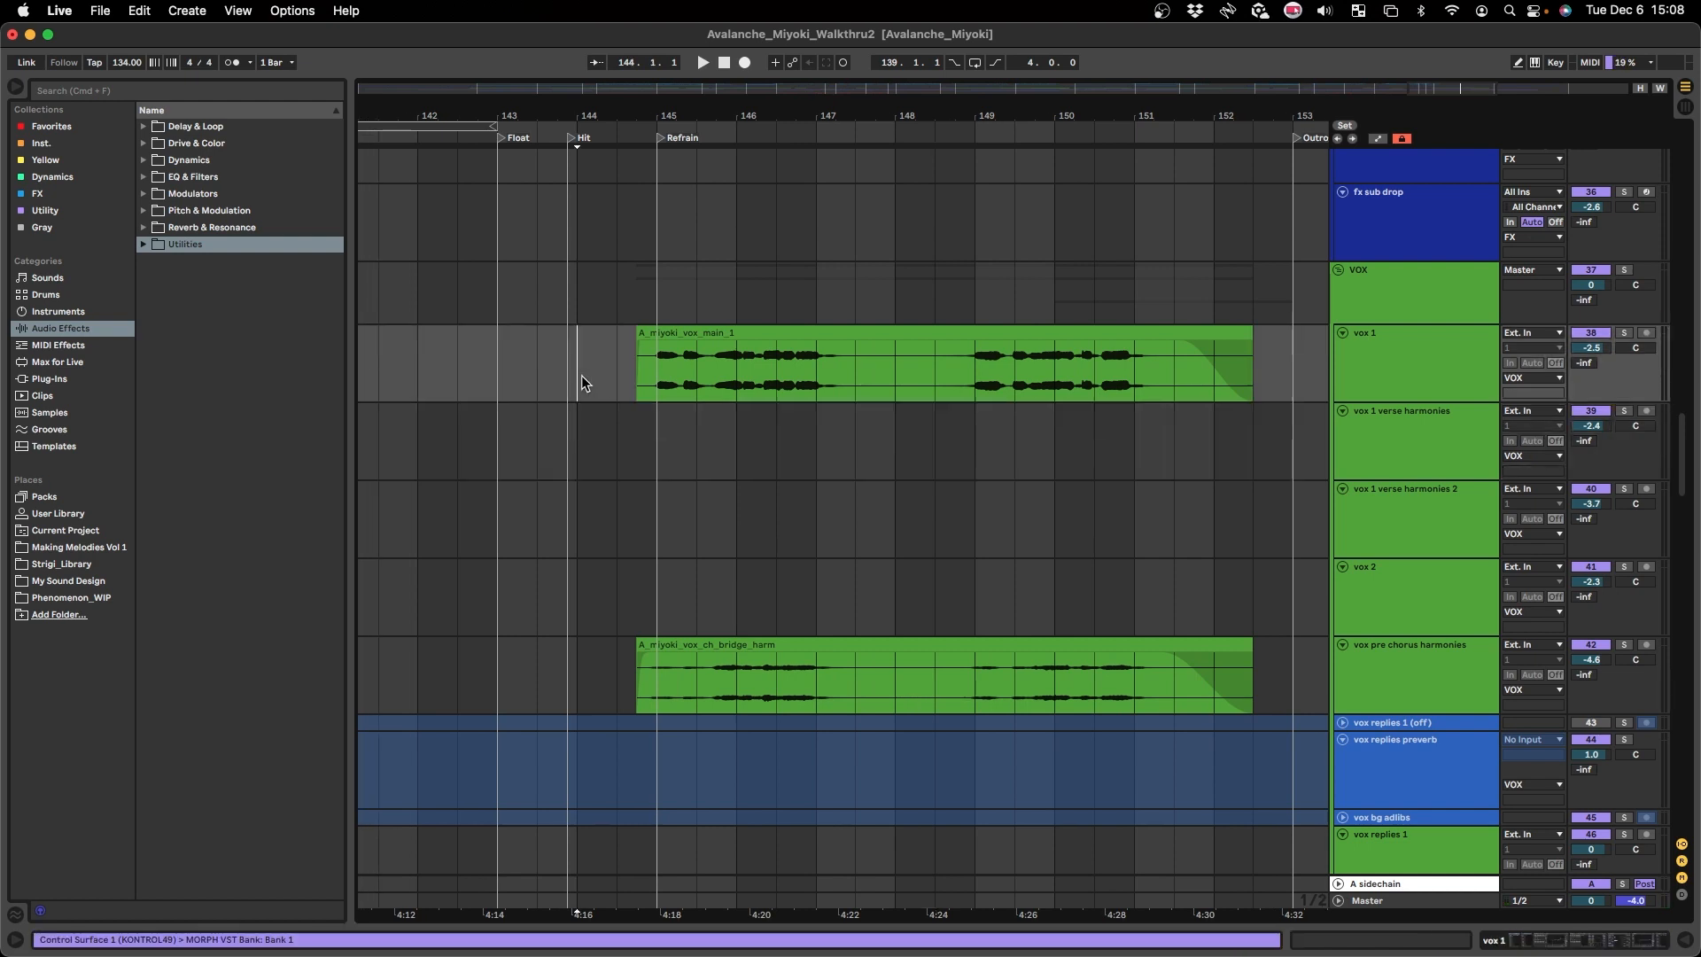
{"action": "scroll", "coordinate": [665, 381], "scroll_direction": "up", "scroll_amount": 3}
{"action": "left_click", "coordinate": [649, 414]}
{"action": "left_click", "coordinate": [572, 387]}
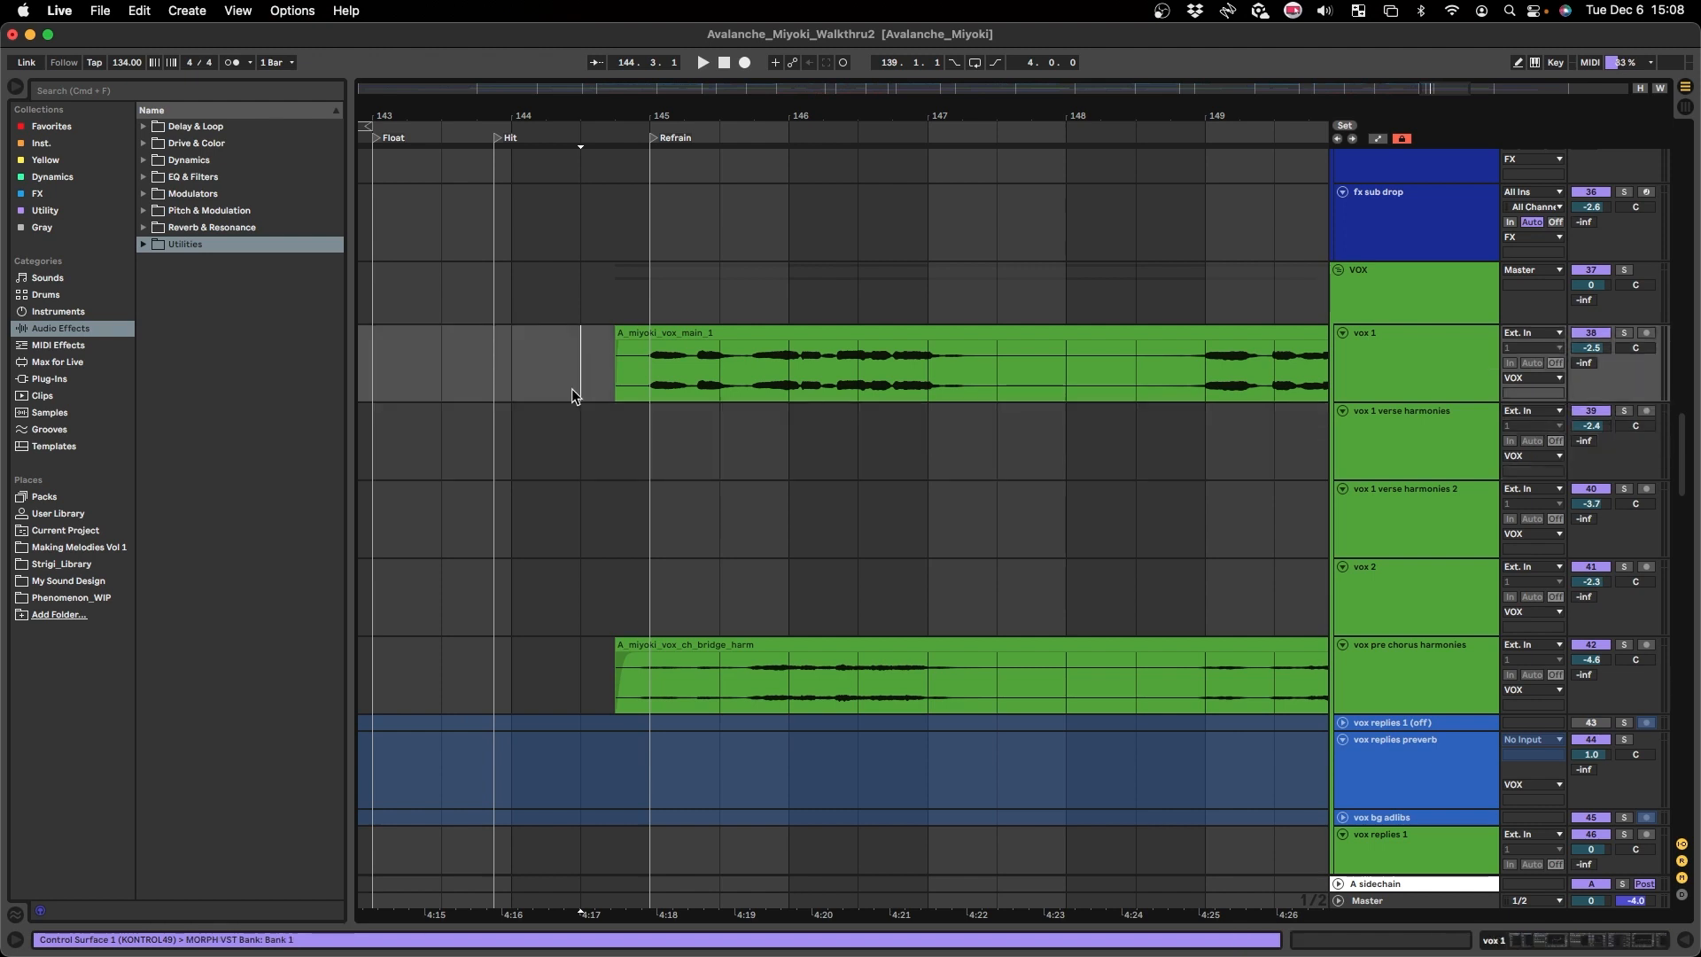
{"action": "scroll", "coordinate": [571, 388], "scroll_direction": "down", "scroll_amount": 3}
{"action": "left_click", "coordinate": [597, 469]}
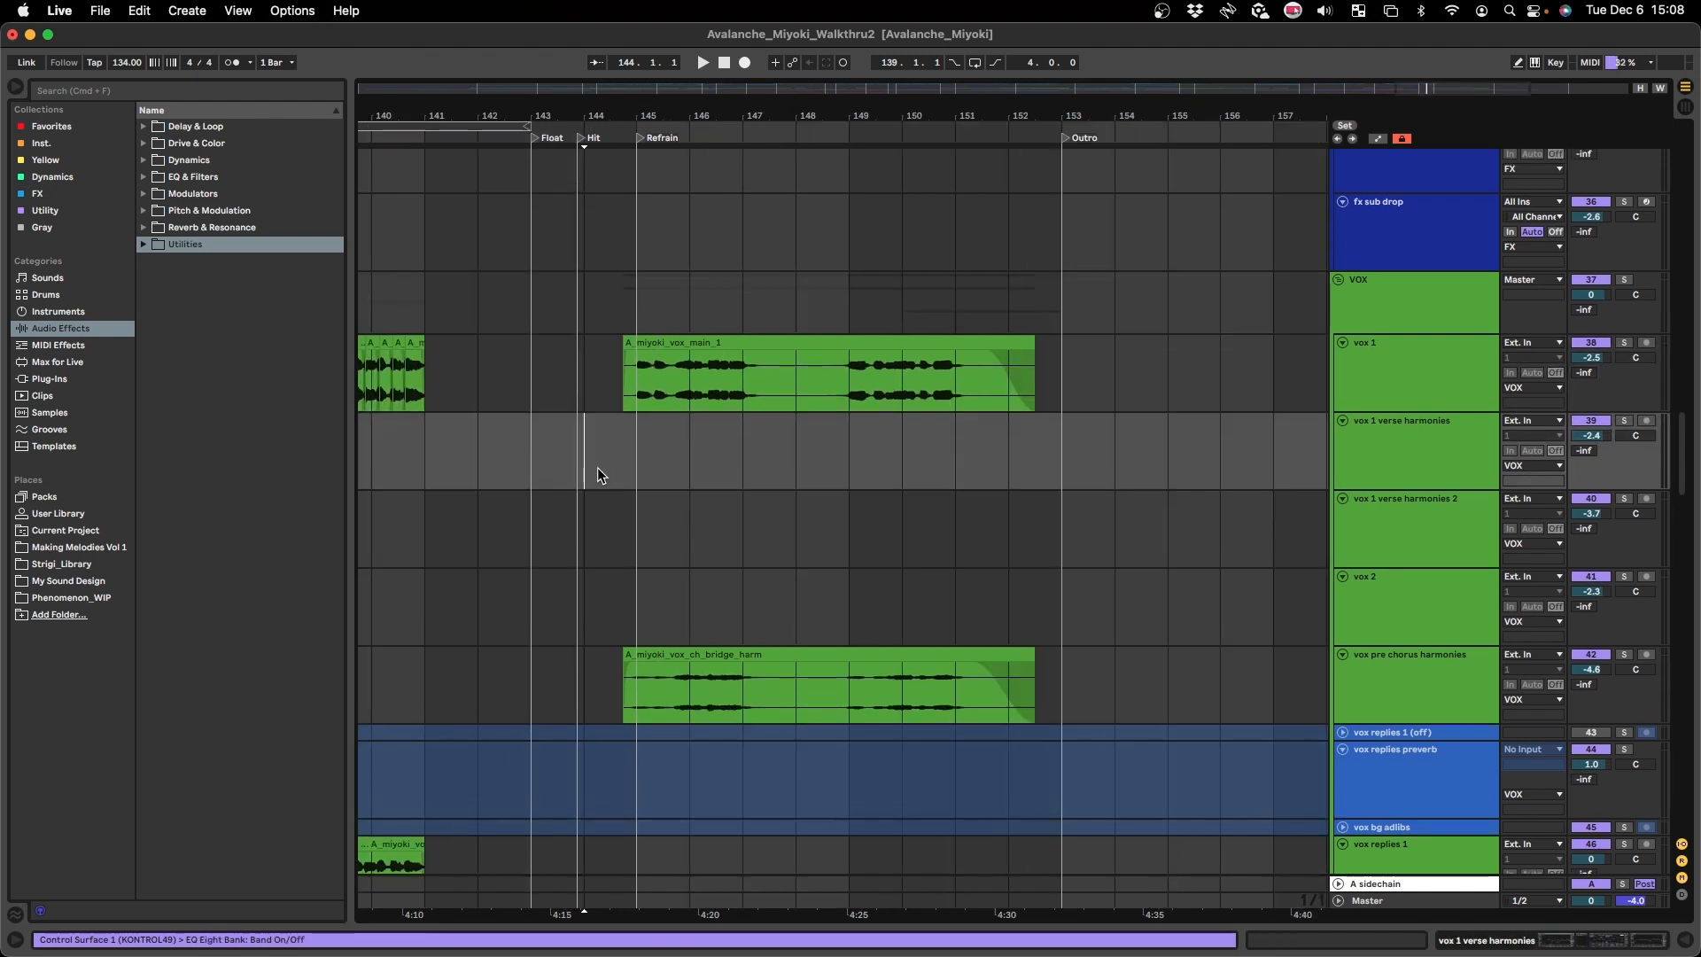
{"action": "scroll", "coordinate": [597, 470], "scroll_direction": "up", "scroll_amount": 2}
{"action": "scroll", "coordinate": [597, 470], "scroll_direction": "up", "scroll_amount": 1}
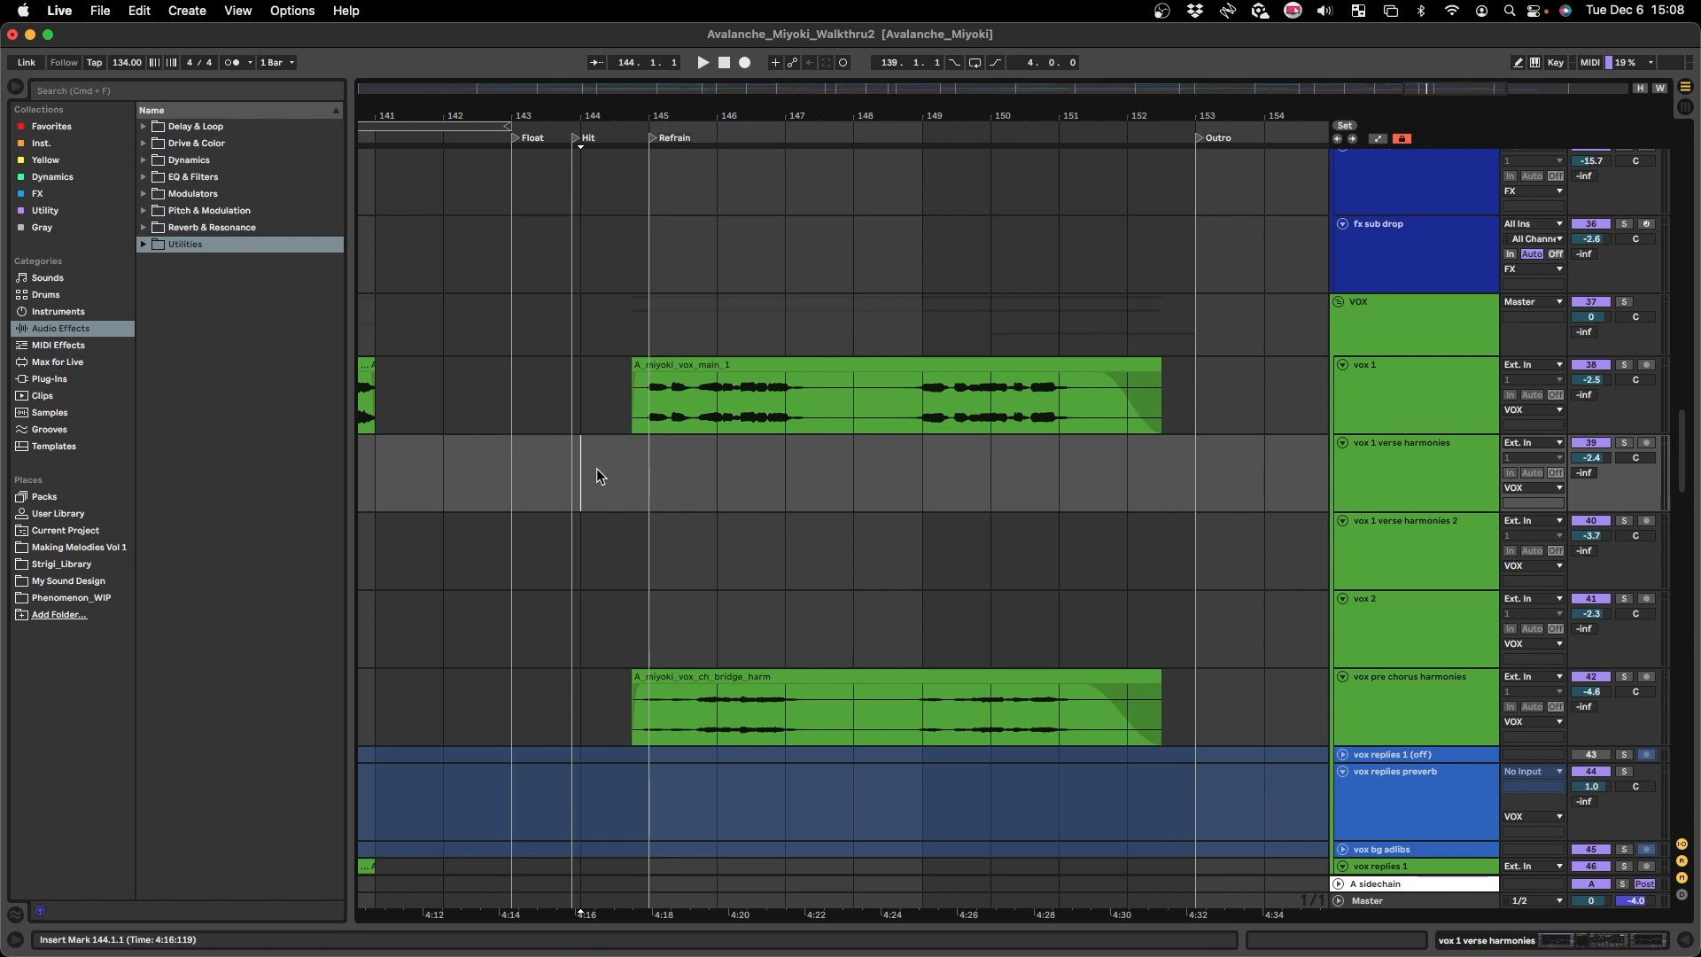
{"action": "scroll", "coordinate": [598, 470], "scroll_direction": "up", "scroll_amount": 1}
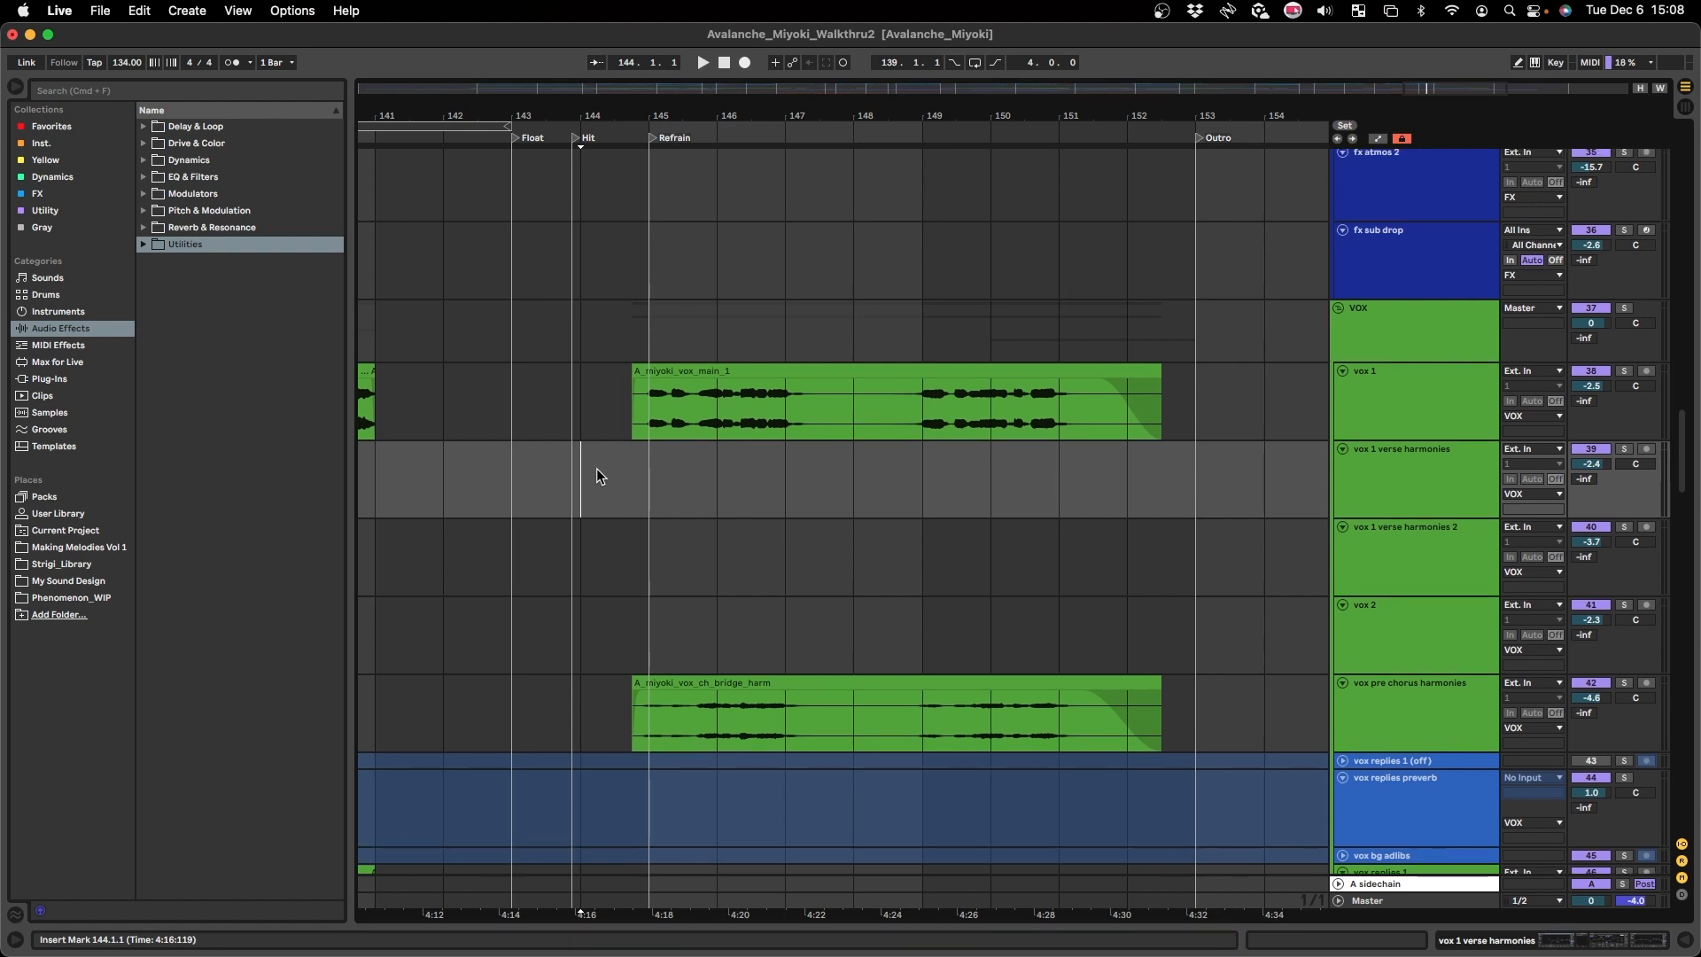
- Play the mix briefly, stop, and place the insert marker at 143.3.1 on hits big ol' fat daddy drums, where its frozen clip starts
{"action": "key", "text": "space"}
{"action": "scroll", "coordinate": [510, 540], "scroll_direction": "up", "scroll_amount": 15}
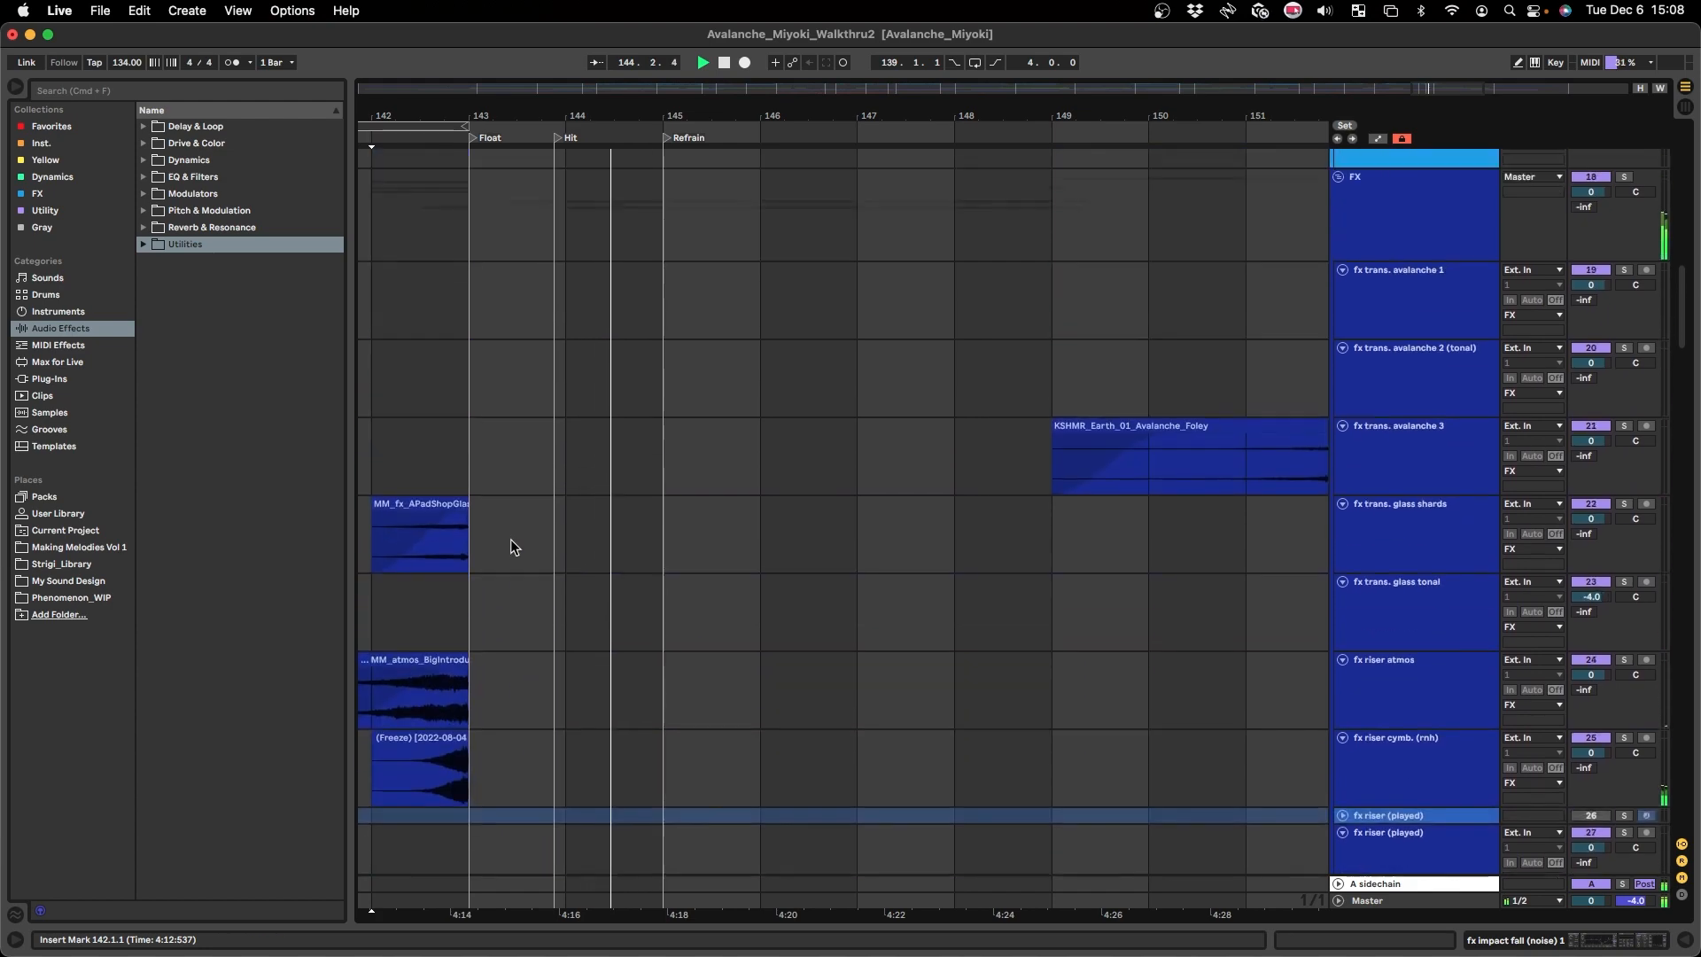
{"action": "scroll", "coordinate": [512, 539], "scroll_direction": "up", "scroll_amount": 5}
{"action": "key", "text": "space"}
{"action": "left_click", "coordinate": [482, 584]}
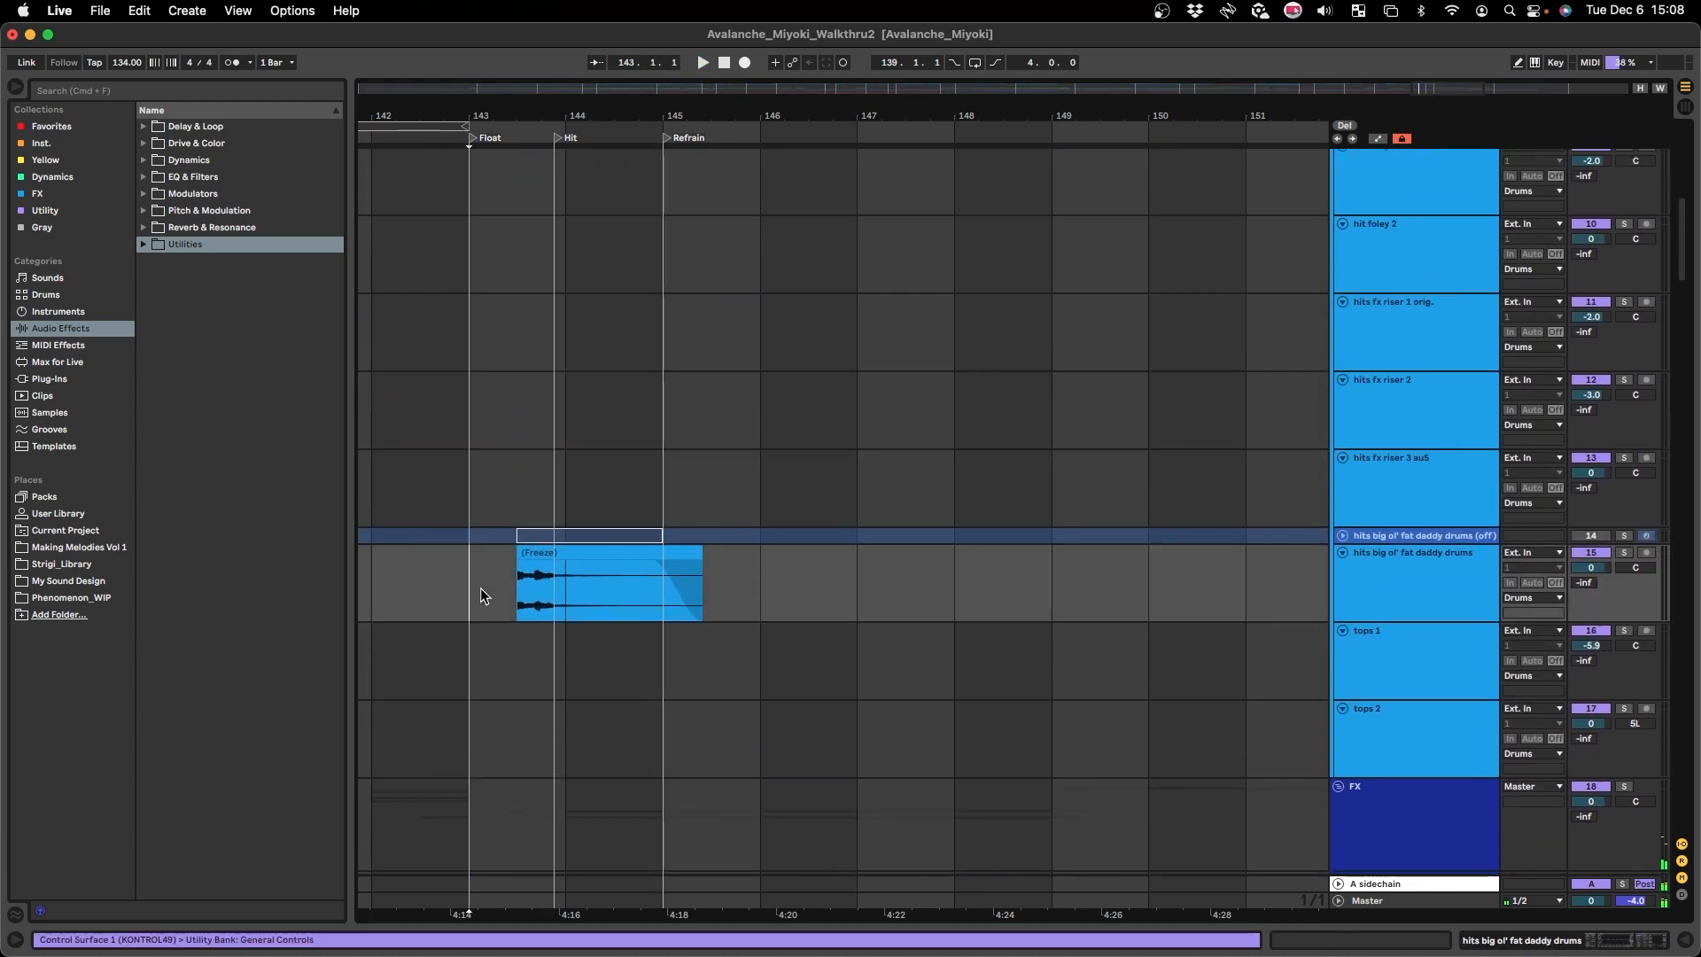
{"action": "scroll", "coordinate": [480, 588], "scroll_direction": "left", "scroll_amount": 1}
{"action": "scroll", "coordinate": [604, 598], "scroll_direction": "up", "scroll_amount": 4}
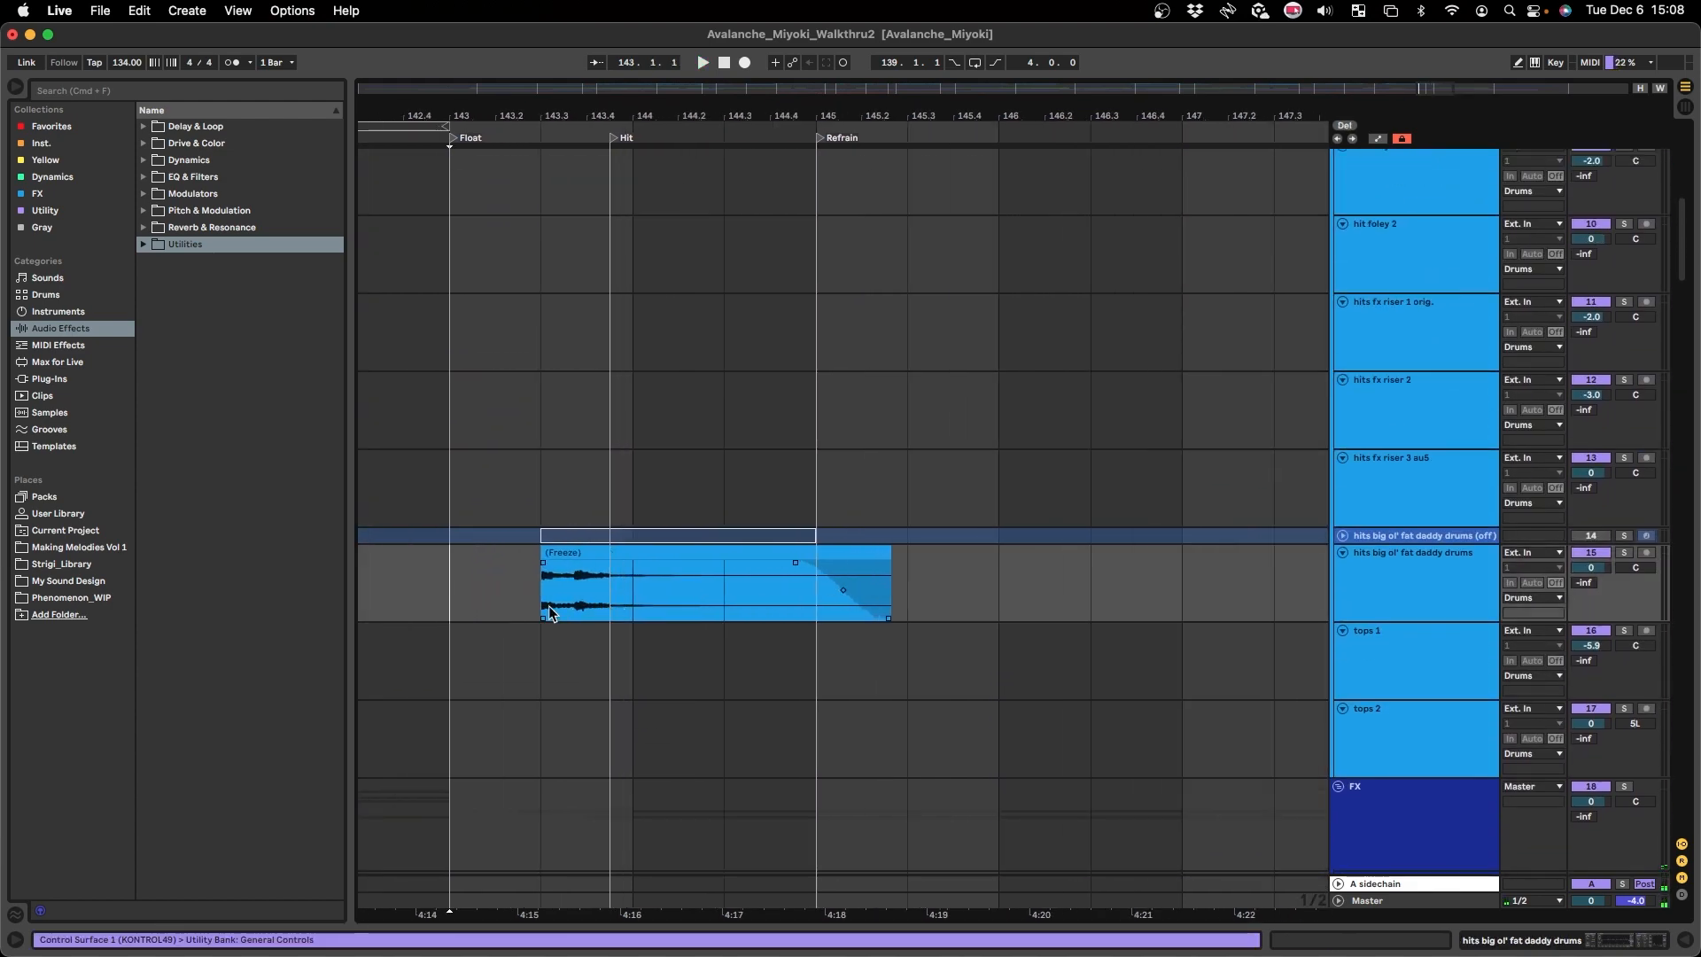
{"action": "left_click", "coordinate": [511, 597]}
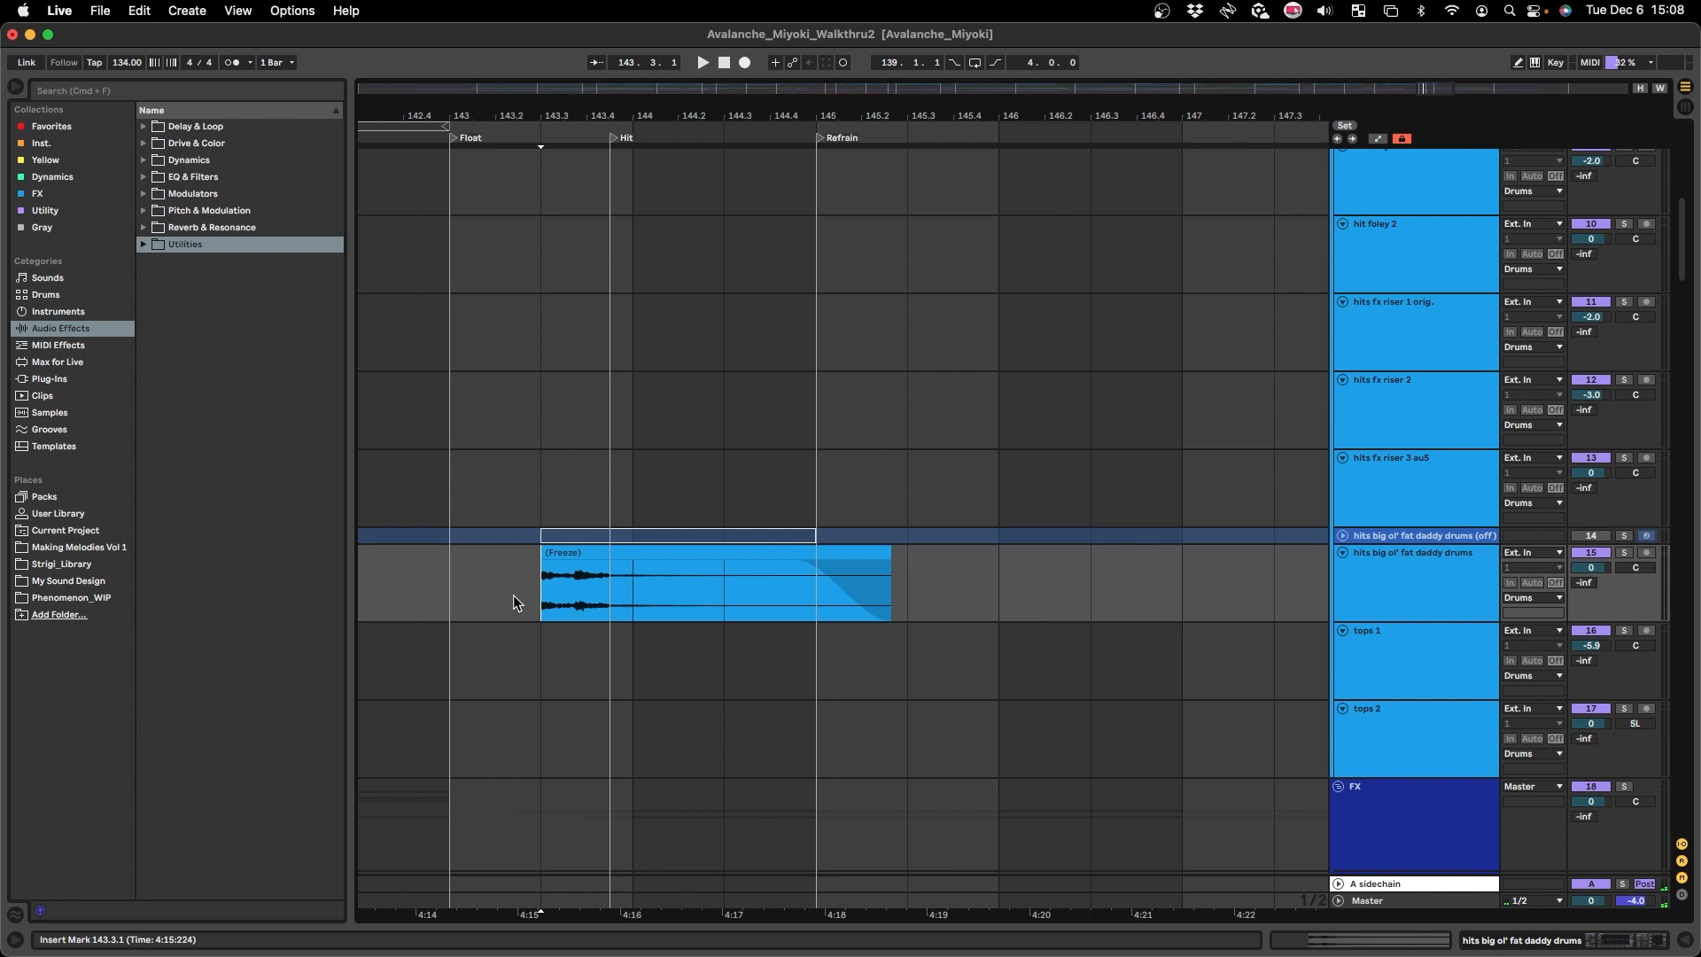
- Unfold the switched-off hits big ol' fat daddy drums track, view its device chain and Kontakt's PERC Studio Armageddon Ens instrument, and close the plug-in window
{"action": "left_click", "coordinate": [1342, 536]}
{"action": "double_click", "coordinate": [1396, 570]}
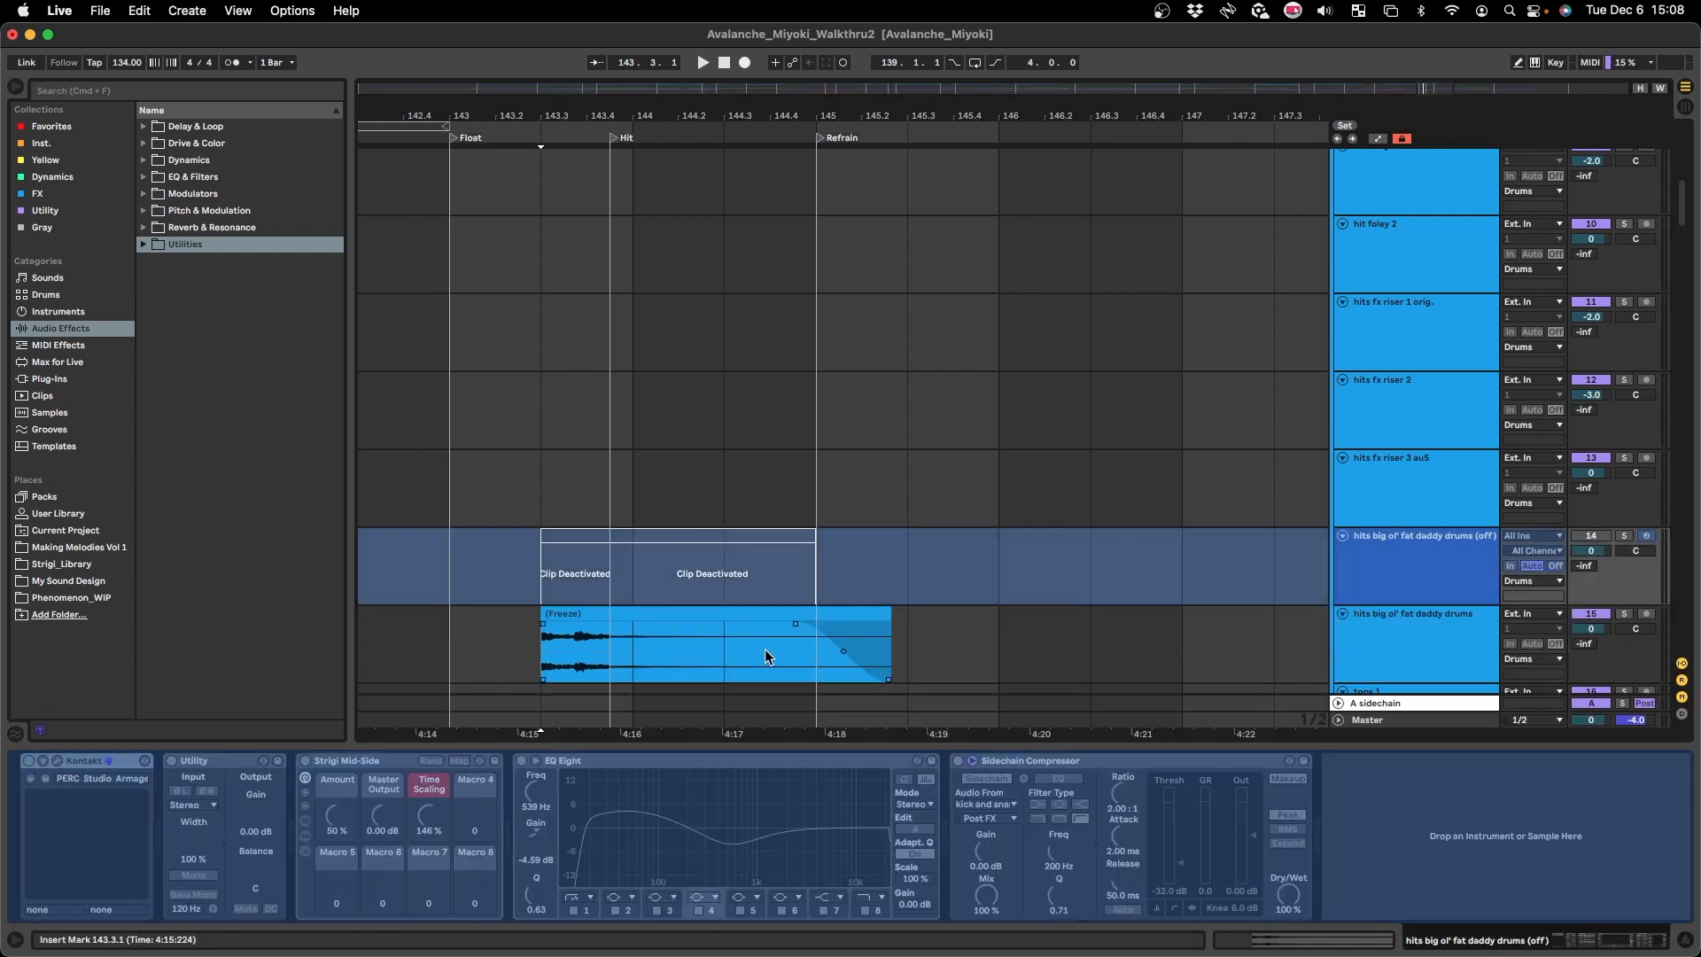
{"action": "key", "text": "super+alt+l"}
{"action": "left_click", "coordinate": [548, 630]}
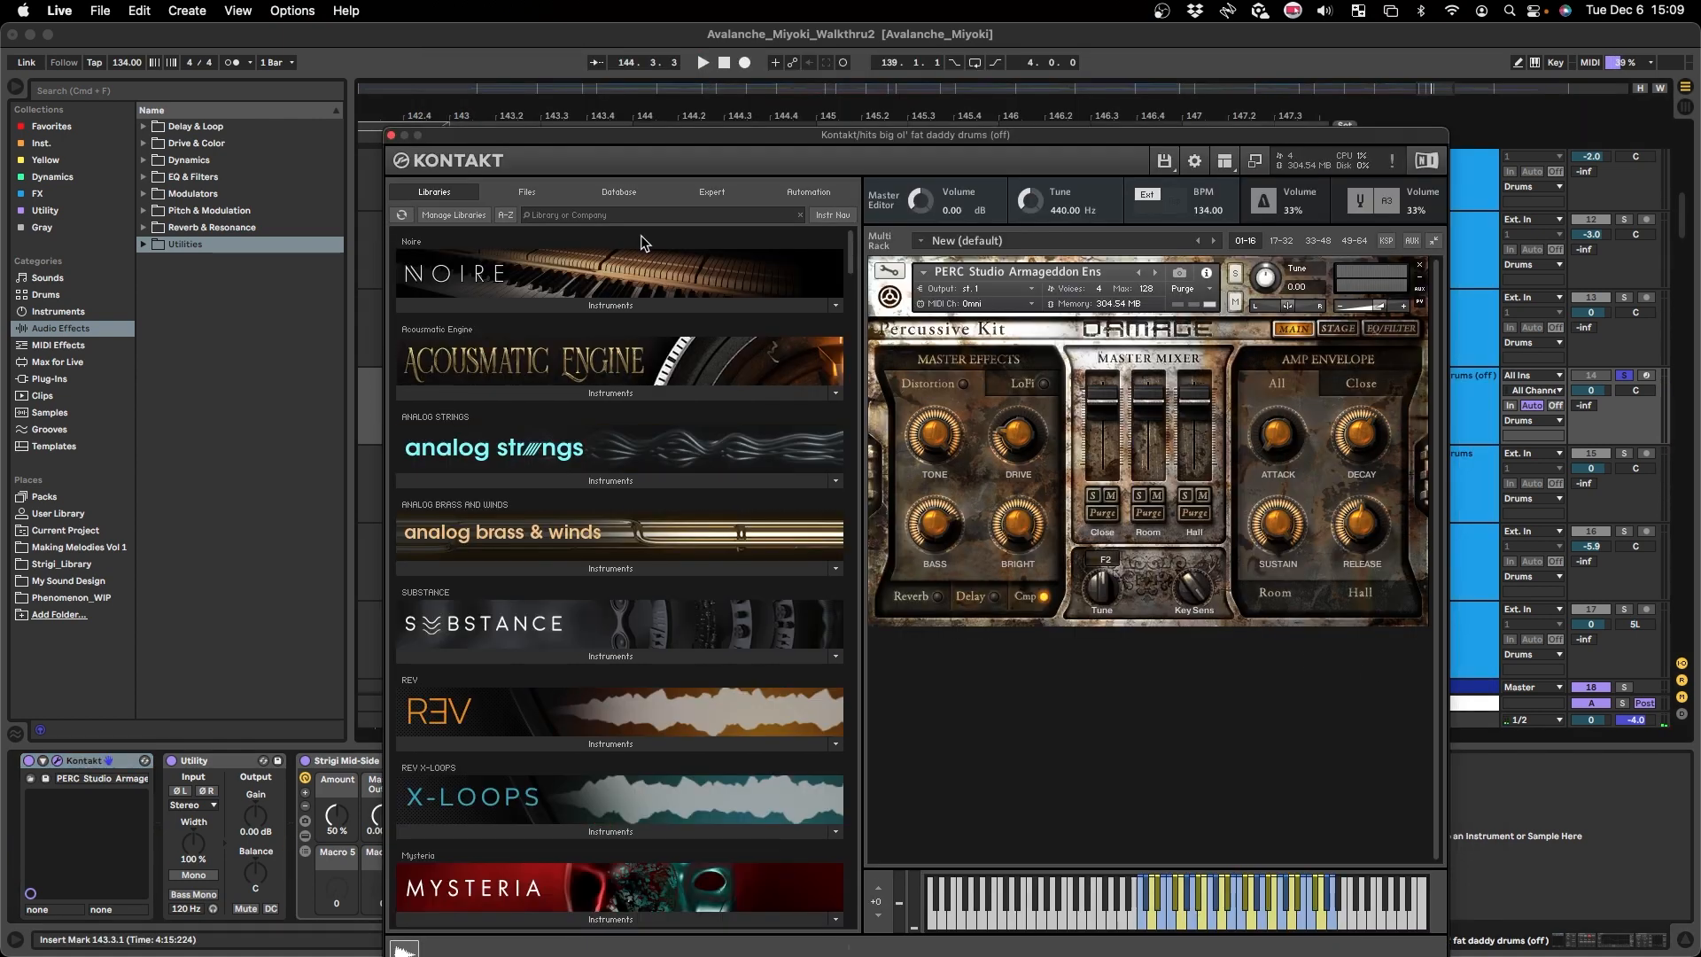
{"action": "left_click", "coordinate": [390, 134]}
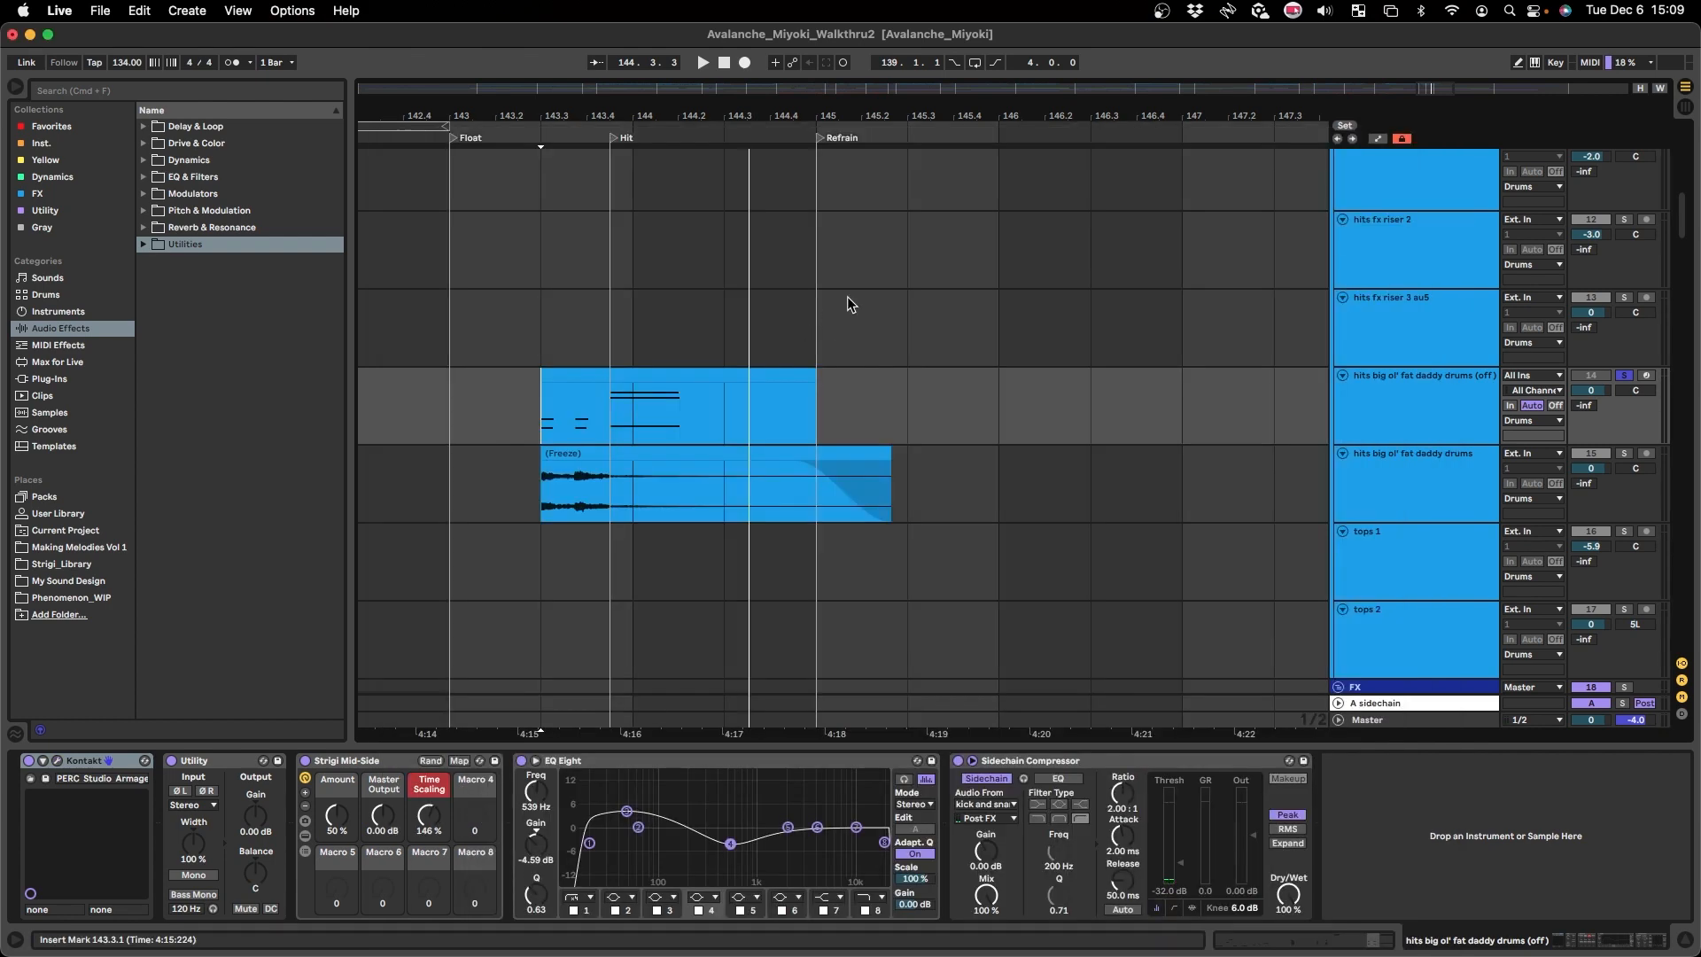
- Deactivate the MIDI clip on hits big ol' fat daddy drums (off) between Float and Refrain, and unsolo the track
{"action": "left_click", "coordinate": [1473, 438]}
{"action": "left_click", "coordinate": [784, 375]}
{"action": "left_click", "coordinate": [566, 374], "text": "shift"}
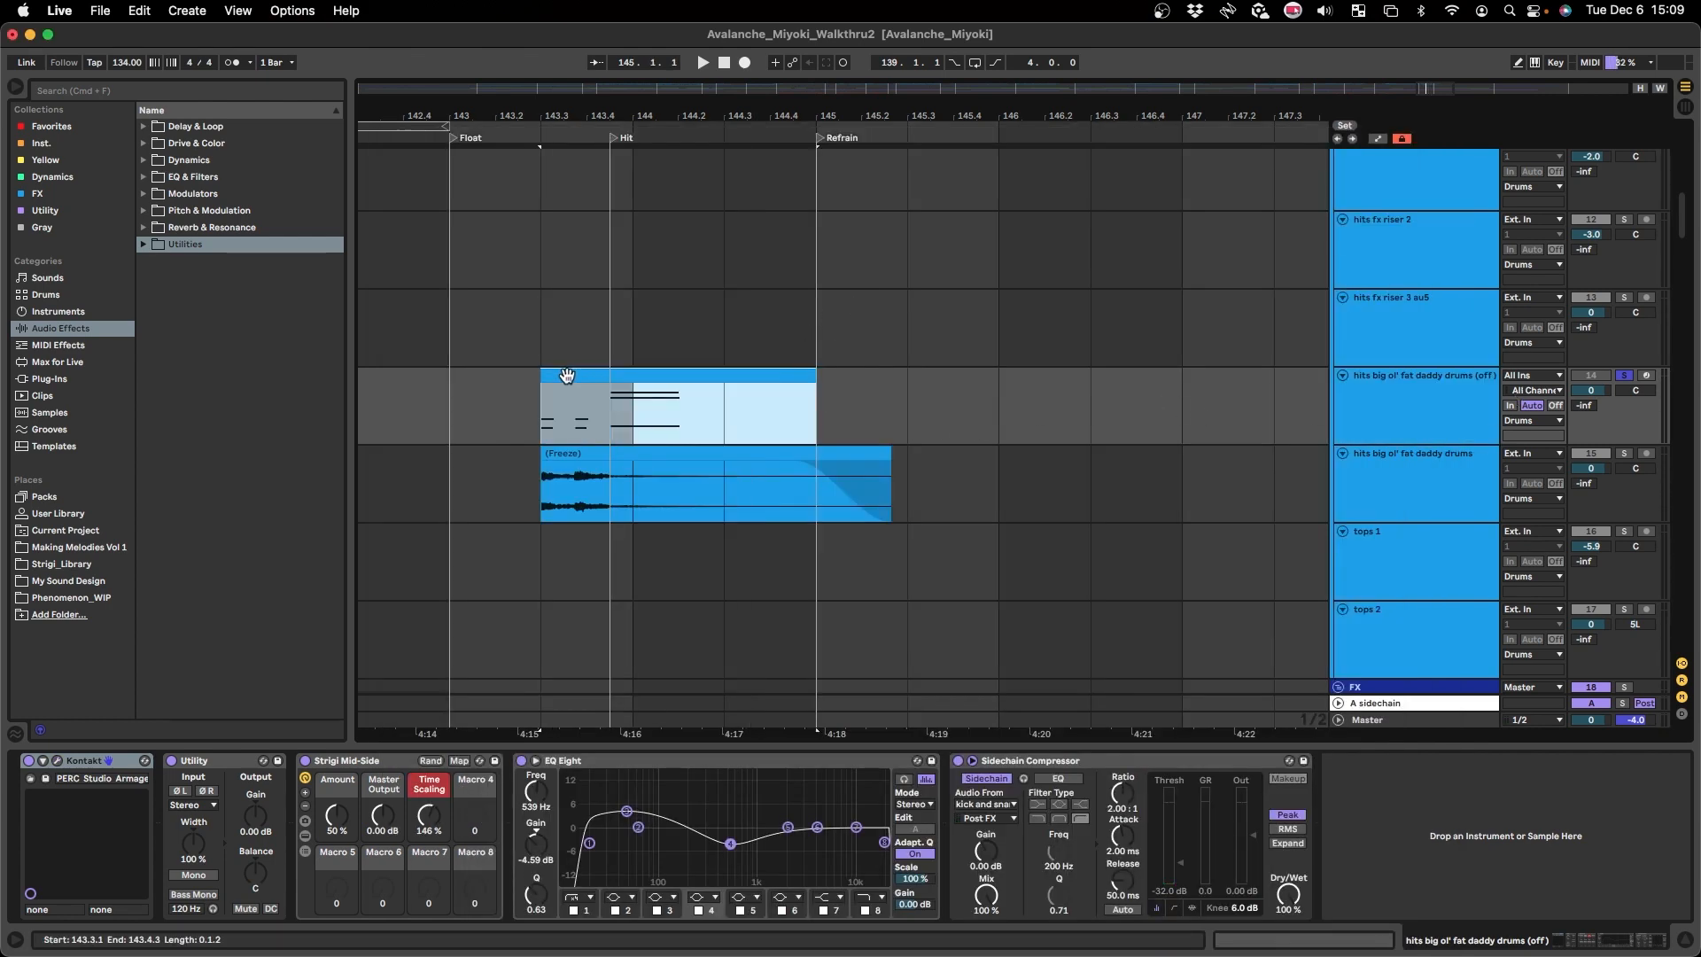
{"action": "key", "text": "0"}
{"action": "scroll", "coordinate": [532, 394], "scroll_direction": "left", "scroll_amount": 3}
{"action": "left_click", "coordinate": [499, 414]}
{"action": "key", "text": "s"}
- Hide the device view and play the full mix from bar 140 through the Float and Hit, following the frozen drum hits clip
{"action": "scroll", "coordinate": [445, 443], "scroll_direction": "left", "scroll_amount": 4}
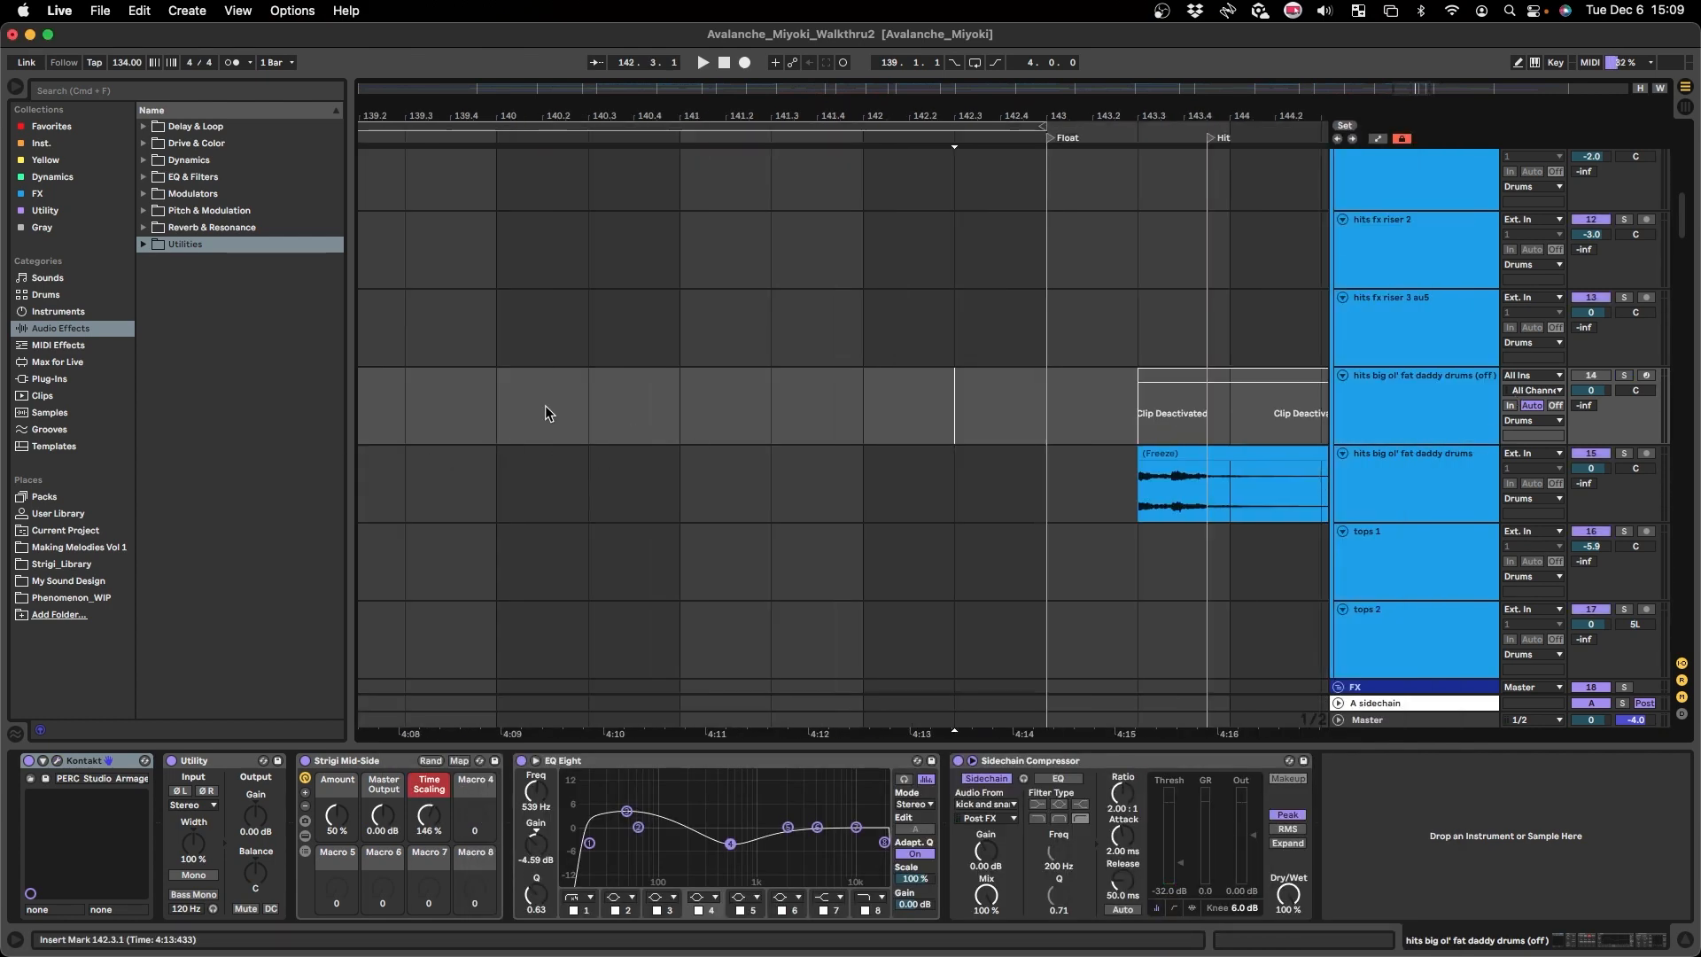
{"action": "left_click", "coordinate": [537, 486]}
{"action": "scroll", "coordinate": [537, 486], "scroll_direction": "right", "scroll_amount": 2}
{"action": "key", "text": "super+alt+l"}
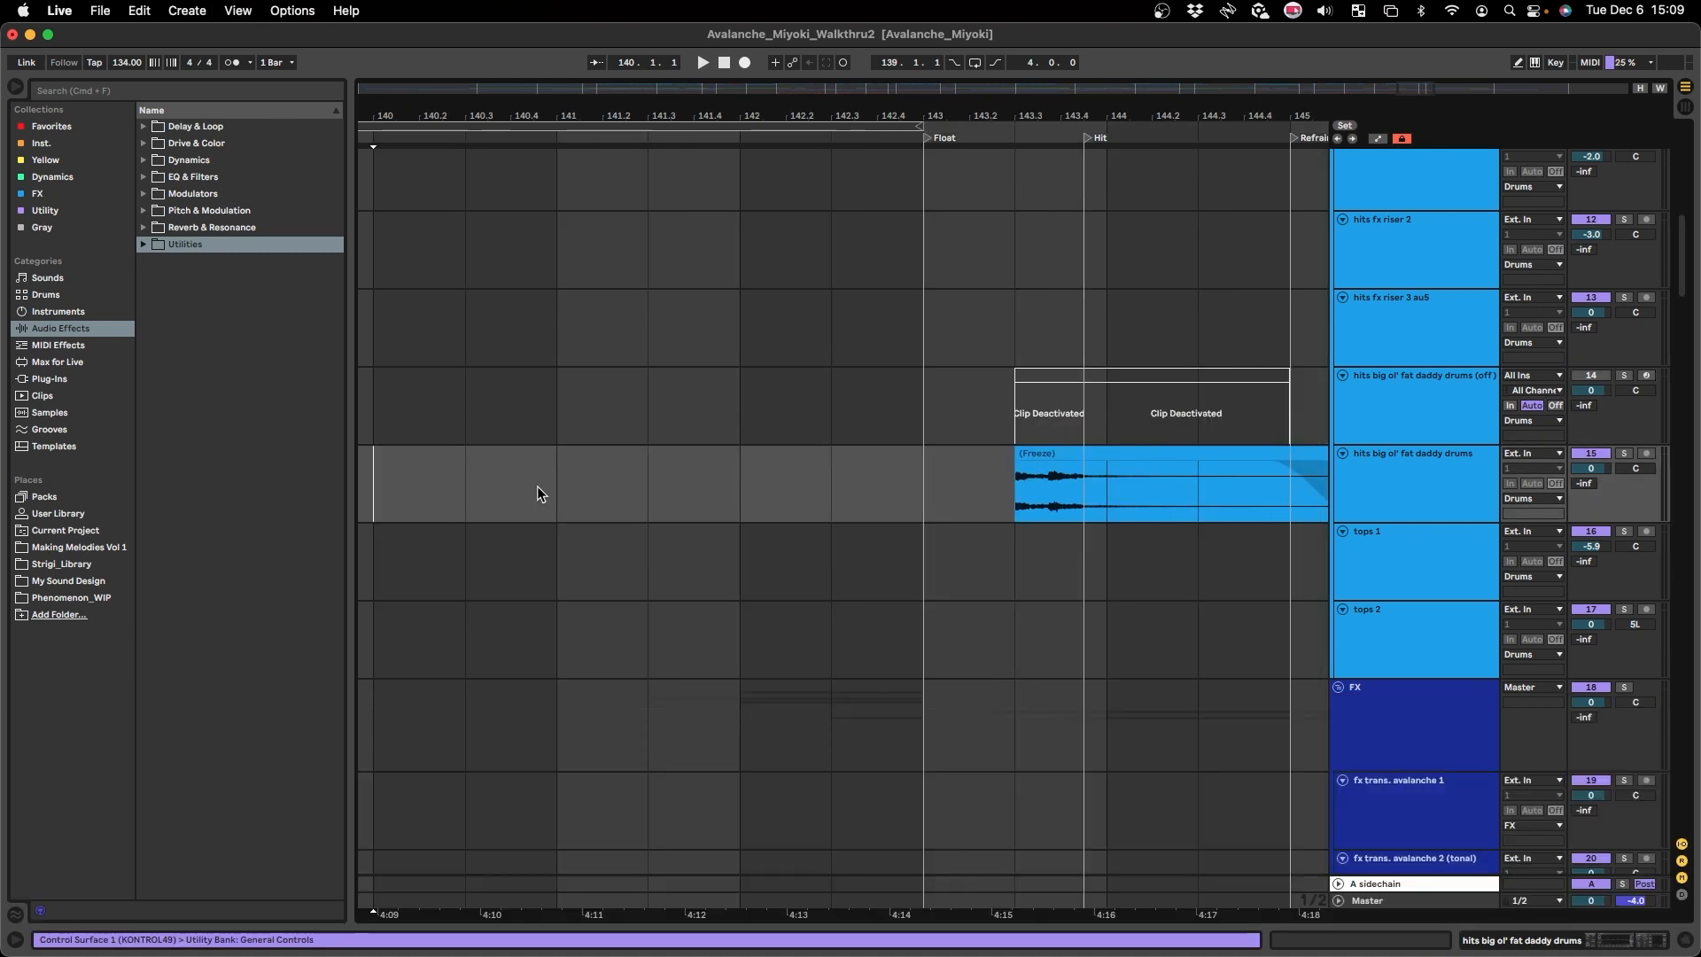
{"action": "key", "text": "space"}
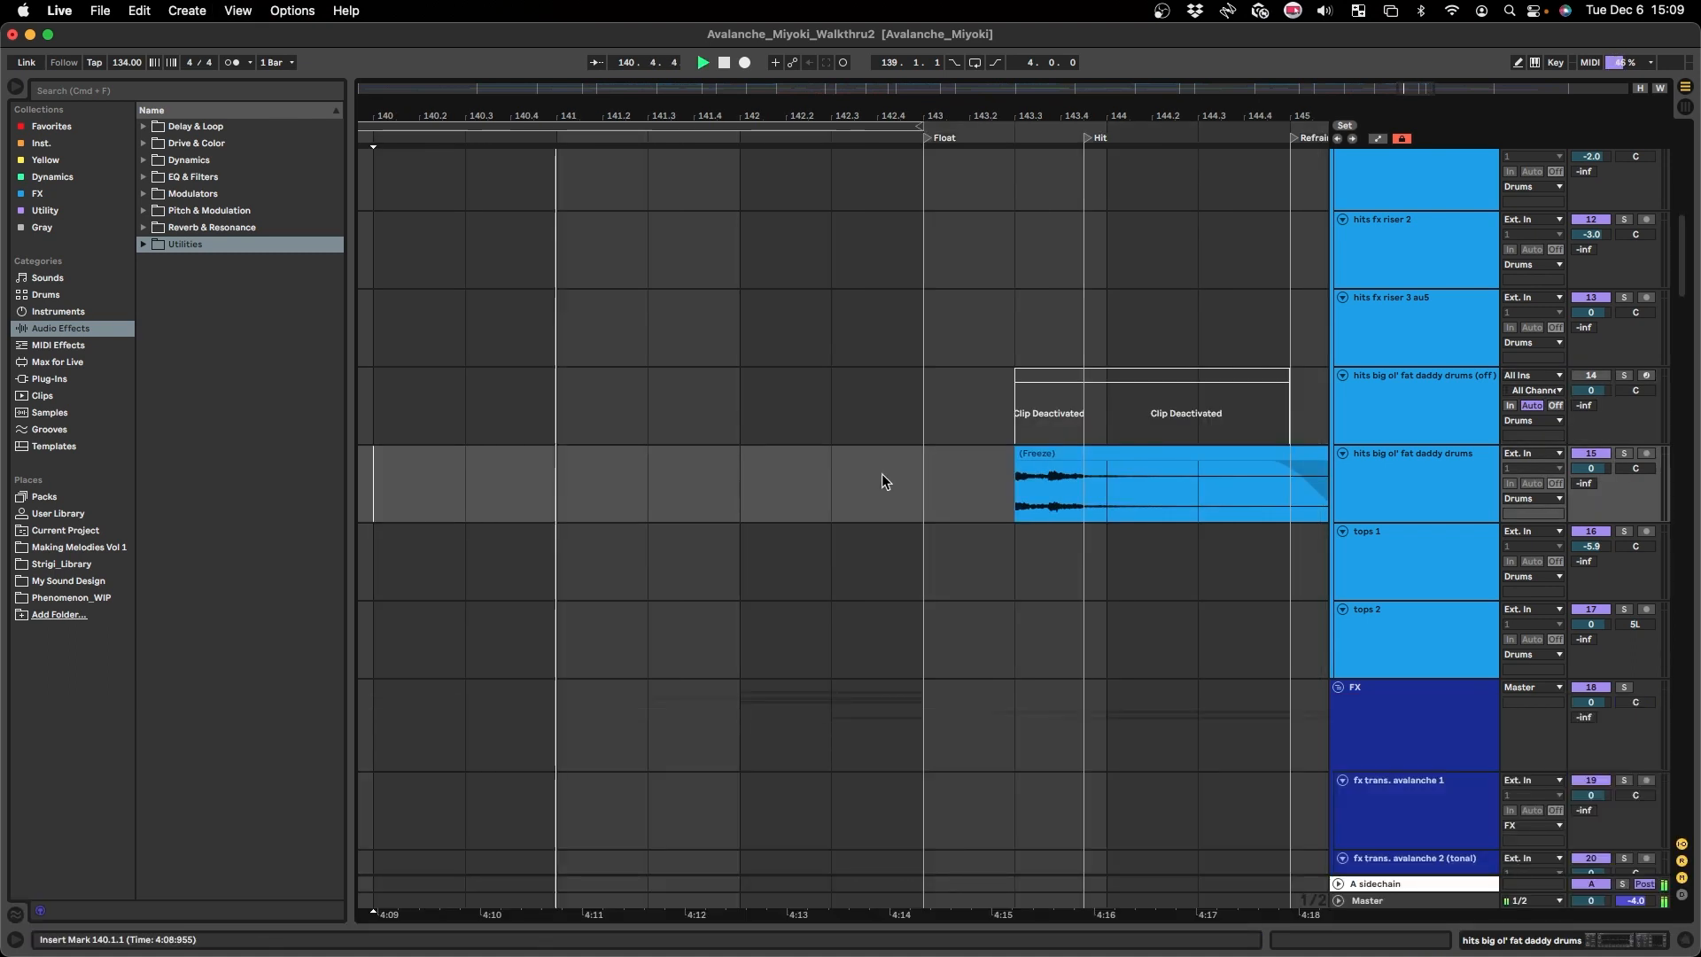
{"action": "left_click_drag", "start_coordinate": [921, 482], "coordinate": [716, 491]}
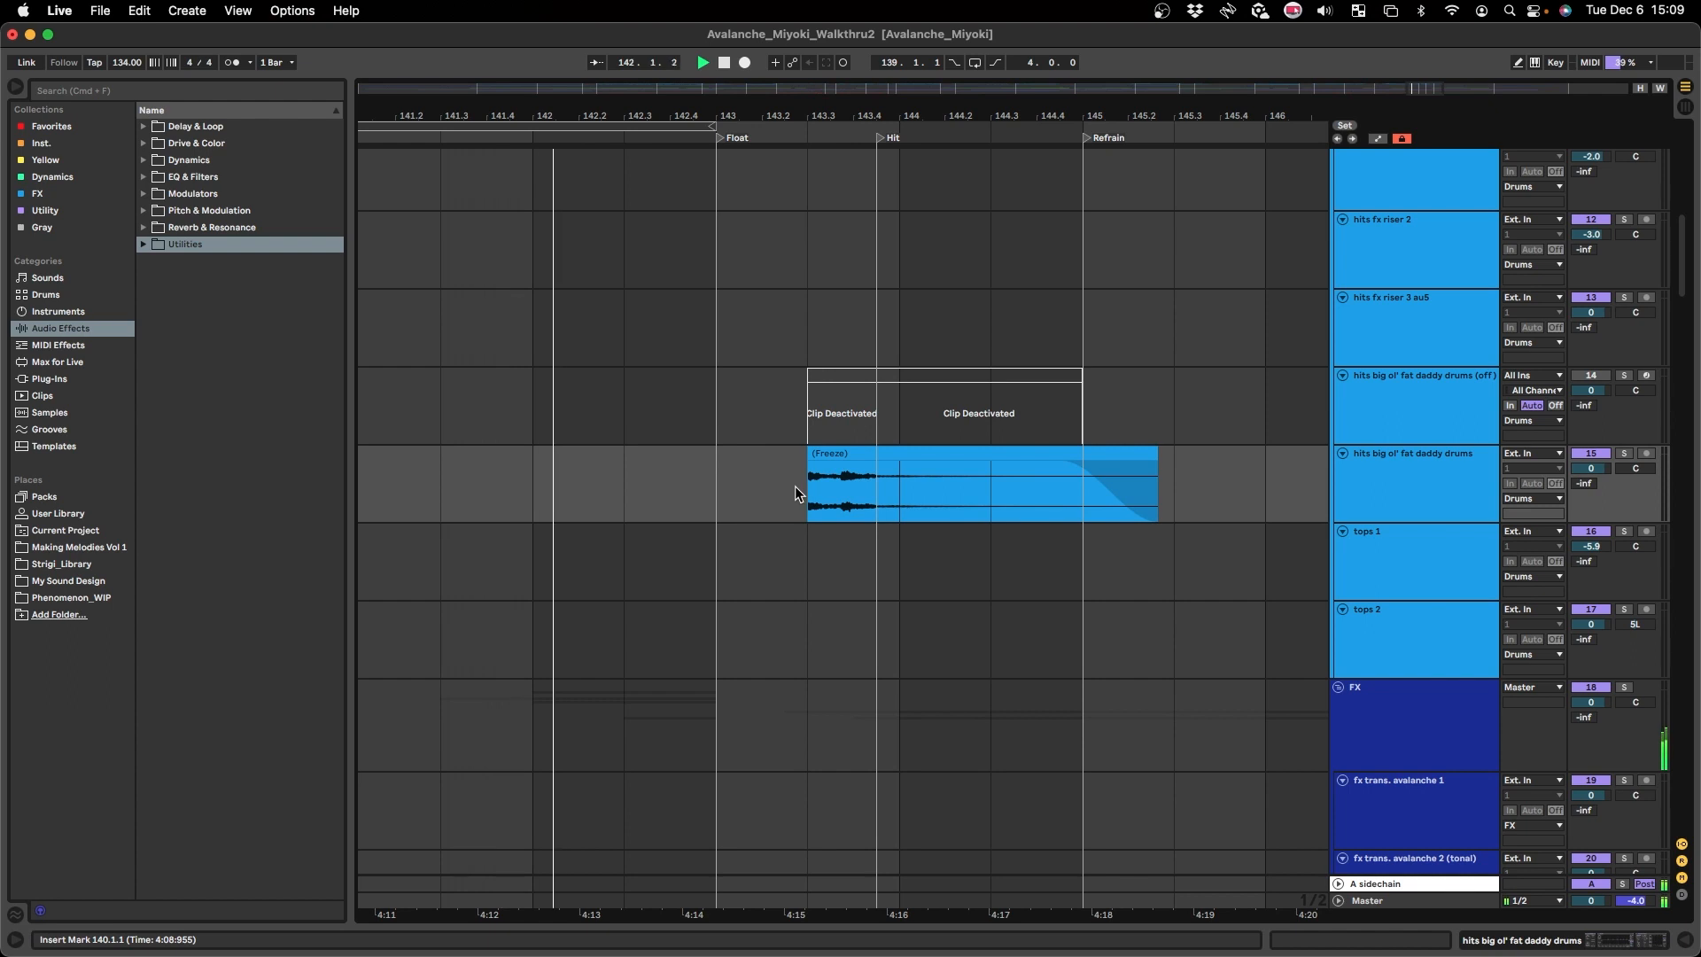
{"action": "scroll", "coordinate": [833, 501], "scroll_direction": "up", "scroll_amount": 2}
{"action": "scroll", "coordinate": [848, 509], "scroll_direction": "up", "scroll_amount": 1}
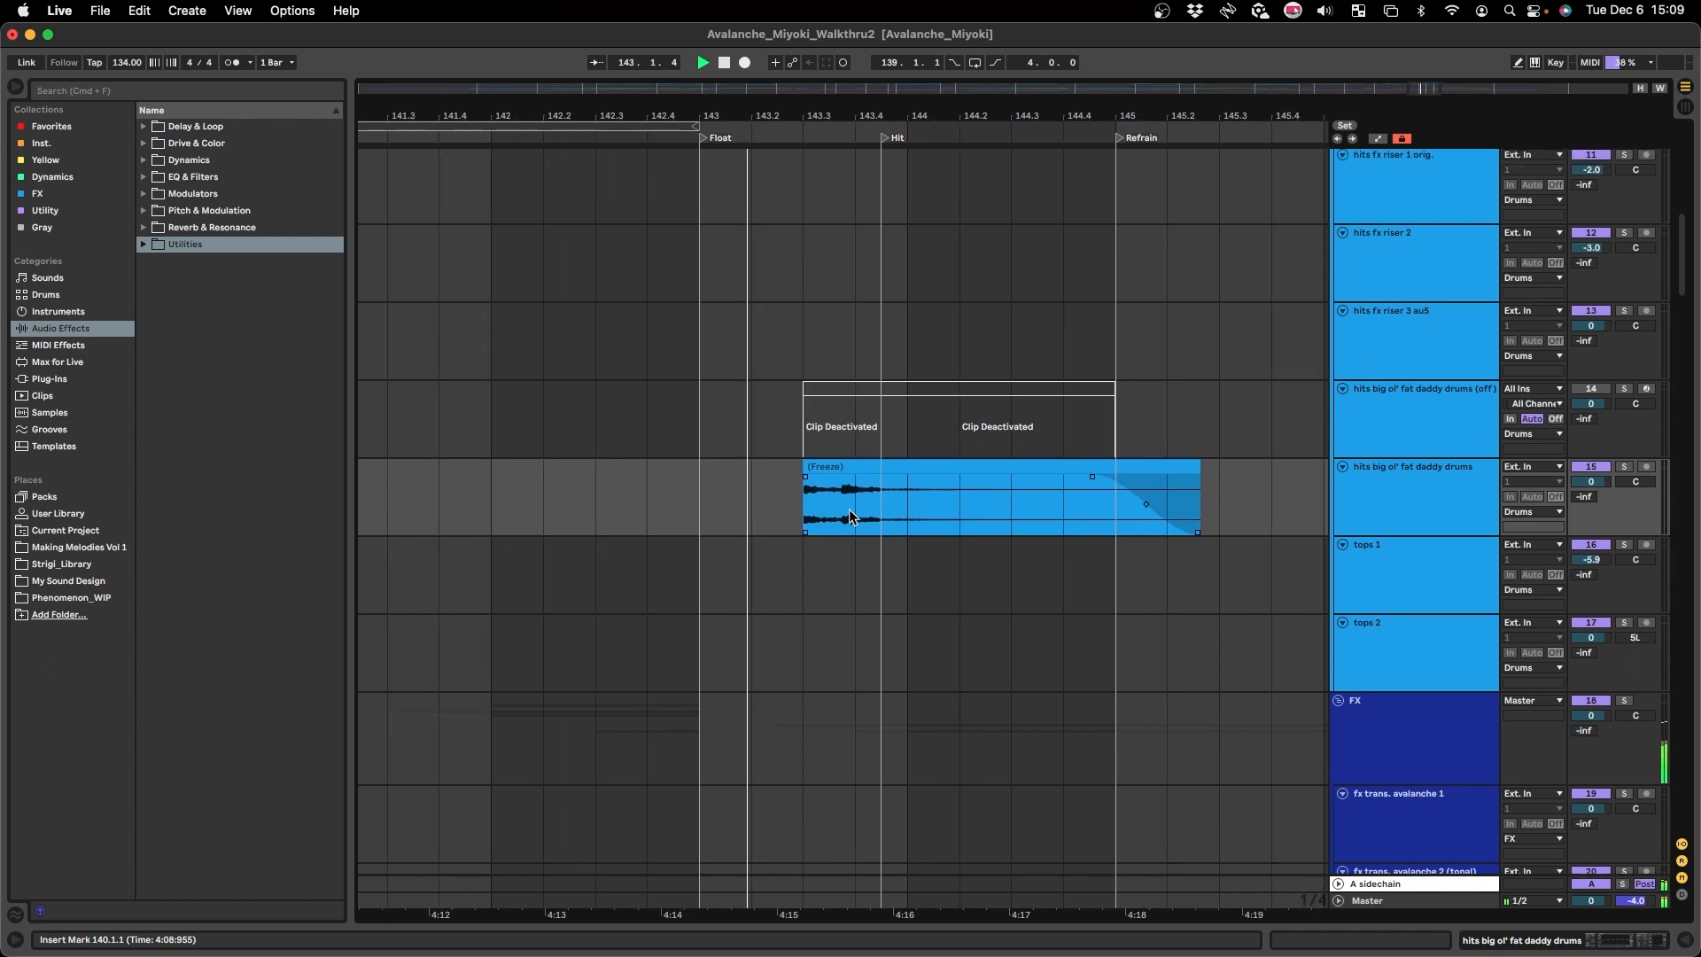
{"action": "scroll", "coordinate": [841, 535], "scroll_direction": "down", "scroll_amount": 1}
{"action": "scroll", "coordinate": [842, 536], "scroll_direction": "up", "scroll_amount": 3}
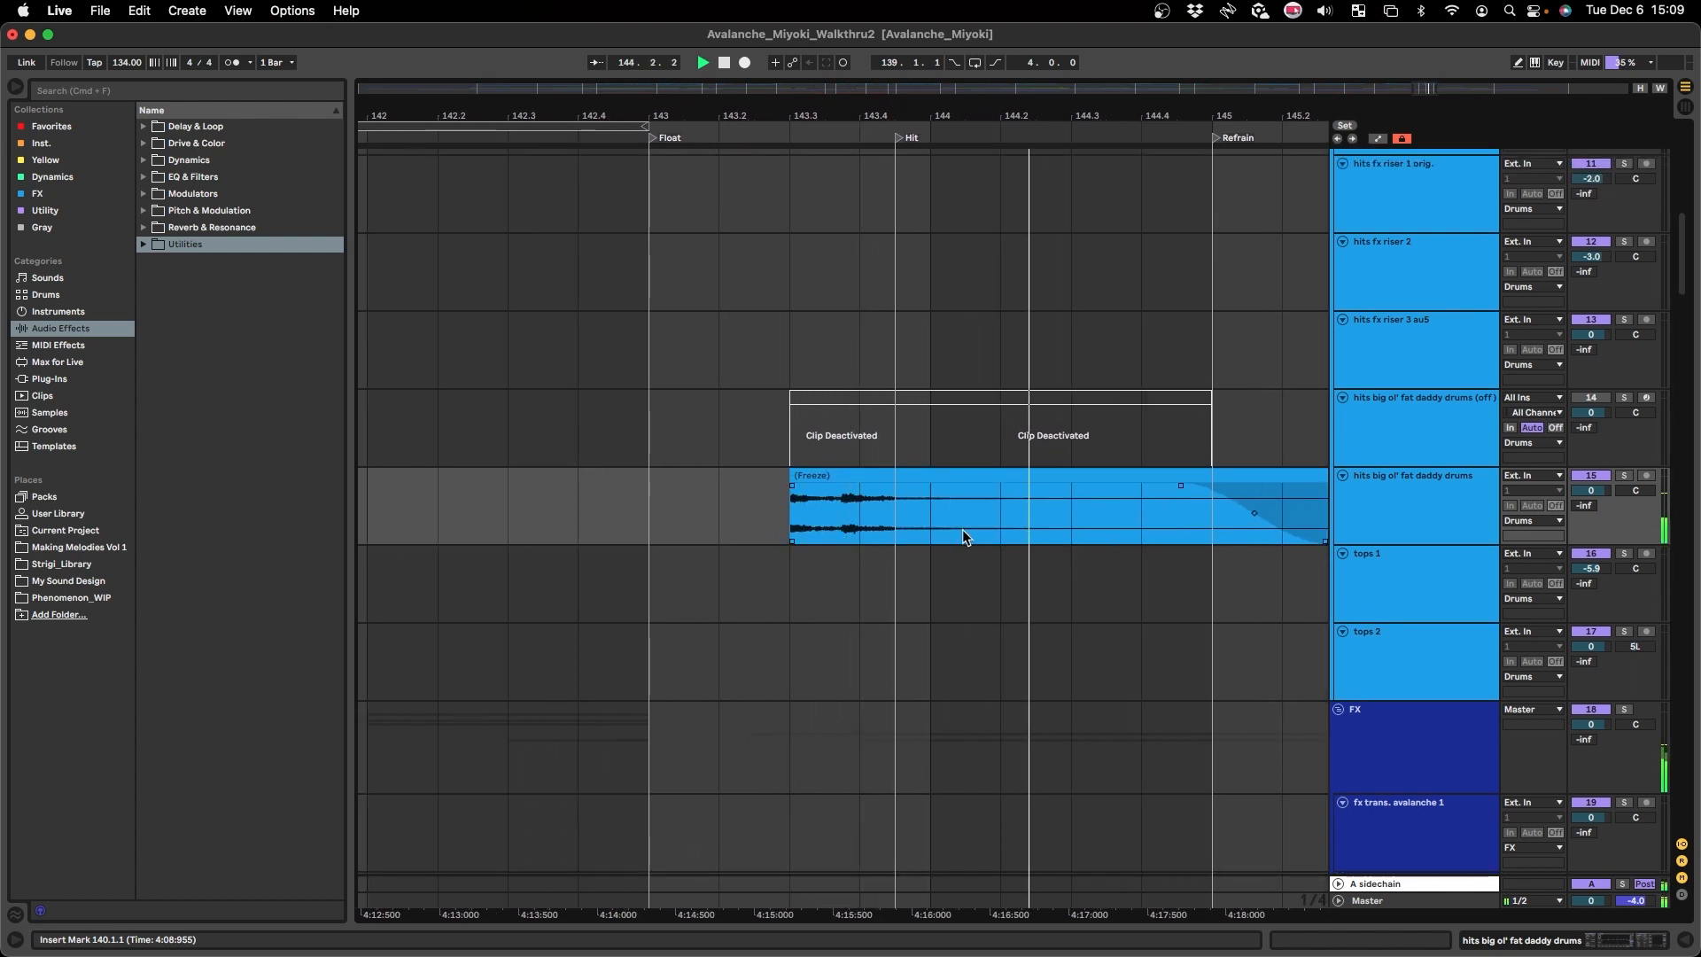
- Place the insert marker at 143.4.1 on the kick and snare track, solo the track, and play it through the Hit
{"action": "scroll", "coordinate": [970, 550], "scroll_direction": "up", "scroll_amount": 10}
{"action": "left_click", "coordinate": [894, 264]}
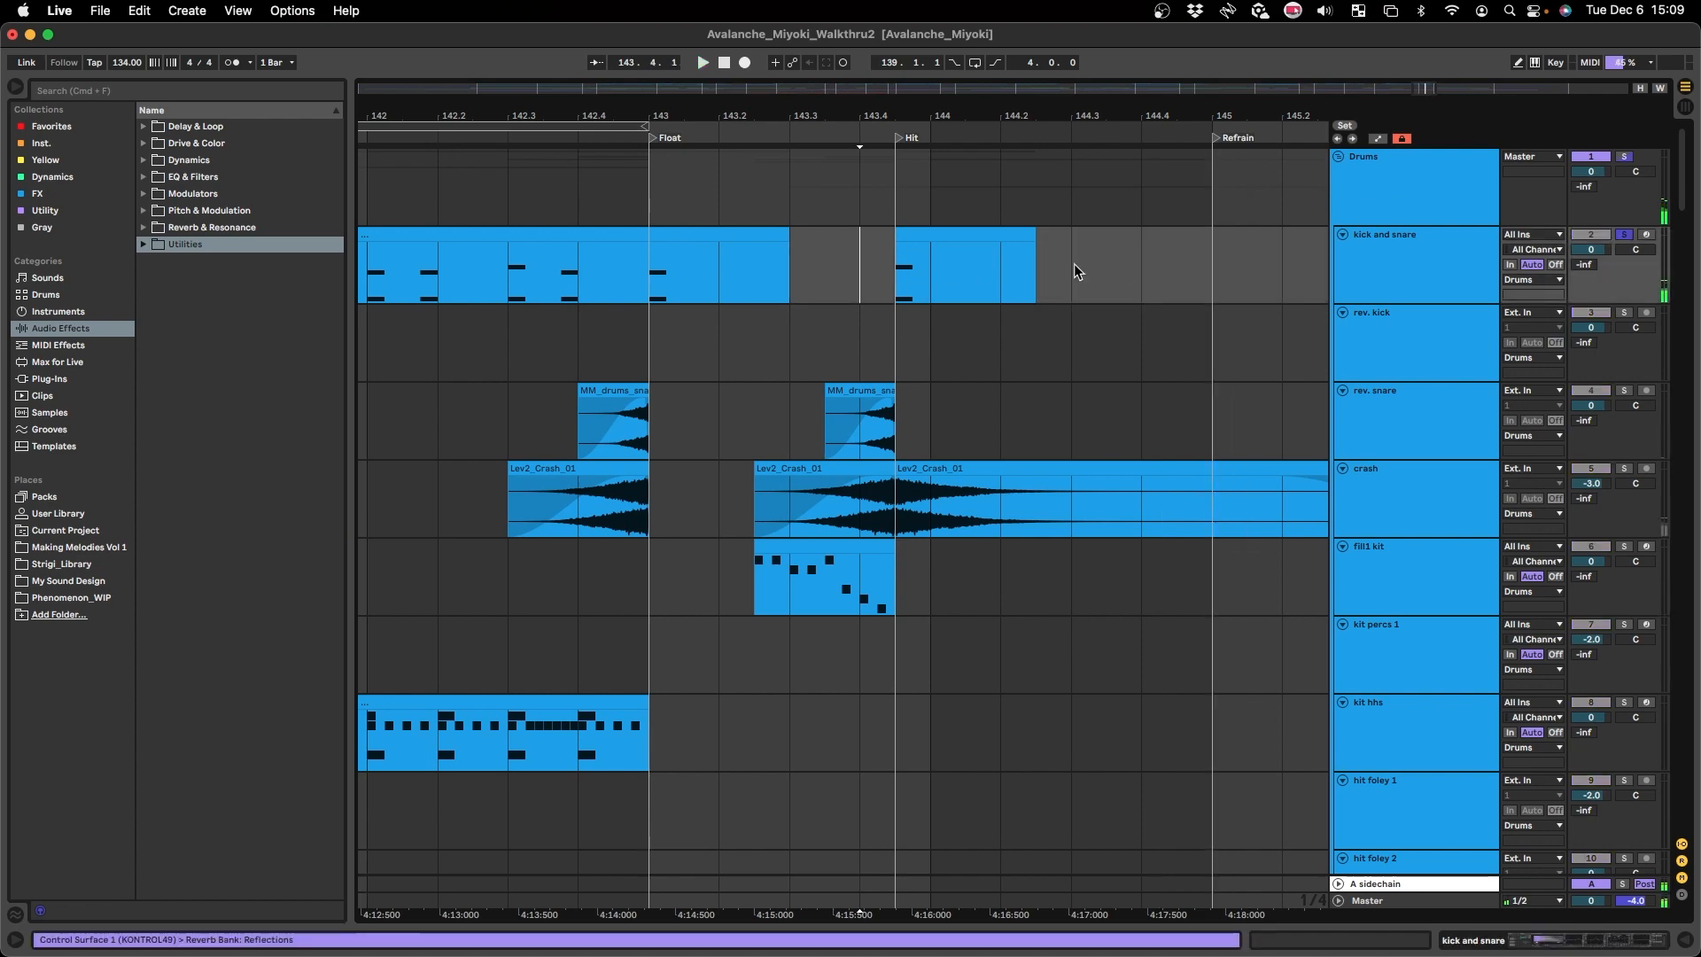
{"action": "left_click", "coordinate": [1432, 262]}
{"action": "key", "text": "s"}
{"action": "key", "text": "a"}
{"action": "left_click", "coordinate": [1392, 249]}
{"action": "left_click", "coordinate": [1391, 248]}
{"action": "key", "text": "a"}
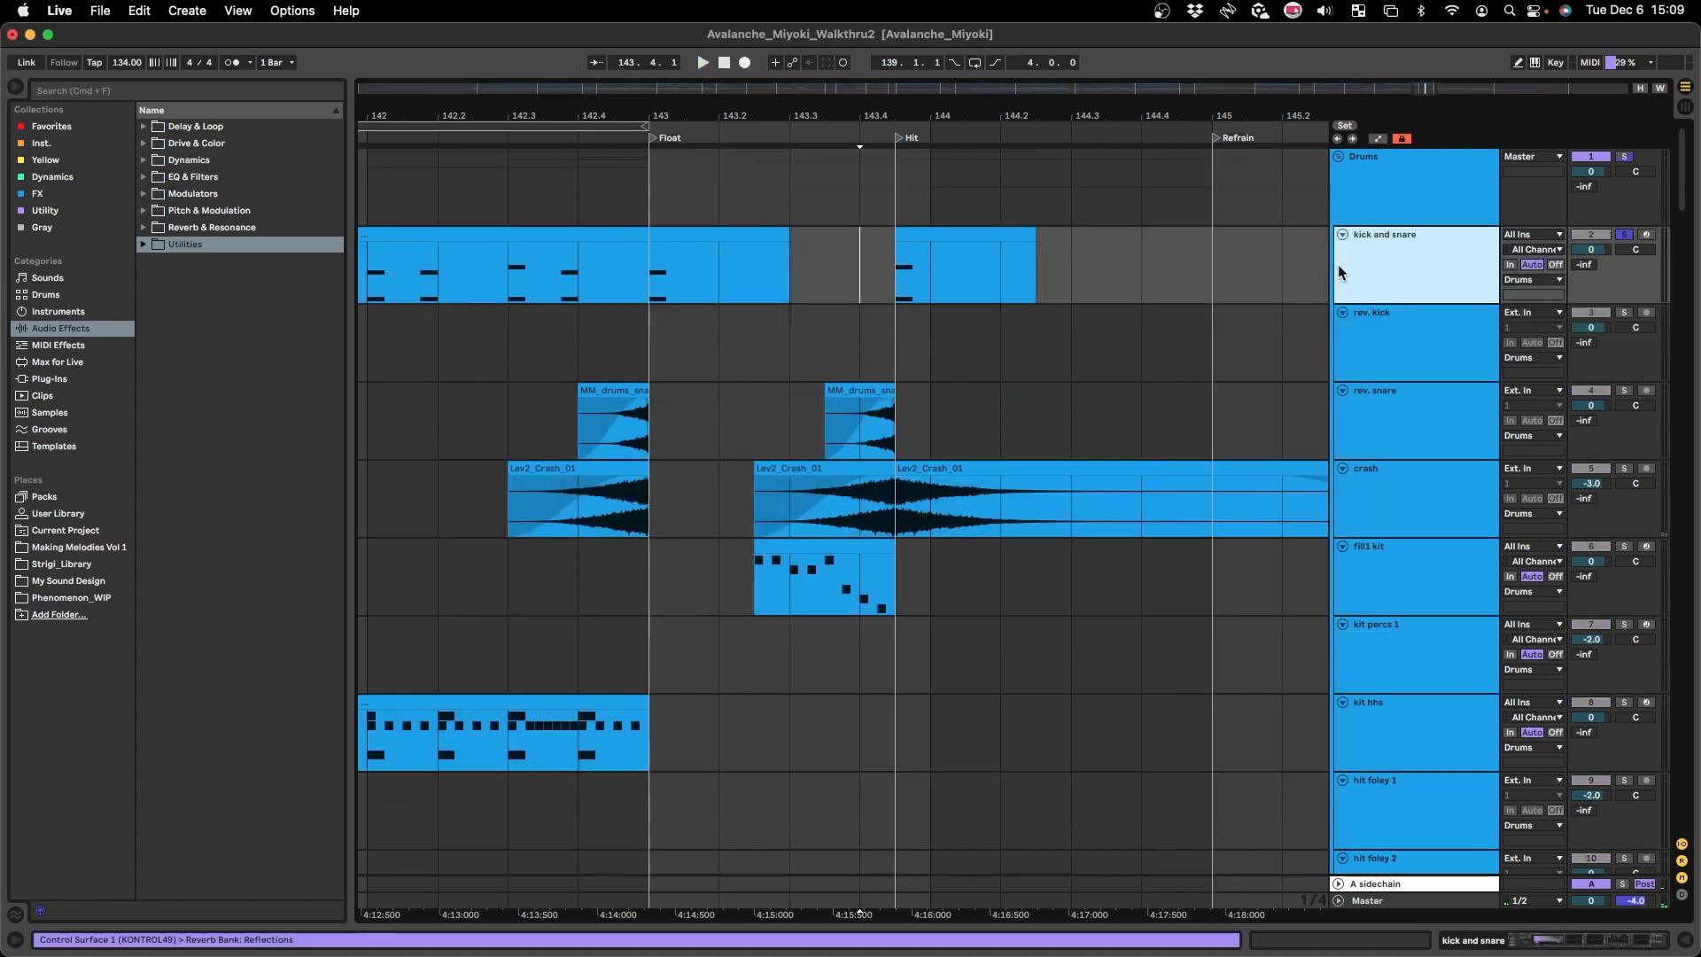
{"action": "key", "text": "space"}
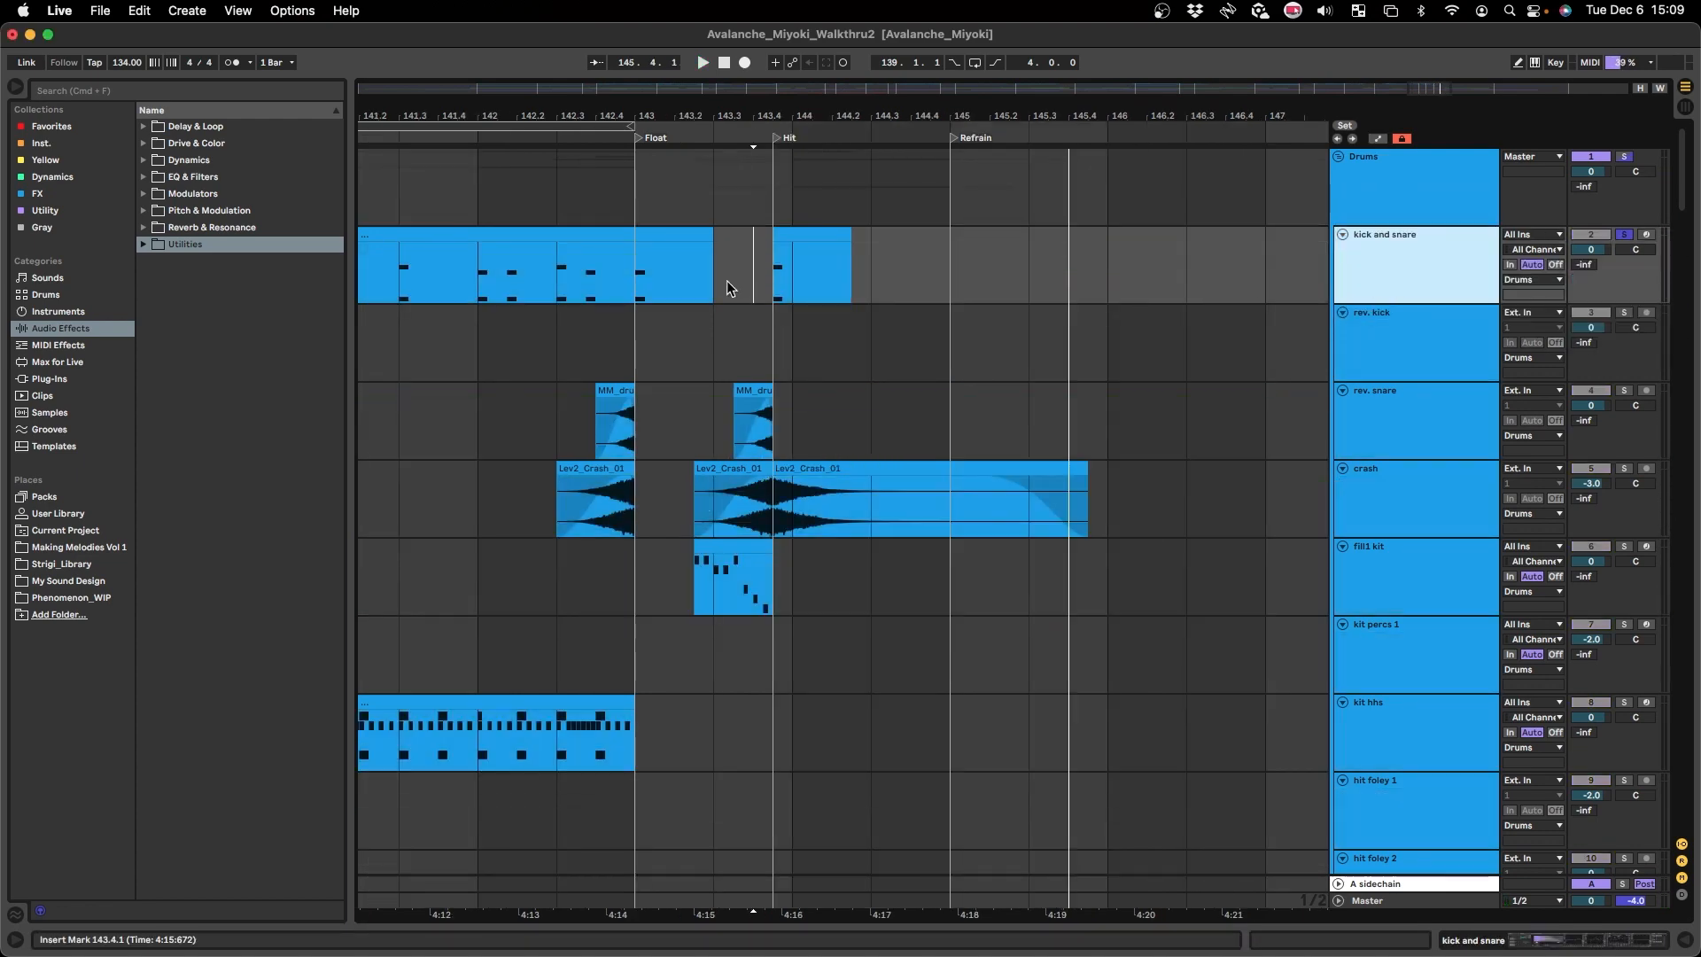
- Inspect the kick and snare DecayTime automation before the Hit, hide the automation, and play the soloed track from 142.3.1
{"action": "key", "text": "a"}
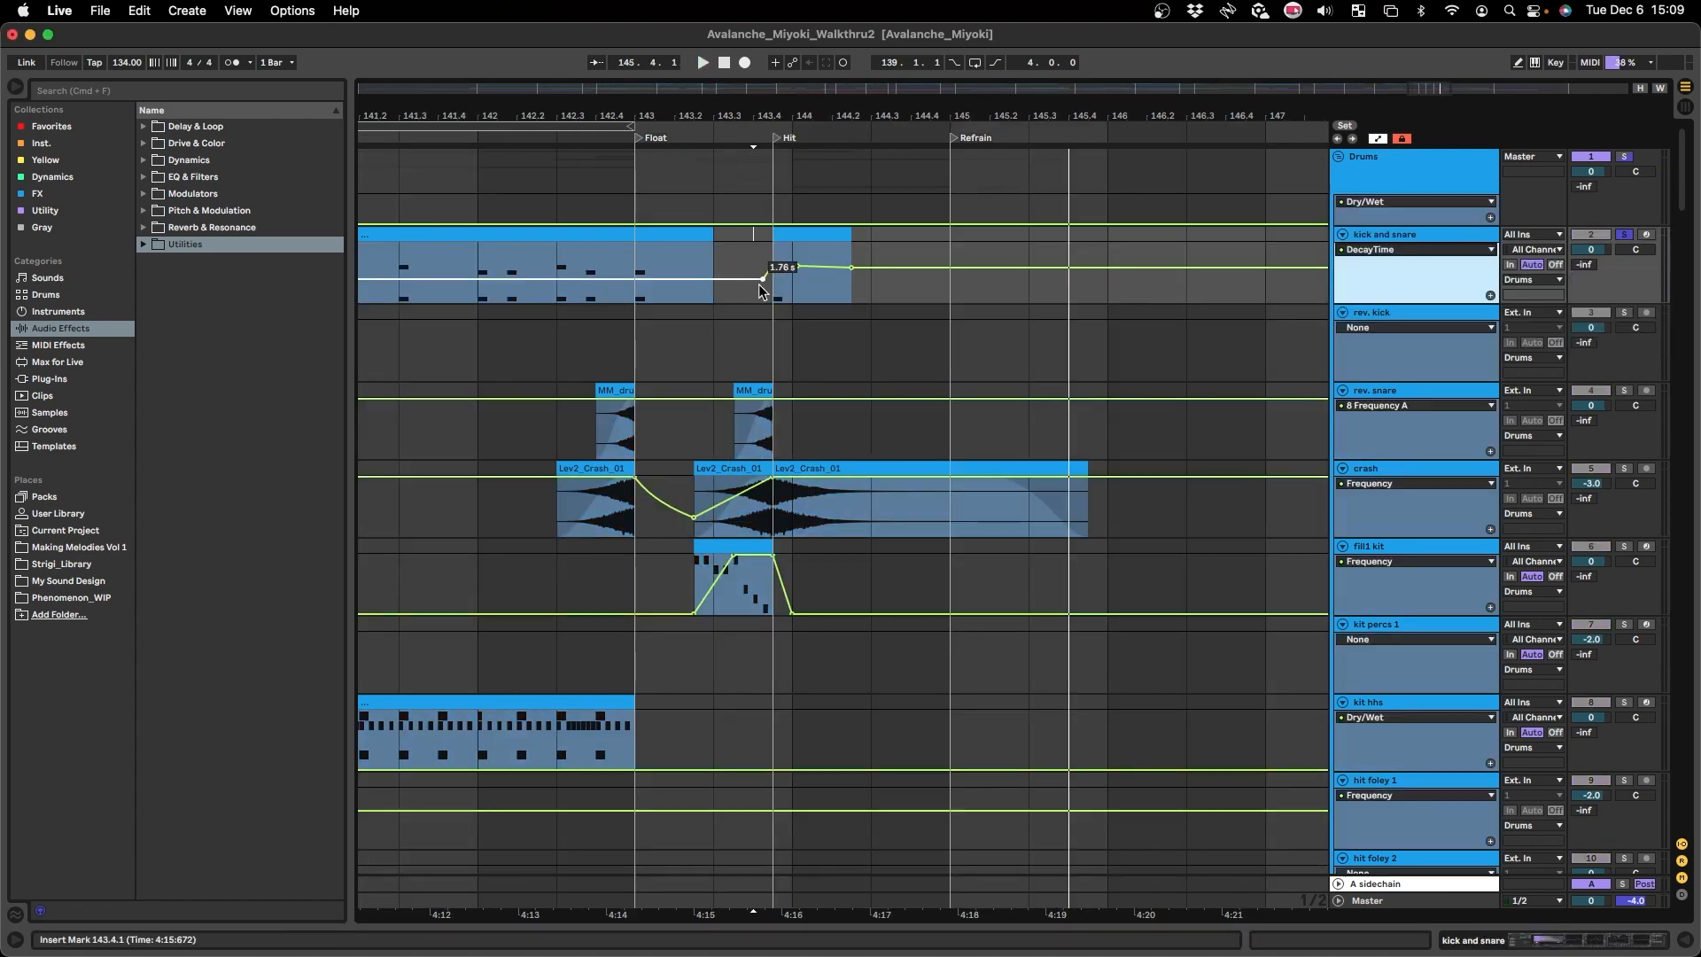
{"action": "left_click", "coordinate": [772, 271]}
{"action": "key", "text": "a"}
{"action": "scroll", "coordinate": [773, 271], "scroll_direction": "up", "scroll_amount": 5}
{"action": "scroll", "coordinate": [539, 271], "scroll_direction": "down", "scroll_amount": 3}
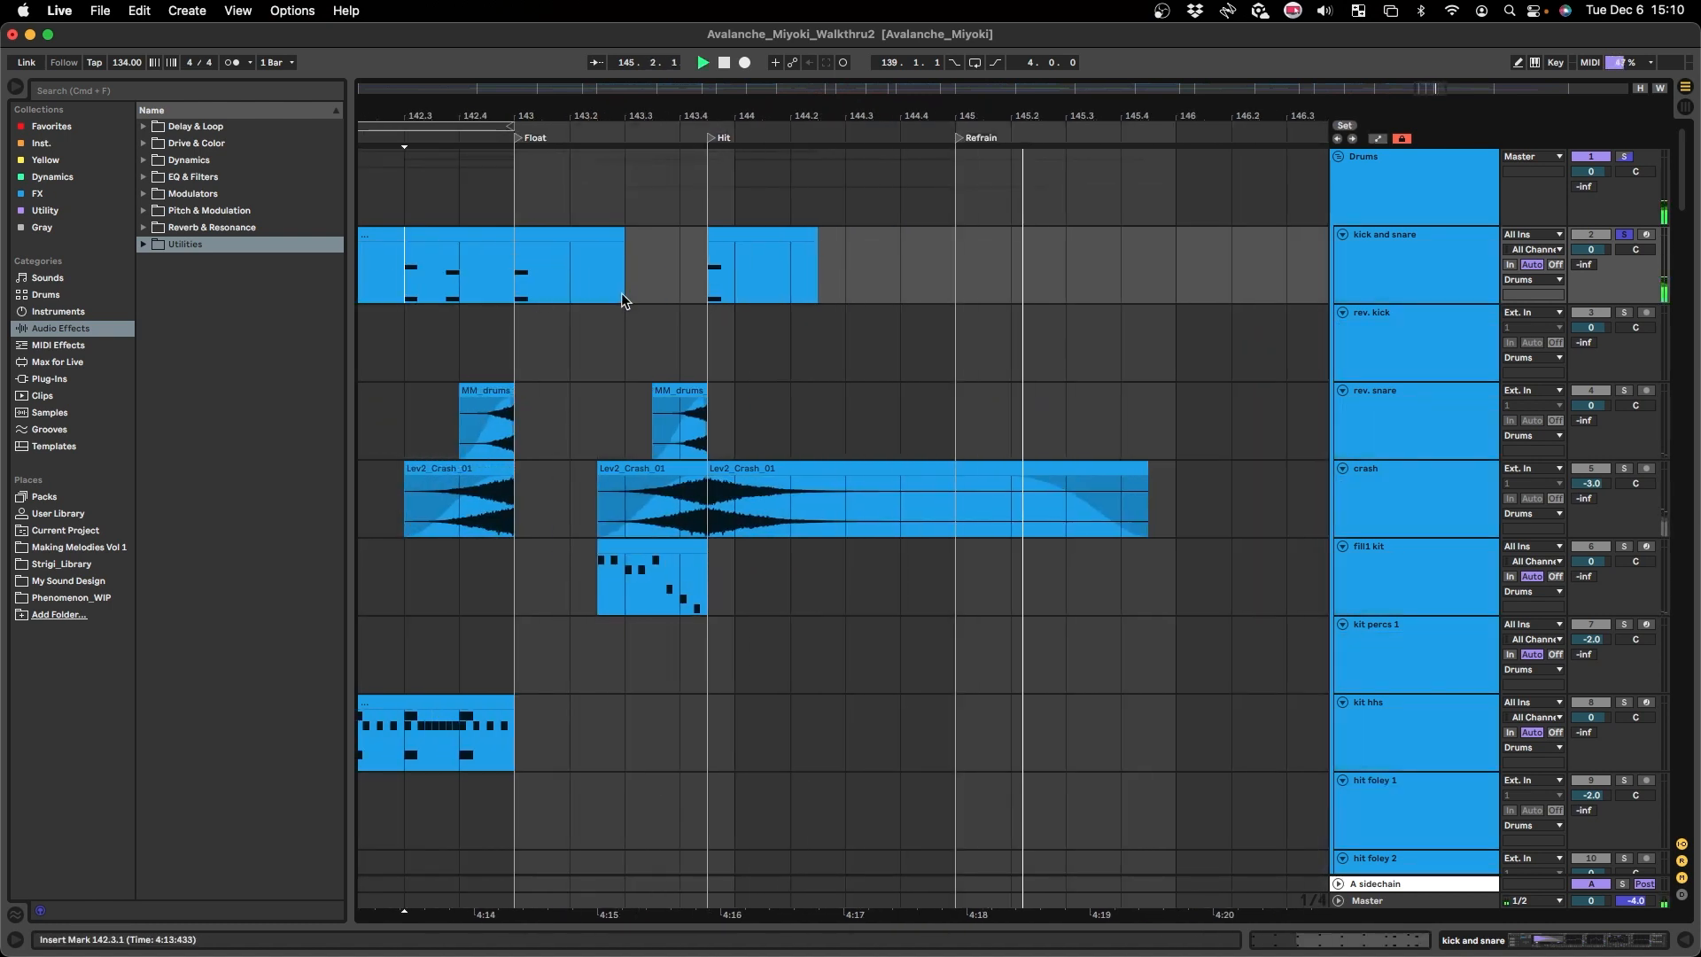
- Solo the fill1 kit track and play its fill clip leading into the Hit from 143.2.3
{"action": "key", "text": "minus"}
{"action": "scroll", "coordinate": [647, 591], "scroll_direction": "left", "scroll_amount": 1}
{"action": "key", "text": "space"}
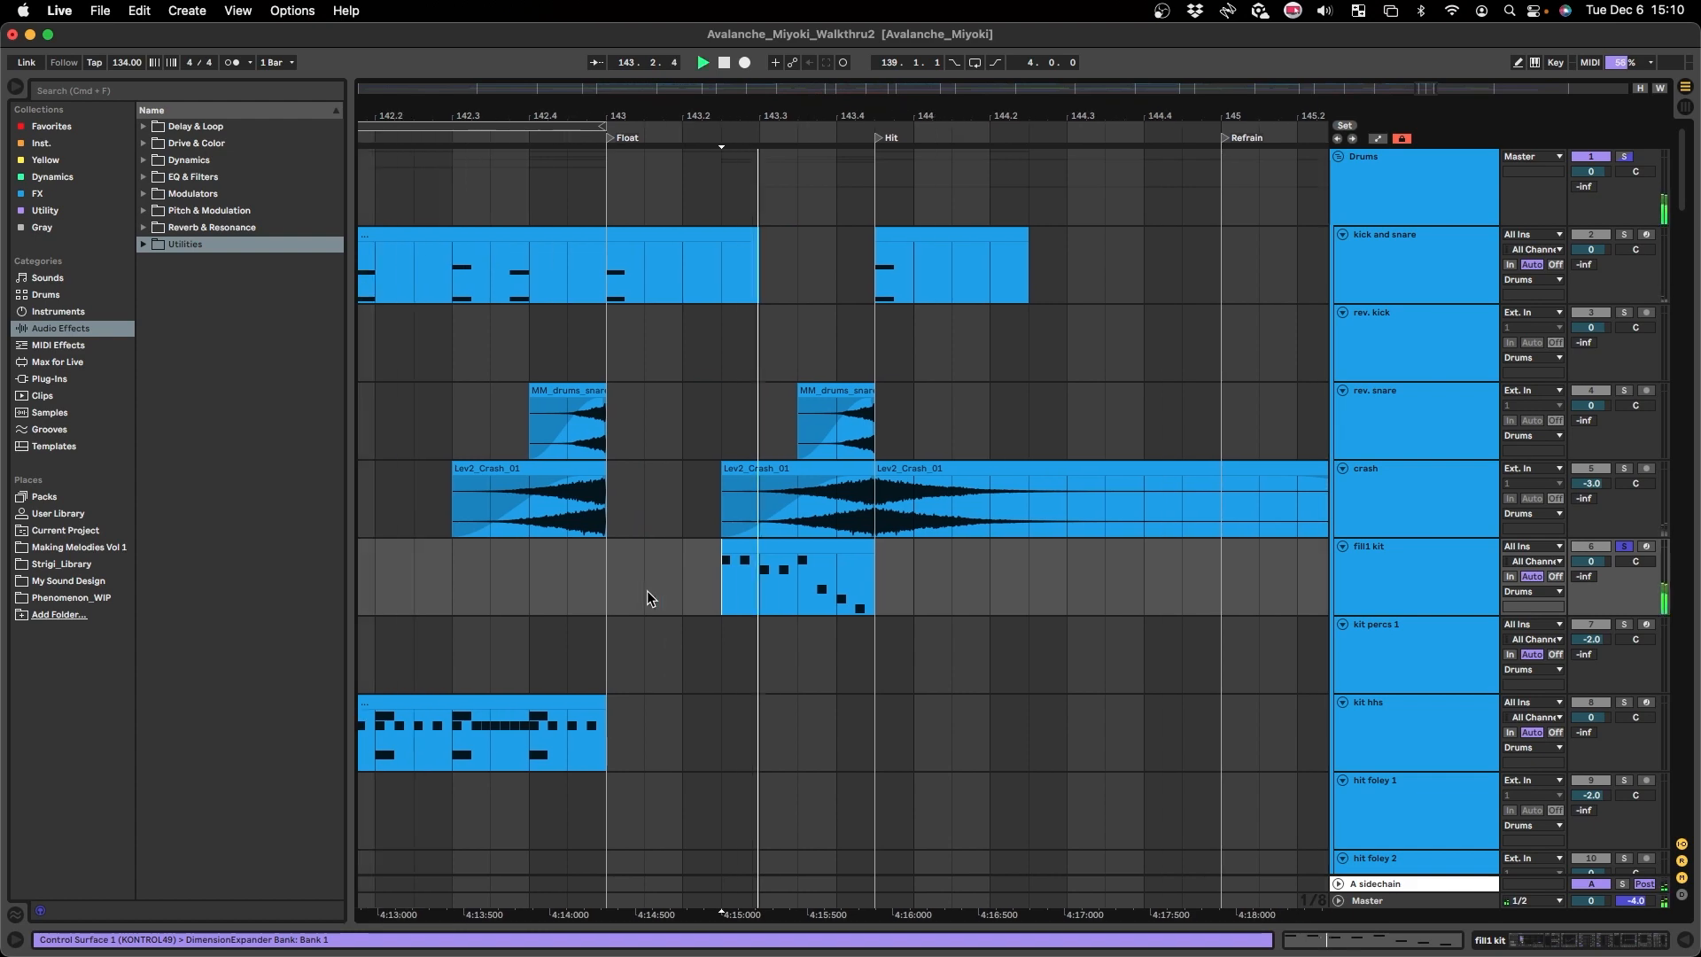
{"action": "key", "text": "space"}
- Solo the crash track, play it from 143.2.3 through the Hit, and look over the drum and FX tracks below
{"action": "left_click", "coordinate": [706, 508]}
{"action": "scroll", "coordinate": [740, 474], "scroll_direction": "down", "scroll_amount": 3}
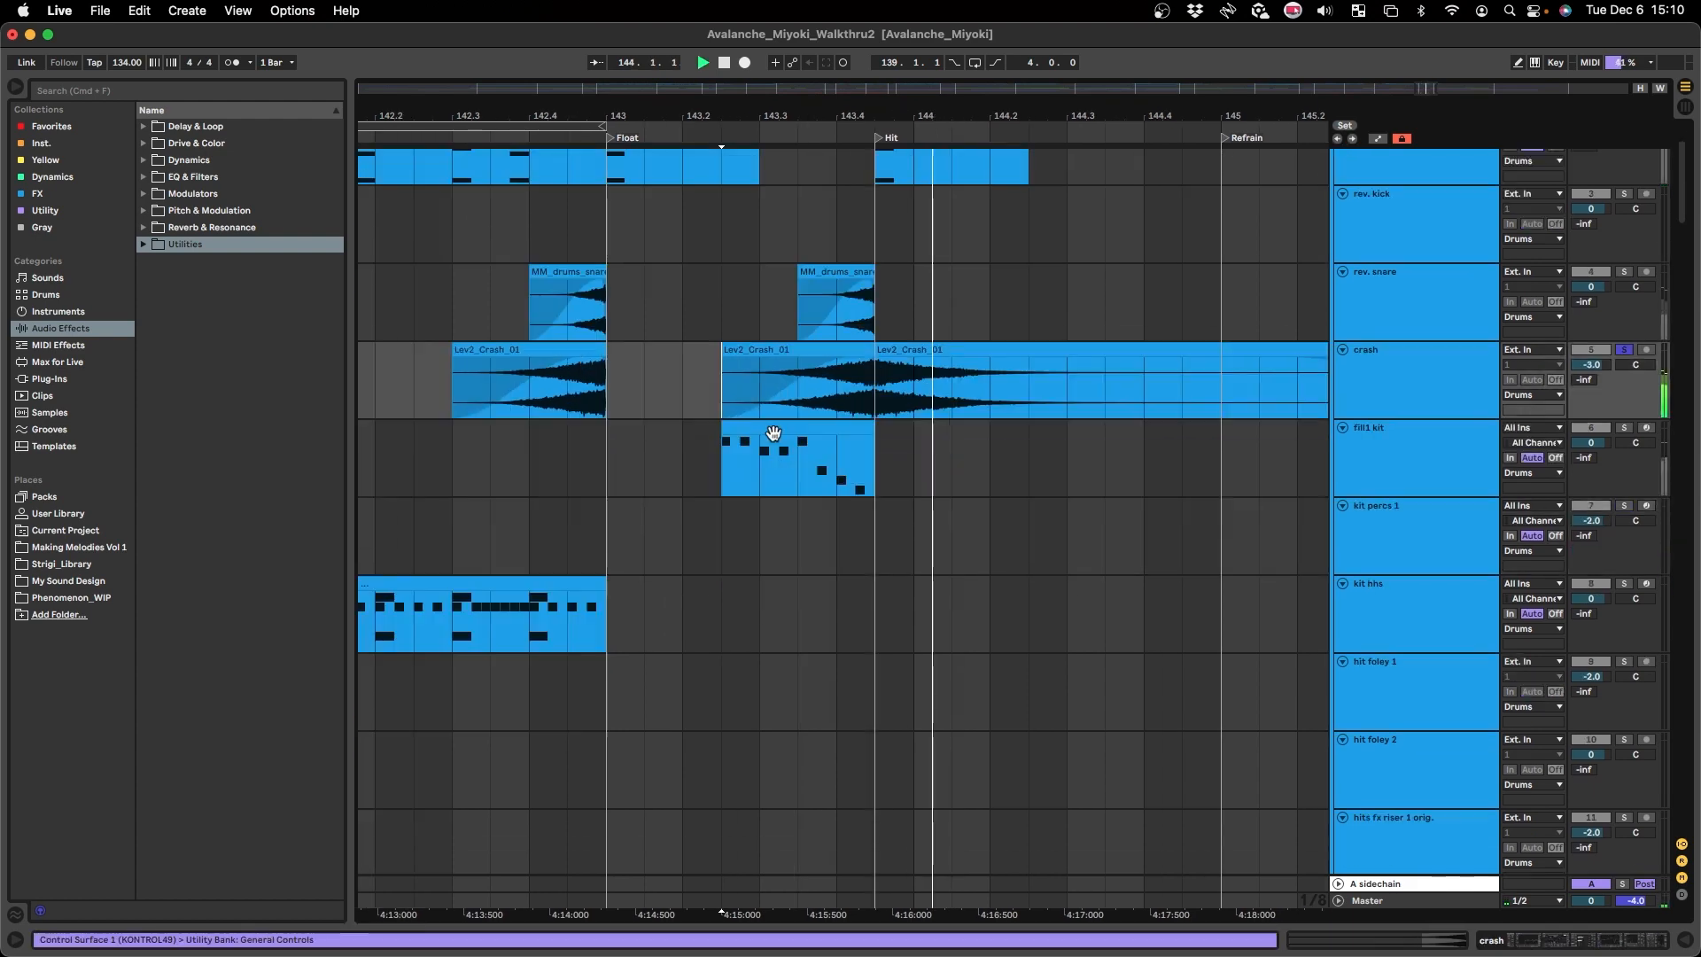
{"action": "scroll", "coordinate": [771, 439], "scroll_direction": "down", "scroll_amount": 15}
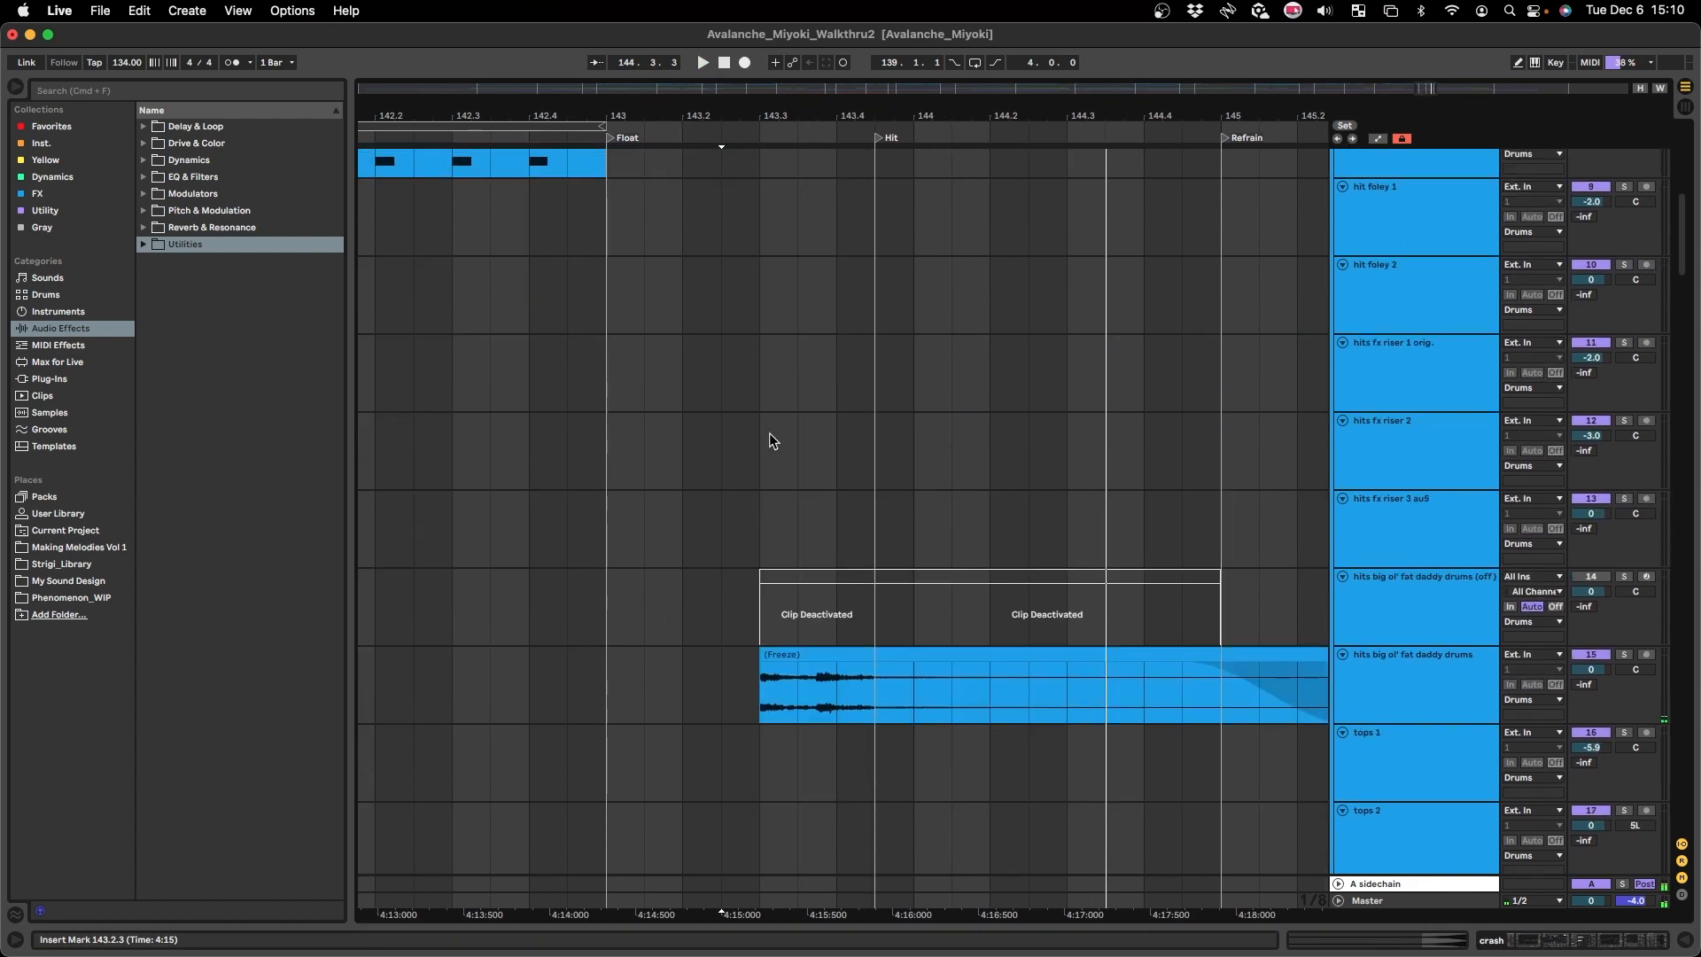
{"action": "scroll", "coordinate": [770, 544], "scroll_direction": "up", "scroll_amount": 5}
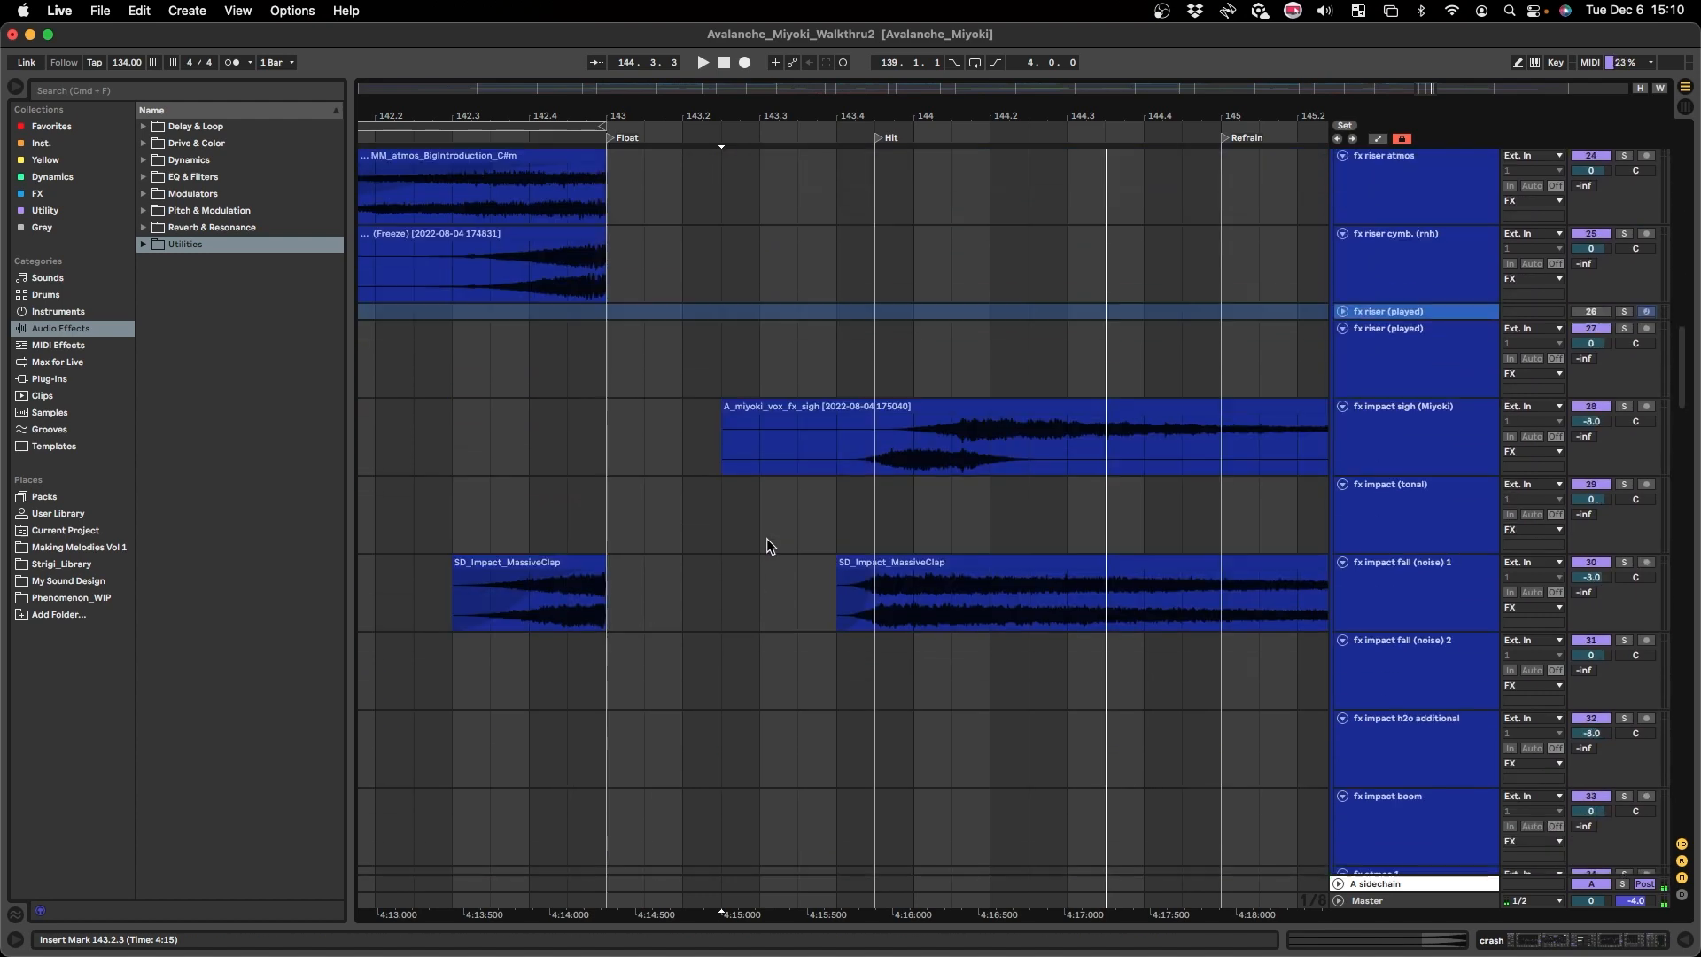
{"action": "scroll", "coordinate": [926, 603], "scroll_direction": "down", "scroll_amount": 15}
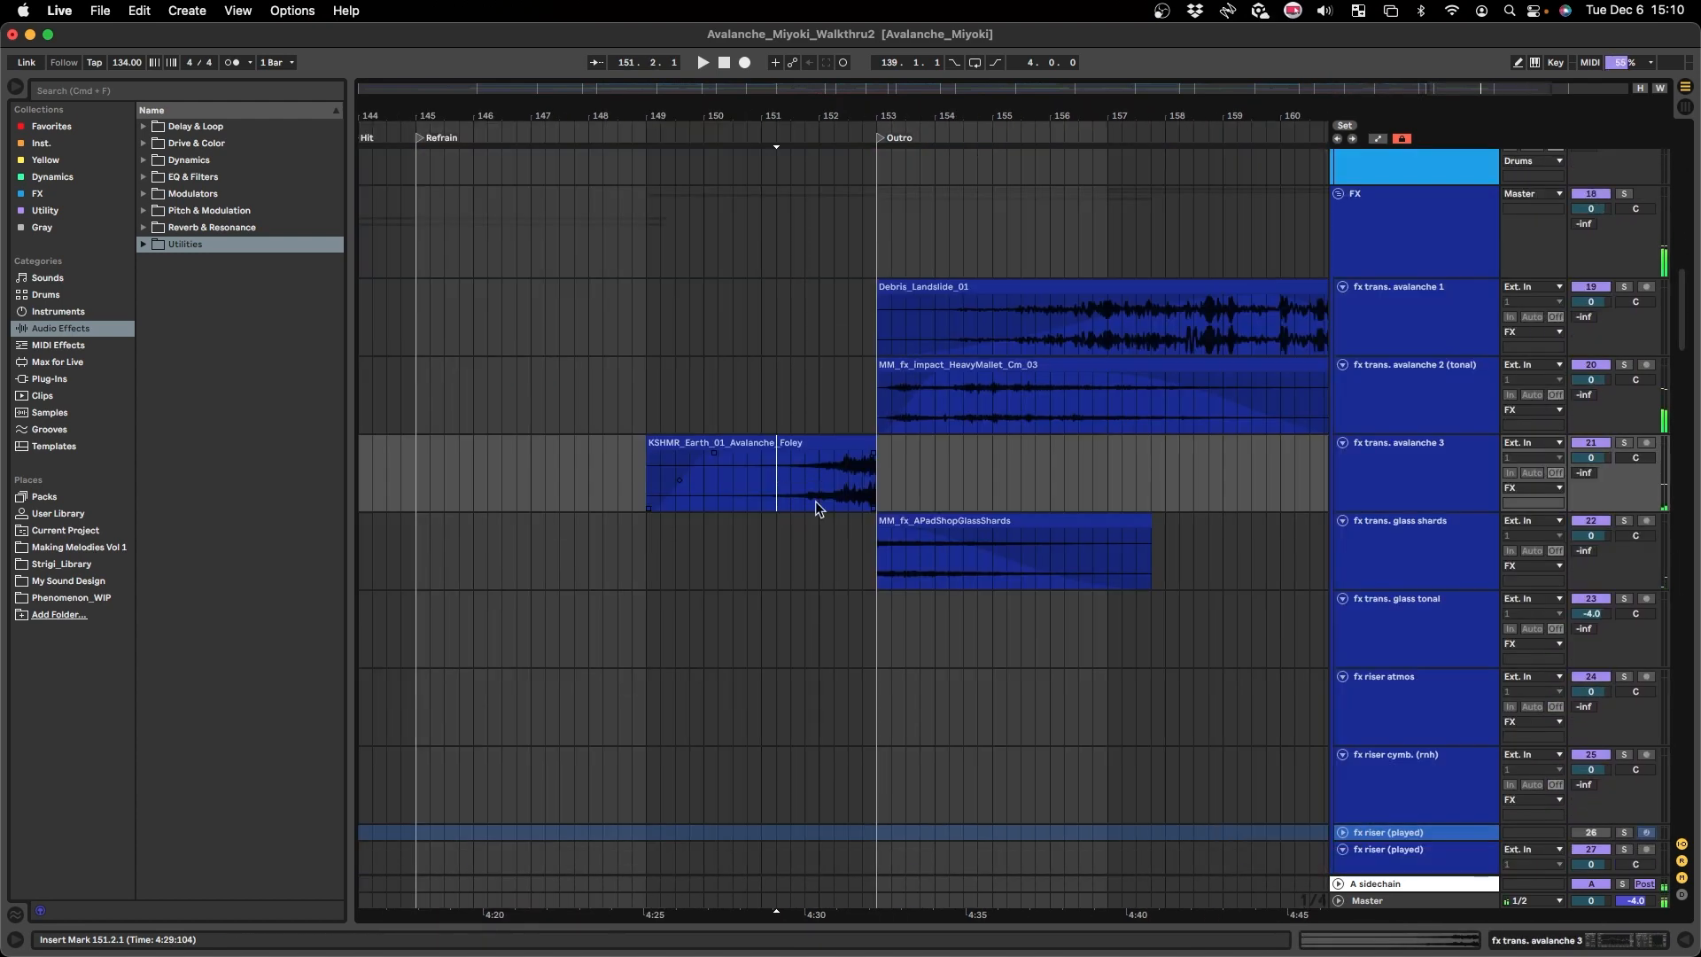
- Place the insert marker at 151.1.1 on fx trans. avalanche 3, solo the track, and play the KSHMR_Earth_01_Avalanche_Foley clip
{"action": "scroll", "coordinate": [815, 503], "scroll_direction": "up", "scroll_amount": 3}
{"action": "left_click", "coordinate": [721, 482]}
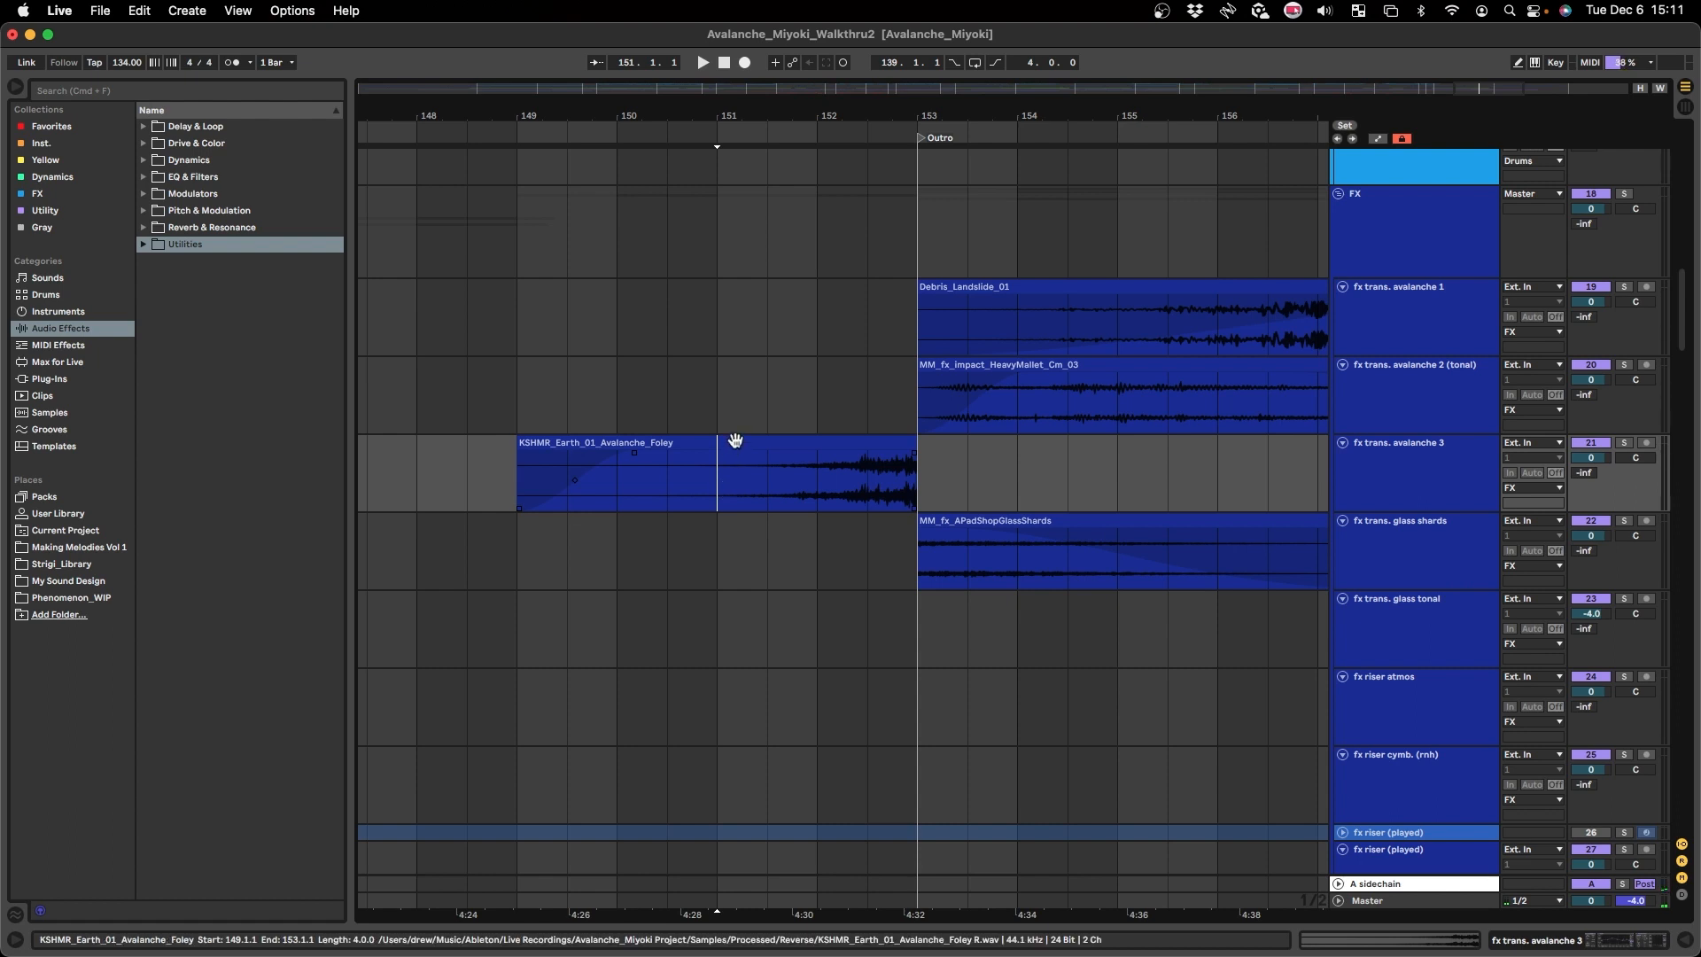
{"action": "left_click", "coordinate": [732, 442]}
{"action": "left_click", "coordinate": [722, 472]}
{"action": "key", "text": "s"}
{"action": "key", "text": "space"}
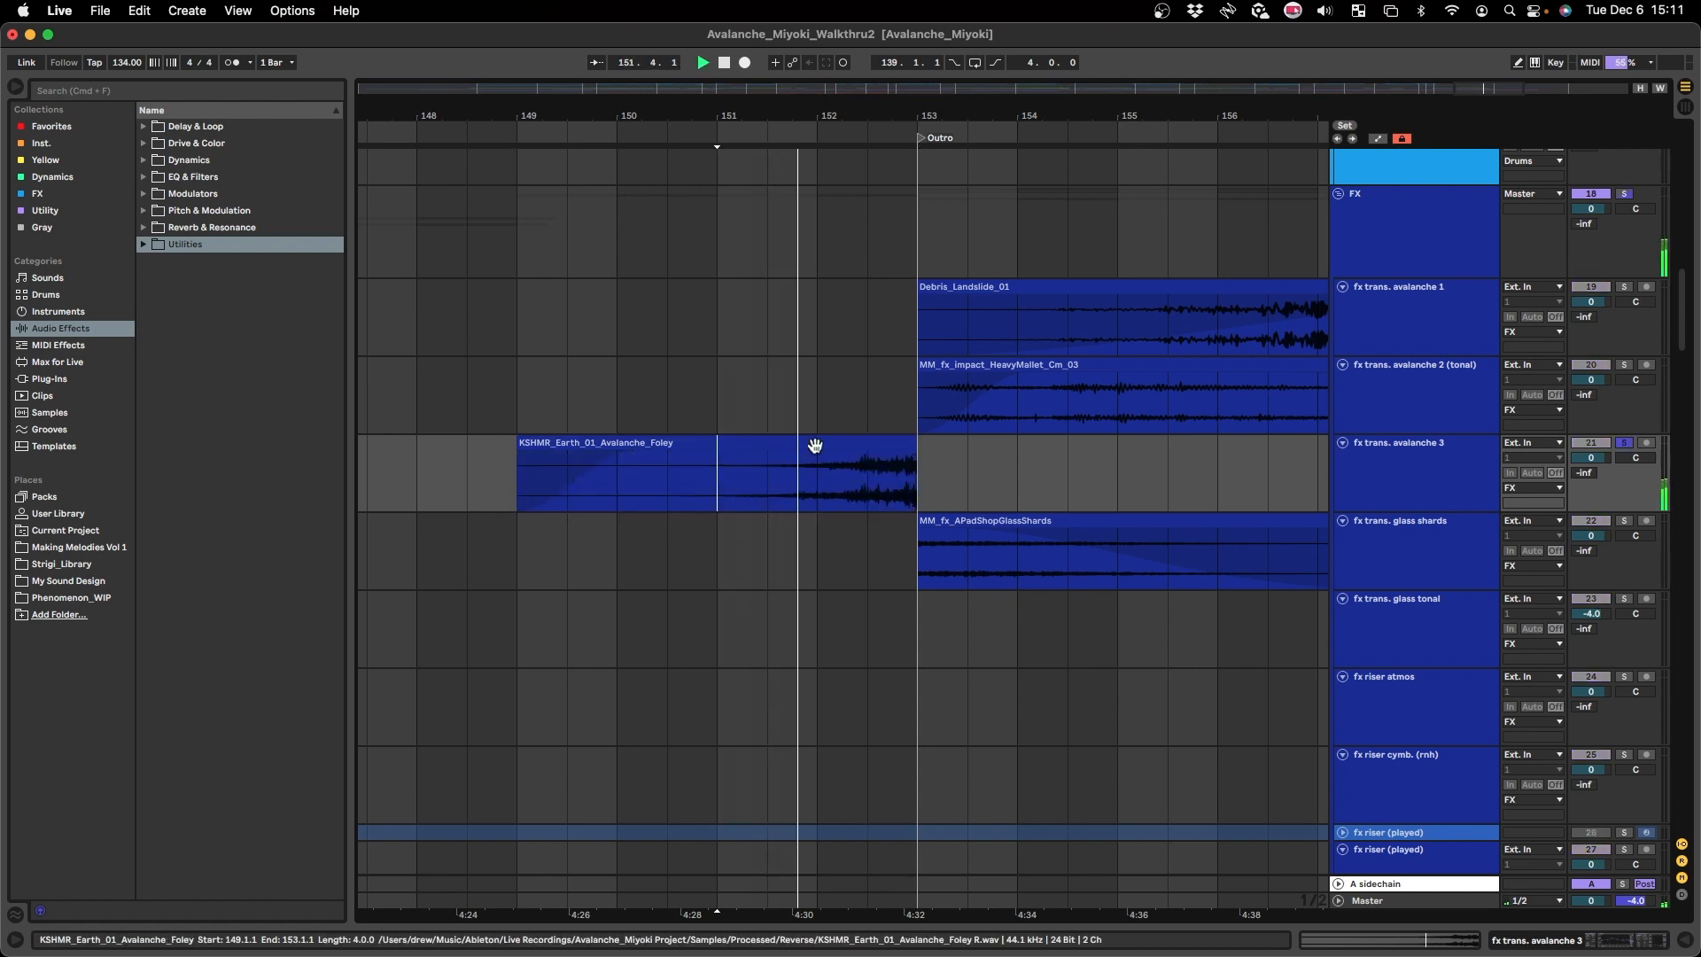
{"action": "key", "text": "space"}
- Try a reversed copy of the avalanche foley clip at 153.1.1, play it, delete the copy, and hide the clip view
{"action": "left_click_drag", "start_coordinate": [816, 444], "coordinate": [1224, 469]}
{"action": "double_click", "coordinate": [1157, 443]}
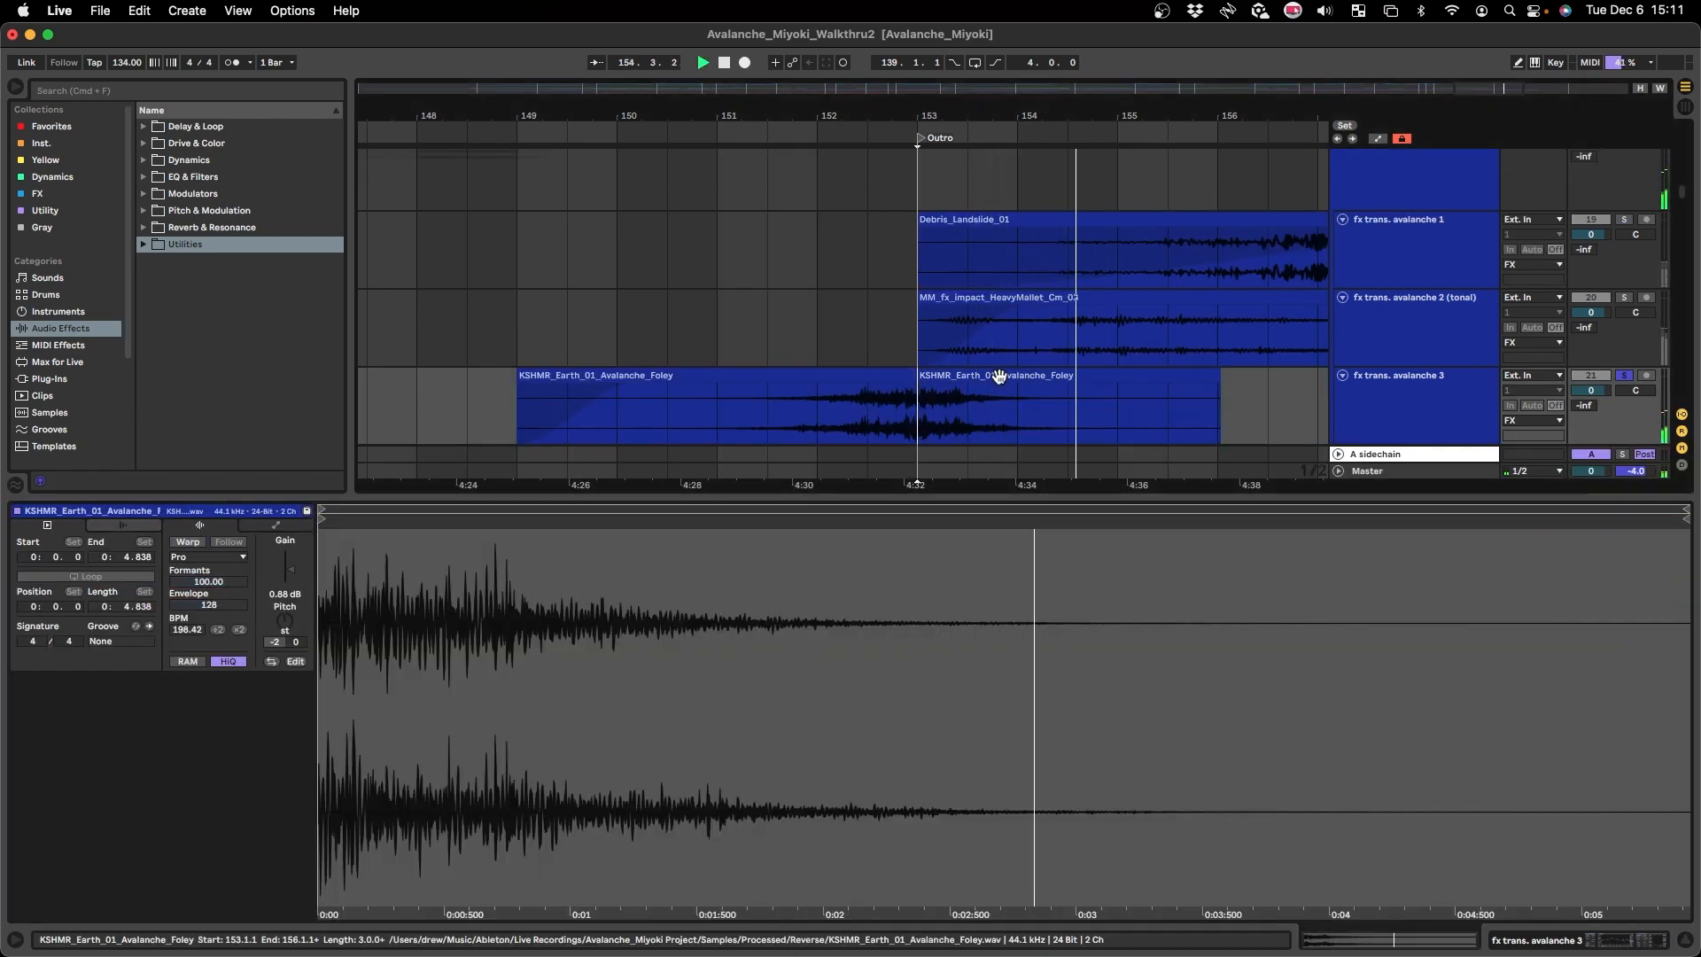
{"action": "left_click", "coordinate": [999, 377]}
{"action": "key", "text": "space"}
{"action": "key", "text": "Delete"}
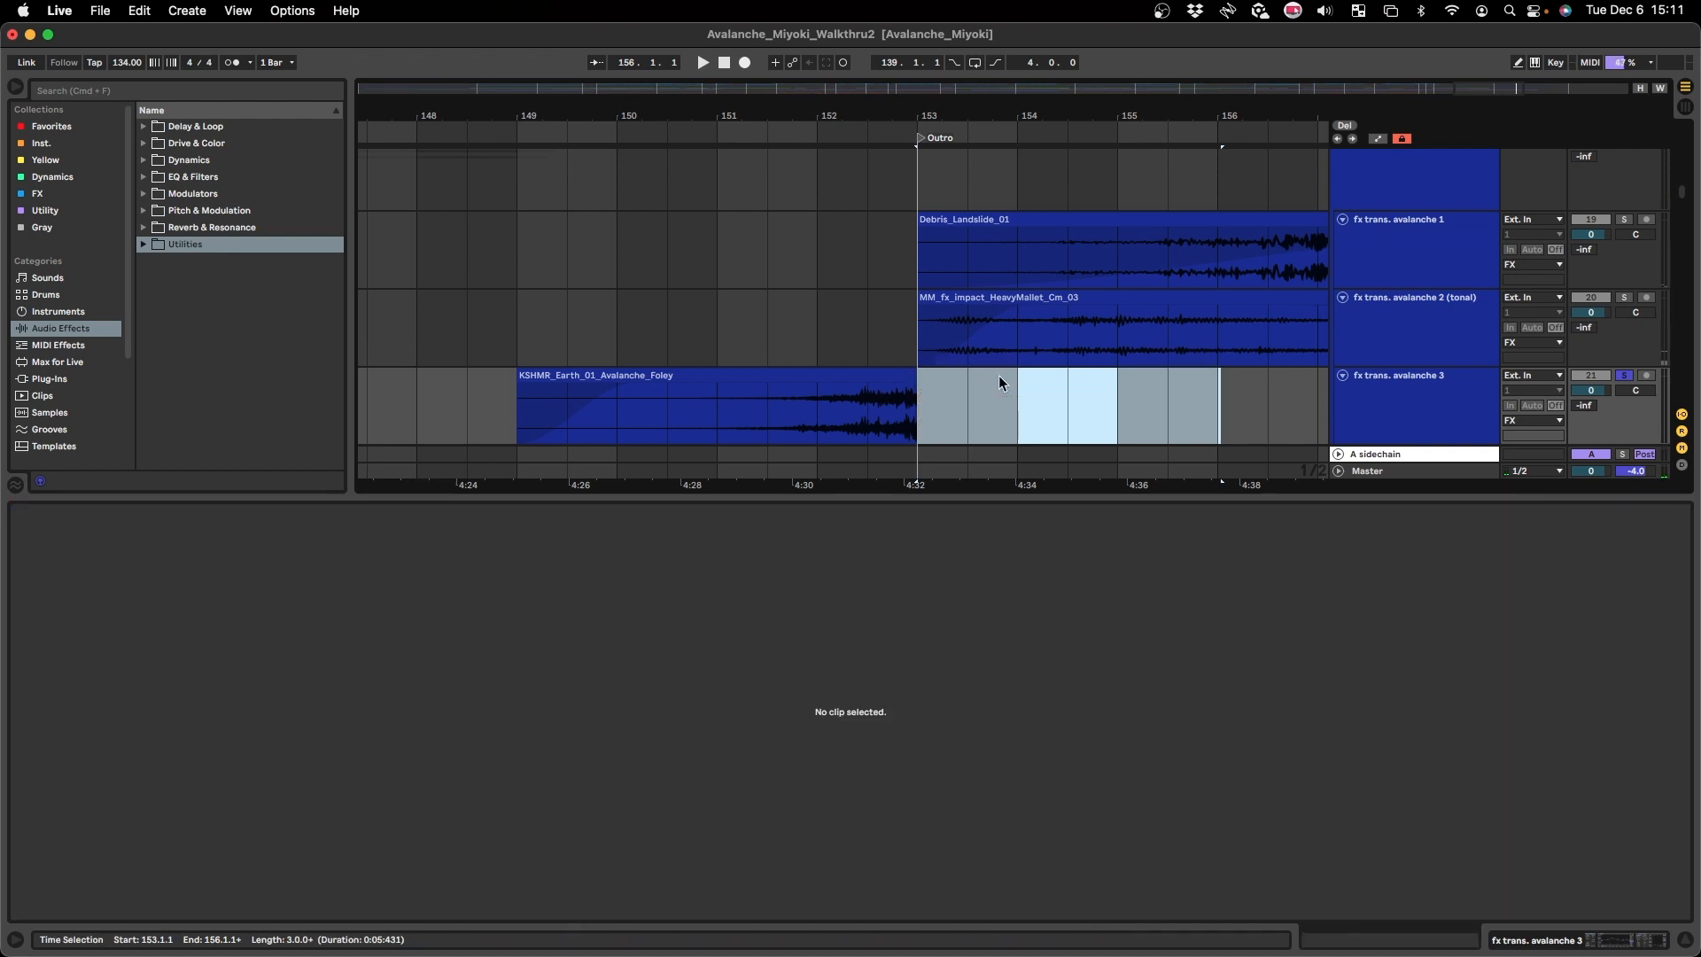
{"action": "key", "text": "super+alt+l"}
- Unsolo fx trans. avalanche 3 and play the full mix from 149.1.1 into the Outro
{"action": "left_click", "coordinate": [753, 429]}
{"action": "key", "text": "s"}
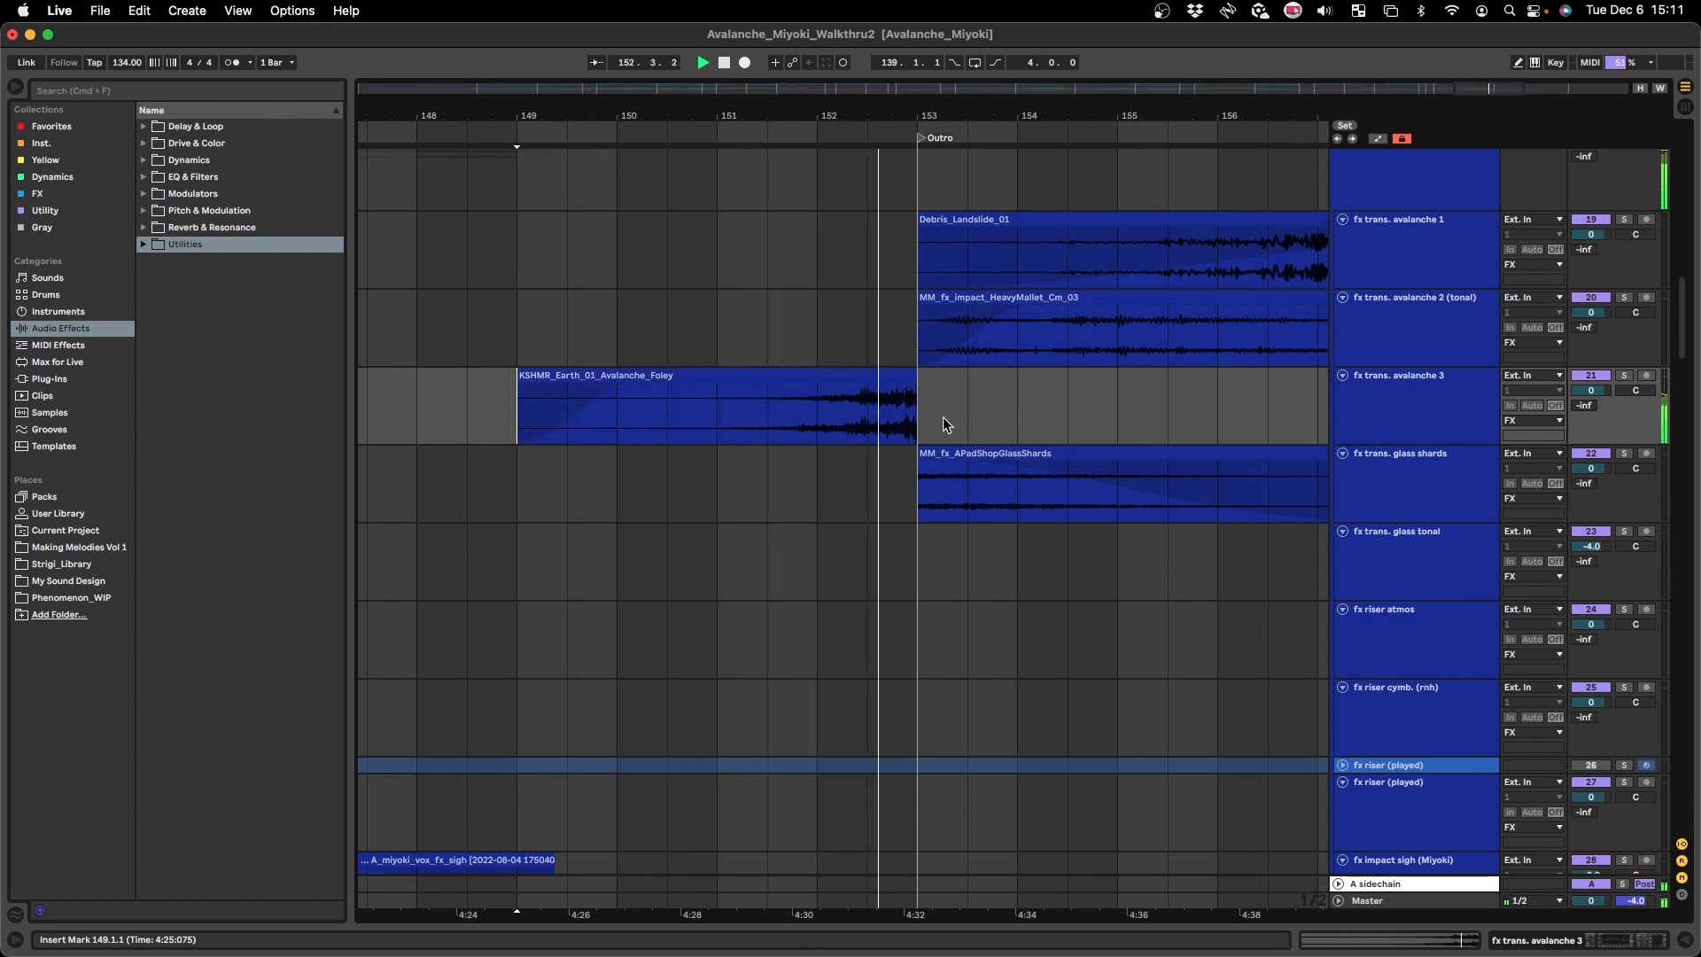
{"action": "scroll", "coordinate": [941, 416], "scroll_direction": "right", "scroll_amount": 2}
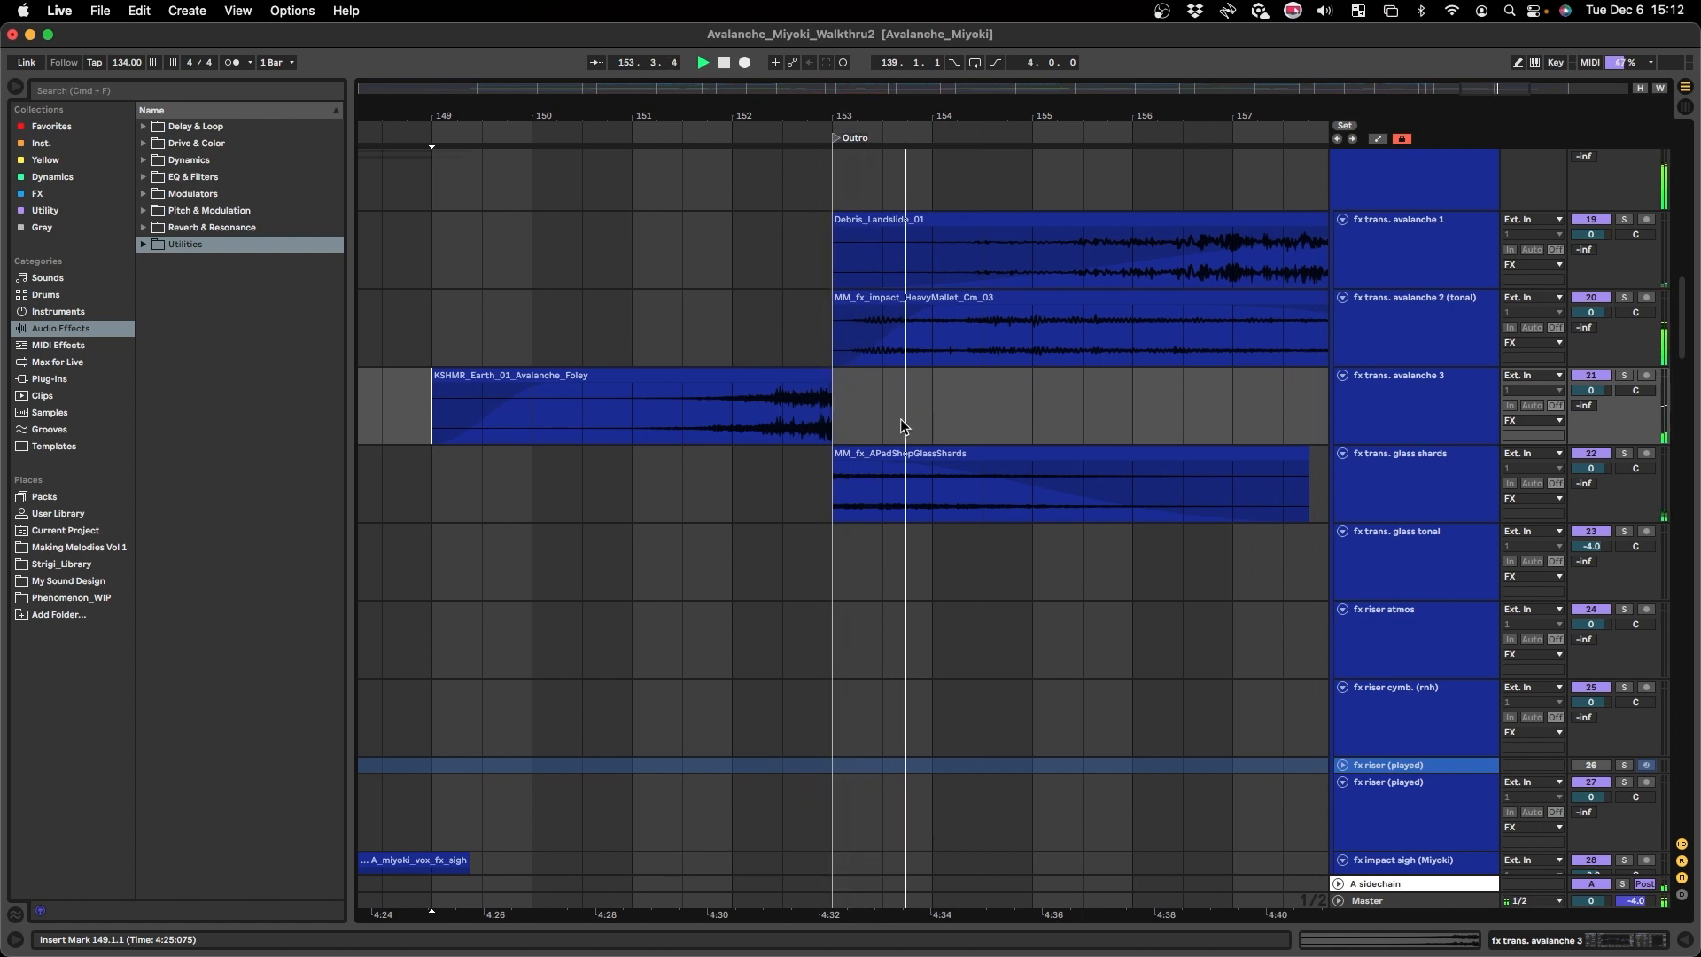
{"action": "scroll", "coordinate": [891, 426], "scroll_direction": "right", "scroll_amount": 1}
{"action": "scroll", "coordinate": [891, 425], "scroll_direction": "right", "scroll_amount": 2}
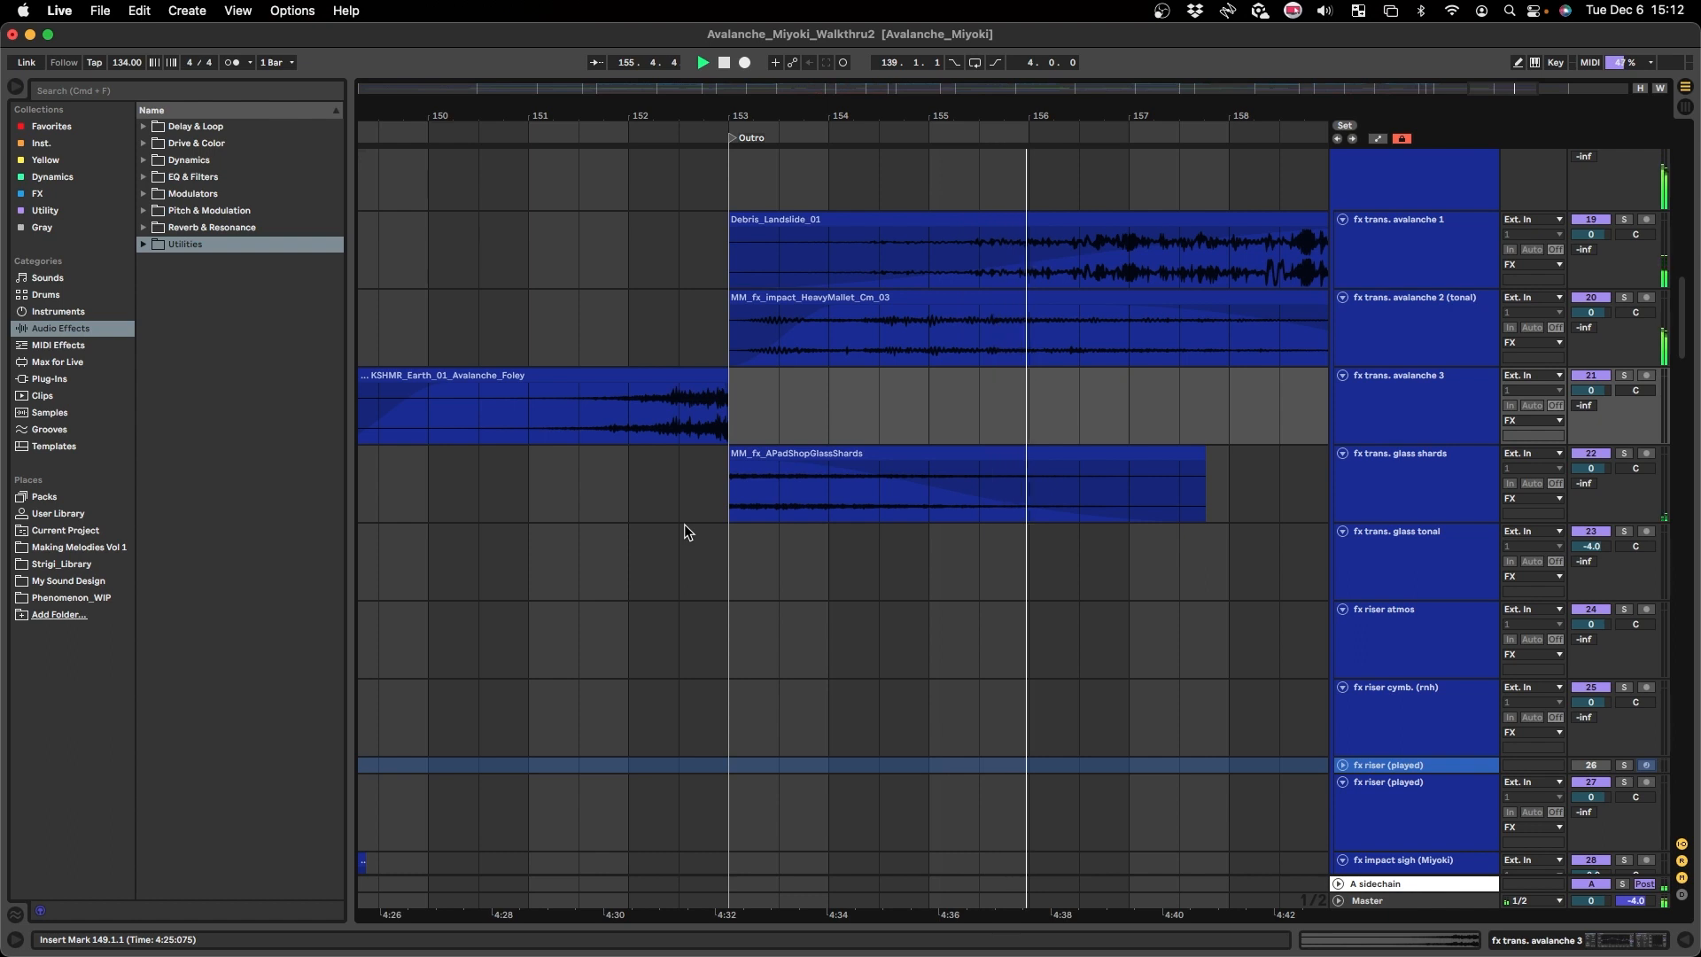
{"action": "scroll", "coordinate": [684, 531], "scroll_direction": "right", "scroll_amount": 5}
- Check the FX tracks' automation over the Outro, hide it, and play from 153.1.1 on fx trans. avalanche 2 (tonal)
{"action": "key", "text": "a"}
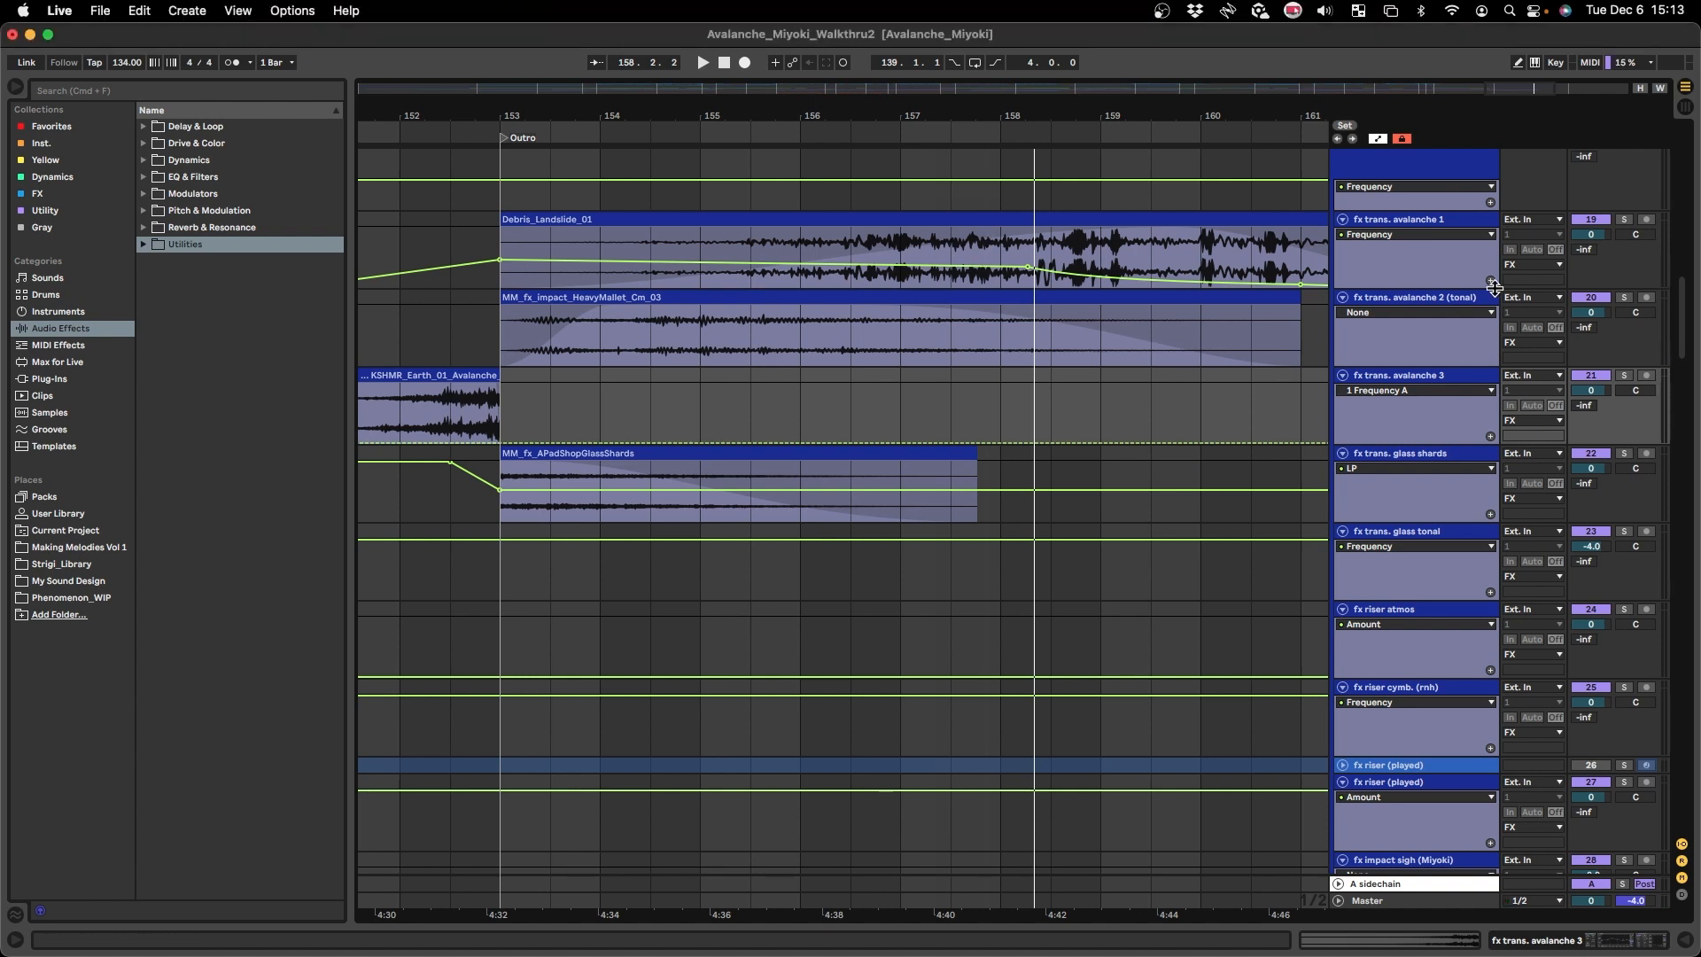
{"action": "key", "text": "a"}
{"action": "left_click", "coordinate": [498, 319]}
{"action": "key", "text": "space"}
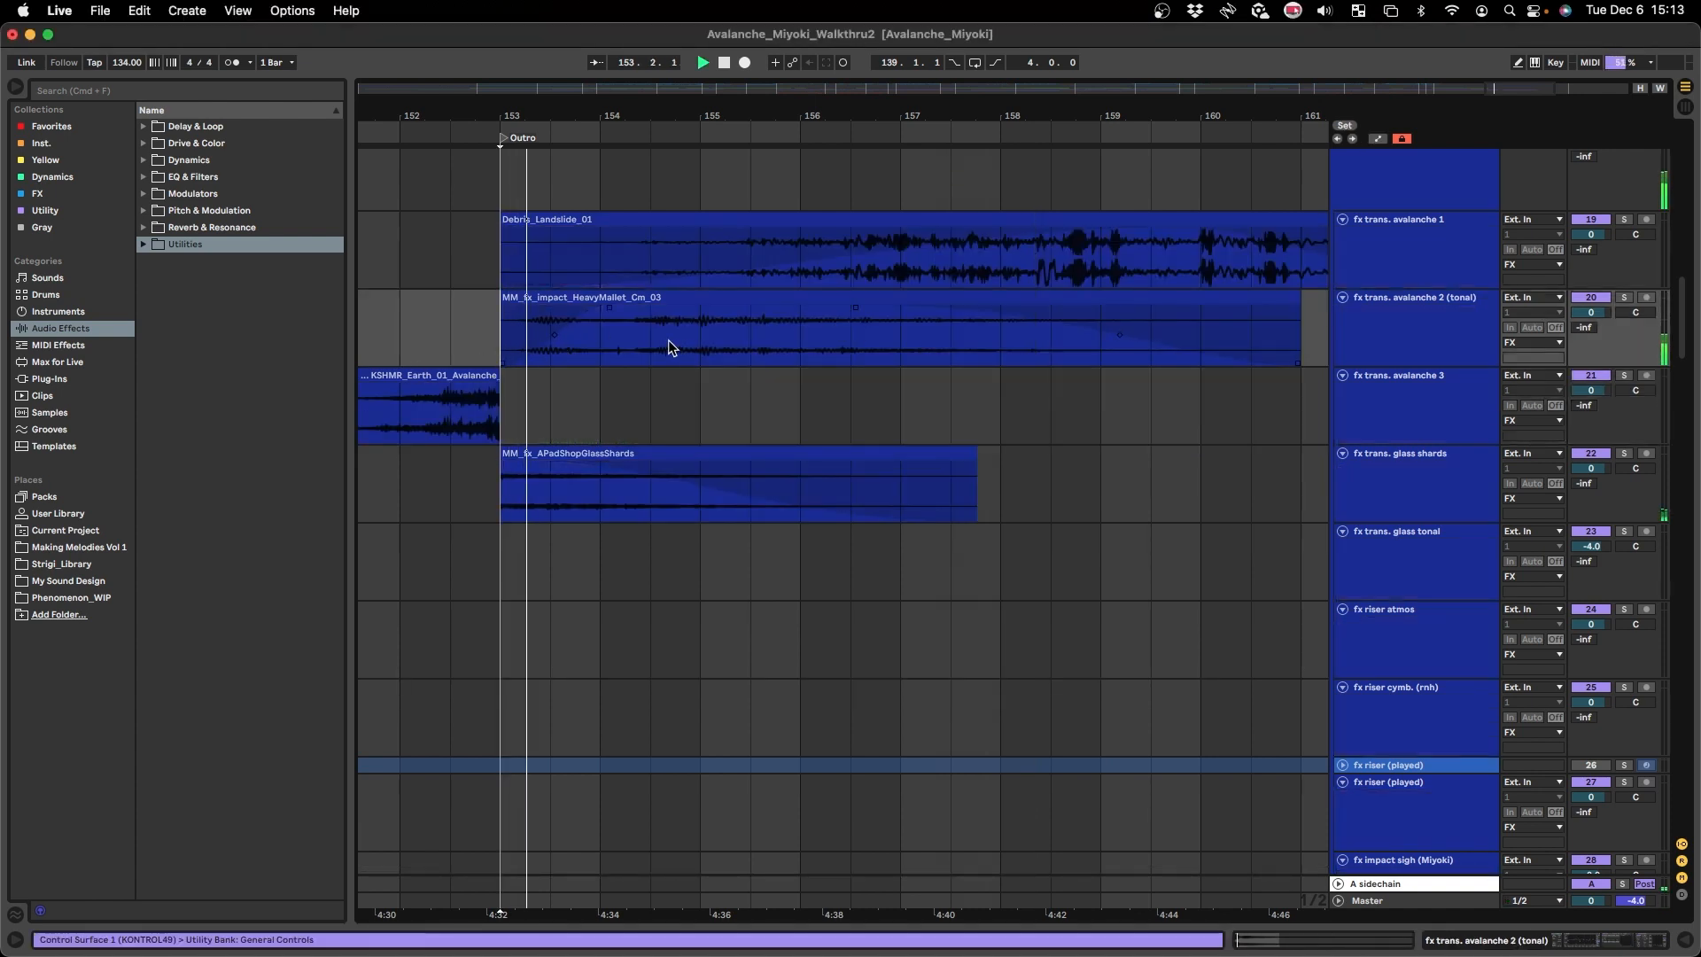
- Solo fx trans. avalanche 1 and play its Debris_Landslide_01 clip from 156.3.1
{"action": "left_click", "coordinate": [498, 507]}
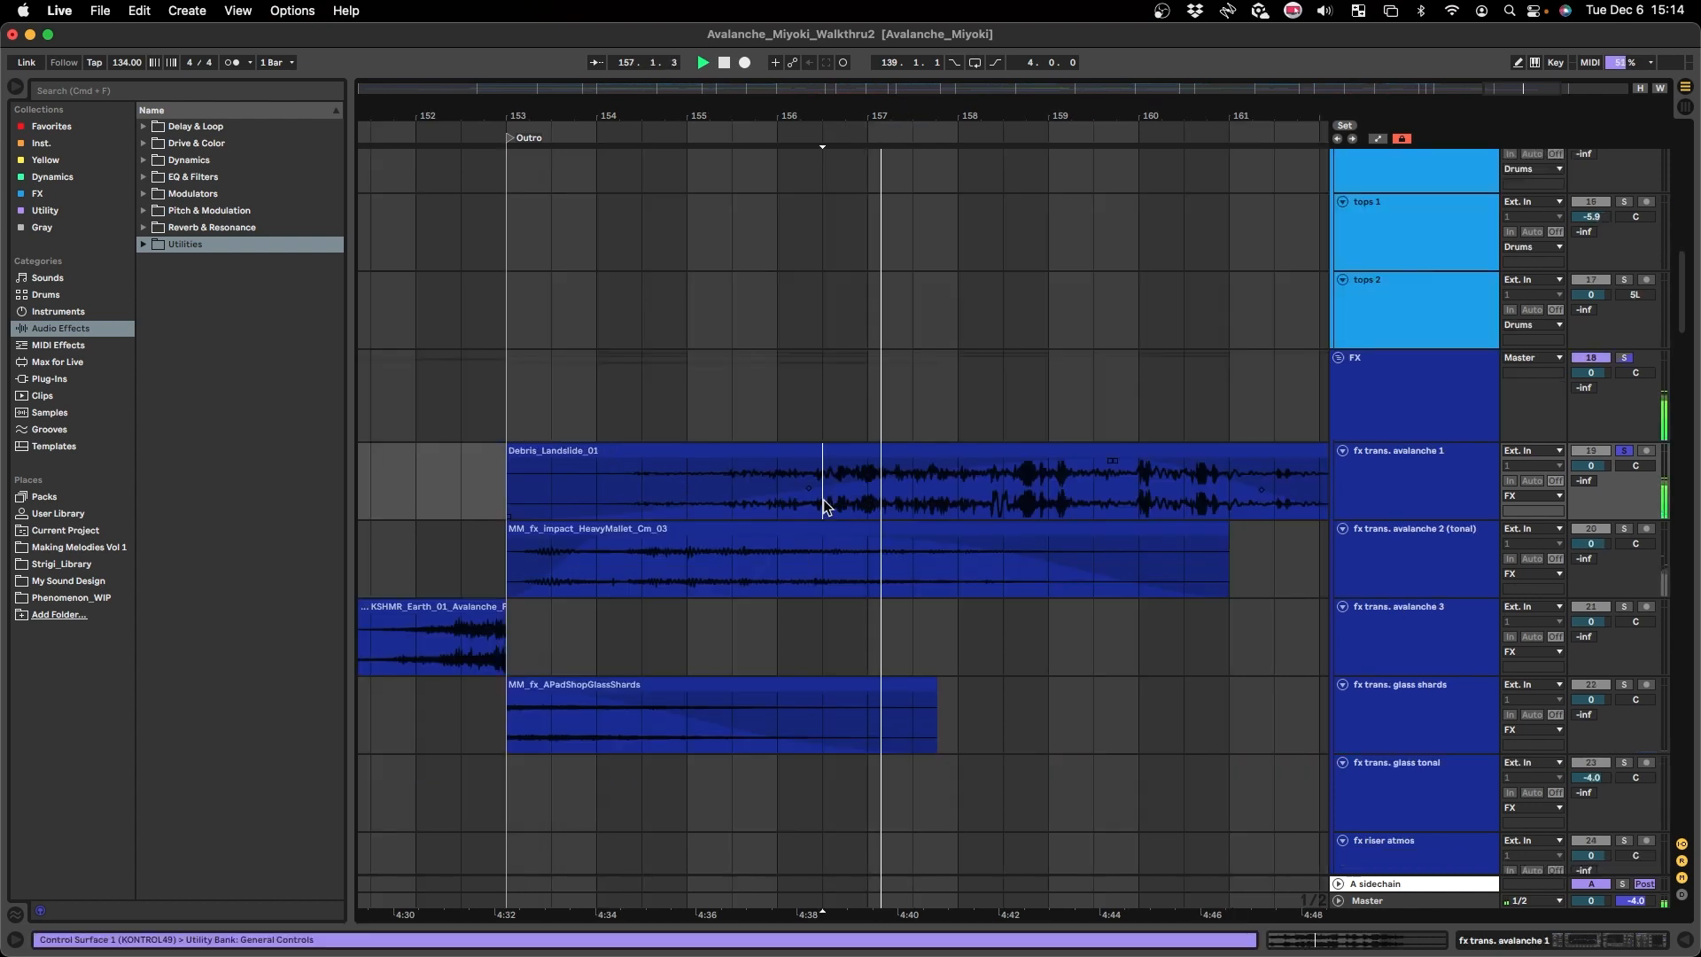
{"action": "scroll", "coordinate": [815, 507], "scroll_direction": "right", "scroll_amount": 3}
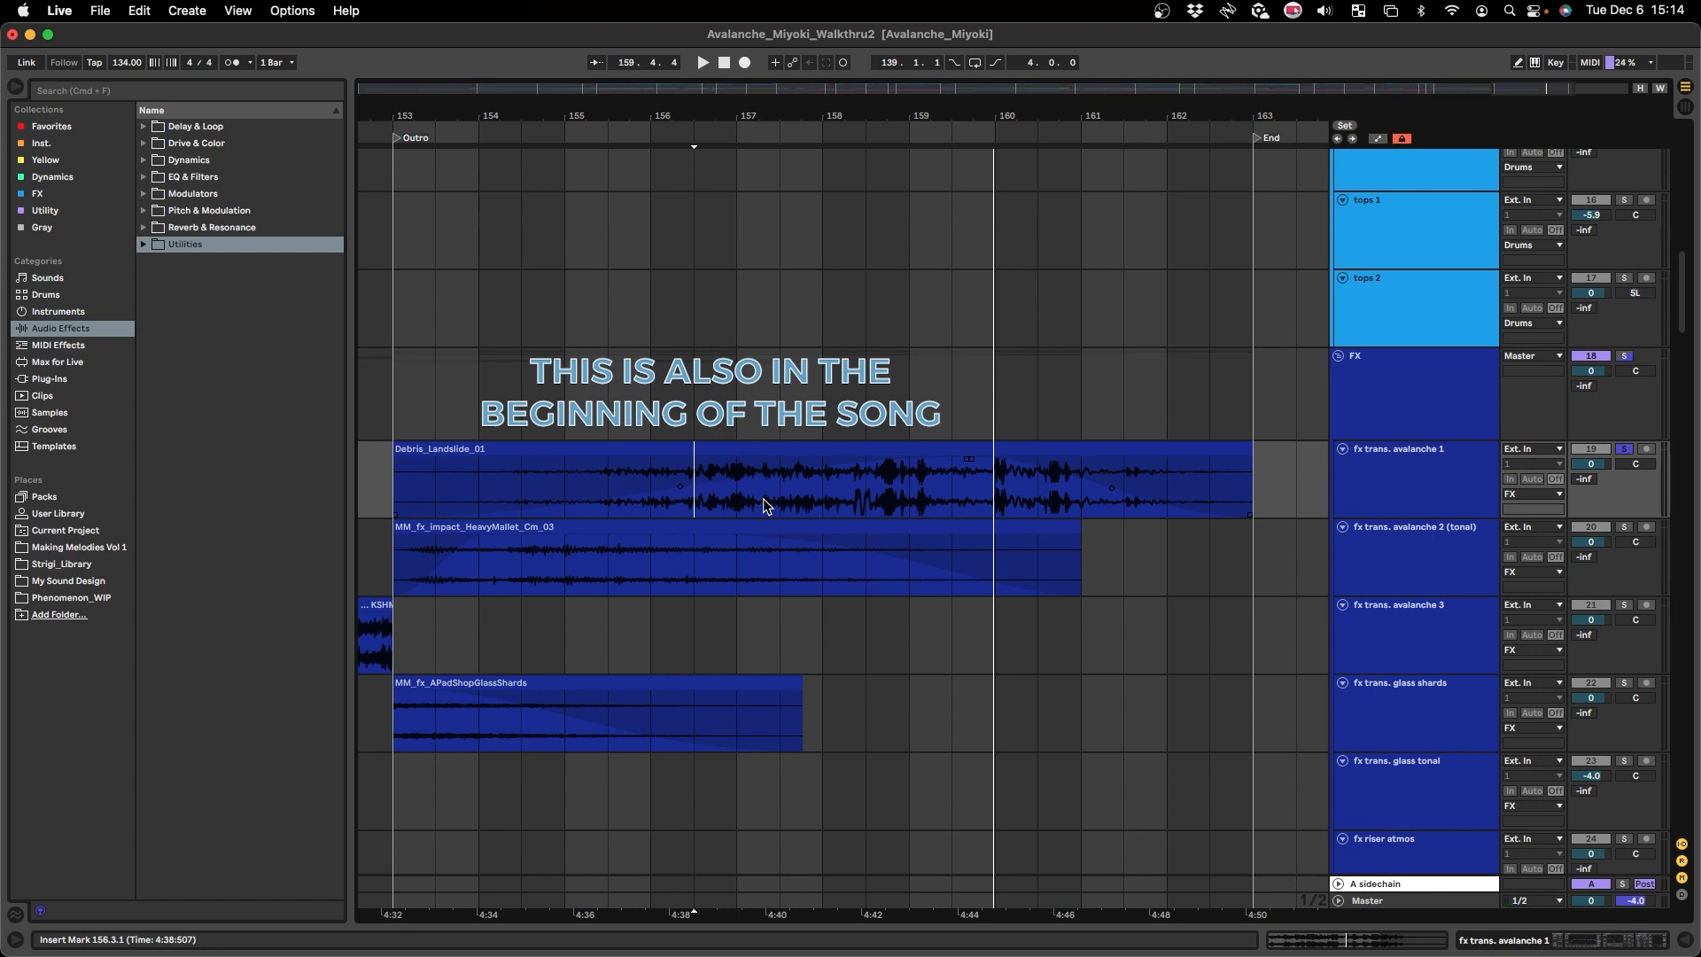
{"action": "scroll", "coordinate": [763, 500], "scroll_direction": "up", "scroll_amount": 1}
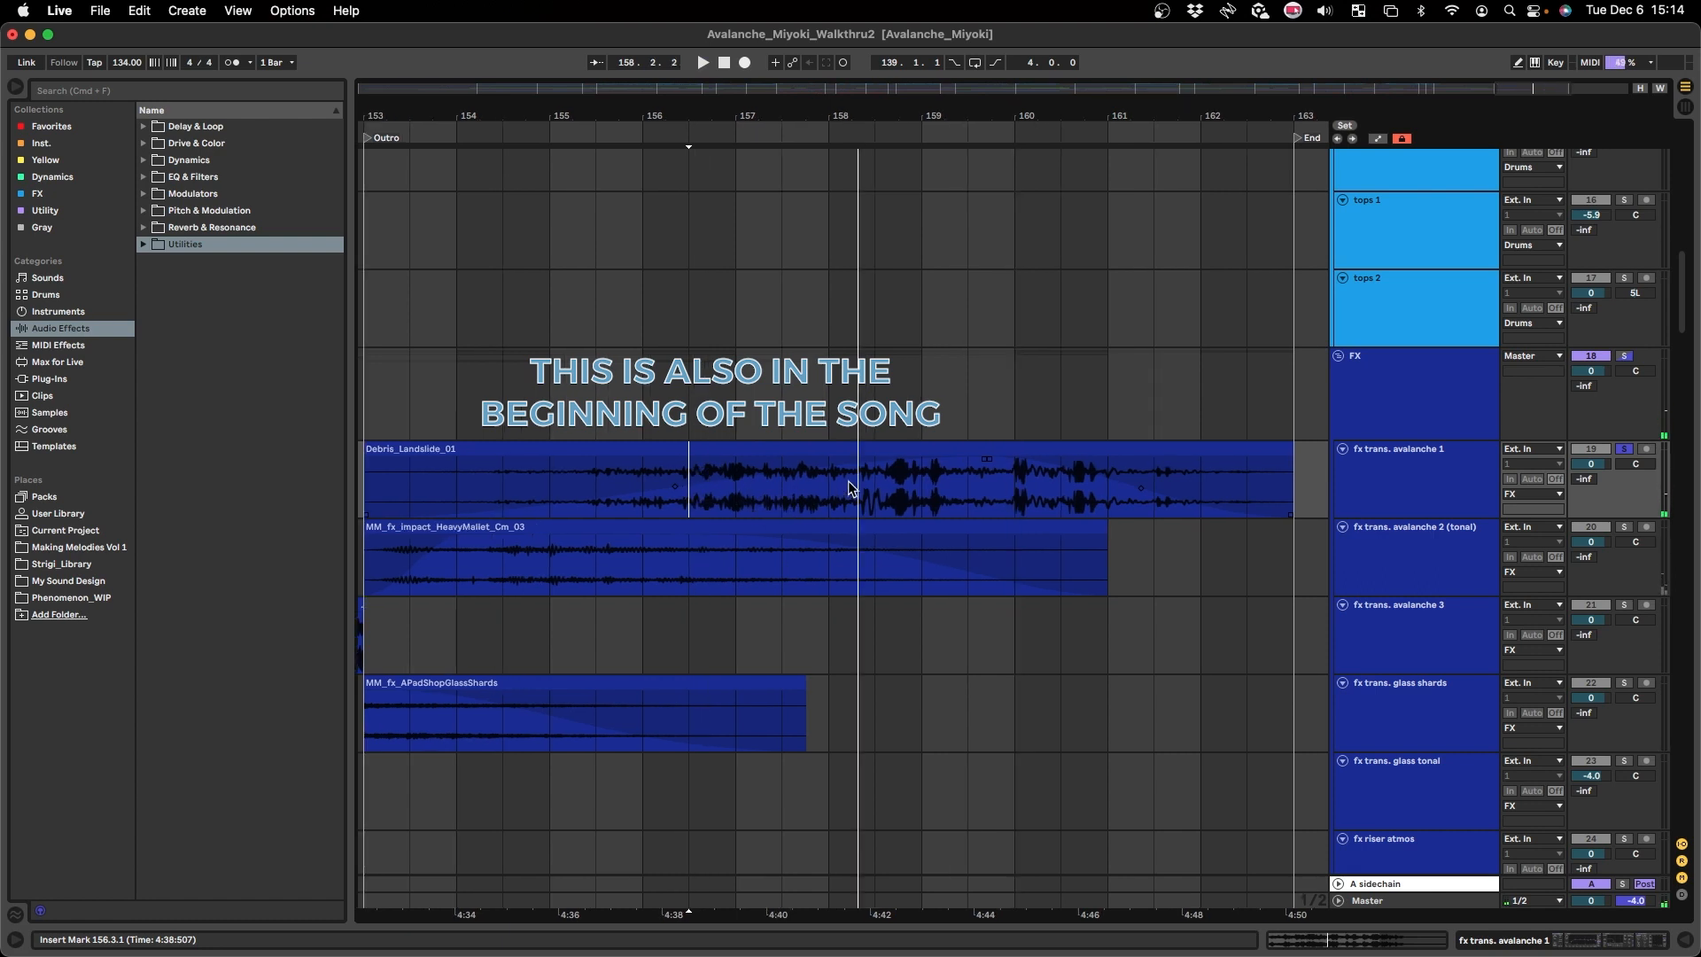
- Unsolo fx trans. avalanche 1, place the insert marker at 1.1.1 on hit foley 2, and look over the whole arrangement
{"action": "scroll", "coordinate": [704, 509], "scroll_direction": "up", "scroll_amount": 10}
{"action": "scroll", "coordinate": [704, 509], "scroll_direction": "left", "scroll_amount": 5}
{"action": "scroll", "coordinate": [655, 562], "scroll_direction": "down", "scroll_amount": 5}
{"action": "scroll", "coordinate": [656, 561], "scroll_direction": "left", "scroll_amount": 10}
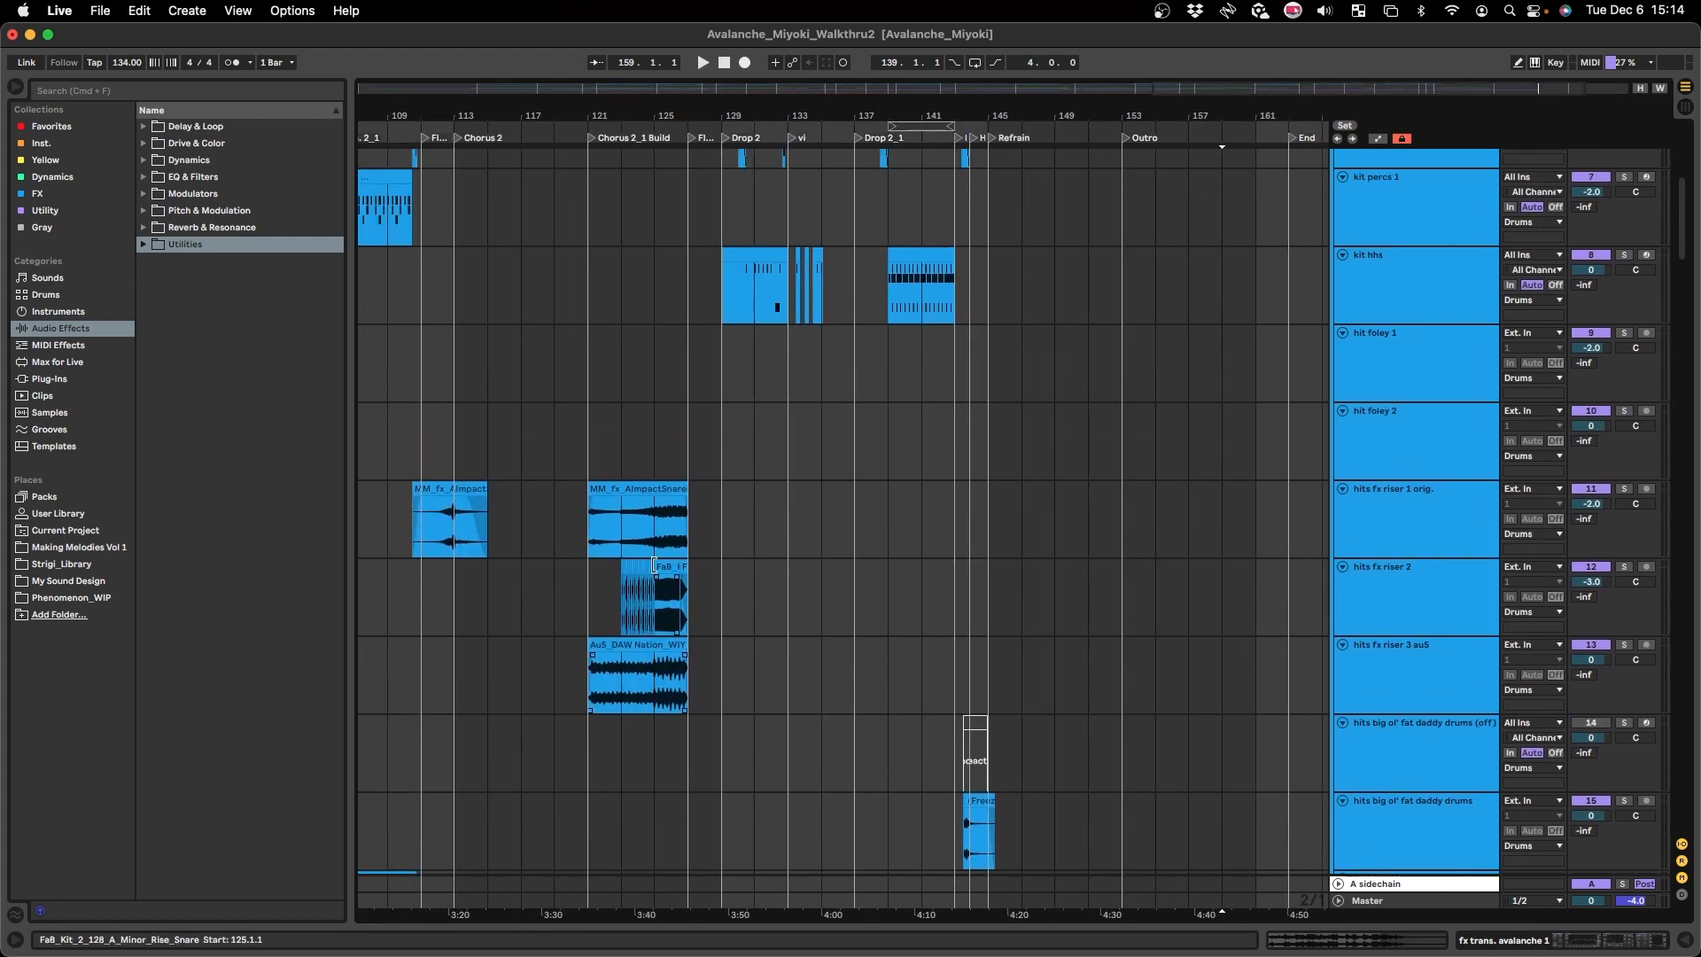
{"action": "left_click", "coordinate": [372, 496]}
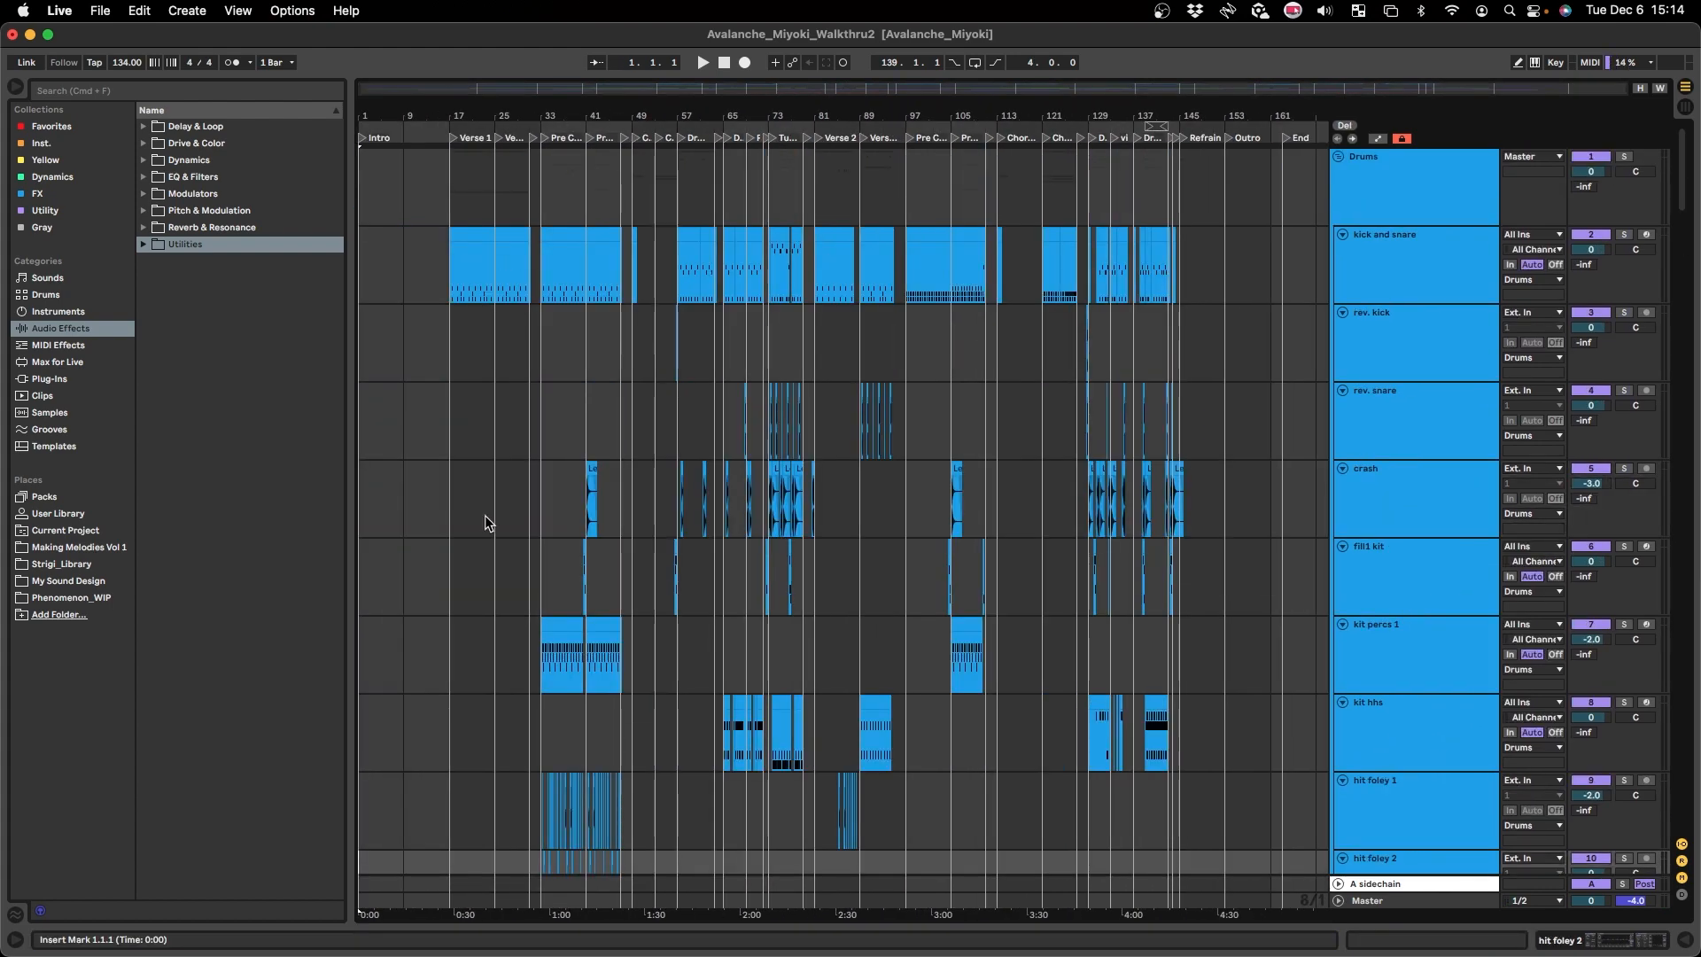
{"action": "scroll", "coordinate": [488, 516], "scroll_direction": "up", "scroll_amount": 5}
{"action": "scroll", "coordinate": [549, 541], "scroll_direction": "down", "scroll_amount": 5}
{"action": "scroll", "coordinate": [633, 585], "scroll_direction": "up", "scroll_amount": 3}
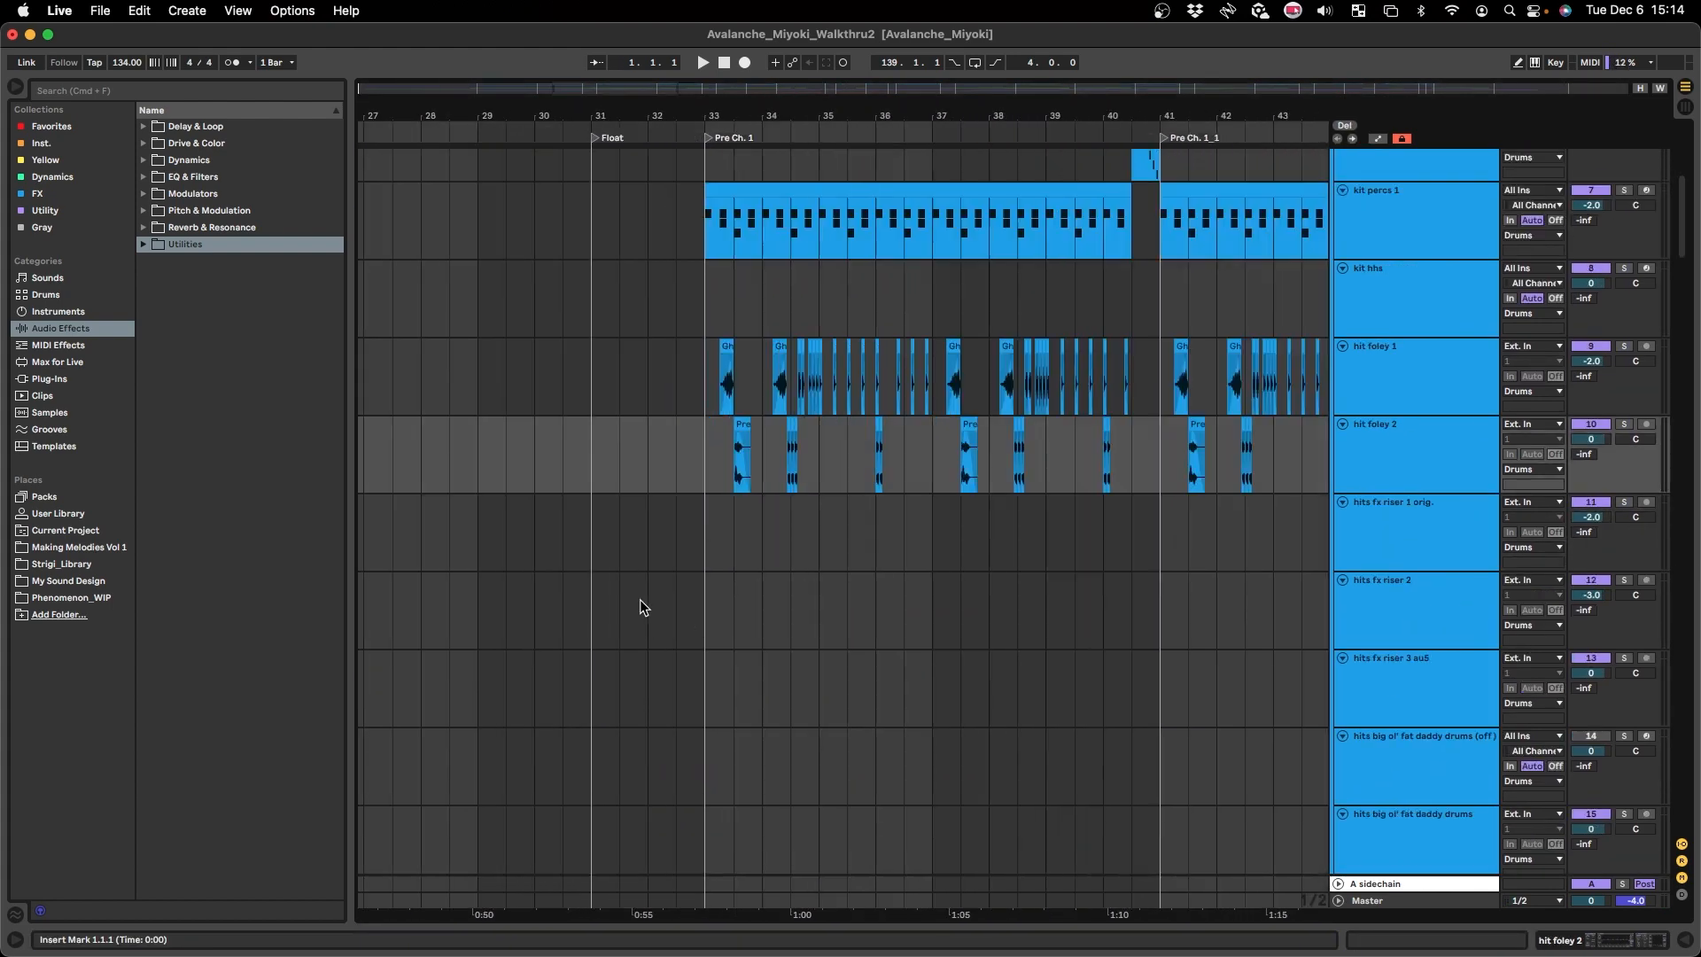
- Examine the foley, FX, synth and bass clips from Pre Ch. 1 through Drop 1
{"action": "scroll", "coordinate": [641, 599], "scroll_direction": "right", "scroll_amount": 5}
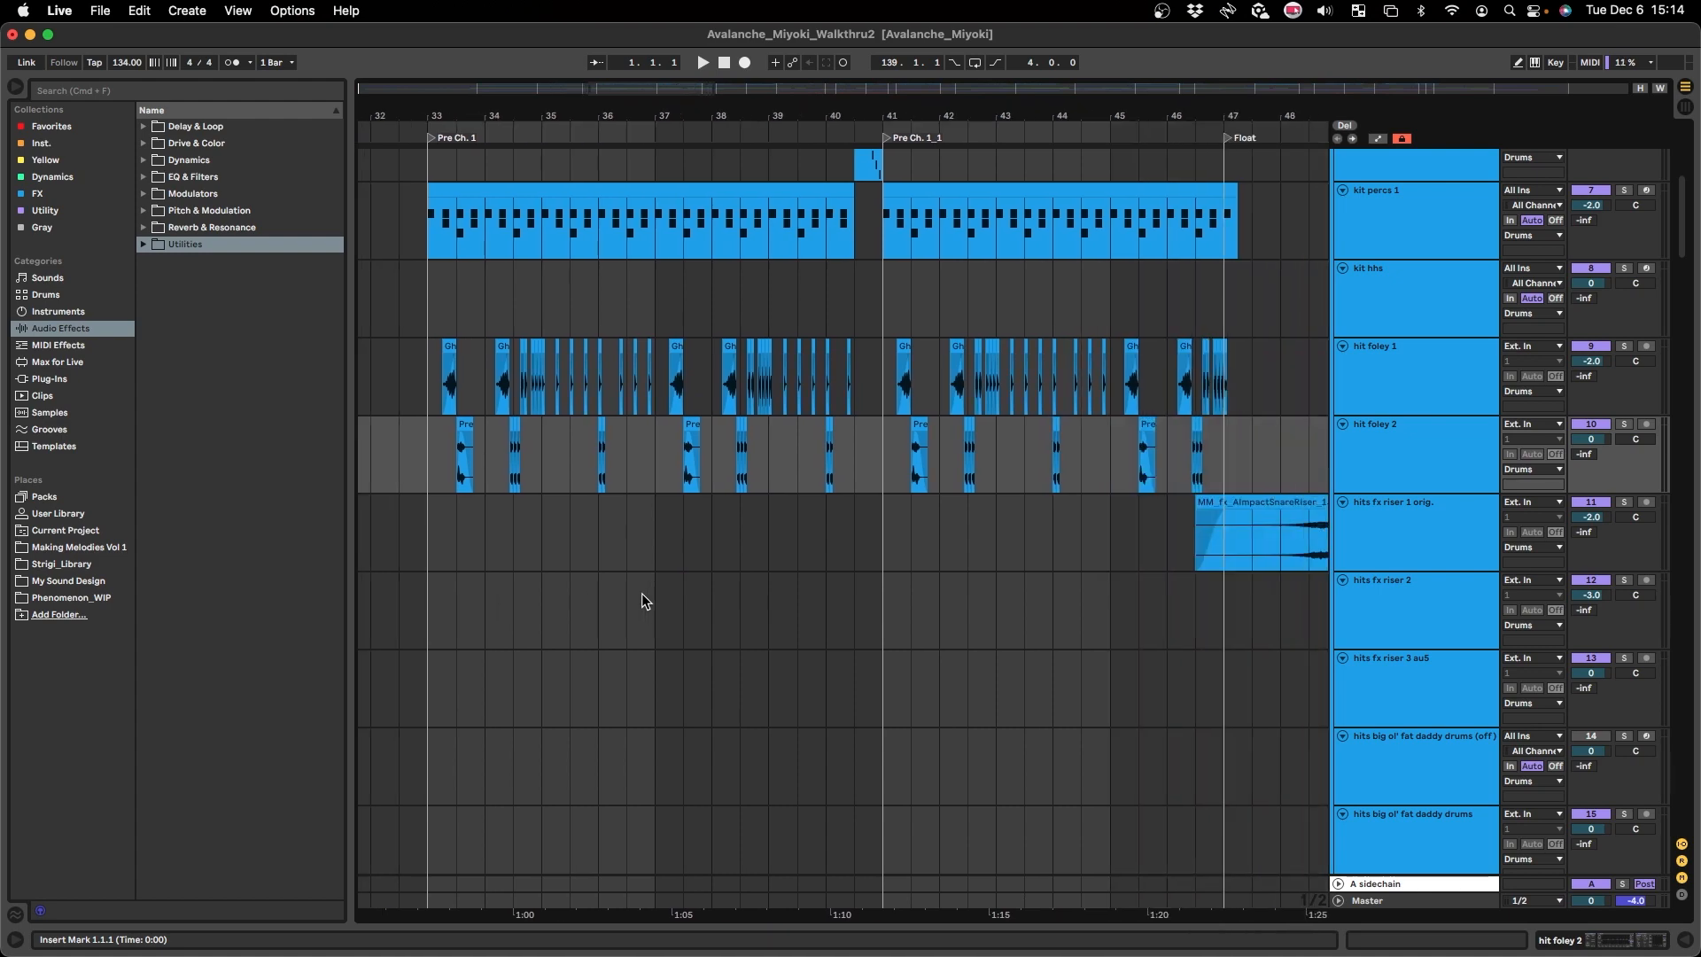
{"action": "scroll", "coordinate": [642, 592], "scroll_direction": "right", "scroll_amount": 5}
{"action": "scroll", "coordinate": [641, 591], "scroll_direction": "down", "scroll_amount": 15}
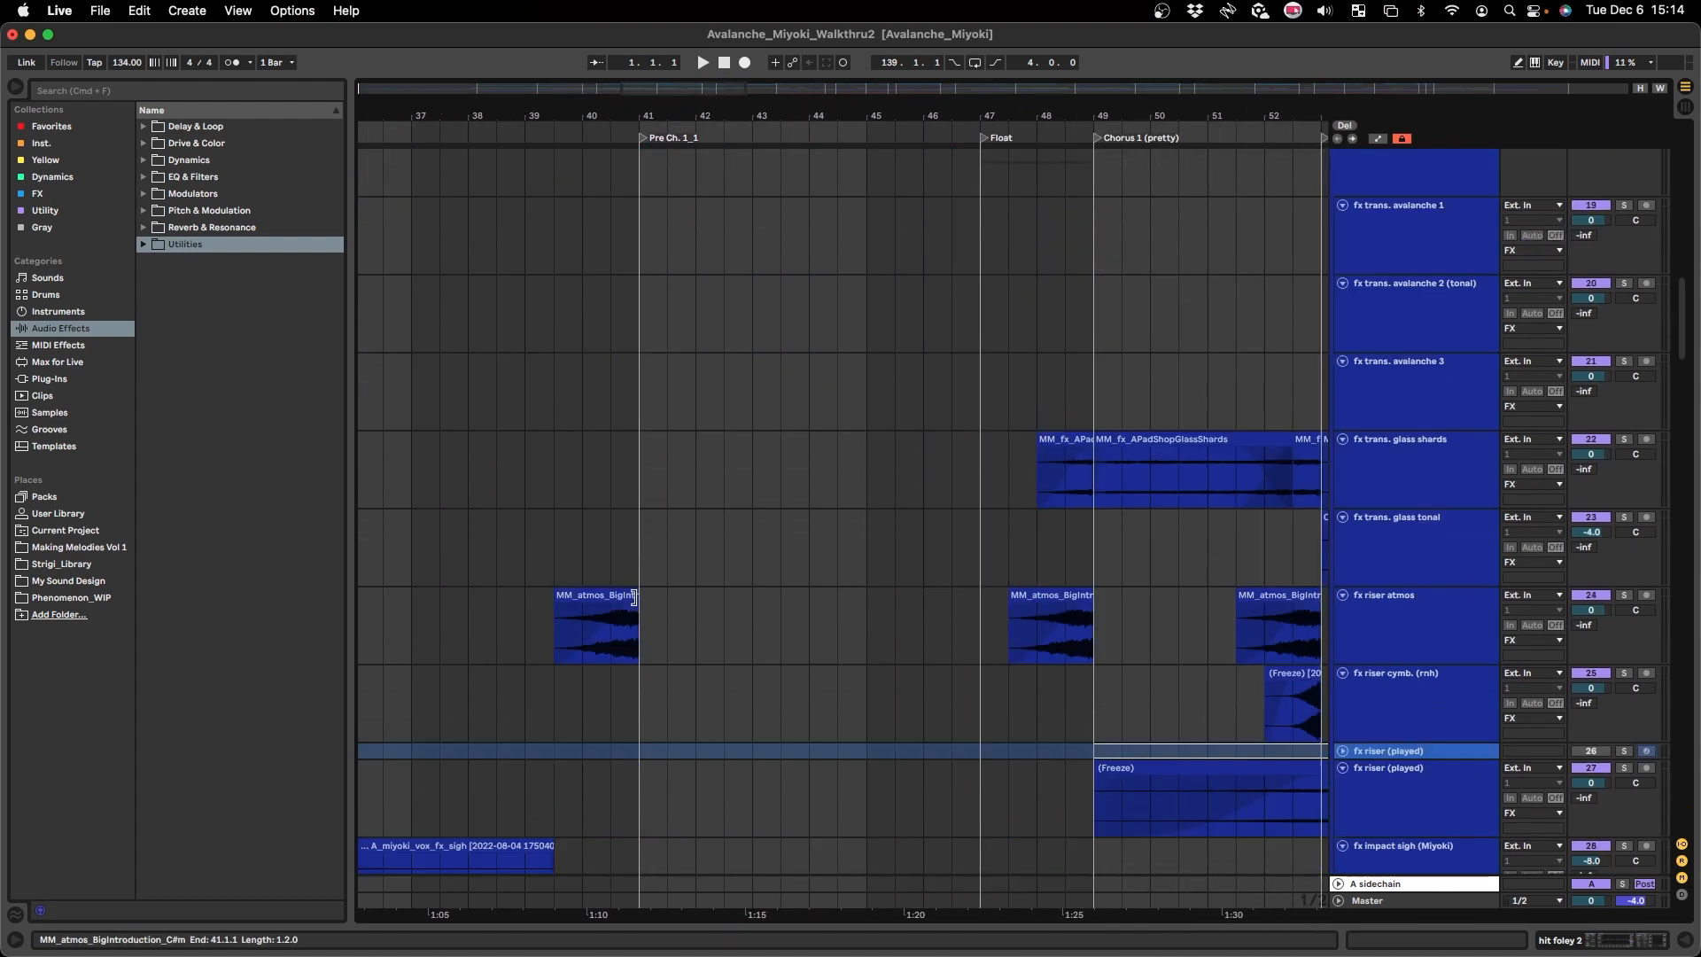
{"action": "scroll", "coordinate": [647, 669], "scroll_direction": "down", "scroll_amount": 20}
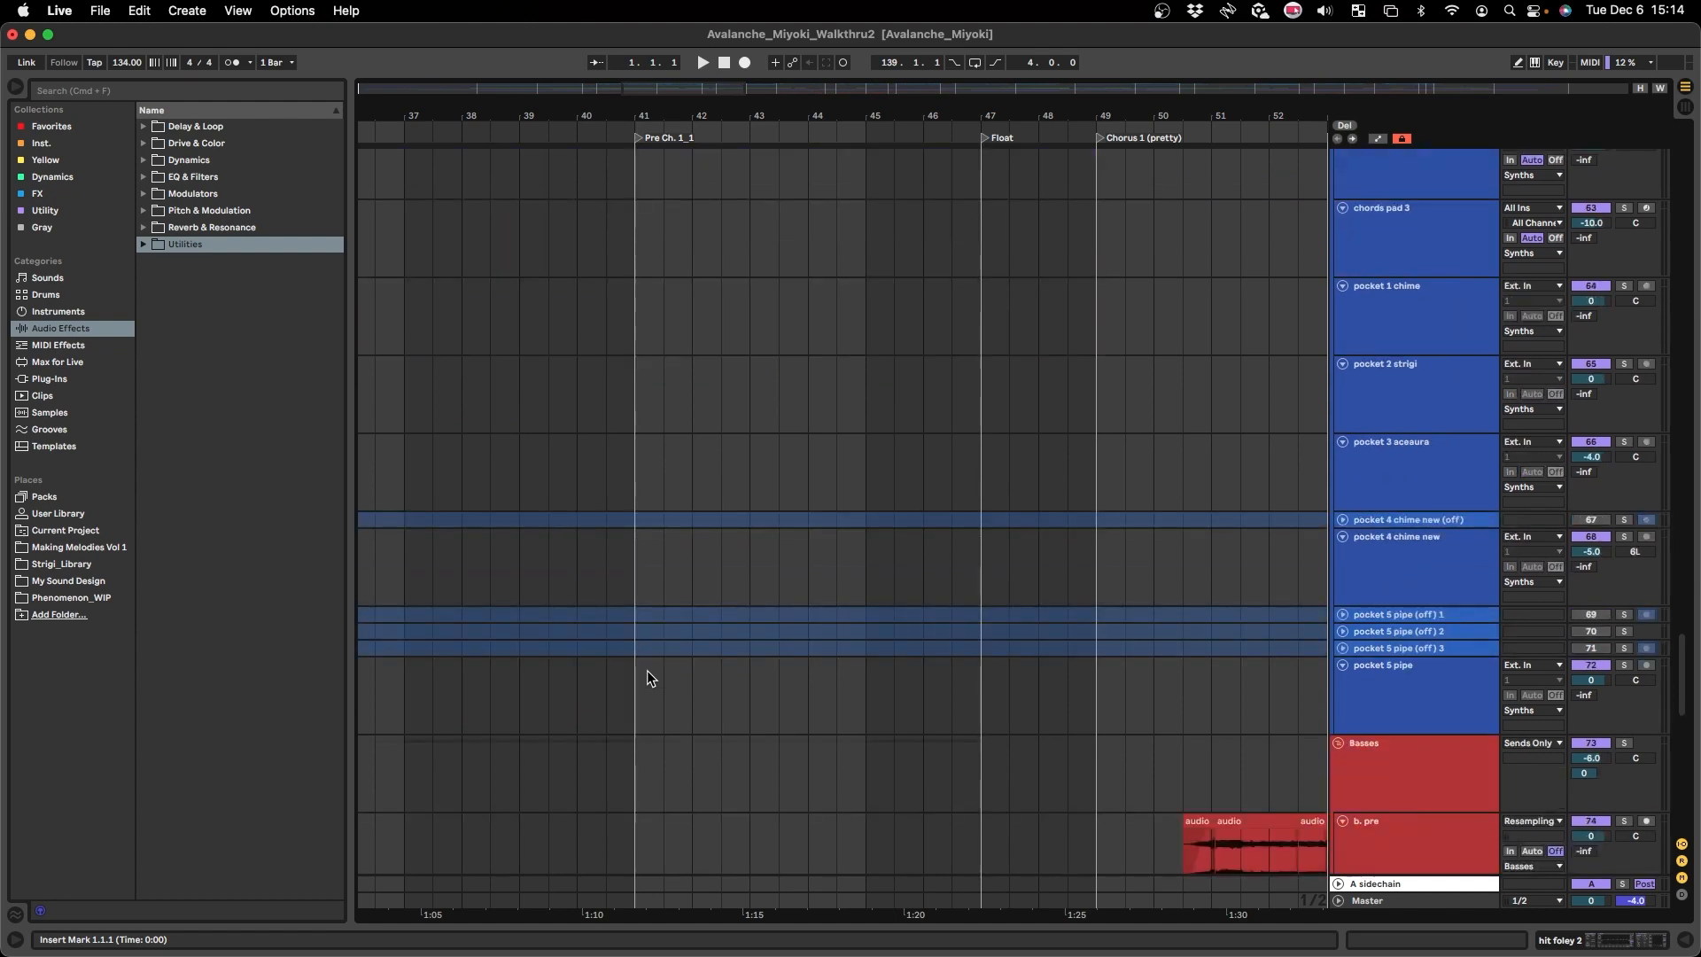
{"action": "scroll", "coordinate": [642, 672], "scroll_direction": "down", "scroll_amount": 3}
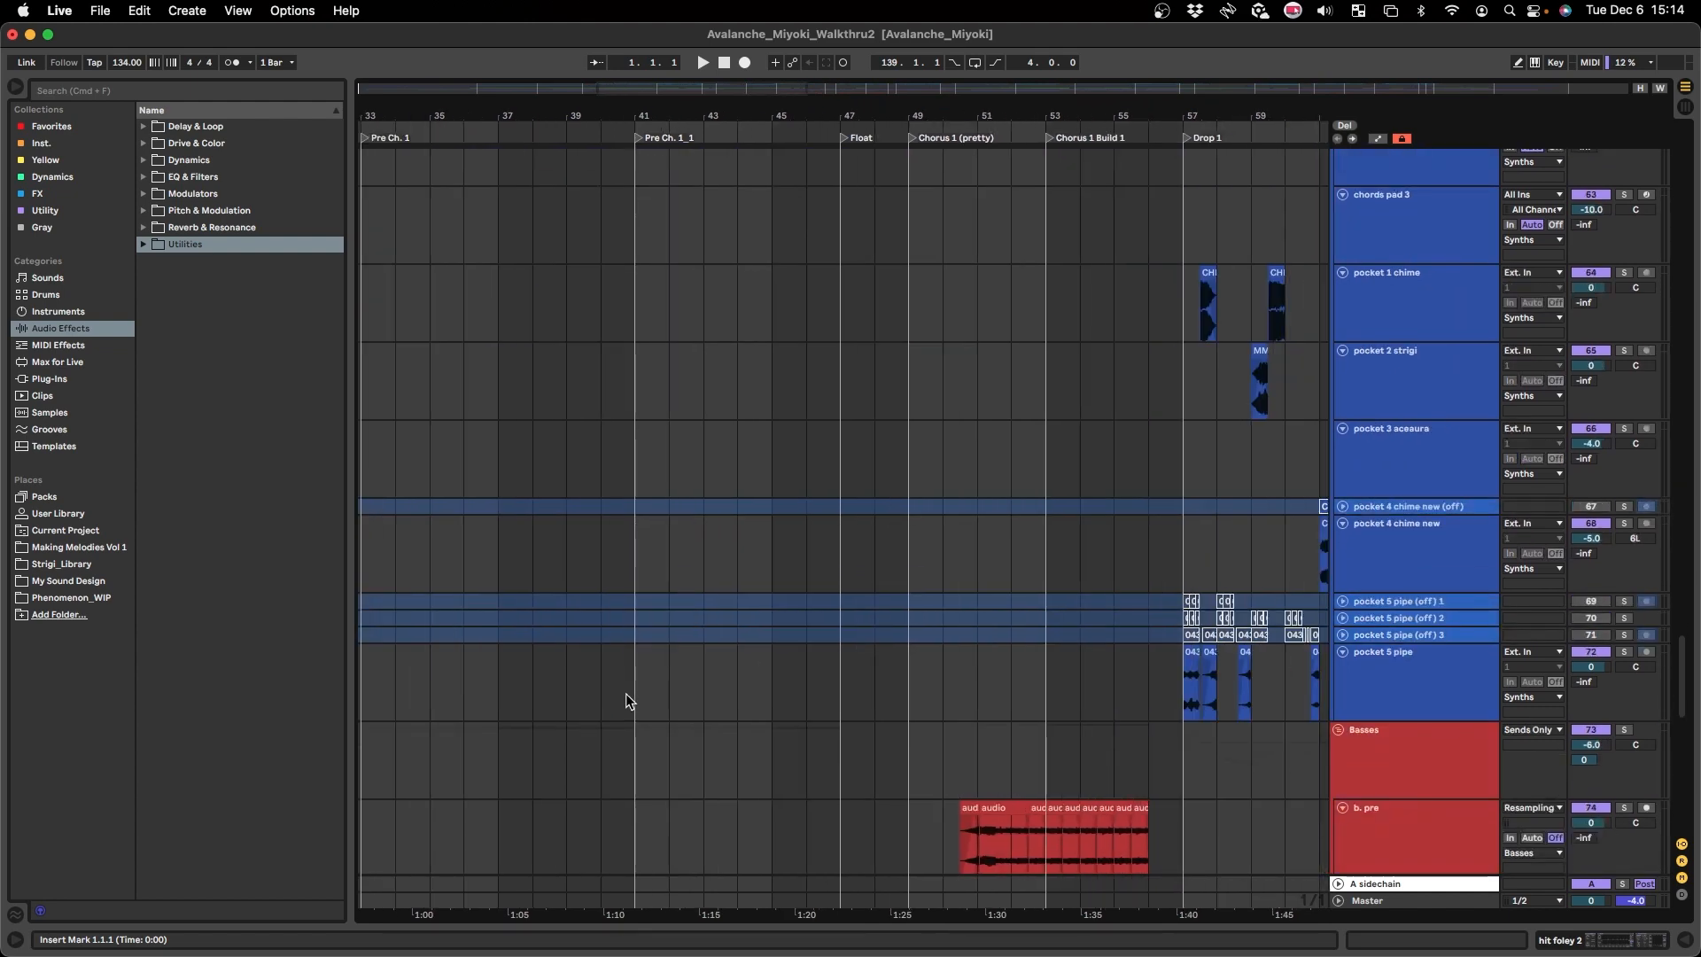
{"action": "scroll", "coordinate": [624, 687], "scroll_direction": "down", "scroll_amount": 14}
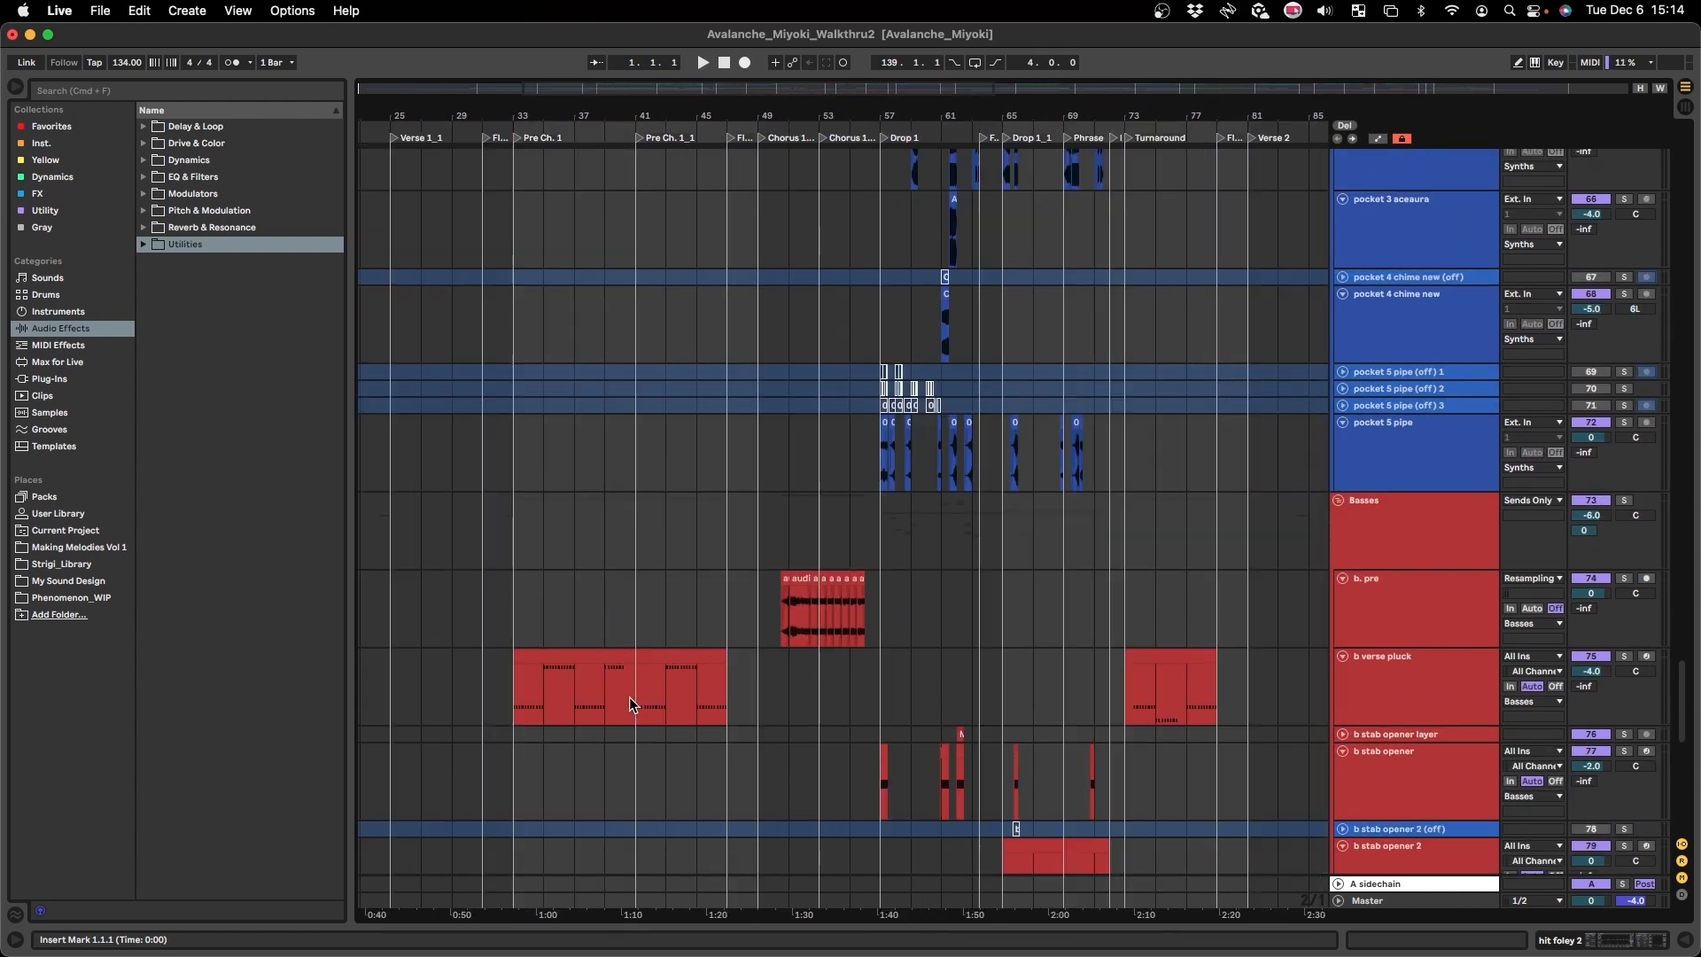
{"action": "scroll", "coordinate": [670, 713], "scroll_direction": "down", "scroll_amount": 8}
{"action": "scroll", "coordinate": [741, 751], "scroll_direction": "up", "scroll_amount": 3}
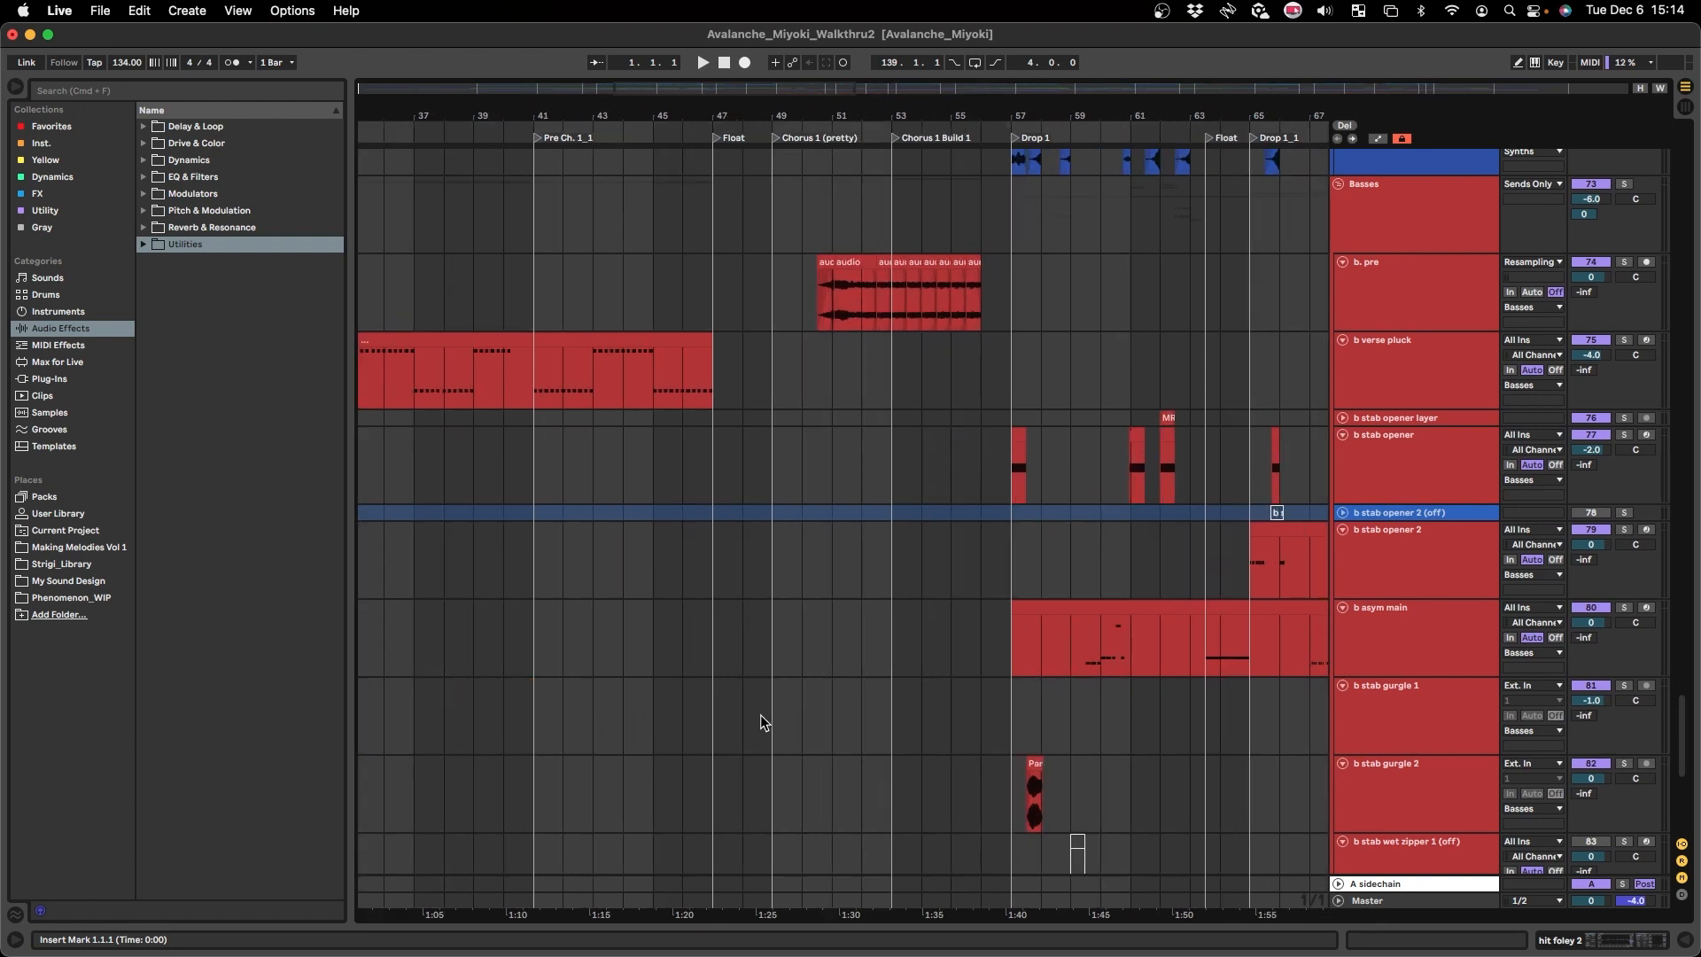
- Place the insert marker at 49.1.1 on b stab gurgle 1 and examine the bass clips around Drop 1
{"action": "left_click", "coordinate": [762, 713]}
{"action": "scroll", "coordinate": [742, 726], "scroll_direction": "right", "scroll_amount": 4}
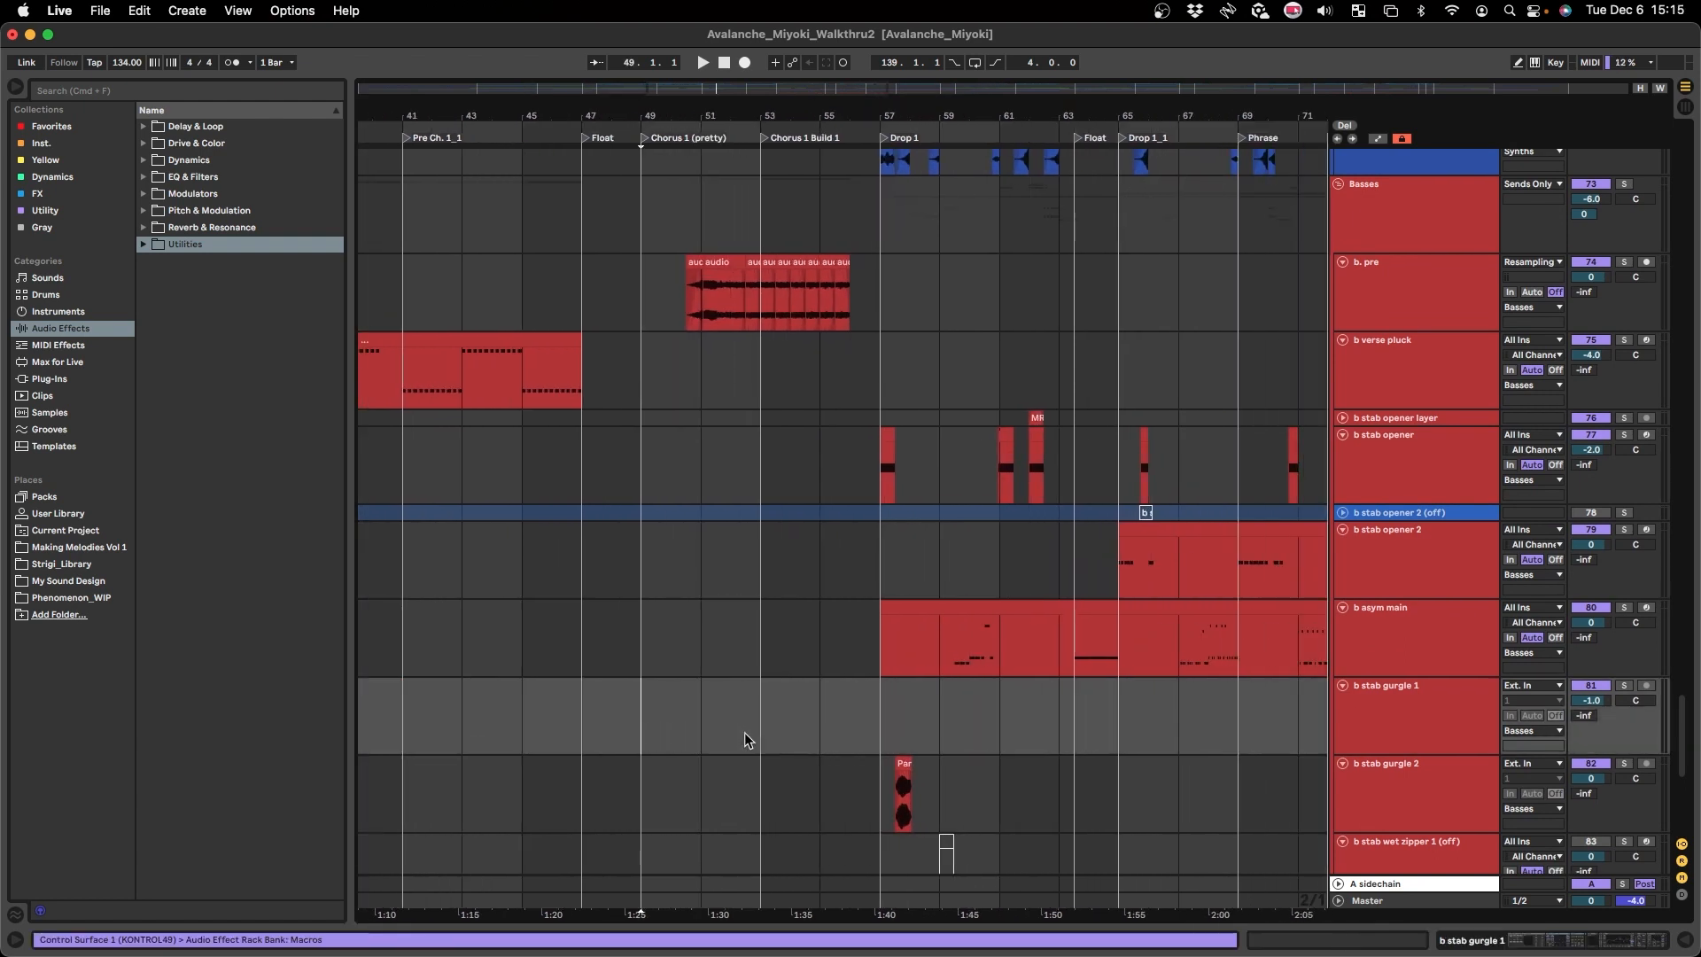
{"action": "scroll", "coordinate": [710, 709], "scroll_direction": "up", "scroll_amount": 3}
{"action": "scroll", "coordinate": [711, 709], "scroll_direction": "up", "scroll_amount": 3}
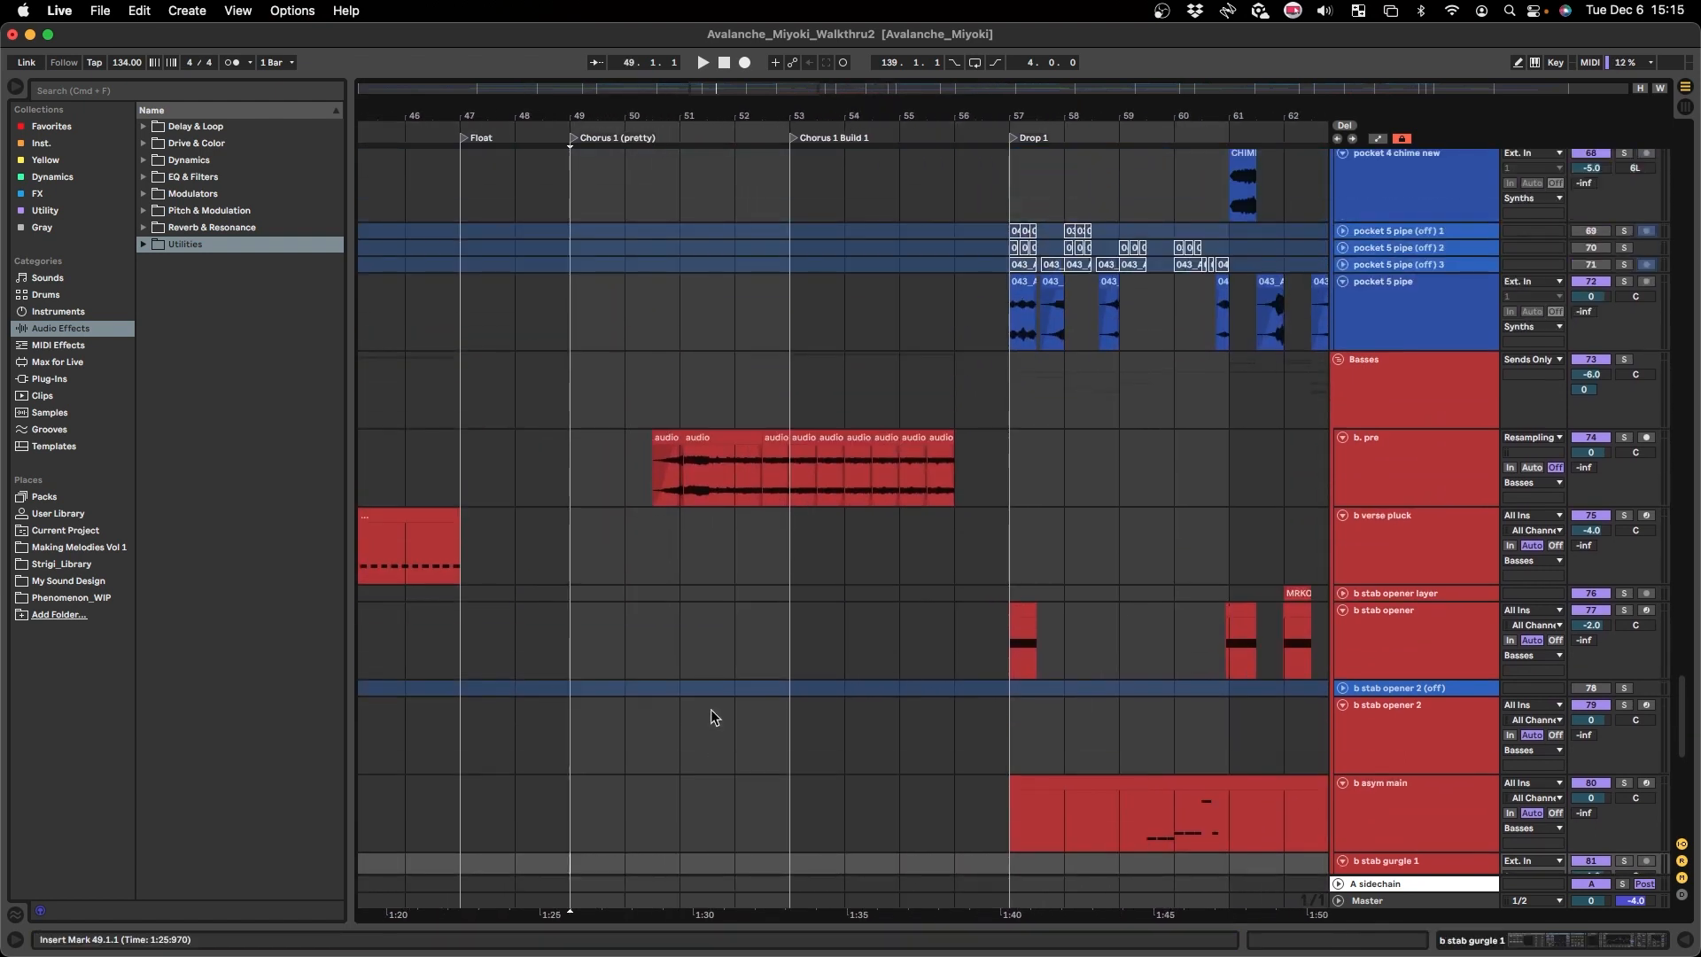
{"action": "scroll", "coordinate": [714, 528], "scroll_direction": "down", "scroll_amount": 8}
{"action": "scroll", "coordinate": [715, 528], "scroll_direction": "right", "scroll_amount": 5}
{"action": "scroll", "coordinate": [710, 529], "scroll_direction": "down", "scroll_amount": 5}
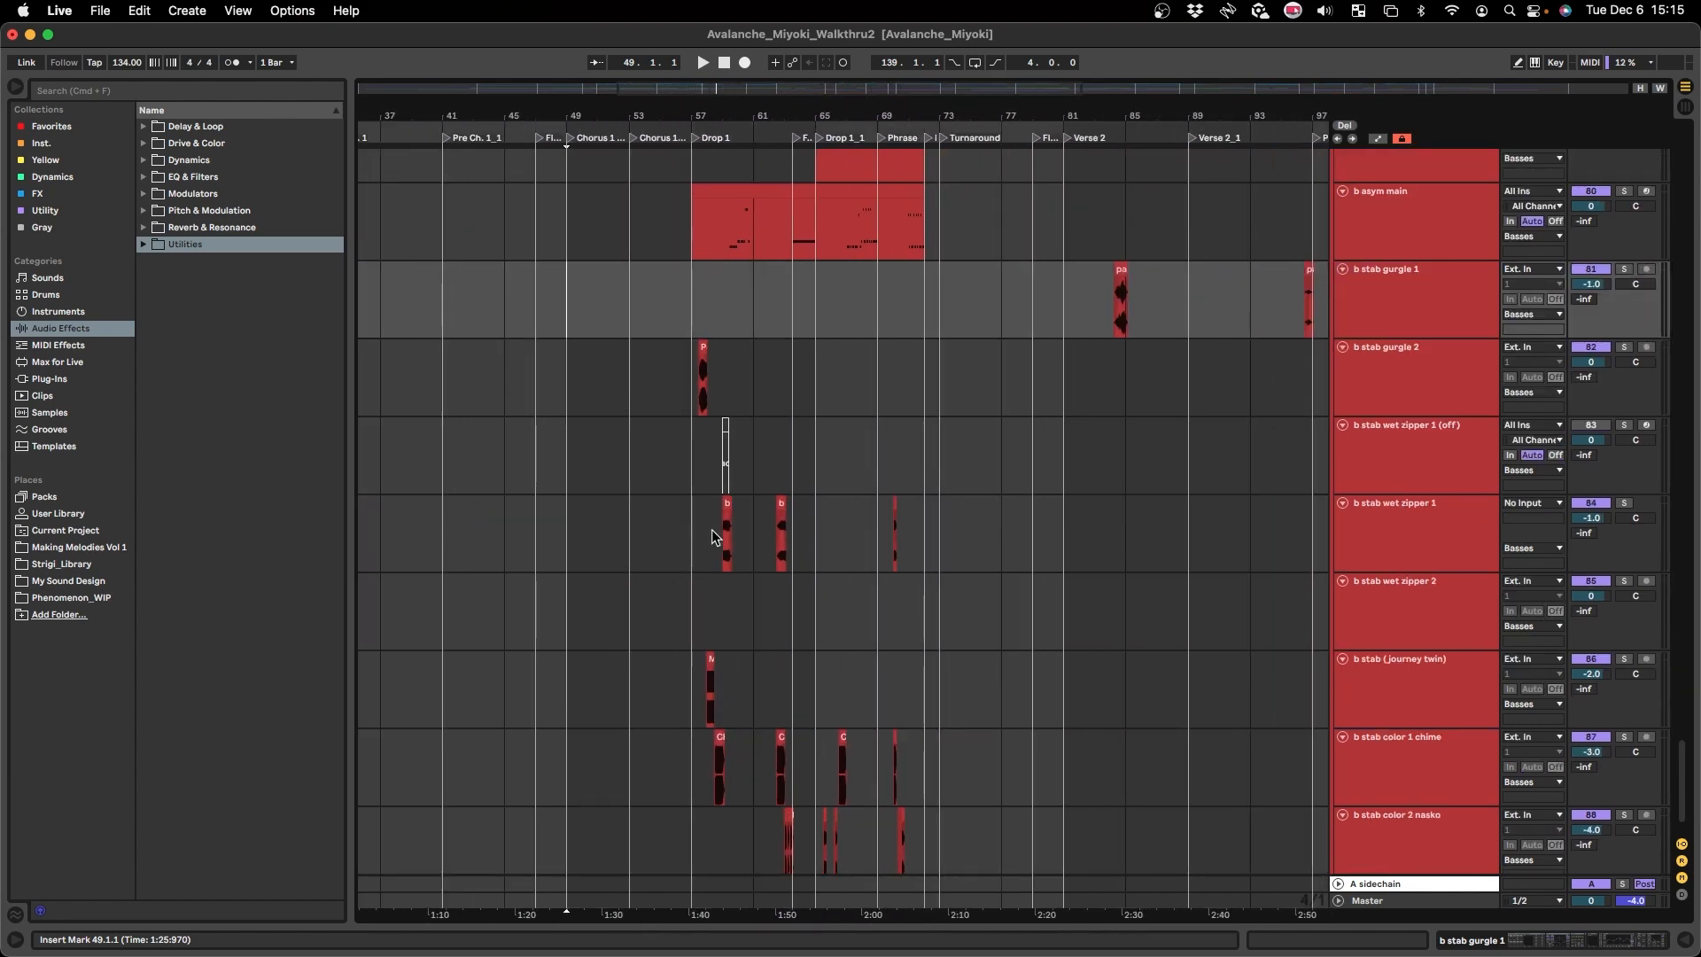